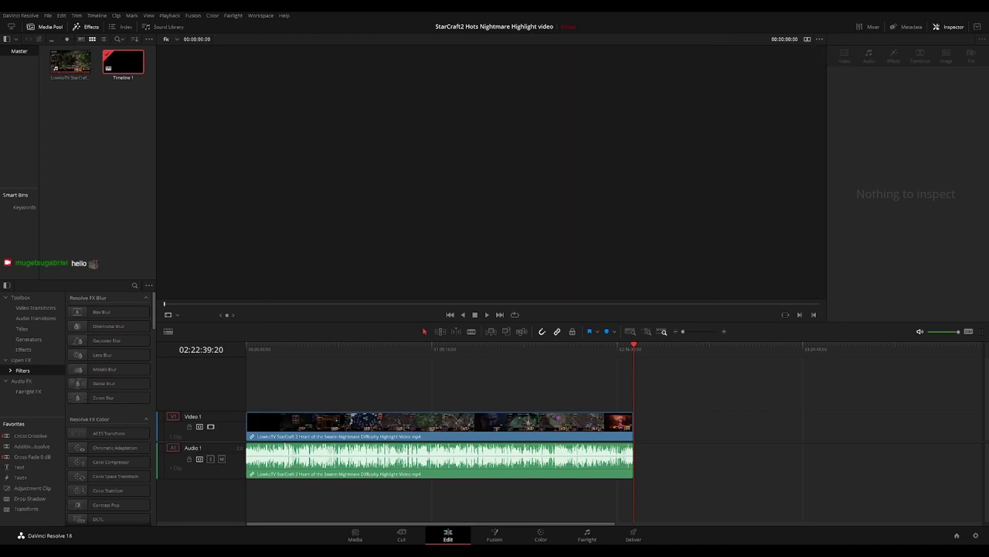
# Play the timeline from its beginning, with the view zoomed in enough to read the audio waveform
pyautogui.moveTo(256, 349); pyautogui.dragTo(225, 351)
pyautogui.press('space')
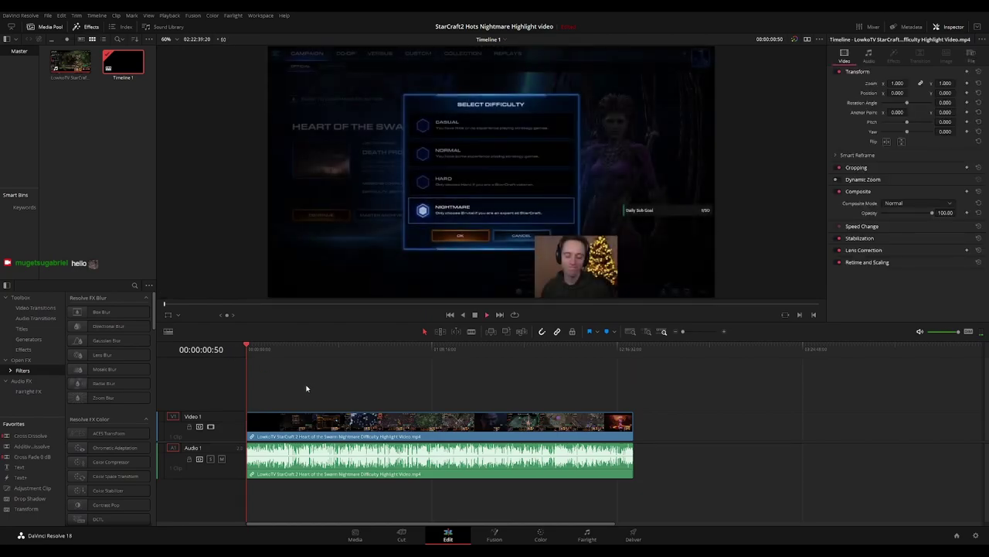
pyautogui.scroll(2, 272, 401)
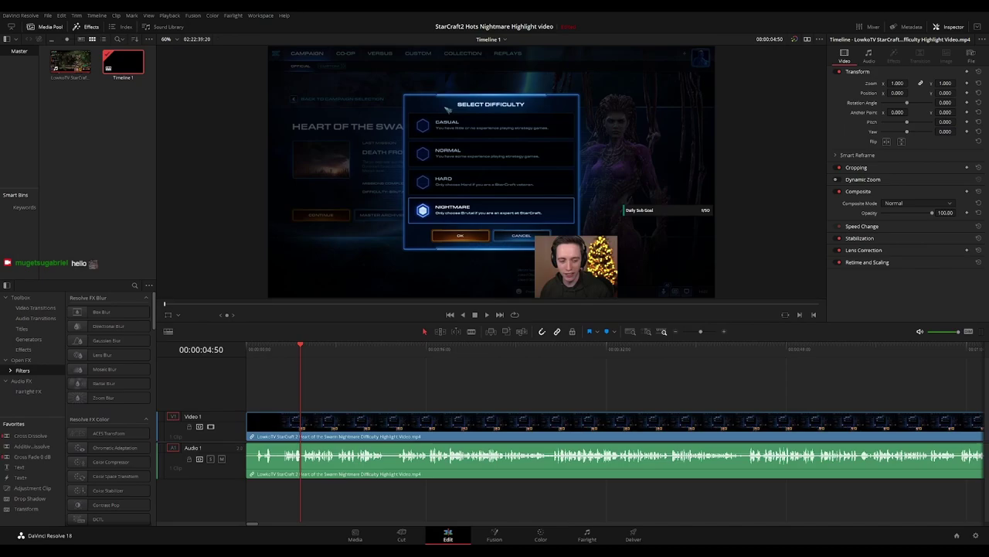
pyautogui.press('Home')
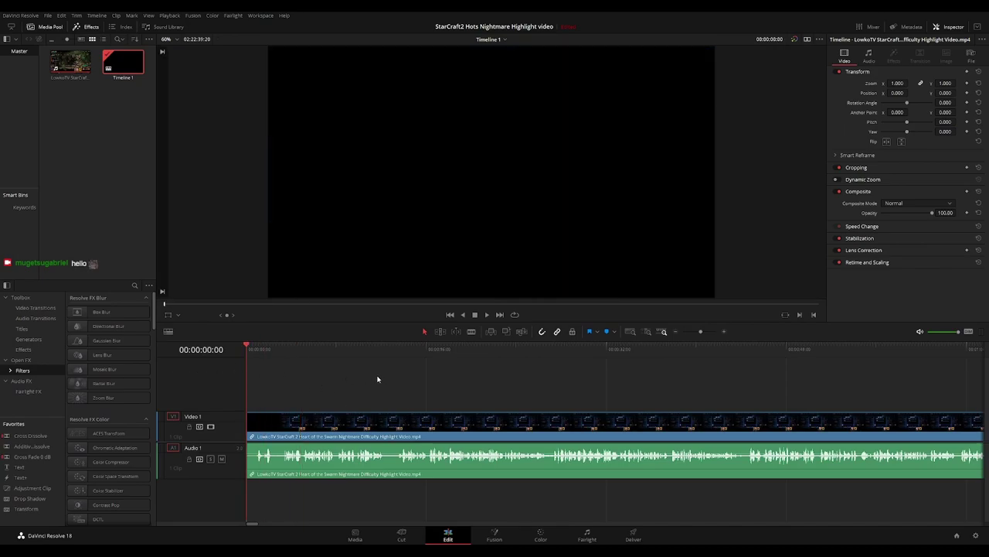
pyautogui.press('space')
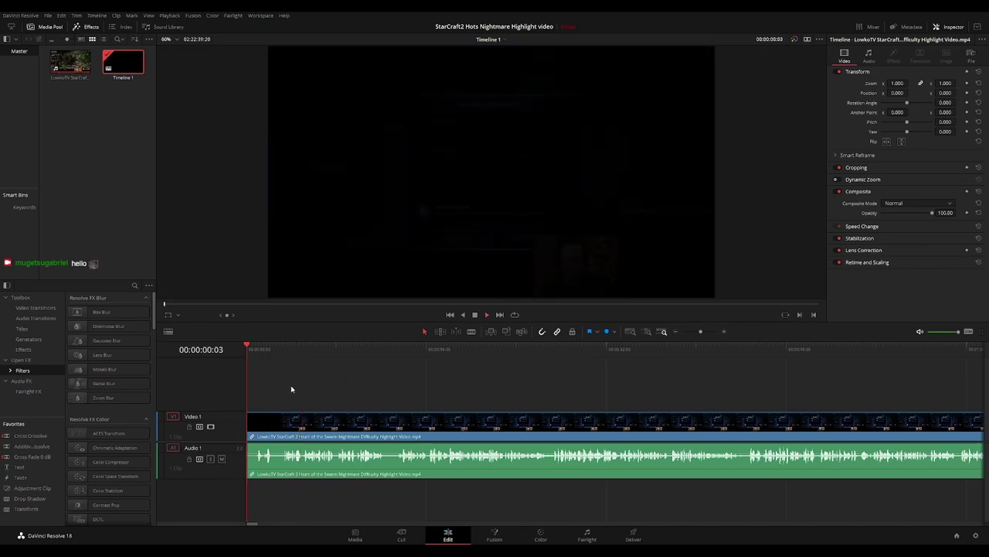
pyautogui.scroll(8, 300, 401)
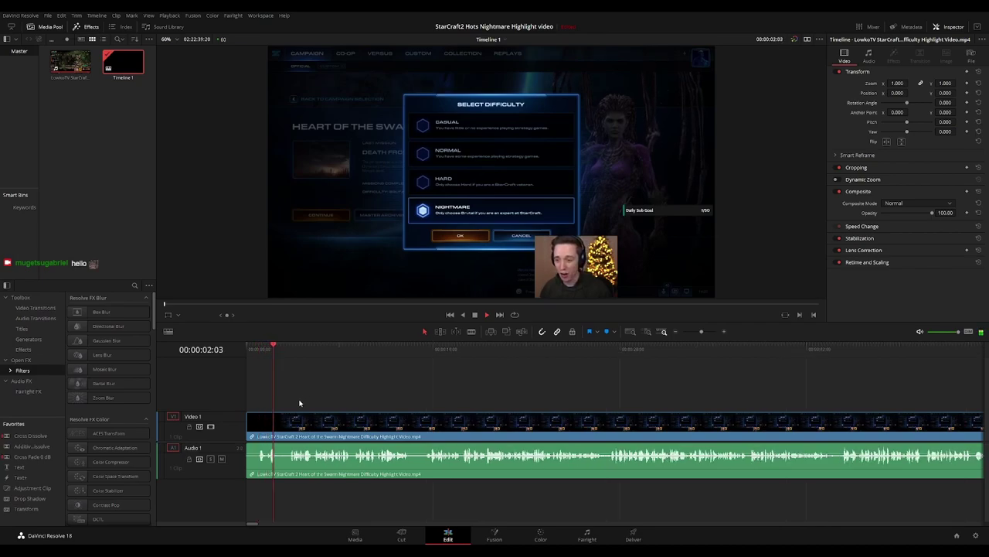
# Review the opening difficulty-selection footage and its waveform up to about 00:01:04 for pauses worth cutting
pyautogui.moveTo(541, 393); pyautogui.dragTo(429, 376)
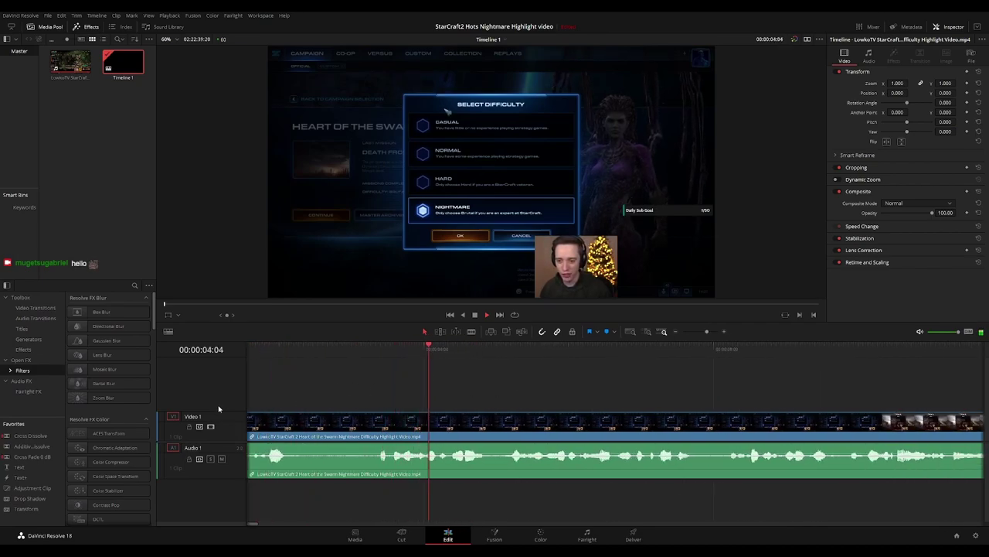
pyautogui.moveTo(649, 393); pyautogui.dragTo(415, 375)
pyautogui.moveTo(523, 393); pyautogui.dragTo(448, 384)
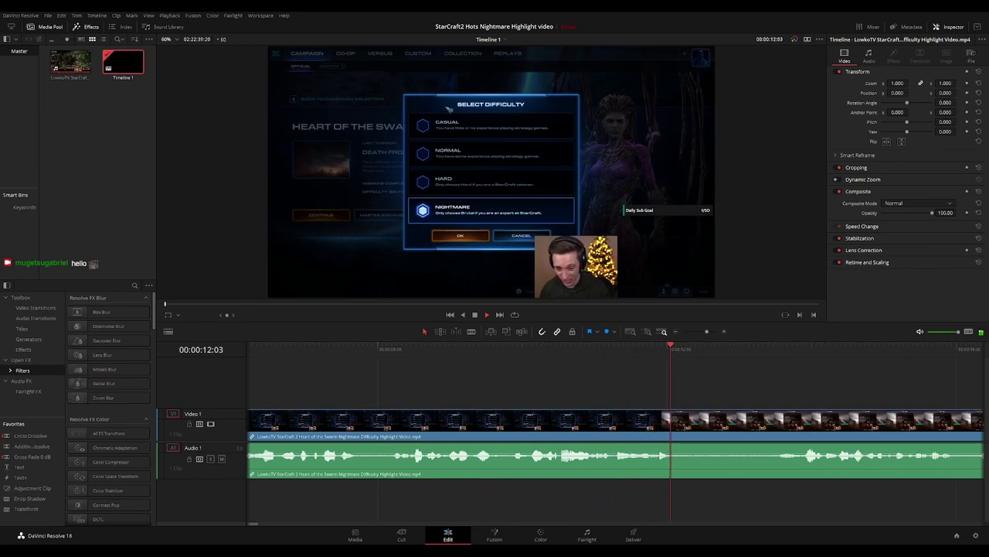
pyautogui.moveTo(812, 383); pyautogui.dragTo(617, 373)
pyautogui.moveTo(808, 392); pyautogui.dragTo(493, 346)
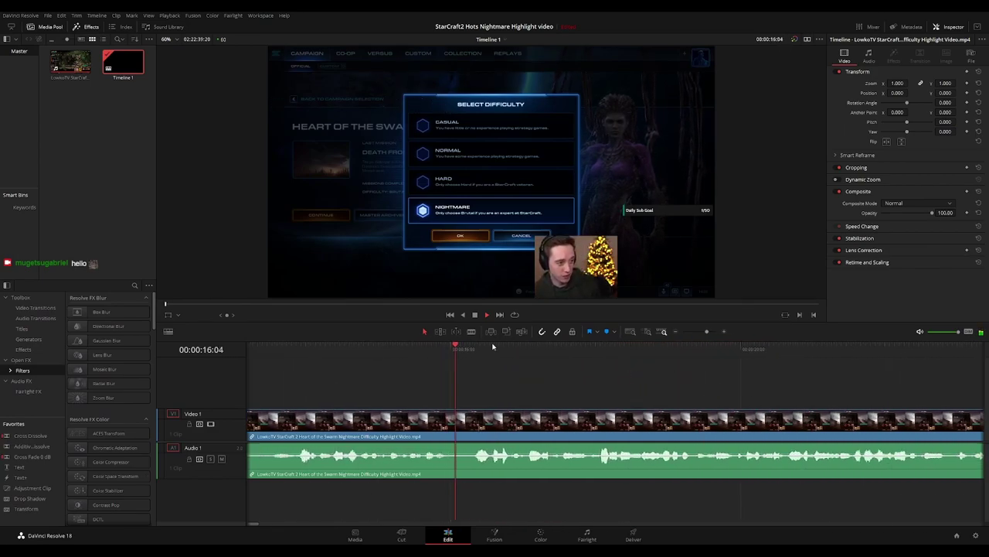
pyautogui.moveTo(596, 367); pyautogui.dragTo(552, 384)
pyautogui.scroll(-3, 635, 384)
pyautogui.scroll(-1, 635, 384)
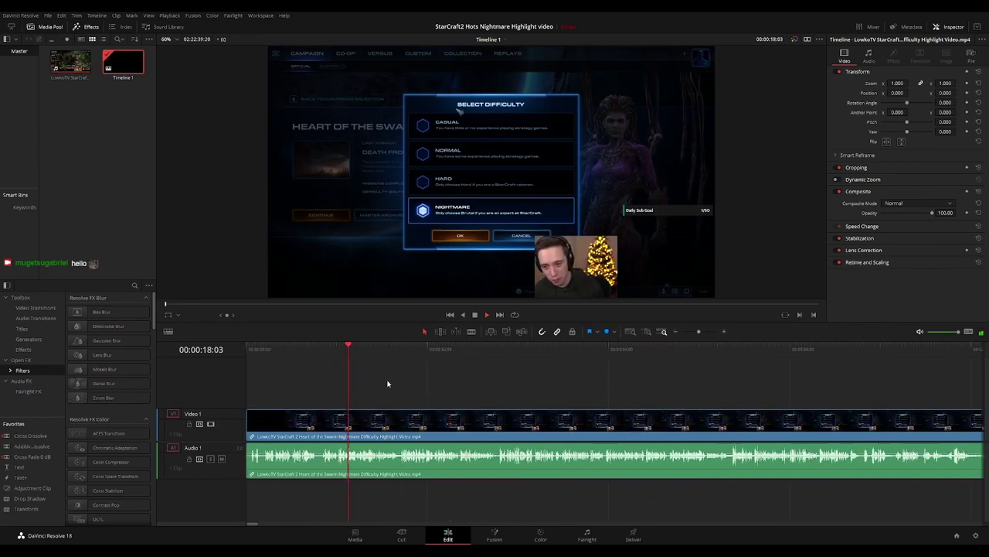
pyautogui.scroll(1, 414, 383)
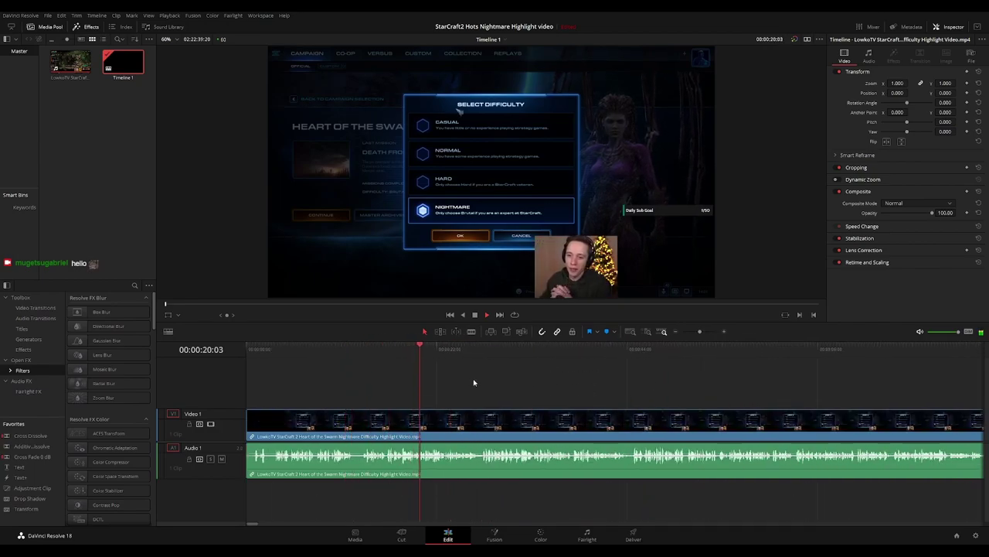
pyautogui.hscroll(1, 480, 386)
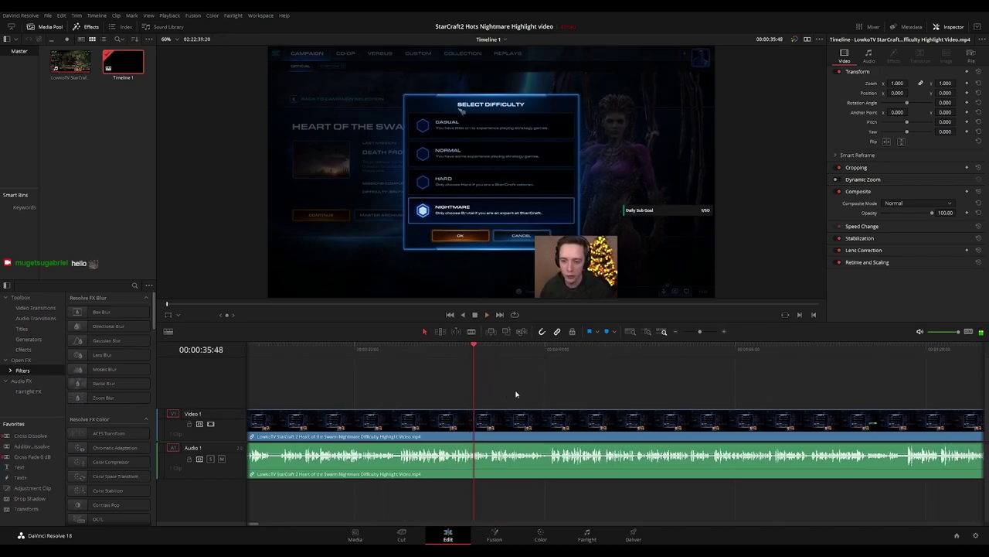
pyautogui.scroll(2, 557, 400)
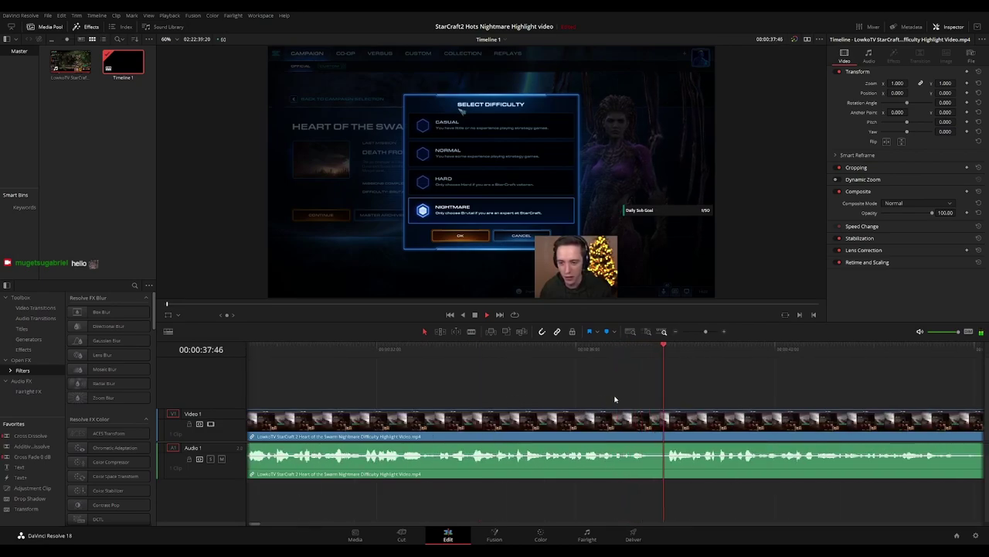
pyautogui.hscroll(4, 652, 381)
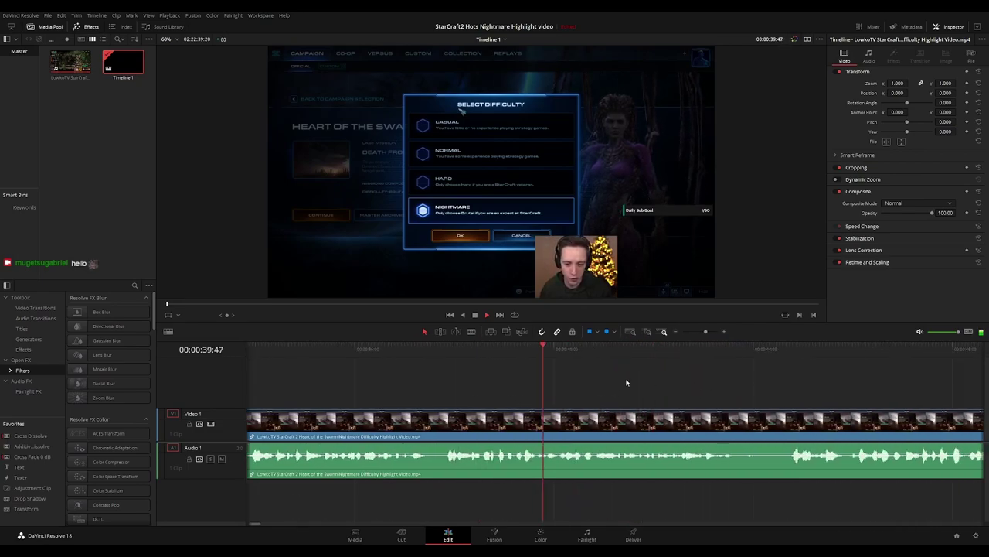
pyautogui.scroll(-2, 495, 379)
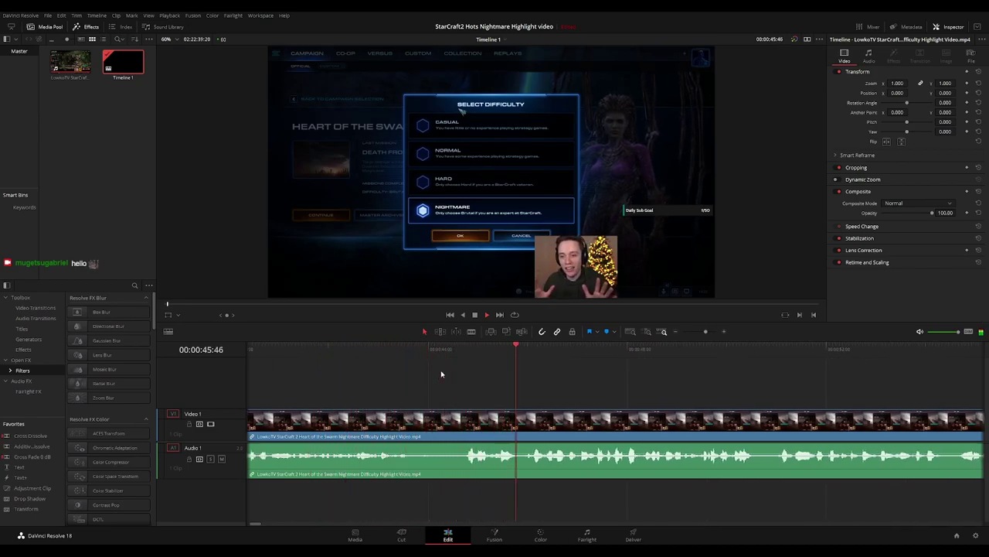
pyautogui.moveTo(756, 411); pyautogui.dragTo(621, 384)
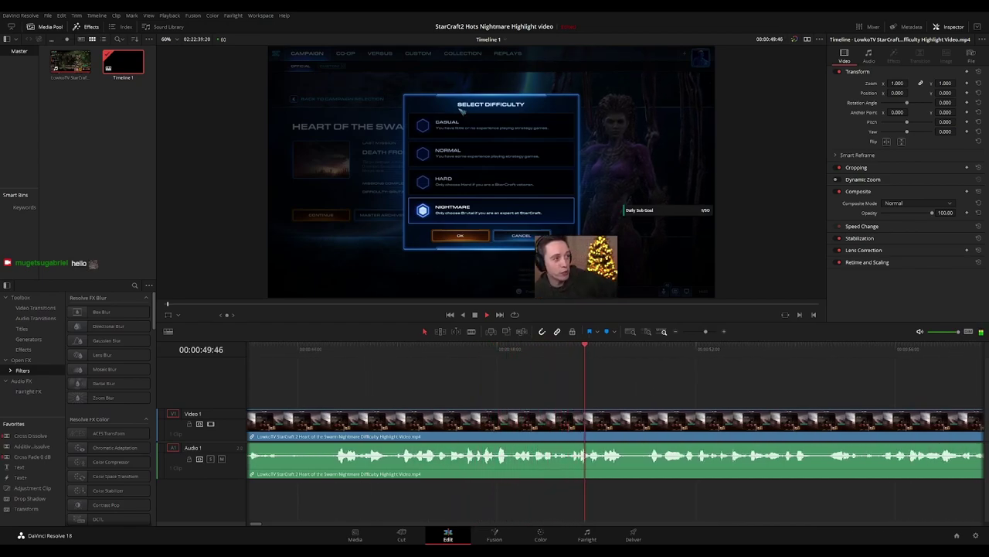
pyautogui.scroll(-2, 626, 380)
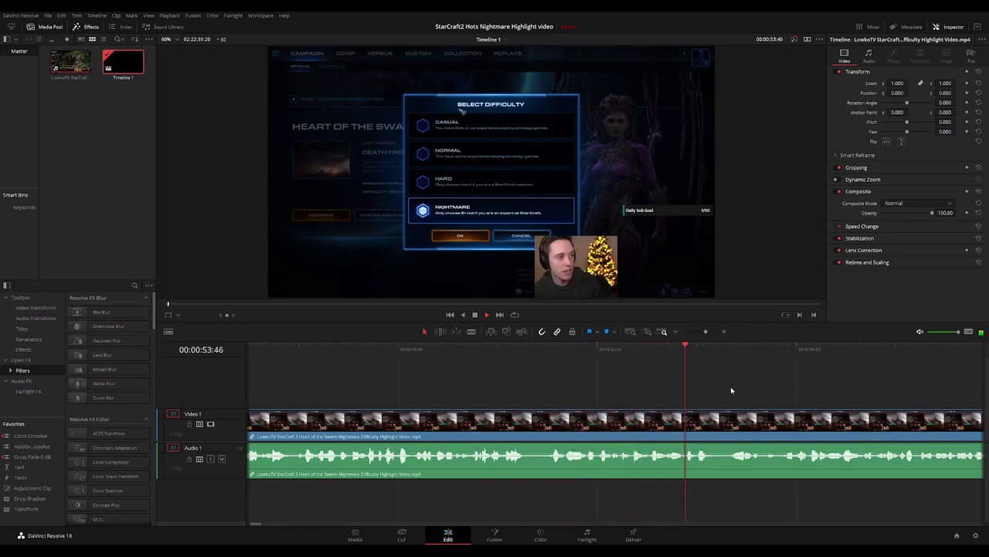
pyautogui.scroll(-5, 551, 380)
pyautogui.scroll(-4, 586, 381)
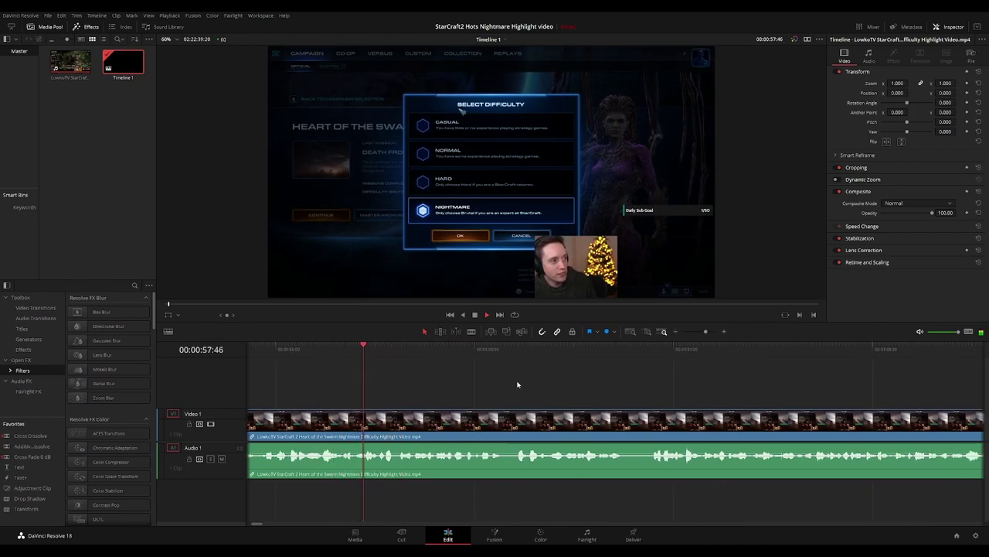
pyautogui.scroll(-1, 528, 384)
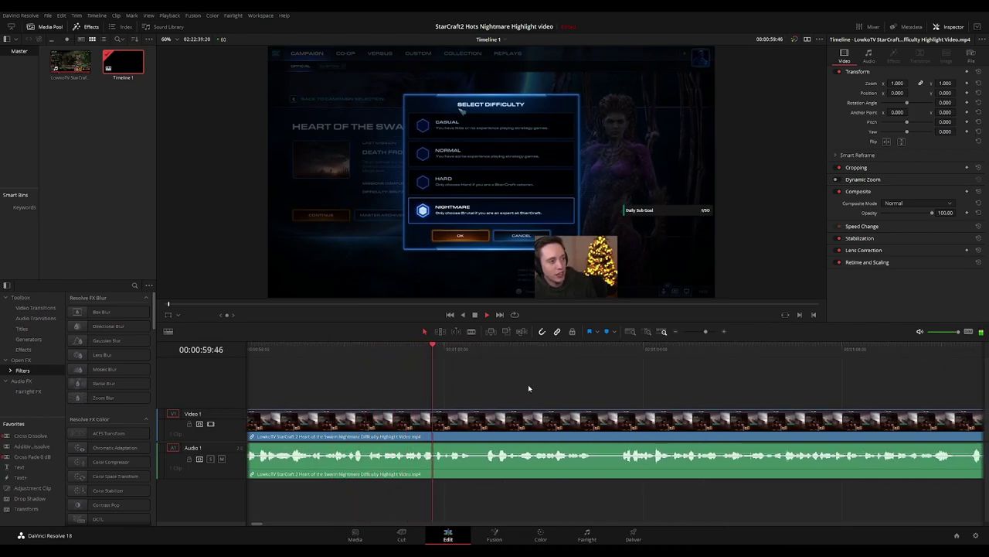
pyautogui.scroll(-3, 489, 381)
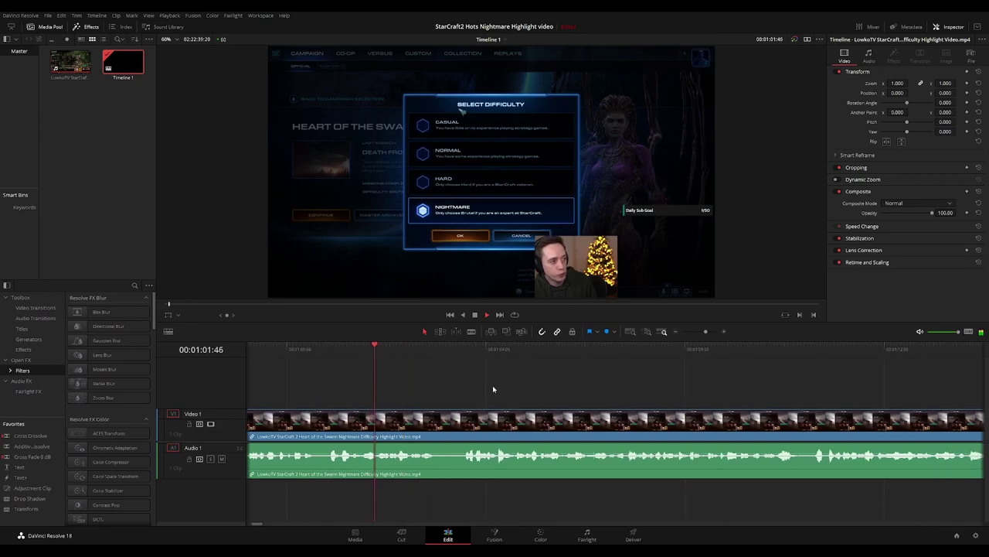
pyautogui.scroll(-2, 487, 387)
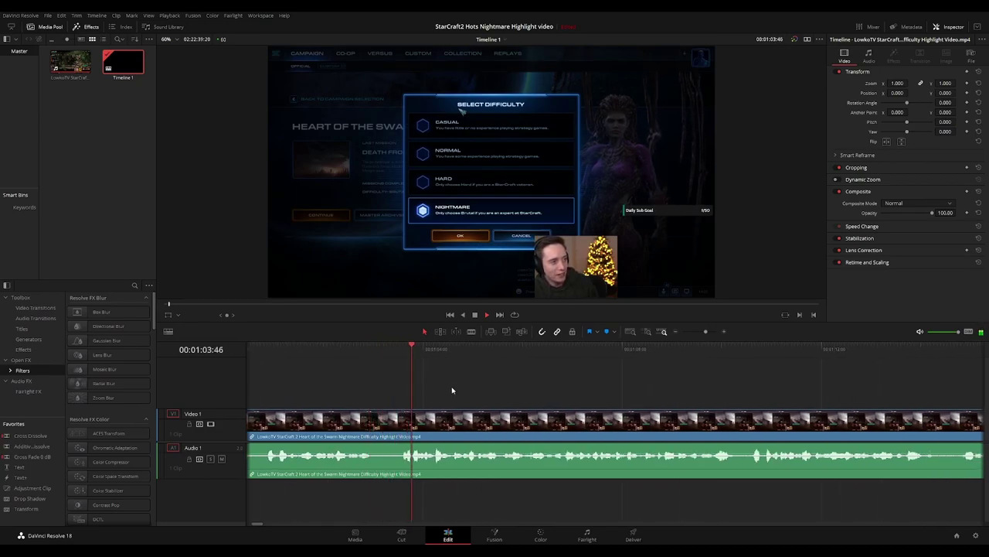
# Cut a short section out of the difficulty-selection footage on both tracks, close the gap, and play from before the cut
pyautogui.click(362, 349)
pyautogui.click(378, 417)
pyautogui.click(399, 418)
pyautogui.press('a')
pyautogui.click(386, 422)
pyautogui.press('Delete')
pyautogui.click(353, 351)
pyautogui.press('space')
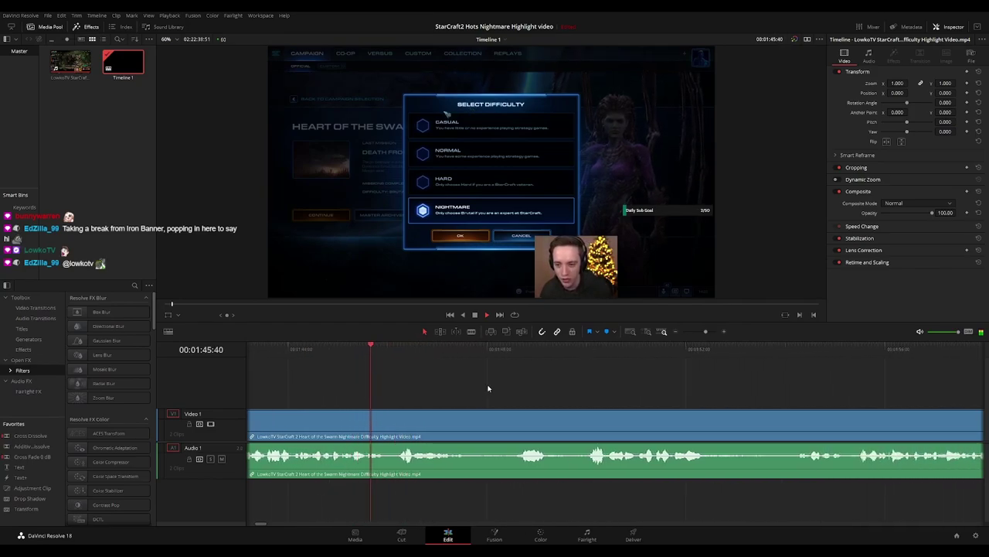
# Ripple-delete the short section ending at 00:01:48:24 from video and audio, and play back over the join
pyautogui.press('b')
pyautogui.click(409, 417)
pyautogui.click(444, 420)
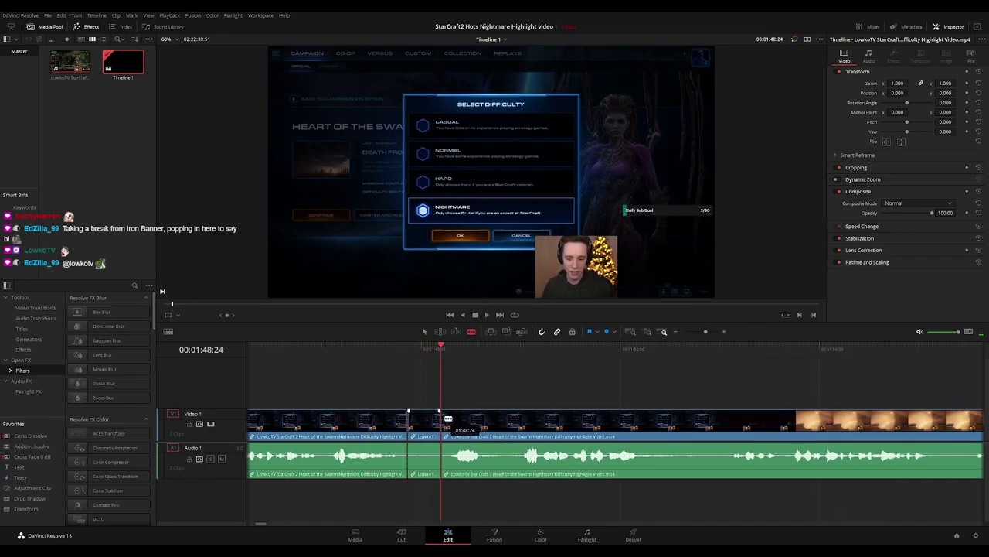
pyautogui.press('a')
pyautogui.click(428, 426)
pyautogui.press('Delete')
pyautogui.click(383, 348)
pyautogui.press('space')
pyautogui.hscroll(2, 544, 385)
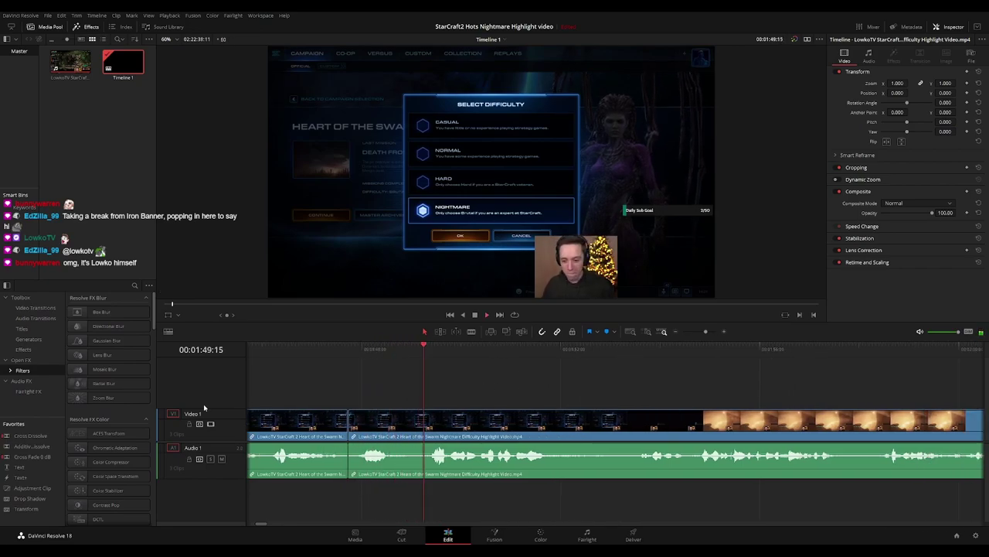
# Play on to the black screen before the orange cutscene and ready the Blade tool for a close-up cut there
pyautogui.hscroll(6, 580, 389)
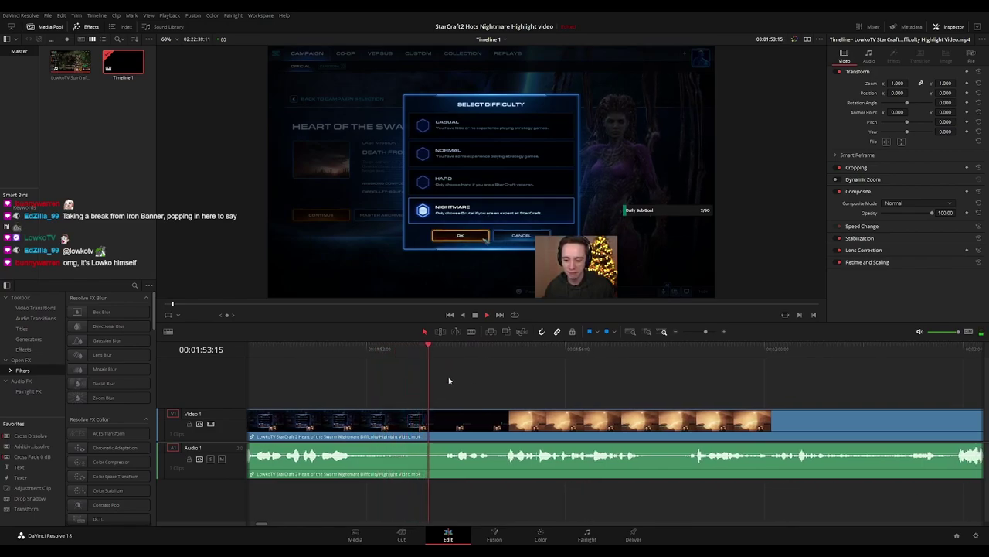
pyautogui.hscroll(2, 452, 387)
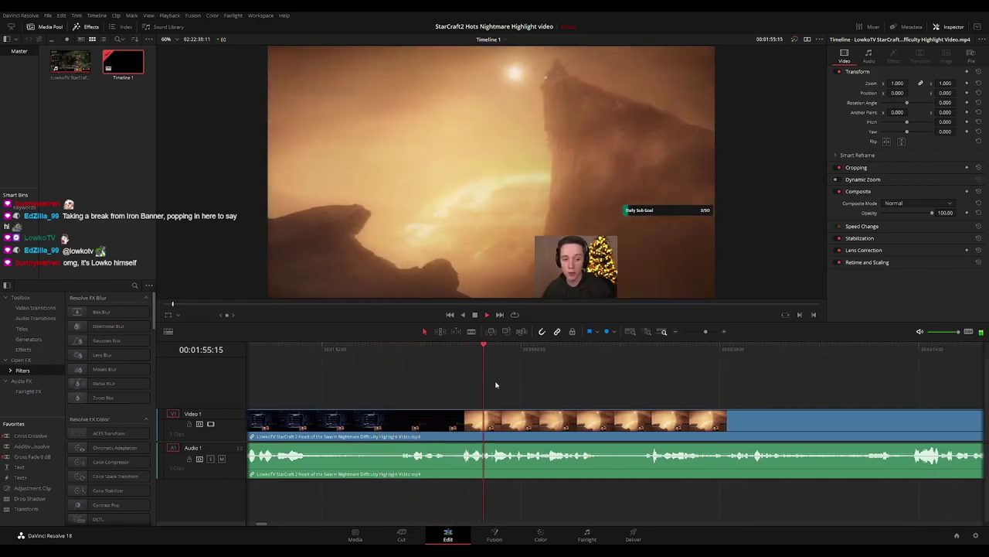
pyautogui.click(430, 357)
pyautogui.press('space')
pyautogui.hotkey('ctrl', '=')
pyautogui.press('b')
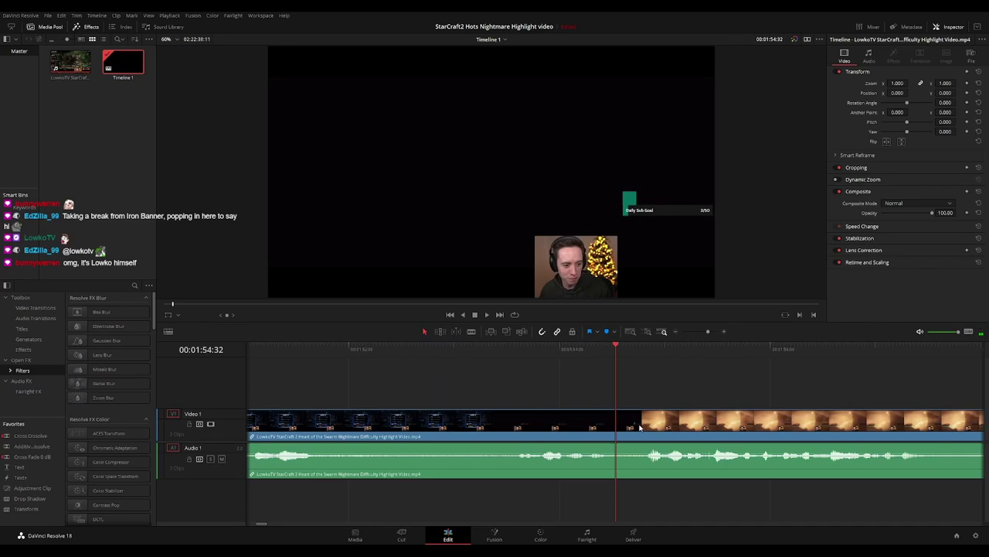
pyautogui.click(617, 424)
pyautogui.hscroll(3, 508, 385)
pyautogui.click(480, 352)
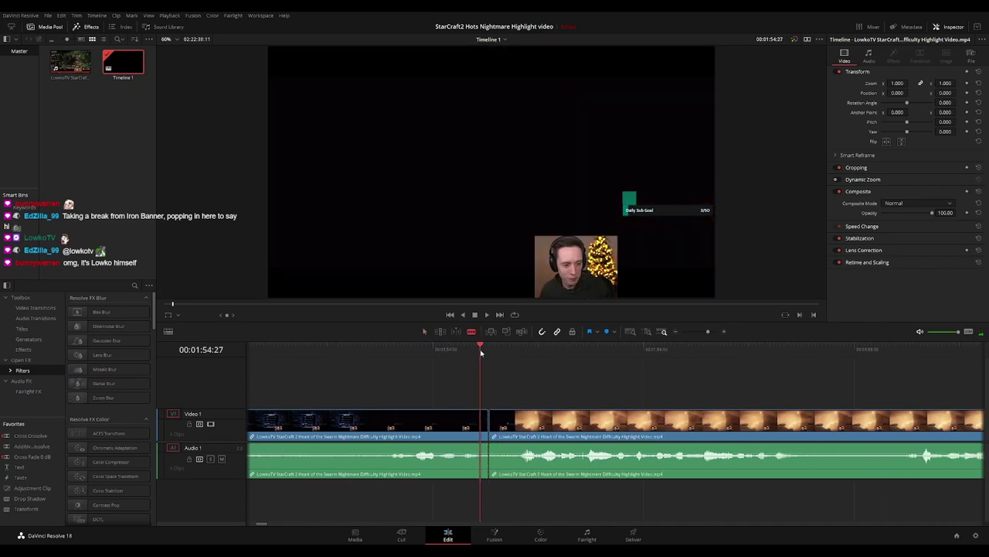
pyautogui.hotkey('ctrl', 'z')
# Ripple-delete the black stretch from 00:01:54:27 up to the start of the orange cutscene on both tracks
pyautogui.click(480, 419)
pyautogui.moveTo(481, 355); pyautogui.dragTo(497, 357)
pyautogui.click(495, 422)
pyautogui.press('a')
pyautogui.click(487, 428)
pyautogui.press('Delete')
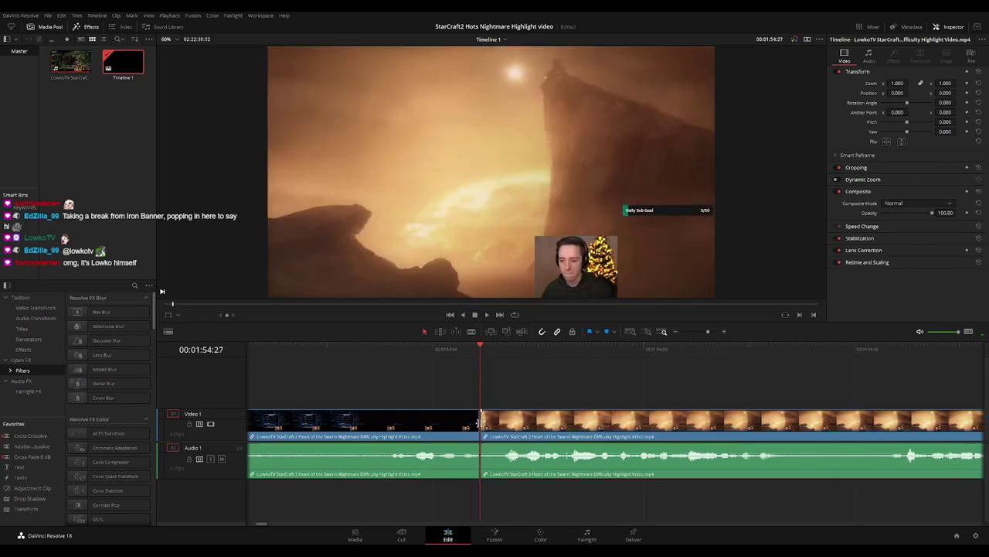
# Add the default video and audio transitions at the 00:01:54:27 cut and play from just before them
pyautogui.hotkey('ctrl', 't')
pyautogui.click(431, 357)
pyautogui.press('space')
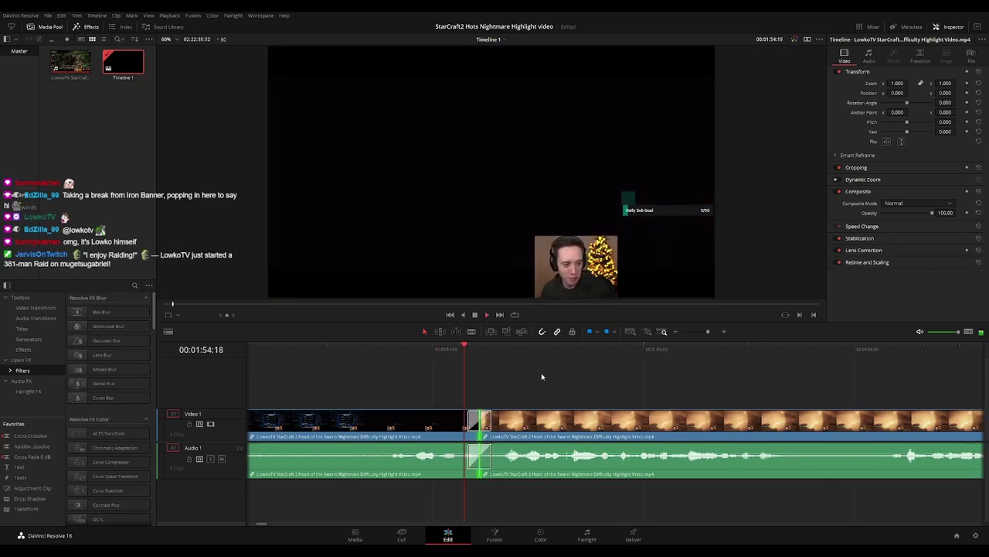
pyautogui.hscroll(1, 526, 383)
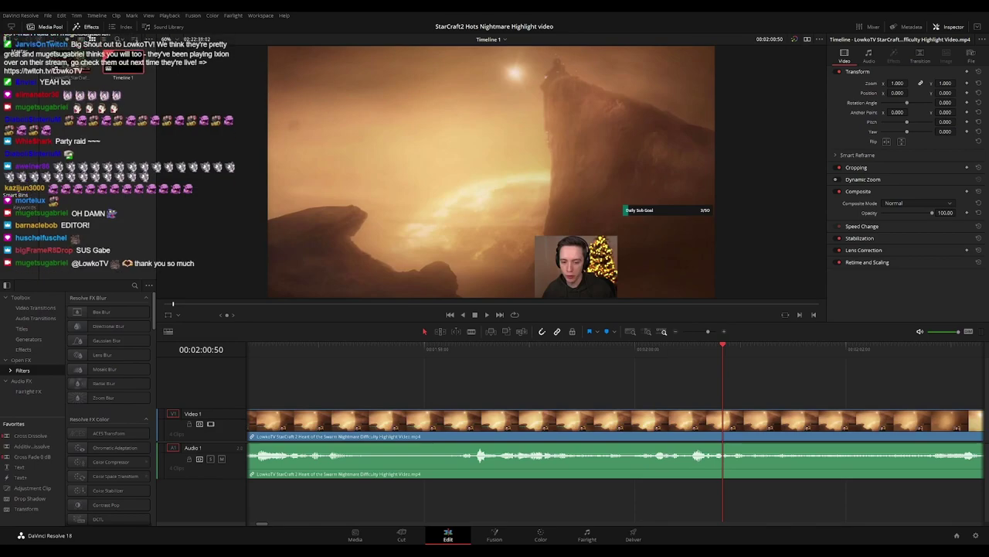
# Ripple-delete the brief section starting at about 00:02:03:35, where the cutscene changes to the first gameplay
pyautogui.moveTo(770, 386); pyautogui.dragTo(514, 387)
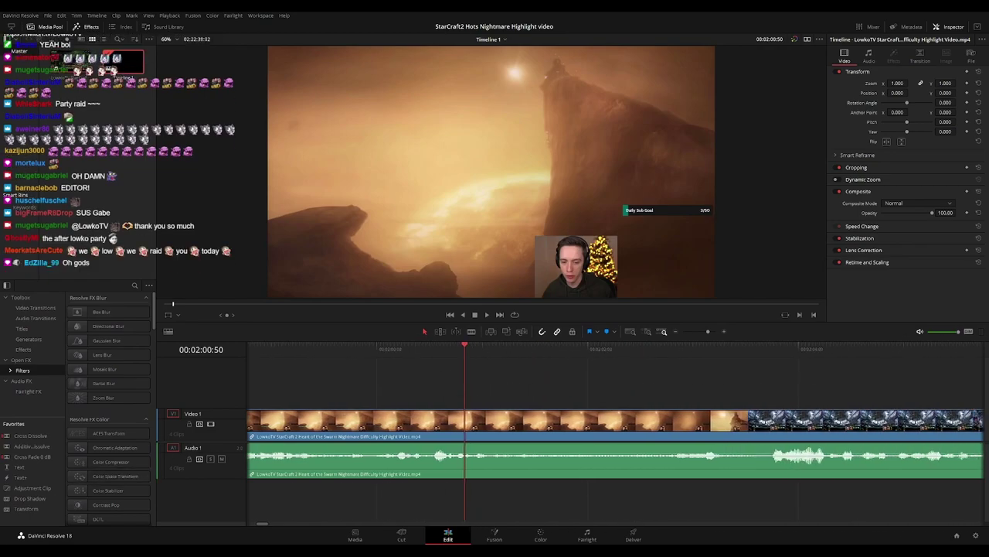
pyautogui.press('space')
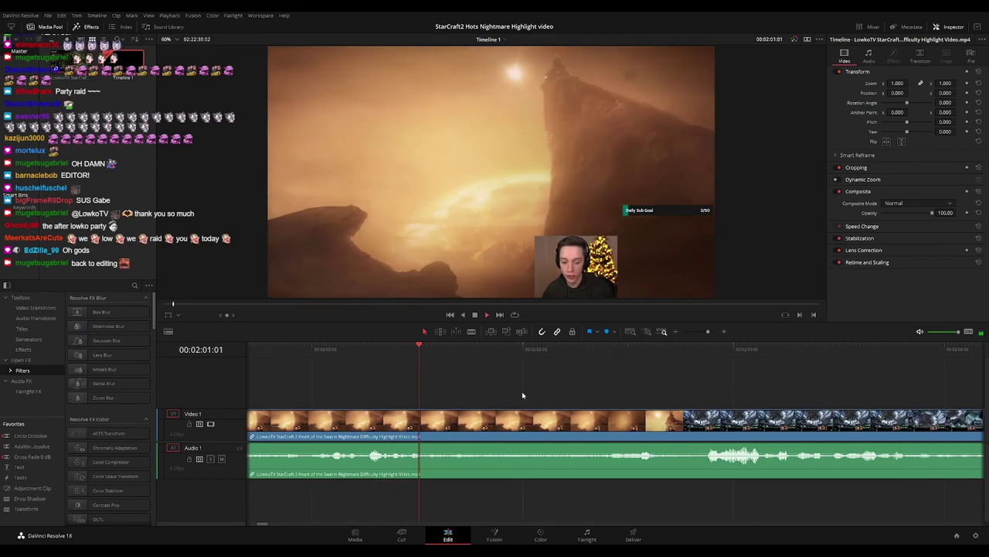
pyautogui.hscroll(3, 530, 394)
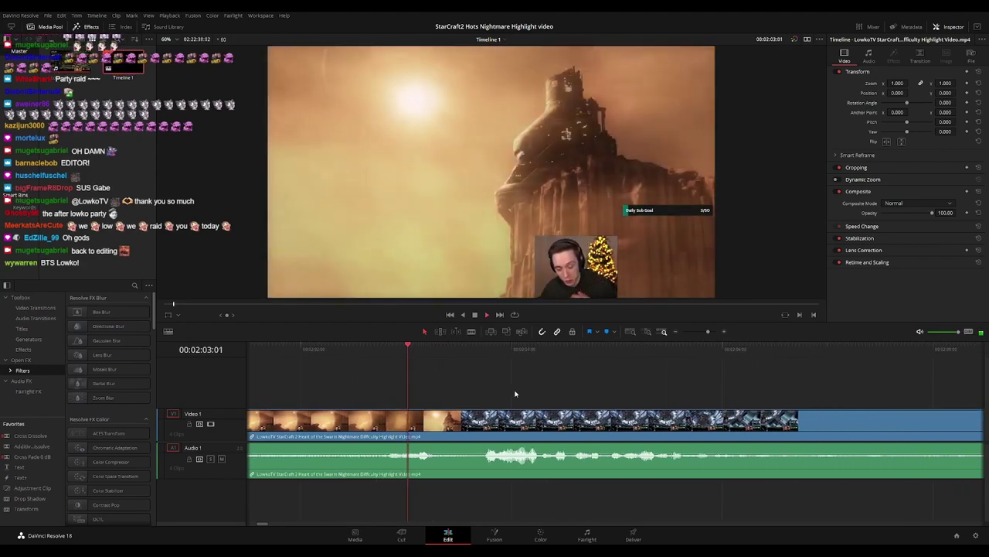
pyautogui.press('space')
pyautogui.click(371, 352)
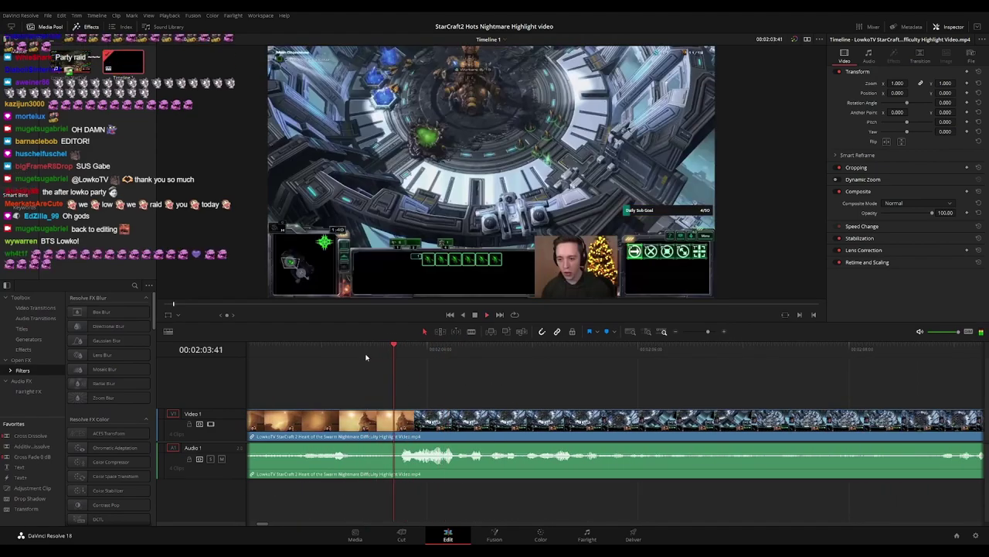
pyautogui.click(398, 420)
pyautogui.press('a')
pyautogui.click(391, 420)
pyautogui.press('Delete')
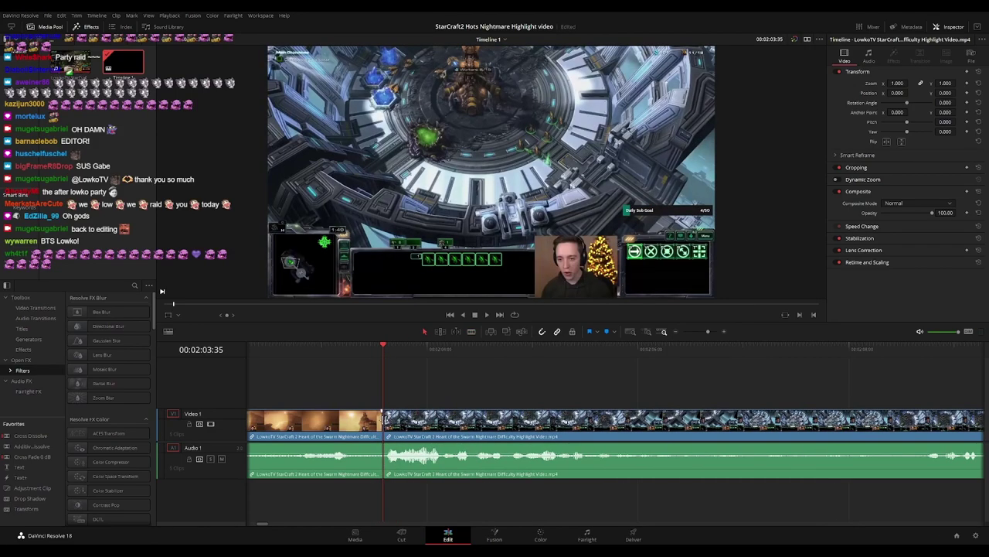
# Add the default video and audio transitions at the 00:02:03:35 cut and play across them
pyautogui.hotkey('ctrl', 't')
pyautogui.press('space')
pyautogui.hotkey('ctrl', '-')
pyautogui.hotkey('ctrl', '-')
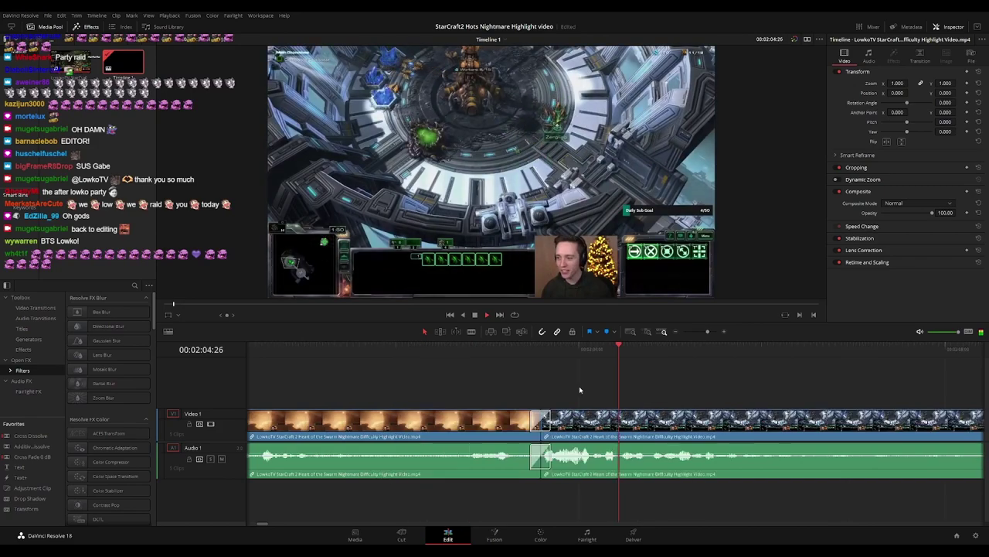
# Play through the first gameplay section up to about 00:02:28, following the playhead along the timeline to check for pauses
pyautogui.moveTo(711, 389); pyautogui.dragTo(415, 382)
pyautogui.hscroll(2, 444, 391)
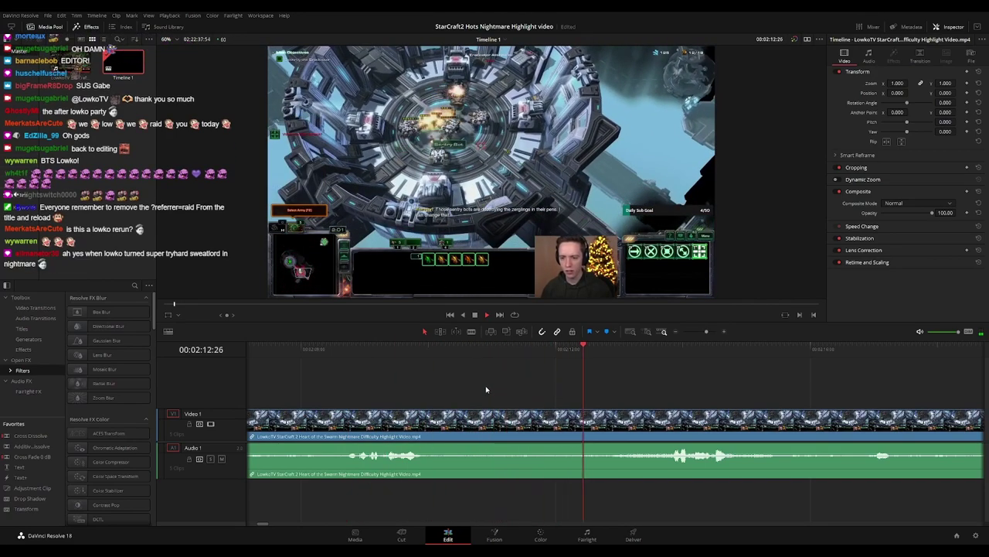
pyautogui.hscroll(4, 510, 387)
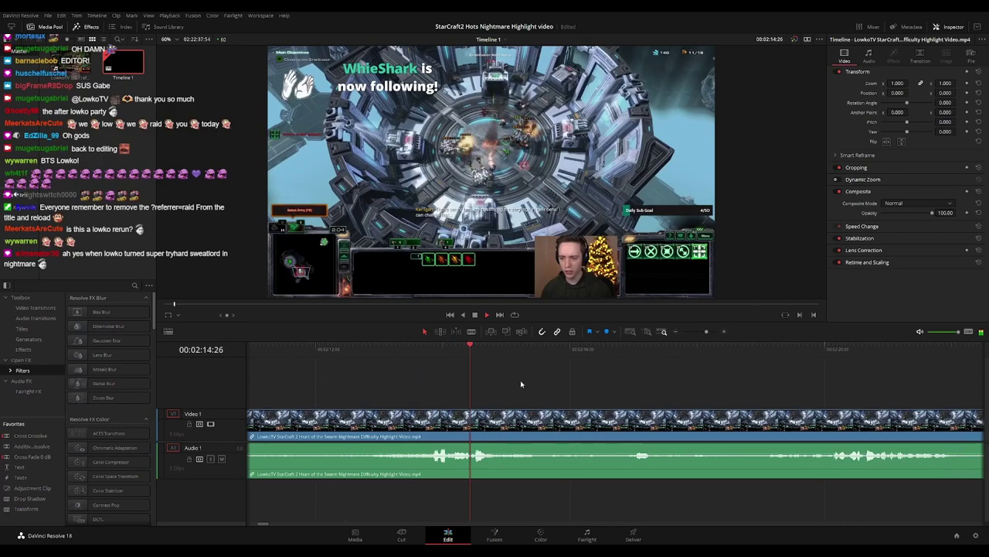
pyautogui.hscroll(3, 533, 392)
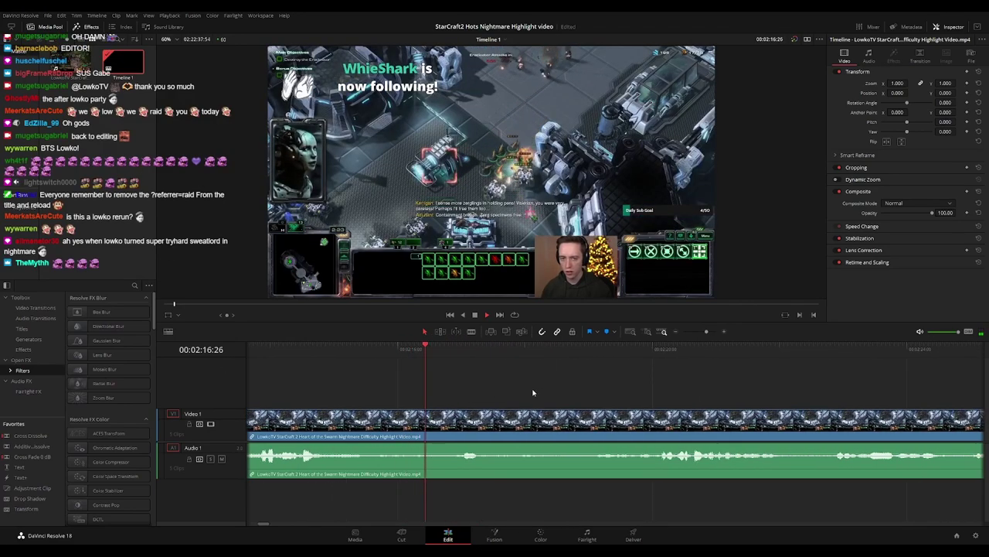
pyautogui.hscroll(5, 533, 392)
pyautogui.hscroll(3, 464, 375)
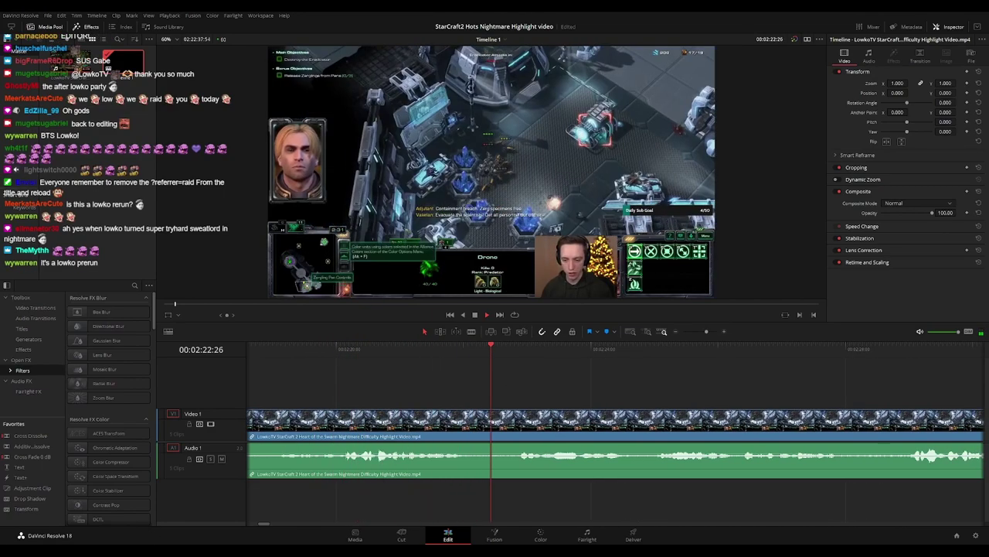
pyautogui.hscroll(4, 552, 377)
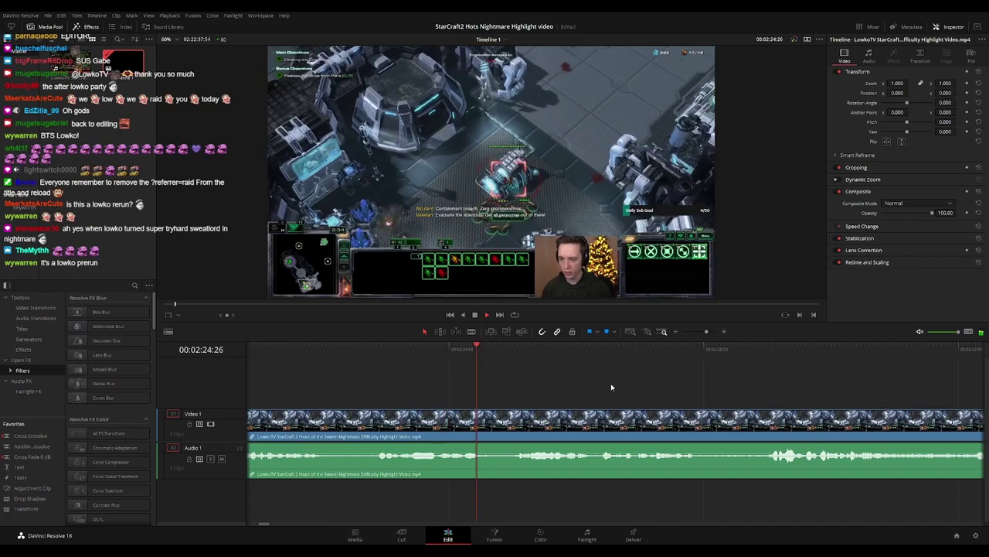
pyautogui.hscroll(4, 489, 368)
pyautogui.hscroll(2, 537, 380)
# Stop playback, show the whole timeline and go to the end of the recording at 02:22:37:54
pyautogui.scroll(-4, 635, 381)
pyautogui.scroll(-8, 636, 381)
pyautogui.press('space')
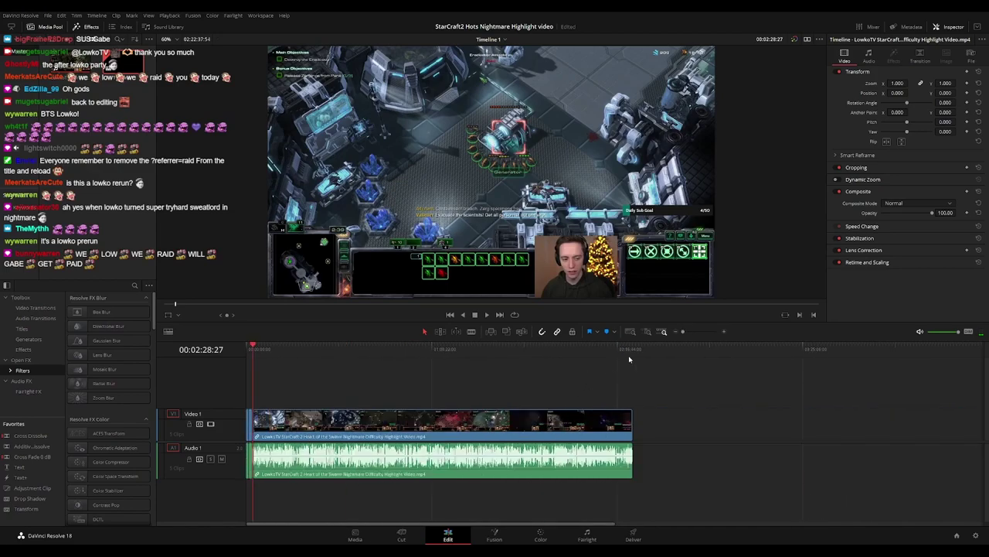
pyautogui.click(634, 352)
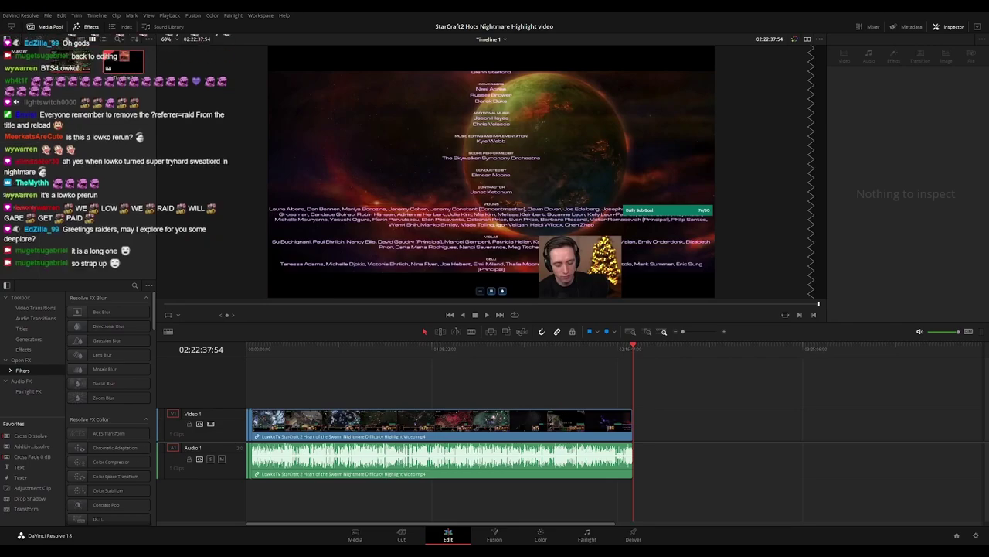
# Return to the first gameplay section and review it from about 00:02:13:16 to 00:02:28:17
pyautogui.click(259, 348)
pyautogui.hotkey('ctrl', '=')
pyautogui.hotkey('ctrl', '=')
pyautogui.hotkey('ctrl', '=')
pyautogui.hotkey('ctrl', '=')
pyautogui.hotkey('ctrl', '=')
pyautogui.click(374, 348)
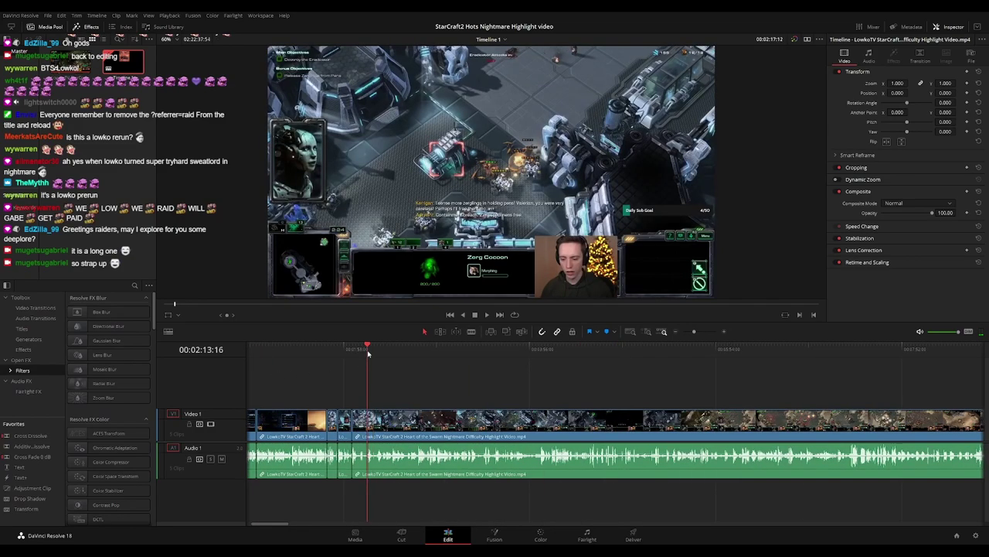
pyautogui.click(367, 352)
pyautogui.press('space')
pyautogui.hotkey('ctrl', '=')
pyautogui.hotkey('ctrl', '=')
pyautogui.hotkey('ctrl', '=')
pyautogui.hotkey('ctrl', '=')
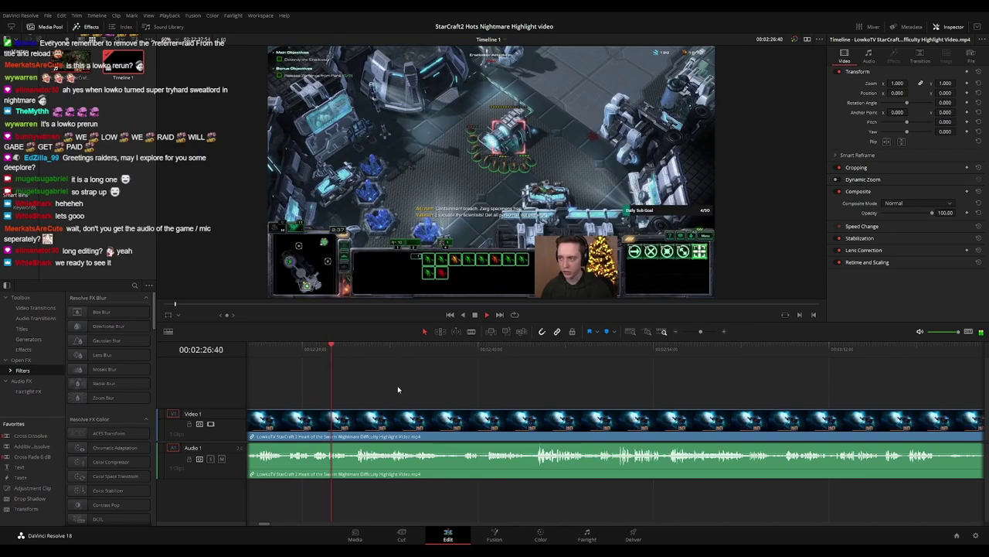
pyautogui.press('space')
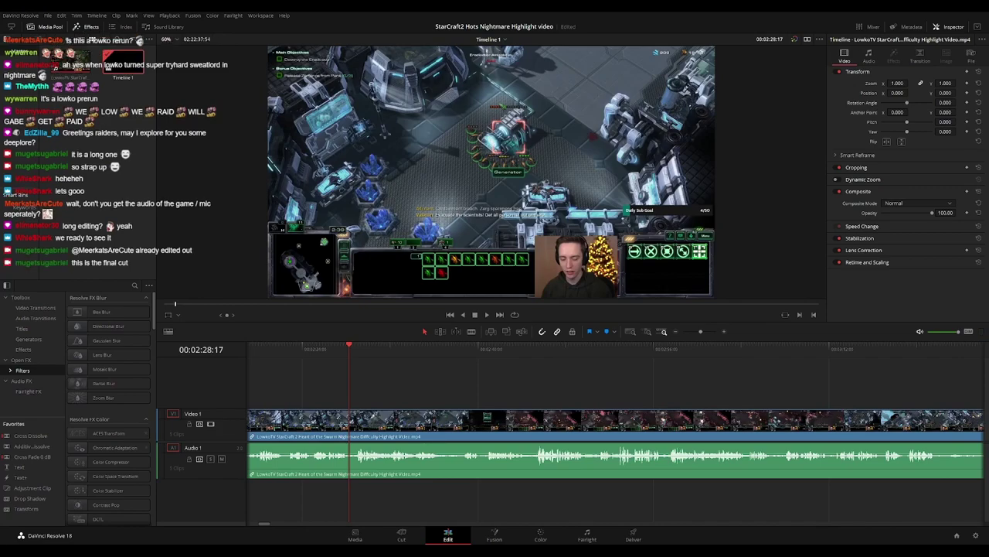
# Go back to about 00:02:13 and replay the gameplay with the audio waveform in closer view, up to about 00:02:24
pyautogui.click(303, 349)
pyautogui.moveTo(322, 373); pyautogui.dragTo(523, 380)
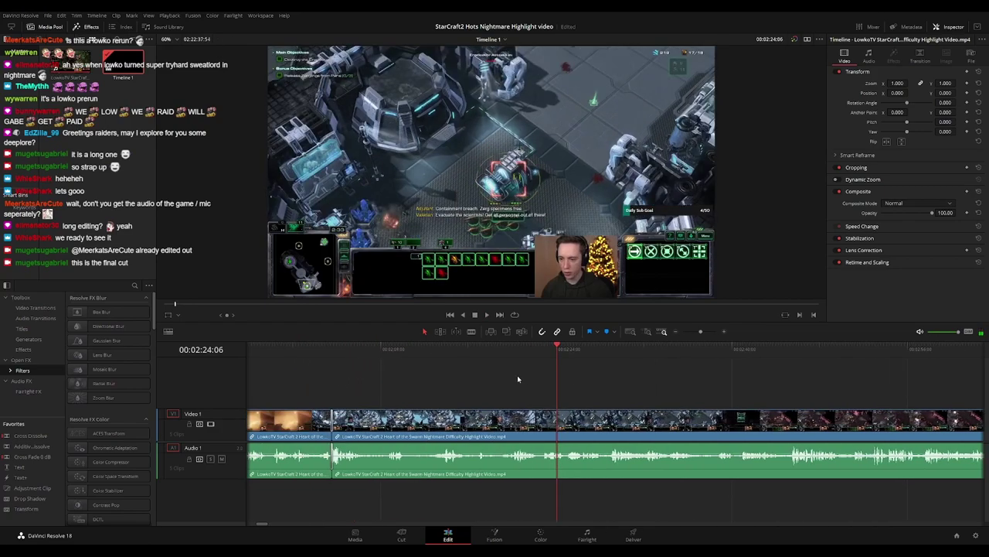
pyautogui.click(432, 352)
pyautogui.press('space')
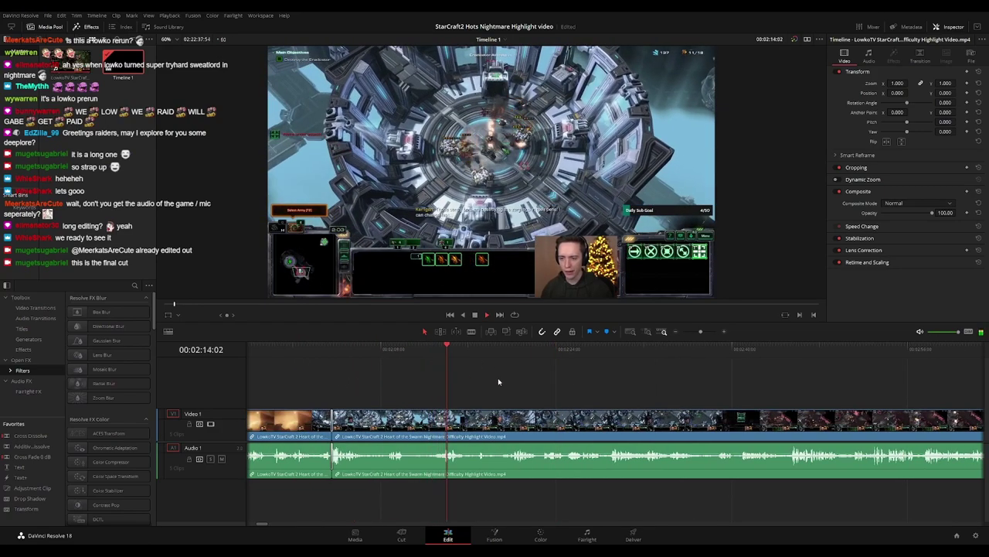
pyautogui.scroll(3, 508, 382)
pyautogui.moveTo(508, 382); pyautogui.dragTo(660, 384)
pyautogui.moveTo(552, 379); pyautogui.dragTo(469, 390)
pyautogui.hscroll(3, 466, 387)
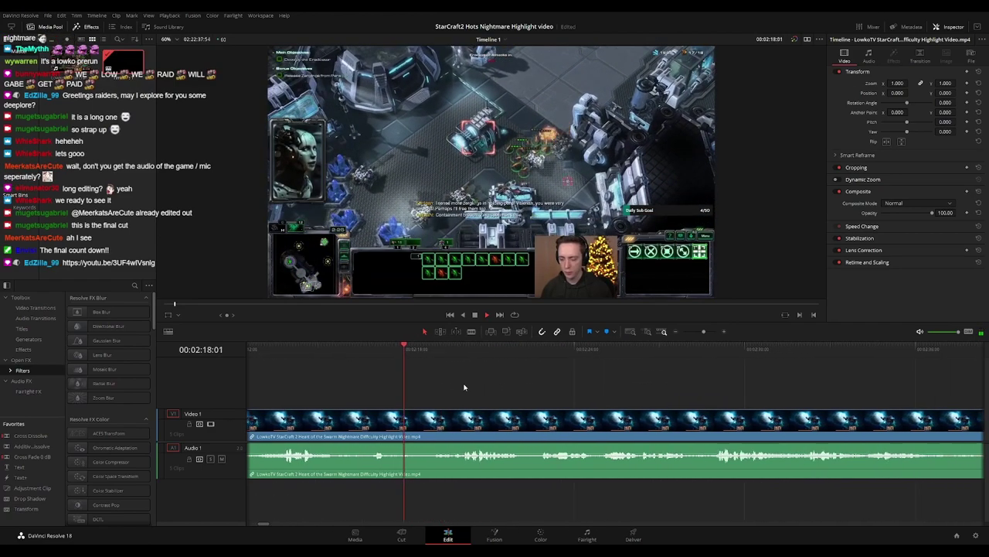
pyautogui.hscroll(3, 487, 390)
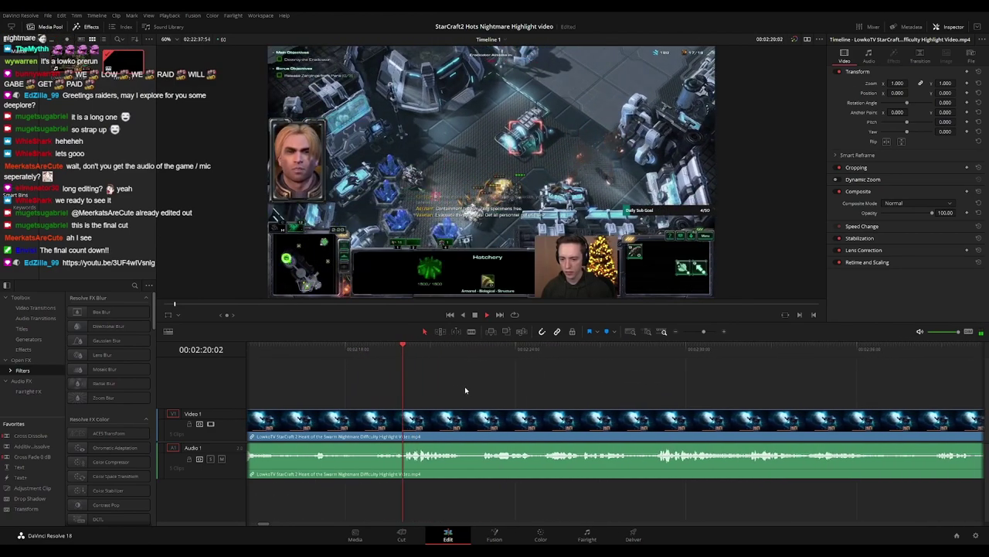
pyautogui.hscroll(2, 479, 392)
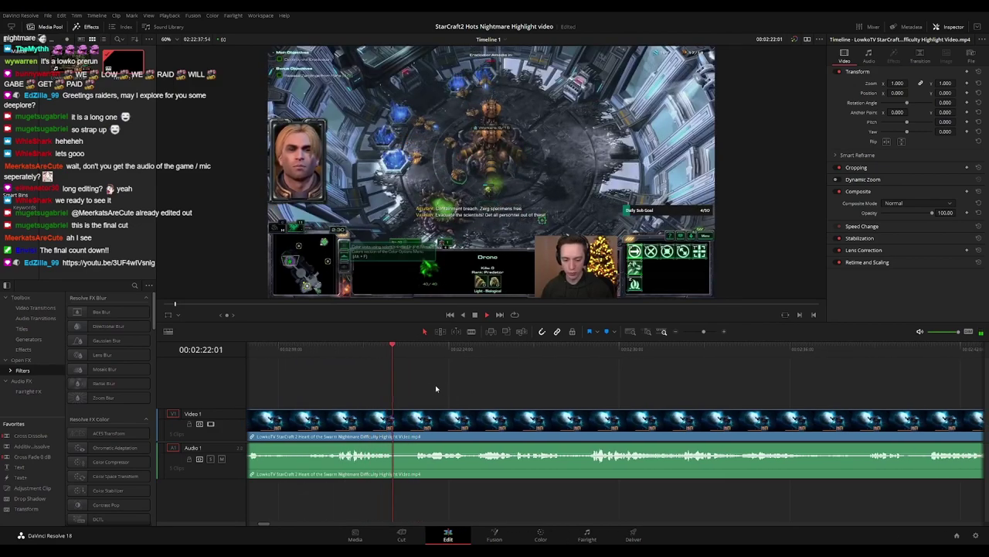
pyautogui.hscroll(2, 503, 392)
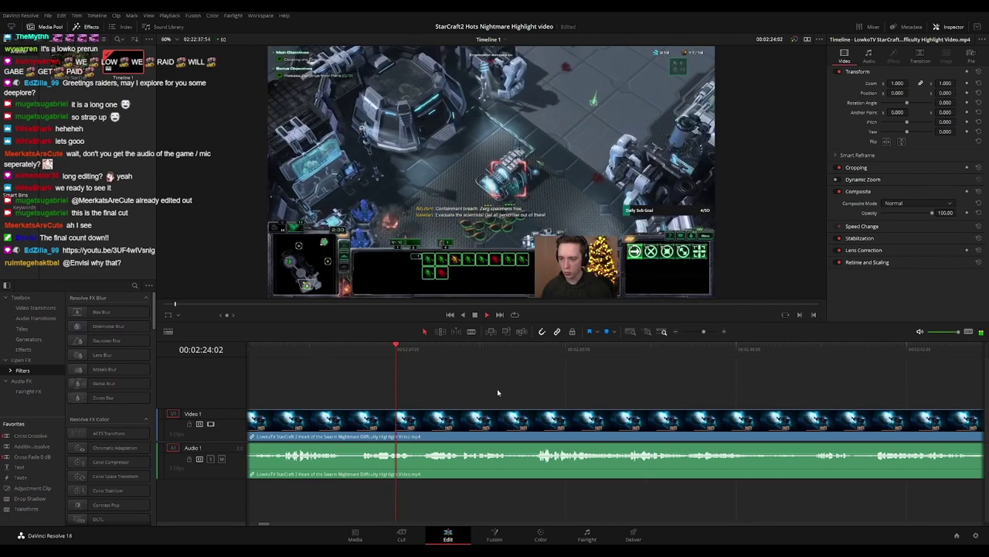
# Enlarge the video viewer by making the timeline area shorter while playback continues to about 00:02:32
pyautogui.click(515, 316)
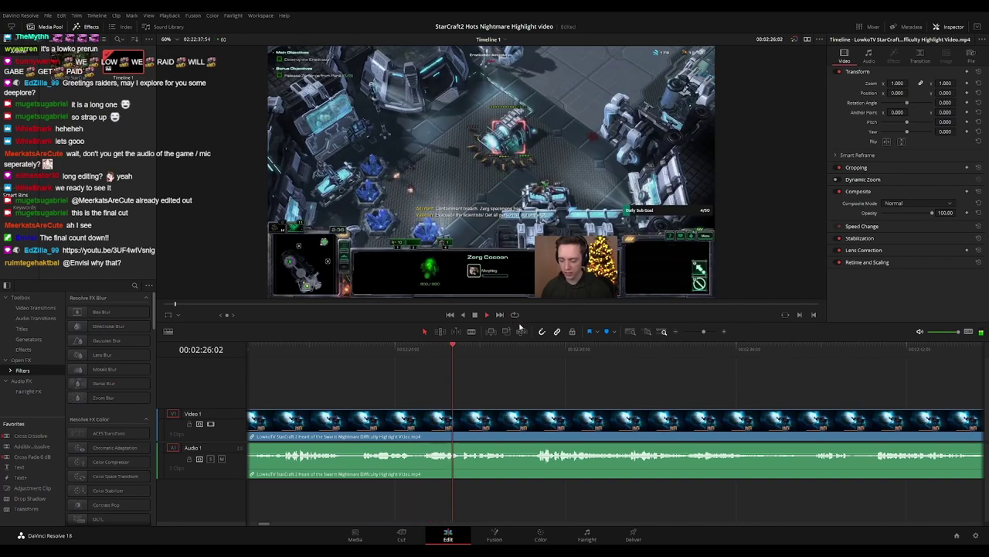
pyautogui.moveTo(520, 327); pyautogui.dragTo(507, 376)
pyautogui.hscroll(2, 503, 414)
pyautogui.hscroll(3, 456, 417)
pyautogui.hscroll(1, 457, 424)
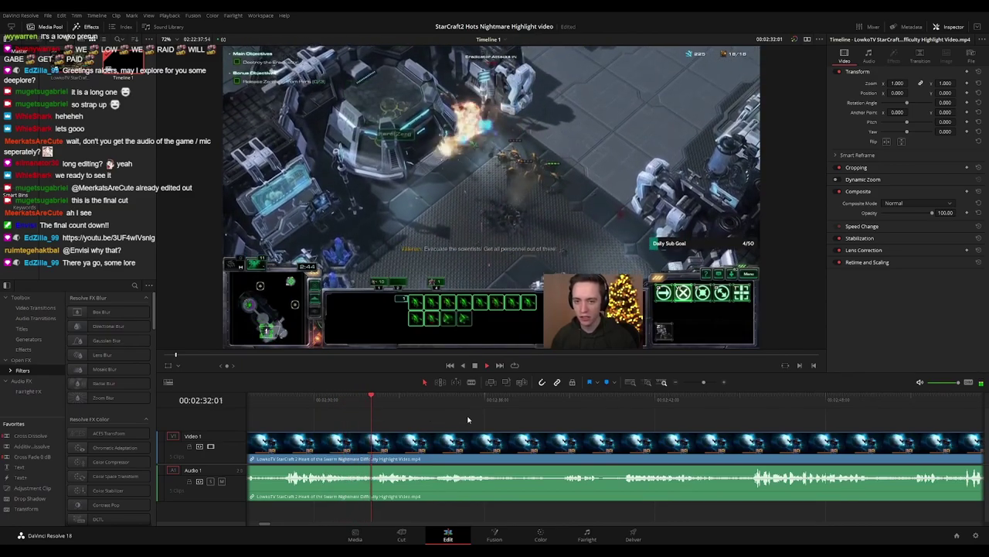
# Play on to the jump into the red-lit gameplay and ripple-delete the short section before it, starting at 00:02:38:18, on both tracks
pyautogui.hscroll(1, 463, 419)
pyautogui.hscroll(1, 464, 417)
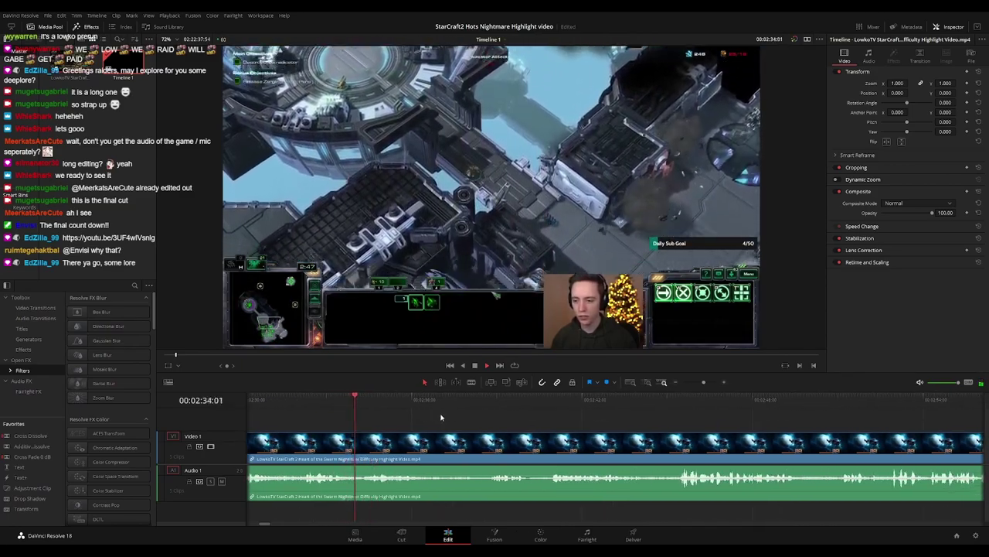
pyautogui.hscroll(1, 459, 416)
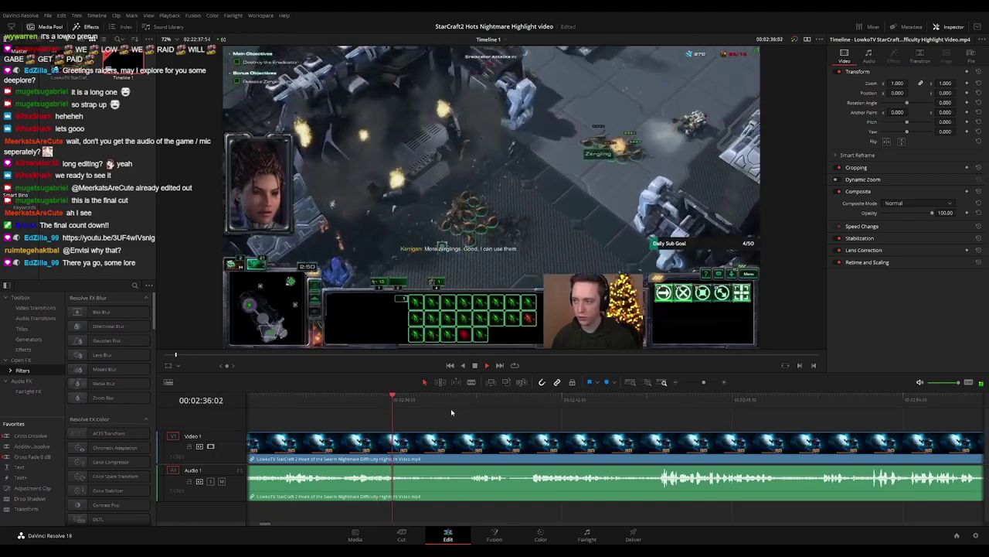
pyautogui.hscroll(1, 453, 417)
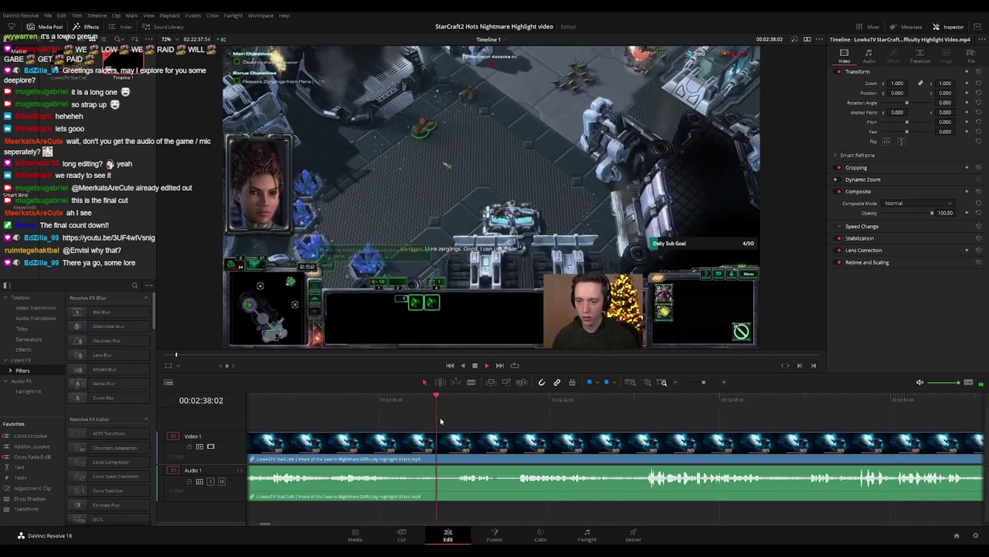
pyautogui.press('space')
pyautogui.press('b')
pyautogui.click(446, 442)
pyautogui.press('a')
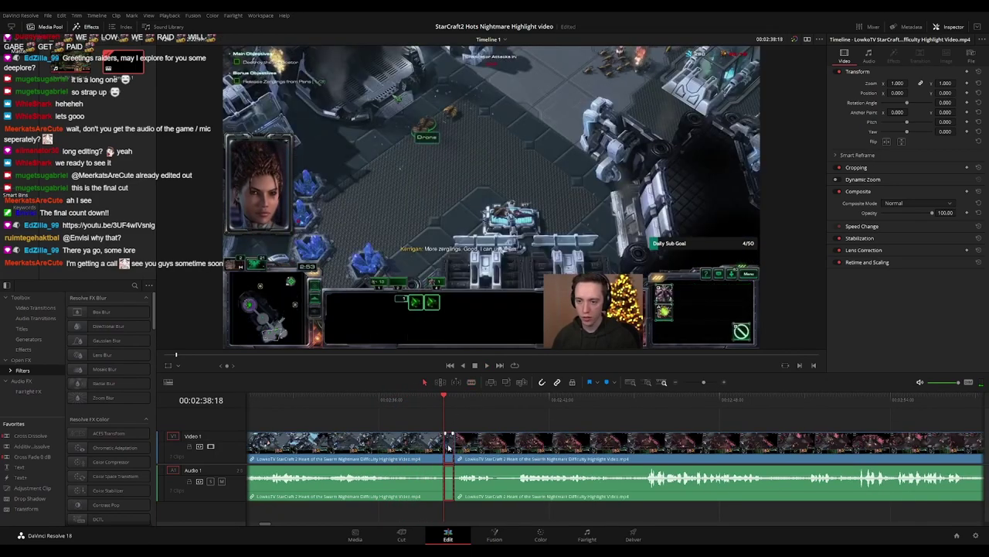
pyautogui.press('Delete')
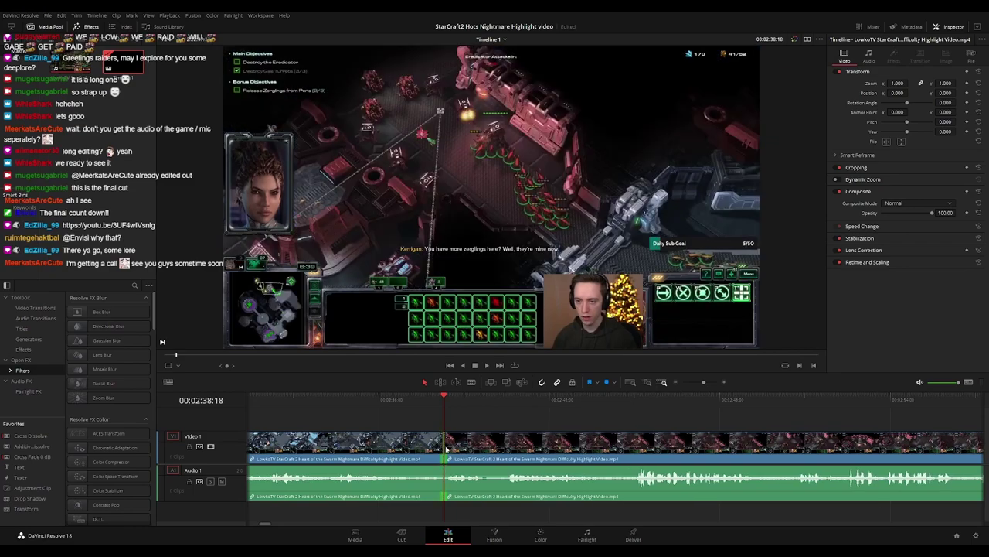
# Add the default video and audio transitions at the 00:02:38:18 cut and play on to about 00:03:16:55
pyautogui.press('space')
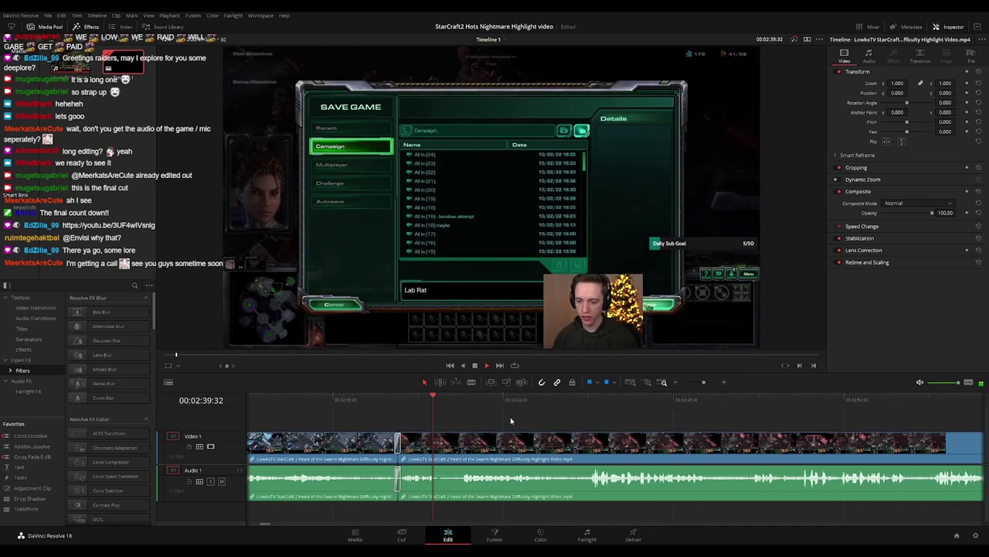
pyautogui.hscroll(1, 515, 421)
pyautogui.press('space')
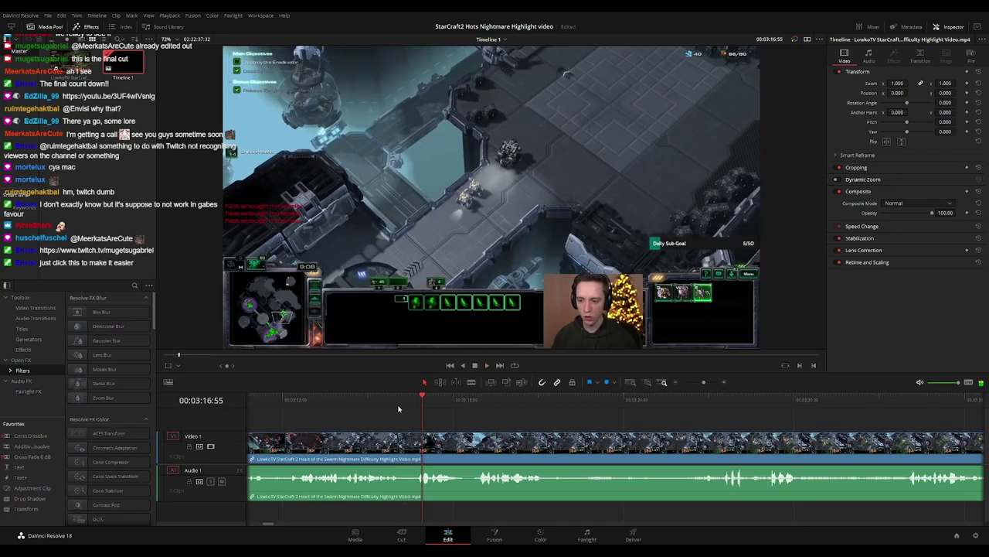
# Split off the very short section starting at 00:03:16:11 and ripple-delete it from both tracks
pyautogui.click(387, 402)
pyautogui.click(408, 446)
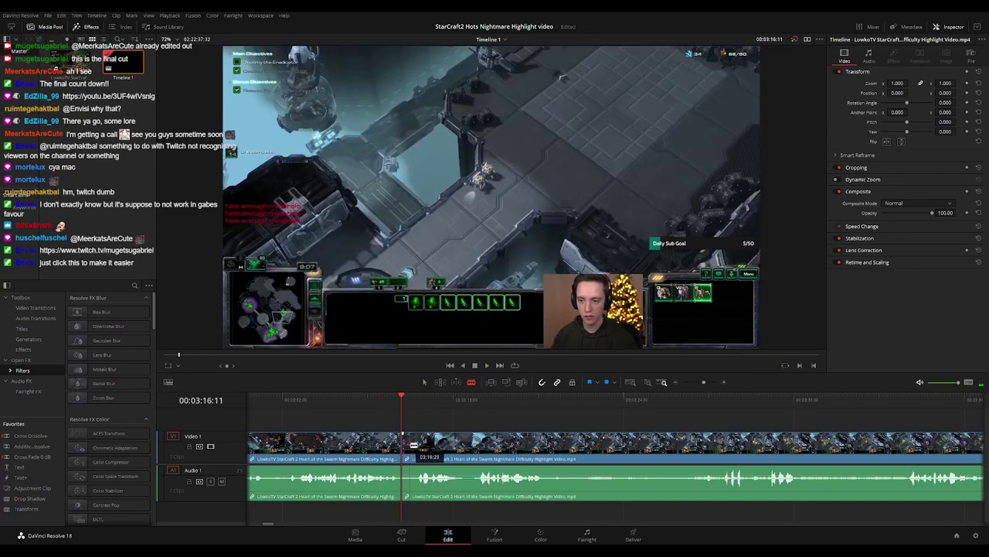
pyautogui.press('Delete')
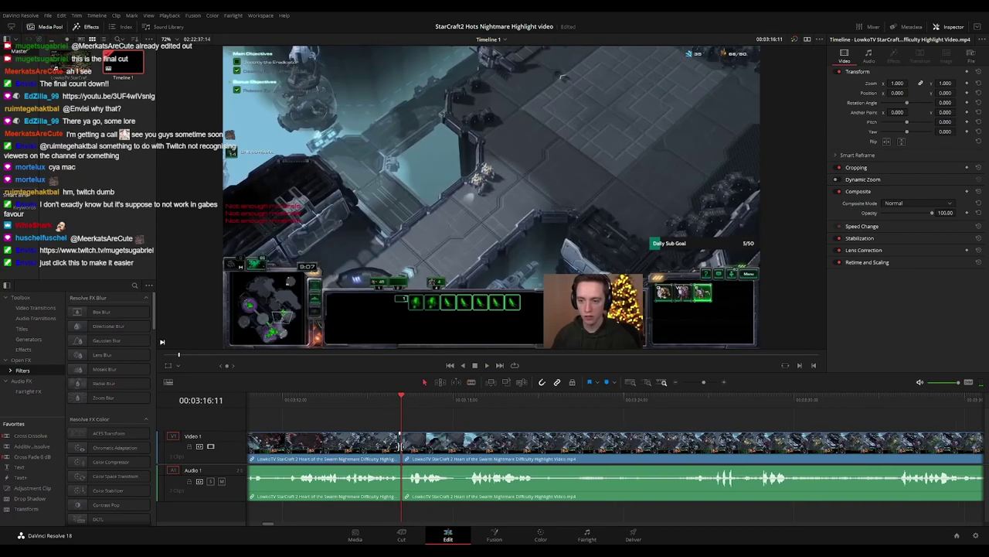
# Ripple-delete the brief section at 00:03:53:32, before the Sarah Kerrigan mission starts, and add the default video and audio transitions at the cut
pyautogui.press('space')
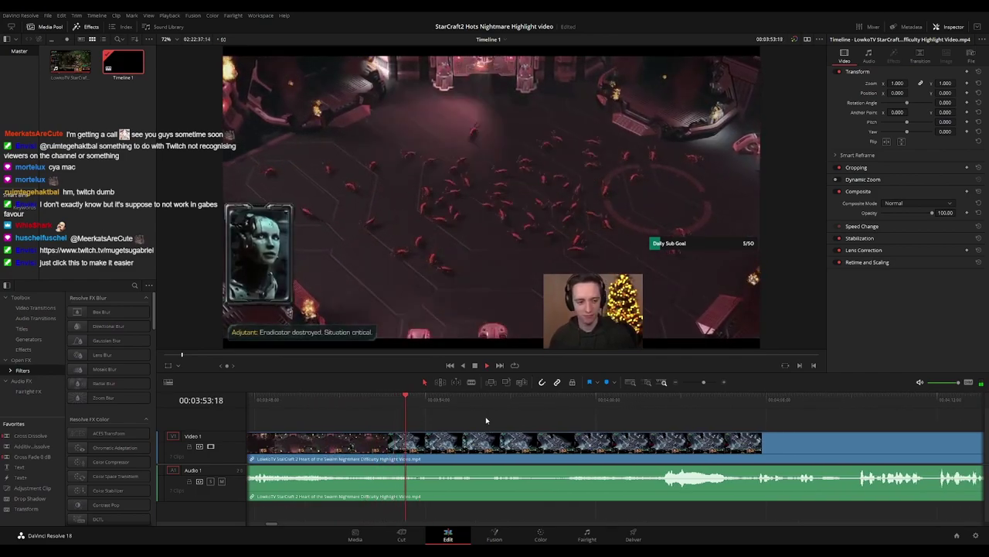
pyautogui.click(342, 405)
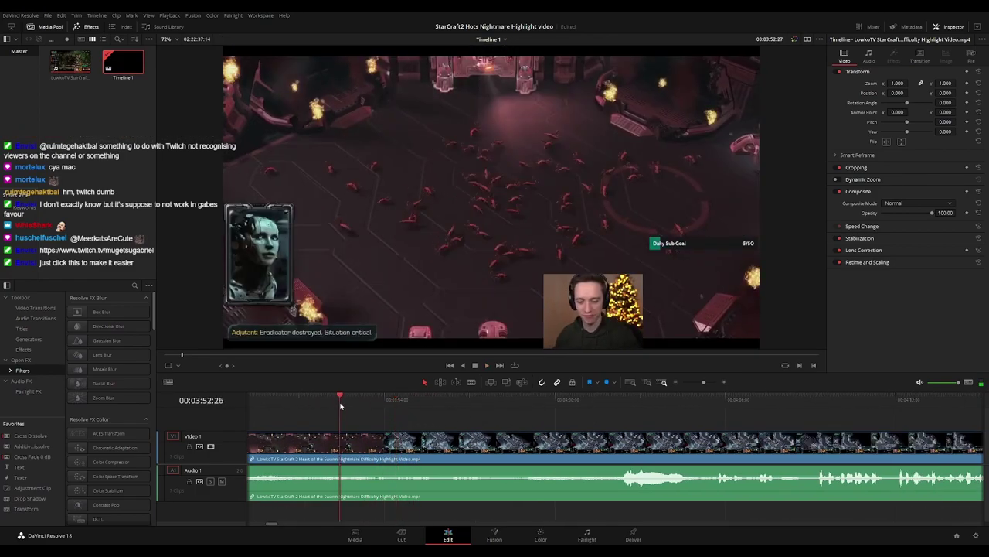
pyautogui.click(374, 444)
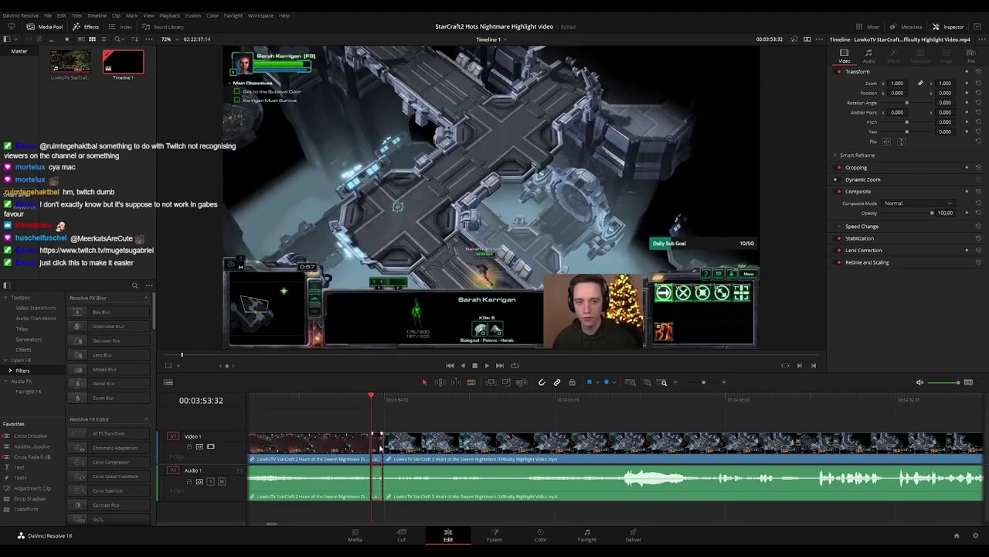
pyautogui.press('Delete')
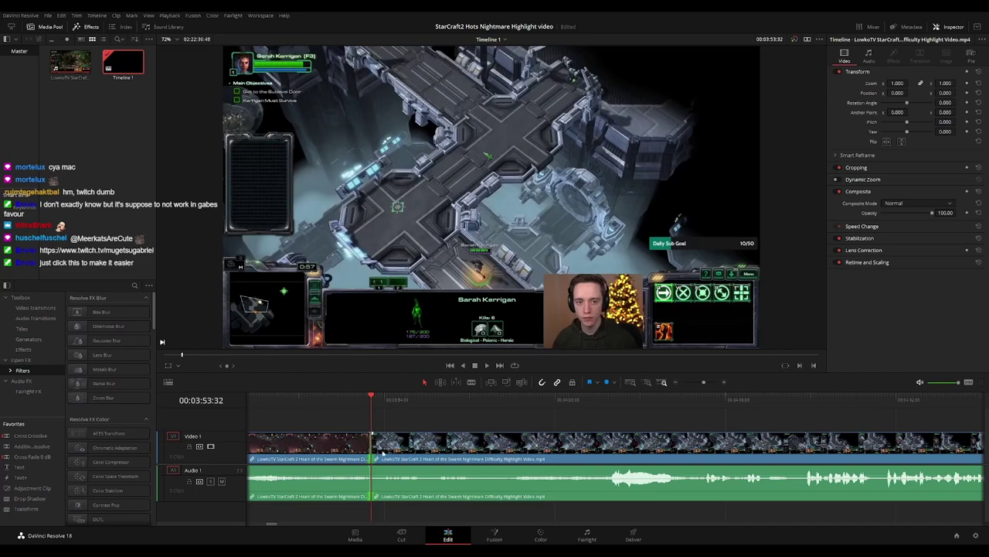
pyautogui.hotkey('ctrl', 't')
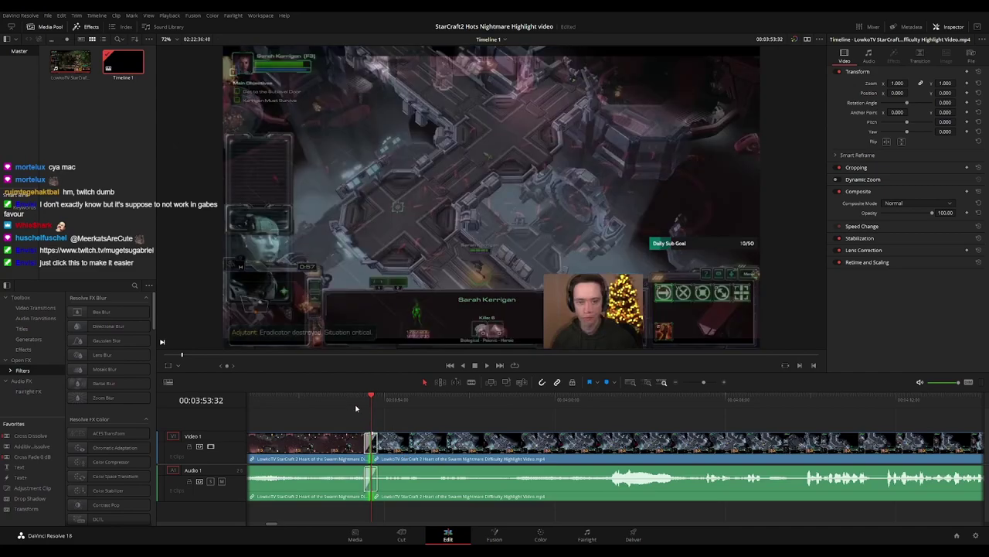
pyautogui.press('space')
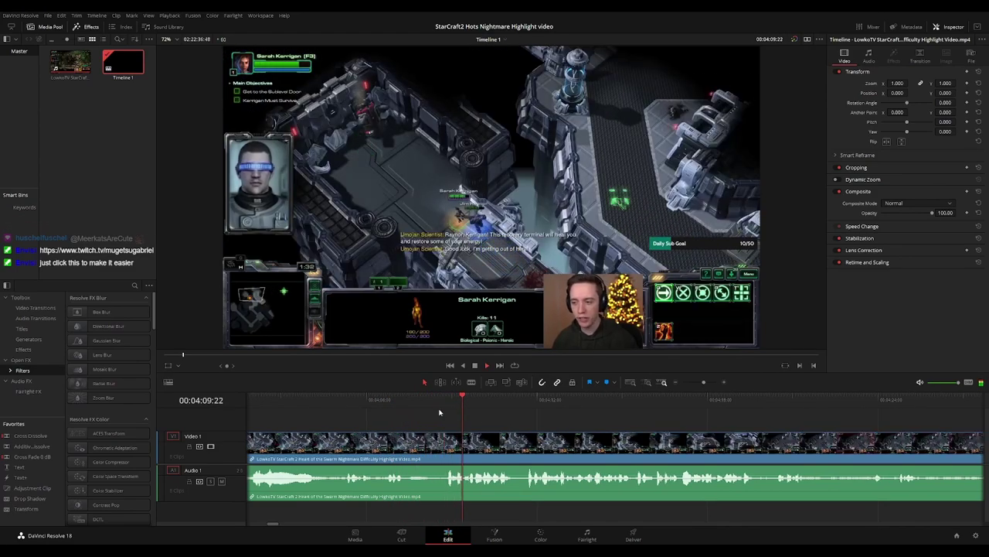
# Split off the short section starting at 00:04:08:24 and ripple-delete it from both tracks
pyautogui.click(420, 399)
pyautogui.press('space')
pyautogui.press('b')
pyautogui.click(436, 441)
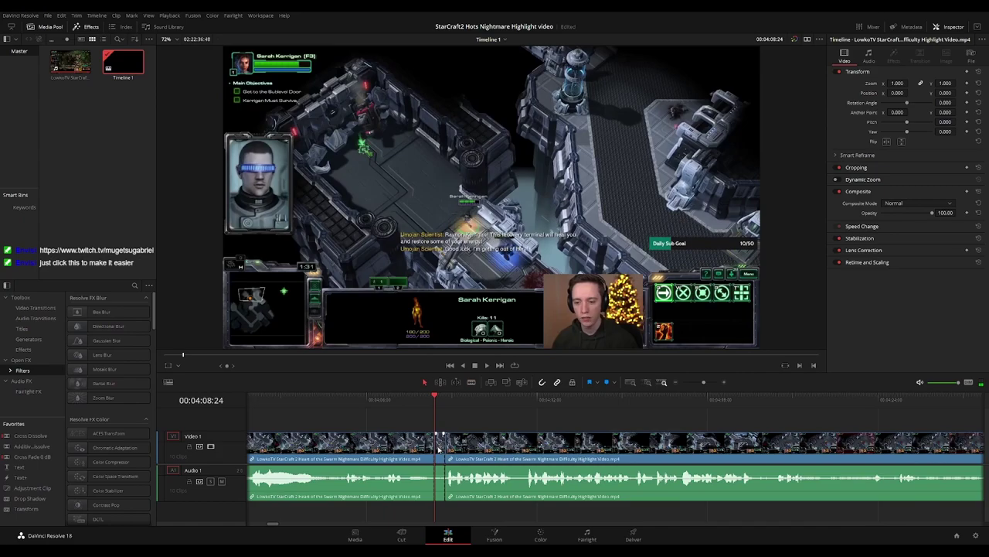
pyautogui.click(439, 447)
pyautogui.press('Delete')
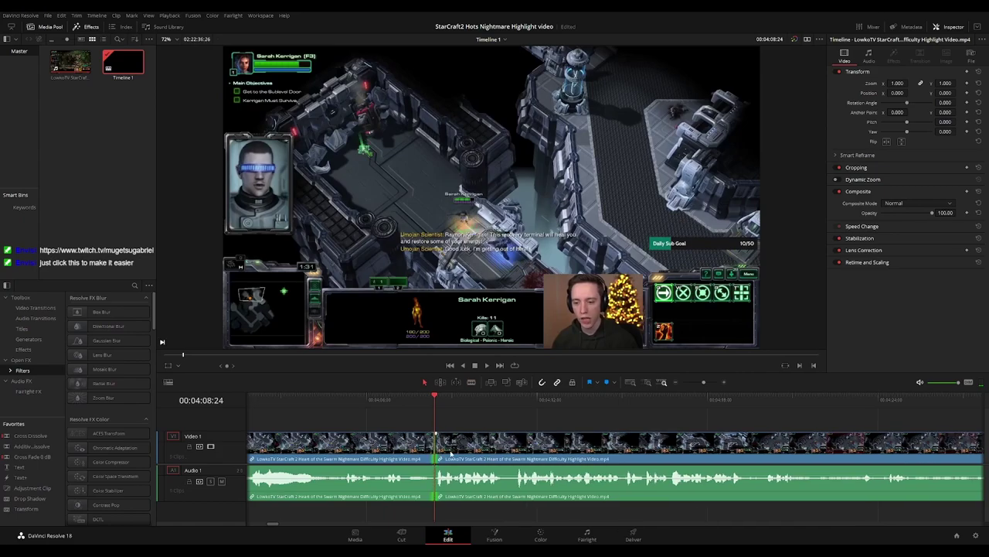
# Add the default video and audio transitions at the 00:04:08:24 cut and play on to the gameplay jump at about 00:04:19:47
pyautogui.press('space')
pyautogui.moveTo(510, 419); pyautogui.dragTo(446, 417)
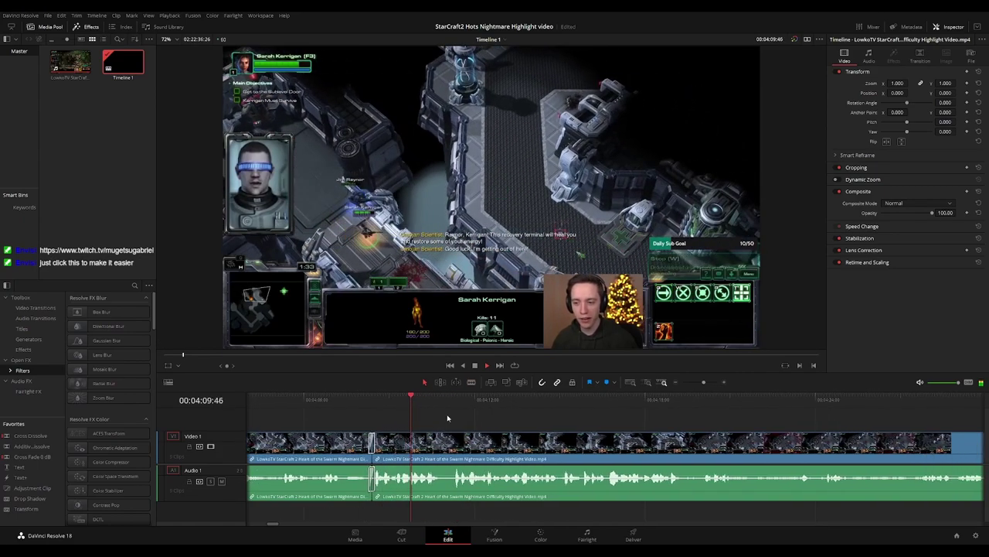
pyautogui.moveTo(510, 418); pyautogui.dragTo(456, 413)
pyautogui.hscroll(4, 479, 414)
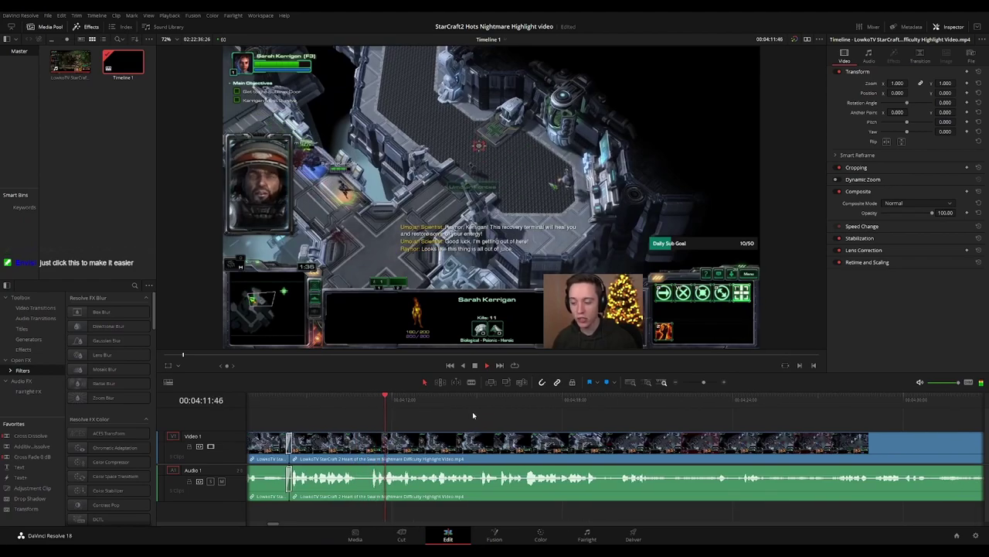
pyautogui.moveTo(527, 416); pyautogui.dragTo(512, 415)
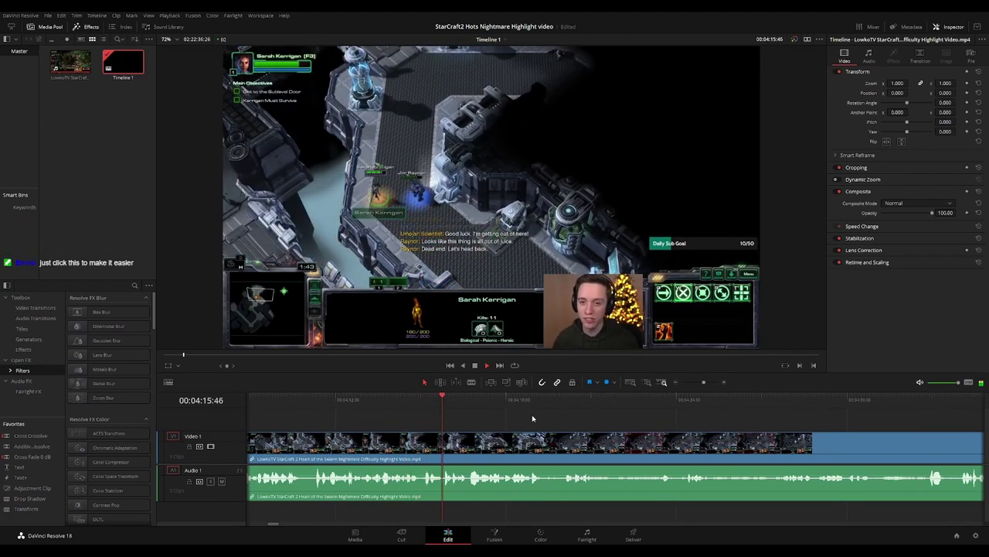
pyautogui.hscroll(4, 527, 419)
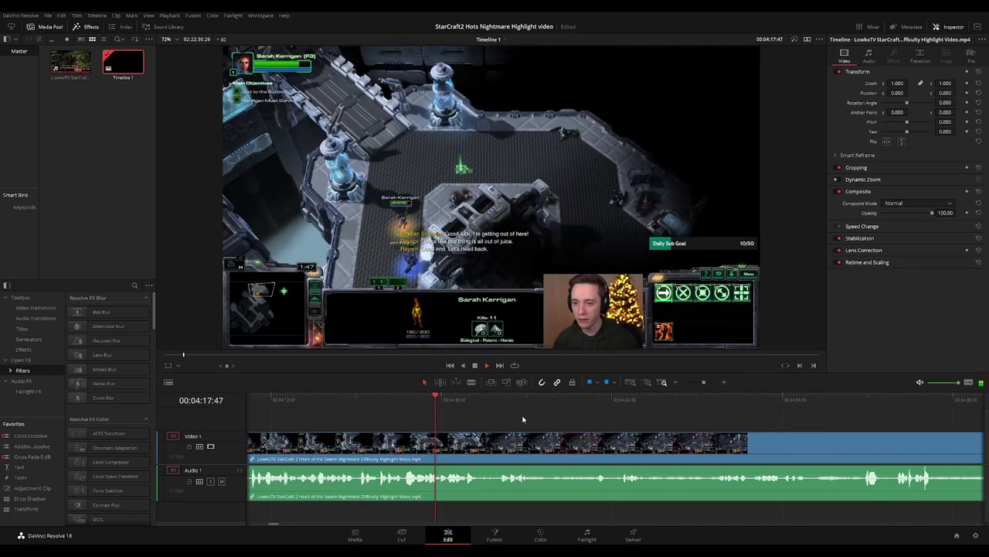
pyautogui.hscroll(3, 524, 419)
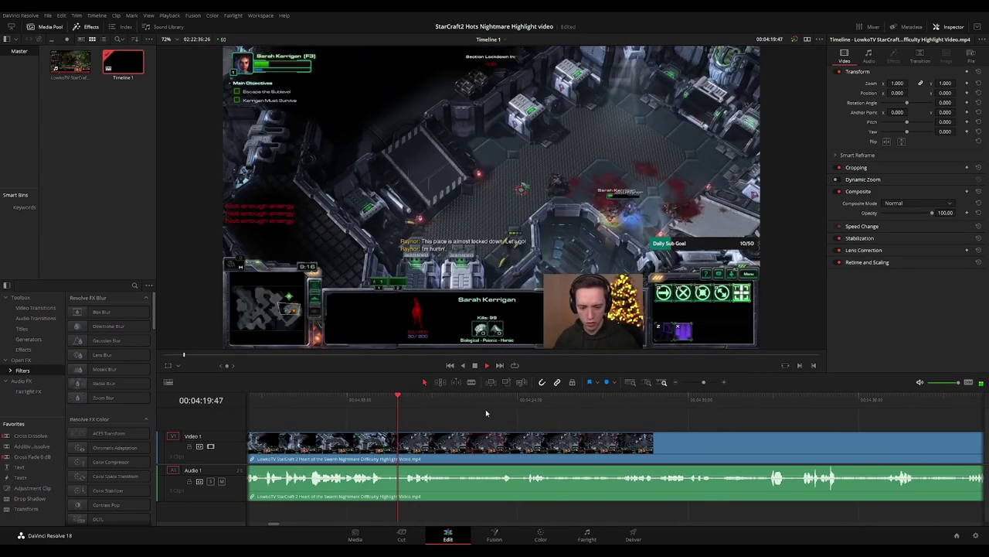
# Split off the brief section starting at 00:04:19:26, around the gameplay jump, and ripple-delete it from both tracks
pyautogui.click(376, 408)
pyautogui.press('space')
pyautogui.press('b')
pyautogui.click(389, 446)
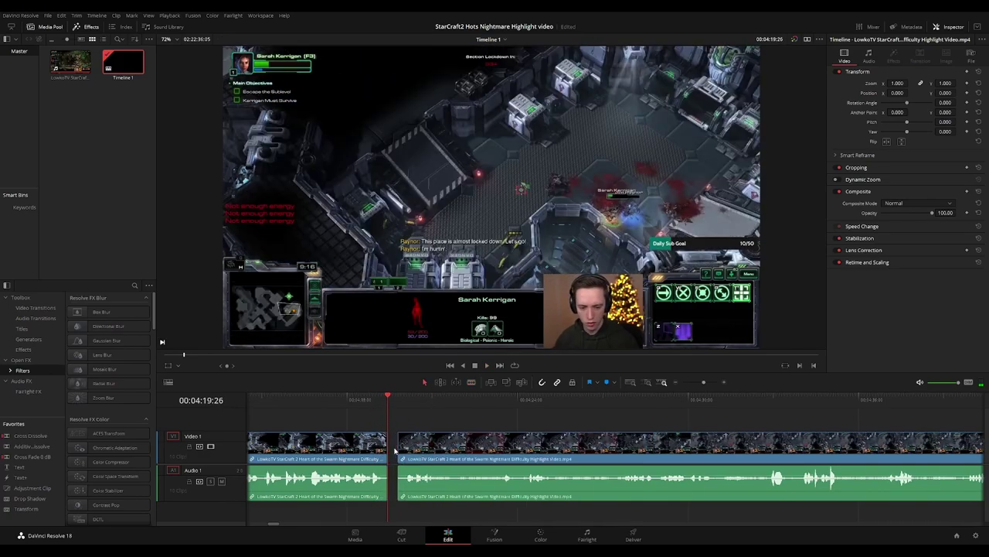
pyautogui.click(393, 450)
pyautogui.press('BackSpace')
# Add the default video and audio transitions at the 00:04:19:26 cut and resume playback
pyautogui.click(388, 444)
pyautogui.hotkey('ctrl', 't')
pyautogui.press('space')
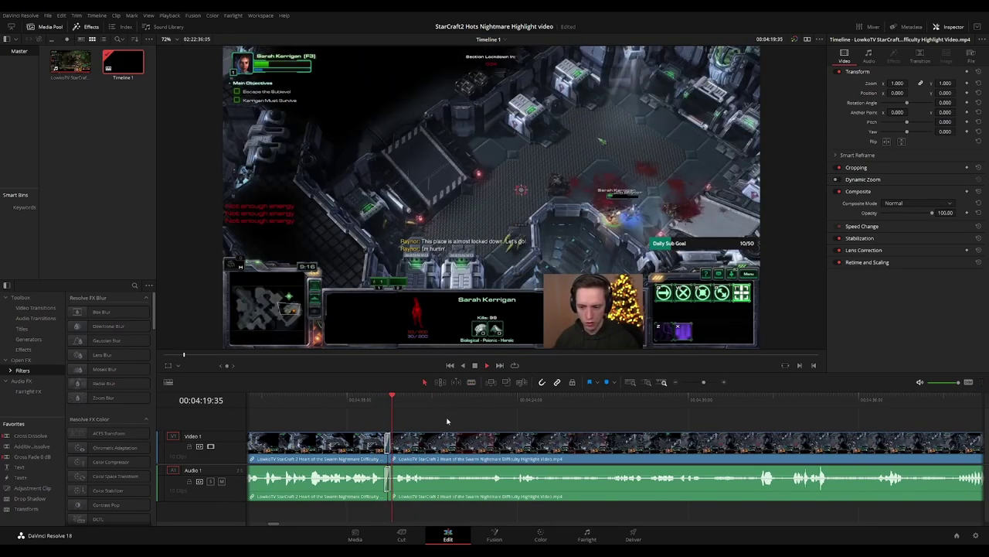
# Review the lockdown escape footage up to the Defeat screen at about 00:04:53:18 for sections to cut
pyautogui.hscroll(3, 463, 416)
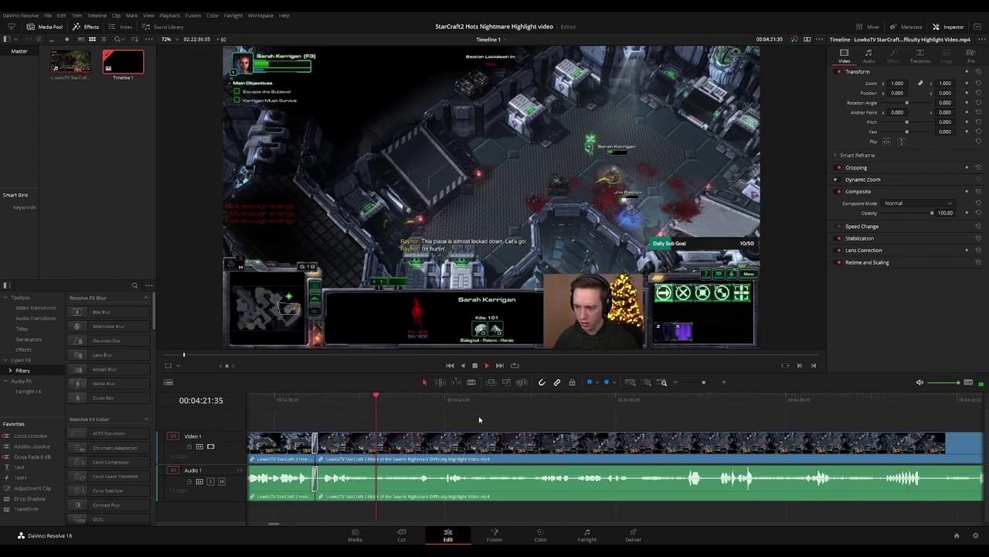
pyautogui.hscroll(2, 475, 419)
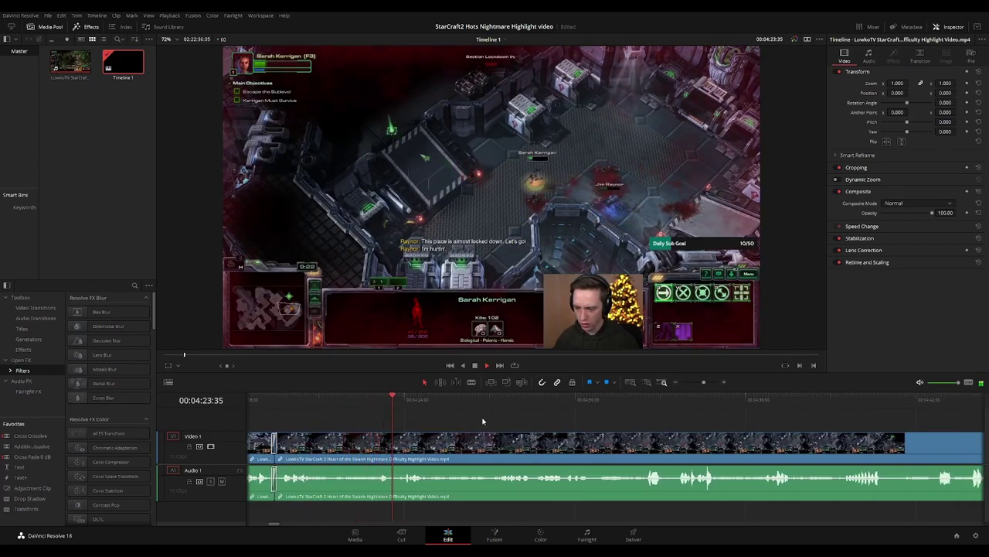
pyautogui.hscroll(1, 483, 421)
pyautogui.hscroll(1, 485, 422)
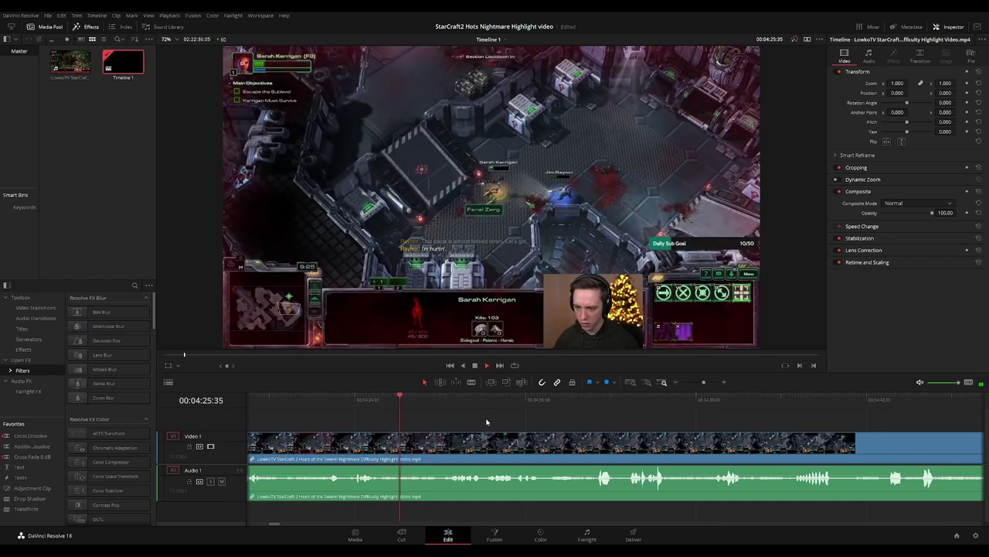
pyautogui.hscroll(1, 486, 421)
pyautogui.hscroll(3, 486, 418)
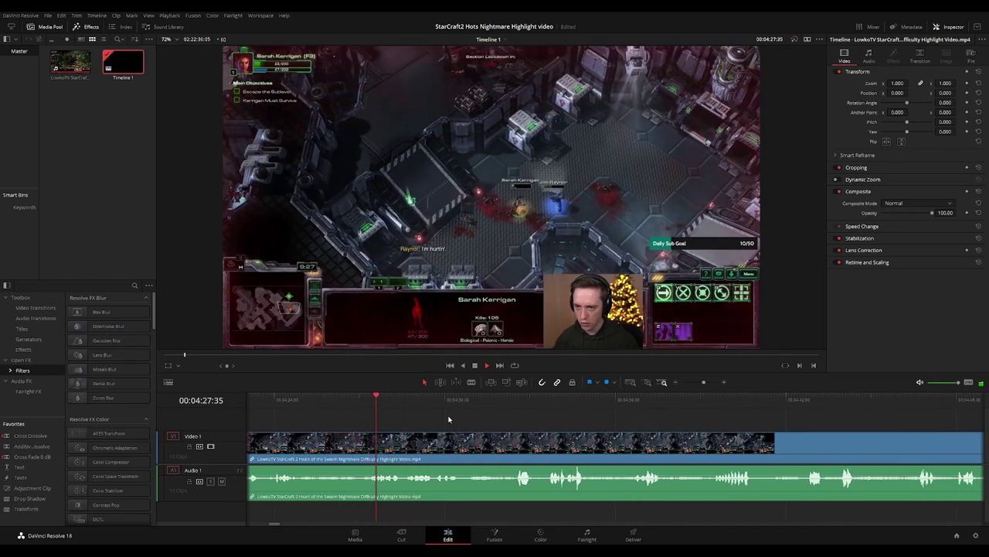
pyautogui.hscroll(2, 505, 421)
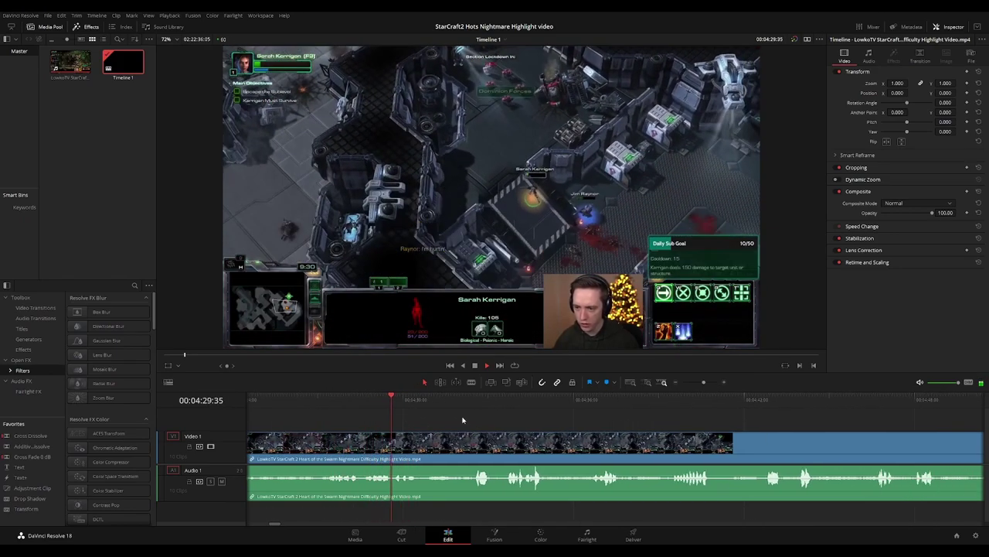
pyautogui.hscroll(1, 495, 425)
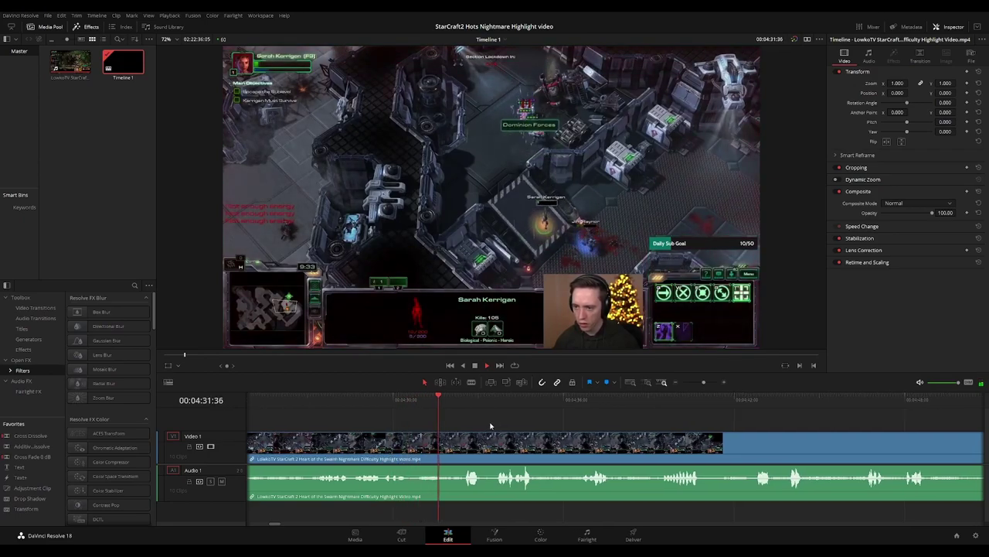
pyautogui.hscroll(2, 466, 420)
pyautogui.hscroll(2, 482, 420)
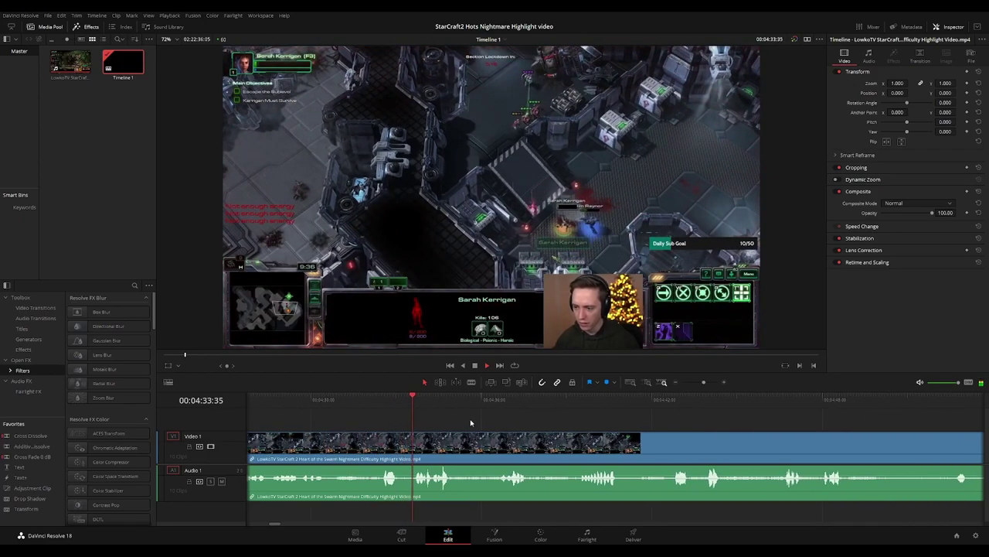
pyautogui.hscroll(2, 496, 421)
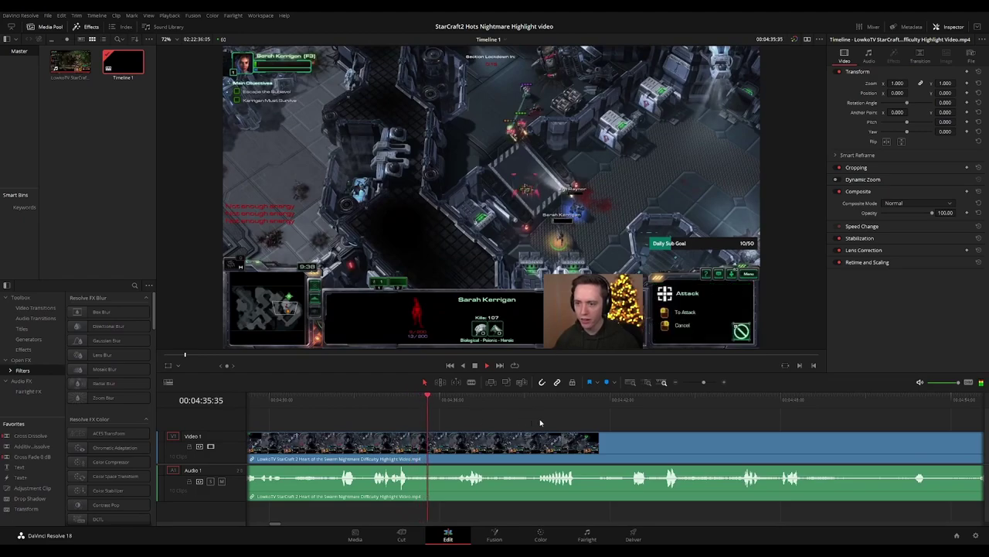
pyautogui.hscroll(3, 475, 418)
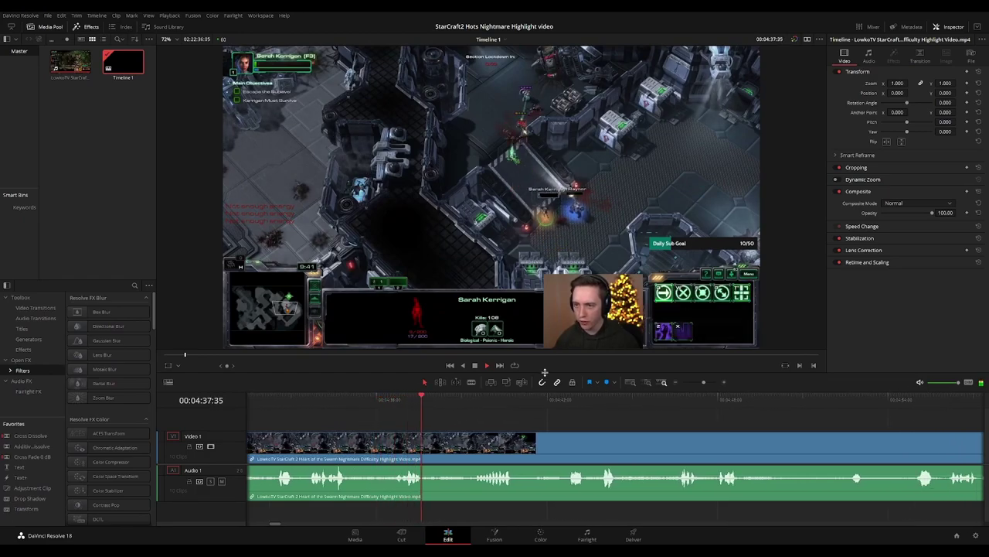
pyautogui.moveTo(545, 372); pyautogui.dragTo(545, 364)
pyautogui.hscroll(5, 479, 408)
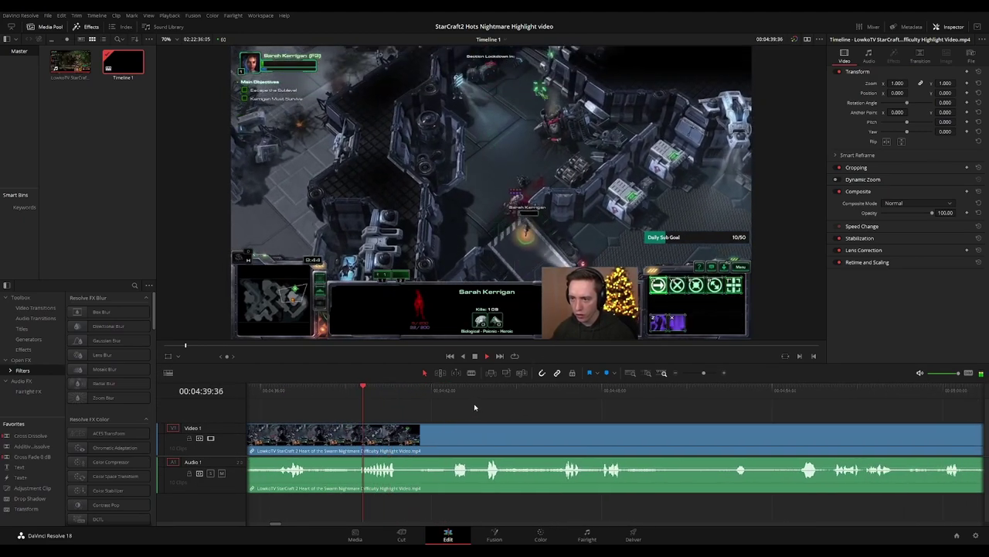
pyautogui.hscroll(4, 419, 401)
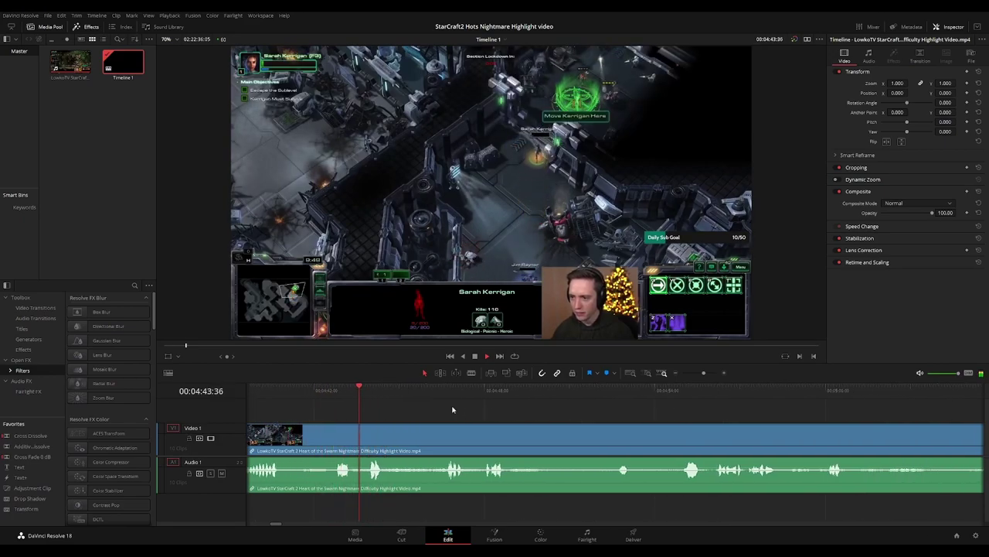
pyautogui.hscroll(2, 495, 413)
pyautogui.hscroll(3, 532, 417)
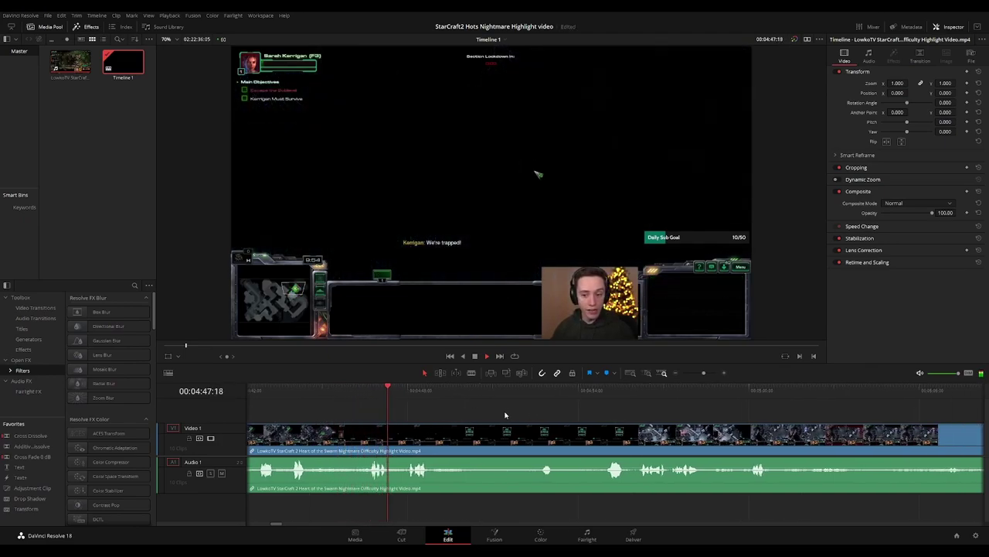
pyautogui.hscroll(2, 468, 415)
pyautogui.hscroll(2, 518, 416)
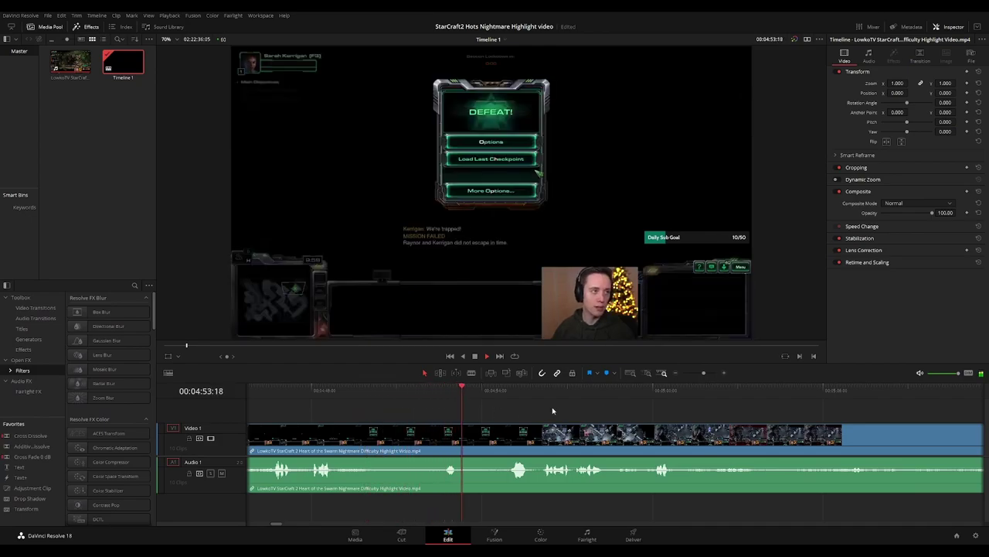
# Ripple-delete a short stretch of the Defeat screen from both tracks and add the default video and audio transitions at the cut
pyautogui.moveTo(553, 408); pyautogui.dragTo(467, 406)
pyautogui.press('space')
pyautogui.press('b')
pyautogui.click(373, 441)
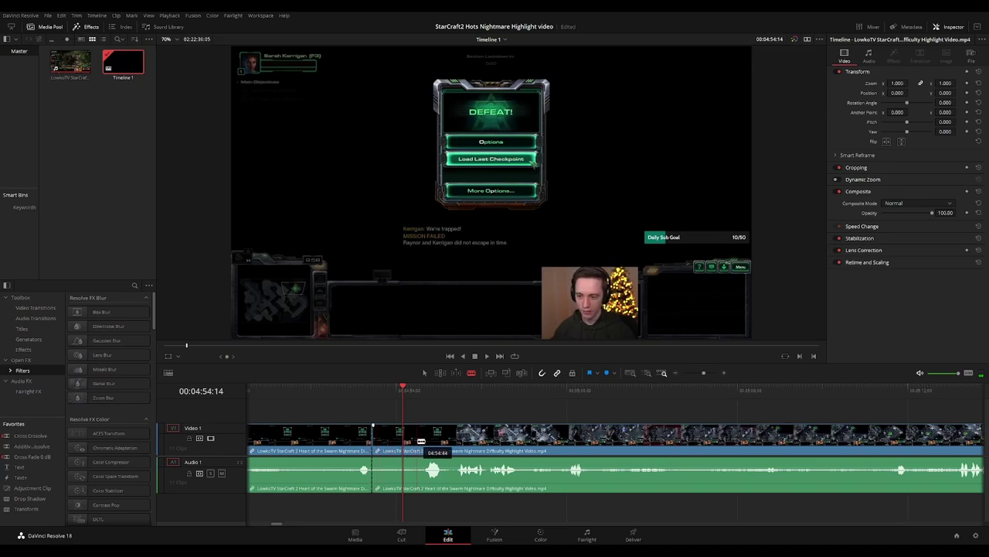
pyautogui.press('Delete')
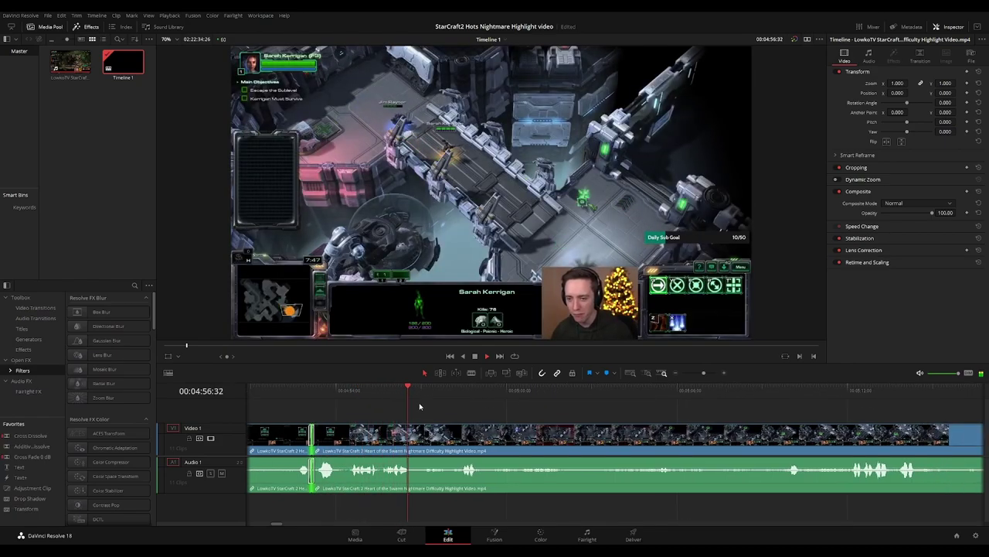
# Split off the very short section starting at 00:04:57:58 and ripple-delete it from both tracks
pyautogui.press('b')
pyautogui.click(418, 431)
pyautogui.click(451, 437)
pyautogui.press('a')
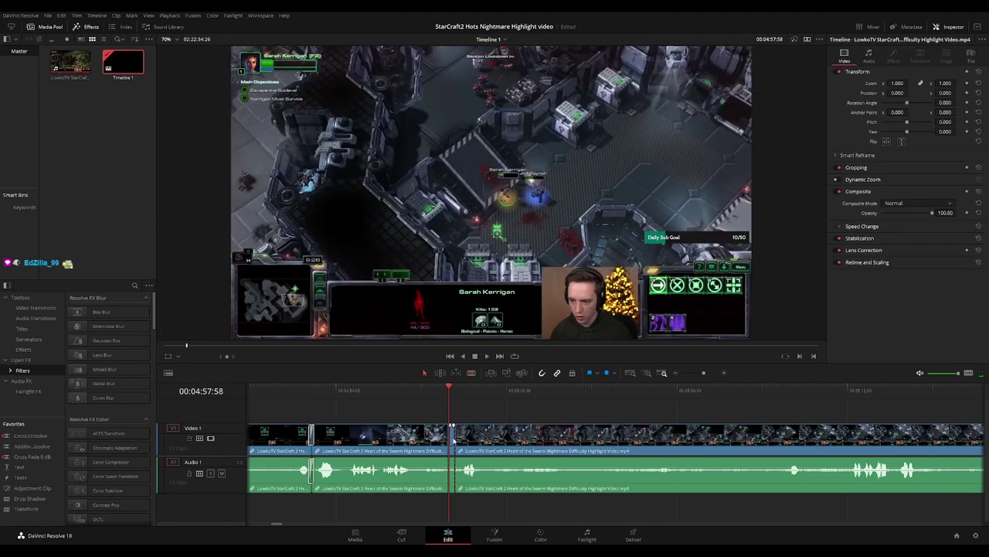
pyautogui.click(453, 437)
pyautogui.press('BackSpace')
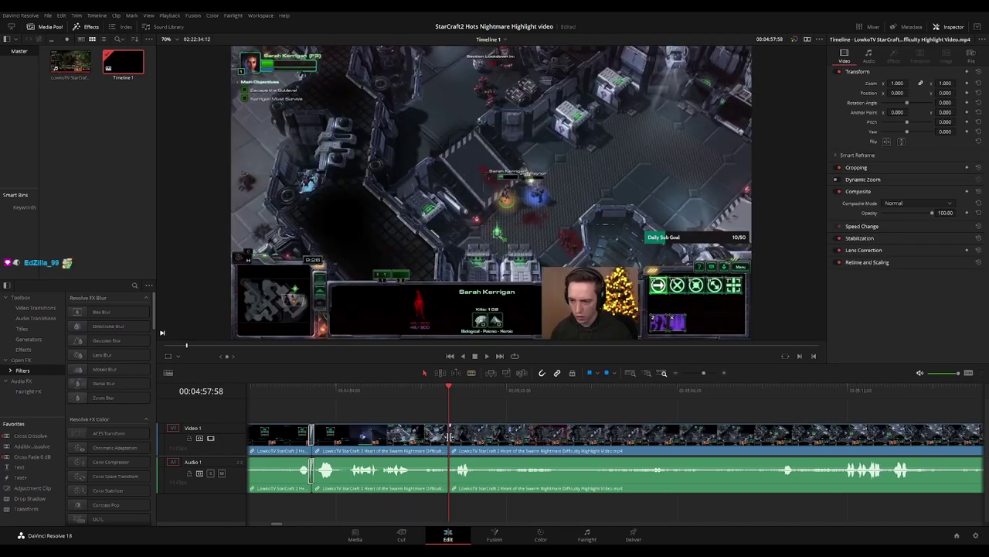
# Add the default video and audio transitions at the 00:04:57:58 cut and play on to the Checkpoint Reached scene at about 00:05:20:47
pyautogui.press('space')
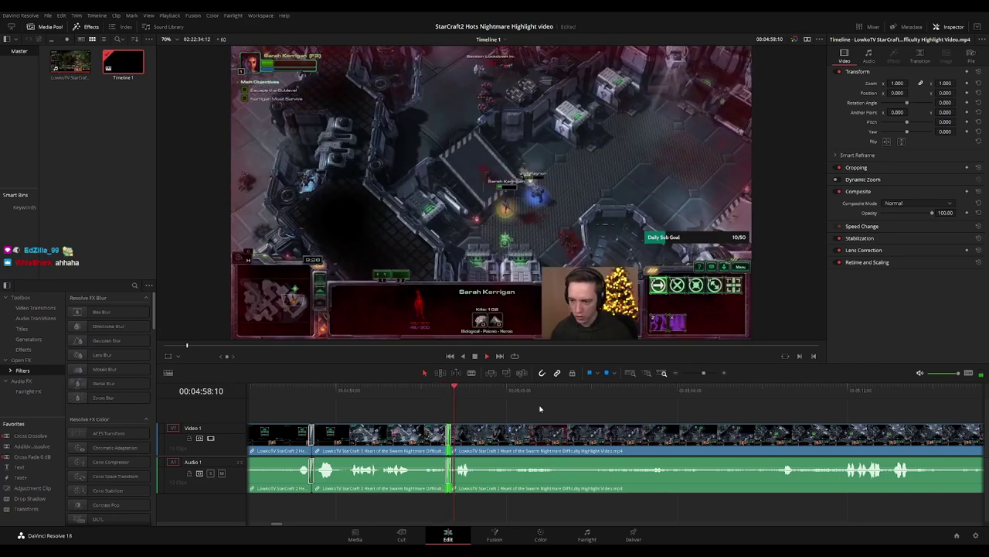
pyautogui.moveTo(641, 420); pyautogui.dragTo(529, 404)
pyautogui.hscroll(2, 541, 405)
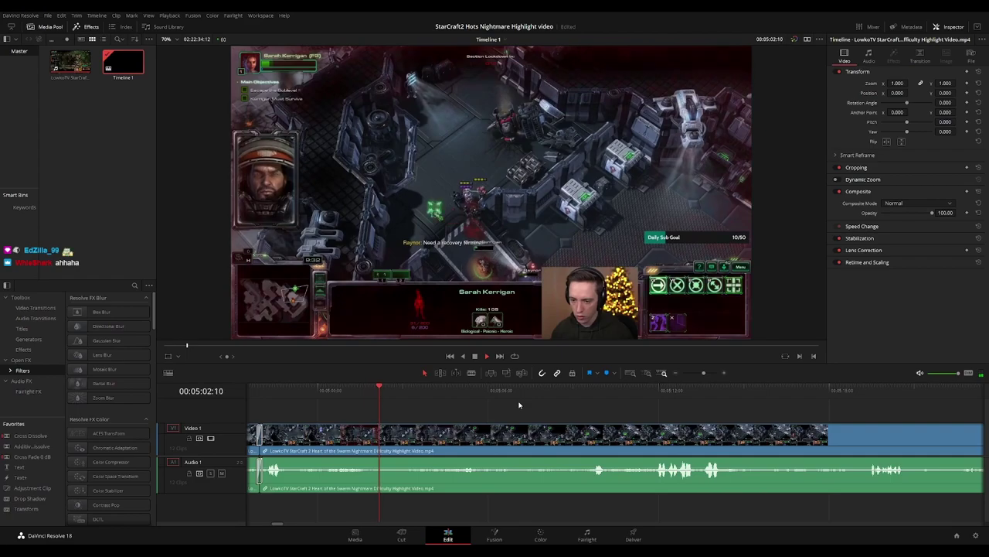
pyautogui.hscroll(2, 523, 404)
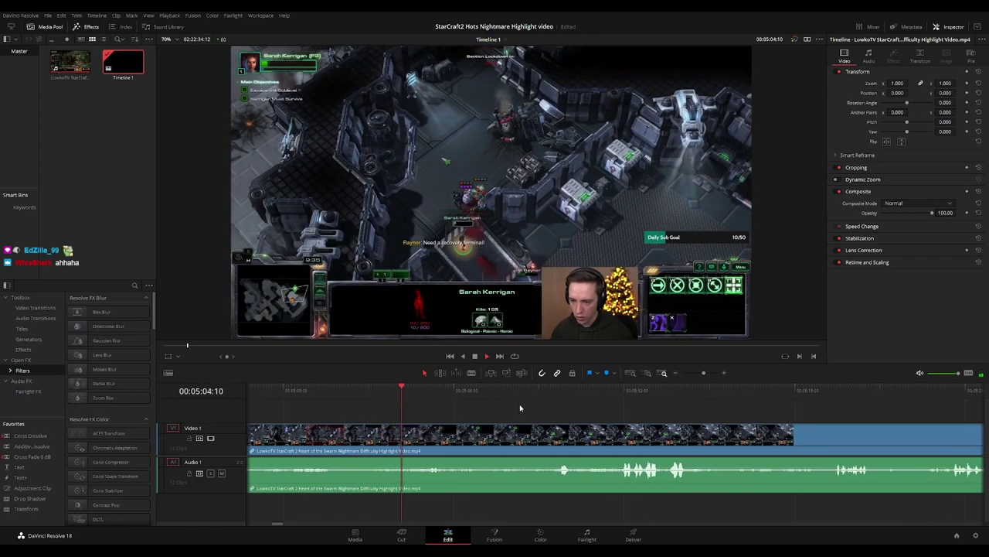
pyautogui.hscroll(3, 518, 410)
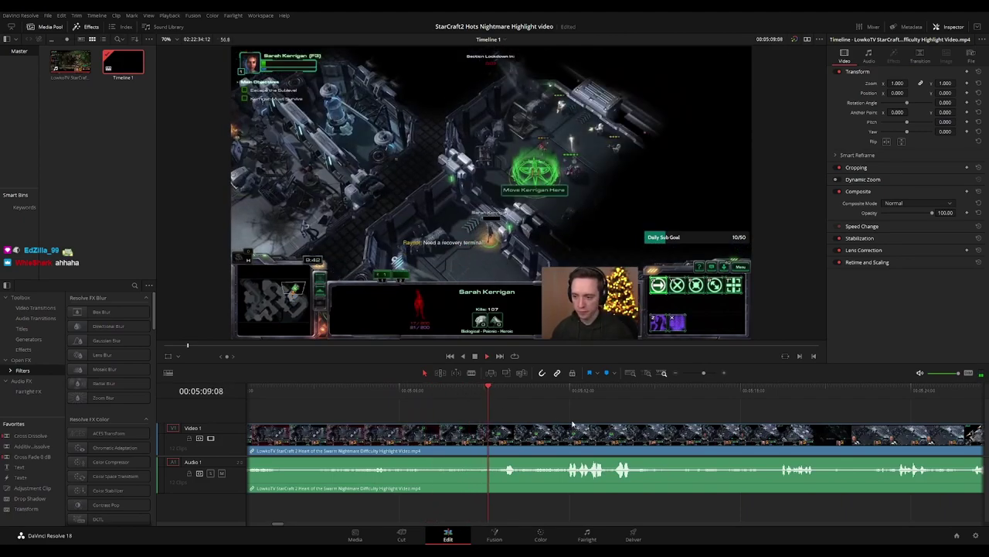
pyautogui.hscroll(3, 481, 416)
pyautogui.hscroll(2, 510, 416)
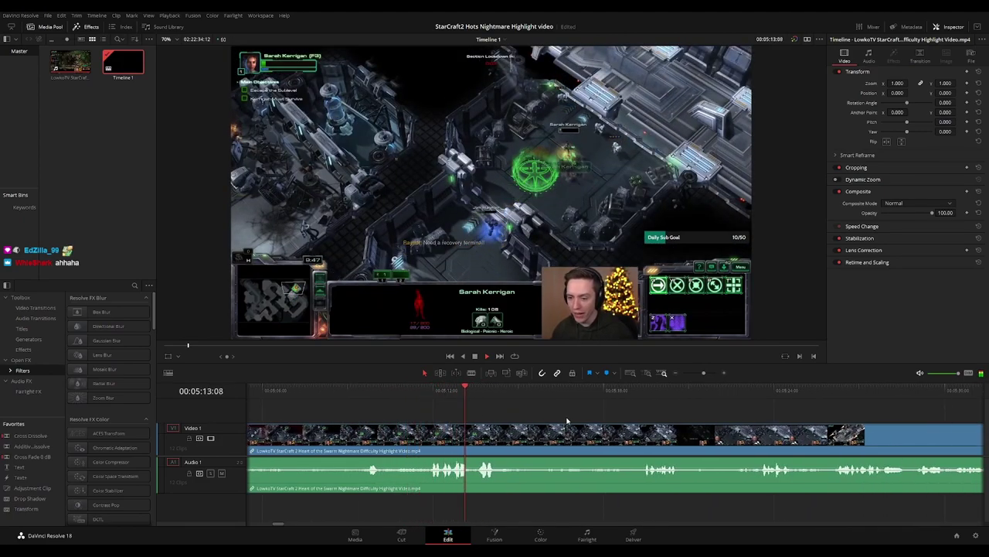
pyautogui.hscroll(1, 590, 412)
pyautogui.hscroll(3, 590, 413)
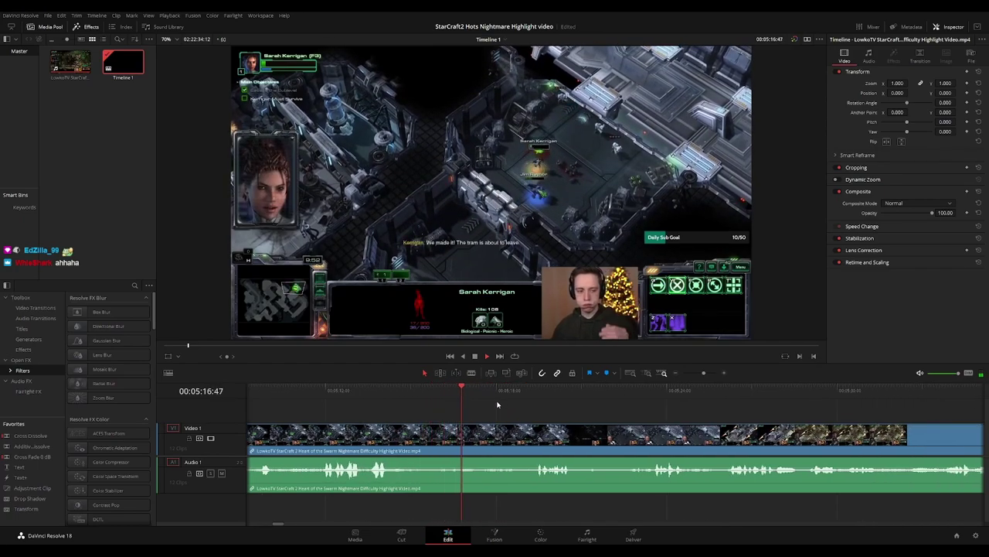
pyautogui.hscroll(4, 536, 410)
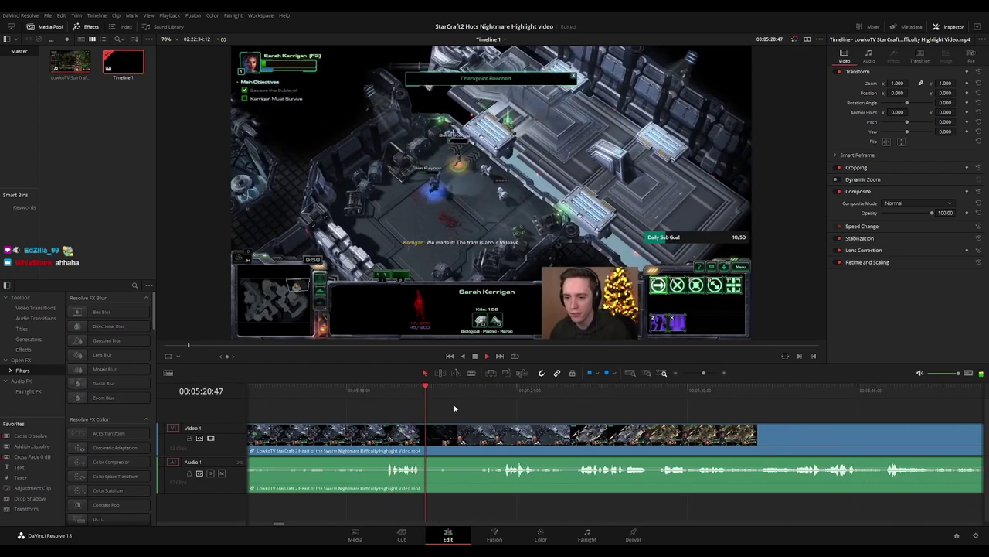
# Split off the black-screen section between the Checkpoint Reached scene and the following cutscene, and ripple-delete it from both tracks
pyautogui.press('space')
pyautogui.press('b')
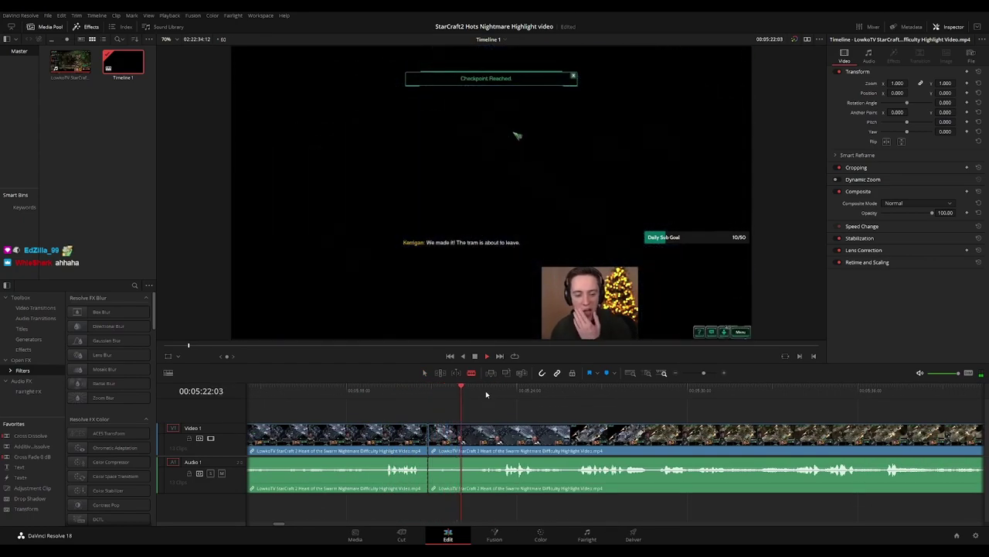
pyautogui.press('space')
pyautogui.click(479, 436)
pyautogui.press('a')
pyautogui.click(453, 439)
pyautogui.press('BackSpace')
pyautogui.click(451, 441)
pyautogui.press('BackSpace')
# Add the default video and audio transitions at the cut between the Checkpoint Reached scene and the cutscene, and play on to about 00:05:28:36
pyautogui.press('space')
pyautogui.click(428, 438)
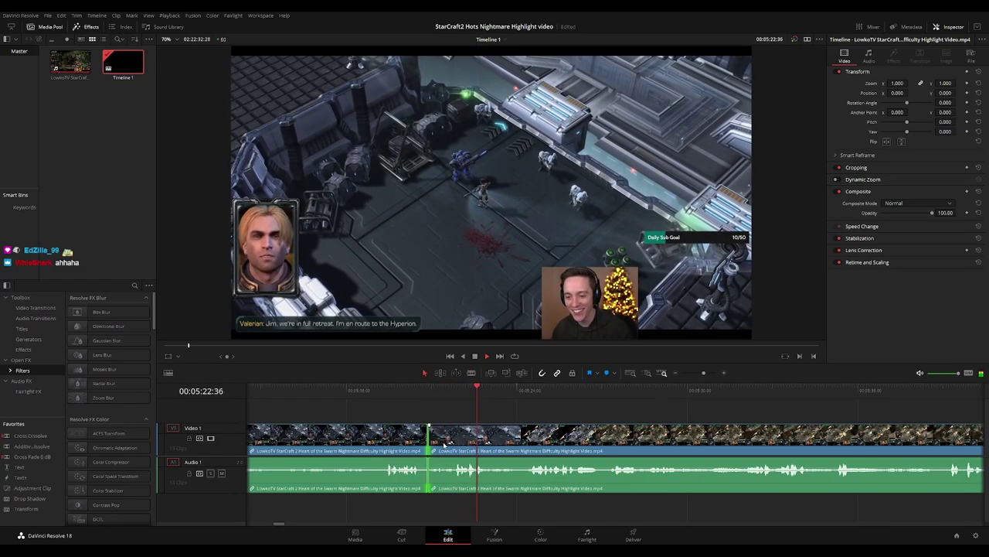
pyautogui.hotkey('ctrl', 't')
pyautogui.moveTo(629, 410); pyautogui.dragTo(502, 408)
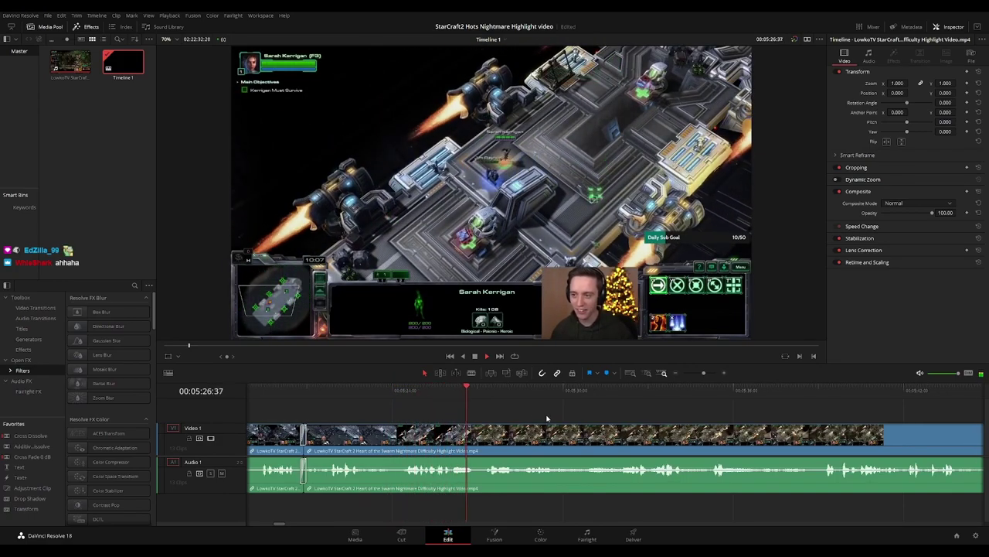
pyautogui.hscroll(2, 446, 411)
pyautogui.hscroll(1, 533, 415)
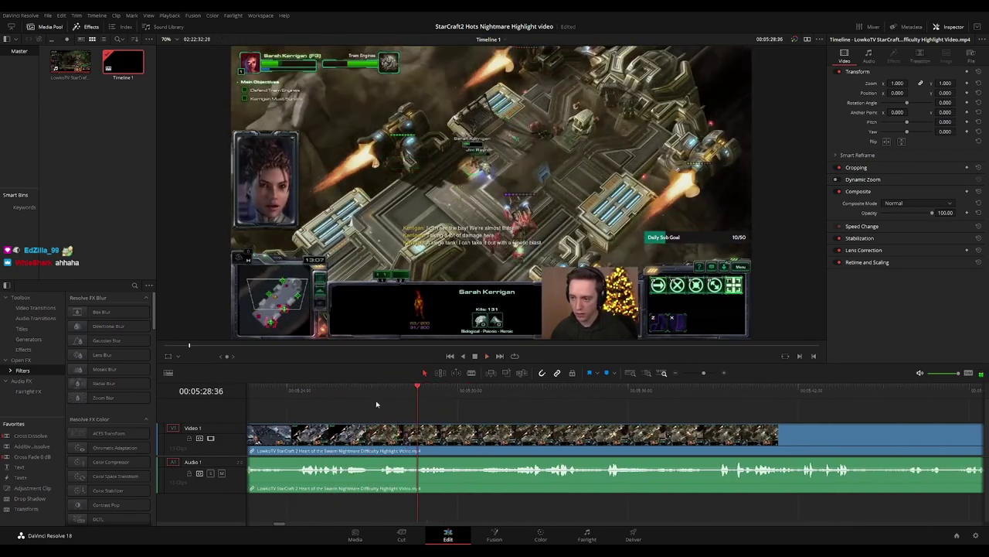
# Ripple-delete a very short stretch just before 00:05:27:00 from both tracks and add the default video and audio transitions at the cut
pyautogui.click(349, 388)
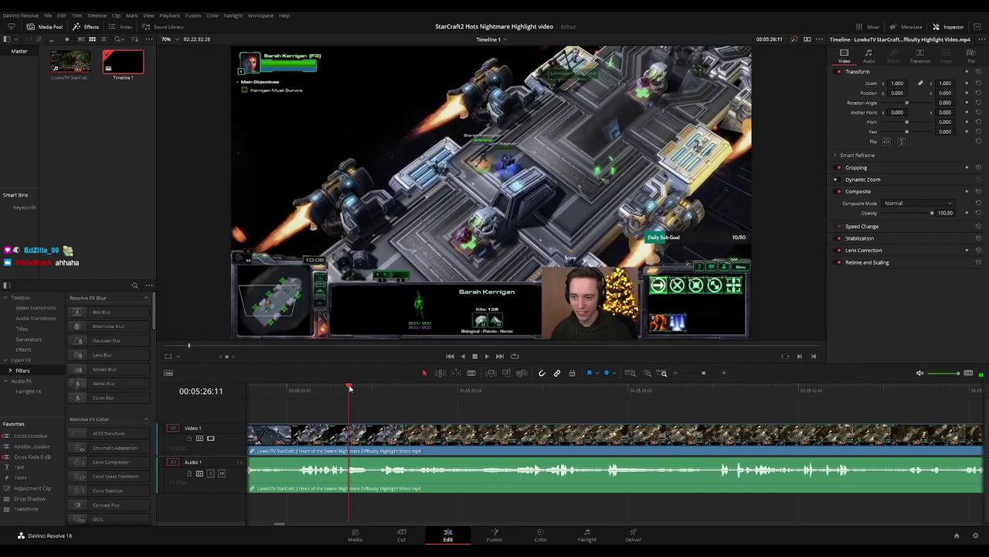
pyautogui.click(384, 433)
pyautogui.moveTo(378, 435); pyautogui.dragTo(375, 436)
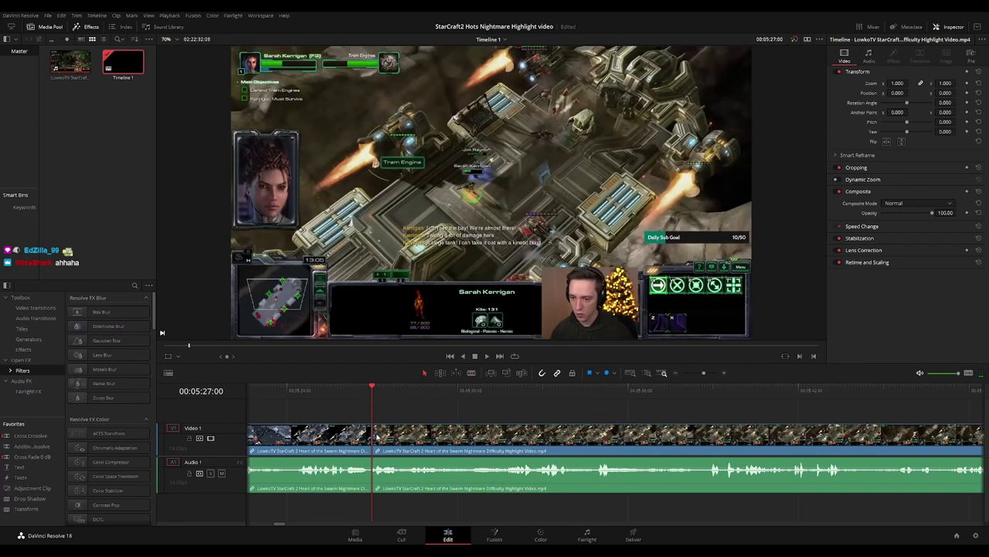
pyautogui.click(373, 434)
pyautogui.hotkey('ctrl', 't')
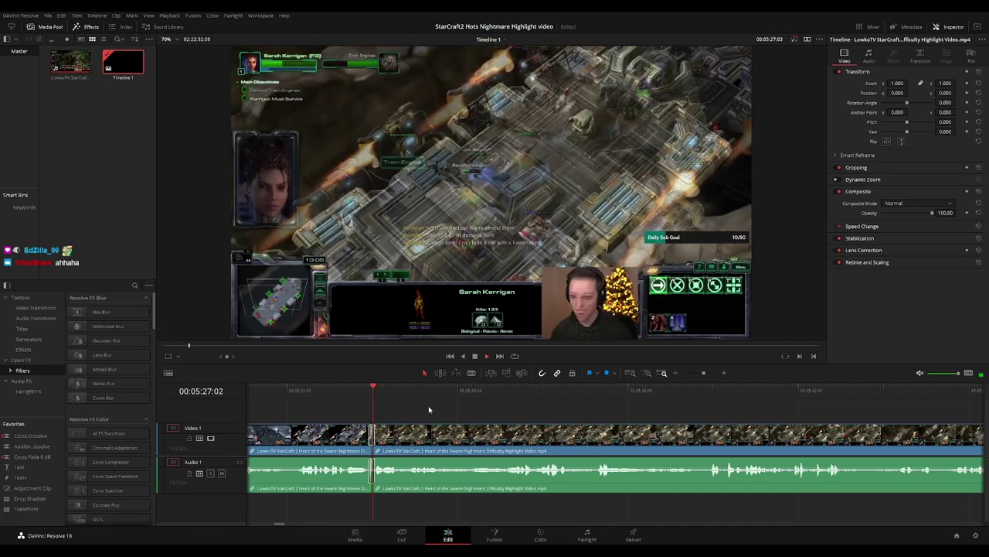
# Play through the train defence from 00:05:27:02 into the Umojan Marine cutscene at about 00:06:02:49, checking for pauses to cut
pyautogui.hscroll(1, 519, 417)
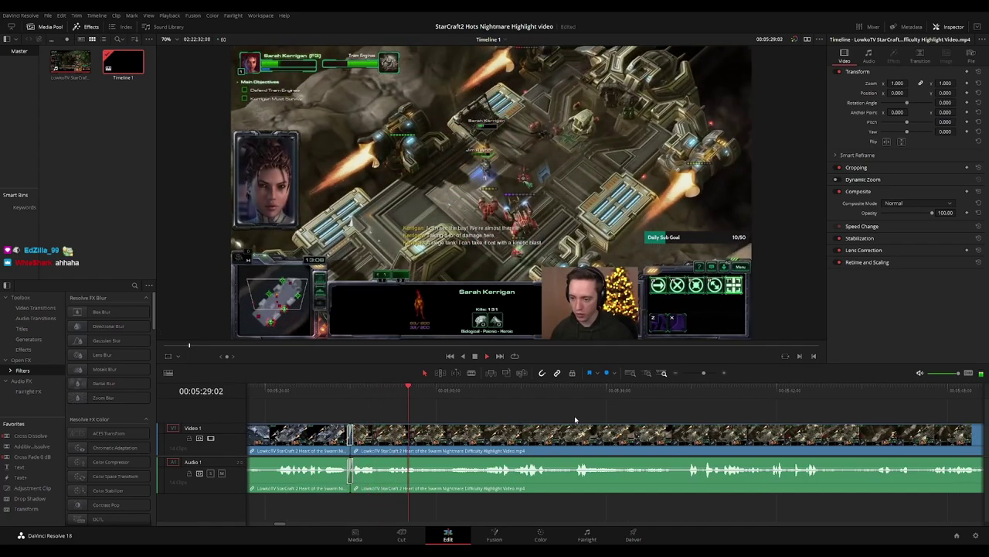
pyautogui.hscroll(2, 549, 418)
pyautogui.hscroll(2, 519, 410)
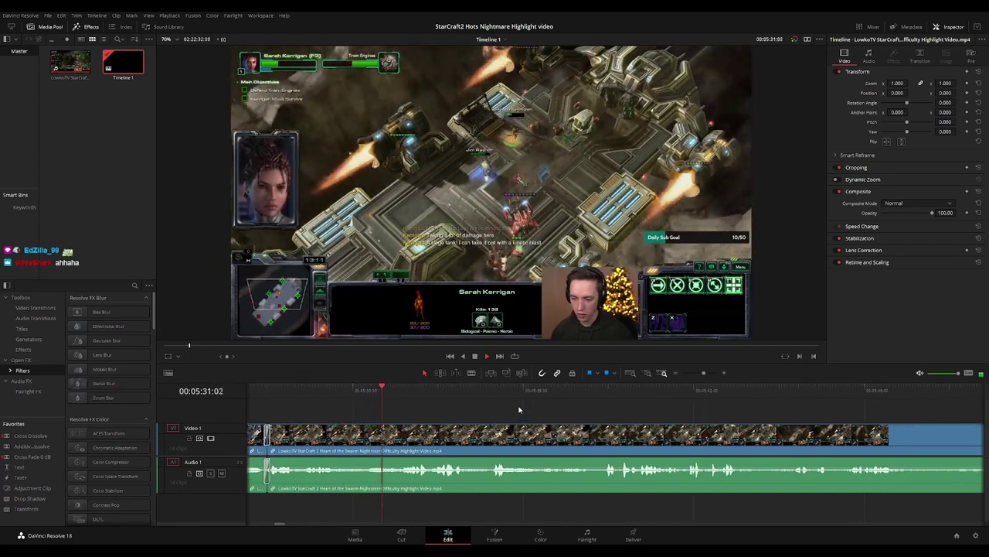
pyautogui.hscroll(4, 526, 412)
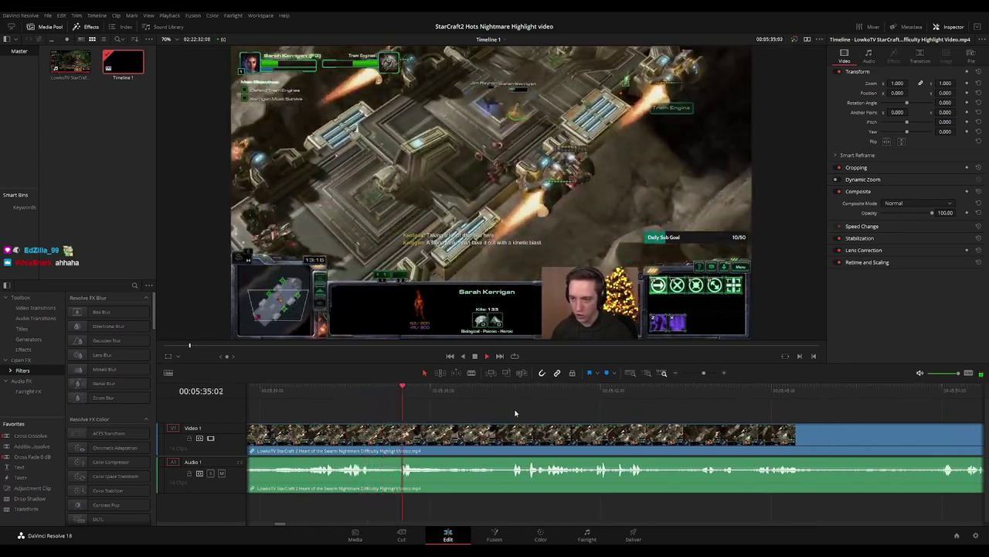
pyautogui.hscroll(1, 550, 412)
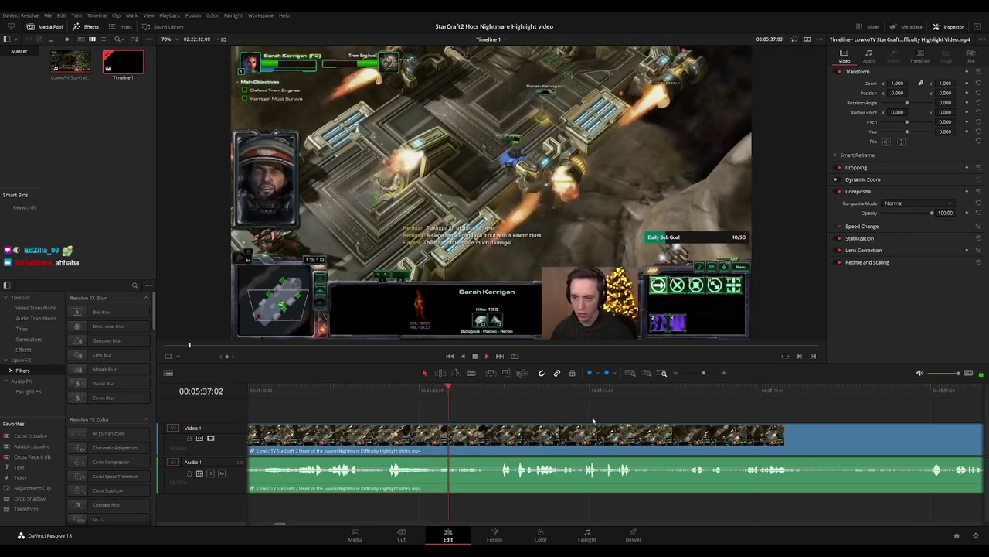
pyautogui.hscroll(4, 541, 412)
pyautogui.moveTo(570, 362); pyautogui.dragTo(570, 349)
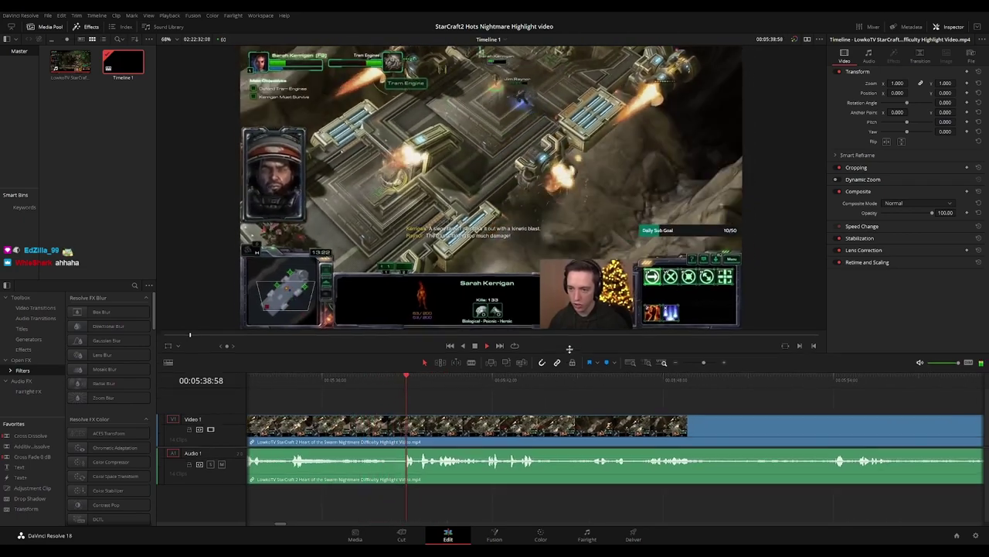
pyautogui.hscroll(4, 440, 405)
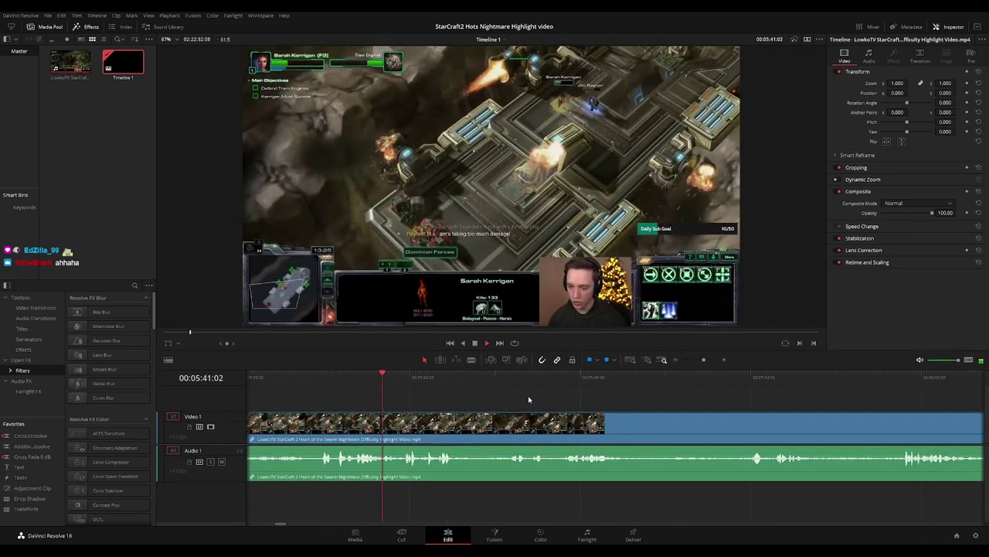
pyautogui.hscroll(1, 505, 401)
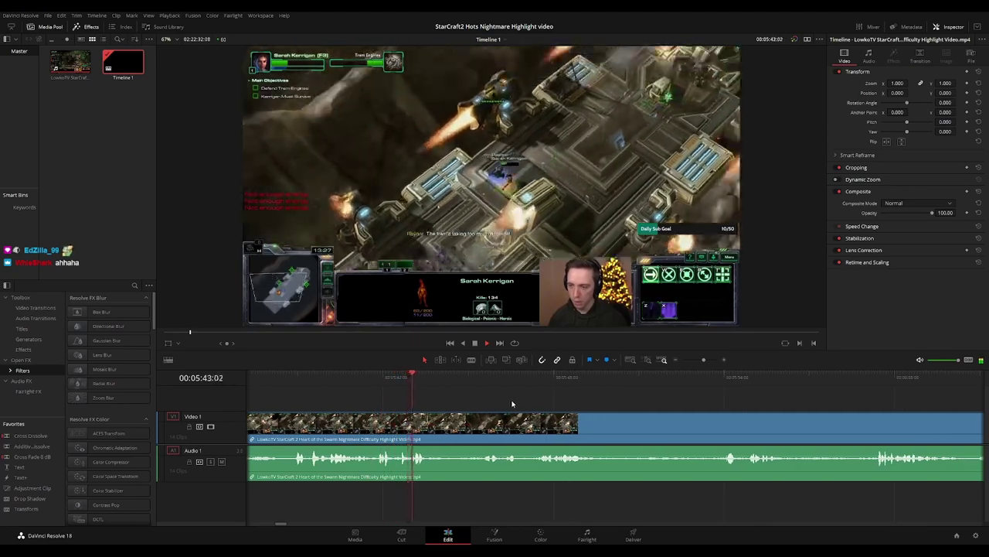
pyautogui.hscroll(2, 537, 400)
pyautogui.hscroll(3, 502, 398)
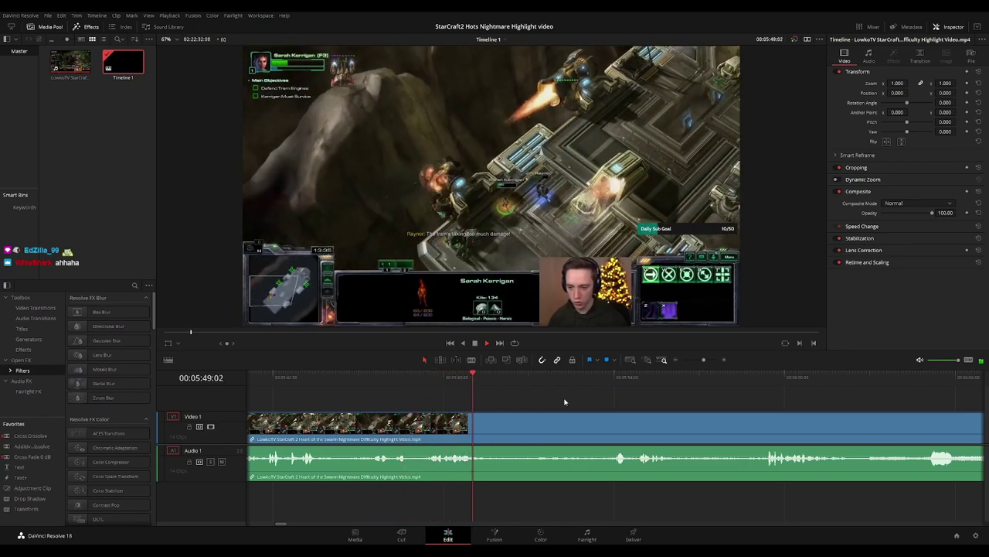
pyautogui.hscroll(2, 545, 400)
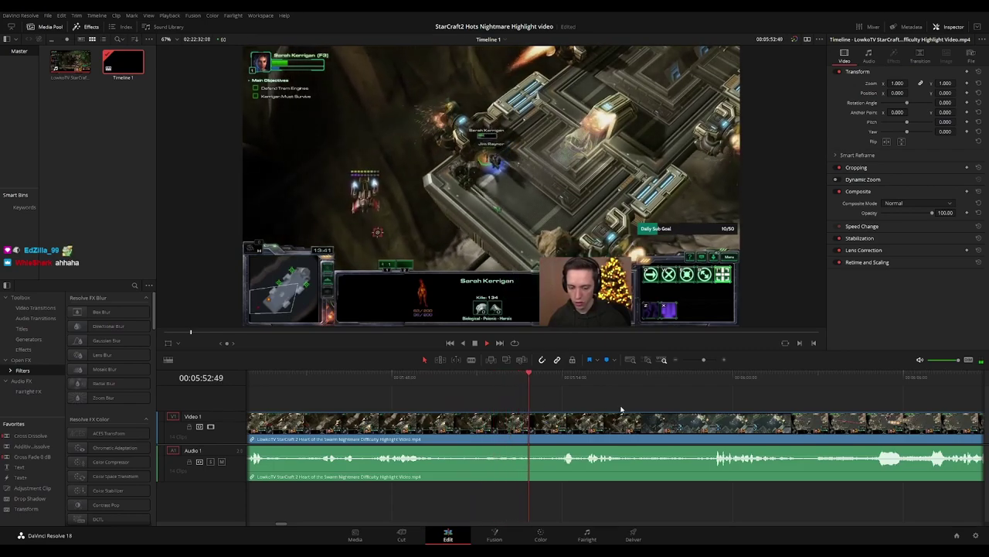
pyautogui.hscroll(5, 504, 392)
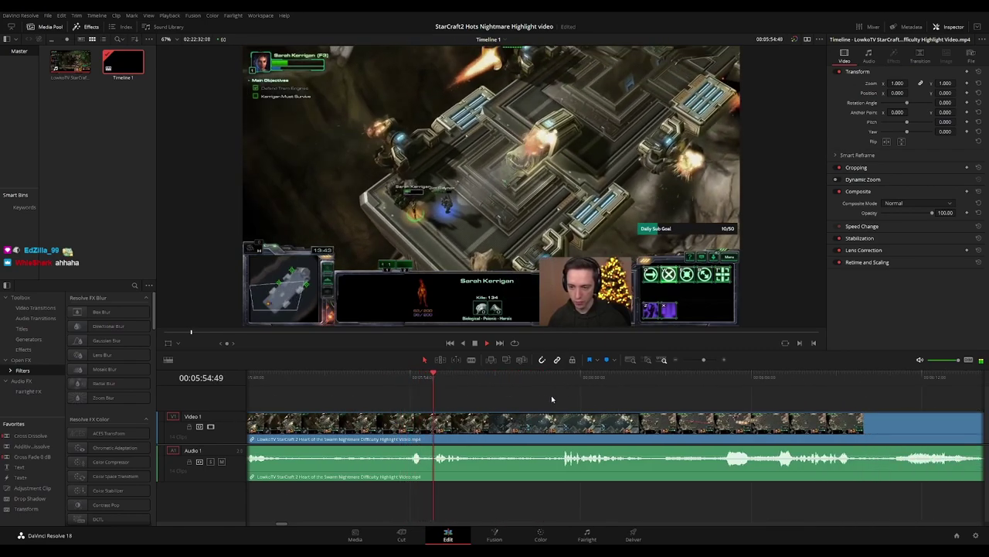
pyautogui.hscroll(3, 548, 399)
pyautogui.hscroll(3, 453, 396)
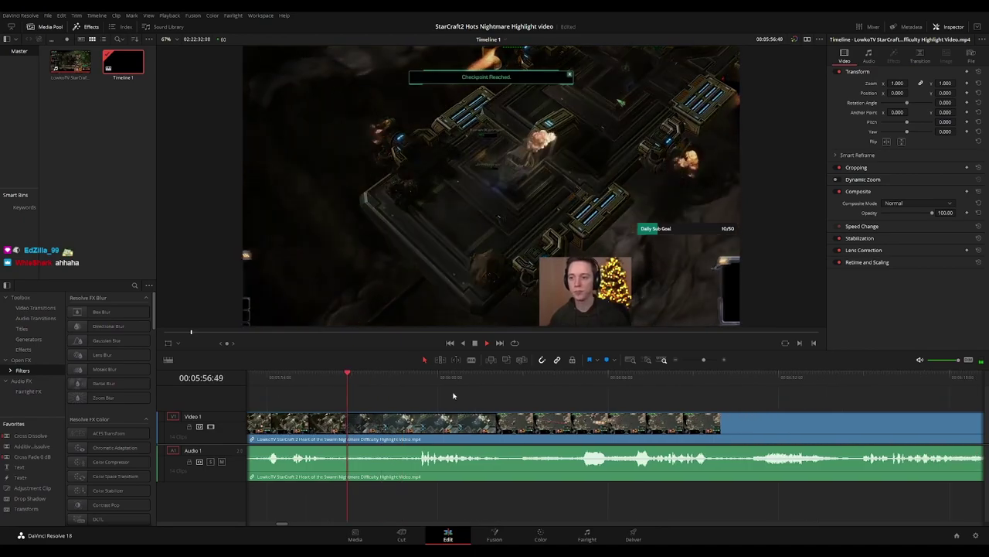
pyautogui.hscroll(2, 464, 393)
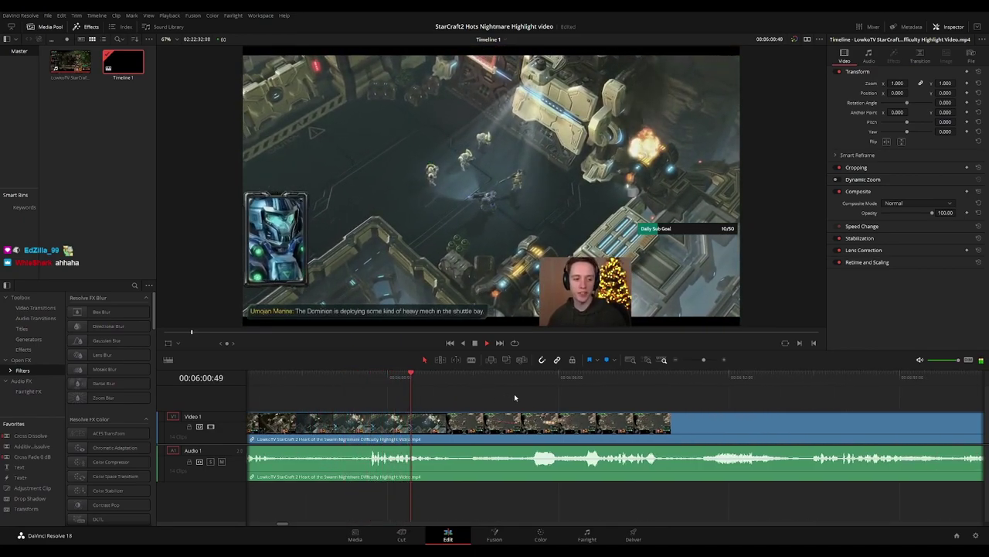
pyautogui.hscroll(2, 502, 394)
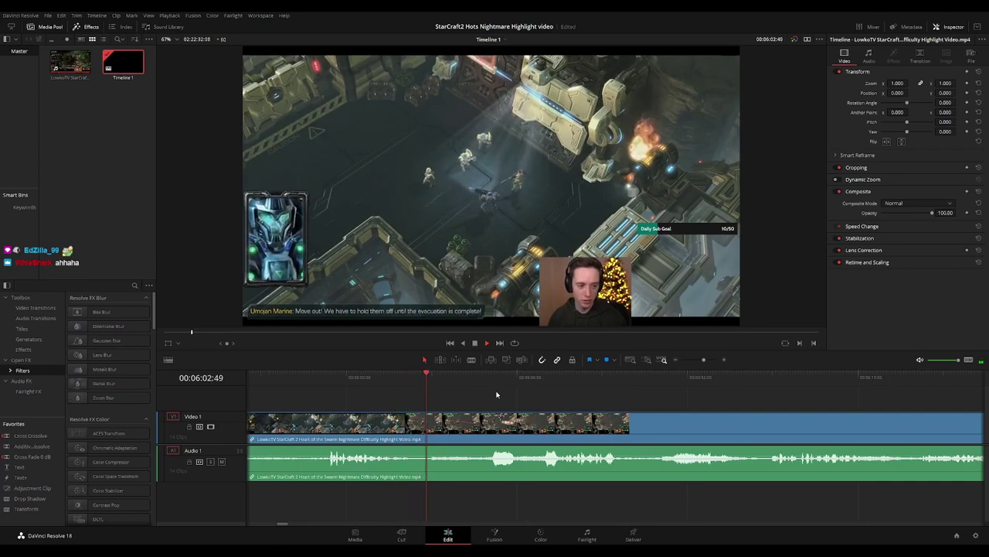
# Split off the very short section starting at 00:06:02:32, at the end of the Umojan Marine cutscene, and ripple-delete it from both tracks
pyautogui.click(404, 396)
pyautogui.press('b')
pyautogui.click(420, 424)
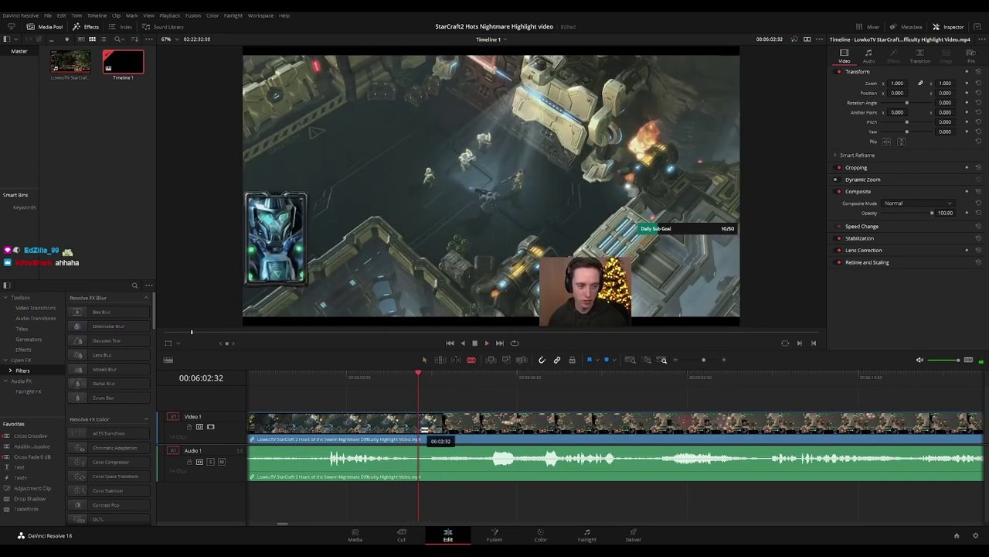
pyautogui.click(430, 427)
pyautogui.press('a')
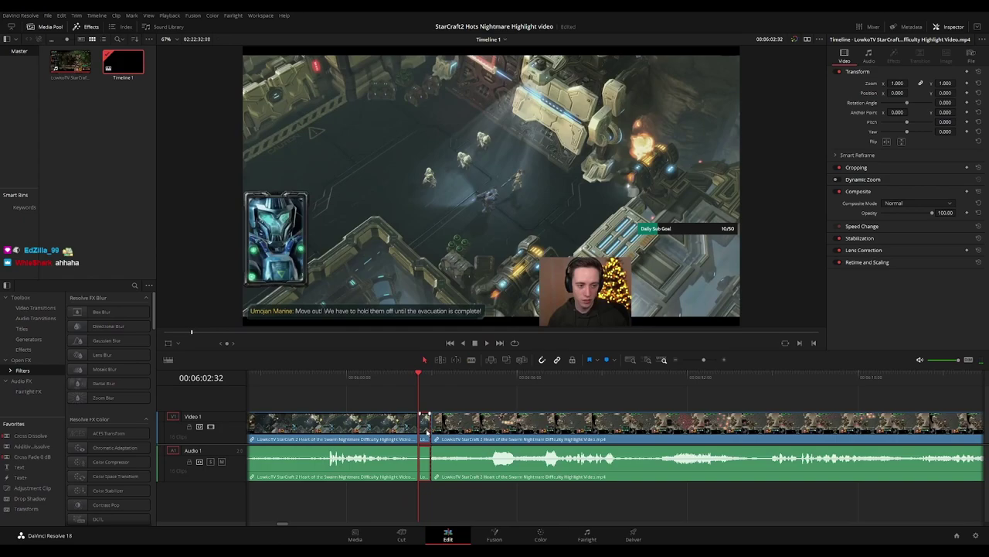
pyautogui.click(426, 430)
pyautogui.press('Delete')
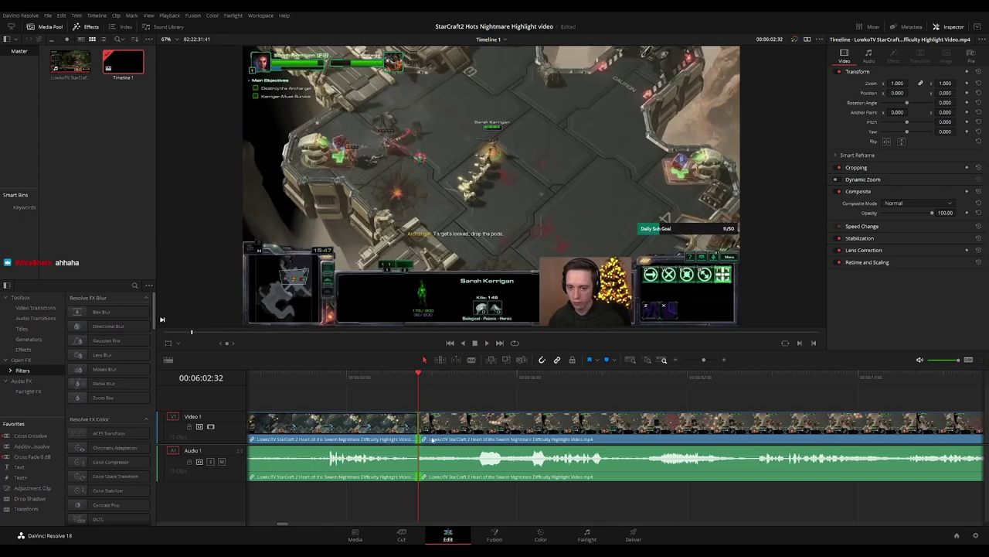
# Add the default video and audio transitions at the 00:06:02:32 cut and resume playback
pyautogui.hotkey('ctrl', 't')
pyautogui.click(469, 401)
pyautogui.press('space')
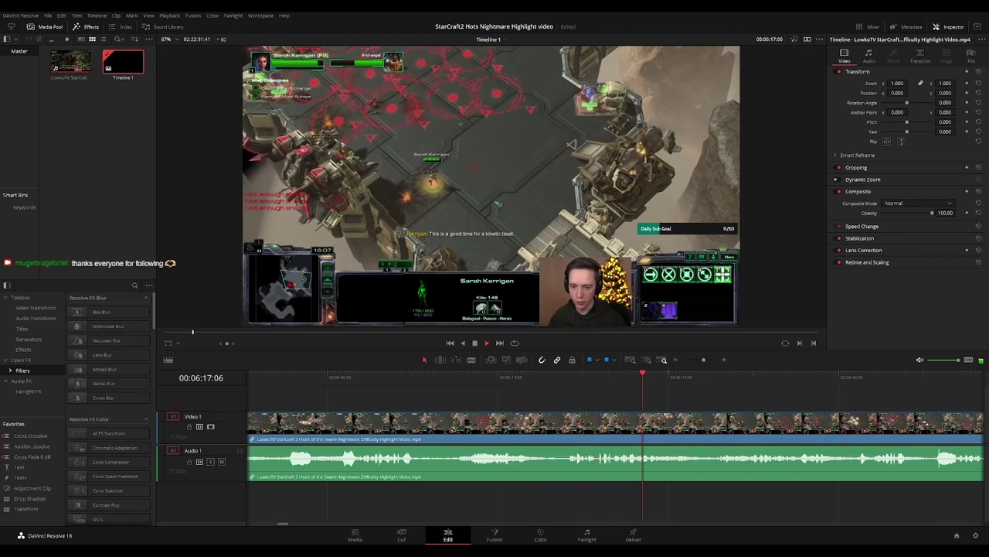
# Play through the Archangel fight from about 00:06:17 to 00:07:11:02, checking for pauses to cut
pyautogui.moveTo(717, 399); pyautogui.dragTo(463, 400)
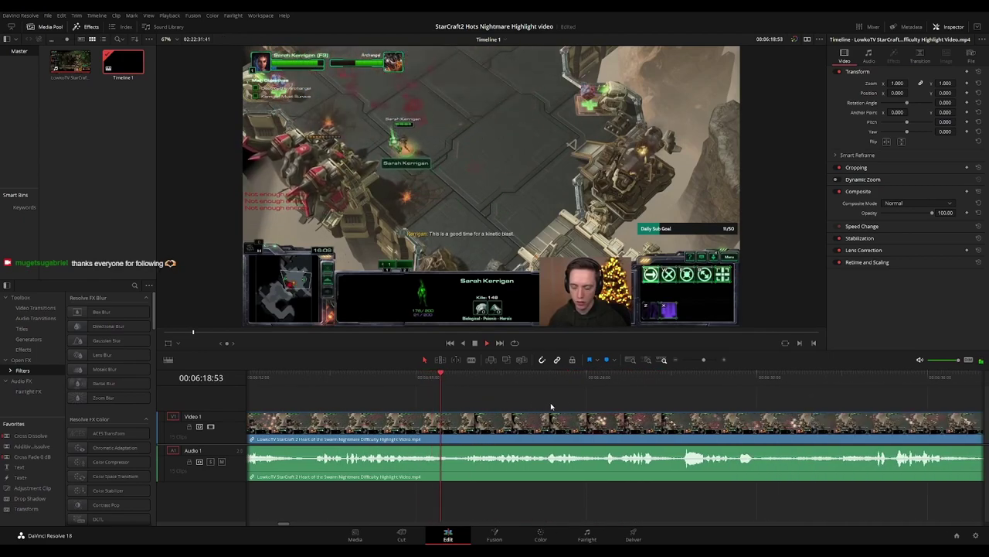
pyautogui.moveTo(562, 404); pyautogui.dragTo(469, 395)
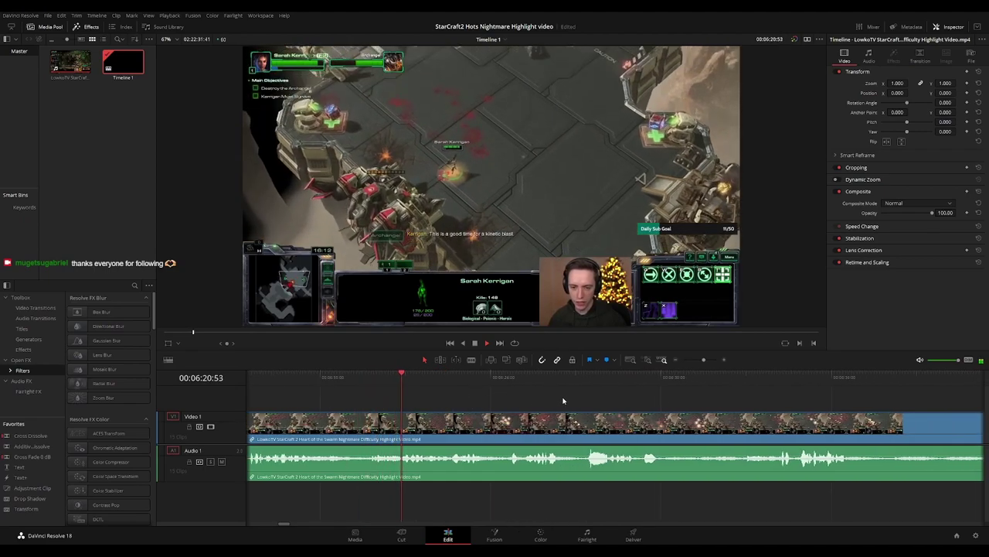
pyautogui.hscroll(1, 542, 396)
pyautogui.hscroll(2, 541, 403)
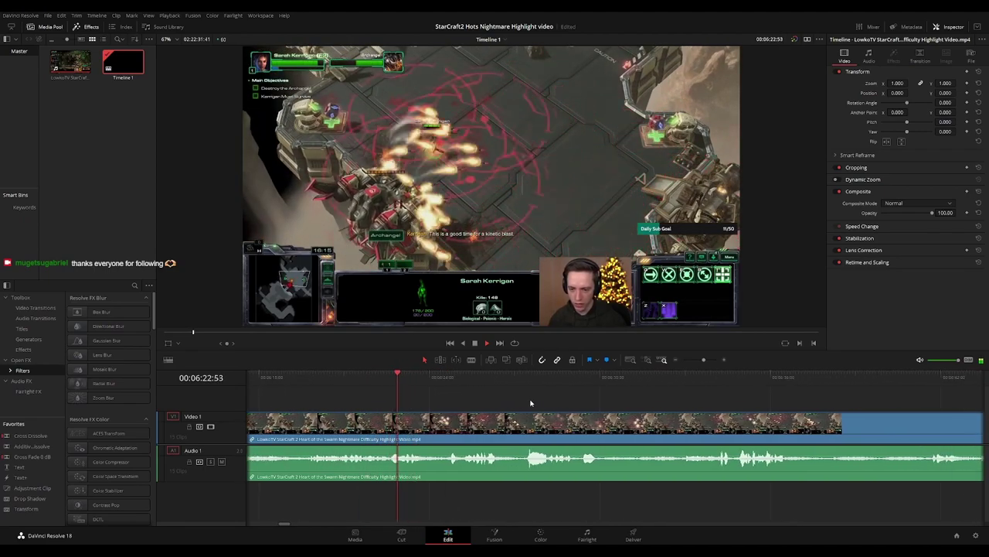
pyautogui.hscroll(4, 541, 402)
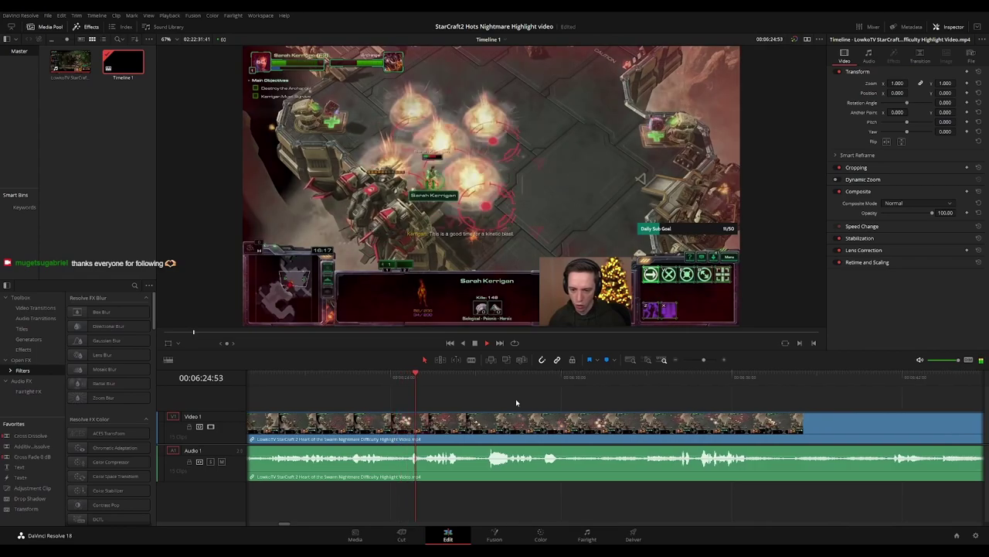
pyautogui.hscroll(3, 464, 402)
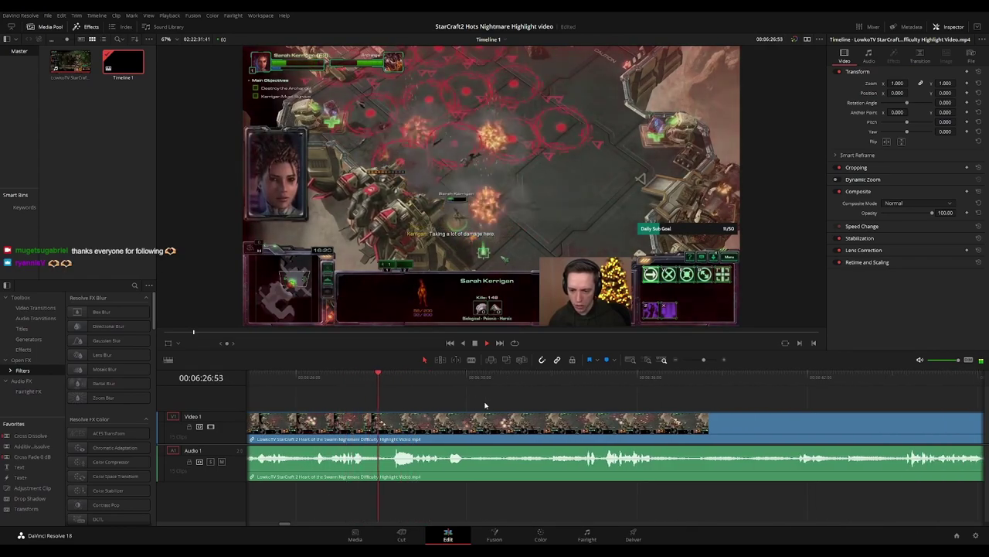
pyautogui.hscroll(2, 466, 401)
pyautogui.hscroll(2, 468, 401)
pyautogui.hscroll(2, 467, 400)
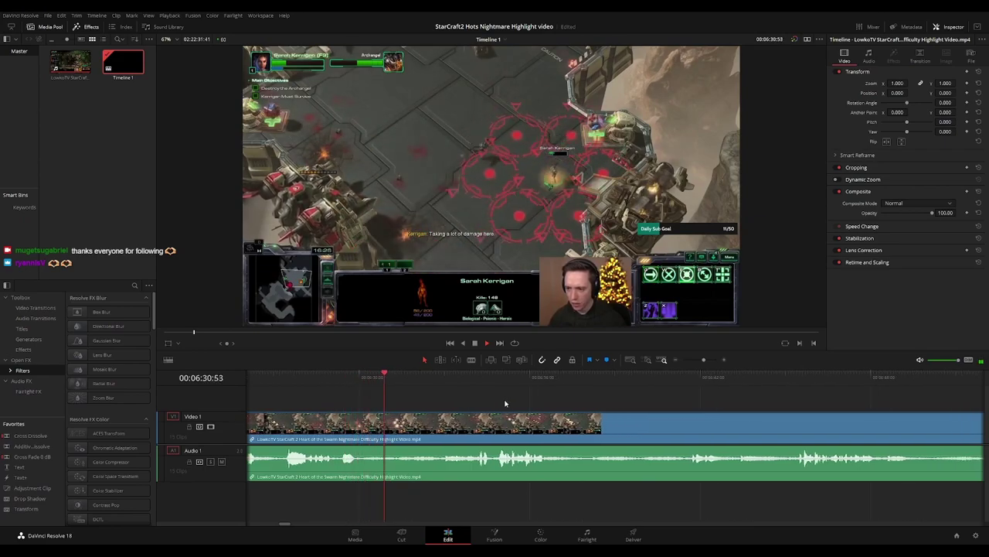
pyautogui.hscroll(3, 500, 402)
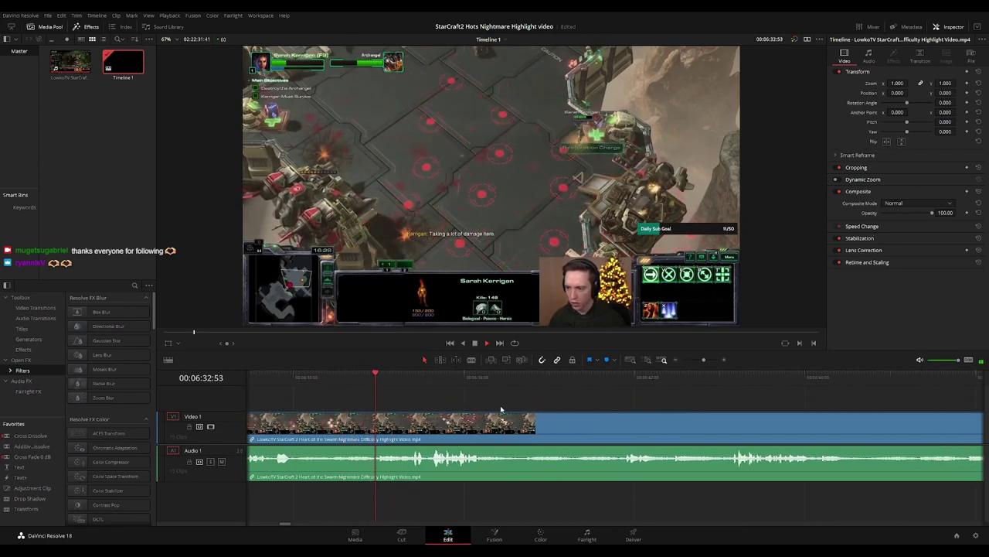
pyautogui.hscroll(2, 466, 404)
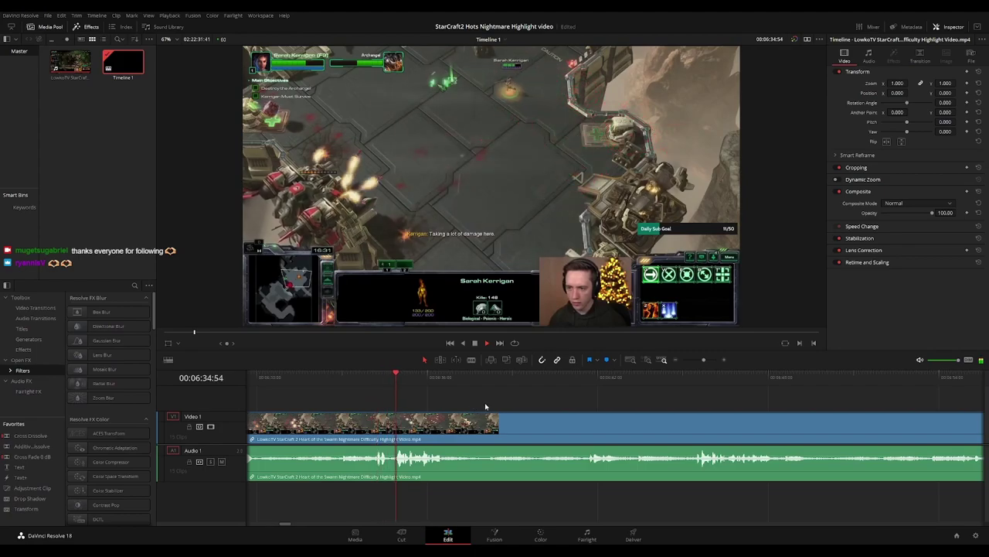
pyautogui.hscroll(1, 498, 402)
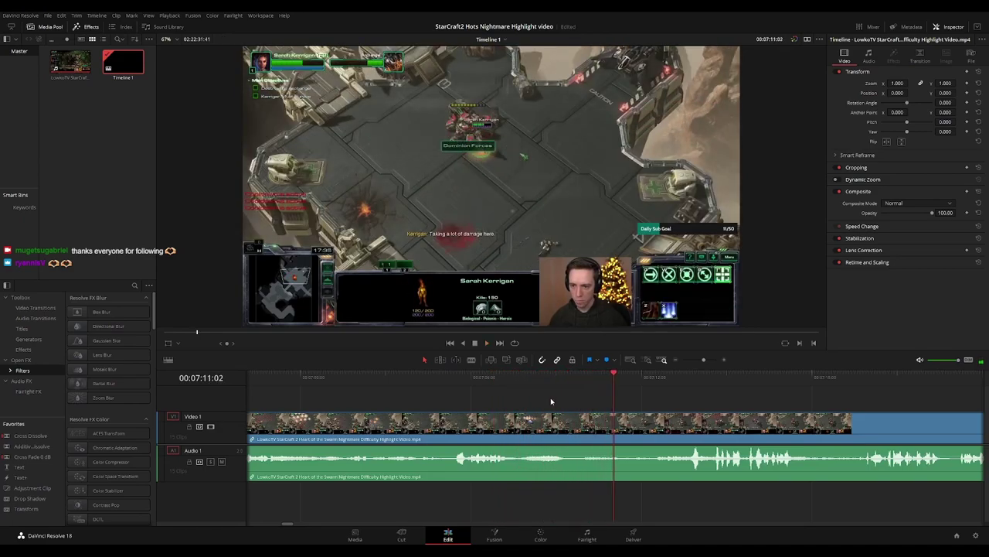
# Split off the section of the Archangel fight between about 00:07:07 and 00:07:12, and ripple-delete it from both tracks
pyautogui.click(489, 378)
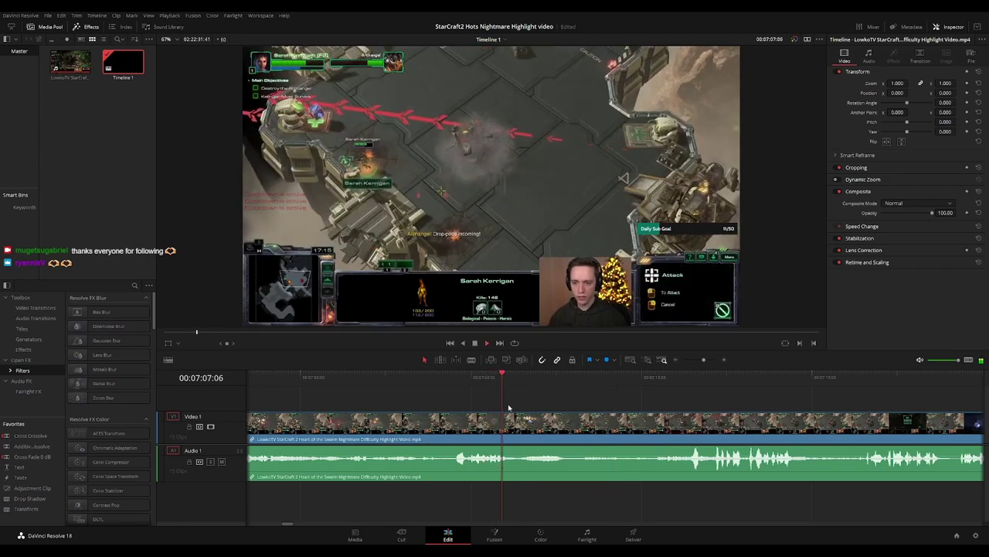
pyautogui.press('b')
pyautogui.click(515, 424)
pyautogui.click(576, 378)
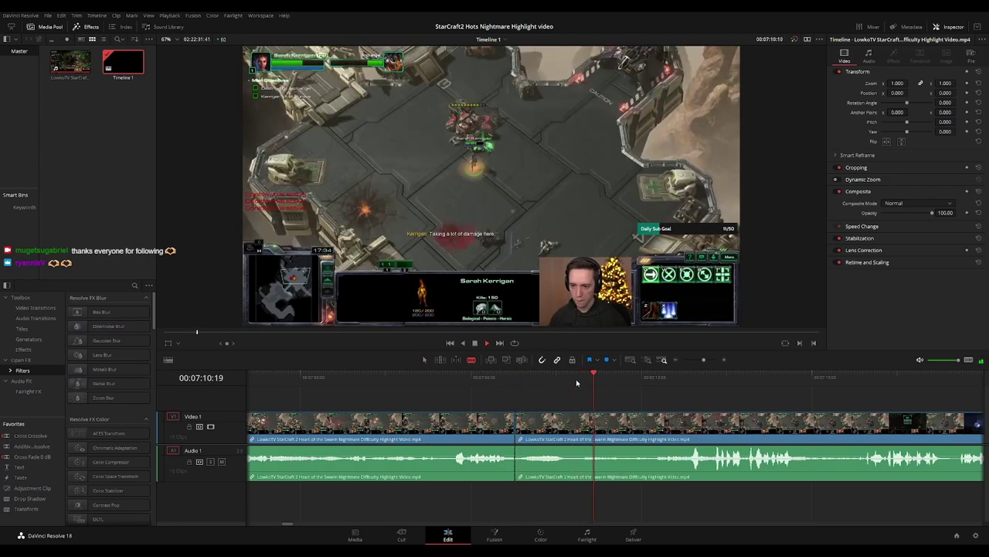
pyautogui.press('space')
pyautogui.click(647, 429)
pyautogui.press('a')
pyautogui.click(613, 429)
pyautogui.press('BackSpace')
pyautogui.click(613, 429)
pyautogui.press('BackSpace')
# Add the default video and audio transitions at the new Archangel fight cut and play across it from just before
pyautogui.click(515, 430)
pyautogui.hotkey('ctrl', 't')
pyautogui.click(494, 379)
pyautogui.press('space')
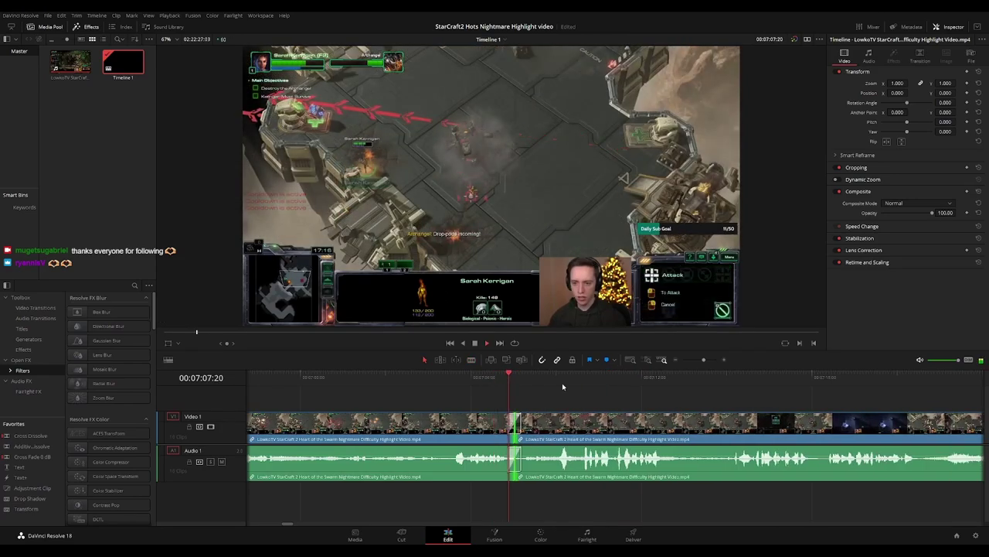
# Replay the Archangel fight cut at about 00:07:07 and play through the mission failure and loading screen to about 00:07:21
pyautogui.moveTo(633, 389); pyautogui.dragTo(598, 388)
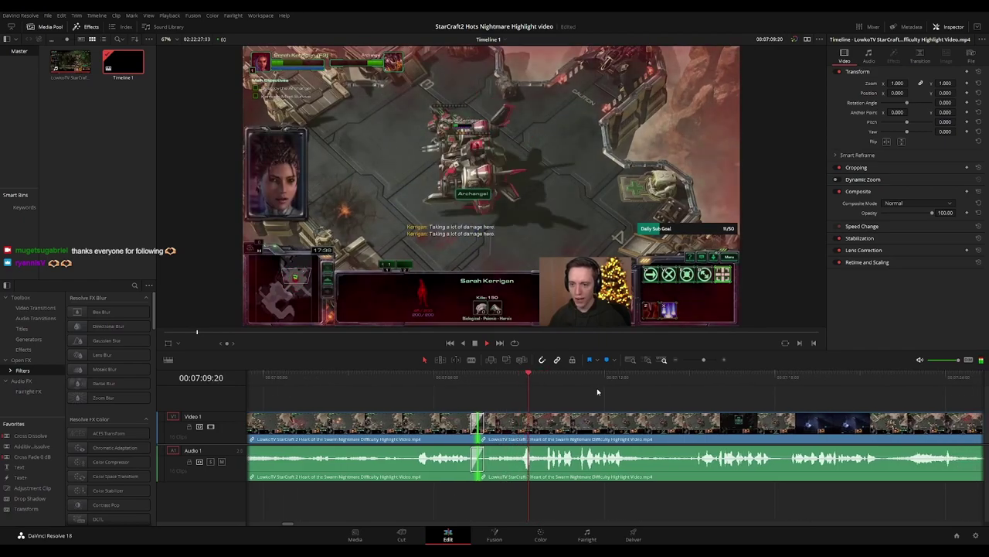
pyautogui.click(452, 380)
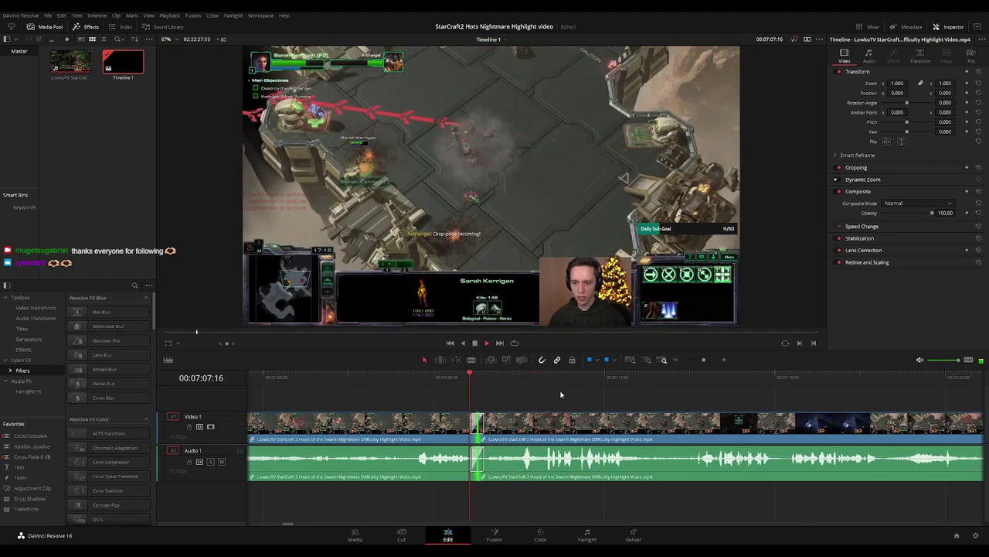
pyautogui.hscroll(2, 561, 394)
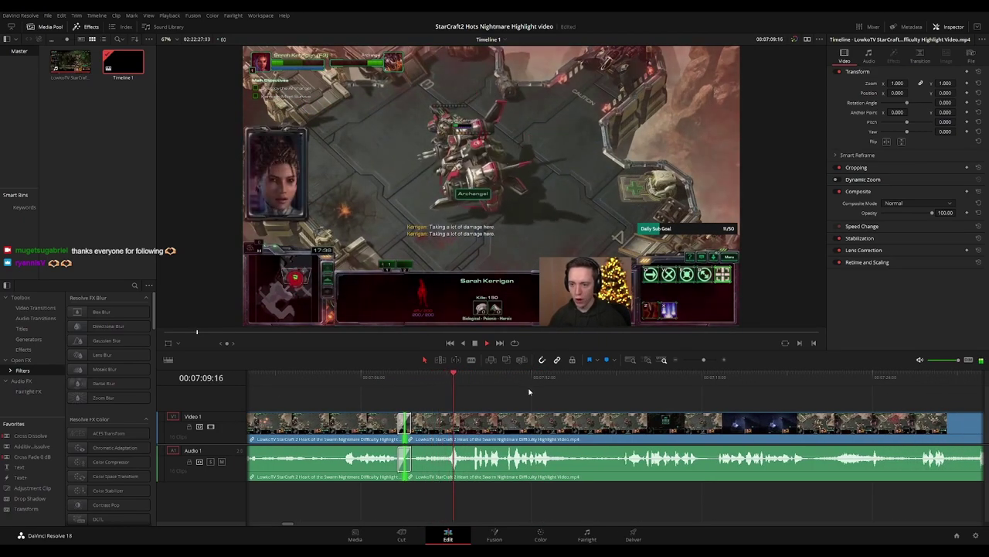
pyautogui.hscroll(2, 525, 396)
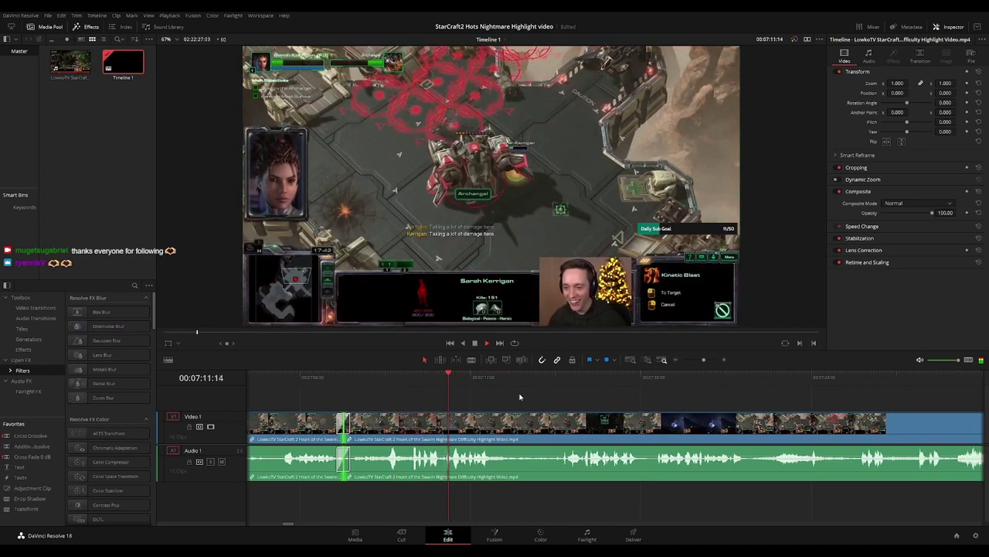
pyautogui.hscroll(1, 524, 396)
pyautogui.hscroll(1, 549, 399)
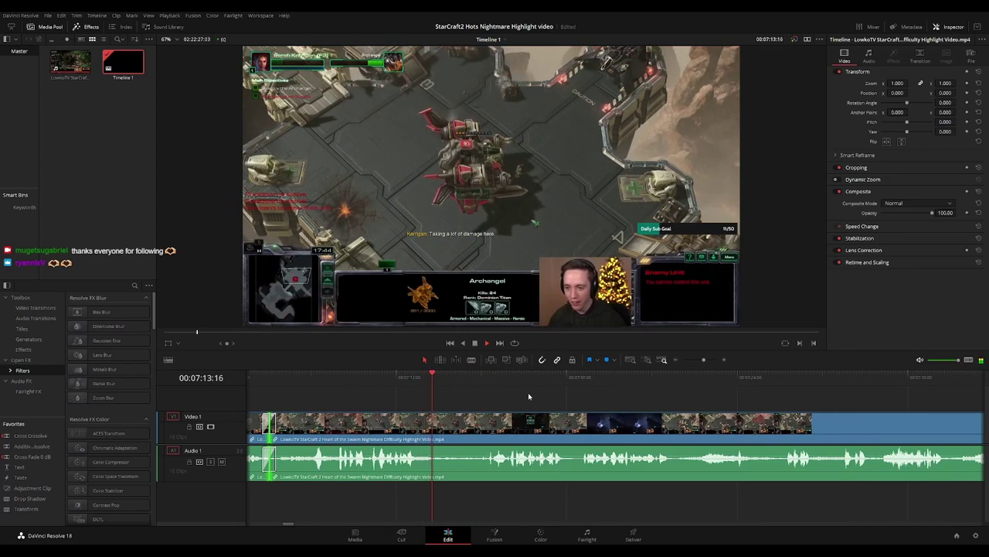
pyautogui.hscroll(1, 491, 391)
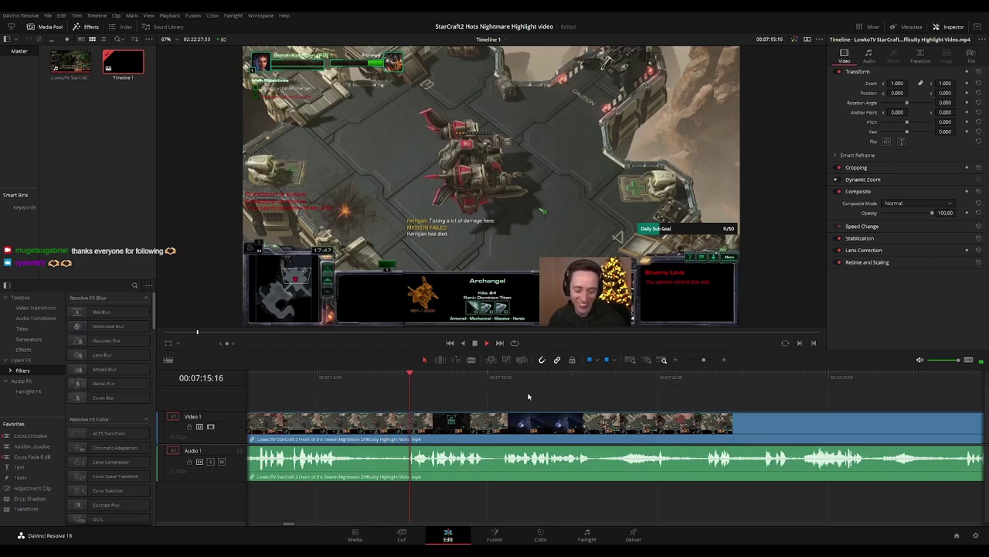
pyautogui.hscroll(1, 500, 382)
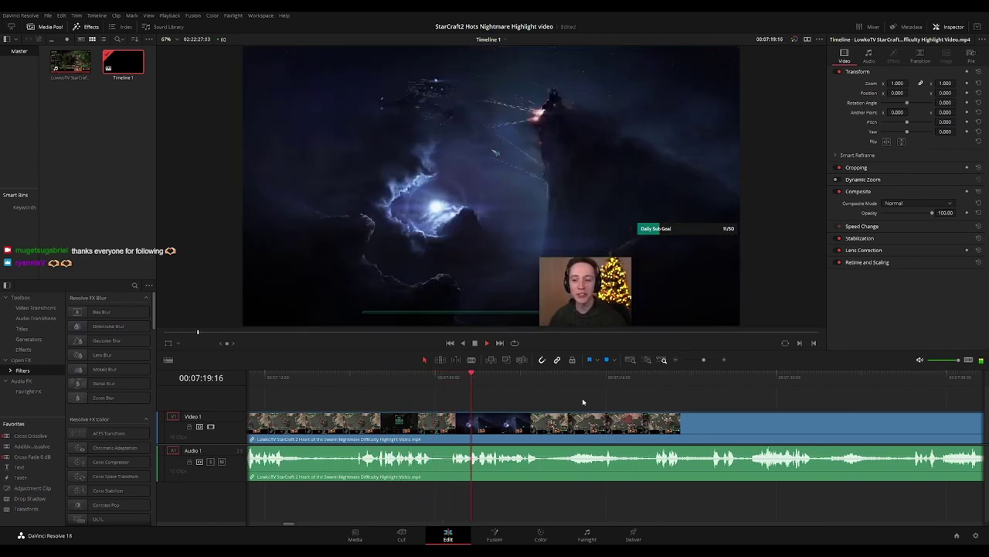
pyautogui.hscroll(1, 542, 396)
pyautogui.hscroll(1, 494, 396)
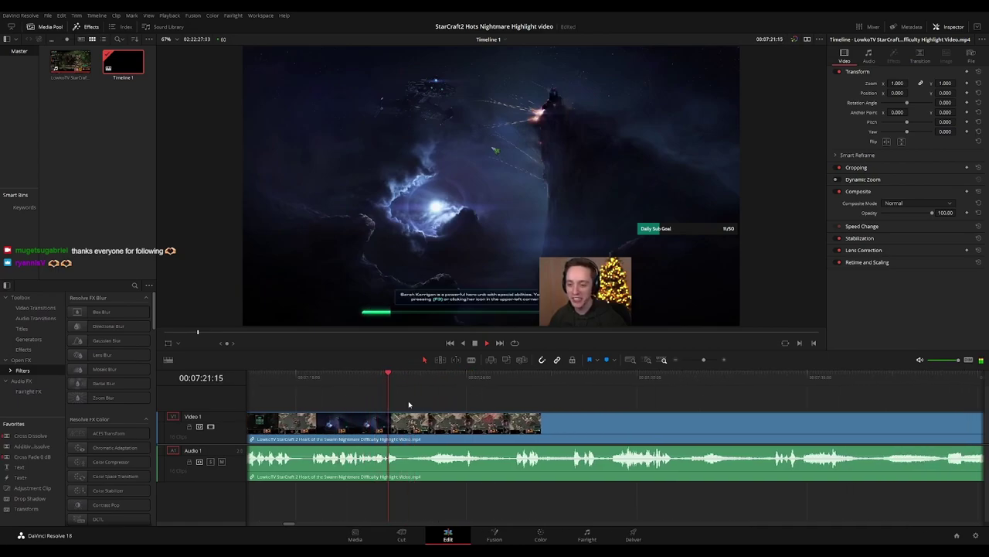
# Split off the brief stretch after 00:07:21:45 where the loading screen returns to the fight, and ripple-delete it from both tracks
pyautogui.press('space')
pyautogui.hotkey('ctrl', 'b')
pyautogui.press('space')
pyautogui.press('space')
pyautogui.hotkey('ctrl', 'b')
pyautogui.click(411, 430)
pyautogui.press('Delete')
# Add the default video and audio transitions at the 00:07:21:45 cut and resume playback
pyautogui.click(402, 427)
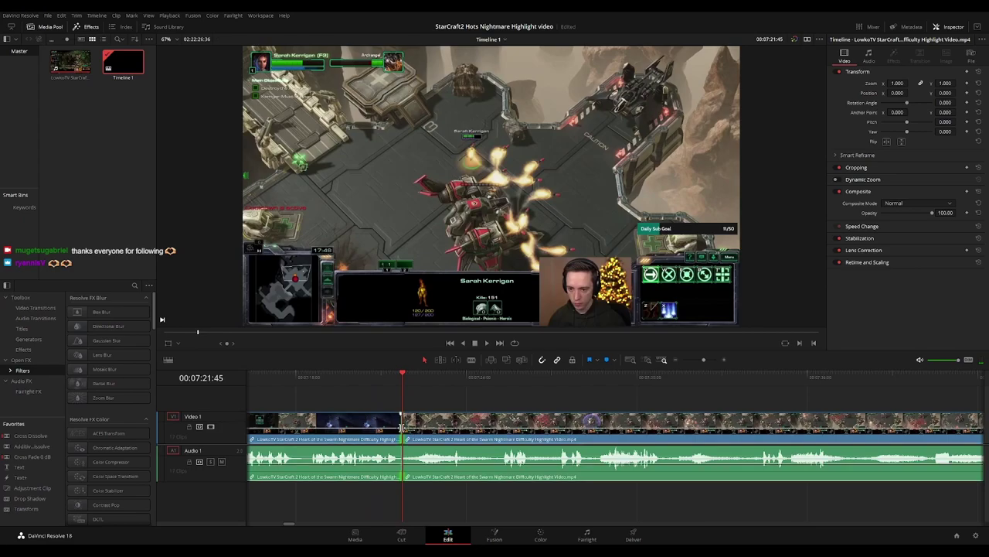
pyautogui.hotkey('ctrl', 't')
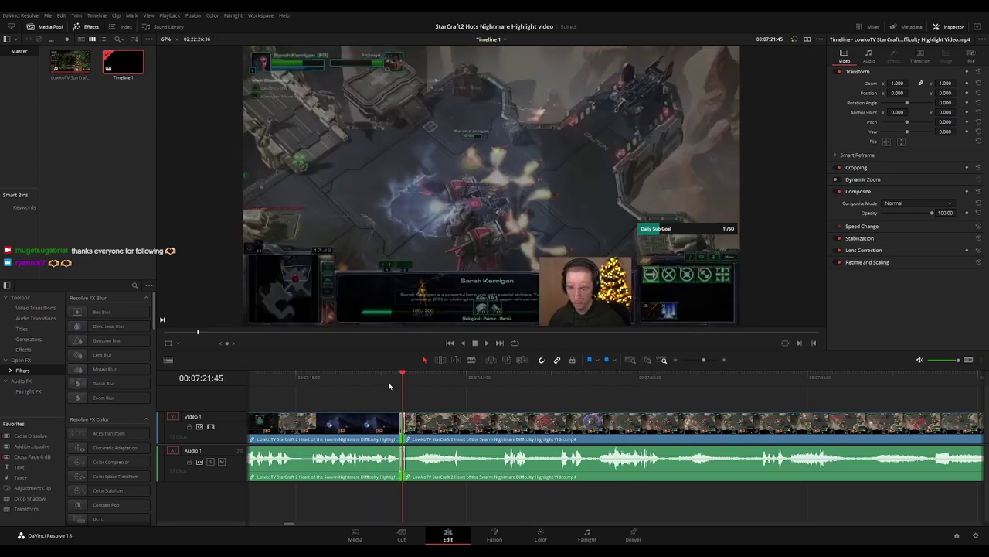
pyautogui.press('space')
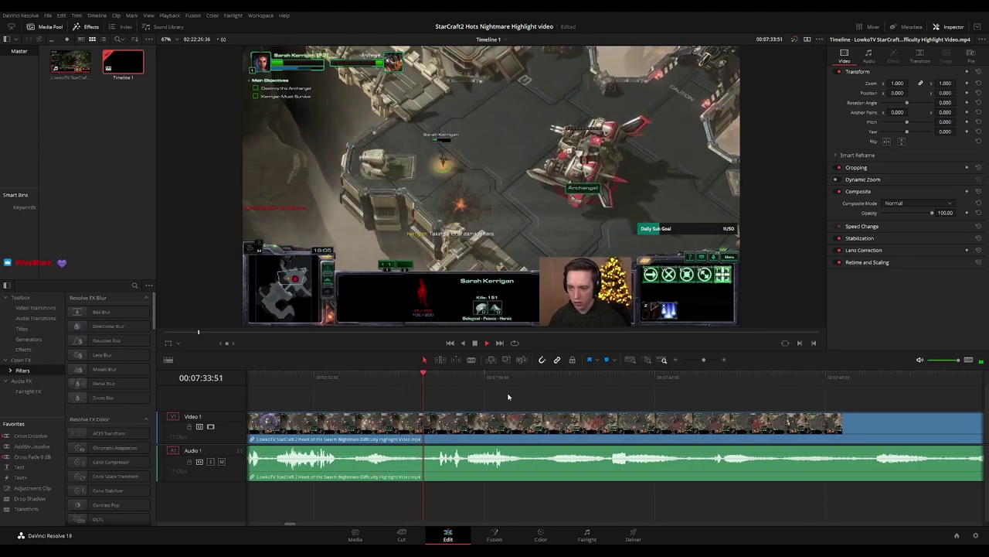
# Split off the Archangel fight section from 00:07:46:23 to about 00:07:53 and ripple-delete it from both tracks
pyautogui.hscroll(1, 525, 397)
pyautogui.scroll(-3, 649, 393)
pyautogui.hscroll(2, 536, 388)
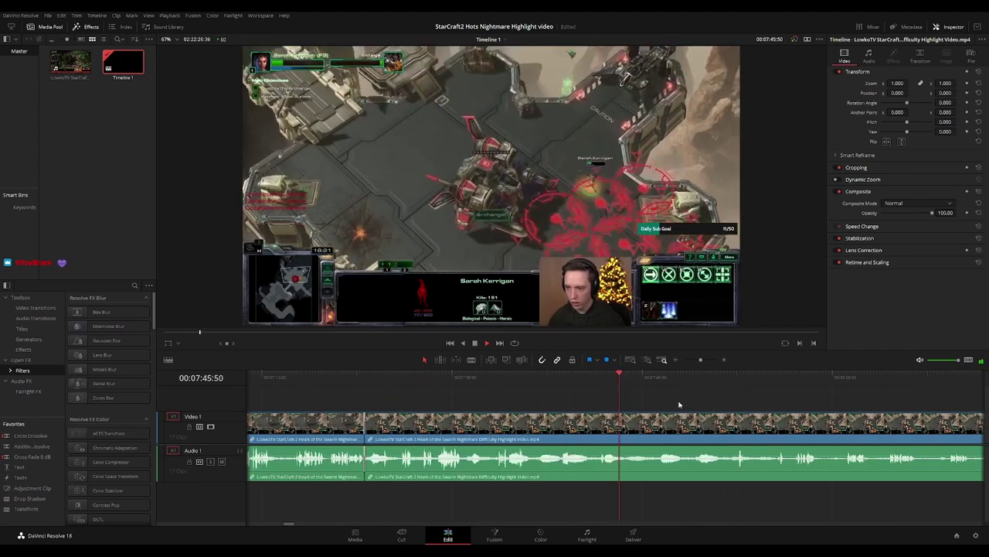
pyautogui.click(481, 378)
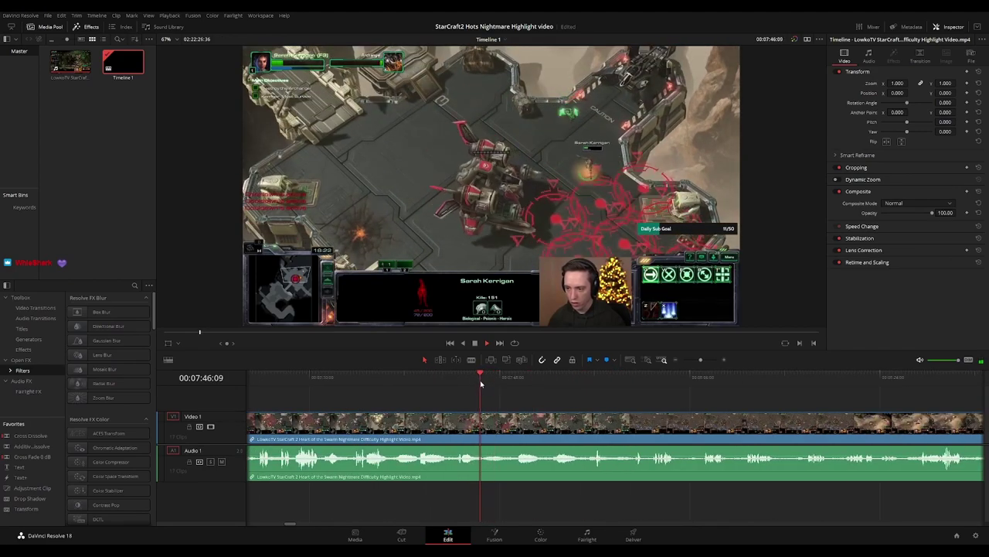
pyautogui.click(553, 382)
pyautogui.click(552, 424)
pyautogui.press('a')
pyautogui.click(538, 429)
pyautogui.press('Delete')
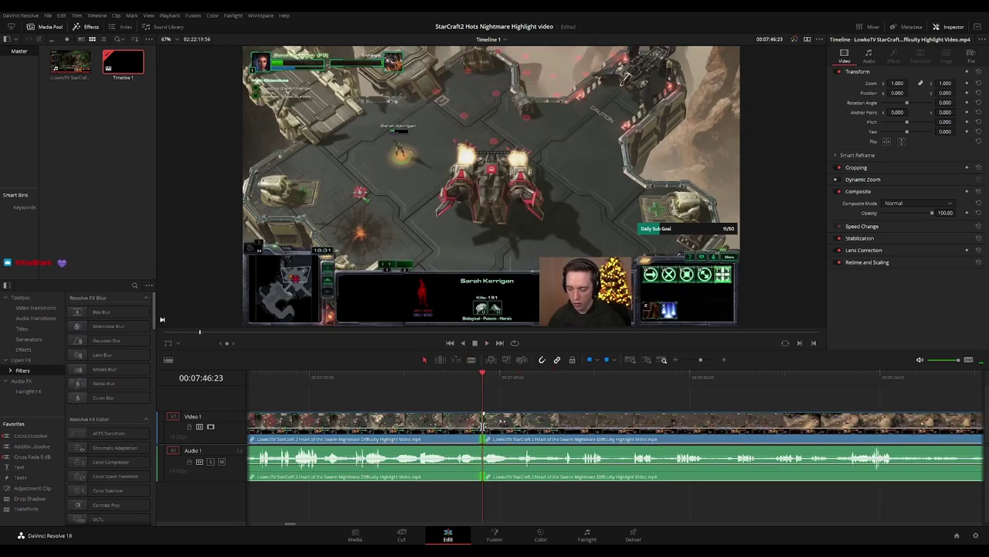
# Add the default transitions at the 00:07:46:23 cut and play on to the next mission's start at about 00:07:55
pyautogui.press('space')
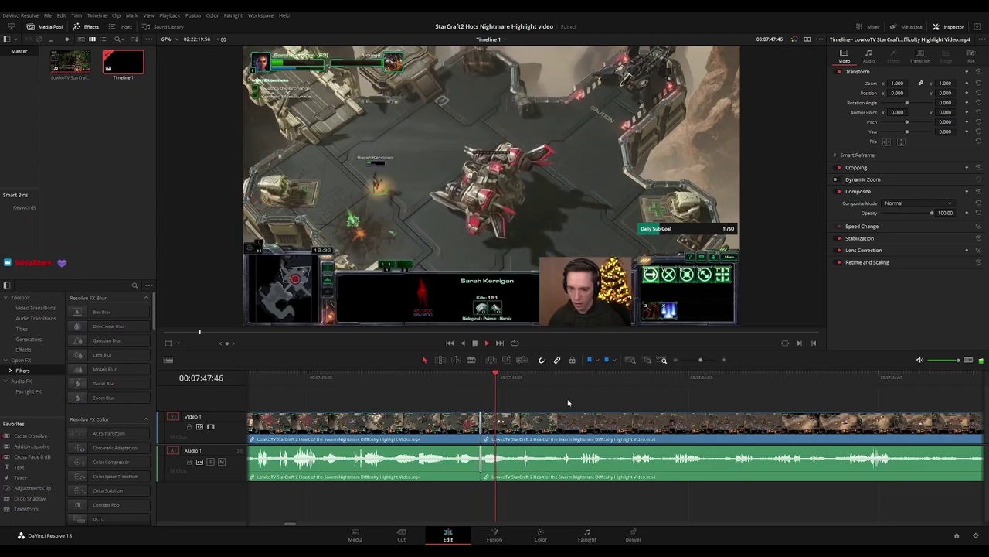
pyautogui.moveTo(585, 402); pyautogui.dragTo(535, 403)
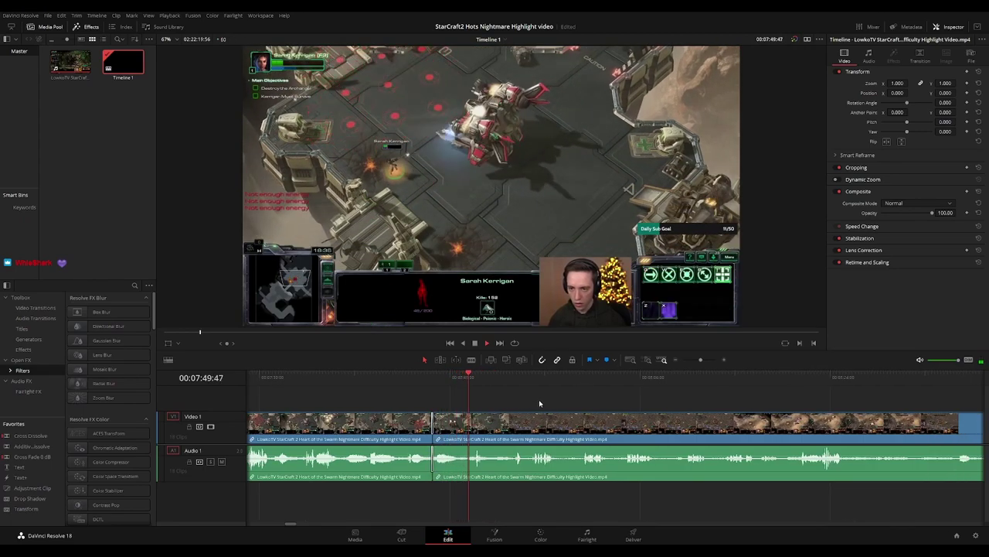
pyautogui.hscroll(1, 537, 403)
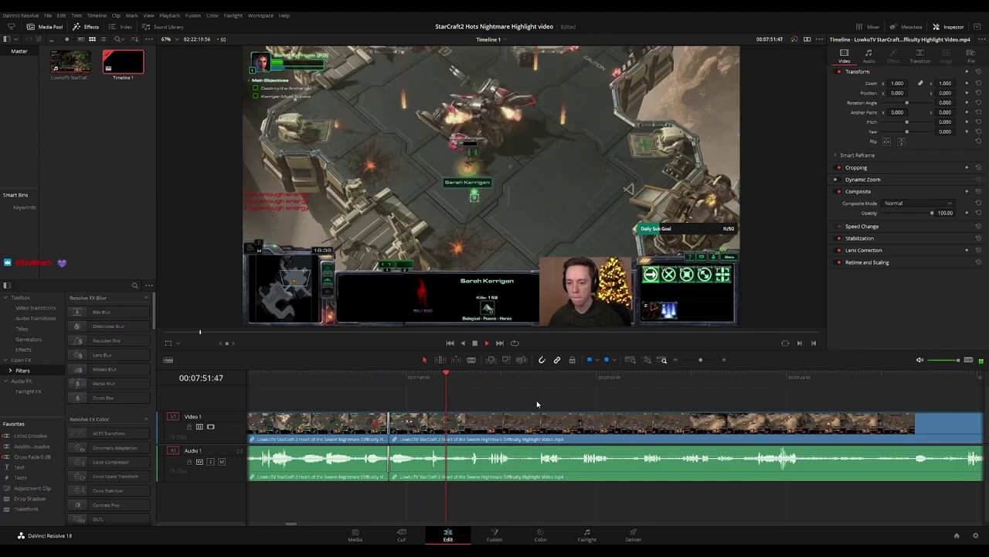
pyautogui.hotkey('ctrl', '=')
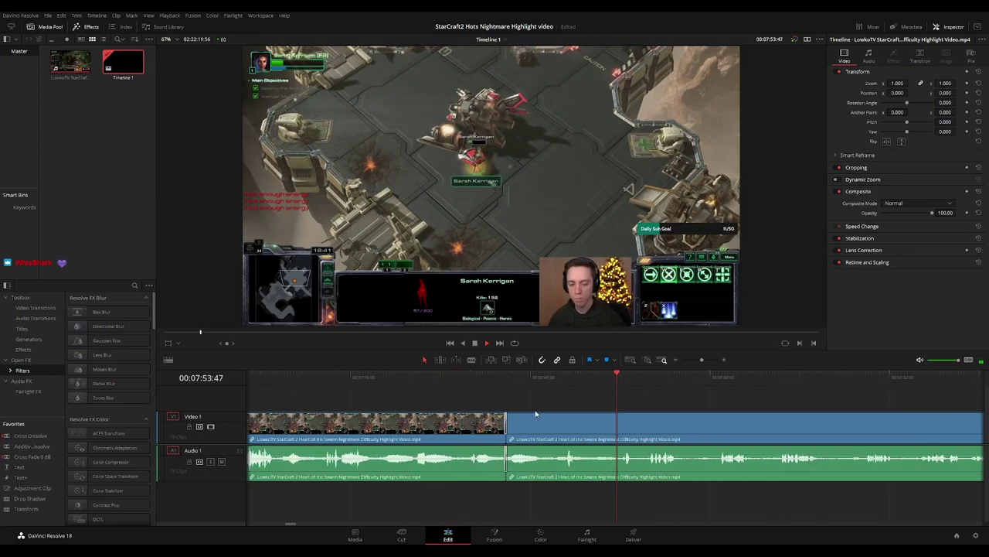
pyautogui.moveTo(676, 402); pyautogui.dragTo(508, 380)
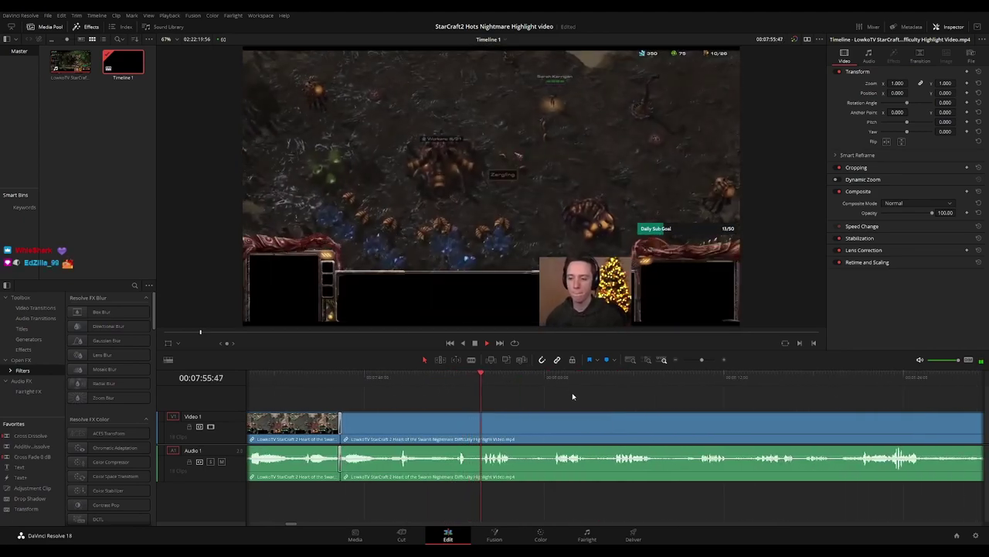
# Ripple-delete the roughly one-second section after 00:07:53:10 at the end of the Archangel fight and add the default transitions there
pyautogui.click(431, 379)
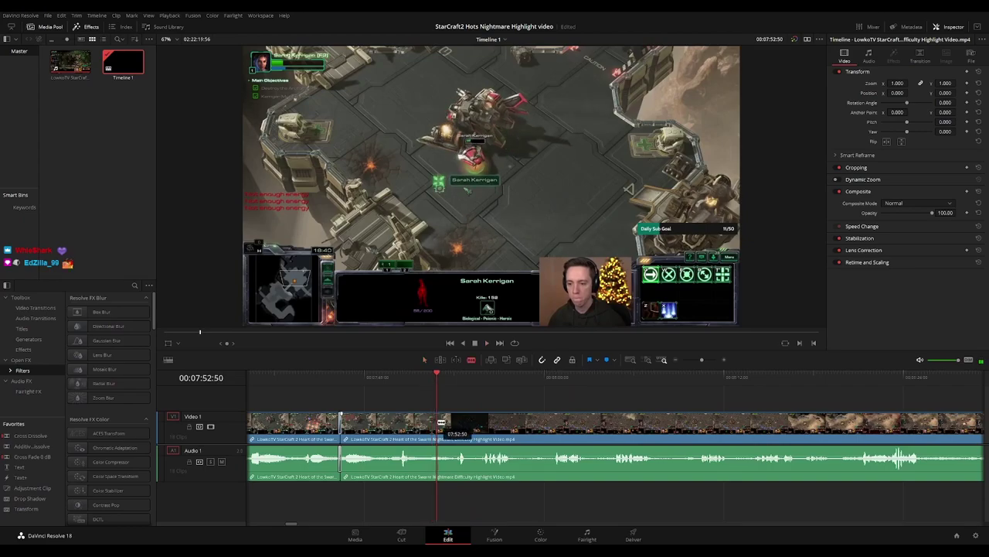
pyautogui.hotkey('ctrl', 'z')
pyautogui.click(442, 384)
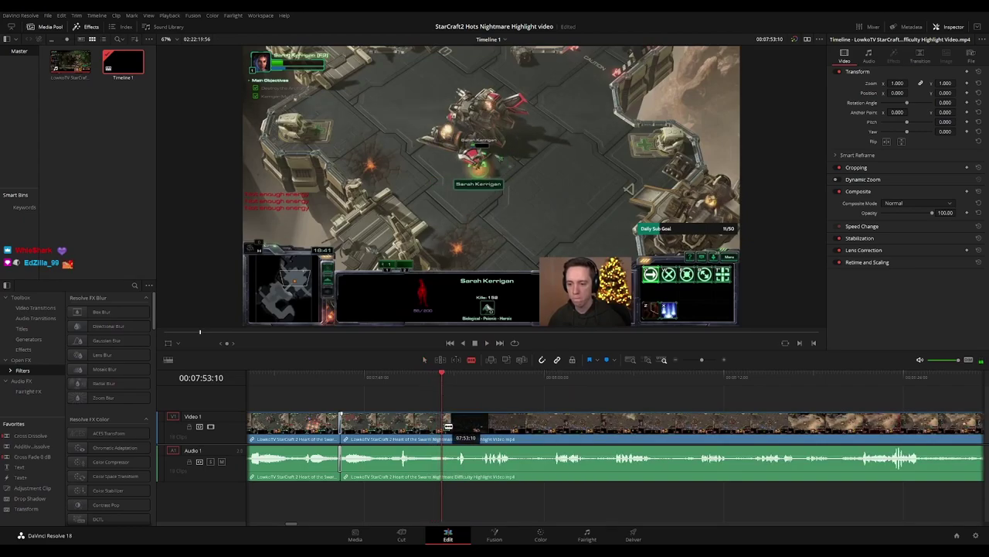
pyautogui.moveTo(453, 426); pyautogui.dragTo(456, 426)
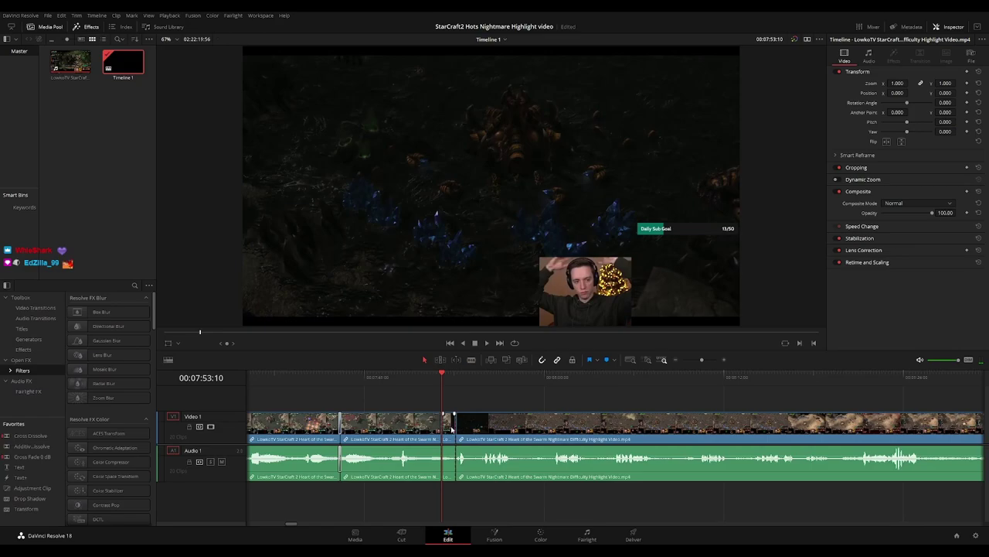
pyautogui.press('Delete')
pyautogui.press('space')
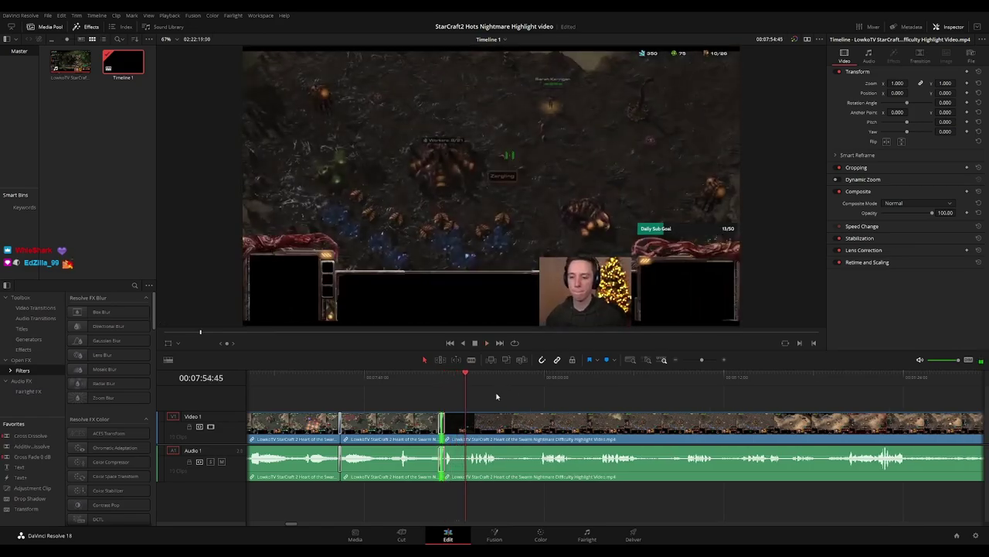
# Split off the few frames just before 00:07:55 at the start of the Hatchery mission and ripple-delete them from both tracks
pyautogui.hotkey('ctrl', '=')
pyautogui.hotkey('ctrl', '=')
pyautogui.hotkey('ctrl', '=')
pyautogui.press('space')
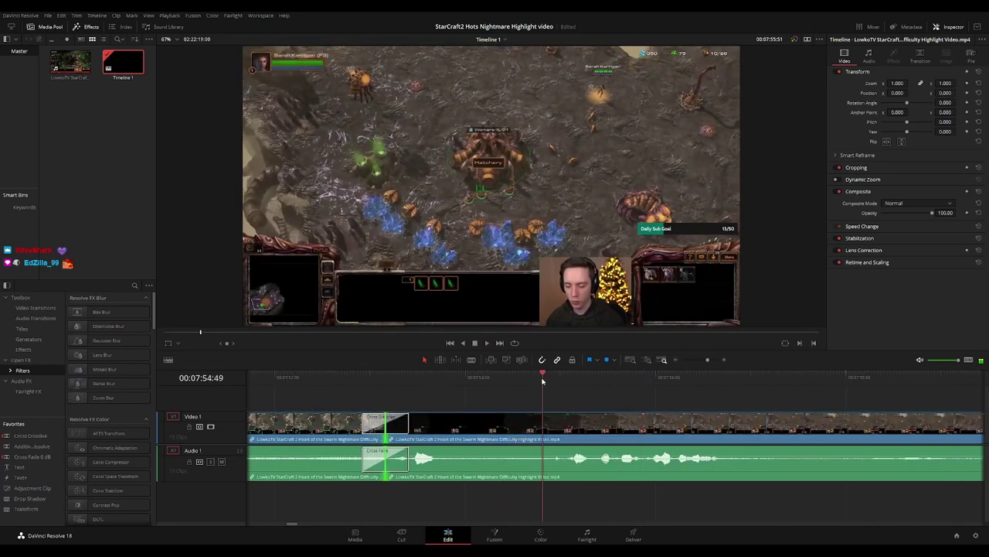
pyautogui.click(549, 379)
pyautogui.moveTo(550, 381); pyautogui.dragTo(554, 393)
pyautogui.press('b')
pyautogui.click(555, 421)
pyautogui.click(566, 422)
pyautogui.press('a')
pyautogui.click(556, 427)
pyautogui.press('Delete')
# Play through the opening of the Hatchery mission to about 00:08:15:51, checking for pauses to cut
pyautogui.press('space')
pyautogui.hotkey('ctrl', '-')
pyautogui.hotkey('ctrl', '-')
pyautogui.hotkey('ctrl', '-')
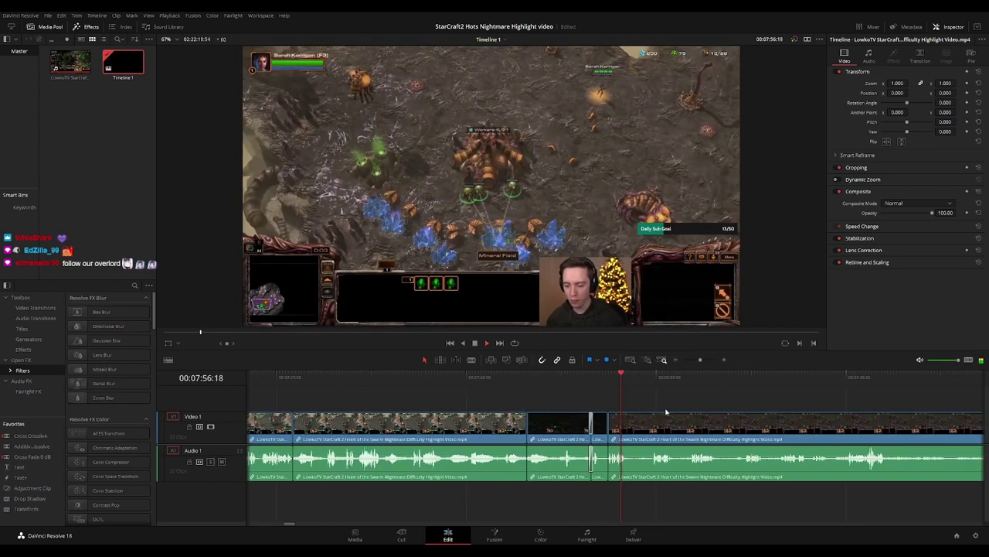
pyautogui.moveTo(684, 403); pyautogui.dragTo(488, 396)
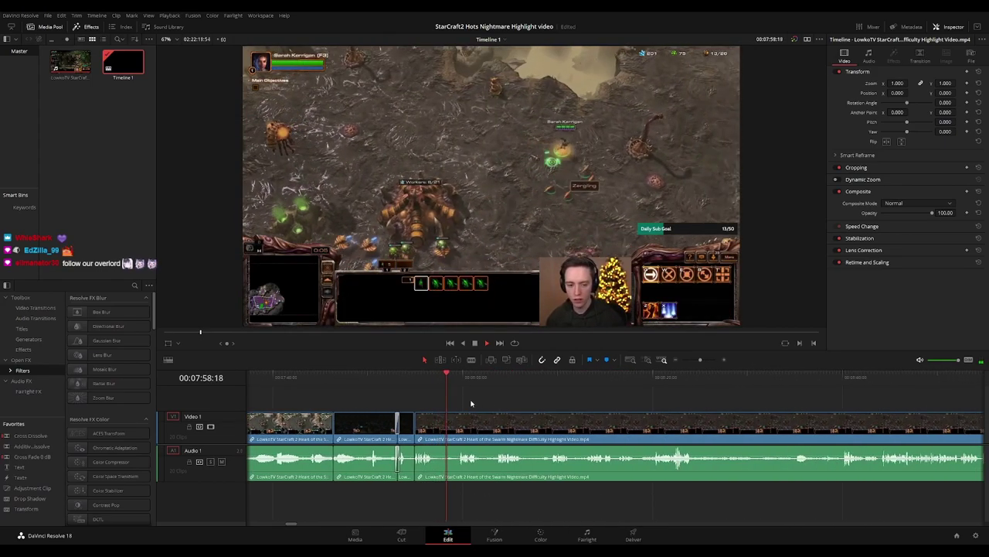
pyautogui.hotkey('ctrl', '=')
pyautogui.moveTo(671, 403); pyautogui.dragTo(433, 387)
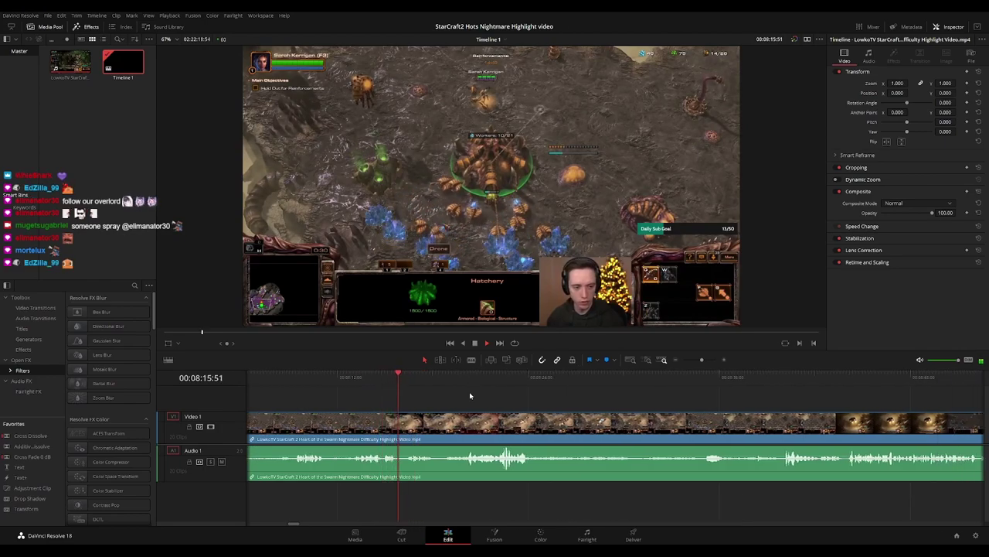
# Ripple-delete the short Hatchery section from 00:08:15:45 to about 00:08:16:10 and add the default transitions at the cut
pyautogui.click(372, 376)
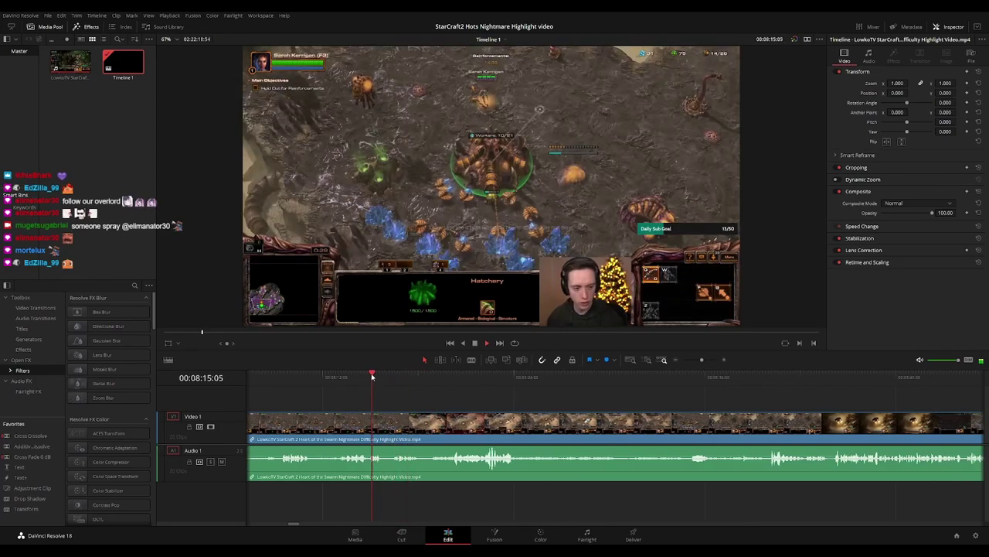
pyautogui.click(391, 426)
pyautogui.press('a')
pyautogui.click(385, 424)
pyautogui.press('Delete')
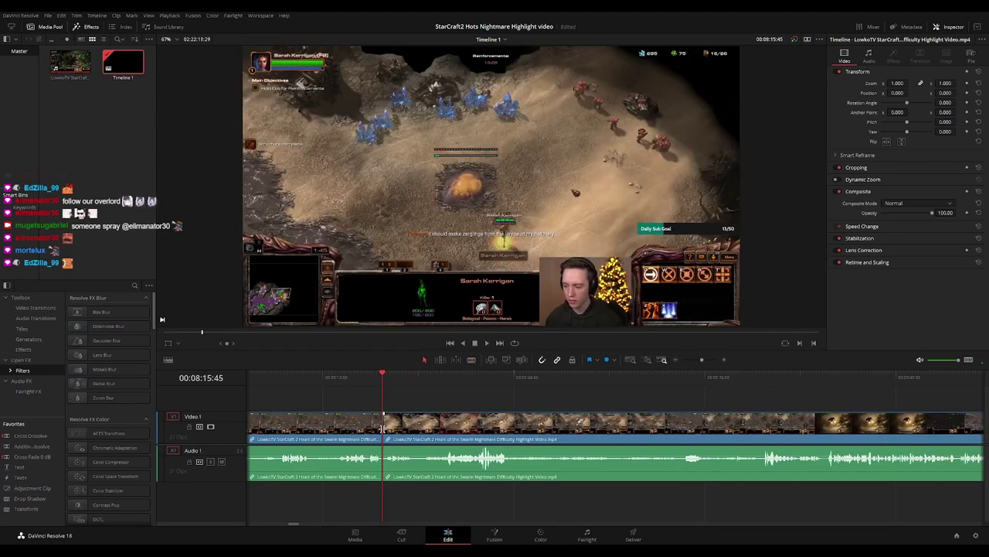
pyautogui.press('space')
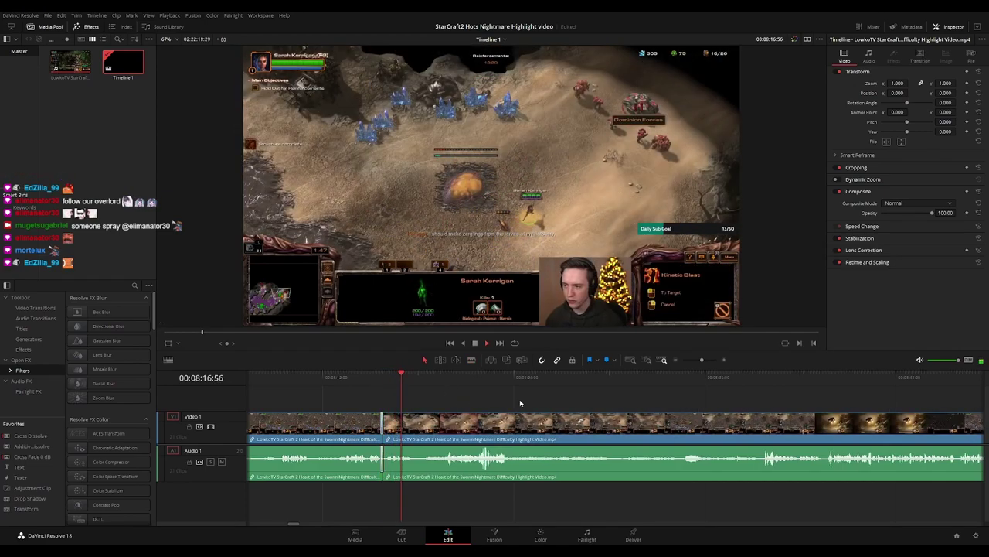
# Ripple-delete the short section from 00:09:02:15 to about 00:09:02:51 and add the default video and audio transitions at the cut
pyautogui.moveTo(520, 403); pyautogui.dragTo(449, 392)
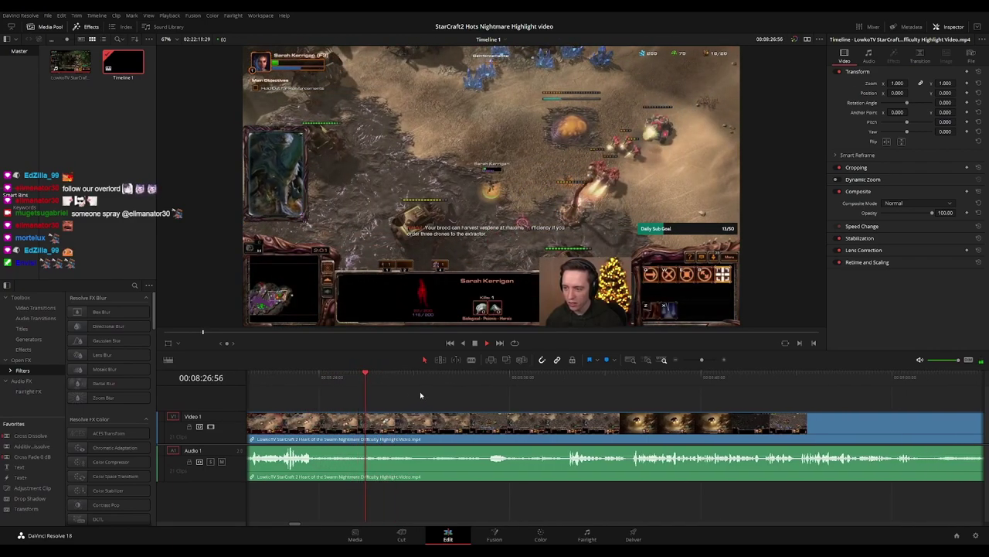
pyautogui.click(403, 380)
pyautogui.click(416, 379)
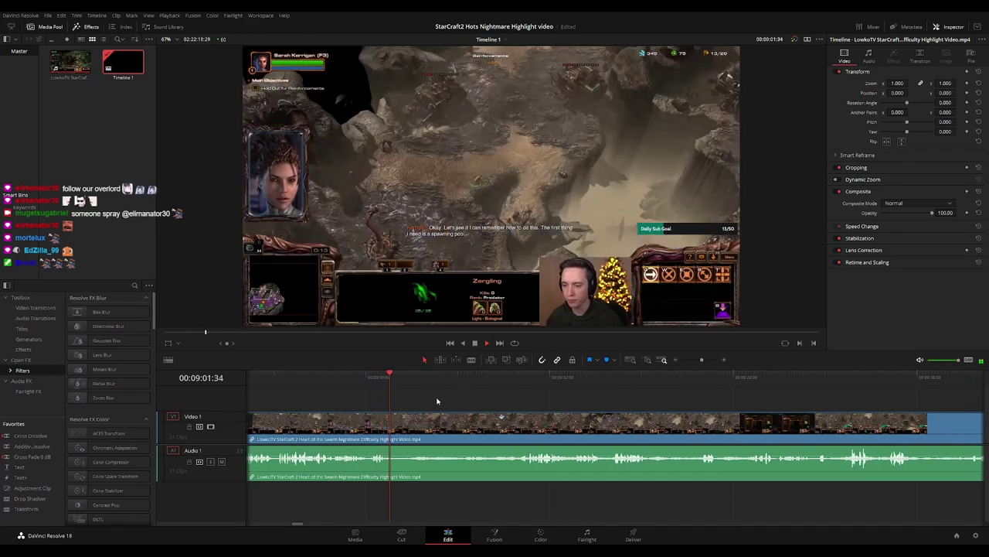
pyautogui.press('space')
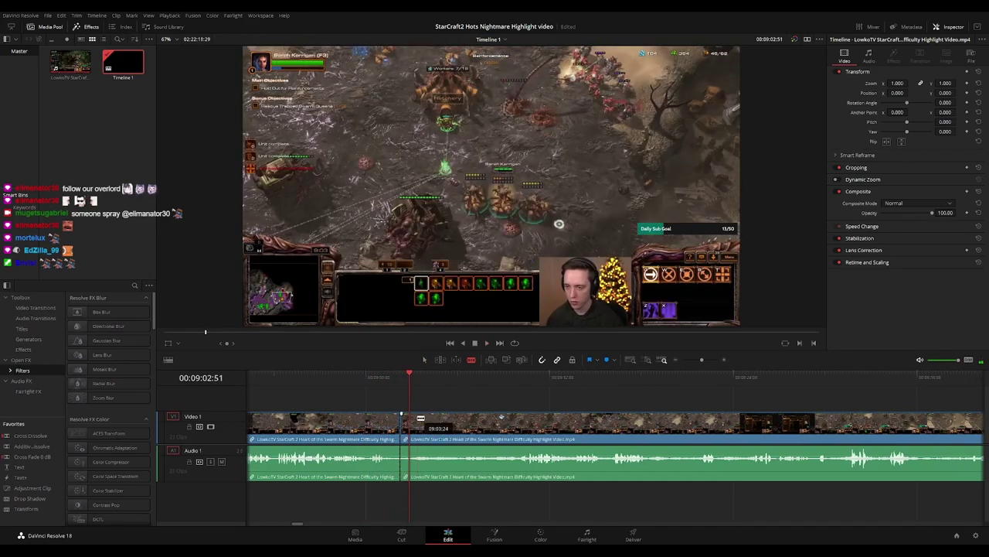
pyautogui.press('Delete')
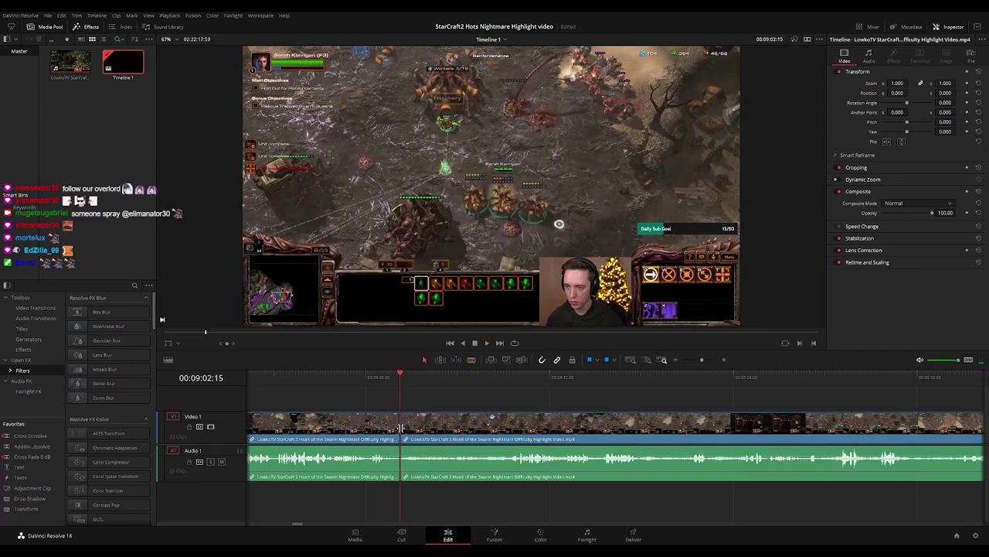
pyautogui.press('space')
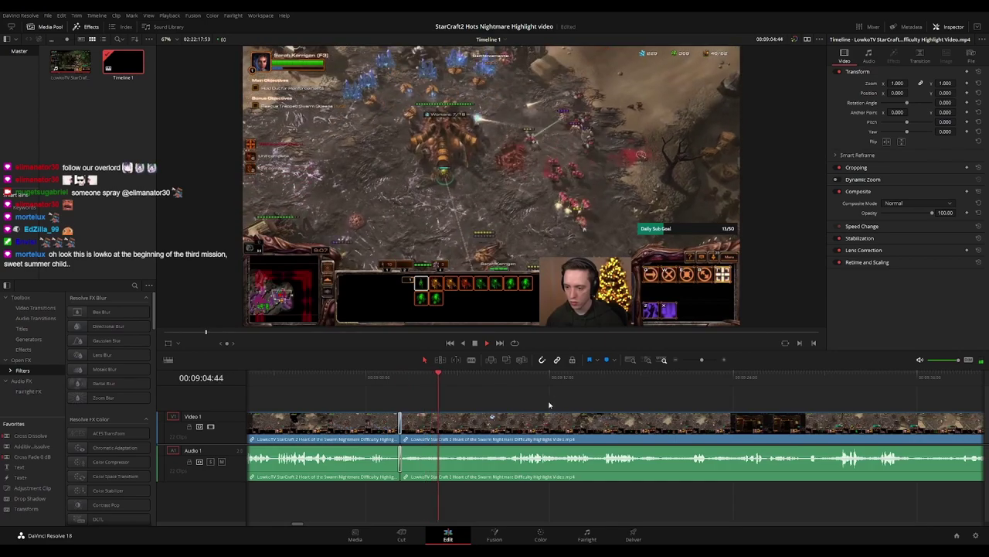
# Ripple-delete the short section of the load-game screen starting at 00:09:28:30 and add the default video and audio transitions at the cut
pyautogui.moveTo(552, 403); pyautogui.dragTo(469, 391)
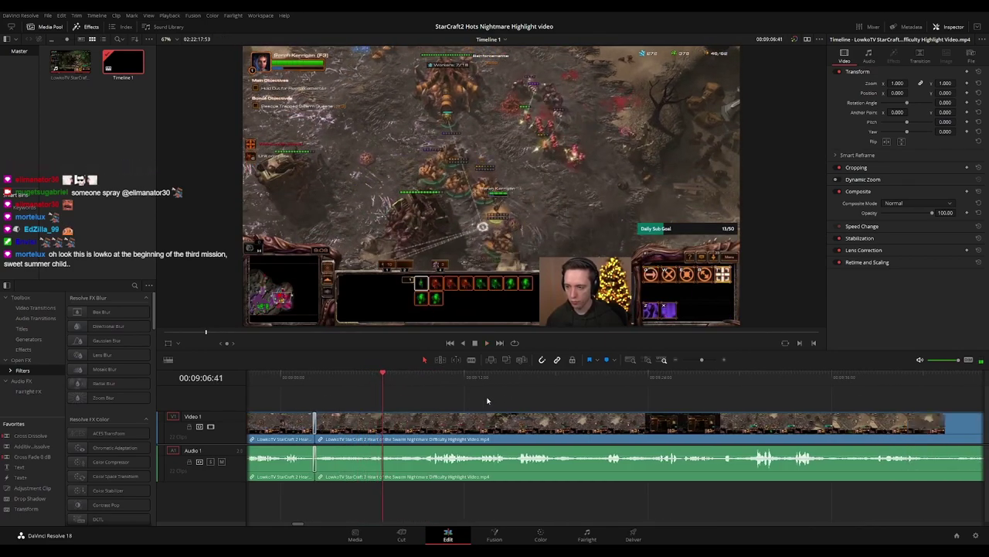
pyautogui.hscroll(2, 499, 396)
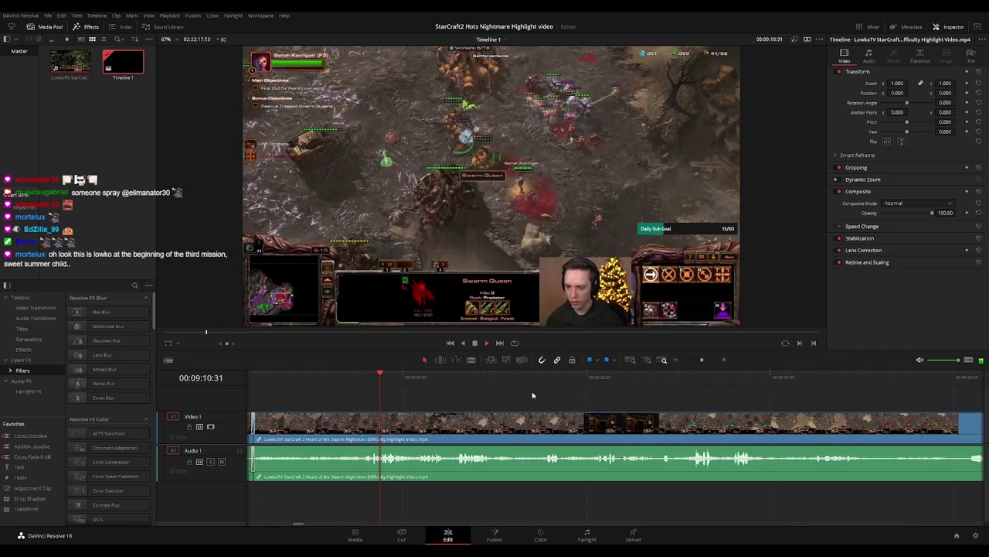
pyautogui.hscroll(2, 484, 393)
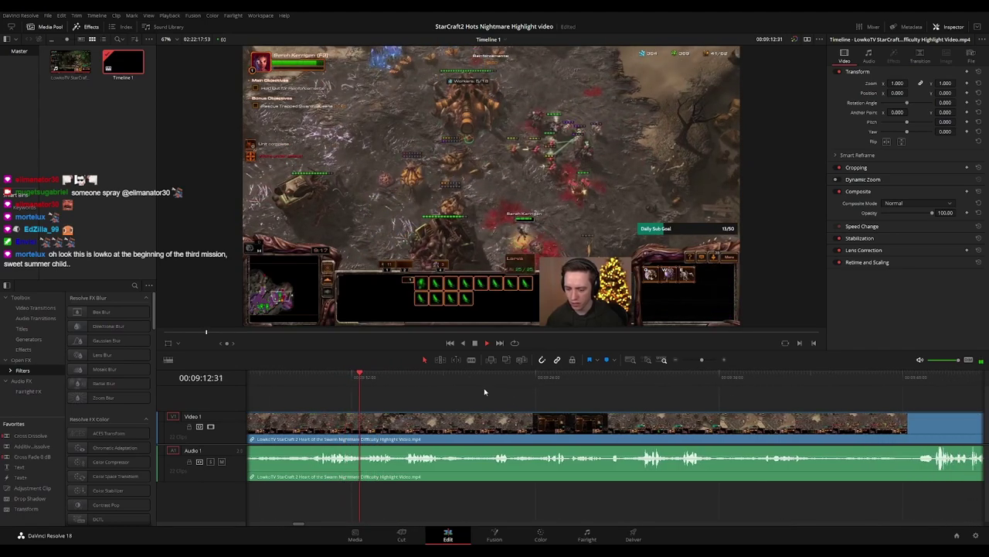
pyautogui.hscroll(2, 482, 393)
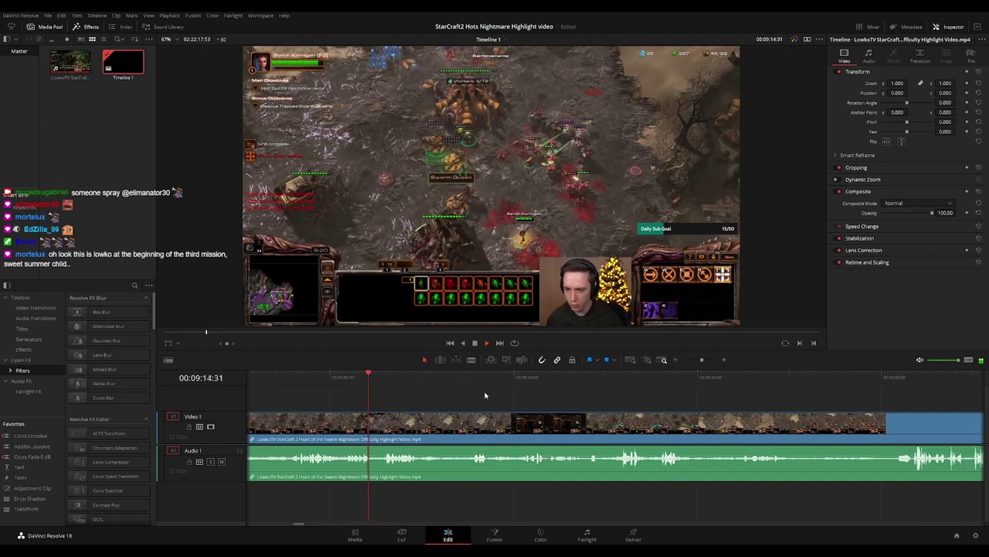
pyautogui.hscroll(2, 475, 390)
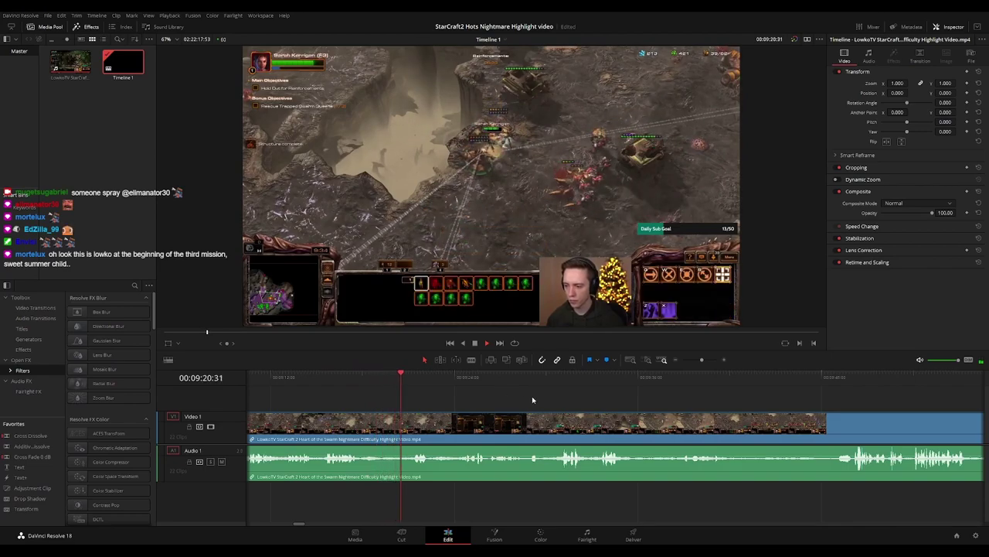
pyautogui.hscroll(2, 532, 399)
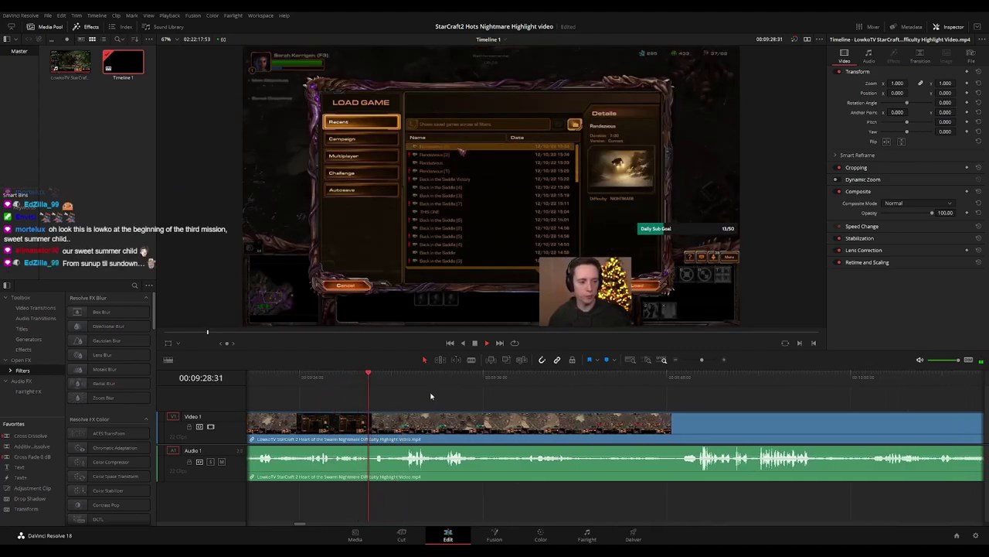
pyautogui.press('space')
pyautogui.click(368, 378)
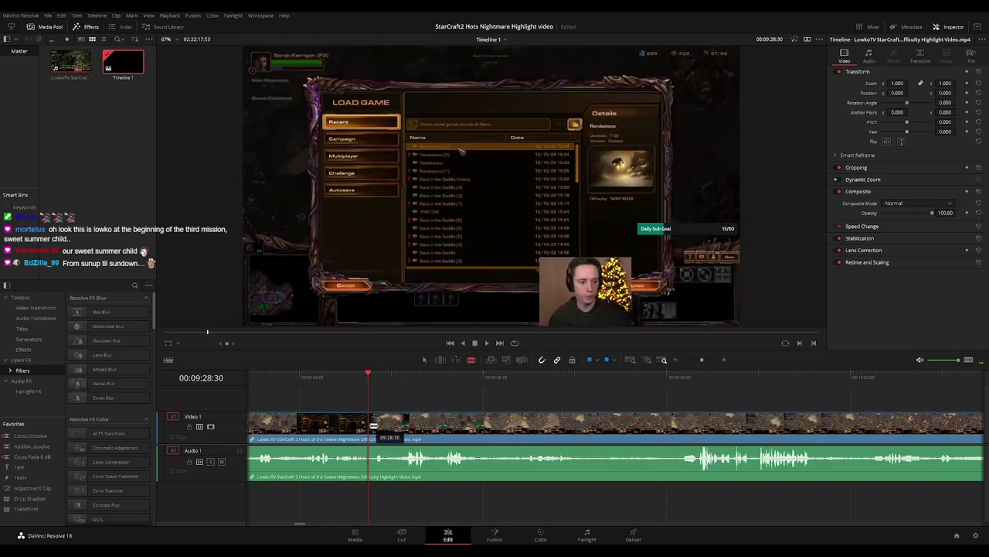
pyautogui.click(373, 426)
pyautogui.press('Delete')
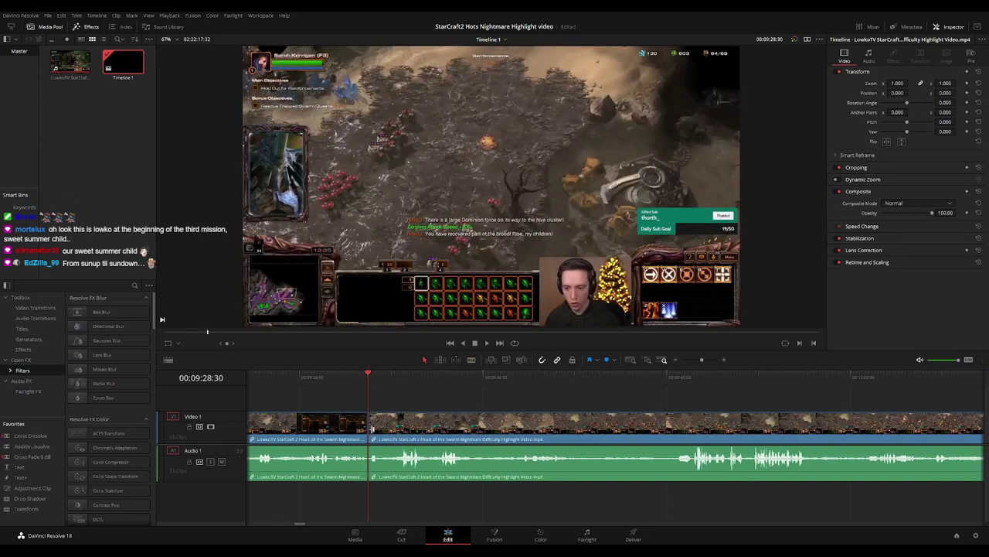
pyautogui.press('space')
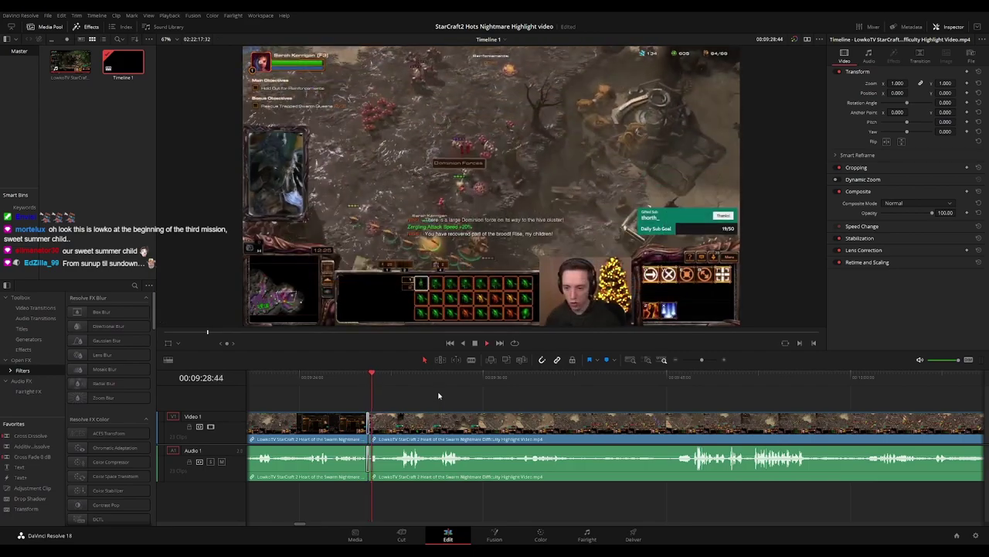
# Play through the battle from 00:09:28:44 to about 00:10:14:17, checking for pauses to cut
pyautogui.hscroll(1, 486, 395)
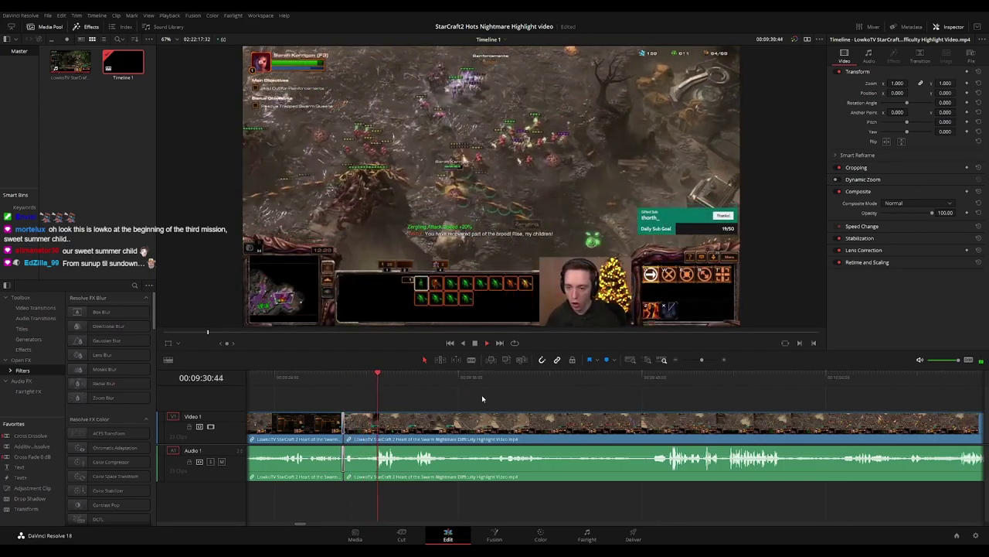
pyautogui.hscroll(1, 464, 395)
pyautogui.hscroll(1, 453, 398)
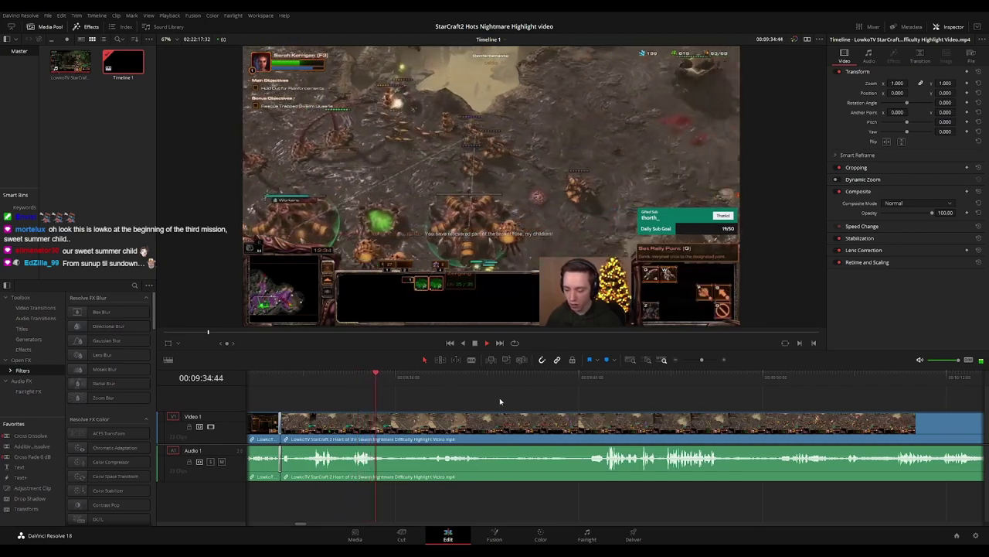
pyautogui.hscroll(1, 487, 396)
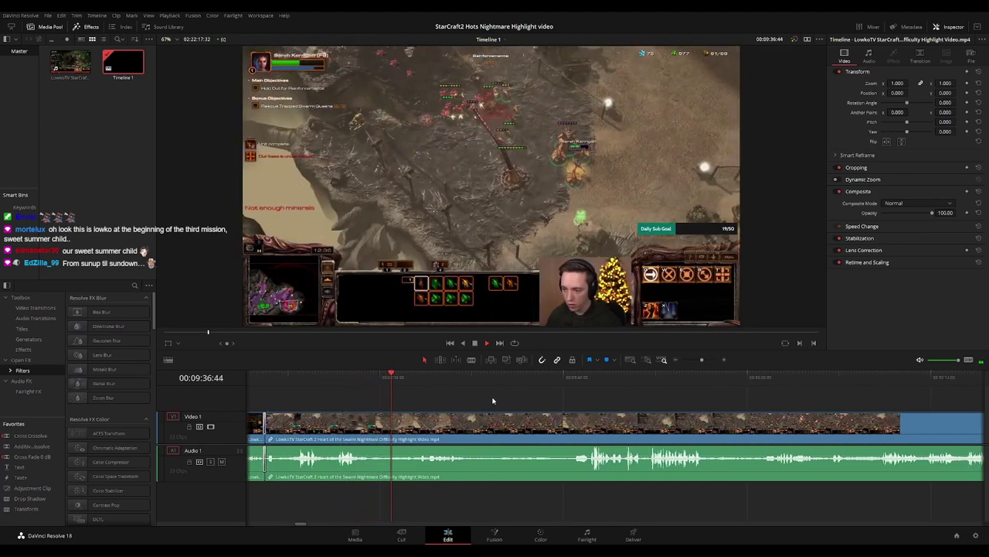
pyautogui.hscroll(1, 495, 399)
pyautogui.hscroll(1, 494, 399)
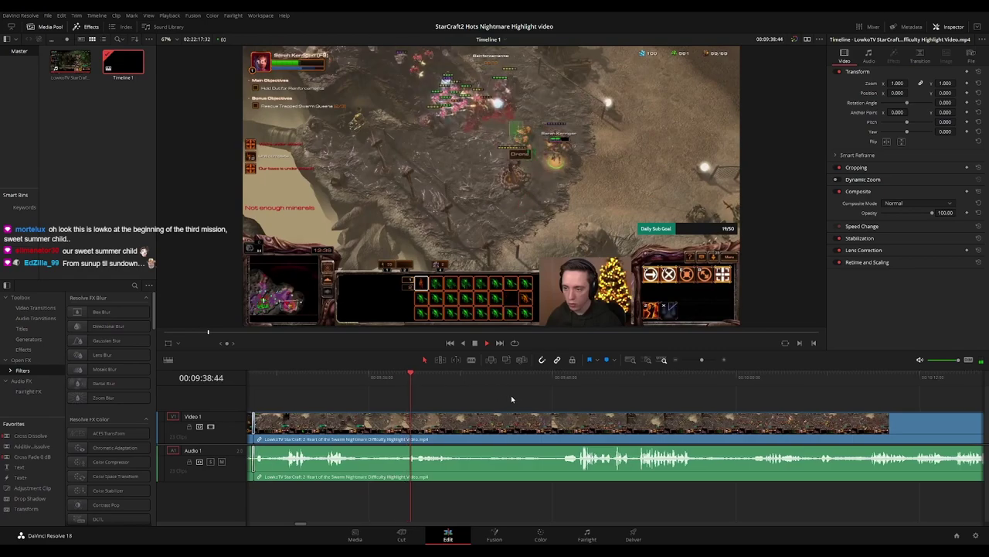
pyautogui.hscroll(2, 491, 392)
pyautogui.hscroll(1, 485, 395)
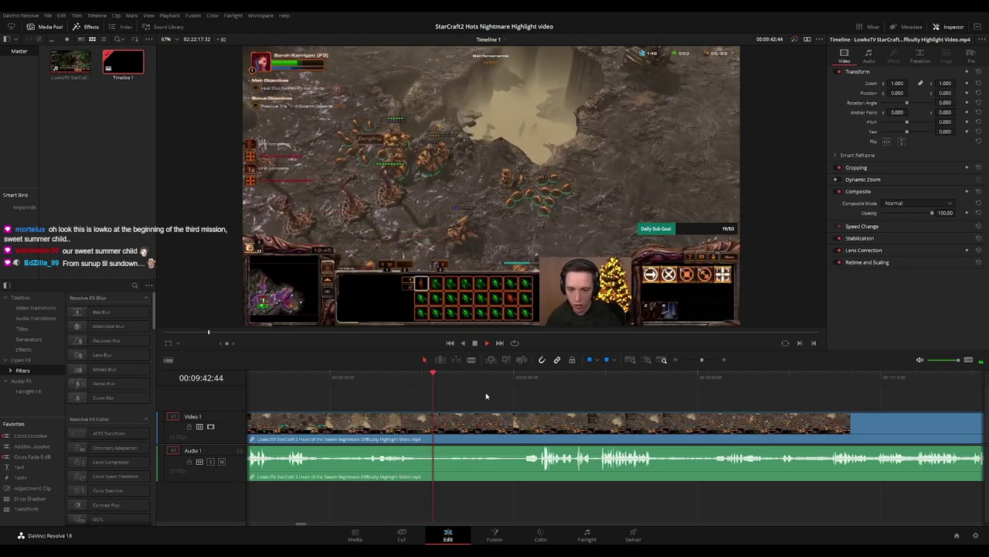
pyautogui.hscroll(1, 494, 393)
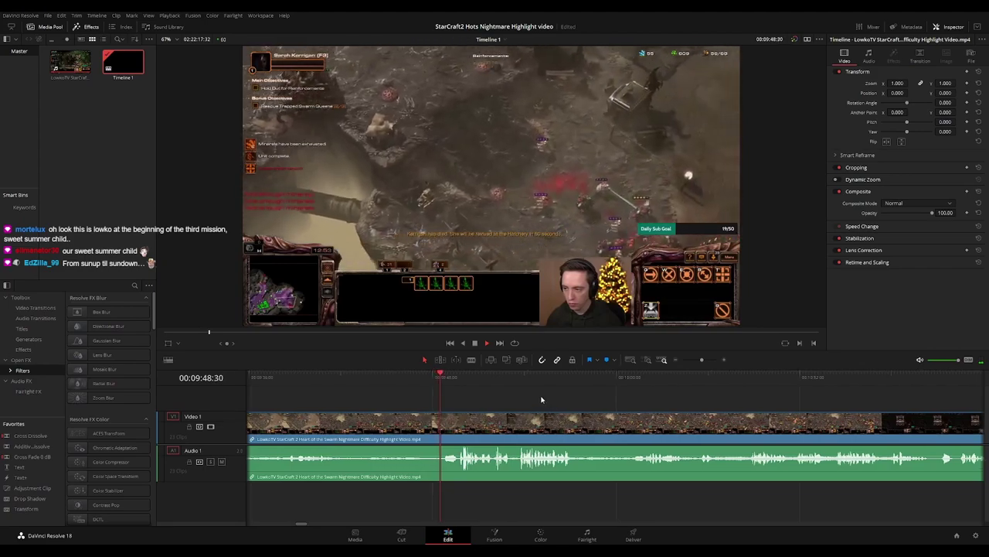
pyautogui.hscroll(1, 487, 391)
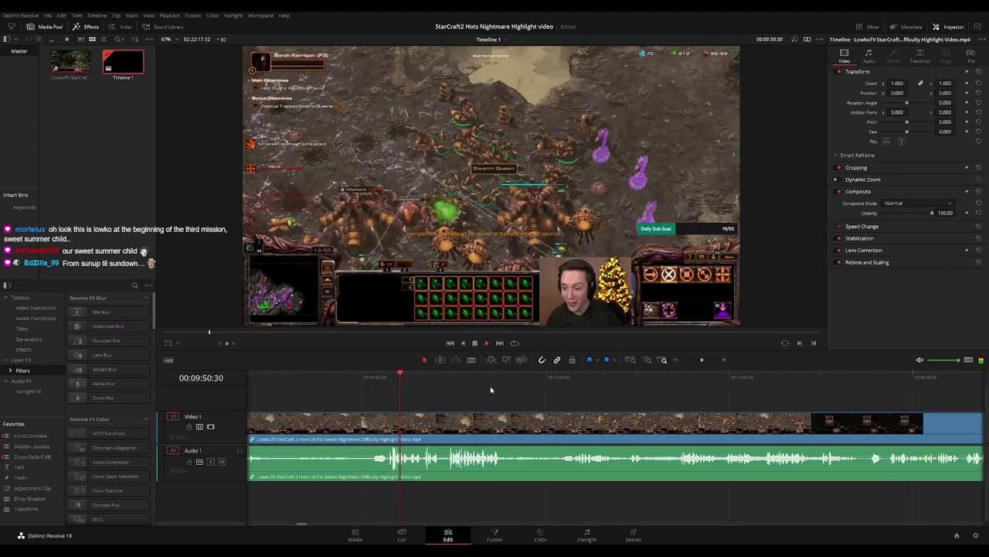
pyautogui.hscroll(1, 486, 389)
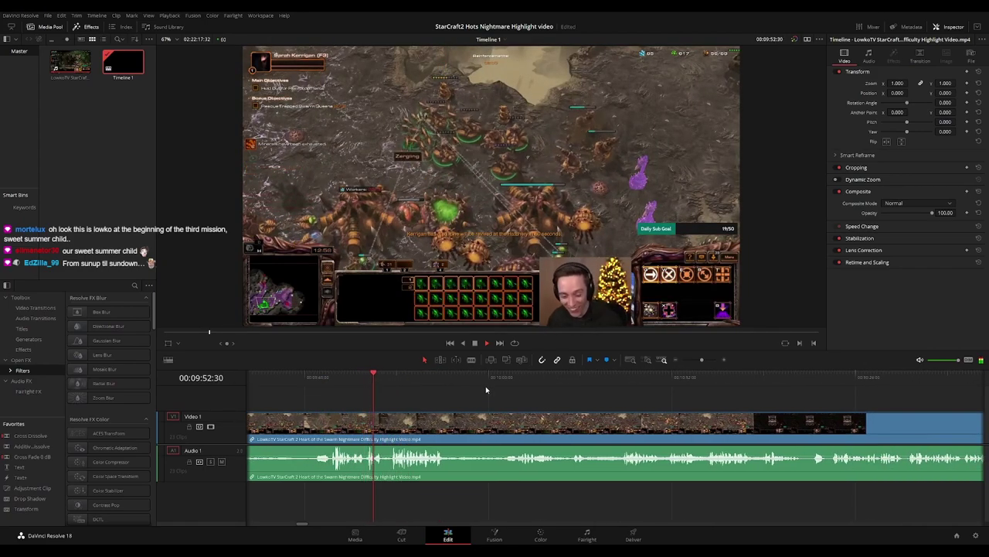
pyautogui.hscroll(1, 472, 386)
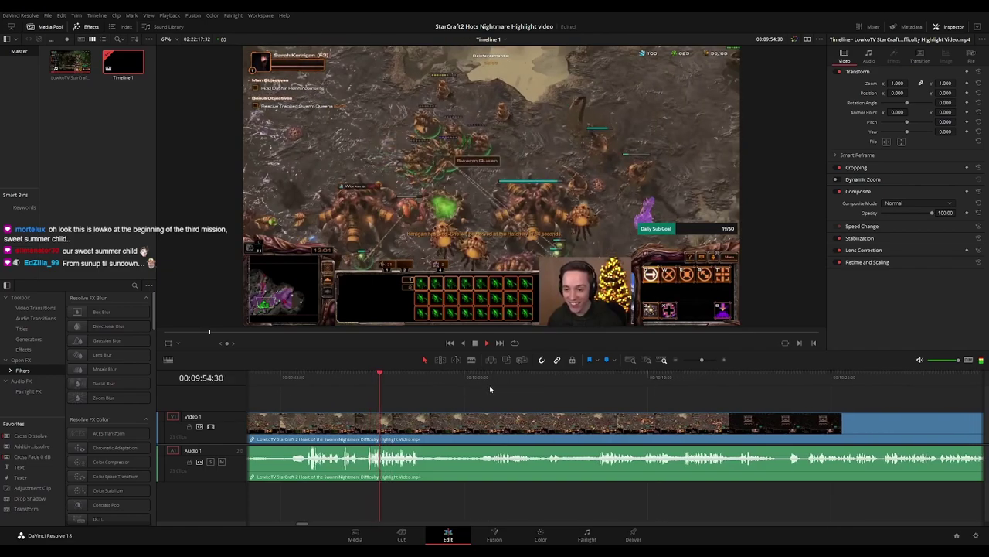
pyautogui.hscroll(1, 534, 396)
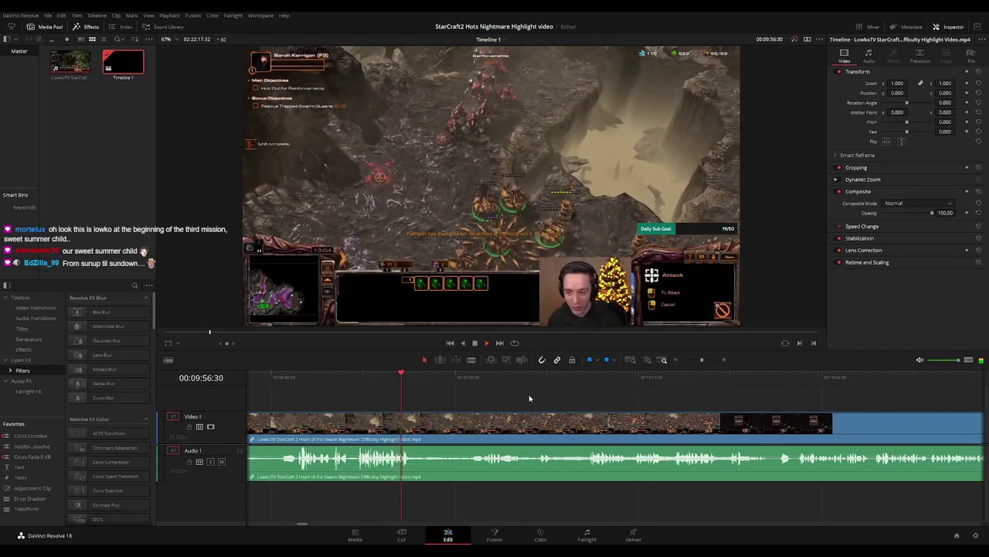
pyautogui.hscroll(1, 533, 395)
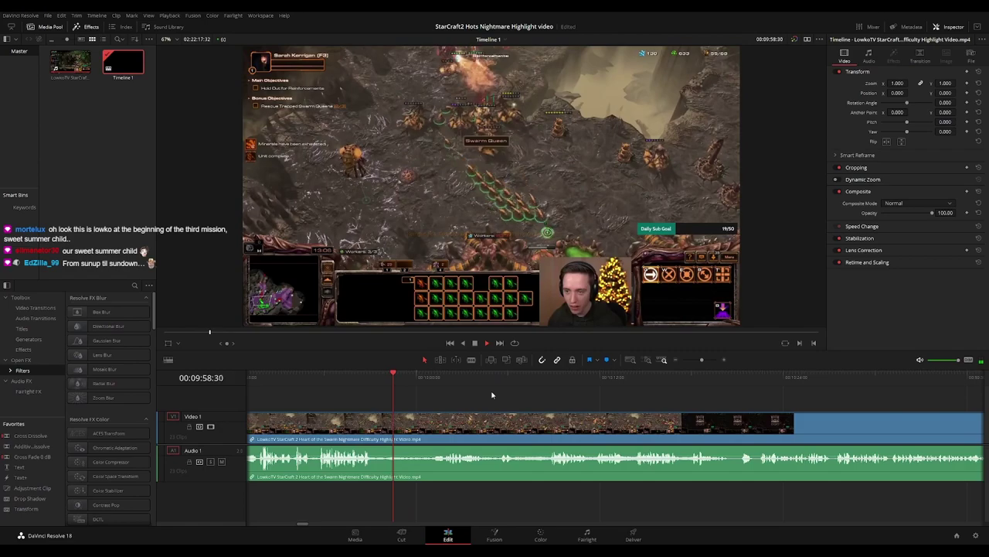
pyautogui.hscroll(1, 509, 398)
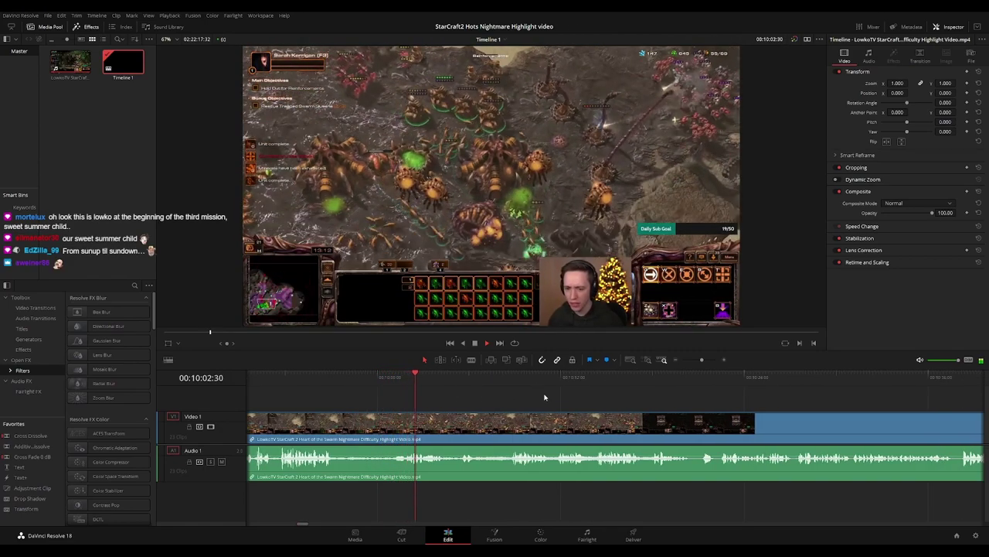
pyautogui.hscroll(1, 502, 394)
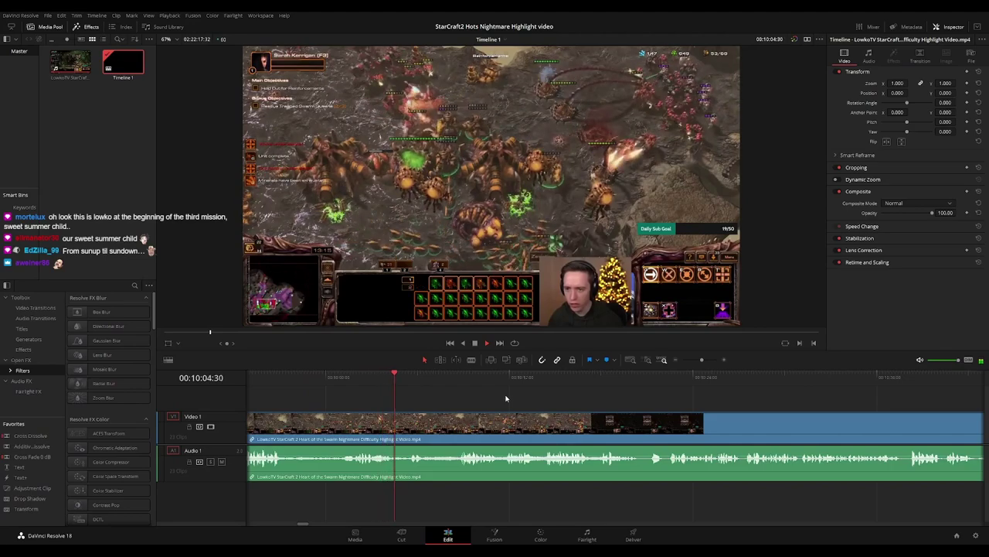
pyautogui.hscroll(1, 503, 397)
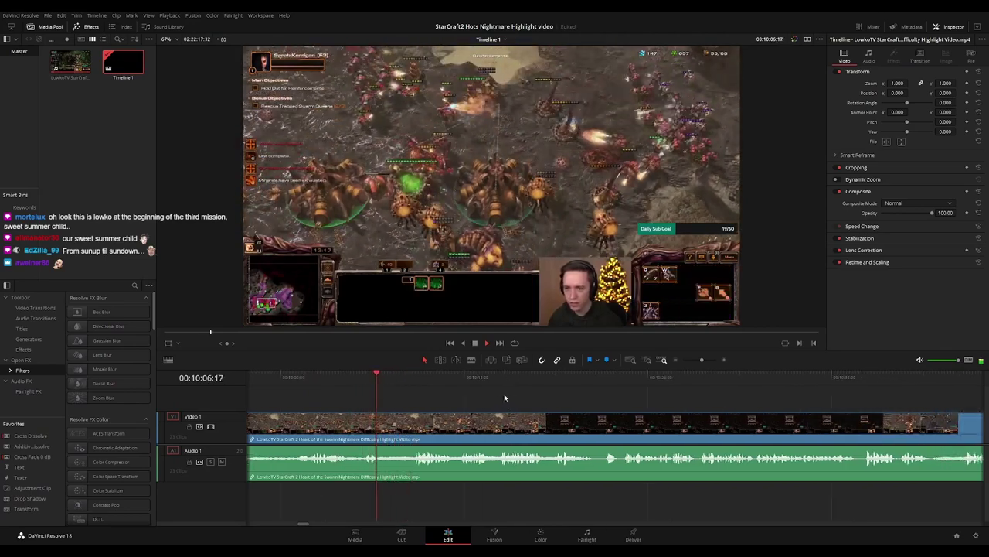
pyautogui.hscroll(1, 525, 397)
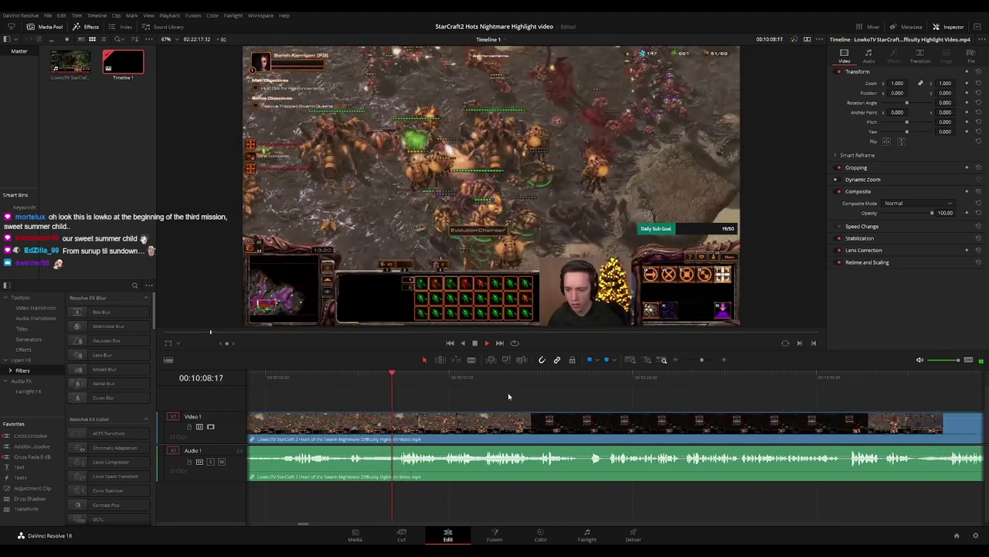
pyautogui.hscroll(1, 520, 396)
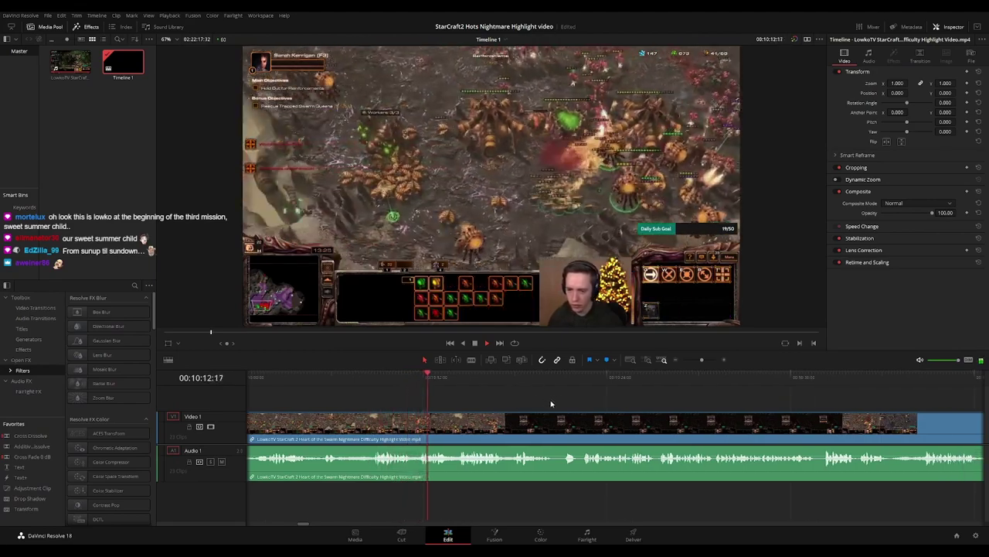
pyautogui.moveTo(553, 404); pyautogui.dragTo(534, 400)
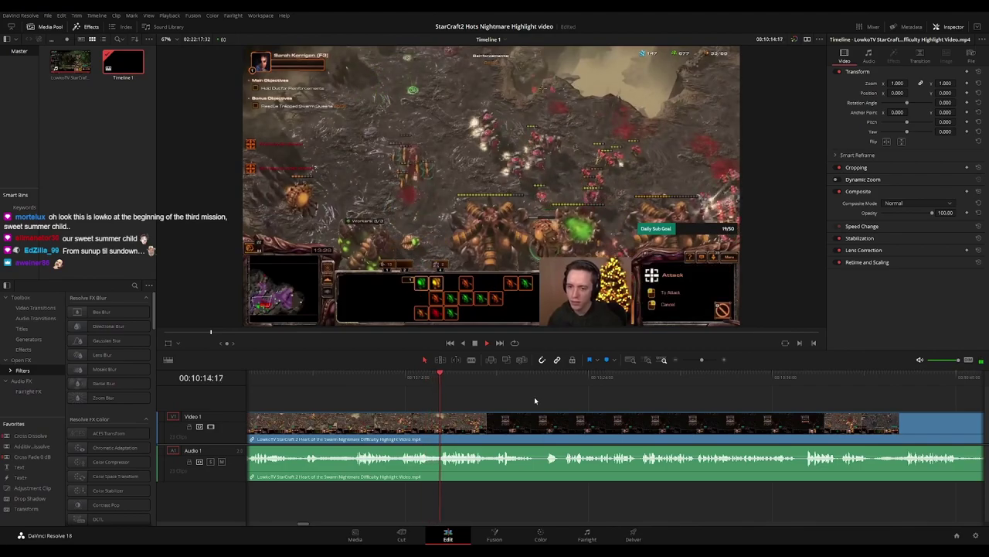
# Ripple-delete the short pause in the game-menu section from 00:10:20:29 to about 00:10:21:09 on both tracks
pyautogui.hscroll(3, 538, 400)
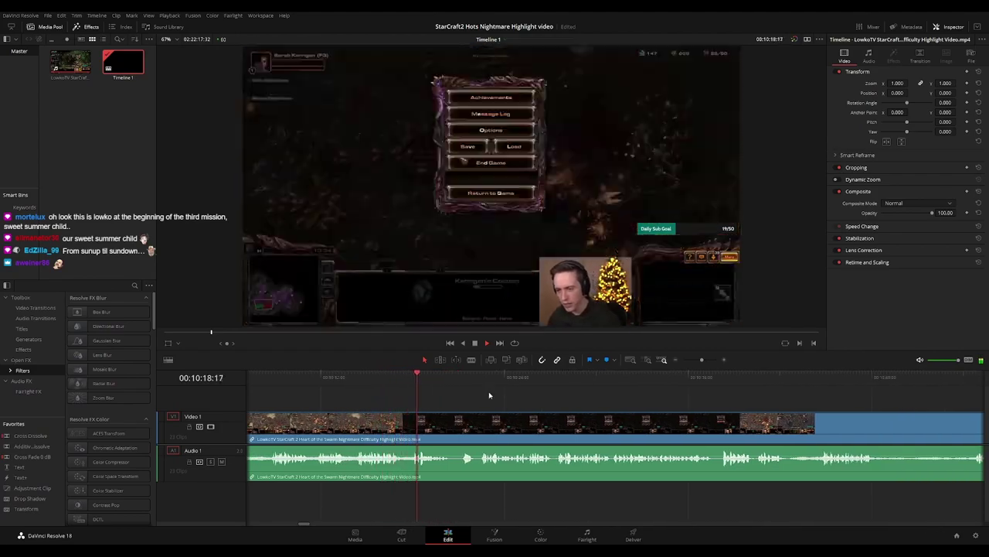
pyautogui.hscroll(1, 476, 395)
pyautogui.press('b')
pyautogui.click(427, 421)
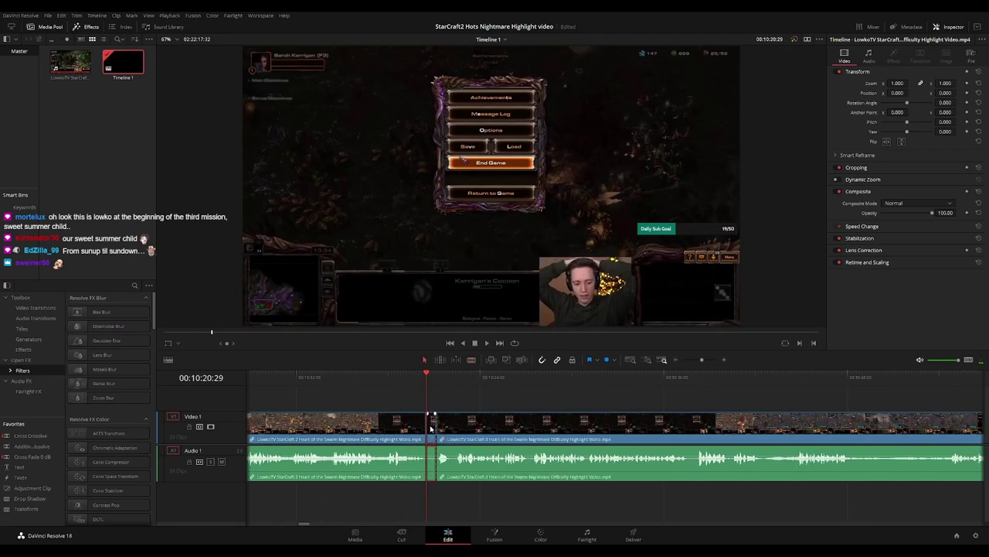
pyautogui.press('Delete')
pyautogui.press('space')
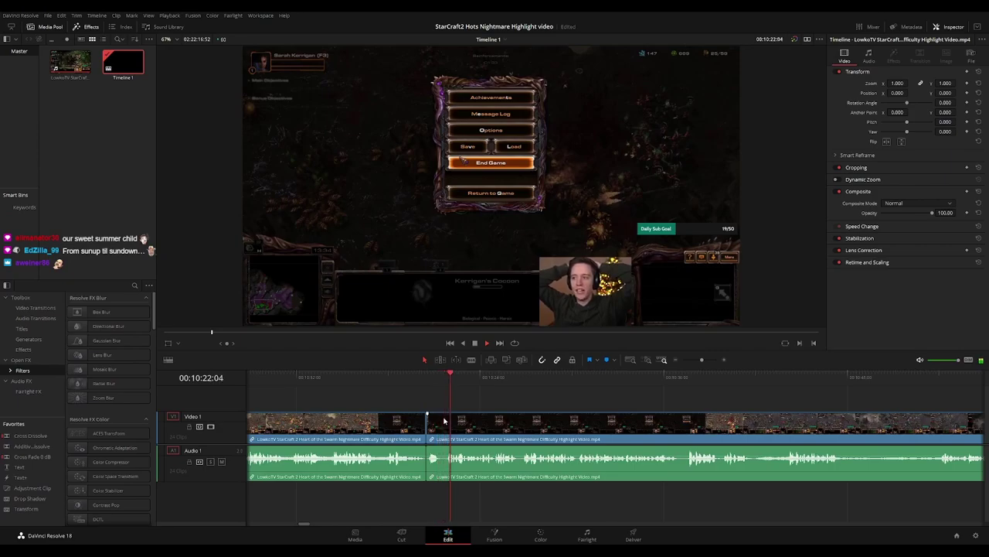
# Split off another short pause around 00:10:21:34 in the game-menu section and ripple-delete it from both tracks
pyautogui.hotkey('ctrl', '=')
pyautogui.click(590, 426)
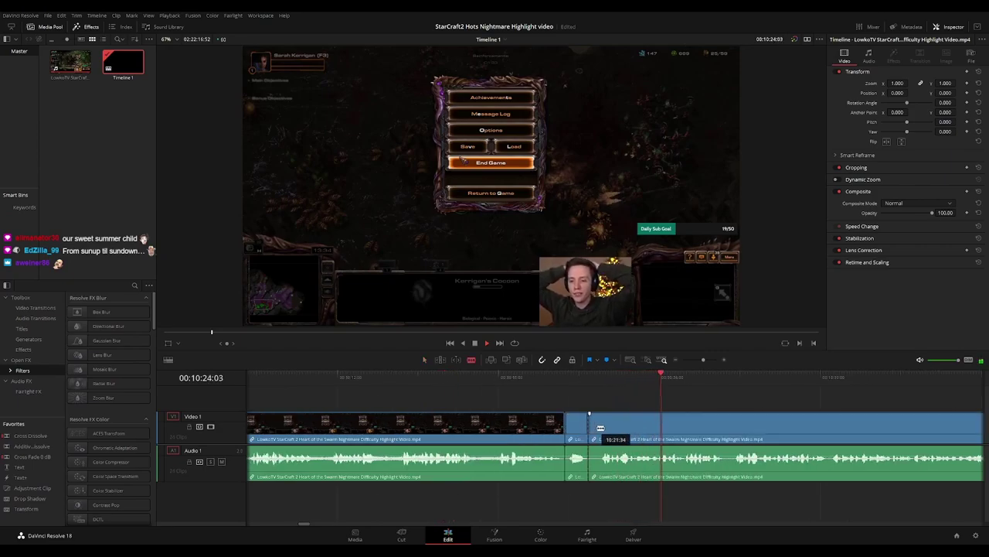
pyautogui.click(600, 426)
pyautogui.press('a')
pyautogui.click(595, 424)
pyautogui.press('Delete')
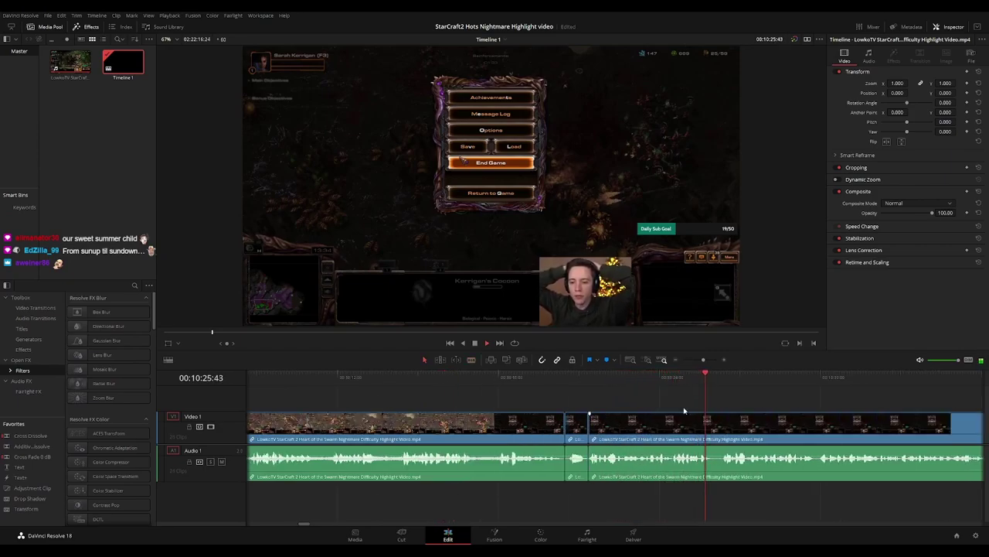
# Play on through the game-menu section to about 00:10:35:27 and enlarge the viewer by shrinking the timeline area
pyautogui.hotkey('ctrl', '-')
pyautogui.hscroll(5, 730, 403)
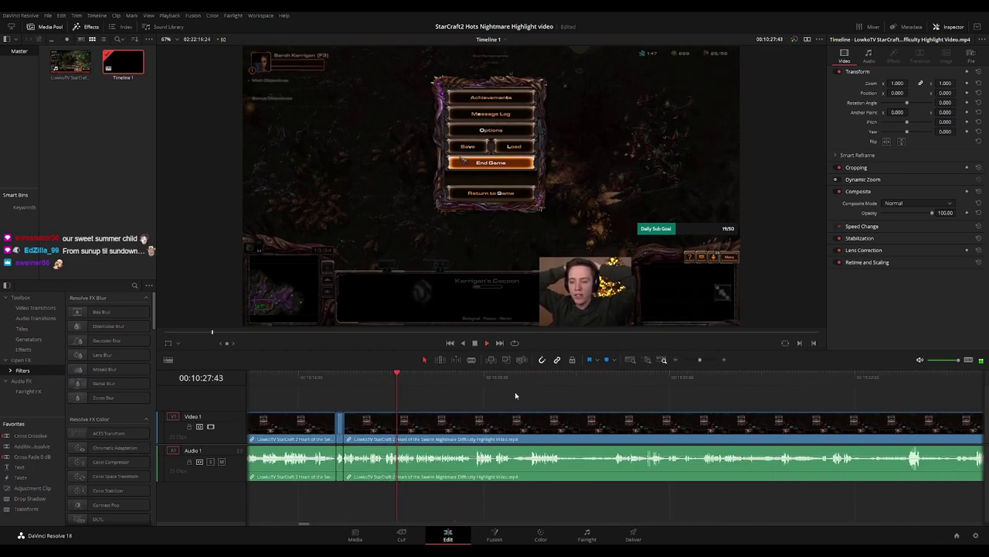
pyautogui.hotkey('ctrl', '=')
pyautogui.hotkey('ctrl', '=')
pyautogui.moveTo(693, 405); pyautogui.dragTo(448, 378)
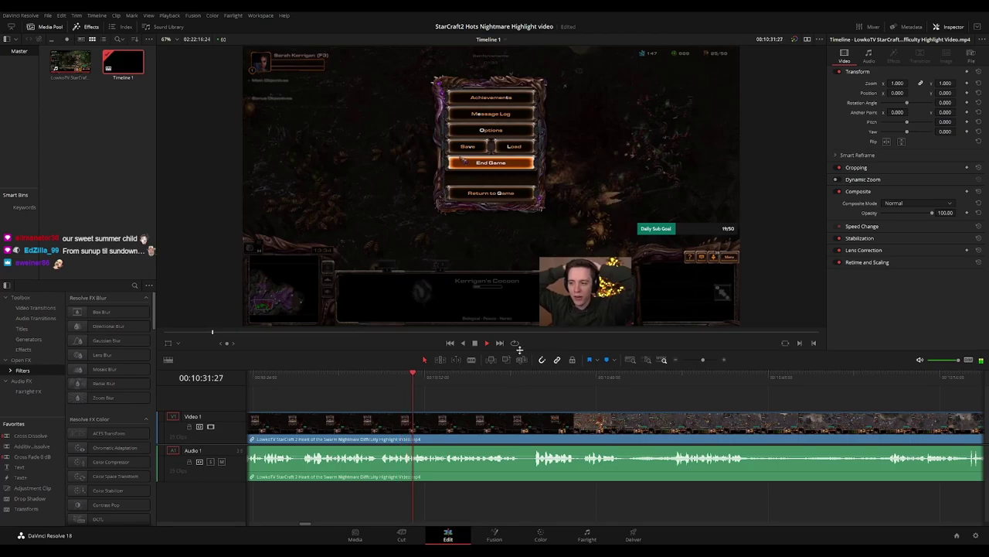
pyautogui.moveTo(519, 349); pyautogui.dragTo(517, 367)
pyautogui.moveTo(227, 451); pyautogui.dragTo(226, 463)
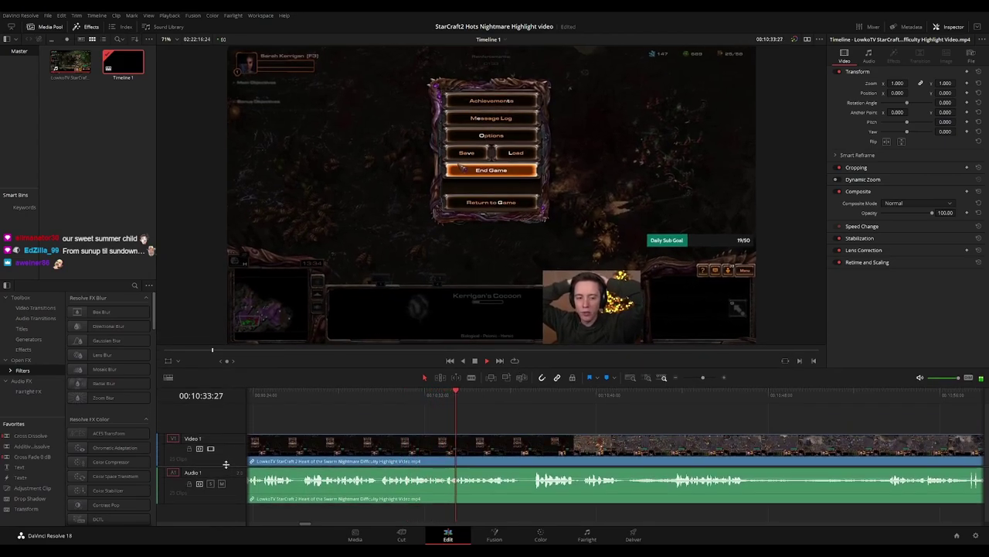
pyautogui.moveTo(397, 367); pyautogui.dragTo(397, 375)
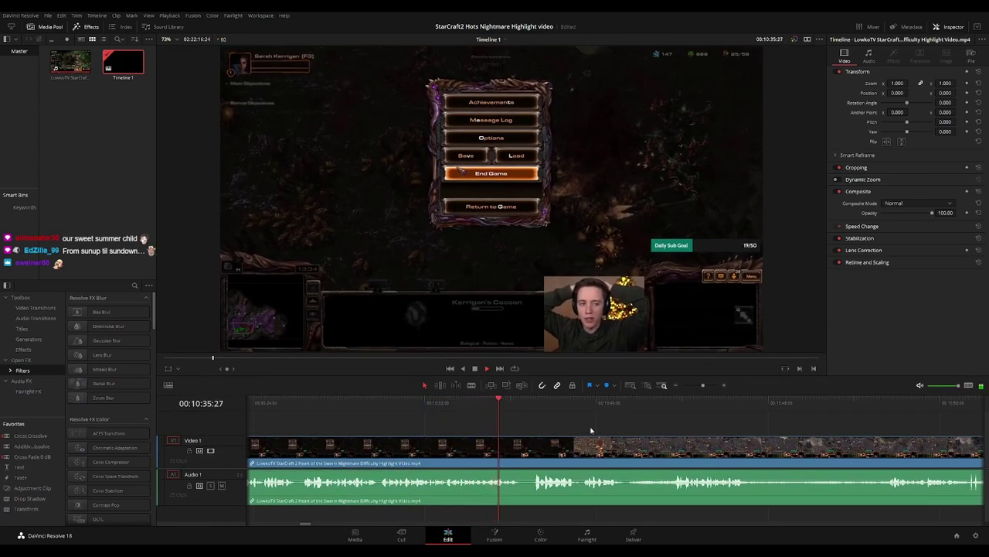
# Split off the short piece at the loading screen from 00:10:41:08 on both tracks and ripple-delete it
pyautogui.hscroll(2, 599, 428)
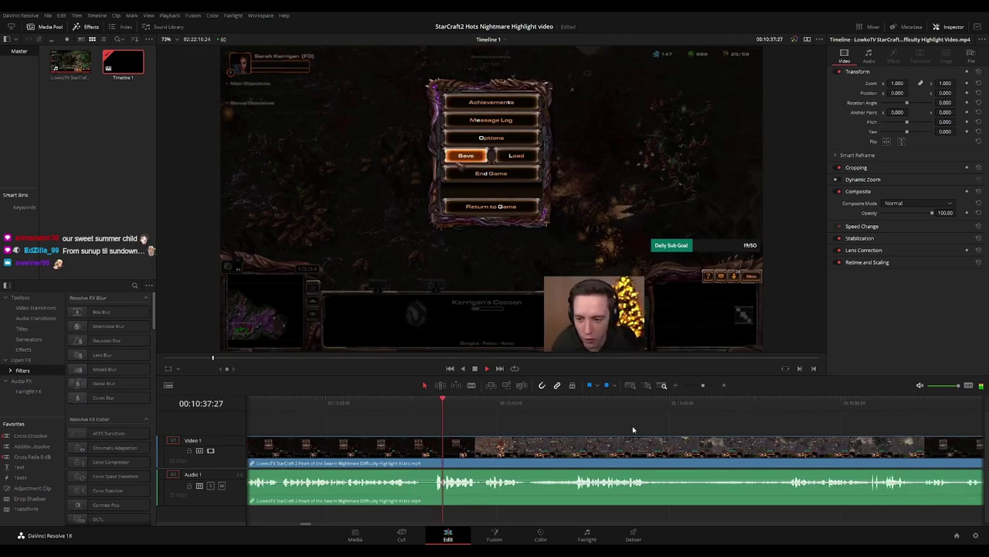
pyautogui.hscroll(2, 558, 423)
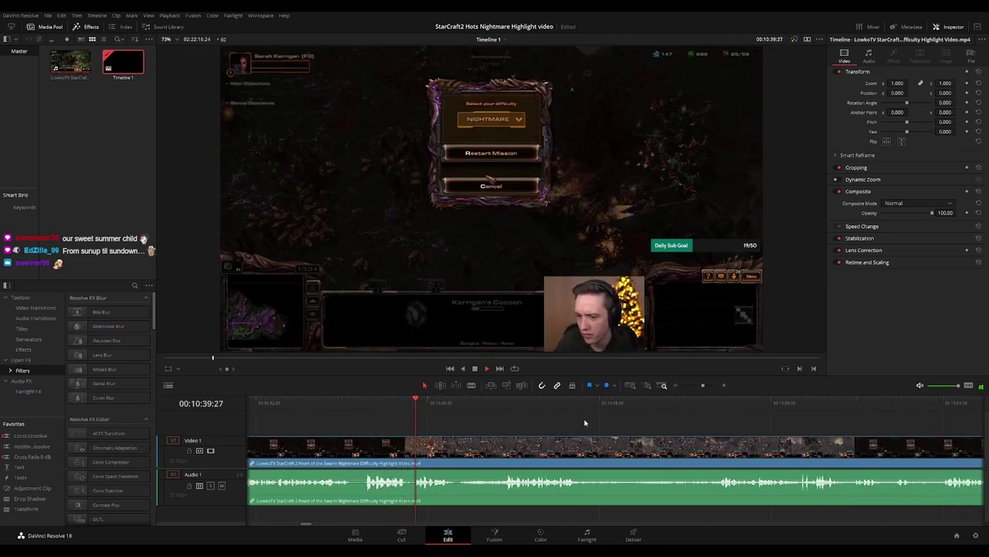
pyautogui.hscroll(2, 541, 417)
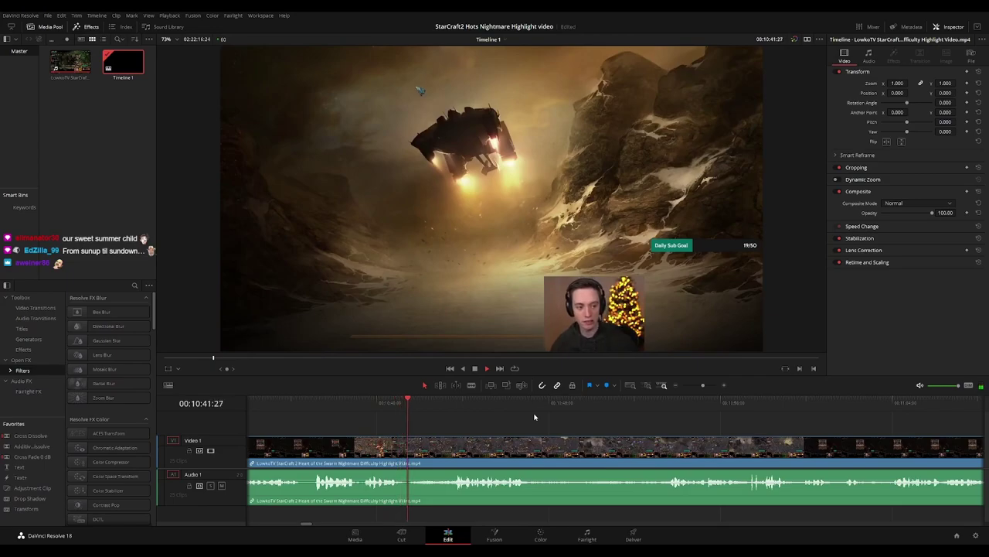
pyautogui.click(382, 401)
pyautogui.press('space')
pyautogui.press('b')
pyautogui.click(401, 446)
pyautogui.click(412, 446)
pyautogui.press('a')
pyautogui.click(409, 447)
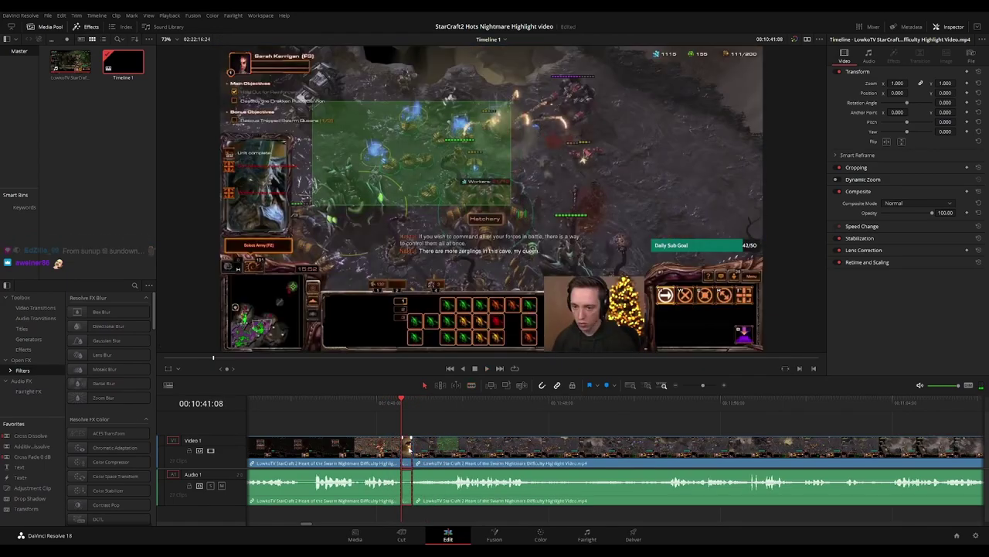
pyautogui.press('Delete')
# Play on to about 00:11:31:39, then split off and ripple-delete the short battle section starting at 00:11:30:59 on both tracks
pyautogui.press('space')
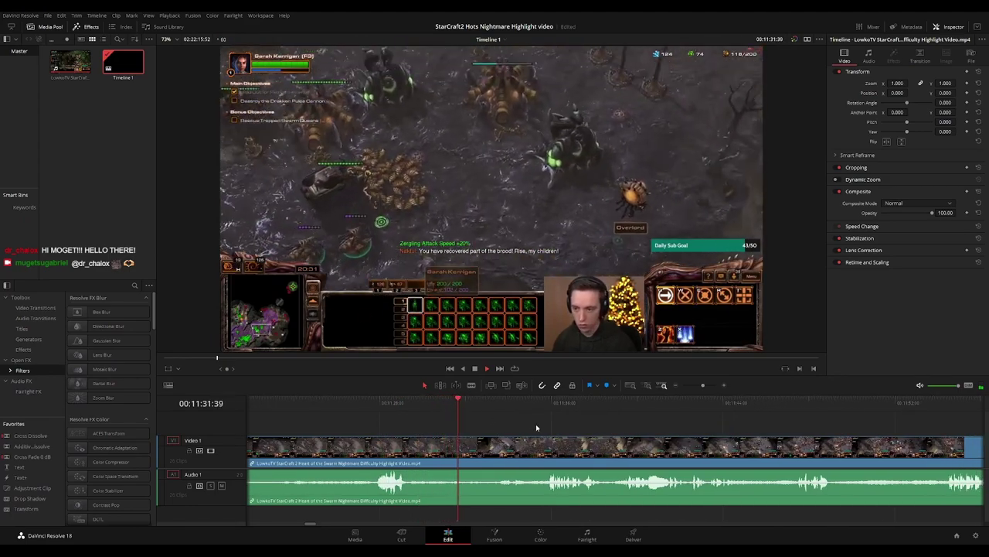
pyautogui.moveTo(579, 428); pyautogui.dragTo(510, 420)
pyautogui.moveTo(444, 405); pyautogui.dragTo(378, 412)
pyautogui.press('b')
pyautogui.click(378, 446)
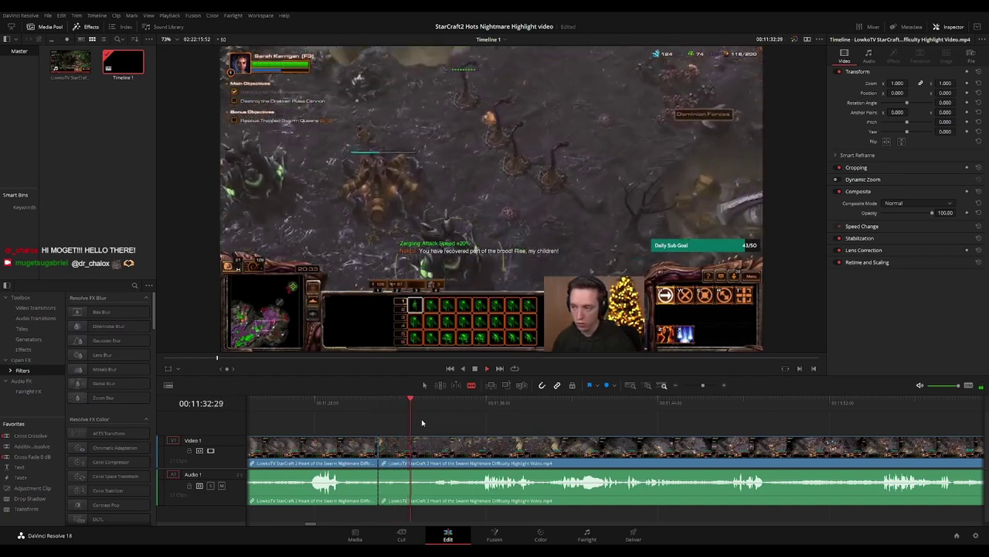
pyautogui.click(428, 447)
pyautogui.press('a')
pyautogui.click(409, 452)
pyautogui.press('Delete')
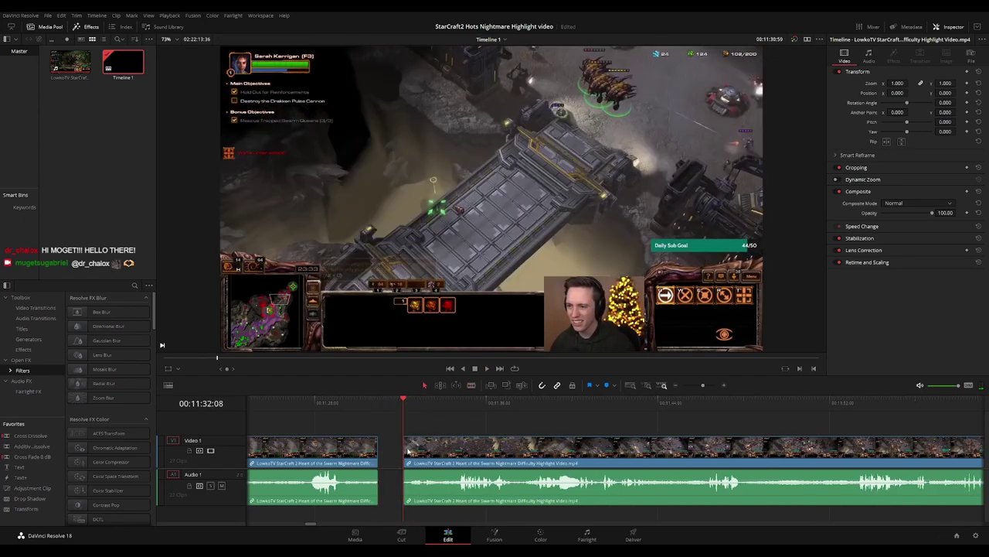
# Add a short dissolve transition to the cut at 00:11:30:59 and play it back from just before the cut
pyautogui.click(378, 450)
pyautogui.hotkey('ctrl', 't')
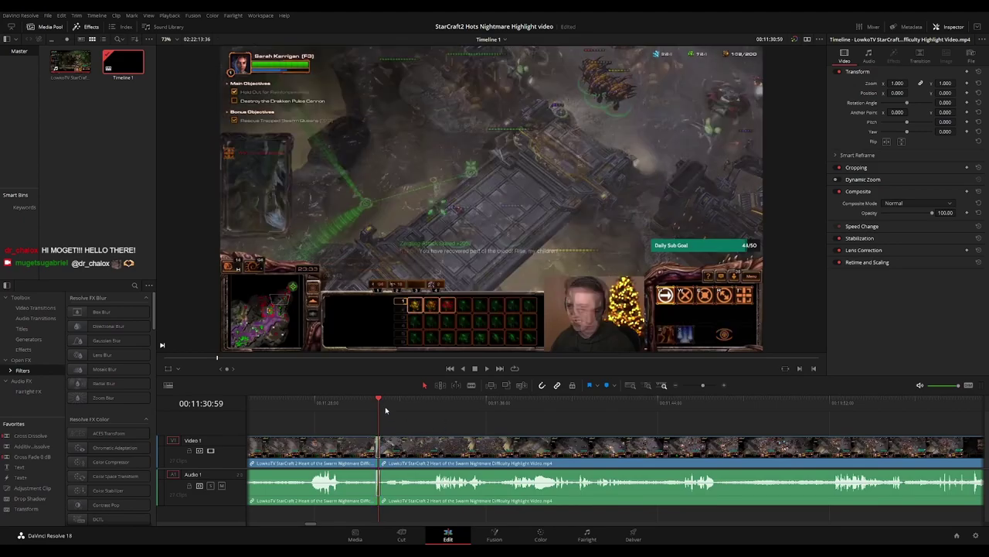
pyautogui.click(364, 405)
pyautogui.press('space')
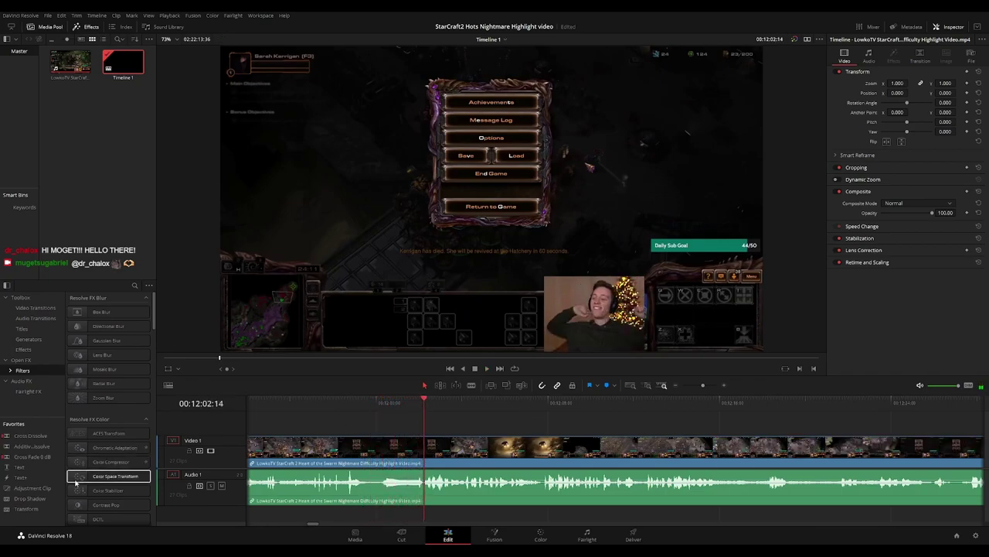
# Place an adjustment clip on V2 from 00:12:02:14 to 00:12:07:46, zoomed in and repositioned for a close-up on the webcam
pyautogui.moveTo(45, 490); pyautogui.dragTo(445, 433)
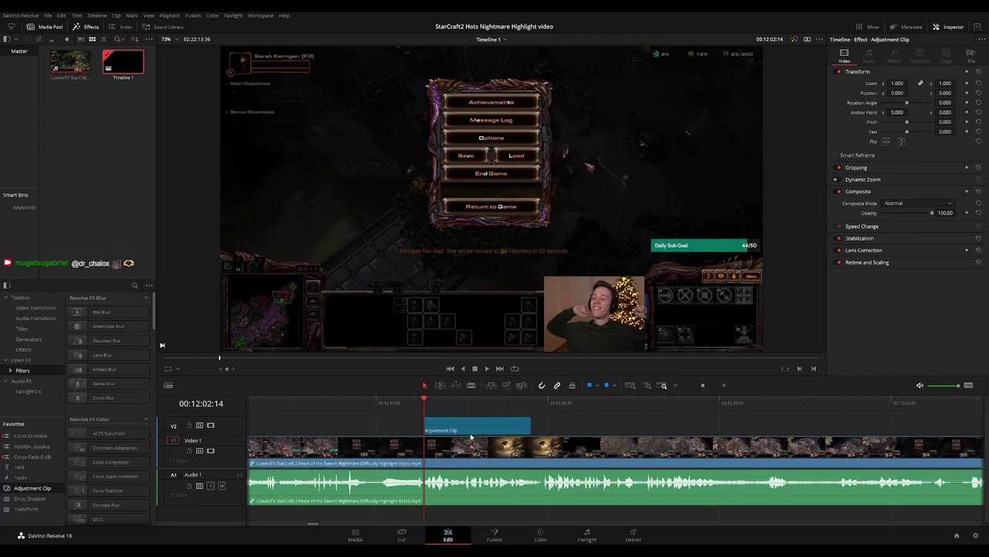
pyautogui.moveTo(899, 83); pyautogui.dragTo(959, 93)
pyautogui.moveTo(898, 92); pyautogui.dragTo(911, 93)
pyautogui.click(574, 428)
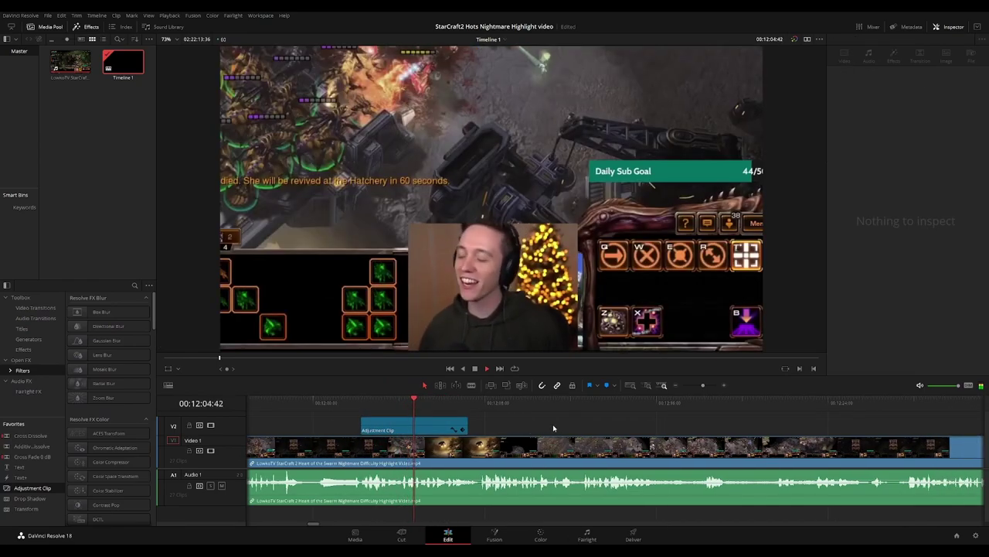
pyautogui.click(352, 405)
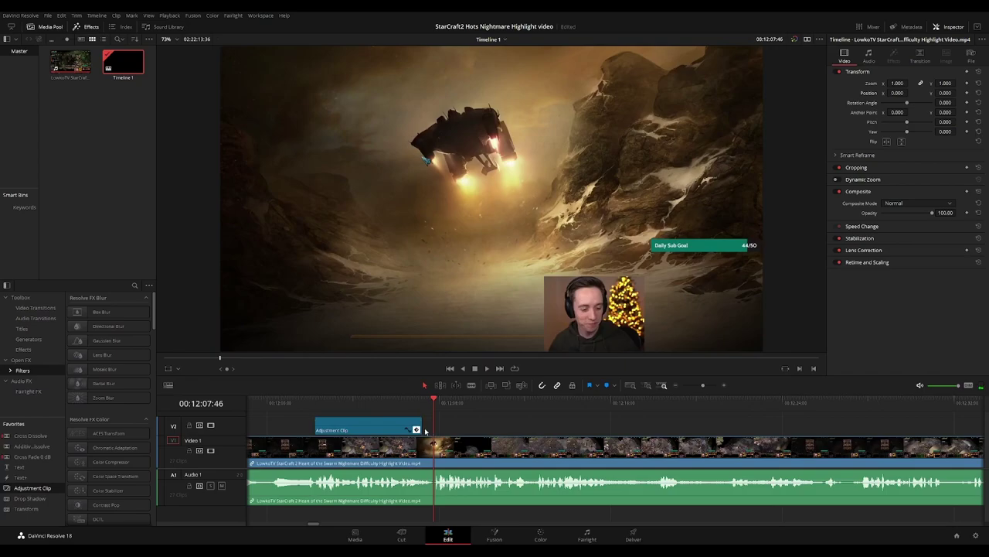
pyautogui.moveTo(421, 423); pyautogui.dragTo(433, 424)
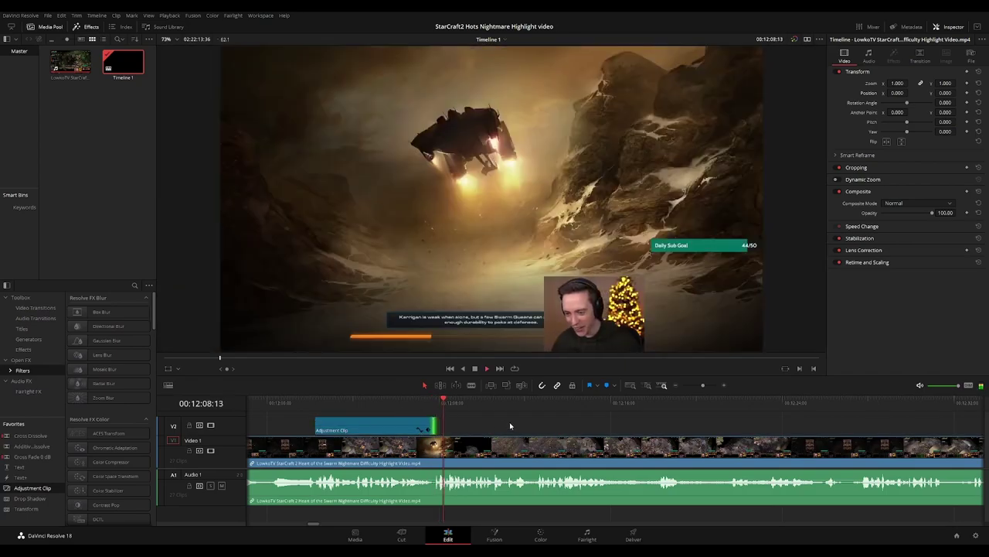
# Play through the battle from 00:12:08:13 to about 00:12:25:59, checking for pauses to cut
pyautogui.moveTo(558, 425); pyautogui.dragTo(497, 425)
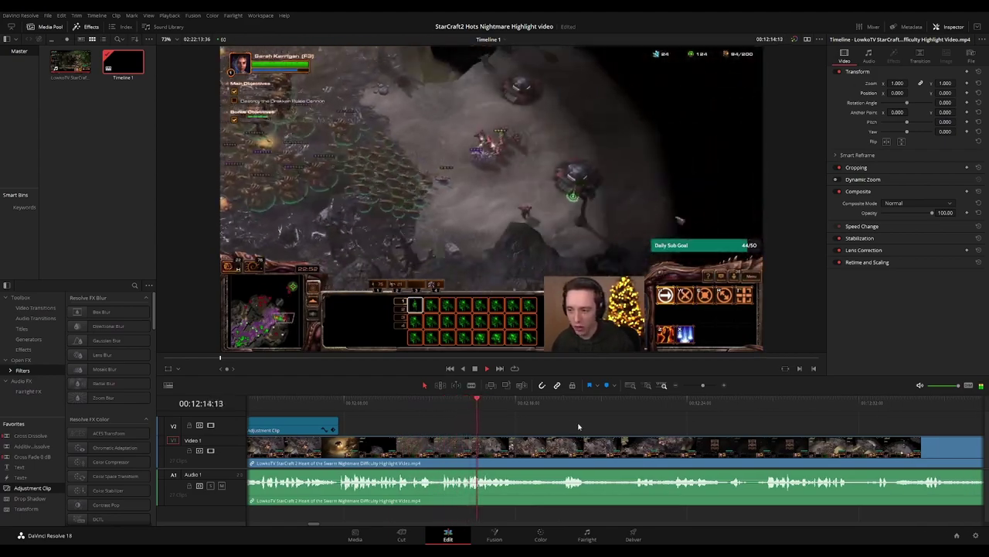
pyautogui.hscroll(2, 588, 426)
pyautogui.hscroll(2, 565, 424)
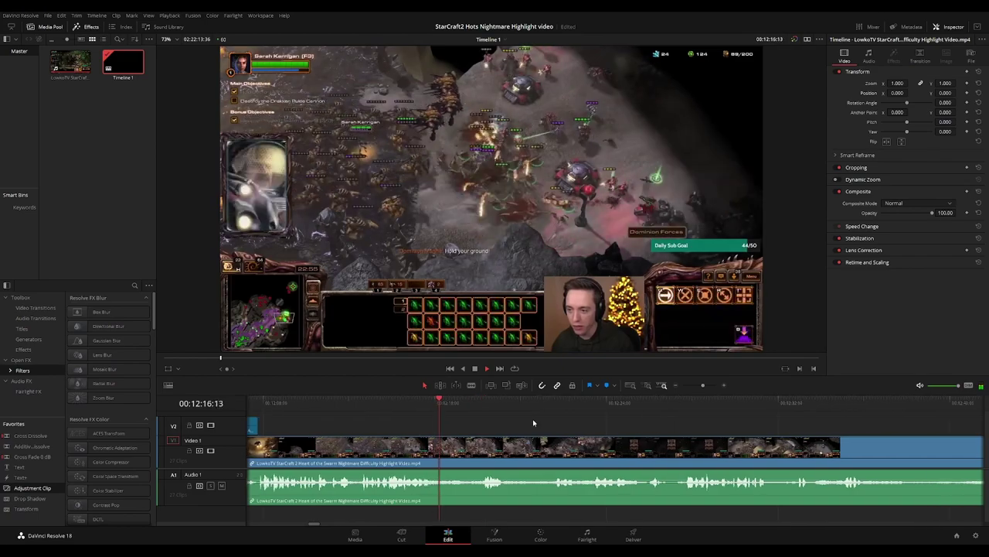
pyautogui.hscroll(2, 558, 423)
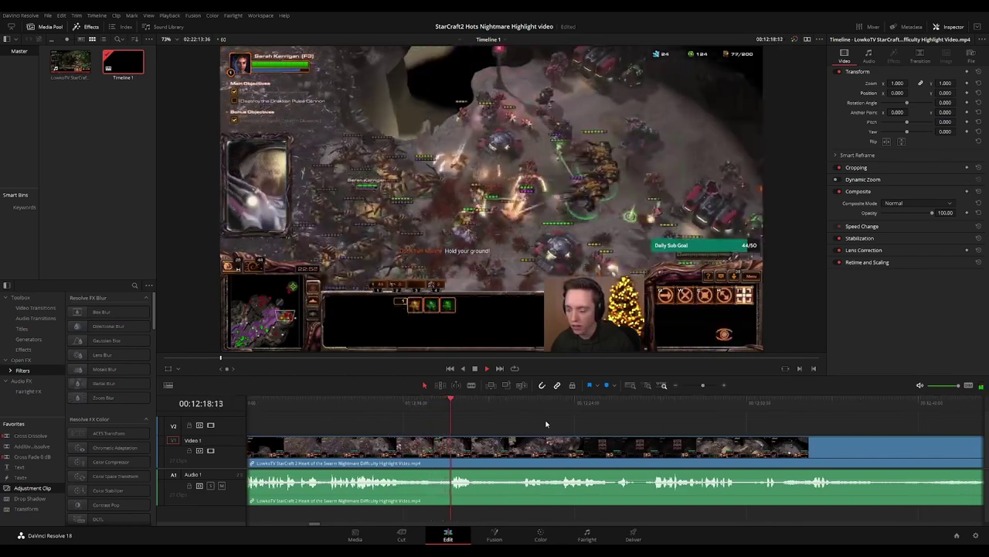
pyautogui.hscroll(2, 587, 423)
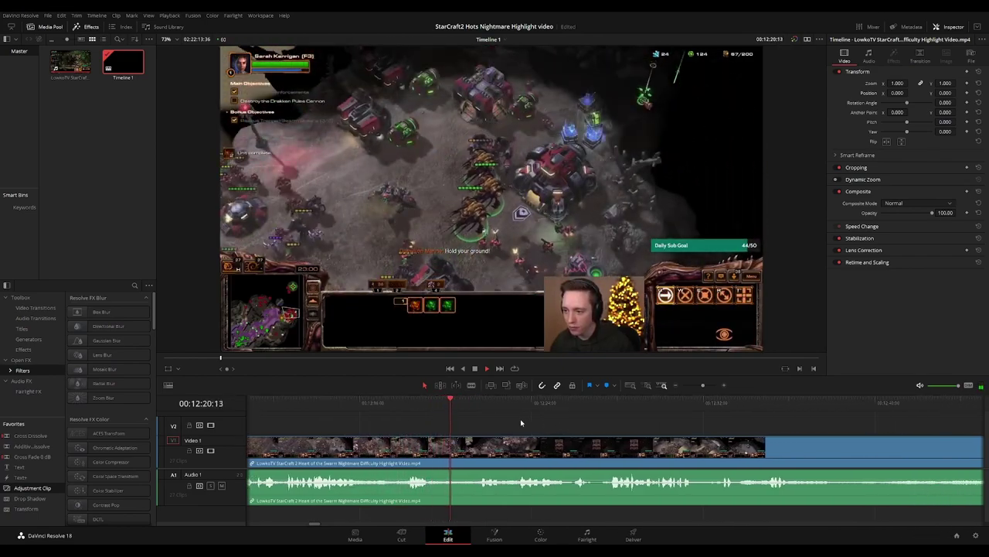
pyautogui.hscroll(2, 578, 424)
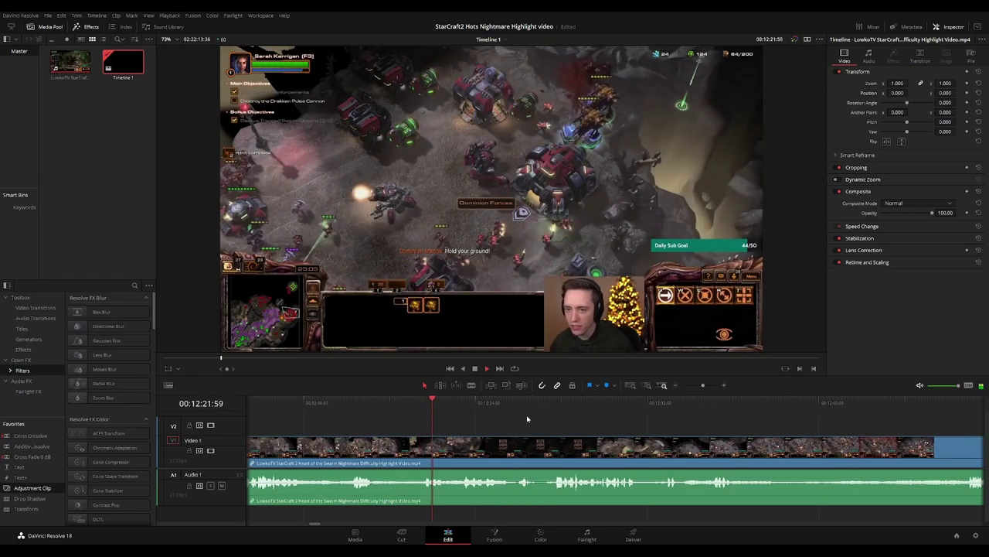
pyautogui.hscroll(2, 541, 424)
pyautogui.hscroll(2, 506, 420)
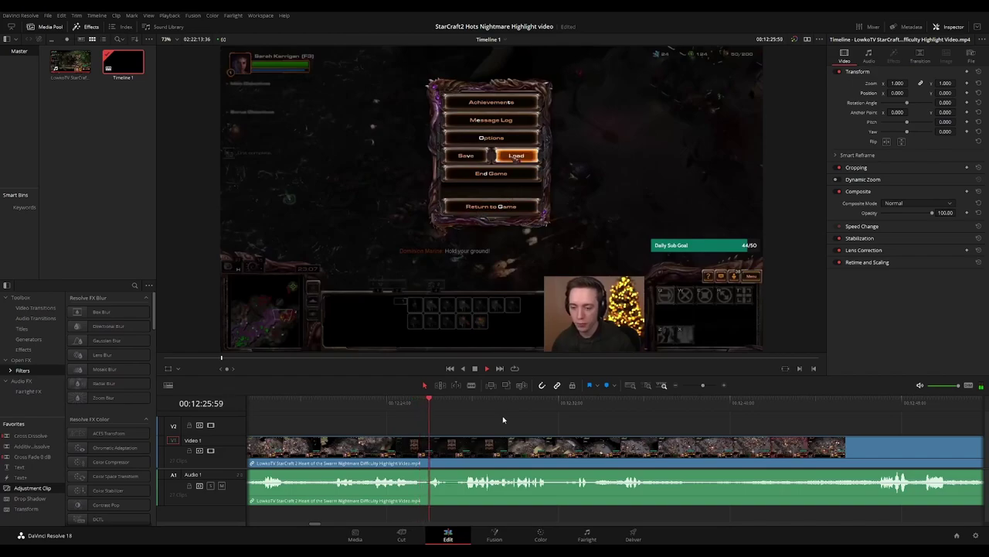
# Ripple-delete the short load-game pause at about 00:12:26:50 and smooth the cut with a brief transition on both tracks
pyautogui.click(447, 400)
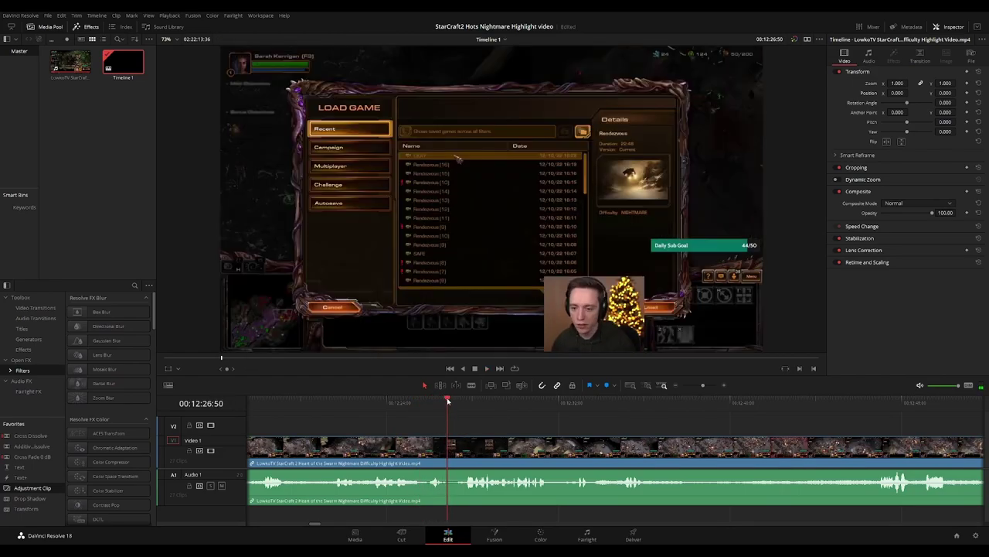
pyautogui.click(449, 440)
pyautogui.moveTo(461, 443); pyautogui.dragTo(444, 449)
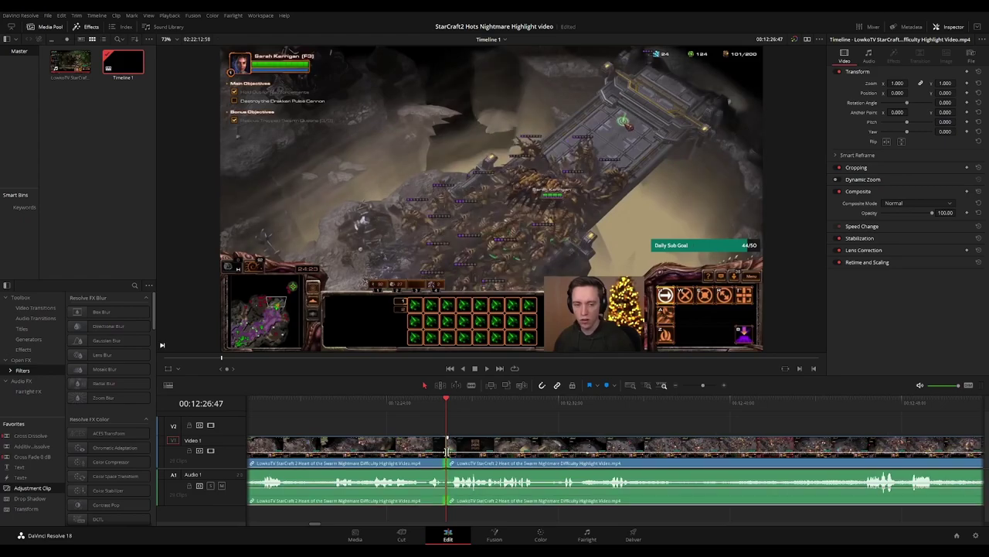
pyautogui.press('space')
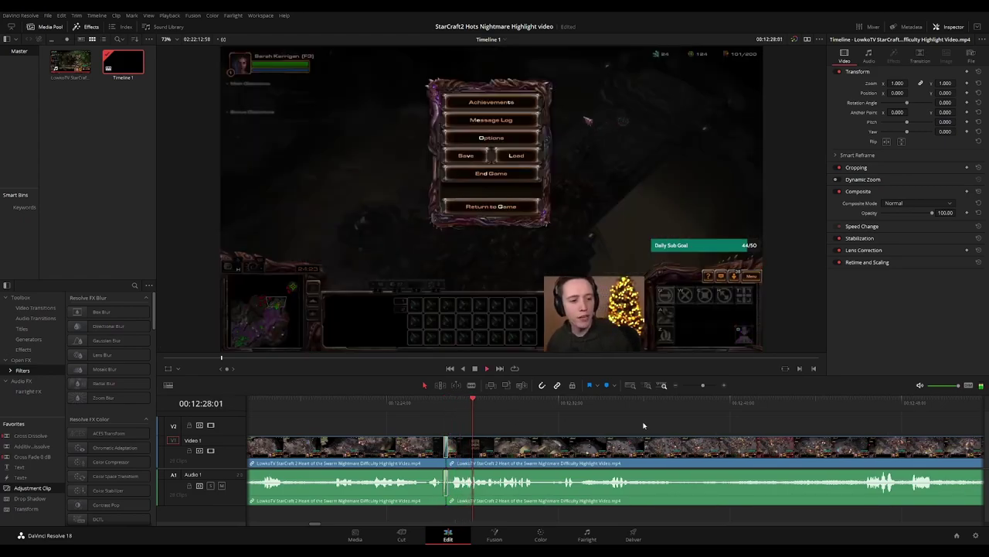
# Play through the save and the following battle from 00:12:28:01 to about 00:12:56:11, looking for the next pause to cut
pyautogui.moveTo(643, 425); pyautogui.dragTo(537, 418)
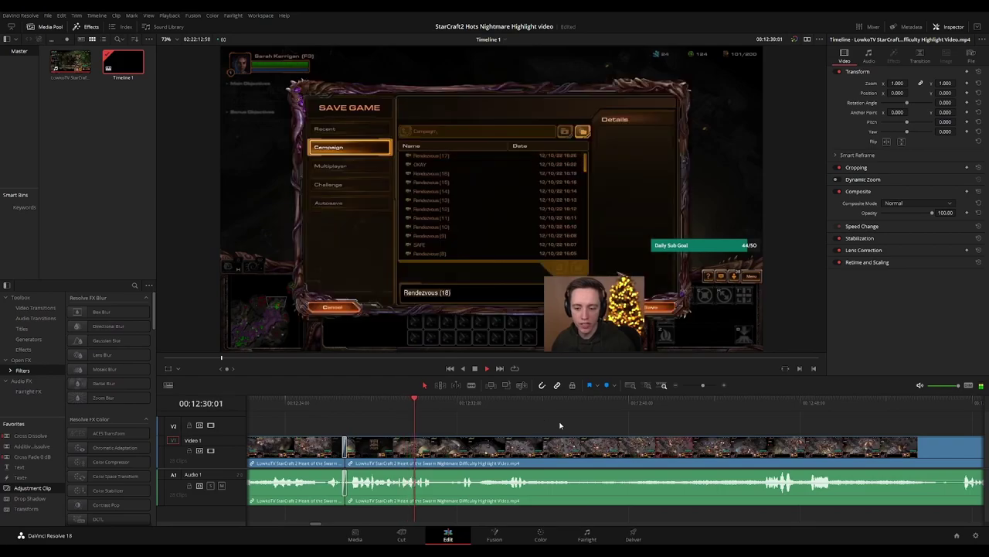
pyautogui.hscroll(1, 558, 424)
pyautogui.hscroll(2, 588, 422)
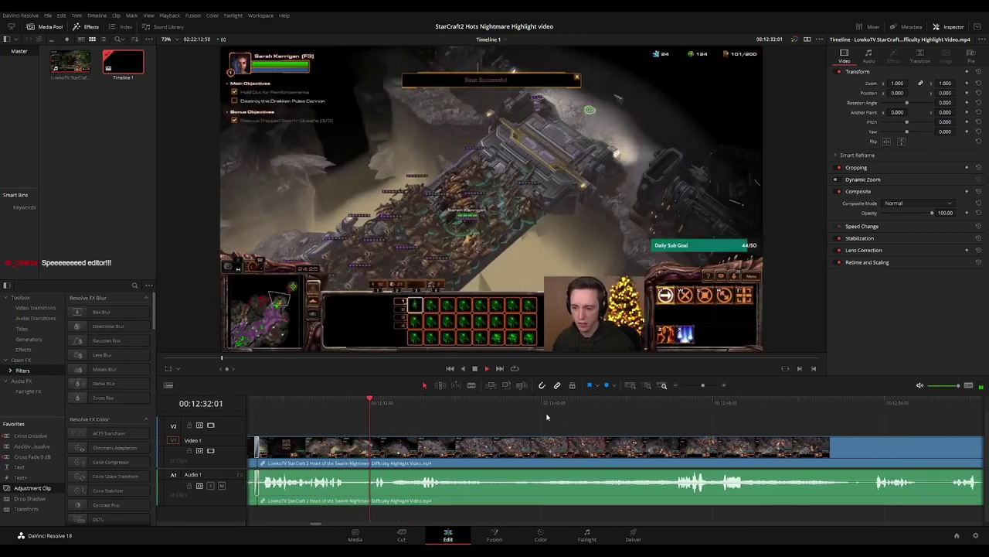
pyautogui.hscroll(1, 609, 423)
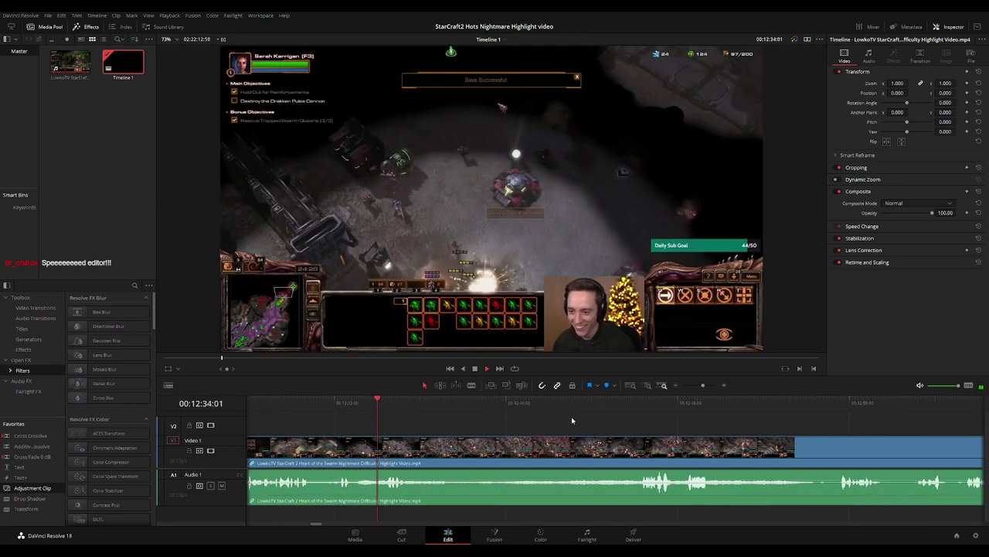
pyautogui.hscroll(1, 587, 422)
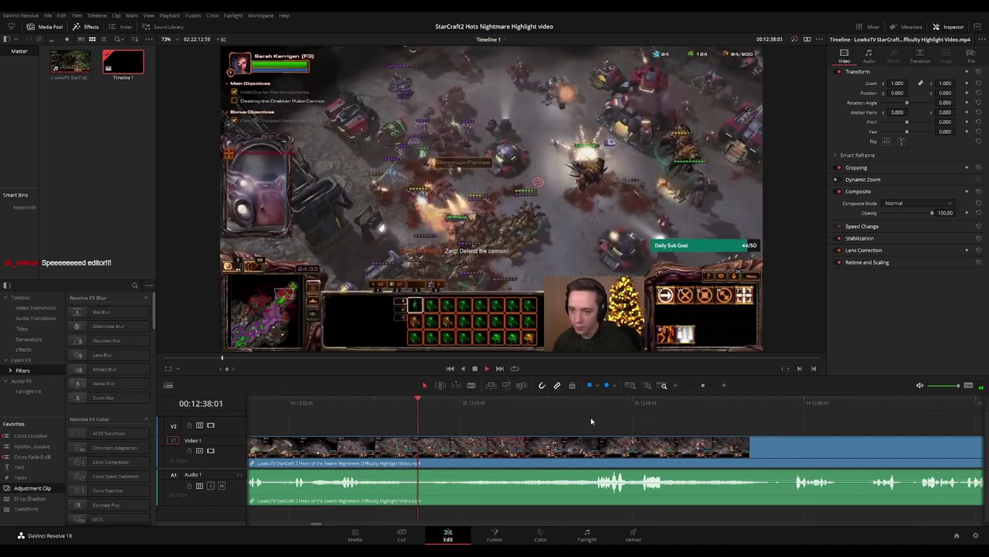
pyautogui.hscroll(1, 572, 419)
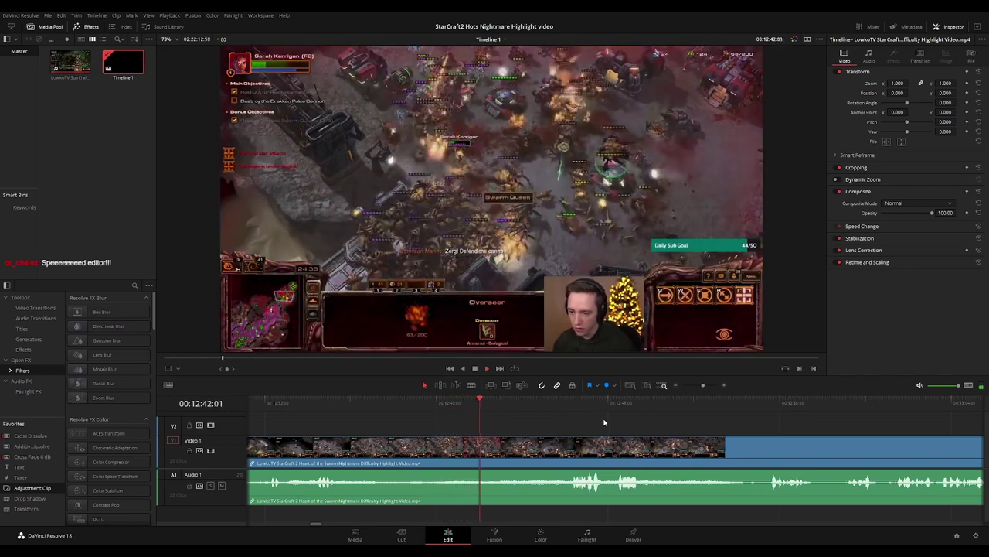
pyautogui.hscroll(1, 610, 424)
pyautogui.hscroll(3, 560, 418)
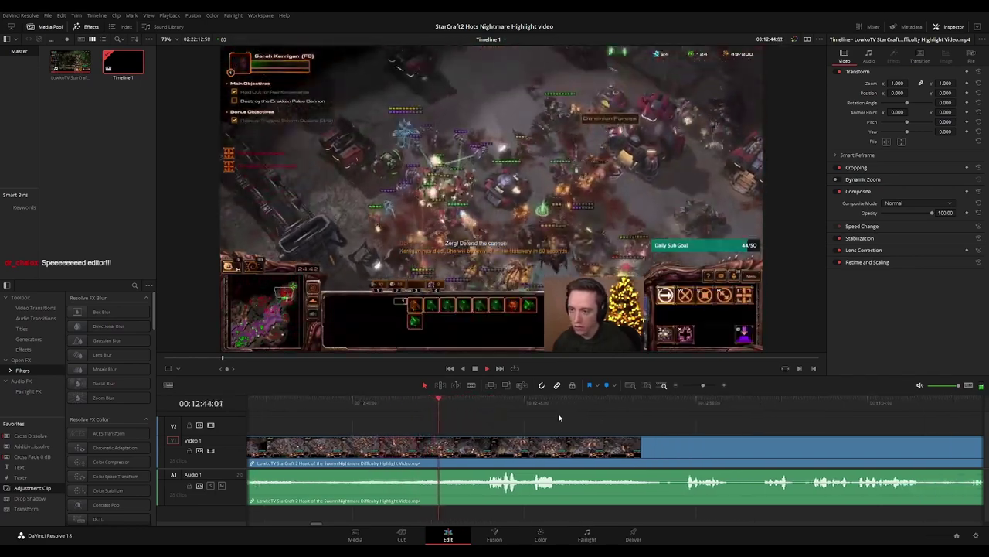
pyautogui.hscroll(4, 526, 417)
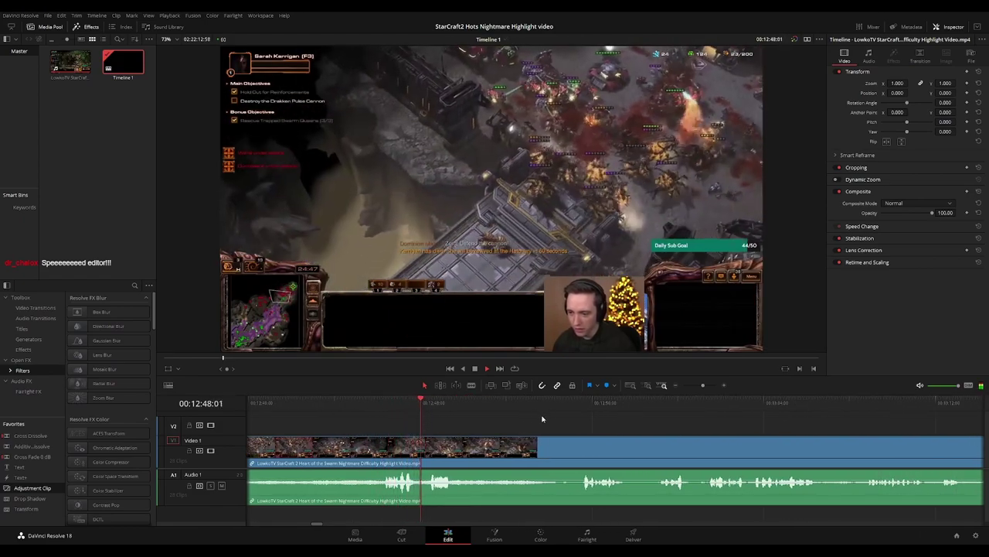
pyautogui.hscroll(2, 572, 418)
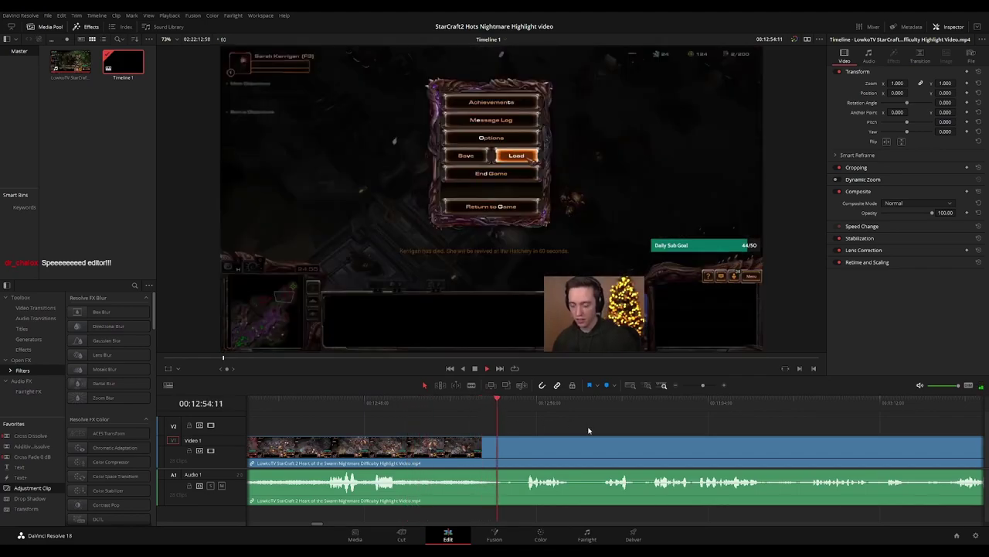
pyautogui.hscroll(4, 479, 416)
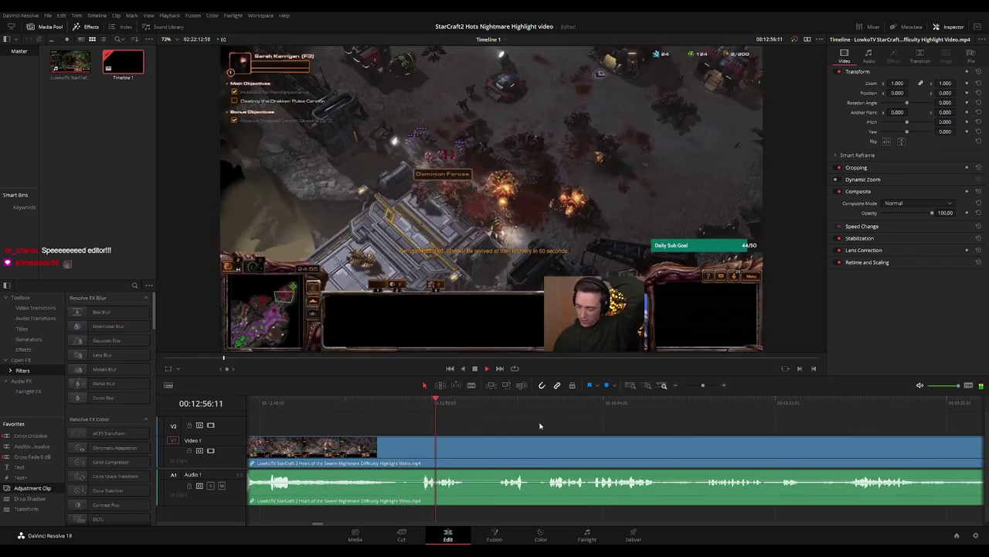
pyautogui.hscroll(2, 464, 421)
# Ripple-delete the short loading-screen piece starting at 00:12:57:38, apply a Cross Fade 0 dB to the audio cut and play it back
pyautogui.press('b')
pyautogui.click(433, 446)
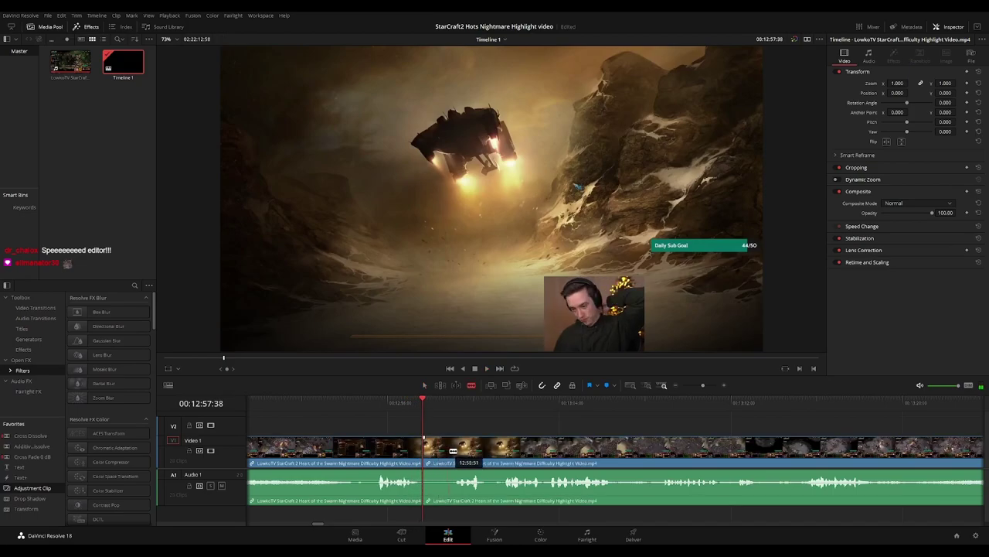
pyautogui.press('Delete')
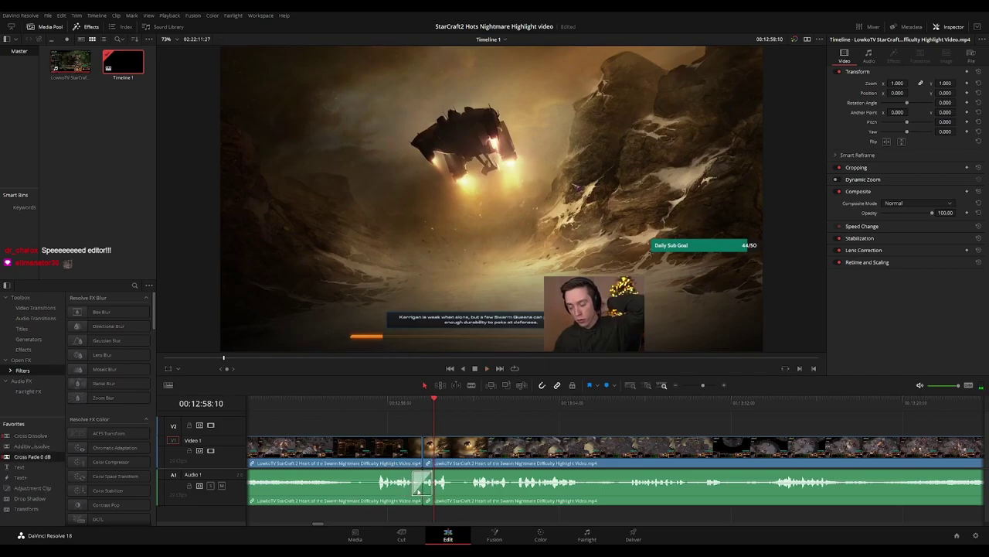
pyautogui.click(405, 404)
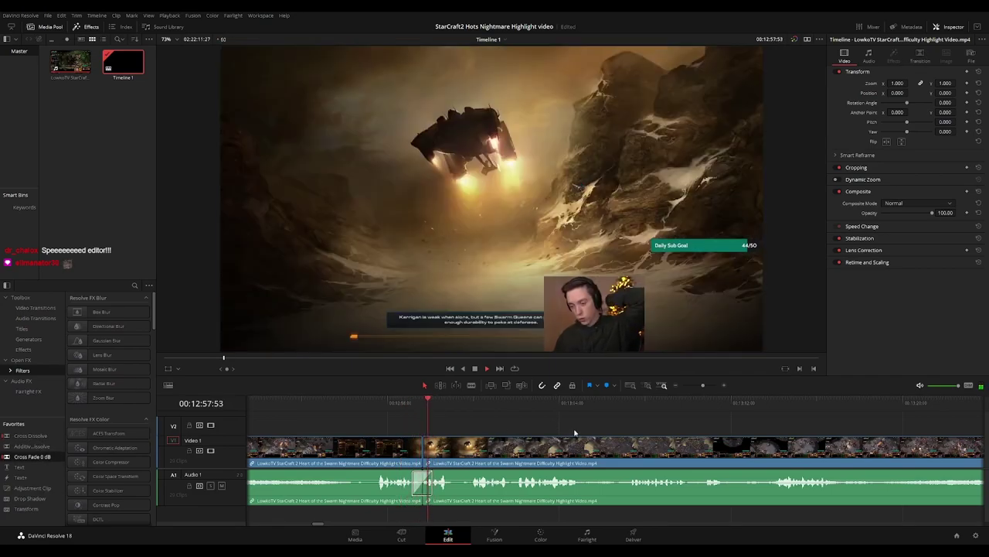
pyautogui.hscroll(3, 550, 419)
pyautogui.hscroll(1, 521, 423)
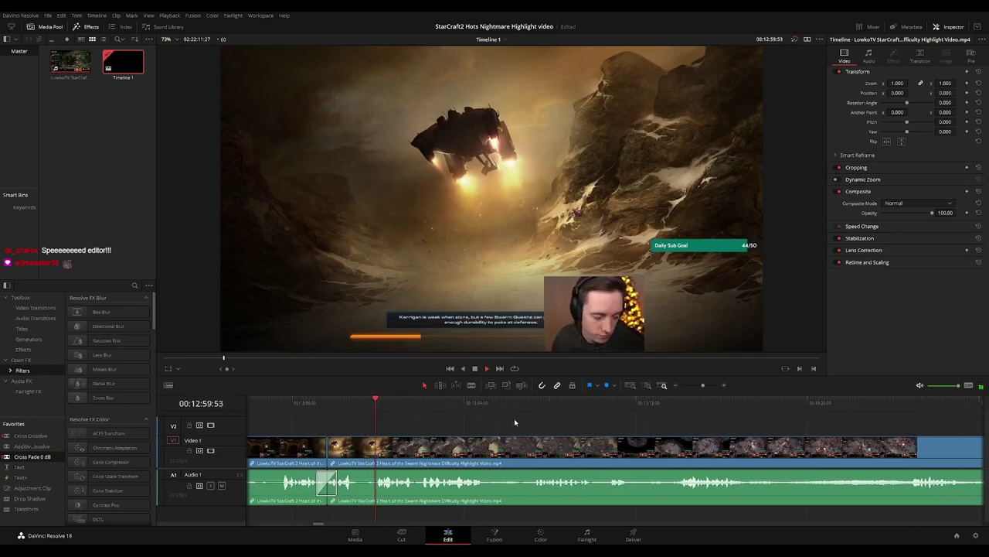
# Play on to about 00:13:07:53 and ripple-delete the uneventful piece from 00:13:05:06 to 00:13:07:14
pyautogui.hscroll(1, 520, 422)
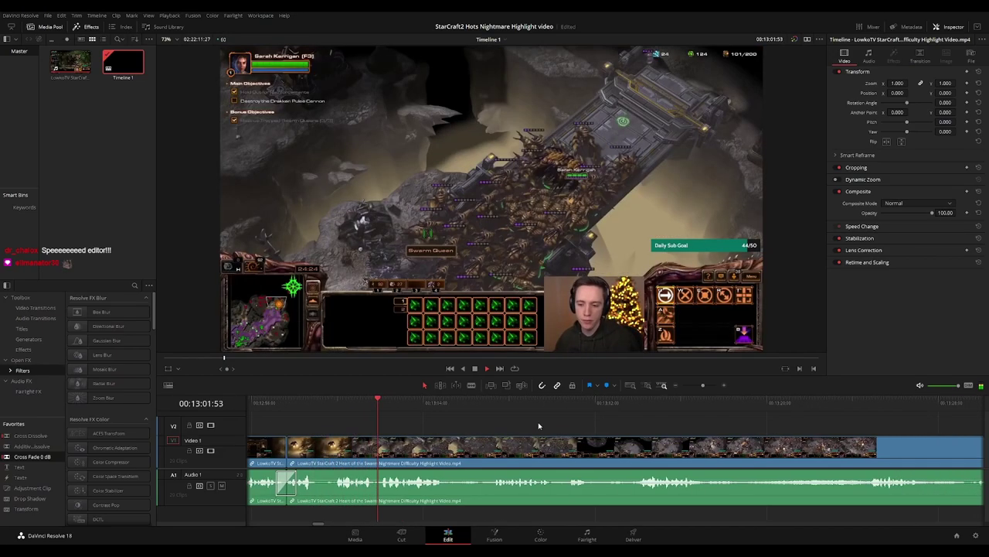
pyautogui.hscroll(1, 519, 422)
pyautogui.hscroll(2, 502, 422)
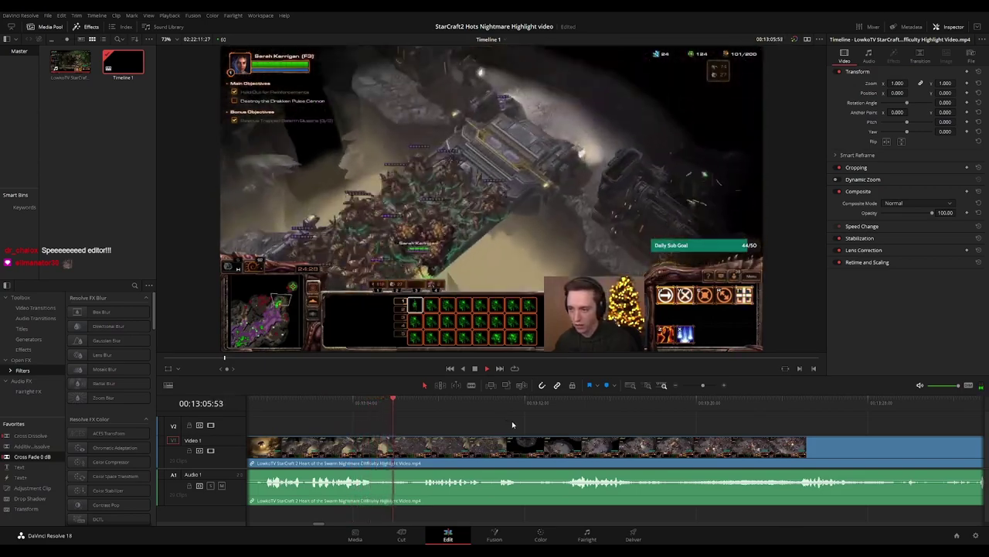
pyautogui.hscroll(1, 531, 426)
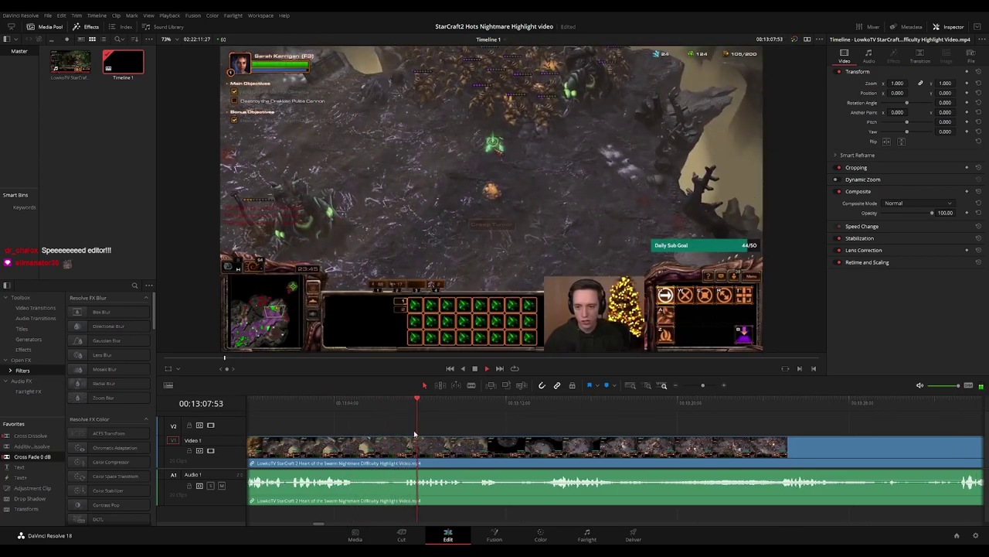
pyautogui.click(350, 404)
pyautogui.press('space')
pyautogui.press('b')
pyautogui.click(358, 442)
pyautogui.click(404, 405)
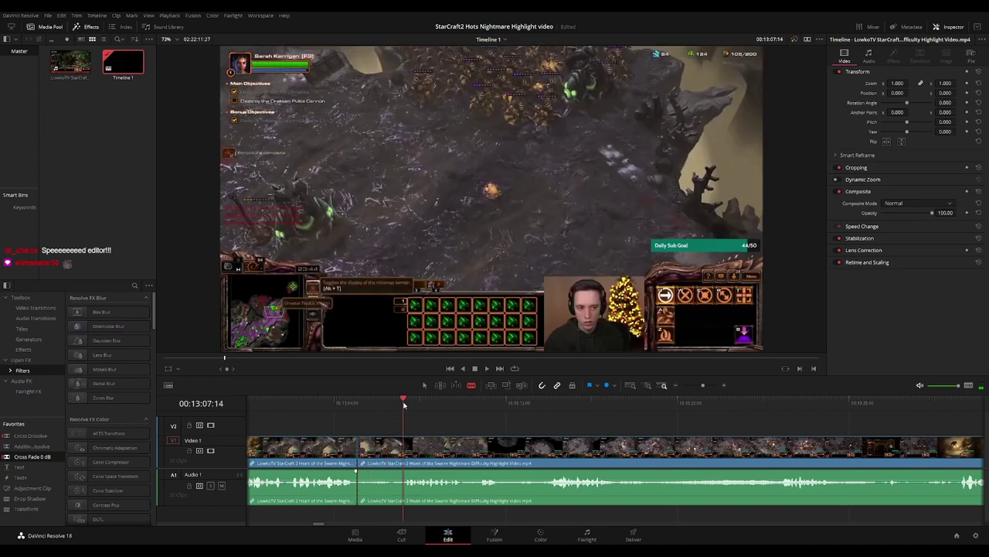
pyautogui.click(405, 446)
pyautogui.press('a')
pyautogui.click(377, 457)
pyautogui.press('Delete')
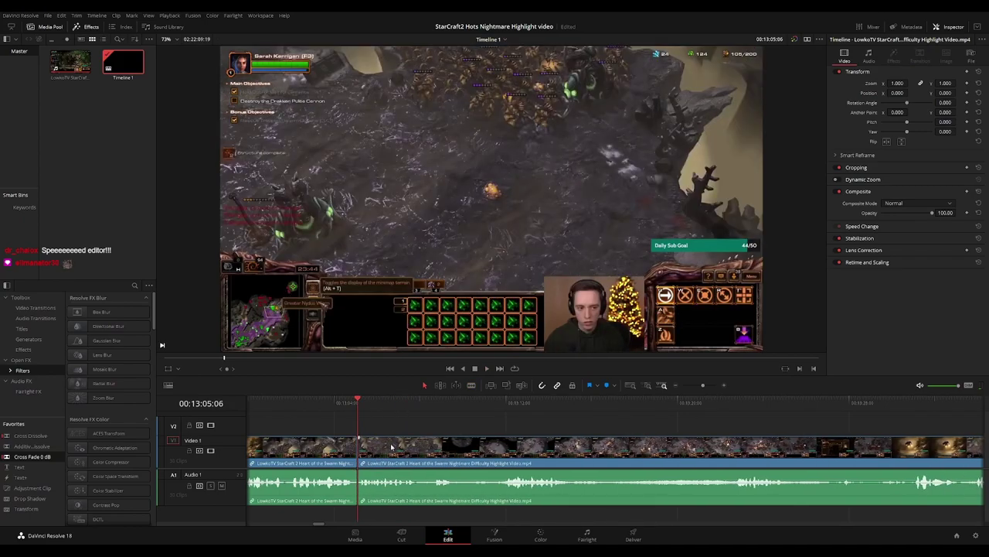
# Play on and ripple-delete the short pause at about 00:13:37:40, smoothing the audio cut with a Cross Fade 0 dB
pyautogui.press('space')
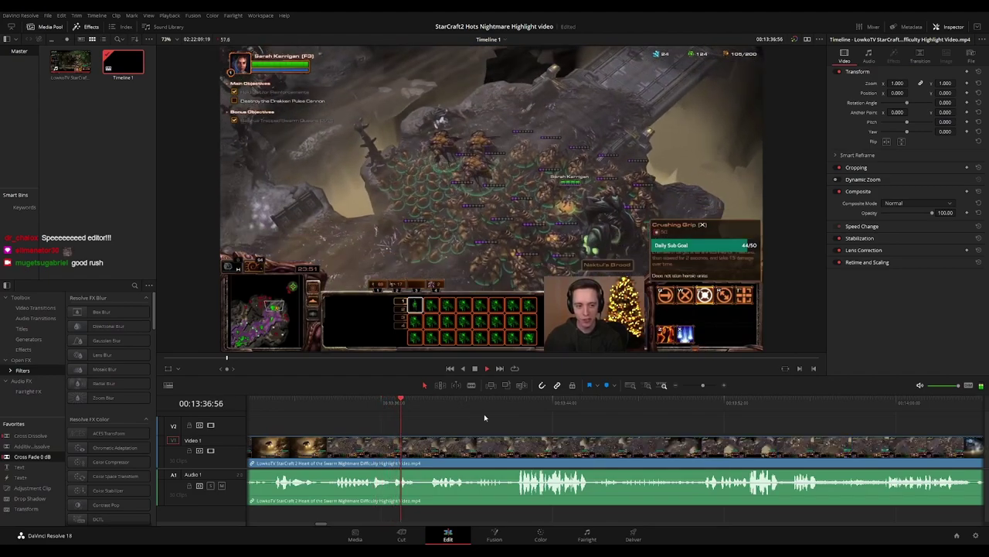
pyautogui.press('b')
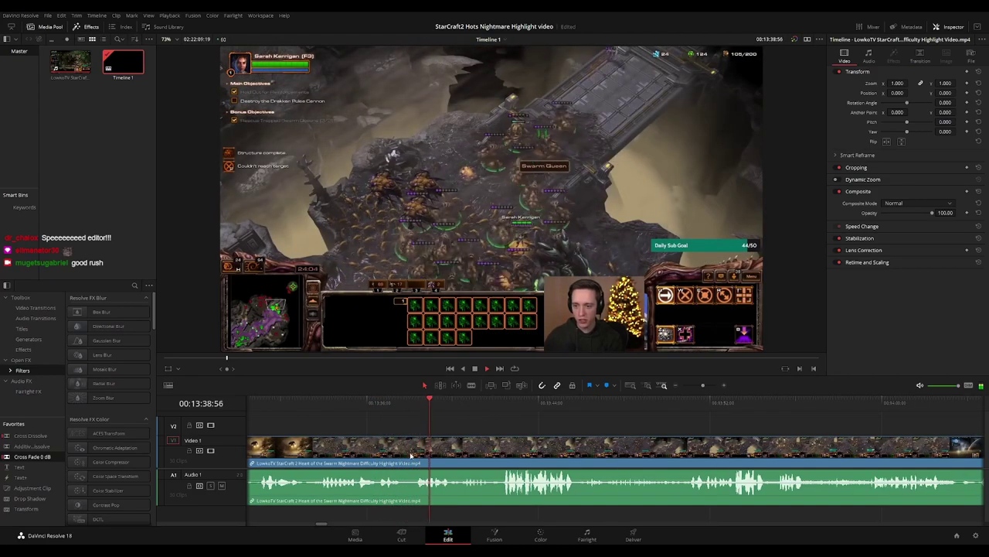
pyautogui.click(402, 452)
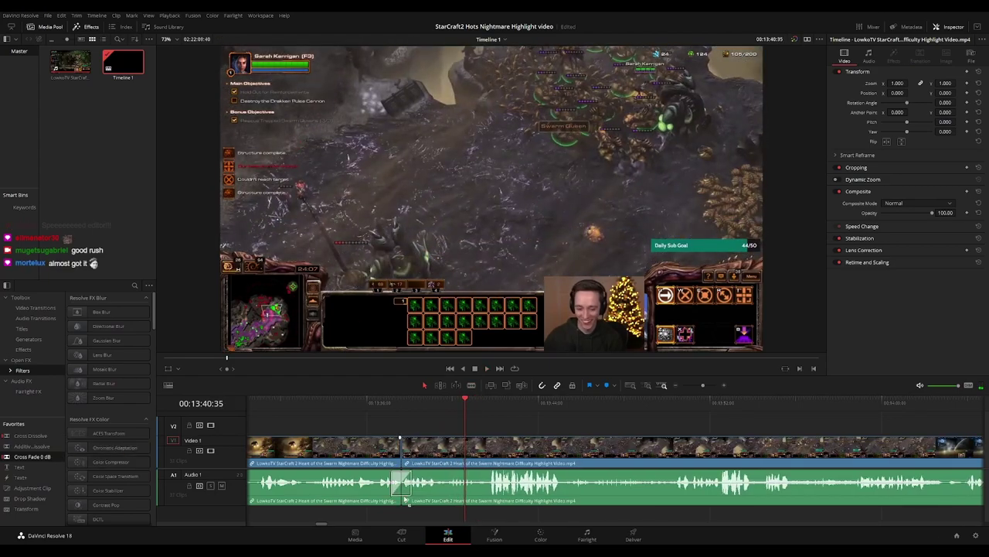
# Add an Adjustment Clip on V2 at 00:13:41:36 and zoom it in on the webcam with Zoom 1.710 and Position X -480, Y 383
pyautogui.hscroll(3, 455, 418)
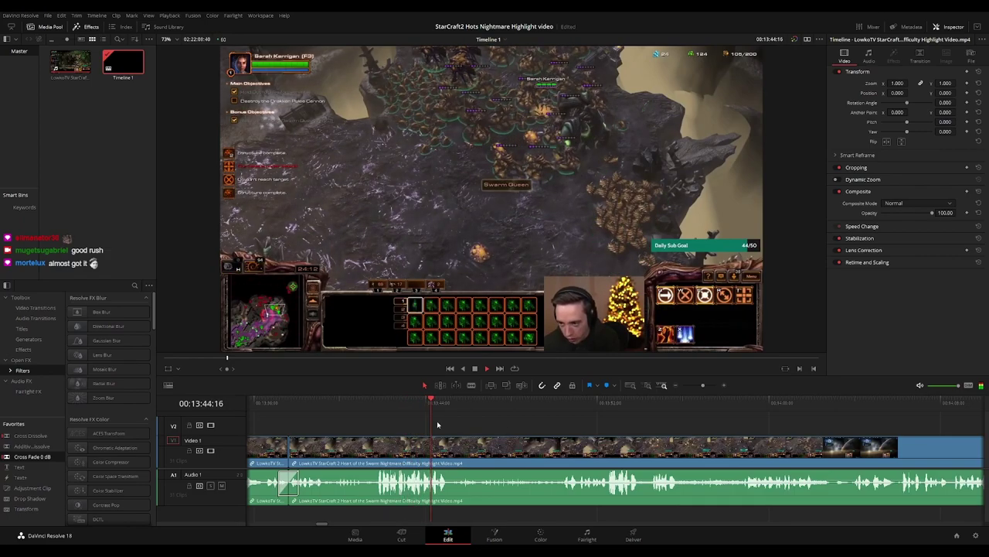
pyautogui.click(357, 401)
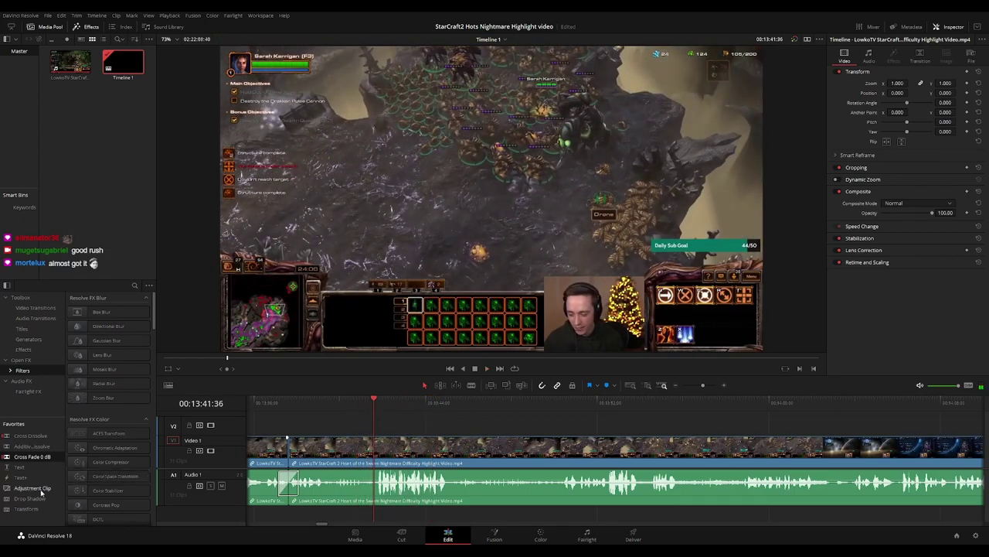
pyautogui.moveTo(42, 495); pyautogui.dragTo(402, 430)
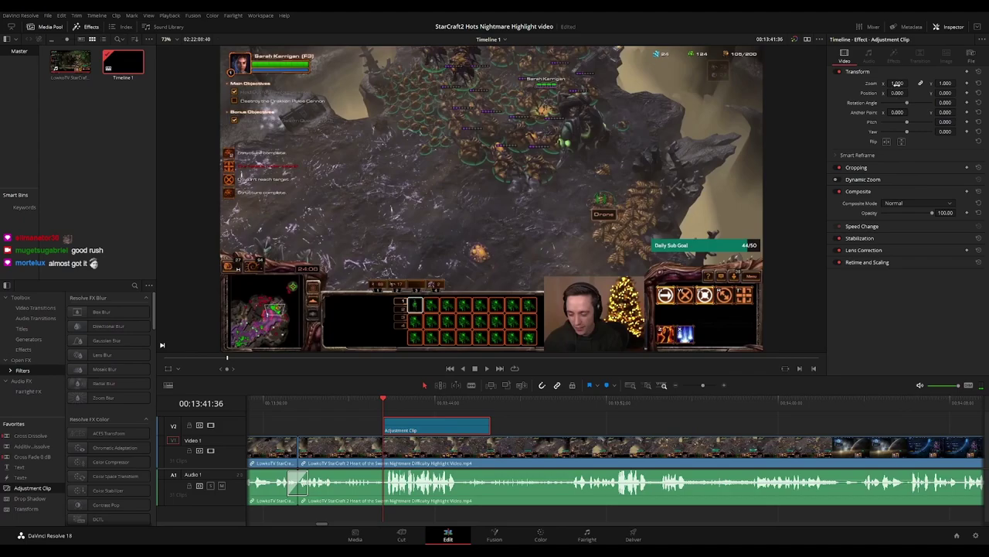
pyautogui.write('1.75')
pyautogui.press('Return')
pyautogui.moveTo(897, 83); pyautogui.dragTo(763, 92)
# Trim the end of the webcam-zoom adjustment clip to about 00:13:45:05 while playing it back
pyautogui.moveTo(490, 431); pyautogui.dragTo(464, 428)
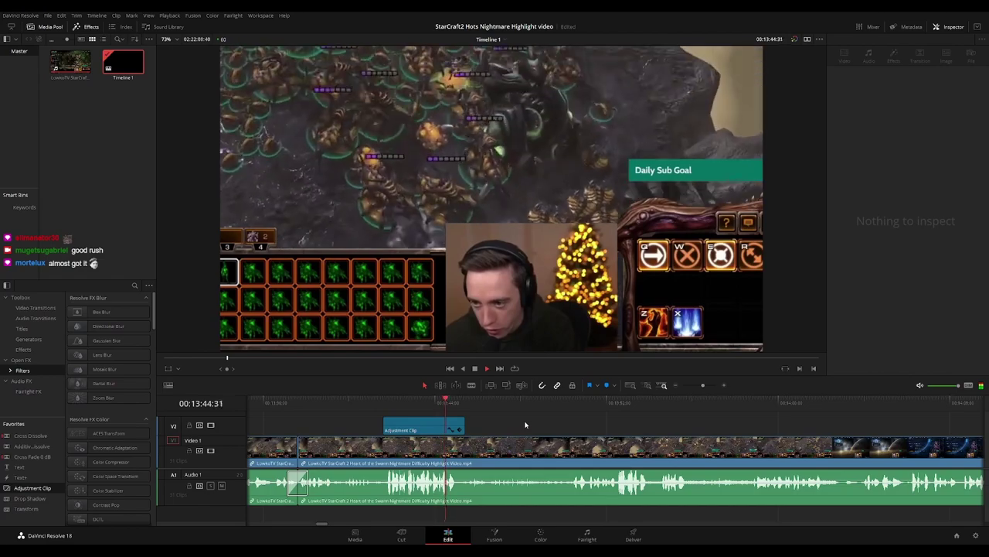
pyautogui.hscroll(2, 500, 424)
pyautogui.moveTo(385, 427); pyautogui.dragTo(380, 426)
pyautogui.click(491, 425)
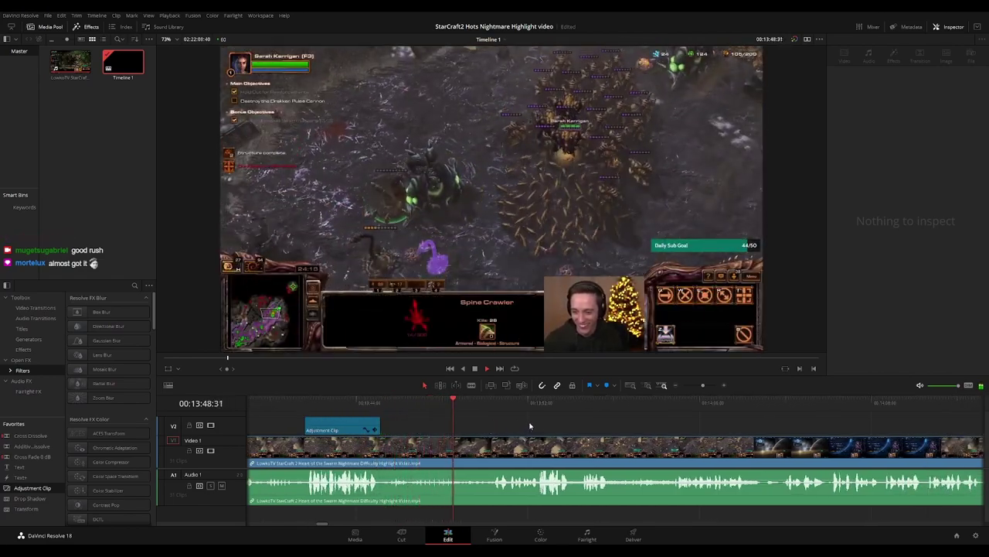
# Copy the webcam-zoom adjustment clip to 00:13:50:12 on V2 and extend the copy's end to about 00:13:54
pyautogui.hscroll(2, 464, 427)
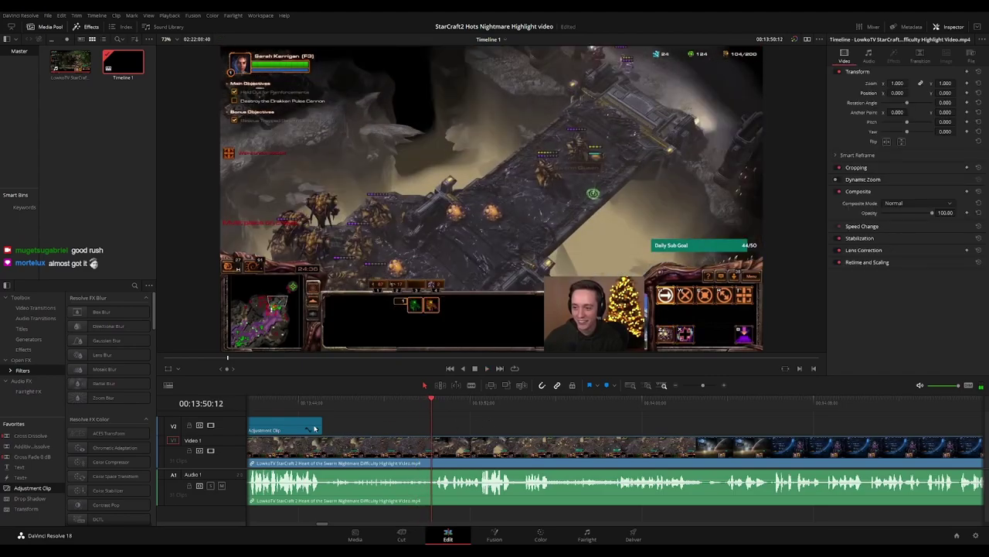
pyautogui.moveTo(452, 427)
pyautogui.mouseDown()
pyautogui.moveTo(463, 427)
pyautogui.moveTo(455, 425)
pyautogui.mouseUp()
pyautogui.click(432, 404)
pyautogui.press('space')
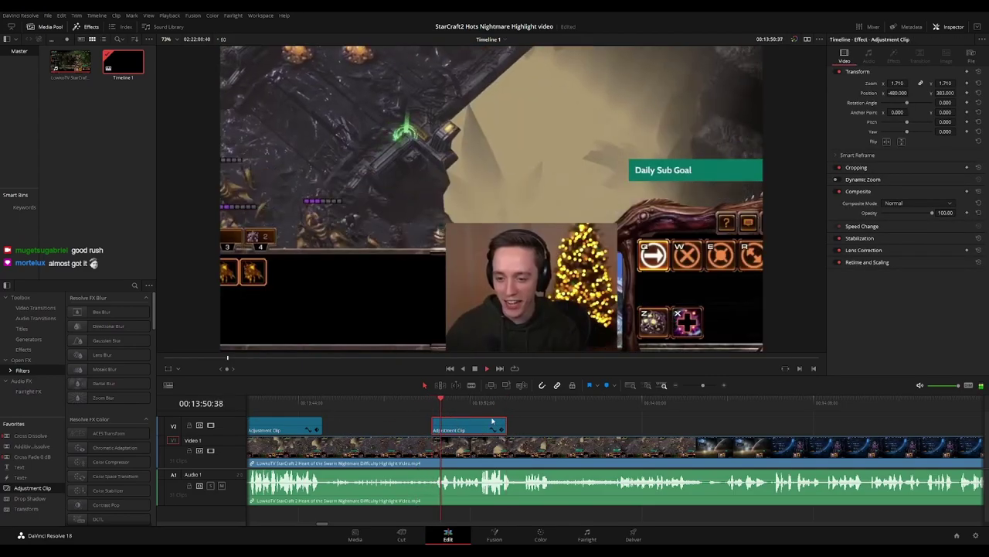
pyautogui.click(518, 423)
pyautogui.hscroll(2, 507, 415)
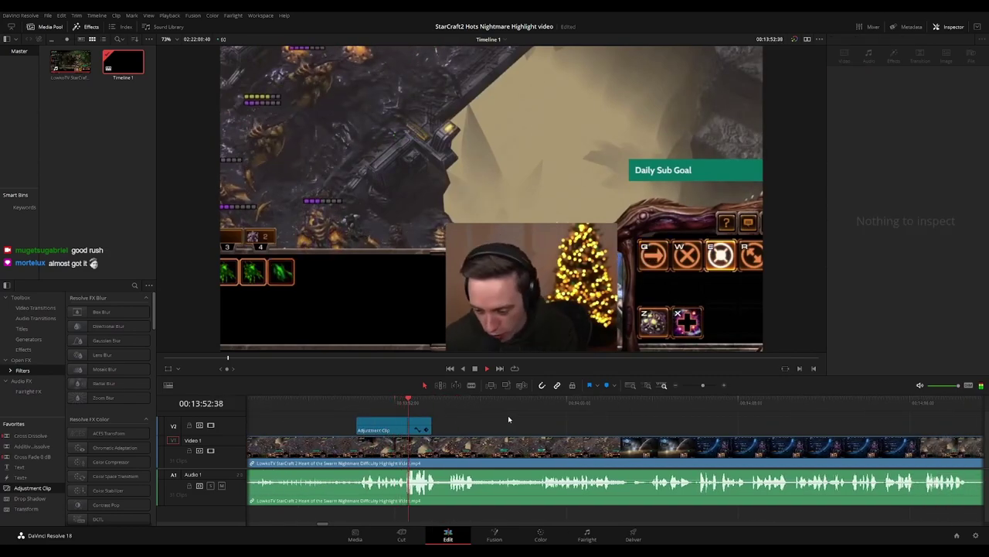
pyautogui.moveTo(430, 424); pyautogui.dragTo(441, 424)
pyautogui.hscroll(2, 545, 421)
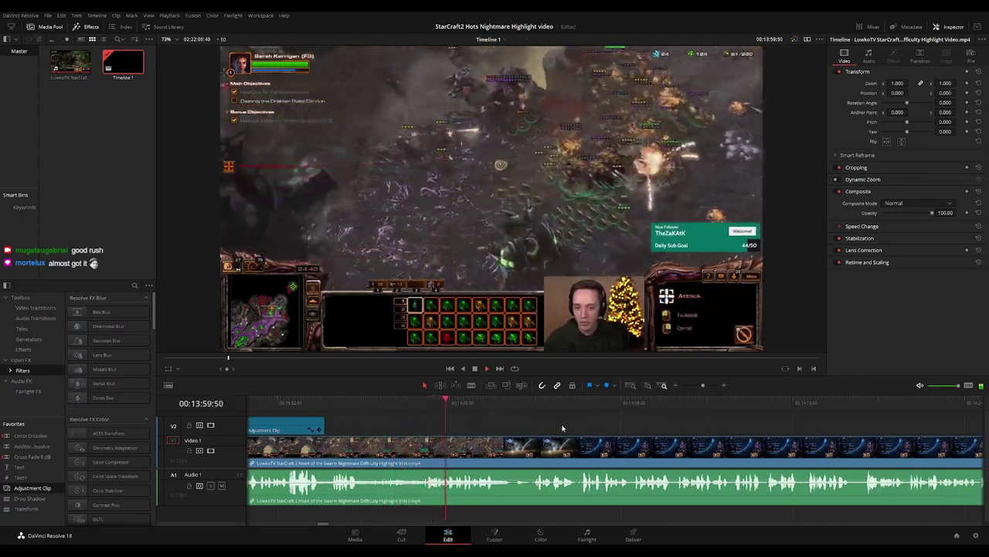
# Ripple-delete the piece from 00:14:02:36 to 00:14:03:00, add a brief transition on both tracks at the cut and play it back
pyautogui.hscroll(2, 463, 413)
pyautogui.hscroll(1, 466, 414)
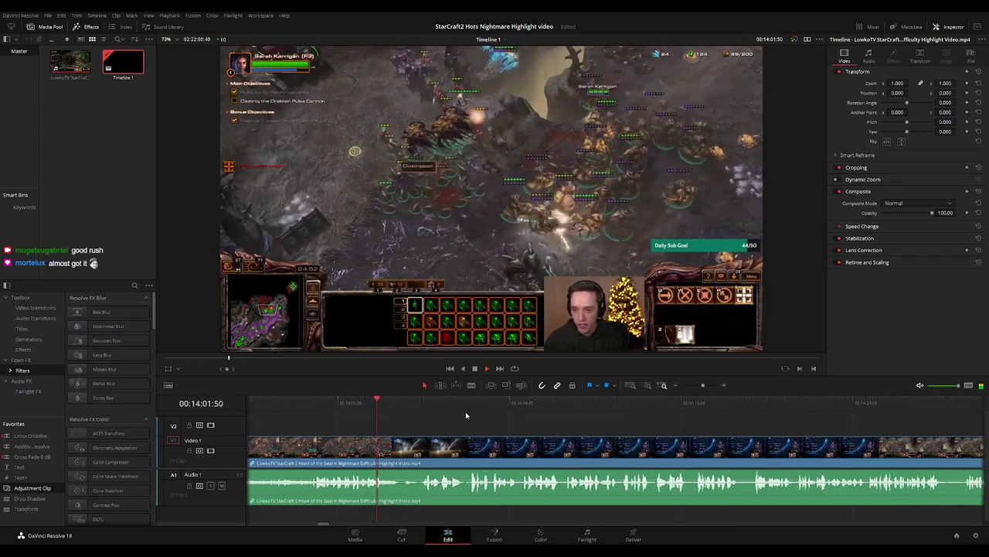
pyautogui.moveTo(409, 412); pyautogui.dragTo(394, 406)
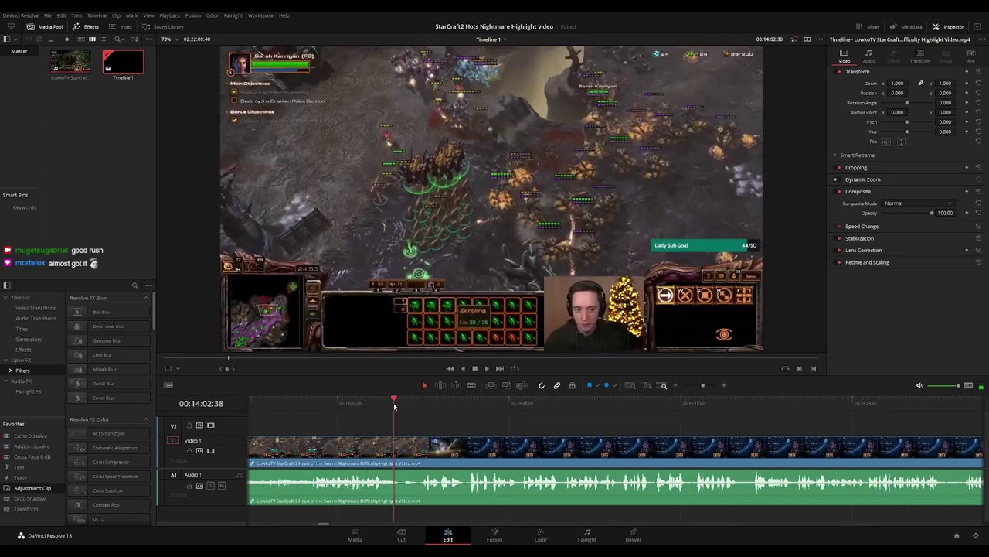
pyautogui.click(398, 448)
pyautogui.press('space')
pyautogui.moveTo(405, 448); pyautogui.dragTo(399, 455)
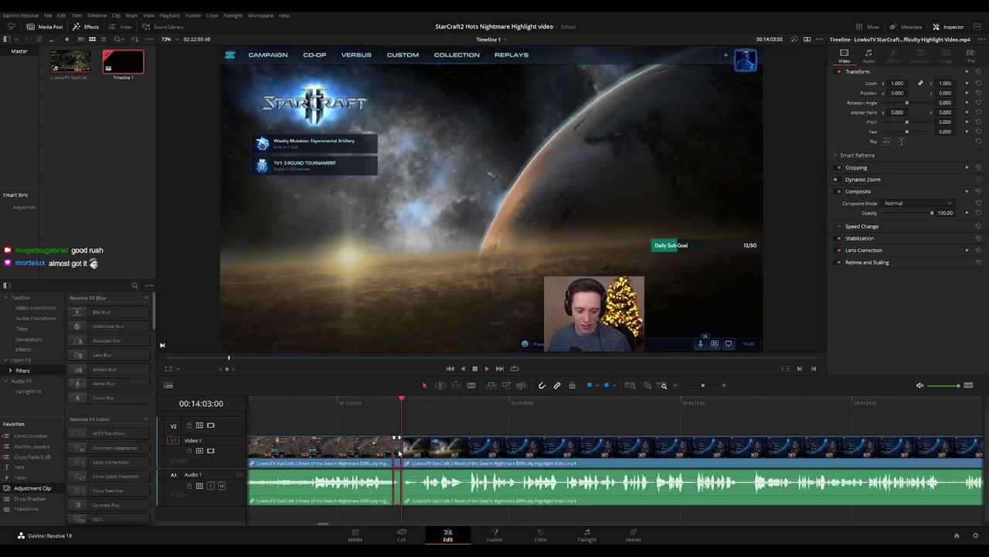
pyautogui.press('Delete')
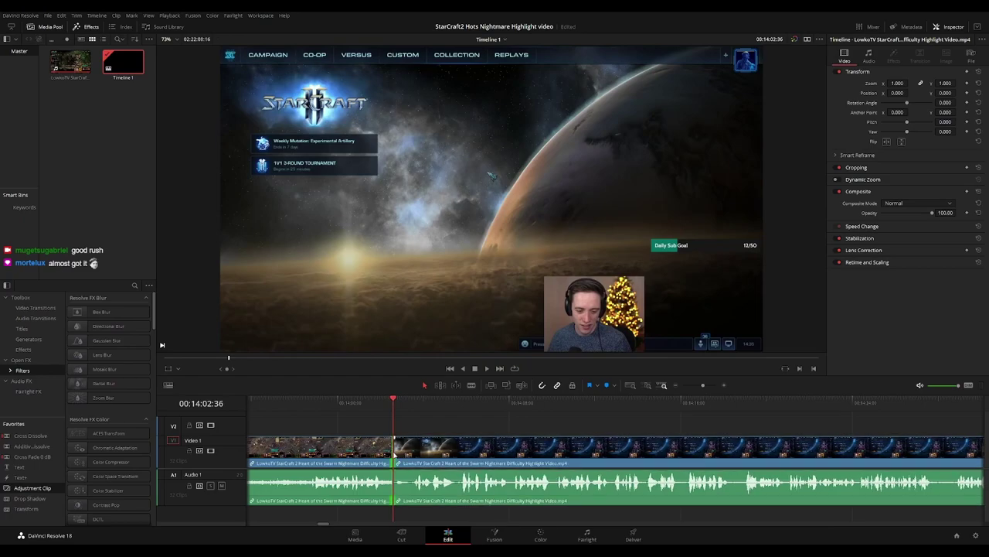
pyautogui.hotkey('ctrl', 't')
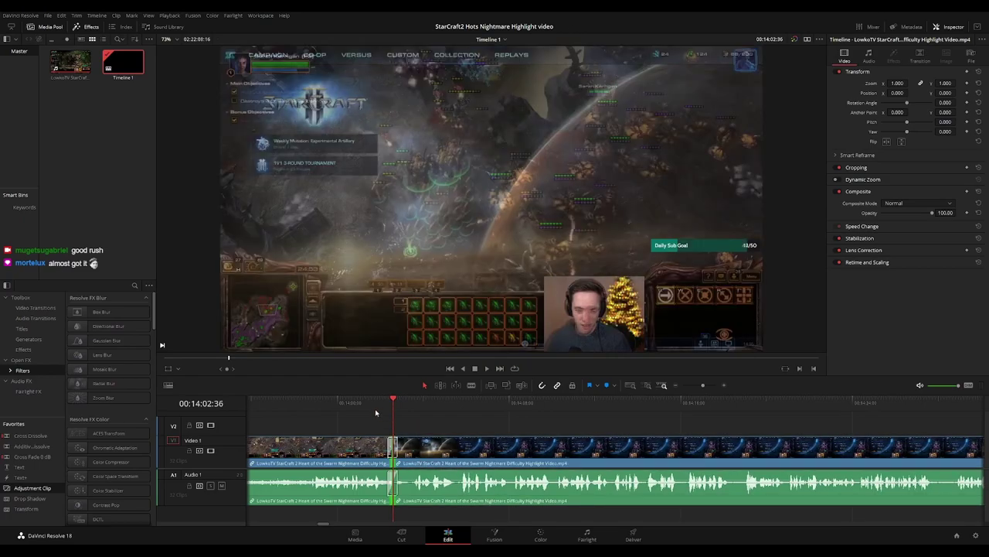
pyautogui.press('space')
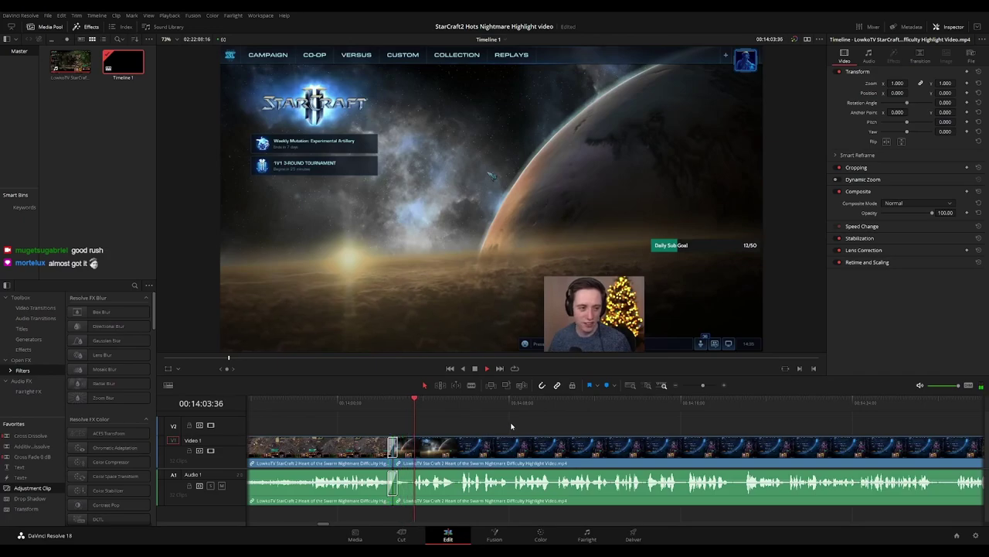
# Play through the campaign menu talk from 00:14:03:36 to about 00:14:30:54, looking for the next pause to cut
pyautogui.hscroll(3, 546, 418)
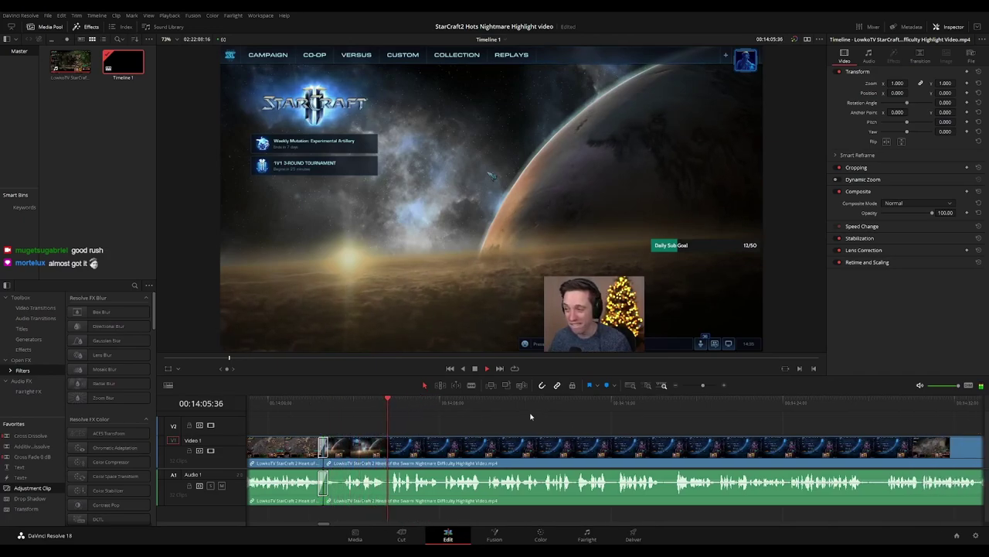
pyautogui.moveTo(590, 417); pyautogui.dragTo(520, 415)
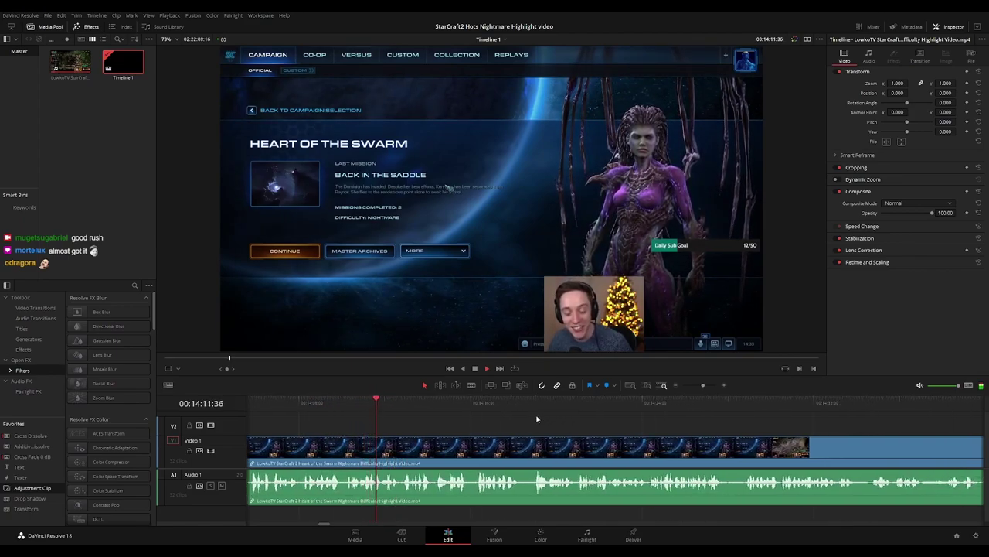
pyautogui.moveTo(561, 421); pyautogui.dragTo(541, 417)
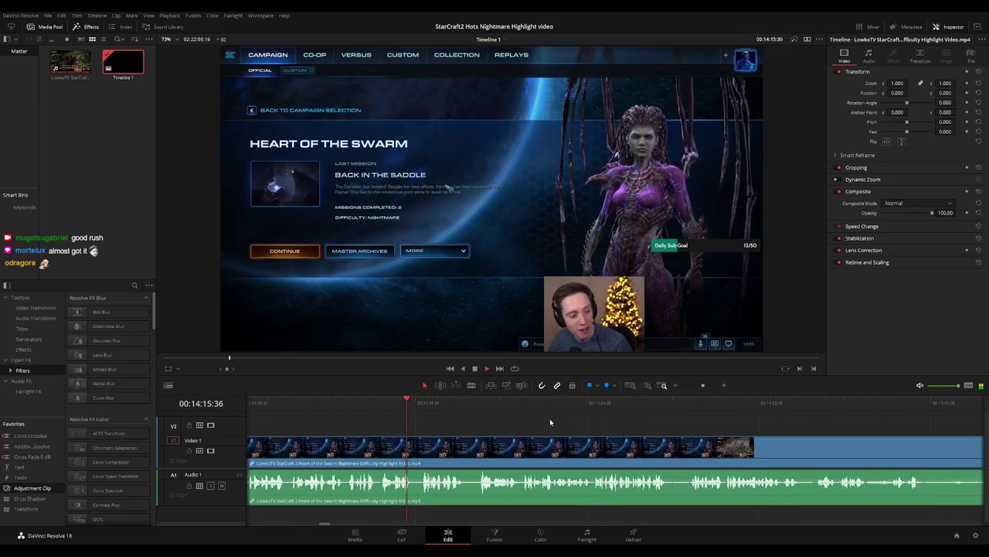
pyautogui.press('space')
pyautogui.hotkey('ctrl', '-')
pyautogui.hotkey('ctrl', '-')
pyautogui.hotkey('ctrl', '-')
pyautogui.hotkey('ctrl', '-')
pyautogui.hotkey('ctrl', '-')
pyautogui.hotkey('ctrl', '-')
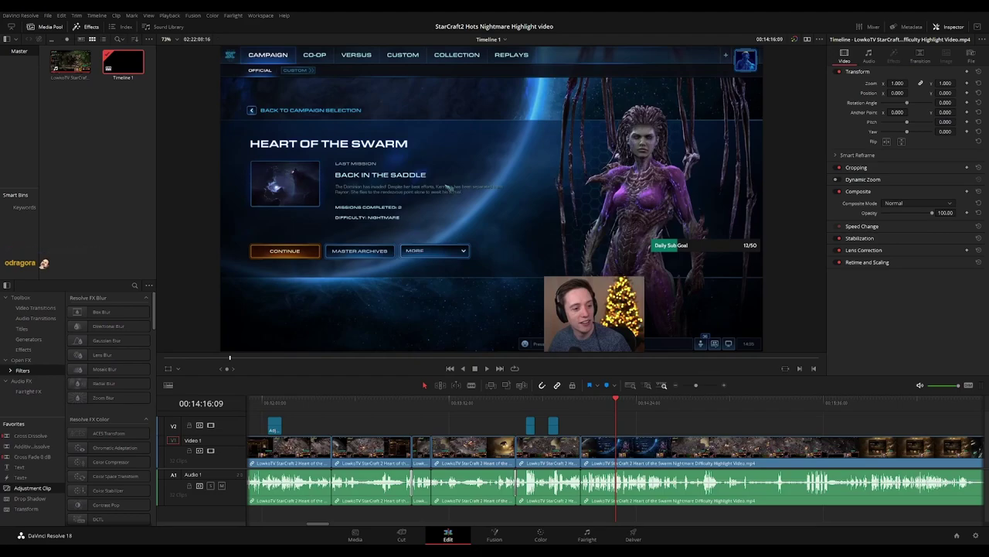
pyautogui.press('Up')
pyautogui.press('space')
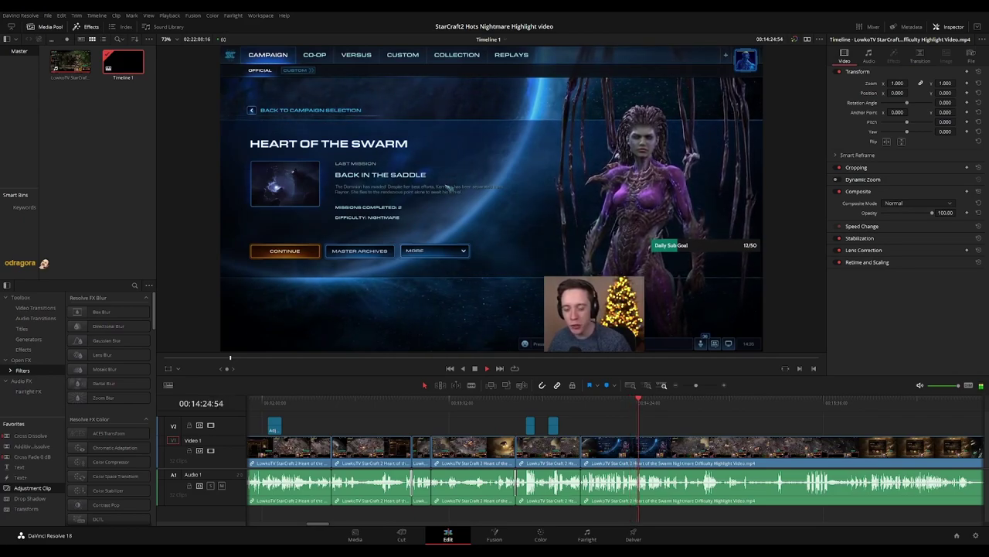
pyautogui.hscroll(2, 573, 421)
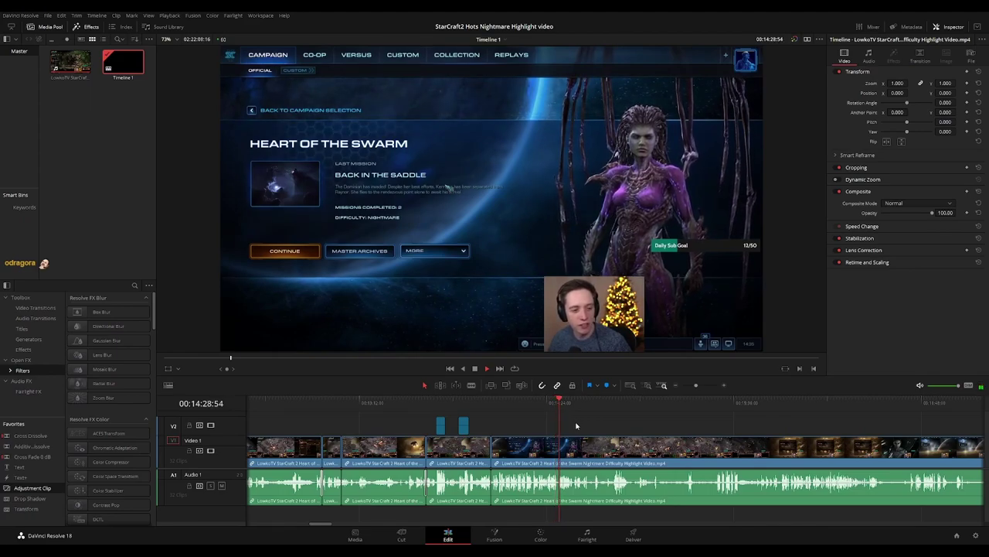
pyautogui.hscroll(1, 573, 424)
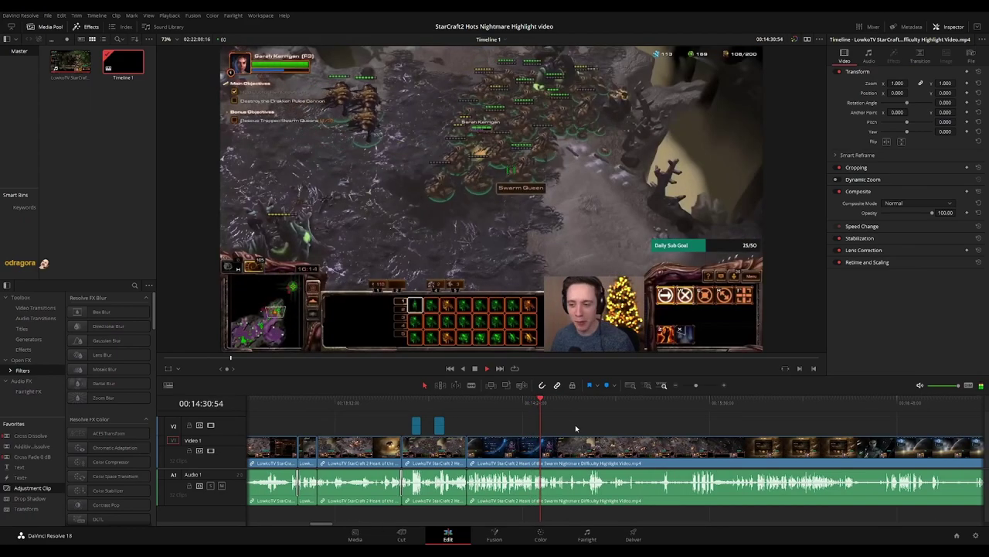
# Ripple-delete the short silent piece at about 00:14:28 in the campaign menu section and apply a Cross Fade 0 dB to the audio cut
pyautogui.scroll(3, 564, 424)
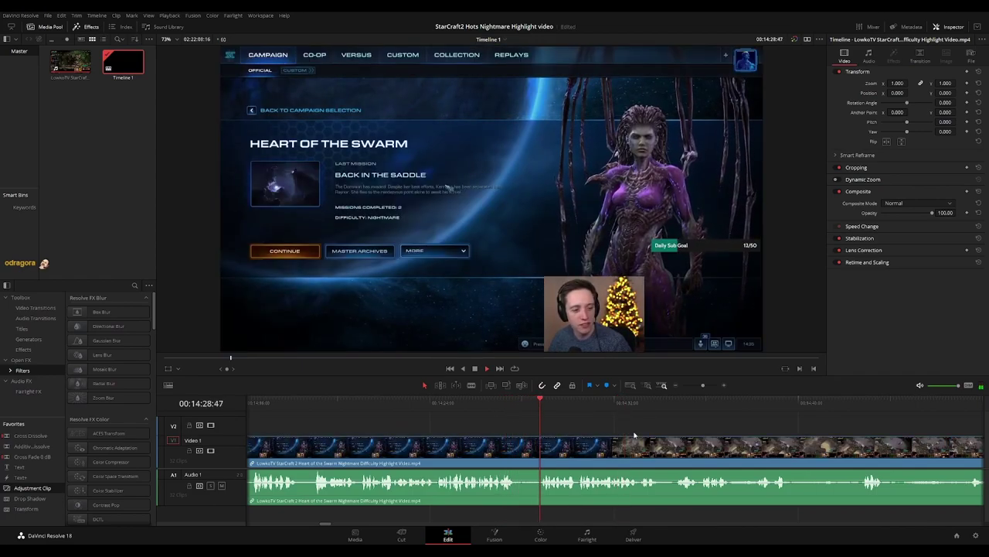
pyautogui.hscroll(3, 538, 419)
pyautogui.press('b')
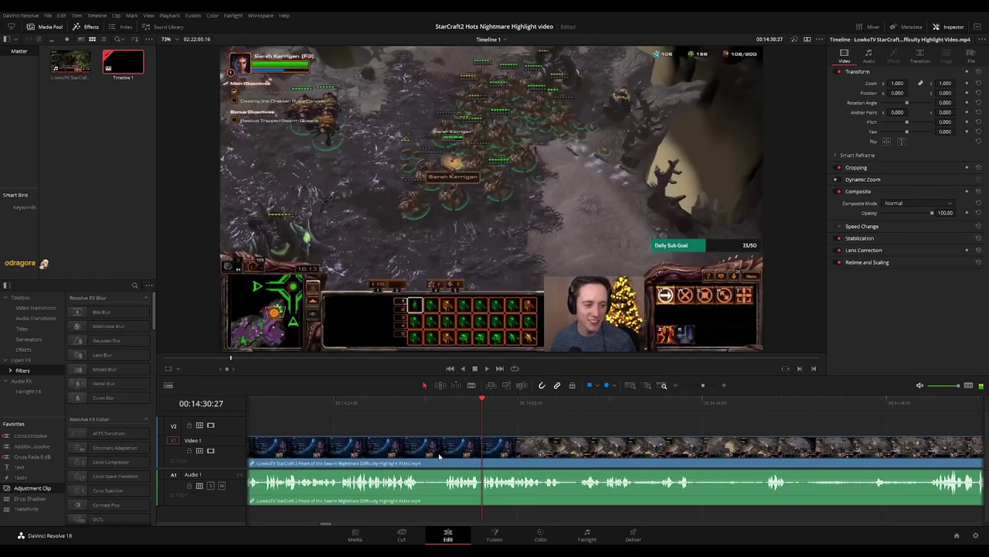
pyautogui.click(422, 448)
pyautogui.click(440, 455)
pyautogui.press('a')
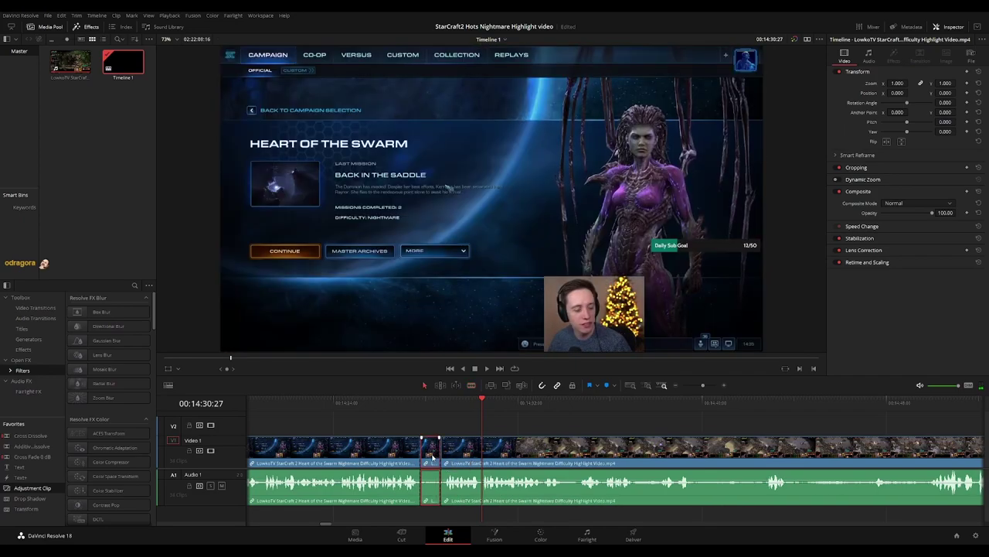
pyautogui.press('Delete')
pyautogui.moveTo(23, 457); pyautogui.dragTo(420, 484)
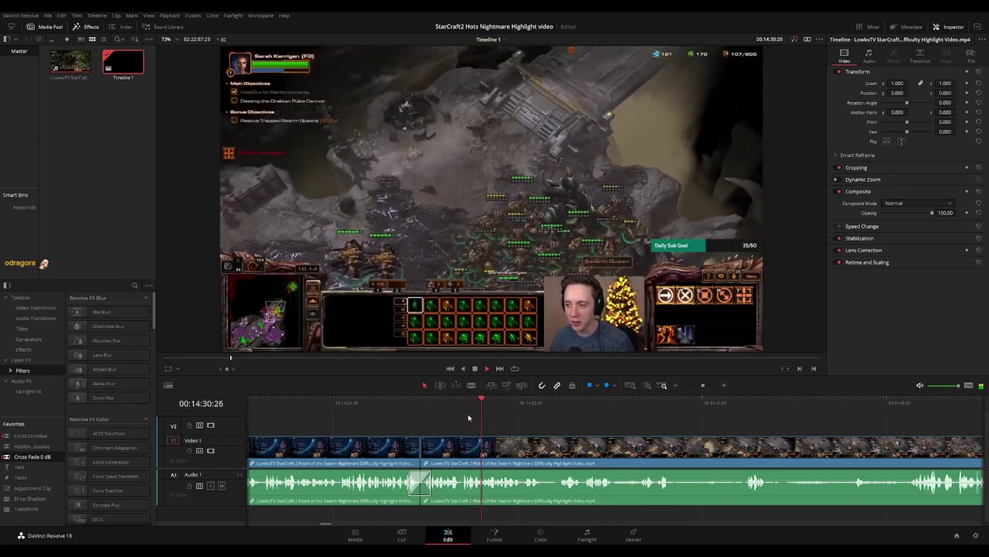
# Ripple-delete the few frames starting at 00:14:29:28, at the change from the campaign menu to gameplay
pyautogui.click(439, 404)
pyautogui.press('space')
pyautogui.press('b')
pyautogui.click(463, 454)
pyautogui.scroll(3, 464, 454)
pyautogui.click(629, 452)
pyautogui.press('a')
pyautogui.click(625, 450)
pyautogui.press('Delete')
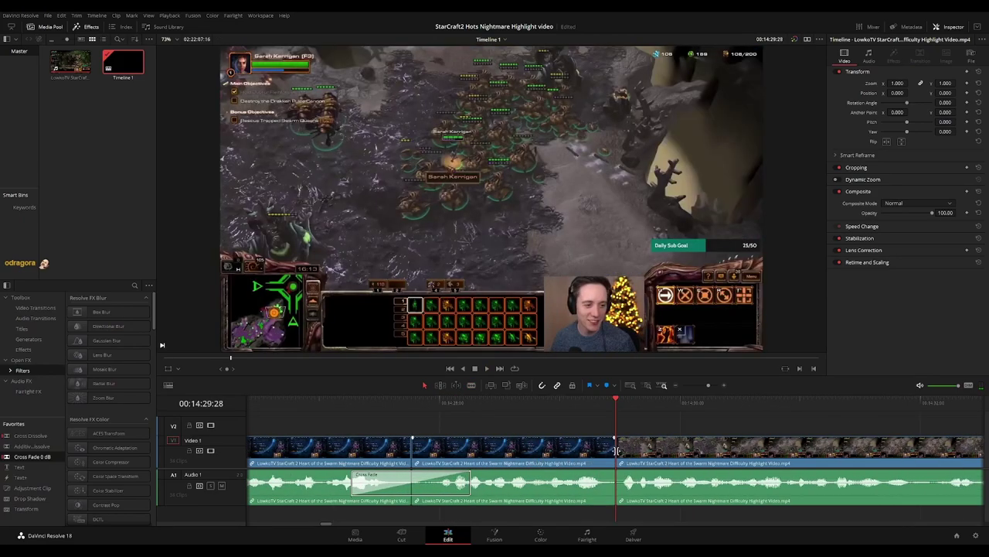
# Import the SpongeBob time card clip "The Next Day" and move the playhead to 00:14:02:21, just before the campaign menu
pyautogui.scroll(-6, 623, 420)
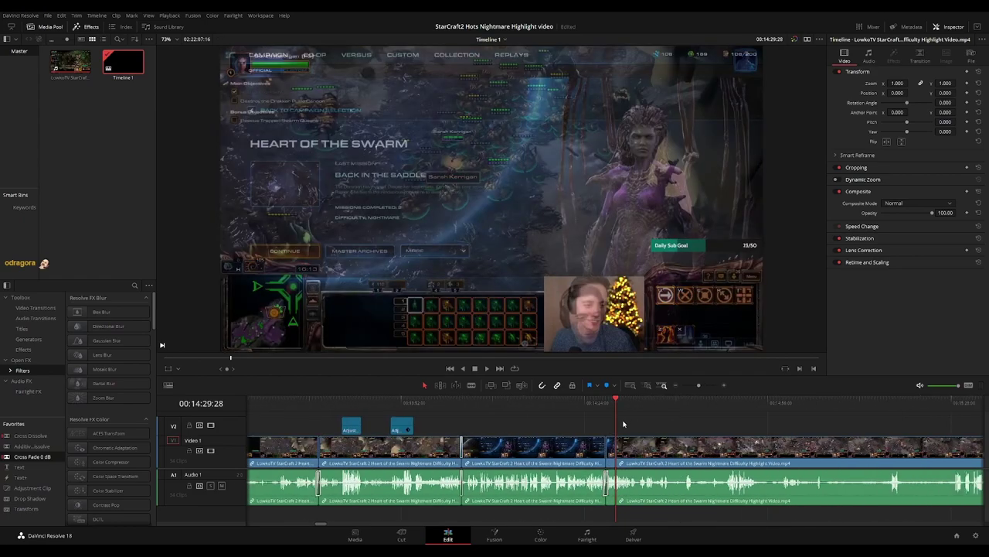
pyautogui.moveTo(462, 411); pyautogui.dragTo(458, 408)
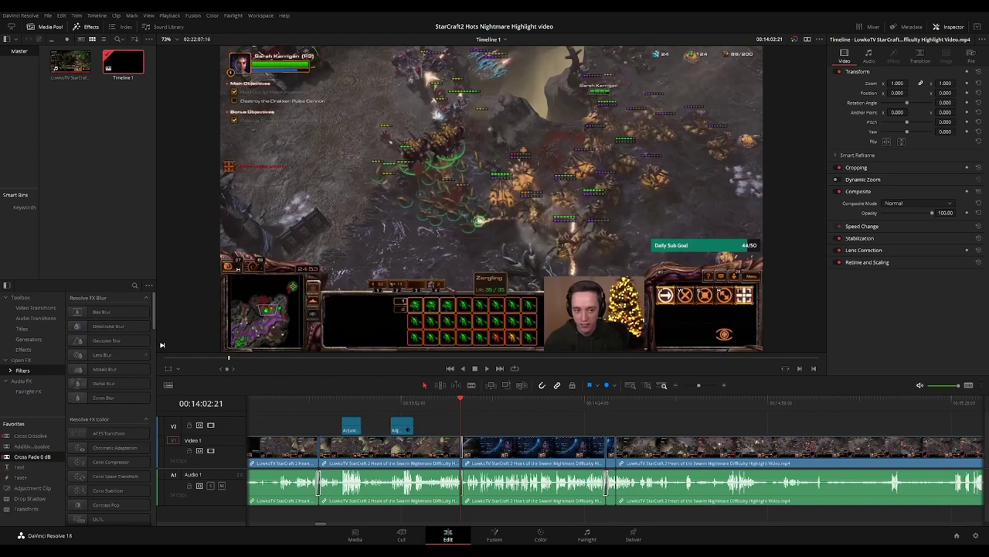
pyautogui.click(508, 424)
pyautogui.hotkey('ctrl', '=')
pyautogui.scroll(-3, 790, 420)
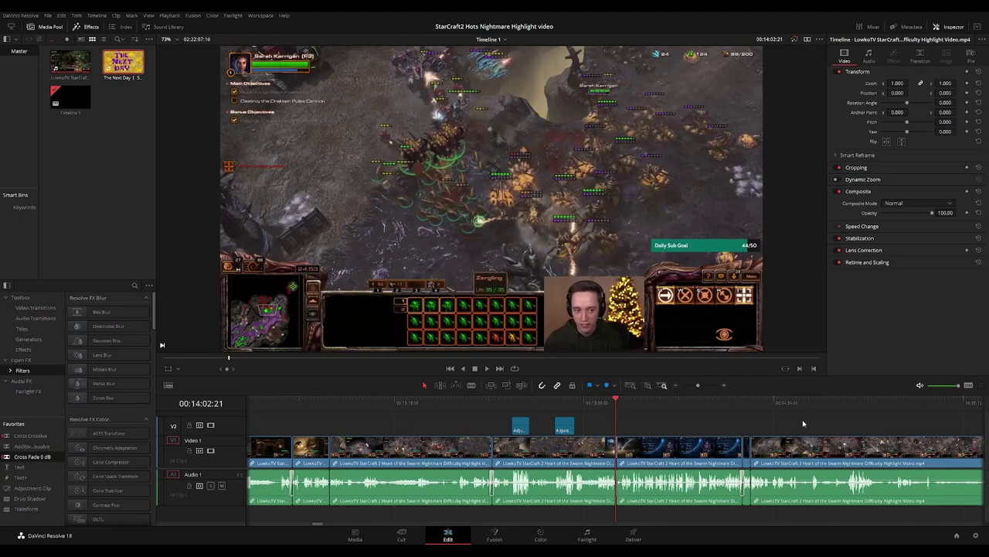
# Insert the "The Next Day" card at the cut between gameplay and campaign menu, close the gap around it and play it back
pyautogui.hscroll(4, 608, 423)
pyautogui.moveTo(552, 421); pyautogui.dragTo(483, 453)
pyautogui.click(330, 425)
pyautogui.moveTo(282, 468)
pyautogui.mouseDown()
pyautogui.moveTo(302, 468)
pyautogui.moveTo(283, 470)
pyautogui.mouseUp()
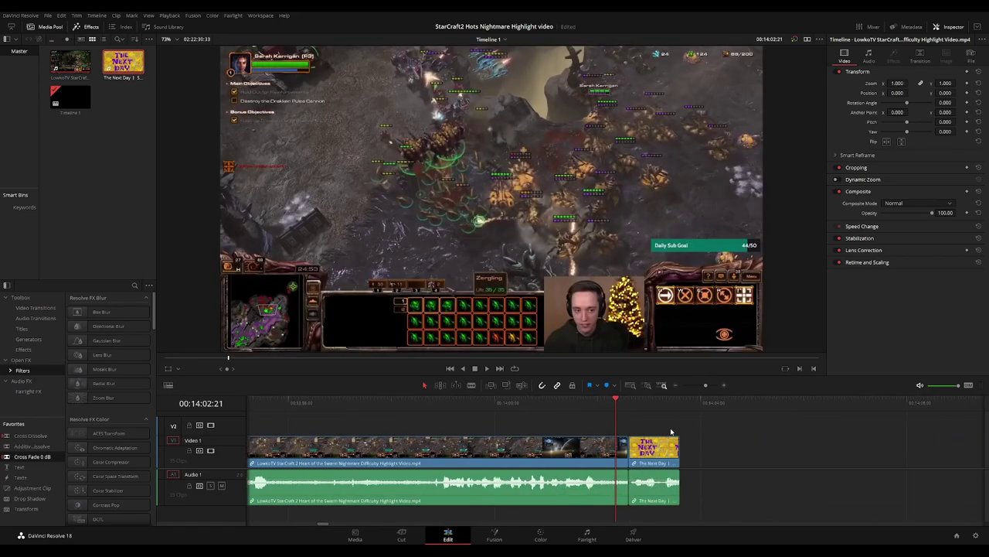
pyautogui.scroll(-3, 487, 426)
pyautogui.press('space')
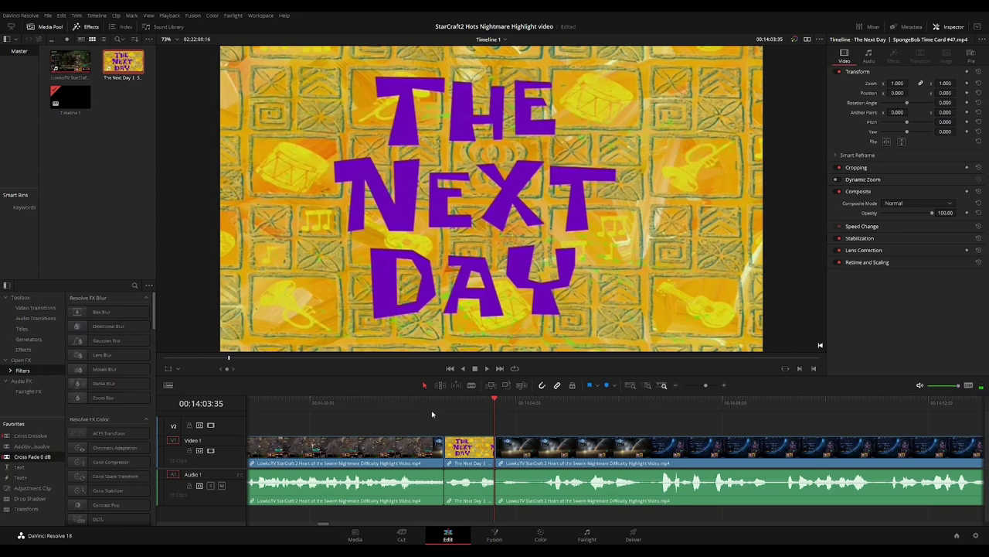
pyautogui.click(435, 407)
pyautogui.press('space')
pyautogui.scroll(-4, 592, 425)
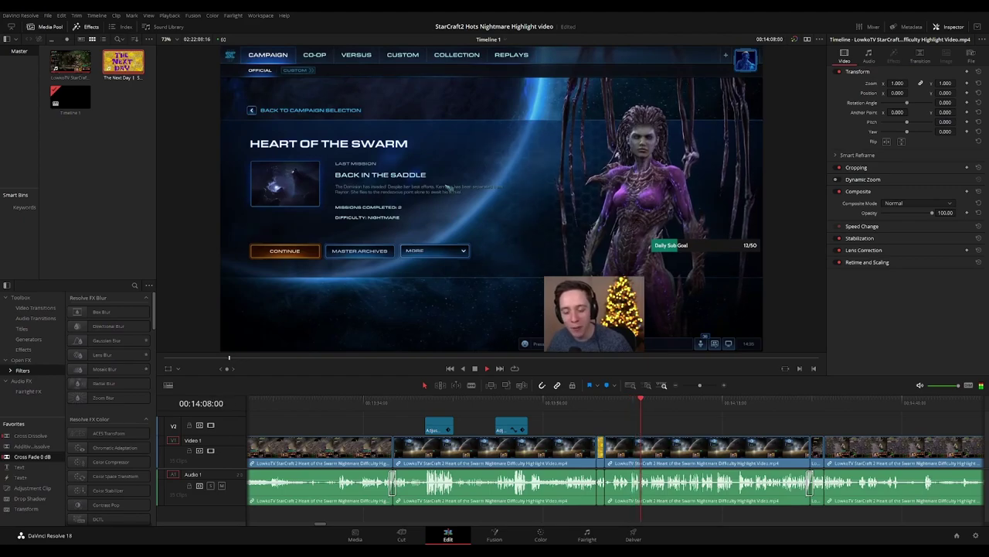
pyautogui.hscroll(3, 524, 411)
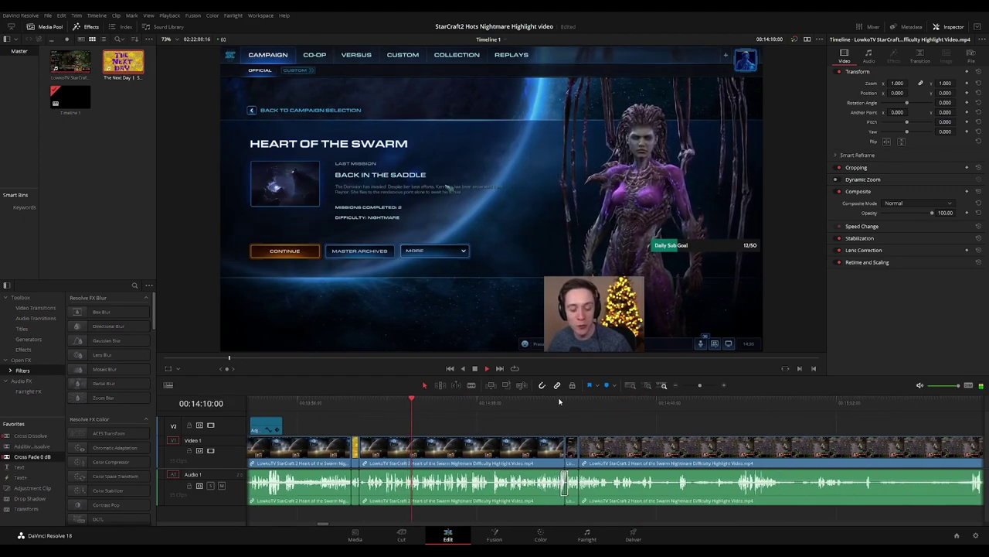
pyautogui.click(349, 404)
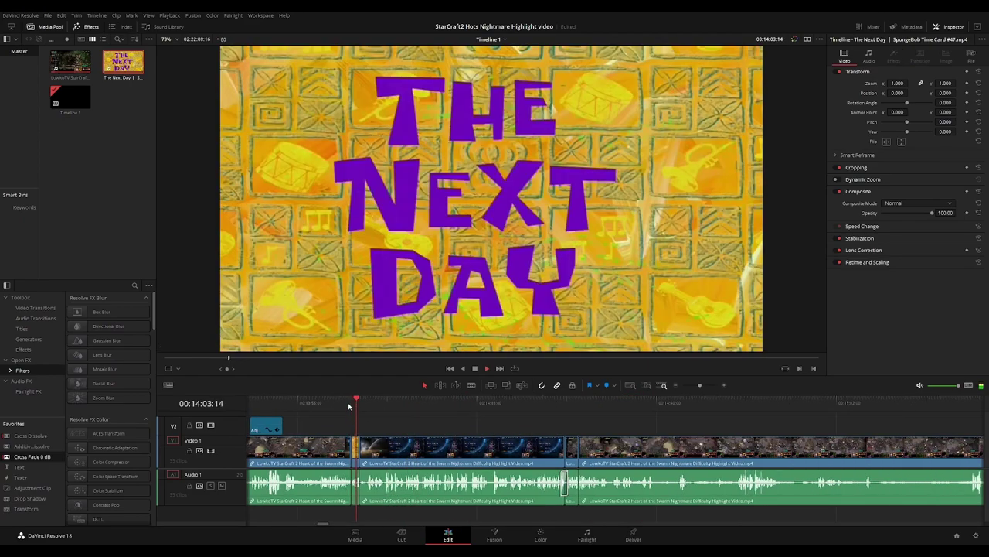
# Play and skim through the gameplay from 00:14:30:33 to about 00:15:06:29, looking for the next passage to cut
pyautogui.click(580, 402)
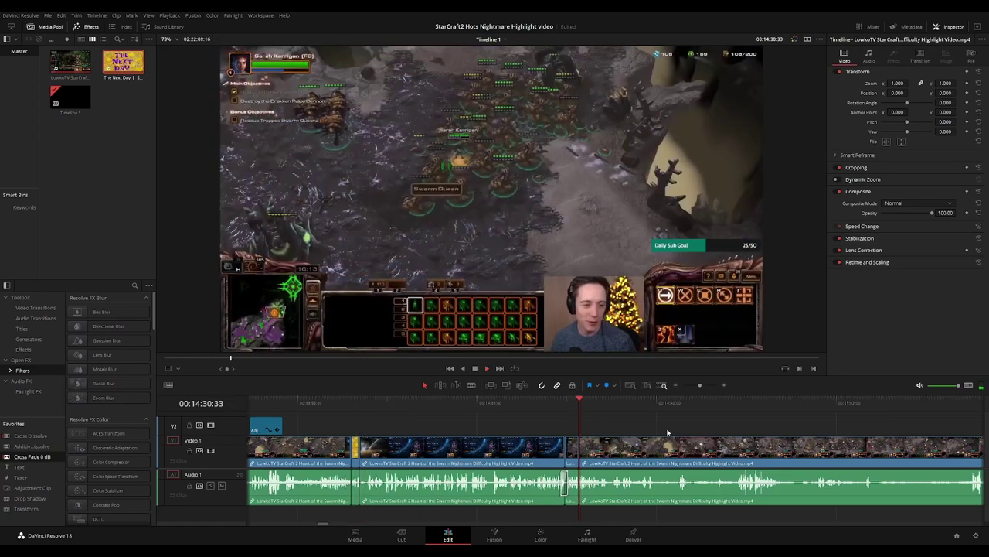
pyautogui.hscroll(1, 584, 428)
pyautogui.scroll(3, 591, 429)
pyautogui.moveTo(726, 425); pyautogui.dragTo(538, 419)
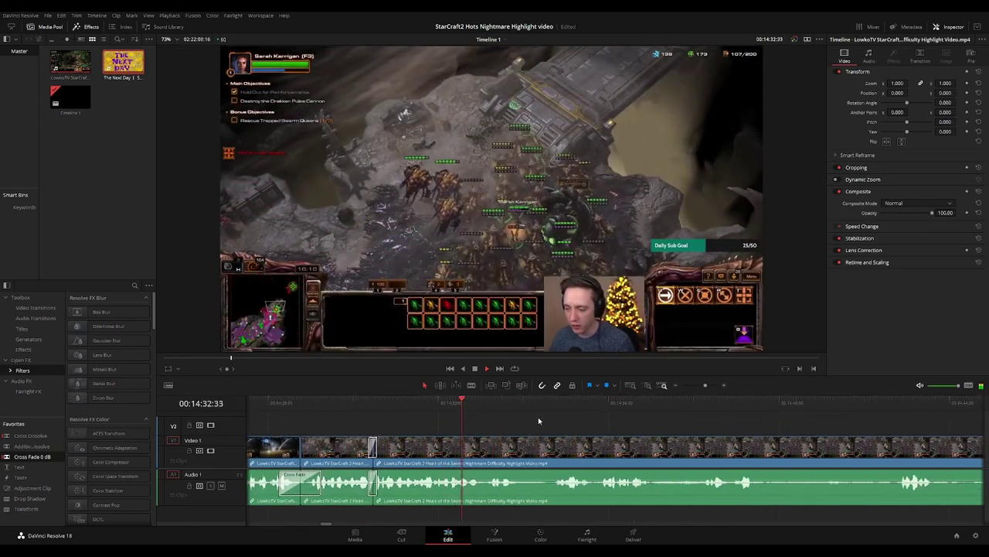
pyautogui.scroll(-3, 639, 426)
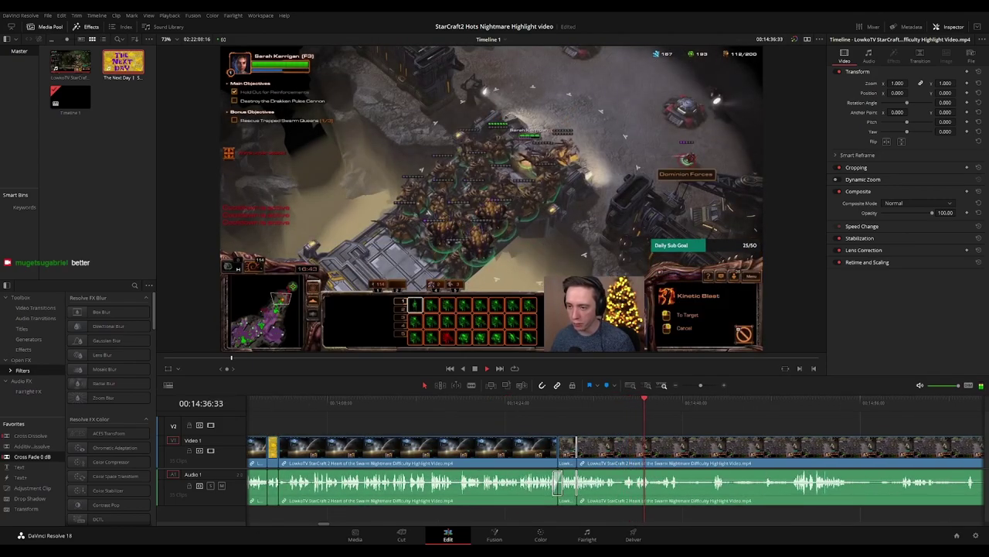
pyautogui.moveTo(693, 424); pyautogui.dragTo(521, 424)
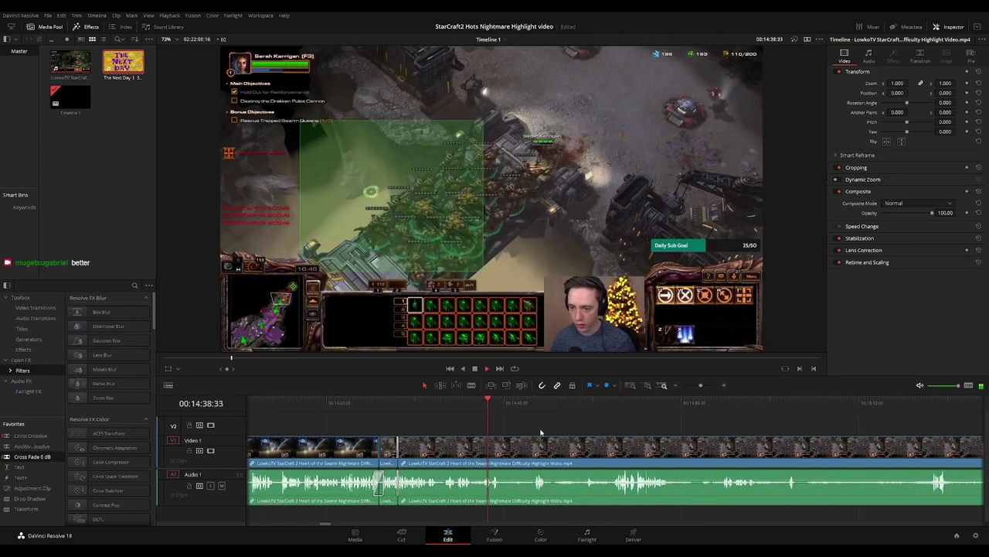
pyautogui.scroll(2, 649, 431)
pyautogui.moveTo(649, 431); pyautogui.dragTo(473, 422)
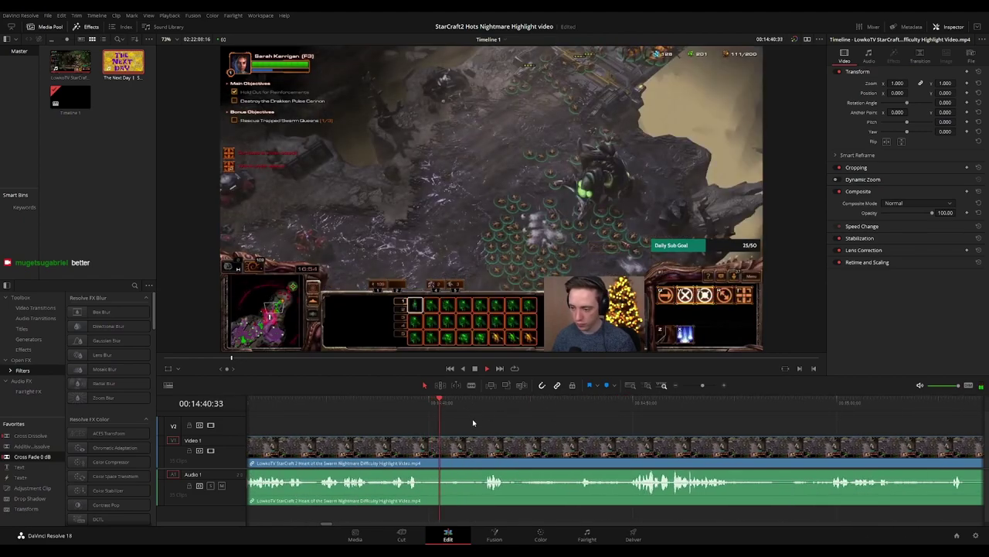
pyautogui.hscroll(1, 493, 416)
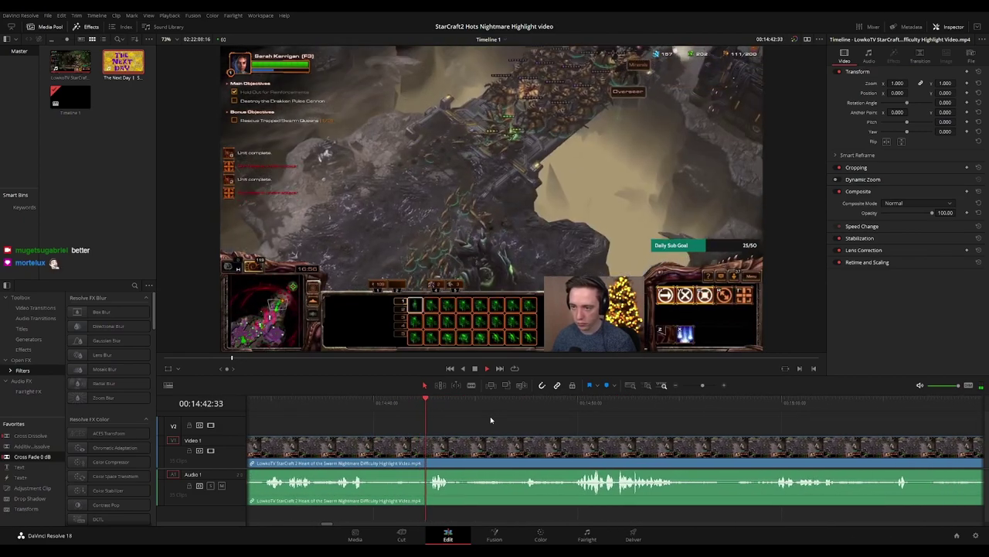
pyautogui.hscroll(1, 494, 422)
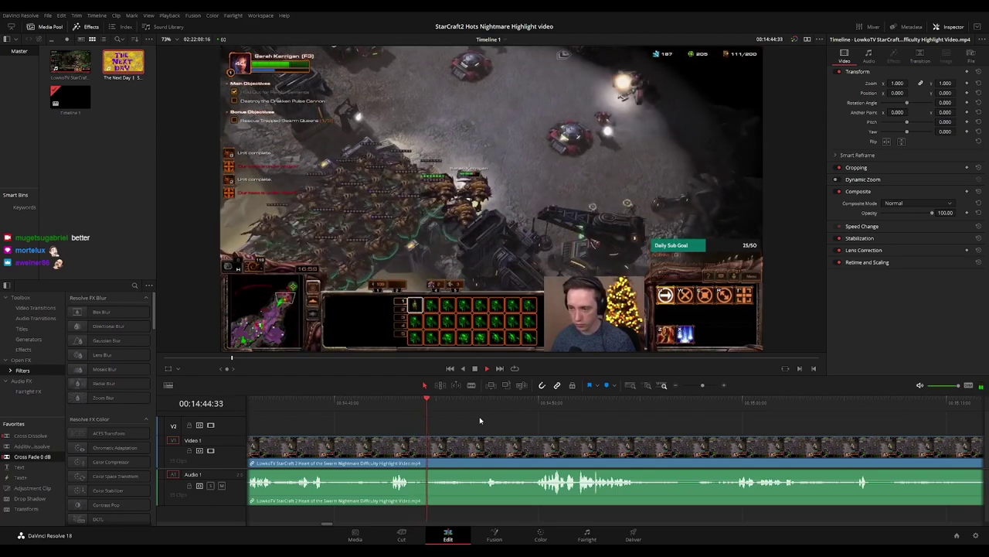
pyautogui.click(485, 407)
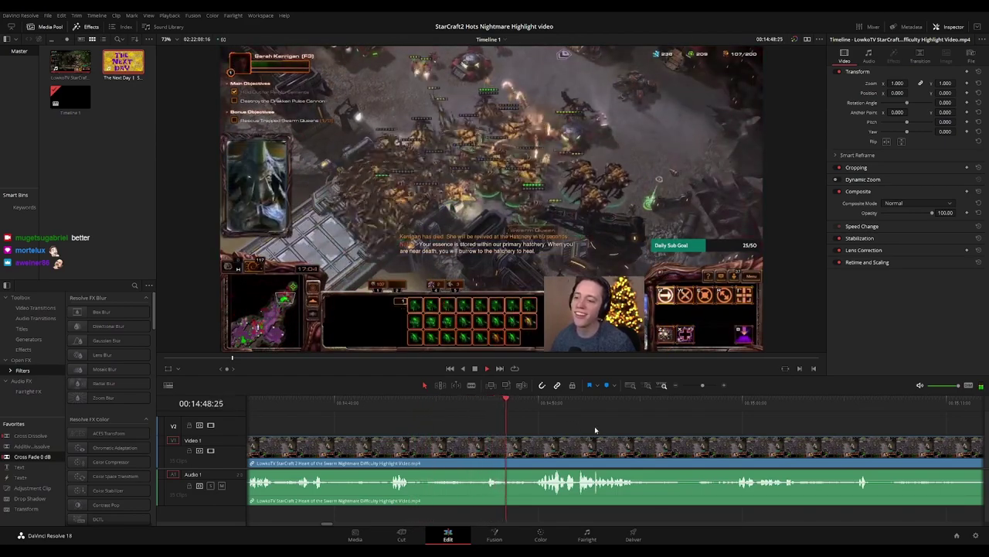
pyautogui.click(446, 401)
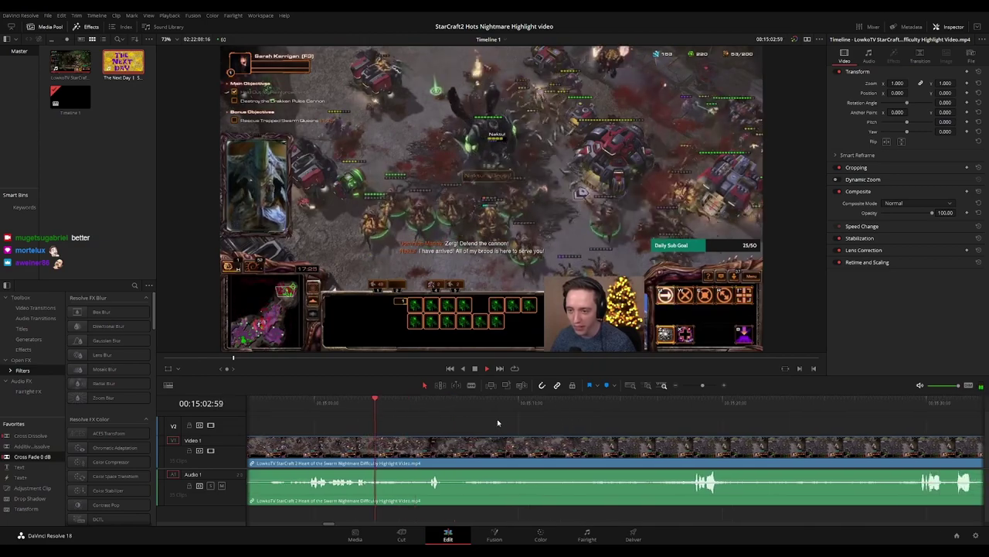
pyautogui.click(421, 404)
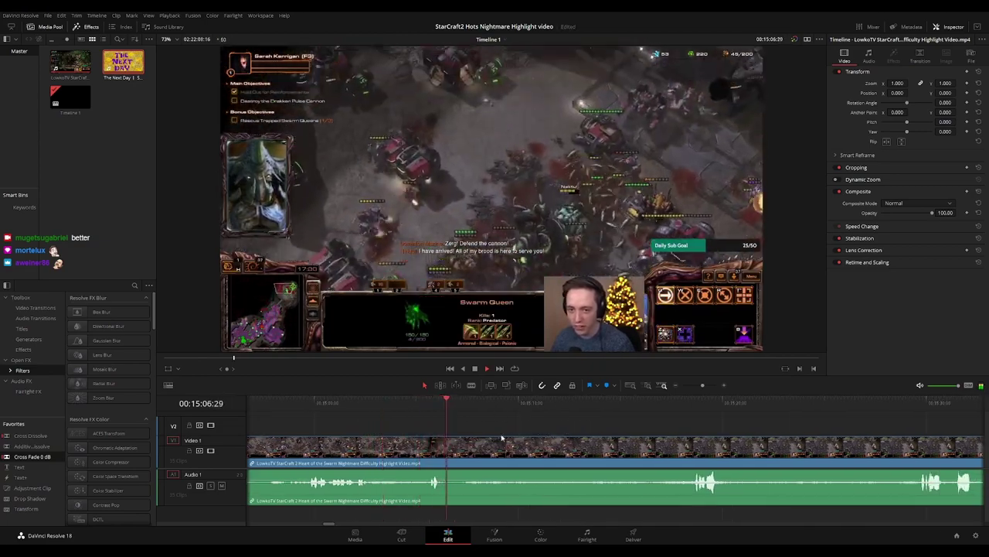
pyautogui.press('space')
pyautogui.press('b')
pyautogui.click(450, 447)
pyautogui.press('space')
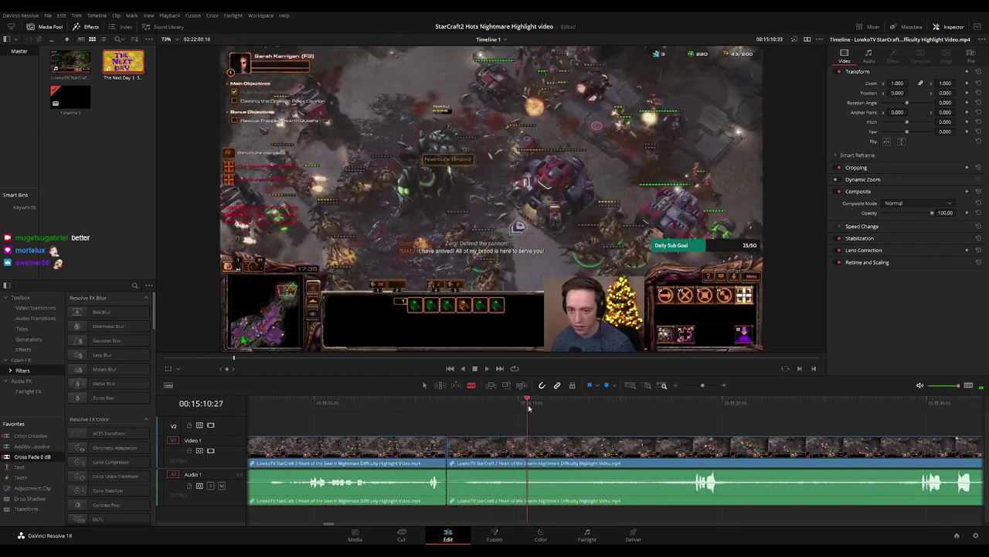
pyautogui.hotkey('ctrl', 'z')
pyautogui.hotkey('ctrl', 's')
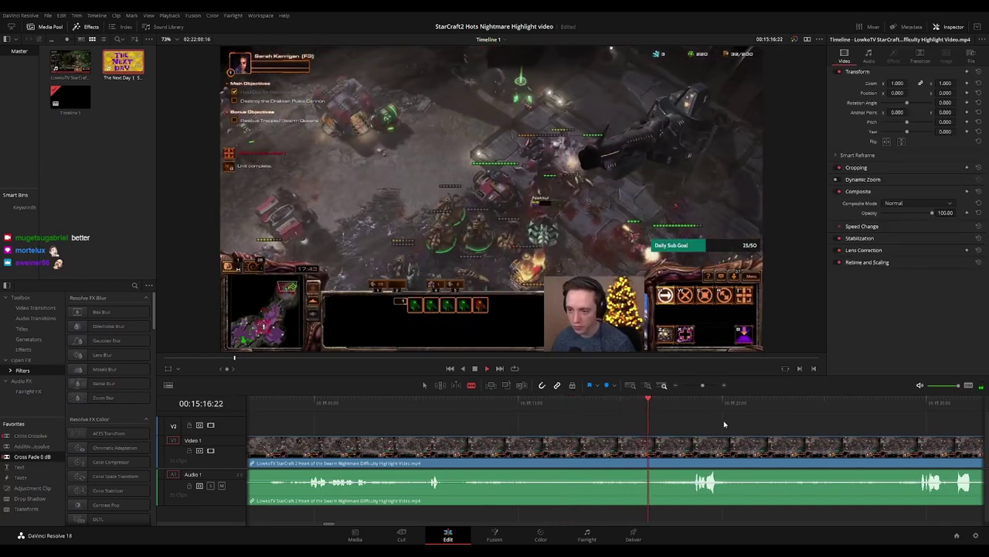
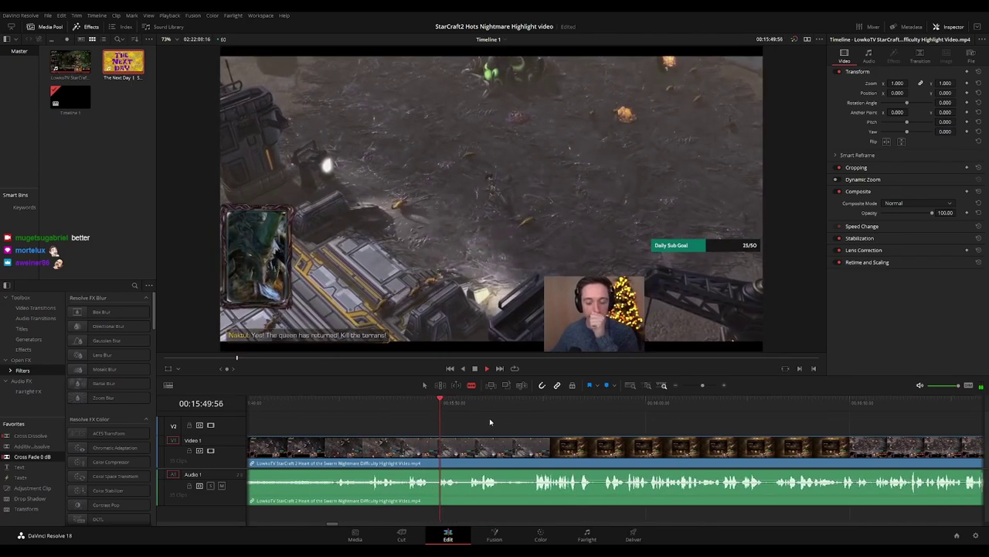
# Cut the ending cutscene at 00:15:48:07, ripple-delete the short piece after it and play across the cut
pyautogui.click(379, 405)
pyautogui.press('space')
pyautogui.hotkey('ctrl', '=')
pyautogui.hotkey('ctrl', '=')
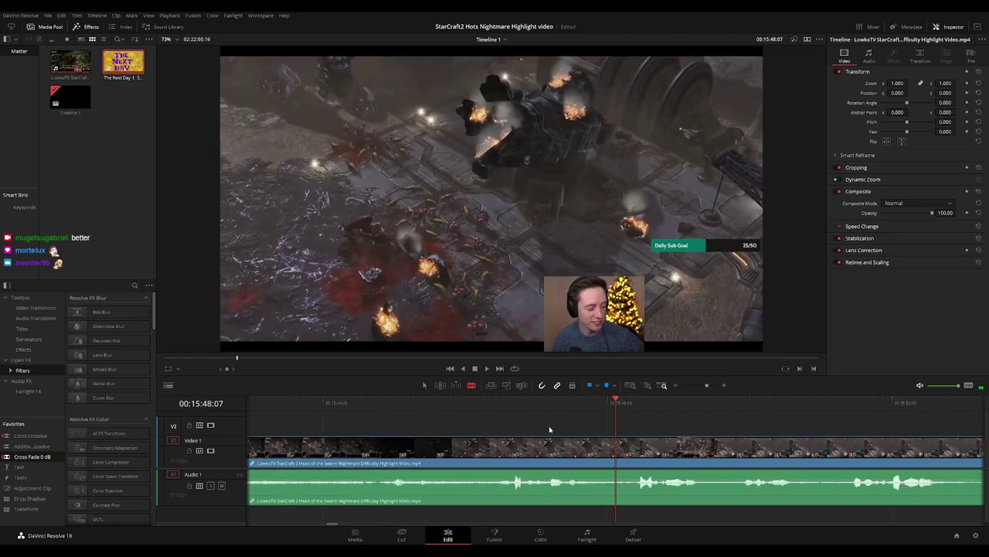
pyautogui.click(616, 445)
pyautogui.click(637, 446)
pyautogui.moveTo(638, 447); pyautogui.dragTo(617, 447)
pyautogui.press('space')
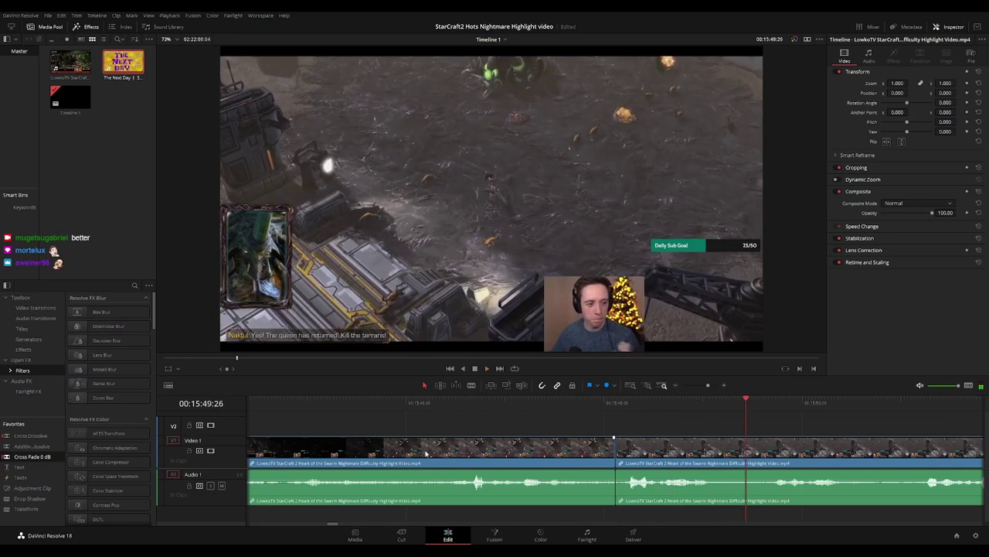
# Apply a Cross Fade 0 dB to the audio cut near 00:15:48:07 and play on to the Victory screen
pyautogui.moveTo(36, 457); pyautogui.dragTo(611, 493)
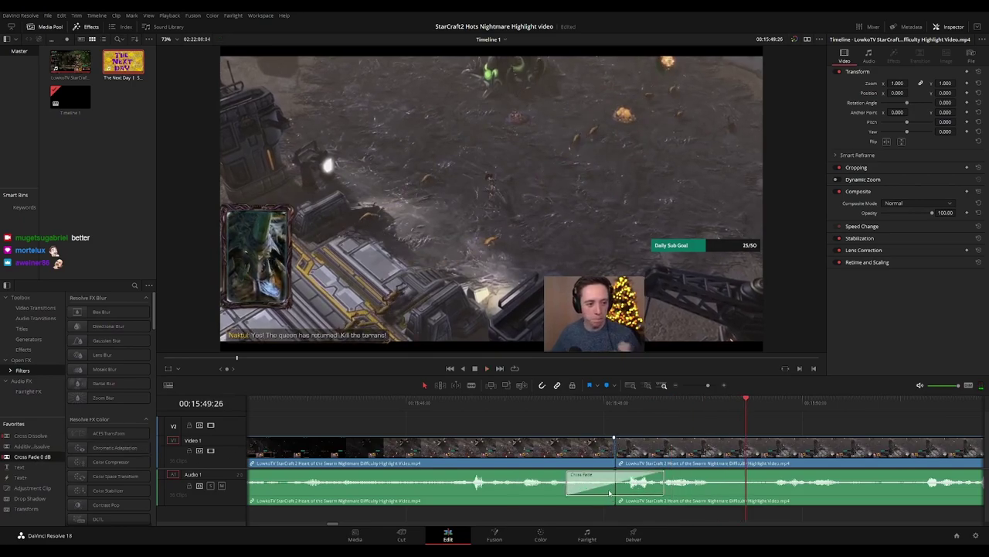
pyautogui.press('space')
pyautogui.hotkey('ctrl', '-')
pyautogui.hotkey('ctrl', '-')
pyautogui.hscroll(2, 565, 423)
pyautogui.hscroll(5, 565, 424)
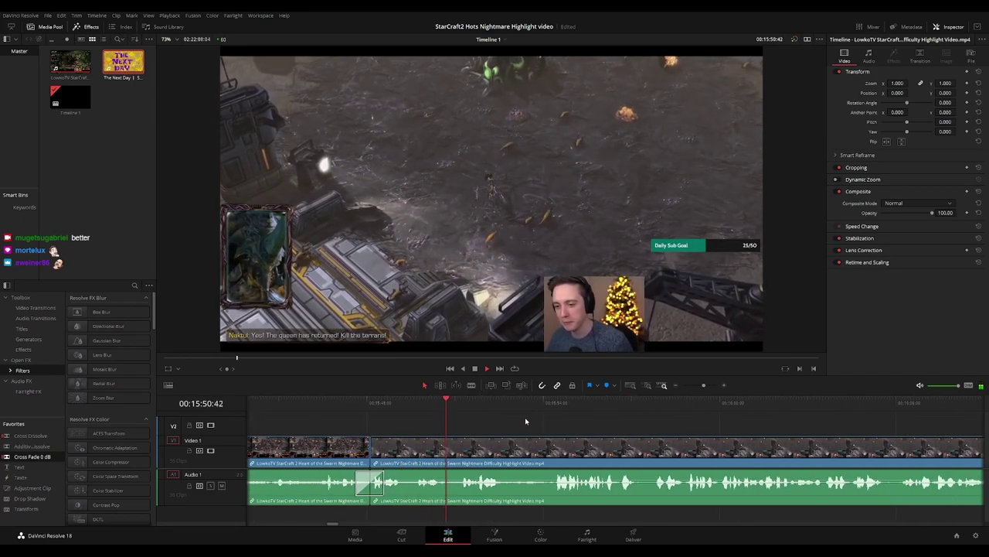
pyautogui.hscroll(2, 559, 420)
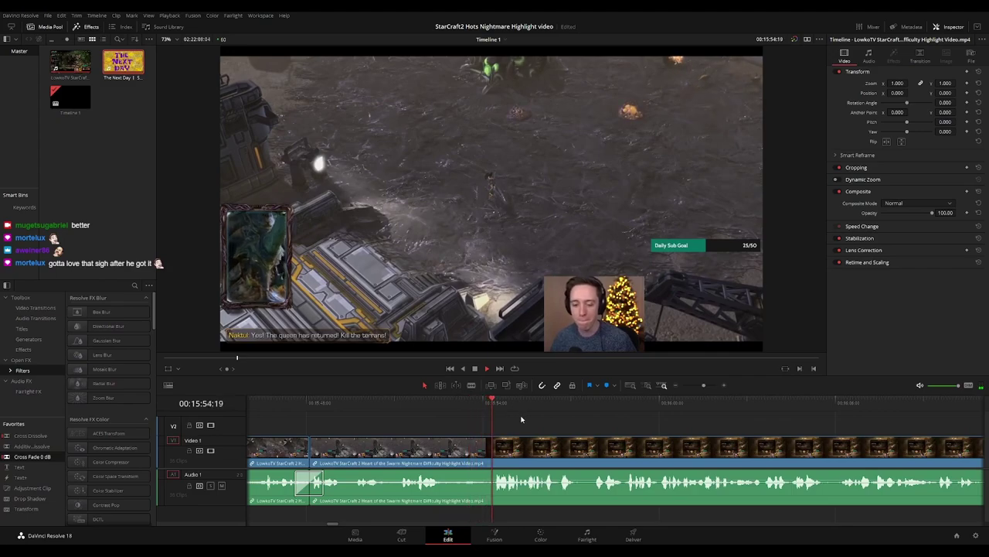
# Ripple-delete a short piece at about 00:15:54, where the cutscene changes to the Victory screen, and check the cut
pyautogui.click(434, 402)
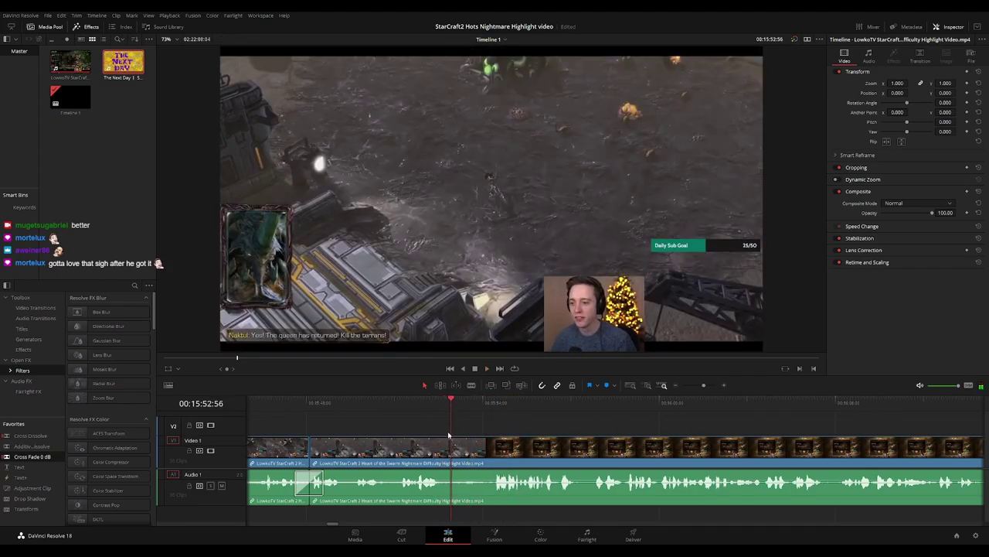
pyautogui.click(488, 447)
pyautogui.press('a')
pyautogui.click(489, 450)
pyautogui.press('BackSpace')
pyautogui.press('space')
pyautogui.press('space')
# Ripple-delete the few frames starting at 00:15:54:05, add a brief transition on both tracks at the cut and play it back
pyautogui.click(485, 403)
pyautogui.hotkey('ctrl', '=')
pyautogui.hotkey('ctrl', '=')
pyautogui.hotkey('ctrl', '=')
pyautogui.press('b')
pyautogui.click(628, 452)
pyautogui.press('a')
pyautogui.click(621, 452)
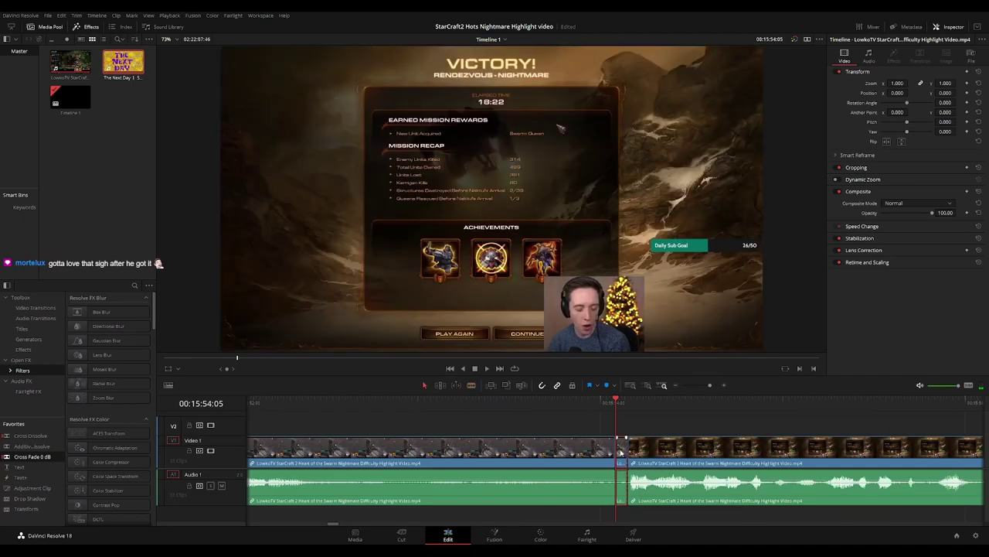
pyautogui.hotkey('ctrl', 't')
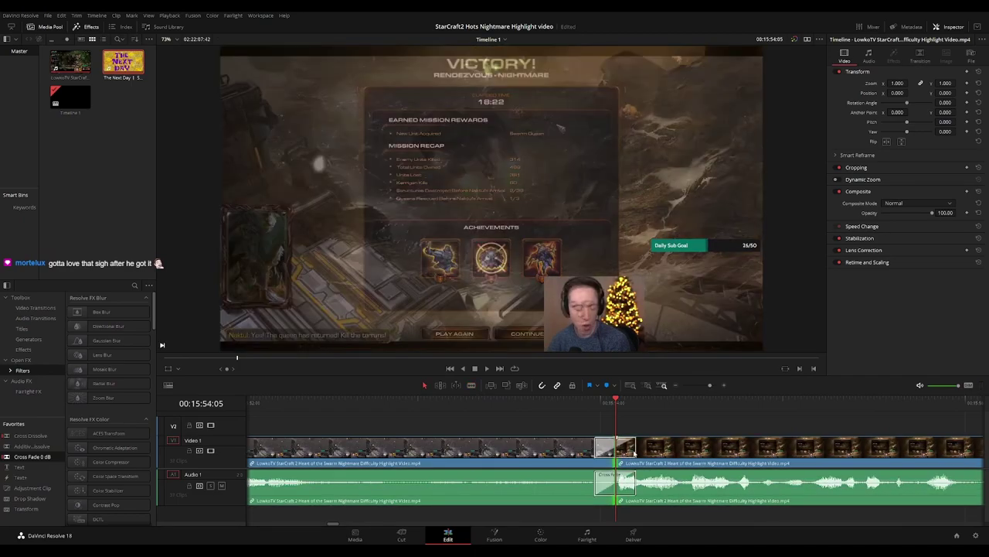
pyautogui.click(582, 411)
pyautogui.press('space')
# Play through the Victory screen talk from about 00:15:54:56 to 00:16:02:56, looking for the next pause to cut
pyautogui.hotkey('ctrl', '-')
pyautogui.hotkey('ctrl', '-')
pyautogui.hotkey('ctrl', '-')
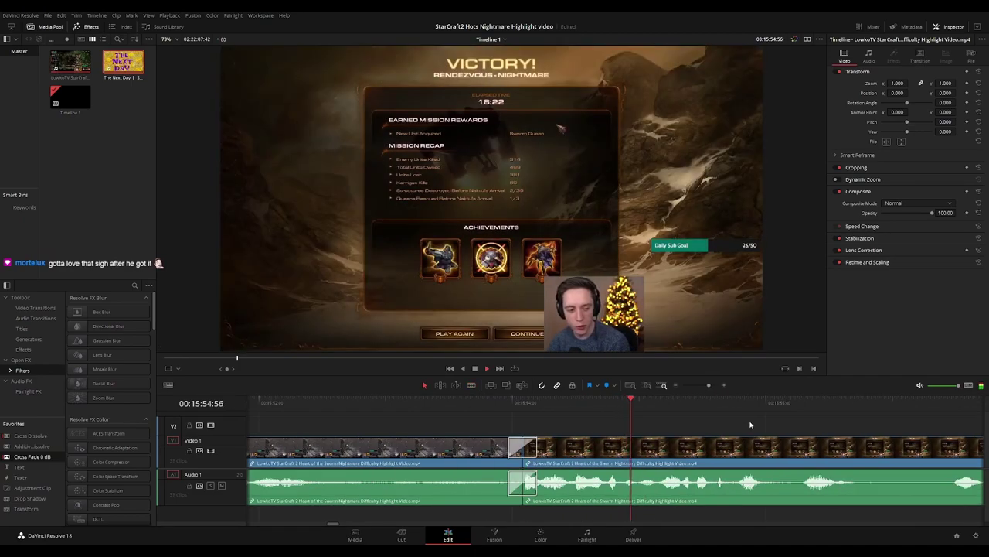
pyautogui.scroll(-1, 739, 427)
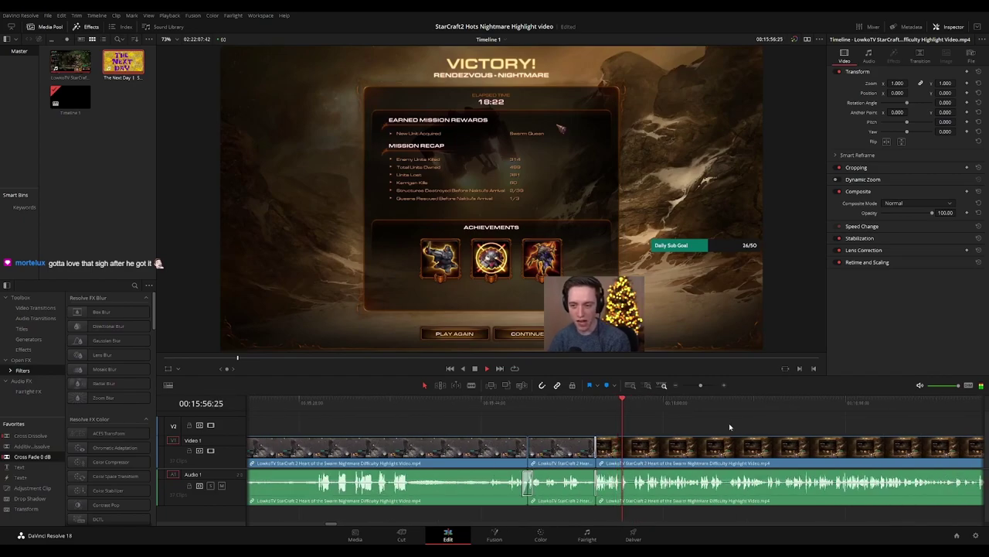
pyautogui.hscroll(2, 680, 427)
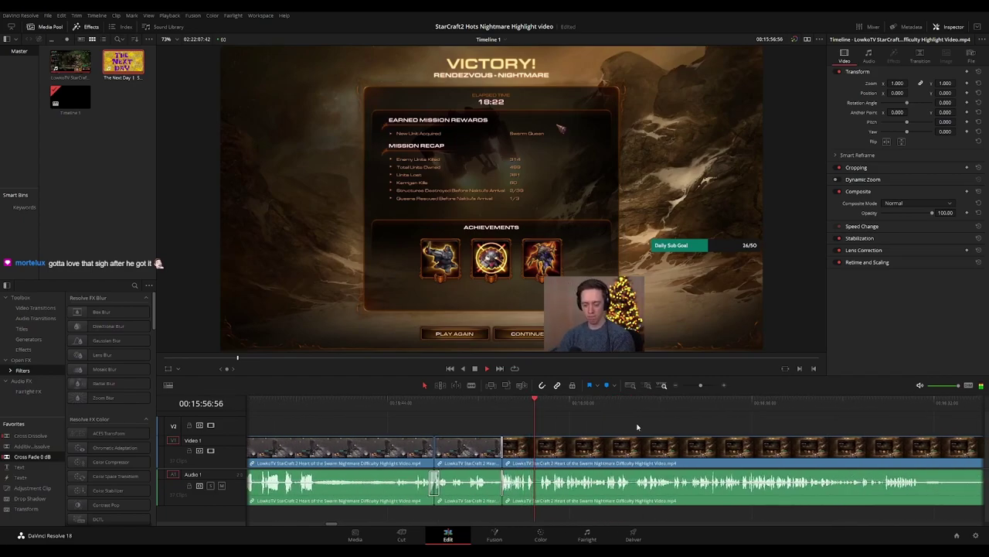
pyautogui.hotkey('ctrl', '=')
pyautogui.hotkey('ctrl', '=')
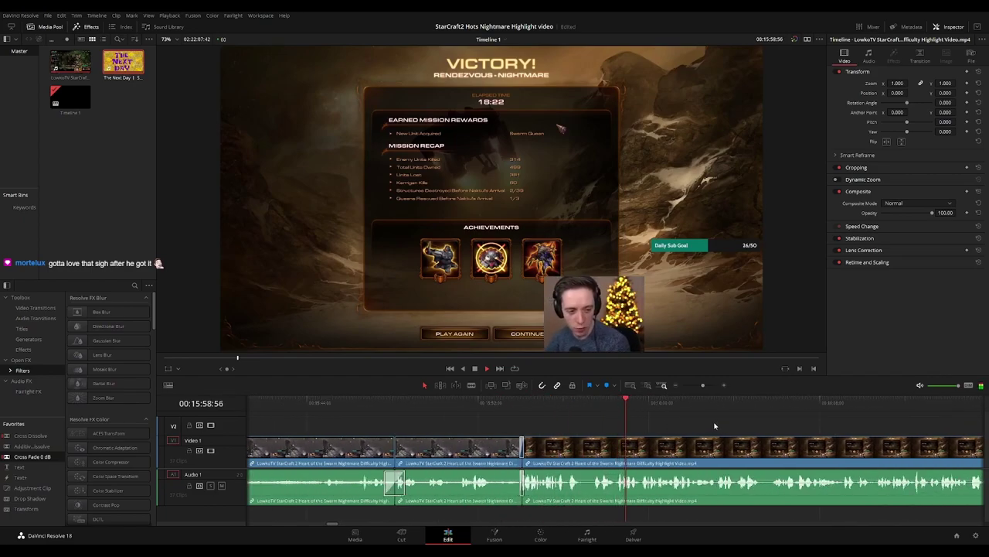
pyautogui.moveTo(716, 424); pyautogui.dragTo(524, 417)
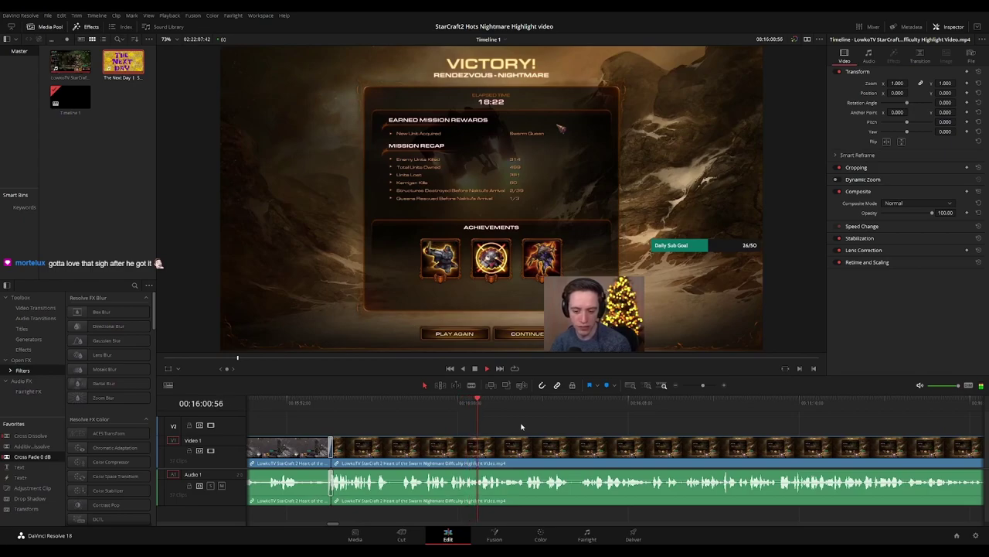
pyautogui.hscroll(1, 572, 428)
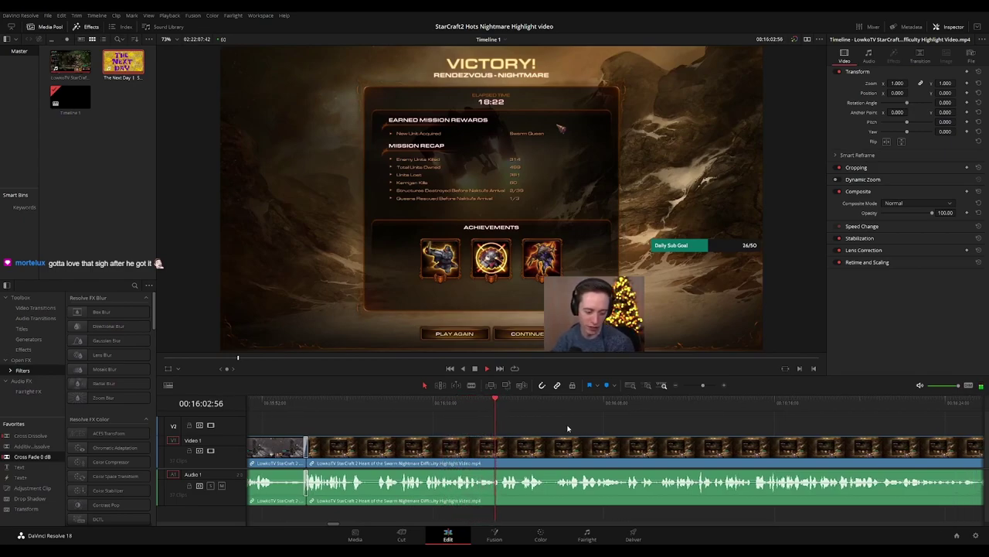
# Paste the webcam-zoom adjustment clip above the Victory screen footage at 00:16:05:26 and extend its end to about 00:16:16
pyautogui.hscroll(1, 550, 427)
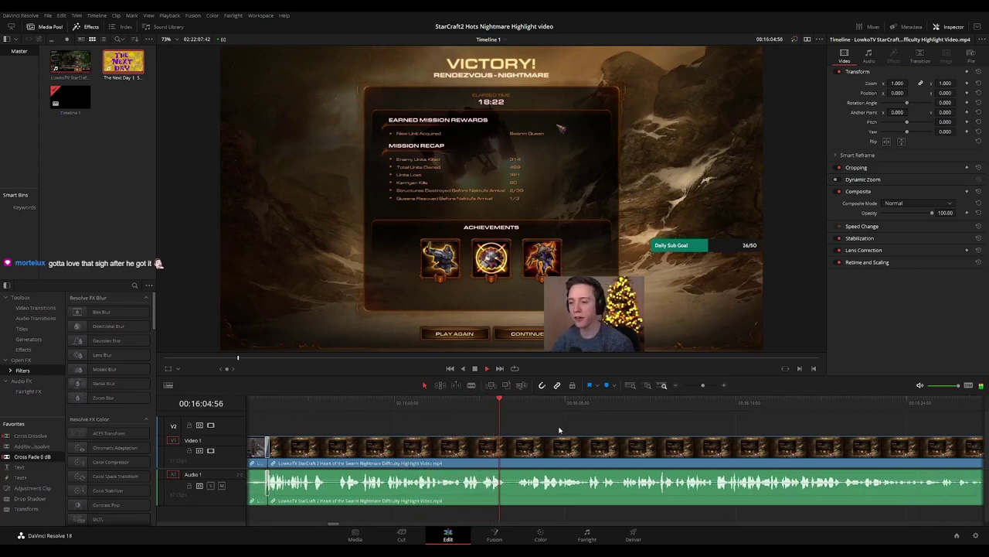
pyautogui.hotkey('ctrl', 'v')
pyautogui.press('Up')
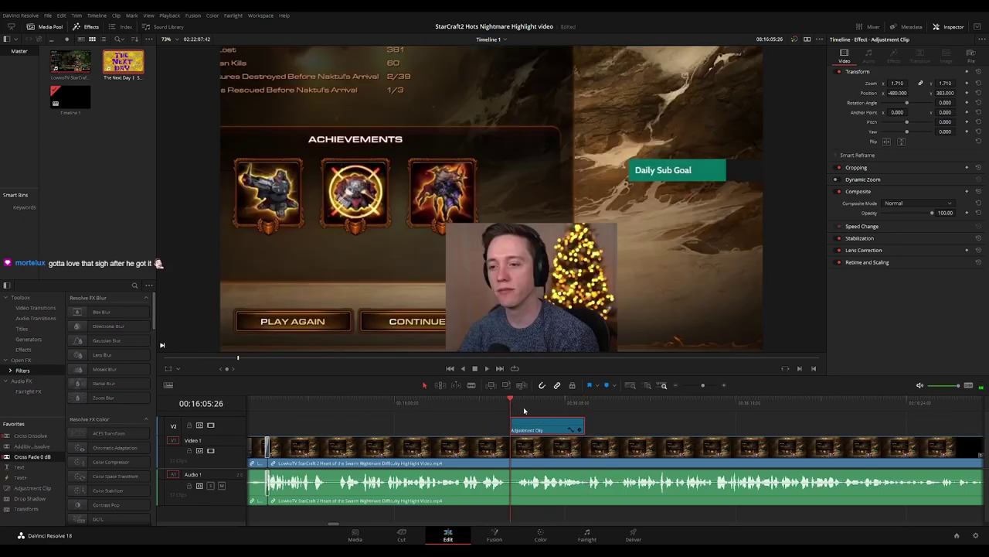
pyautogui.moveTo(626, 426); pyautogui.dragTo(739, 425)
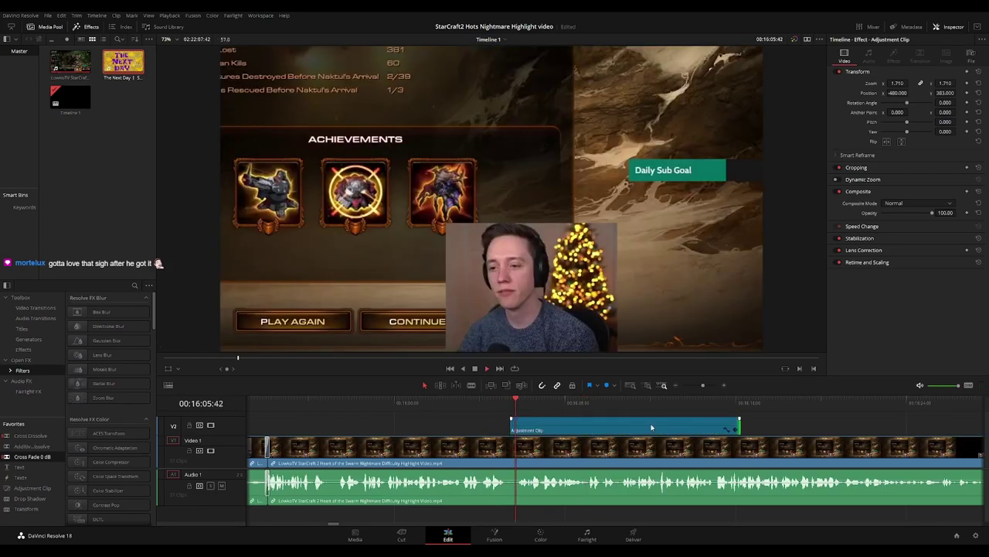
# Play through the zoomed Victory screen talk and keep extending the adjustment clip's end, up to about 00:16:27
pyautogui.hscroll(3, 809, 425)
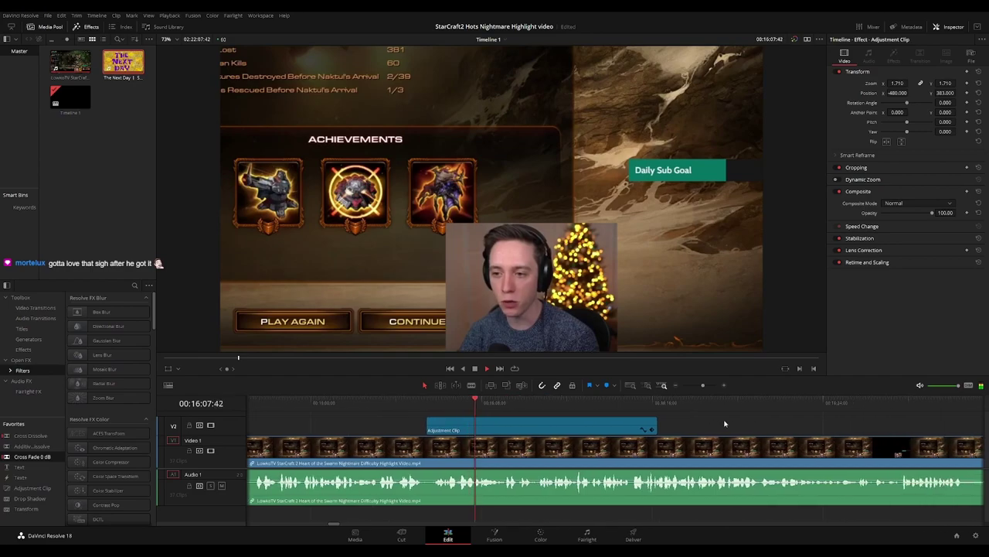
pyautogui.hscroll(3, 695, 424)
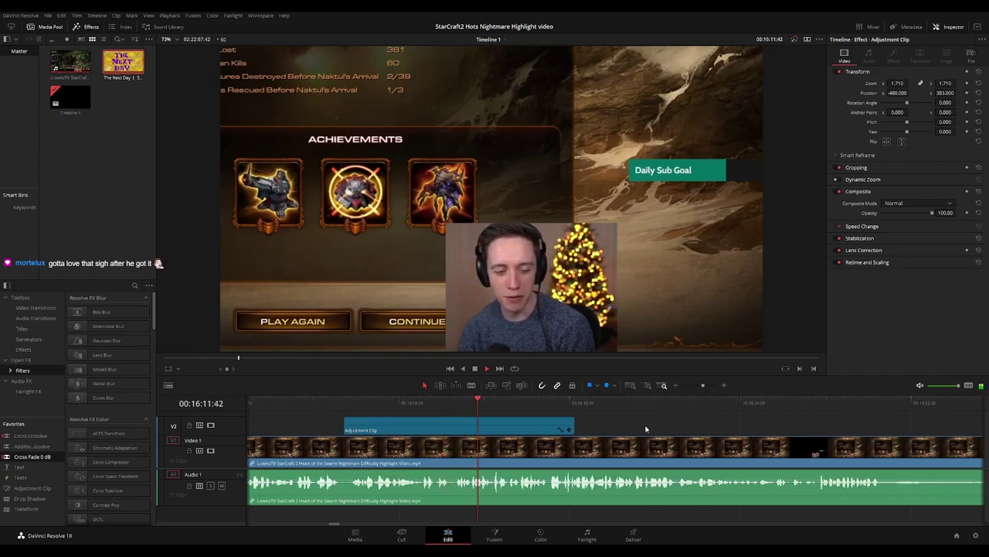
pyautogui.hscroll(3, 646, 428)
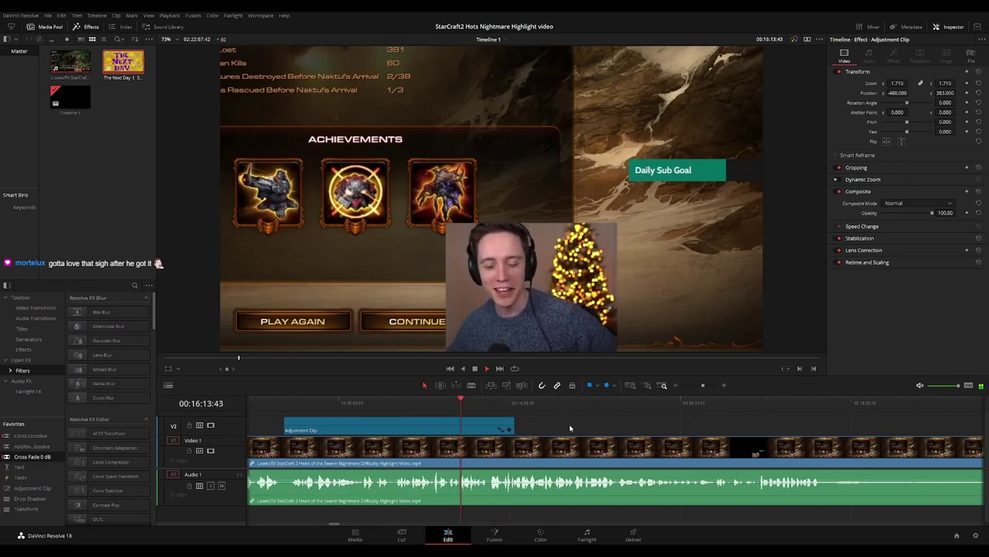
pyautogui.moveTo(507, 428); pyautogui.dragTo(588, 427)
pyautogui.hscroll(2, 578, 427)
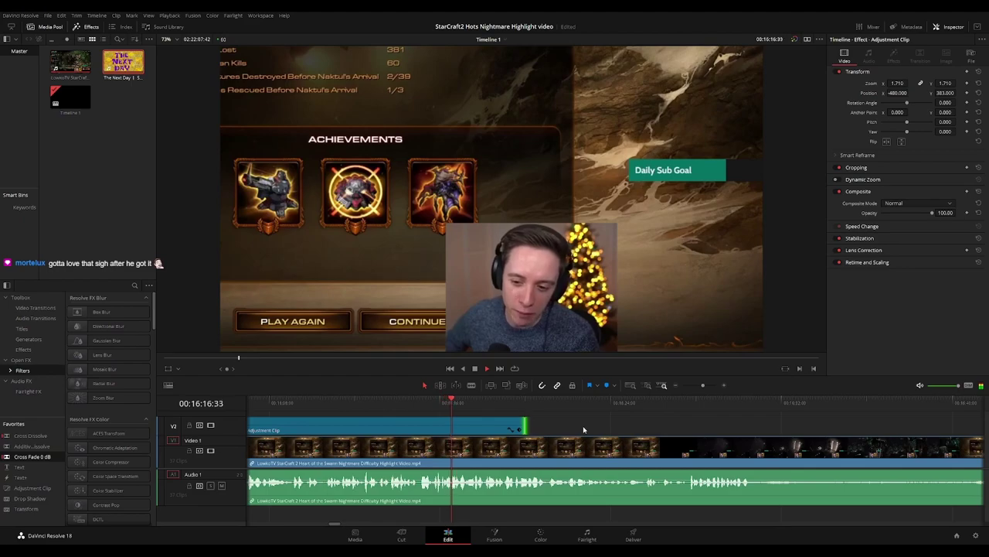
pyautogui.hscroll(1, 556, 427)
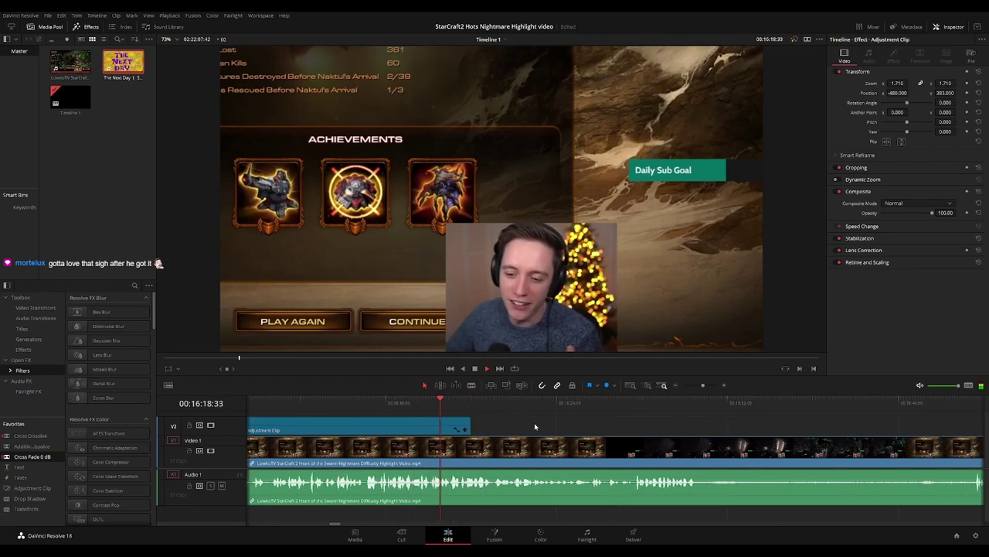
pyautogui.moveTo(469, 427); pyautogui.dragTo(525, 424)
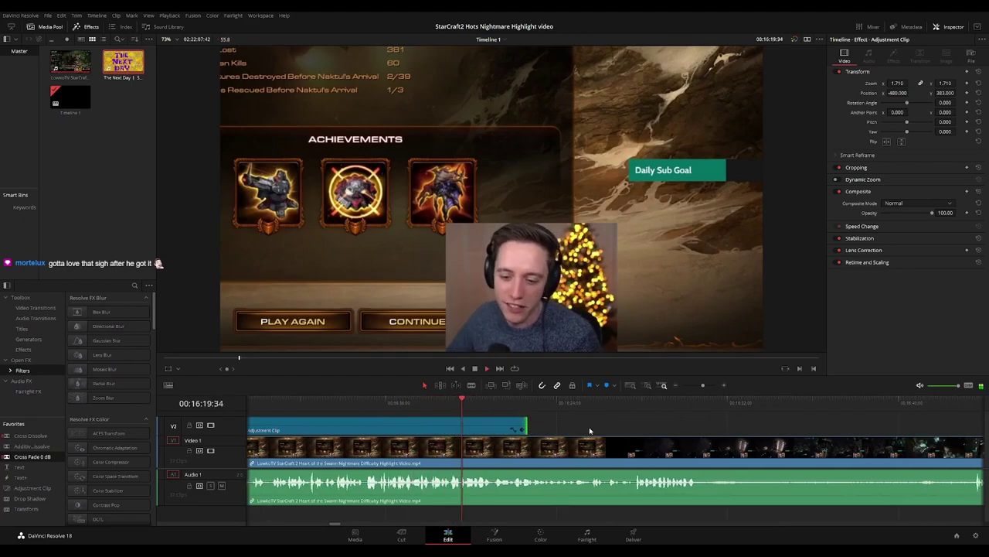
pyautogui.hscroll(1, 618, 430)
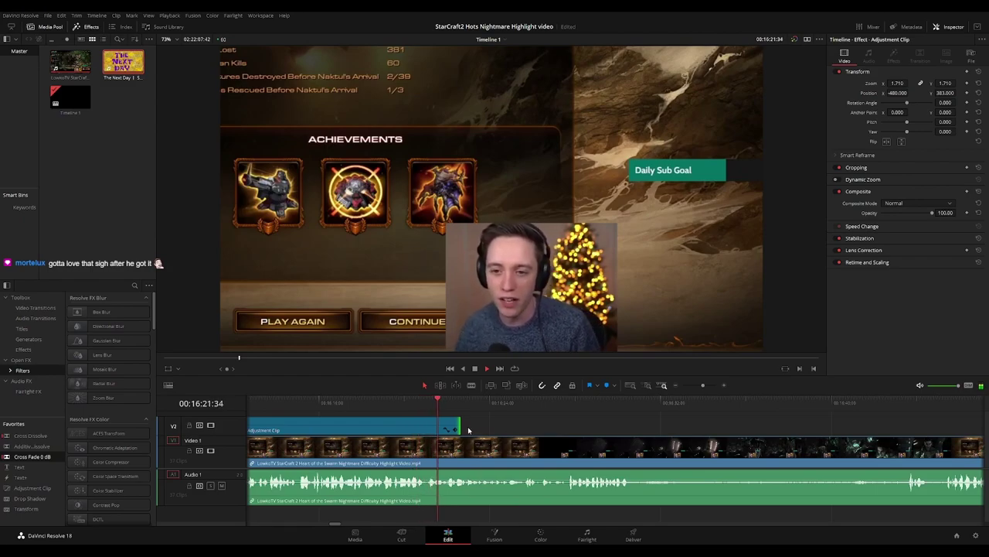
pyautogui.moveTo(460, 425); pyautogui.dragTo(565, 427)
# Find where the zoomed talk should end, trim the adjustment clip's end back to about 00:16:24:44 and play it back
pyautogui.click(495, 404)
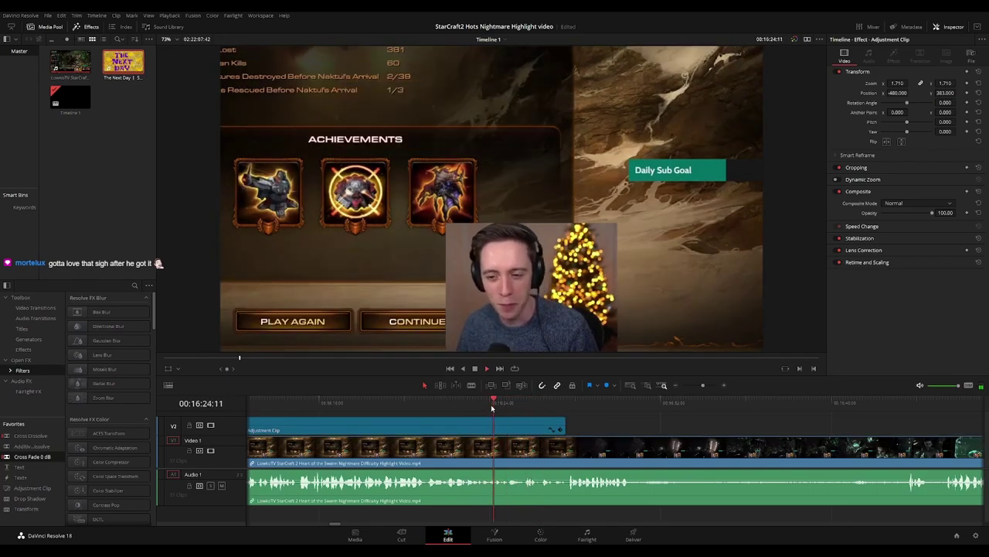
pyautogui.click(505, 405)
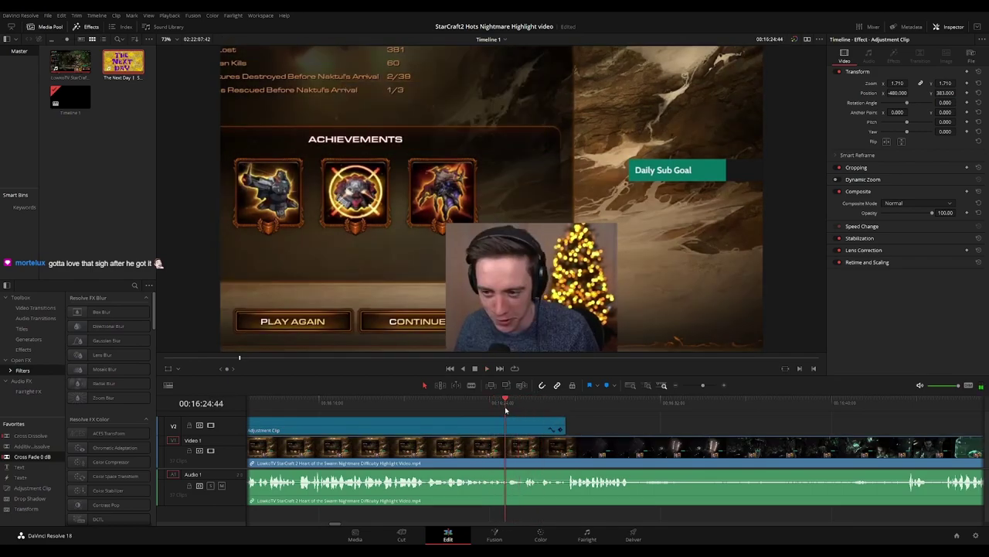
pyautogui.press('space')
pyautogui.hotkey('ctrl', '=')
pyautogui.hotkey('ctrl', '=')
pyautogui.moveTo(813, 424); pyautogui.dragTo(614, 435)
pyautogui.click(563, 404)
pyautogui.press('space')
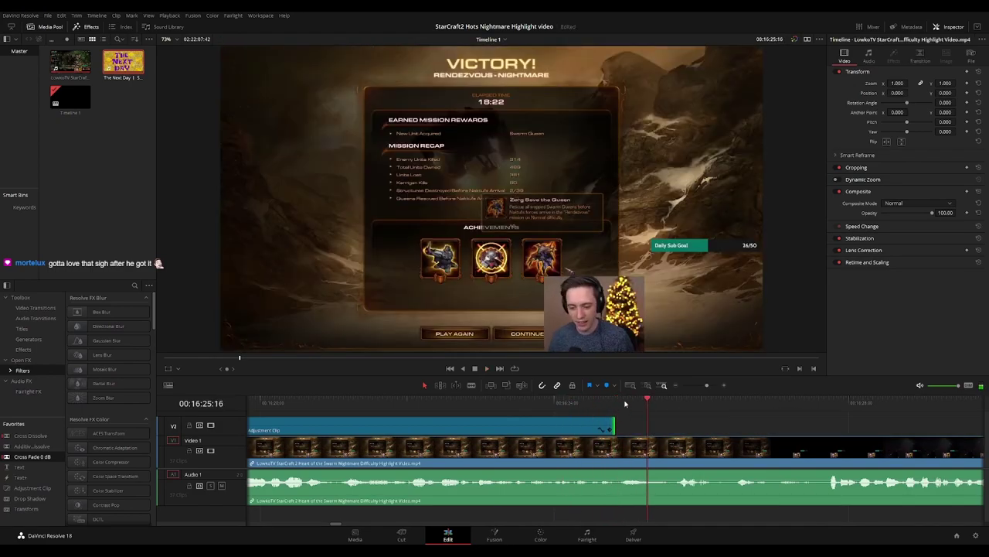
# Review the end of the webcam zoom and play on into the cutscene to about 00:16:44:30, looking for a pause
pyautogui.click(576, 408)
pyautogui.press('space')
pyautogui.hotkey('ctrl', '-')
pyautogui.hotkey('ctrl', '-')
pyautogui.hotkey('ctrl', '-')
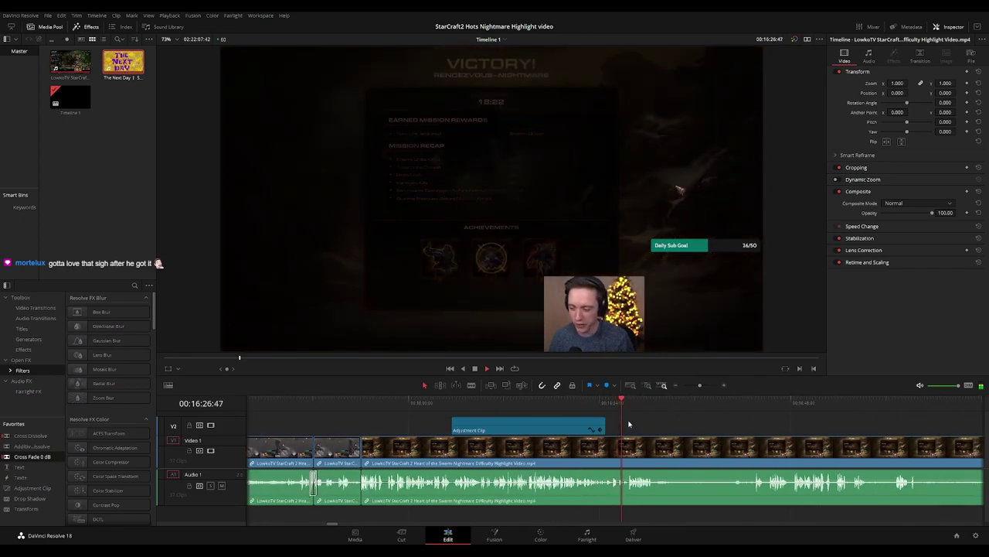
pyautogui.click(595, 402)
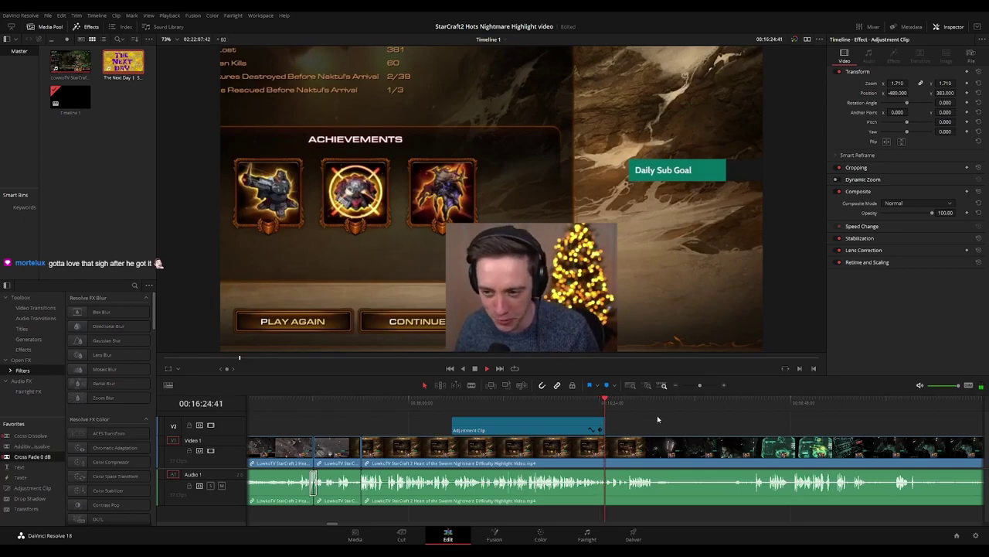
pyautogui.moveTo(678, 424); pyautogui.dragTo(562, 422)
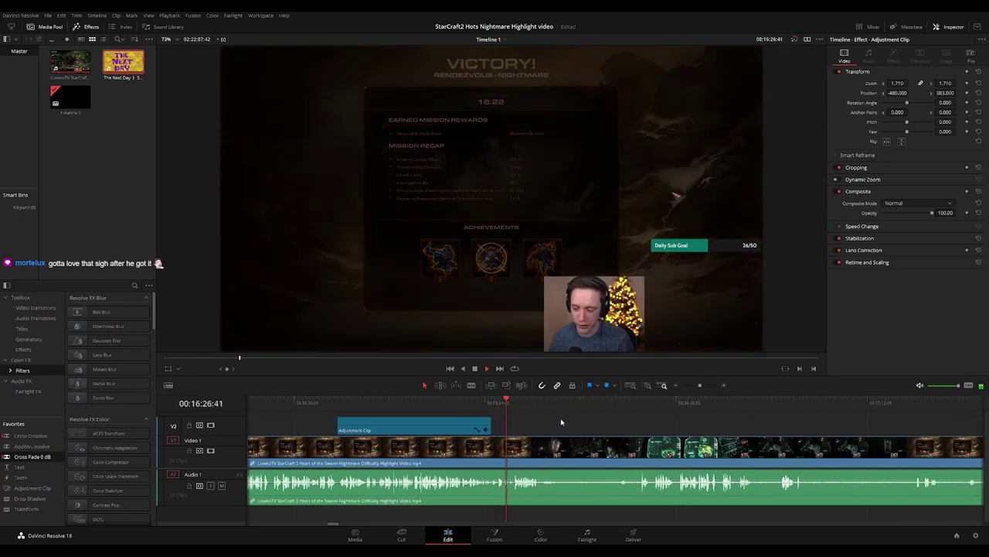
pyautogui.hscroll(2, 542, 421)
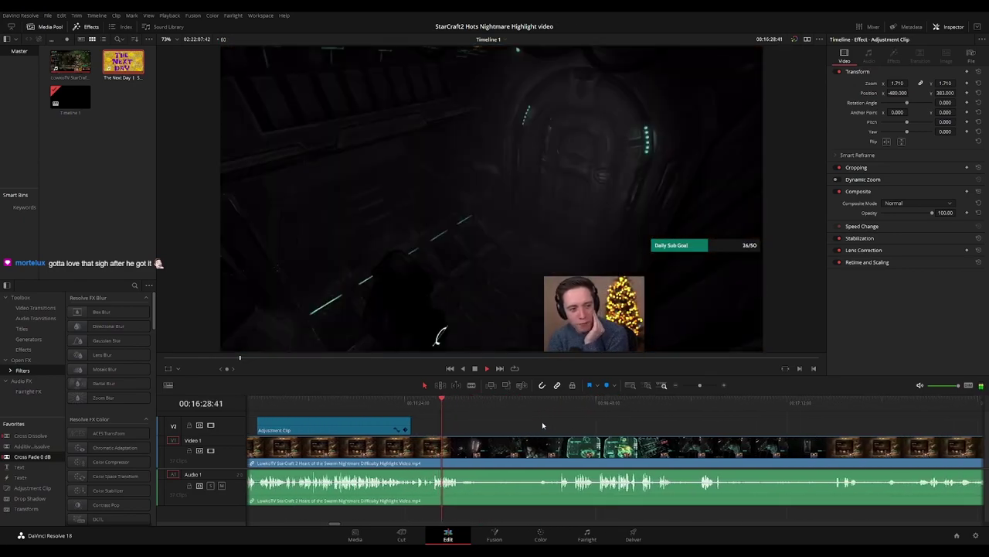
pyautogui.hscroll(1, 549, 423)
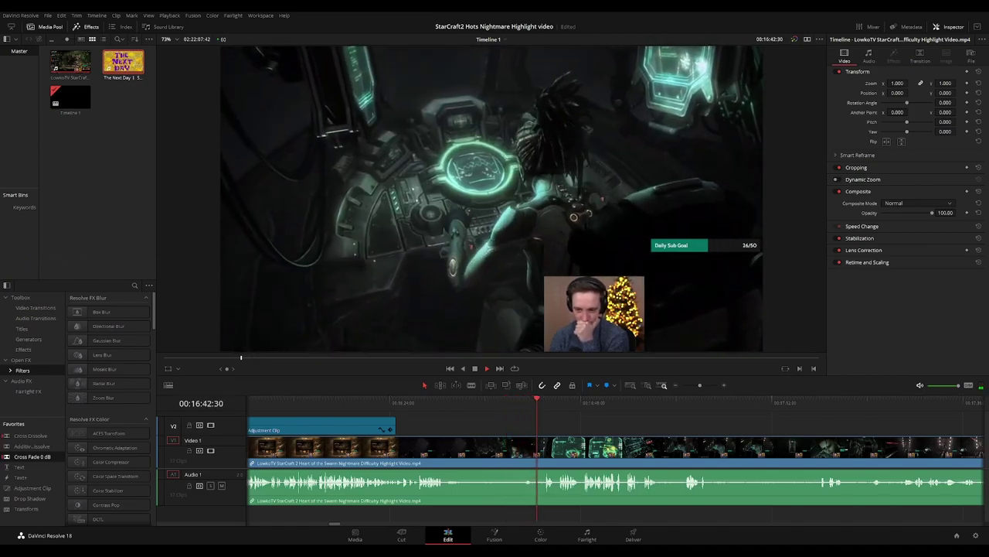
pyautogui.moveTo(614, 426); pyautogui.dragTo(526, 435)
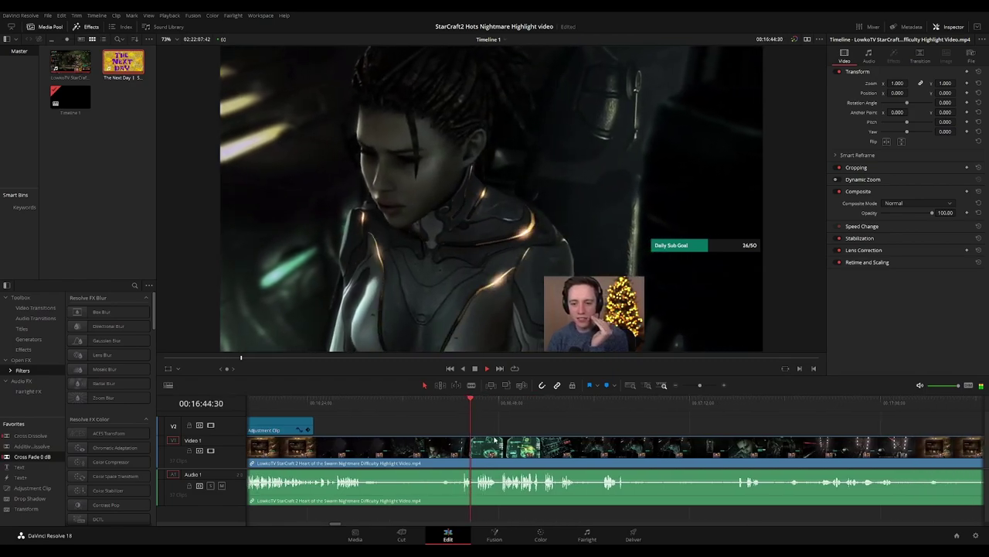
# Ripple-delete the quiet cutscene section from about 00:16:34:21 to 00:16:40:46
pyautogui.click(360, 405)
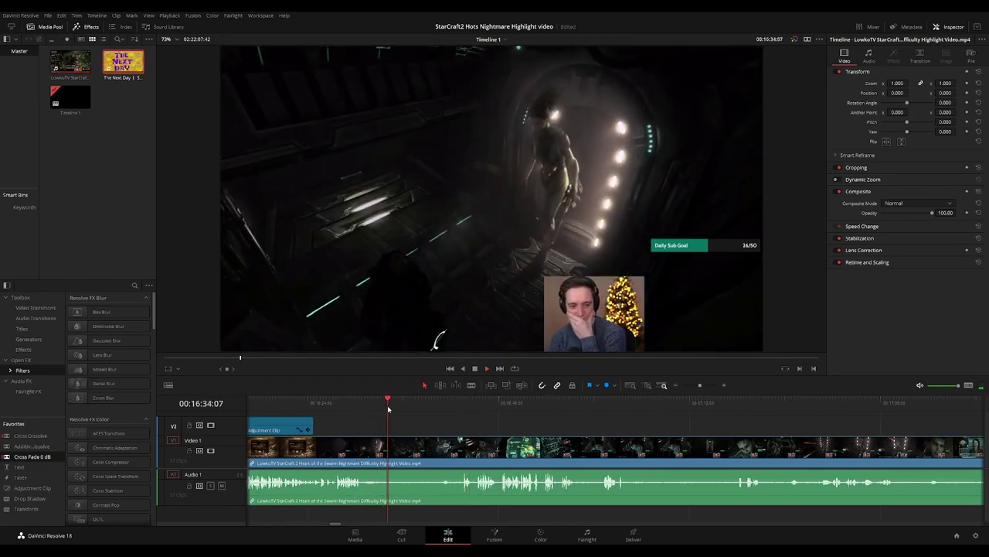
pyautogui.click(393, 454)
pyautogui.click(435, 402)
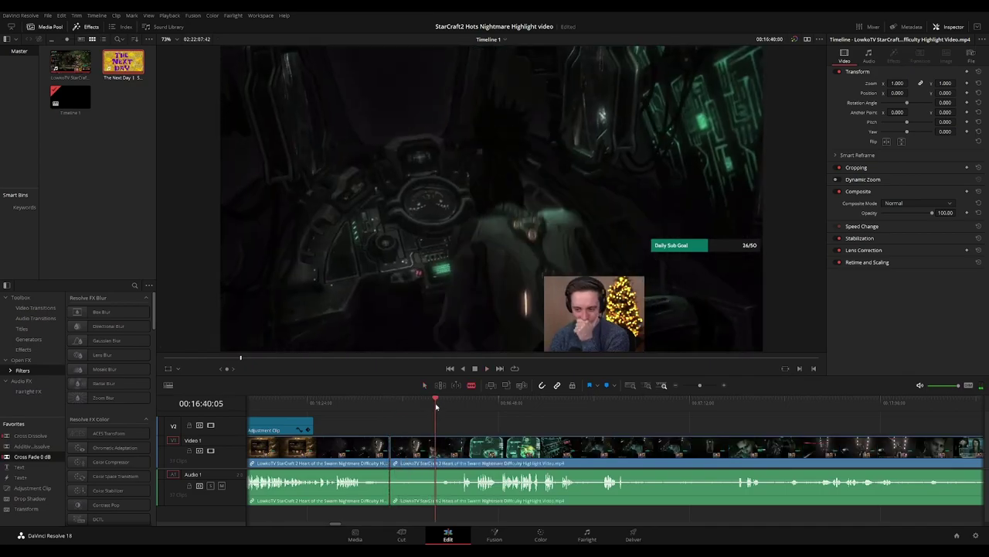
pyautogui.click(438, 456)
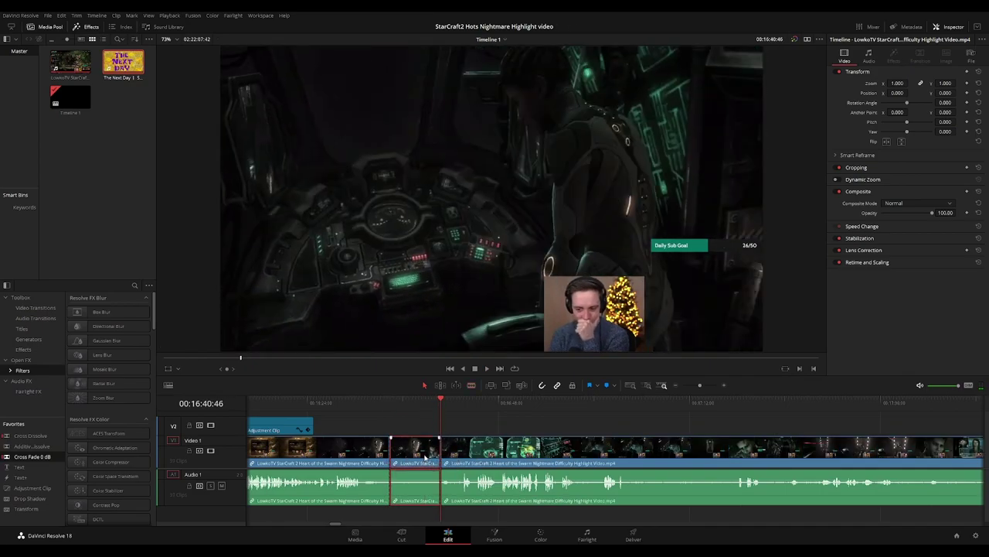
pyautogui.press('Delete')
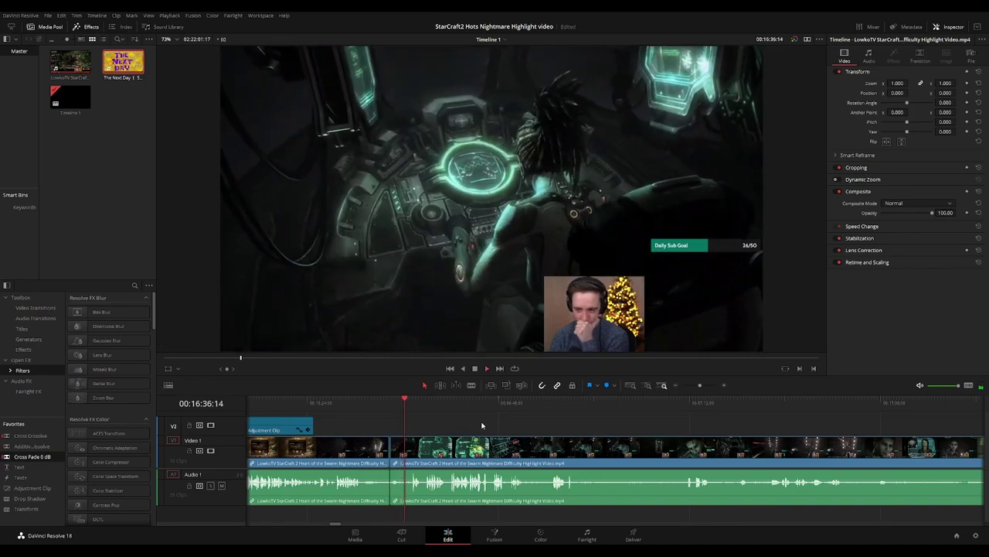
# Play through the rest of the cutscene from the new cut to about 00:17:13:35, looking for the next section to remove
pyautogui.moveTo(526, 424); pyautogui.dragTo(491, 421)
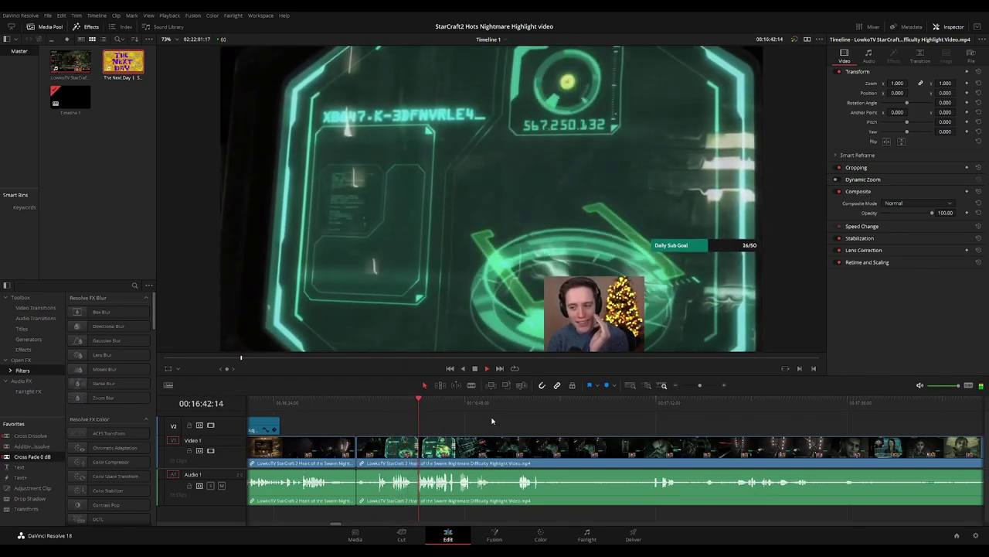
pyautogui.scroll(2, 508, 423)
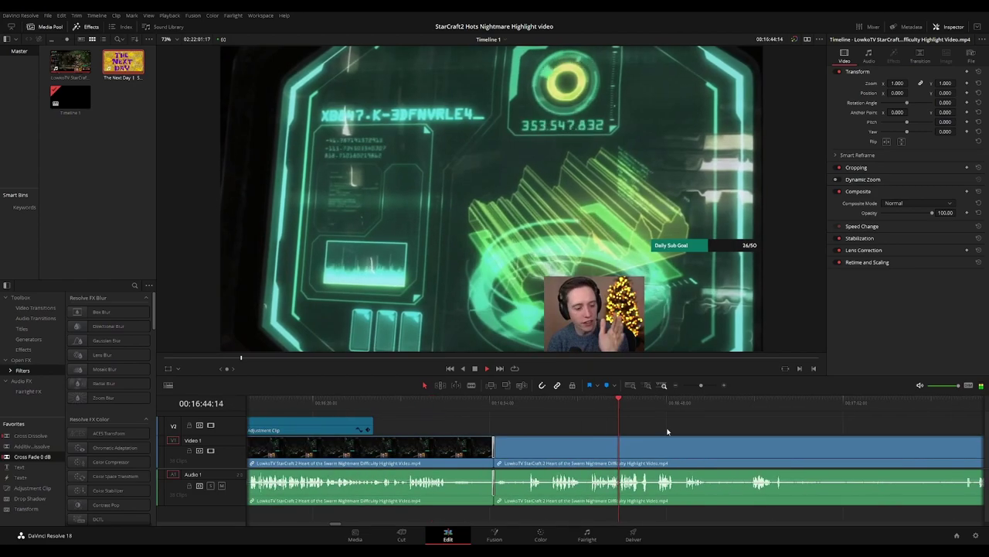
pyautogui.hscroll(4, 525, 424)
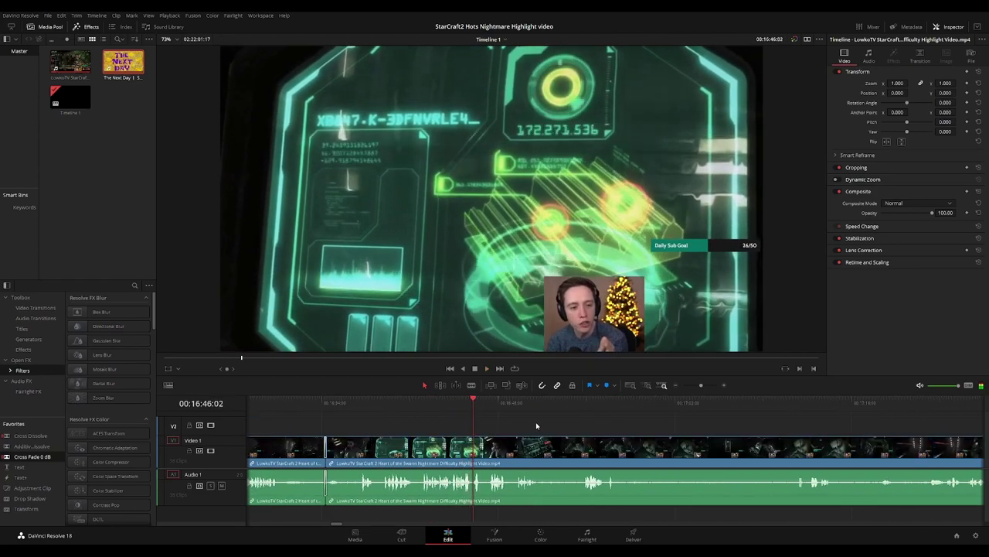
pyautogui.hscroll(2, 606, 434)
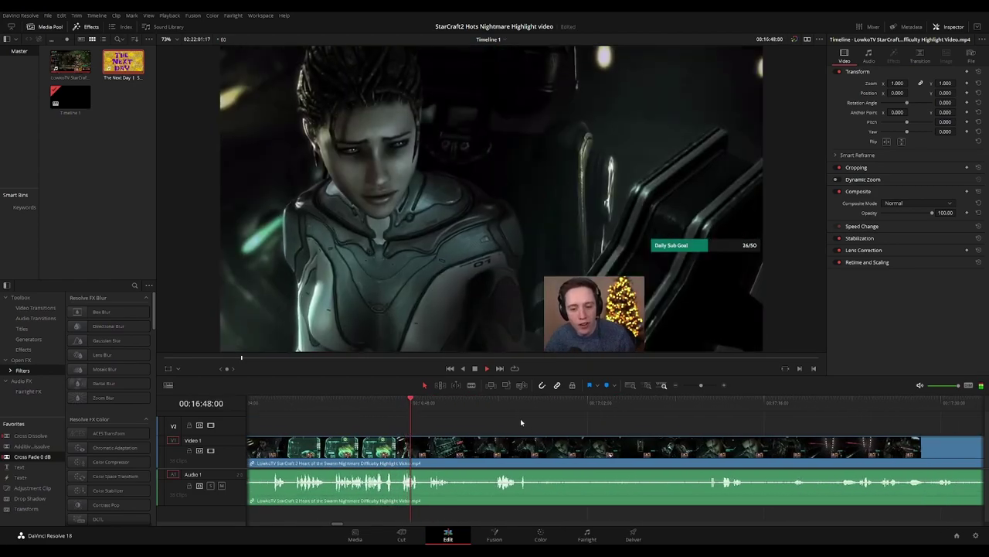
pyautogui.hscroll(2, 585, 425)
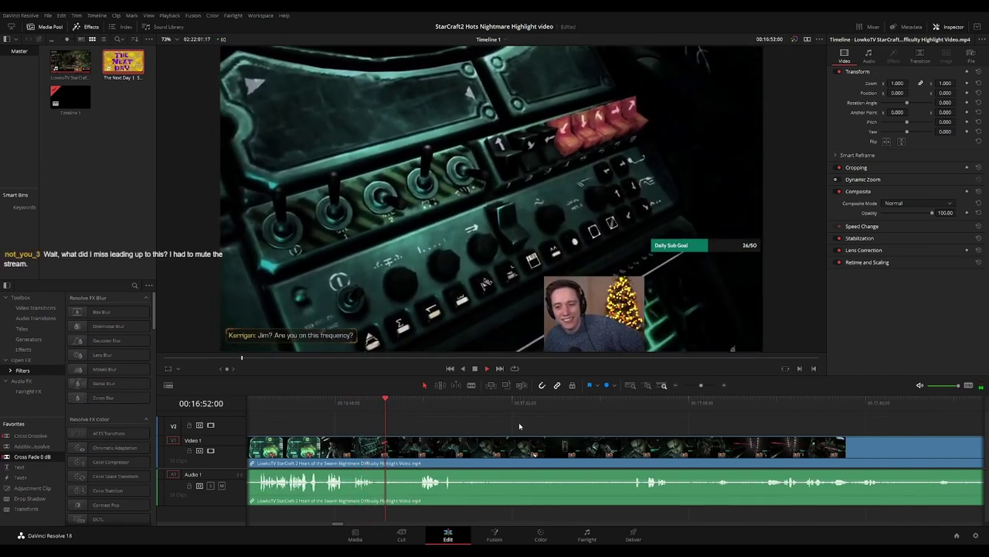
pyautogui.hscroll(1, 518, 425)
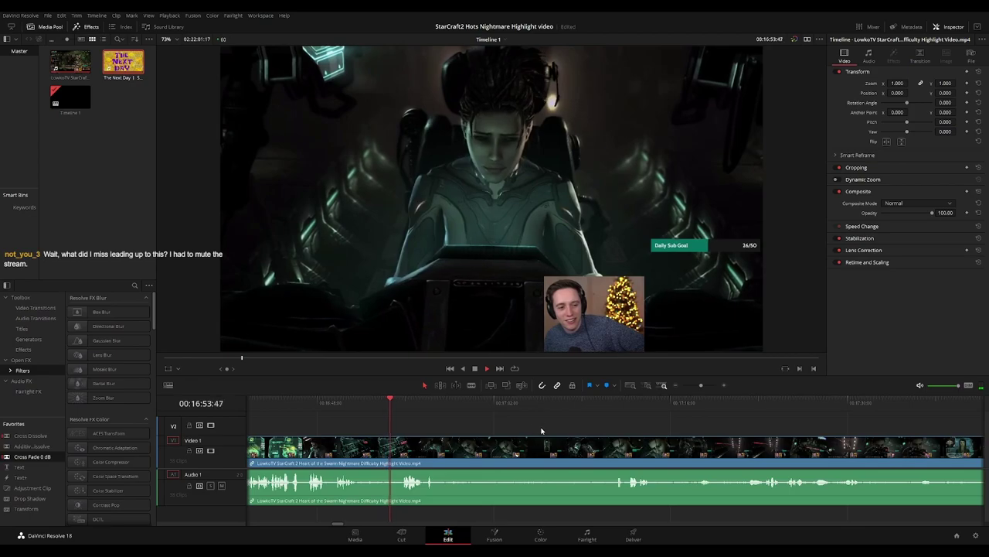
pyautogui.hscroll(4, 468, 418)
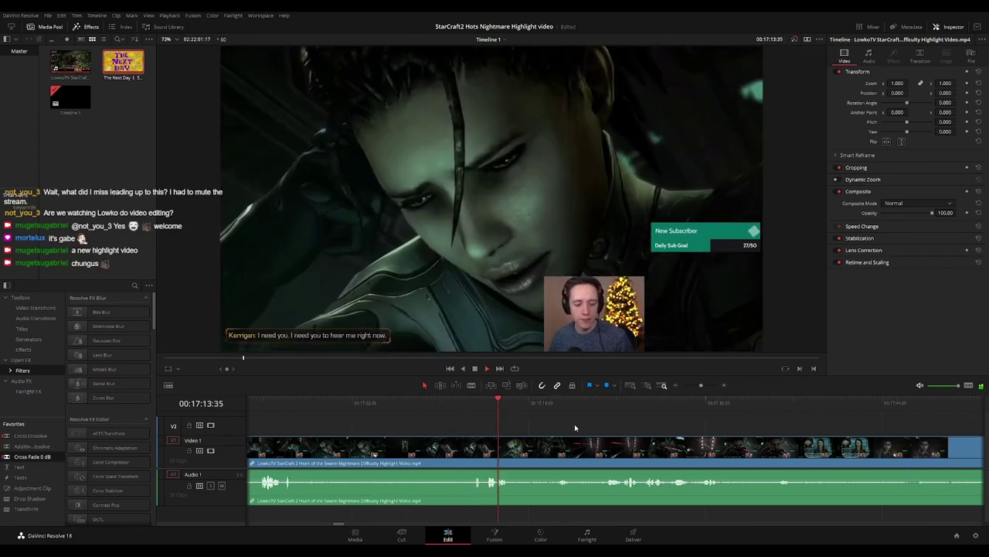
# Ripple-delete the cutscene section from about 00:17:09:56 to 00:17:17:50 and play back the cut
pyautogui.click(436, 404)
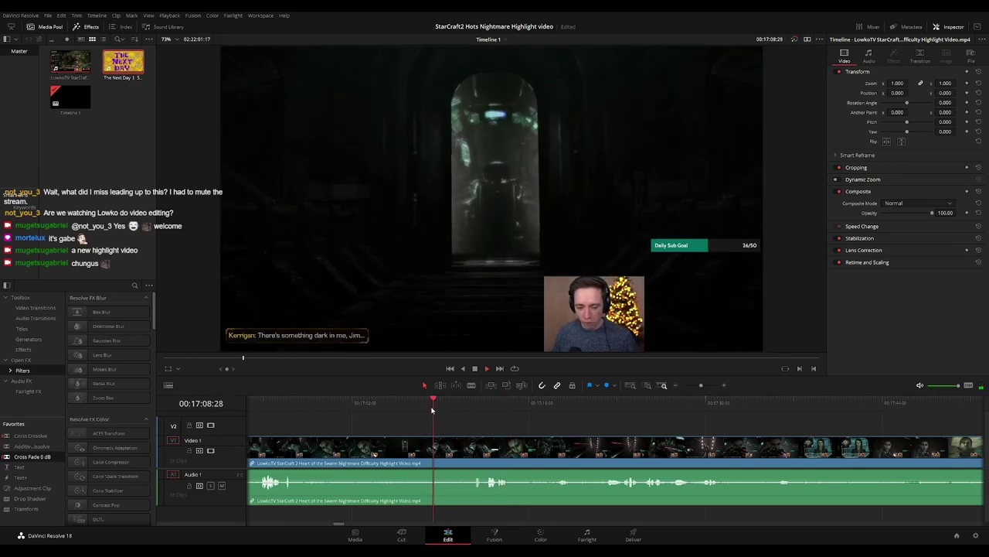
pyautogui.press('b')
pyautogui.click(451, 441)
pyautogui.moveTo(519, 406); pyautogui.dragTo(553, 411)
pyautogui.click(552, 448)
pyautogui.press('a')
pyautogui.click(520, 450)
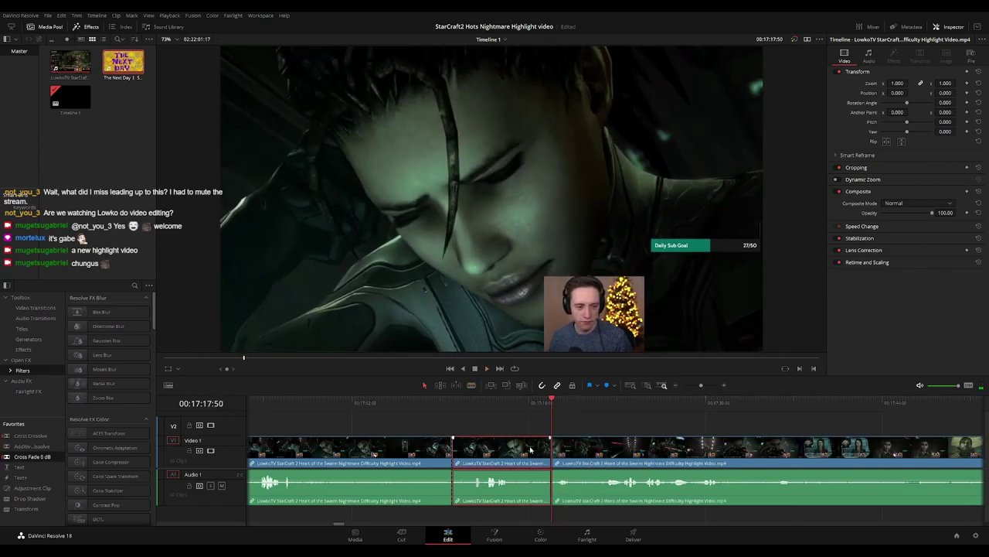
pyautogui.press('Delete')
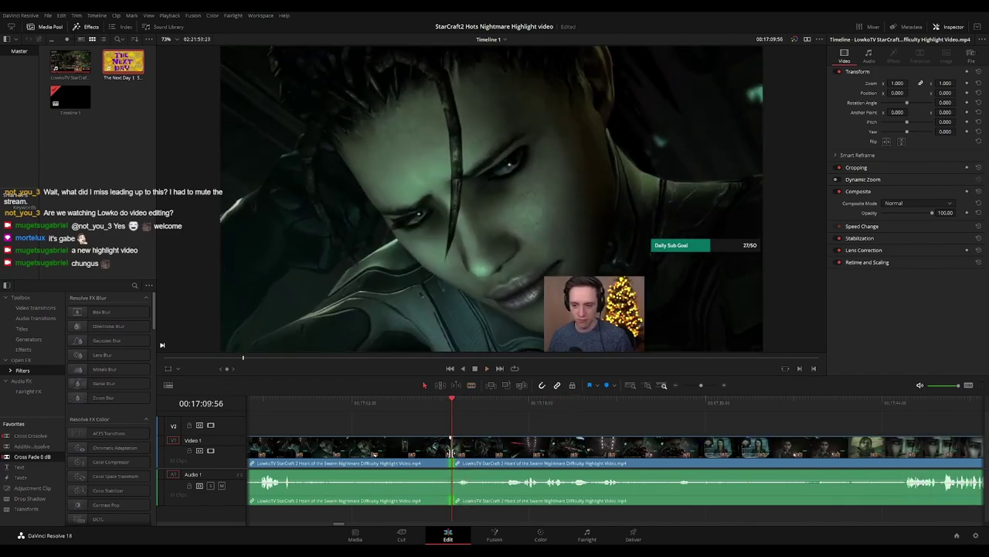
pyautogui.press('space')
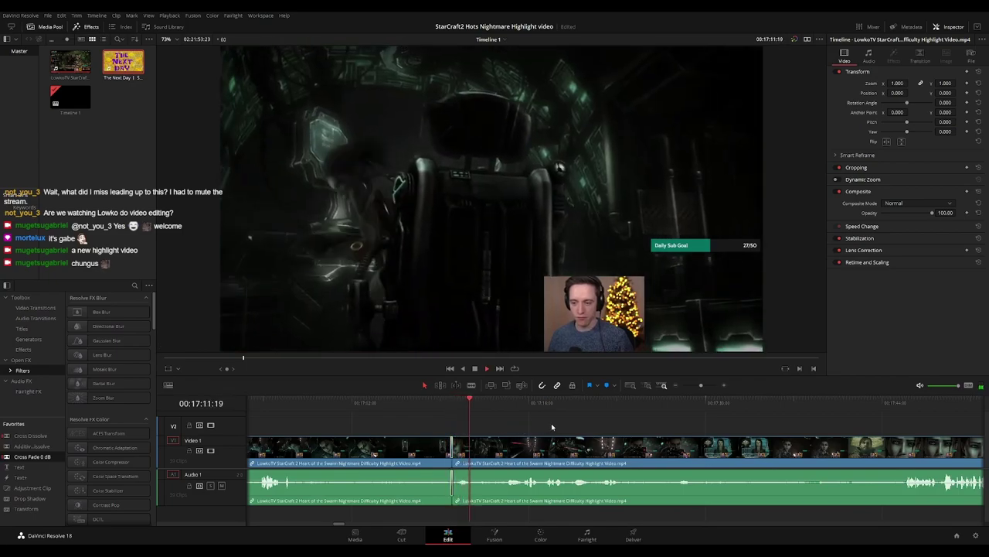
pyautogui.hscroll(1, 526, 425)
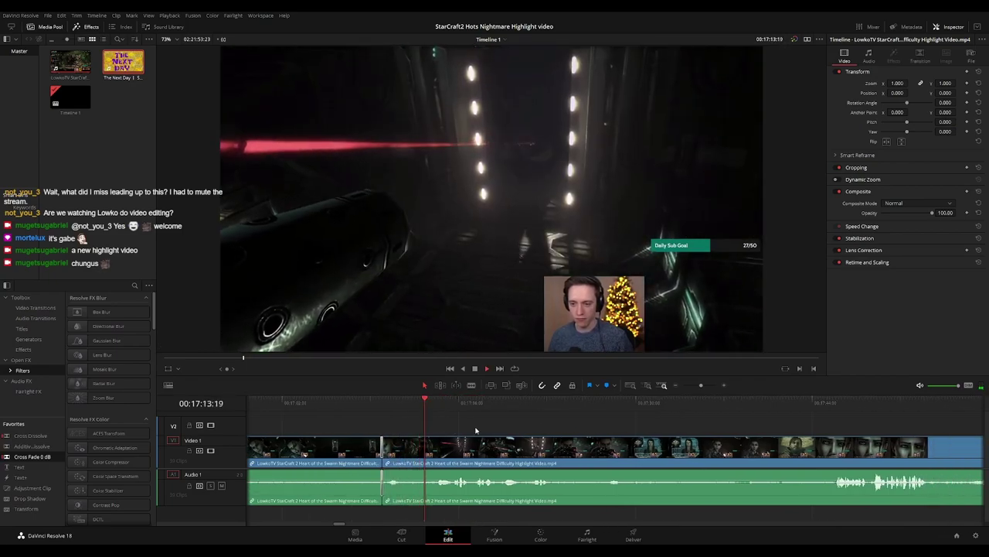
# Play through the cutscene from about 00:17:13:19 to 00:18:32:36, looking for a section to remove
pyautogui.click(439, 407)
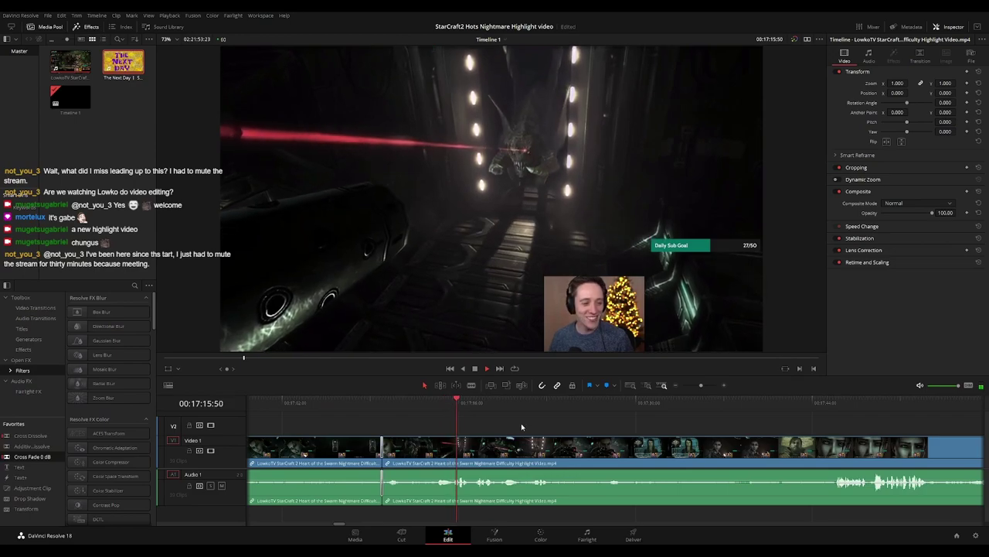
pyautogui.moveTo(557, 426); pyautogui.dragTo(516, 426)
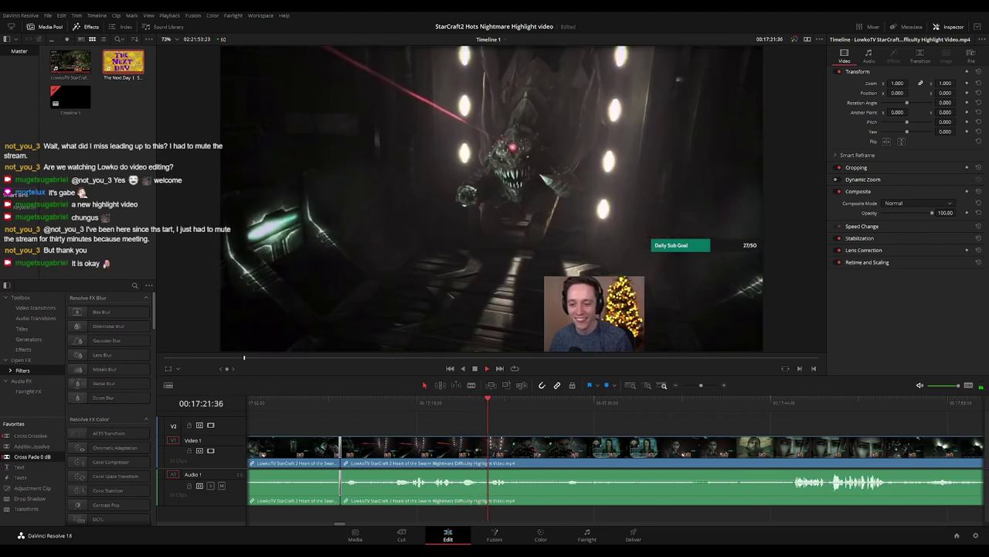
pyautogui.hscroll(4, 576, 424)
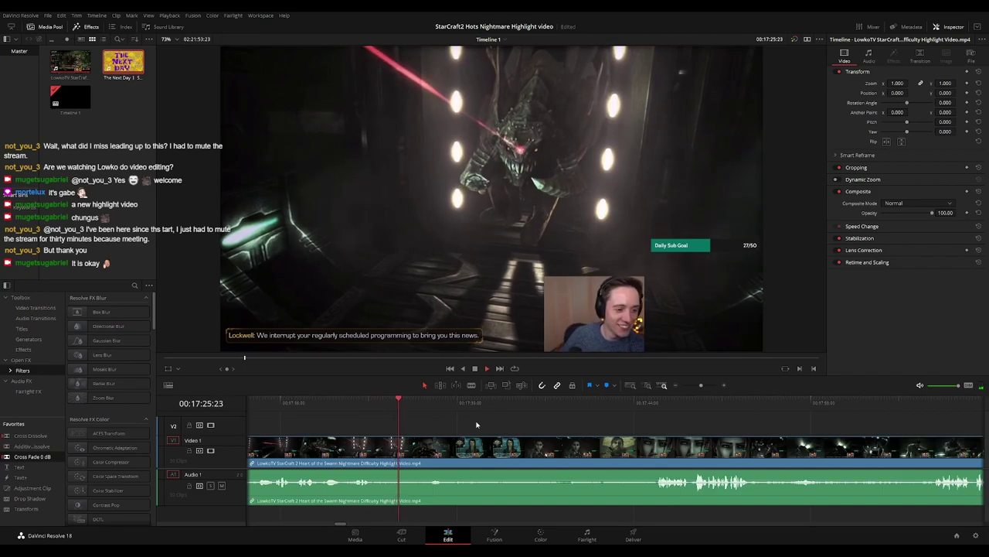
pyautogui.hscroll(2, 483, 424)
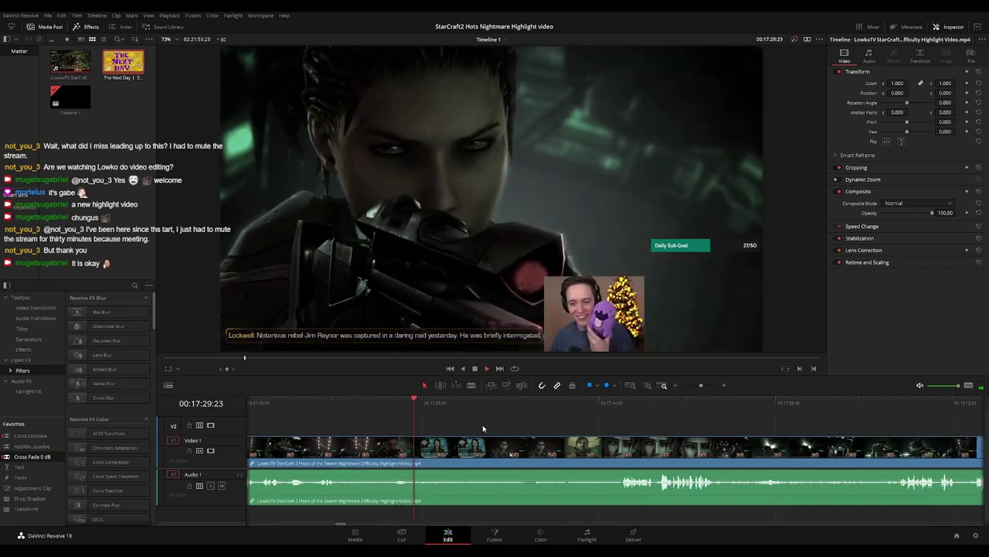
pyautogui.hscroll(4, 495, 430)
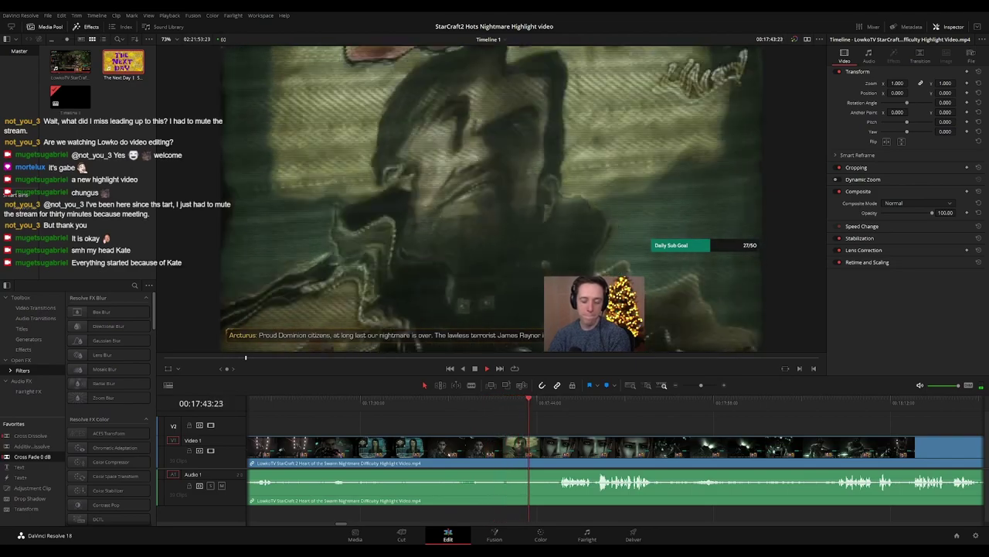
pyautogui.moveTo(630, 425); pyautogui.dragTo(452, 414)
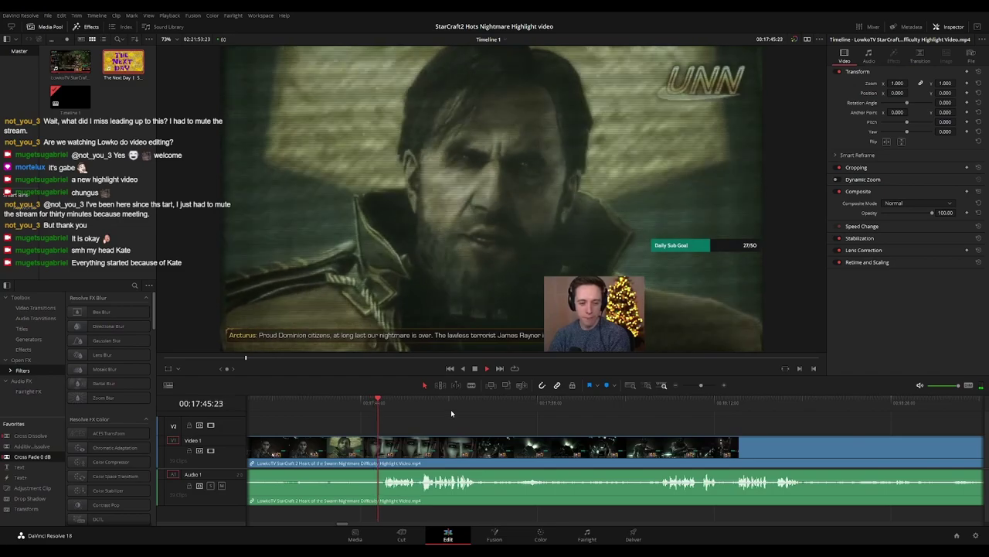
pyautogui.moveTo(552, 426); pyautogui.dragTo(506, 419)
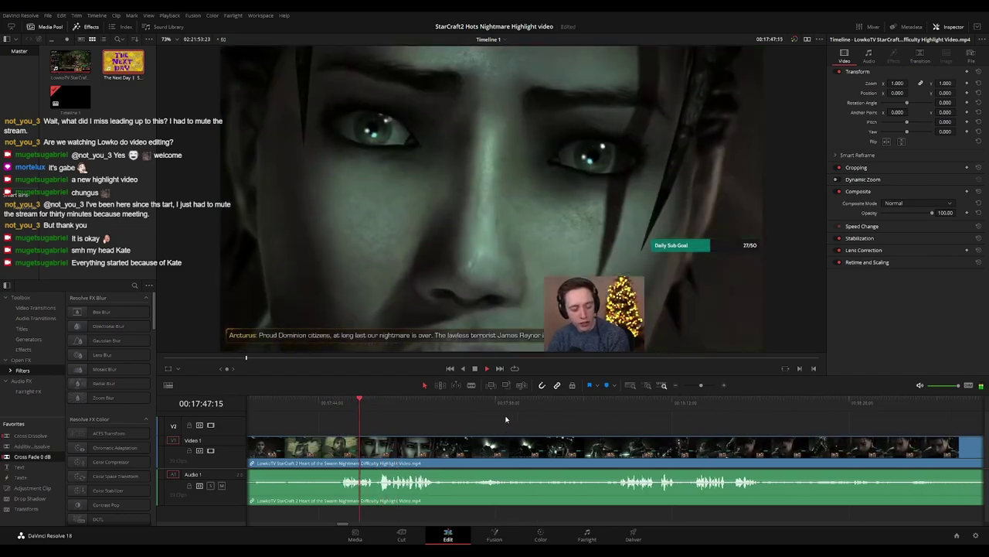
pyautogui.hscroll(1, 525, 420)
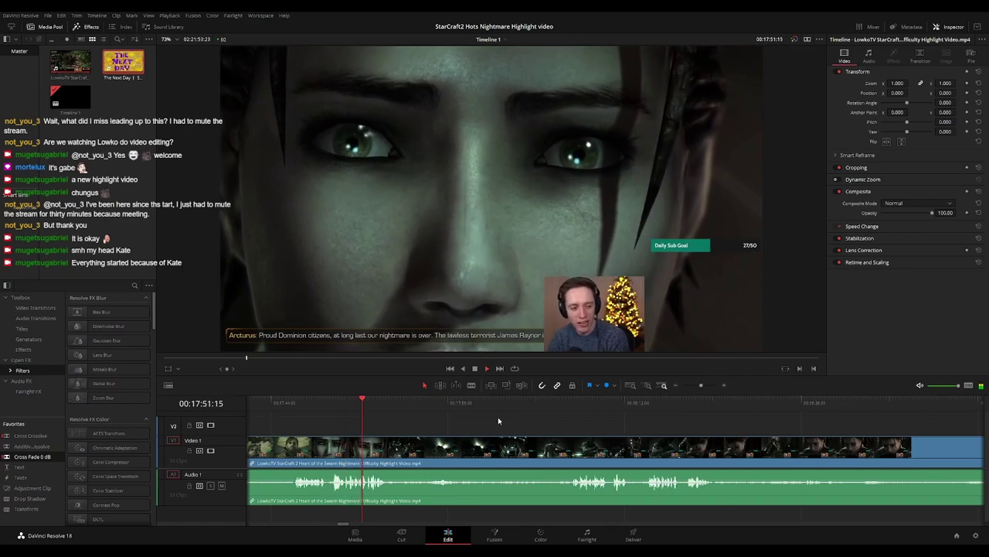
pyautogui.hscroll(2, 492, 422)
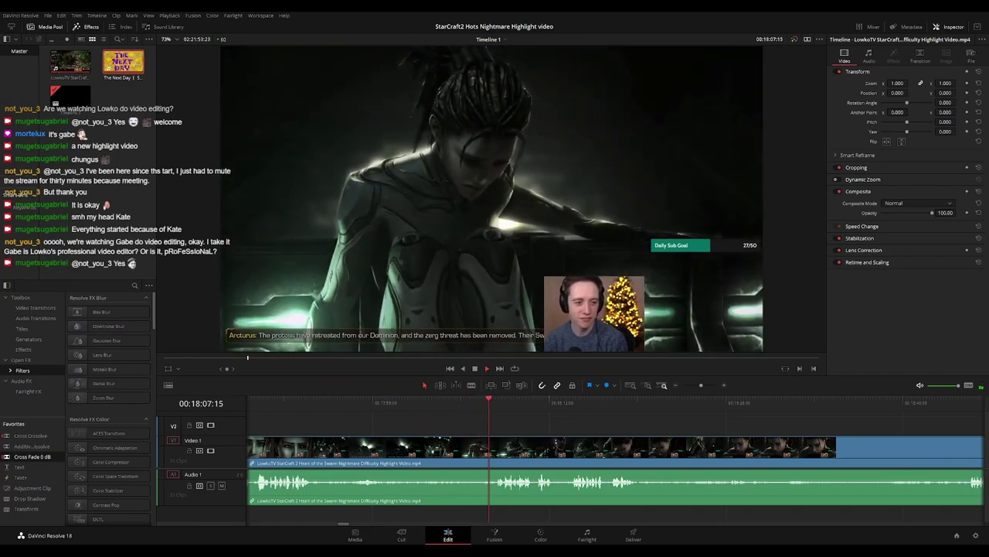
pyautogui.scroll(-5, 483, 423)
pyautogui.scroll(-1, 496, 419)
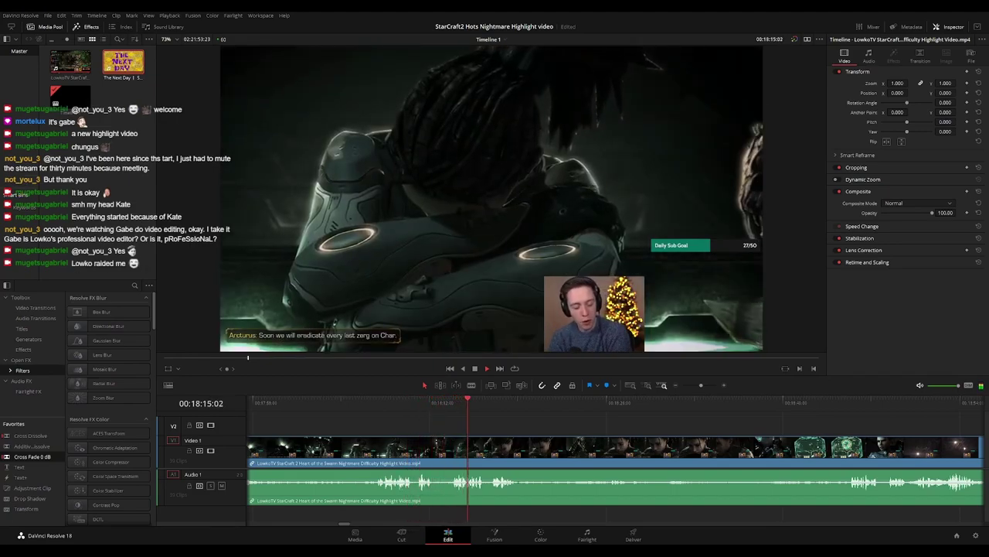
pyautogui.scroll(-6, 485, 423)
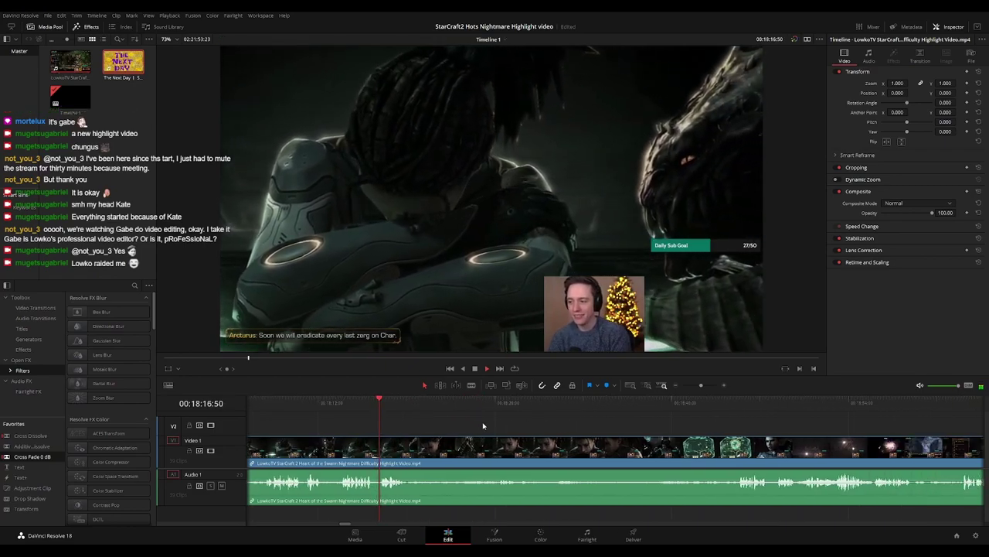
pyautogui.scroll(-4, 452, 423)
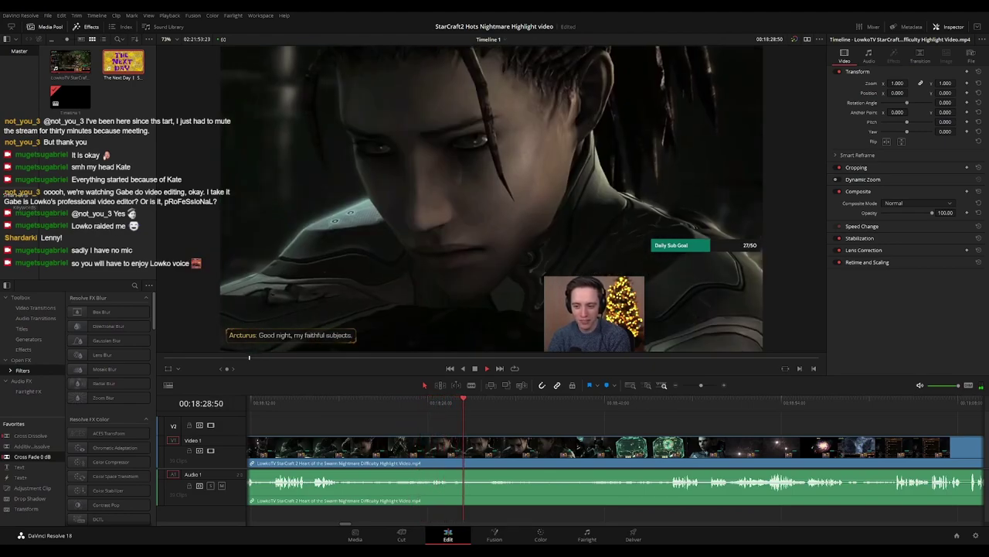
pyautogui.hscroll(2, 466, 422)
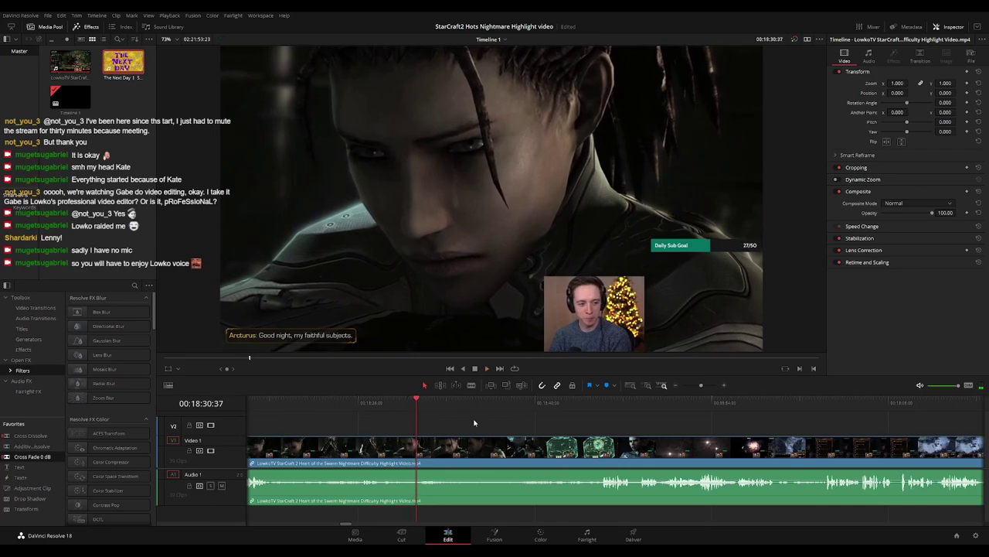
pyautogui.hscroll(2, 519, 428)
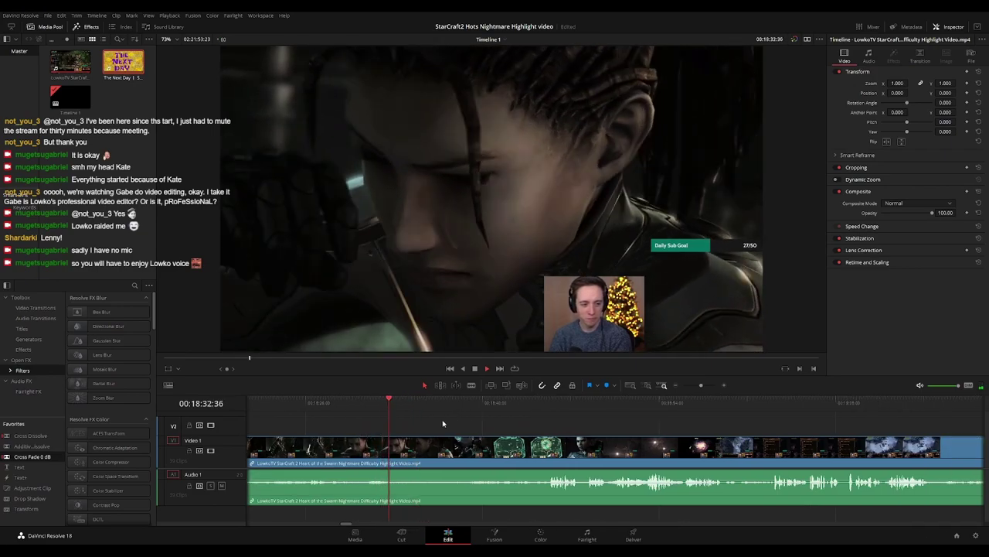
# Skip ahead to about 00:18:40 and play the end of the cutscene to the black screen at about 00:18:56:16
pyautogui.click(449, 405)
pyautogui.click(493, 404)
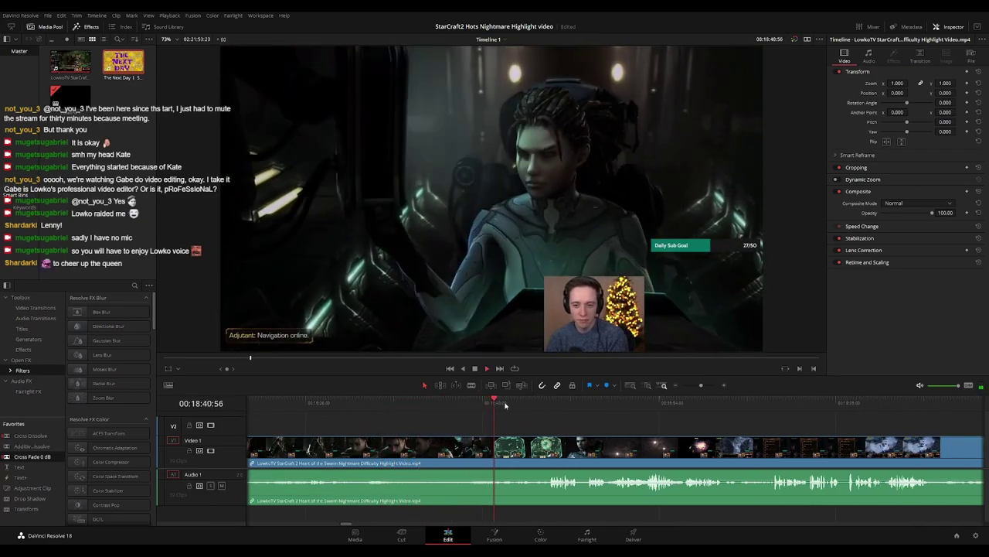
pyautogui.hscroll(3, 452, 425)
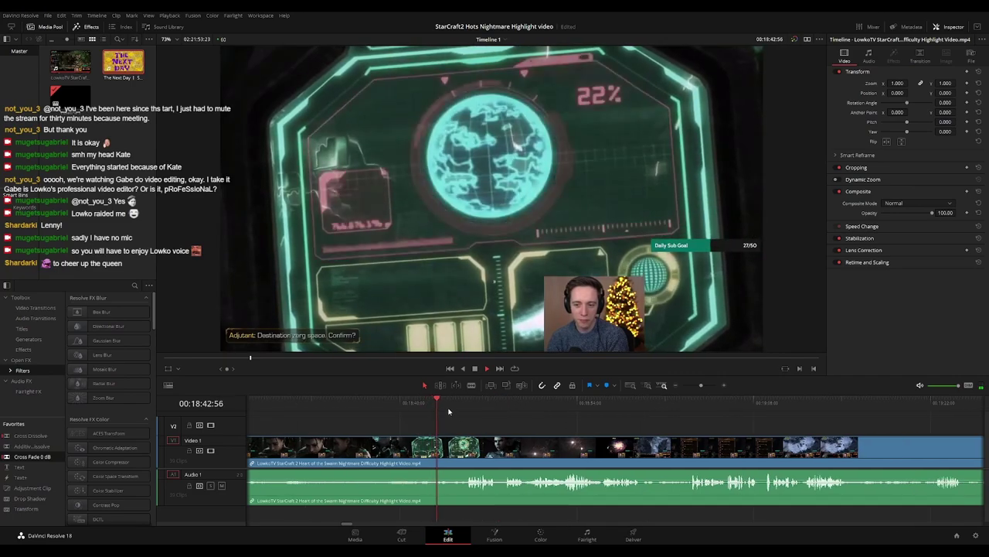
pyautogui.hscroll(3, 479, 418)
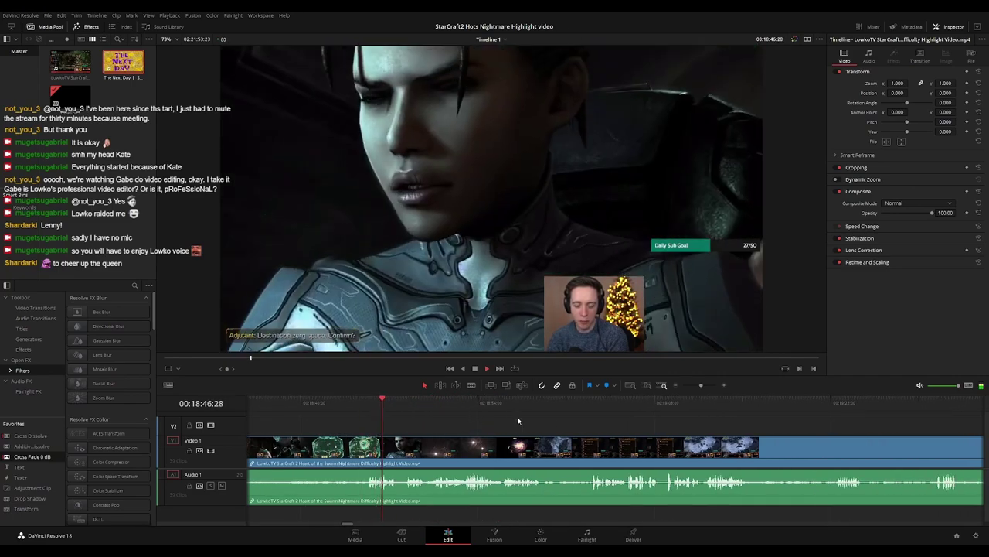
pyautogui.hscroll(2, 487, 420)
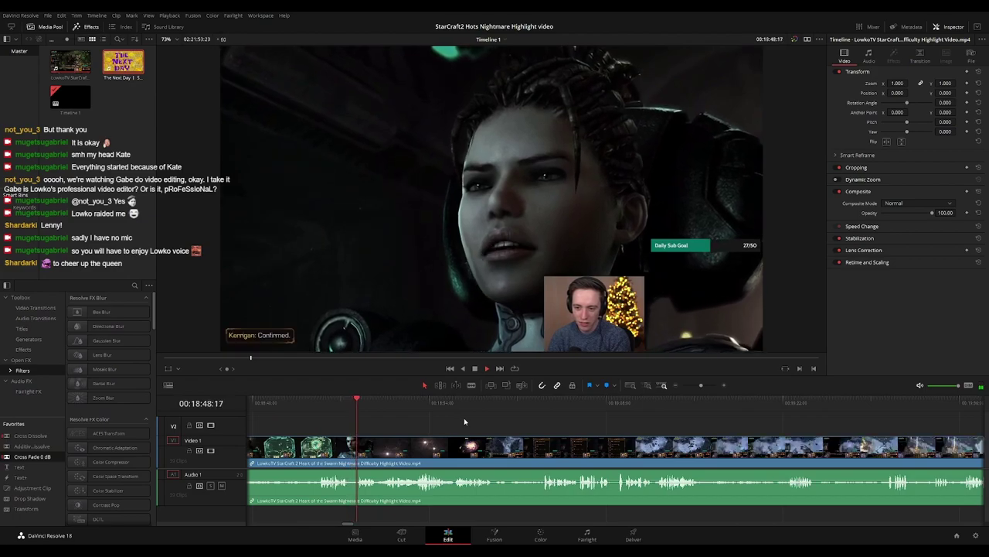
pyautogui.hscroll(2, 521, 422)
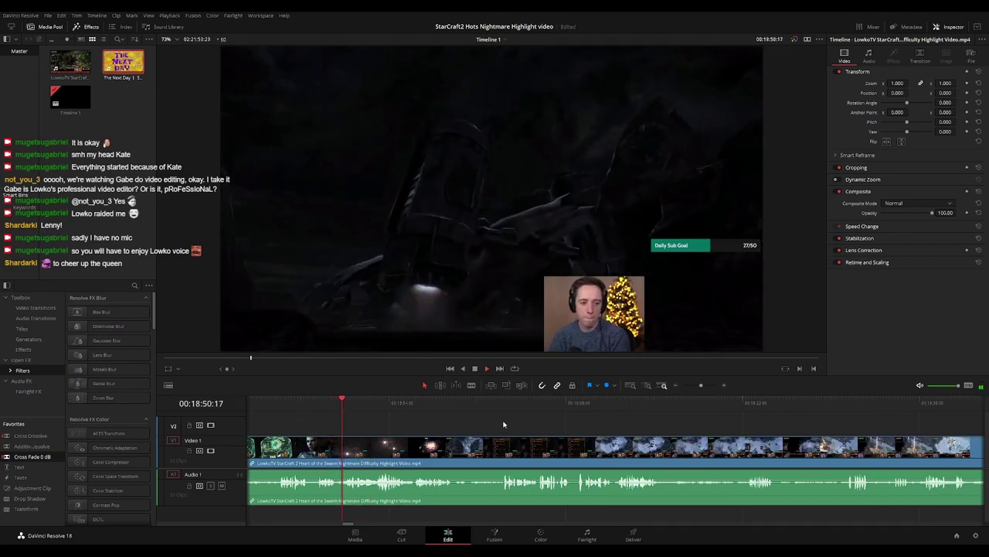
pyautogui.hscroll(2, 502, 422)
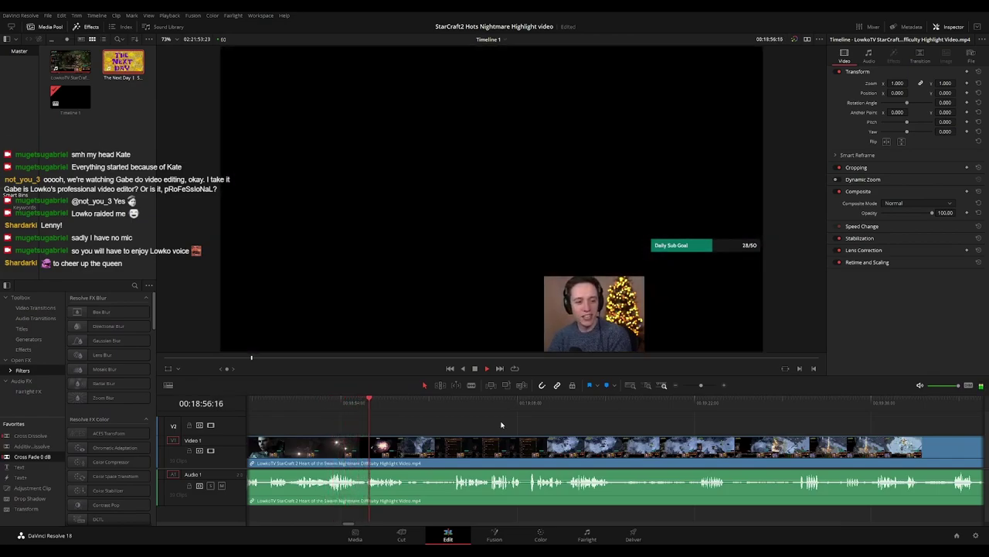
# Ripple-delete the short black-screen section from 00:18:55:23 to about 00:18:56:01, add a transition at the cut and play it back
pyautogui.click(351, 405)
pyautogui.press('space')
pyautogui.hotkey('ctrl', 'b')
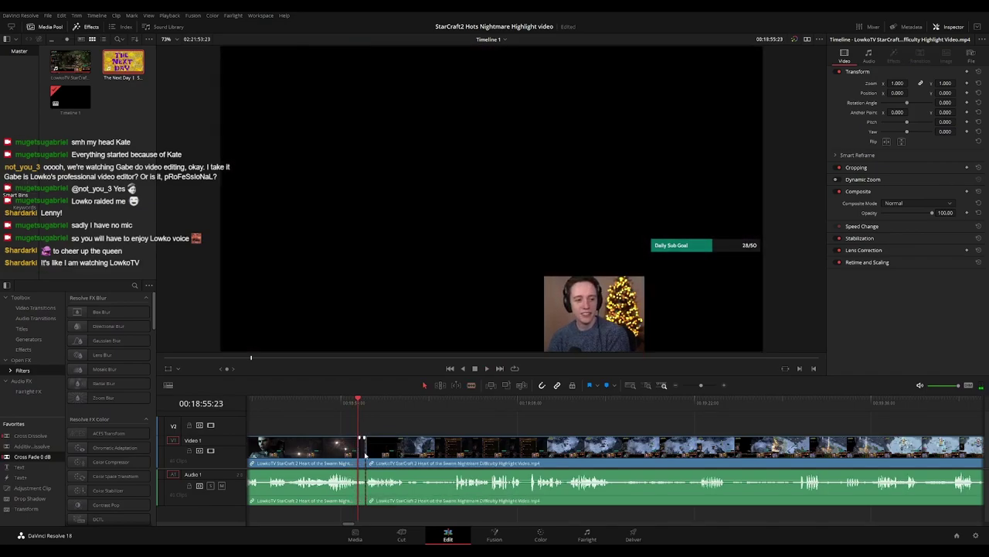
pyautogui.press('Delete')
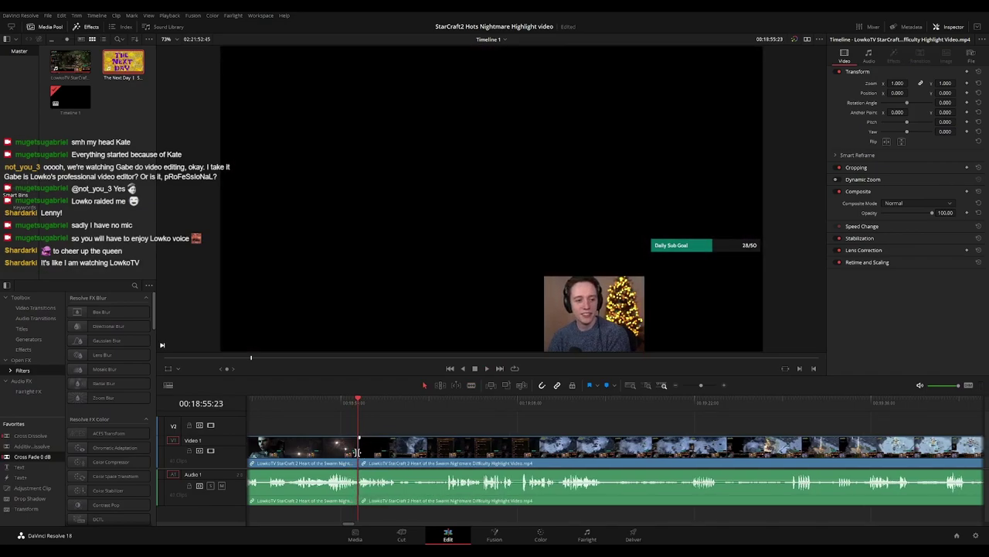
pyautogui.press('space')
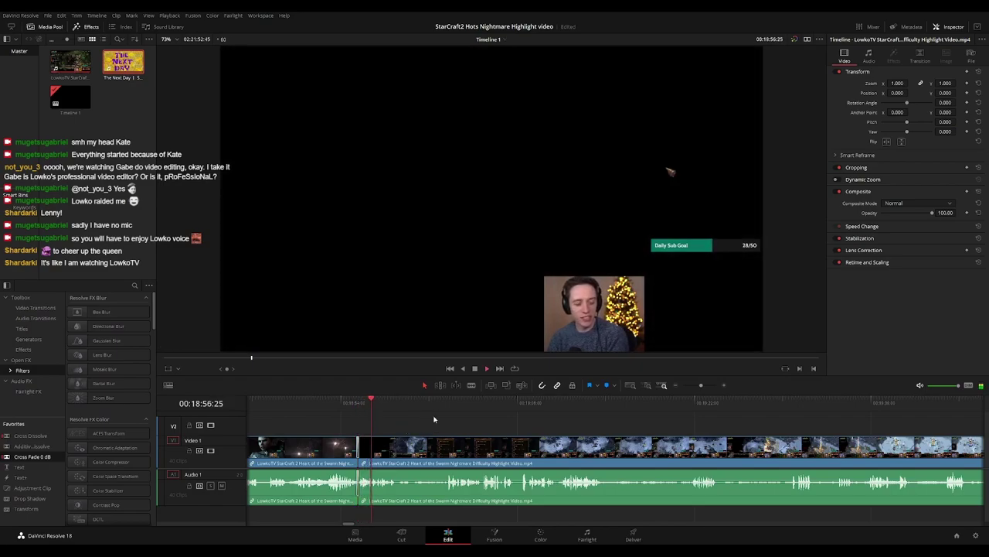
# Ripple-delete the brief section from 00:18:58:21 to about 00:18:58:36 between planet selection and gameplay, add a transition at the cut and play it back
pyautogui.moveTo(512, 420); pyautogui.dragTo(468, 419)
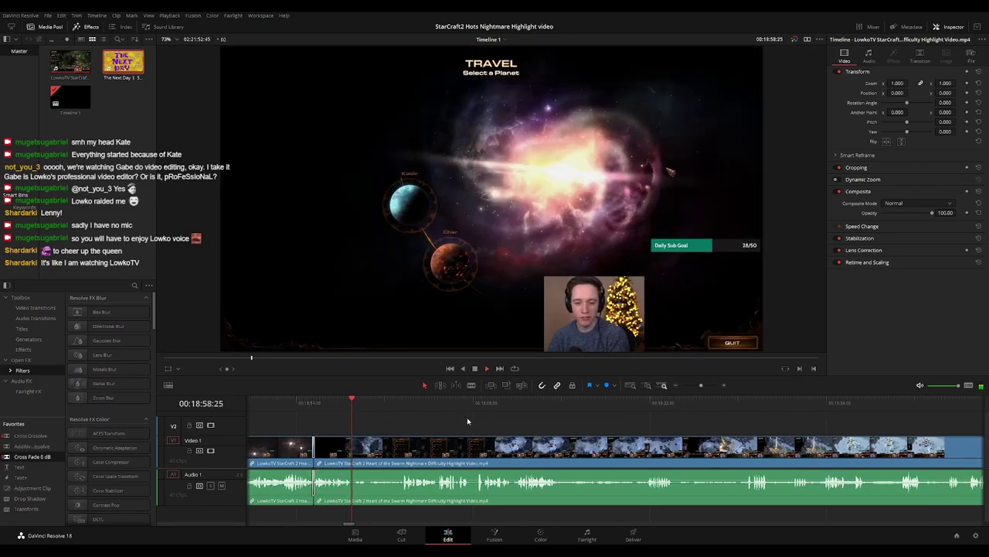
pyautogui.press('space')
pyautogui.hotkey('ctrl', '=')
pyautogui.scroll(3, 441, 431)
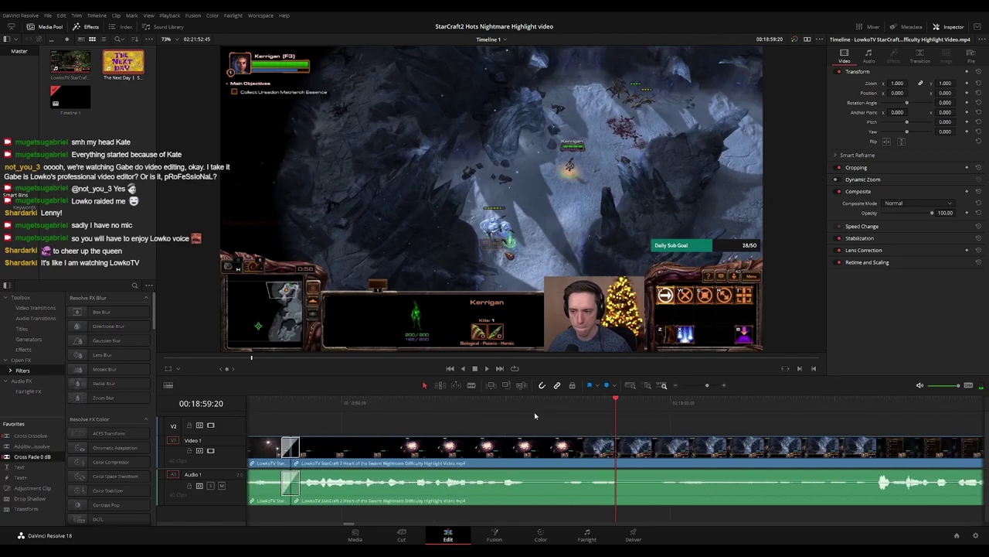
pyautogui.click(529, 404)
pyautogui.hotkey('ctrl', 'b')
pyautogui.moveTo(537, 448); pyautogui.dragTo(554, 448)
pyautogui.press('Delete')
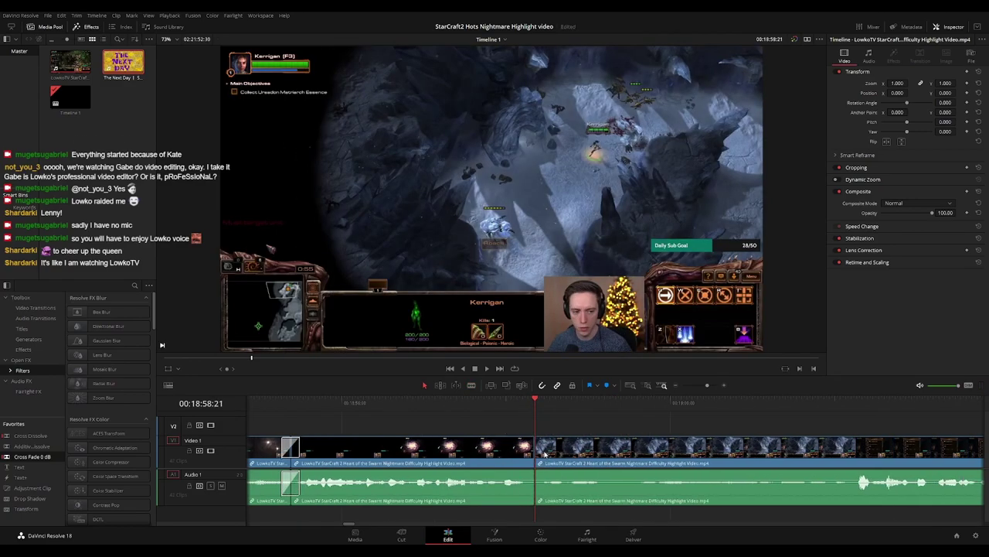
pyautogui.hotkey('ctrl', 't')
pyautogui.press('space')
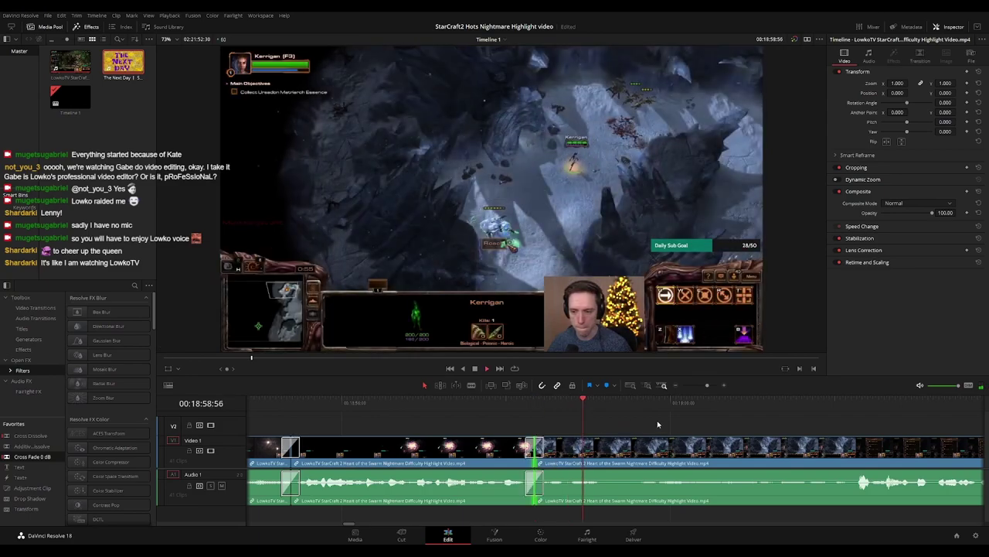
# Play through the gameplay and message log from the new cut to about 00:19:11:41, replaying from about 00:19:00, to find the next section to remove
pyautogui.hscroll(3, 649, 424)
pyautogui.scroll(-4, 580, 419)
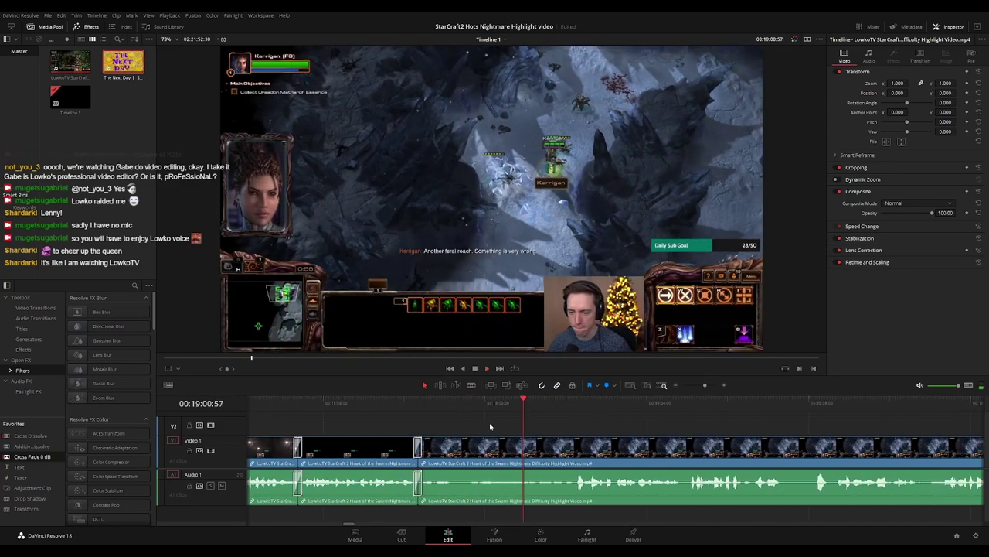
pyautogui.press('space')
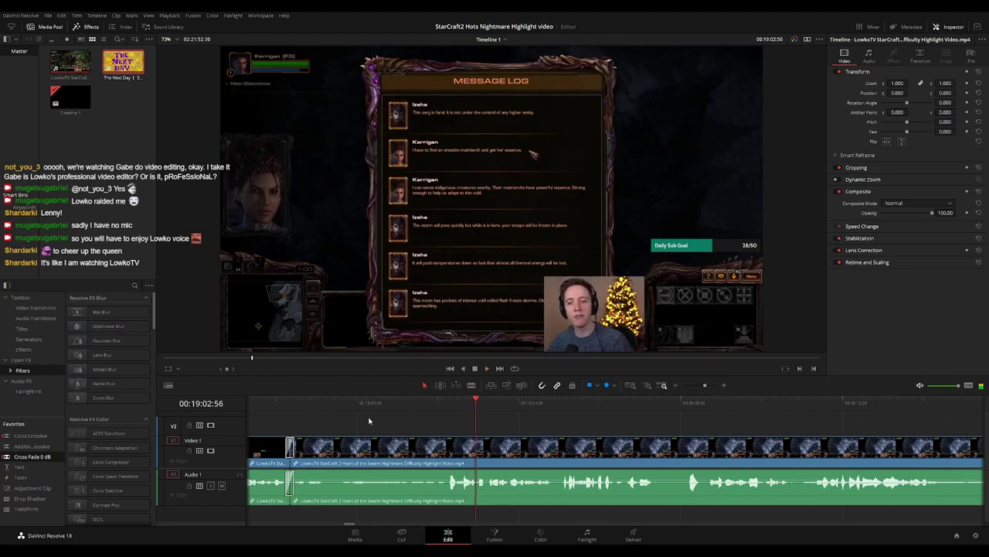
pyautogui.press('space')
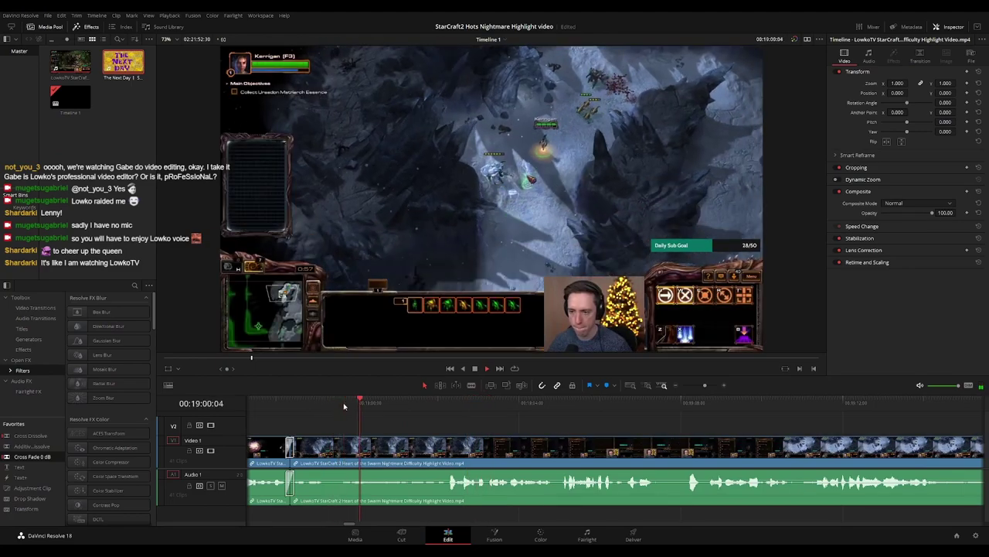
pyautogui.scroll(-5, 548, 427)
pyautogui.moveTo(749, 427); pyautogui.dragTo(499, 424)
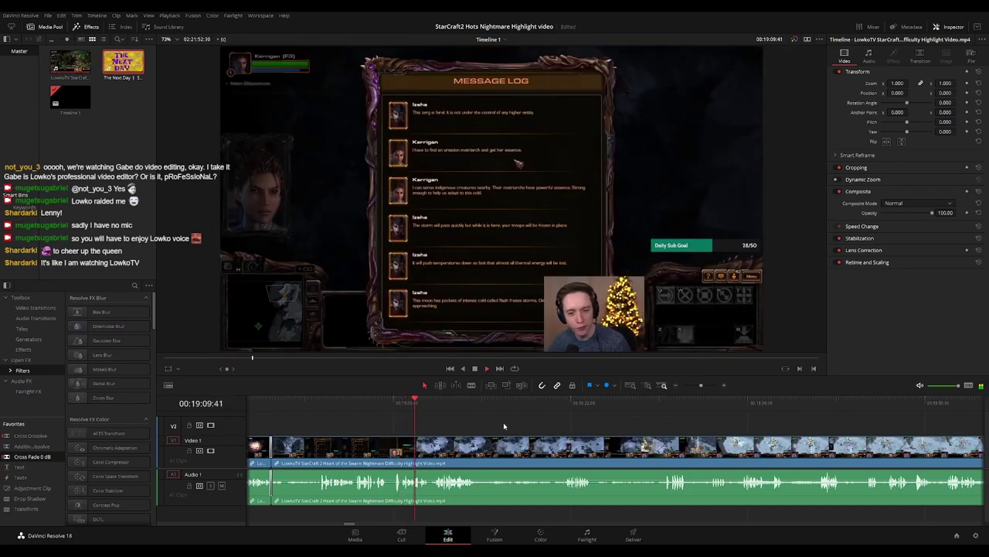
pyautogui.hscroll(1, 501, 424)
pyautogui.hscroll(1, 479, 421)
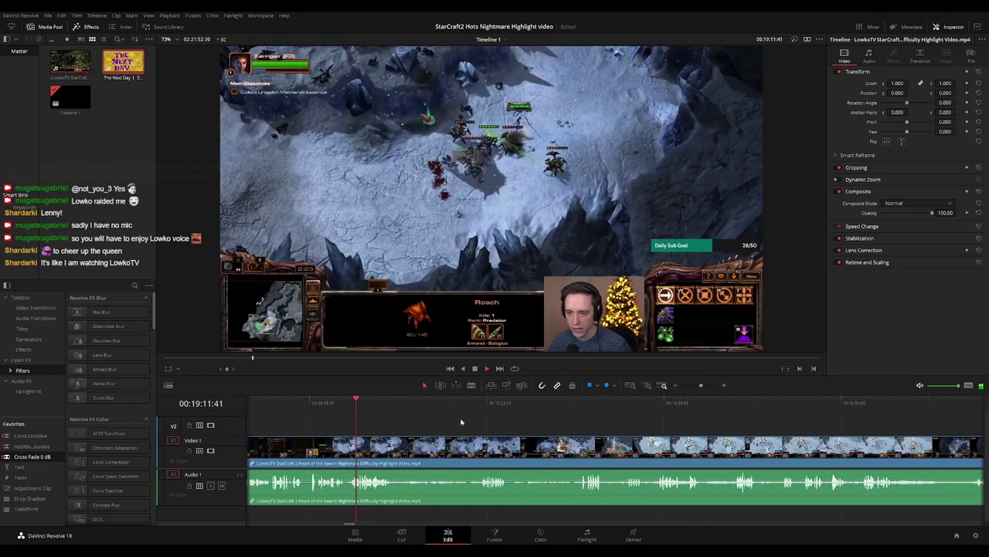
# Ripple-delete the short section from 00:19:10:42 to about 00:19:11:09 between the message log and the Roach fight
pyautogui.press('space')
pyautogui.hotkey('ctrl', '=')
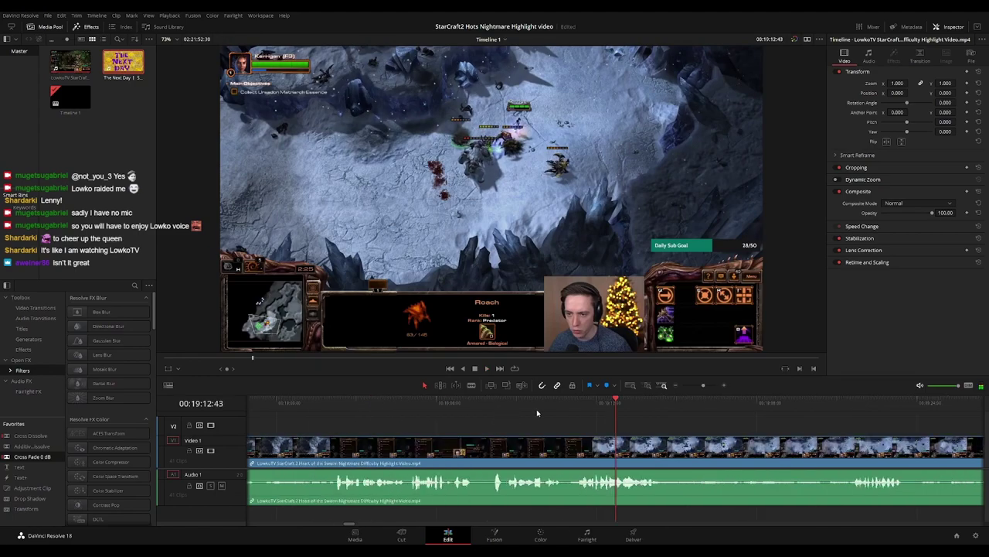
pyautogui.click(545, 405)
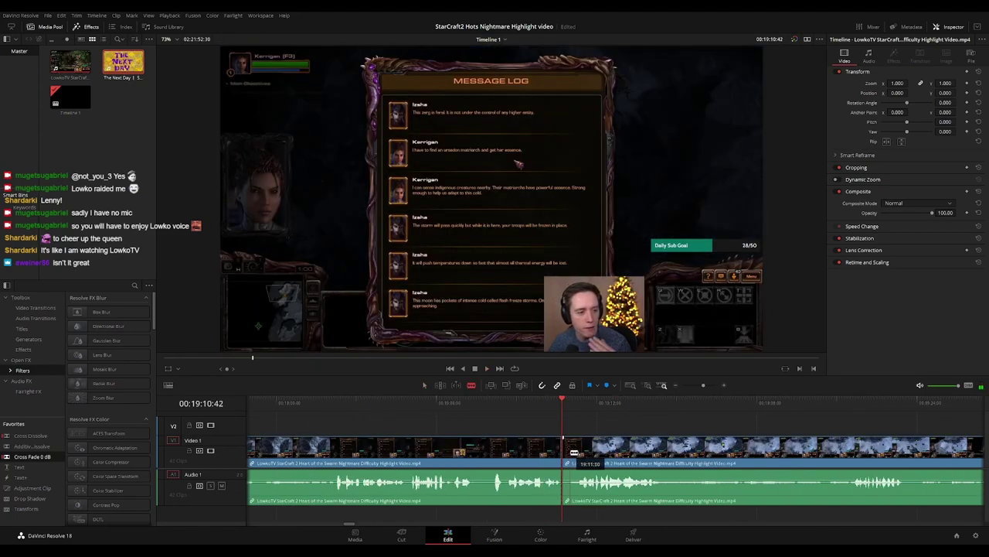
pyautogui.click(573, 452)
pyautogui.press('a')
pyautogui.press('Delete')
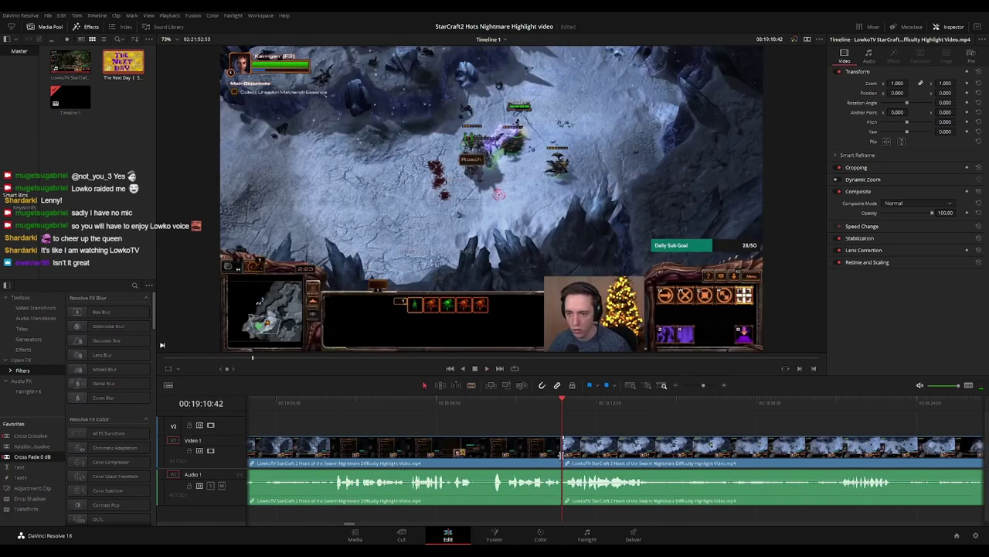
# Ripple-delete the section of about 5.5 seconds starting at 00:19:23:21, between the essence-collection scene and the Psi-link Spire attack
pyautogui.press('space')
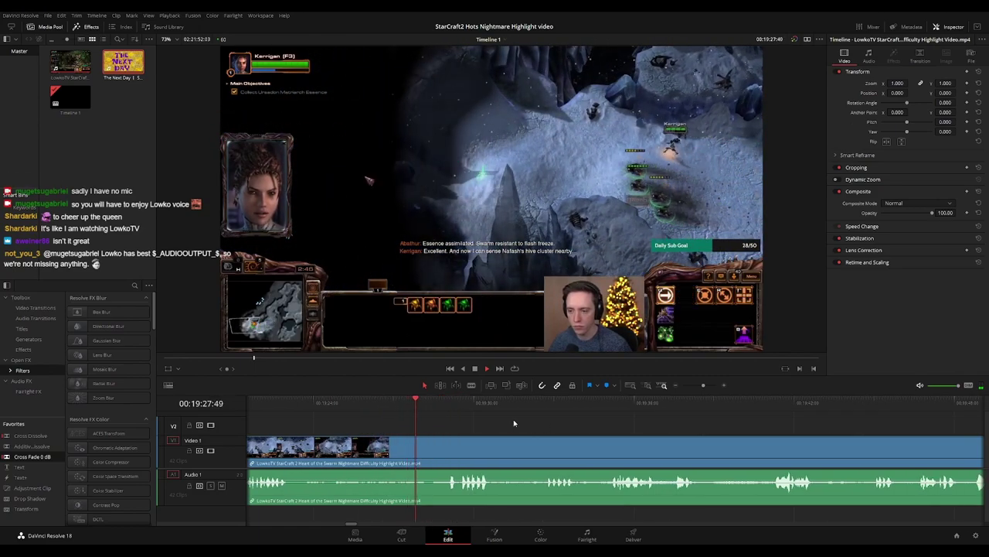
pyautogui.moveTo(429, 410); pyautogui.dragTo(278, 406)
pyautogui.press('space')
pyautogui.press('b')
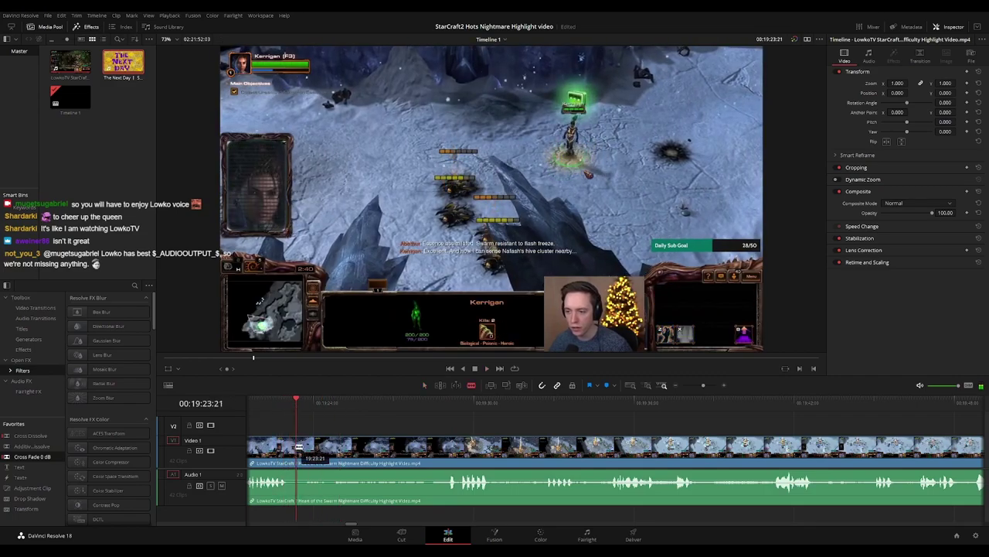
pyautogui.click(296, 448)
pyautogui.click(440, 449)
pyautogui.press('a')
pyautogui.click(418, 449)
pyautogui.press('BackSpace')
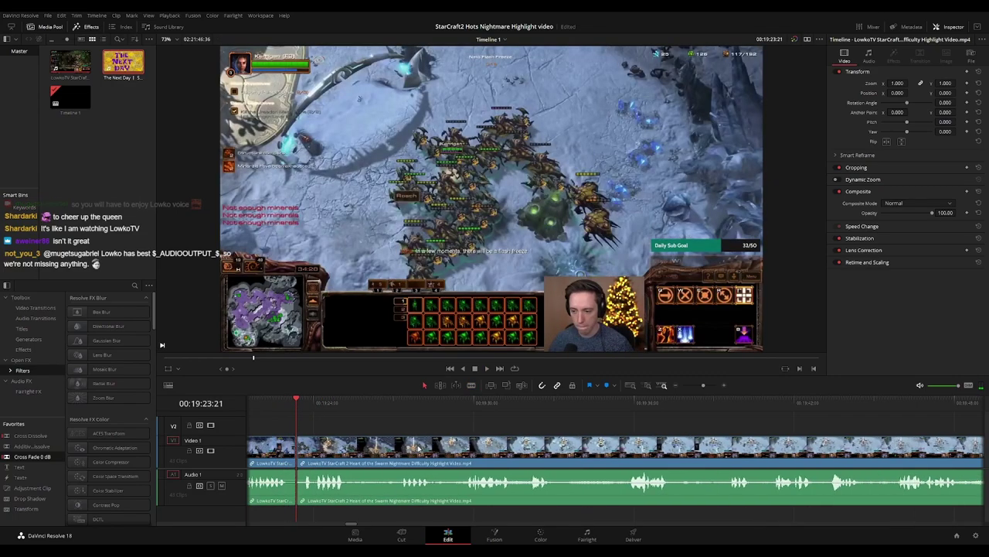
# Play through the Psi-link Spire battle from the new cut at 00:19:23:21 to about 00:19:48:53 to find the next section to remove
pyautogui.press('space')
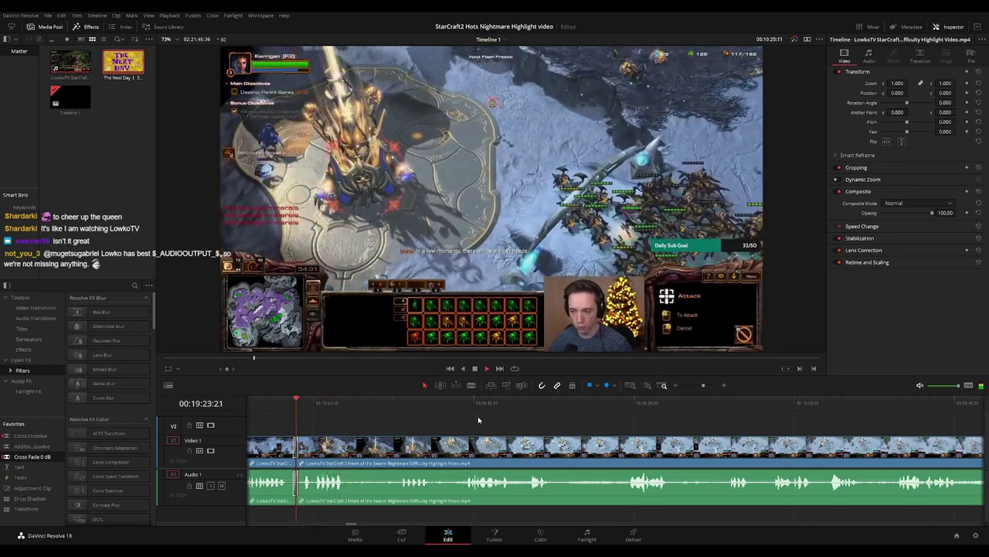
pyautogui.hscroll(1, 484, 421)
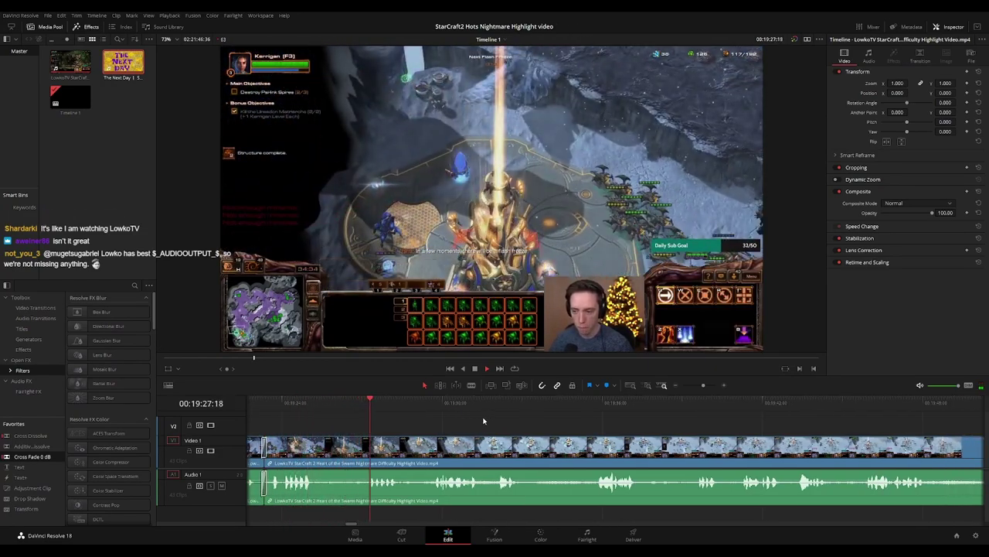
pyautogui.scroll(-3, 533, 423)
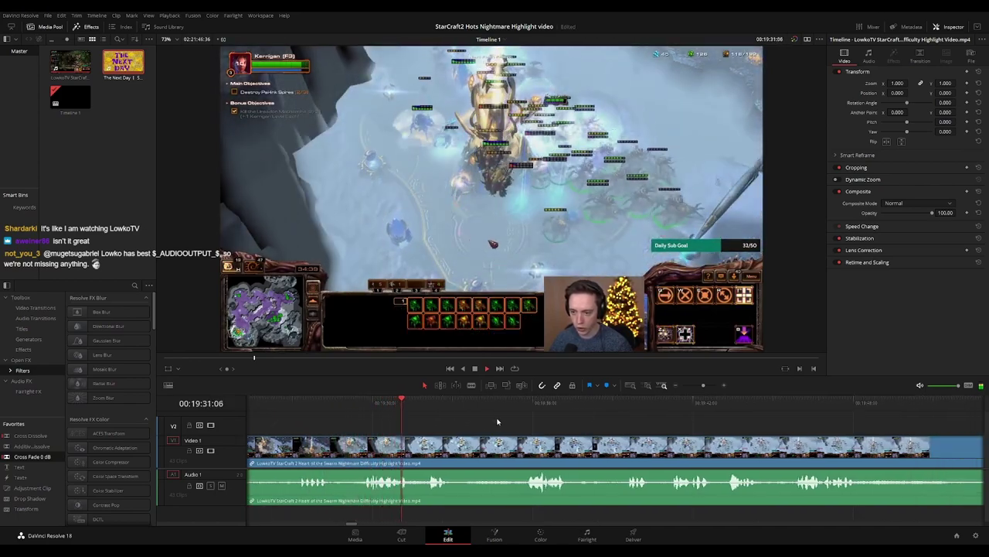
pyautogui.scroll(-3, 526, 422)
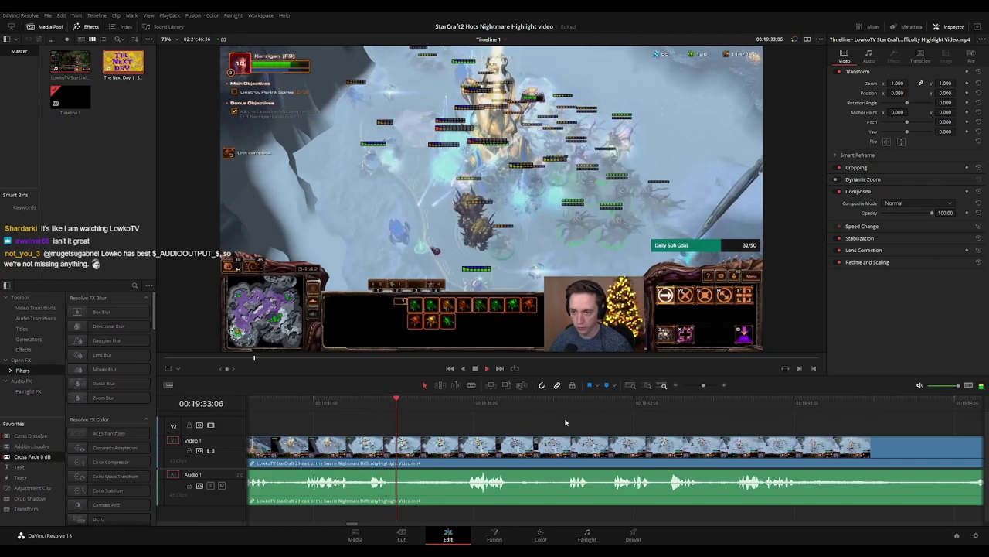
pyautogui.scroll(-2, 518, 412)
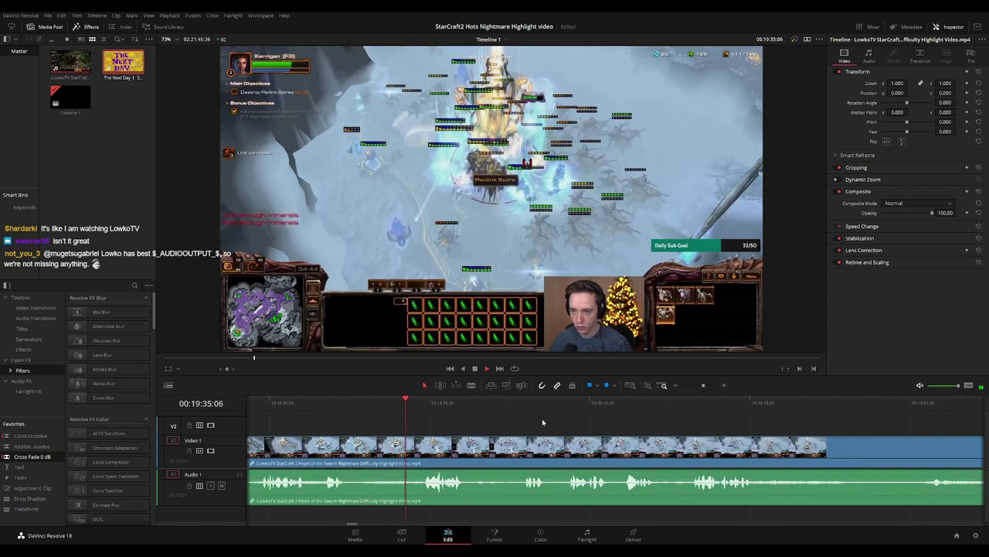
pyautogui.scroll(-3, 539, 422)
pyautogui.scroll(-3, 526, 414)
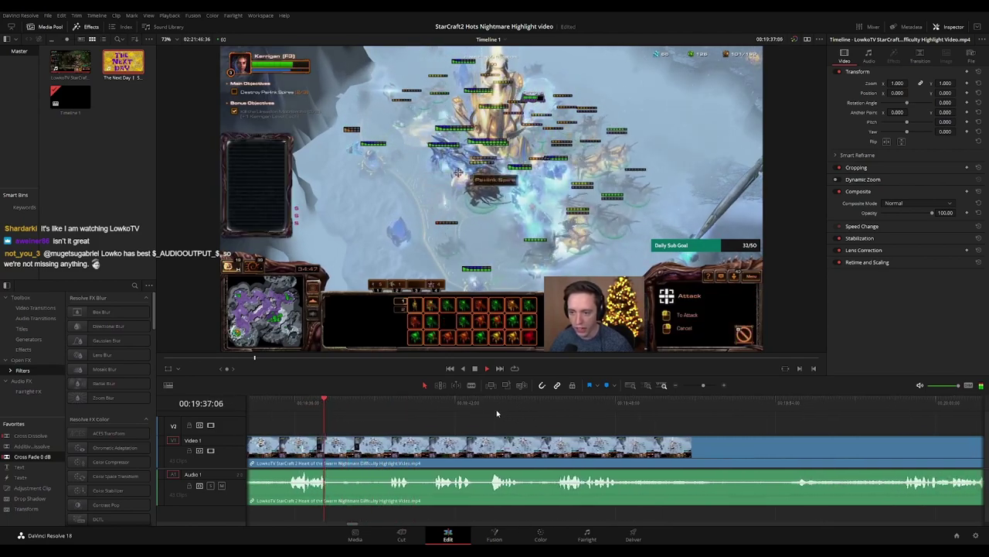
pyautogui.scroll(-2, 487, 415)
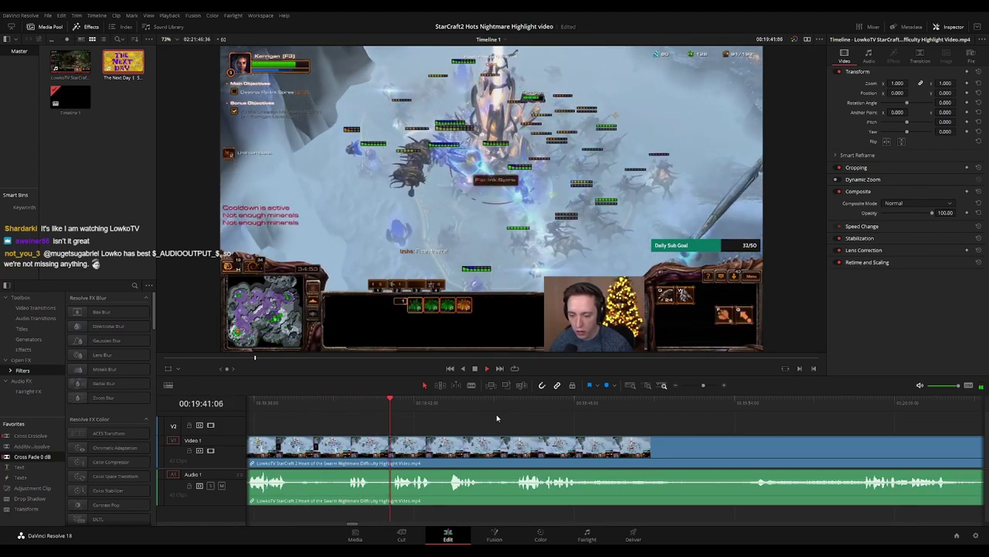
pyautogui.scroll(-2, 511, 417)
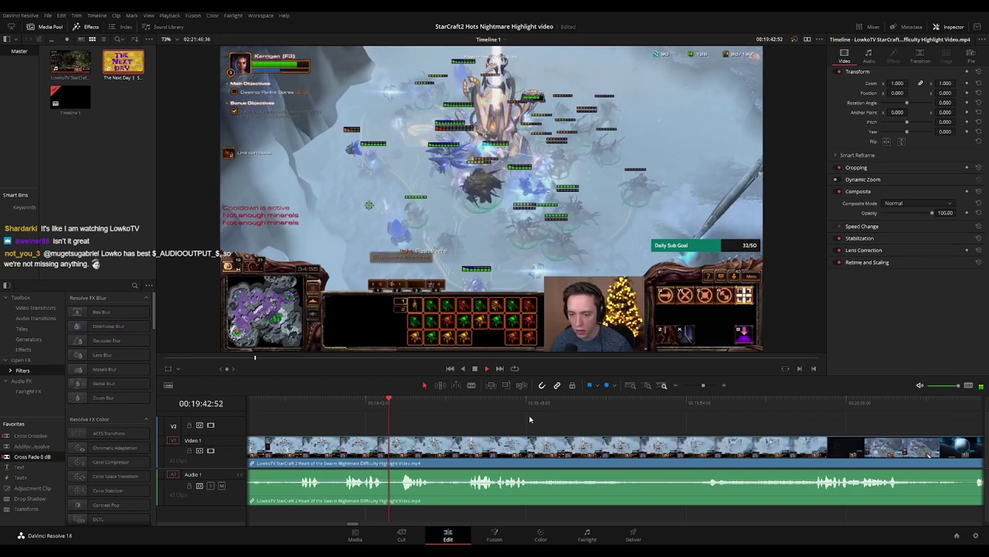
pyautogui.scroll(-2, 528, 419)
pyautogui.scroll(-1, 514, 420)
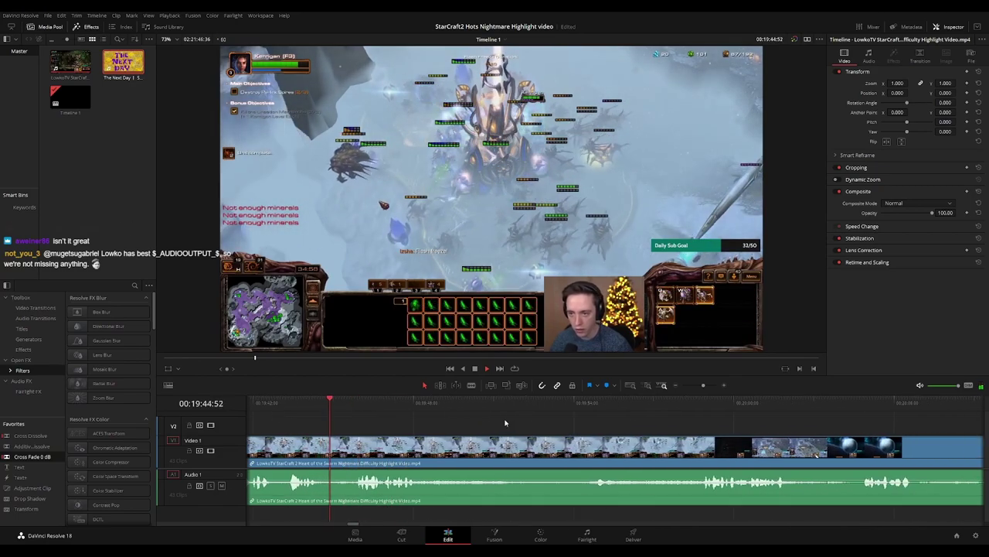
pyautogui.scroll(-2, 495, 419)
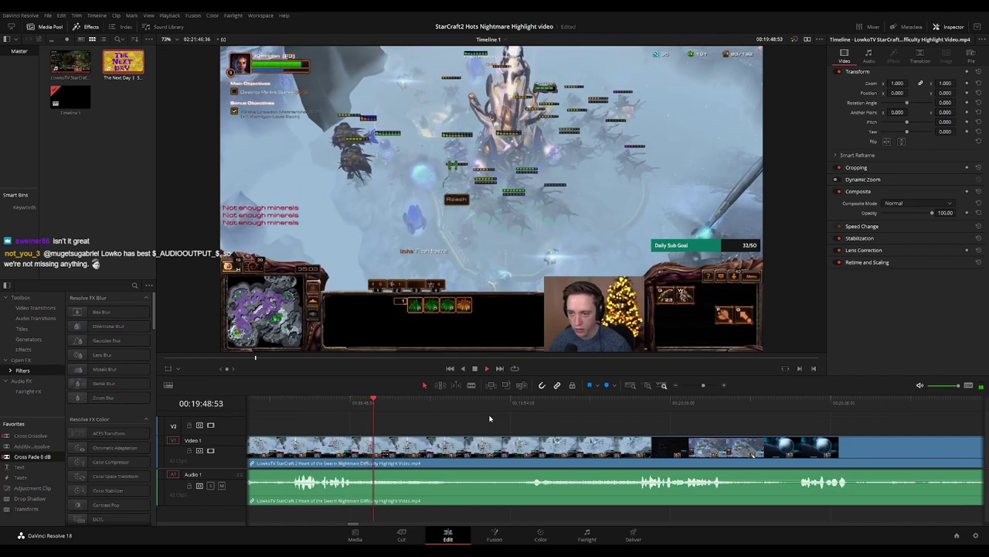
# Split the linked clip at 00:20:03:10 and again before the speech over the planet loading screen, and ripple delete the piece between
pyautogui.moveTo(522, 421); pyautogui.dragTo(476, 413)
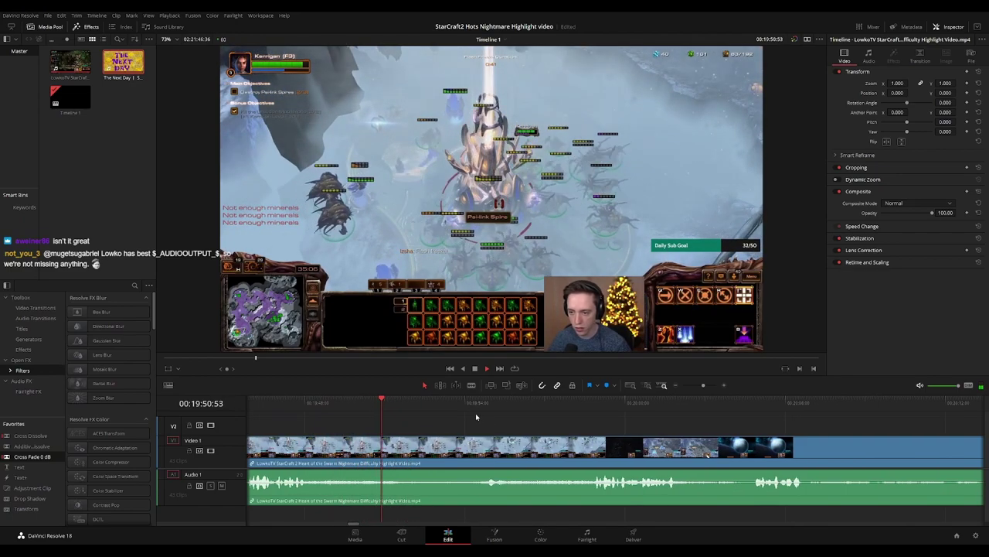
pyautogui.moveTo(535, 421); pyautogui.dragTo(523, 420)
pyautogui.scroll(-1, 518, 422)
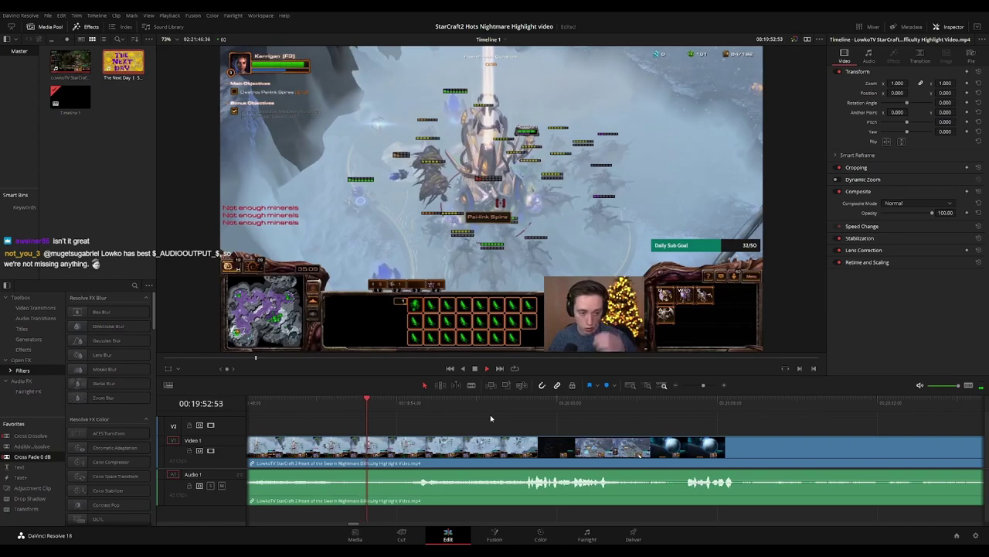
pyautogui.scroll(-1, 495, 419)
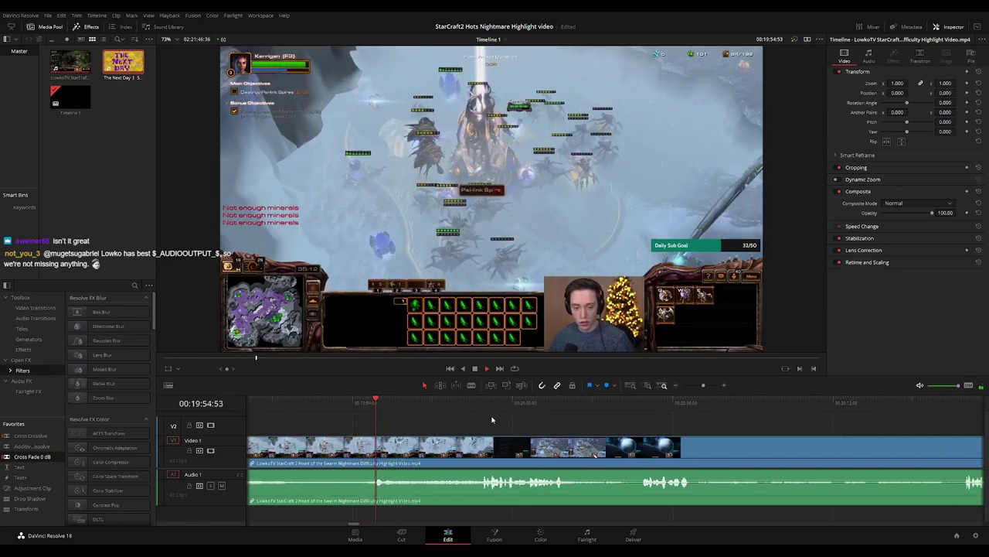
pyautogui.scroll(-1, 526, 425)
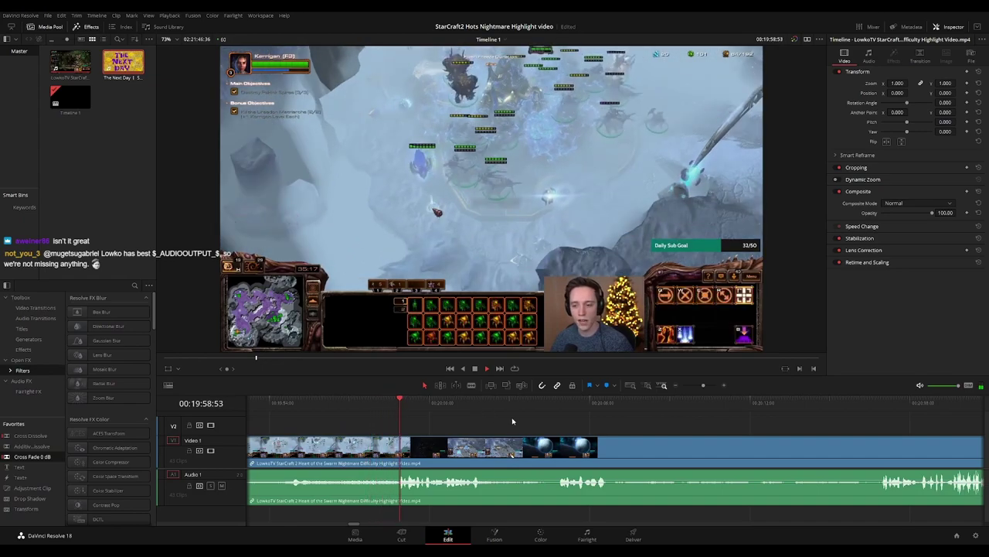
pyautogui.scroll(-1, 472, 419)
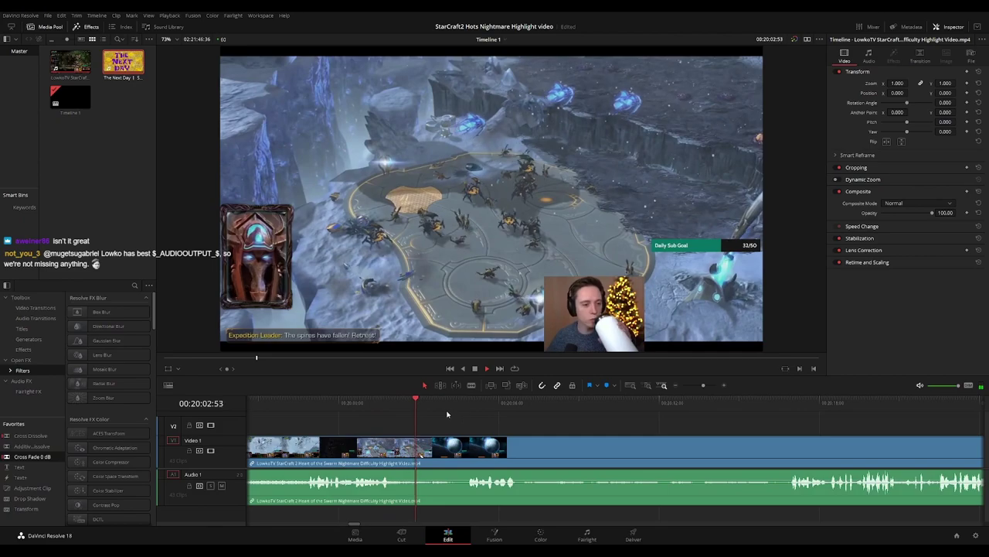
pyautogui.click(445, 408)
pyautogui.click(378, 410)
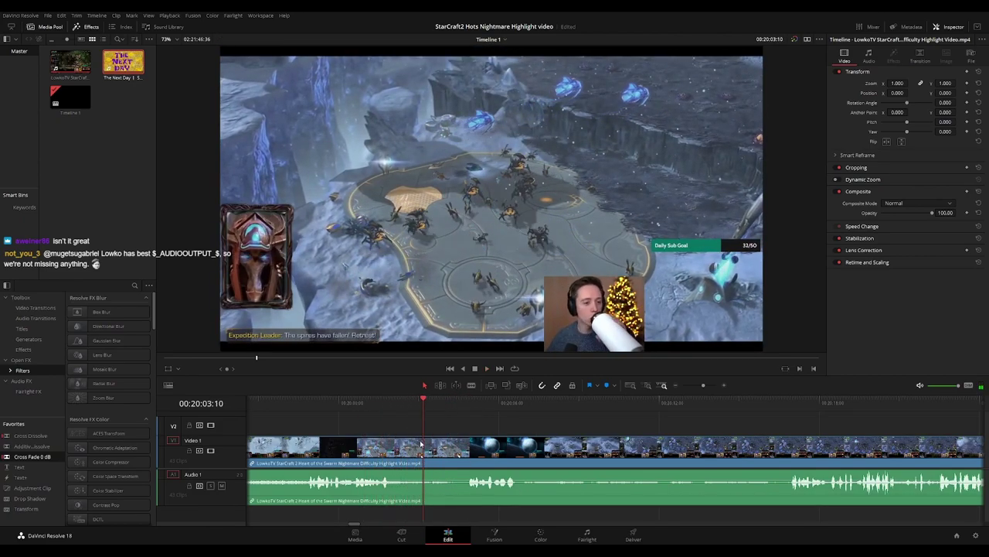
pyautogui.press('b')
pyautogui.click(466, 448)
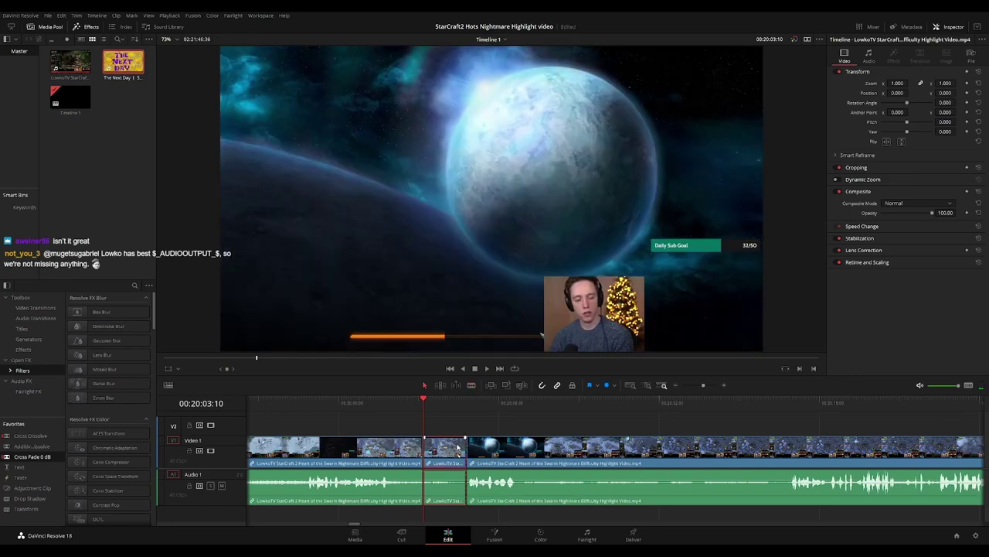
pyautogui.press('Delete')
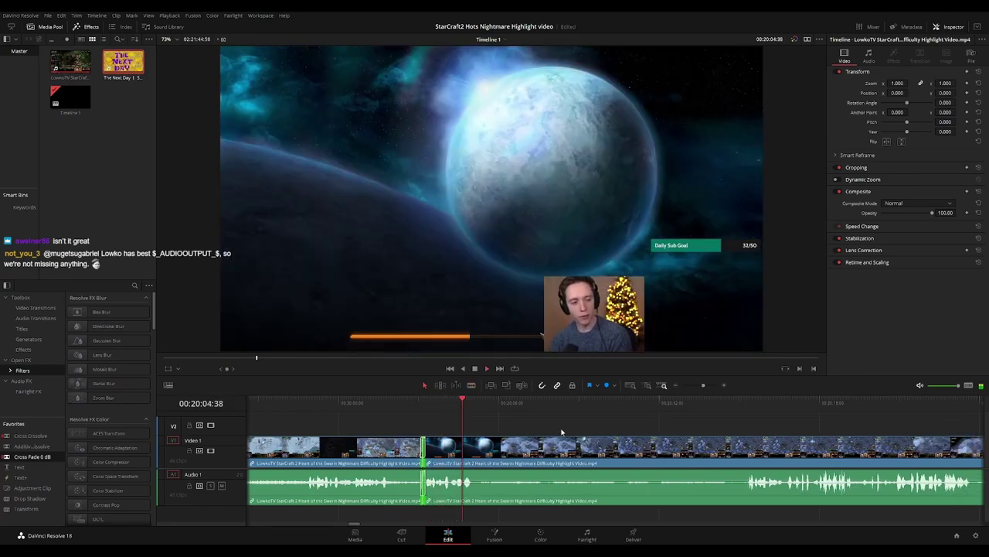
# Split the clip at 00:20:05:06 and just before the speech resumes, and ripple delete the quiet section between the cuts
pyautogui.click(476, 410)
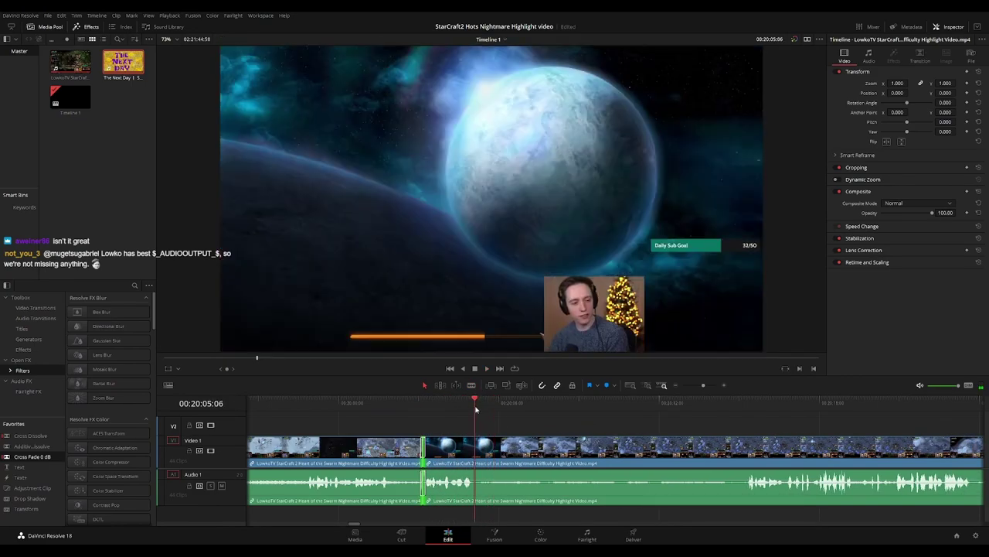
pyautogui.press('space')
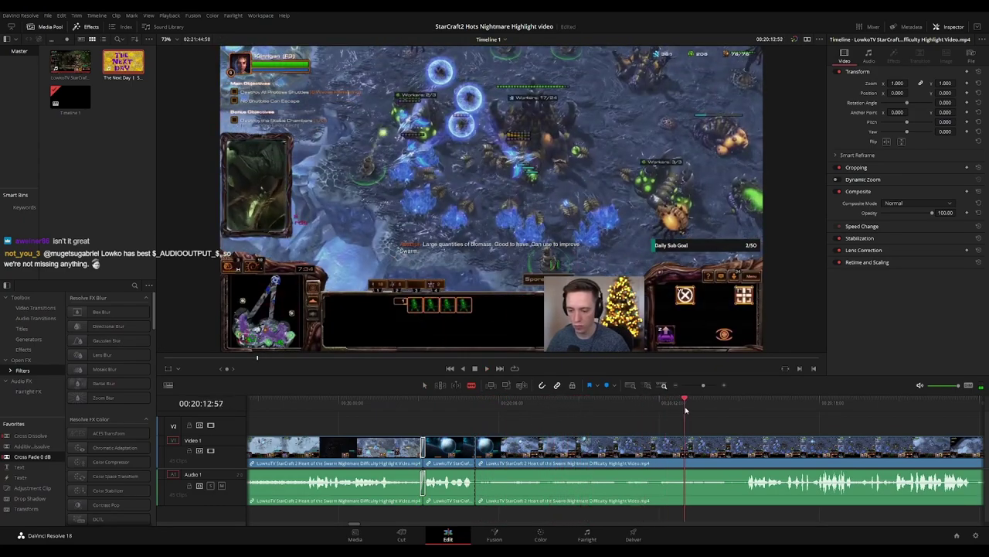
pyautogui.hscroll(3, 513, 420)
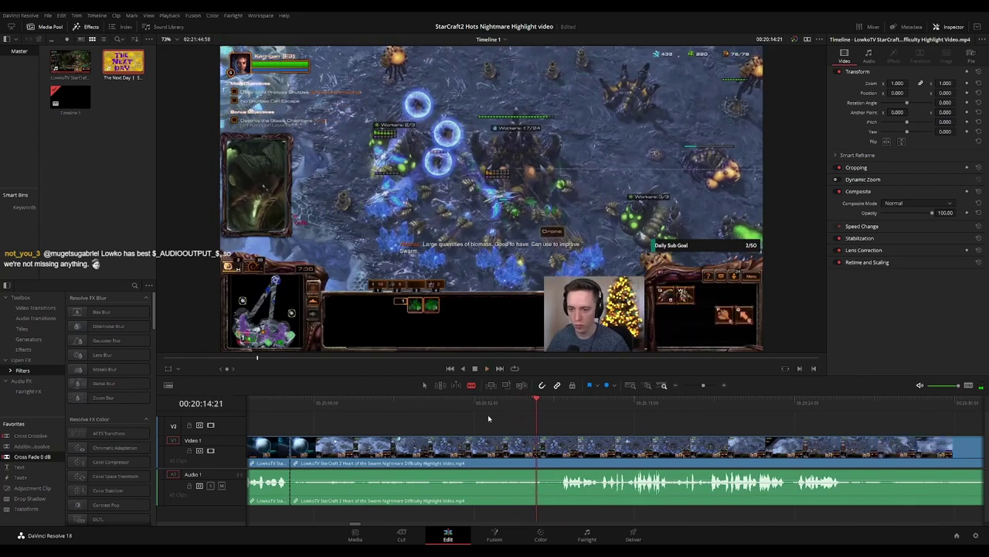
pyautogui.click(469, 409)
pyautogui.press('a')
pyautogui.click(453, 454)
pyautogui.press('Delete')
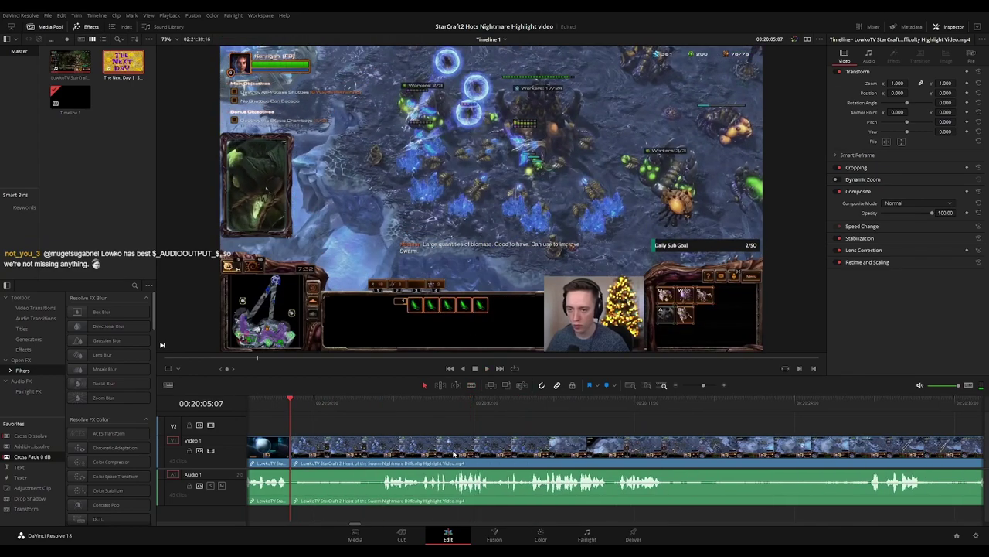
# Ripple delete the short pause starting at 00:20:20:42 and add the default transition at that cut
pyautogui.press('space')
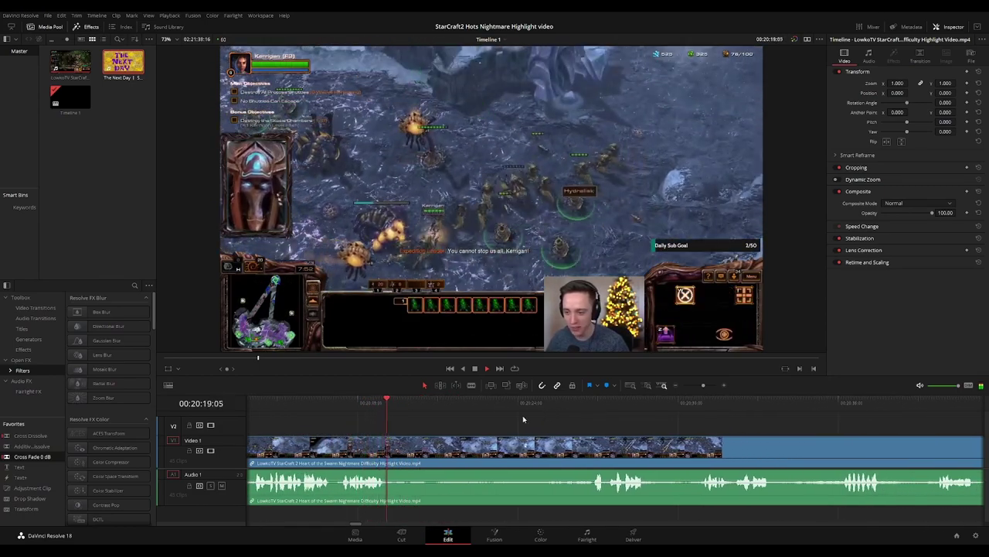
pyautogui.press('space')
pyautogui.press('b')
pyautogui.click(433, 445)
pyautogui.press('a')
pyautogui.click(435, 448)
pyautogui.press('Delete')
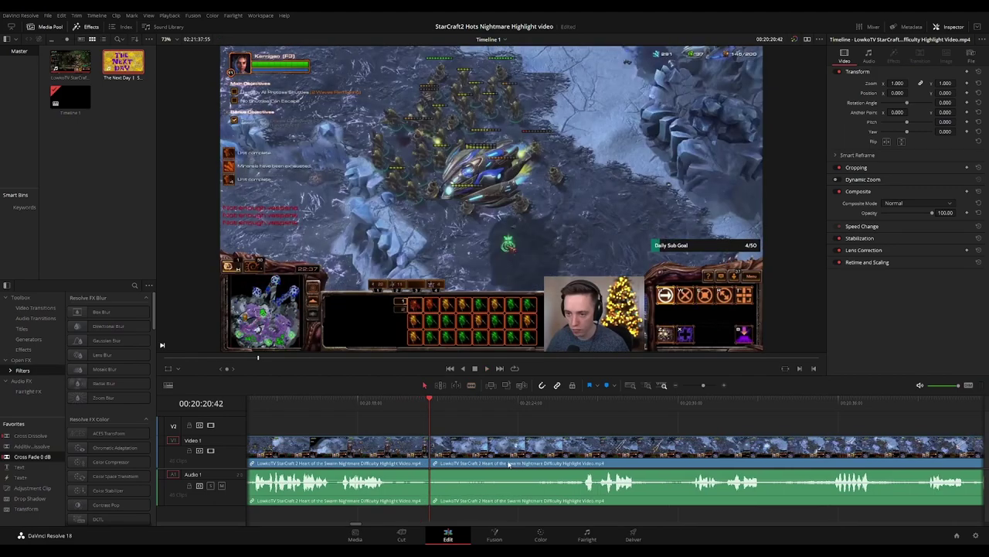
pyautogui.click(431, 455)
pyautogui.hotkey('ctrl', 't')
# Ripple delete the short piece starting at 00:20:33:17 and apply a Cross Fade 0 dB to the audio at that cut
pyautogui.press('space')
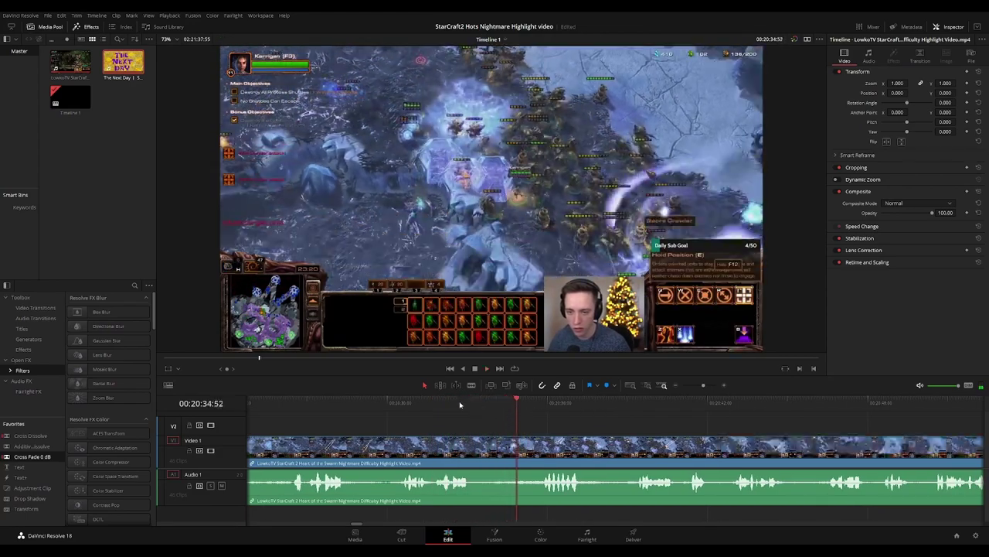
pyautogui.click(461, 402)
pyautogui.hotkey('ctrl', 'b')
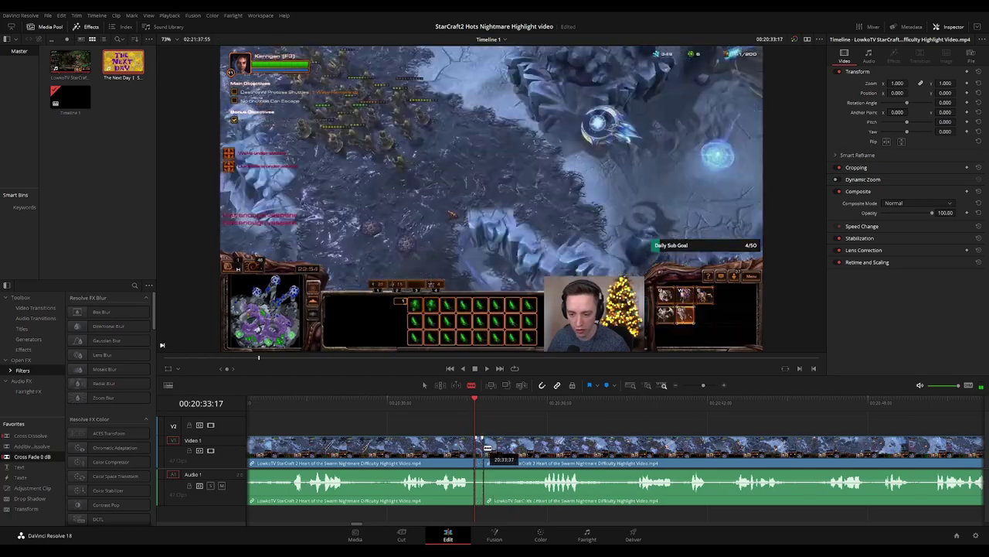
pyautogui.press('space')
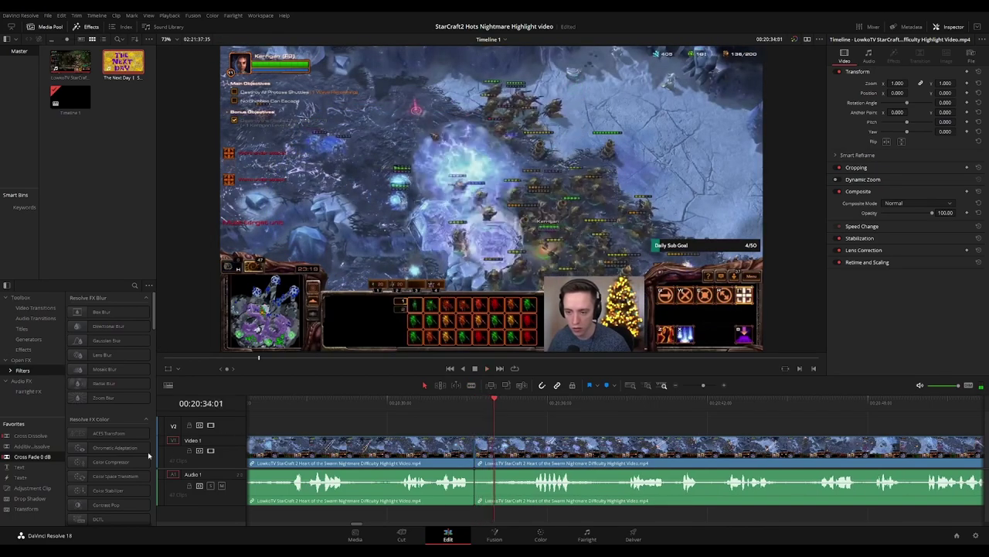
pyautogui.moveTo(479, 491); pyautogui.dragTo(480, 491)
# Review the battle footage that follows, split the clip around the pause at 00:20:47:39, and ripple delete that short piece
pyautogui.hscroll(2, 596, 417)
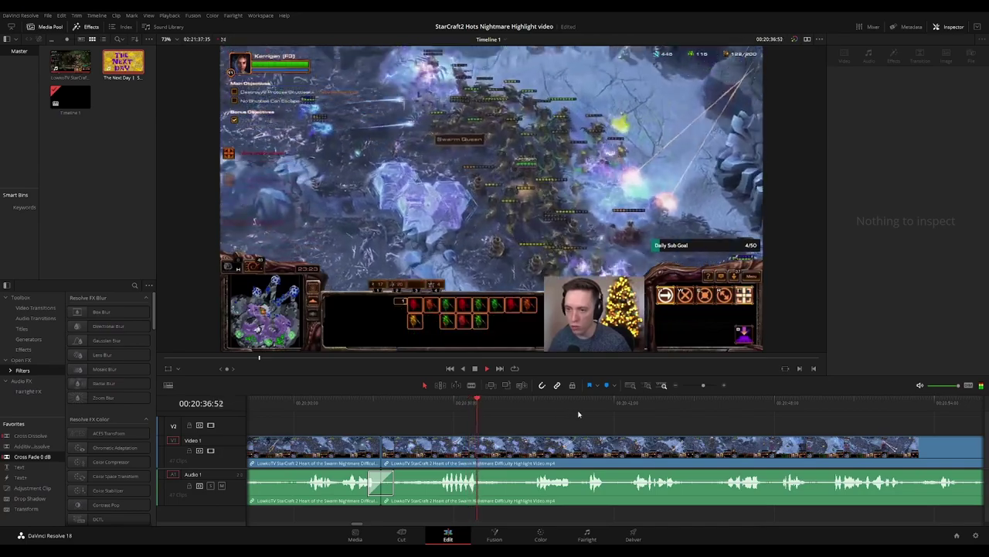
pyautogui.moveTo(624, 420); pyautogui.dragTo(571, 411)
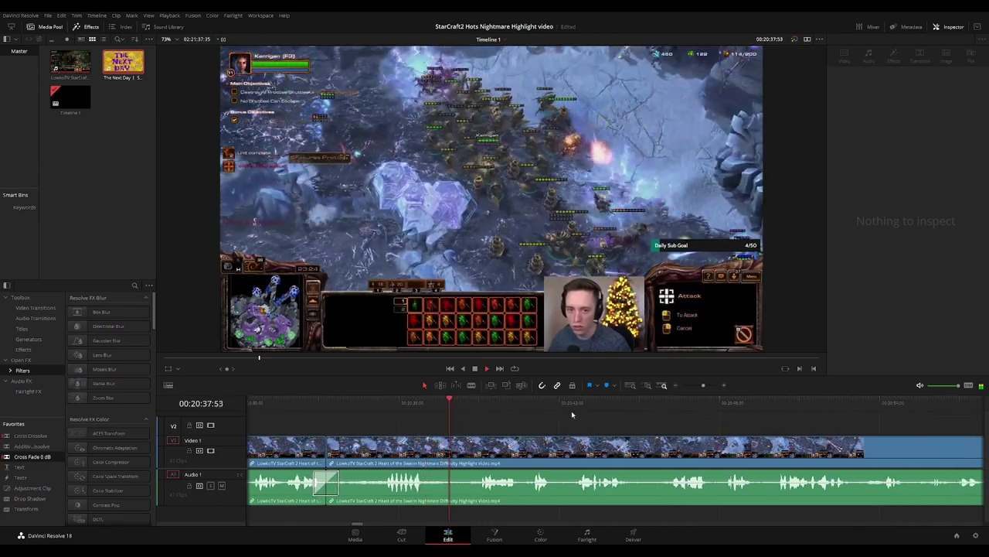
pyautogui.hscroll(1, 627, 421)
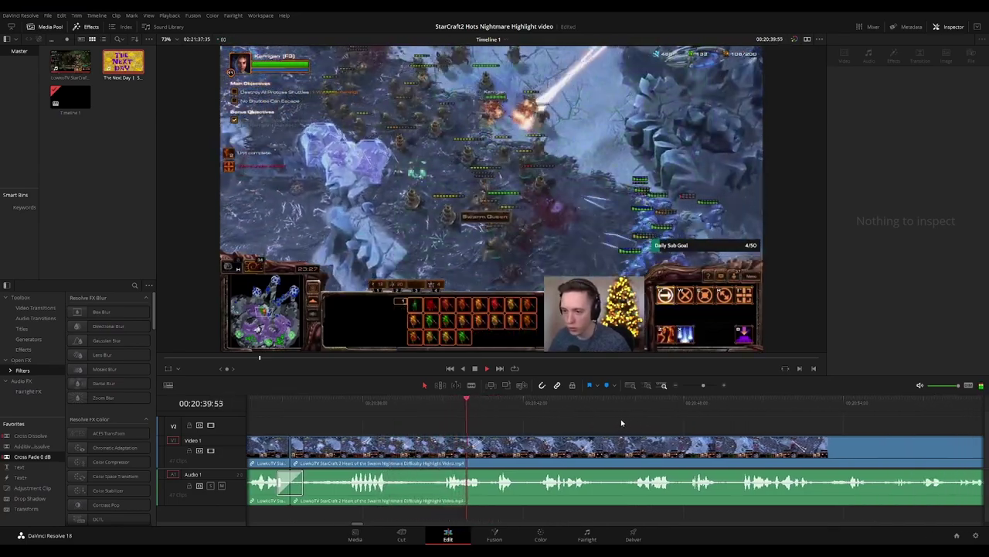
pyautogui.hscroll(1, 618, 424)
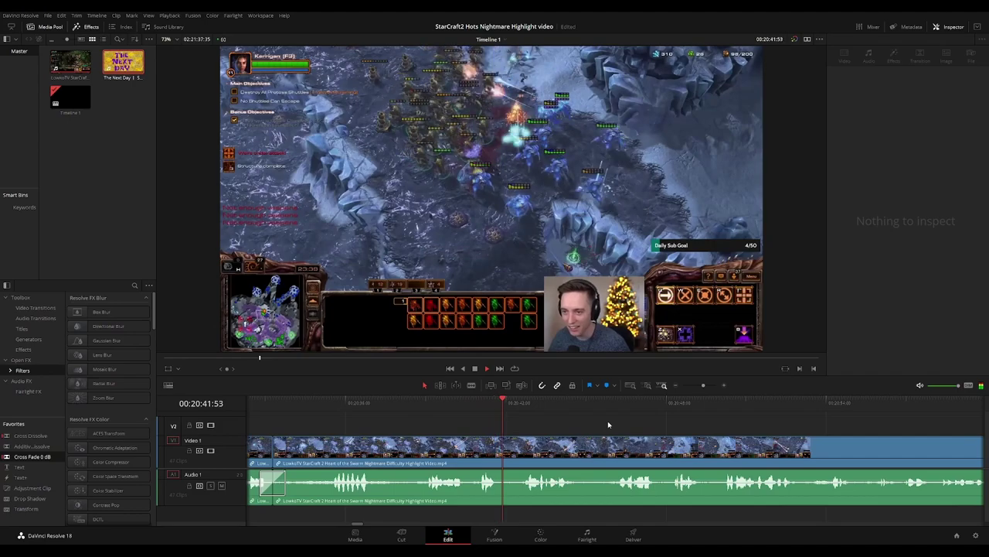
pyautogui.hscroll(3, 587, 429)
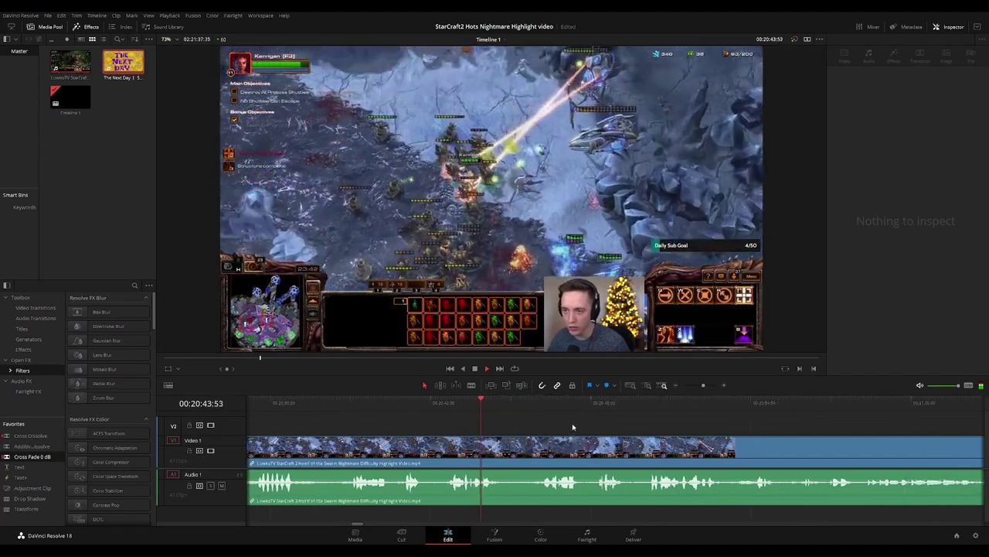
pyautogui.hscroll(2, 564, 426)
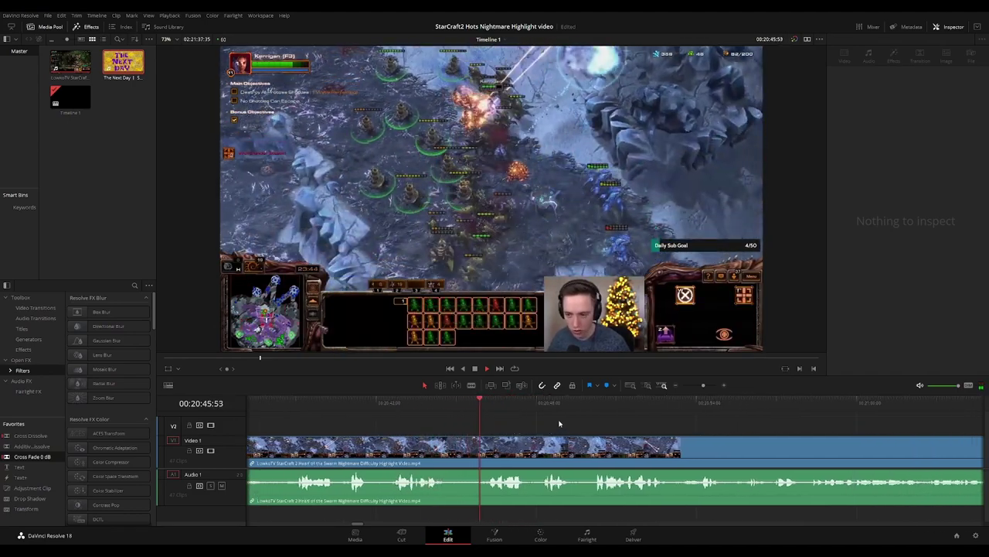
pyautogui.hscroll(3, 572, 425)
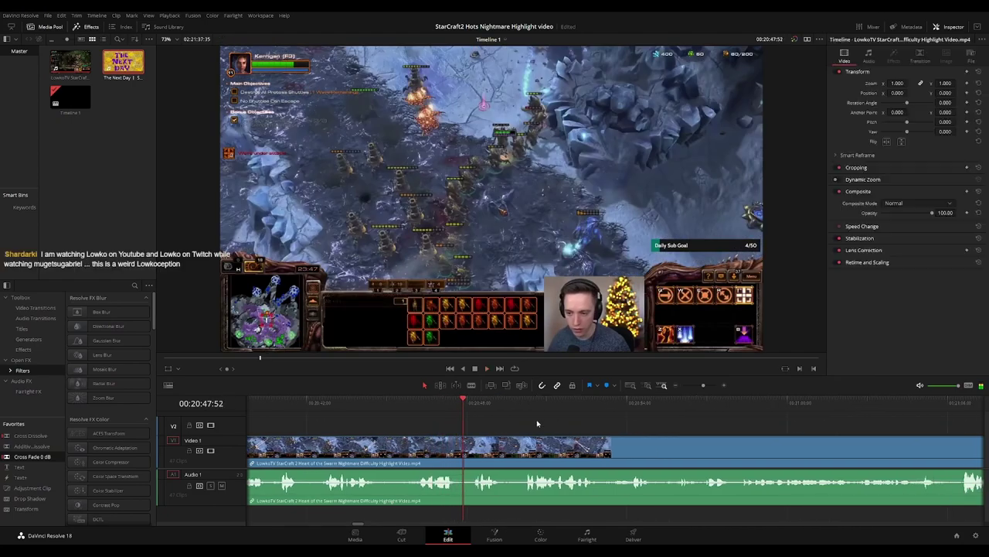
pyautogui.click(441, 402)
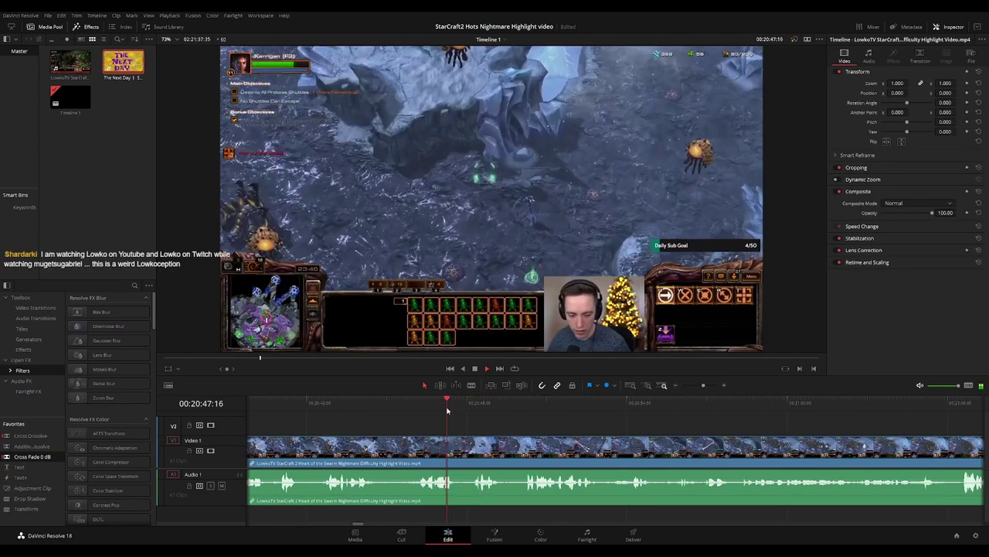
pyautogui.press('b')
pyautogui.click(464, 444)
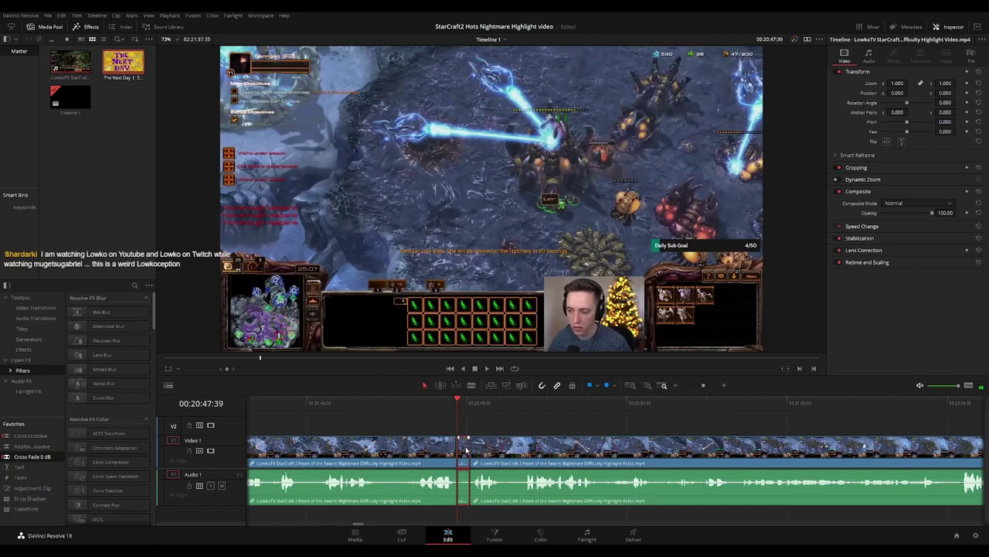
pyautogui.press('Delete')
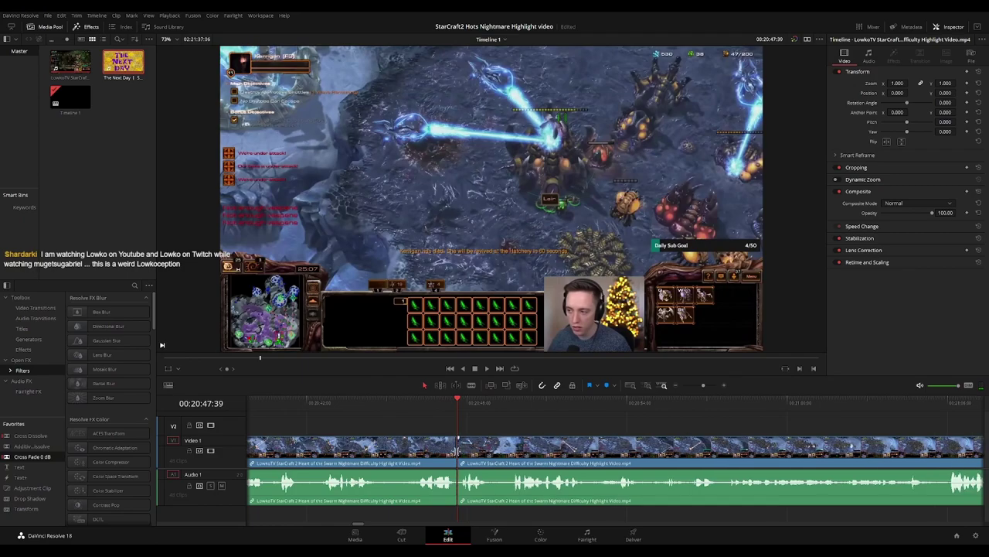
# Play the timeline from 00:20:47:39 to about 00:21:09 and examine the footage and audio waveform for sections worth cutting
pyautogui.press('space')
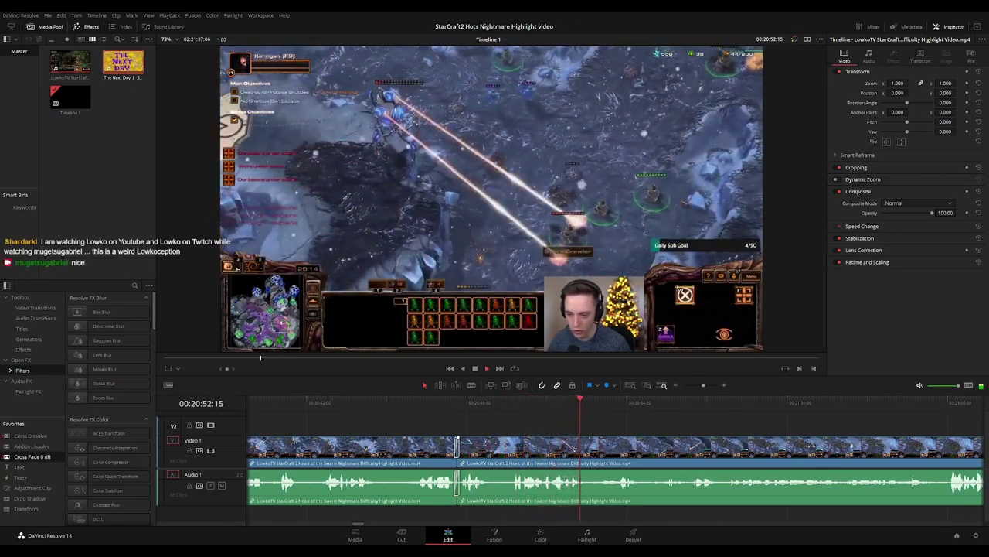
pyautogui.hscroll(2, 559, 422)
pyautogui.hscroll(1, 555, 422)
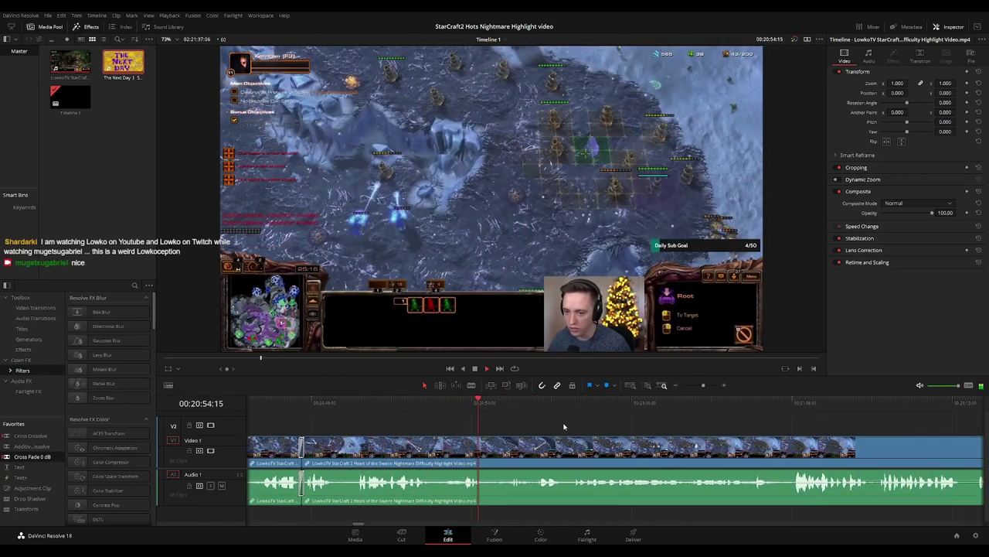
pyautogui.hscroll(1, 560, 425)
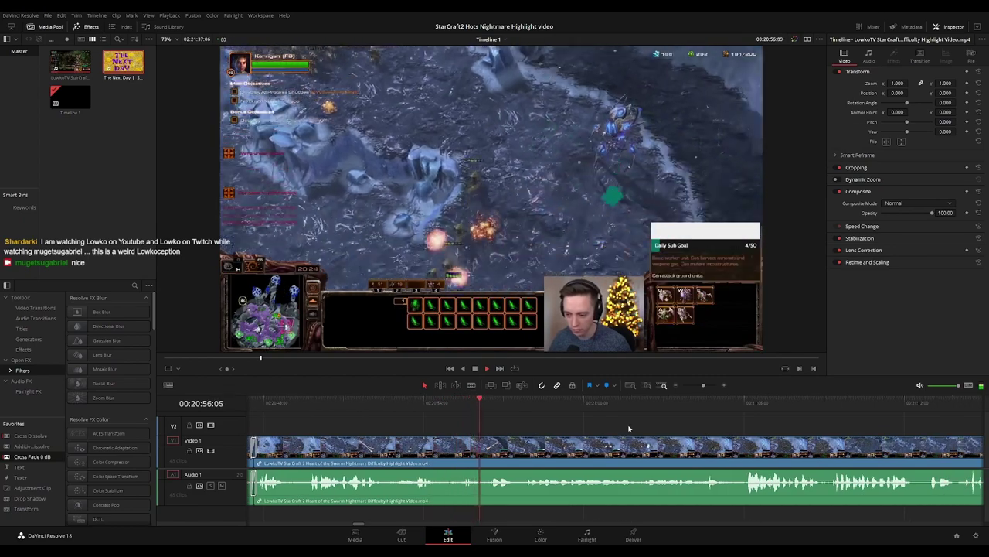
pyautogui.hscroll(2, 628, 429)
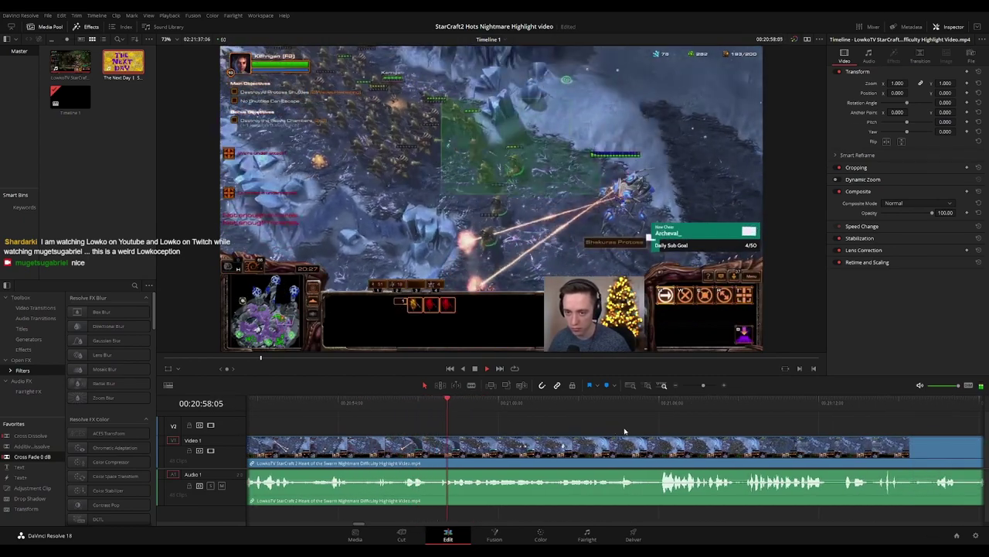
pyautogui.hscroll(2, 620, 430)
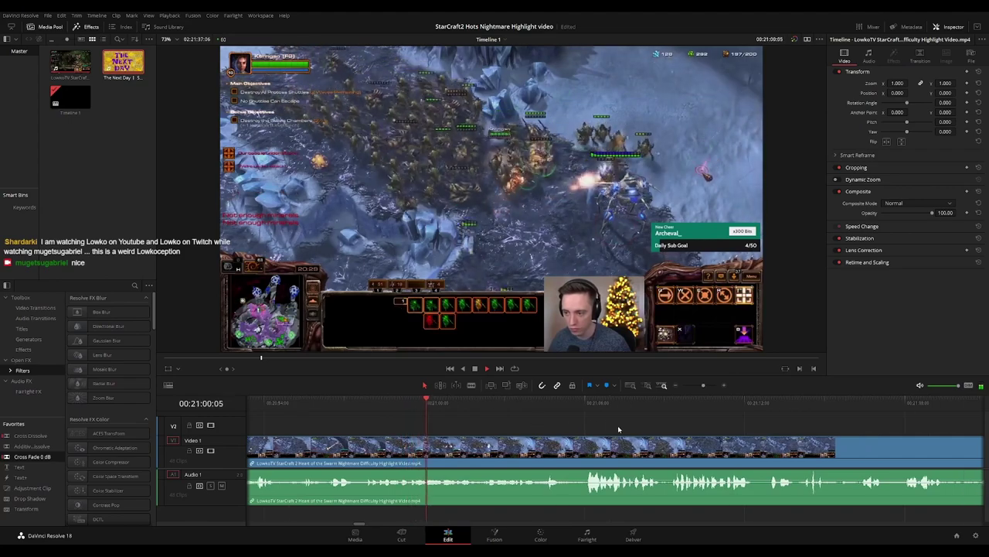
pyautogui.hscroll(2, 588, 425)
pyautogui.hscroll(2, 572, 422)
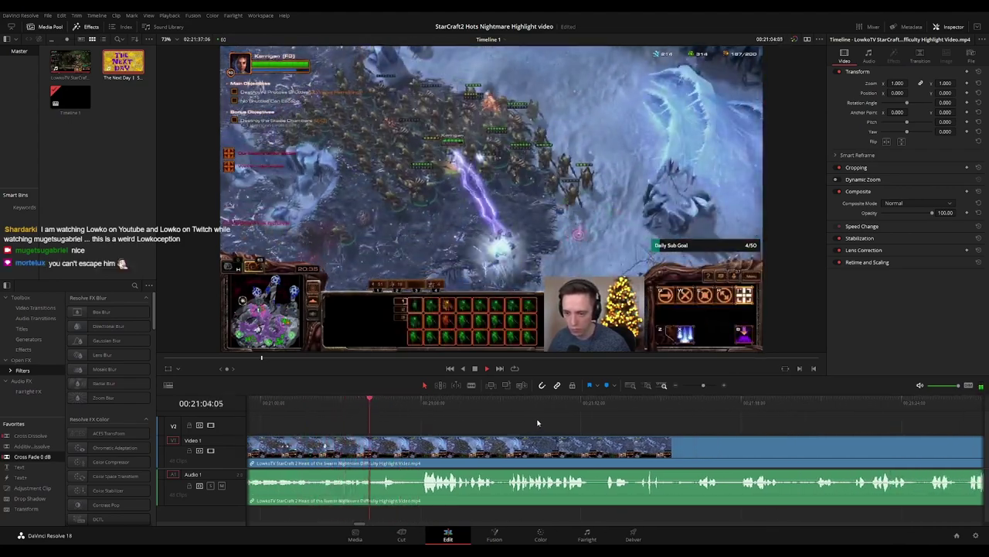
pyautogui.hscroll(1, 575, 420)
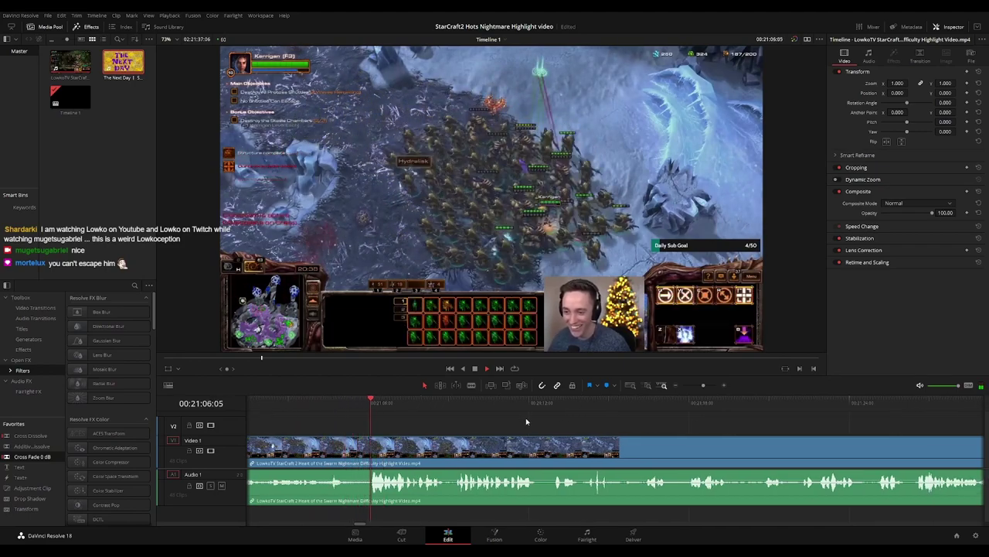
pyautogui.hscroll(1, 559, 423)
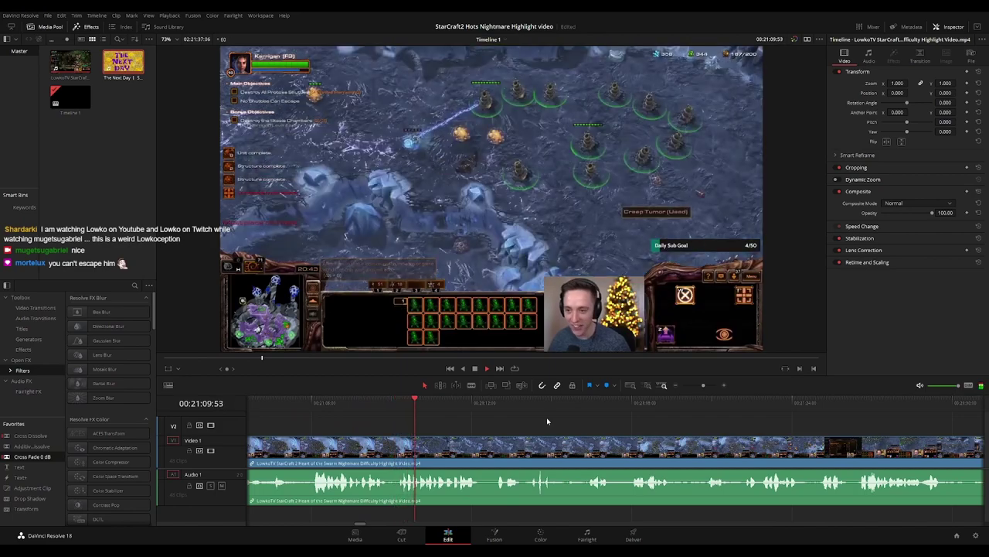
# Split the clip around the pause at about 00:21:17, ripple delete that short piece, and add the default transition at the cut
pyautogui.hscroll(1, 595, 425)
pyautogui.hscroll(1, 516, 419)
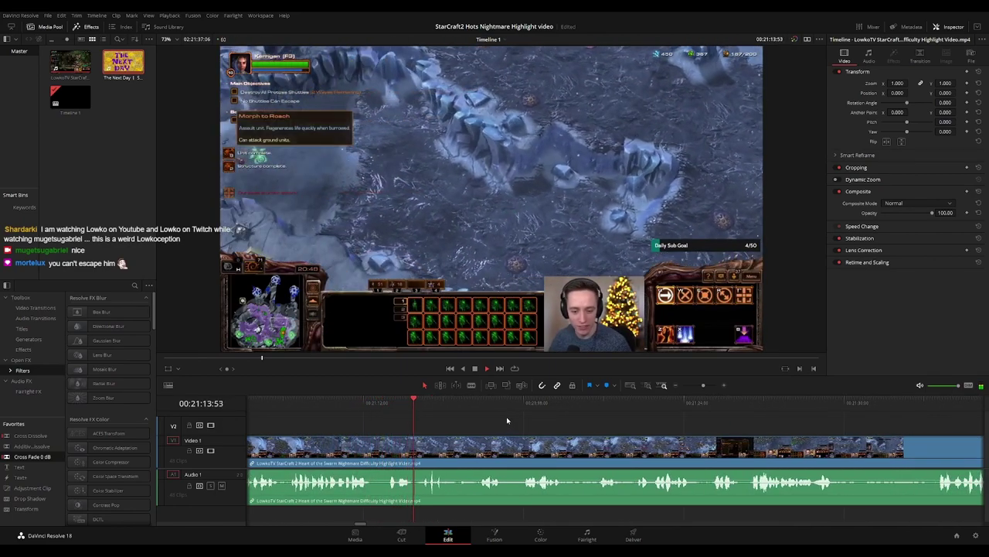
pyautogui.hscroll(1, 545, 422)
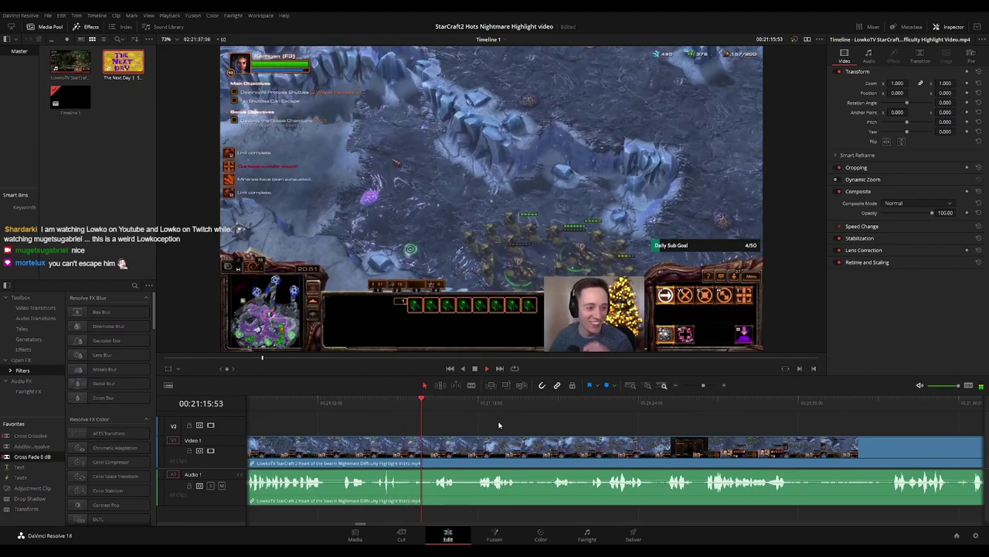
pyautogui.press('b')
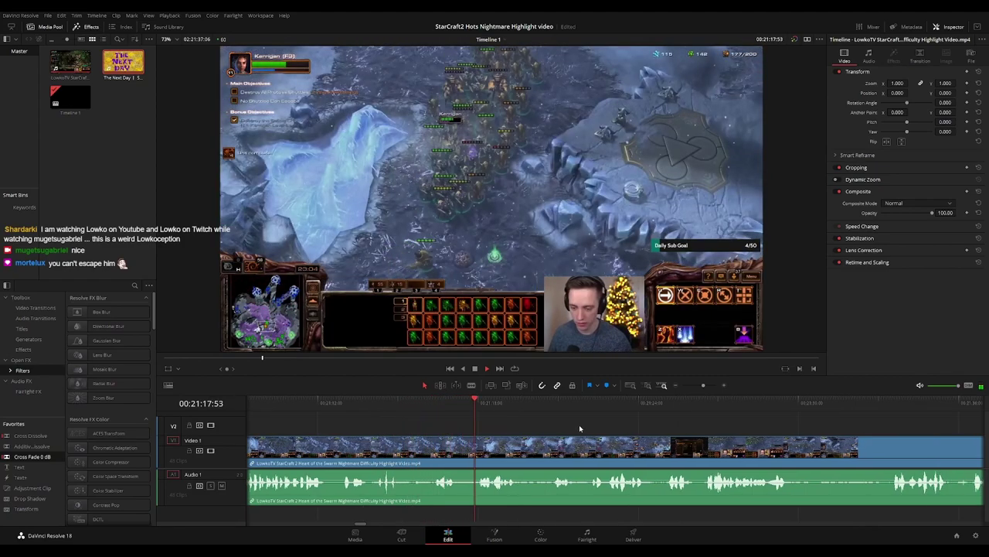
pyautogui.click(456, 451)
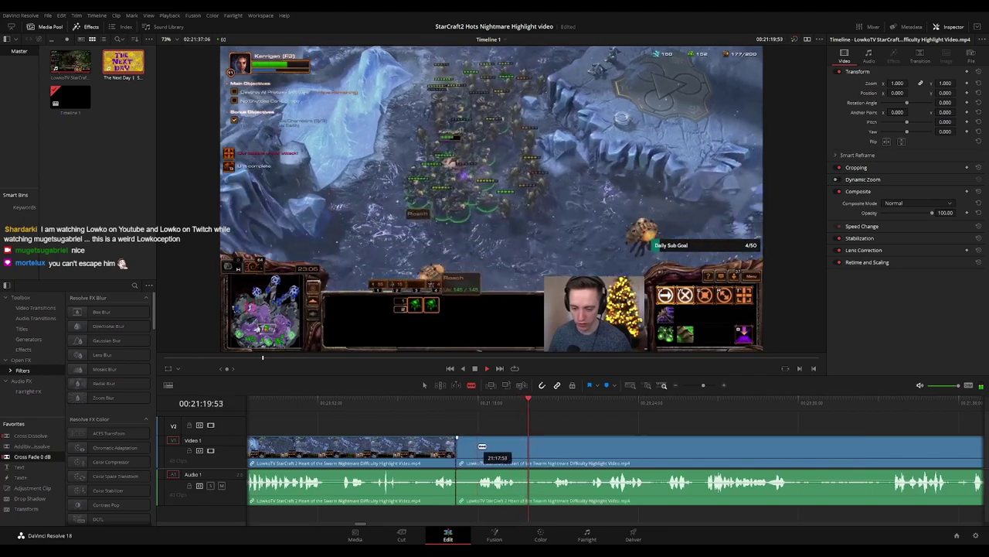
pyautogui.click(475, 451)
pyautogui.press('a')
pyautogui.press('Delete')
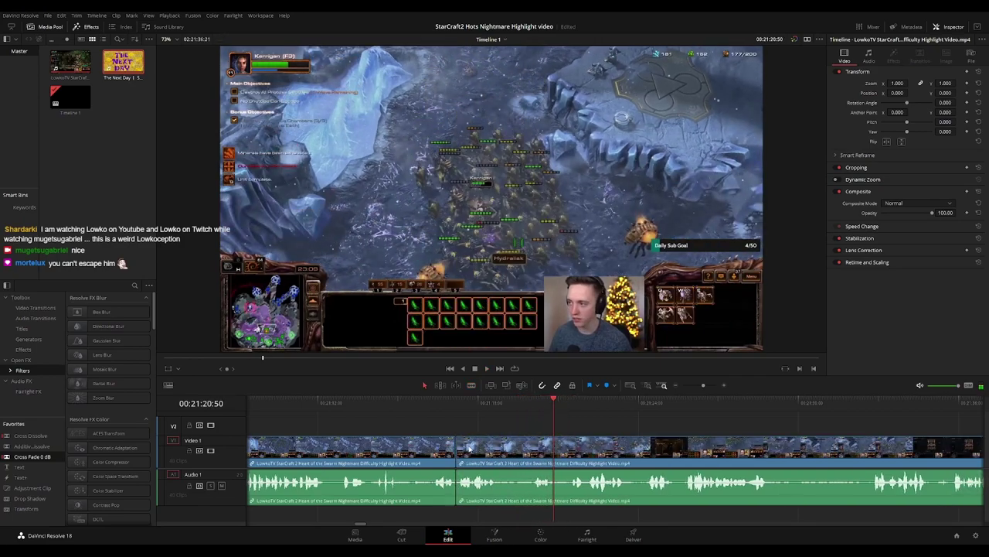
pyautogui.hotkey('ctrl', 't')
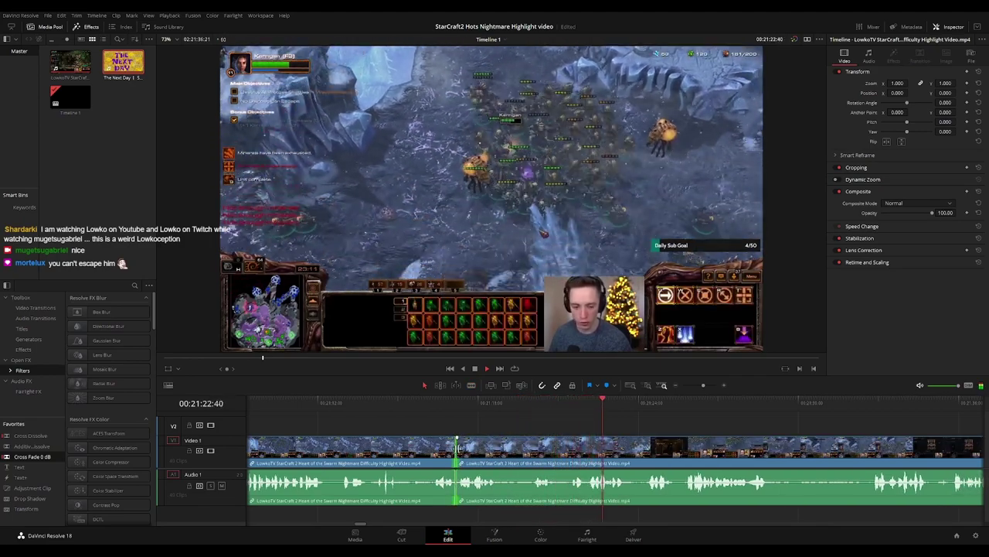
# Ripple delete the short pause starting at 00:21:29:03 and add the default transition at that cut
pyautogui.click(698, 403)
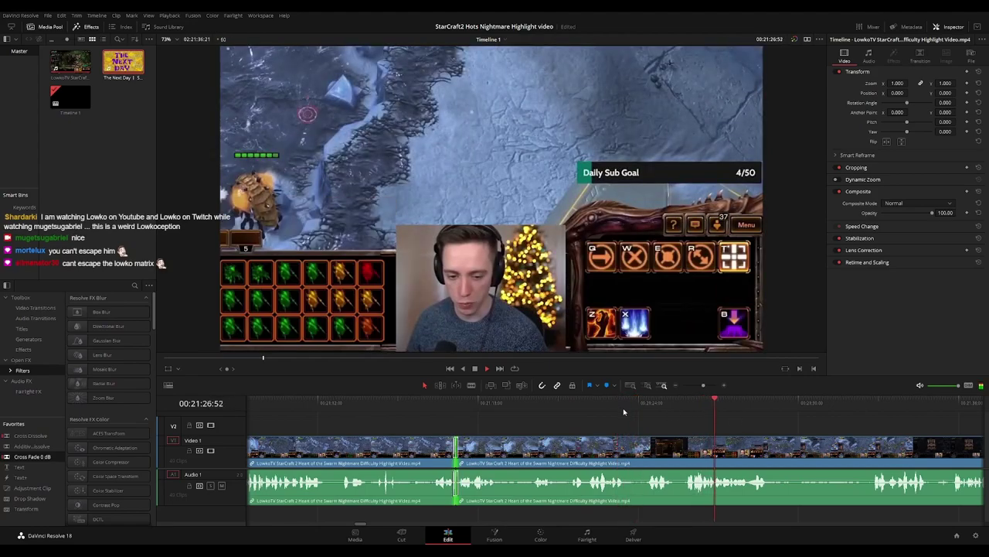
pyautogui.click(620, 404)
pyautogui.click(699, 425)
pyautogui.moveTo(744, 424); pyautogui.dragTo(482, 423)
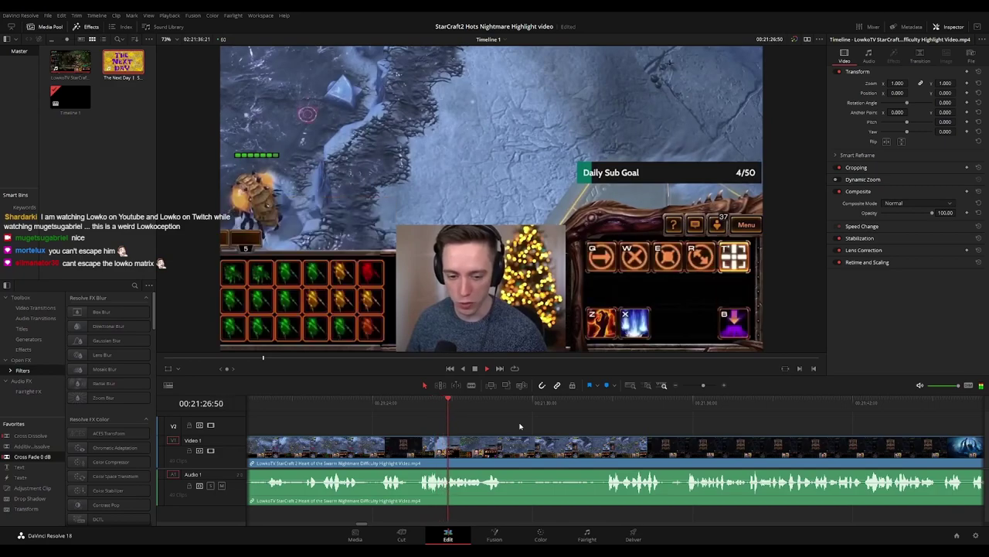
pyautogui.hscroll(3, 566, 425)
pyautogui.press('space')
pyautogui.press('b')
pyautogui.click(430, 445)
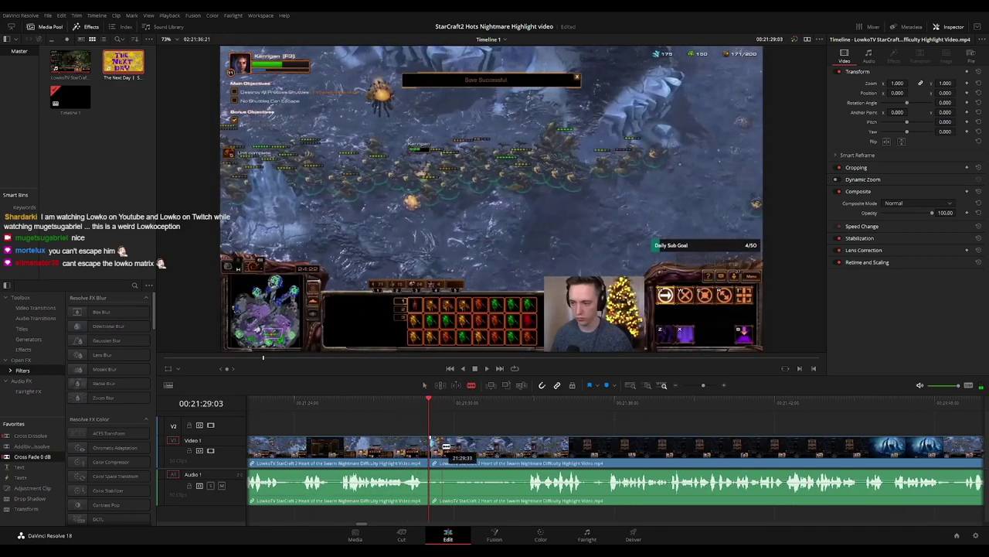
pyautogui.click(442, 446)
pyautogui.press('a')
pyautogui.press('Delete')
pyautogui.press('space')
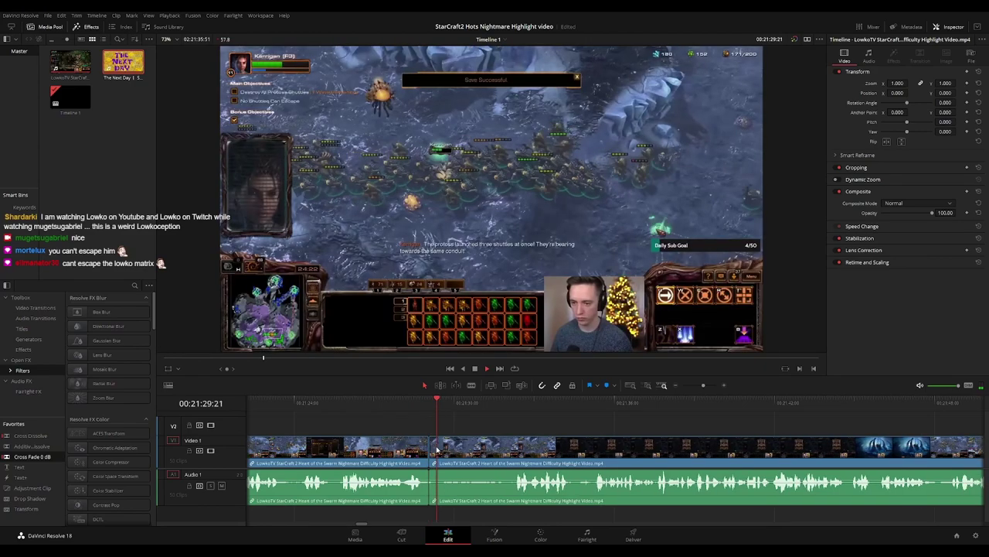
pyautogui.click(429, 446)
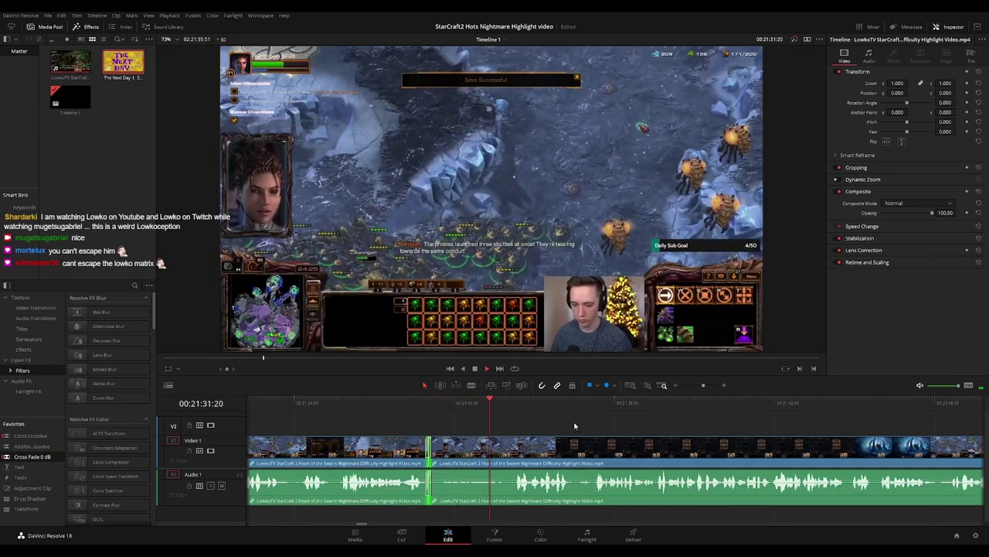
# Place an Adjustment Clip on V2 at about 00:21:30 and set its zoom to 1.740 and its Y position to 396
pyautogui.moveTo(617, 428); pyautogui.dragTo(554, 428)
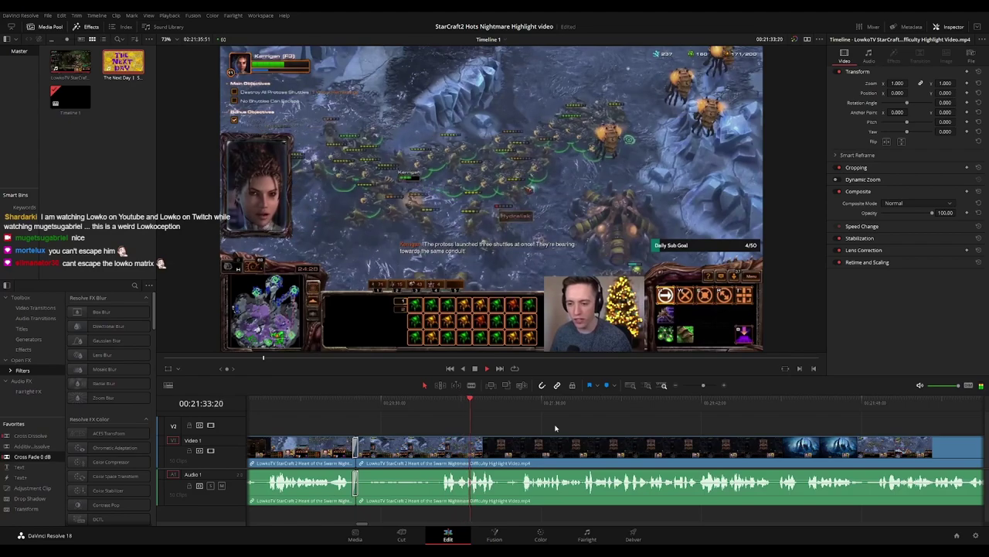
pyautogui.press('space')
pyautogui.click(353, 409)
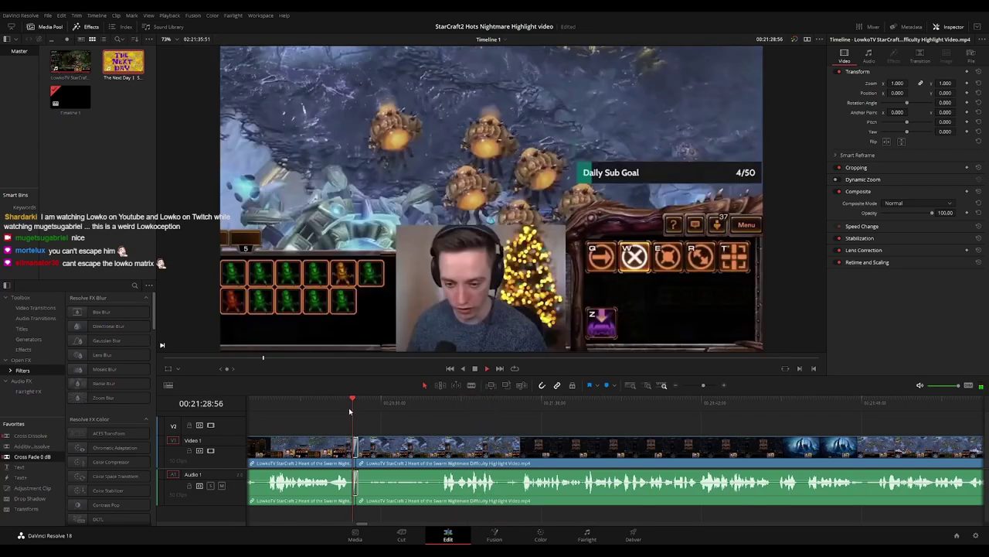
pyautogui.press('space')
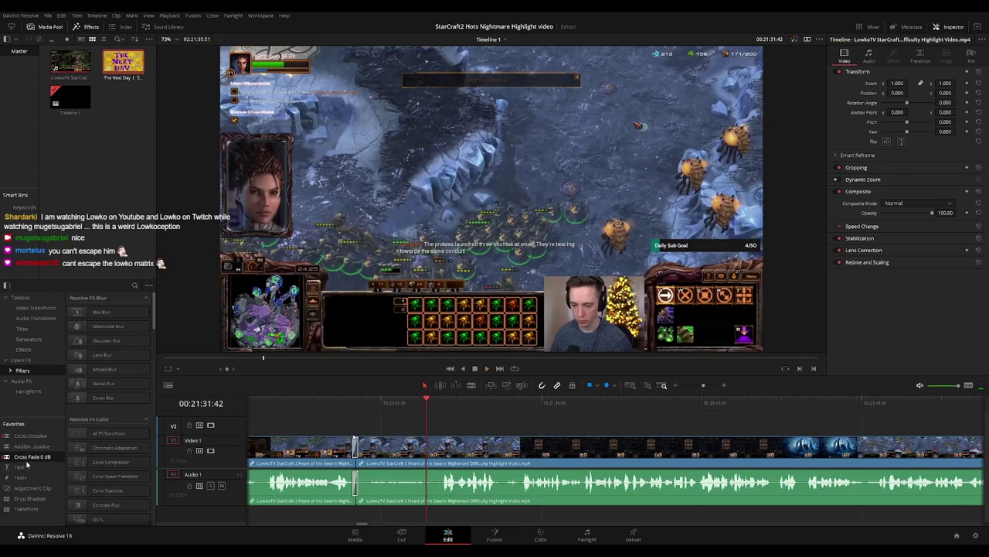
pyautogui.moveTo(40, 488); pyautogui.dragTo(394, 428)
pyautogui.moveTo(517, 428); pyautogui.dragTo(438, 430)
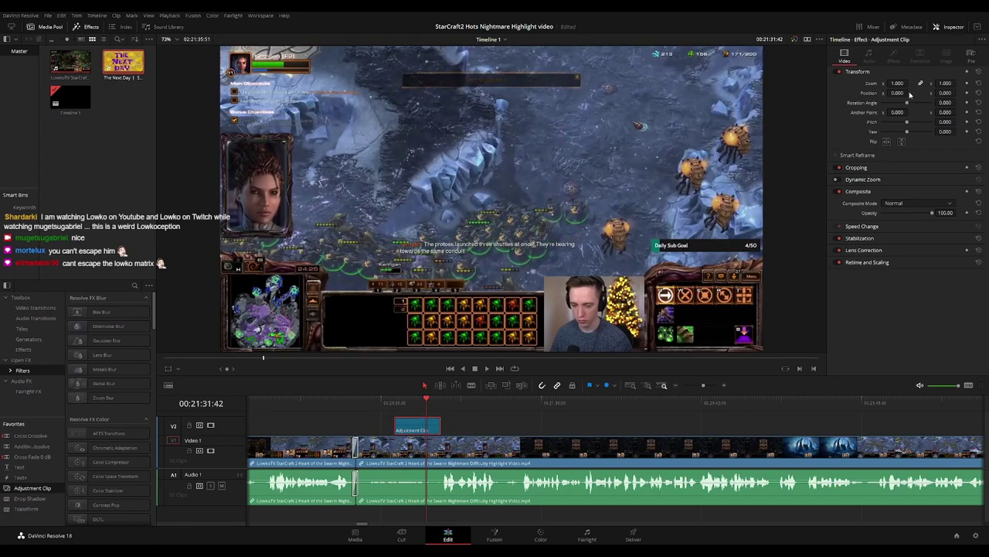
pyautogui.moveTo(897, 84); pyautogui.dragTo(959, 92)
pyautogui.press('space')
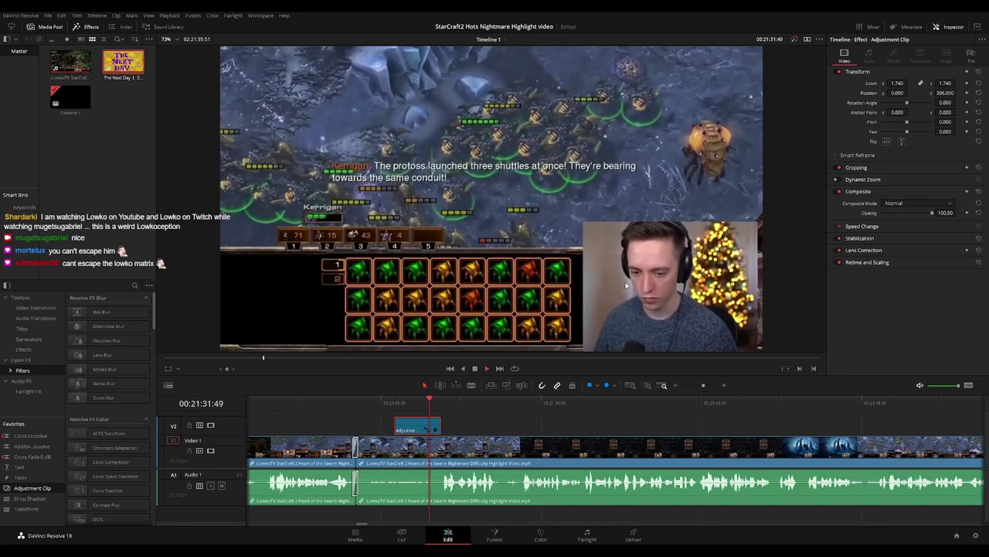
# Extend the Adjustment Clip on V2 to about 00:21:34 and play back the zoomed section
pyautogui.moveTo(439, 425); pyautogui.dragTo(496, 425)
pyautogui.press('space')
pyautogui.click(447, 405)
pyautogui.press('space')
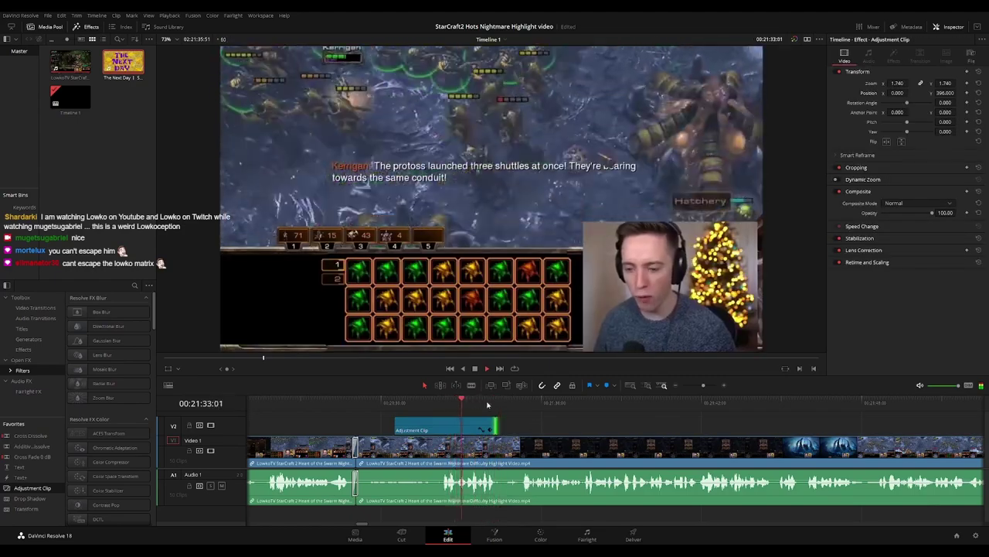
pyautogui.click(560, 426)
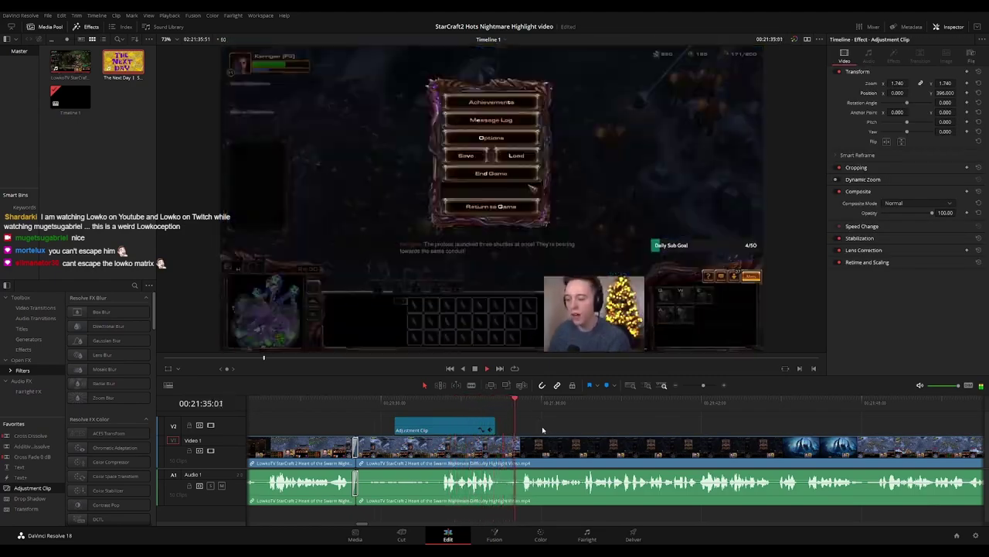
# Ripple delete the short piece starting at 00:21:47:53, where the loading screen ends, and add the default transition at the cut
pyautogui.moveTo(548, 427); pyautogui.dragTo(451, 426)
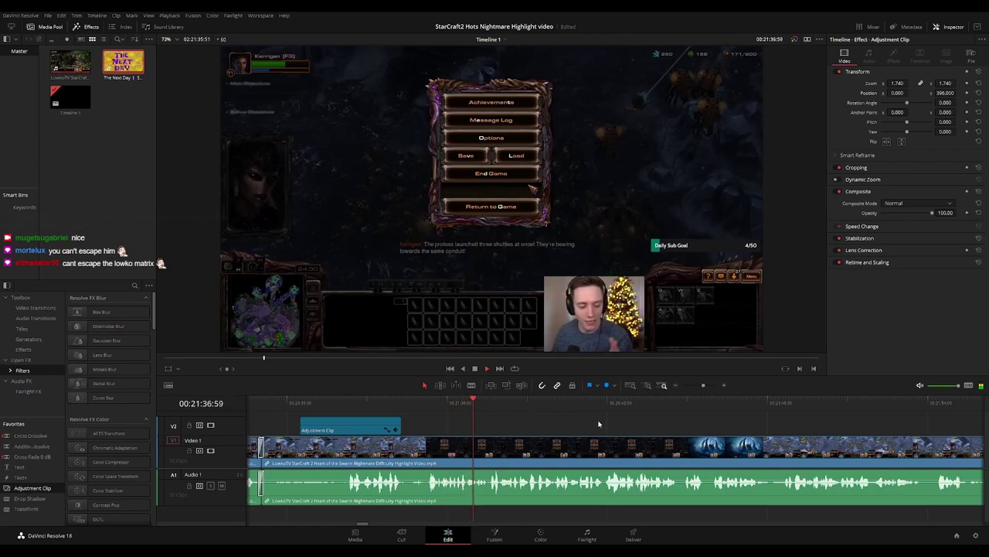
pyautogui.moveTo(599, 420); pyautogui.dragTo(530, 419)
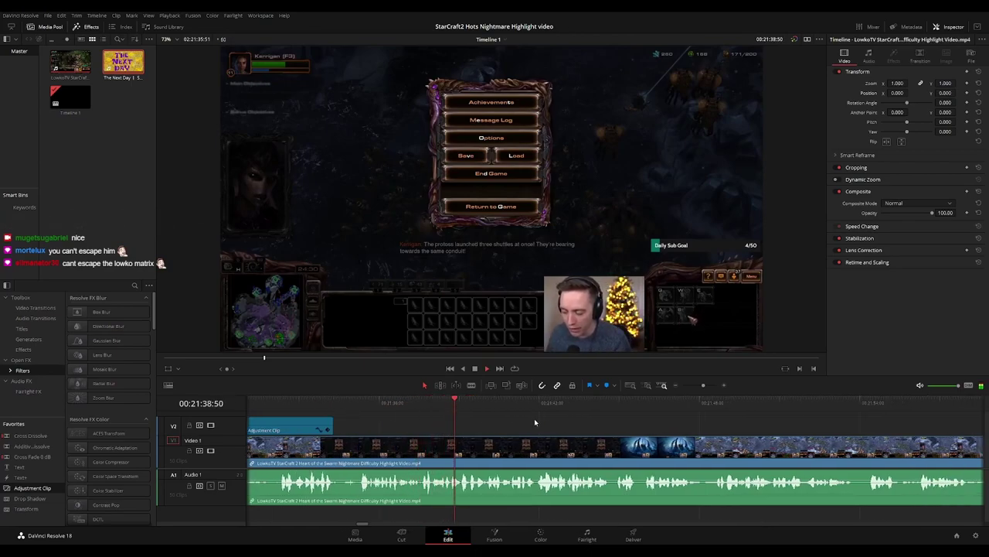
pyautogui.hscroll(3, 532, 424)
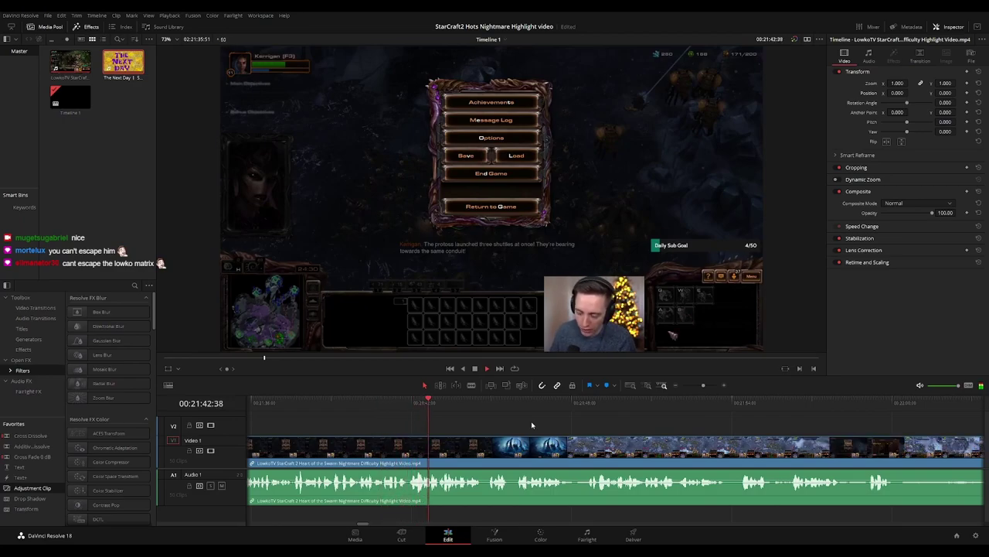
pyautogui.hscroll(3, 486, 413)
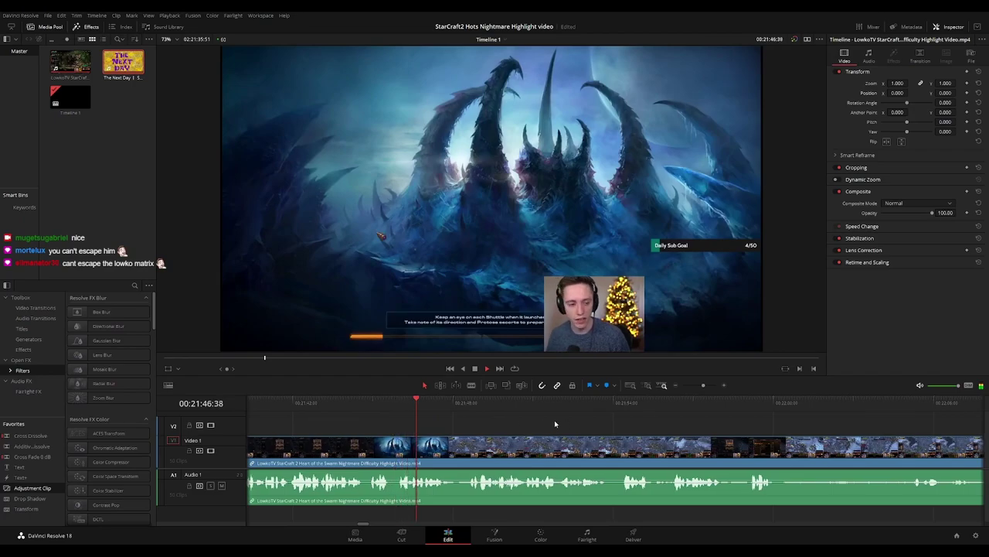
pyautogui.hscroll(2, 558, 419)
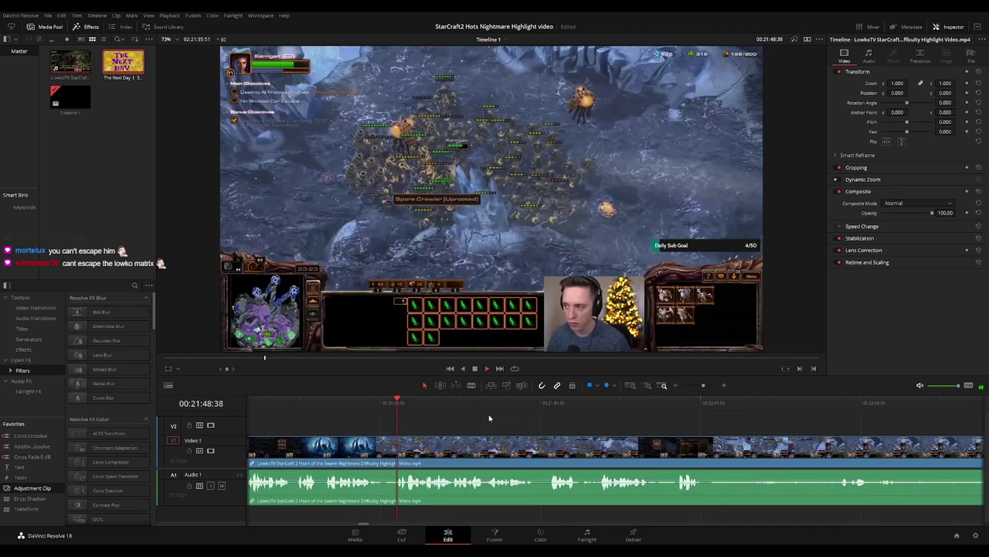
pyautogui.click(364, 405)
pyautogui.hotkey('ctrl', 'b')
pyautogui.hotkey('ctrl', 'b')
pyautogui.press('Delete')
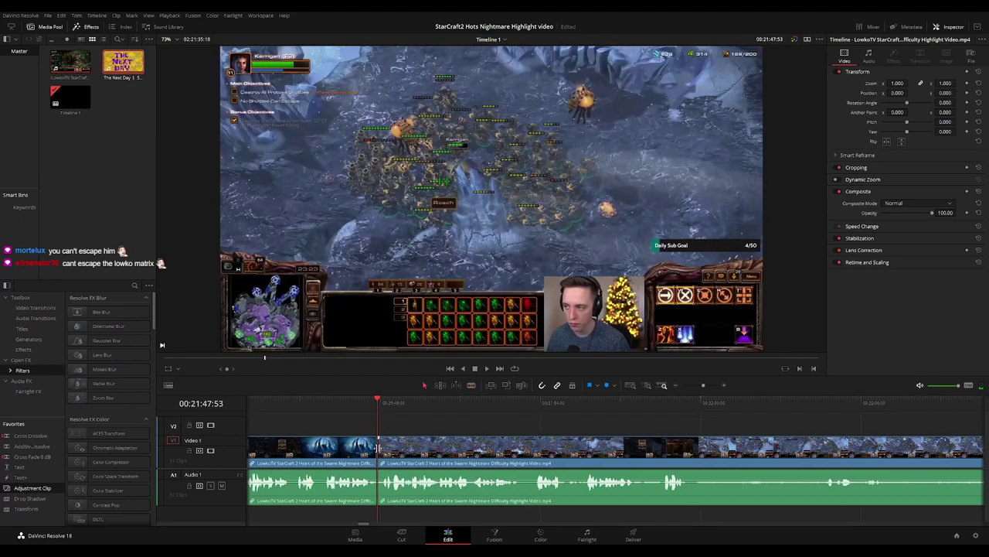
pyautogui.press('space')
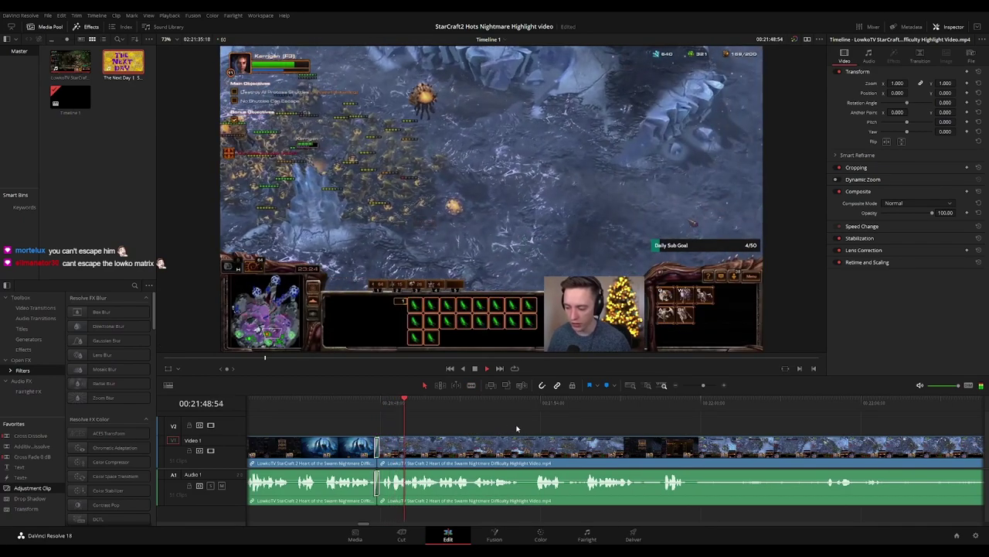
# Review the timeline from about 00:21:48 to 00:22:15 and examine the battle footage and audio waveform for sections worth cutting
pyautogui.hscroll(1, 548, 427)
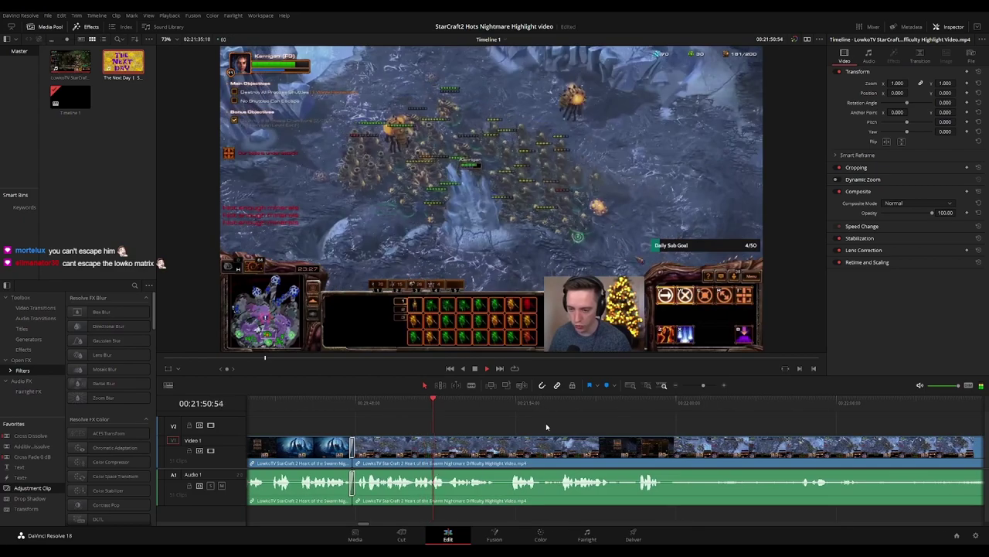
pyautogui.hscroll(3, 533, 421)
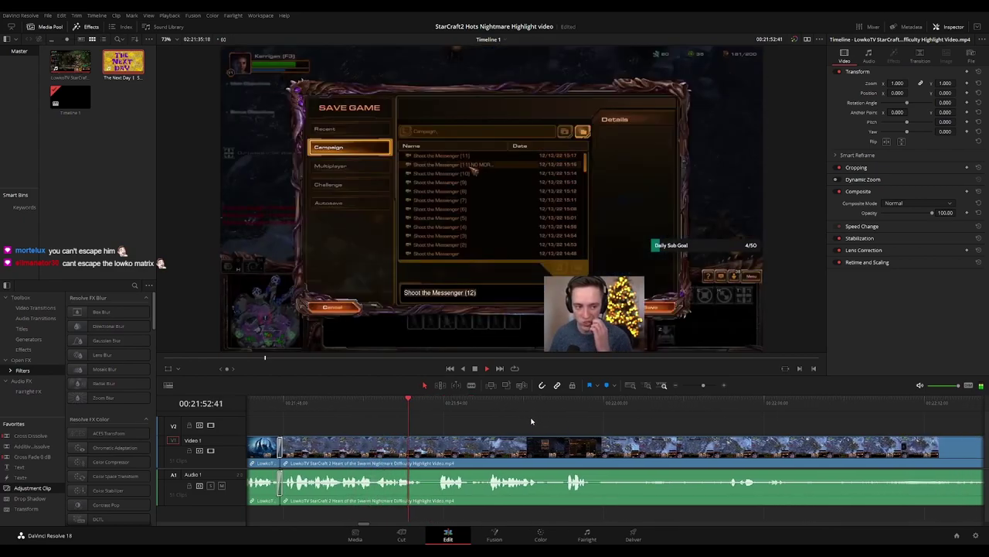
pyautogui.hscroll(3, 522, 423)
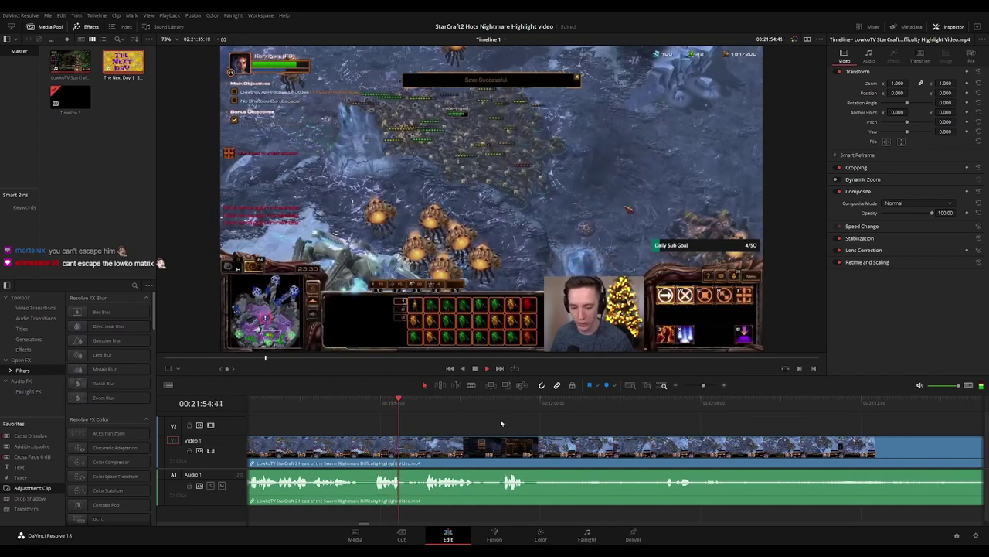
pyautogui.hscroll(2, 524, 420)
pyautogui.hscroll(1, 531, 426)
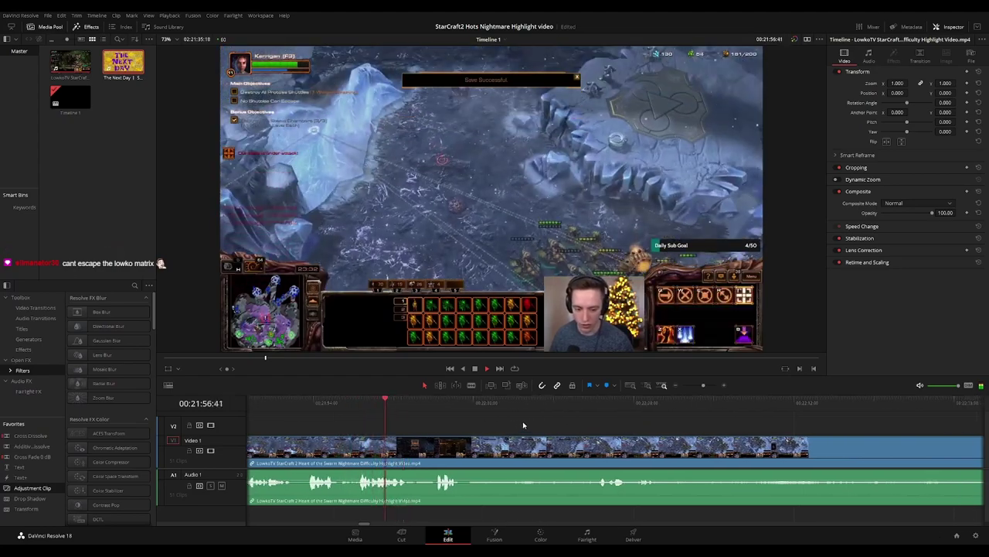
pyautogui.hscroll(2, 511, 424)
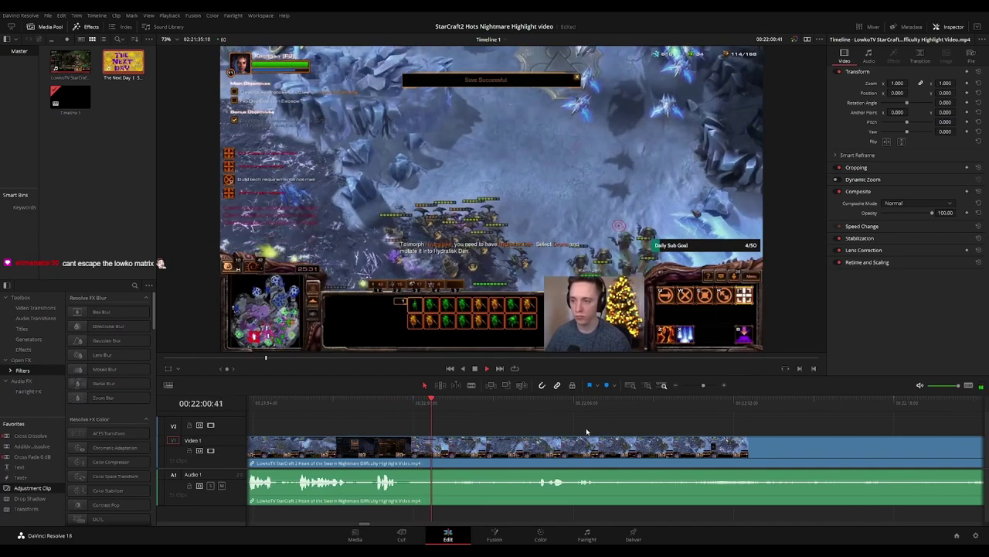
pyautogui.hscroll(2, 572, 429)
pyautogui.click(463, 405)
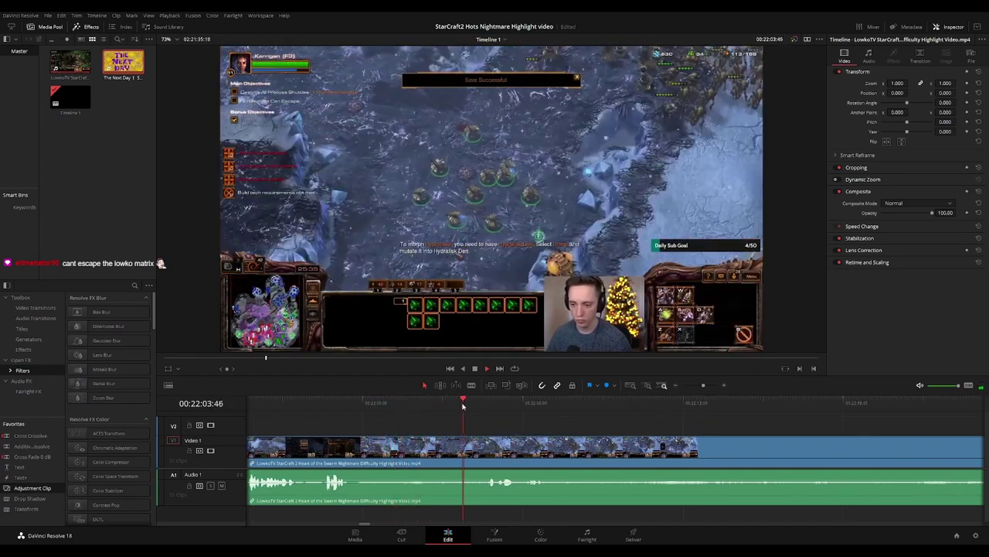
pyautogui.moveTo(609, 433); pyautogui.dragTo(489, 425)
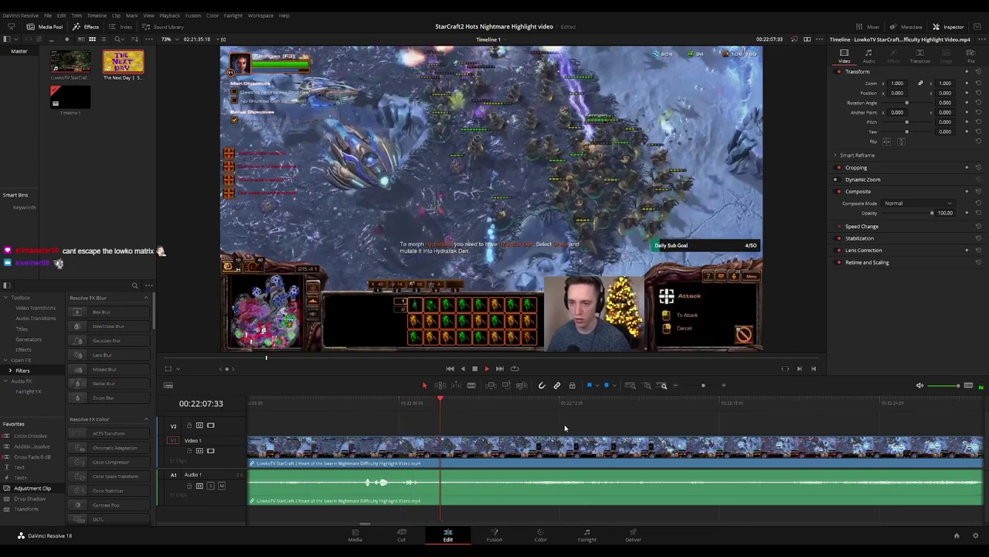
pyautogui.hscroll(3, 511, 424)
pyautogui.hscroll(3, 492, 424)
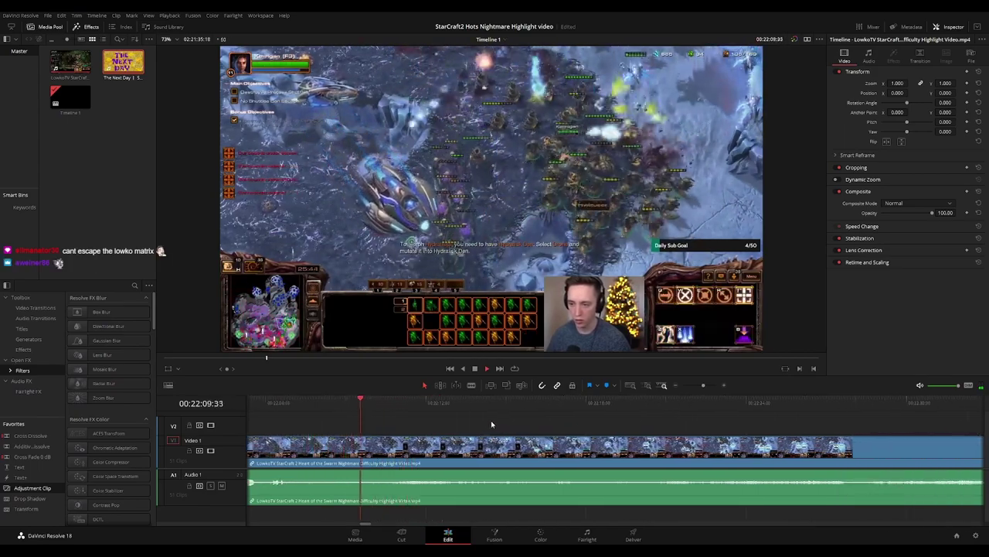
pyautogui.scroll(-3, 680, 426)
pyautogui.moveTo(698, 425); pyautogui.dragTo(516, 413)
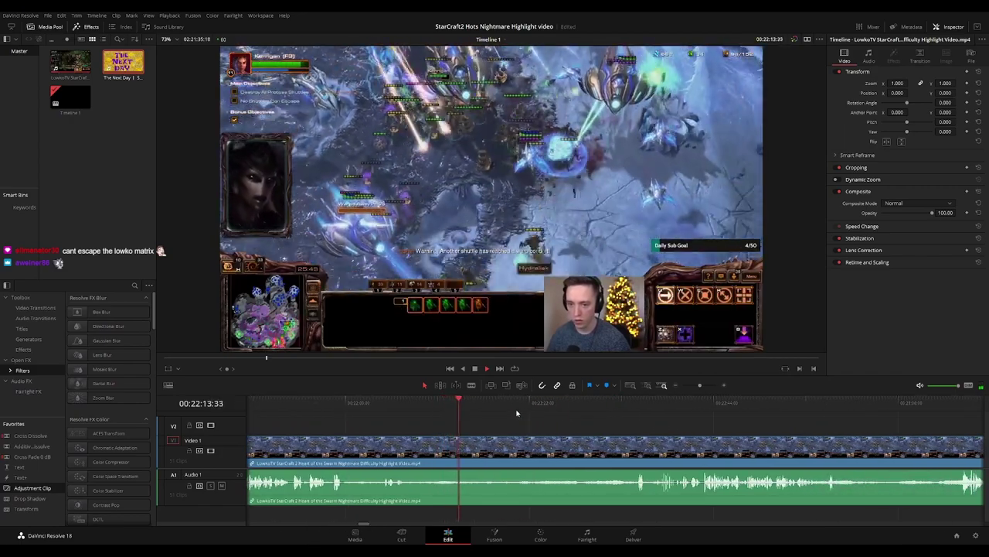
pyautogui.scroll(2, 533, 420)
pyautogui.moveTo(652, 418); pyautogui.dragTo(499, 416)
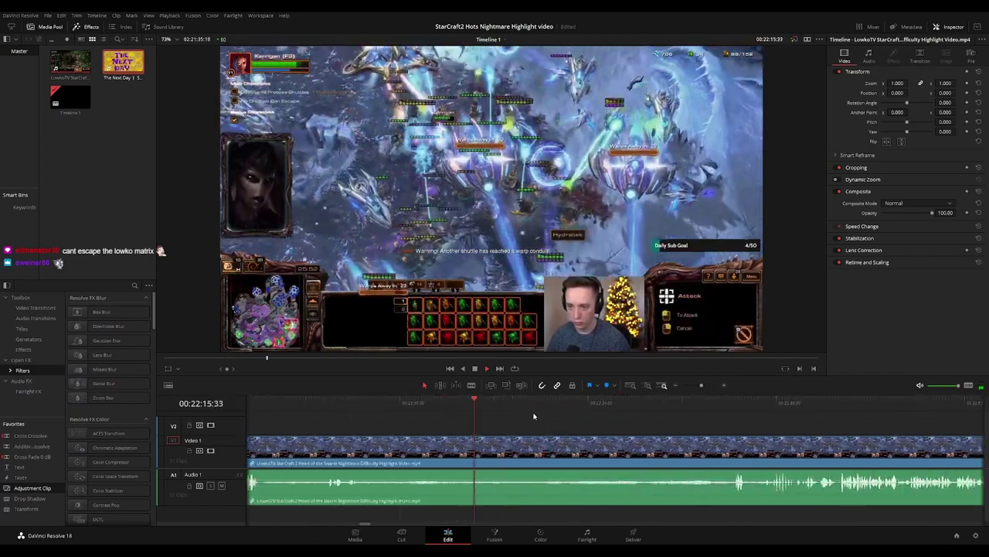
# Review the battle footage and audio waveform from about 00:22:15 to the Load Game menu at about 00:22:41 for sections worth cutting
pyautogui.hscroll(2, 564, 421)
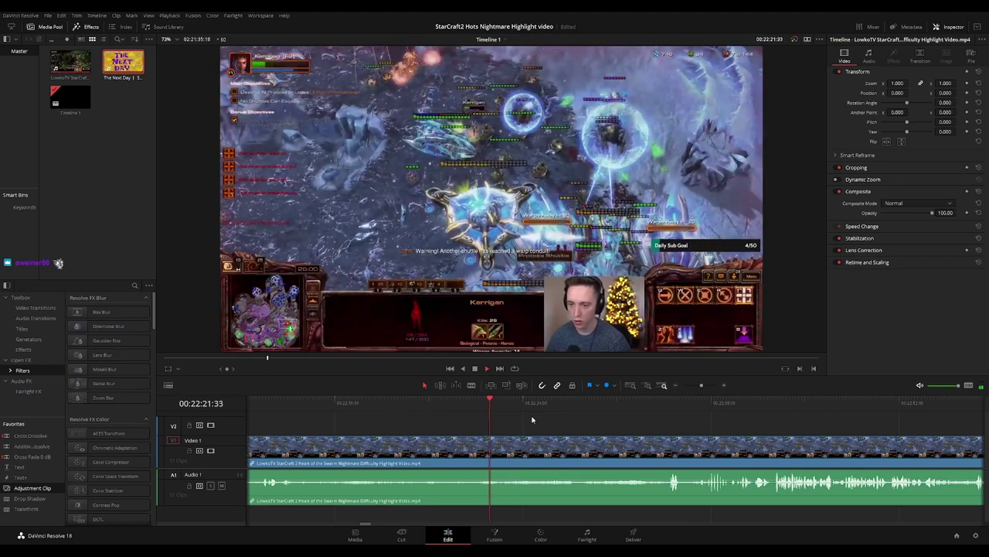
pyautogui.hscroll(3, 518, 422)
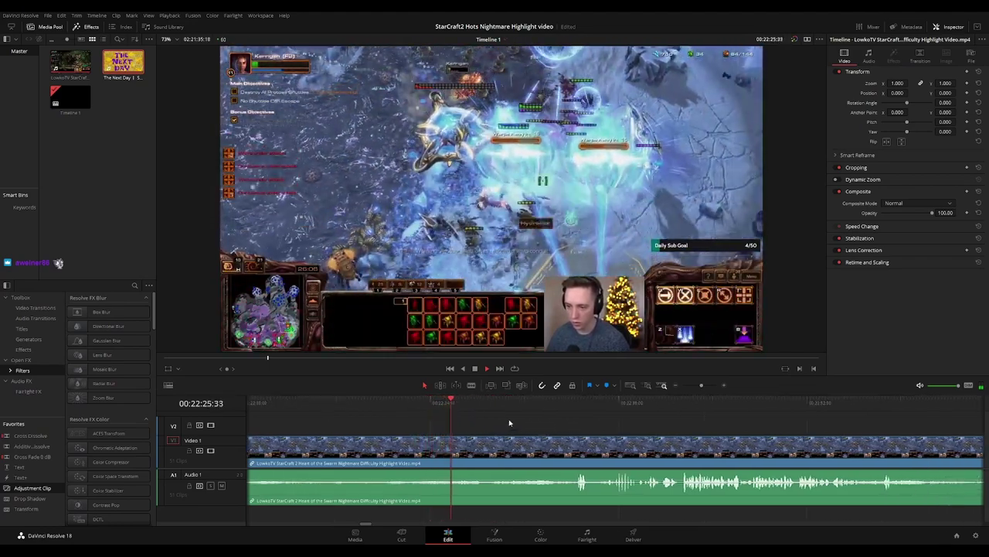
pyautogui.hscroll(3, 505, 420)
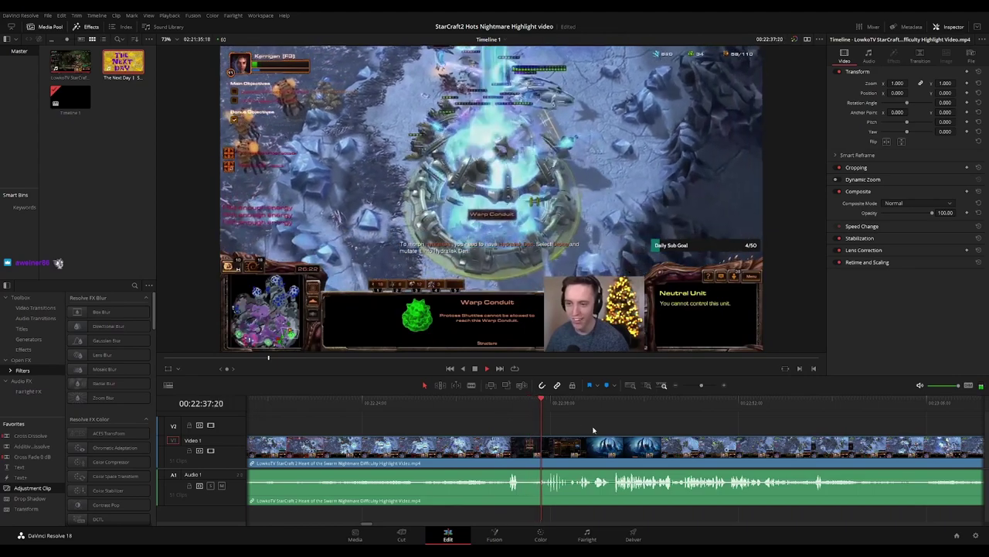
pyautogui.hscroll(1, 528, 430)
pyautogui.scroll(1, 611, 422)
pyautogui.hscroll(3, 580, 418)
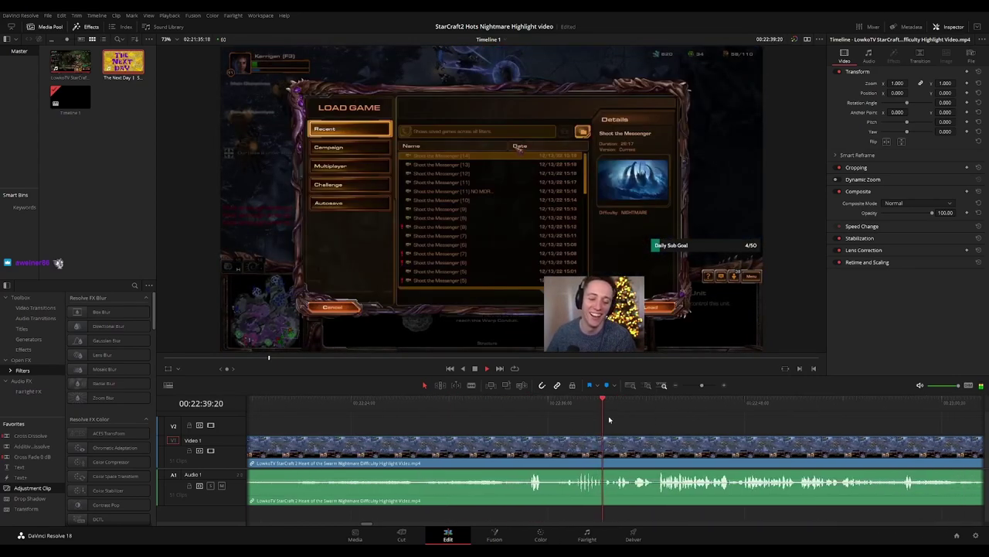
pyautogui.hotkey('ctrl', '=')
pyautogui.moveTo(698, 424); pyautogui.dragTo(546, 424)
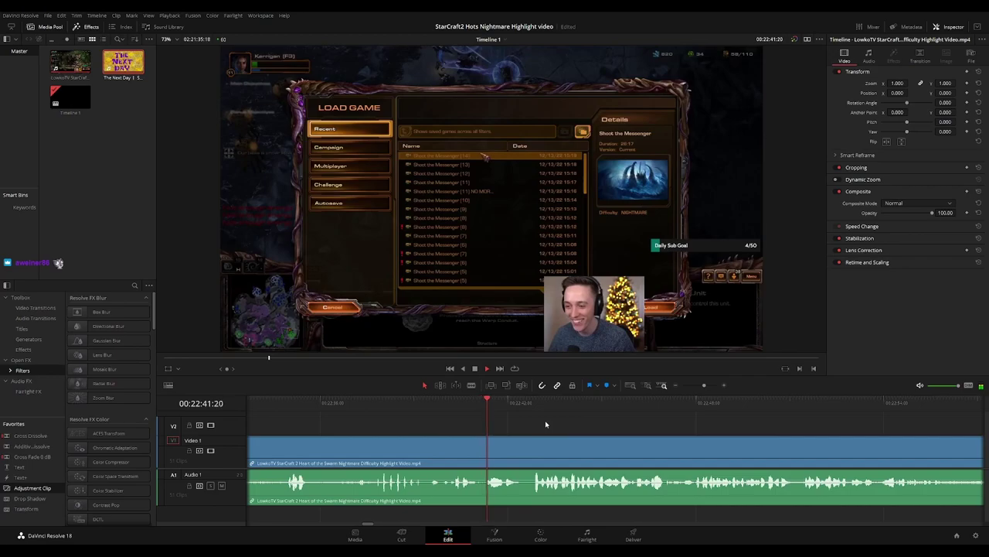
# Review the loading screen and final battle from about 00:22:41 to 00:23:18, checking the footage and waveform for dull parts
pyautogui.hscroll(2, 553, 424)
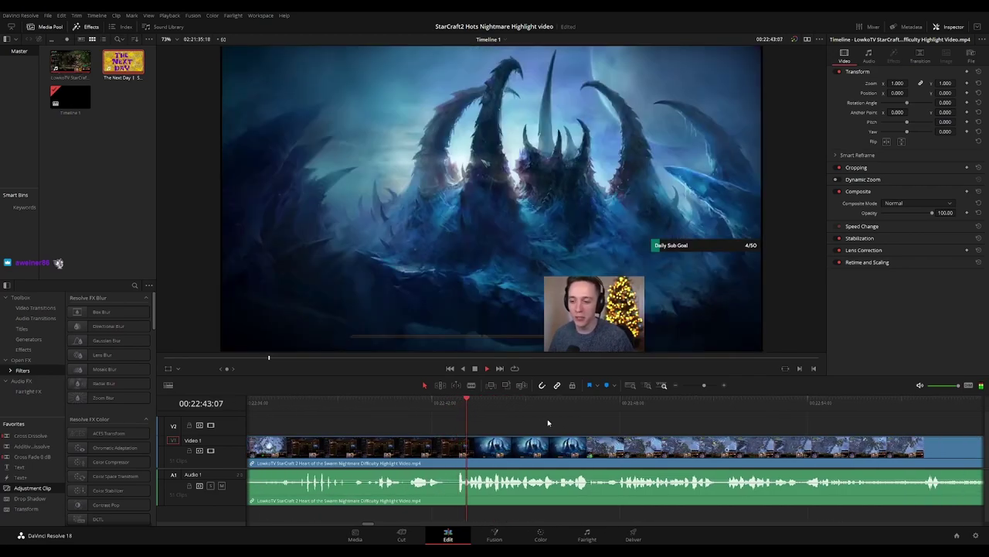
pyautogui.hscroll(3, 548, 415)
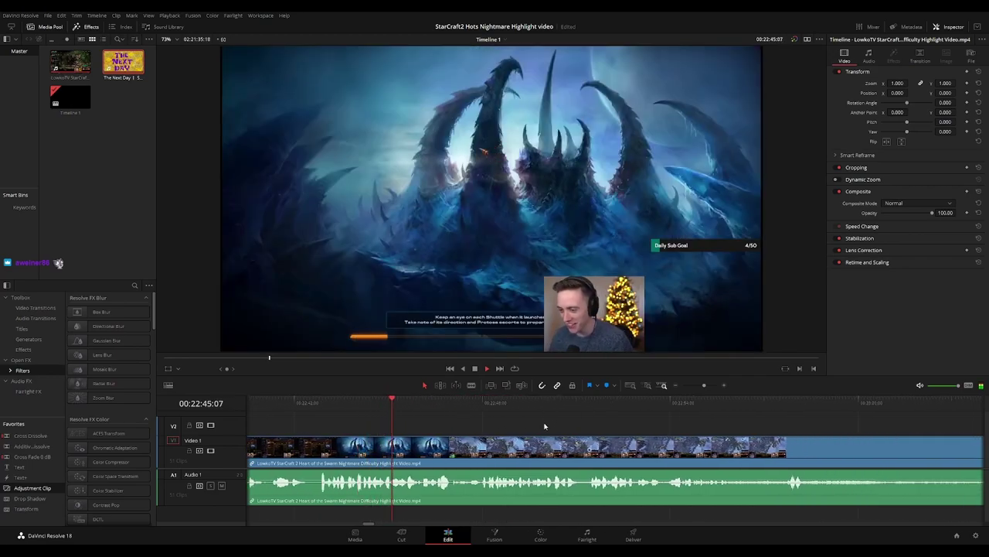
pyautogui.hscroll(2, 526, 421)
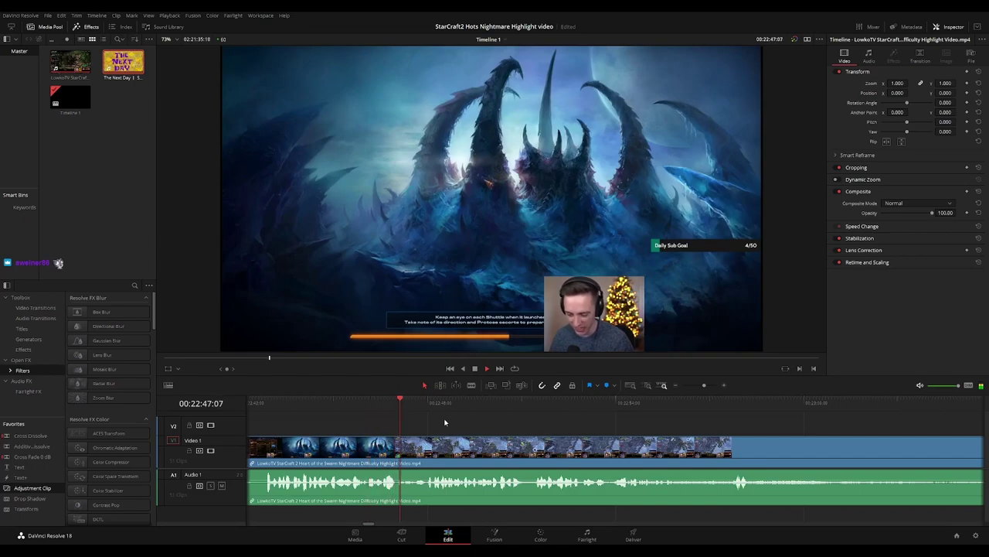
pyautogui.hscroll(3, 532, 410)
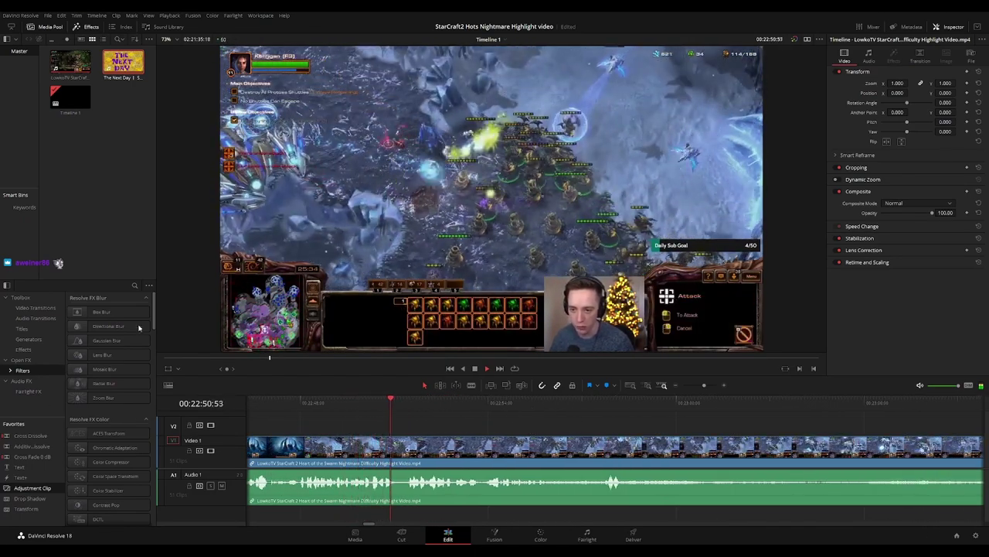
pyautogui.hscroll(2, 502, 411)
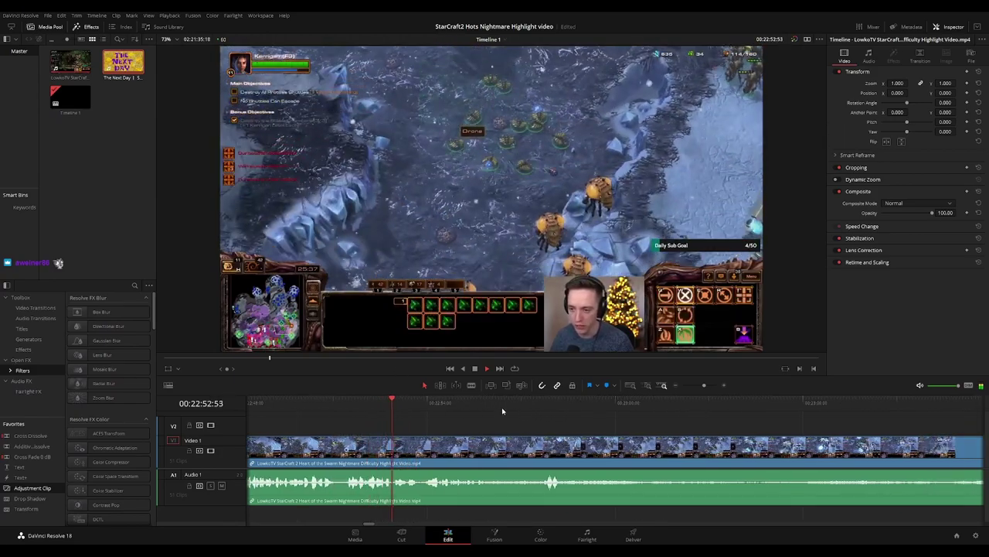
pyautogui.hscroll(4, 556, 424)
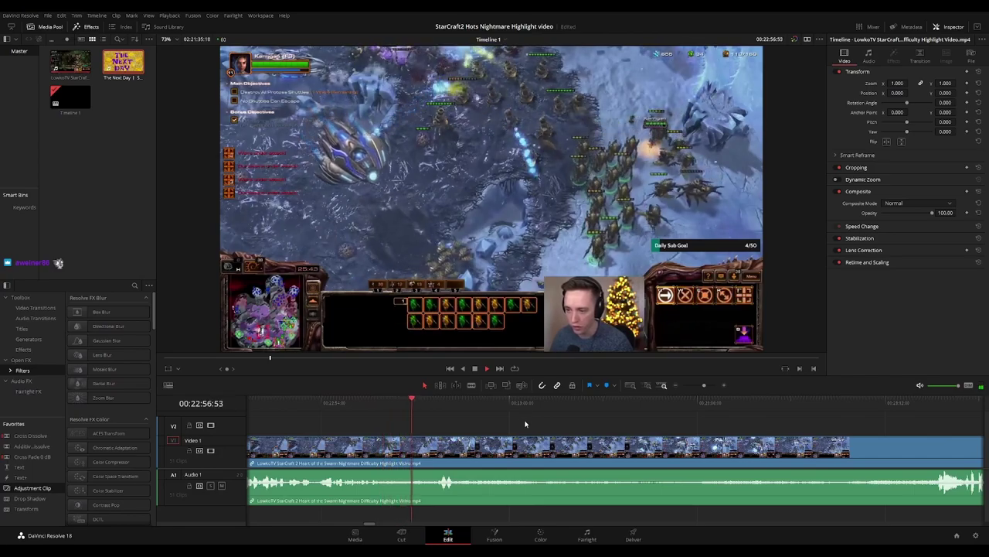
pyautogui.hscroll(2, 526, 422)
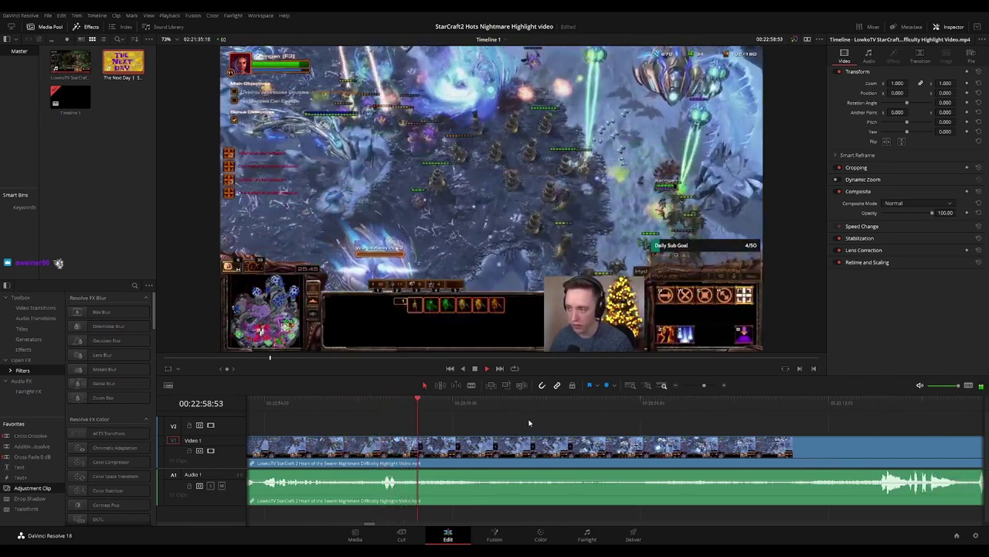
pyautogui.hscroll(5, 615, 428)
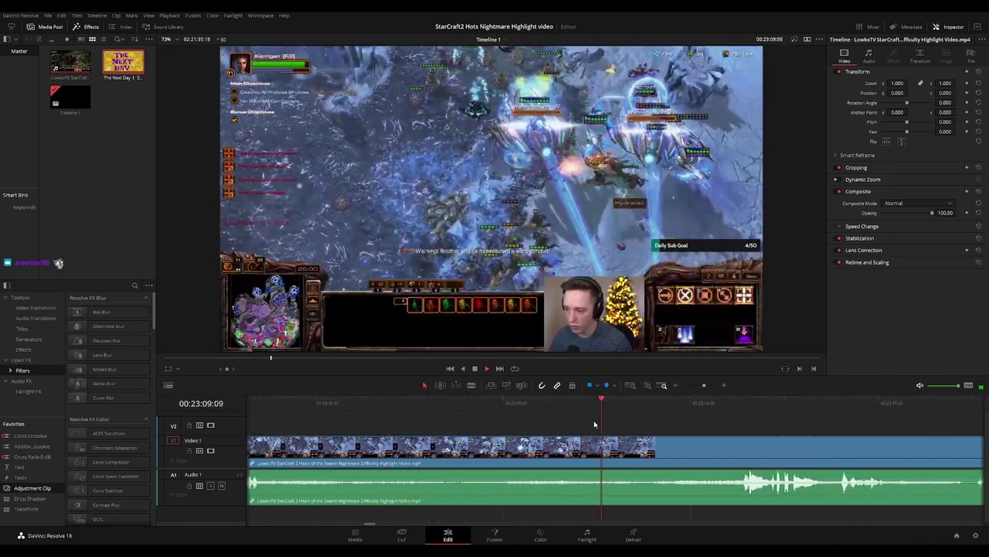
pyautogui.hscroll(4, 615, 428)
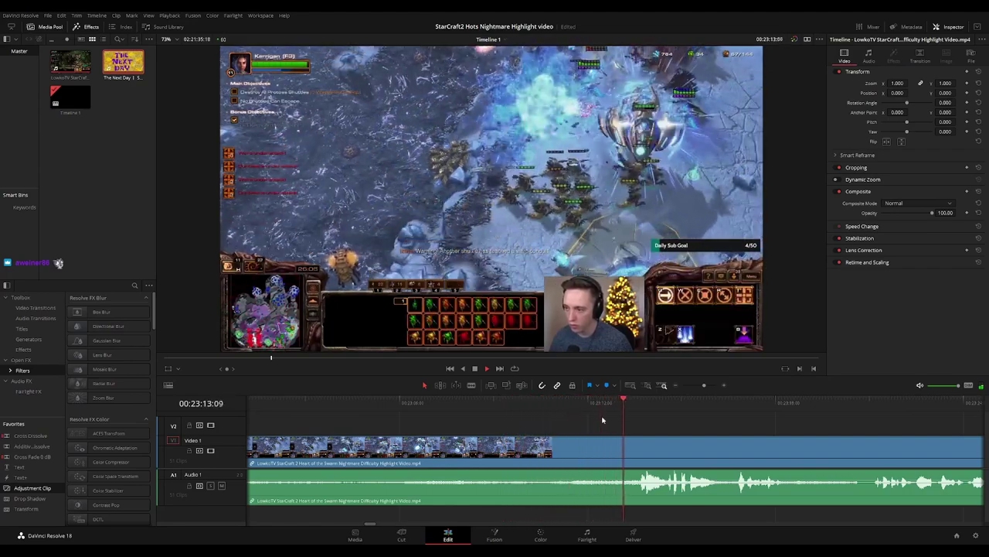
pyautogui.hscroll(8, 519, 426)
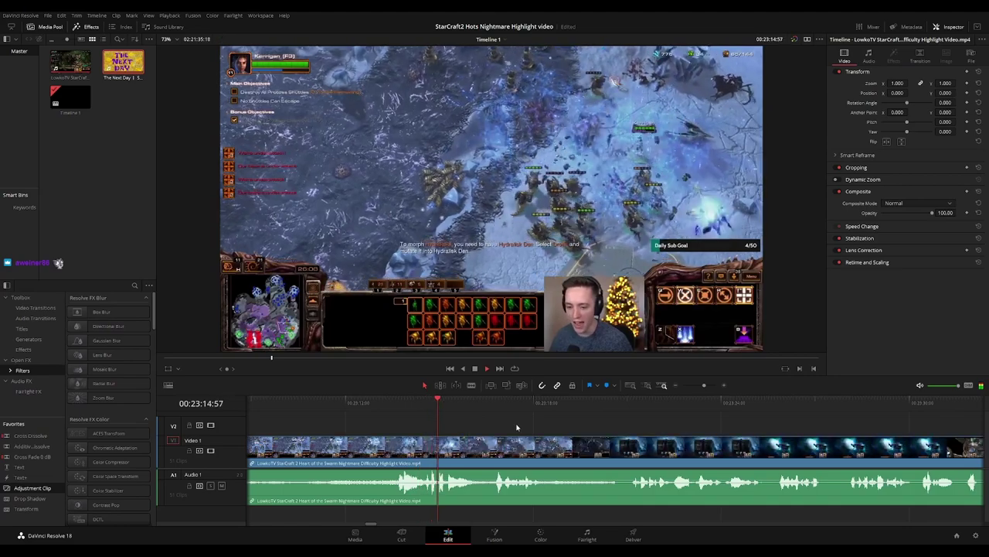
pyautogui.hscroll(4, 614, 437)
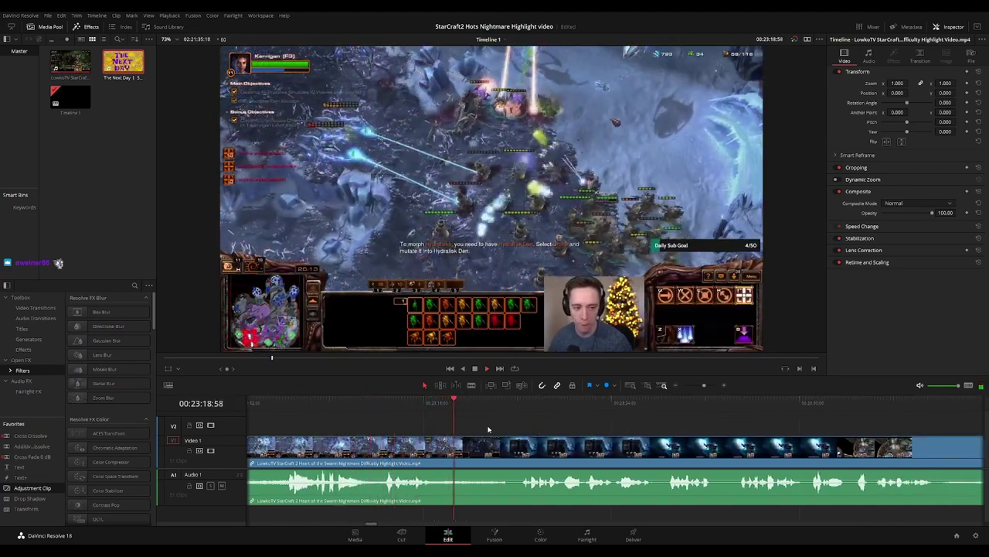
# Ripple delete the short black-screen piece starting at 00:23:20:23, between the end of the battle and the victory screen
pyautogui.press('b')
pyautogui.click(477, 442)
pyautogui.hotkey('ctrl', 'z')
pyautogui.click(500, 442)
pyautogui.click(497, 402)
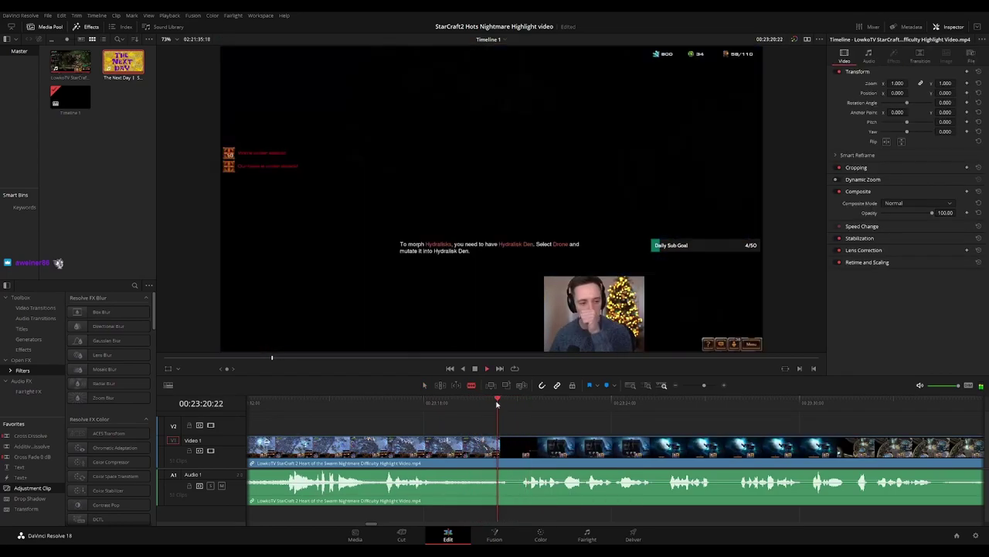
pyautogui.click(499, 403)
pyautogui.press('space')
pyautogui.click(499, 442)
pyautogui.click(522, 446)
pyautogui.press('a')
pyautogui.press('Delete')
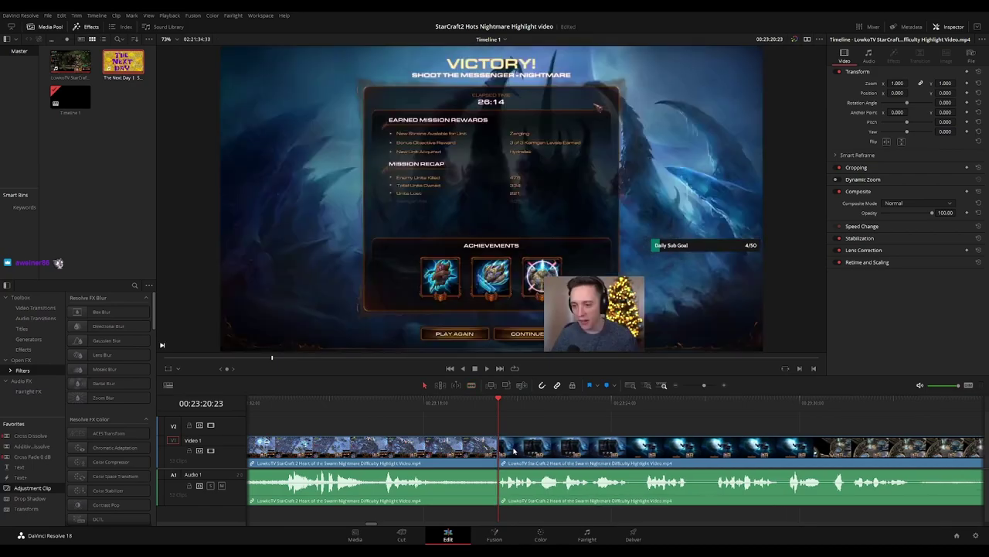
# Add the default transition at the 00:23:20:23 cut into the victory screen and play back the transition
pyautogui.hotkey('ctrl', 't')
pyautogui.click(482, 405)
pyautogui.press('space')
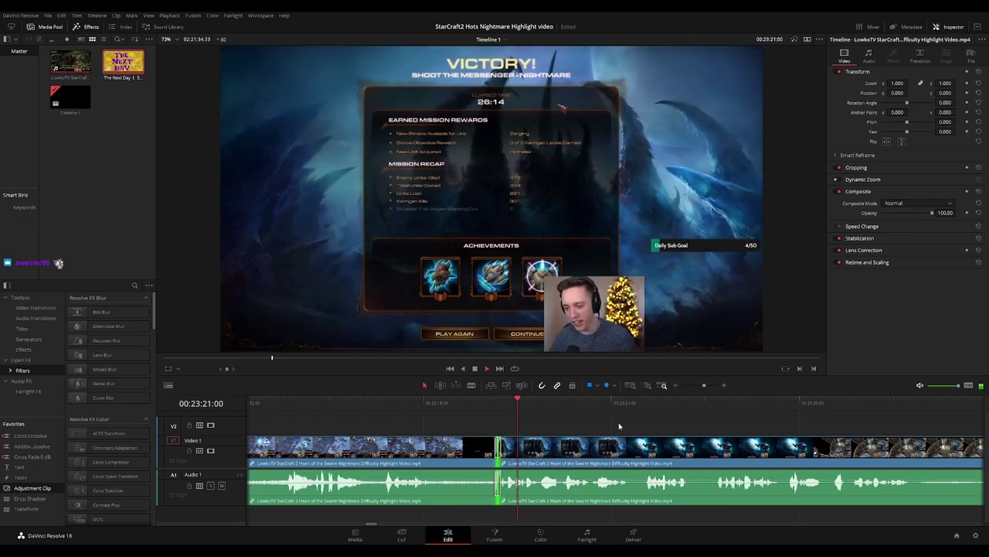
pyautogui.hscroll(1, 687, 428)
pyautogui.click(419, 454)
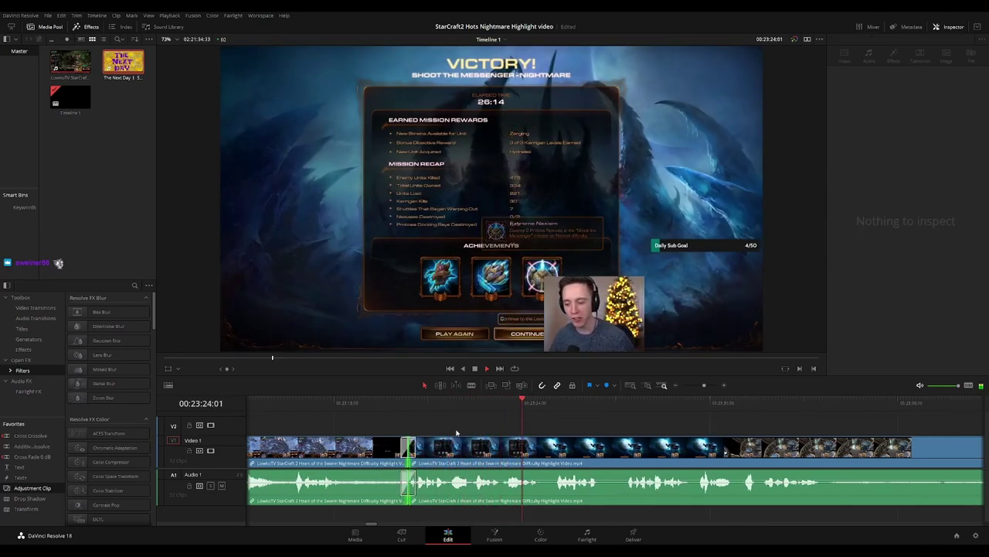
pyautogui.click(401, 402)
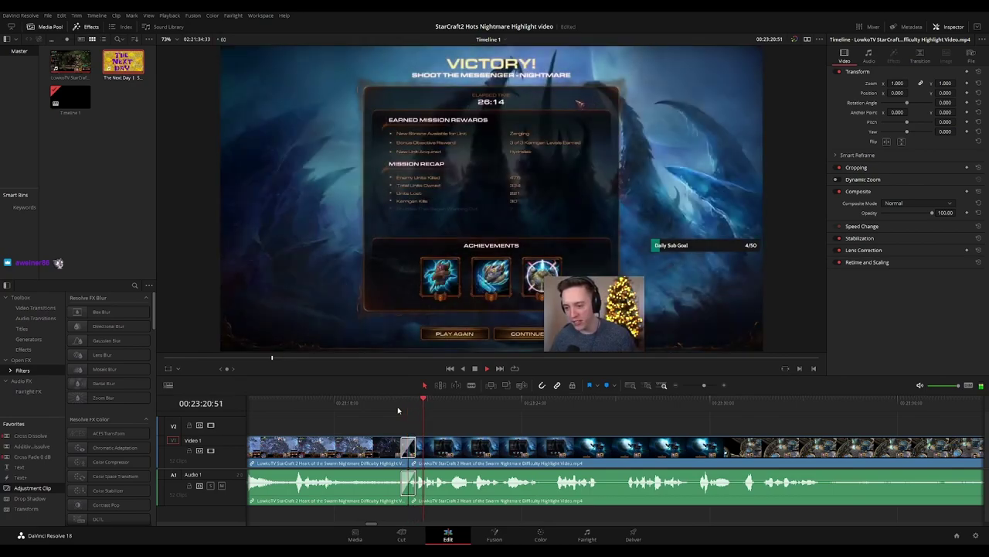
# Ripple delete the short piece starting at 00:23:24:29, between the victory screen and the loading screen, and add the default transition at the cut
pyautogui.hscroll(2, 594, 430)
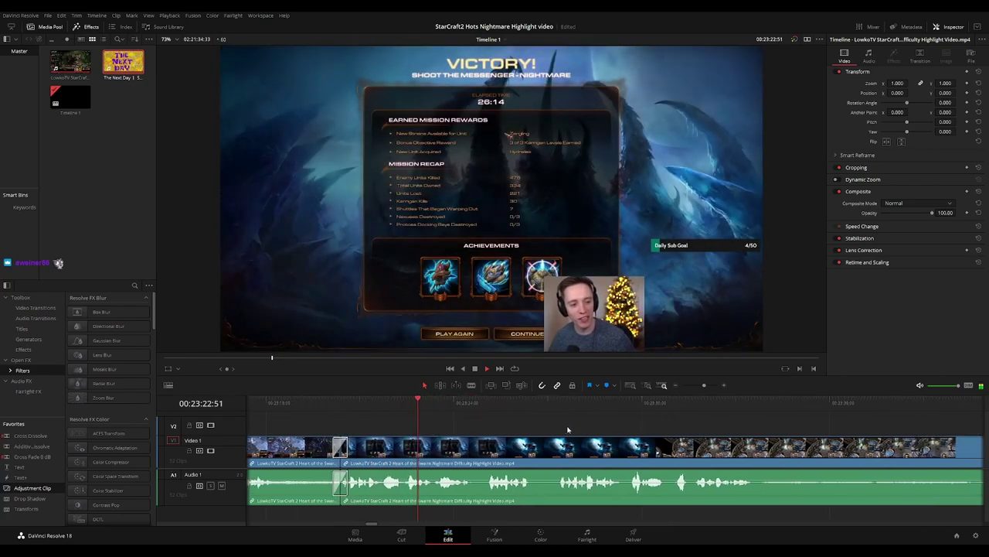
pyautogui.hscroll(2, 603, 430)
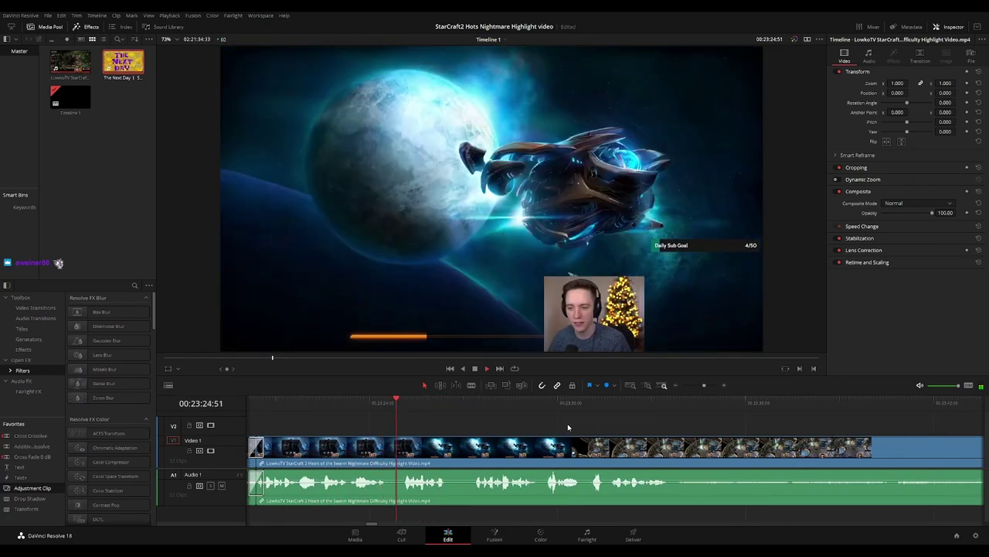
pyautogui.click(368, 402)
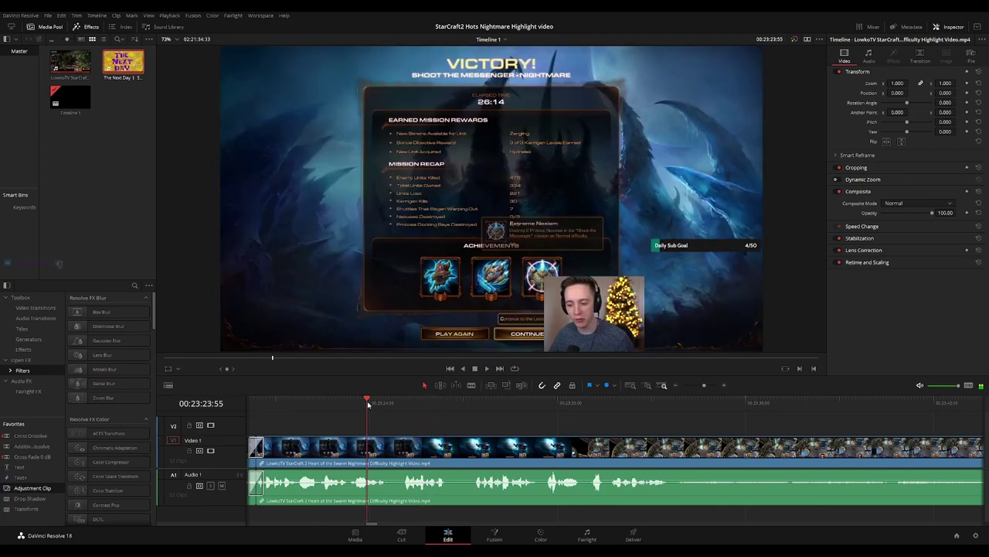
pyautogui.press('space')
pyautogui.press('b')
pyautogui.click(390, 444)
pyautogui.hotkey('ctrl', 'z')
pyautogui.moveTo(390, 402); pyautogui.dragTo(384, 405)
pyautogui.click(385, 446)
pyautogui.click(401, 446)
pyautogui.press('a')
pyautogui.moveTo(401, 446); pyautogui.dragTo(396, 447)
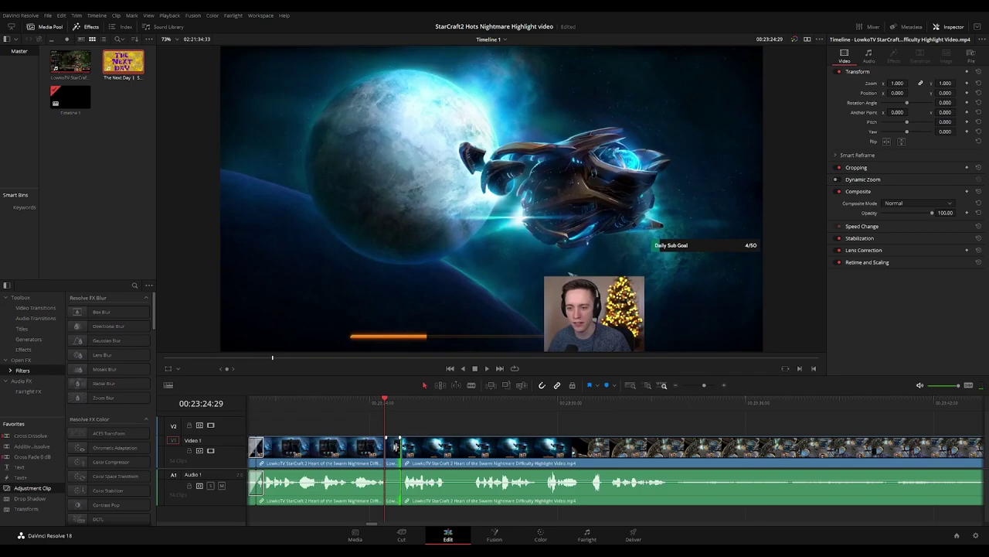
pyautogui.hotkey('ctrl', 'z')
pyautogui.press('Delete')
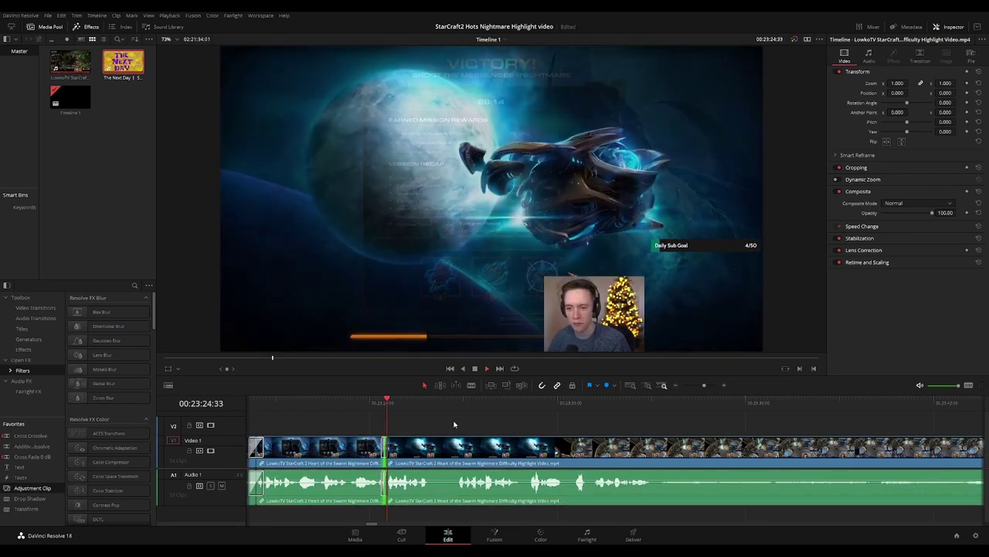
pyautogui.press('space')
# Review the loading screen and in-game cutscene up to about 00:23:52, examining the footage and audio waveform for sections worth cutting
pyautogui.hscroll(3, 581, 425)
pyautogui.click(552, 424)
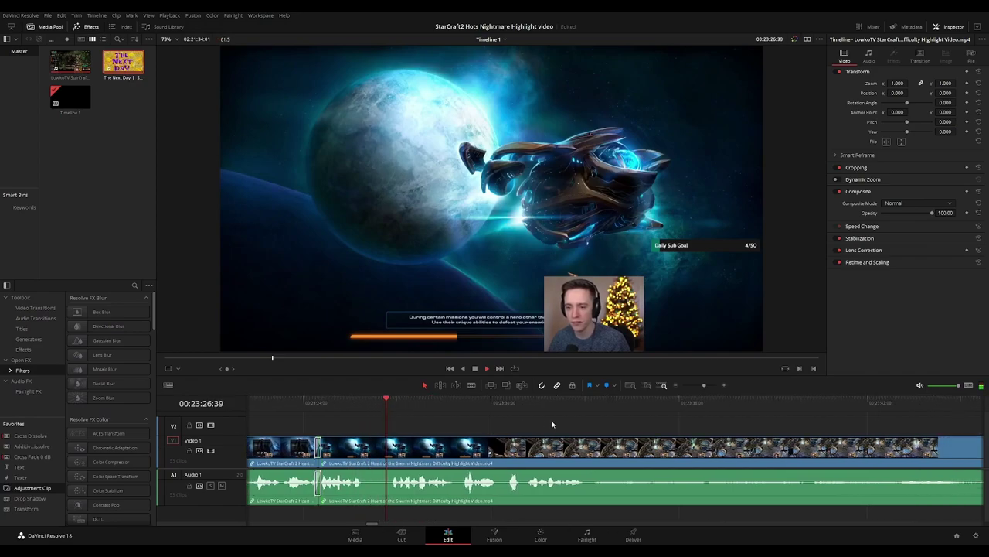
pyautogui.hscroll(2, 585, 423)
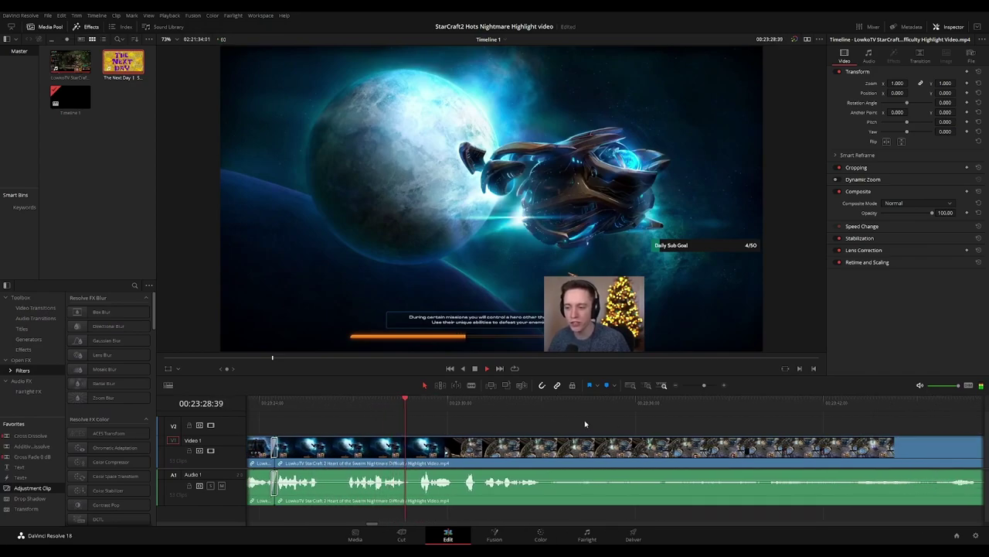
pyautogui.hscroll(3, 588, 424)
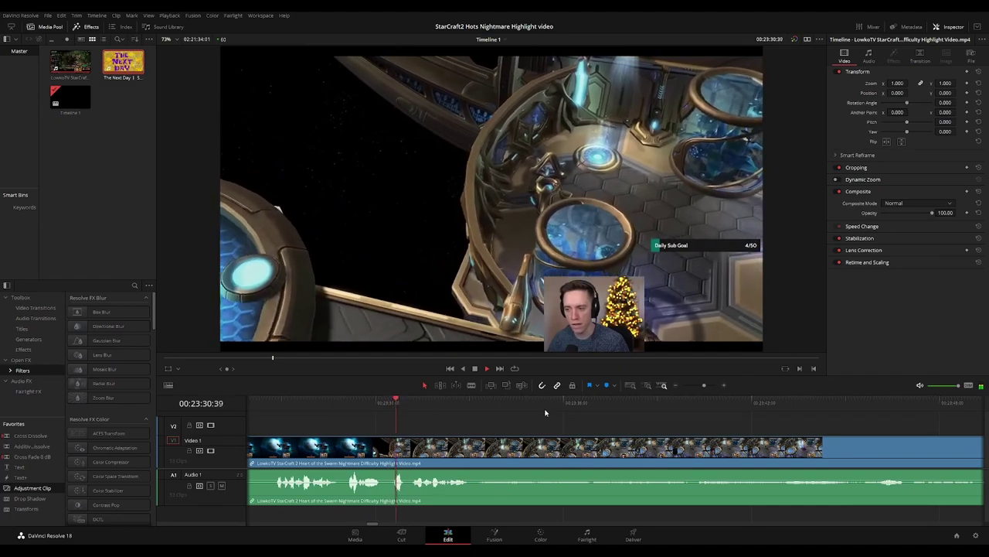
pyautogui.hscroll(5, 580, 426)
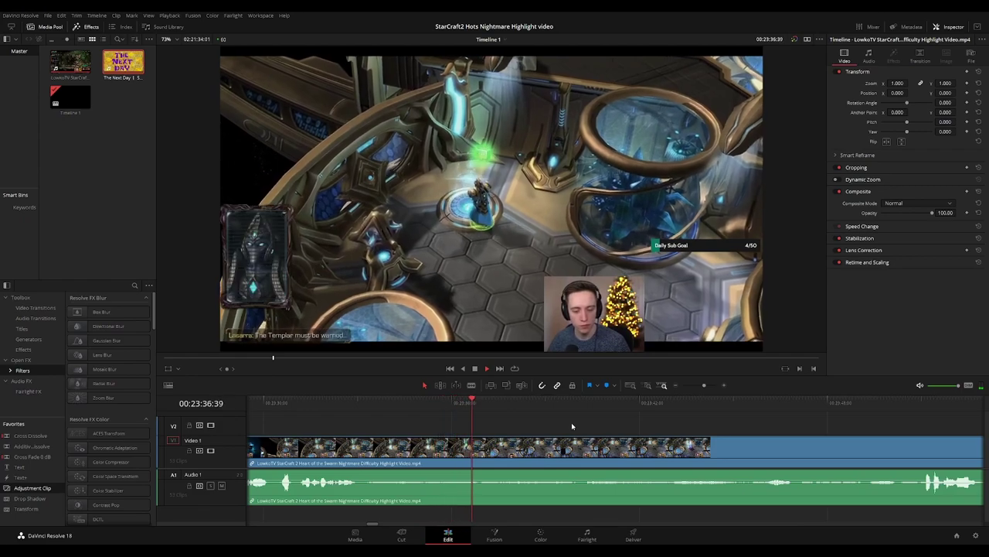
pyautogui.hscroll(4, 636, 427)
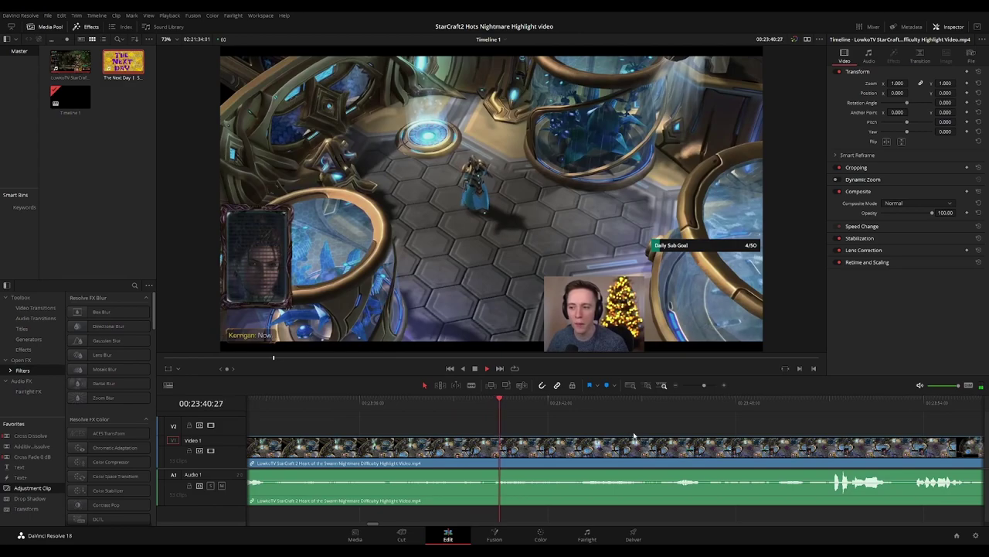
pyautogui.hscroll(6, 587, 430)
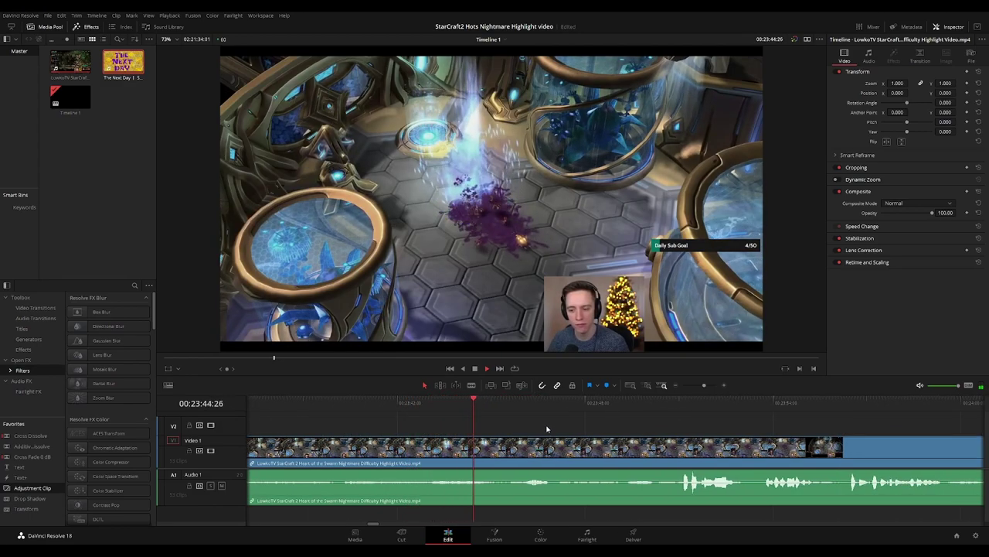
pyautogui.hscroll(6, 509, 411)
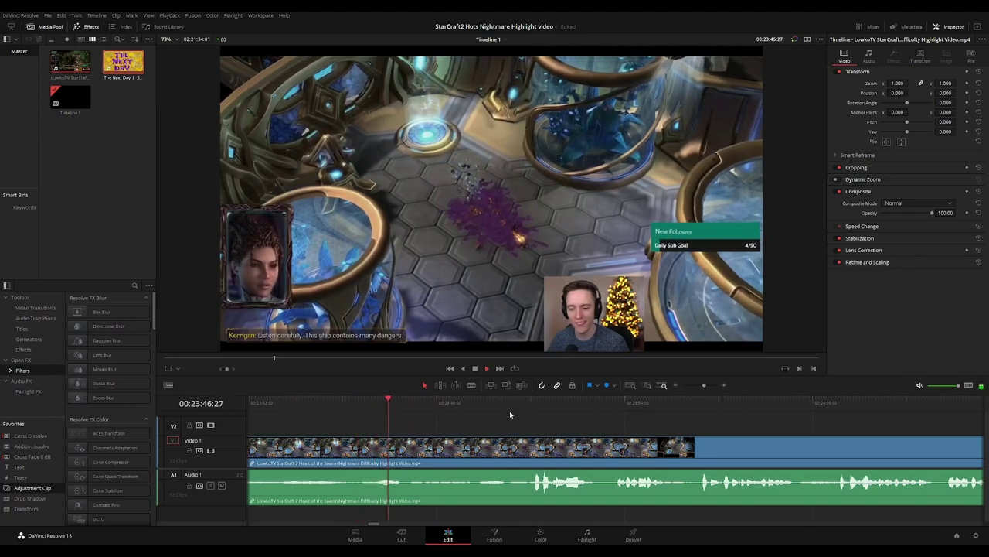
pyautogui.hscroll(3, 512, 419)
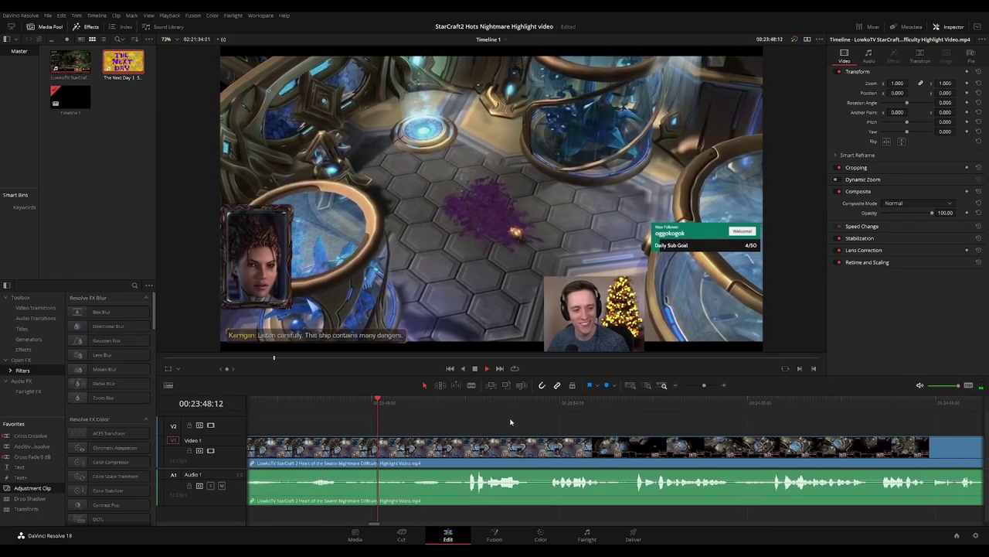
pyautogui.hscroll(4, 477, 422)
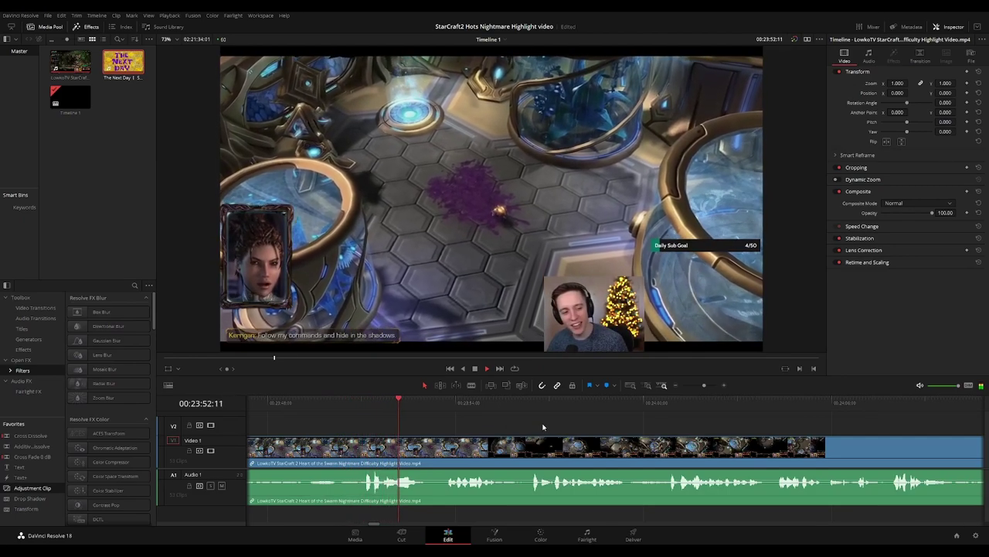
# Review the Larva mission from about 00:23:52 to the defeat screen at 00:24:24, examining the footage and audio waveform for sections worth editing
pyautogui.hscroll(3, 477, 423)
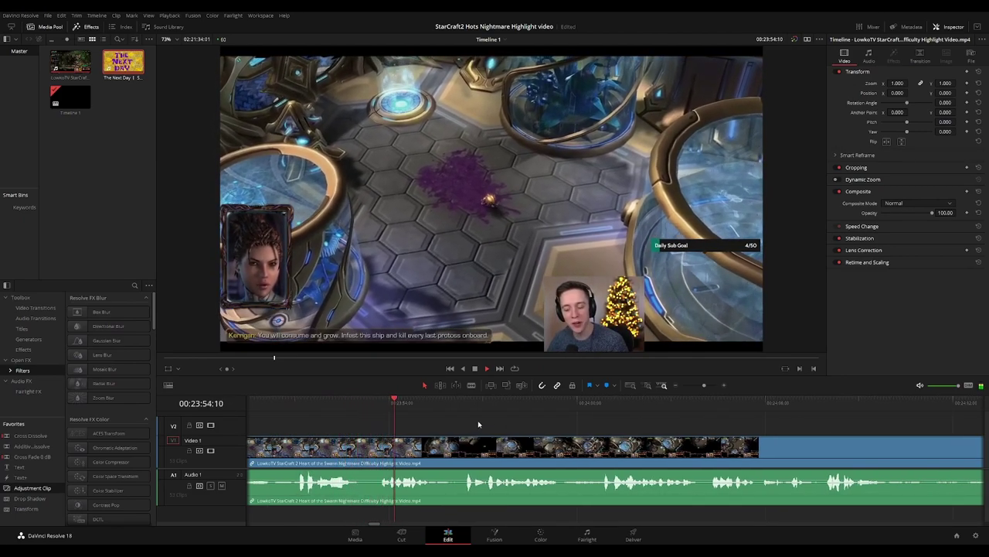
pyautogui.hscroll(3, 502, 422)
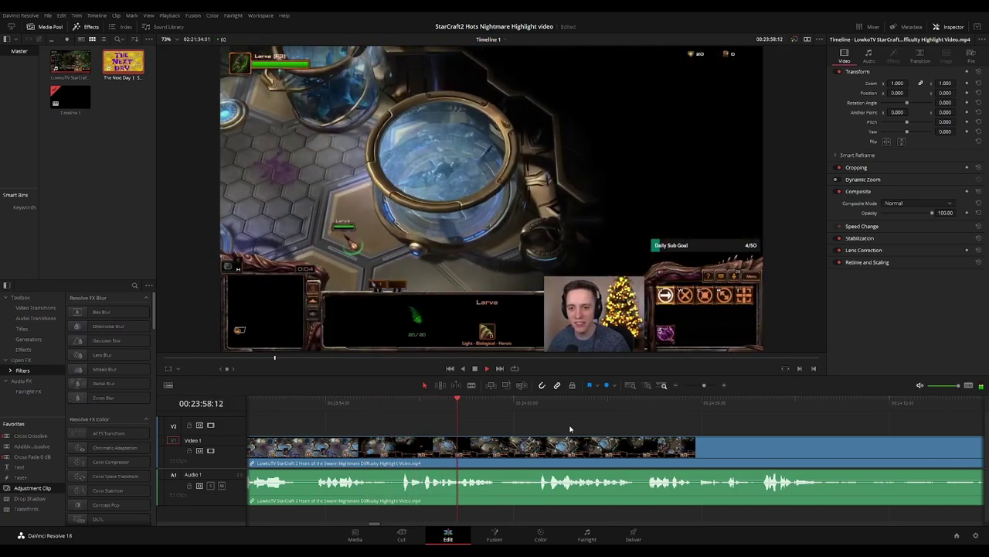
pyautogui.hscroll(4, 526, 429)
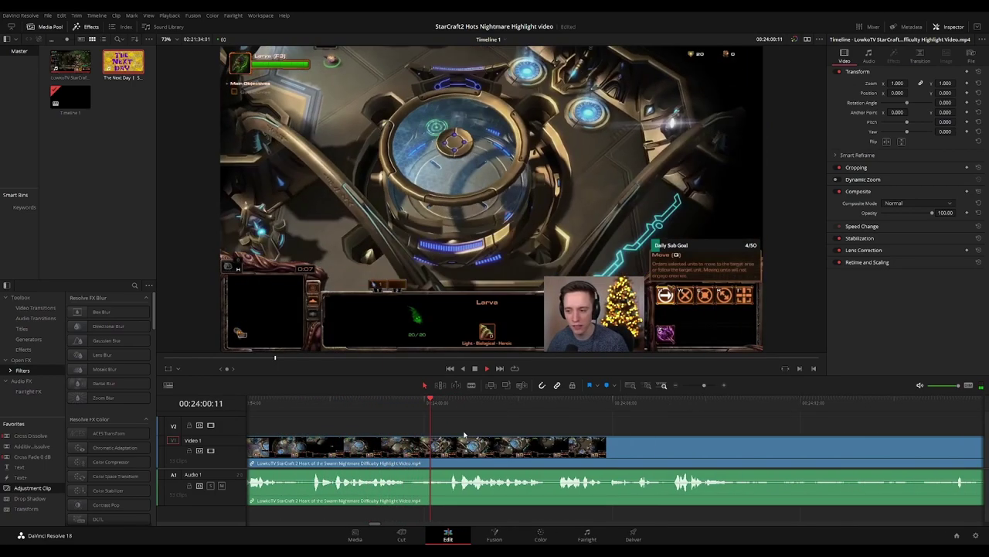
pyautogui.hscroll(3, 516, 432)
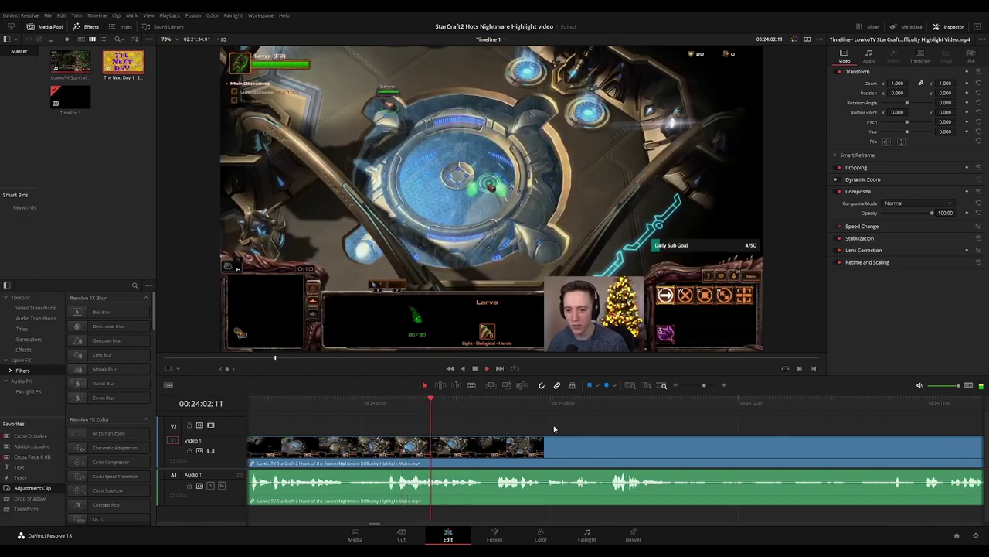
pyautogui.hscroll(4, 549, 426)
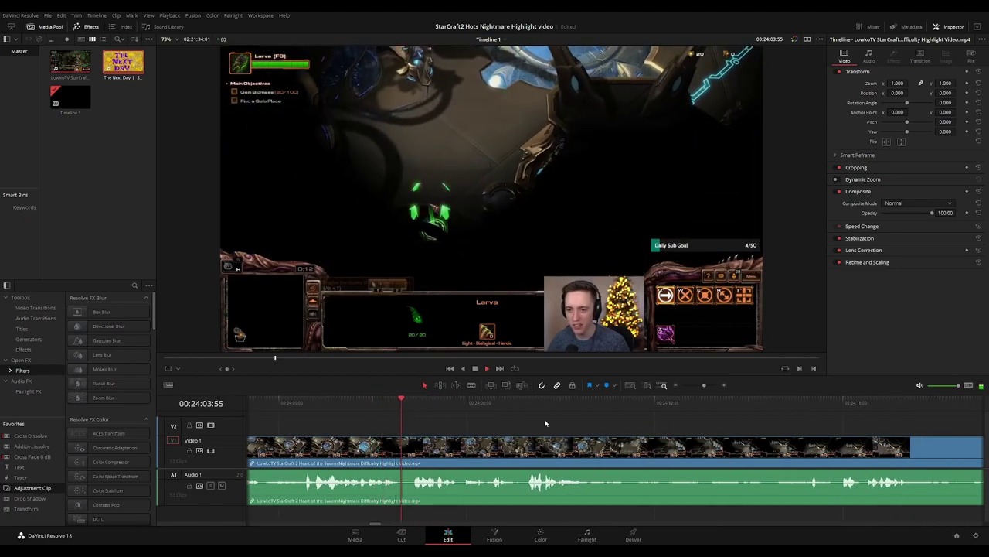
pyautogui.hscroll(4, 570, 421)
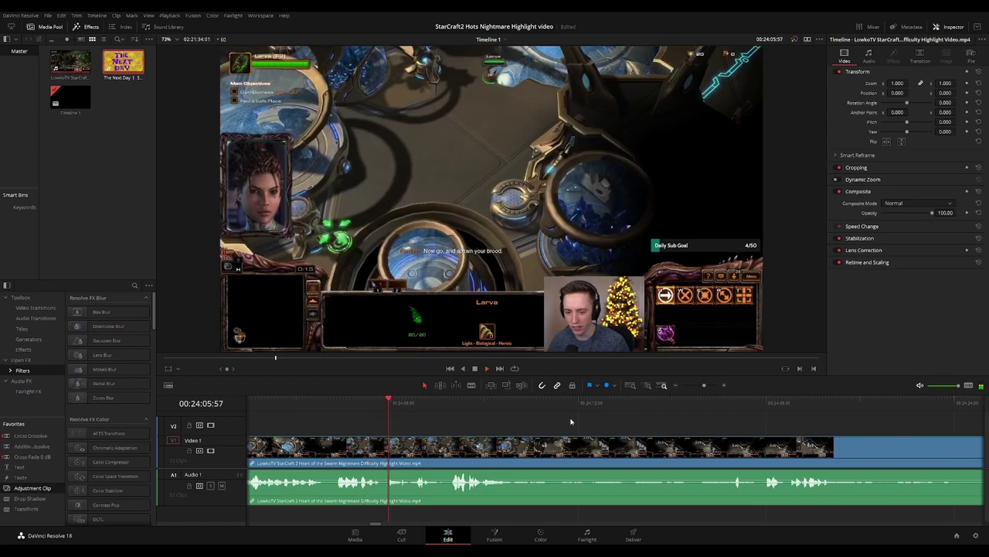
pyautogui.hscroll(3, 572, 425)
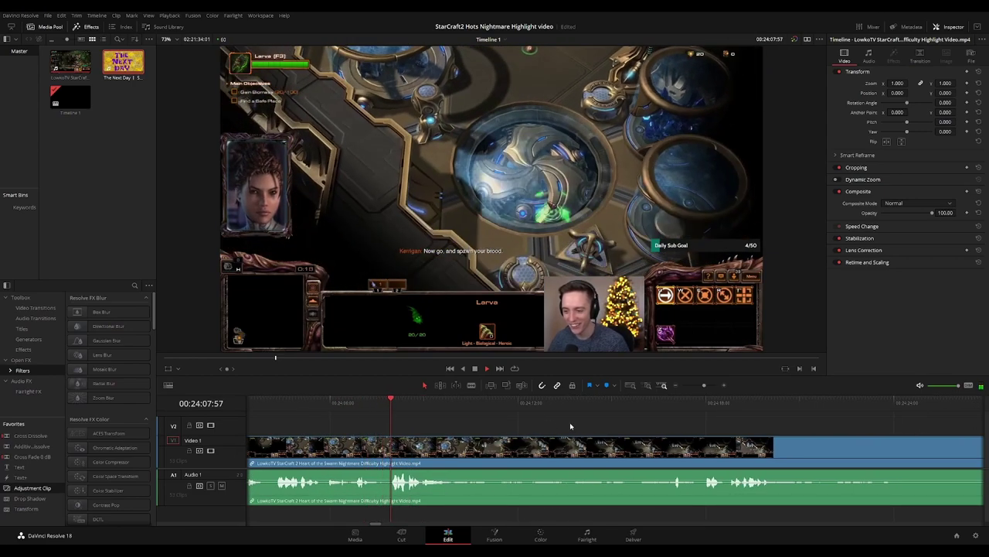
pyautogui.hscroll(3, 541, 425)
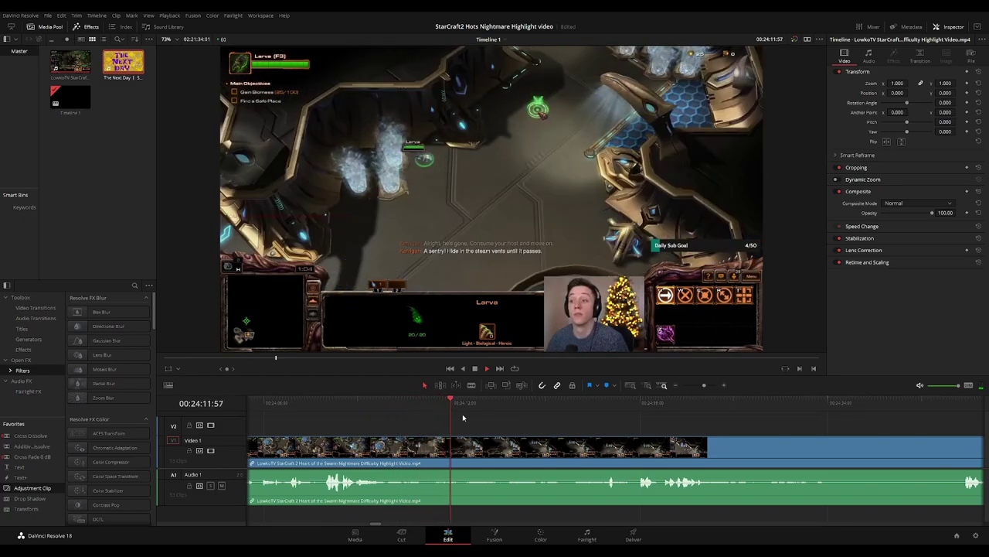
pyautogui.moveTo(444, 409); pyautogui.dragTo(419, 409)
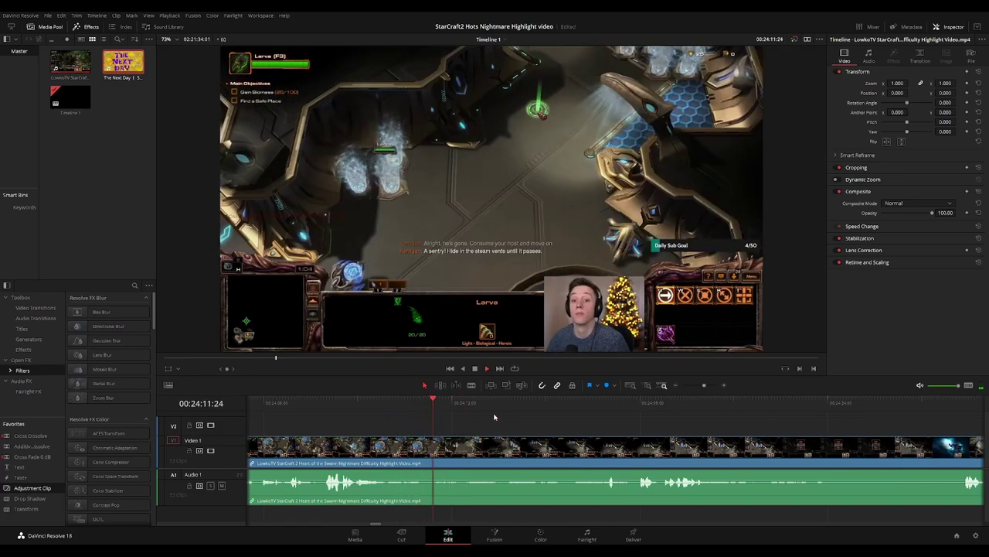
pyautogui.hscroll(4, 533, 422)
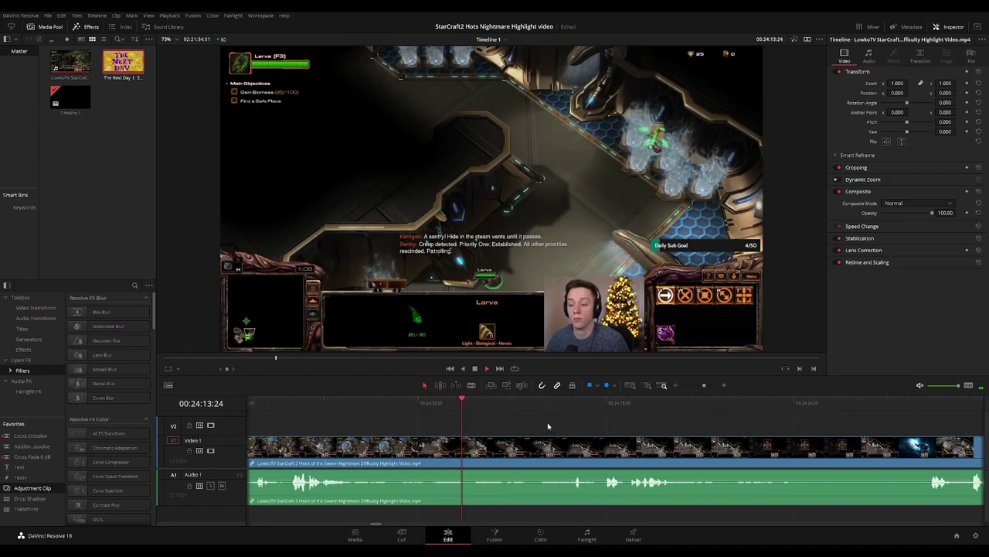
pyautogui.hscroll(2, 505, 424)
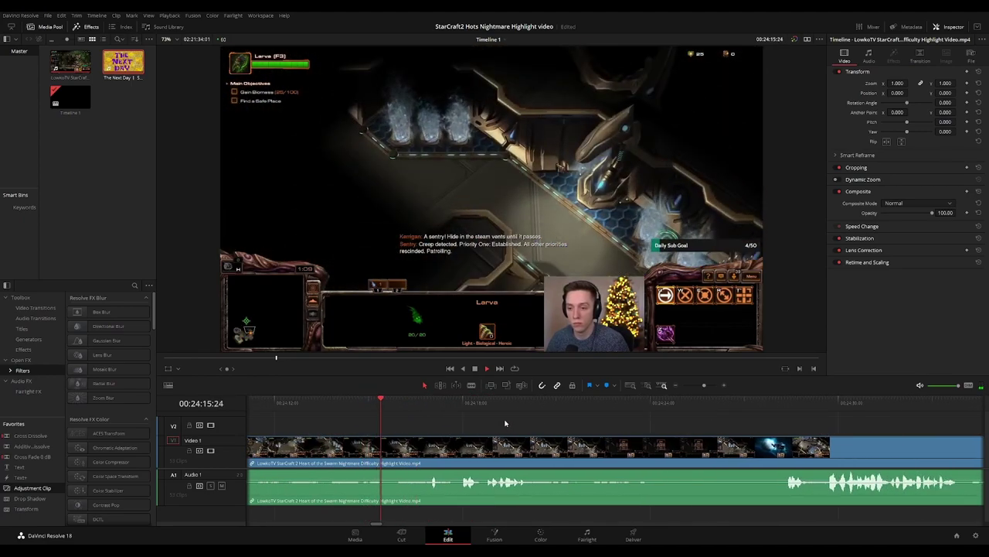
pyautogui.hscroll(2, 507, 422)
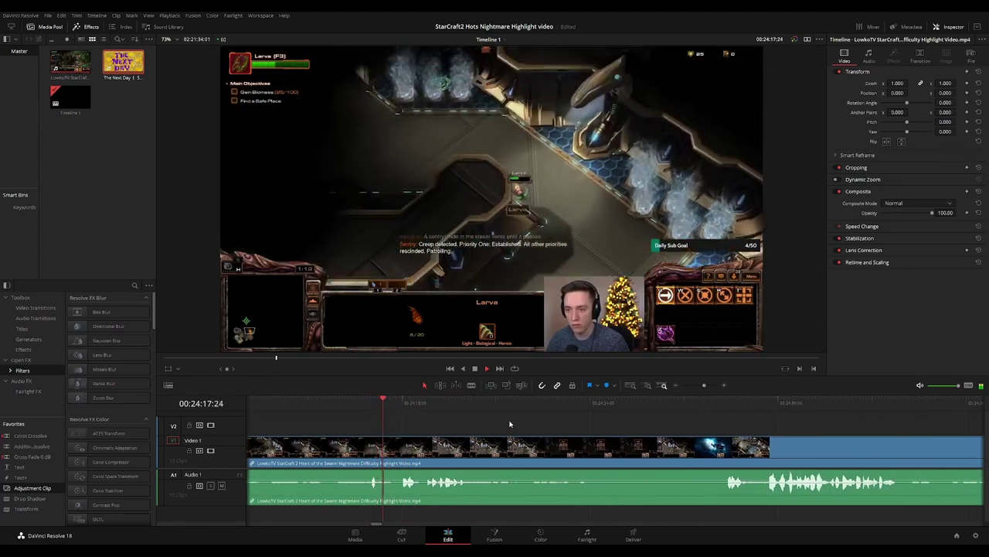
pyautogui.hscroll(2, 557, 425)
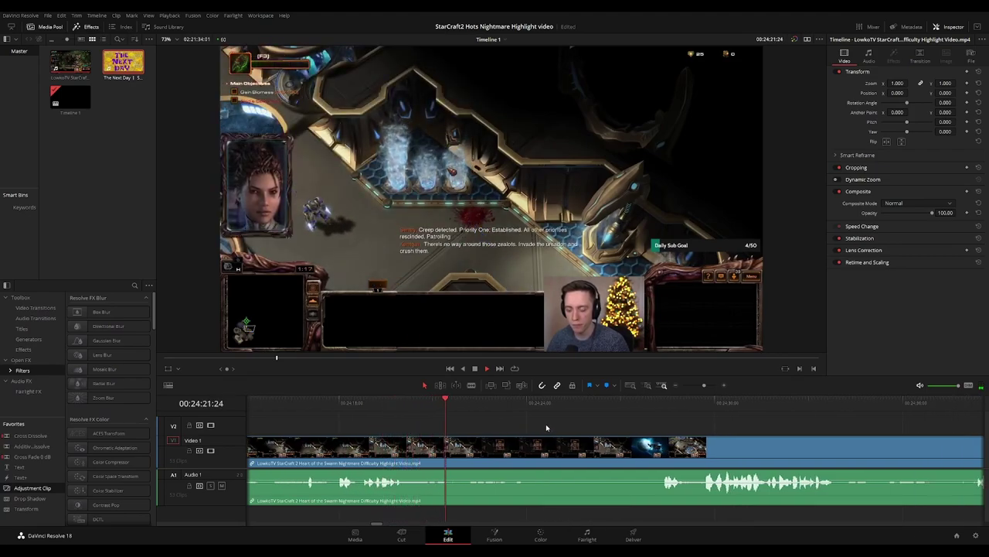
pyautogui.hscroll(2, 546, 425)
pyautogui.hscroll(2, 496, 424)
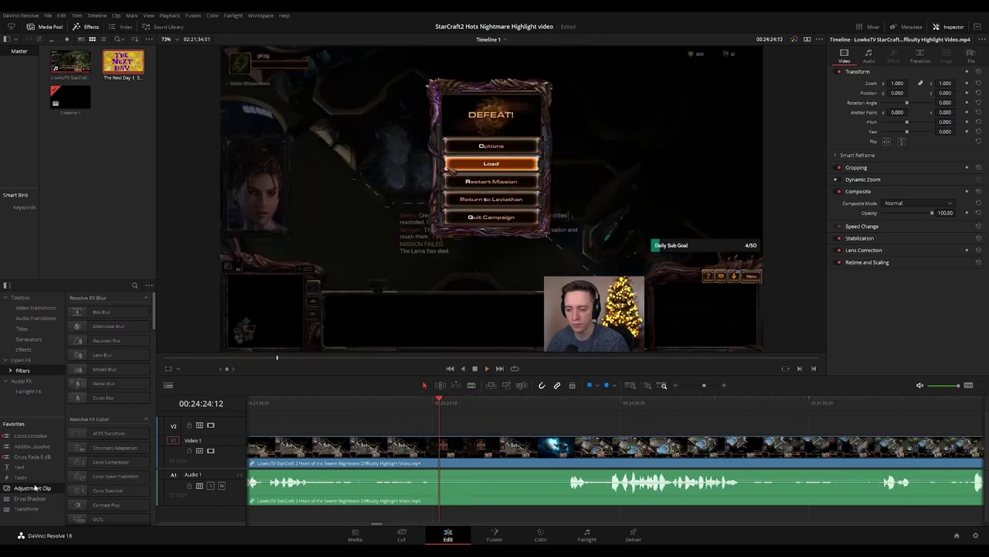
# Add an adjustment clip over the defeat screen at 00:24:24:12, with zoom 1.710 and position X -512, Y 381 to enlarge and centre the webcam
pyautogui.moveTo(35, 487); pyautogui.dragTo(430, 428)
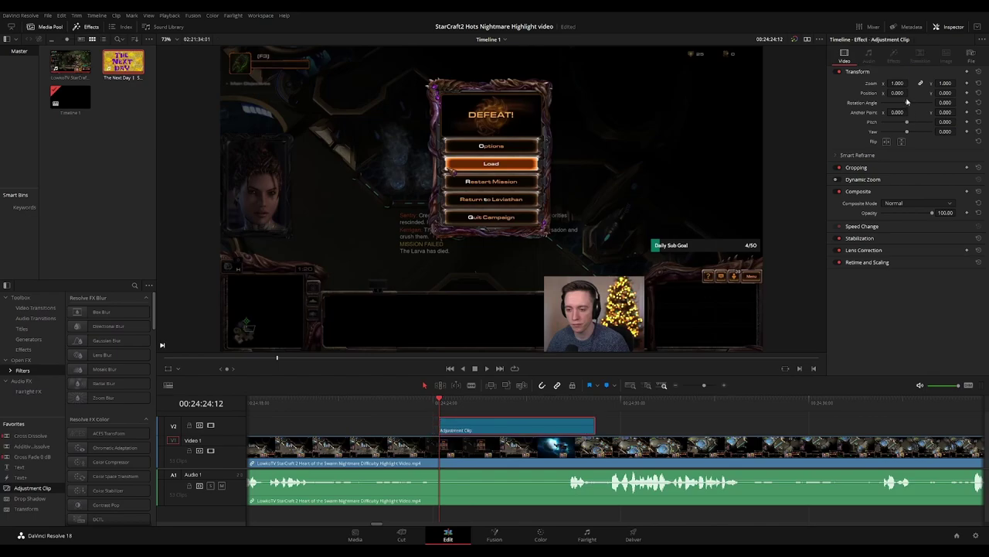
pyautogui.moveTo(897, 83); pyautogui.dragTo(958, 93)
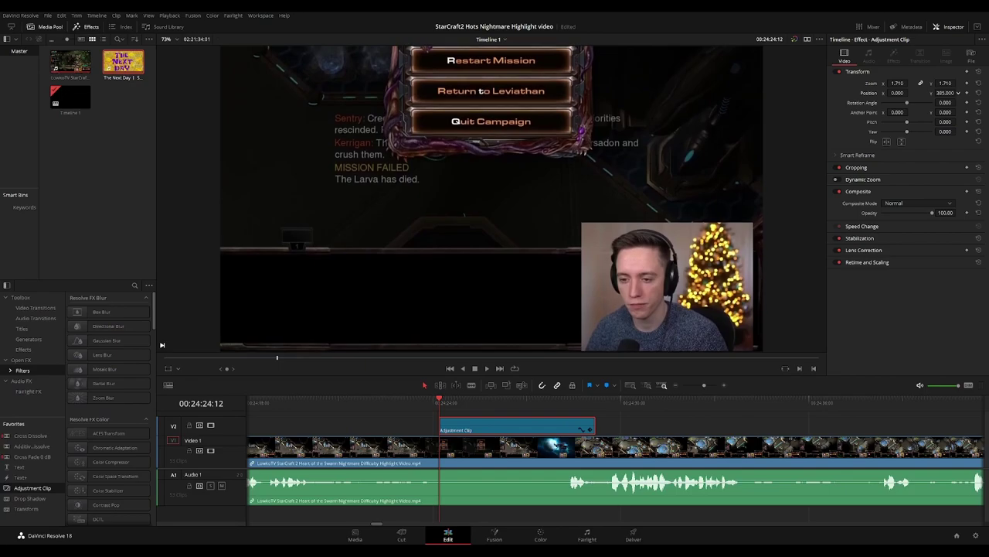
pyautogui.moveTo(896, 91); pyautogui.dragTo(842, 93)
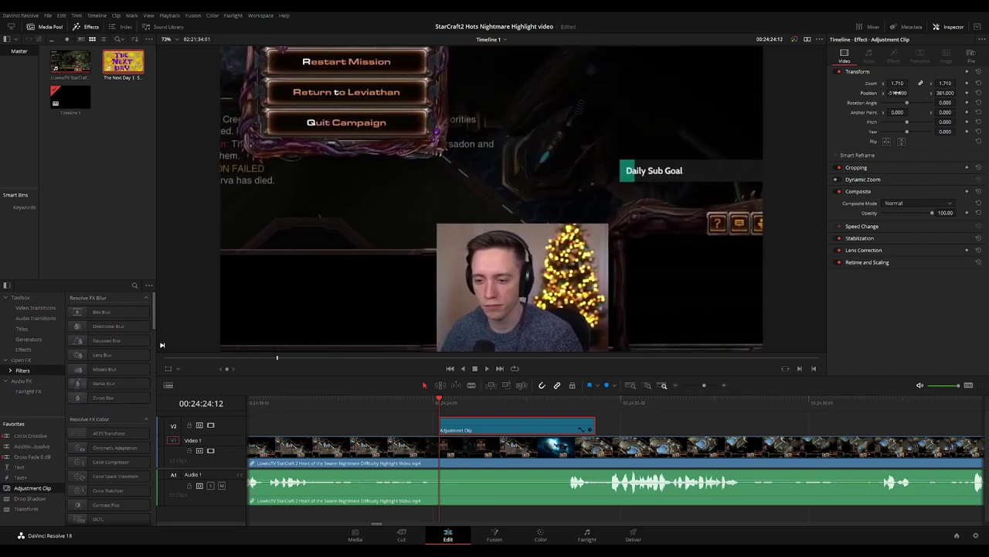
# Play back the webcam zoom-in and review the restarted Larva mission up to about 00:24:49, checking the audio waveform for pauses
pyautogui.press('space')
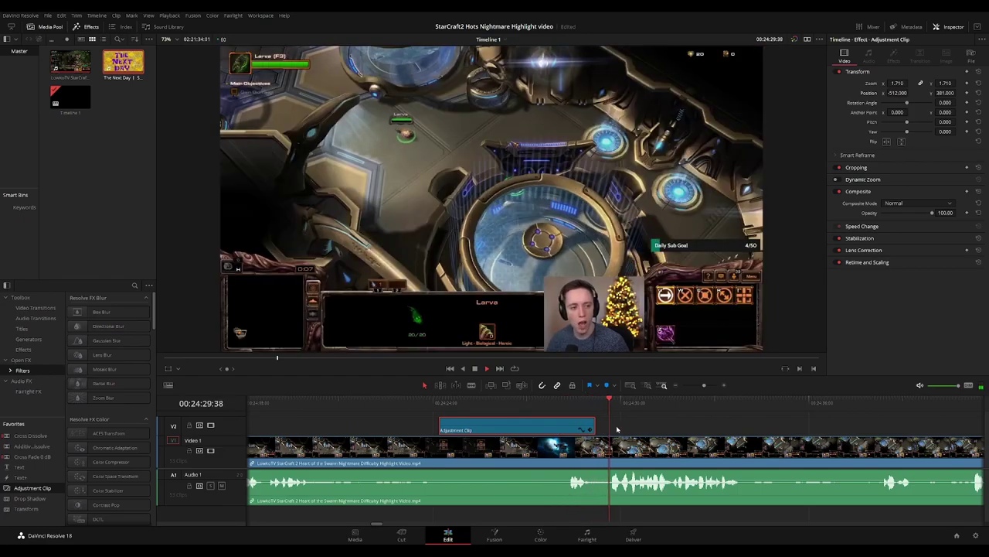
pyautogui.click(747, 419)
pyautogui.moveTo(749, 418); pyautogui.dragTo(611, 414)
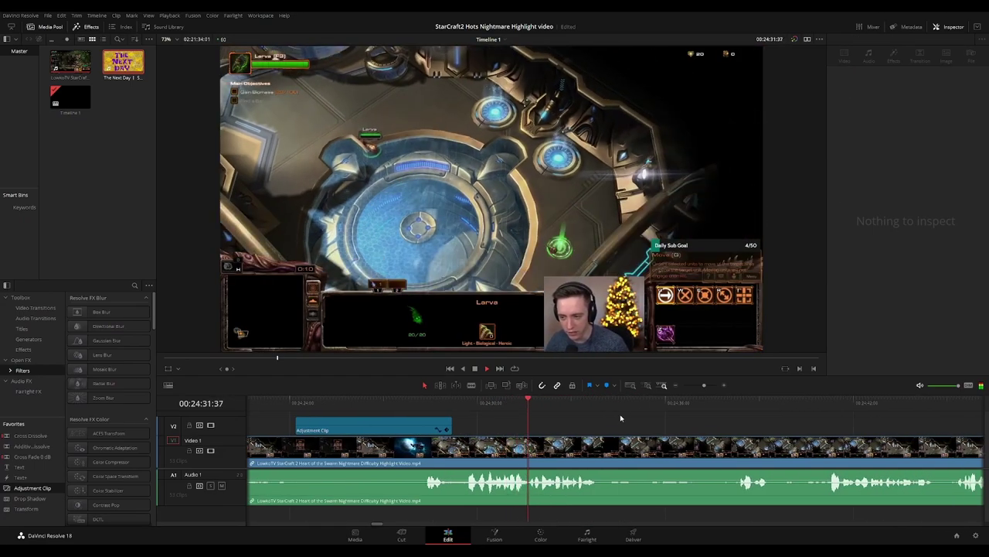
pyautogui.hscroll(2, 595, 415)
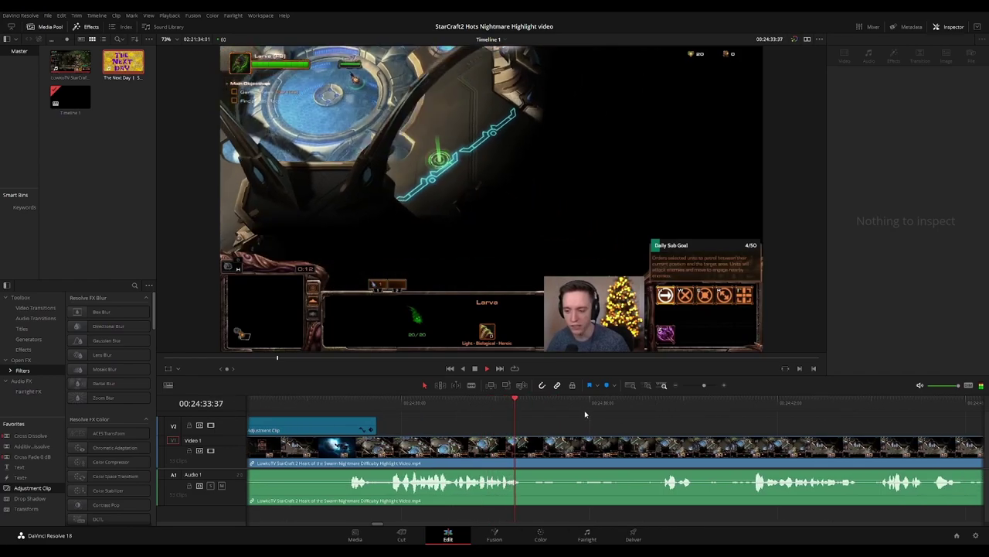
pyautogui.hscroll(2, 556, 414)
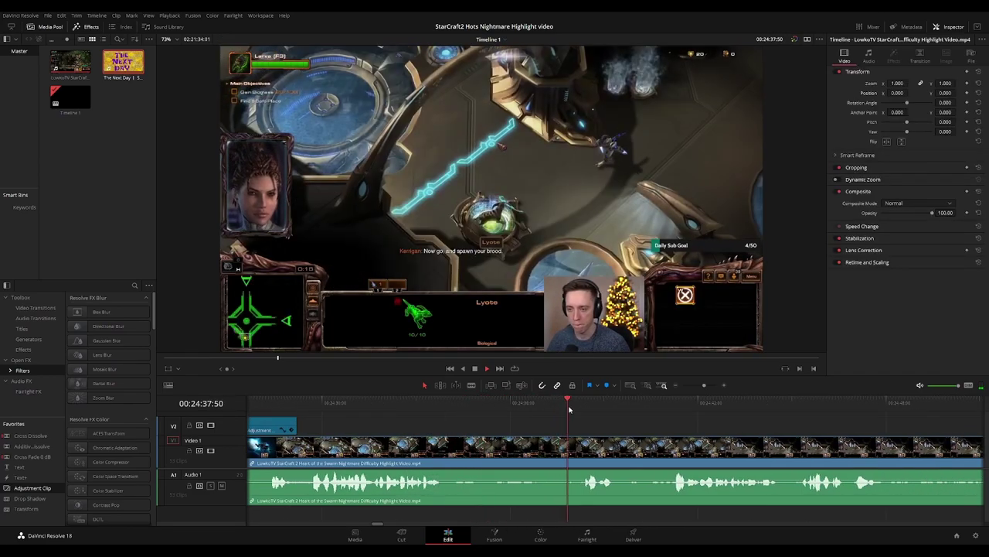
pyautogui.hscroll(2, 544, 422)
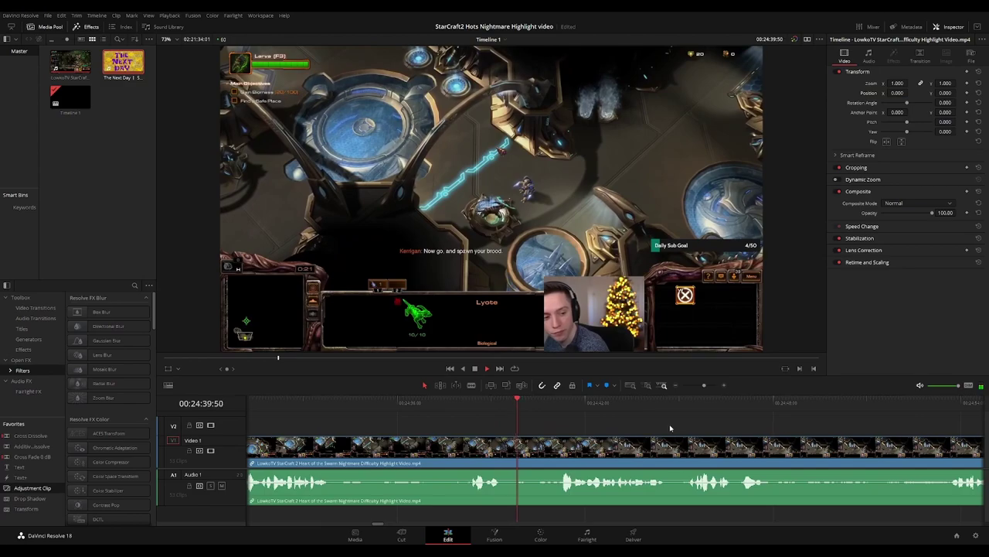
pyautogui.hscroll(2, 560, 422)
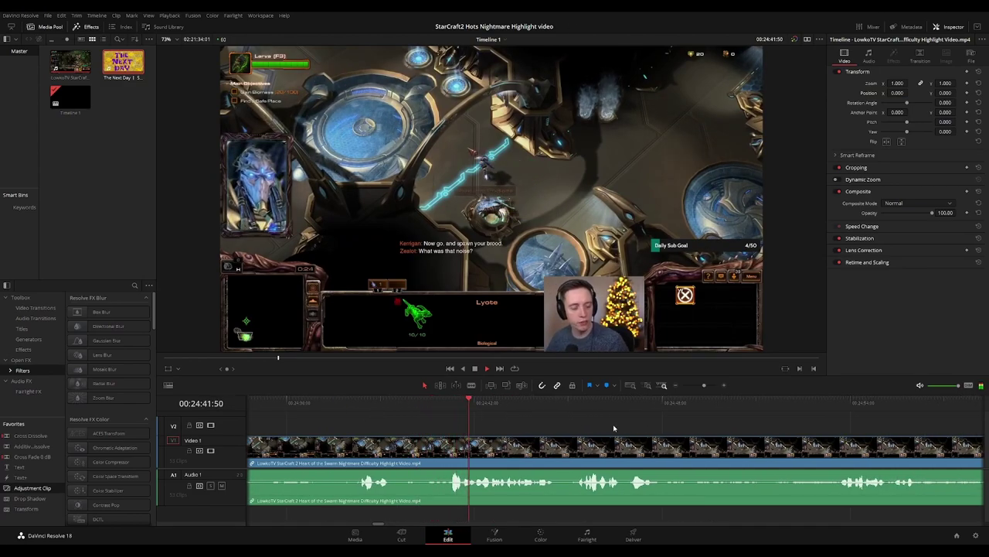
pyautogui.hscroll(4, 572, 421)
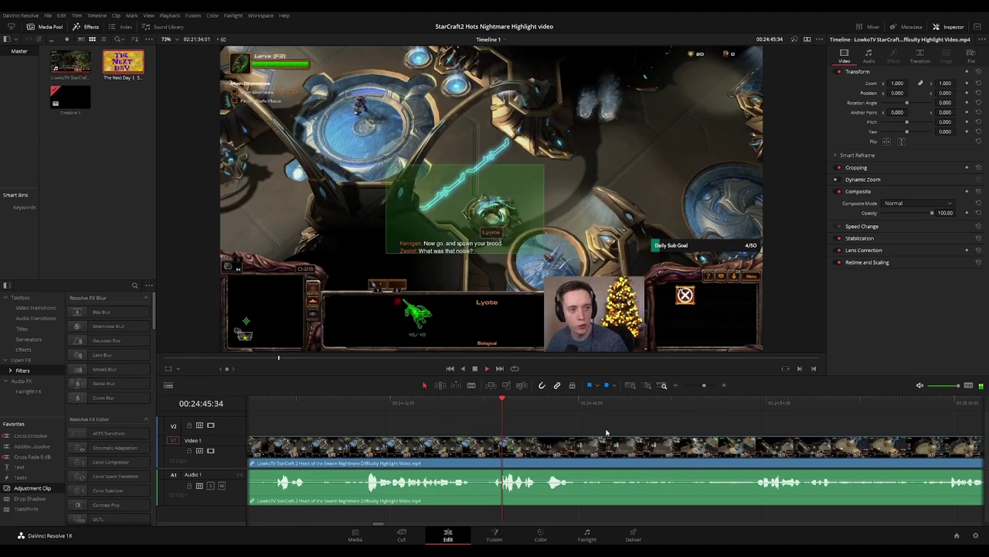
pyautogui.hscroll(3, 665, 425)
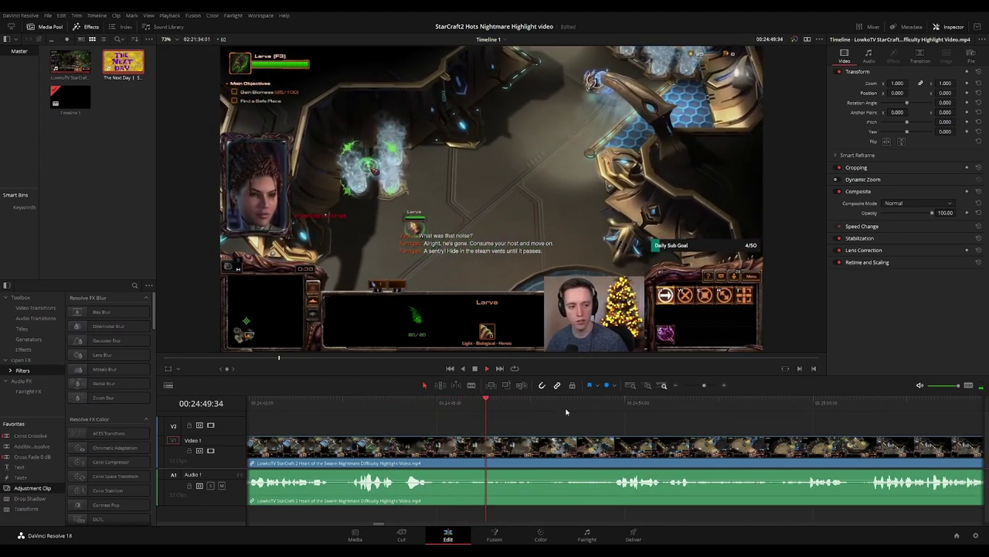
# Ripple delete the short piece starting at 00:24:51:10, just before the Niadra scene, and add the default transition at the cut
pyautogui.click(585, 404)
pyautogui.click(468, 405)
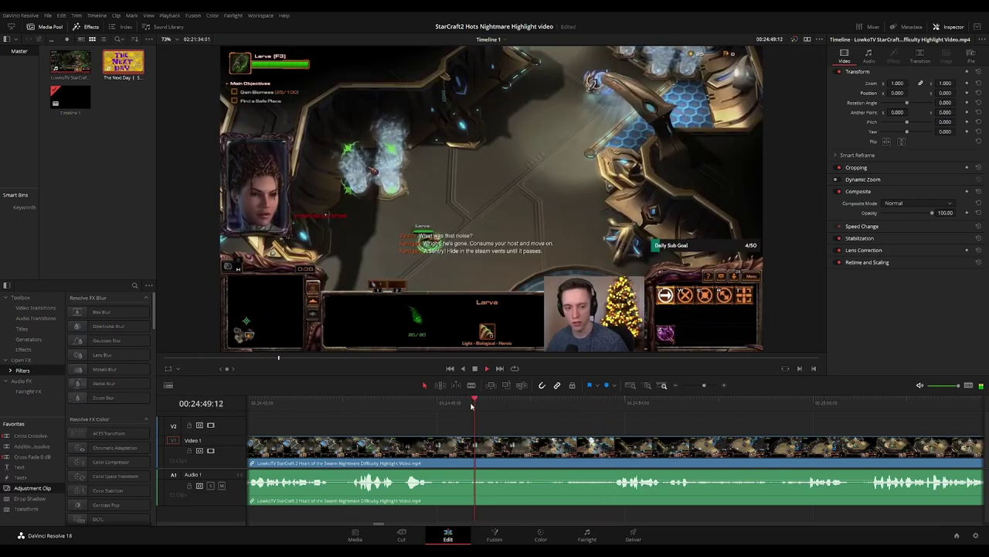
pyautogui.hscroll(2, 581, 429)
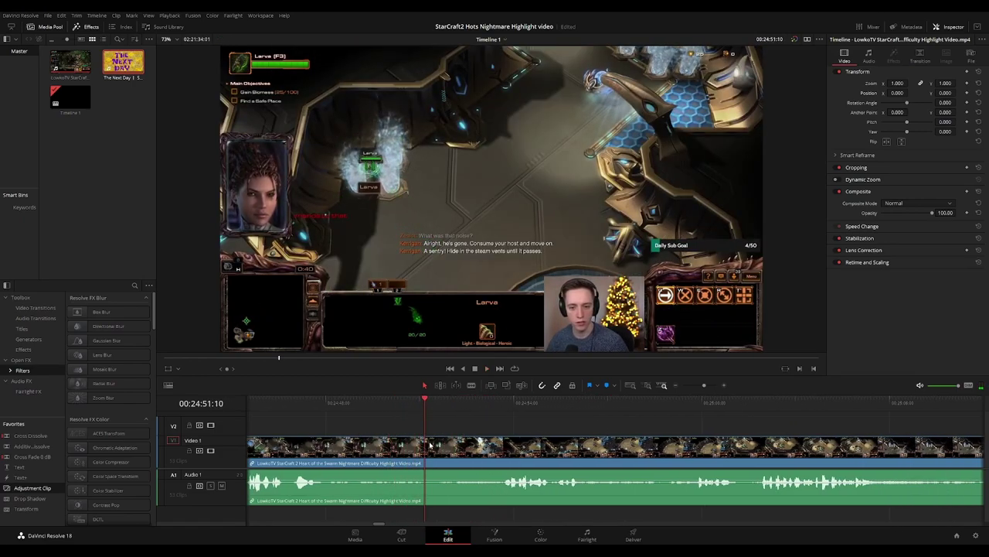
pyautogui.press('b')
pyautogui.click(425, 445)
pyautogui.click(443, 445)
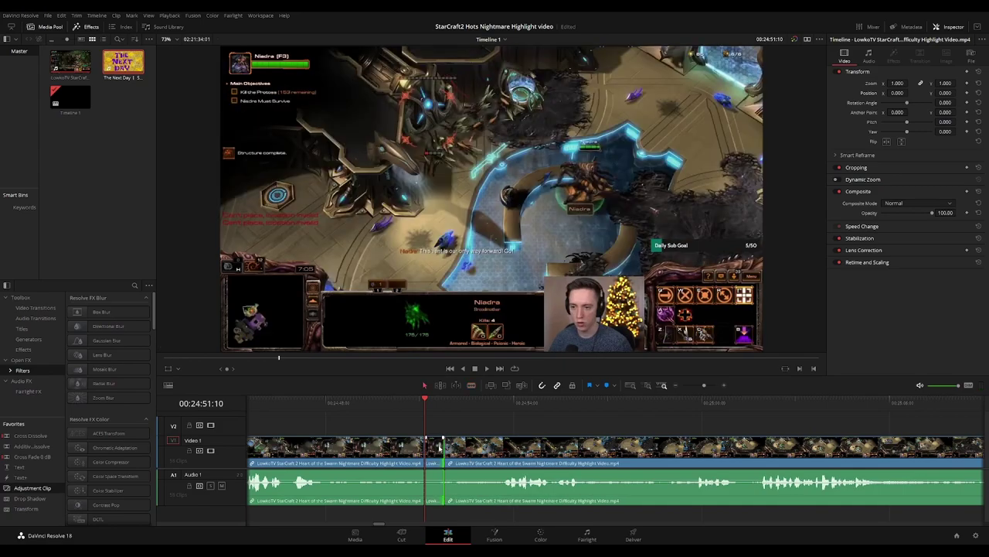
pyautogui.press('Delete')
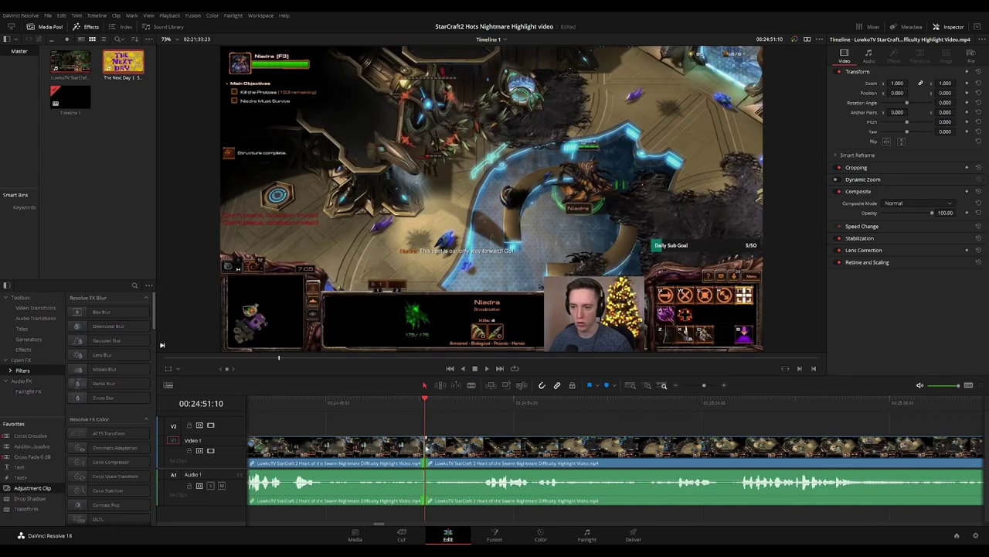
pyautogui.press('space')
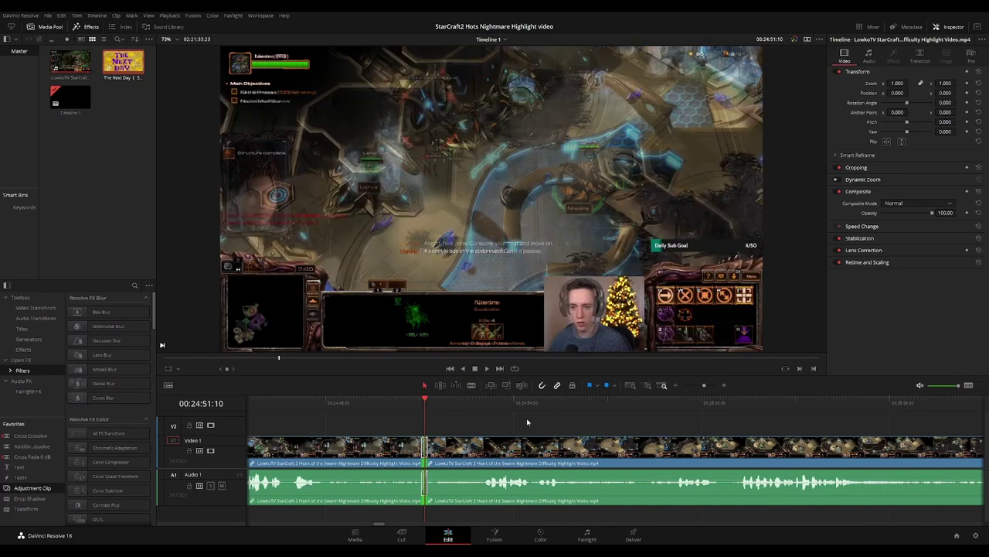
# Review the Niadra gameplay after the transition up to about 00:25:00, examining the footage and audio waveform for dull sections
pyautogui.hscroll(2, 535, 427)
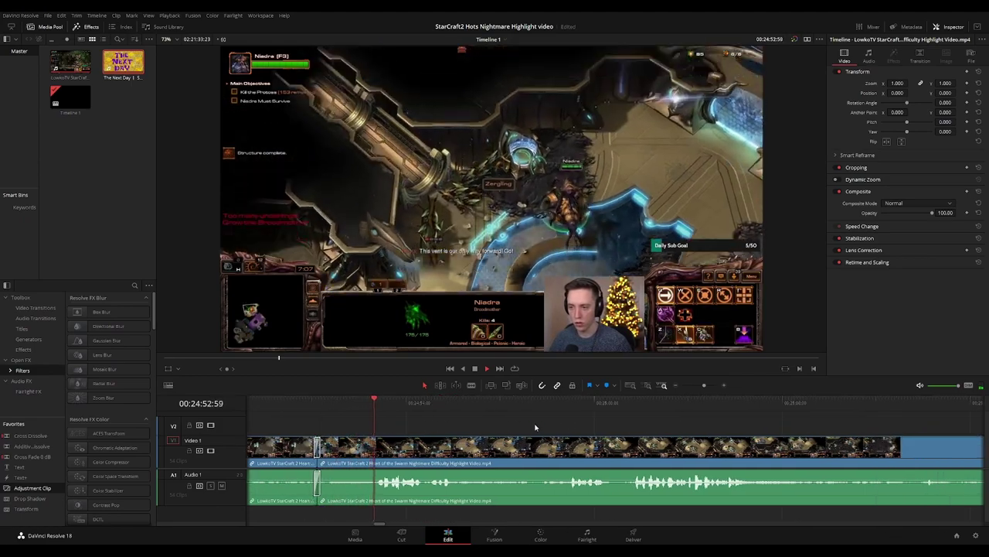
pyautogui.hscroll(2, 562, 429)
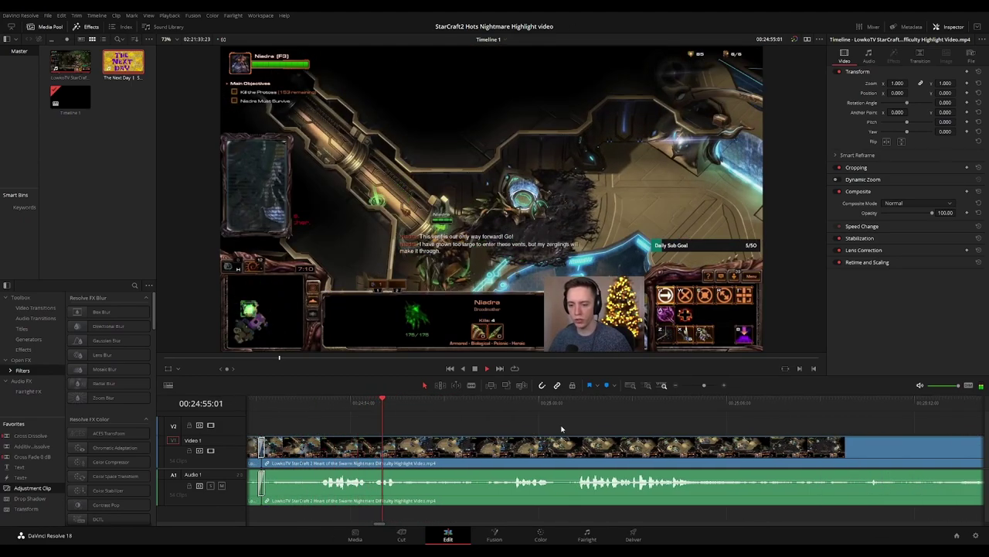
pyautogui.hscroll(2, 553, 430)
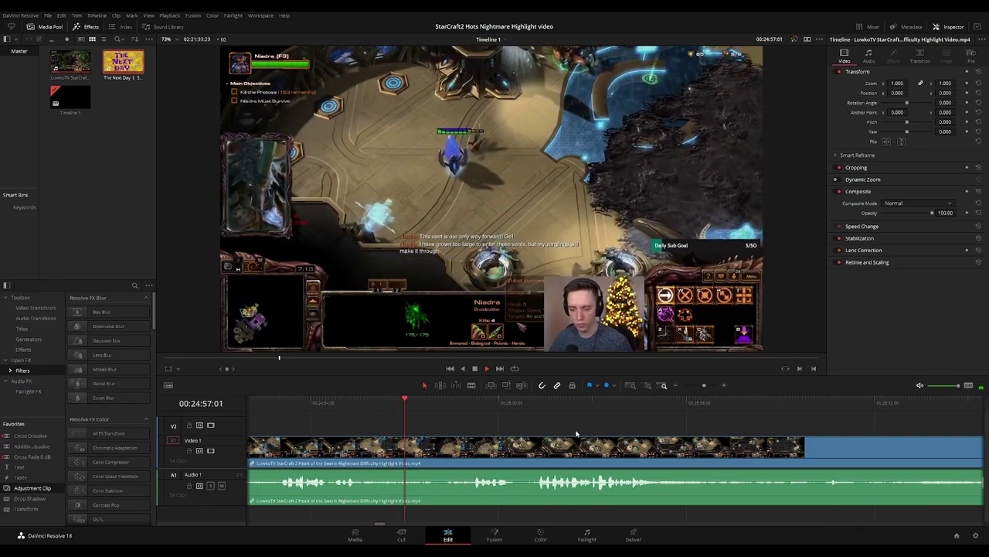
pyautogui.moveTo(605, 427); pyautogui.dragTo(546, 428)
pyautogui.press('space')
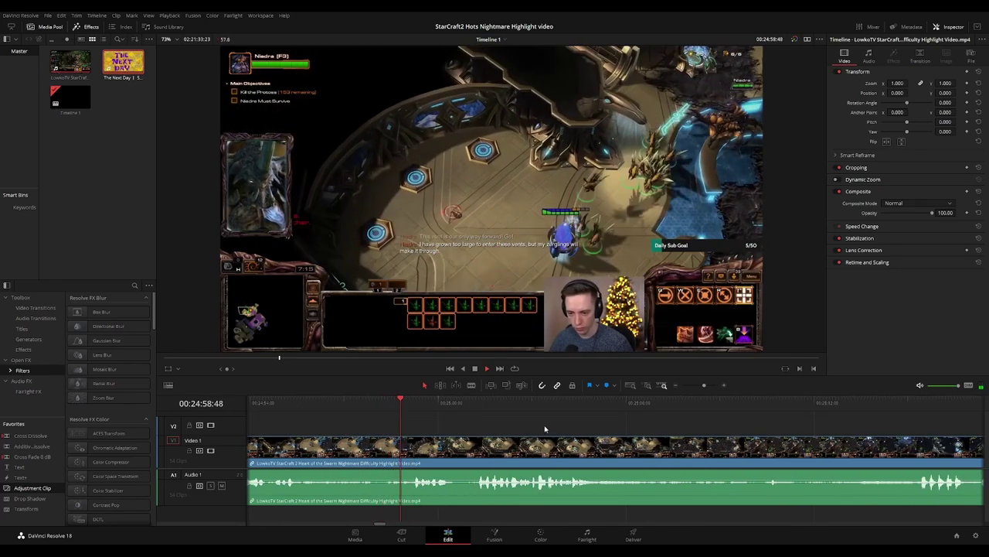
pyautogui.hscroll(3, 587, 429)
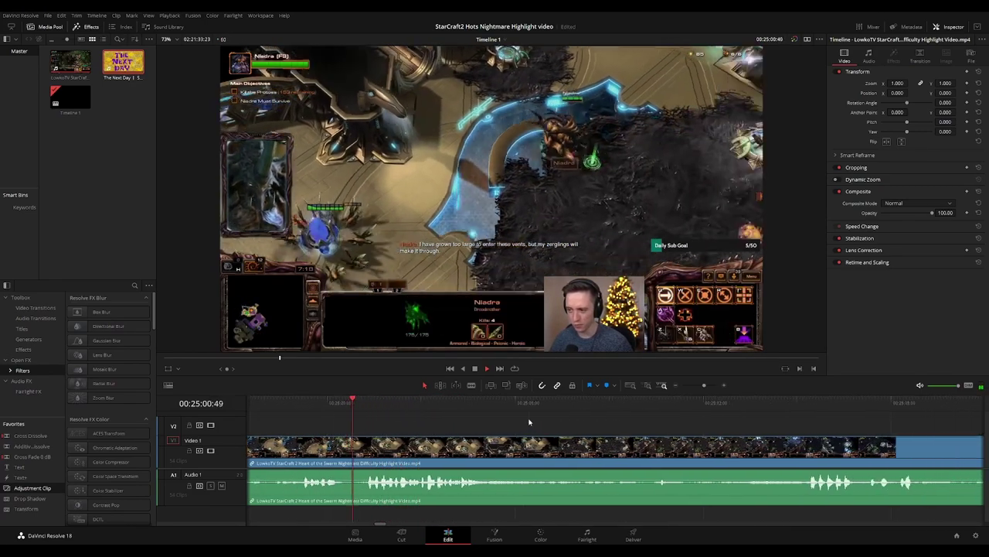
# Ripple delete the short pause just after 00:25:00:30 in the Niadra gameplay and add the default transition at the cut
pyautogui.press('b')
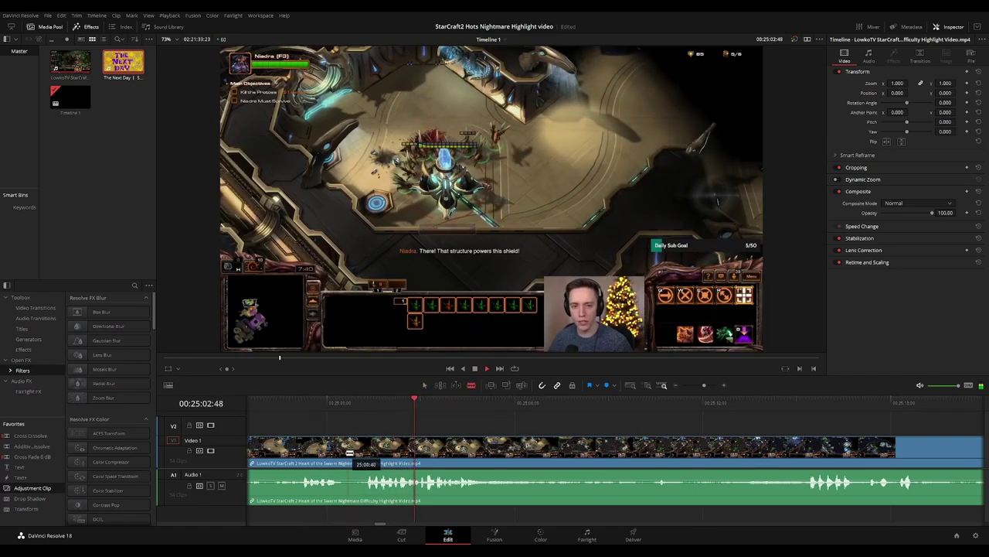
pyautogui.click(343, 450)
pyautogui.click(365, 453)
pyautogui.press('a')
pyautogui.click(355, 455)
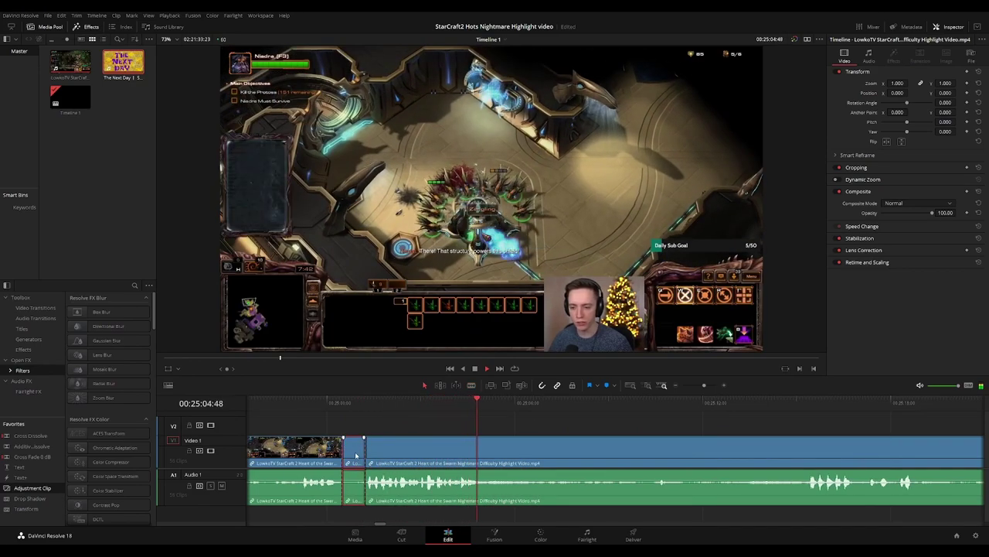
pyautogui.press('Delete')
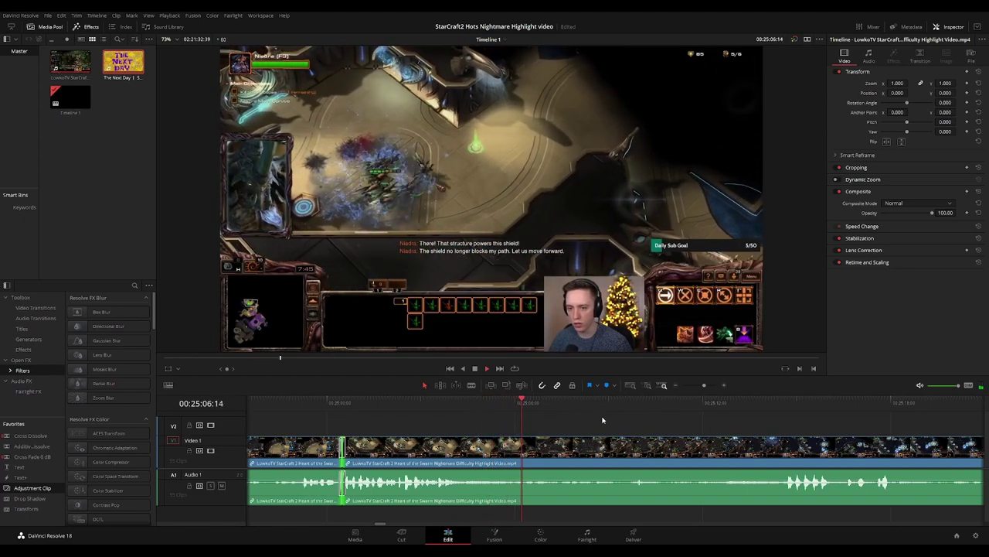
# Review the Niadra gameplay up to about 00:25:15, past the warp drive scene, checking the footage and audio waveform for pauses
pyautogui.moveTo(674, 429); pyautogui.dragTo(530, 418)
pyautogui.moveTo(589, 419); pyautogui.dragTo(536, 421)
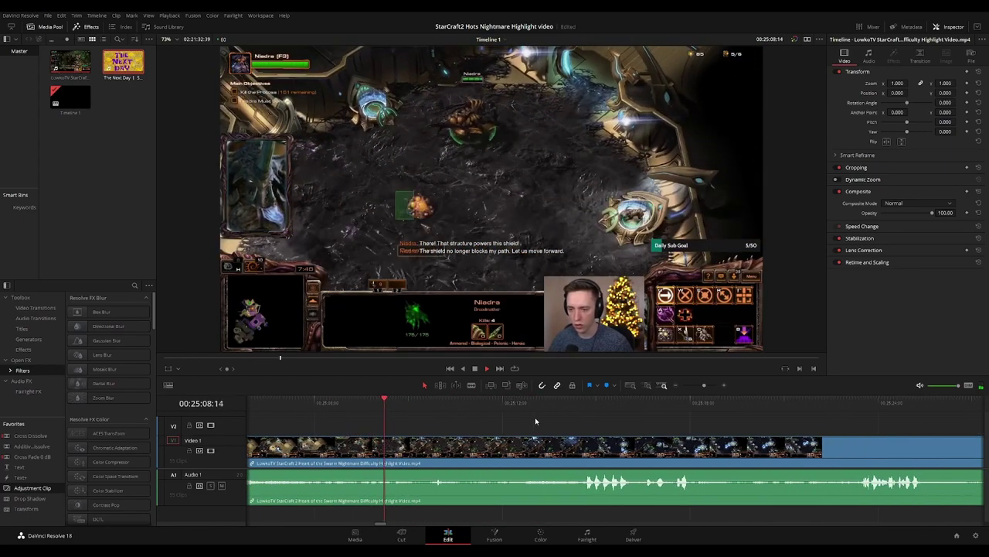
pyautogui.click(127, 237)
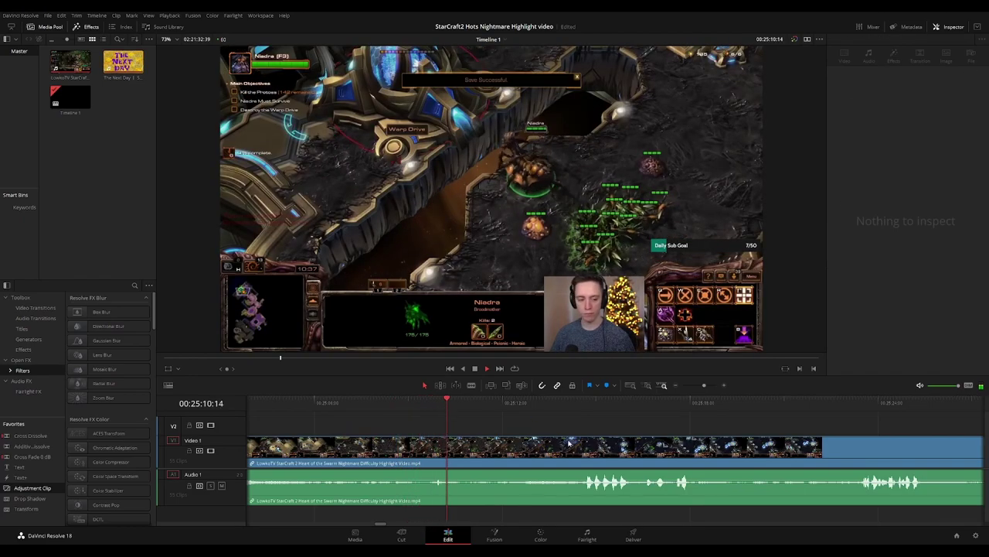
pyautogui.hscroll(2, 541, 423)
pyautogui.click(548, 442)
pyautogui.hscroll(1, 526, 424)
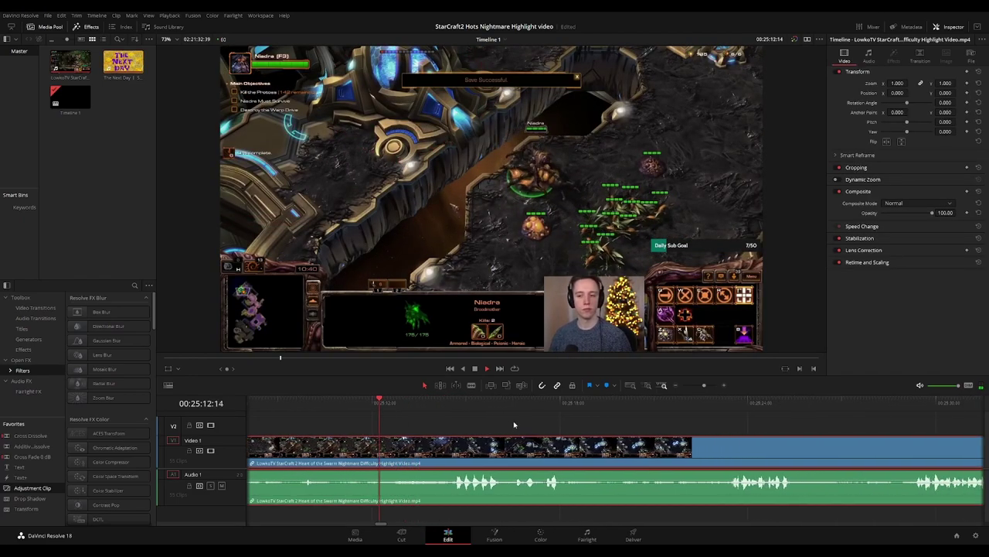
pyautogui.hscroll(1, 548, 422)
pyautogui.click(566, 427)
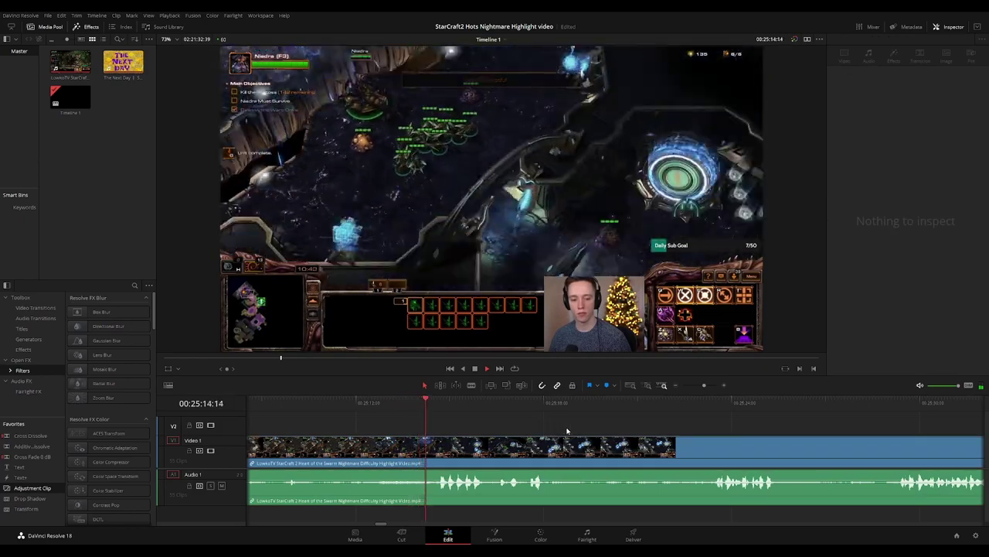
pyautogui.hscroll(3, 544, 424)
pyautogui.moveTo(411, 407); pyautogui.dragTo(439, 406)
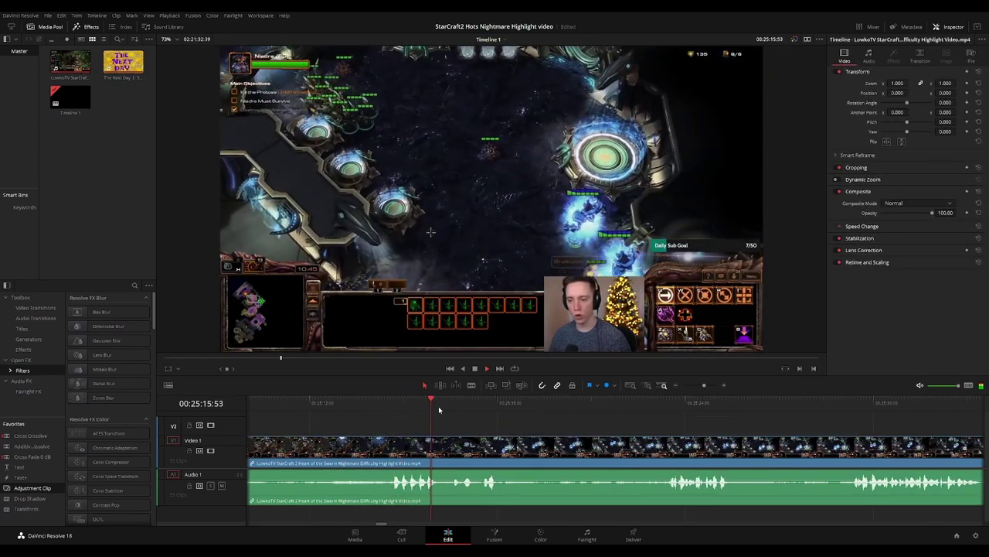
# Ripple delete the short piece starting at 00:25:09:24, just before the warp drive scene, and add the default transition at the cut
pyautogui.hscroll(-1, 421, 425)
pyautogui.hscroll(-5, 421, 425)
pyautogui.click(485, 407)
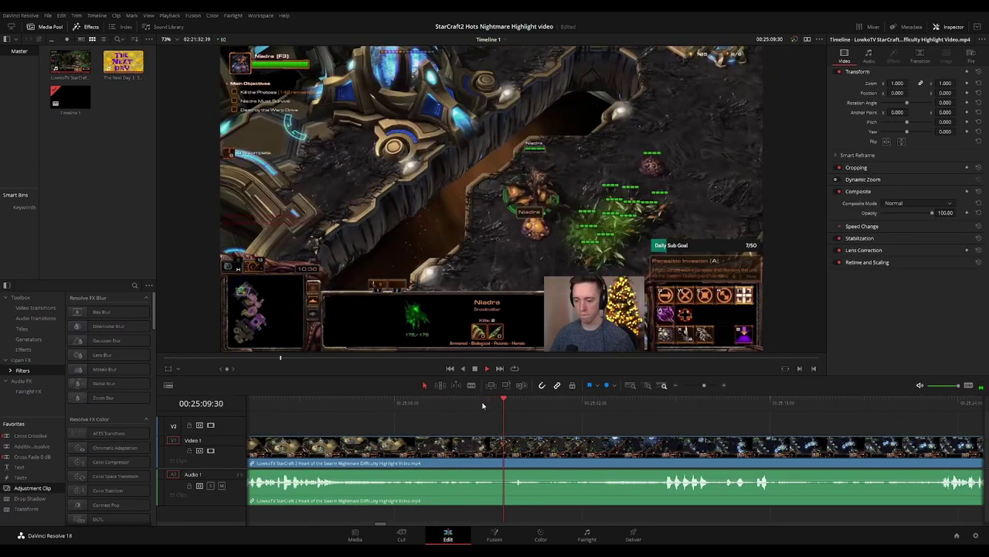
pyautogui.moveTo(511, 407); pyautogui.dragTo(501, 403)
pyautogui.click(501, 440)
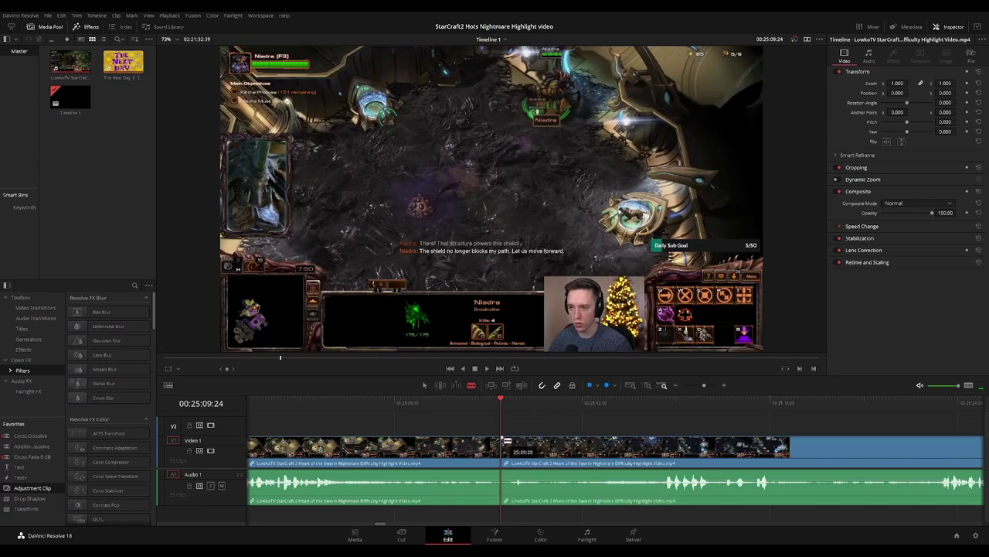
pyautogui.click(510, 444)
pyautogui.press('a')
pyautogui.press('Delete')
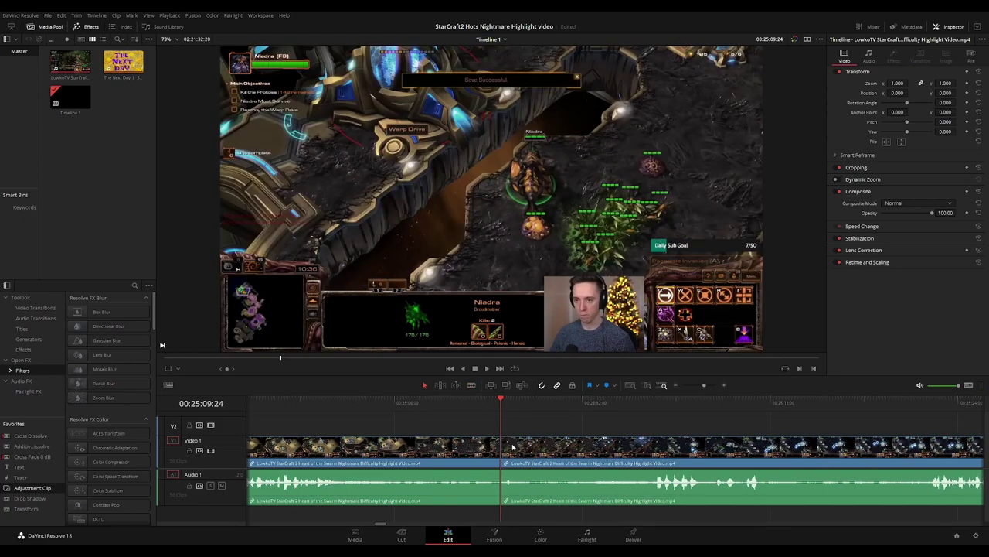
# Play back the warp drive escape through the mission defeat up to about 00:26:18, examining the footage and audio waveform for dull sections
pyautogui.press('space')
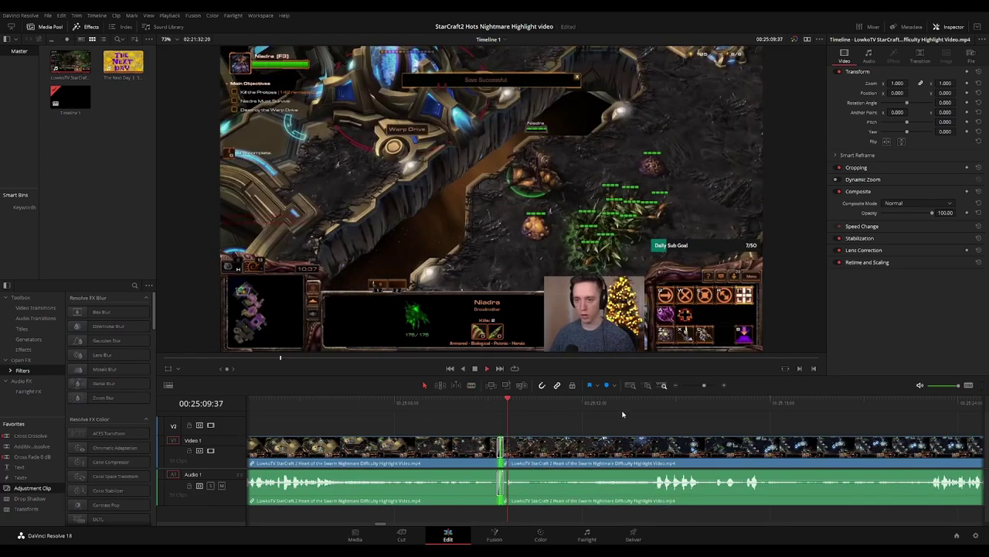
pyautogui.click(623, 407)
pyautogui.moveTo(756, 425); pyautogui.dragTo(564, 418)
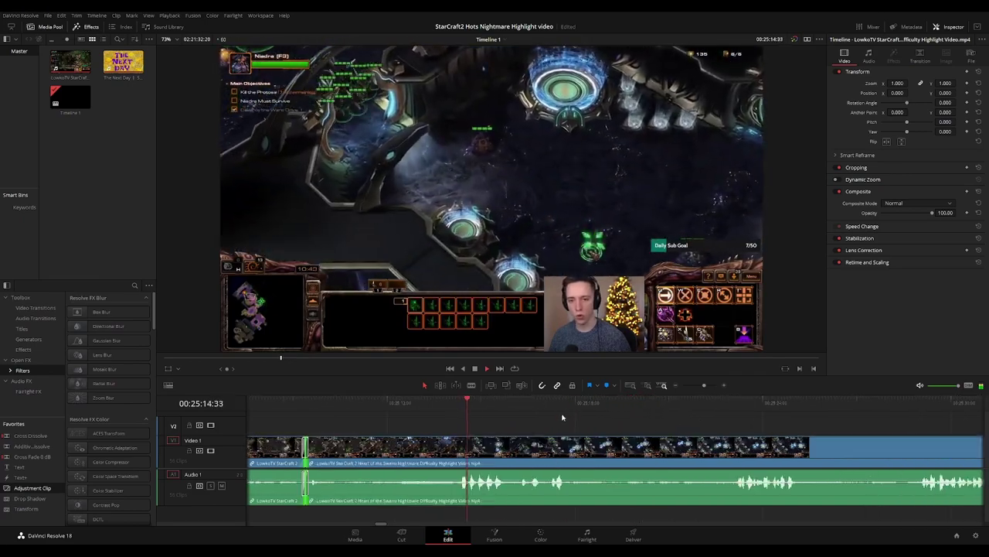
pyautogui.hscroll(3, 569, 419)
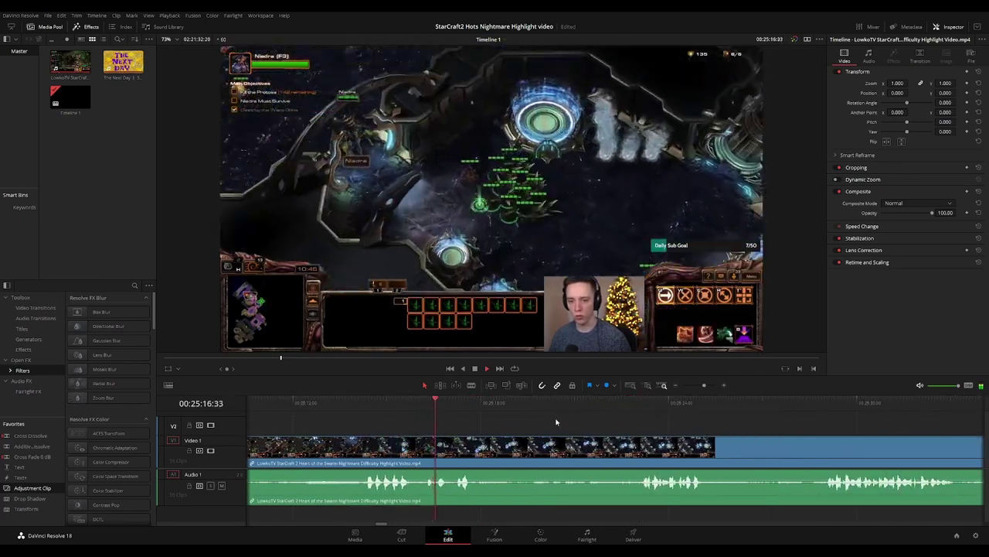
pyautogui.hscroll(3, 544, 435)
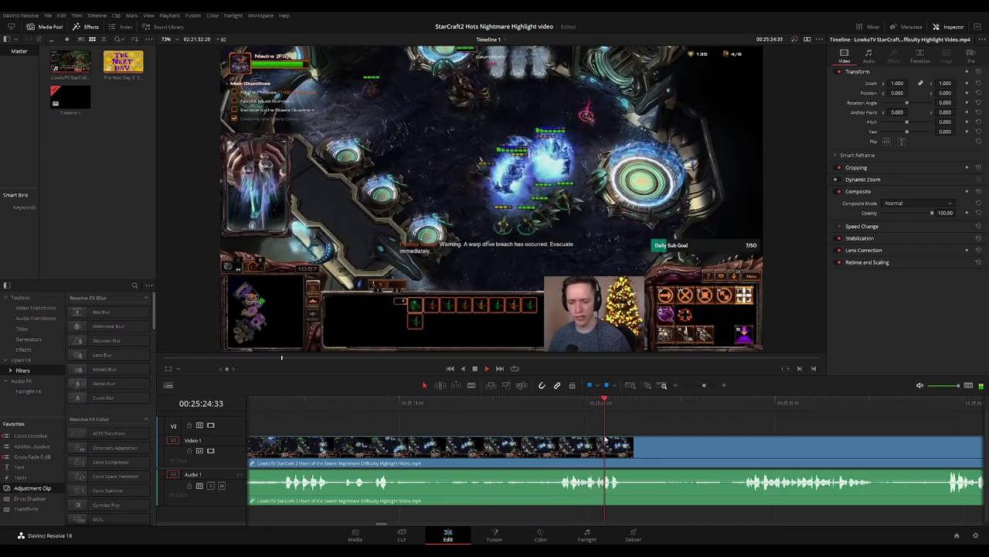
pyautogui.hscroll(3, 563, 426)
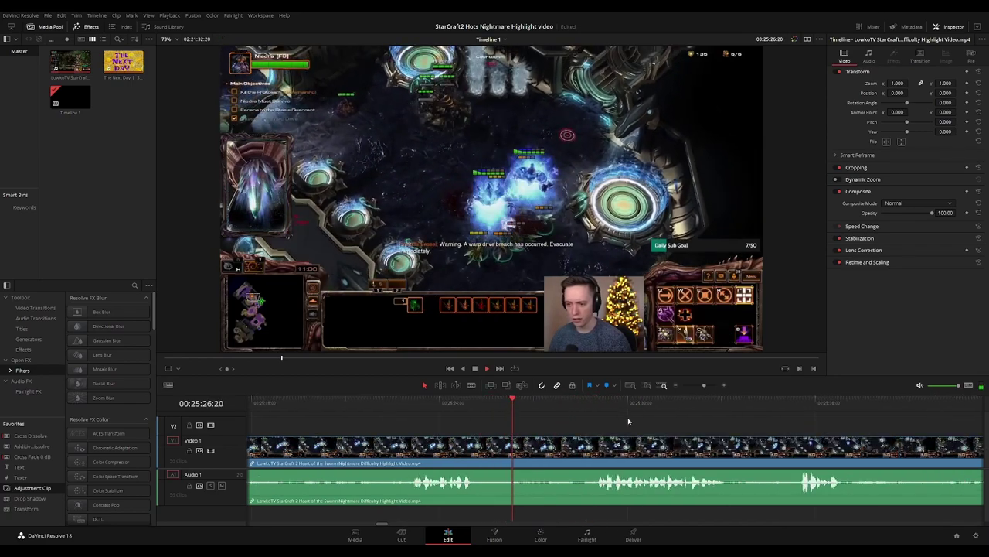
pyautogui.hscroll(2, 583, 421)
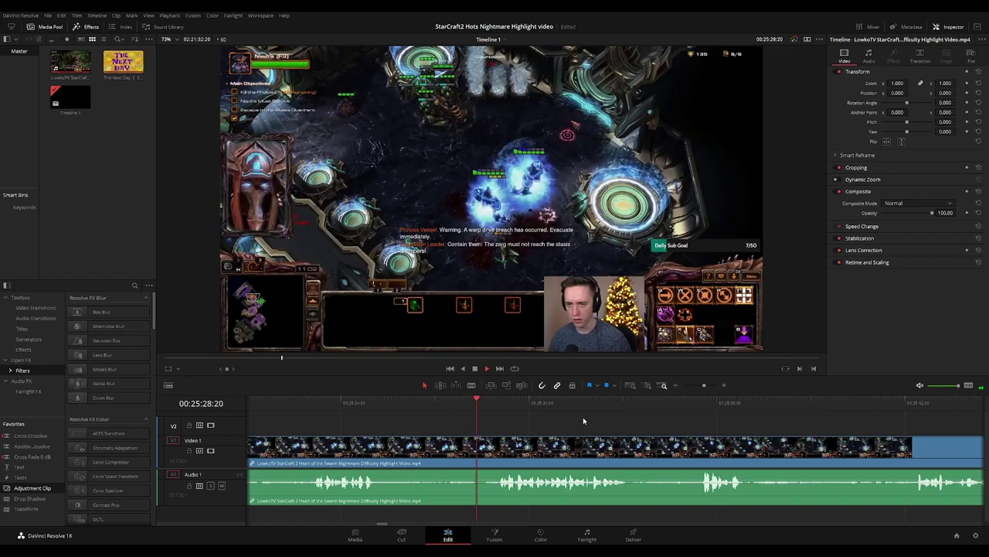
pyautogui.hscroll(2, 632, 416)
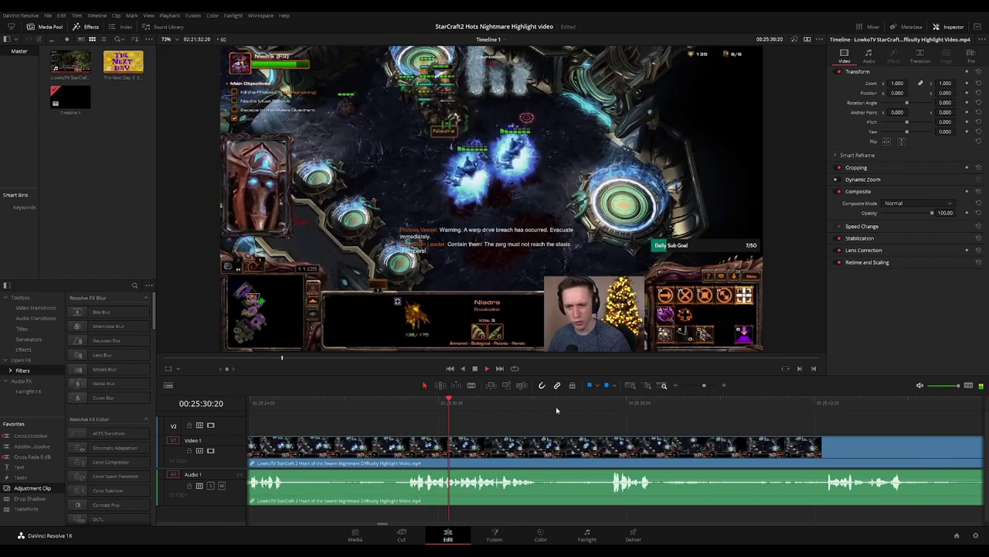
pyautogui.hscroll(1, 541, 418)
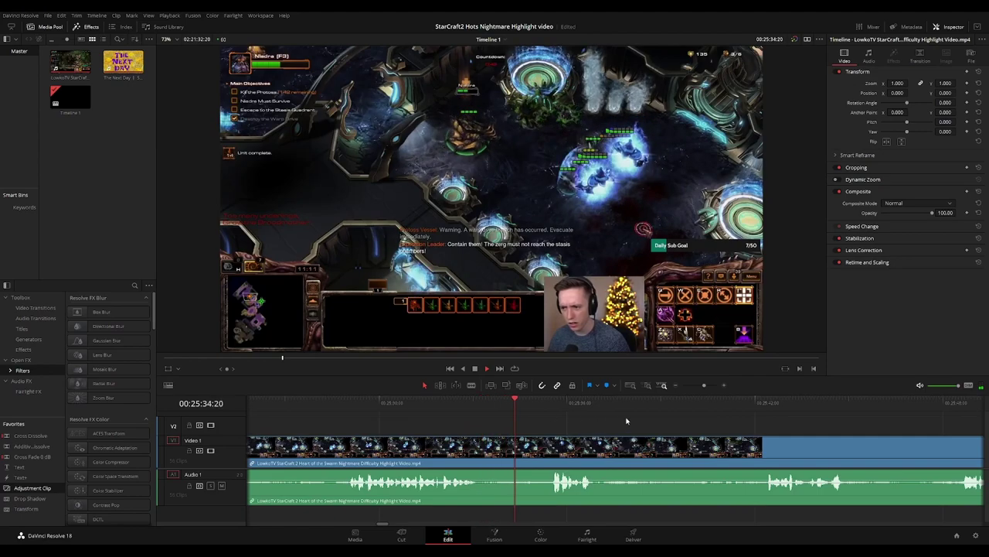
pyautogui.moveTo(626, 418); pyautogui.dragTo(525, 409)
pyautogui.hscroll(2, 534, 421)
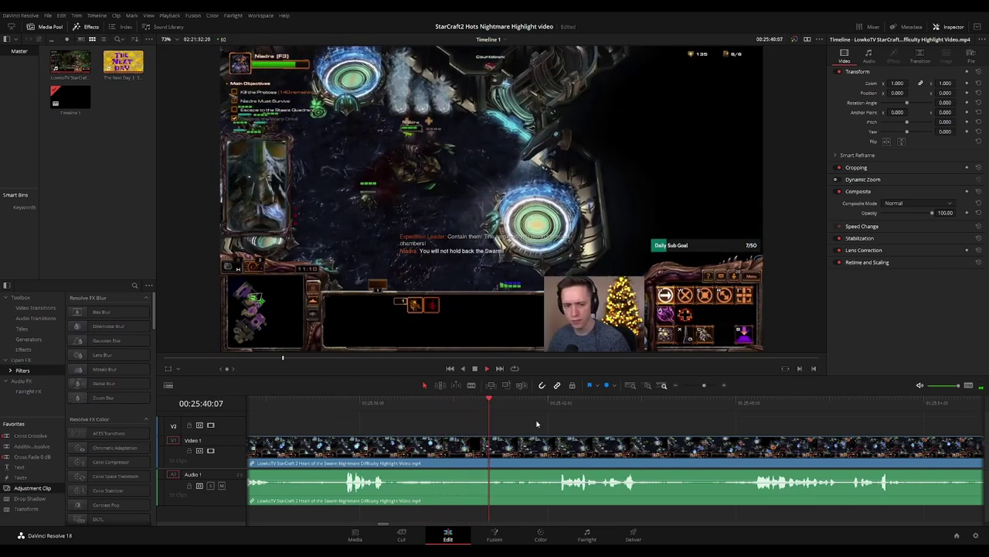
pyautogui.moveTo(622, 432); pyautogui.dragTo(535, 427)
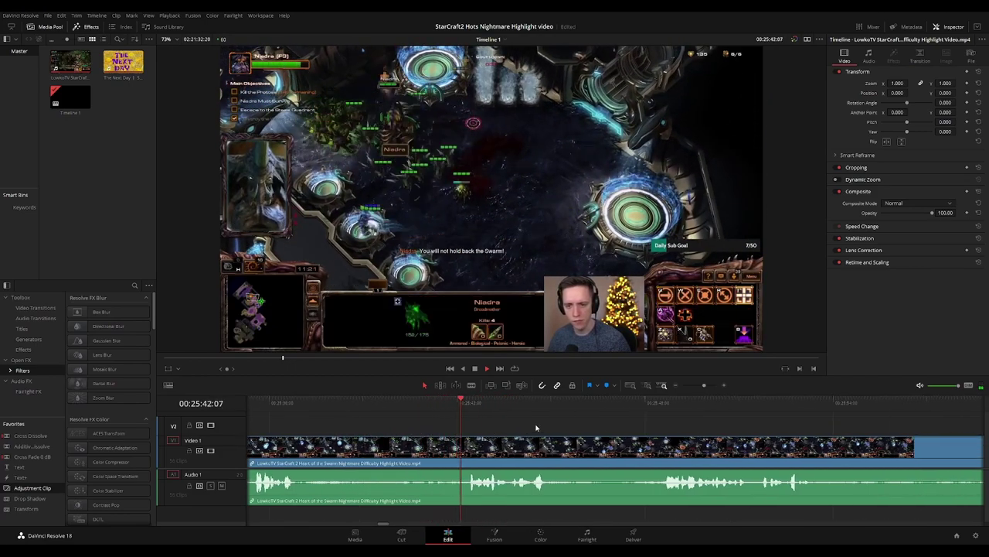
pyautogui.hscroll(3, 536, 425)
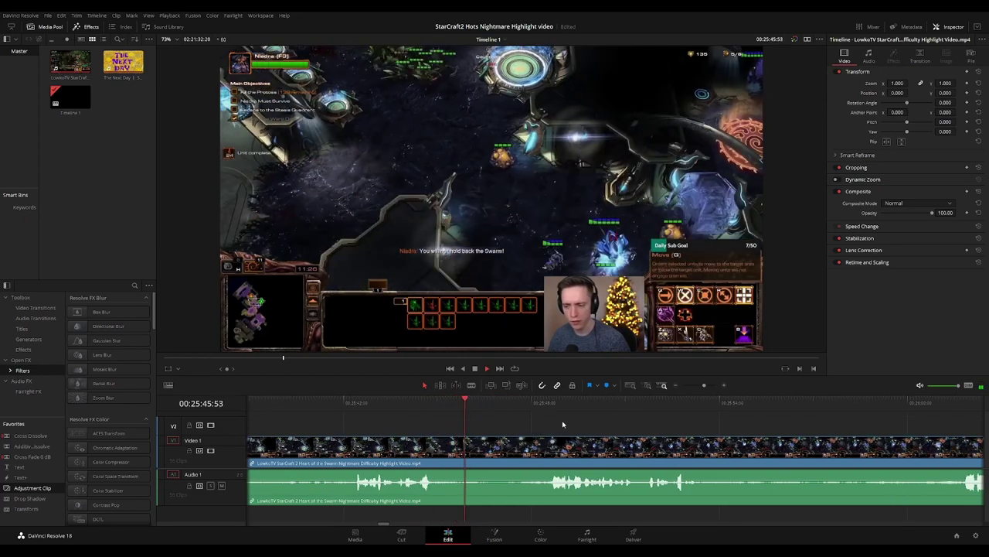
pyautogui.hscroll(3, 630, 427)
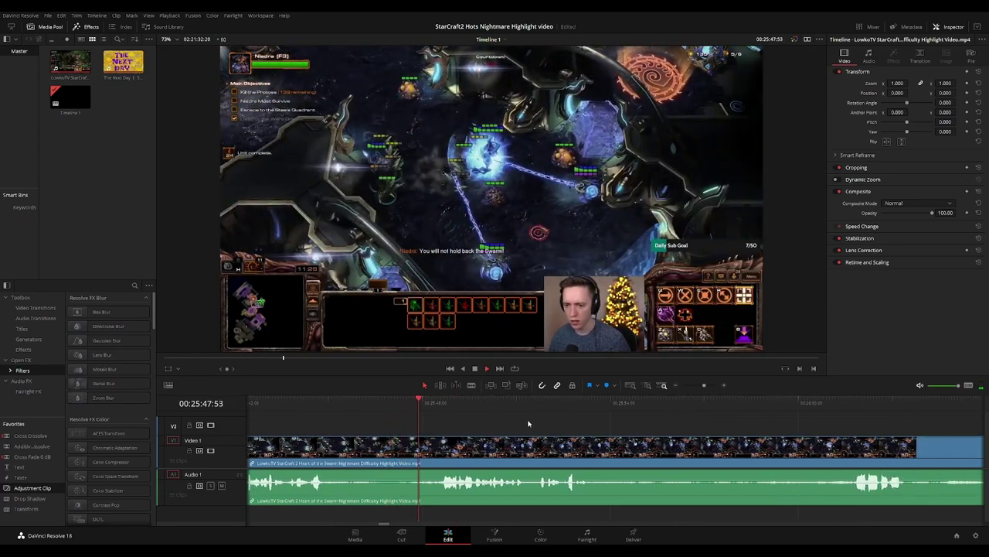
pyautogui.hscroll(3, 541, 417)
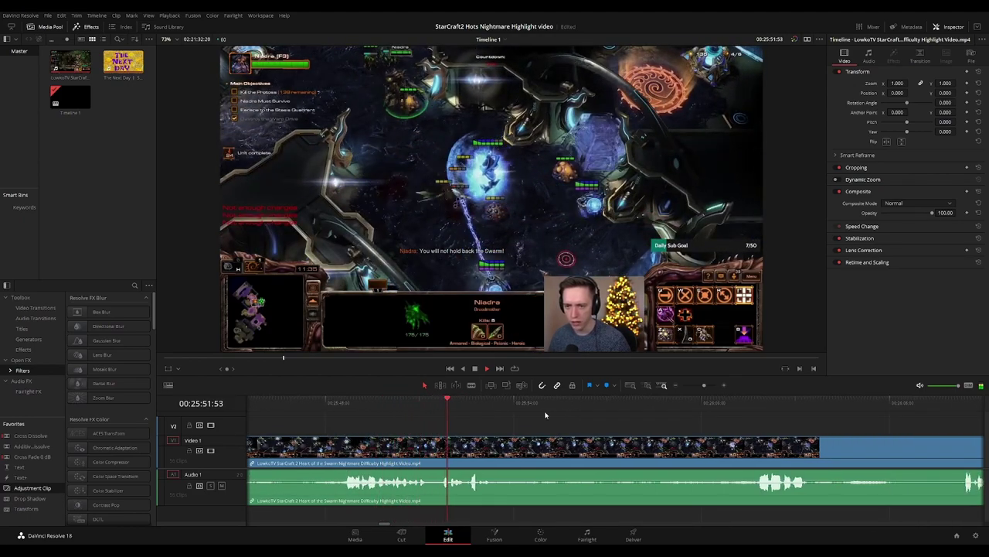
pyautogui.hscroll(3, 583, 424)
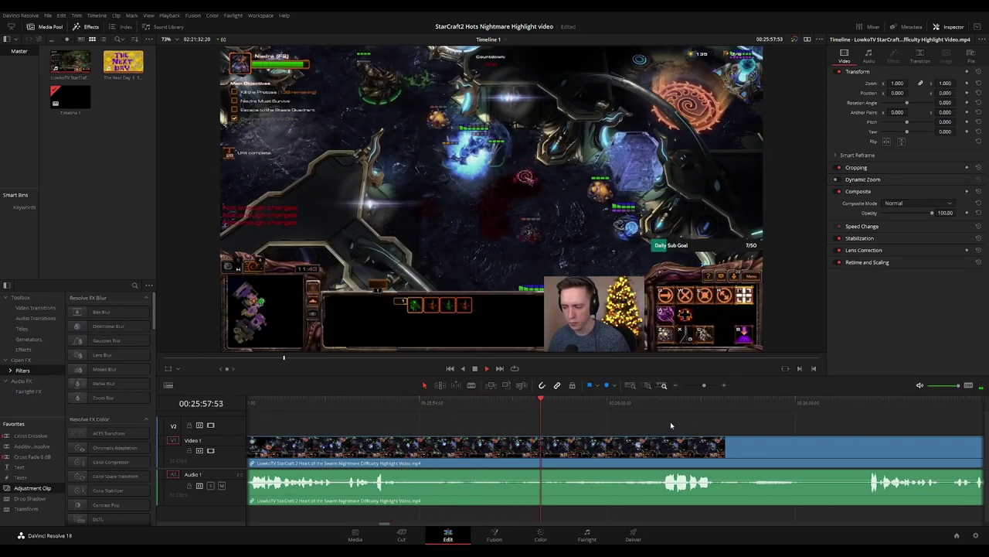
pyautogui.hscroll(4, 565, 416)
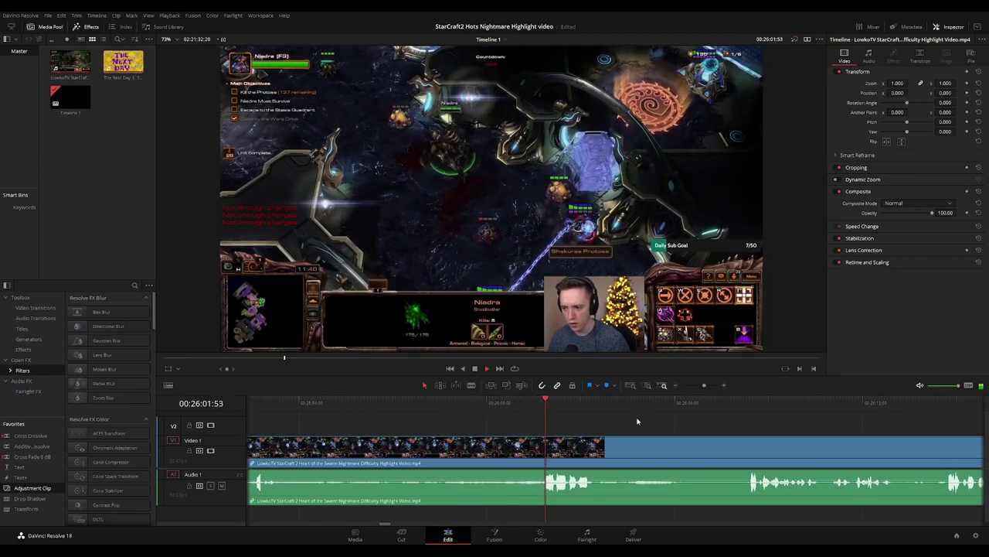
pyautogui.hscroll(5, 556, 414)
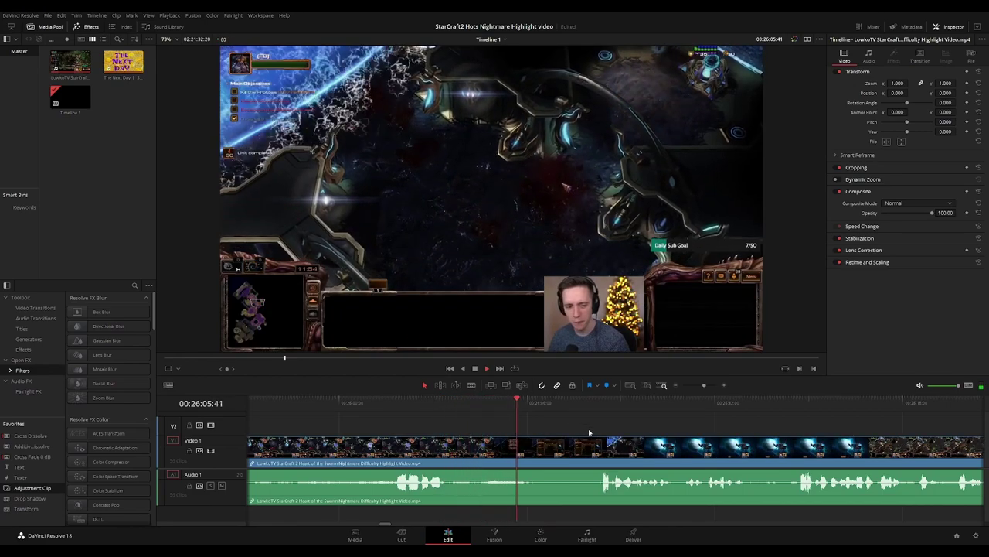
pyautogui.hscroll(3, 482, 422)
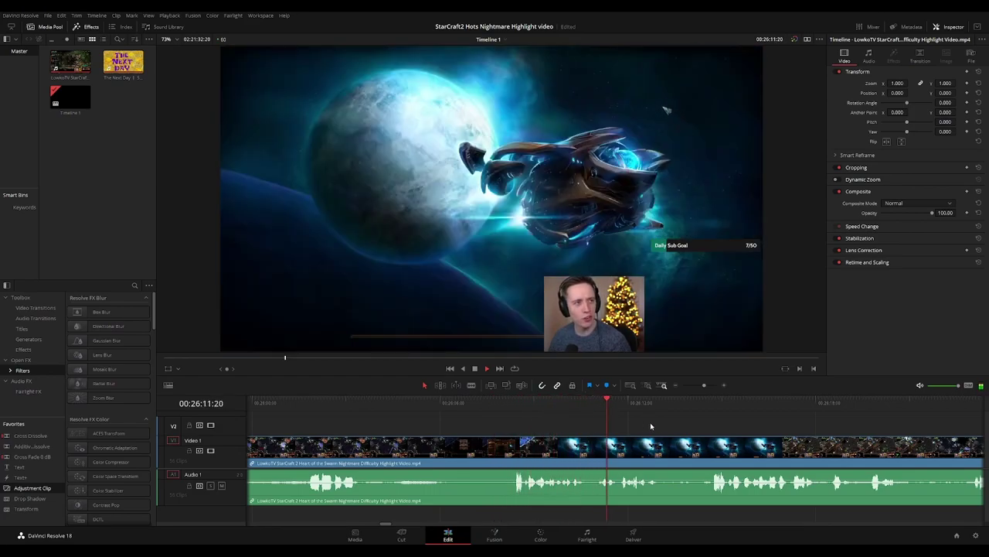
pyautogui.click(387, 406)
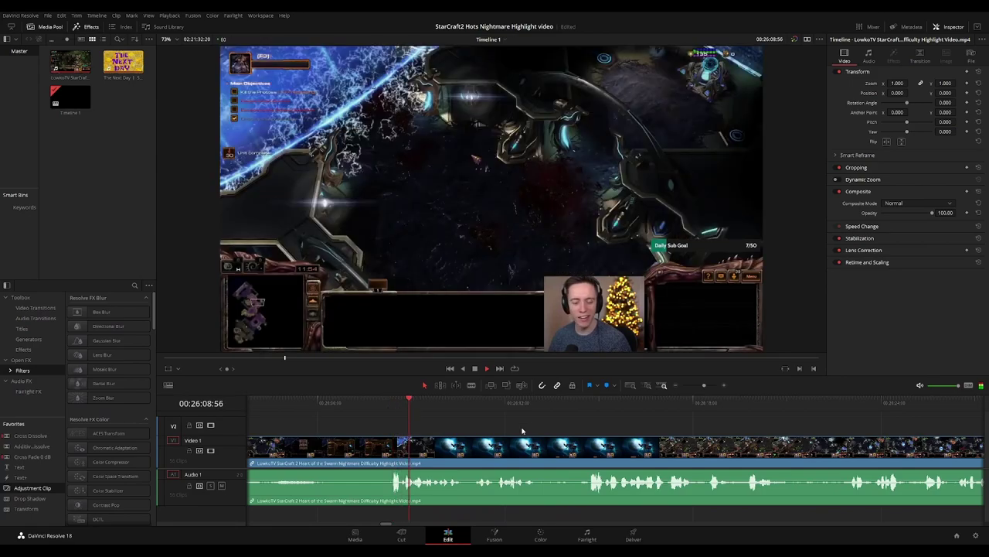
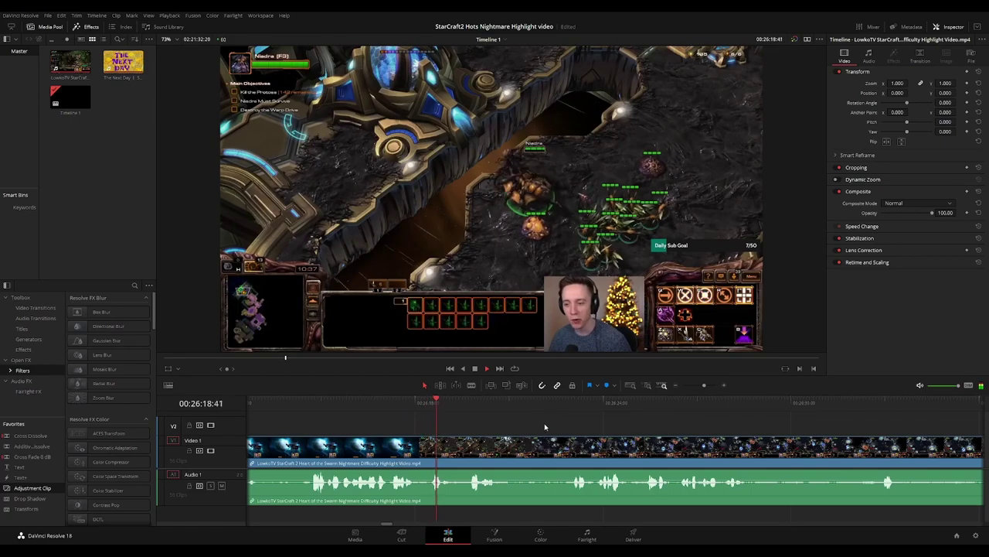
# Ripple delete the short piece starting at 00:26:20:46, between the warp drive scene and the fight, and add the default transition there
pyautogui.click(421, 402)
pyautogui.click(422, 402)
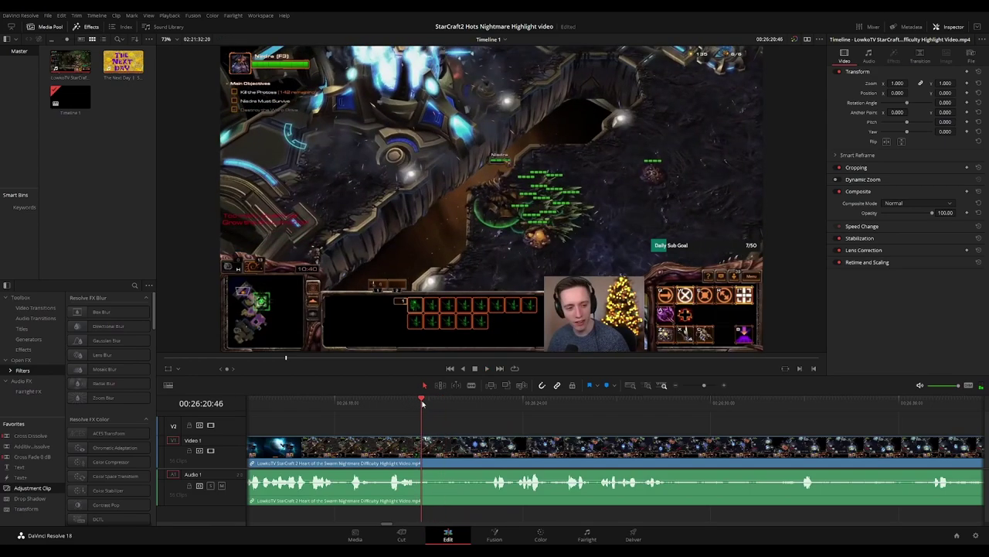
pyautogui.click(433, 448)
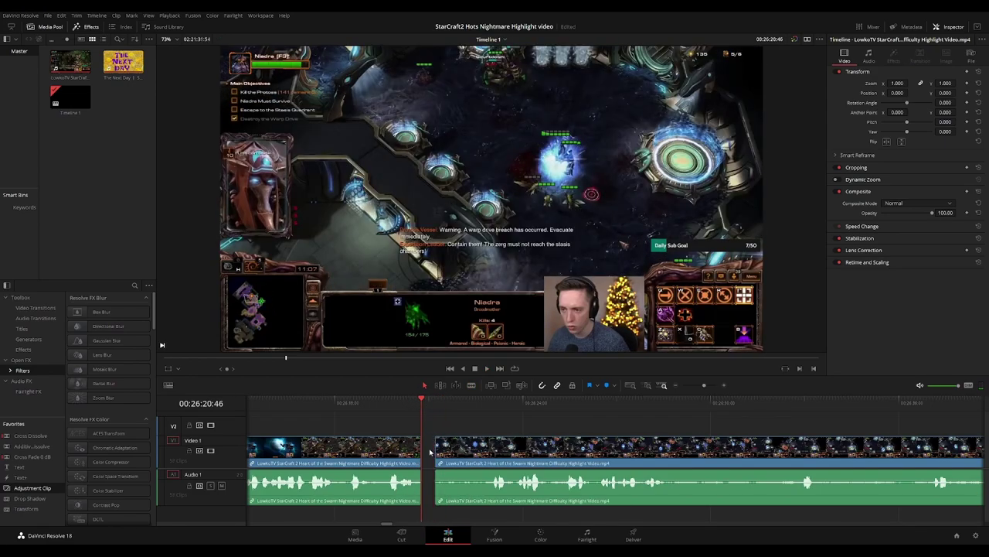
pyautogui.click(430, 452)
pyautogui.press('BackSpace')
# Play back the fight from 00:26:20 to about 00:26:43, past the game menu, examining the footage and audio waveform for pauses
pyautogui.press('space')
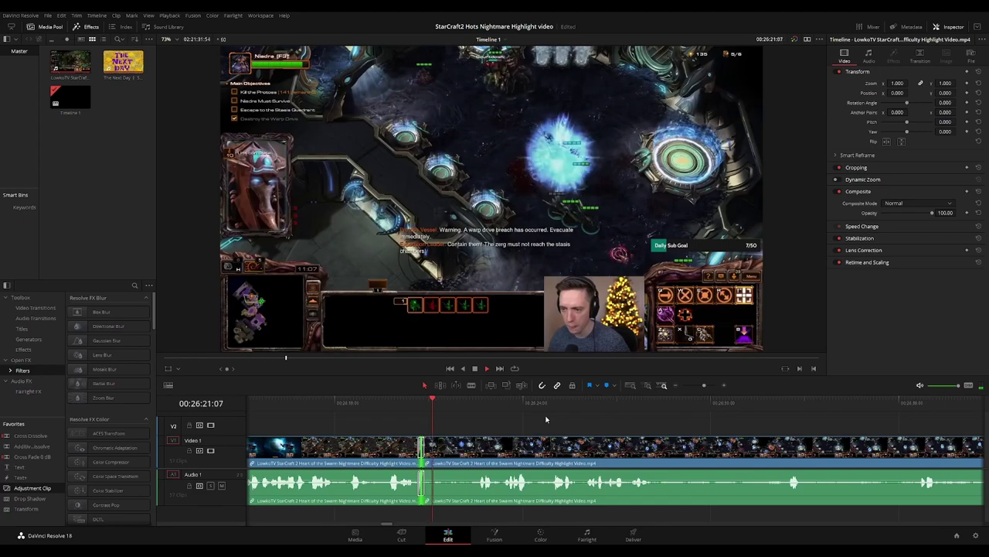
pyautogui.moveTo(612, 421); pyautogui.dragTo(548, 418)
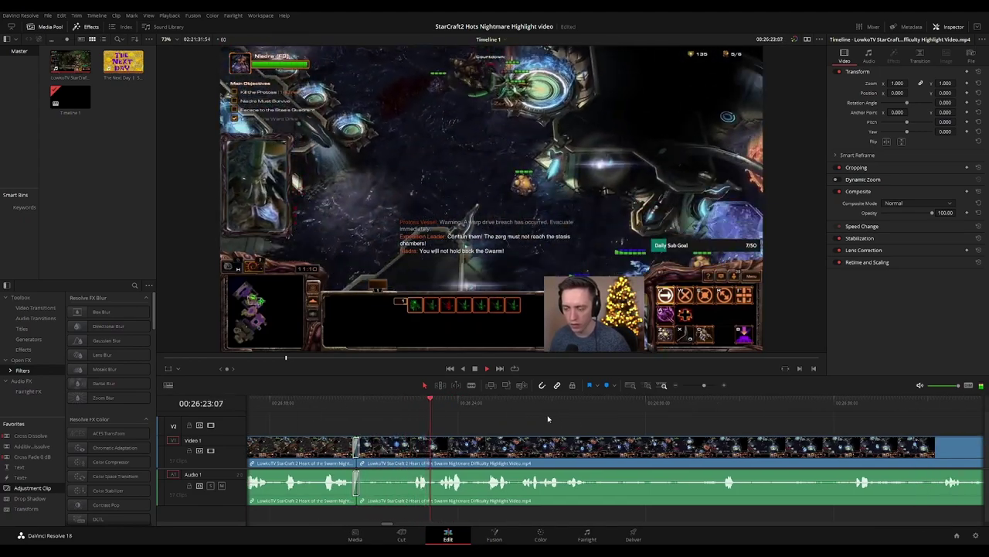
pyautogui.hscroll(2, 547, 422)
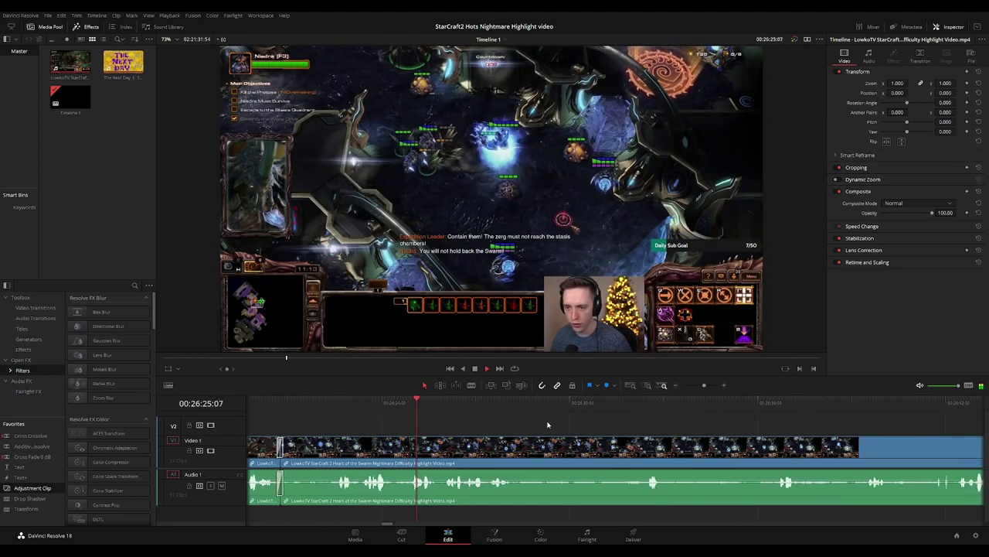
pyautogui.hscroll(2, 544, 420)
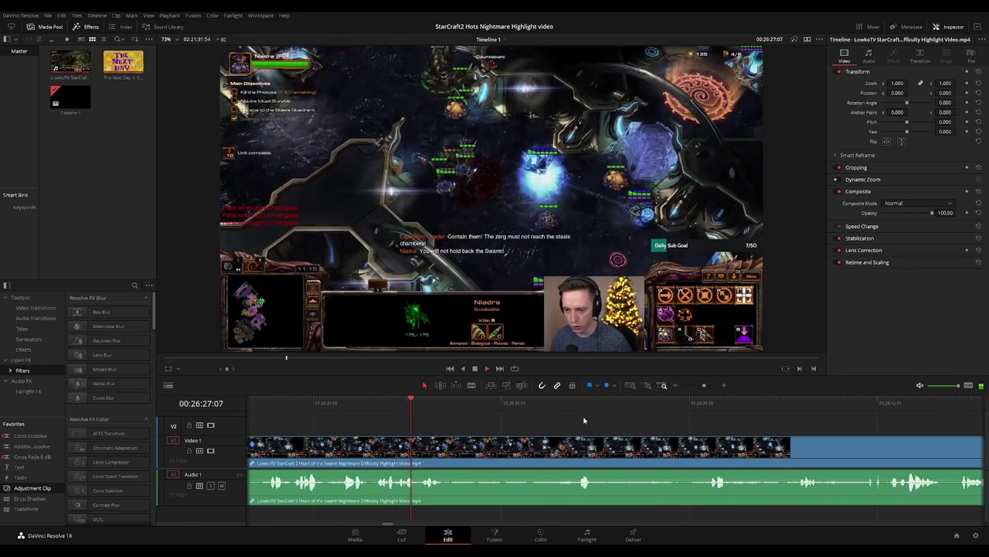
pyautogui.hscroll(2, 572, 419)
pyautogui.click(499, 403)
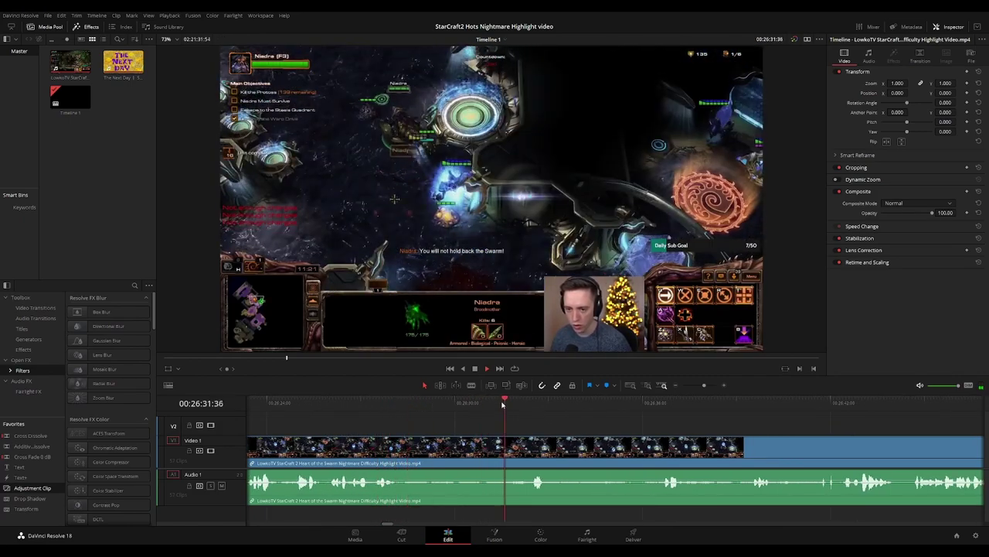
pyautogui.hscroll(4, 525, 420)
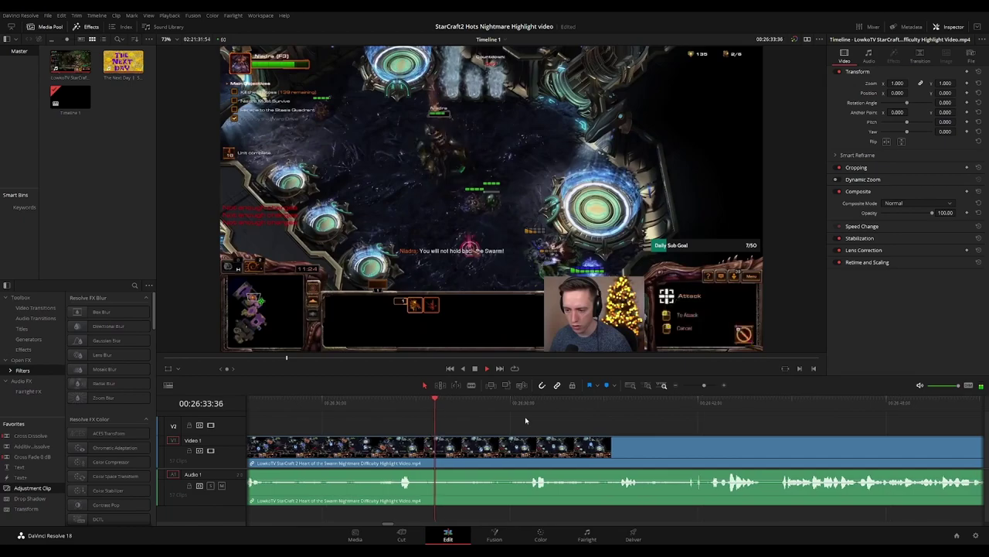
pyautogui.hscroll(3, 522, 417)
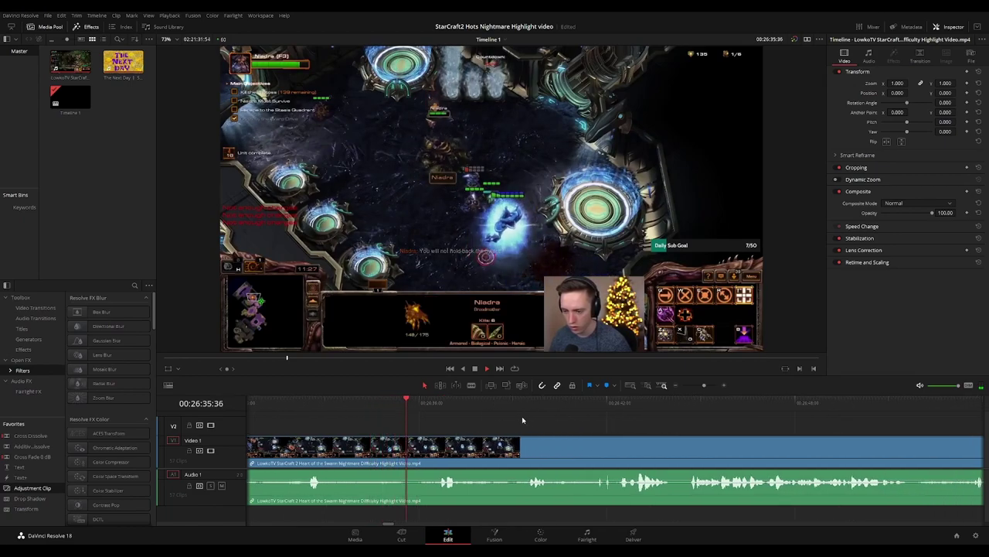
pyautogui.hscroll(2, 524, 419)
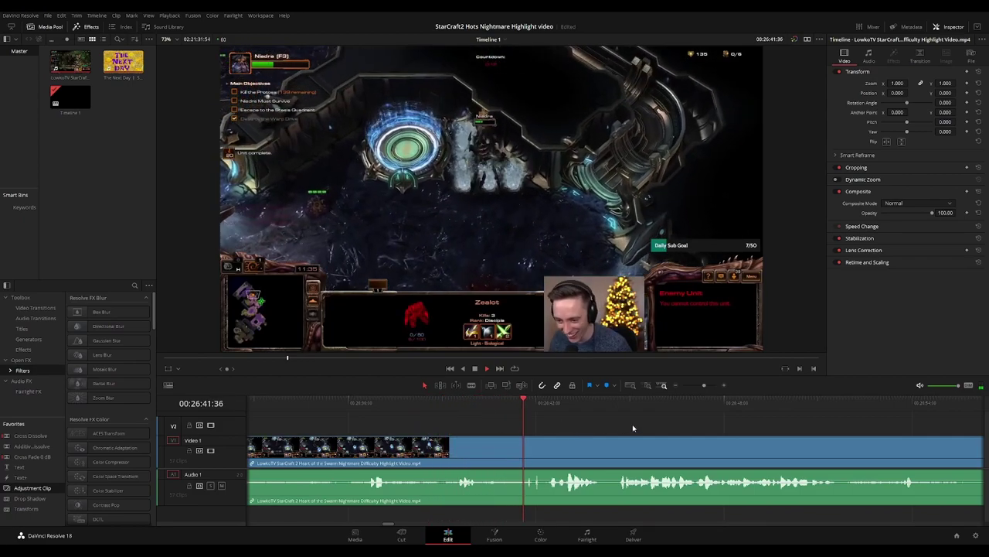
pyautogui.hscroll(2, 548, 426)
pyautogui.hscroll(2, 564, 433)
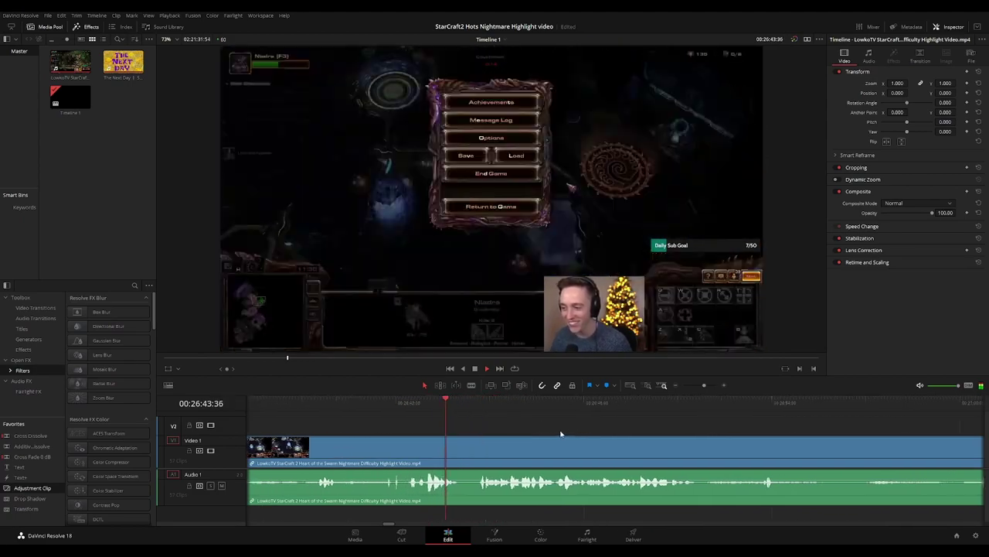
# Ripple delete the short piece starting at about 00:26:44, just after the game menu appears, and add the default transition at the cut
pyautogui.press('b')
pyautogui.click(433, 457)
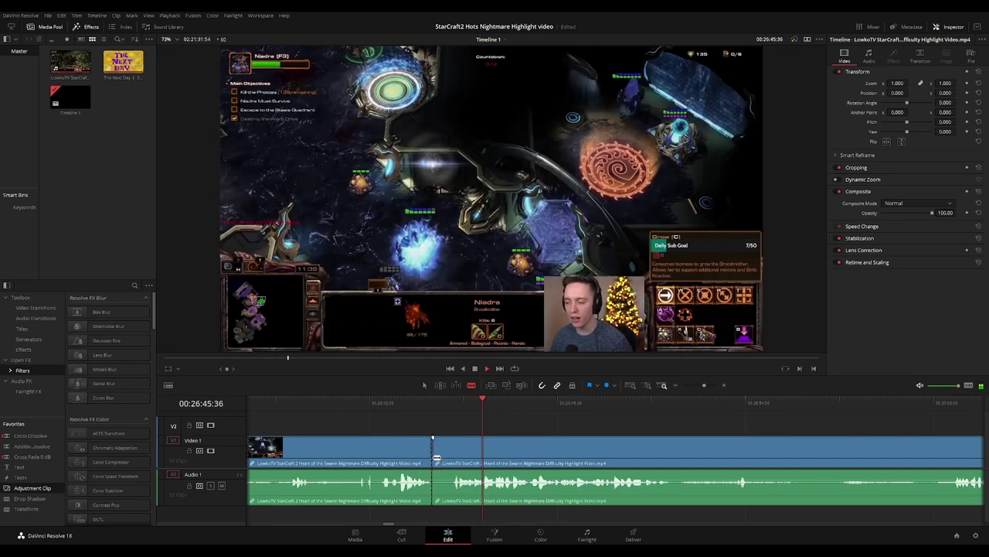
pyautogui.click(450, 459)
pyautogui.press('Delete')
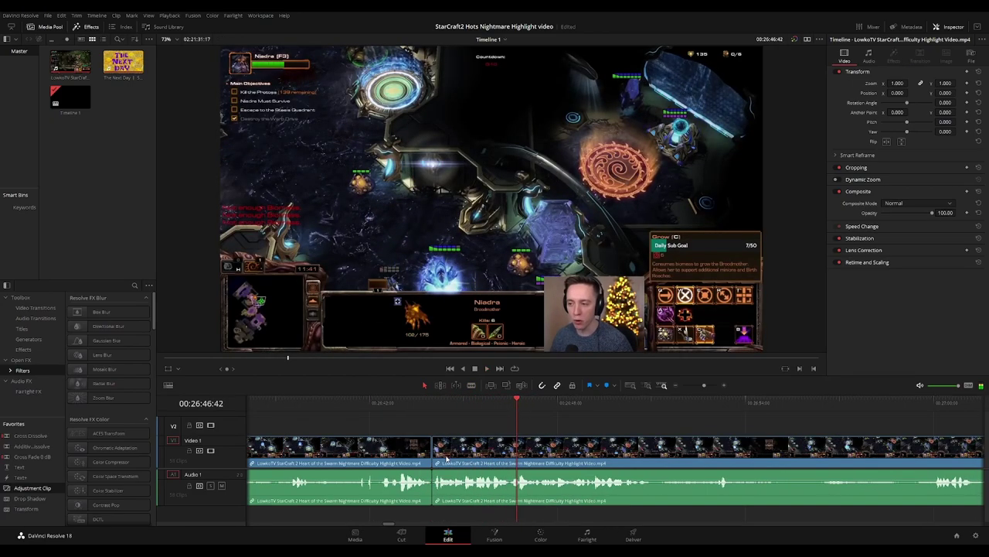
pyautogui.click(433, 460)
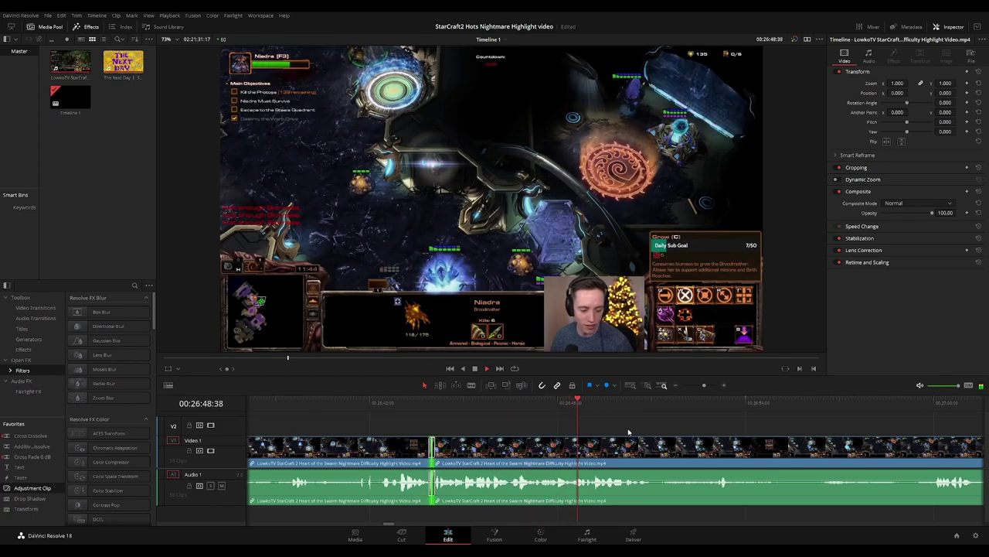
# Ripple delete the short piece starting at about 00:26:50:58, after the message log, and add the default transition at the cut
pyautogui.hscroll(3, 626, 433)
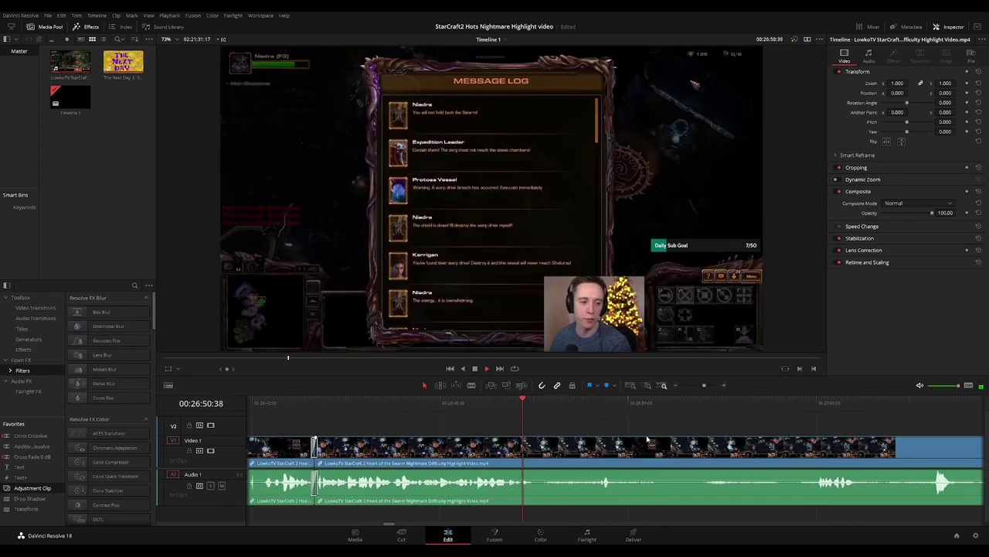
pyautogui.hscroll(2, 649, 440)
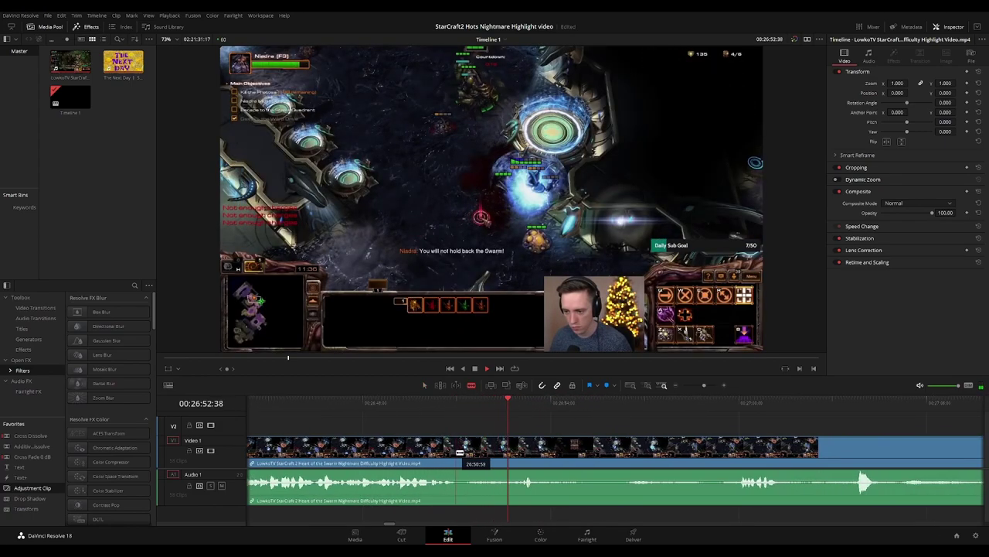
pyautogui.click(459, 453)
pyautogui.click(472, 452)
pyautogui.press('a')
pyautogui.click(463, 454)
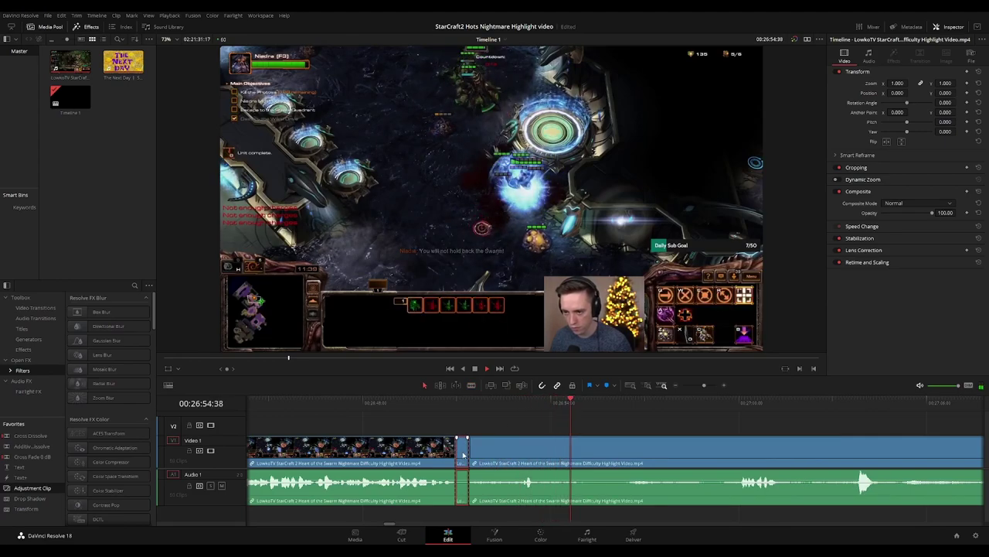
pyautogui.click(456, 450)
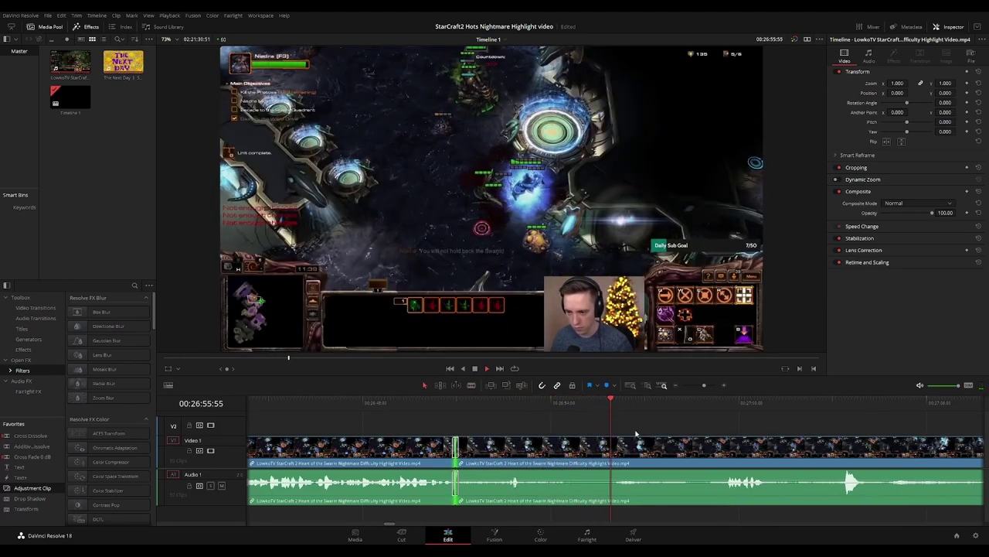
# Review the footage and audio waveform from about 00:26:56 through the reached checkpoint and cutscene to about 00:27:21, checking for pauses
pyautogui.moveTo(739, 419); pyautogui.dragTo(538, 416)
pyautogui.click(519, 402)
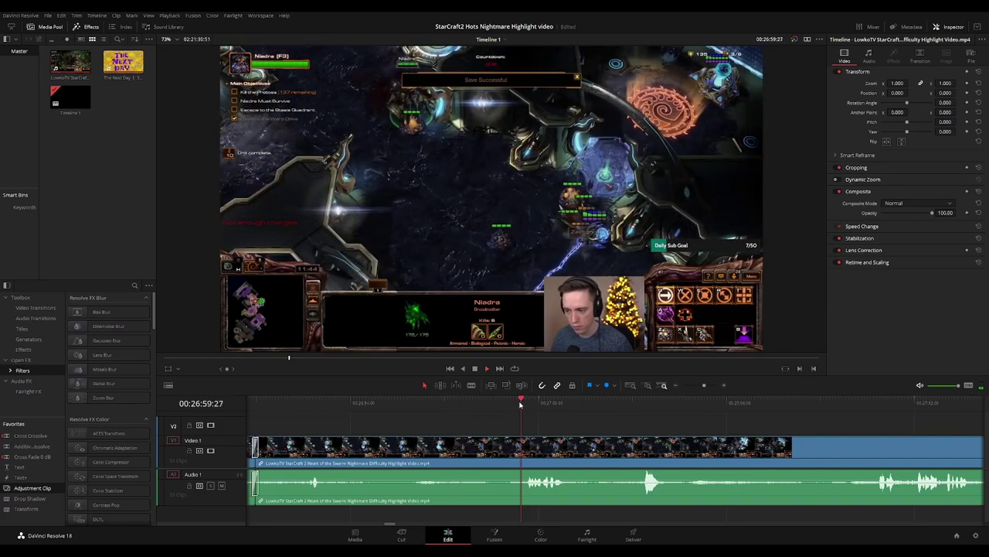
pyautogui.hscroll(2, 556, 428)
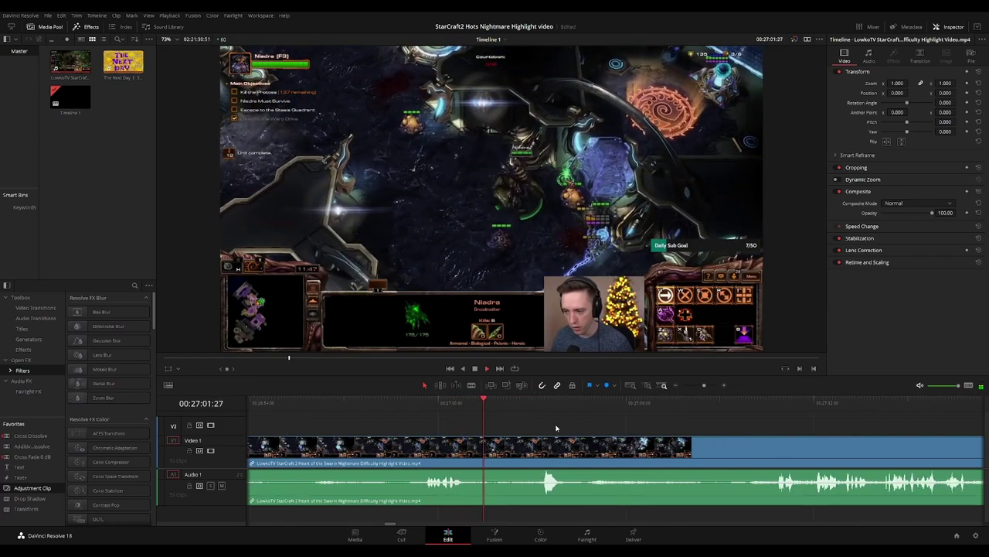
pyautogui.hscroll(2, 517, 423)
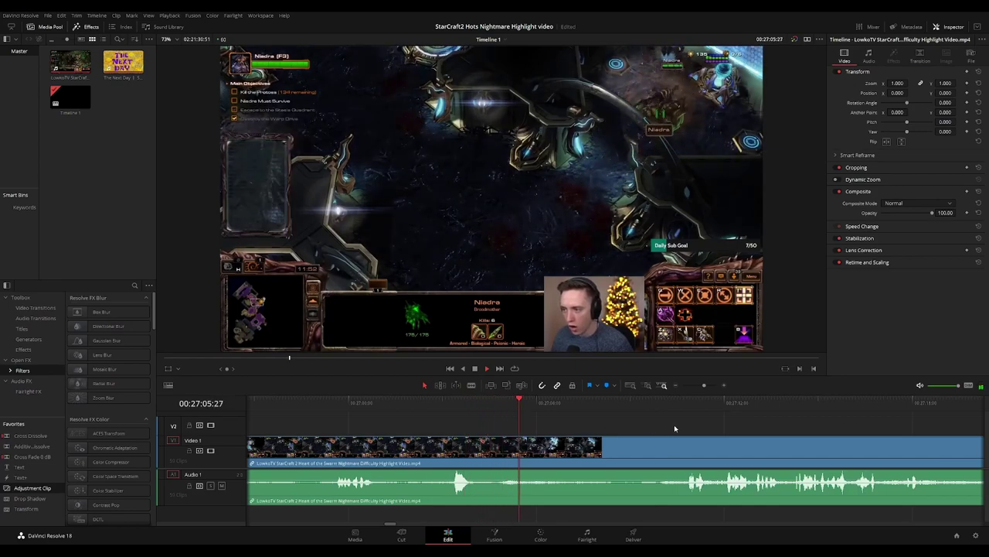
pyautogui.hscroll(3, 548, 429)
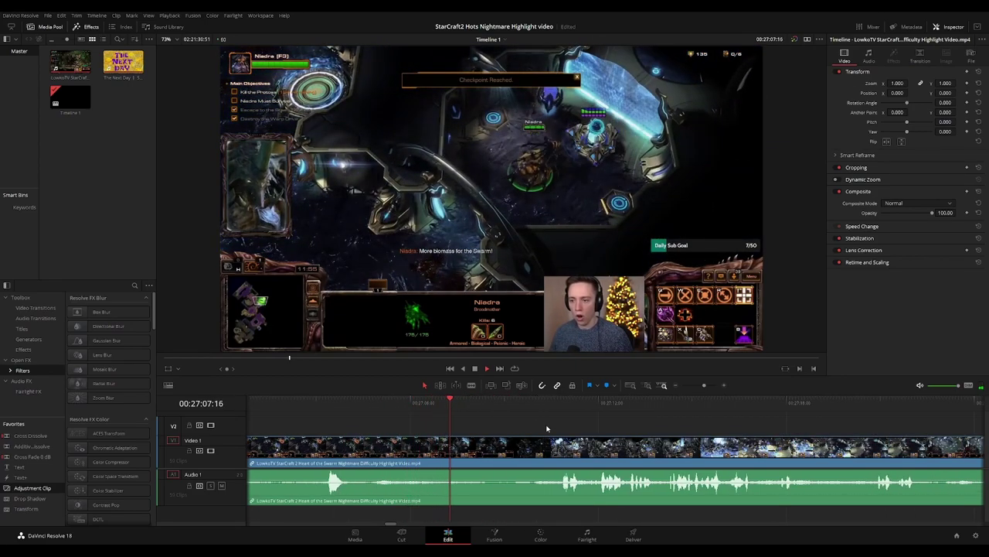
pyautogui.hscroll(2, 613, 429)
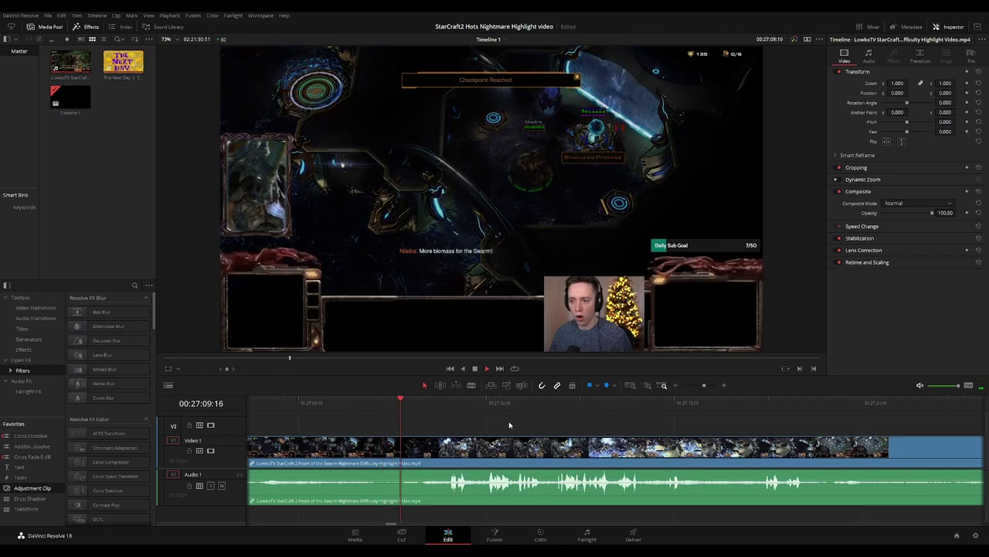
pyautogui.hscroll(2, 510, 426)
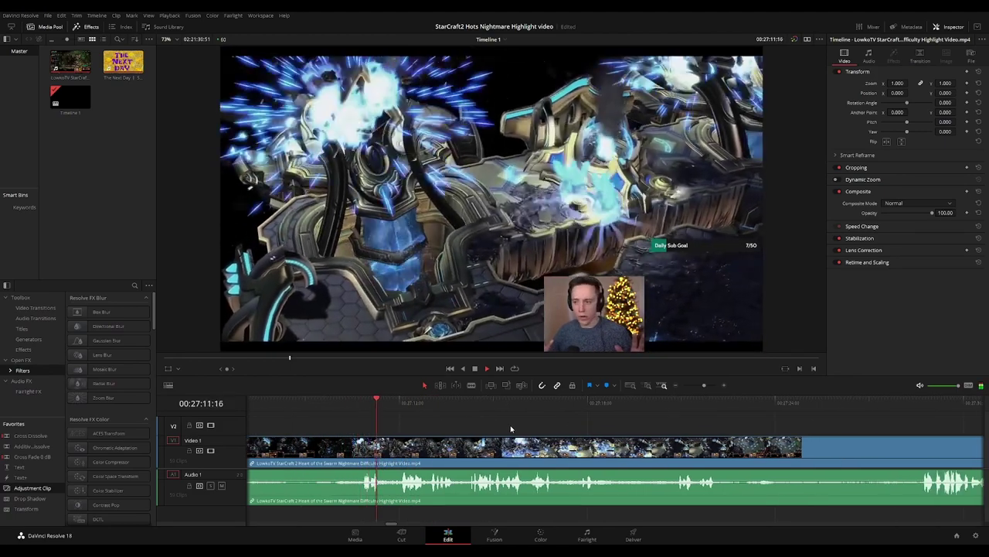
pyautogui.hscroll(2, 572, 422)
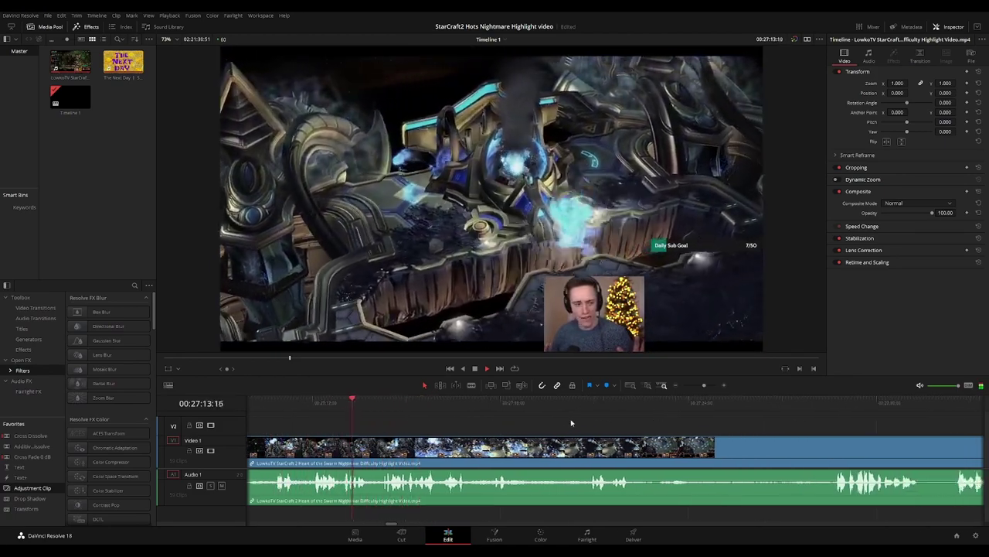
pyautogui.hscroll(1, 625, 426)
pyautogui.hscroll(2, 581, 423)
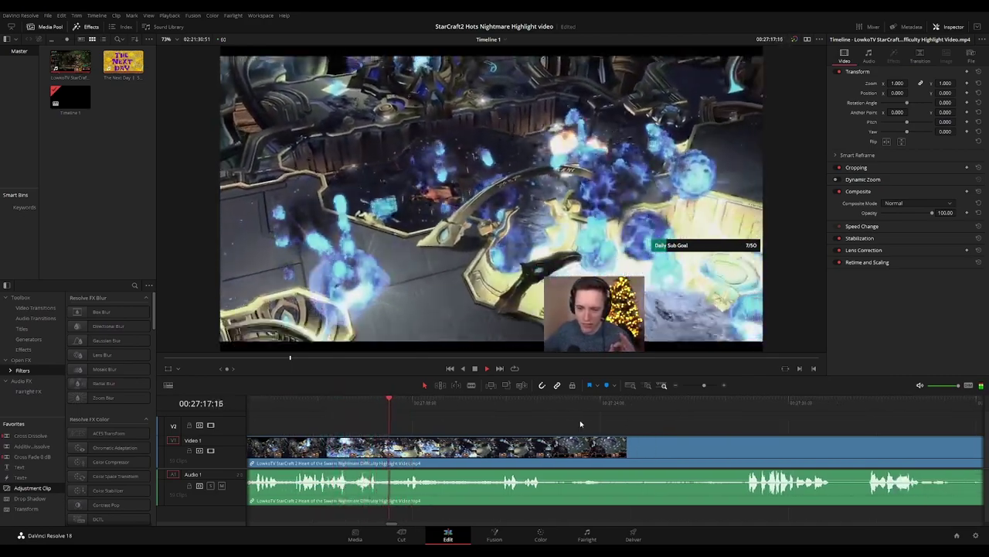
pyautogui.hscroll(2, 580, 423)
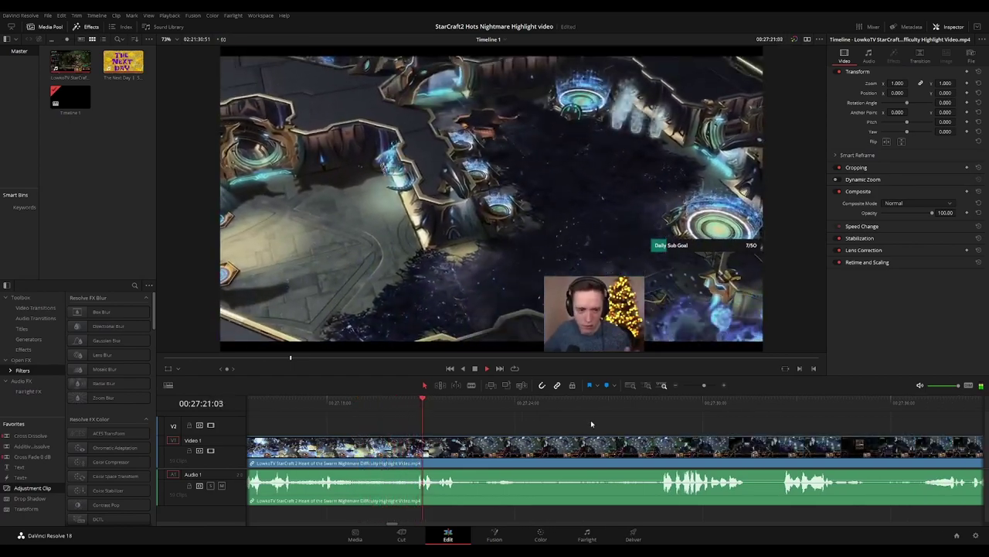
# Ripple delete the short piece ending at 00:27:23:01, just after the cutscene, and add the default transition at the cut
pyautogui.hscroll(2, 590, 423)
pyautogui.press('b')
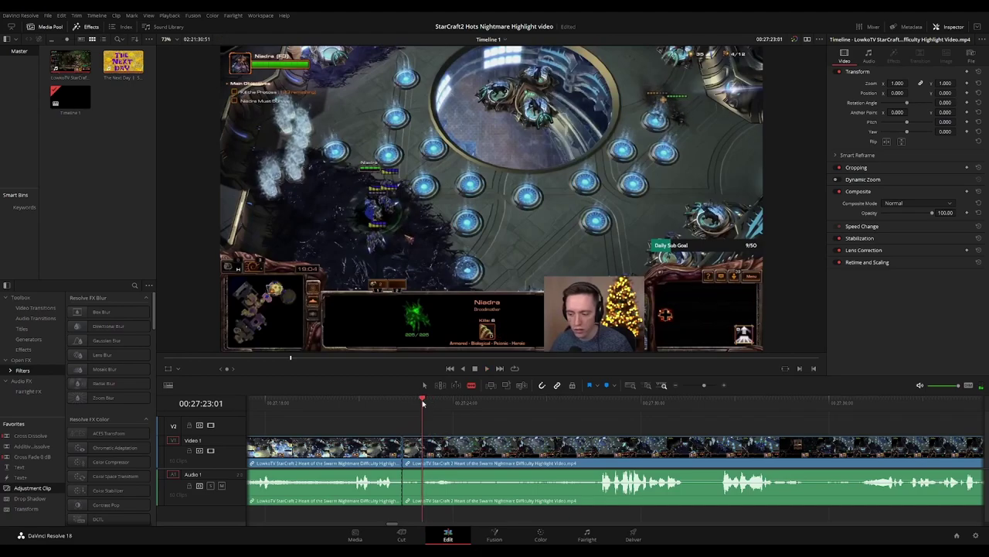
pyautogui.press('a')
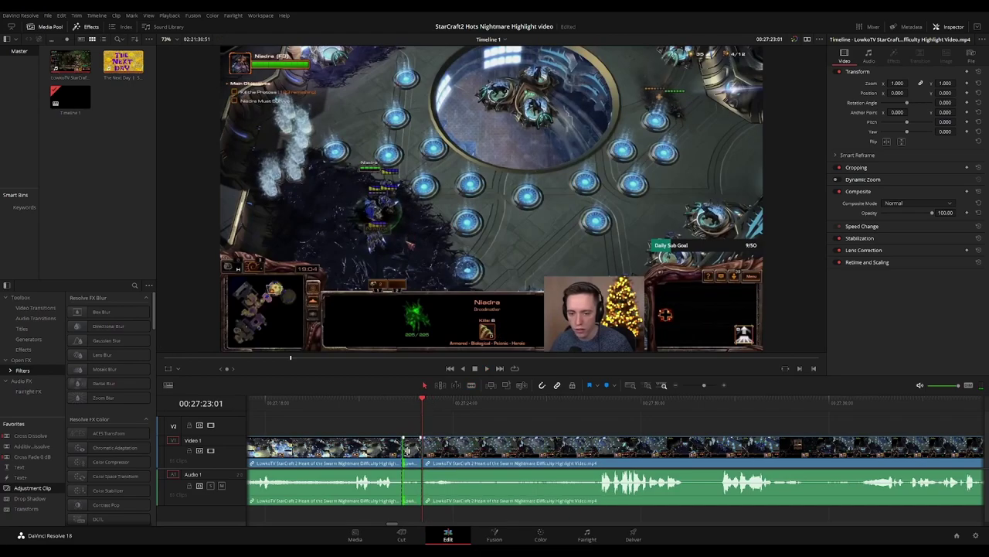
pyautogui.click(411, 453)
pyautogui.press('Delete')
pyautogui.click(402, 450)
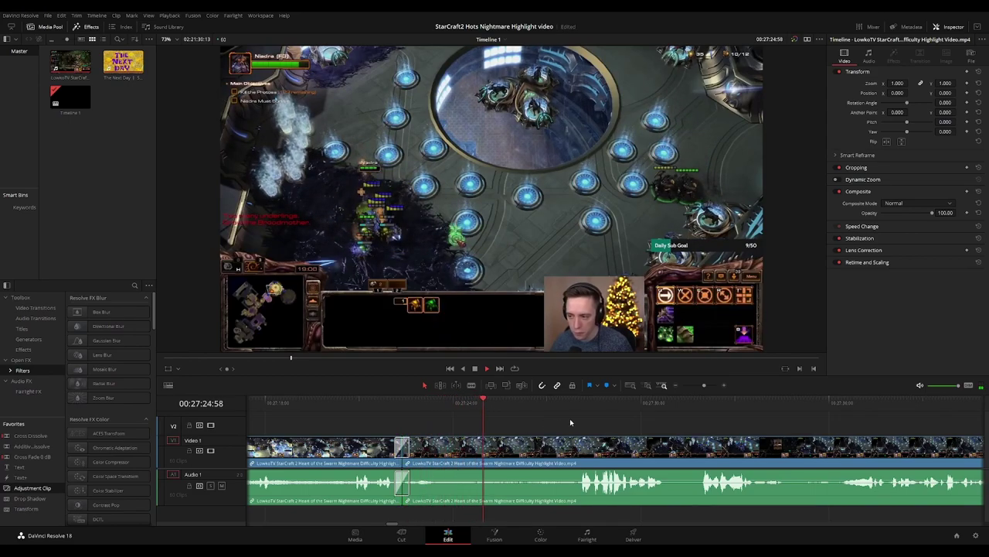
# Ripple delete the short piece ending at 00:27:35:16, at the creep tumor placement, and apply a Cross Fade 0 dB to the audio cut
pyautogui.hscroll(1, 556, 421)
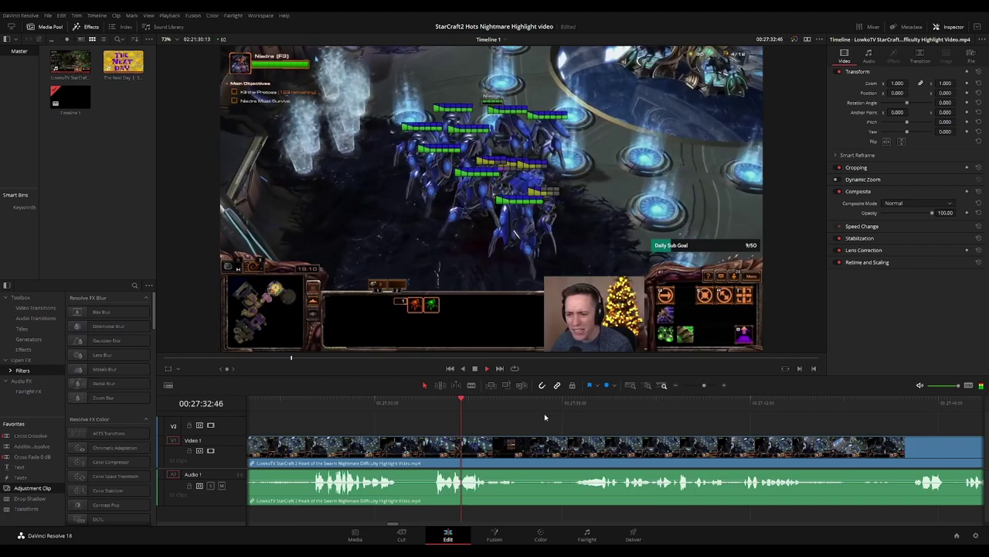
pyautogui.press('space')
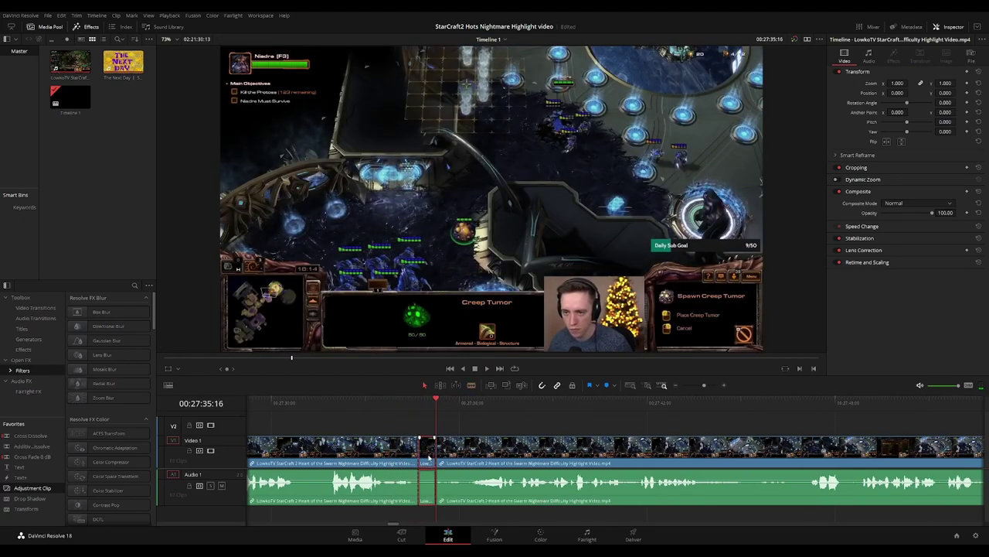
pyautogui.click(428, 458)
pyautogui.press('Delete')
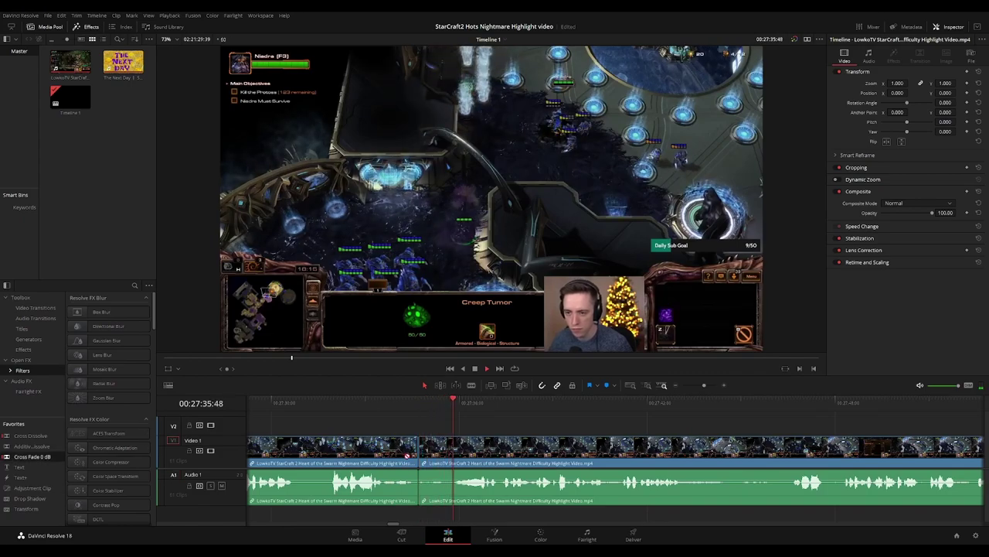
pyautogui.click(554, 420)
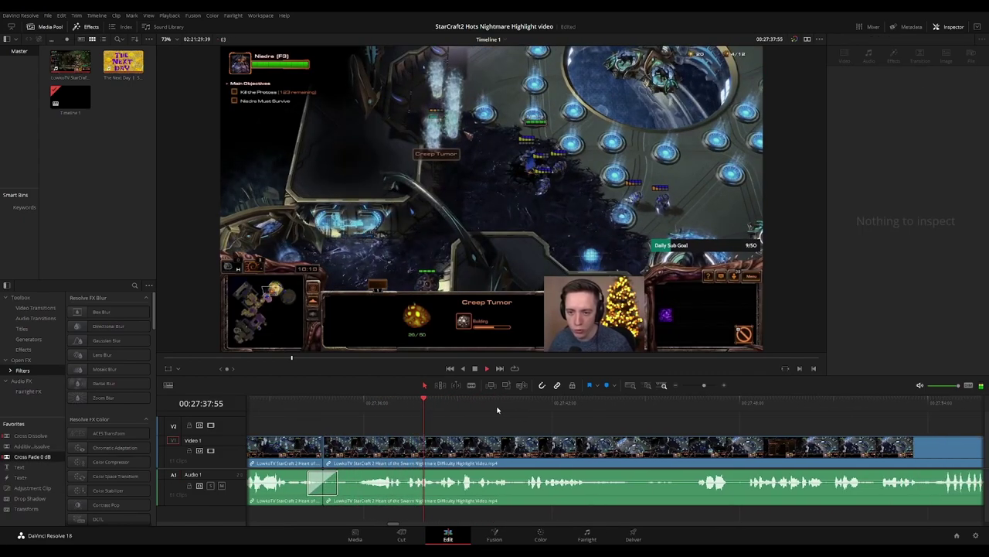
# Review the footage and audio waveform from about 00:27:36, at the creep tumor, to about 00:28:06, checking for pauses
pyautogui.click(349, 403)
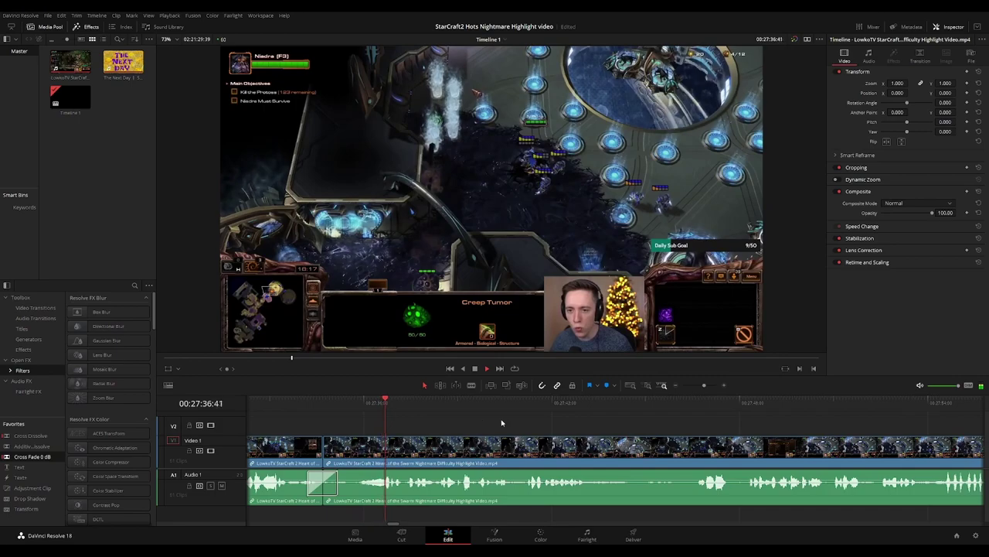
pyautogui.moveTo(640, 424); pyautogui.dragTo(572, 411)
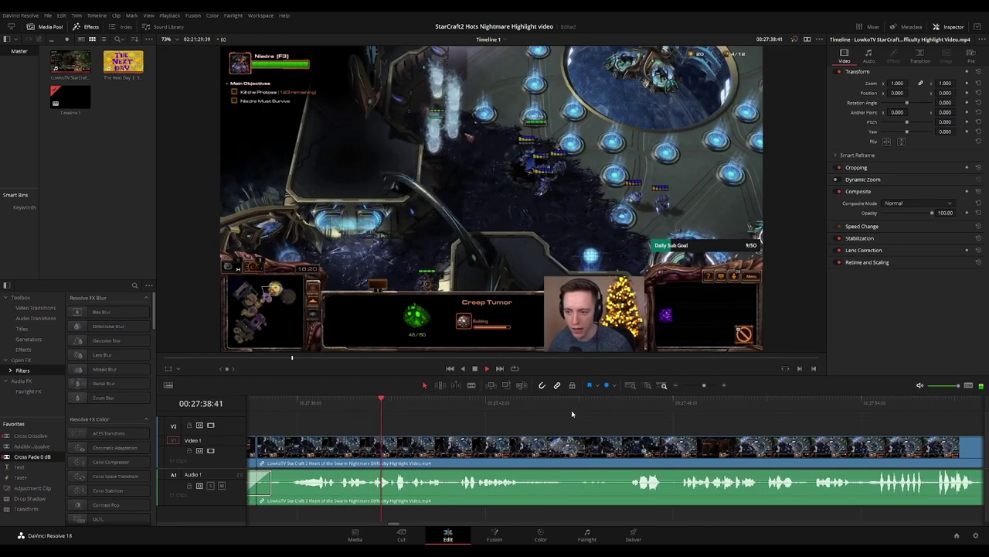
pyautogui.hscroll(2, 557, 415)
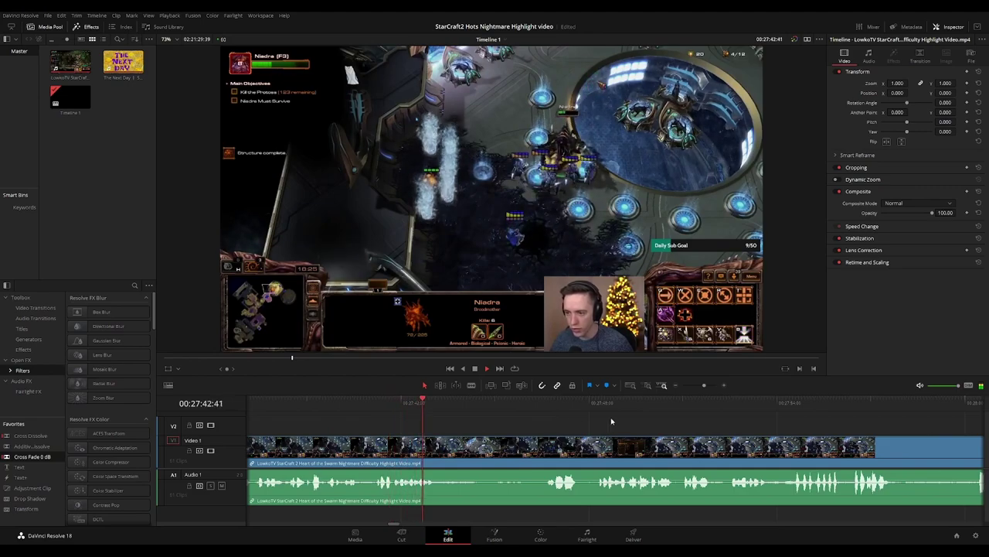
pyautogui.hscroll(2, 543, 420)
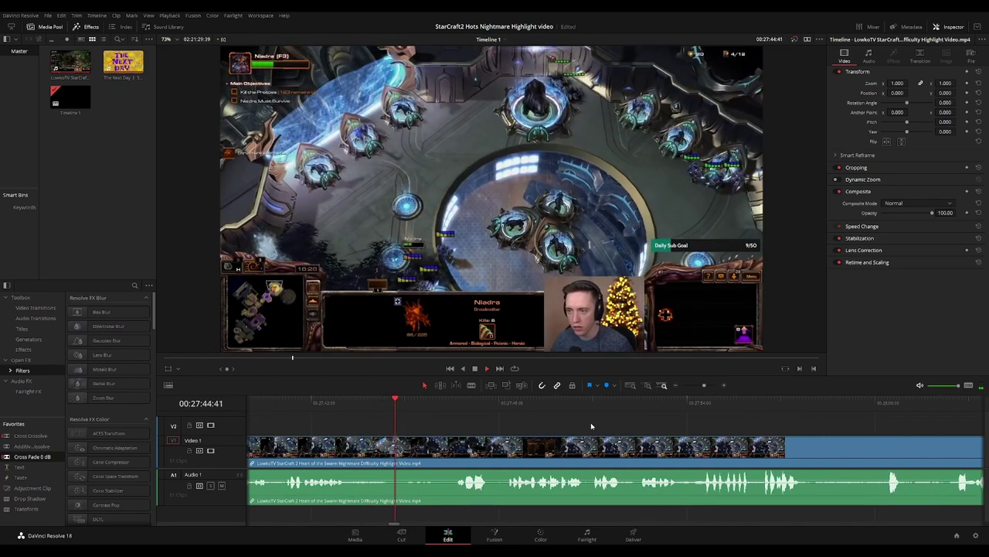
pyautogui.hscroll(2, 541, 423)
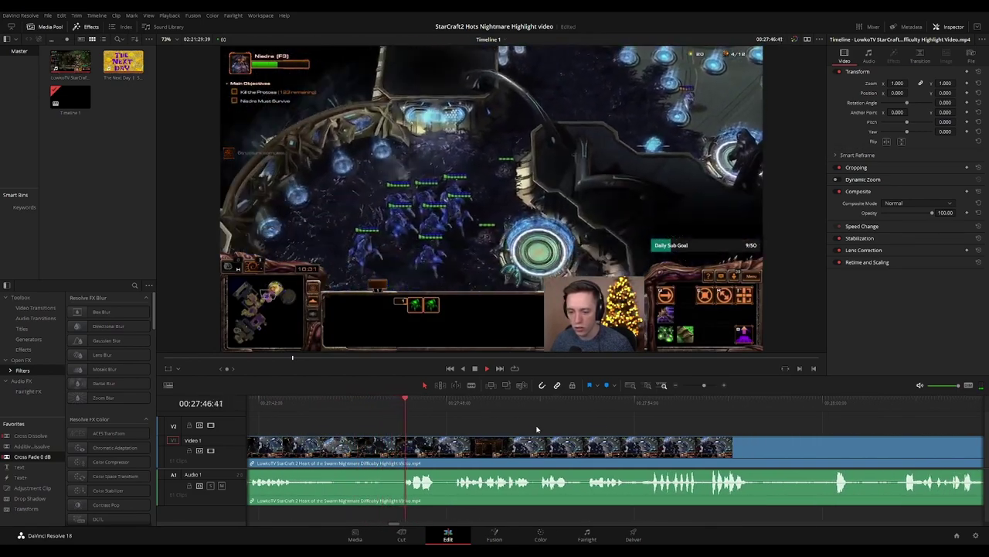
pyautogui.hscroll(2, 572, 436)
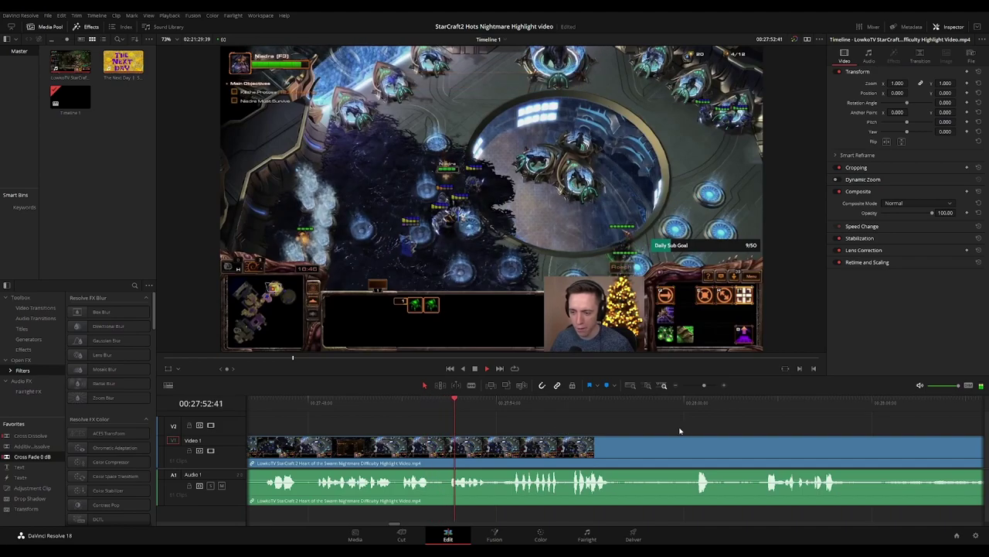
pyautogui.moveTo(674, 429); pyautogui.dragTo(597, 424)
pyautogui.press('space')
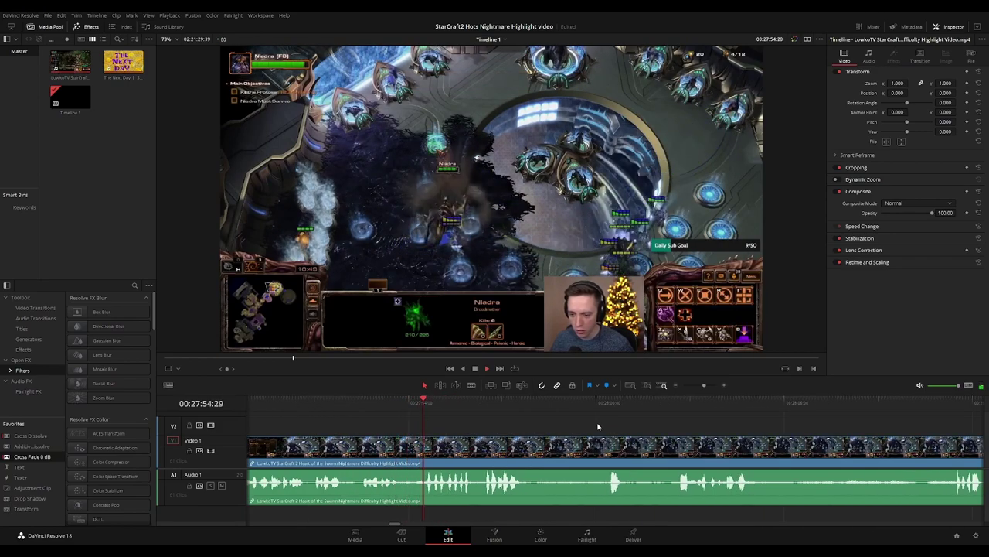
pyautogui.hscroll(3, 618, 425)
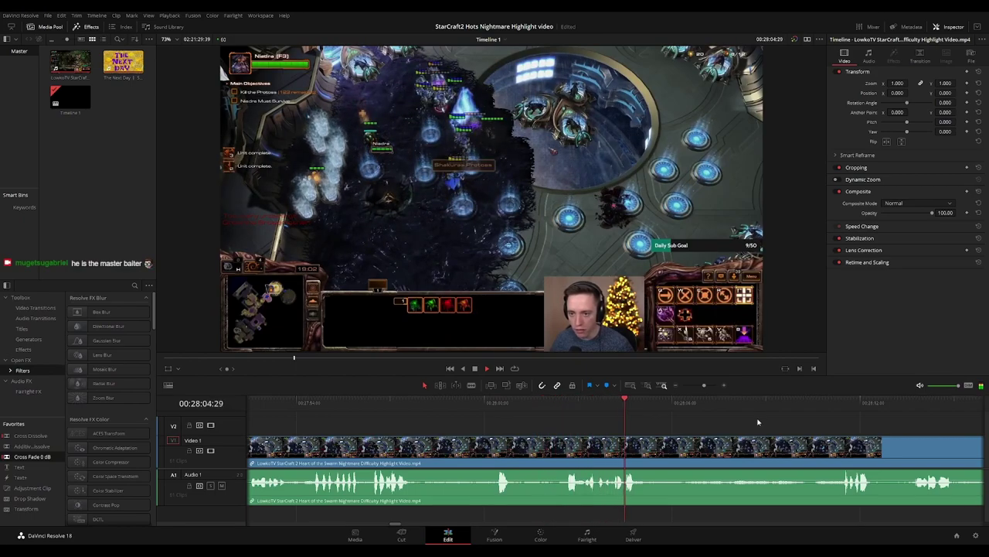
pyautogui.moveTo(758, 418); pyautogui.dragTo(589, 411)
pyautogui.press('space')
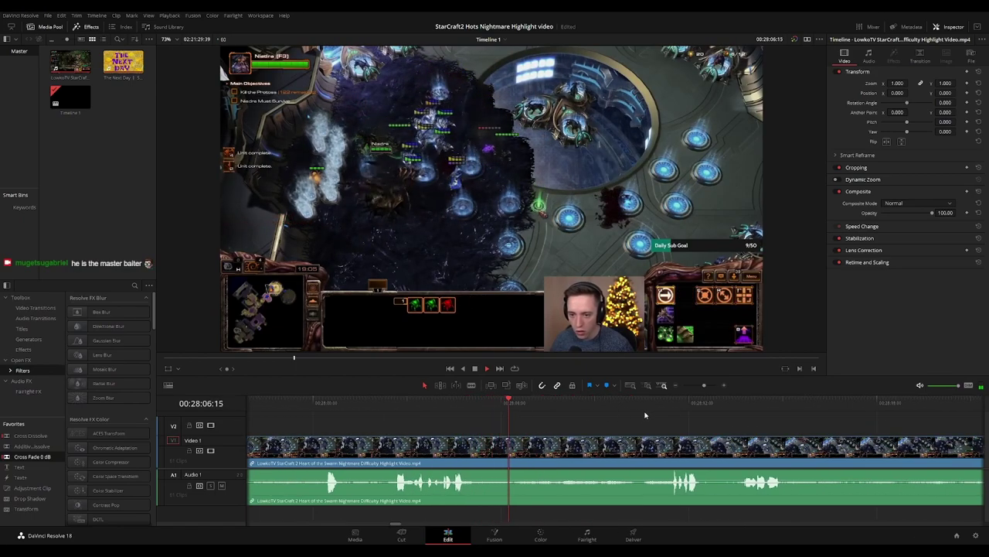
# Ripple delete the short piece between about 00:28:12:41 and 00:28:13:34 and add the default transition at the cut
pyautogui.hscroll(3, 634, 422)
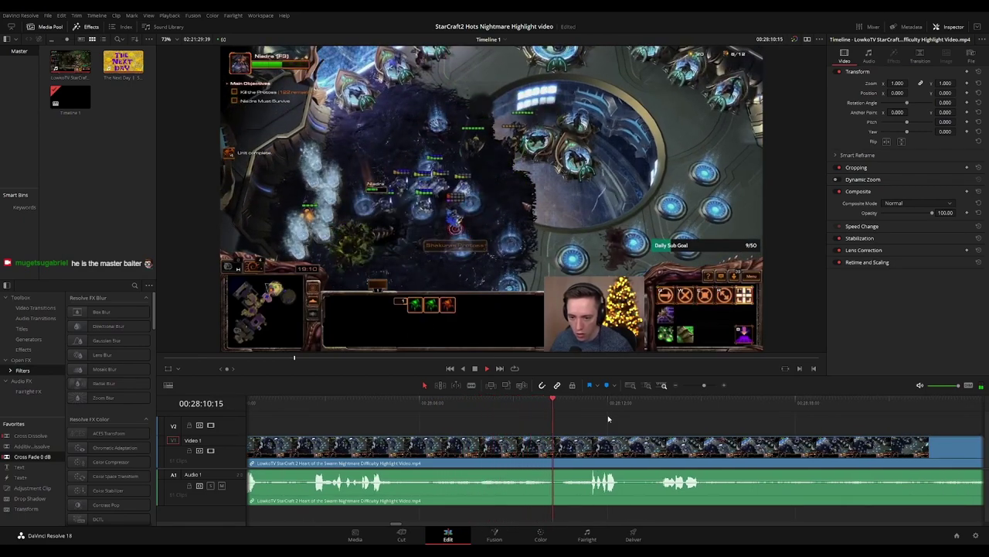
pyautogui.hscroll(6, 722, 415)
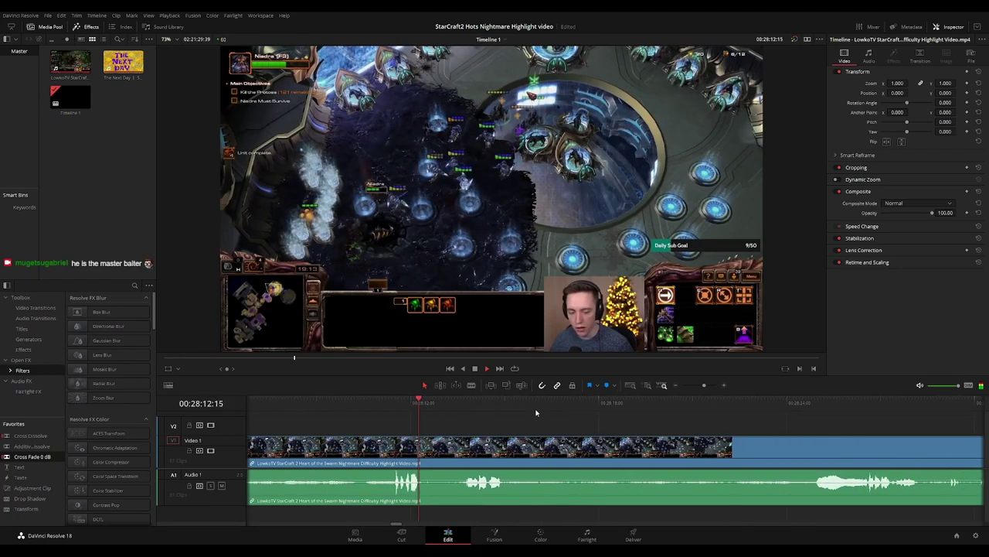
pyautogui.hscroll(3, 555, 426)
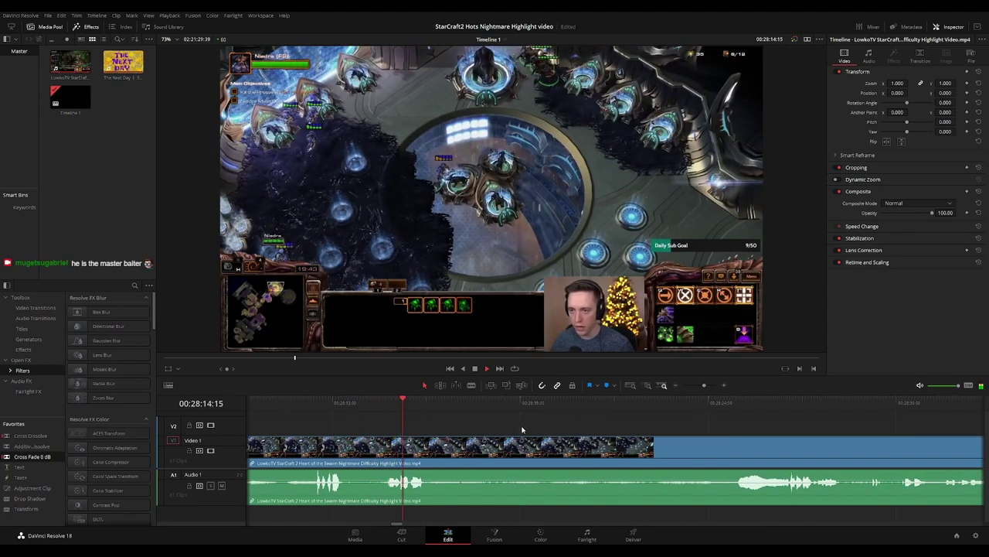
pyautogui.press('b')
pyautogui.click(355, 447)
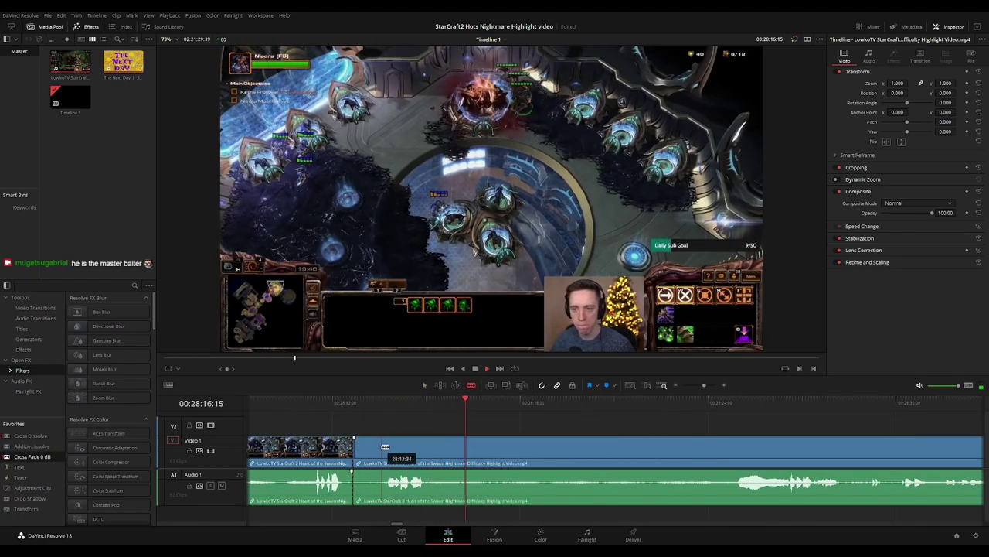
pyautogui.press('a')
pyautogui.press('space')
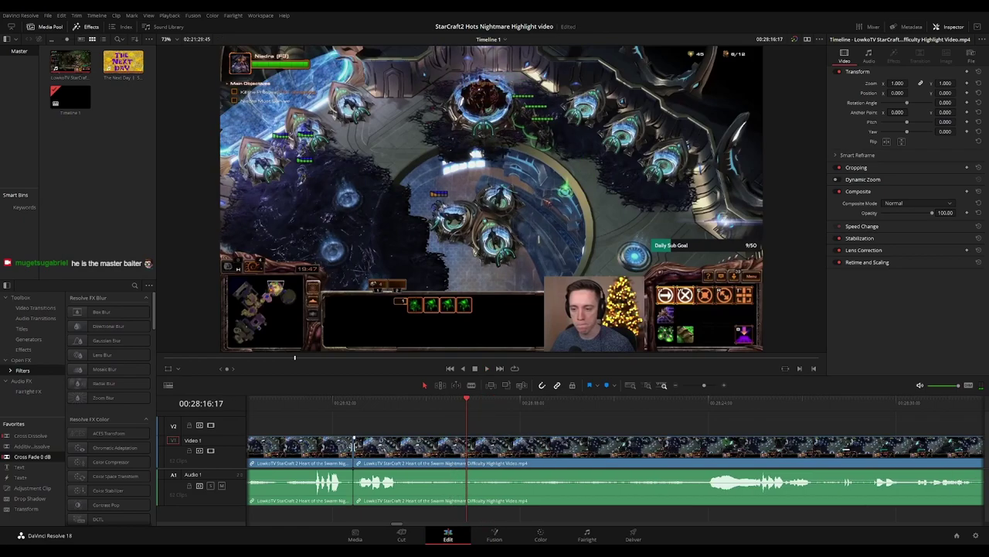
pyautogui.press('space')
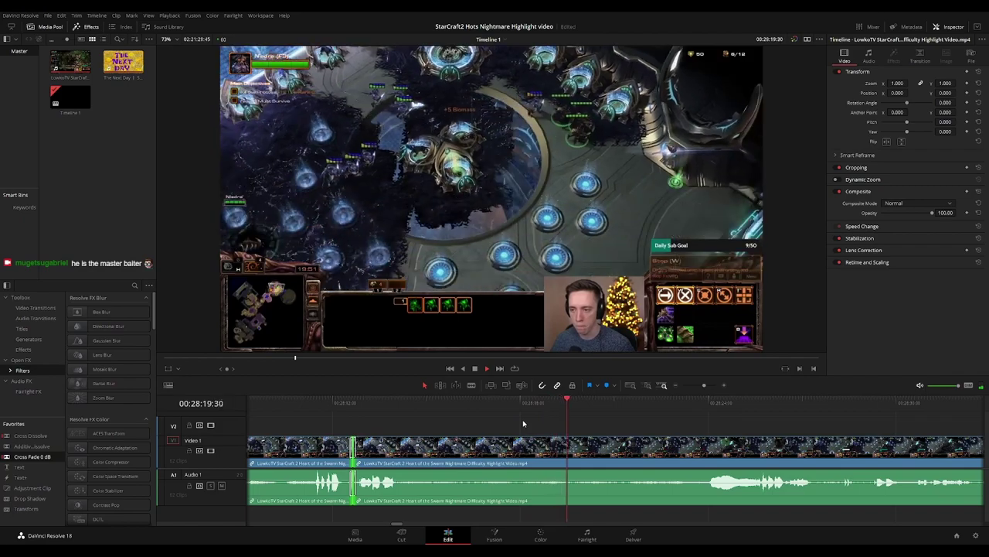
# Ripple delete the short pause starting at about 00:28:35:25 and apply a Cross Fade 0 dB to the audio cut
pyautogui.moveTo(649, 422); pyautogui.dragTo(498, 420)
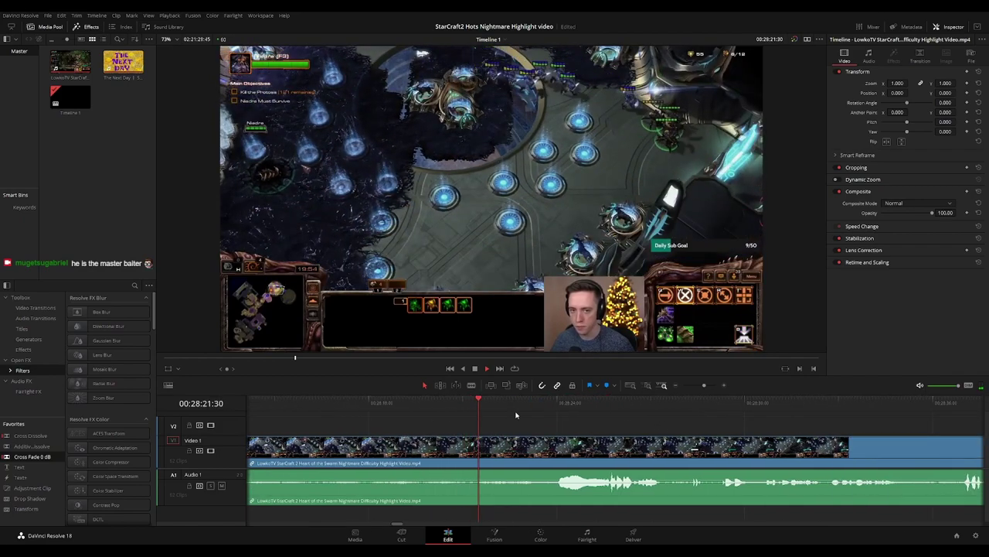
pyautogui.click(552, 401)
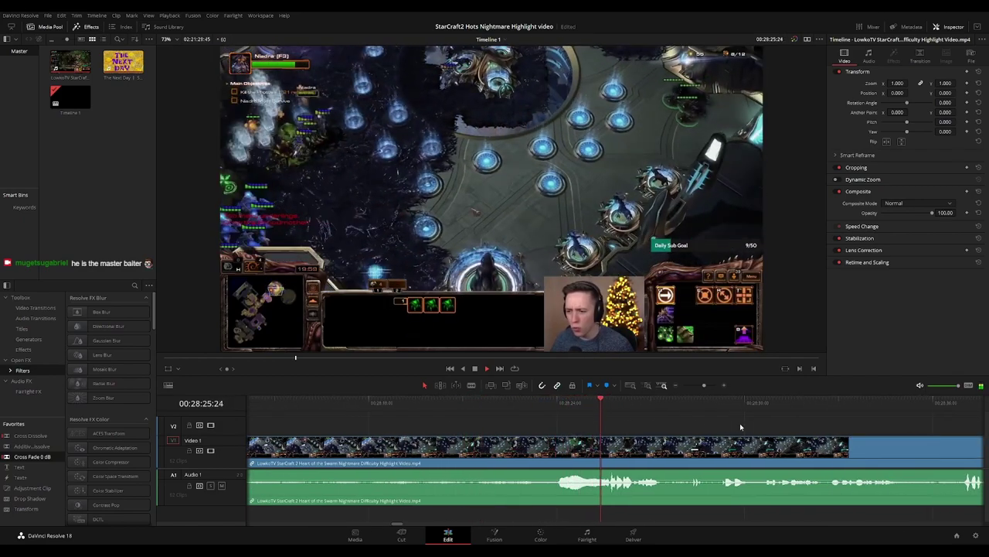
pyautogui.moveTo(741, 424); pyautogui.dragTo(603, 425)
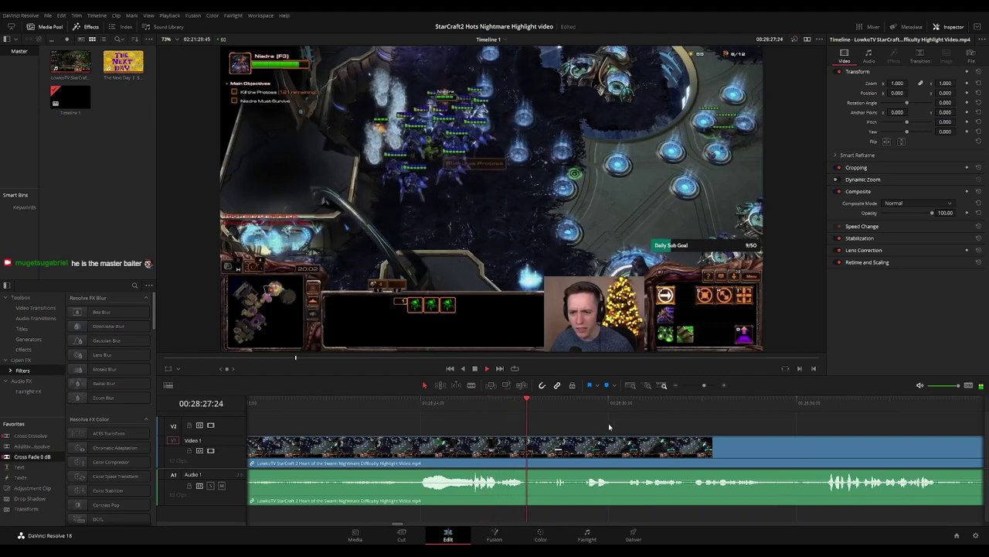
pyautogui.hscroll(3, 599, 422)
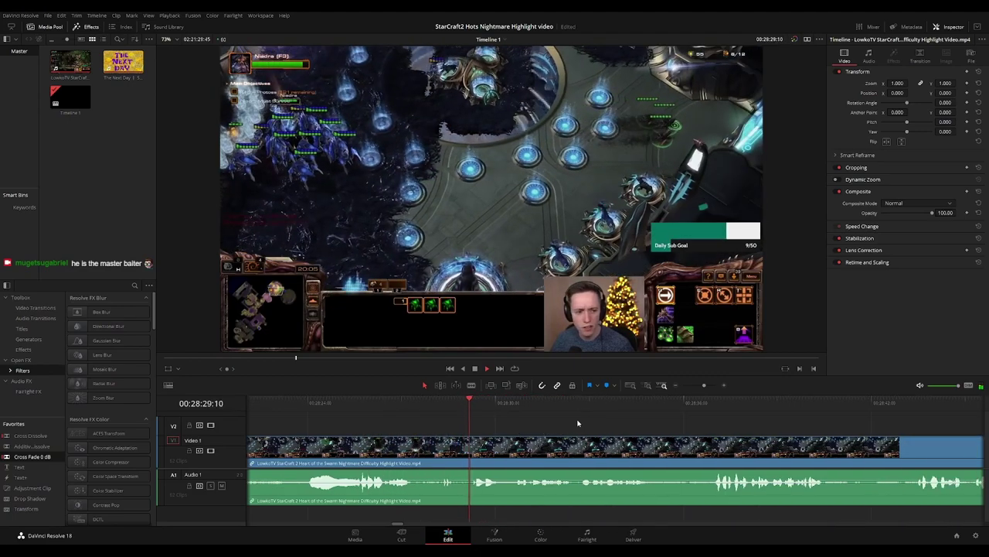
pyautogui.hscroll(3, 597, 424)
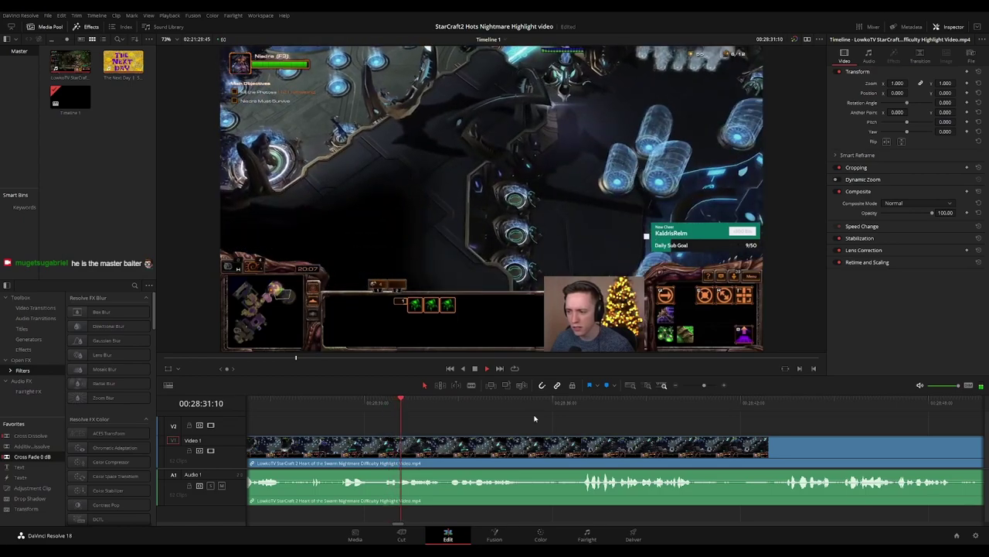
pyautogui.hscroll(3, 599, 423)
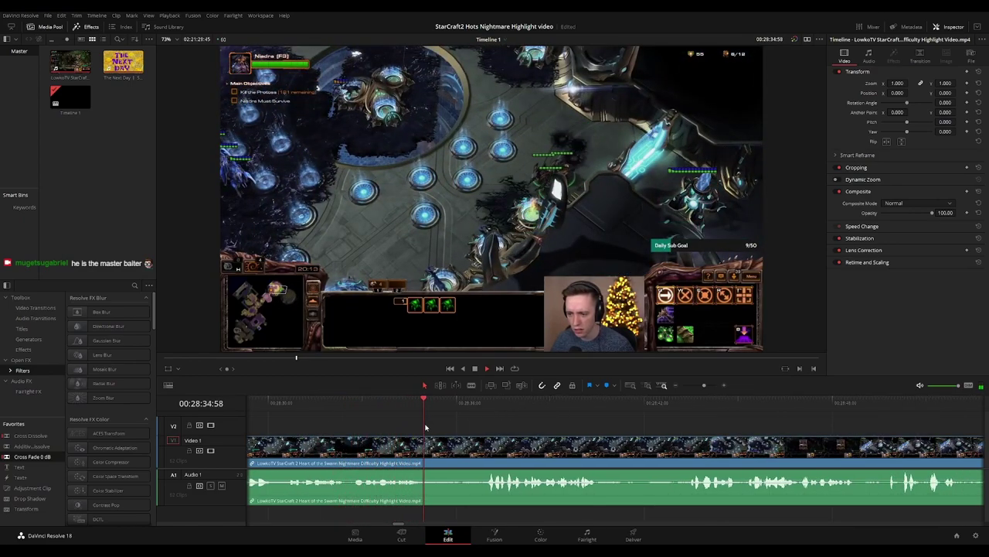
pyautogui.hotkey('ctrl', 'b')
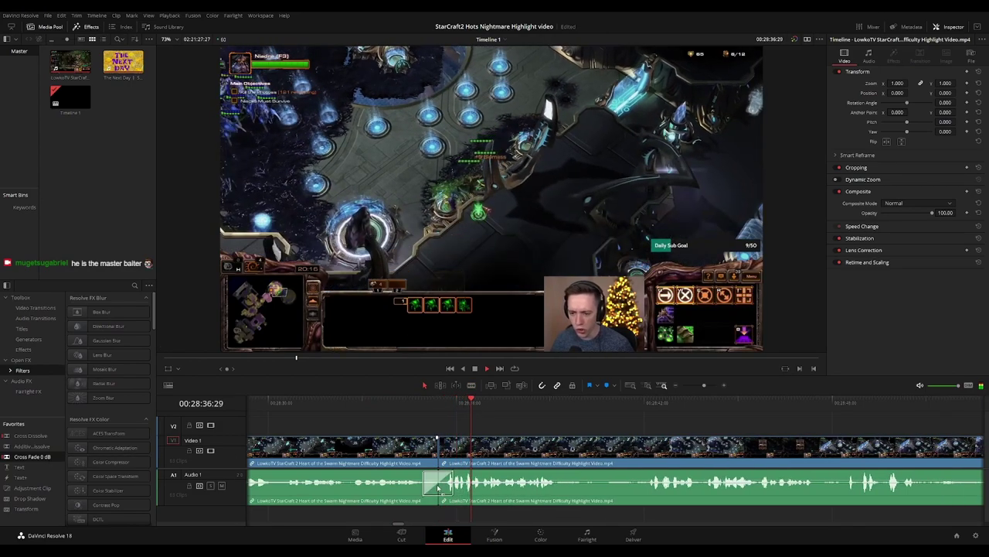
pyautogui.moveTo(438, 488); pyautogui.dragTo(437, 489)
pyautogui.click(468, 404)
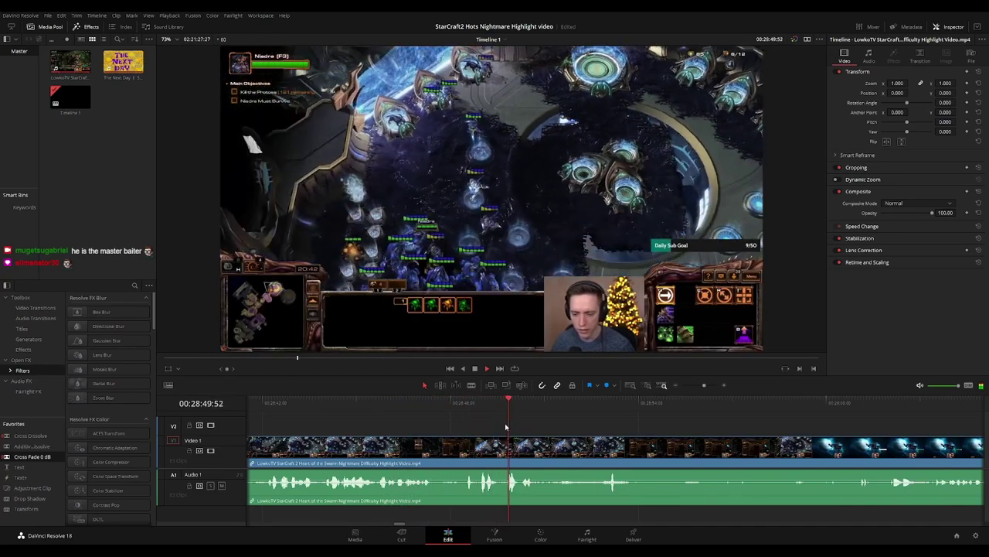
# Try to ripple delete the short piece starting at 00:28:47:29, after the save menu, and add the default transition at the cut
pyautogui.click(423, 405)
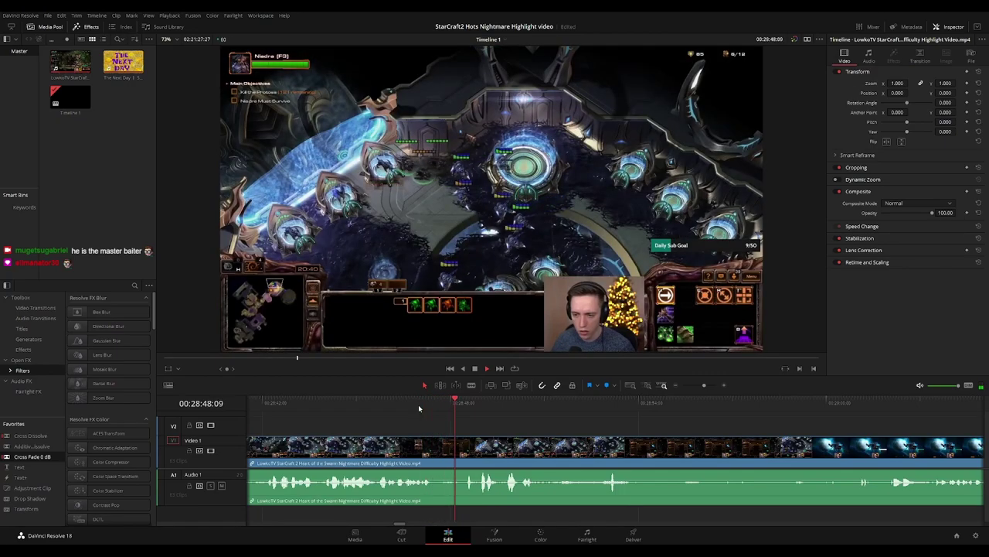
pyautogui.click(430, 404)
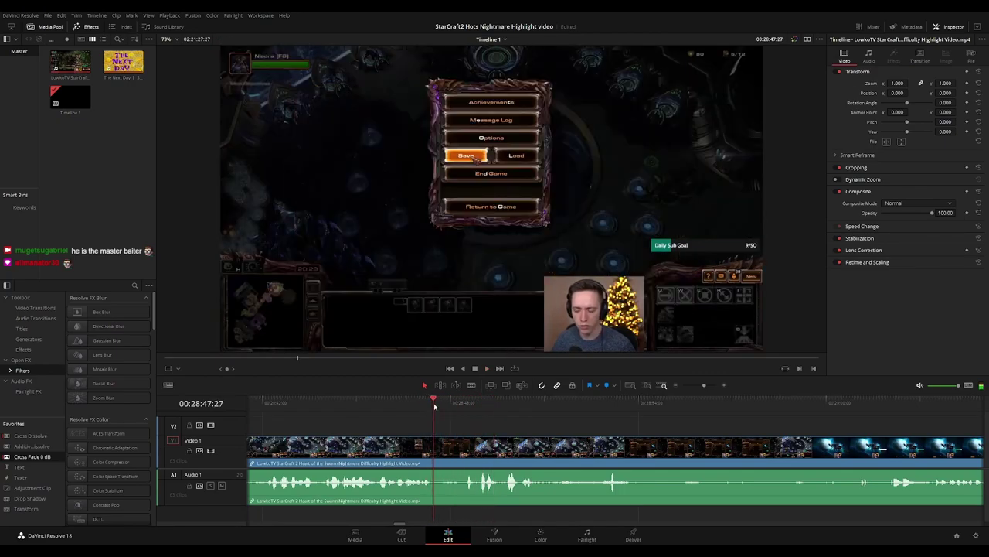
pyautogui.hotkey('ctrl', 'b')
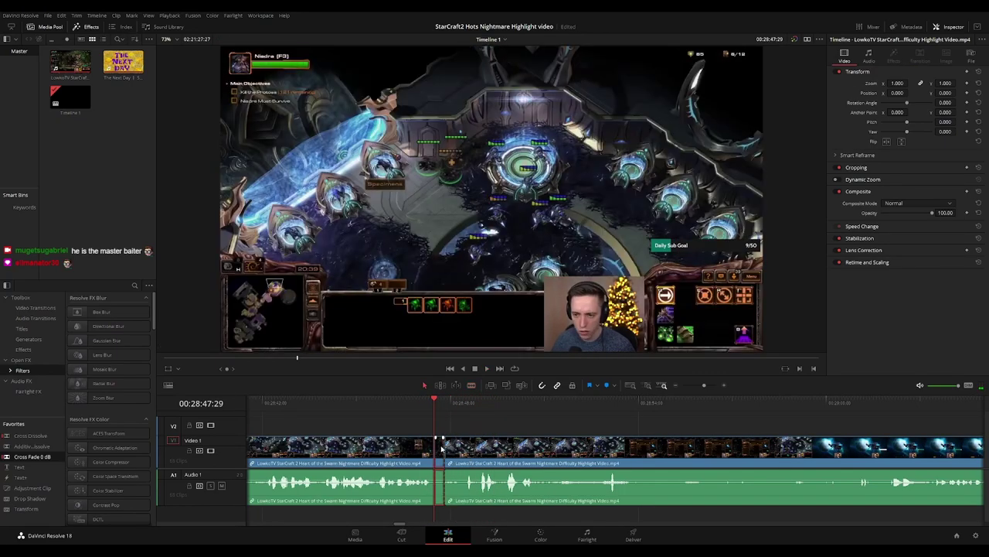
pyautogui.click(441, 448)
pyautogui.press('BackSpace')
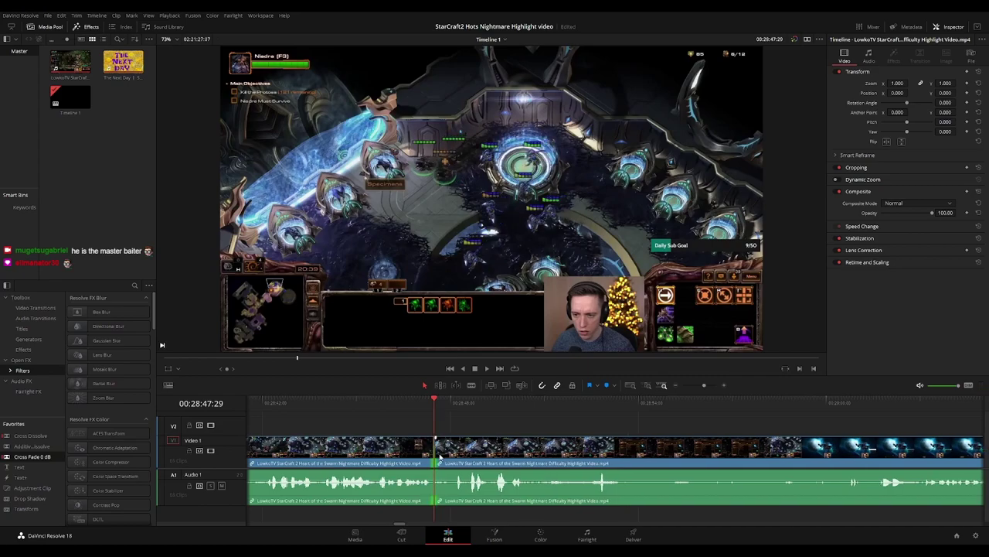
pyautogui.hotkey('ctrl', 't')
pyautogui.press('space')
pyautogui.click(432, 401)
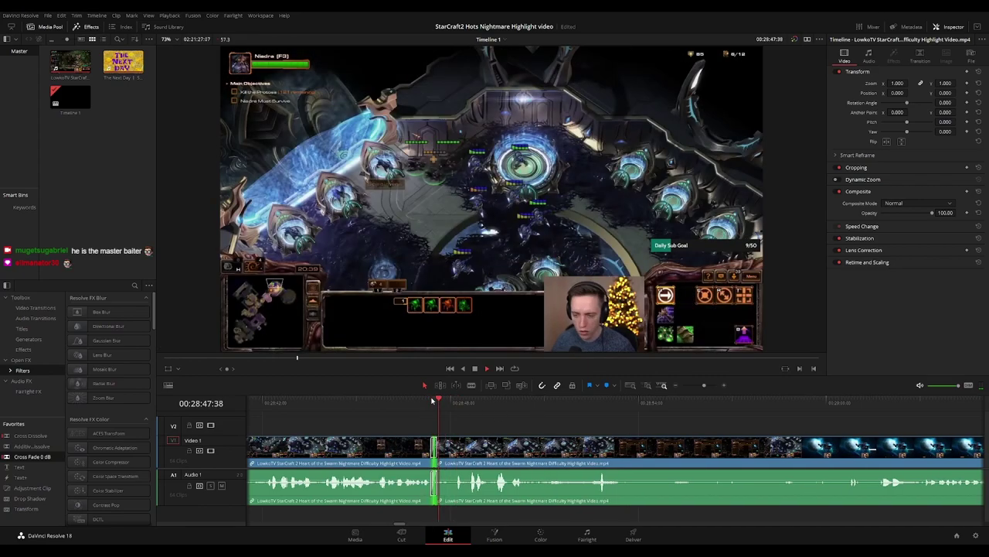
pyautogui.click(580, 422)
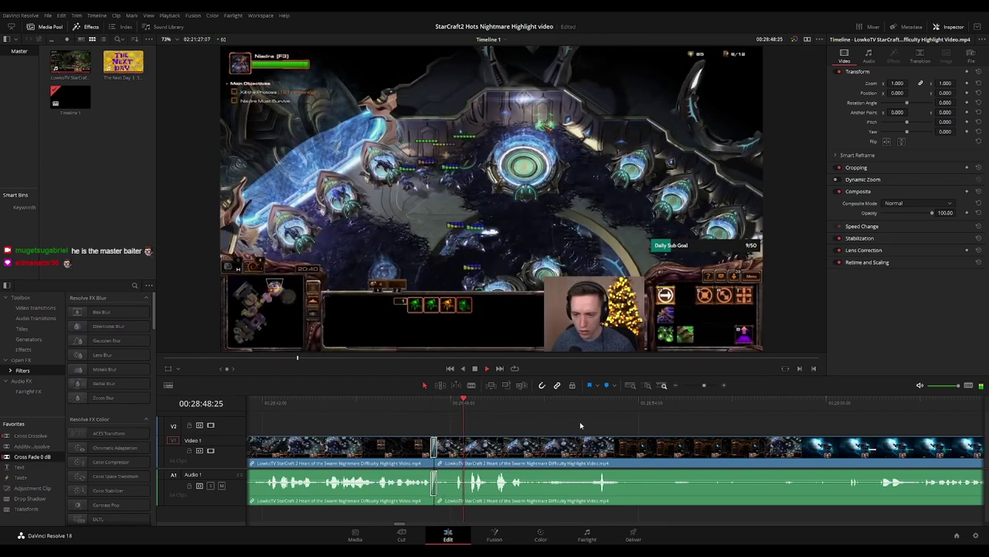
# Undo the transition, the ripple delete and the cuts made after the save menu
pyautogui.hotkey('ctrl', 'z')
pyautogui.hotkey('ctrl', 'z')
pyautogui.hotkey('ctrl', 'z')
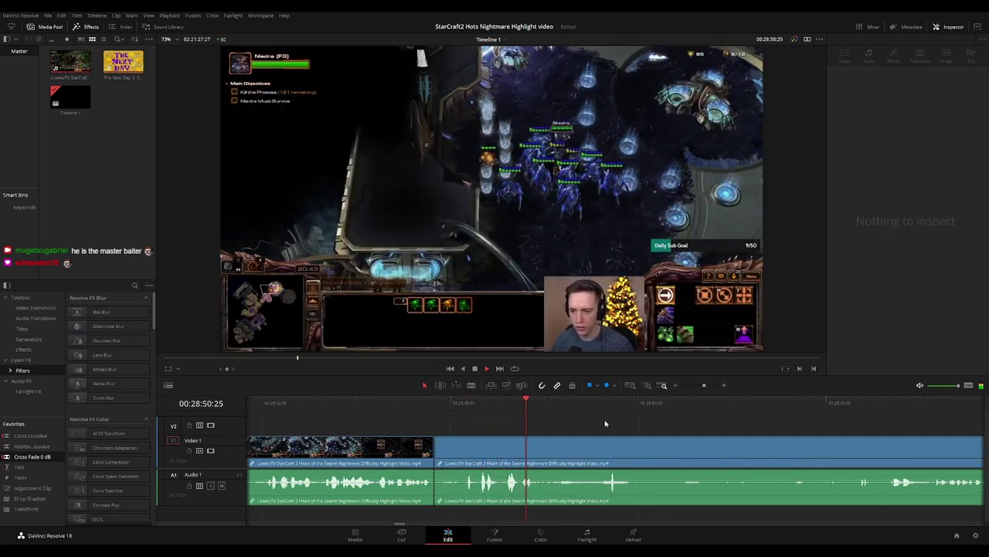
pyautogui.hotkey('ctrl', 'z')
# Ripple delete the section from about 00:28:56:20, in the Load Game menu, to about 00:29:01:00, in the loading screen
pyautogui.moveTo(691, 424); pyautogui.dragTo(585, 425)
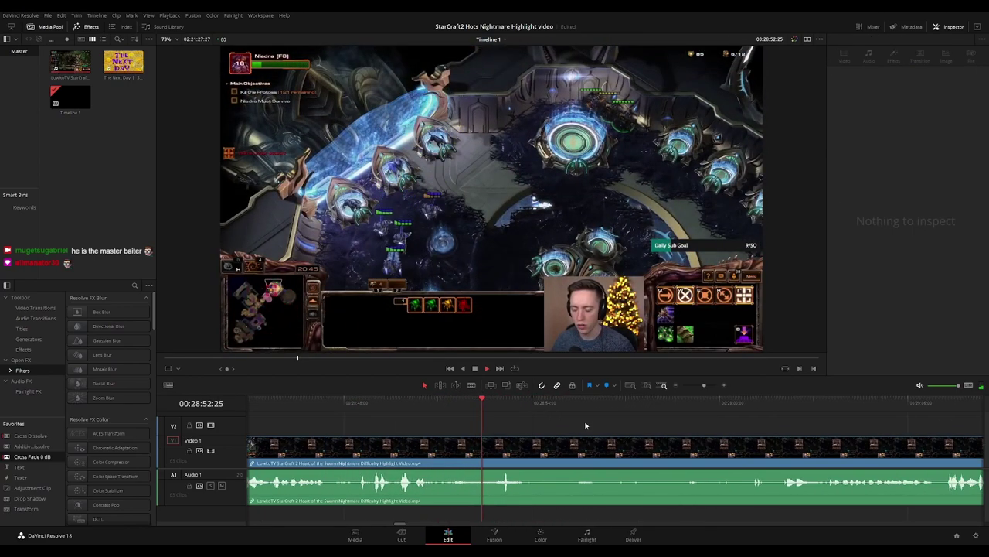
pyautogui.moveTo(680, 425); pyautogui.dragTo(562, 418)
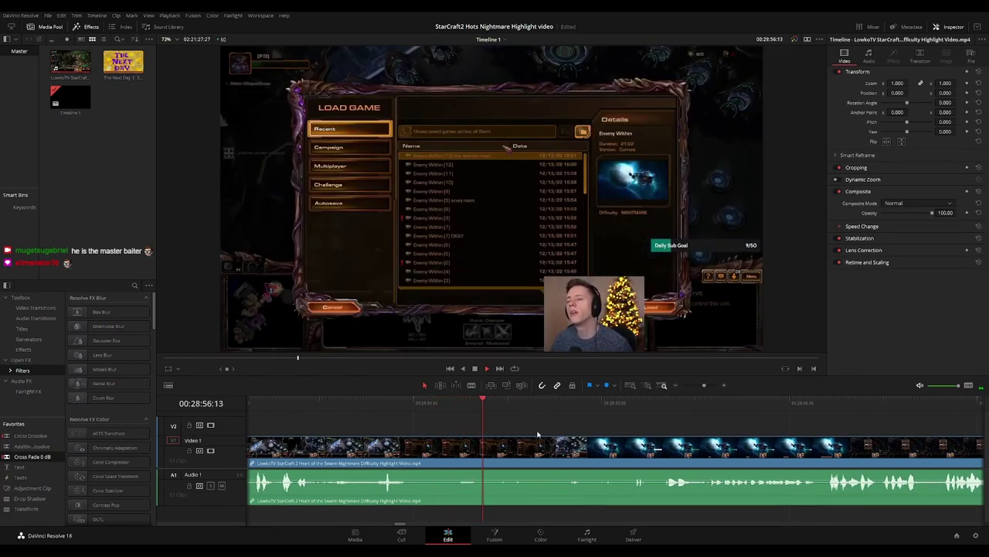
pyautogui.hotkey('ctrl', 'b')
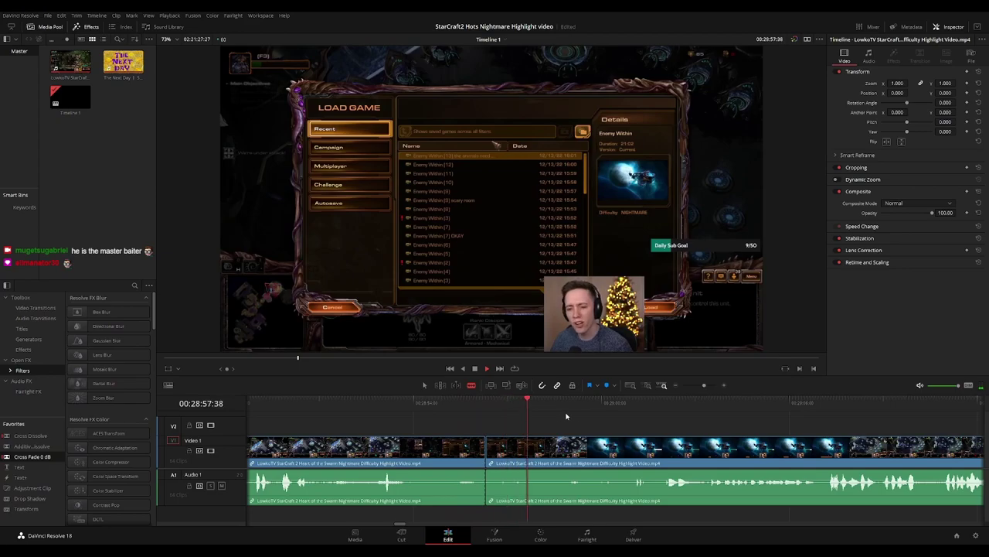
pyautogui.click(582, 402)
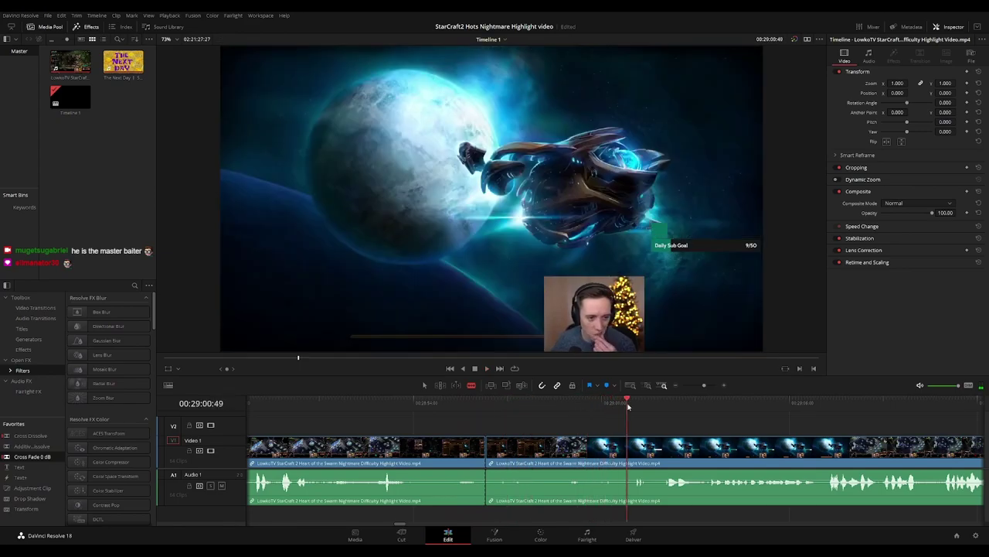
pyautogui.moveTo(677, 428); pyautogui.dragTo(473, 409)
pyautogui.click(479, 442)
pyautogui.press('a')
pyautogui.click(353, 455)
pyautogui.press('Delete')
# Add the default transition at the cut between the Load Game menu and the loading screen, and play it back
pyautogui.click(329, 452)
pyautogui.hotkey('ctrl', 't')
pyautogui.click(316, 403)
pyautogui.press('space')
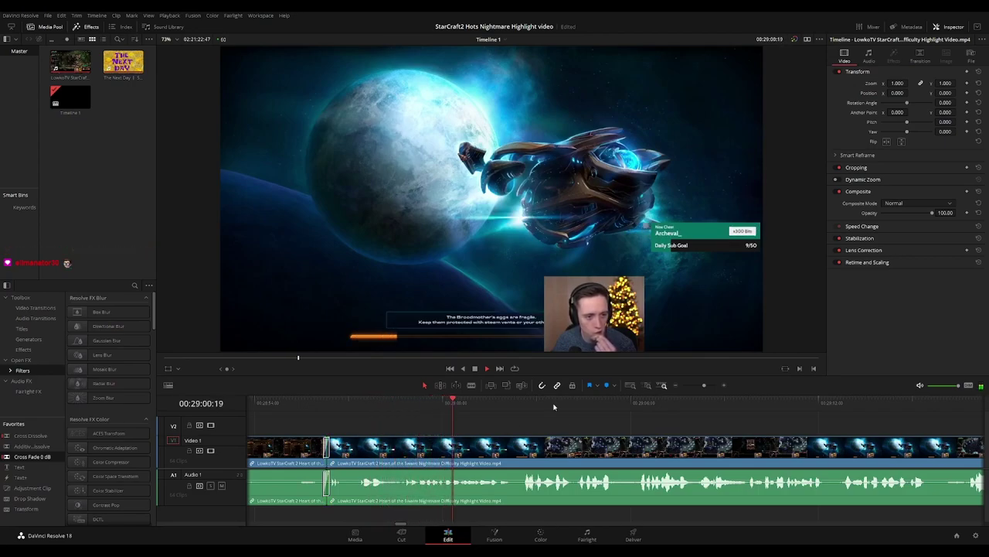
# Ripple delete the end of the loading screen from about 00:29:15:40 to 00:29:16:23 and add the default transition at the cut
pyautogui.moveTo(538, 428); pyautogui.dragTo(413, 417)
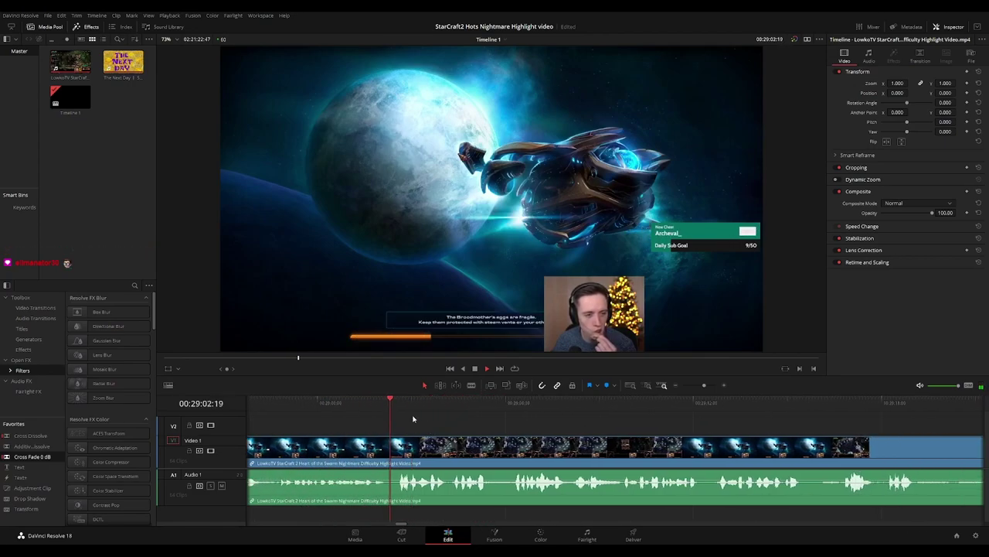
pyautogui.moveTo(600, 424); pyautogui.dragTo(541, 425)
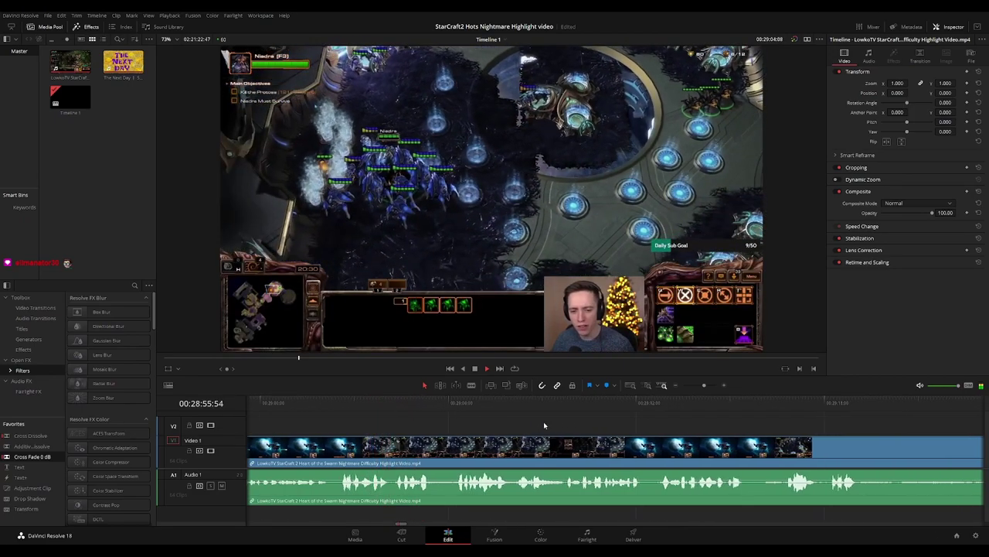
pyautogui.hscroll(2, 545, 421)
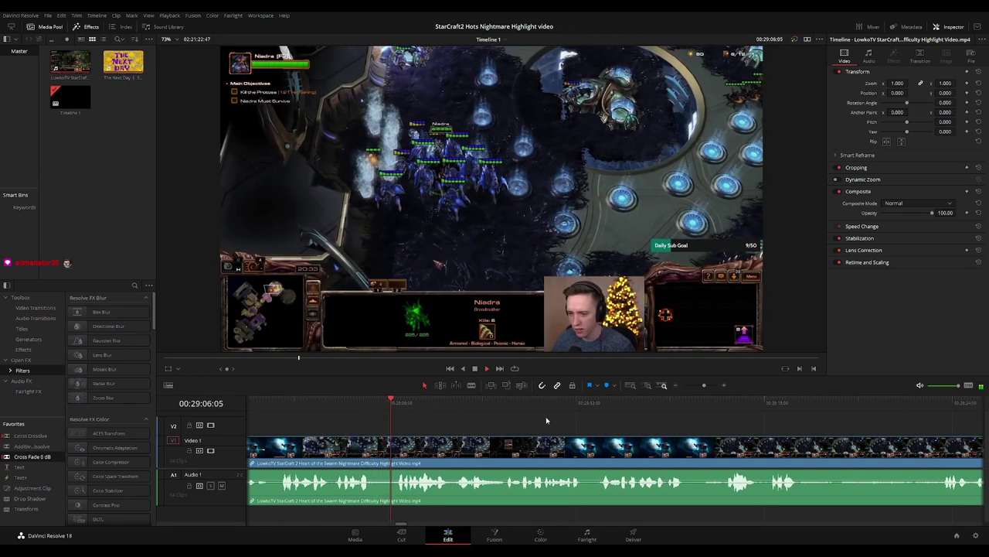
pyautogui.hscroll(3, 573, 417)
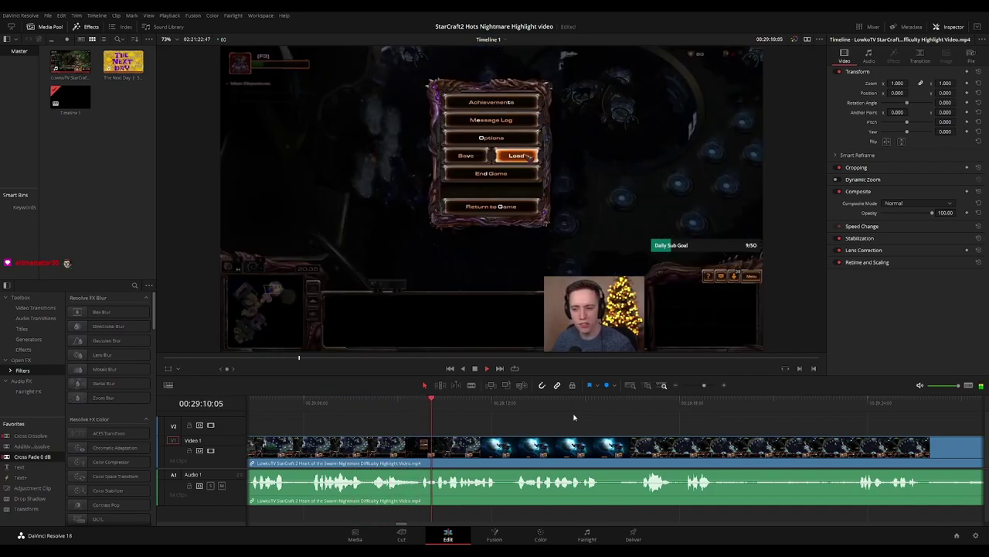
pyautogui.hscroll(4, 541, 414)
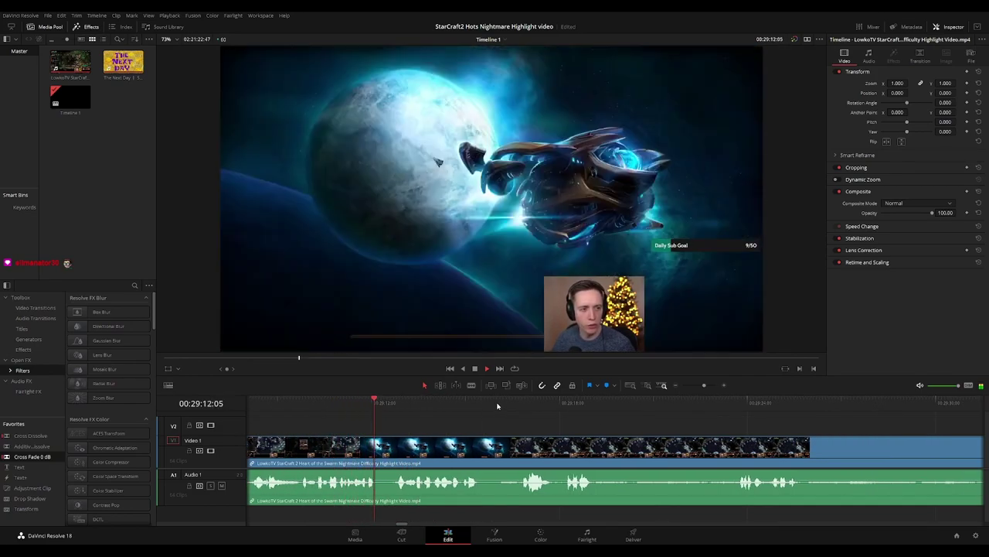
pyautogui.hscroll(4, 632, 426)
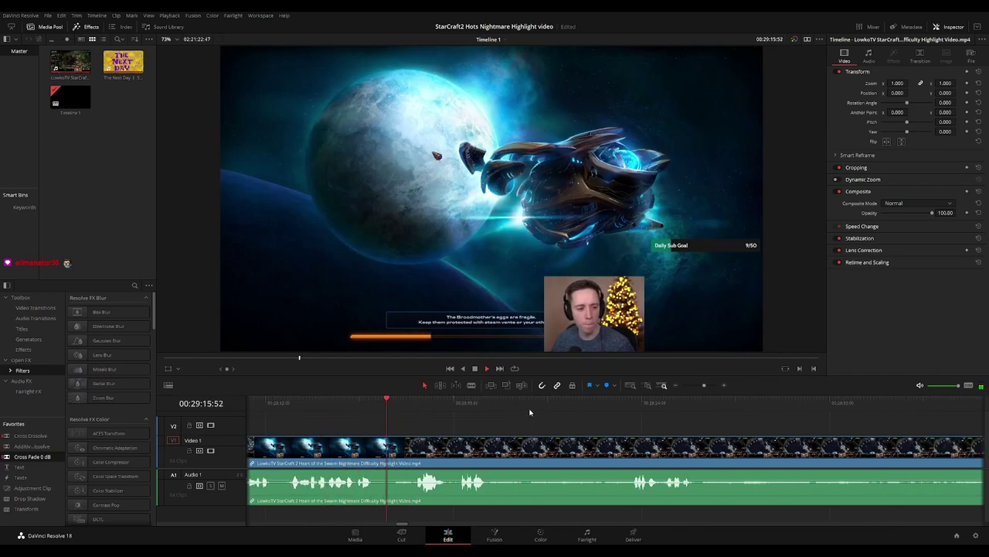
pyautogui.press('b')
pyautogui.click(382, 448)
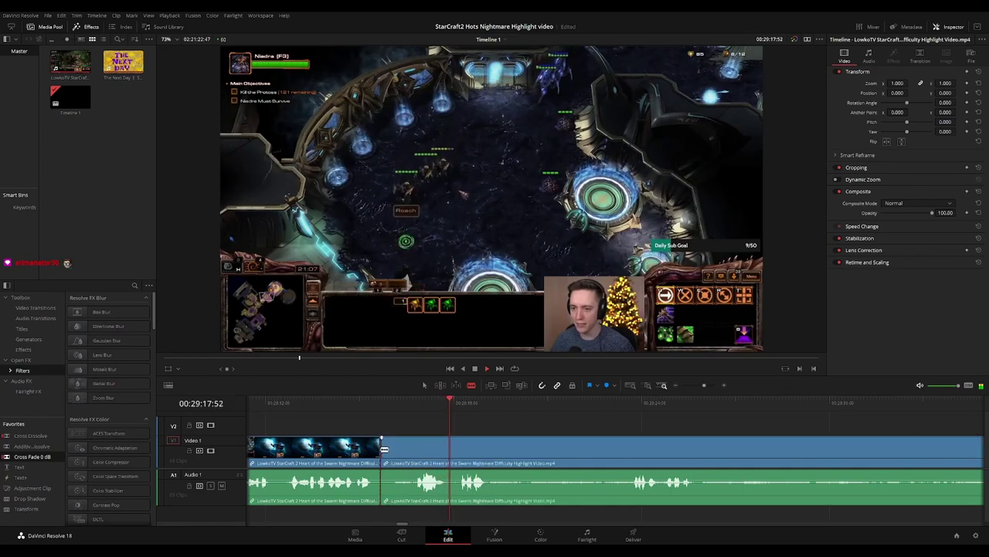
pyautogui.click(403, 449)
pyautogui.press('a')
pyautogui.click(396, 451)
pyautogui.press('Delete')
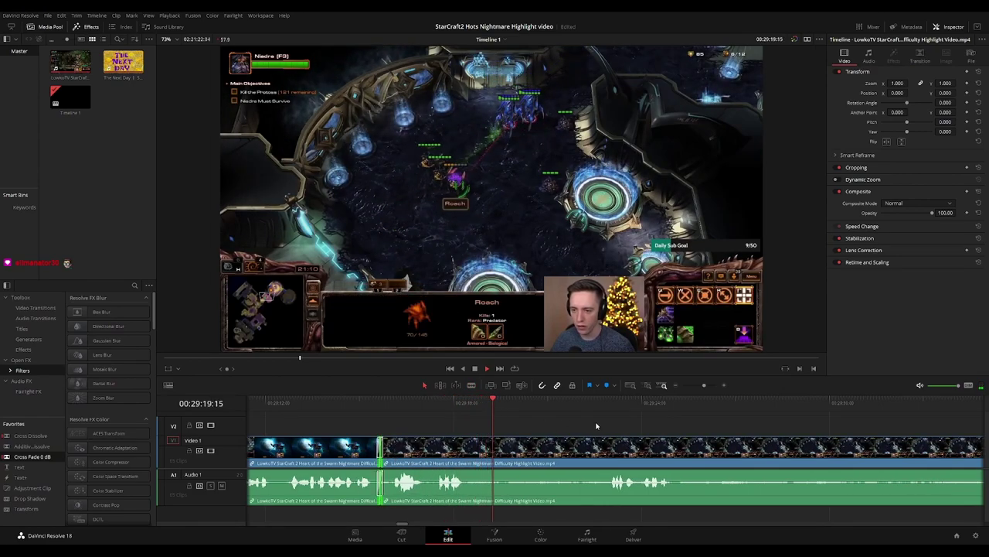
# Play through the gameplay and save menu after the loading-screen cut, up to about 00:29:53, to find pauses worth cutting
pyautogui.hscroll(2, 563, 417)
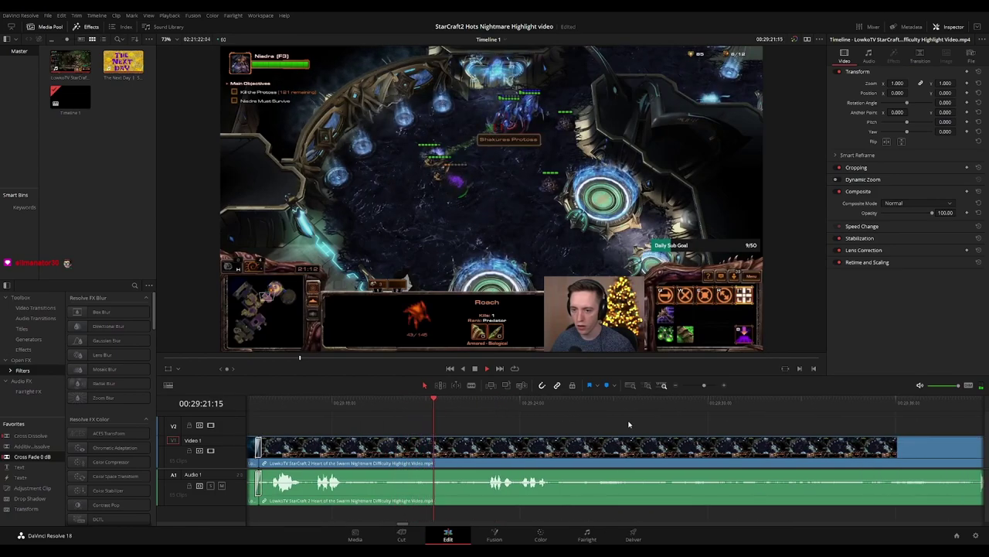
pyautogui.hscroll(2, 542, 418)
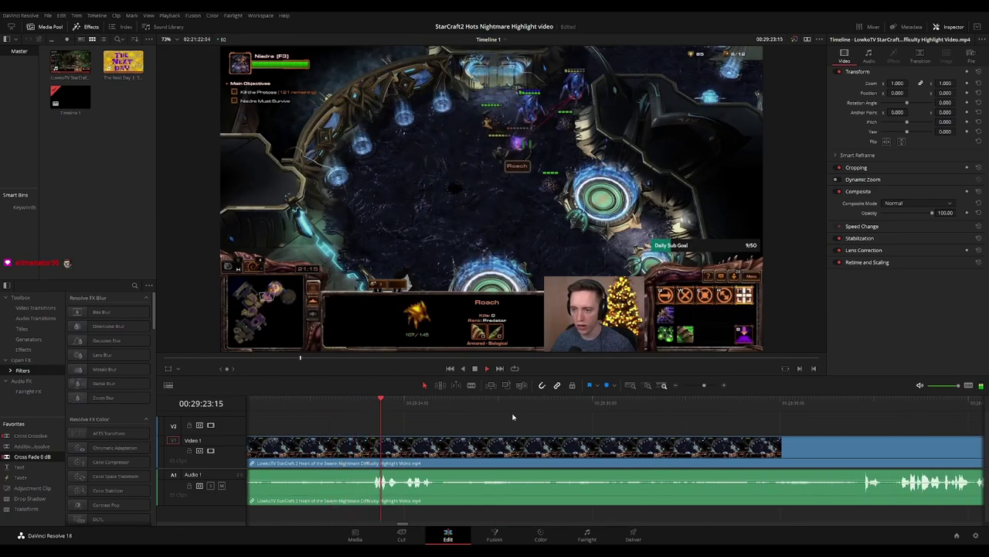
pyautogui.hscroll(2, 556, 424)
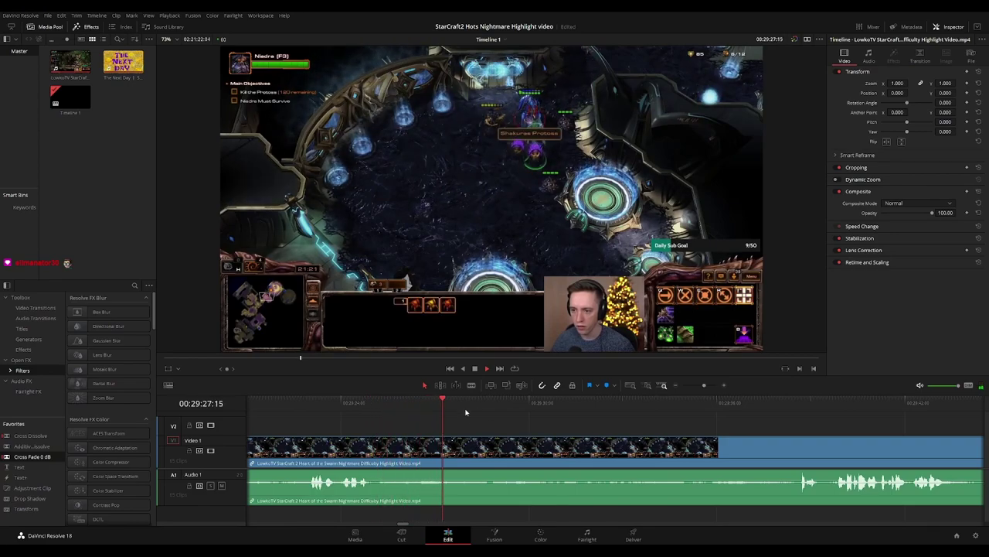
pyautogui.click(525, 406)
pyautogui.hscroll(5, 502, 422)
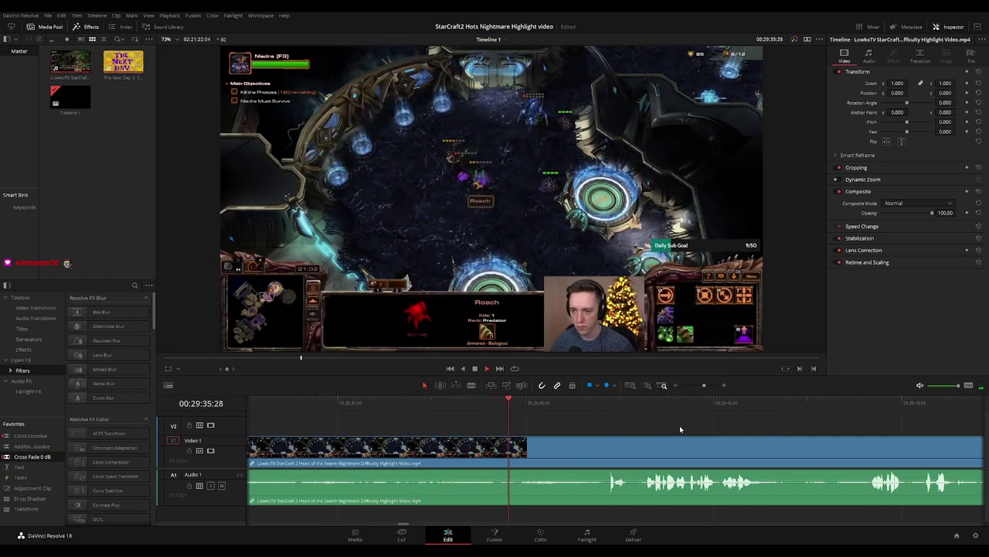
pyautogui.hscroll(5, 506, 421)
pyautogui.hscroll(2, 481, 419)
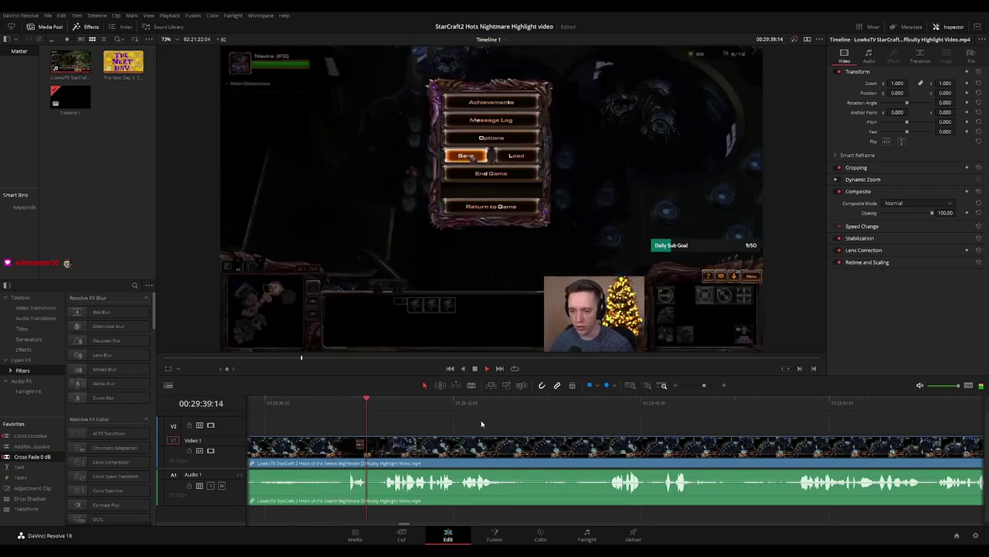
pyautogui.hscroll(2, 507, 415)
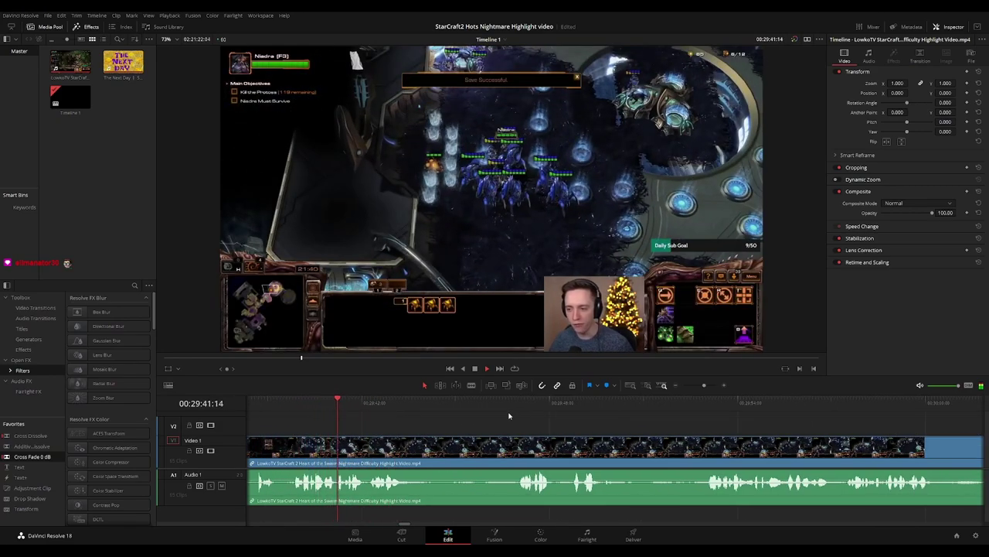
pyautogui.hscroll(1, 534, 420)
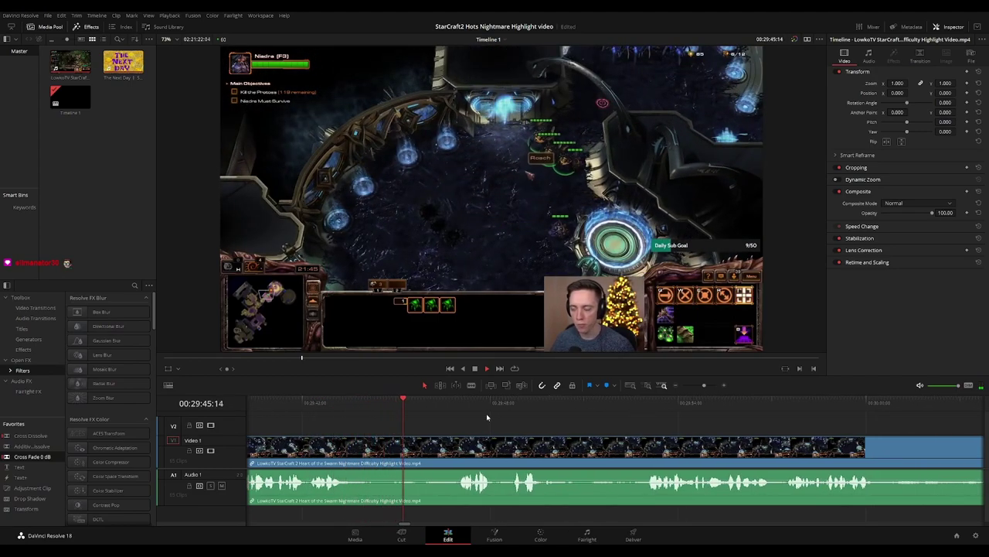
pyautogui.hscroll(1, 539, 423)
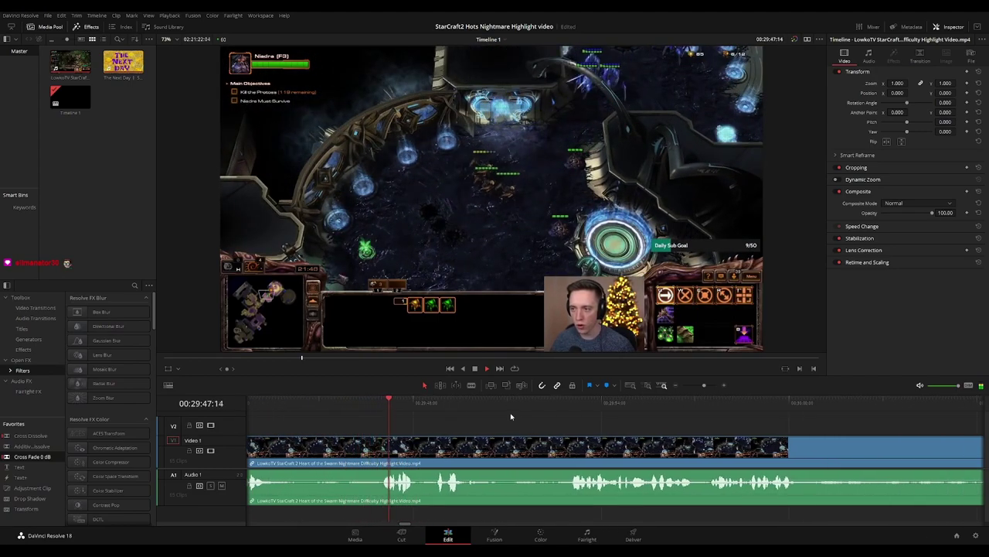
pyautogui.moveTo(470, 420); pyautogui.dragTo(523, 418)
pyautogui.moveTo(609, 424); pyautogui.dragTo(488, 426)
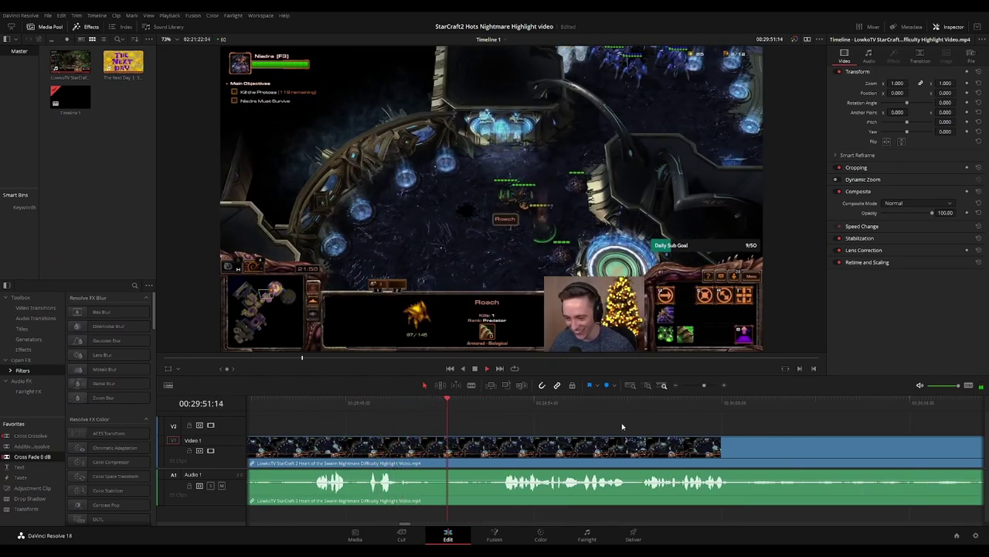
pyautogui.hscroll(2, 484, 415)
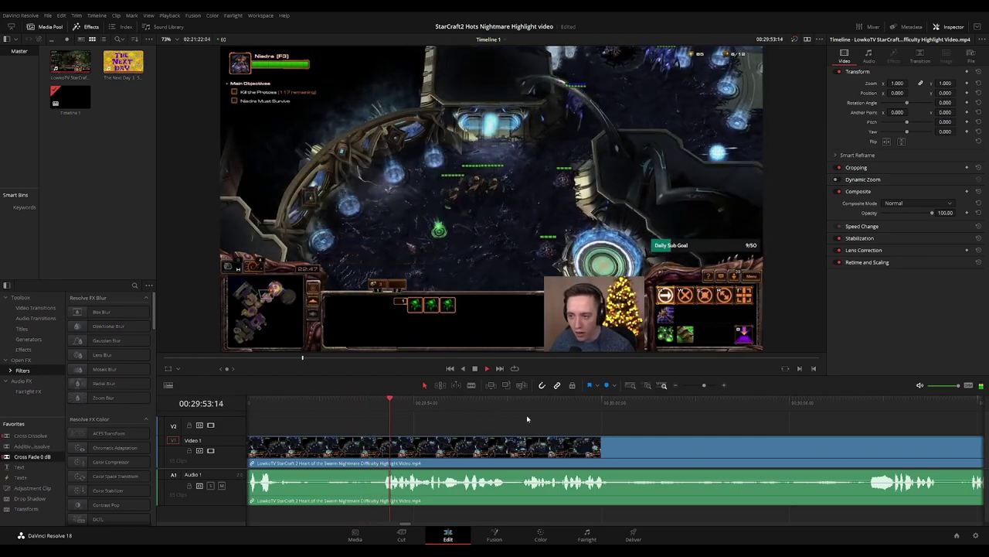
# Ripple delete the pause from 00:29:52:04 to about 00:29:52:44, add the default transition at the cut, and play it back
pyautogui.click(340, 404)
pyautogui.press('b')
pyautogui.click(353, 448)
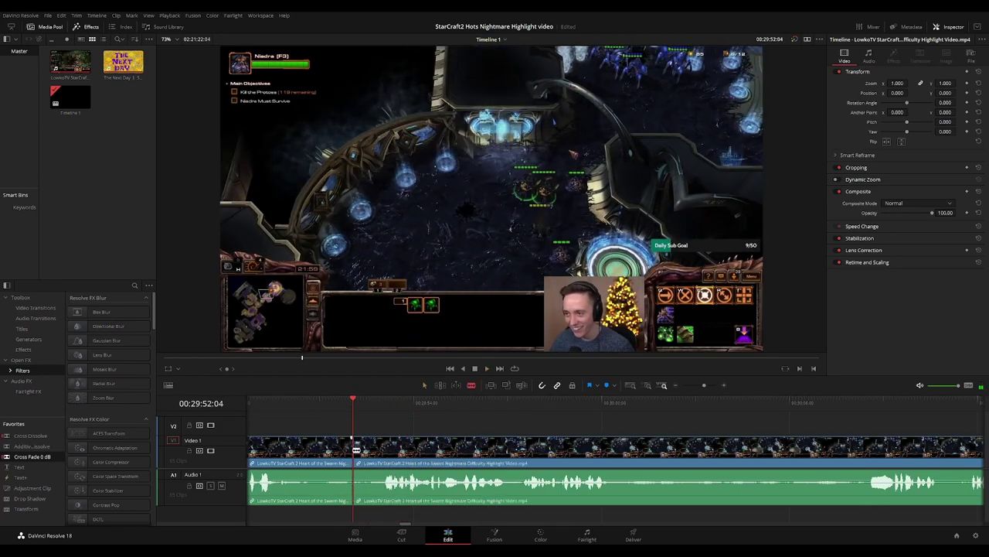
pyautogui.click(374, 448)
pyautogui.press('Delete')
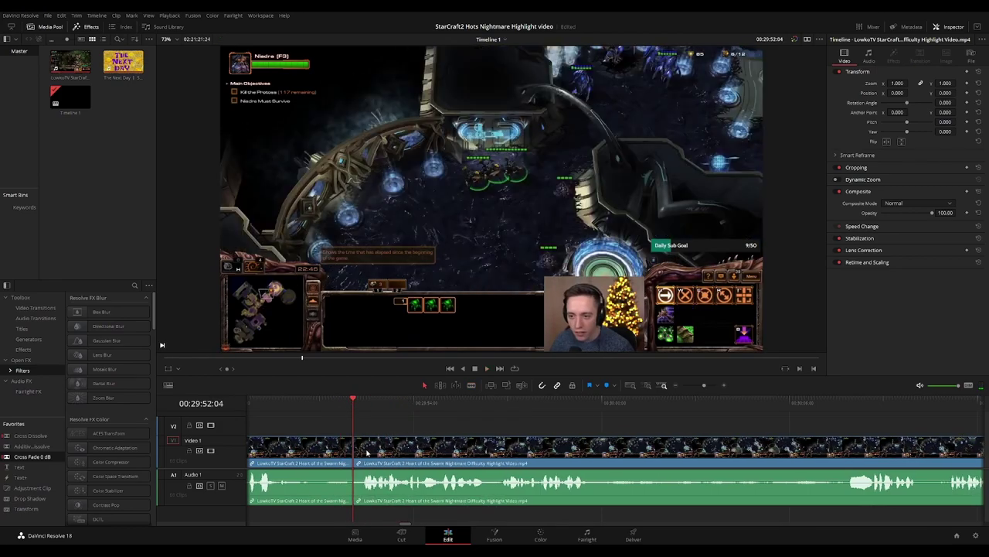
pyautogui.click(352, 449)
pyautogui.hotkey('ctrl', 't')
pyautogui.click(334, 404)
pyautogui.press('space')
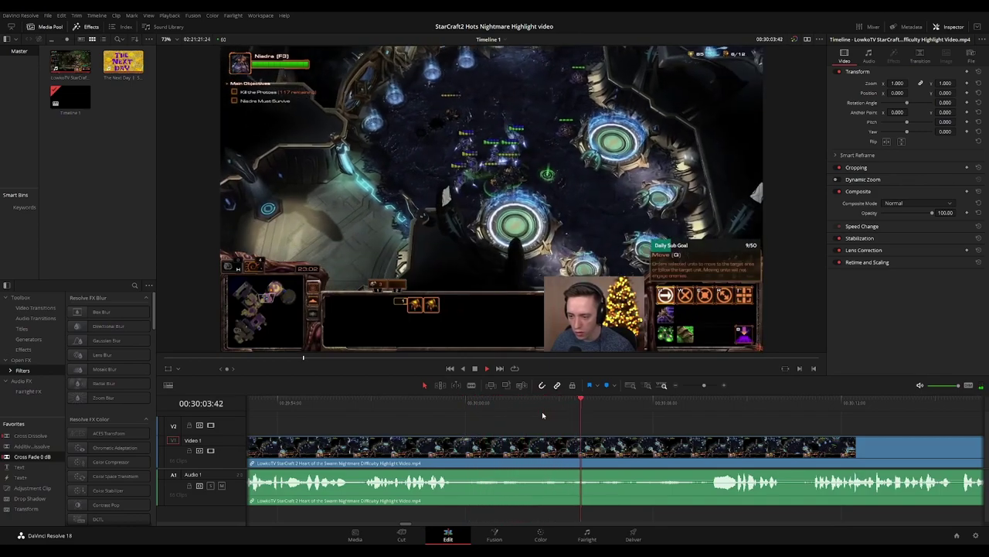
# Ripple delete the section from about 00:30:06:00 to 00:30:07:43 and add the default transition at the cut
pyautogui.hscroll(4, 557, 413)
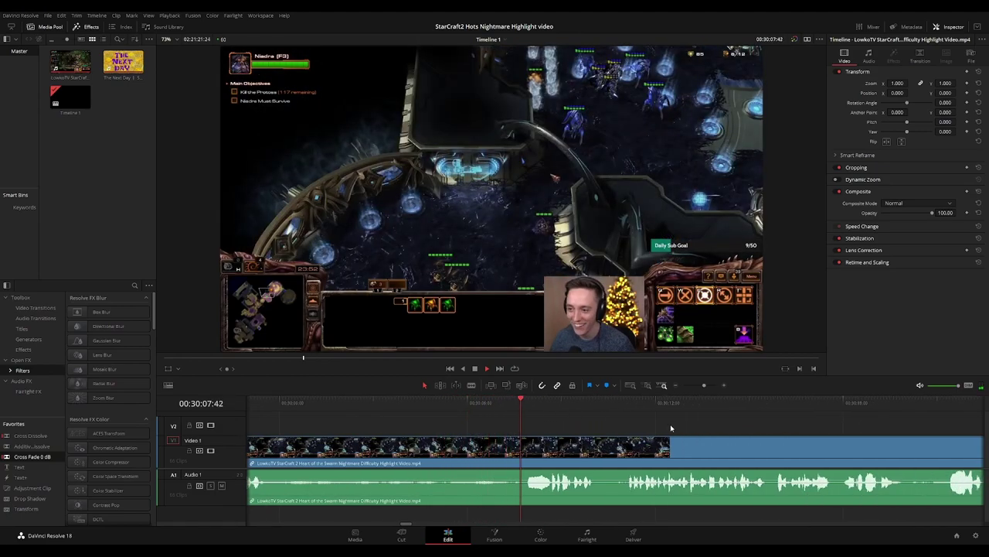
pyautogui.hscroll(2, 516, 415)
pyautogui.moveTo(418, 404); pyautogui.dragTo(376, 409)
pyautogui.press('b')
pyautogui.click(377, 444)
pyautogui.click(430, 444)
pyautogui.press('a')
pyautogui.click(417, 450)
pyautogui.press('BackSpace')
pyautogui.click(409, 451)
pyautogui.press('BackSpace')
pyautogui.press('space')
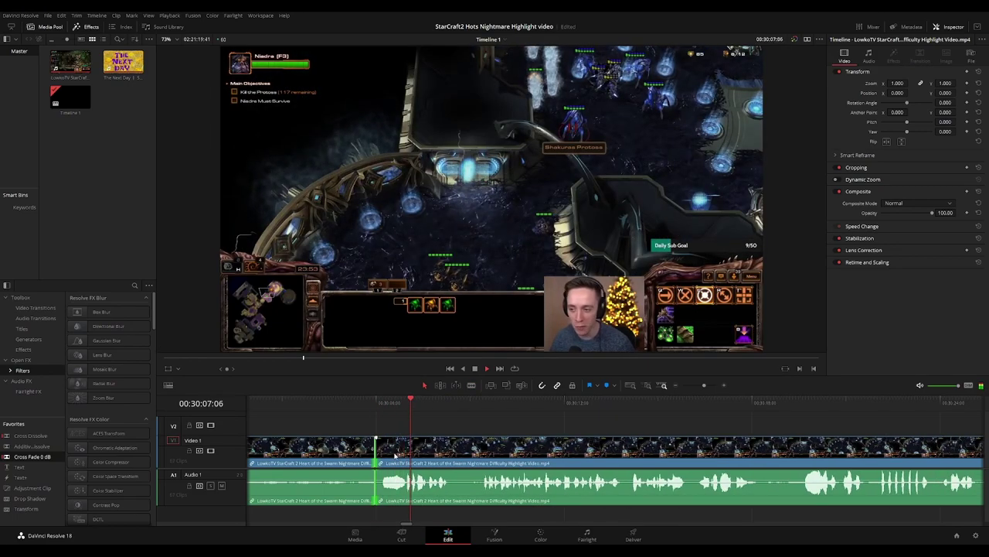
# Ripple delete the whole clip between the last two cuts, from about 00:29:52 to 00:30:06, and play across the join
pyautogui.scroll(-3, 541, 418)
pyautogui.press('space')
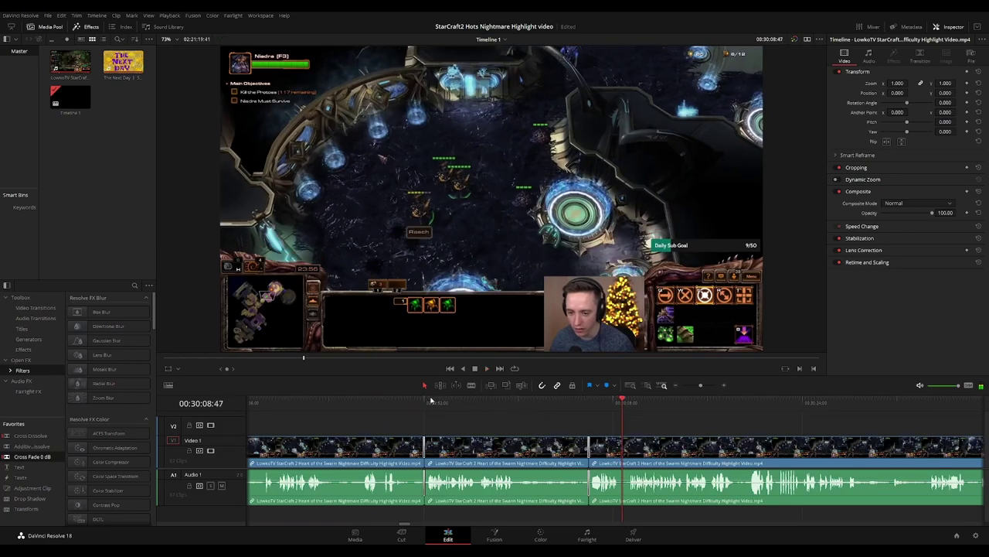
pyautogui.click(430, 401)
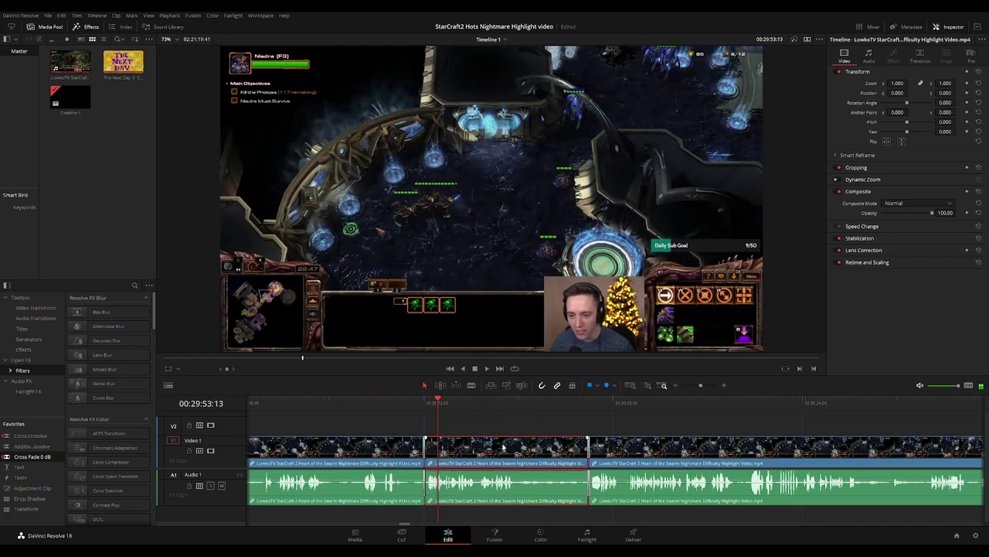
pyautogui.press('Delete')
pyautogui.press('space')
pyautogui.moveTo(552, 429); pyautogui.dragTo(509, 428)
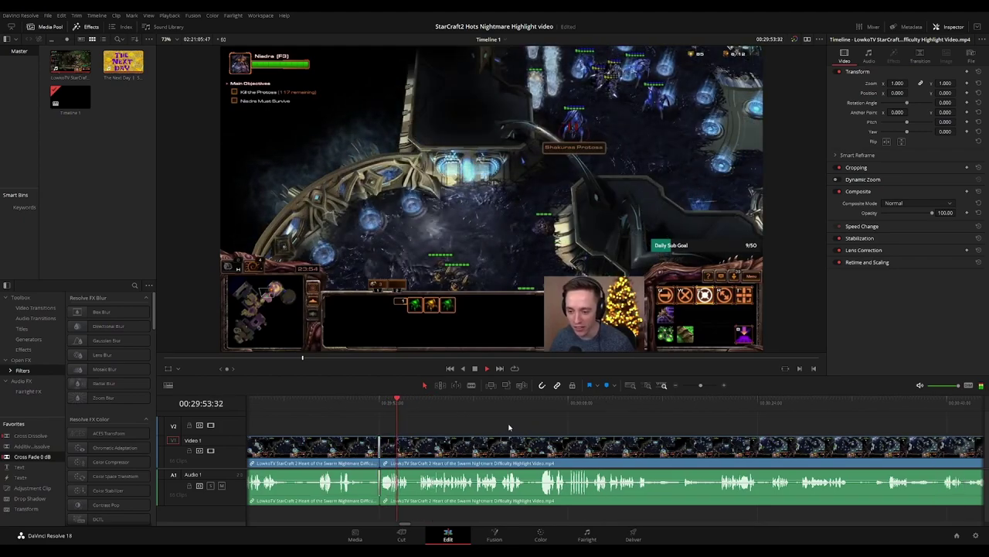
pyautogui.hotkey('ctrl', '=')
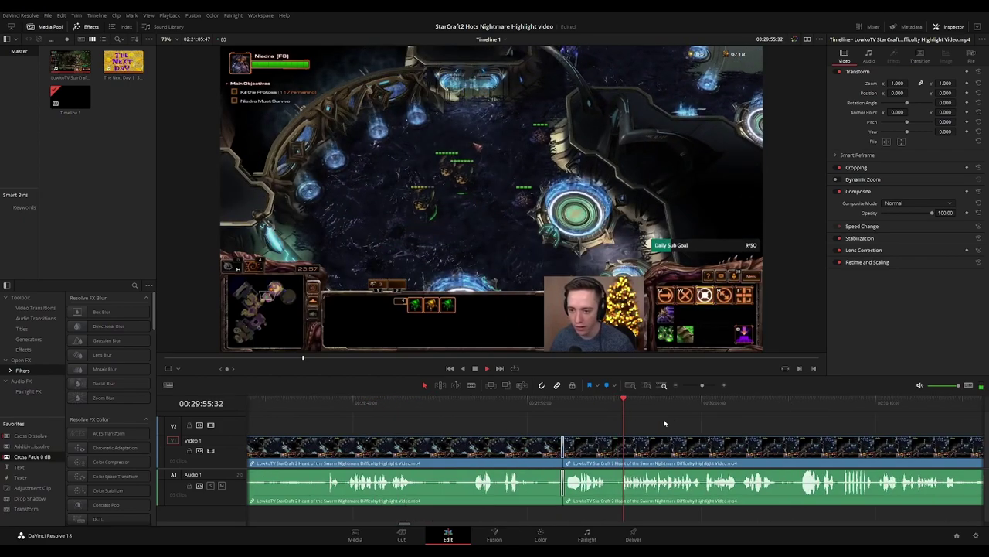
pyautogui.moveTo(733, 419); pyautogui.dragTo(546, 419)
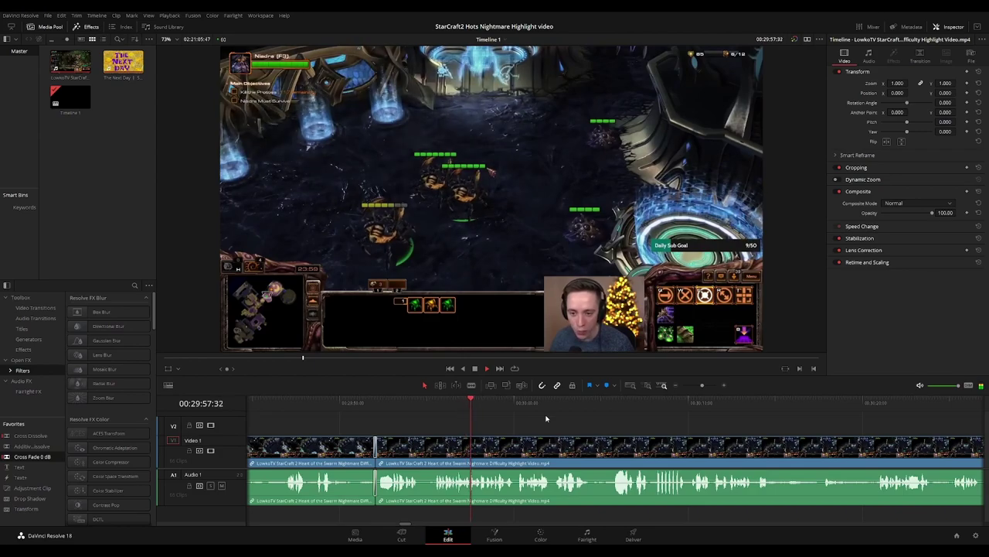
# Ripple delete the pause from about 00:30:24:00 to 00:30:25:07 and add the default transition at the cut
pyautogui.hscroll(3, 587, 420)
pyautogui.hscroll(2, 568, 420)
pyautogui.hscroll(2, 572, 419)
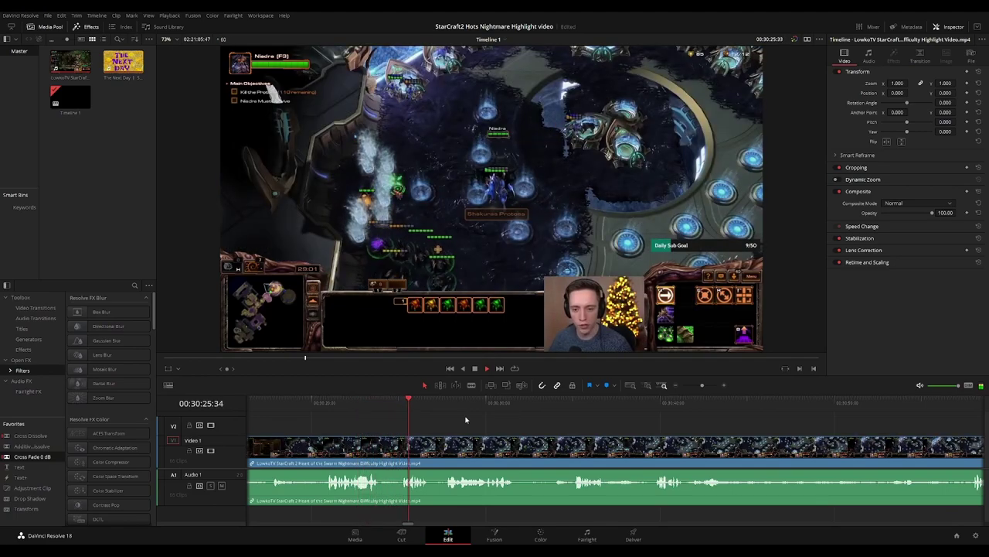
pyautogui.click(383, 455)
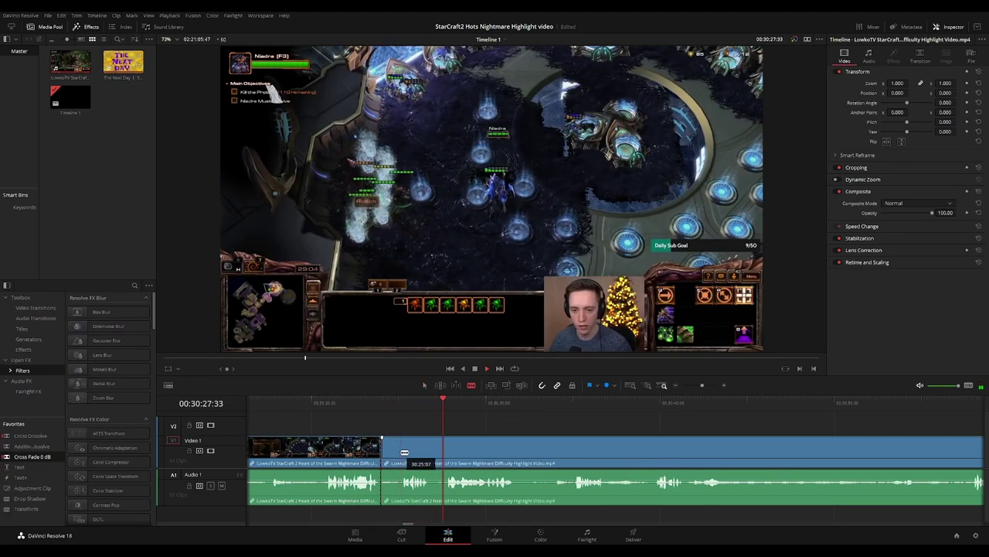
pyautogui.click(400, 452)
pyautogui.press('a')
pyautogui.click(392, 456)
pyautogui.press('Delete')
pyautogui.click(381, 452)
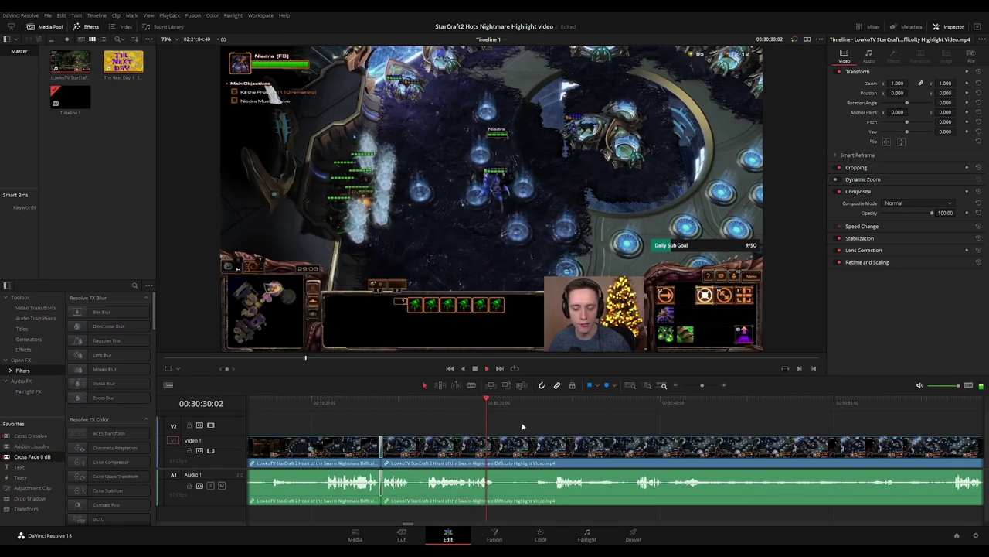
# Play back the footage from about 00:30:25 to 00:30:40, looking for the next section worth cutting
pyautogui.click(401, 403)
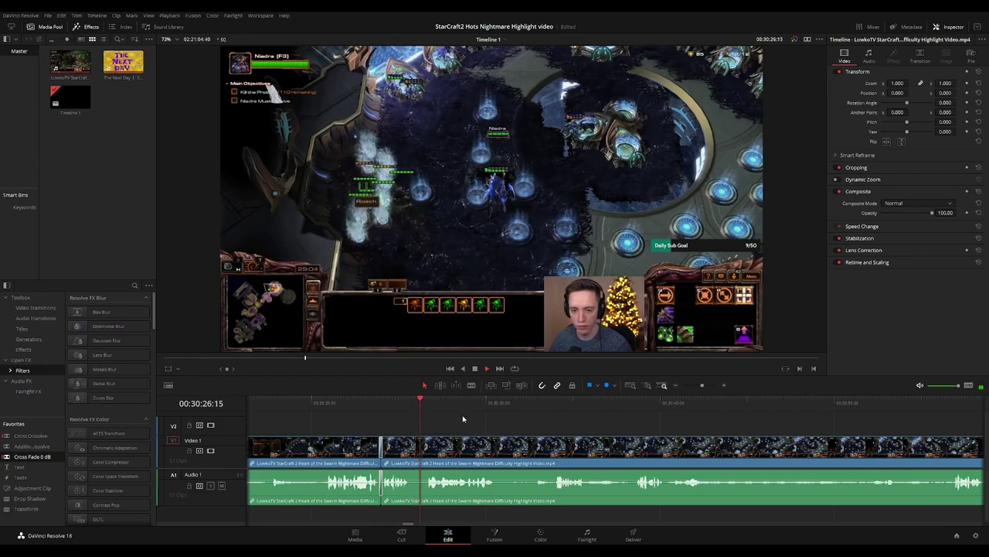
pyautogui.hscroll(3, 542, 425)
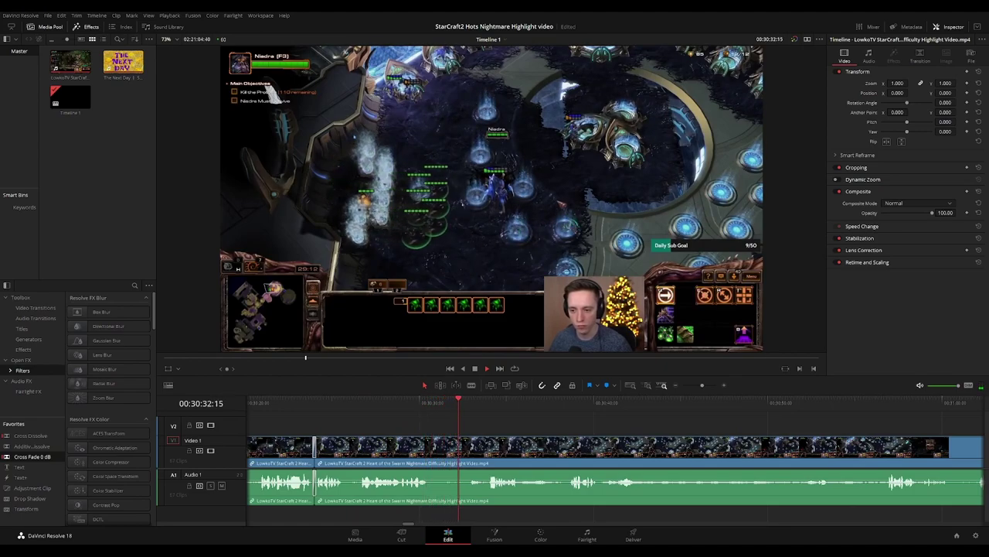
pyautogui.hscroll(3, 482, 415)
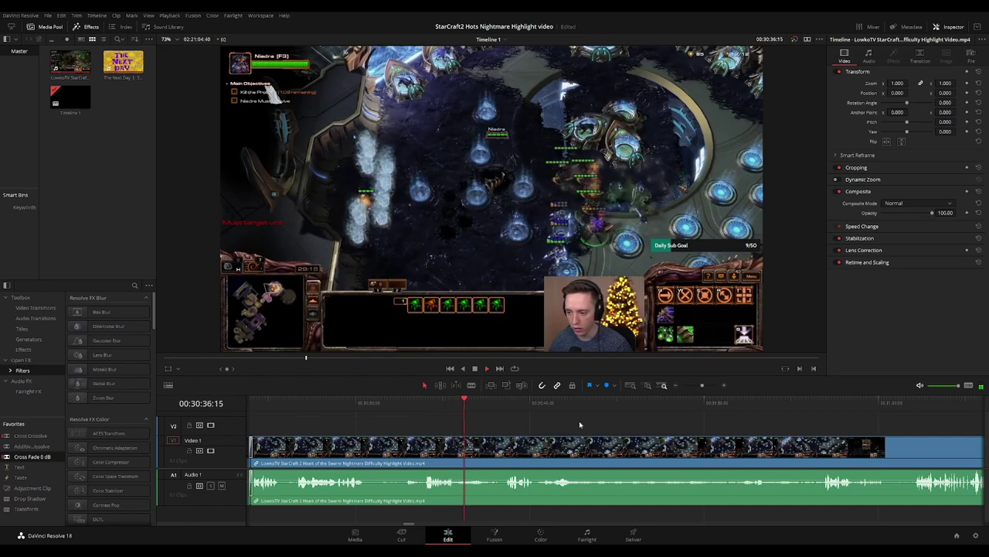
pyautogui.hscroll(3, 556, 423)
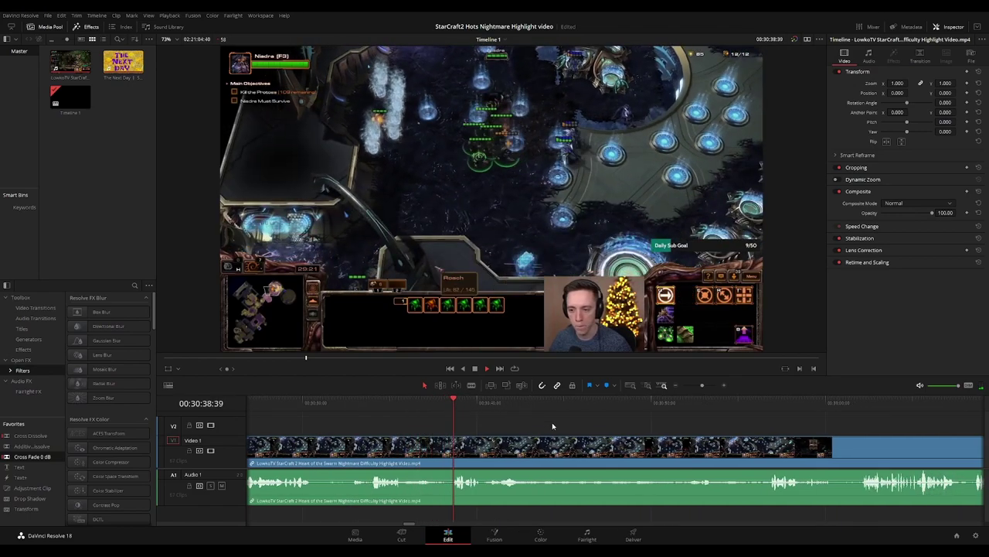
pyautogui.hscroll(4, 546, 424)
pyautogui.press('b')
pyautogui.click(409, 447)
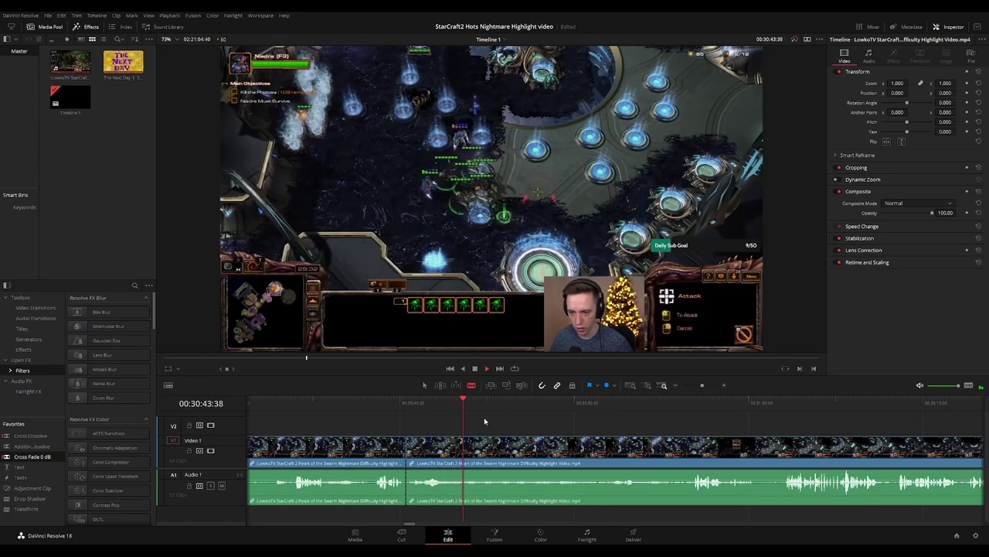
pyautogui.hotkey('ctrl', 'z')
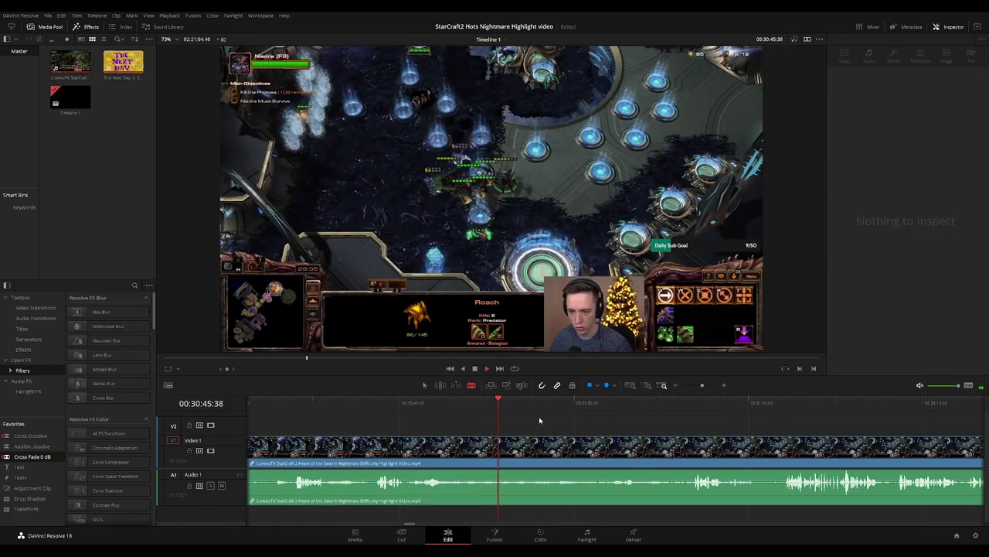
# Ripple delete the save-game menu section from 00:31:00:32 to about 00:31:02 and add the default transition at the cut
pyautogui.hscroll(2, 611, 422)
pyautogui.click(496, 405)
pyautogui.press('space')
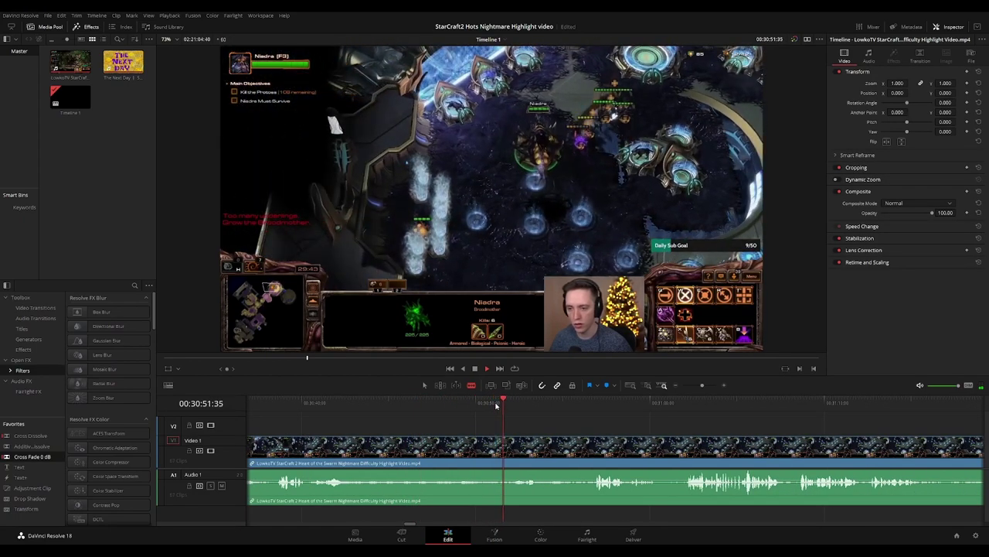
pyautogui.hscroll(2, 492, 424)
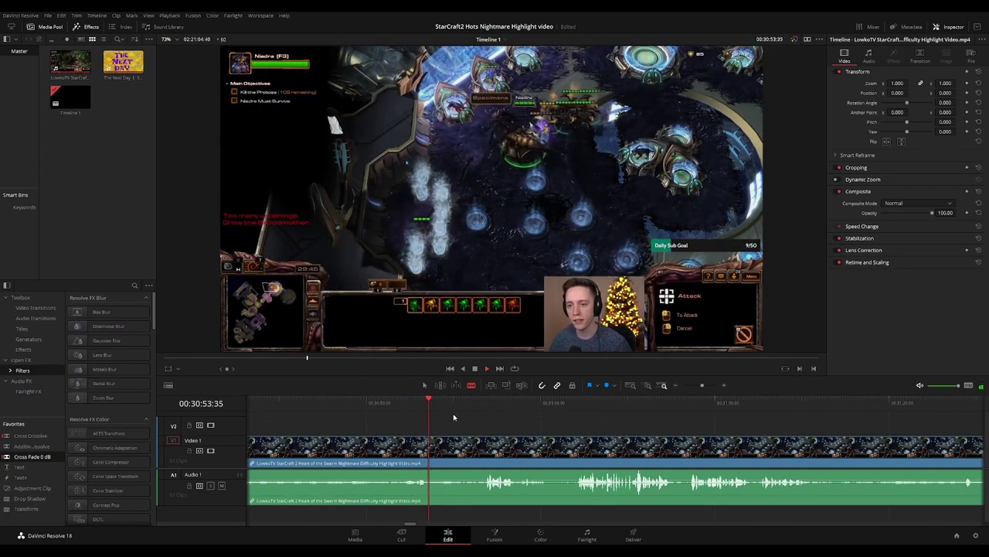
pyautogui.click(479, 408)
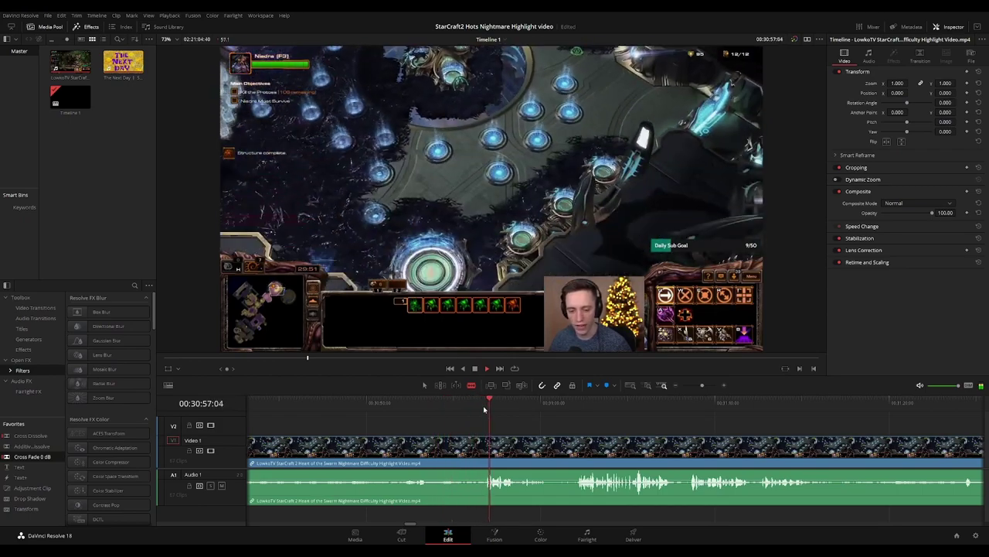
pyautogui.hscroll(3, 483, 417)
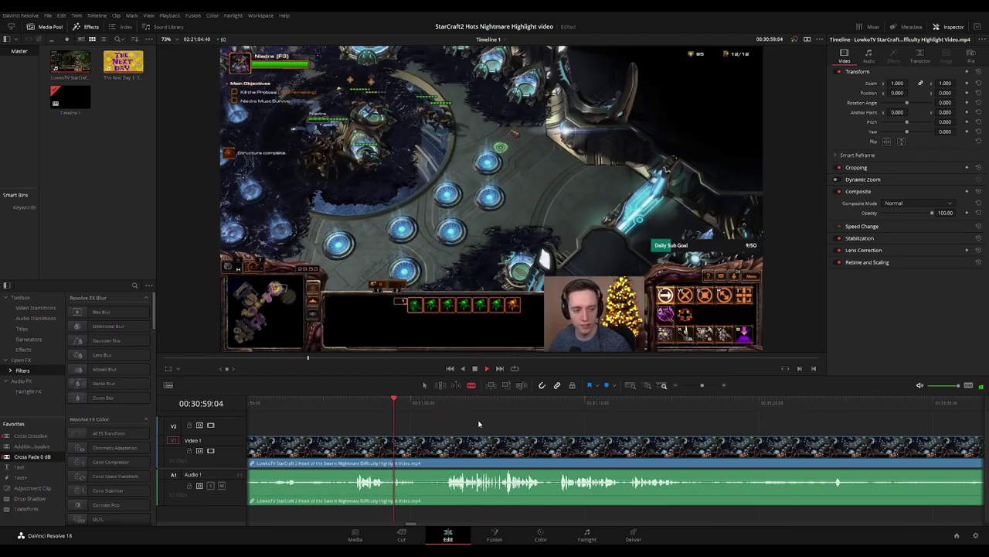
pyautogui.hscroll(1, 454, 424)
pyautogui.press('space')
pyautogui.click(392, 449)
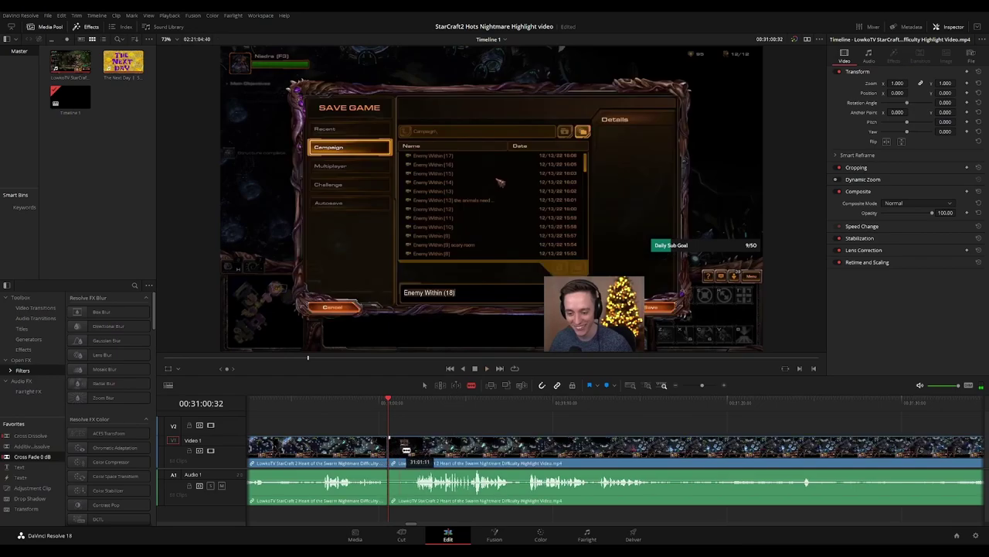
pyautogui.moveTo(416, 450); pyautogui.dragTo(407, 454)
pyautogui.press('Delete')
pyautogui.press('space')
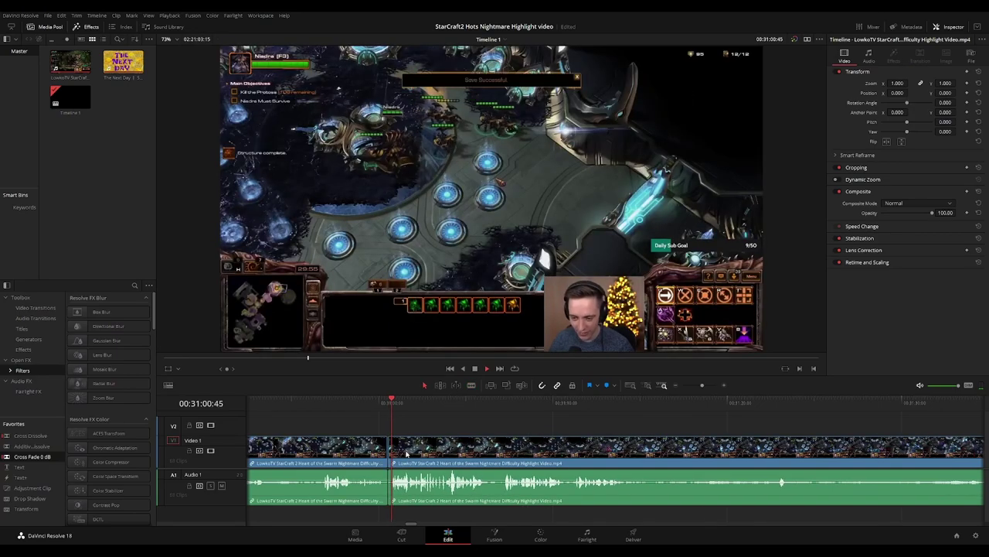
pyautogui.click(390, 452)
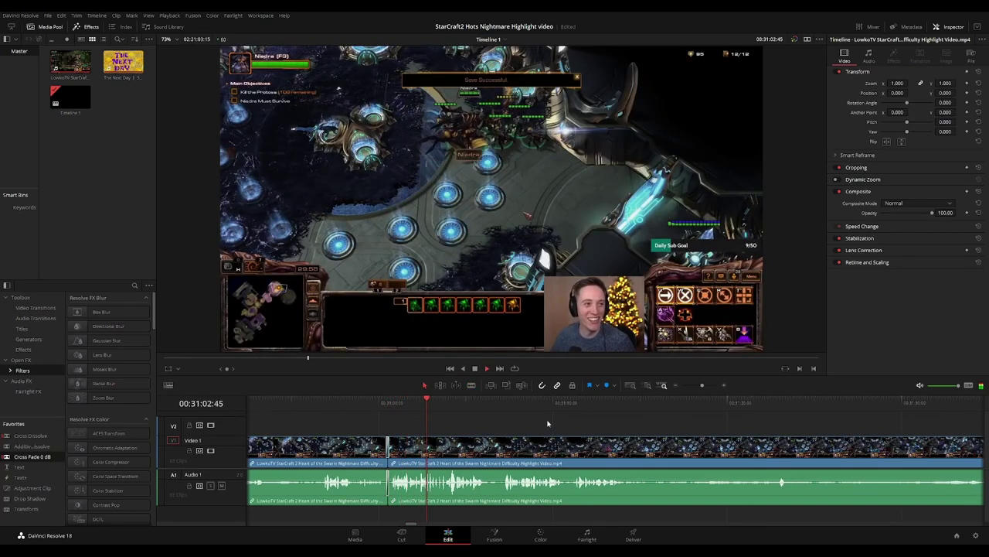
# Ripple delete the pause from 00:31:06:20 to about 00:31:07:03 and add the default transition at the cut
pyautogui.moveTo(552, 425); pyautogui.dragTo(512, 419)
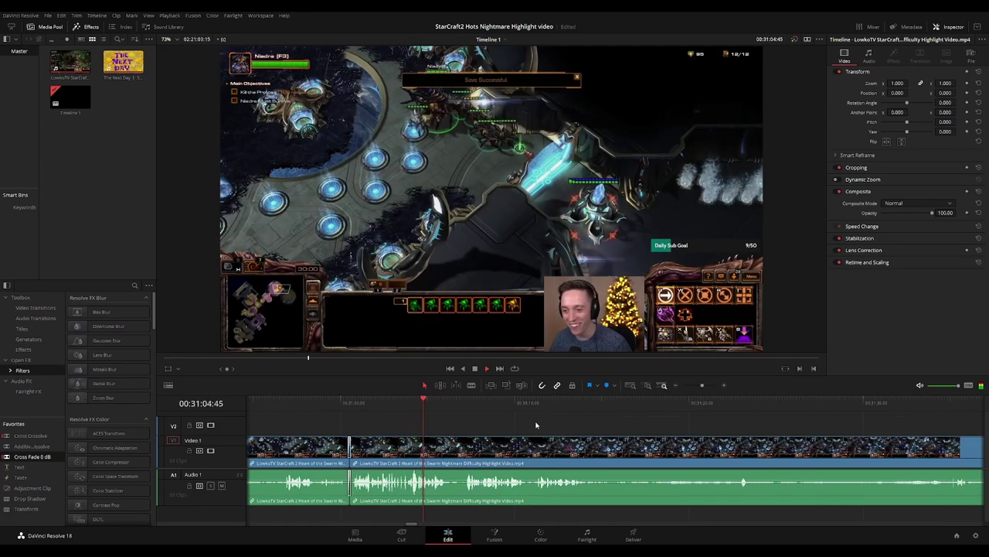
pyautogui.hscroll(4, 567, 421)
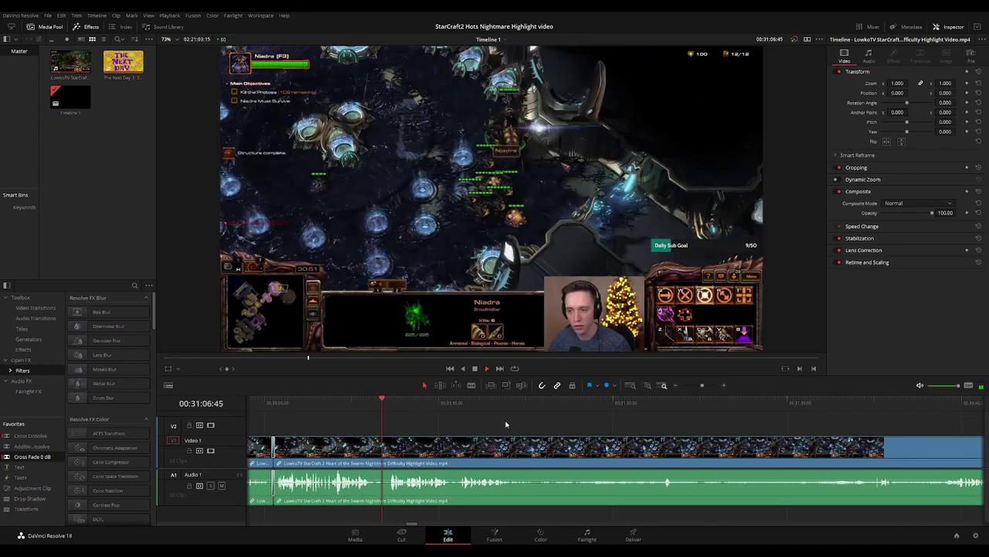
pyautogui.hscroll(3, 517, 426)
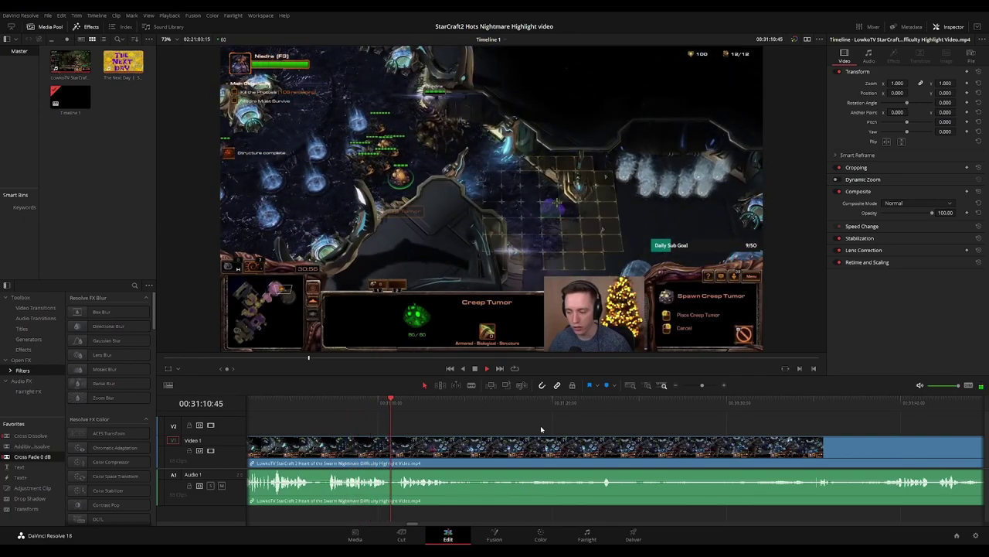
pyautogui.click(308, 407)
pyautogui.press('space')
pyautogui.press('b')
pyautogui.click(314, 446)
pyautogui.click(326, 446)
pyautogui.press('a')
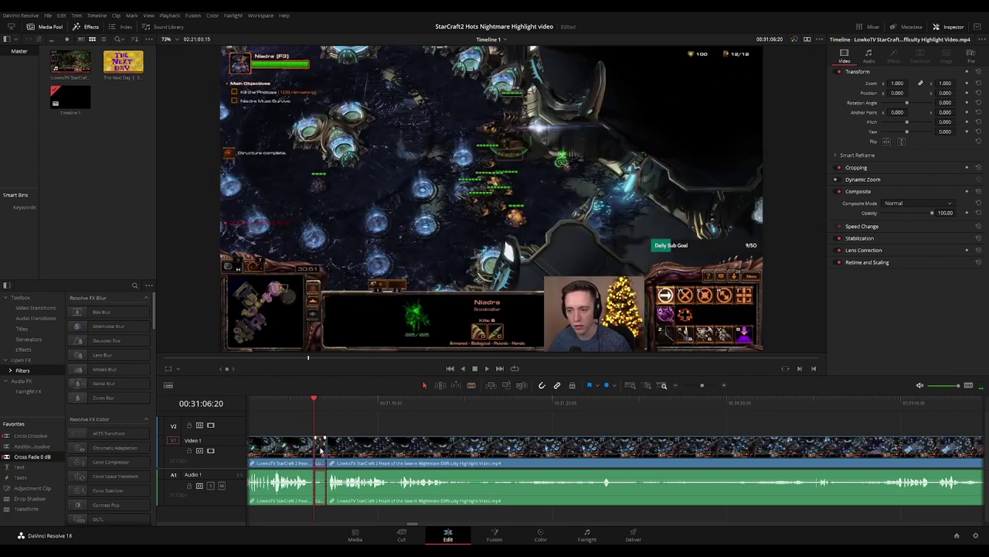
pyautogui.press('space')
pyautogui.press('Delete')
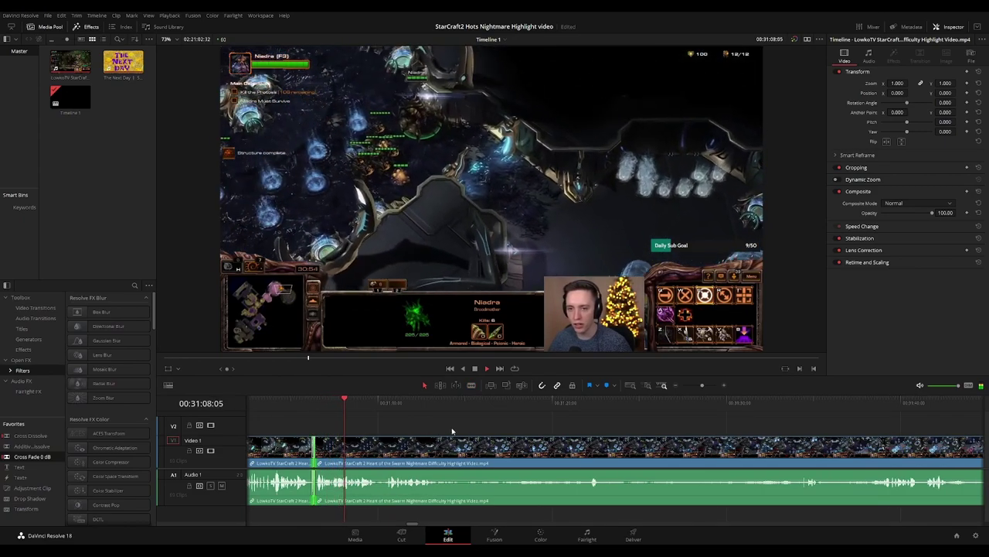
# Play back the battle footage from about 00:31:08 to 00:31:39, skipping ahead through the quiet stretches
pyautogui.hscroll(2, 495, 425)
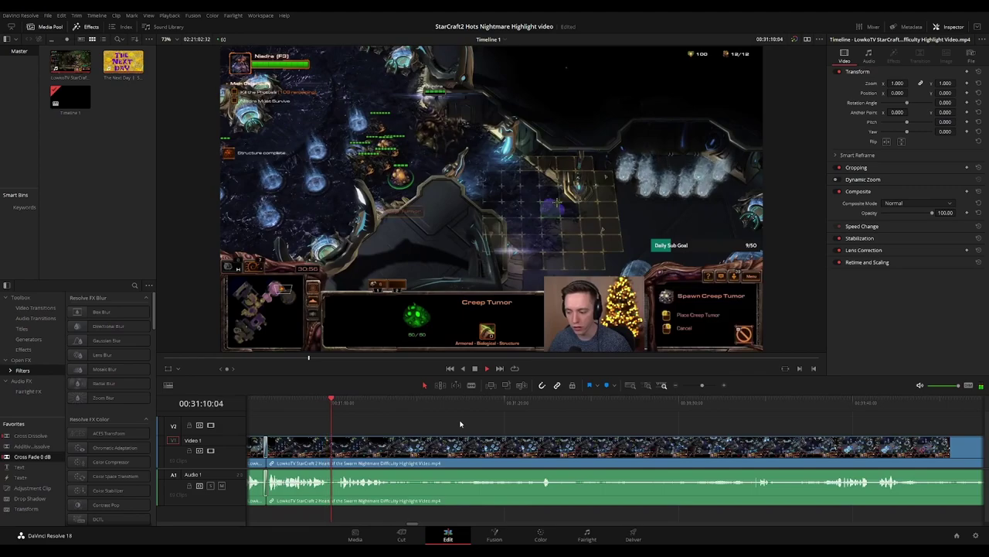
pyautogui.hscroll(2, 471, 419)
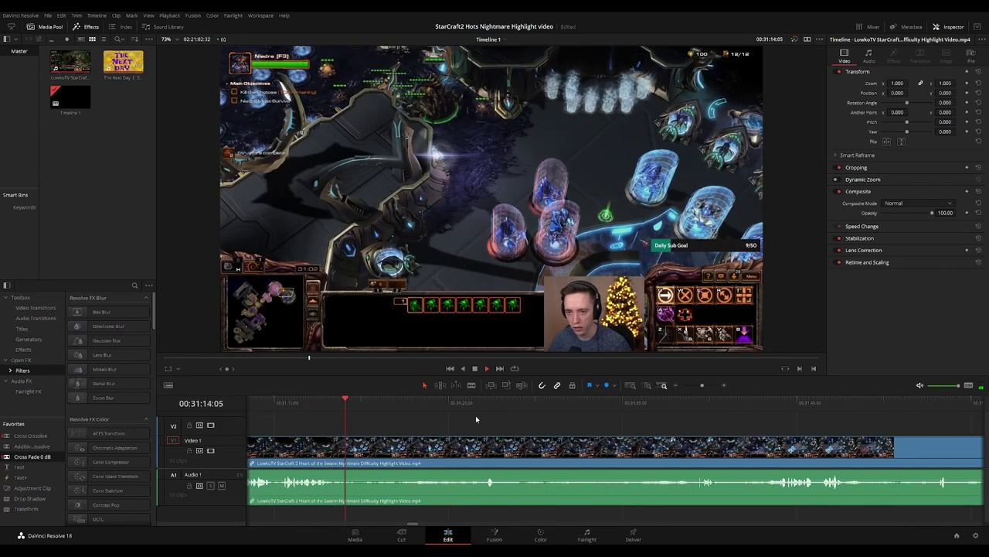
pyautogui.hscroll(2, 463, 418)
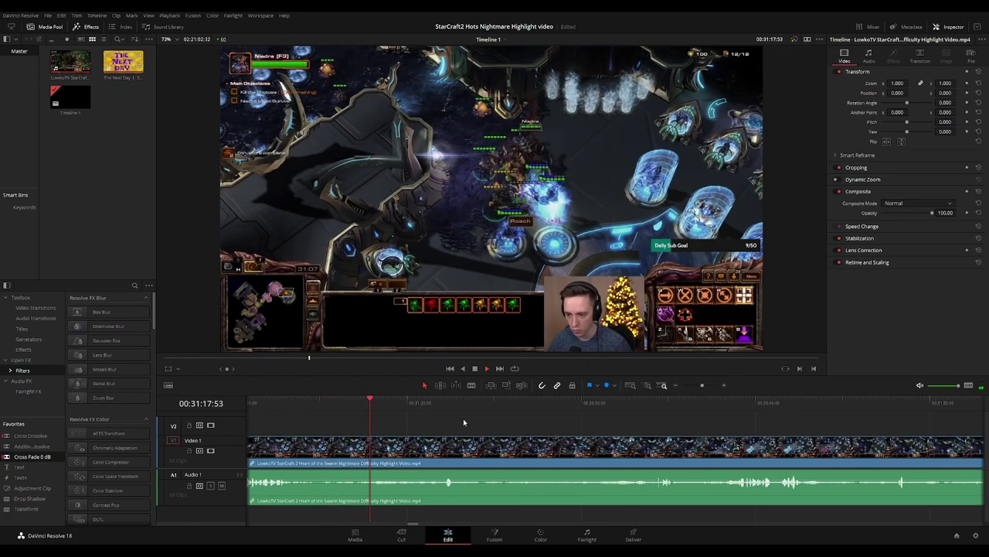
pyautogui.hscroll(3, 494, 417)
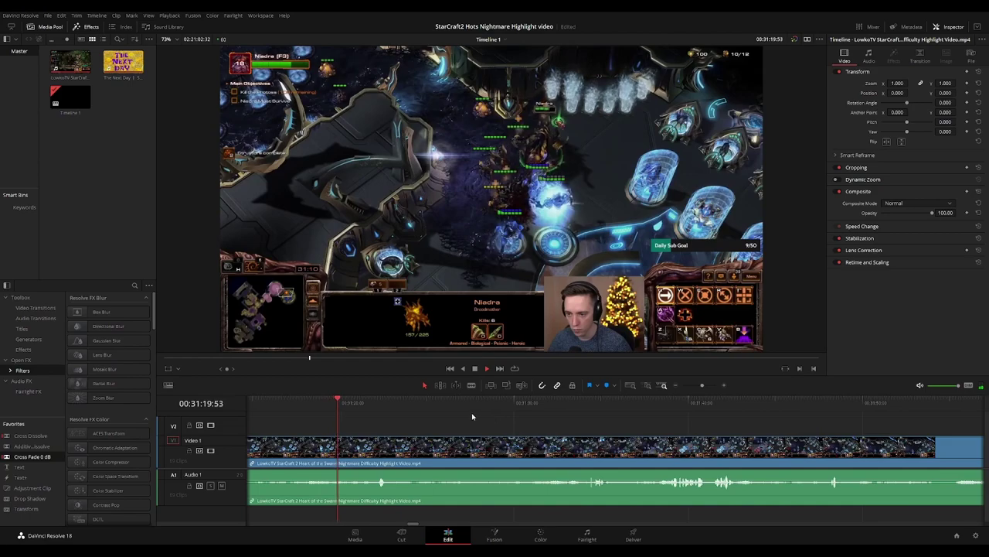
pyautogui.hscroll(3, 484, 417)
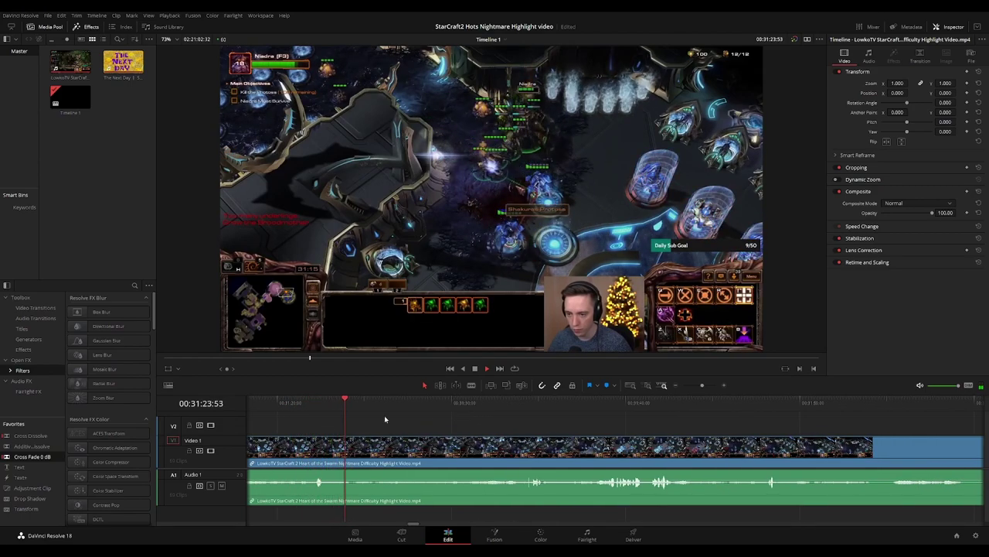
pyautogui.moveTo(361, 403); pyautogui.dragTo(469, 404)
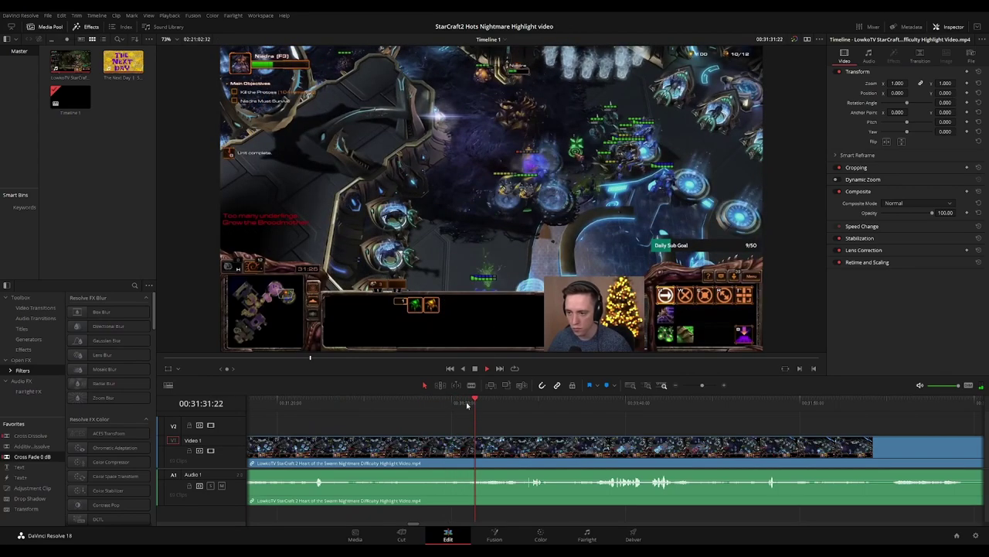
pyautogui.click(523, 403)
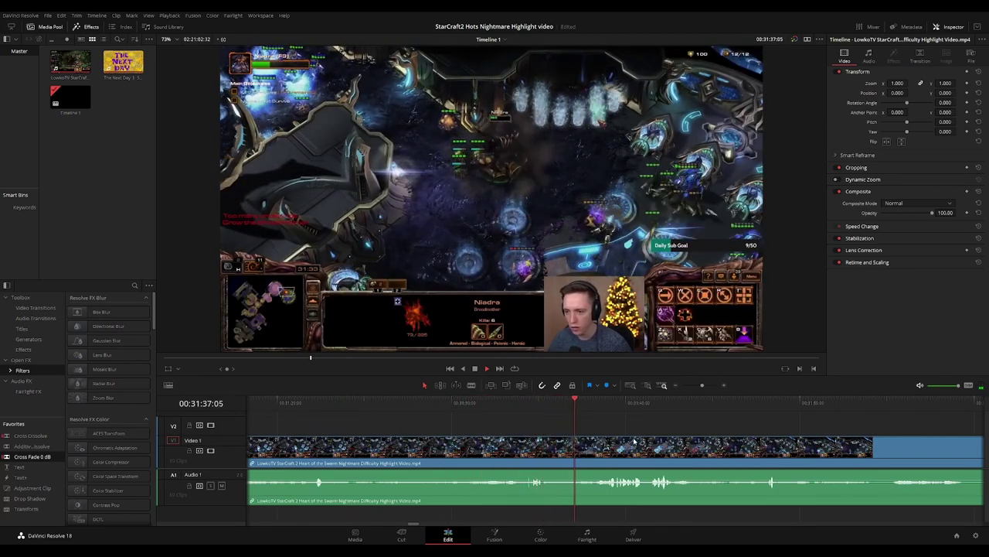
pyautogui.moveTo(634, 441); pyautogui.dragTo(466, 421)
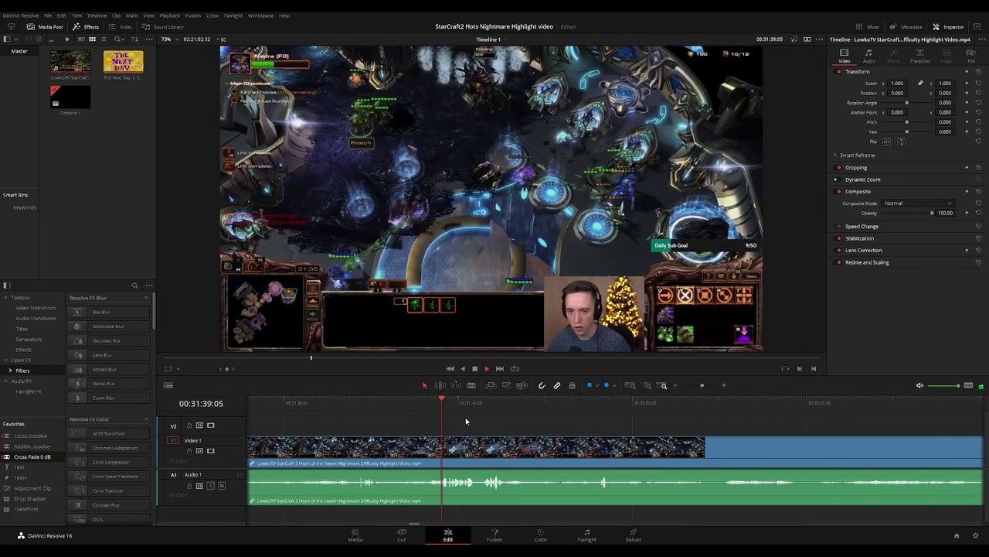
# Ripple delete the pause of about five frames at about 00:31:34:23 and play across the cut
pyautogui.click(355, 402)
pyautogui.hotkey('ctrl', '=')
pyautogui.hotkey('ctrl', '=')
pyautogui.hotkey('ctrl', '=')
pyautogui.hotkey('ctrl', '=')
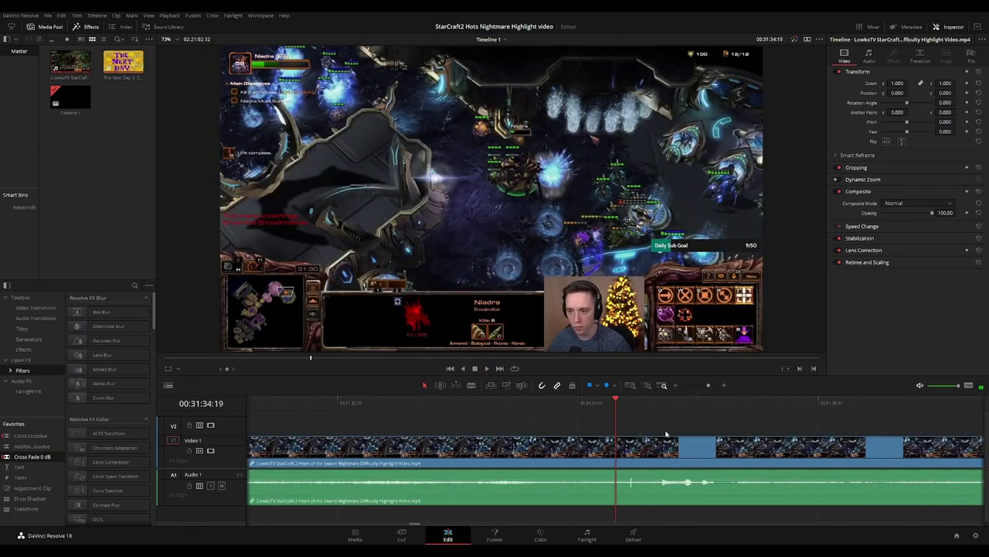
pyautogui.click(638, 404)
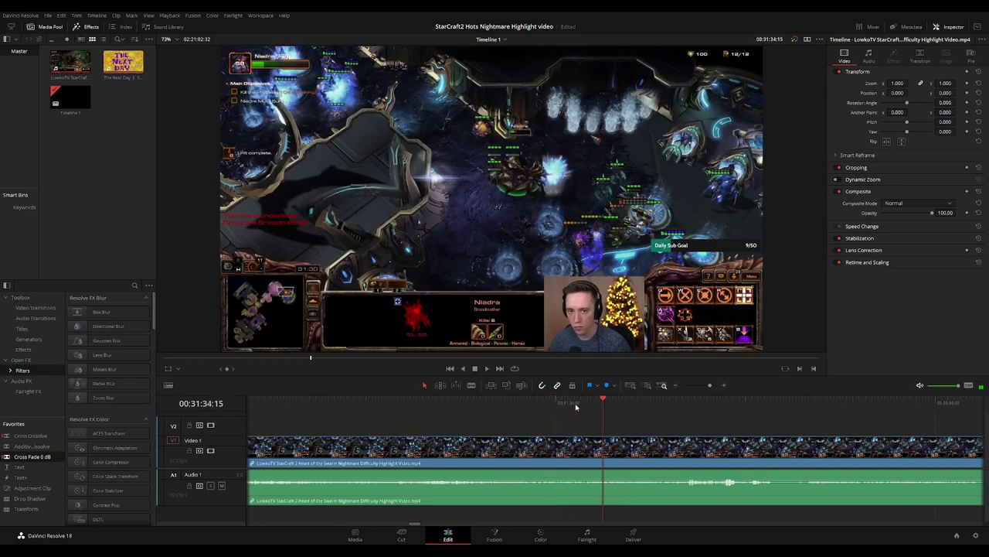
pyautogui.click(634, 447)
pyautogui.click(645, 448)
pyautogui.press('a')
pyautogui.click(637, 454)
pyautogui.press('Delete')
pyautogui.press('space')
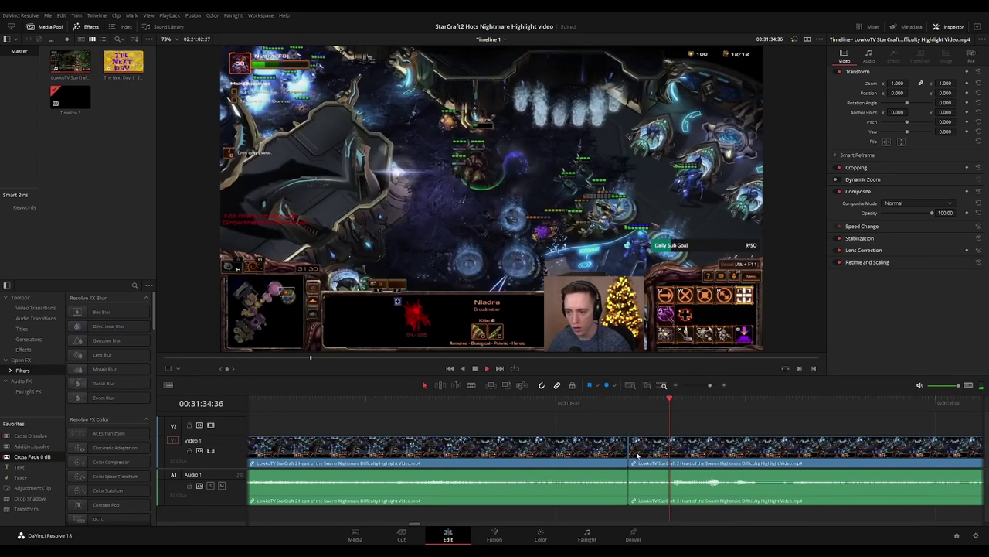
# Ripple delete about one second of the in-game menu after the mission failure, starting at 00:32:01:15, and play across the cut
pyautogui.scroll(-5, 696, 424)
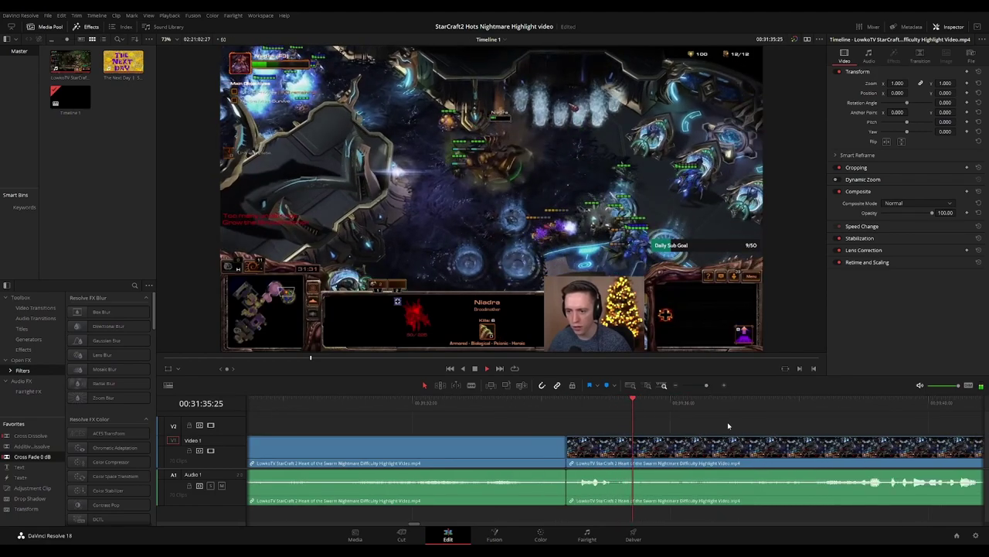
pyautogui.click(647, 404)
pyautogui.moveTo(733, 437); pyautogui.dragTo(492, 437)
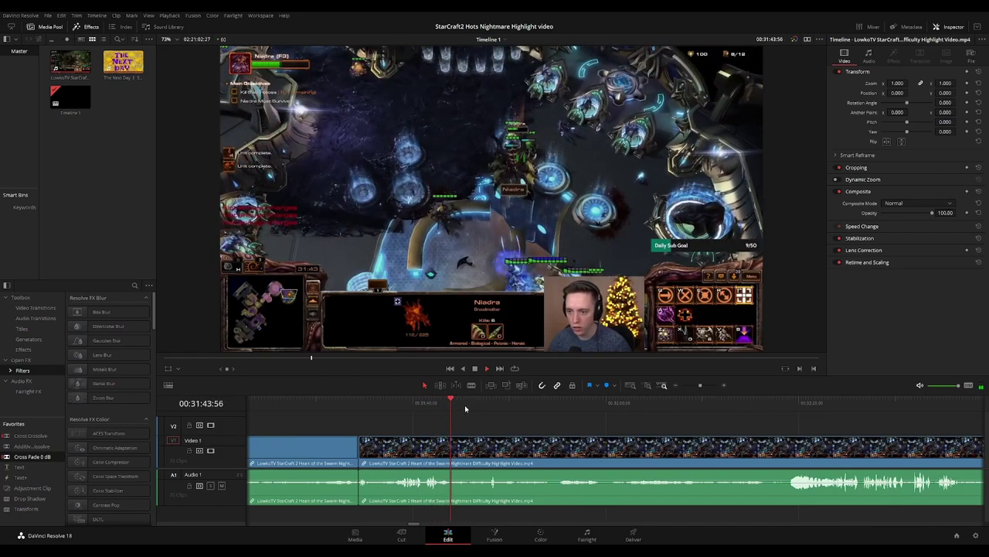
pyautogui.click(484, 405)
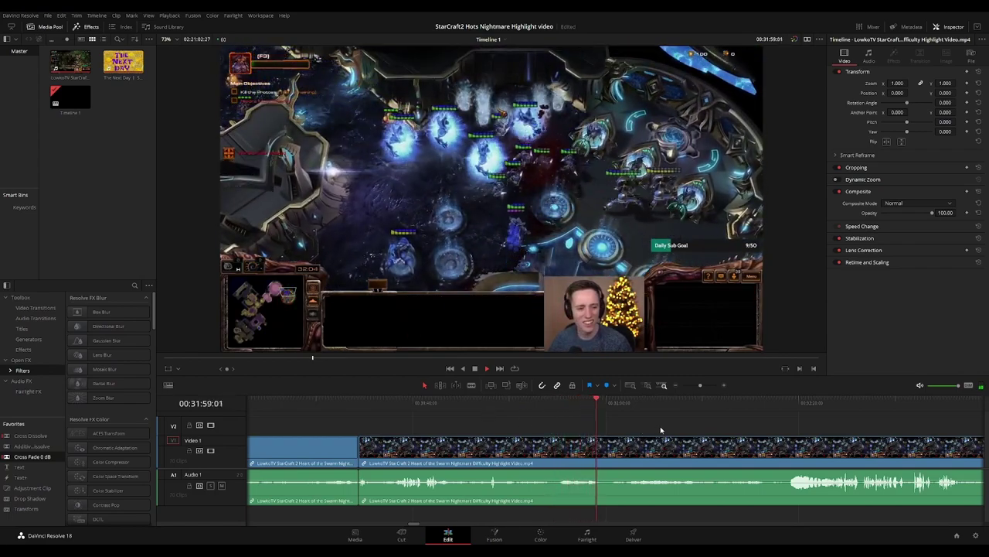
pyautogui.moveTo(661, 427); pyautogui.dragTo(507, 419)
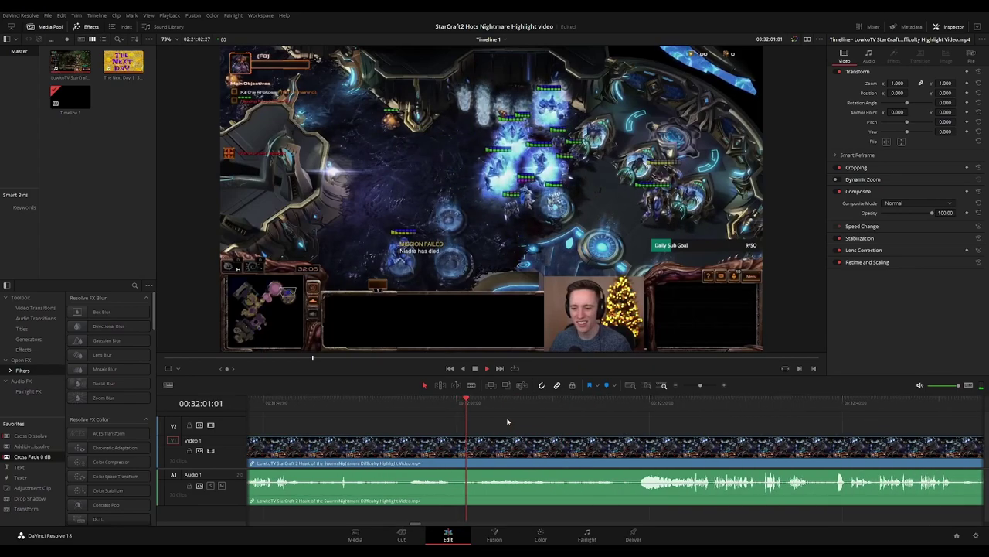
pyautogui.click(469, 410)
pyautogui.hotkey('ctrl', 'b')
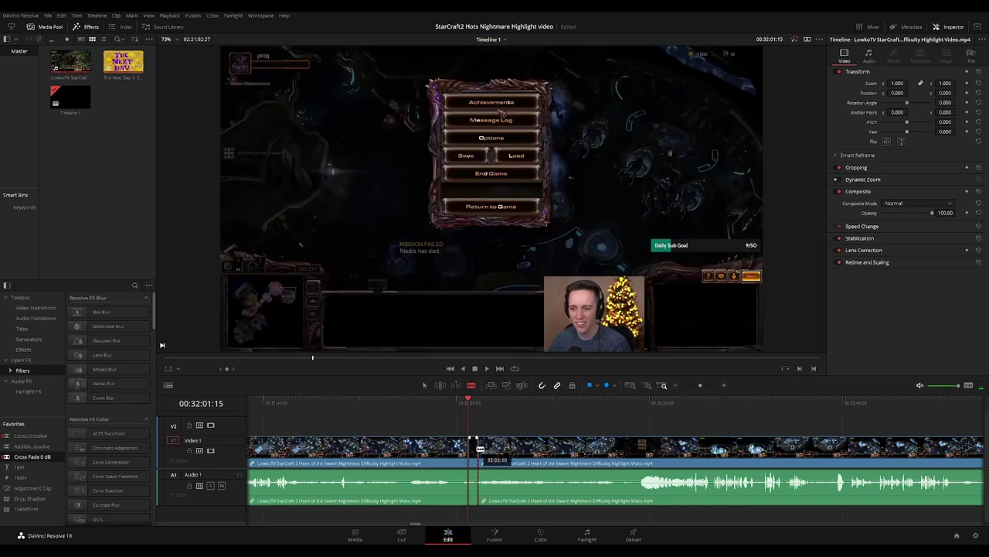
pyautogui.click(474, 452)
pyautogui.press('BackSpace')
pyautogui.press('space')
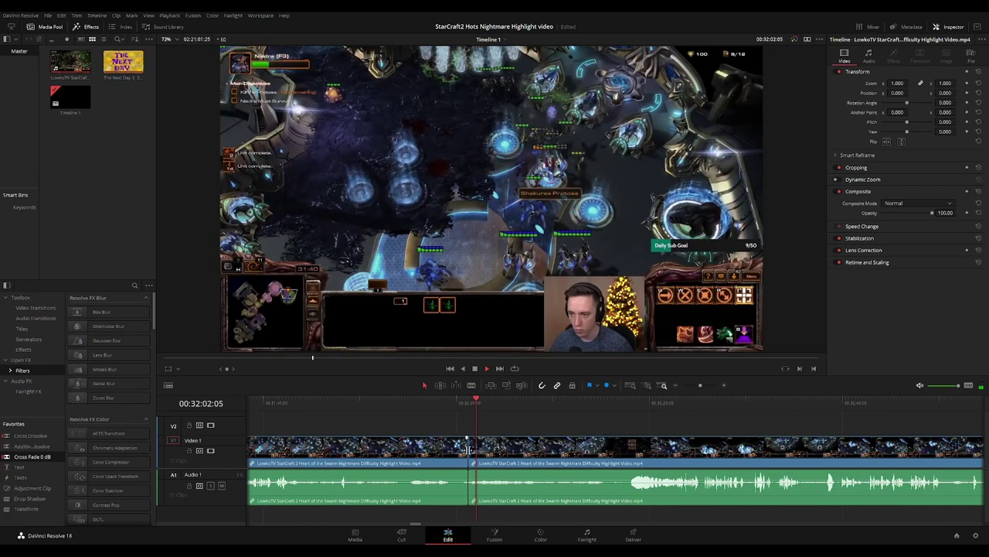
# Play back the battle footage after the cut from about 00:32:02 to 00:32:29, skipping ahead through the quiet stretches
pyautogui.click(469, 452)
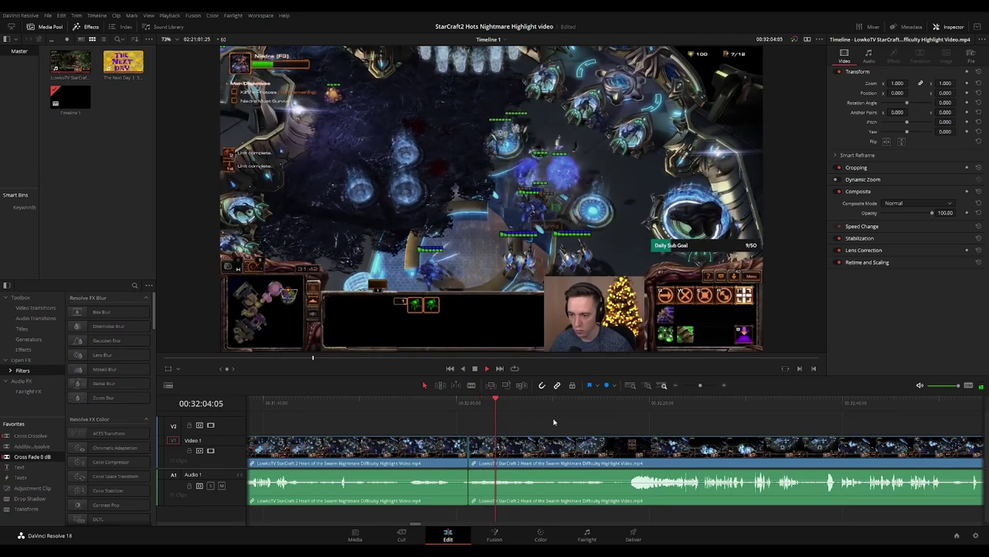
pyautogui.click(526, 403)
pyautogui.click(578, 404)
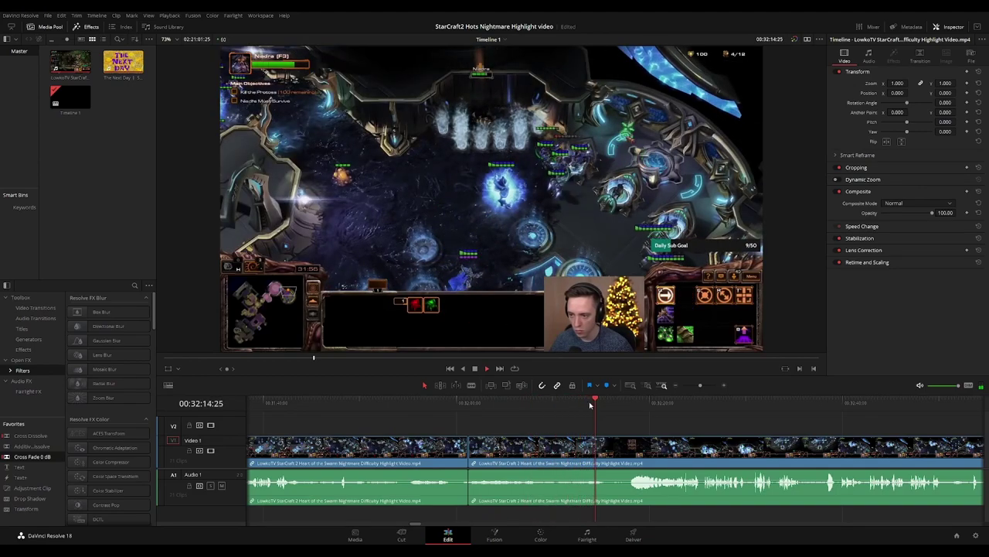
pyautogui.click(604, 404)
pyautogui.hscroll(2, 634, 427)
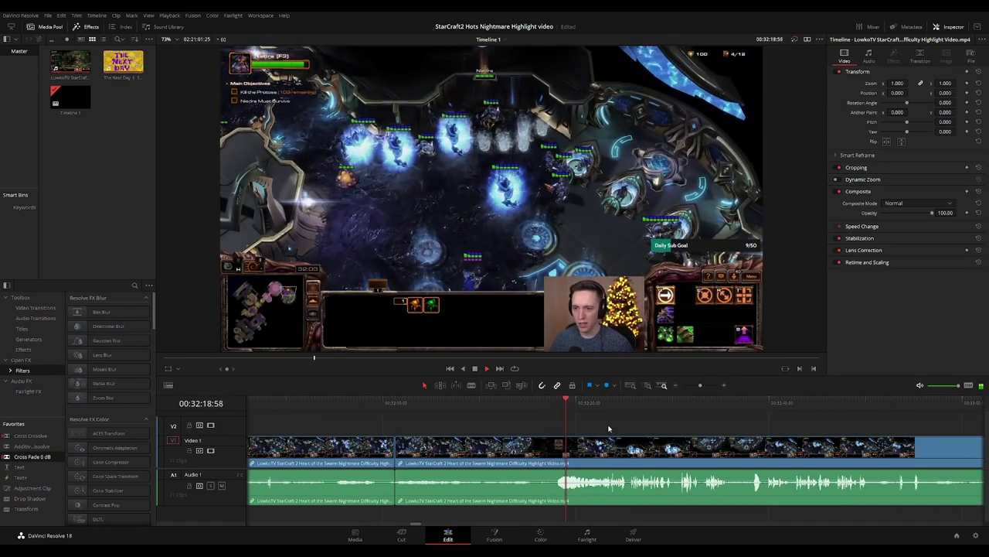
pyautogui.hscroll(2, 595, 421)
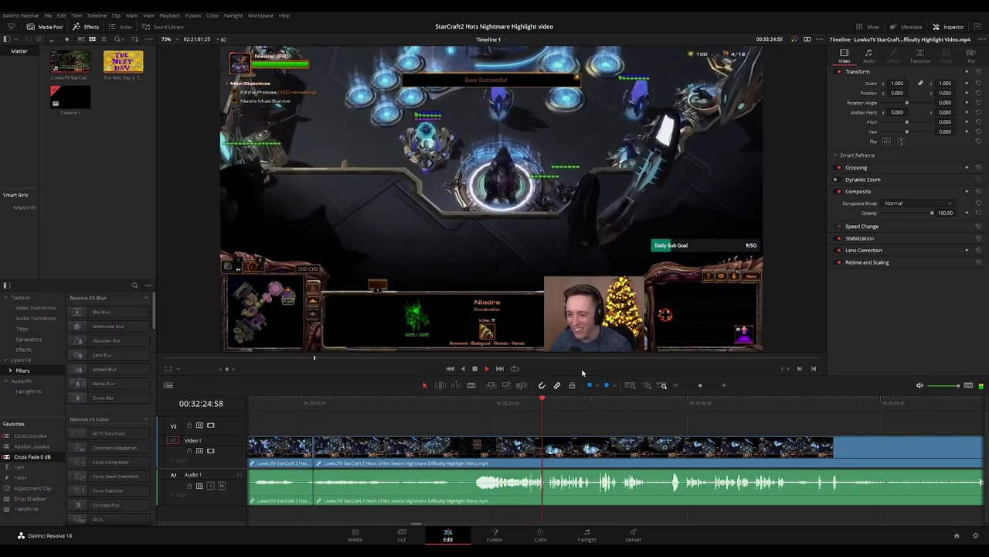
pyautogui.hscroll(4, 474, 411)
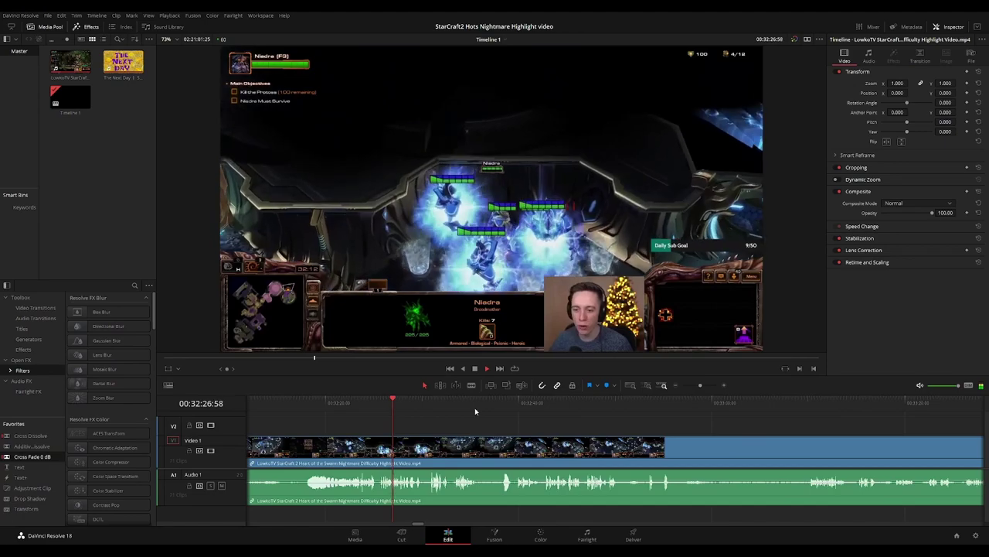
pyautogui.scroll(1, 489, 437)
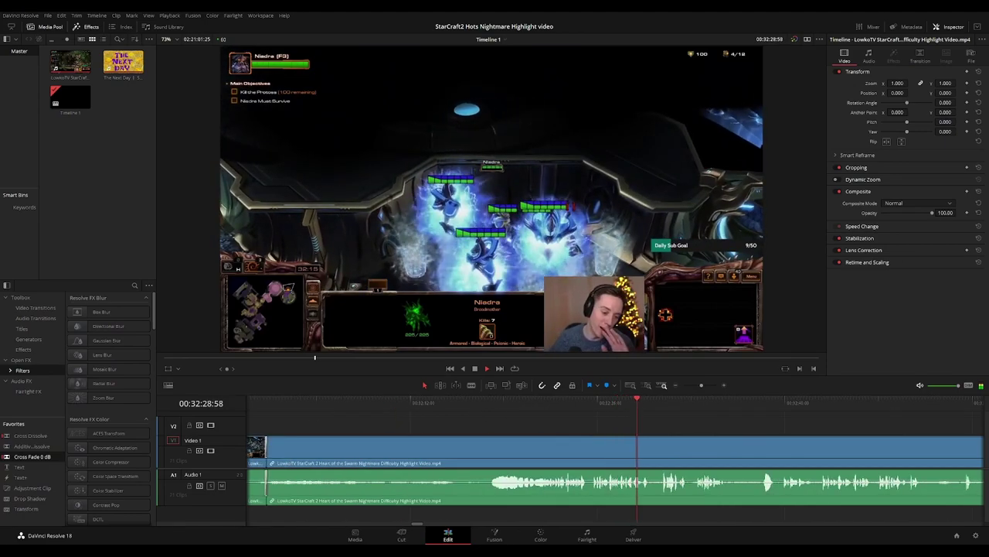
# Ripple delete the pause of about 40 frames starting at 00:32:28:40 and play across the cut
pyautogui.click(526, 404)
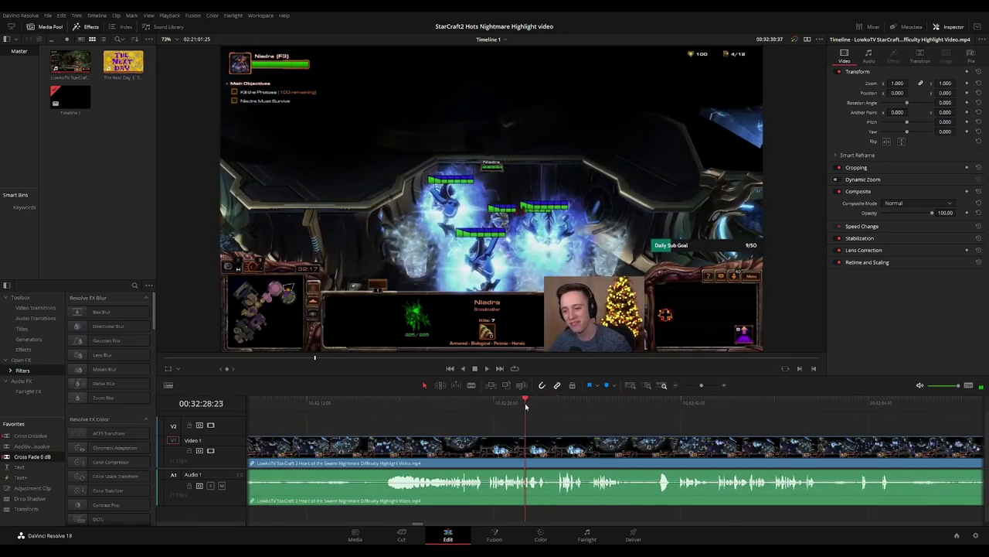
pyautogui.scroll(2, 565, 430)
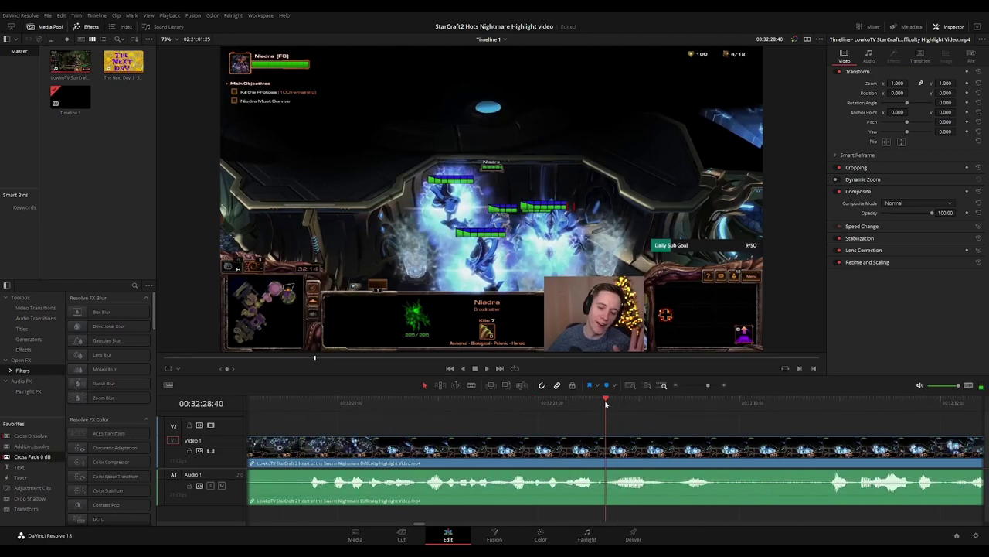
pyautogui.click(607, 450)
pyautogui.click(672, 450)
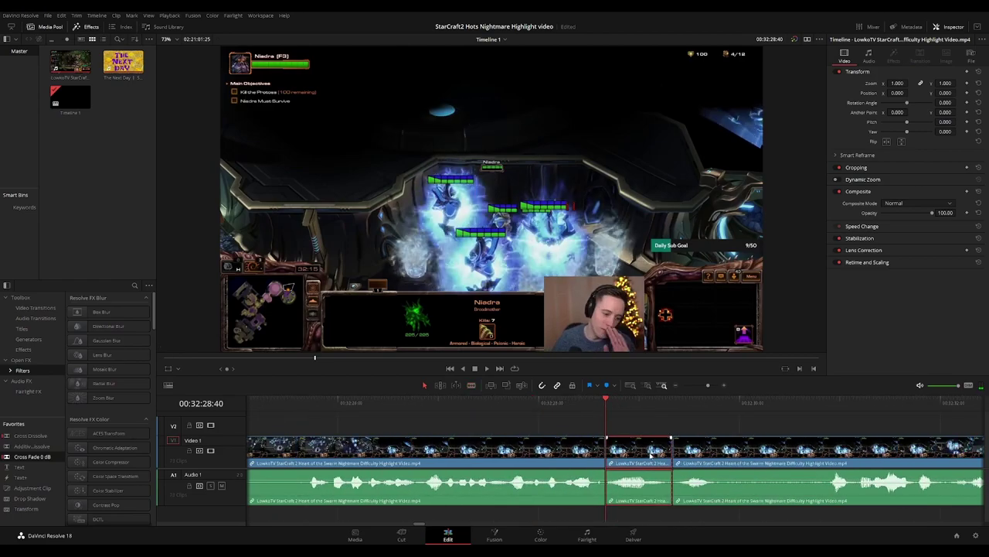
pyautogui.press('Delete')
pyautogui.press('space')
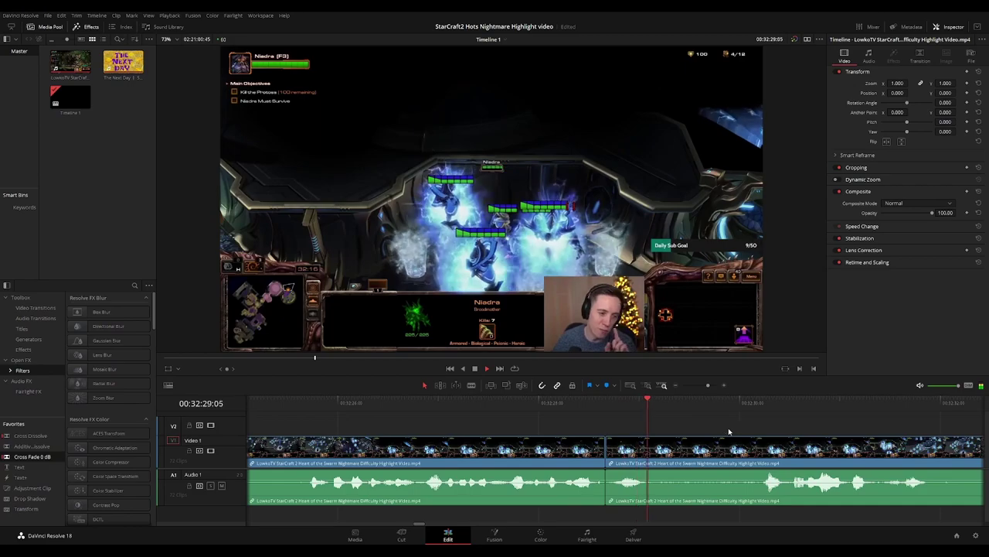
# Review the battle footage from about 00:32:29 to 00:32:50 for pauses or dull sections to remove
pyautogui.scroll(-2, 728, 431)
pyautogui.moveTo(731, 433); pyautogui.dragTo(545, 433)
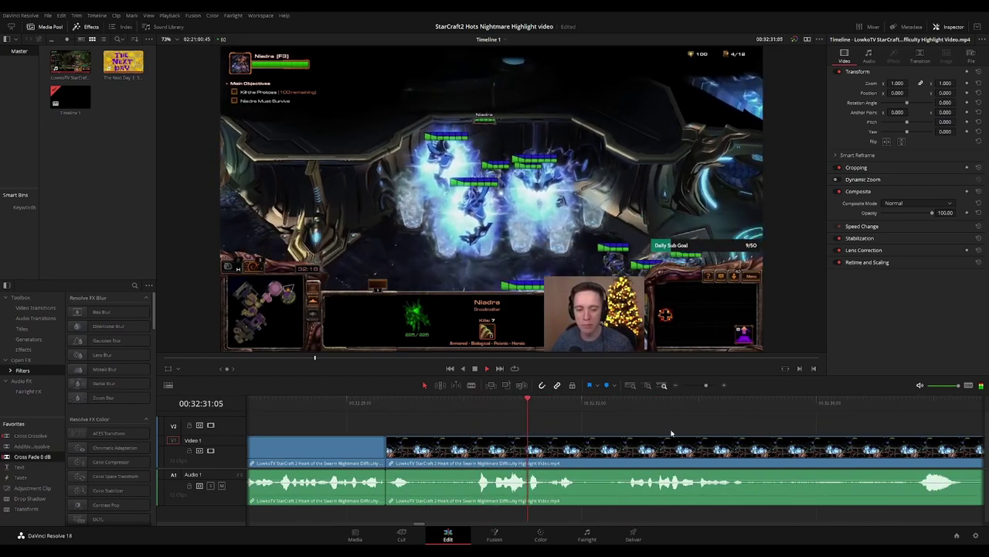
pyautogui.moveTo(671, 433); pyautogui.dragTo(612, 426)
pyautogui.hscroll(3, 696, 425)
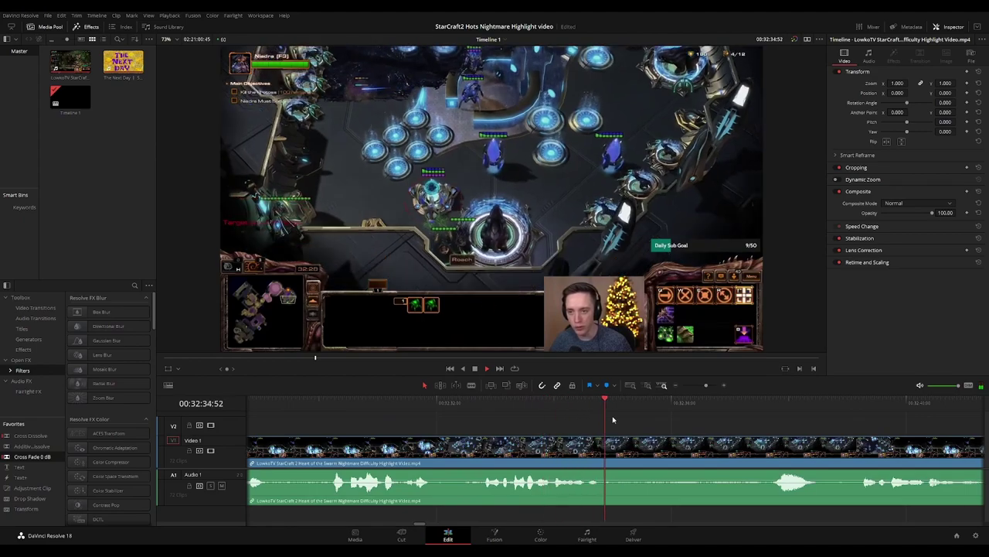
pyautogui.hscroll(4, 611, 420)
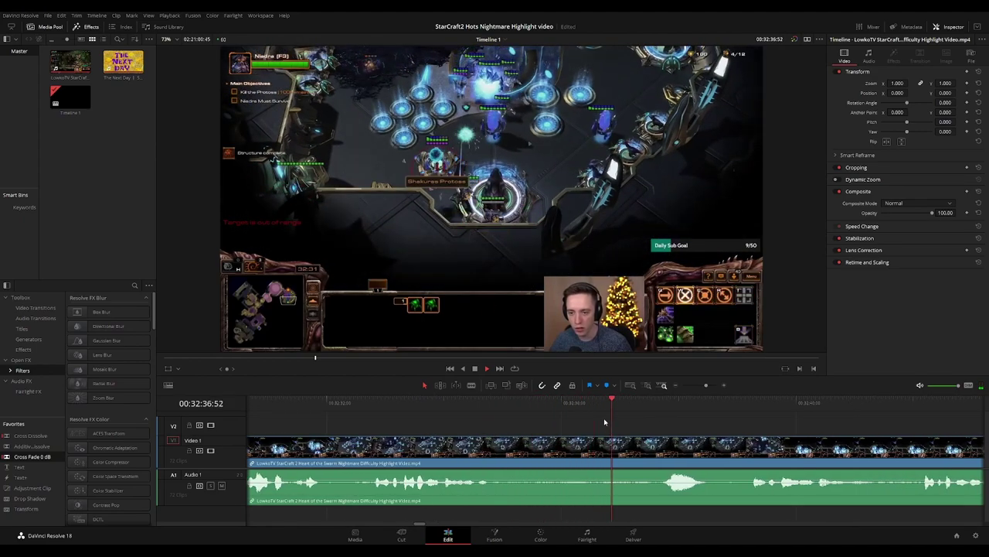
pyautogui.hscroll(3, 606, 421)
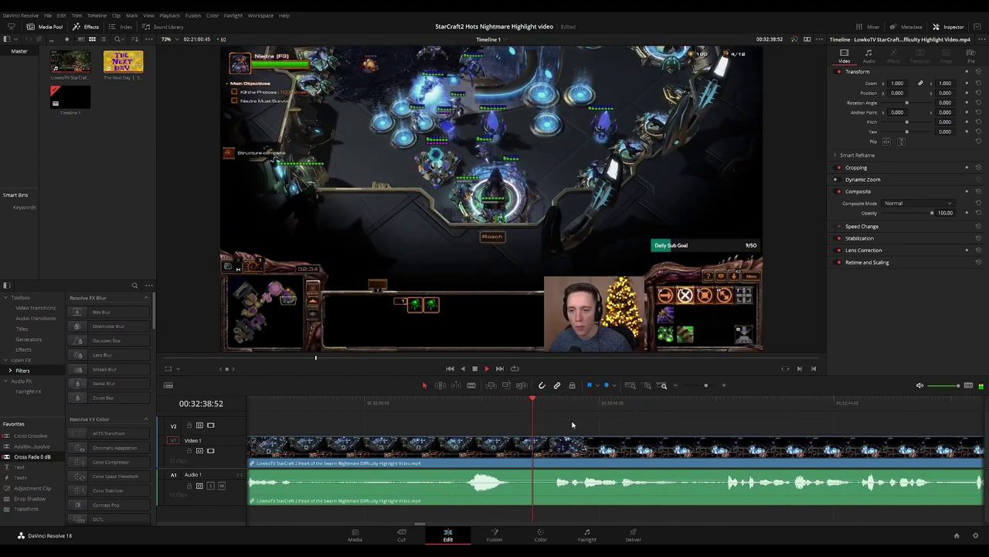
pyautogui.hscroll(8, 608, 419)
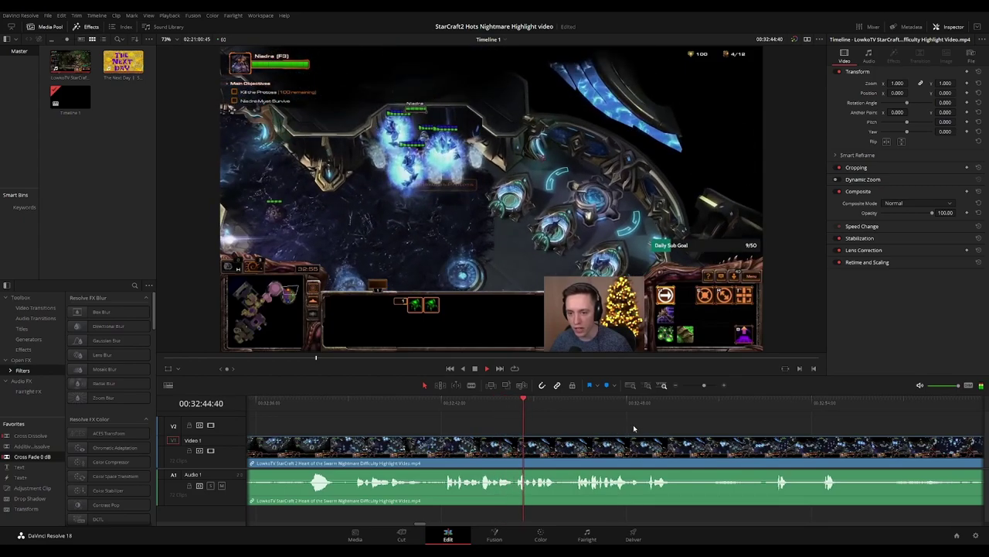
pyautogui.hscroll(2, 574, 426)
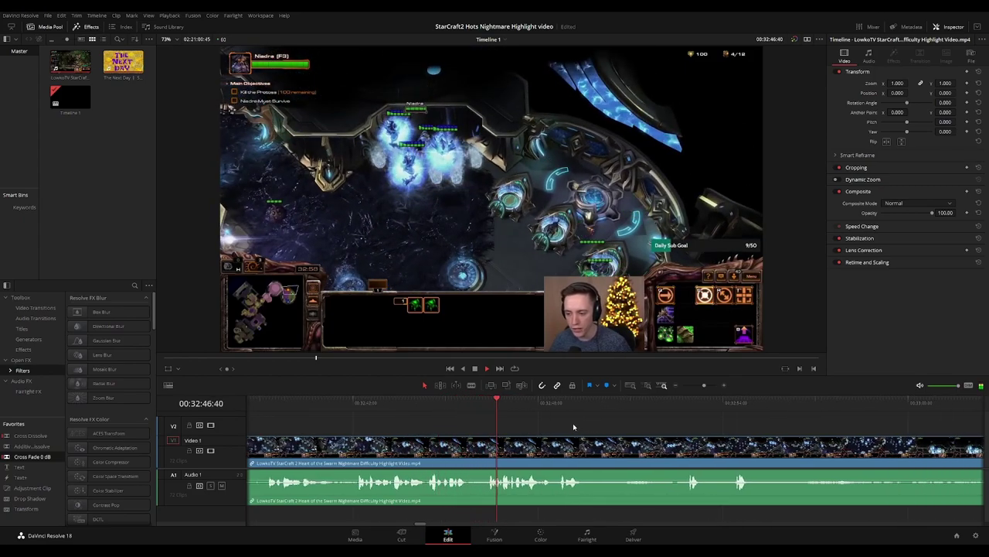
pyautogui.hscroll(3, 523, 415)
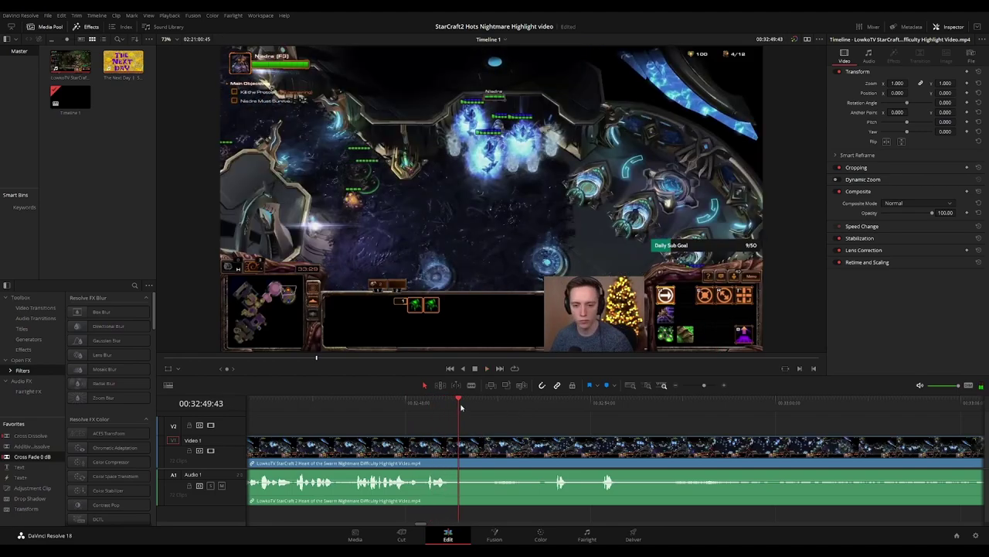
# Ripple delete about 1.3 seconds of quiet gameplay starting at about 00:32:49:30 and add the default transition at the cut
pyautogui.press('b')
pyautogui.click(453, 448)
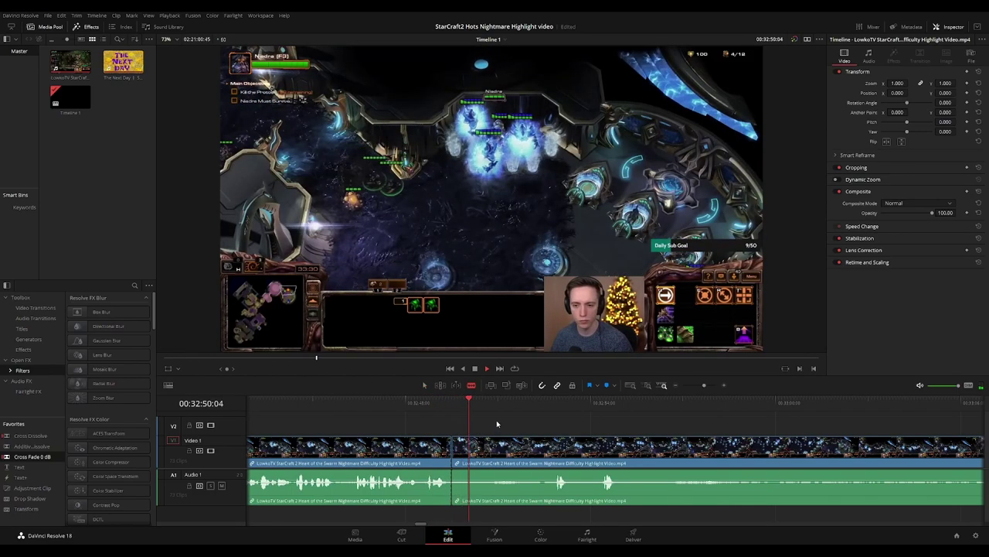
pyautogui.press('space')
pyautogui.click(491, 451)
pyautogui.press('a')
pyautogui.click(480, 453)
pyautogui.press('BackSpace')
pyautogui.click(482, 453)
pyautogui.press('BackSpace')
pyautogui.press('space')
pyautogui.click(453, 451)
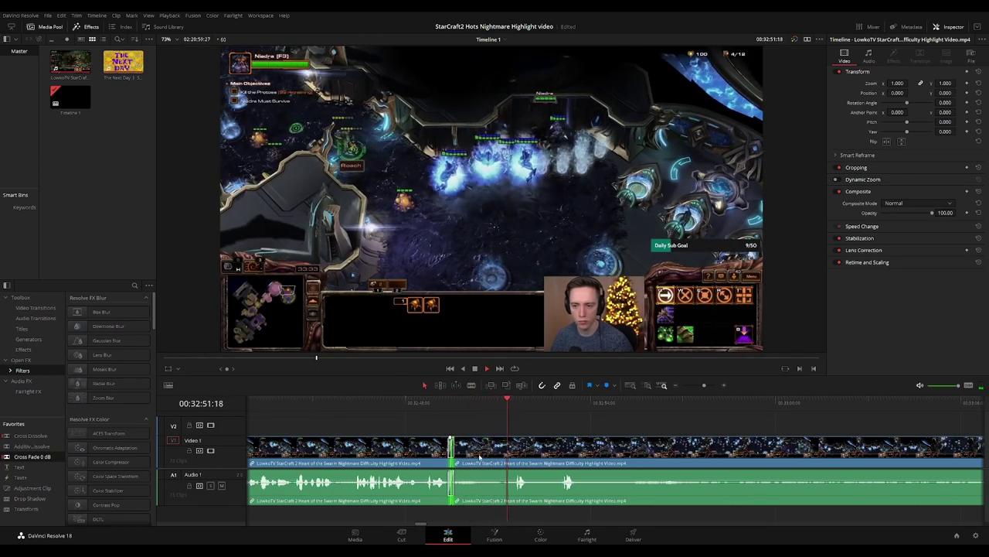
pyautogui.hotkey('ctrl', 't')
# Play back the gameplay from about 00:32:51 to 00:33:13, skipping ahead through the quiet stretches
pyautogui.moveTo(658, 415); pyautogui.dragTo(505, 416)
pyautogui.moveTo(607, 418); pyautogui.dragTo(550, 417)
pyautogui.moveTo(411, 406); pyautogui.dragTo(535, 404)
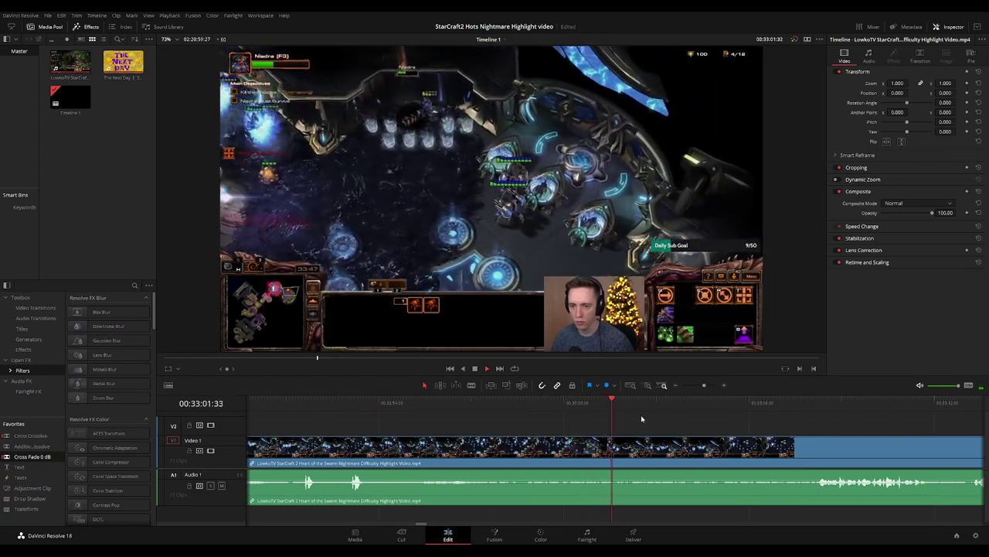
pyautogui.hscroll(2, 727, 432)
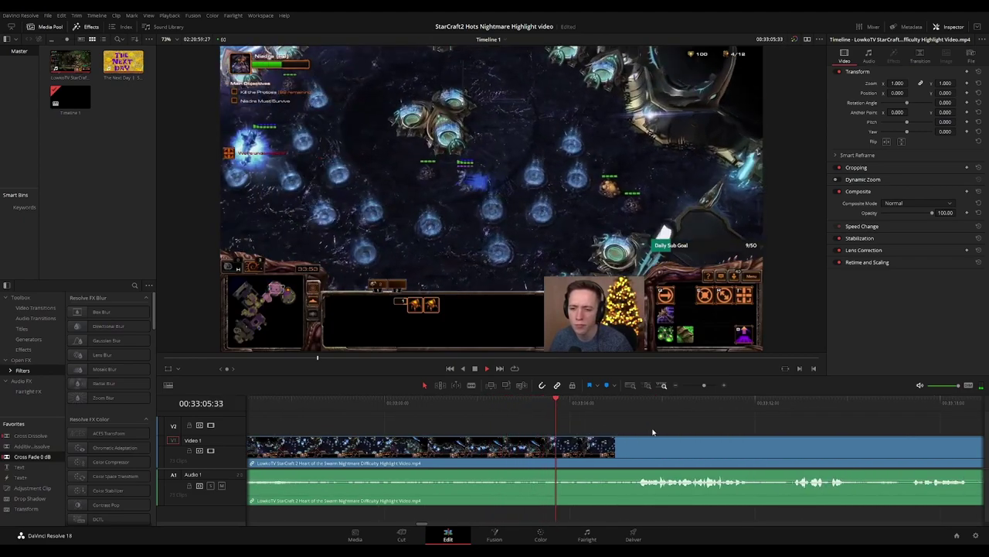
pyautogui.hscroll(2, 569, 431)
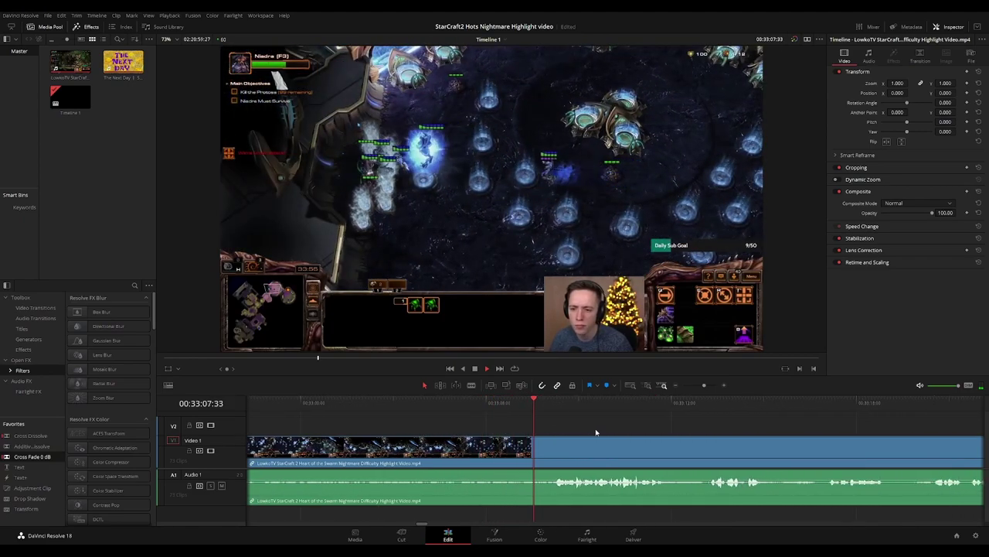
pyautogui.hscroll(1, 593, 428)
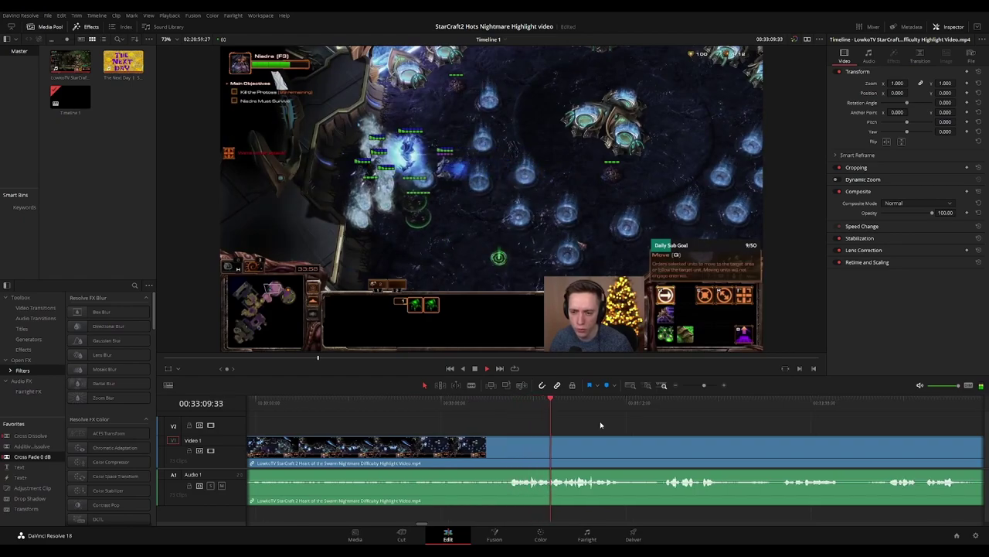
pyautogui.hscroll(3, 619, 425)
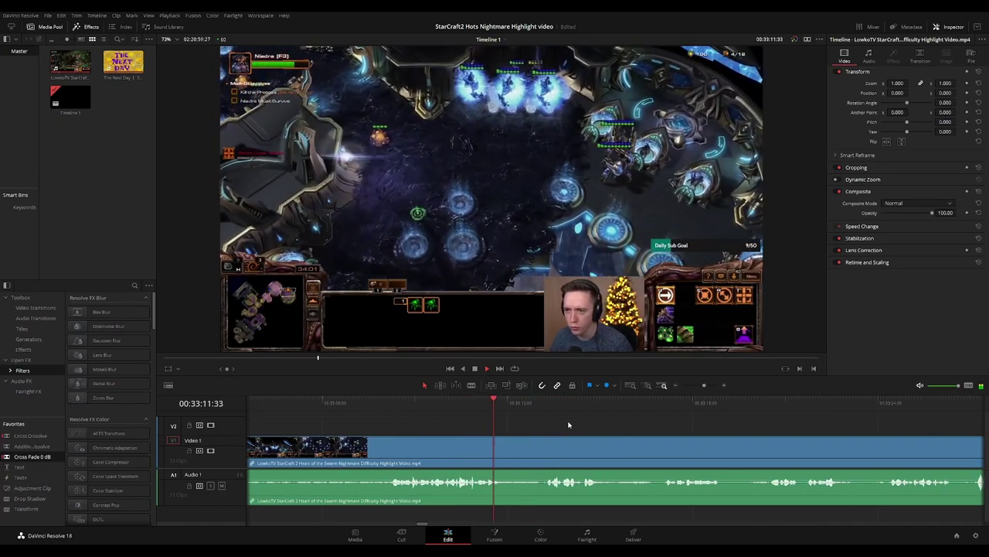
pyautogui.hscroll(2, 556, 423)
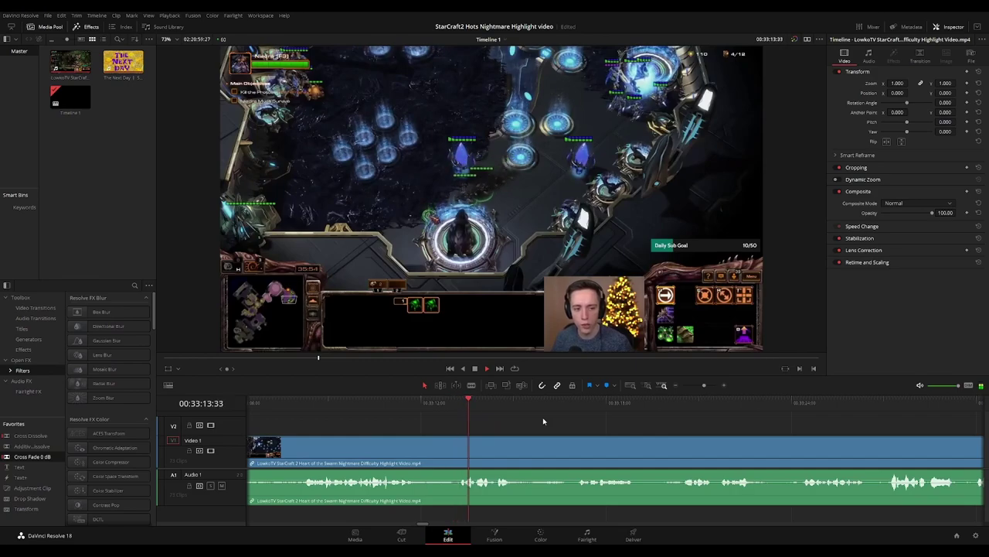
# Ripple delete about 1.3 seconds of gameplay starting at 00:33:11:58 and play across the cut
pyautogui.moveTo(402, 404); pyautogui.dragTo(420, 404)
pyautogui.press('b')
pyautogui.click(420, 445)
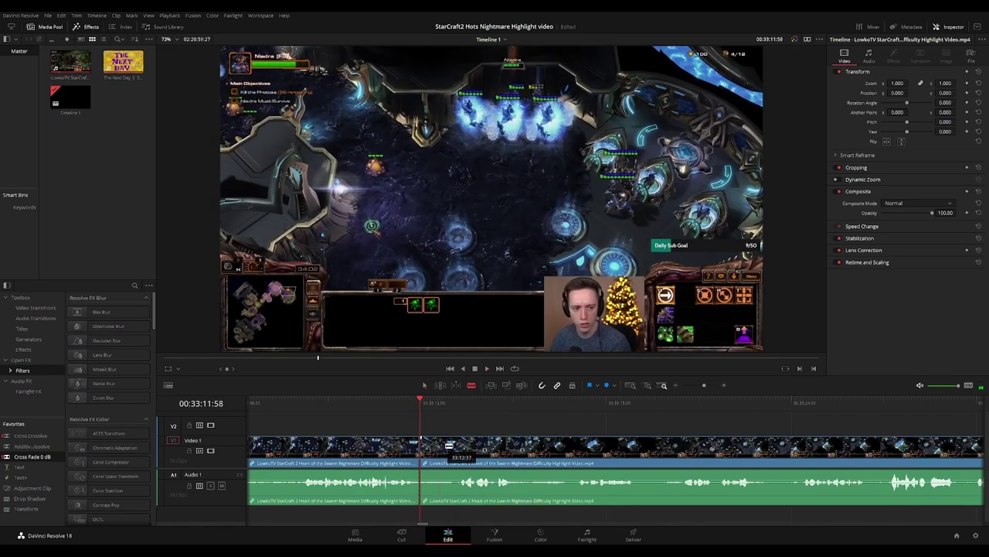
pyautogui.click(460, 445)
pyautogui.press('a')
pyautogui.click(447, 449)
pyautogui.press('Delete')
pyautogui.press('space')
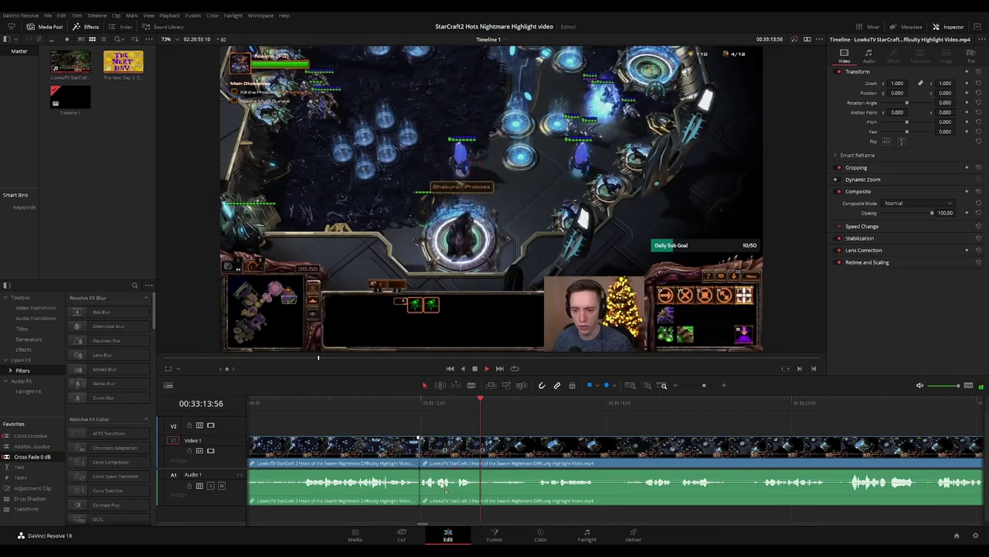
# Add a crossfade to the audio at the 00:33:11:58 cut and play across it to check the sound
pyautogui.moveTo(442, 485); pyautogui.dragTo(422, 480)
pyautogui.click(411, 402)
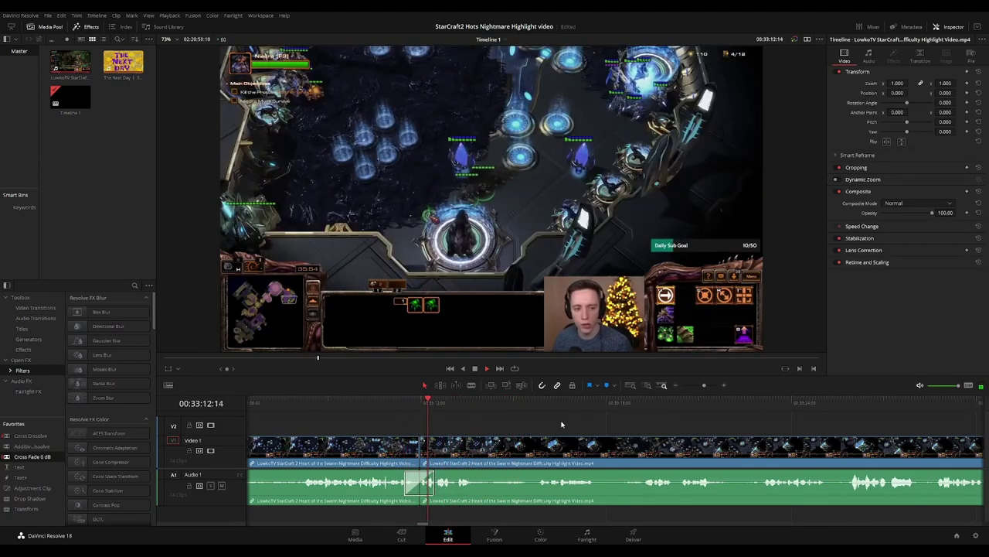
pyautogui.moveTo(635, 425); pyautogui.dragTo(556, 425)
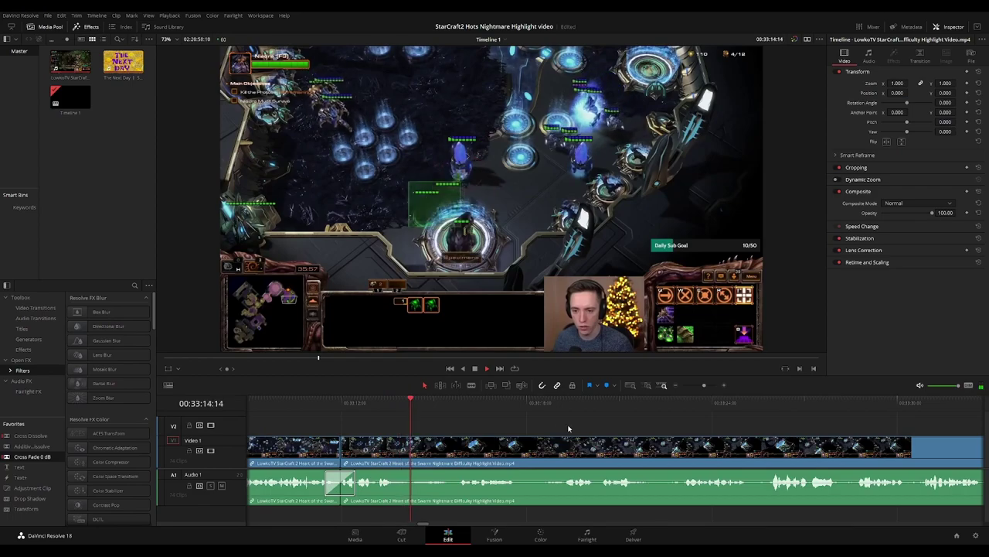
# Play back the gameplay from about 00:33:14 to 00:34:09 to look for dull sections to cut
pyautogui.hscroll(2, 556, 423)
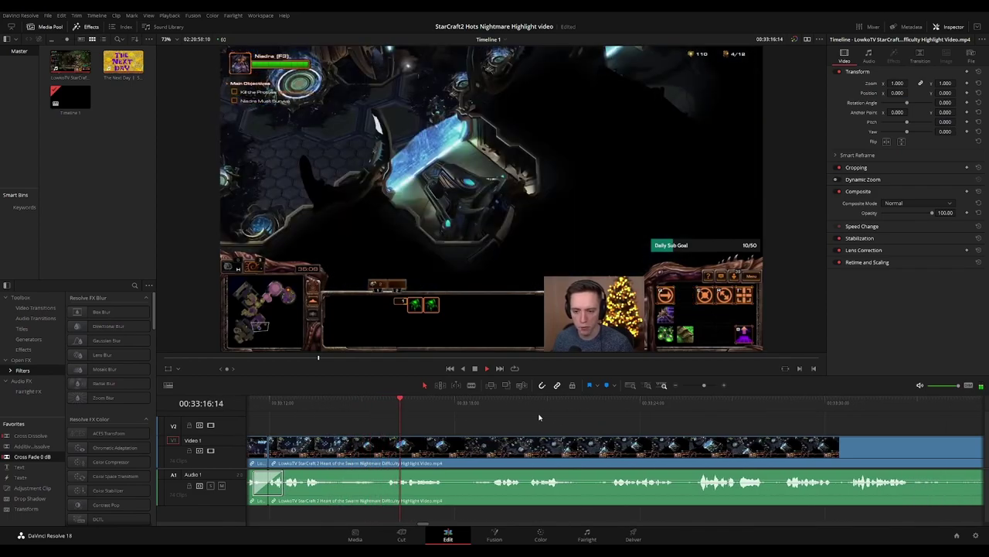
pyautogui.hscroll(2, 564, 425)
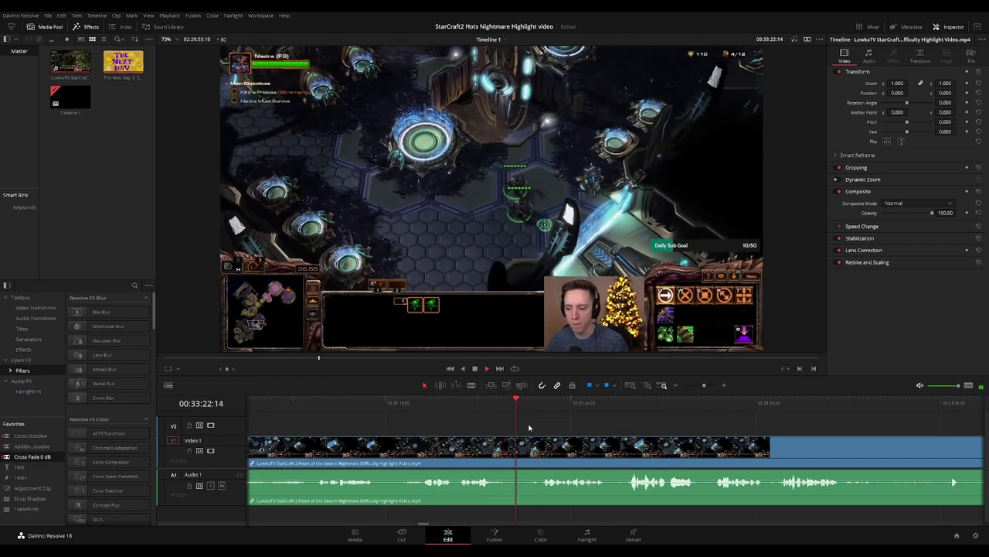
pyautogui.hscroll(2, 494, 417)
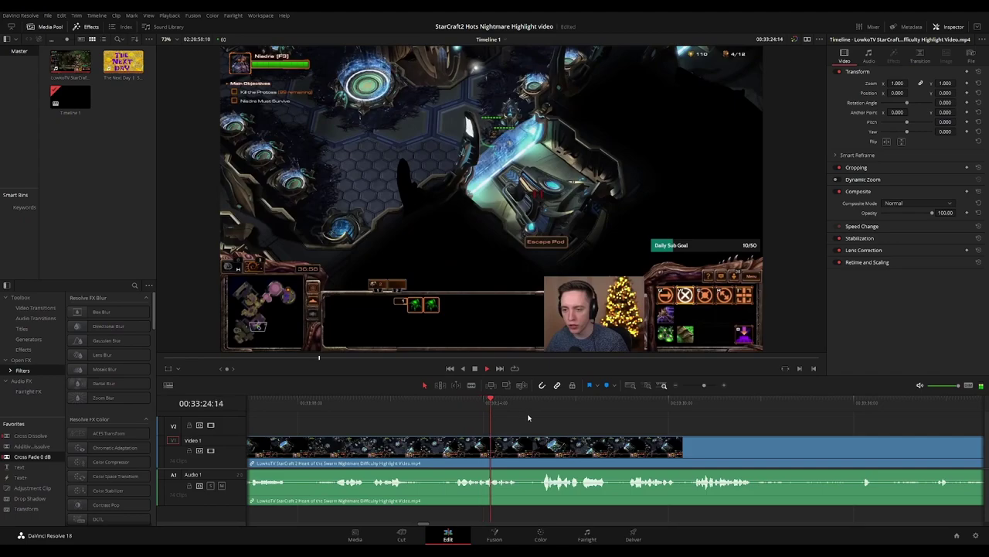
pyautogui.hscroll(2, 536, 420)
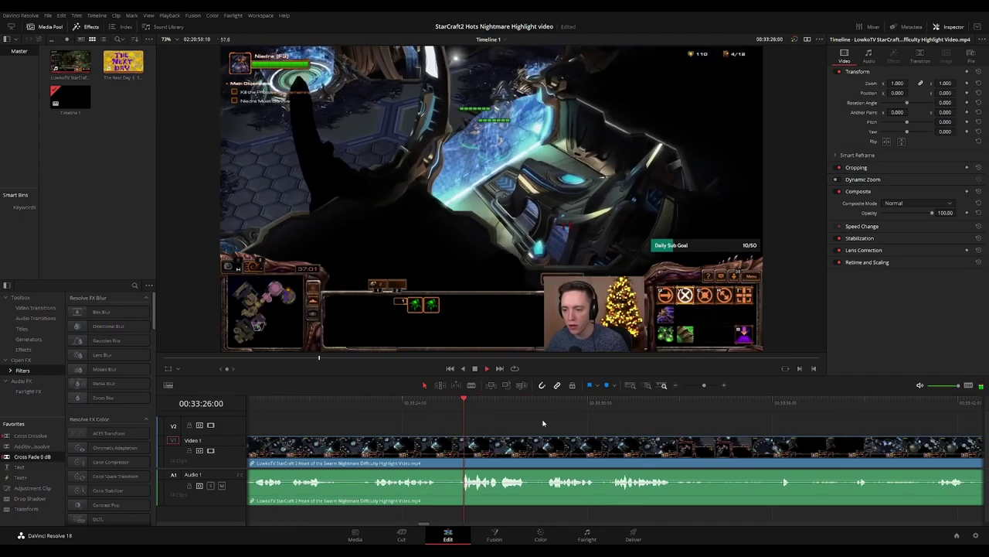
pyautogui.hscroll(3, 566, 423)
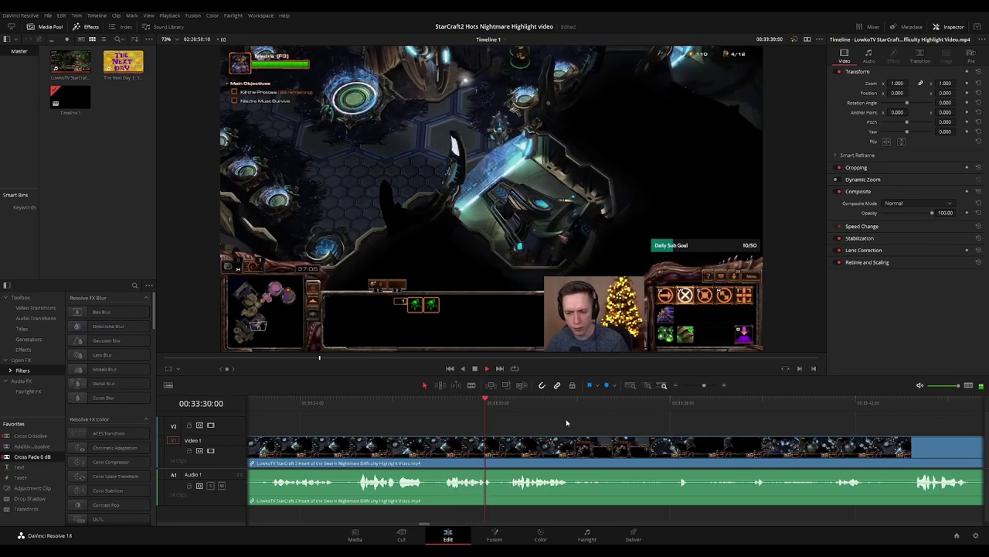
pyautogui.hscroll(3, 572, 425)
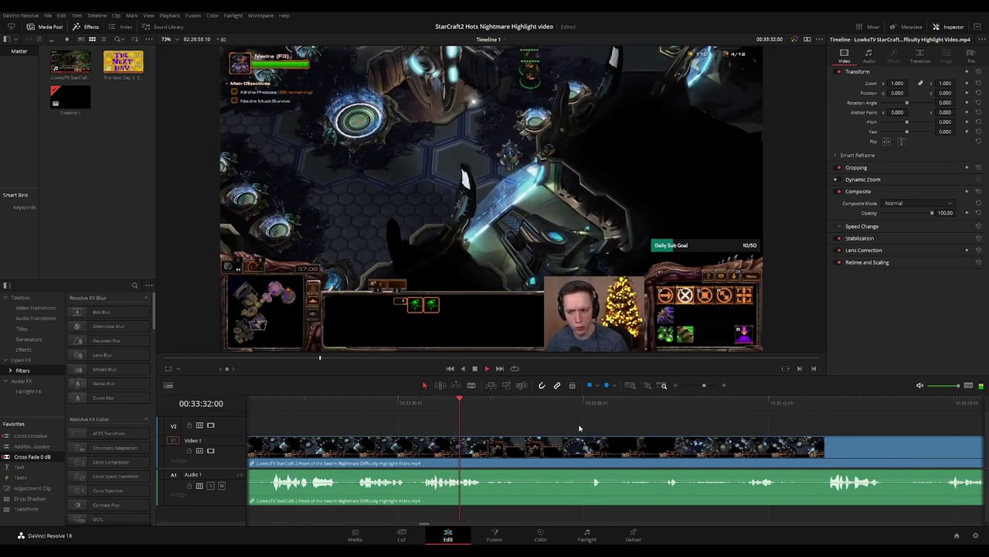
pyautogui.hscroll(3, 574, 427)
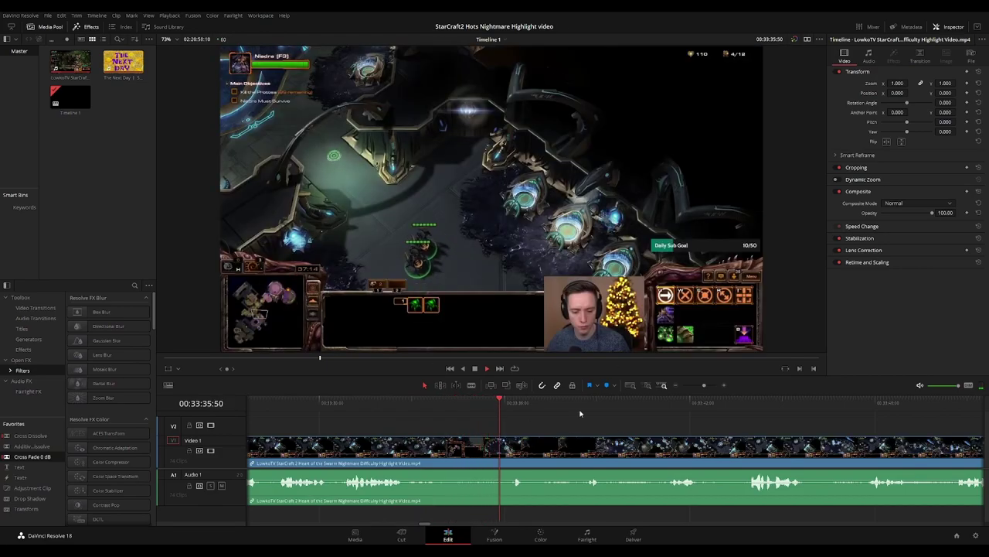
pyautogui.hscroll(2, 550, 417)
pyautogui.hscroll(4, 526, 419)
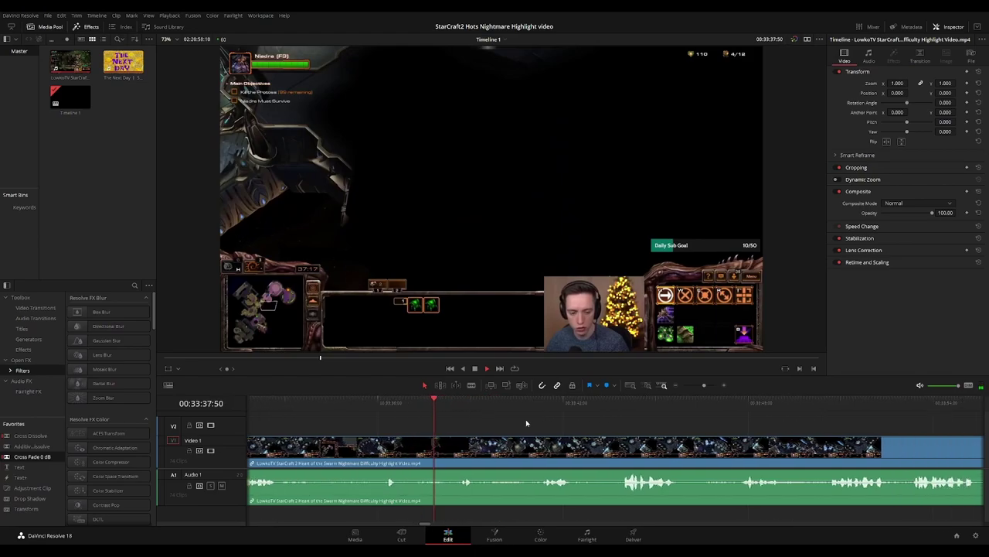
pyautogui.hscroll(2, 526, 419)
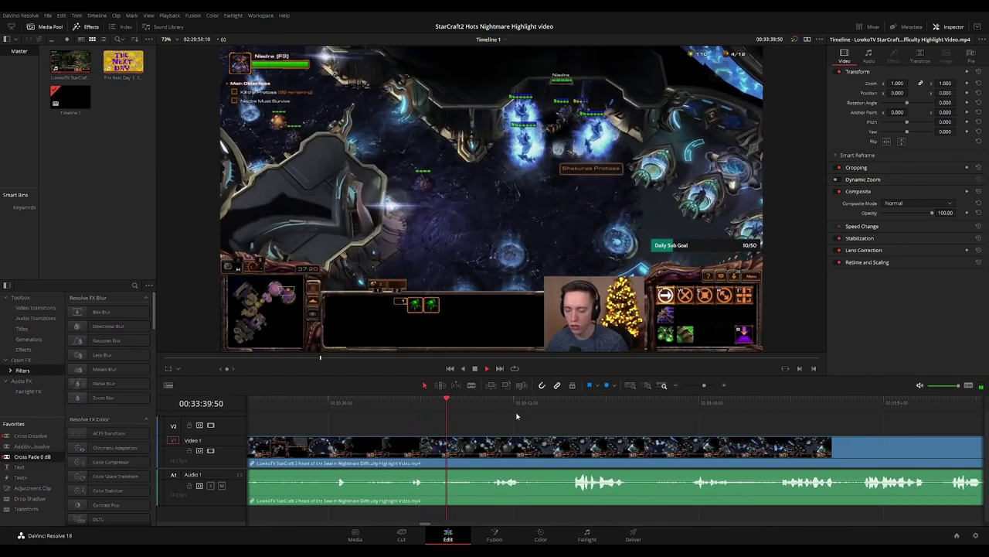
pyautogui.hscroll(3, 553, 416)
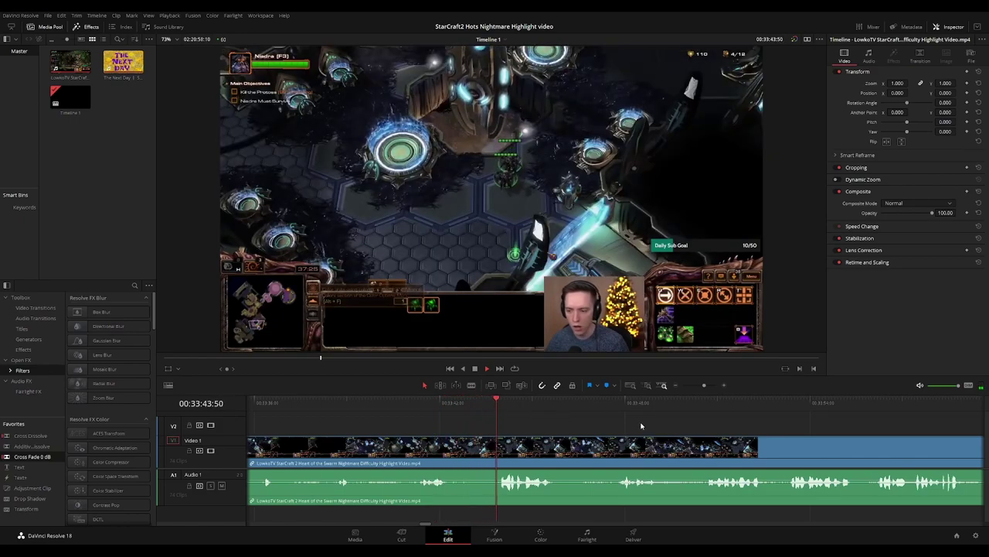
pyautogui.hscroll(3, 558, 416)
pyautogui.hscroll(3, 585, 428)
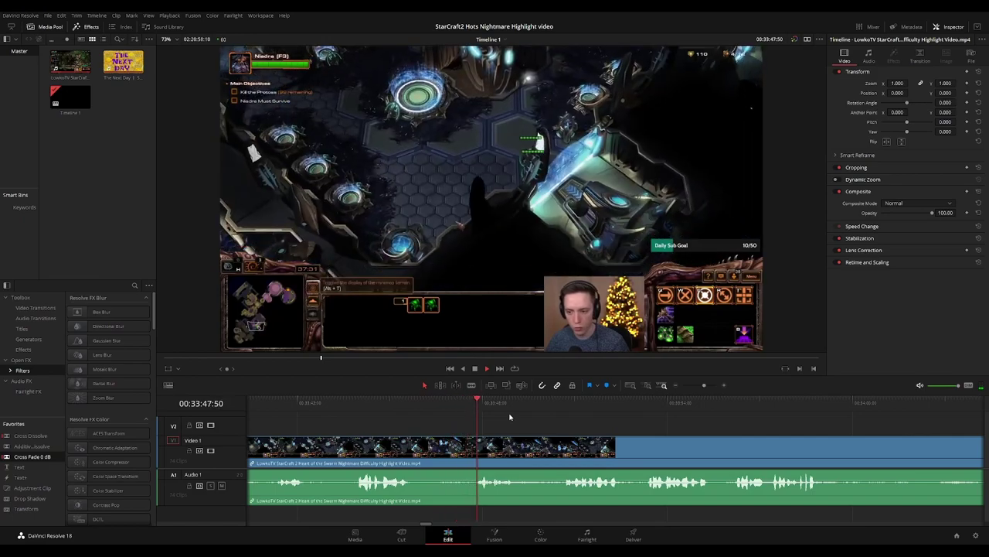
pyautogui.hscroll(3, 600, 425)
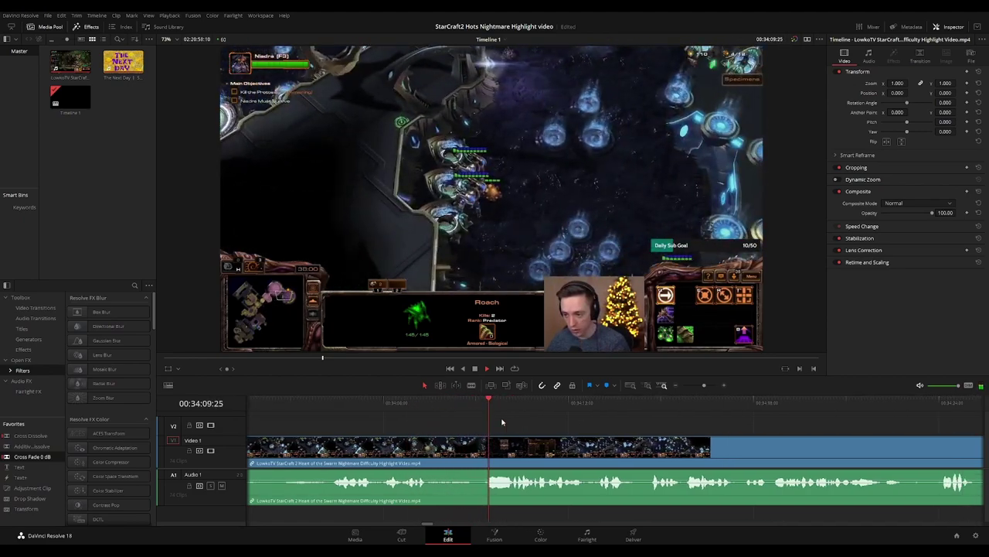
# Ripple delete about 2.7 seconds of gameplay starting at about 00:34:07:30
pyautogui.click(423, 403)
pyautogui.click(420, 407)
pyautogui.hotkey('ctrl', 'b')
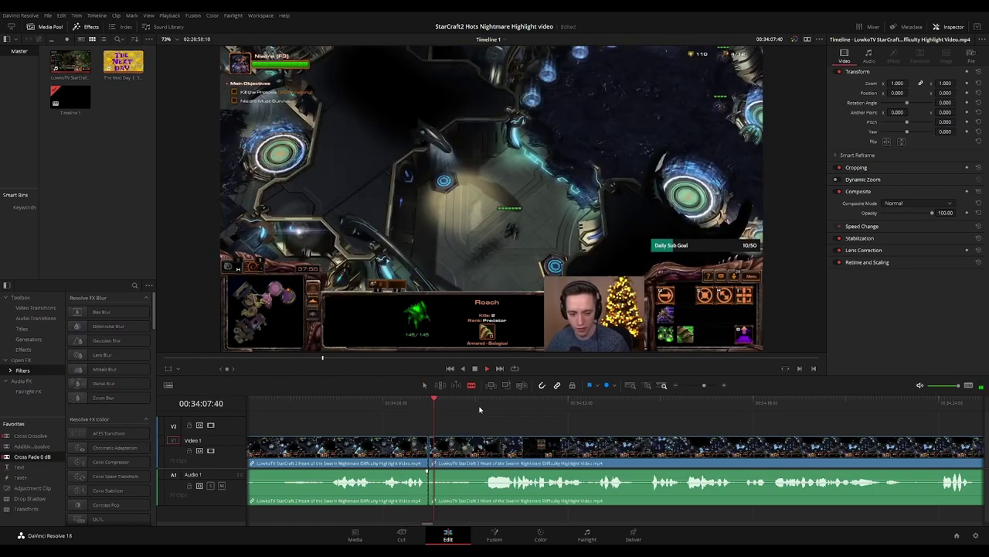
pyautogui.click(508, 402)
pyautogui.hotkey('ctrl', 'b')
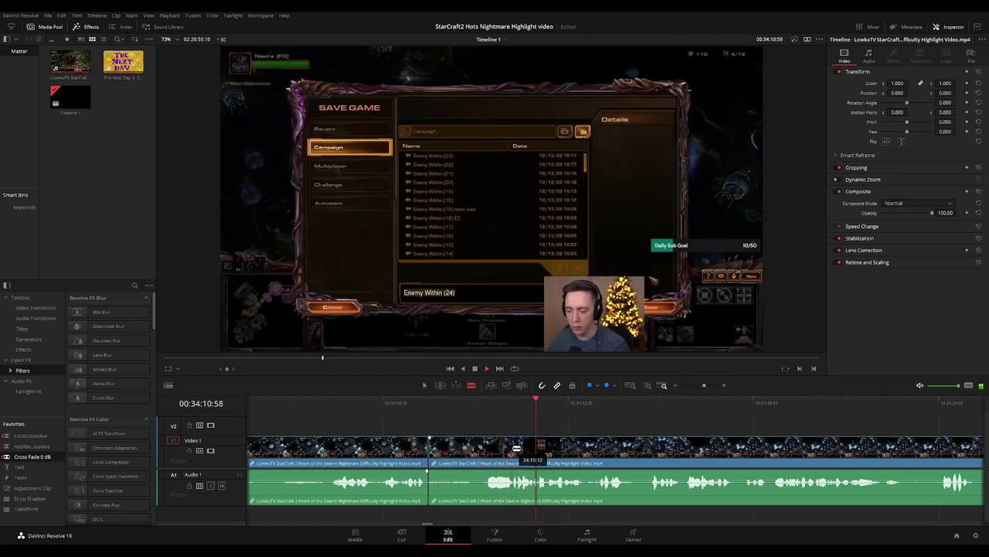
pyautogui.click(496, 451)
pyautogui.press('Delete')
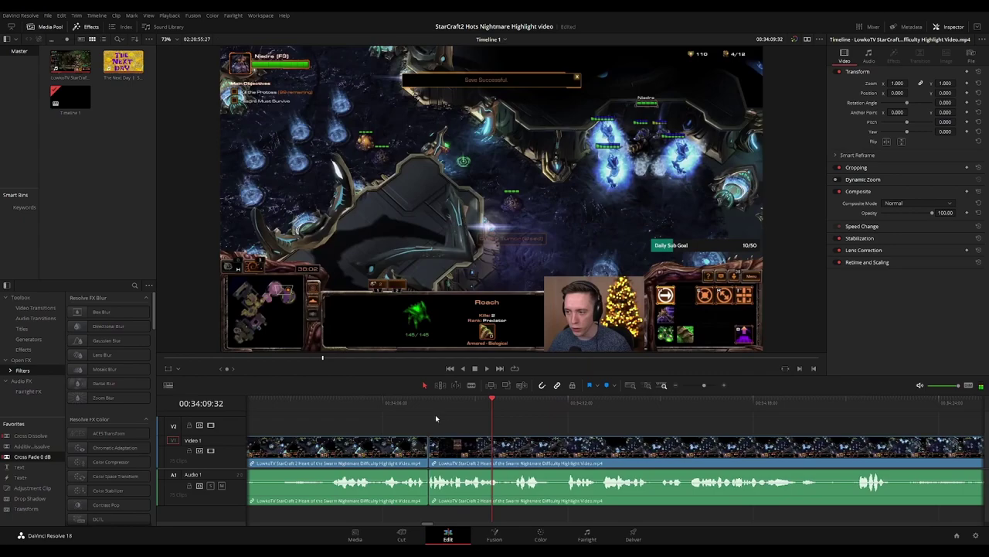
# Play back across the cut at about 00:34:07:30 to check how the join looks and sounds
pyautogui.click(413, 406)
pyautogui.moveTo(571, 427); pyautogui.dragTo(504, 419)
pyautogui.click(347, 403)
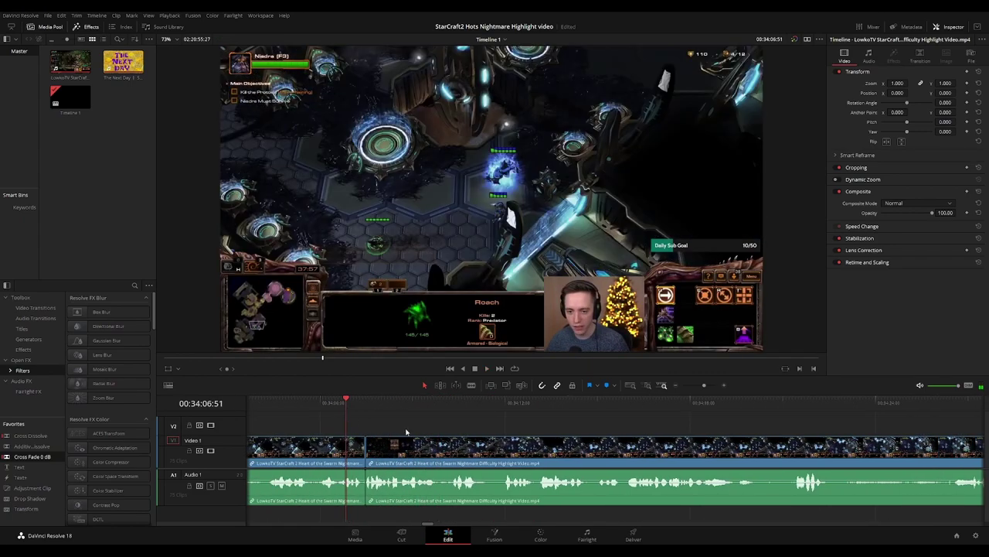
pyautogui.hotkey('ctrl', '=')
pyautogui.hotkey('ctrl', '=')
pyautogui.moveTo(662, 428); pyautogui.dragTo(420, 425)
pyautogui.press('space')
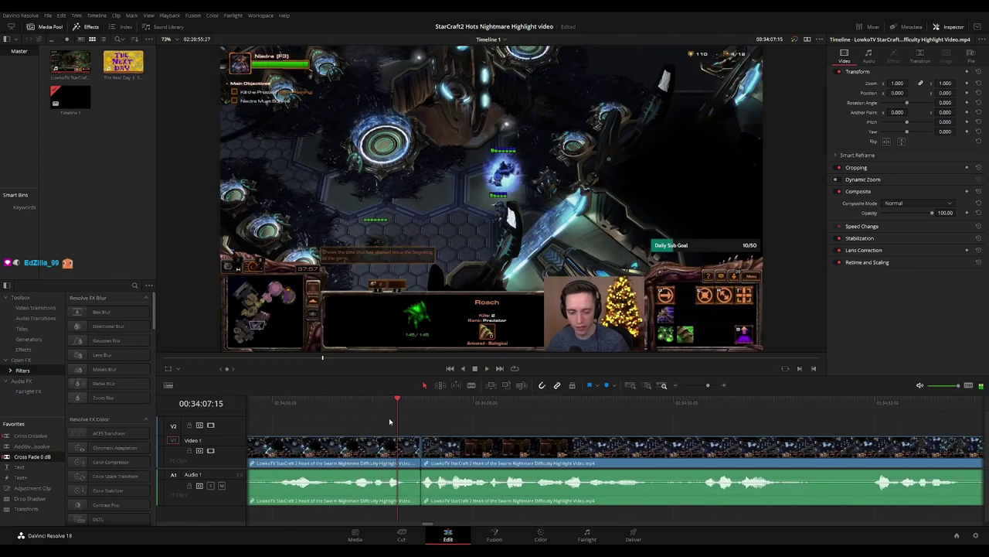
pyautogui.hotkey('ctrl', '-')
pyautogui.hotkey('ctrl', '-')
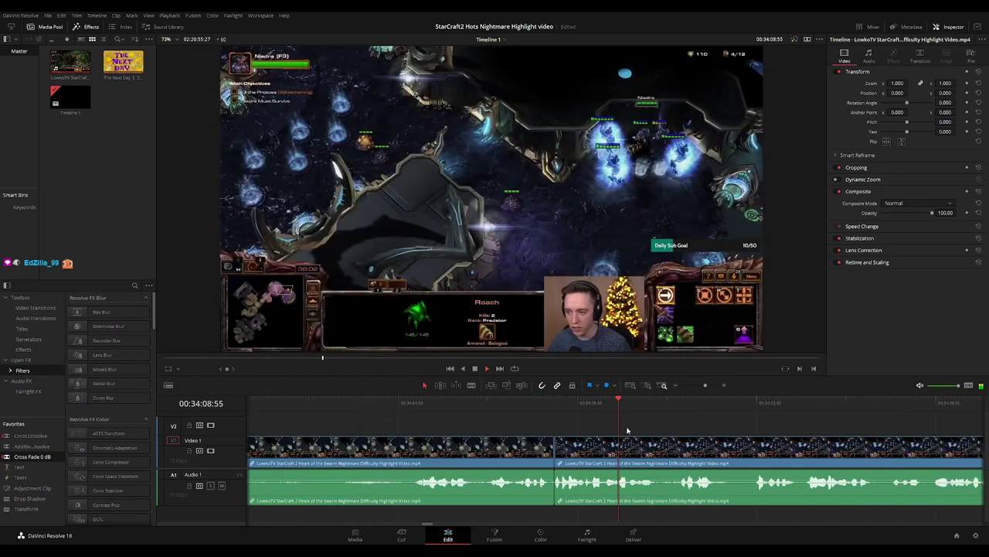
# Play back the gameplay from about 00:34:09 to 00:34:25, reviewing it for pauses
pyautogui.moveTo(729, 431); pyautogui.dragTo(476, 430)
pyautogui.moveTo(584, 429); pyautogui.dragTo(479, 428)
pyautogui.moveTo(565, 433); pyautogui.dragTo(474, 419)
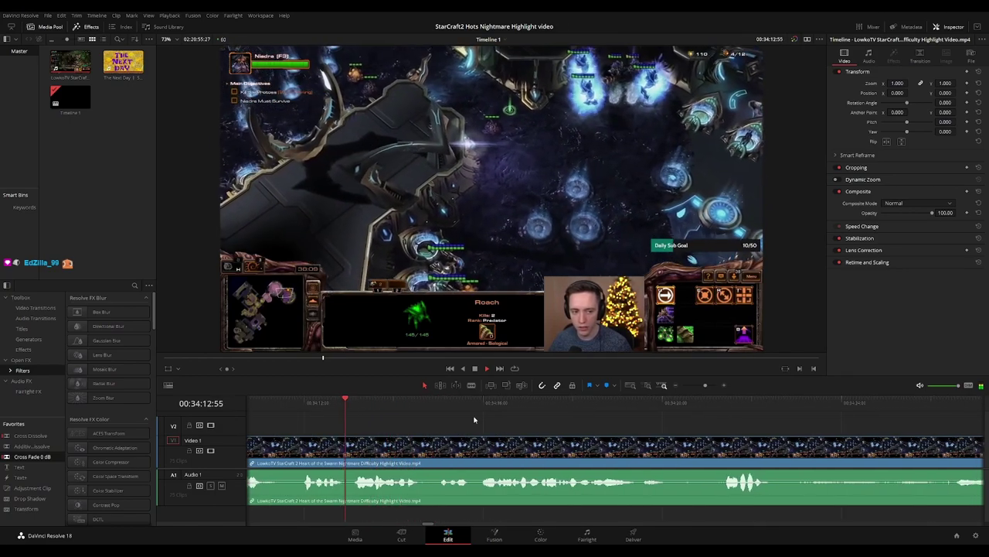
pyautogui.hscroll(1, 497, 430)
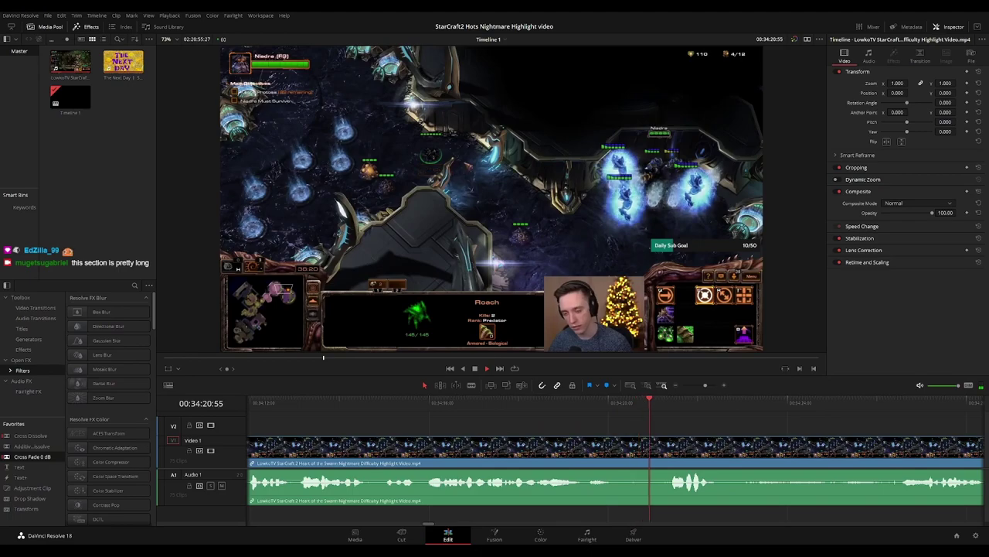
pyautogui.hscroll(6, 403, 419)
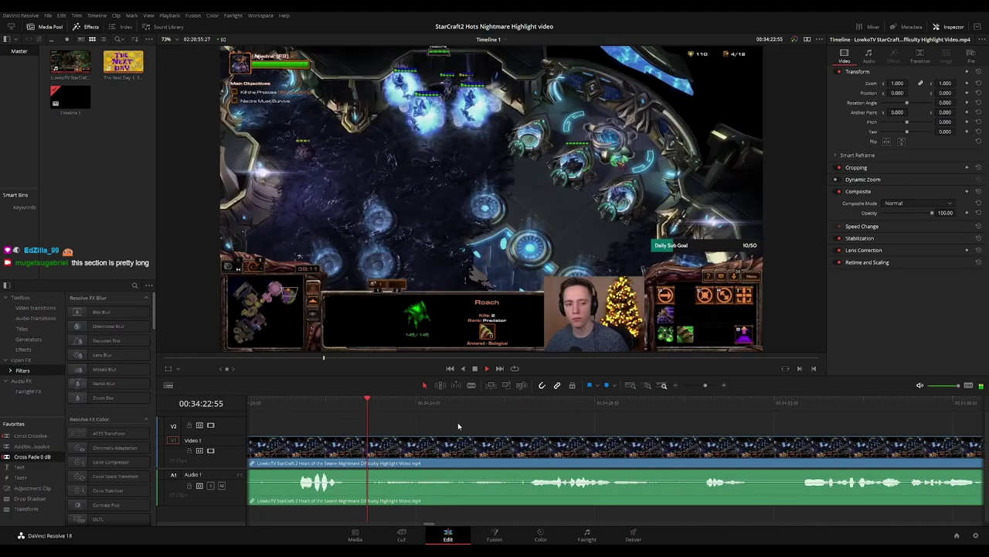
pyautogui.hscroll(1, 506, 424)
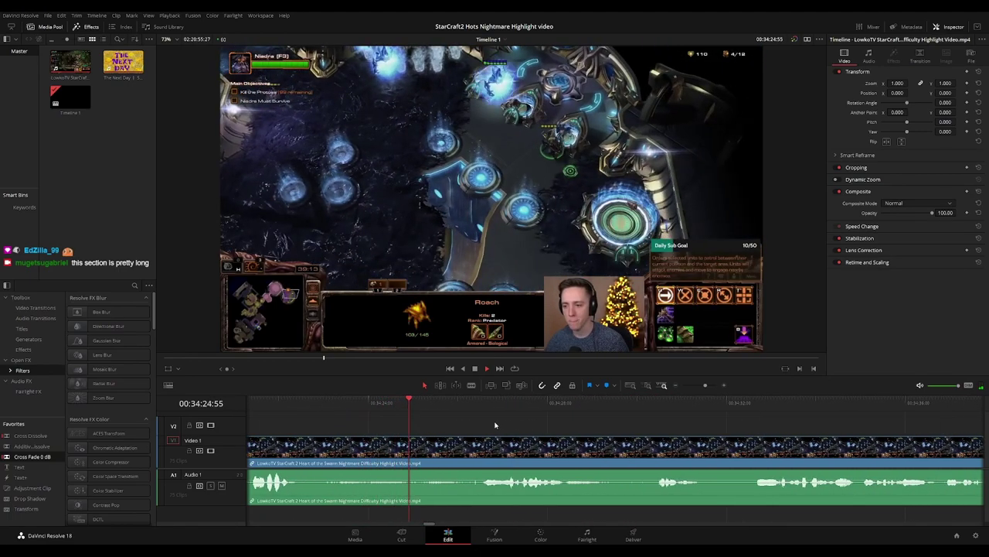
pyautogui.hscroll(2, 464, 427)
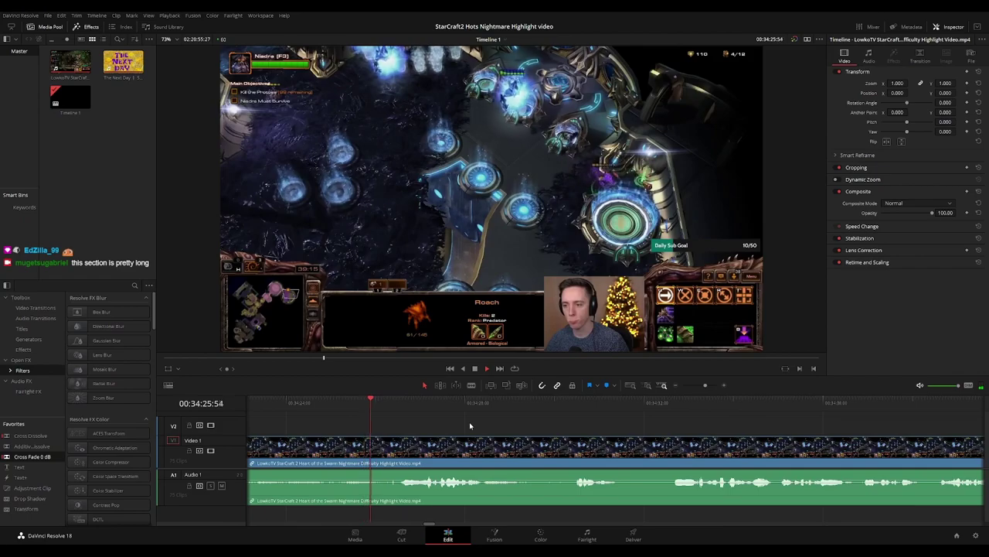
# Ripple delete about six frames of gameplay near 00:34:26 and resume playback
pyautogui.moveTo(387, 404); pyautogui.dragTo(391, 403)
pyautogui.click(394, 450)
pyautogui.press('a')
pyautogui.press('space')
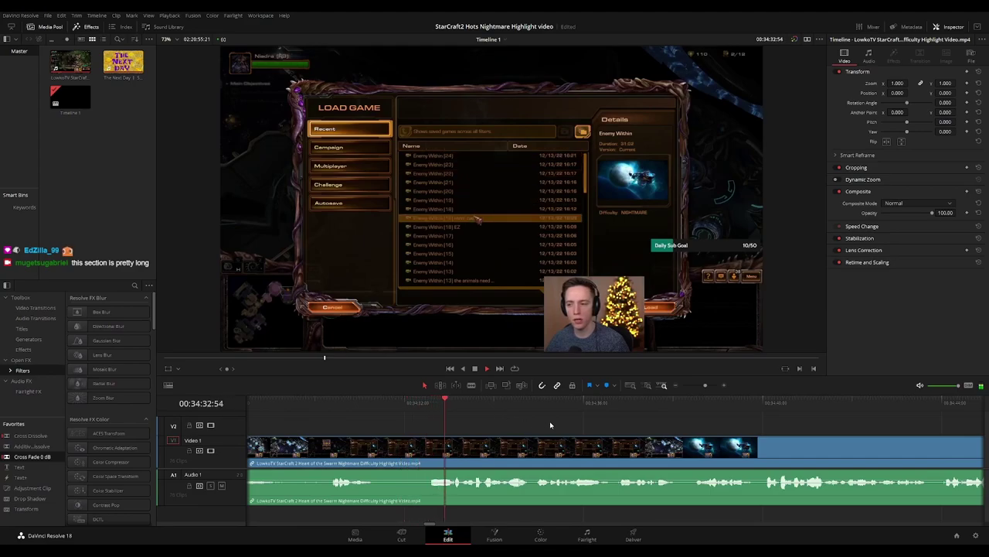
# Ripple delete about 1.7 seconds of the Load Game screen starting at about 00:34:31:23 and play across the cut
pyautogui.click(378, 455)
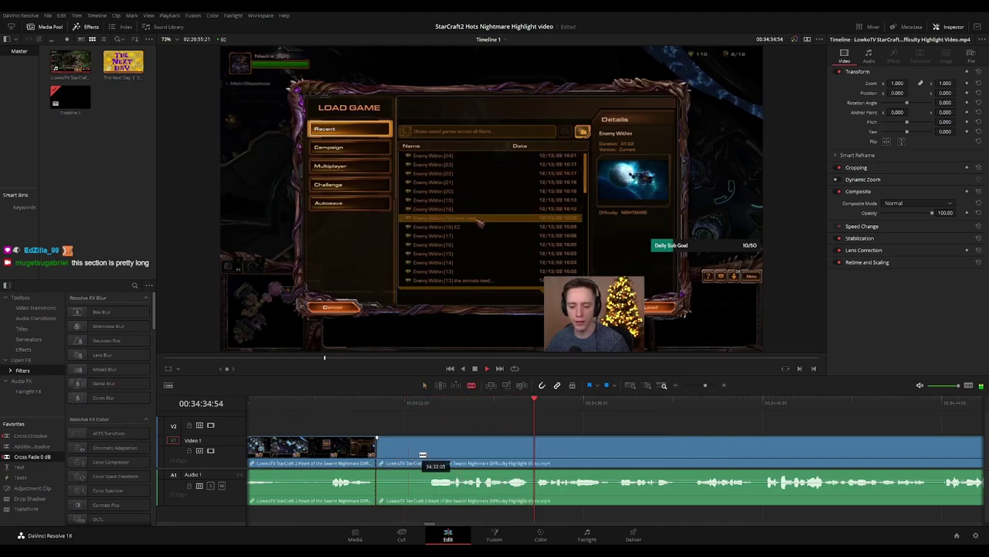
pyautogui.click(453, 456)
pyautogui.press('a')
pyautogui.click(439, 452)
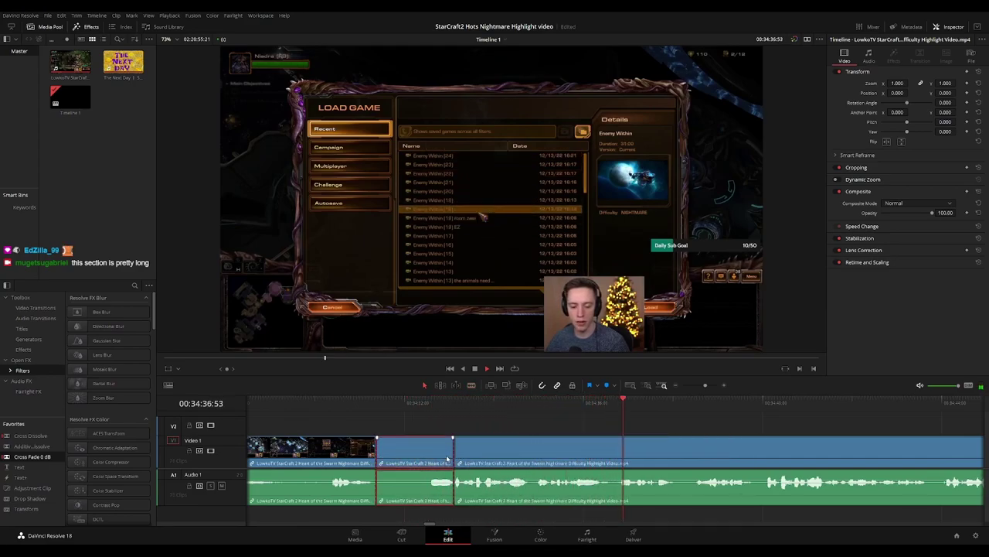
pyautogui.press('Delete')
pyautogui.click(368, 403)
pyautogui.press('space')
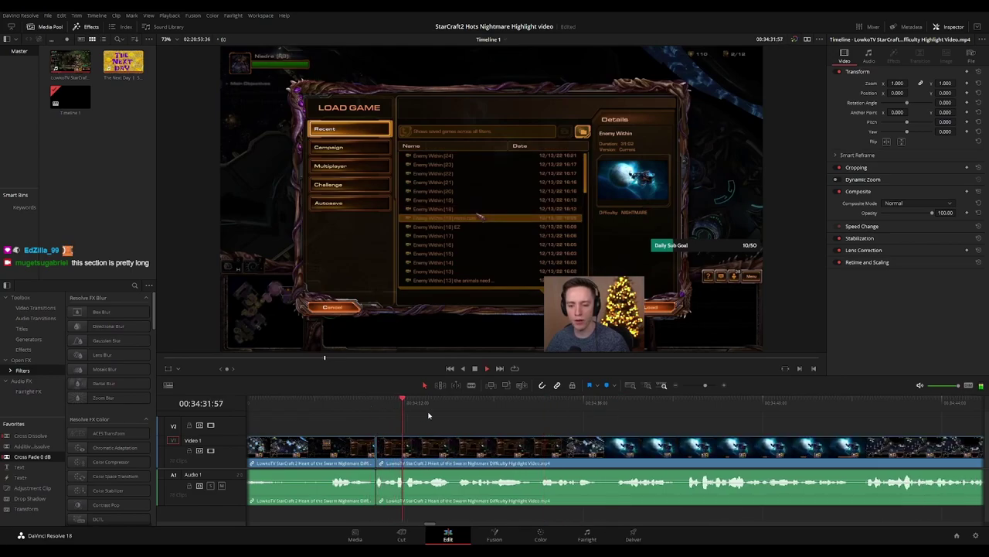
# Play back the loading screen and the restarted mission up to about 00:34:46
pyautogui.hscroll(2, 556, 429)
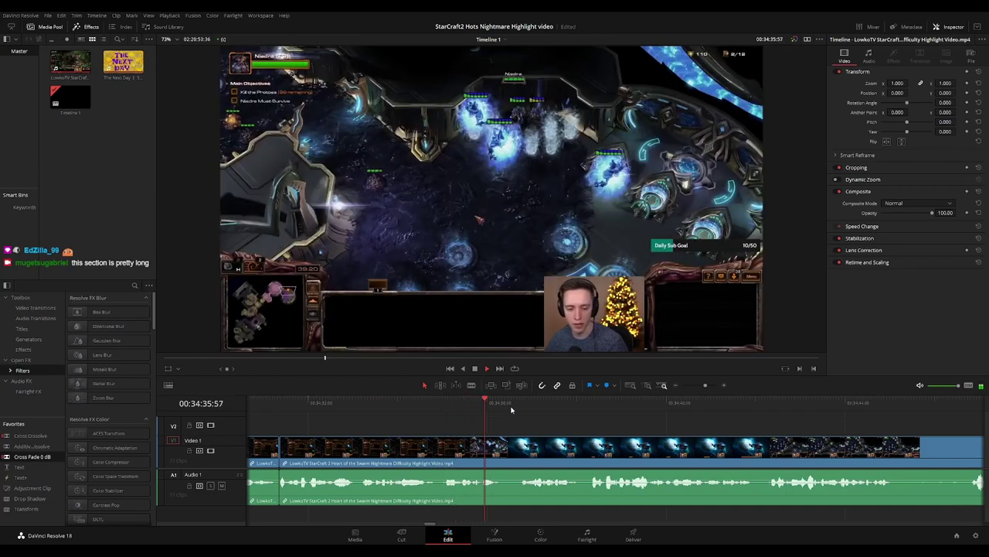
pyautogui.click(524, 411)
pyautogui.hscroll(4, 579, 434)
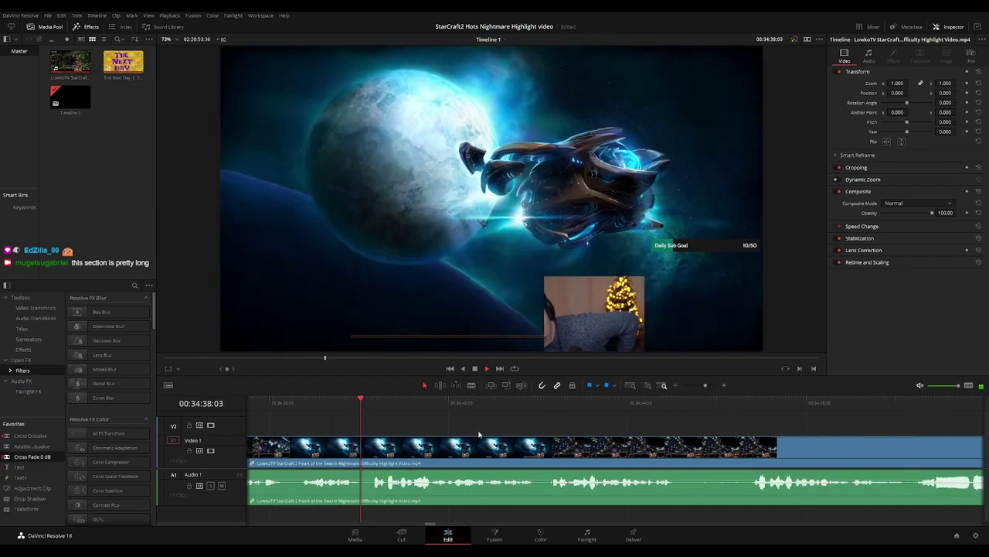
pyautogui.hscroll(2, 490, 430)
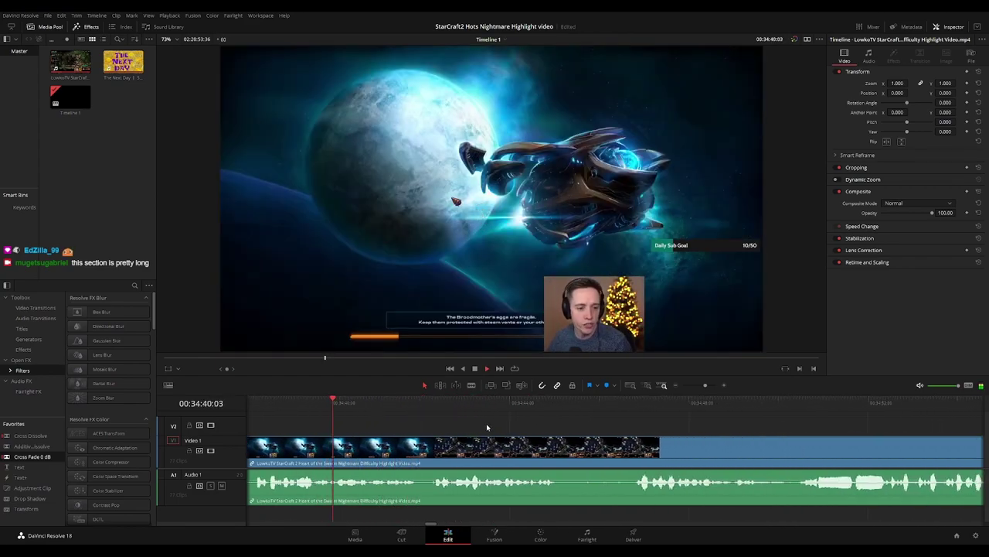
pyautogui.hscroll(1, 562, 432)
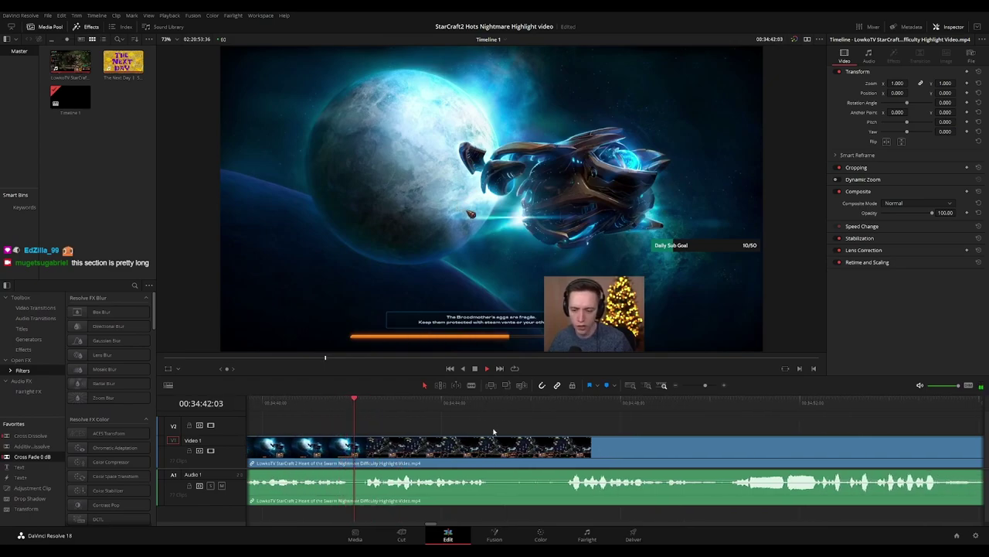
pyautogui.hscroll(2, 477, 425)
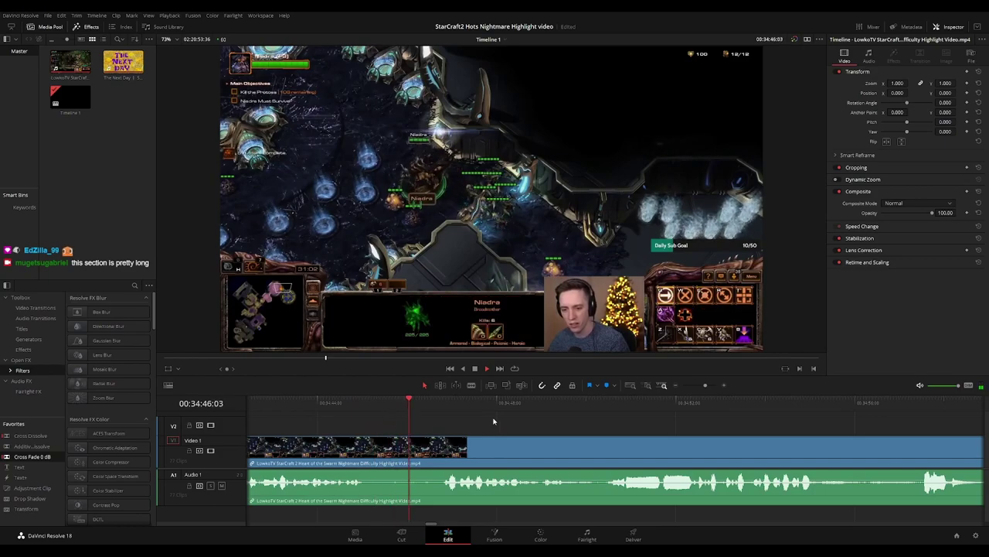
# Ripple delete about 1.7 seconds of gameplay starting at about 00:34:45:07, add the default transition at the cut, and play on to about 00:34:53
pyautogui.click(368, 453)
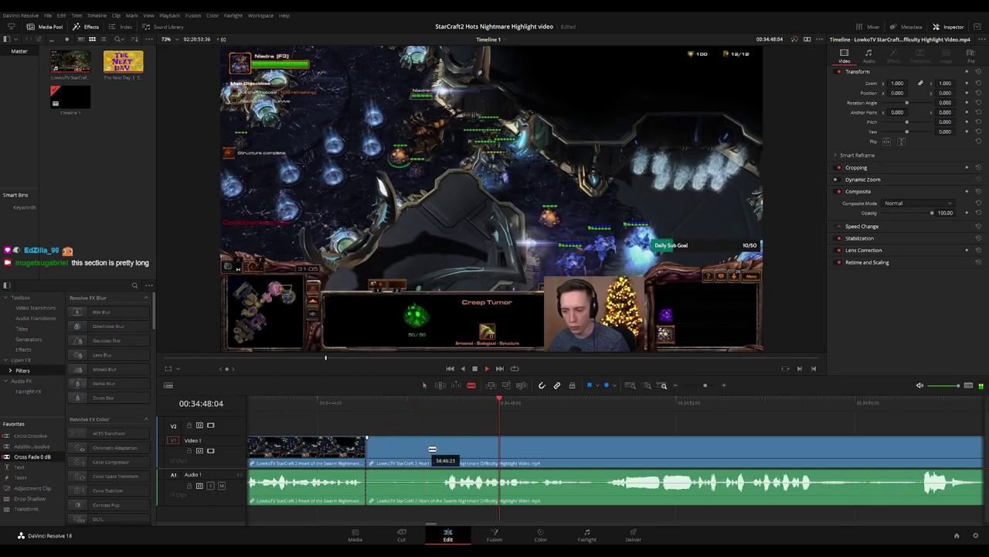
pyautogui.click(443, 450)
pyautogui.press('a')
pyautogui.click(433, 453)
pyautogui.press('Delete')
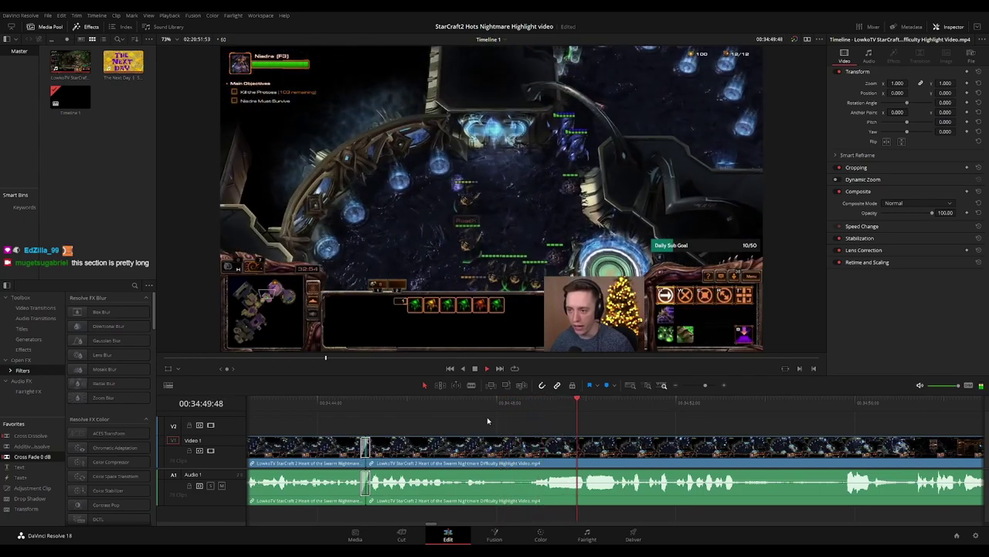
pyautogui.moveTo(711, 415); pyautogui.dragTo(514, 414)
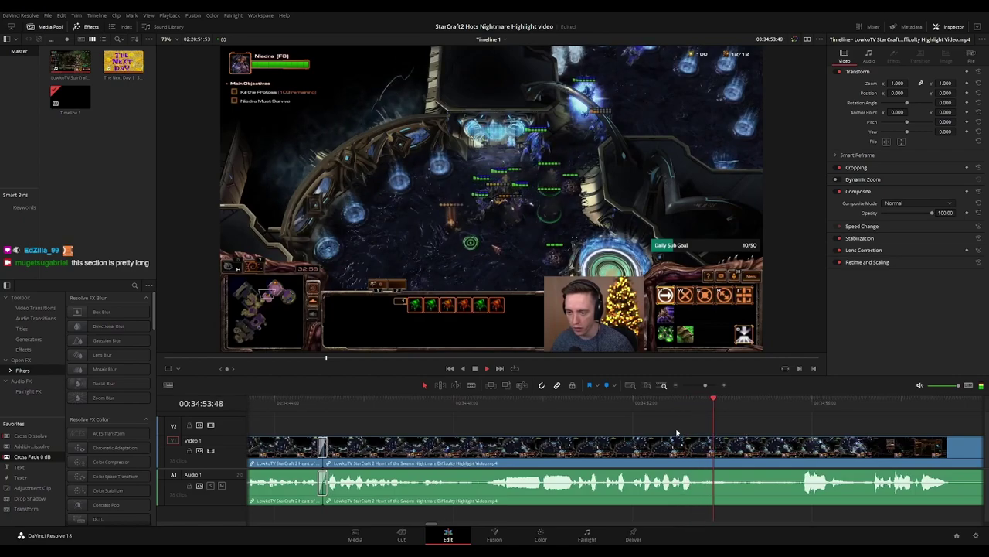
# Undo the last edit, apply Cross Fade 0 dB to the audio at the cut near 00:34:45, and play on to about 00:35:08
pyautogui.hotkey('ctrl', 'z')
pyautogui.moveTo(47, 457); pyautogui.dragTo(350, 483)
pyautogui.click(815, 404)
pyautogui.moveTo(872, 432); pyautogui.dragTo(546, 433)
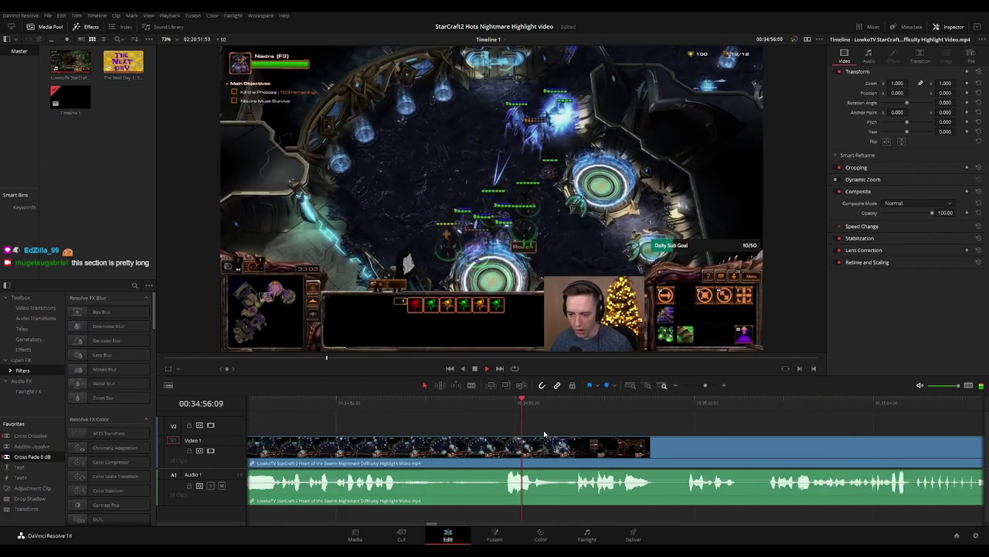
pyautogui.click(439, 405)
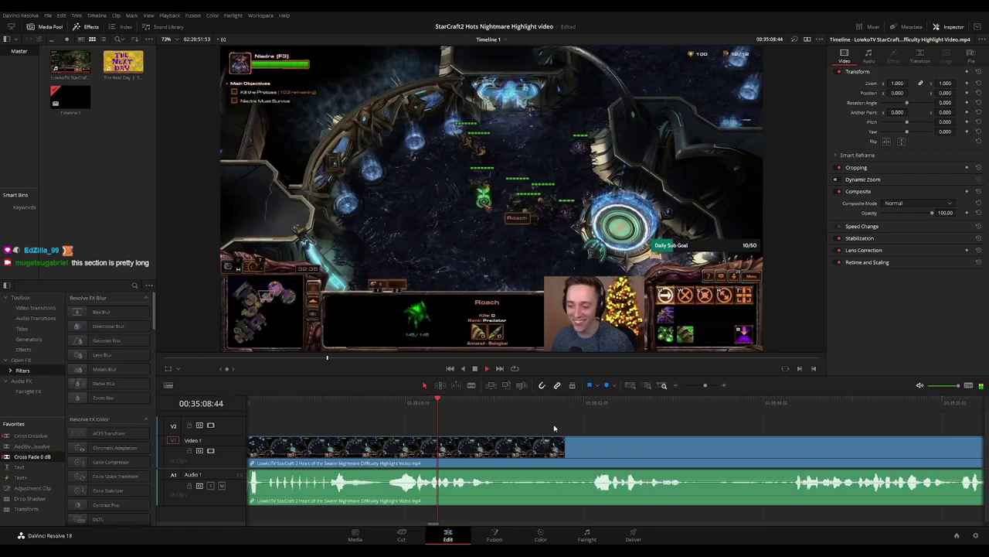
# Ripple delete about 2.1 seconds of gameplay starting at 00:35:14:32, add Cross Fade 0 dB to the audio at the cut, and play on
pyautogui.press('b')
pyautogui.click(388, 444)
pyautogui.click(481, 444)
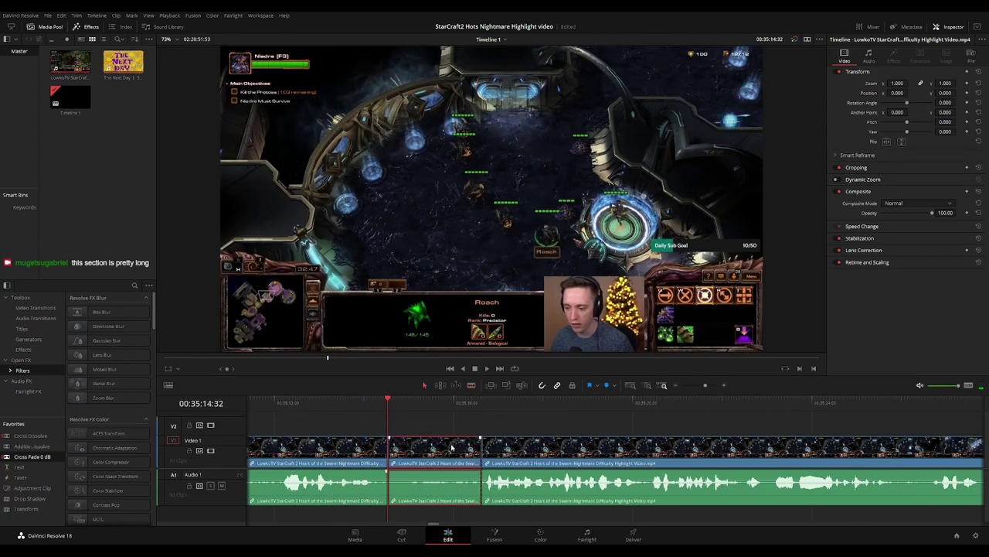
pyautogui.press('Delete')
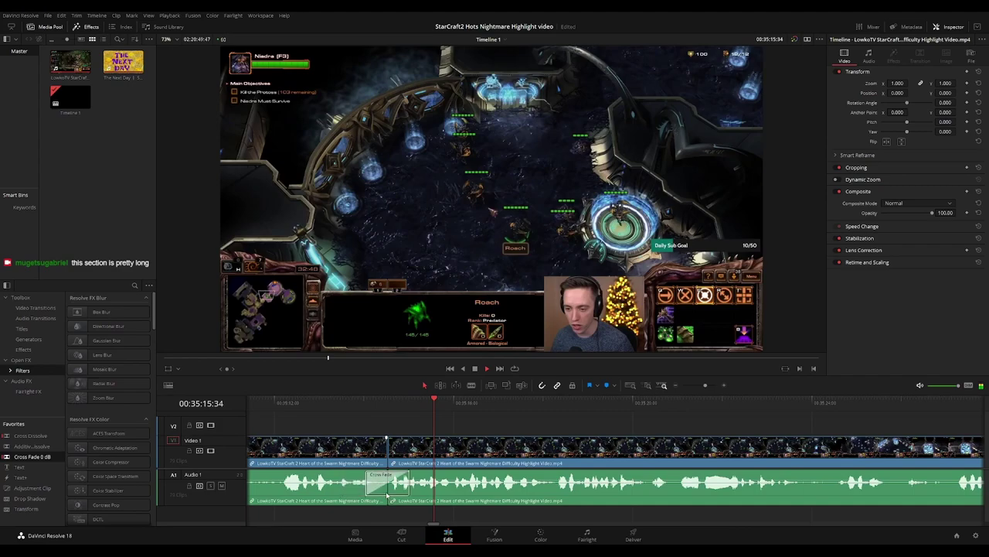
pyautogui.click(386, 403)
pyautogui.hscroll(3, 548, 417)
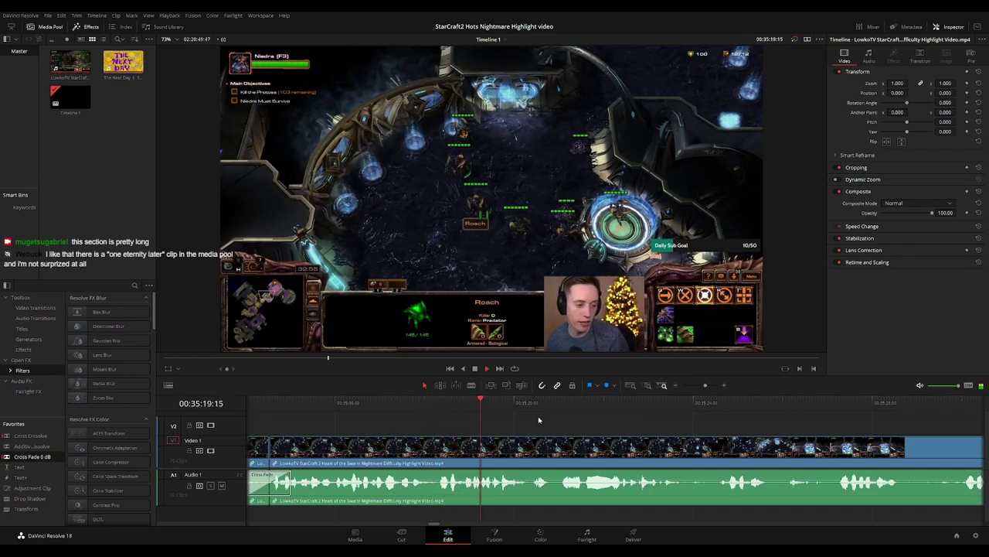
pyautogui.hscroll(3, 512, 421)
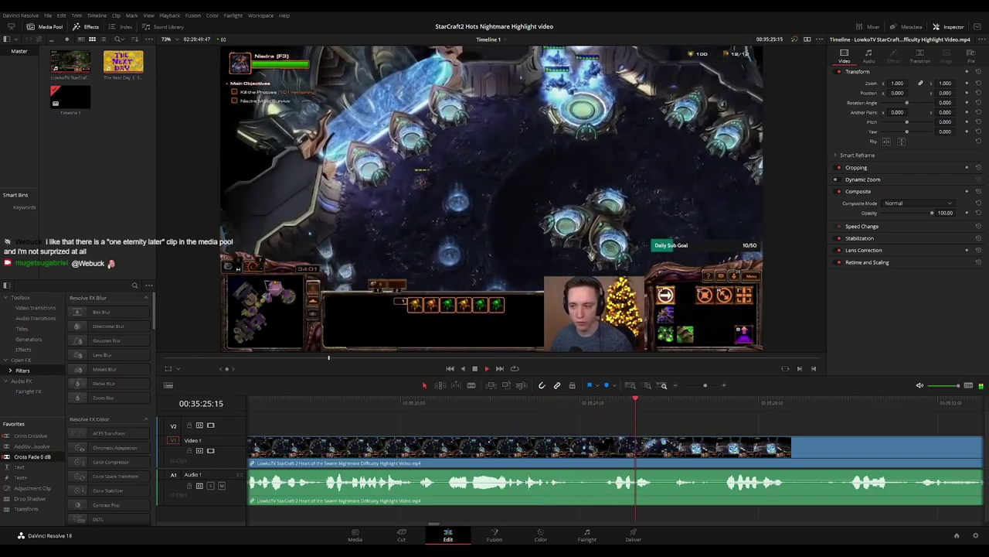
# Ripple delete about 34 frames of gameplay near 00:35:23:50 and resume playback up to about 00:35:59
pyautogui.click(524, 408)
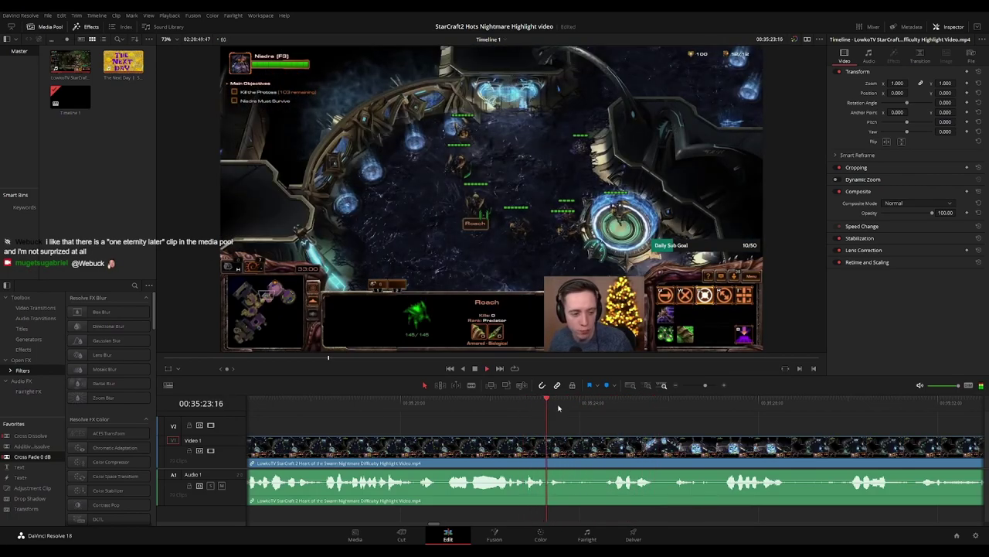
pyautogui.click(602, 451)
pyautogui.press('a')
pyautogui.click(592, 451)
pyautogui.press('Delete')
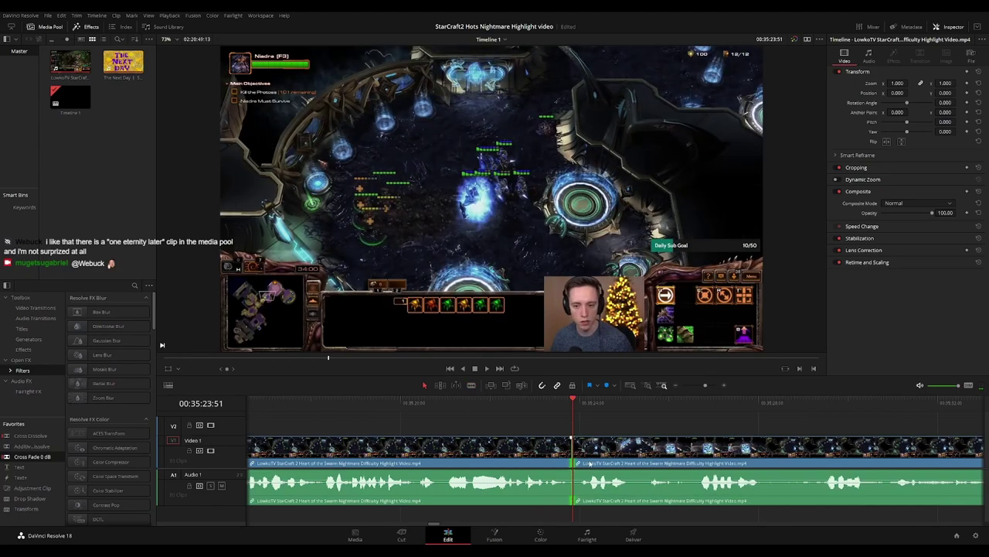
pyautogui.press('space')
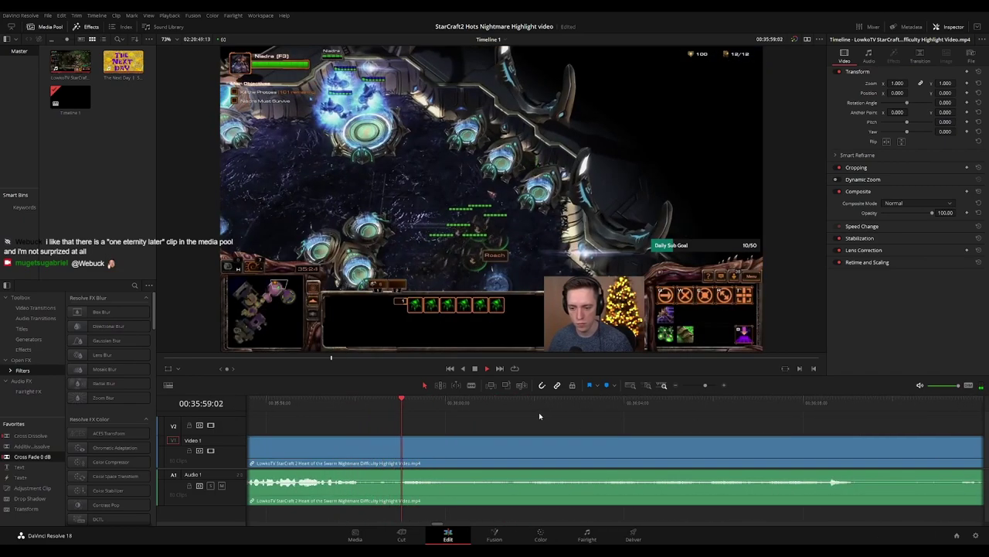
# Play back the mission attempts and reload screens from about 00:35:59 to 00:36:45, checking for pauses to cut
pyautogui.scroll(-3, 681, 426)
pyautogui.hscroll(2, 521, 413)
pyautogui.scroll(-4, 671, 427)
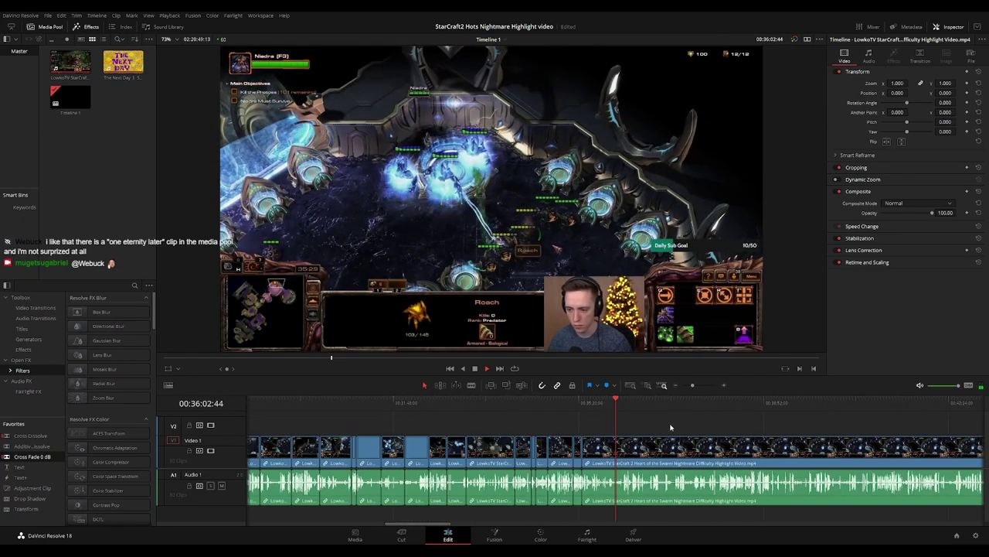
pyautogui.scroll(3, 441, 438)
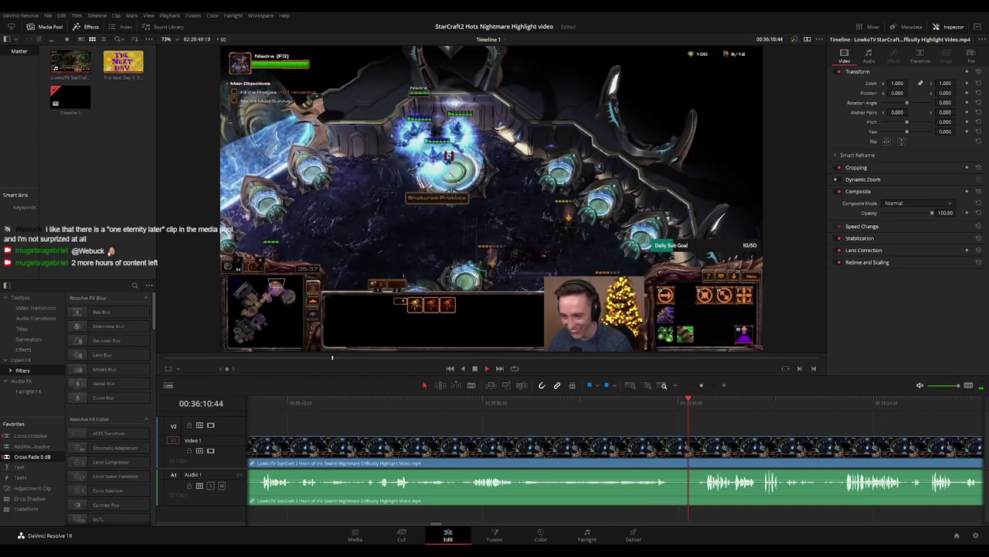
pyautogui.moveTo(760, 426); pyautogui.dragTo(492, 418)
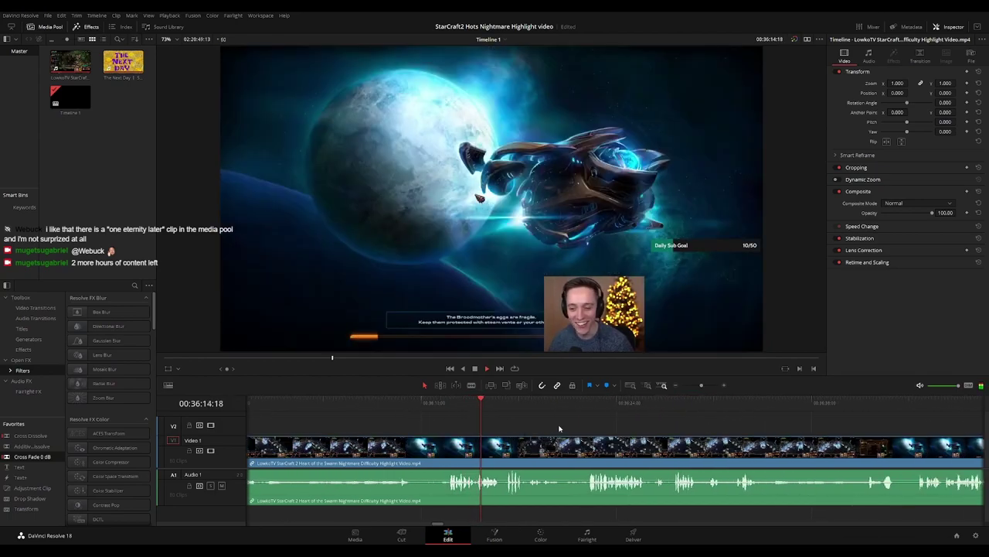
pyautogui.hscroll(1, 529, 431)
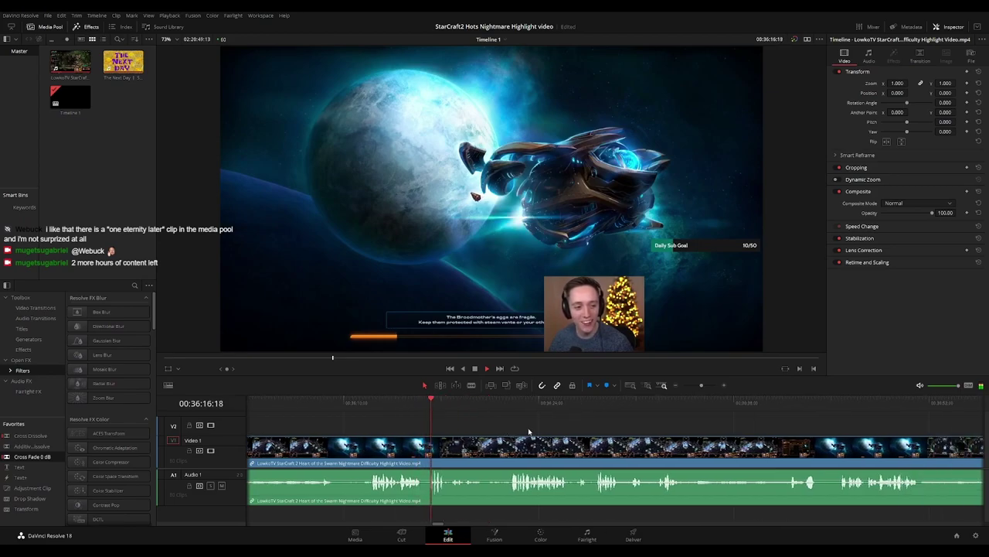
pyautogui.hscroll(2, 529, 431)
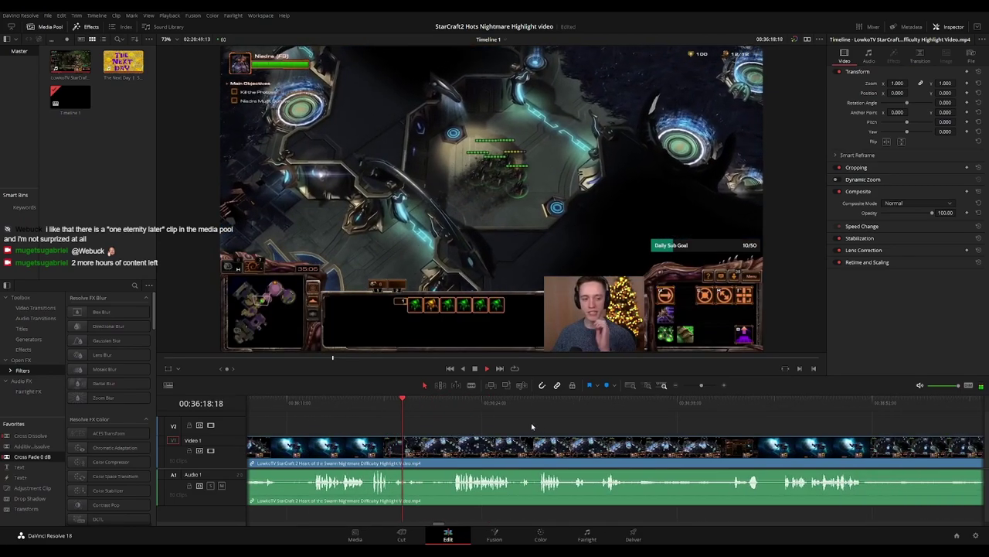
pyautogui.hscroll(2, 532, 425)
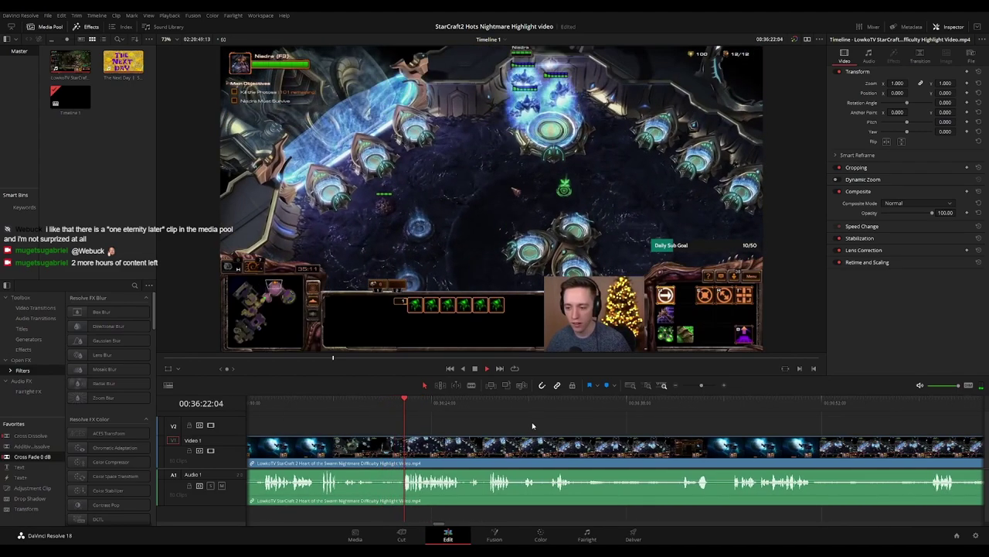
pyautogui.hscroll(2, 545, 420)
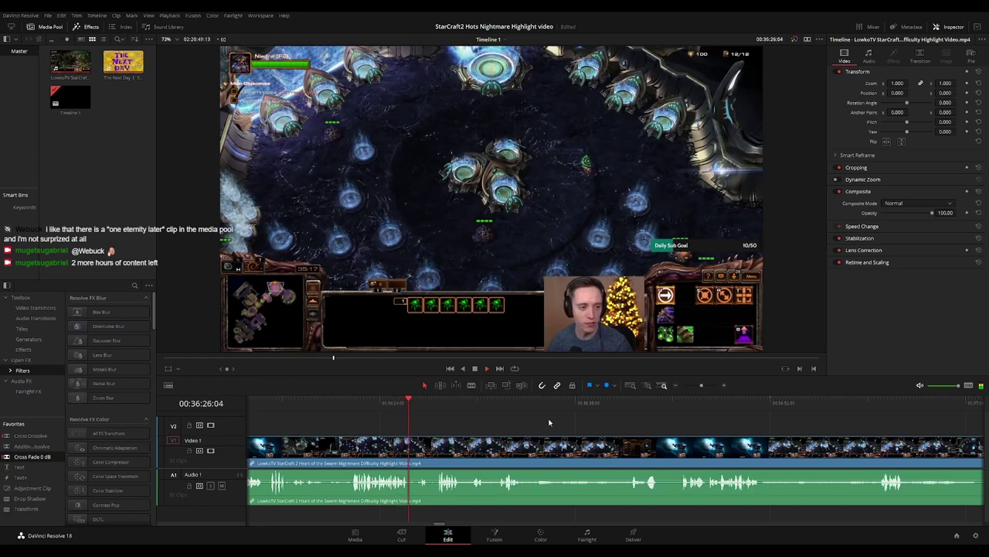
pyautogui.hscroll(2, 526, 420)
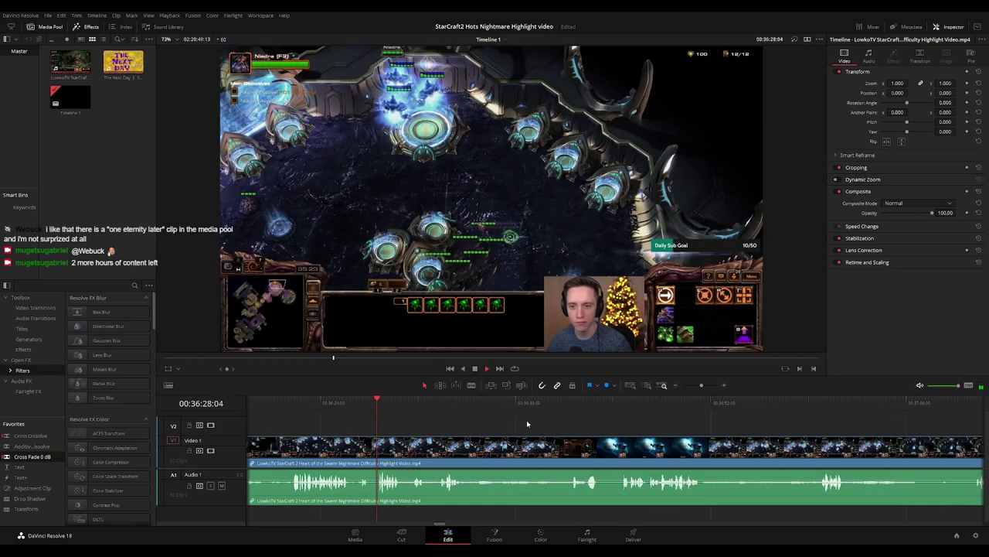
pyautogui.hscroll(2, 510, 420)
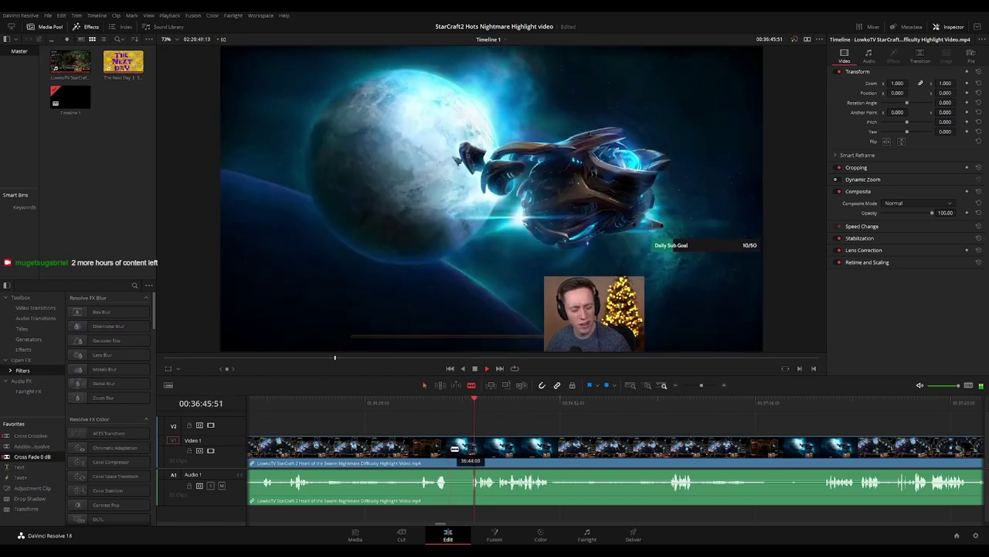
# Ripple delete about 1.2 seconds of the loading screen starting at about 00:36:44:08 and play across the cut to about 00:36:50
pyautogui.click(455, 449)
pyautogui.click(467, 449)
pyautogui.press('Delete')
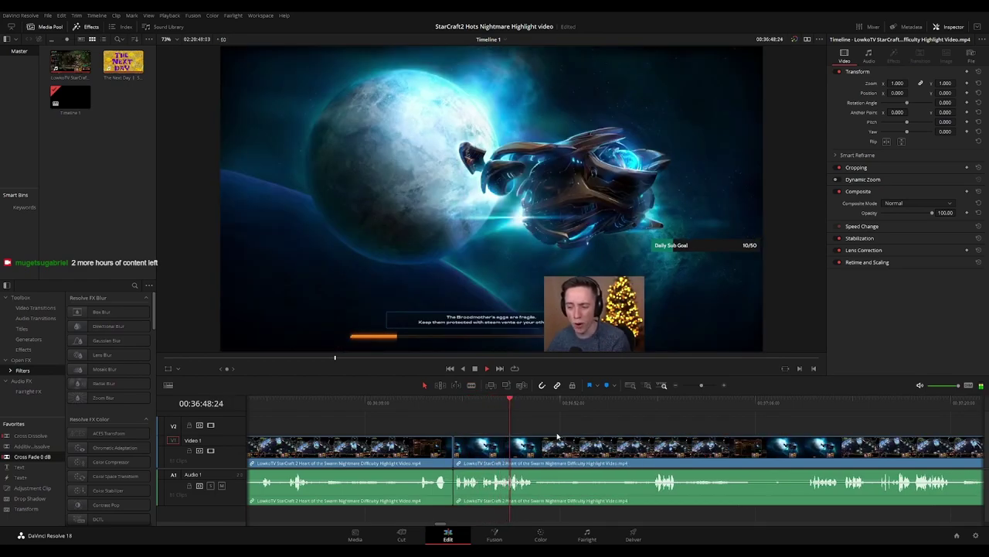
pyautogui.hscroll(2, 453, 425)
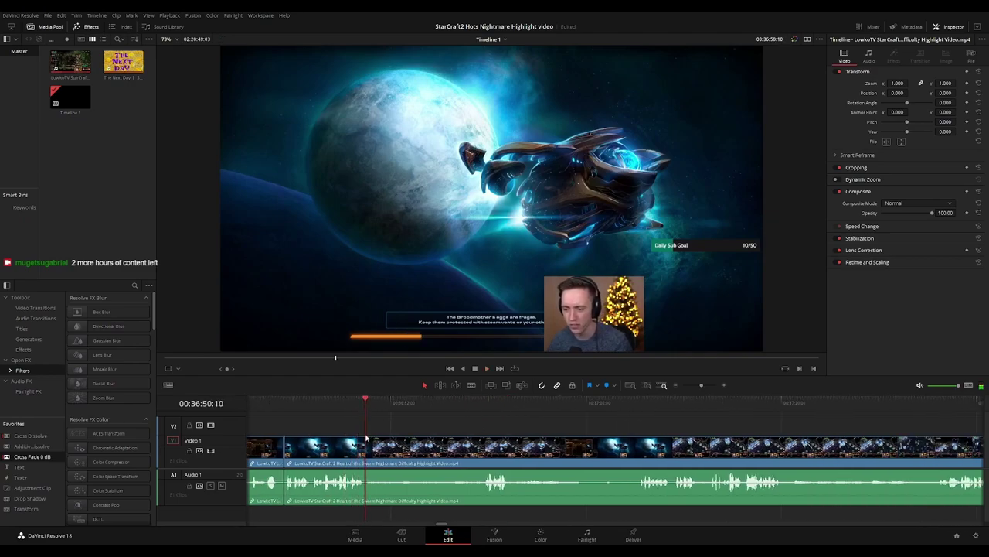
# Ripple delete about 0.7 seconds at the end of the loading screen from about 00:36:50:10, add a transition at the cut, and play on
pyautogui.click(367, 454)
pyautogui.click(375, 453)
pyautogui.press('a')
pyautogui.click(369, 455)
pyautogui.press('Delete')
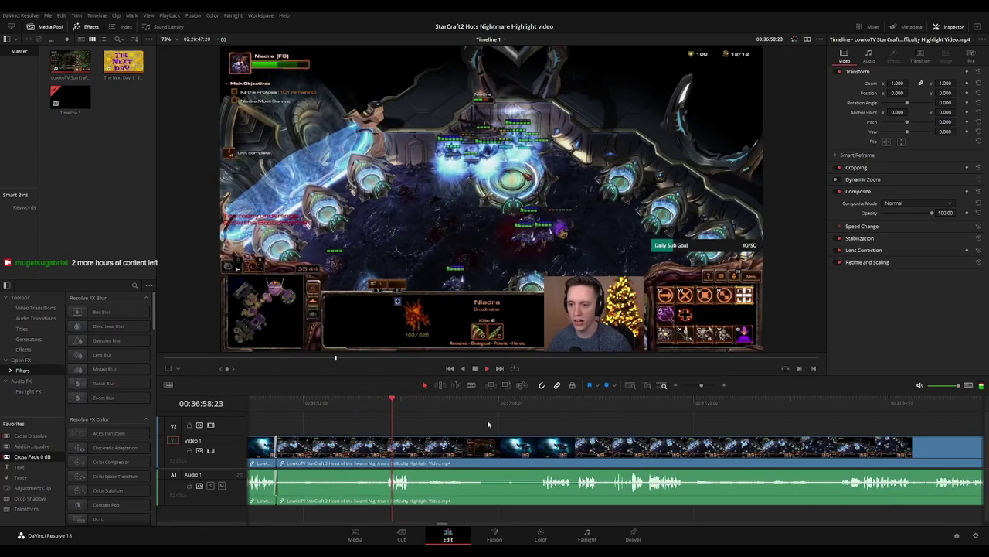
pyautogui.hscroll(2, 428, 431)
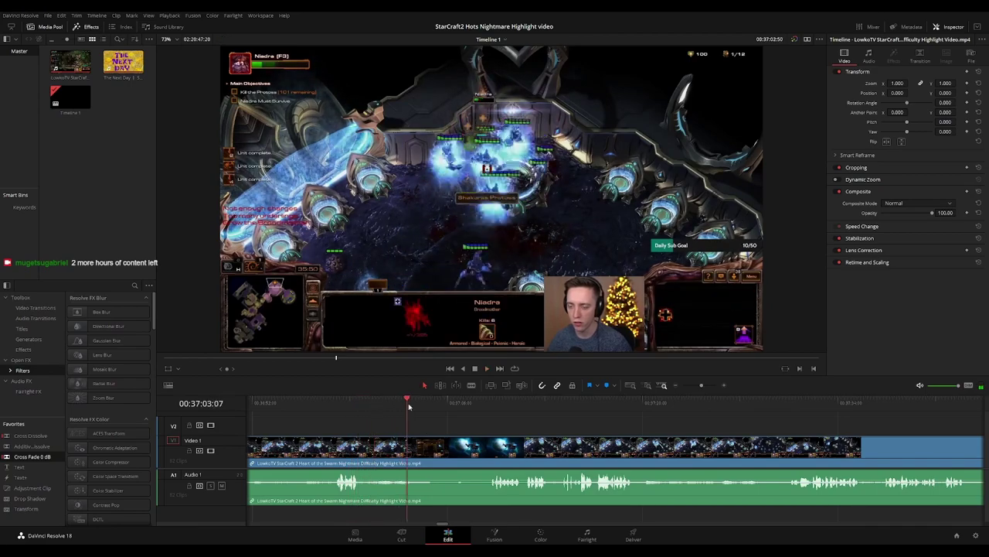
pyautogui.hscroll(1, 448, 429)
# Ripple delete about 3.4 seconds from the Load menu at 00:37:05:40, add a transition at the cut, and play on to about 00:37:17
pyautogui.press('space')
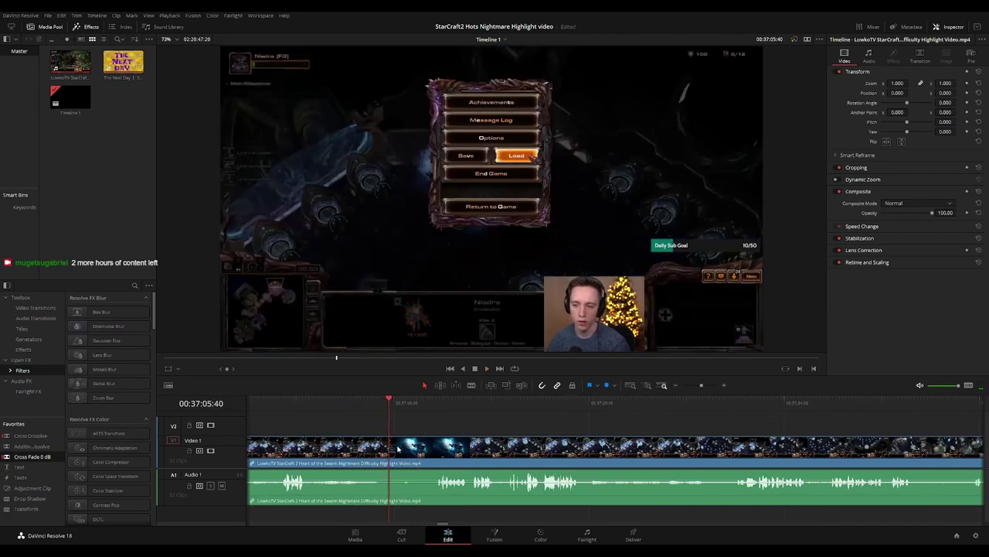
pyautogui.press('b')
pyautogui.click(390, 446)
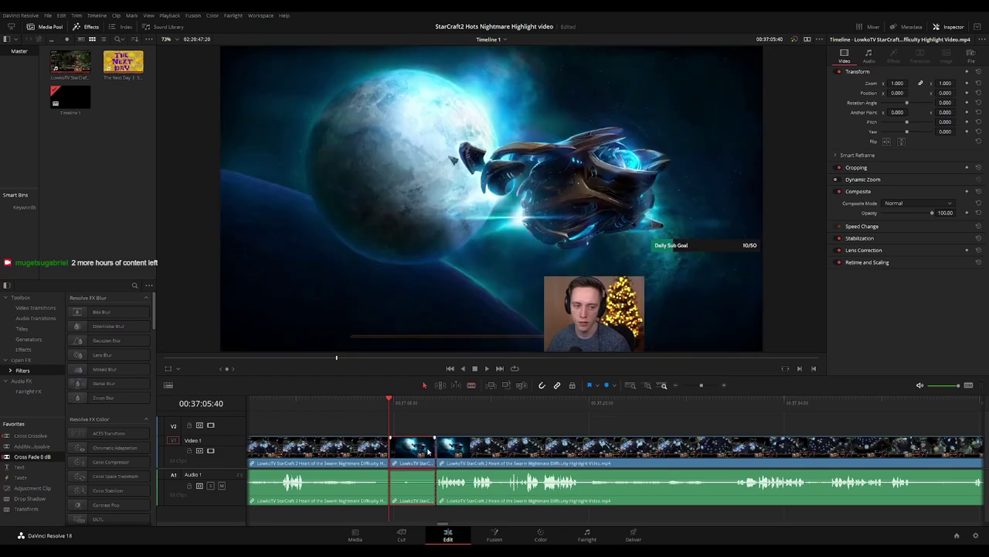
pyautogui.press('Delete')
pyautogui.click(388, 448)
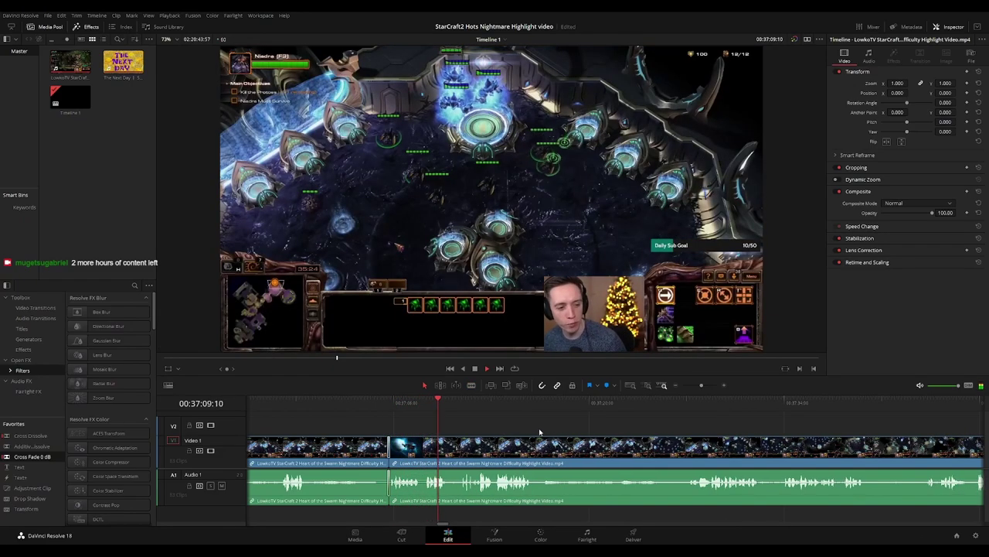
pyautogui.hscroll(2, 479, 422)
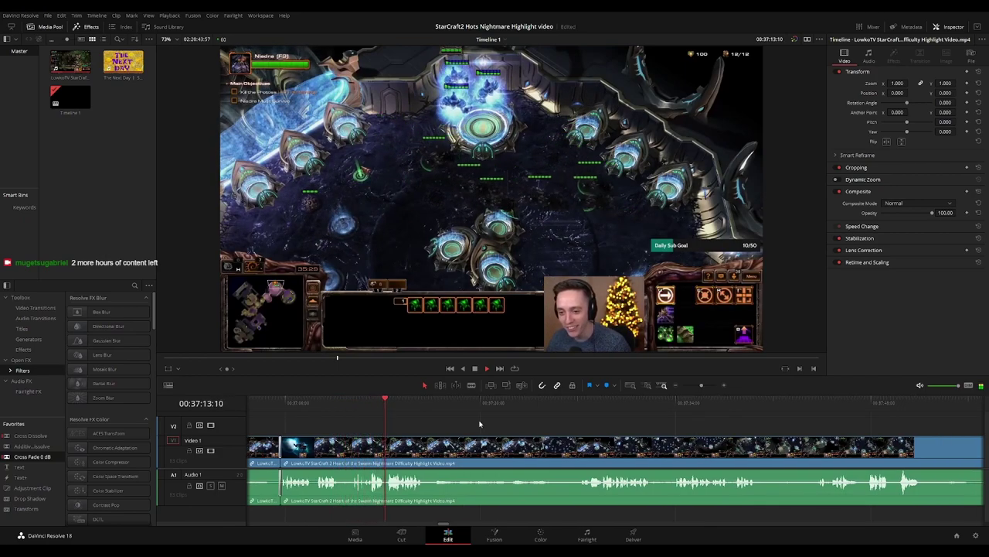
pyautogui.hscroll(2, 512, 424)
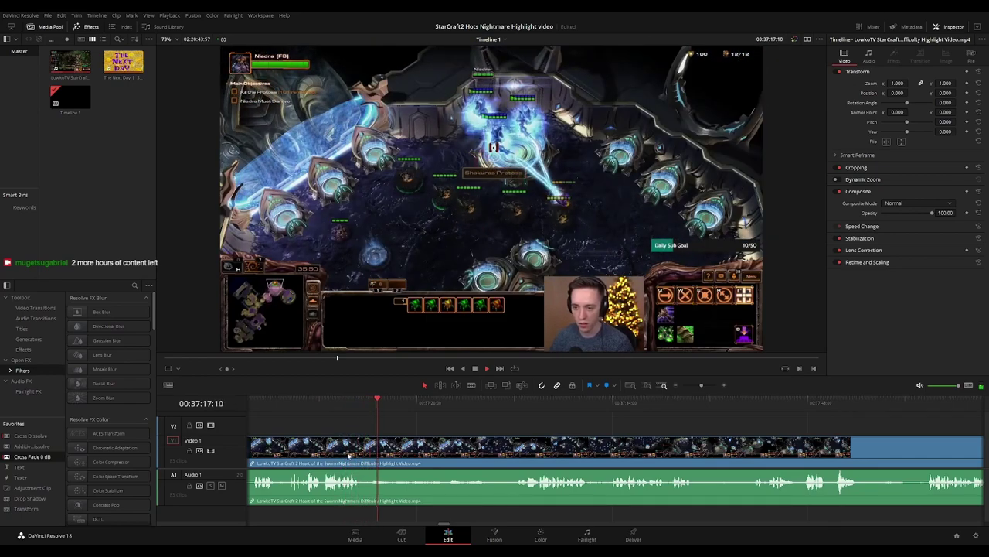
# Cut out and ripple-delete the short quiet section at about 37:16 from the video and audio tracks
pyautogui.click(353, 404)
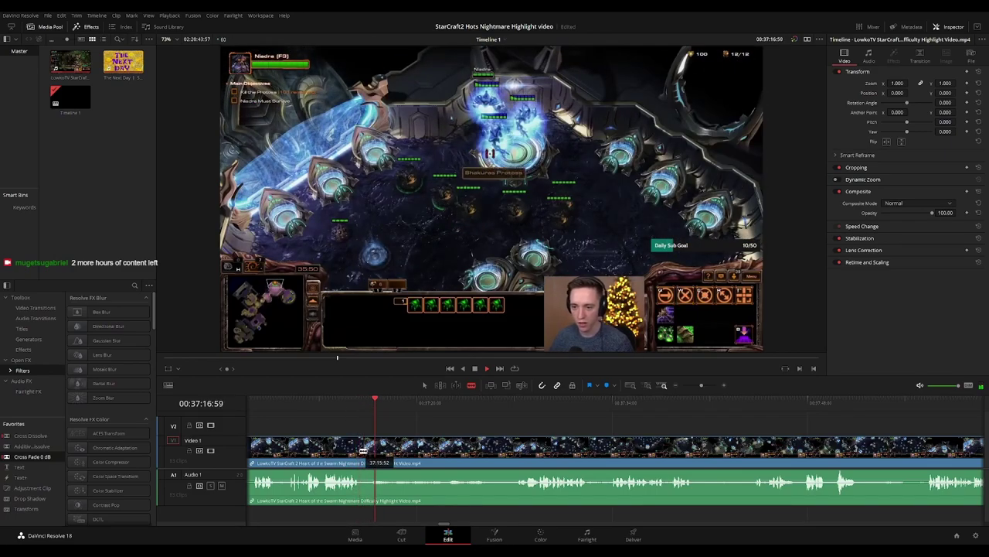
pyautogui.click(363, 449)
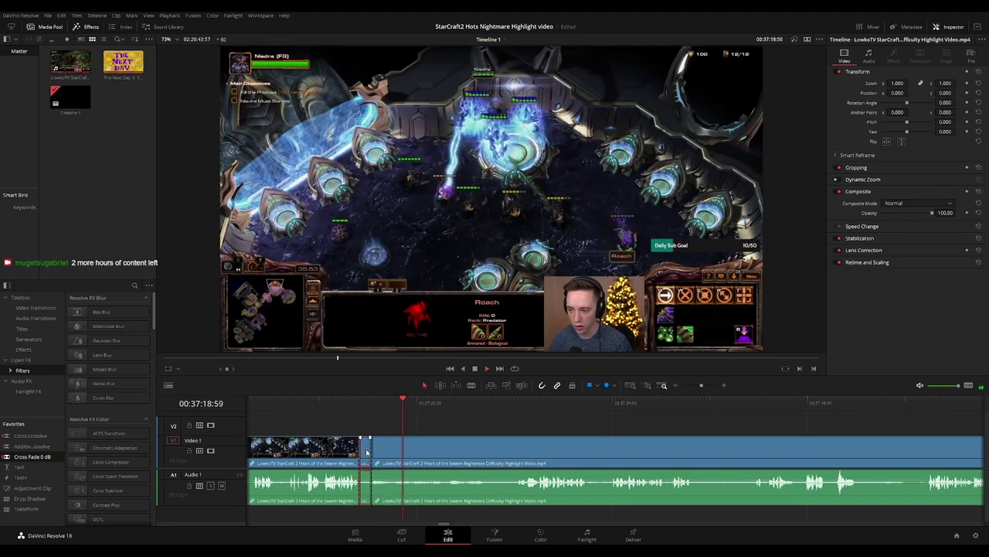
pyautogui.press('Delete')
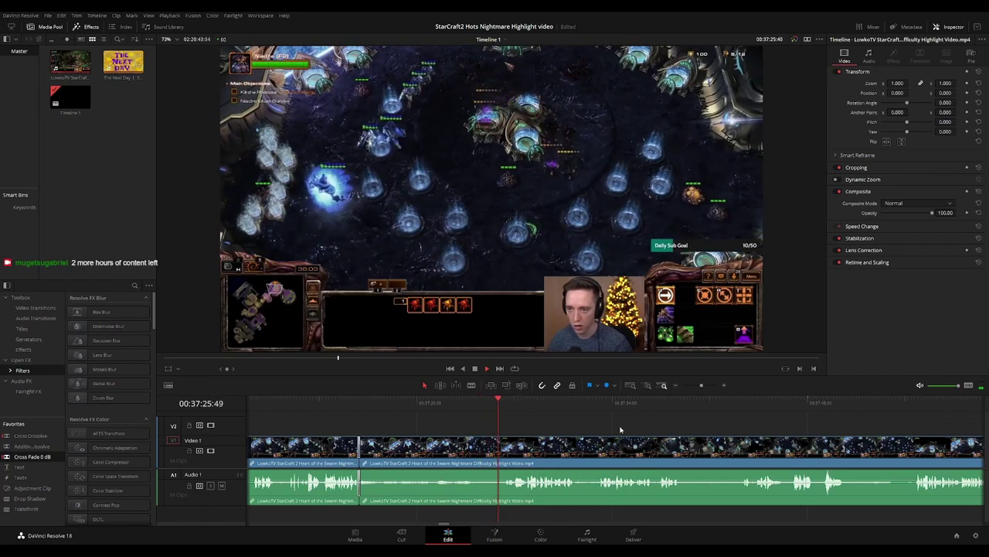
# Split the clip around the silence between about 37:27 and 37:28 and ripple-delete that section
pyautogui.moveTo(621, 430); pyautogui.dragTo(466, 409)
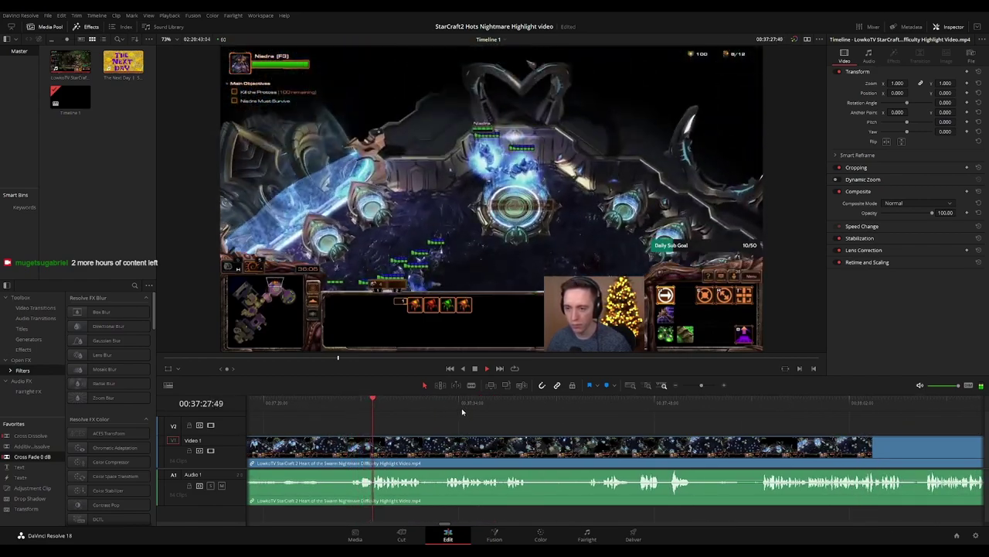
pyautogui.scroll(2, 418, 425)
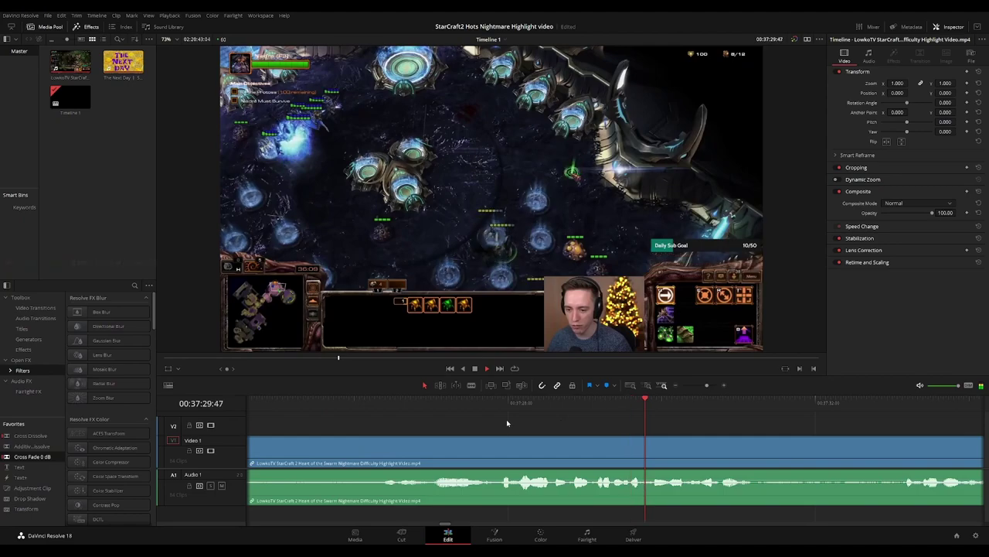
pyautogui.click(433, 403)
pyautogui.press('b')
pyautogui.click(431, 444)
pyautogui.click(499, 445)
pyautogui.press('a')
pyautogui.click(484, 448)
pyautogui.press('BackSpace')
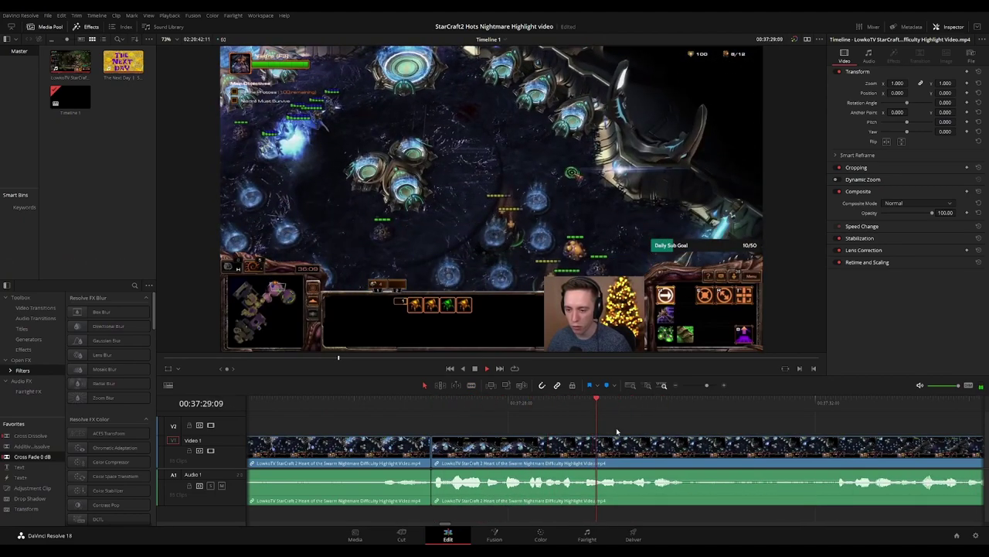
# Review the footage from about 37:29 onward, examining the picture and audio waveform for the next pause
pyautogui.scroll(-2, 618, 430)
pyautogui.moveTo(691, 420); pyautogui.dragTo(490, 420)
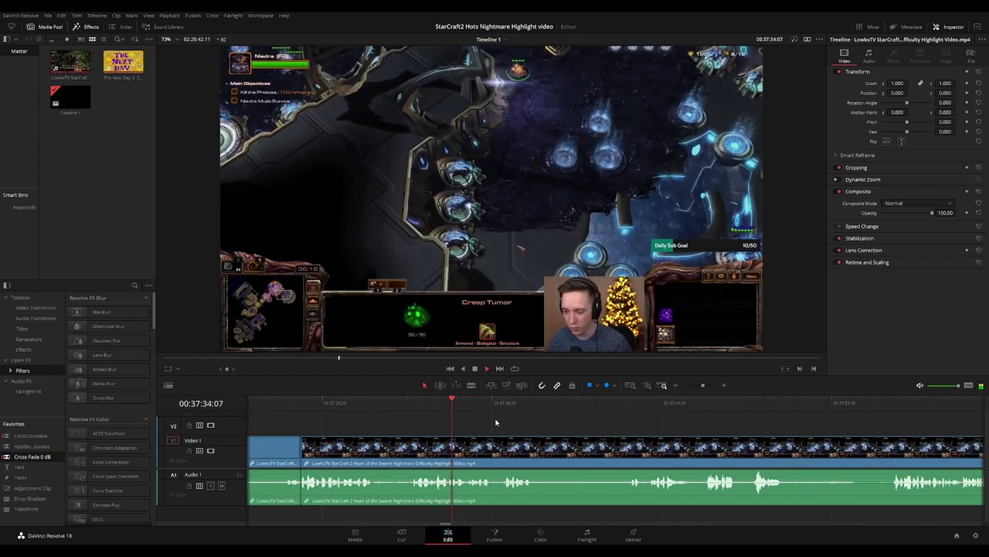
pyautogui.hscroll(3, 563, 426)
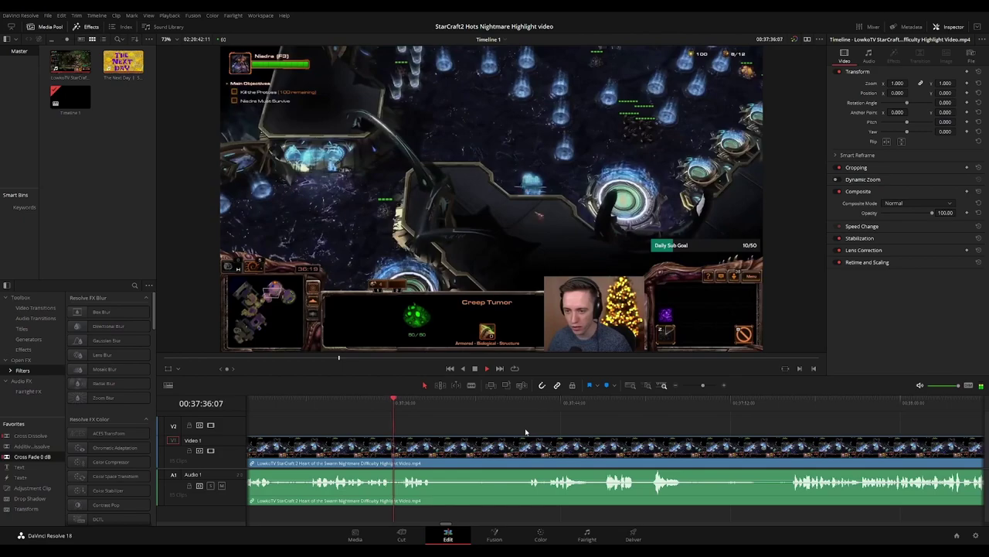
pyautogui.hscroll(2, 472, 430)
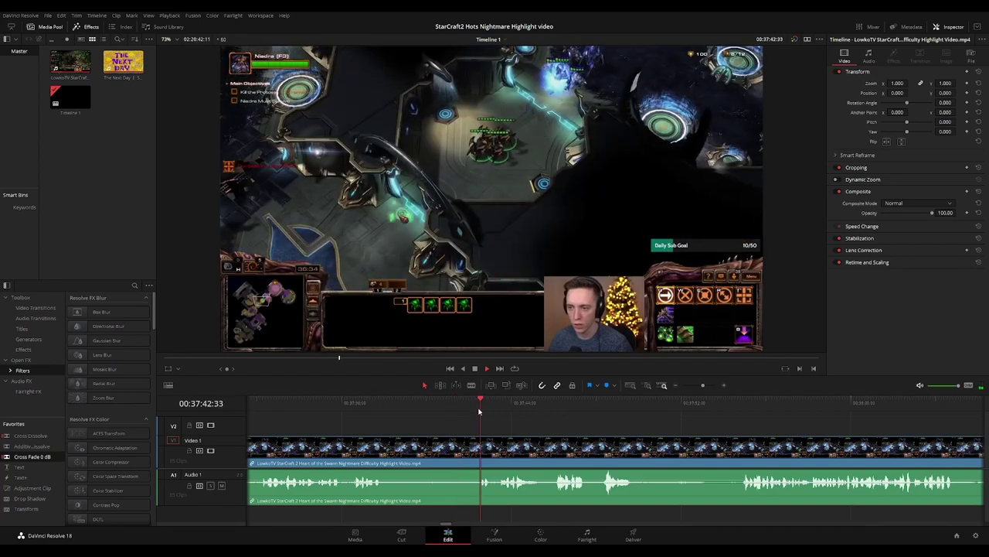
pyautogui.click(389, 447)
pyautogui.click(572, 423)
pyautogui.hscroll(3, 498, 407)
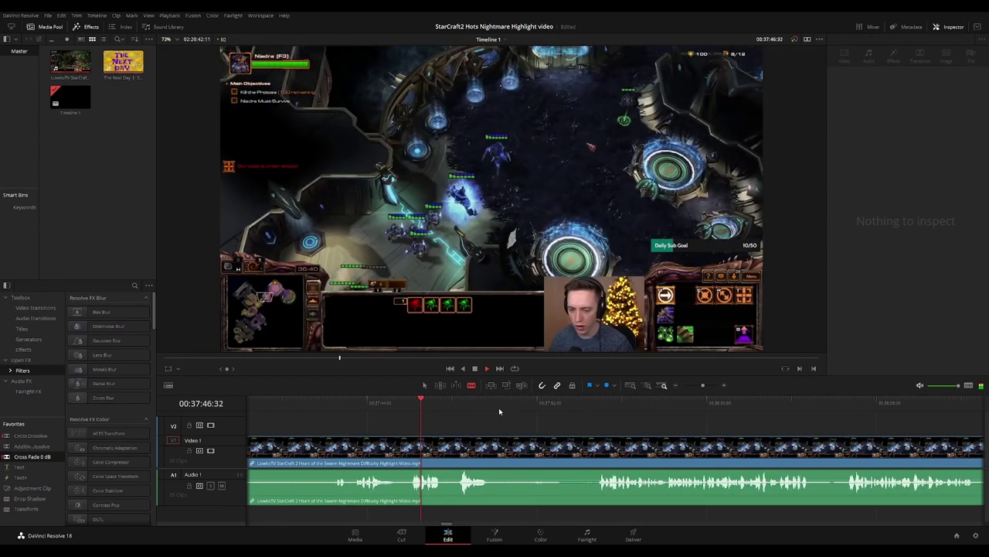
pyautogui.hscroll(2, 502, 410)
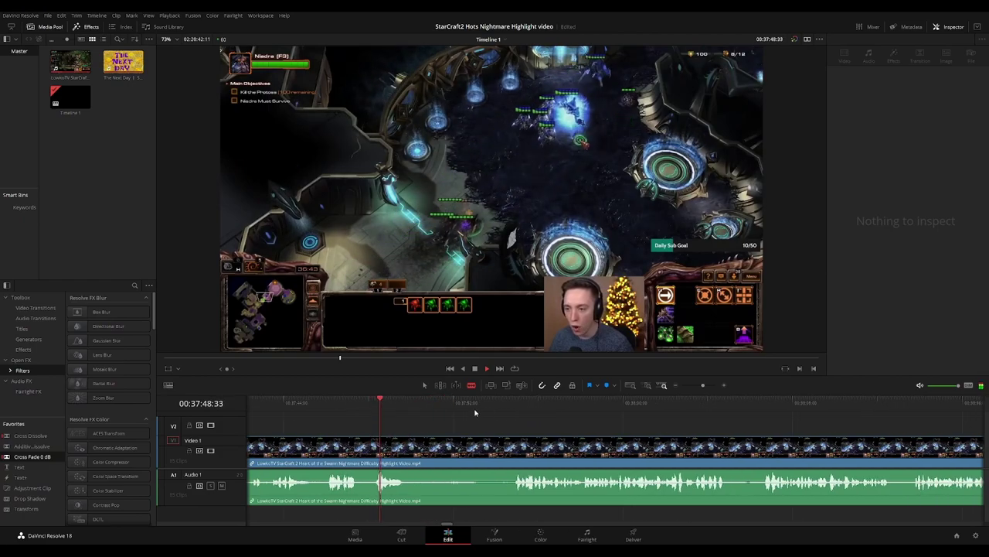
pyautogui.moveTo(431, 410); pyautogui.dragTo(456, 405)
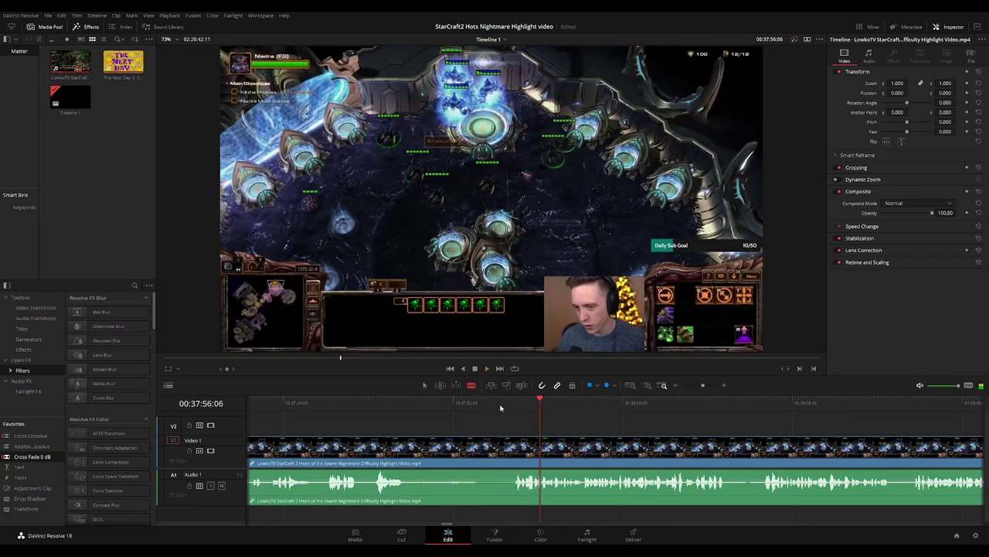
# Split the clip at 37:53:45 and just before the speech resumes, and ripple-delete the short piece between the cuts
pyautogui.click(490, 404)
pyautogui.click(490, 448)
pyautogui.click(510, 448)
pyautogui.press('a')
pyautogui.click(504, 450)
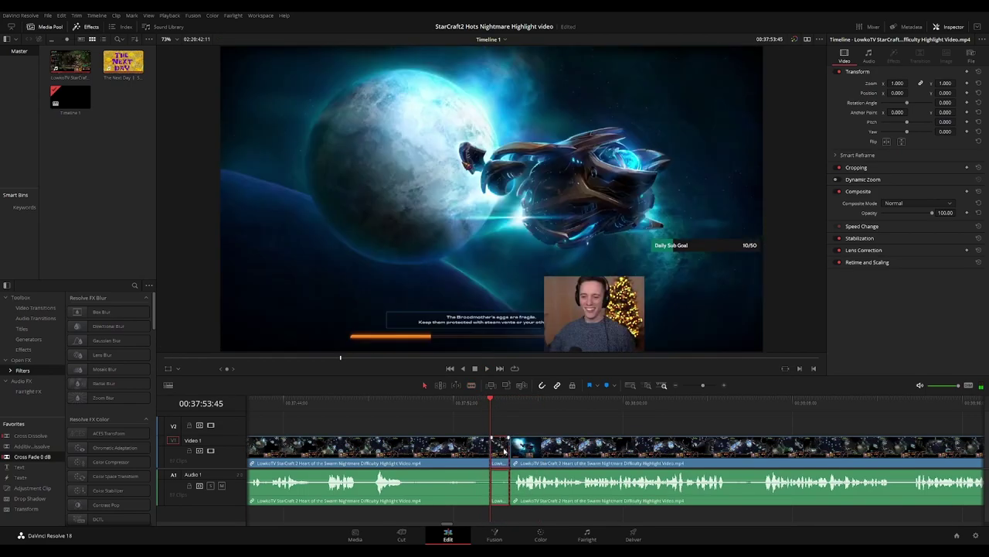
pyautogui.click(504, 451)
pyautogui.press('Delete')
pyautogui.press('space')
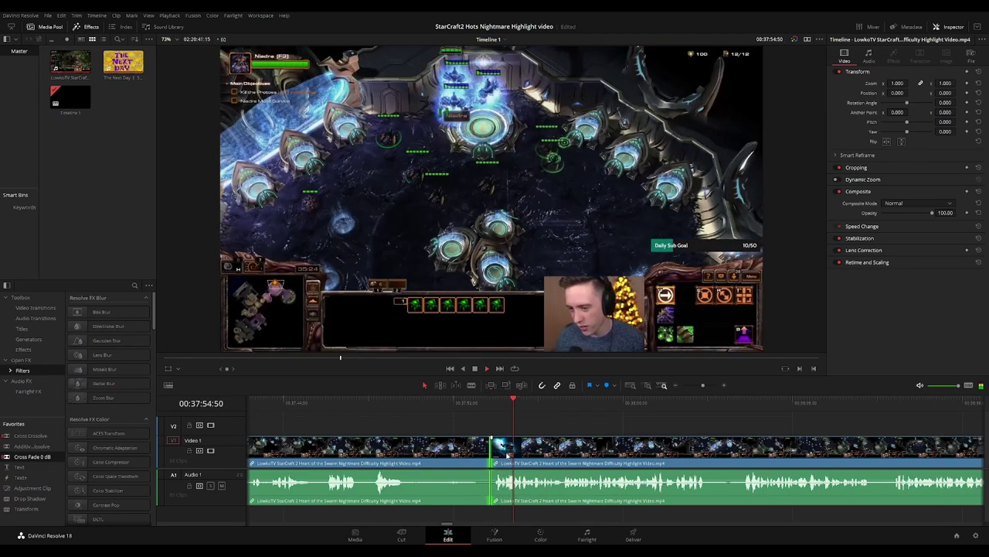
# Ripple-delete the pause between about 38:04 and 38:05 and put a Cross Fade 0 dB on the resulting audio cut
pyautogui.hscroll(3, 629, 427)
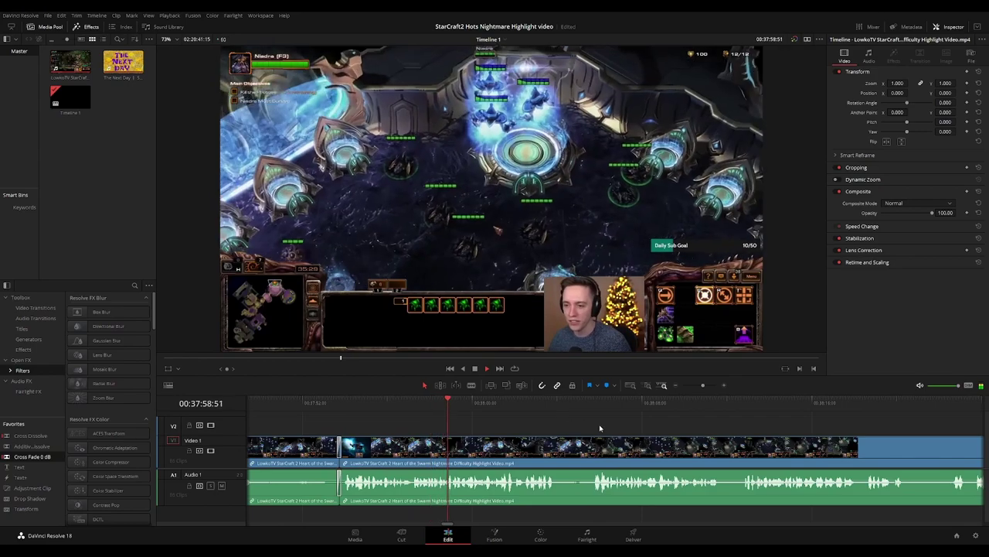
pyautogui.hscroll(1, 545, 425)
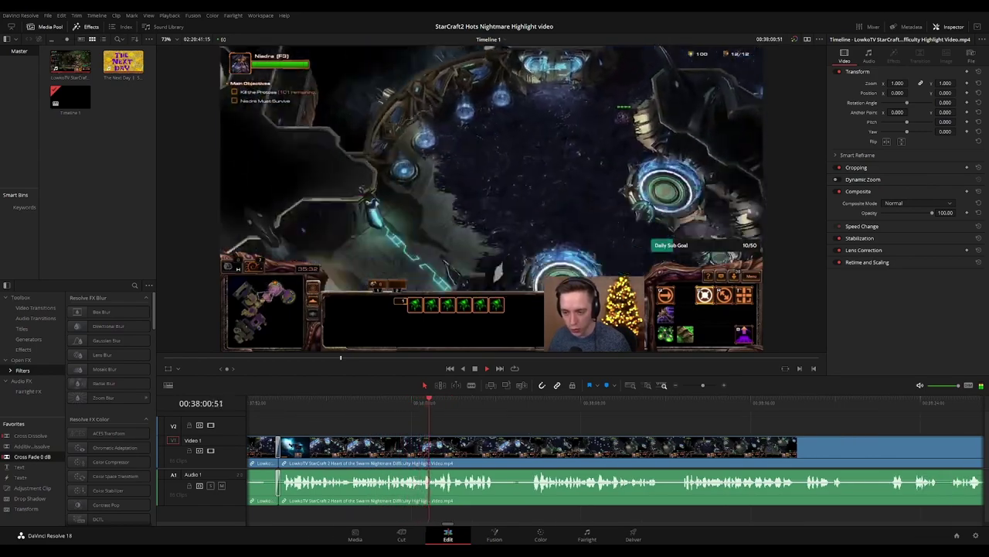
pyautogui.hscroll(2, 555, 426)
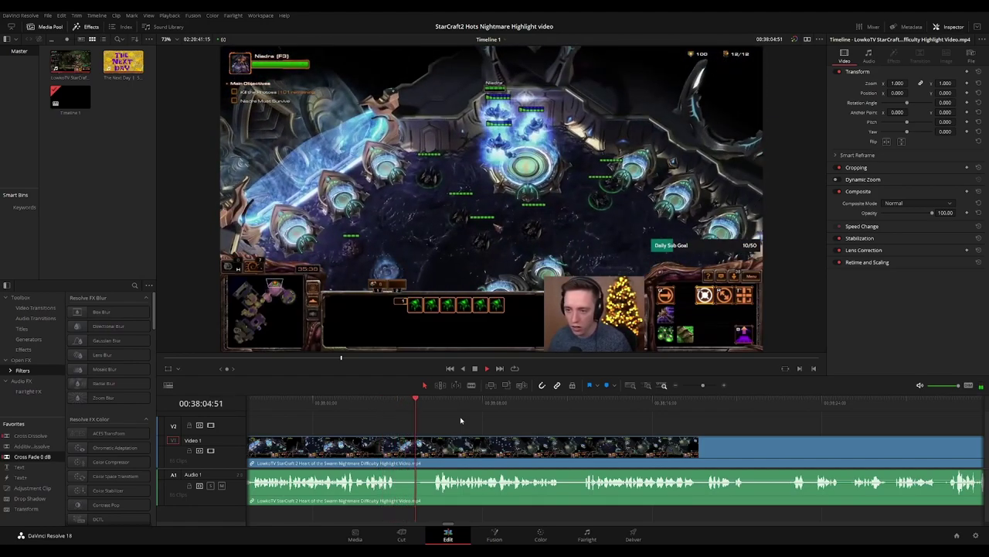
pyautogui.click(398, 451)
pyautogui.click(432, 450)
pyautogui.press('a')
pyautogui.click(420, 453)
pyautogui.press('Delete')
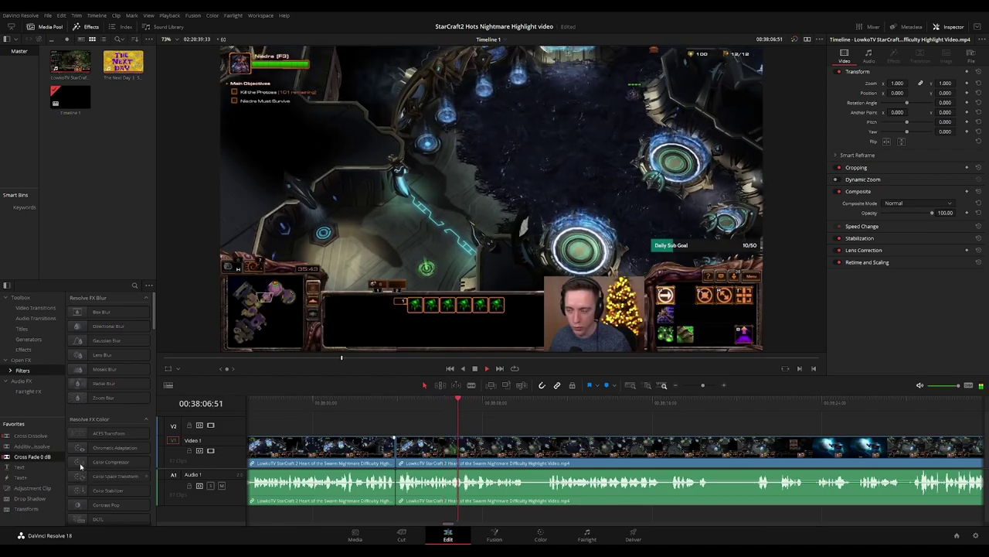
pyautogui.moveTo(392, 484); pyautogui.dragTo(395, 485)
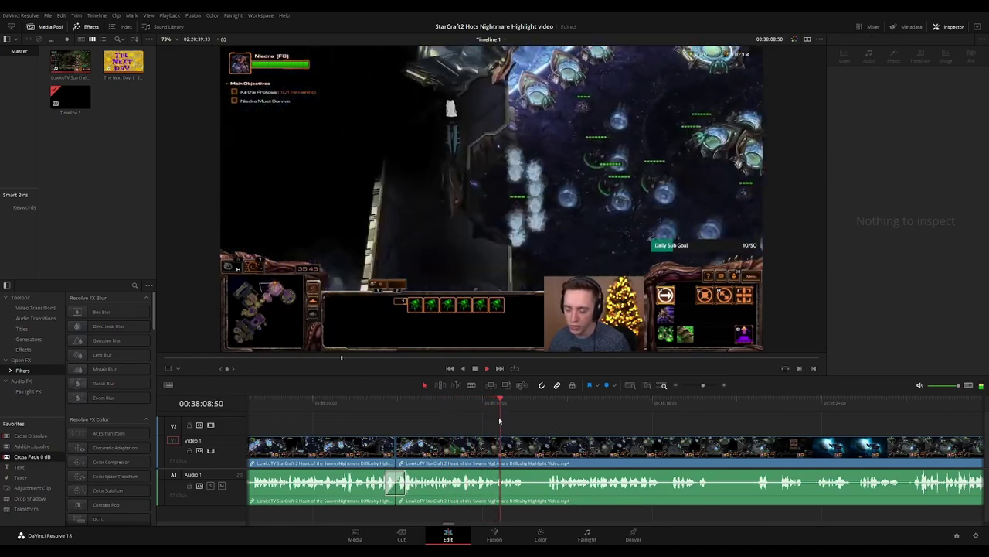
# Ripple-delete the pause between about 38:10 and 38:11 and smooth the audio cut with a Cross Fade 0 dB
pyautogui.click(472, 401)
pyautogui.scroll(-2, 511, 429)
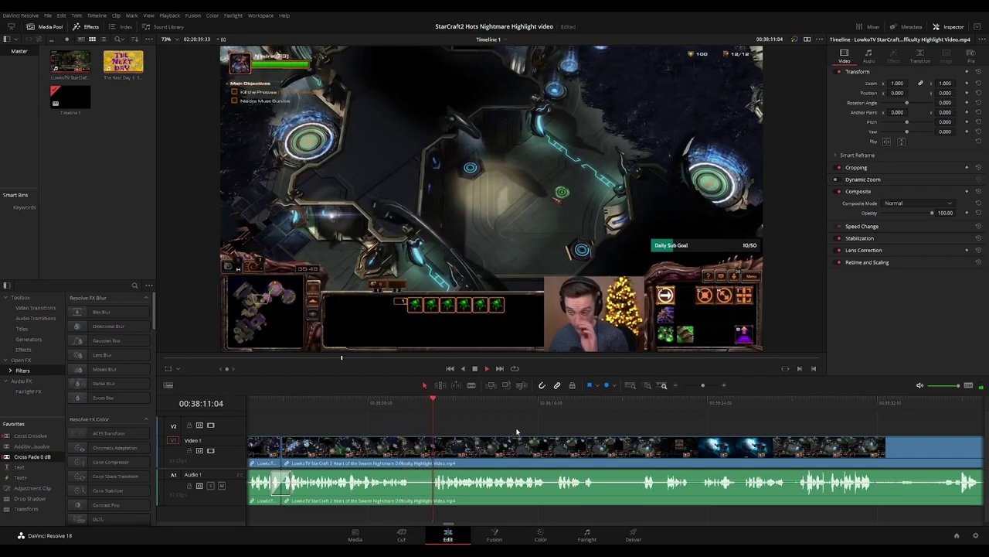
pyautogui.click(410, 450)
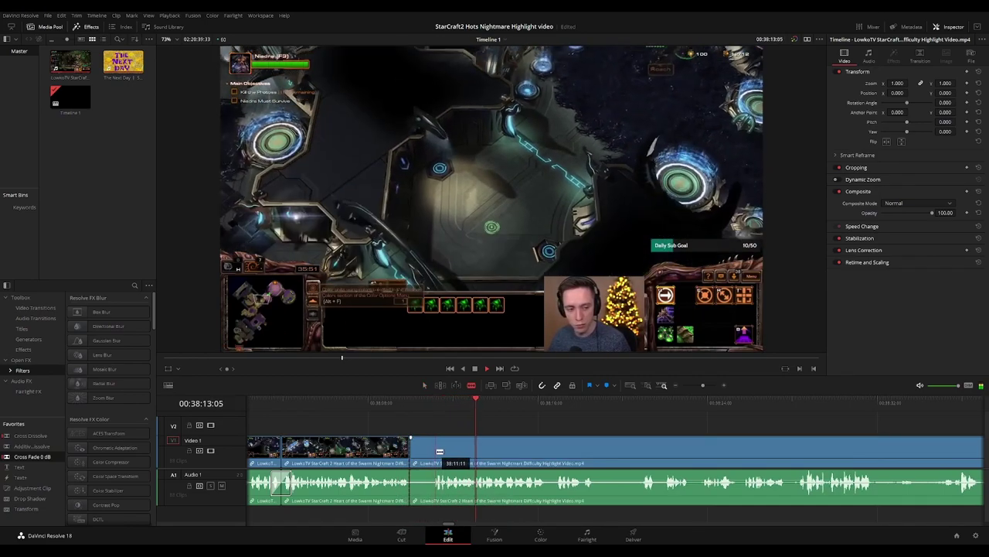
pyautogui.click(435, 450)
pyautogui.press('a')
pyautogui.click(426, 454)
pyautogui.press('Delete')
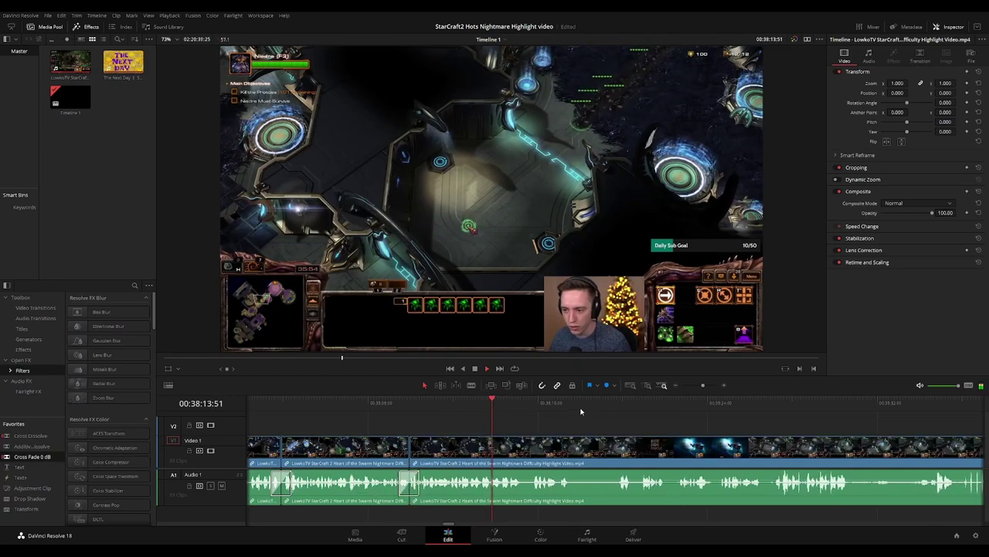
# Split out the short pause at about 38:41, ripple-delete it, and replay from just before the cut
pyautogui.moveTo(623, 416); pyautogui.dragTo(474, 427)
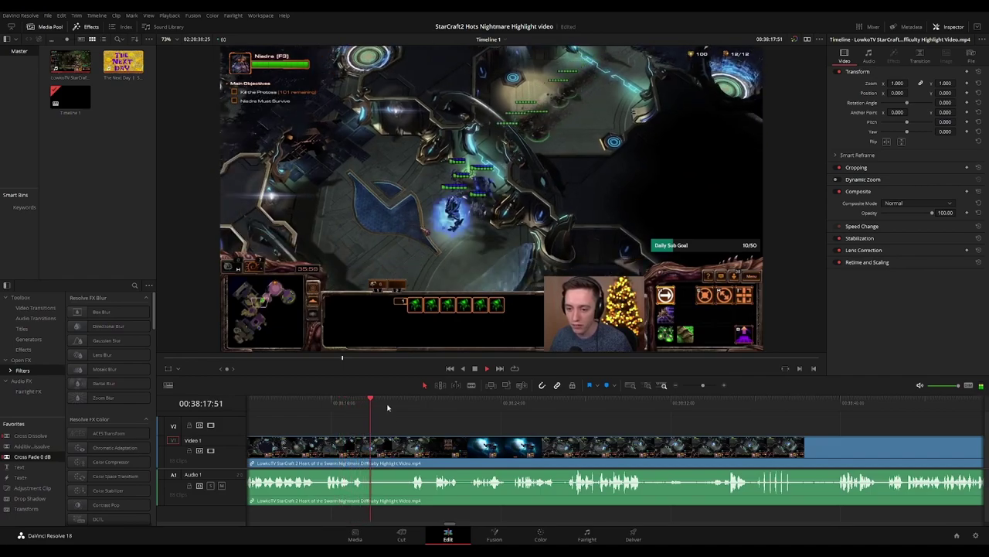
pyautogui.click(406, 407)
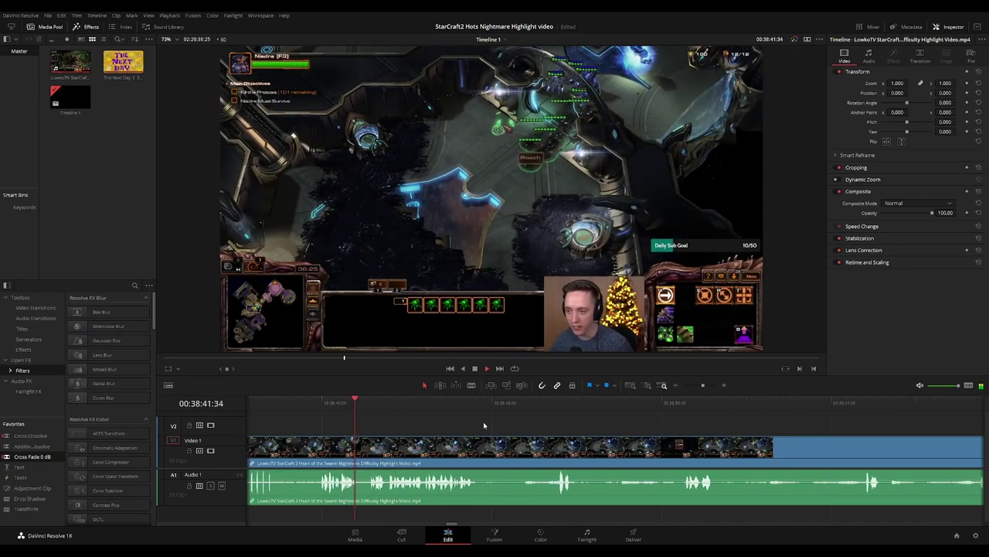
pyautogui.click(349, 404)
pyautogui.press('space')
pyautogui.press('b')
pyautogui.click(360, 446)
pyautogui.hotkey('ctrl', '=')
pyautogui.hotkey('ctrl', '=')
pyautogui.hotkey('ctrl', '=')
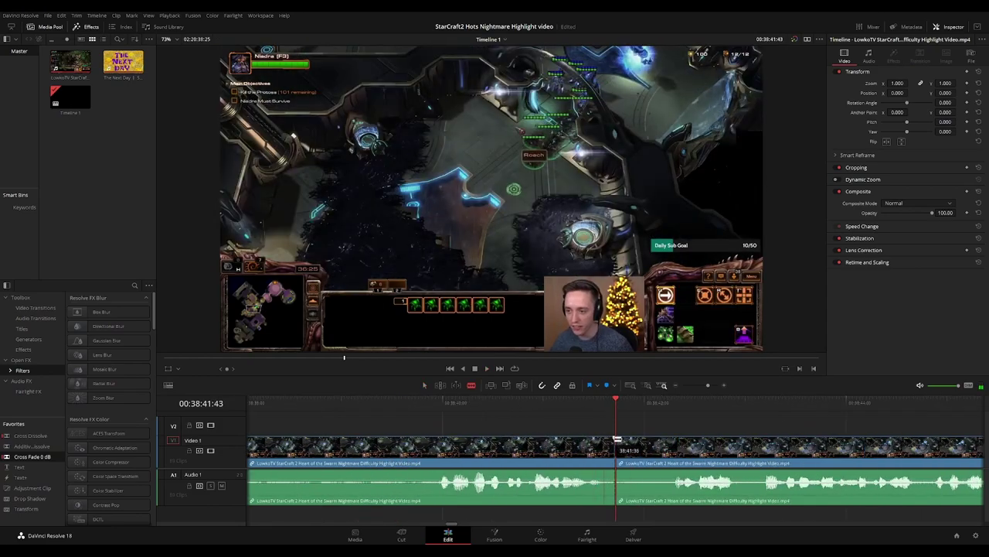
pyautogui.click(671, 446)
pyautogui.press('Delete')
pyautogui.press('space')
pyautogui.click(586, 405)
# Review the footage from about 38:42 to 39:34, examining the gameplay and audio waveform for further sections to trim
pyautogui.hotkey('ctrl', '-')
pyautogui.hotkey('ctrl', '-')
pyautogui.hotkey('ctrl', '-')
pyautogui.hotkey('ctrl', '-')
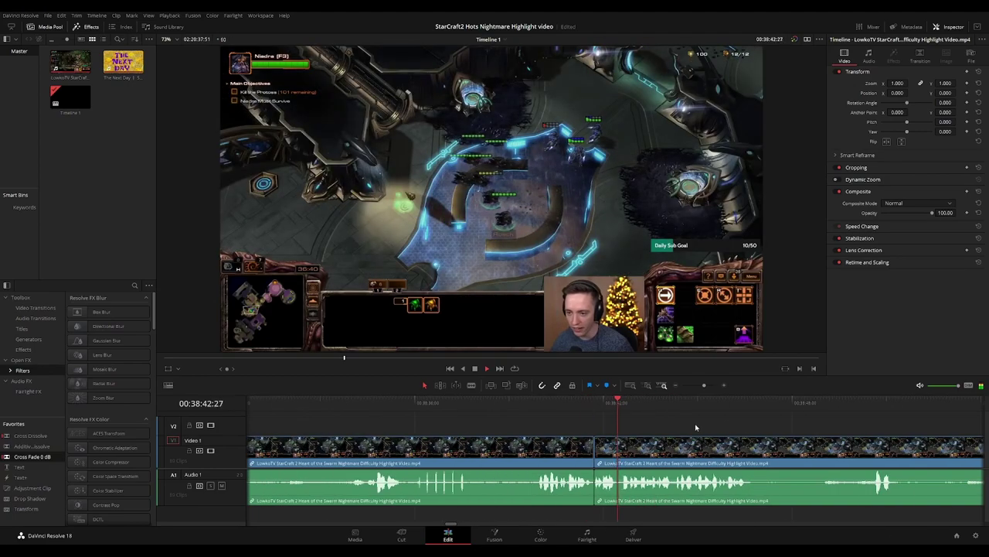
pyautogui.hscroll(2, 551, 415)
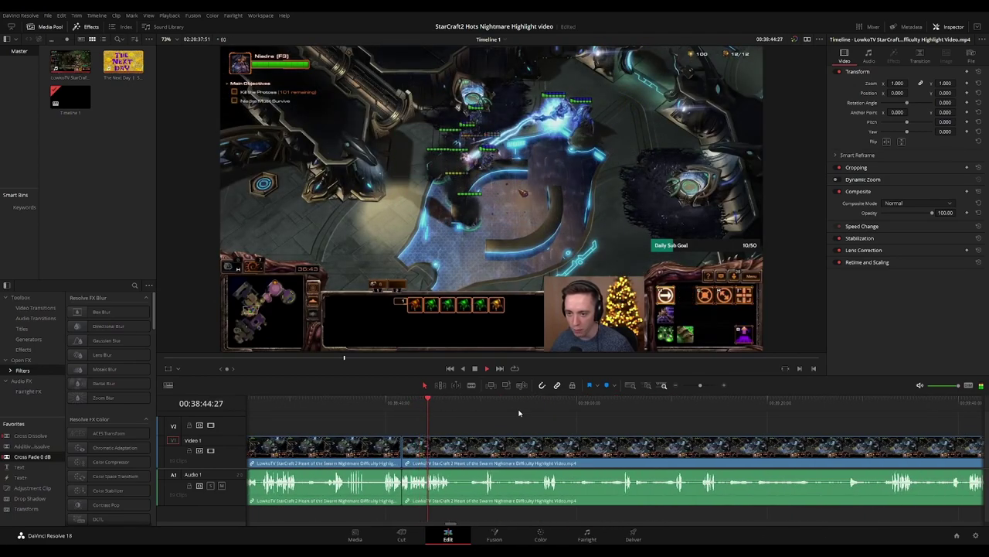
pyautogui.hotkey('ctrl', '=')
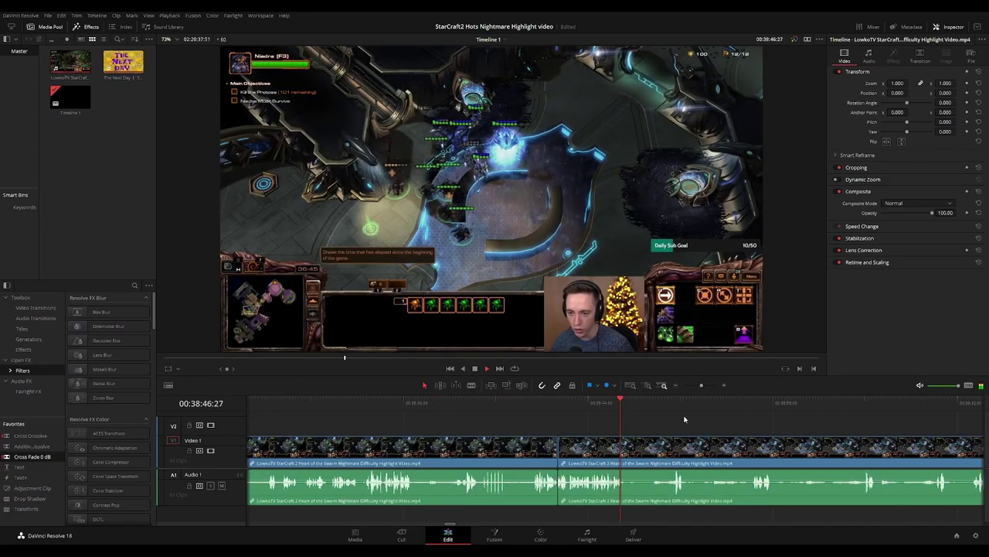
pyautogui.moveTo(685, 420); pyautogui.dragTo(548, 417)
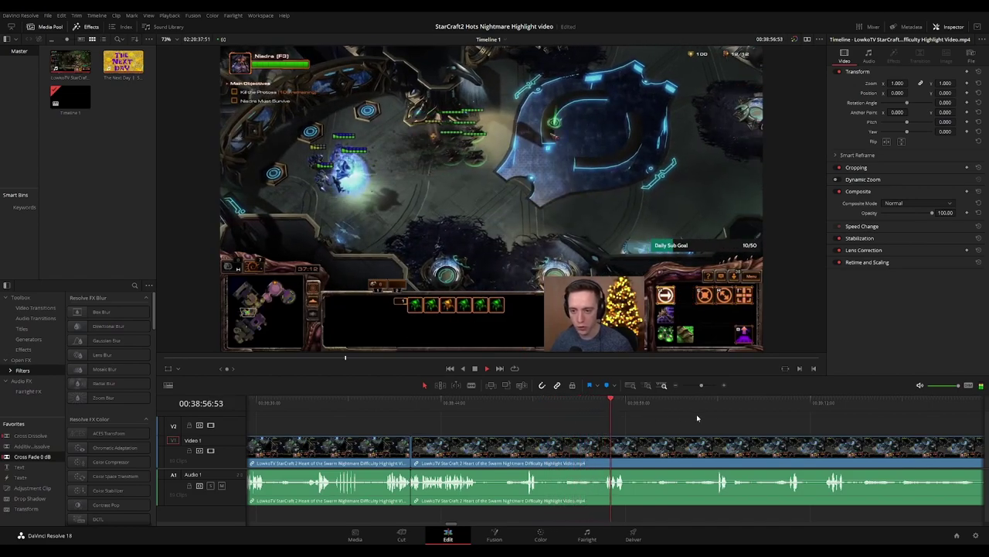
pyautogui.moveTo(713, 417); pyautogui.dragTo(509, 417)
pyautogui.hscroll(2, 487, 425)
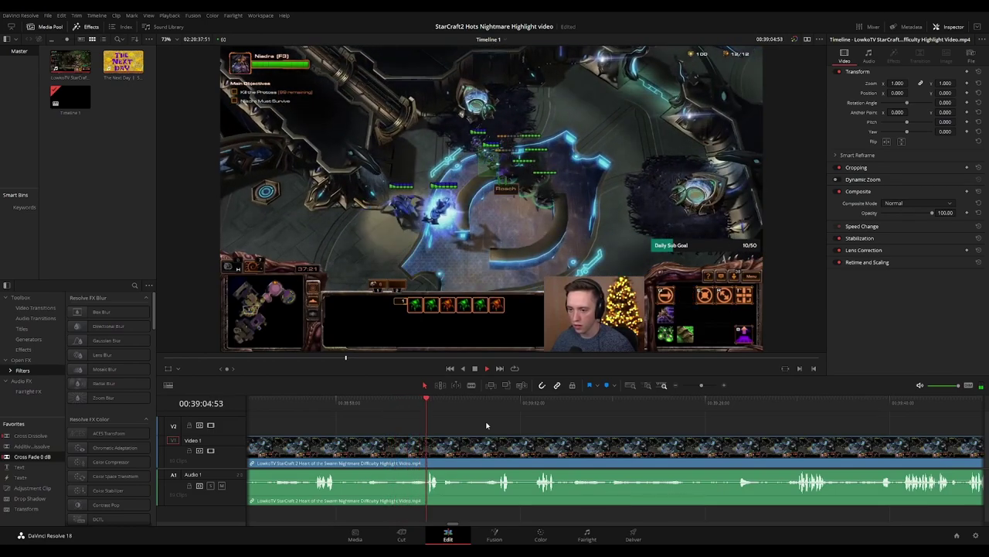
pyautogui.hscroll(1, 466, 421)
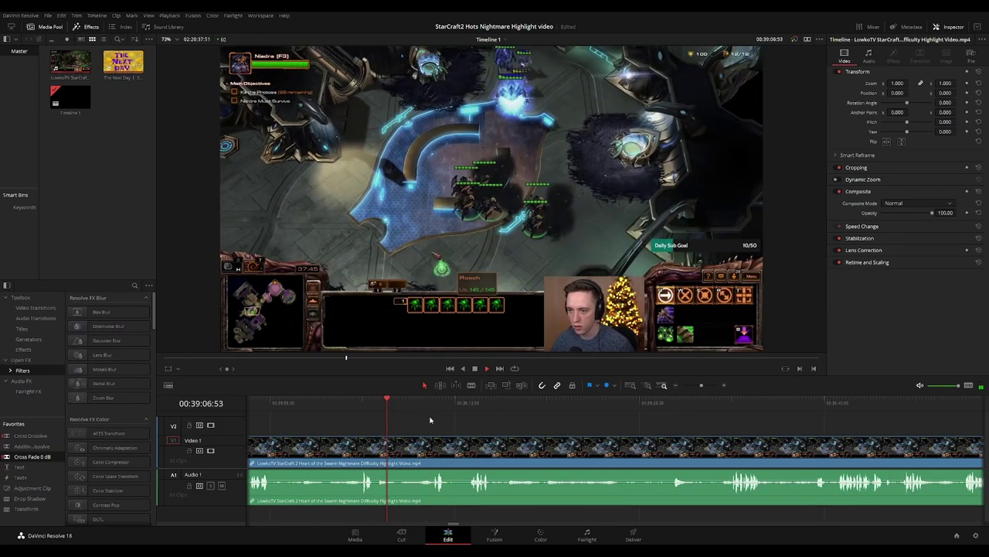
pyautogui.hscroll(1, 461, 428)
pyautogui.hscroll(3, 456, 427)
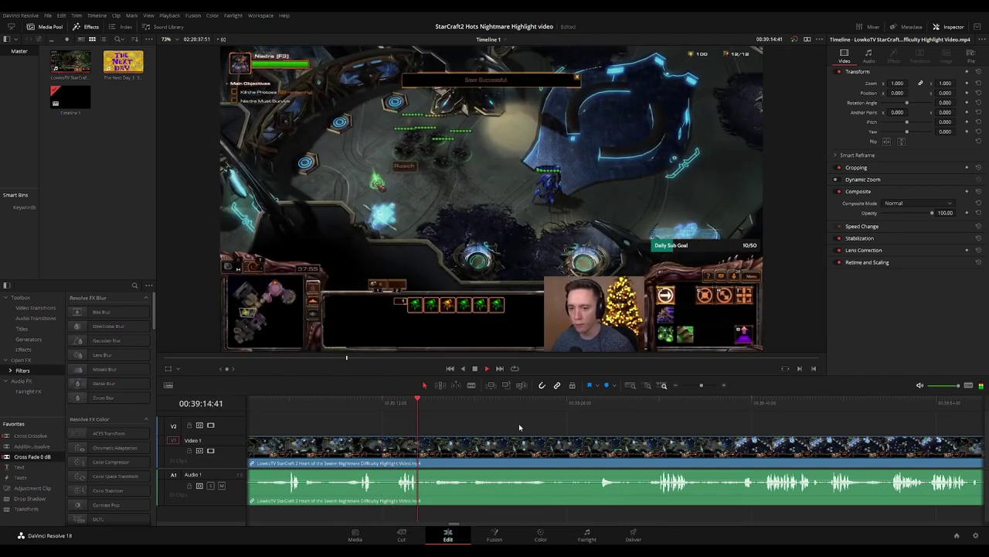
pyautogui.hscroll(-3, 464, 417)
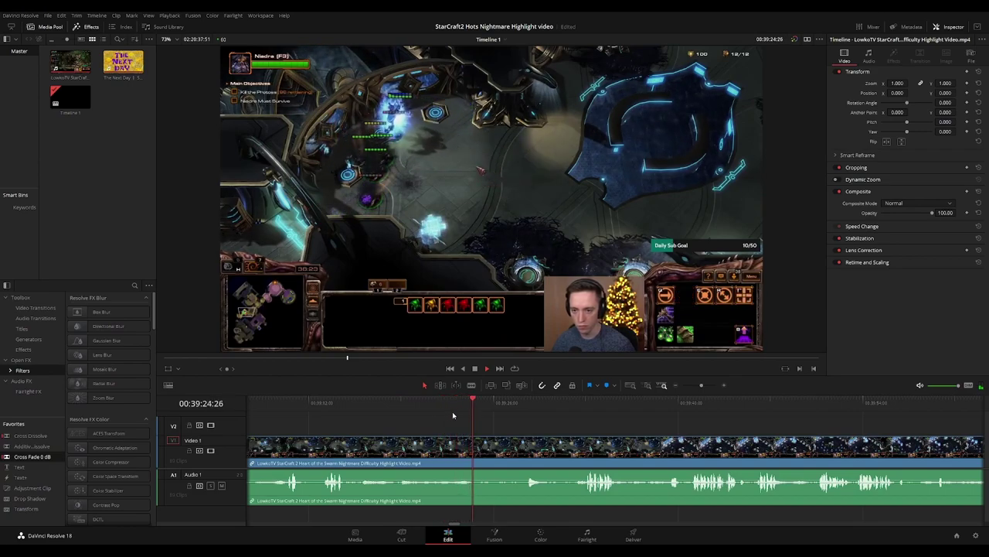
pyautogui.click(517, 403)
pyautogui.moveTo(575, 424); pyautogui.dragTo(480, 417)
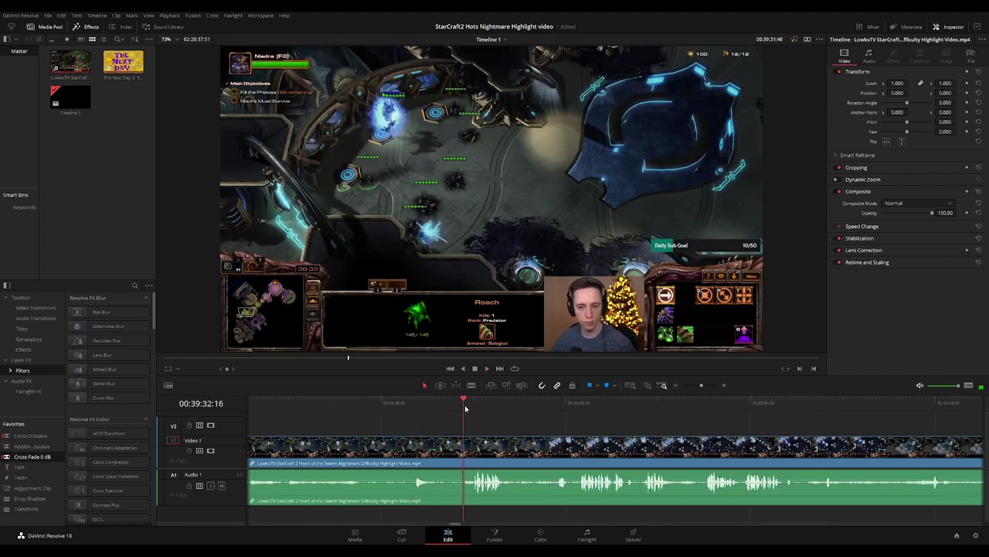
pyautogui.hscroll(2, 584, 429)
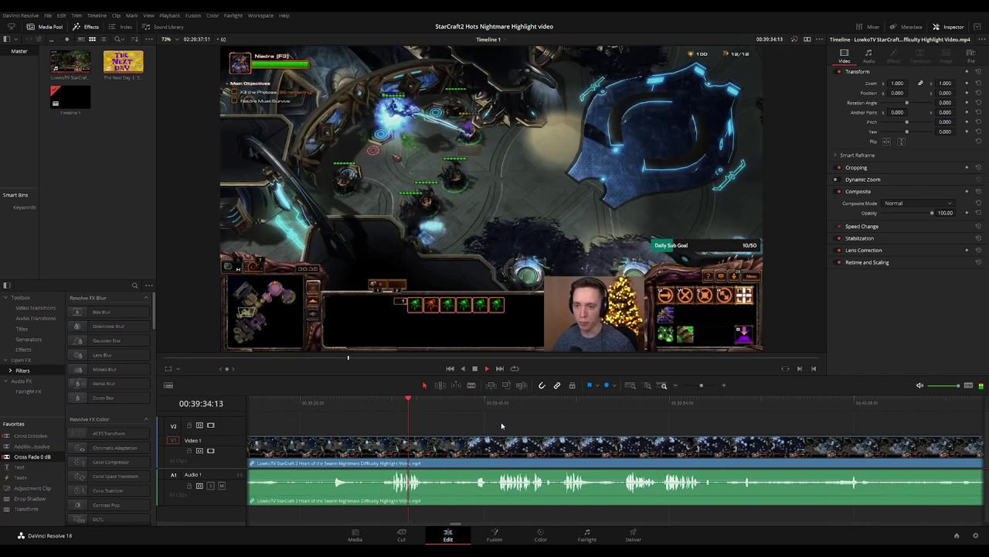
# Review the footage from about 39:34 to 41:00, checking the gameplay and audio waveform for pauses to trim
pyautogui.moveTo(440, 408); pyautogui.dragTo(471, 405)
pyautogui.hscroll(3, 461, 422)
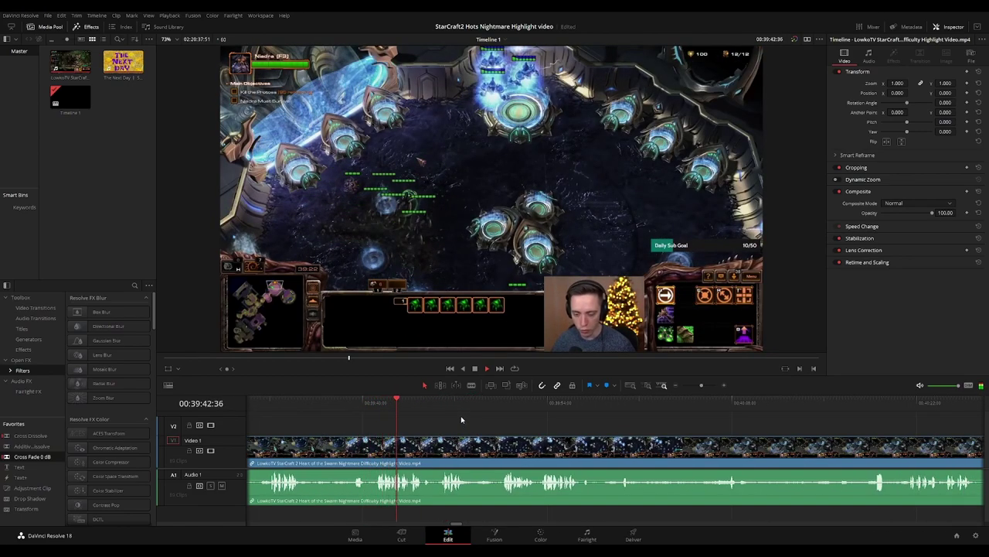
pyautogui.click(362, 410)
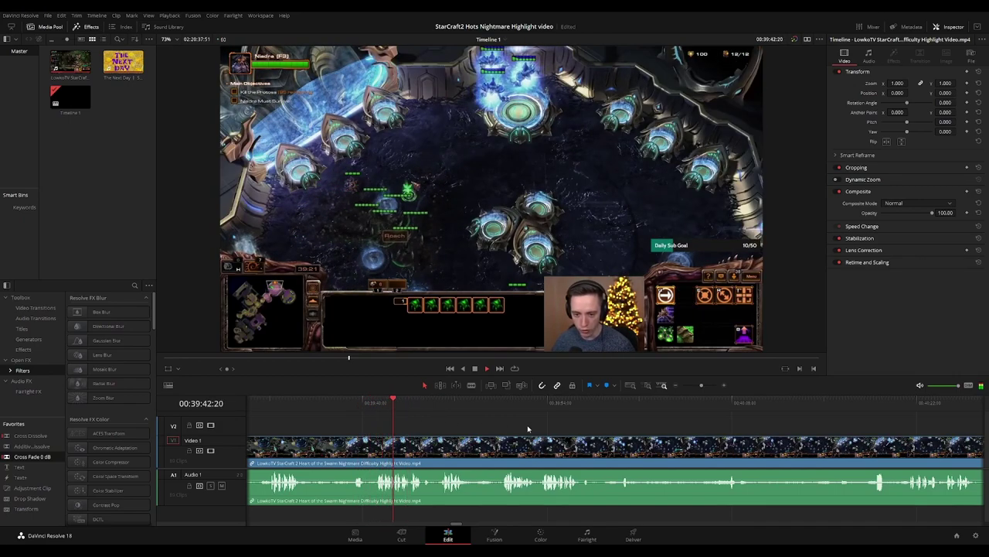
pyautogui.hscroll(3, 532, 428)
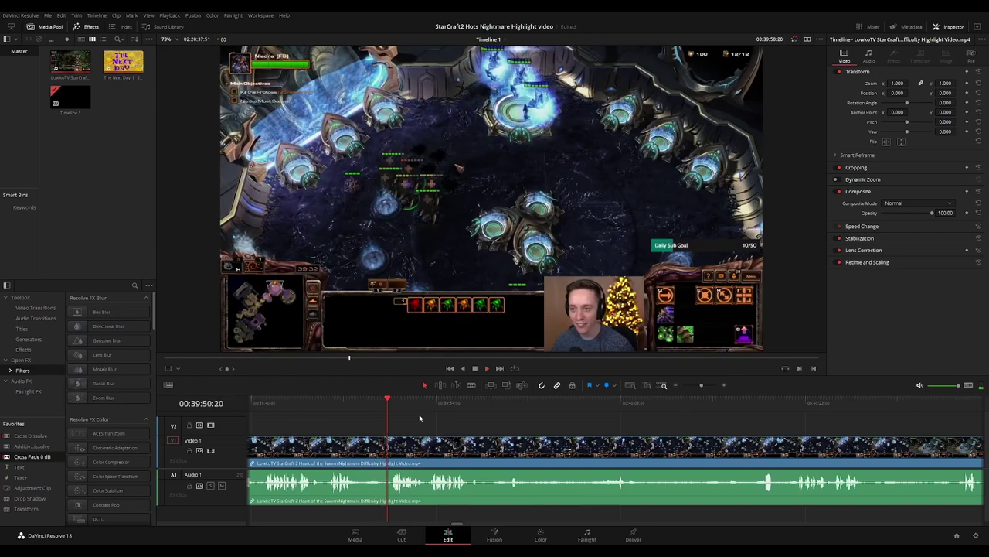
pyautogui.hscroll(2, 420, 417)
pyautogui.hscroll(1, 402, 415)
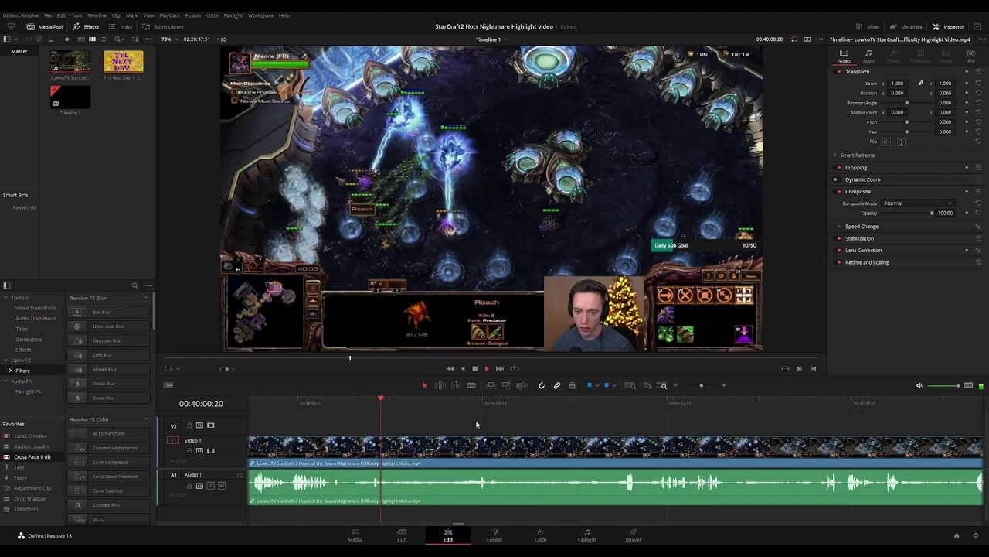
pyautogui.moveTo(517, 421); pyautogui.dragTo(449, 412)
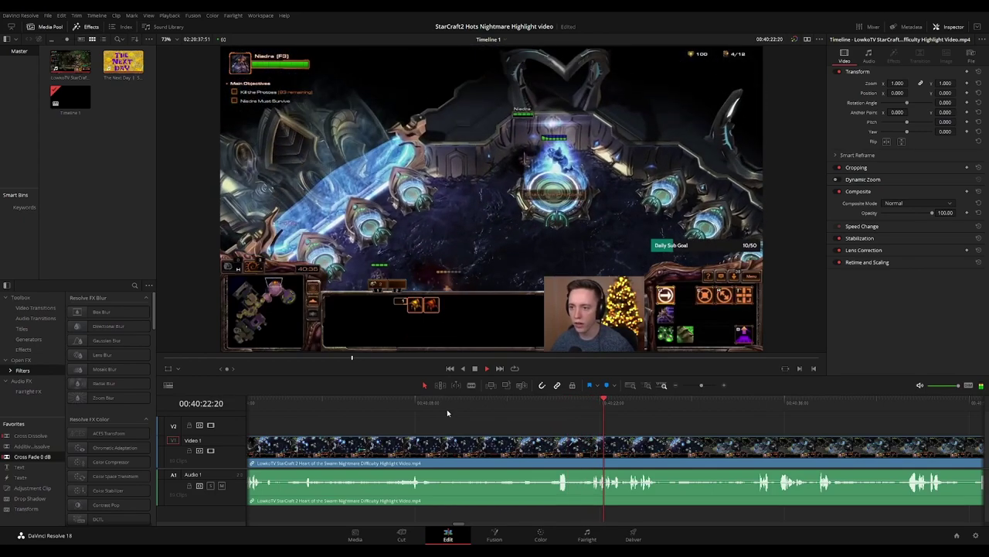
pyautogui.moveTo(552, 415); pyautogui.dragTo(418, 422)
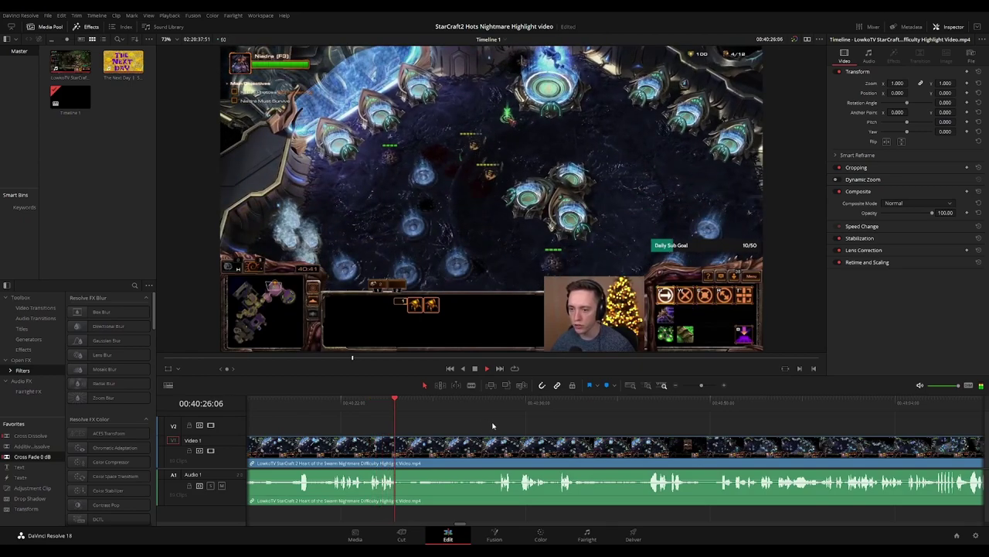
pyautogui.hscroll(2, 433, 422)
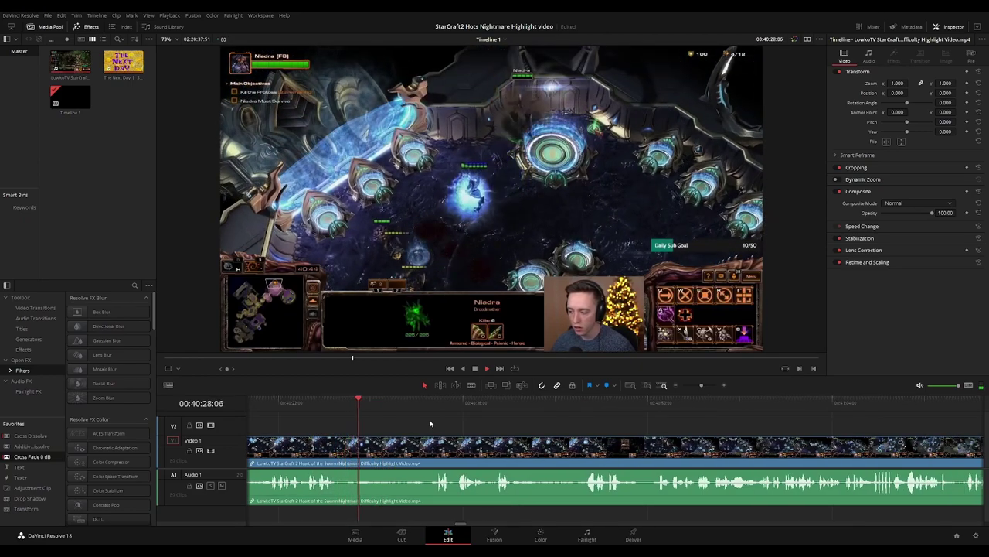
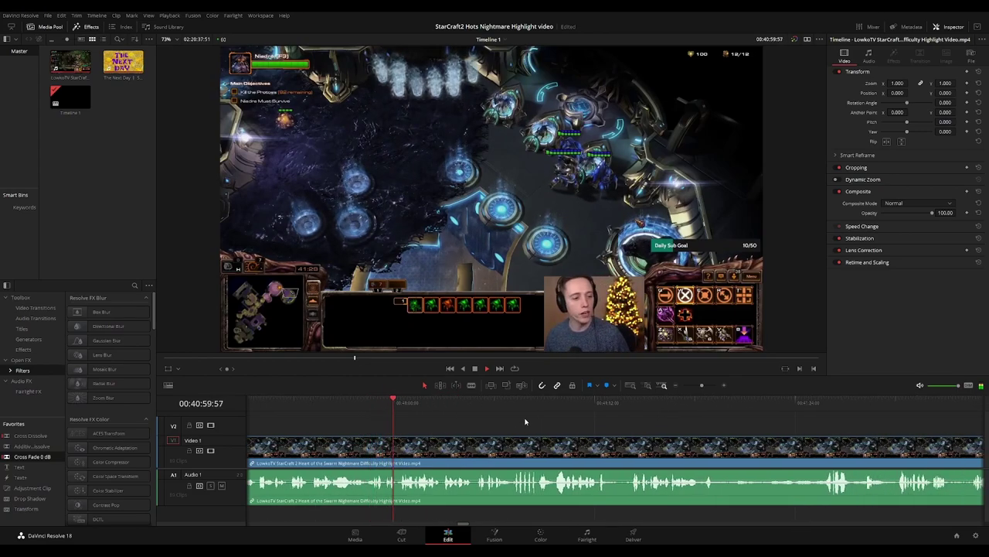
# Split out the short pause at about 41:00 on the timeline and ripple-delete it
pyautogui.scroll(3, 690, 427)
pyautogui.scroll(1, 669, 425)
pyautogui.click(432, 405)
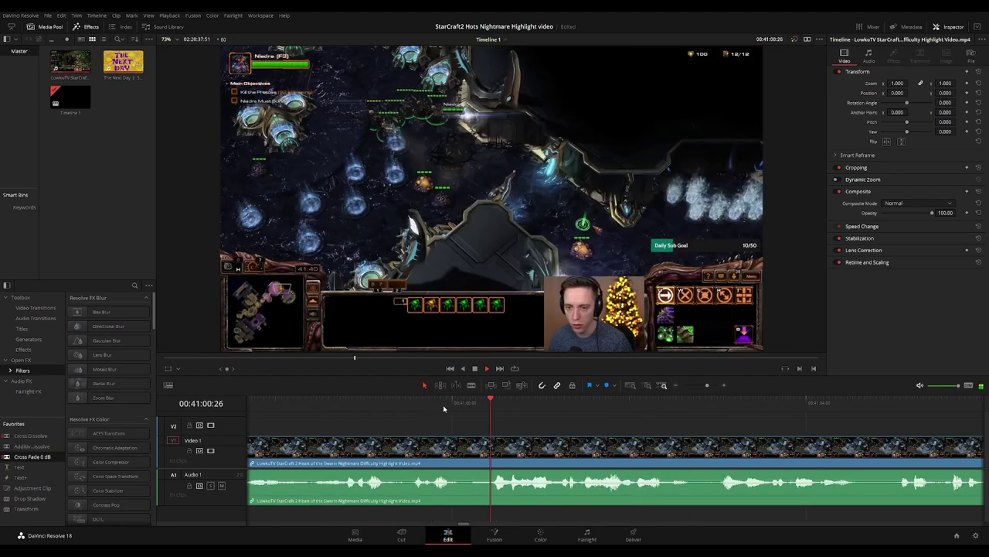
pyautogui.press('b')
pyautogui.click(458, 443)
pyautogui.click(486, 442)
pyautogui.press('a')
pyautogui.click(473, 448)
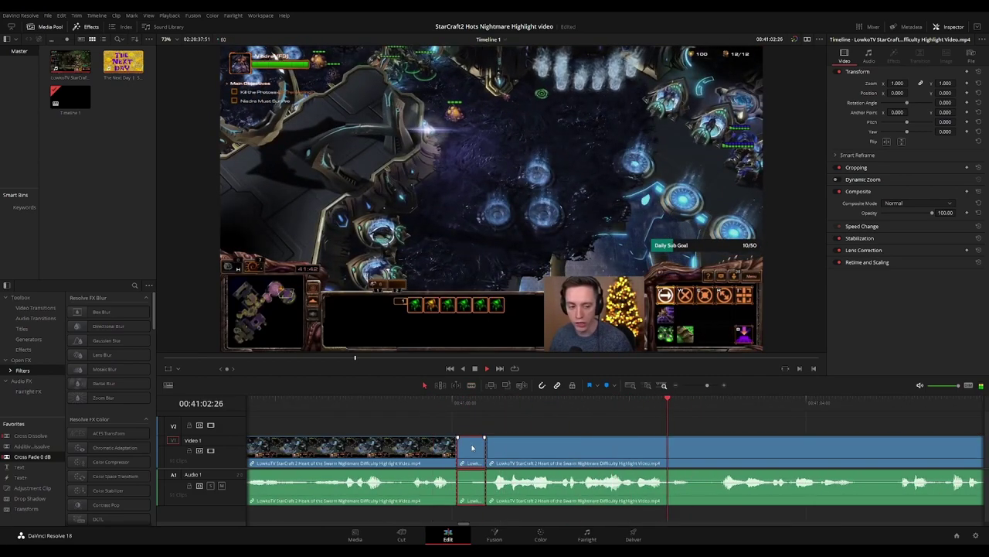
pyautogui.press('Delete')
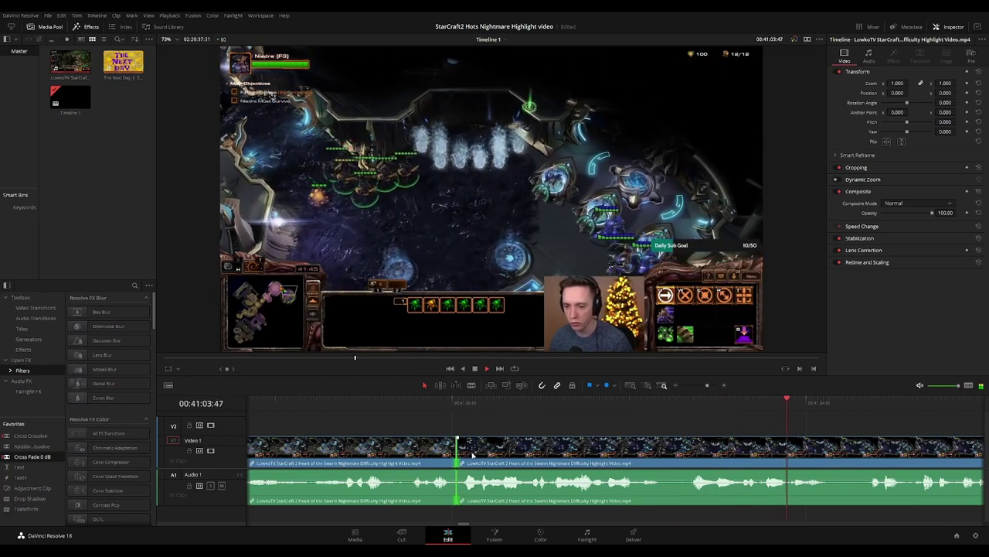
# Review the footage from about 41:03 to 41:45, skipping through quieter stretches to look for pauses worth cutting
pyautogui.scroll(-1, 664, 425)
pyautogui.moveTo(749, 424); pyautogui.dragTo(513, 422)
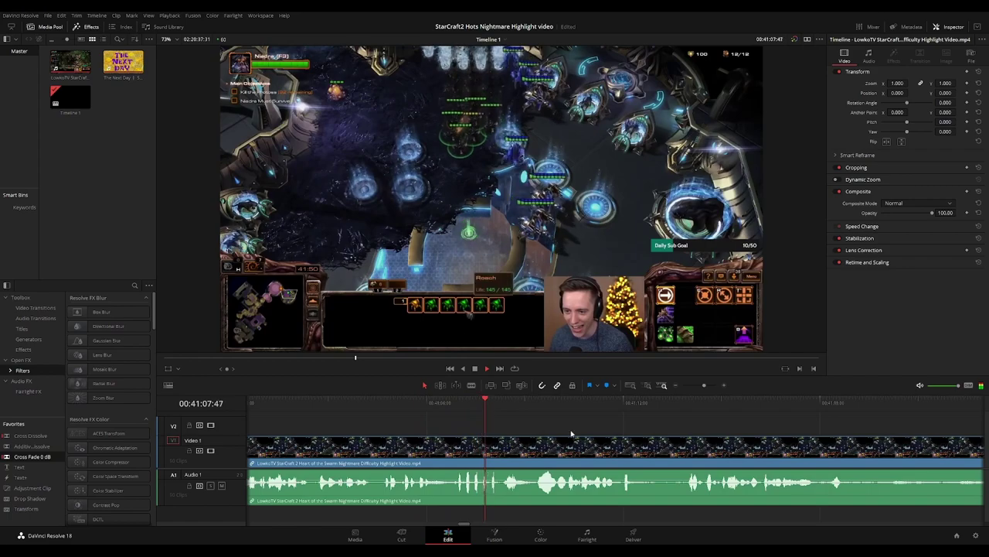
pyautogui.hscroll(2, 494, 419)
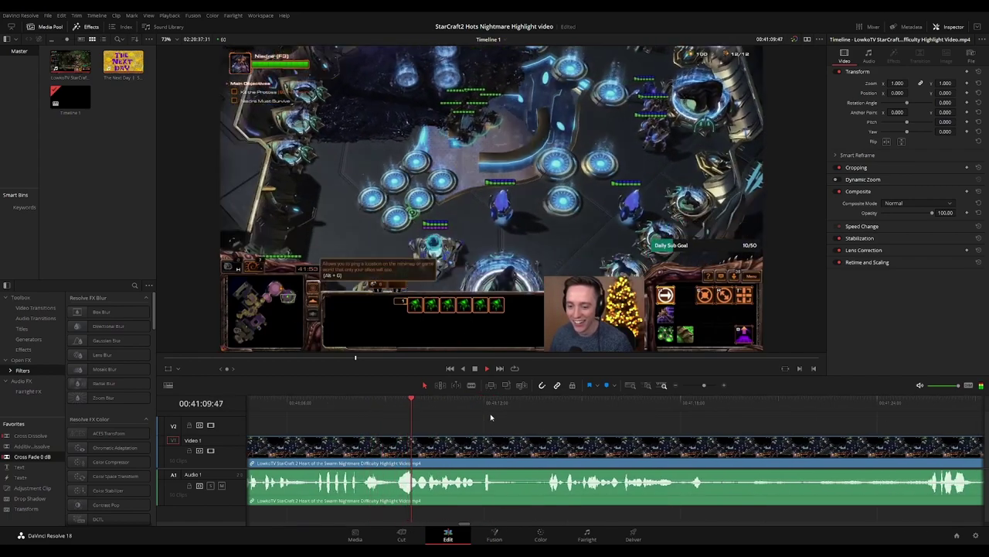
pyautogui.hscroll(1, 506, 423)
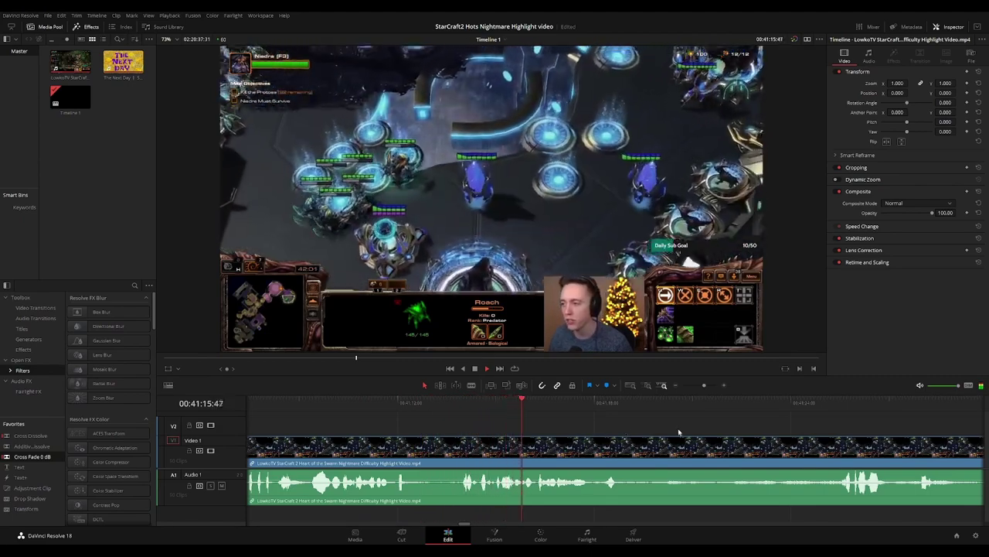
pyautogui.hscroll(3, 554, 429)
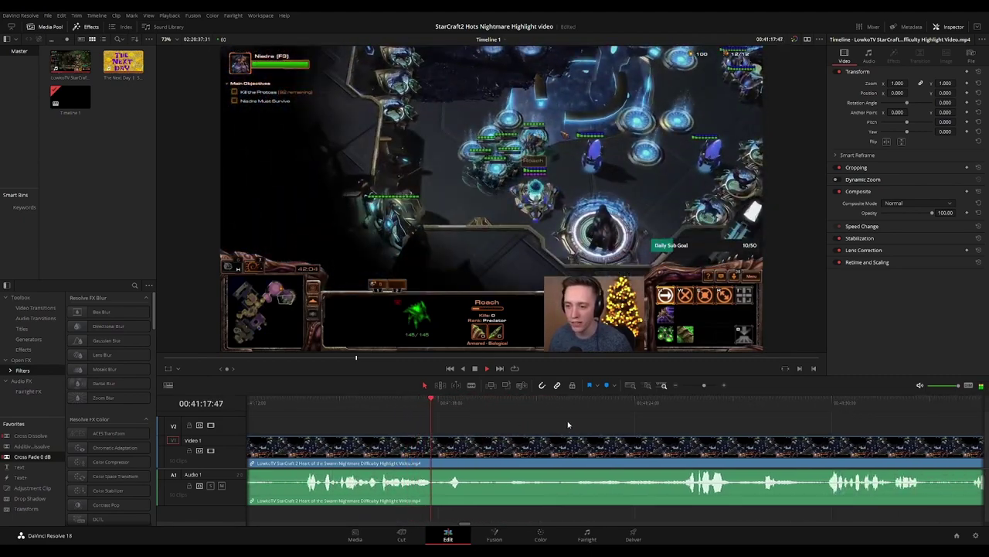
pyautogui.hscroll(2, 569, 425)
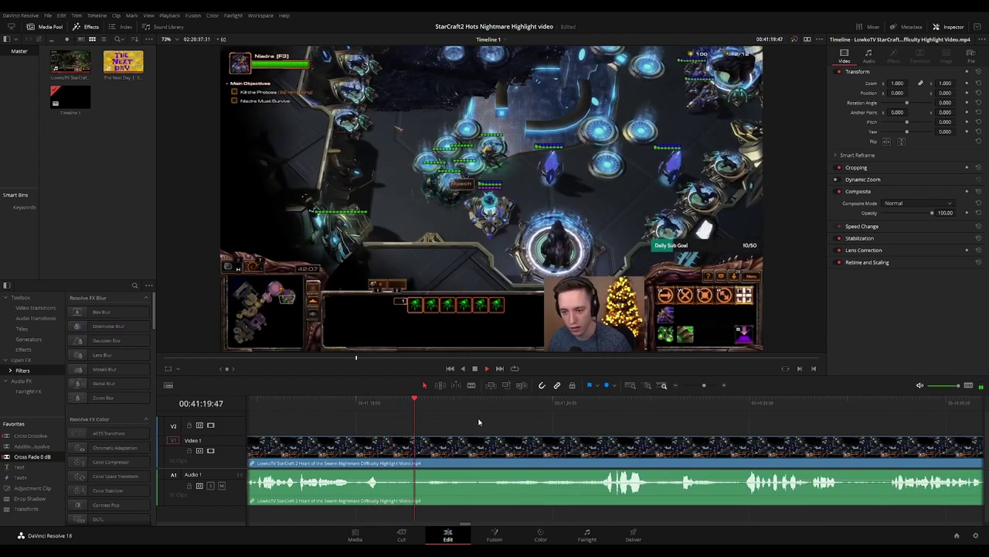
pyautogui.click(549, 404)
pyautogui.hscroll(3, 498, 424)
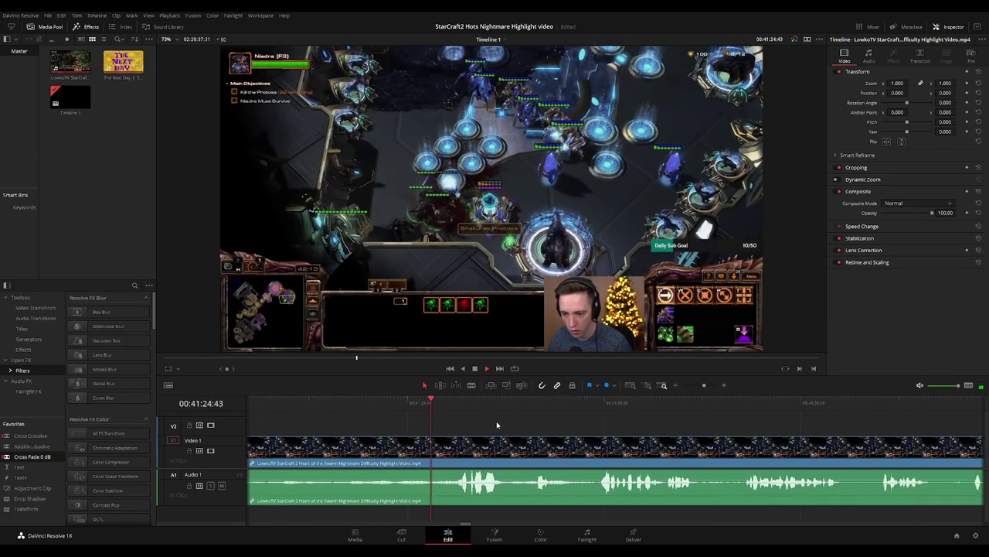
pyautogui.hscroll(2, 605, 418)
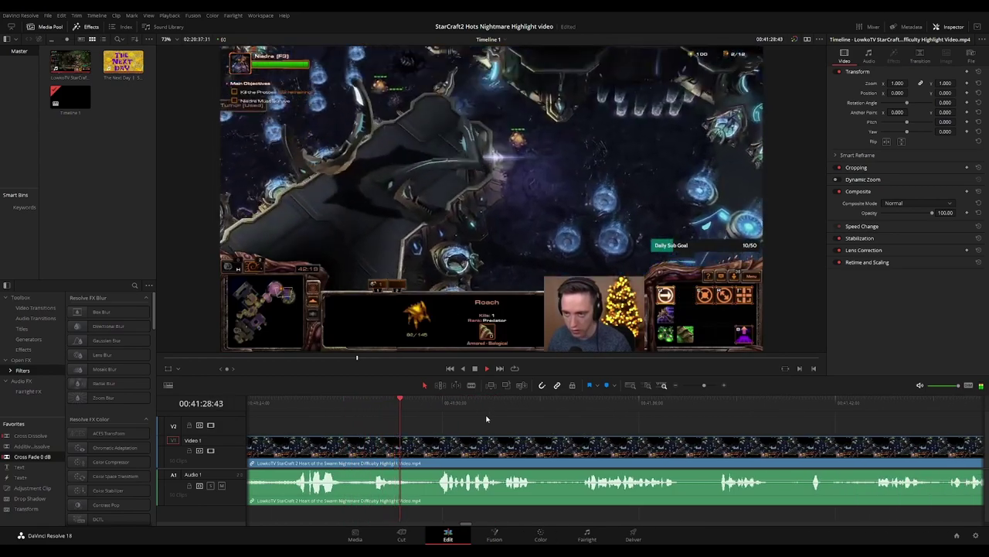
pyautogui.hscroll(1, 479, 419)
pyautogui.hscroll(1, 476, 419)
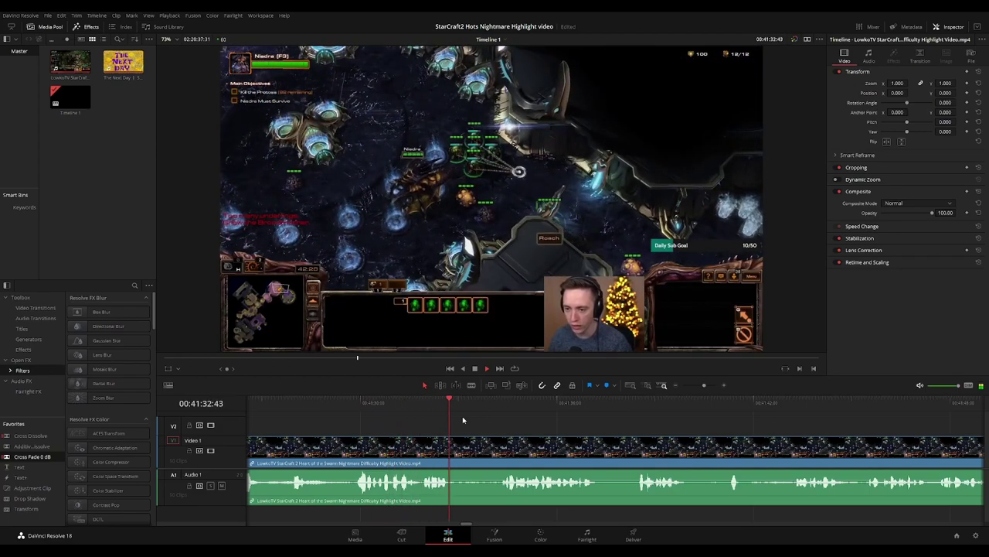
pyautogui.hscroll(2, 499, 417)
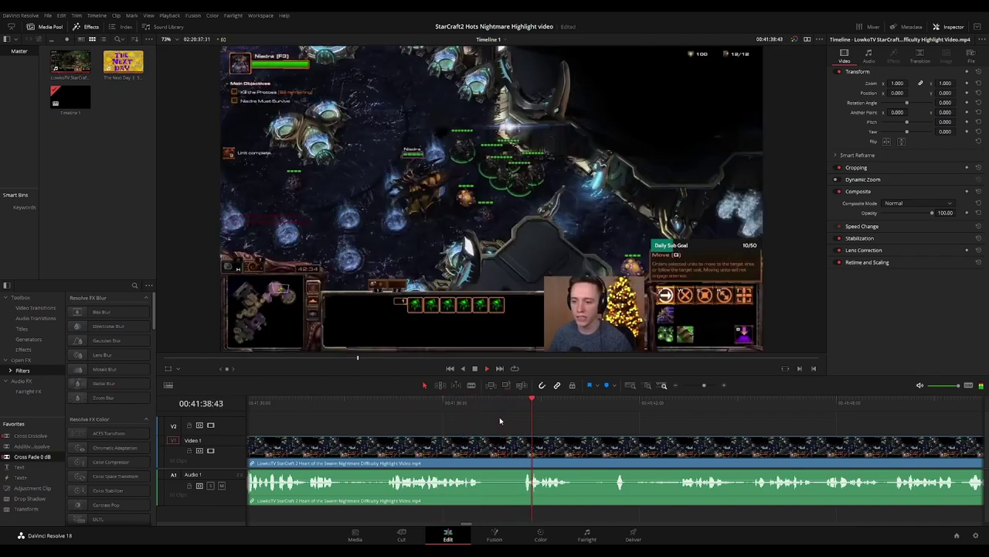
pyautogui.click(609, 406)
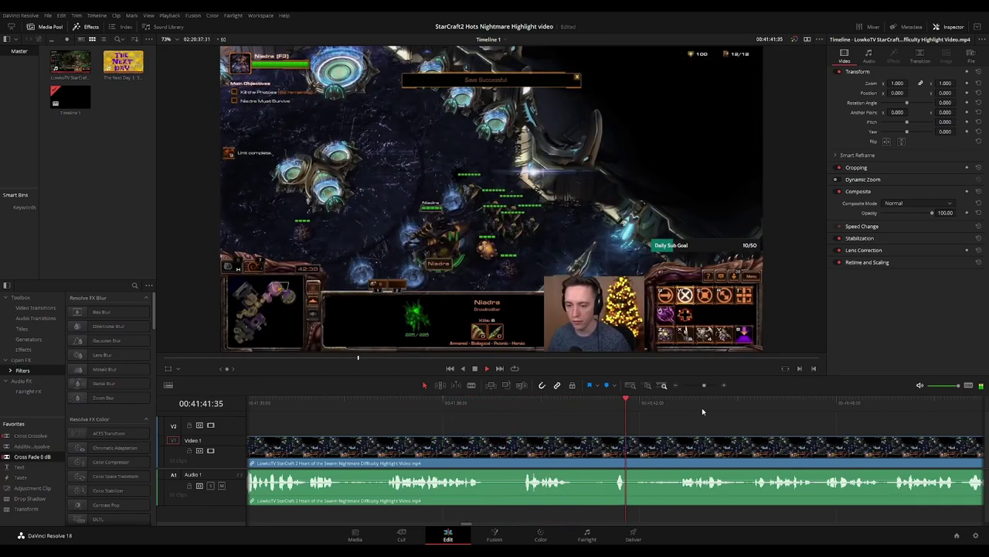
pyautogui.moveTo(705, 416); pyautogui.dragTo(472, 406)
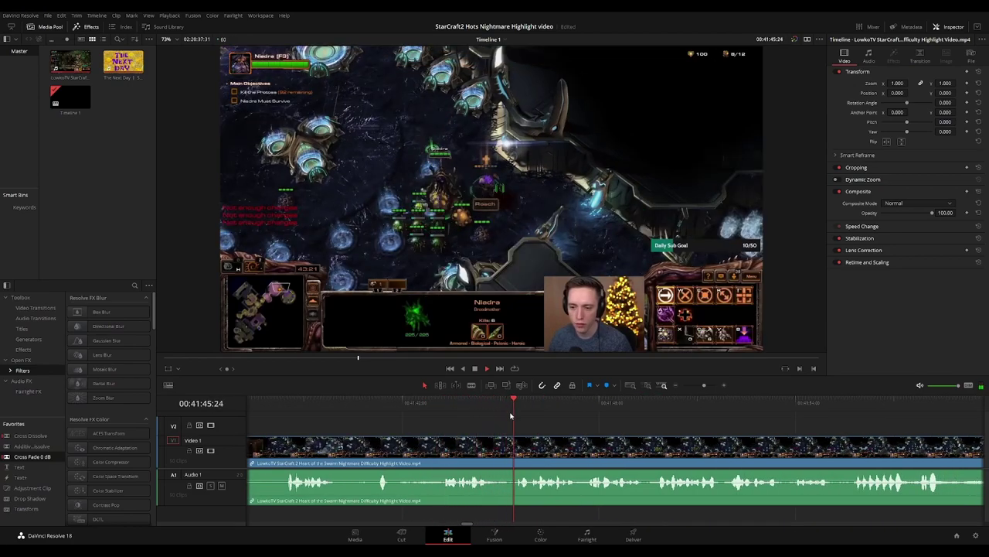
# Examine the gameplay and audio waveform from about 41:45 to 42:31 for further sections to trim
pyautogui.hscroll(3, 499, 426)
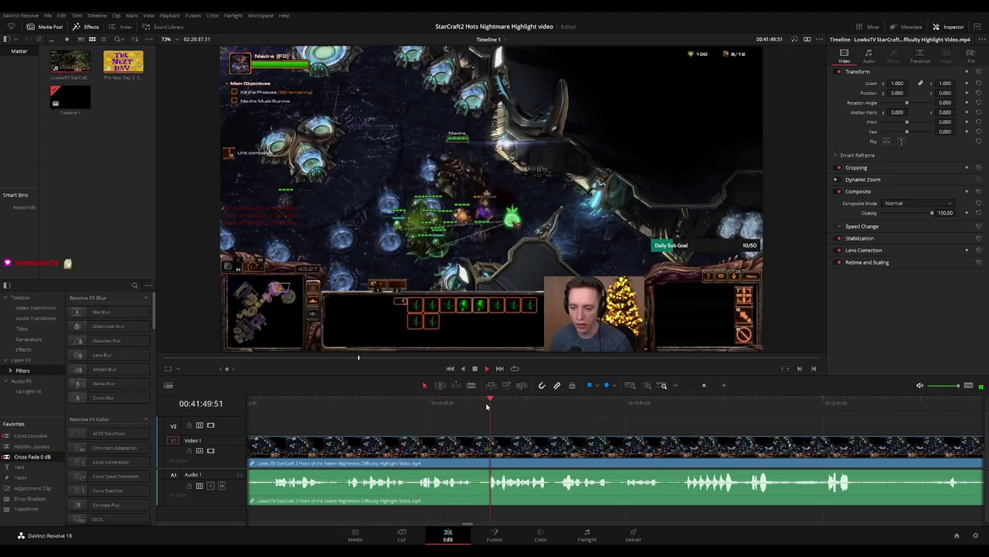
pyautogui.hscroll(2, 508, 428)
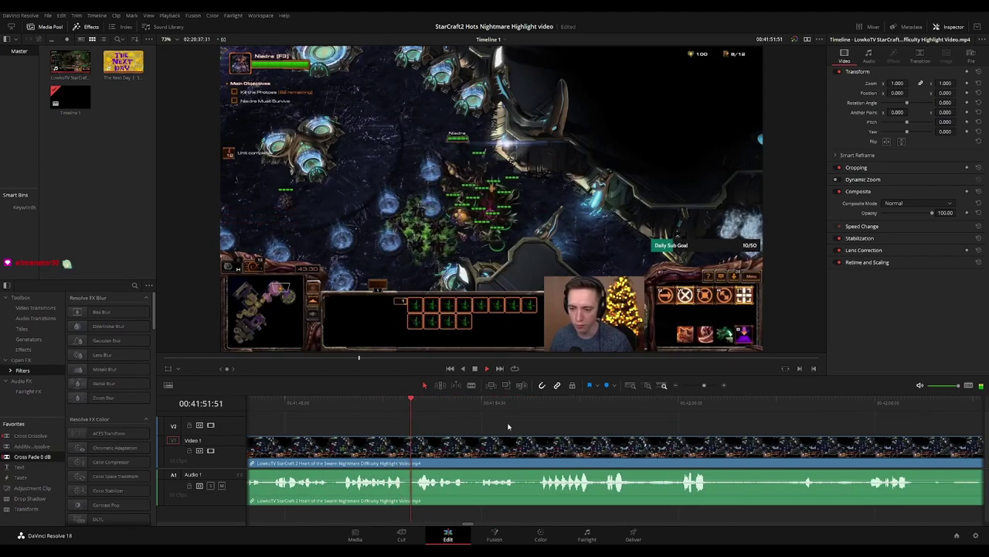
pyautogui.hscroll(2, 479, 419)
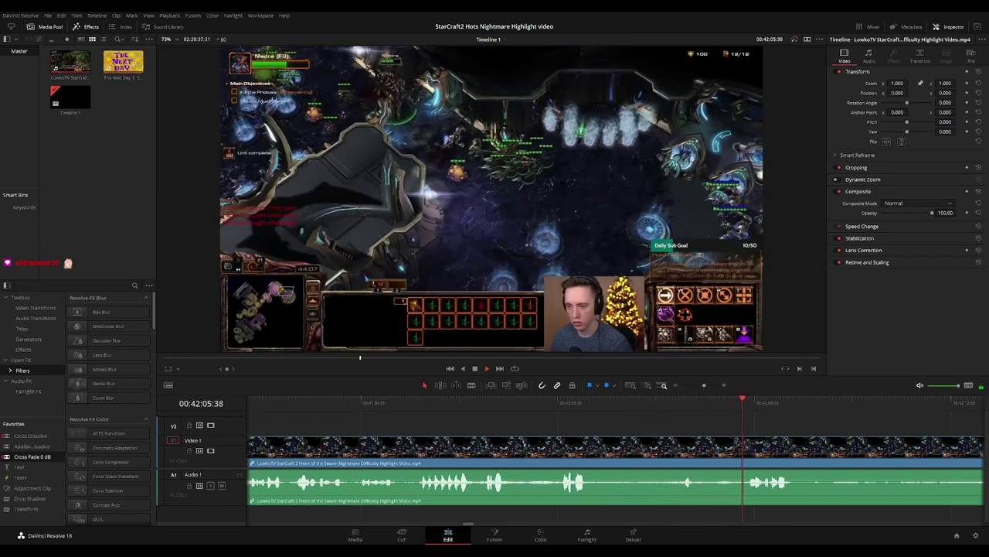
pyautogui.hscroll(3, 523, 412)
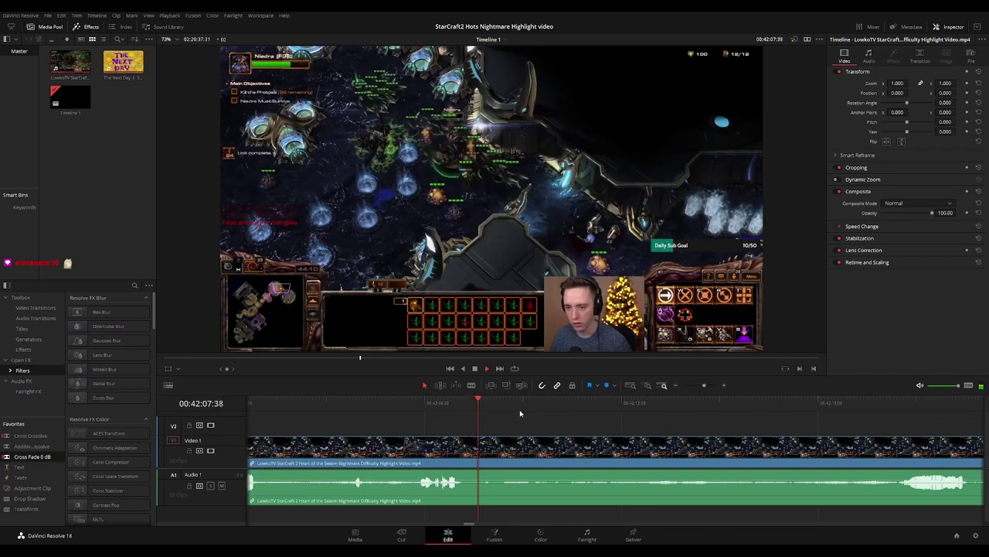
pyautogui.click(642, 403)
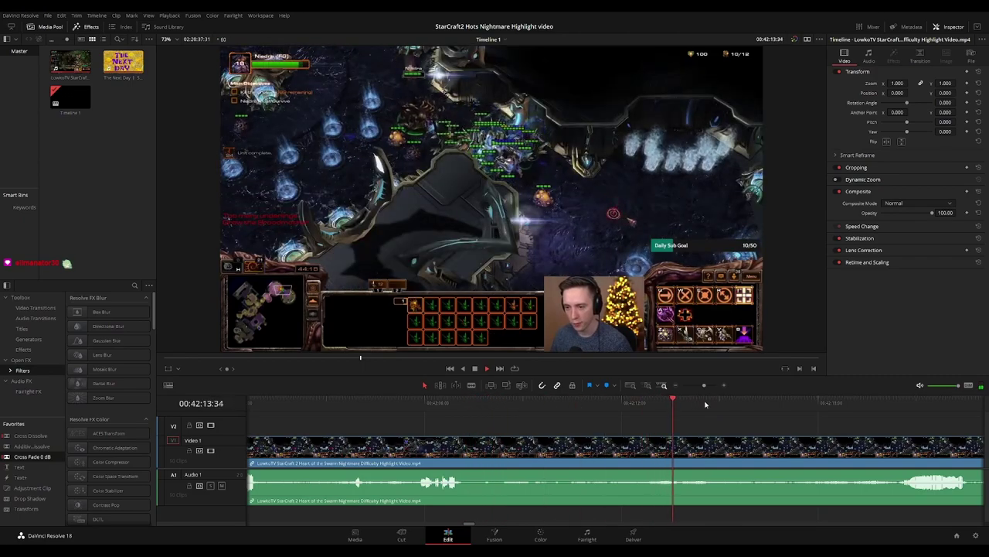
pyautogui.hscroll(5, 517, 420)
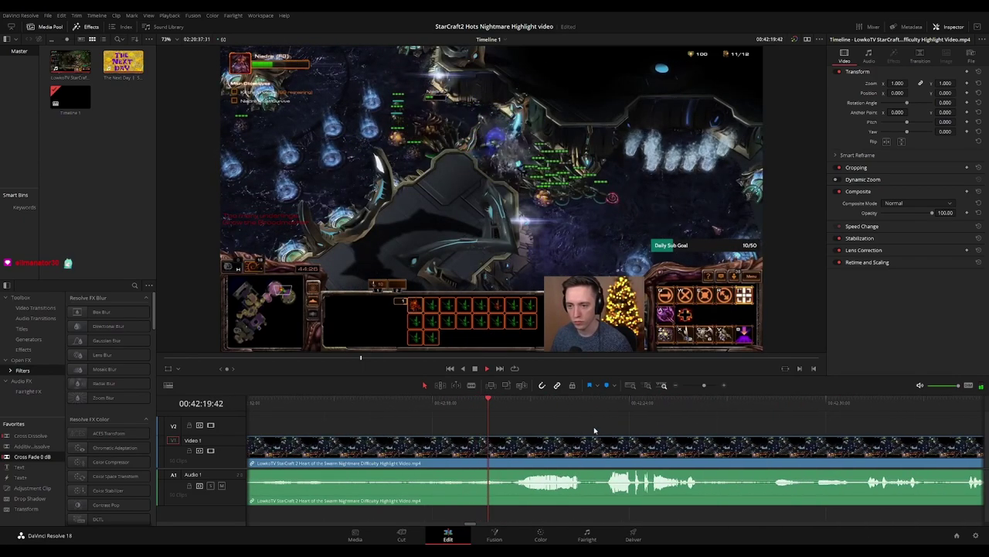
pyautogui.hscroll(5, 622, 422)
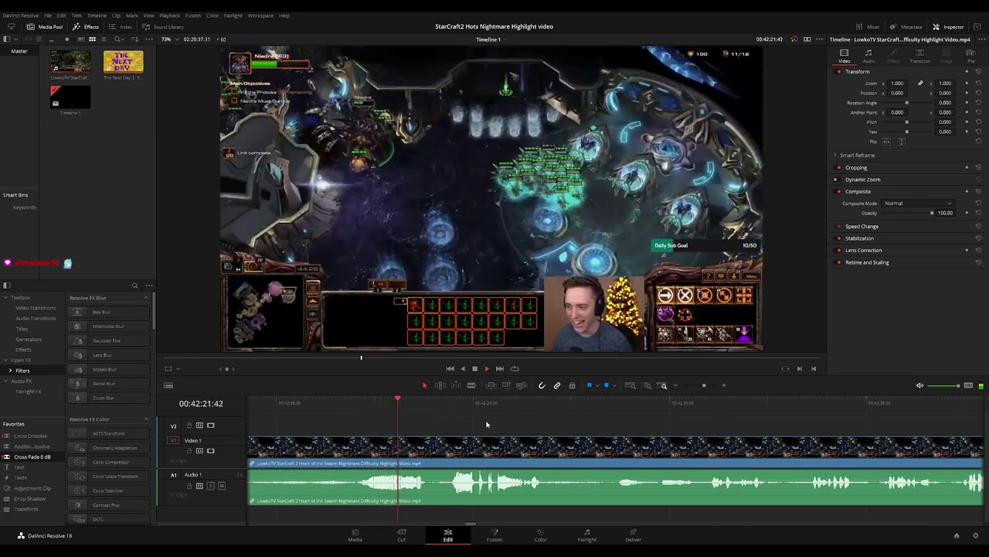
pyautogui.hscroll(5, 494, 421)
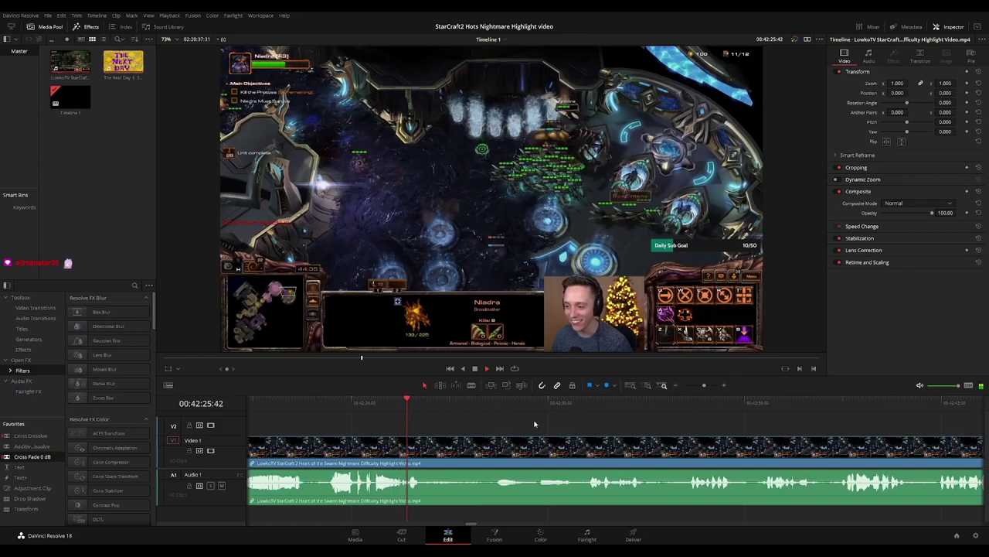
pyautogui.hscroll(5, 458, 421)
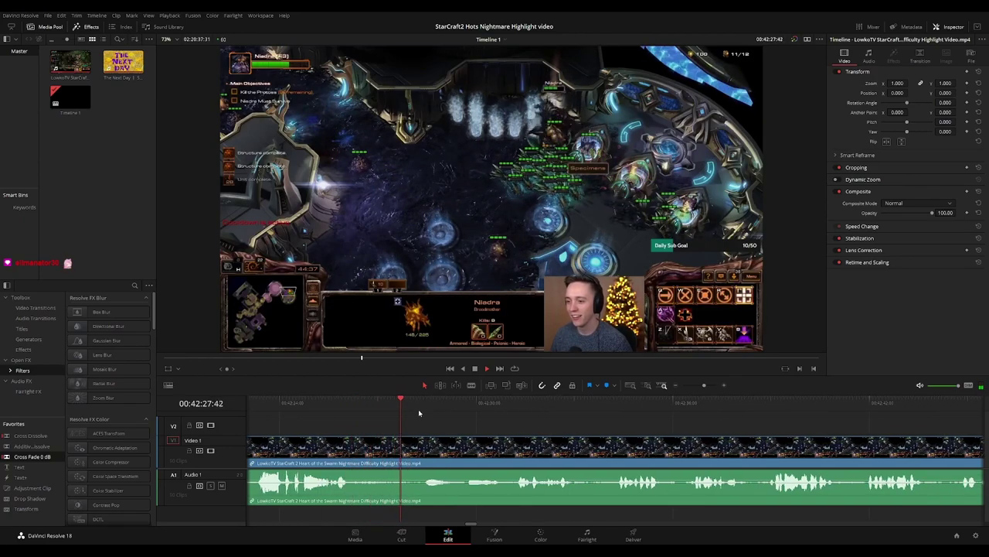
pyautogui.click(468, 399)
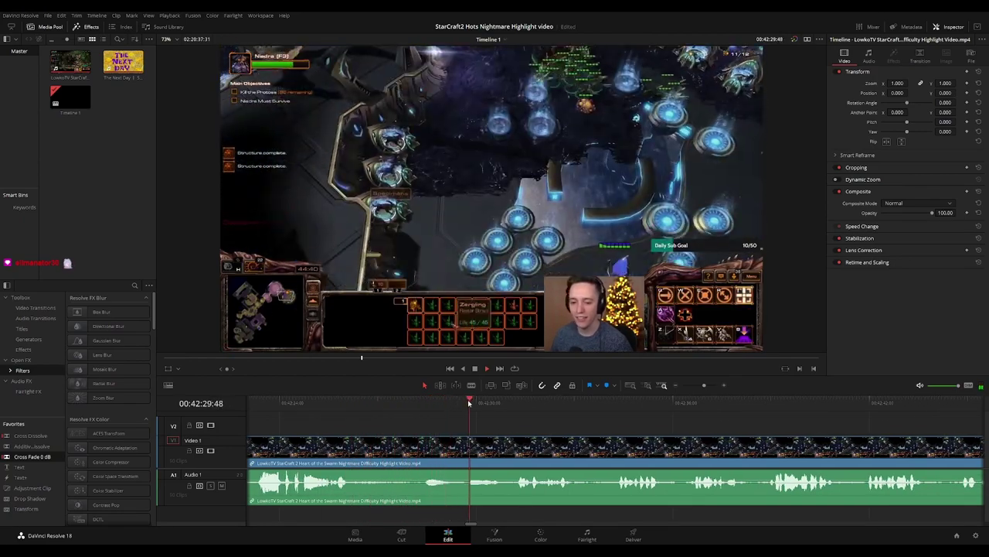
pyautogui.click(509, 402)
pyautogui.hscroll(3, 570, 418)
# Split out the short pause at about 42:36 on the timeline and ripple-delete it
pyautogui.click(431, 404)
pyautogui.hscroll(2, 545, 428)
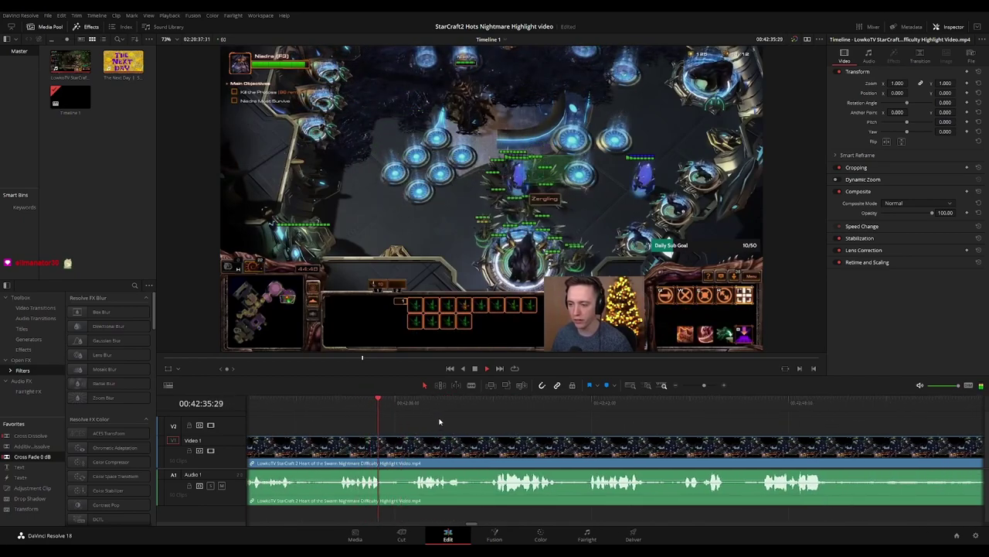
pyautogui.press('b')
pyautogui.click(388, 452)
pyautogui.click(409, 451)
pyautogui.press('a')
pyautogui.click(399, 454)
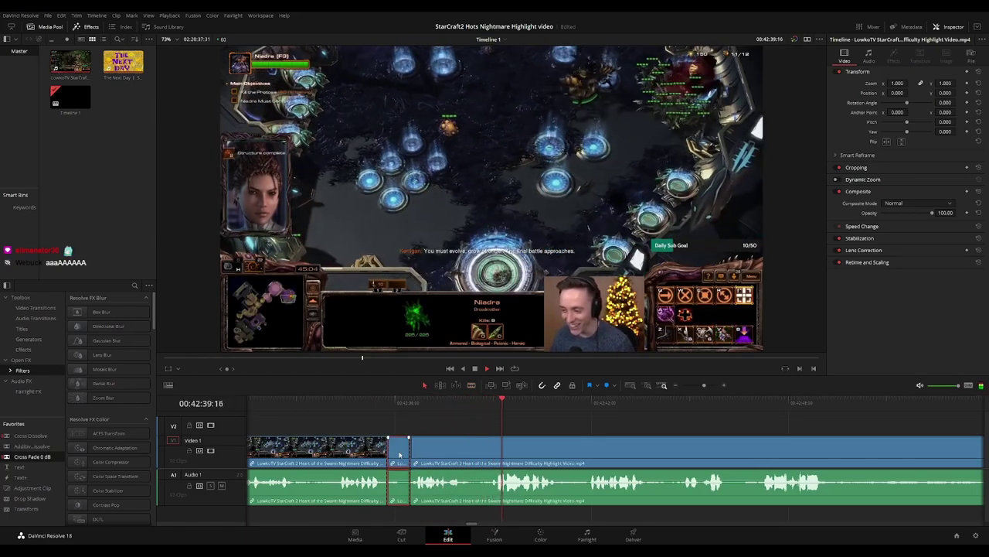
pyautogui.press('BackSpace')
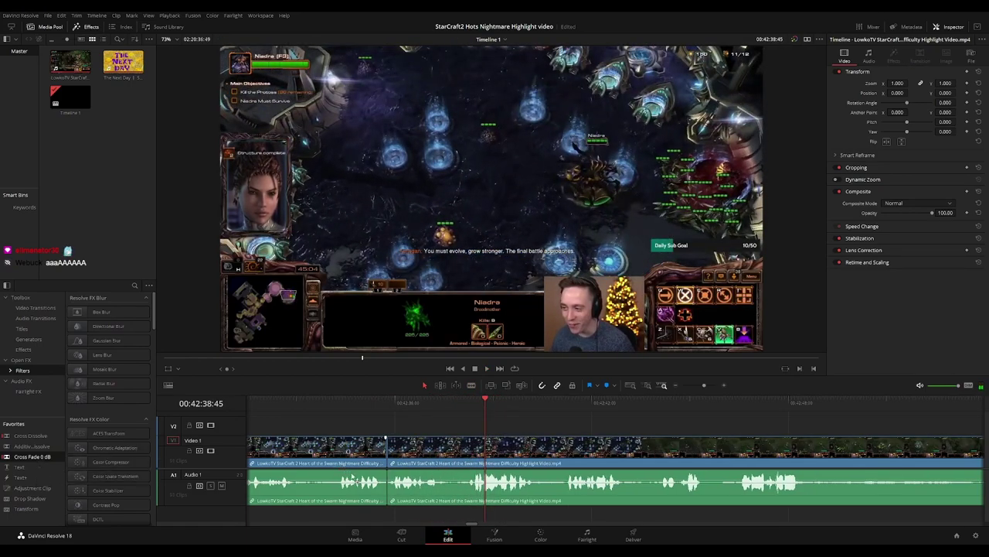
# Smooth the audio at the 42:35 cut with a cross fade and play back across it
pyautogui.click(357, 403)
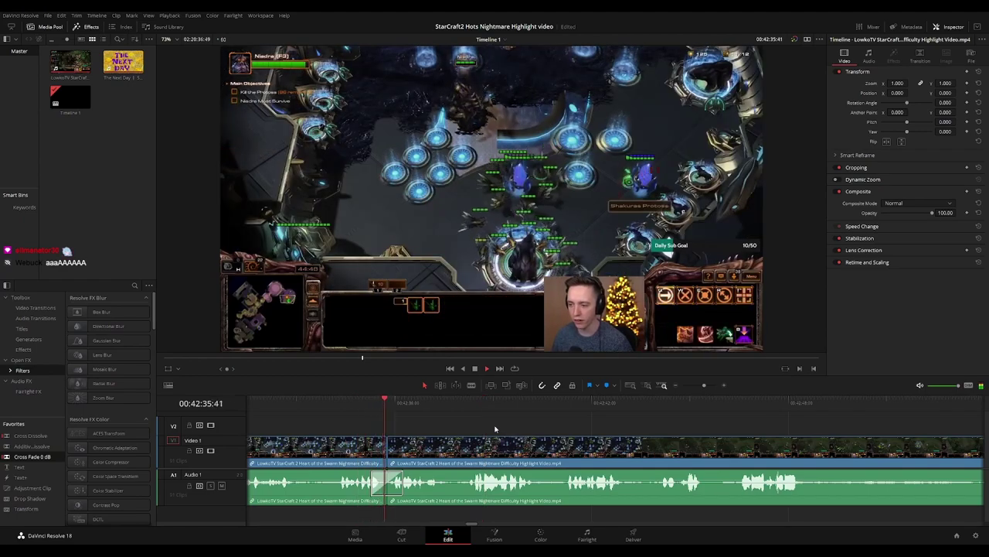
pyautogui.hscroll(1, 532, 426)
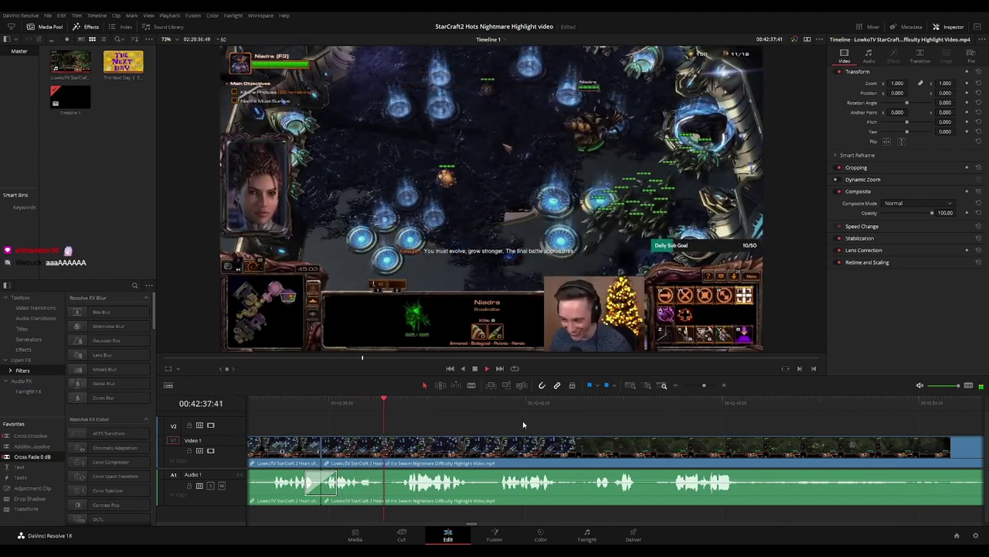
pyautogui.hscroll(3, 502, 424)
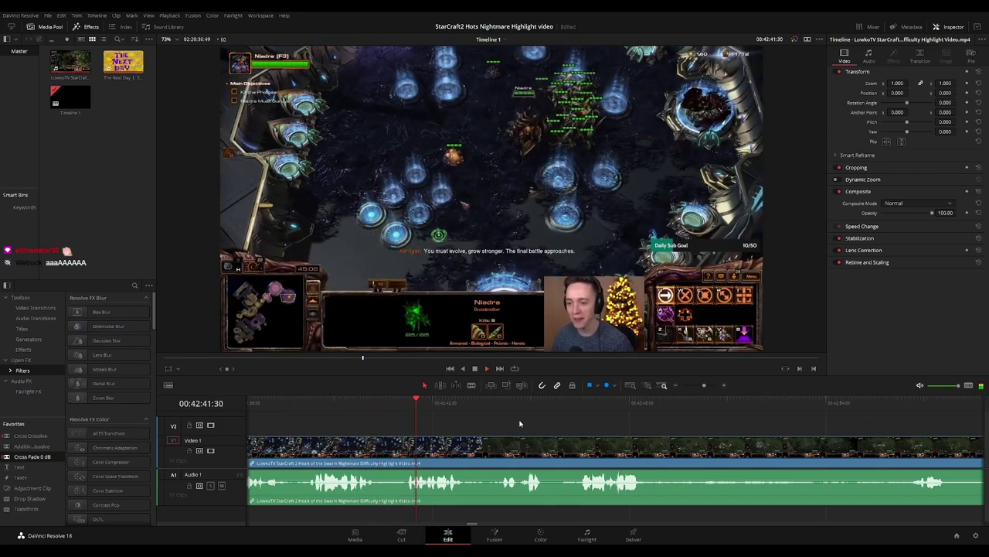
pyautogui.hscroll(3, 525, 423)
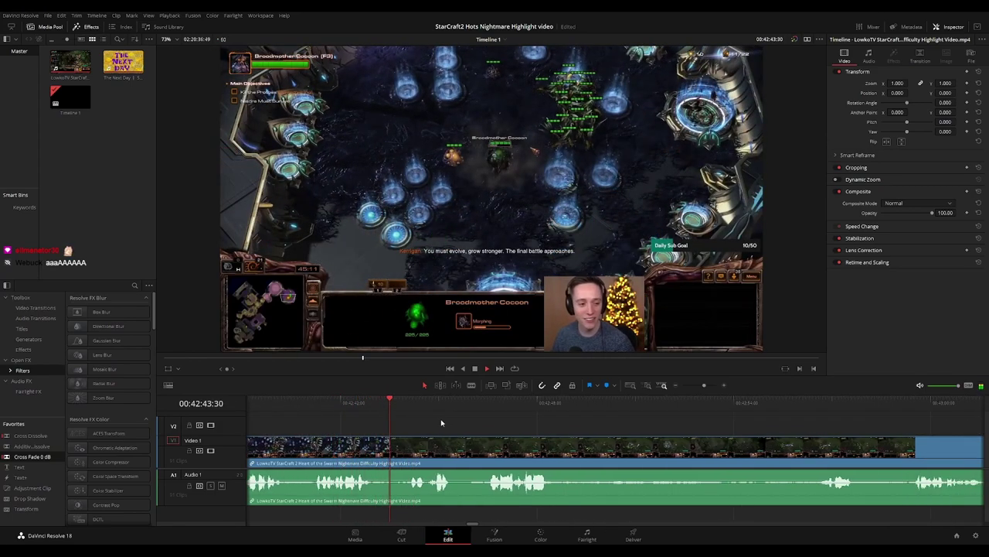
# Split out the section from about 42:43 to 42:44 on the timeline and ripple-delete it
pyautogui.click(371, 408)
pyautogui.press('b')
pyautogui.click(379, 442)
pyautogui.click(407, 443)
pyautogui.press('a')
pyautogui.click(397, 448)
pyautogui.click(396, 446)
pyautogui.press('Delete')
# Add the default transition at the new cut near 42:43 and play back across it
pyautogui.hotkey('ctrl', 't')
pyautogui.click(360, 410)
pyautogui.press('space')
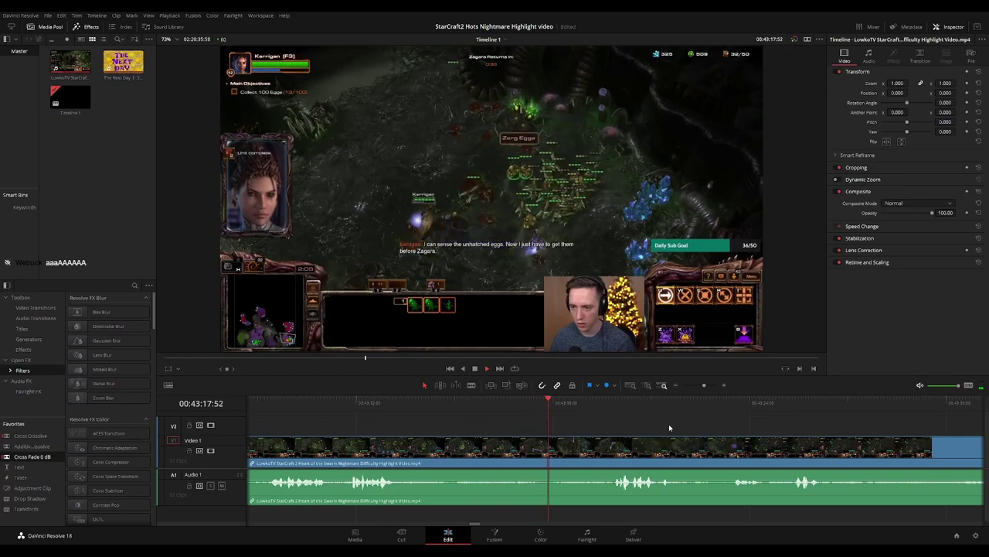
# Ripple-delete the short pause from about 43:24 to 43:25 and bridge the cut with a transition
pyautogui.moveTo(669, 427); pyautogui.dragTo(545, 427)
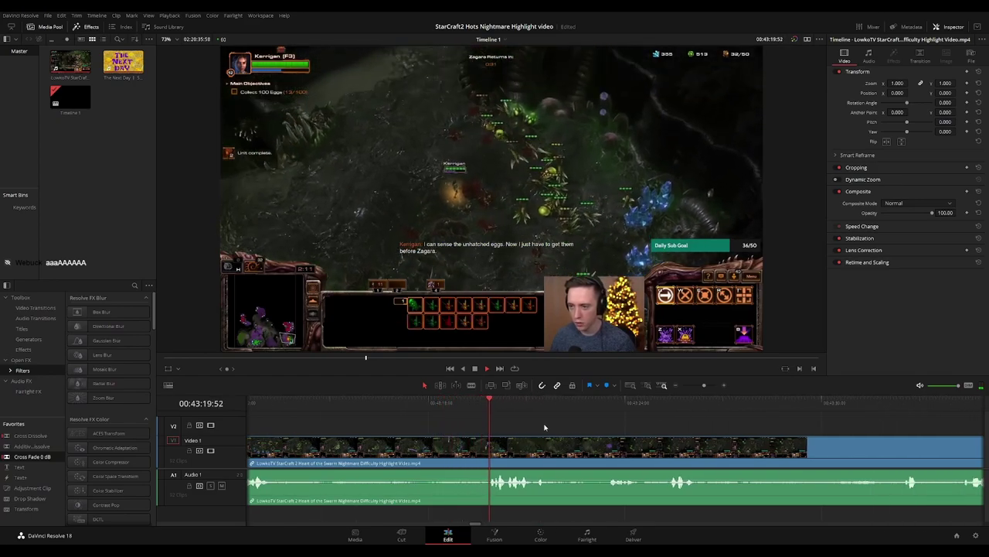
pyautogui.moveTo(610, 426); pyautogui.dragTo(468, 424)
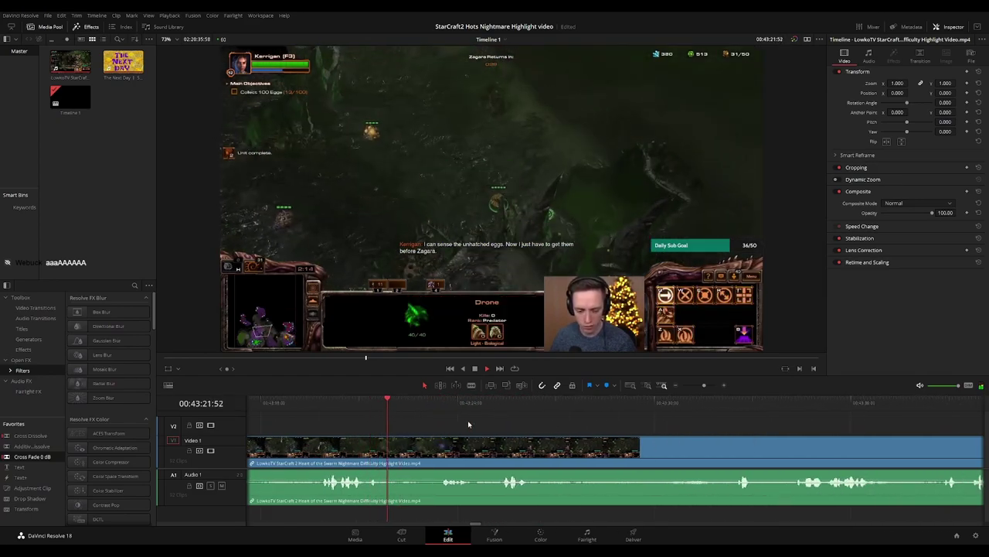
pyautogui.hscroll(1, 474, 426)
pyautogui.hscroll(1, 472, 426)
pyautogui.press('space')
pyautogui.press('b')
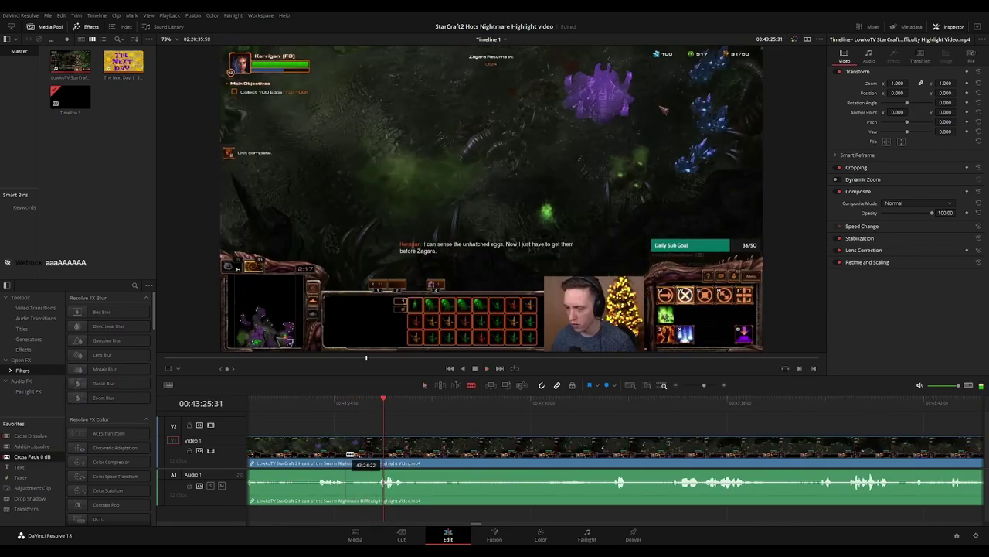
pyautogui.click(346, 453)
pyautogui.click(374, 453)
pyautogui.press('a')
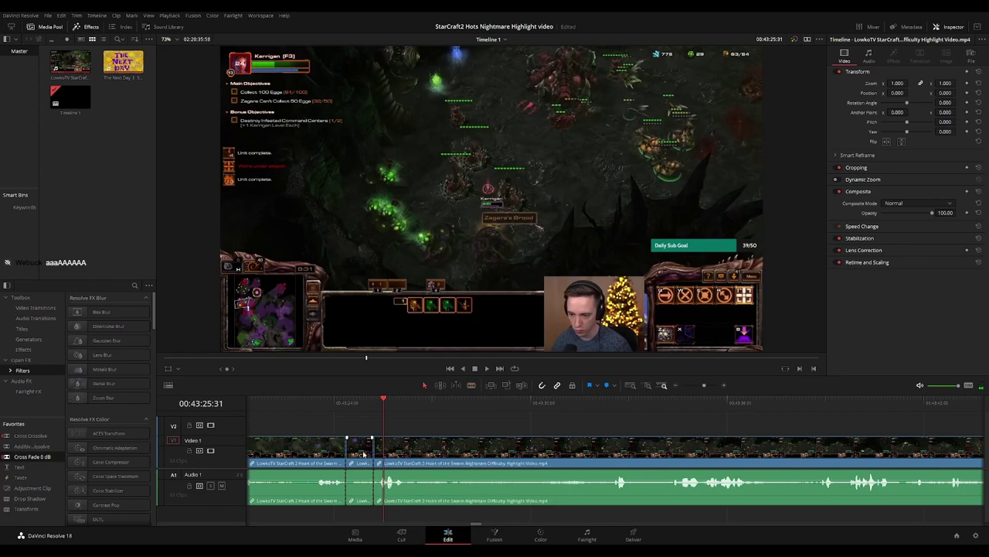
pyautogui.press('Delete')
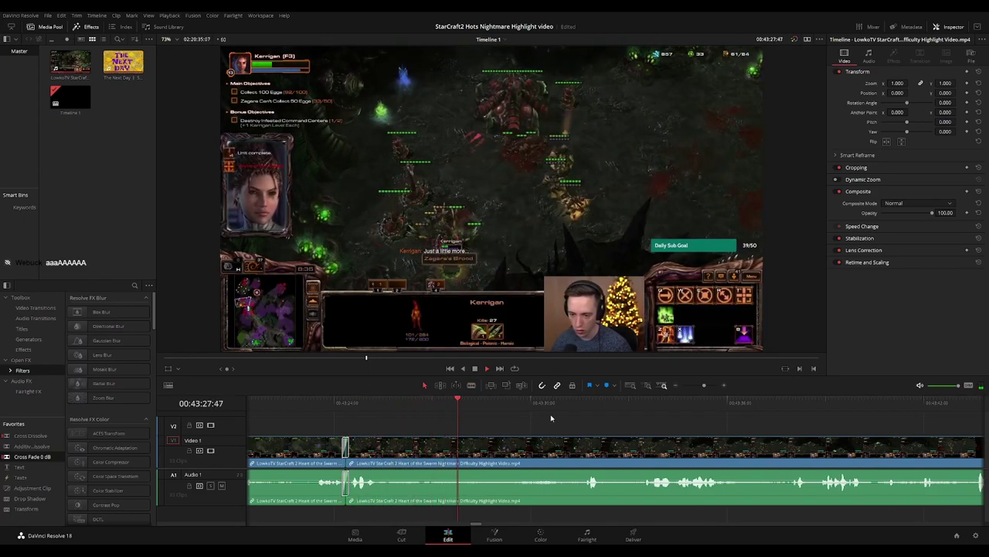
# Review the gameplay and audio waveform from about 43:27 to 43:47 for pauses worth cutting
pyautogui.moveTo(659, 430); pyautogui.dragTo(543, 431)
pyautogui.hscroll(2, 533, 429)
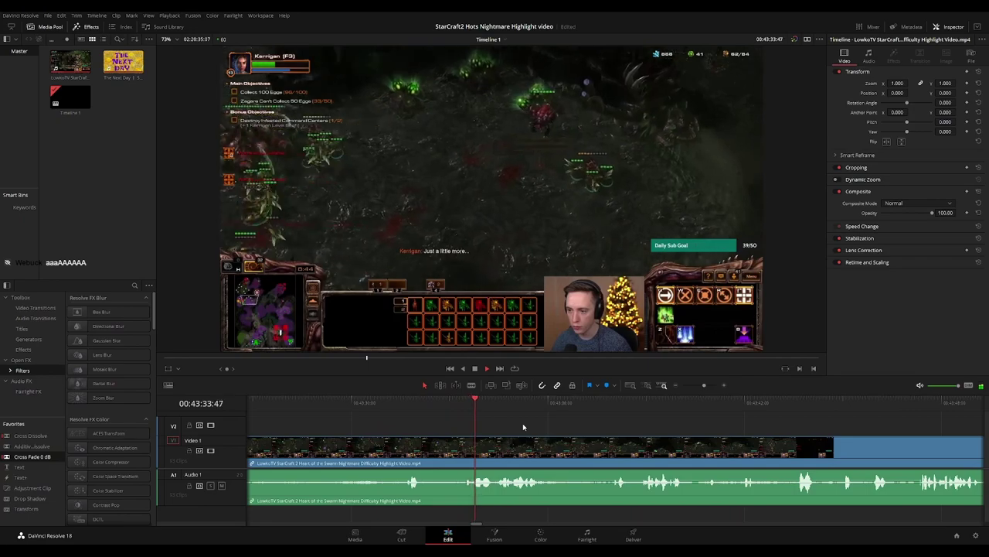
pyautogui.hscroll(3, 533, 428)
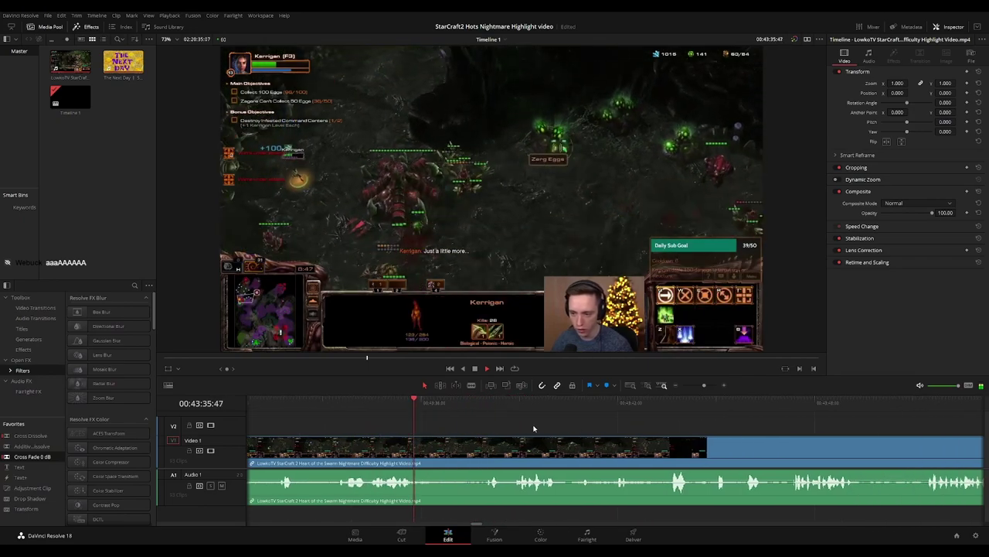
pyautogui.hscroll(3, 565, 425)
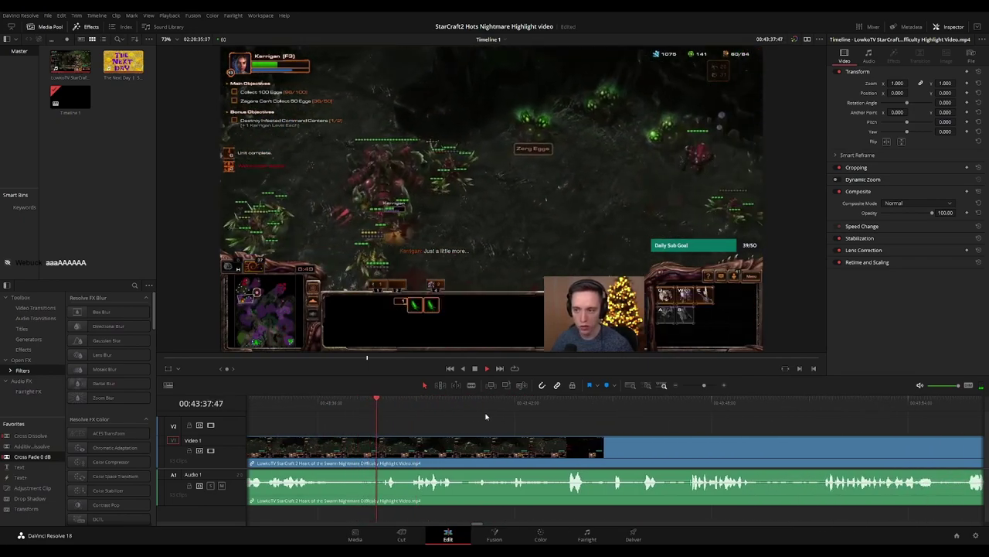
pyautogui.hscroll(2, 530, 420)
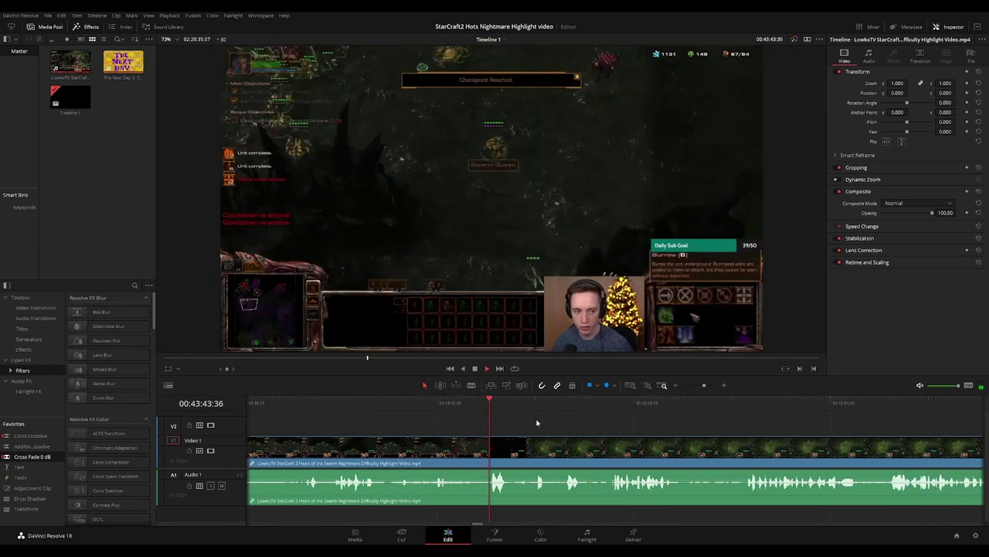
pyautogui.hscroll(2, 528, 423)
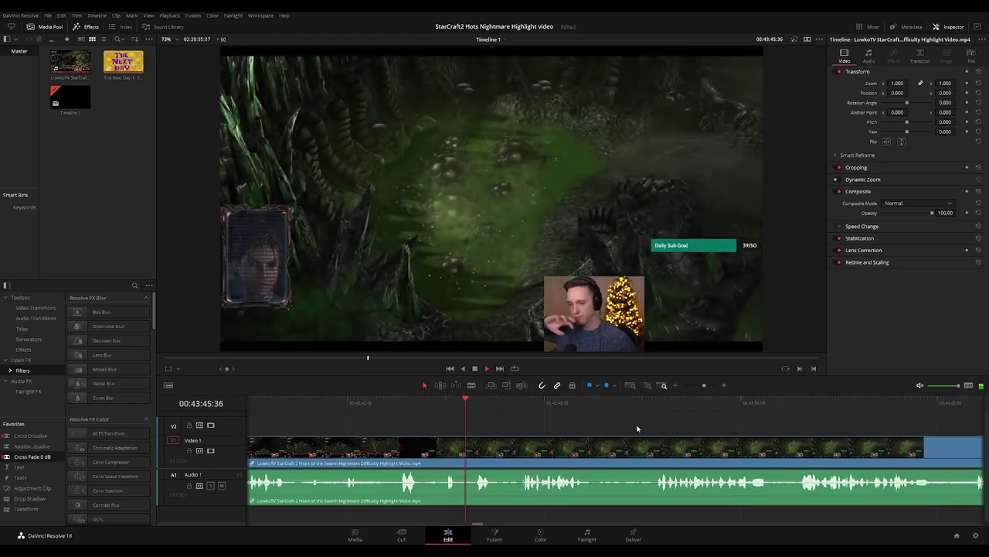
pyautogui.hscroll(2, 562, 420)
pyautogui.hscroll(1, 553, 421)
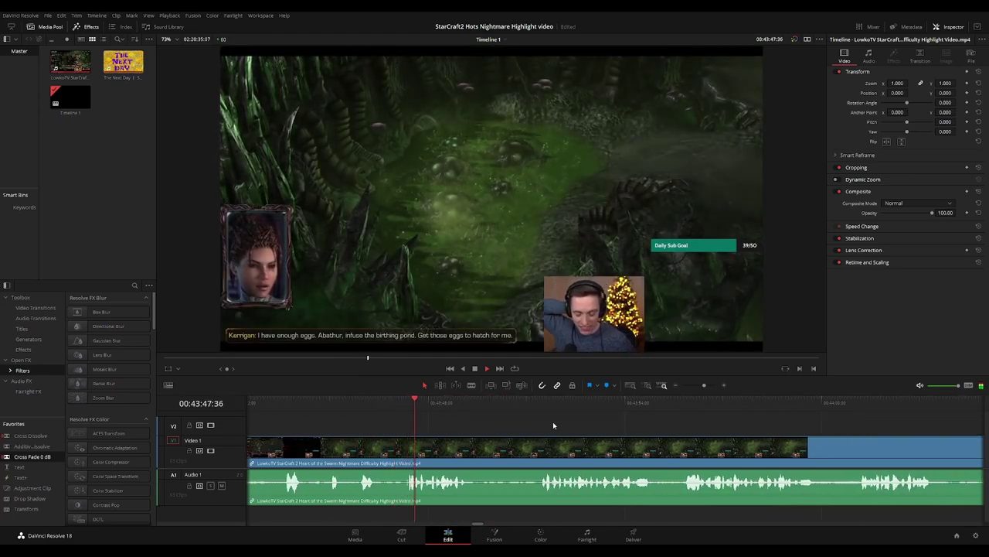
# Split out the few silent frames before the speech at about 43:47 and ripple-delete them, playing back the cut
pyautogui.press('space')
pyautogui.click(396, 406)
pyautogui.scroll(3, 648, 427)
pyautogui.click(652, 402)
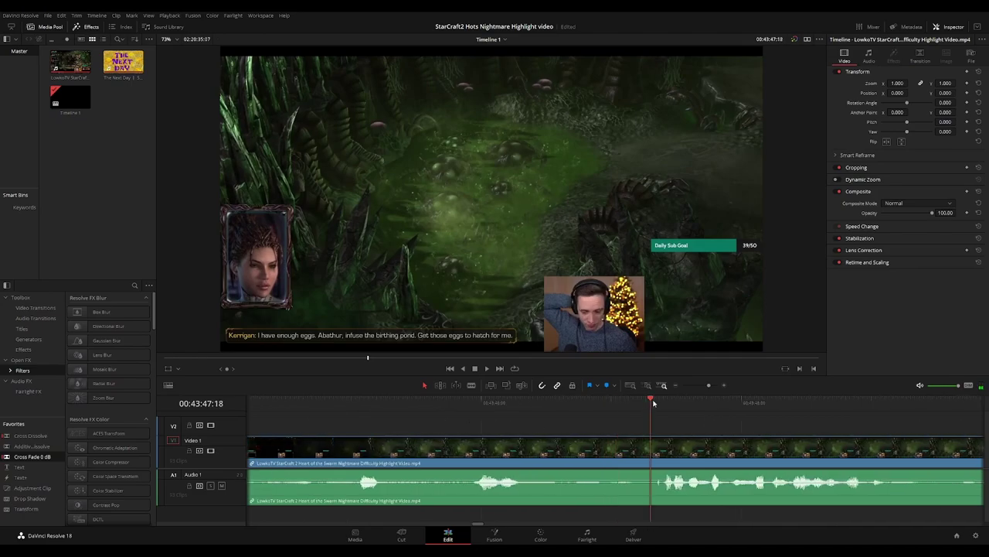
pyautogui.click(651, 446)
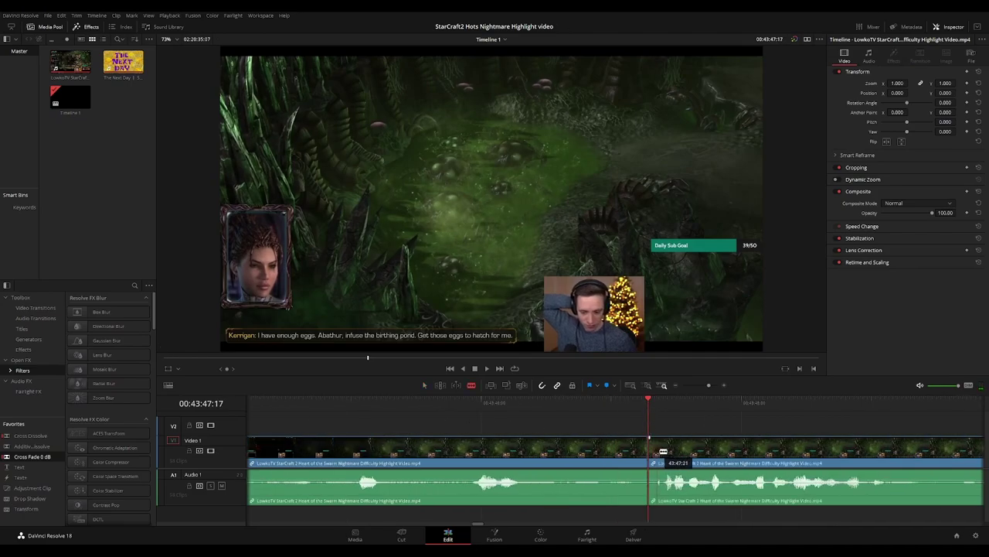
pyautogui.press('Delete')
pyautogui.press('space')
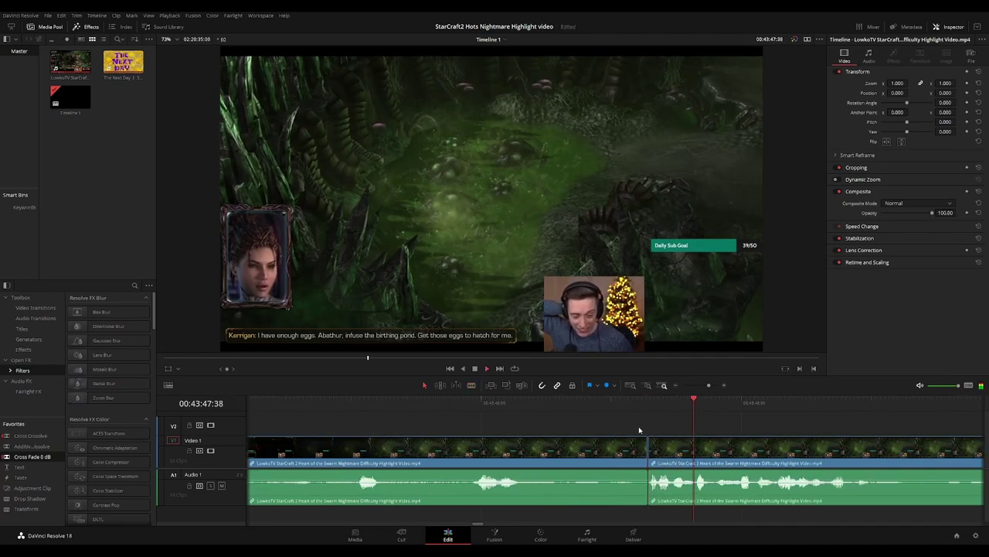
# Review the cutscene footage from about 43:48 to 44:04, checking the waveform for quiet stretches
pyautogui.scroll(-3, 729, 425)
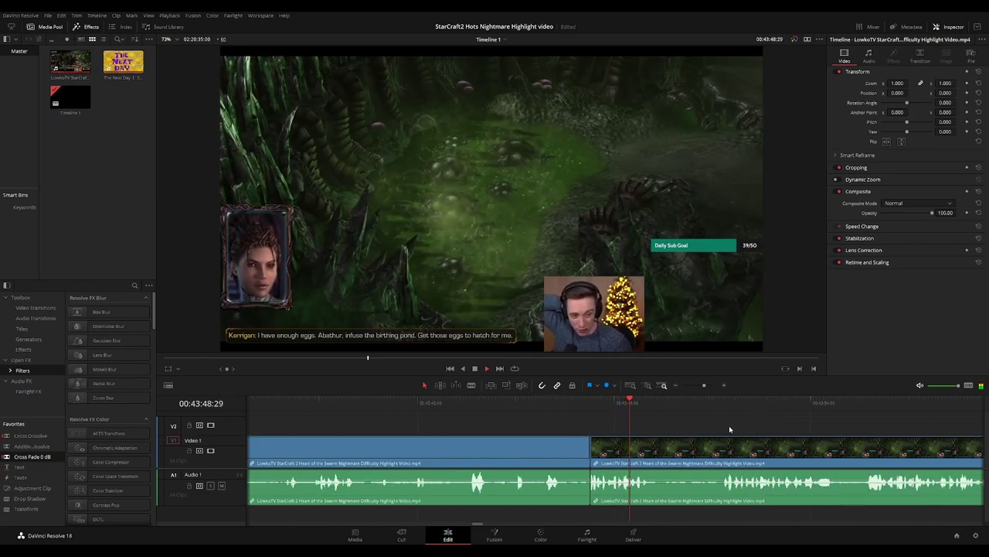
pyautogui.moveTo(729, 425); pyautogui.dragTo(559, 419)
pyautogui.scroll(-2, 553, 426)
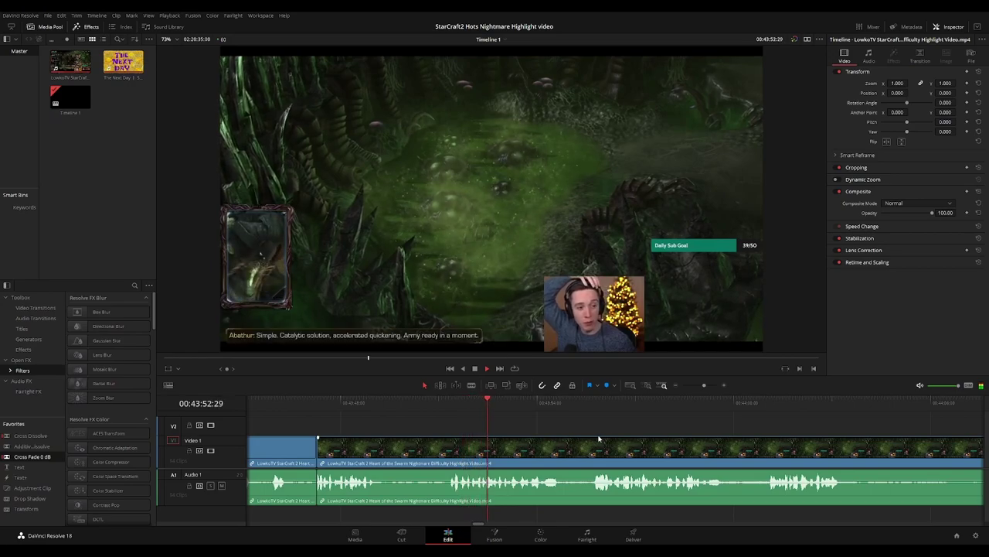
pyautogui.scroll(-3, 519, 424)
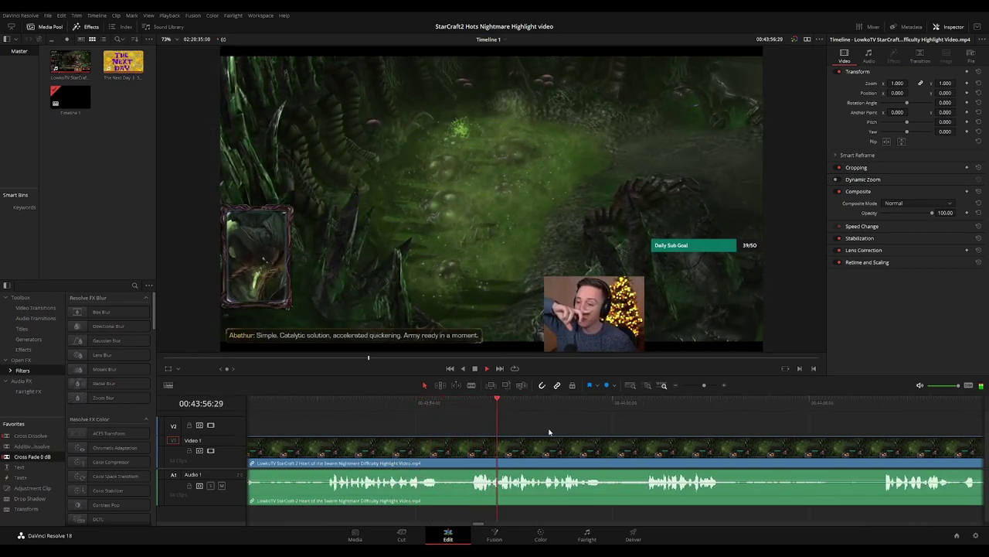
pyautogui.scroll(-5, 713, 437)
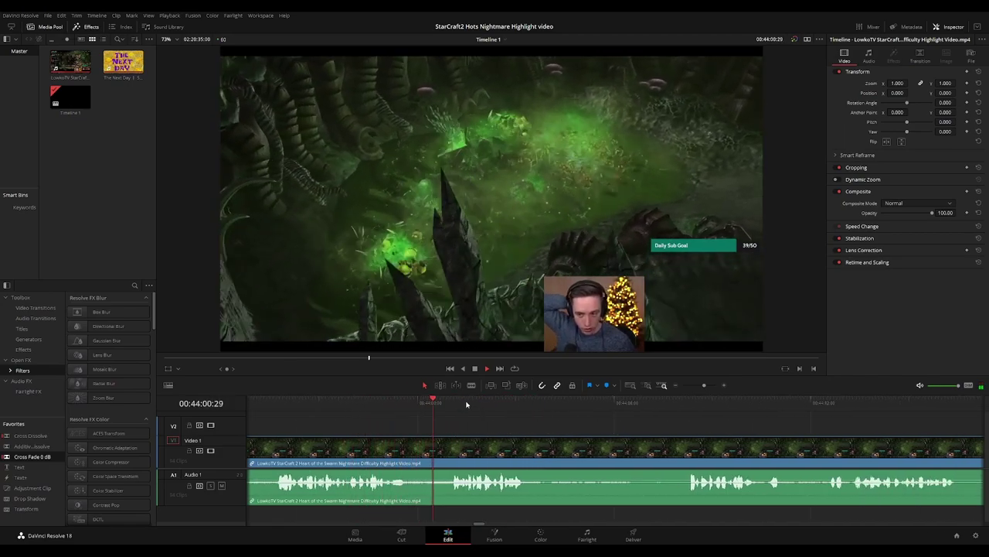
pyautogui.scroll(-2, 500, 417)
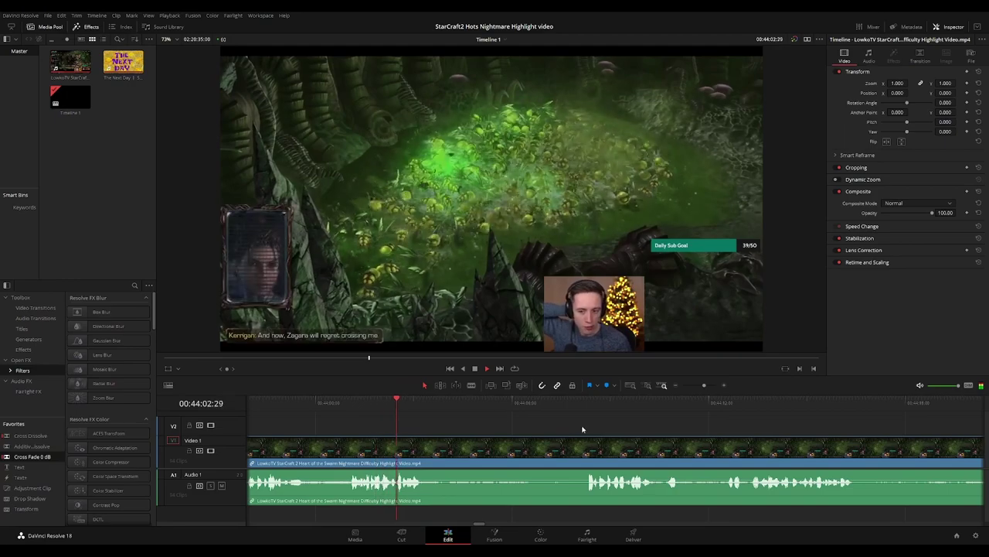
pyautogui.scroll(2, 492, 415)
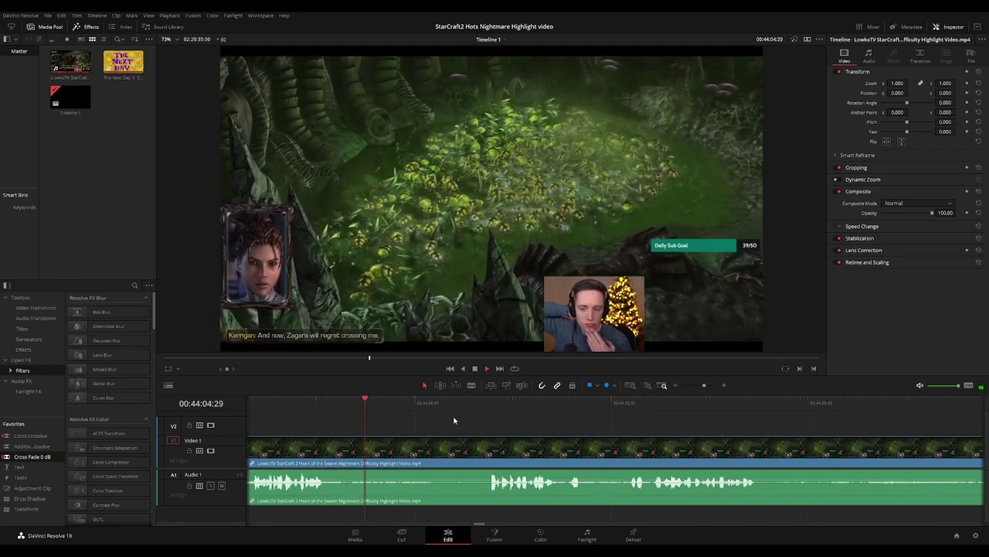
# Ripple-delete the section from about 44:11 to 44:12 and join the remaining clips with a transition
pyautogui.click(430, 406)
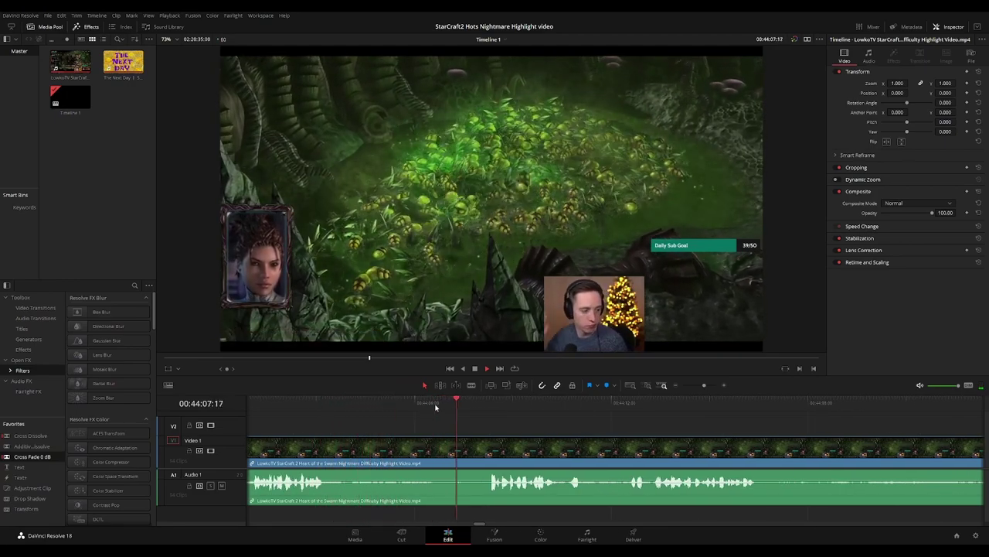
pyautogui.press('b')
pyautogui.click(443, 447)
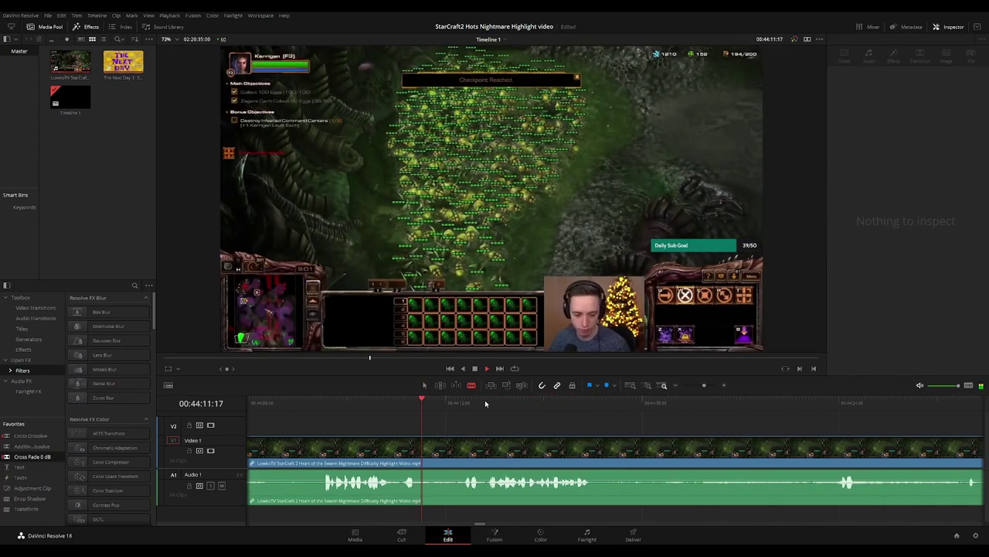
pyautogui.click(423, 404)
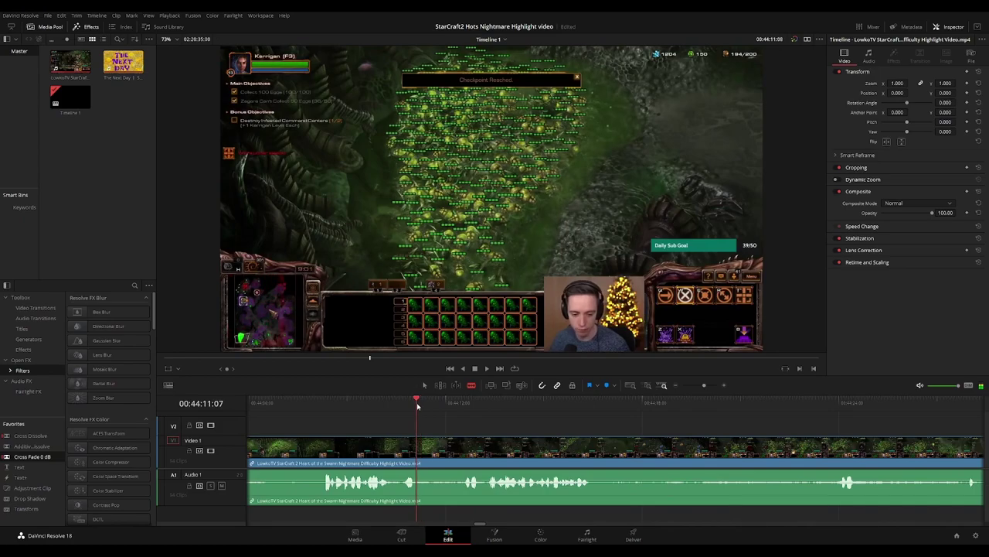
pyautogui.click(422, 447)
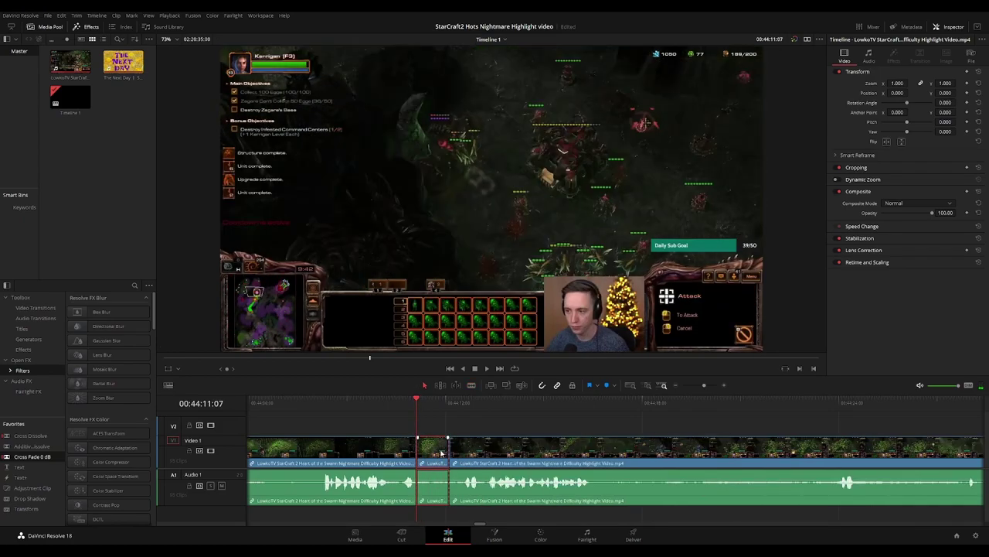
pyautogui.press('BackSpace')
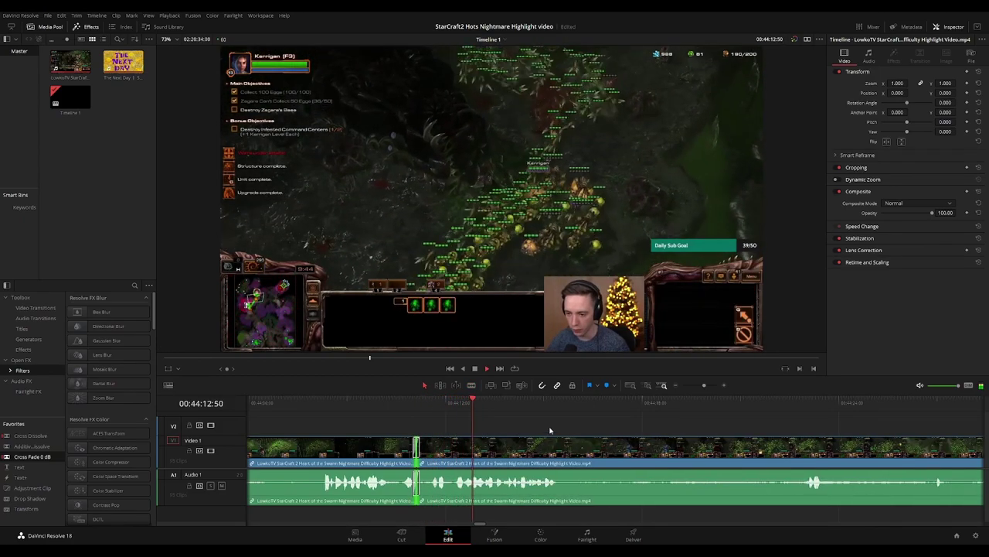
# Examine the footage from about 44:12 to 44:34, skipping ahead through the quiet stretches to look for further cuts
pyautogui.hscroll(2, 620, 423)
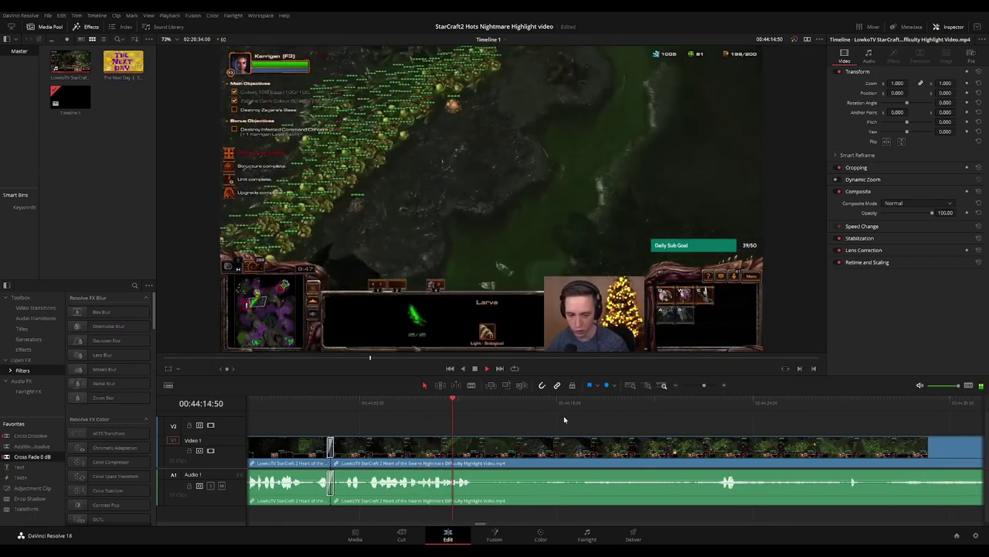
pyautogui.click(564, 408)
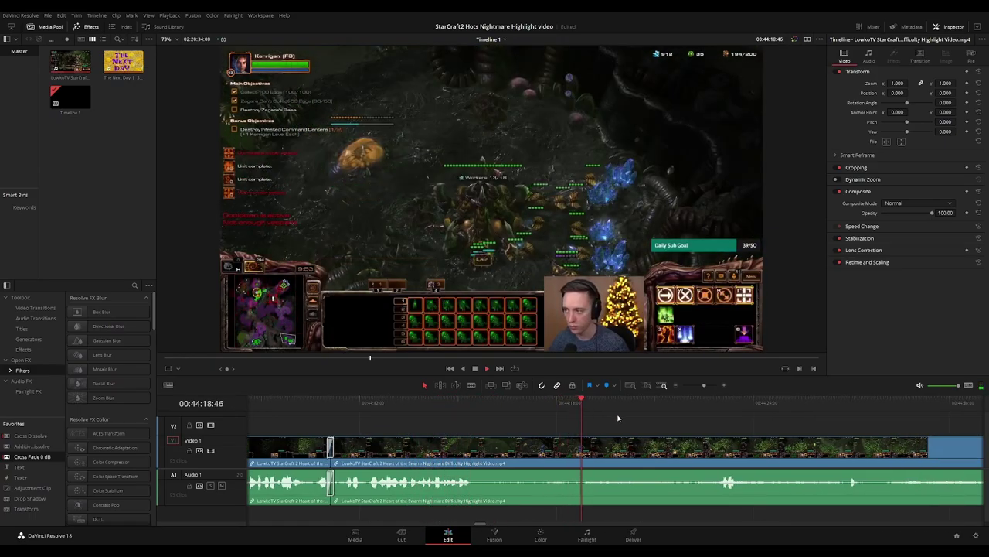
pyautogui.click(670, 408)
pyautogui.hscroll(1, 617, 420)
pyautogui.hscroll(5, 617, 420)
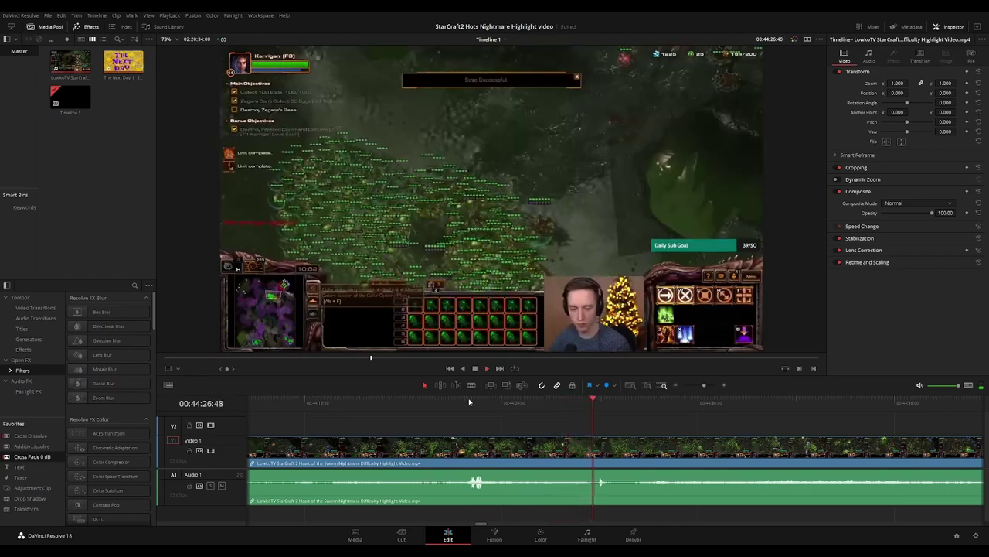
pyautogui.hscroll(3, 597, 403)
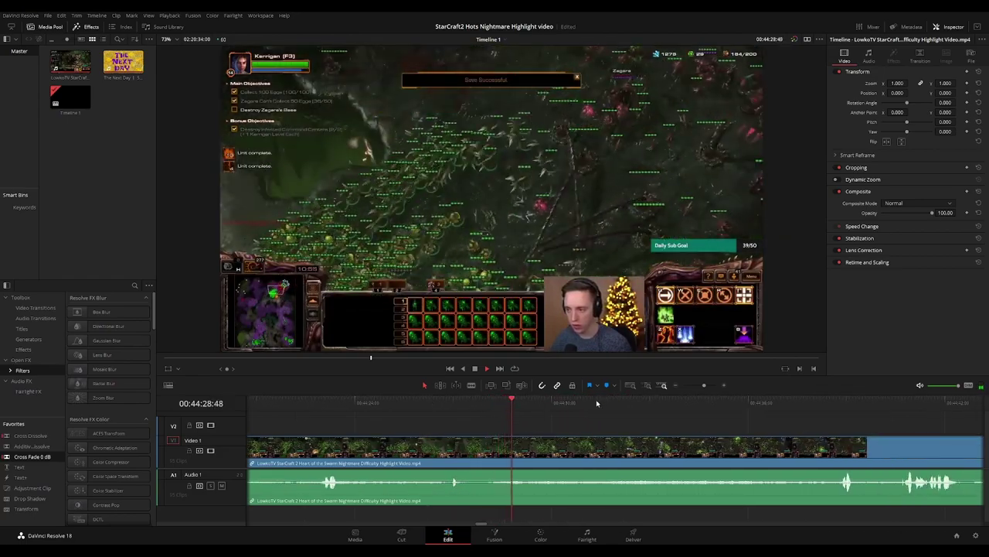
pyautogui.hscroll(3, 680, 410)
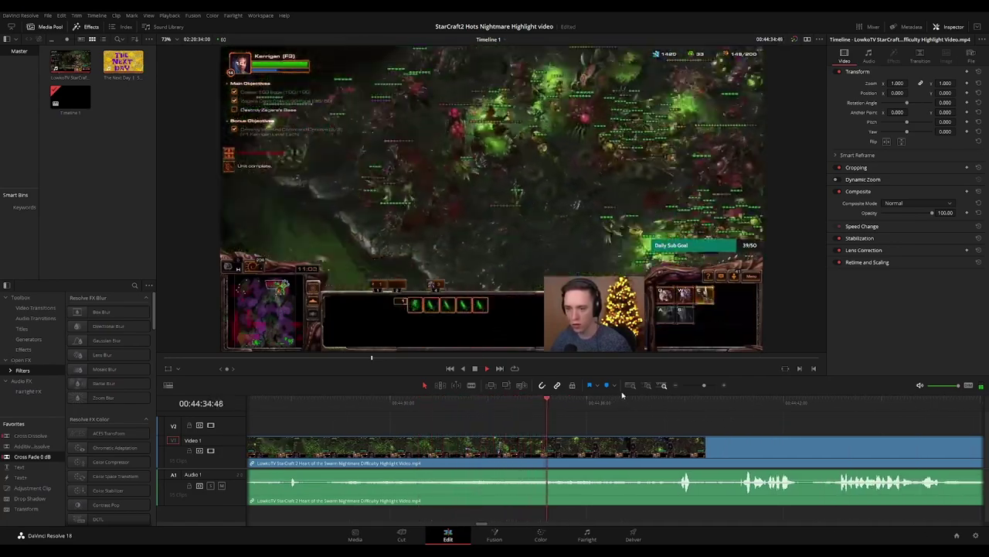
# Split out the few quiet frames before the speech at about 44:40 and ripple-delete them
pyautogui.hscroll(4, 561, 406)
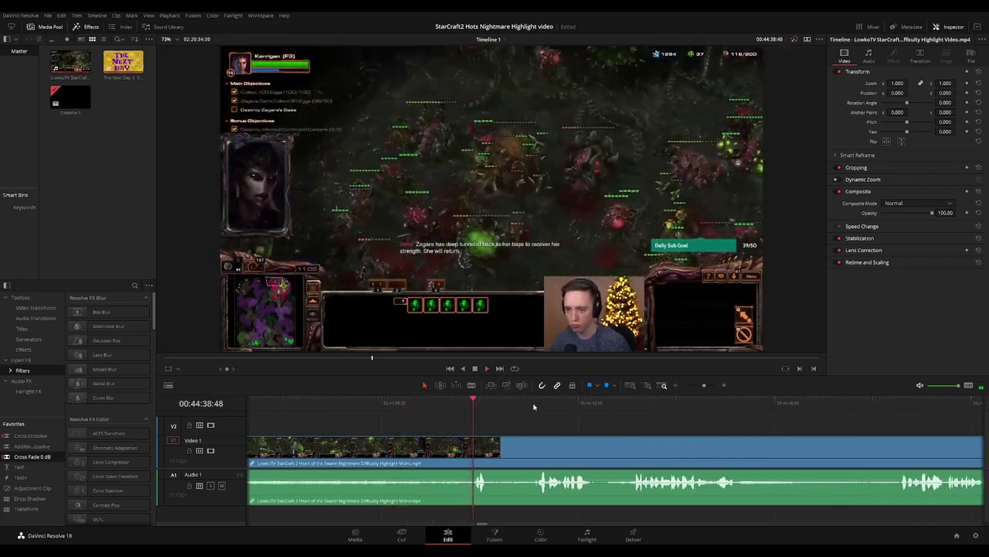
pyautogui.hscroll(2, 590, 417)
pyautogui.click(552, 406)
pyautogui.click(406, 401)
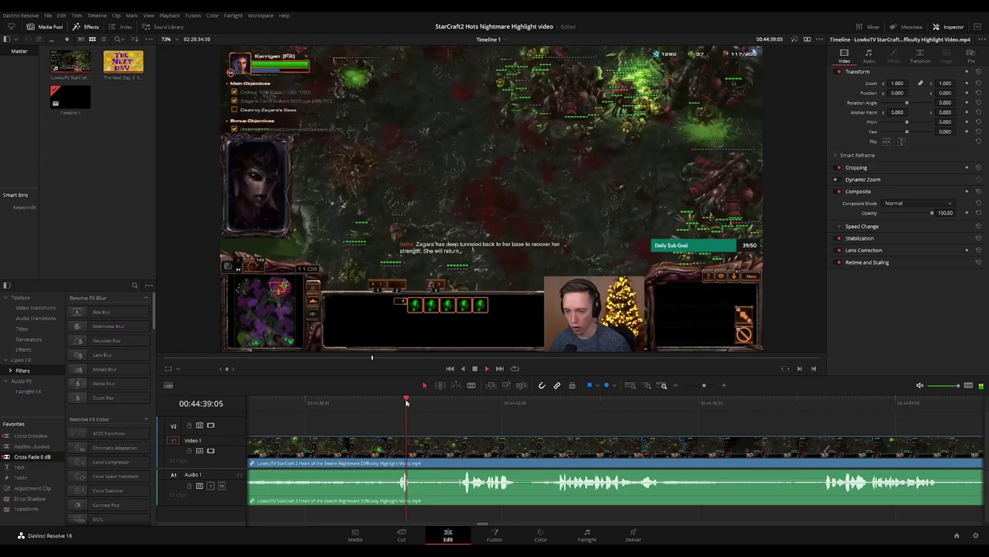
pyautogui.click(463, 447)
pyautogui.hotkey('ctrl', '=')
pyautogui.hotkey('ctrl', '=')
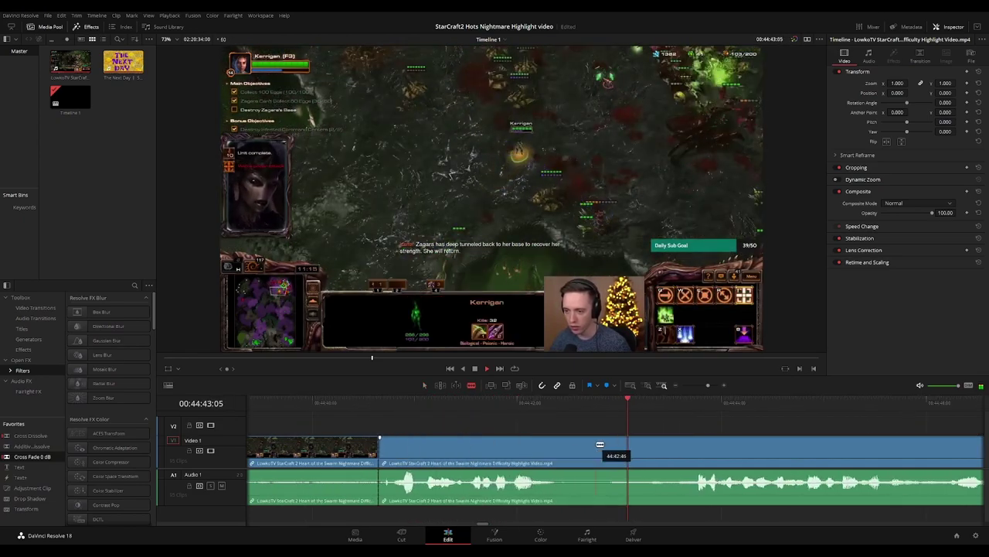
pyautogui.click(390, 451)
pyautogui.press('a')
pyautogui.click(388, 453)
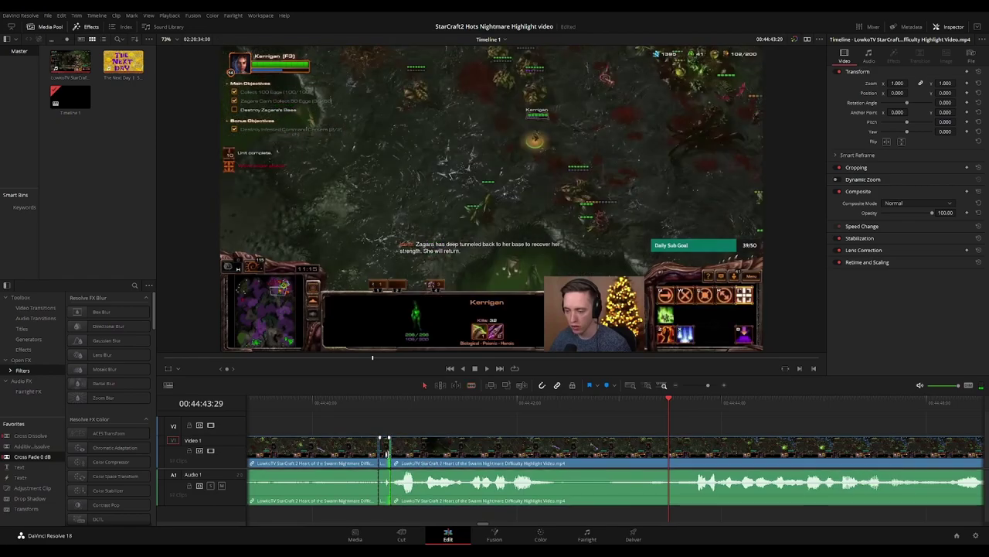
pyautogui.click(386, 456)
pyautogui.press('BackSpace')
# Ripple-delete the quiet section from about 44:48 to 44:51 and join the remaining clips with a transition
pyautogui.hotkey('ctrl', '-')
pyautogui.hotkey('ctrl', '-')
pyautogui.hotkey('ctrl', '-')
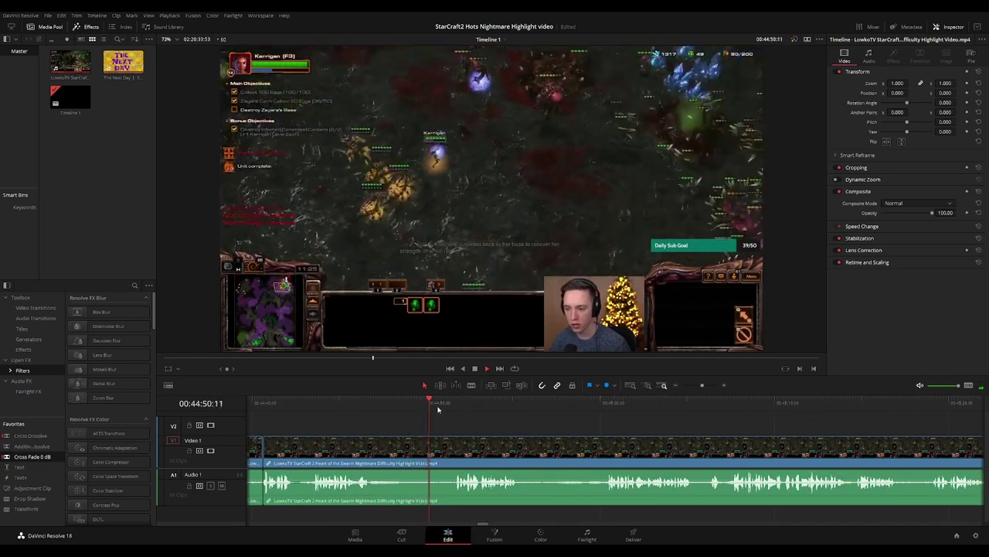
pyautogui.click(406, 446)
pyautogui.click(452, 446)
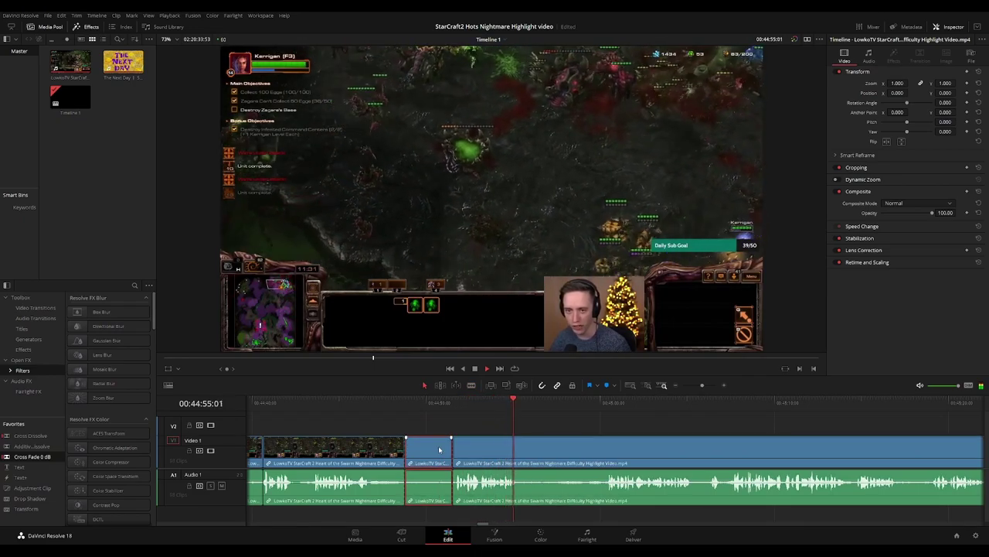
pyautogui.press('Delete')
pyautogui.click(405, 447)
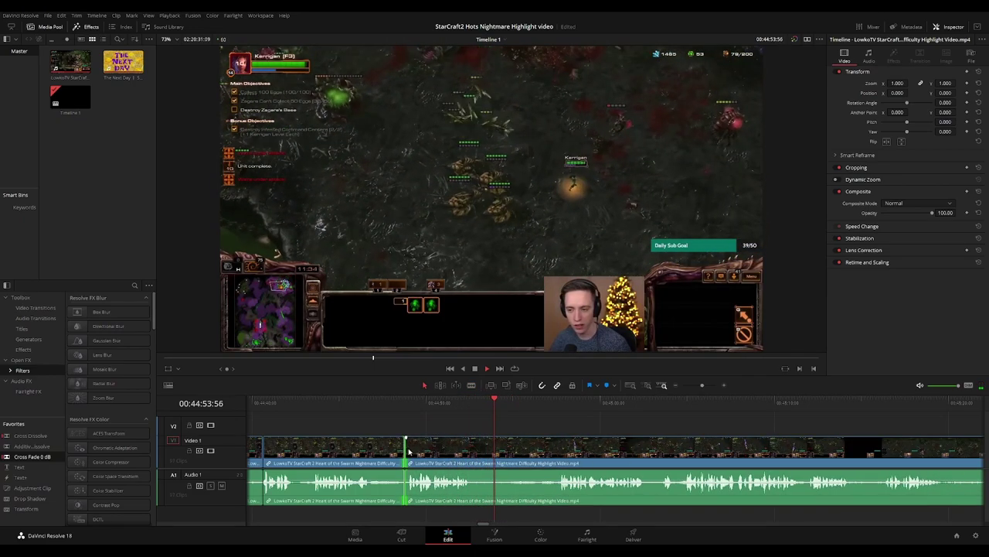
# Cut out the quiet section from about 44:52 to 44:57, close the gap and add a transition at the join
pyautogui.click(551, 402)
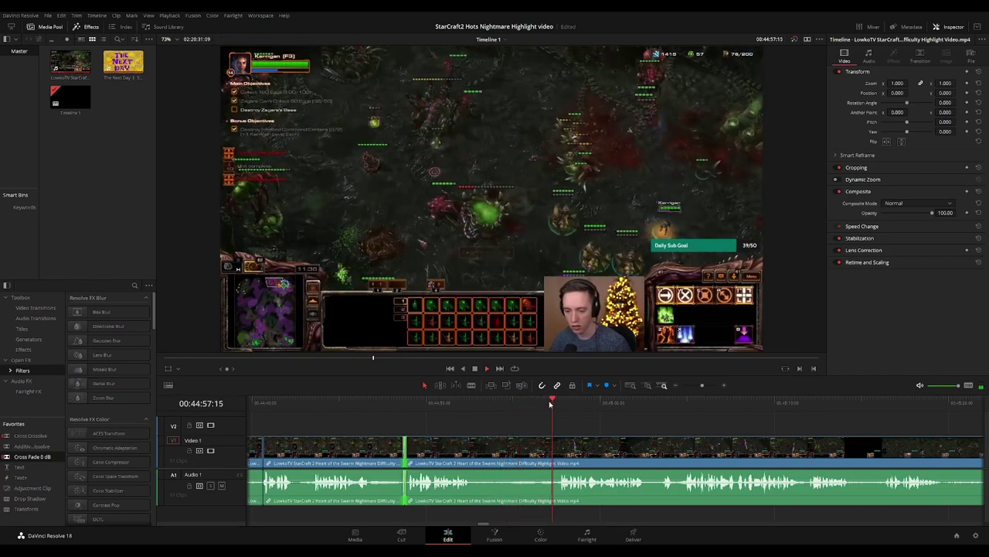
pyautogui.click(474, 446)
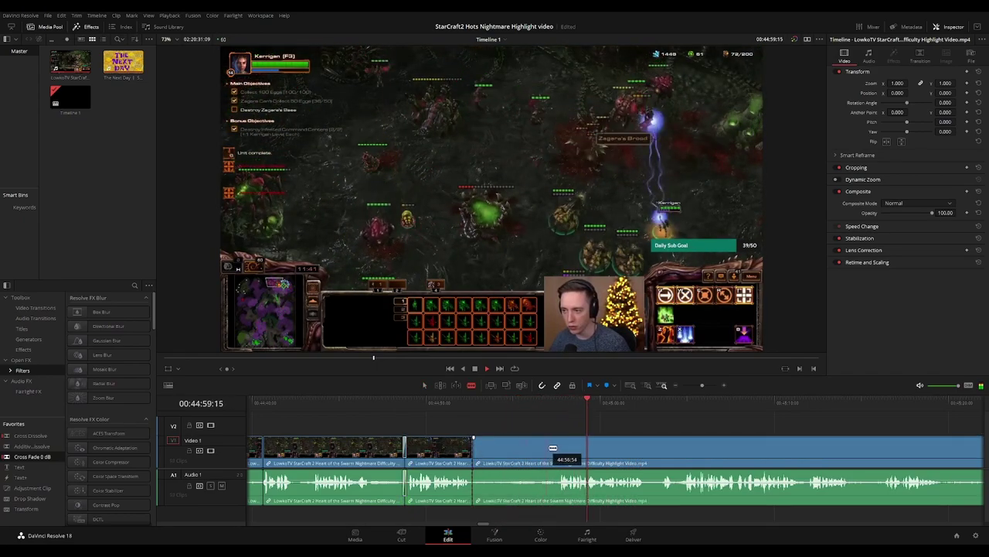
pyautogui.press('Delete')
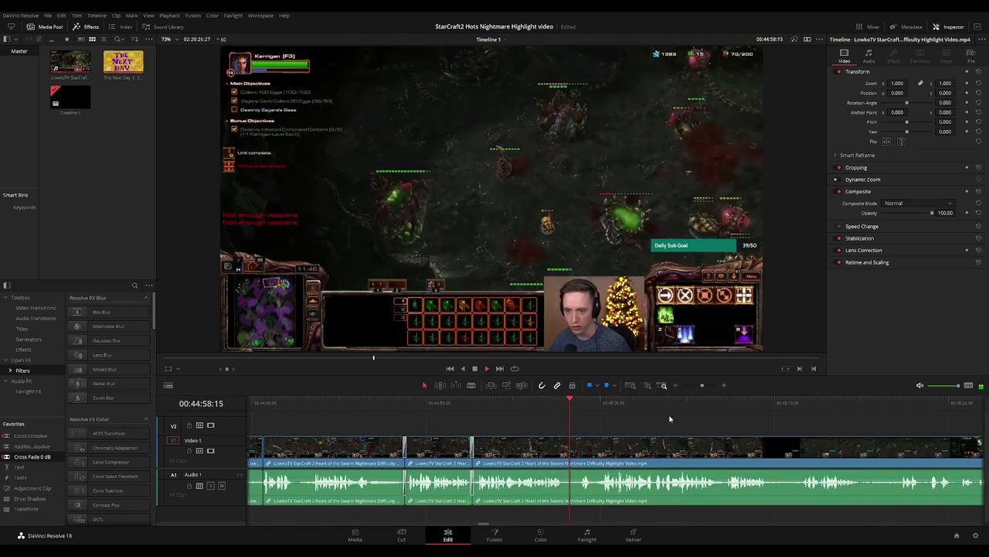
# Review the footage from about 44:58 to 45:20, checking the waveform for pauses to cut
pyautogui.moveTo(725, 425); pyautogui.dragTo(543, 425)
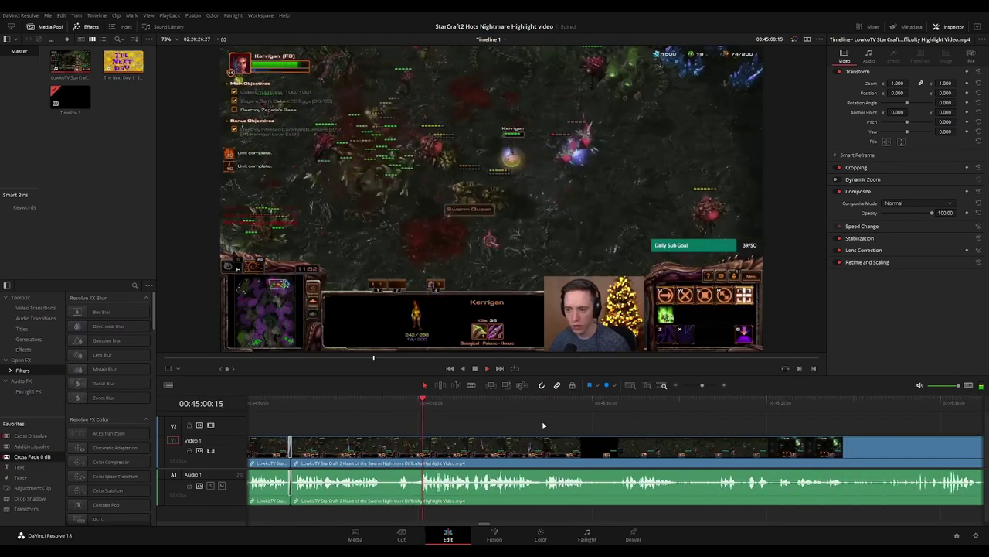
pyautogui.moveTo(630, 431); pyautogui.dragTo(509, 431)
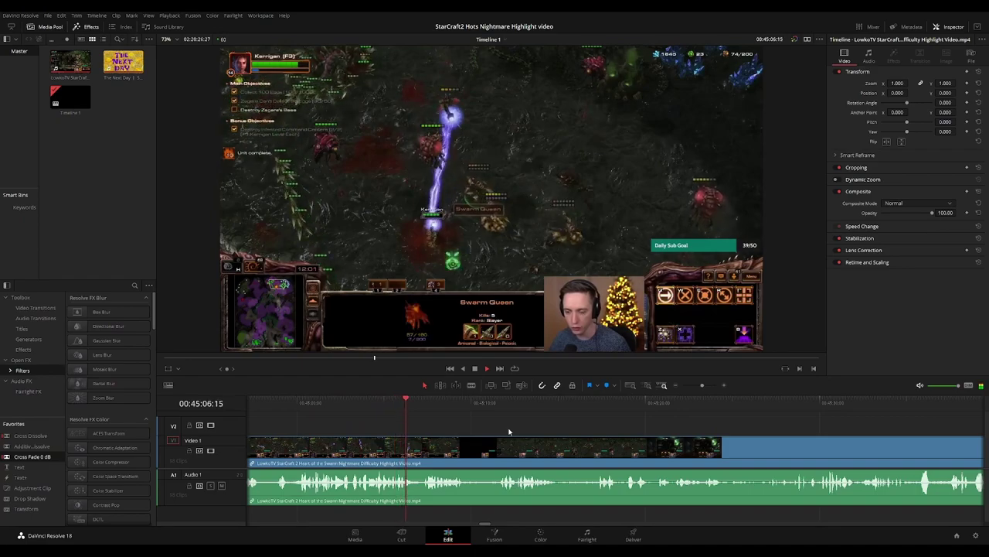
pyautogui.hscroll(2, 515, 424)
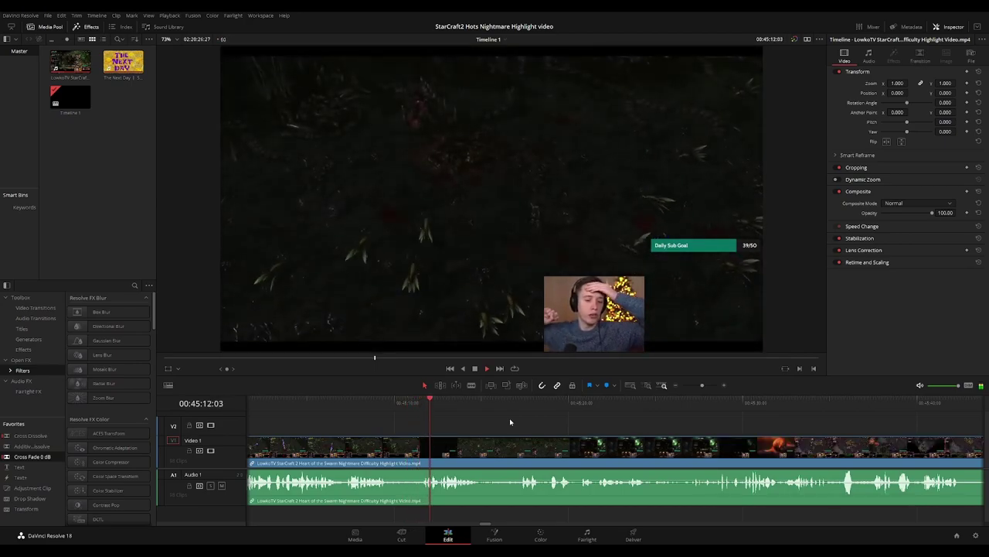
pyautogui.hscroll(3, 481, 424)
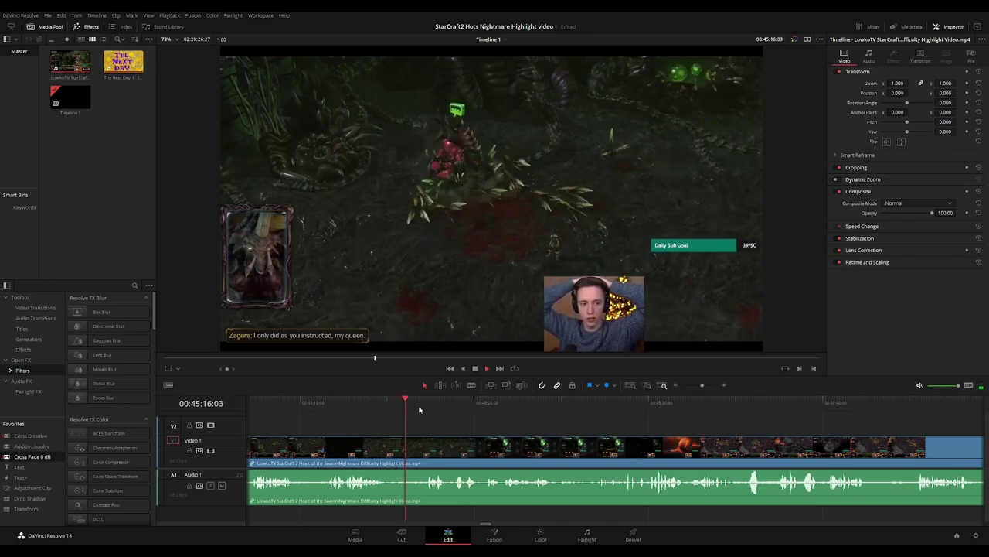
pyautogui.scroll(2, 490, 435)
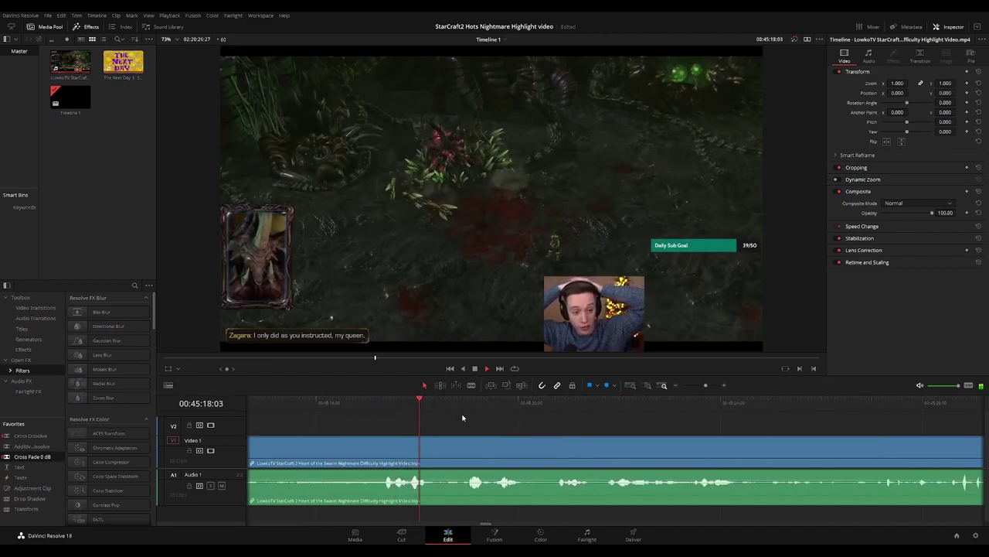
pyautogui.moveTo(572, 430); pyautogui.dragTo(457, 429)
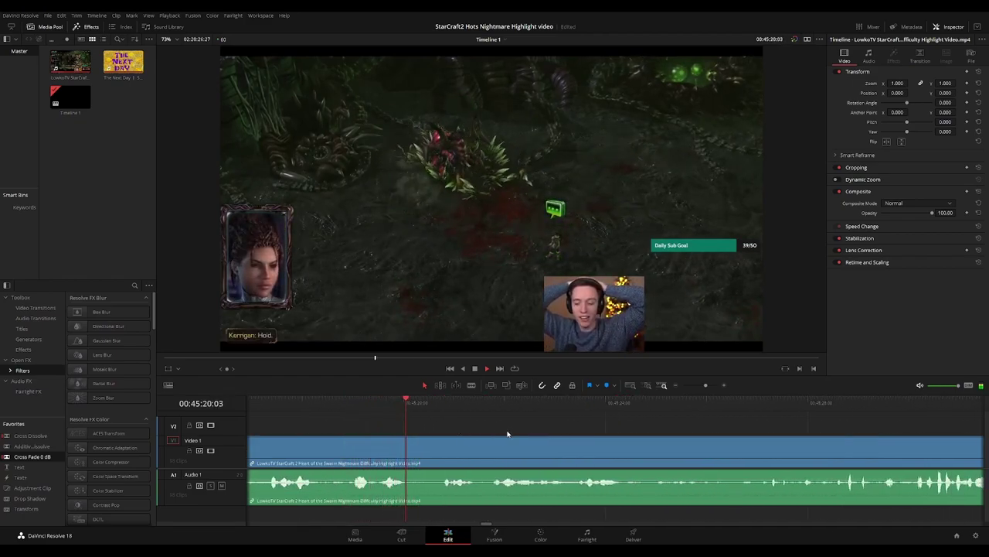
# Examine the victory screen and loading screen footage from about 45:20 to 45:35 for quiet stretches
pyautogui.hscroll(3, 457, 427)
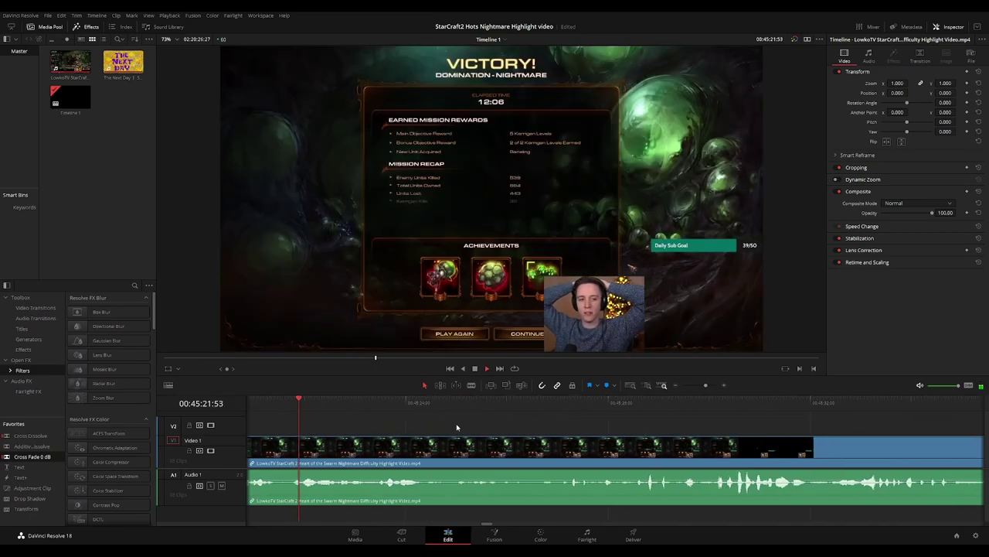
pyautogui.moveTo(486, 427); pyautogui.dragTo(453, 426)
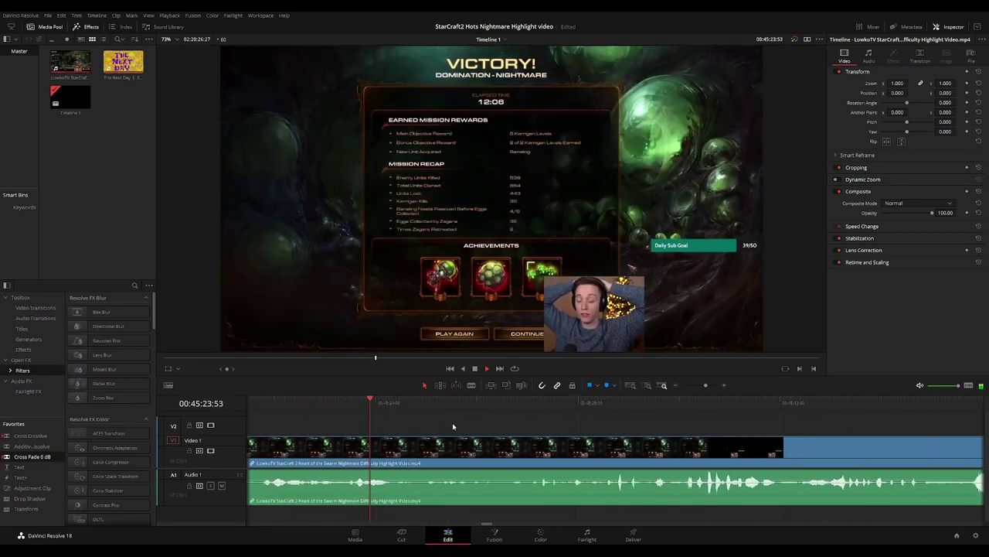
pyautogui.hscroll(1, 539, 429)
pyautogui.hotkey('ctrl', '-')
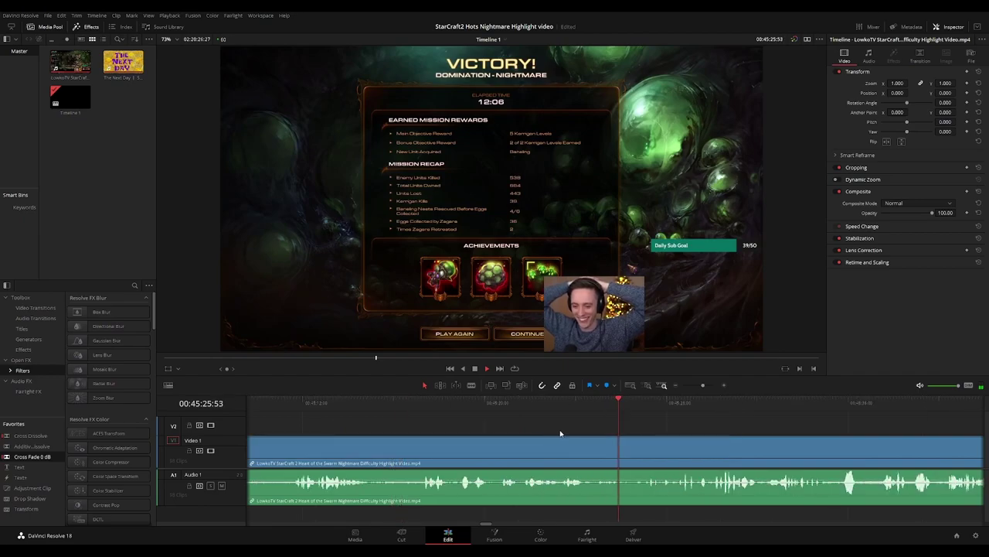
pyautogui.hscroll(4, 425, 434)
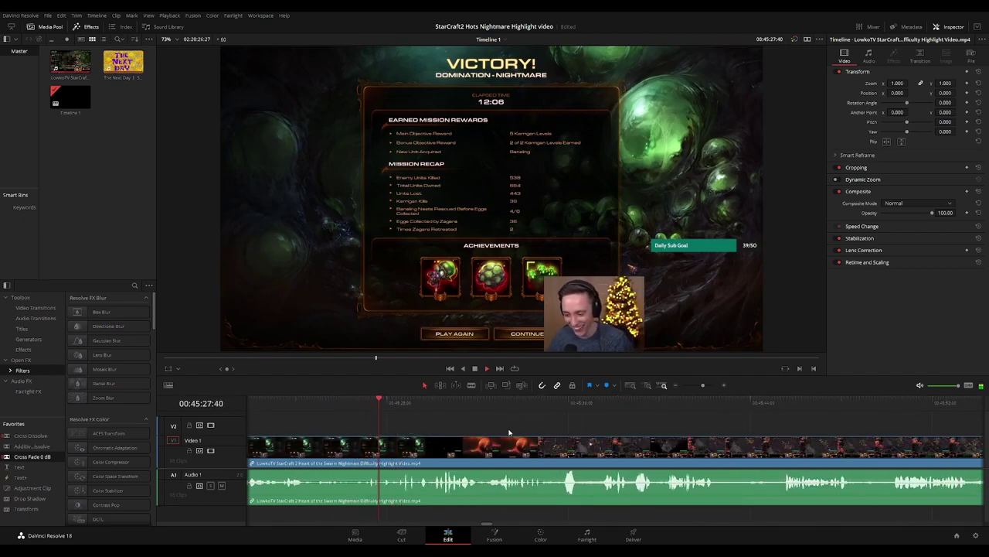
pyautogui.hscroll(1, 479, 432)
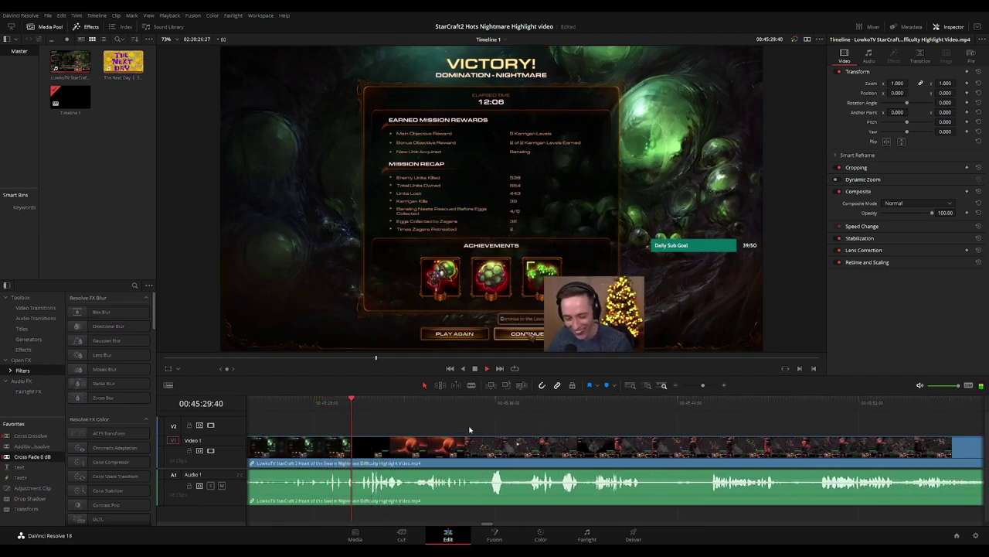
pyautogui.hscroll(1, 457, 425)
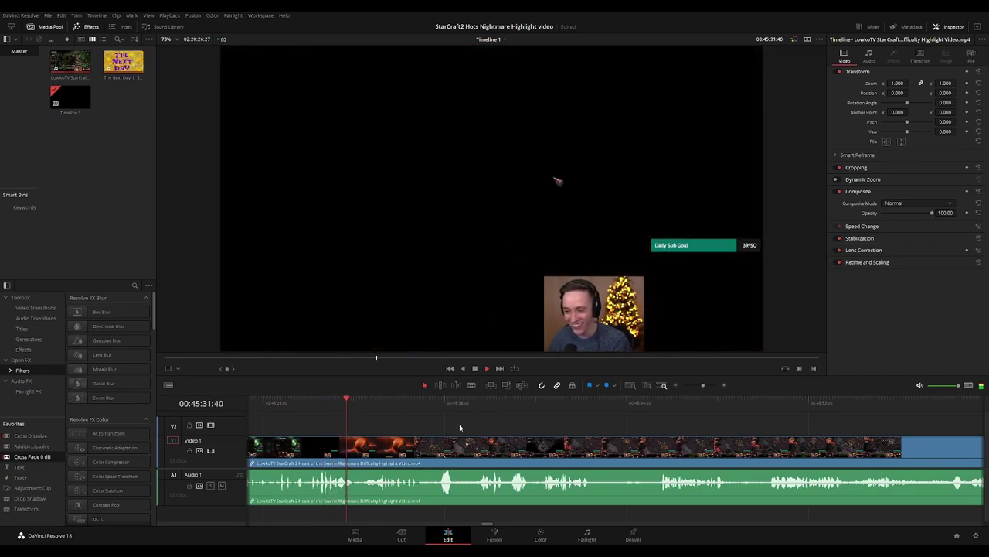
pyautogui.hscroll(1, 459, 423)
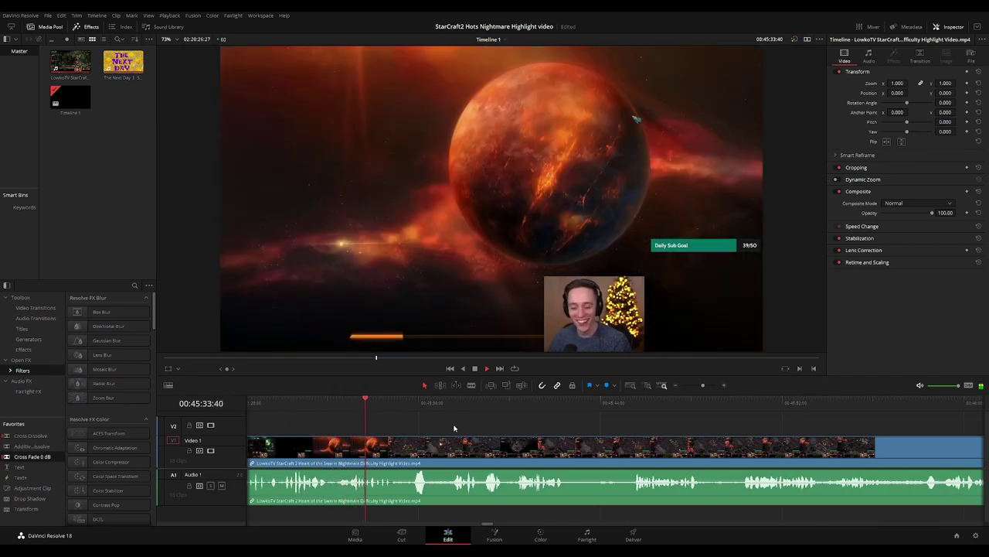
pyautogui.hscroll(1, 405, 425)
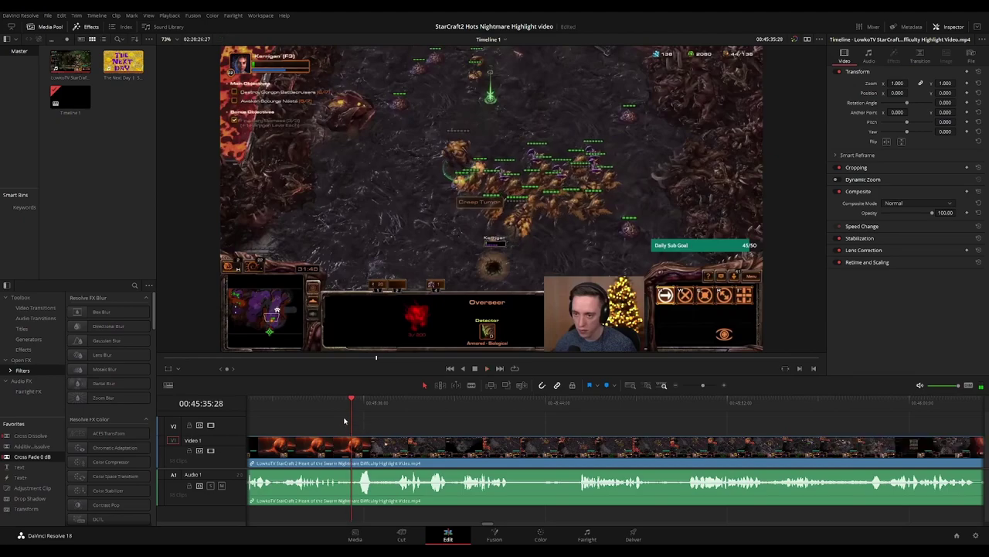
# Ripple-delete the short quiet stretch at about 45:35, join the clips with a transition and play back the cut
pyautogui.click(329, 409)
pyautogui.click(340, 448)
pyautogui.press('a')
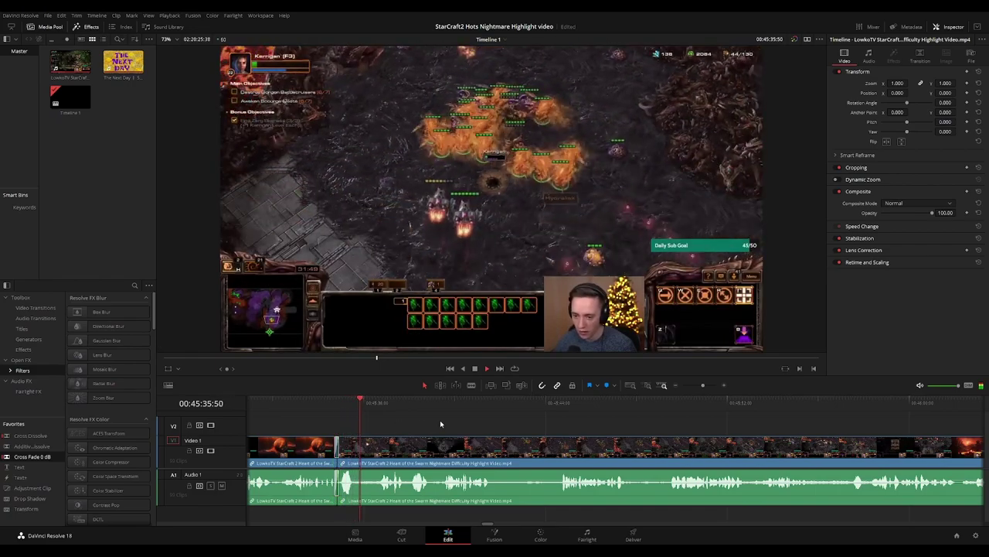
pyautogui.click(319, 402)
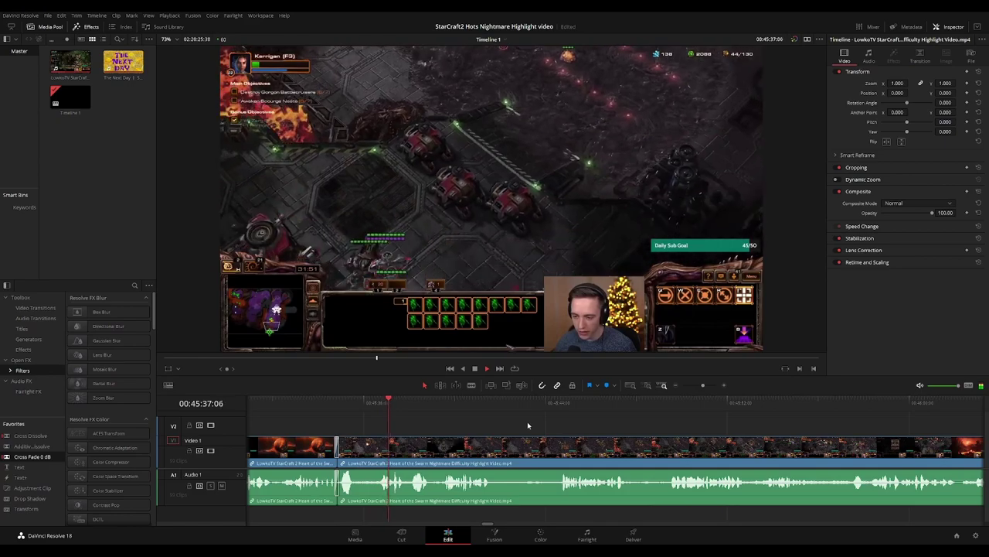
# Review the gameplay footage from about 45:37 to 46:05, following the waveform for further pauses to cut
pyautogui.moveTo(528, 423); pyautogui.dragTo(467, 422)
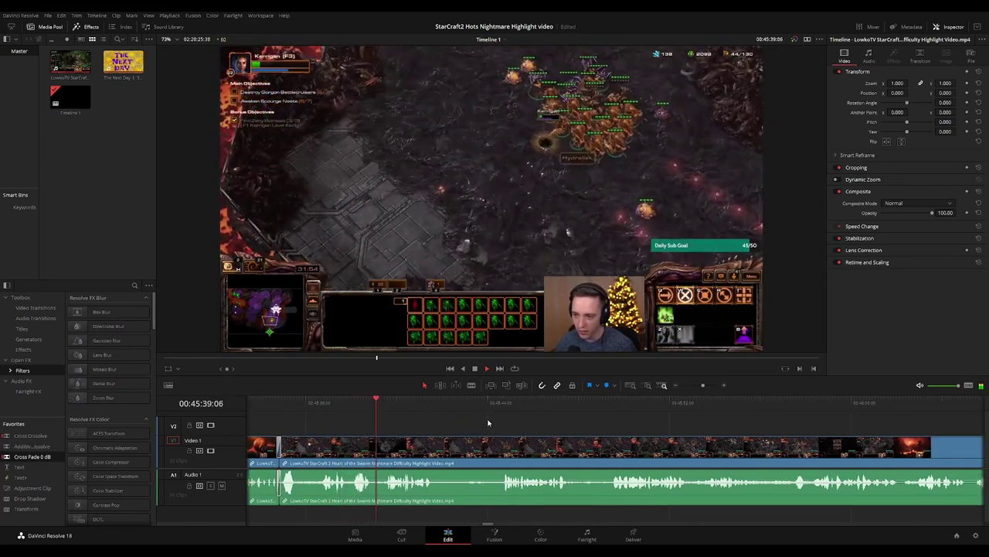
pyautogui.hscroll(1, 486, 429)
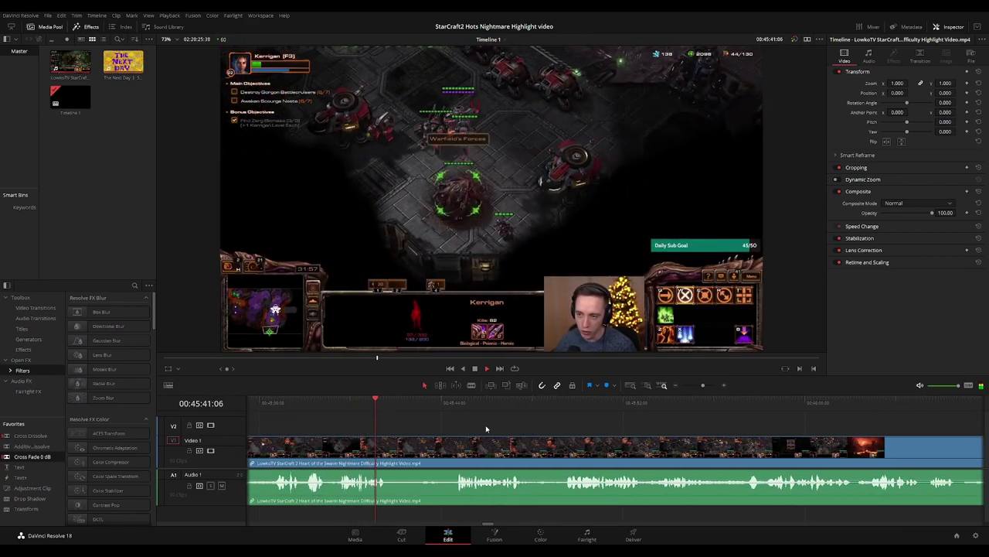
pyautogui.hscroll(1, 497, 430)
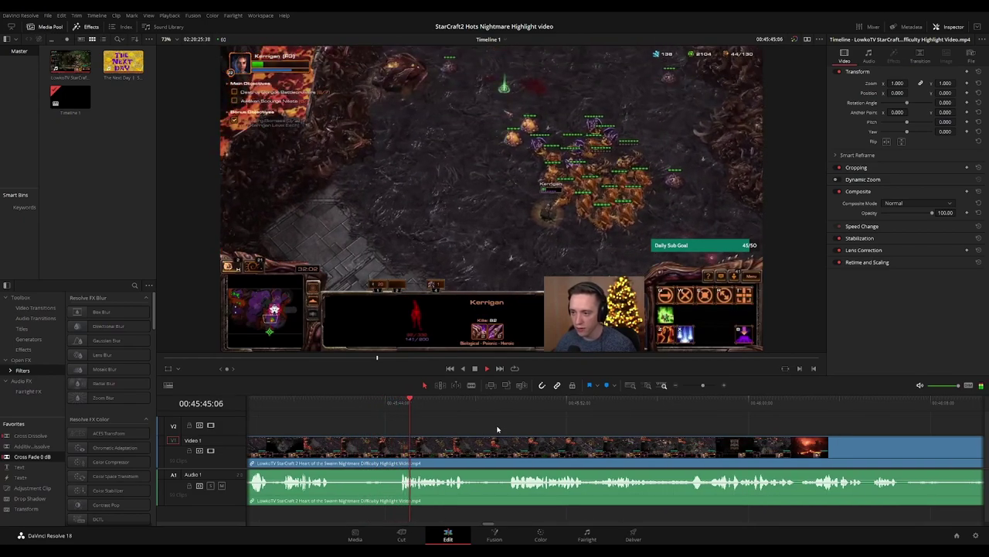
pyautogui.hscroll(1, 507, 431)
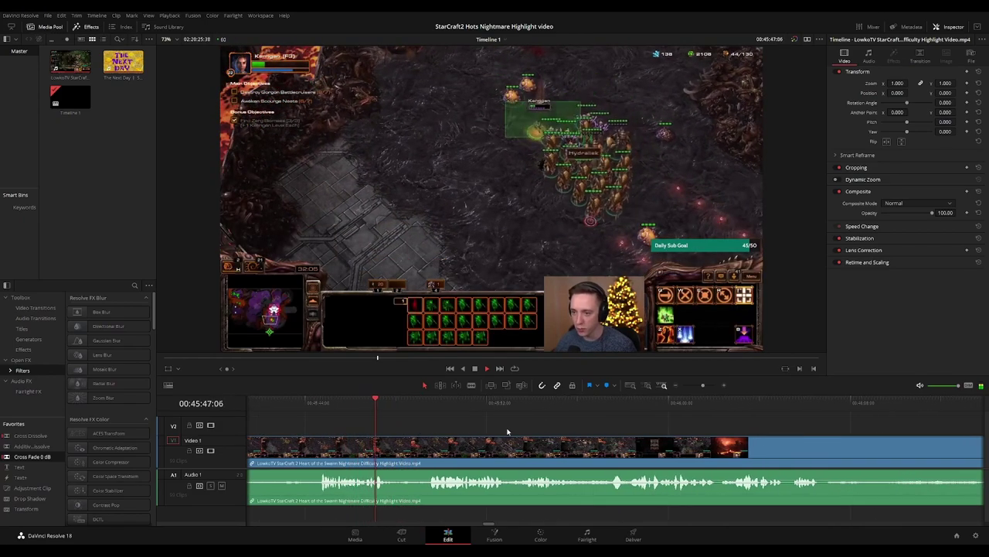
pyautogui.hscroll(1, 498, 427)
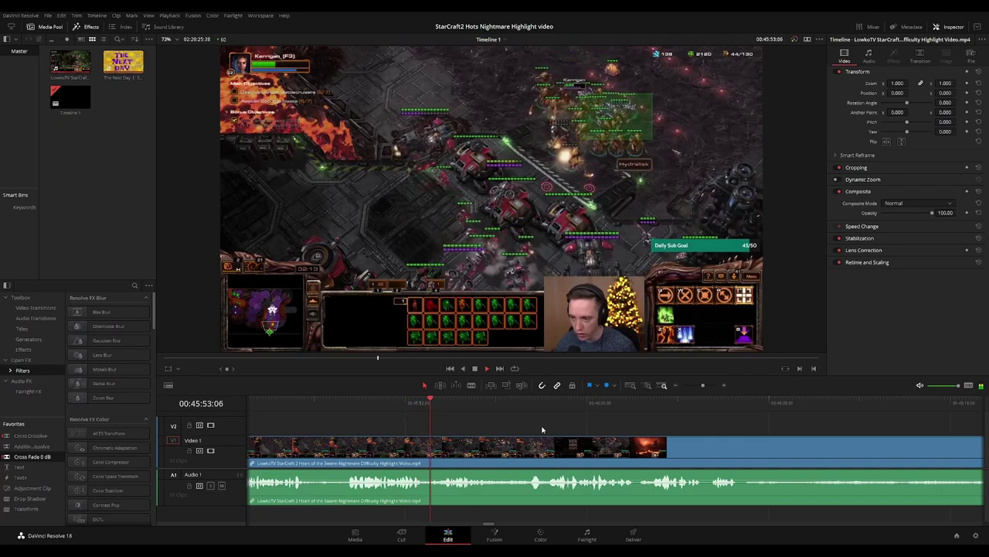
pyautogui.hscroll(1, 517, 428)
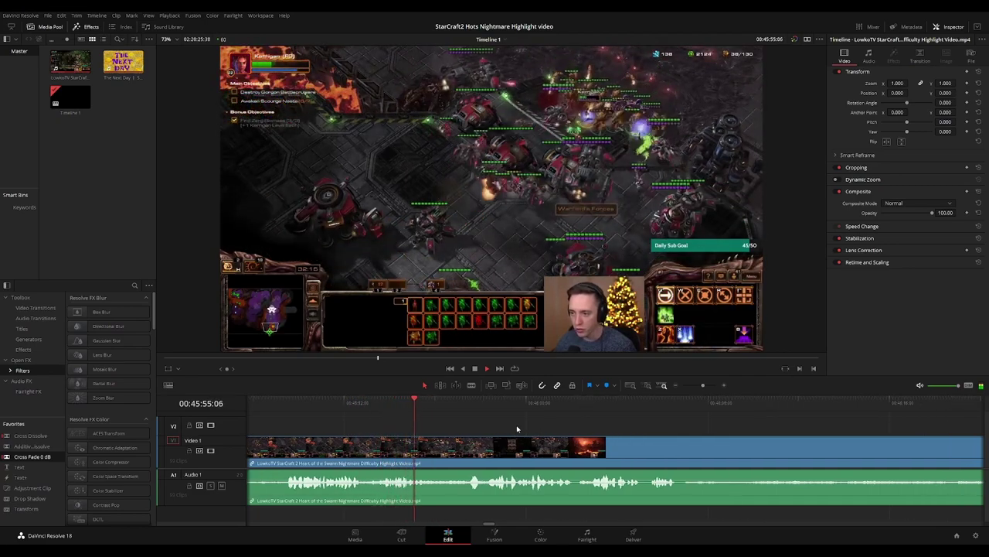
pyautogui.hscroll(1, 529, 423)
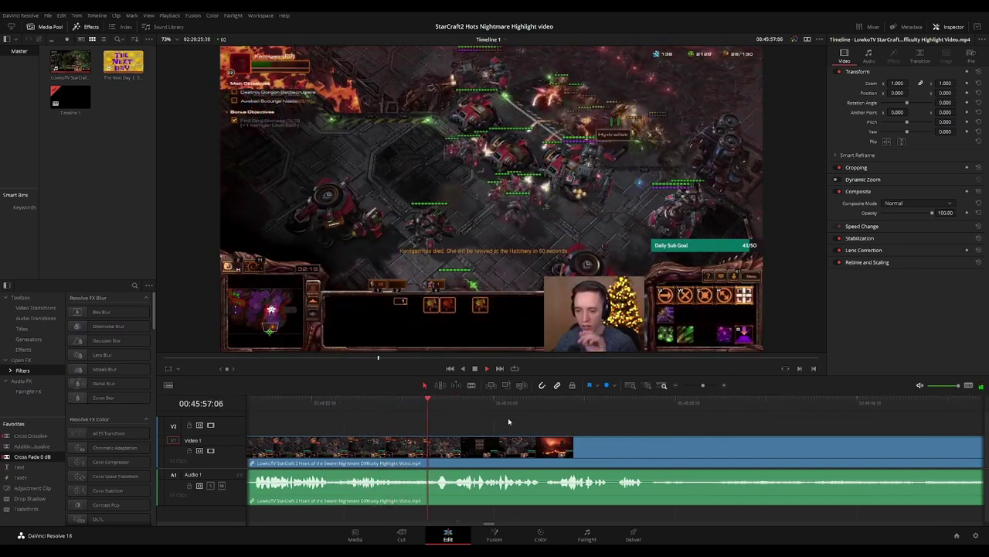
pyautogui.hscroll(2, 529, 423)
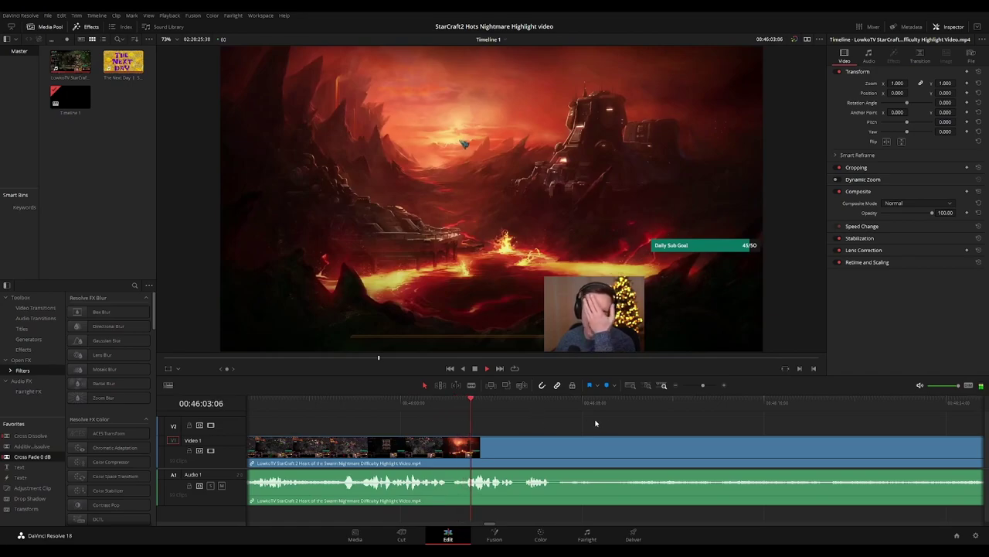
pyautogui.hscroll(2, 541, 422)
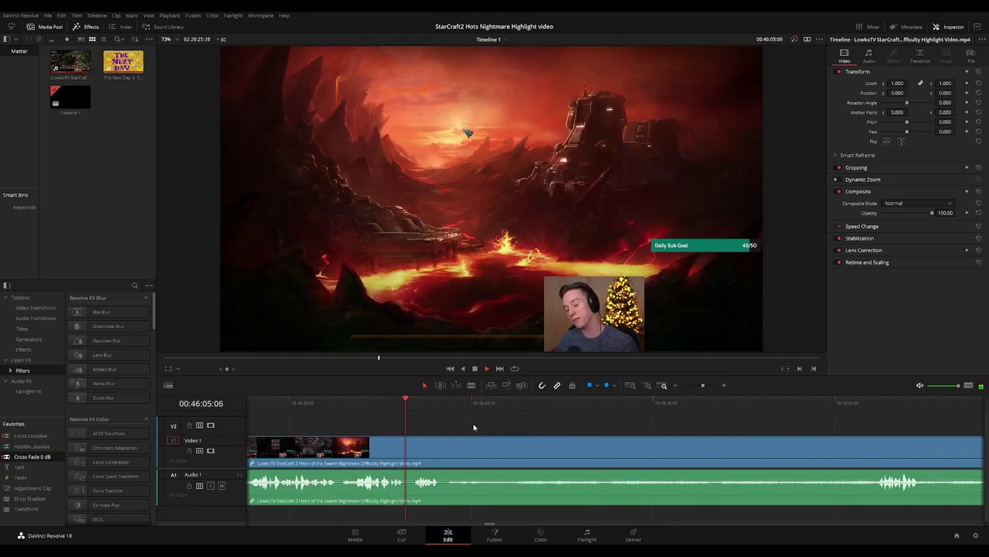
# Cut out and ripple-delete the short quiet stretch at about 46:06, then join the clips with a transition
pyautogui.hotkey('ctrl', 'b')
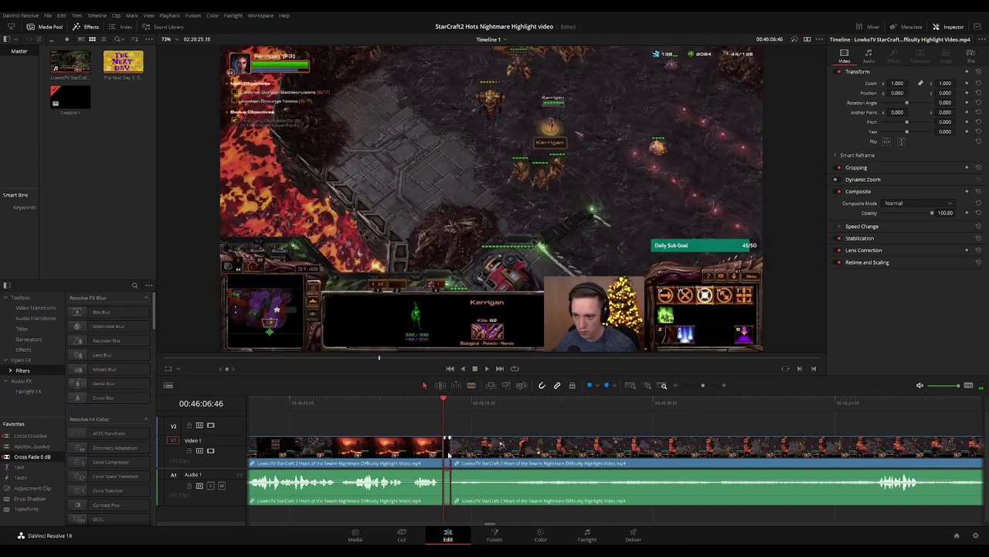
pyautogui.press('space')
pyautogui.click(444, 452)
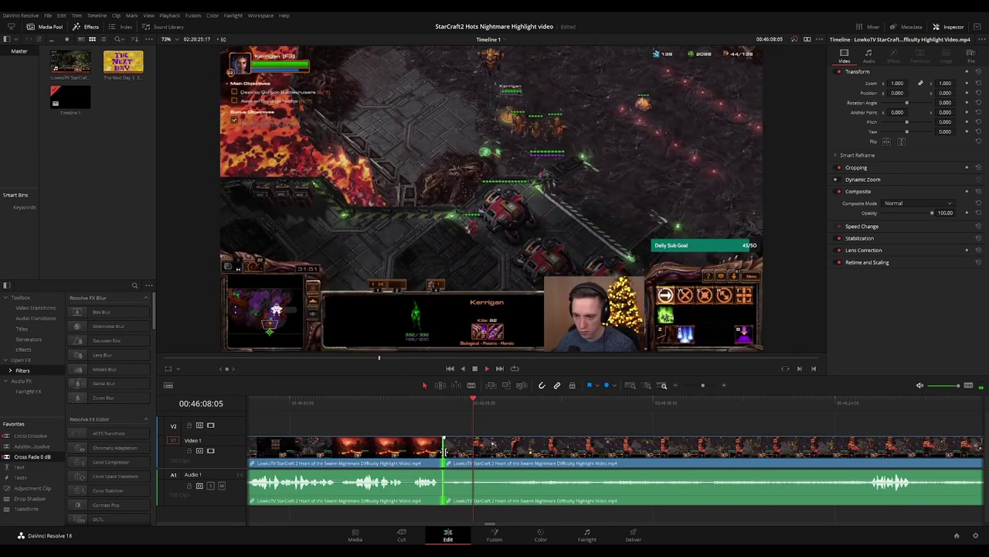
# Review the gameplay footage from about 46:08 to 46:47, skipping ahead along the waveform to find the next pause
pyautogui.hscroll(3, 615, 419)
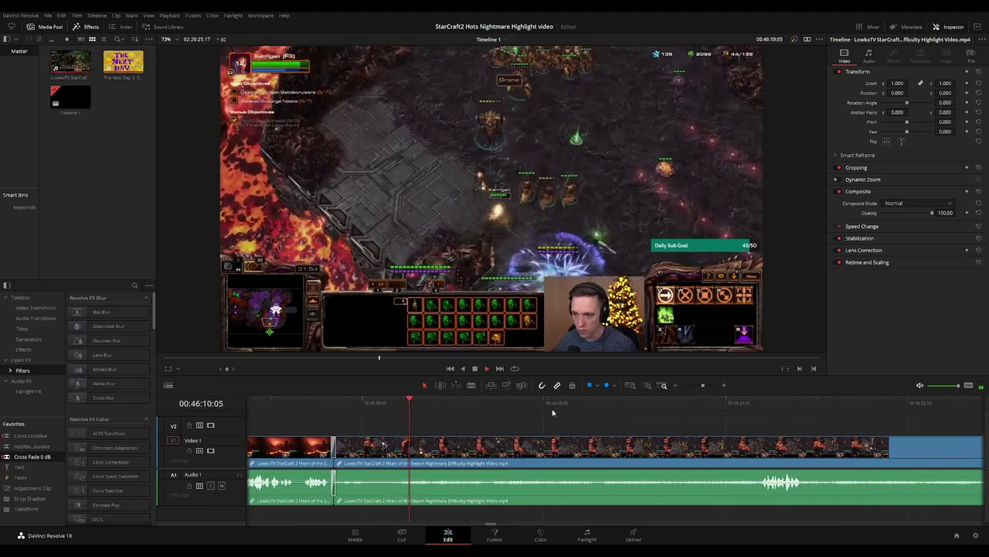
pyautogui.click(526, 403)
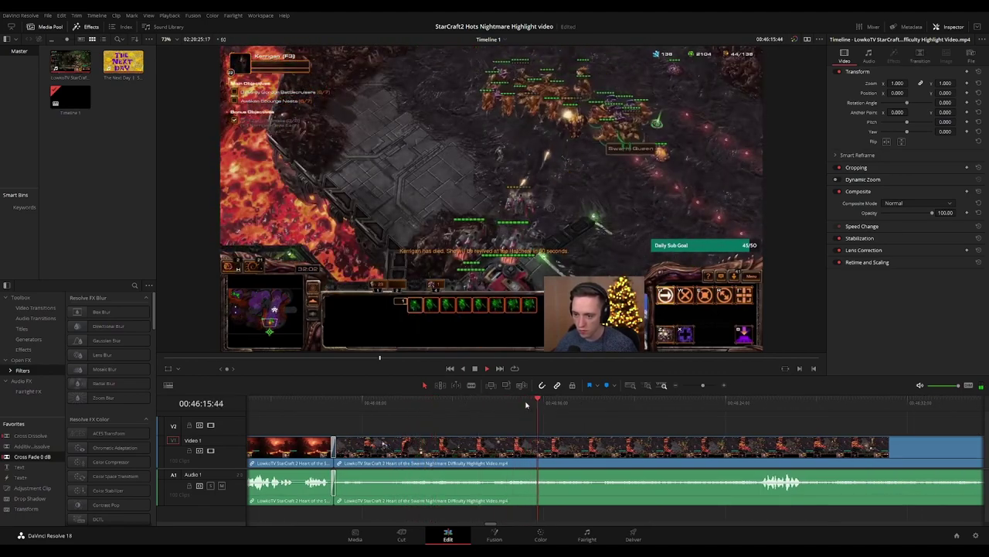
pyautogui.click(580, 403)
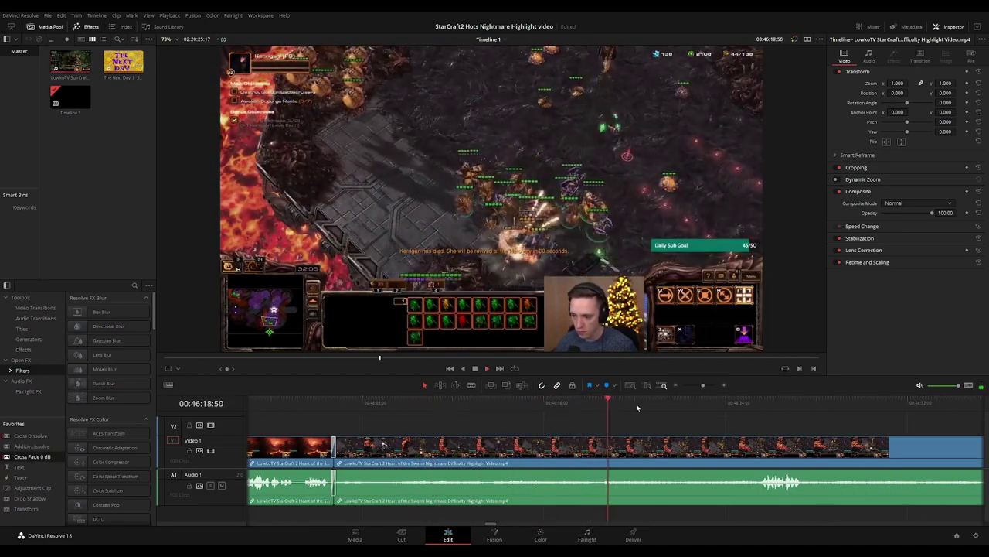
pyautogui.hscroll(6, 530, 416)
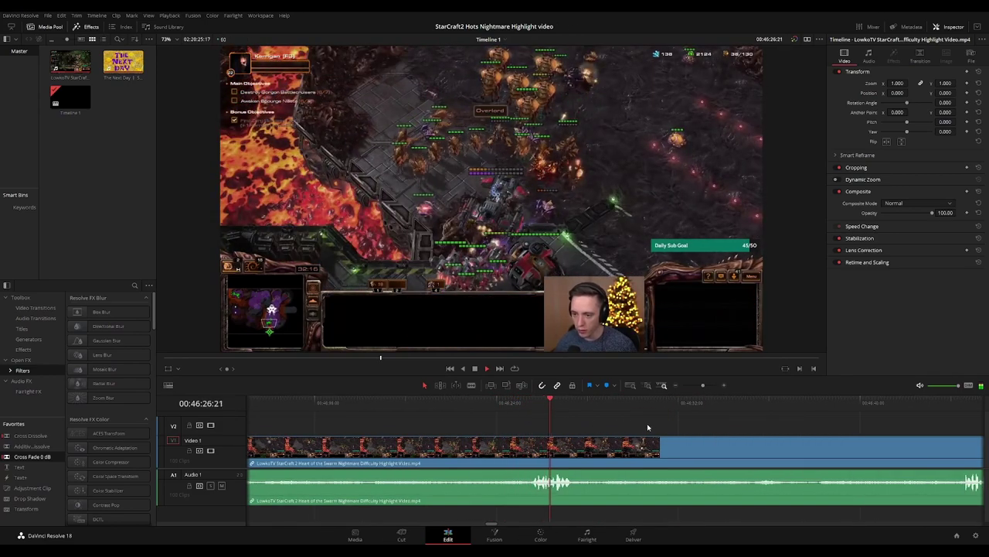
pyautogui.hscroll(1, 637, 425)
pyautogui.hscroll(4, 509, 404)
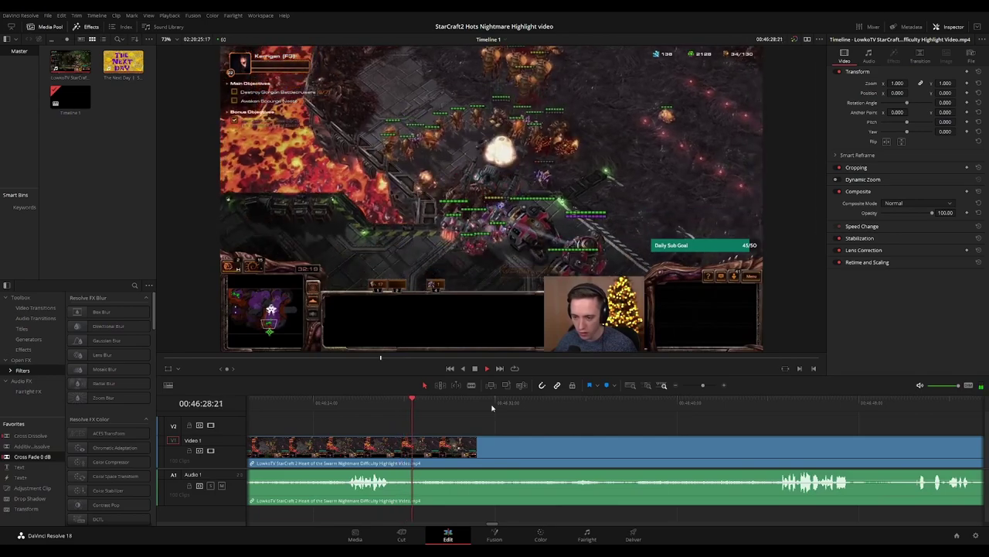
pyautogui.hscroll(1, 586, 424)
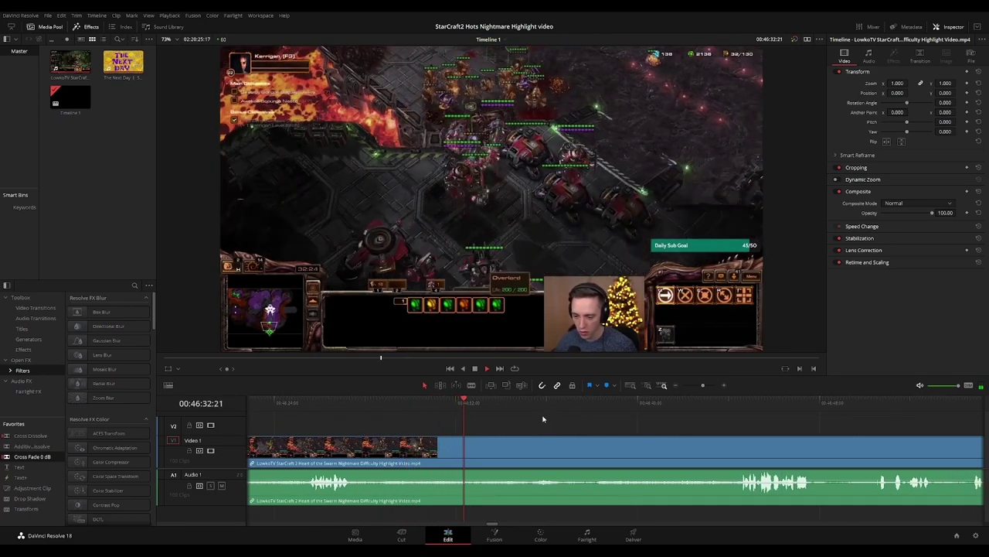
pyautogui.click(542, 404)
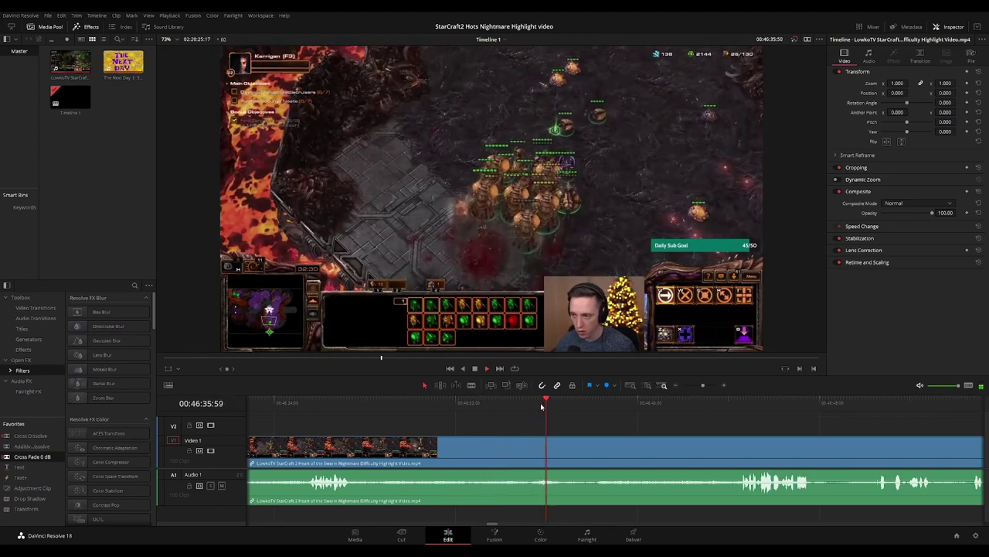
pyautogui.click(603, 404)
pyautogui.moveTo(677, 426); pyautogui.dragTo(506, 419)
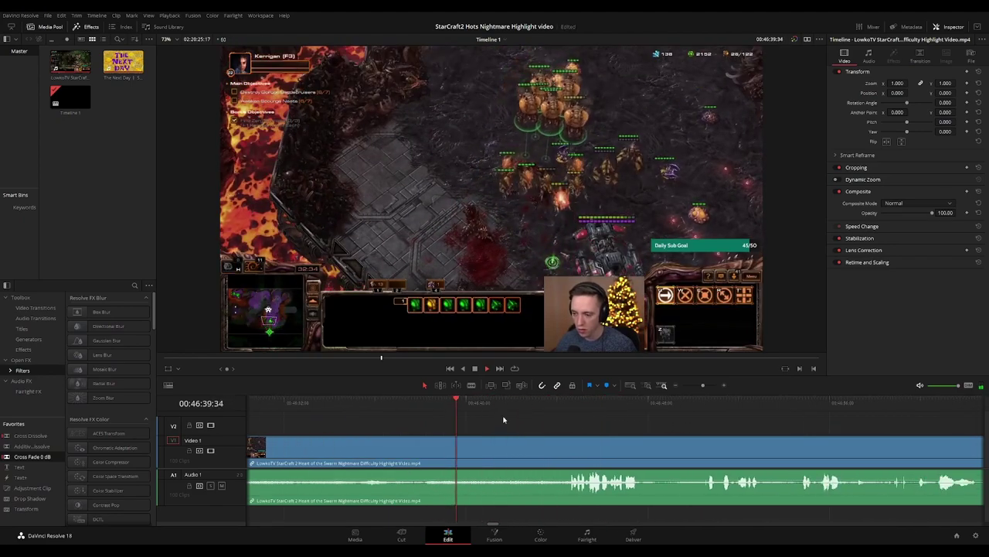
pyautogui.click(559, 403)
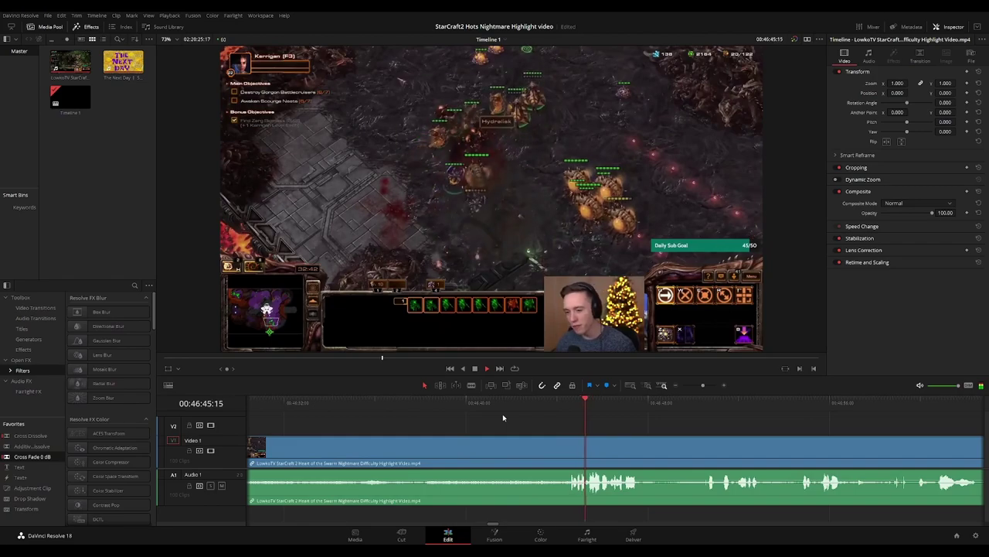
pyautogui.hscroll(4, 476, 424)
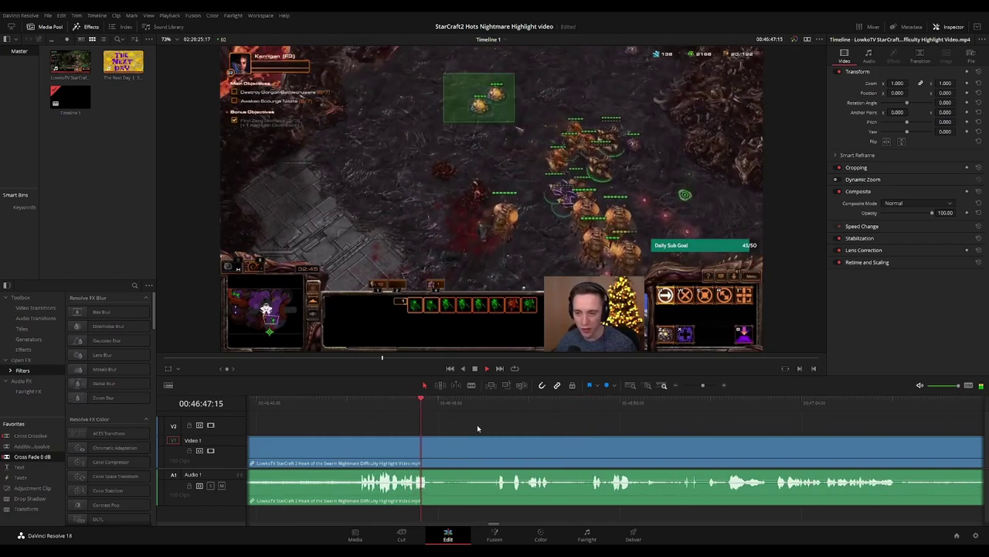
# Split out the quiet stretch from about 46:48 to 46:51, ripple-delete it and play back the cut
pyautogui.hotkey('ctrl', 'b')
pyautogui.press('b')
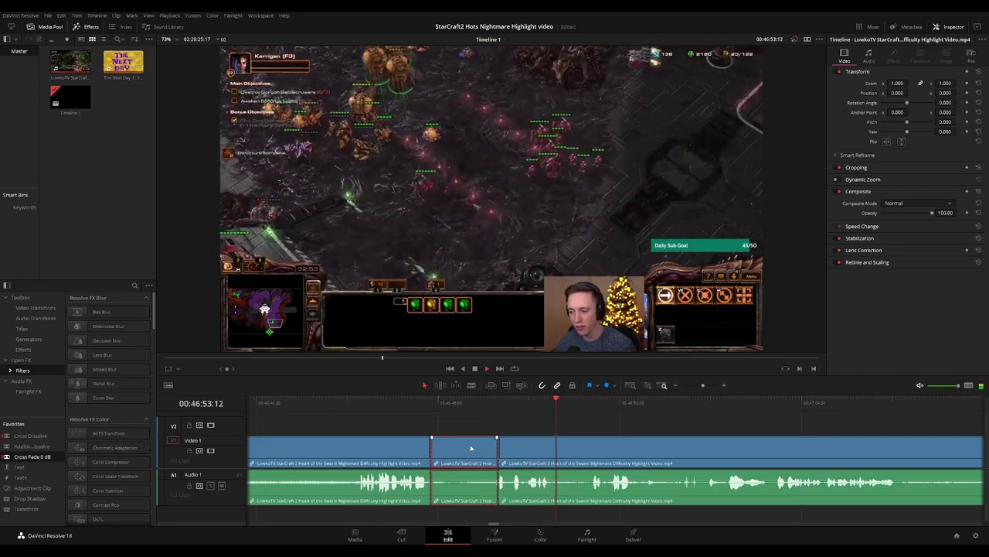
pyautogui.press('a')
pyautogui.click(416, 399)
pyautogui.press('space')
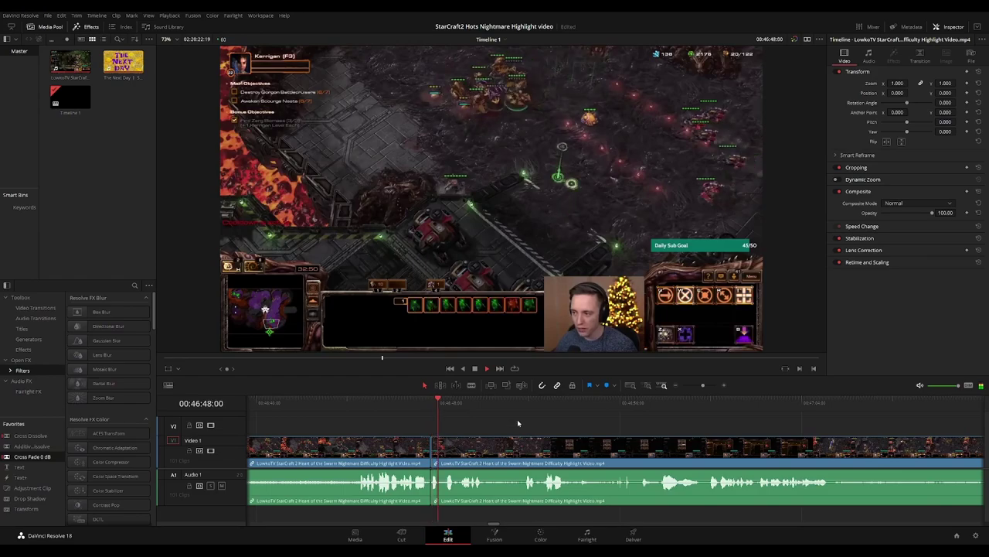
# Examine the footage with the game menu and load screen from about 46:48 to 47:05 for pauses
pyautogui.hscroll(2, 533, 421)
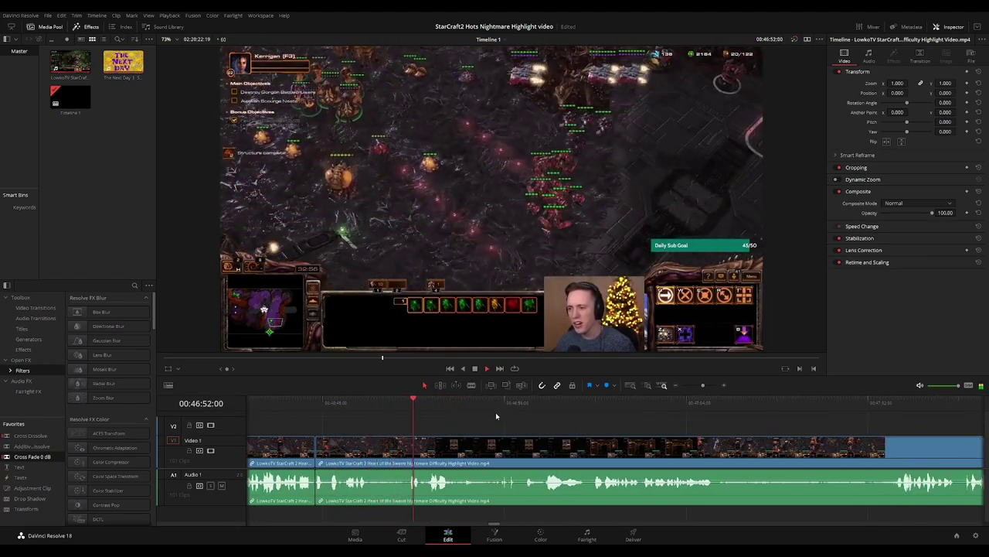
pyautogui.hscroll(2, 480, 415)
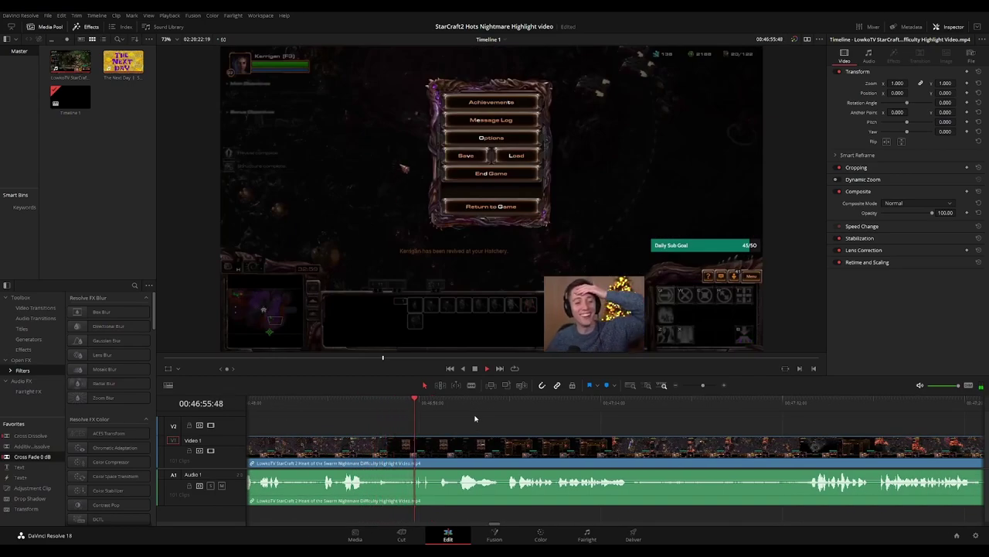
pyautogui.hscroll(2, 506, 426)
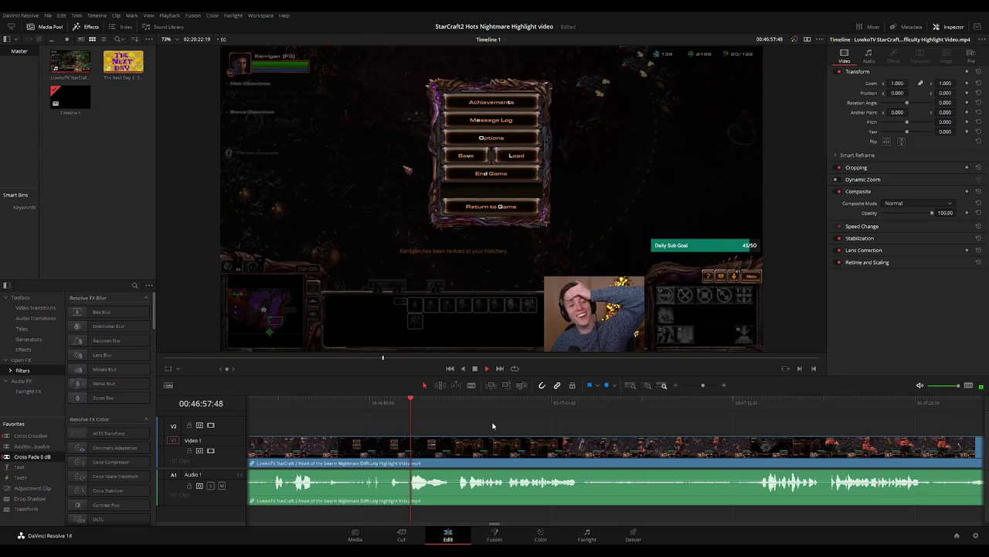
pyautogui.hscroll(3, 587, 427)
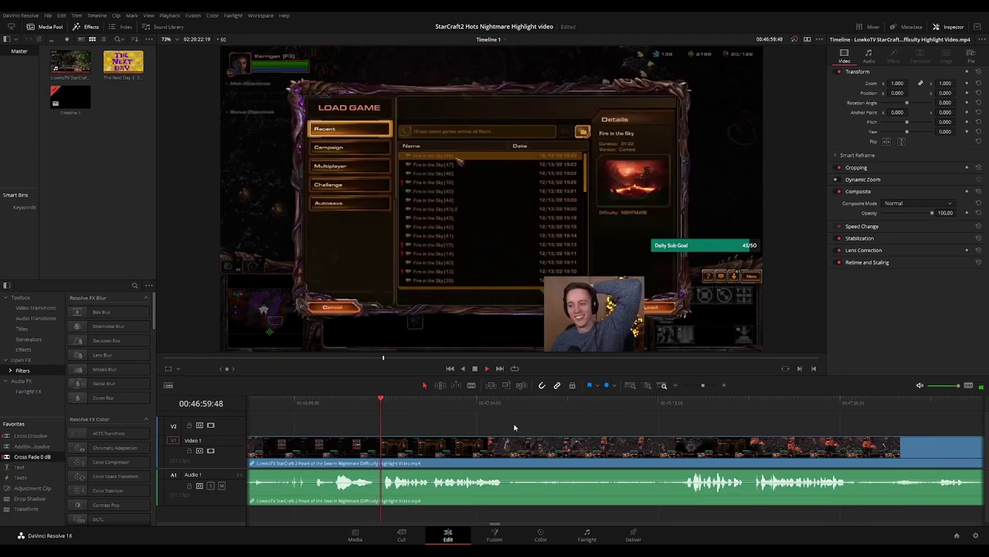
pyautogui.hscroll(4, 478, 418)
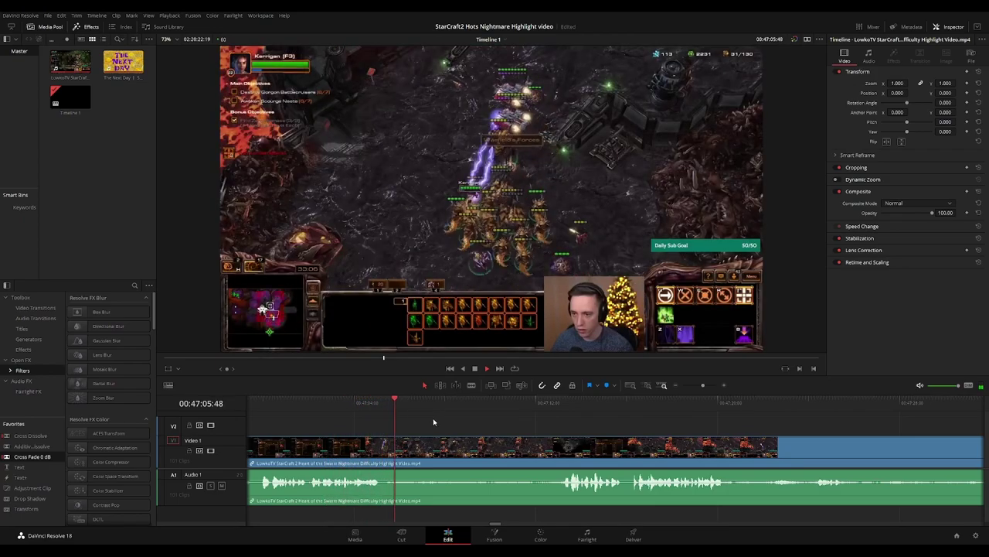
# Cut out and ripple-delete the brief pause at about 47:05 and join the clips with a transition
pyautogui.press('b')
pyautogui.click(382, 447)
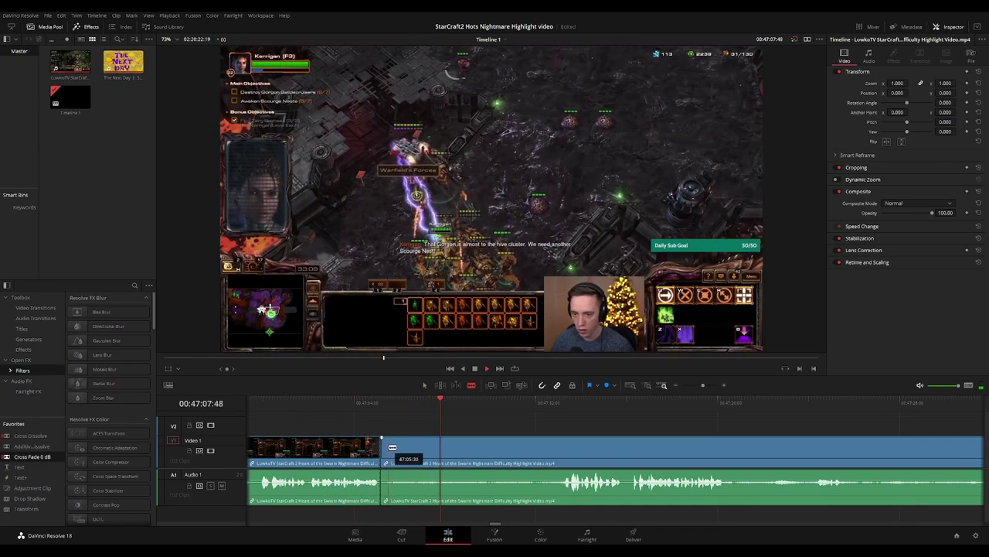
pyautogui.press('a')
pyautogui.click(383, 449)
pyautogui.click(379, 451)
pyautogui.hotkey('ctrl', 't')
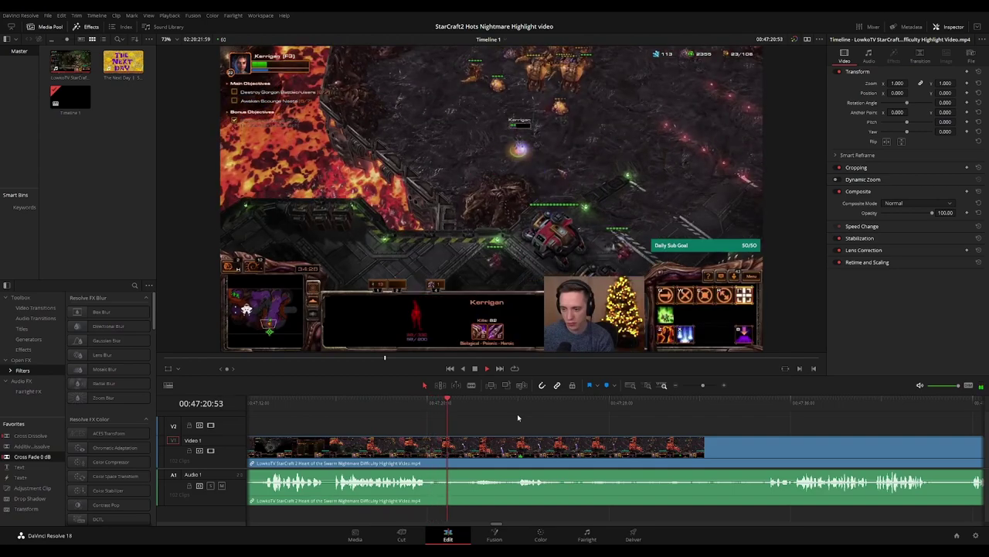
# Ripple-delete the short quiet stretch at about 47:20, join the clips with a transition and play back the cut
pyautogui.click(422, 408)
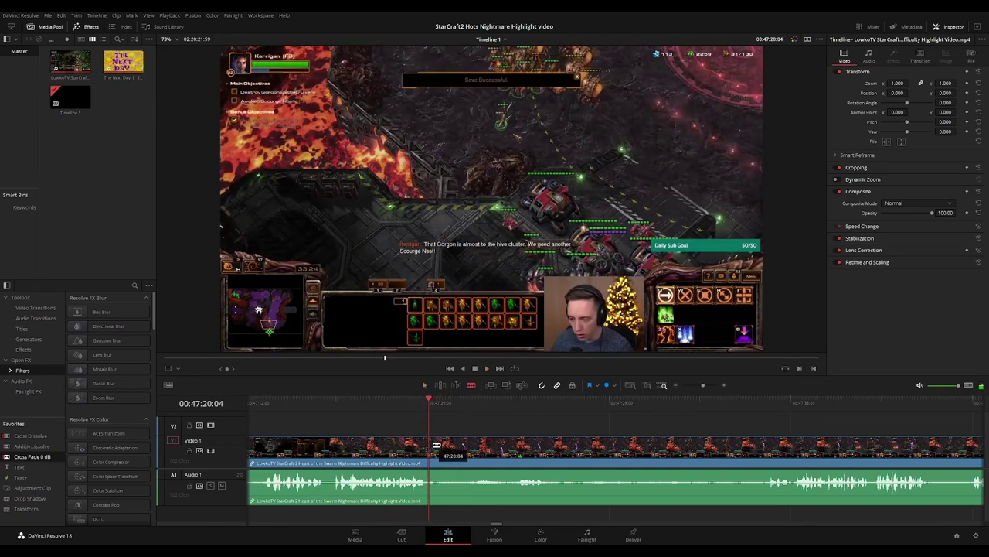
pyautogui.click(437, 446)
pyautogui.press('Delete')
pyautogui.press('space')
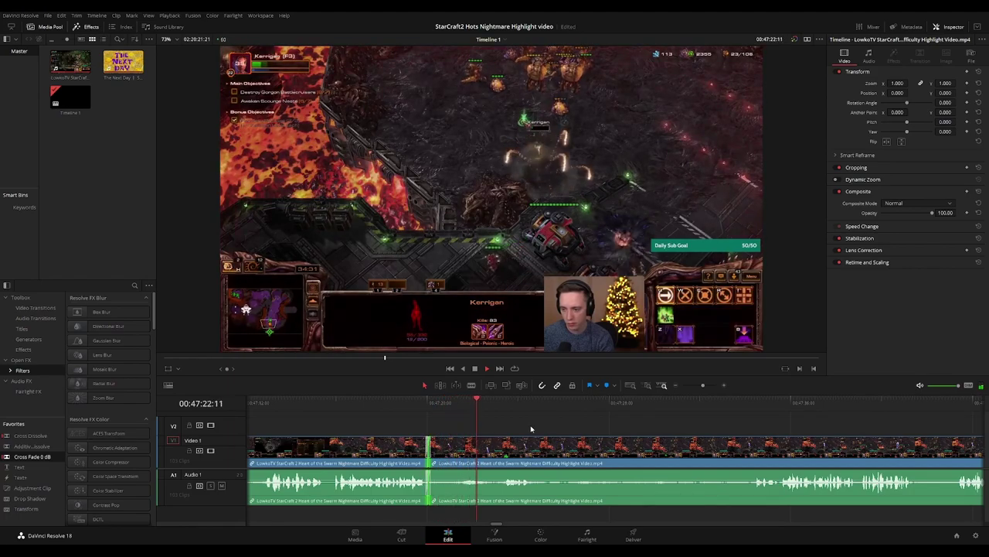
# Review the gameplay footage from about 47:22 to 48:03, following the waveform for the next pause to cut
pyautogui.hscroll(3, 490, 408)
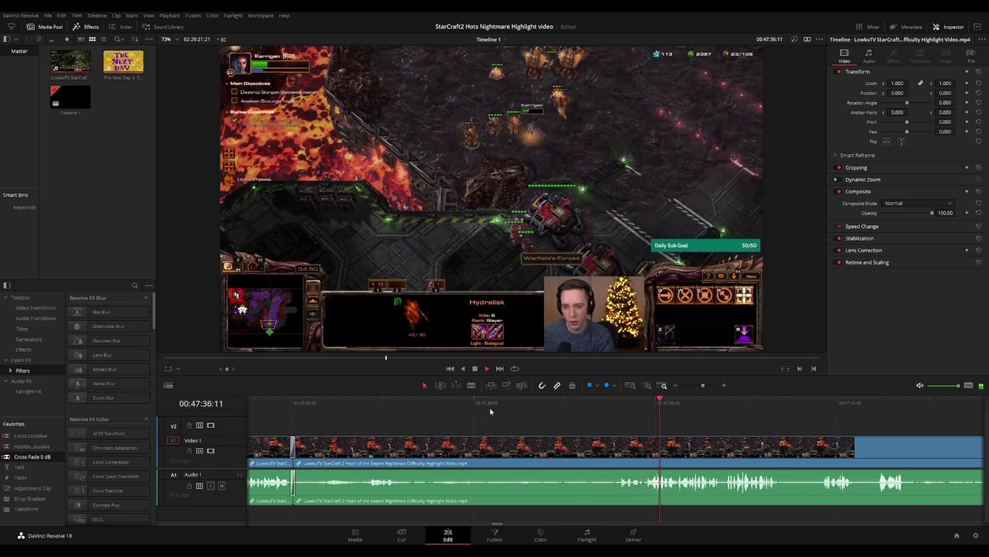
pyautogui.scroll(-3, 621, 422)
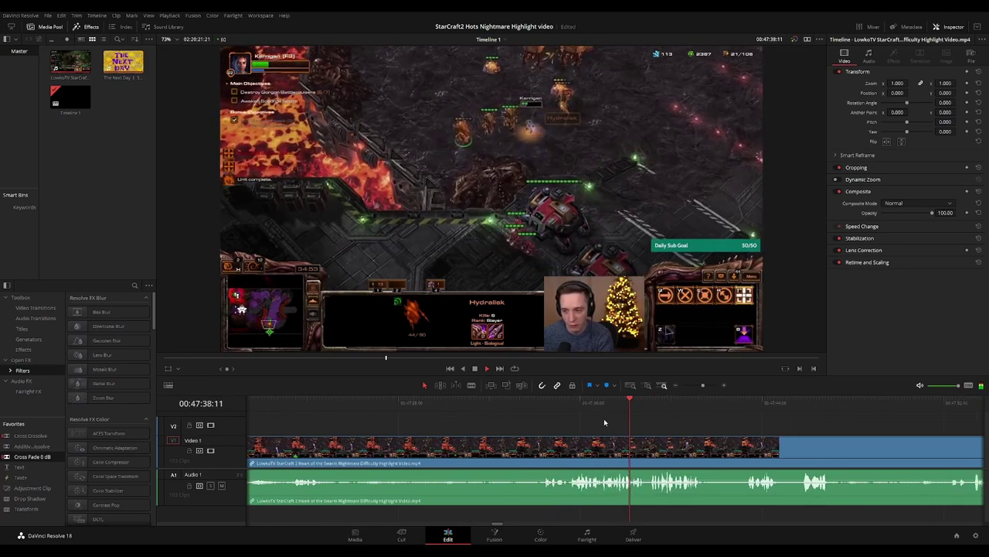
pyautogui.press('space')
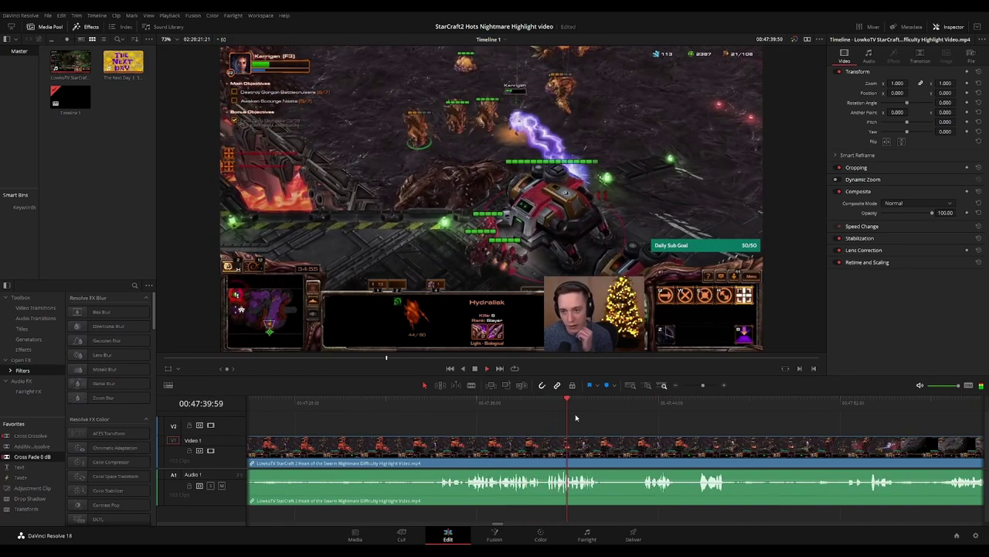
pyautogui.hscroll(2, 640, 419)
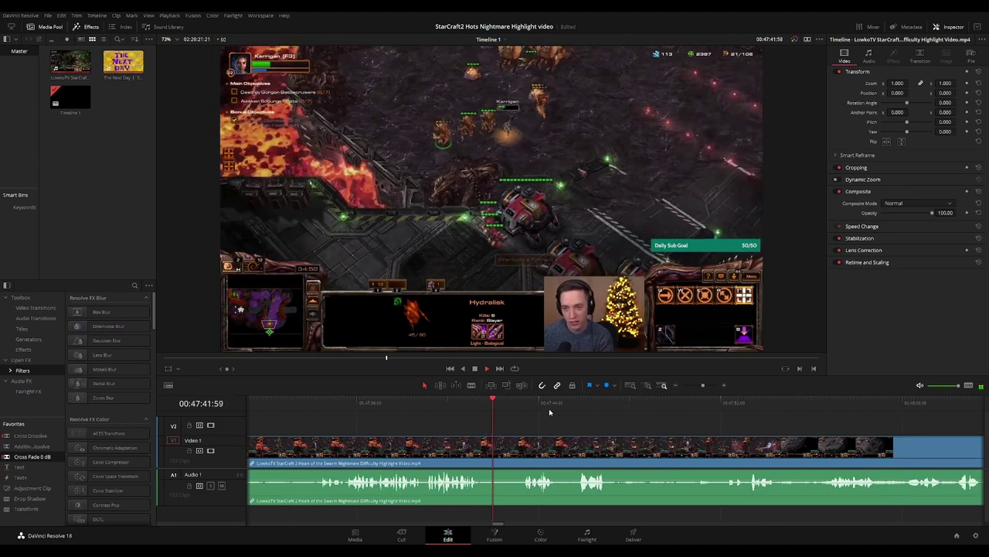
pyautogui.moveTo(650, 429); pyautogui.dragTo(504, 429)
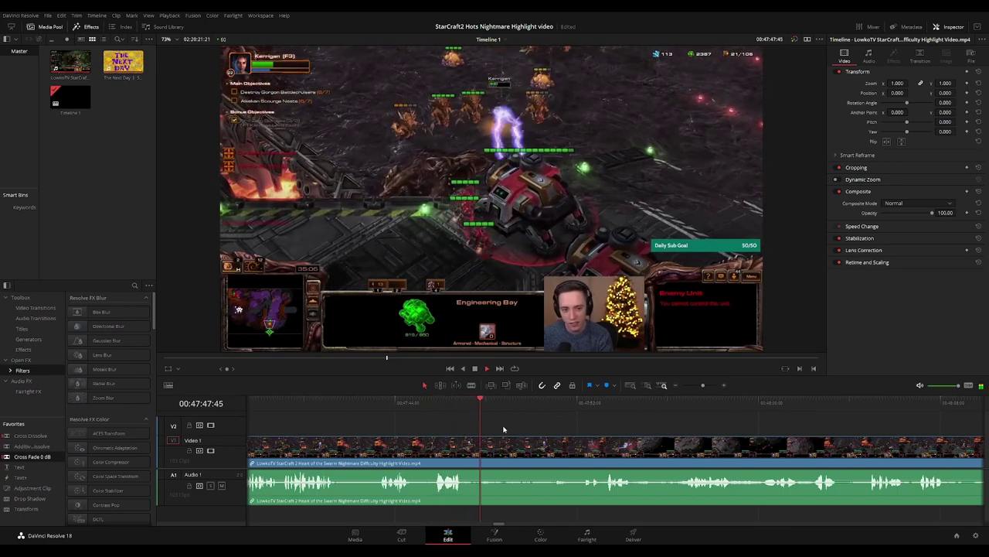
pyautogui.moveTo(621, 426); pyautogui.dragTo(528, 426)
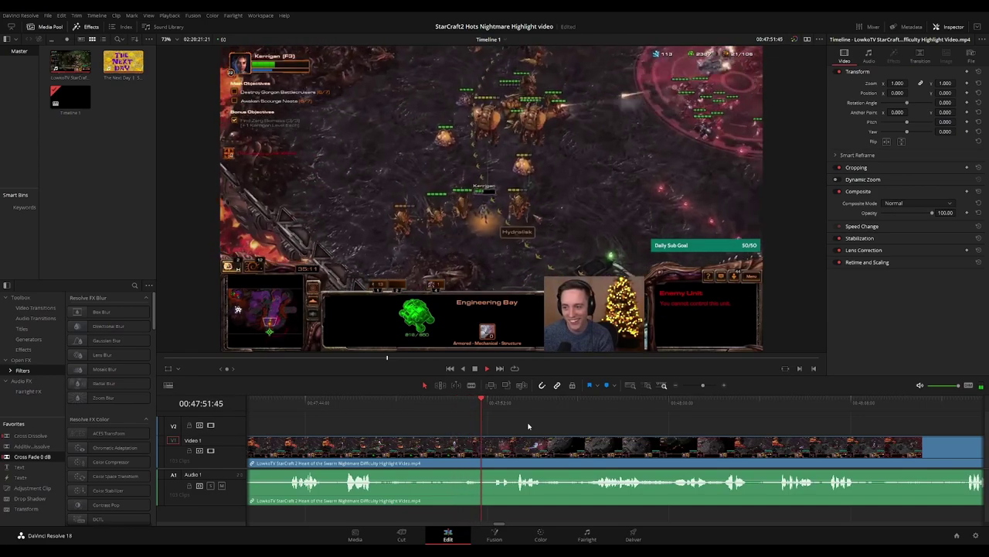
pyautogui.moveTo(625, 431); pyautogui.dragTo(480, 427)
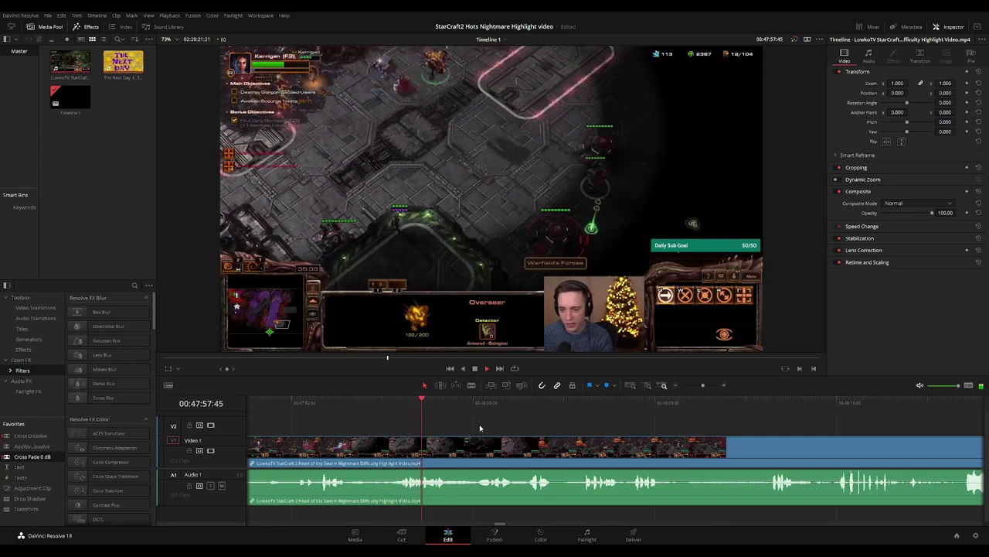
pyautogui.hscroll(2, 466, 427)
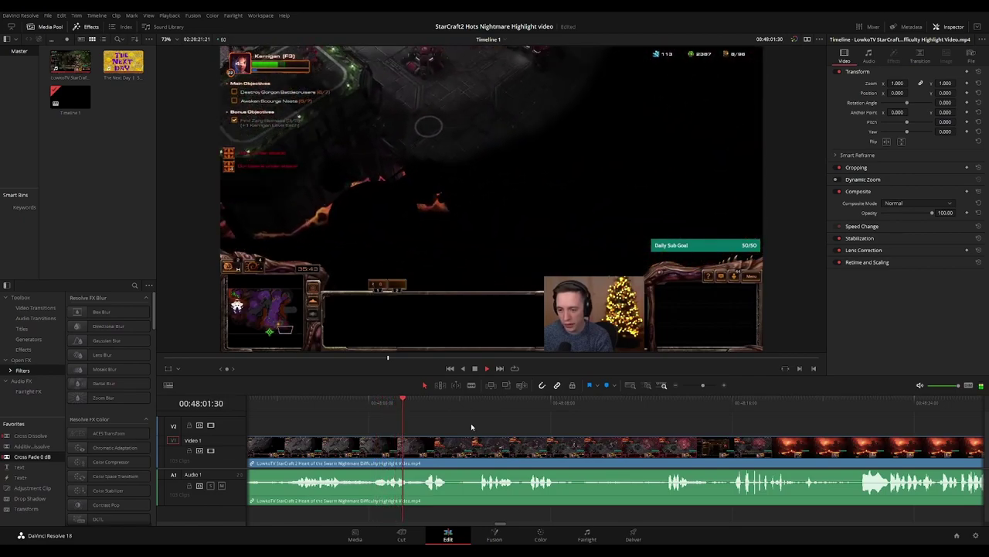
pyautogui.moveTo(528, 429); pyautogui.dragTo(488, 428)
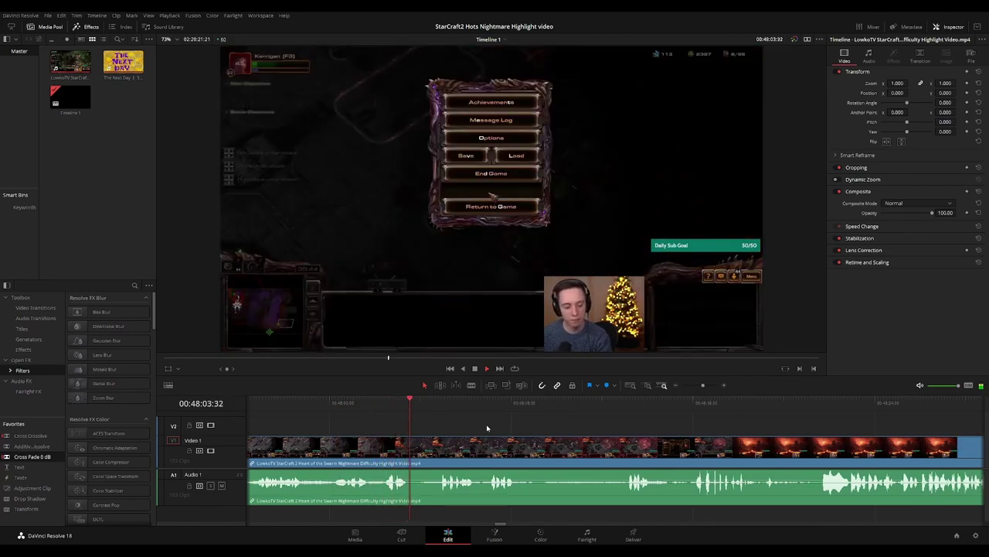
# Split out and ripple-delete the quiet stretch from about 48:03 to 48:05 and join the clips with a transition
pyautogui.hotkey('ctrl', 'b')
pyautogui.press('b')
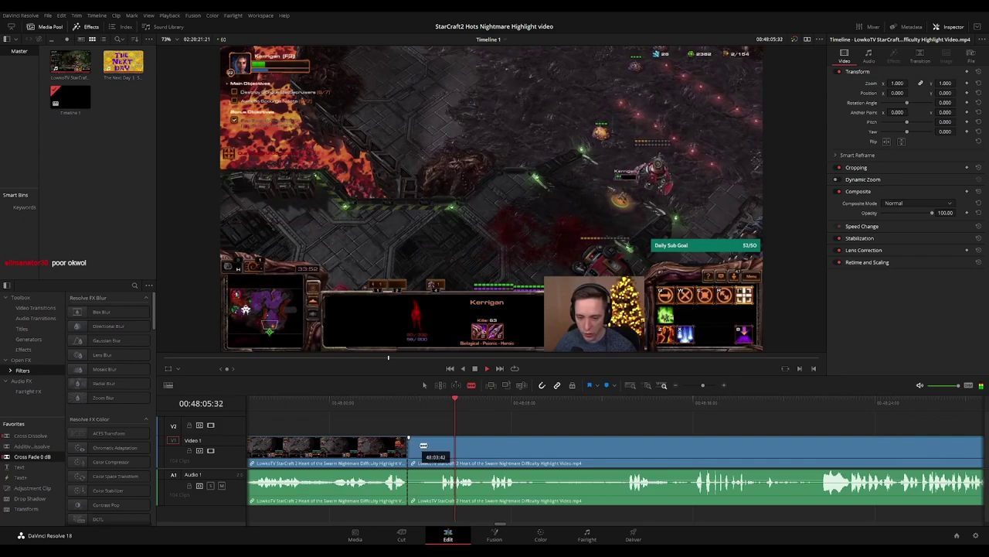
pyautogui.click(437, 446)
pyautogui.press('a')
pyautogui.click(425, 450)
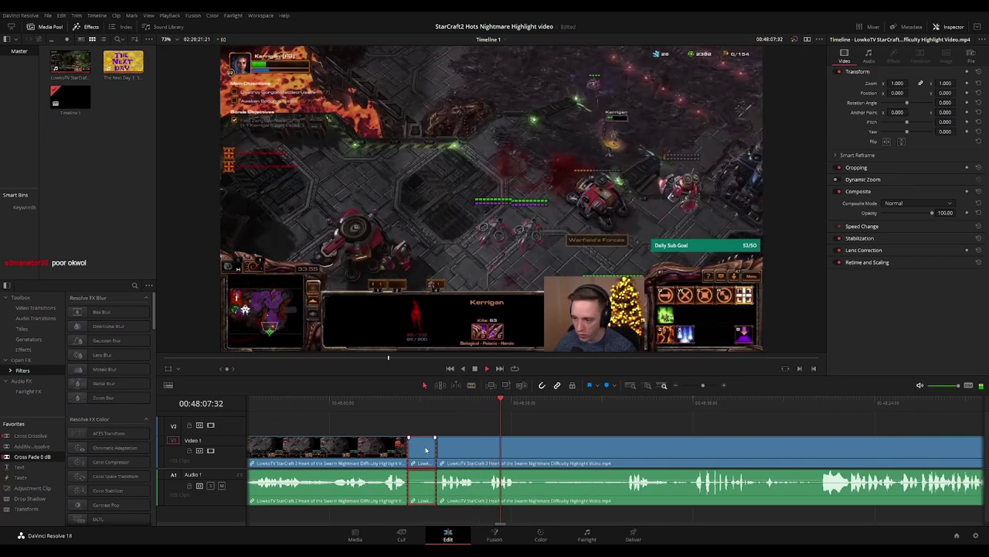
pyautogui.press('Delete')
pyautogui.click(408, 448)
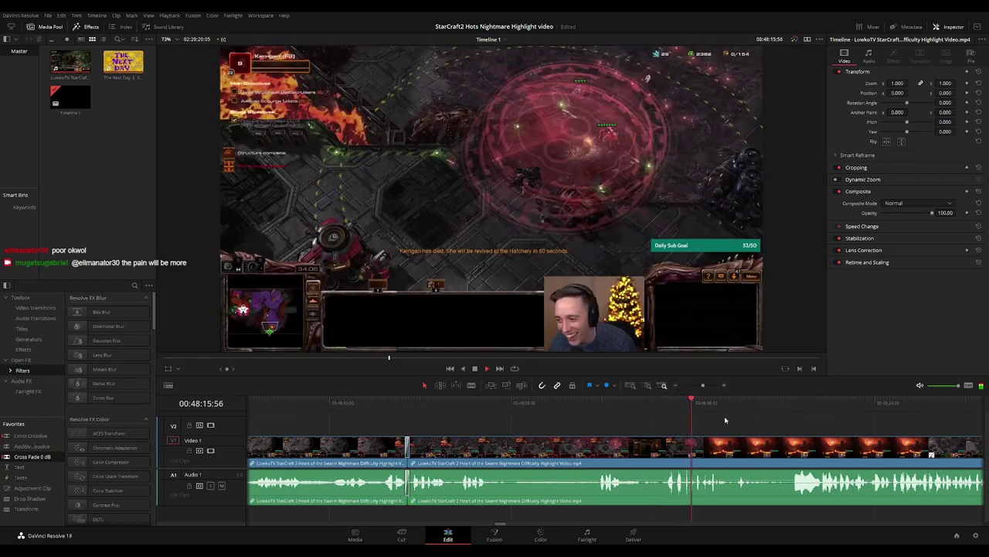
# Follow the footage from about 48:15, cut out and ripple-delete the brief pause at about 48:31, and join the clips with a transition
pyautogui.click(602, 403)
pyautogui.hscroll(3, 638, 425)
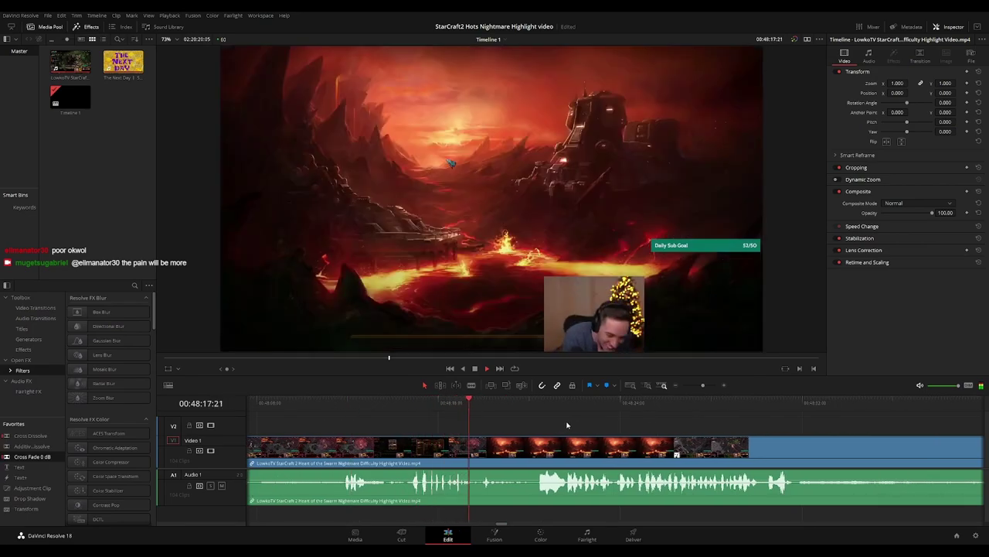
pyautogui.press('Delete')
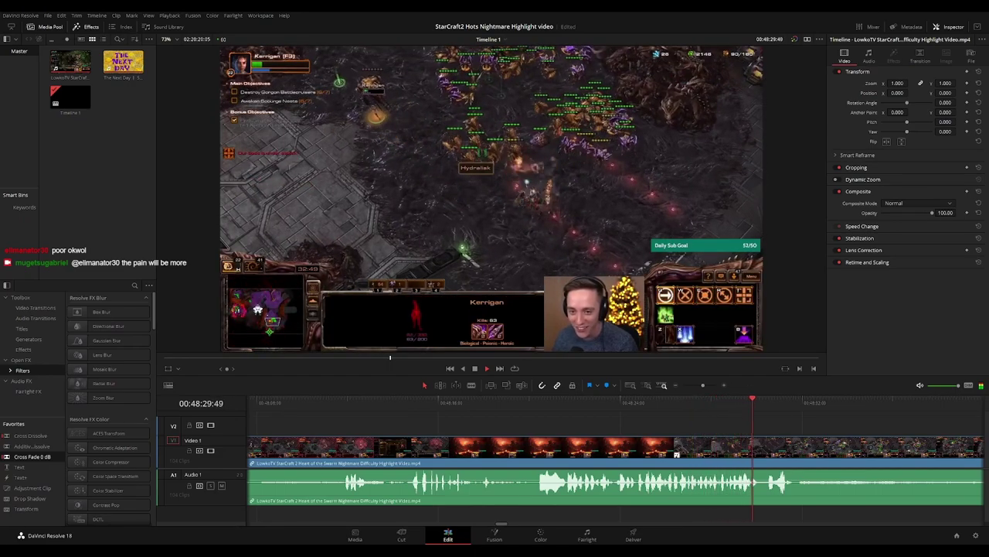
pyautogui.hscroll(3, 564, 418)
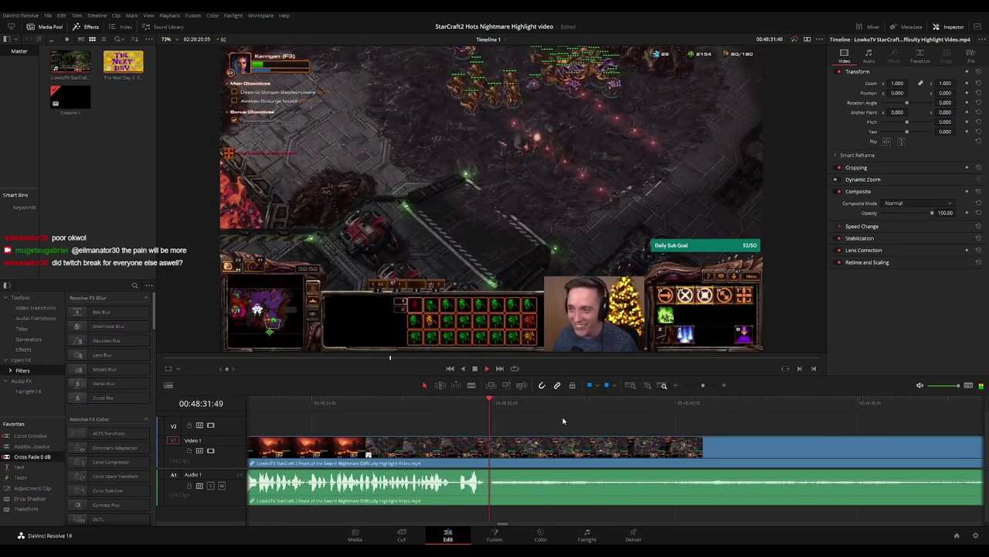
pyautogui.press('b')
pyautogui.click(487, 449)
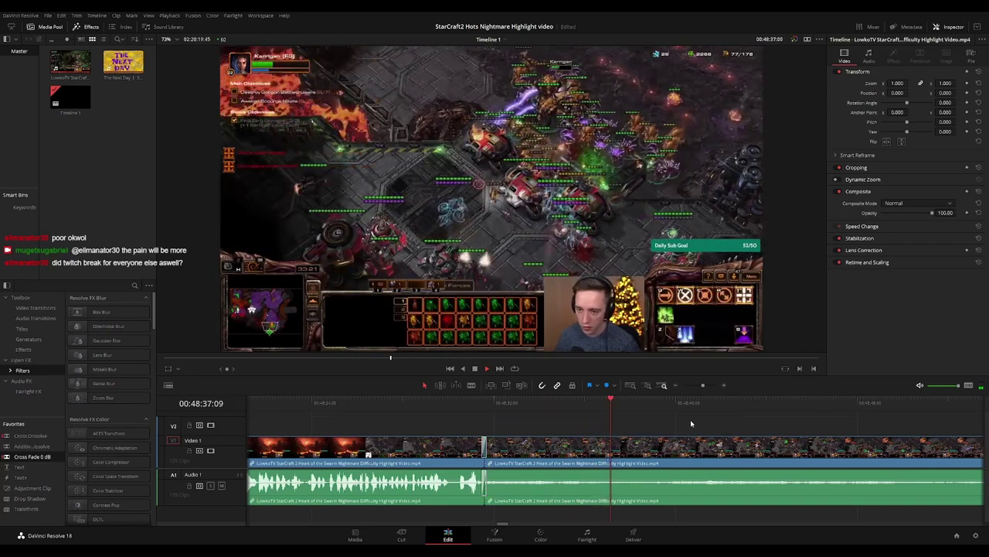
# Skim the quiet battle footage from about 48:37 to 49:02, following the waveform to where the commentary resumes
pyautogui.hscroll(2, 612, 420)
pyautogui.hscroll(2, 548, 417)
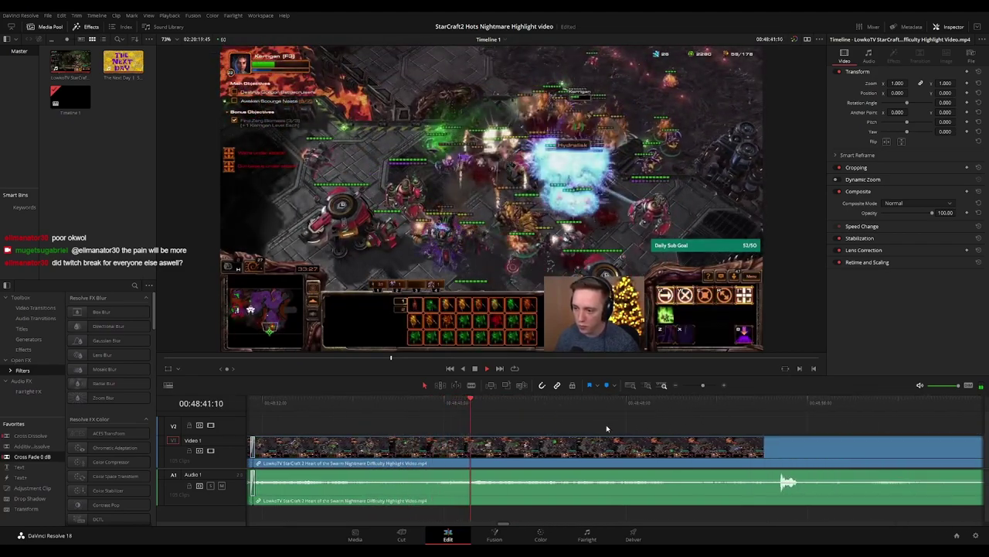
pyautogui.hscroll(1, 557, 421)
pyautogui.hscroll(1, 541, 418)
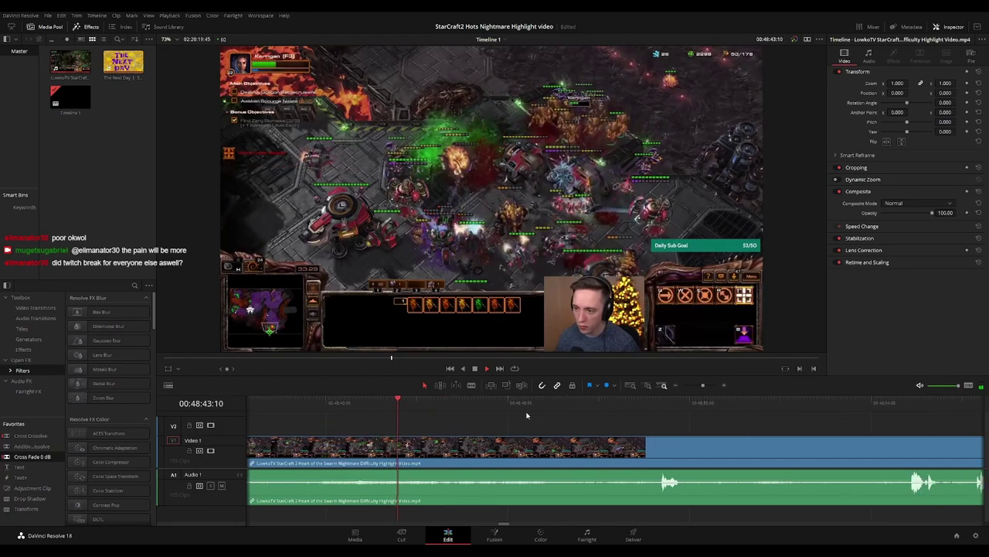
pyautogui.click(540, 405)
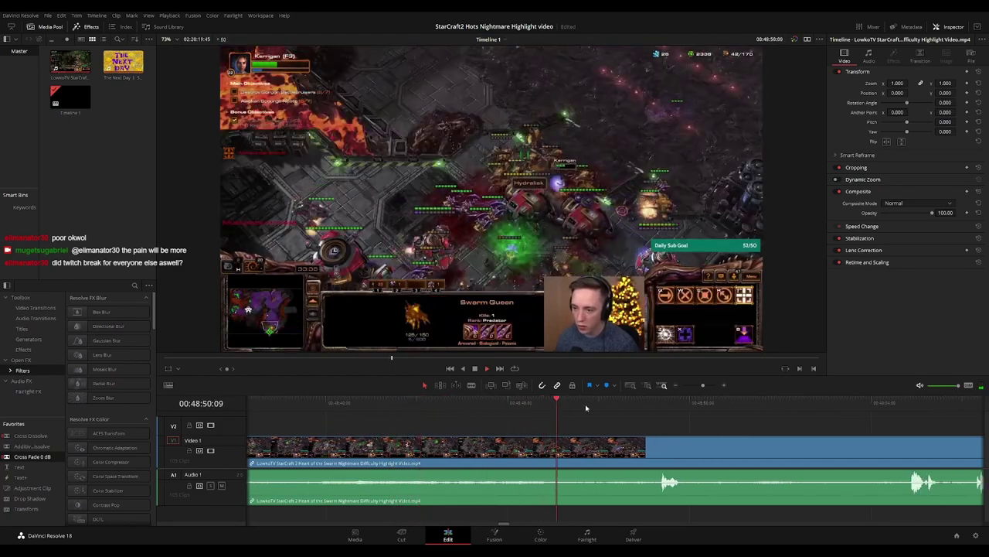
pyautogui.click(638, 405)
pyautogui.hscroll(1, 598, 424)
pyautogui.hscroll(2, 559, 420)
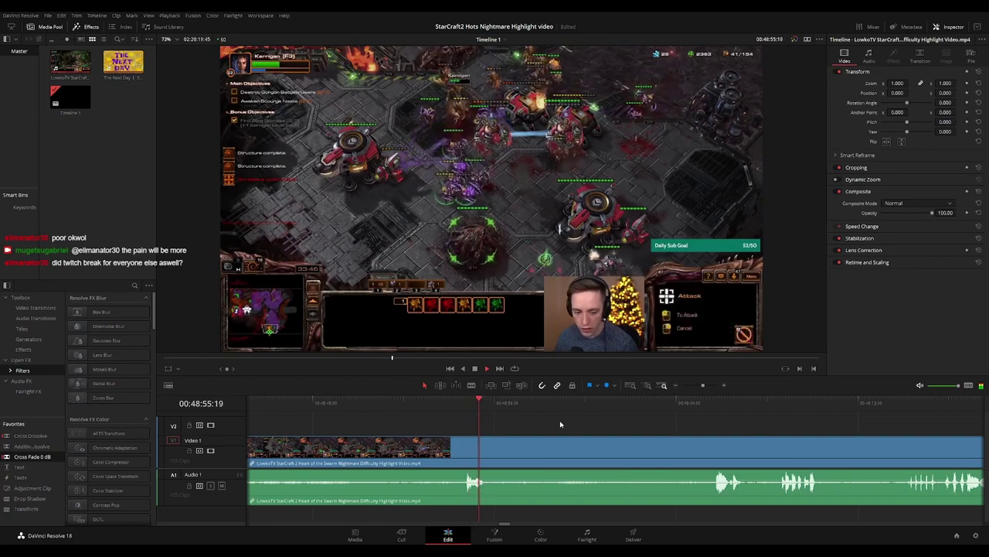
pyautogui.click(614, 420)
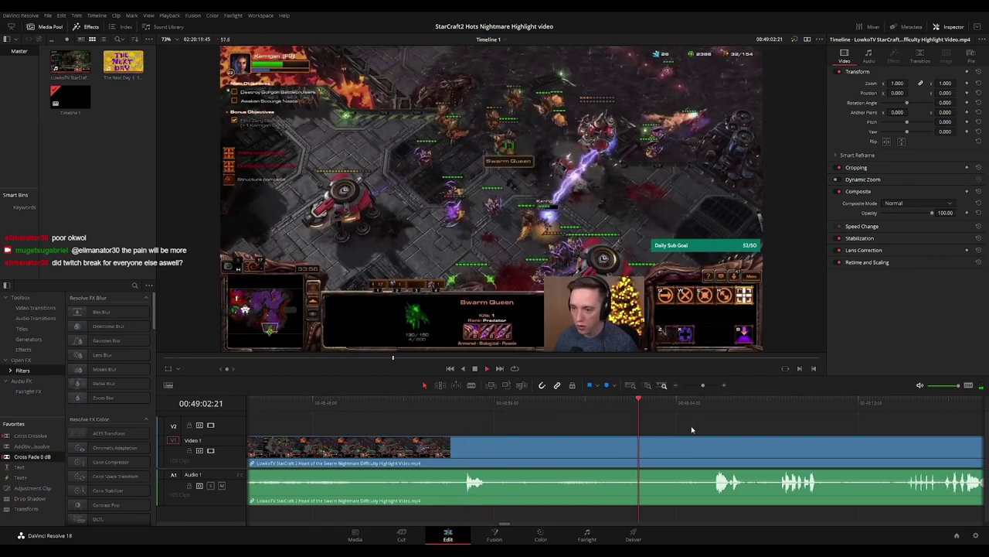
pyautogui.hscroll(4, 477, 411)
# Review the gameplay and cutscene from about 49:05 to 50:12, replaying the part after the 49:22 commentary, for pauses to cut
pyautogui.click(452, 410)
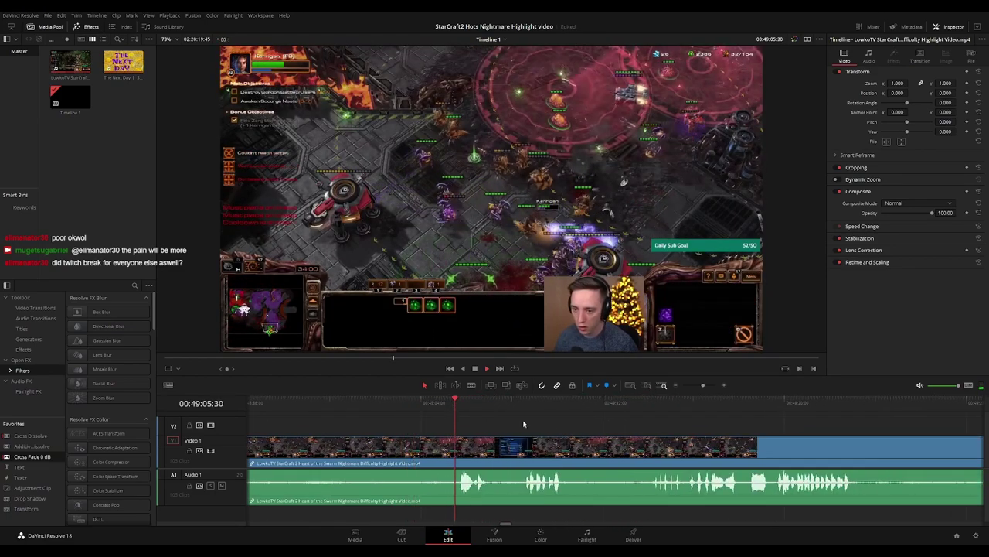
pyautogui.hscroll(2, 474, 417)
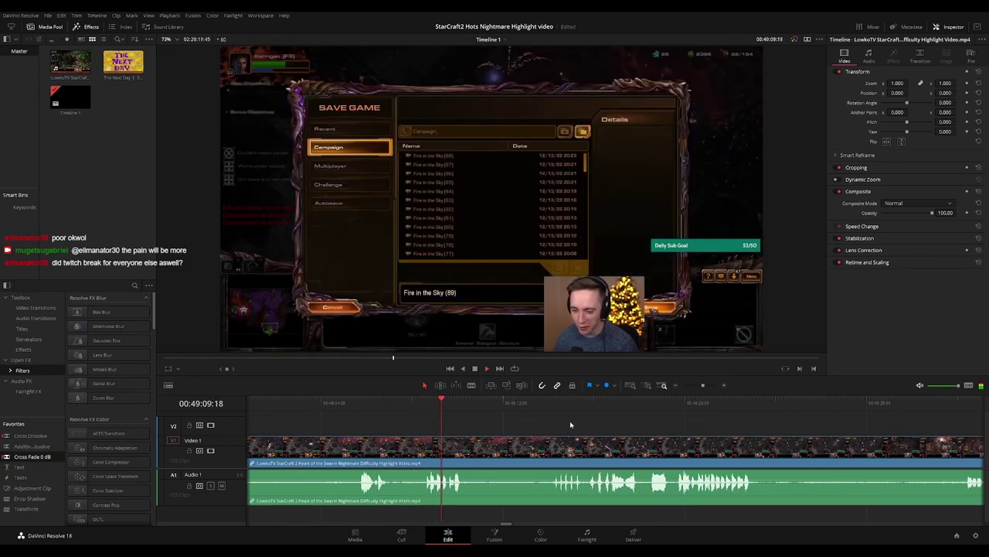
pyautogui.moveTo(569, 424); pyautogui.dragTo(514, 422)
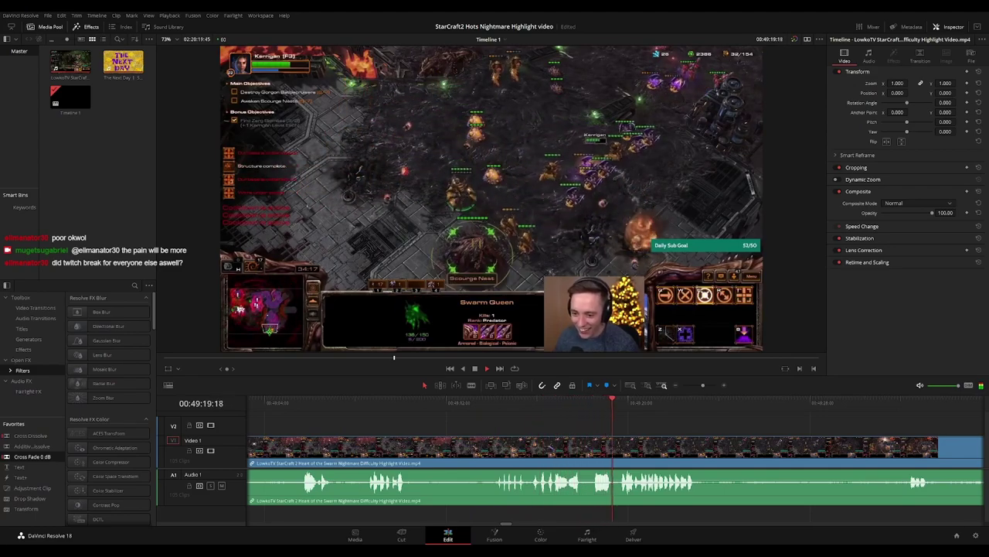
pyautogui.moveTo(727, 426); pyautogui.dragTo(481, 422)
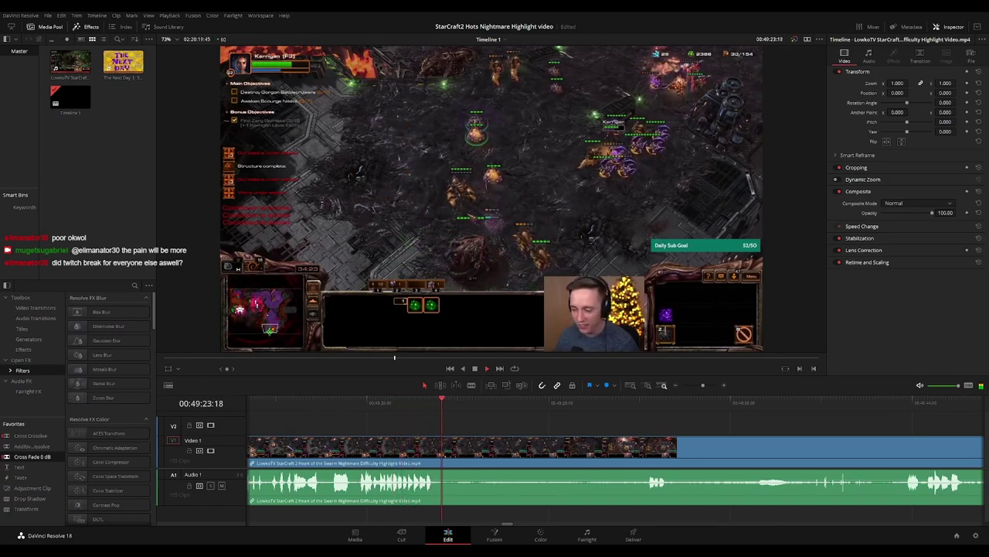
pyautogui.hscroll(1, 397, 426)
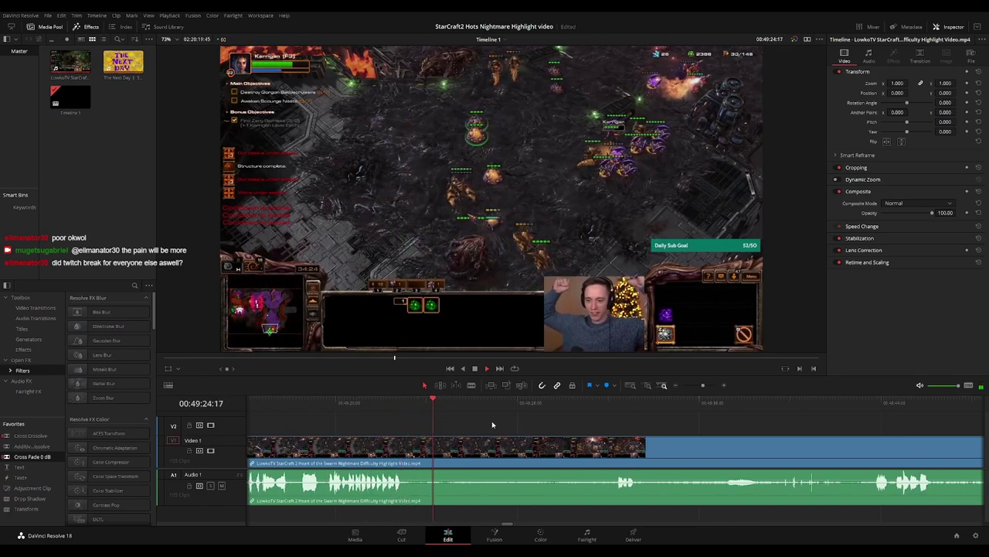
pyautogui.click(391, 405)
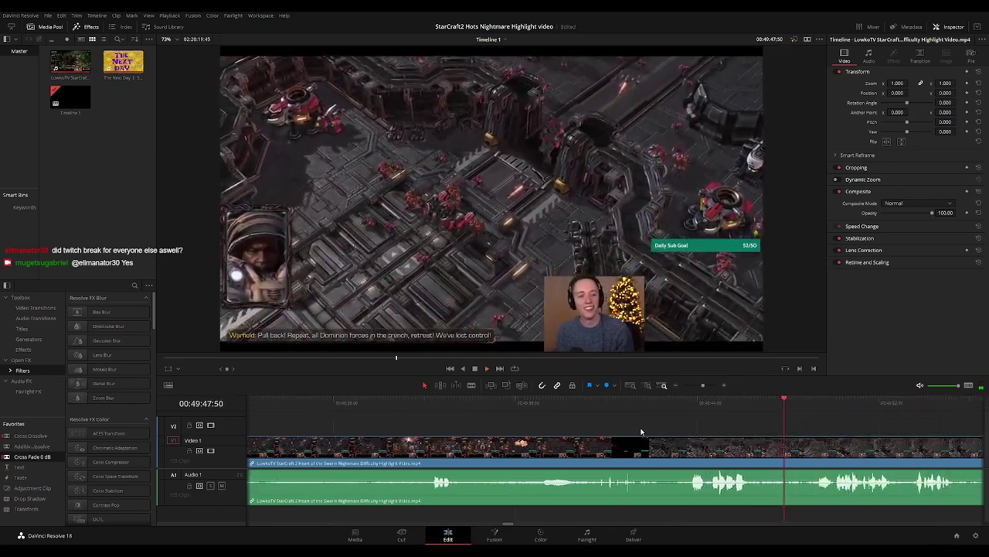
pyautogui.click(442, 410)
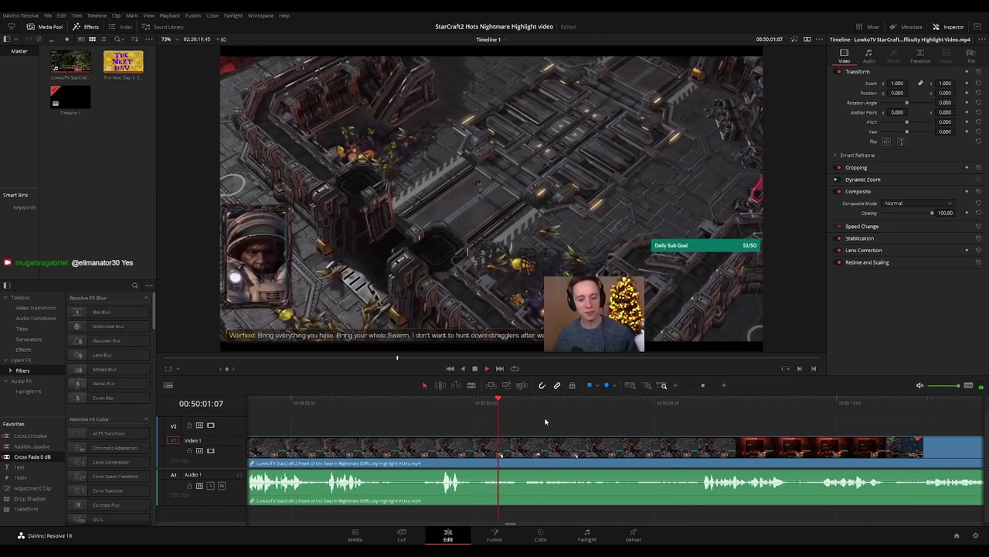
pyautogui.click(597, 405)
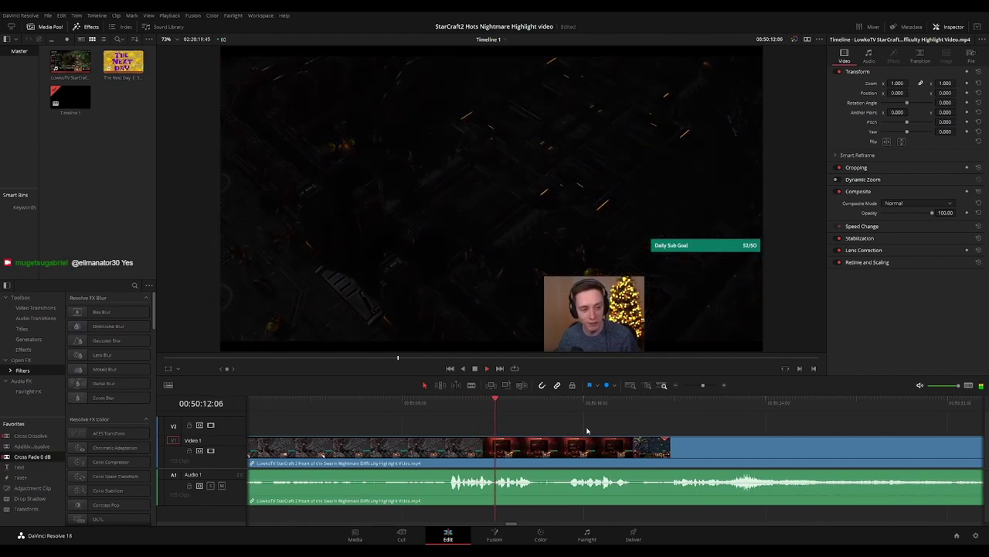
# Split out and ripple-delete the stretch from about 50:14 to 50:15, add an audio cross fade at the cut and play it back
pyautogui.press('b')
pyautogui.click(423, 446)
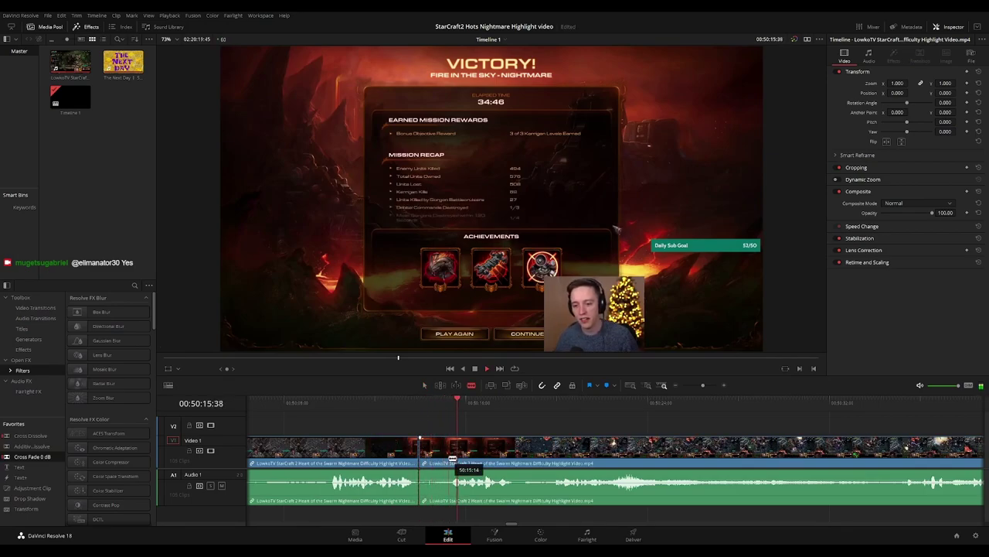
pyautogui.click(453, 459)
pyautogui.press('a')
pyautogui.click(435, 462)
pyautogui.press('Delete')
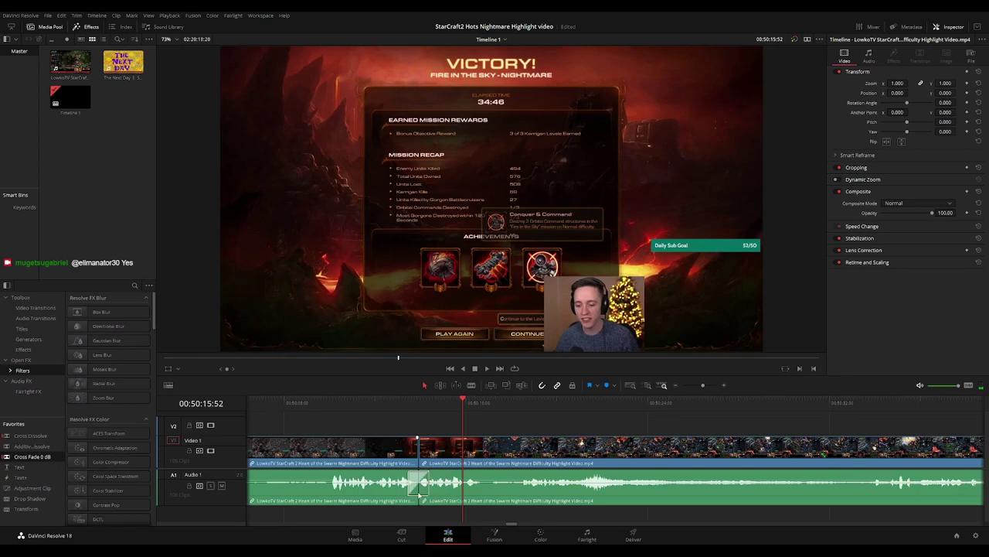
pyautogui.click(407, 403)
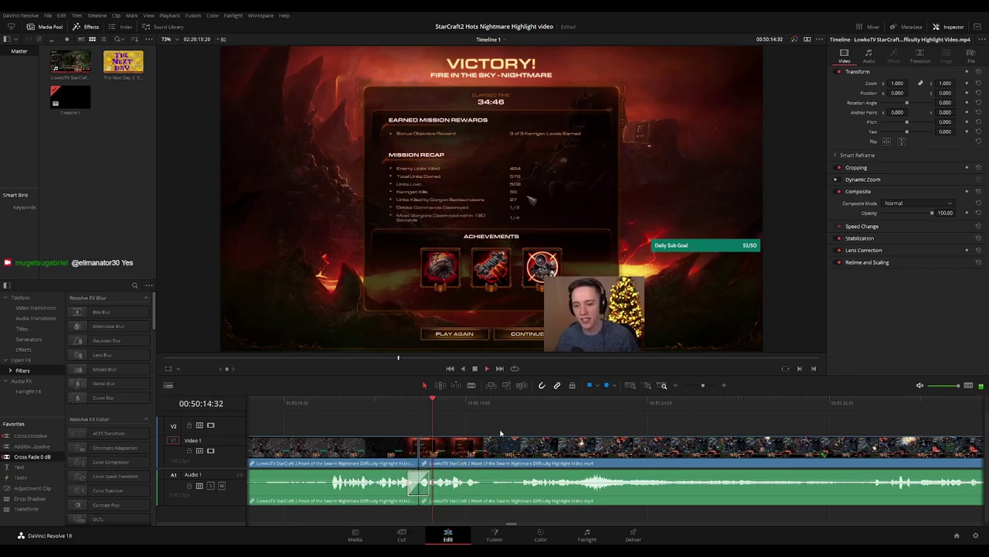
# Split out and ripple-delete the short stretch after the victory screen at about 50:17, join the clips with a transition and play back the cut
pyautogui.press('b')
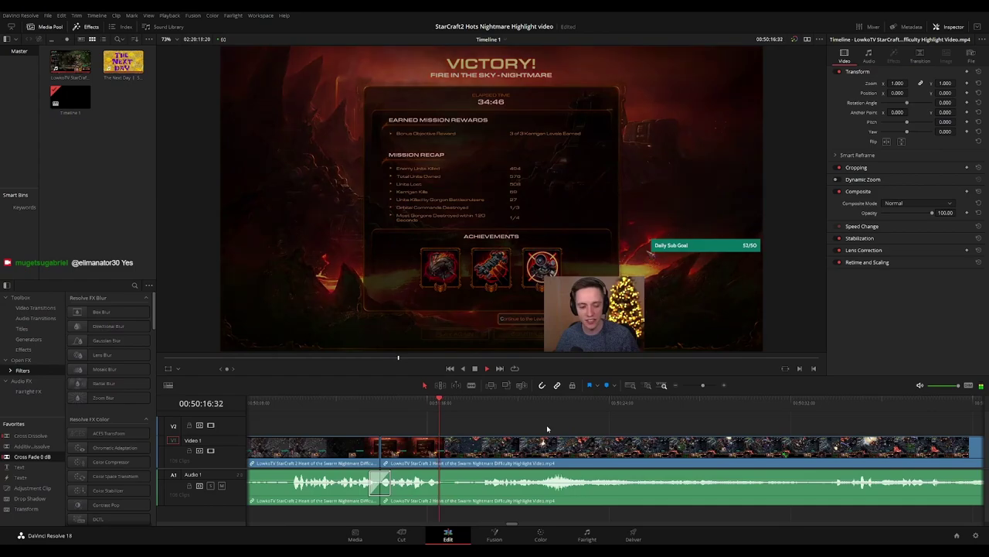
pyautogui.click(449, 452)
pyautogui.click(463, 450)
pyautogui.press('a')
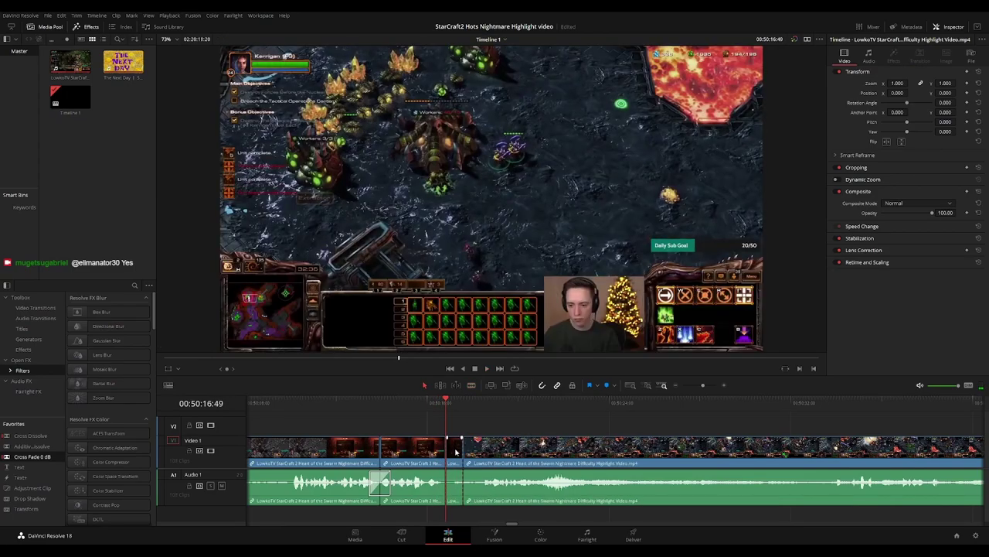
pyautogui.press('Delete')
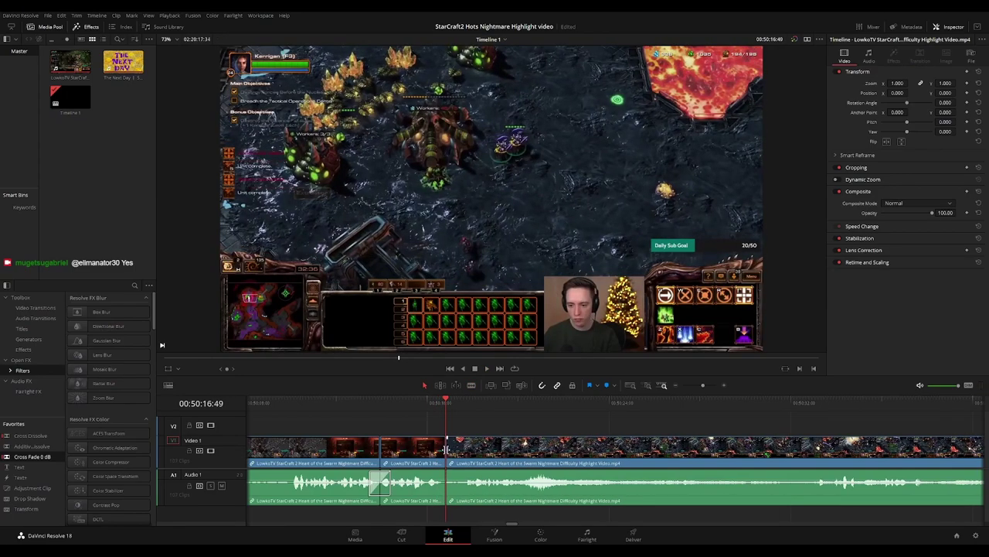
pyautogui.hotkey('ctrl', 't')
pyautogui.click(431, 408)
pyautogui.press('space')
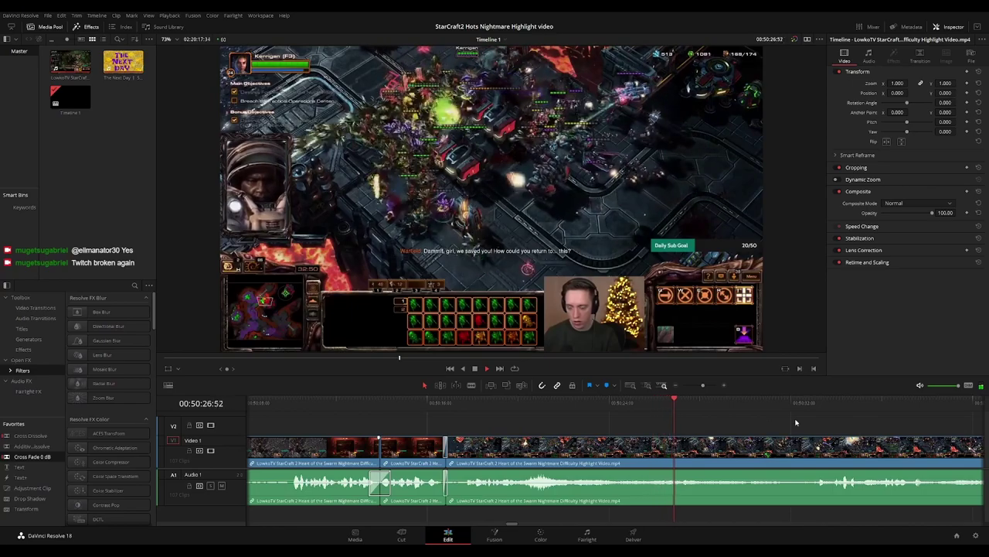
# Review the next mission's gameplay from about 50:26 to 51:24, following the waveform for pauses to cut
pyautogui.moveTo(793, 422); pyautogui.dragTo(614, 419)
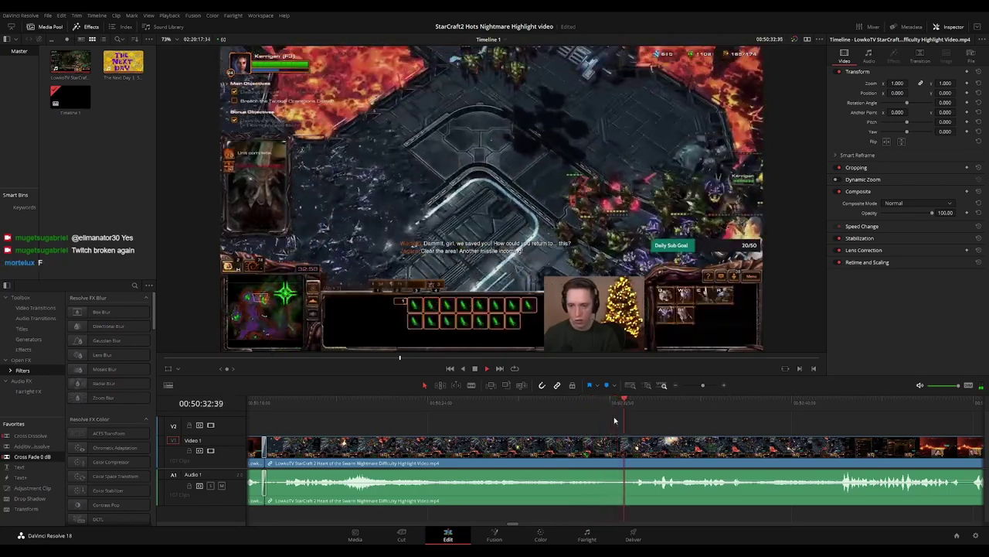
pyautogui.hscroll(3, 586, 415)
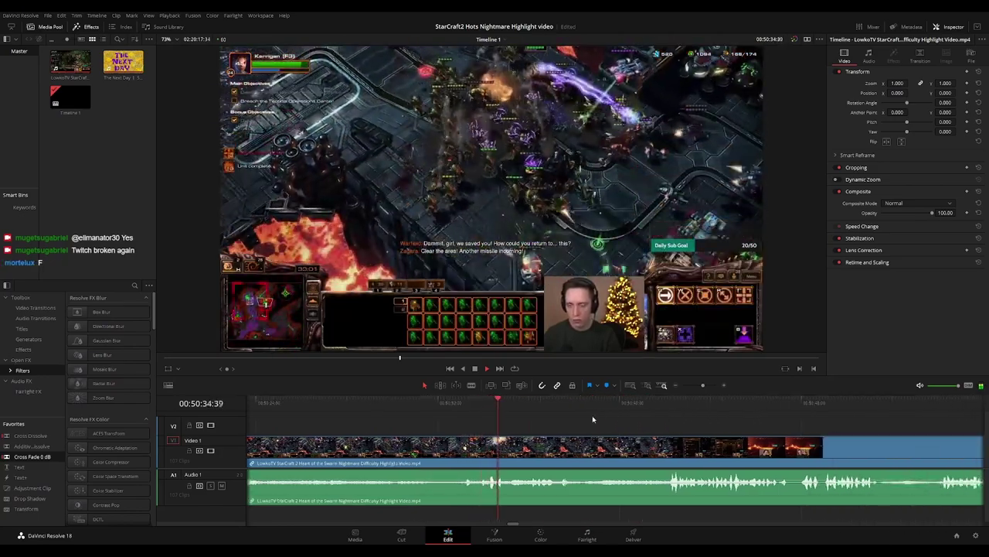
pyautogui.hscroll(1, 560, 420)
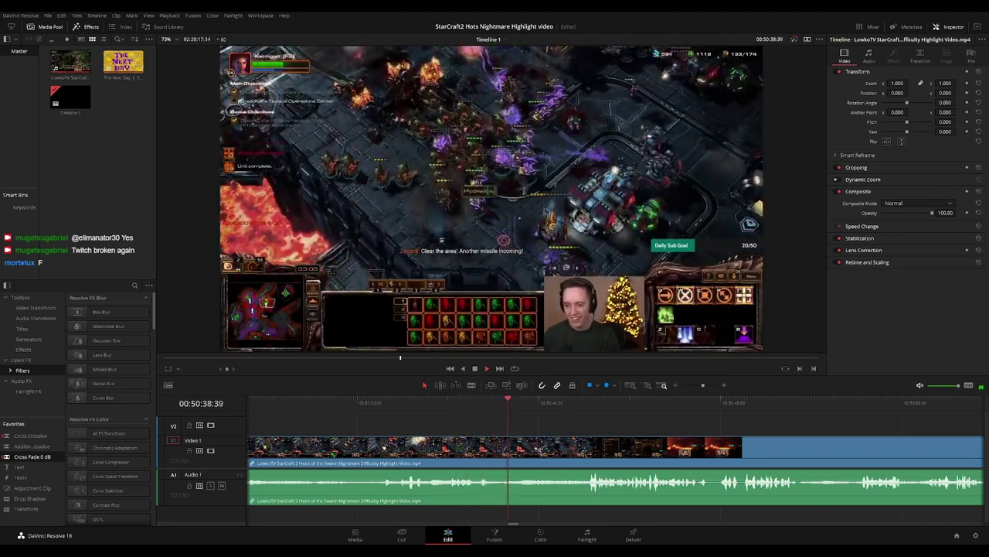
pyautogui.moveTo(616, 420); pyautogui.dragTo(523, 421)
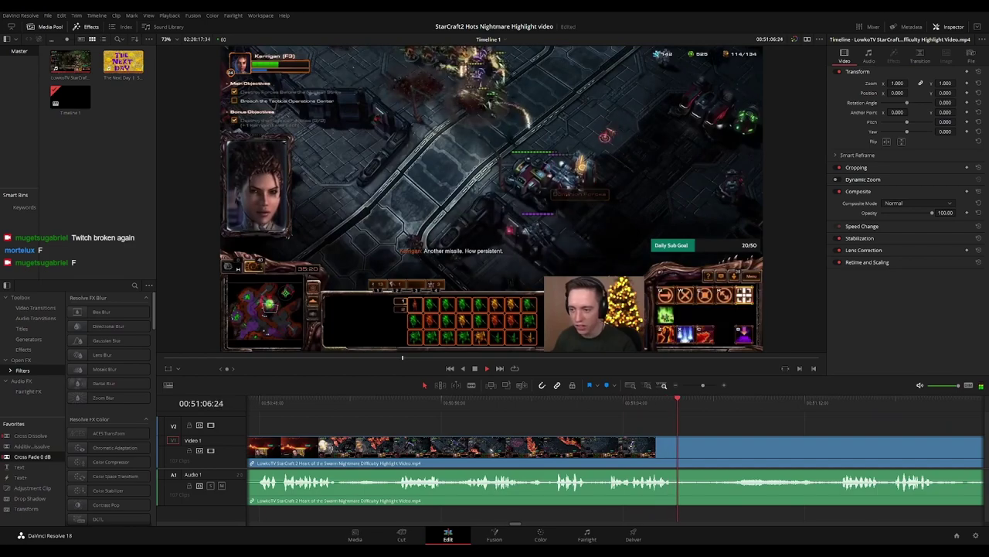
pyautogui.moveTo(715, 416); pyautogui.dragTo(656, 415)
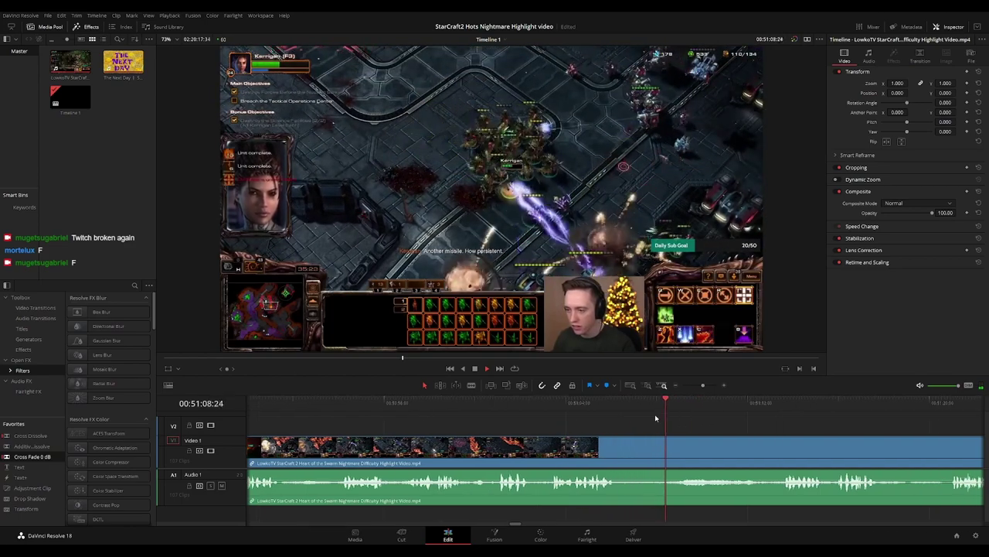
pyautogui.click(551, 402)
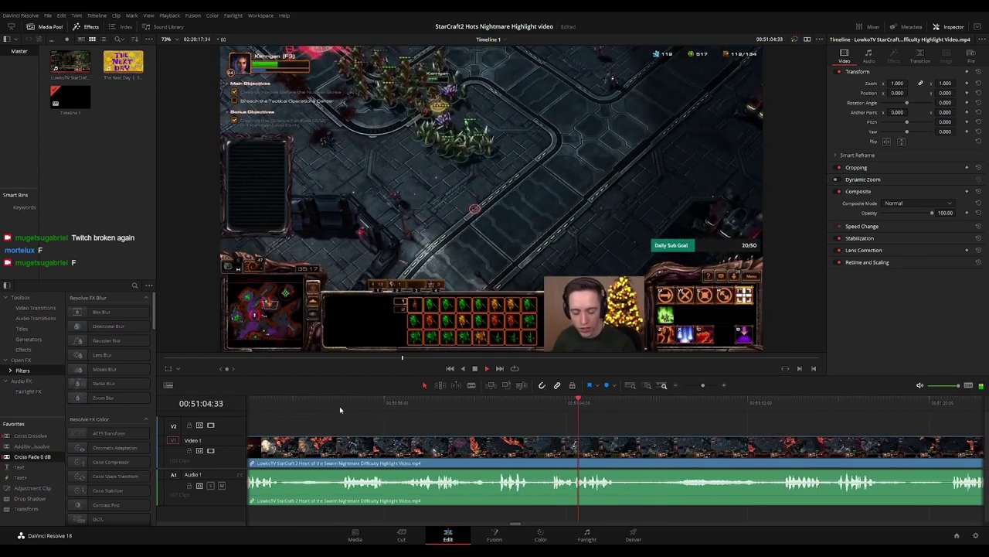
pyautogui.moveTo(779, 429); pyautogui.dragTo(562, 421)
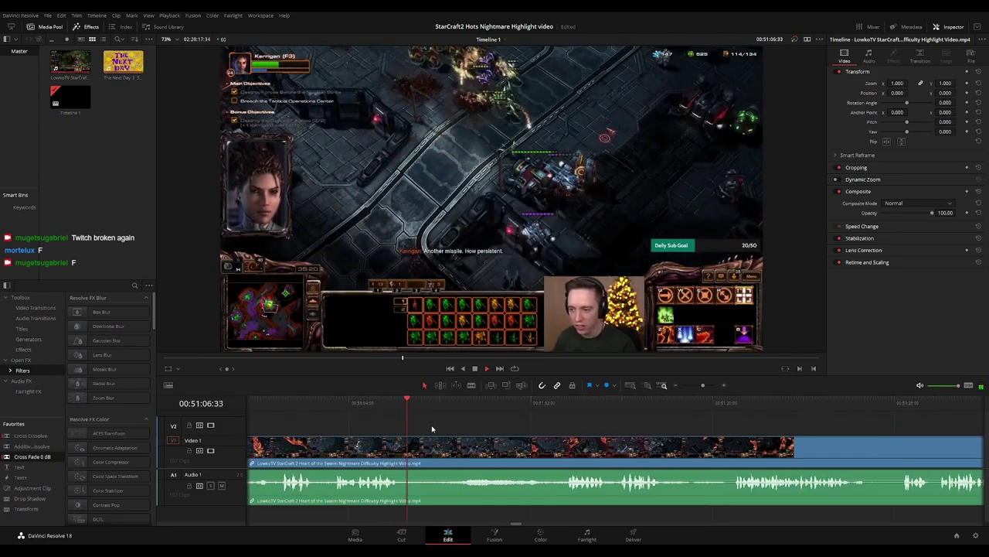
pyautogui.moveTo(576, 430); pyautogui.dragTo(533, 429)
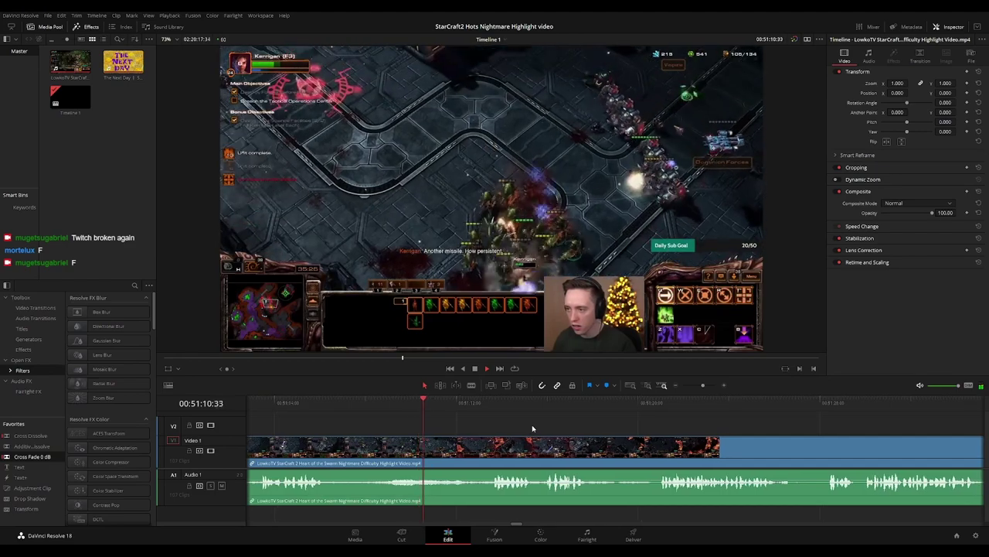
pyautogui.hscroll(1, 536, 425)
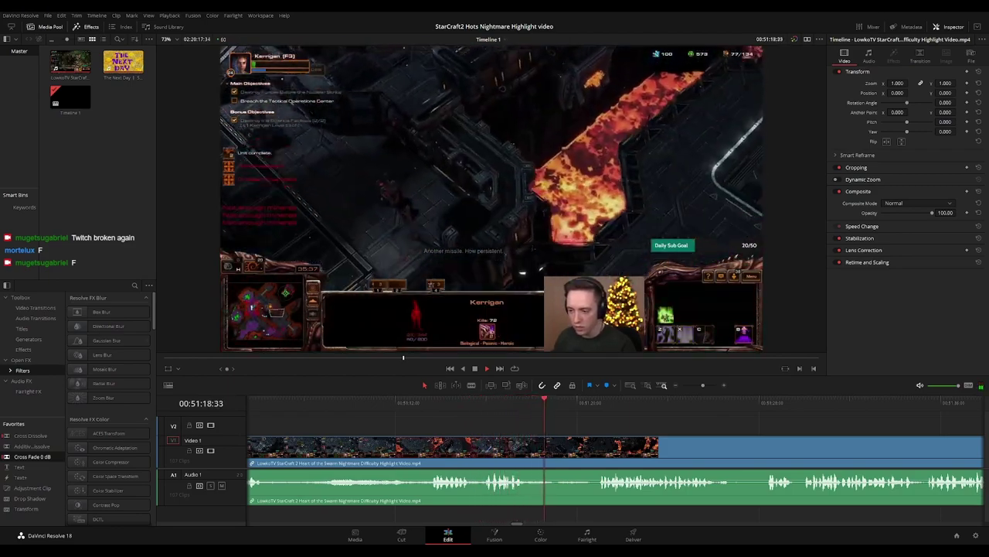
pyautogui.hscroll(2, 587, 414)
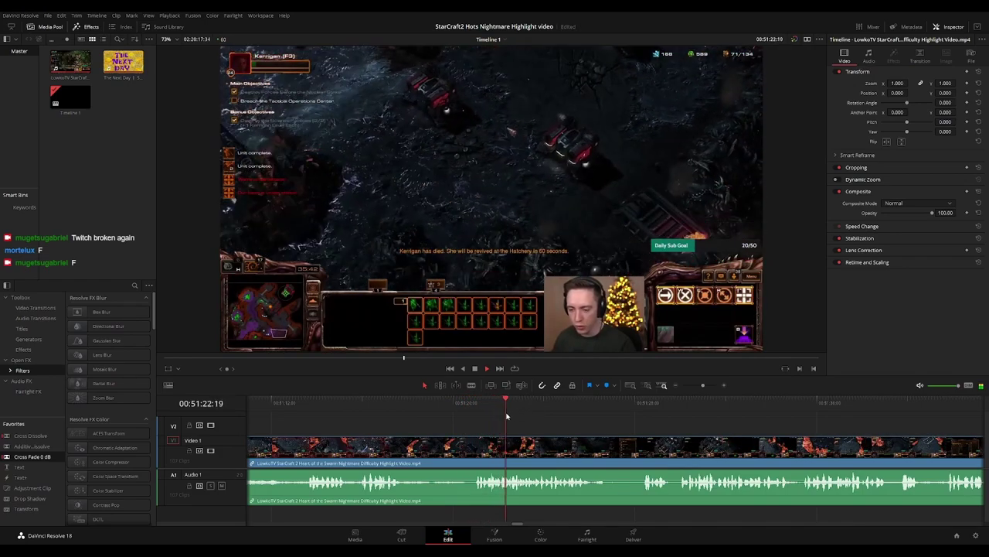
pyautogui.hscroll(2, 610, 421)
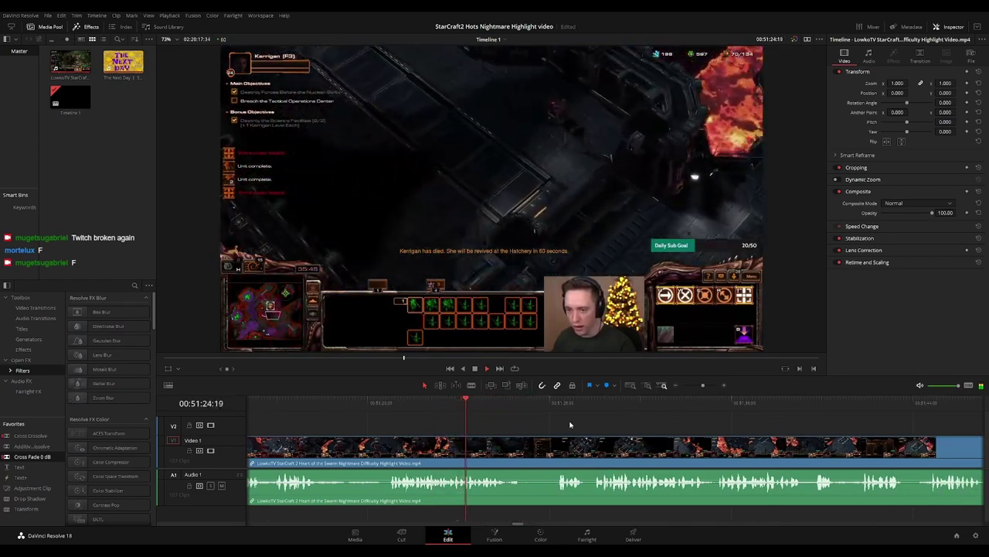
# Split out and ripple-delete the pause on the message log screen from about 51:26 to 51:28, and play back the cut
pyautogui.hscroll(2, 541, 428)
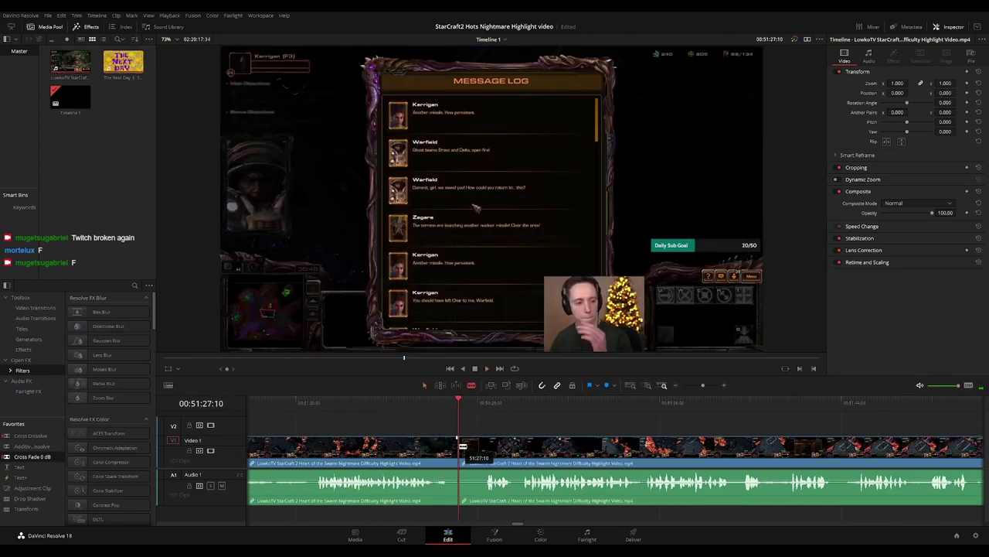
pyautogui.click(456, 404)
pyautogui.click(455, 446)
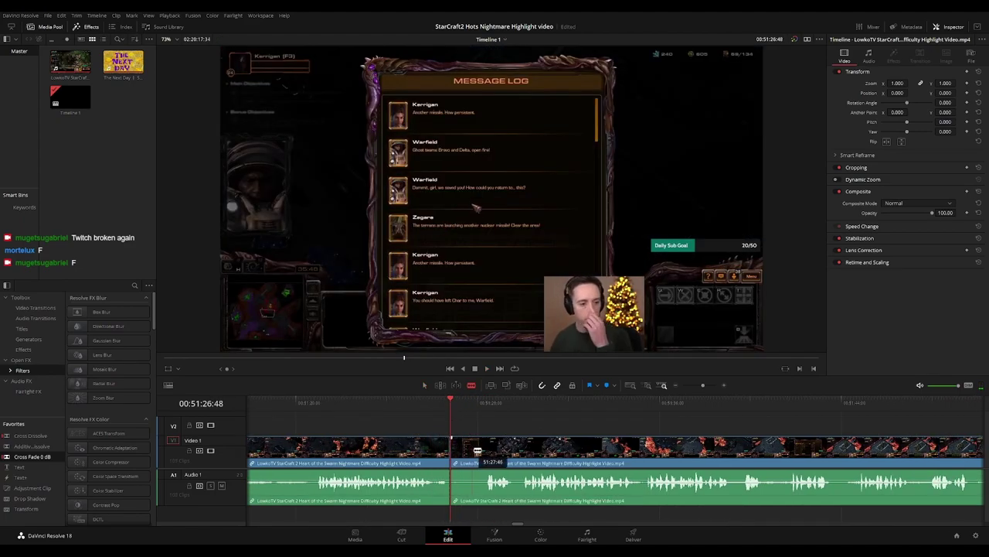
pyautogui.click(485, 448)
pyautogui.press('a')
pyautogui.click(475, 454)
pyautogui.press('Delete')
pyautogui.press('space')
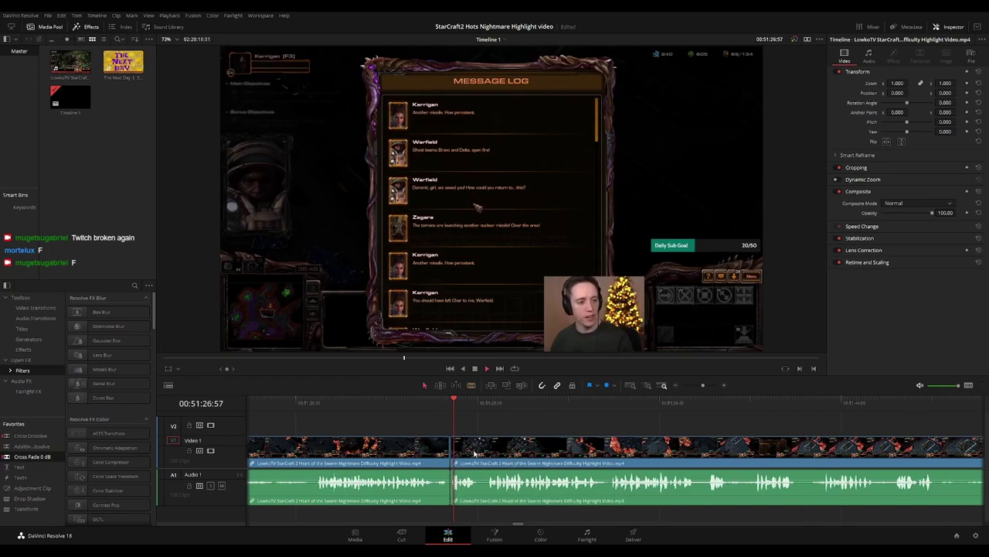
# Review the gameplay from about 51:27 to 51:57, following the waveform for pauses to cut
pyautogui.moveTo(599, 428); pyautogui.dragTo(502, 421)
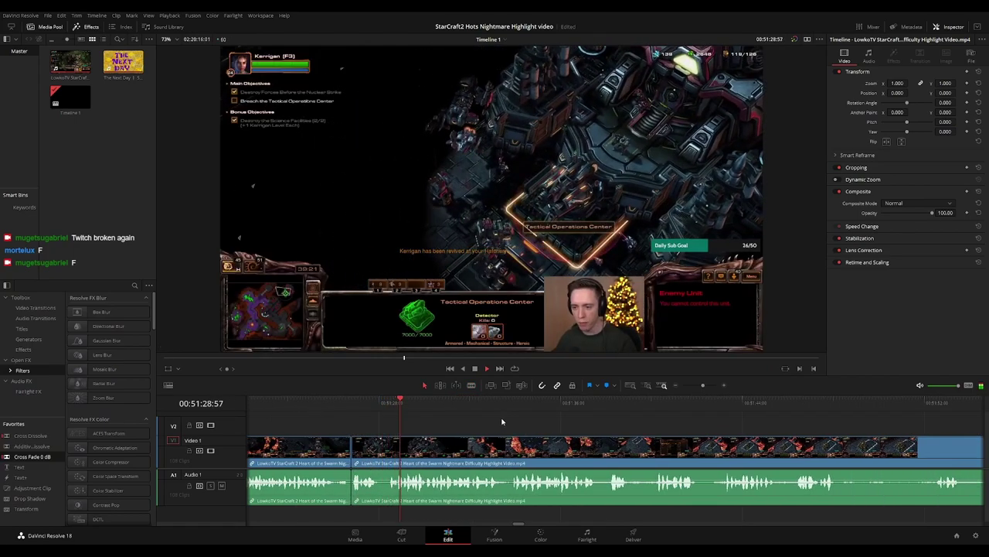
pyautogui.hscroll(3, 539, 418)
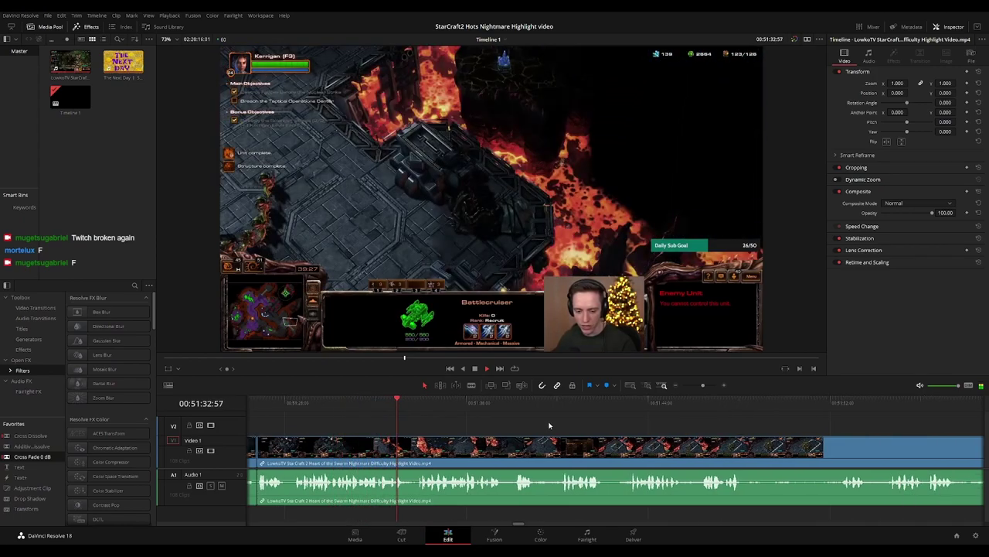
pyautogui.hscroll(2, 450, 419)
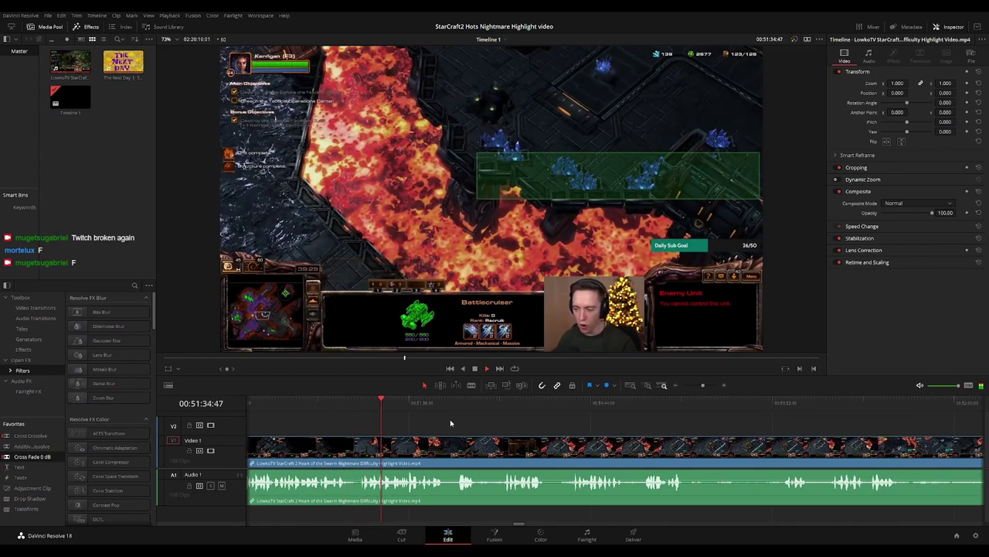
pyautogui.hscroll(1, 481, 421)
pyautogui.hscroll(2, 475, 421)
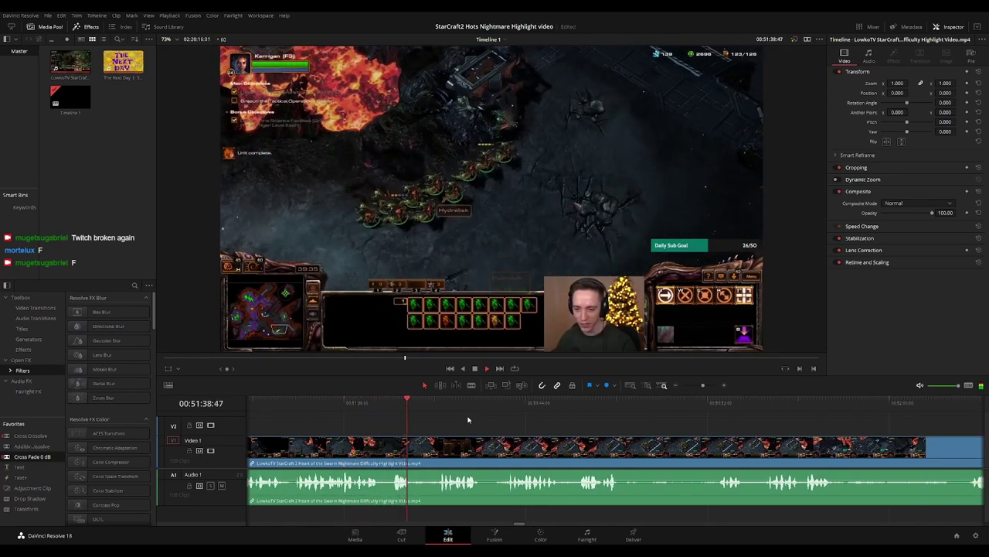
pyautogui.hscroll(3, 481, 428)
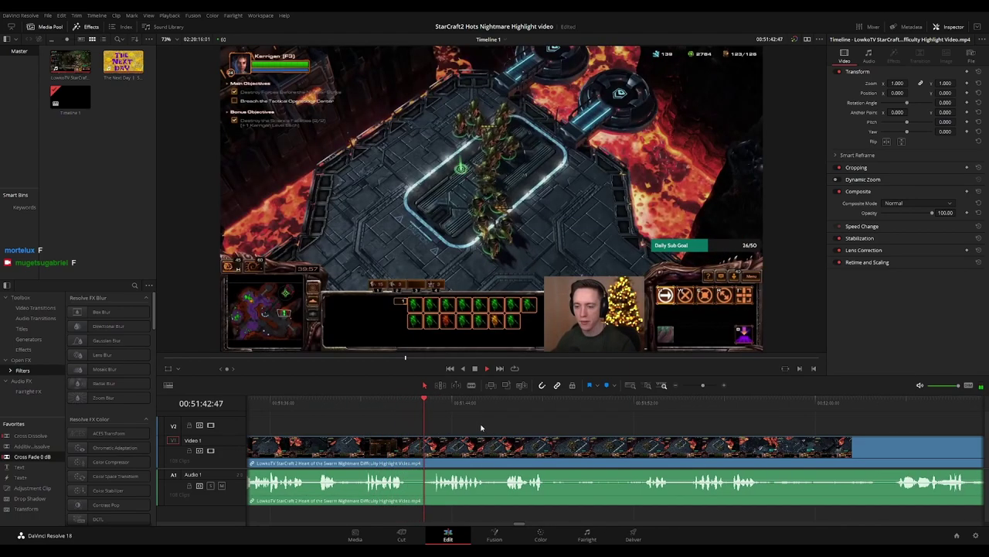
pyautogui.hscroll(3, 495, 427)
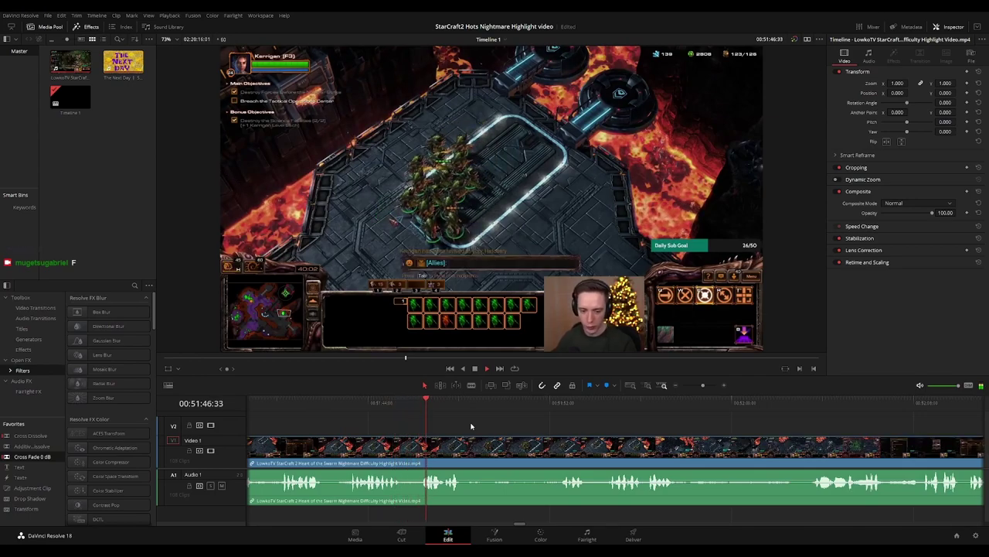
pyautogui.hscroll(3, 503, 424)
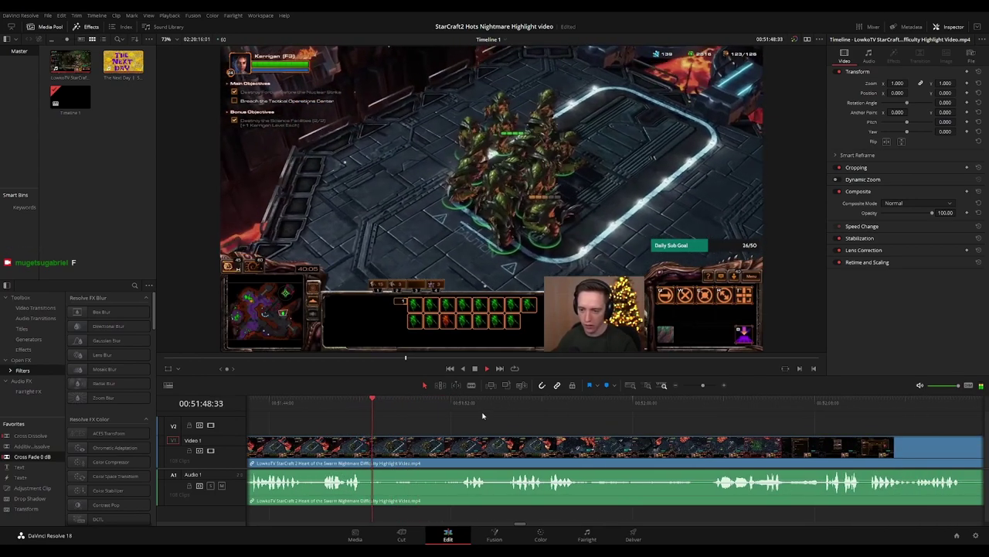
pyautogui.press('space')
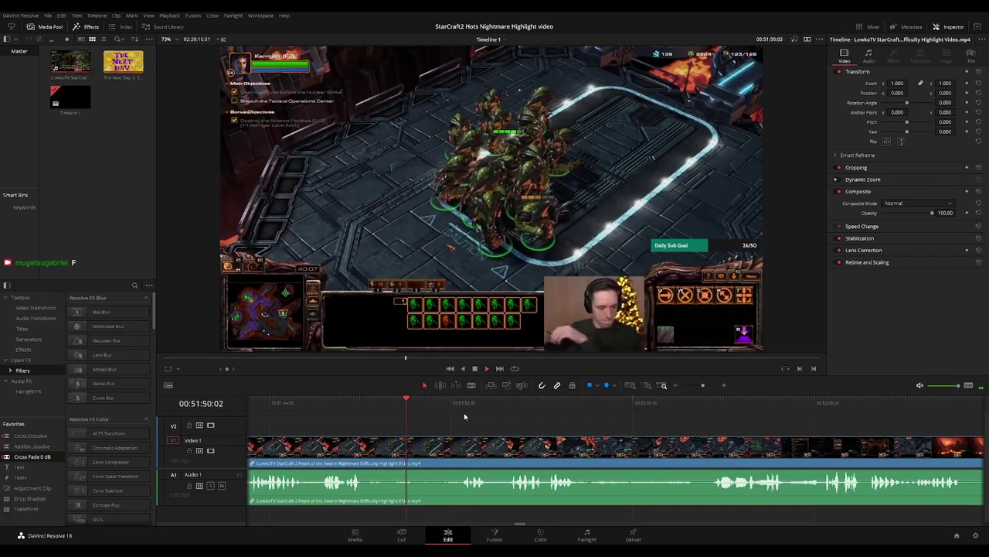
pyautogui.hscroll(2, 499, 422)
pyautogui.hscroll(1, 491, 424)
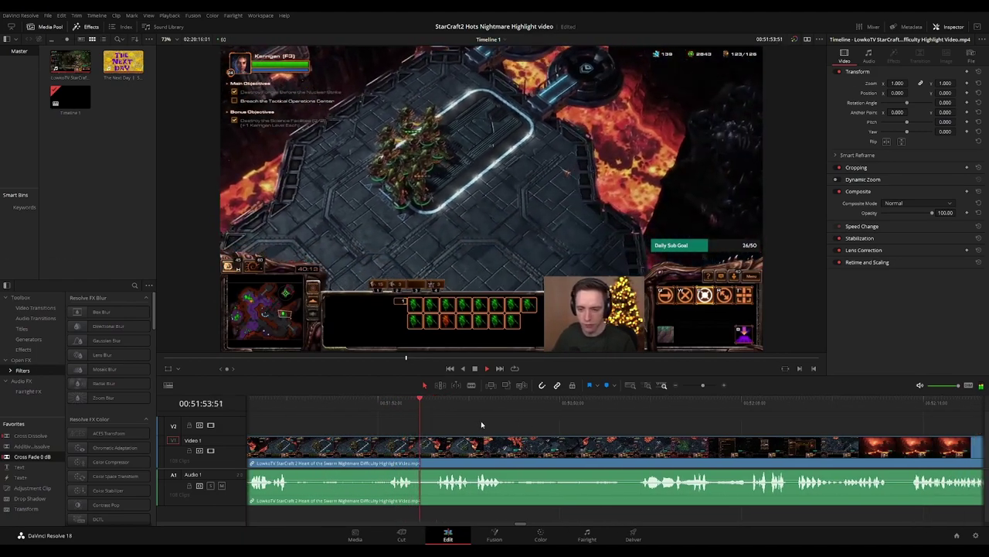
pyautogui.hscroll(2, 491, 425)
pyautogui.hscroll(3, 456, 423)
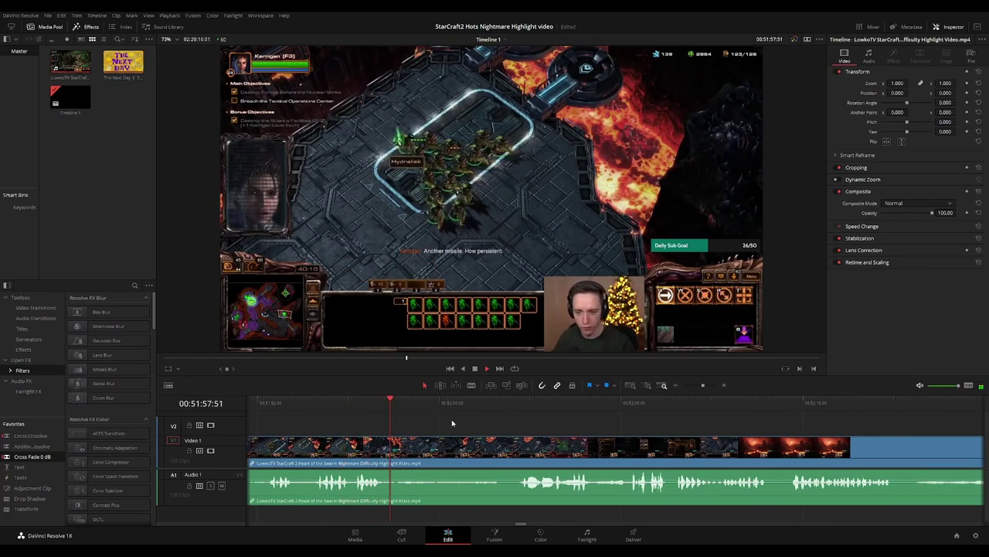
# Split out and ripple-delete the short stretch at about 51:57, join the clips with a transition and play back the cut
pyautogui.click(372, 403)
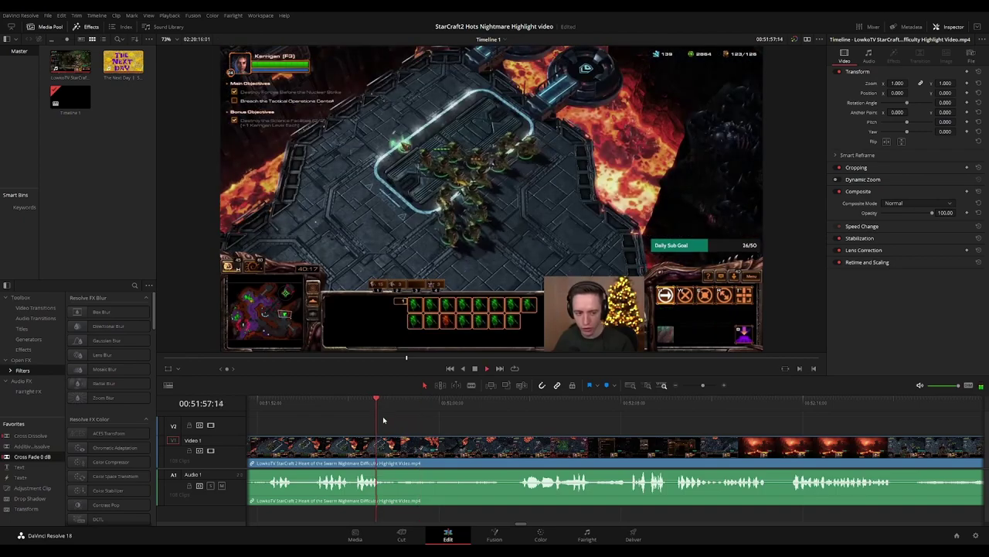
pyautogui.click(397, 448)
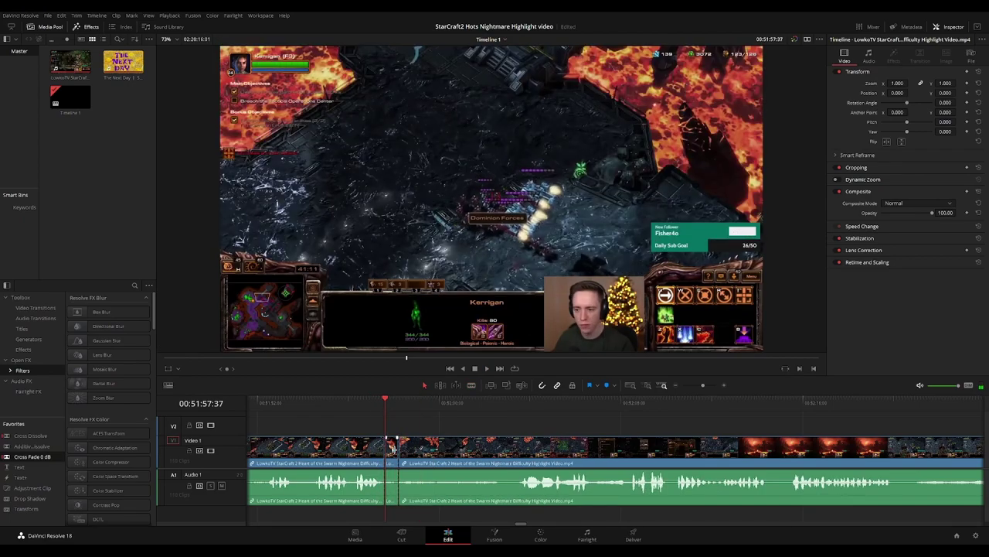
pyautogui.click(393, 448)
pyautogui.press('Delete')
pyautogui.click(385, 451)
pyautogui.hotkey('ctrl', 't')
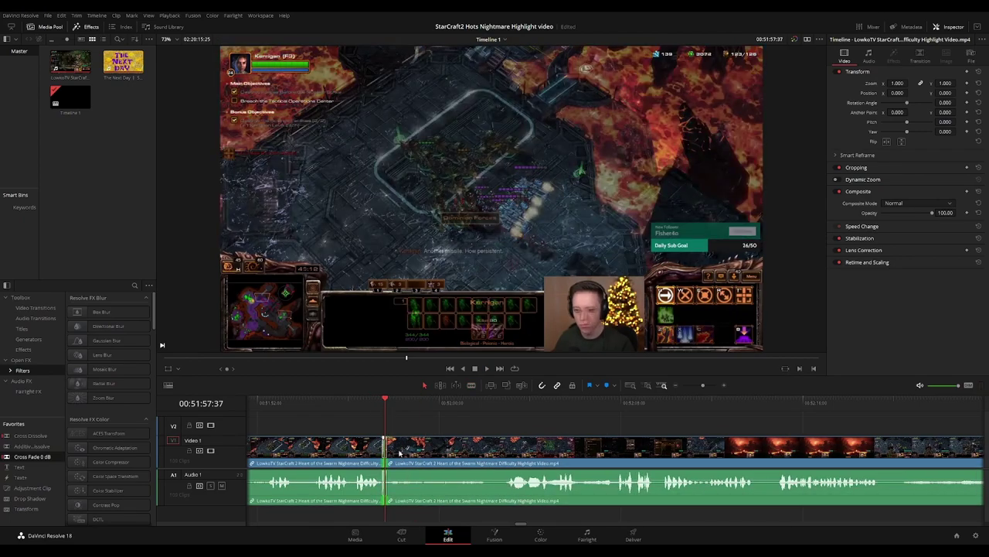
pyautogui.press('space')
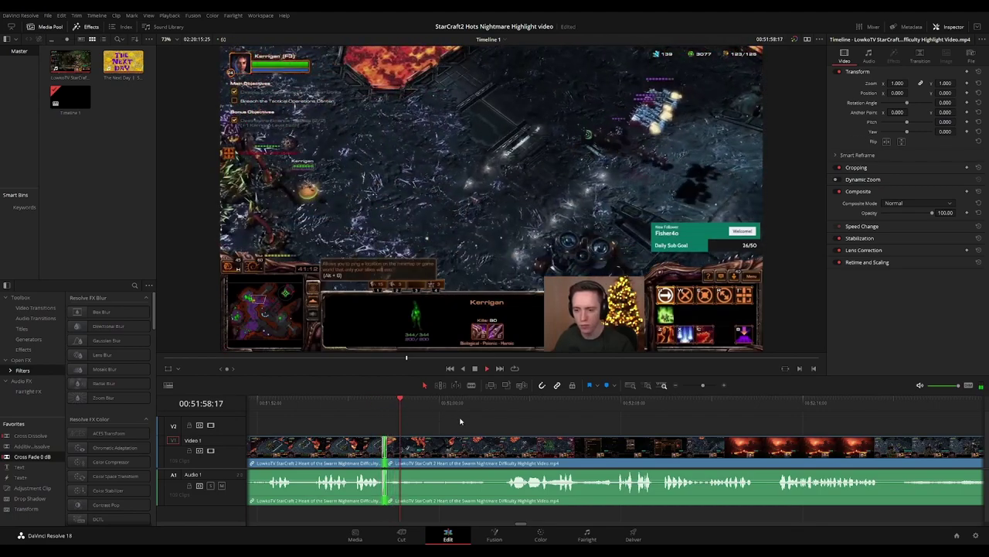
pyautogui.hotkey('shift', 'Left')
pyautogui.hotkey('shift', 'Left')
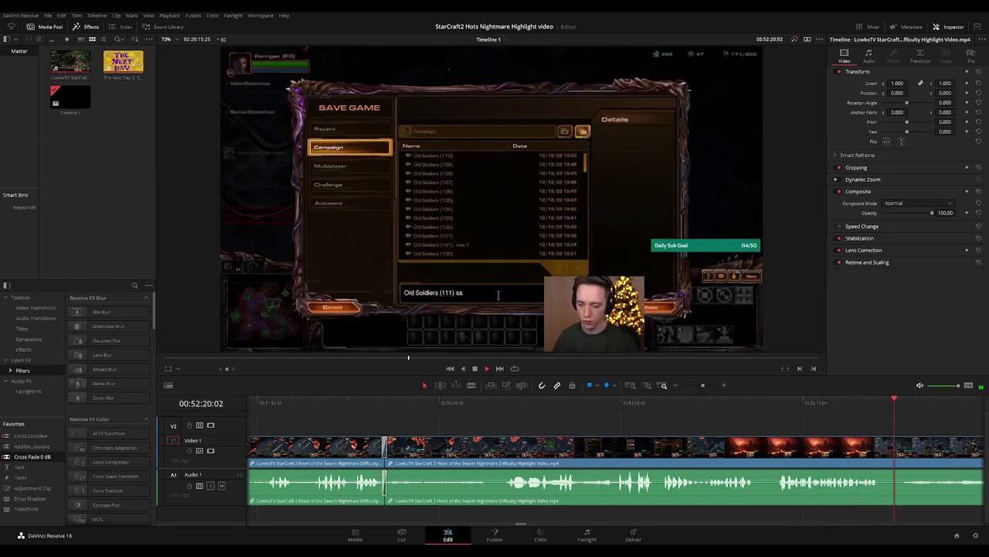
# Replay the loading screen commentary from about 52:13 to 52:21, checking it for pauses to cut
pyautogui.hscroll(2, 722, 422)
pyautogui.click(525, 410)
pyautogui.moveTo(526, 412); pyautogui.dragTo(469, 413)
pyautogui.moveTo(358, 403); pyautogui.dragTo(616, 407)
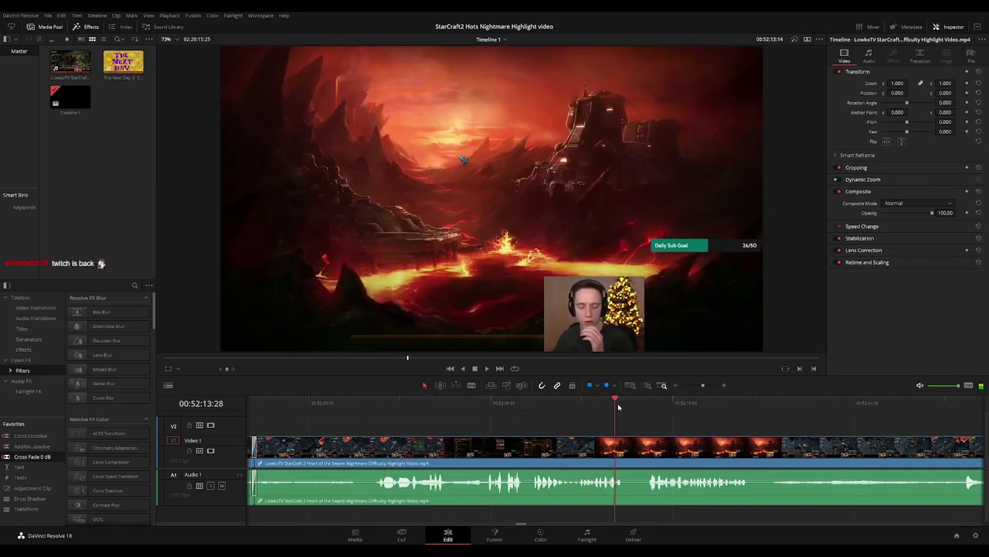
pyautogui.moveTo(748, 419); pyautogui.dragTo(578, 417)
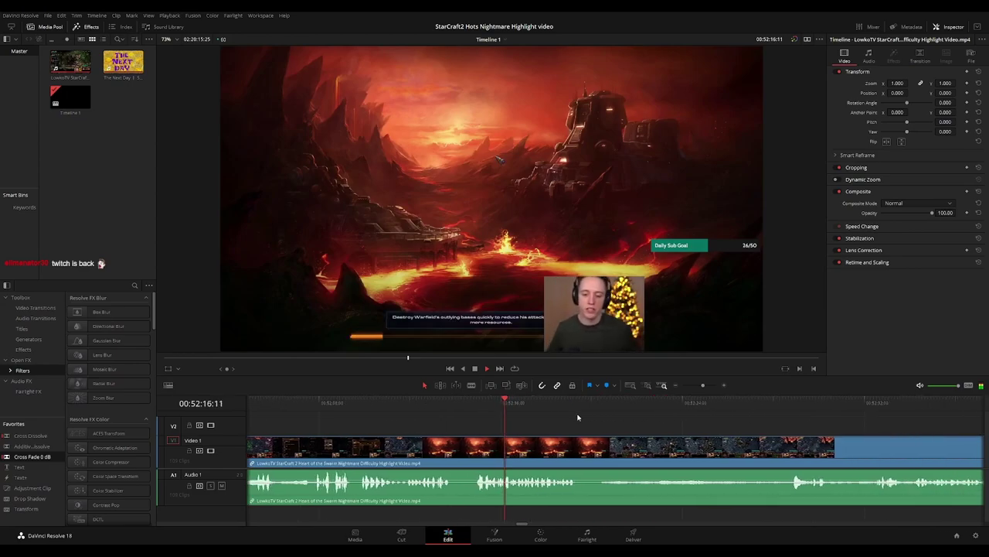
pyautogui.hscroll(1, 600, 424)
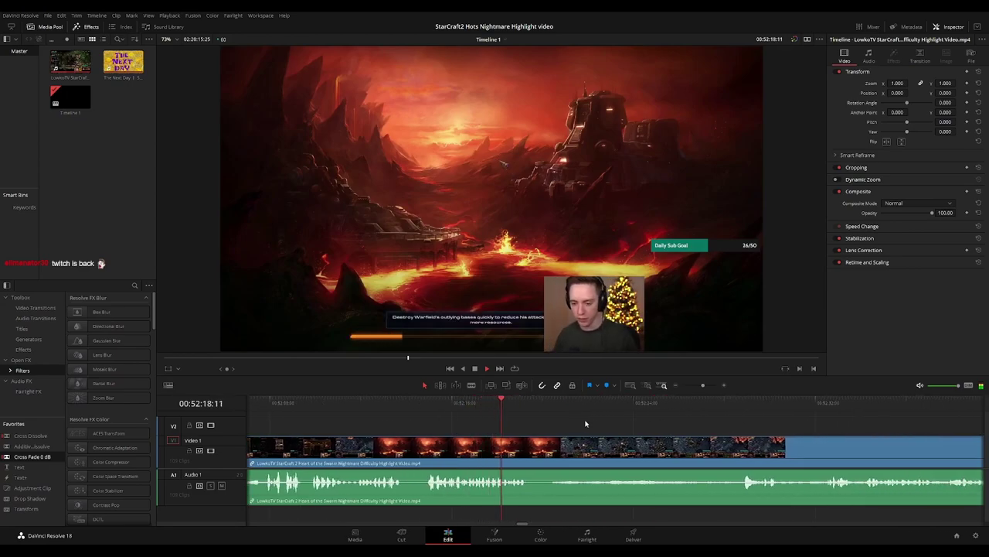
pyautogui.hscroll(1, 583, 422)
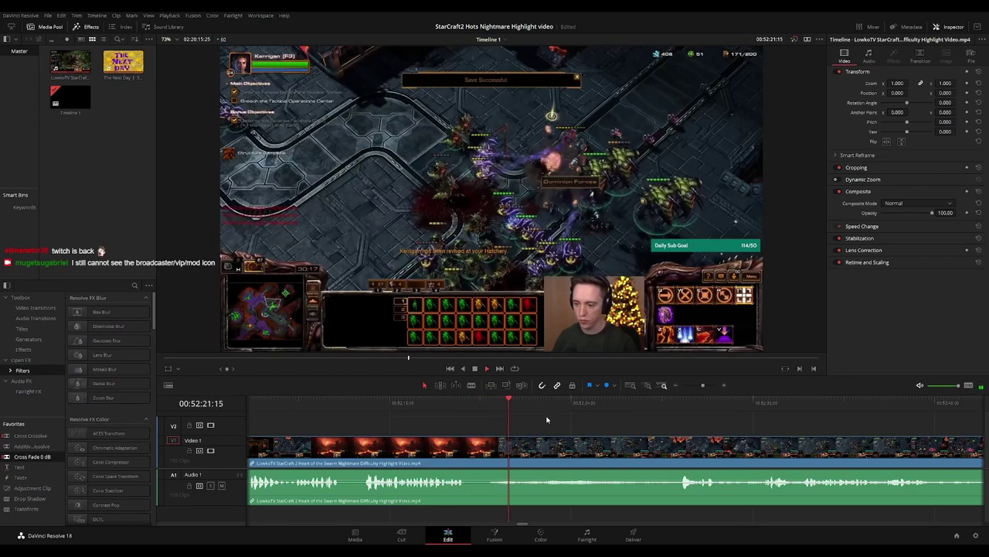
# Review the base assault from about 52:21 to 53:19, skipping through quiet stretches and looking over the whole timeline for how much footage remains
pyautogui.moveTo(614, 428); pyautogui.dragTo(505, 426)
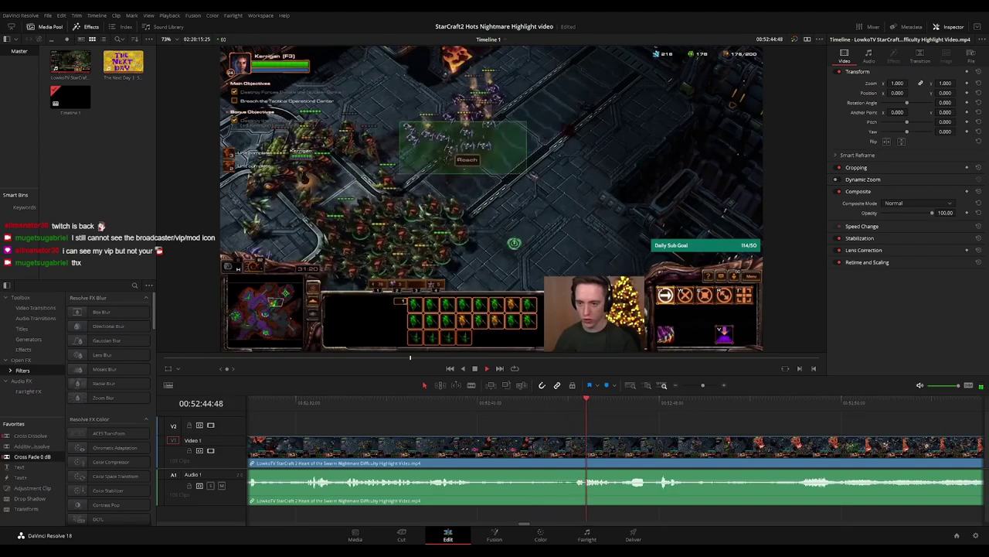
pyautogui.hscroll(1, 579, 419)
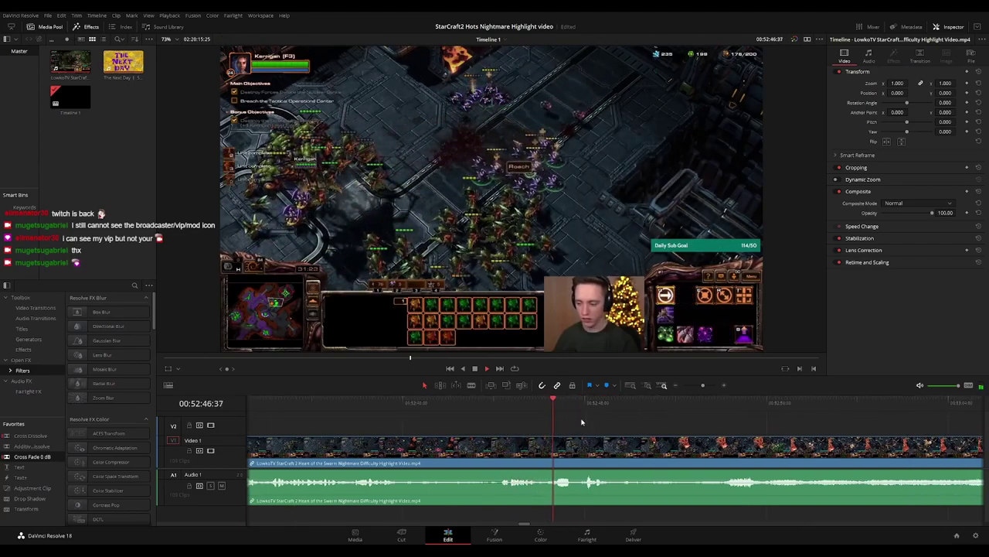
pyautogui.hscroll(2, 460, 415)
pyautogui.hscroll(2, 471, 415)
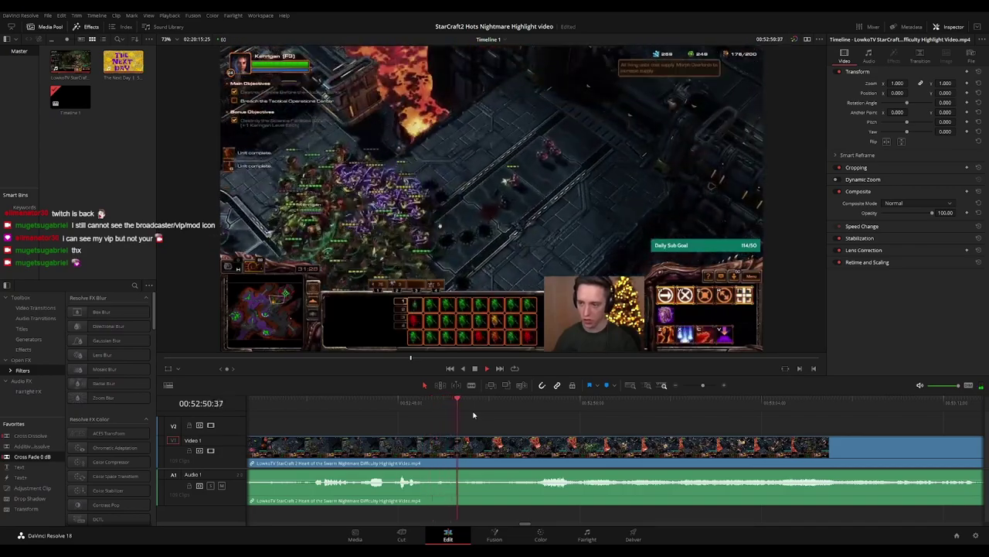
pyautogui.click(532, 402)
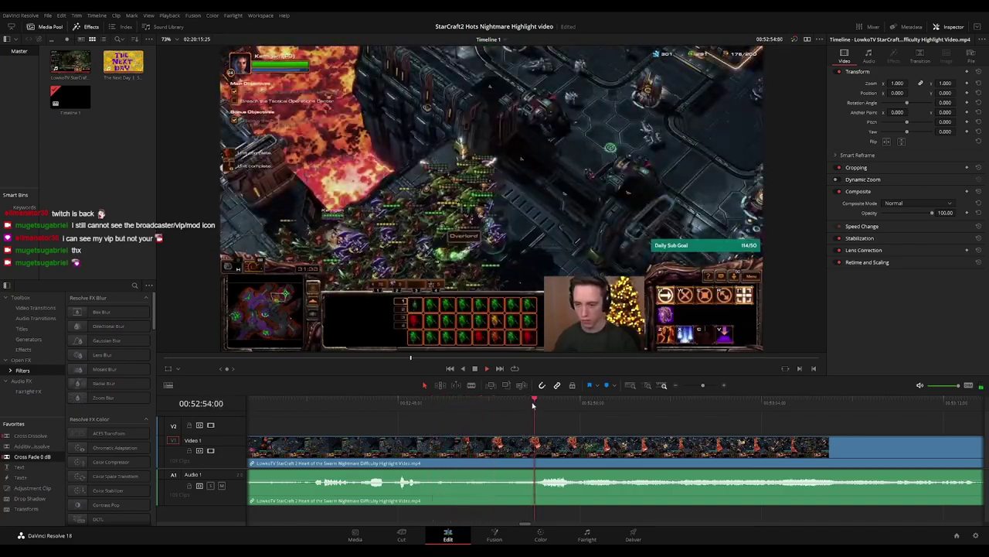
pyautogui.hscroll(3, 618, 422)
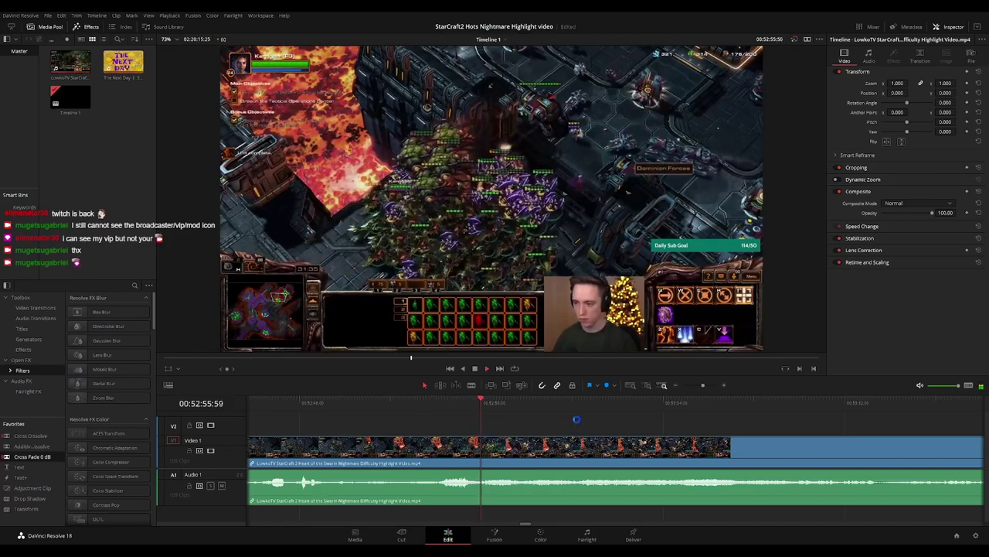
pyautogui.hscroll(-5, 603, 425)
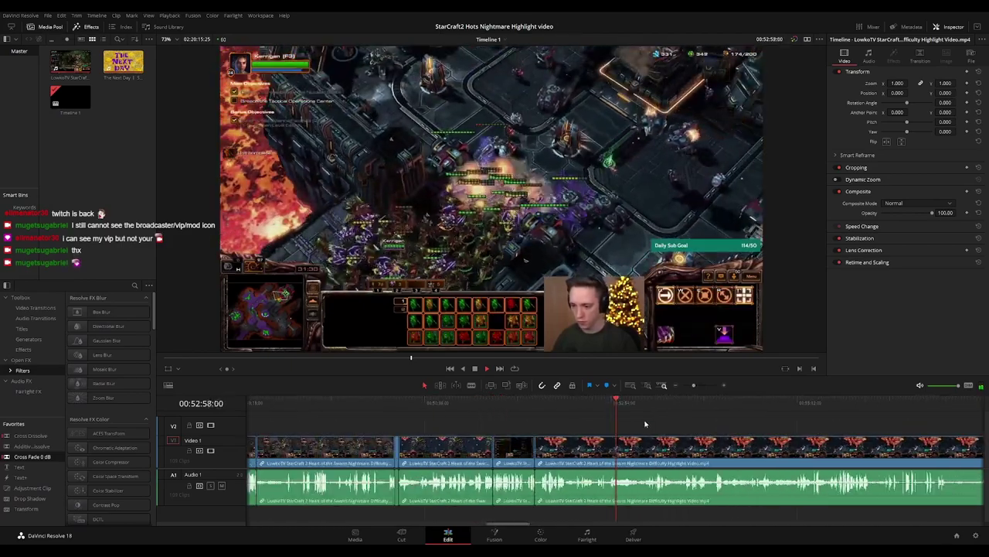
pyautogui.scroll(5, 634, 427)
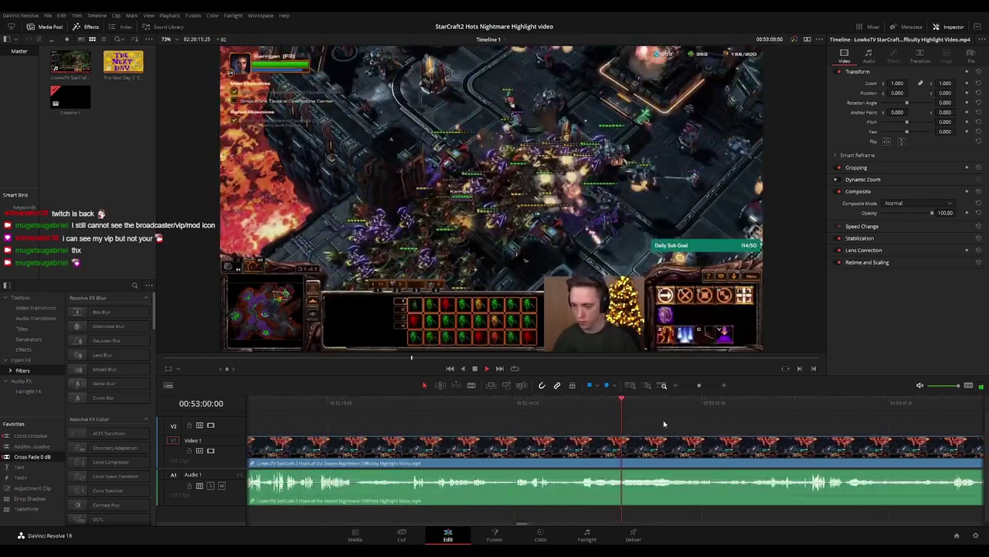
pyautogui.scroll(-5, 663, 425)
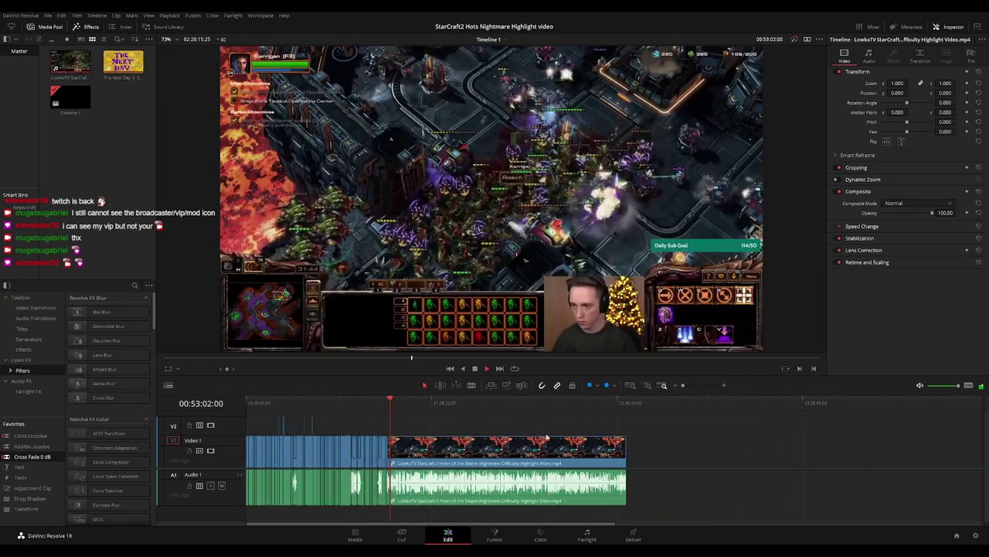
pyautogui.scroll(5, 569, 437)
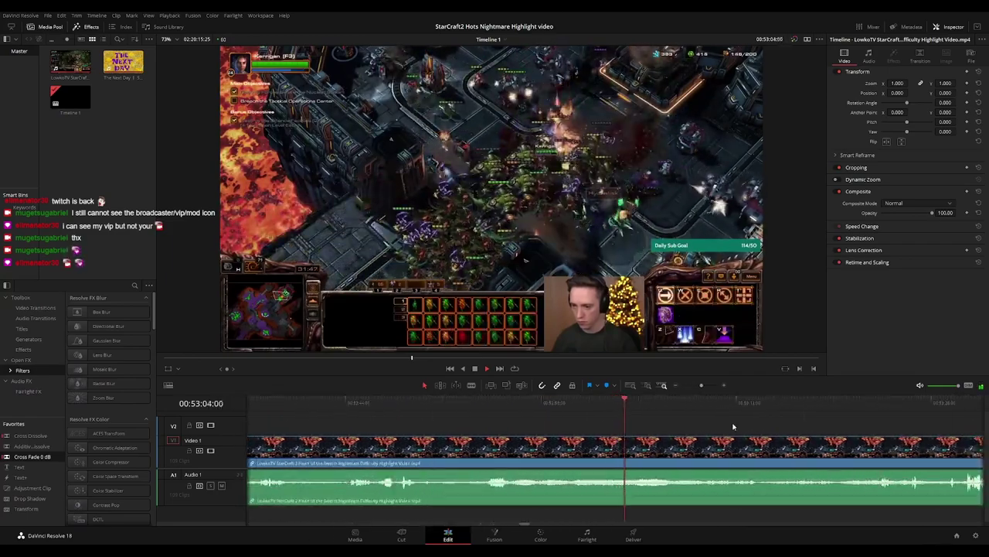
pyautogui.moveTo(733, 426); pyautogui.dragTo(458, 424)
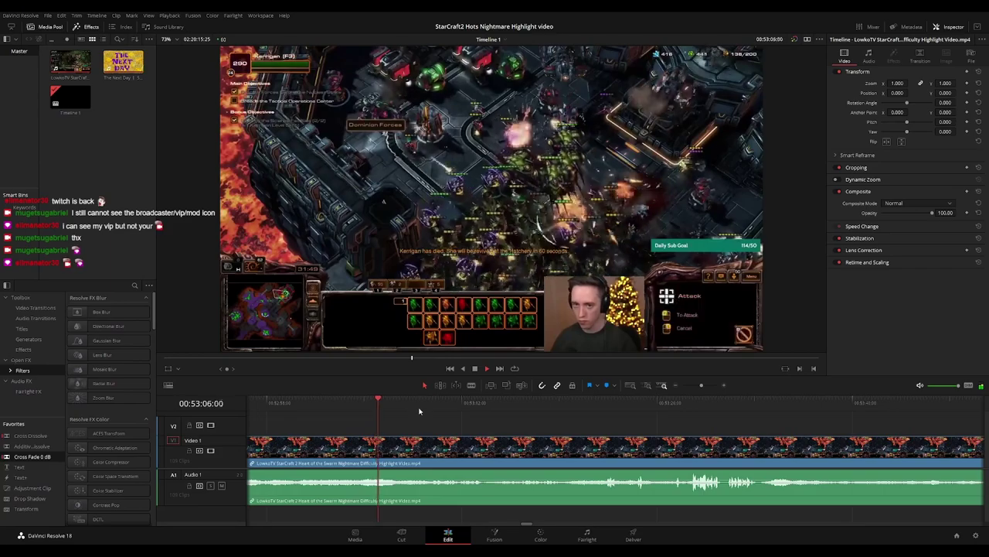
pyautogui.click(426, 407)
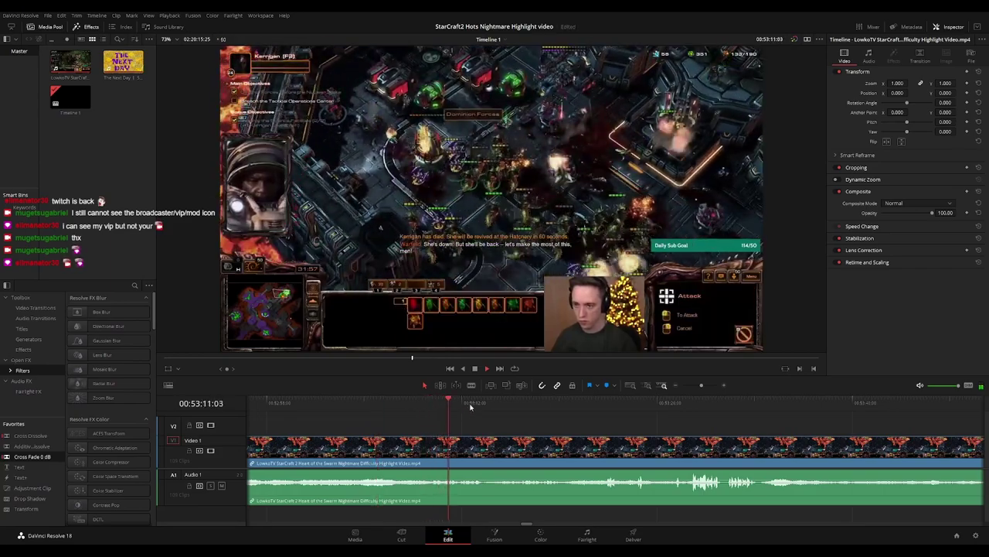
pyautogui.moveTo(564, 430); pyautogui.dragTo(506, 422)
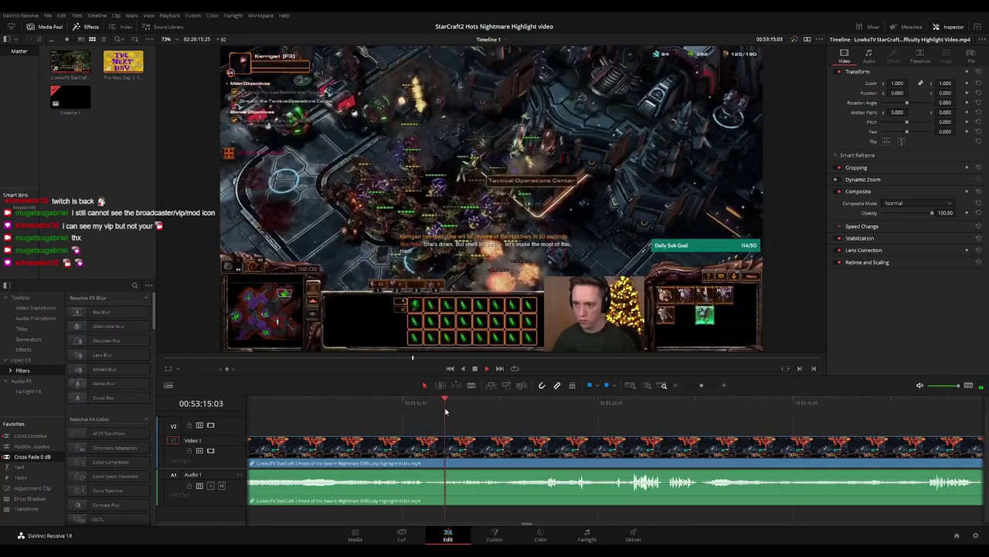
pyautogui.click(498, 410)
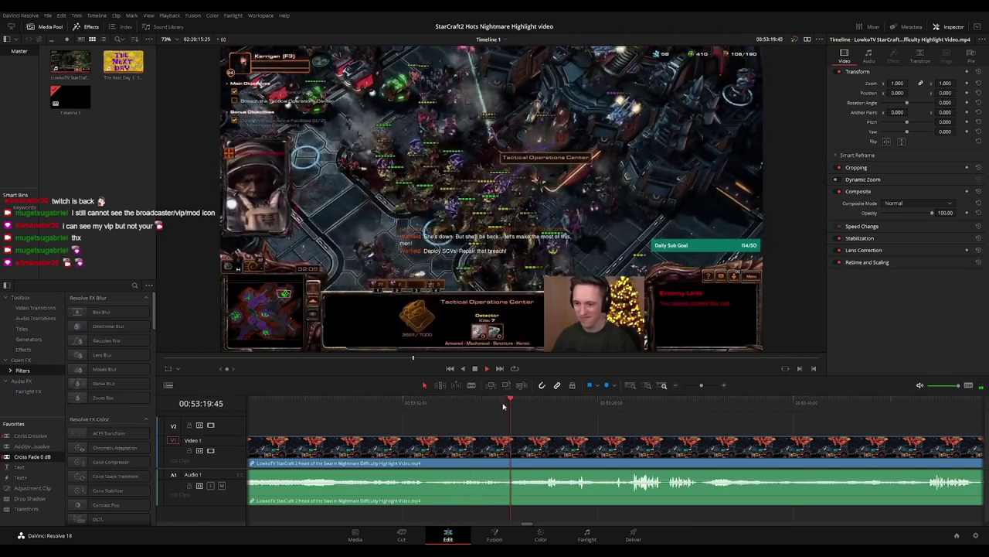
# Cut out the short stretch after the load game screen at about 53:33 and join the clips with video and audio transitions
pyautogui.hscroll(2, 558, 410)
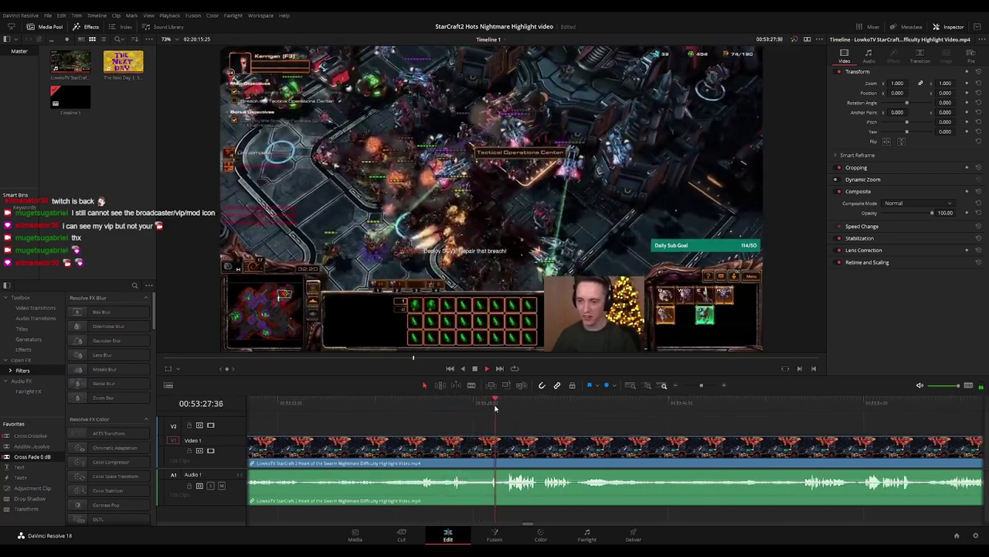
pyautogui.hscroll(2, 588, 438)
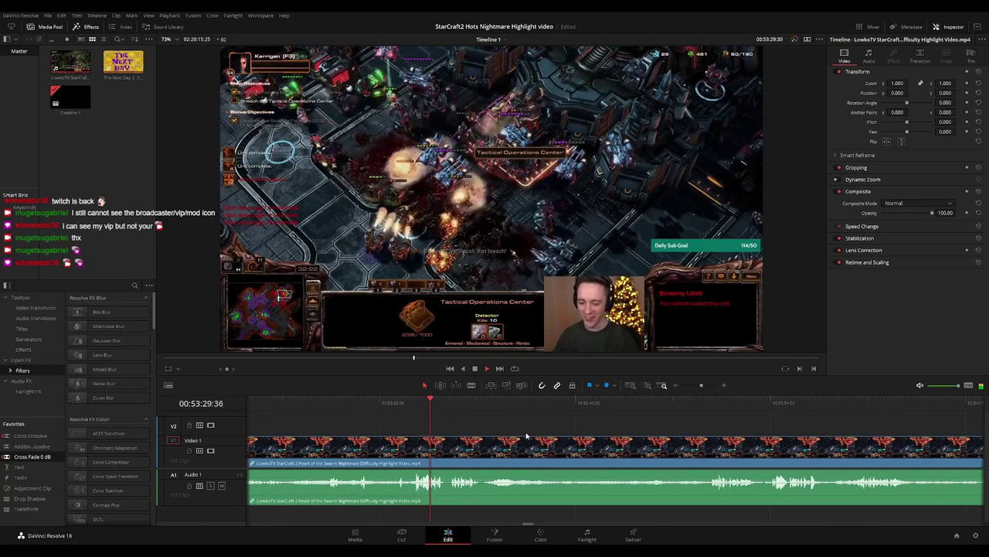
pyautogui.hscroll(2, 464, 435)
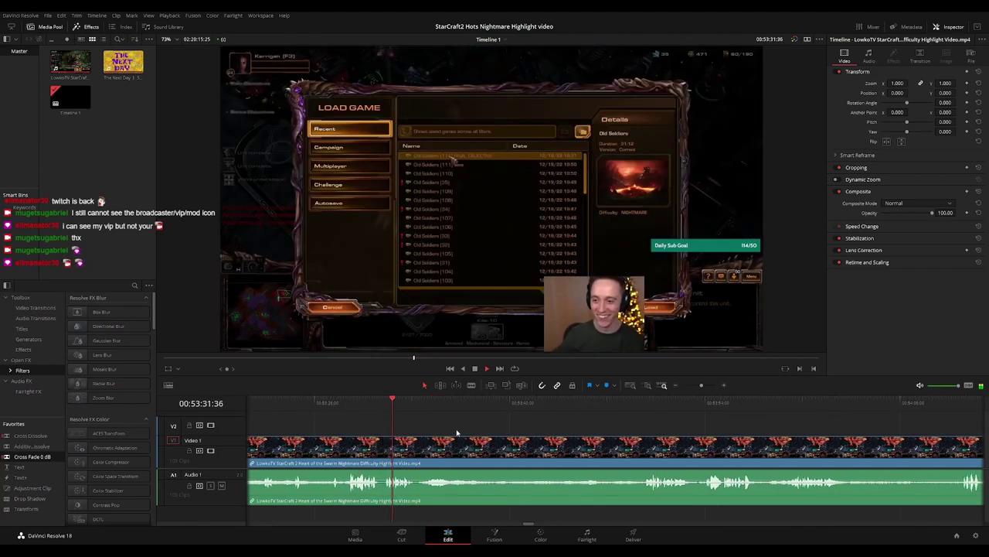
pyautogui.hotkey('ctrl', 'b')
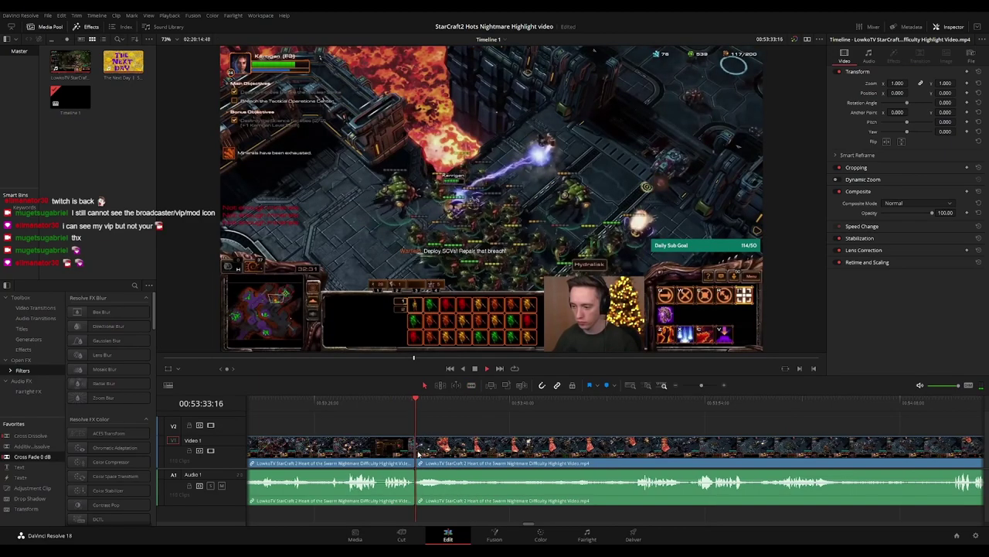
pyautogui.click(417, 455)
pyautogui.click(515, 429)
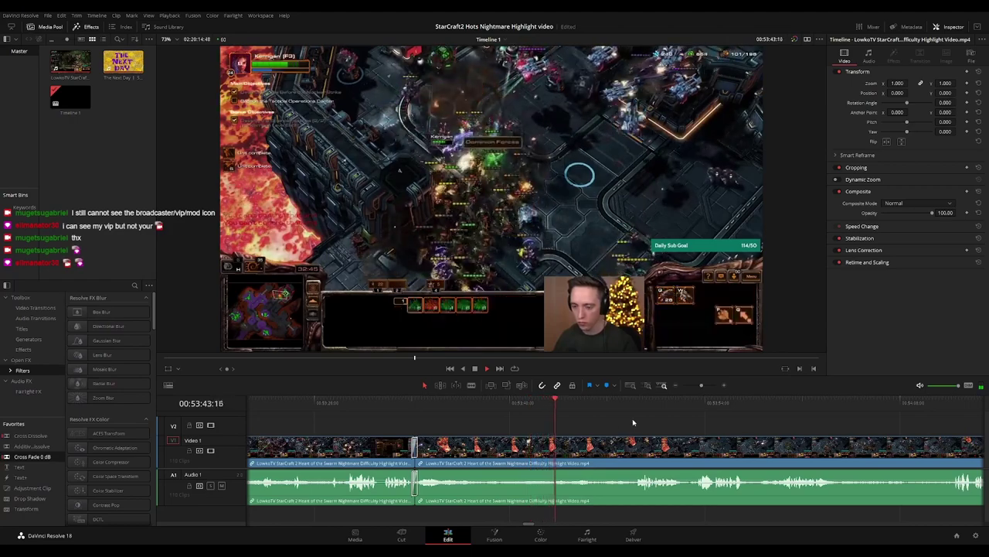
# Review the footage from about 53:43, then split out and ripple-delete the short stretch at the reload around 54:15
pyautogui.moveTo(628, 422); pyautogui.dragTo(505, 422)
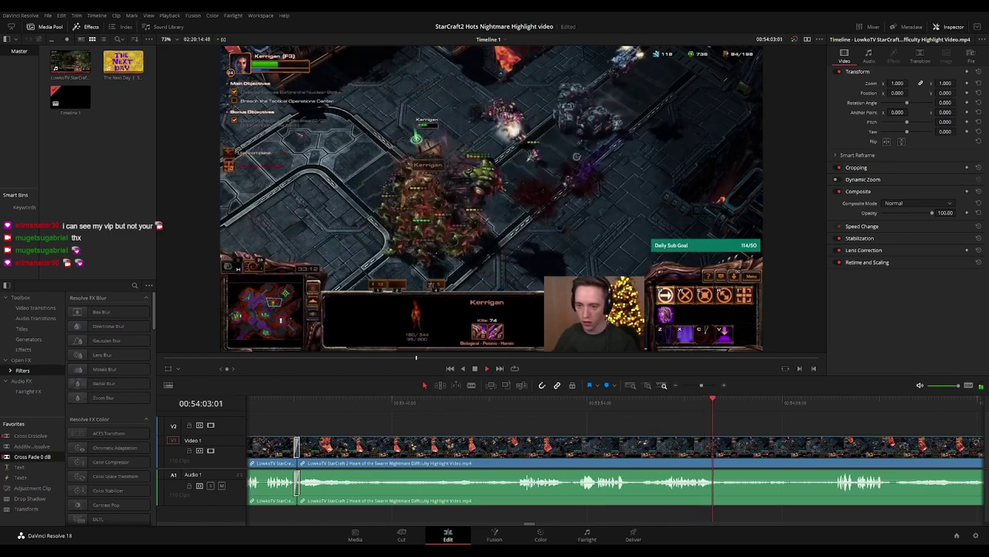
pyautogui.moveTo(728, 422); pyautogui.dragTo(469, 420)
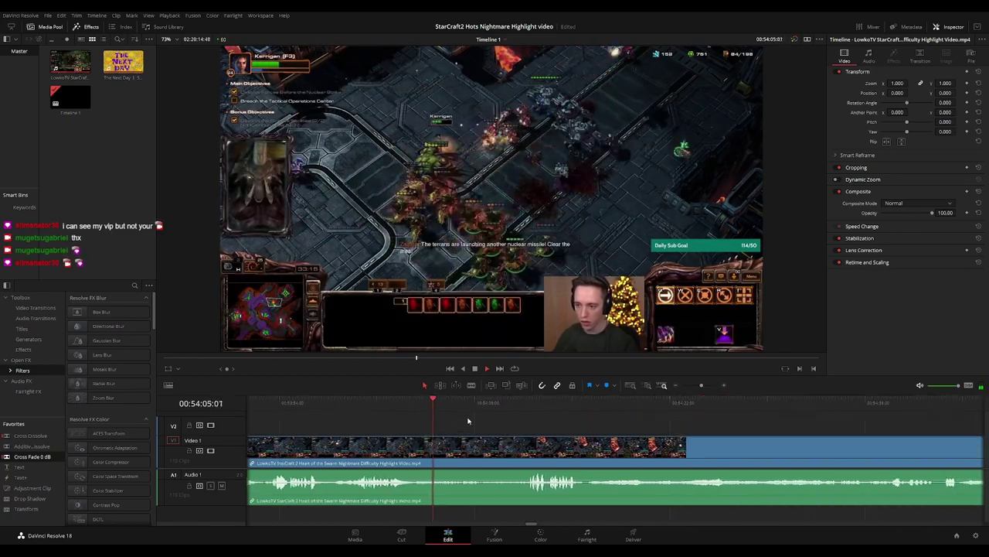
pyautogui.hscroll(2, 477, 422)
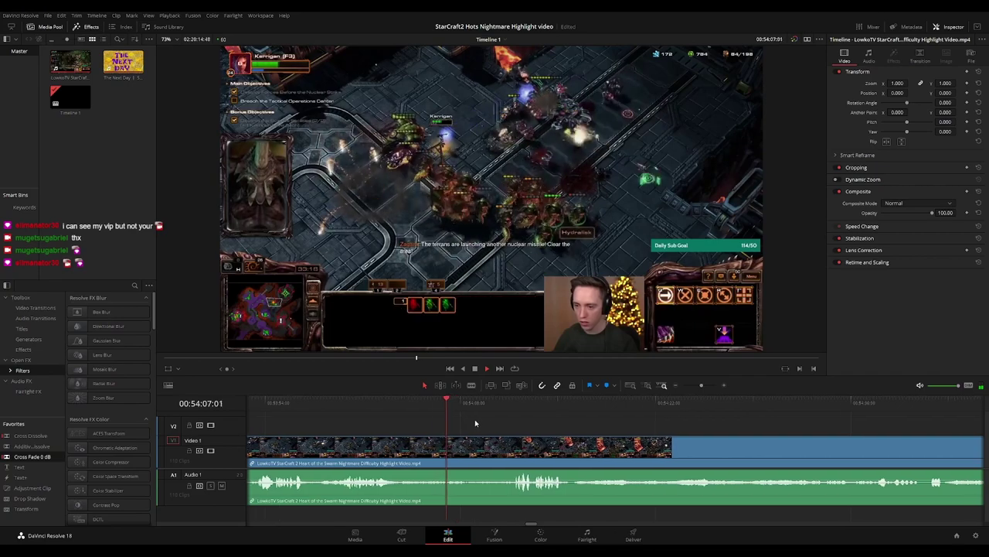
pyautogui.hscroll(2, 464, 418)
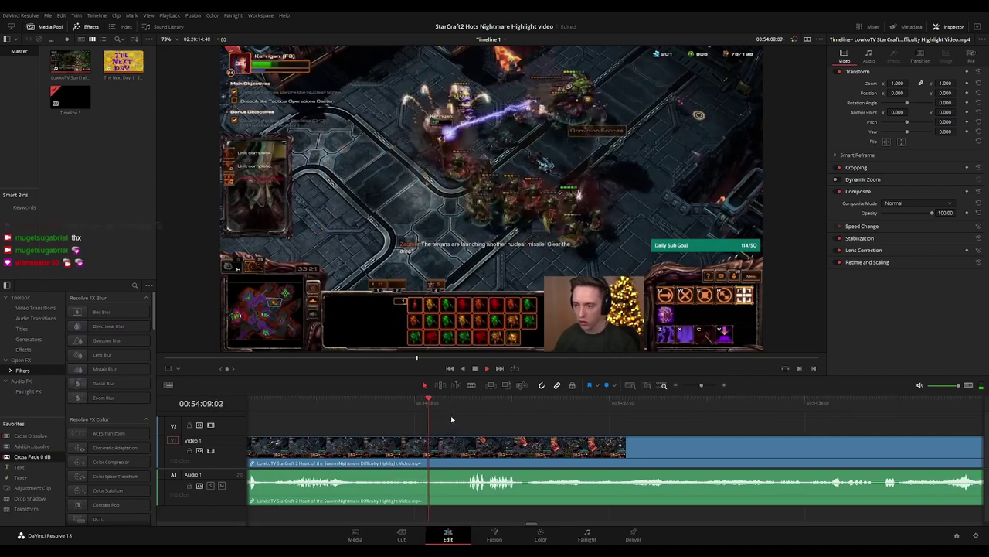
pyautogui.hscroll(3, 487, 416)
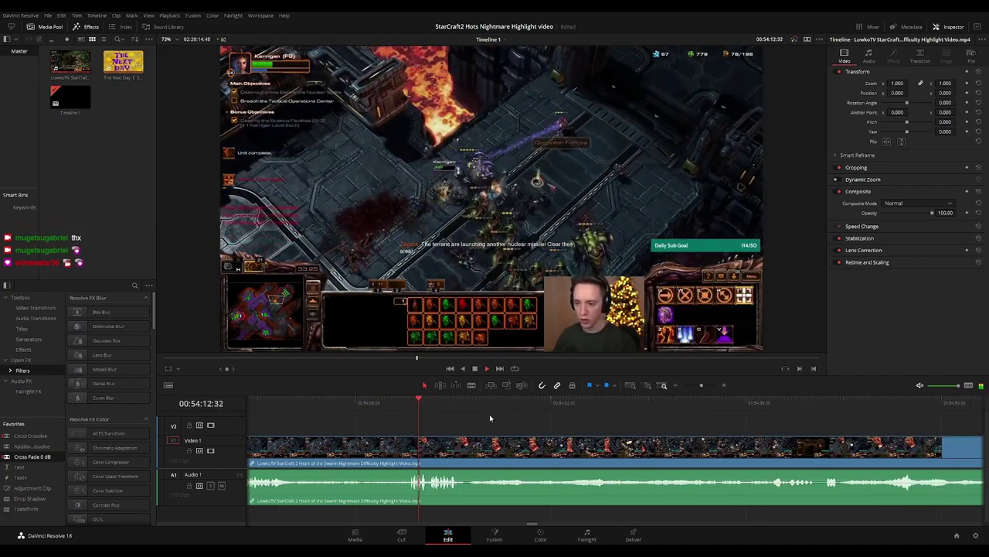
pyautogui.hscroll(3, 550, 421)
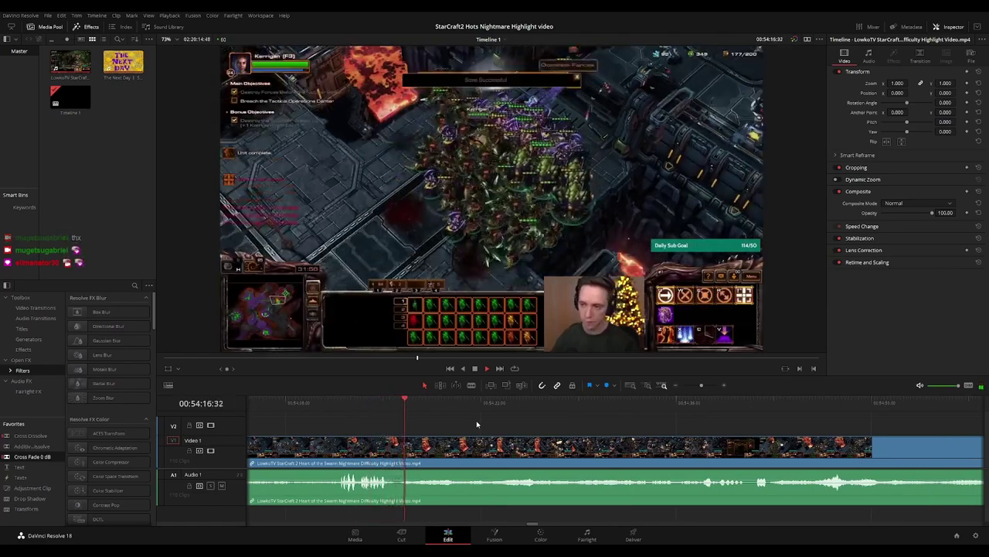
pyautogui.press('b')
pyautogui.click(387, 450)
pyautogui.click(400, 450)
pyautogui.press('a')
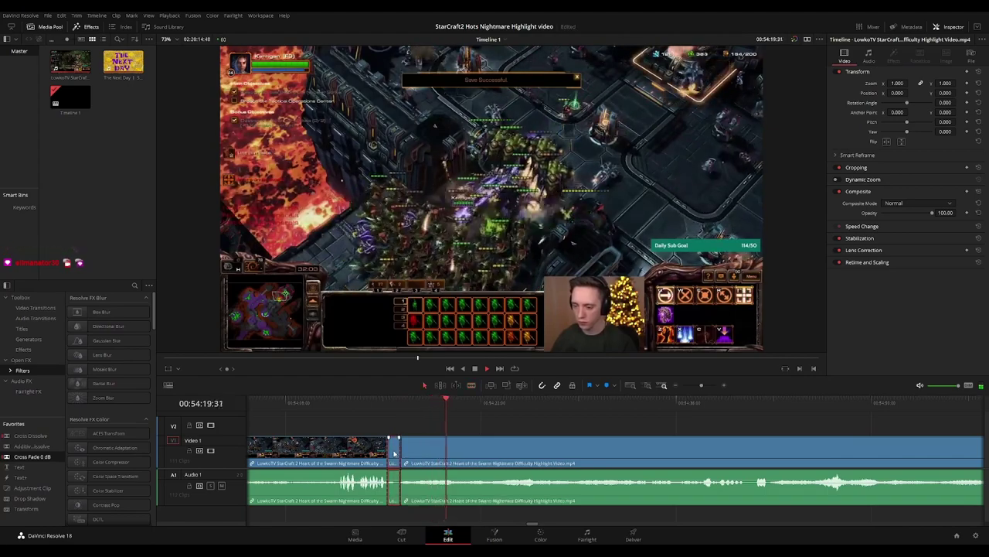
pyautogui.click(393, 453)
pyautogui.press('Delete')
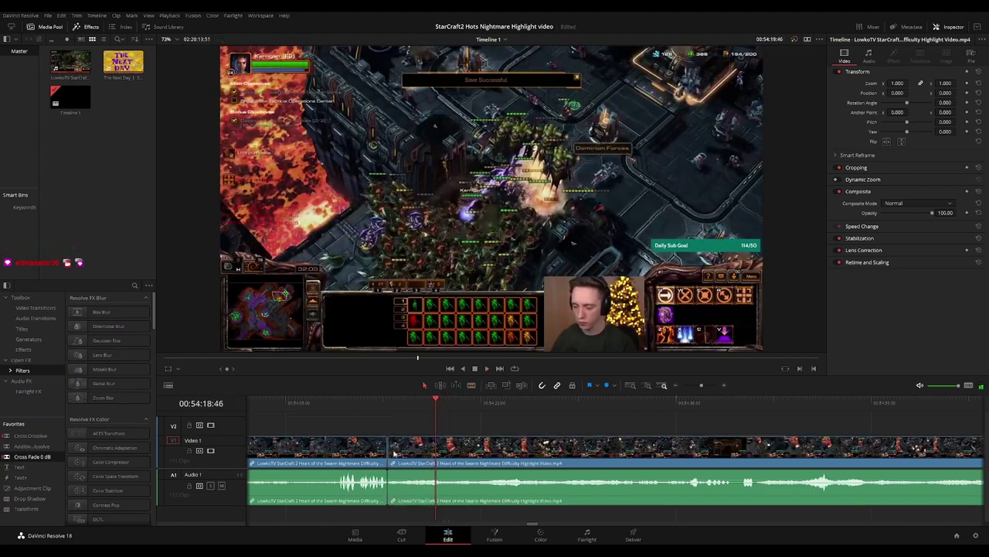
# Smooth the audio cut at about 54:15 with a cross fade and play back the join
pyautogui.click(381, 408)
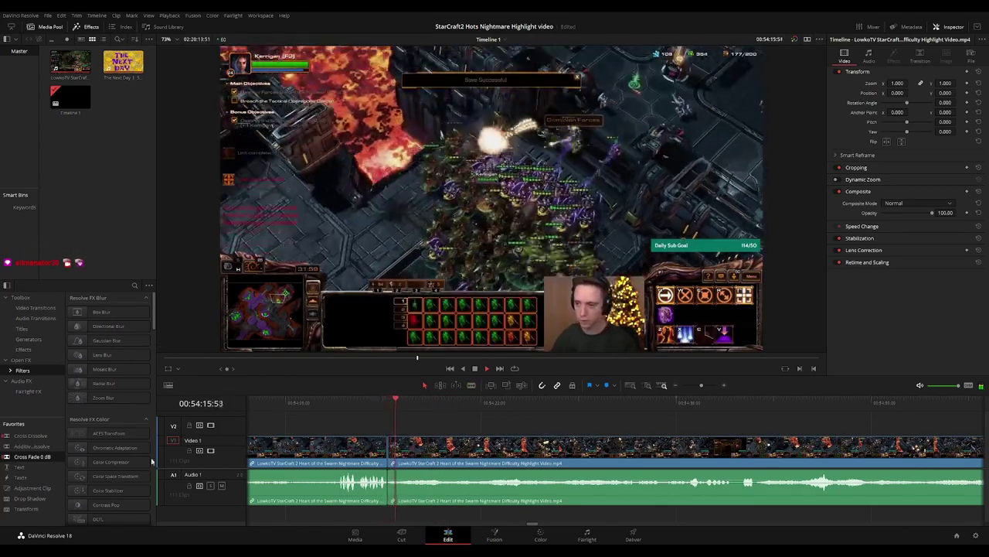
pyautogui.moveTo(392, 498); pyautogui.dragTo(390, 493)
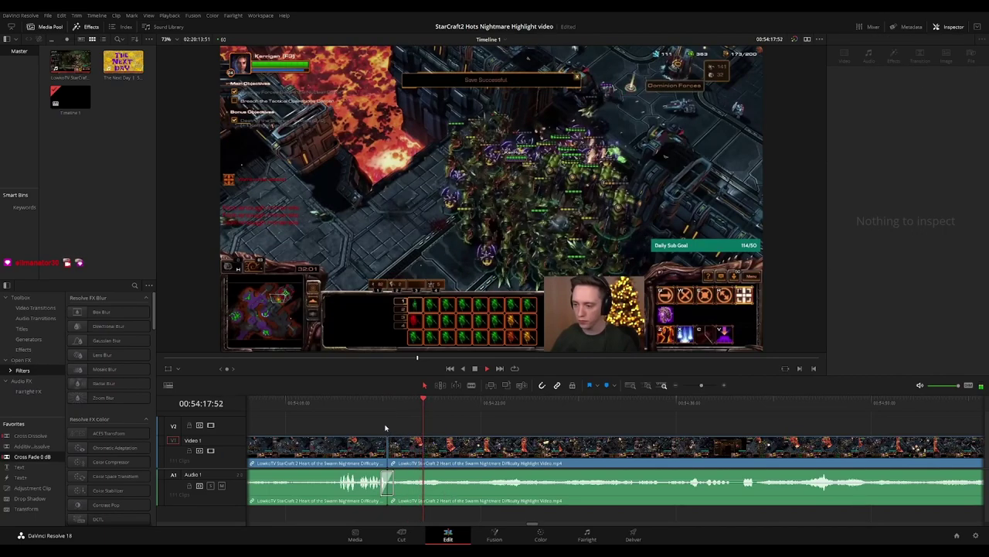
pyautogui.click(382, 404)
# Review the base assault from about 54:18 to 54:47, following the waveform for quiet stretches to cut
pyautogui.hscroll(2, 501, 425)
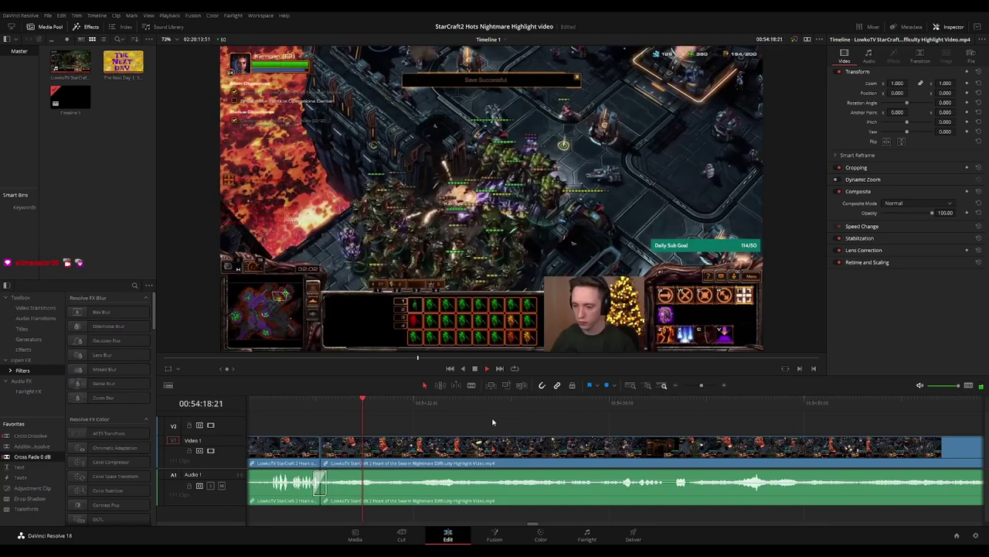
pyautogui.hscroll(2, 480, 422)
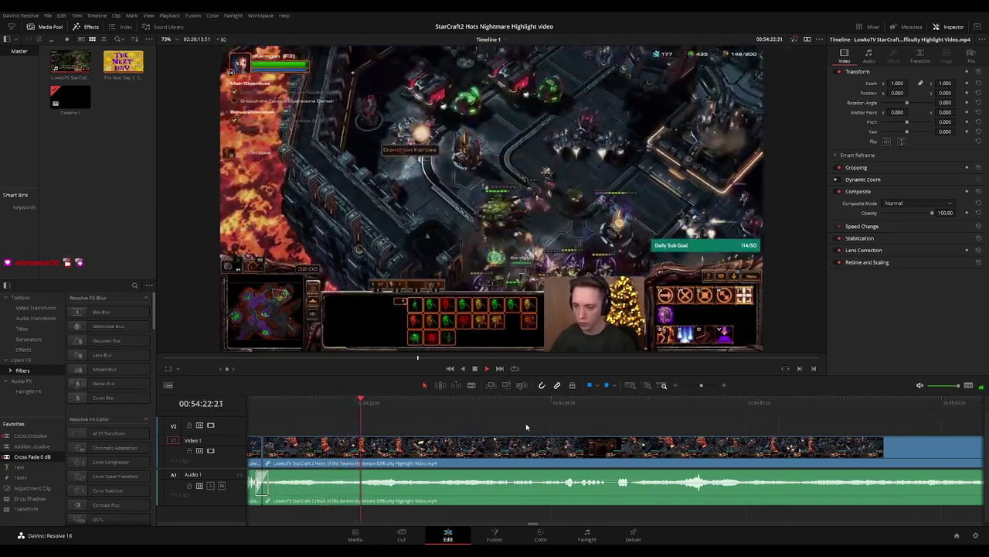
pyautogui.hscroll(1, 503, 422)
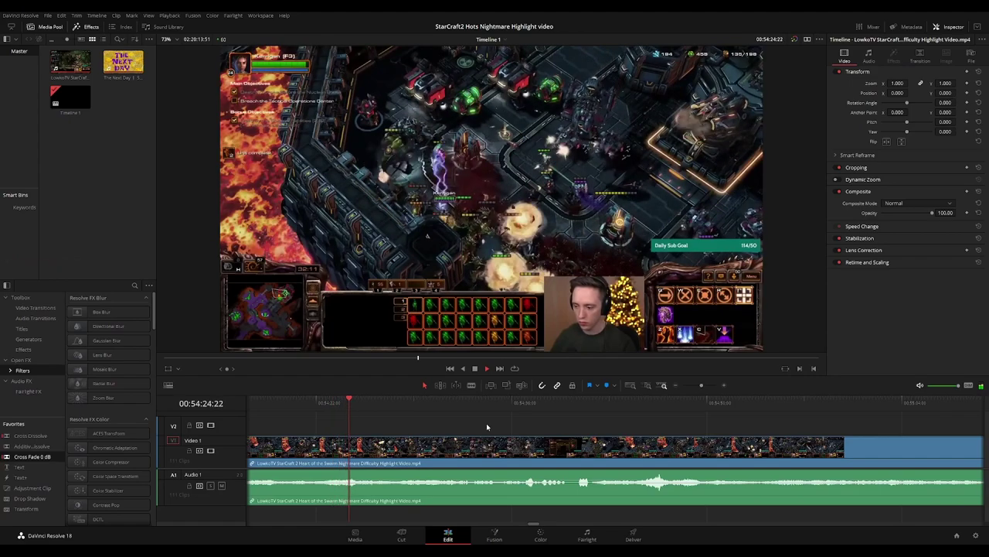
pyautogui.hscroll(1, 472, 429)
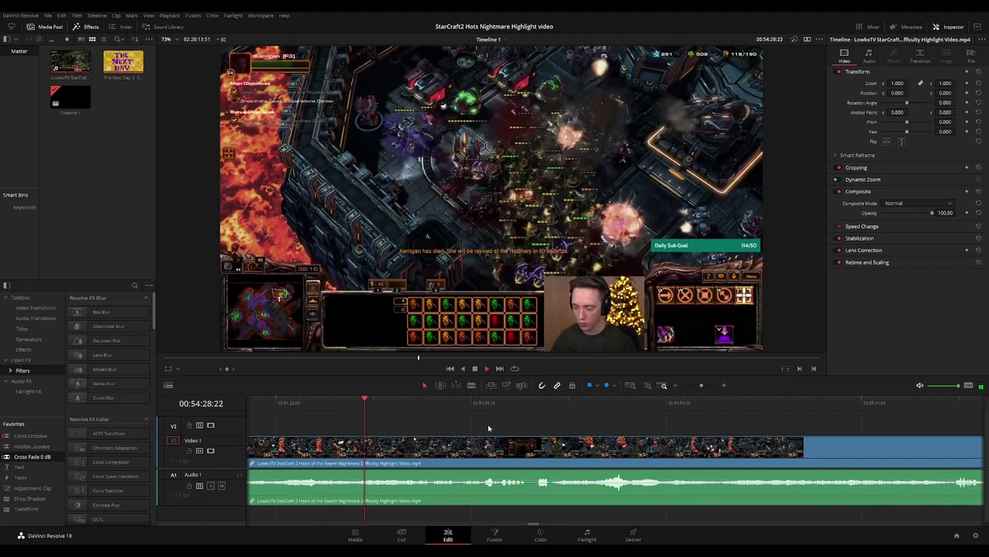
pyautogui.moveTo(489, 425); pyautogui.dragTo(443, 420)
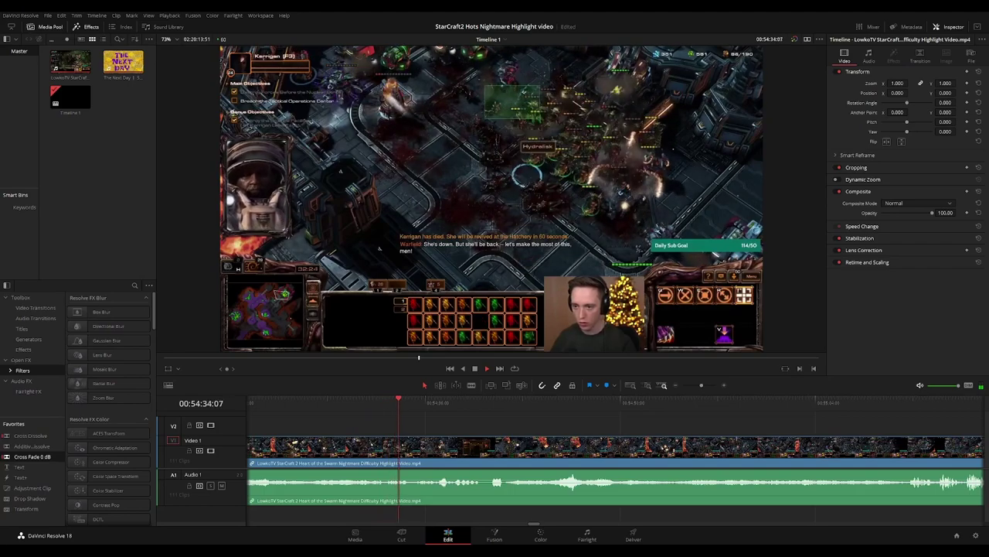
pyautogui.moveTo(471, 423); pyautogui.dragTo(432, 420)
pyautogui.hscroll(1, 435, 419)
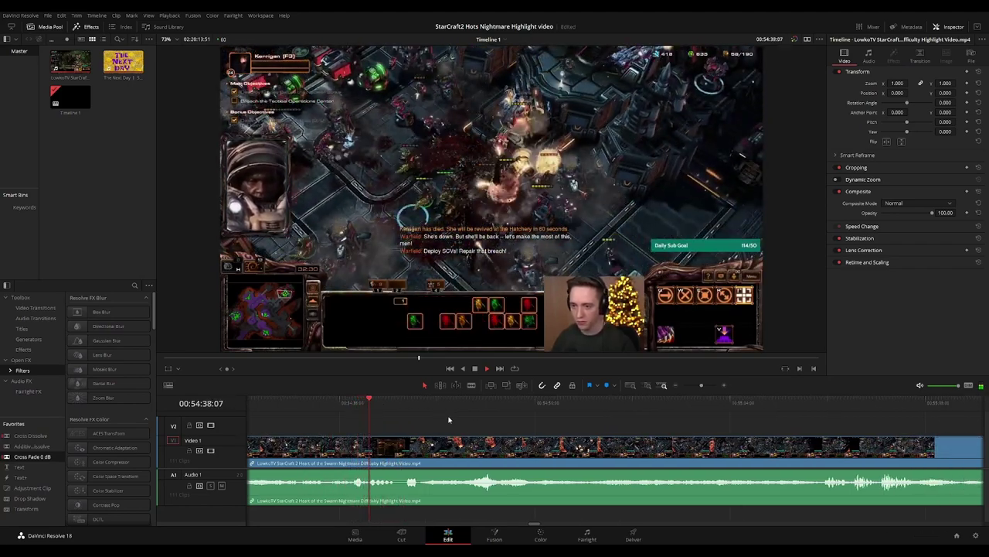
pyautogui.hscroll(2, 433, 421)
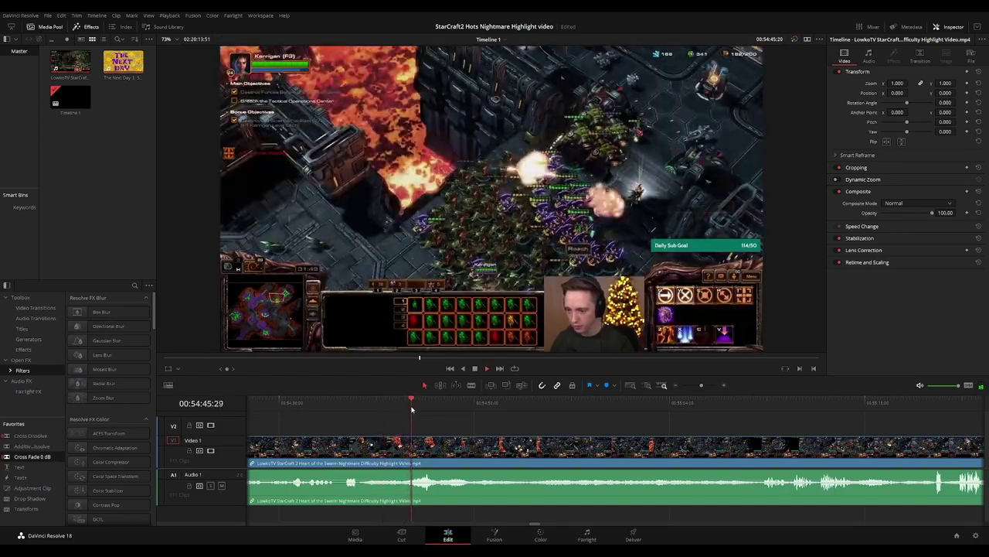
pyautogui.hscroll(1, 454, 433)
pyautogui.hscroll(2, 454, 432)
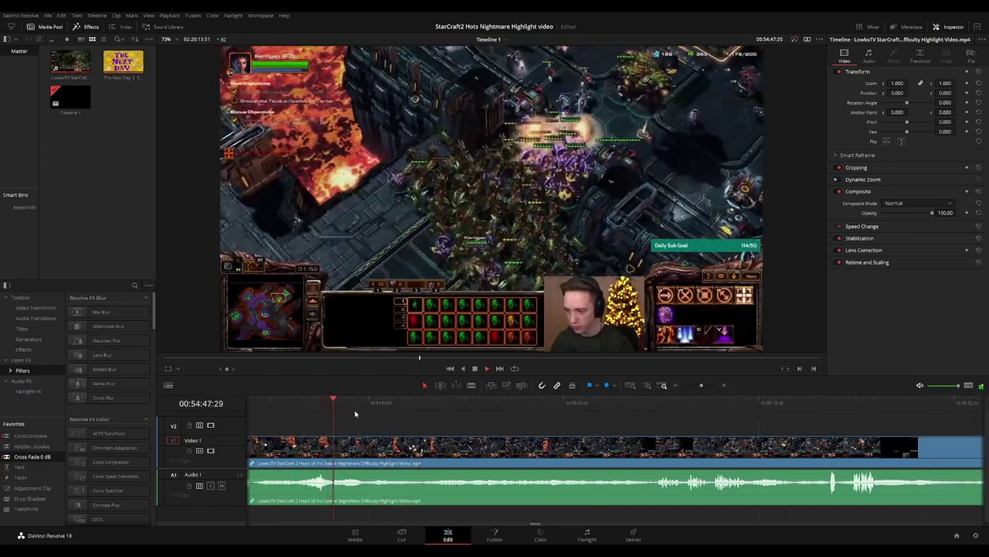
# Split out and ripple-delete the quiet stretch from 54:53:45 to 55:07:12, join the audio with a cross fade and resume playback
pyautogui.click(375, 402)
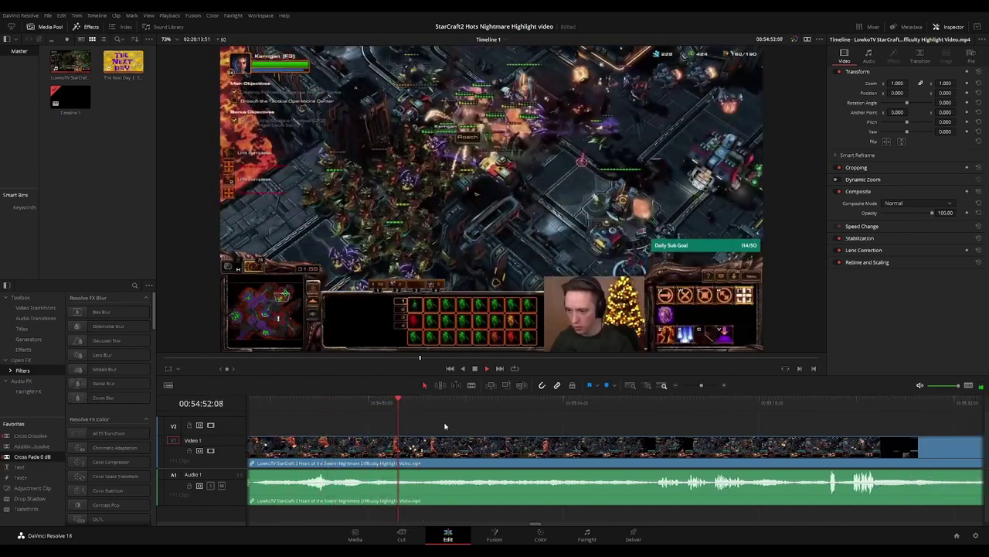
pyautogui.press('space')
pyautogui.press('b')
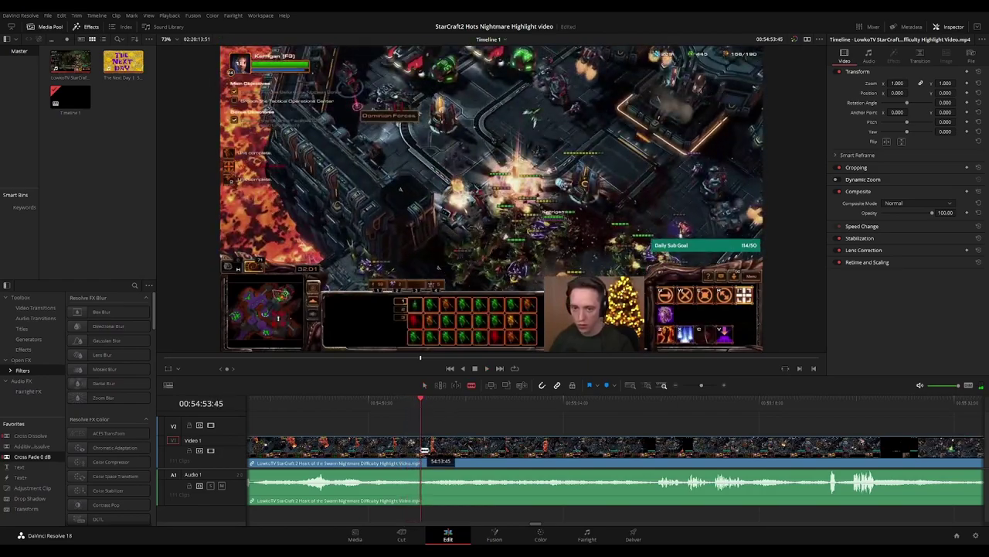
pyautogui.click(422, 450)
pyautogui.moveTo(562, 403); pyautogui.dragTo(609, 408)
pyautogui.click(615, 446)
pyautogui.press('a')
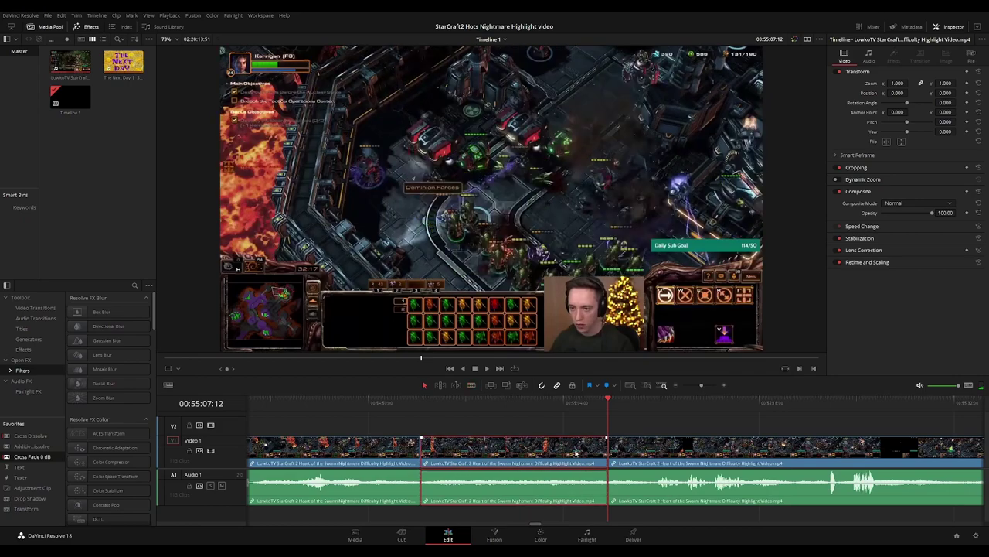
pyautogui.press('Delete')
pyautogui.press('space')
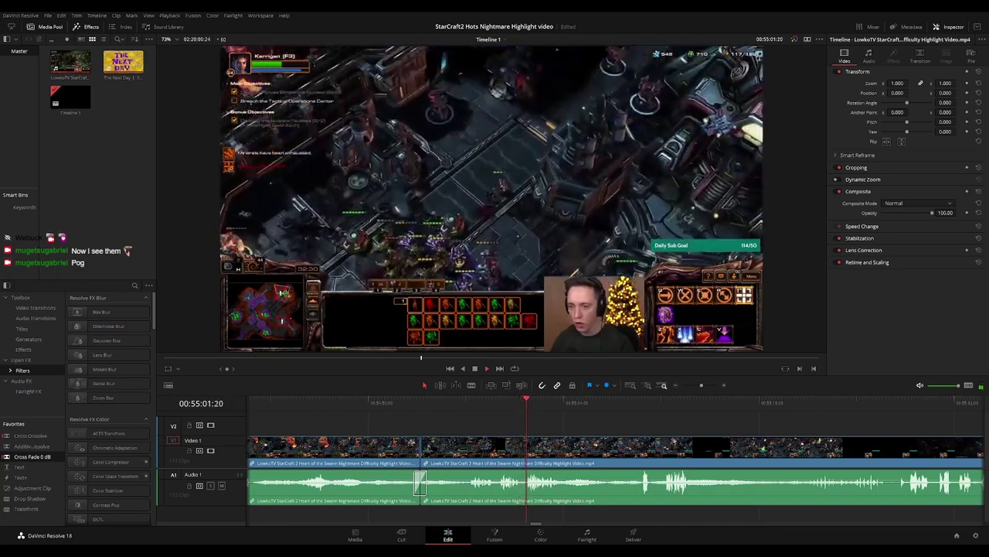
# Review the final assault and the victory cutscene from about 55:01 to 55:38, checking the waveform for pauses to cut
pyautogui.hscroll(2, 522, 424)
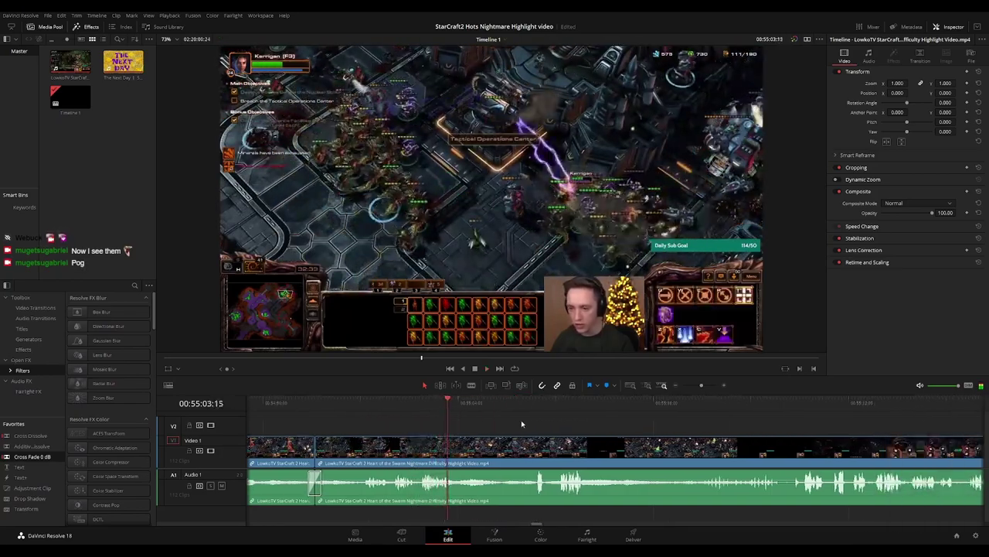
pyautogui.hscroll(2, 523, 415)
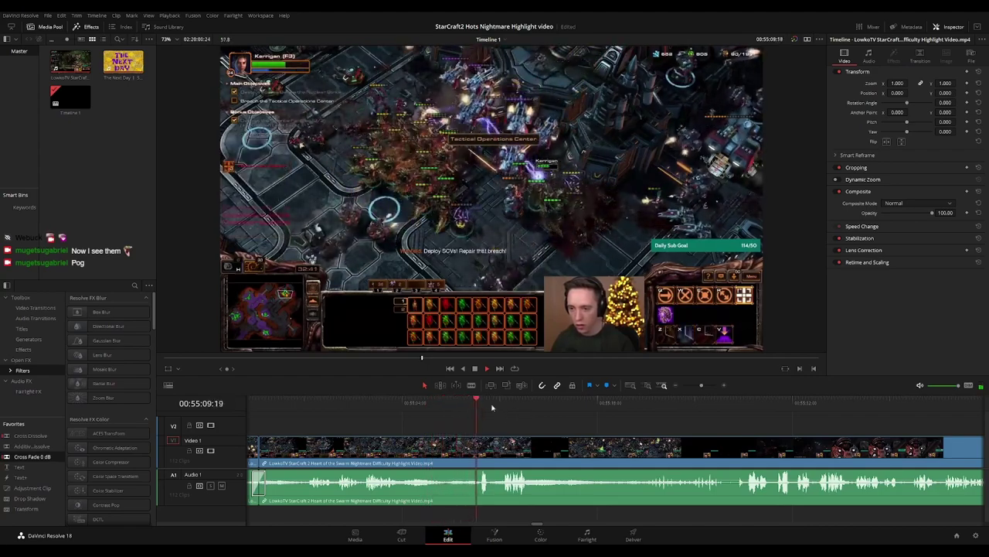
pyautogui.hscroll(1, 502, 424)
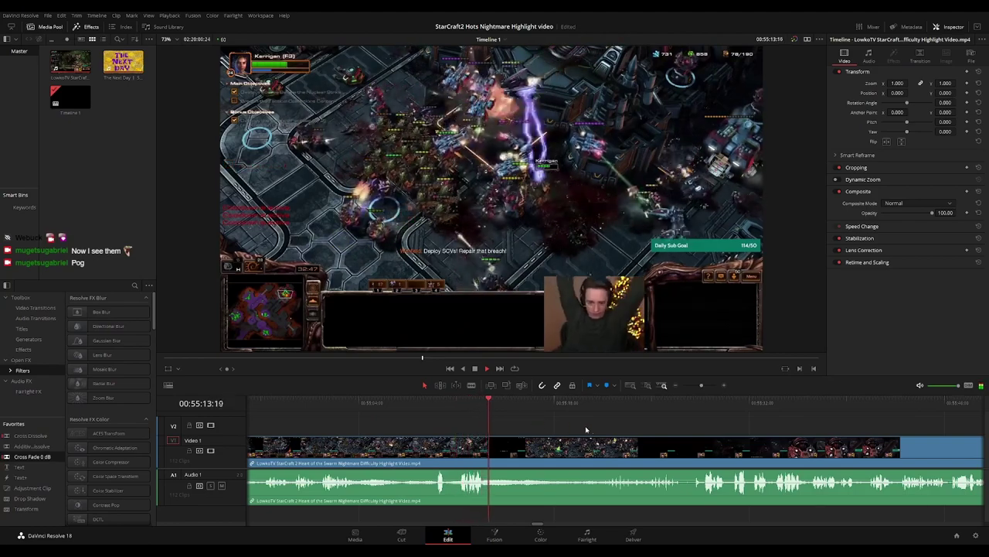
pyautogui.hscroll(2, 547, 424)
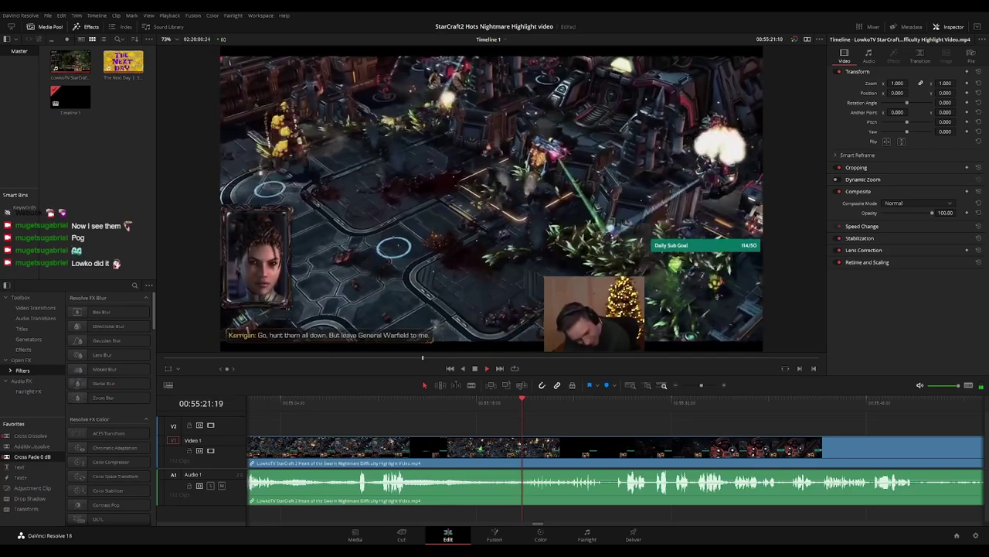
pyautogui.hscroll(3, 481, 413)
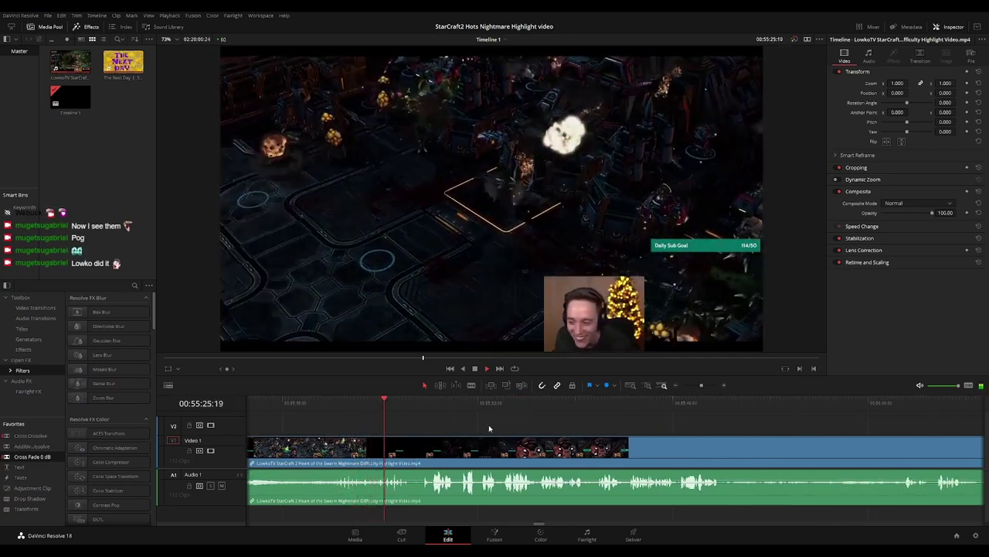
pyautogui.hscroll(1, 464, 424)
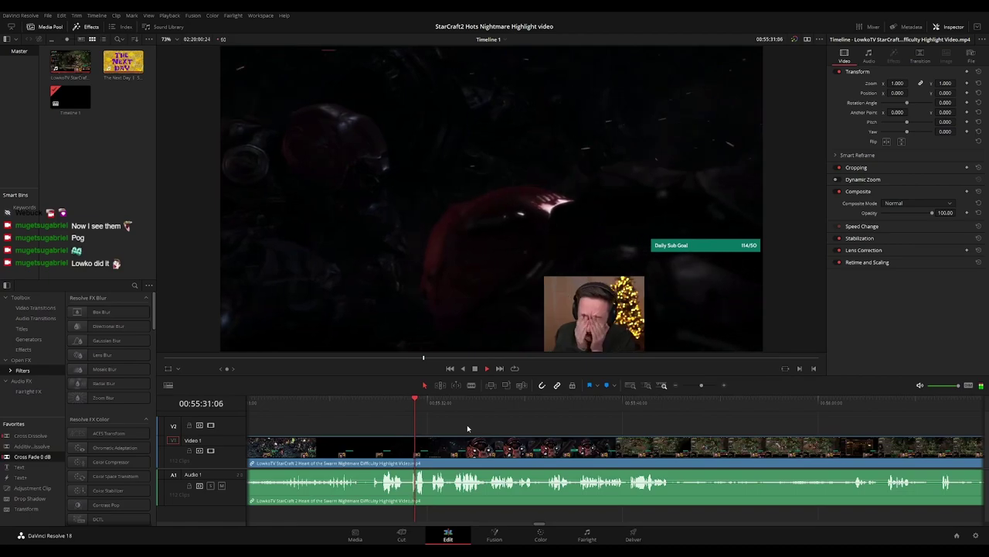
pyautogui.hscroll(1, 474, 424)
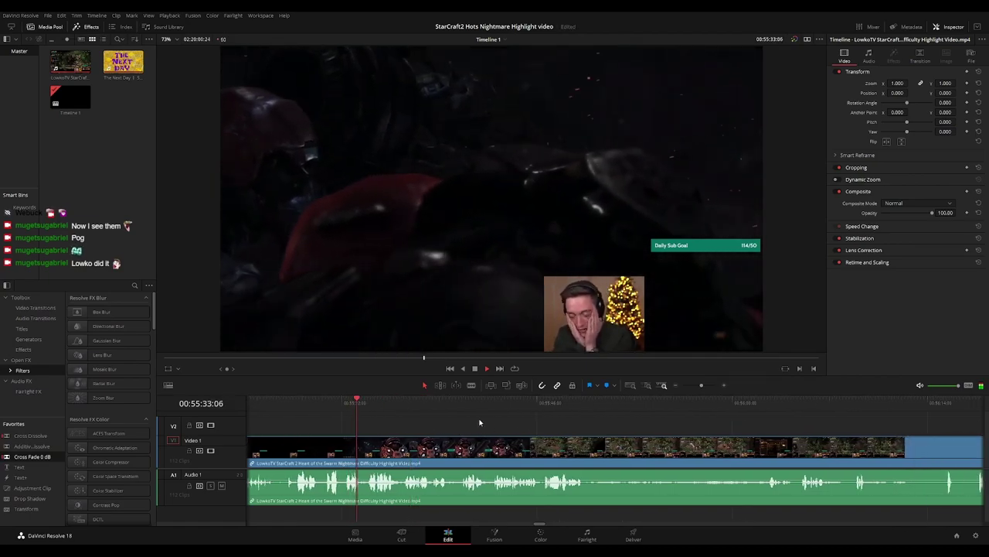
pyautogui.hscroll(1, 487, 422)
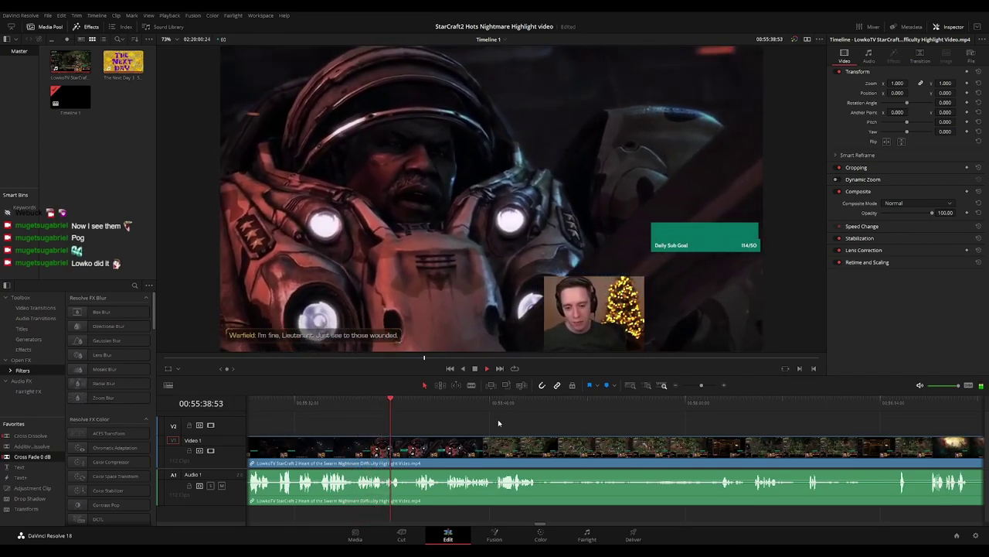
# Split out and ripple-delete the short save-menu section starting at 55:46:00, and join the cut with default video and audio transitions
pyautogui.hscroll(1, 490, 421)
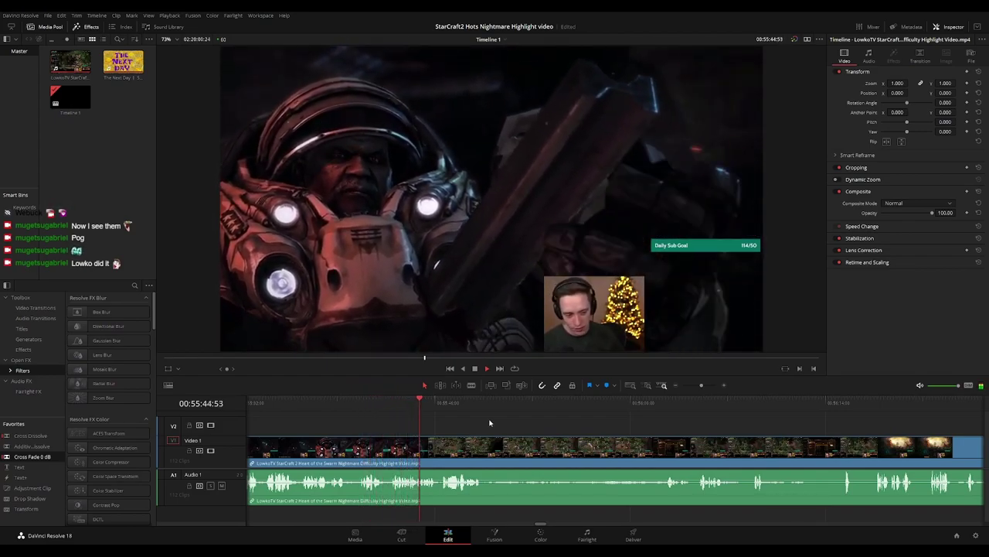
pyautogui.hscroll(2, 462, 422)
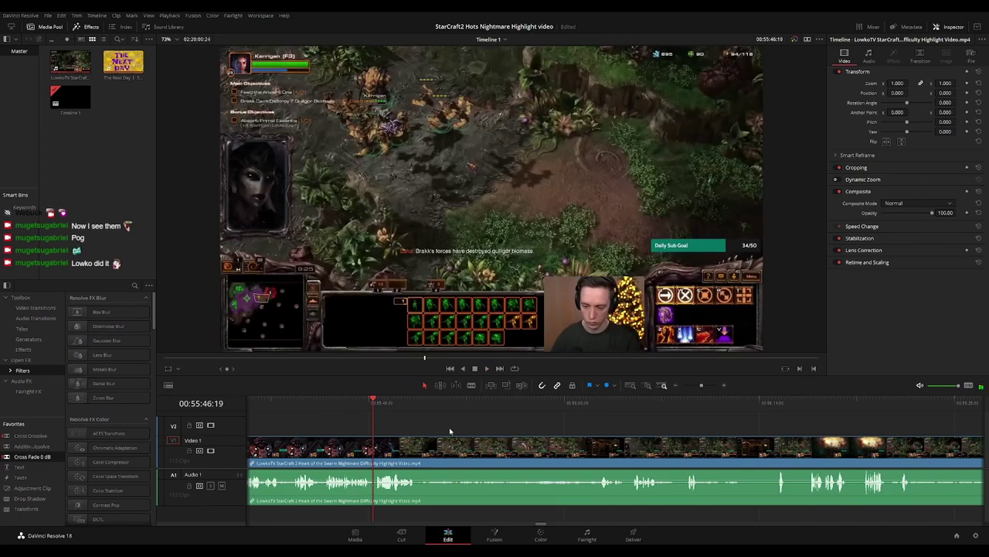
pyautogui.scroll(2, 622, 428)
pyautogui.moveTo(596, 409); pyautogui.dragTo(587, 409)
pyautogui.press('b')
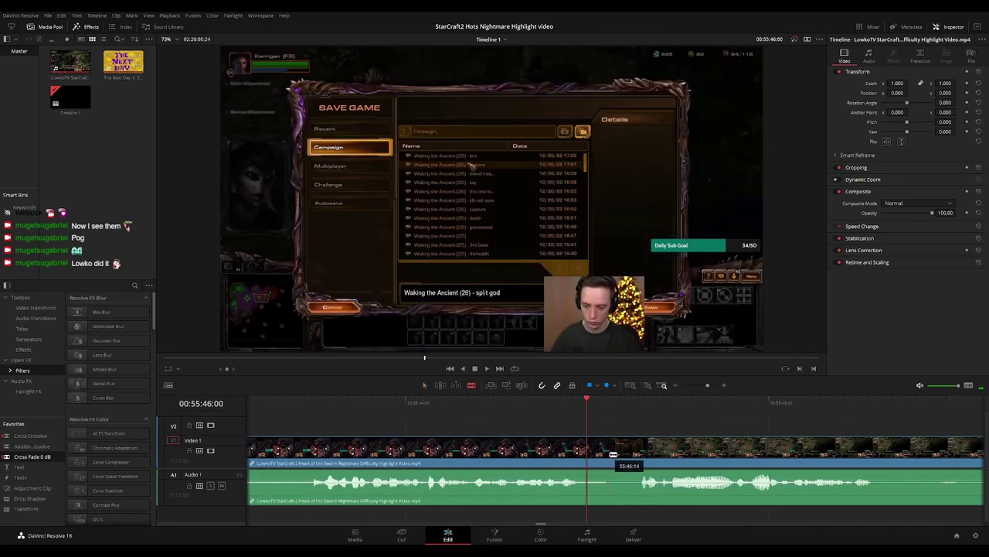
pyautogui.click(587, 451)
pyautogui.click(628, 451)
pyautogui.press('a')
pyautogui.click(614, 456)
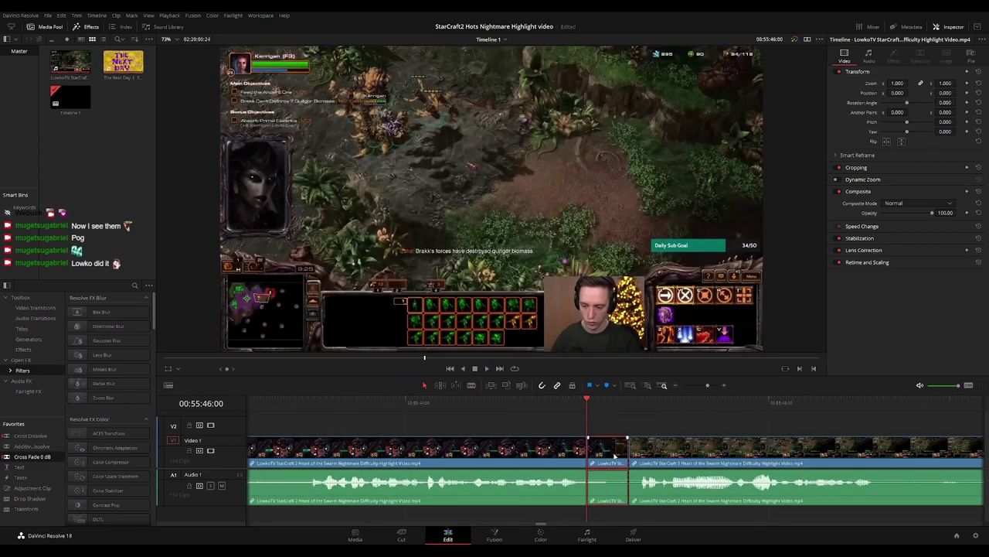
pyautogui.press('Delete')
pyautogui.hotkey('ctrl', 't')
# Replay the join at 55:46:00 and review the following battle to about 56:04, checking the waveform for pauses to cut
pyautogui.click(553, 407)
pyautogui.press('space')
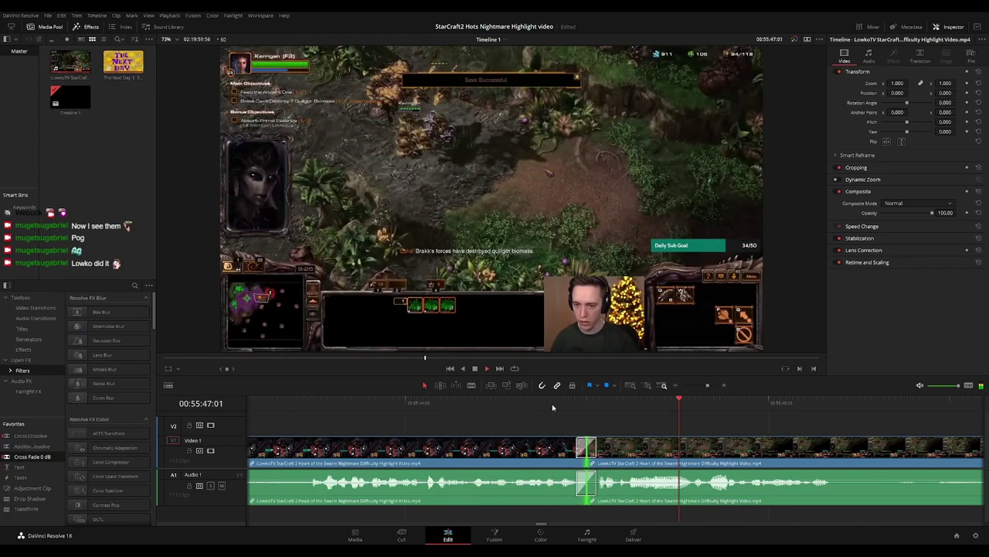
pyautogui.hotkey('ctrl', '-')
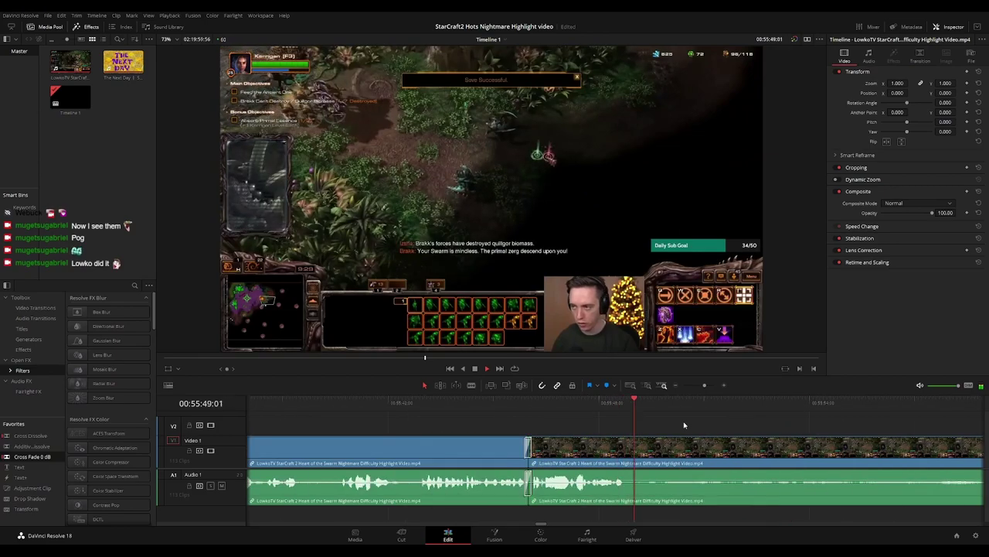
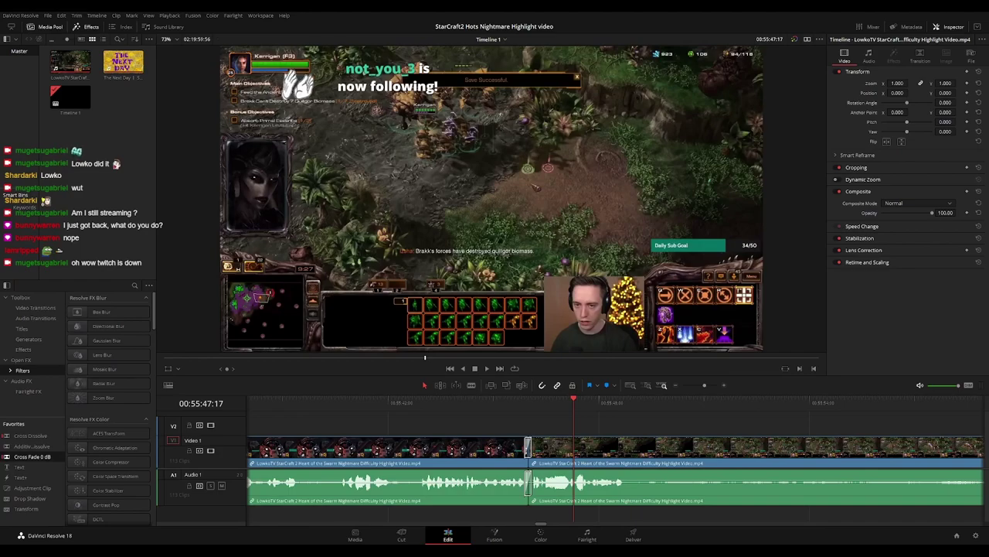
pyautogui.click(534, 403)
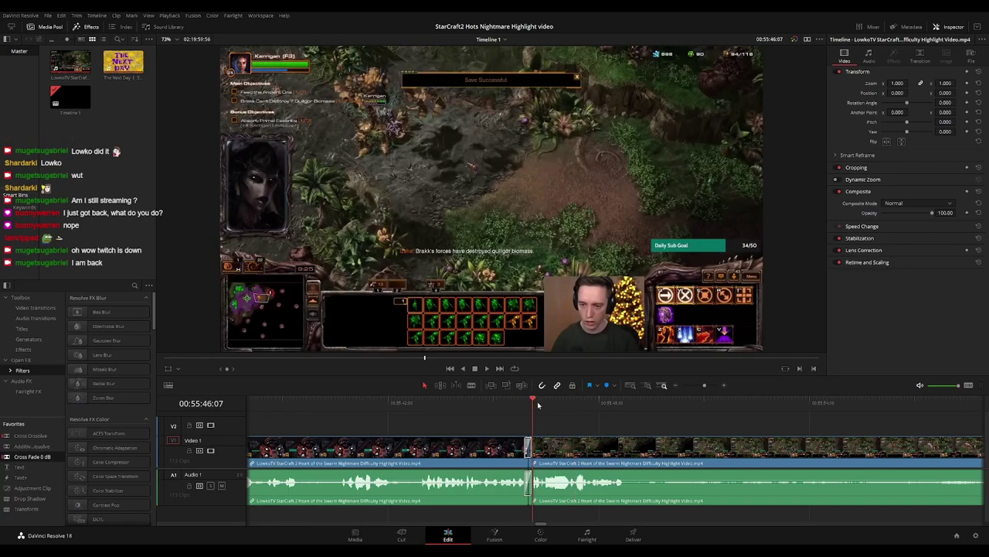
pyautogui.moveTo(546, 418); pyautogui.dragTo(469, 415)
pyautogui.press('space')
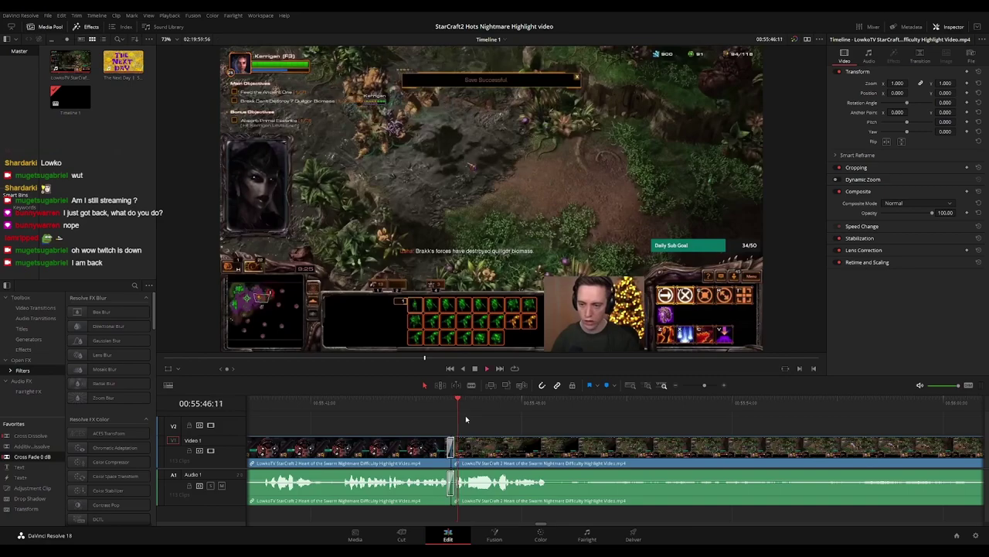
pyautogui.click(429, 403)
pyautogui.press('space')
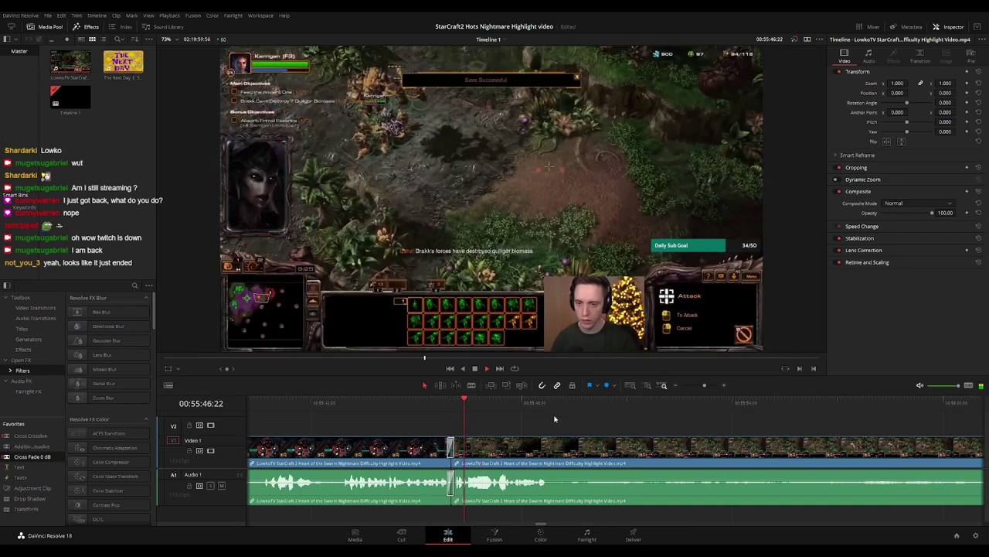
pyautogui.hscroll(2, 473, 422)
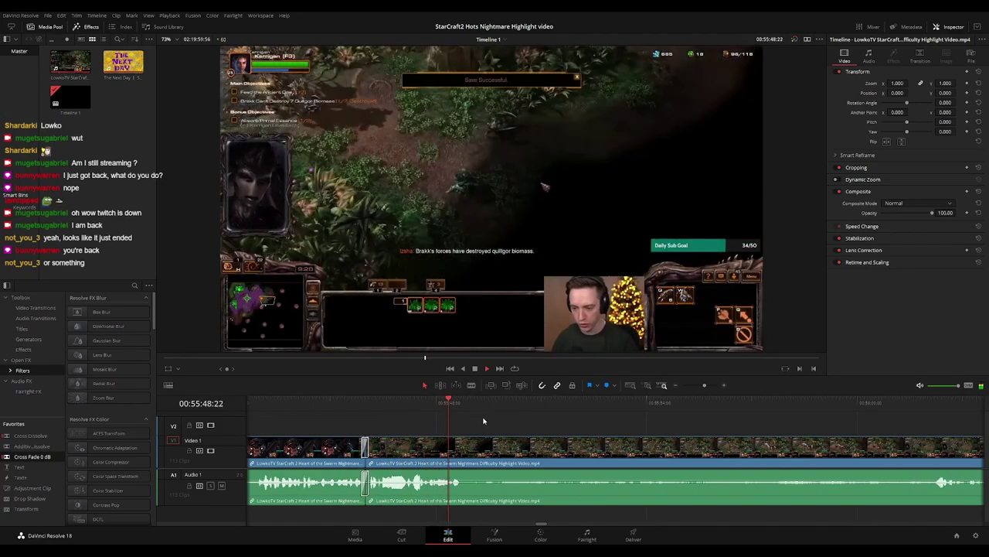
pyautogui.hscroll(1, 525, 424)
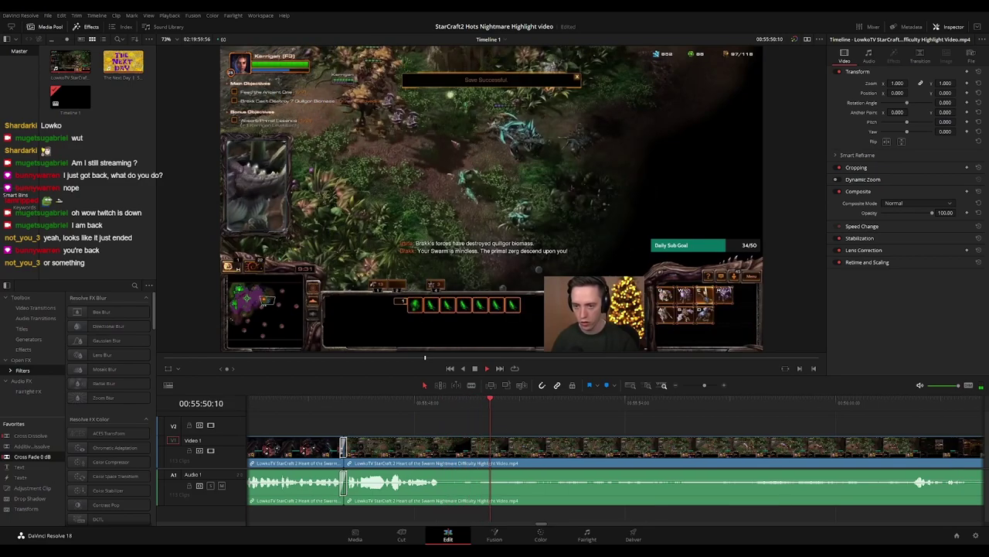
pyautogui.hscroll(-4, 479, 417)
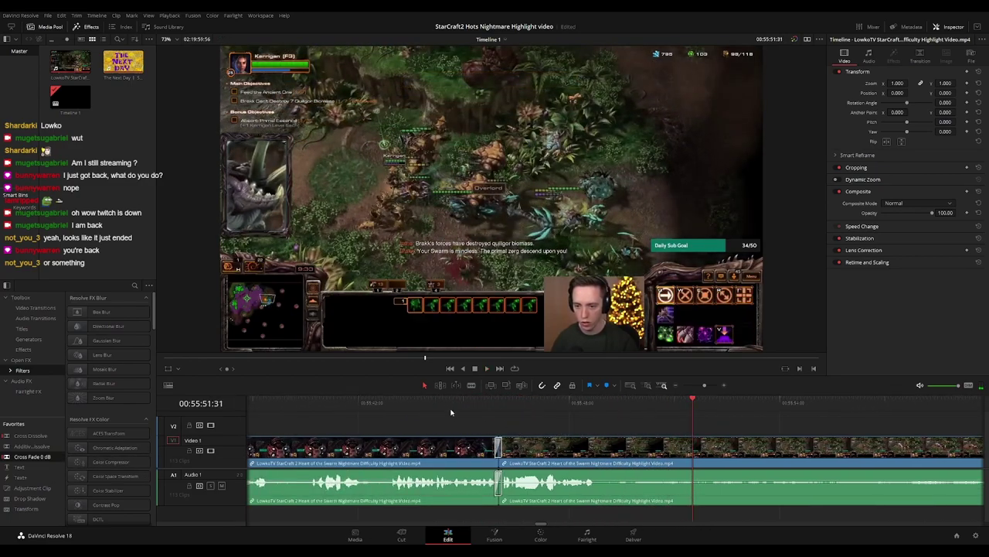
pyautogui.click(453, 402)
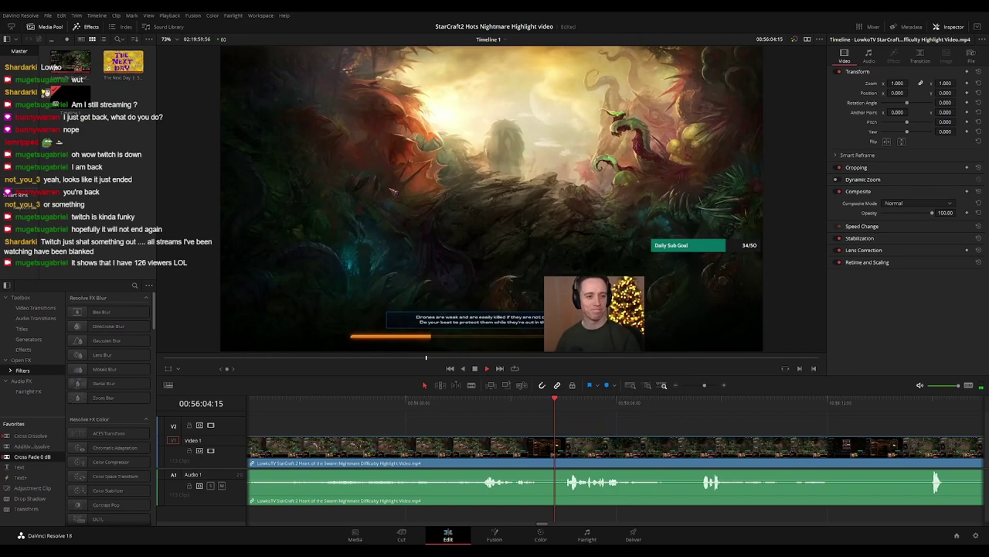
# Split out and ripple-delete about half a second of the load-game menu and loading screen starting at 56:03:55
pyautogui.click(700, 406)
pyautogui.moveTo(525, 409); pyautogui.dragTo(491, 412)
pyautogui.hscroll(3, 499, 426)
pyautogui.press('space')
pyautogui.press('b')
pyautogui.click(413, 453)
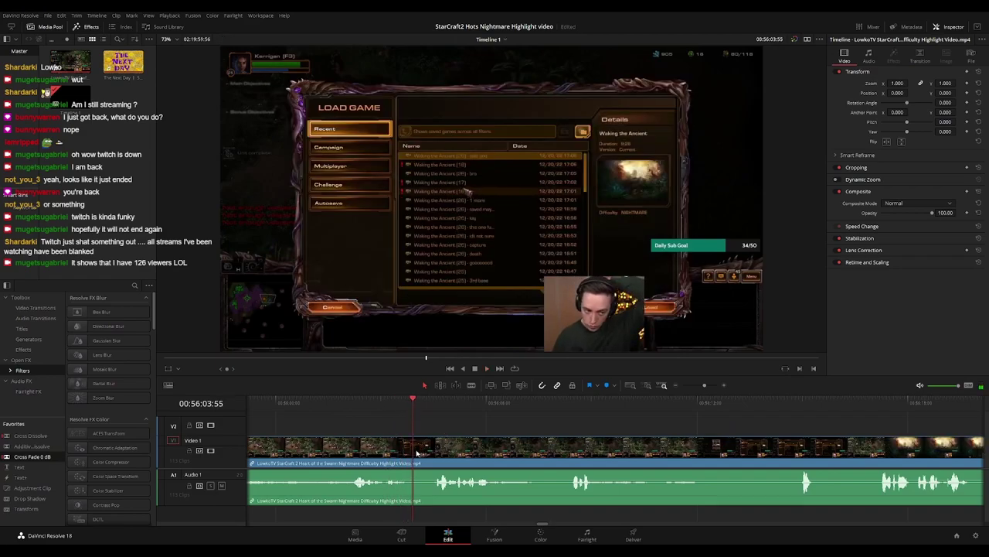
pyautogui.click(431, 450)
pyautogui.press('a')
pyautogui.click(424, 452)
pyautogui.press('Delete')
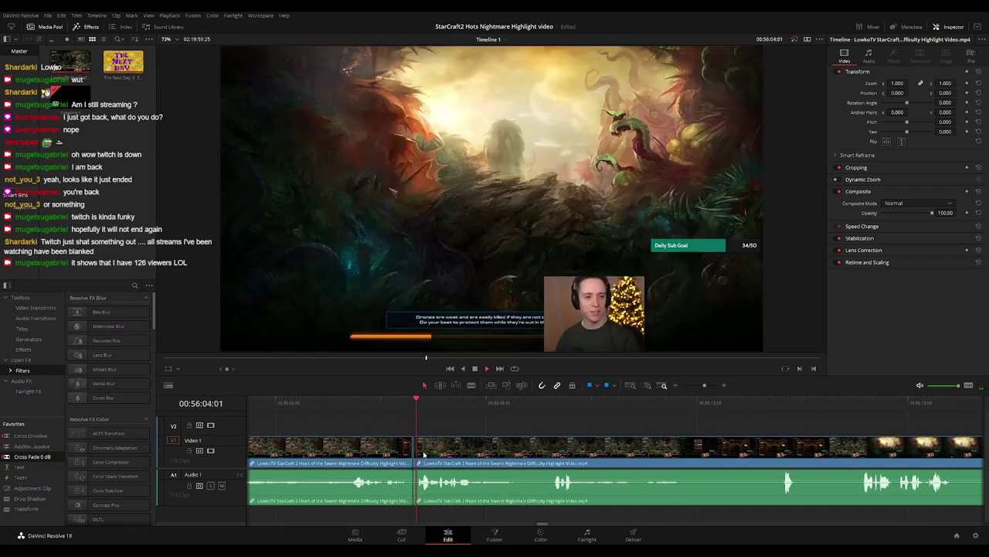
# Replay the cut at about 56:03:55 and review the footage up to the next loading screen near 56:19
pyautogui.press('space')
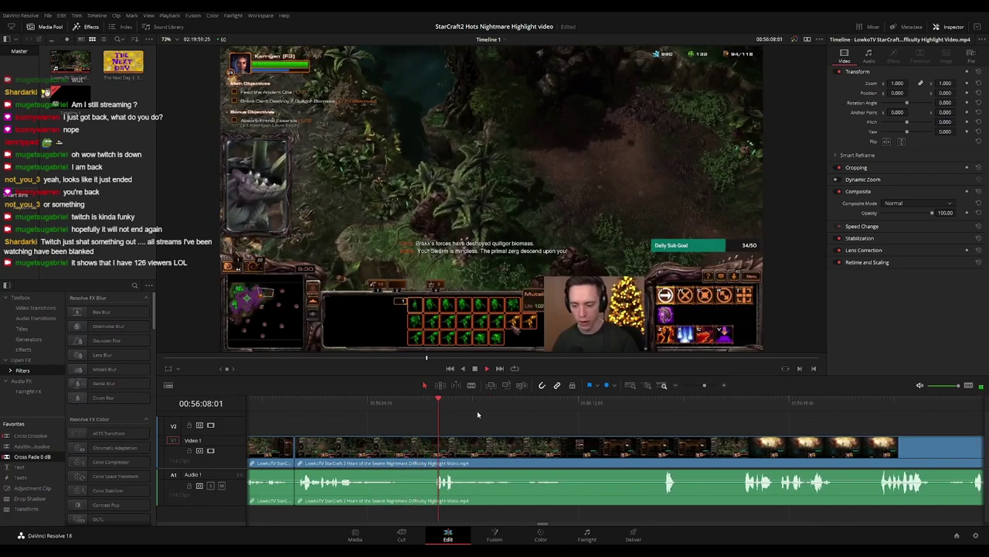
pyautogui.click(356, 411)
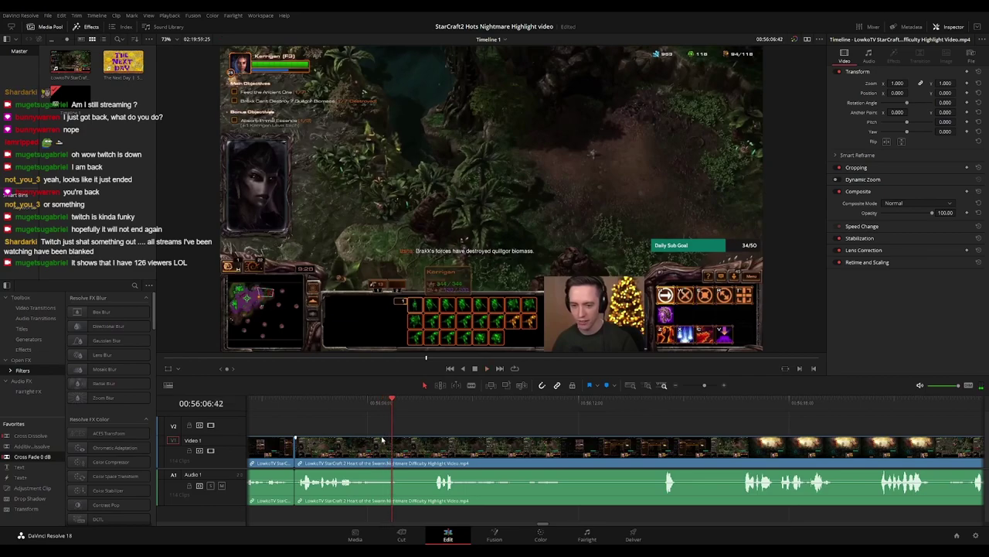
pyautogui.moveTo(396, 446); pyautogui.dragTo(428, 446)
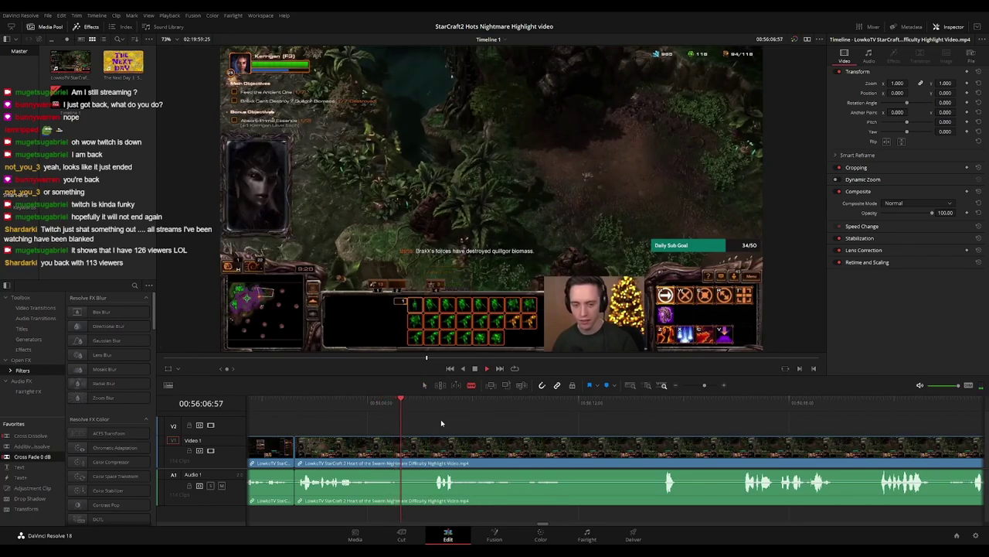
pyautogui.click(280, 399)
pyautogui.press('space')
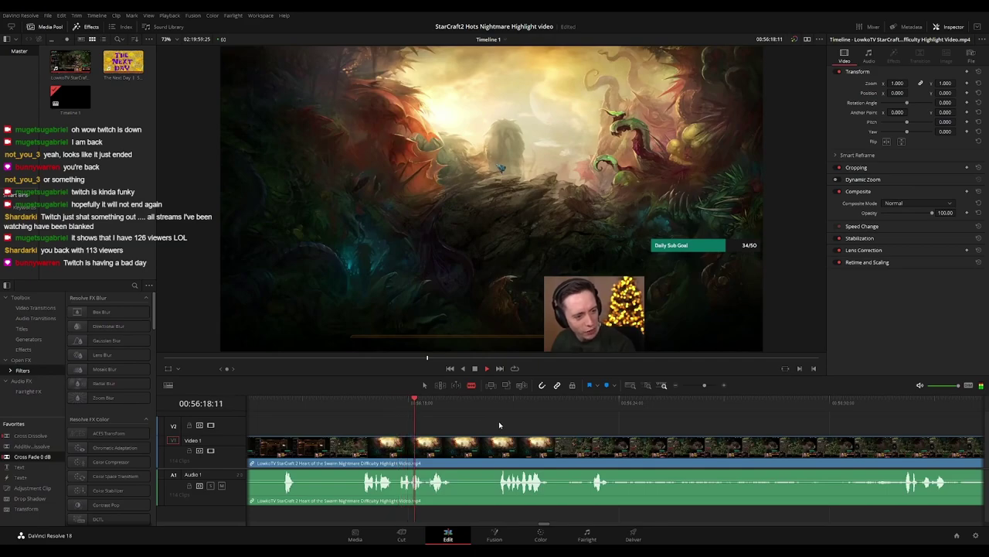
# Split at 56:19:24, ripple-delete about one second of the loading screen after it and resume playback
pyautogui.hotkey('ctrl', 'b')
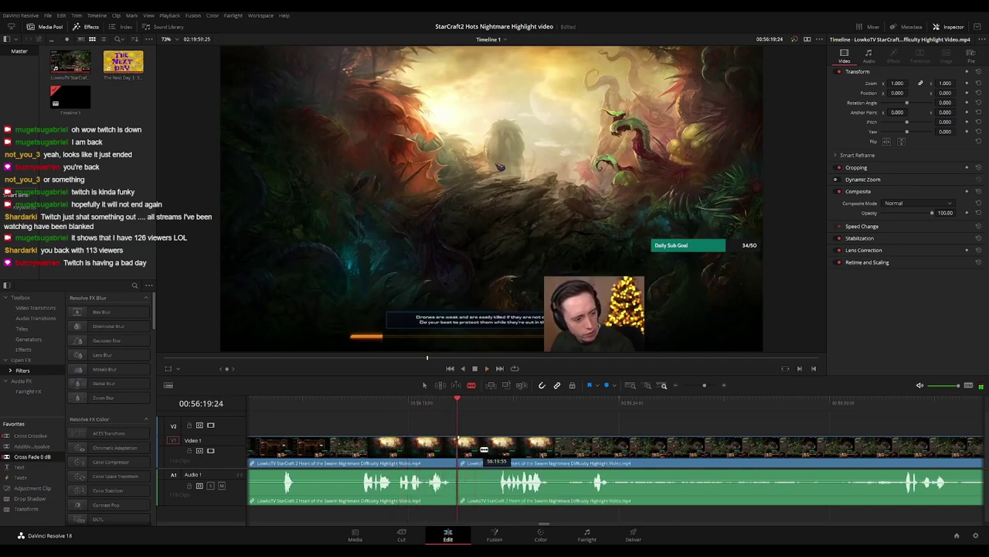
pyautogui.click(496, 450)
pyautogui.press('a')
pyautogui.click(476, 452)
pyautogui.press('Delete')
pyautogui.press('space')
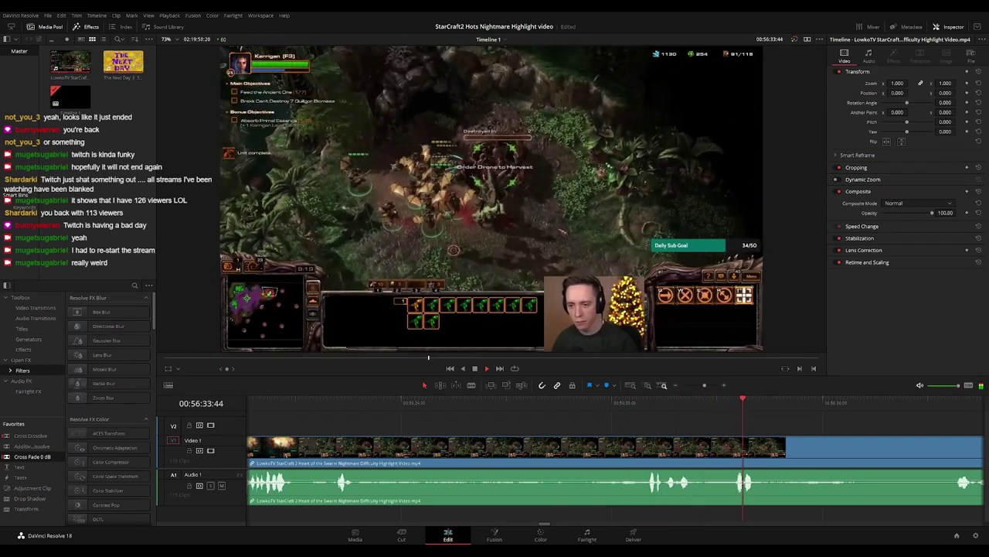
# Review the attack and reload from about 56:32 to 56:45, checking the waveform for quiet stretches to cut
pyautogui.hscroll(1, 652, 425)
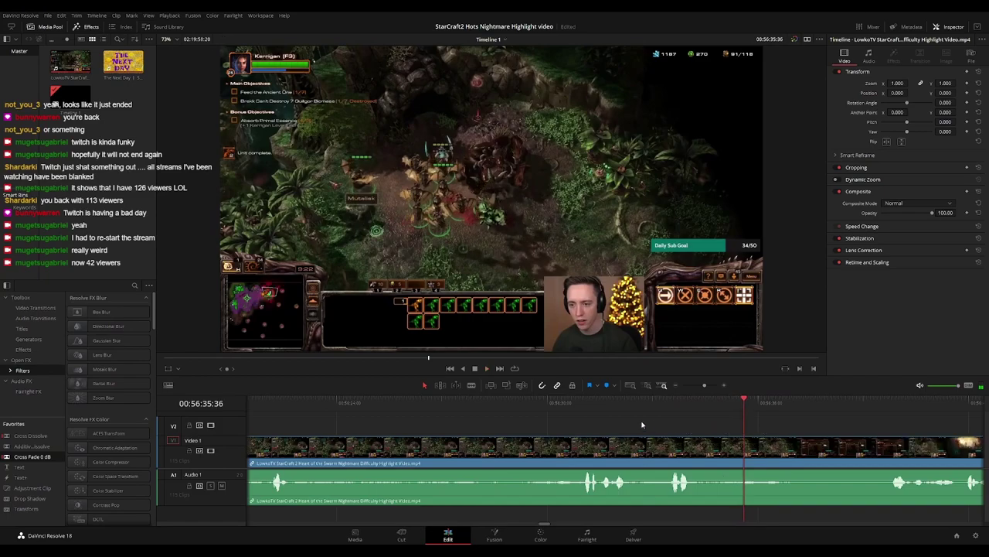
pyautogui.click(569, 406)
pyautogui.moveTo(707, 420); pyautogui.dragTo(512, 422)
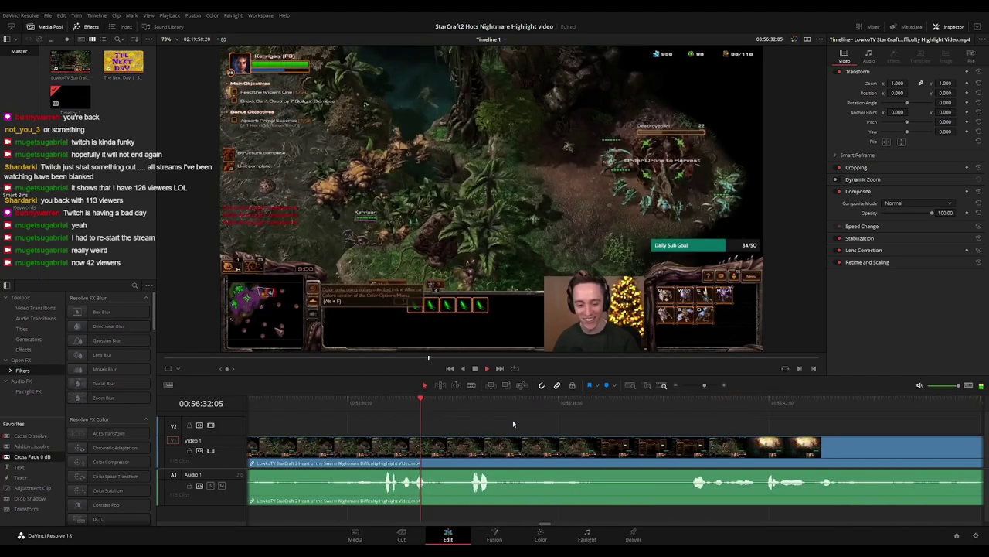
pyautogui.hscroll(2, 553, 427)
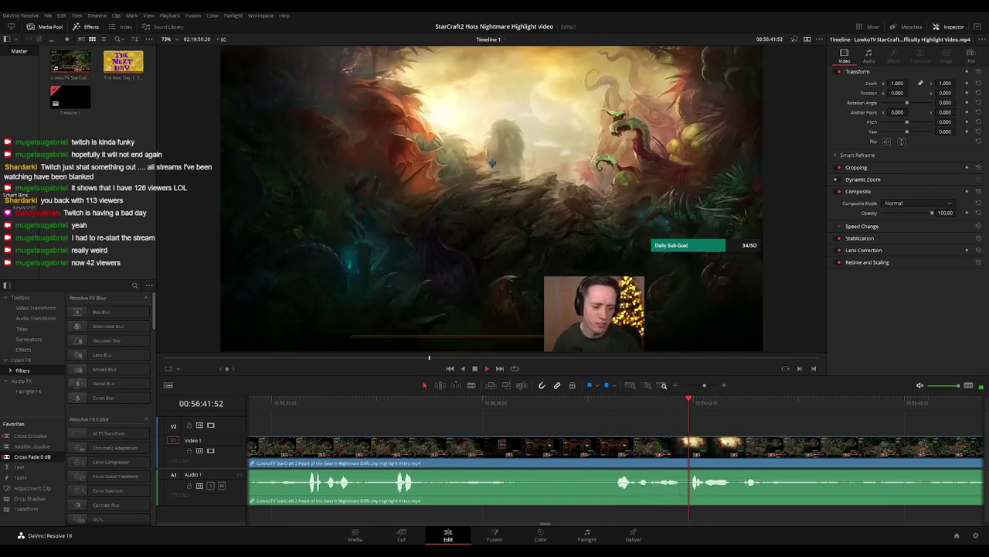
pyautogui.hscroll(8, 550, 404)
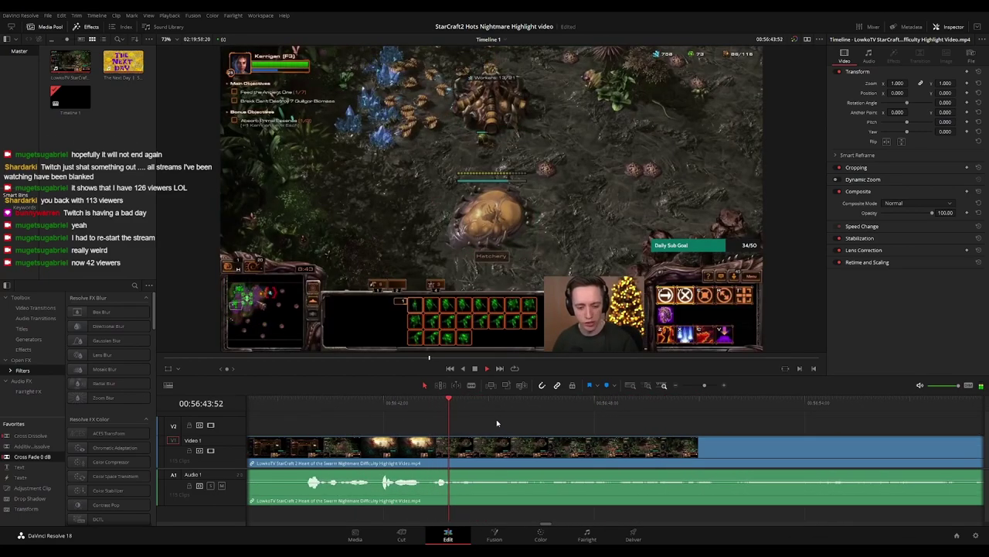
pyautogui.hscroll(2, 484, 413)
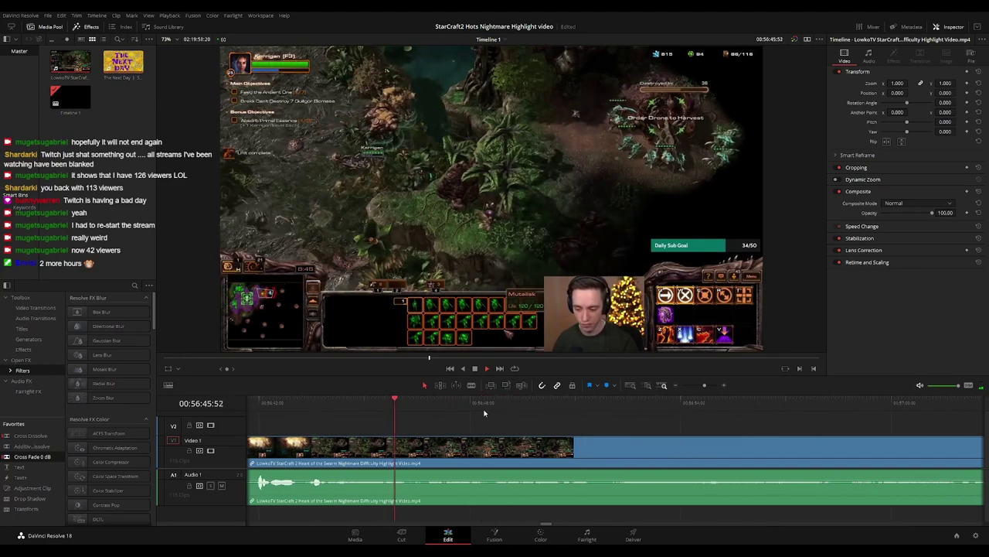
# Show the whole timeline and move the playhead to its end to check how much footage remains unedited
pyautogui.scroll(-4, 601, 426)
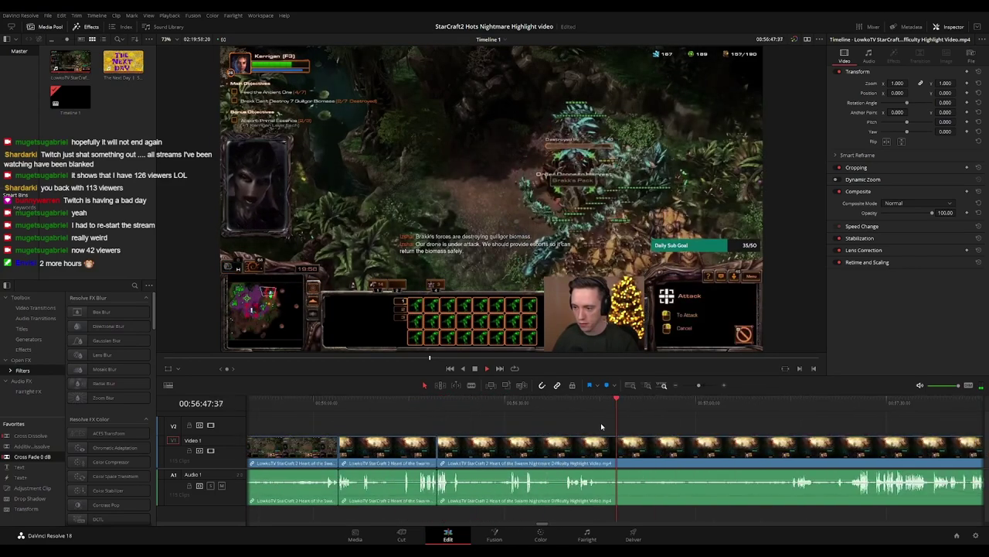
pyautogui.scroll(-5, 603, 428)
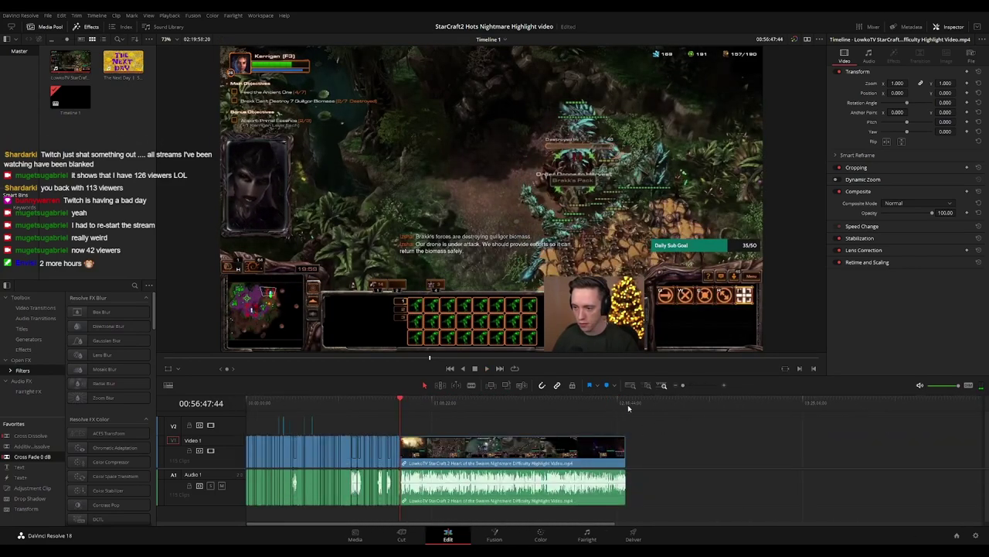
pyautogui.click(627, 403)
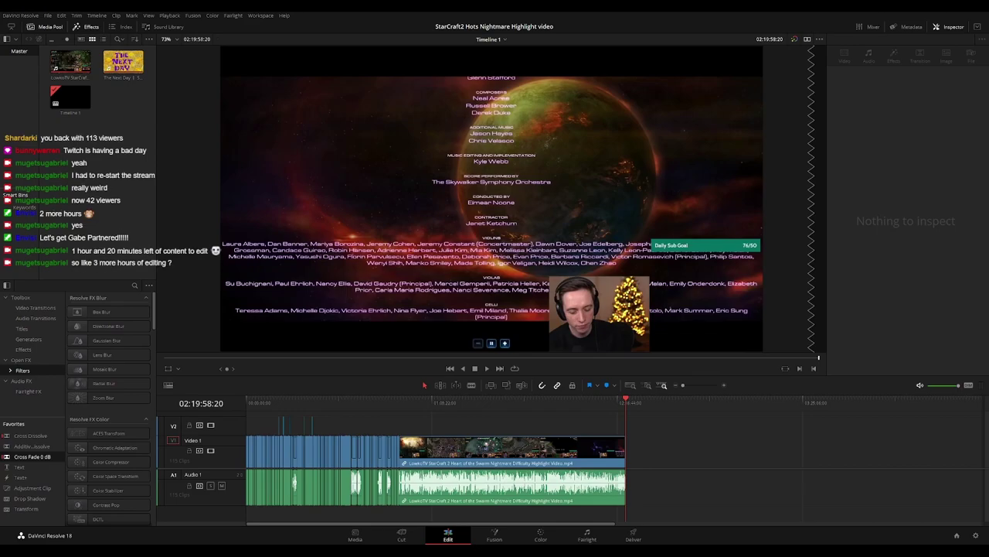
# Return the playhead to the last cut at about 56:19:24 and resume playback with the timeline enlarged around it
pyautogui.press('Up')
pyautogui.press('space')
pyautogui.hotkey('ctrl', '=')
pyautogui.hotkey('ctrl', '=')
pyautogui.hotkey('ctrl', '=')
pyautogui.hotkey('ctrl', '=')
pyautogui.hotkey('ctrl', '=')
pyautogui.hotkey('ctrl', '=')
pyautogui.hotkey('ctrl', '=')
pyautogui.hotkey('ctrl', '=')
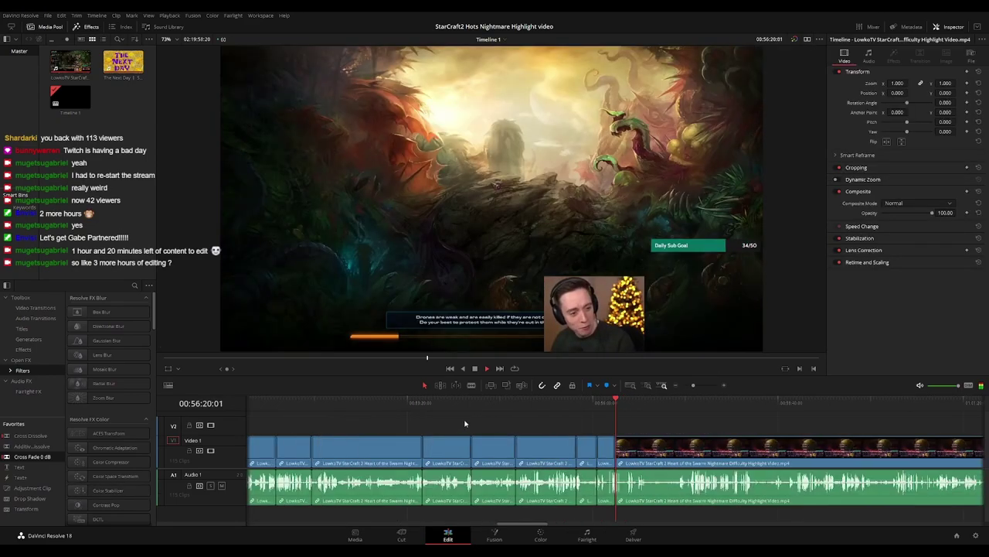
# Review the gameplay from about 56:20 to 57:02, skipping ahead along the waveform to find quiet stretches to cut
pyautogui.hscroll(3, 449, 422)
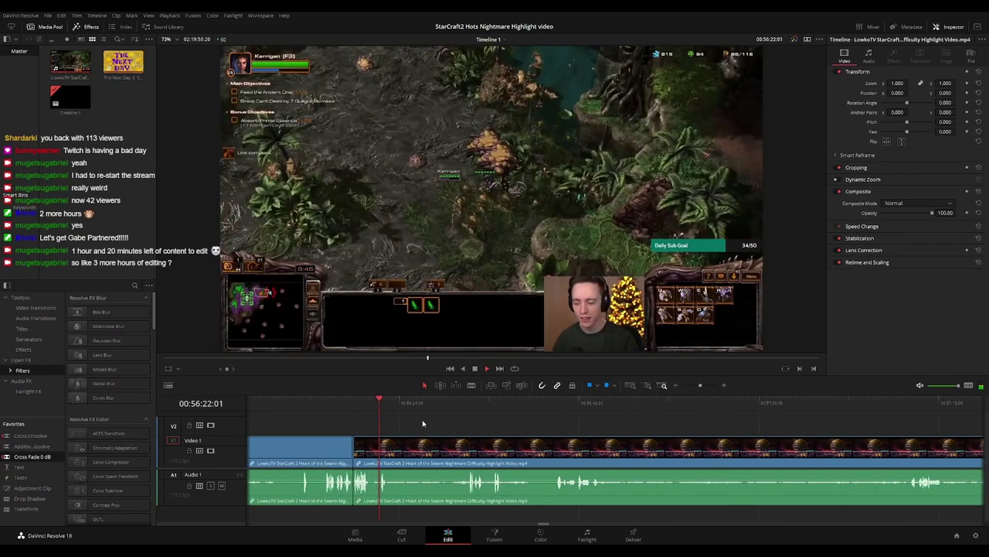
pyautogui.click(554, 404)
pyautogui.hscroll(3, 517, 426)
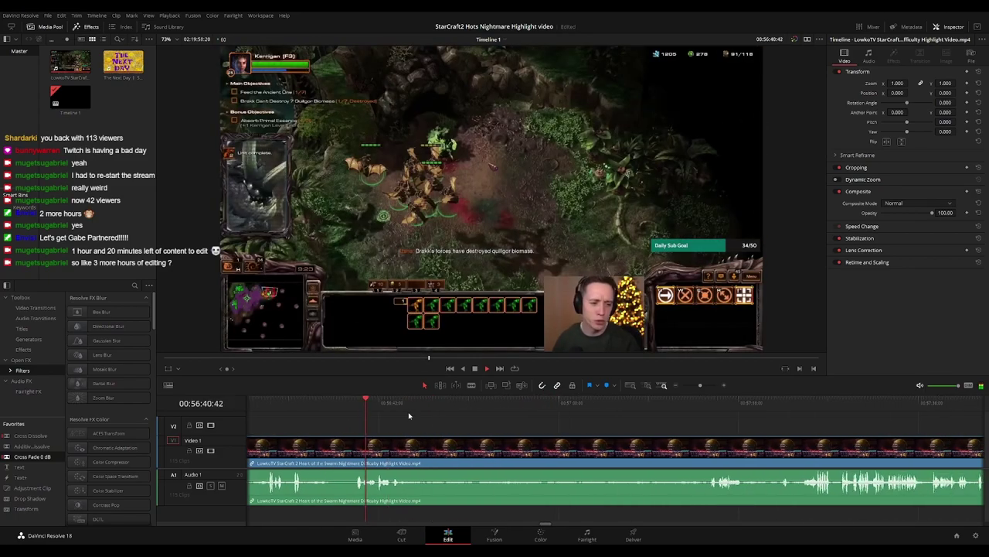
pyautogui.click(411, 404)
pyautogui.press('space')
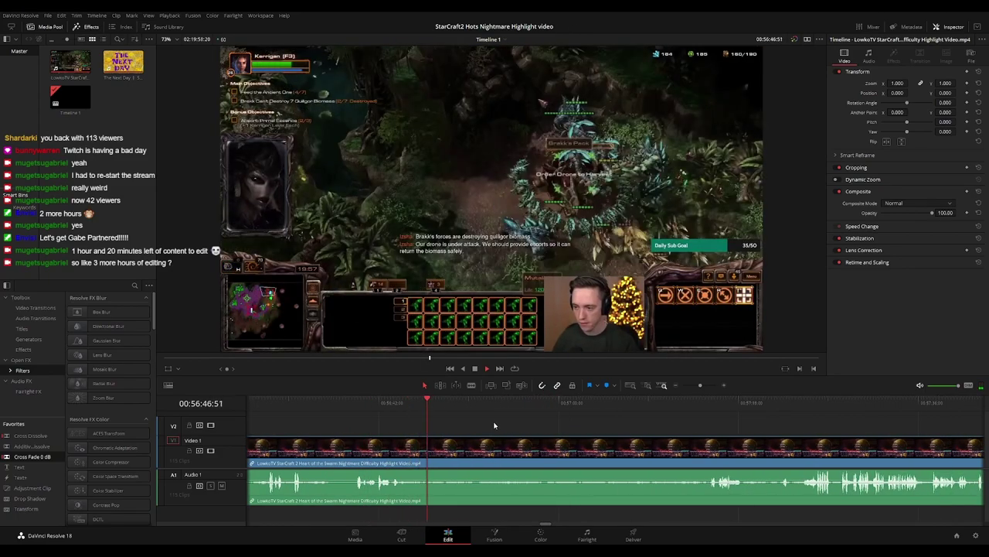
pyautogui.hscroll(1, 435, 418)
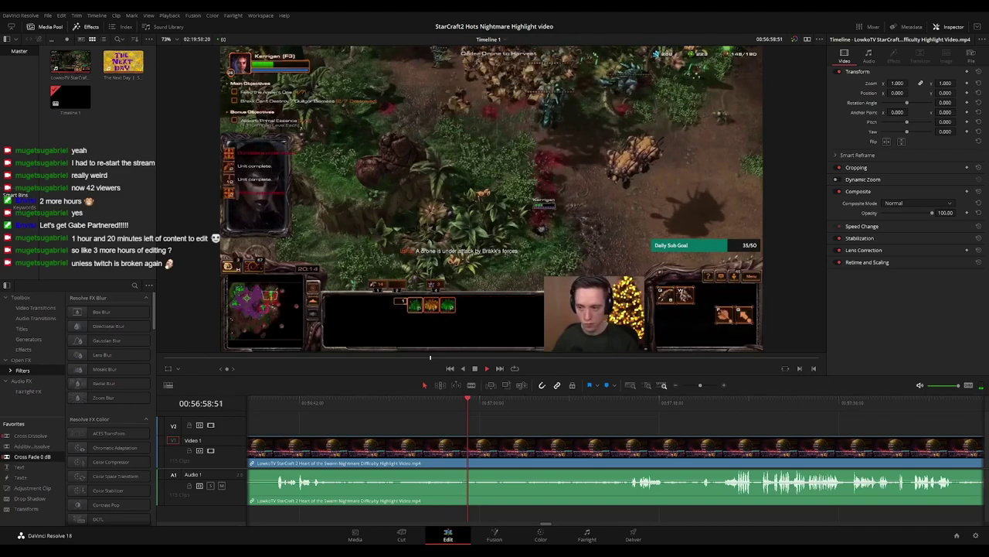
pyautogui.moveTo(553, 427); pyautogui.dragTo(478, 426)
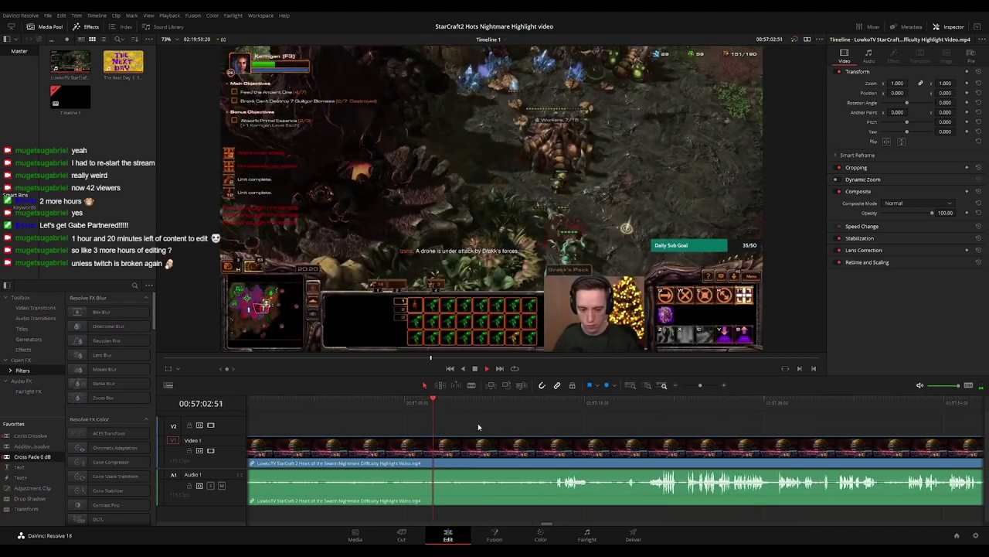
# Split at 56:45:28 and 57:14:14, ripple-delete the quiet stretch between the splits and bridge the cut with a transition
pyautogui.moveTo(482, 422); pyautogui.dragTo(590, 426)
pyautogui.moveTo(358, 402); pyautogui.dragTo(290, 408)
pyautogui.press('space')
pyautogui.hotkey('ctrl', 'b')
pyautogui.moveTo(512, 402); pyautogui.dragTo(588, 406)
pyautogui.hotkey('ctrl', 'b')
pyautogui.click(557, 452)
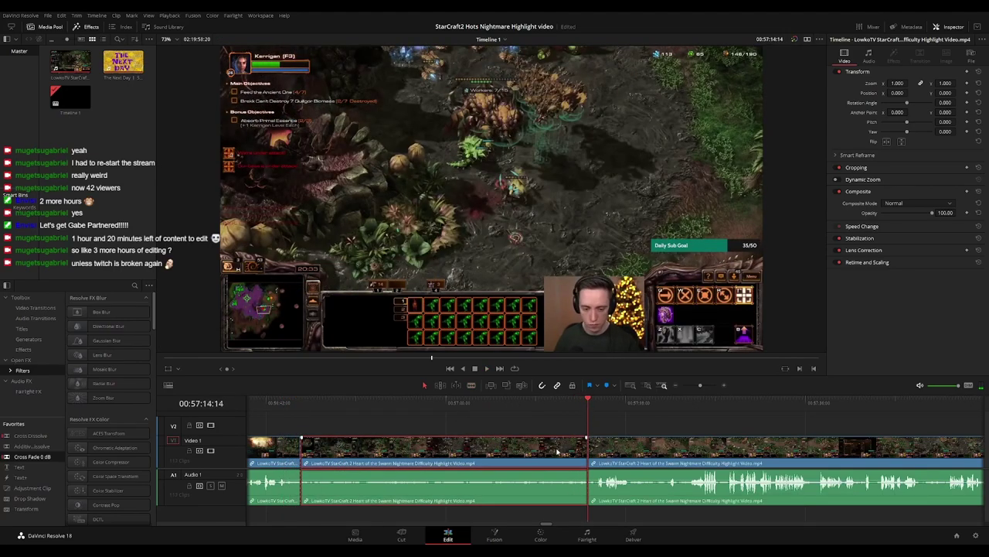
pyautogui.press('Delete')
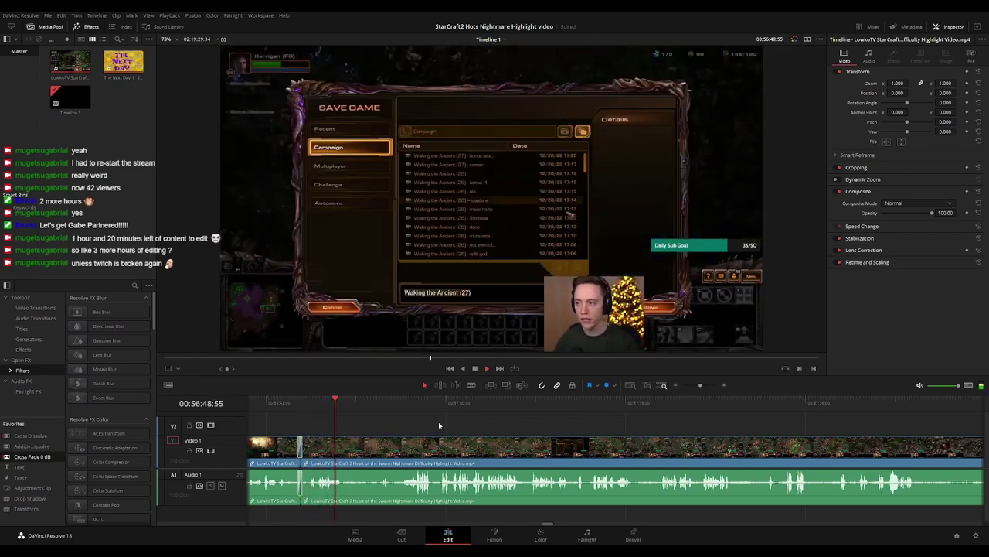
# Split at about 56:53, ripple-delete the footage from 56:45:28 up to it, bridge the cut with a transition and resume playback
pyautogui.moveTo(437, 426); pyautogui.dragTo(389, 425)
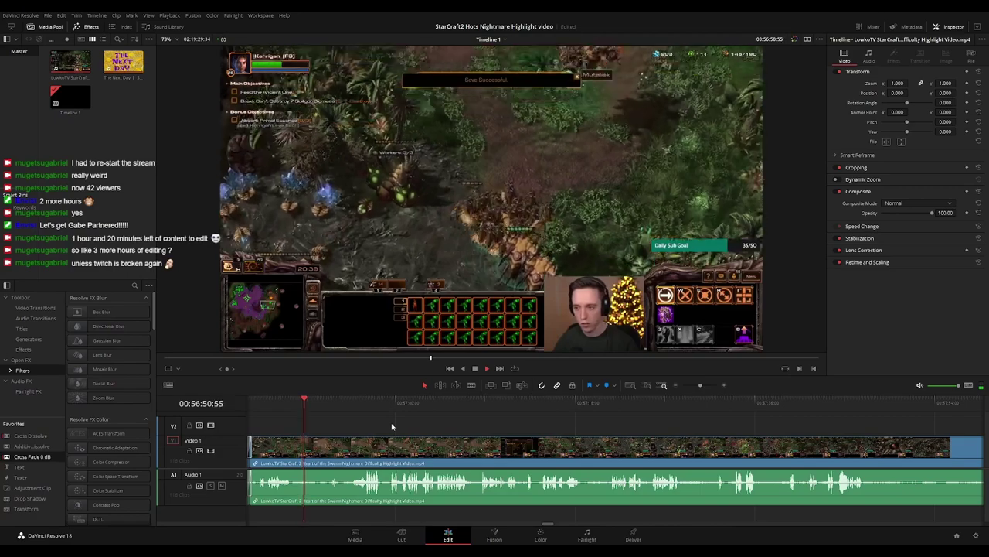
pyautogui.scroll(-1, 386, 425)
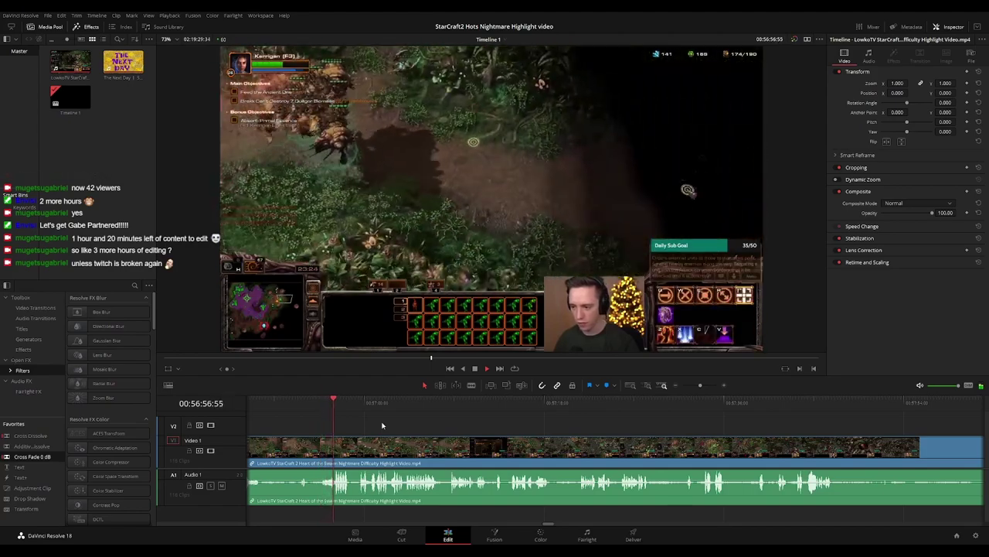
pyautogui.scroll(-1, 394, 425)
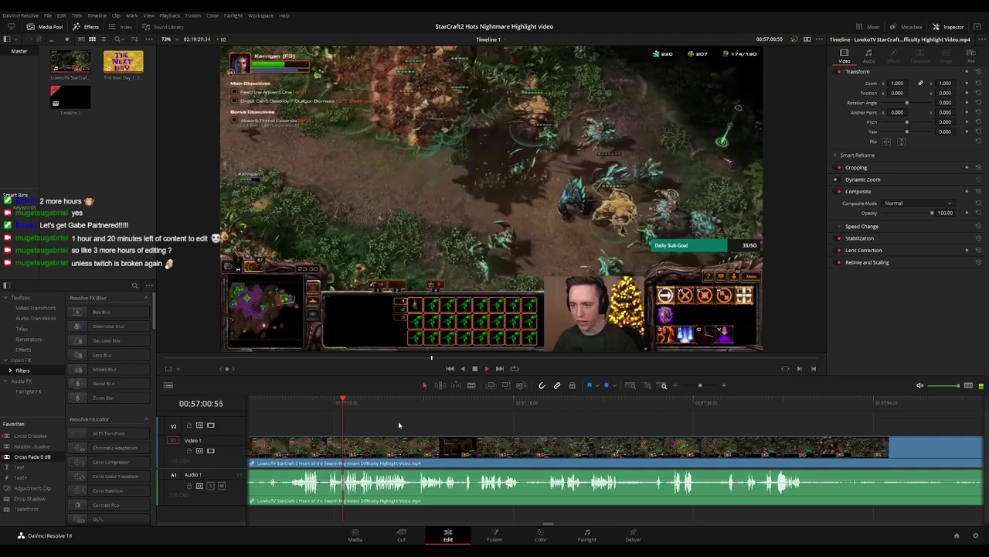
pyautogui.scroll(4, 410, 423)
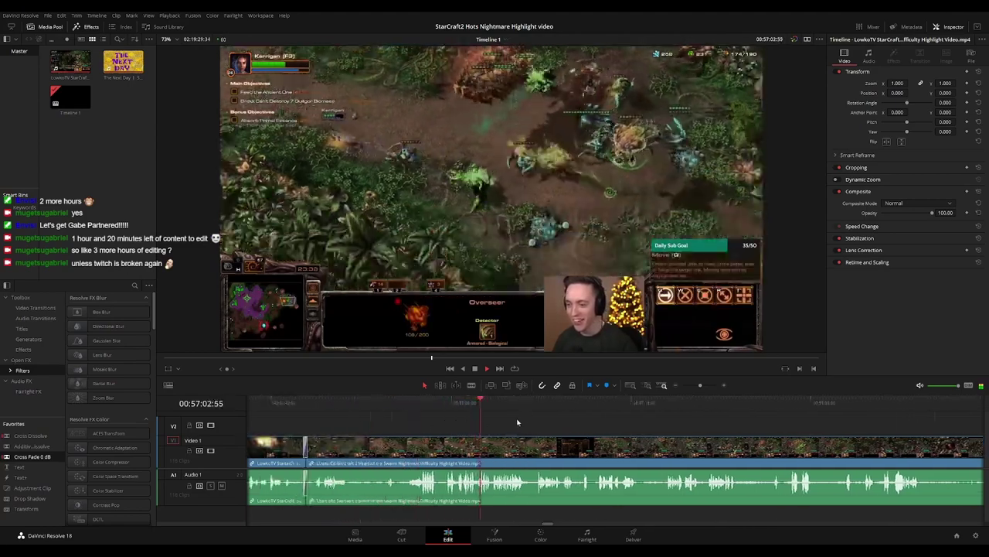
pyautogui.click(412, 411)
pyautogui.hotkey('ctrl', 'b')
pyautogui.click(392, 450)
pyautogui.press('Delete')
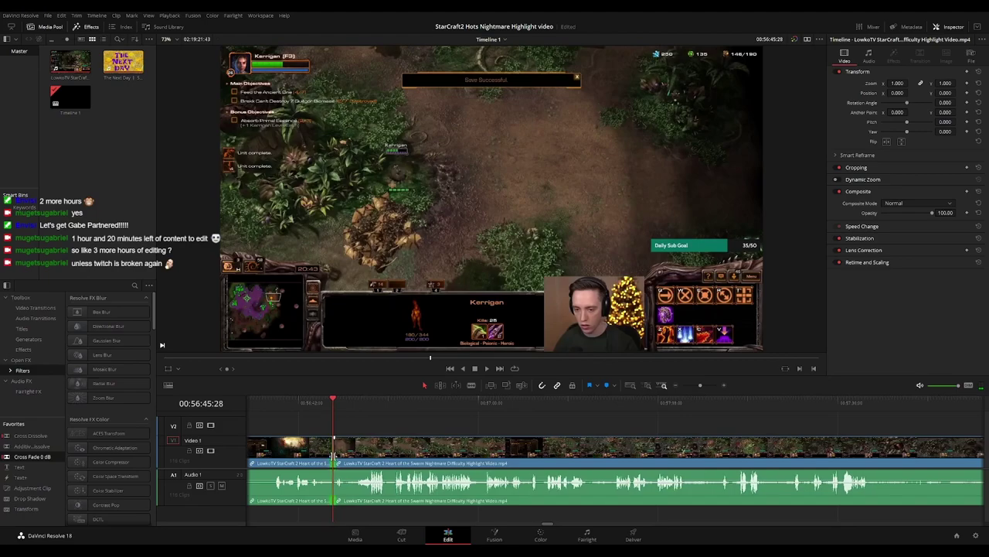
pyautogui.press('space')
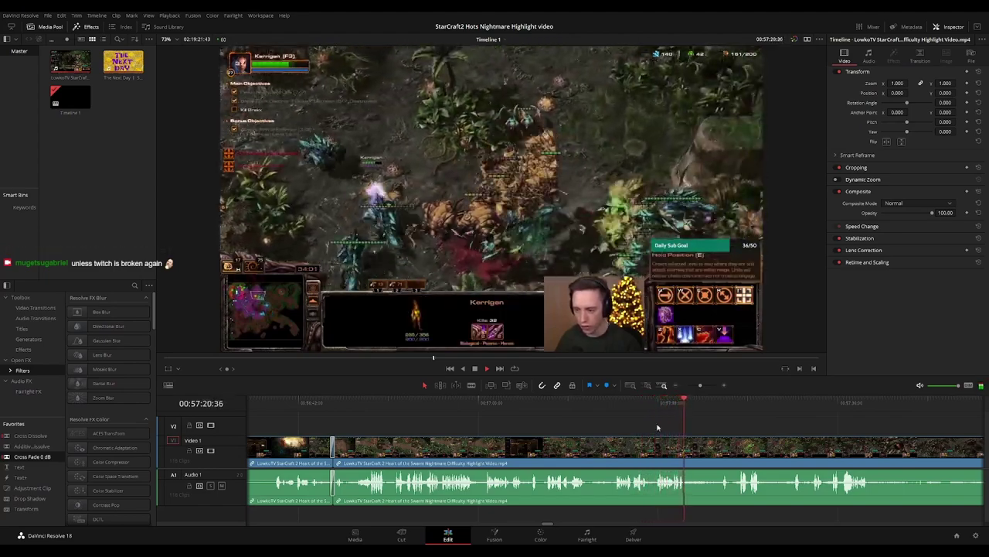
# Review the Brakk fight from about 57:09 to 57:44, checking the waveform for quiet stretches to cut
pyautogui.click(492, 404)
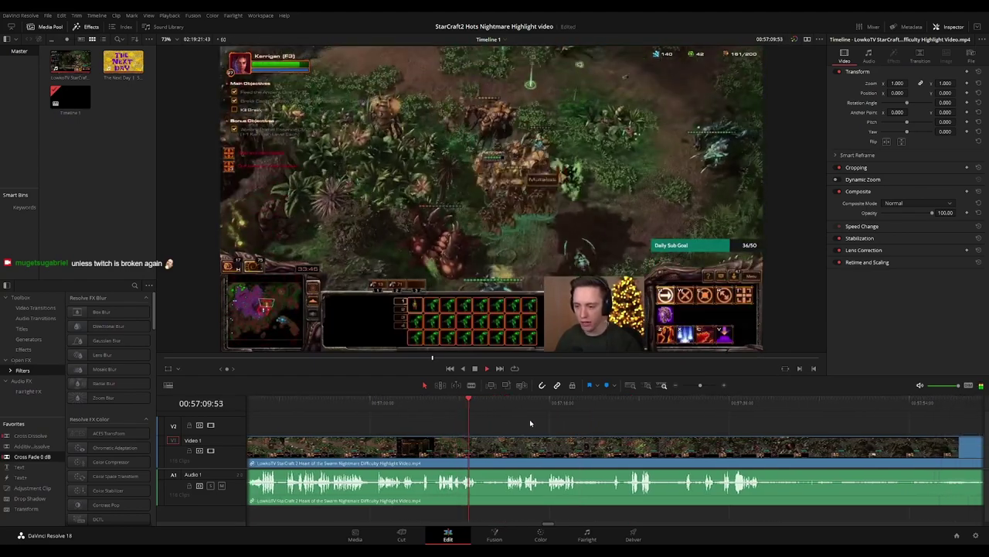
pyautogui.click(488, 411)
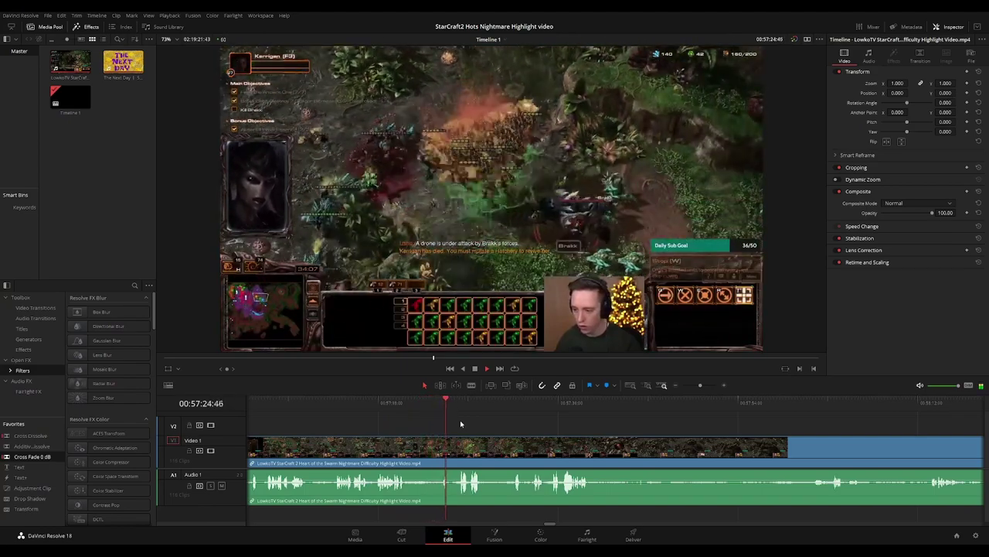
pyautogui.hscroll(1, 463, 424)
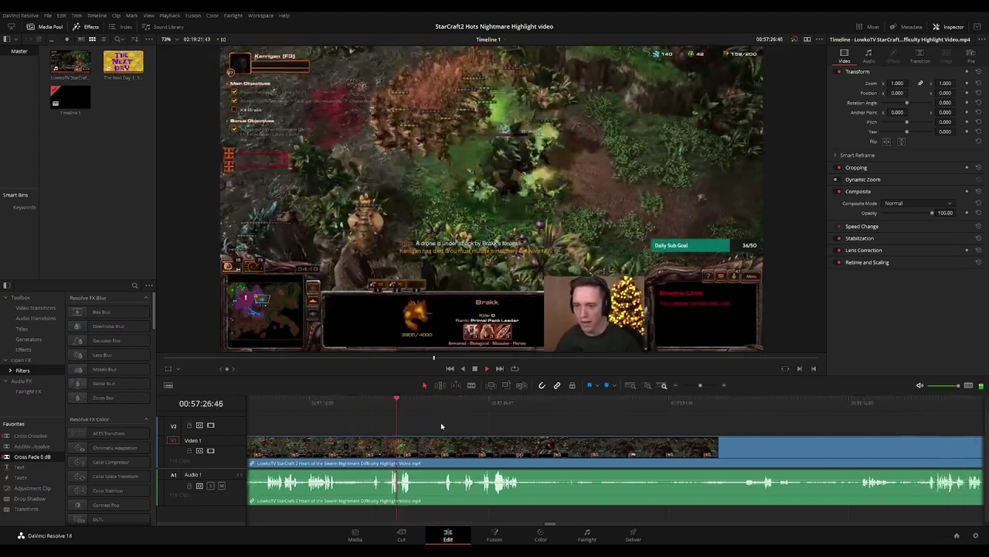
pyautogui.hscroll(1, 433, 423)
pyautogui.hotkey('ctrl', '=')
pyautogui.hscroll(3, 658, 424)
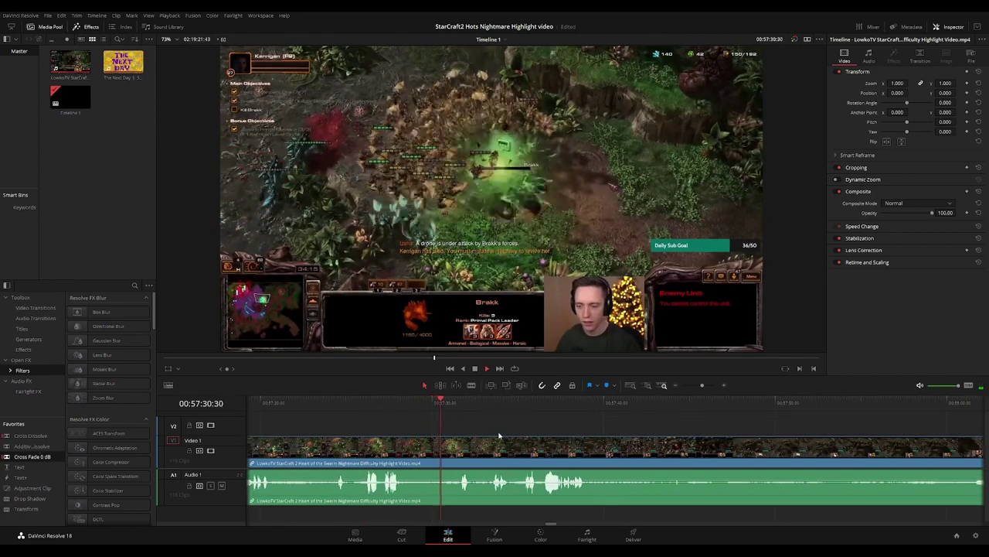
pyautogui.hscroll(1, 489, 429)
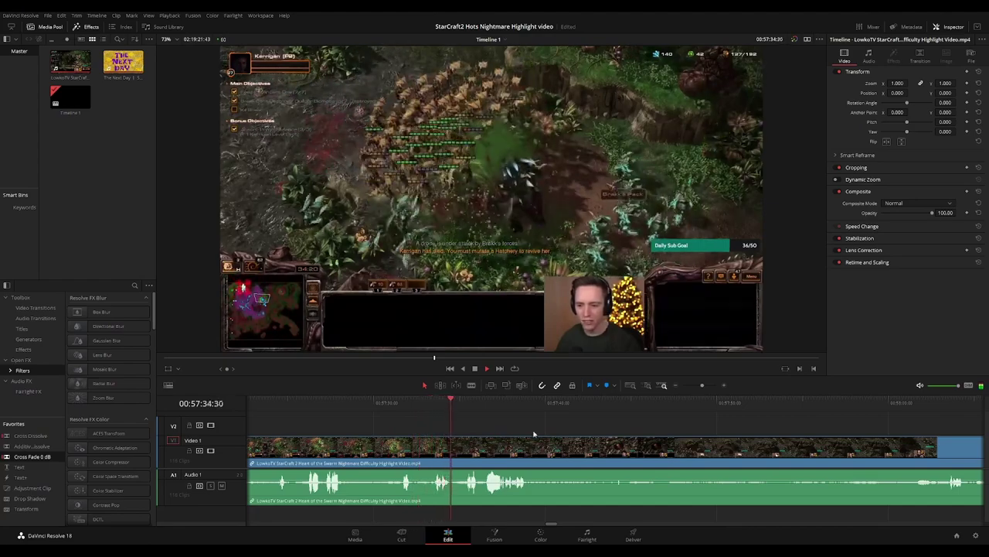
pyautogui.hscroll(1, 462, 423)
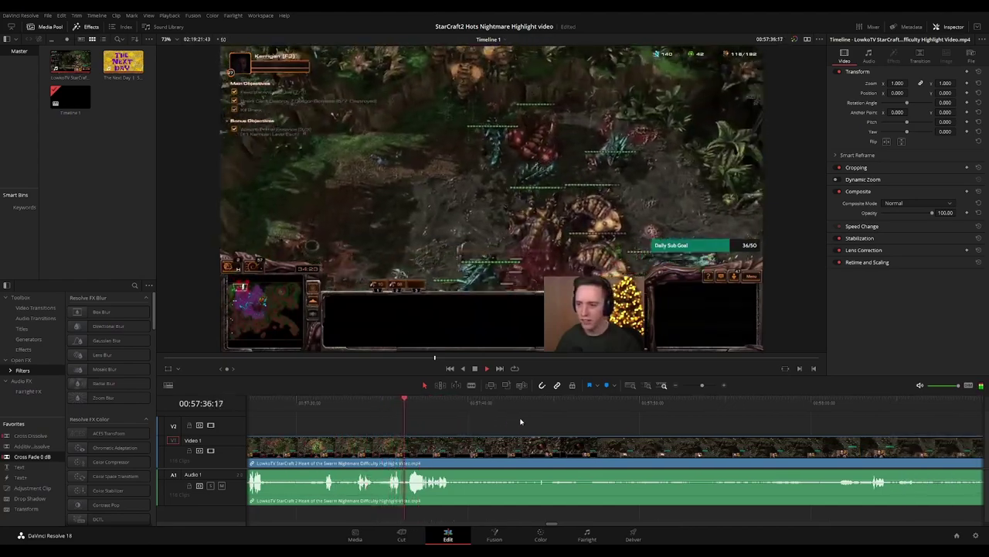
pyautogui.hscroll(1, 517, 420)
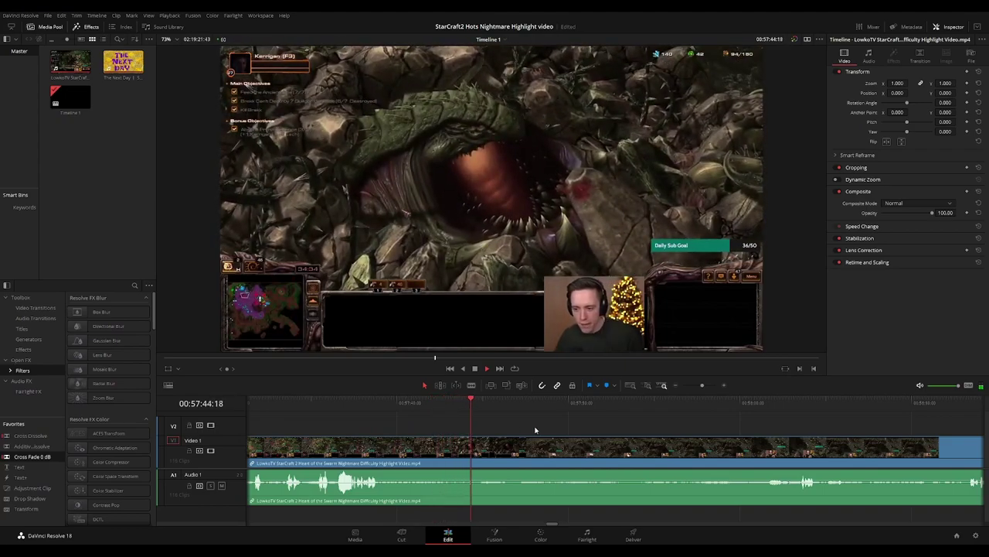
# Blade the clip twice at about 57:44:14 and ripple-delete the few frames between the cuts
pyautogui.press('space')
pyautogui.scroll(4, 565, 437)
pyautogui.press('b')
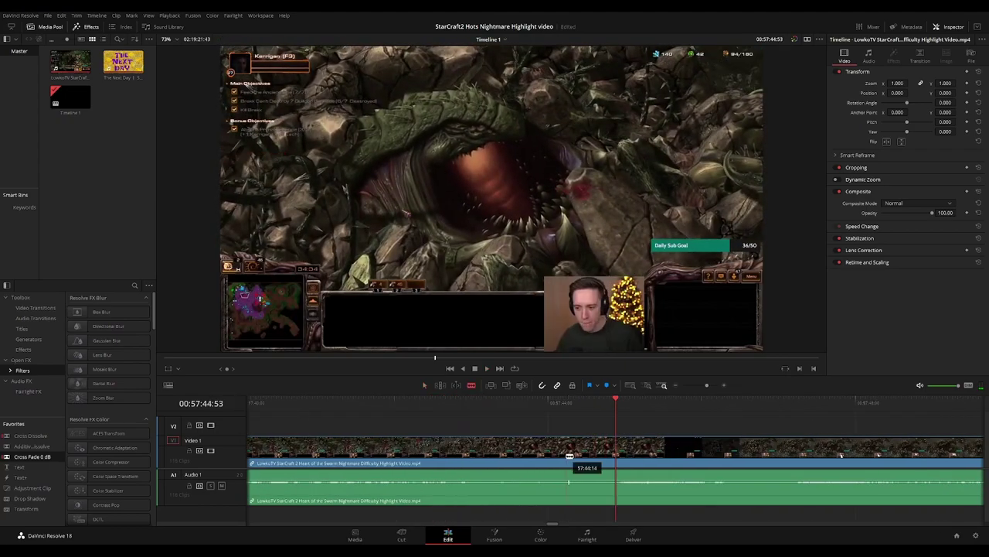
pyautogui.click(569, 456)
pyautogui.click(573, 457)
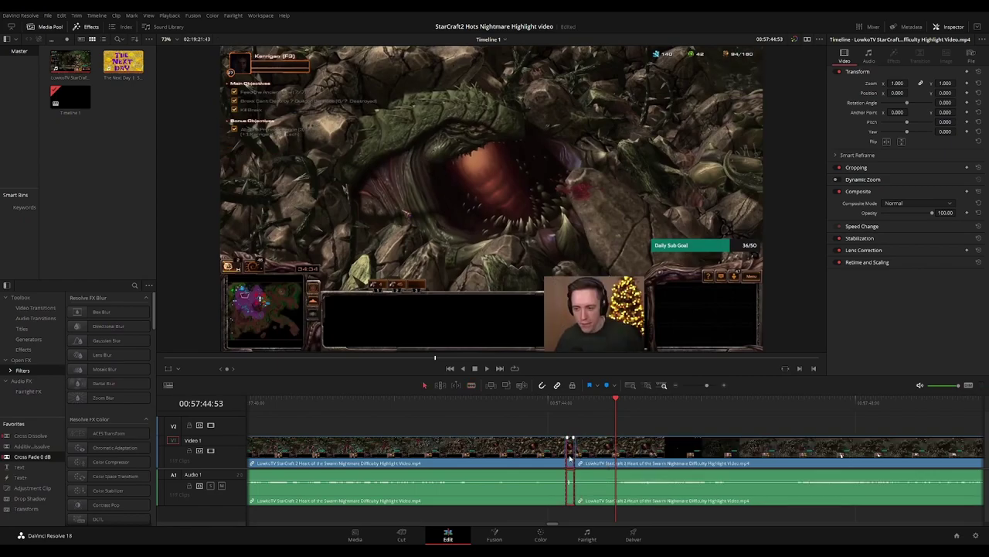
pyautogui.press('Delete')
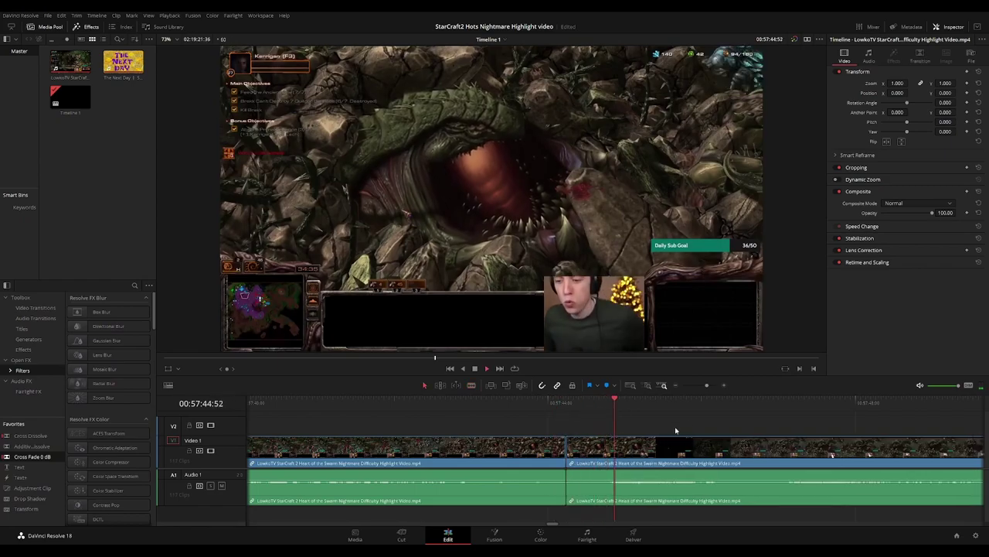
# Review the Ancient One cutscene up to the start of the following mission at about 58:24
pyautogui.scroll(-3, 696, 421)
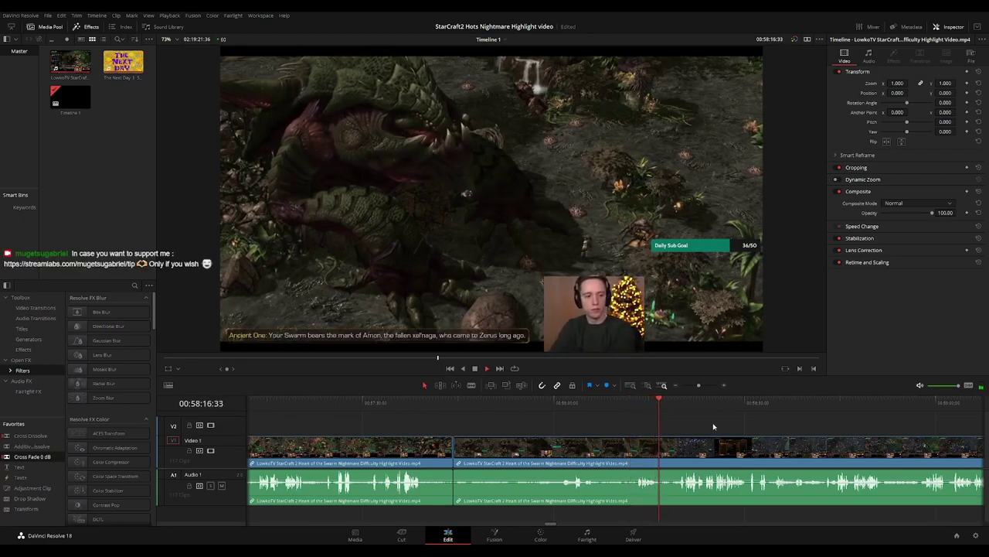
pyautogui.moveTo(708, 426); pyautogui.dragTo(471, 428)
pyautogui.scroll(3, 471, 439)
pyautogui.moveTo(635, 429); pyautogui.dragTo(456, 424)
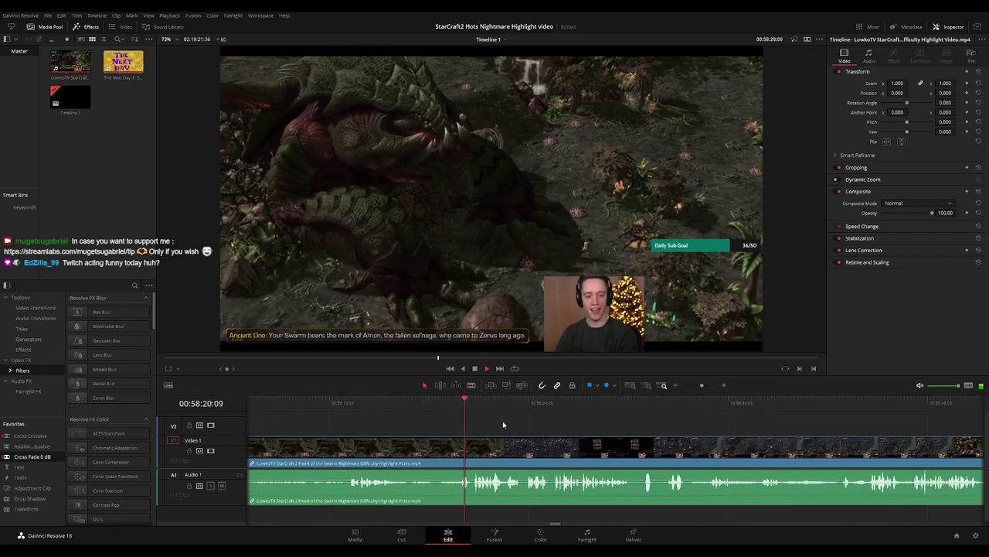
pyautogui.moveTo(553, 432); pyautogui.dragTo(475, 428)
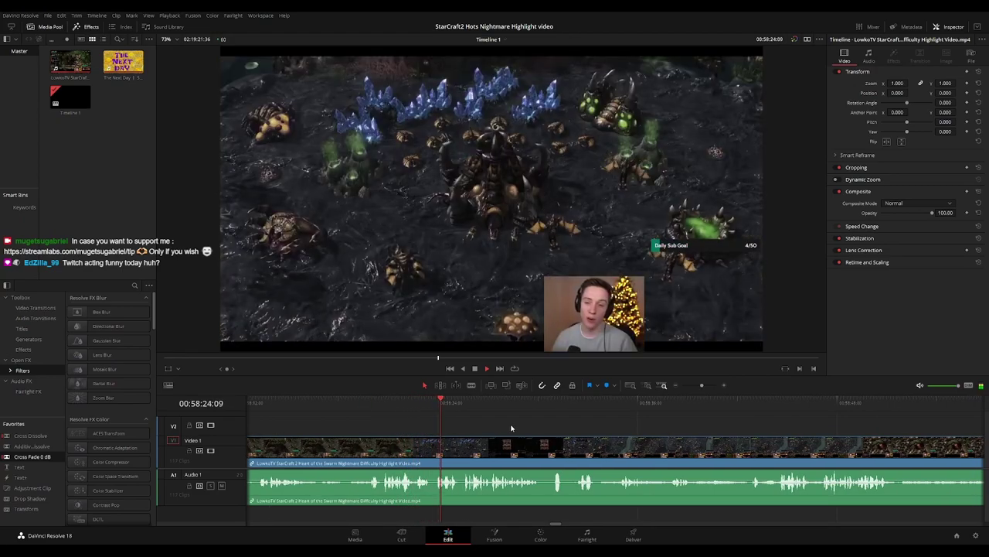
pyautogui.hscroll(1, 462, 428)
# Split at 58:23:32 and again just after it, and ripple-delete the short leftover of the cutscene before the next mission
pyautogui.click(364, 403)
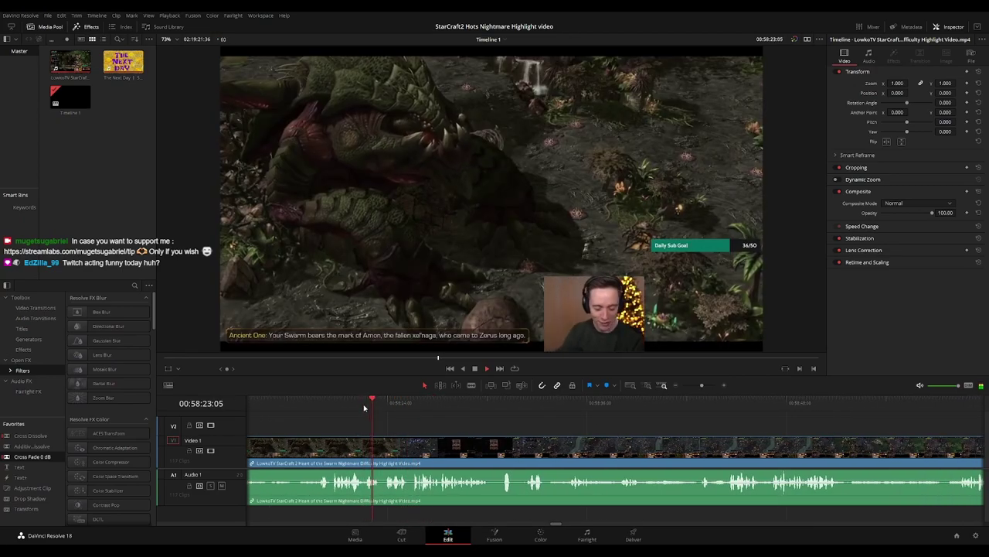
pyautogui.press('b')
pyautogui.click(382, 449)
pyautogui.hotkey('ctrl', '=')
pyautogui.hotkey('ctrl', '=')
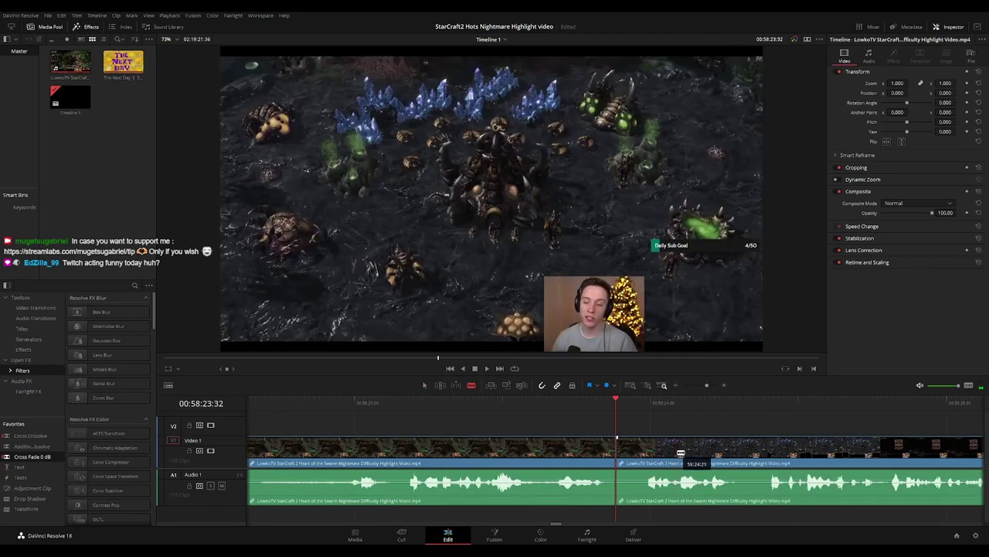
pyautogui.click(640, 455)
pyautogui.press('a')
pyautogui.press('Delete')
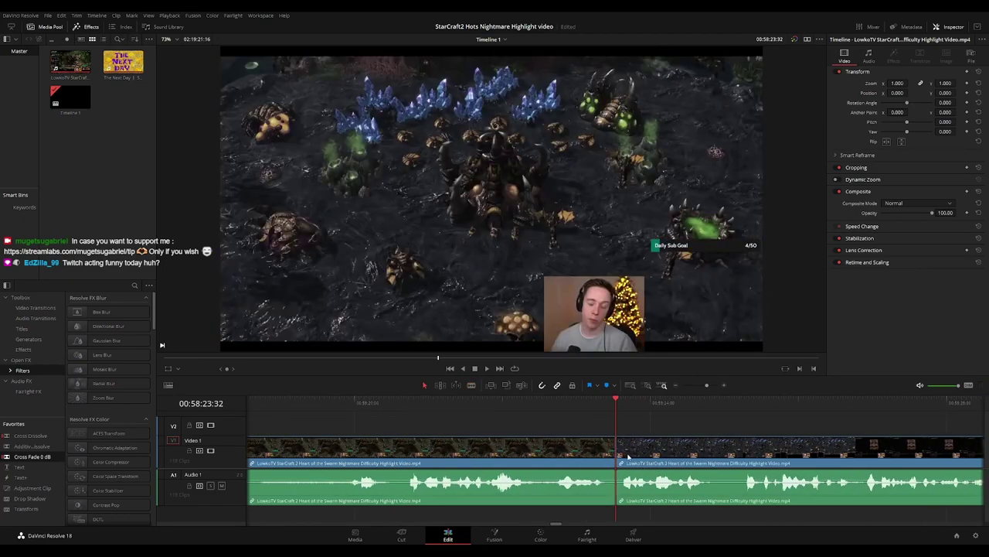
# Add a transition at the 58:23:32 cut and play across it to check the change into the new mission
pyautogui.hotkey('ctrl', 't')
pyautogui.click(565, 406)
pyautogui.press('space')
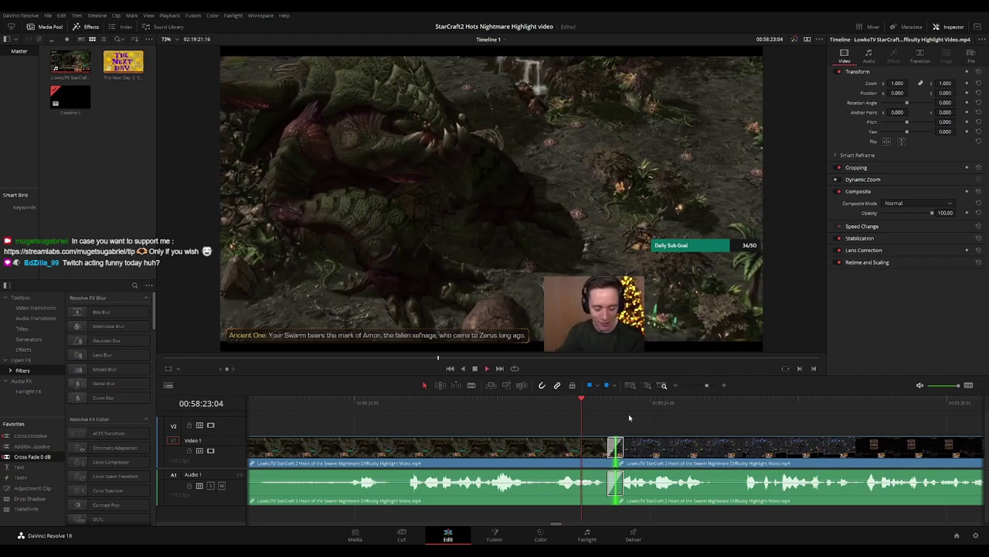
pyautogui.hotkey('ctrl', '-')
pyautogui.hotkey('ctrl', '-')
pyautogui.scroll(-3, 565, 435)
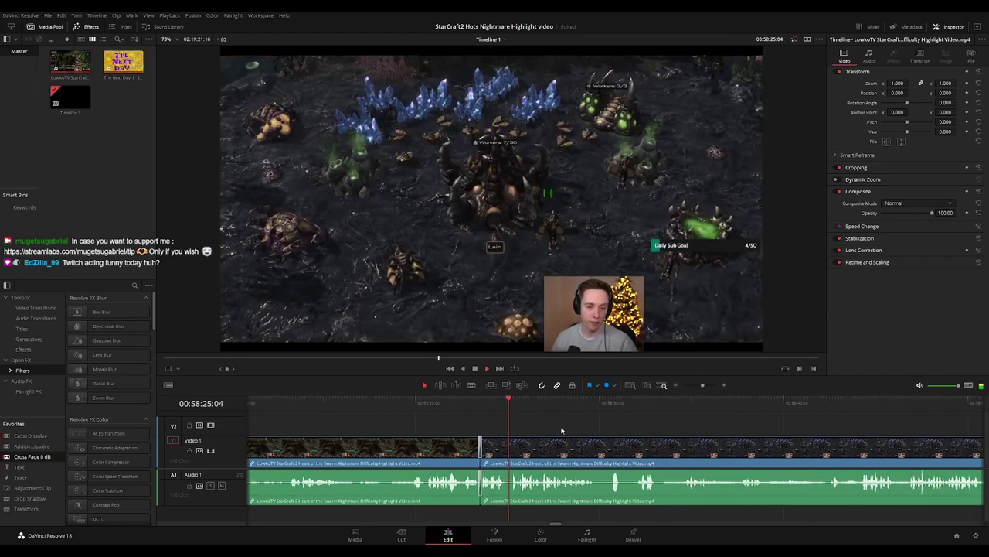
# Split the clip twice at the end of the save-game screen, around 58:33, and ripple-delete the short piece between the cuts
pyautogui.scroll(-1, 544, 429)
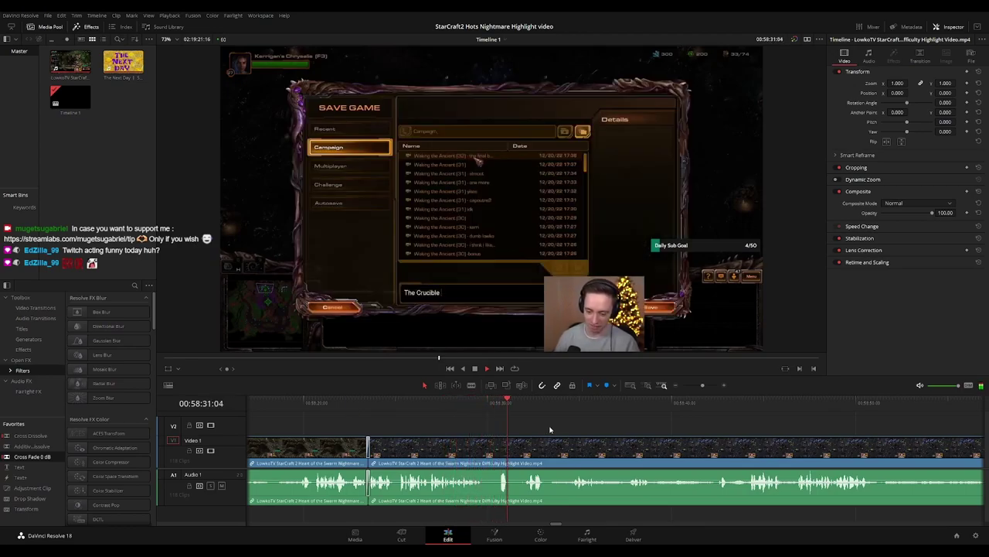
pyautogui.scroll(-1, 550, 430)
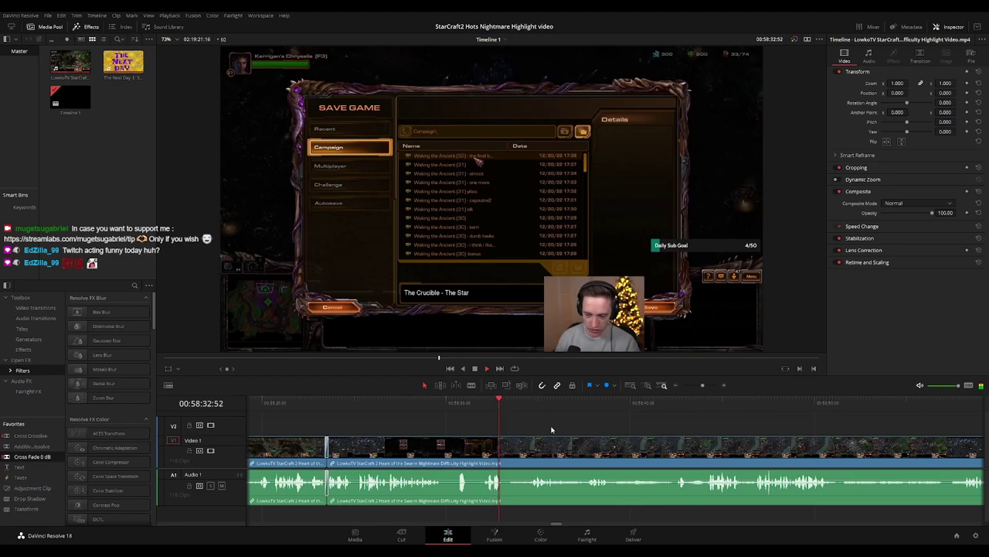
pyautogui.moveTo(598, 430); pyautogui.dragTo(529, 431)
pyautogui.click(430, 412)
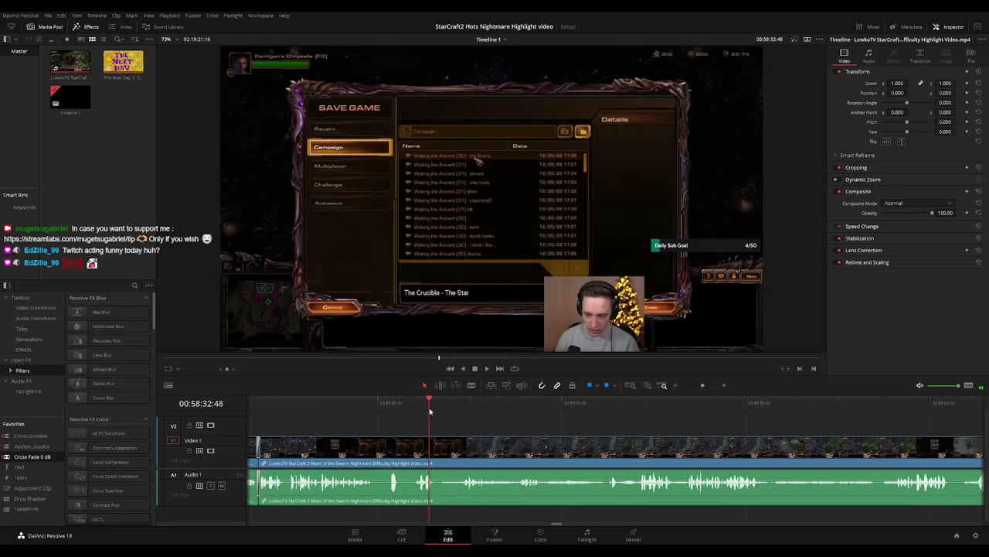
pyautogui.press('space')
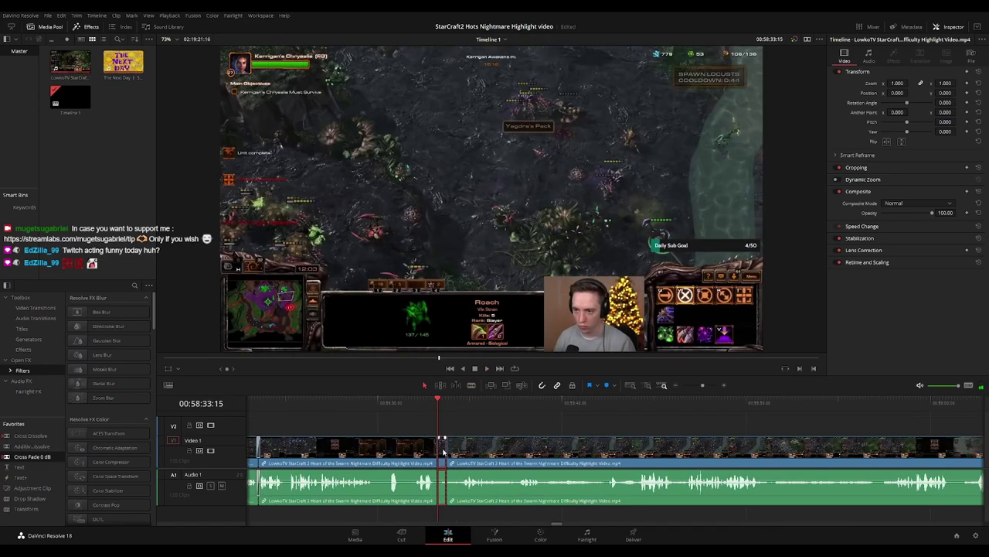
pyautogui.click(438, 448)
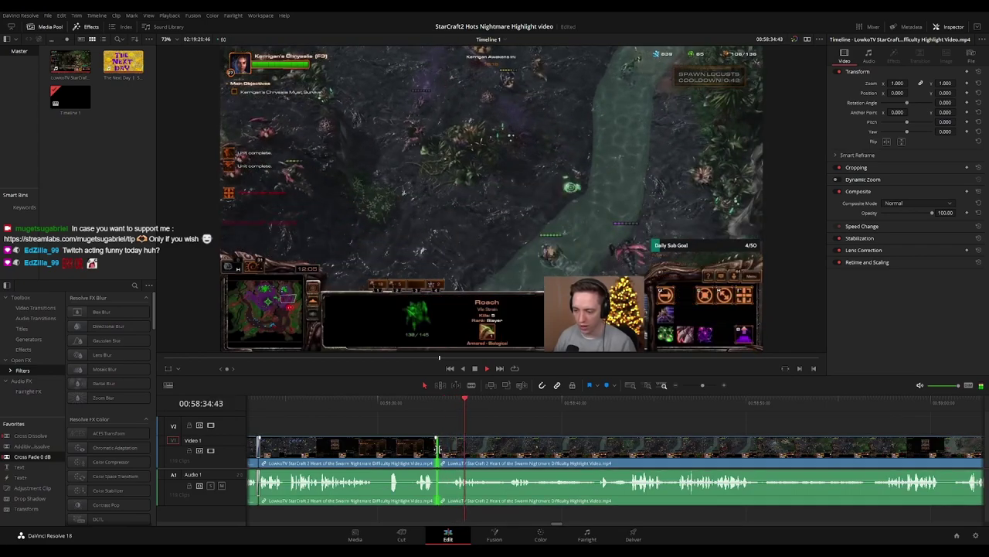
# Play on to 58:52, blade the clip at about 58:50:30 and about half a second after it, and ripple-delete the piece between
pyautogui.hscroll(5, 525, 425)
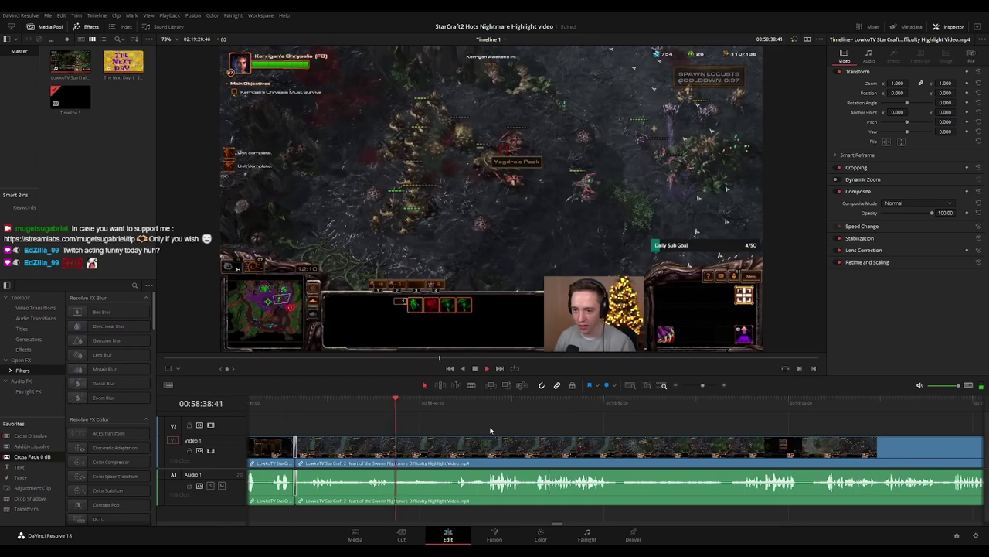
pyautogui.hscroll(1, 490, 422)
pyautogui.hscroll(2, 487, 417)
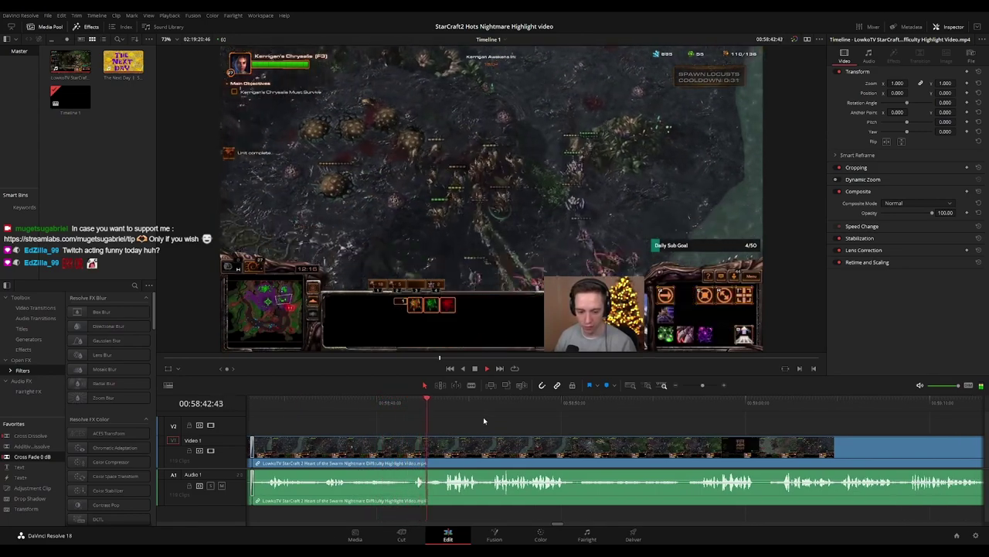
pyautogui.hscroll(5, 517, 424)
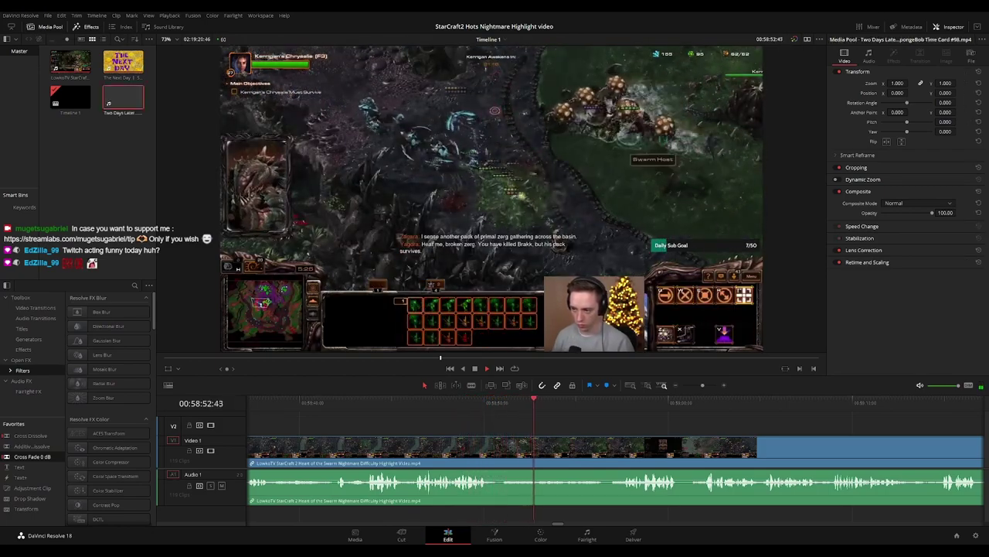
pyautogui.moveTo(605, 420); pyautogui.dragTo(458, 390)
pyautogui.click(317, 402)
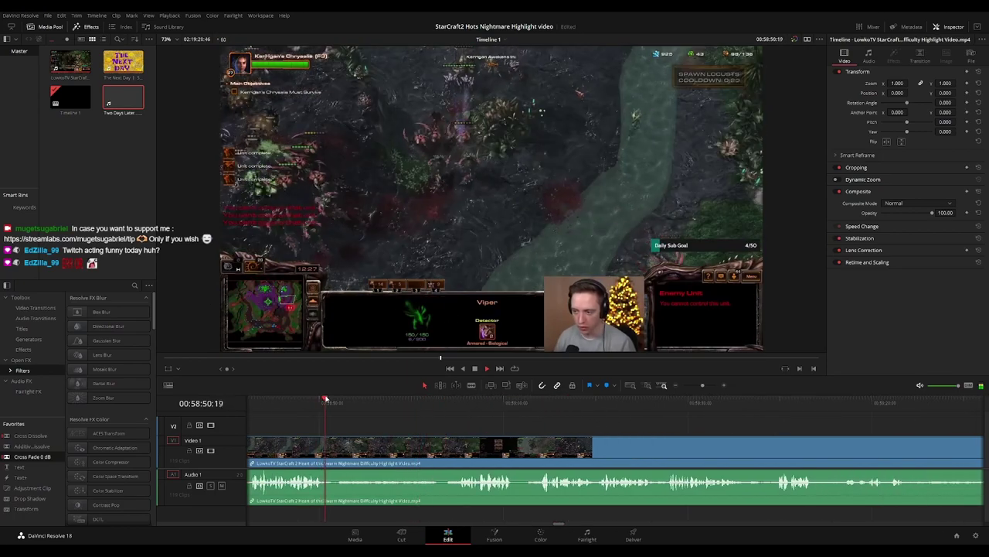
pyautogui.press('b')
pyautogui.click(341, 448)
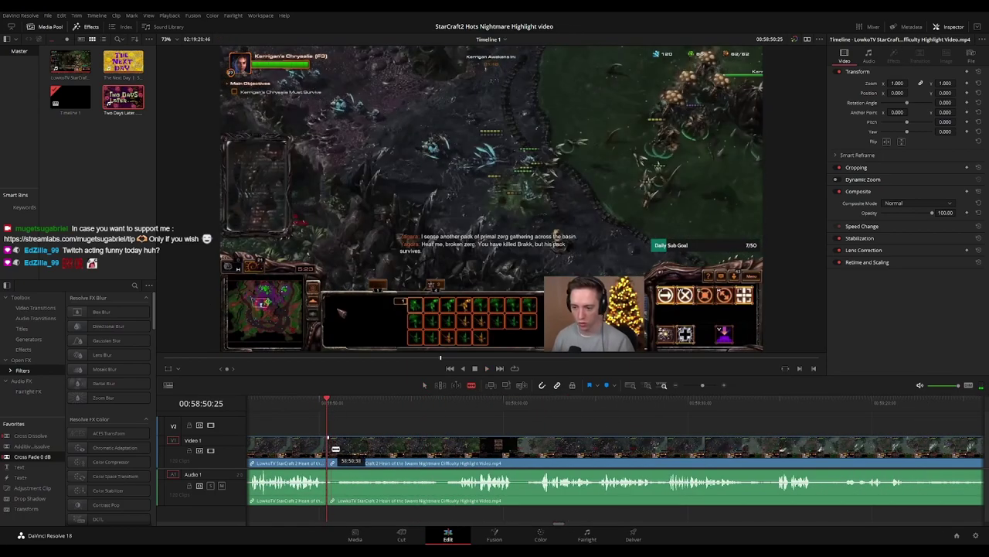
pyautogui.press('a')
pyautogui.click(334, 449)
pyautogui.press('Delete')
pyautogui.press('space')
pyautogui.click(326, 451)
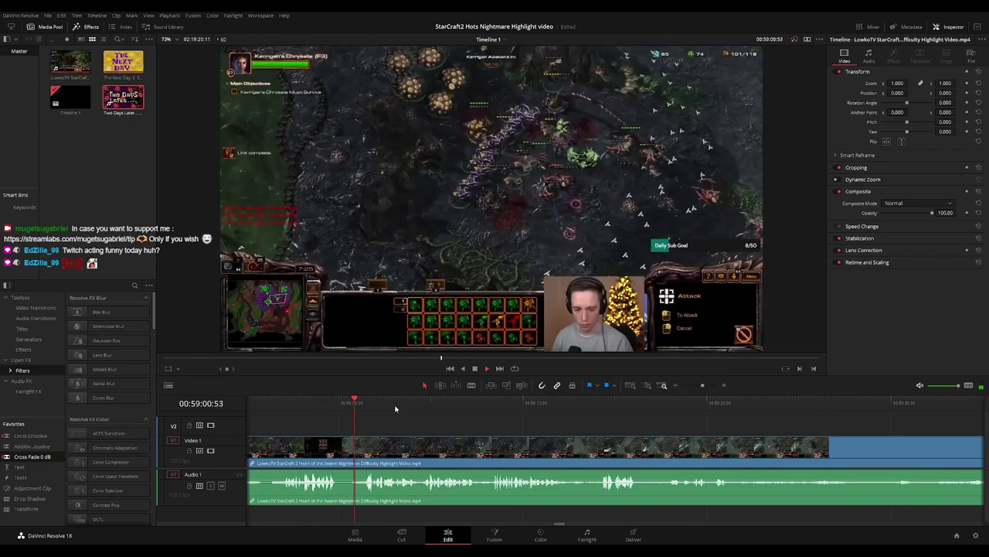
# Split the clip at about 59:00 and about one second after it, and ripple-delete the section between the cuts
pyautogui.press('b')
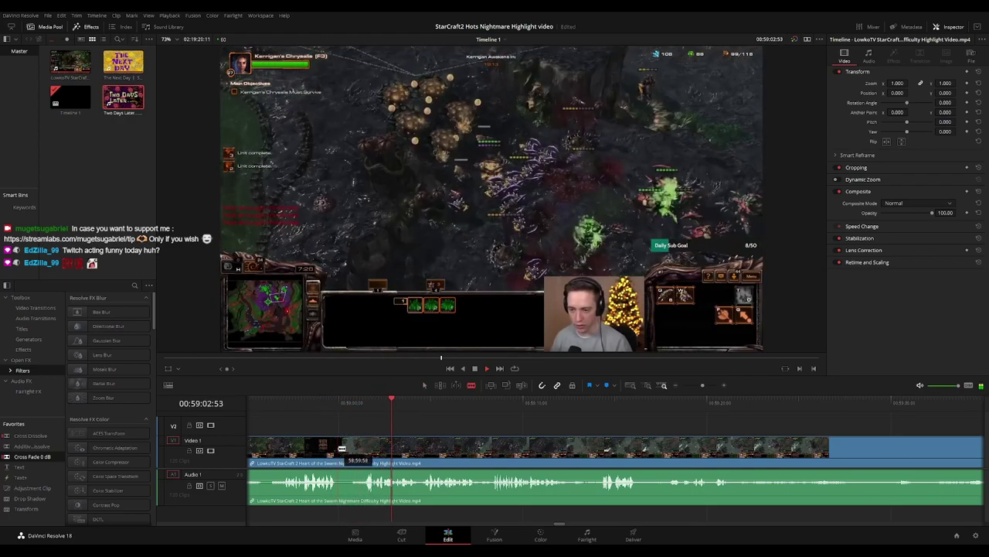
pyautogui.click(338, 450)
pyautogui.click(357, 448)
pyautogui.press('a')
pyautogui.click(348, 449)
pyautogui.press('Delete')
pyautogui.click(343, 448)
pyautogui.press('Delete')
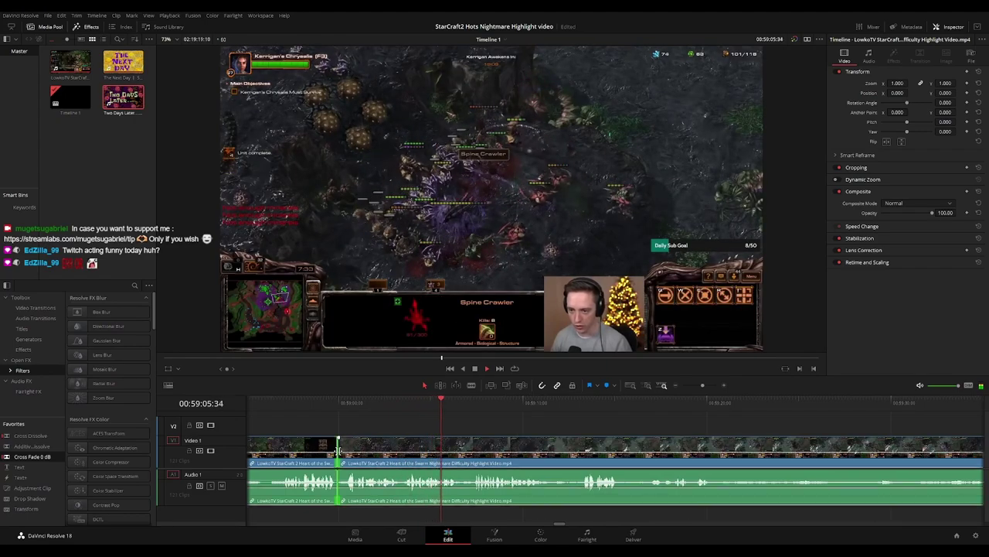
# Review the chrysalis defence gameplay from about 59:05 to 59:45 for pauses or abrupt jumps
pyautogui.hscroll(3, 491, 418)
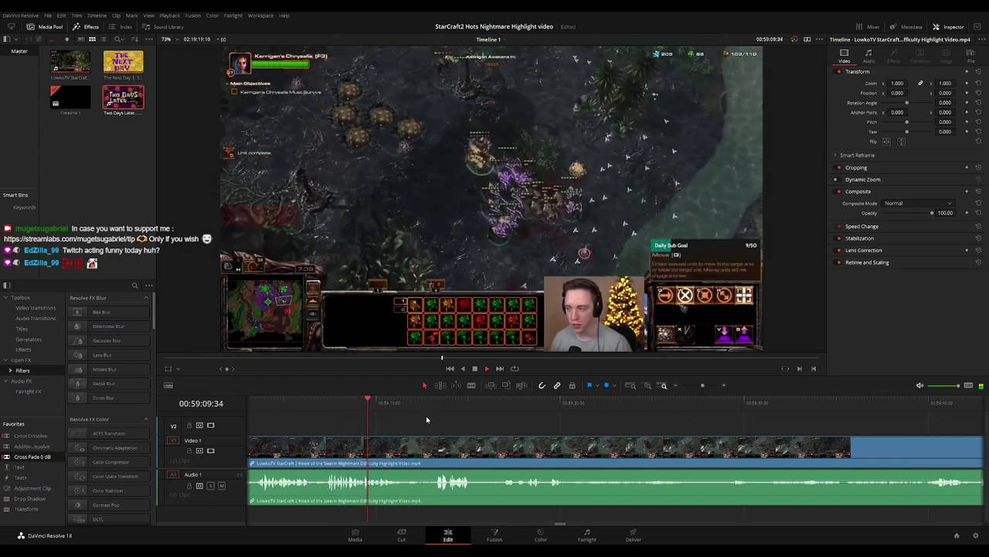
pyautogui.hscroll(2, 405, 415)
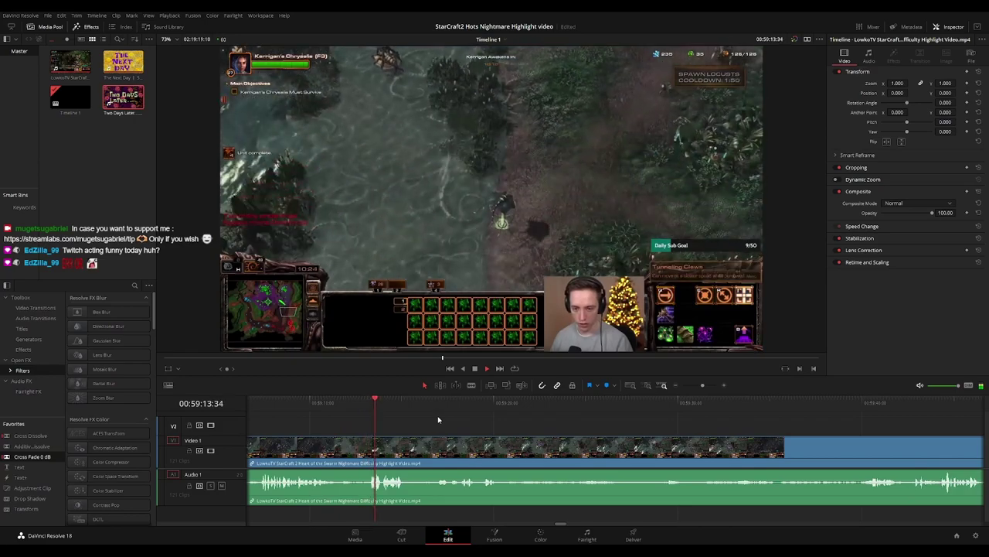
pyautogui.hscroll(2, 426, 417)
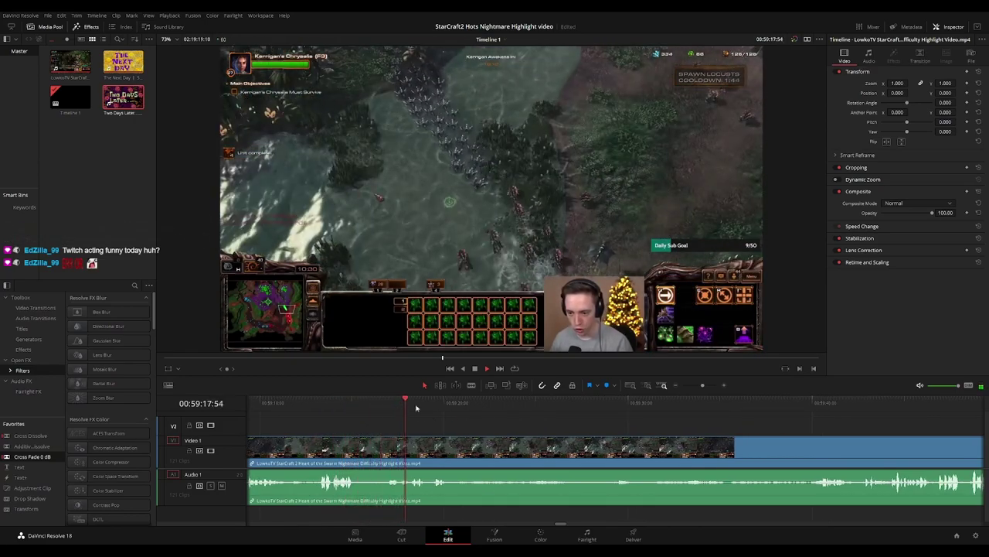
pyautogui.hscroll(3, 473, 422)
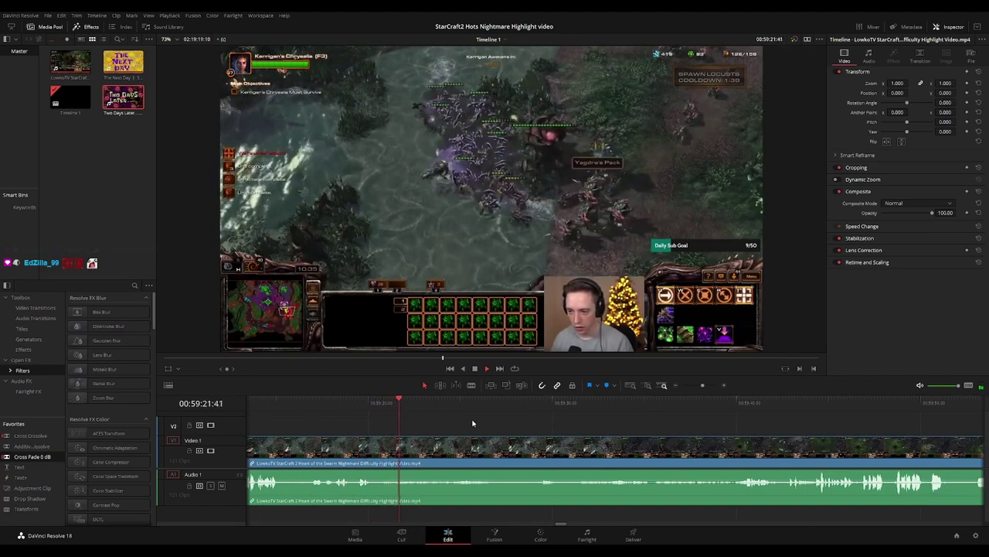
pyautogui.hscroll(4, 525, 425)
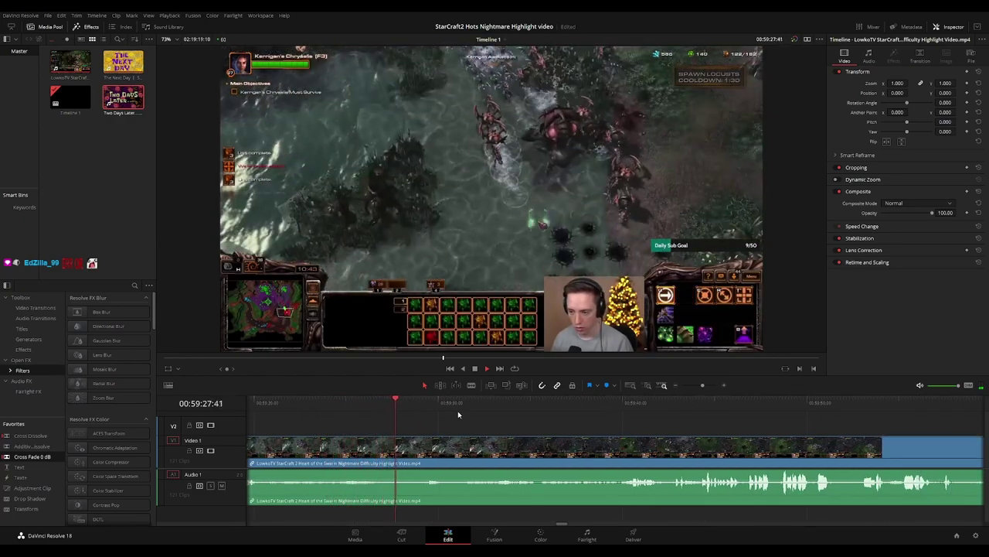
pyautogui.click(459, 404)
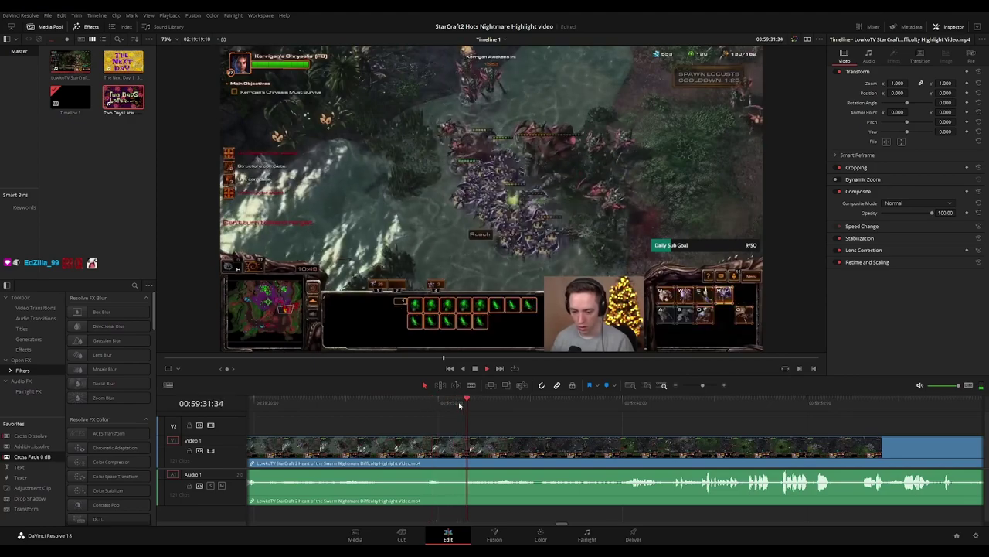
pyautogui.hscroll(2, 472, 413)
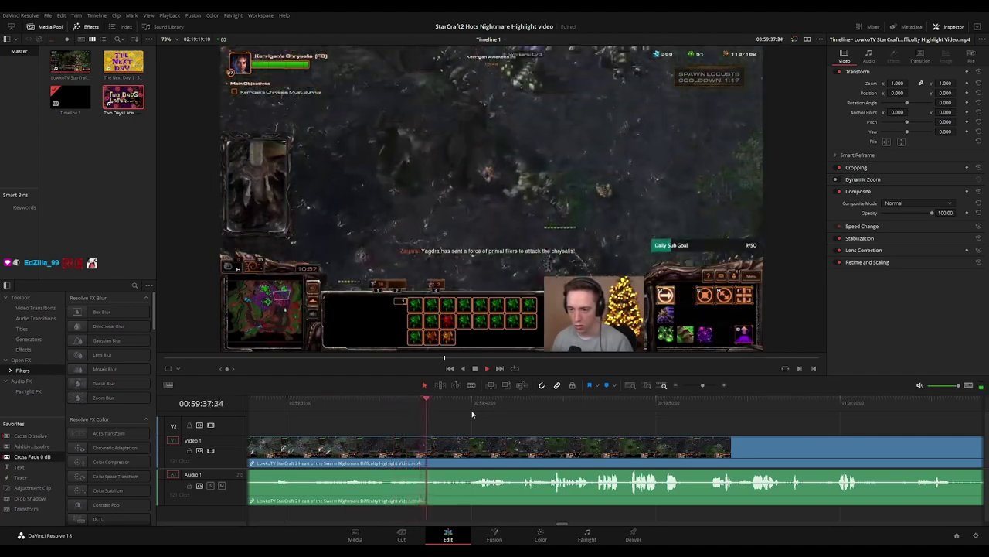
pyautogui.hscroll(3, 471, 424)
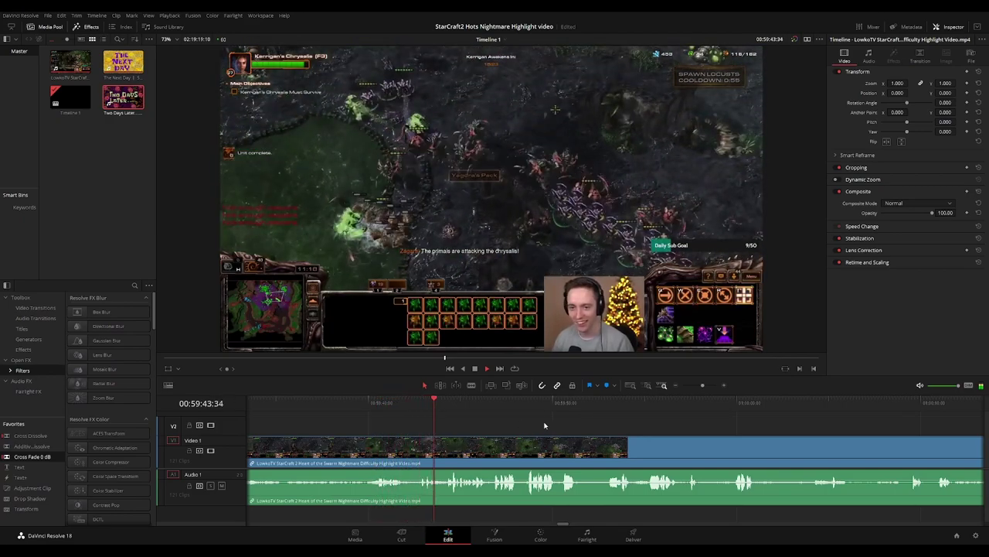
pyautogui.hscroll(3, 510, 421)
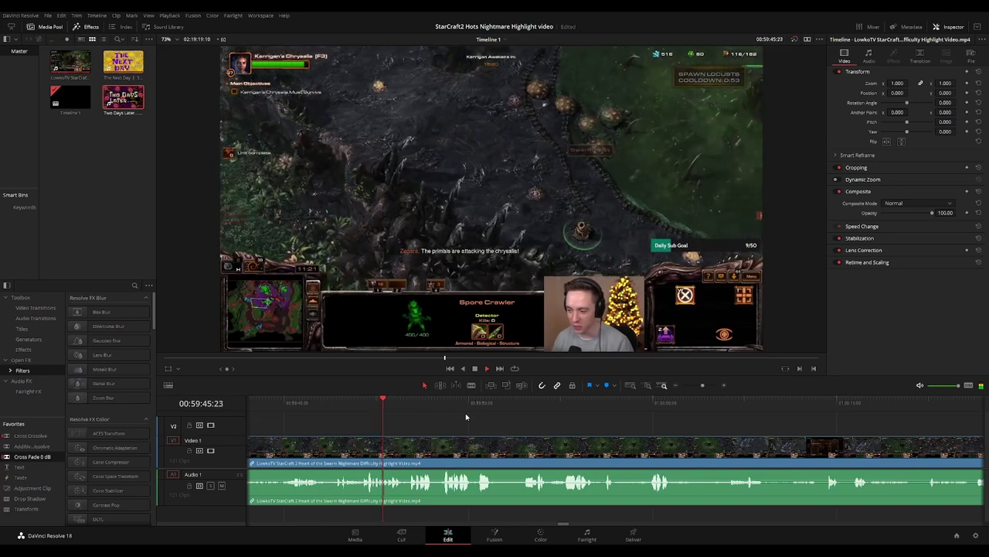
# Review the primal attack and the checkpoint save from about 59:45 to the gameplay jump near 1:00:20
pyautogui.hscroll(1, 487, 417)
pyautogui.hscroll(3, 472, 417)
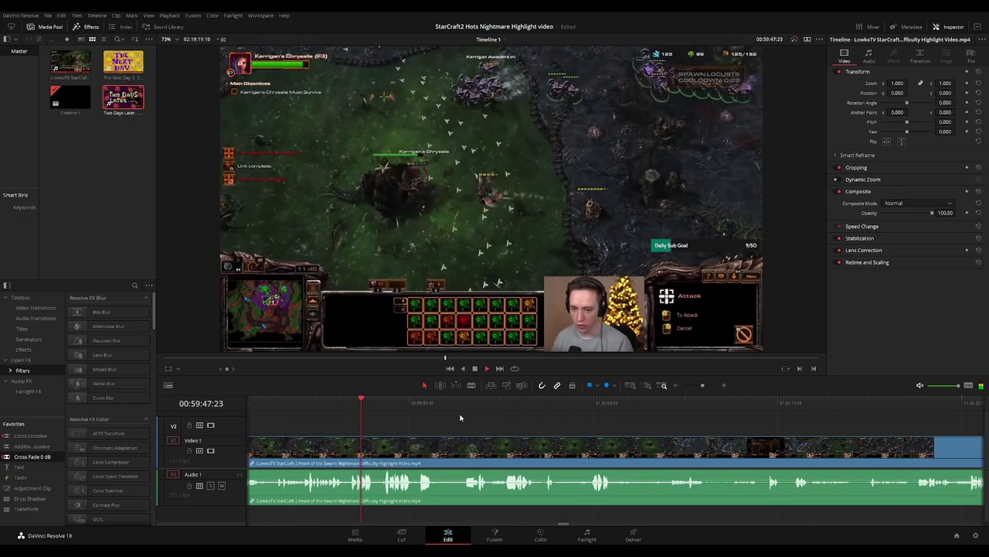
pyautogui.hscroll(6, 524, 426)
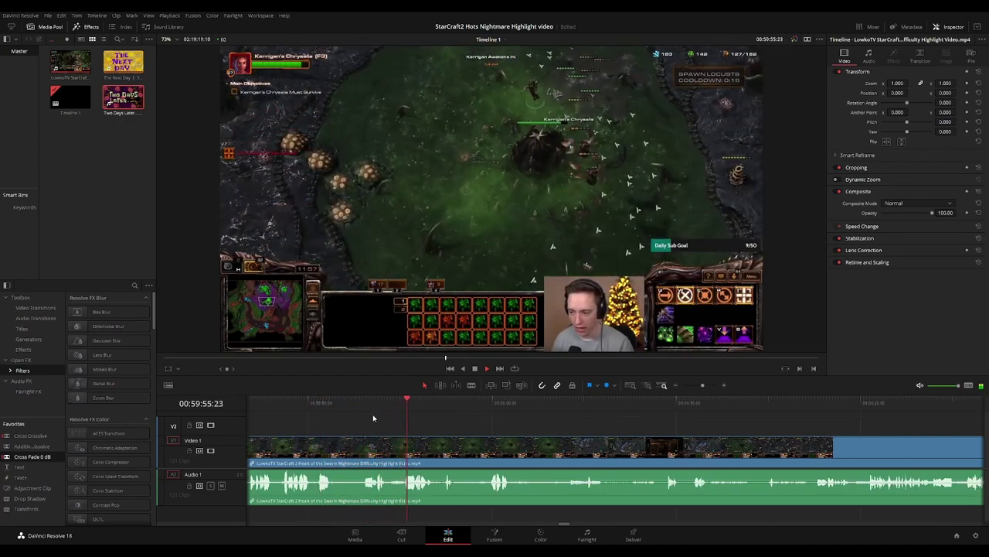
pyautogui.hscroll(5, 425, 413)
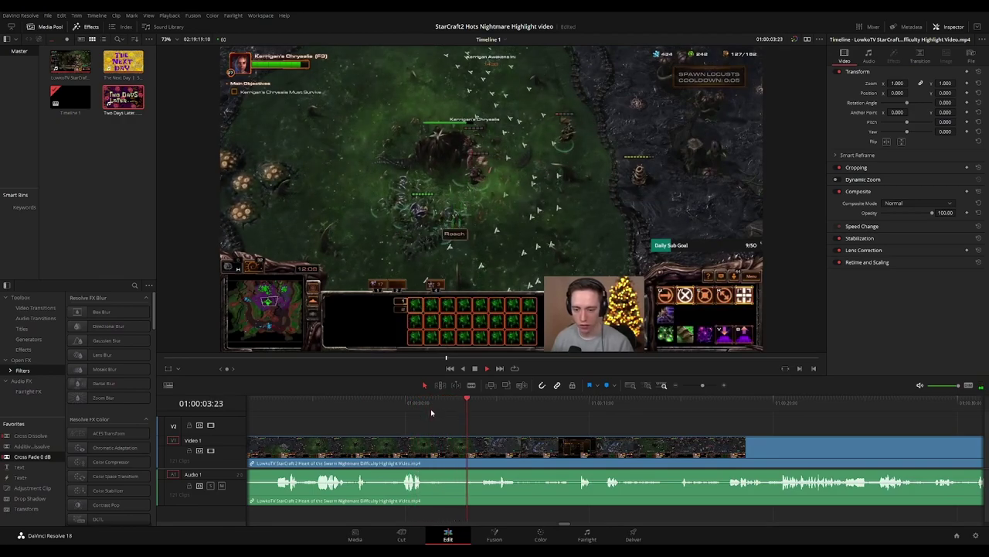
pyautogui.hscroll(2, 497, 424)
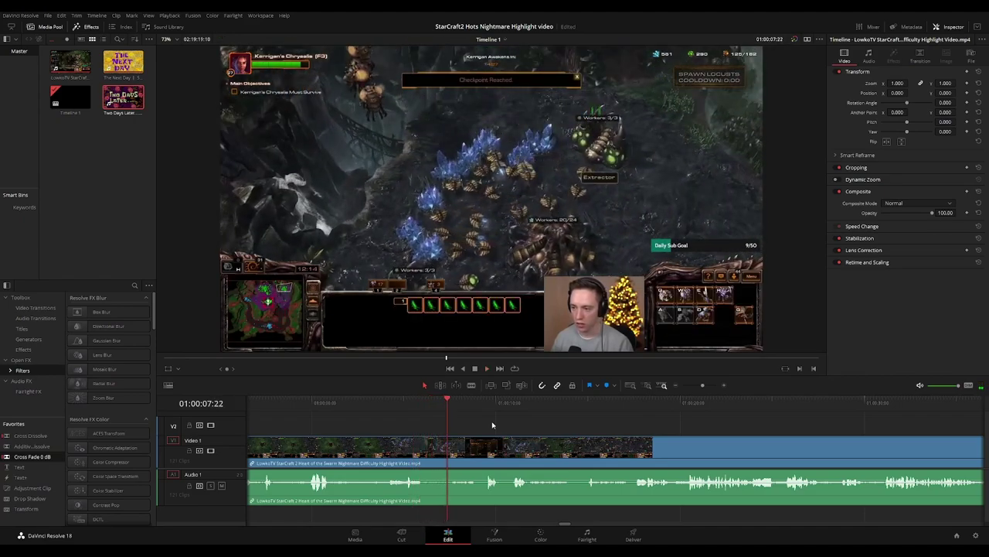
pyautogui.moveTo(540, 426); pyautogui.dragTo(467, 422)
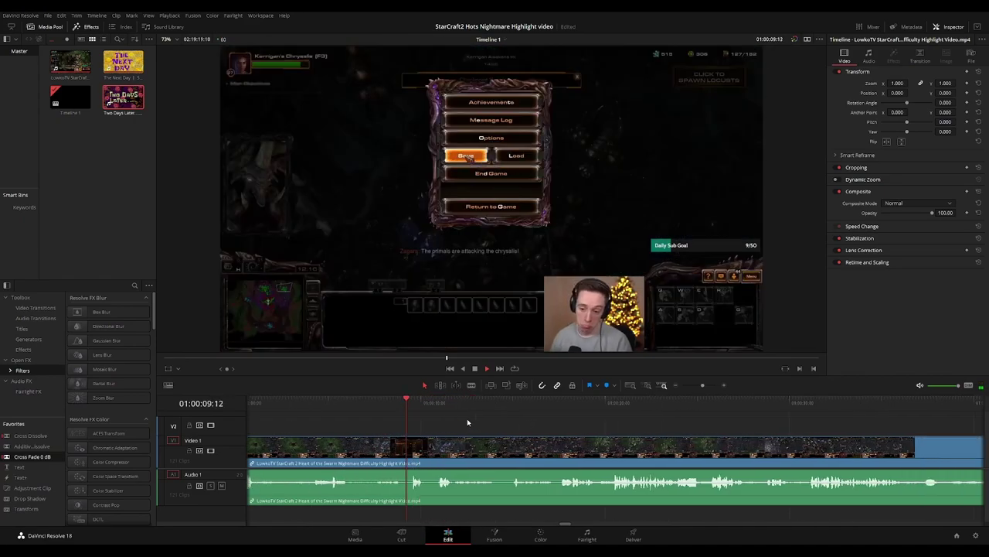
pyautogui.hscroll(2, 467, 419)
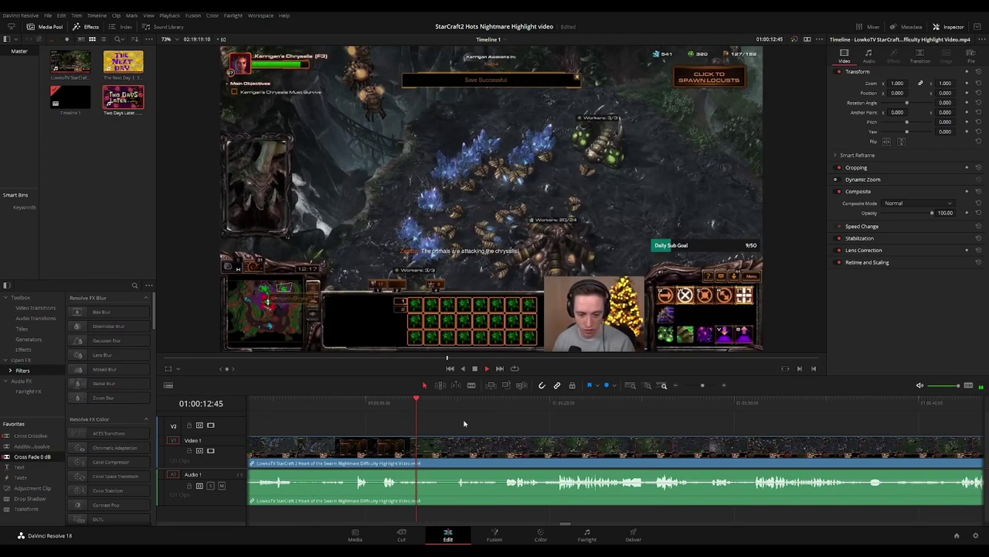
pyautogui.hscroll(2, 463, 423)
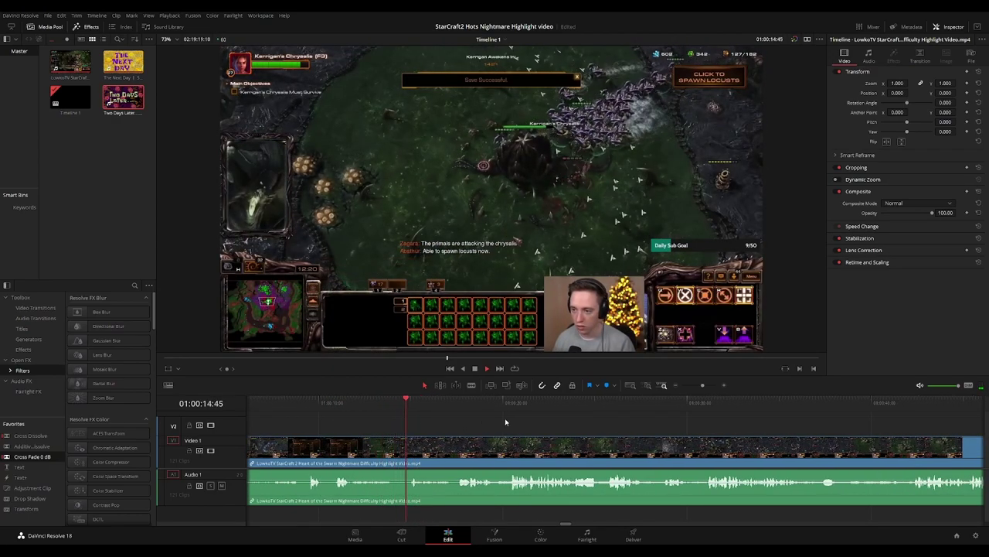
pyautogui.hscroll(2, 464, 421)
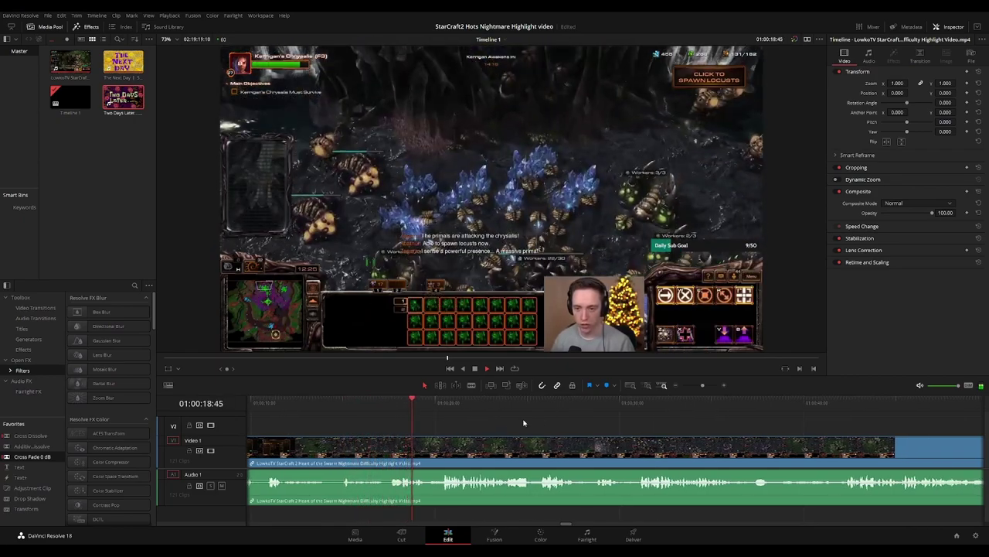
pyautogui.hscroll(2, 464, 423)
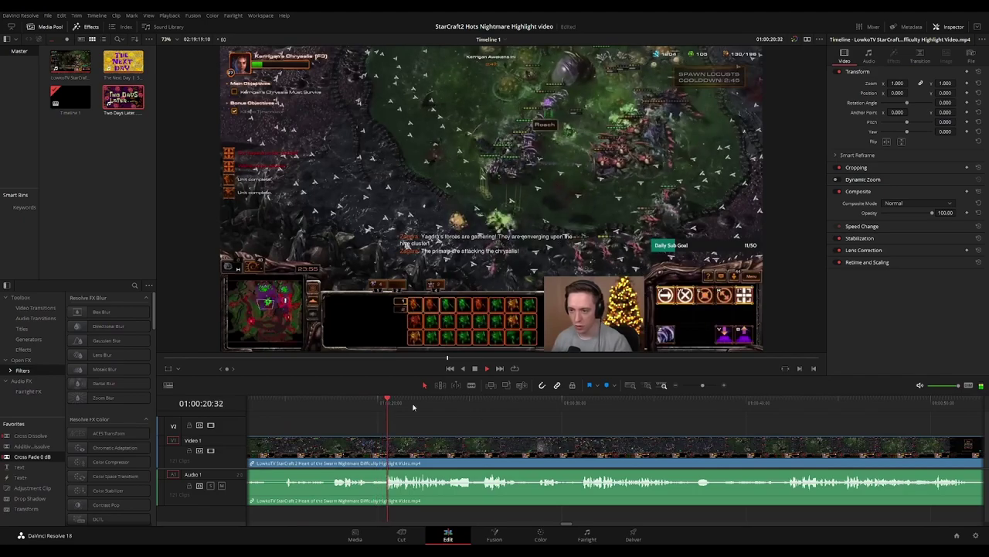
# Blade the clip just before and just after 1:00:20, ripple-delete the piece between, and play across the new cut
pyautogui.click(364, 401)
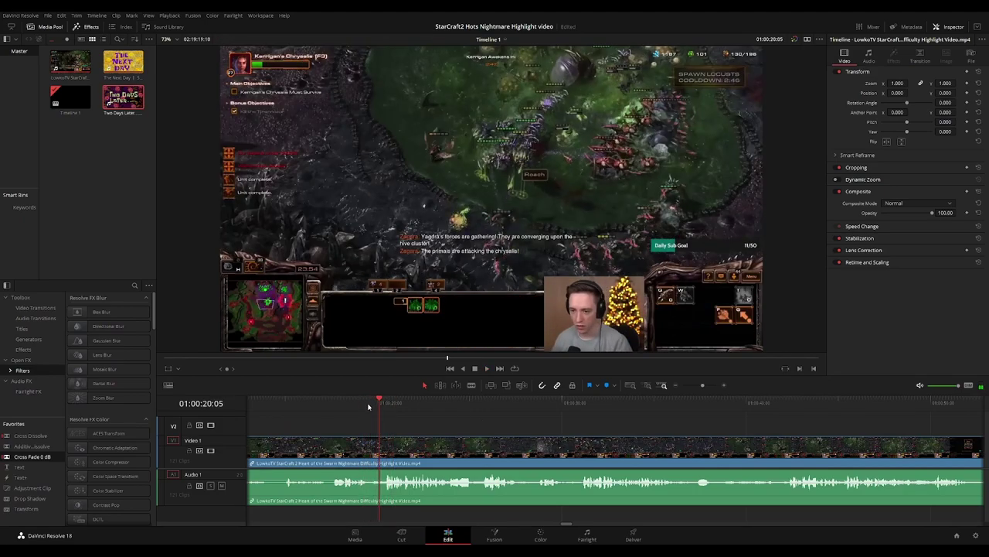
pyautogui.click(367, 400)
pyautogui.click(368, 444)
pyautogui.click(383, 448)
pyautogui.press('a')
pyautogui.click(376, 450)
pyautogui.press('Delete')
pyautogui.press('space')
pyautogui.press('space')
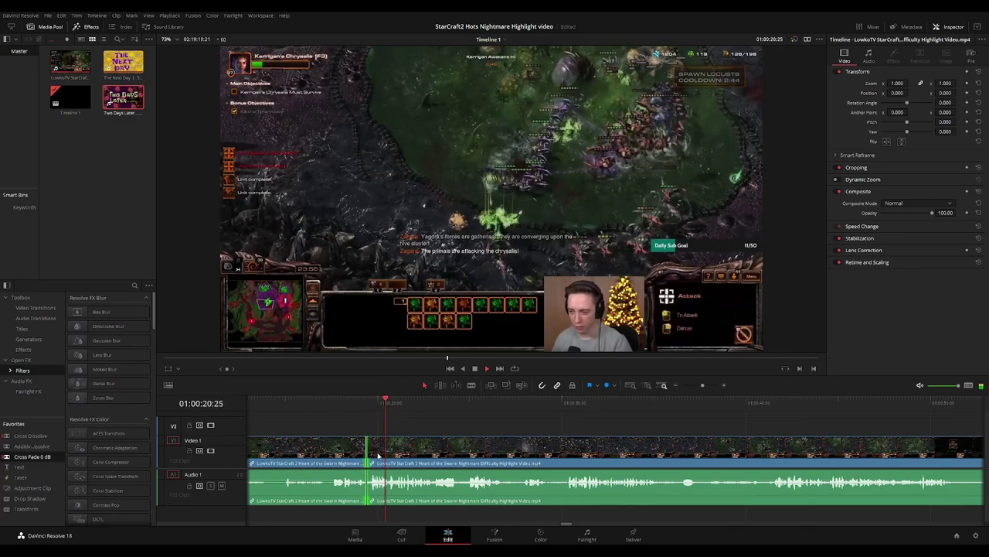
# Play on to the defeat screen, blade the clip at about 1:00:56 and just over two seconds later, and ripple-delete the quiet piece between
pyautogui.moveTo(516, 426); pyautogui.dragTo(441, 423)
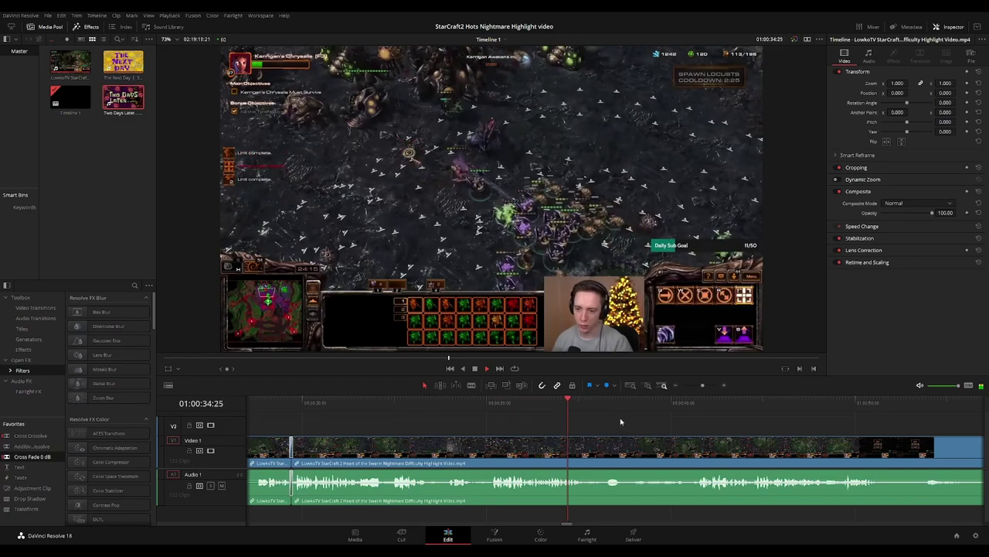
pyautogui.moveTo(617, 421); pyautogui.dragTo(387, 405)
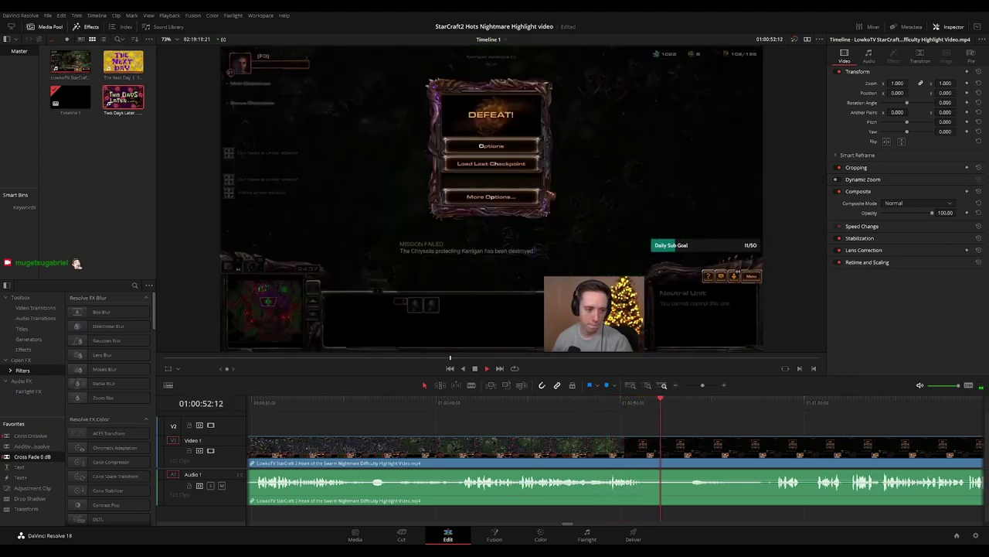
pyautogui.moveTo(727, 426); pyautogui.dragTo(375, 405)
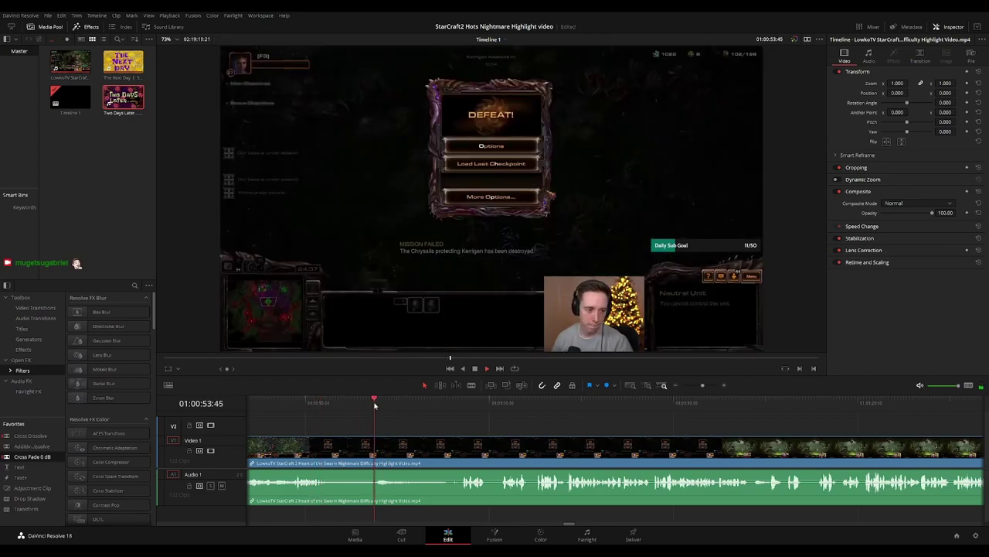
pyautogui.press('b')
pyautogui.click(418, 452)
pyautogui.click(463, 450)
pyautogui.press('a')
pyautogui.click(451, 453)
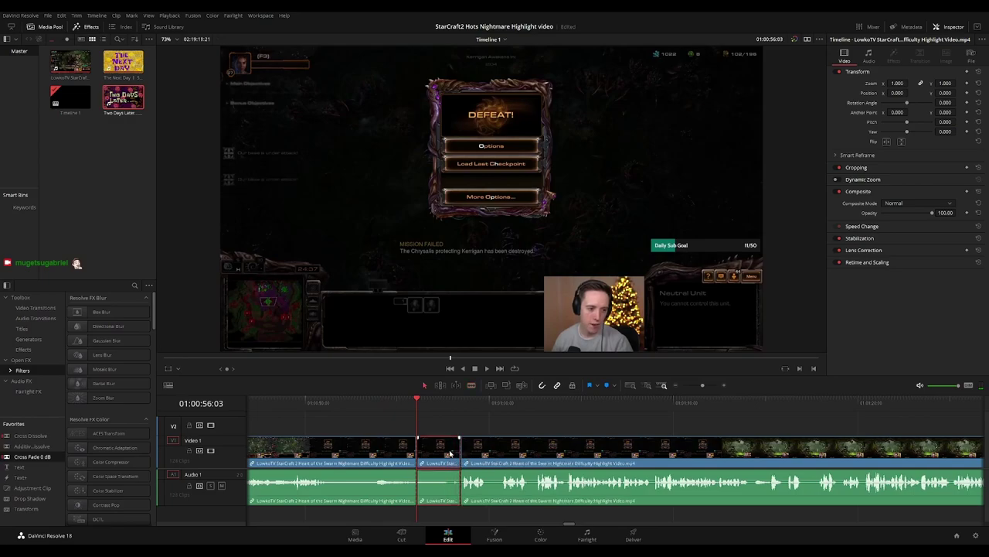
pyautogui.press('Delete')
pyautogui.press('space')
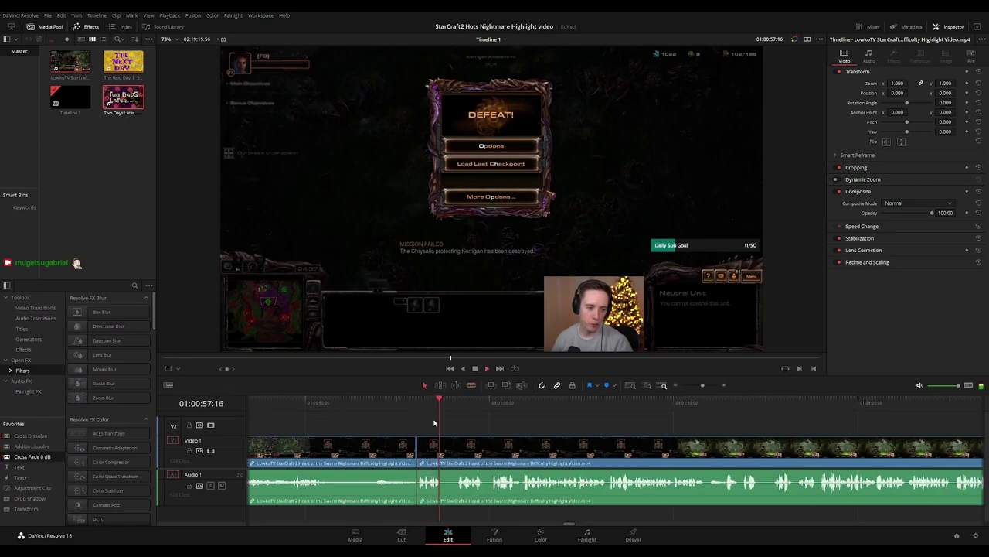
# Split the clip at about 1:00:51 as the defeat screen starts and ripple-delete the quiet section up to the next cut
pyautogui.moveTo(588, 425); pyautogui.dragTo(627, 426)
pyautogui.press('b')
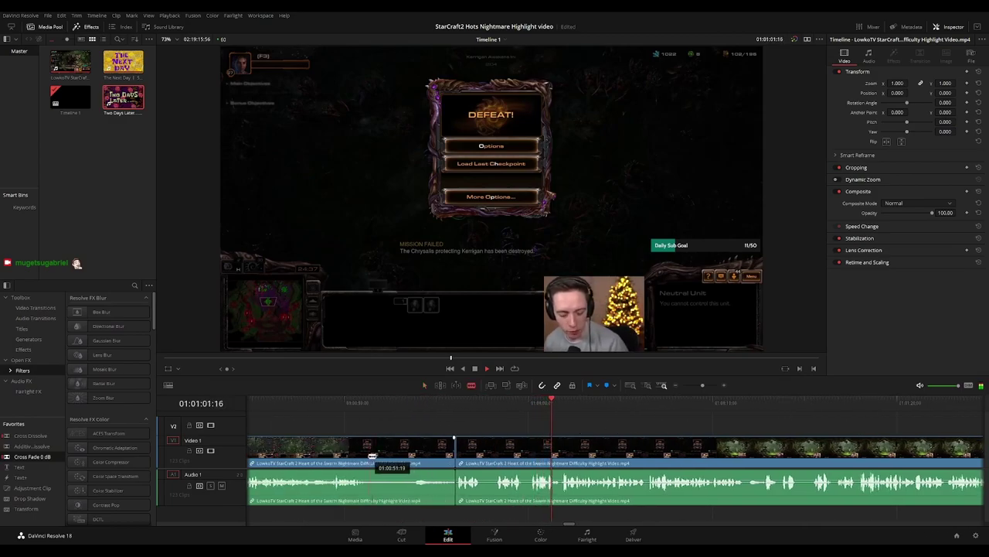
pyautogui.click(373, 456)
pyautogui.press('a')
pyautogui.click(411, 460)
pyautogui.press('Delete')
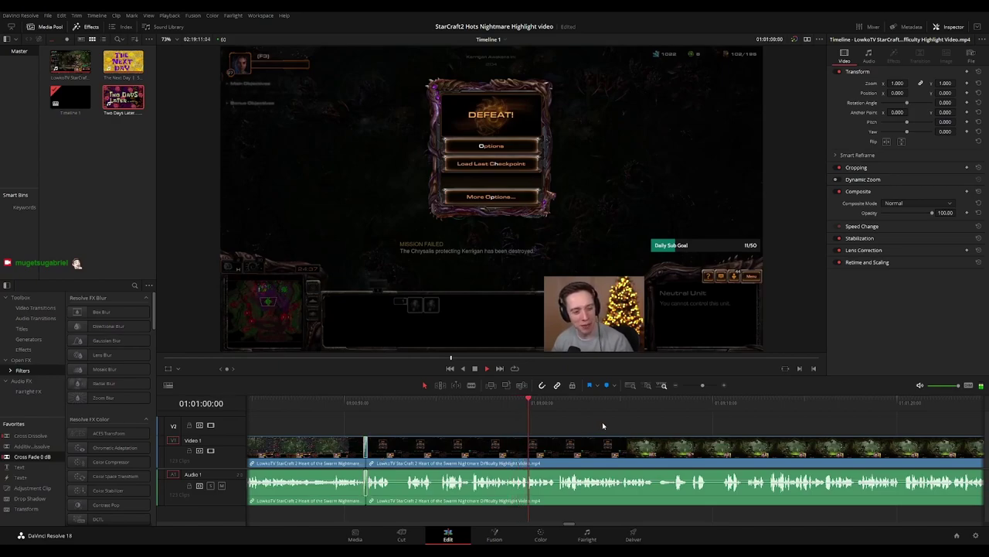
# Review the defeat-screen commentary from about 1:01:00 to the switch to the green mission hub near 1:01:07
pyautogui.hscroll(3, 530, 418)
pyautogui.hscroll(1, 530, 419)
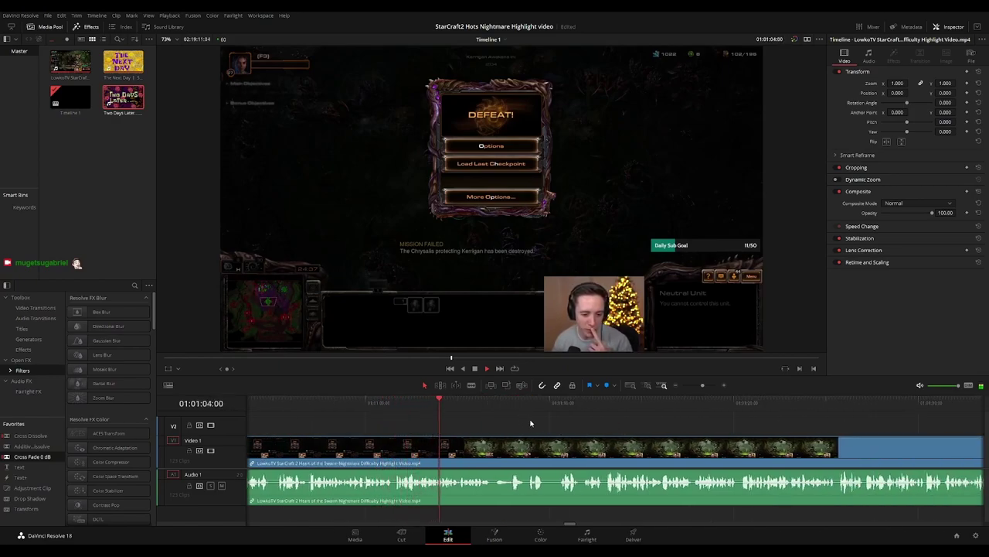
pyautogui.hscroll(3, 515, 419)
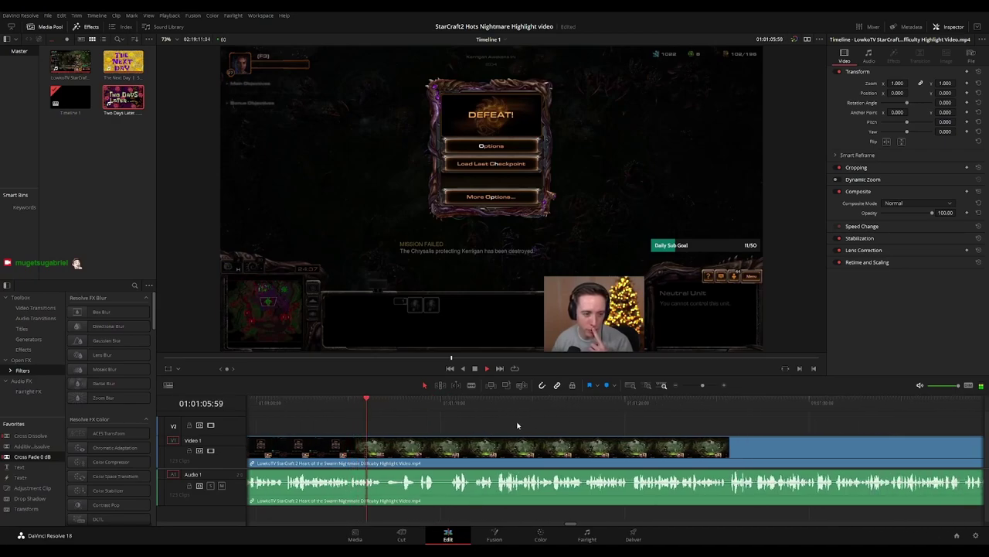
pyautogui.hscroll(2, 516, 424)
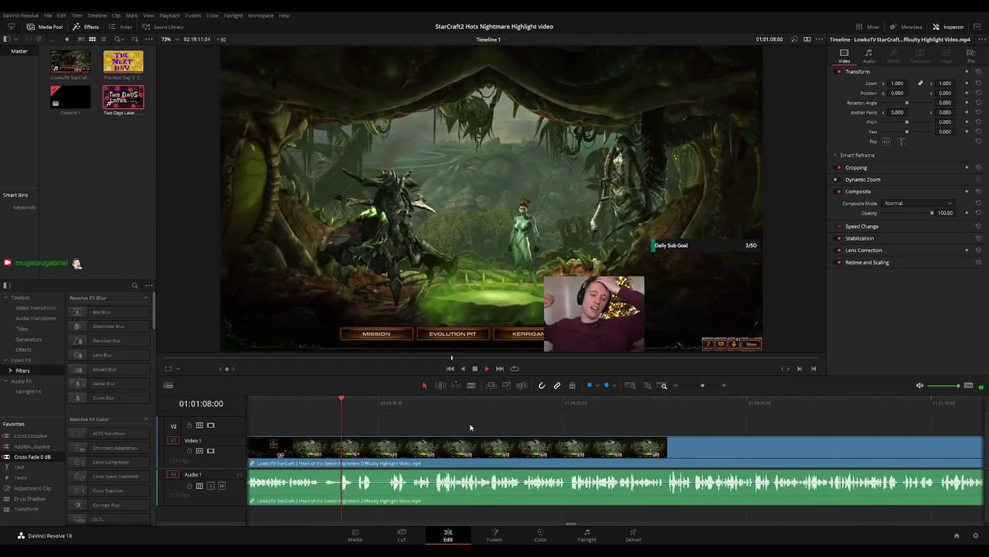
pyautogui.press('space')
pyautogui.scroll(3, 498, 427)
pyautogui.click(487, 410)
pyautogui.press('space')
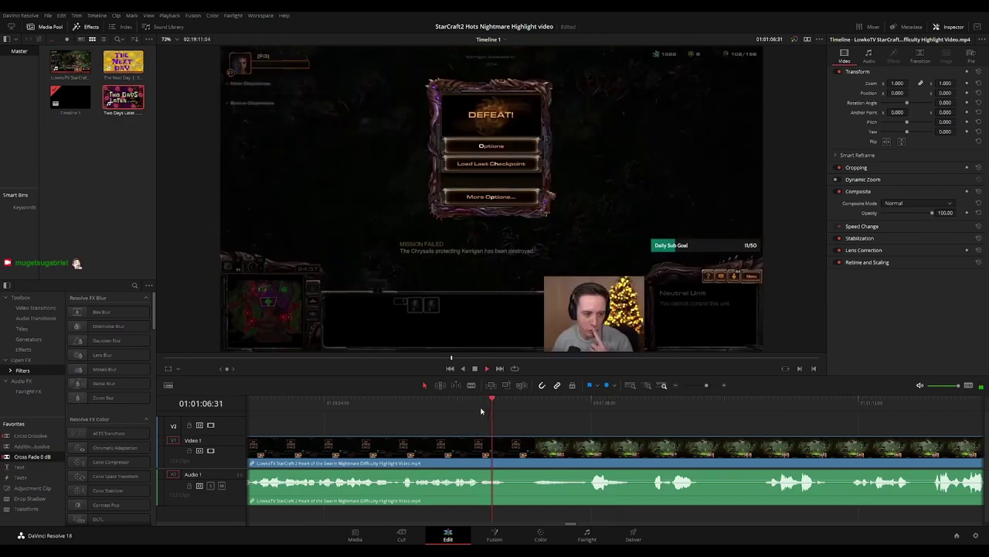
# Blade the clip at 1:01:06:51 and at the switch to the mission hub, and delete the short piece between
pyautogui.press('b')
pyautogui.click(515, 439)
pyautogui.click(530, 440)
pyautogui.press('a')
pyautogui.click(524, 448)
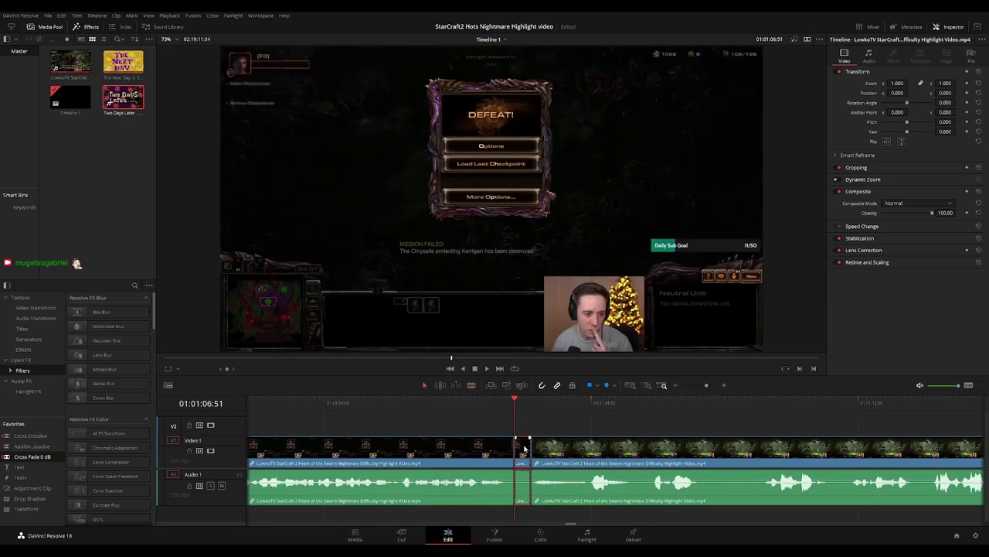
pyautogui.press('BackSpace')
# Insert the Two Days Later card at 1:01:06:51 between the defeat and hub clips, and close the gap left after it
pyautogui.scroll(-4, 426, 428)
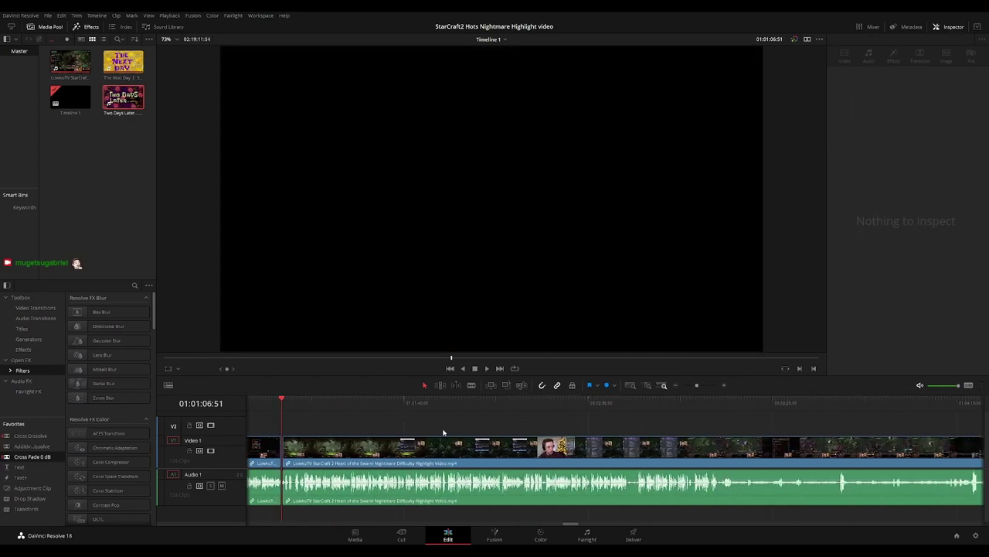
pyautogui.moveTo(436, 448); pyautogui.dragTo(654, 448)
pyautogui.click(437, 439)
pyautogui.moveTo(137, 115); pyautogui.dragTo(310, 446)
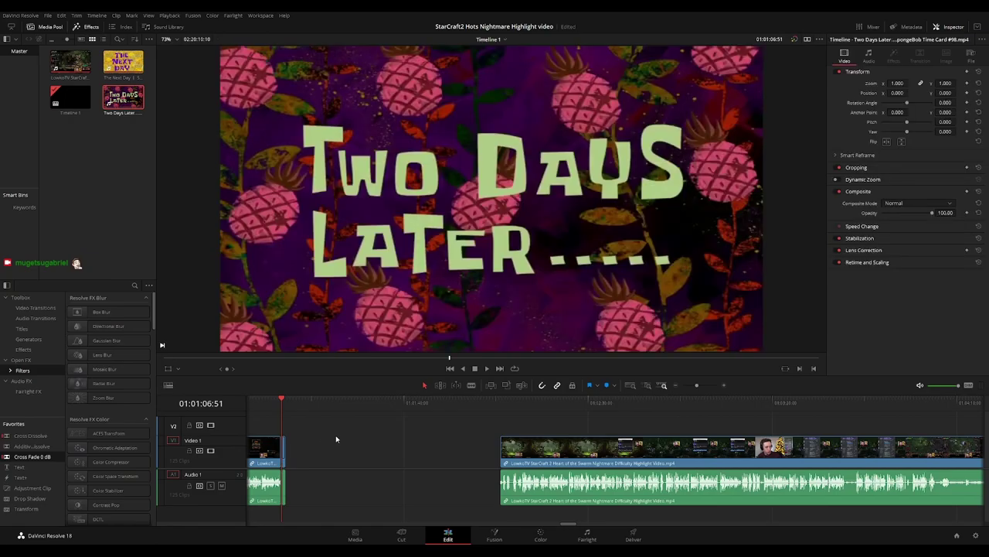
pyautogui.click(323, 439)
pyautogui.press('BackSpace')
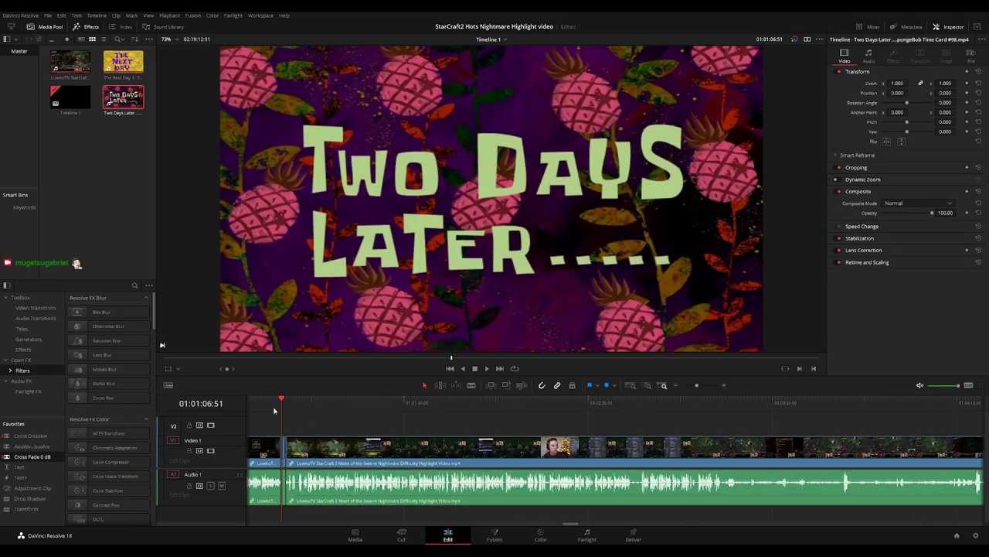
# Play across the Two Days Later card and lower its audio volume by about 4.5 dB
pyautogui.click(274, 410)
pyautogui.hotkey('ctrl', '=')
pyautogui.press('space')
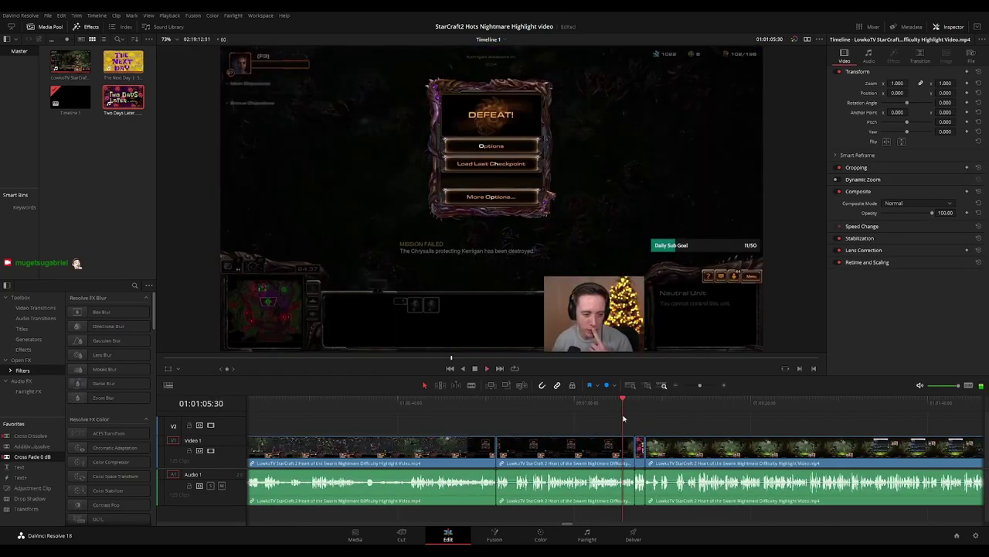
pyautogui.moveTo(706, 426); pyautogui.dragTo(531, 399)
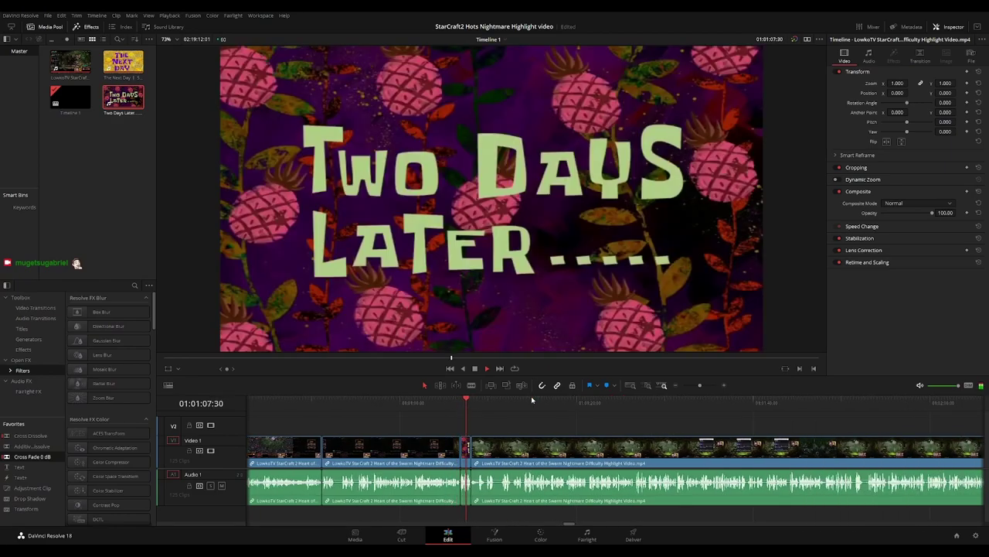
pyautogui.hotkey('ctrl', '=')
pyautogui.hotkey('ctrl', '=')
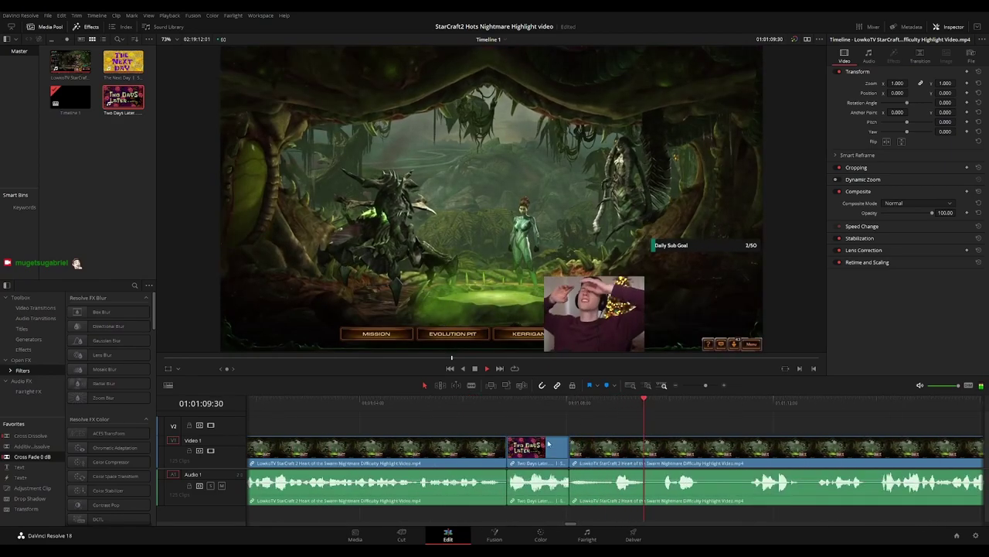
pyautogui.press('space')
pyautogui.moveTo(533, 485); pyautogui.dragTo(535, 490)
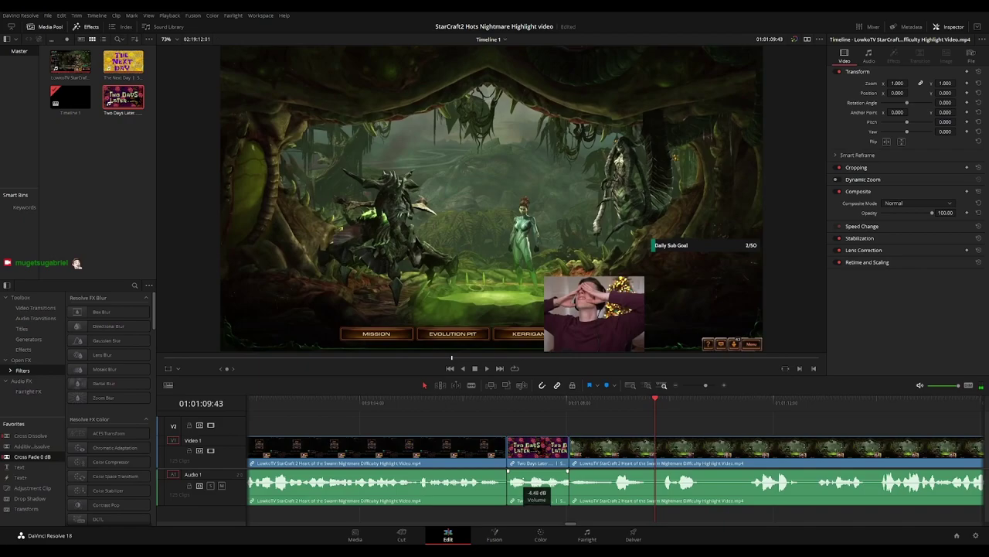
# Replay the defeat-to-hub transition across the time card and continue into the hub scene to about 1:01:13
pyautogui.click(480, 402)
pyautogui.press('space')
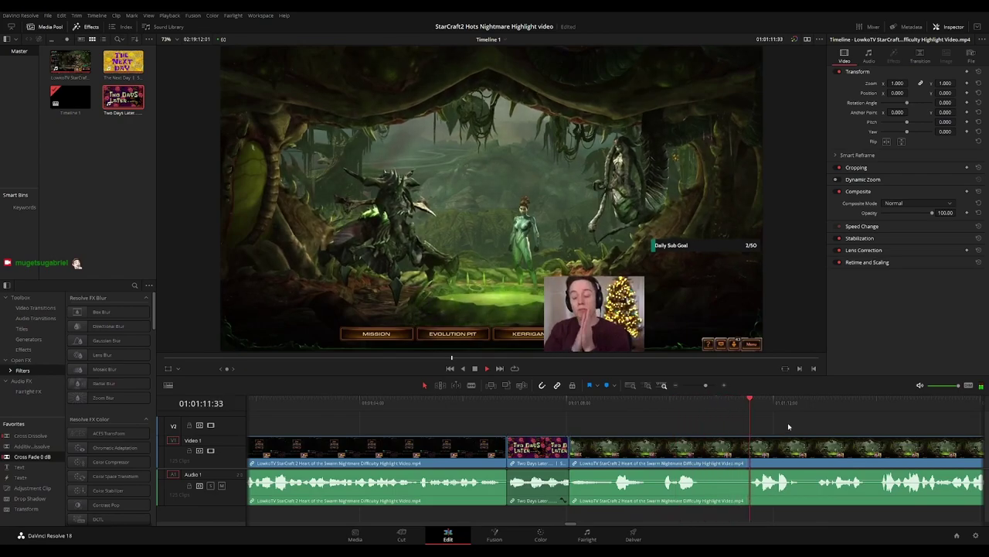
pyautogui.scroll(-3, 752, 431)
pyautogui.moveTo(639, 429); pyautogui.dragTo(479, 423)
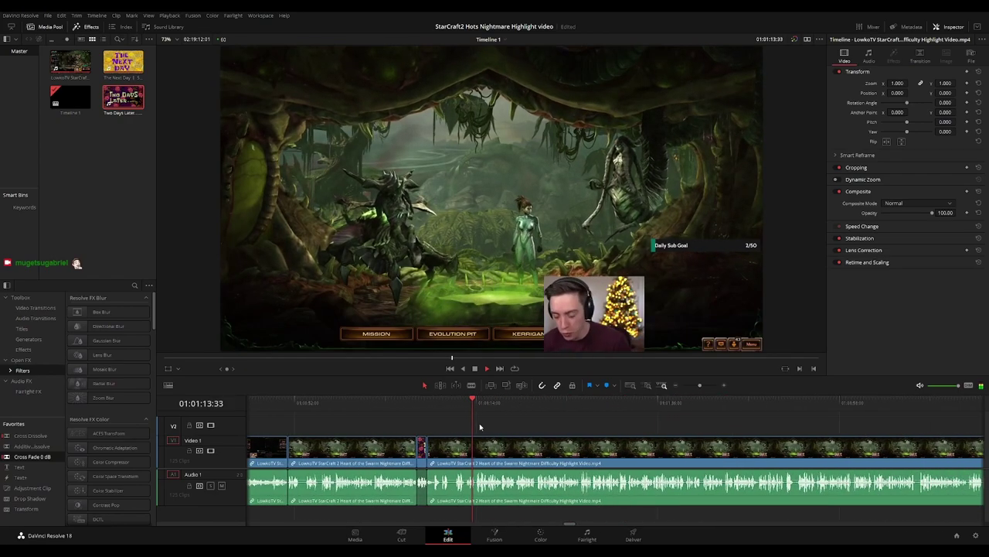
# Lower the audio volume of the Two Days Later clip to about -9 dB and replay that part of the timeline
pyautogui.scroll(2, 420, 447)
pyautogui.scroll(3, 473, 452)
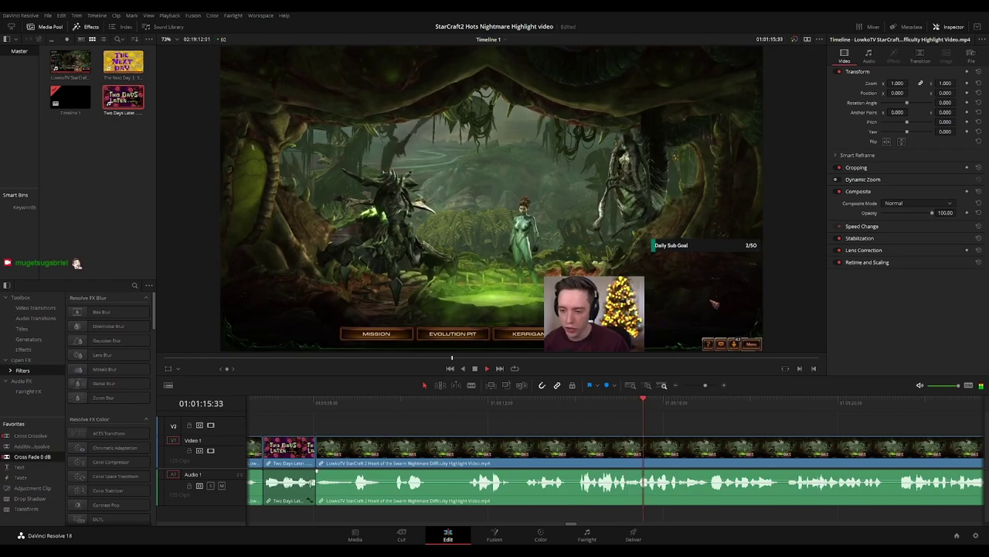
pyautogui.moveTo(292, 477); pyautogui.dragTo(292, 485)
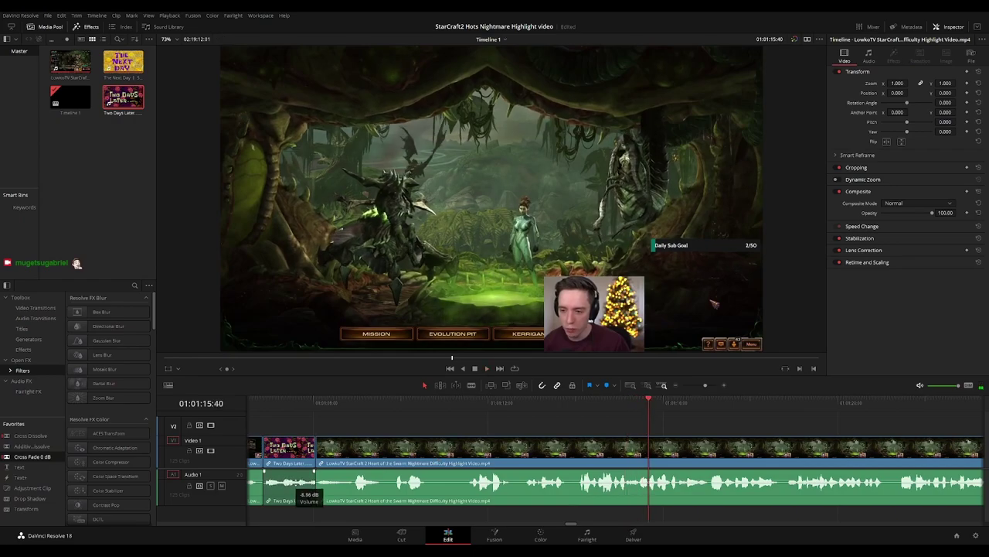
pyautogui.click(270, 404)
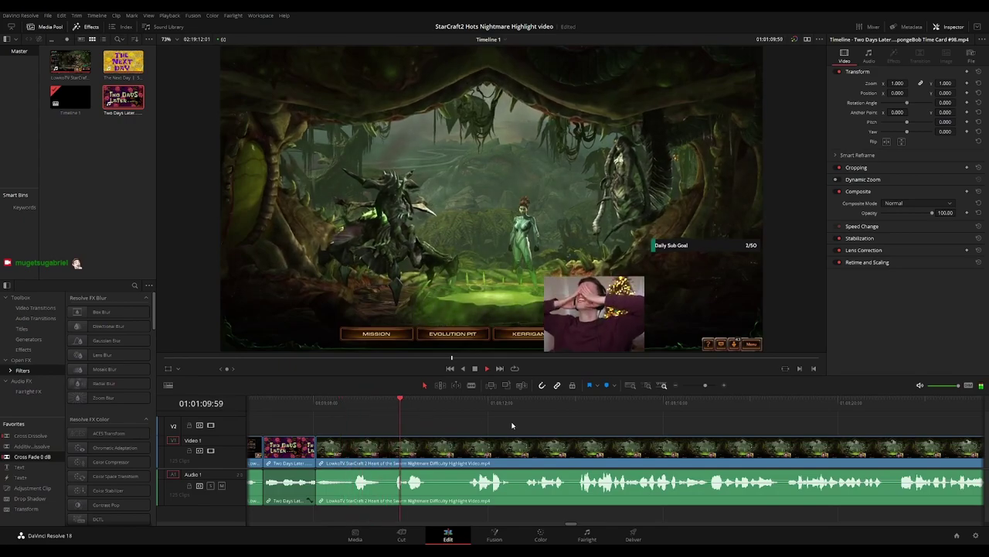
# Play through the stream footage following the Two Days Later card to look for pauses to cut
pyautogui.scroll(-3, 511, 426)
pyautogui.moveTo(688, 428); pyautogui.dragTo(472, 417)
pyautogui.scroll(1, 650, 422)
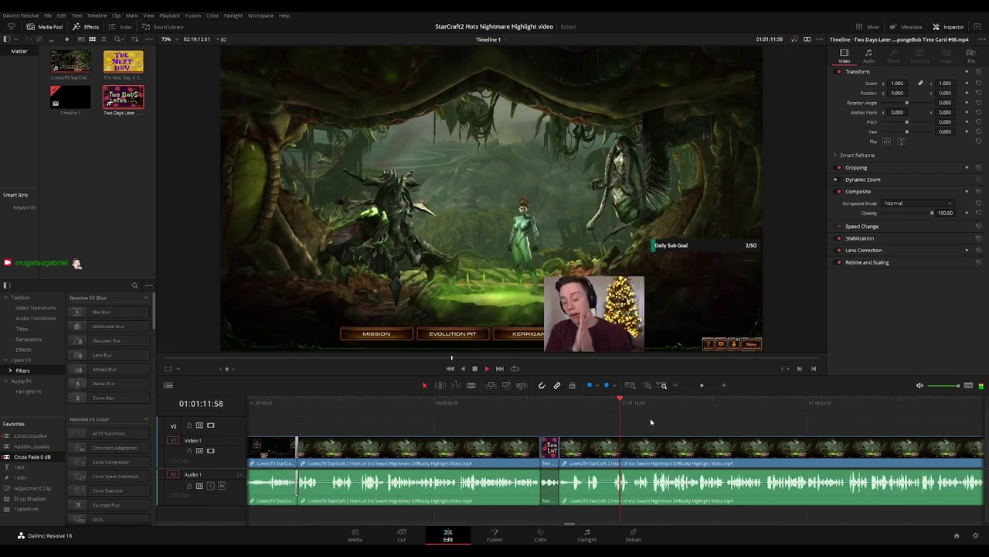
pyautogui.scroll(2, 651, 422)
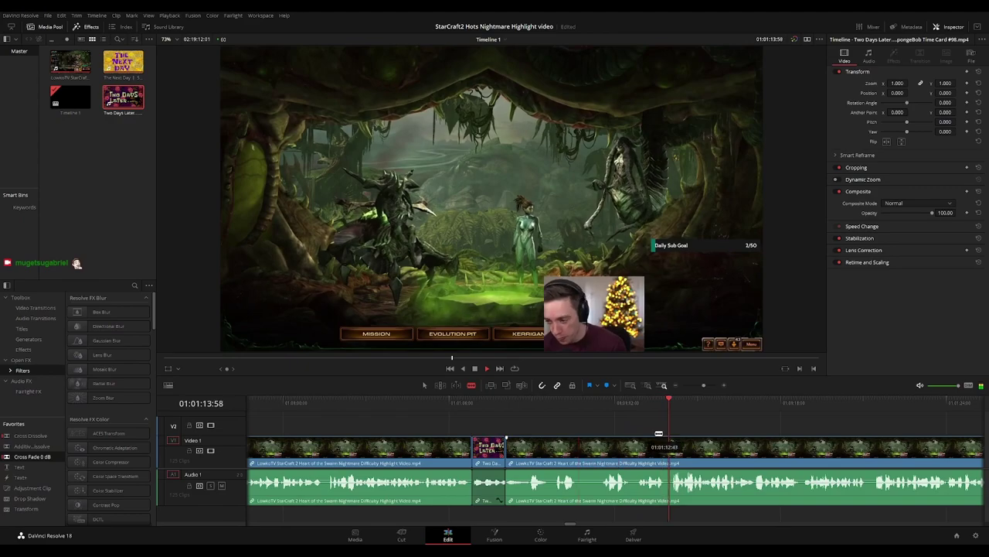
pyautogui.hscroll(3, 556, 427)
pyautogui.scroll(-3, 572, 429)
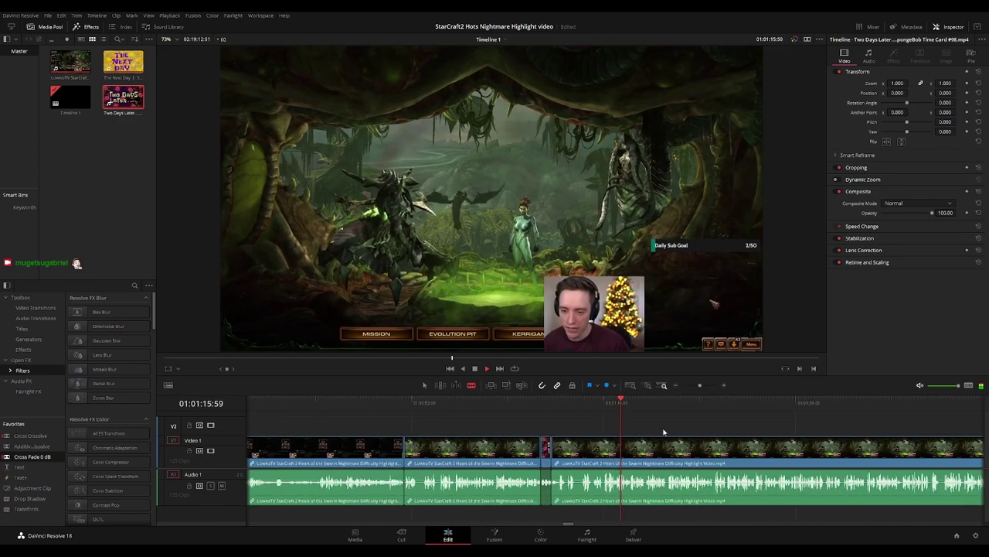
pyautogui.hscroll(3, 673, 426)
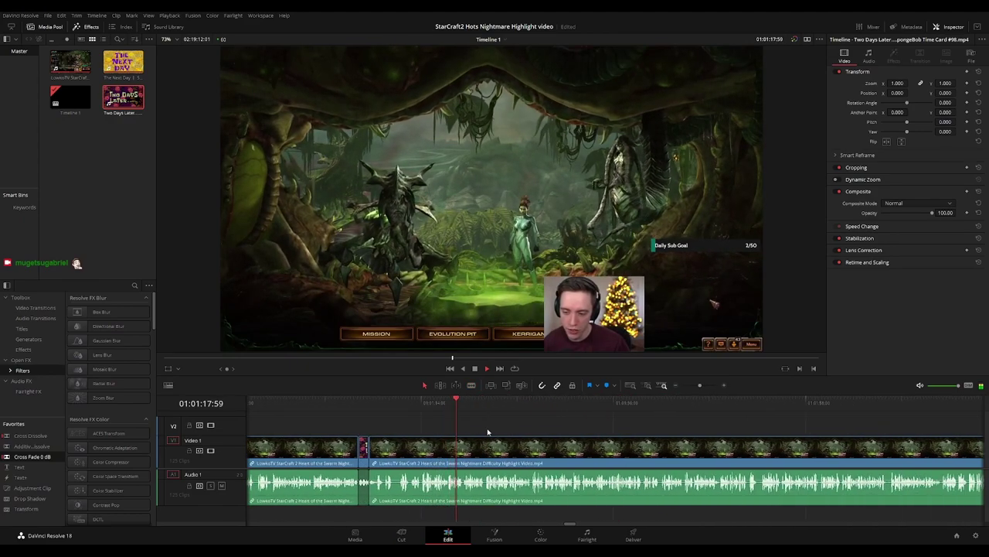
# Cut the short silent section at about 01:01:17 out of the stream clip and close the gap
pyautogui.scroll(2, 488, 432)
pyautogui.click(506, 403)
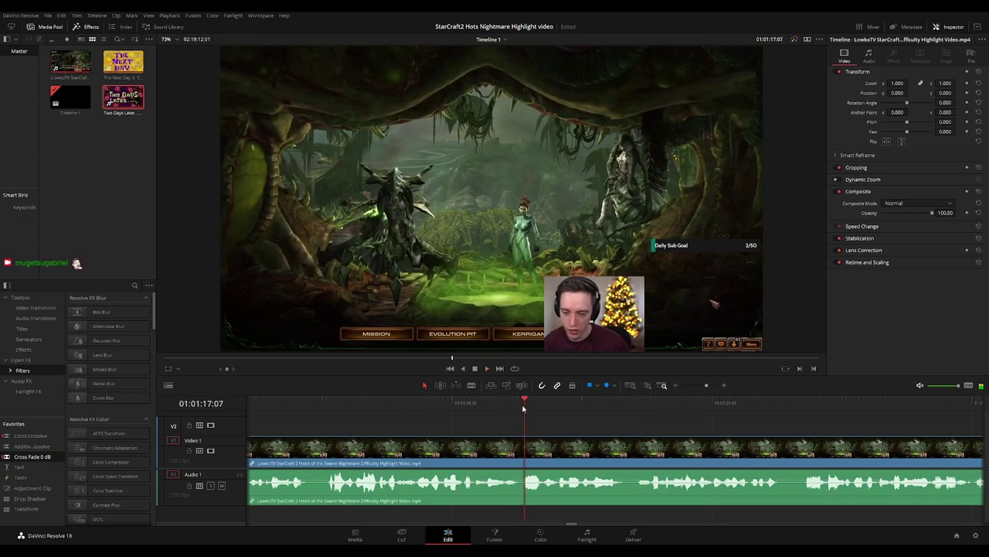
pyautogui.press('b')
pyautogui.click(522, 450)
pyautogui.click(543, 451)
pyautogui.press('a')
pyautogui.click(536, 453)
pyautogui.press('Delete')
pyautogui.scroll(-2, 520, 428)
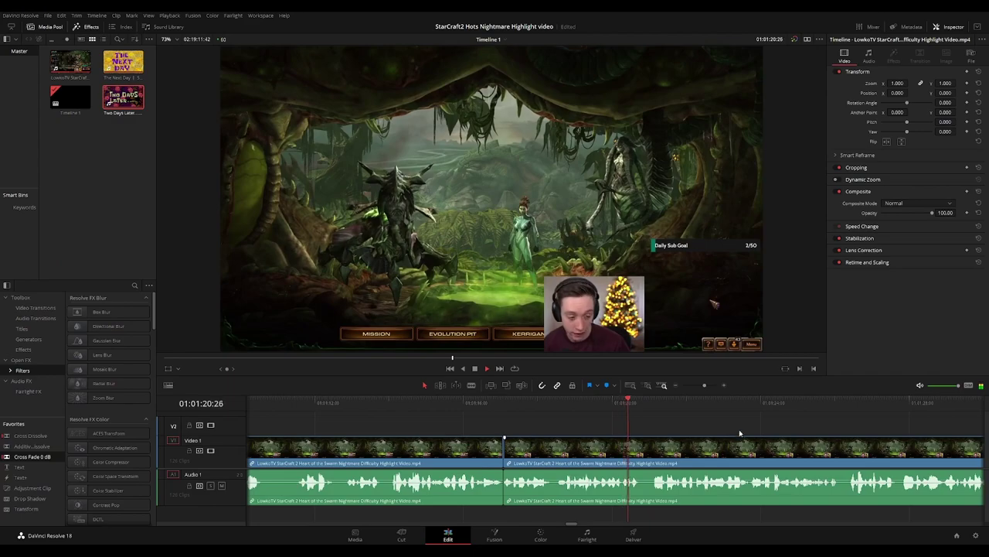
# Cut out the brief pause just before 01:01:28 in the stream clip and delete the gap it leaves
pyautogui.hscroll(2, 520, 427)
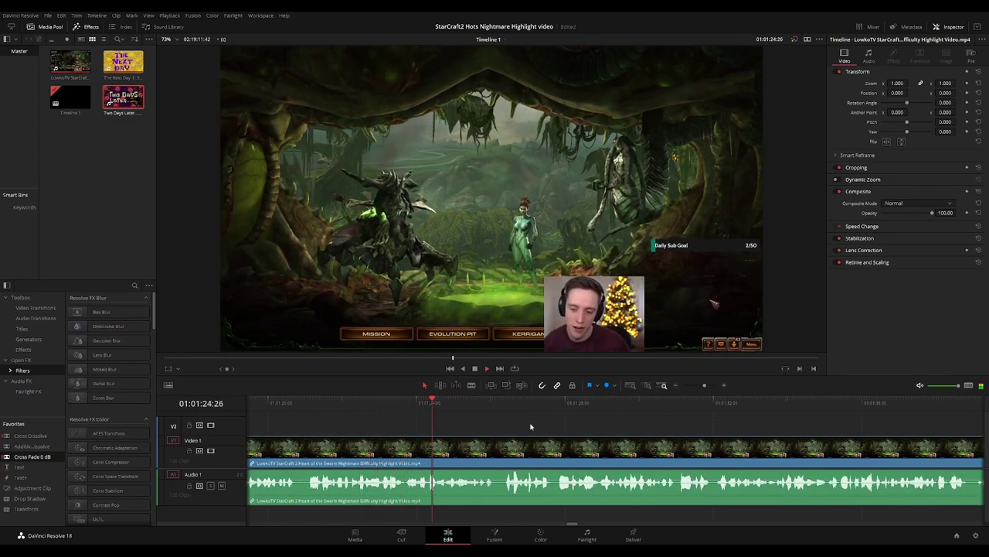
pyautogui.scroll(-2, 620, 426)
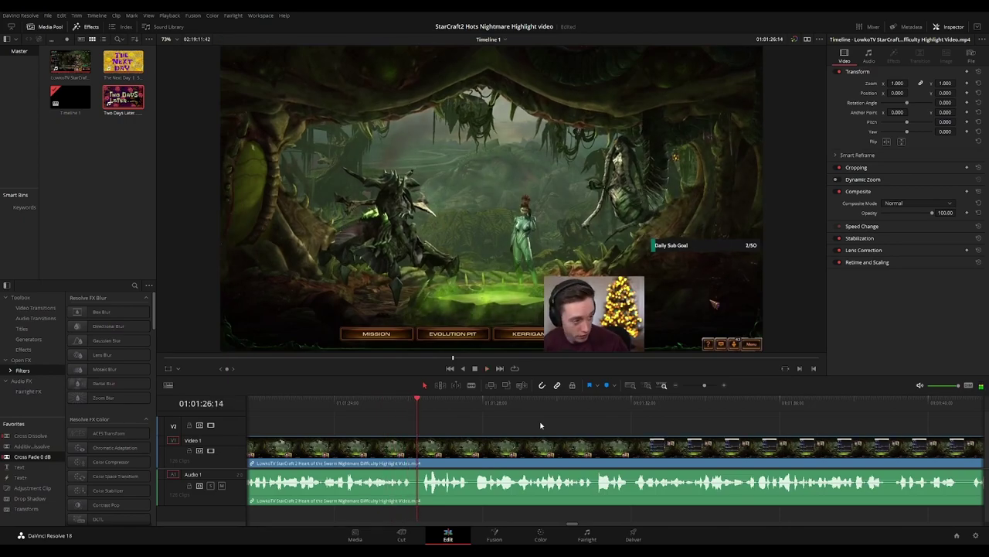
pyautogui.press('b')
pyautogui.click(471, 448)
pyautogui.click(488, 448)
pyautogui.press('a')
pyautogui.click(482, 450)
pyautogui.press('BackSpace')
pyautogui.click(481, 451)
pyautogui.press('BackSpace')
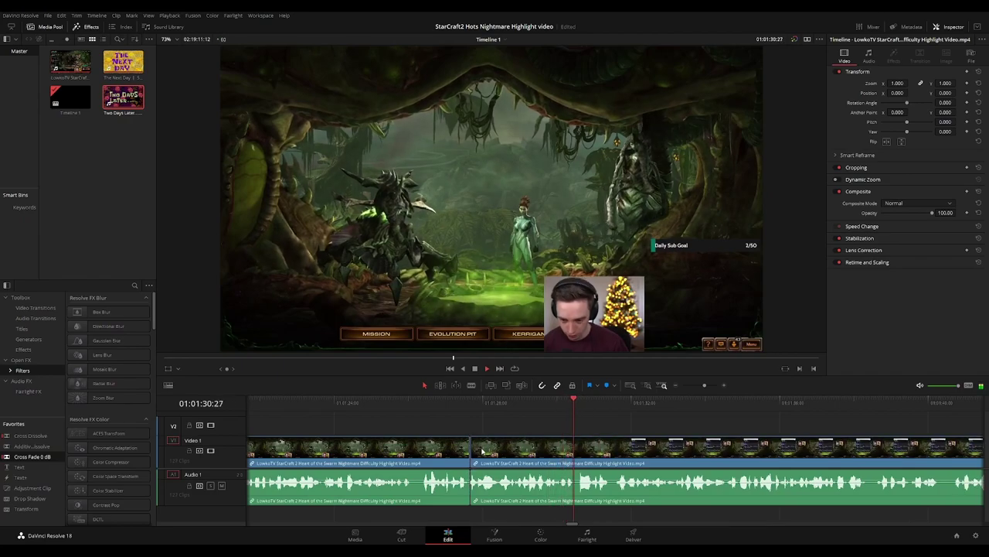
# Remove the silent section at about 01:01:30 along with its leftover gap, and replay the new join
pyautogui.press('b')
pyautogui.click(576, 453)
pyautogui.click(593, 453)
pyautogui.press('a')
pyautogui.click(582, 456)
pyautogui.press('BackSpace')
pyautogui.click(583, 456)
pyautogui.press('BackSpace')
pyautogui.click(562, 403)
# Review the chat-message and Evolution Pit footage from about 01:01:32 to 01:02:15 for silent parts to remove
pyautogui.moveTo(706, 425); pyautogui.dragTo(492, 426)
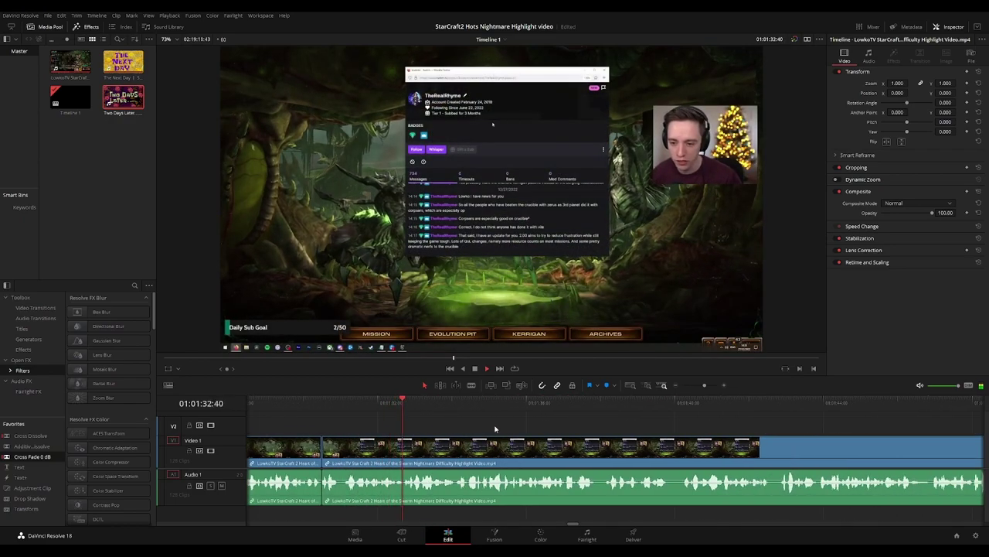
pyautogui.hscroll(3, 499, 427)
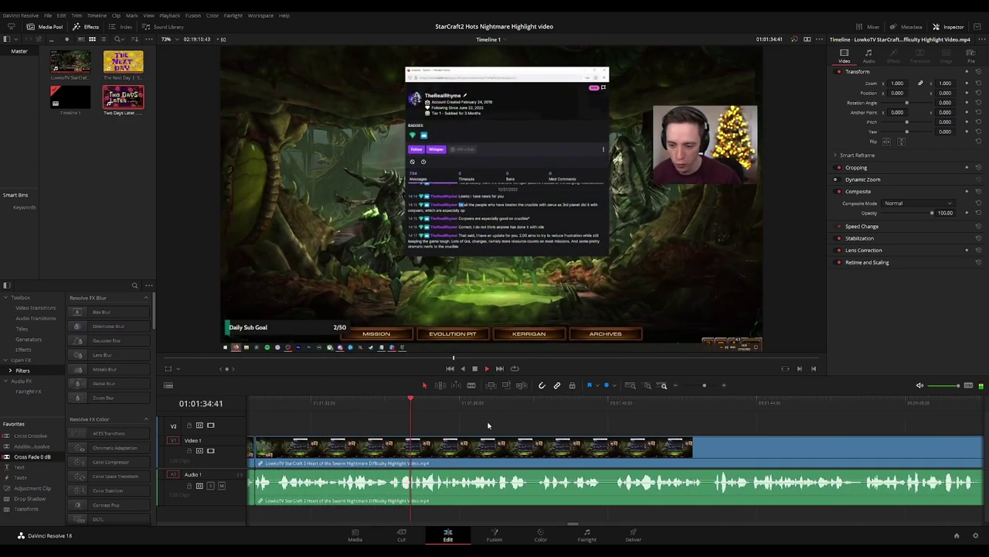
pyautogui.hscroll(3, 582, 425)
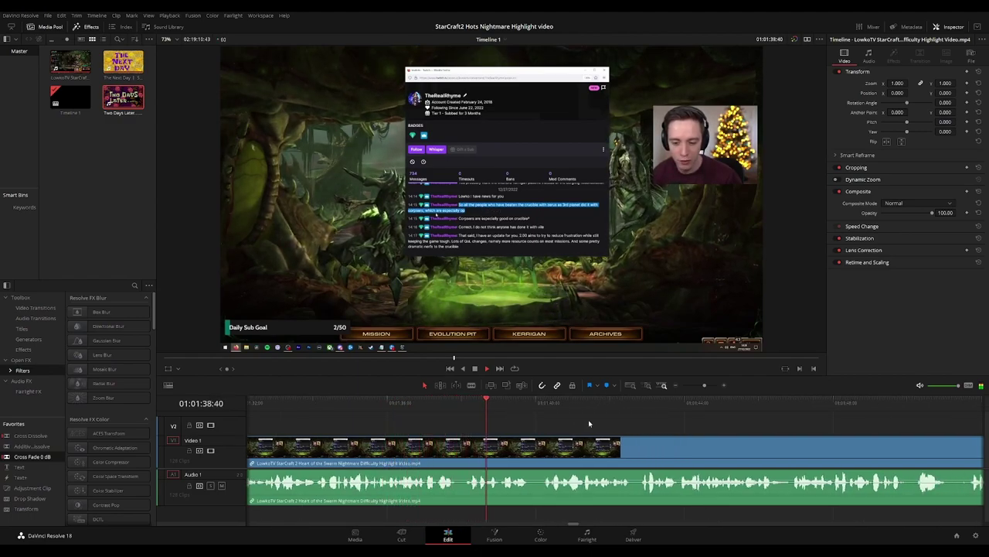
pyautogui.hscroll(3, 583, 424)
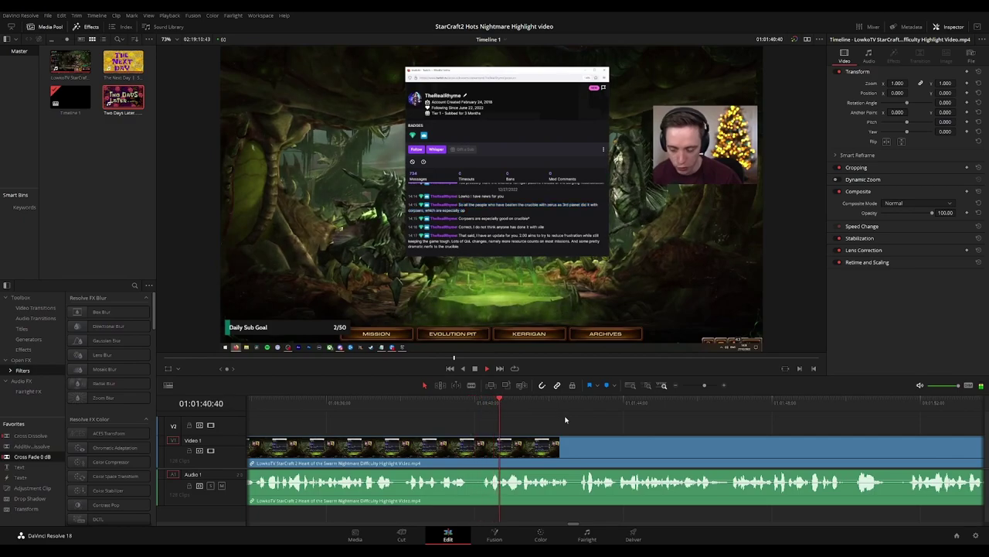
pyautogui.hscroll(6, 665, 420)
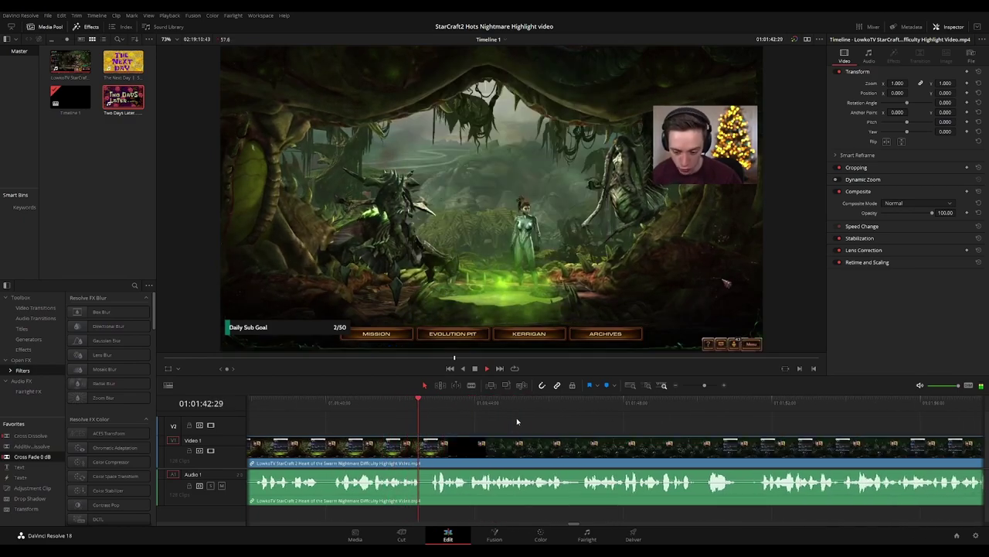
pyautogui.moveTo(607, 421); pyautogui.dragTo(526, 422)
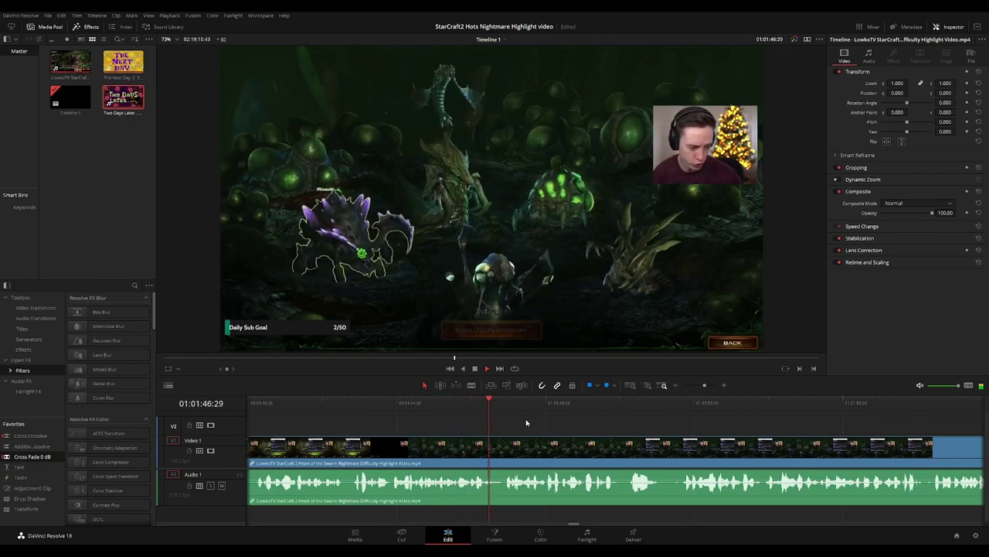
pyautogui.hscroll(4, 566, 429)
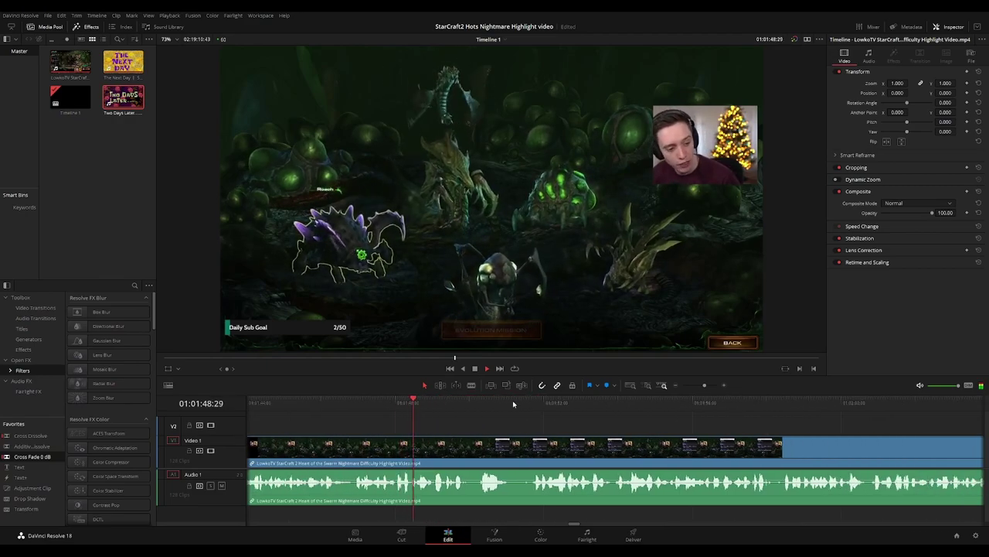
pyautogui.hscroll(1, 564, 419)
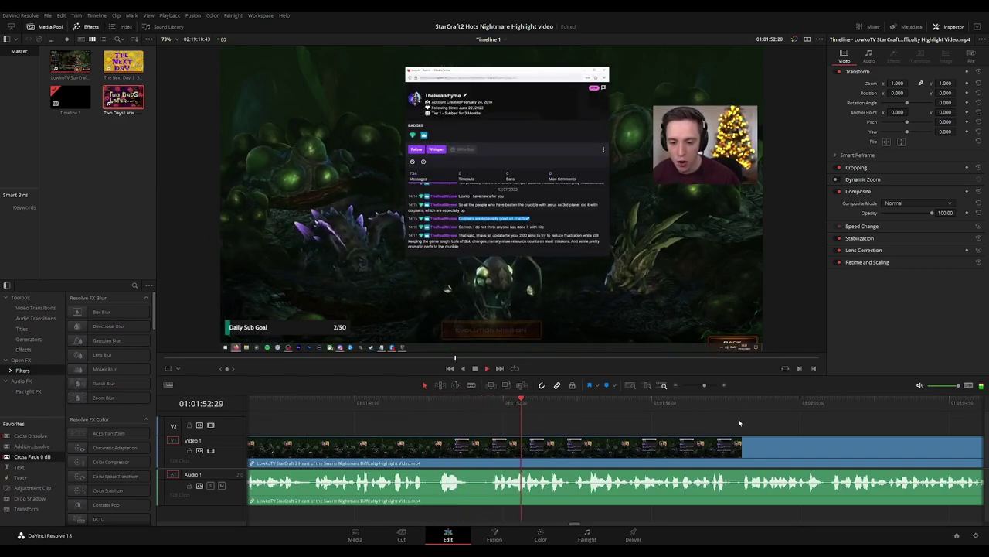
pyautogui.hscroll(7, 506, 407)
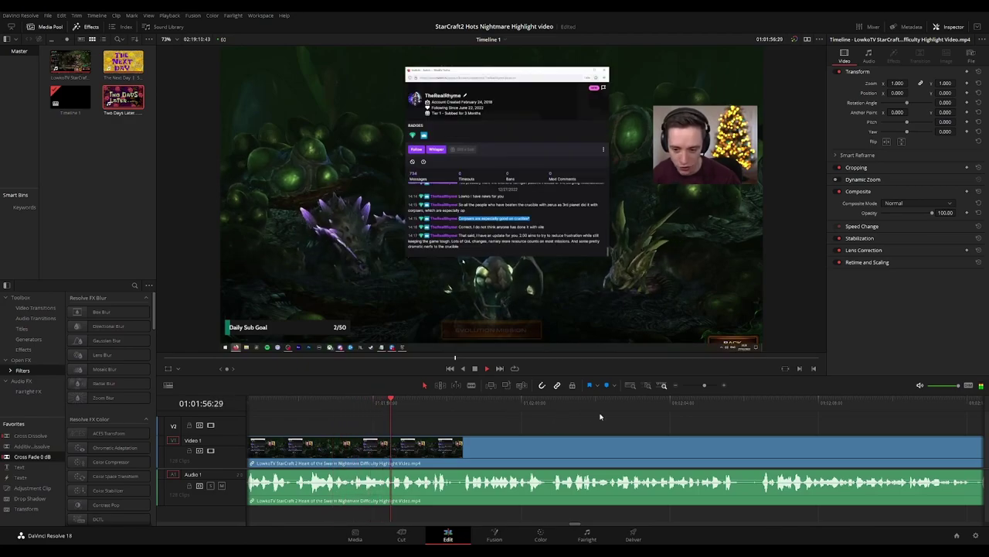
pyautogui.hscroll(1, 572, 418)
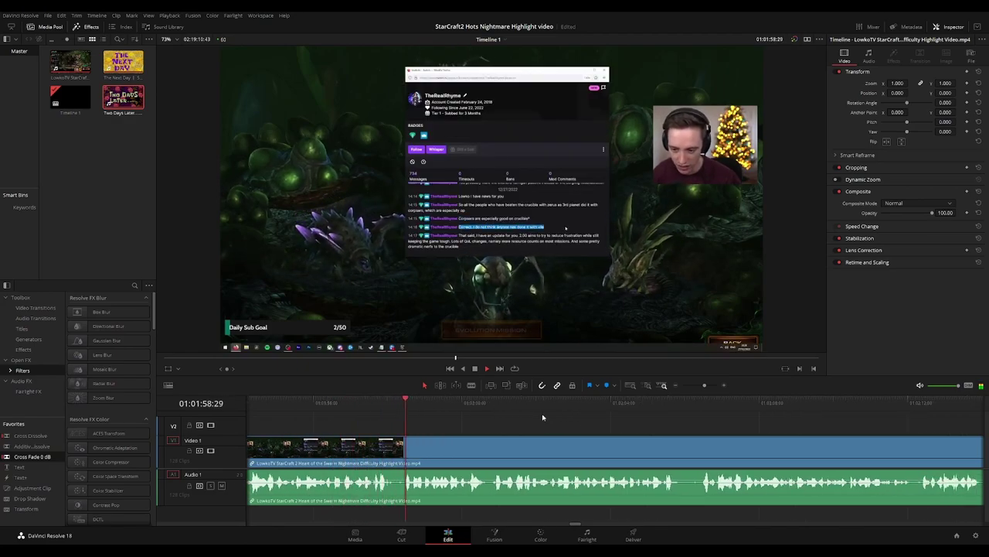
pyautogui.hscroll(2, 618, 422)
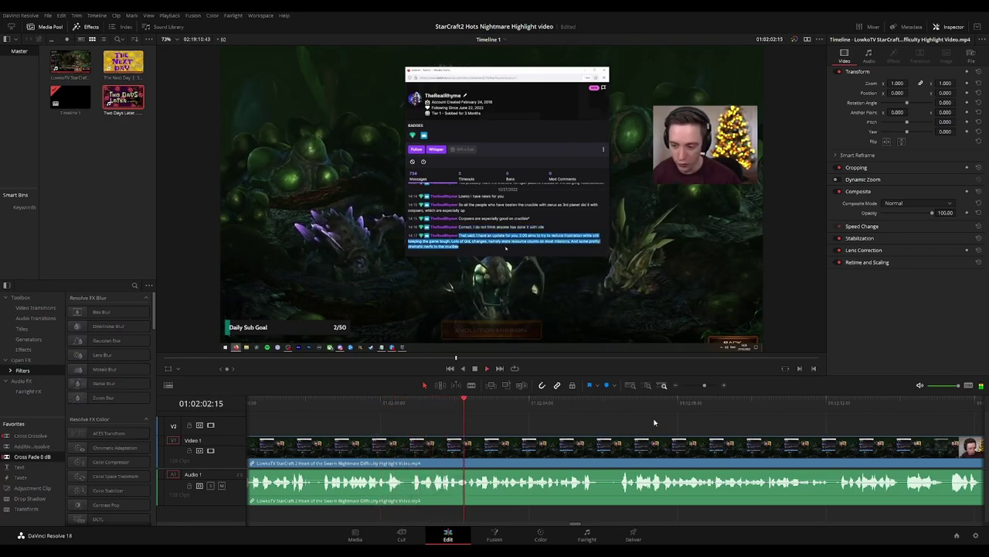
pyautogui.hscroll(2, 572, 422)
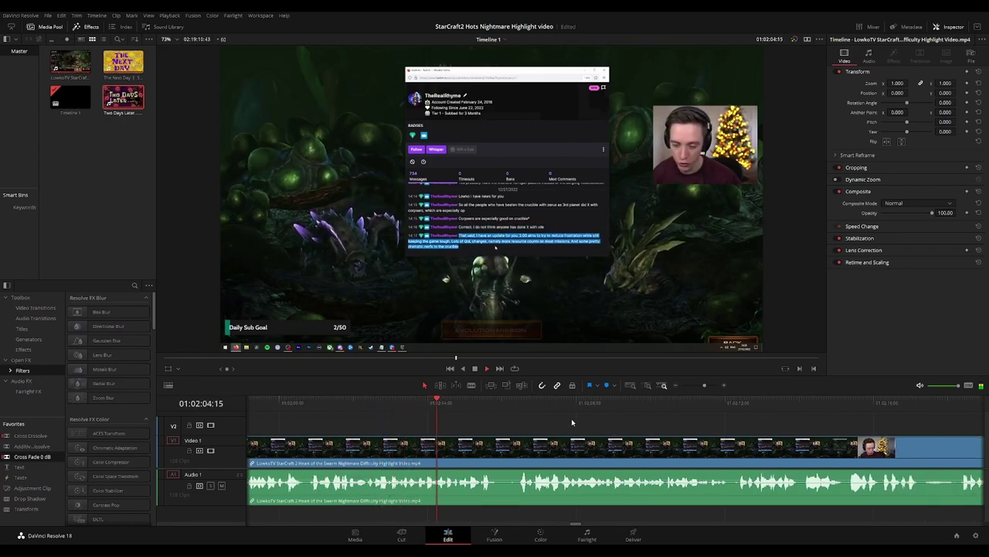
pyautogui.hscroll(2, 572, 422)
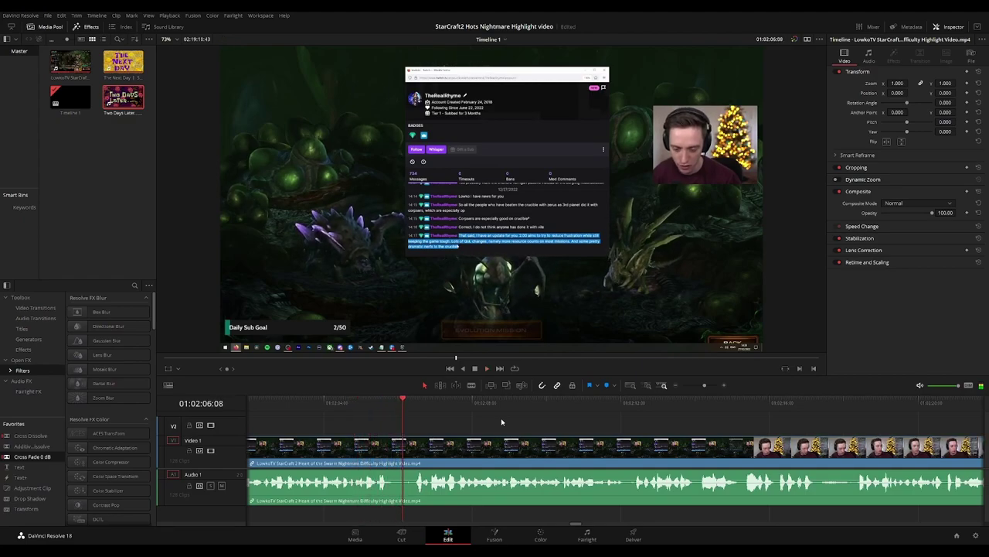
pyautogui.hscroll(2, 618, 422)
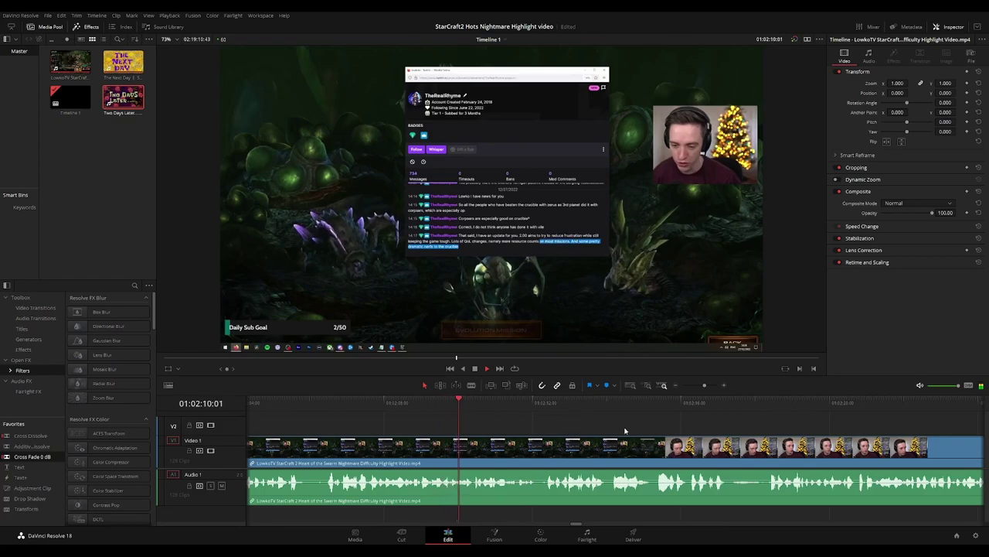
pyautogui.hscroll(2, 587, 429)
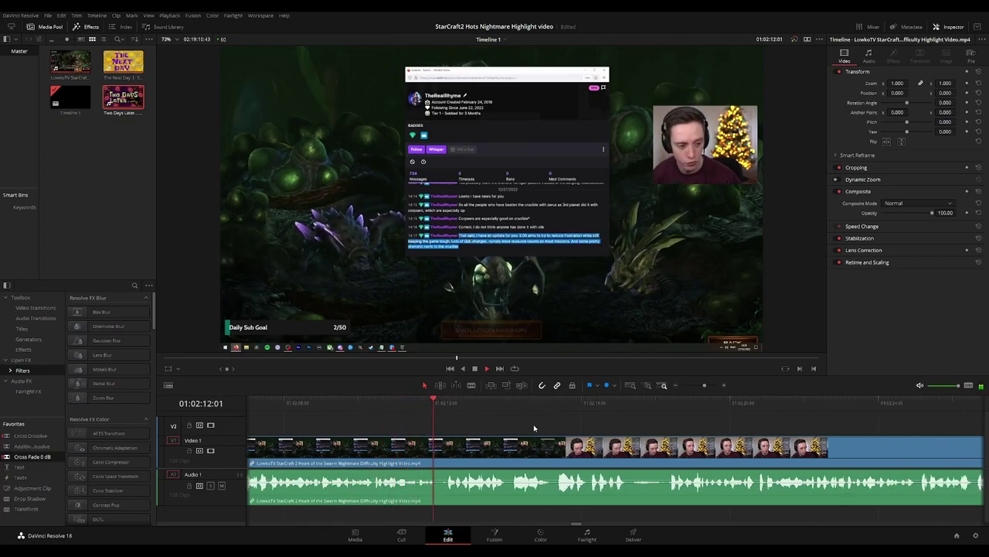
pyautogui.hscroll(2, 644, 422)
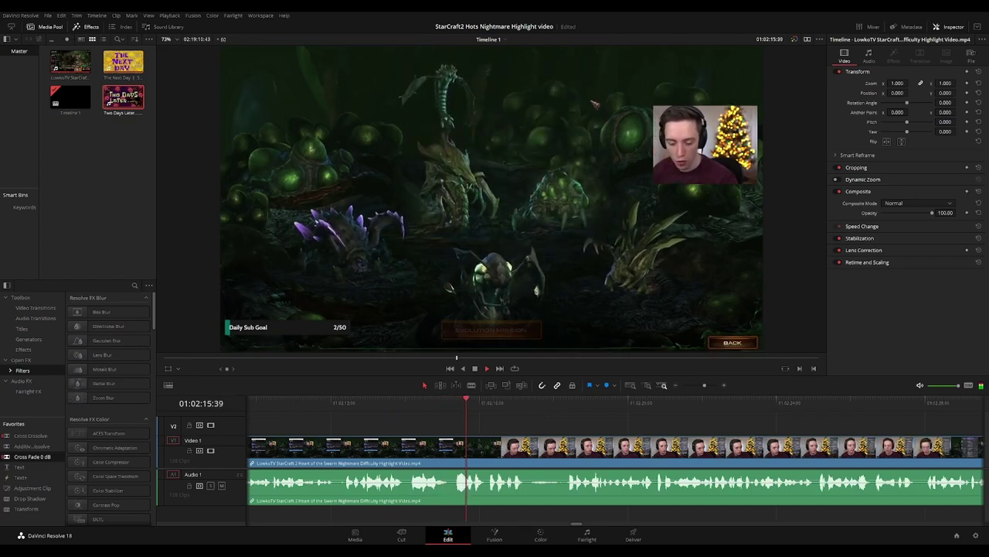
# Cut the silent section between about 01:02:17 and 01:02:18 out of the full-screen webcam footage, closing the gap
pyautogui.hscroll(3, 512, 415)
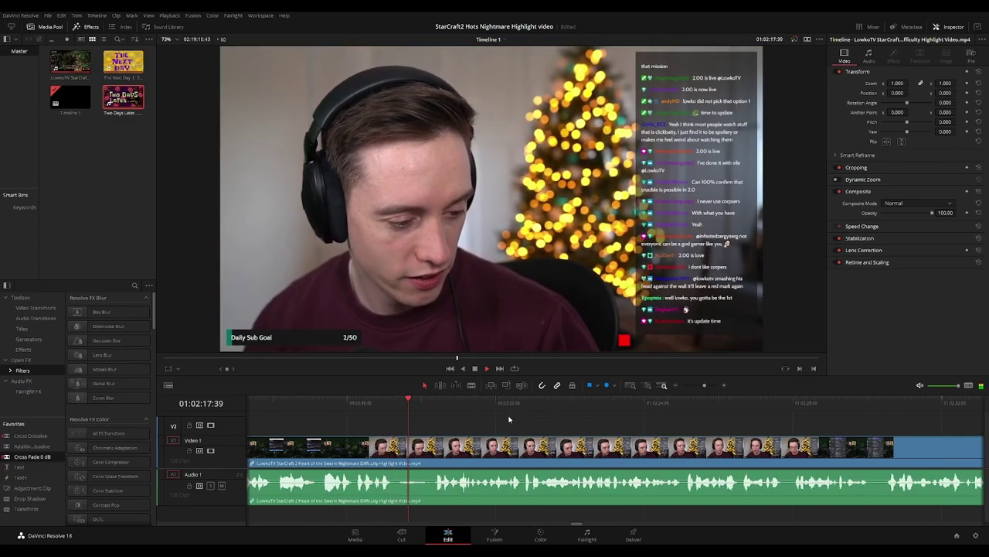
pyautogui.click(395, 446)
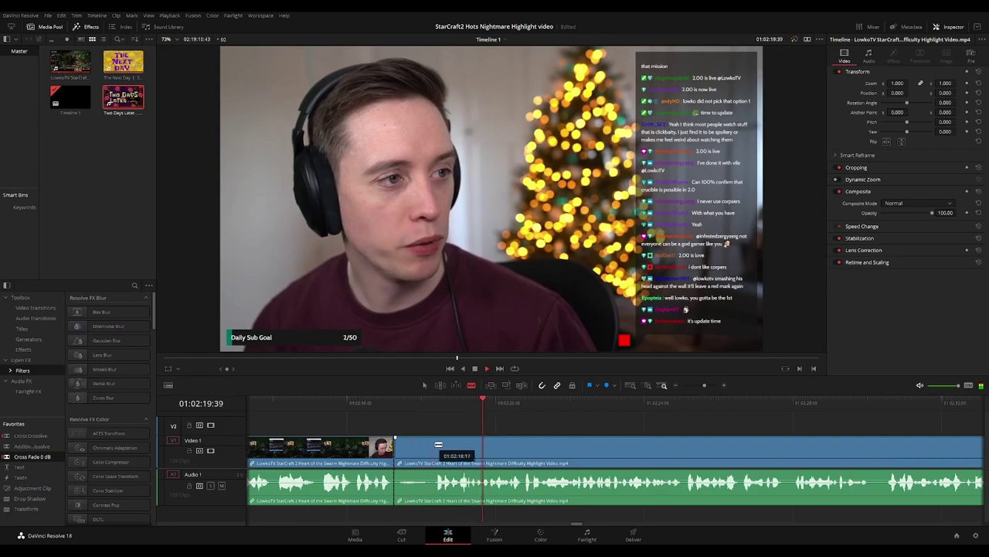
pyautogui.click(435, 443)
pyautogui.press('a')
pyautogui.click(426, 448)
pyautogui.press('Delete')
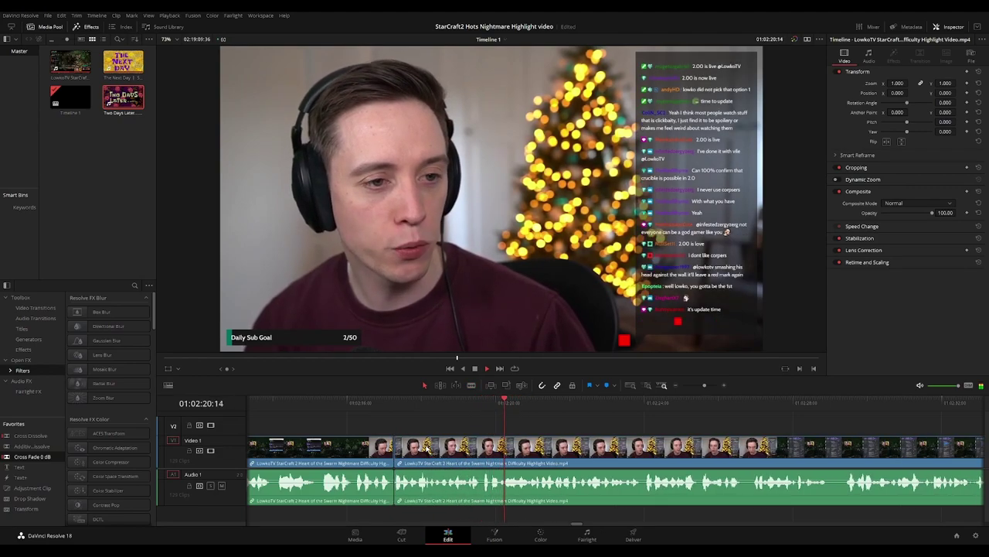
# Review the webcam and Discord patch-notes footage from about 01:02:20 to 01:02:41 for silent parts to cut
pyautogui.hscroll(4, 704, 428)
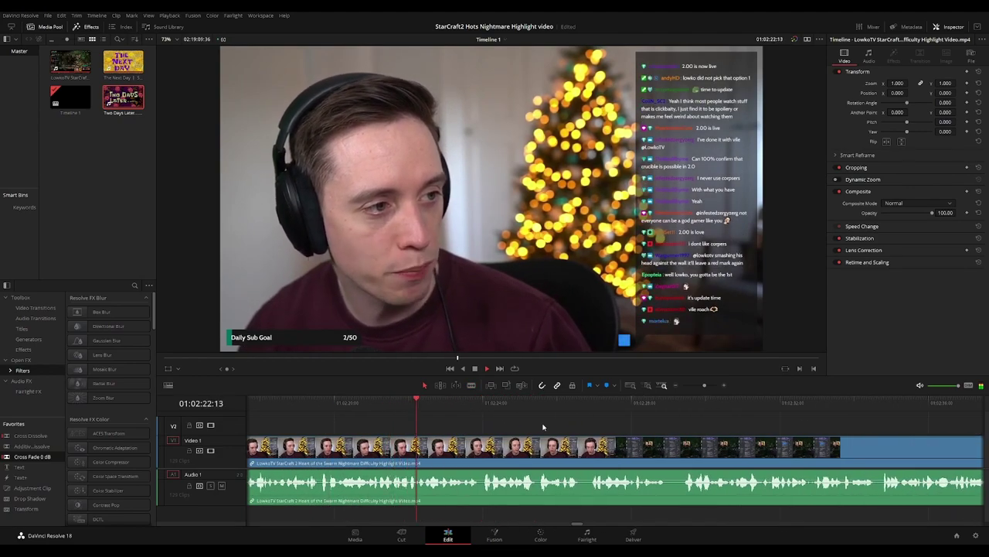
pyautogui.hscroll(2, 514, 426)
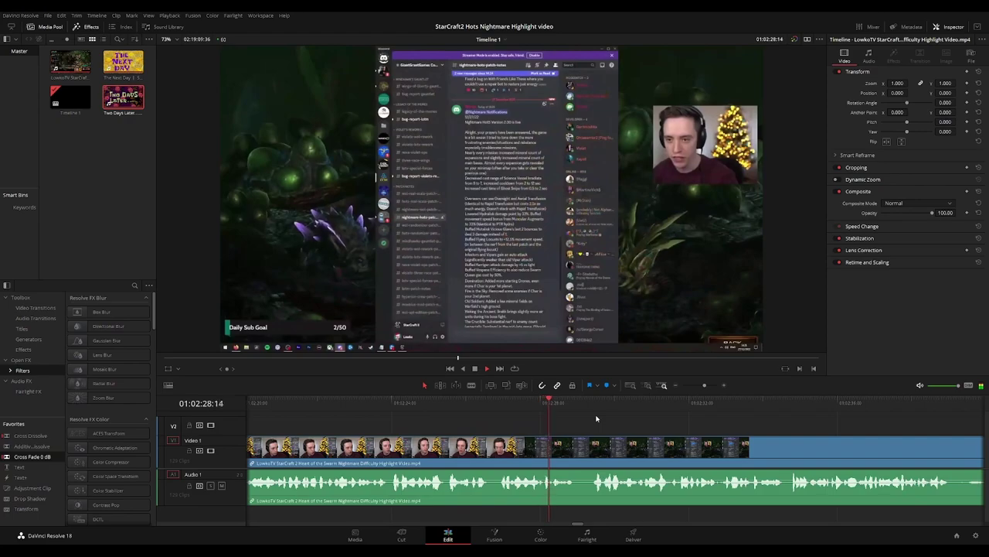
pyautogui.moveTo(701, 424); pyautogui.dragTo(549, 411)
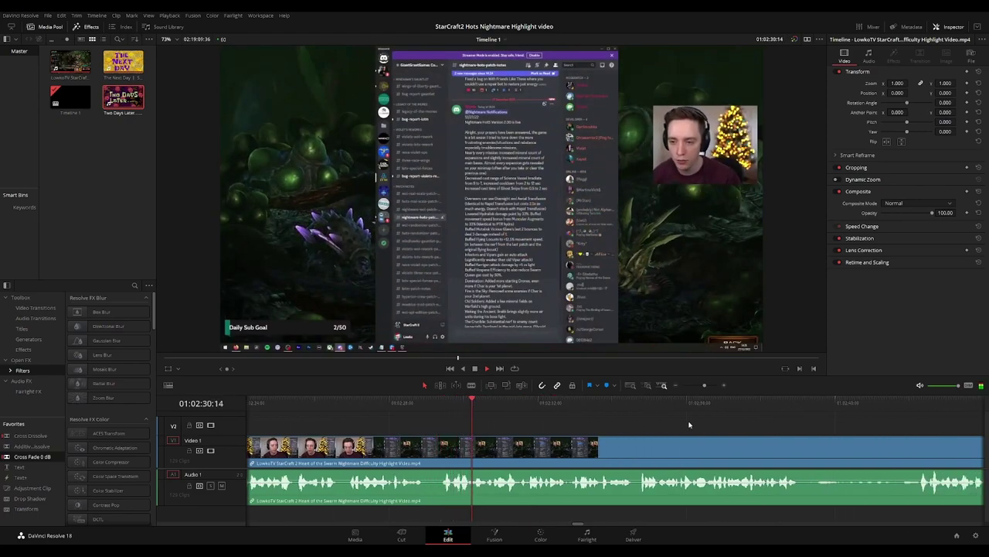
pyautogui.hscroll(2, 690, 424)
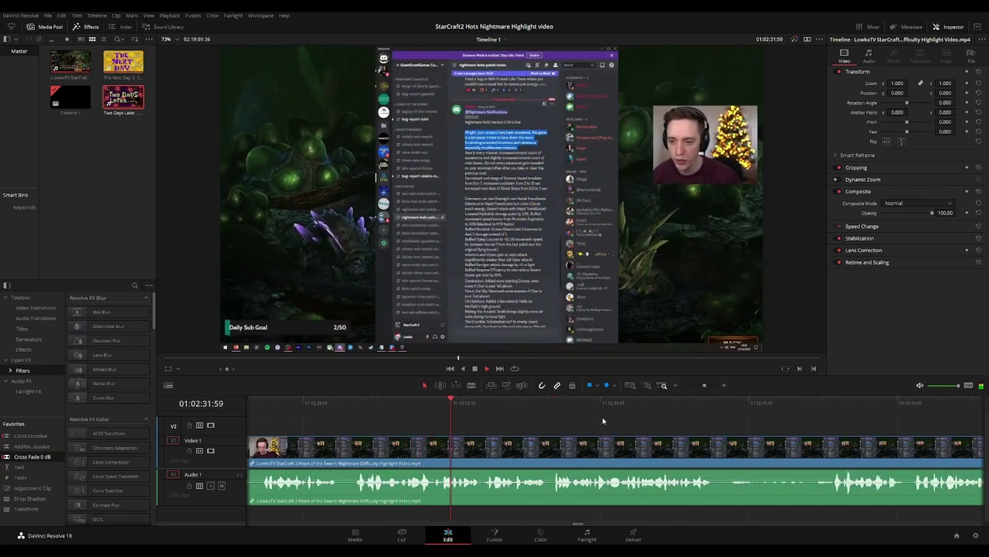
pyautogui.hscroll(2, 696, 425)
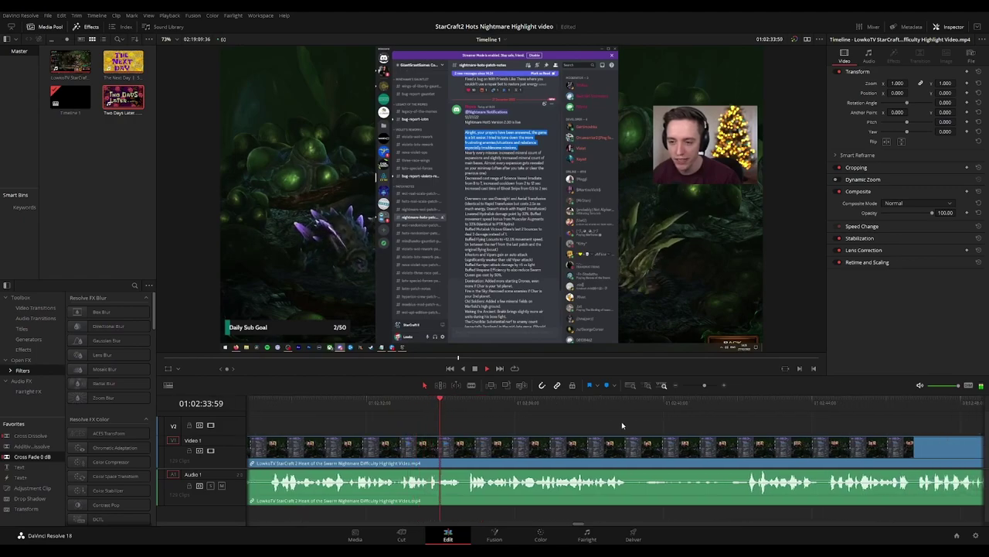
pyautogui.hscroll(2, 562, 429)
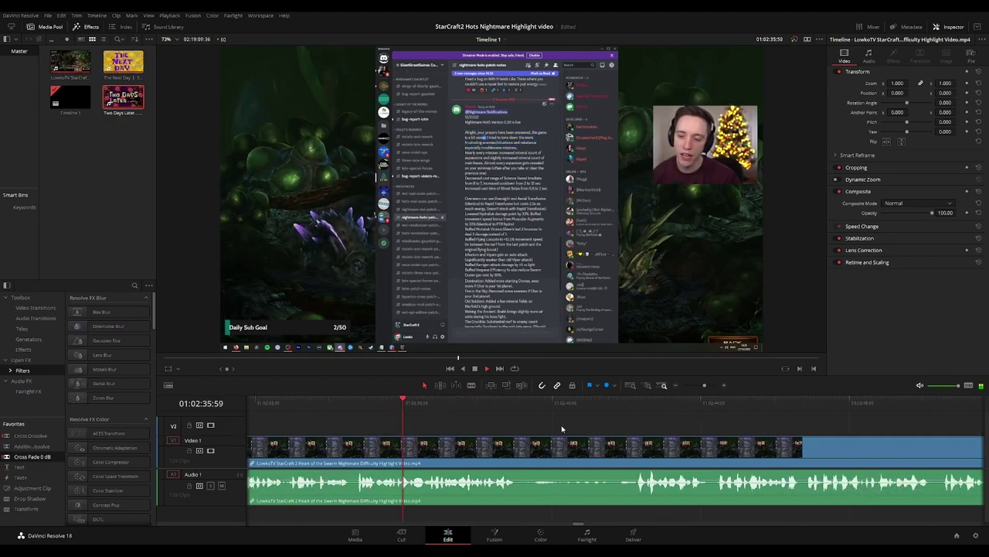
pyautogui.hscroll(2, 562, 425)
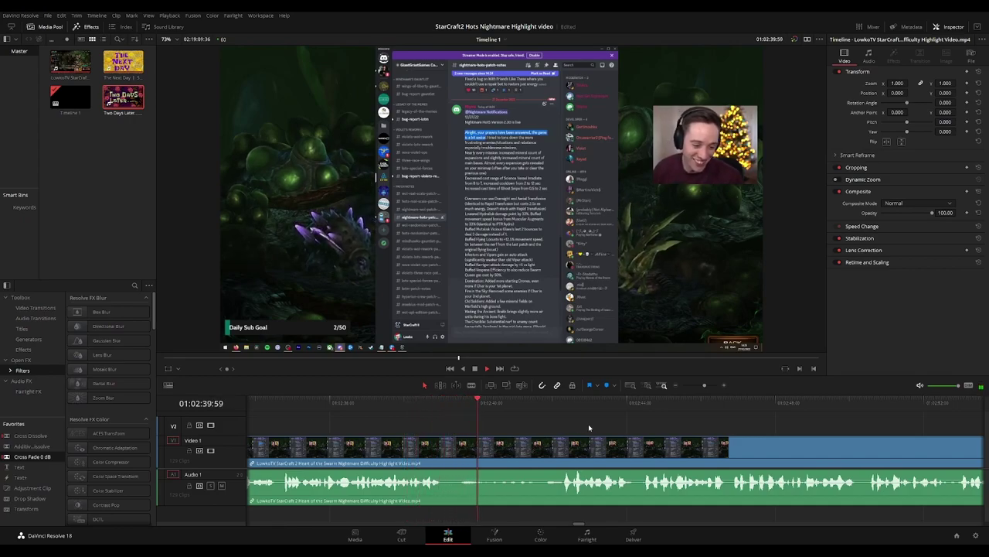
pyautogui.hscroll(3, 501, 425)
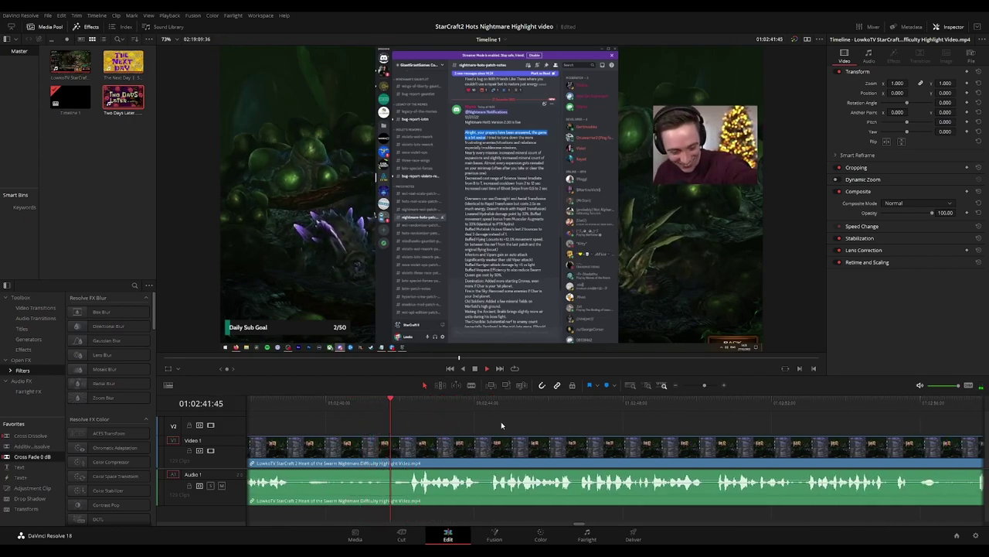
# Cut the silent section between about 01:02:41 and 01:02:42 out of the patch-notes footage and close the gap
pyautogui.press('b')
pyautogui.click(390, 447)
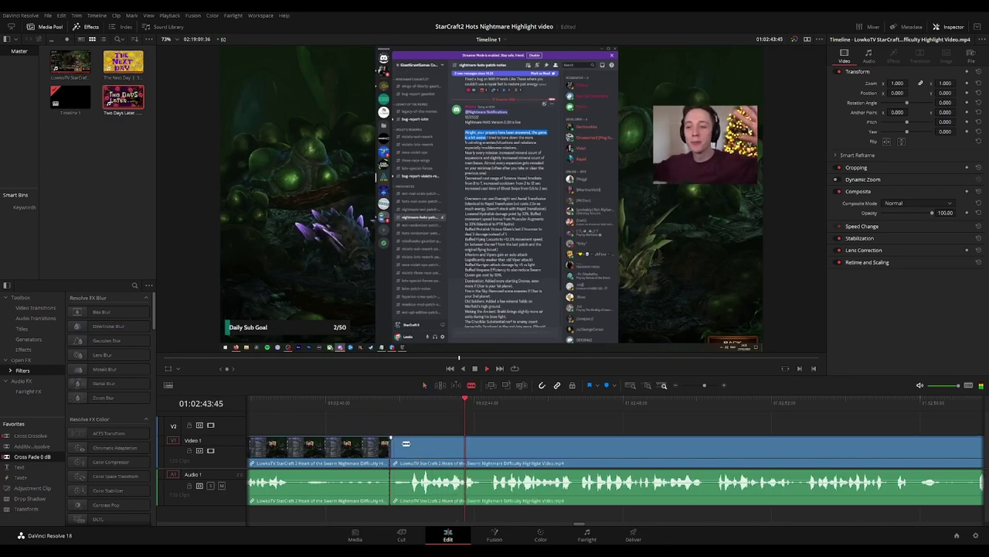
pyautogui.click(412, 447)
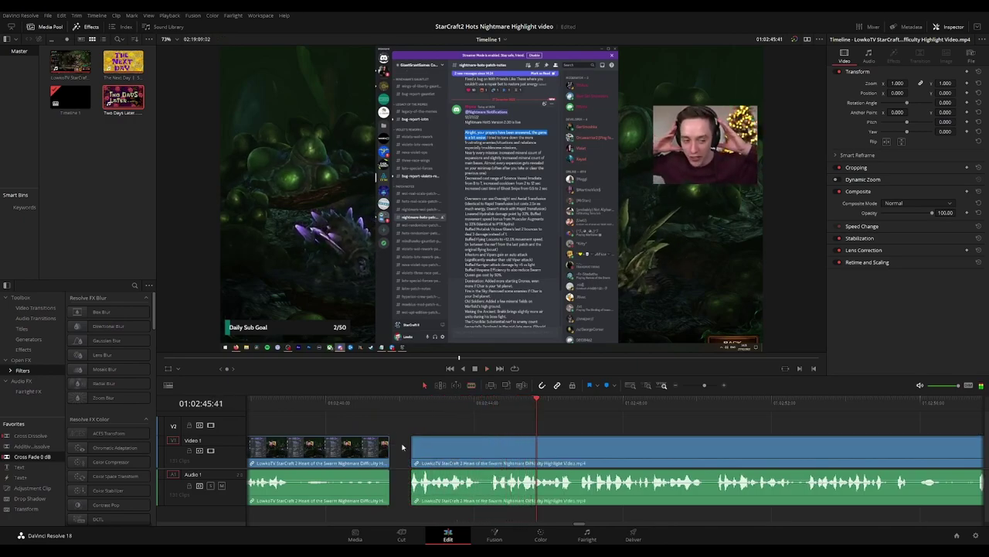
pyautogui.press('BackSpace')
# Remove the silent section between about 01:02:56 and 01:02:57 of the patch-notes footage along with its gap
pyautogui.moveTo(677, 427); pyautogui.dragTo(479, 420)
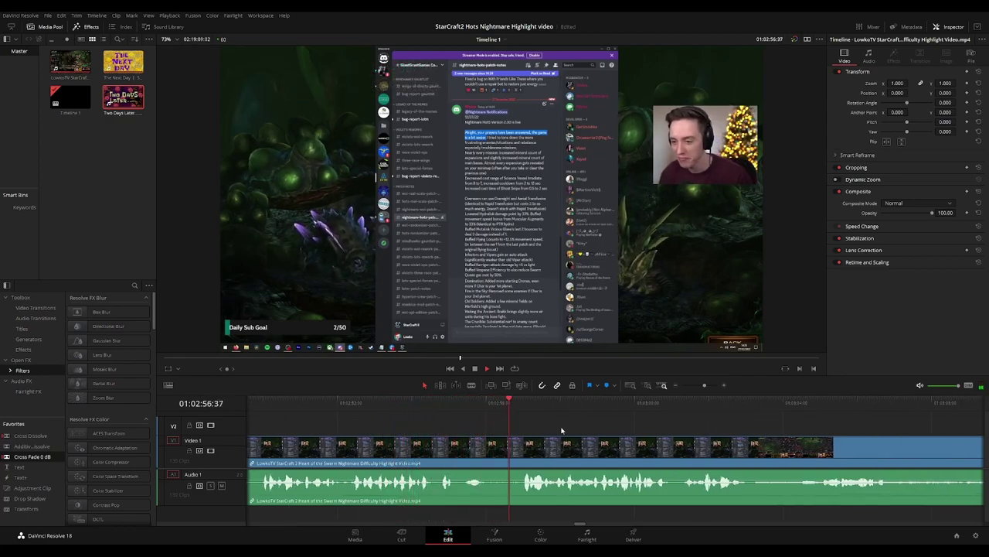
pyautogui.press('b')
pyautogui.click(489, 452)
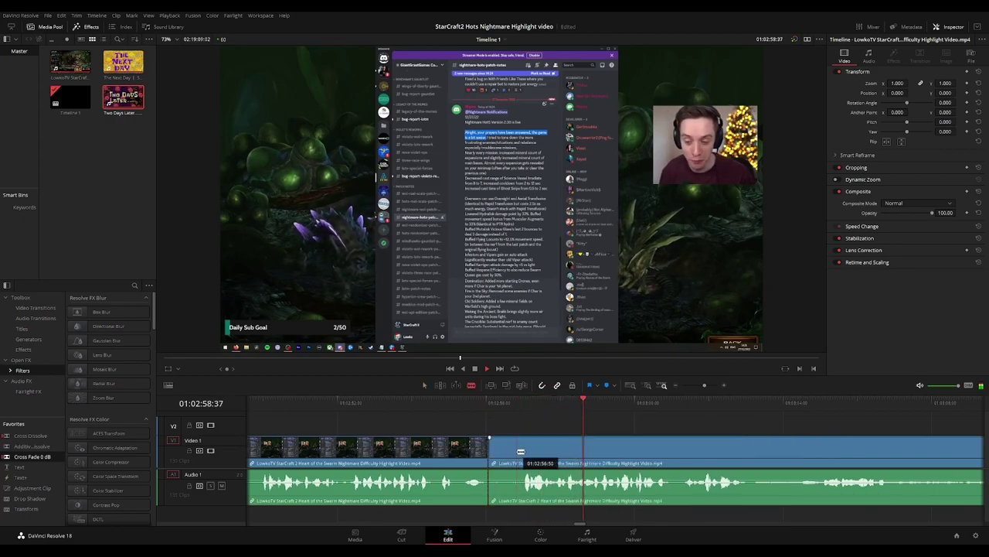
pyautogui.click(520, 448)
pyautogui.press('a')
pyautogui.click(511, 454)
pyautogui.press('Delete')
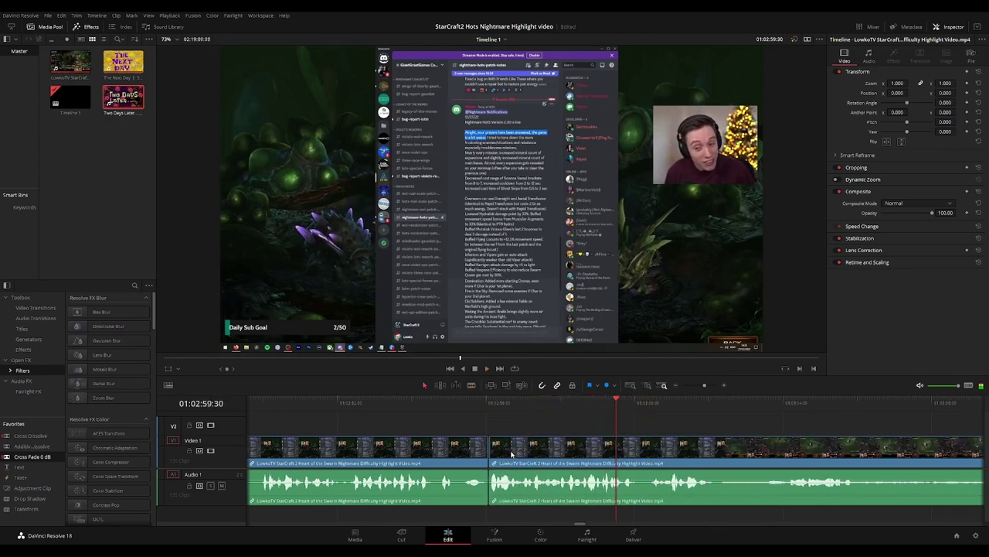
# Cut a short piece at about 01:03:02 where the gameplay begins, close the gap, and put a video and audio transition over the join
pyautogui.moveTo(712, 423); pyautogui.dragTo(487, 422)
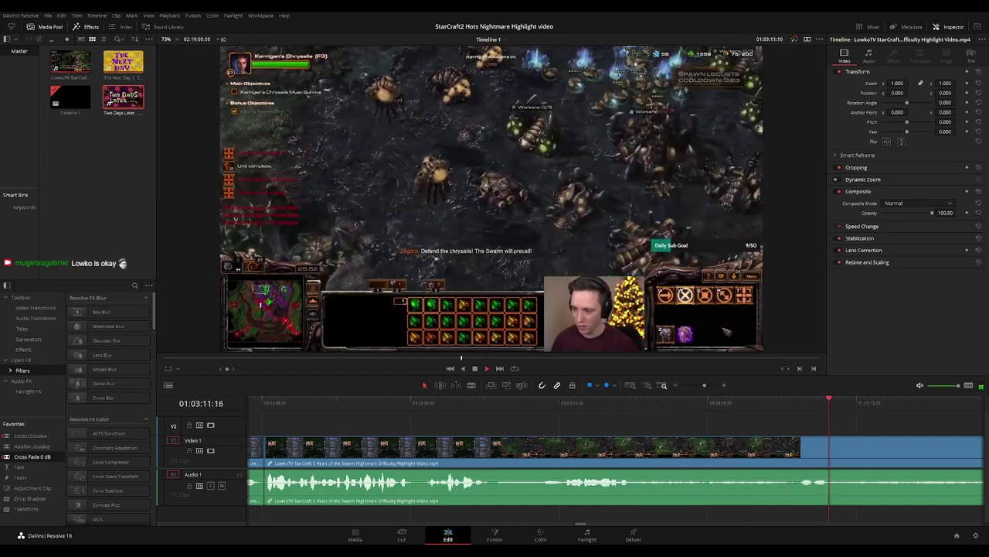
pyautogui.click(541, 403)
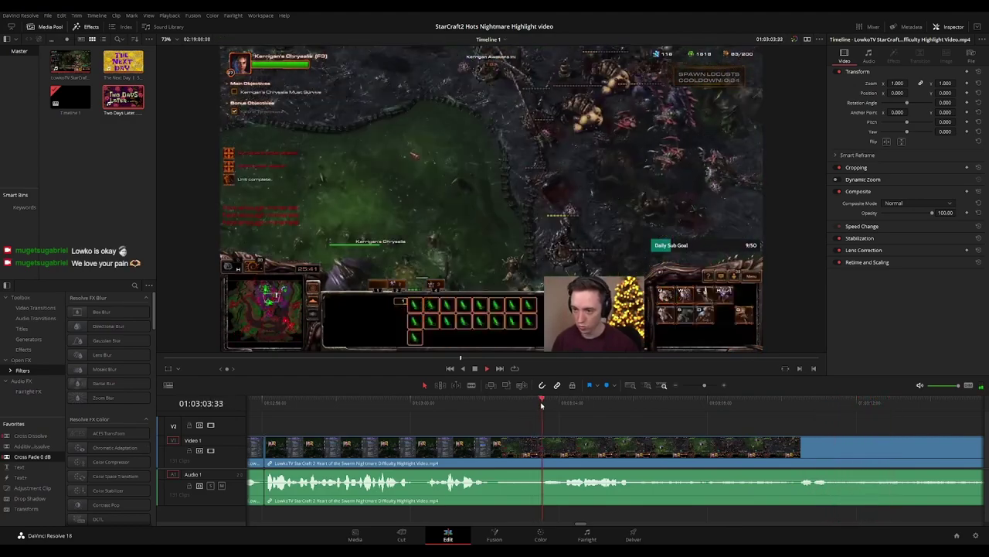
pyautogui.click(459, 411)
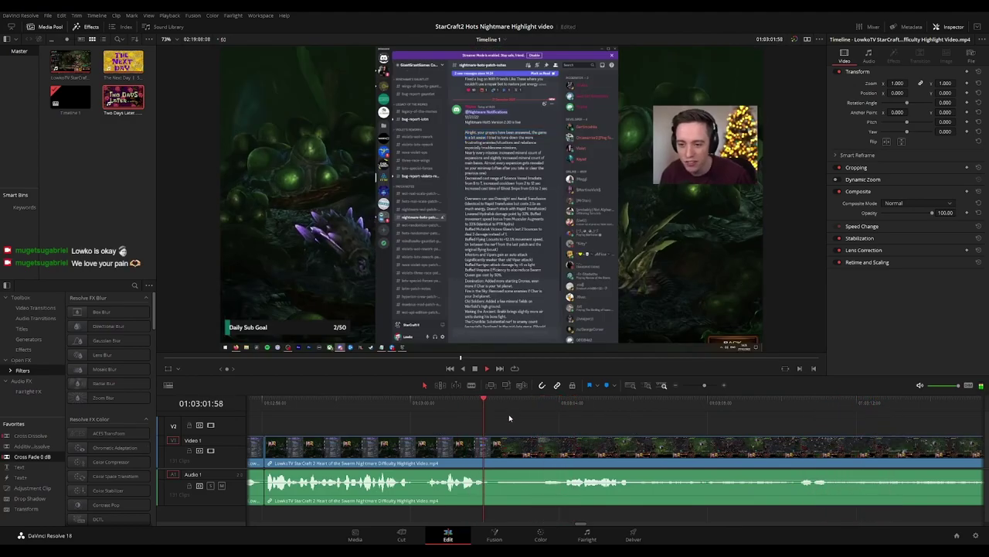
pyautogui.click(495, 448)
pyautogui.click(504, 449)
pyautogui.press('a')
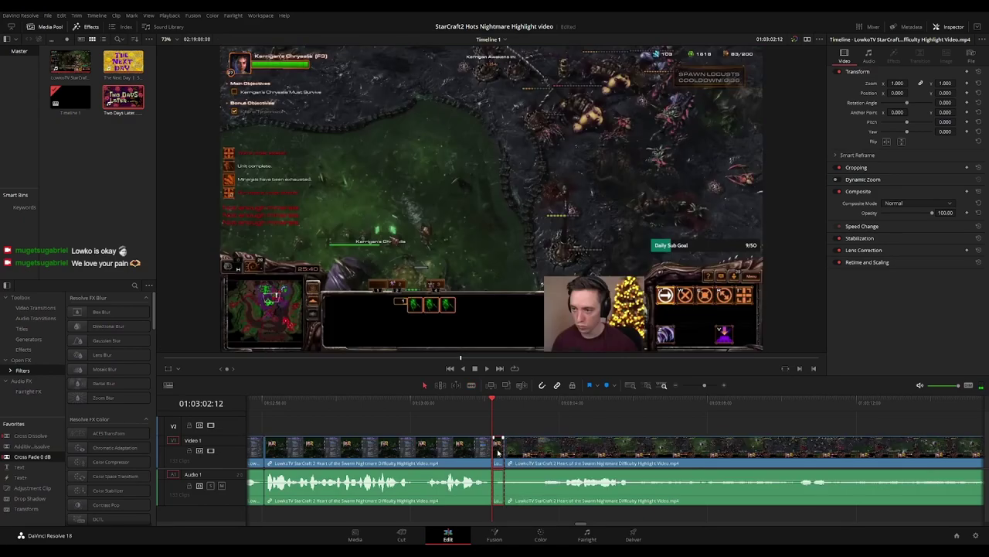
pyautogui.click(498, 452)
pyautogui.press('Delete')
pyautogui.press('space')
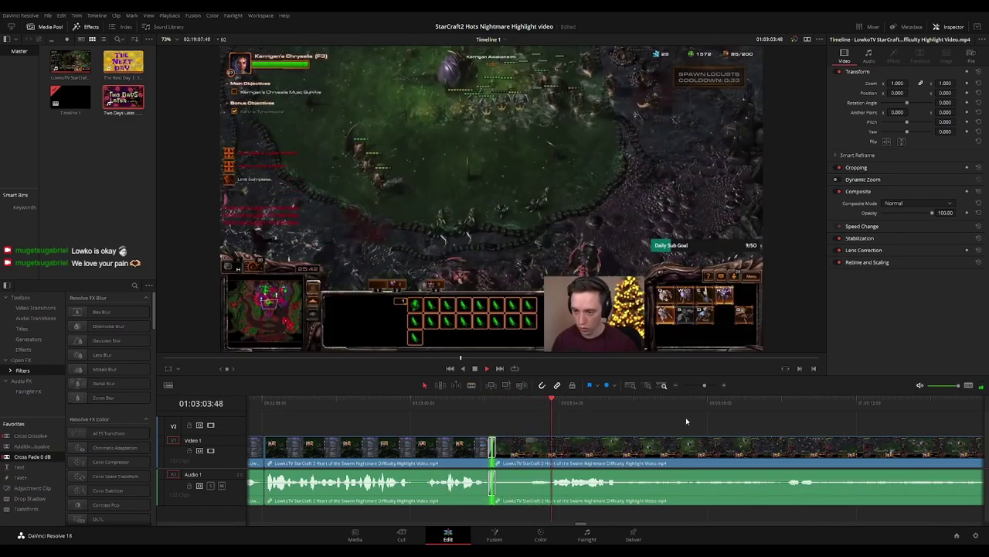
# Cut the short message-log section between about 01:03:24 and 01:03:25 out of the gameplay, close the gap, and add a transition at the join
pyautogui.moveTo(722, 421); pyautogui.dragTo(552, 419)
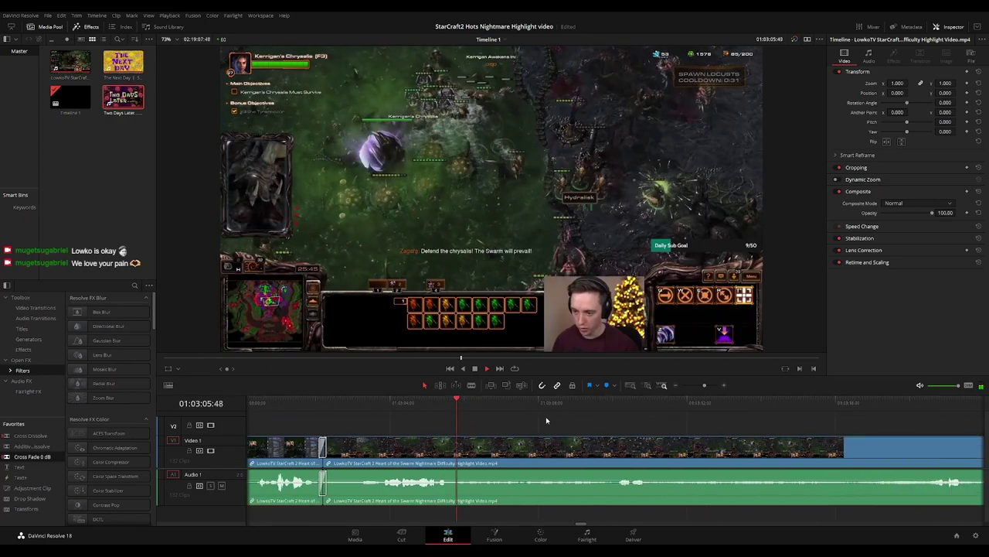
pyautogui.scroll(-3, 644, 424)
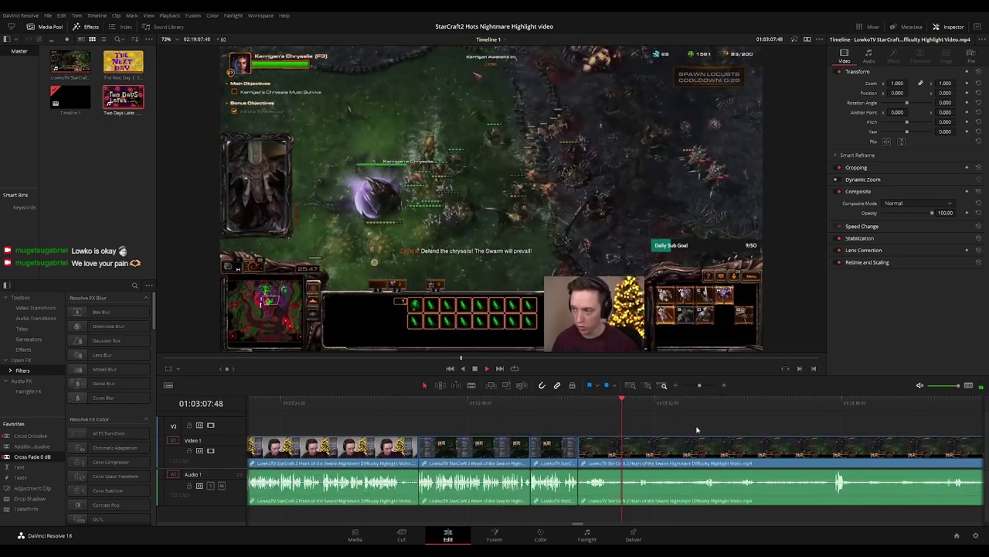
pyautogui.moveTo(698, 429); pyautogui.dragTo(555, 429)
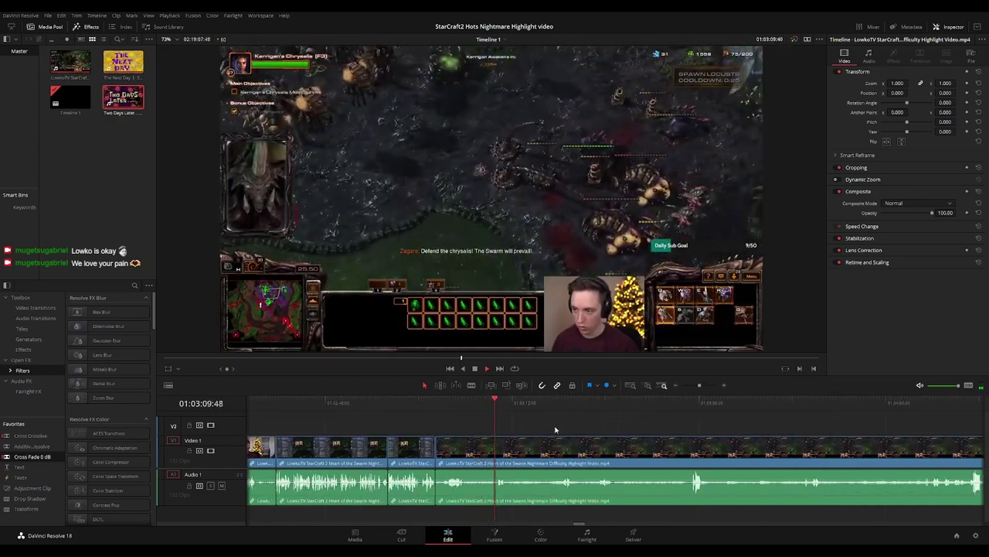
pyautogui.scroll(2, 556, 430)
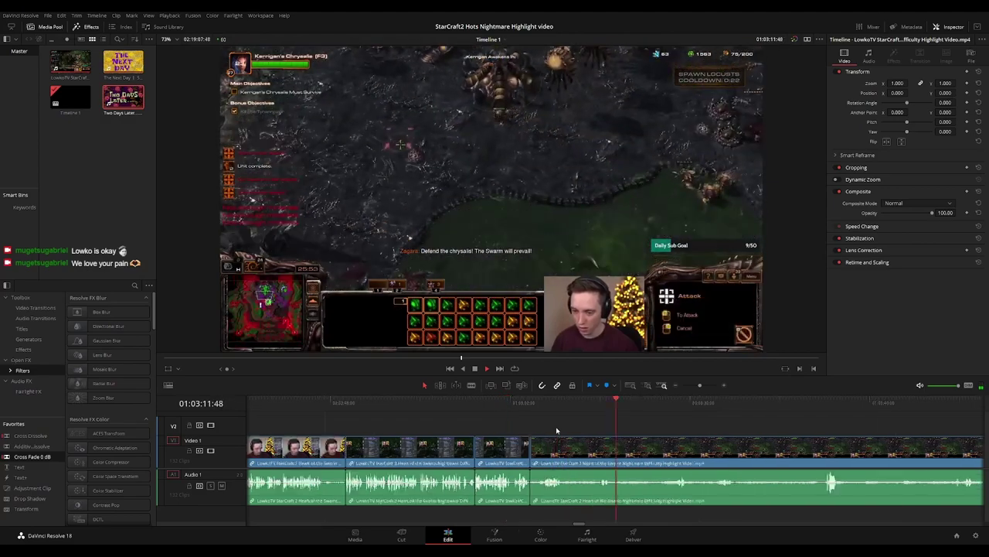
pyautogui.moveTo(633, 433); pyautogui.dragTo(503, 448)
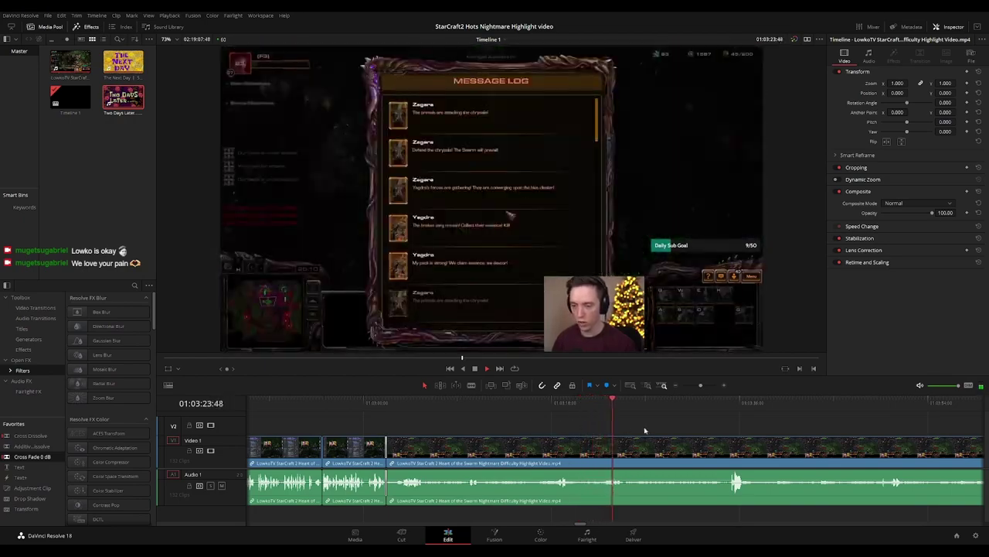
pyautogui.moveTo(679, 420); pyautogui.dragTo(495, 418)
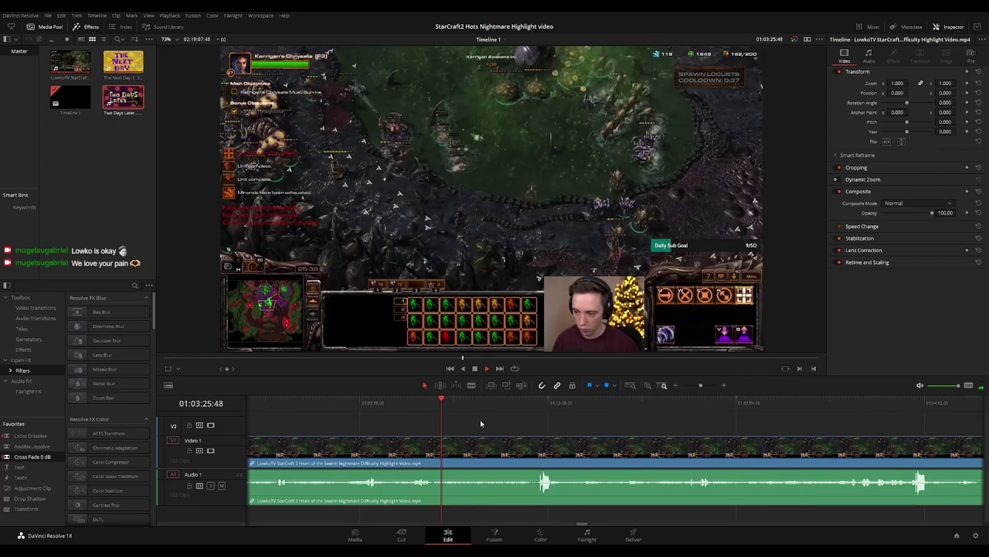
pyautogui.hotkey('ctrl', '=')
pyautogui.hotkey('ctrl', '=')
pyautogui.hotkey('ctrl', '=')
pyautogui.press('b')
pyautogui.click(523, 446)
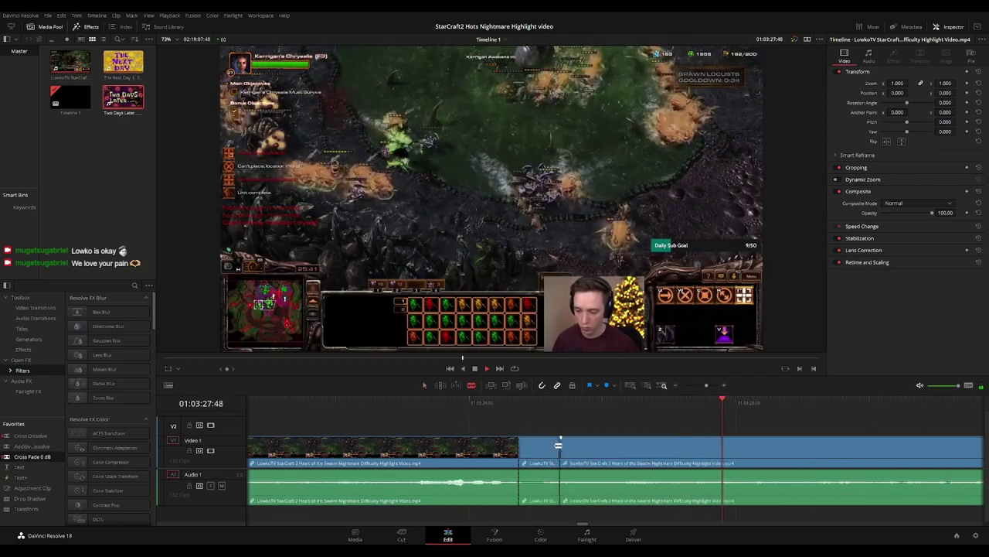
pyautogui.hotkey('ctrl', 'z')
pyautogui.click(519, 448)
pyautogui.hotkey('ctrl', 't')
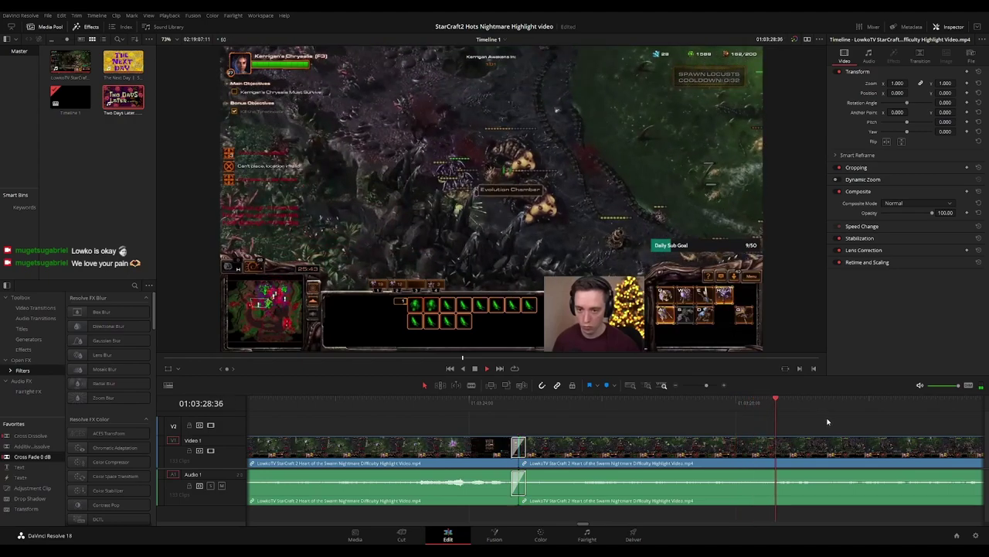
# Review the gameplay footage from about 01:03:28 to 01:03:52 for a section to cut around the donation alert
pyautogui.hotkey('ctrl', '-')
pyautogui.hotkey('ctrl', '-')
pyautogui.hotkey('ctrl', '-')
pyautogui.hotkey('ctrl', '=')
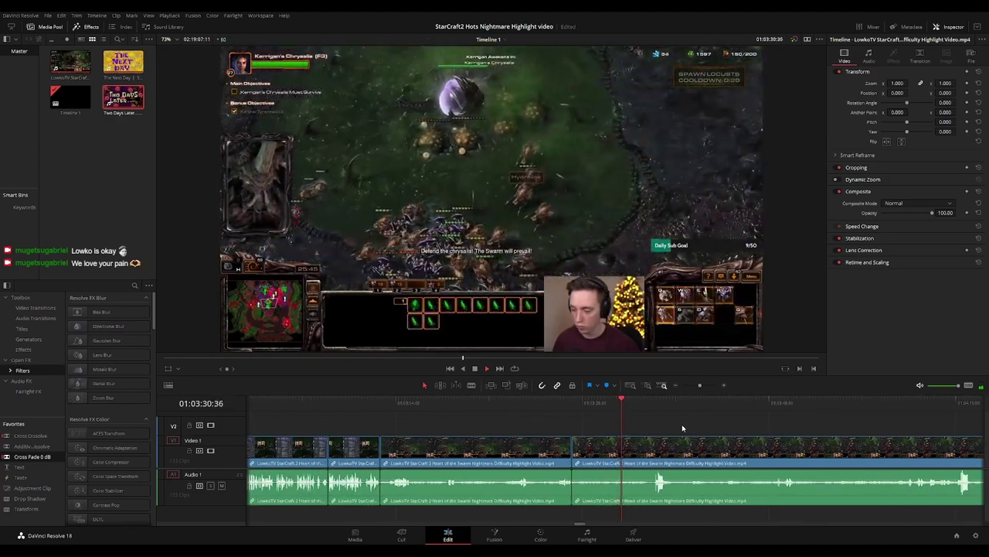
pyautogui.moveTo(683, 426); pyautogui.dragTo(528, 424)
pyautogui.hotkey('ctrl', '=')
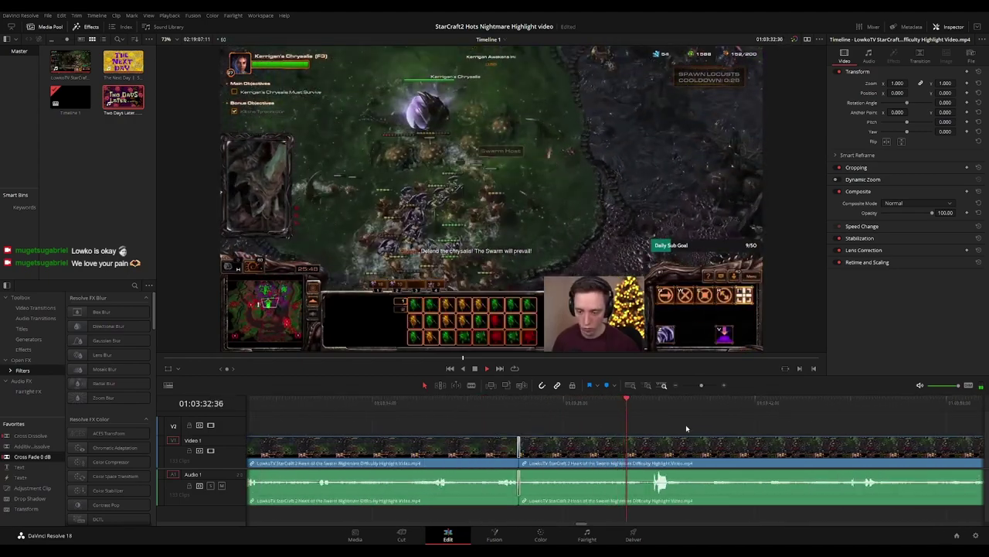
pyautogui.moveTo(687, 427); pyautogui.dragTo(554, 426)
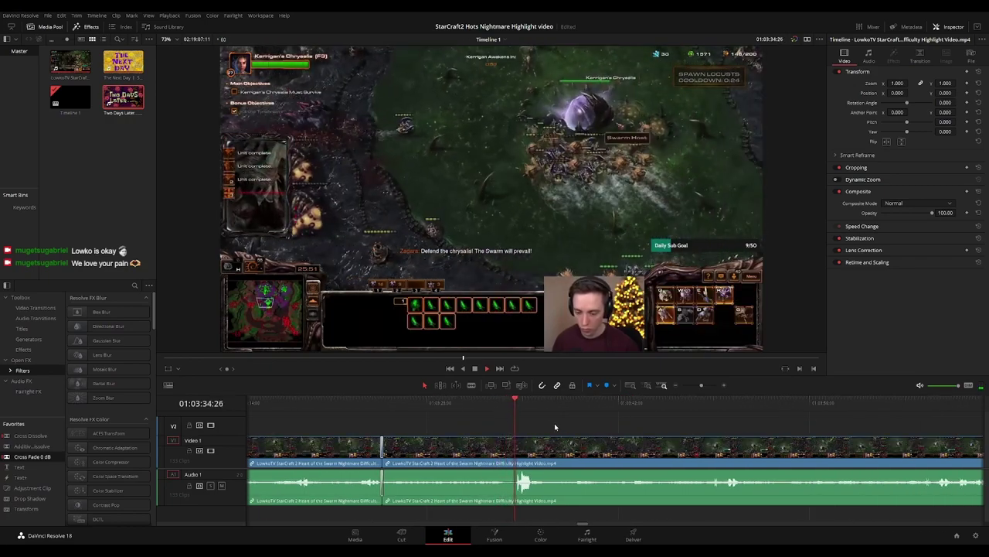
pyautogui.hscroll(3, 572, 429)
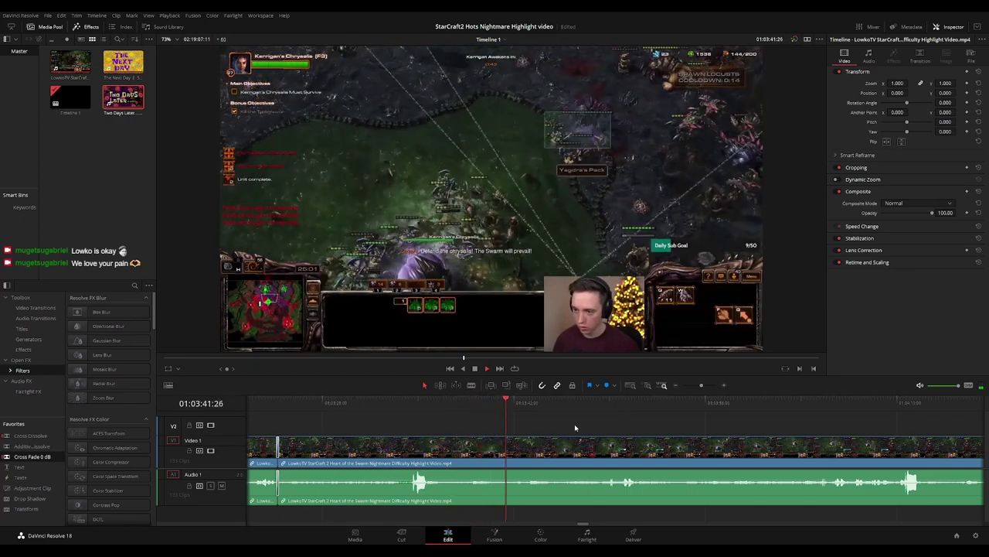
pyautogui.hscroll(1, 654, 435)
pyautogui.hscroll(3, 562, 431)
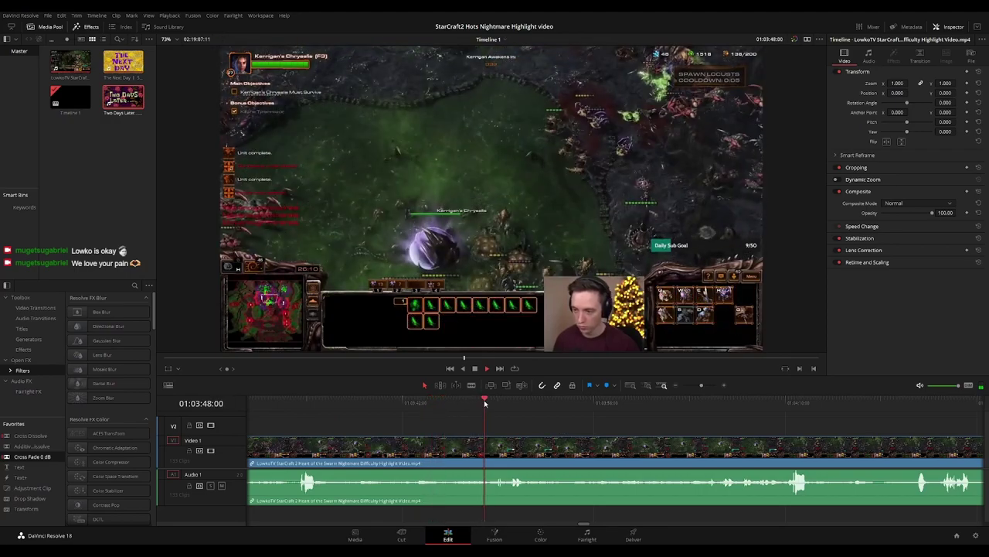
pyautogui.hscroll(1, 559, 434)
pyautogui.hscroll(1, 556, 433)
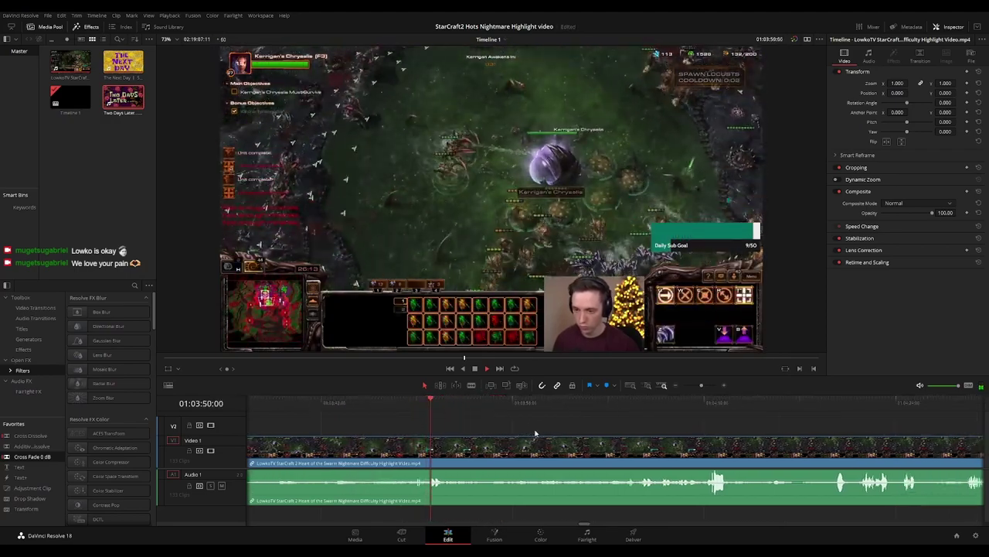
pyautogui.hscroll(2, 572, 433)
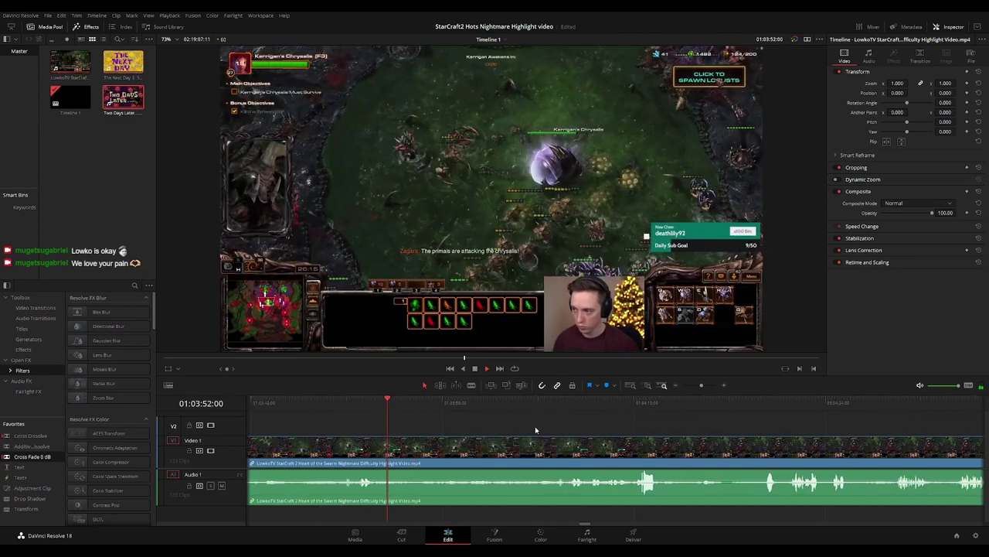
# Remove the gameplay section with the cheer alert between about 01:03:48 and 01:03:54, close the gap, and crossfade the audio at the join
pyautogui.press('b')
pyautogui.click(331, 450)
pyautogui.click(423, 410)
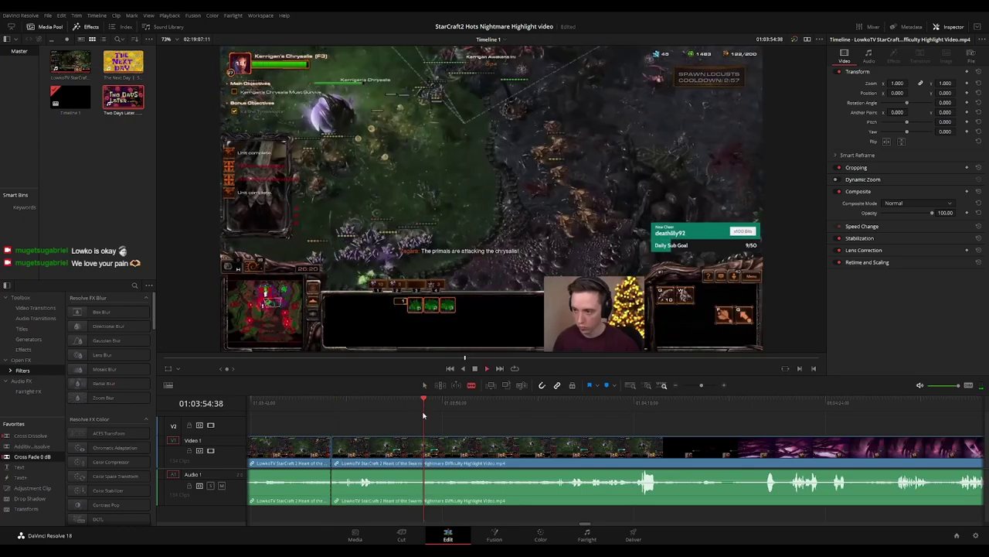
pyautogui.click(421, 445)
pyautogui.press('a')
pyautogui.click(407, 448)
pyautogui.press('Delete')
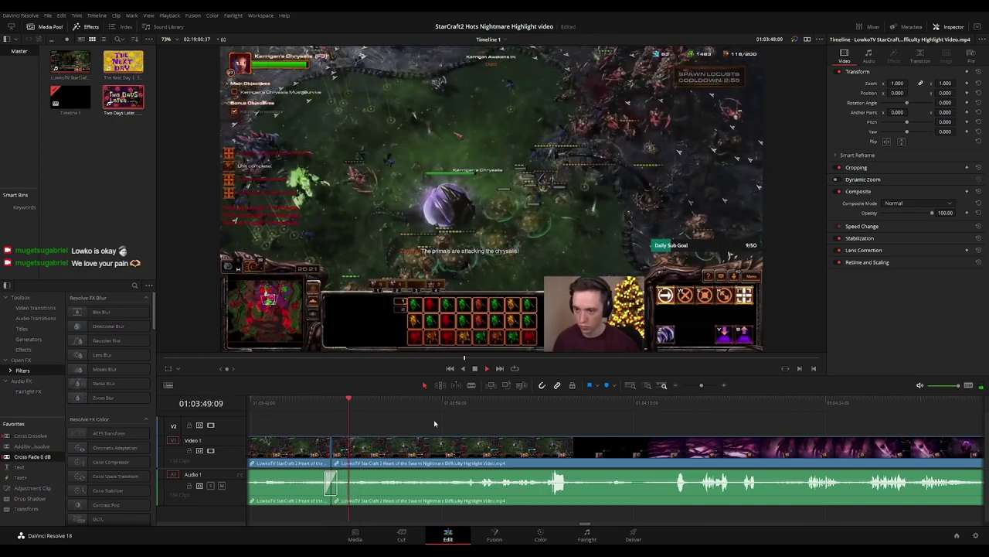
# Review the end of the mission and the cutscene that follows, from about 01:03:49 to 01:05:16, for the next section to cut
pyautogui.hscroll(1, 502, 430)
pyautogui.click(415, 403)
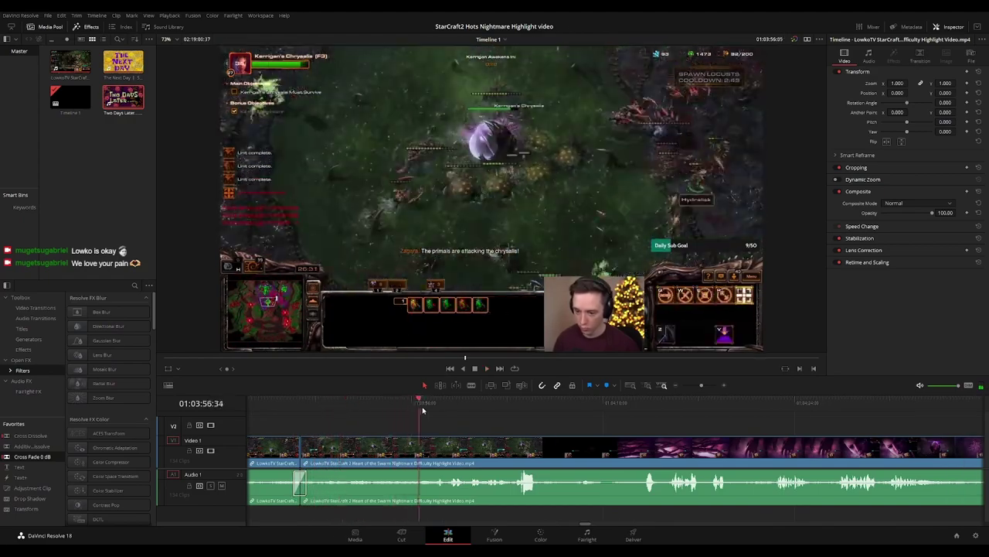
pyautogui.hscroll(2, 537, 433)
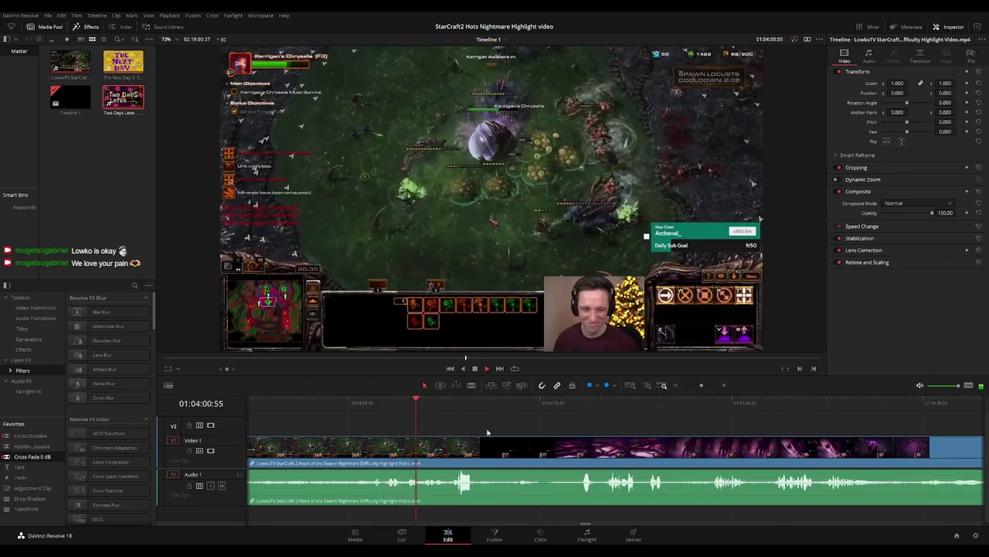
pyautogui.hscroll(2, 510, 433)
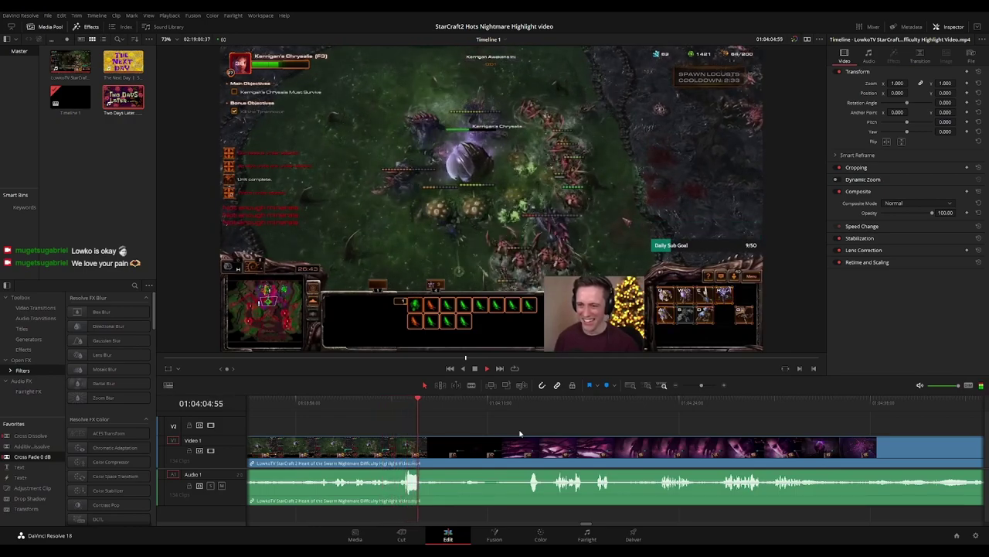
pyautogui.hscroll(3, 503, 433)
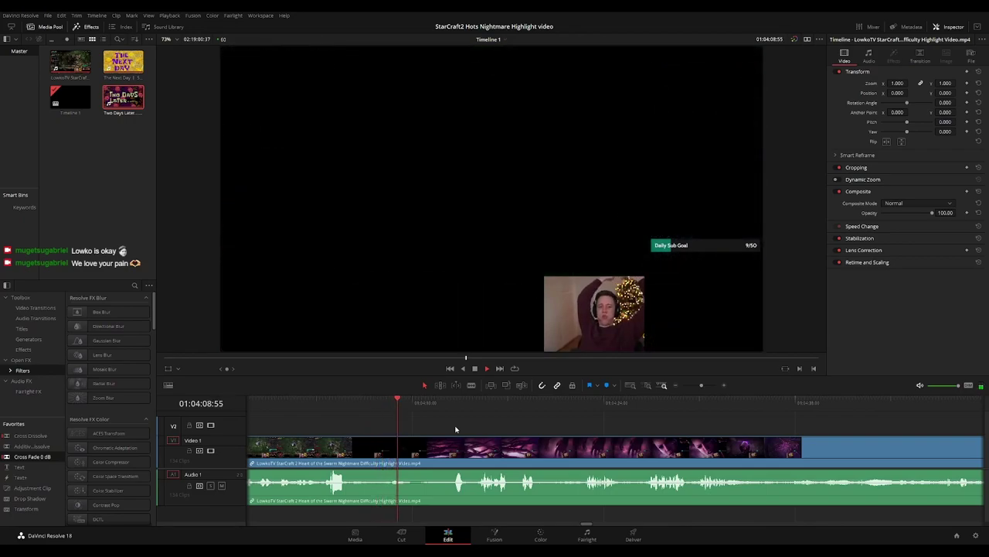
pyautogui.click(442, 405)
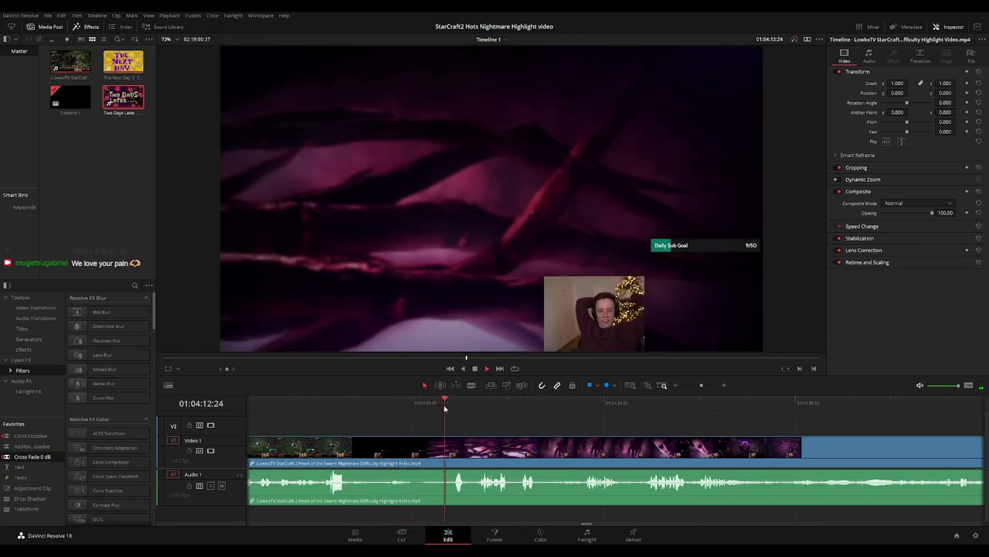
pyautogui.hscroll(5, 606, 425)
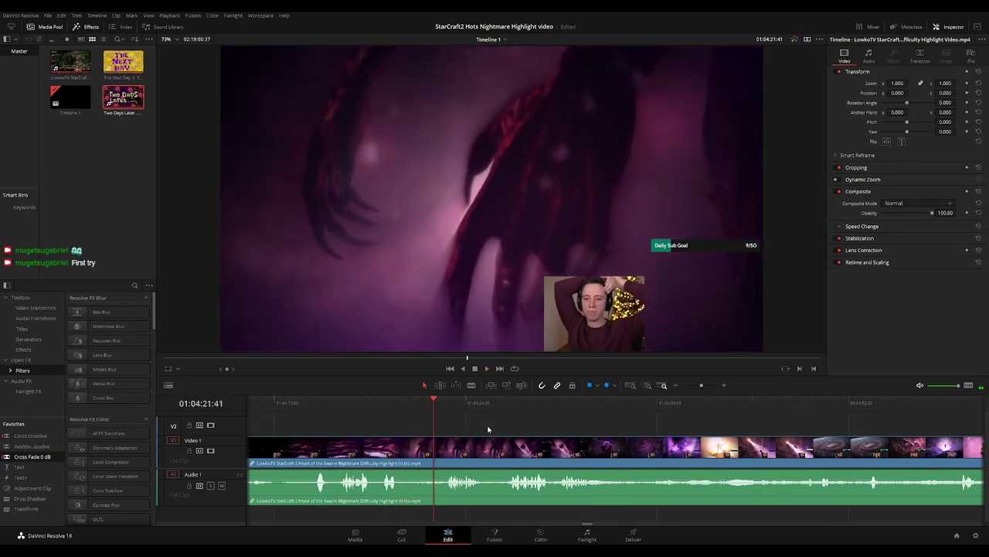
pyautogui.hscroll(2, 475, 426)
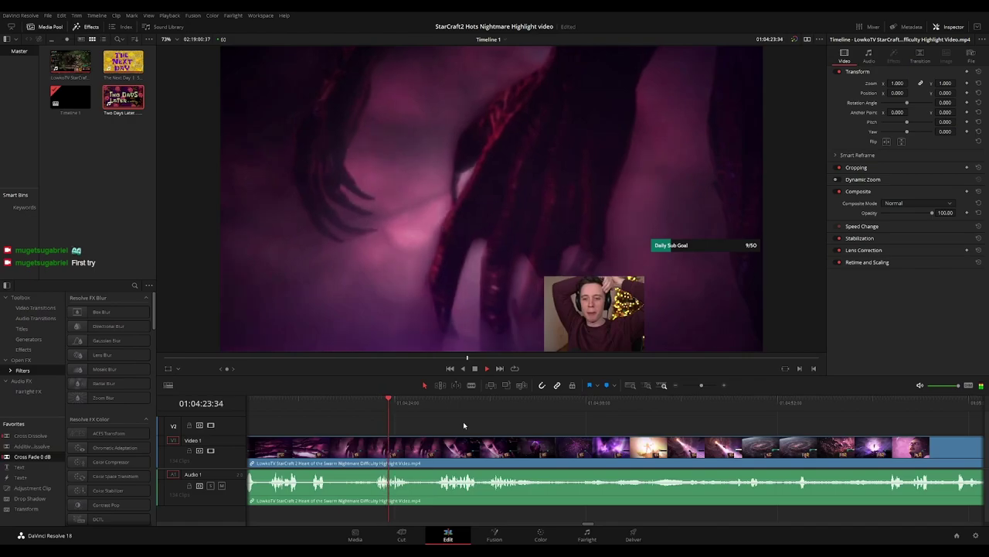
pyautogui.hscroll(2, 463, 425)
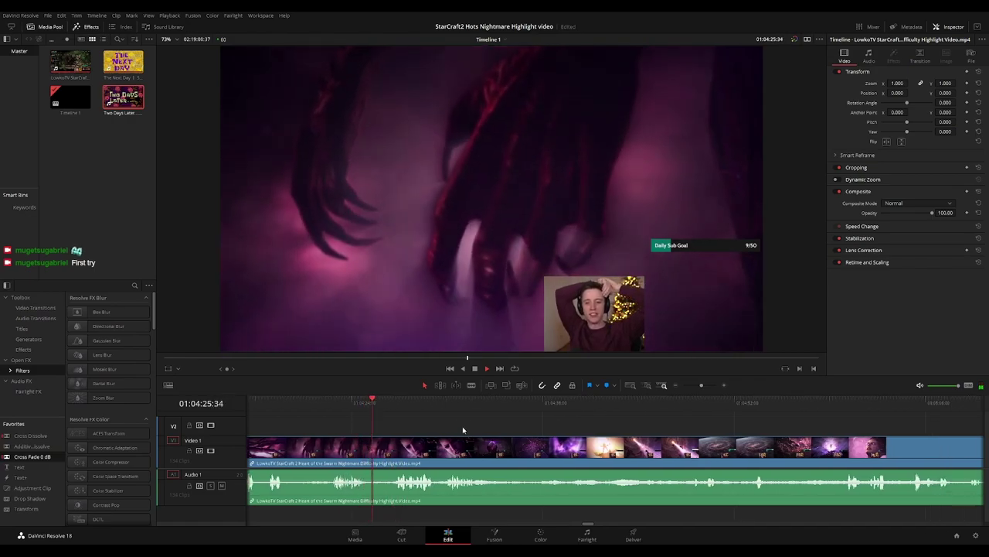
pyautogui.hscroll(2, 466, 426)
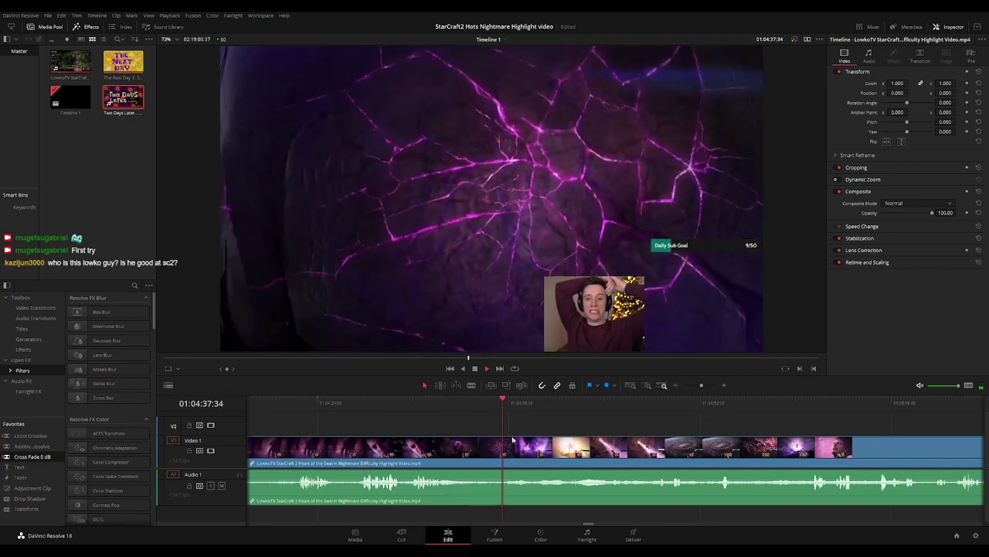
pyautogui.moveTo(569, 434); pyautogui.dragTo(459, 435)
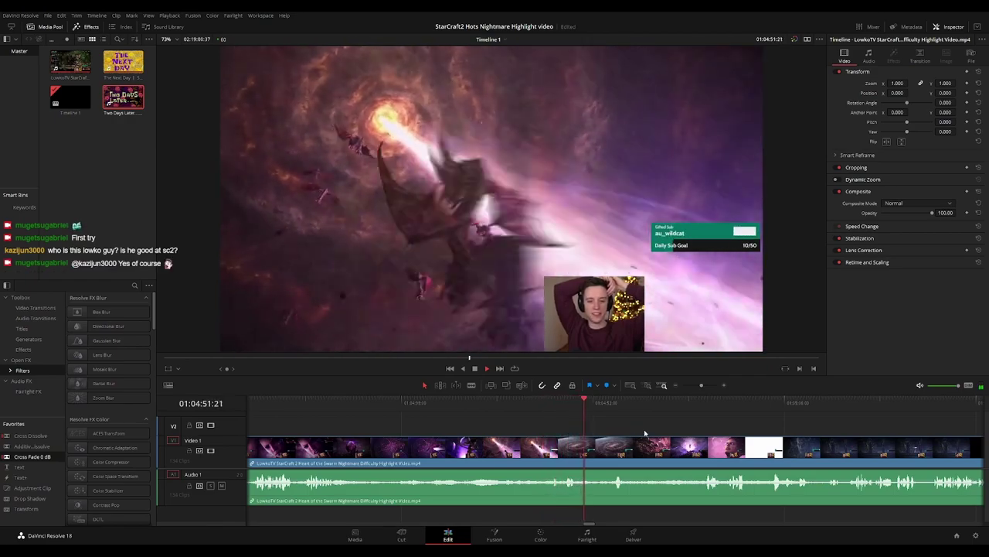
pyautogui.hscroll(3, 513, 427)
pyautogui.moveTo(482, 410); pyautogui.dragTo(578, 407)
pyautogui.hscroll(5, 508, 415)
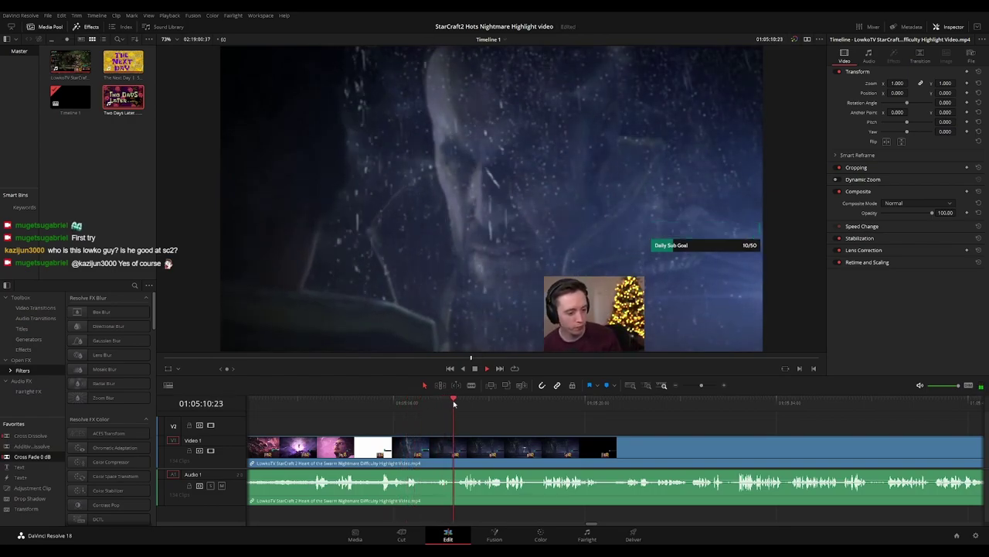
pyautogui.hscroll(2, 554, 429)
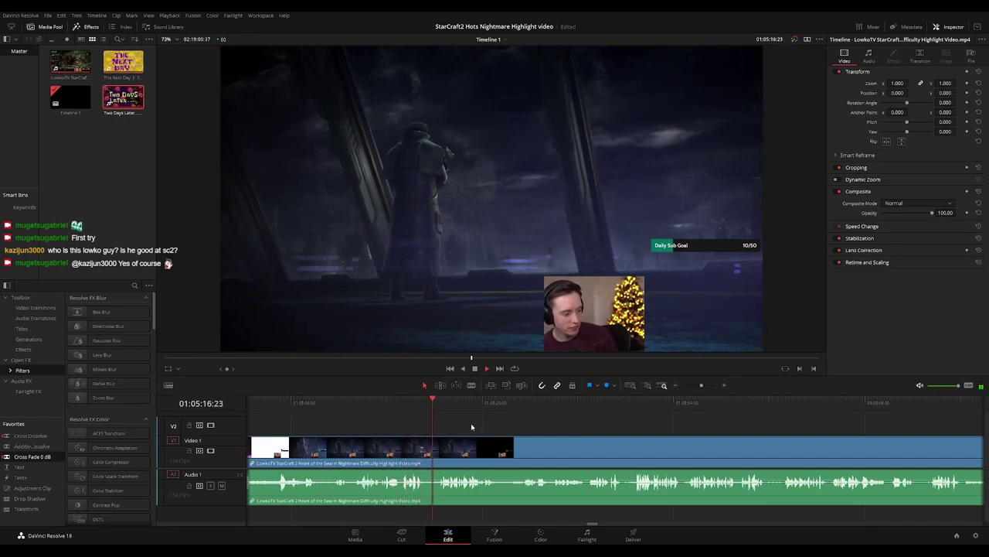
# Remove the section from about 01:05:10 in the cutscene to 01:05:31 on the Victory screen, close the gap, and add a short transition at the join
pyautogui.click(301, 411)
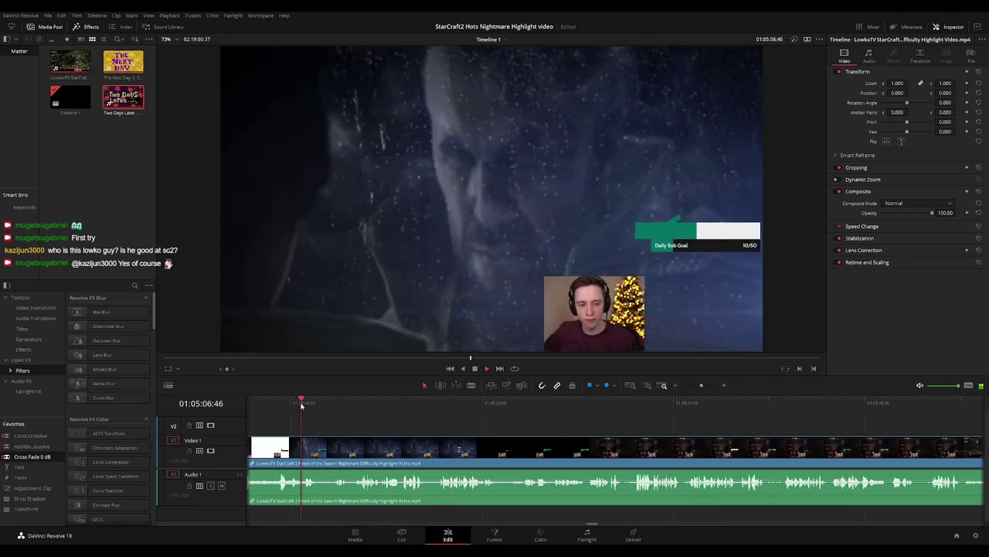
pyautogui.hscroll(-5, 315, 418)
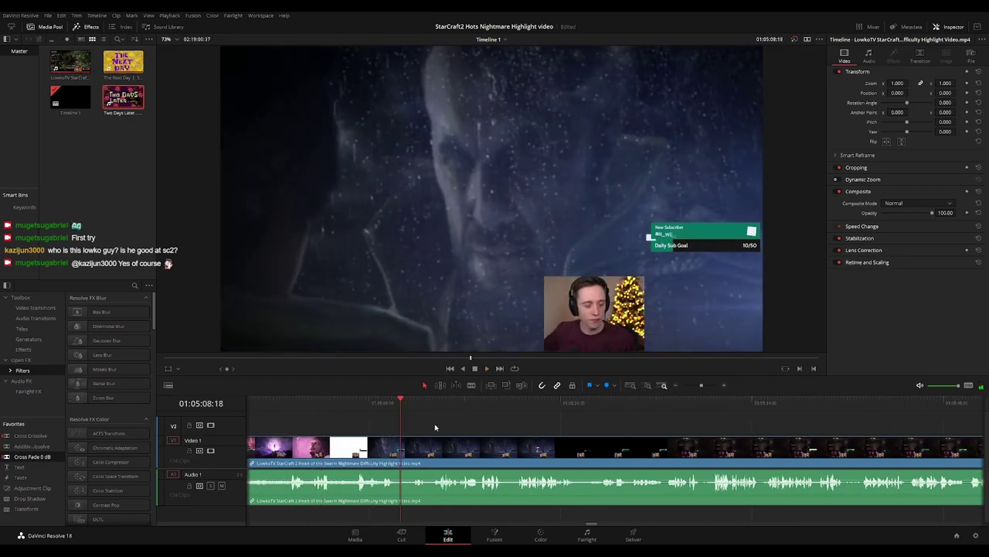
pyautogui.click(432, 405)
pyautogui.click(487, 403)
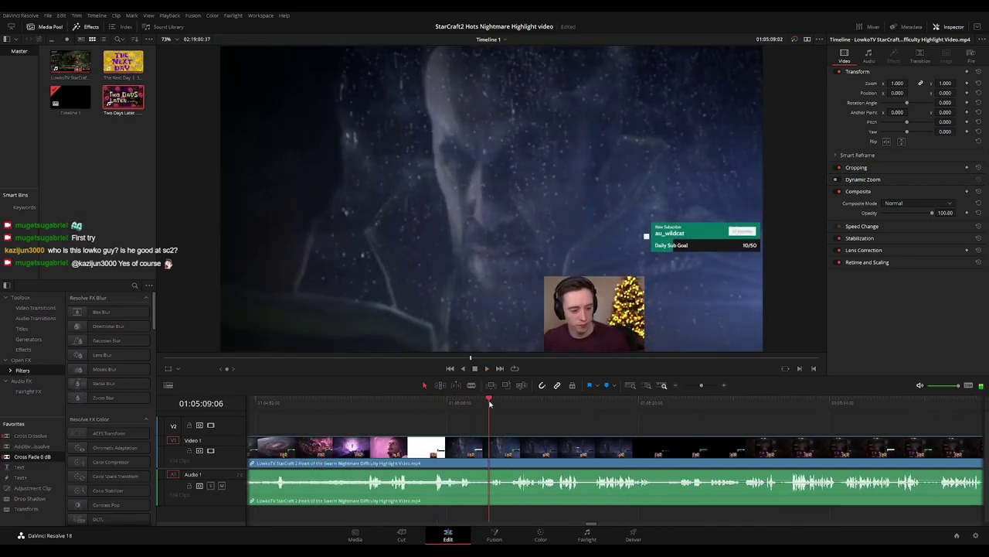
pyautogui.click(508, 447)
pyautogui.moveTo(633, 408); pyautogui.dragTo(739, 409)
pyautogui.hscroll(4, 489, 422)
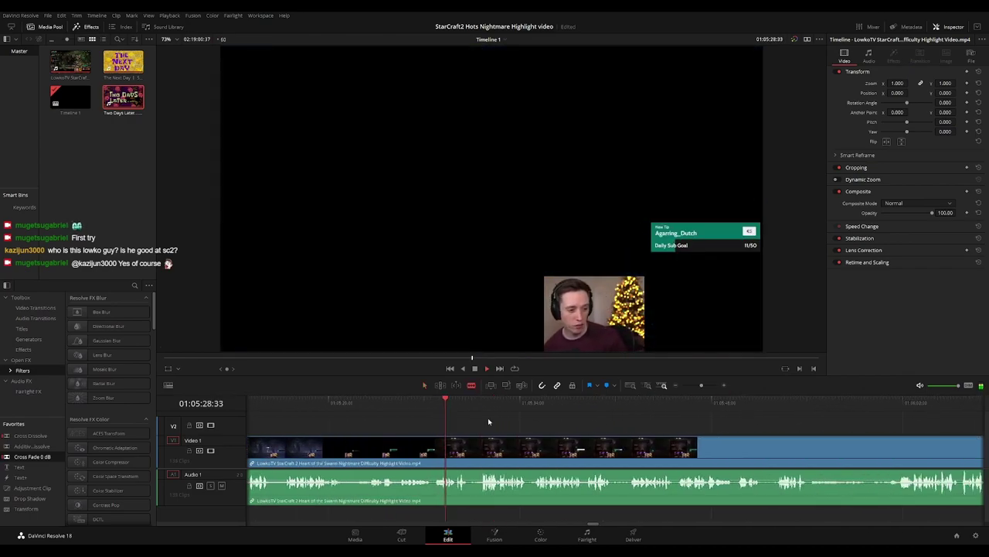
pyautogui.click(478, 408)
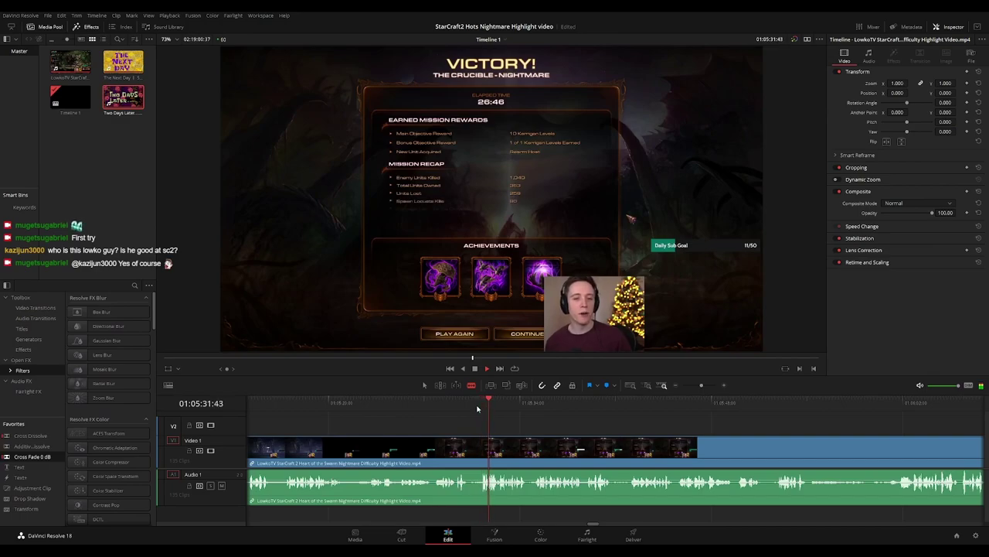
pyautogui.click(479, 408)
pyautogui.click(478, 447)
pyautogui.press('a')
pyautogui.click(456, 450)
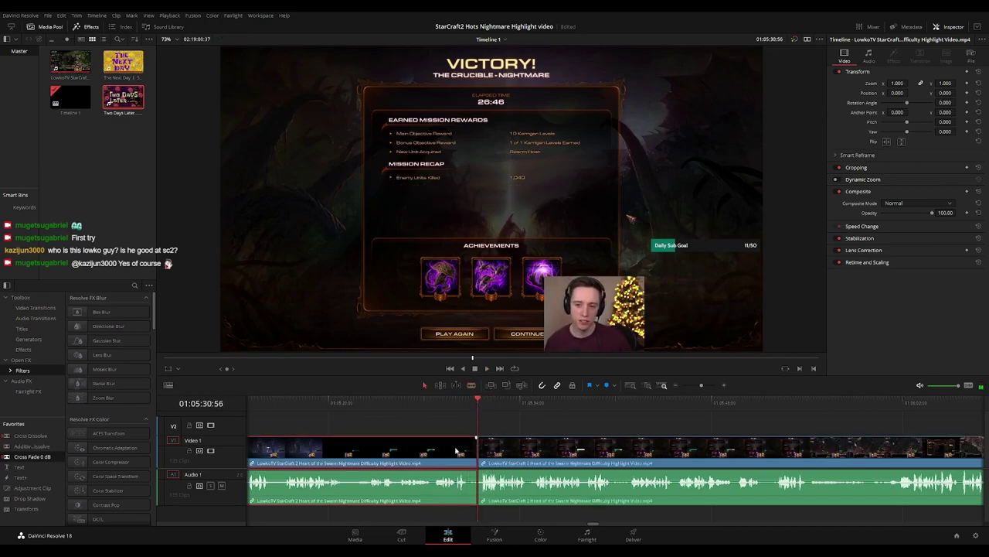
pyautogui.press('Delete')
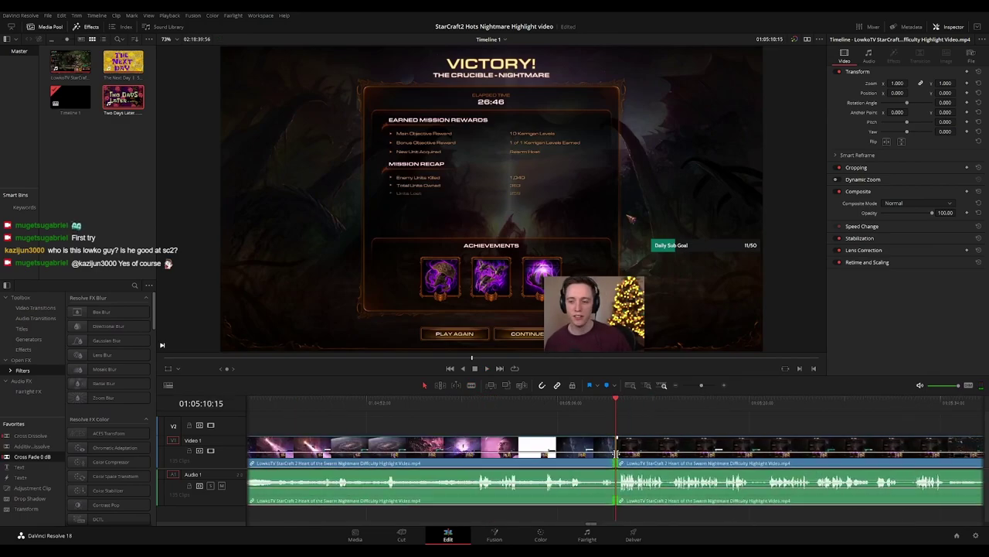
pyautogui.press('space')
# Cut about one second of the Victory screen footage near 01:05:20, close the gap, and put a Cross Fade 0 dB on the audio join
pyautogui.moveTo(696, 429); pyautogui.dragTo(514, 429)
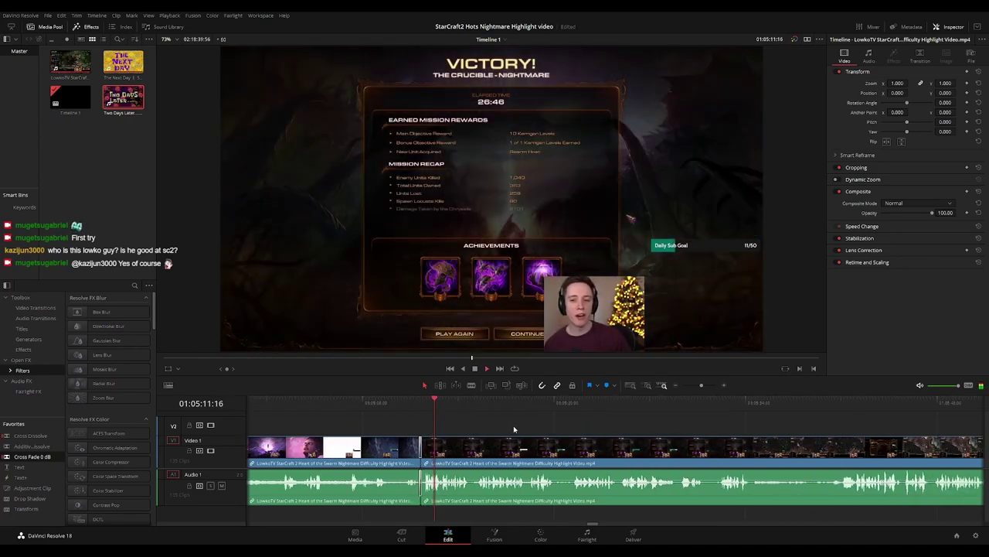
pyautogui.hscroll(2, 464, 425)
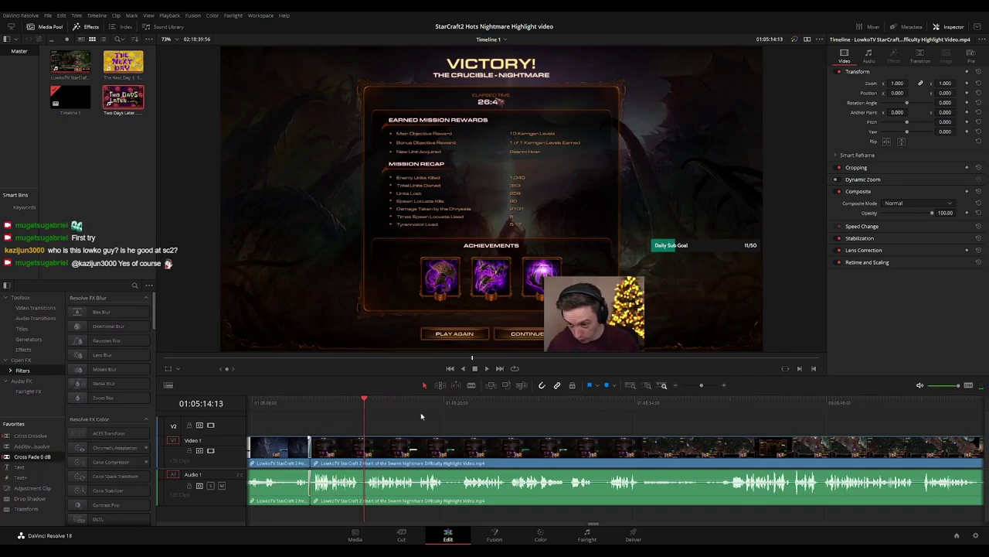
pyautogui.hscroll(1, 494, 427)
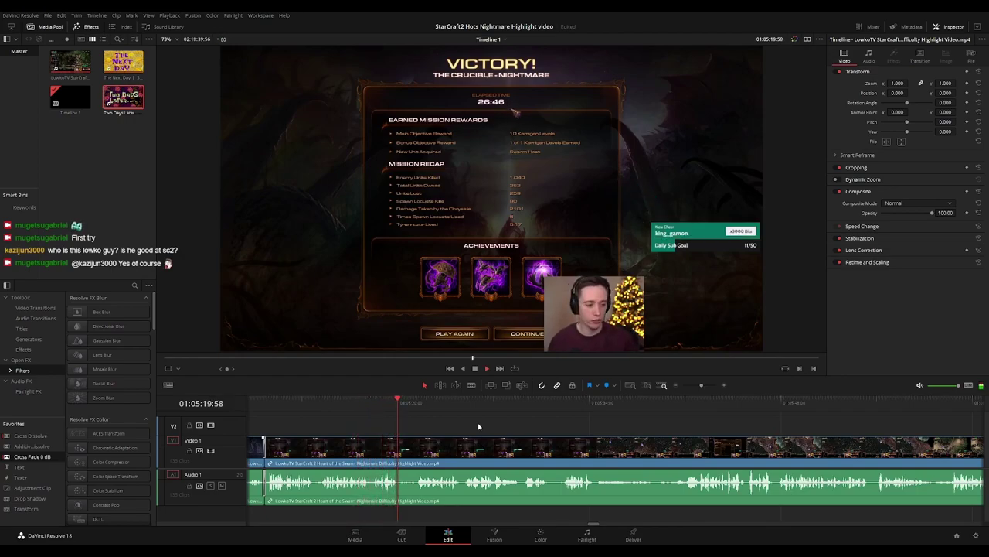
pyautogui.click(402, 448)
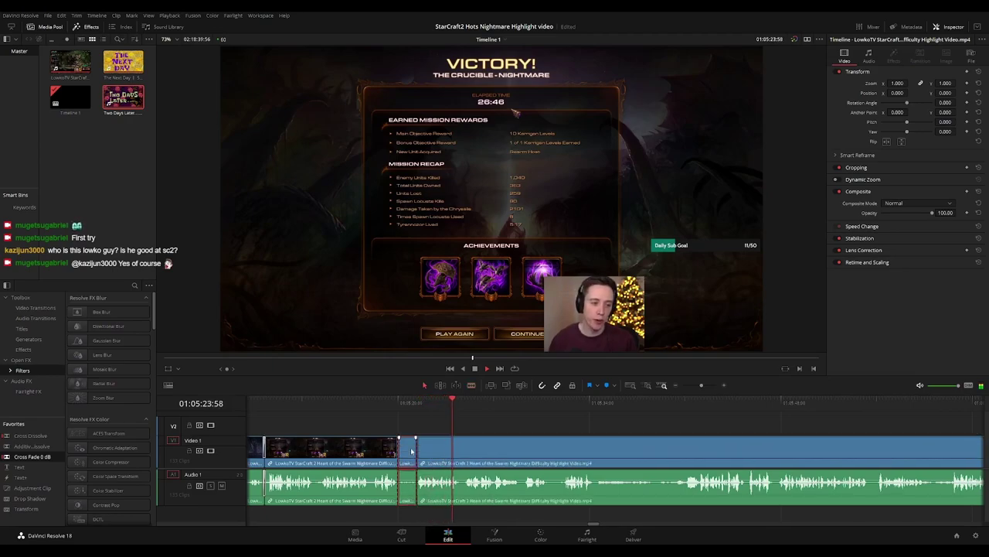
pyautogui.press('Delete')
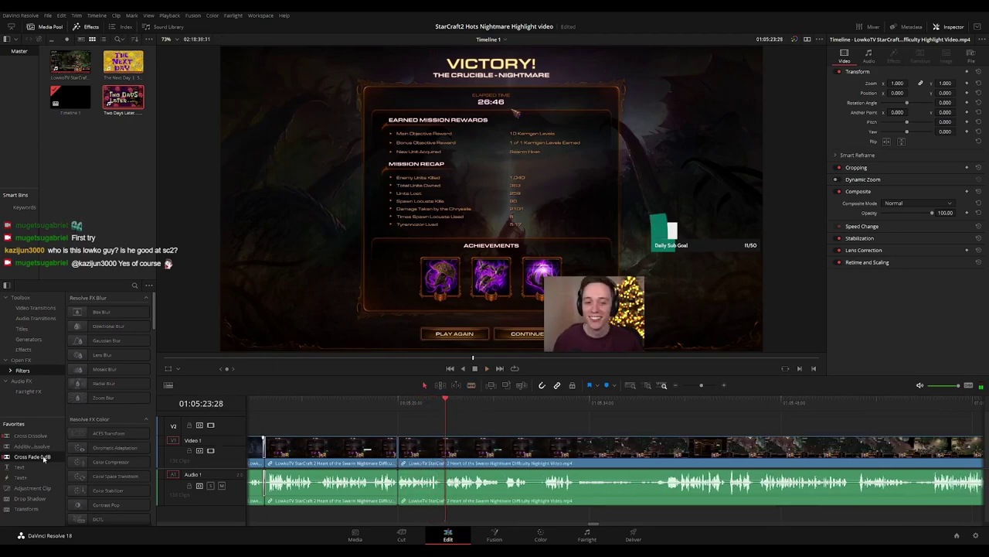
pyautogui.moveTo(403, 490); pyautogui.dragTo(403, 491)
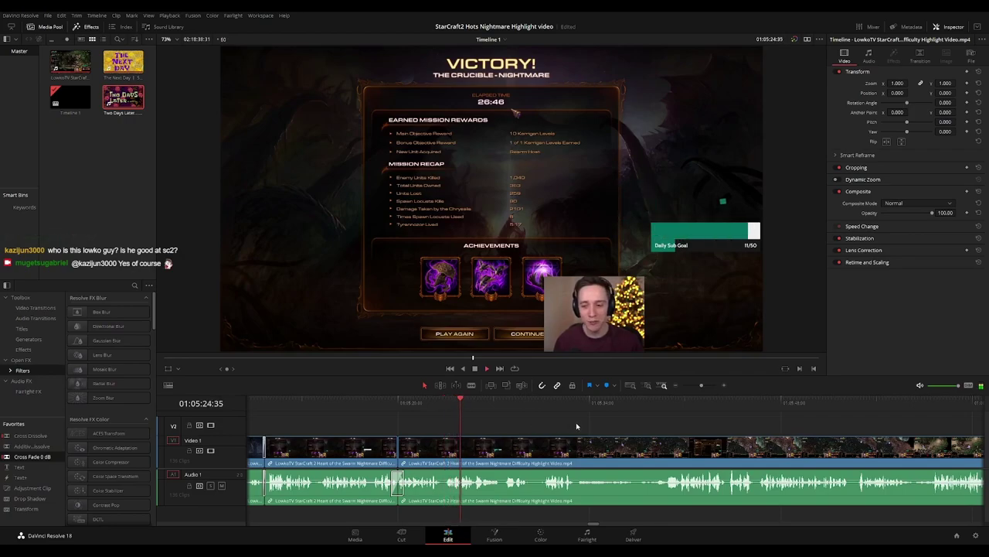
# Split the footage at 01:05:32:53, near the end of the Victory screen, where the speech pauses
pyautogui.moveTo(579, 426); pyautogui.dragTo(530, 424)
pyautogui.hscroll(1, 514, 424)
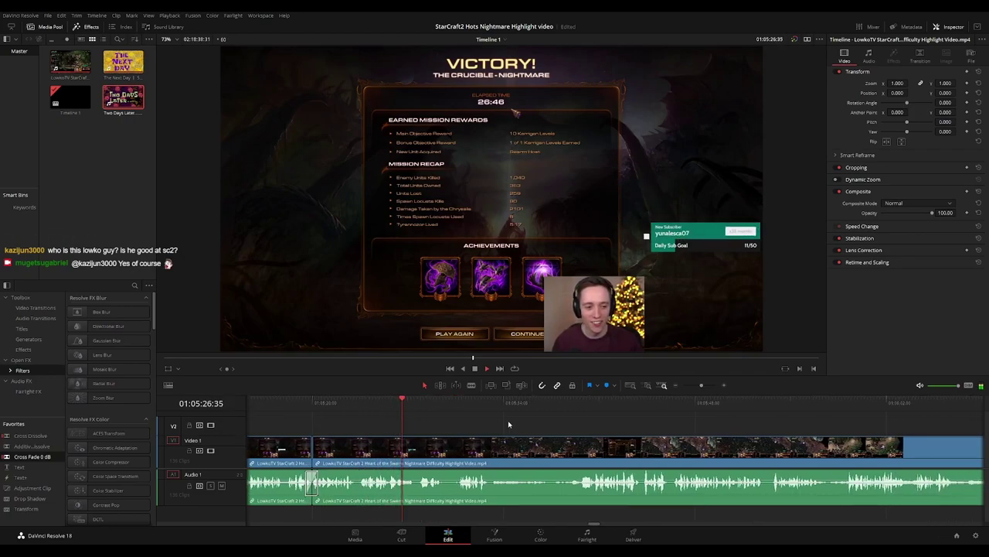
pyautogui.hscroll(2, 495, 425)
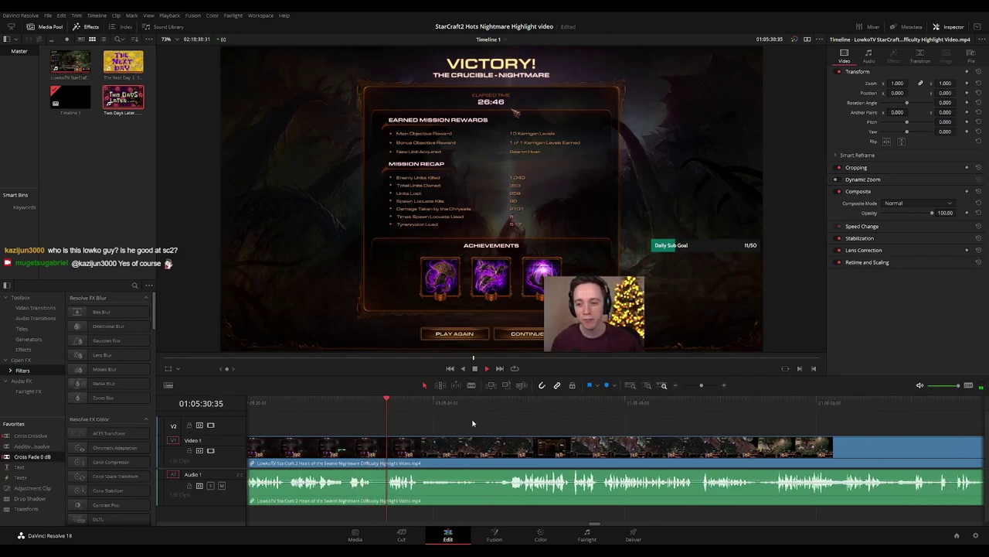
pyautogui.hscroll(1, 489, 428)
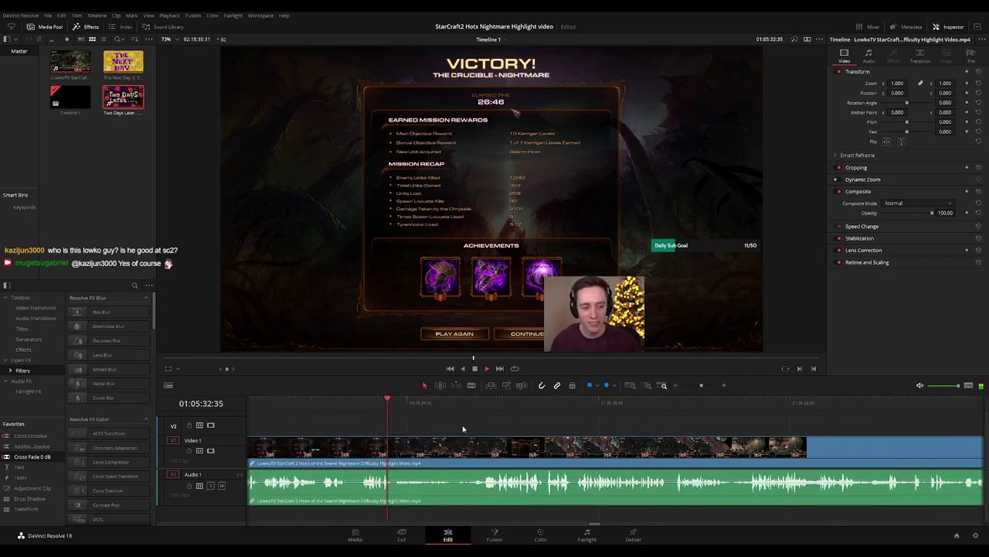
pyautogui.press('space')
pyautogui.click(390, 412)
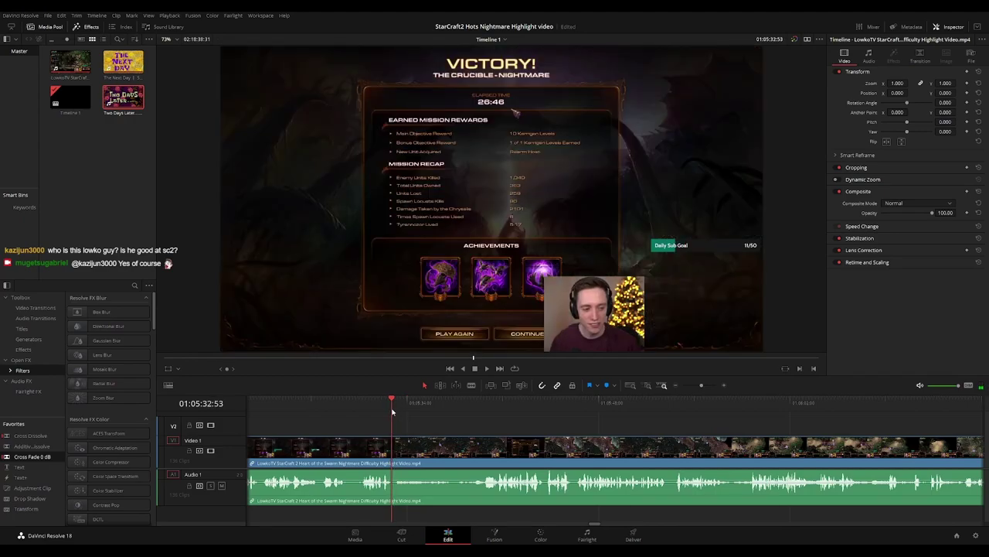
pyautogui.press('space')
pyautogui.click(405, 447)
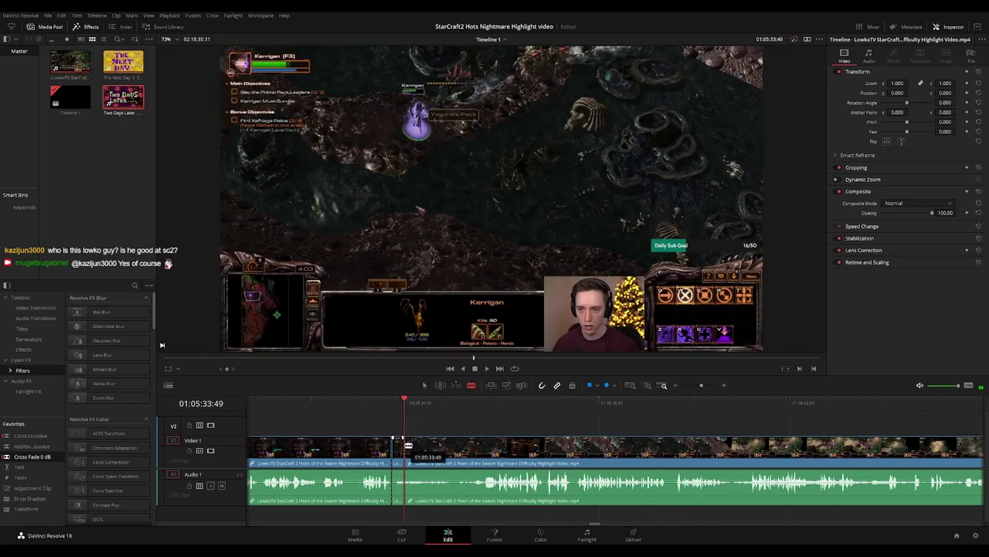
pyautogui.click(396, 405)
pyautogui.hotkey('ctrl', 'z')
# Remove a piece shorter than half a second right after the split at 01:05:32:53 and close the gap
pyautogui.press('space')
pyautogui.press('space')
pyautogui.click(399, 449)
pyautogui.moveTo(399, 450); pyautogui.dragTo(392, 449)
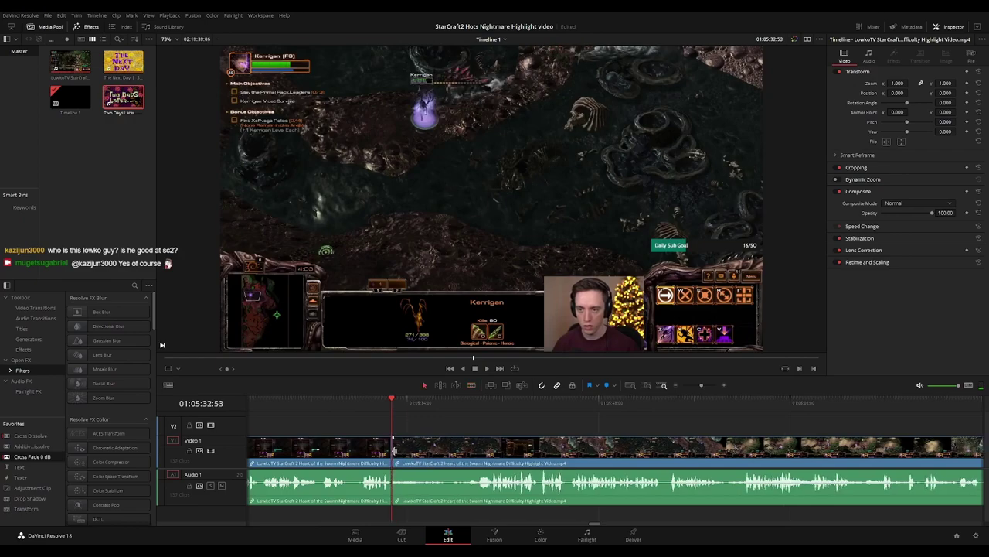
# Cut the short gameplay section between about 01:05:57 and 01:05:58, close the gap, and select the resulting join
pyautogui.press('space')
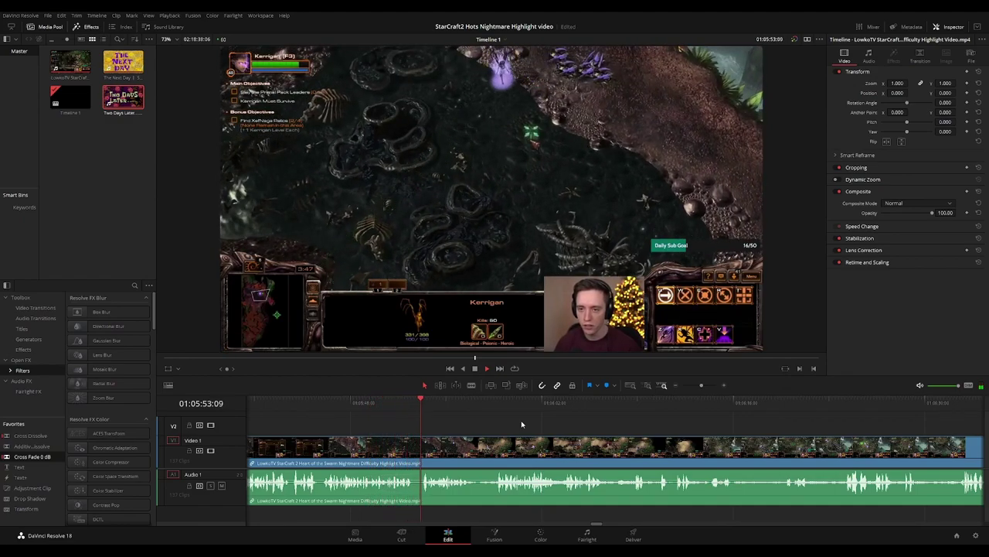
pyautogui.hscroll(1, 561, 421)
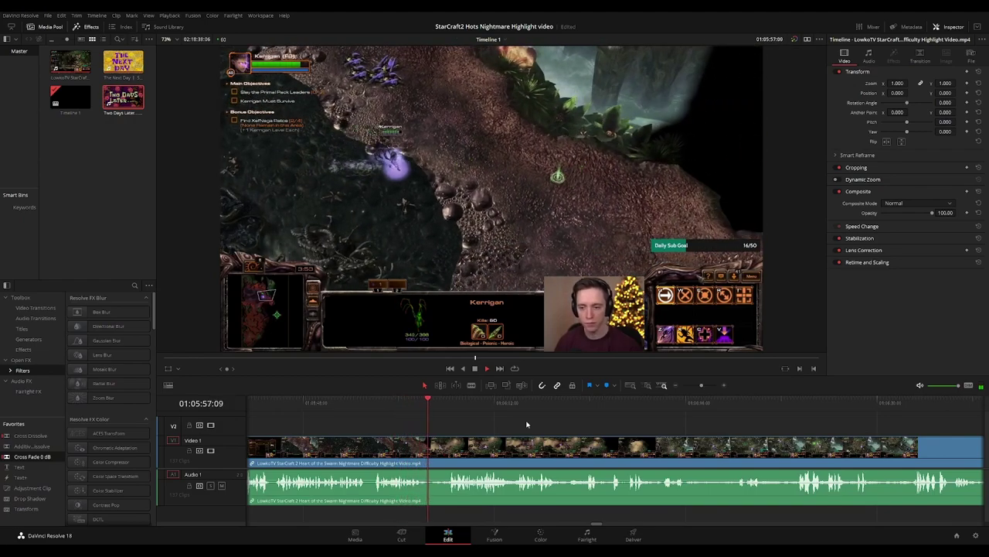
pyautogui.click(419, 408)
pyautogui.click(437, 442)
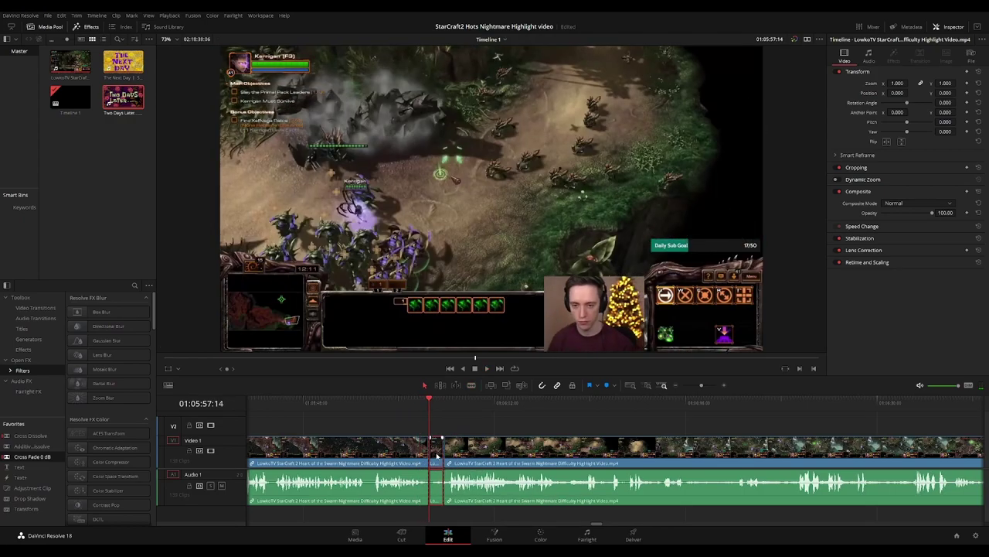
pyautogui.press('Delete')
pyautogui.click(429, 452)
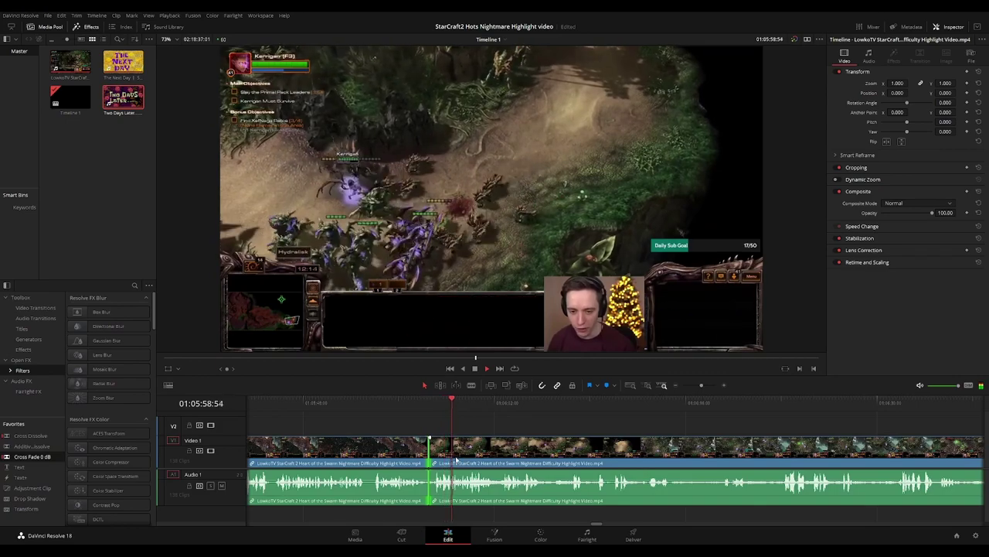
# Add the default transition to the selected video and audio join near 01:05:57
pyautogui.hotkey('ctrl', 't')
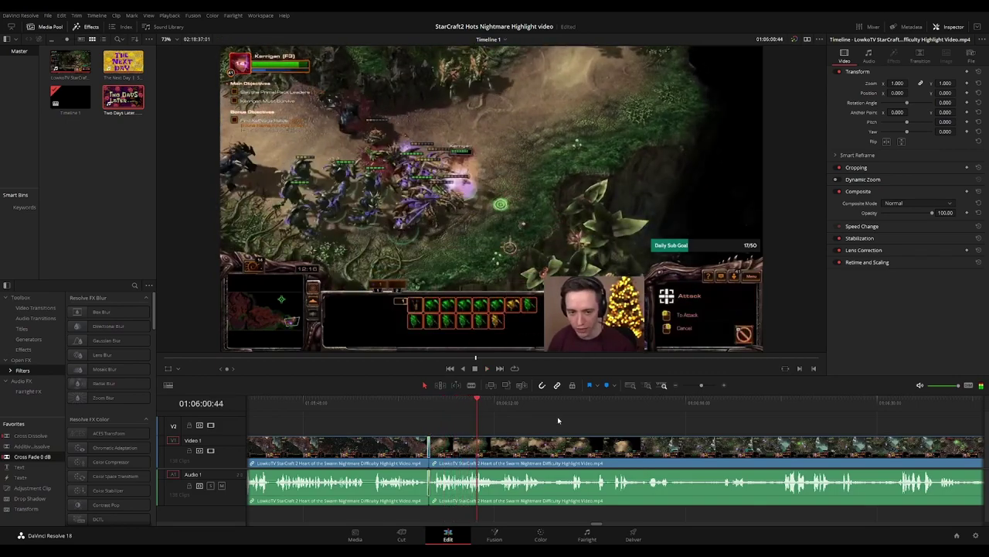
pyautogui.moveTo(613, 425); pyautogui.dragTo(504, 418)
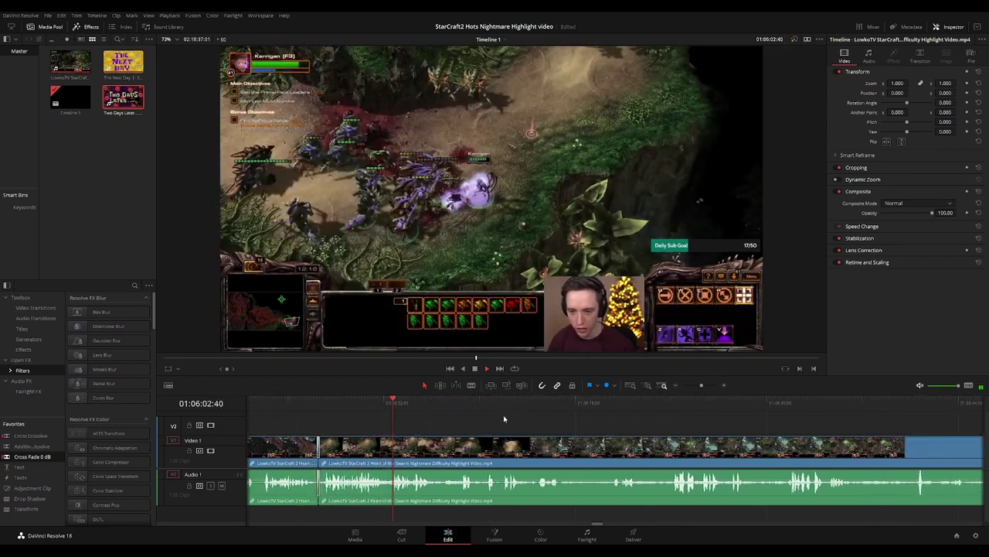
pyautogui.scroll(3, 532, 435)
# Cut out the tiny piece of footage starting at 01:06:14:46, close the gap, and put a transition on the join
pyautogui.moveTo(700, 419); pyautogui.dragTo(485, 421)
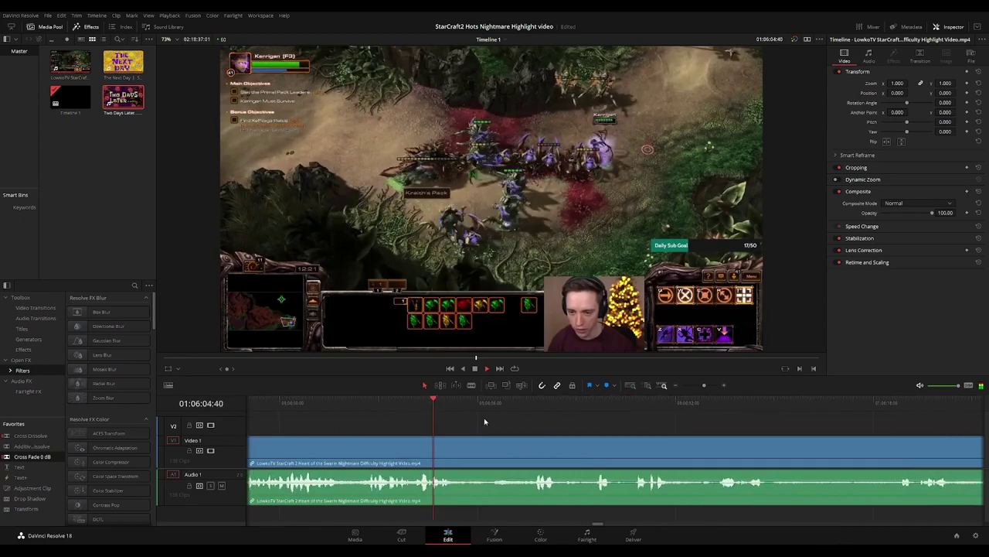
pyautogui.hscroll(2, 508, 422)
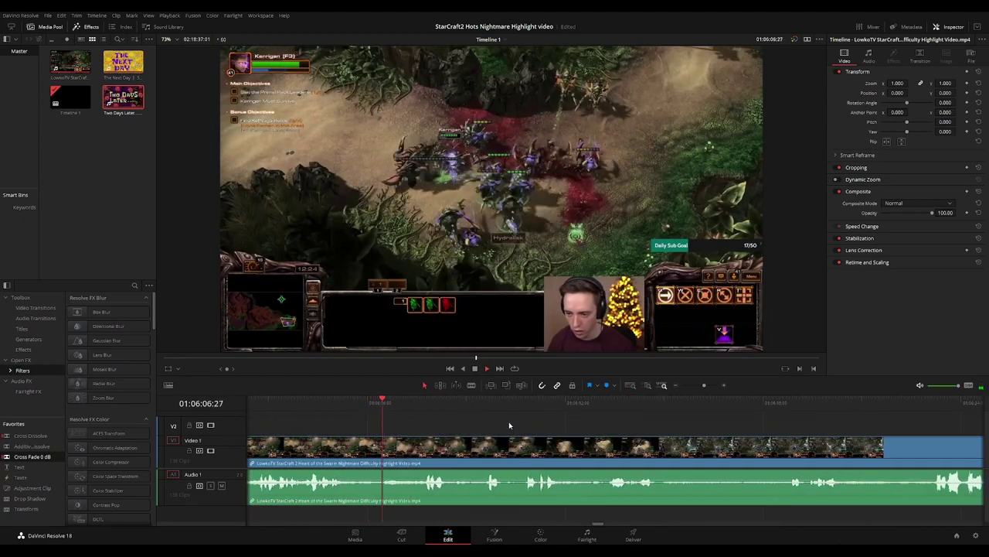
pyautogui.hscroll(2, 499, 422)
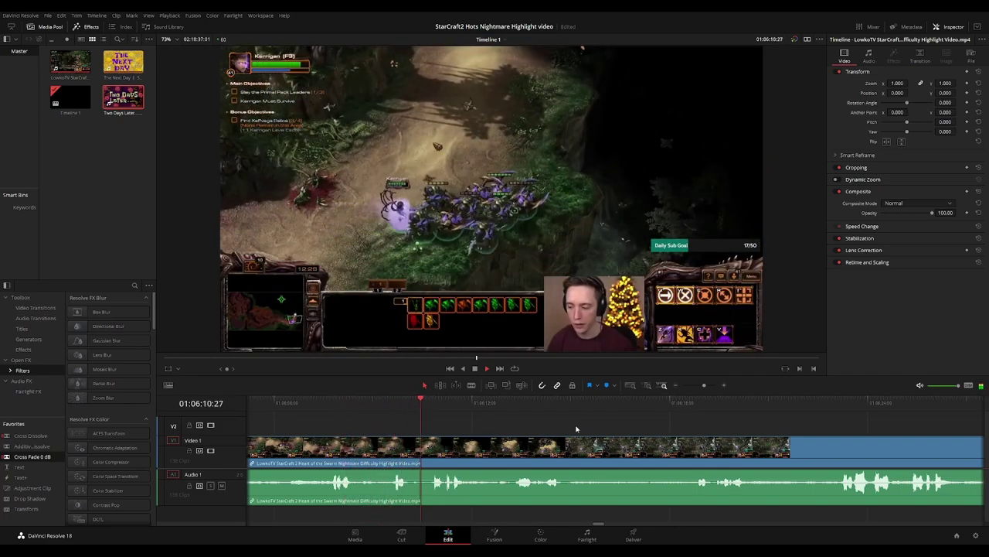
pyautogui.hscroll(2, 576, 429)
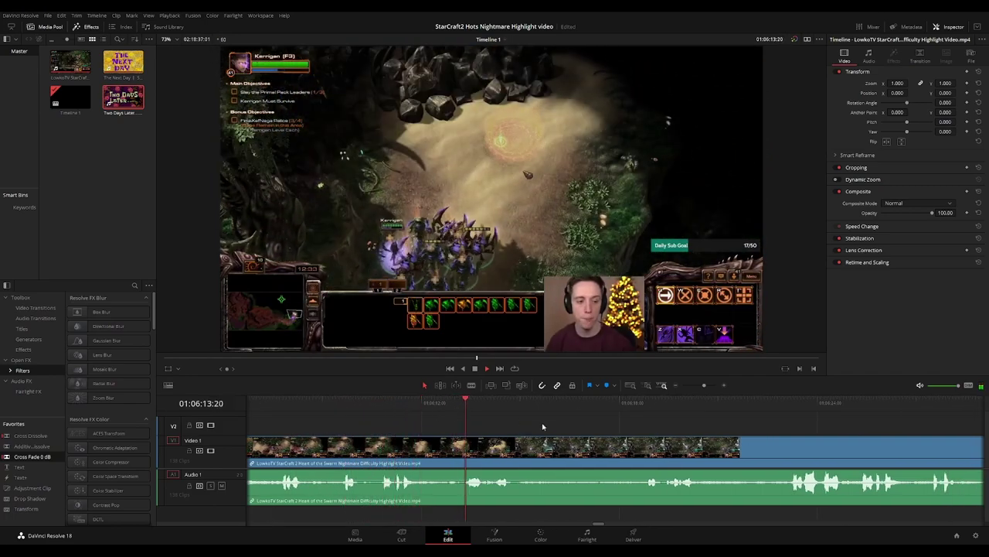
pyautogui.hscroll(2, 525, 425)
pyautogui.press('space')
pyautogui.click(435, 410)
pyautogui.press('b')
pyautogui.click(436, 445)
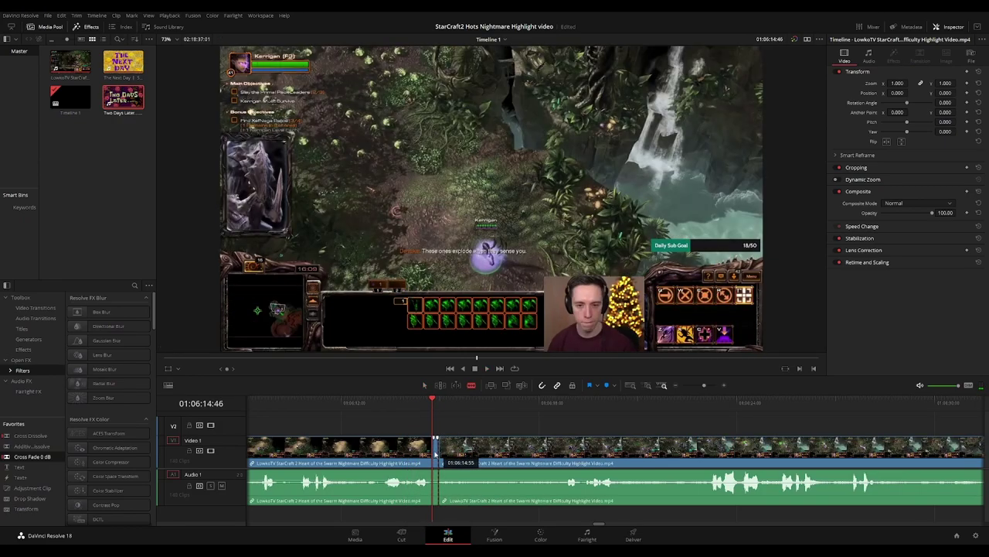
pyautogui.press('space')
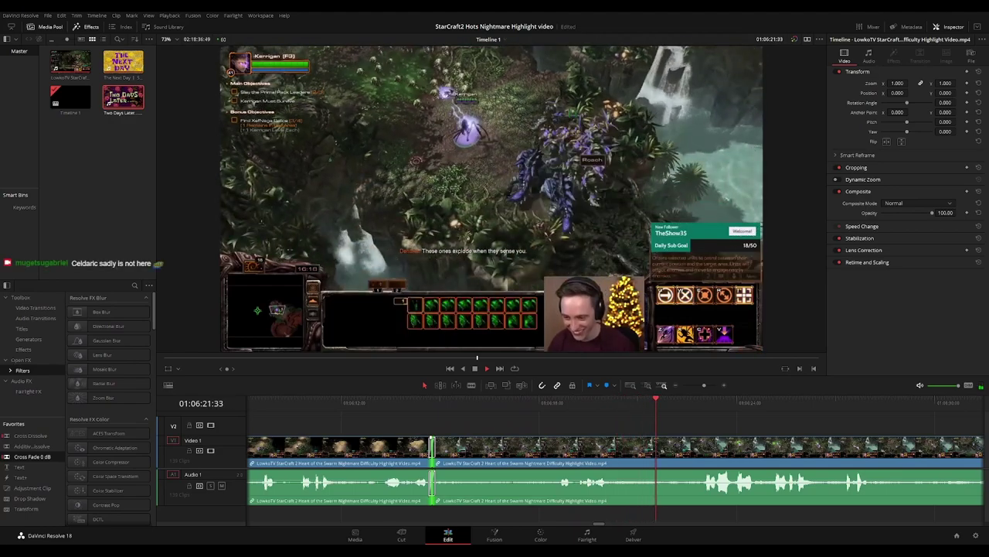
# Place a Text title on the V2 track above the gameplay, starting at about 01:06:15:54
pyautogui.press('space')
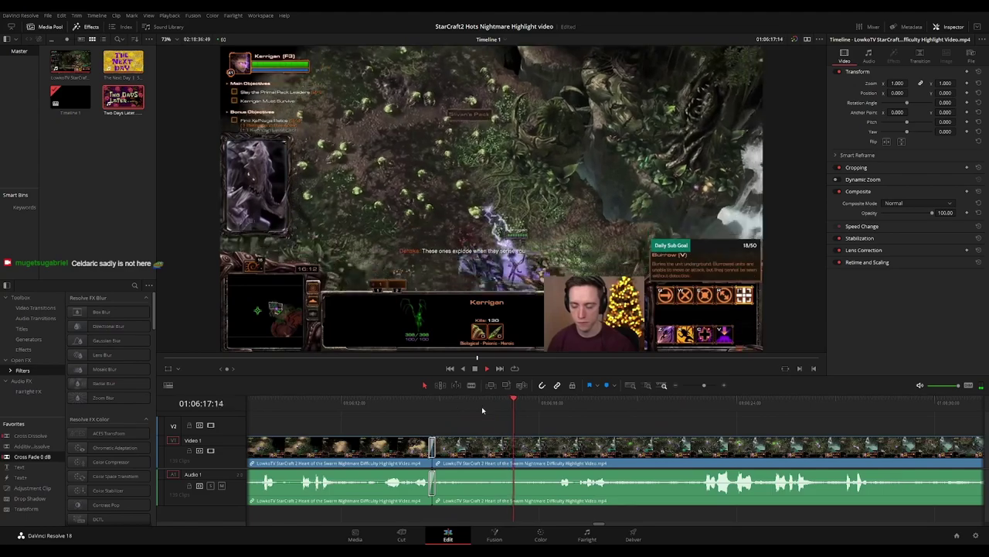
pyautogui.hscroll(3, 639, 423)
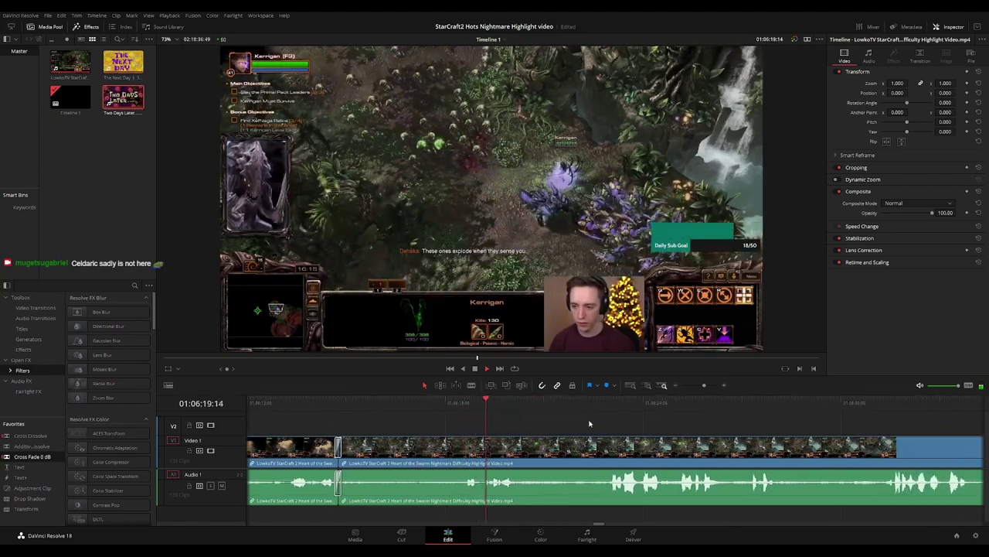
pyautogui.hscroll(2, 592, 426)
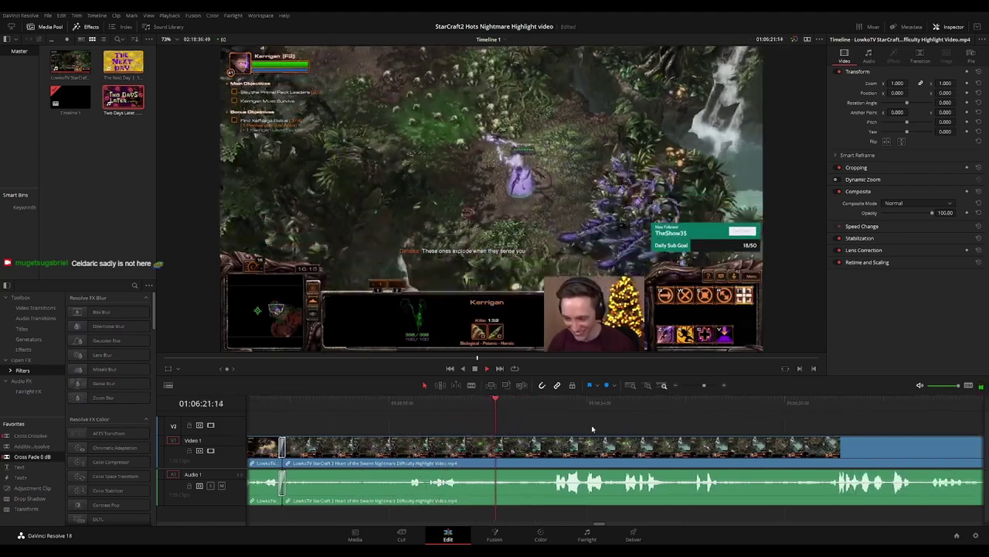
pyautogui.scroll(-4, 592, 428)
pyautogui.scroll(1, 665, 425)
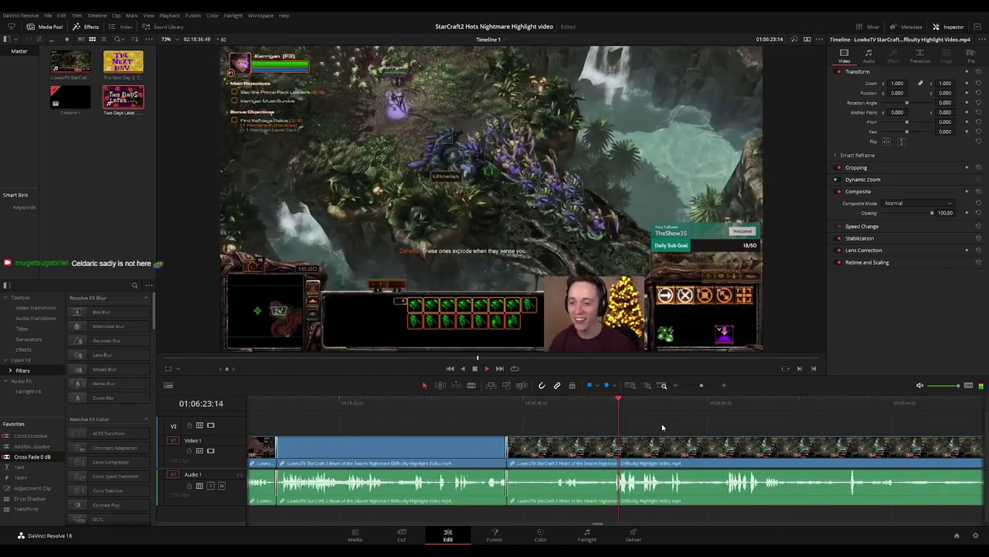
pyautogui.hscroll(3, 663, 426)
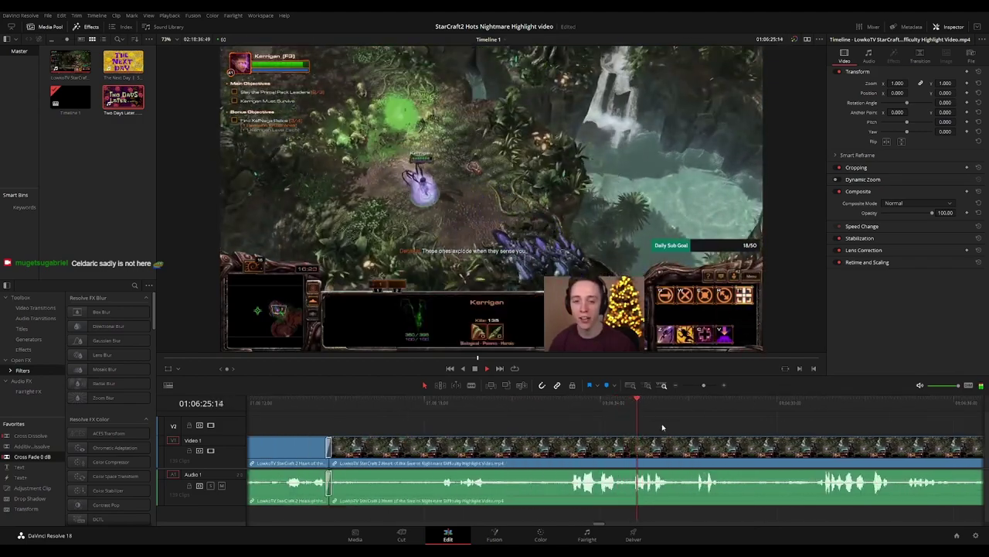
pyautogui.click(395, 402)
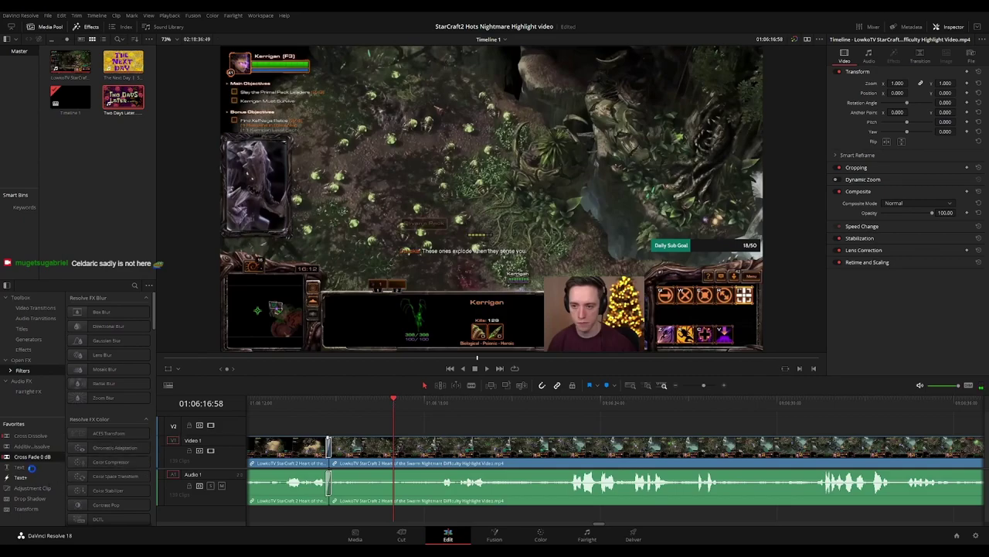
pyautogui.moveTo(29, 469); pyautogui.dragTo(405, 429)
pyautogui.press('space')
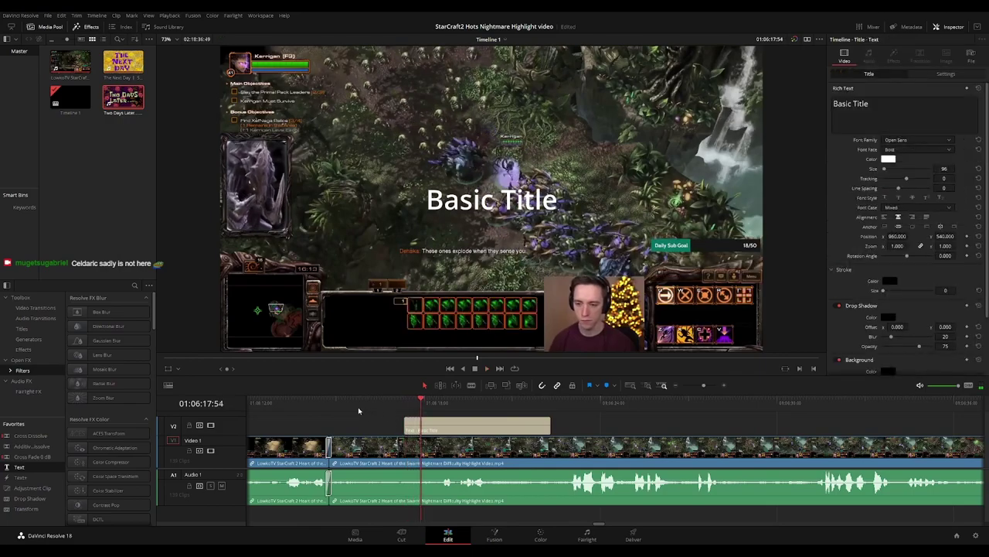
pyautogui.click(361, 408)
pyautogui.moveTo(403, 428); pyautogui.dragTo(364, 428)
# Make the title read #OUTOFCONTEXT in bold Roboto and position it at X 1521, Y 1025 in the frame's upper-right corner
pyautogui.moveTo(912, 233); pyautogui.dragTo(961, 236)
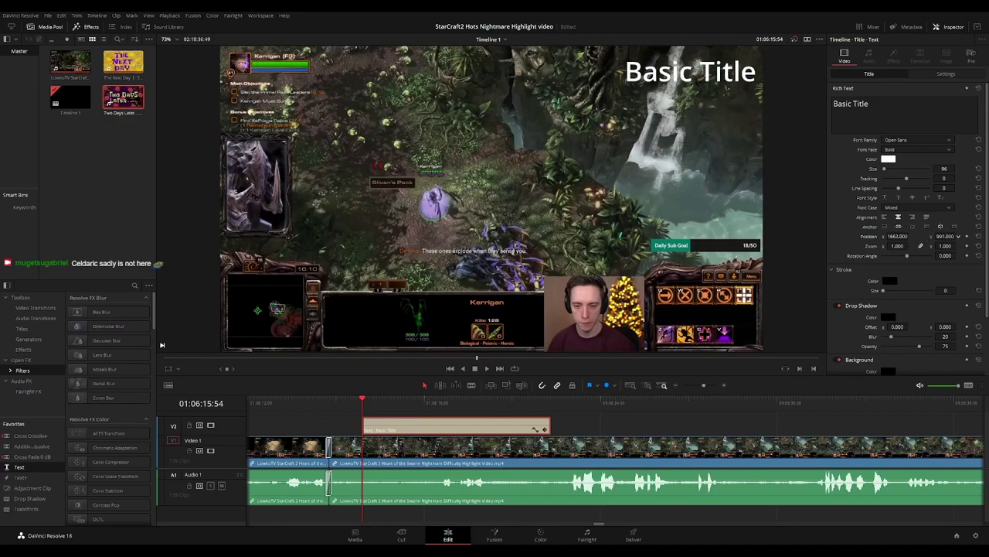
pyautogui.click(919, 143)
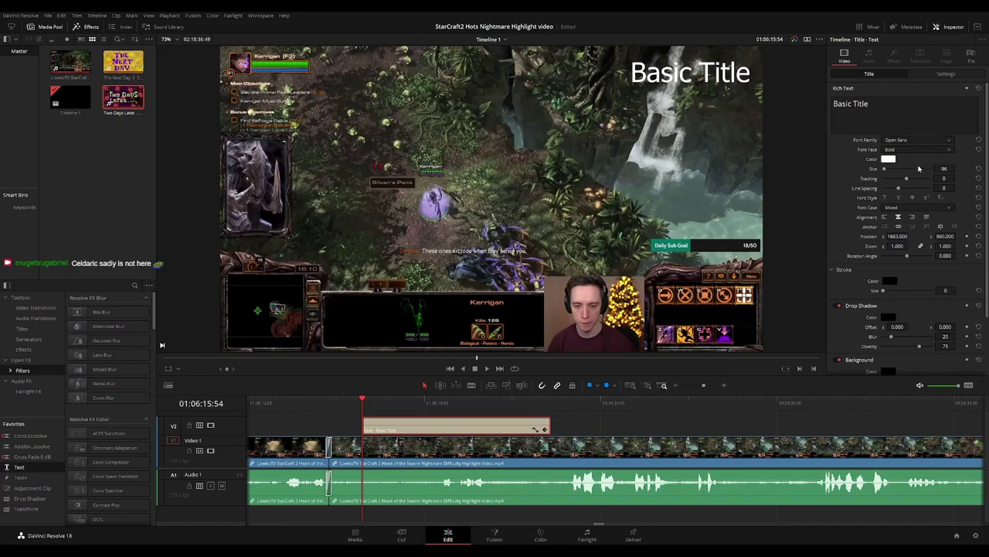
pyautogui.click(906, 316)
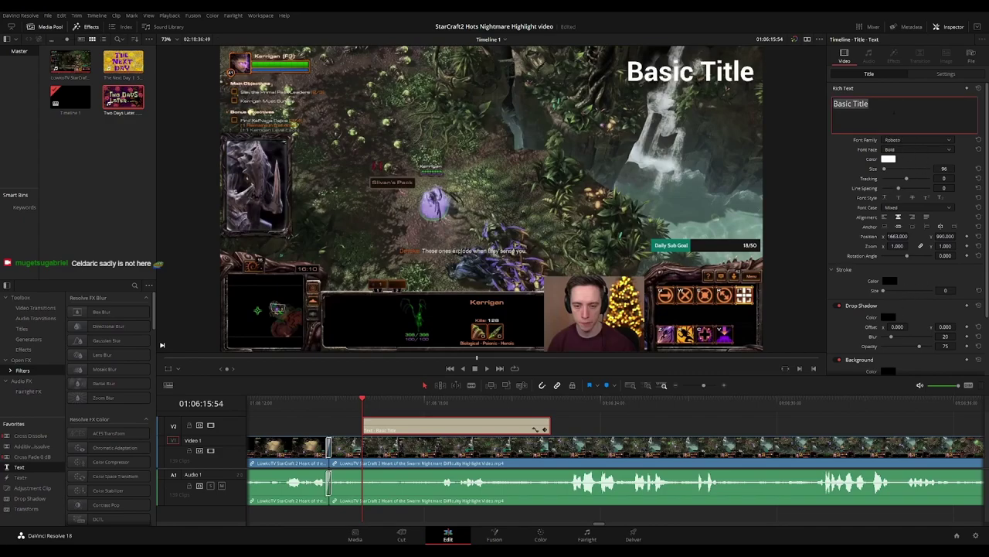
pyautogui.write('#OUTOFCONTEXT')
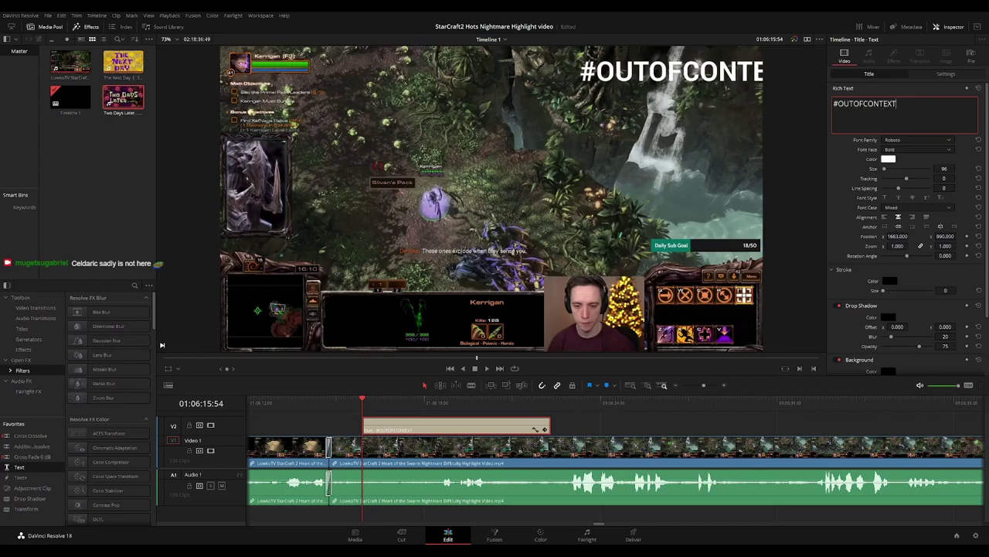
pyautogui.moveTo(912, 236); pyautogui.dragTo(839, 236)
pyautogui.moveTo(943, 238); pyautogui.dragTo(956, 236)
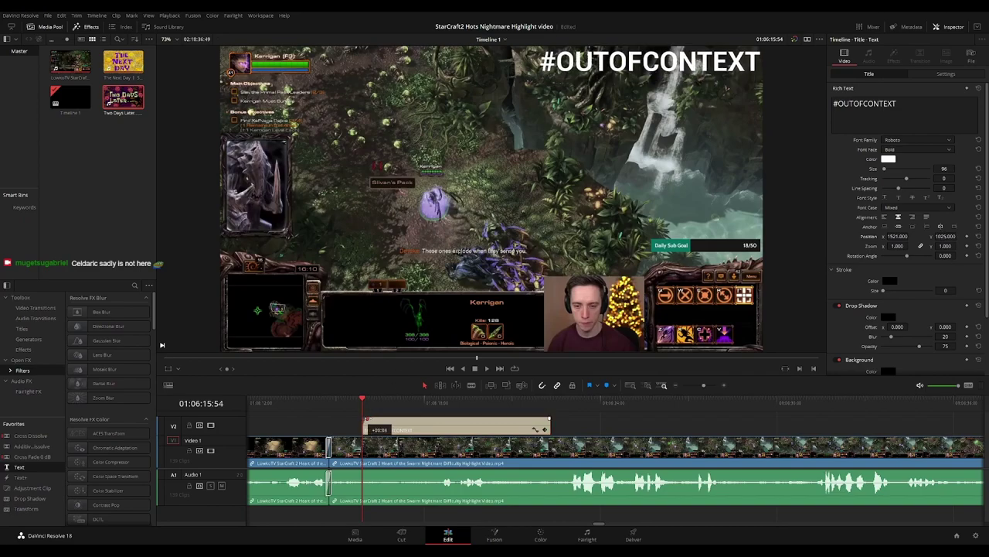
# Give the #OUTOFCONTEXT title a short fade-in and fade-out, and extend its end by about two seconds to roughly 01:06:24:28
pyautogui.press('space')
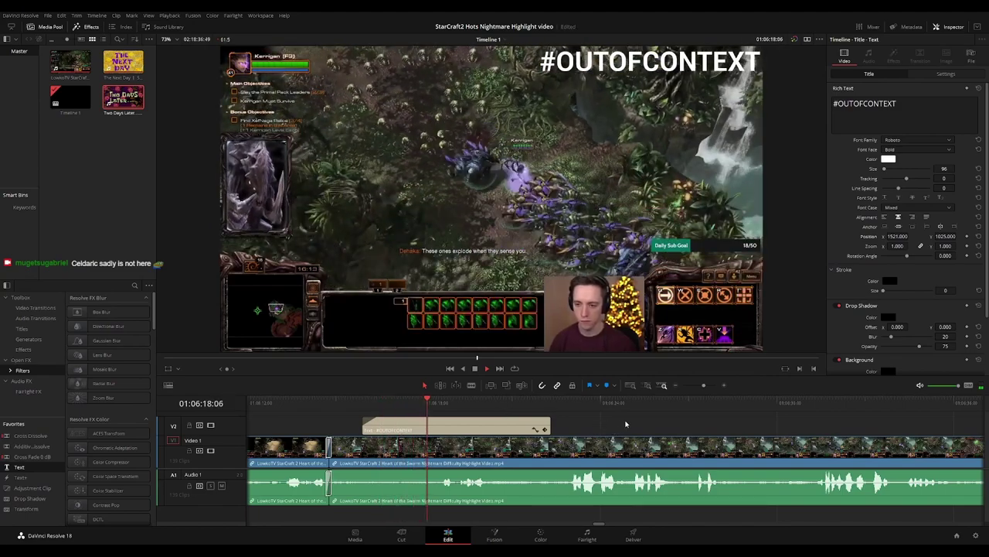
pyautogui.moveTo(541, 418); pyautogui.dragTo(532, 418)
pyautogui.hscroll(1, 566, 424)
pyautogui.hscroll(1, 566, 423)
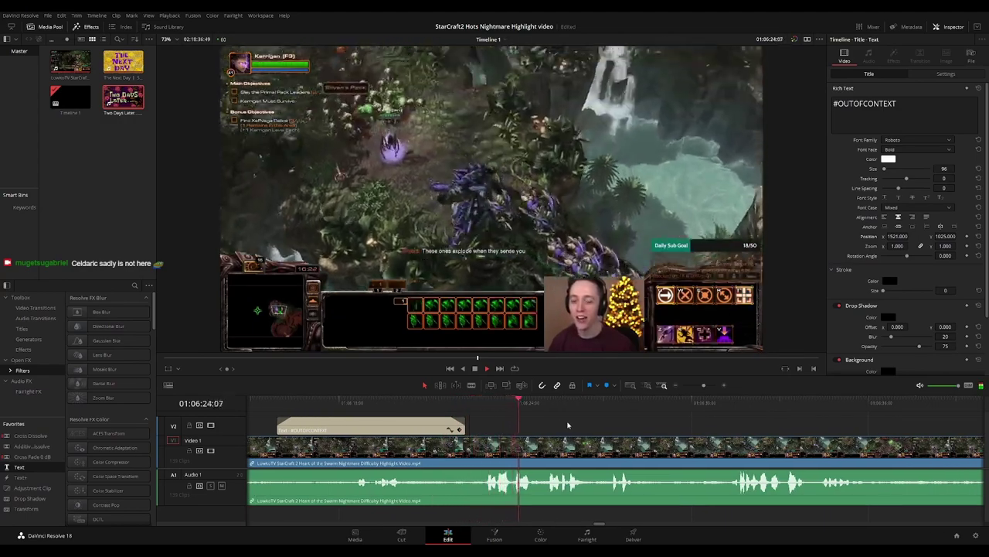
pyautogui.hscroll(1, 590, 426)
pyautogui.moveTo(427, 426); pyautogui.dragTo(493, 426)
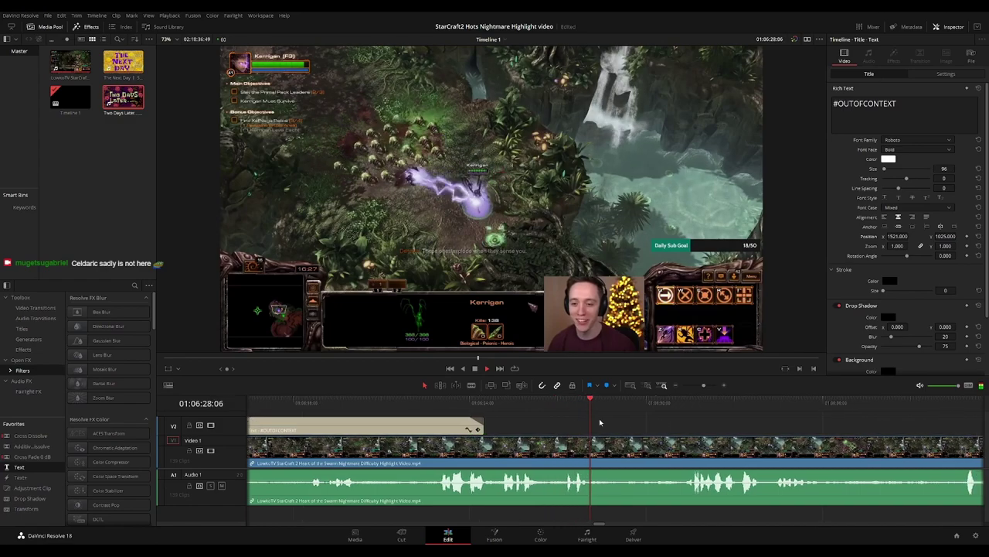
# Cut the roughly 0.7-second piece of footage starting at 01:06:36:00, close the gap, and put a transition on the join
pyautogui.hscroll(1, 609, 422)
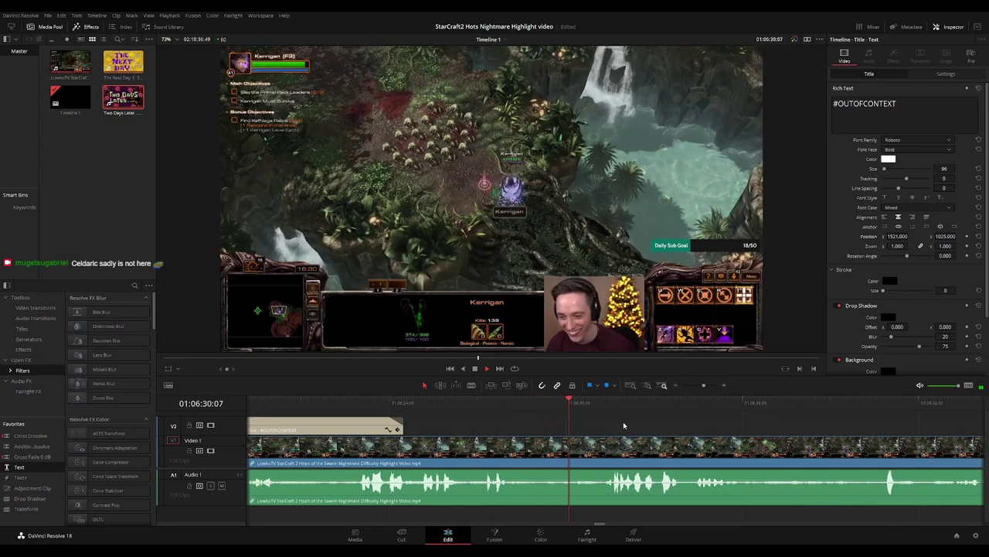
pyautogui.hscroll(8, 494, 425)
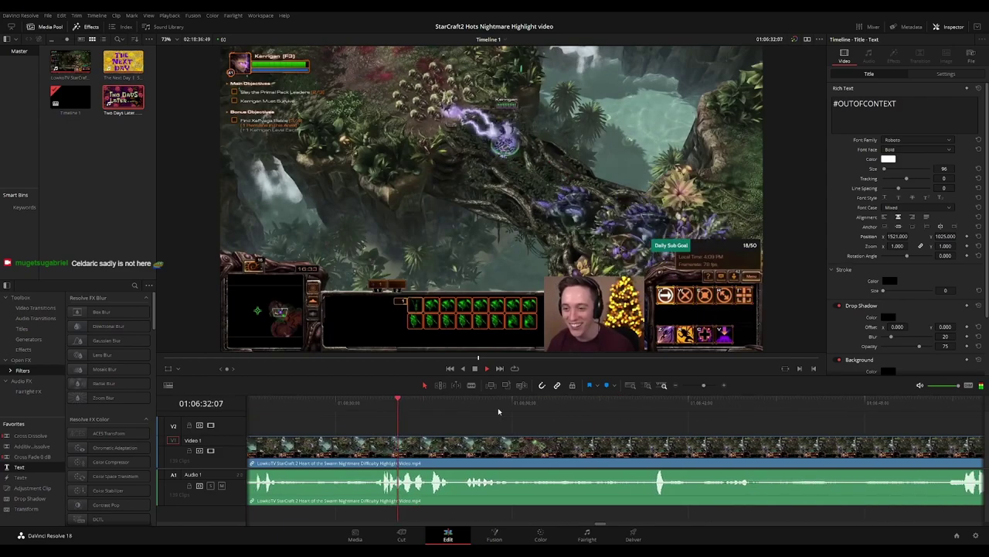
pyautogui.hscroll(2, 492, 426)
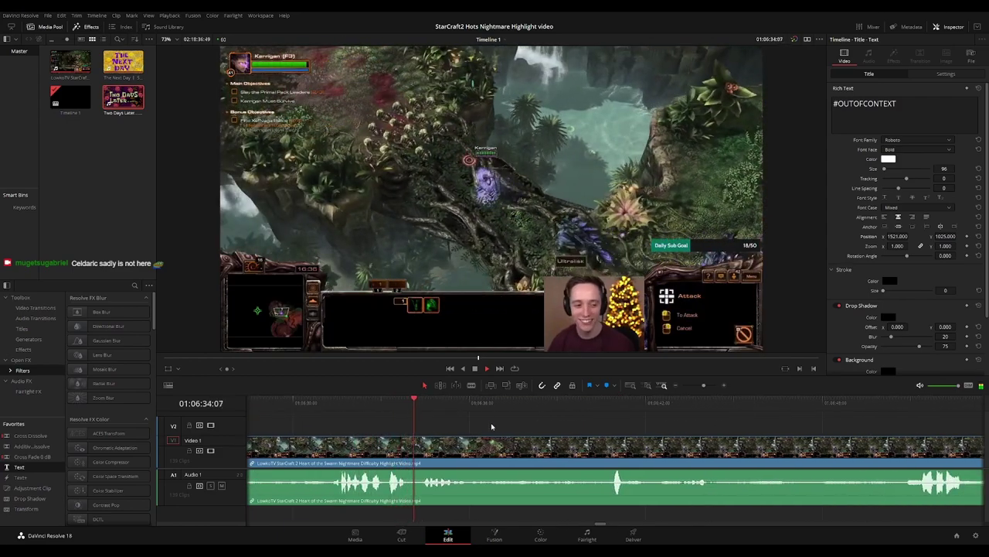
pyautogui.click(449, 422)
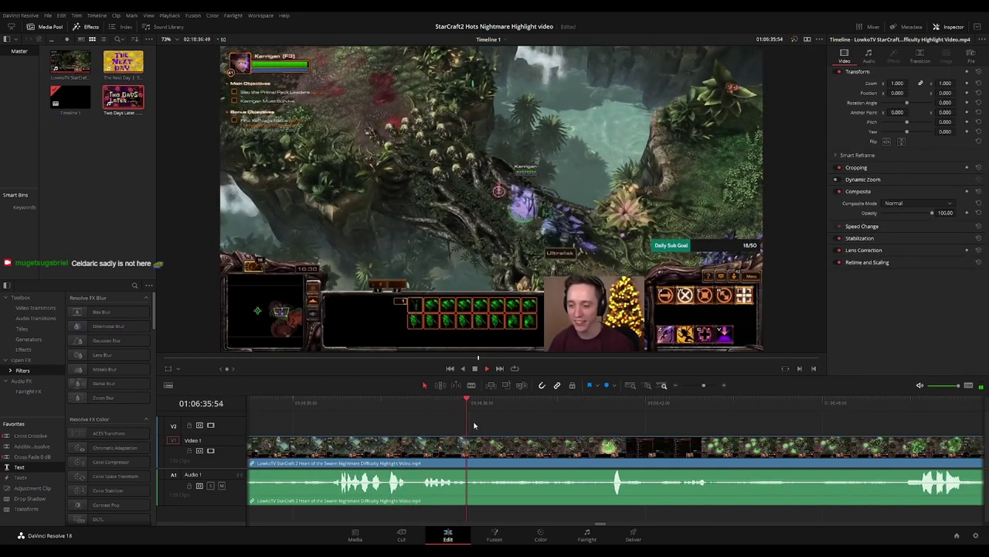
pyautogui.moveTo(476, 408); pyautogui.dragTo(470, 412)
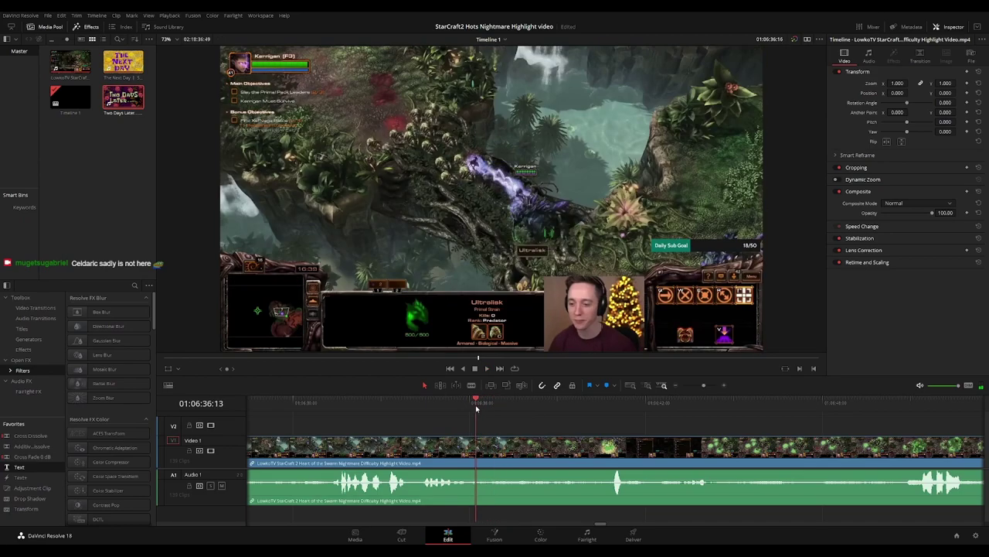
pyautogui.press('b')
pyautogui.click(471, 453)
pyautogui.click(491, 455)
pyautogui.press('a')
pyautogui.click(482, 456)
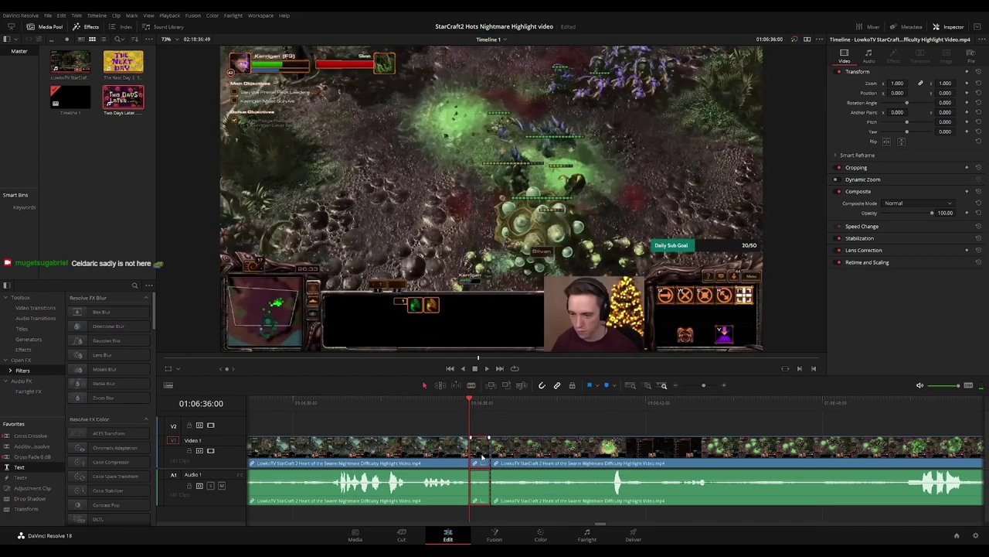
pyautogui.press('BackSpace')
pyautogui.press('space')
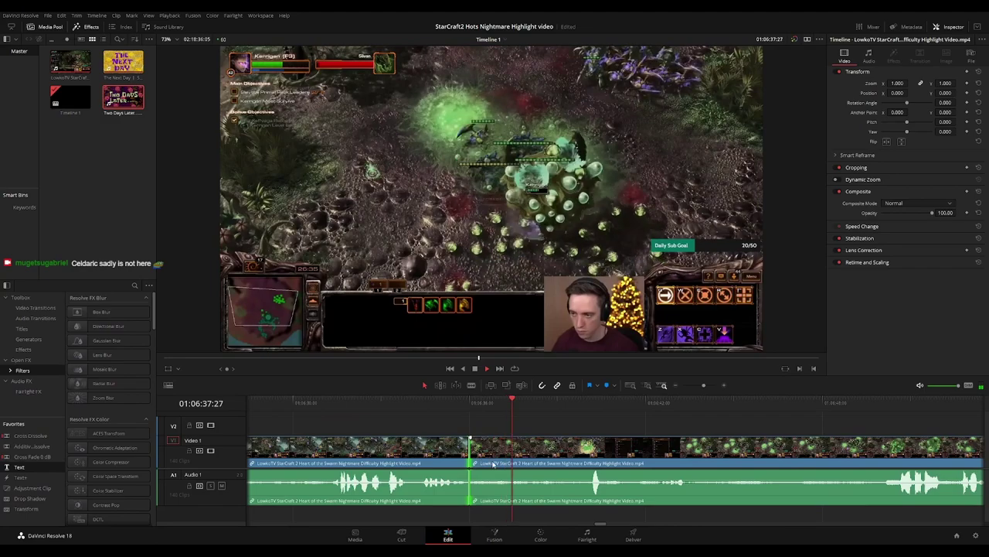
# Review the gameplay from about 01:06:37 to 01:07:11 for pauses and moments worth cutting
pyautogui.click(586, 405)
pyautogui.hscroll(2, 517, 416)
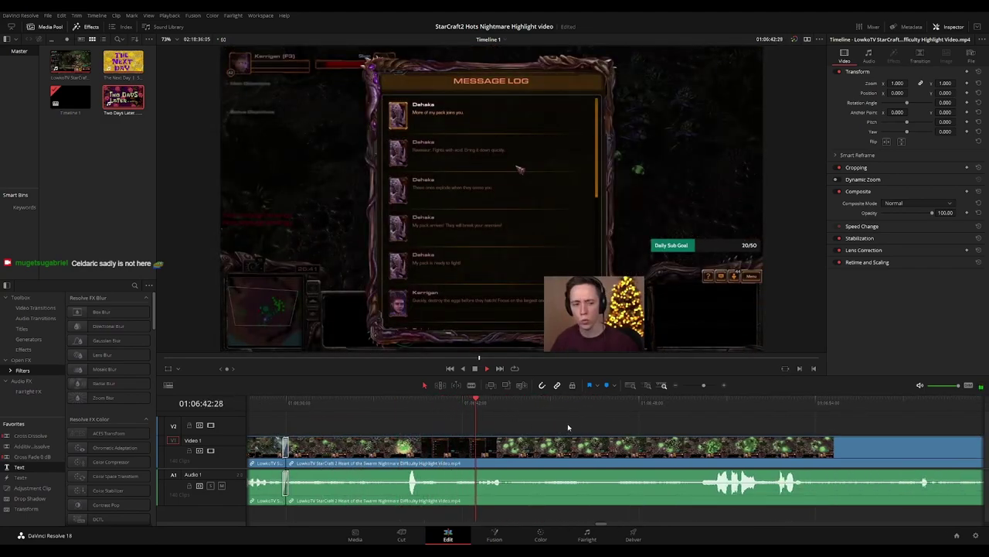
pyautogui.hscroll(2, 576, 427)
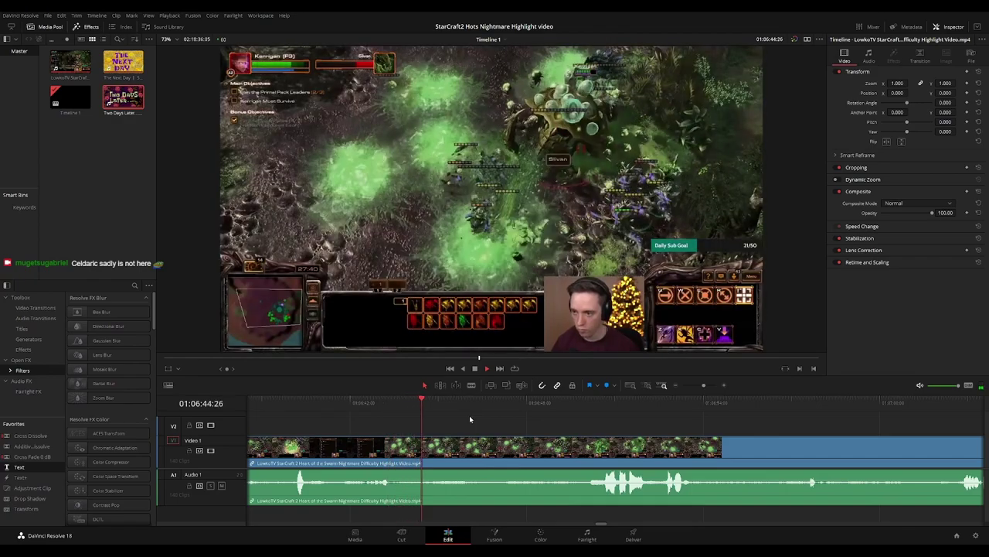
pyautogui.moveTo(563, 426); pyautogui.dragTo(522, 427)
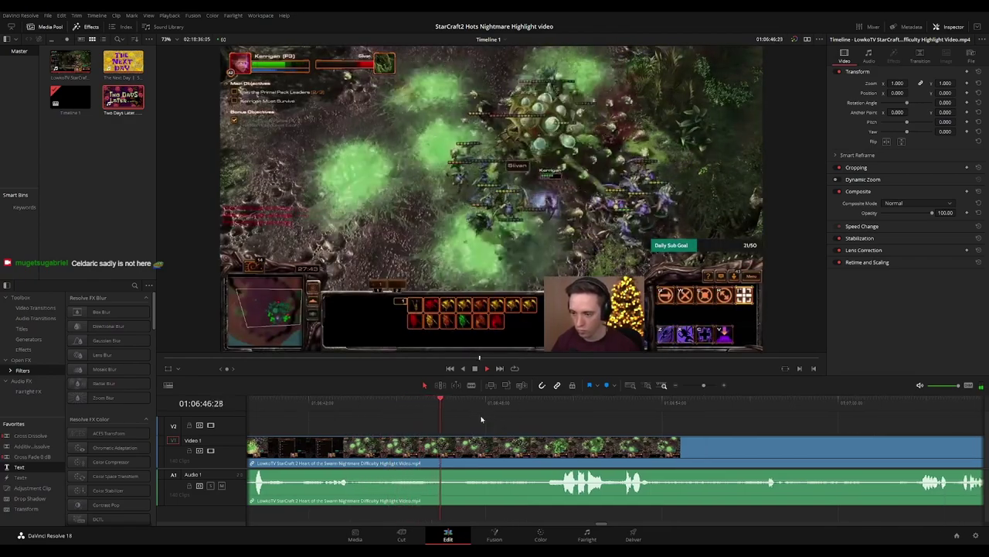
pyautogui.click(520, 401)
pyautogui.hscroll(3, 541, 423)
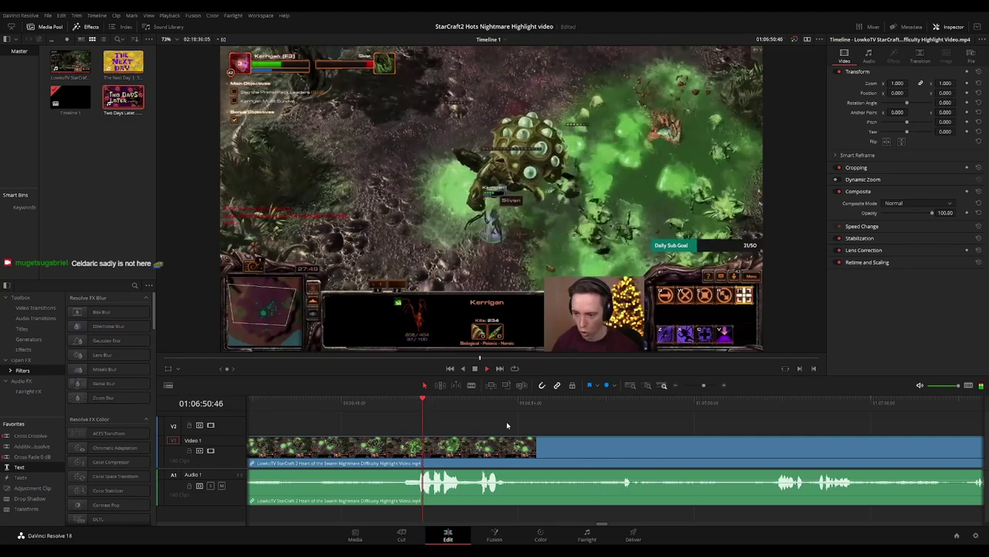
pyautogui.hscroll(1, 553, 424)
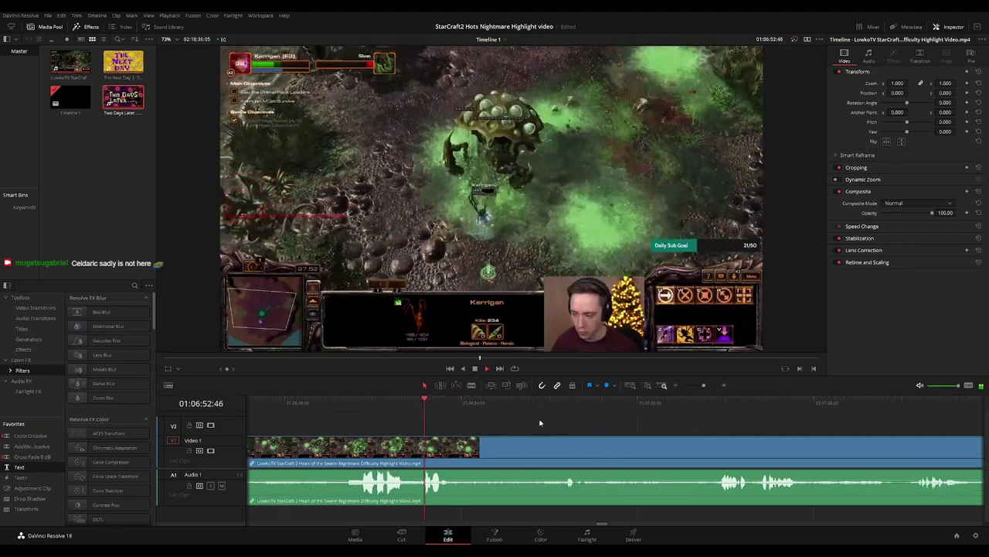
pyautogui.hscroll(3, 499, 418)
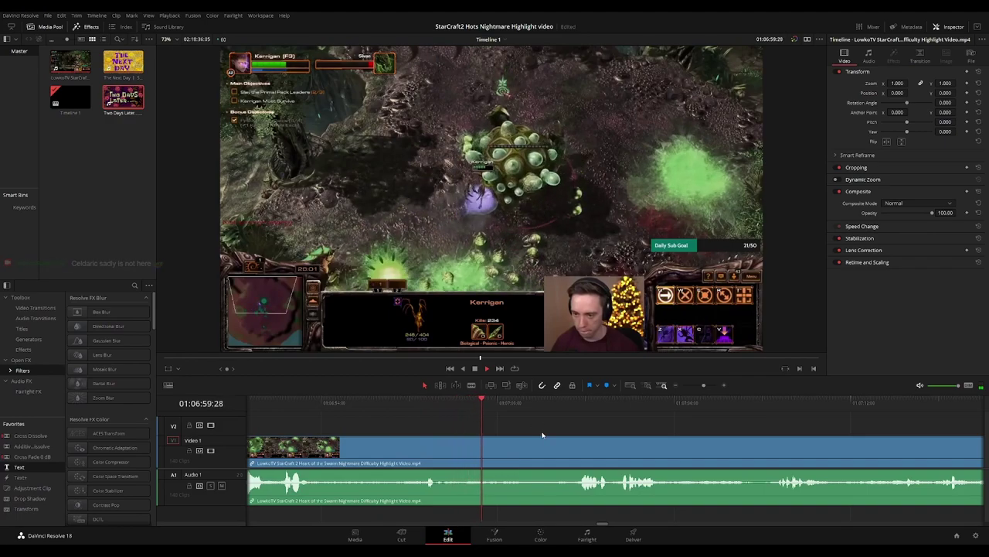
pyautogui.hscroll(2, 541, 427)
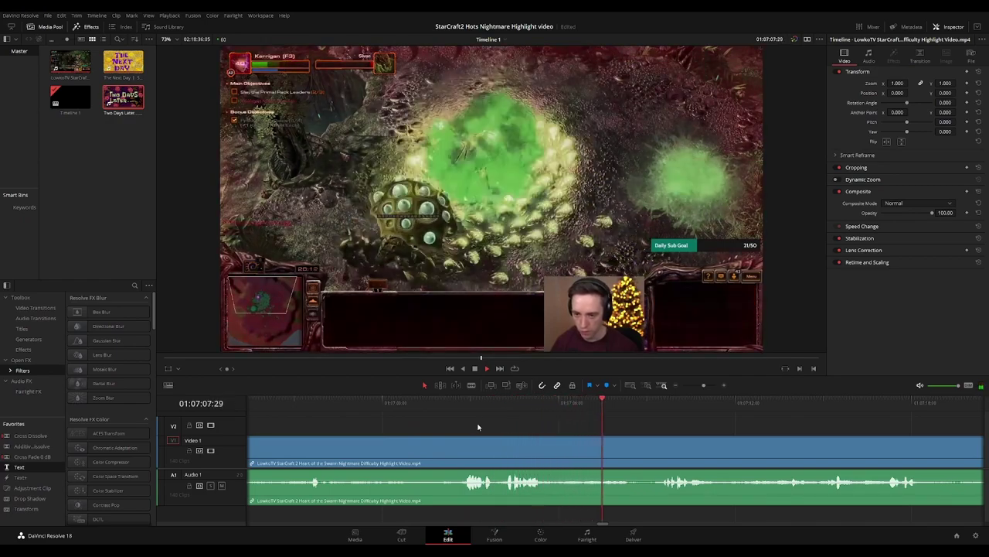
pyautogui.moveTo(716, 428); pyautogui.dragTo(479, 426)
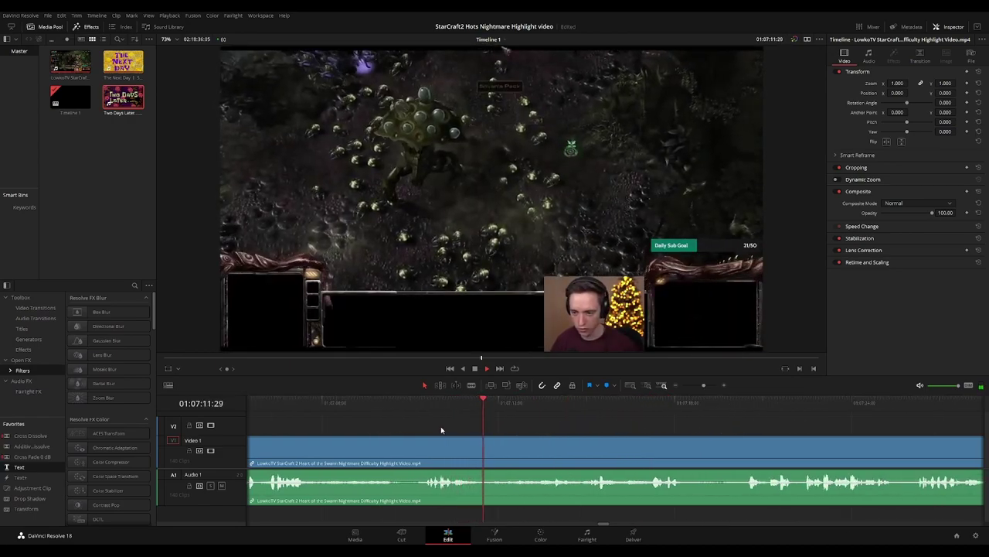
# Cut the roughly 0.9-second piece of game-menu footage starting at about 01:07:08:27, close the gap, and put a transition on the join
pyautogui.click(387, 404)
pyautogui.press('b')
pyautogui.click(395, 448)
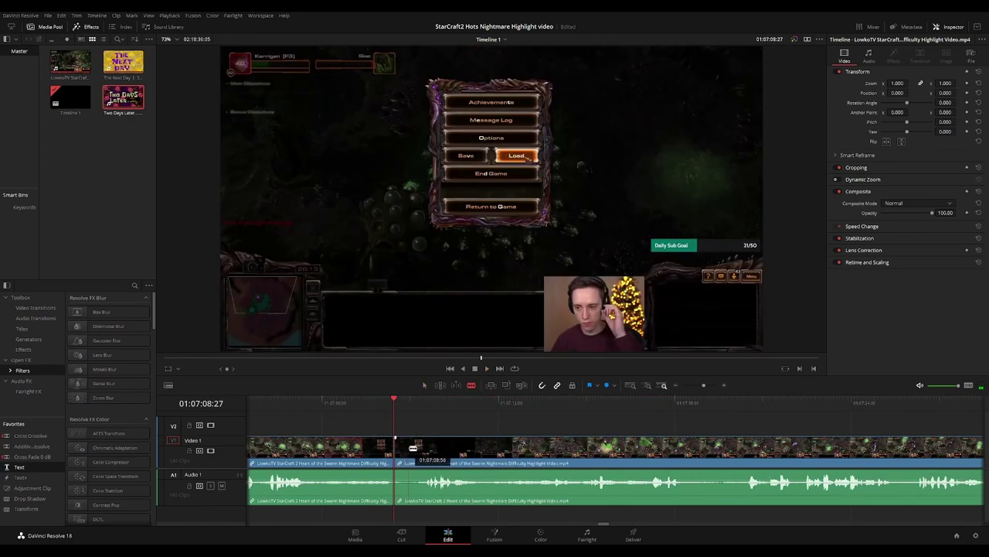
pyautogui.click(421, 450)
pyautogui.press('a')
pyautogui.click(403, 453)
pyautogui.press('Delete')
pyautogui.click(403, 453)
pyautogui.press('BackSpace')
pyautogui.press('space')
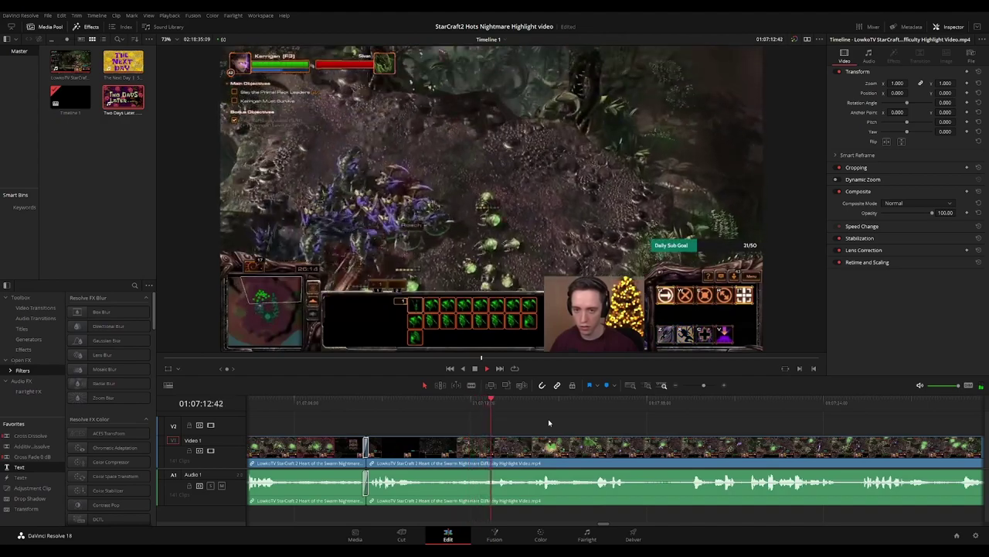
# Cut the roughly 2-second piece of gameplay starting at about 01:07:17, close the gap, and add a Cross Fade 0 dB to the audio join
pyautogui.moveTo(600, 427); pyautogui.dragTo(480, 425)
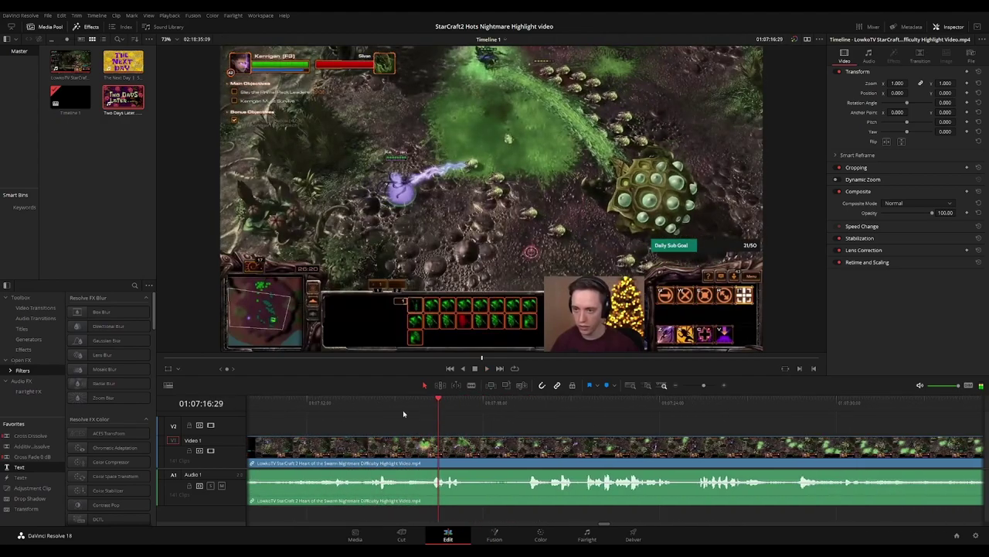
pyautogui.click(375, 404)
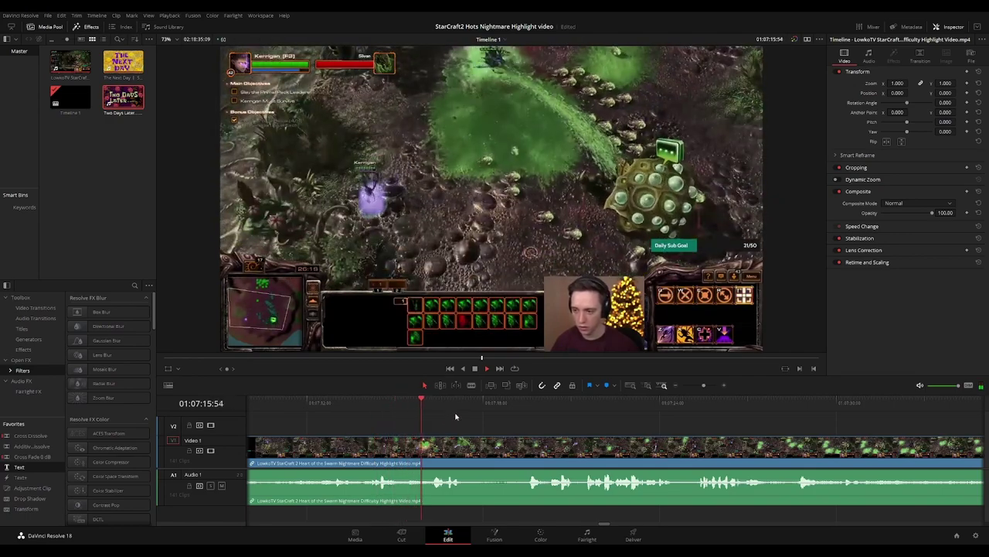
pyautogui.hscroll(1, 514, 426)
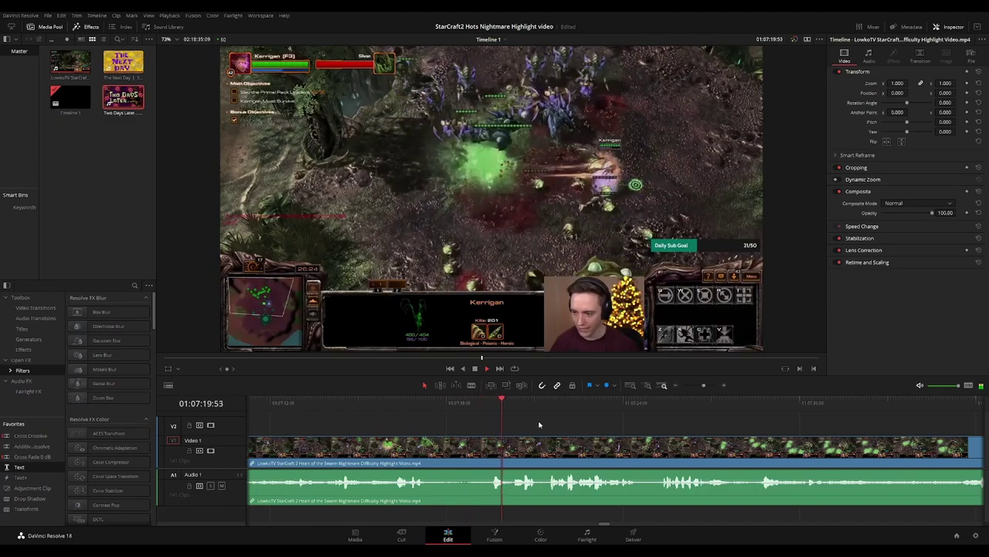
pyautogui.press('b')
pyautogui.click(427, 447)
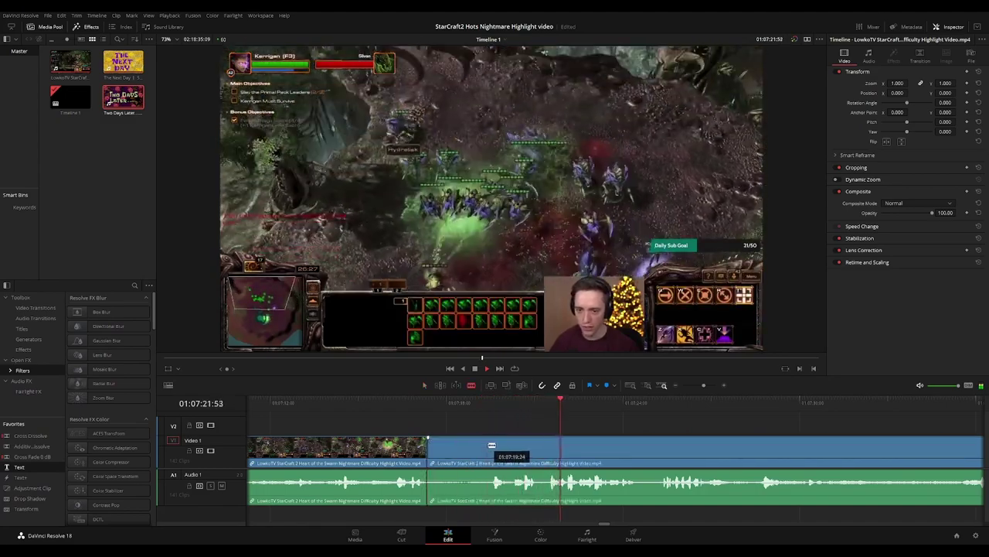
pyautogui.click(490, 445)
pyautogui.press('a')
pyautogui.click(461, 448)
pyautogui.press('Delete')
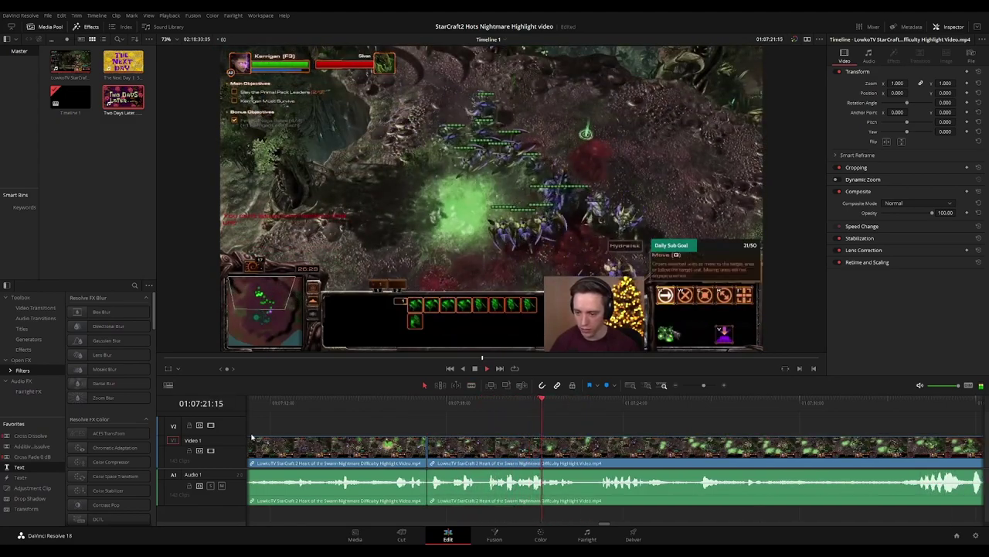
pyautogui.press('space')
pyautogui.moveTo(42, 457); pyautogui.dragTo(404, 487)
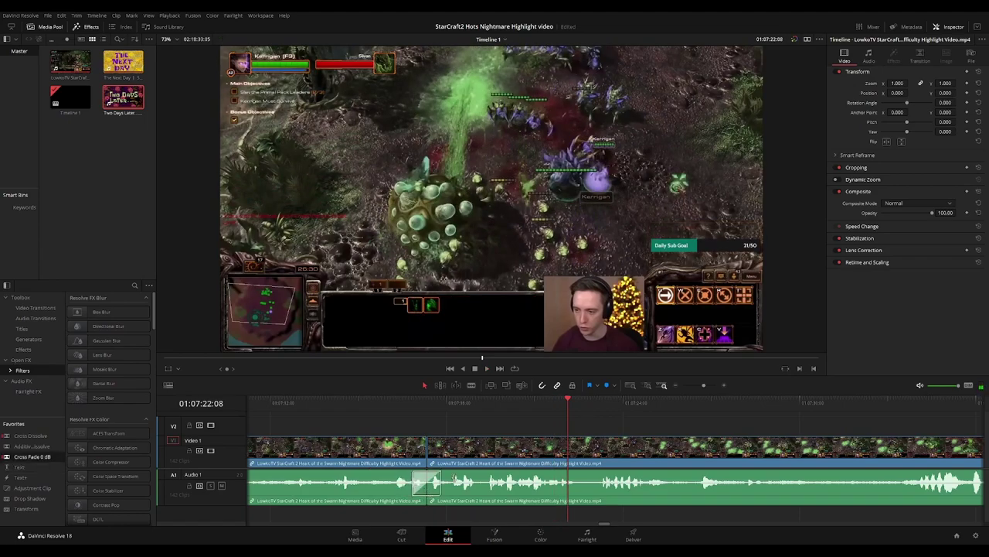
# Cut the roughly 1.6-second game-menu piece starting at about 01:07:42:01, close the gap, and put a transition on the join
pyautogui.hscroll(4, 670, 427)
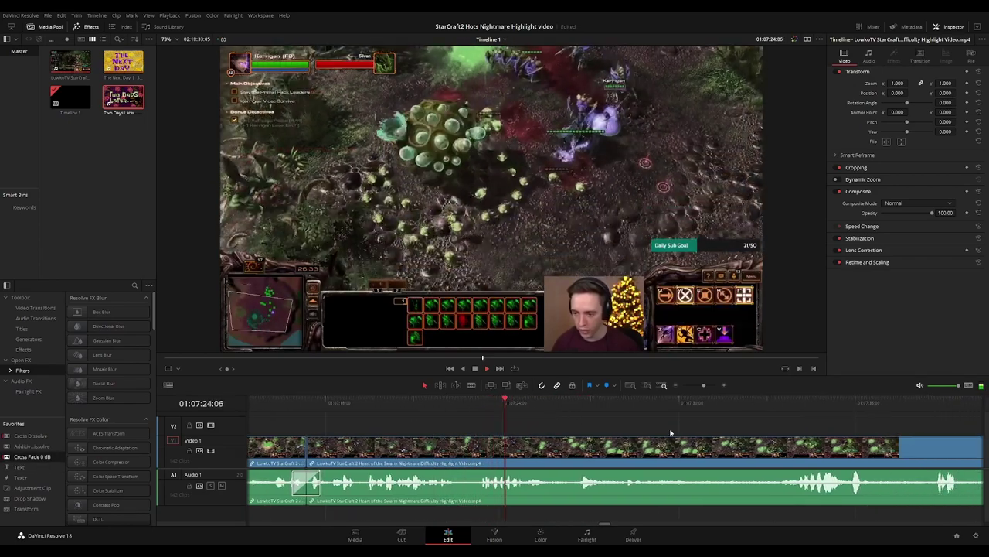
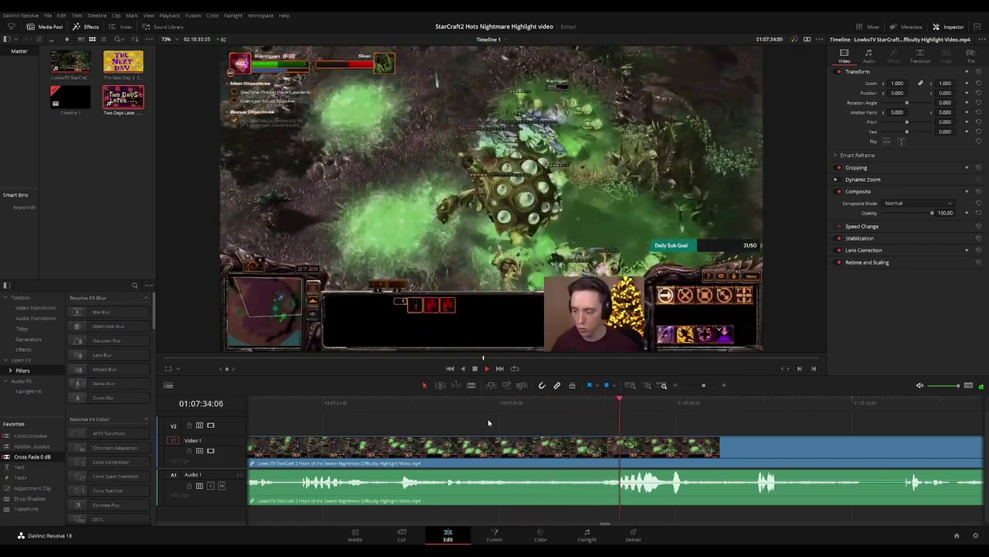
pyautogui.moveTo(749, 429); pyautogui.dragTo(564, 425)
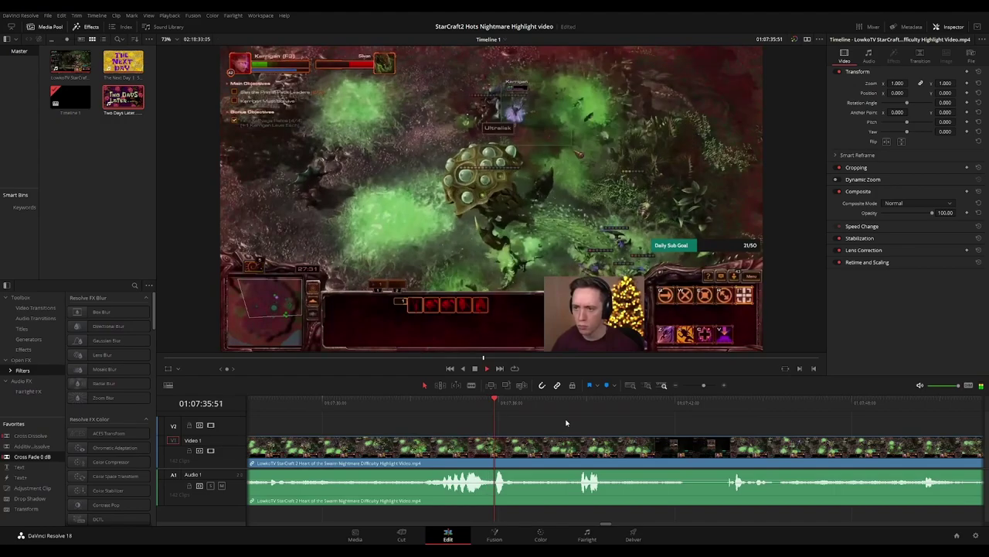
pyautogui.scroll(-2, 539, 428)
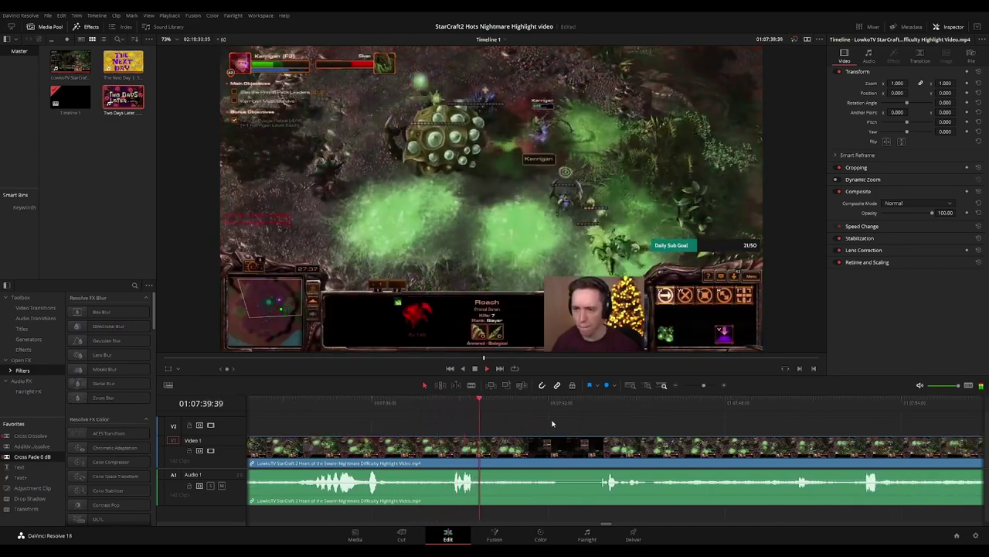
pyautogui.click(530, 406)
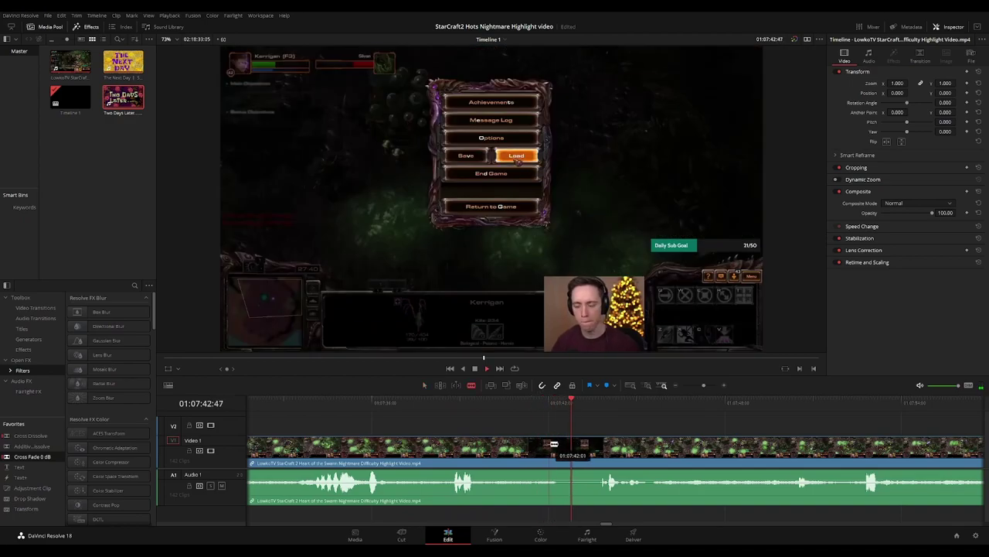
pyautogui.click(552, 445)
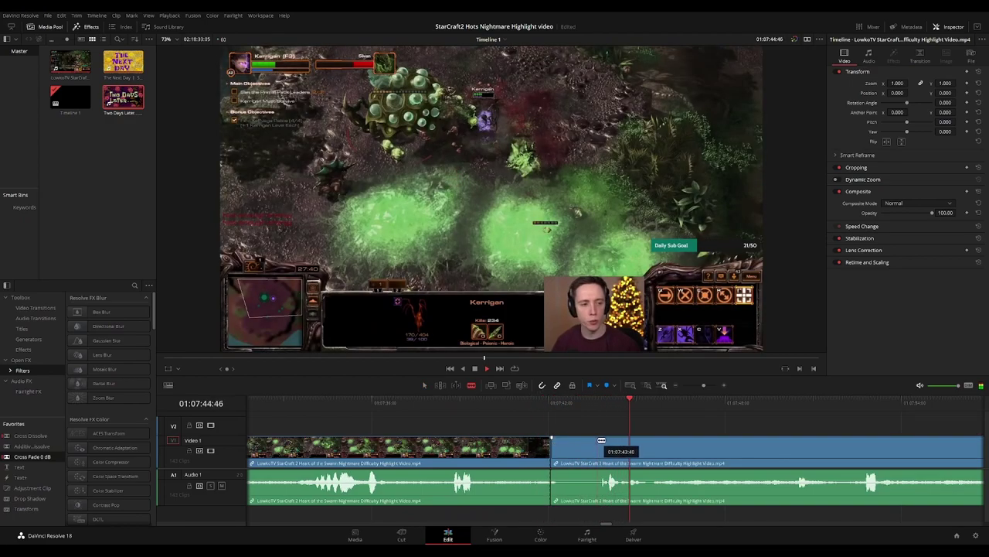
pyautogui.click(599, 440)
pyautogui.press('a')
pyautogui.click(566, 451)
pyautogui.press('Delete')
pyautogui.press('space')
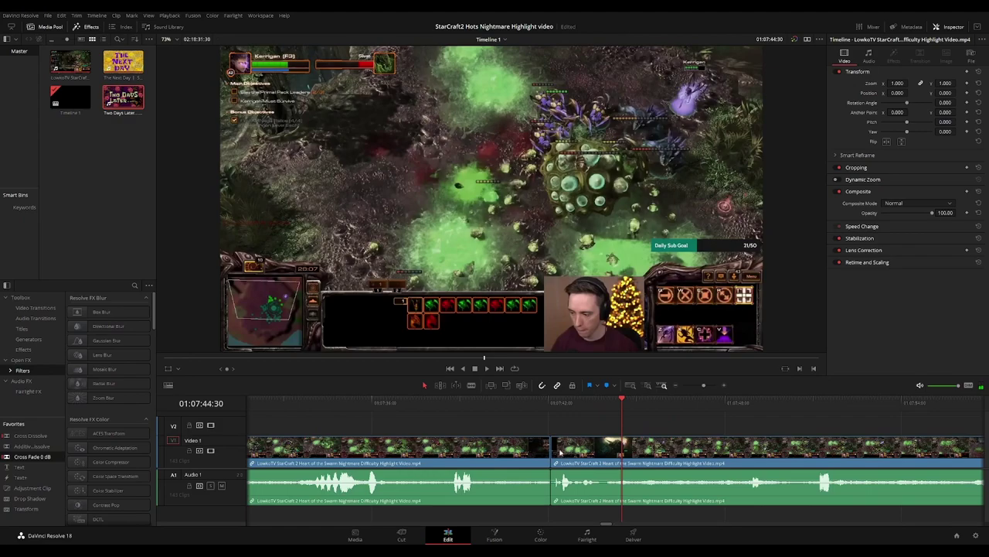
pyautogui.click(552, 449)
# Cut the short piece of loading-screen footage at 01:07:43:48, close the gap, and put a transition on the join
pyautogui.click(588, 403)
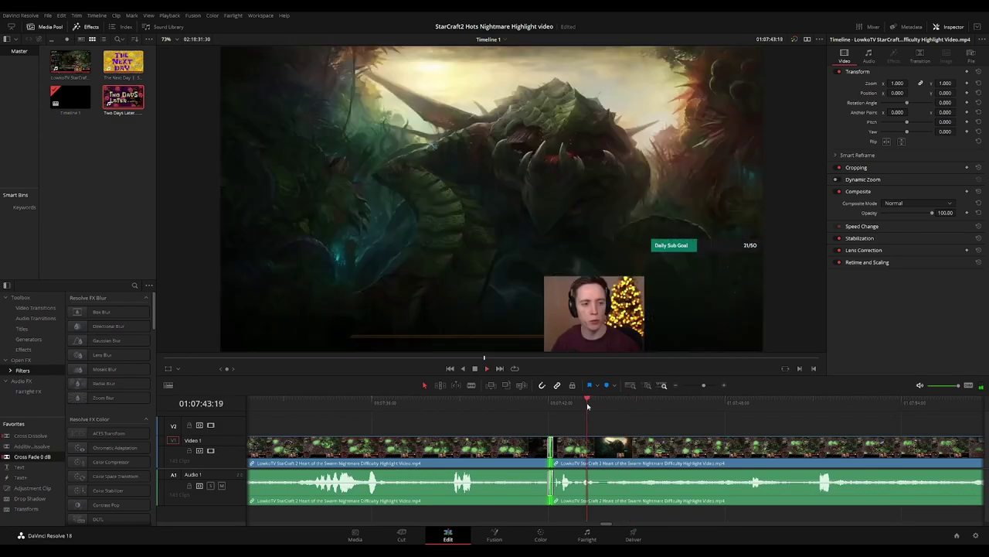
pyautogui.click(604, 451)
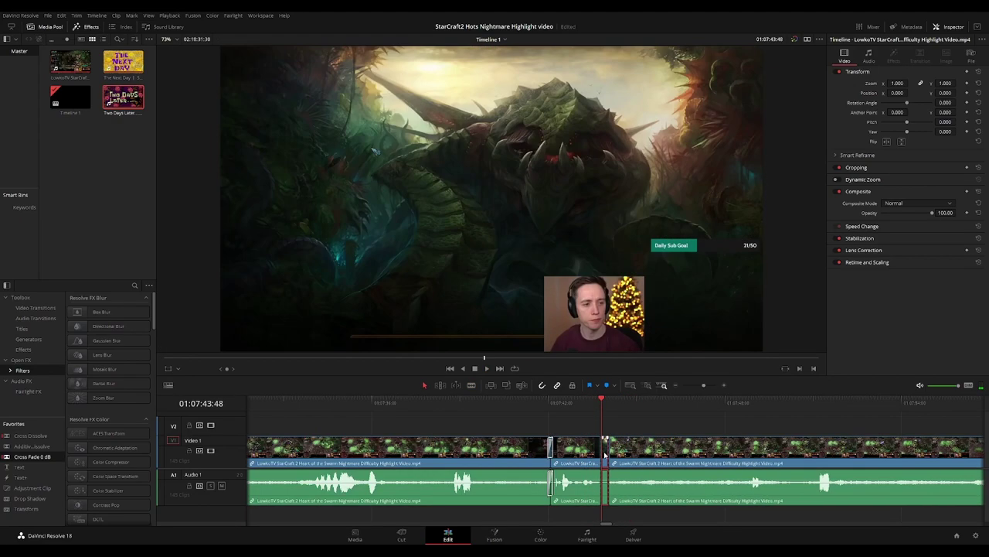
pyautogui.press('Delete')
pyautogui.hotkey('ctrl', 't')
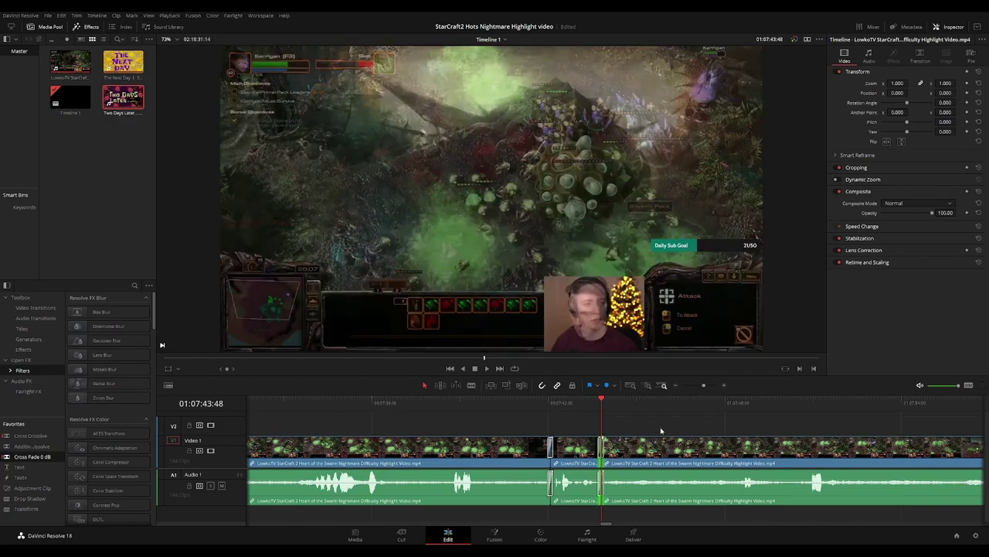
pyautogui.press('space')
# Select all the clips on the V1 and A1 tracks across the whole timeline and set their clip color to blue
pyautogui.hotkey('ctrl', '-')
pyautogui.hotkey('ctrl', '-')
pyautogui.hotkey('ctrl', '-')
pyautogui.scroll(3, 675, 426)
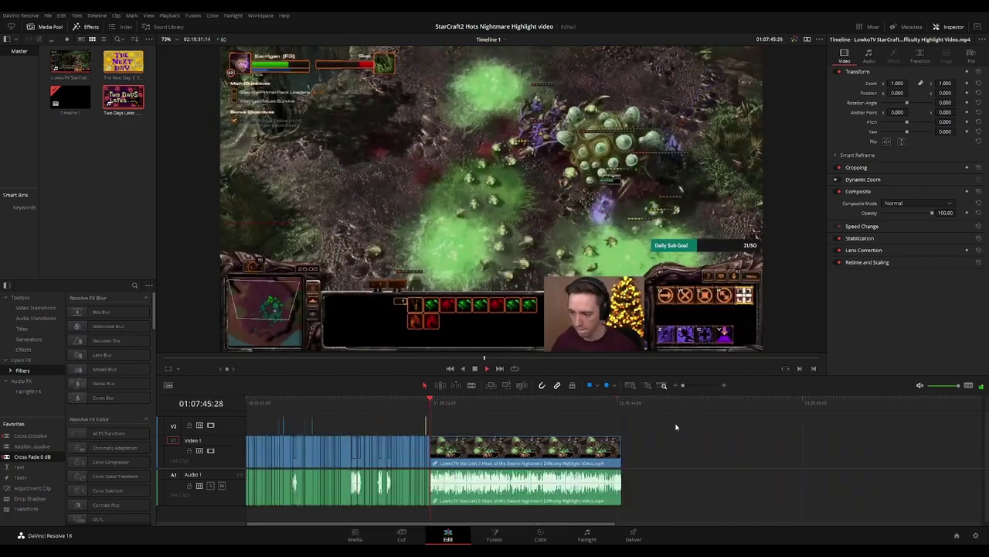
pyautogui.moveTo(697, 446); pyautogui.dragTo(232, 513)
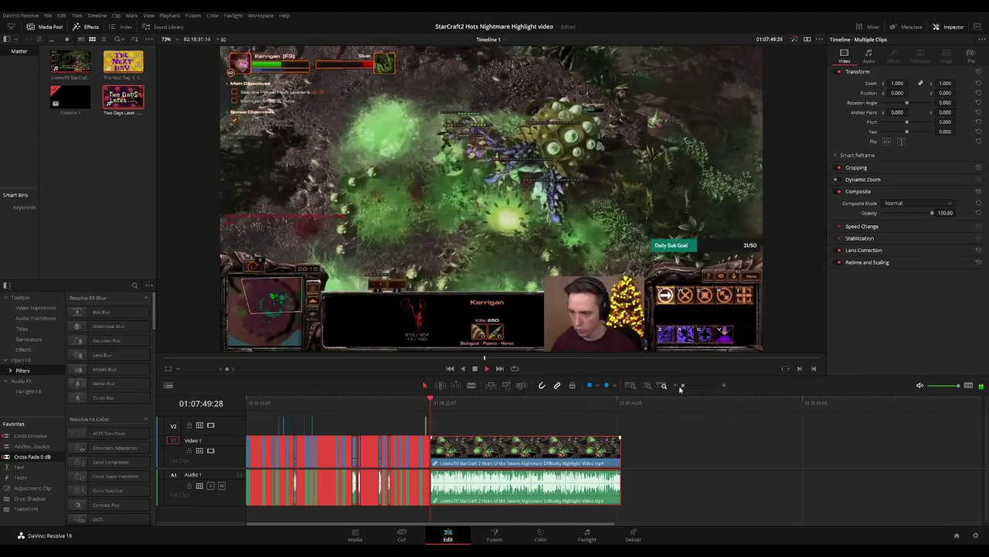
pyautogui.click(524, 425)
# Review the gameplay from about 01:07:51 to 01:08:12 for pauses and moments worth cutting
pyautogui.scroll(4, 526, 433)
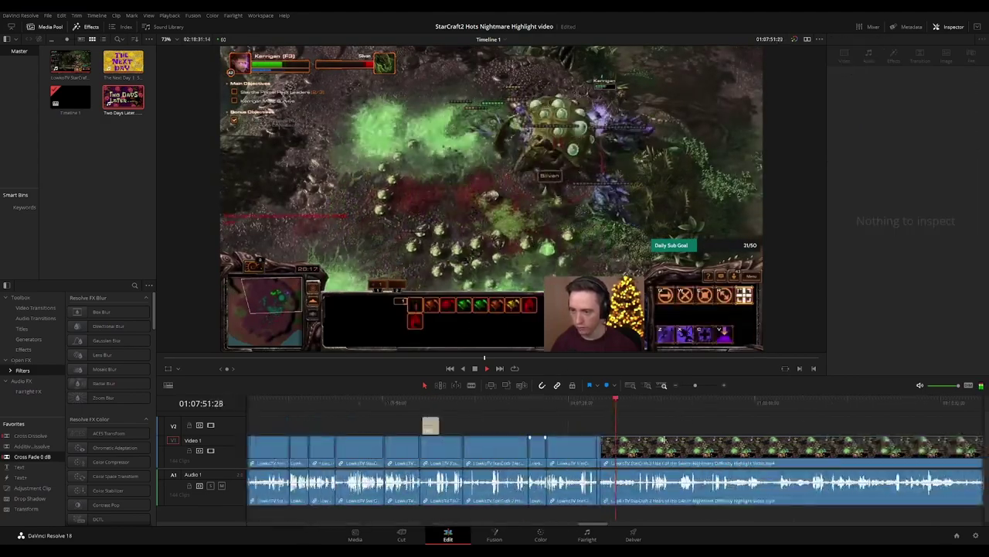
pyautogui.moveTo(677, 425); pyautogui.dragTo(526, 426)
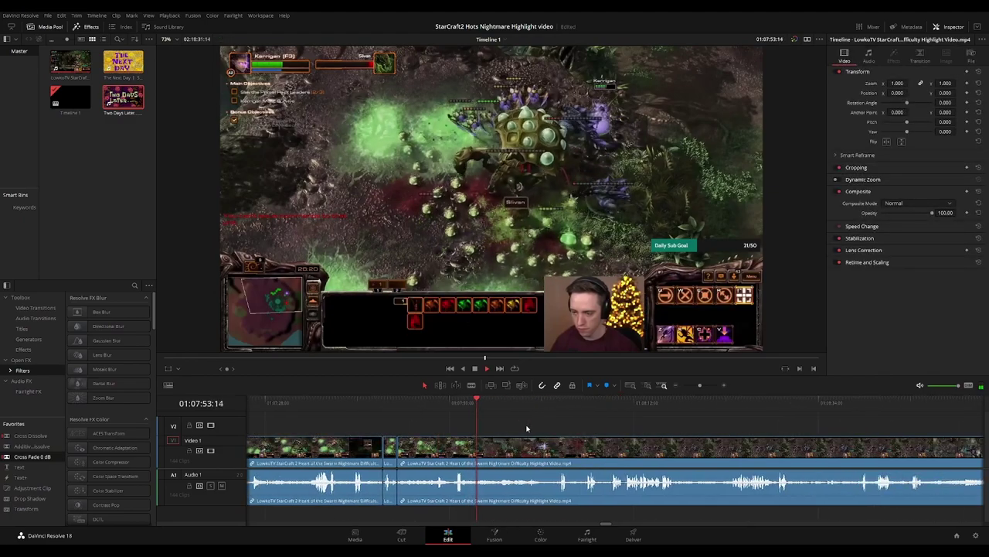
pyautogui.scroll(4, 527, 427)
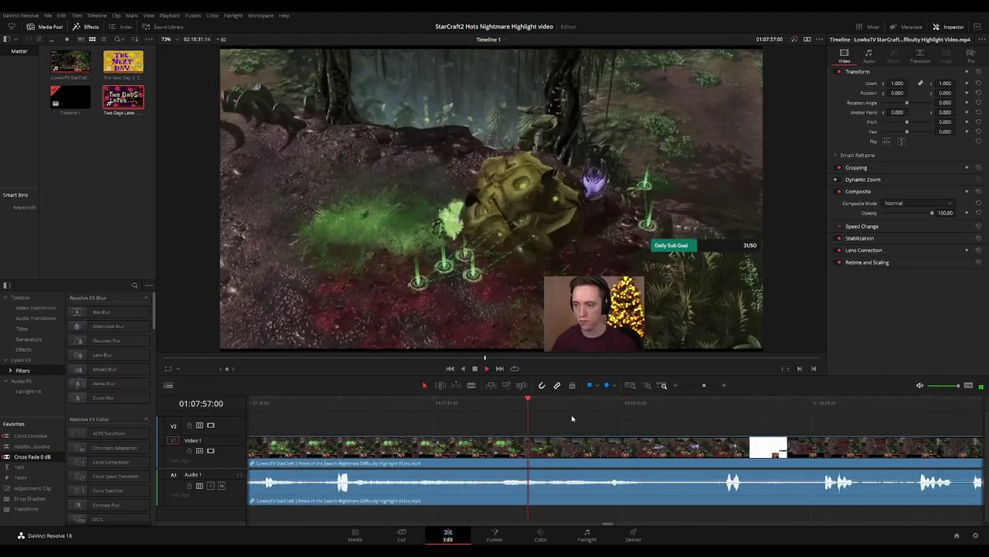
pyautogui.hscroll(3, 571, 418)
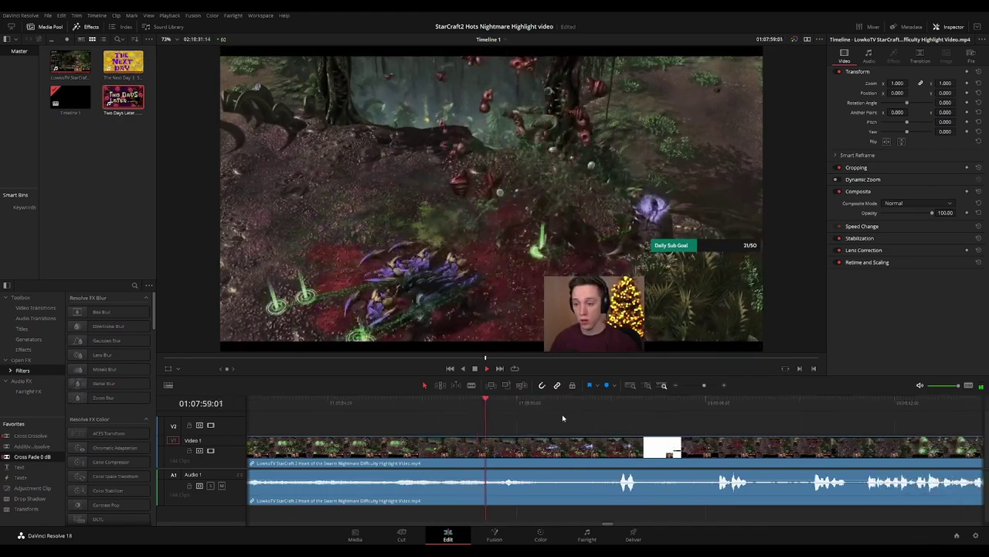
pyautogui.hscroll(2, 580, 422)
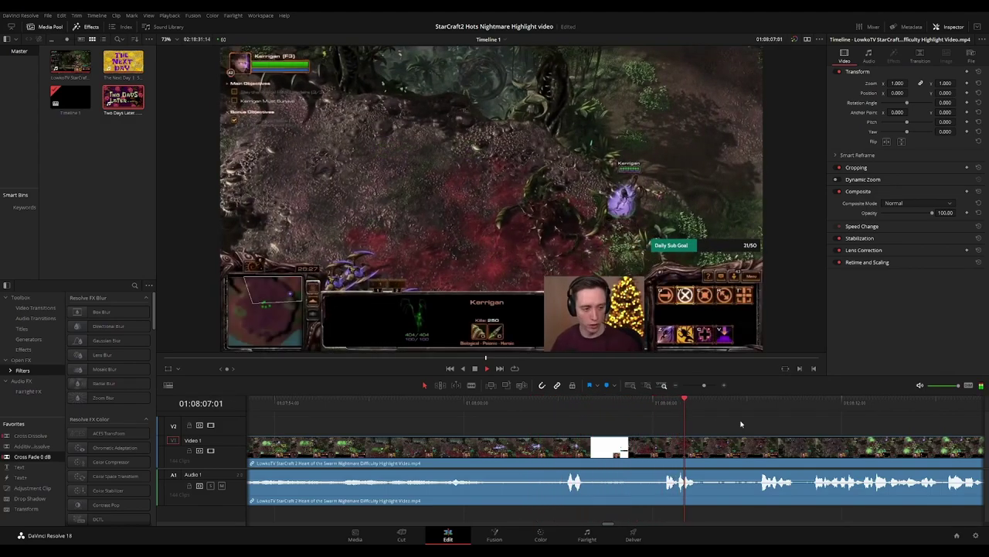
pyautogui.hscroll(8, 550, 412)
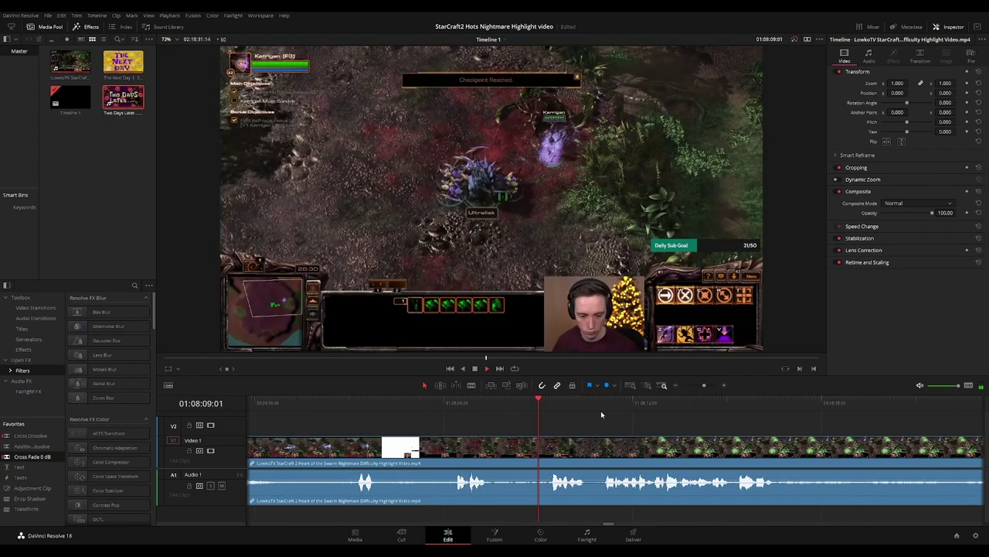
pyautogui.hscroll(3, 615, 425)
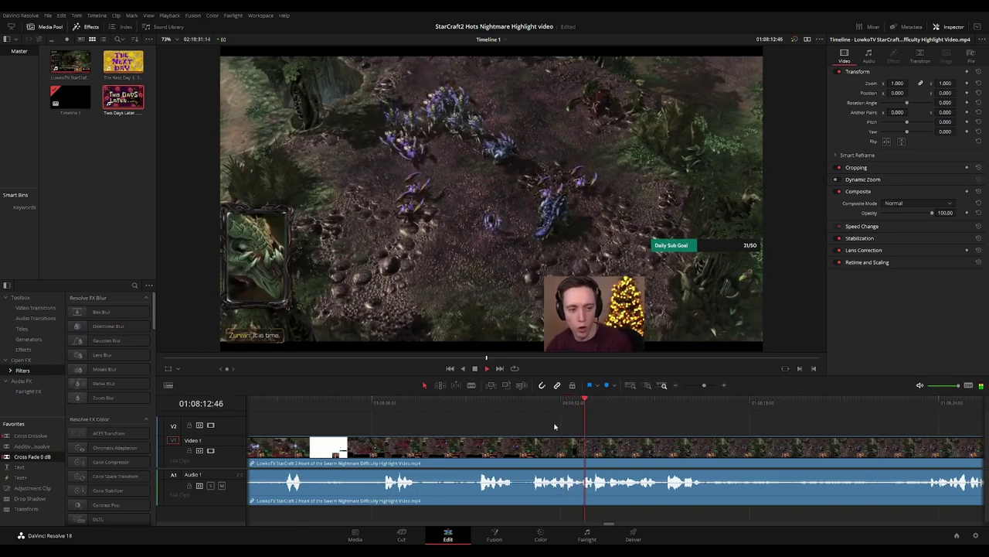
# Cut the roughly half-second piece ending at about 01:08:11:03, close the gap, and put a transition on the join
pyautogui.press('b')
pyautogui.click(514, 443)
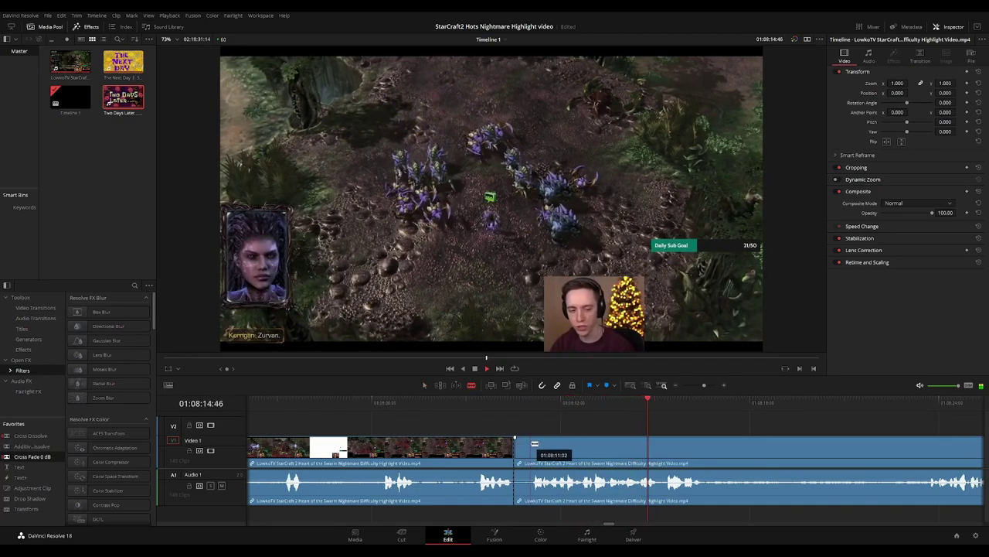
pyautogui.click(532, 444)
pyautogui.press('a')
pyautogui.click(525, 448)
pyautogui.press('BackSpace')
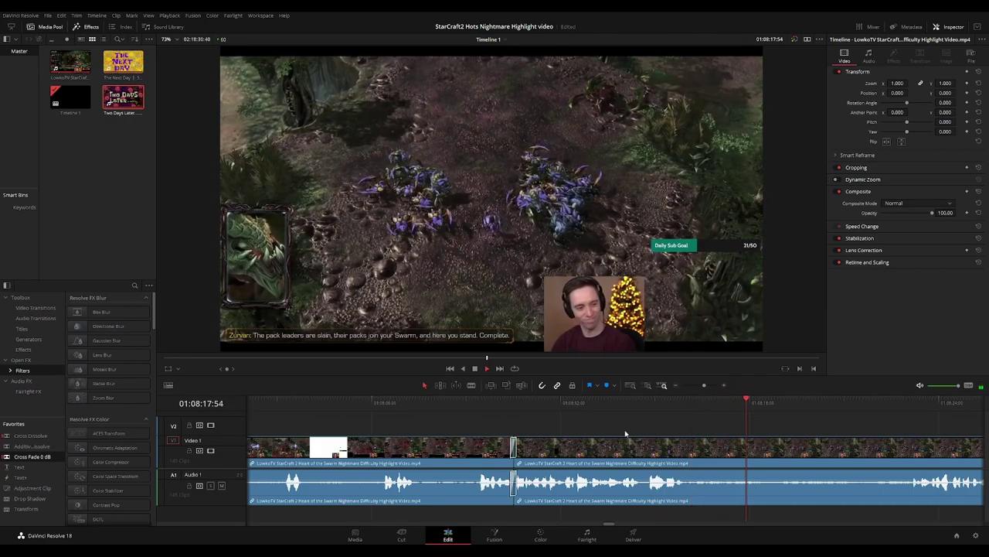
# Review the Zurvan cutscene and the start of the boss fight from about 01:08:17 to 01:09:18 for moments worth cutting
pyautogui.hscroll(4, 646, 422)
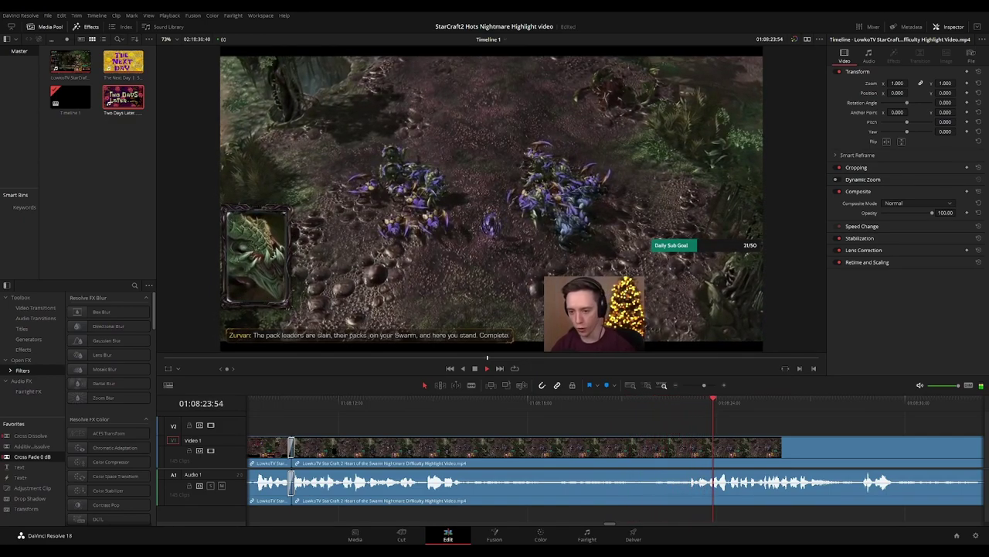
pyautogui.moveTo(811, 426); pyautogui.dragTo(463, 394)
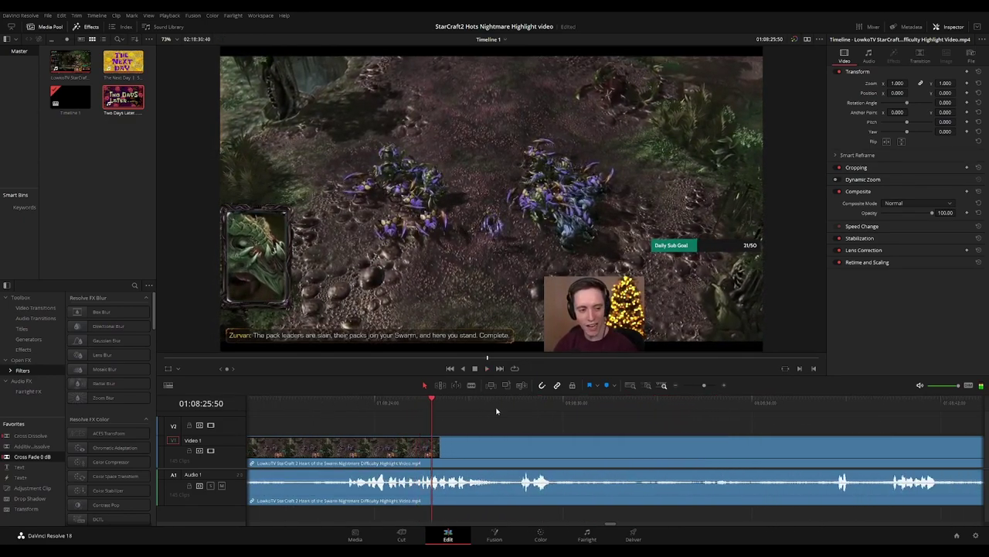
pyautogui.moveTo(565, 420); pyautogui.dragTo(457, 415)
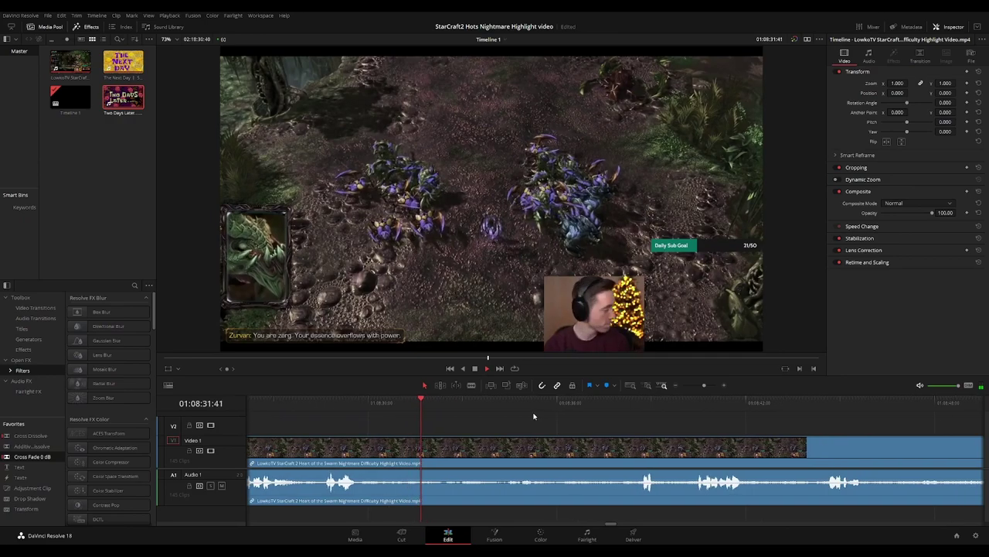
pyautogui.moveTo(576, 425); pyautogui.dragTo(500, 419)
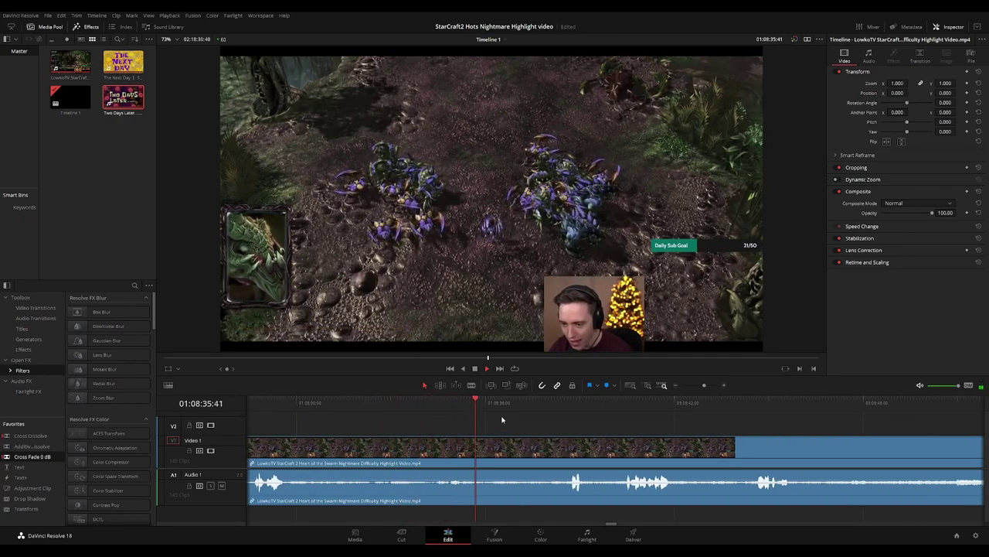
pyautogui.moveTo(603, 436); pyautogui.dragTo(550, 425)
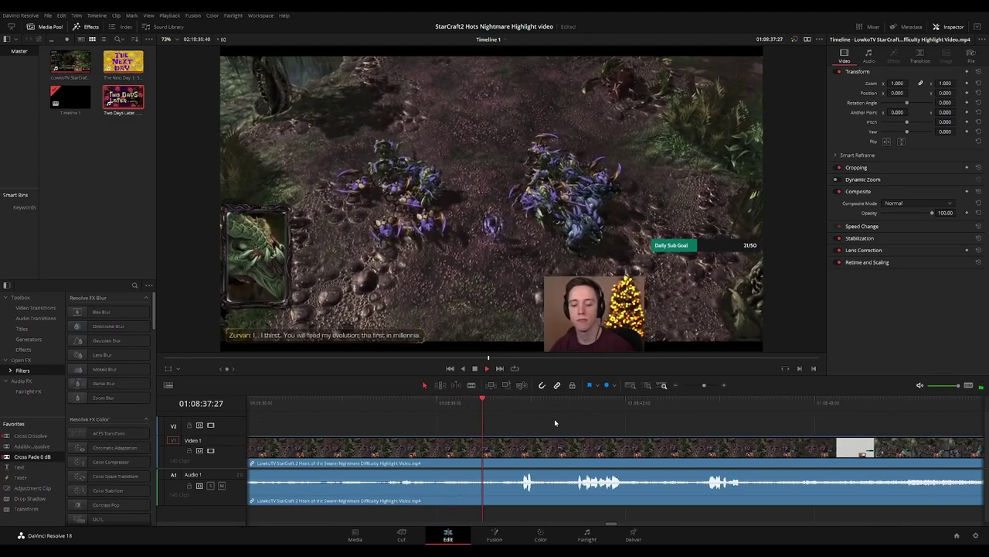
pyautogui.moveTo(618, 429); pyautogui.dragTo(547, 424)
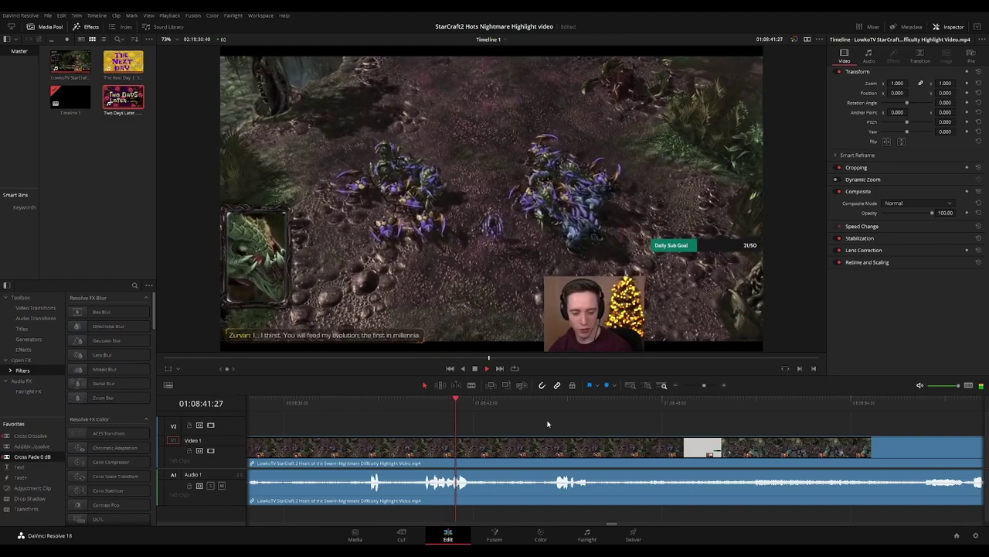
pyautogui.moveTo(616, 435); pyautogui.dragTo(541, 427)
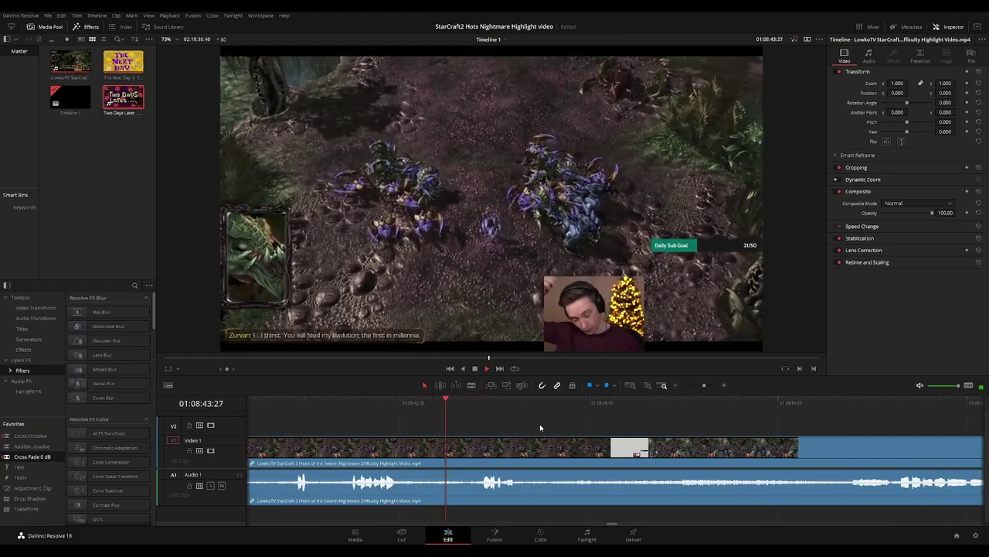
pyautogui.moveTo(603, 433); pyautogui.dragTo(556, 431)
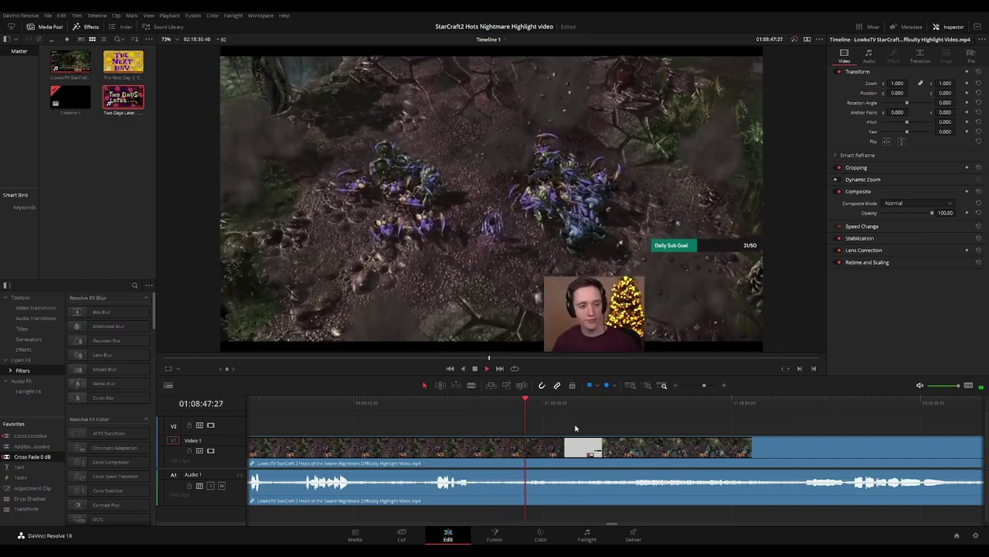
pyautogui.moveTo(673, 434); pyautogui.dragTo(620, 430)
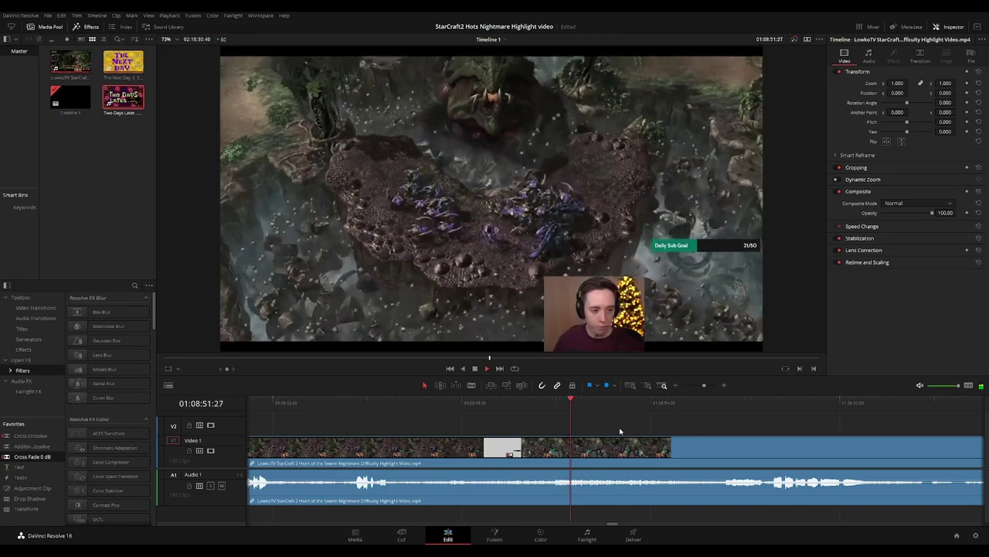
pyautogui.moveTo(746, 439); pyautogui.dragTo(585, 430)
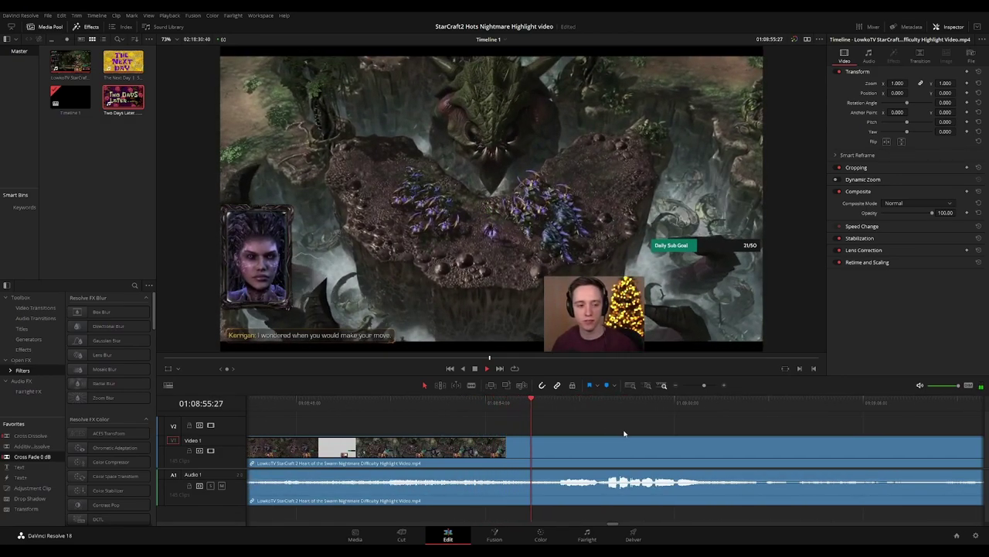
pyautogui.hscroll(4, 718, 435)
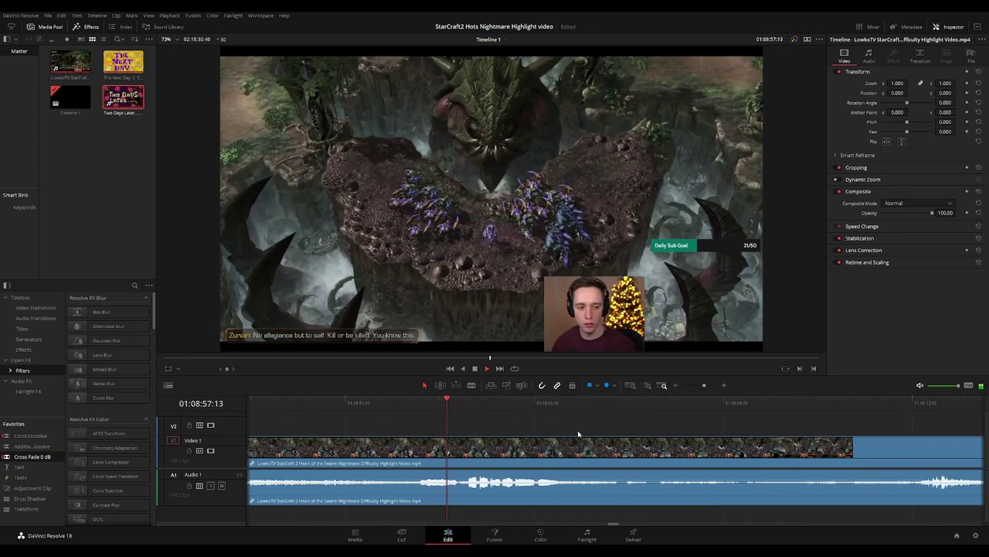
pyautogui.hscroll(3, 623, 431)
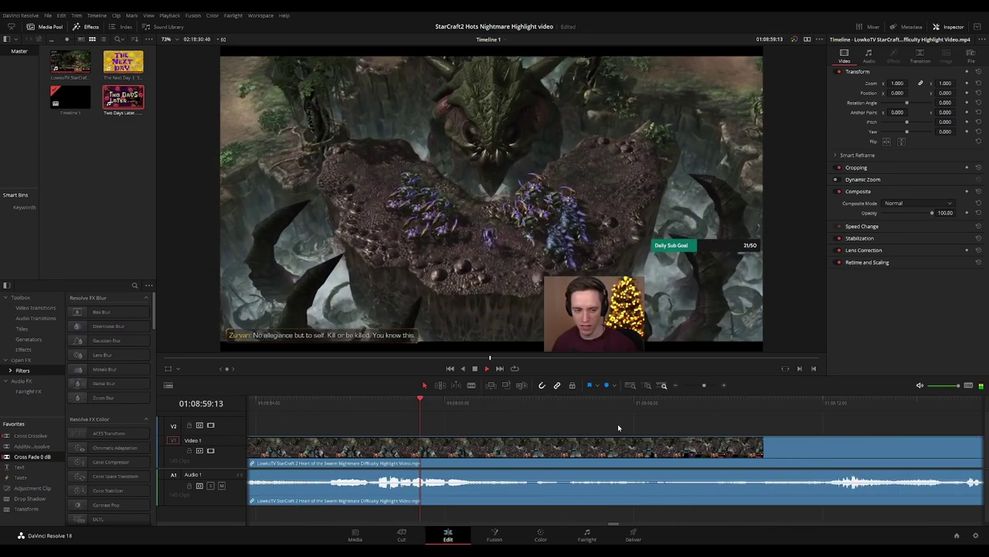
pyautogui.hscroll(2, 595, 427)
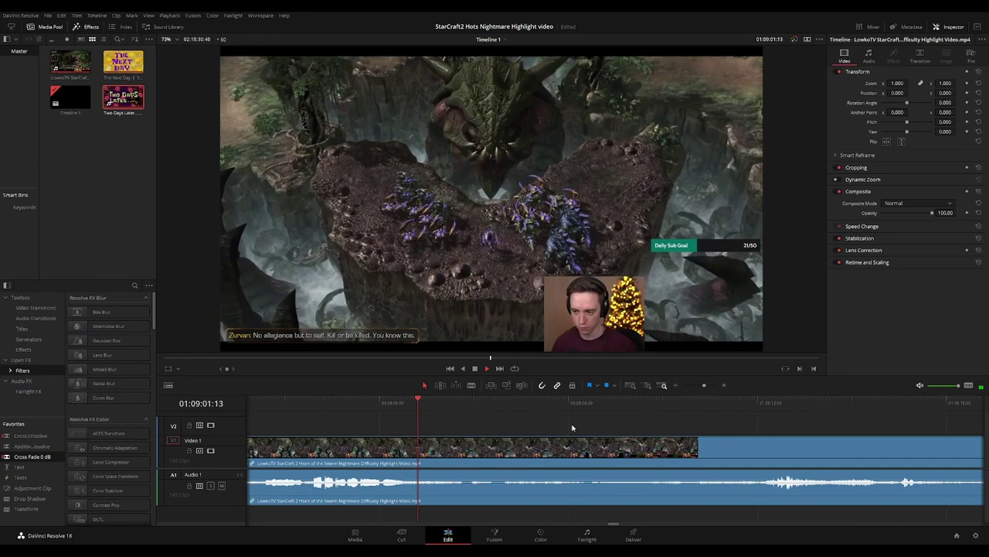
pyautogui.click(470, 402)
pyautogui.hscroll(3, 576, 434)
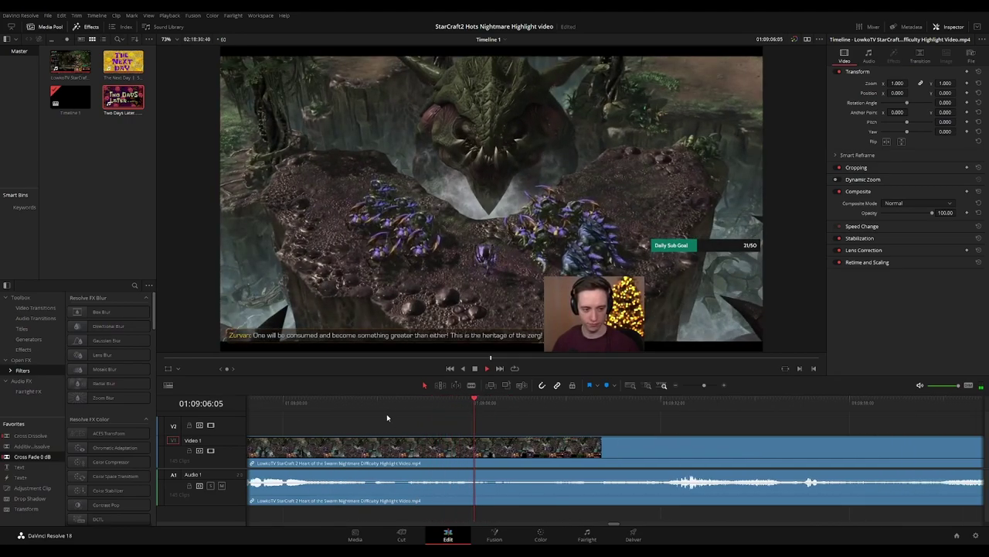
pyautogui.hscroll(1, 611, 427)
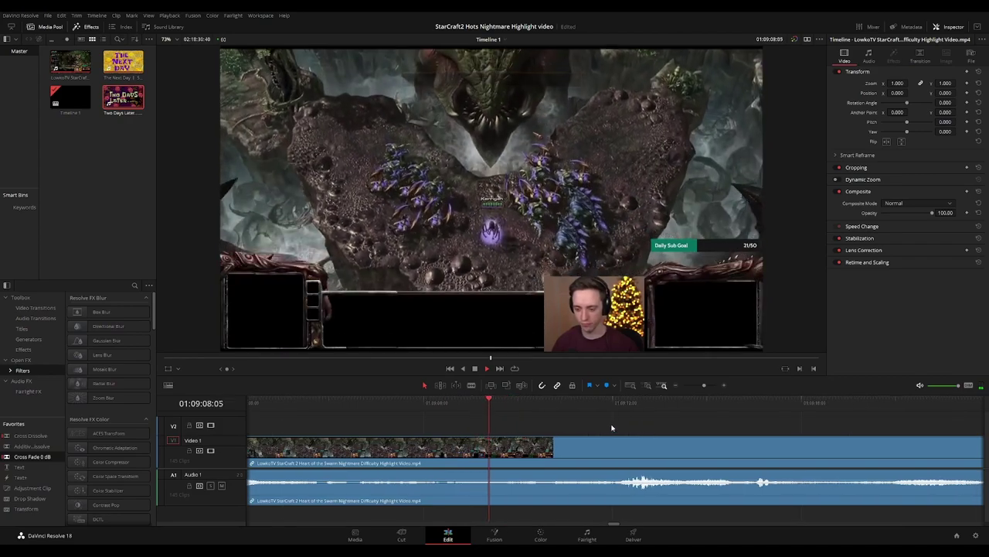
pyautogui.hscroll(2, 614, 425)
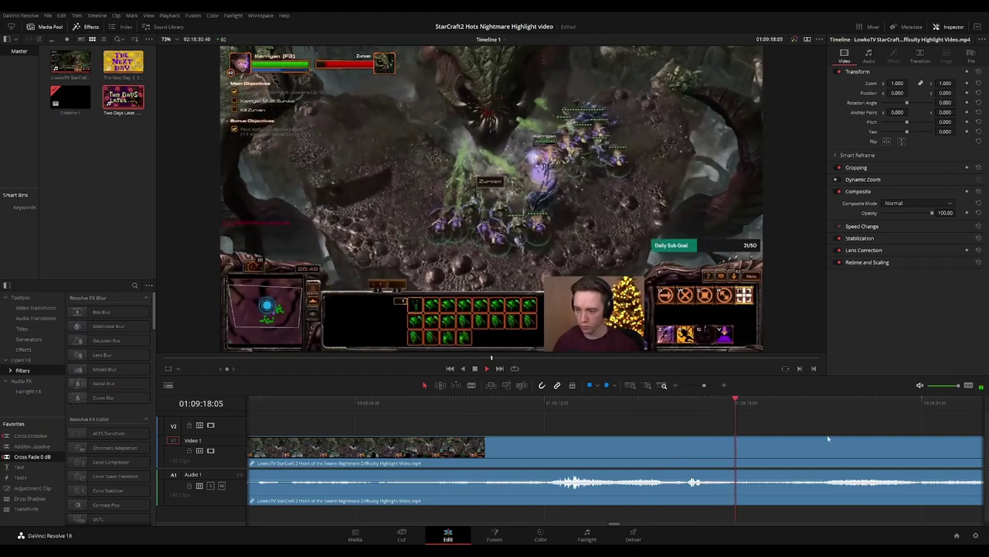
# Review the Zurvan boss fight from about 01:09:18 up to the failed mission at about 01:09:56 for a cut point
pyautogui.moveTo(828, 438); pyautogui.dragTo(569, 439)
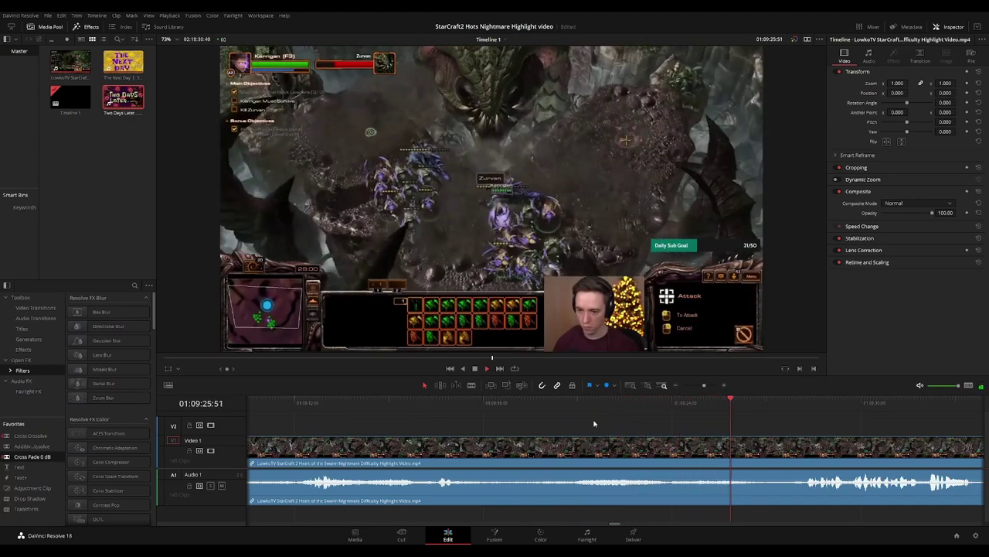
pyautogui.moveTo(835, 419); pyautogui.dragTo(602, 409)
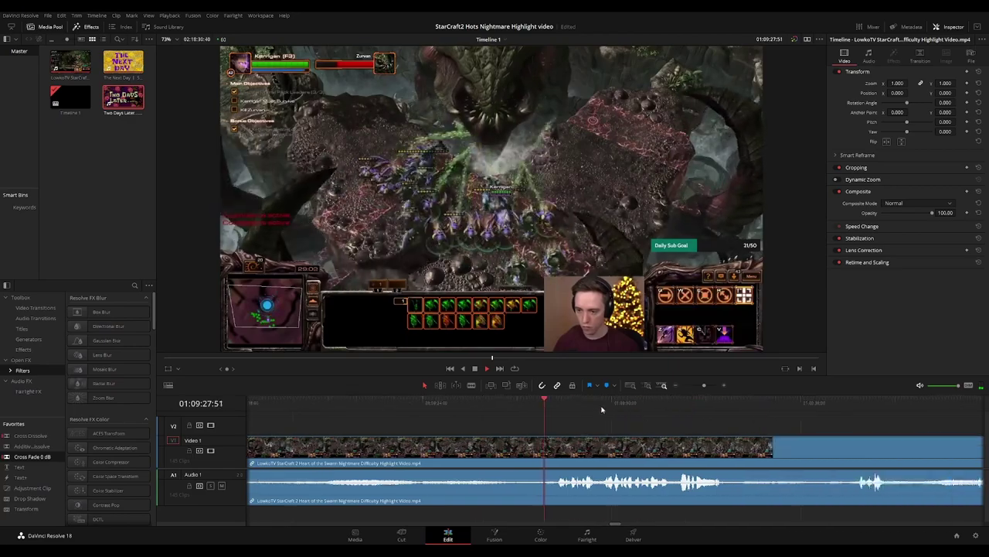
pyautogui.hotkey('ctrl', '-')
pyautogui.hotkey('ctrl', '-')
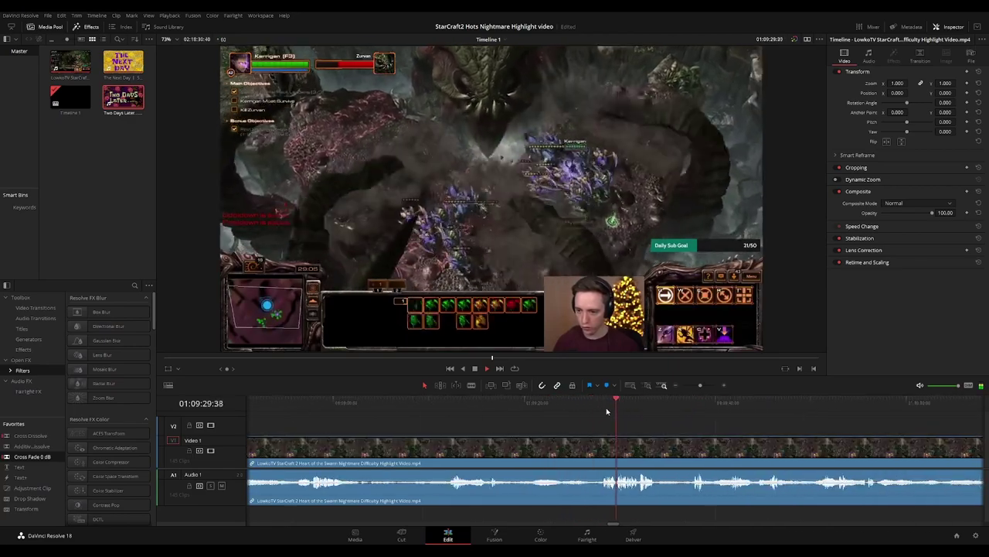
pyautogui.hscroll(2, 696, 420)
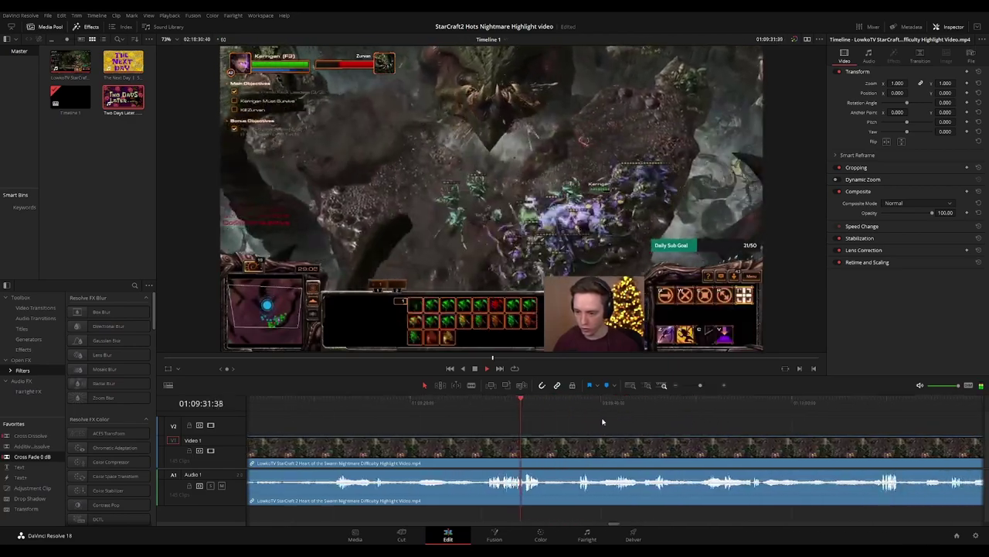
pyautogui.hscroll(1, 588, 425)
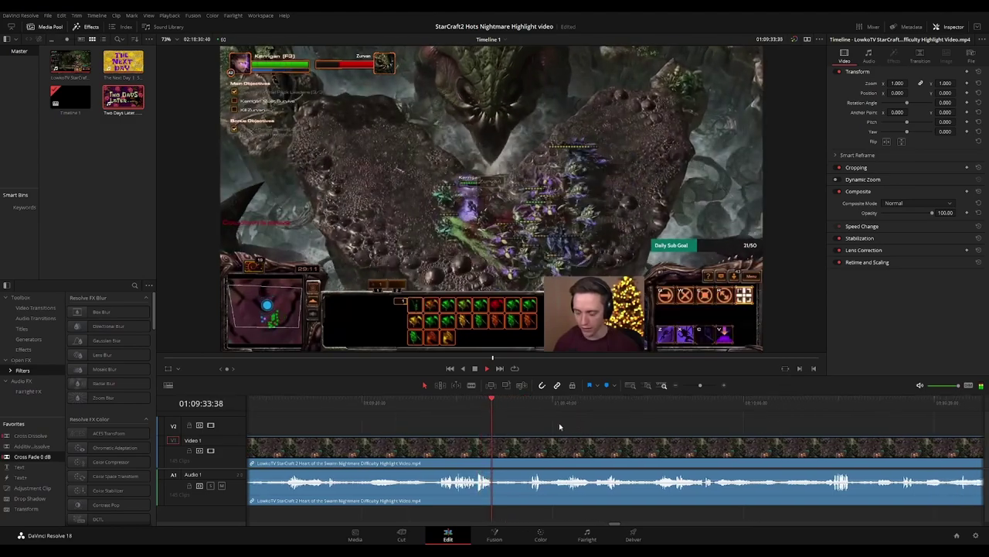
pyautogui.scroll(1, 691, 425)
pyautogui.hscroll(3, 559, 425)
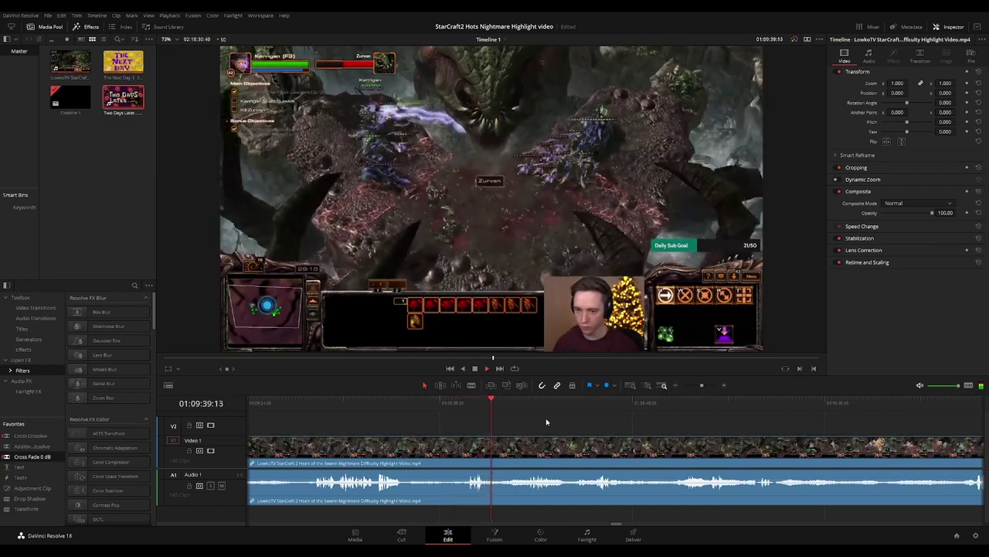
pyautogui.hscroll(2, 534, 424)
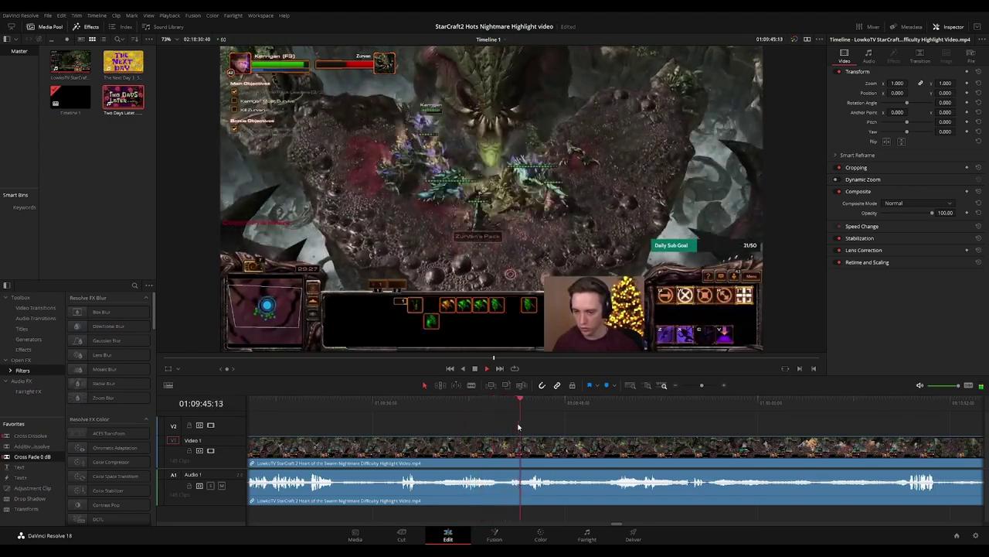
pyautogui.hscroll(1, 588, 431)
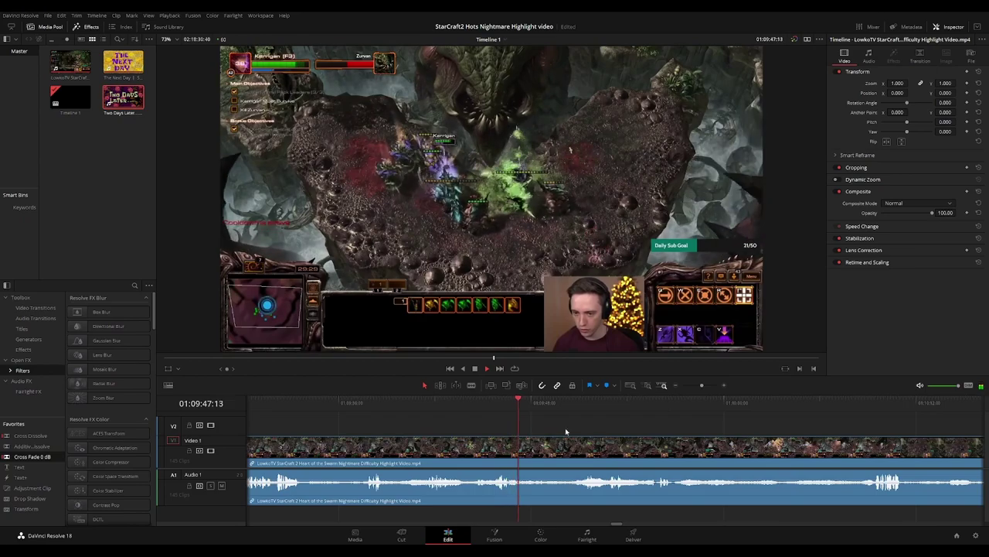
pyautogui.hscroll(2, 553, 432)
pyautogui.click(522, 404)
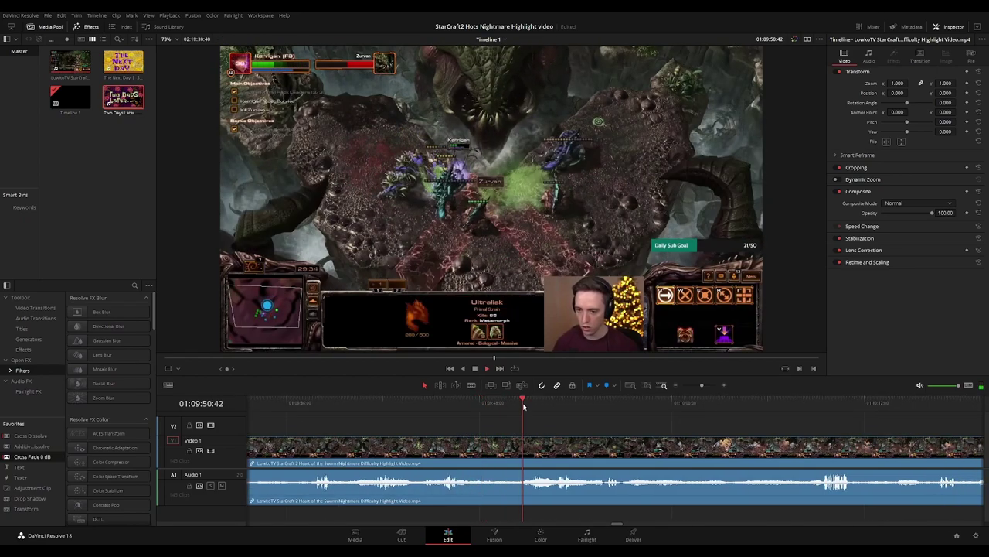
pyautogui.hscroll(3, 545, 422)
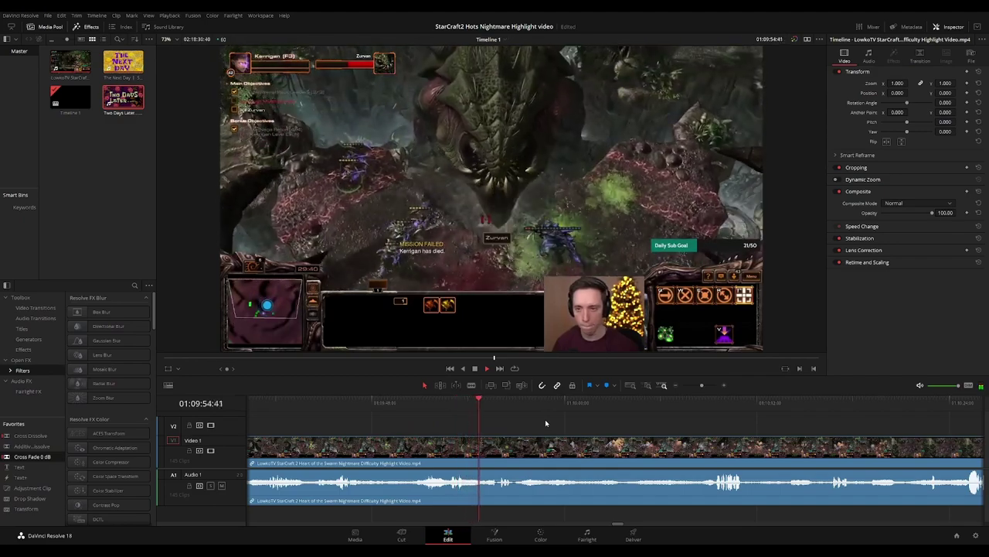
pyautogui.hscroll(1, 539, 422)
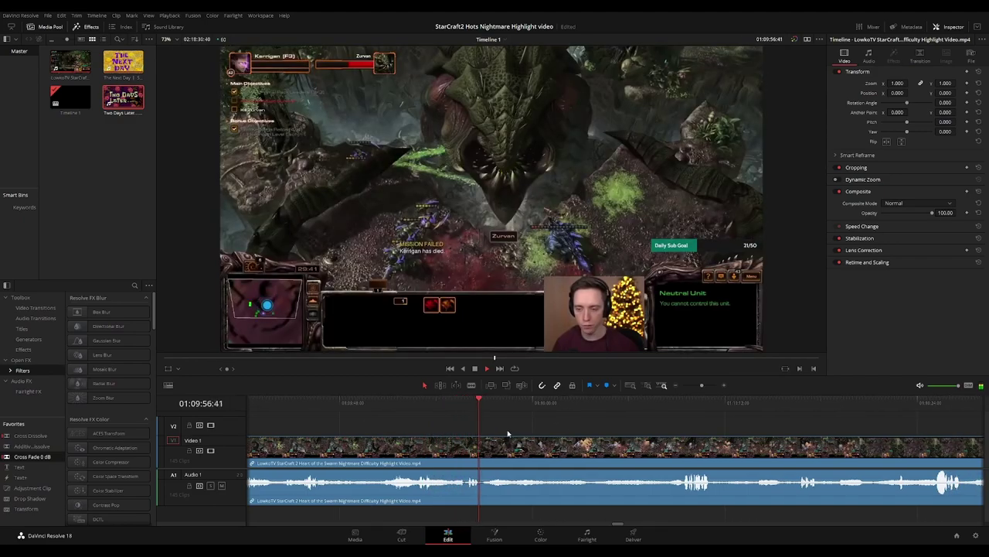
# Cut the short piece starting at 01:09:56:49 after the failed attempt, close the gap, and put a transition on the join
pyautogui.press('b')
pyautogui.click(486, 446)
pyautogui.press('a')
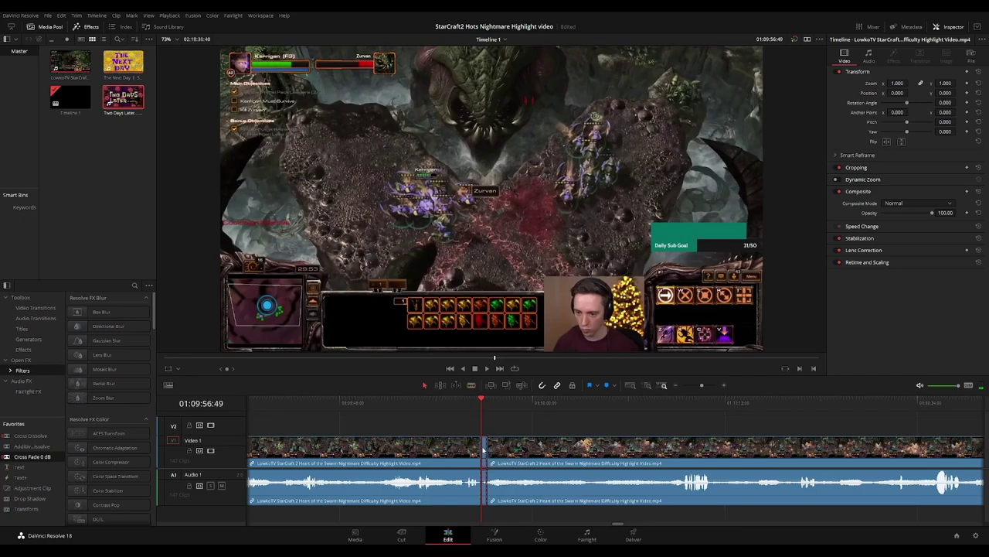
pyautogui.press('Delete')
pyautogui.click(481, 447)
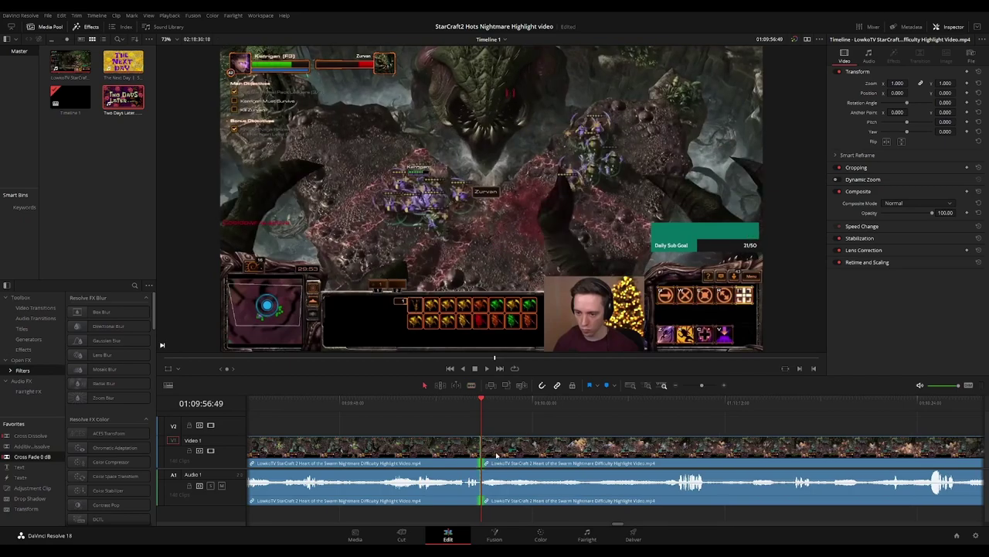
# Review the next boss fight attempt from about 01:09:57 to 01:10:18 for moments worth cutting
pyautogui.press('space')
pyautogui.hscroll(1, 638, 425)
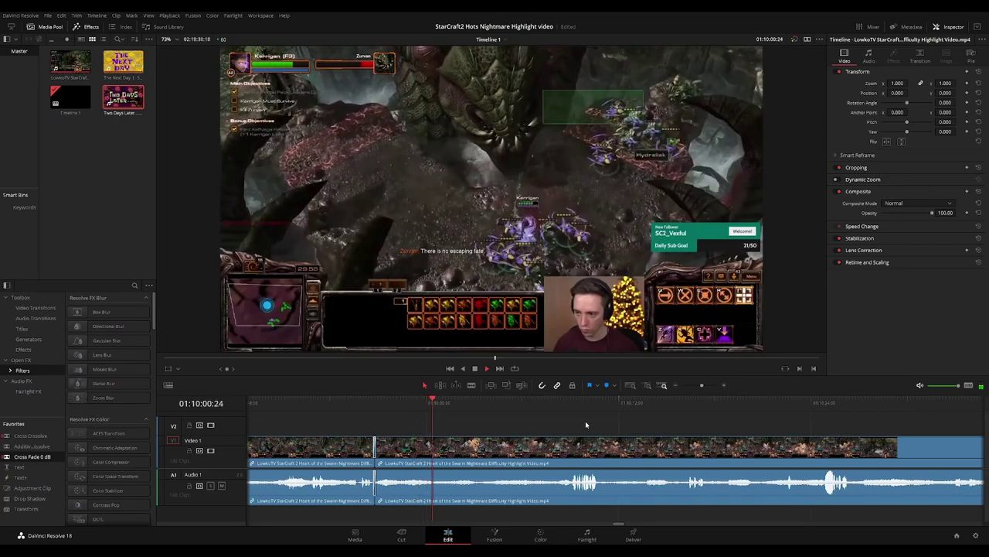
pyautogui.scroll(-10, 586, 425)
pyautogui.scroll(5, 560, 433)
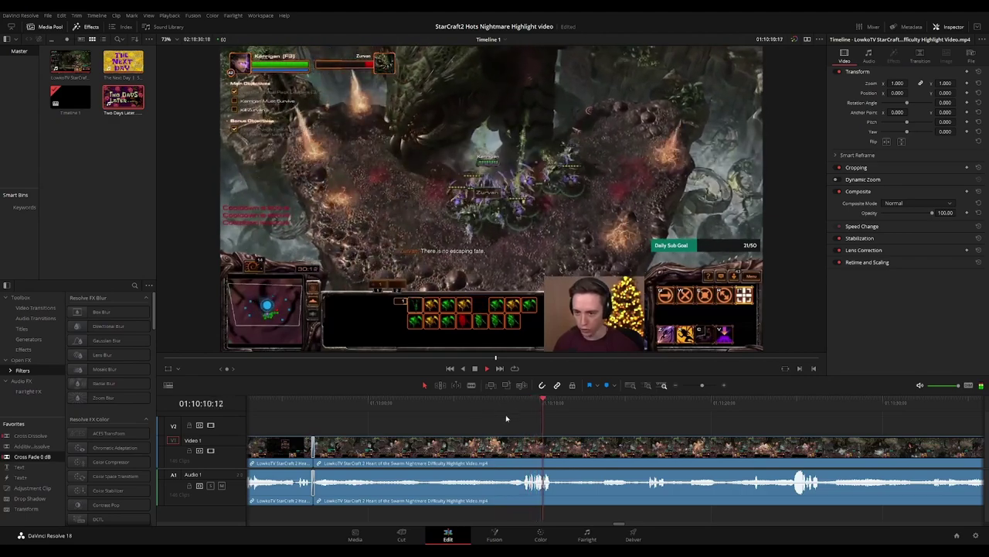
pyautogui.moveTo(657, 428); pyautogui.dragTo(557, 425)
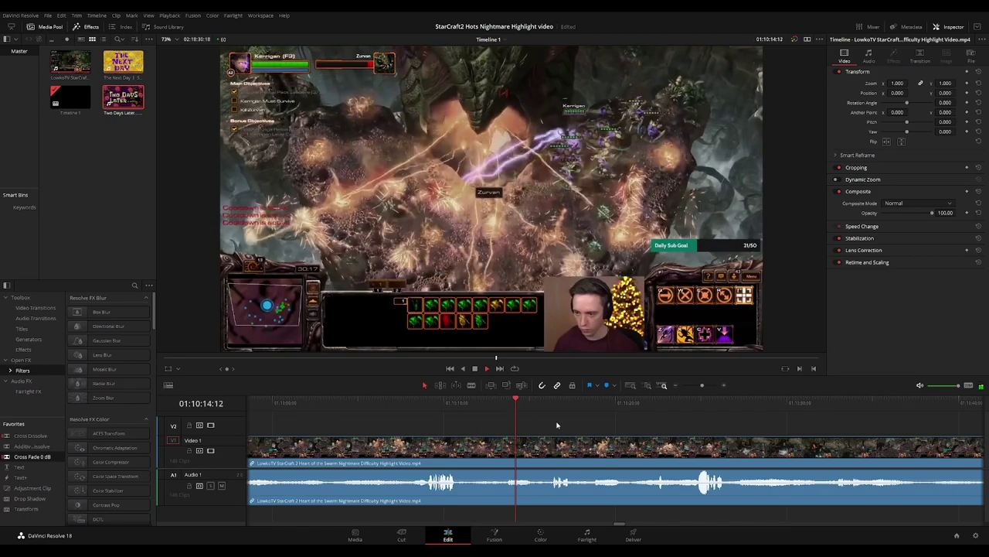
pyautogui.moveTo(565, 432); pyautogui.dragTo(488, 419)
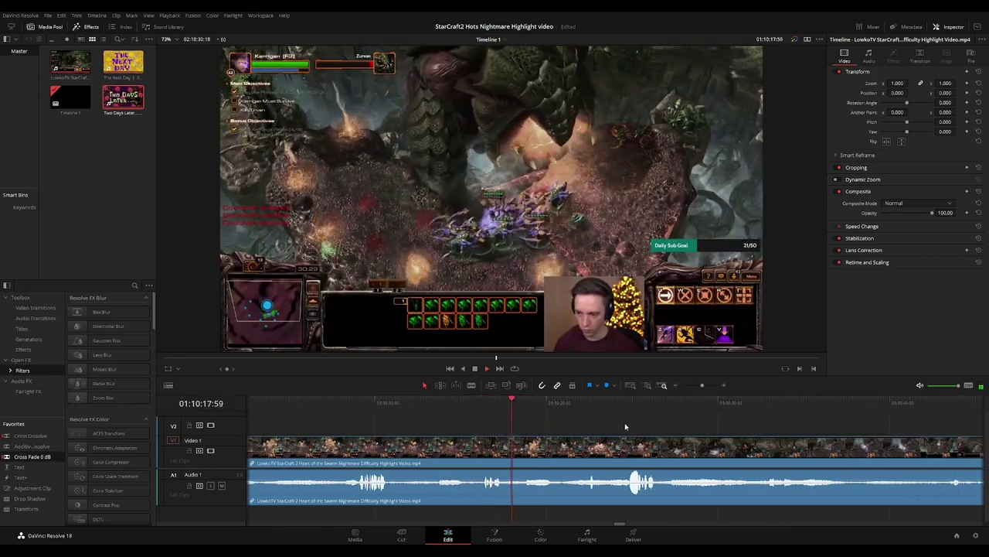
# Review the end of the Zurvan fight and the following cutscene from about 01:10:18 to 01:10:45 for a cut point
pyautogui.hscroll(2, 554, 426)
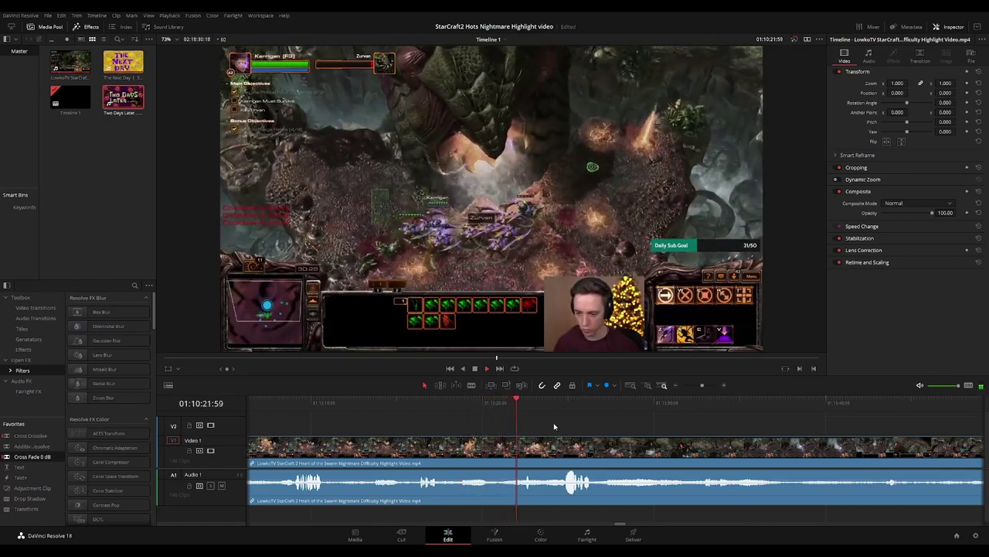
pyautogui.hscroll(2, 614, 431)
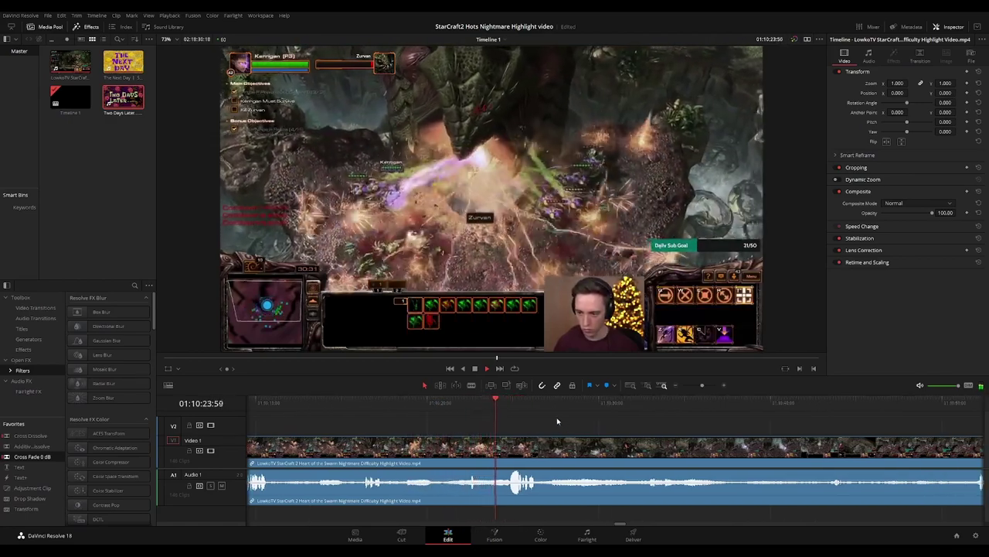
pyautogui.hscroll(2, 594, 422)
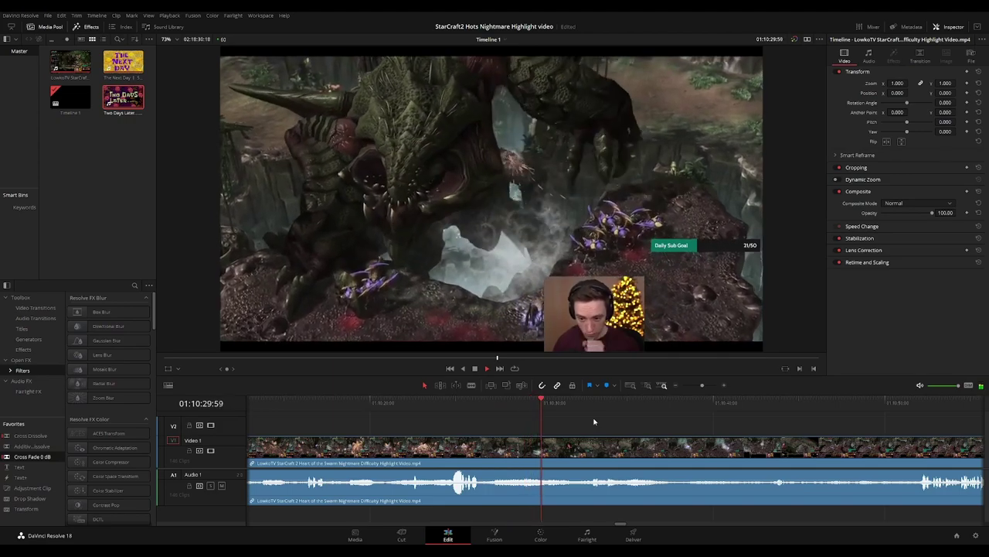
pyautogui.hscroll(2, 618, 420)
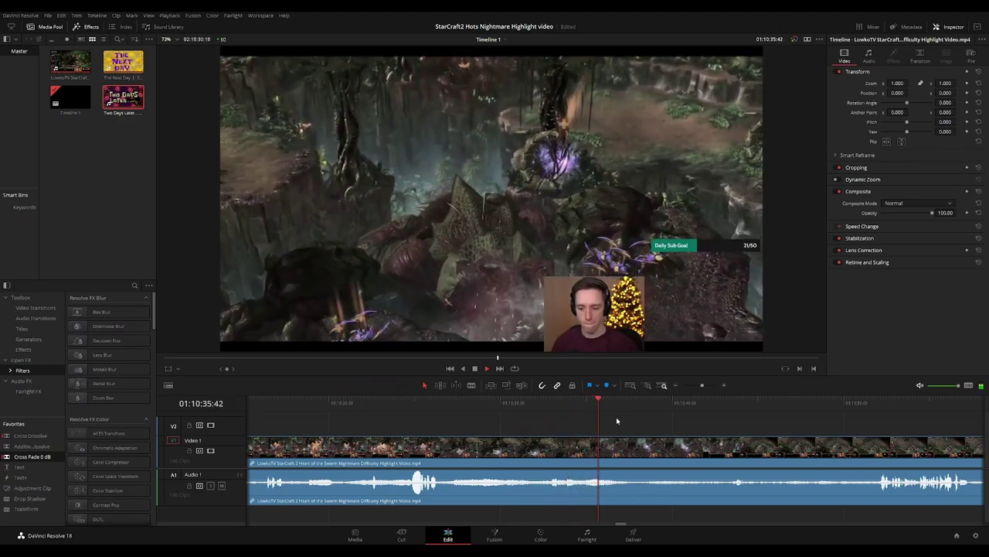
pyautogui.hscroll(4, 666, 424)
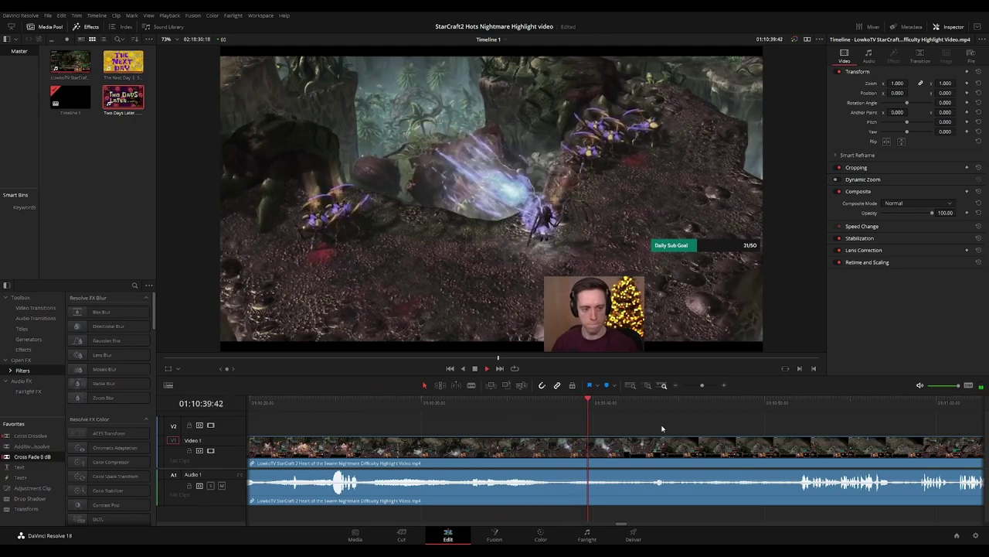
pyautogui.hscroll(5, 657, 426)
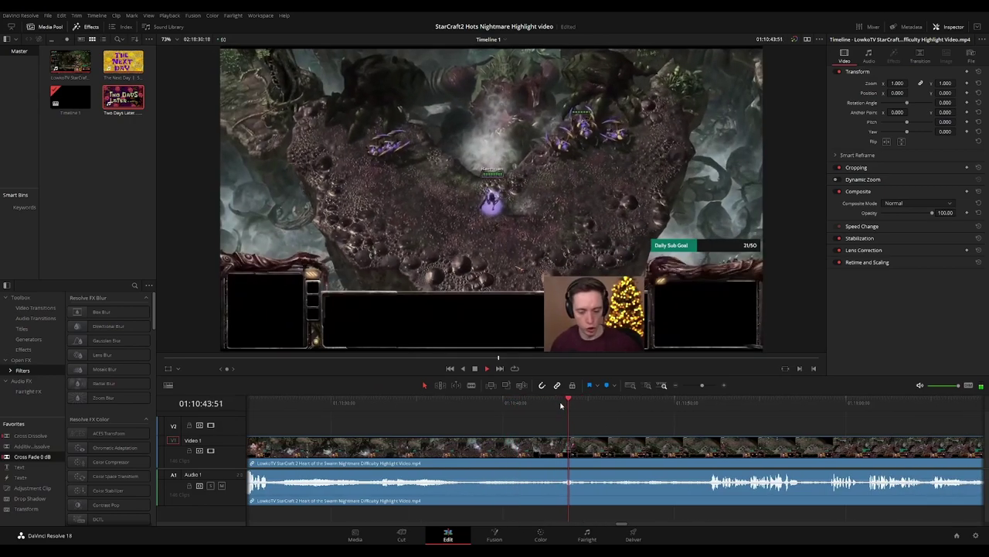
pyautogui.hscroll(5, 671, 427)
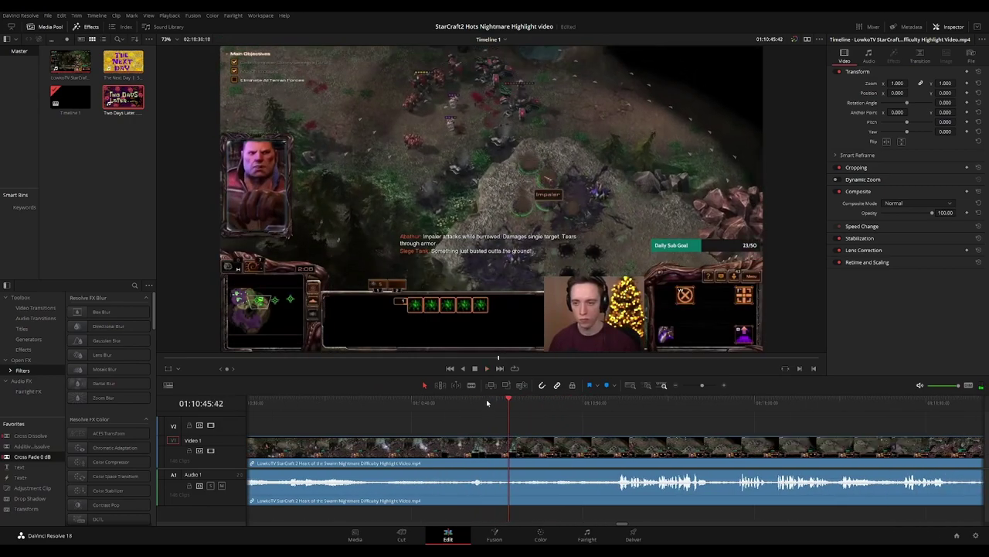
# Cut the short piece starting at 01:10:44:32 in the Impaler footage, close the gap, put transitions on the video and audio join, and replay it
pyautogui.click(480, 401)
pyautogui.press('b')
pyautogui.click(489, 443)
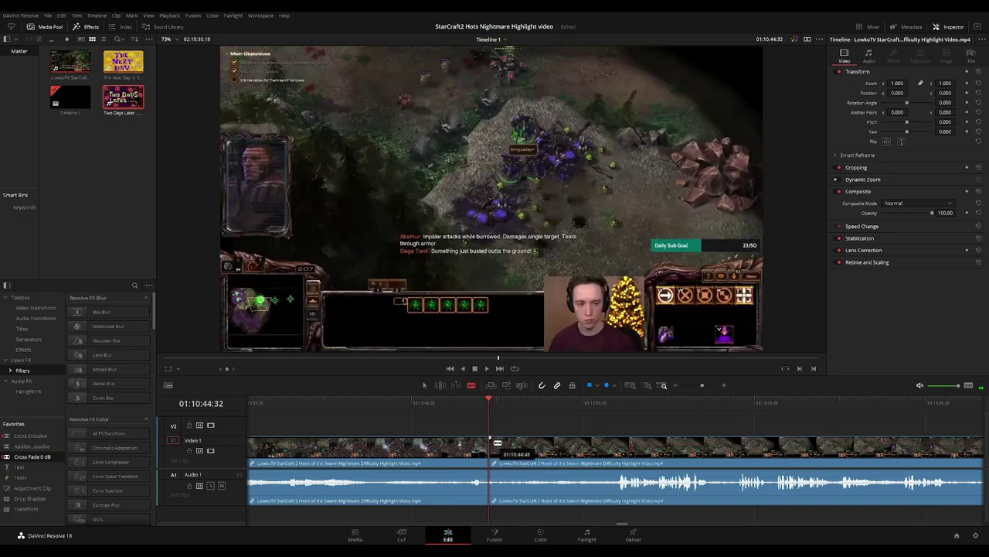
pyautogui.click(498, 447)
pyautogui.press('a')
pyautogui.press('Delete')
pyautogui.press('space')
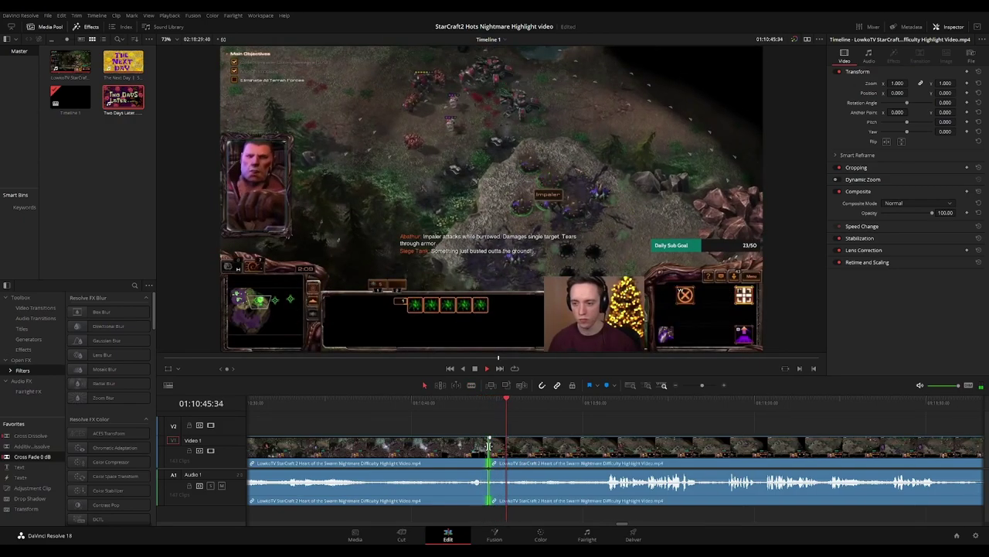
pyautogui.click(474, 403)
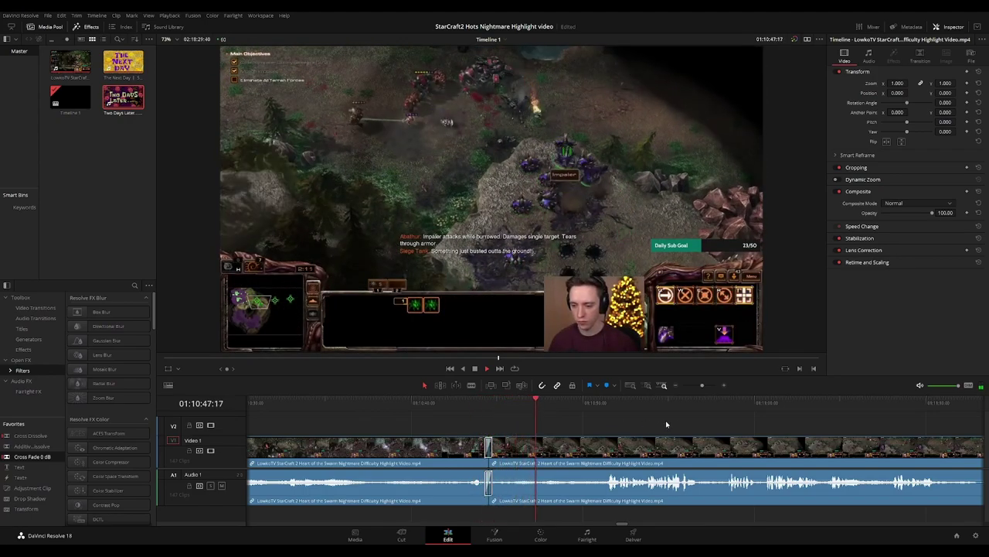
# Review the Impaler mission footage from about 01:10:47 to 01:11:26 for moments worth cutting
pyautogui.hscroll(3, 697, 431)
pyautogui.click(477, 403)
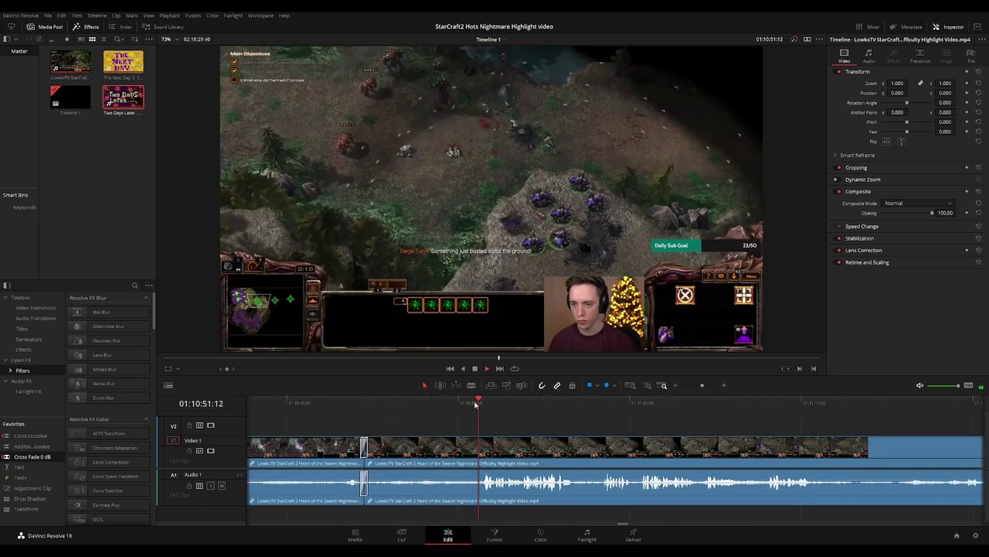
pyautogui.hscroll(2, 657, 422)
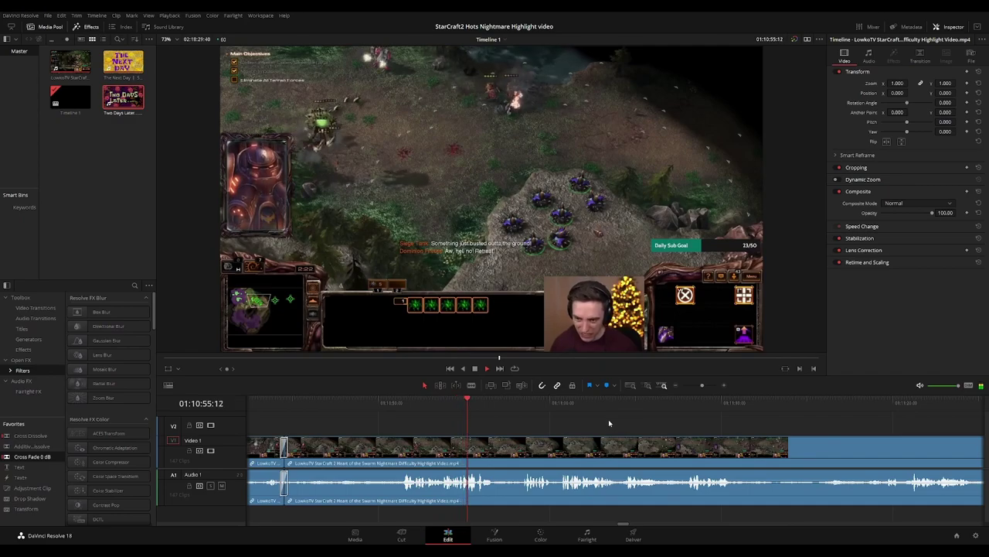
pyautogui.hscroll(3, 490, 424)
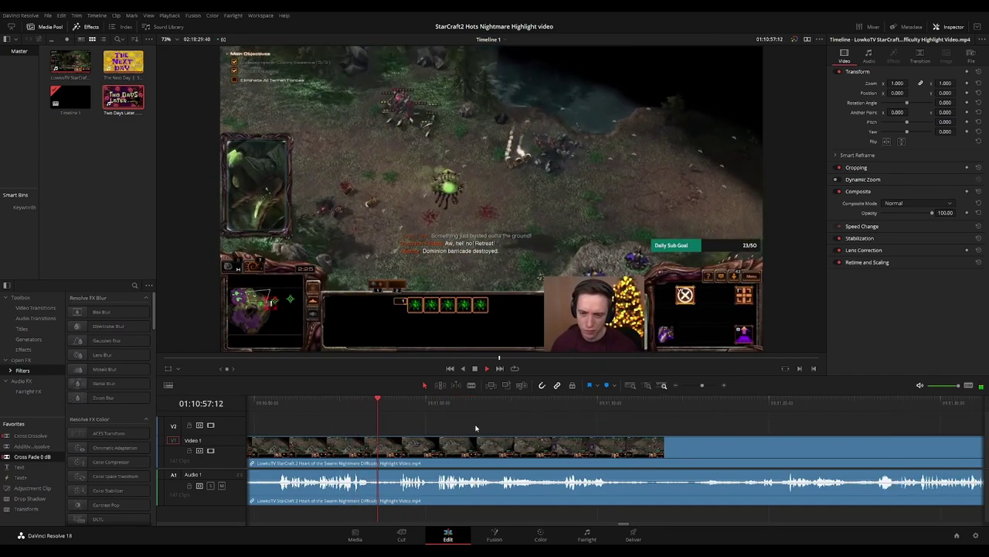
pyautogui.hscroll(2, 525, 431)
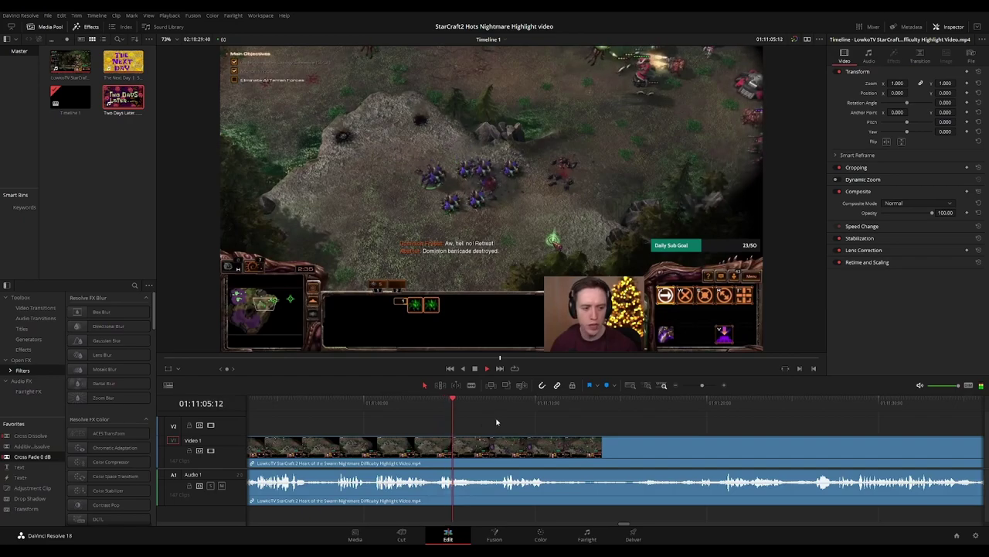
pyautogui.moveTo(594, 430); pyautogui.dragTo(502, 421)
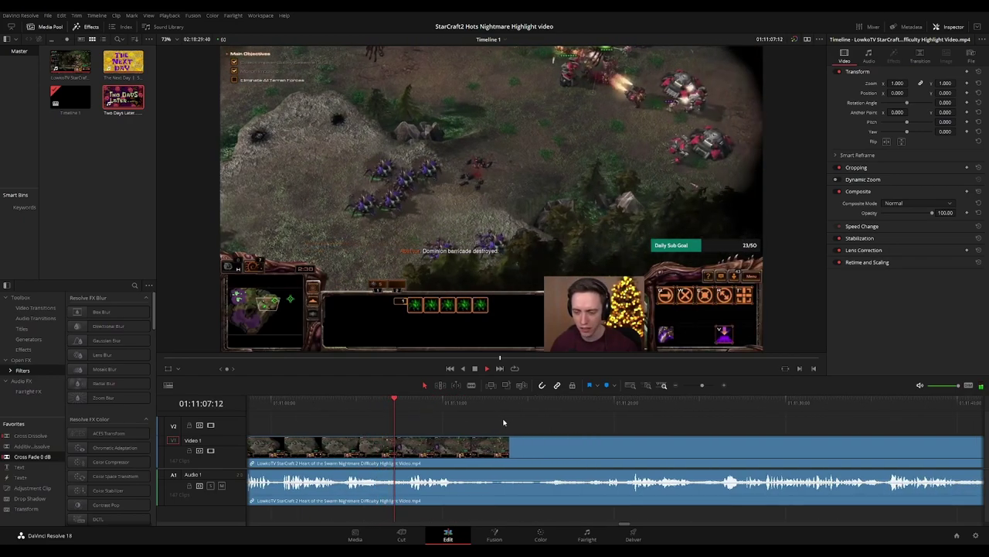
pyautogui.hscroll(2, 501, 422)
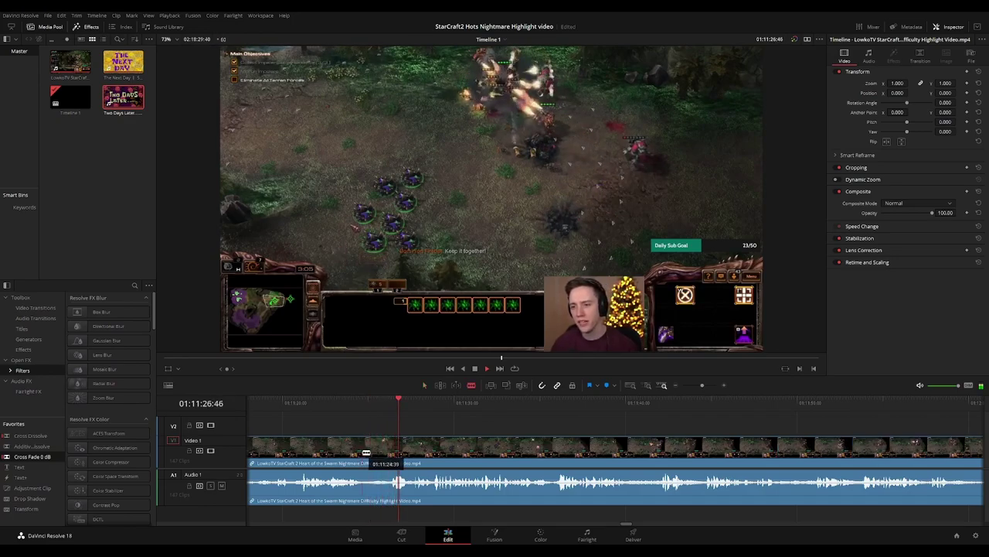
# Cut the short piece starting at about 01:11:24:39, close the gap, and put a Cross Fade 0 dB on the audio join
pyautogui.click(367, 452)
pyautogui.click(392, 452)
pyautogui.press('a')
pyautogui.click(382, 453)
pyautogui.press('Delete')
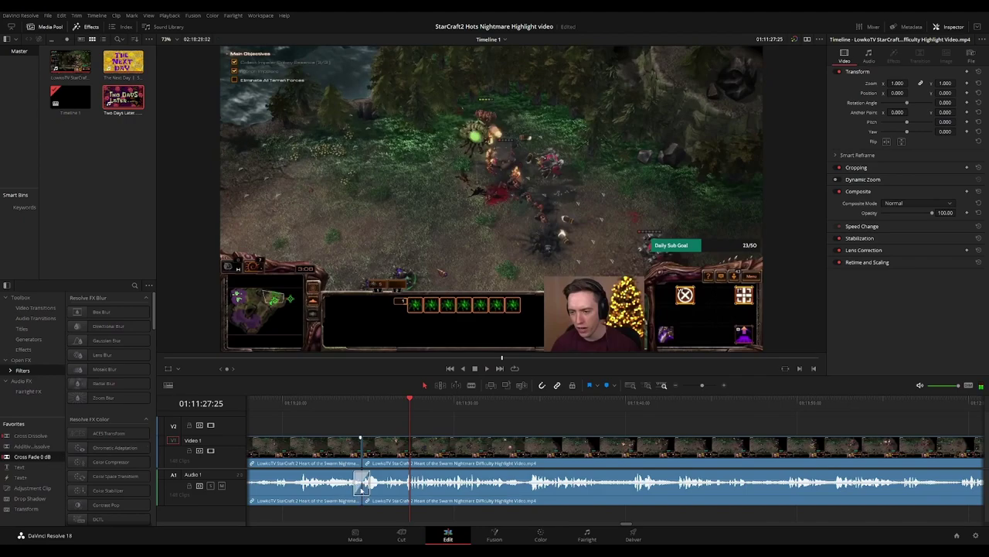
pyautogui.moveTo(360, 485); pyautogui.dragTo(362, 484)
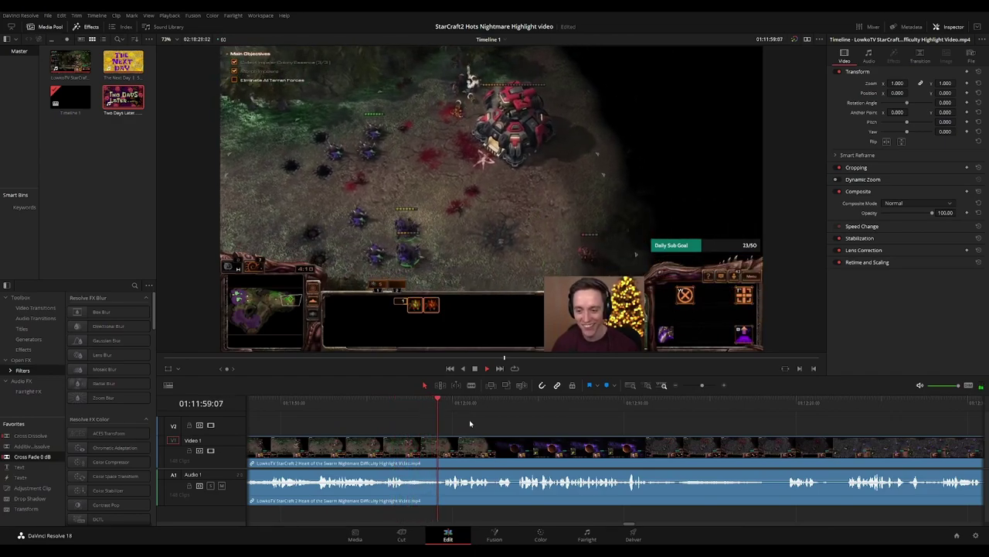
# Cut the piece from 01:11:59:04 to about 01:11:59:34, close the gap, put a Cross Fade 0 dB on the audio join, and replay it
pyautogui.click(424, 403)
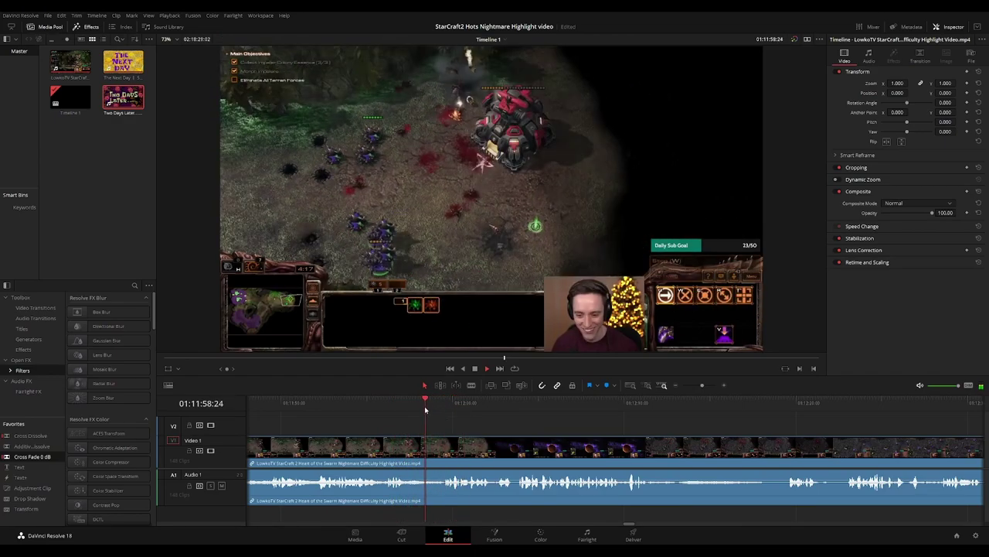
pyautogui.hotkey('ctrl', '=')
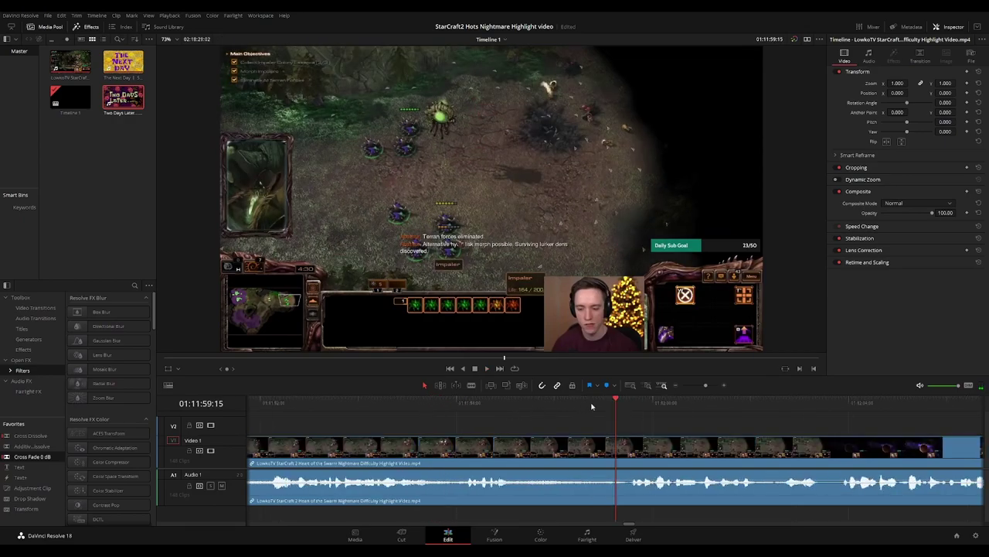
pyautogui.click(607, 408)
pyautogui.click(618, 446)
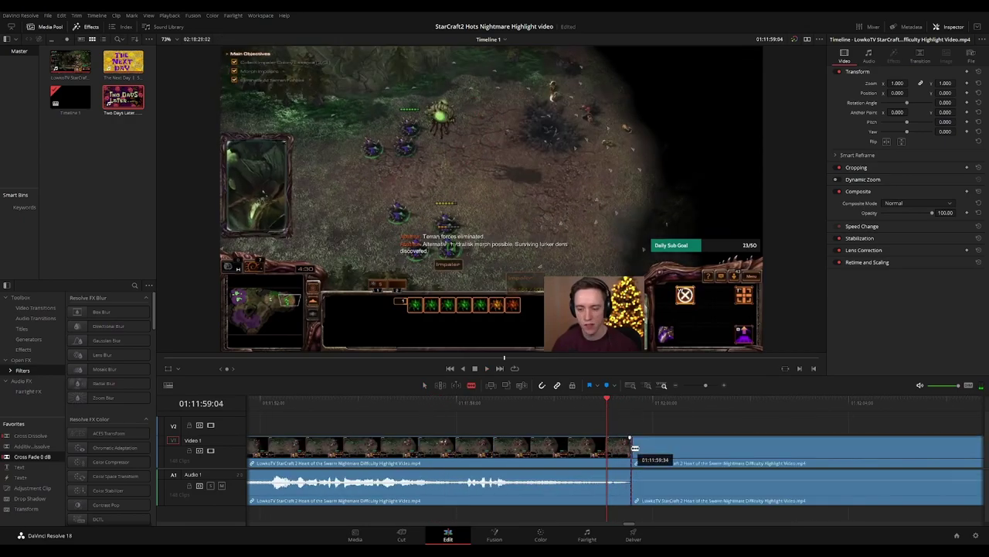
pyautogui.click(615, 451)
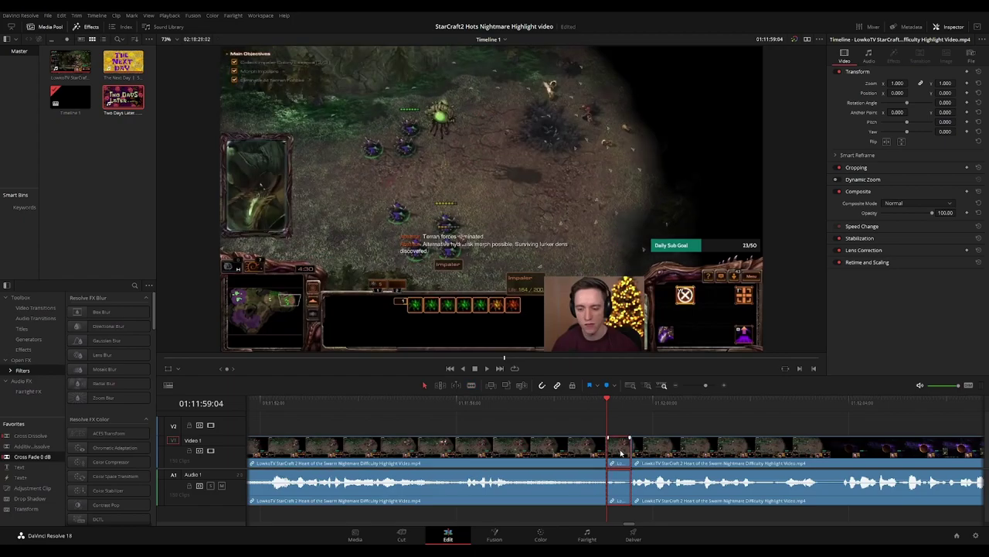
pyautogui.press('Delete')
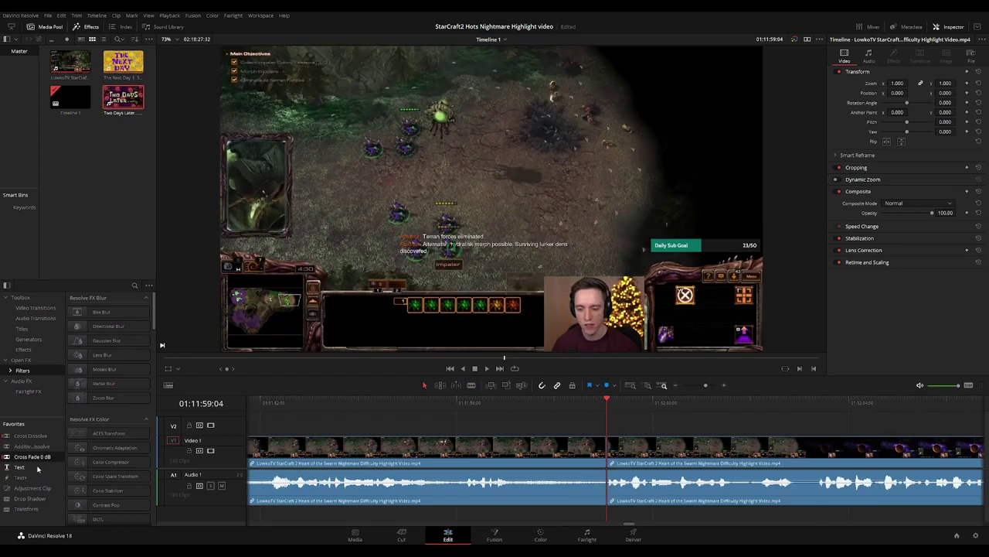
pyautogui.click(568, 404)
pyautogui.press('space')
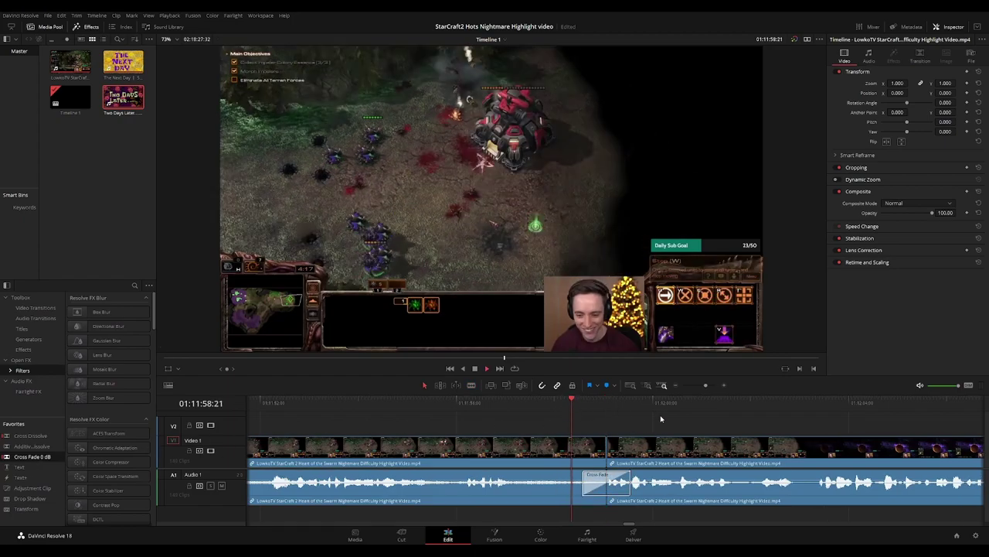
# Review the mission ending and Abathur's planet briefing from about 01:11:58 to 01:12:12 for a cut point
pyautogui.moveTo(740, 424); pyautogui.dragTo(563, 418)
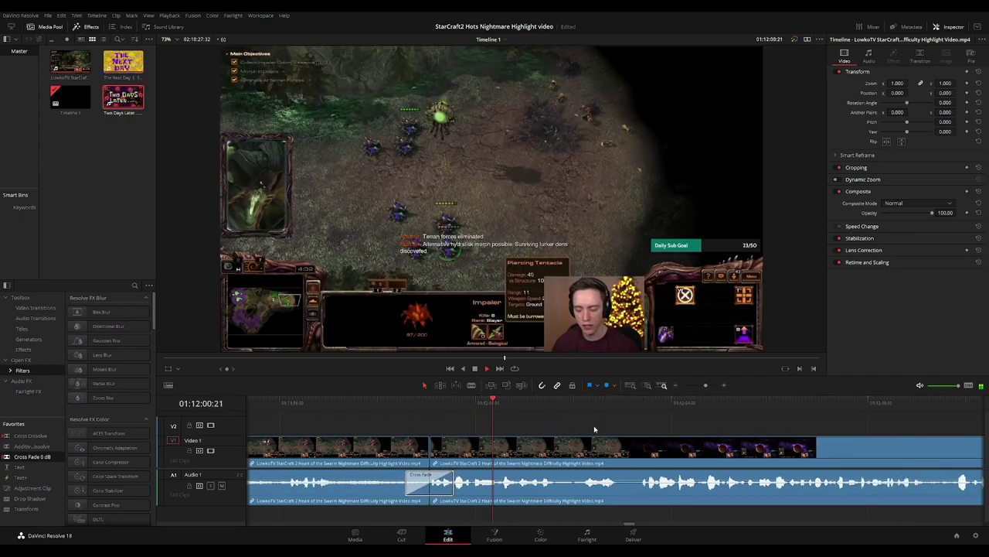
pyautogui.scroll(-3, 648, 432)
pyautogui.moveTo(719, 434); pyautogui.dragTo(590, 427)
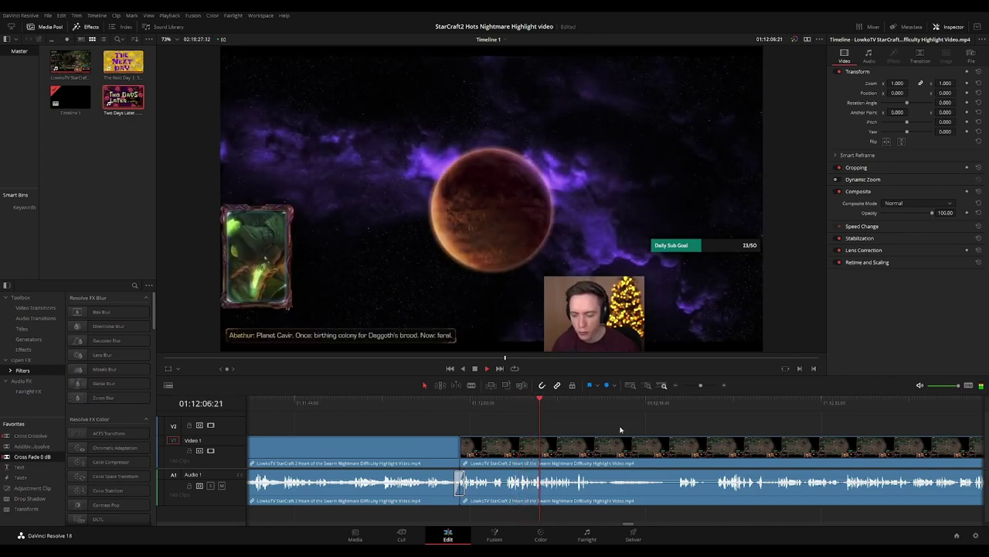
pyautogui.scroll(-2, 622, 428)
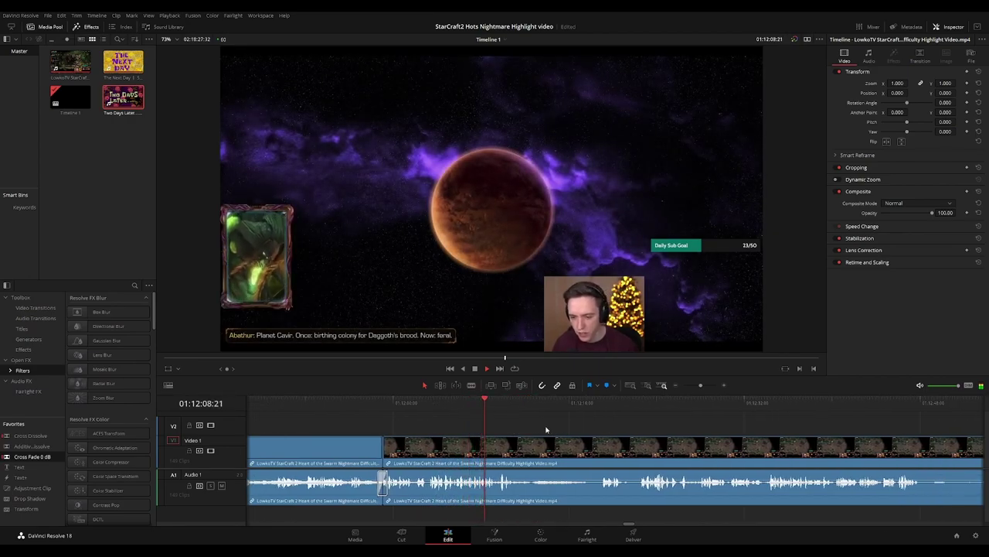
pyautogui.scroll(2, 625, 425)
pyautogui.scroll(-2, 602, 424)
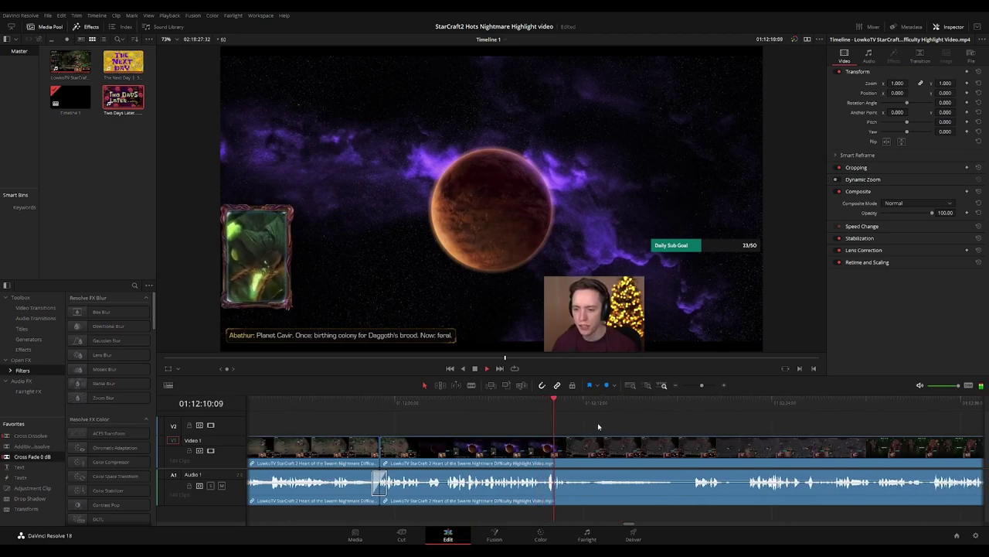
pyautogui.scroll(-3, 658, 429)
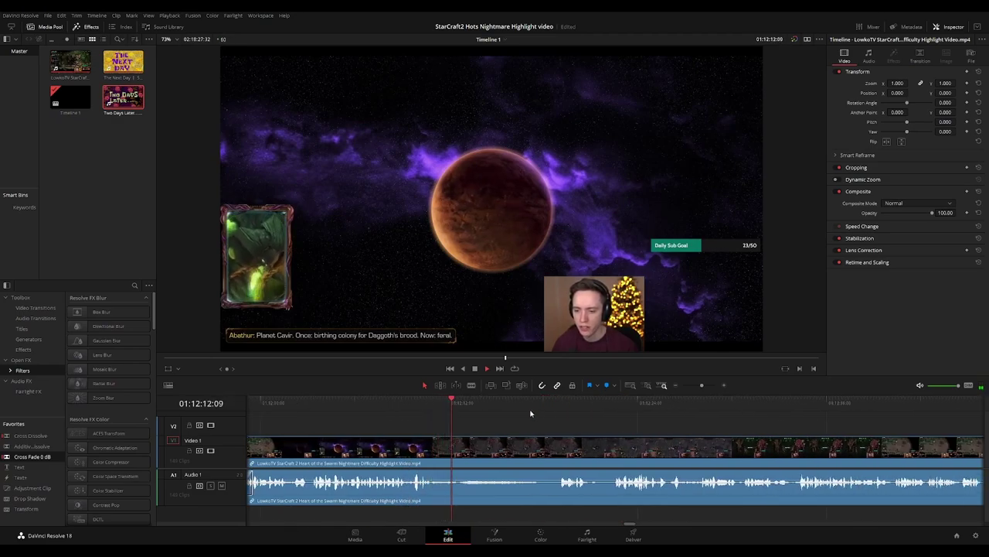
# Cut the short piece starting at 01:12:12:19 at the end of the planet briefing, close the gap, and put transitions on the join
pyautogui.click(455, 402)
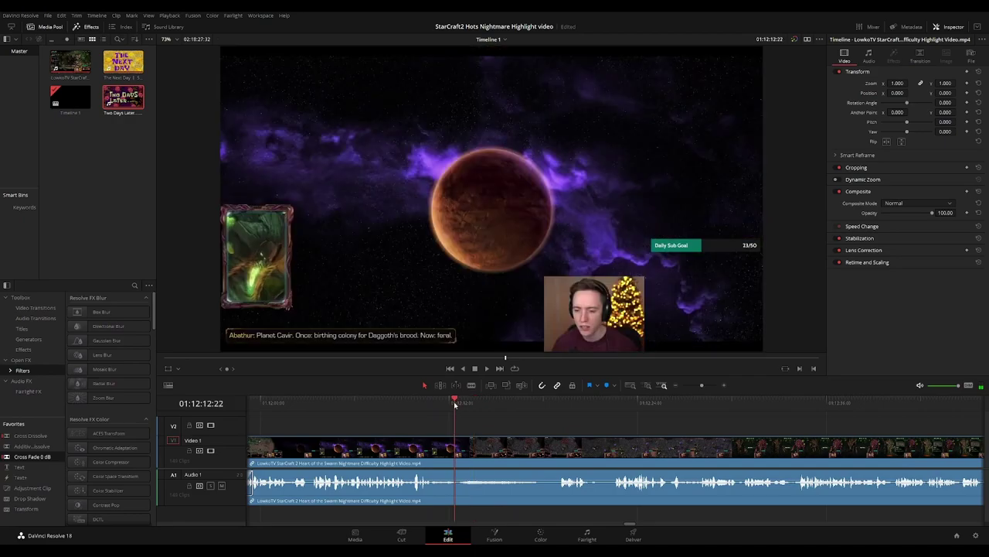
pyautogui.press('b')
pyautogui.click(463, 446)
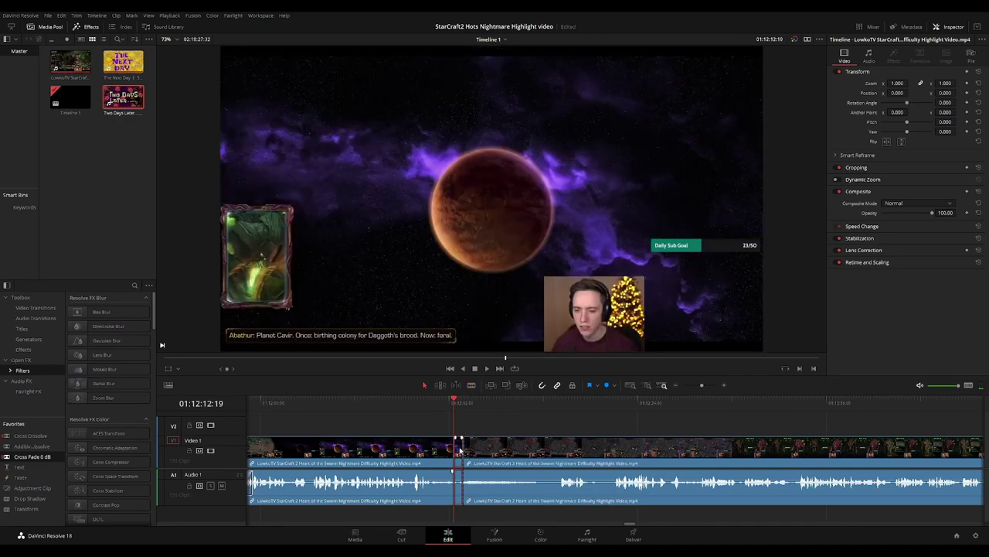
pyautogui.press('Delete')
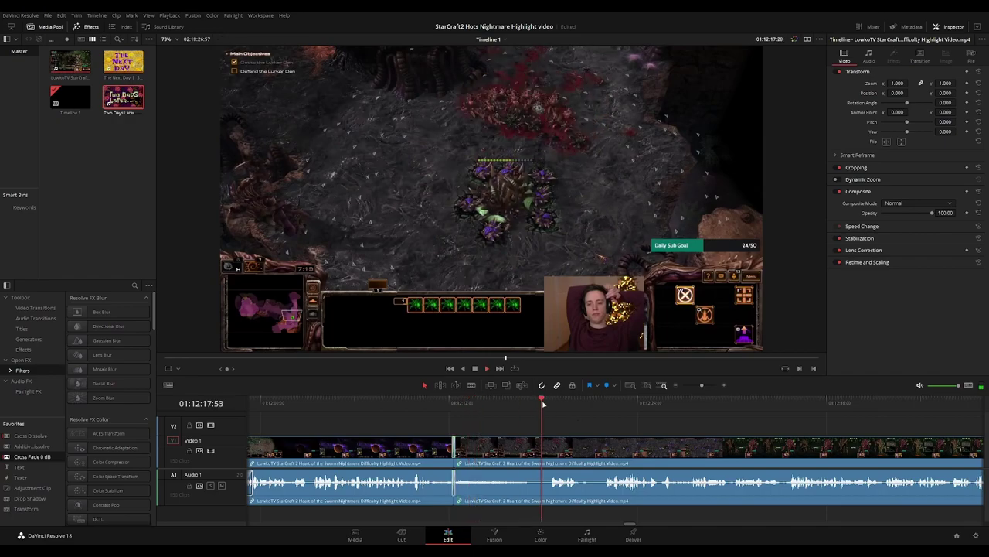
# Cut the short piece around 01:12:17 in the Lurker Den footage and close the gap
pyautogui.click(530, 452)
pyautogui.click(551, 452)
pyautogui.press('a')
pyautogui.click(540, 451)
pyautogui.press('Delete')
pyautogui.click(544, 455)
pyautogui.press('BackSpace')
# Cut the quiet stretch of the Evolution Pit Impaler scene from about 01:12:46:50 to 01:12:53, close the gap, and crossfade the audio join
pyautogui.moveTo(677, 427); pyautogui.dragTo(576, 429)
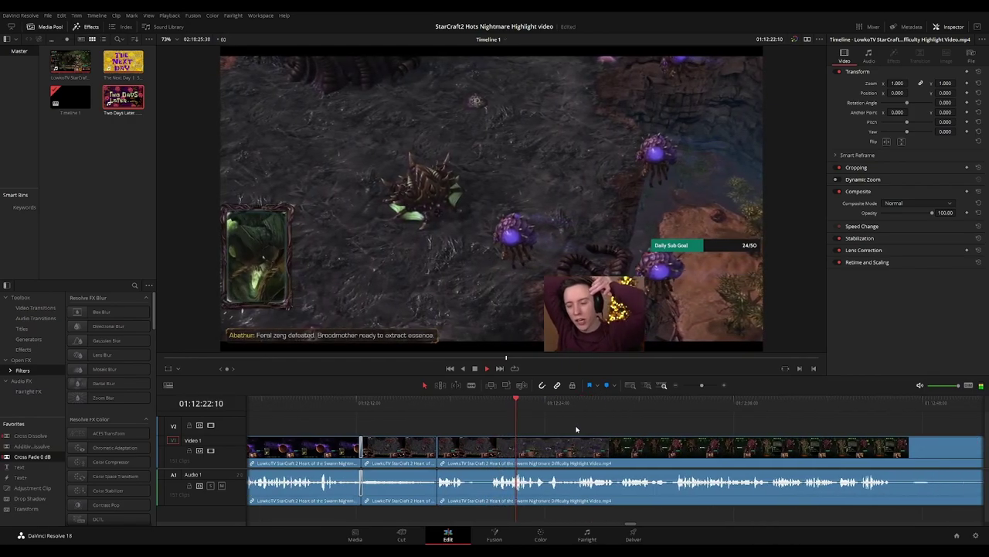
pyautogui.hscroll(2, 612, 435)
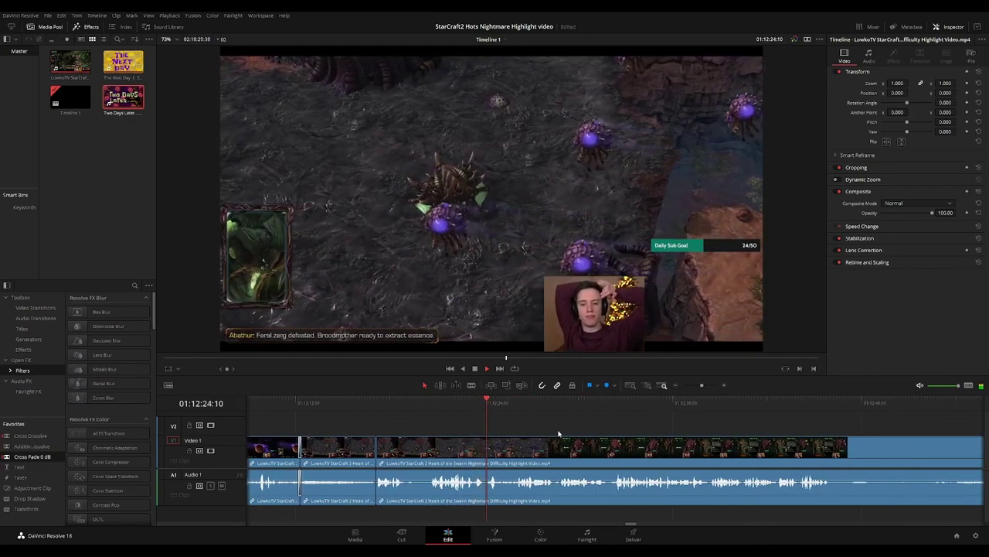
pyautogui.hscroll(2, 561, 432)
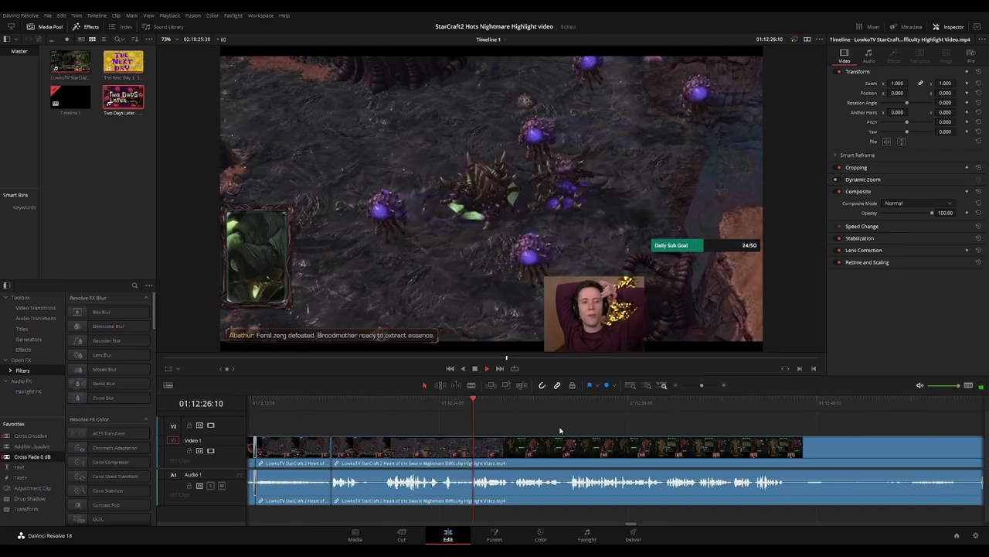
pyautogui.hscroll(2, 555, 428)
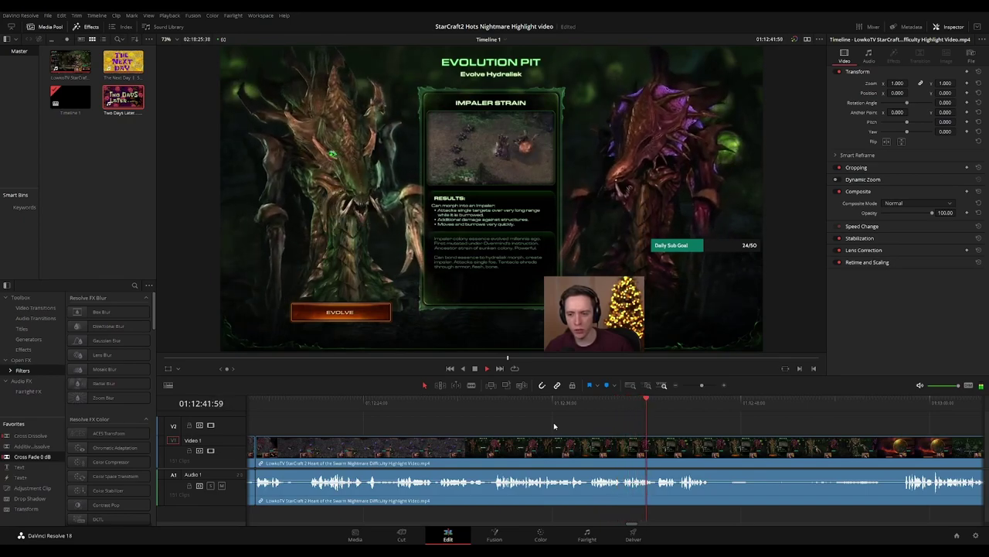
pyautogui.hscroll(3, 495, 420)
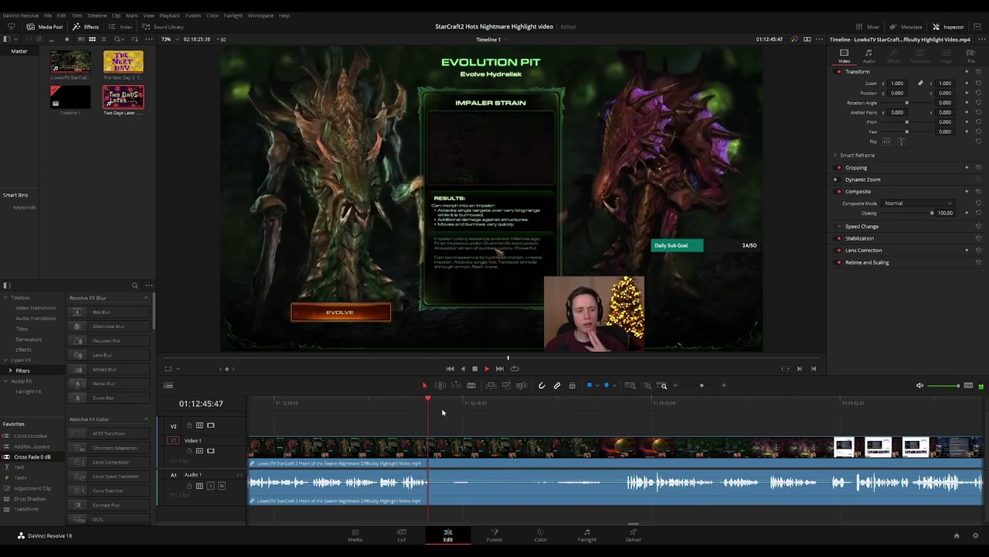
pyautogui.click(459, 402)
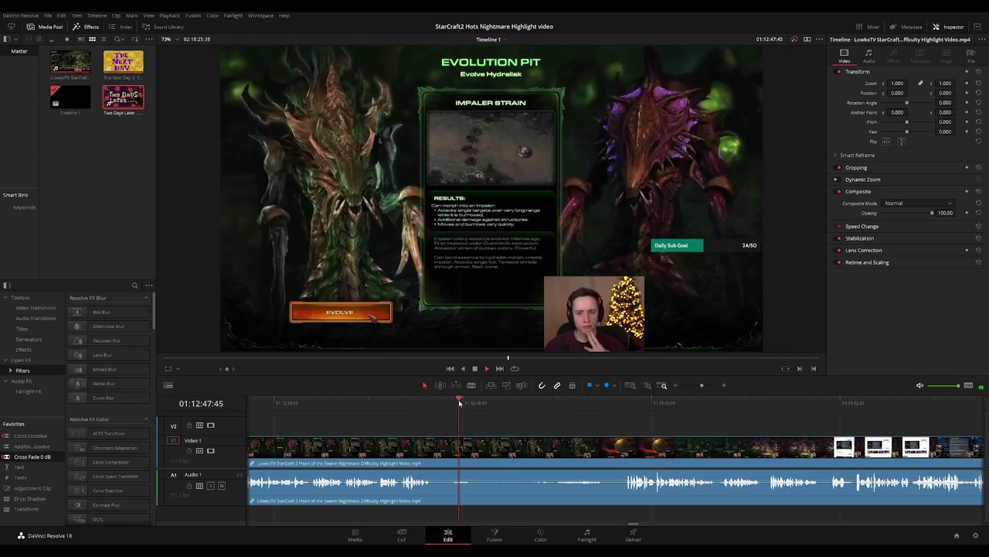
pyautogui.click(444, 447)
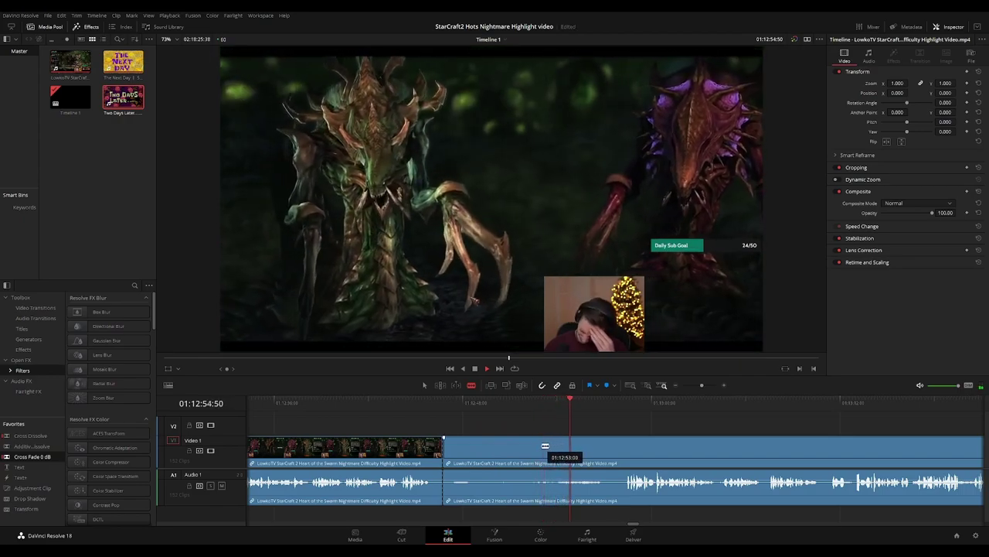
pyautogui.click(541, 447)
pyautogui.press('BackSpace')
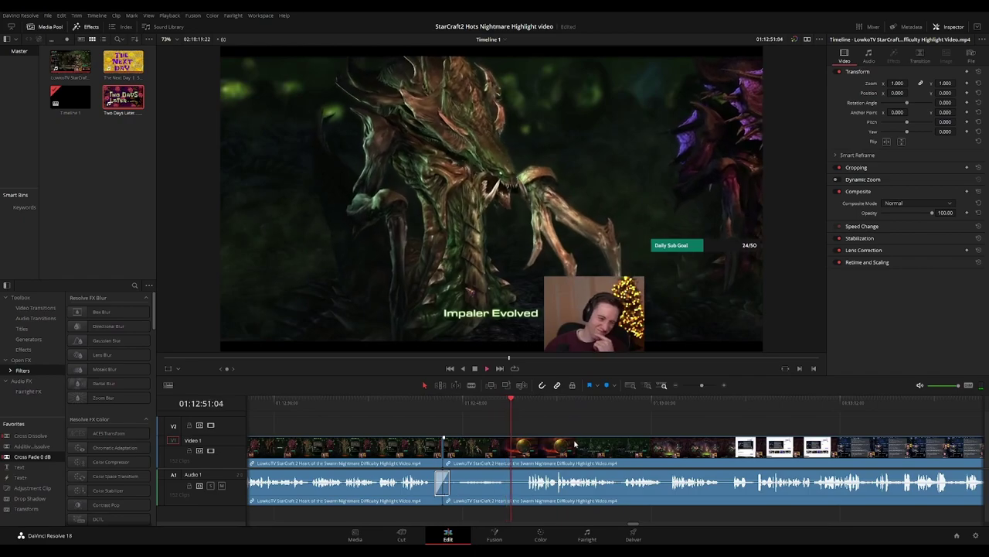
# Cut the short piece around 01:13:00:40 where the footage changes to the next stream, close the gap, and put transitions on the join
pyautogui.moveTo(648, 431); pyautogui.dragTo(567, 431)
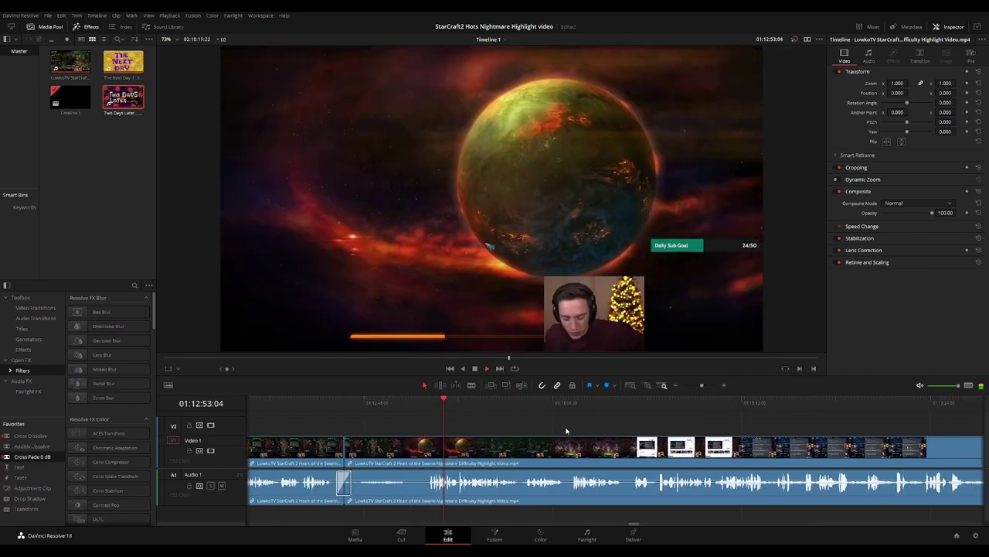
pyautogui.hscroll(2, 622, 431)
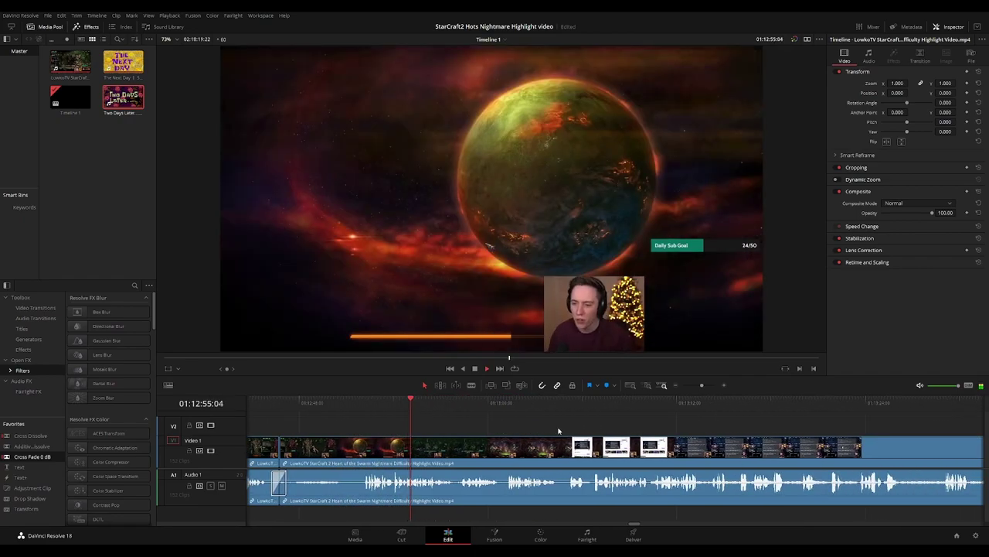
pyautogui.hscroll(2, 559, 430)
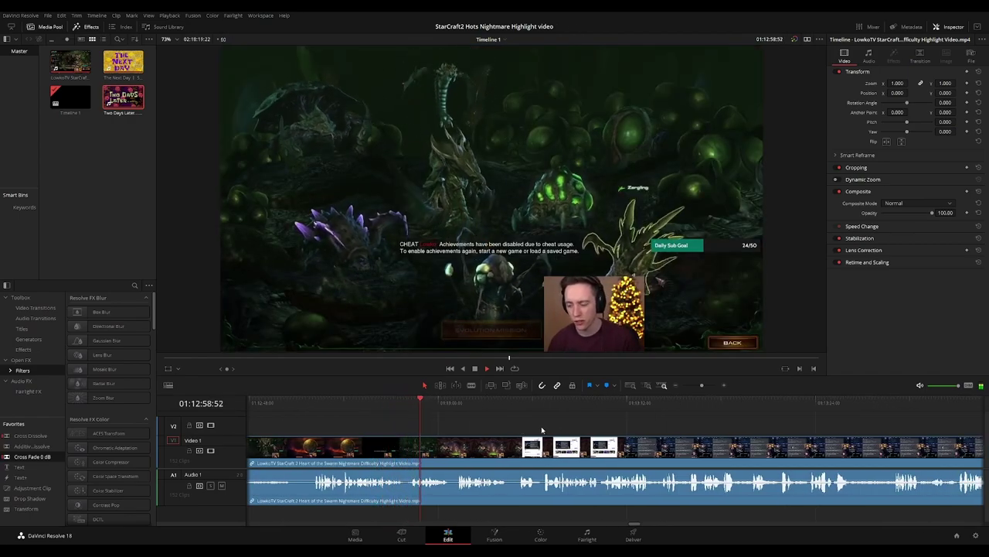
pyautogui.hscroll(2, 466, 421)
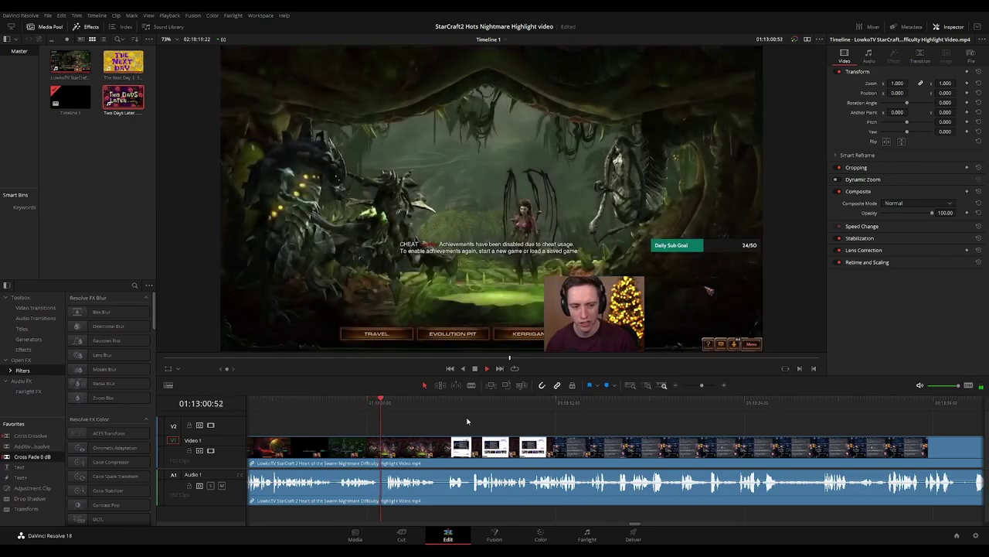
pyautogui.press('b')
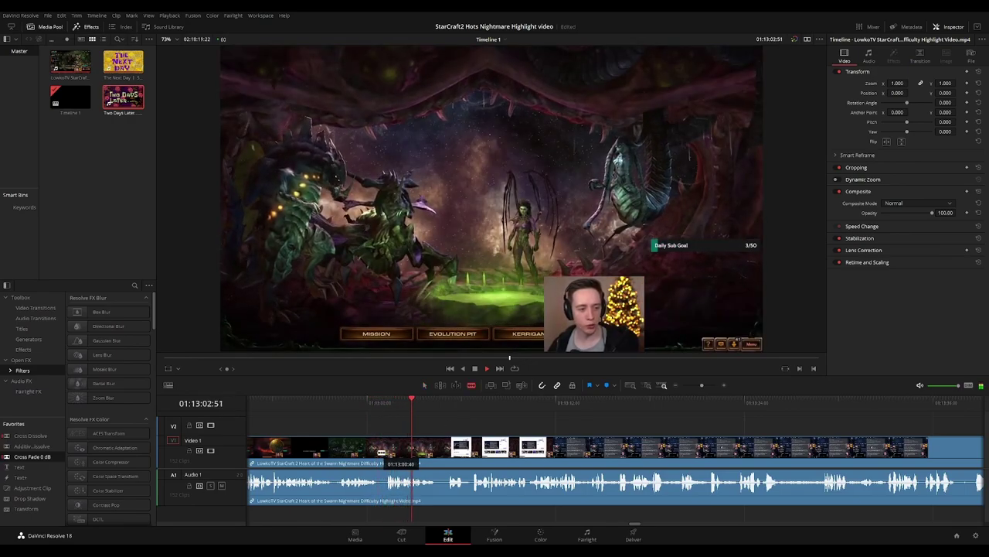
pyautogui.click(379, 452)
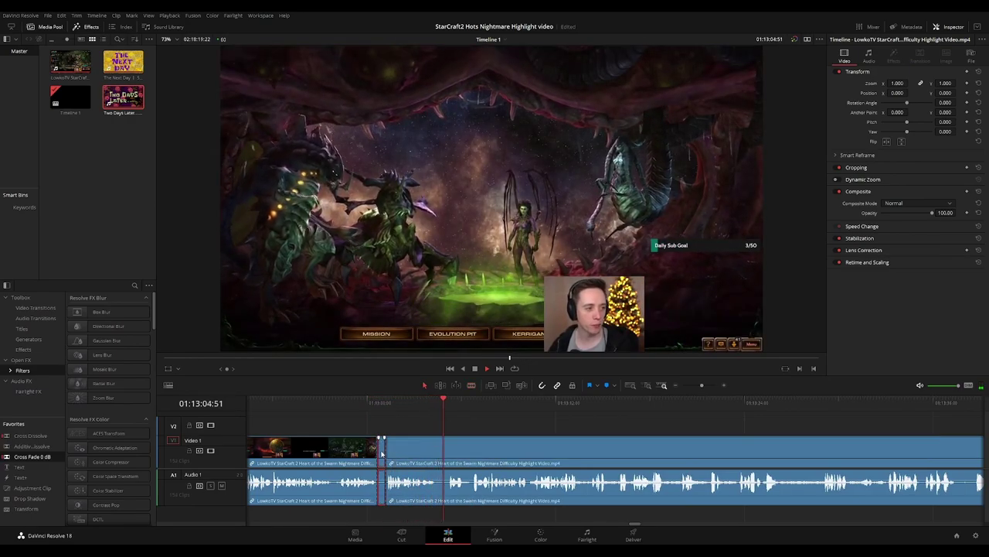
pyautogui.press('a')
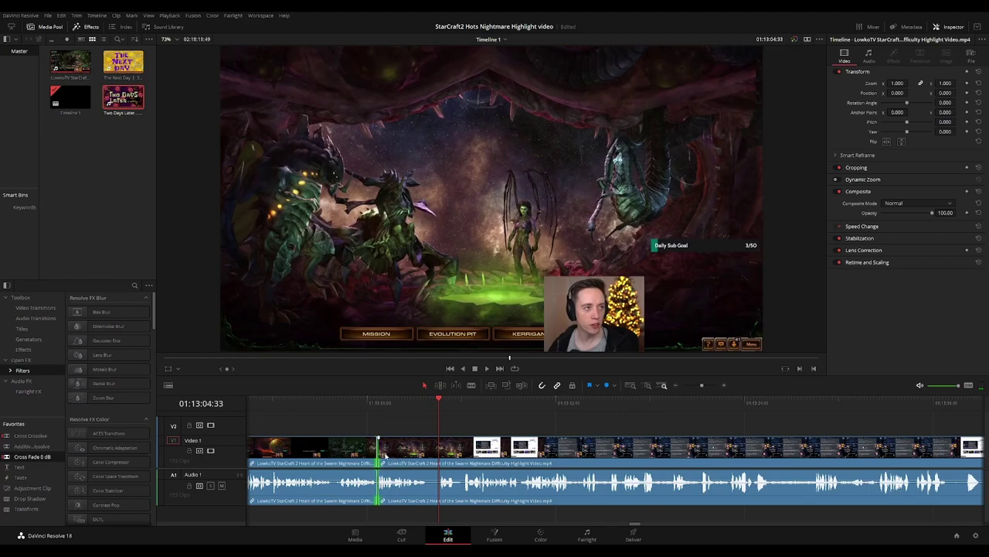
pyautogui.press('space')
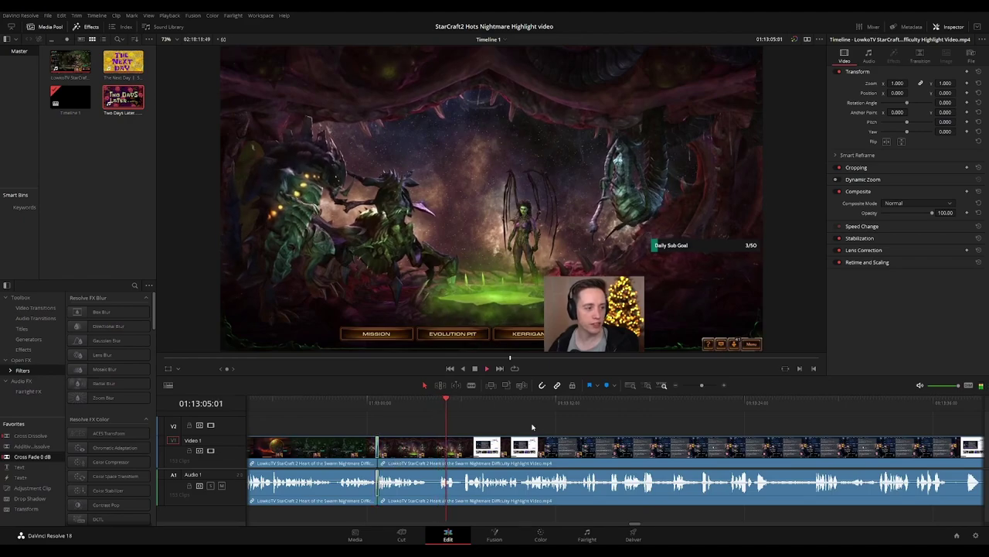
# Play through the patch notes clip and cut the roughly one-second piece from about 01:13:37 before the browser page, closing the gap
pyautogui.moveTo(656, 430); pyautogui.dragTo(592, 429)
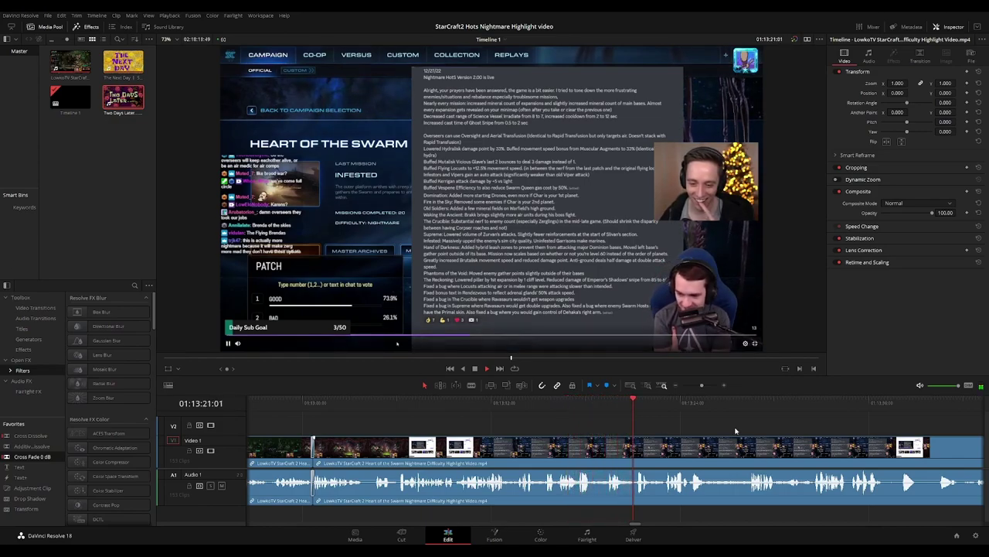
pyautogui.moveTo(729, 426); pyautogui.dragTo(541, 424)
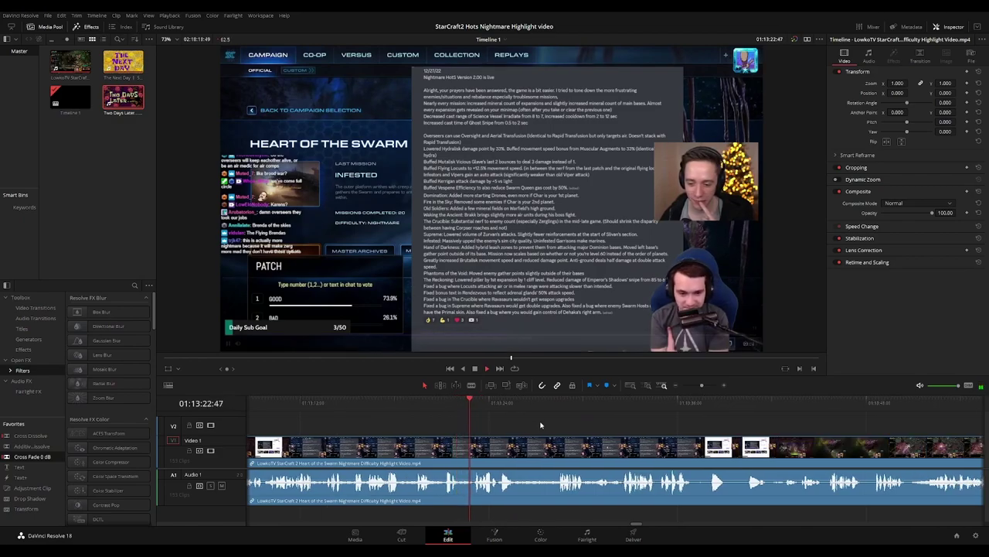
pyautogui.hscroll(2, 539, 429)
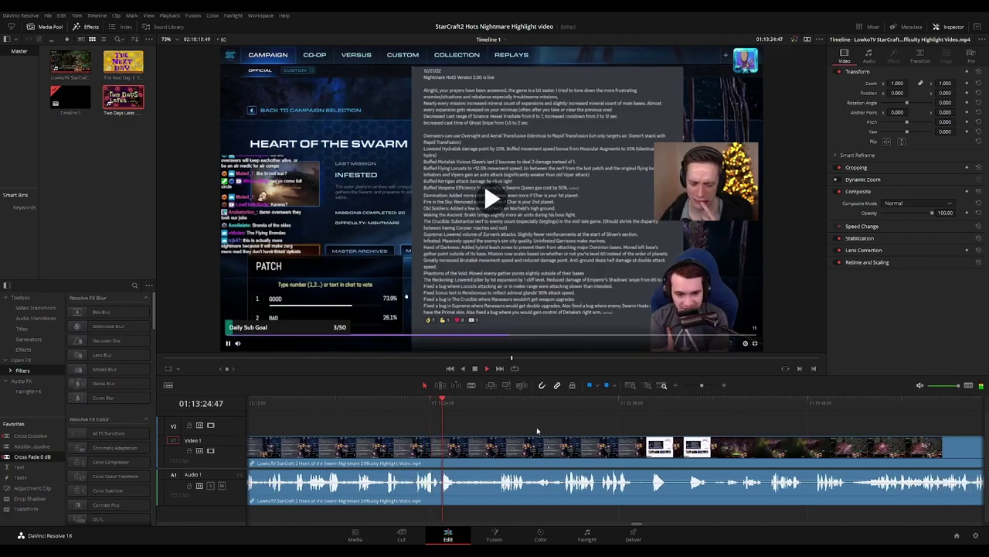
pyautogui.hscroll(2, 562, 426)
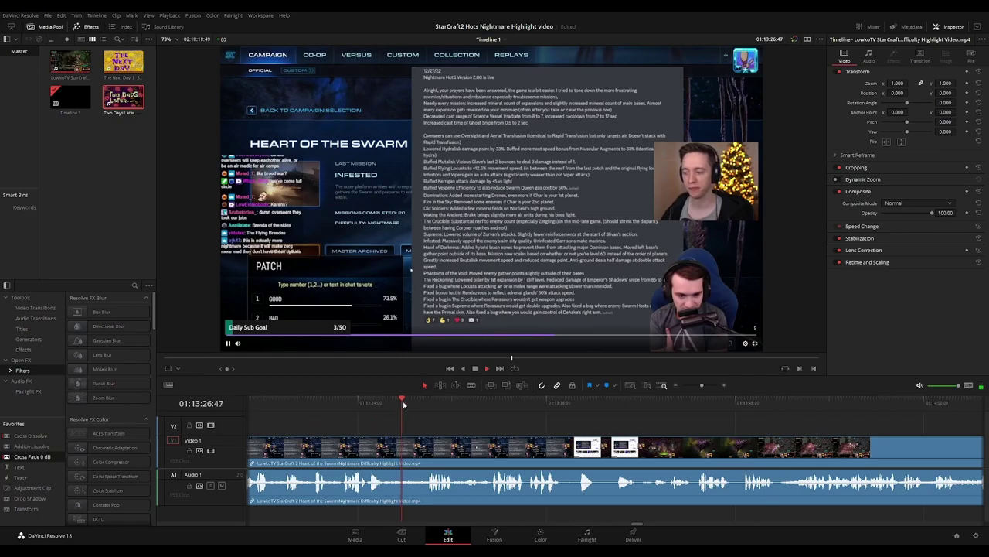
pyautogui.moveTo(401, 403); pyautogui.dragTo(432, 403)
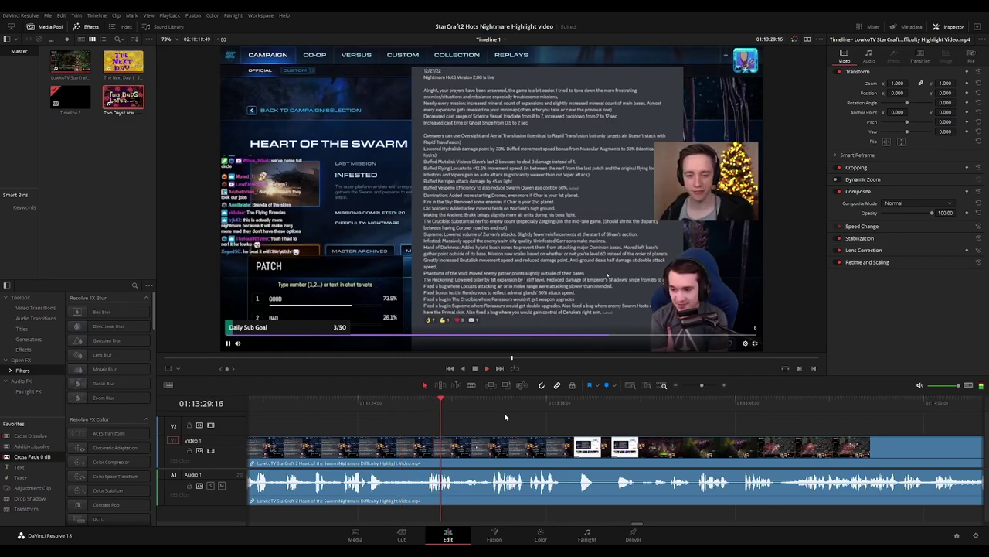
pyautogui.hscroll(2, 509, 420)
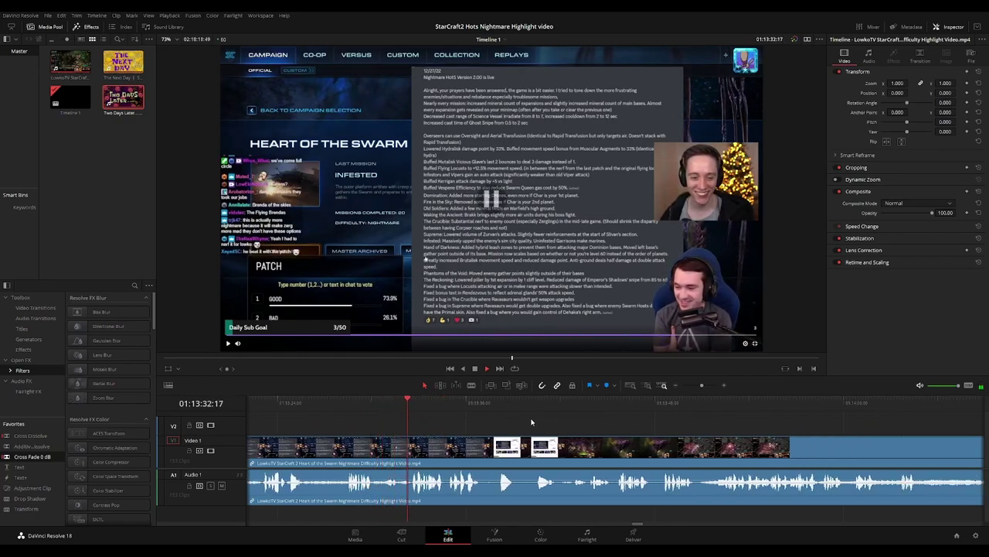
pyautogui.hscroll(1, 514, 422)
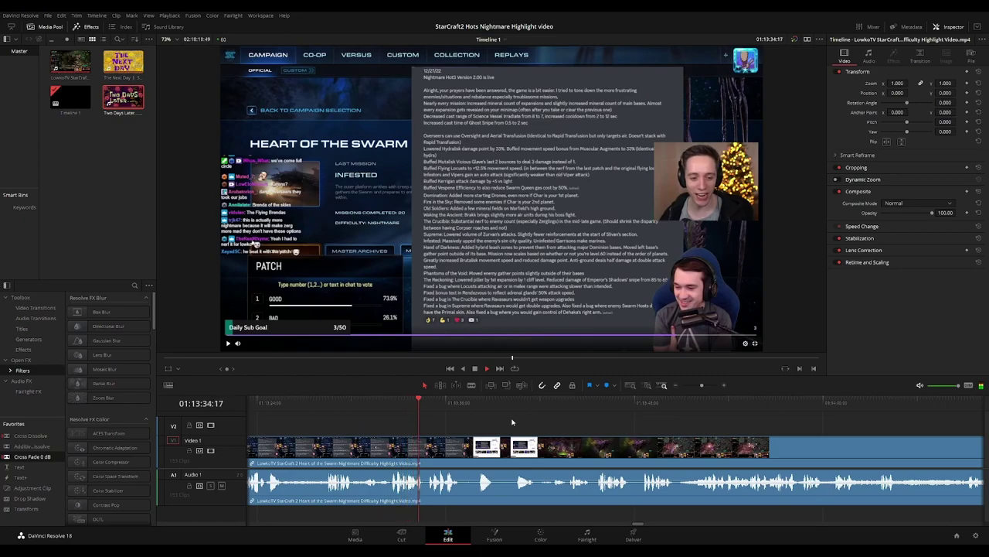
pyautogui.hscroll(2, 526, 427)
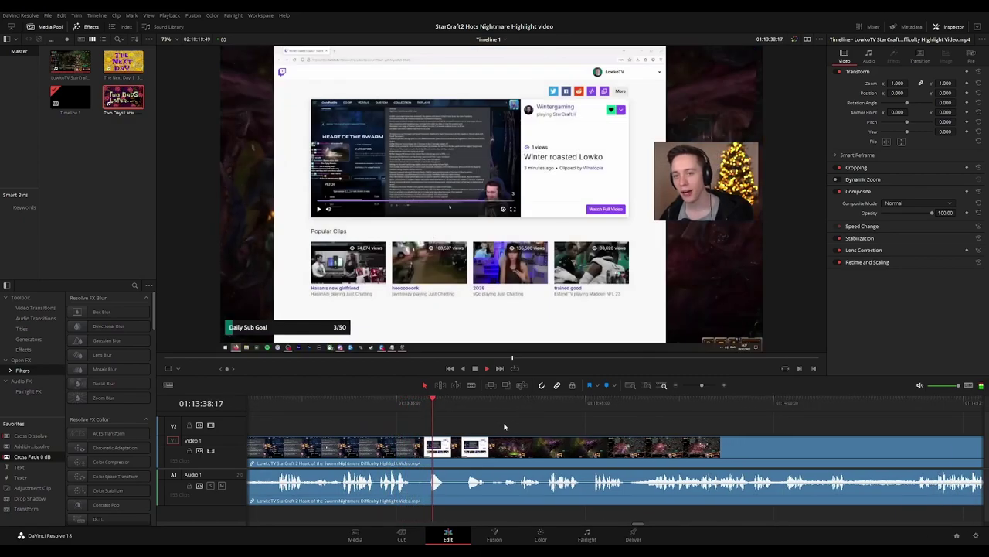
pyautogui.click(413, 451)
pyautogui.click(428, 451)
pyautogui.press('a')
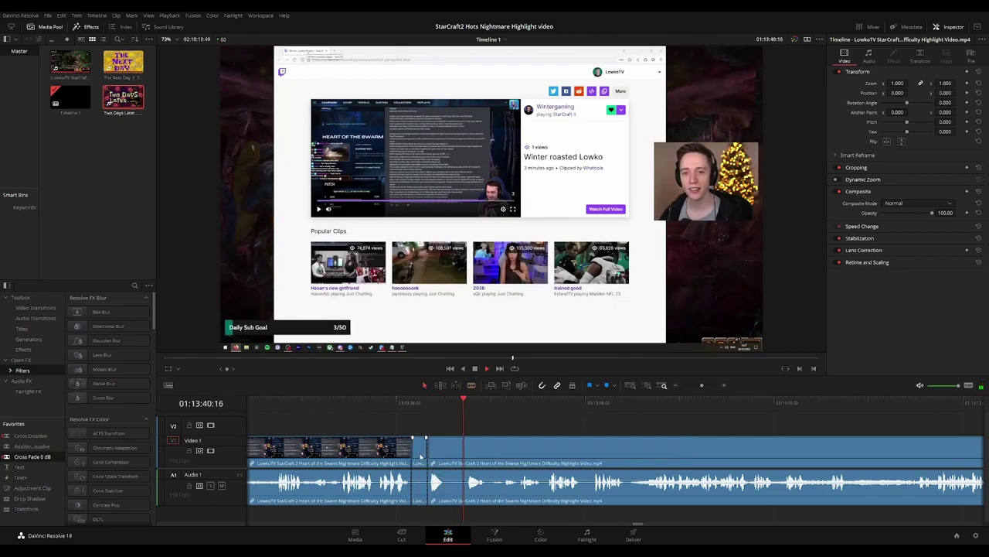
pyautogui.press('Delete')
# Cut the pause on the browser page from about 01:13:38:05 to 01:13:39:35 and close the gap
pyautogui.press('b')
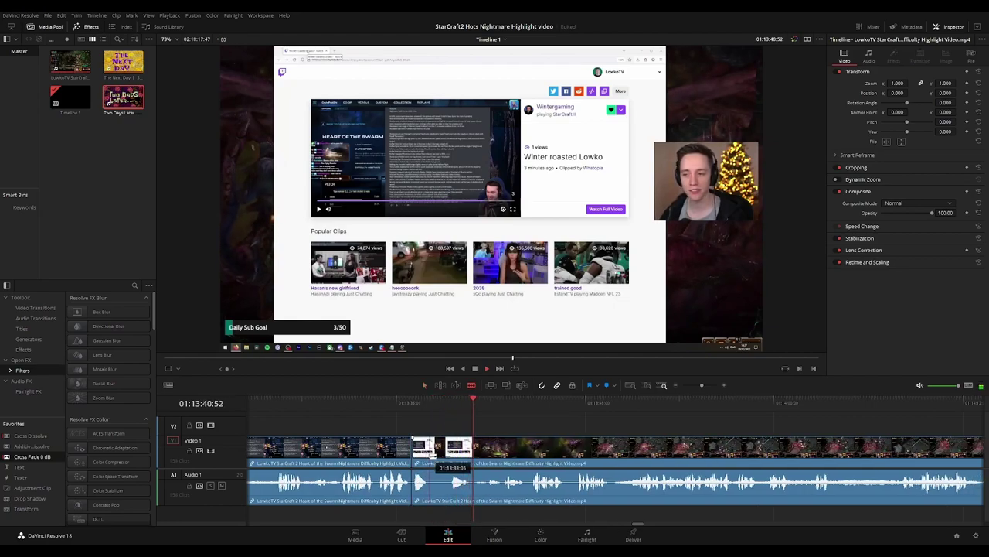
pyautogui.click(430, 457)
pyautogui.click(453, 457)
pyautogui.press('a')
pyautogui.click(442, 457)
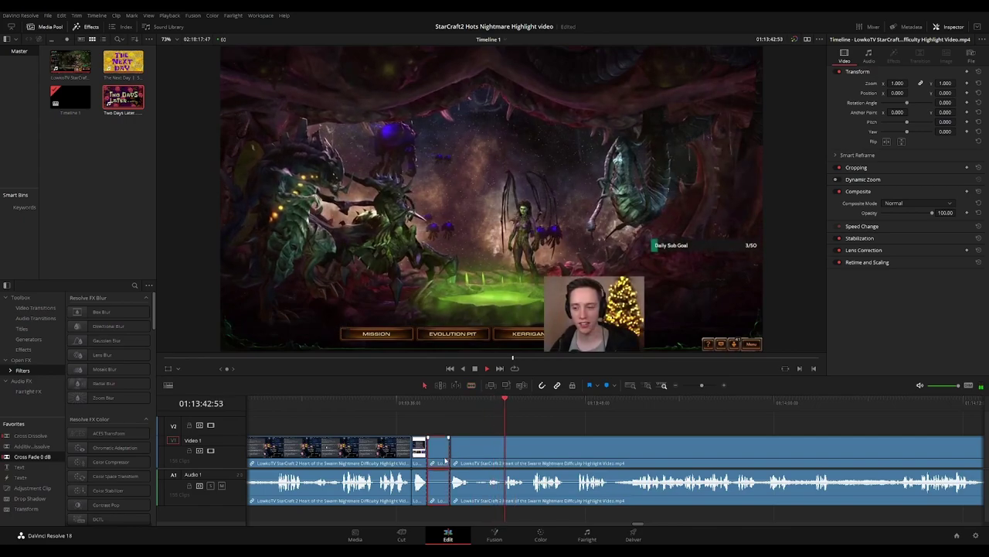
pyautogui.press('Delete')
# Cut the short piece starting at 01:13:48:04 where the Kerrigan mission gameplay begins, close the gap, and put transitions on the join
pyautogui.moveTo(586, 419); pyautogui.dragTo(499, 420)
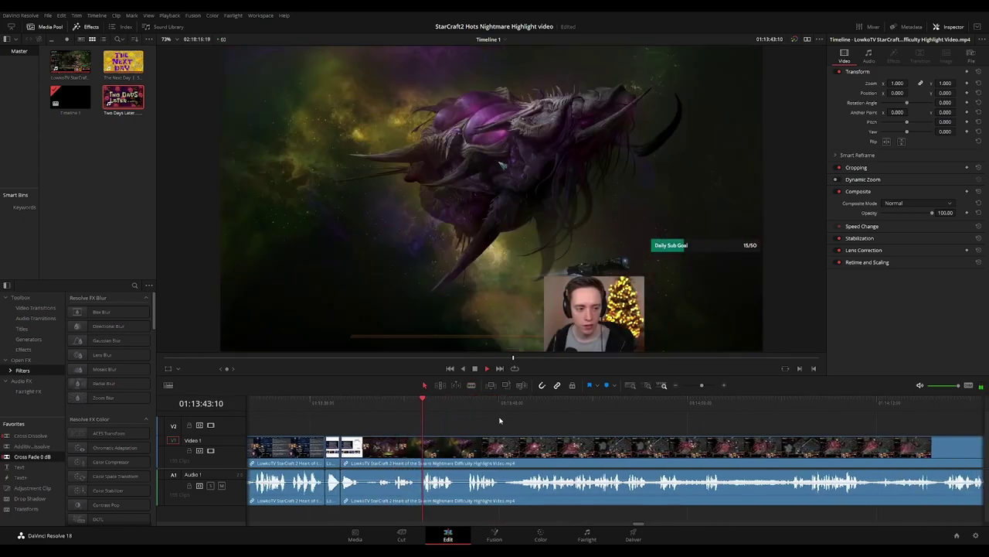
pyautogui.hscroll(2, 521, 428)
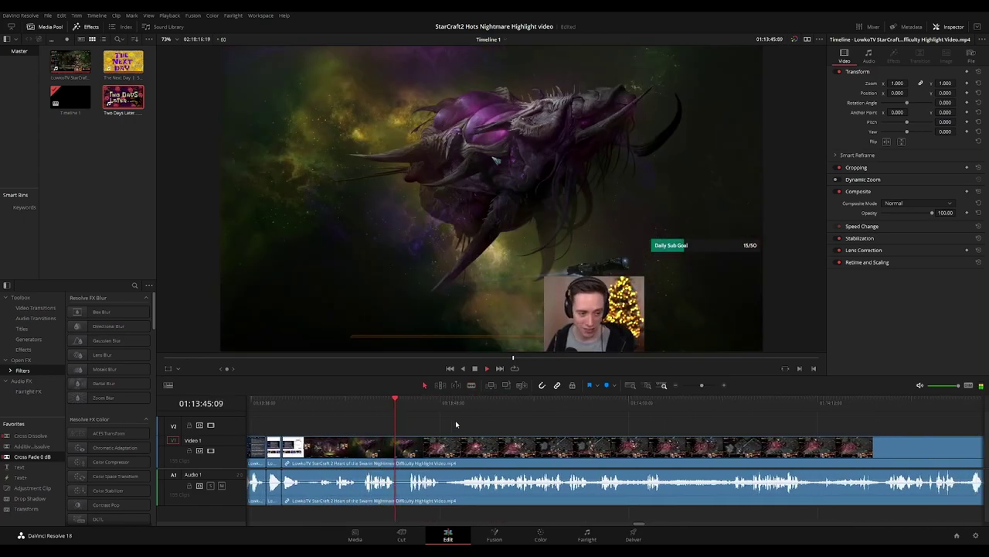
pyautogui.hscroll(2, 382, 423)
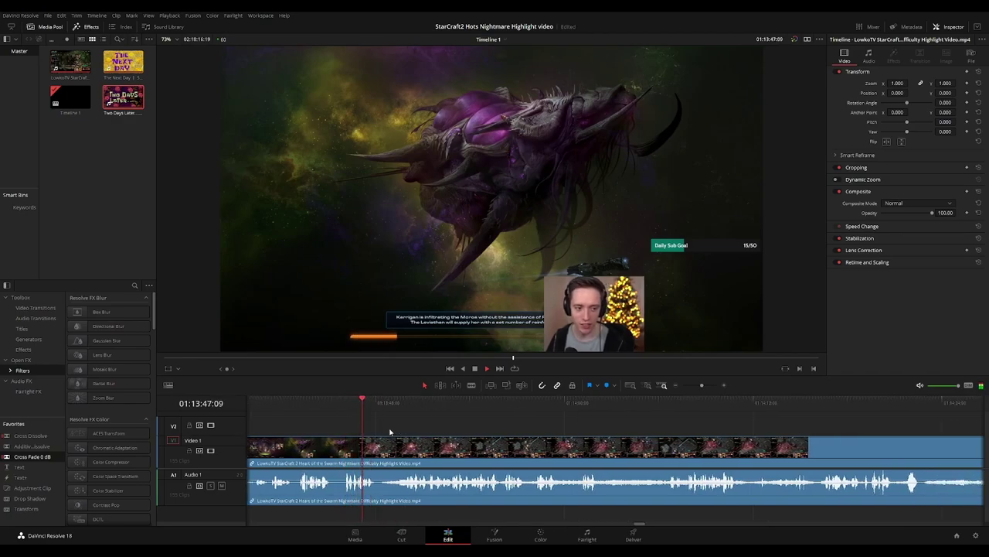
pyautogui.press('space')
pyautogui.hotkey('ctrl', 'b')
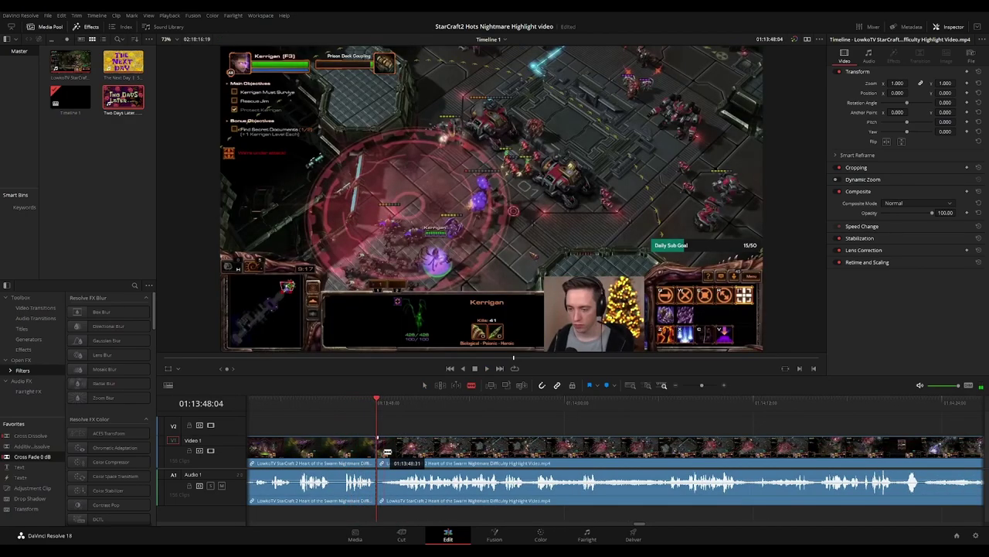
pyautogui.press('Delete')
pyautogui.click(379, 450)
pyautogui.press('space')
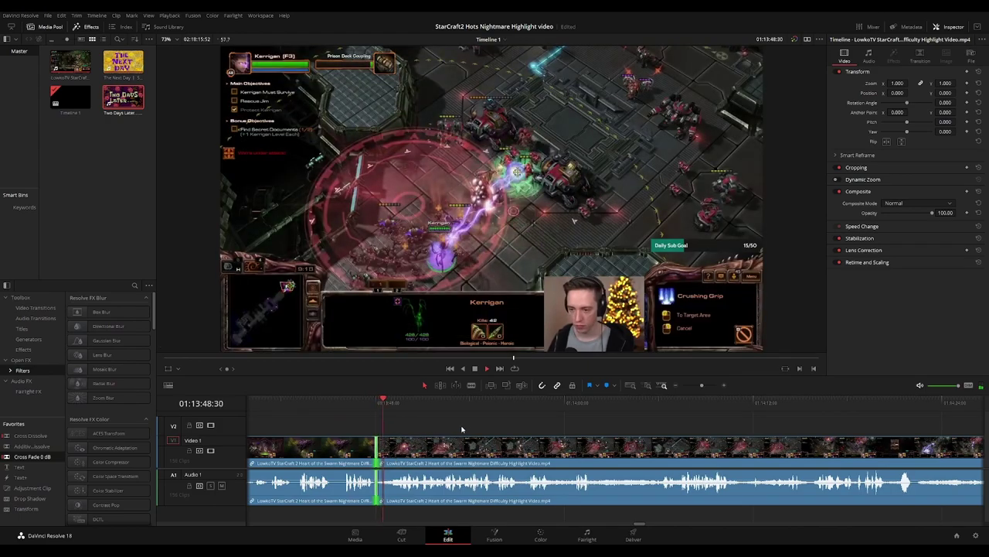
# Play through the Kerrigan mission gameplay from about 01:13:48 to 01:14:15, checking for pauses and scene jumps to cut
pyautogui.scroll(-2, 514, 423)
pyautogui.click(506, 422)
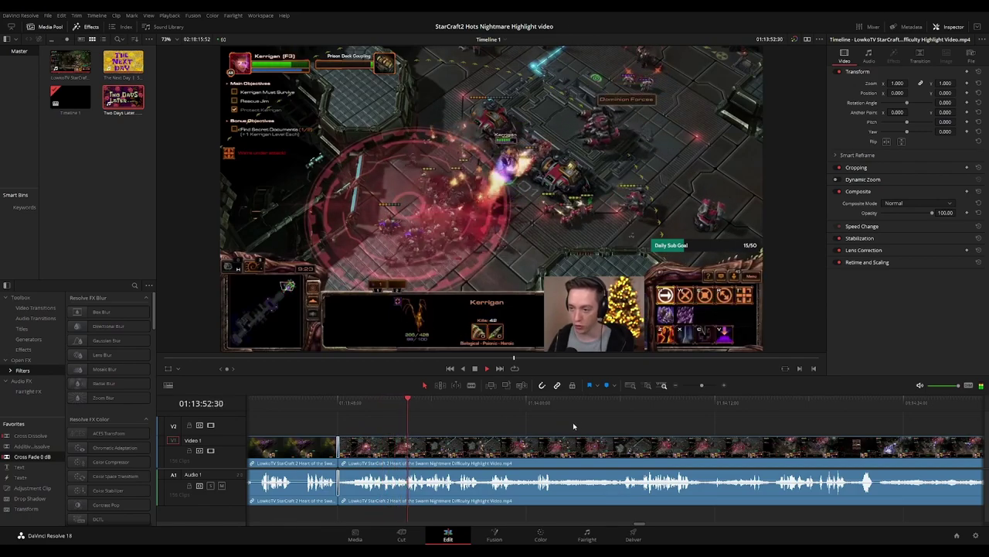
pyautogui.moveTo(574, 422); pyautogui.dragTo(547, 422)
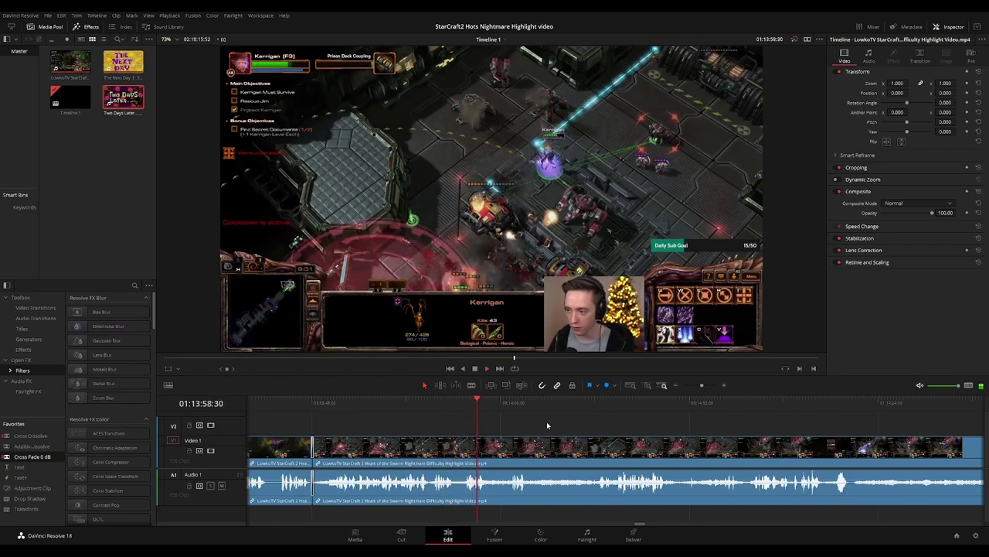
pyautogui.moveTo(582, 423); pyautogui.dragTo(519, 422)
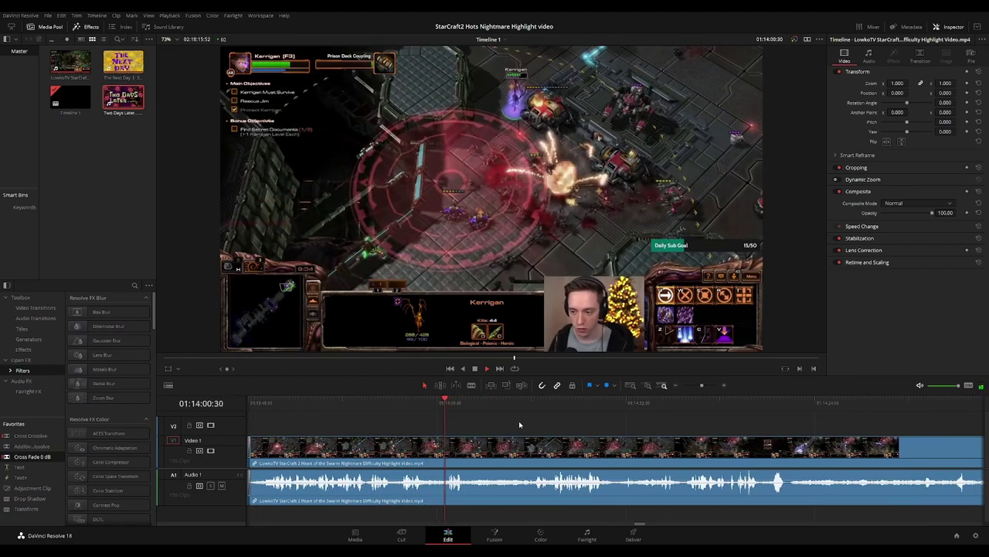
pyautogui.hscroll(2, 534, 422)
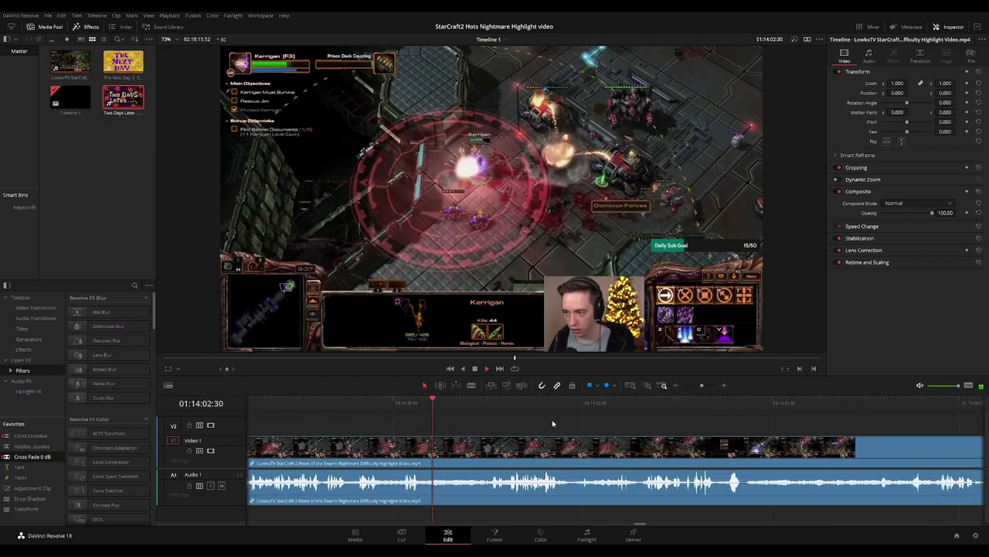
pyautogui.hscroll(3, 525, 418)
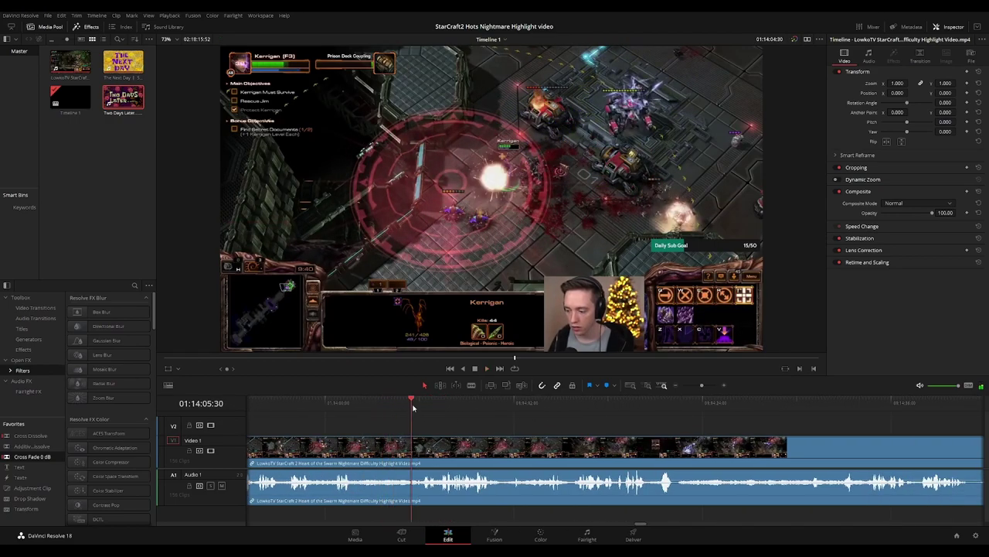
pyautogui.moveTo(580, 432); pyautogui.dragTo(531, 431)
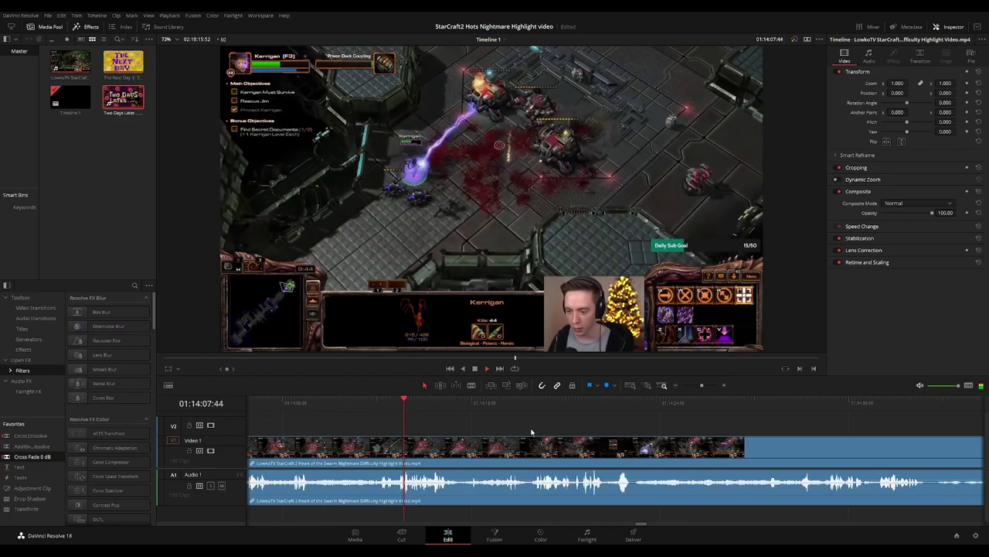
pyautogui.hscroll(3, 516, 426)
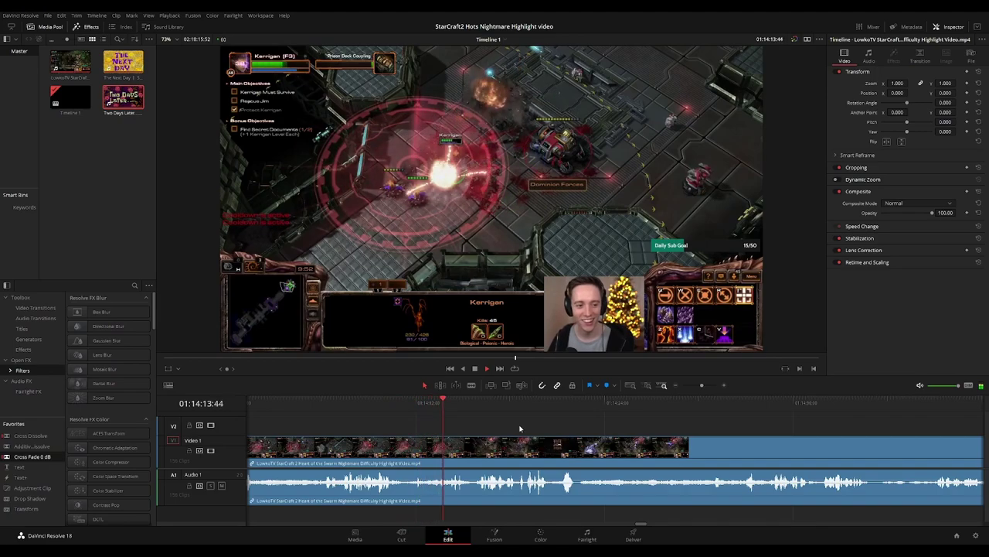
pyautogui.hscroll(3, 583, 432)
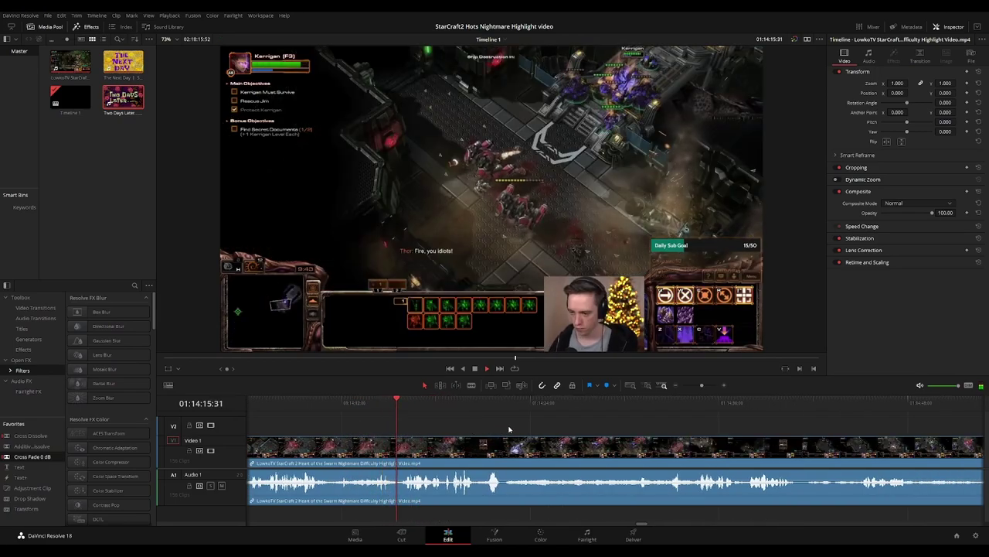
# Cut the short piece starting at 01:14:15:03 where the gameplay jumps to the ship destruction scene, and close the gap
pyautogui.click(386, 411)
pyautogui.press('space')
pyautogui.press('b')
pyautogui.click(393, 410)
pyautogui.click(390, 444)
pyautogui.click(401, 446)
pyautogui.press('a')
pyautogui.click(398, 450)
pyautogui.press('Delete')
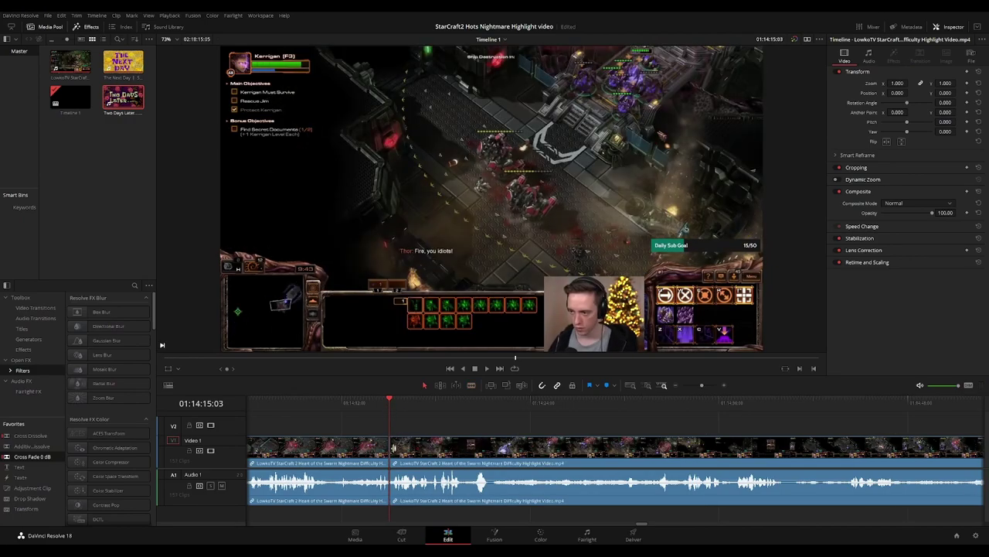
# Play through the ship destruction gameplay from 01:14:15 to about 01:15:17, checking the save and load menu moments and fights for unwanted parts
pyautogui.press('space')
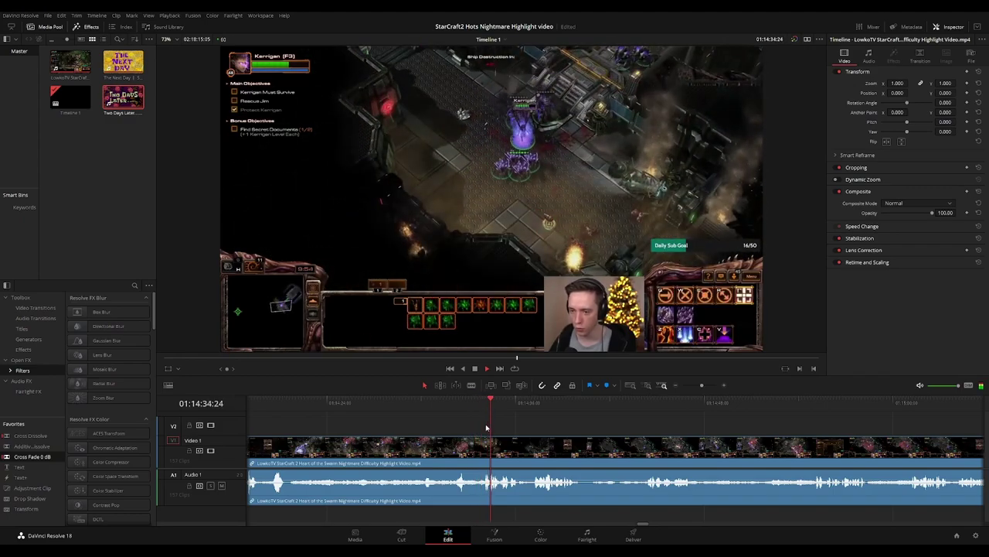
pyautogui.hscroll(2, 482, 424)
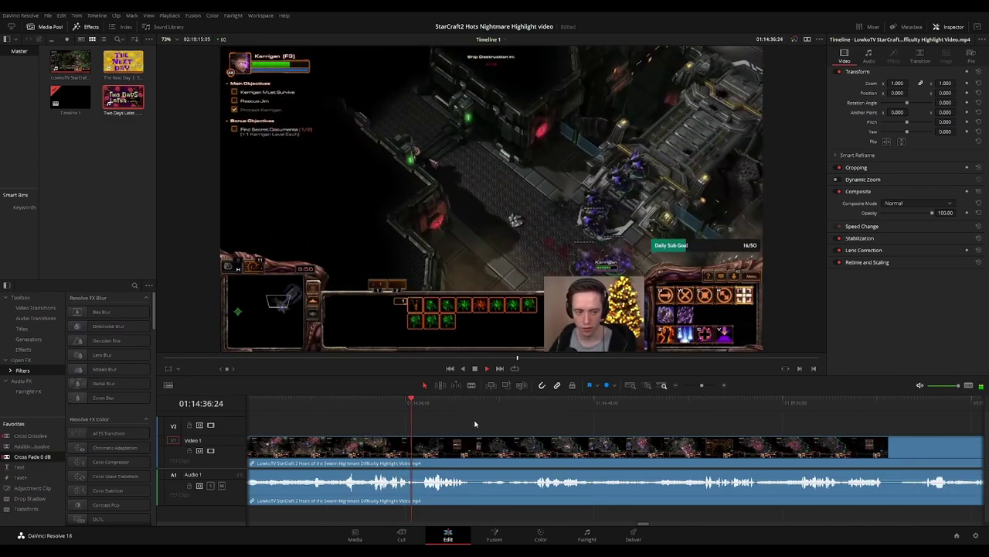
pyautogui.hscroll(1, 532, 428)
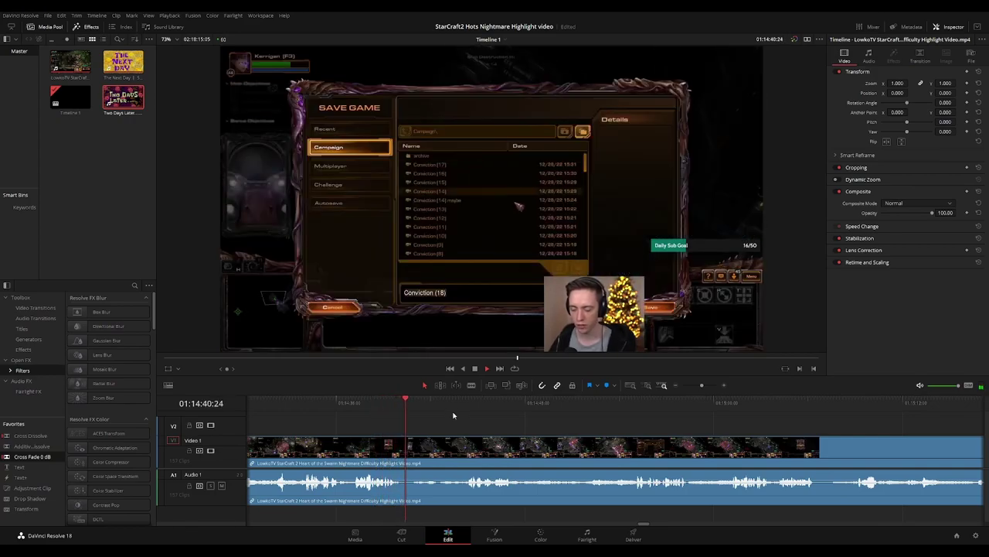
pyautogui.hscroll(3, 477, 421)
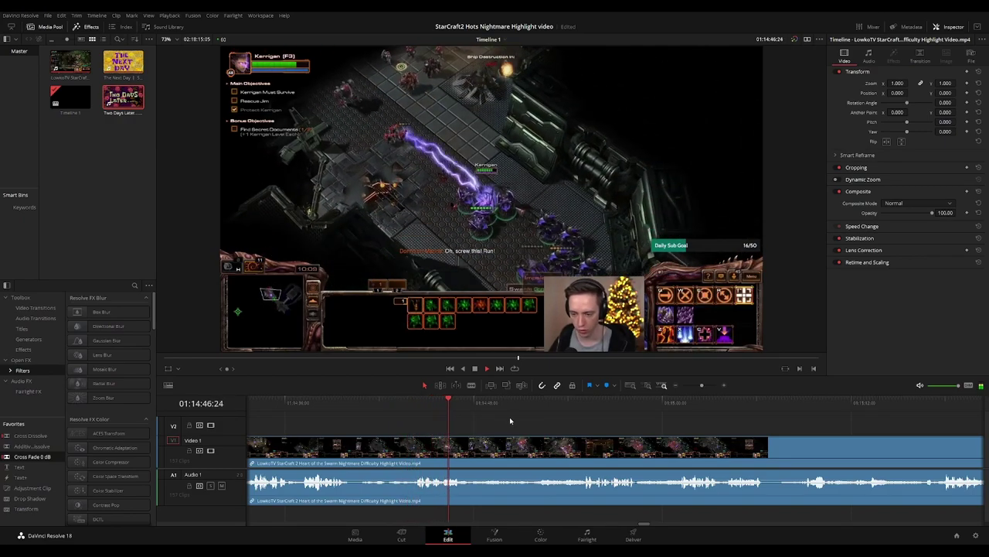
pyautogui.hscroll(3, 488, 421)
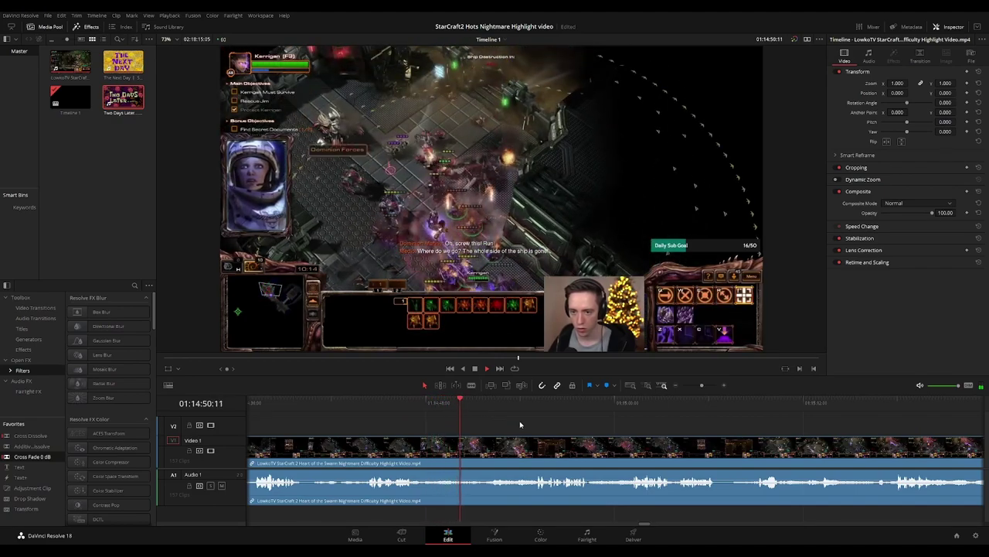
pyautogui.hscroll(2, 495, 425)
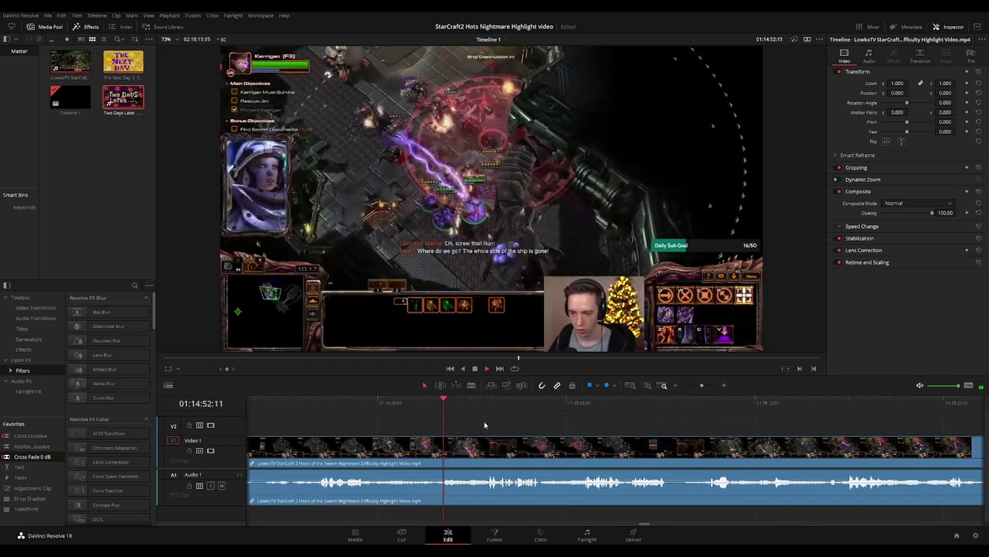
pyautogui.hscroll(2, 495, 426)
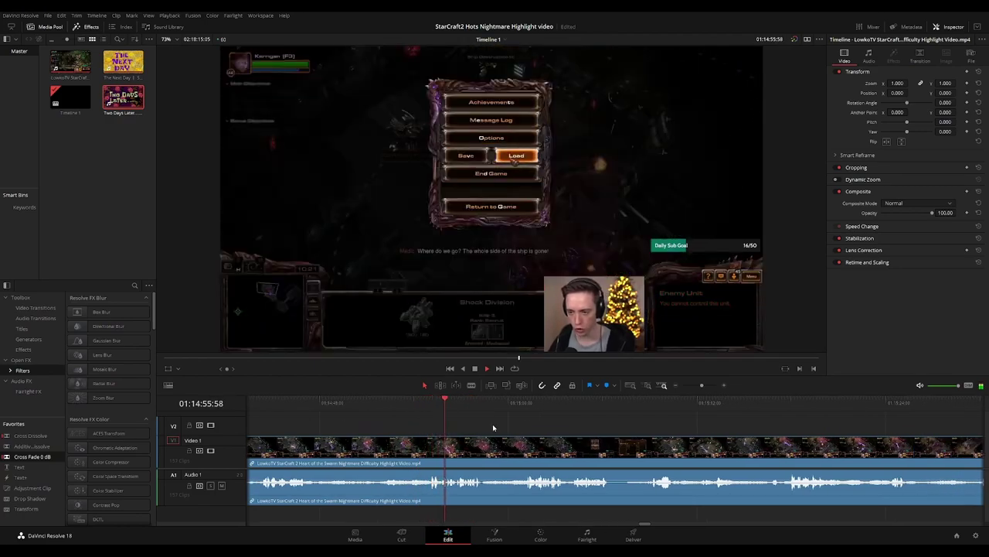
pyautogui.hscroll(1, 533, 427)
pyautogui.hscroll(2, 516, 425)
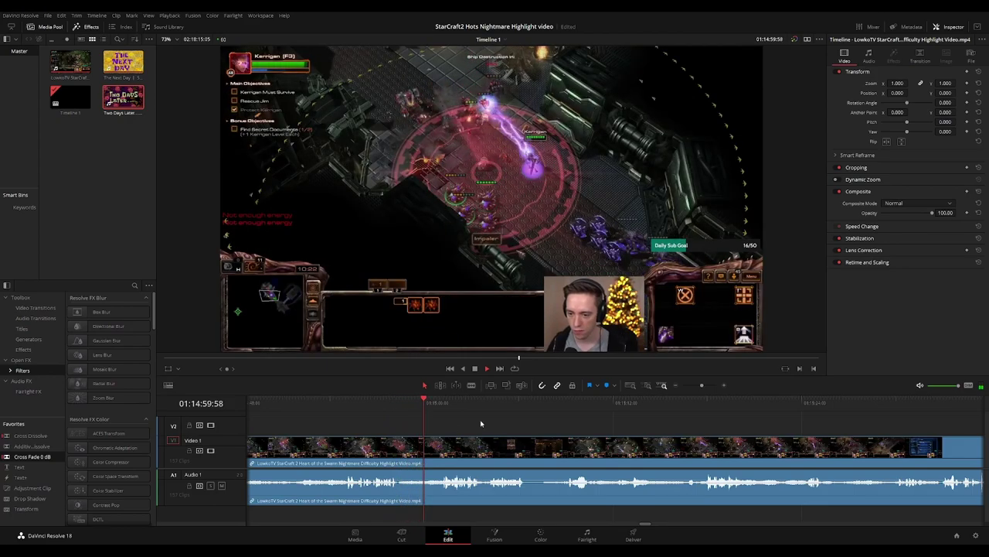
pyautogui.hscroll(2, 510, 419)
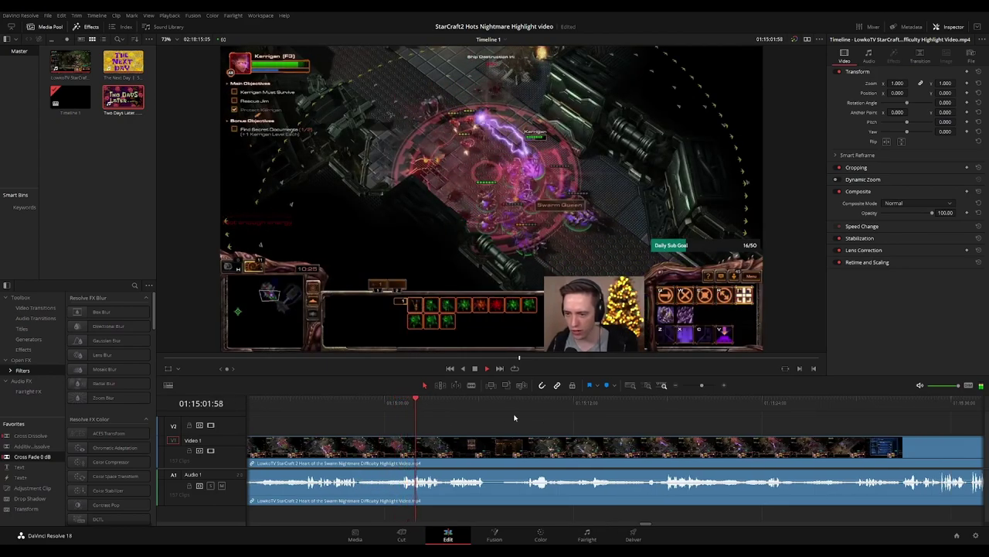
pyautogui.hscroll(2, 555, 420)
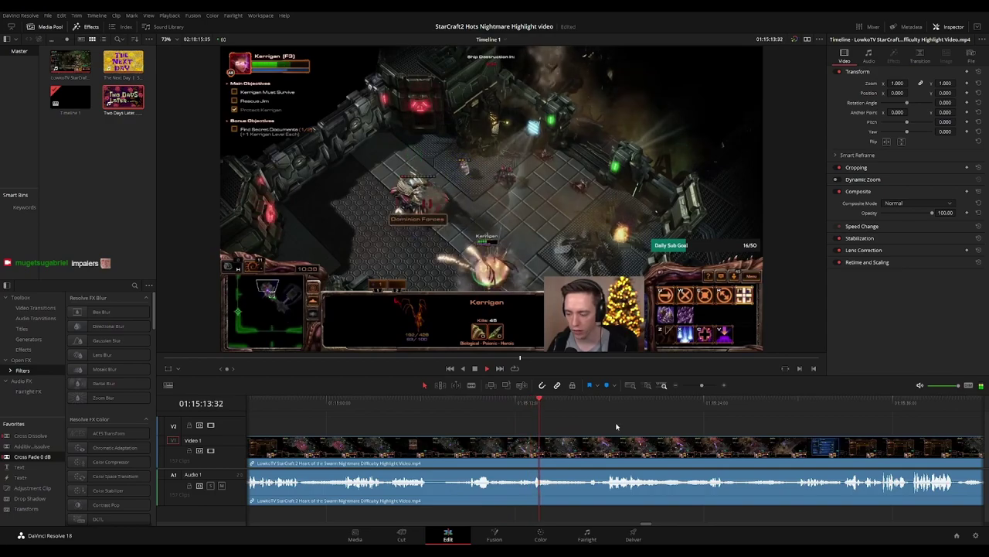
pyautogui.moveTo(683, 425); pyautogui.dragTo(510, 419)
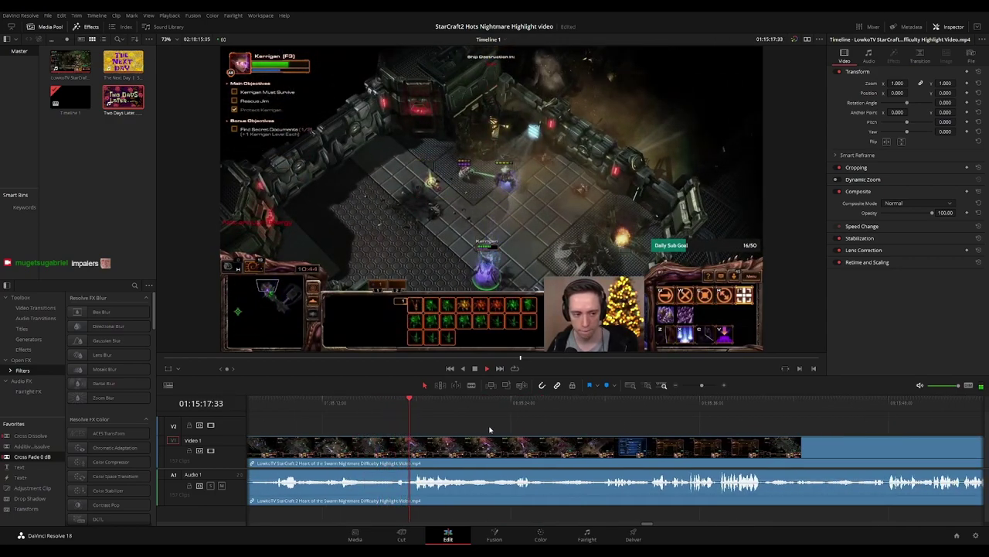
# Cut the short piece starting at about 01:15:17:16 before the prison deck fight, close the gap, and put transitions on the join
pyautogui.click(394, 402)
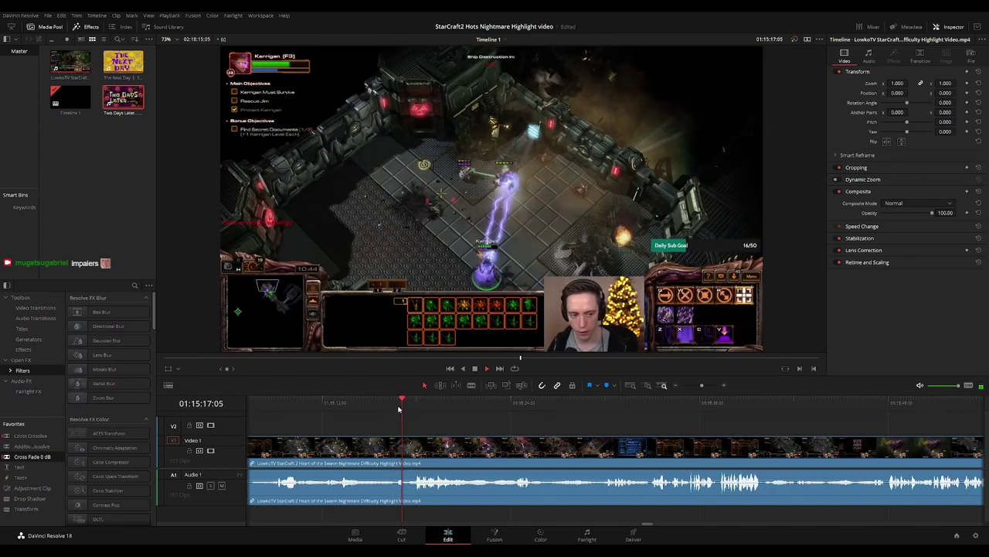
pyautogui.click(408, 456)
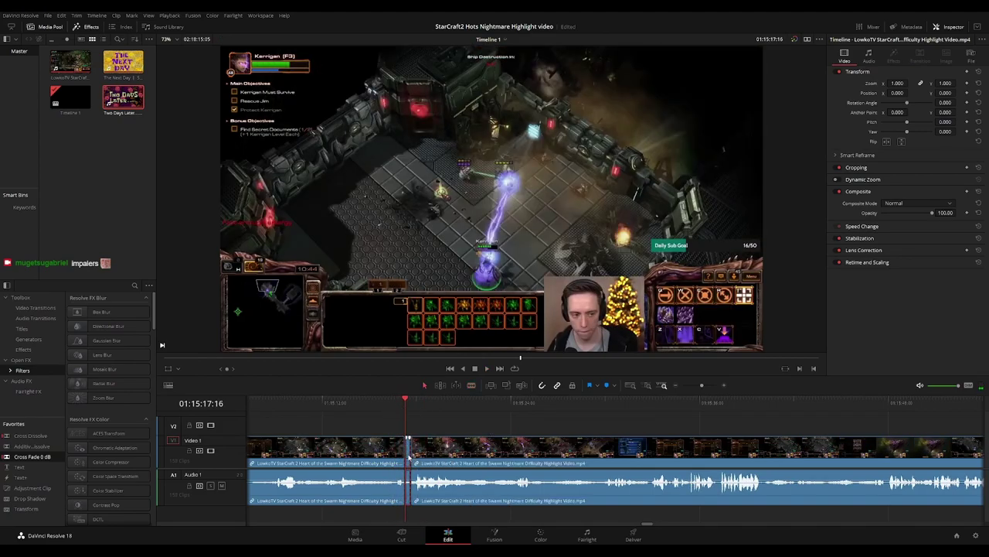
pyautogui.press('space')
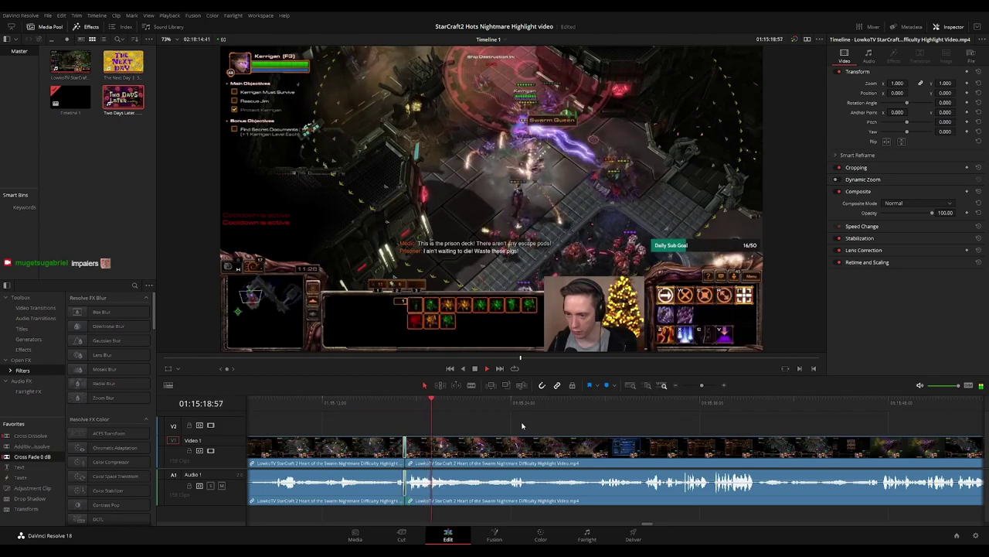
# Cut the short piece ending at 01:15:40:09 after the Load Game menu, close the gap, and put transitions on the join
pyautogui.moveTo(562, 419); pyautogui.dragTo(419, 425)
pyautogui.hscroll(1, 420, 424)
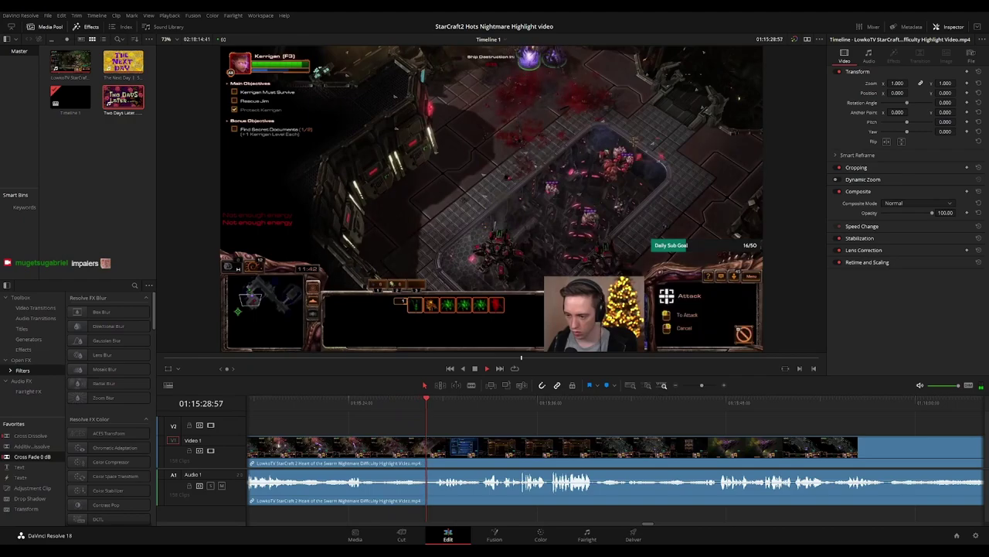
pyautogui.hscroll(1, 492, 423)
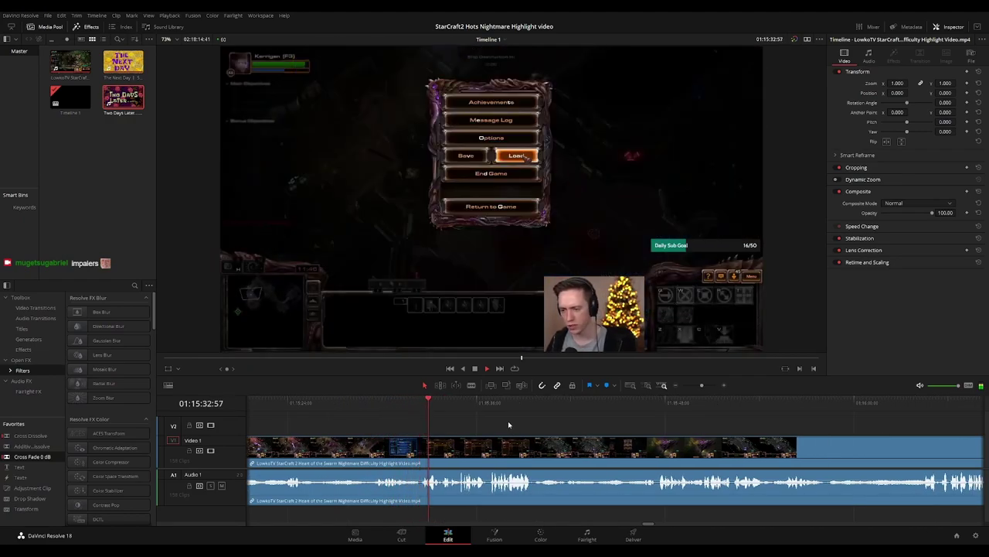
pyautogui.moveTo(570, 428); pyautogui.dragTo(495, 412)
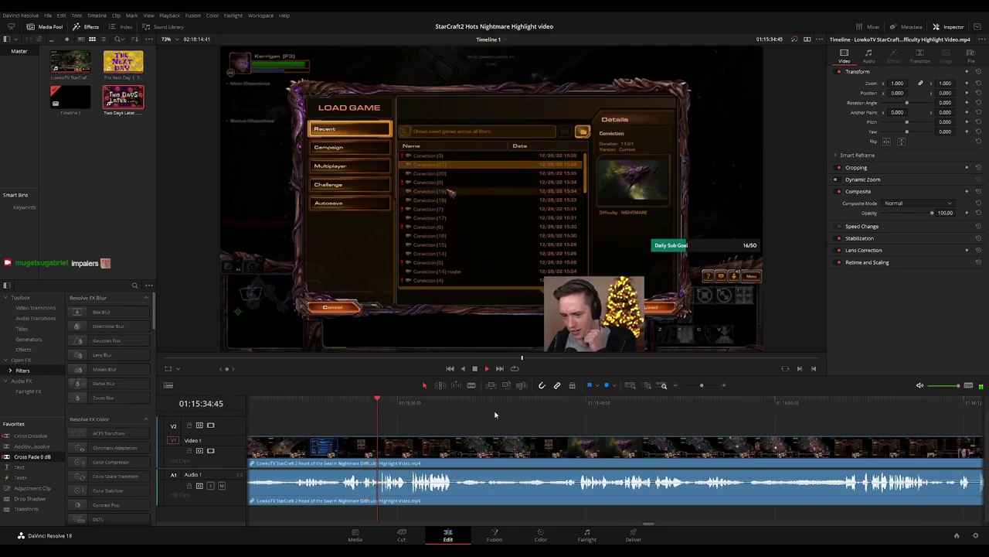
pyautogui.hscroll(1, 470, 413)
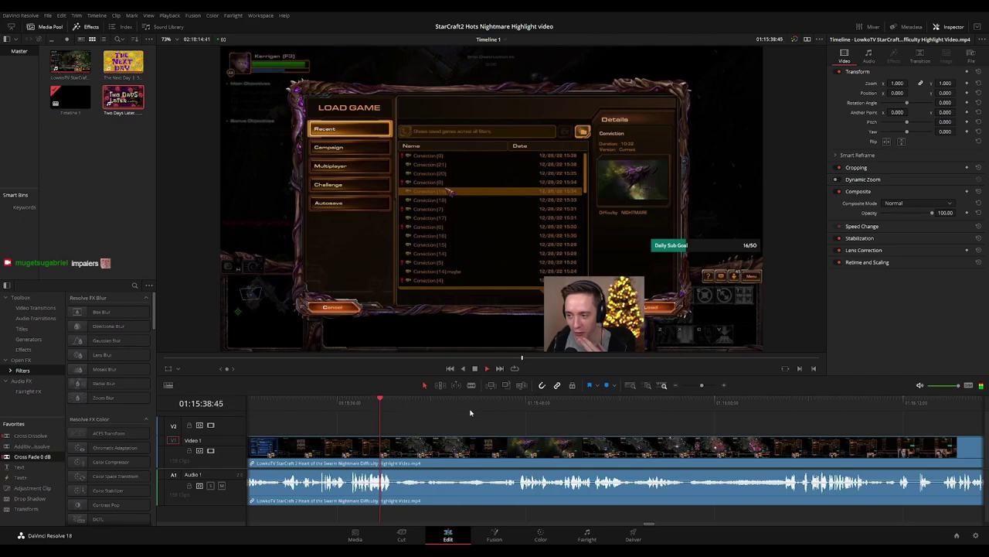
pyautogui.click(395, 449)
pyautogui.click(403, 451)
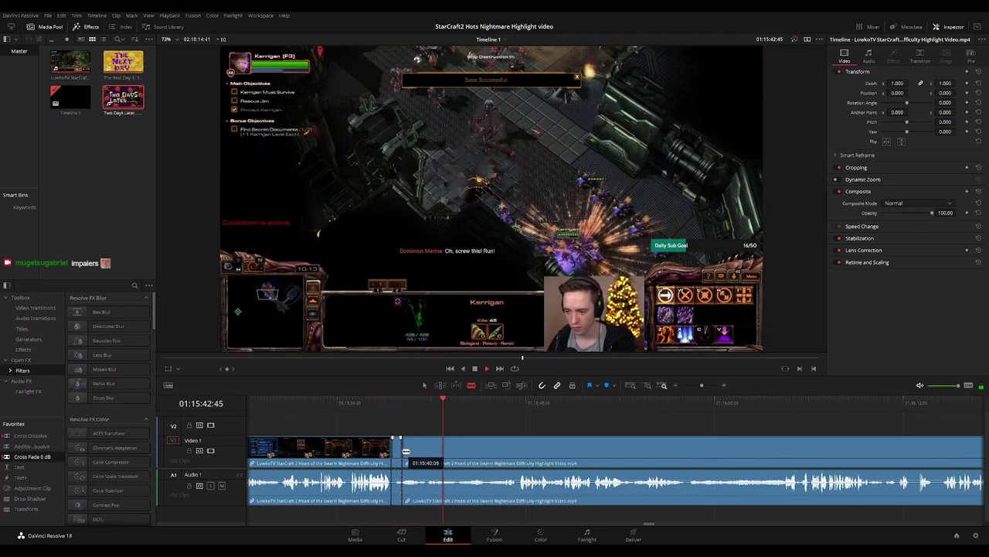
pyautogui.press('a')
pyautogui.click(398, 450)
pyautogui.press('Delete')
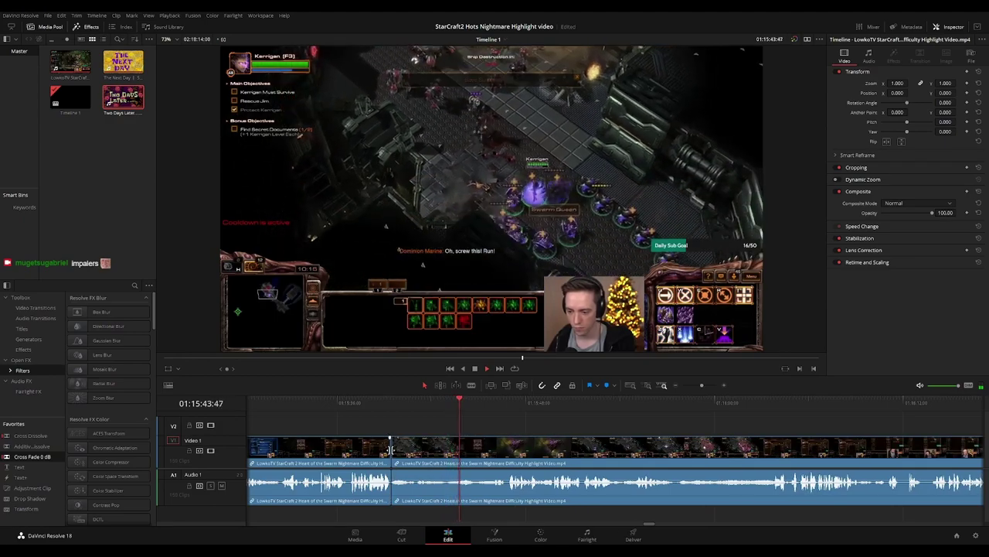
pyautogui.click(391, 450)
pyautogui.hotkey('ctrl', 't')
# Play through the prison ship gameplay from about 01:15:43 to 01:16:22, checking the fights, Load Game menu and loading screens for unwanted parts
pyautogui.moveTo(634, 422); pyautogui.dragTo(551, 421)
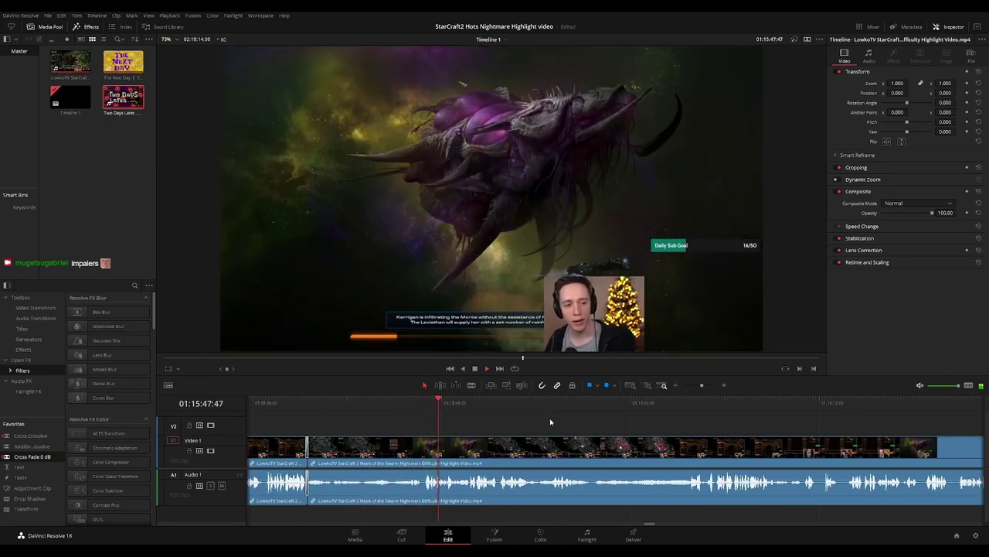
pyautogui.hscroll(2, 575, 422)
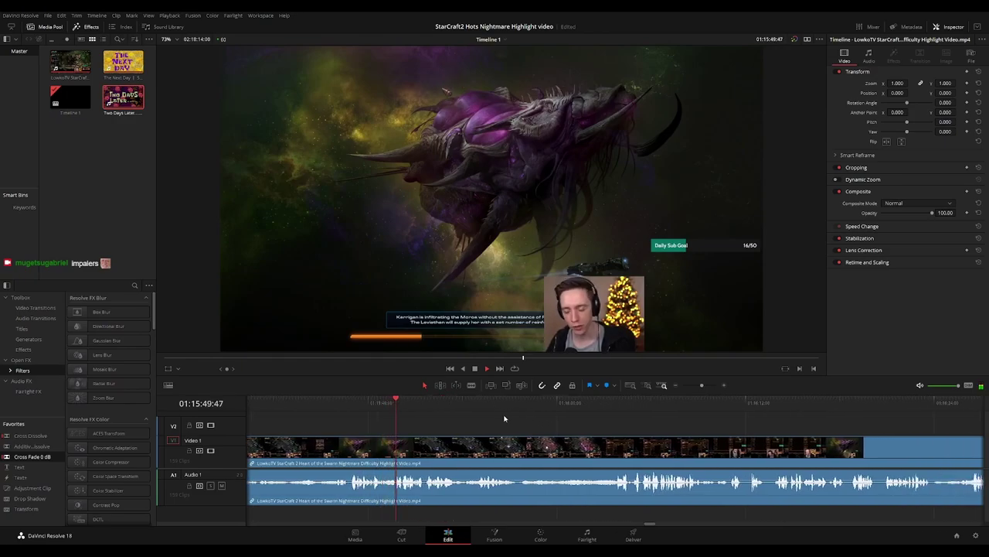
pyautogui.hscroll(2, 510, 417)
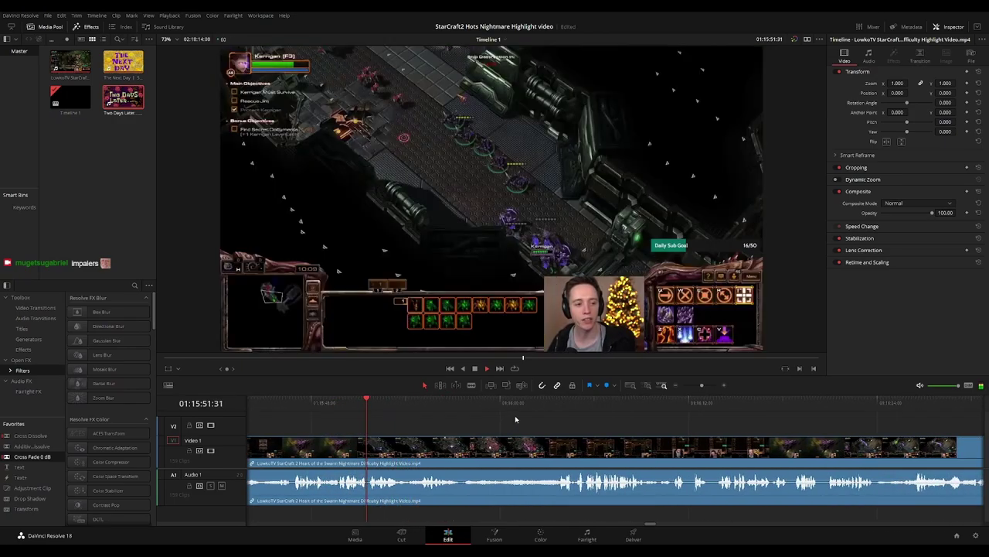
pyautogui.hscroll(2, 472, 418)
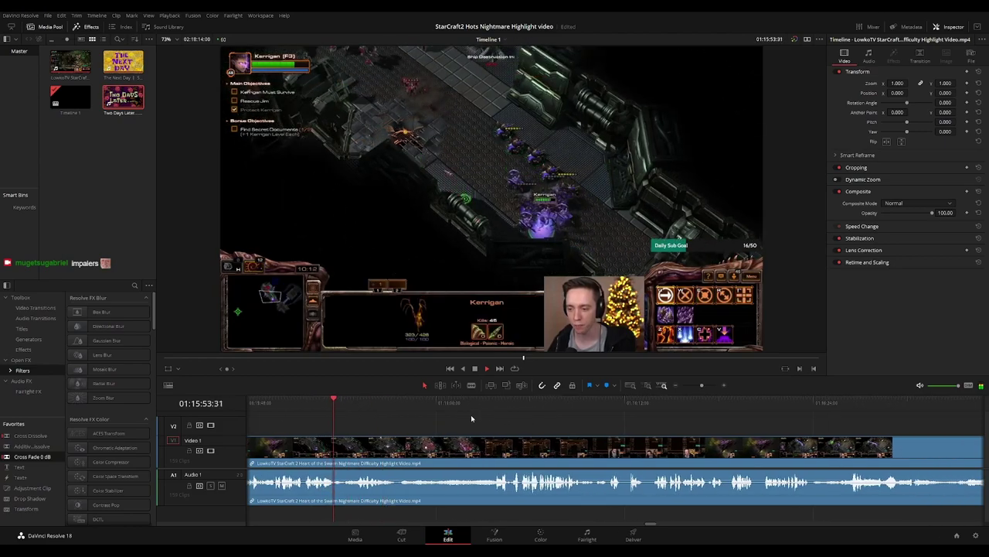
pyautogui.hscroll(1, 435, 422)
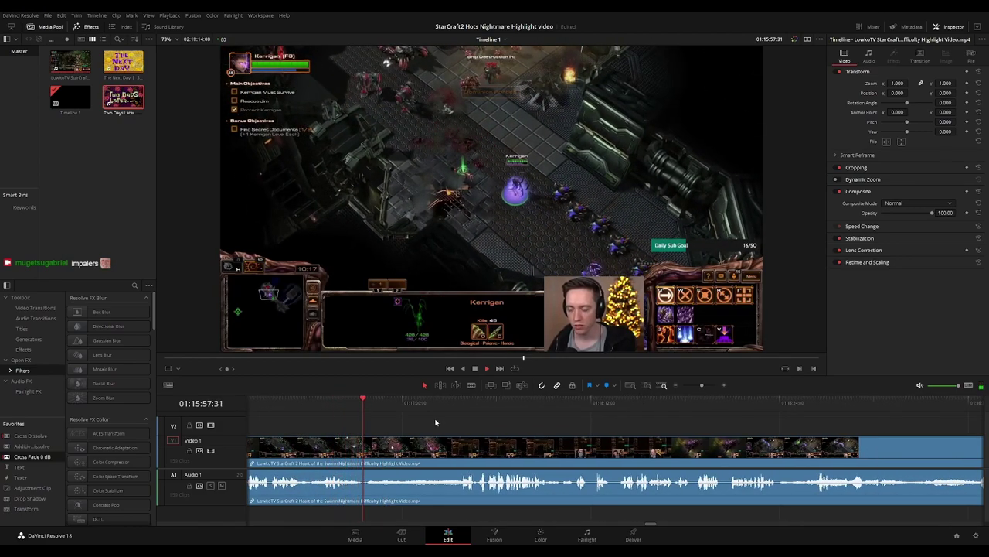
pyautogui.hscroll(1, 460, 427)
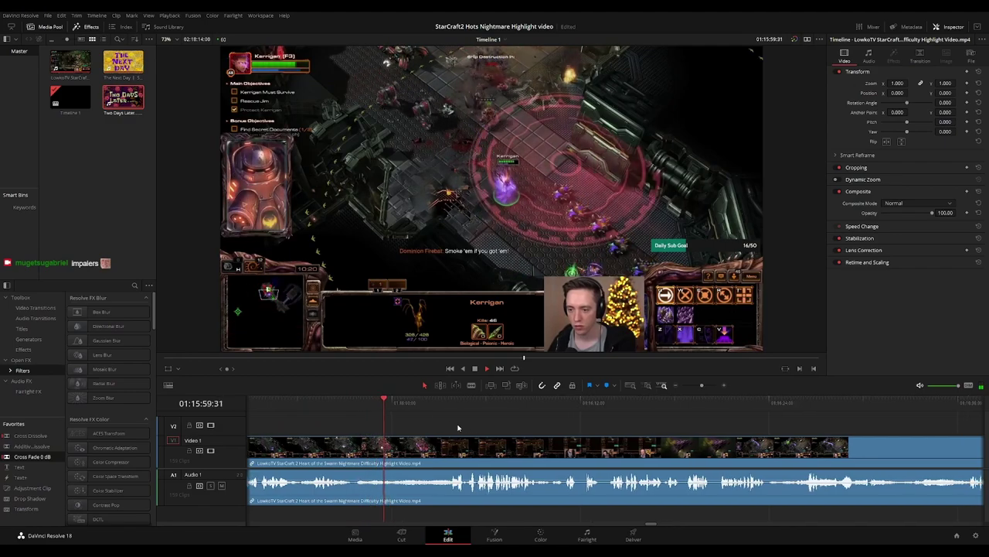
pyautogui.hscroll(2, 460, 427)
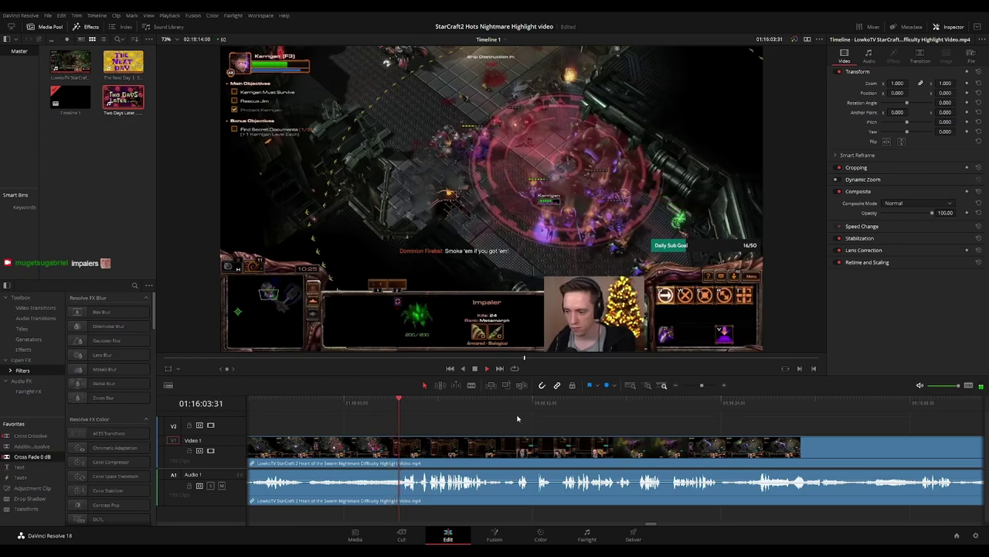
pyautogui.hscroll(3, 432, 421)
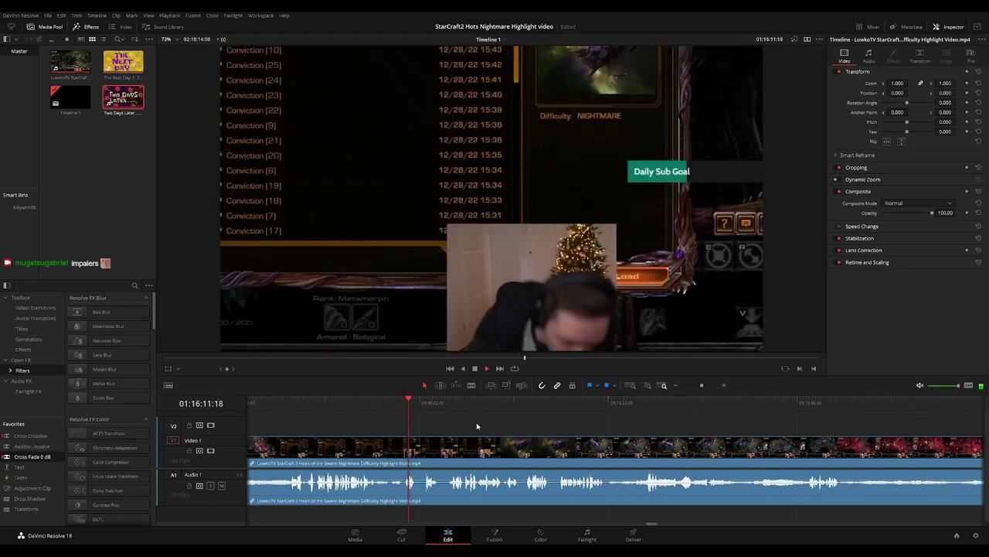
pyautogui.click(394, 408)
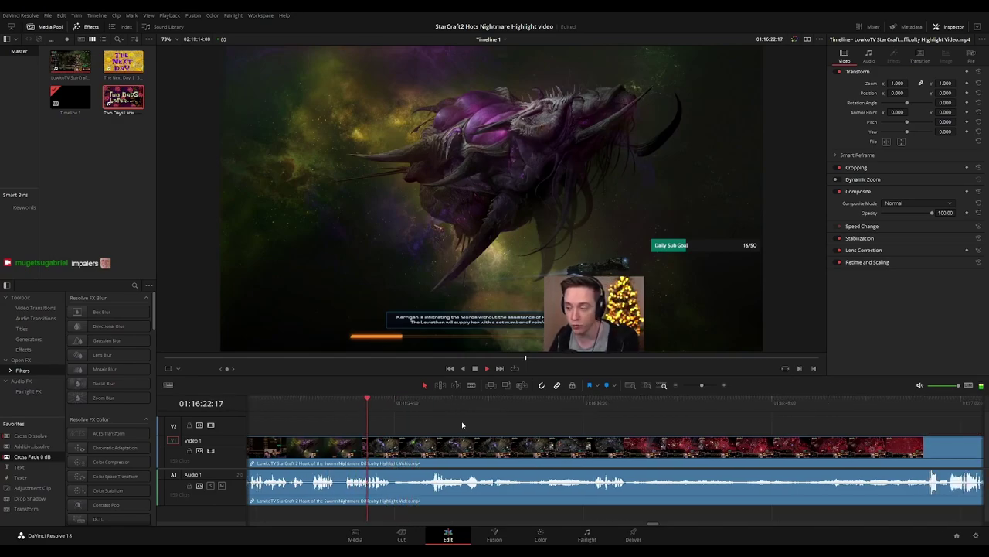
# Cut the short piece starting at 01:16:23:47 after the loading screen, close the gap, and put transitions on the join
pyautogui.press('b')
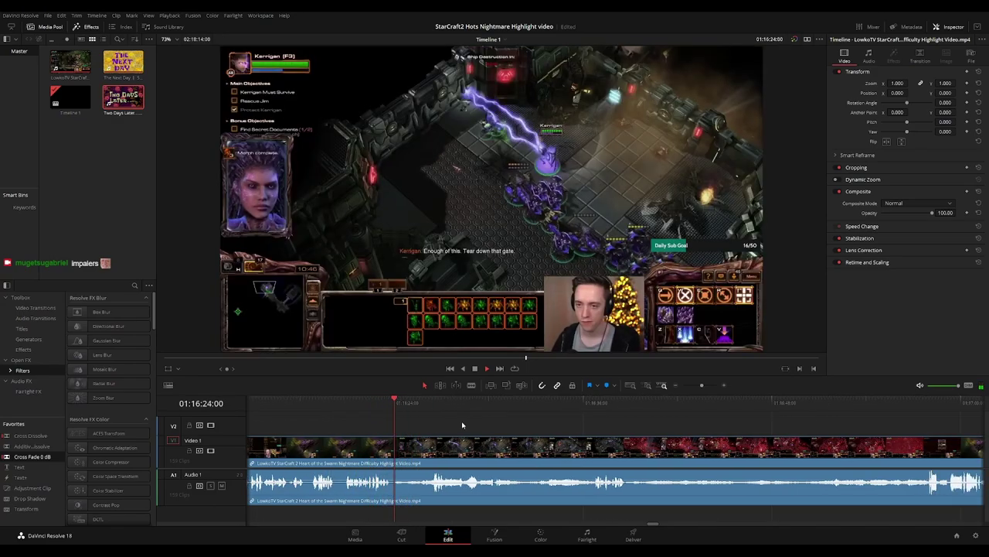
pyautogui.click(395, 447)
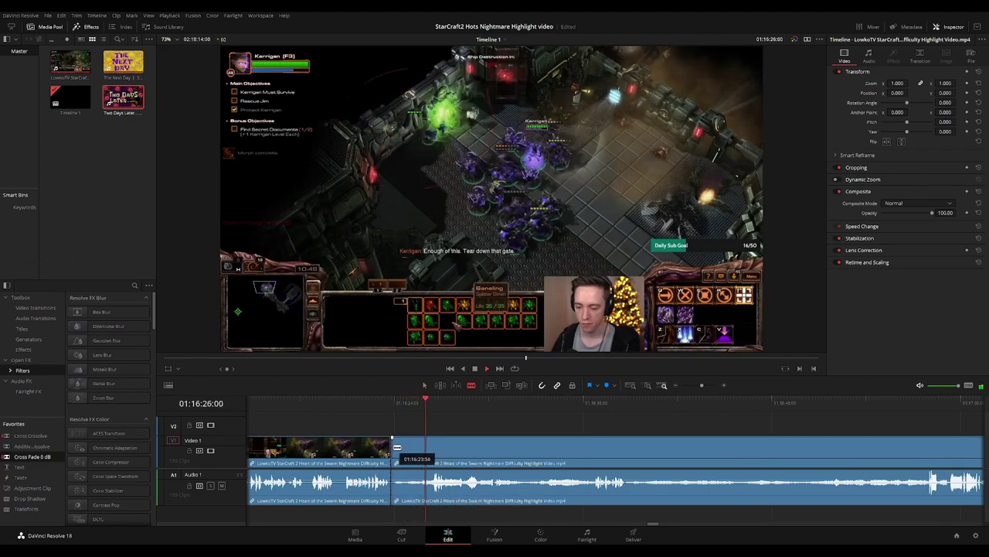
pyautogui.press('a')
pyautogui.press('Delete')
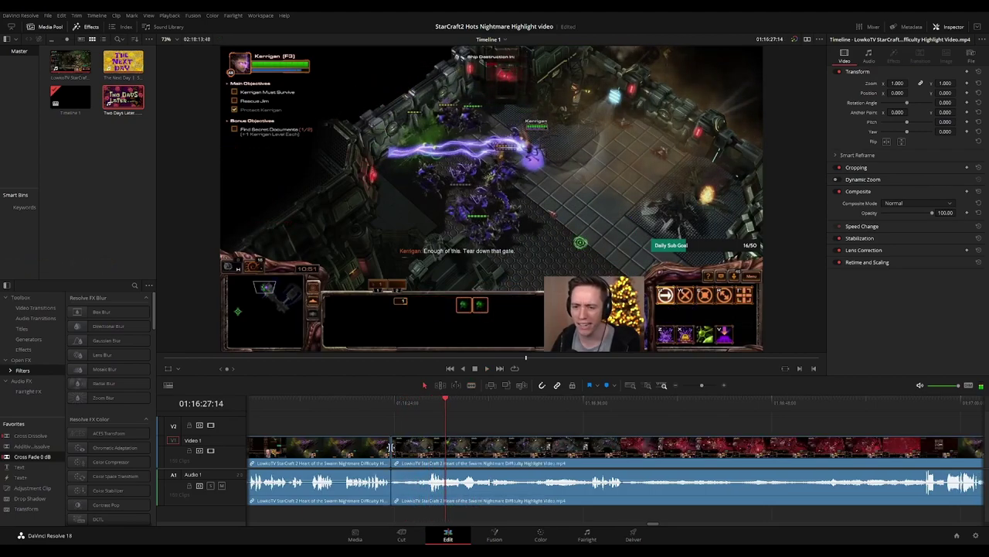
pyautogui.click(391, 456)
pyautogui.hotkey('ctrl', 't')
pyautogui.press('space')
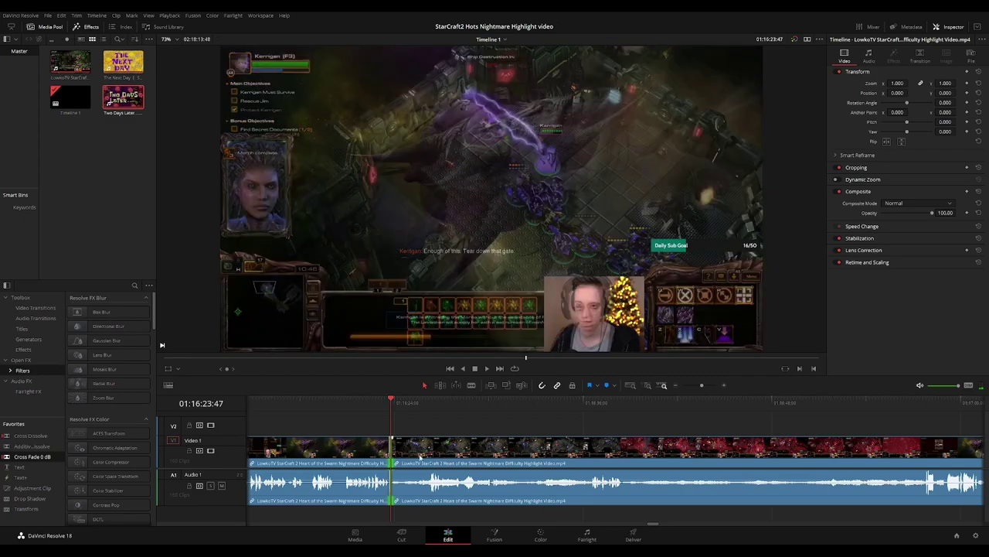
# Cut the short piece starting at 01:16:38:39 before the red-lit fight, close the gap, and put transitions on the join
pyautogui.hscroll(1, 553, 424)
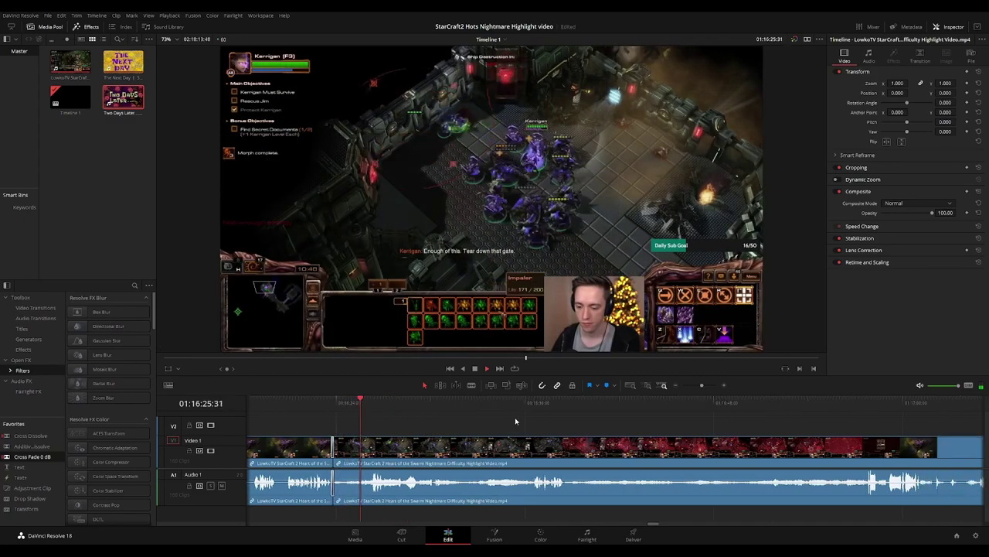
pyautogui.hscroll(2, 538, 422)
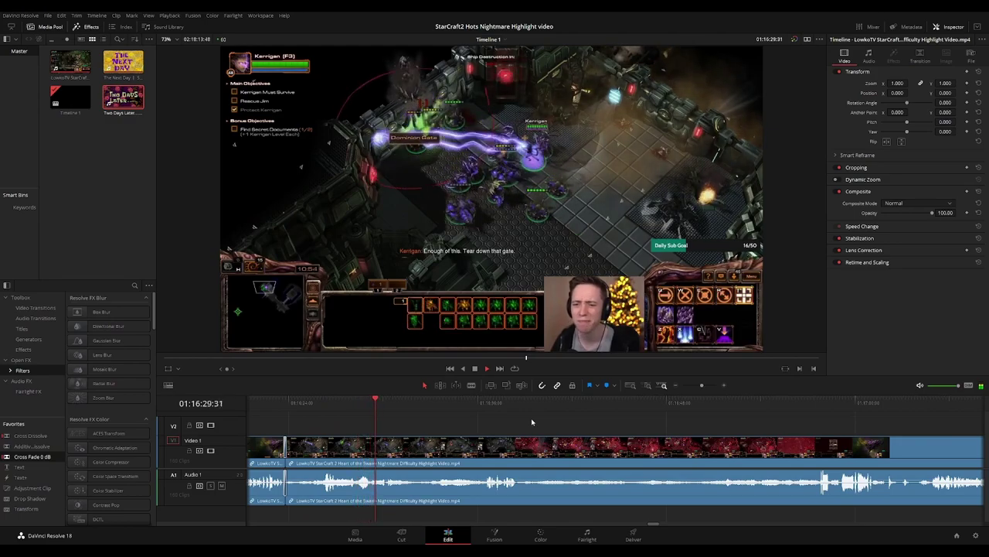
pyautogui.hscroll(3, 533, 422)
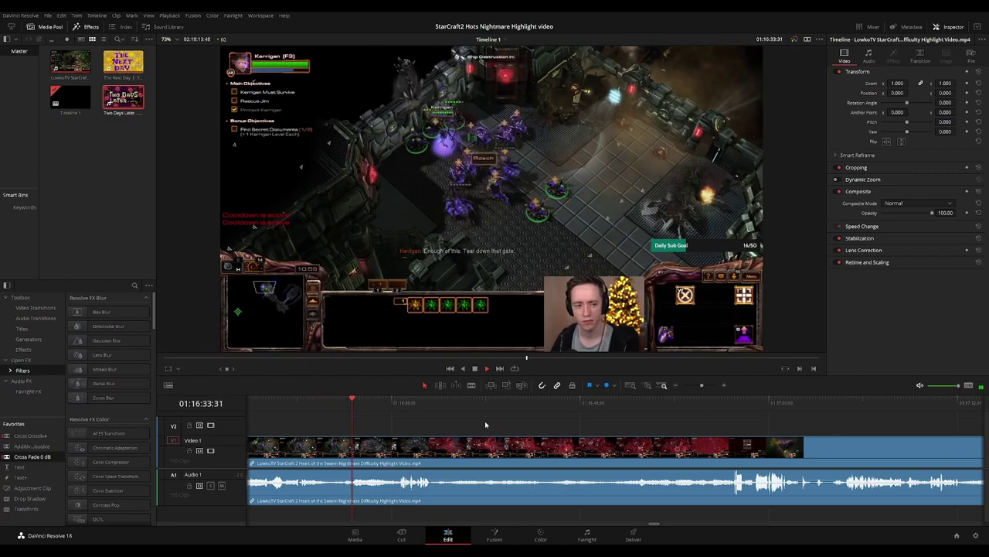
pyautogui.hscroll(2, 503, 422)
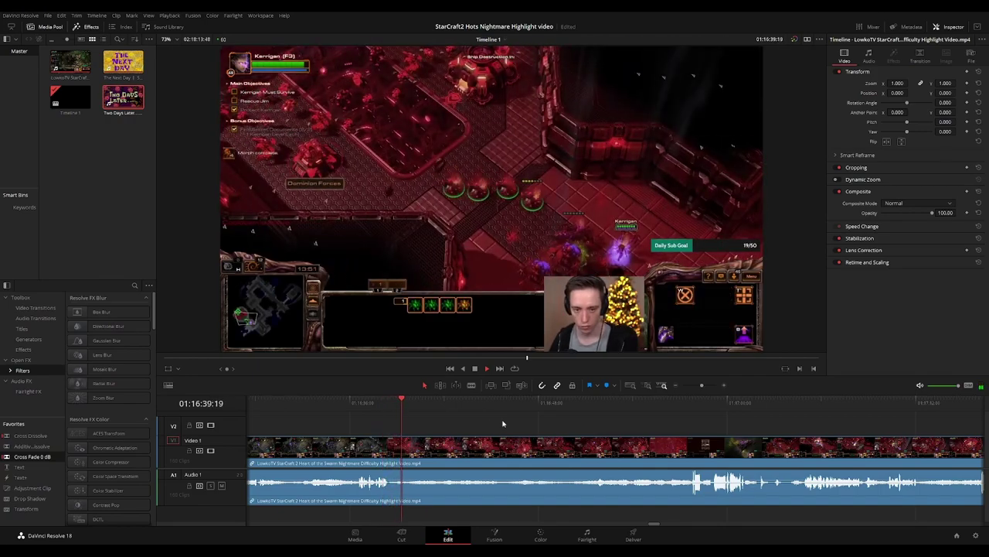
pyautogui.click(376, 413)
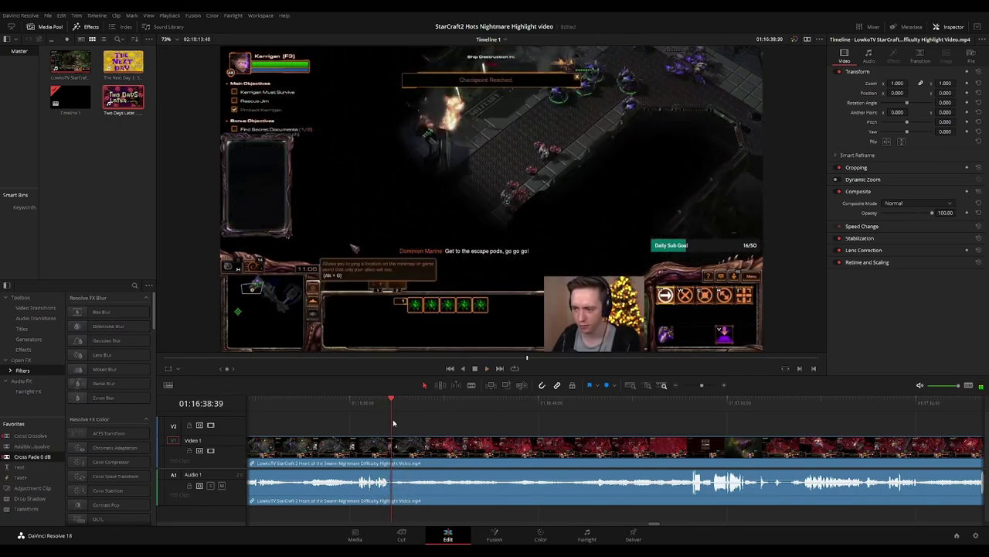
pyautogui.click(395, 448)
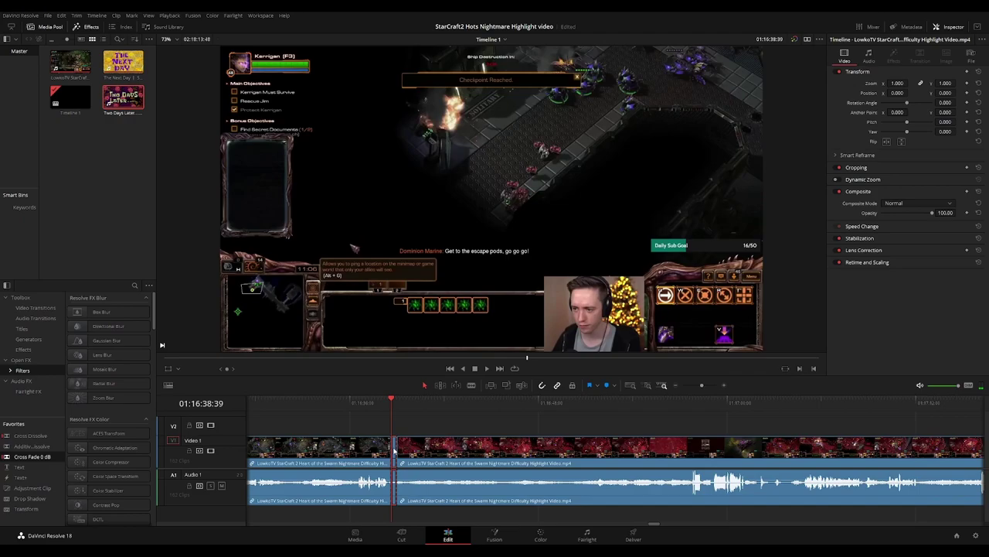
pyautogui.click(393, 451)
pyautogui.press('Delete')
pyautogui.press('space')
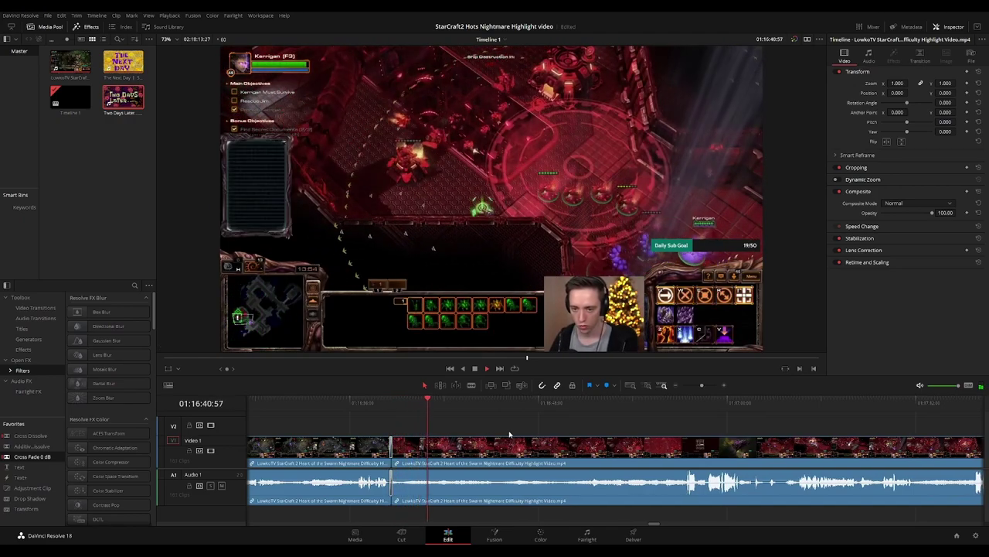
# Cut the short piece starting at 01:17:03:22 at the end of the loading screen, close the gap, and put transitions on the join
pyautogui.hscroll(2, 509, 434)
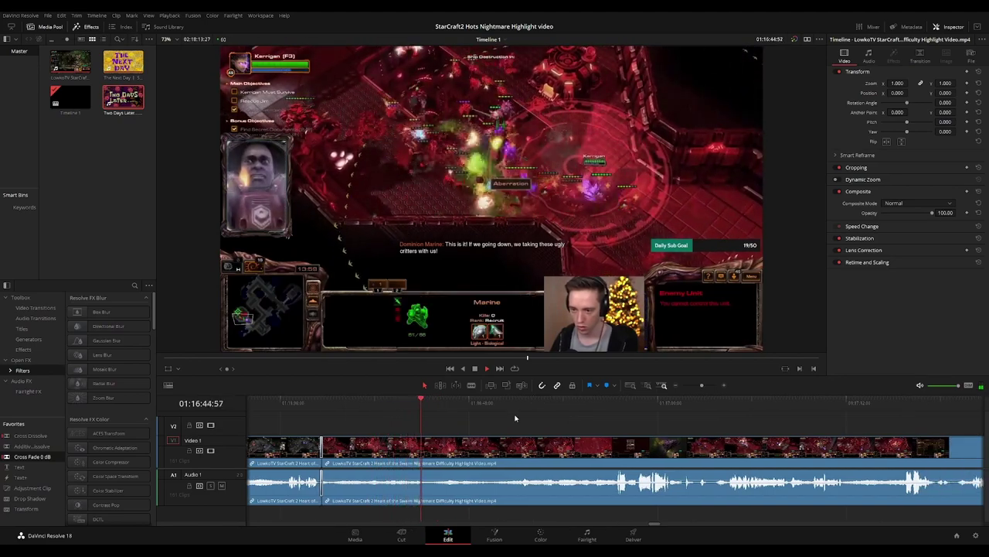
pyautogui.hscroll(1, 520, 421)
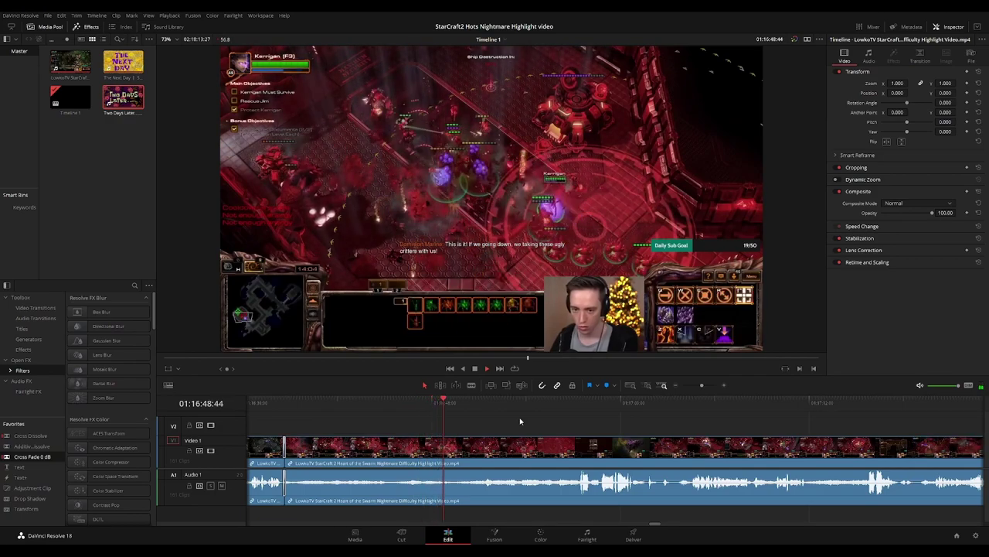
pyautogui.hscroll(2, 517, 423)
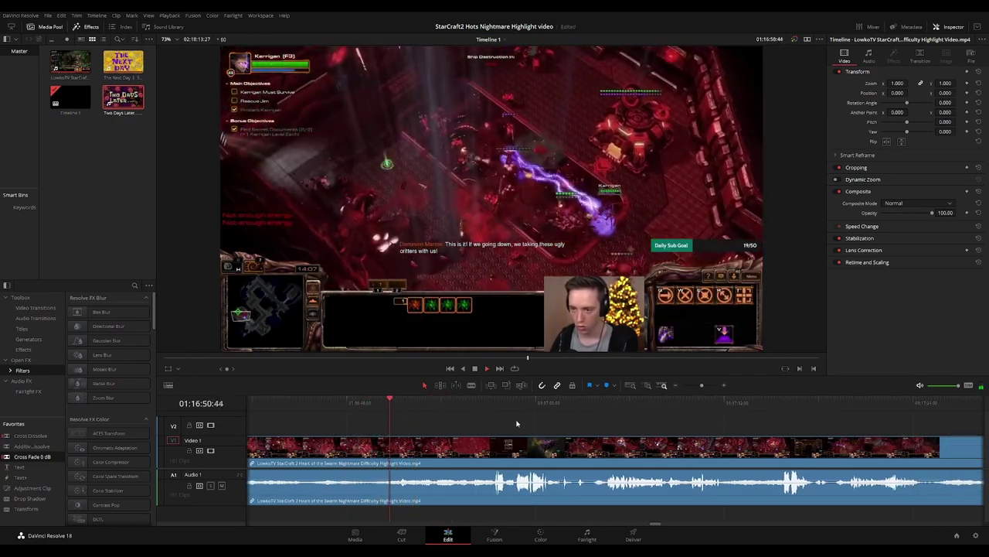
pyautogui.hscroll(2, 553, 420)
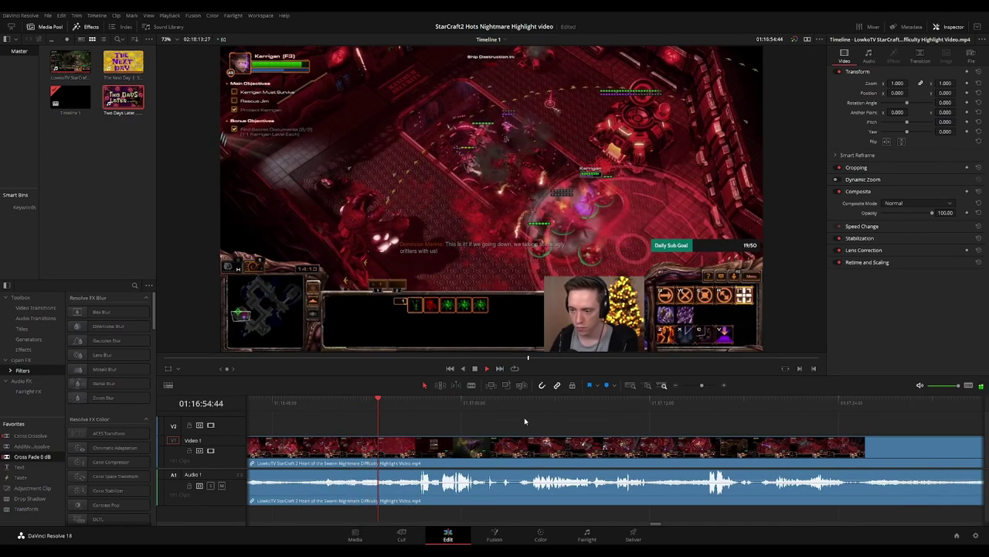
pyautogui.hscroll(2, 551, 418)
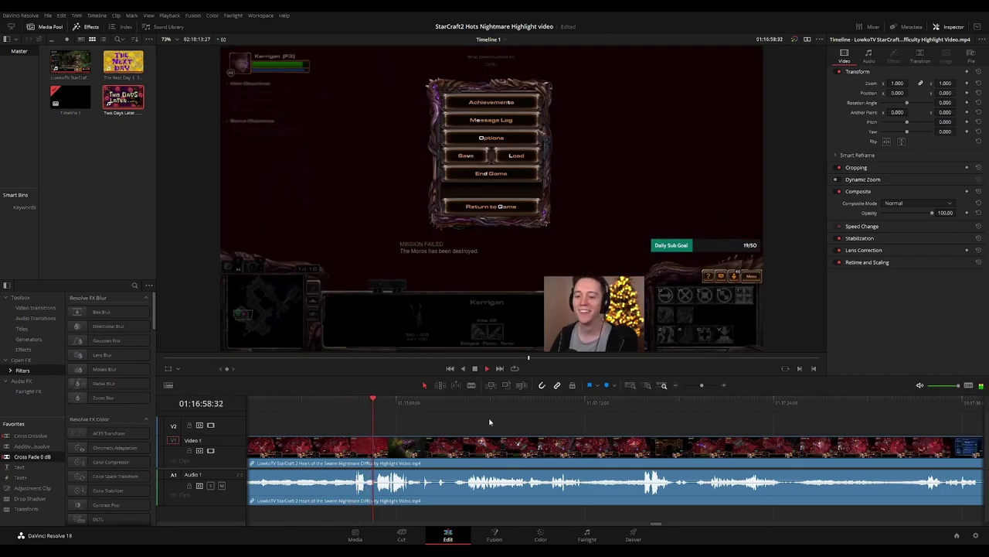
pyautogui.hscroll(1, 519, 422)
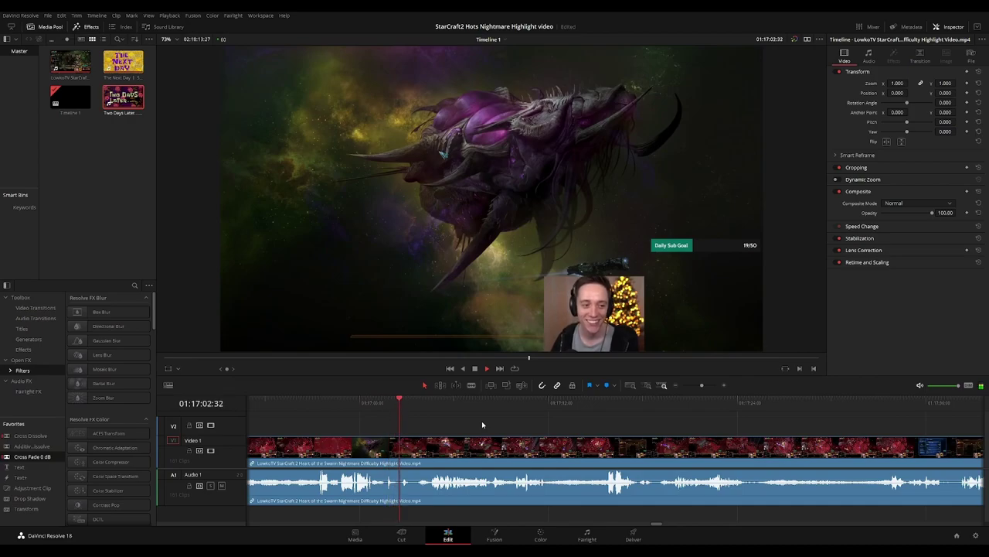
pyautogui.press('space')
pyautogui.hotkey('ctrl', 'b')
pyautogui.press('b')
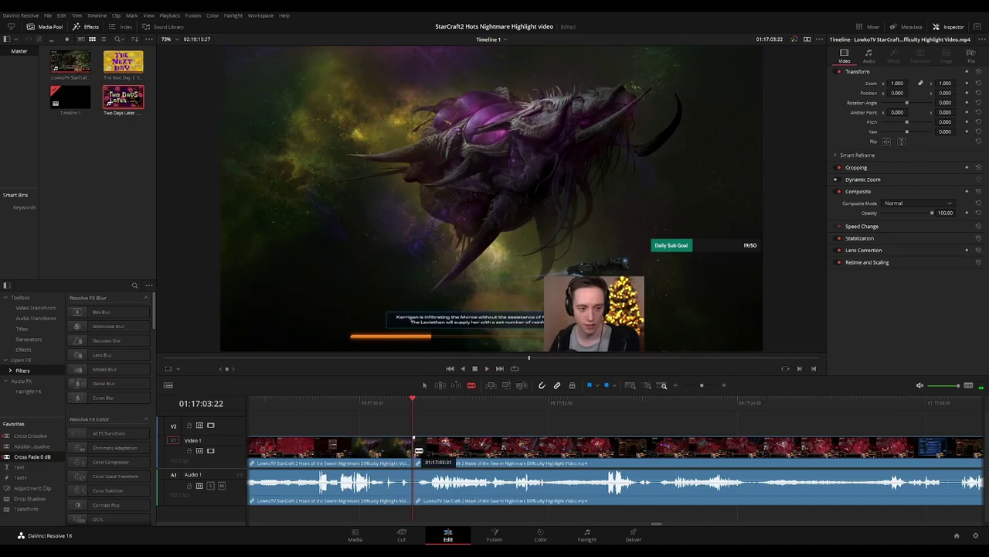
pyautogui.press('a')
pyautogui.click(415, 454)
pyautogui.press('space')
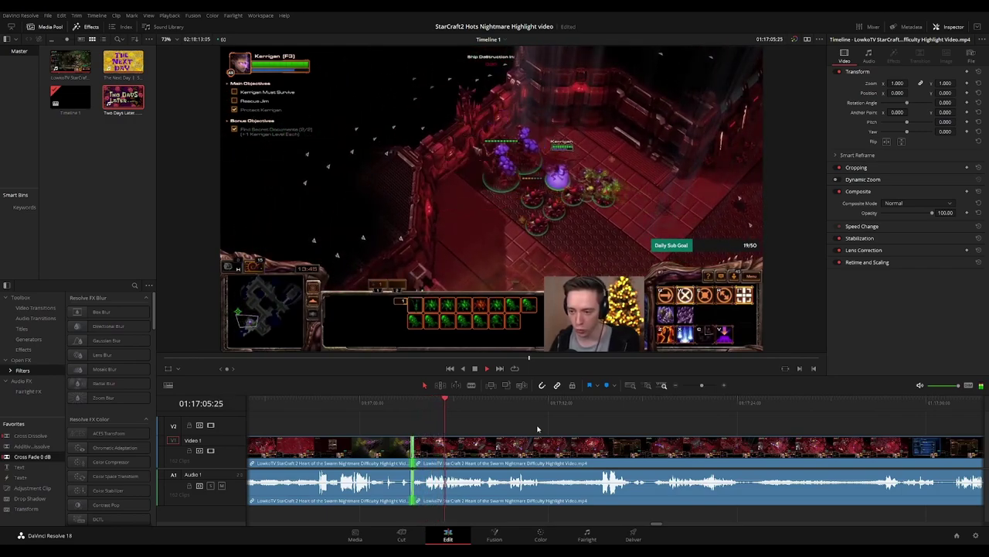
# Cut the short piece at about 01:17:18 after the Load Game menu, close the gap, and put transitions on the join
pyautogui.scroll(-3, 500, 420)
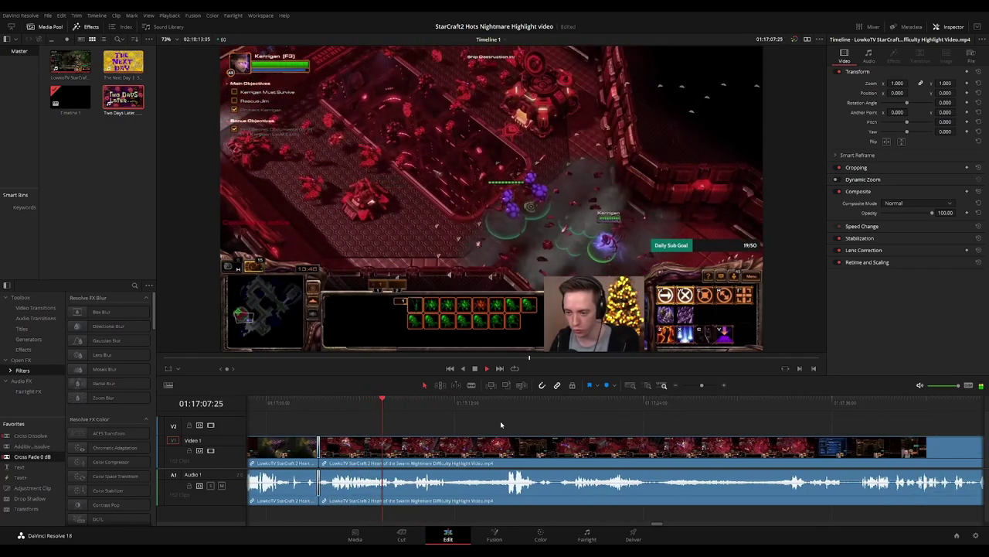
pyautogui.moveTo(539, 423); pyautogui.dragTo(501, 422)
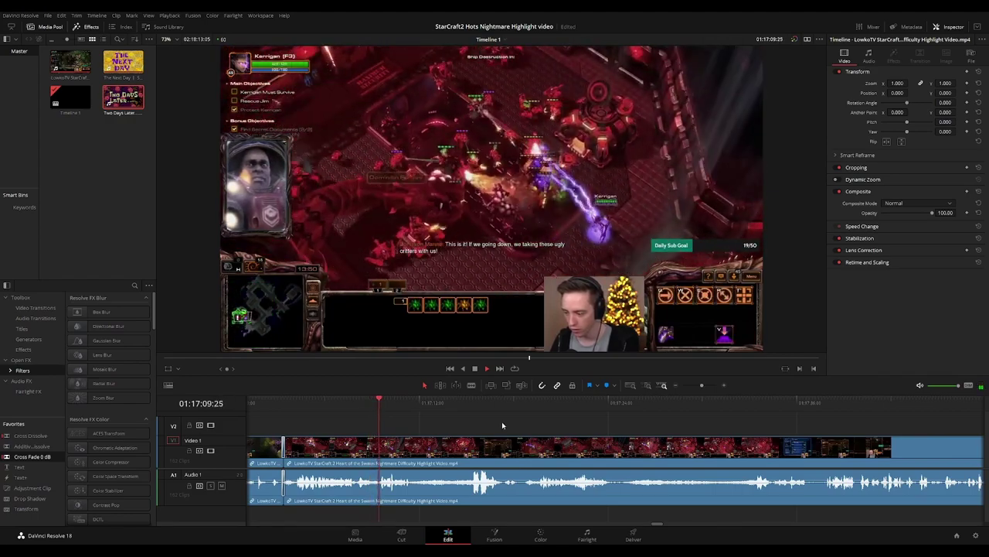
pyautogui.scroll(-1, 502, 421)
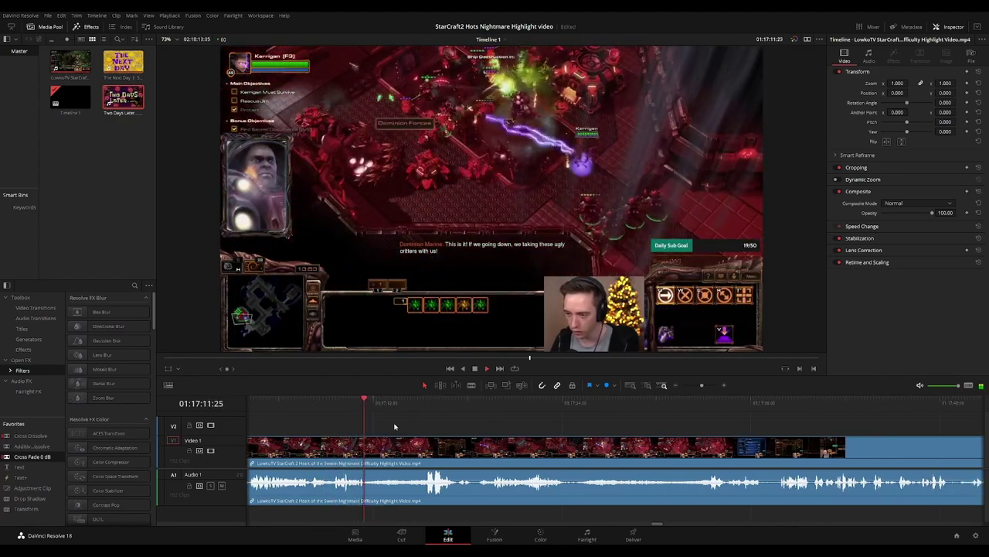
pyautogui.click(413, 402)
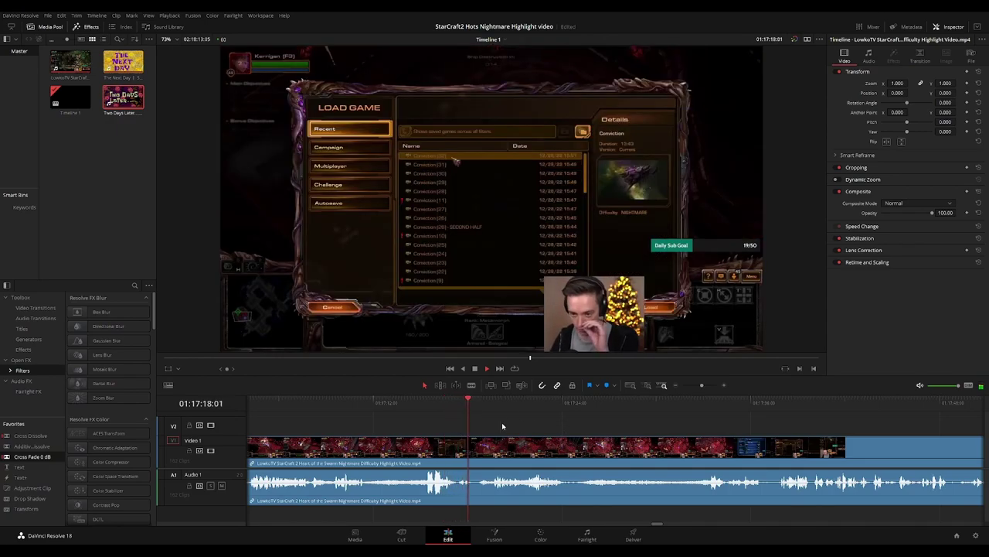
pyautogui.scroll(-2, 396, 443)
pyautogui.press('b')
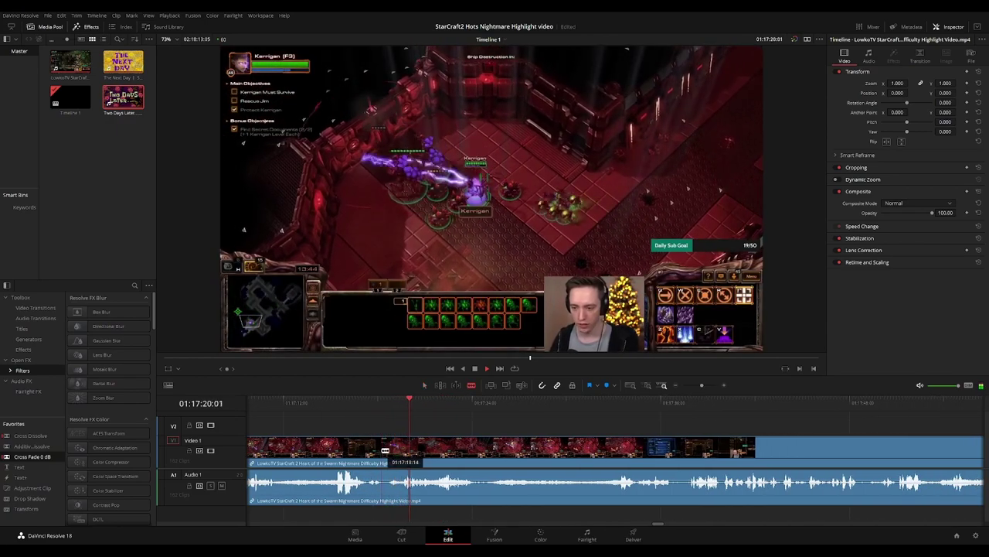
pyautogui.click(381, 452)
pyautogui.click(389, 451)
pyautogui.press('a')
pyautogui.press('Delete')
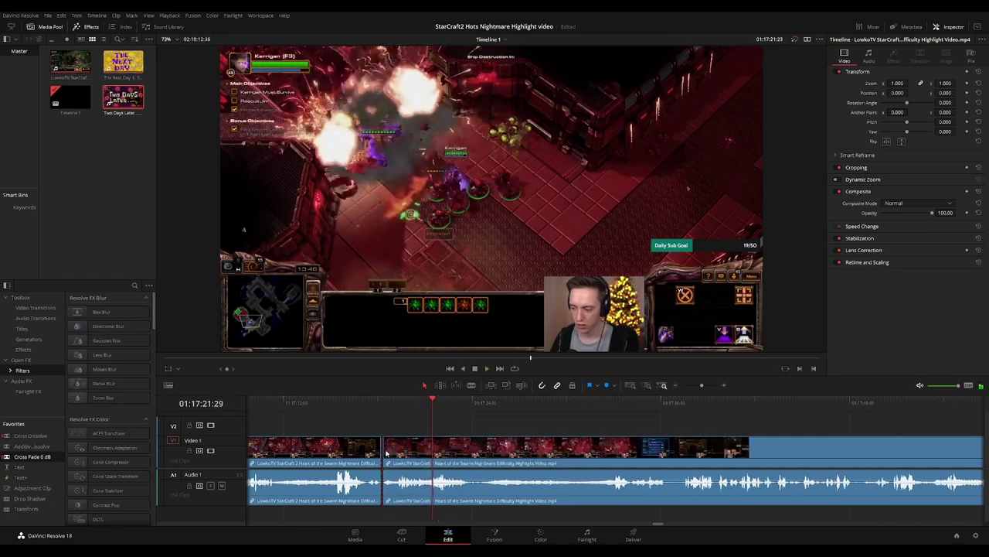
pyautogui.click(381, 453)
pyautogui.click(549, 426)
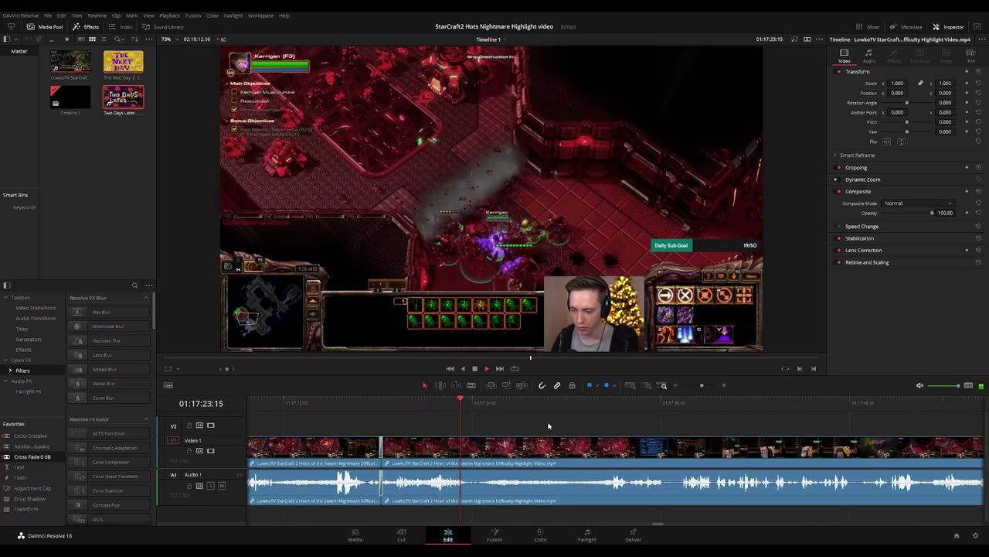
# Cut the short piece starting at 01:17:57:34 before the dark corridor fight, close the gap, and put transitions on the join
pyautogui.moveTo(573, 425); pyautogui.dragTo(478, 413)
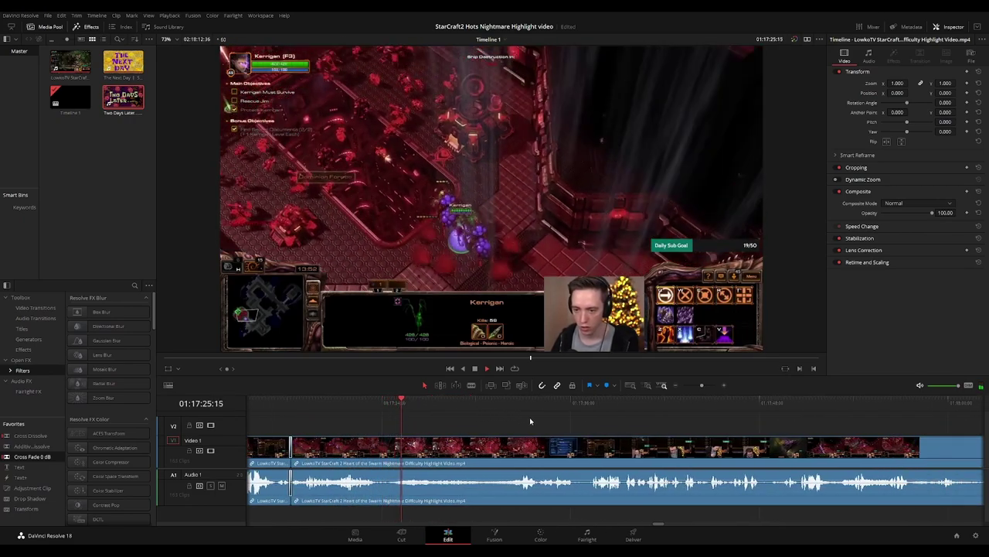
pyautogui.hscroll(2, 530, 423)
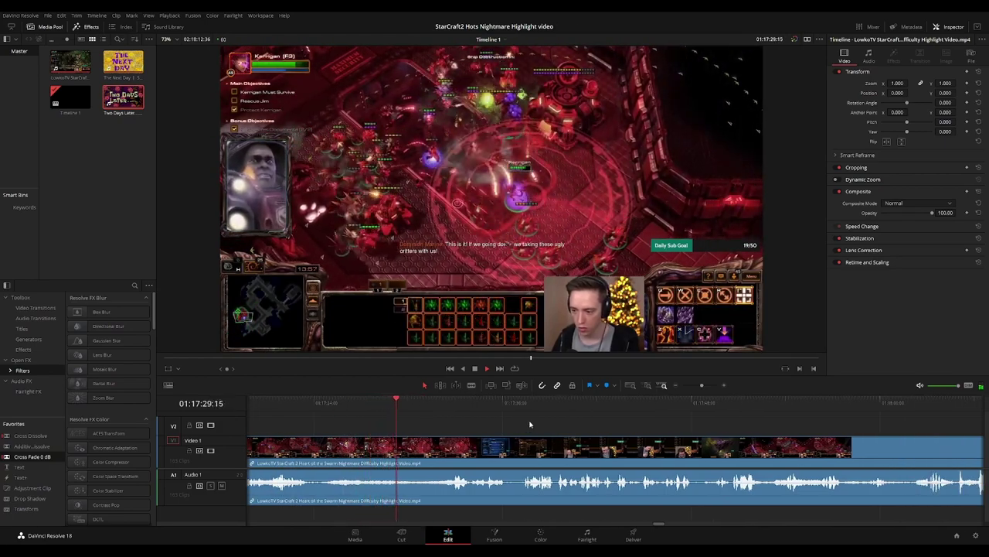
pyautogui.hscroll(2, 437, 420)
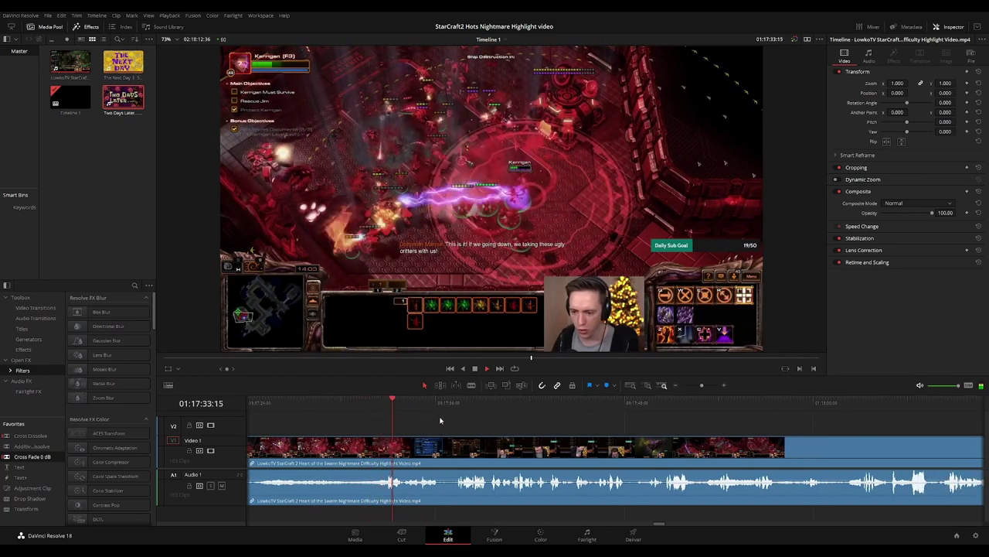
pyautogui.hscroll(2, 433, 424)
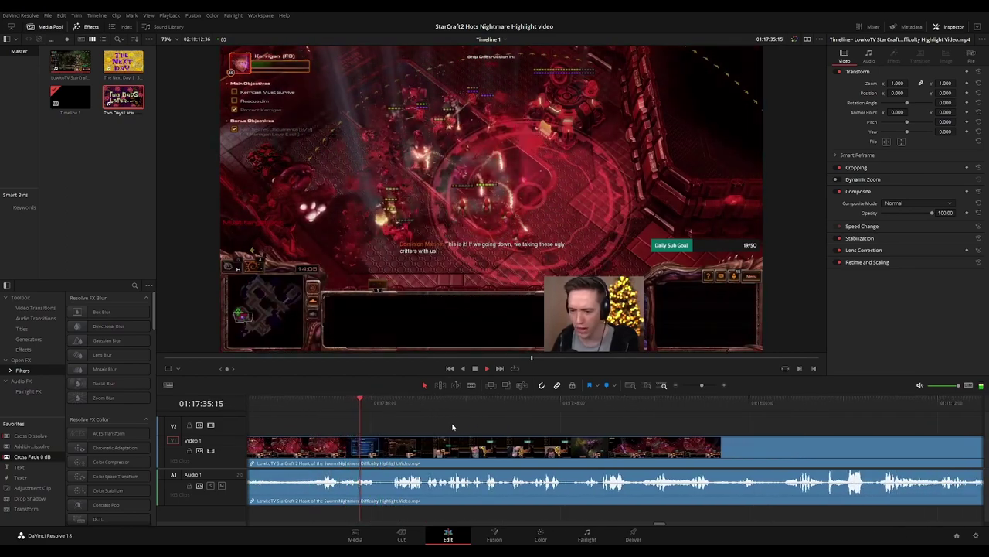
pyautogui.hscroll(1, 433, 425)
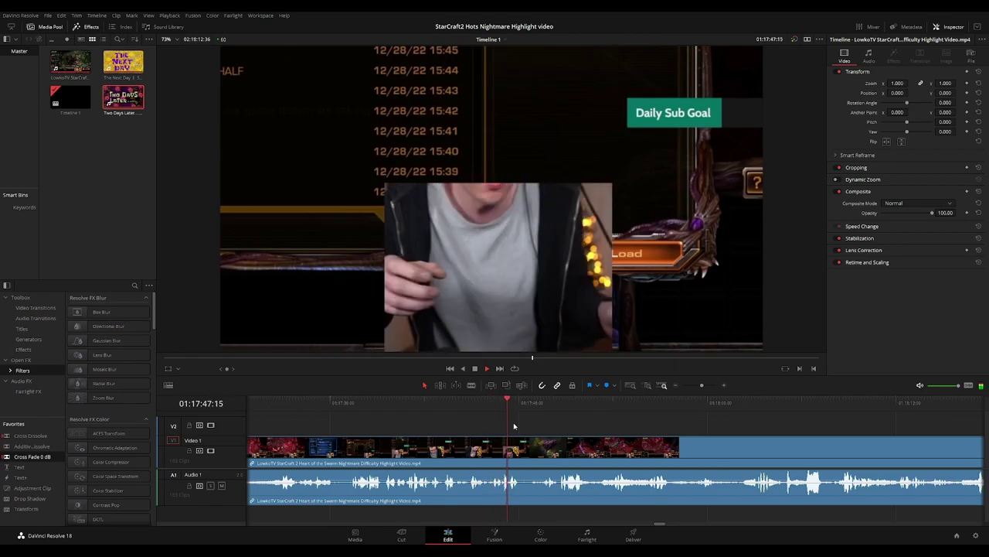
pyautogui.moveTo(619, 426); pyautogui.dragTo(523, 424)
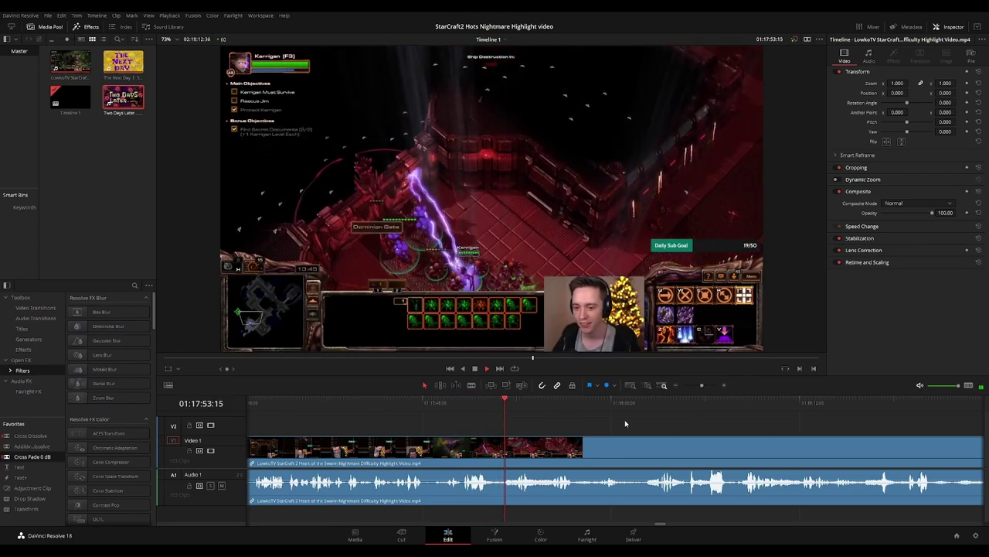
pyautogui.hscroll(2, 529, 417)
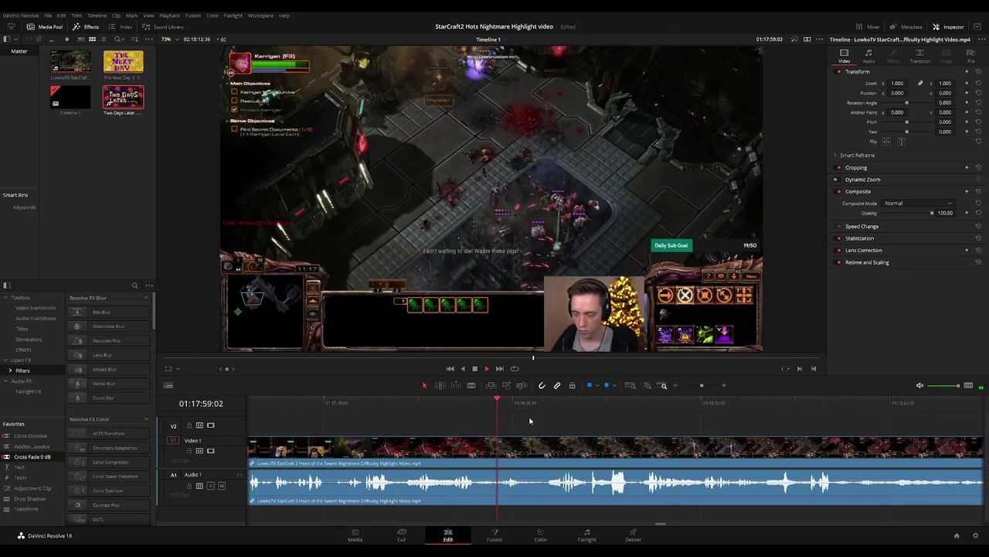
pyautogui.press('space')
pyautogui.click(471, 406)
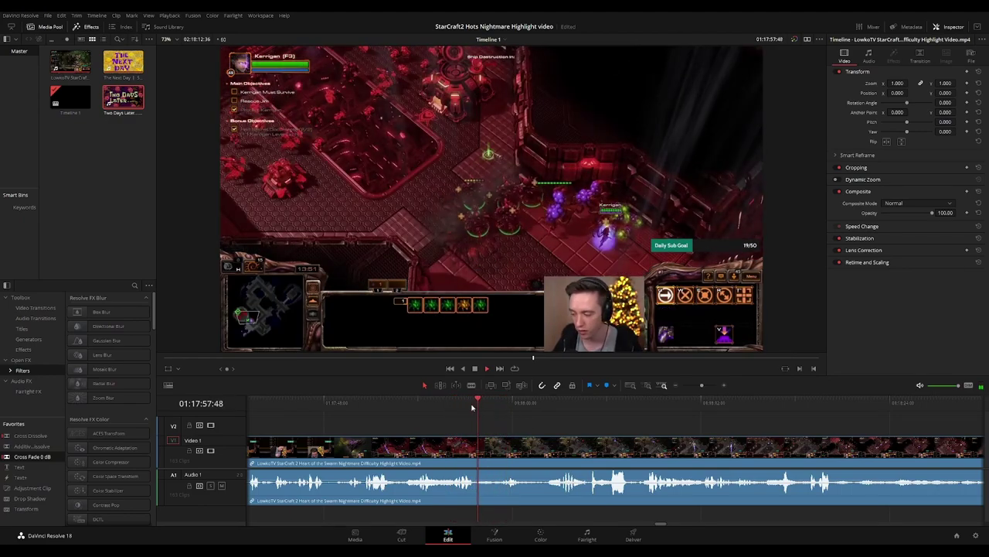
pyautogui.click(465, 406)
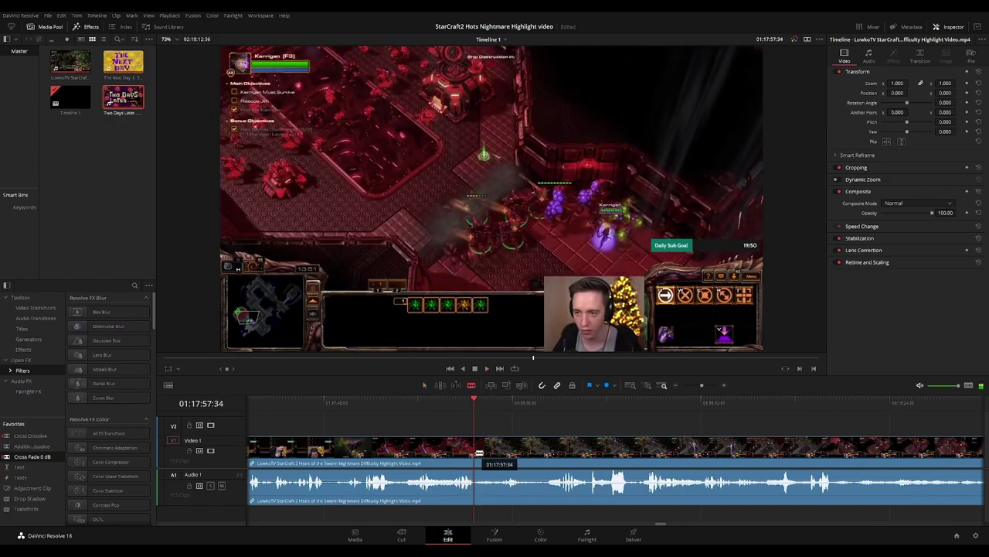
pyautogui.click(486, 452)
pyautogui.moveTo(481, 453)
pyautogui.mouseDown()
pyautogui.moveTo(494, 450)
pyautogui.moveTo(477, 447)
pyautogui.mouseUp()
pyautogui.press('space')
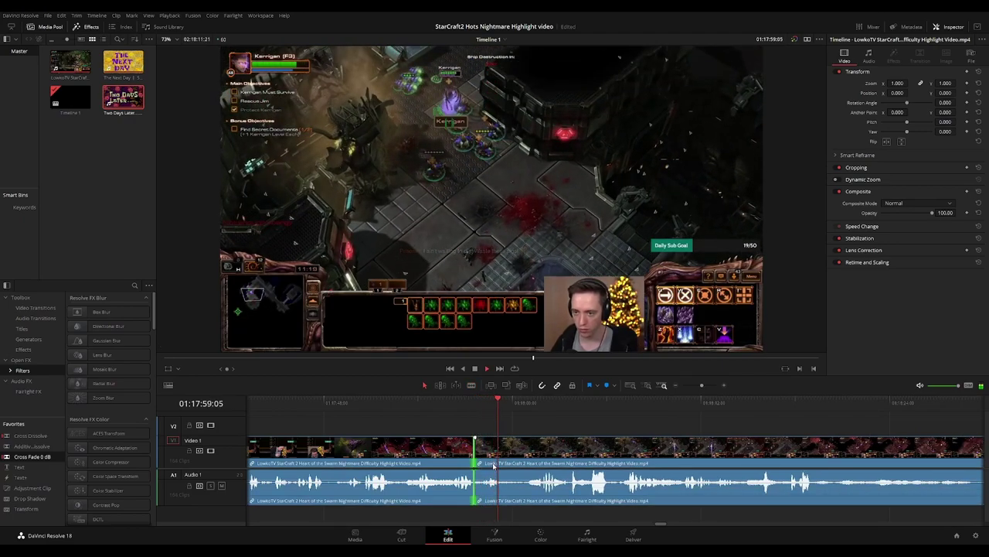
# Cut the short piece starting at 01:18:20:23 at the end of the corridor fight, close the gap, and put transitions on the join
pyautogui.moveTo(635, 423); pyautogui.dragTo(492, 407)
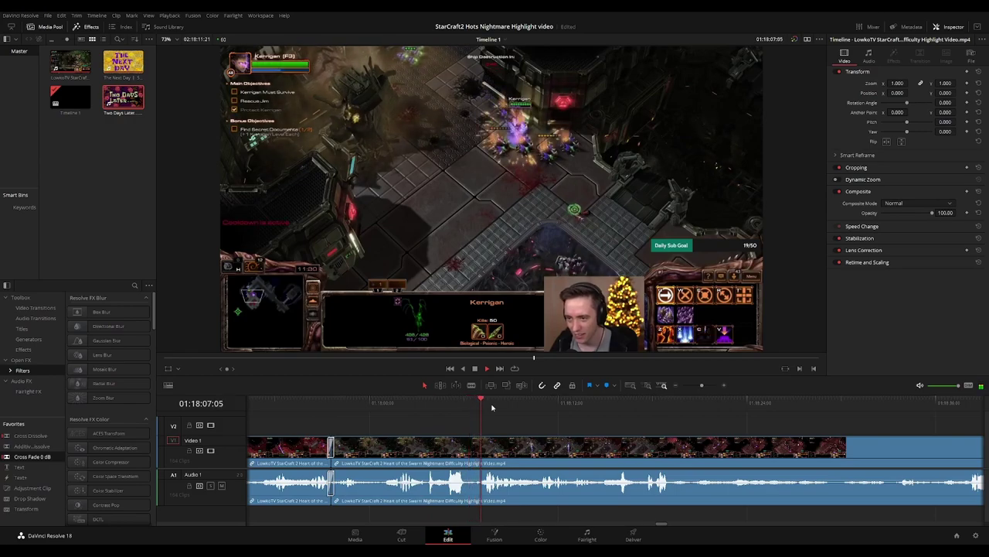
pyautogui.hscroll(3, 541, 422)
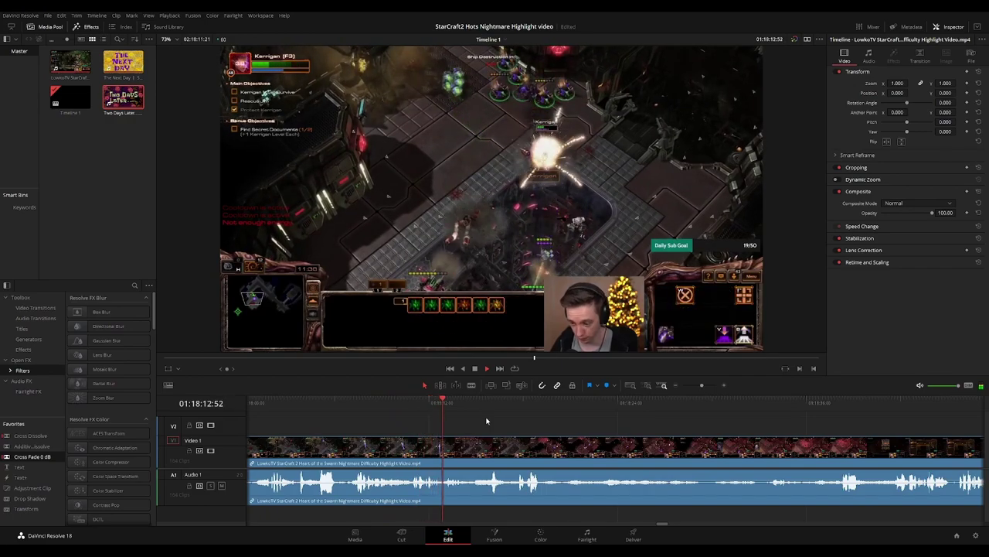
pyautogui.hscroll(3, 578, 424)
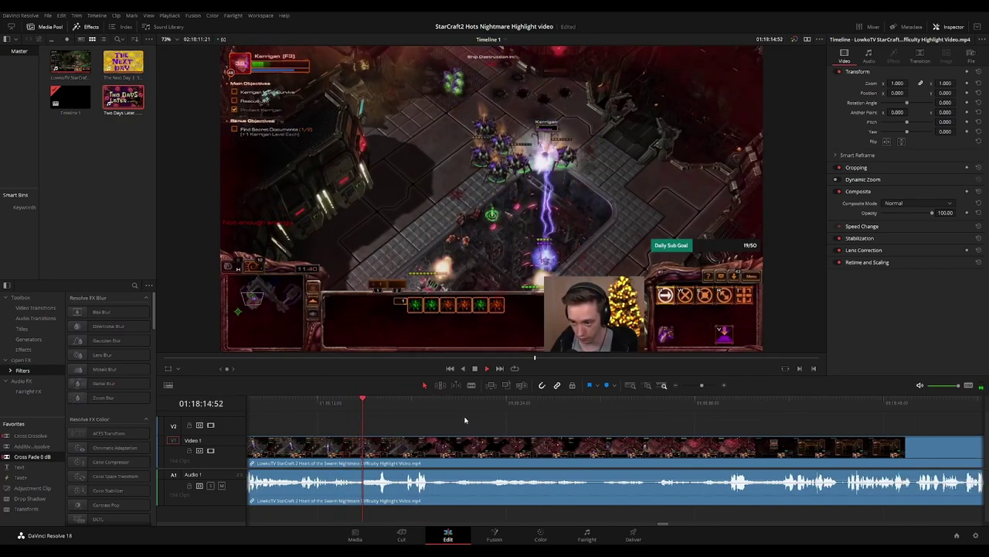
pyautogui.hscroll(2, 465, 419)
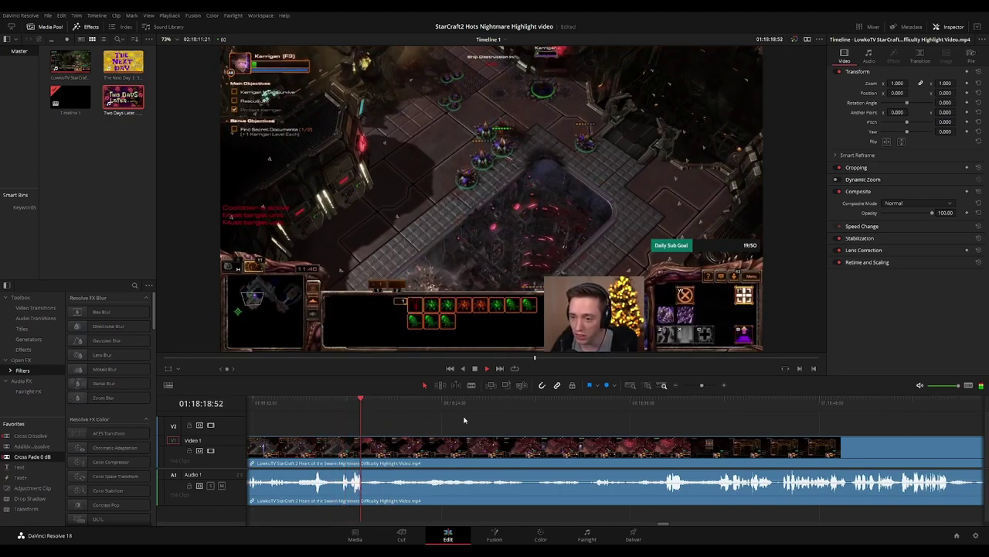
pyautogui.hscroll(2, 506, 417)
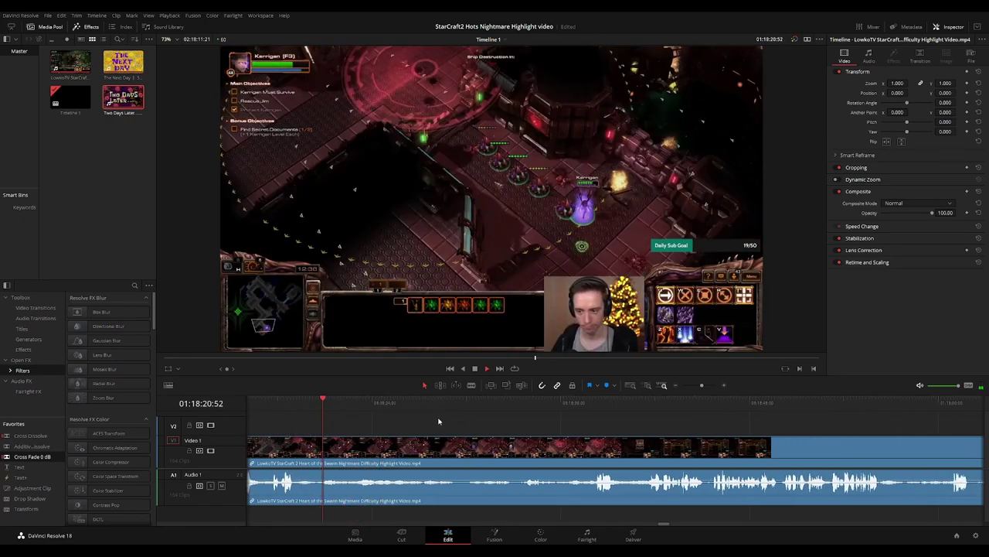
pyautogui.click(314, 407)
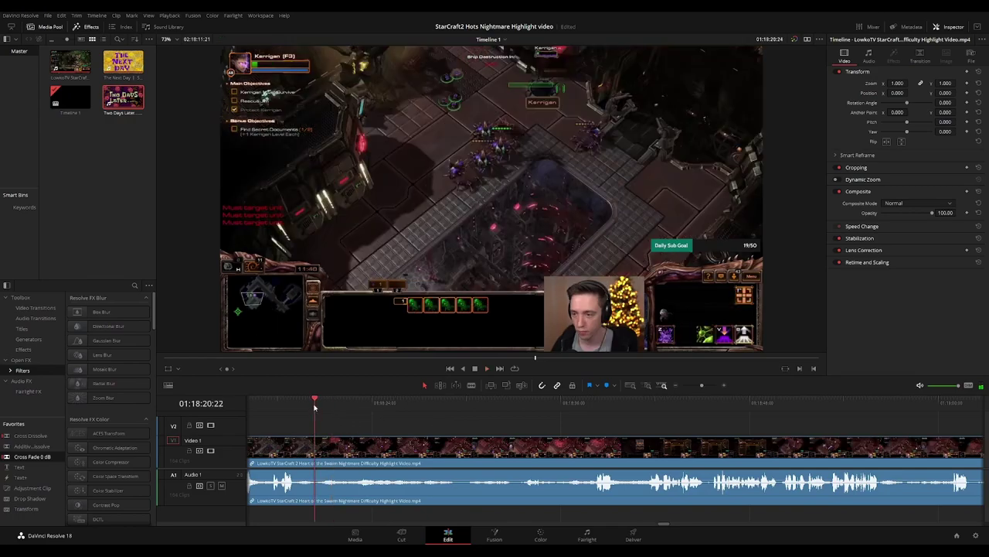
pyautogui.click(316, 452)
pyautogui.press('a')
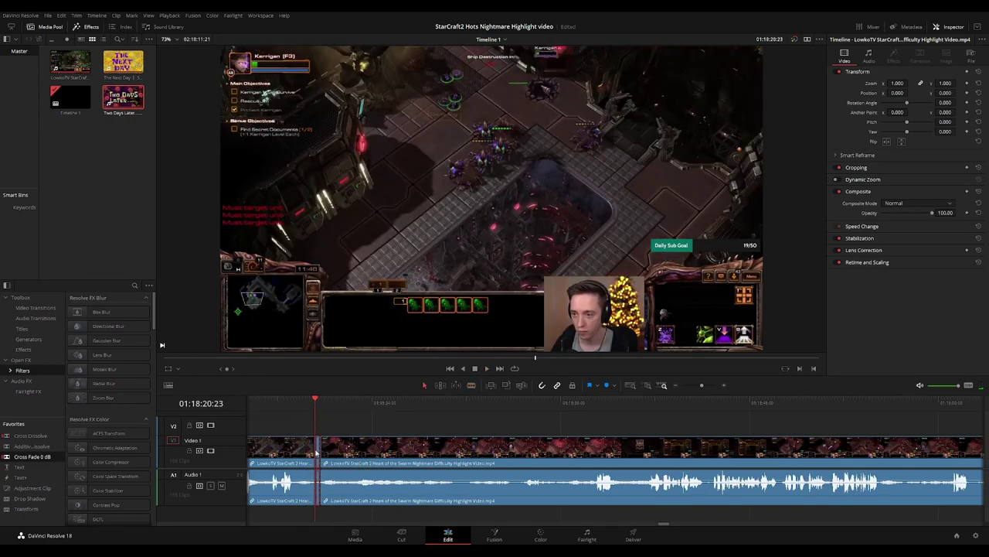
pyautogui.click(316, 453)
pyautogui.press('space')
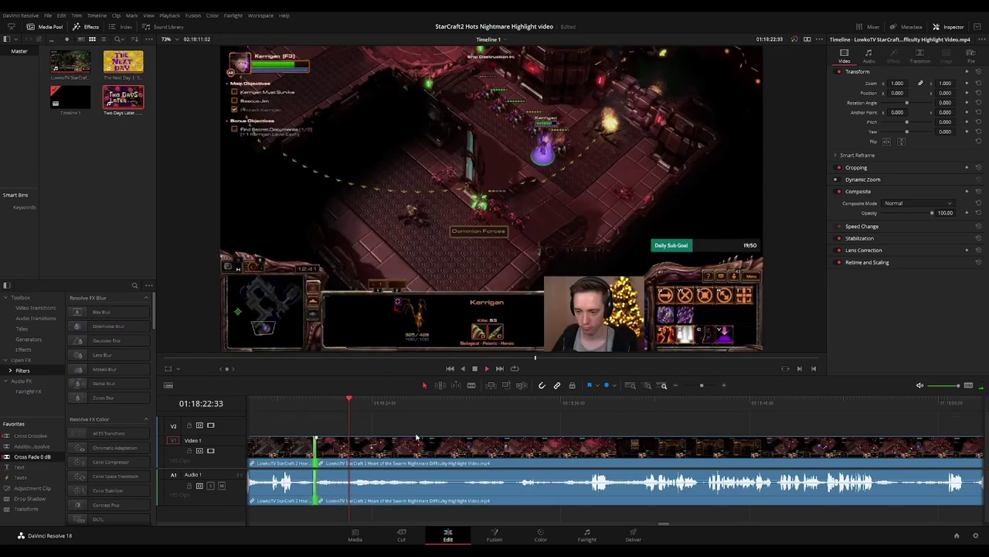
# Cut the short piece at about 01:18:45 where the game menu is open, and close the gap
pyautogui.click(441, 420)
pyautogui.click(428, 402)
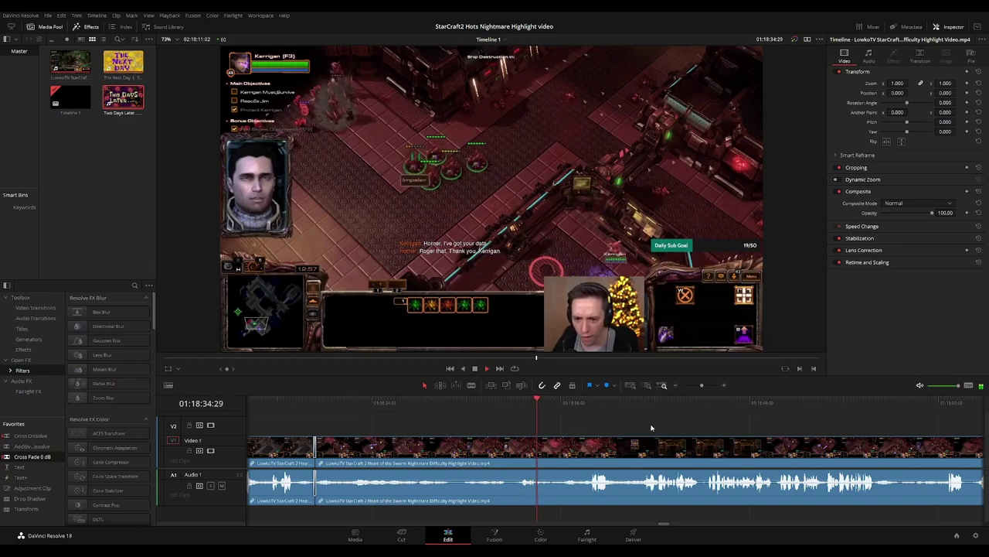
pyautogui.moveTo(656, 427); pyautogui.dragTo(499, 415)
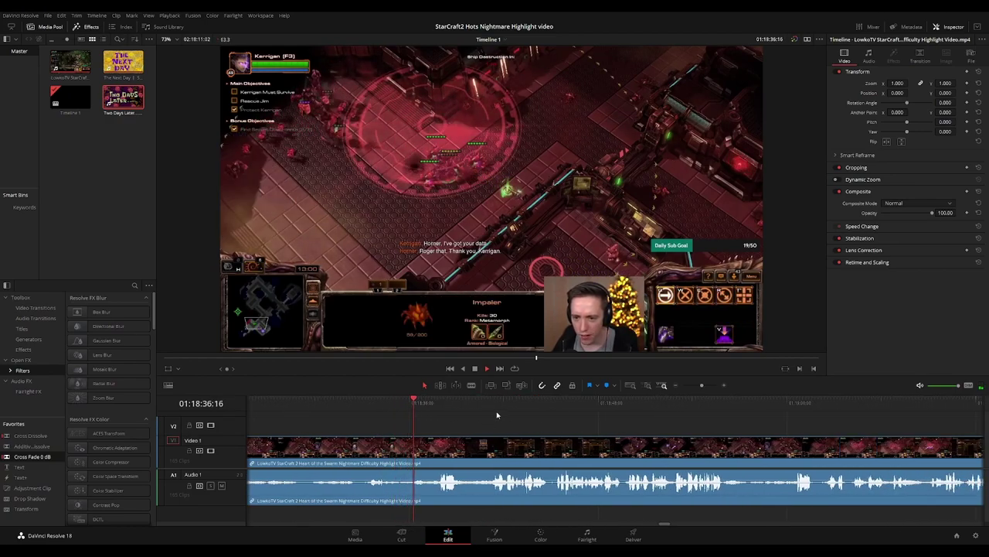
pyautogui.hscroll(2, 511, 419)
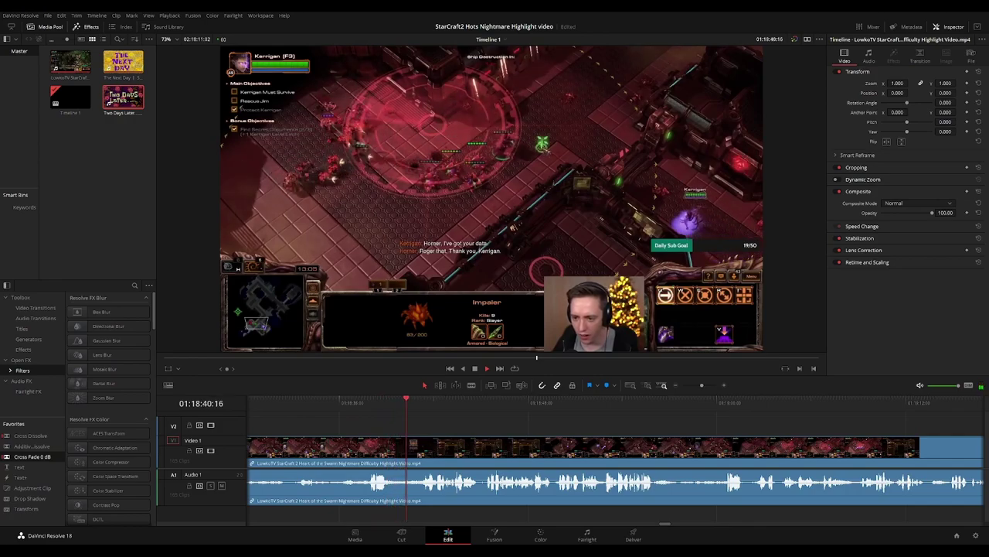
pyautogui.hscroll(2, 411, 425)
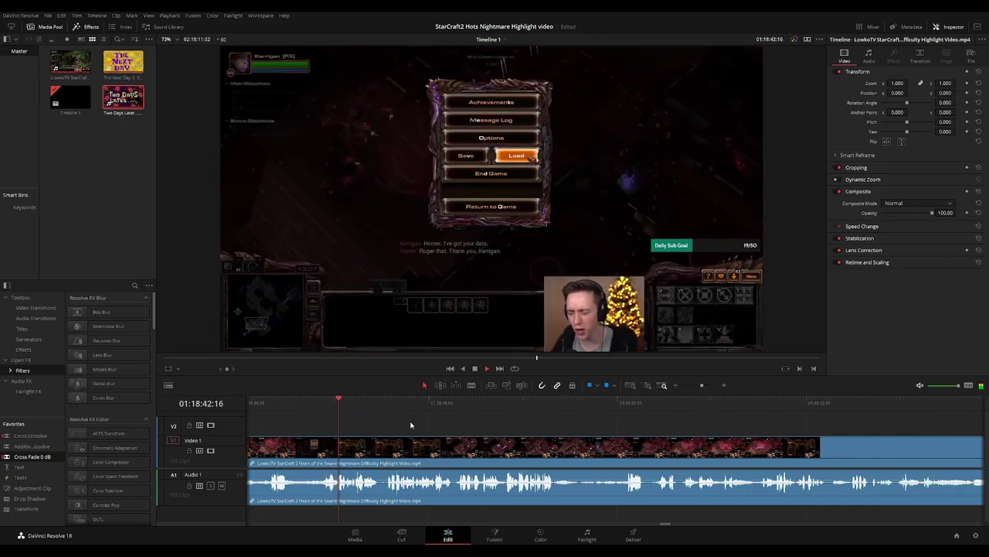
pyautogui.hscroll(1, 449, 429)
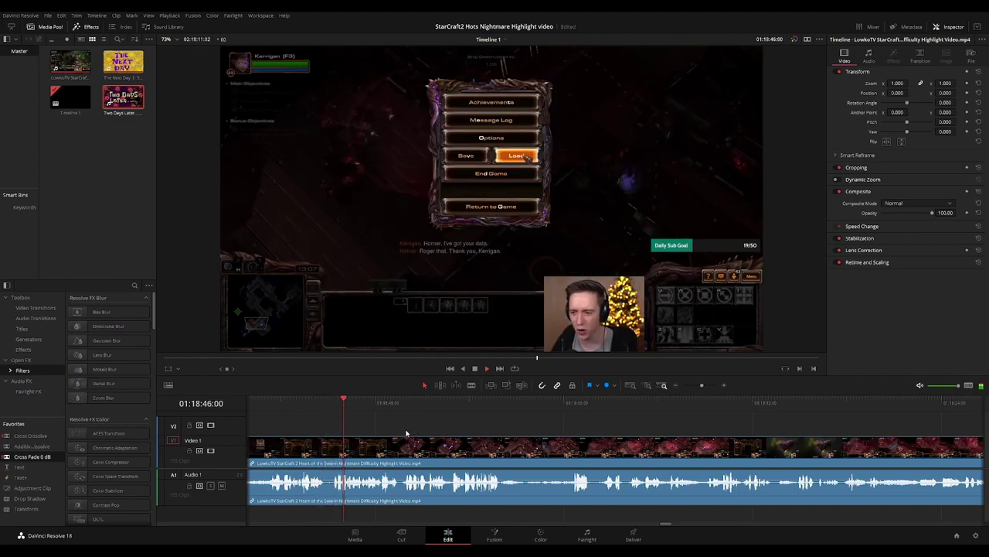
pyautogui.click(326, 450)
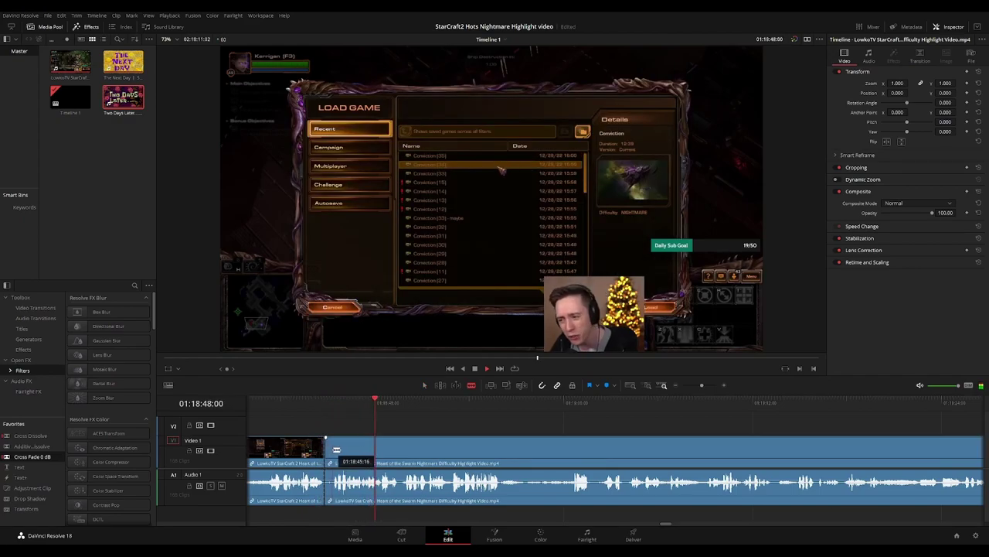
pyautogui.click(329, 452)
pyautogui.press('Delete')
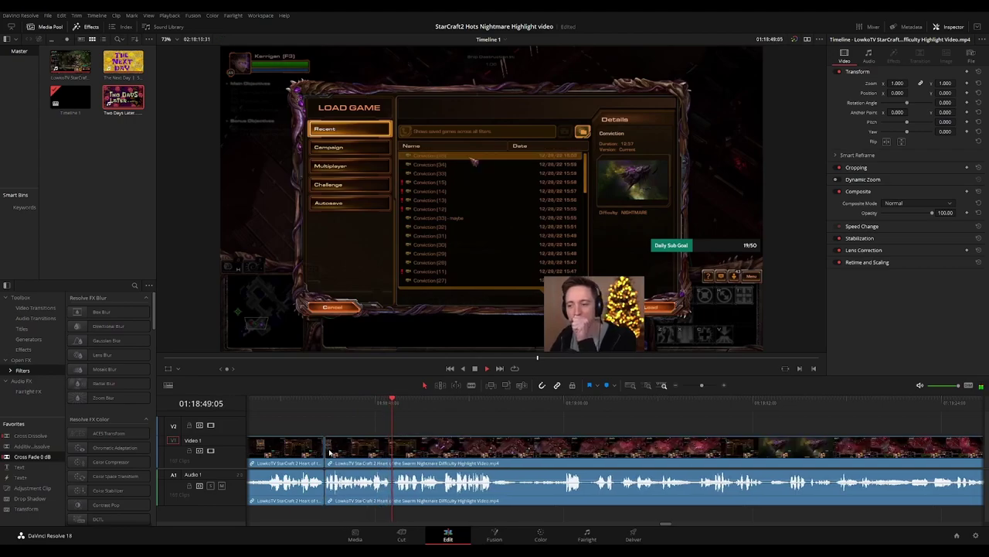
# Cut the short piece starting at 01:18:48:59 at the end of the Load Game menu, close the gap, and put transitions on the join
pyautogui.click(378, 408)
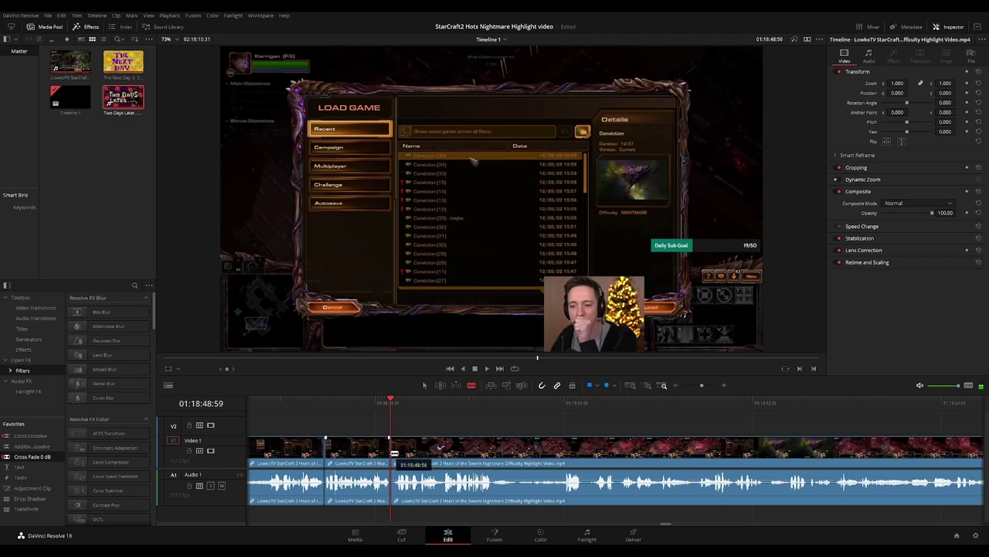
pyautogui.click(395, 453)
pyautogui.press('space')
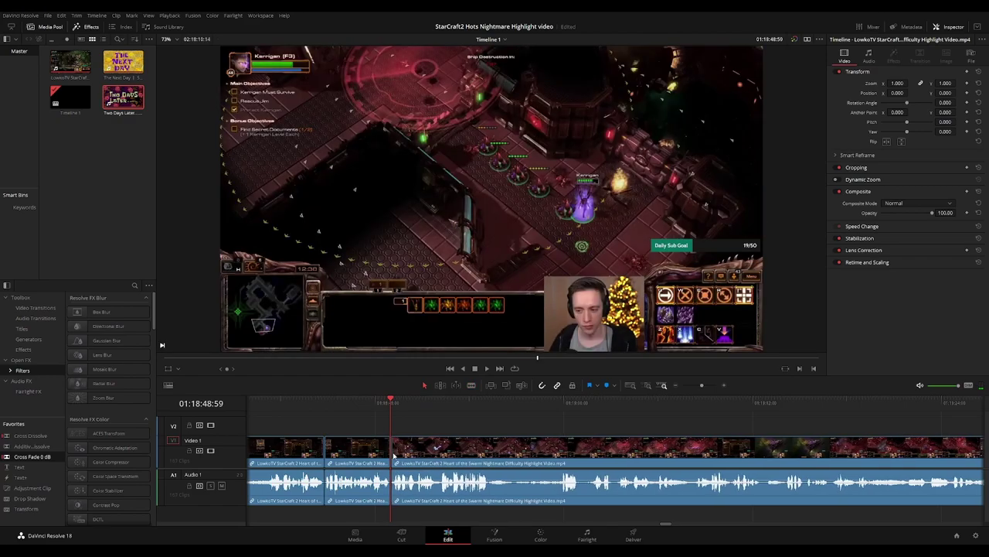
pyautogui.click(393, 456)
pyautogui.click(511, 418)
# Cut the short piece at about 01:19:16 at the end of the loading screen, close the gap, and put transitions on the join
pyautogui.moveTo(541, 418); pyautogui.dragTo(444, 414)
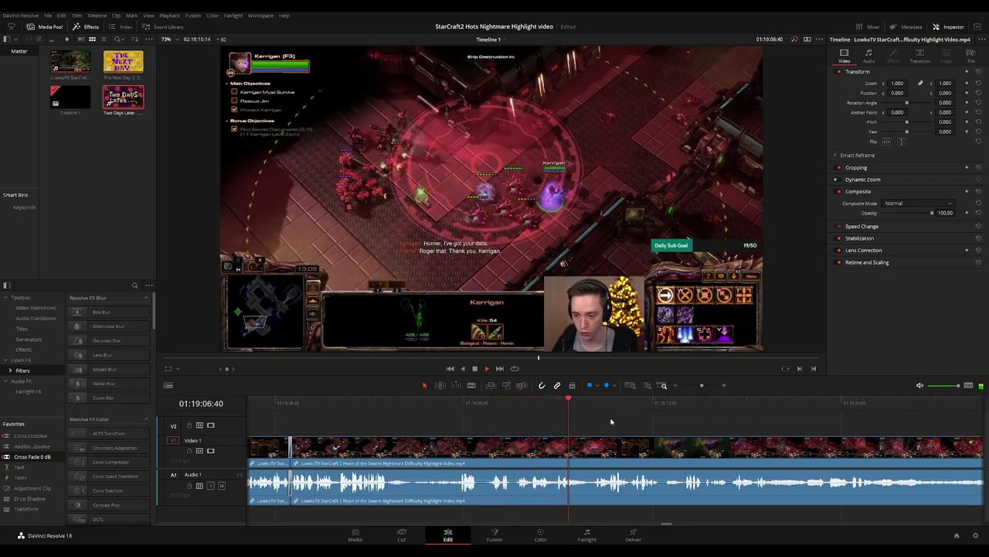
pyautogui.moveTo(632, 418); pyautogui.dragTo(406, 414)
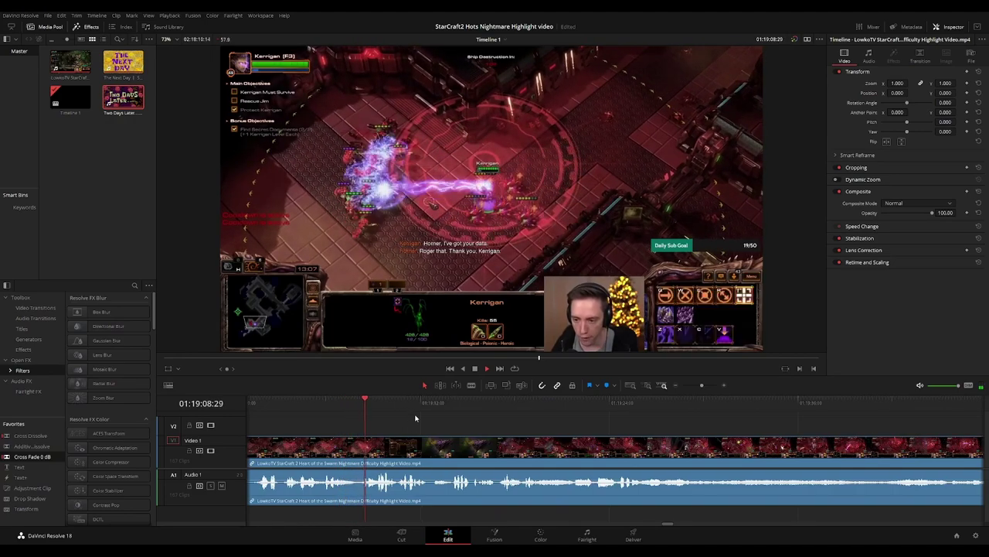
pyautogui.hscroll(1, 433, 426)
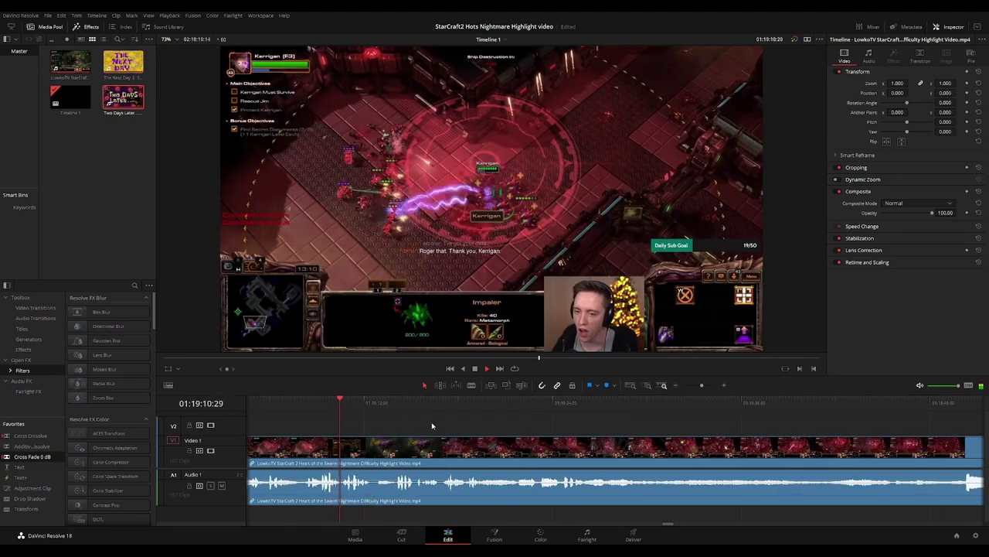
pyautogui.hscroll(1, 430, 427)
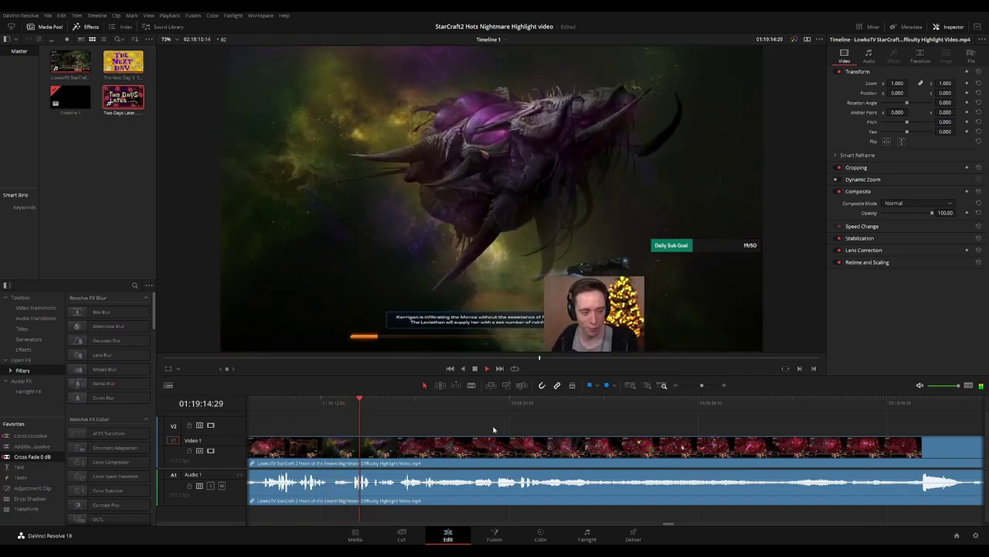
pyautogui.hscroll(1, 441, 426)
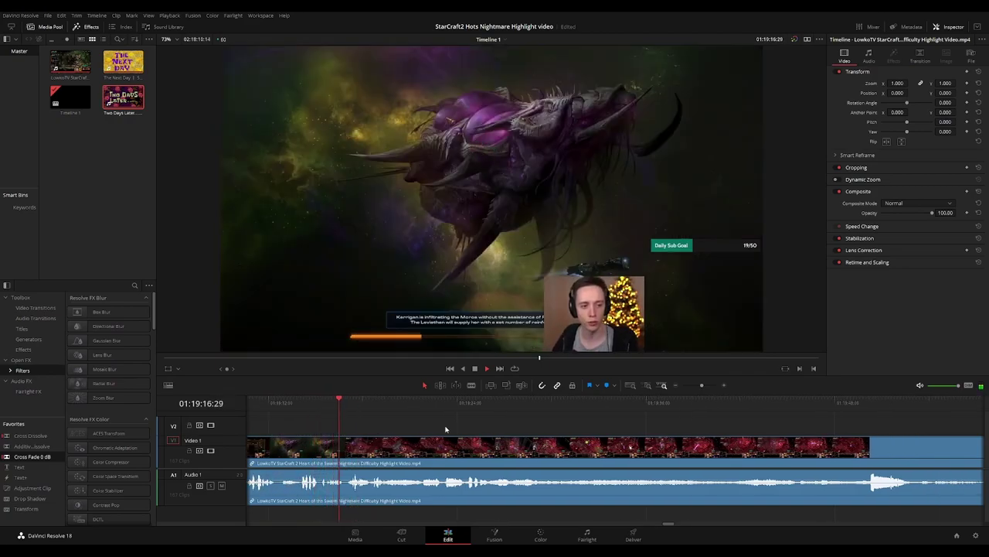
pyautogui.click(347, 446)
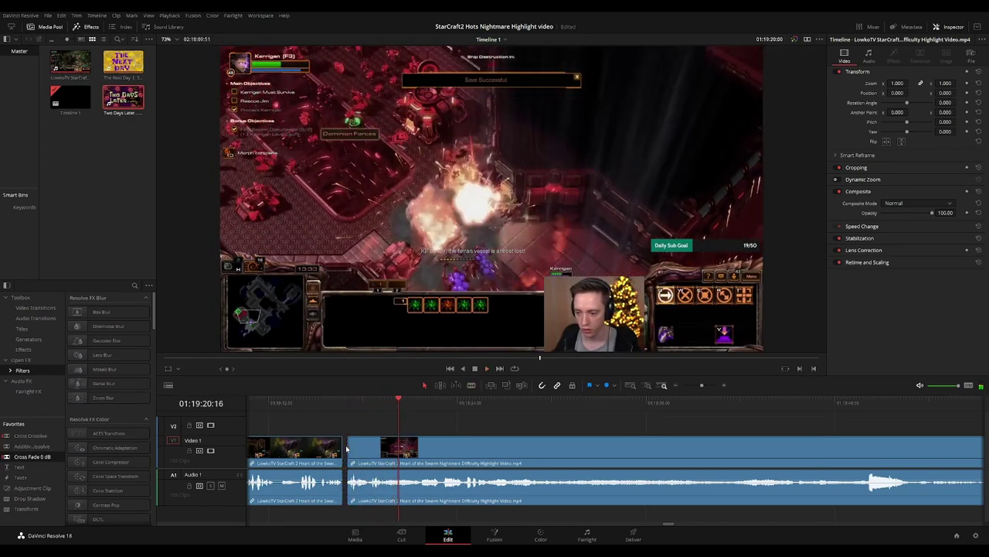
pyautogui.click(347, 449)
pyautogui.press('BackSpace')
pyautogui.click(342, 446)
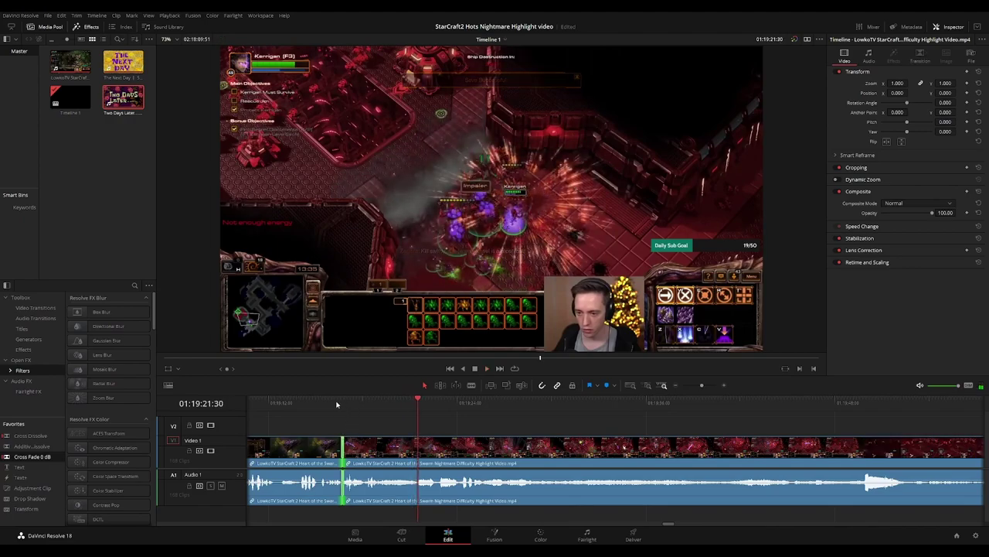
pyautogui.click(337, 403)
pyautogui.click(462, 420)
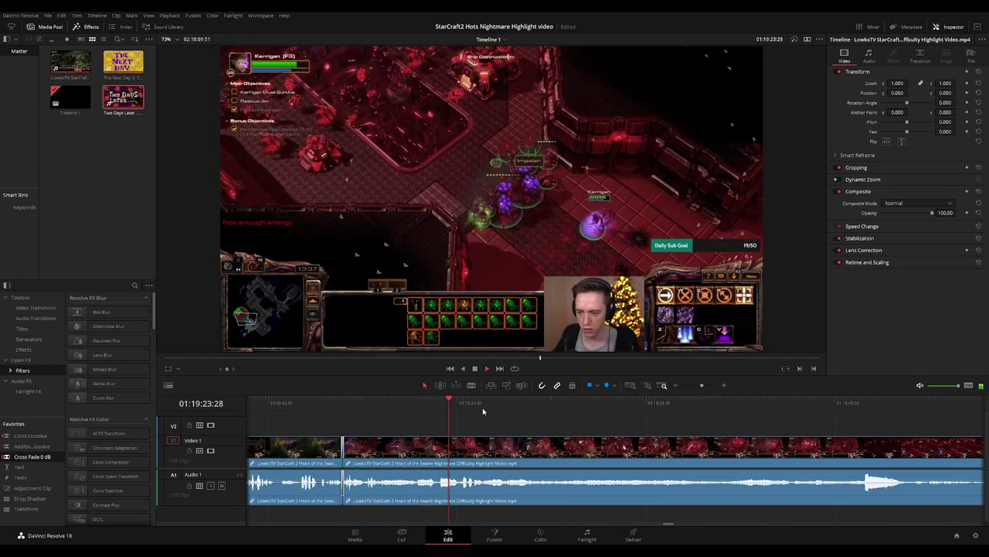
# Review the end of the mission from about 01:19:23 to the start of the prison cinematic at about 01:20:10 for moments to cut
pyautogui.moveTo(581, 431); pyautogui.dragTo(477, 430)
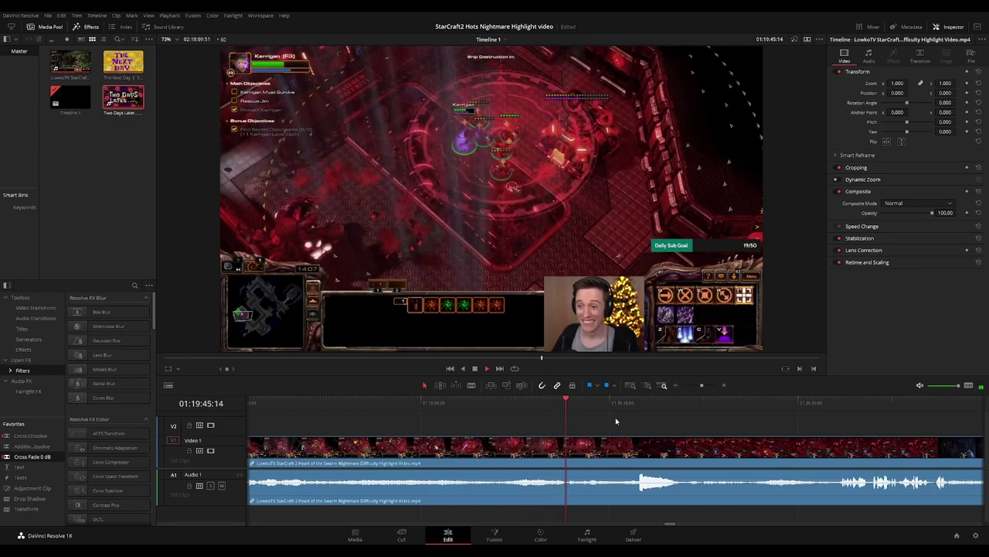
pyautogui.hscroll(2, 559, 426)
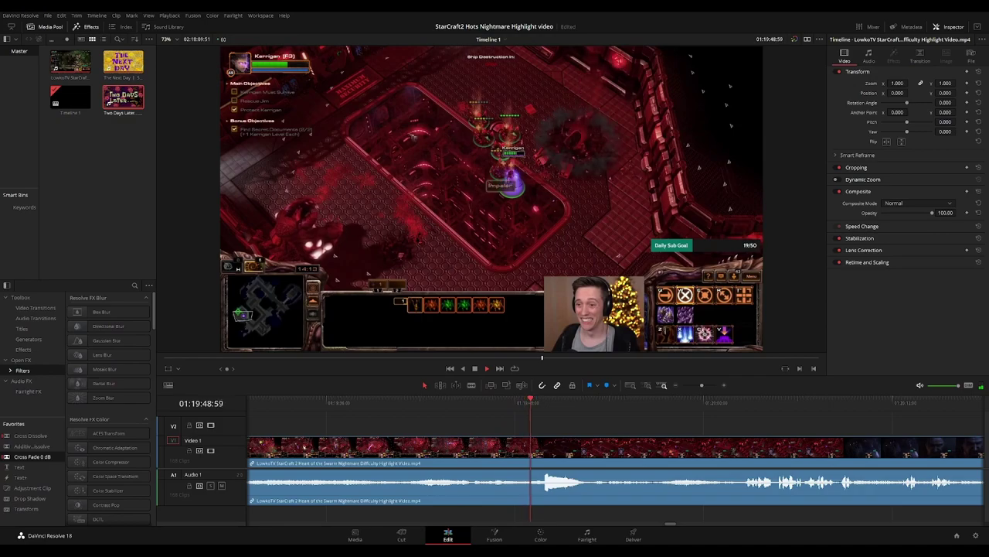
pyautogui.hscroll(5, 501, 420)
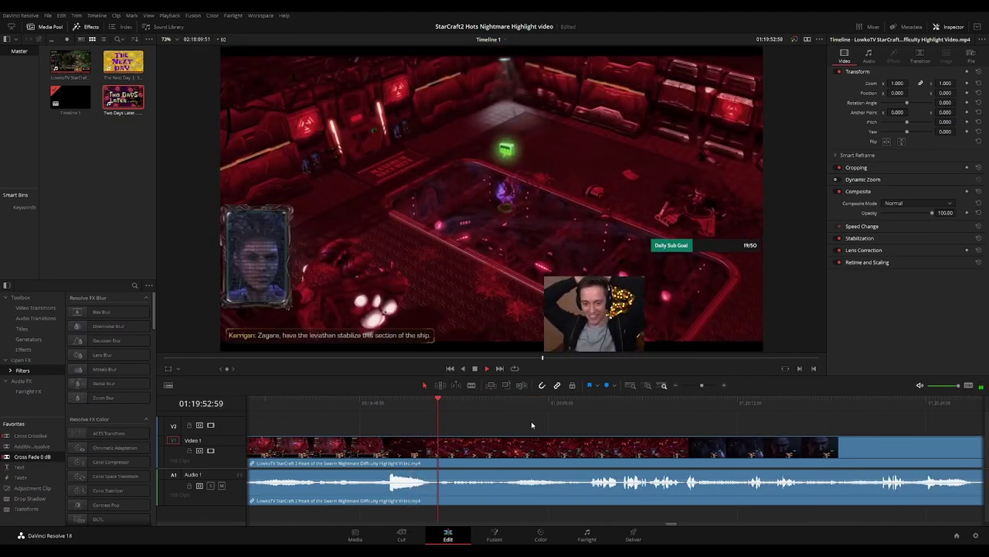
pyautogui.hscroll(3, 589, 426)
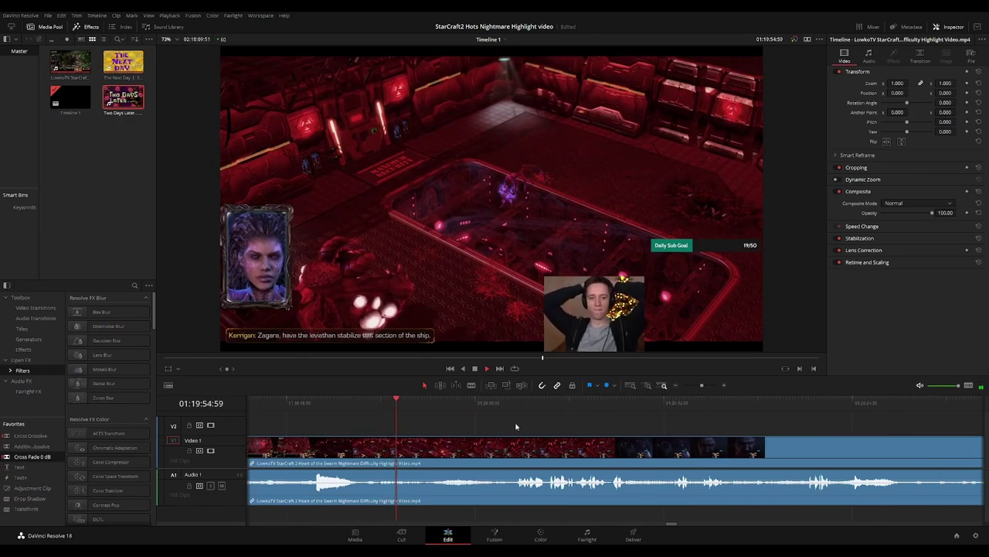
pyautogui.hscroll(1, 520, 427)
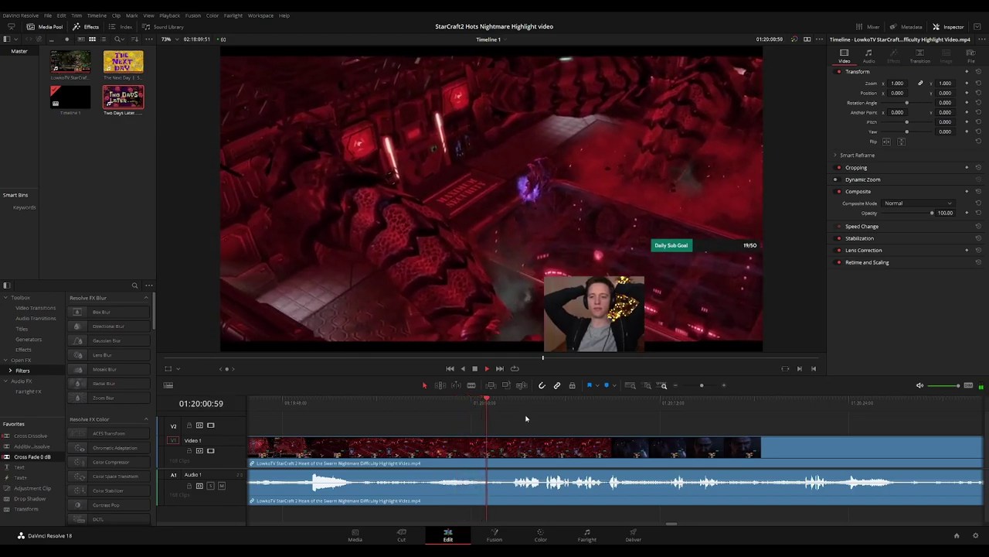
pyautogui.hscroll(3, 530, 422)
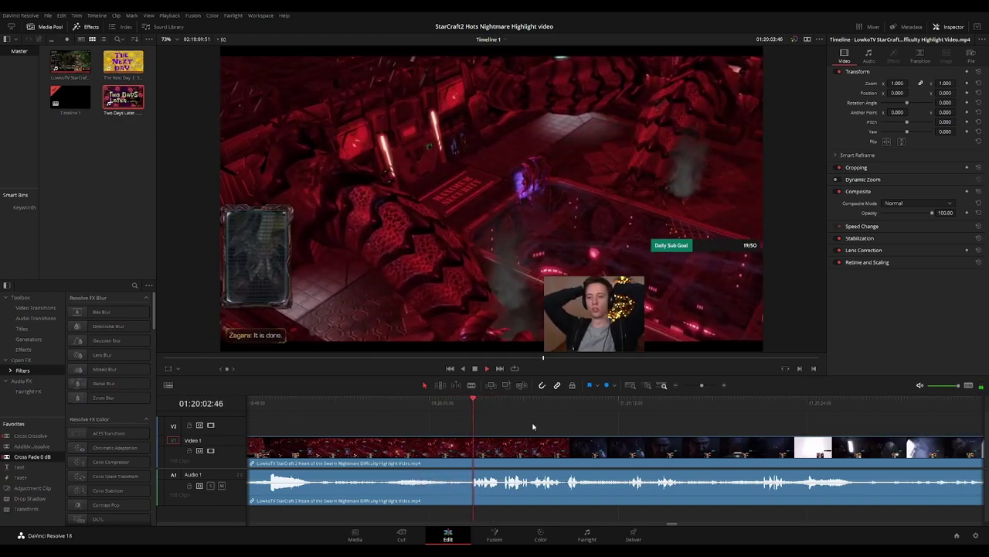
pyautogui.hscroll(4, 533, 426)
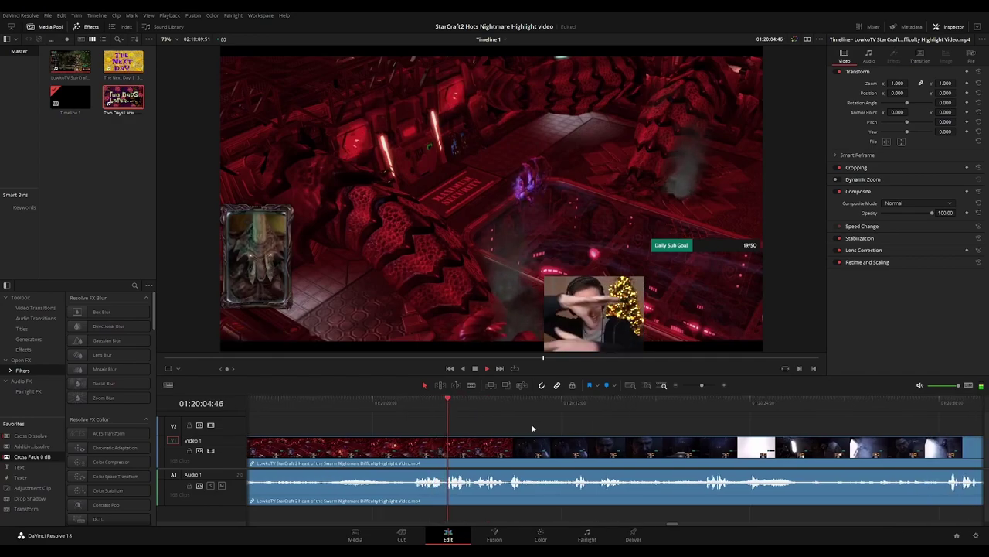
pyautogui.hscroll(4, 538, 425)
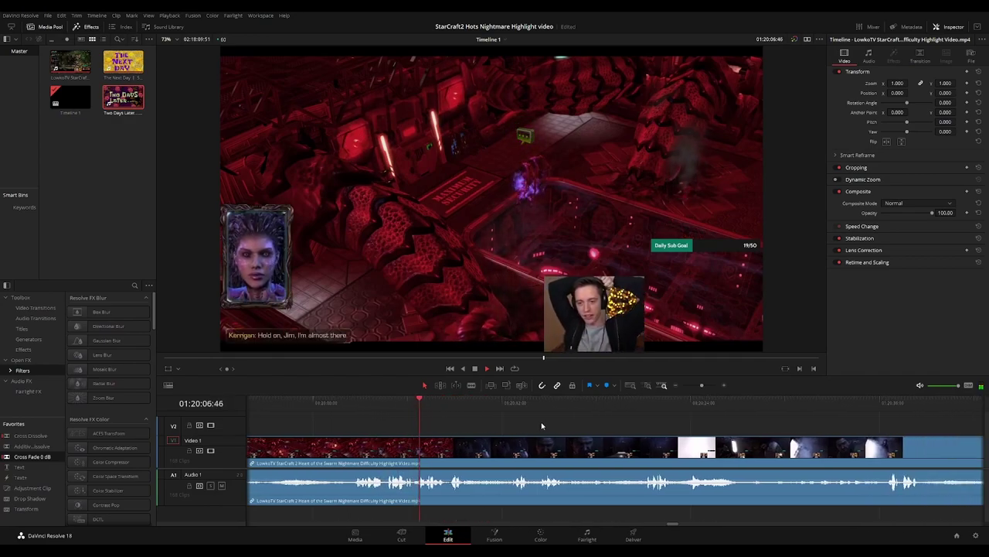
pyautogui.hscroll(2, 506, 426)
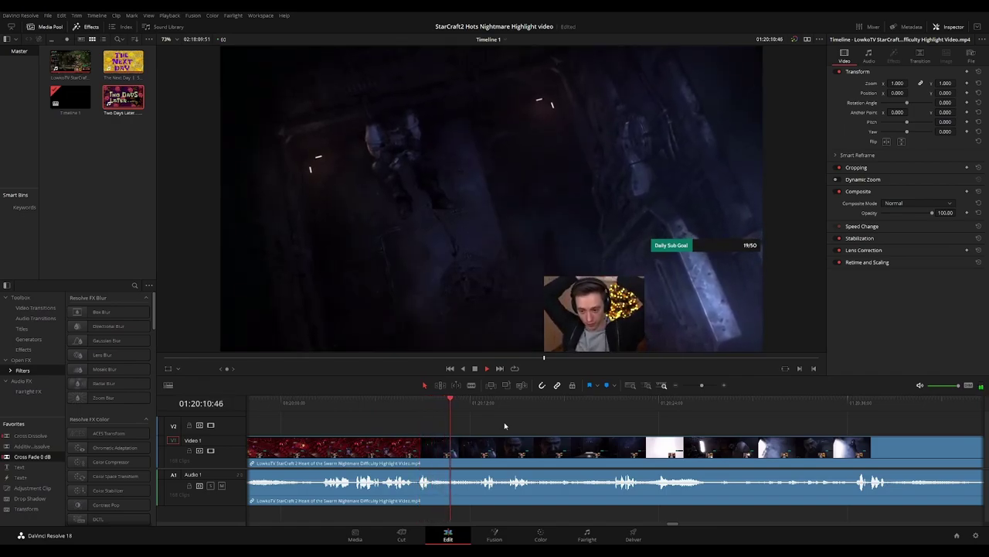
# Skim the opening of the prison cinematic, from about 01:20:10 through Kerrigan's arrival at about 01:20:46, for moments to cut
pyautogui.click(486, 404)
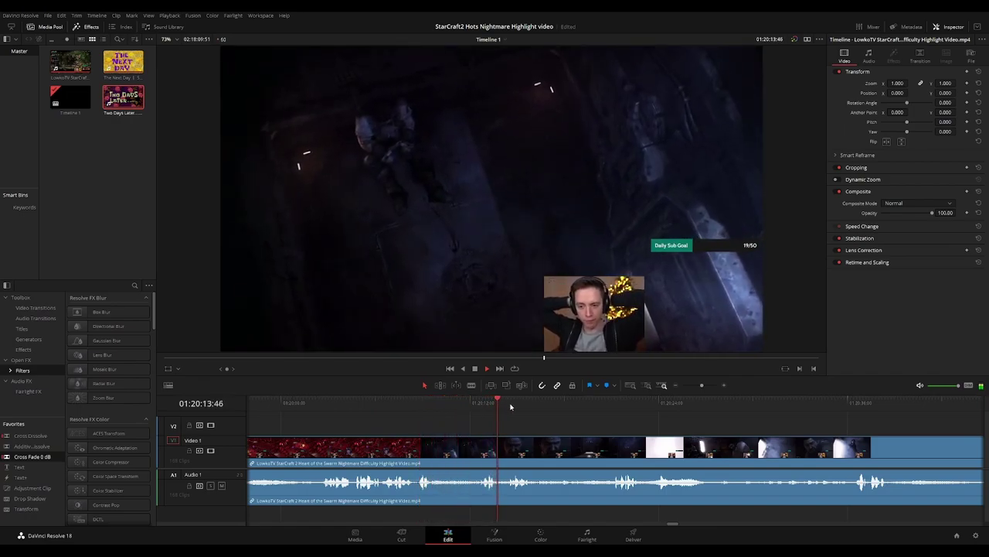
pyautogui.click(514, 403)
pyautogui.click(568, 403)
pyautogui.click(596, 402)
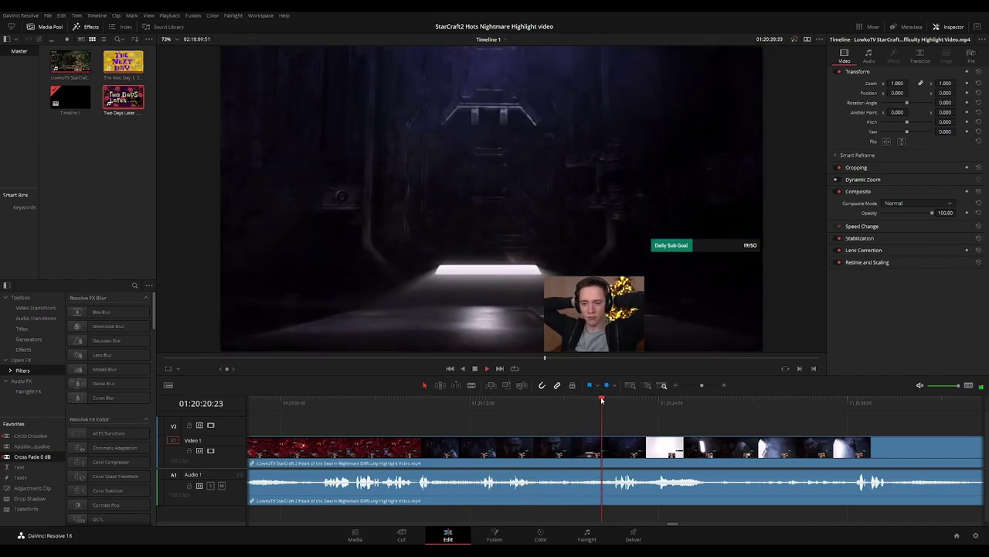
pyautogui.moveTo(704, 417); pyautogui.dragTo(558, 415)
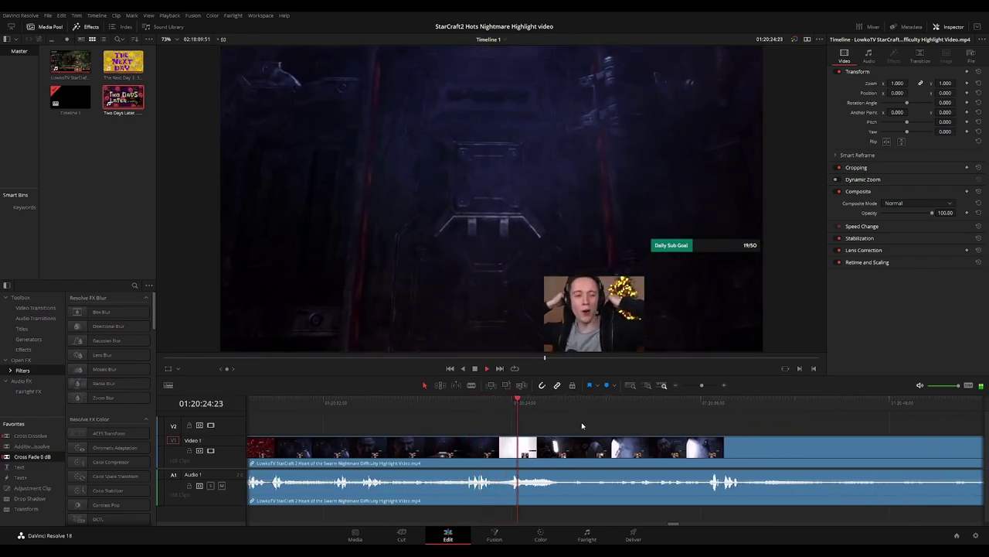
pyautogui.hscroll(1, 580, 427)
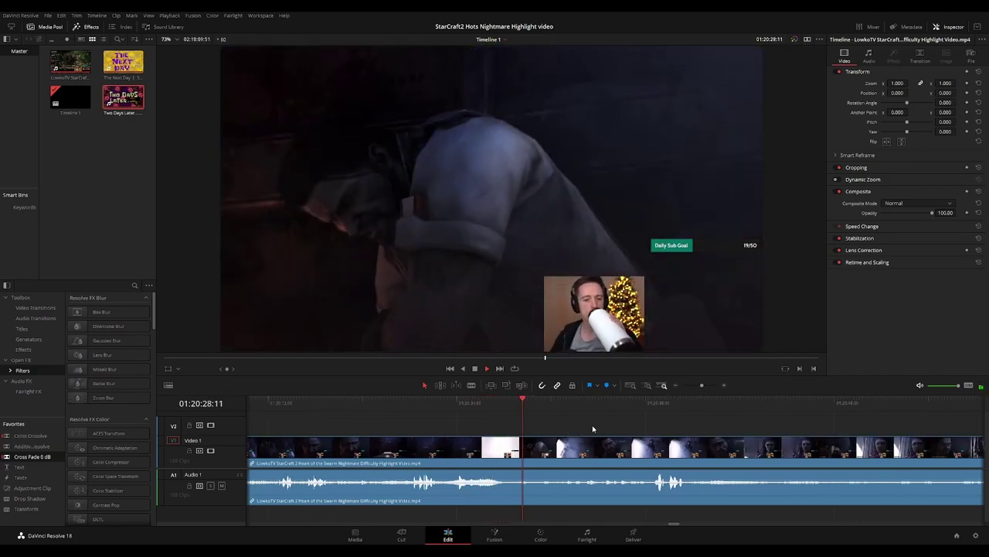
pyautogui.moveTo(596, 428); pyautogui.dragTo(518, 428)
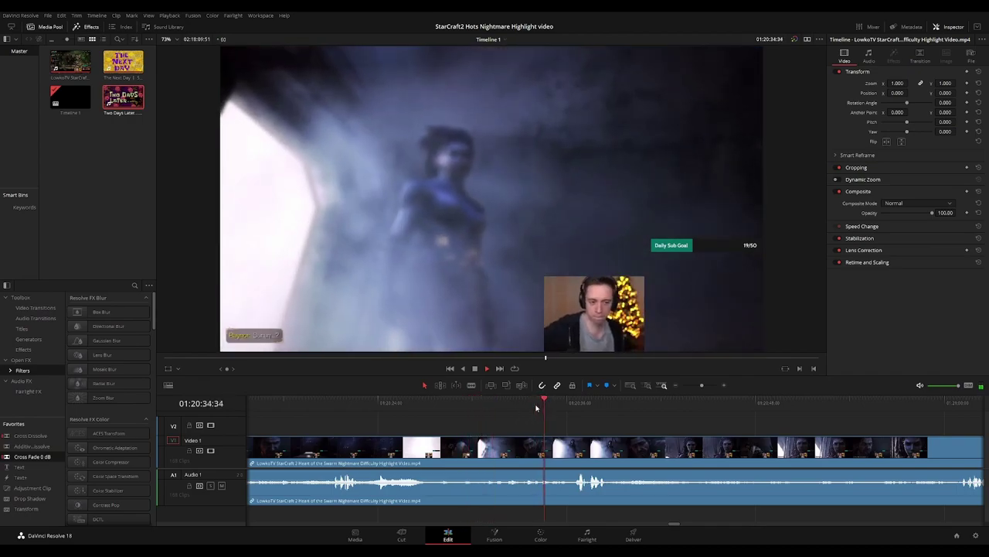
pyautogui.hscroll(2, 565, 423)
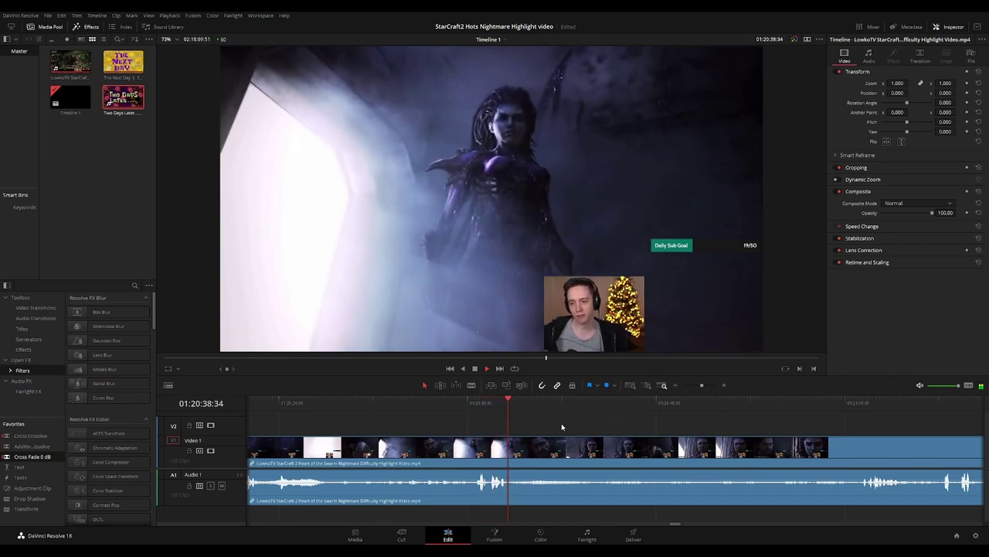
pyautogui.hscroll(1, 641, 433)
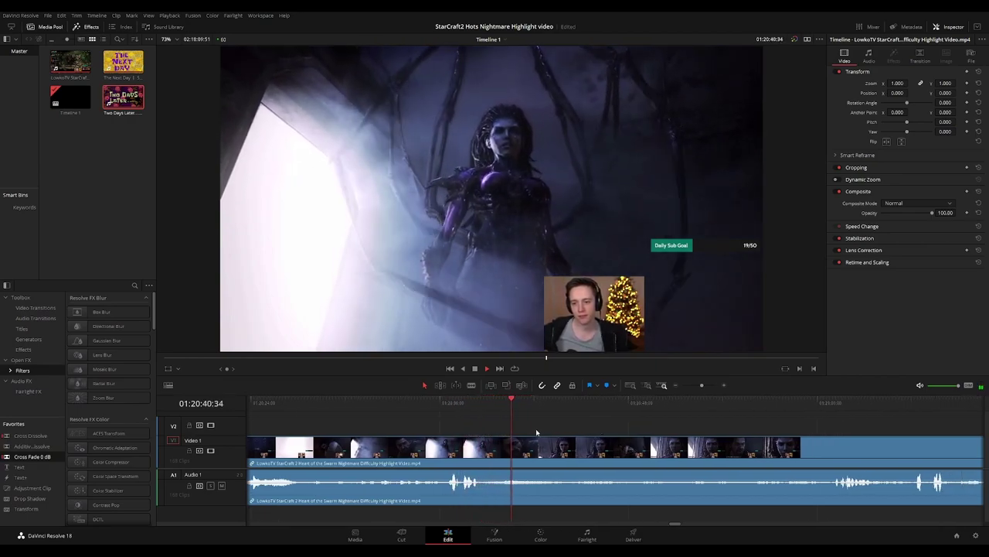
pyautogui.hscroll(1, 525, 431)
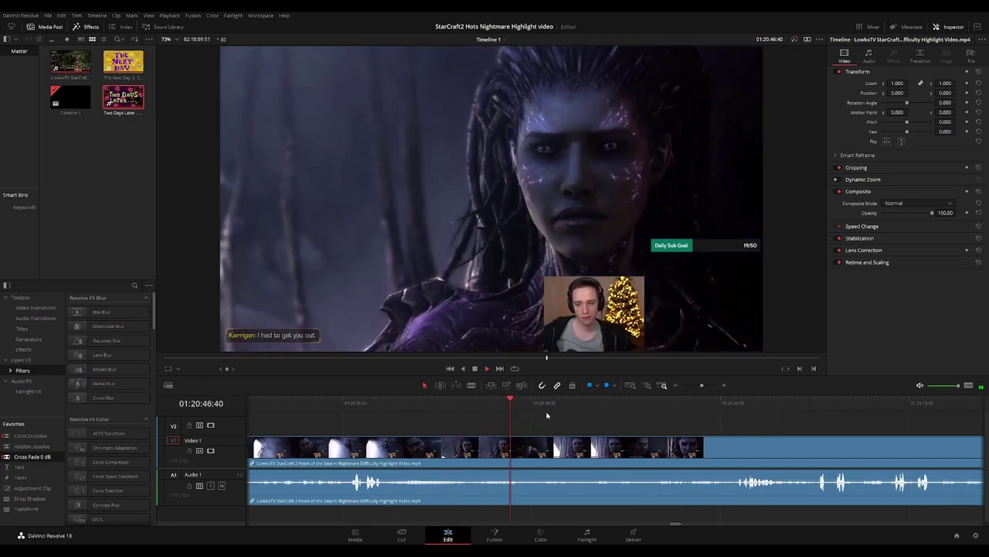
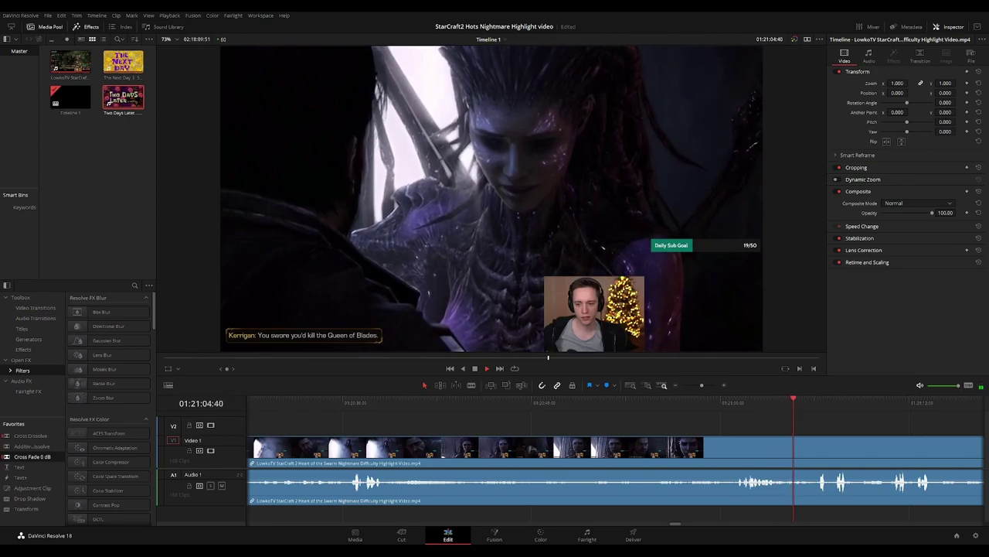
# Review the cinematic's Kerrigan and Raynor dialogue from about 01:21:04 through to the Victory screen at about 01:22:00
pyautogui.moveTo(856, 426); pyautogui.dragTo(549, 424)
pyautogui.press('space')
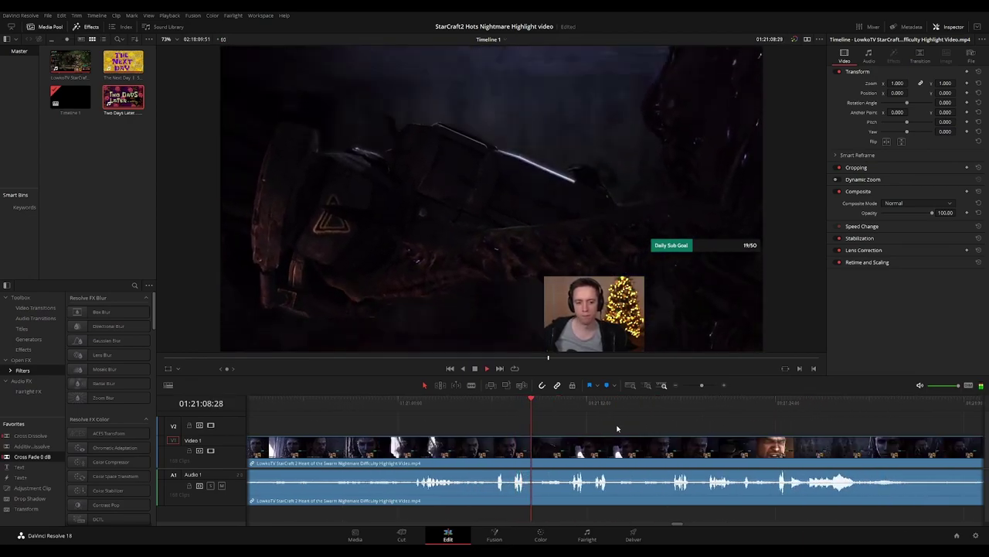
pyautogui.hscroll(1, 557, 425)
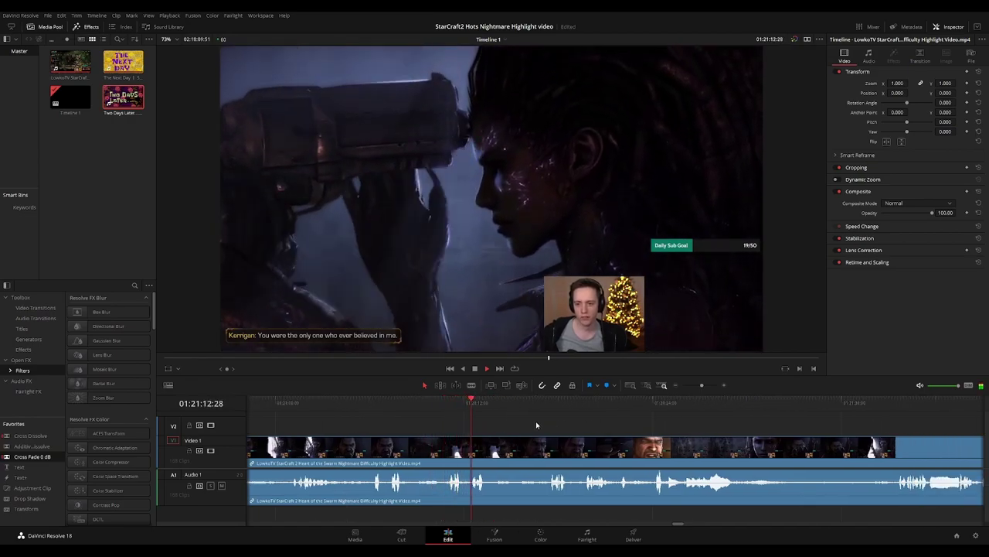
pyautogui.click(528, 403)
pyautogui.moveTo(528, 403); pyautogui.dragTo(543, 404)
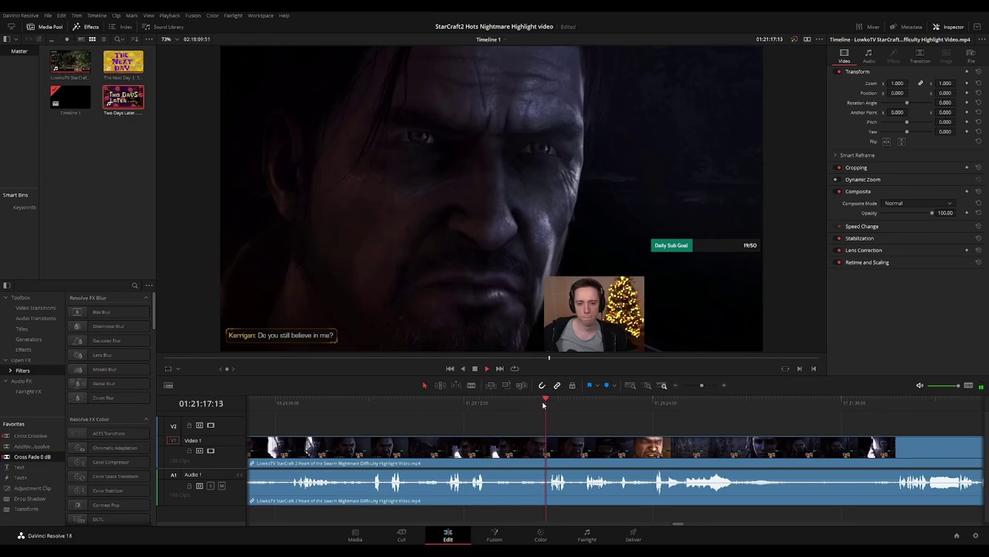
pyautogui.moveTo(655, 432); pyautogui.dragTo(533, 430)
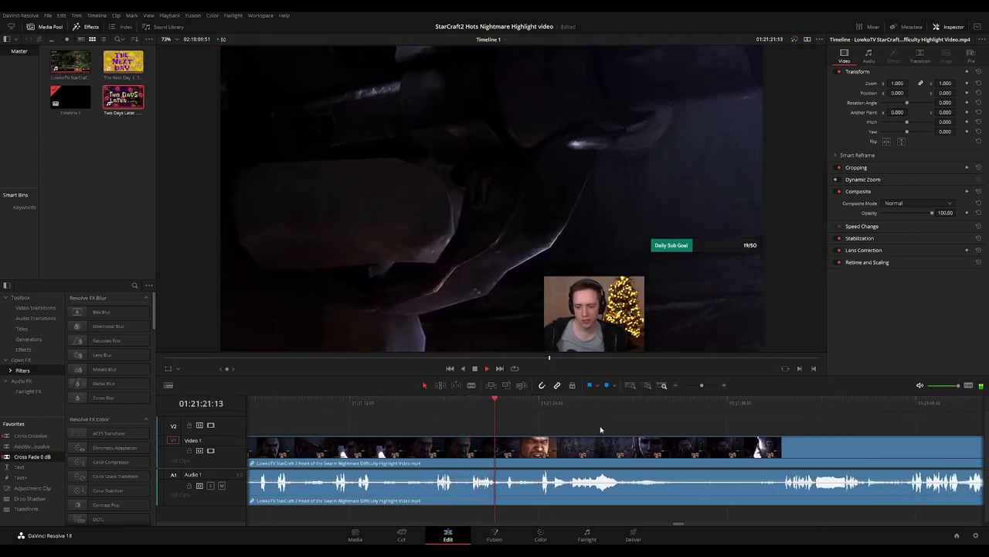
pyautogui.hscroll(3, 605, 429)
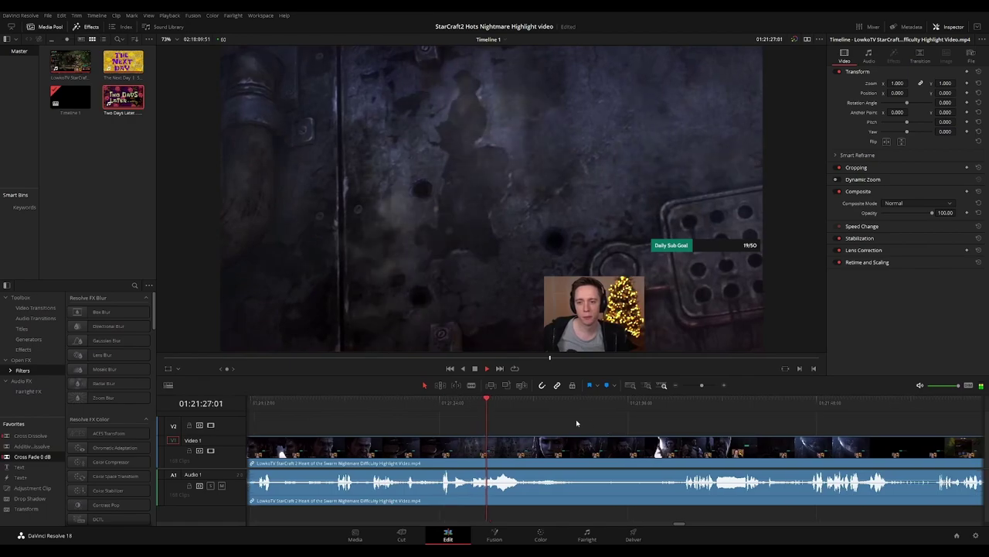
pyautogui.hscroll(2, 587, 420)
pyautogui.moveTo(474, 402); pyautogui.dragTo(608, 404)
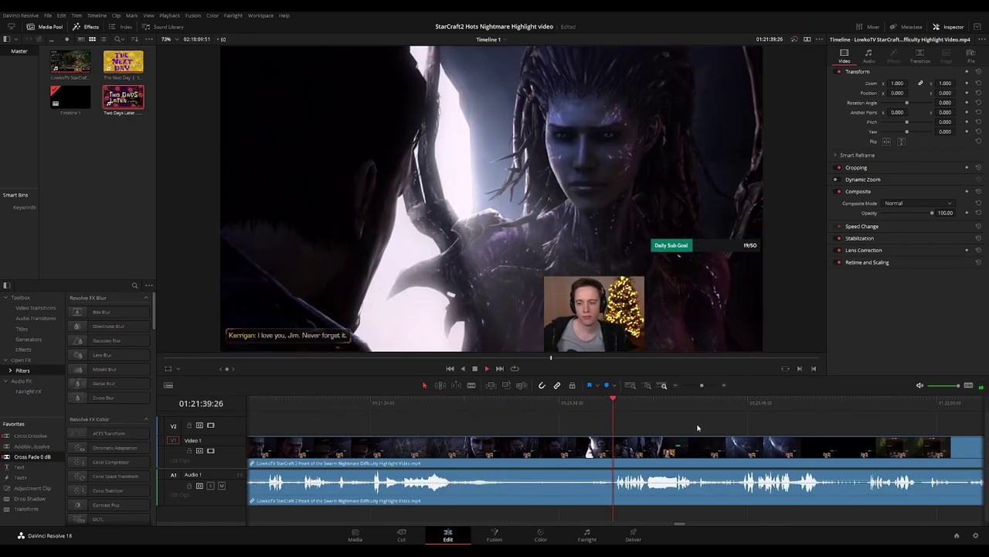
pyautogui.hscroll(4, 533, 423)
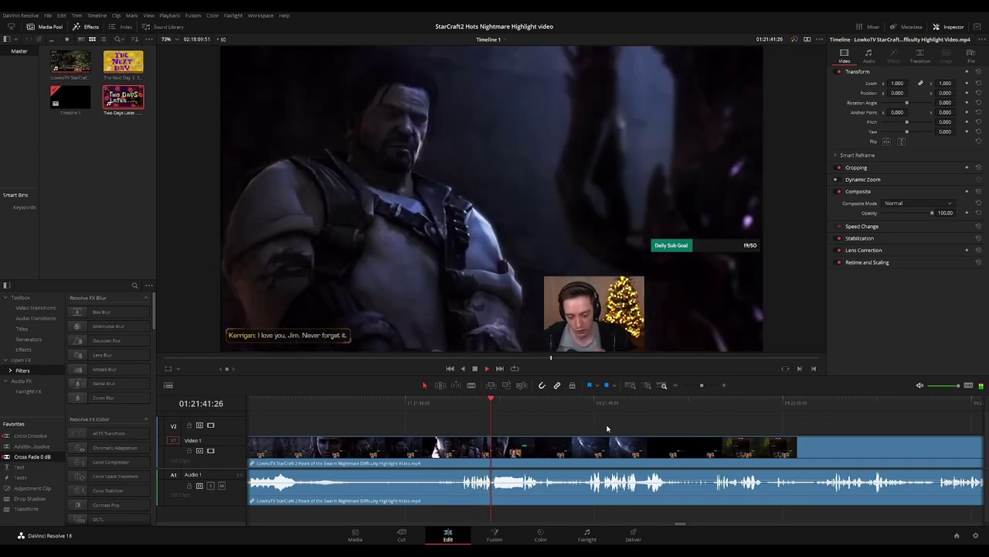
pyautogui.moveTo(469, 408); pyautogui.dragTo(459, 408)
pyautogui.press('space')
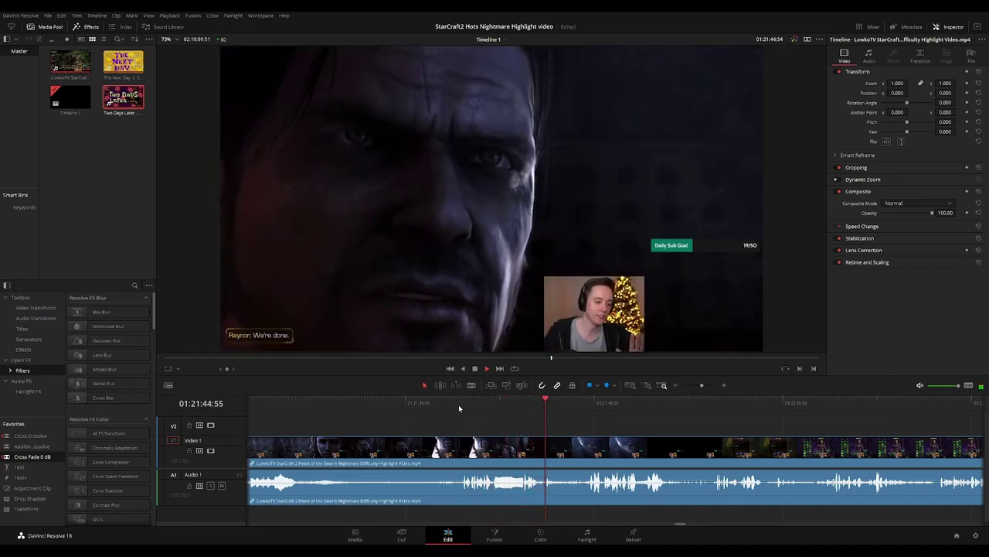
pyautogui.hscroll(4, 470, 411)
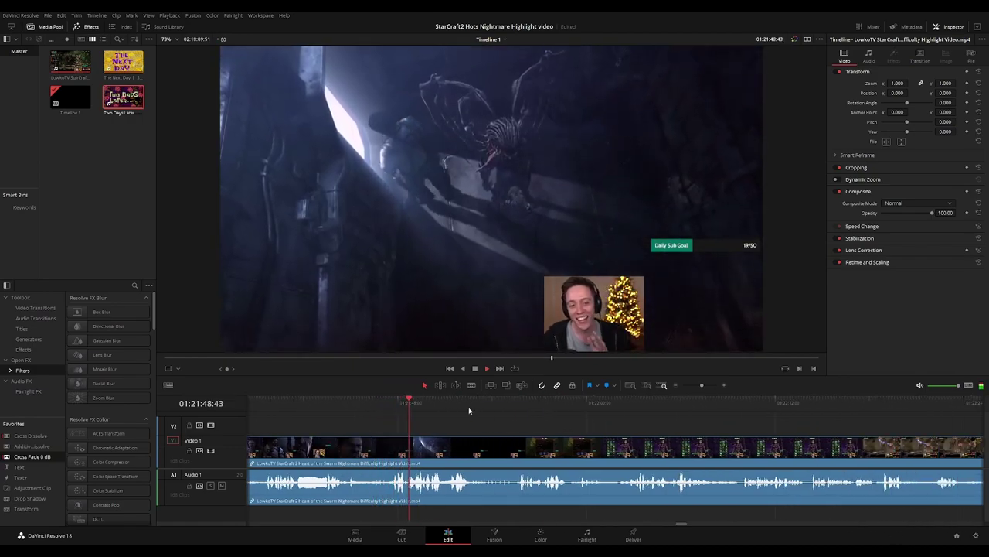
pyautogui.moveTo(544, 418); pyautogui.dragTo(510, 418)
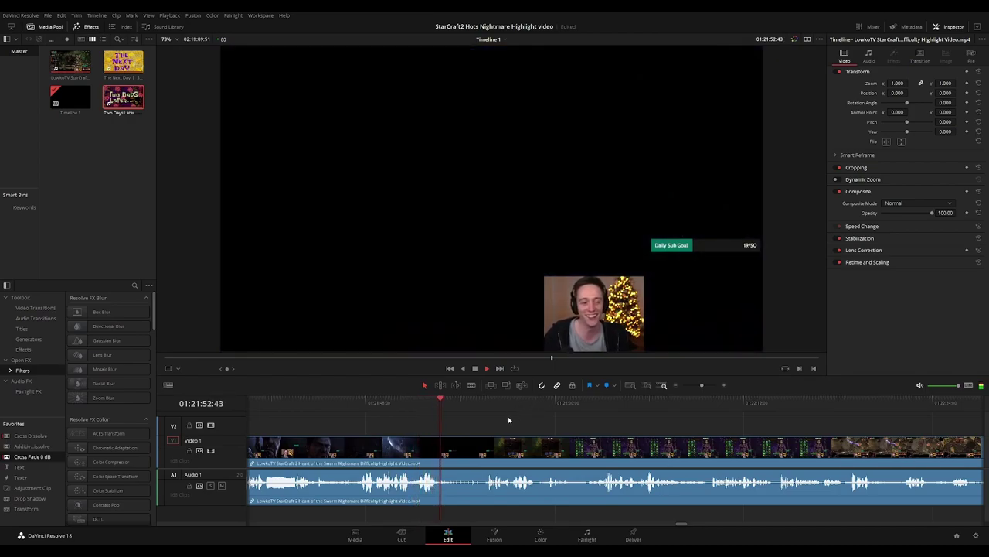
pyautogui.hscroll(4, 508, 422)
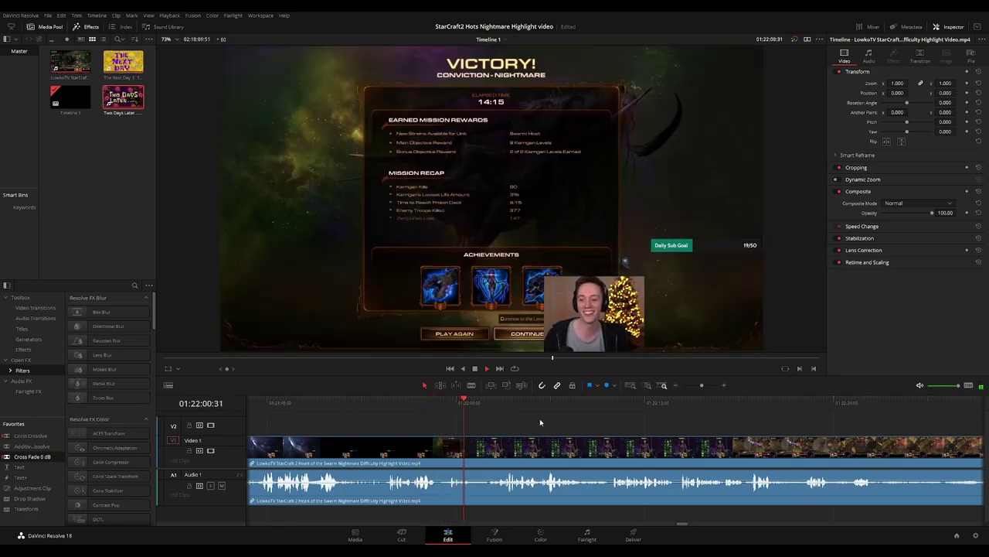
# Cut the short Victory screen piece starting at about 01:21:59, close the gap, and put transitions on the join
pyautogui.hscroll(2, 487, 421)
pyautogui.press('b')
pyautogui.click(385, 451)
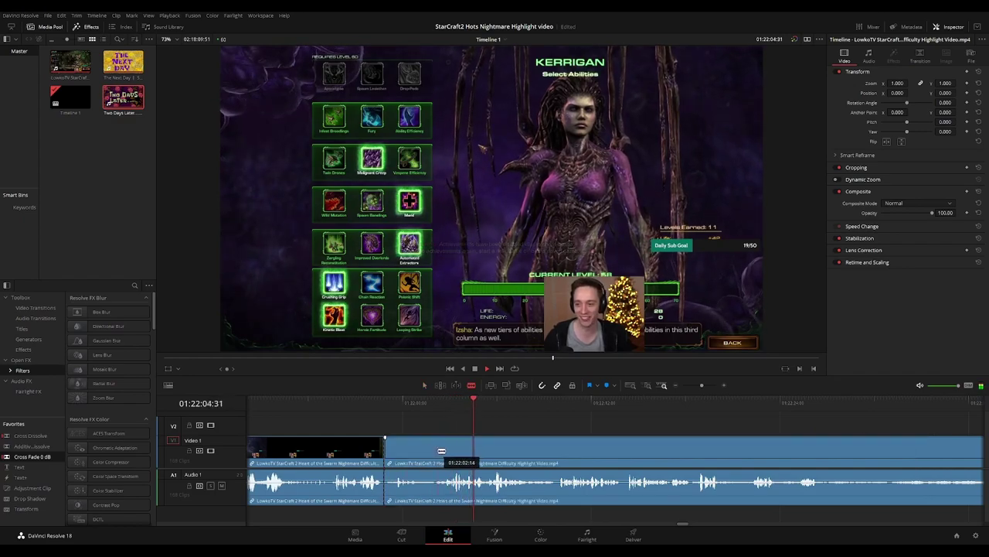
pyautogui.click(437, 406)
pyautogui.moveTo(438, 405); pyautogui.dragTo(435, 407)
pyautogui.click(436, 448)
pyautogui.press('a')
pyautogui.click(429, 456)
pyautogui.press('Delete')
pyautogui.press('space')
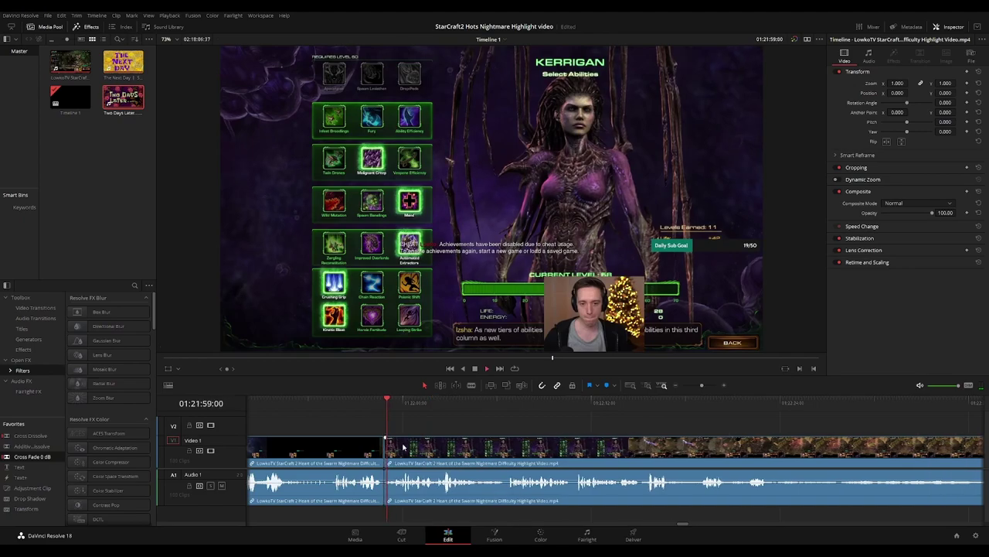
pyautogui.click(508, 427)
pyautogui.moveTo(563, 428); pyautogui.dragTo(496, 429)
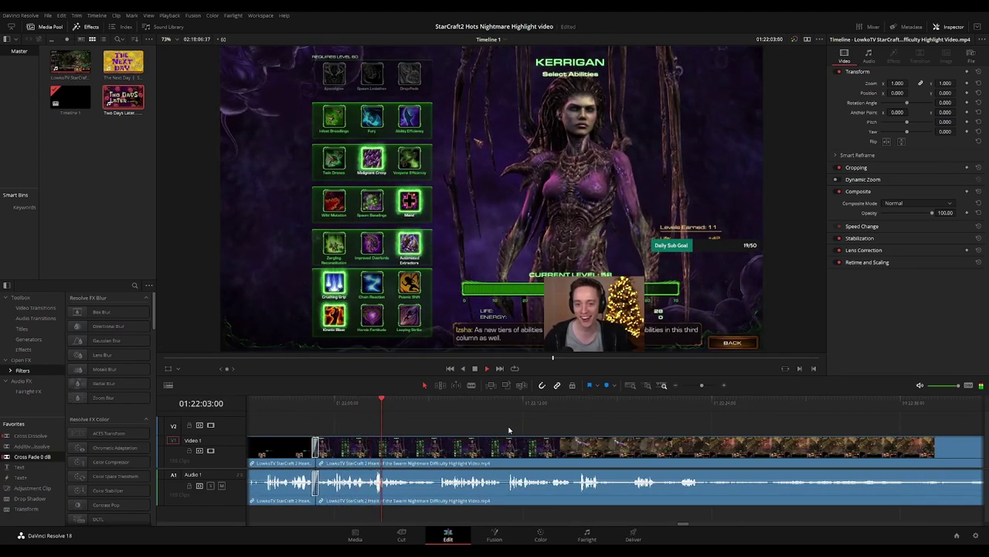
# Review the Kerrigan abilities footage and ripple-delete a short section at its end, starting at 01:22:15:05
pyautogui.hscroll(1, 507, 432)
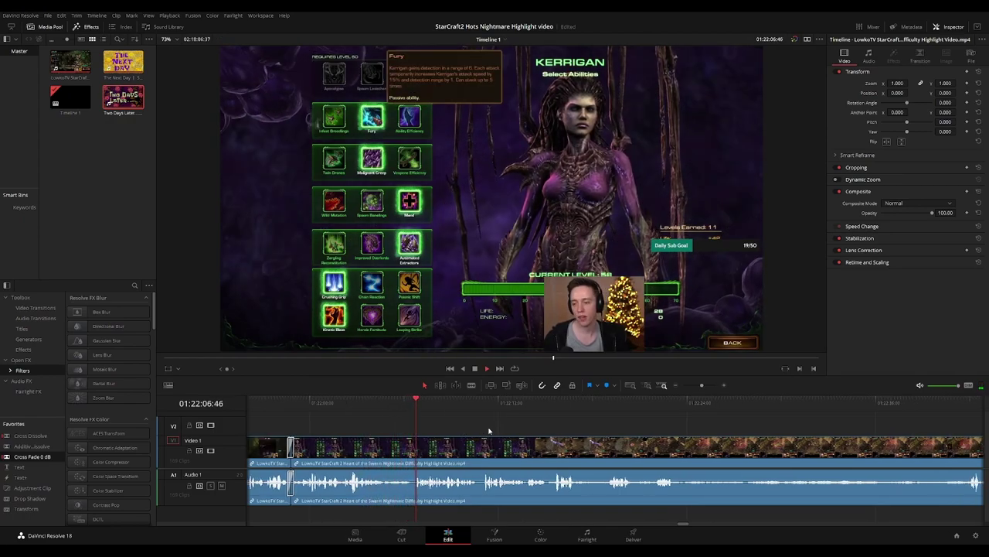
pyautogui.hscroll(2, 510, 429)
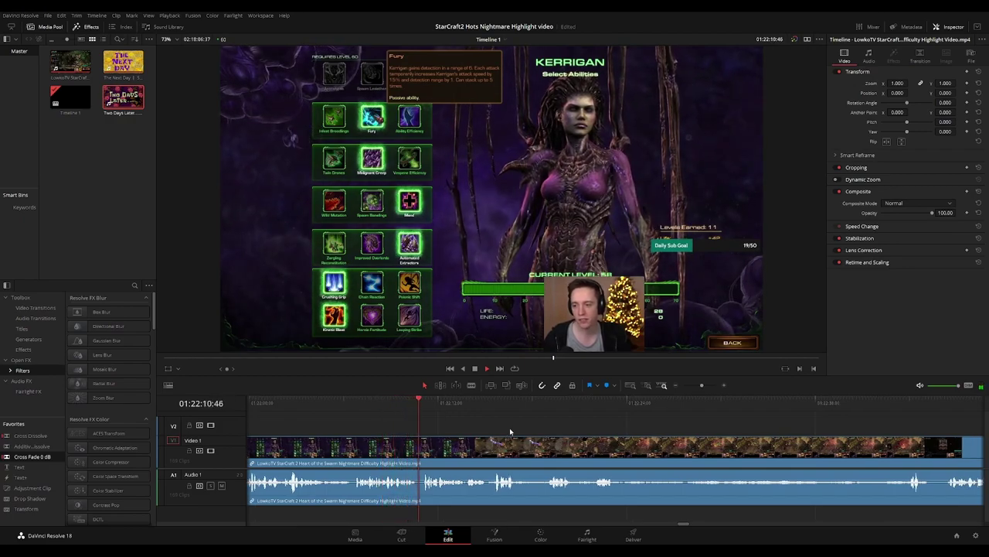
pyautogui.hscroll(2, 524, 425)
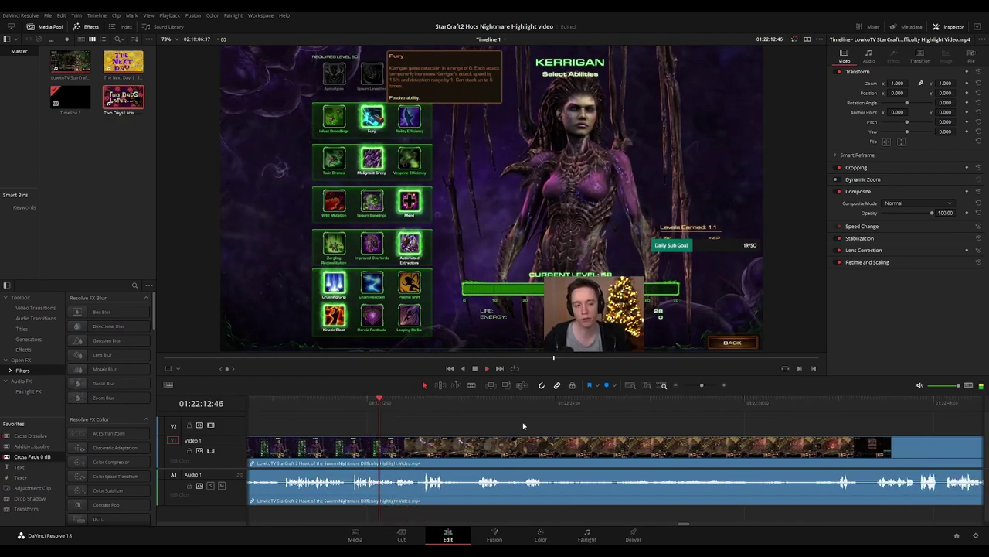
pyautogui.hscroll(2, 510, 424)
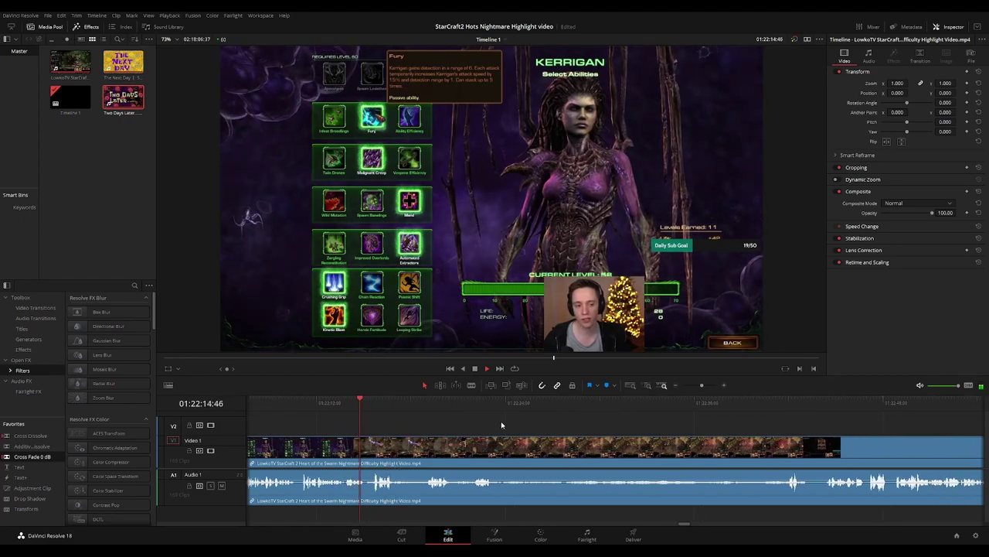
pyautogui.click(353, 405)
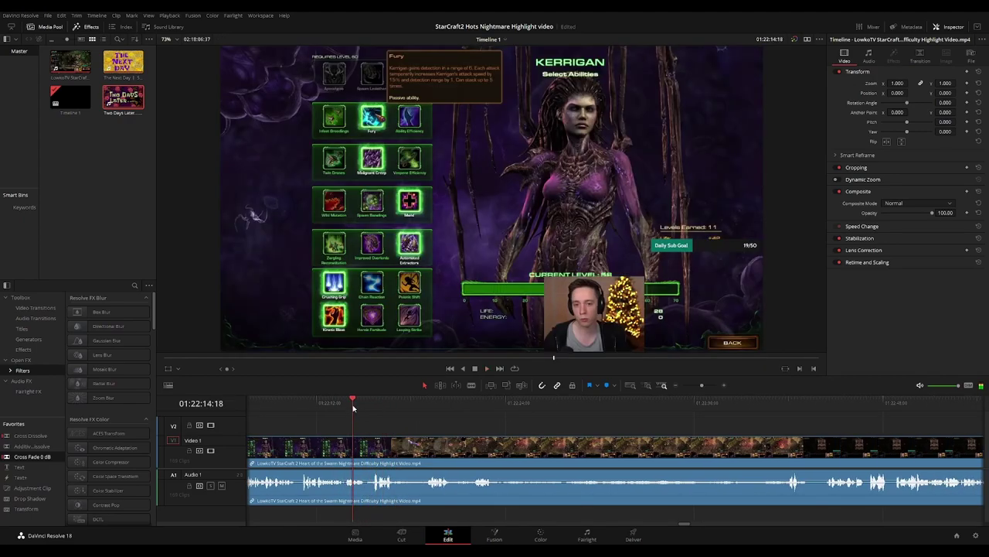
pyautogui.click(367, 454)
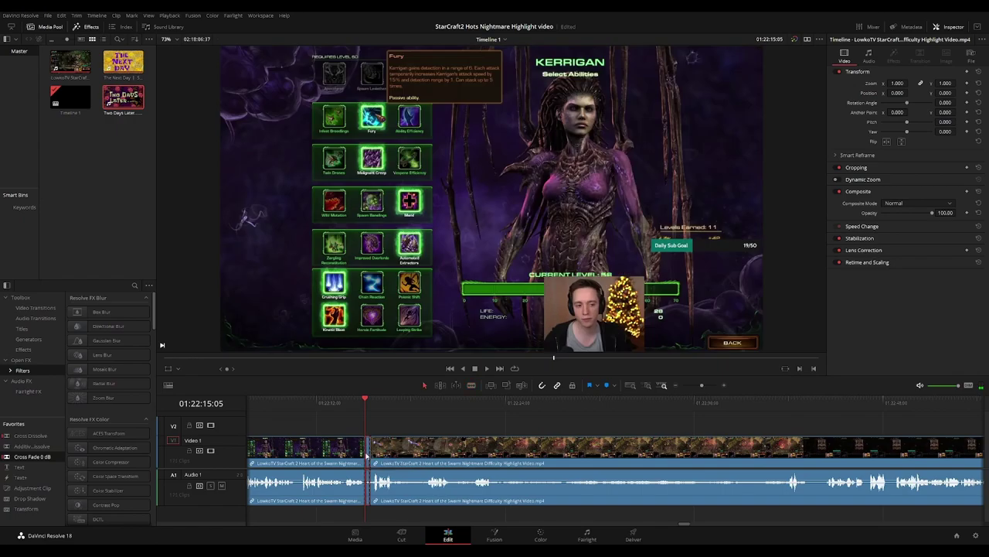
pyautogui.press('Delete')
# Add the default video and audio transition at the 01:22:15:05 cut and play through it
pyautogui.click(366, 455)
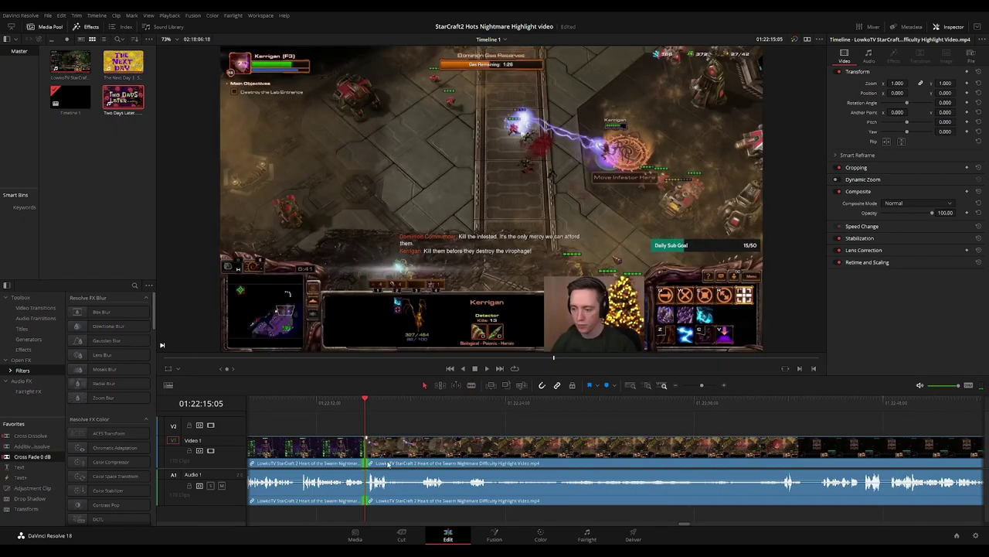
pyautogui.hotkey('ctrl', 't')
pyautogui.press('space')
pyautogui.press('space')
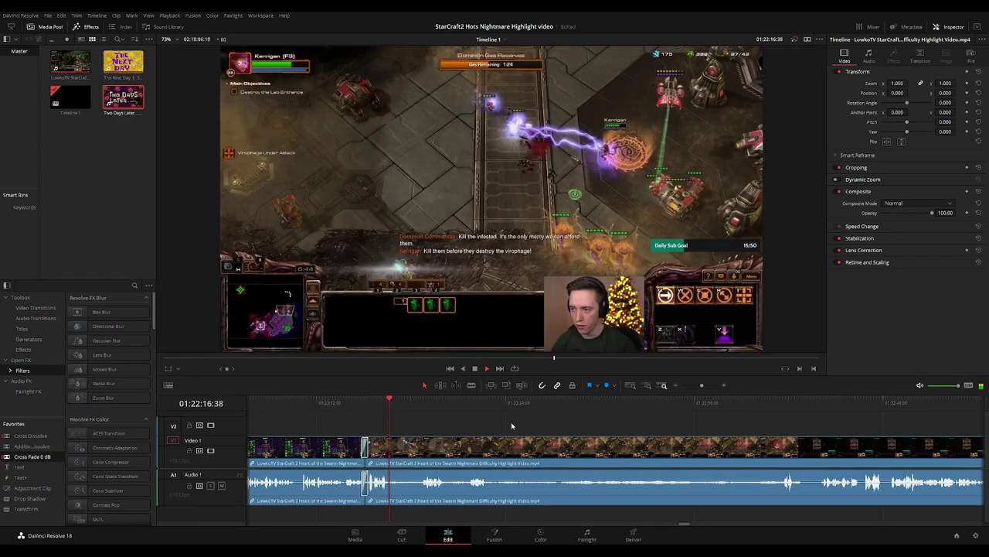
# Play and skim the footage from about 01:22:16 to 01:23:27, checking the gameplay and pause-menu scenes for parts to cut
pyautogui.moveTo(532, 428); pyautogui.dragTo(491, 423)
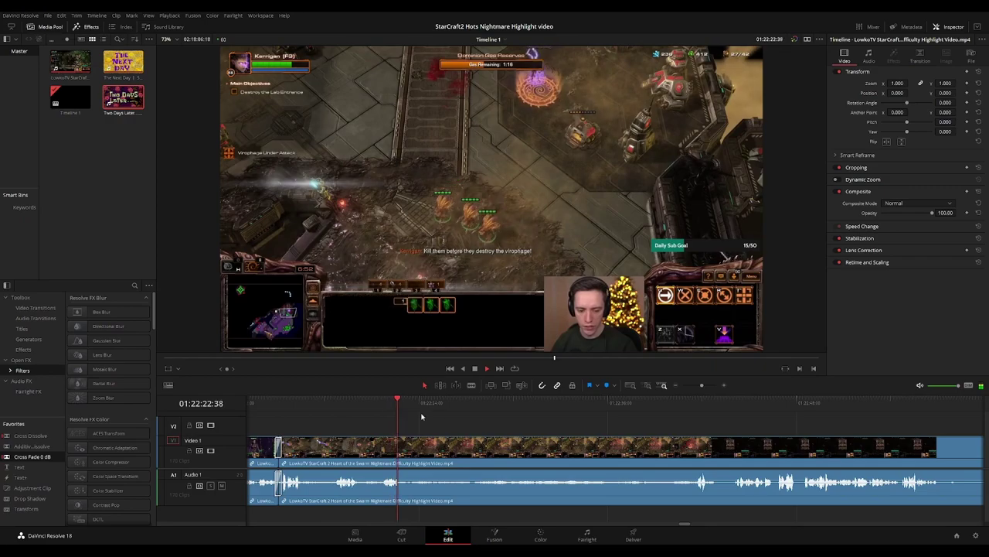
pyautogui.click(424, 403)
pyautogui.moveTo(425, 402); pyautogui.dragTo(604, 405)
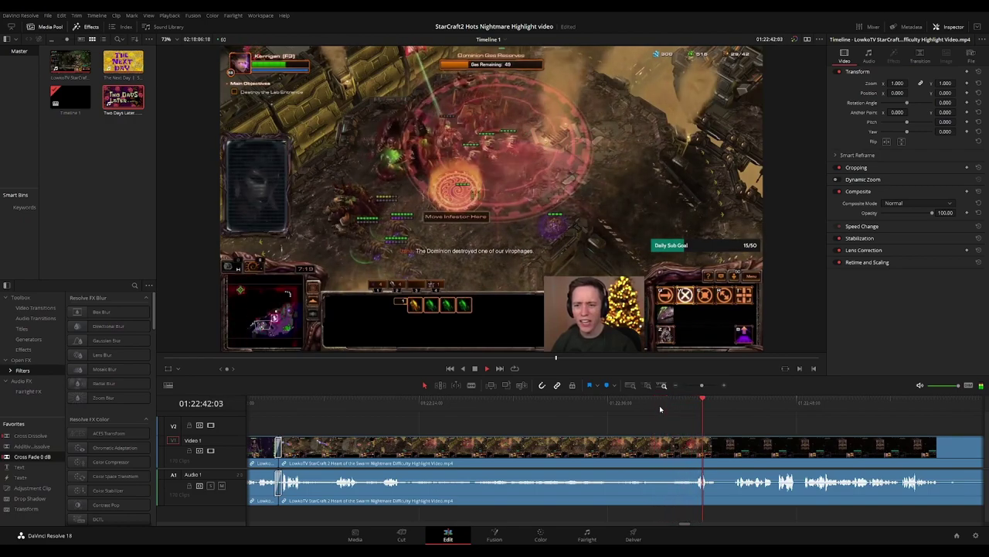
pyautogui.moveTo(623, 420); pyautogui.dragTo(499, 402)
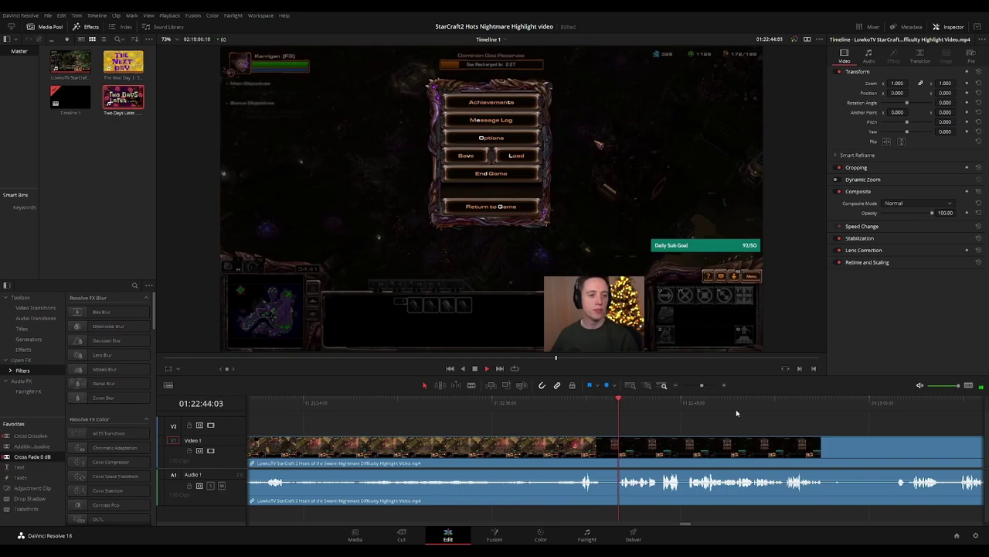
pyautogui.hscroll(6, 763, 427)
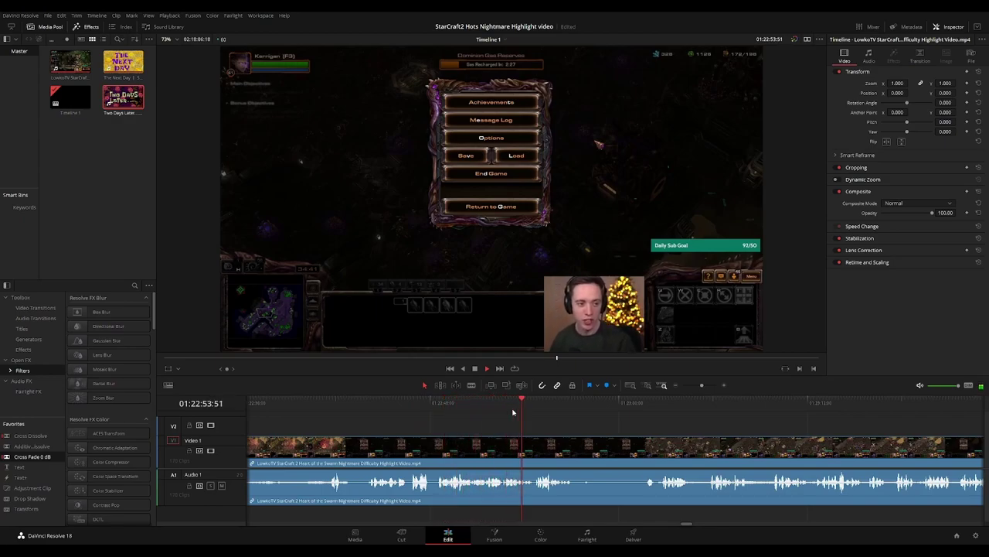
pyautogui.moveTo(619, 431); pyautogui.dragTo(526, 420)
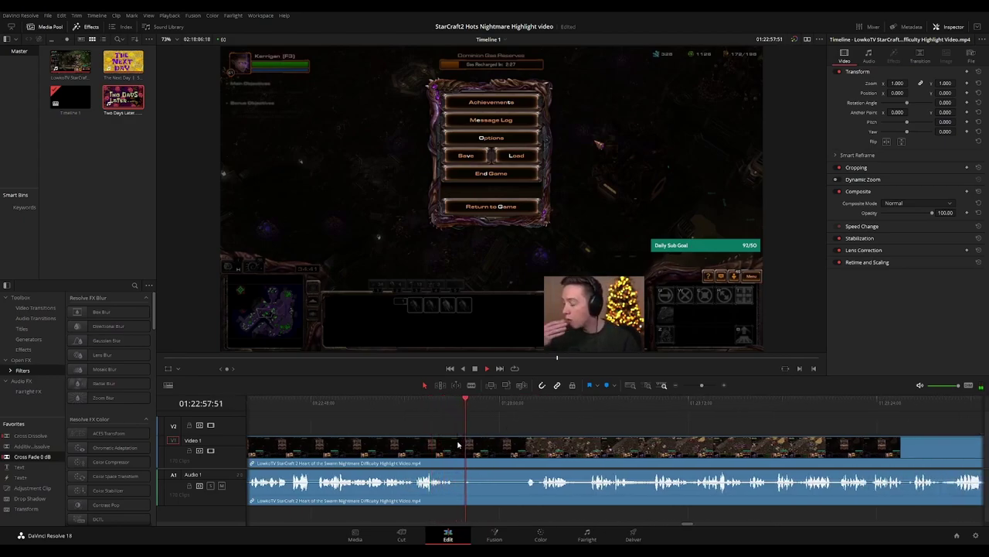
pyautogui.moveTo(511, 403); pyautogui.dragTo(521, 404)
pyautogui.moveTo(646, 422); pyautogui.dragTo(532, 422)
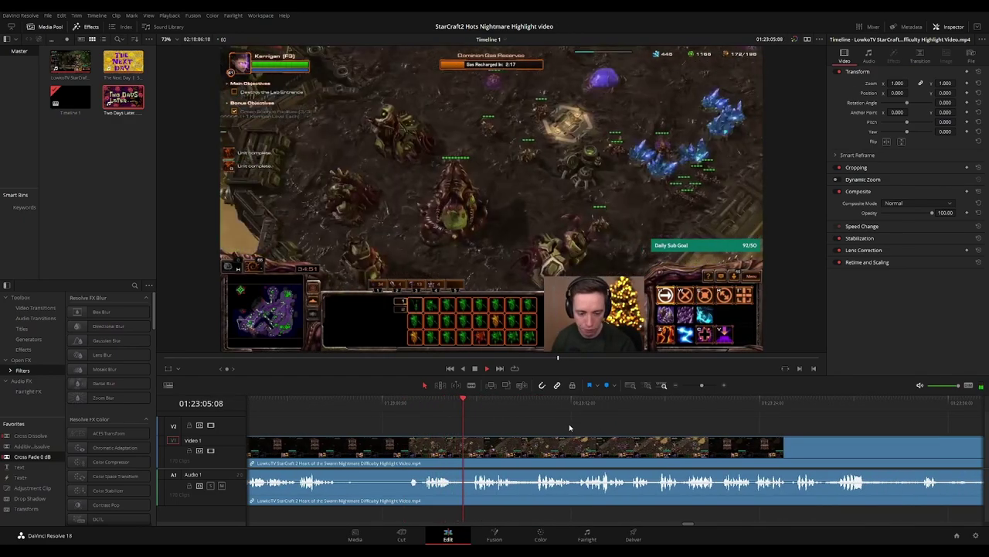
pyautogui.hscroll(4, 414, 427)
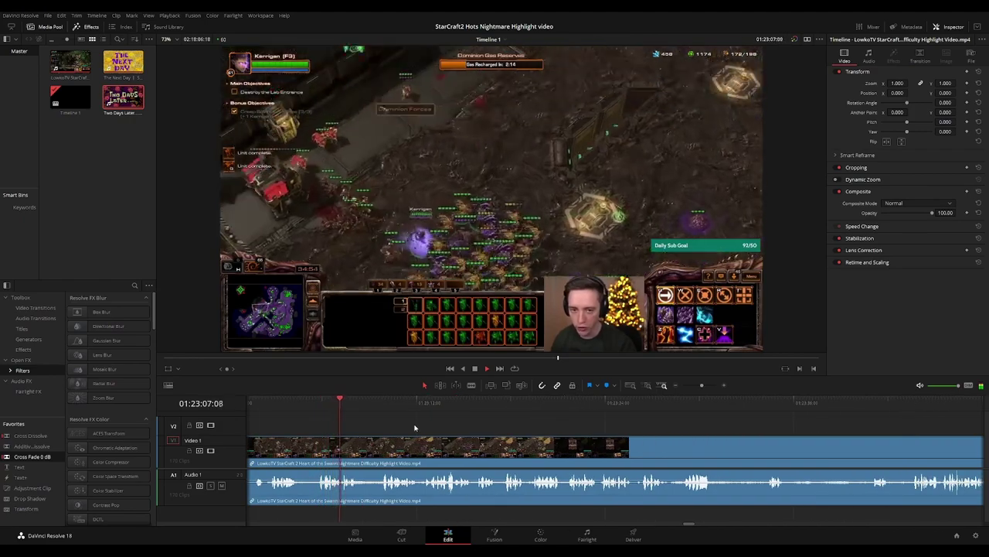
pyautogui.hscroll(1, 441, 427)
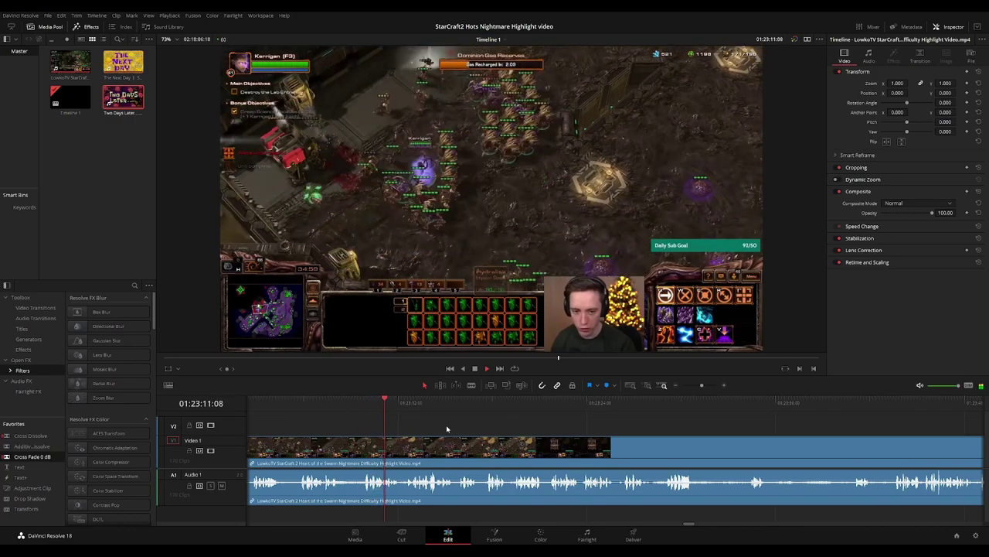
pyautogui.hscroll(2, 513, 425)
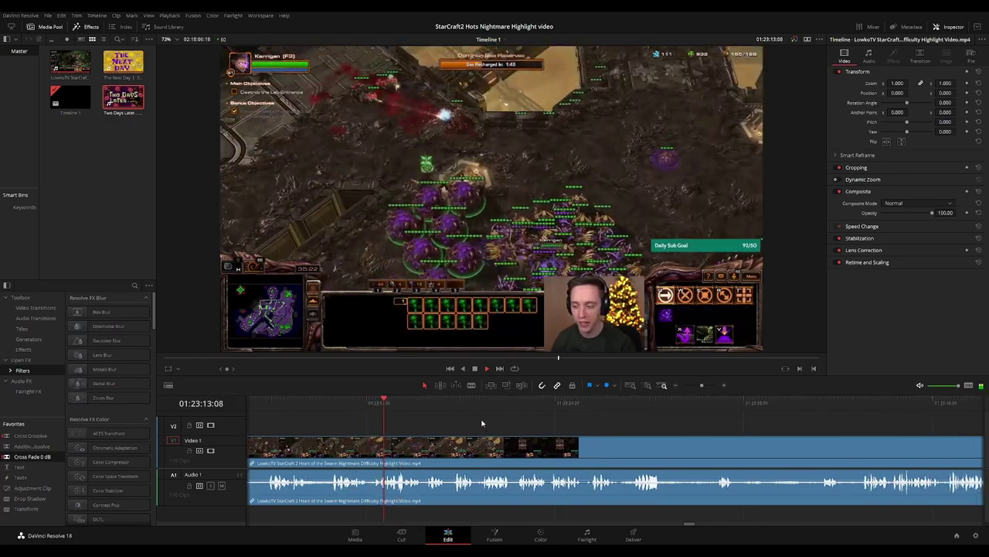
pyautogui.hscroll(2, 507, 421)
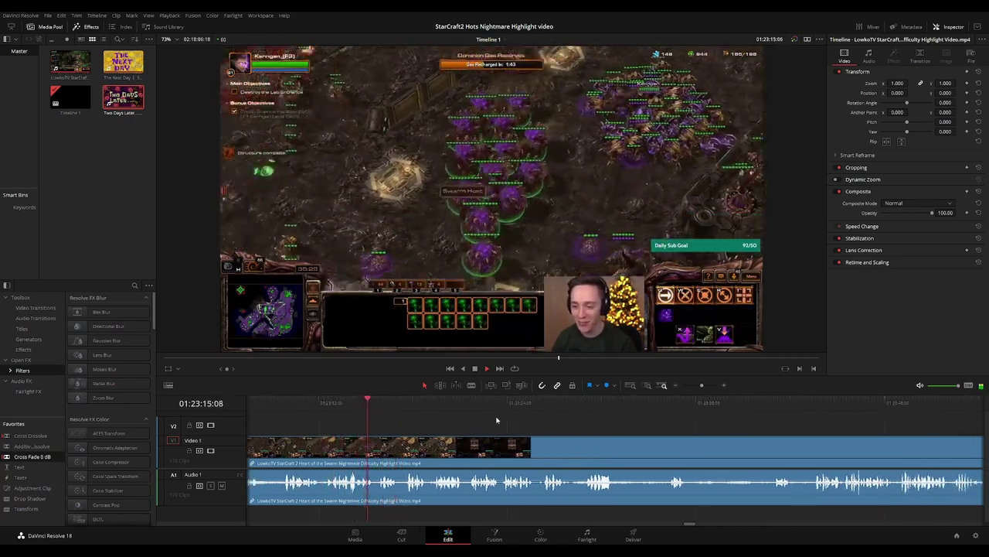
pyautogui.hscroll(2, 537, 425)
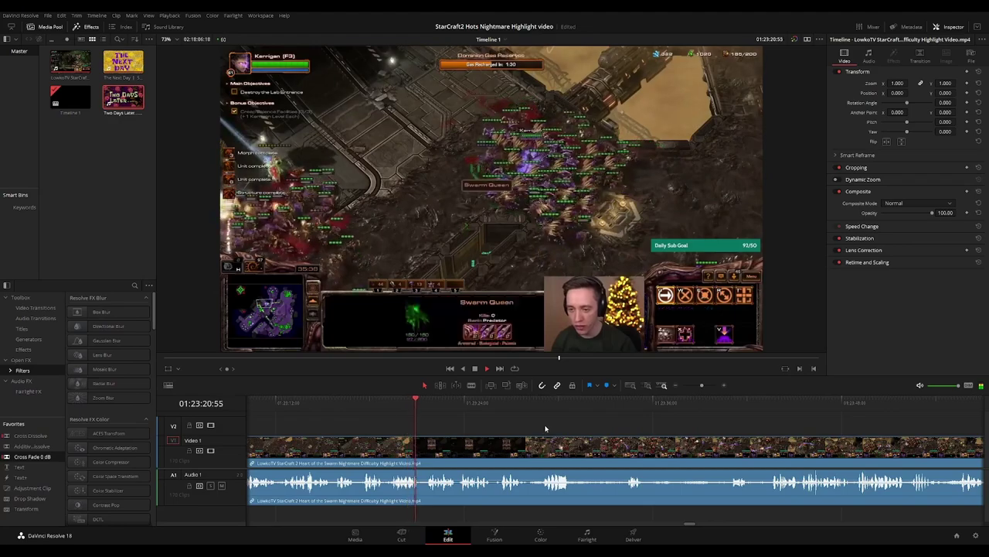
pyautogui.hscroll(3, 484, 419)
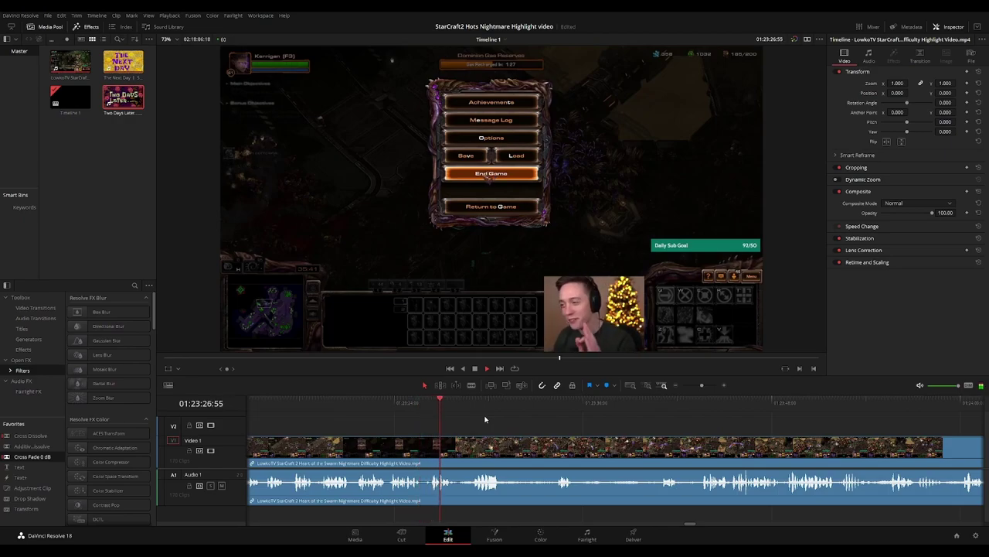
# Split the clip at 01:23:28:07 and just before the pause-menu scene ends, and ripple-delete the short piece between the cuts
pyautogui.press('space')
pyautogui.scroll(3, 553, 421)
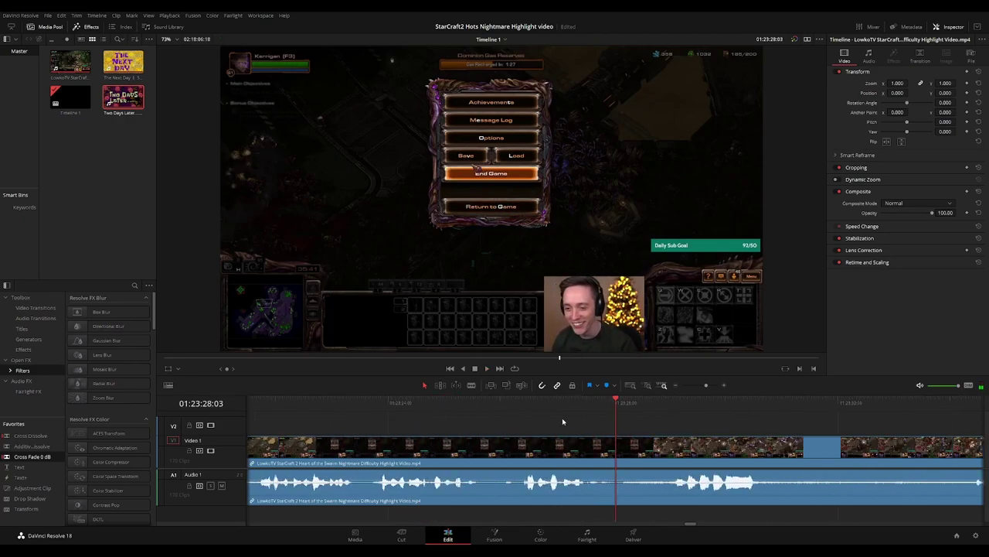
pyautogui.press('b')
pyautogui.click(619, 446)
pyautogui.click(636, 447)
pyautogui.press('a')
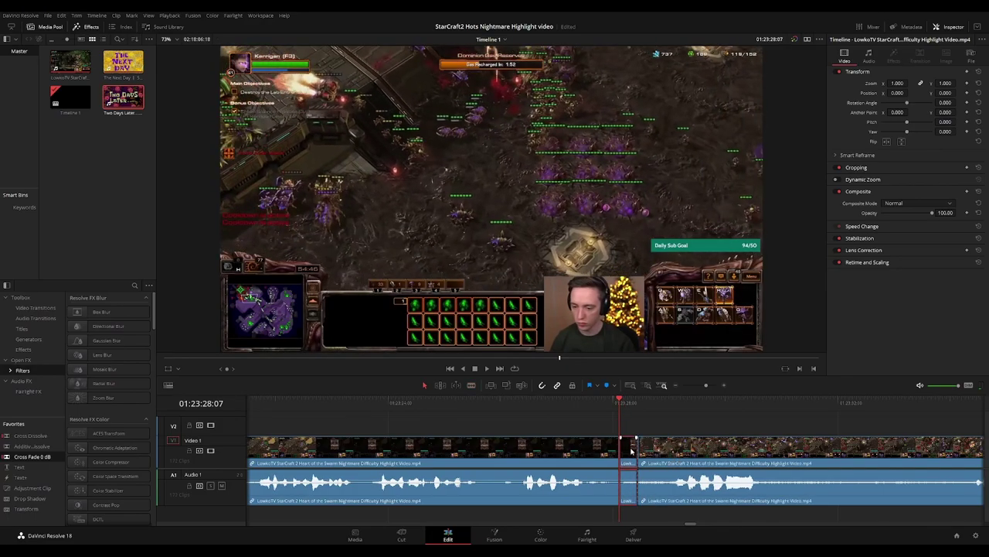
pyautogui.press('Delete')
# Add the default video and audio transition at the 01:23:28:07 cut while playback continues
pyautogui.press('space')
pyautogui.click(619, 452)
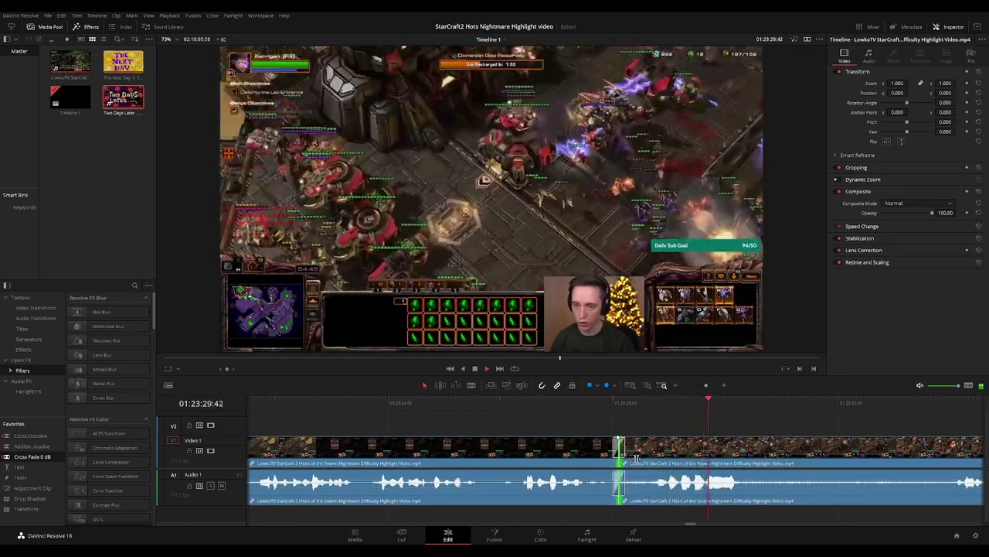
pyautogui.hotkey('ctrl', 't')
# Play and skim the Lab Entrance battle footage from about 01:23:30 to 01:24:07, checking for parts to cut
pyautogui.hotkey('ctrl', '-')
pyautogui.hotkey('ctrl', '-')
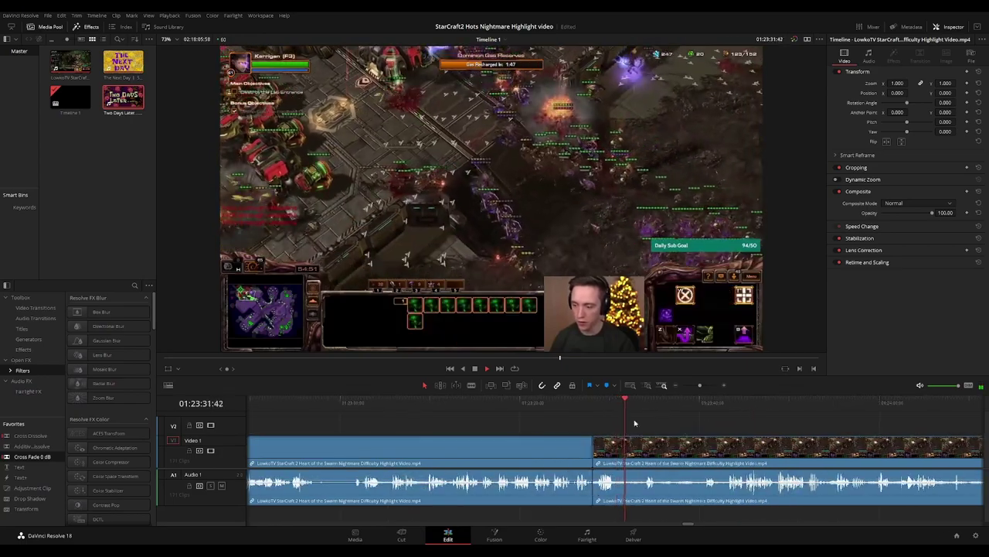
pyautogui.moveTo(661, 424); pyautogui.dragTo(449, 419)
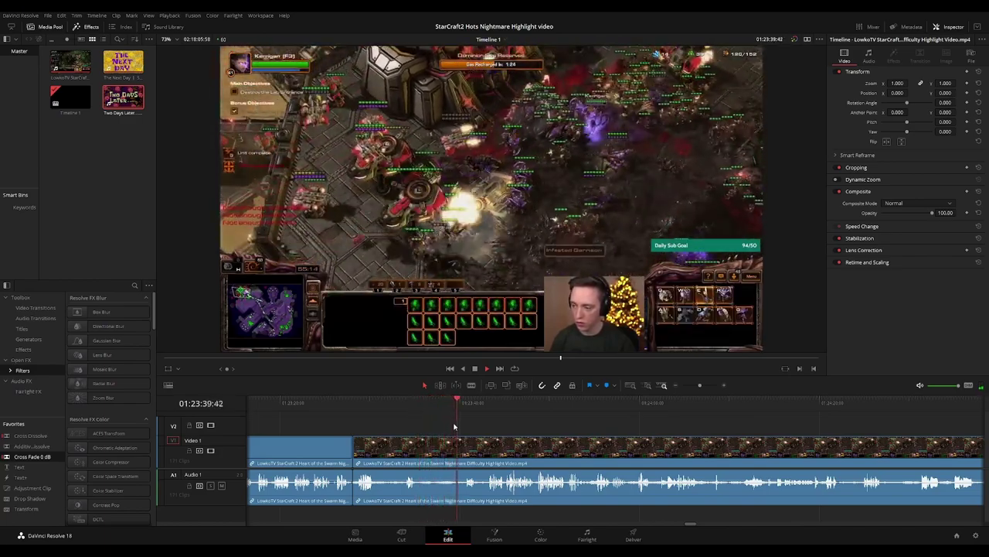
pyautogui.hotkey('ctrl', '=')
pyautogui.moveTo(687, 422); pyautogui.dragTo(464, 419)
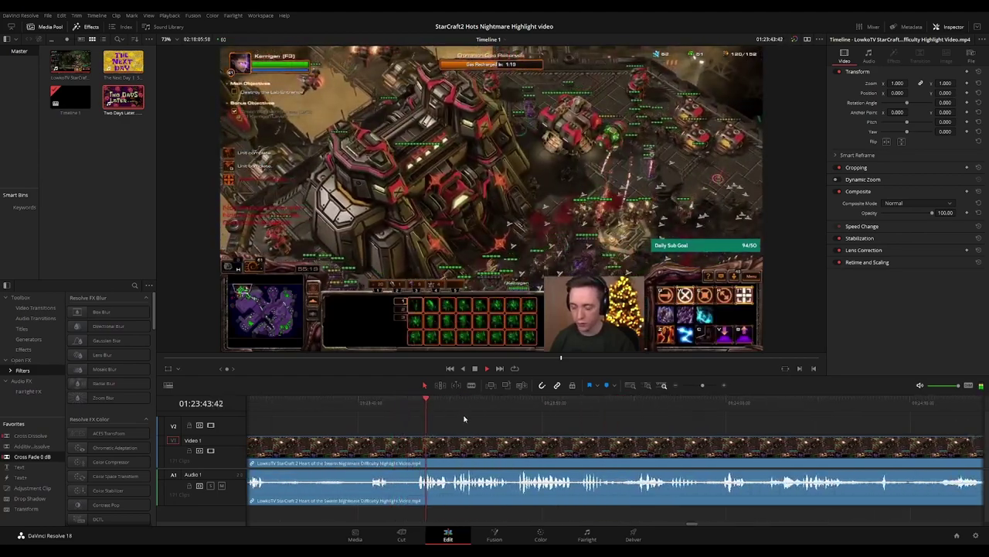
pyautogui.hscroll(3, 490, 418)
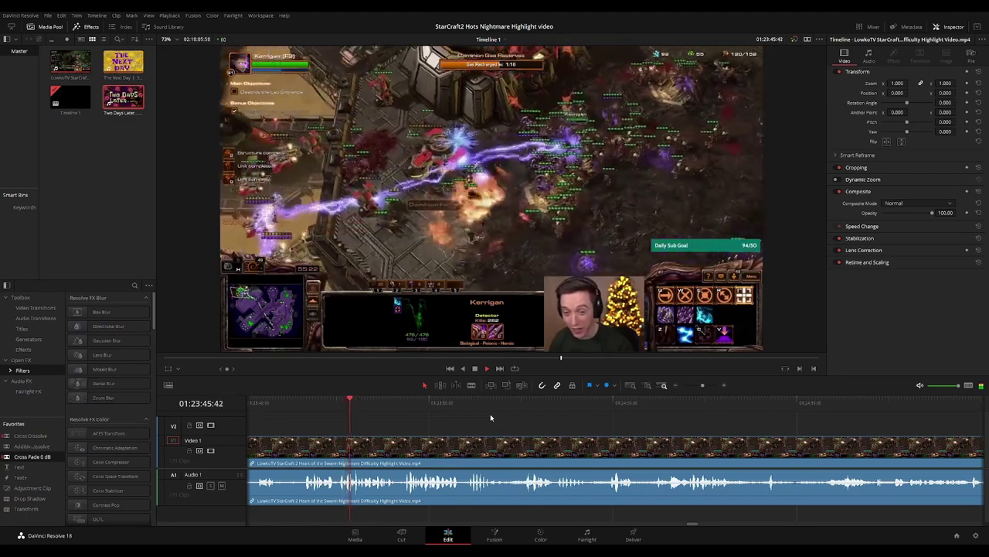
pyautogui.hscroll(2, 502, 416)
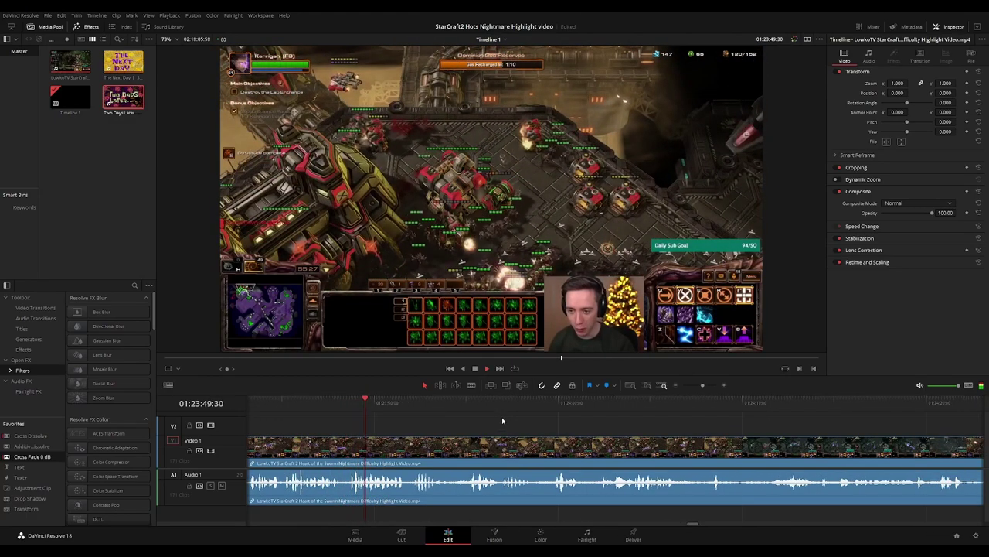
pyautogui.hscroll(2, 487, 414)
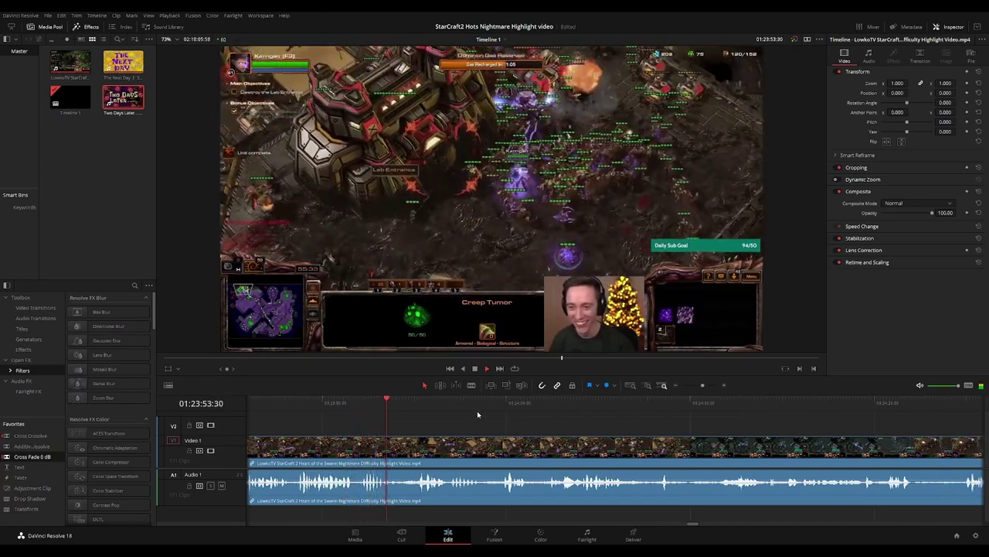
pyautogui.hscroll(3, 465, 414)
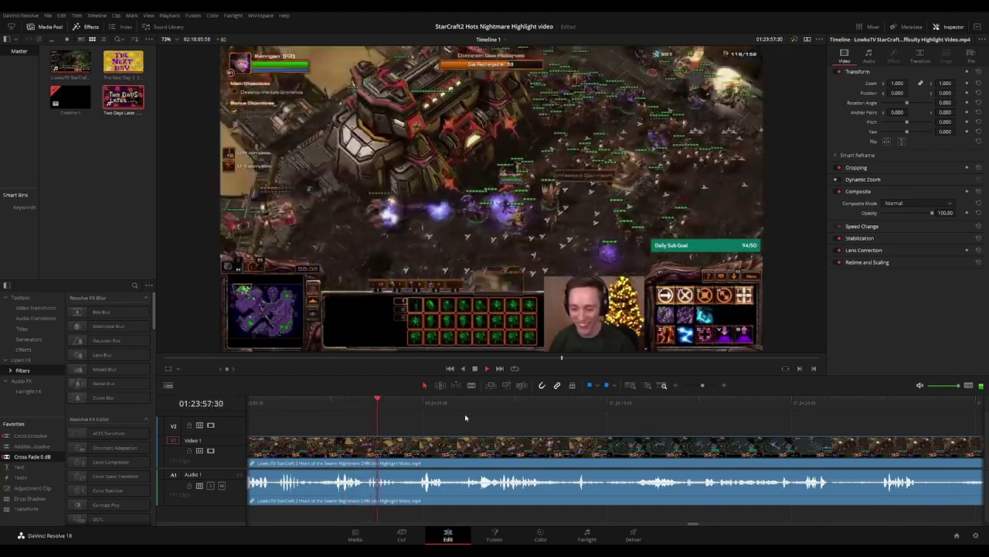
pyautogui.click(415, 408)
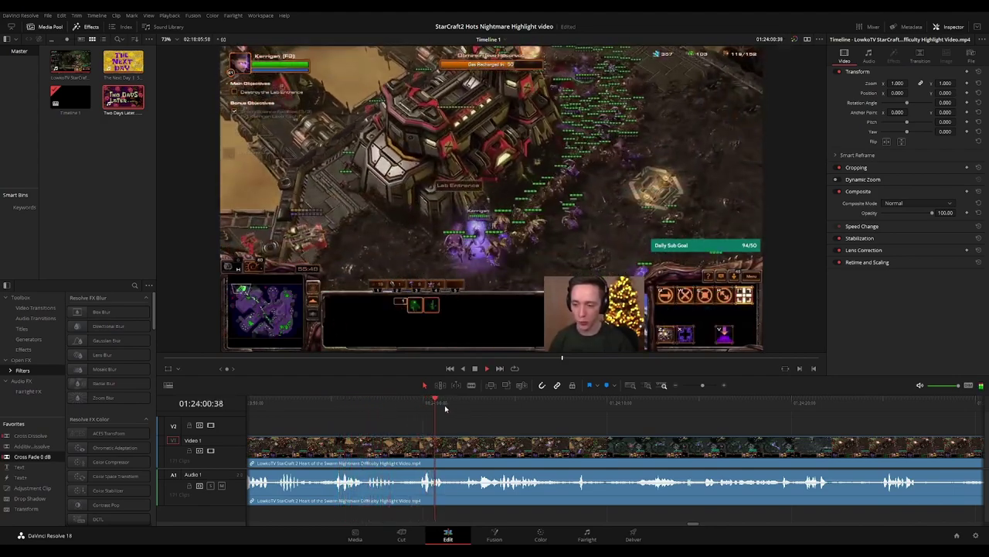
pyautogui.click(464, 407)
pyautogui.moveTo(622, 431); pyautogui.dragTo(488, 420)
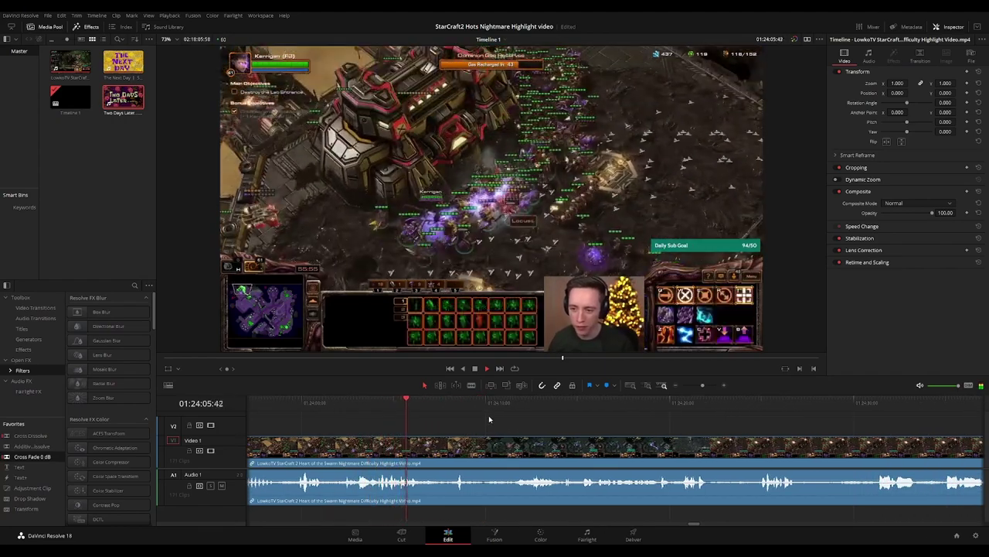
pyautogui.hscroll(1, 454, 422)
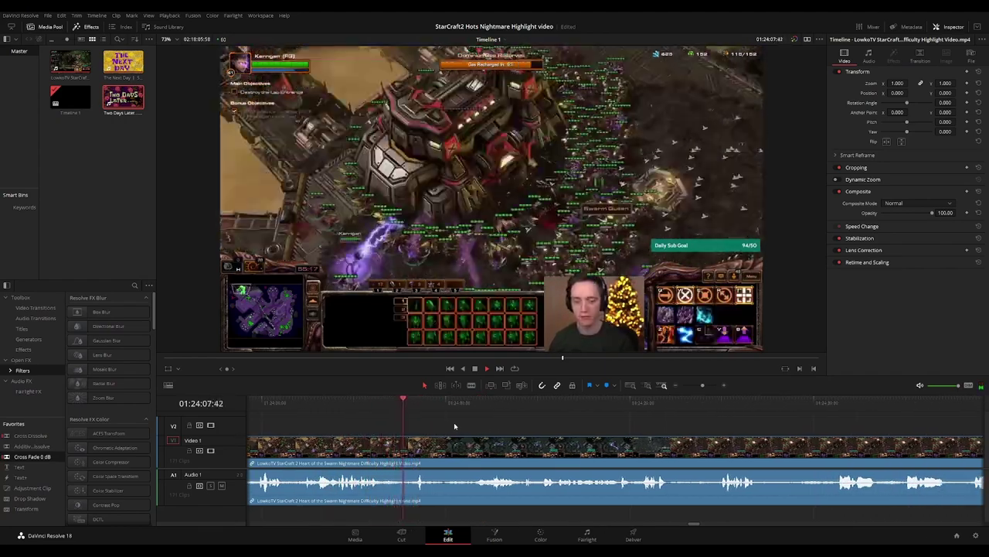
# Split the battle clip at 01:24:07:01 and about a second later, and ripple-delete the short piece between the cuts
pyautogui.click(382, 405)
pyautogui.press('space')
pyautogui.press('b')
pyautogui.click(392, 440)
pyautogui.click(412, 440)
pyautogui.press('a')
pyautogui.click(406, 443)
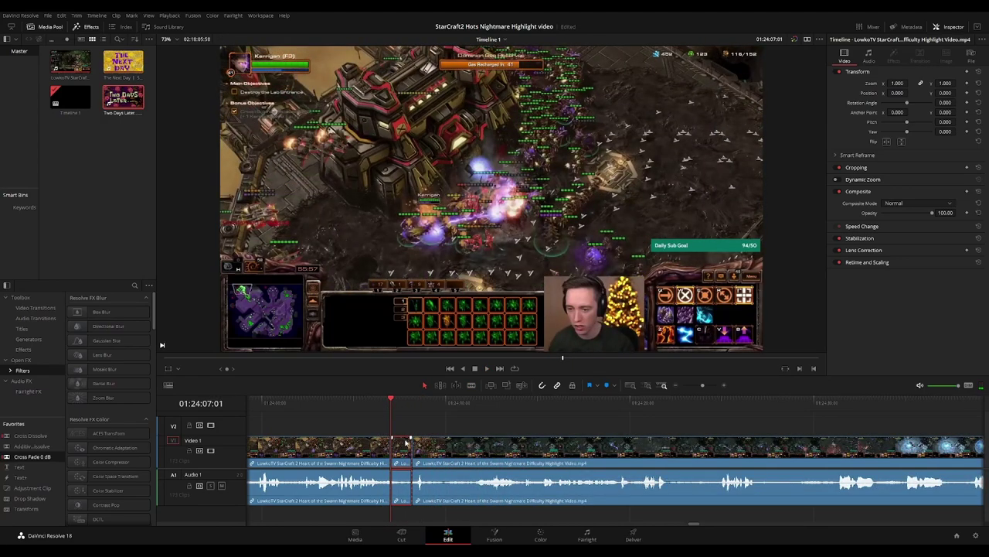
pyautogui.press('Delete')
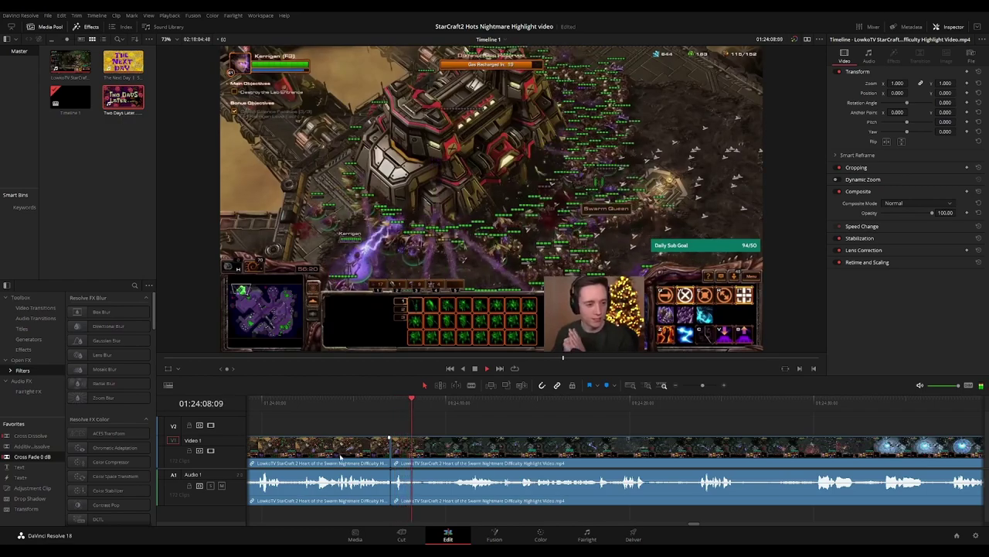
# Add the default video and audio transition at the 01:24:07:01 cut and go back to just after it
pyautogui.press('space')
pyautogui.click(391, 454)
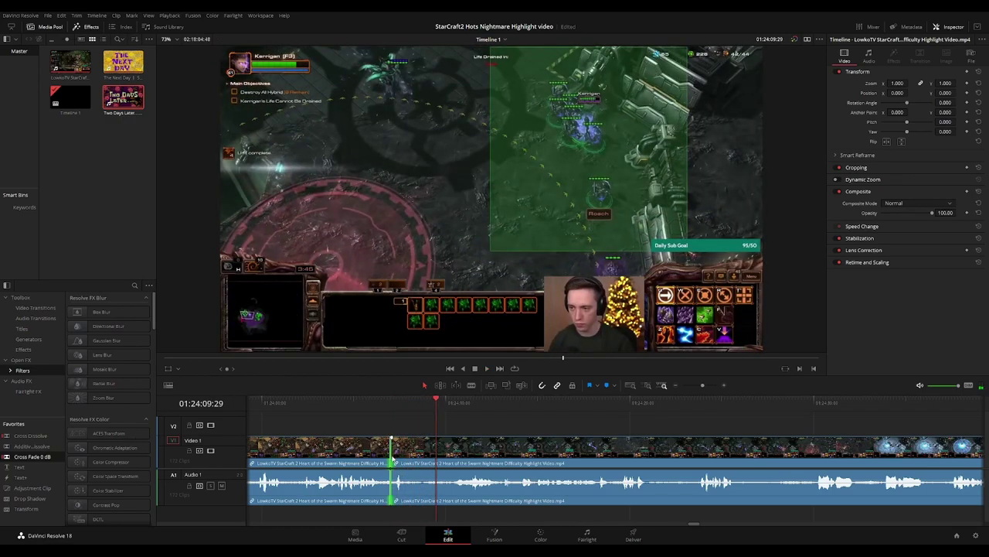
pyautogui.click(402, 410)
# Split the clip at 01:24:08:21 and about 0.7 seconds later, and ripple-delete the short piece between the cuts
pyautogui.press('b')
pyautogui.click(417, 450)
pyautogui.click(427, 451)
pyautogui.press('a')
pyautogui.click(421, 453)
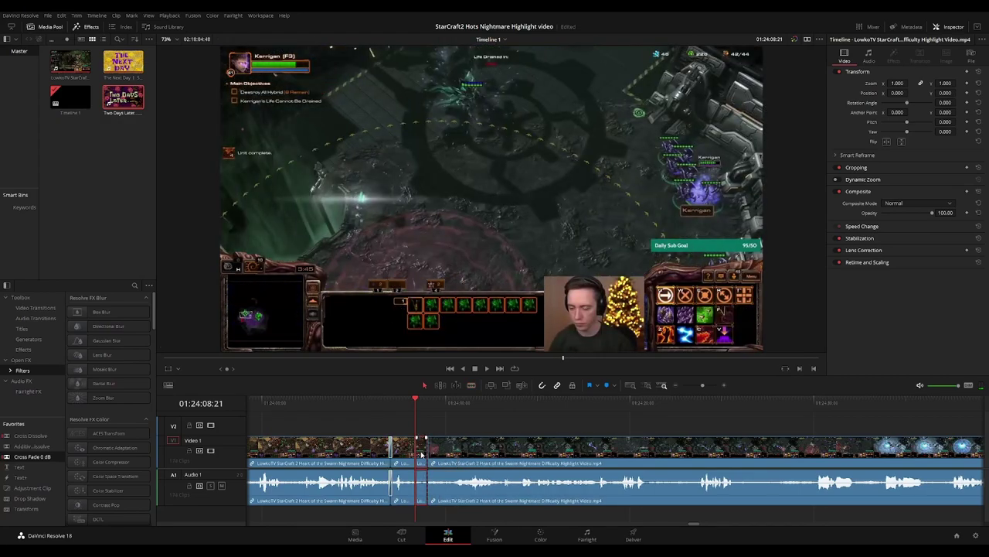
pyautogui.press('Delete')
# Add the default video and audio transition at the 01:24:08:21 cut while playback continues
pyautogui.press('space')
pyautogui.click(416, 454)
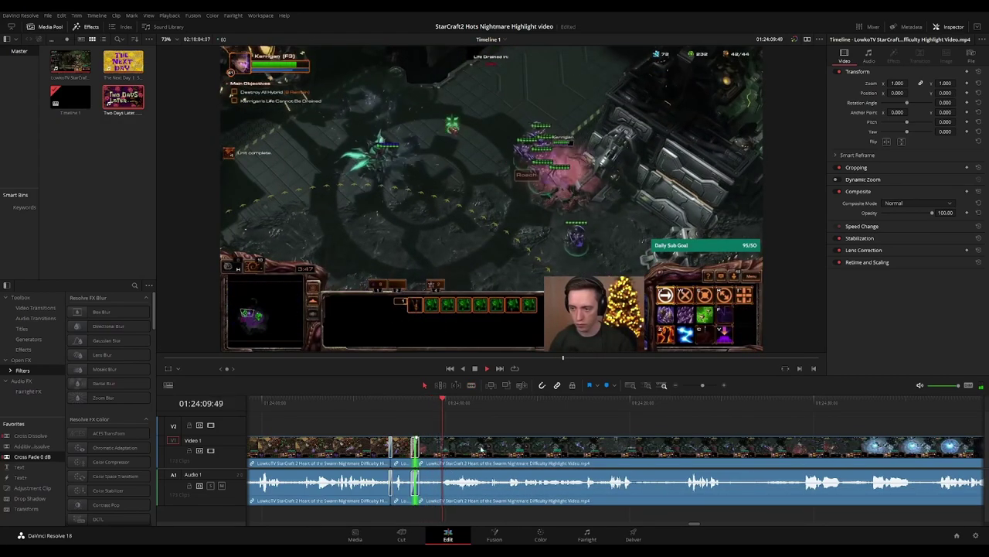
pyautogui.click(526, 426)
# Split the clip twice at about 01:24:45, in the load-game scene, and ripple-delete the short piece between the cuts
pyautogui.moveTo(614, 422); pyautogui.dragTo(472, 407)
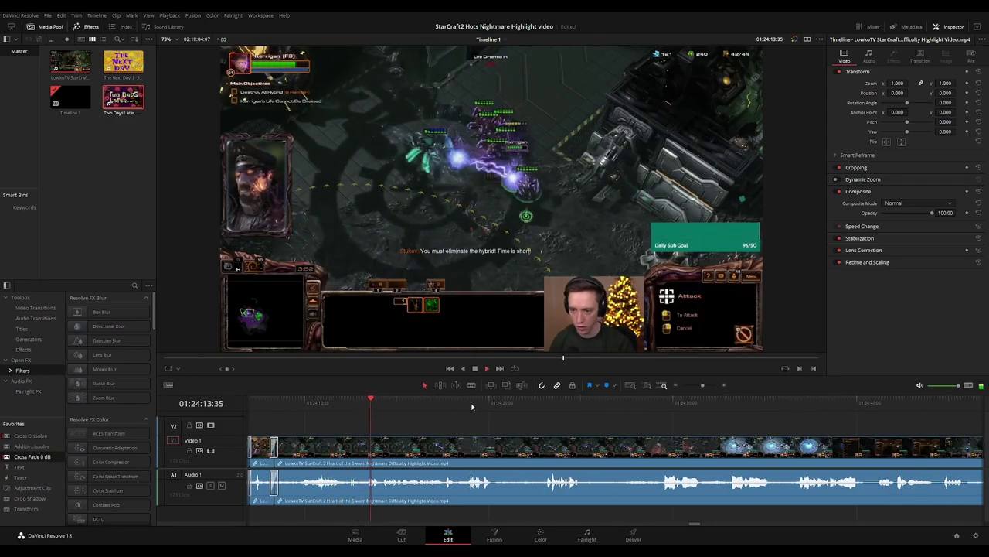
pyautogui.hscroll(1, 524, 425)
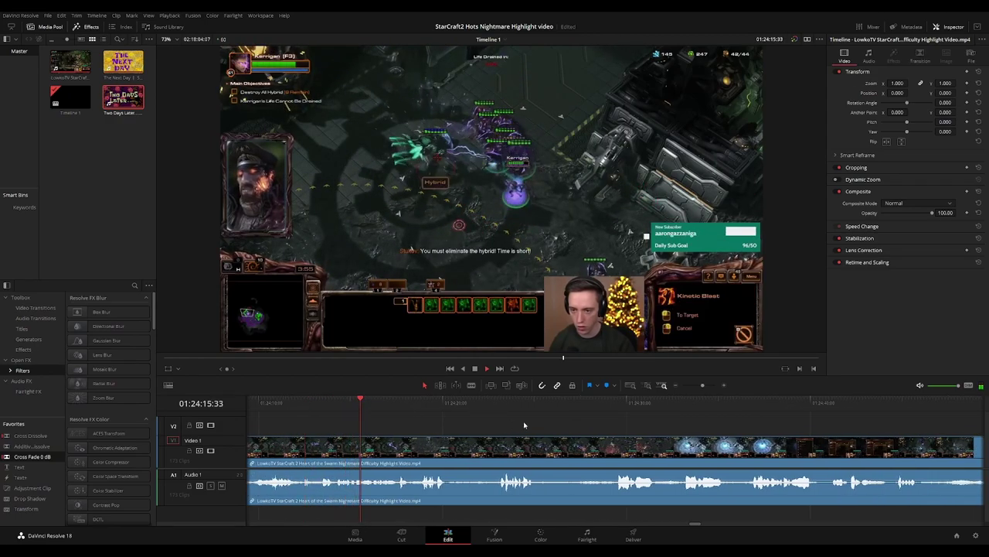
pyautogui.hscroll(1, 499, 422)
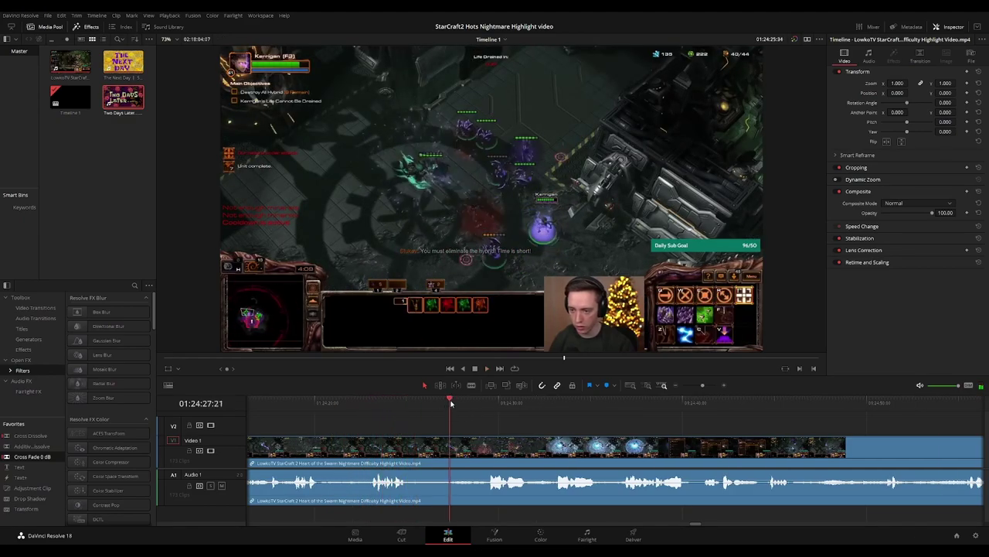
pyautogui.click(473, 402)
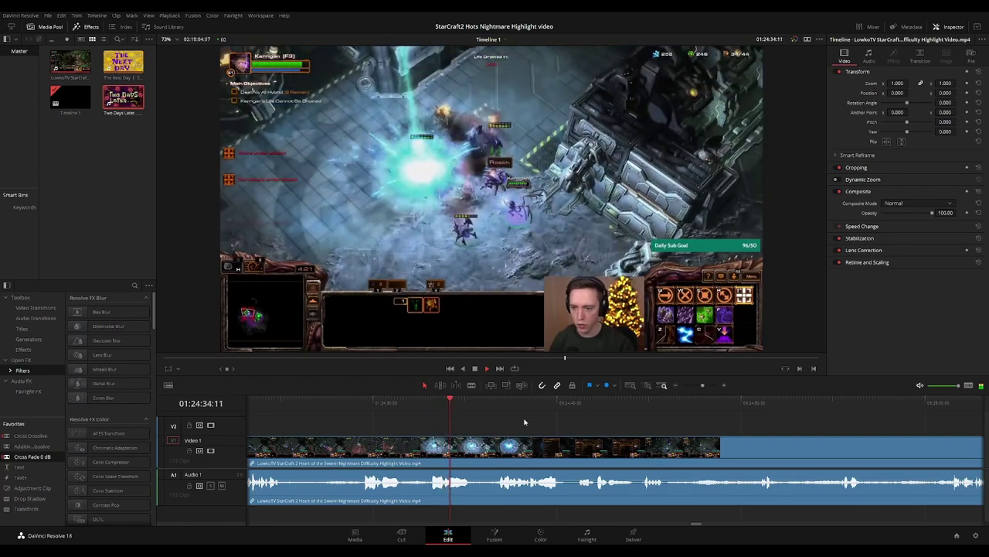
pyautogui.click(497, 403)
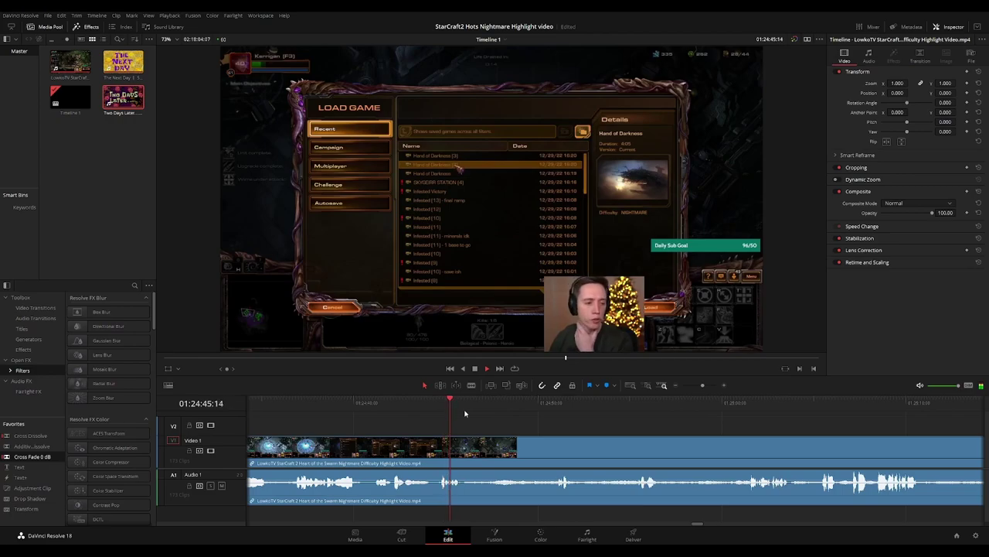
pyautogui.press('space')
pyautogui.hotkey('ctrl', 'b')
pyautogui.moveTo(461, 447); pyautogui.dragTo(466, 453)
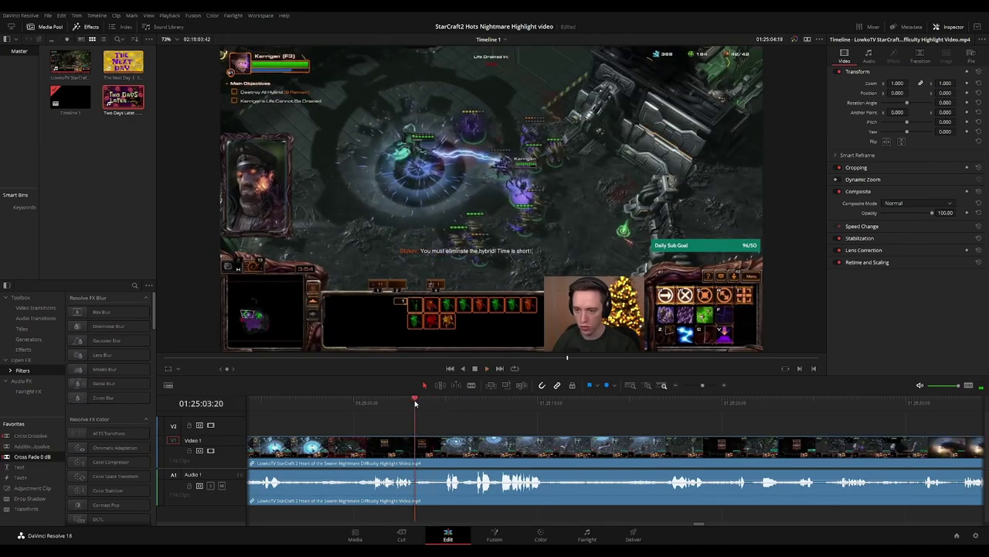
# Ripple-delete the short piece split off at 01:25:03:11 and add the default transition at the resulting cut
pyautogui.press('a')
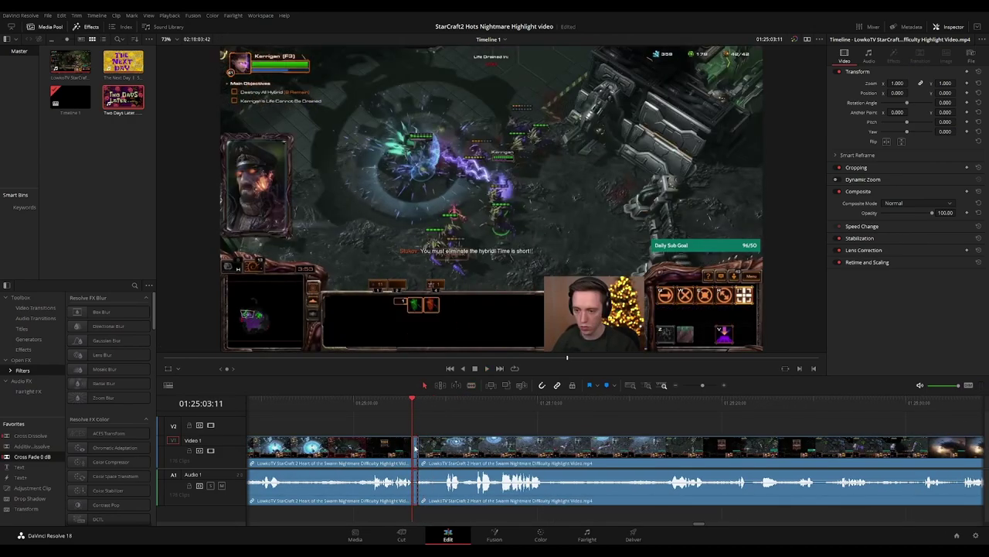
pyautogui.press('space')
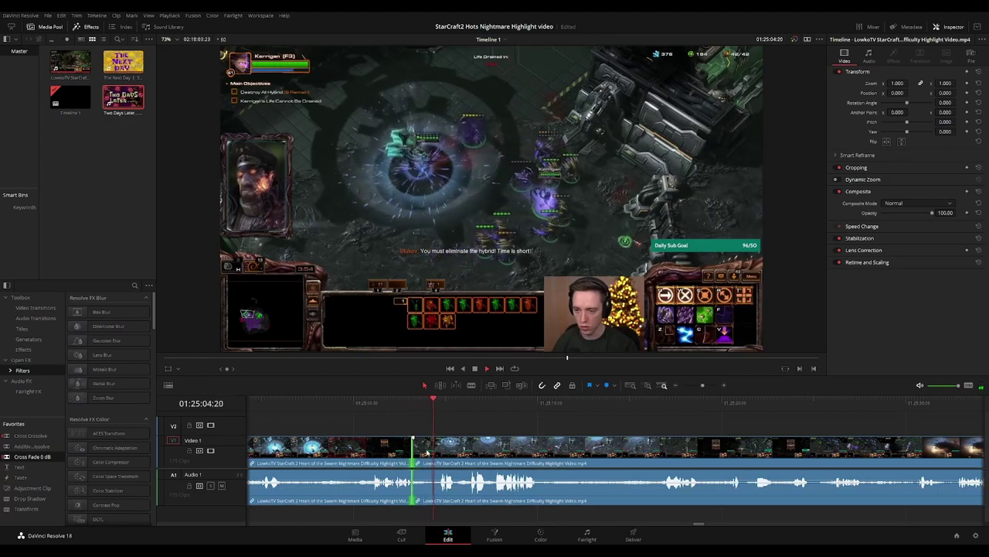
# Split the clip twice at about 01:25:32, where the battle changes to the loading screen, and ripple-delete the short piece between the cuts
pyautogui.moveTo(611, 430); pyautogui.dragTo(539, 416)
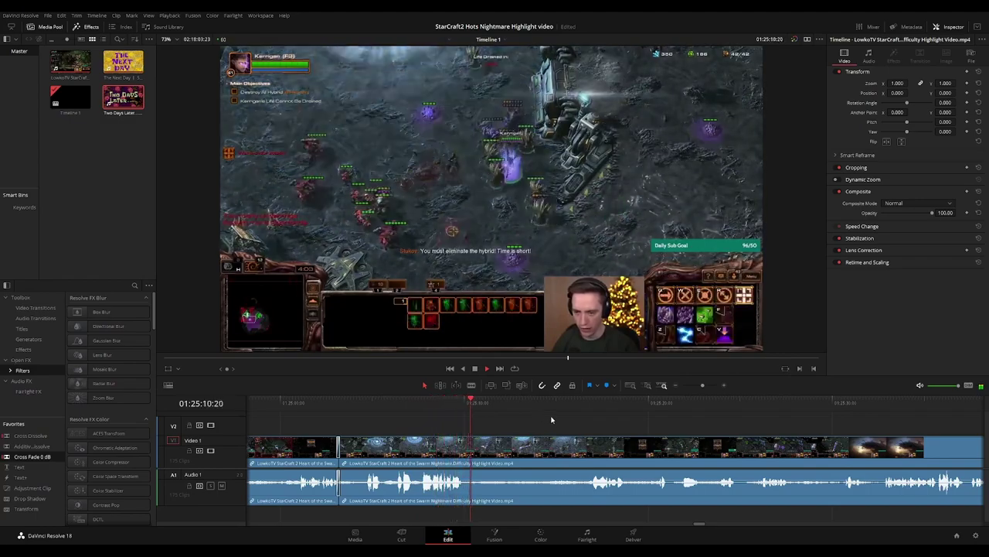
pyautogui.hscroll(1, 548, 419)
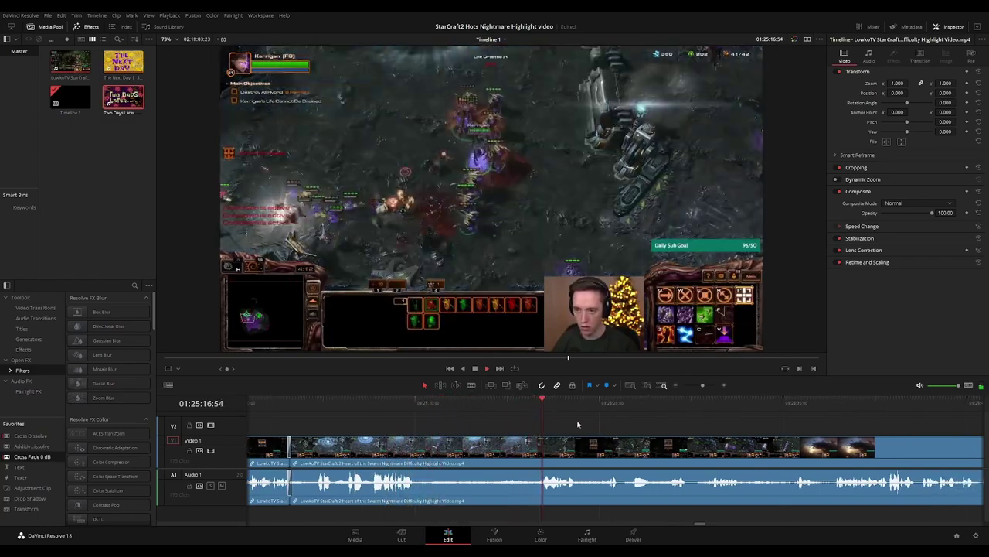
pyautogui.hscroll(2, 617, 426)
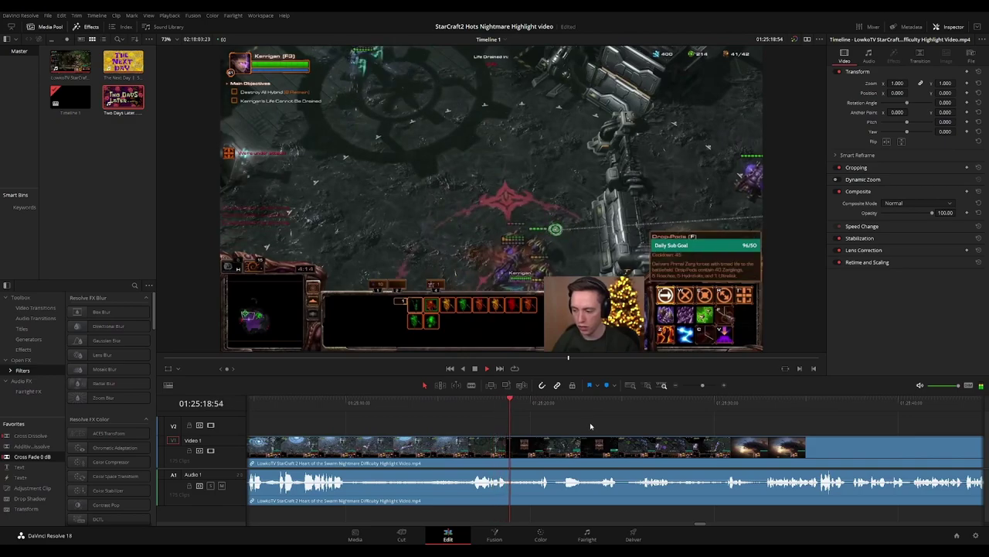
pyautogui.hscroll(3, 568, 422)
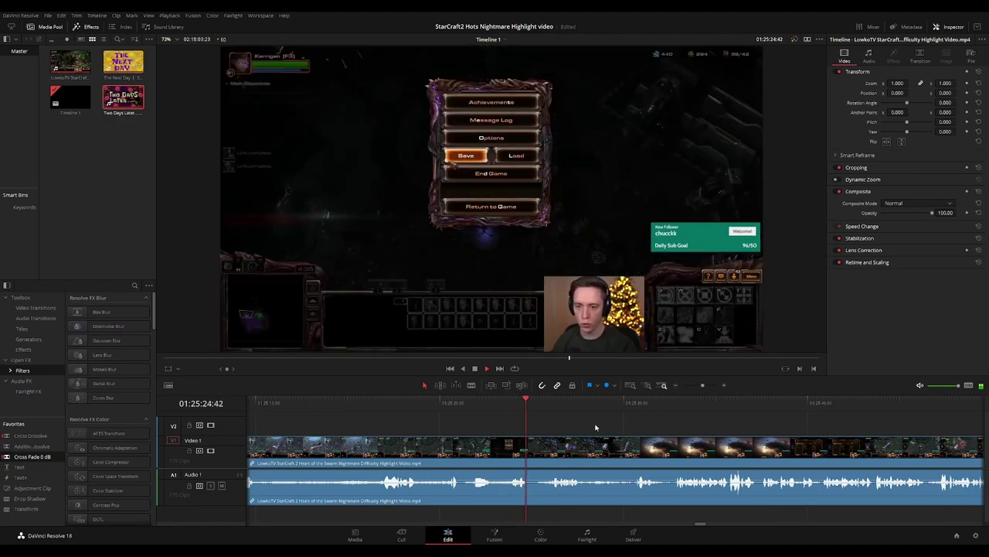
pyautogui.hscroll(3, 554, 427)
pyautogui.press('b')
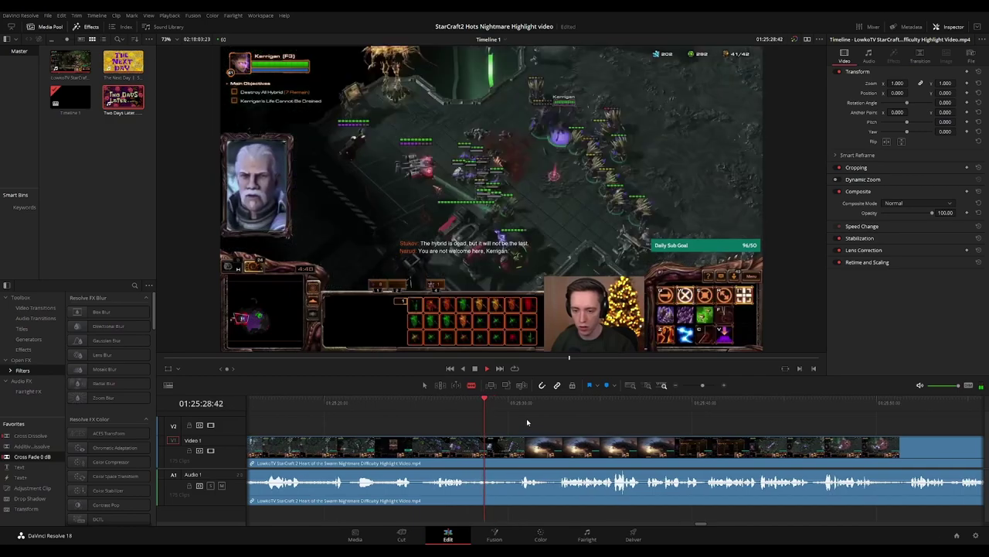
pyautogui.hscroll(3, 523, 422)
pyautogui.hscroll(3, 460, 416)
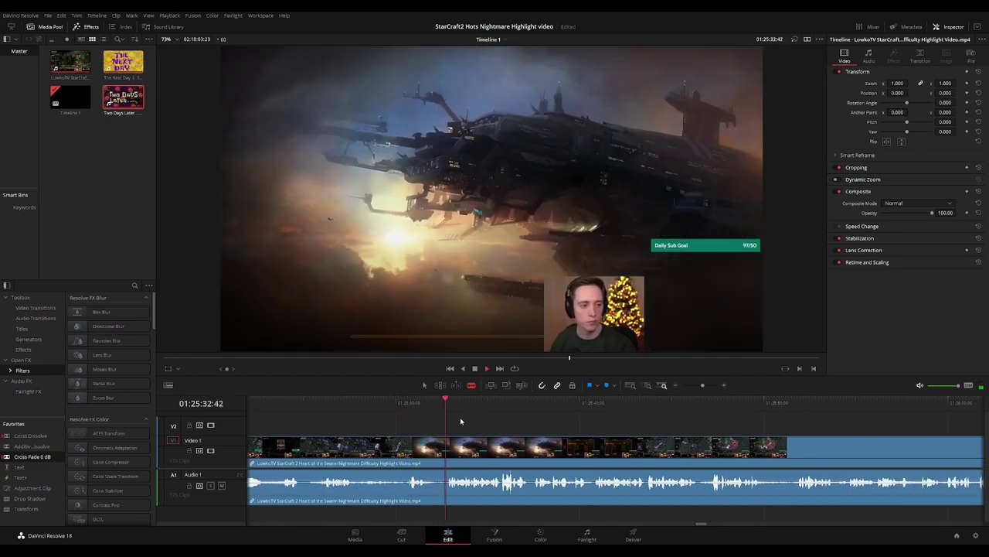
pyautogui.click(421, 406)
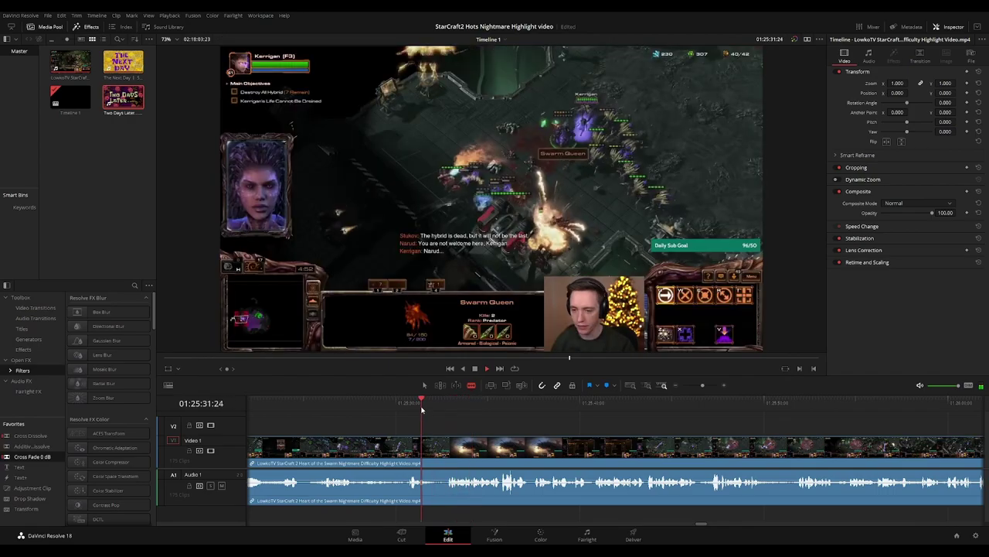
pyautogui.press('space')
pyautogui.click(442, 440)
pyautogui.click(446, 449)
pyautogui.press('a')
pyautogui.press('Delete')
# Add the default video and audio transition at the loading-screen cut near 01:25:32 and replay from just before it
pyautogui.click(441, 452)
pyautogui.click(437, 402)
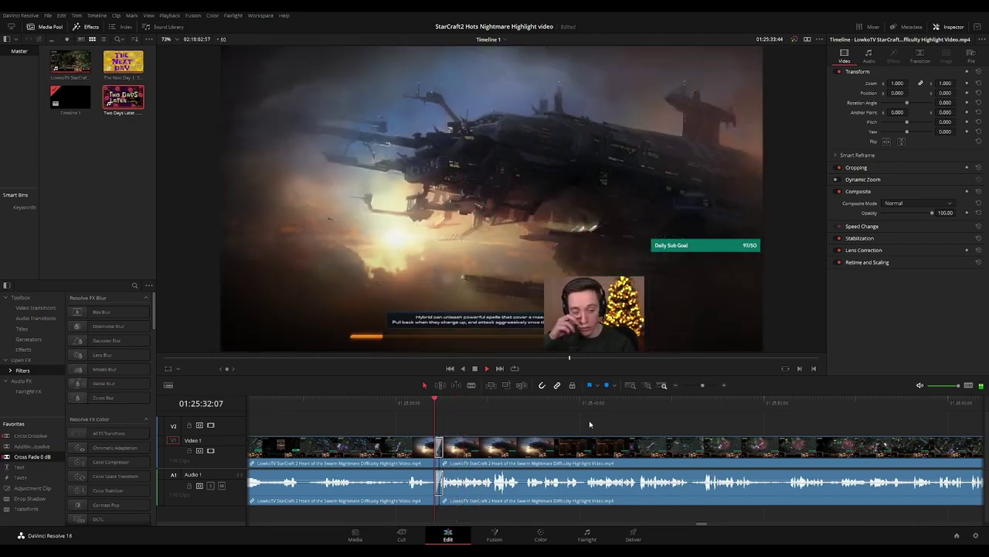
# Play and skim the hybrid battle footage from about 01:25:33 to 01:26:13, checking for parts to cut
pyautogui.moveTo(681, 424); pyautogui.dragTo(550, 425)
pyautogui.hscroll(1, 556, 424)
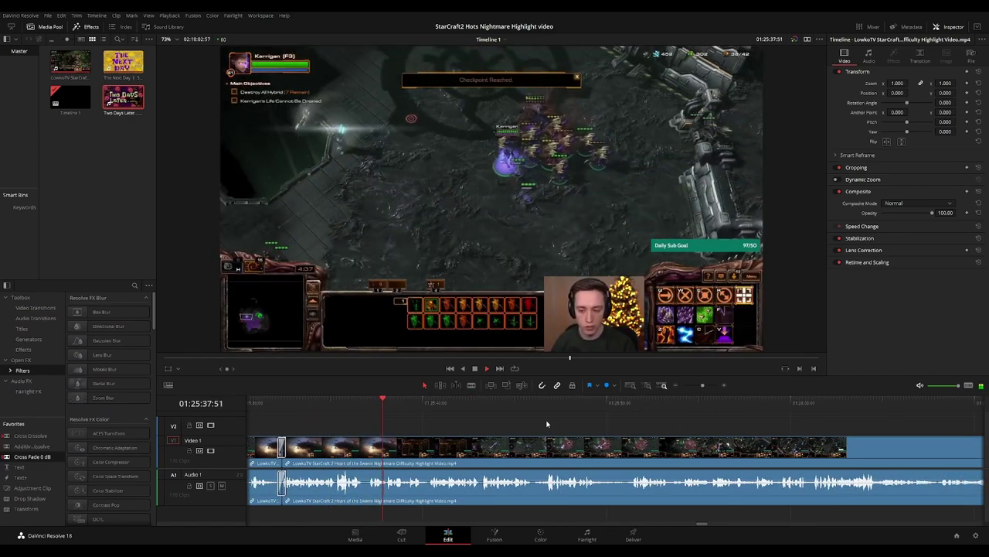
pyautogui.hscroll(1, 510, 420)
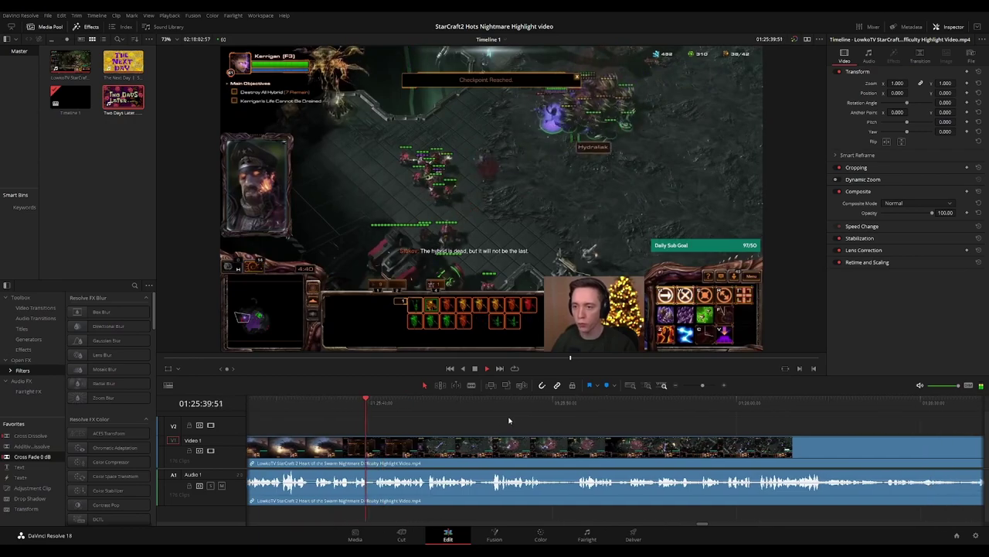
pyautogui.hscroll(1, 508, 420)
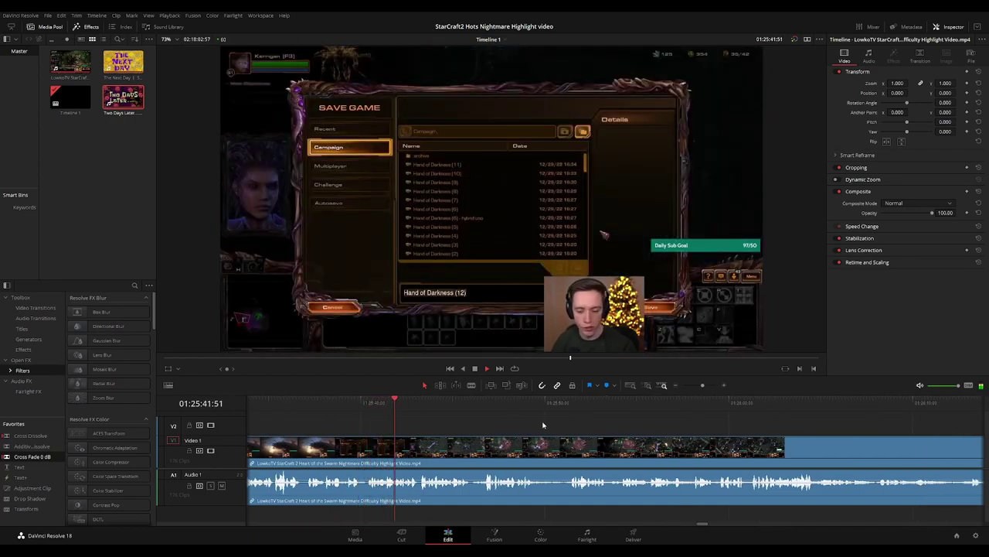
pyautogui.hscroll(2, 538, 424)
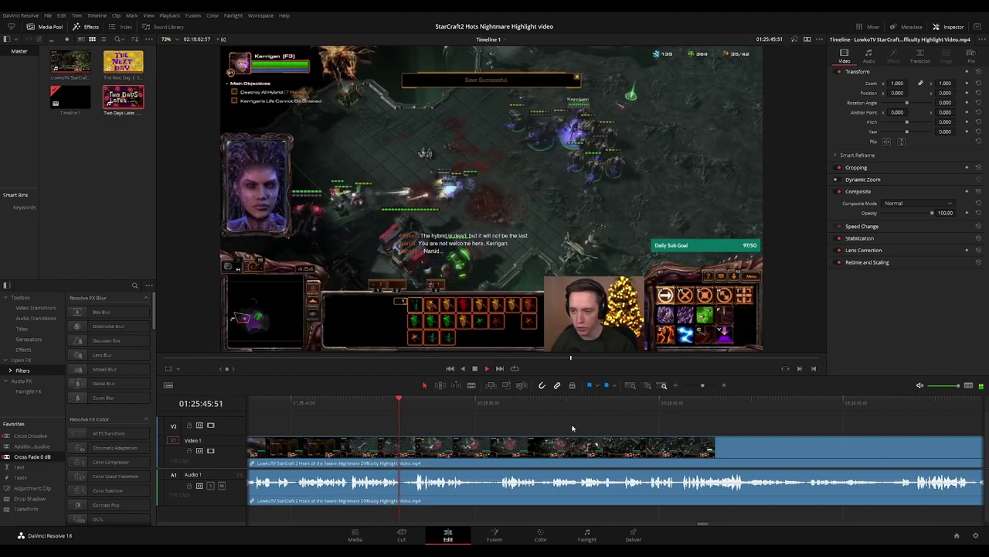
pyautogui.hscroll(2, 508, 422)
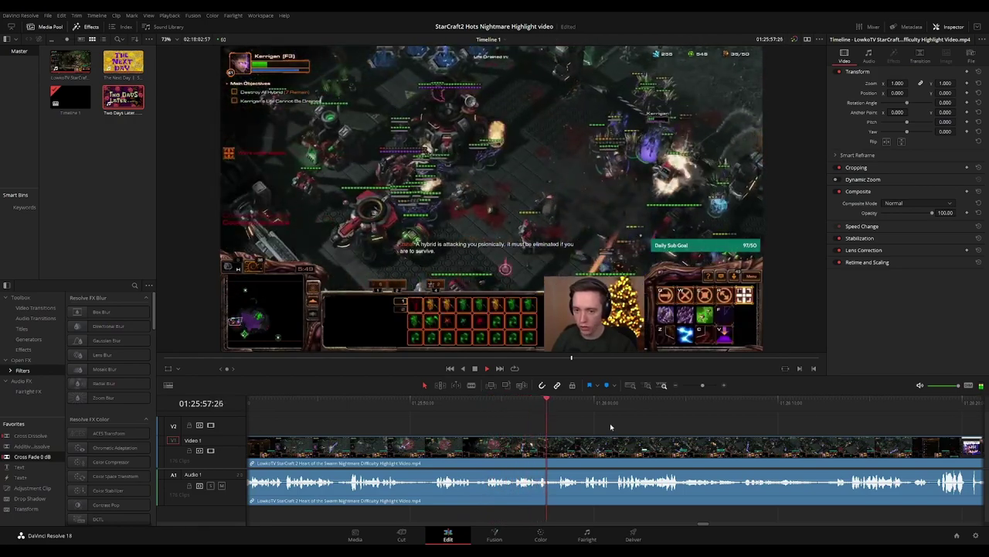
pyautogui.moveTo(672, 433); pyautogui.dragTo(437, 400)
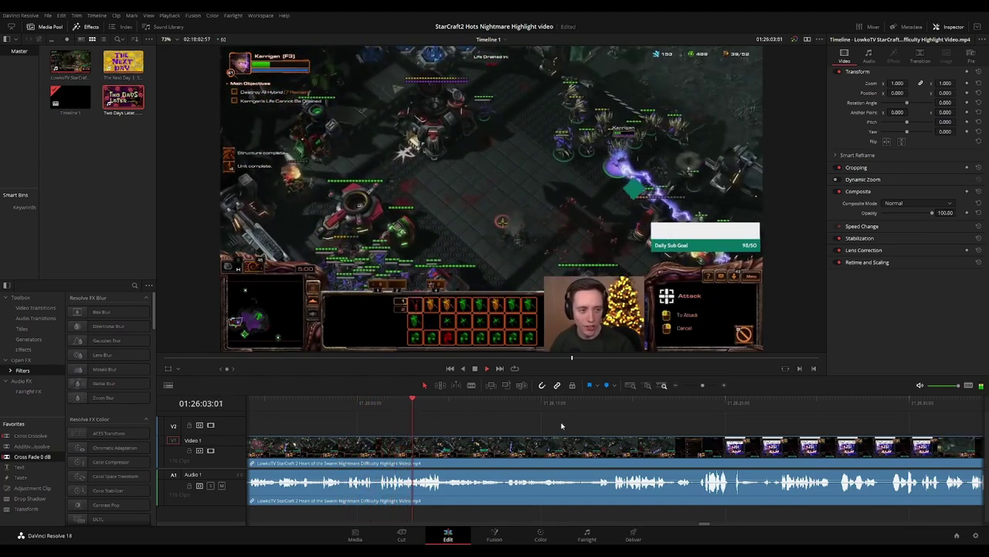
pyautogui.scroll(-1, 487, 413)
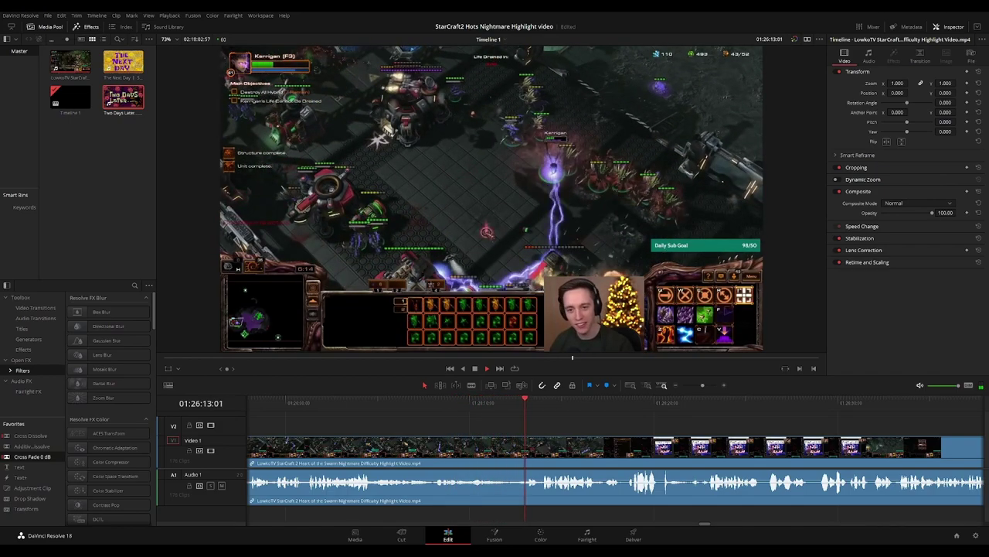
# Play the footage from 01:26:12:58 through the message log and Serral meme to the save-game screen near 01:26:36, checking for parts to cut
pyautogui.click(523, 401)
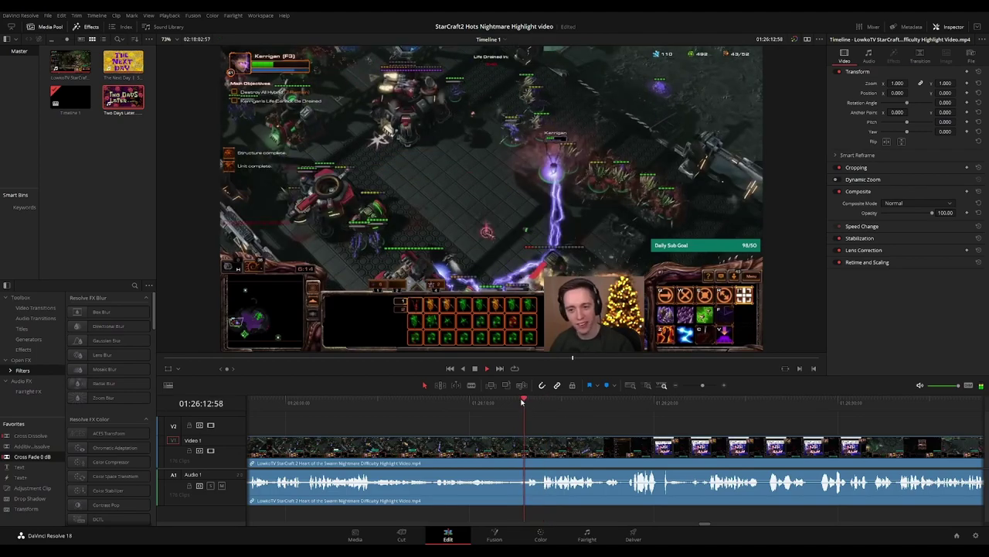
pyautogui.moveTo(684, 423); pyautogui.dragTo(621, 411)
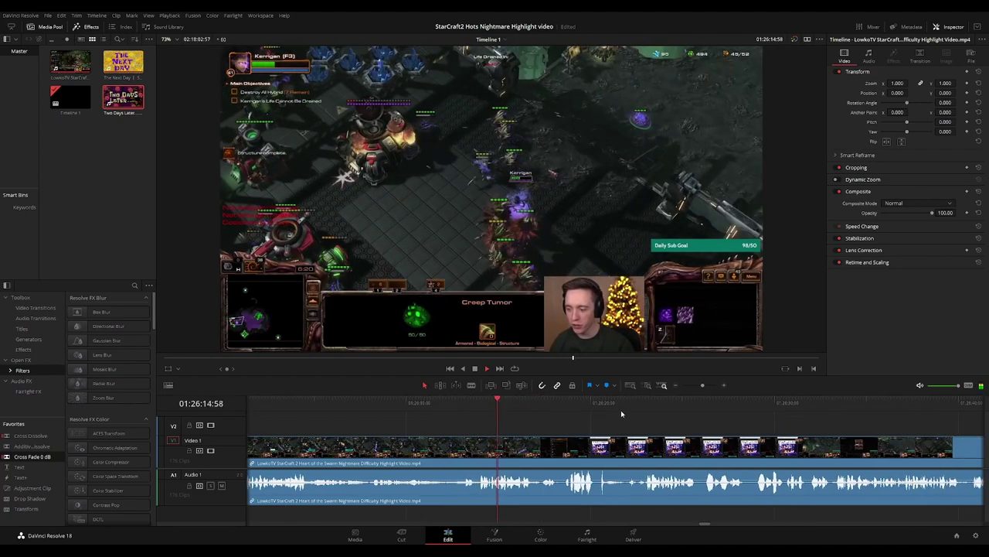
pyautogui.hscroll(3, 626, 411)
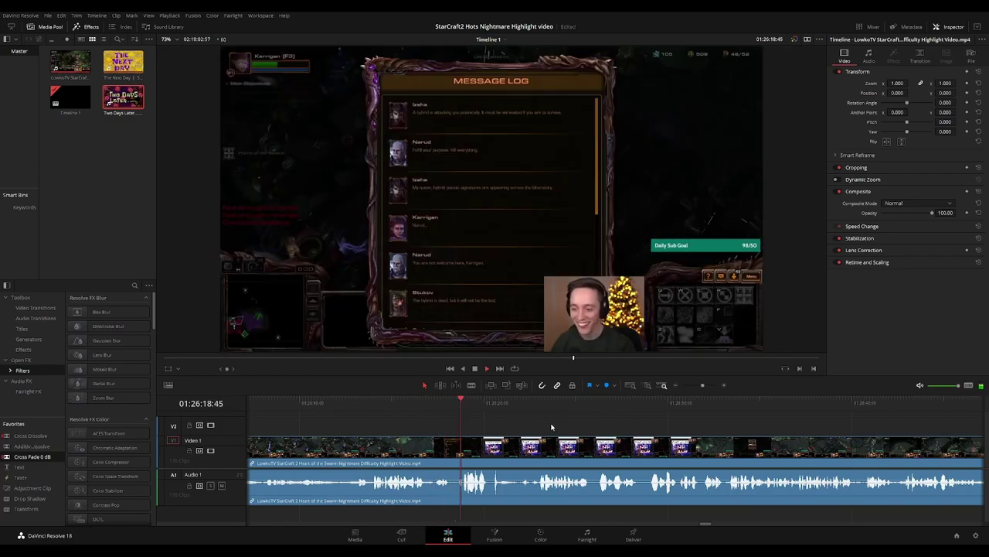
pyautogui.hscroll(2, 610, 425)
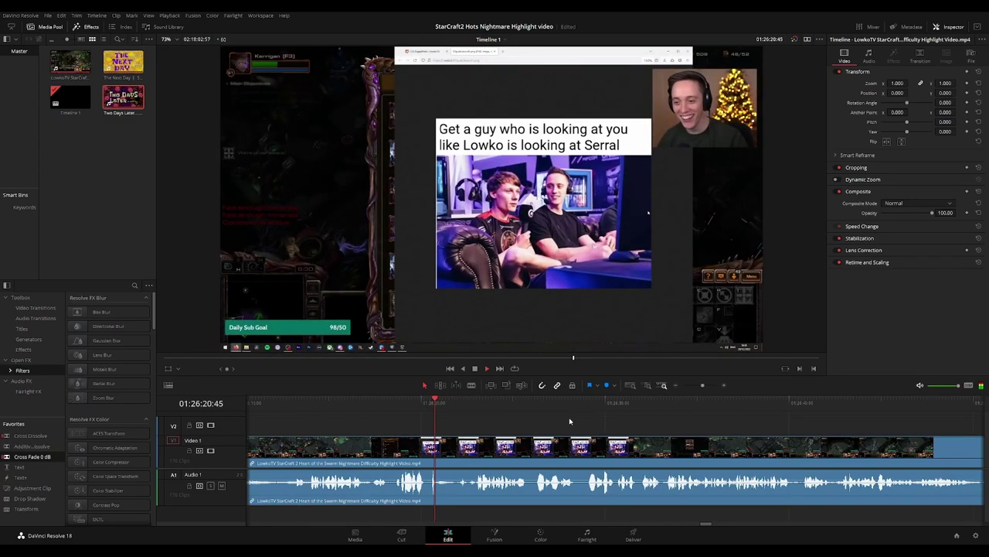
pyautogui.hscroll(2, 568, 425)
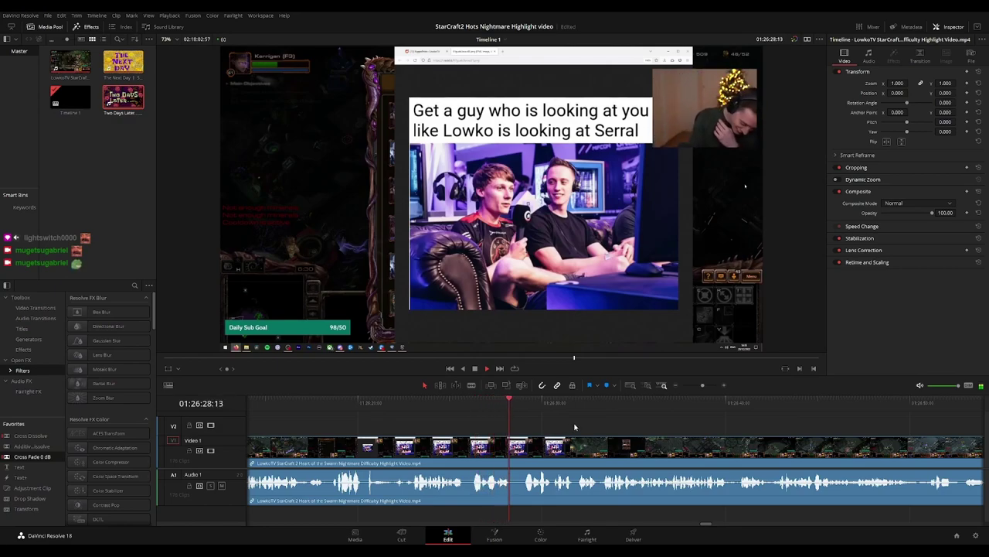
pyautogui.hscroll(2, 582, 427)
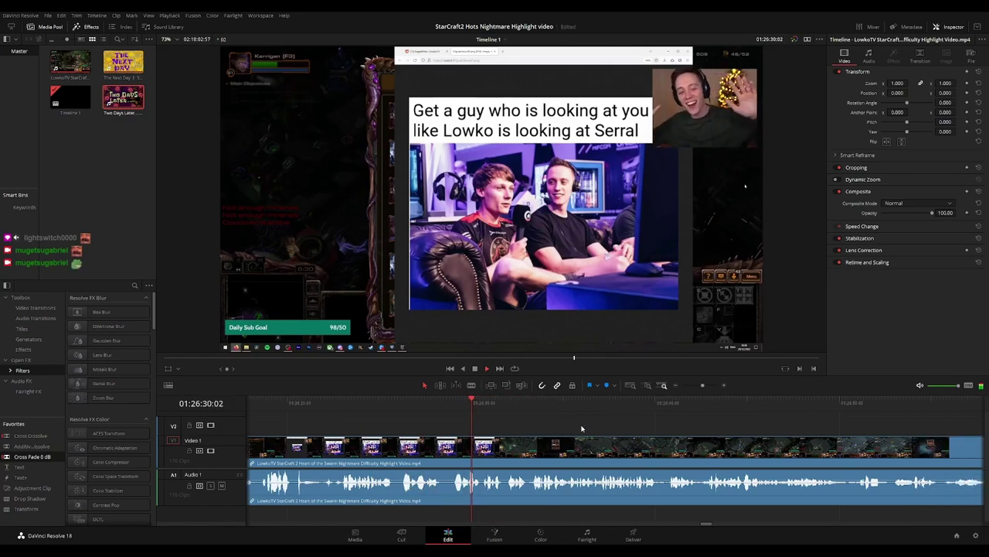
pyautogui.hscroll(2, 572, 425)
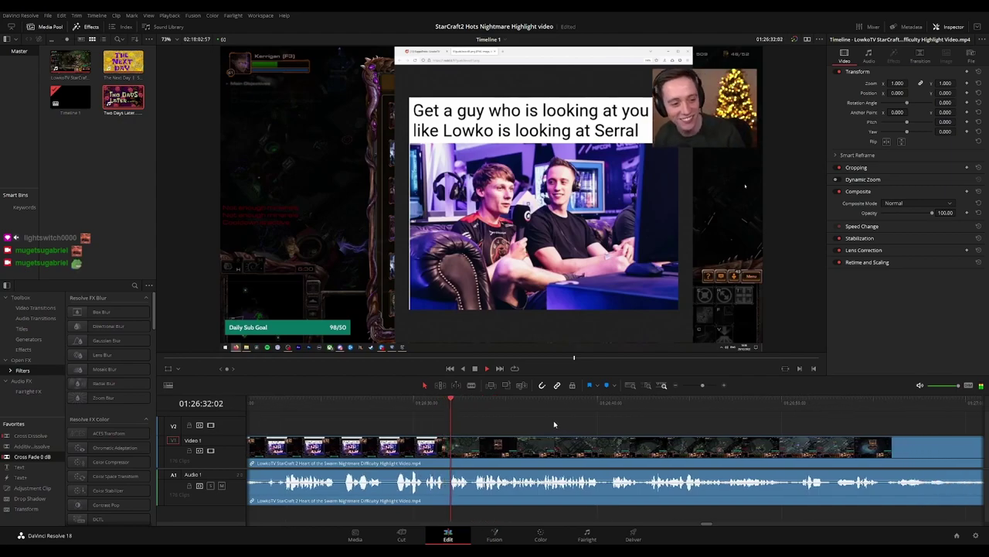
pyautogui.hscroll(3, 598, 426)
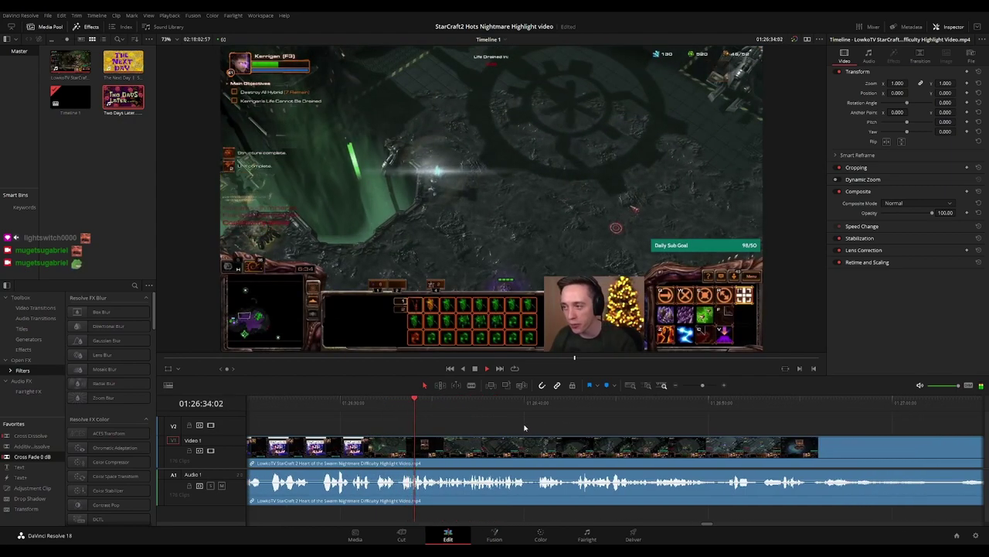
pyautogui.hscroll(1, 528, 428)
pyautogui.hscroll(1, 528, 428)
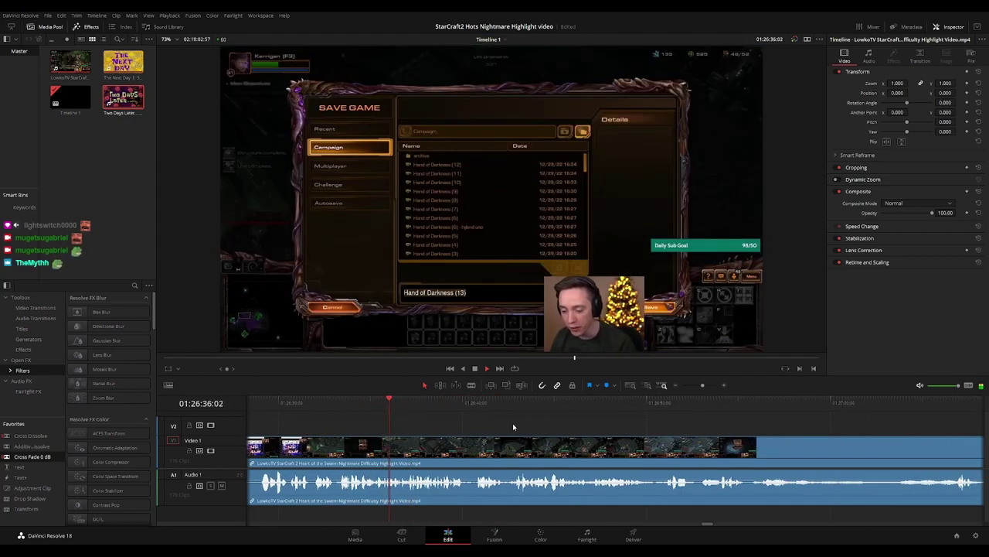
# Split the clip twice around the gameplay scene change near 01:26:50, ripple-delete the short piece between, and bridge the cut with the default transition
pyautogui.hscroll(1, 524, 424)
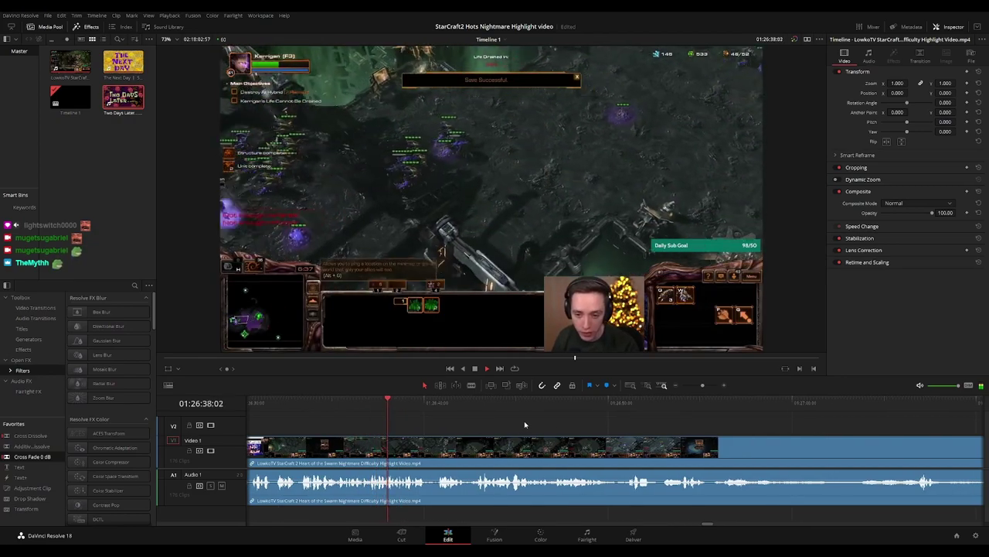
pyautogui.hscroll(2, 492, 424)
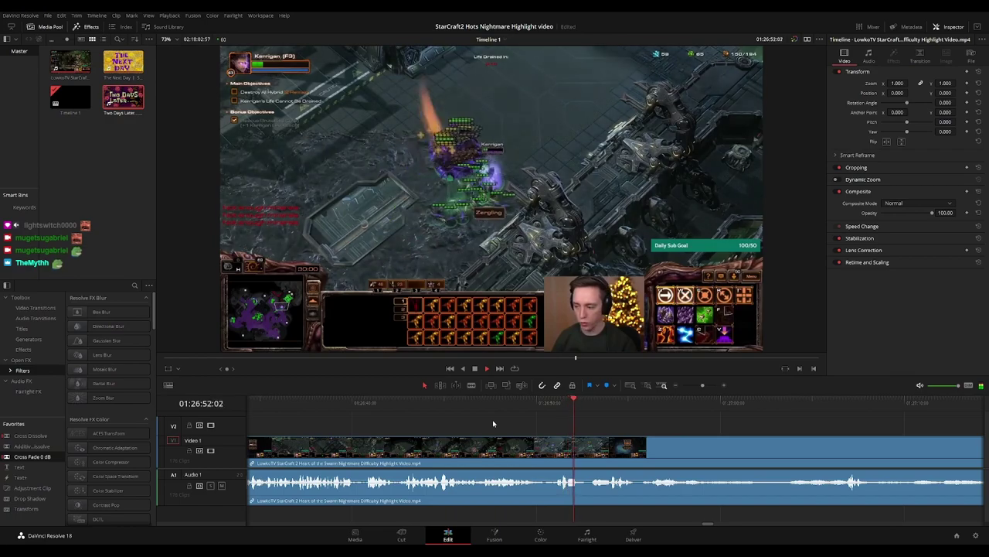
pyautogui.click(516, 412)
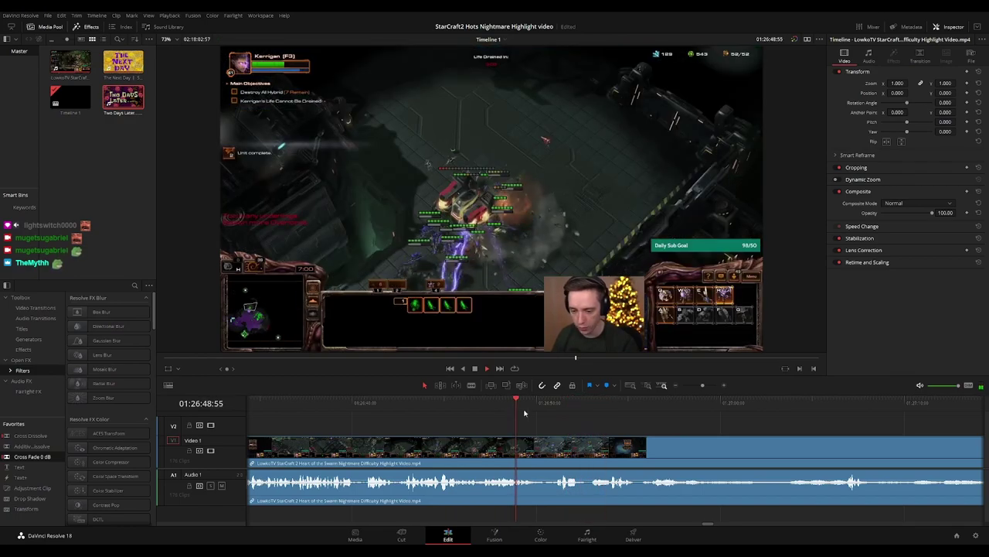
pyautogui.press('space')
pyautogui.hotkey('ctrl', 'b')
pyautogui.press('b')
pyautogui.click(552, 456)
pyautogui.press('a')
pyautogui.click(547, 456)
pyautogui.press('Delete')
pyautogui.press('space')
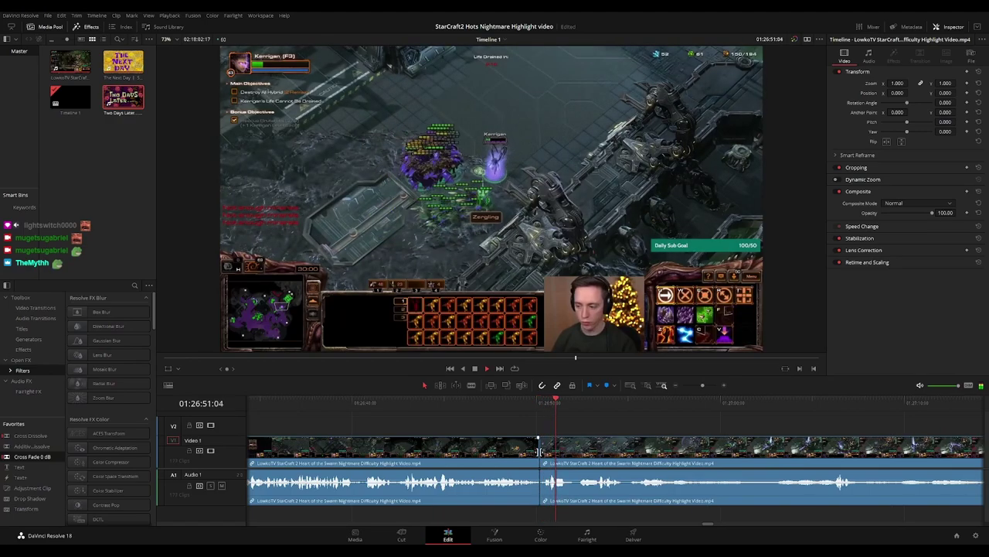
pyautogui.click(669, 428)
pyautogui.moveTo(669, 428); pyautogui.dragTo(495, 418)
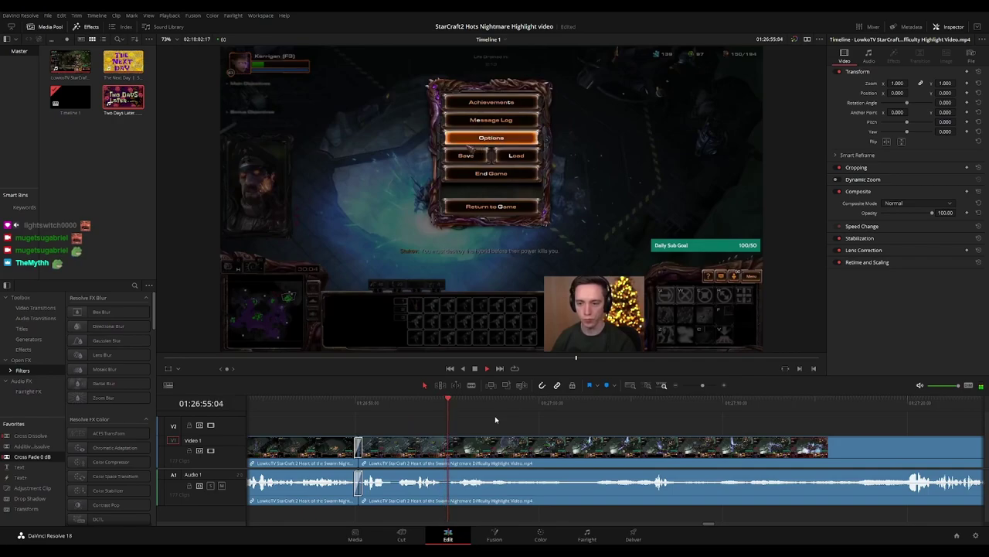
# Split the clip twice near 01:26:55, just after the in-game menu, ripple-delete the short piece and bridge the cut with the default transition
pyautogui.hscroll(1, 569, 427)
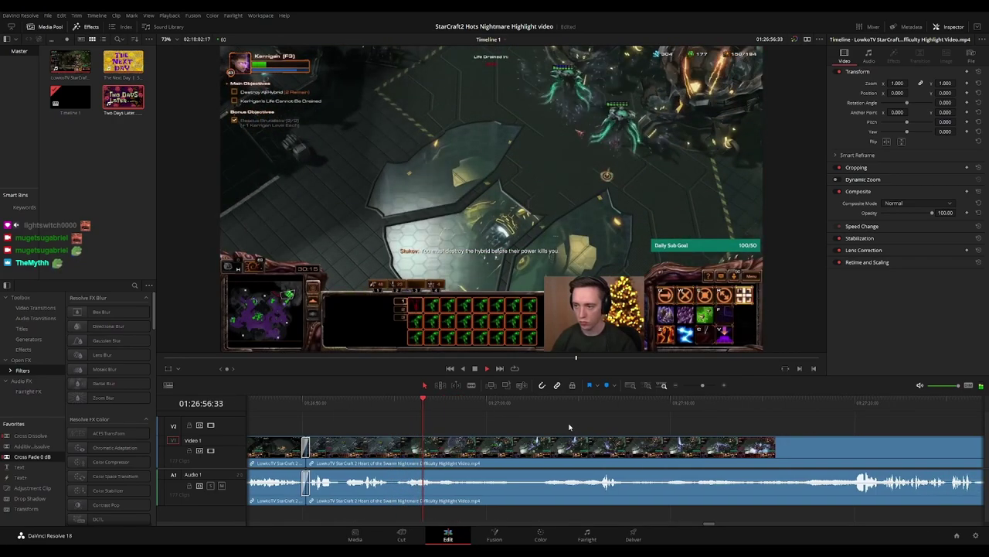
pyautogui.press('b')
pyautogui.click(390, 443)
pyautogui.click(402, 443)
pyautogui.press('a')
pyautogui.click(398, 445)
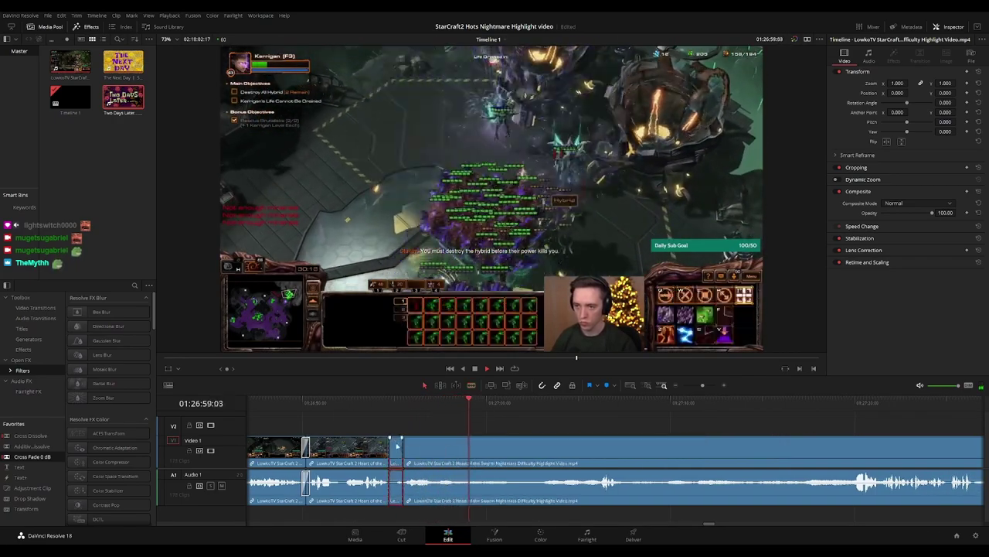
pyautogui.press('Delete')
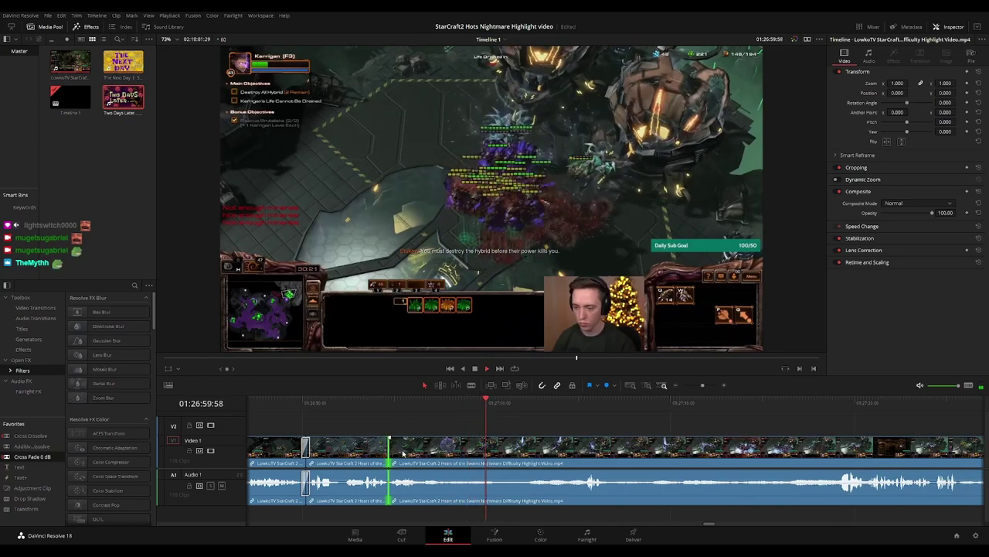
pyautogui.hscroll(1, 561, 423)
# Play and skim the hybrid battle footage from about 01:27:01 to the load-game screen near 01:27:23, checking for parts to cut
pyautogui.hscroll(1, 558, 422)
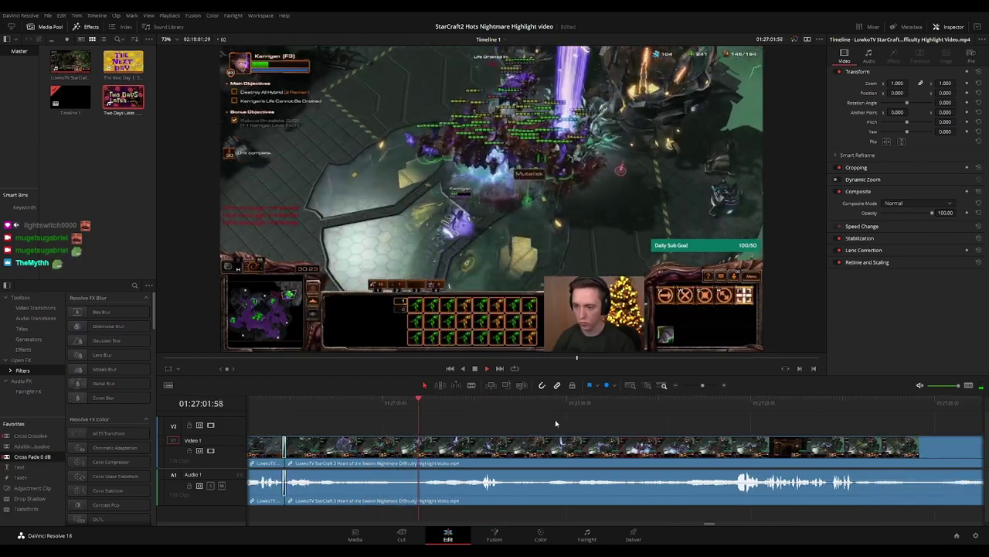
pyautogui.hscroll(2, 555, 423)
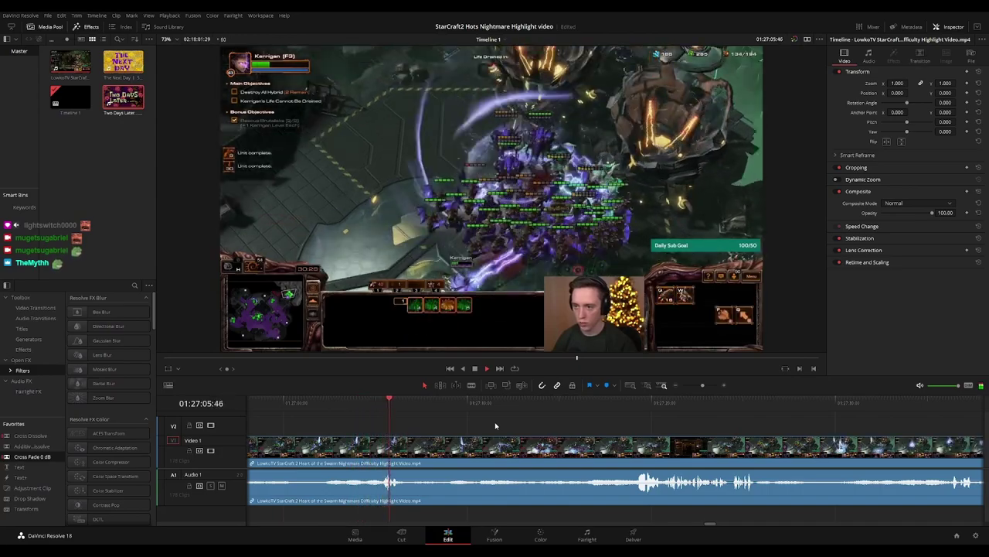
pyautogui.click(455, 404)
pyautogui.moveTo(455, 404); pyautogui.dragTo(592, 404)
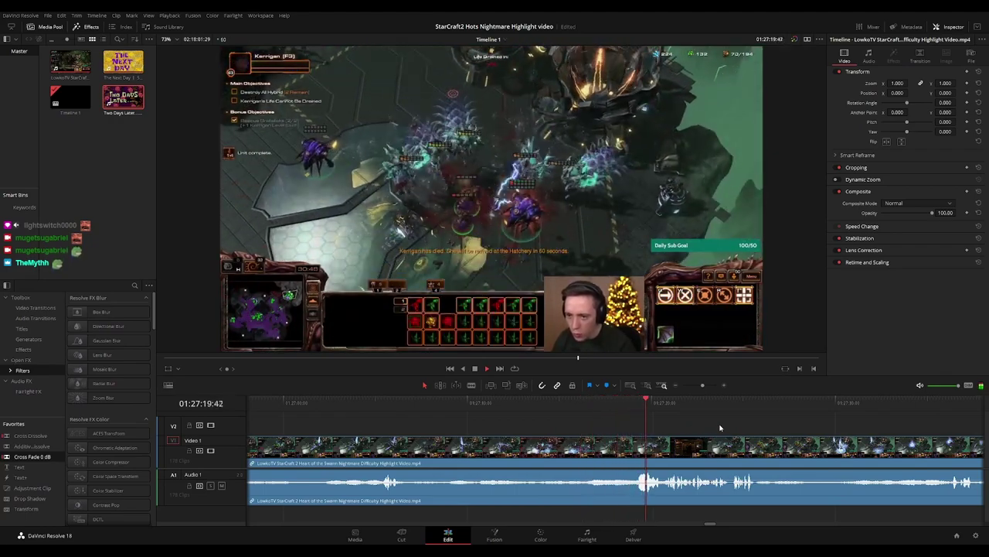
pyautogui.hscroll(3, 717, 424)
pyautogui.hscroll(2, 517, 423)
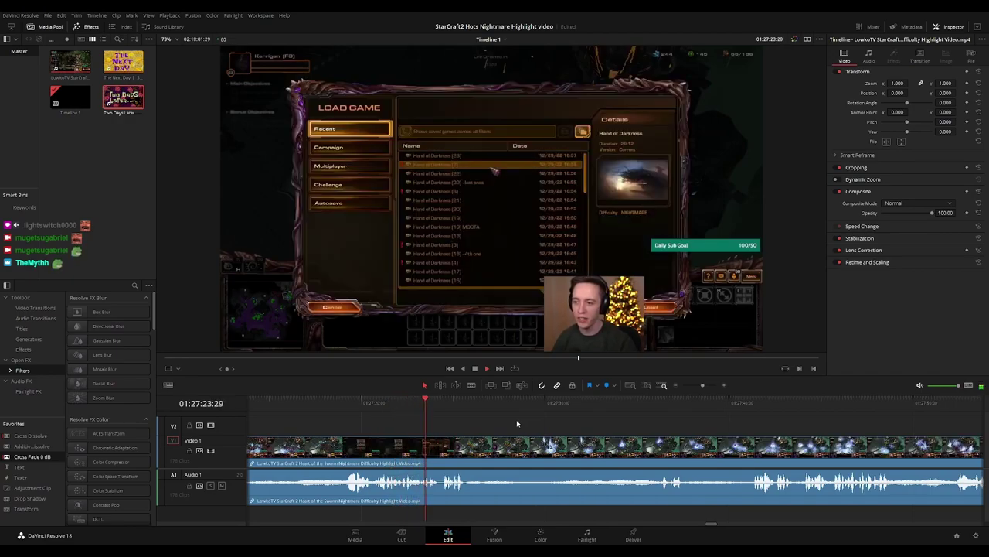
# Ripple-delete the short loading-screen piece near 01:27:25:30 and bridge the cut with the default video and audio transition
pyautogui.hscroll(2, 517, 423)
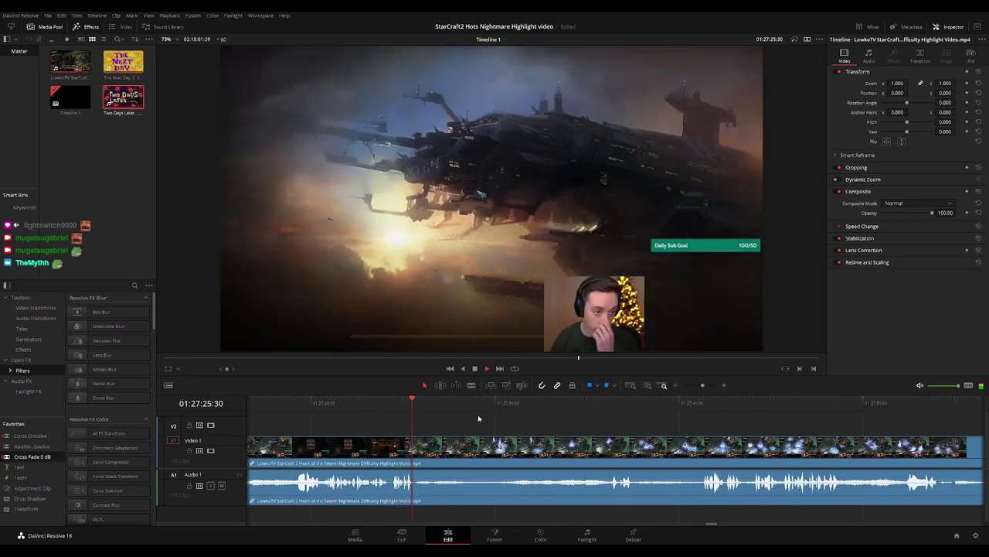
pyautogui.click(418, 457)
pyautogui.press('a')
pyautogui.click(414, 457)
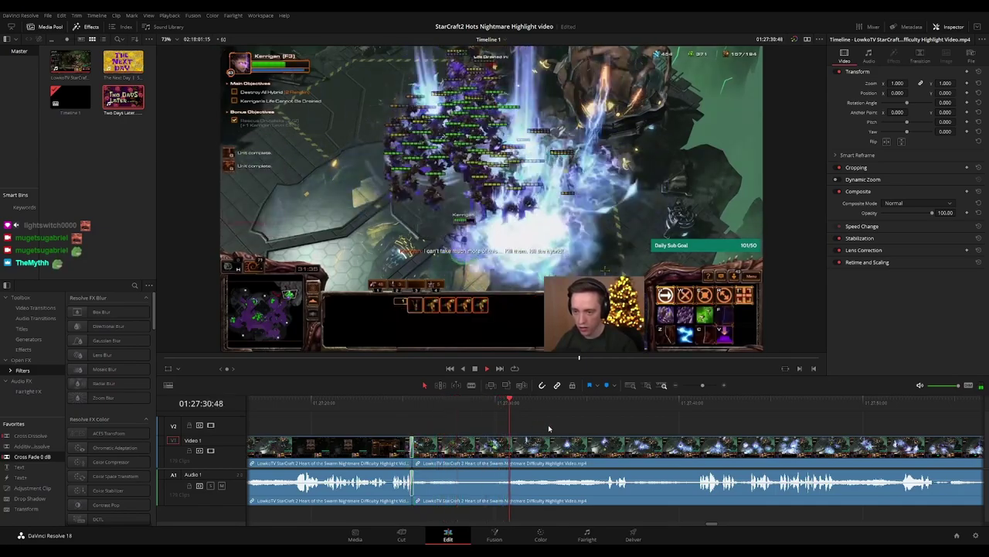
# Play the storm battle footage from about 01:27:30 to 01:27:46, checking for parts to cut
pyautogui.moveTo(632, 439); pyautogui.dragTo(587, 436)
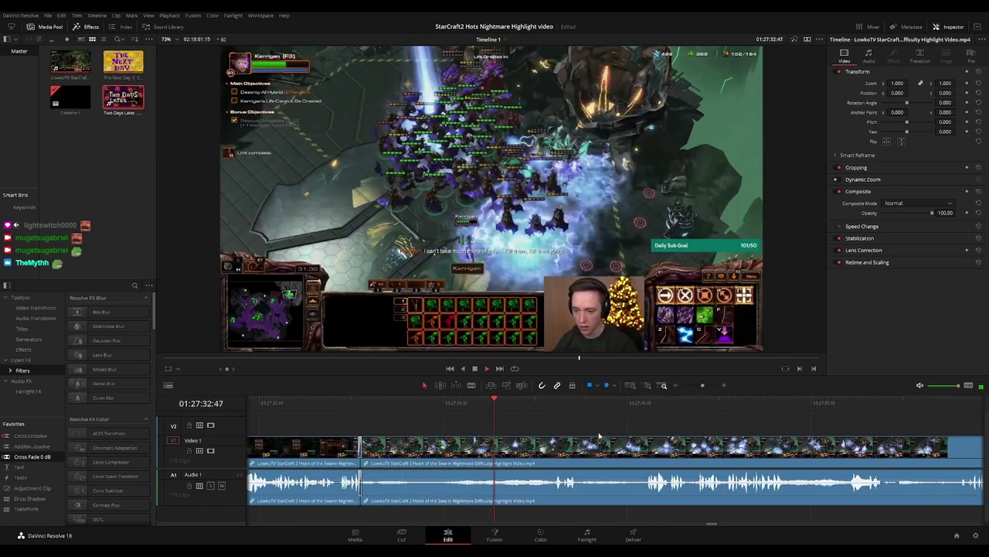
pyautogui.hscroll(1, 592, 435)
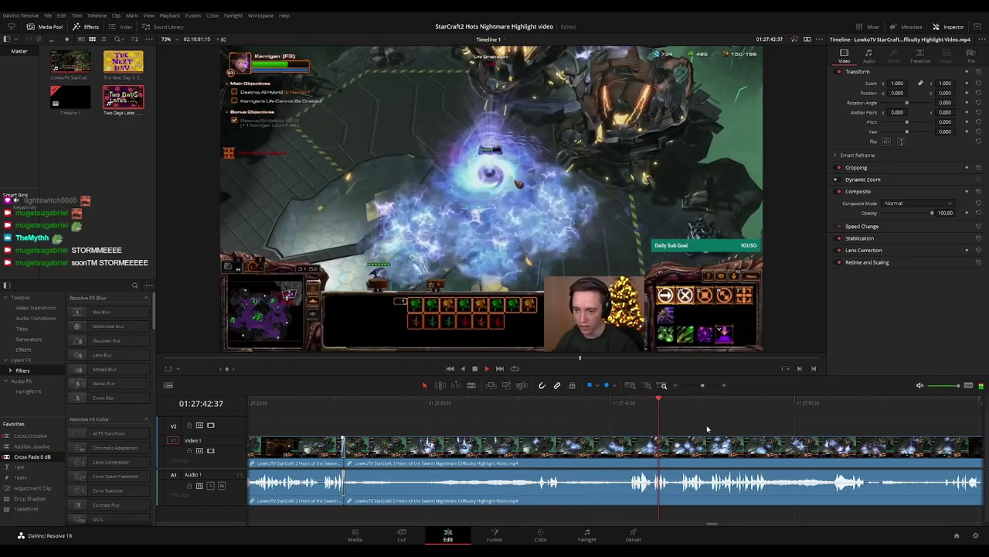
pyautogui.moveTo(731, 425); pyautogui.dragTo(608, 418)
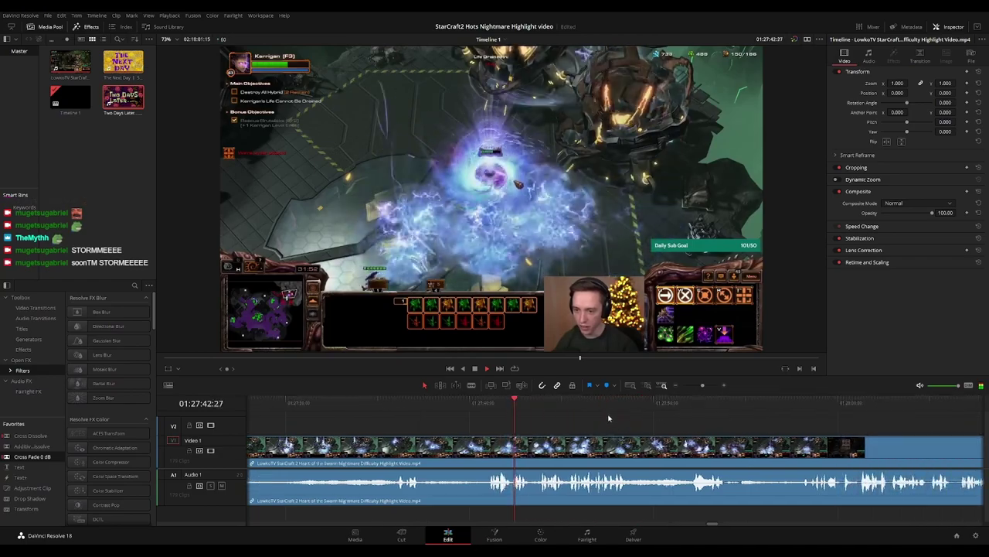
pyautogui.hscroll(3, 630, 425)
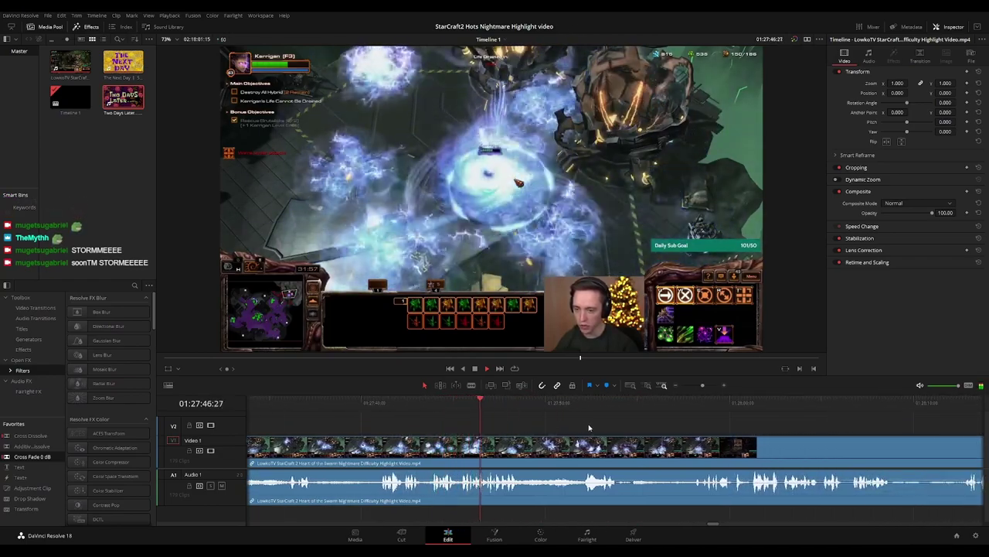
pyautogui.hscroll(1, 591, 427)
# Enlarge the viewer slightly, reduce the Video 1 track height and lower the divider between the video and audio tracks
pyautogui.moveTo(570, 375); pyautogui.dragTo(570, 381)
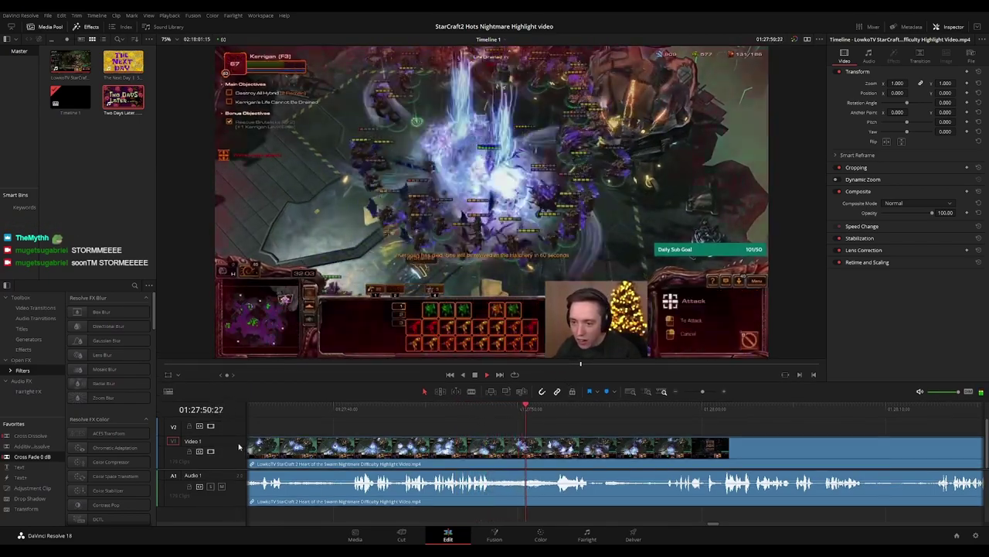
pyautogui.moveTo(237, 438); pyautogui.dragTo(237, 444)
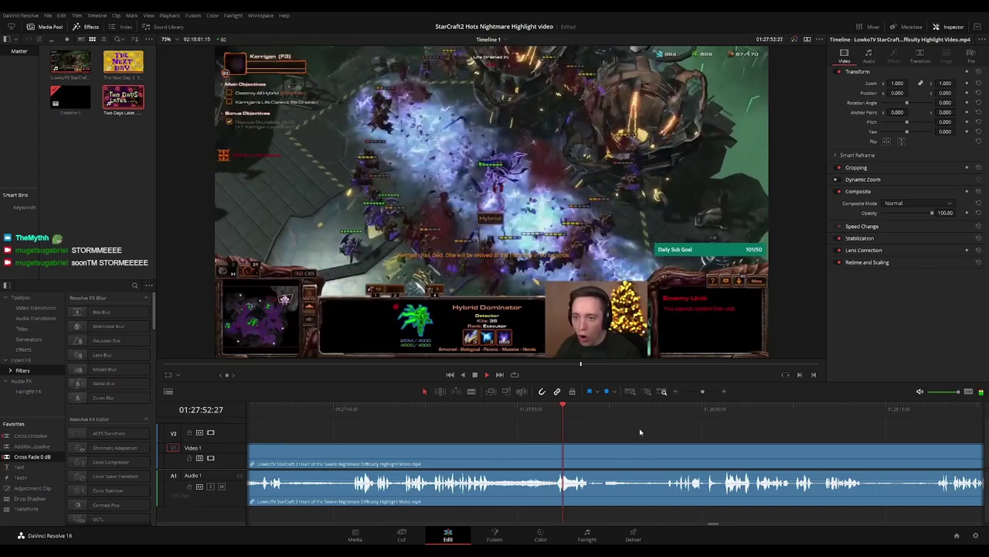
pyautogui.hscroll(3, 482, 426)
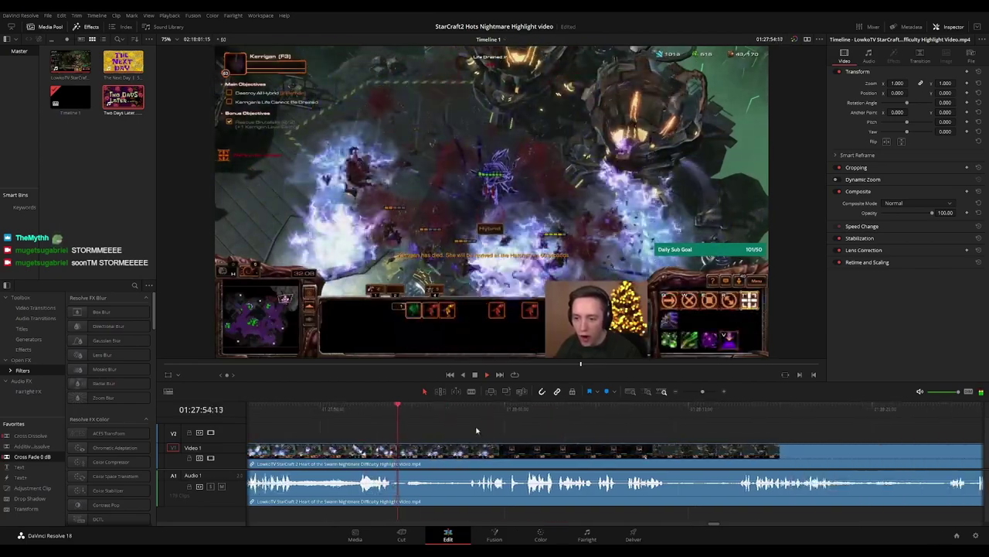
pyautogui.click(335, 412)
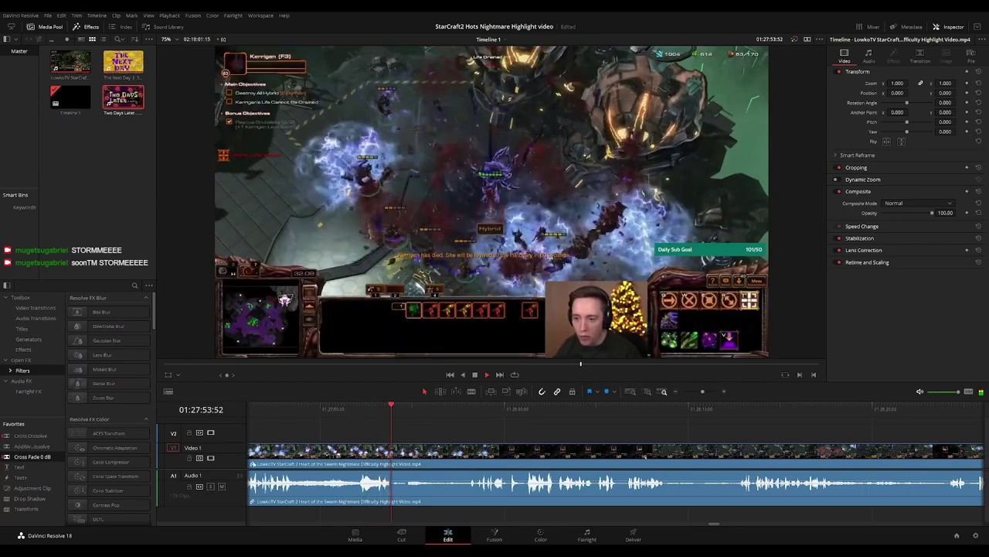
pyautogui.moveTo(230, 469); pyautogui.dragTo(230, 477)
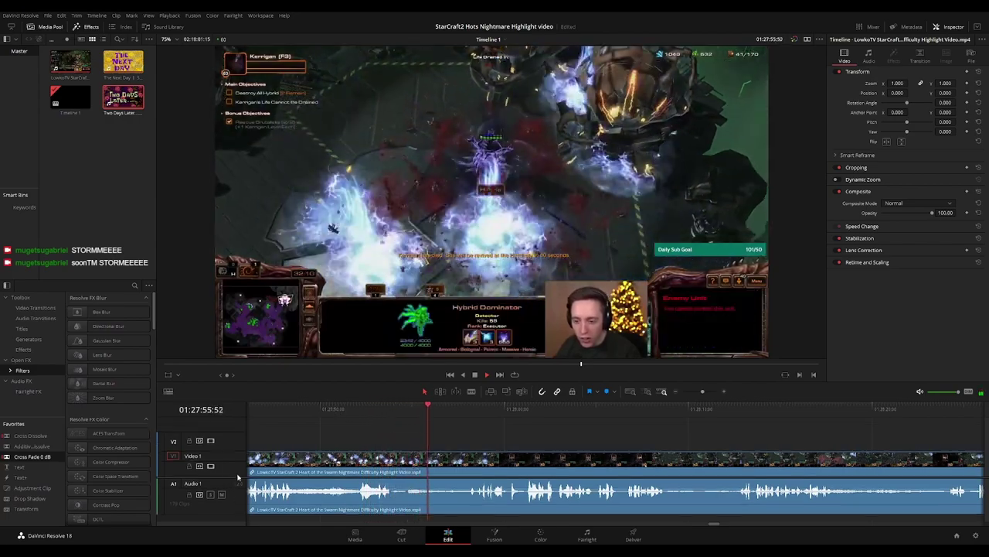
# Cut out the short piece near 01:28:08, where the in-game menu changes to gameplay, and bridge the cut with the default transition
pyautogui.moveTo(570, 448); pyautogui.dragTo(550, 442)
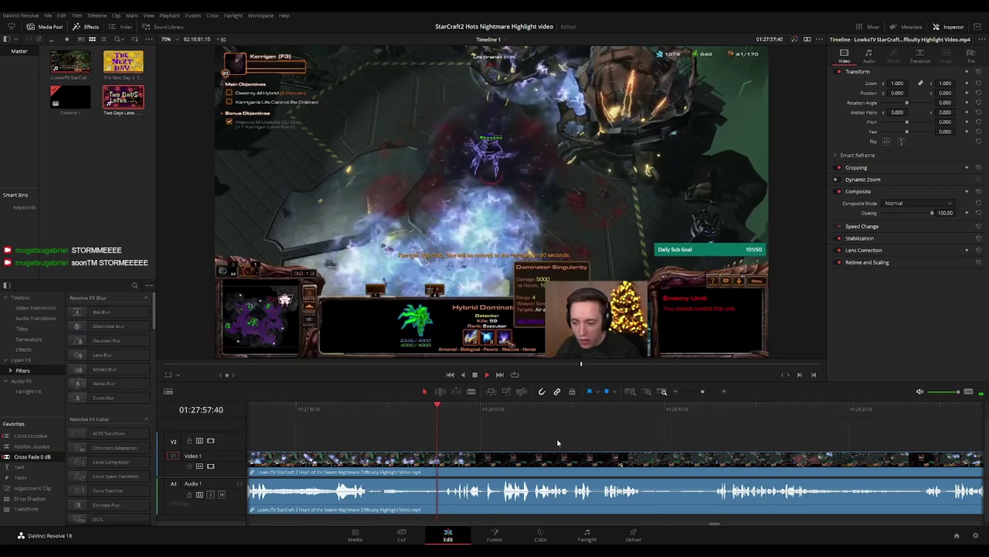
pyautogui.hscroll(4, 533, 439)
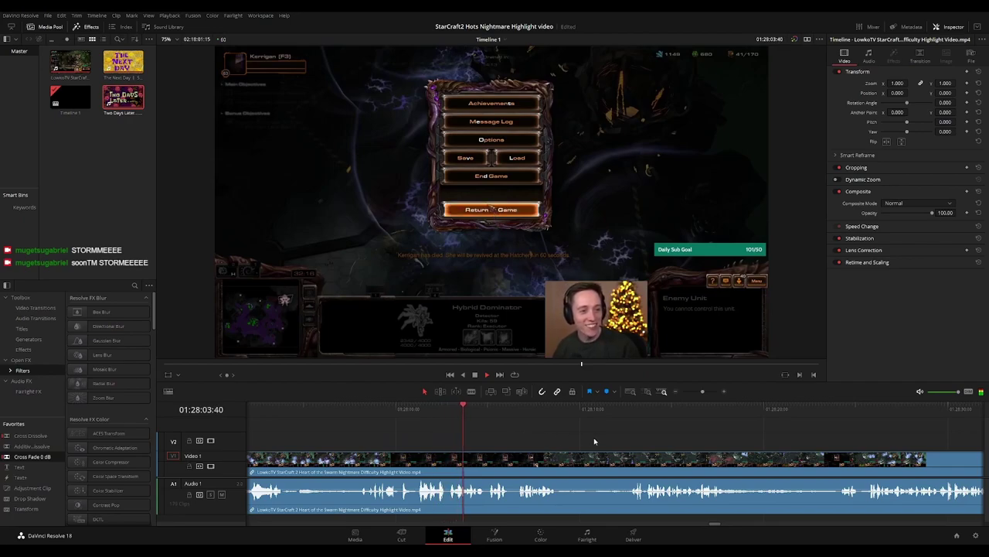
pyautogui.hscroll(5, 496, 433)
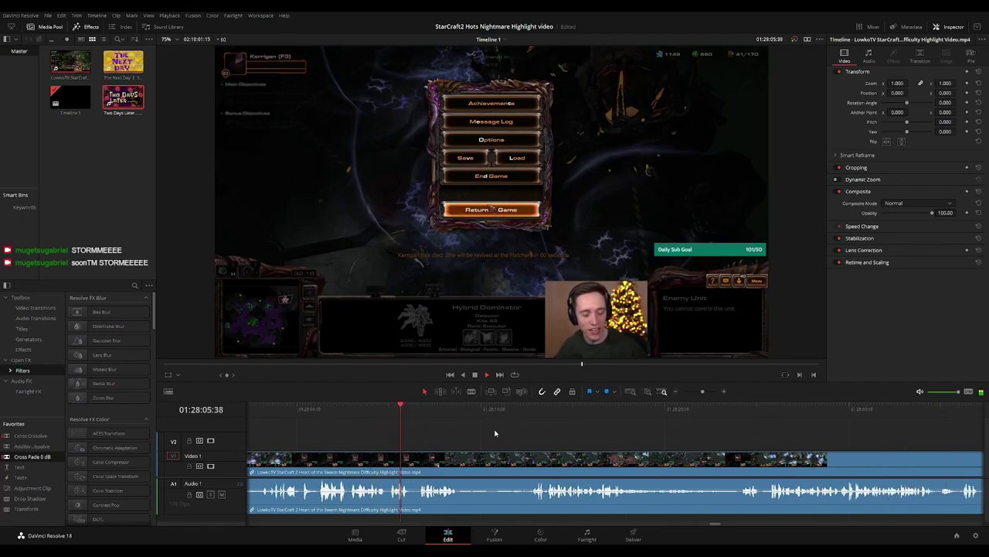
pyautogui.hscroll(3, 495, 433)
pyautogui.press('space')
pyautogui.press('b')
pyautogui.click(408, 464)
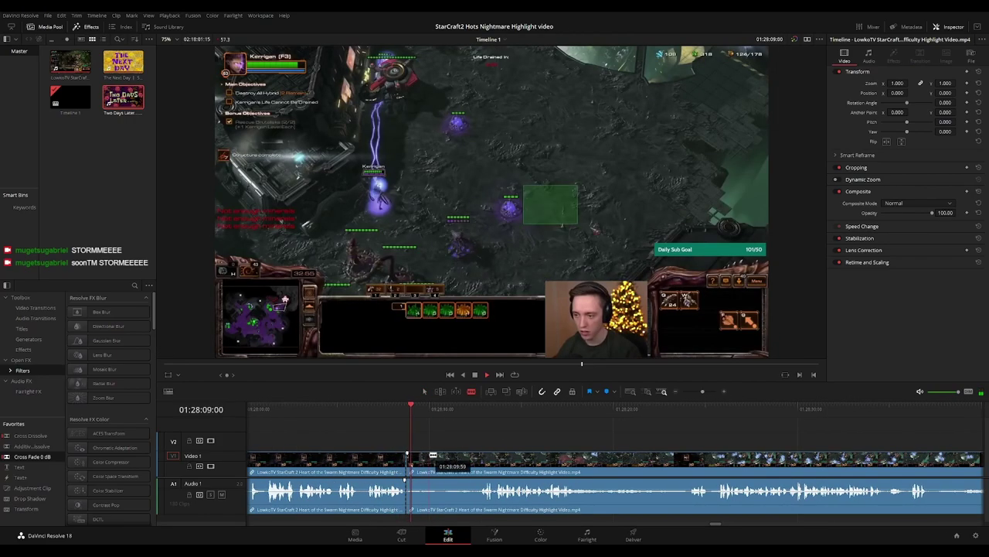
pyautogui.click(414, 465)
pyautogui.press('Delete')
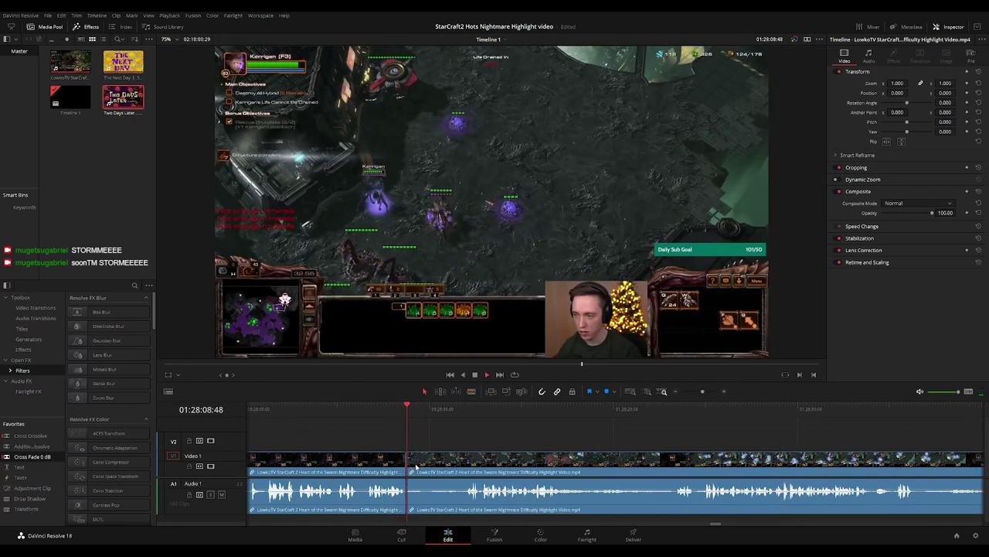
pyautogui.press('space')
pyautogui.hotkey('ctrl', 't')
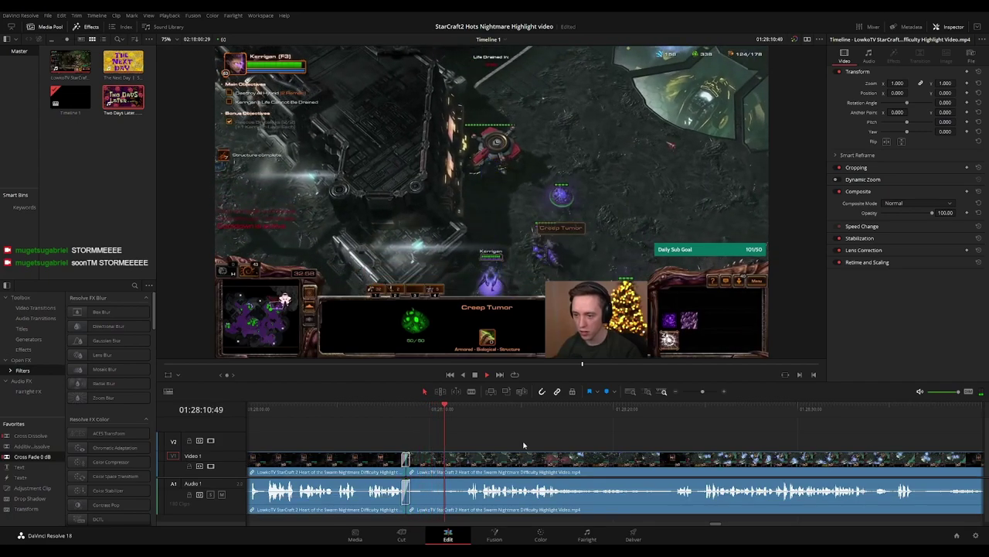
# Cut out the short piece near 01:28:24, where the footage changes to the base view, and bridge the cut with the default transition
pyautogui.hscroll(2, 539, 434)
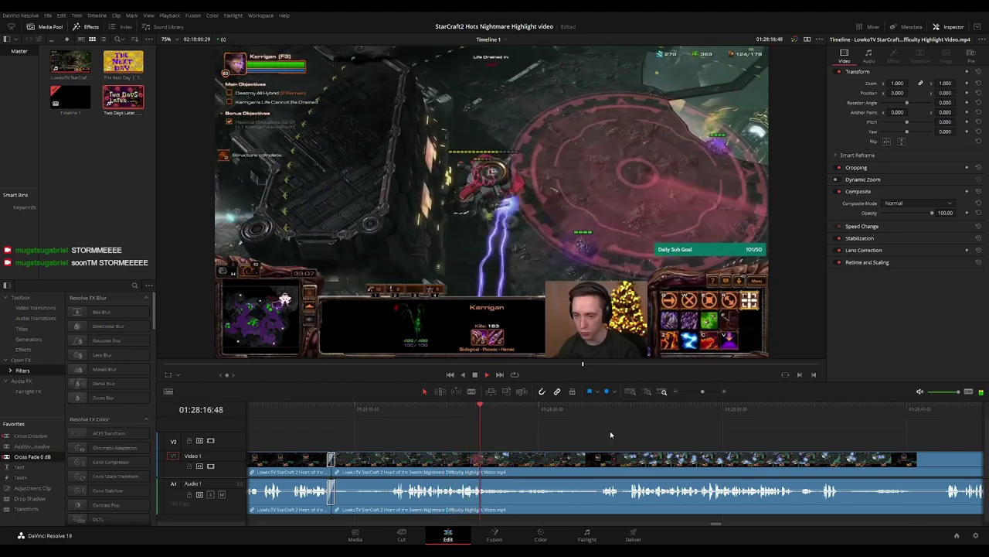
pyautogui.hscroll(2, 545, 432)
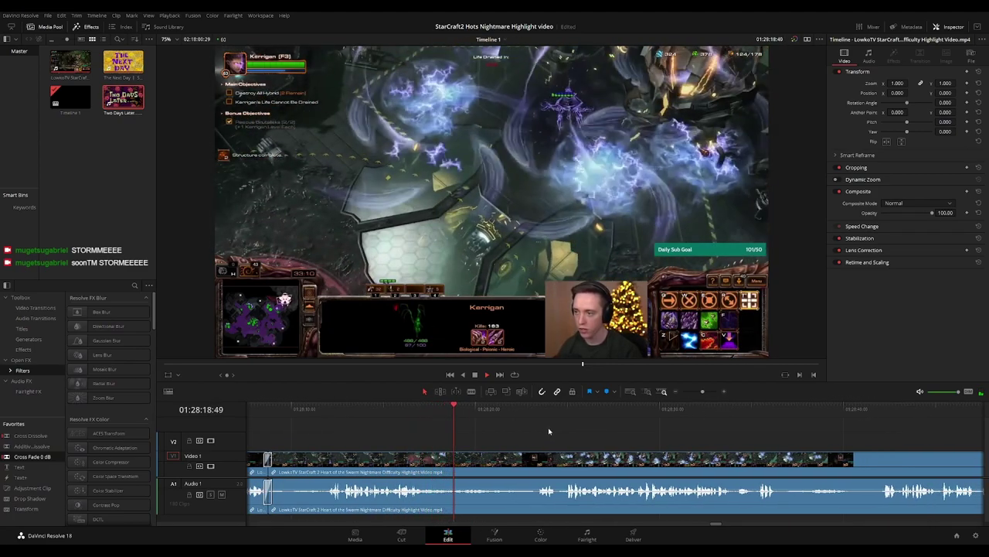
pyautogui.hscroll(2, 556, 431)
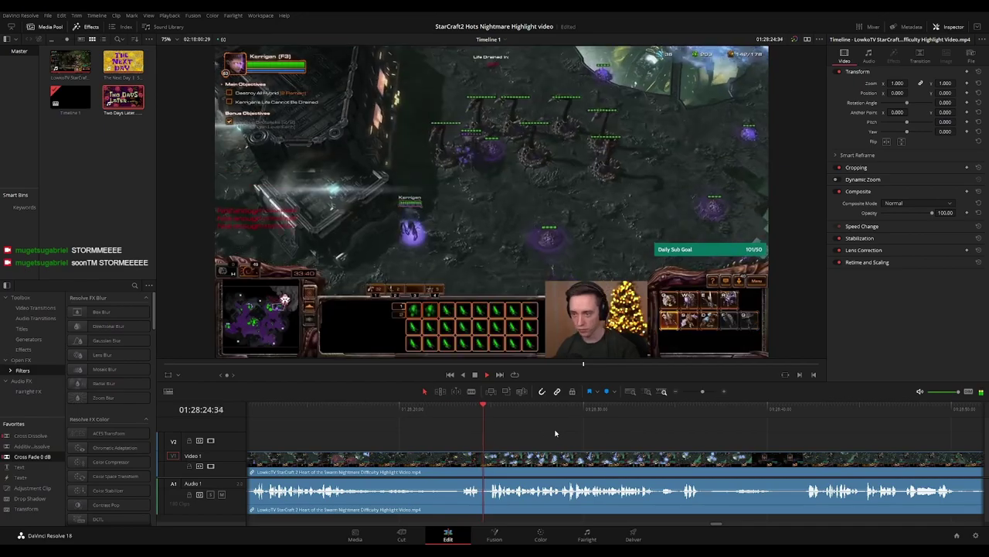
pyautogui.click(482, 459)
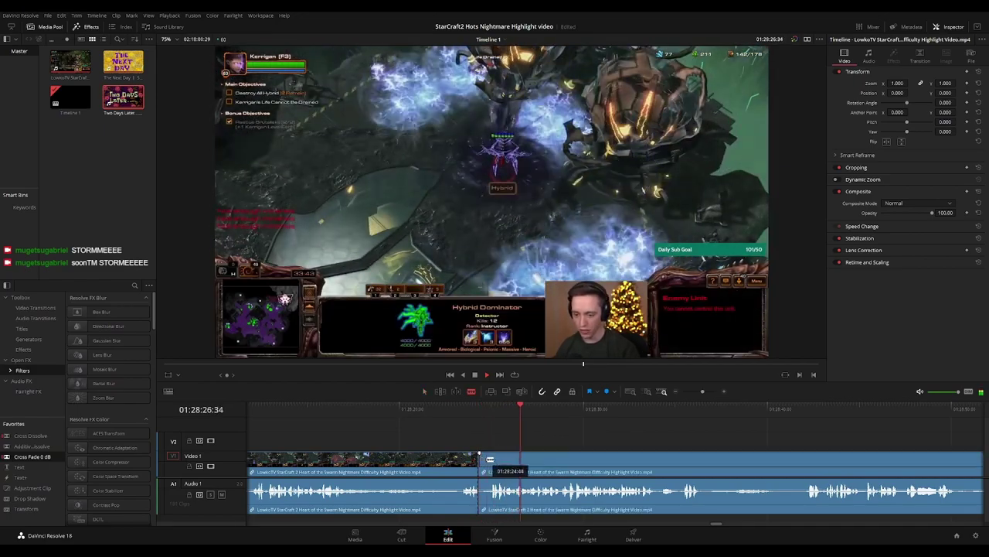
pyautogui.press('Delete')
pyautogui.click(480, 464)
pyautogui.moveTo(693, 436); pyautogui.dragTo(527, 430)
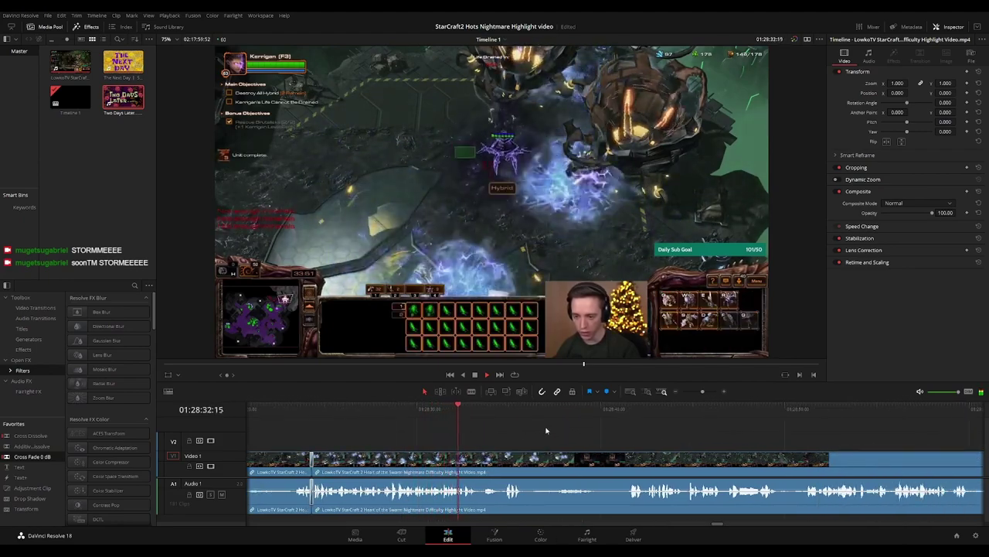
pyautogui.hscroll(2, 575, 433)
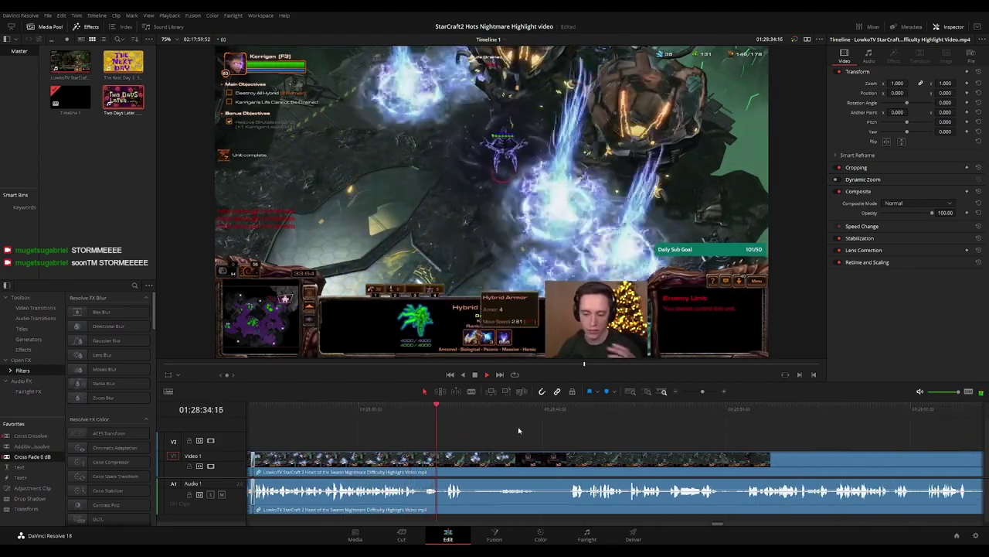
# Place an adjustment clip above the footage at 01:28:40 and set Zoom to 1.710 and Position to X -546, Y 385, enlarging the webcam
pyautogui.hscroll(2, 519, 431)
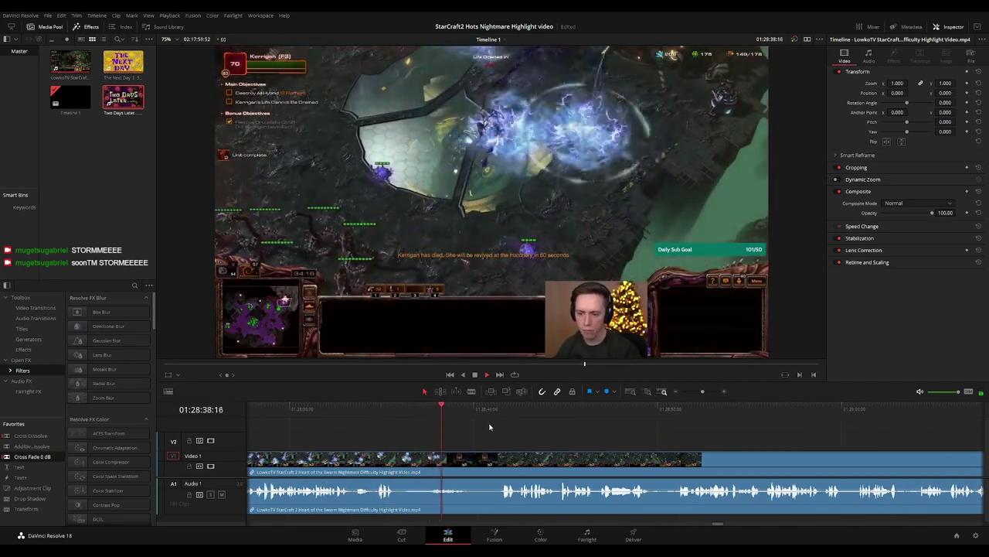
pyautogui.hscroll(2, 523, 436)
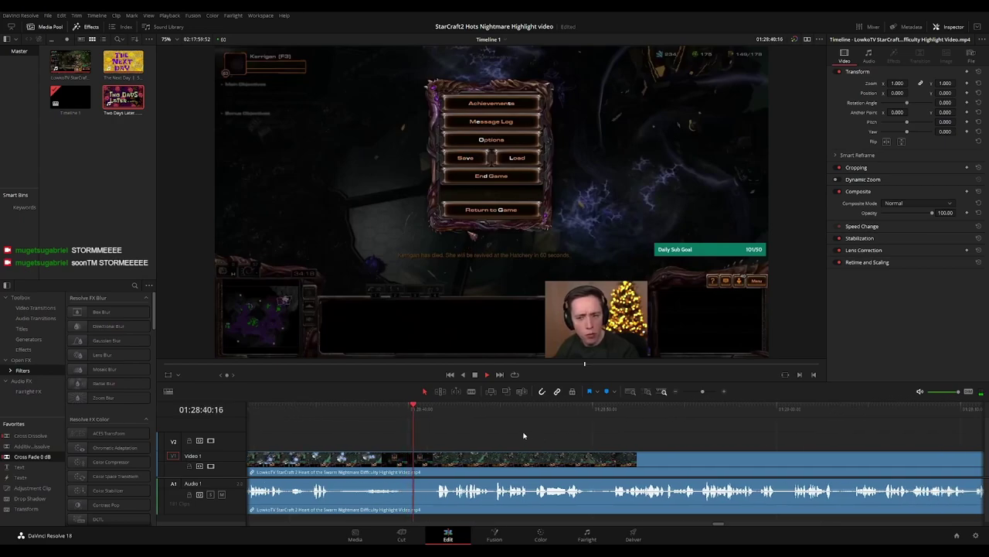
pyautogui.moveTo(389, 414); pyautogui.dragTo(376, 415)
pyautogui.press('space')
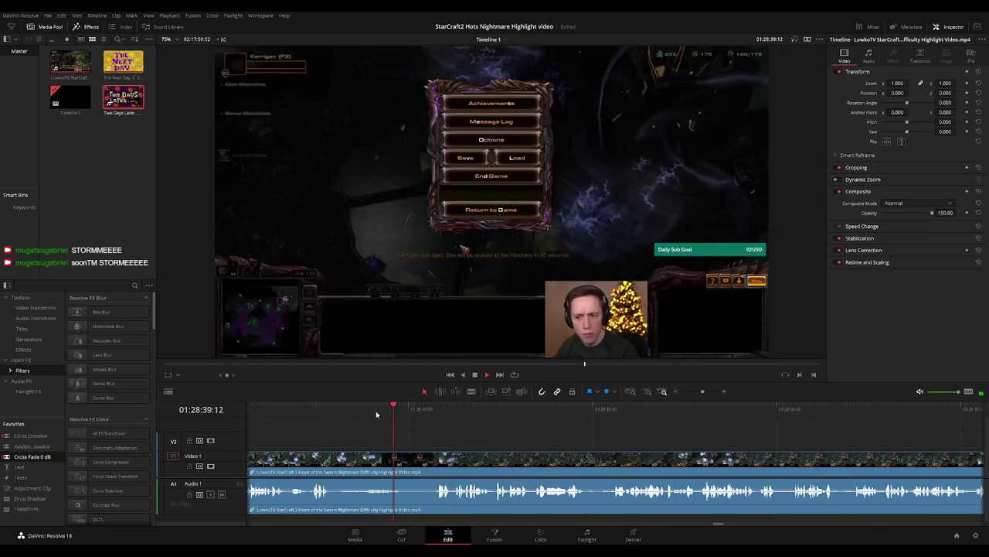
pyautogui.moveTo(51, 487); pyautogui.dragTo(411, 446)
pyautogui.moveTo(897, 83)
pyautogui.mouseDown()
pyautogui.moveTo(967, 93)
pyautogui.moveTo(901, 92)
pyautogui.moveTo(910, 93)
pyautogui.mouseUp()
pyautogui.click(519, 431)
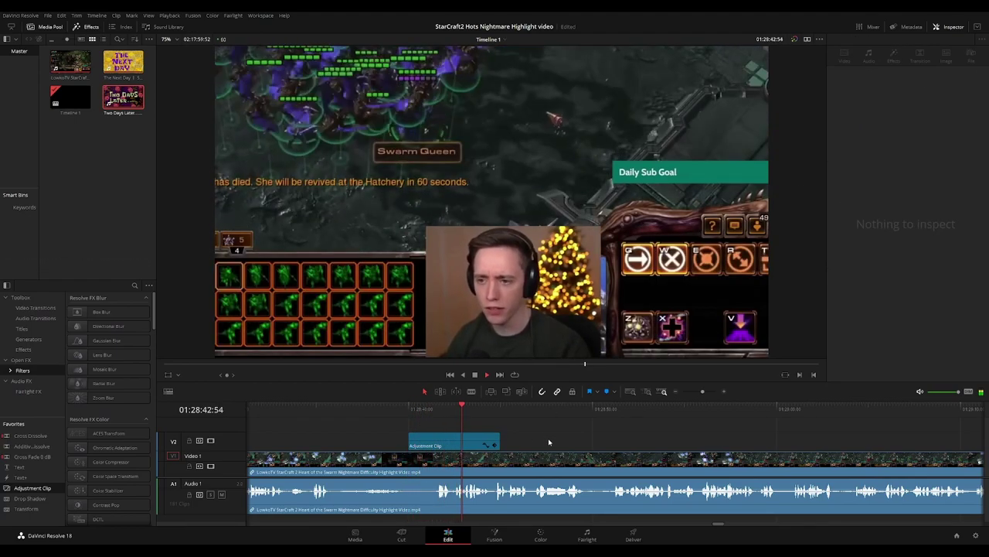
# Shorten the adjustment clip's end to about 01:28:42:30 and replay the footage from around 01:28:42 to check the zoom
pyautogui.press('space')
pyautogui.moveTo(496, 443); pyautogui.dragTo(490, 443)
pyautogui.click(546, 444)
pyautogui.press('space')
pyautogui.click(475, 406)
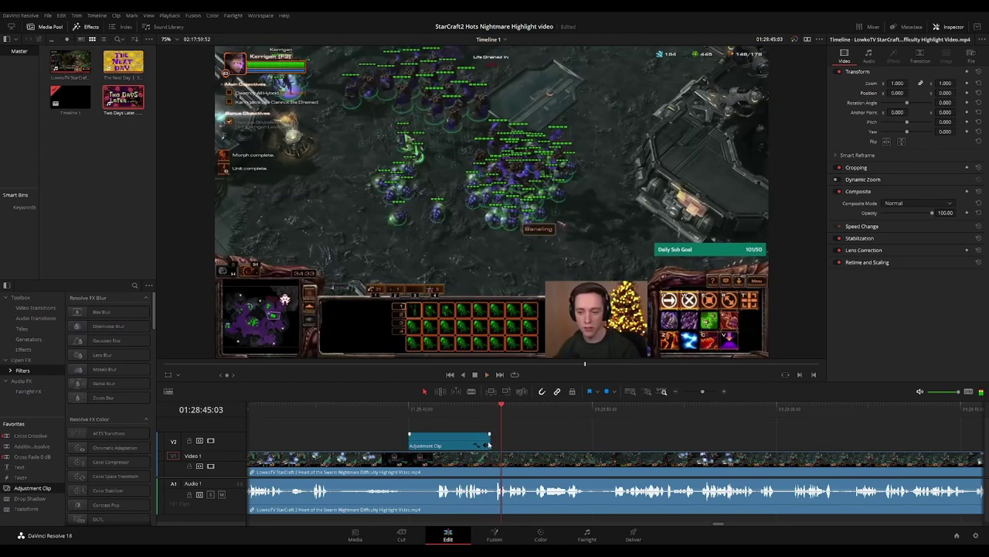
pyautogui.moveTo(474, 442); pyautogui.dragTo(453, 442)
pyautogui.click(446, 406)
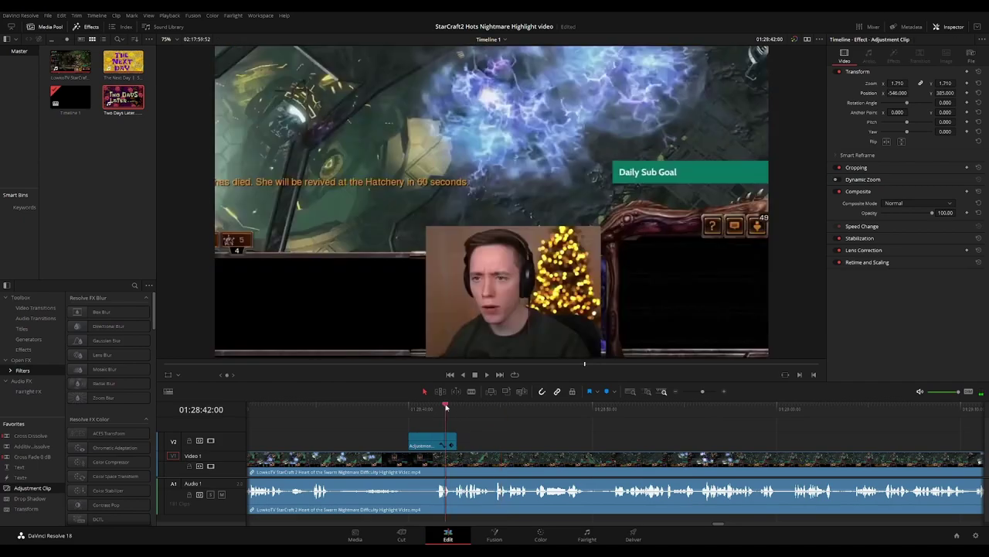
pyautogui.press('space')
# Cut out the short piece of footage from about 01:28:44:19 to 01:28:44:42, at the change to the gathered army, and close the gap
pyautogui.hotkey('ctrl', '=')
pyautogui.hotkey('ctrl', '=')
pyautogui.press('b')
pyautogui.click(632, 460)
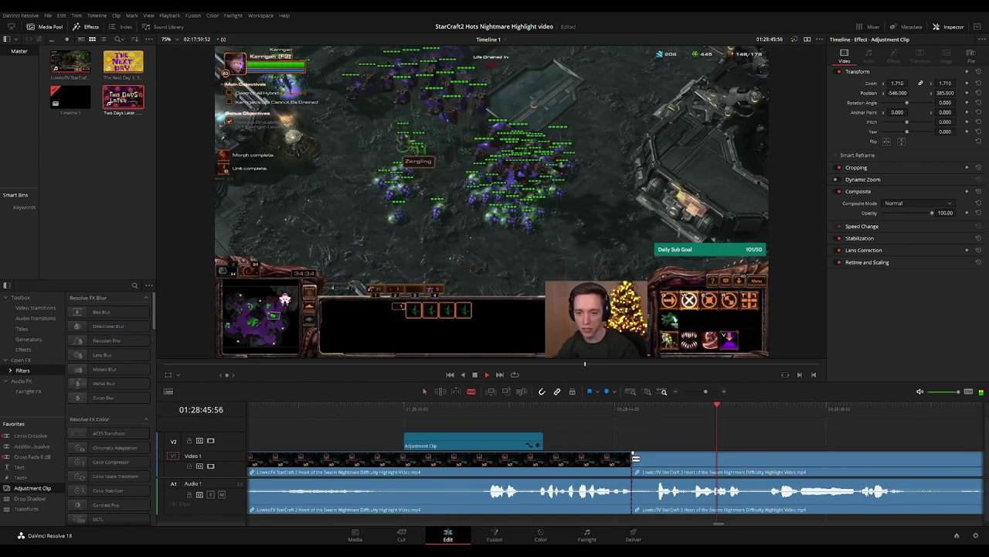
pyautogui.click(656, 461)
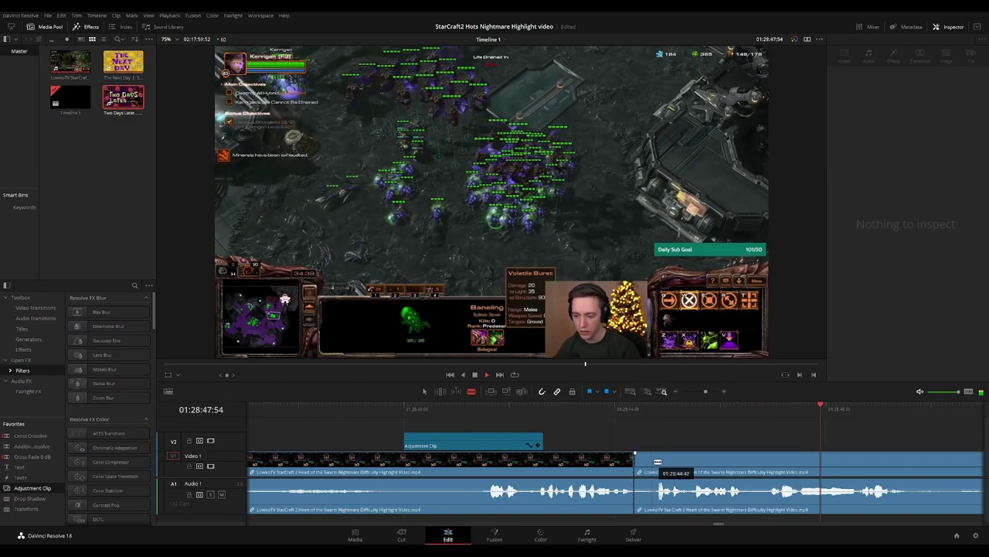
pyautogui.press('a')
pyautogui.click(646, 461)
pyautogui.press('Delete')
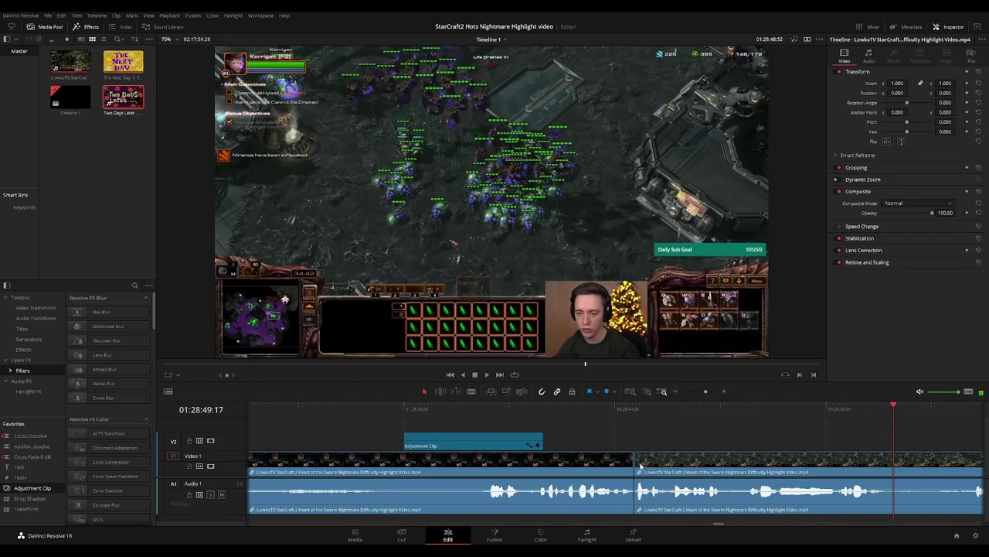
# Review the footage from about 01:28:49 to 01:29:59, skipping through the army build-up, storm battle and loading screen for parts to cut
pyautogui.click(744, 433)
pyautogui.press('space')
pyautogui.hotkey('ctrl', '-')
pyautogui.hotkey('ctrl', '-')
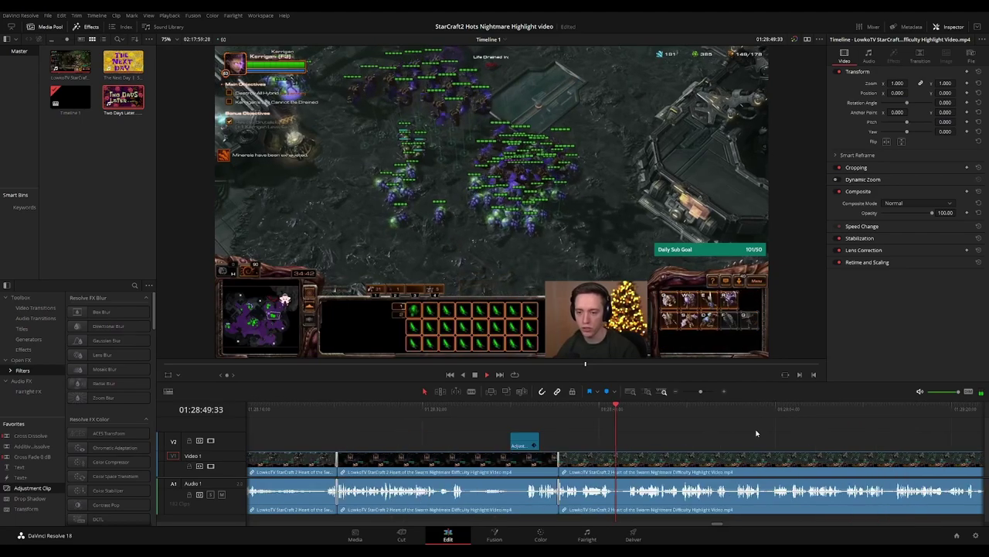
pyautogui.moveTo(725, 433); pyautogui.dragTo(540, 432)
pyautogui.hscroll(1, 554, 428)
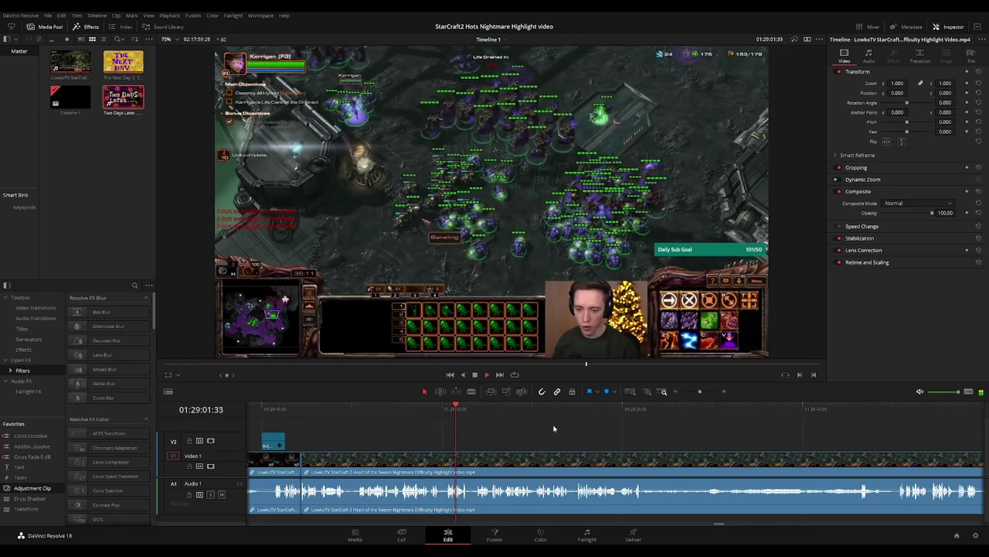
pyautogui.moveTo(553, 428); pyautogui.dragTo(494, 434)
pyautogui.press('space')
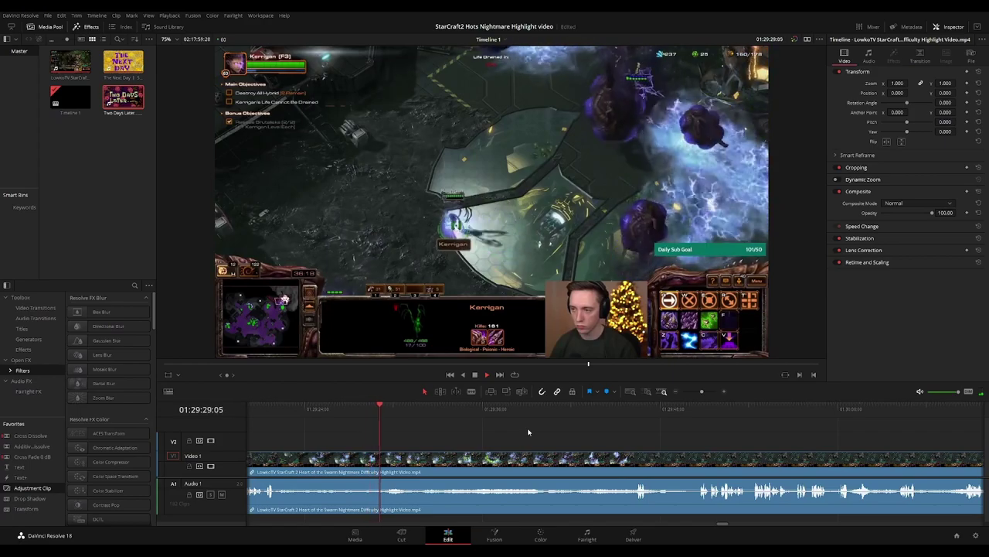
pyautogui.moveTo(453, 410); pyautogui.dragTo(493, 409)
pyautogui.hscroll(1, 587, 432)
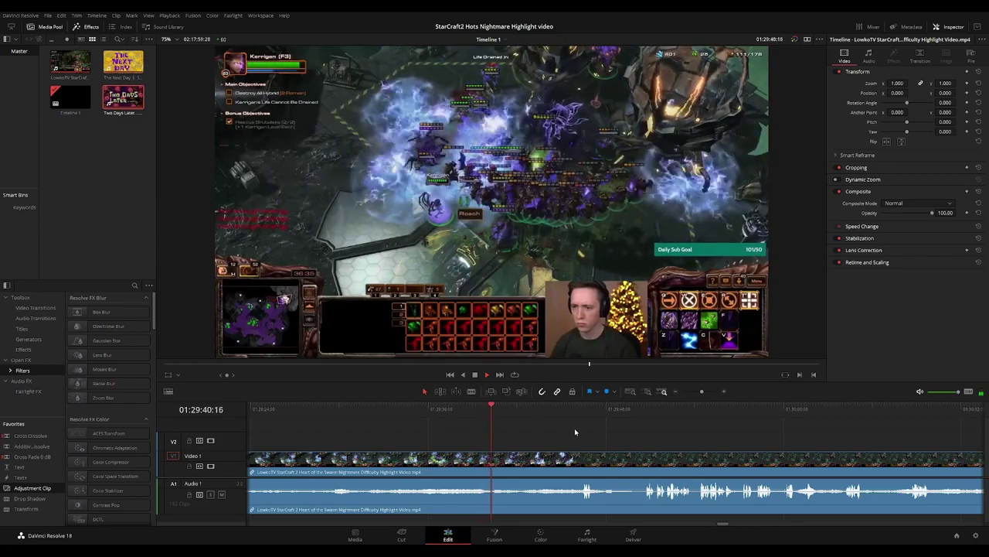
pyautogui.moveTo(523, 415); pyautogui.dragTo(551, 412)
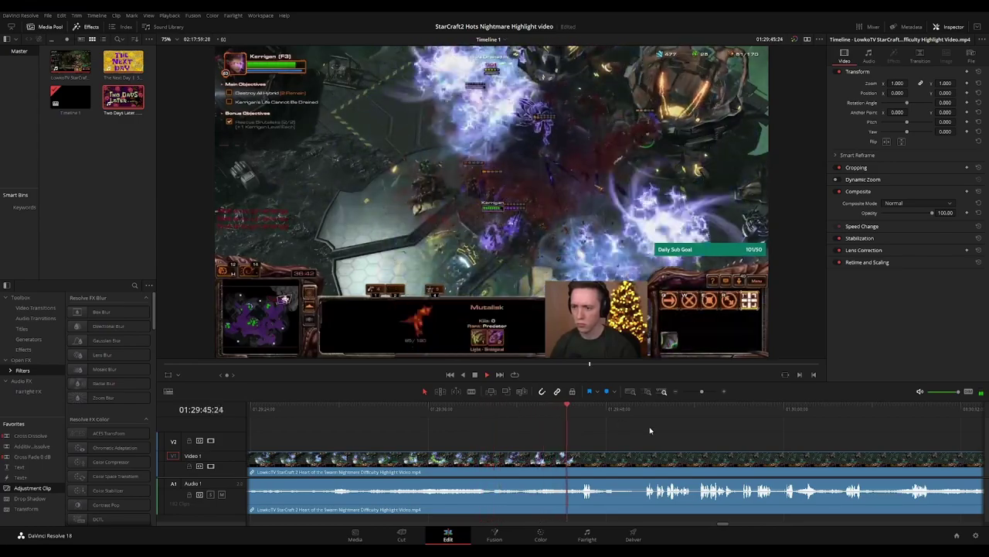
pyautogui.hscroll(4, 517, 430)
pyautogui.hscroll(3, 497, 428)
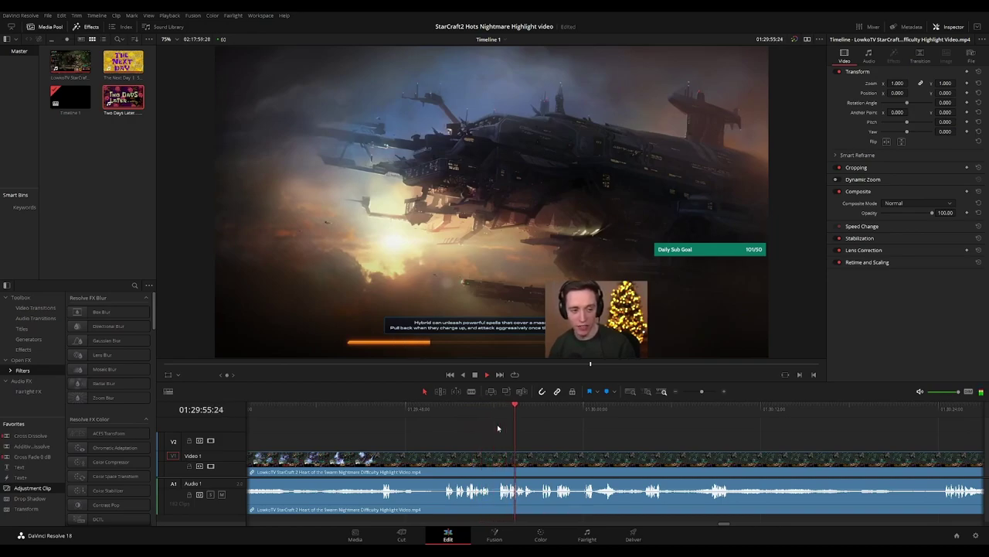
pyautogui.hscroll(3, 602, 426)
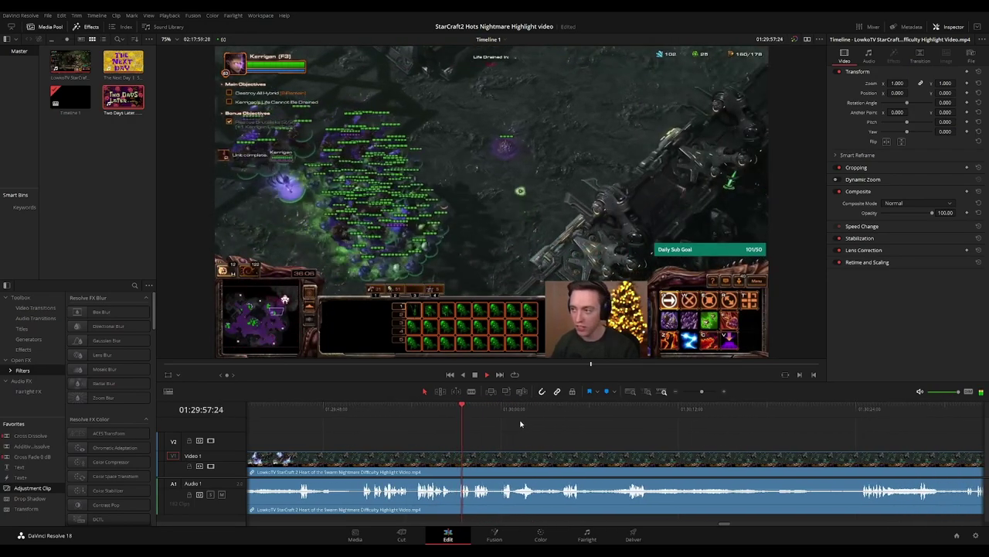
pyautogui.hscroll(2, 557, 431)
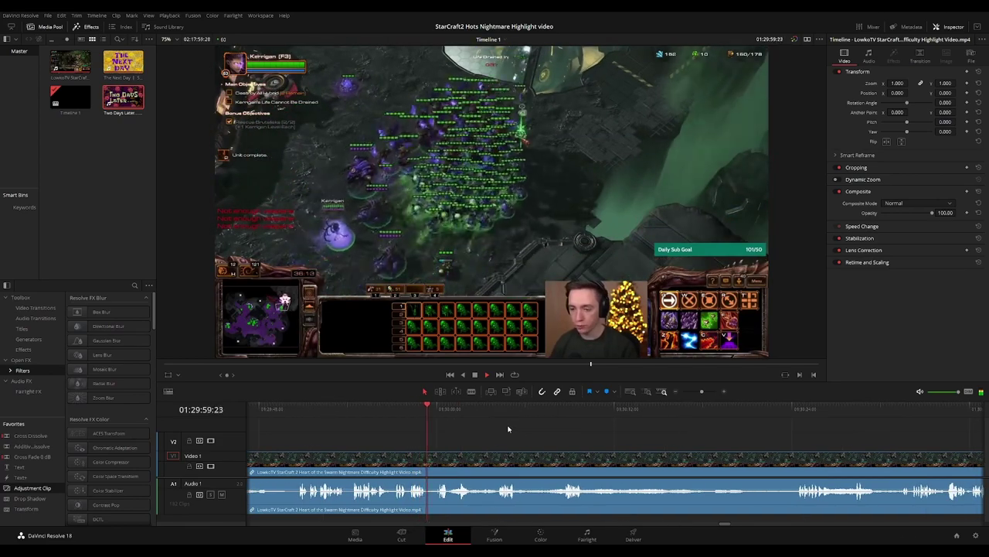
# Cut out the very short piece of footage near 01:30:00 and close the gap between the clips
pyautogui.scroll(3, 562, 430)
pyautogui.press('space')
pyautogui.press('b')
pyautogui.click(529, 459)
pyautogui.click(533, 458)
pyautogui.press('a')
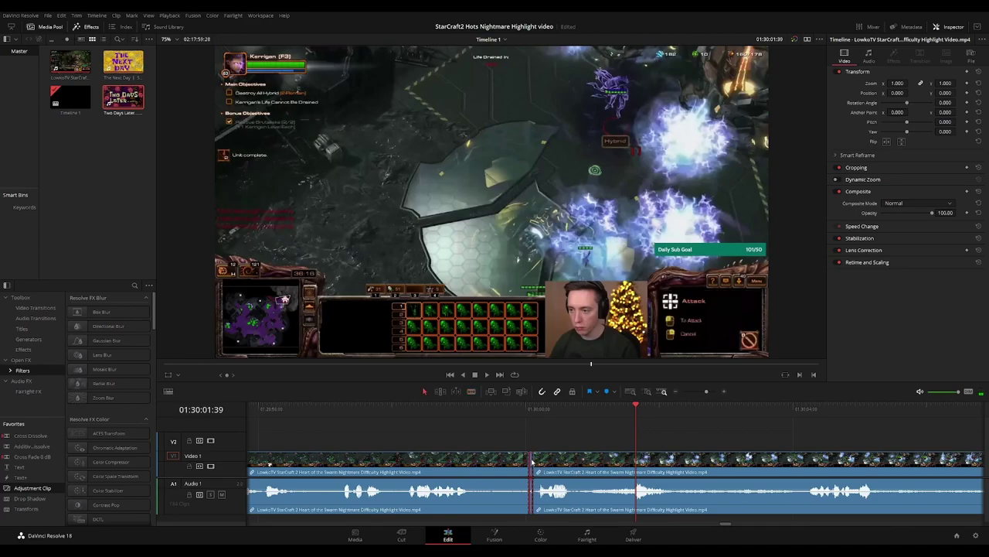
pyautogui.press('space')
pyautogui.scroll(-1, 755, 426)
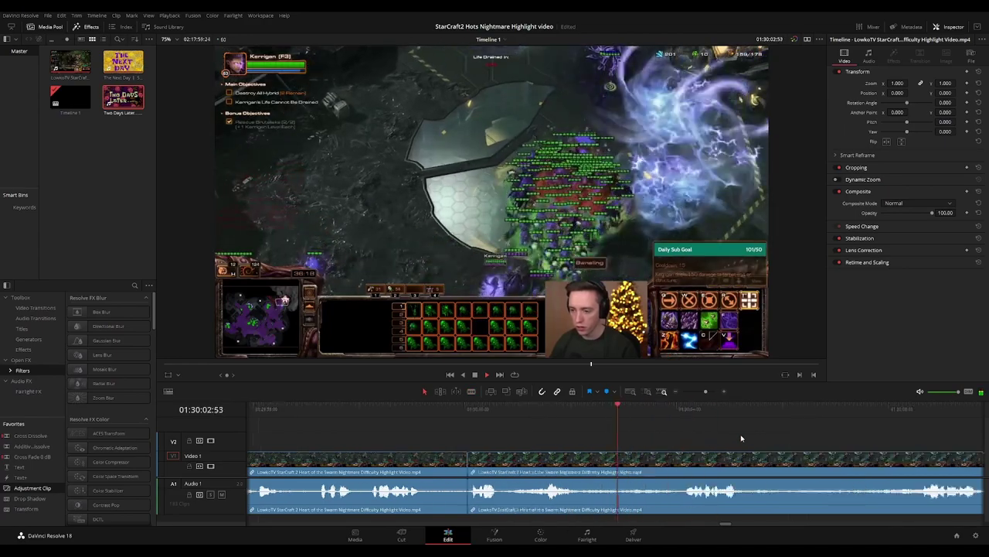
# Review the footage from about 01:30:02 to 01:30:38, through the final battle and ending scene up to the mission victory screen
pyautogui.moveTo(755, 425); pyautogui.dragTo(585, 424)
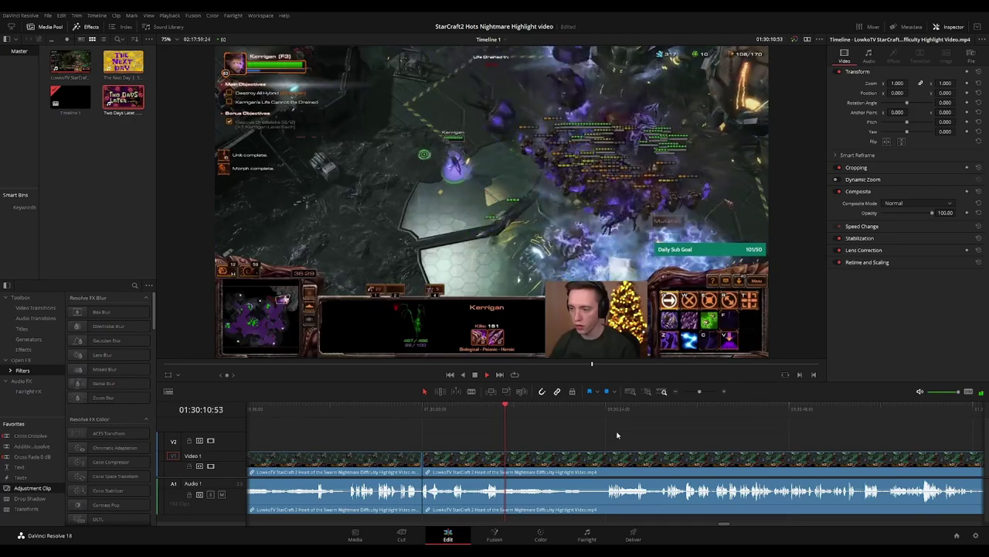
pyautogui.moveTo(616, 436); pyautogui.dragTo(486, 432)
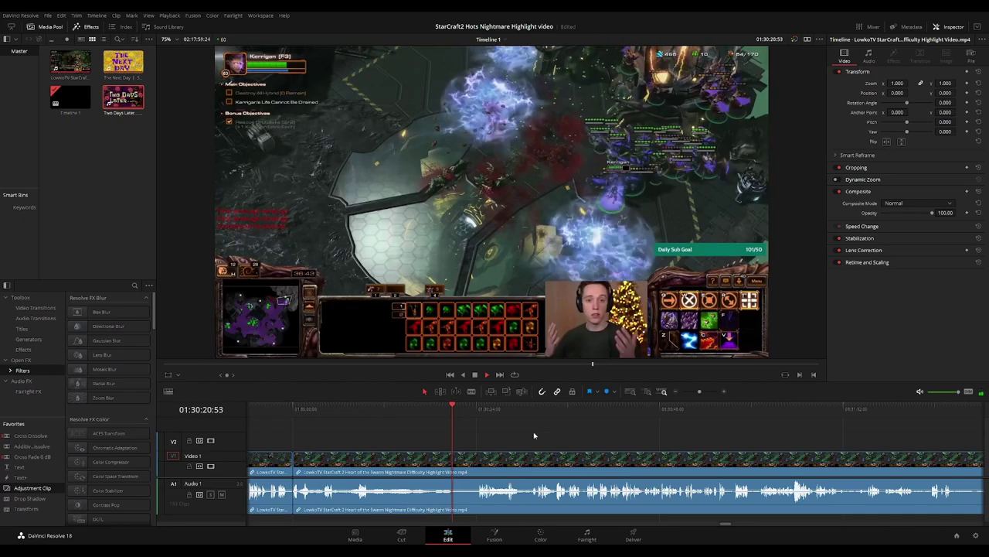
pyautogui.scroll(3, 536, 435)
pyautogui.moveTo(707, 435); pyautogui.dragTo(513, 430)
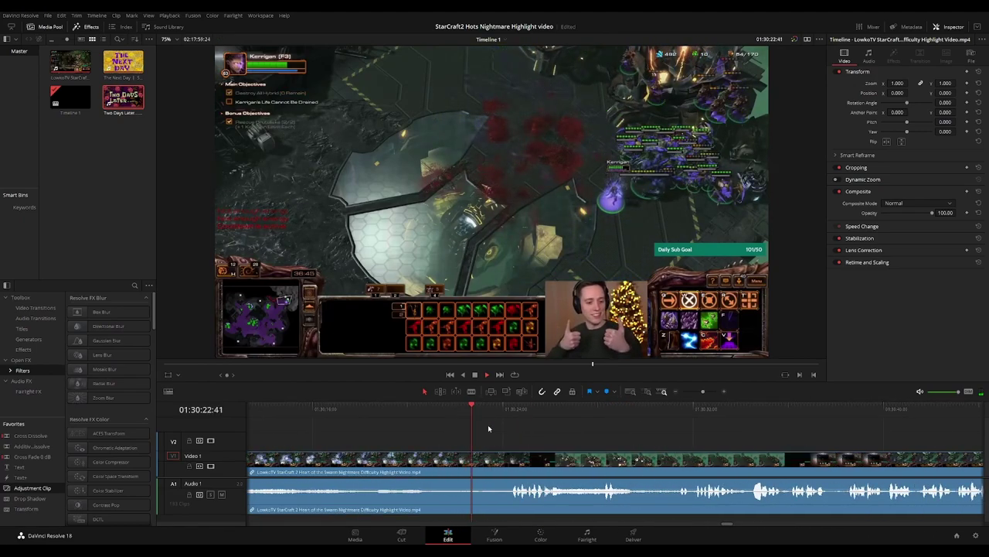
pyautogui.hscroll(3, 563, 433)
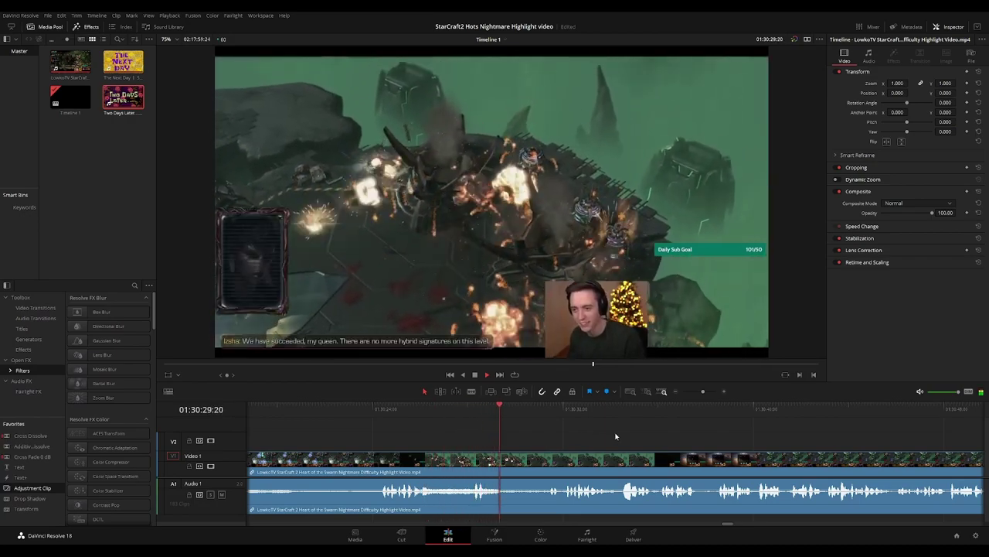
pyautogui.hscroll(2, 509, 428)
pyautogui.hscroll(2, 517, 429)
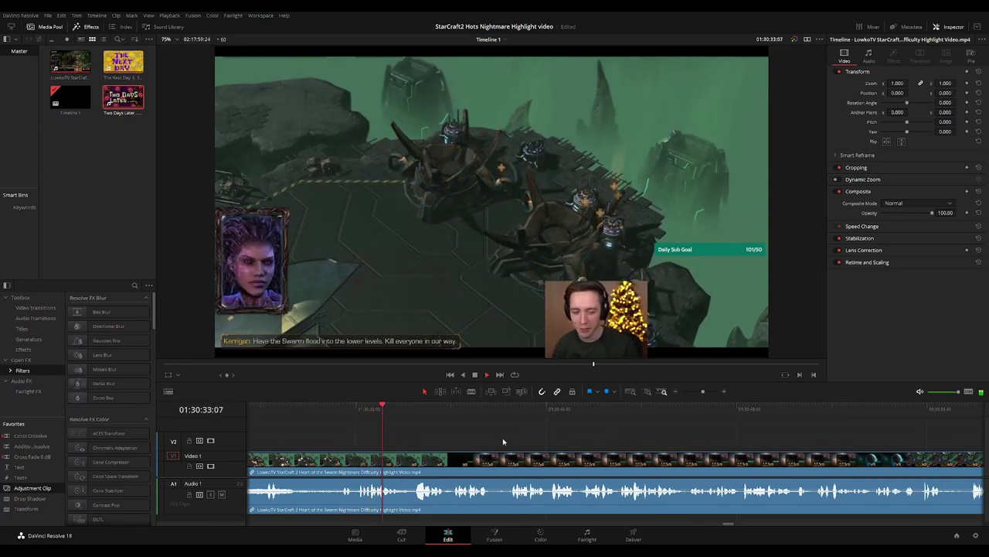
pyautogui.scroll(-2, 504, 441)
pyautogui.hscroll(2, 530, 435)
pyautogui.hscroll(-2, 529, 435)
pyautogui.hscroll(2, 526, 439)
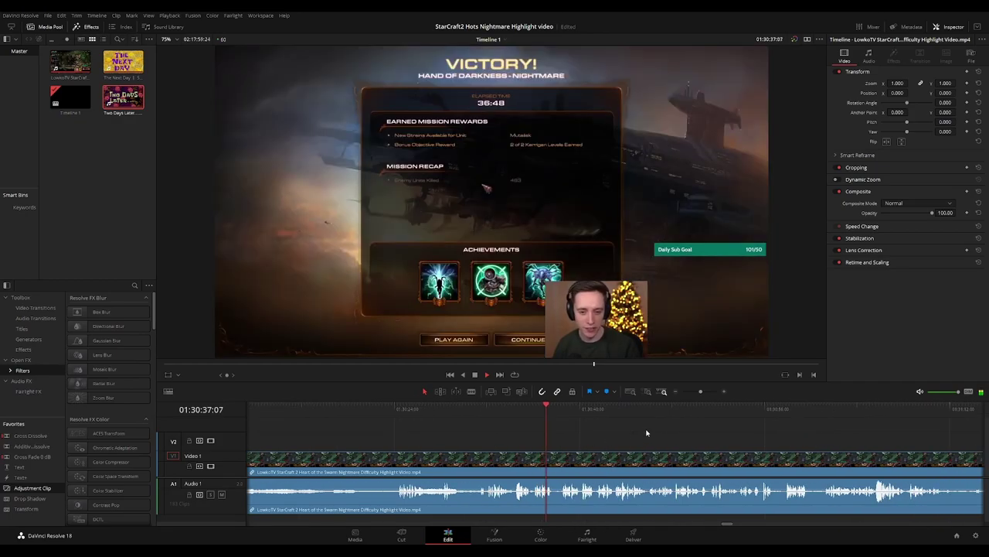
pyautogui.hscroll(2, 530, 433)
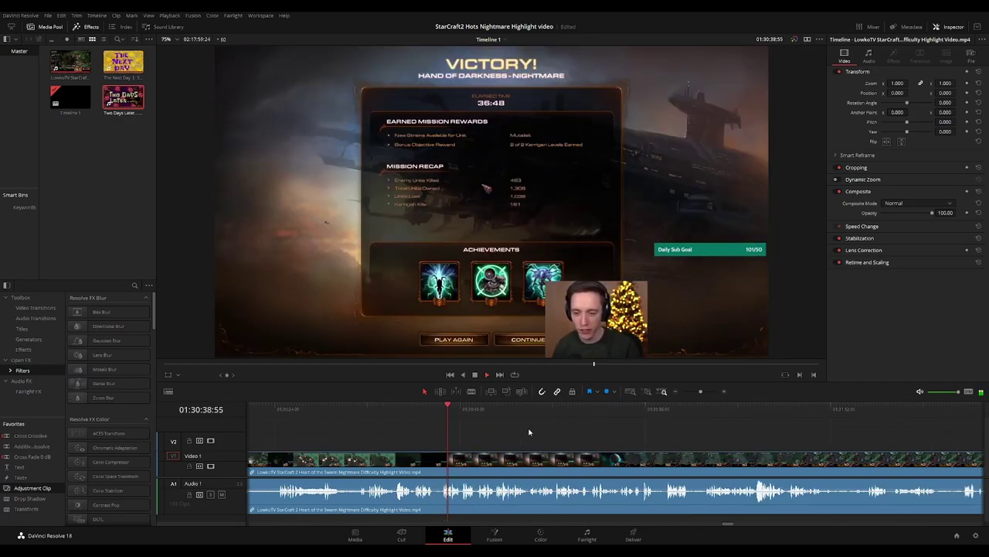
# Cut out the unneeded piece of the victory screen near 01:30:37 and smooth the audio at the cut with Cross Fade 0 dB
pyautogui.click(436, 462)
pyautogui.press('a')
pyautogui.press('Delete')
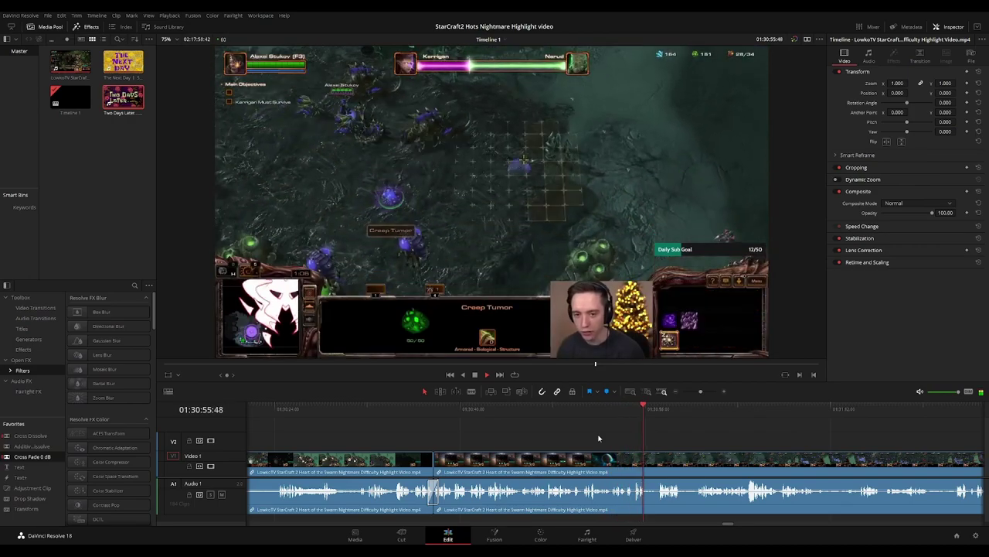
# Cut out the short piece near 01:30:54, before the next mission's gameplay, and bridge the cut with the default transition
pyautogui.moveTo(626, 412); pyautogui.dragTo(632, 417)
pyautogui.scroll(4, 649, 426)
pyautogui.press('b')
pyautogui.click(618, 460)
pyautogui.click(636, 461)
pyautogui.press('a')
pyautogui.press('Delete')
pyautogui.press('space')
pyautogui.click(617, 465)
pyautogui.hotkey('ctrl', 't')
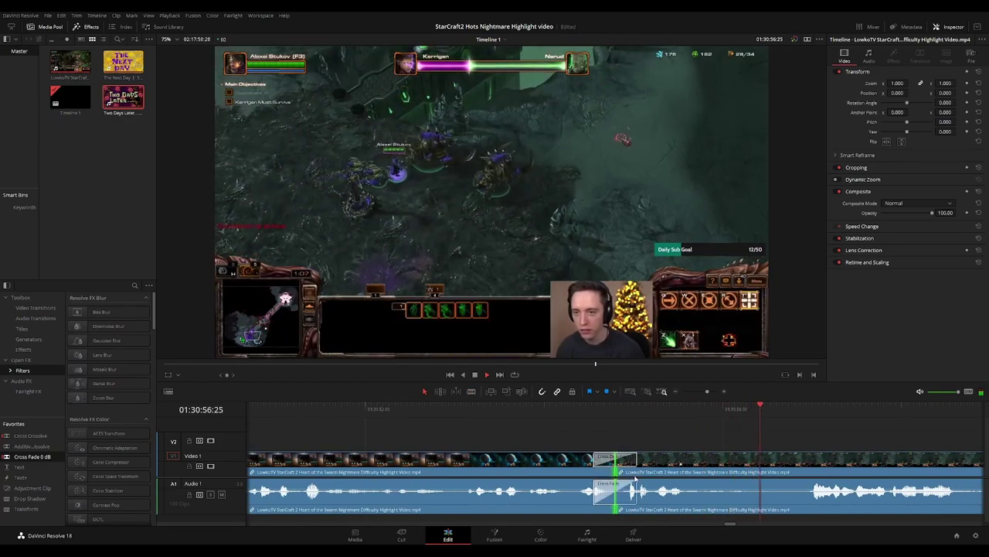
# Play the new mission's footage from about 01:30:57 to 01:31:09, checking for the next part to cut
pyautogui.scroll(-4, 703, 437)
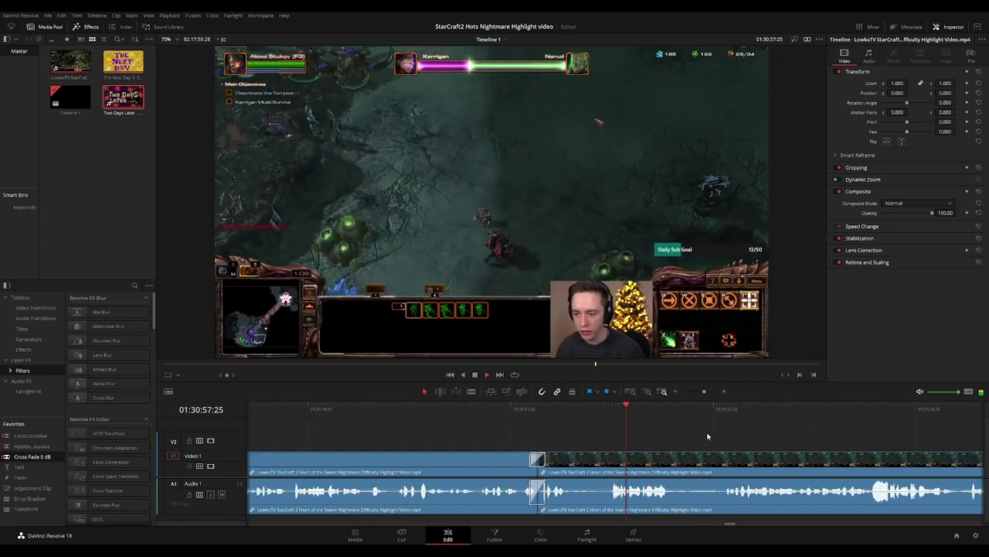
pyautogui.moveTo(743, 438); pyautogui.dragTo(535, 436)
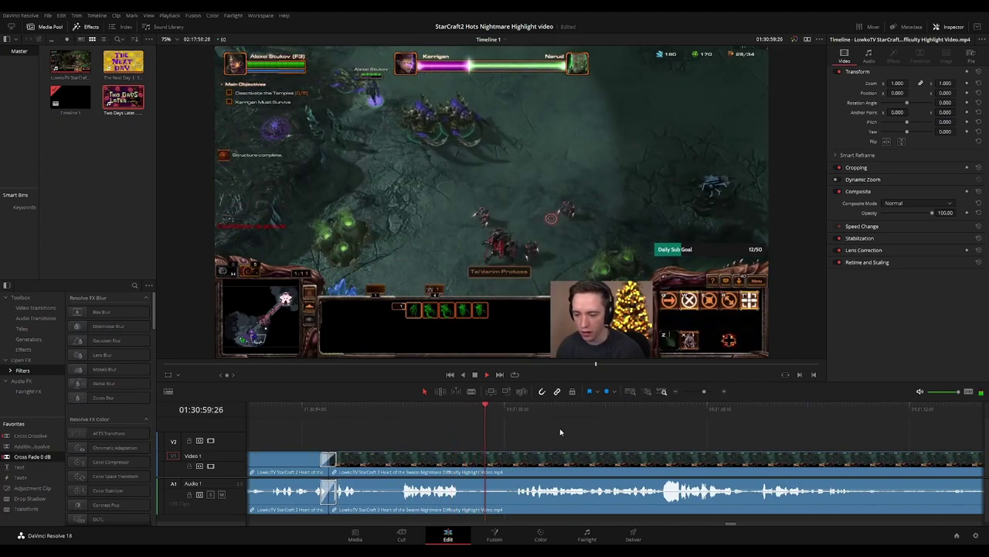
pyautogui.scroll(-4, 588, 441)
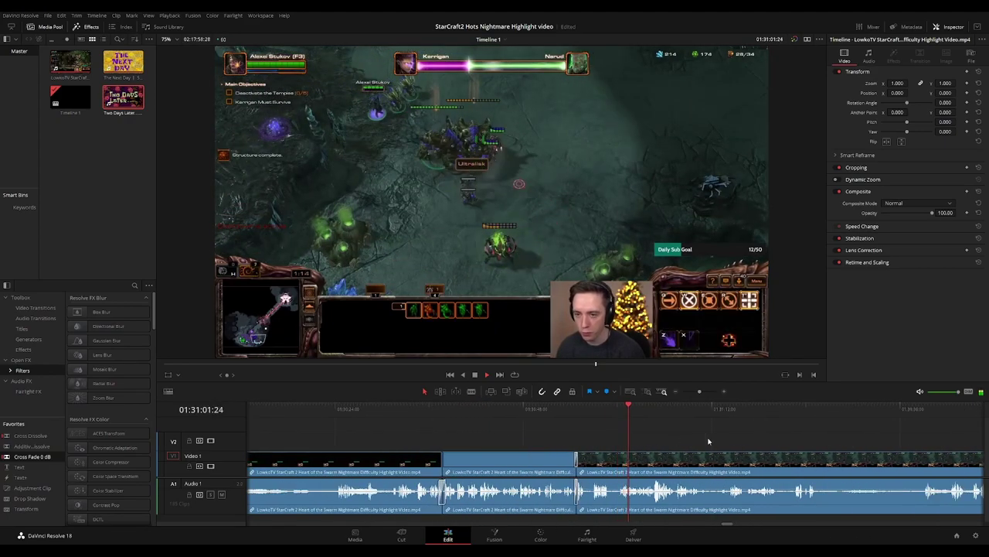
pyautogui.hscroll(3, 540, 440)
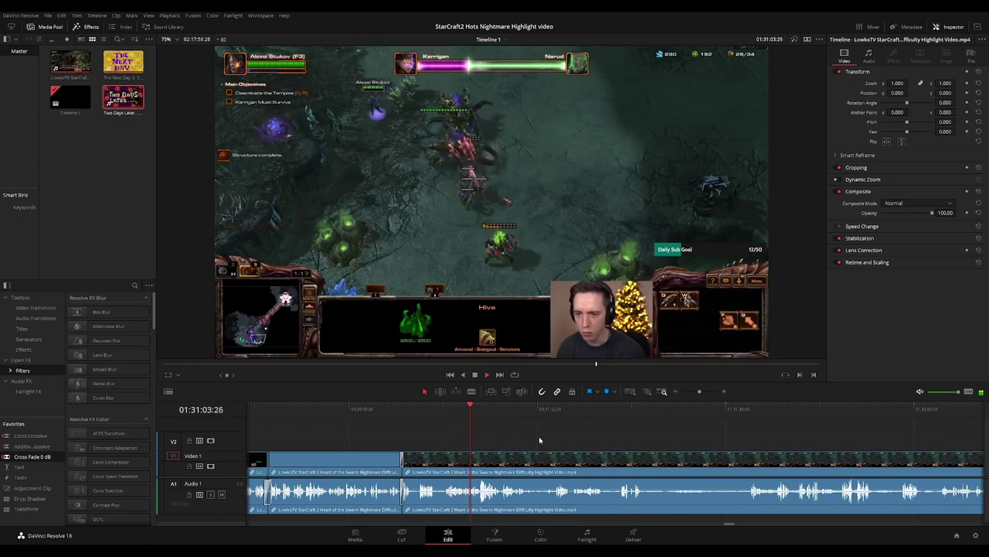
pyautogui.hscroll(1, 507, 440)
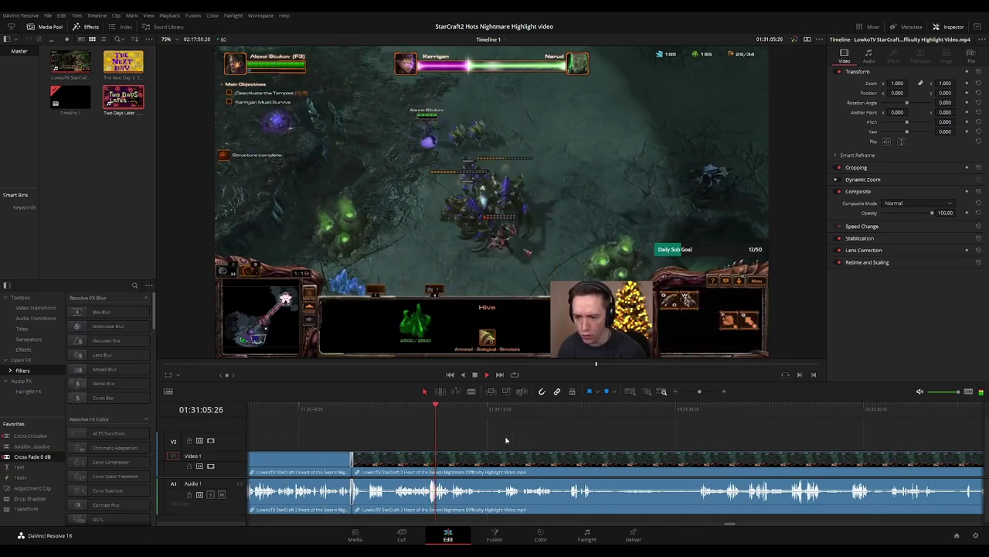
pyautogui.hscroll(1, 501, 438)
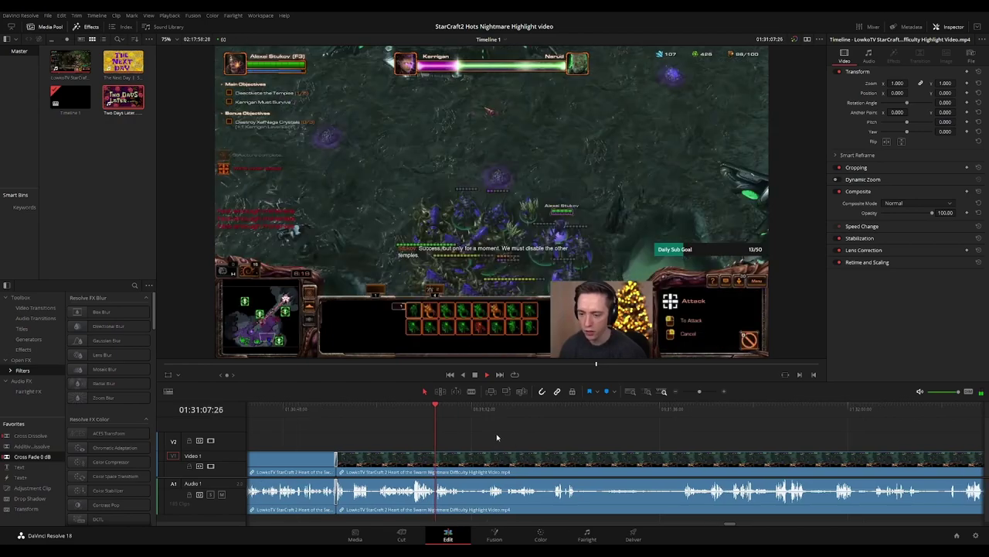
pyautogui.scroll(1, 469, 449)
pyautogui.scroll(3, 469, 449)
pyautogui.press('space')
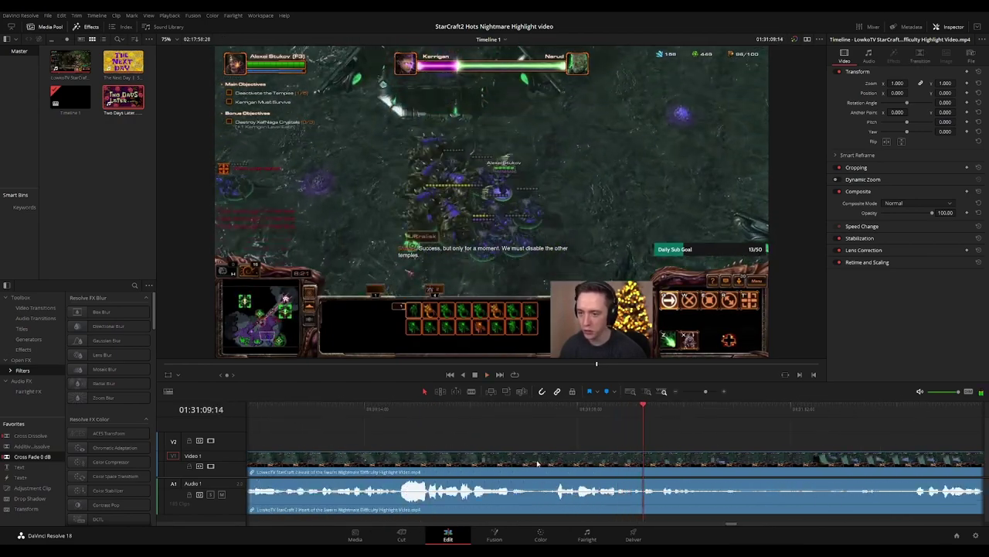
# Cut out the short piece starting near 01:31:07 in the new mission's footage and bridge the cut with the default transition
pyautogui.press('b')
pyautogui.click(531, 462)
pyautogui.click(552, 462)
pyautogui.press('a')
pyautogui.click(541, 463)
pyautogui.press('Delete')
pyautogui.press('space')
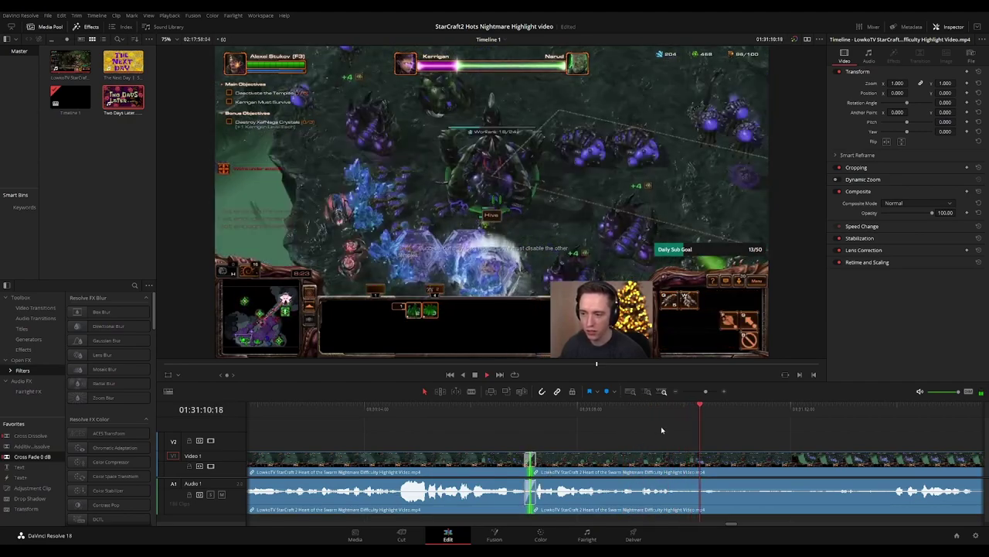
# Cut out the short piece starting near 01:31:10, at the hatchery view, and bridge the cut with the default transition
pyautogui.scroll(-1, 695, 426)
pyautogui.scroll(-3, 657, 436)
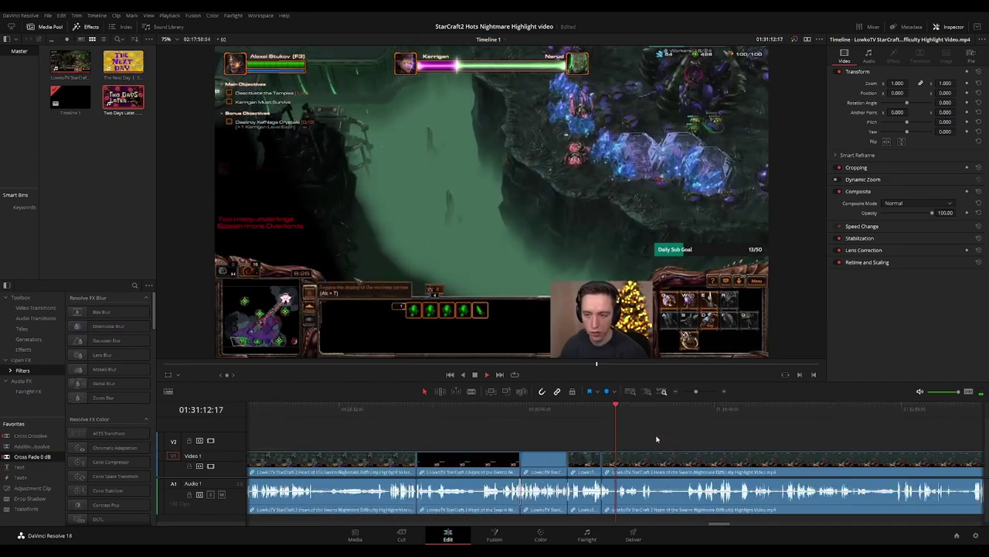
pyautogui.scroll(3, 612, 443)
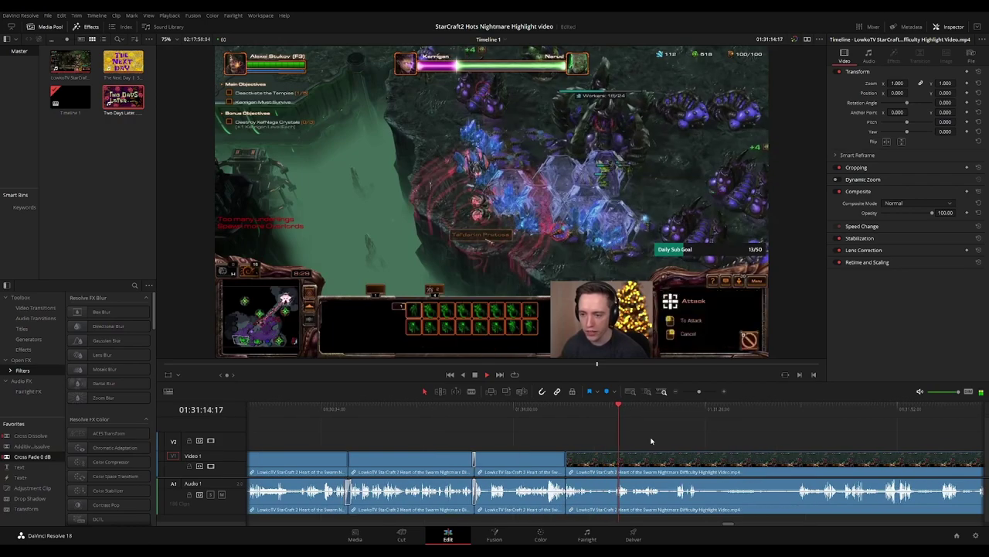
pyautogui.moveTo(583, 410); pyautogui.dragTo(552, 415)
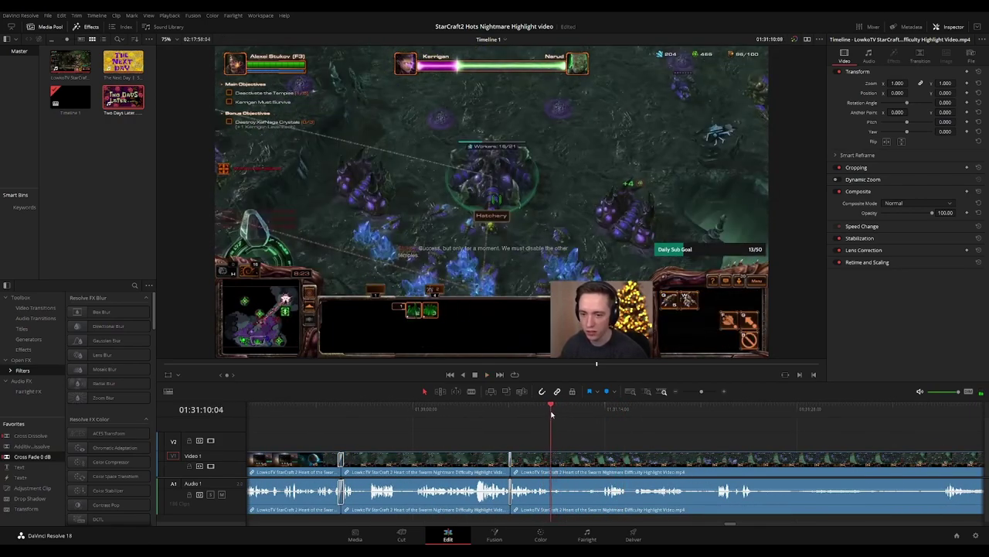
pyautogui.press('space')
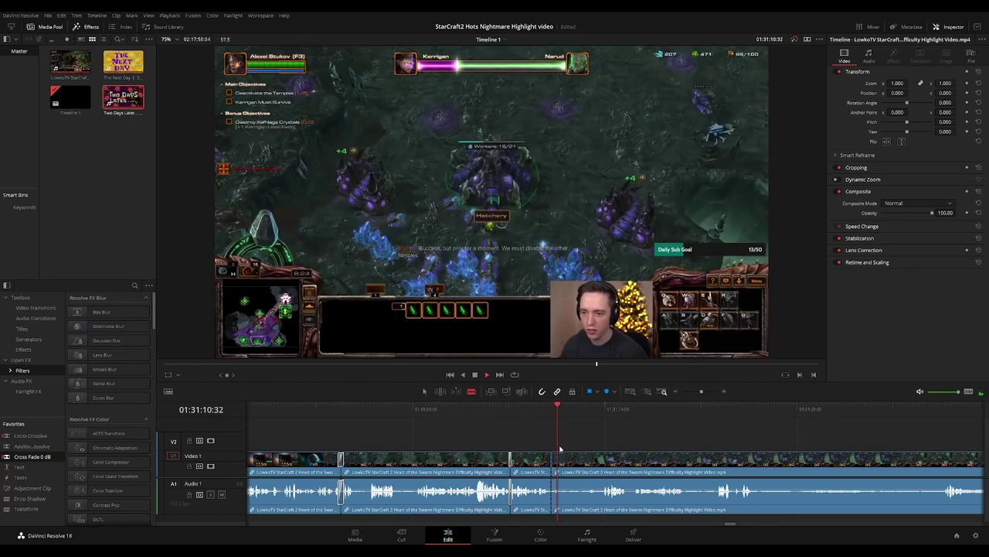
pyautogui.click(570, 458)
pyautogui.press('a')
pyautogui.click(559, 462)
pyautogui.press('Delete')
pyautogui.press('space')
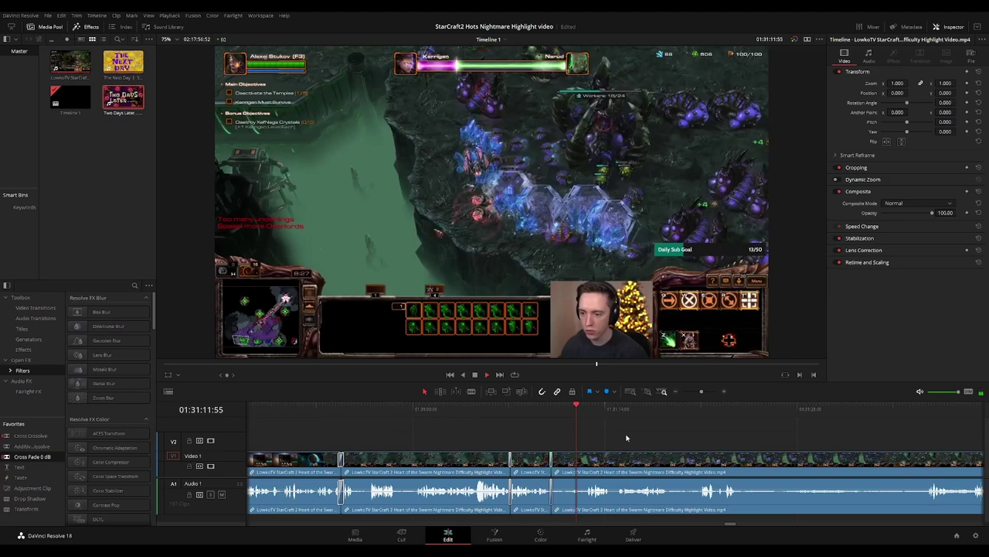
# Skim the footage from about 01:31:11 to 01:31:37, checking for the next part to cut
pyautogui.hotkey('ctrl', '=')
pyautogui.click(514, 417)
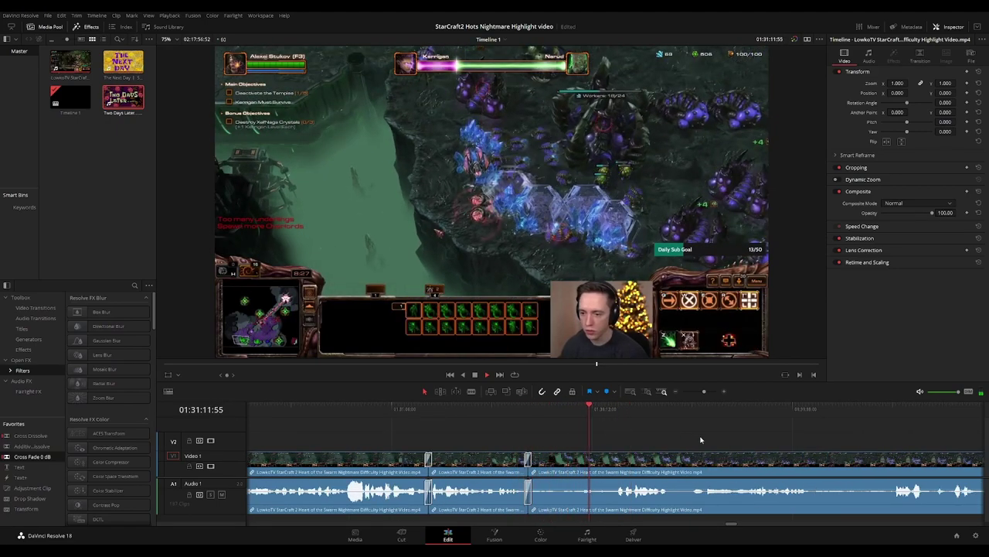
pyautogui.moveTo(700, 439); pyautogui.dragTo(601, 433)
pyautogui.hotkey('ctrl', '-')
pyautogui.moveTo(729, 436); pyautogui.dragTo(490, 441)
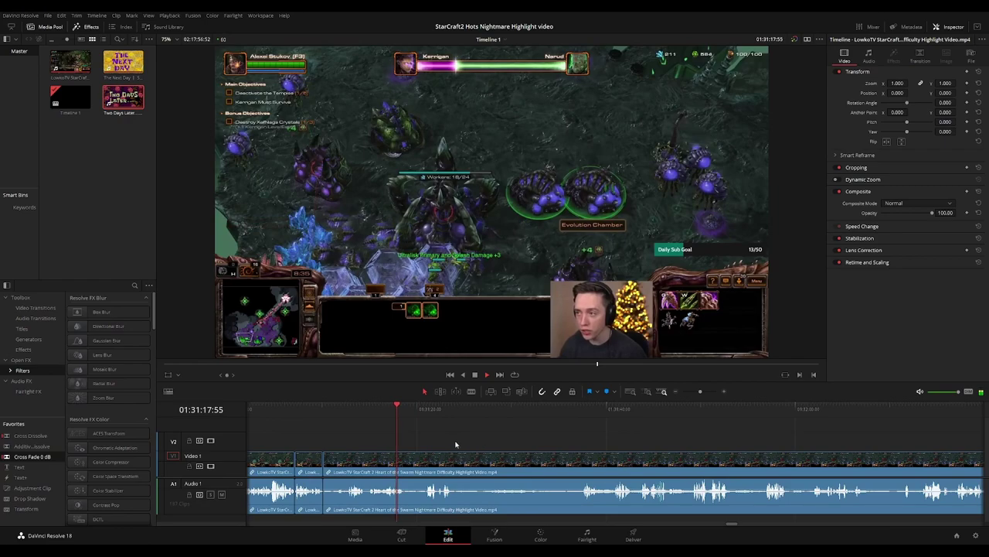
pyautogui.click(426, 413)
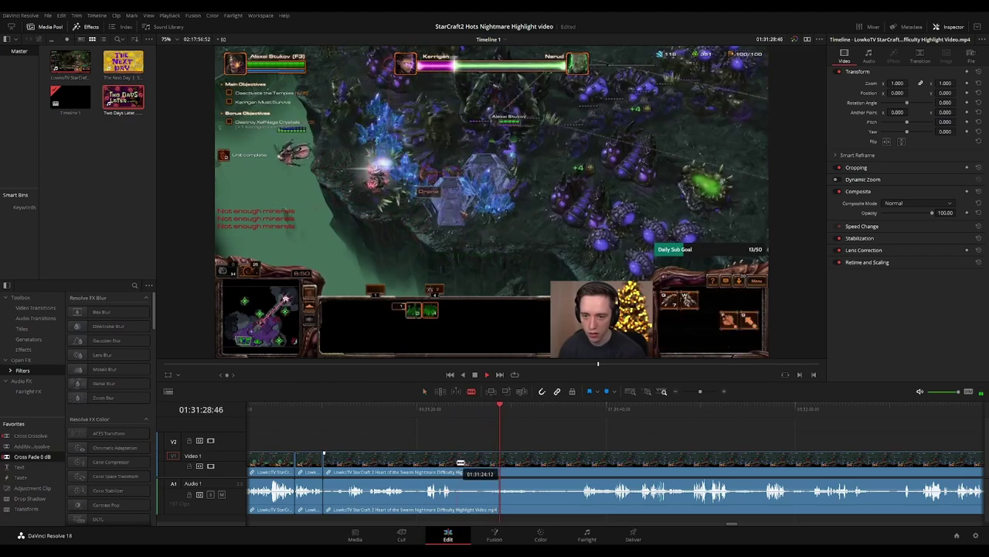
pyautogui.hscroll(1, 581, 431)
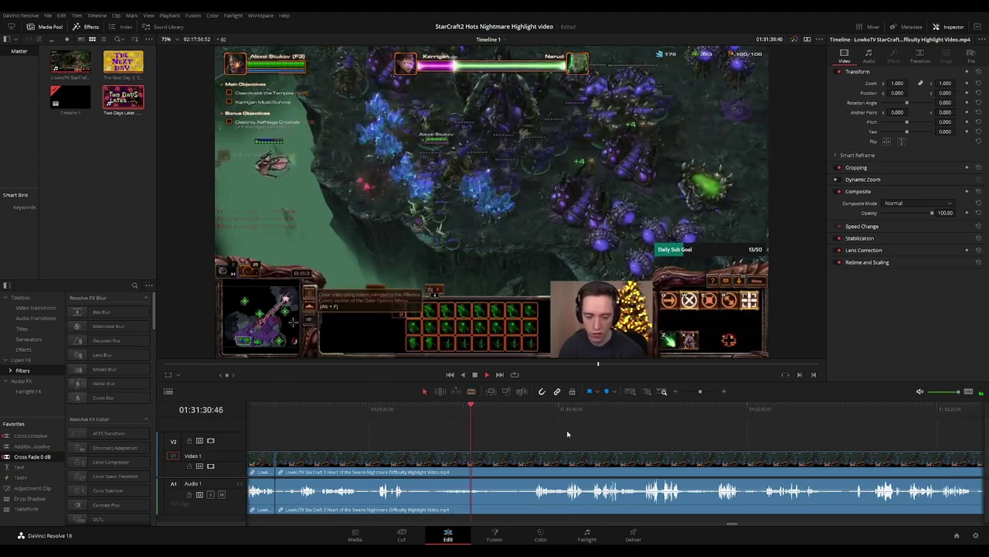
pyautogui.click(506, 409)
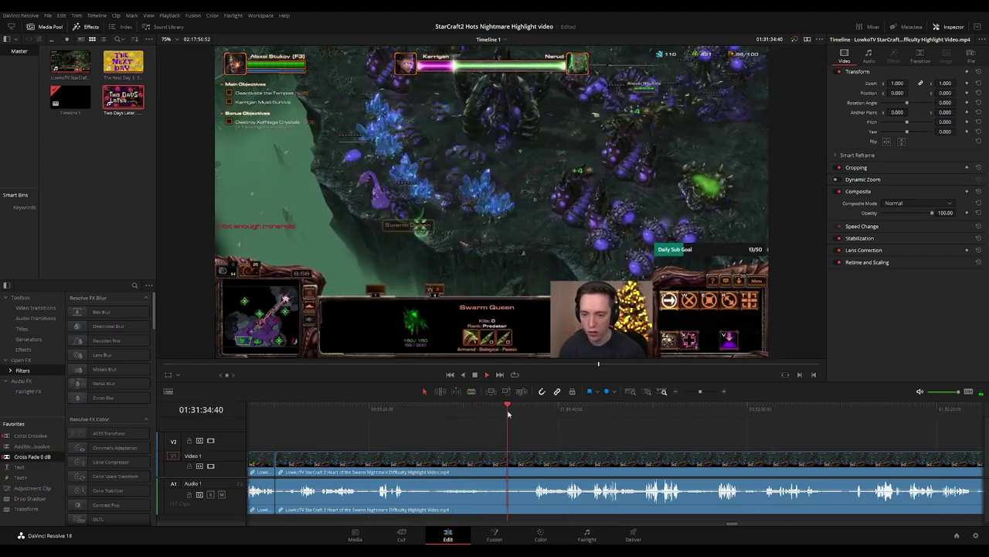
pyautogui.click(527, 412)
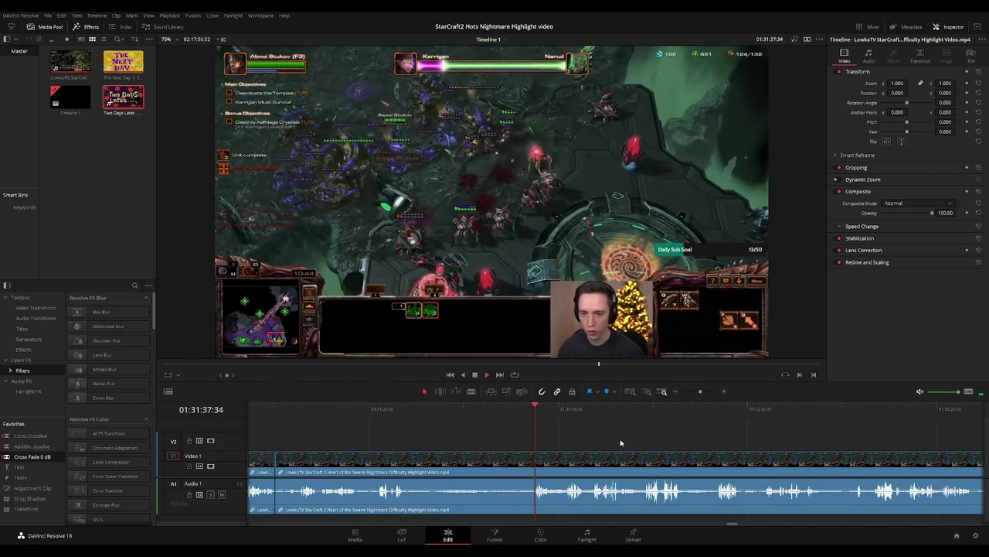
# Cut out the short piece near 01:31:35, just before the fight's commentary, and bridge the cut with the default transition
pyautogui.hotkey('ctrl', '=')
pyautogui.click(566, 413)
pyautogui.press('b')
pyautogui.click(569, 457)
pyautogui.click(582, 458)
pyautogui.press('a')
pyautogui.moveTo(576, 462); pyautogui.dragTo(569, 458)
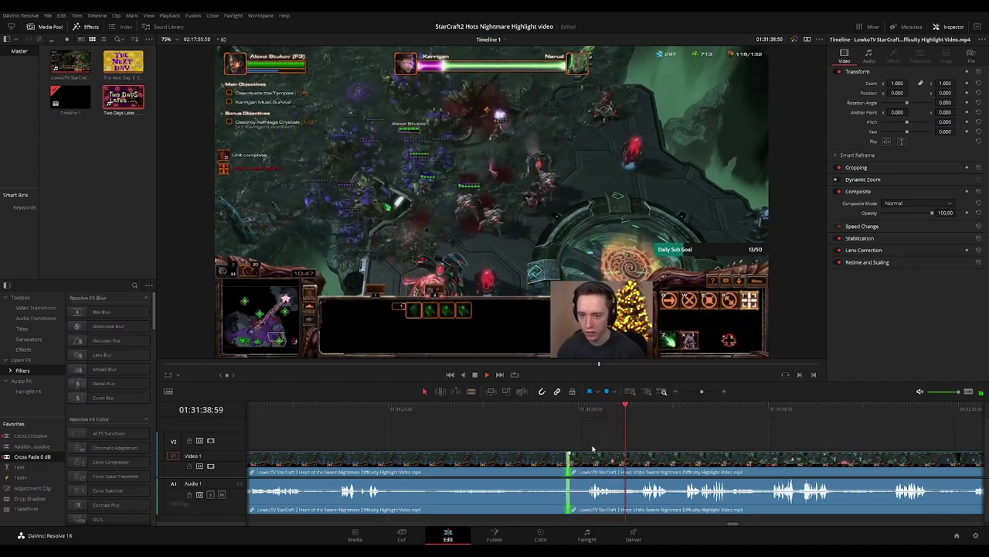
# Review the temple fight footage from about 01:31:39 to 01:32:11, checking for the next part to cut
pyautogui.hscroll(2, 557, 441)
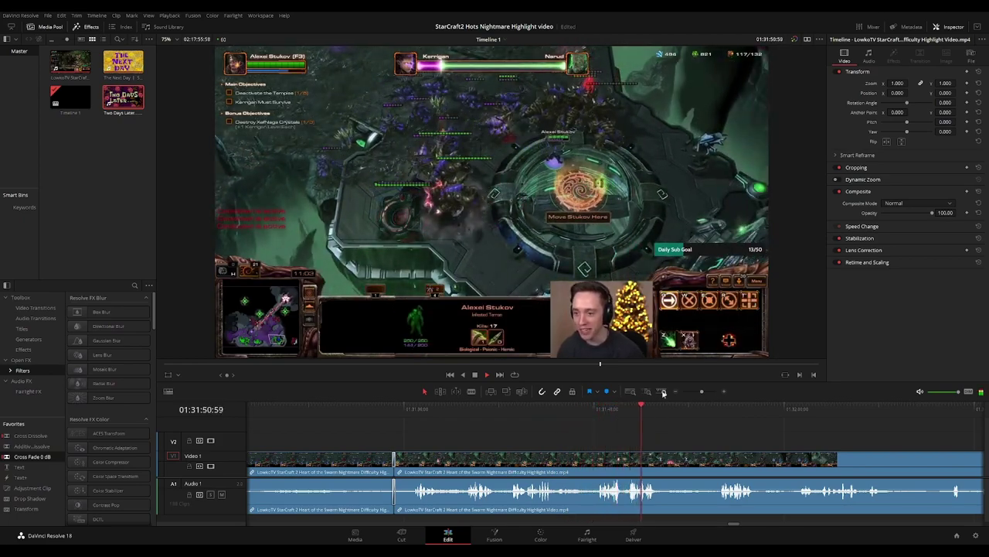
pyautogui.moveTo(734, 436); pyautogui.dragTo(516, 435)
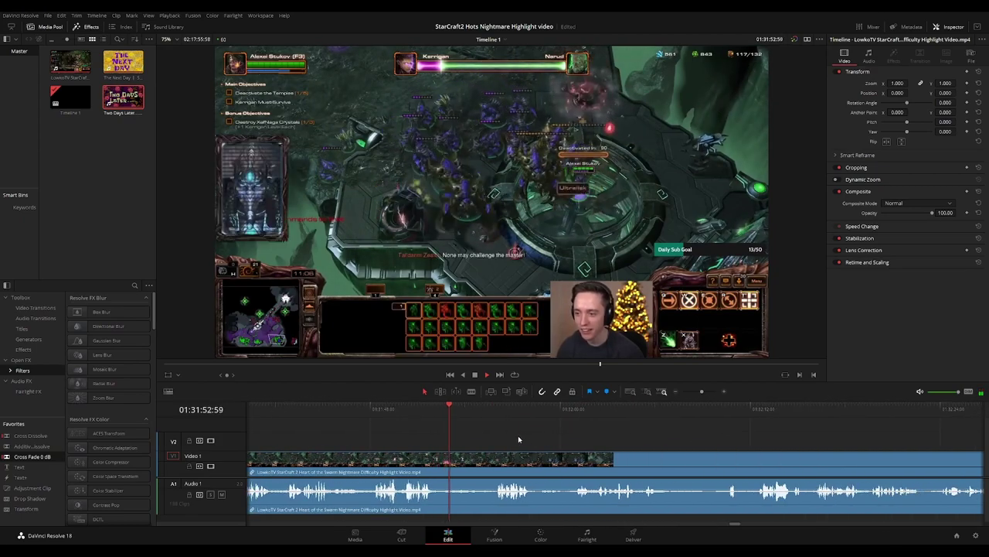
pyautogui.hscroll(2, 619, 440)
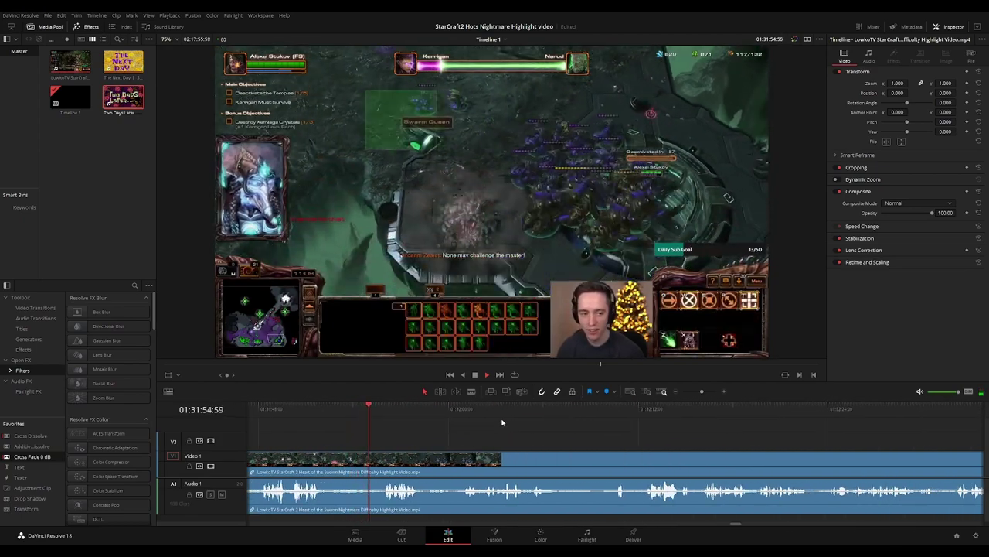
pyautogui.hscroll(1, 495, 426)
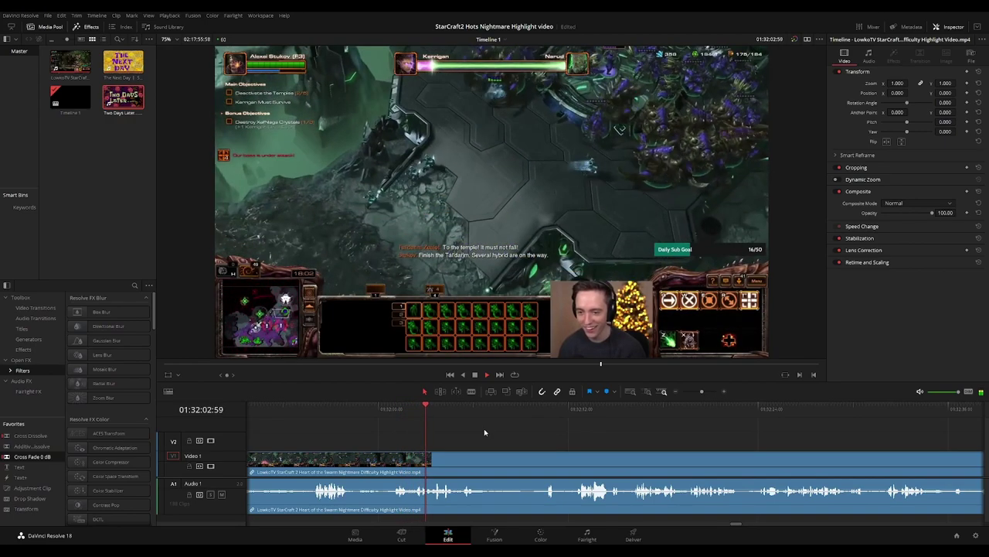
pyautogui.hscroll(1, 474, 436)
pyautogui.hscroll(1, 475, 435)
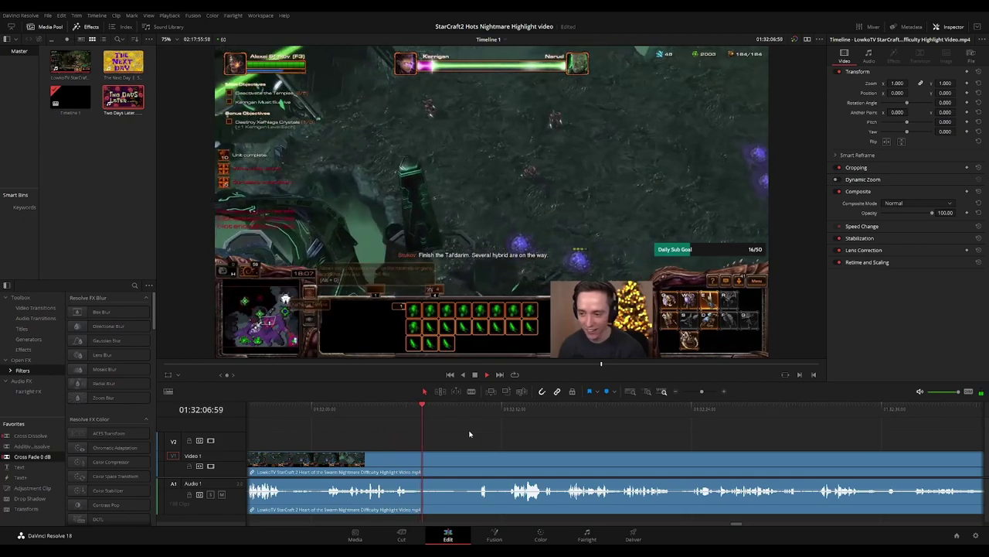
pyautogui.click(464, 408)
pyautogui.press('space')
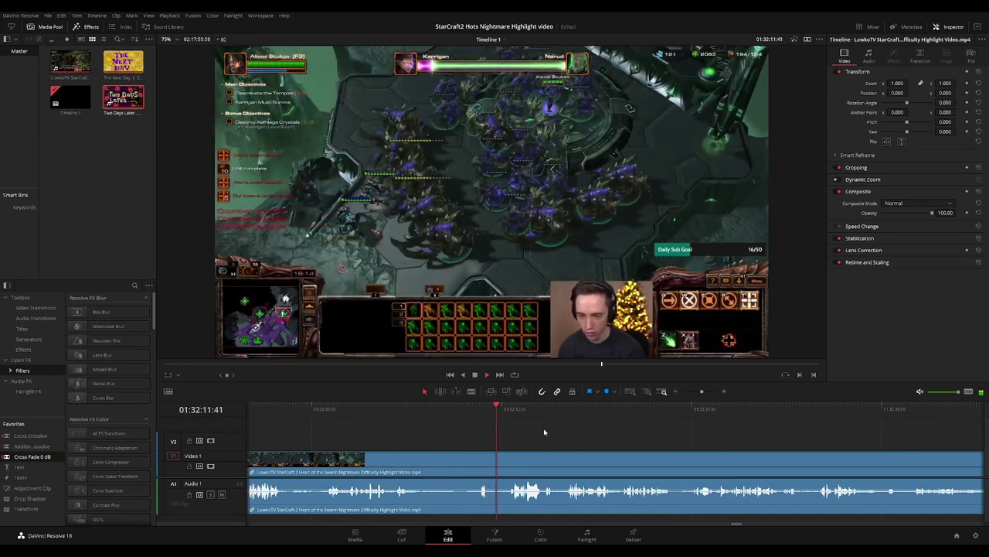
# Cut out the quiet piece from about 01:32:07 to 01:32:10 and bridge the cut with the default transition
pyautogui.press('b')
pyautogui.click(421, 460)
pyautogui.click(473, 459)
pyautogui.press('a')
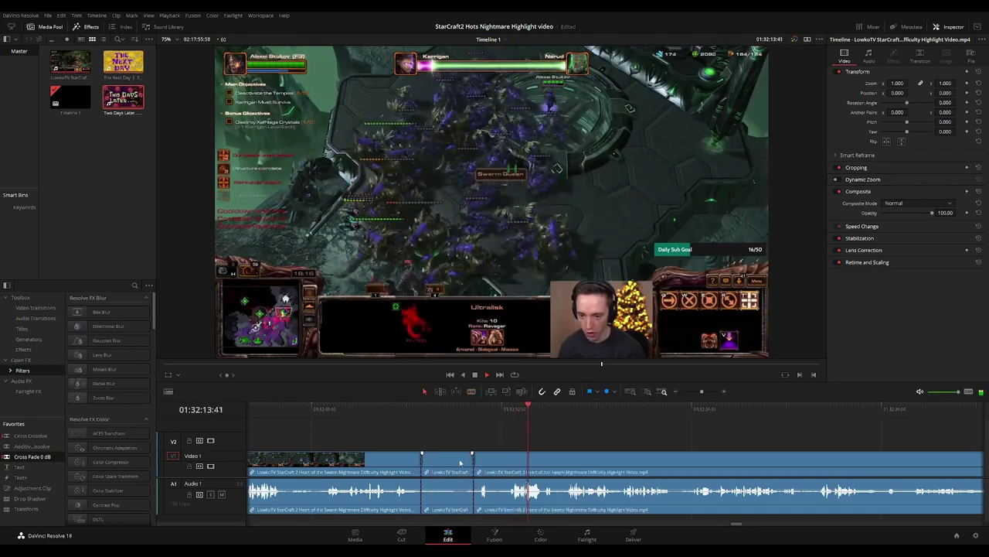
pyautogui.press('Delete')
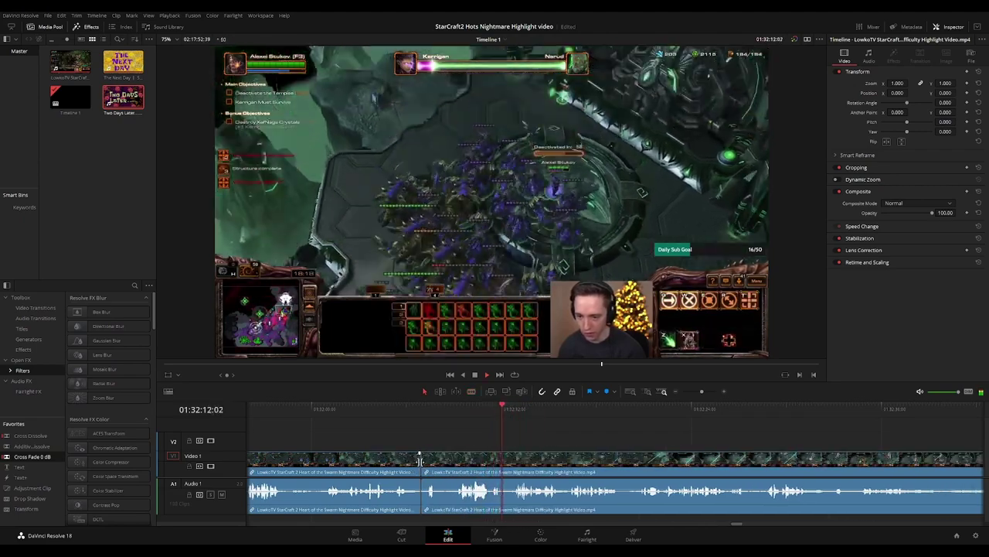
pyautogui.click(422, 461)
pyautogui.hotkey('ctrl', 't')
# Cut out the short piece starting near 01:32:15:46 and bridge the cut with the default transition
pyautogui.hscroll(2, 633, 429)
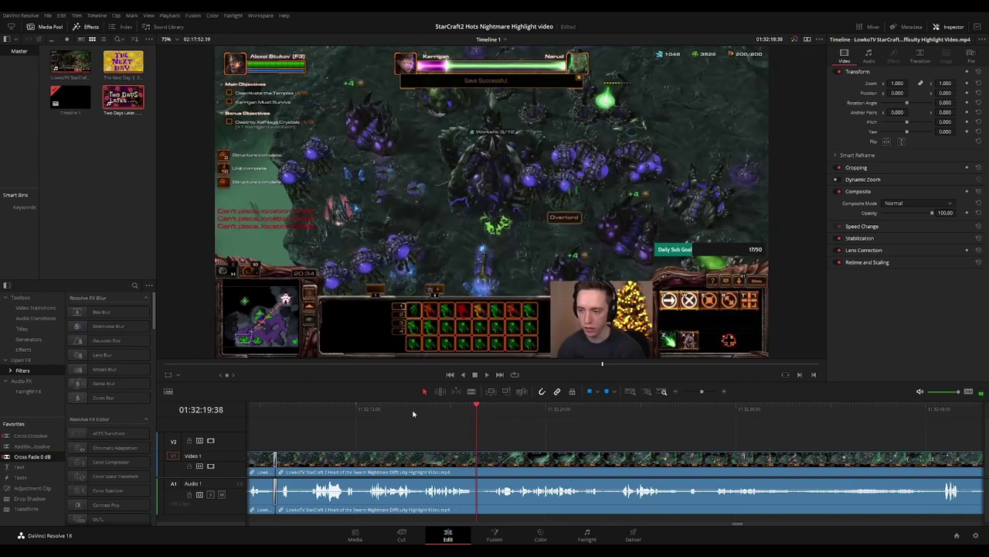
pyautogui.click(409, 414)
pyautogui.click(421, 462)
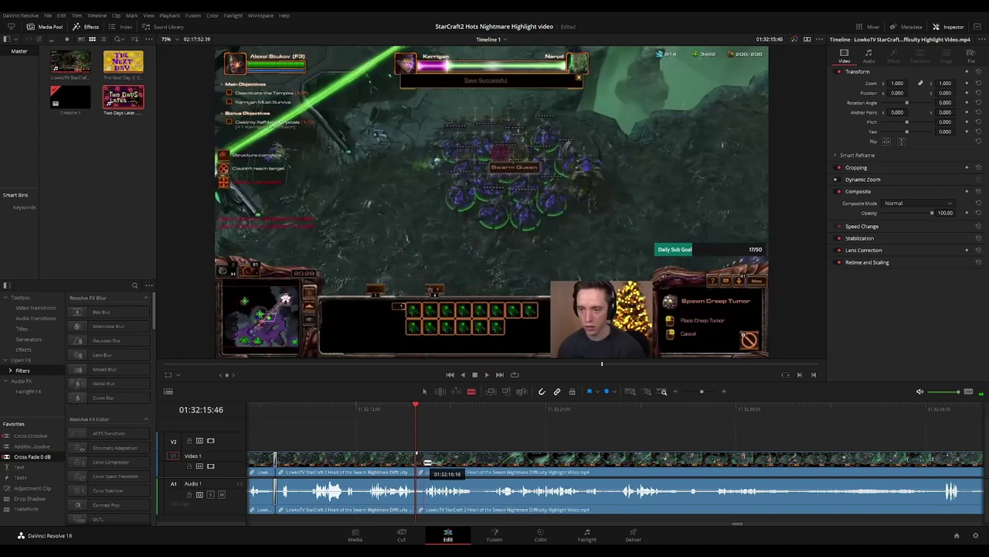
pyautogui.press('Delete')
pyautogui.press('space')
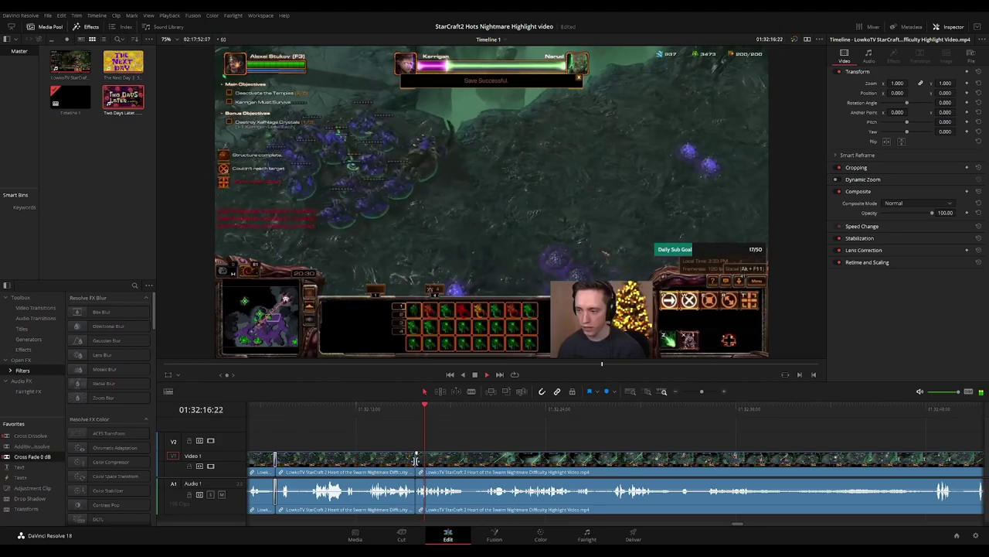
pyautogui.click(418, 464)
# Review the footage from about 01:32:16 to 01:33:02, up to the save game screen, checking for the next part to cut
pyautogui.click(529, 448)
pyautogui.moveTo(608, 446); pyautogui.dragTo(505, 438)
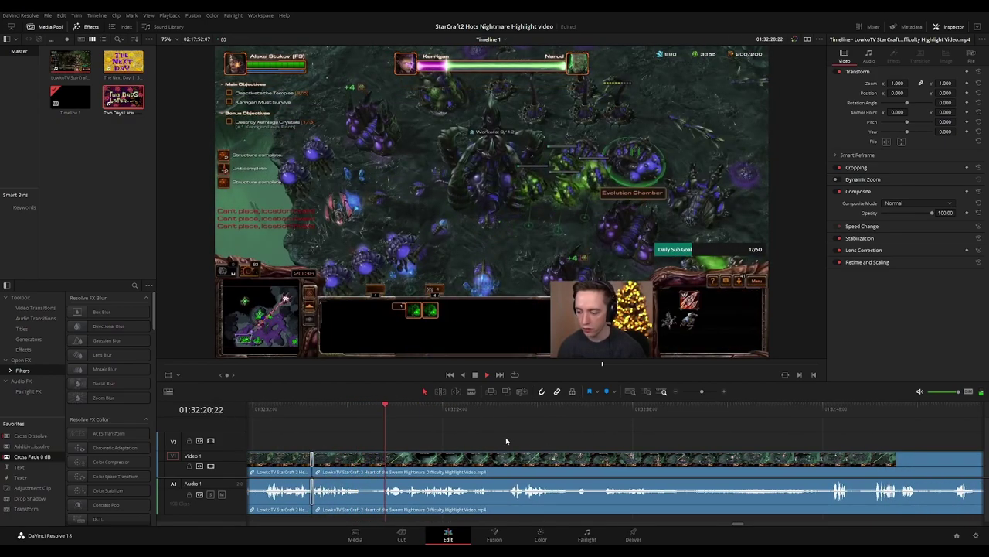
pyautogui.hscroll(2, 507, 435)
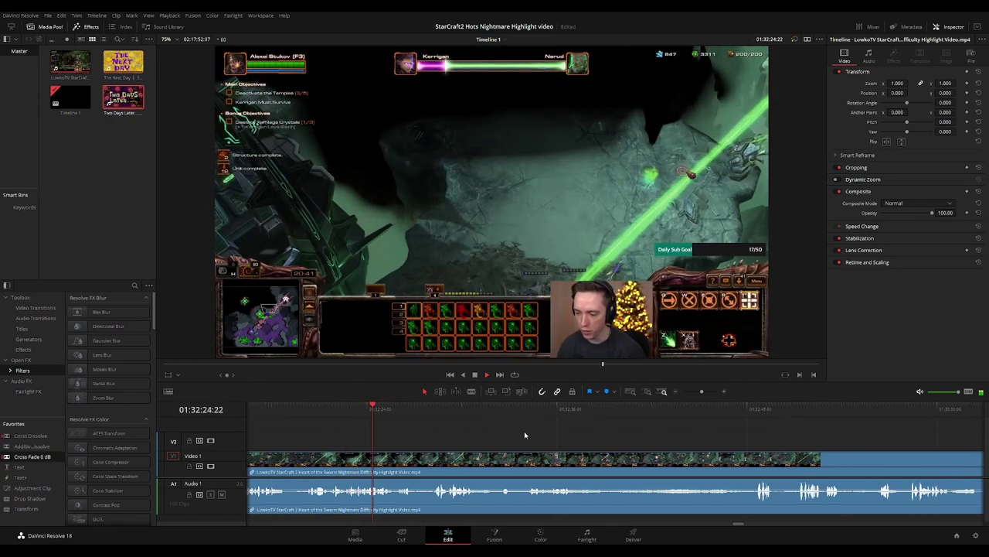
pyautogui.hscroll(1, 483, 435)
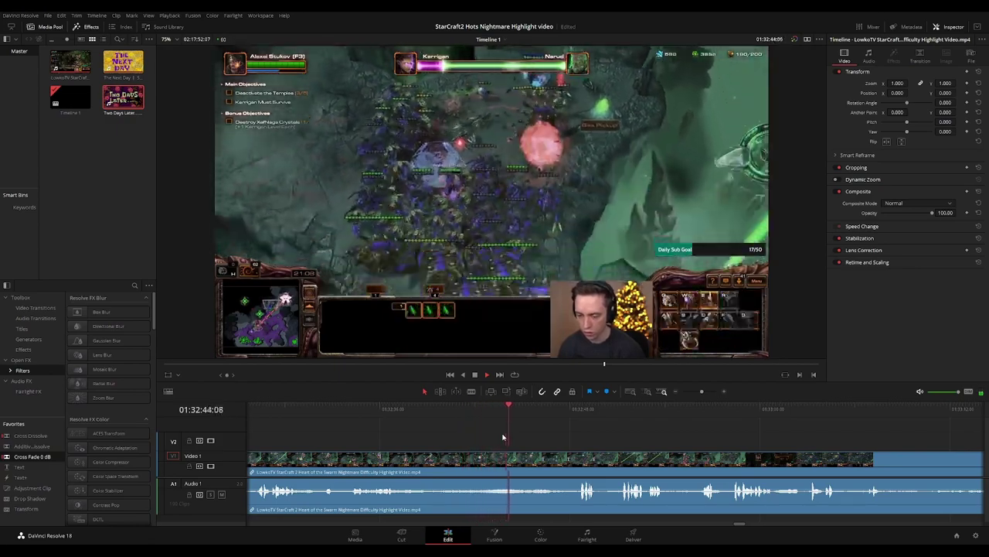
pyautogui.moveTo(585, 437); pyautogui.dragTo(522, 434)
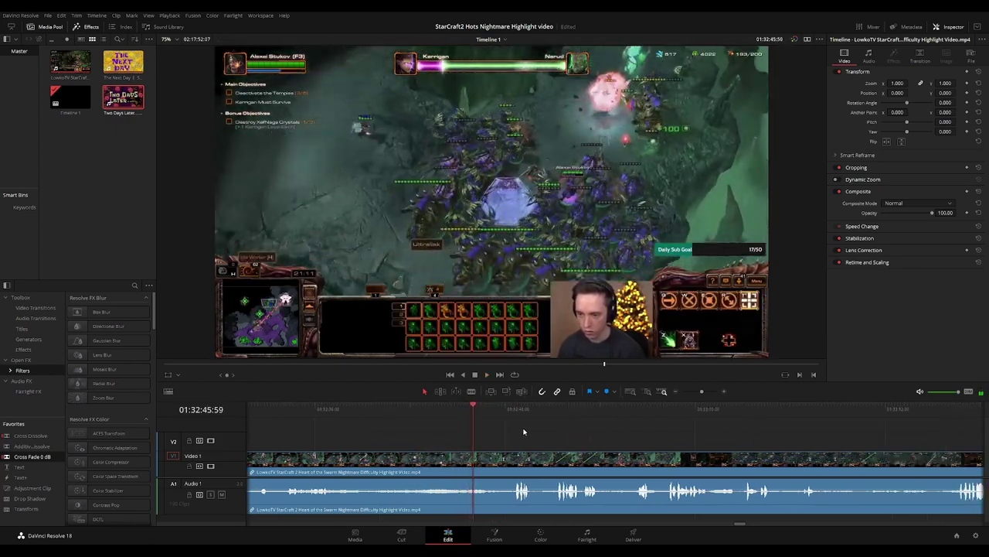
pyautogui.hscroll(3, 486, 428)
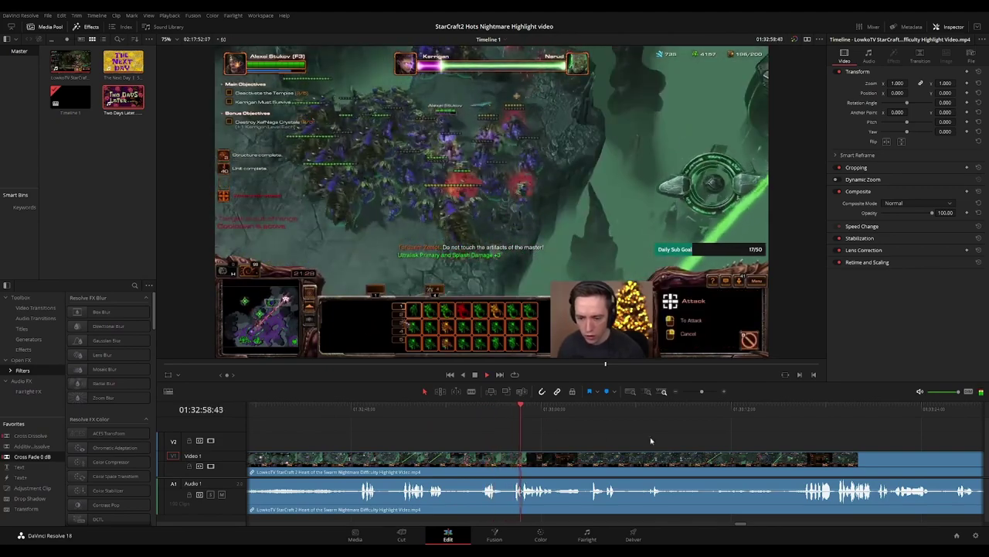
pyautogui.hscroll(3, 481, 431)
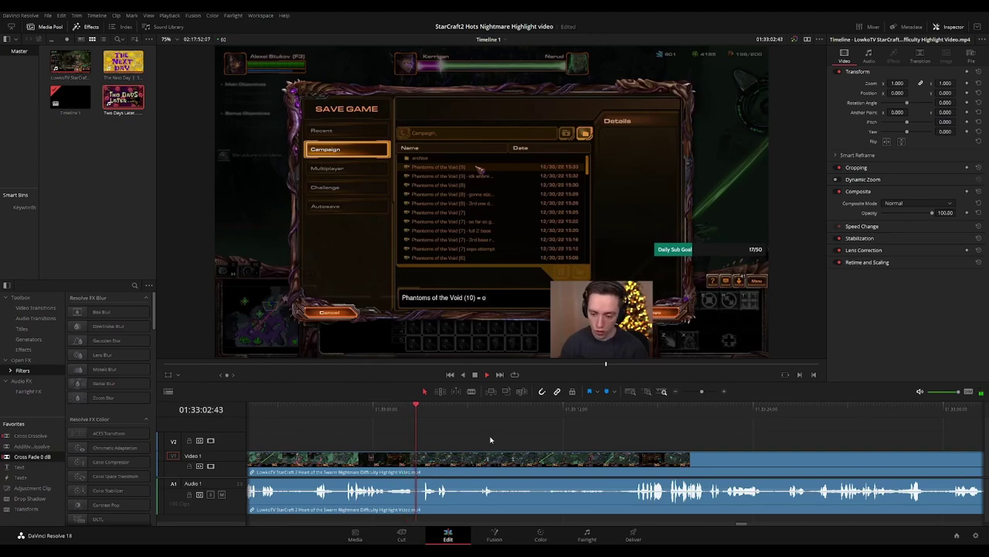
# Cut out the short piece near 01:33:02, right after the save game screen, and bridge the cut with the default transition
pyautogui.click(405, 411)
pyautogui.press('b')
pyautogui.click(416, 457)
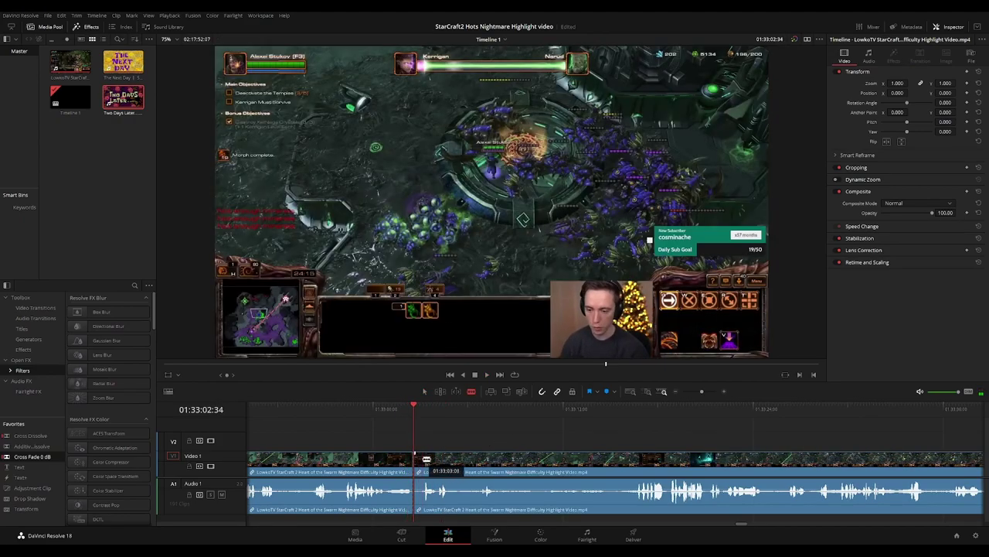
pyautogui.press('Delete')
pyautogui.press('space')
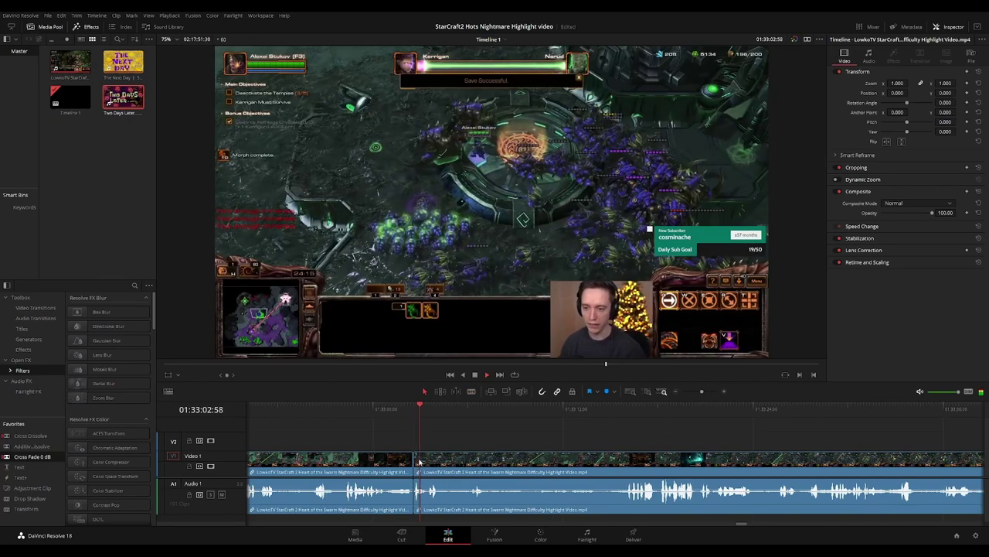
pyautogui.click(414, 463)
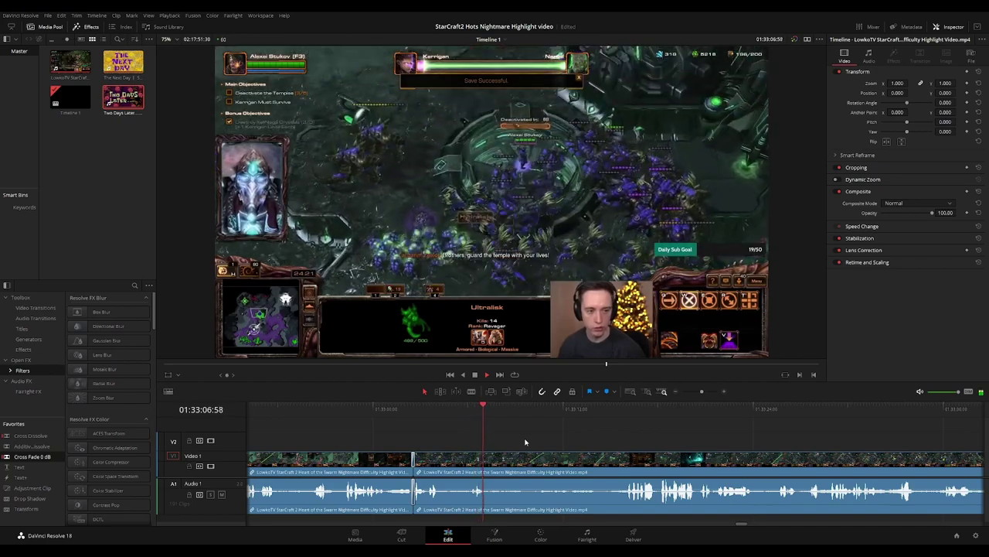
# Cut out the short piece near 01:33:21, right after the loading screen, and bridge the cut with the default transition
pyautogui.hscroll(4, 503, 429)
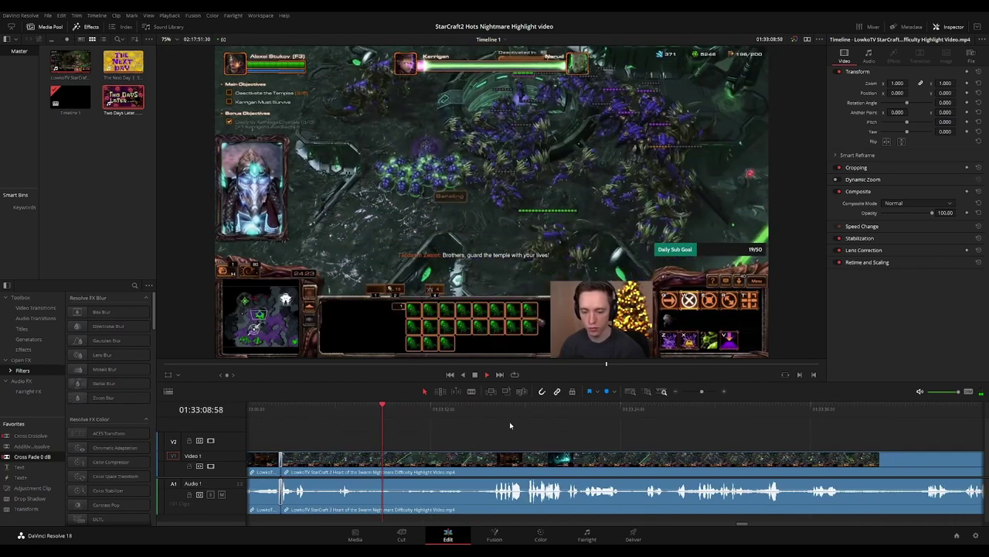
pyautogui.hscroll(2, 541, 429)
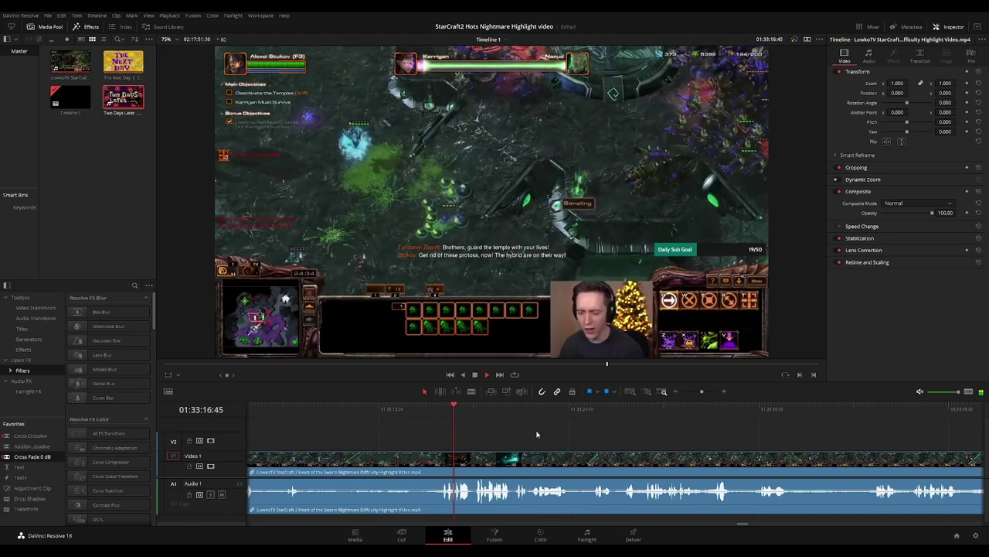
pyautogui.hscroll(2, 530, 434)
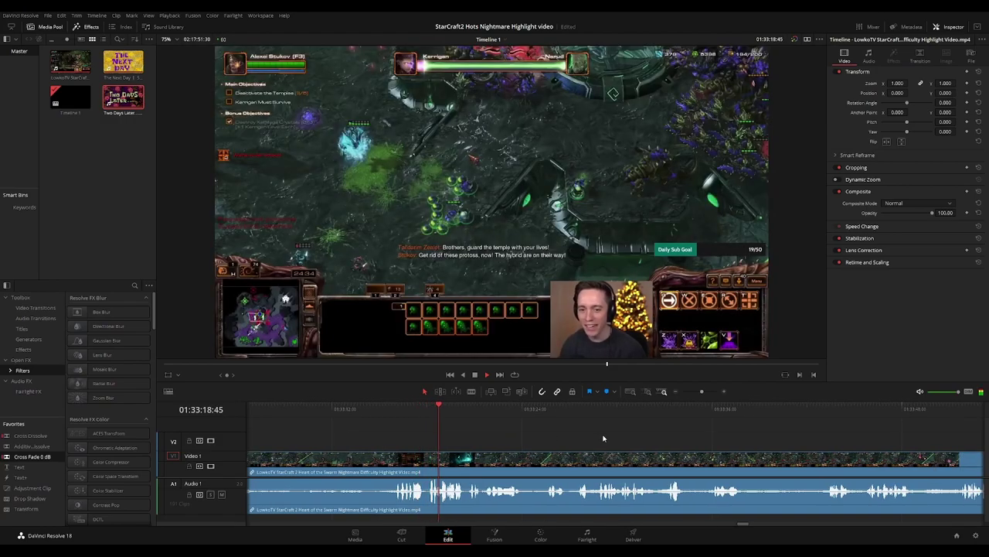
pyautogui.hscroll(2, 603, 444)
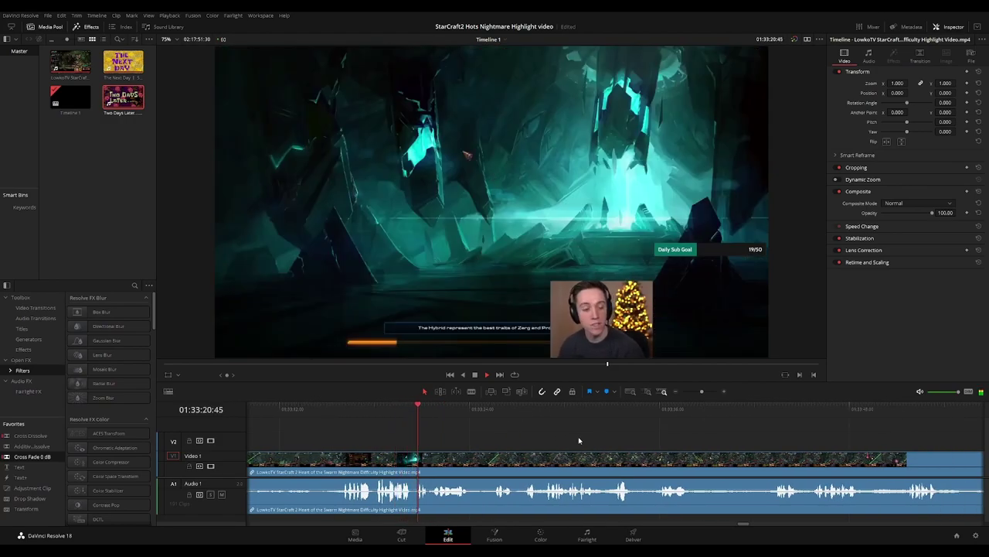
pyautogui.click(421, 414)
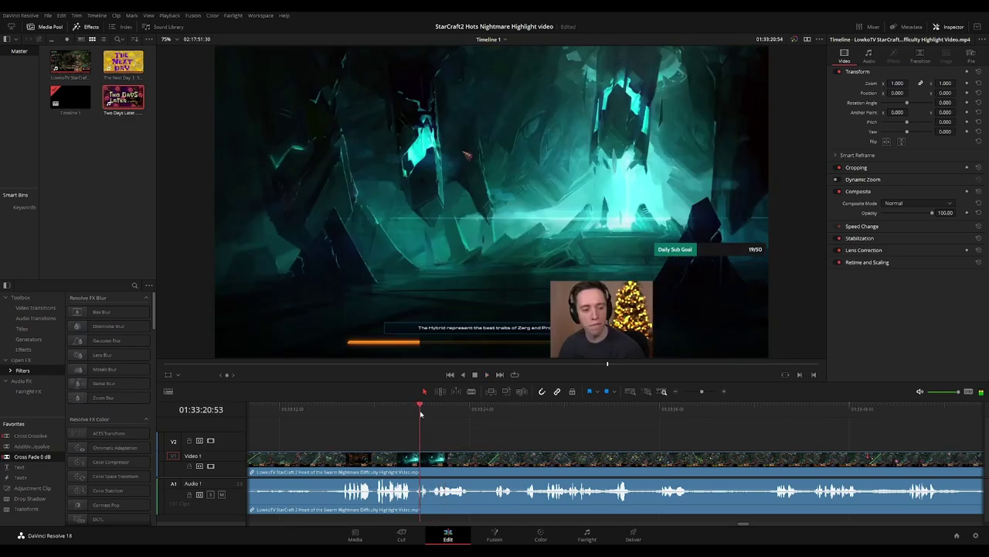
pyautogui.click(430, 460)
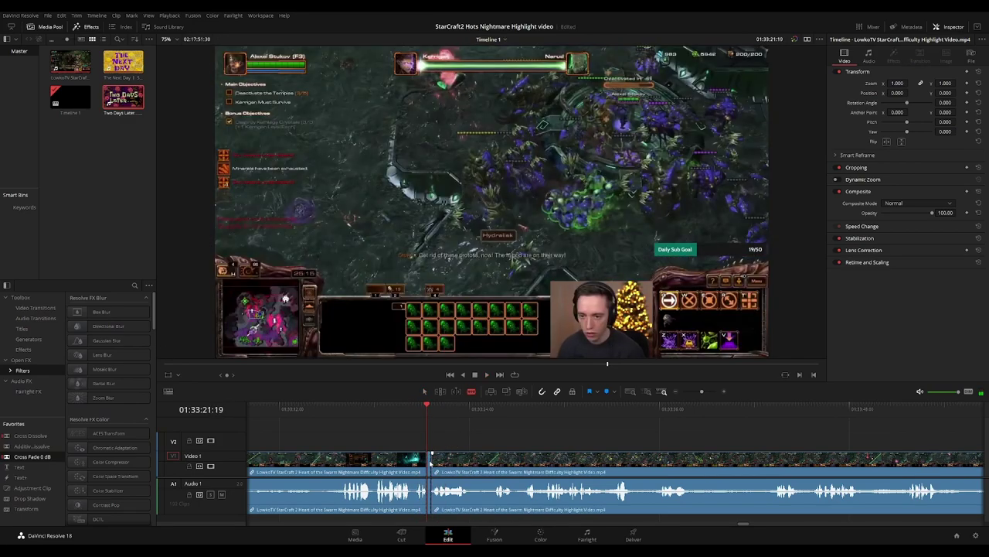
pyautogui.press('Delete')
pyautogui.press('space')
pyautogui.click(427, 462)
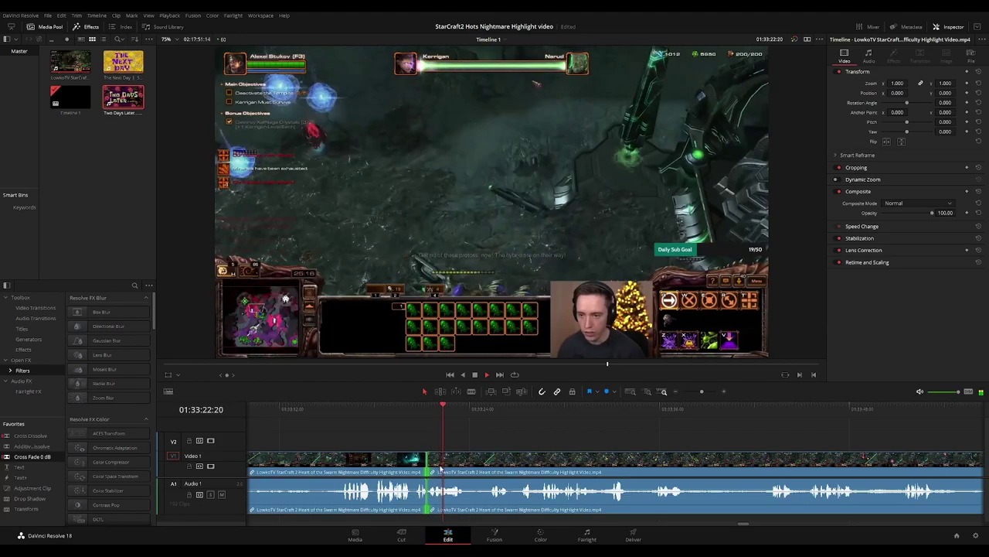
pyautogui.hotkey('ctrl', 't')
# Review the footage from about 01:33:22 to 01:33:54, checking for the next part to cut
pyautogui.hscroll(2, 545, 432)
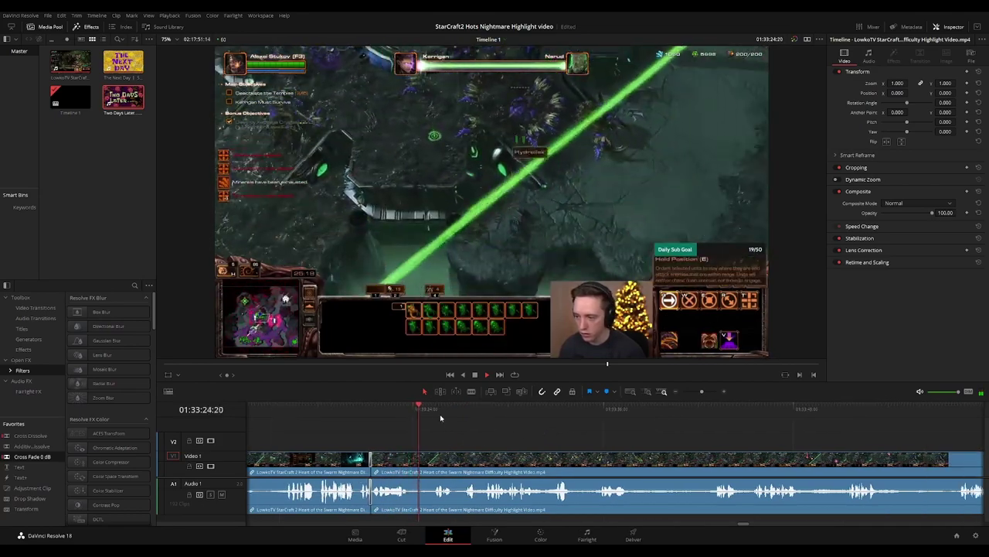
pyautogui.click(433, 412)
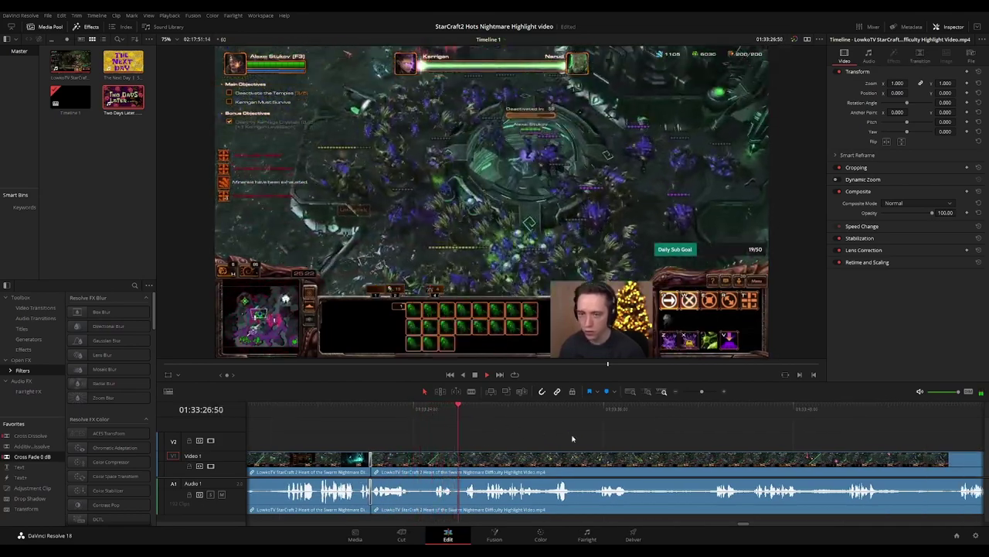
pyautogui.hscroll(1, 556, 439)
pyautogui.hscroll(2, 548, 437)
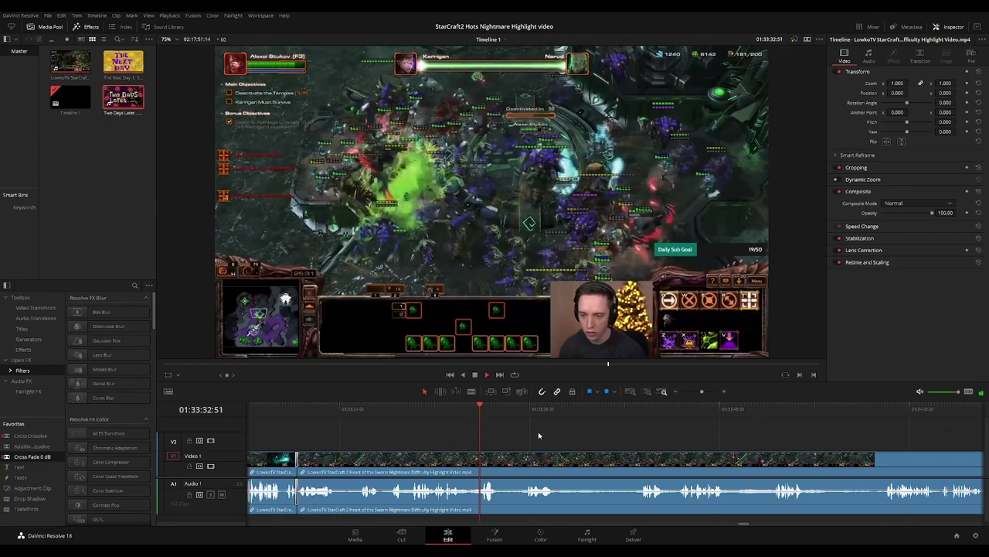
pyautogui.hscroll(2, 571, 437)
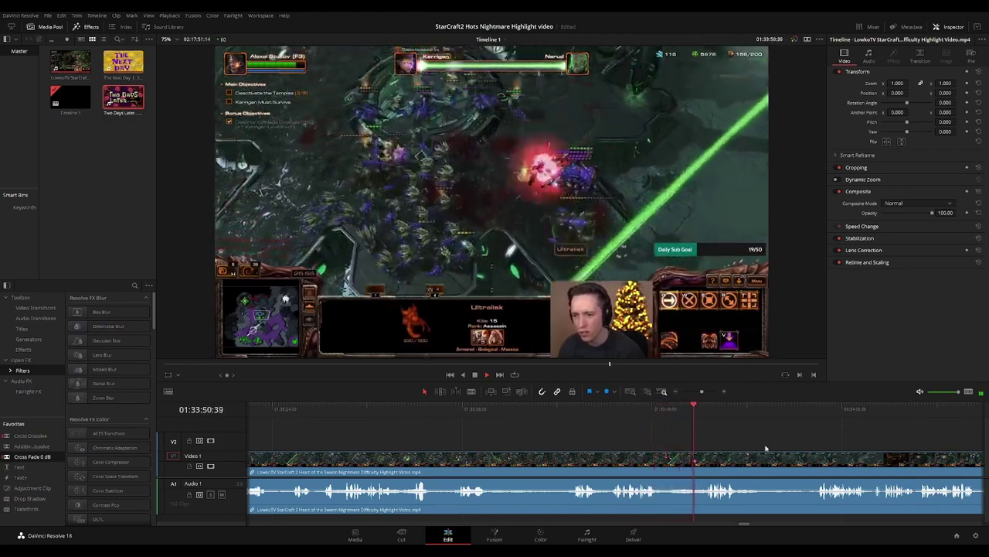
pyautogui.moveTo(765, 448); pyautogui.dragTo(536, 442)
pyautogui.moveTo(597, 440); pyautogui.dragTo(516, 440)
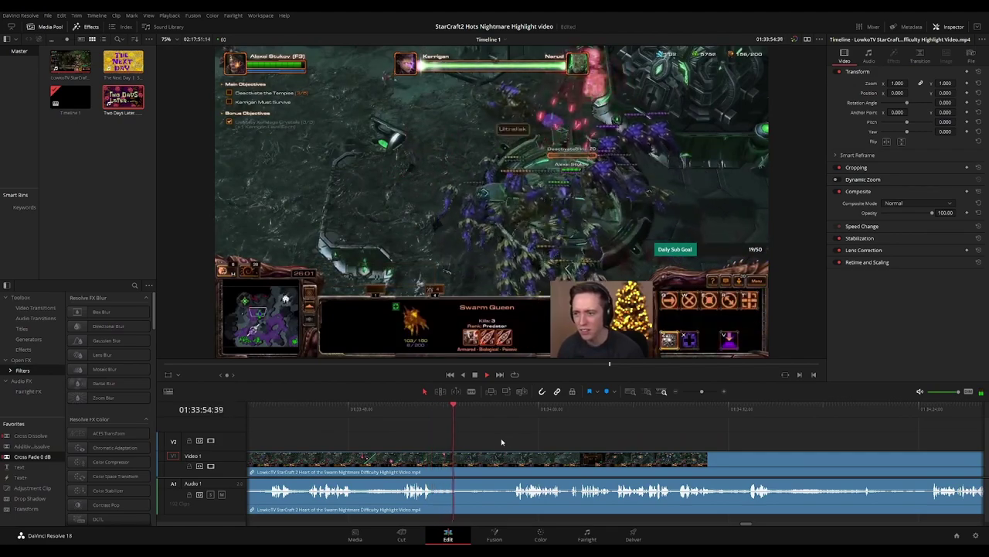
# Cut out the piece from 01:33:55:41 to about 01:33:57, close the gap and crossfade the audio across the cut
pyautogui.press('space')
pyautogui.press('b')
pyautogui.click(469, 458)
pyautogui.press('space')
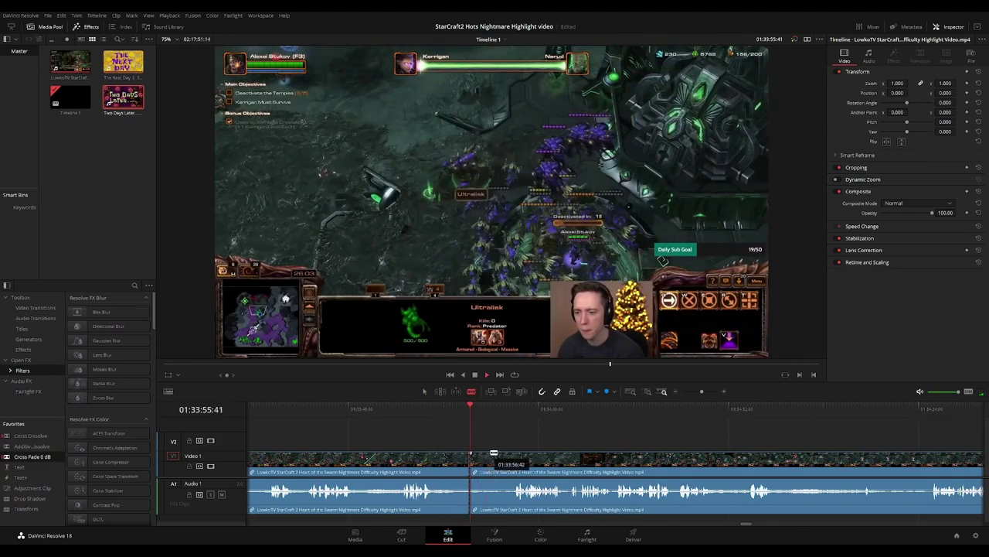
pyautogui.click(499, 461)
pyautogui.press('a')
pyautogui.click(485, 464)
pyautogui.press('BackSpace')
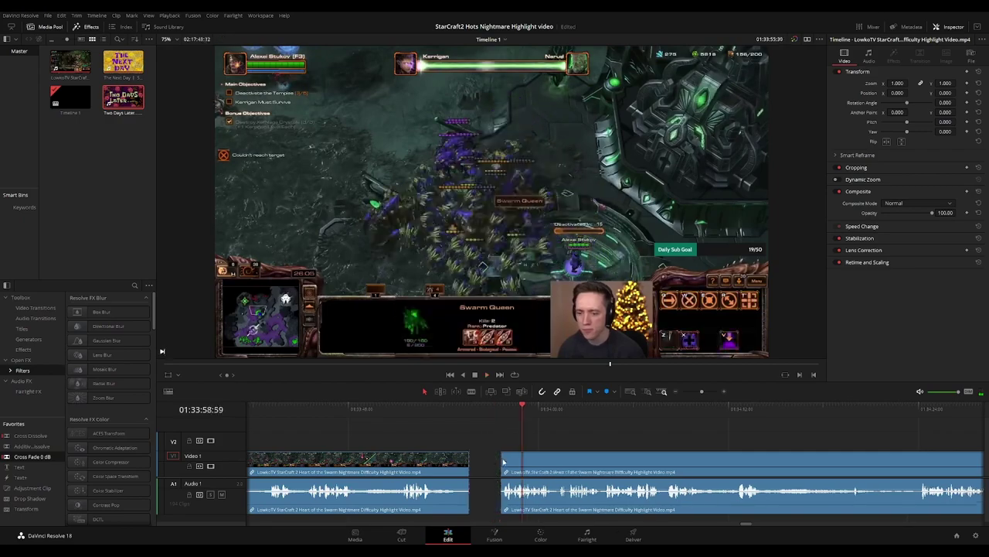
pyautogui.click(485, 464)
pyautogui.press('Delete')
pyautogui.click(456, 414)
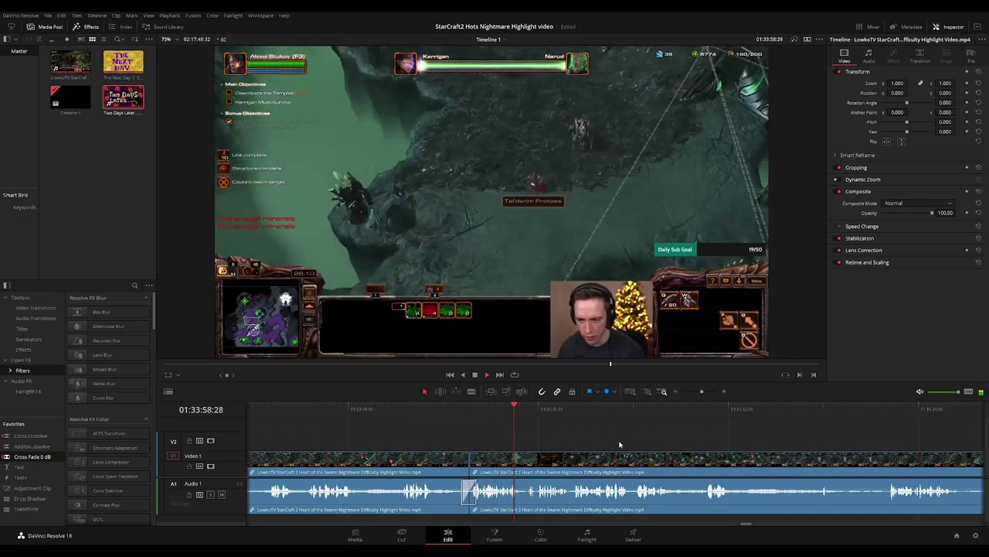
# Cut out the short piece near 01:33:59, just before the save game screen, and bridge the cut with the default transition
pyautogui.moveTo(620, 443); pyautogui.dragTo(519, 433)
pyautogui.press('b')
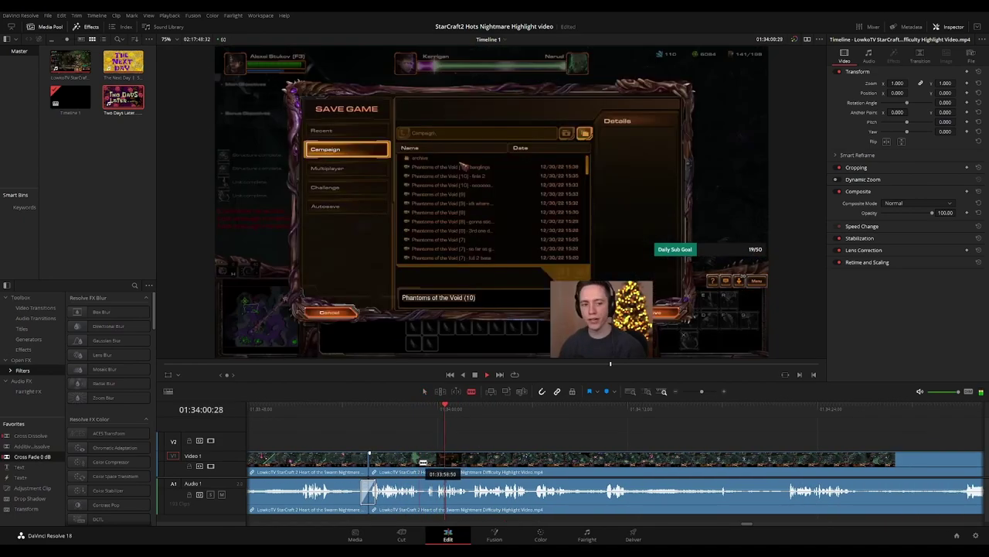
pyautogui.click(424, 461)
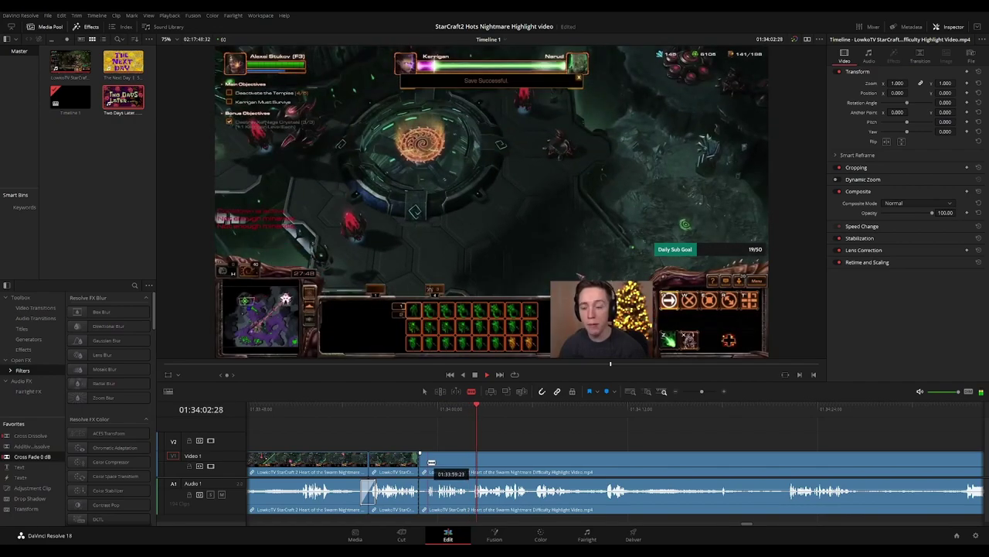
pyautogui.press('a')
pyautogui.press('Delete')
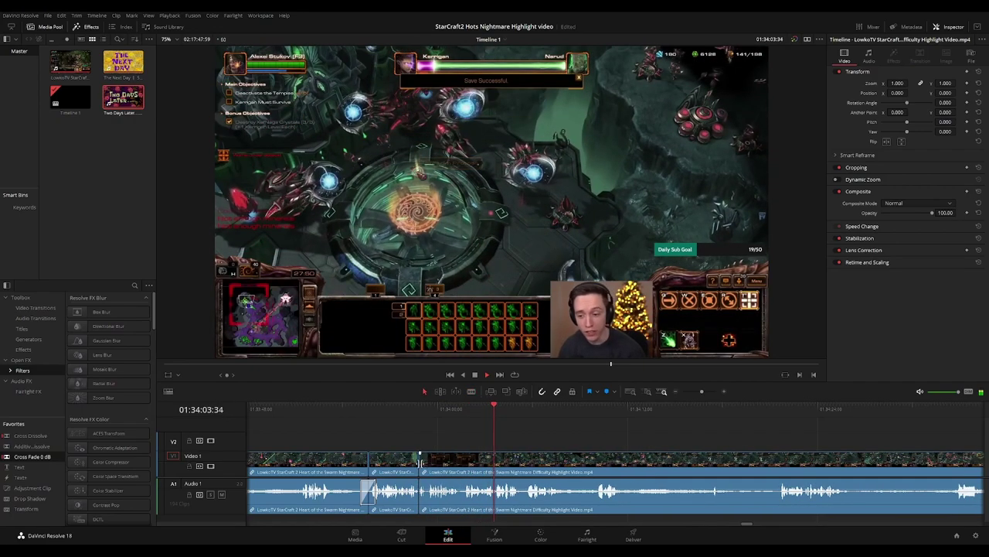
pyautogui.click(420, 462)
# Review the footage from about 01:34:03 to 01:35:04, up to the load game screen, checking for the next part to cut
pyautogui.hscroll(2, 652, 433)
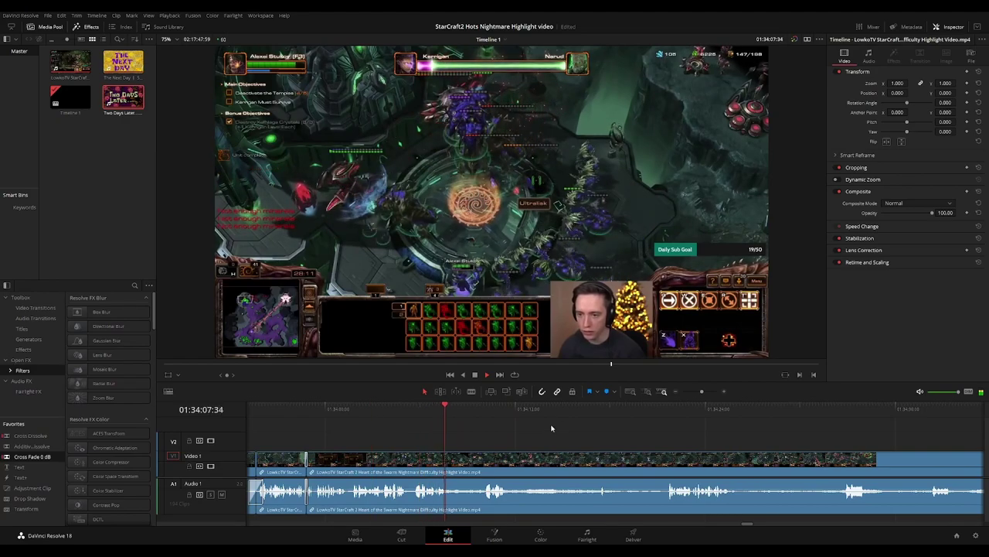
pyautogui.hscroll(1, 515, 426)
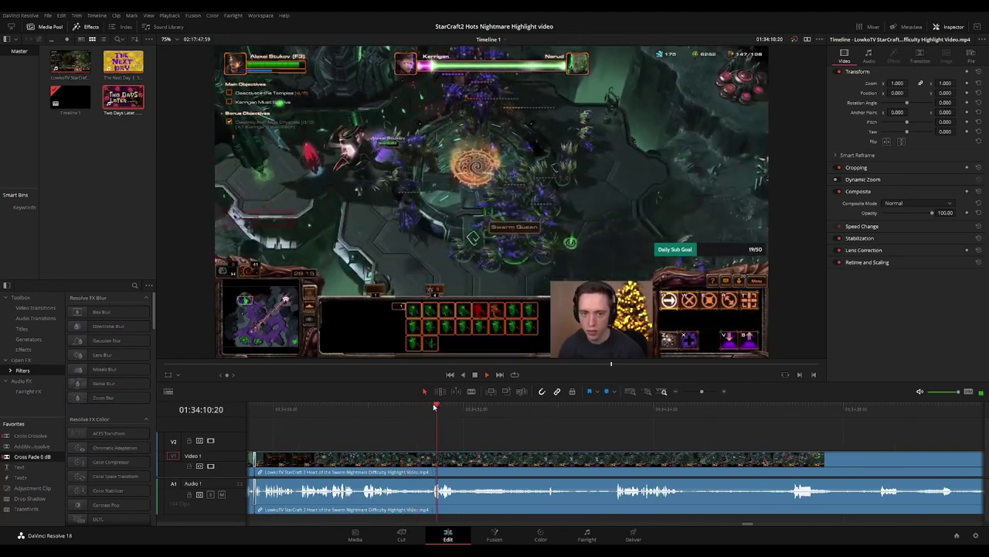
pyautogui.click(517, 408)
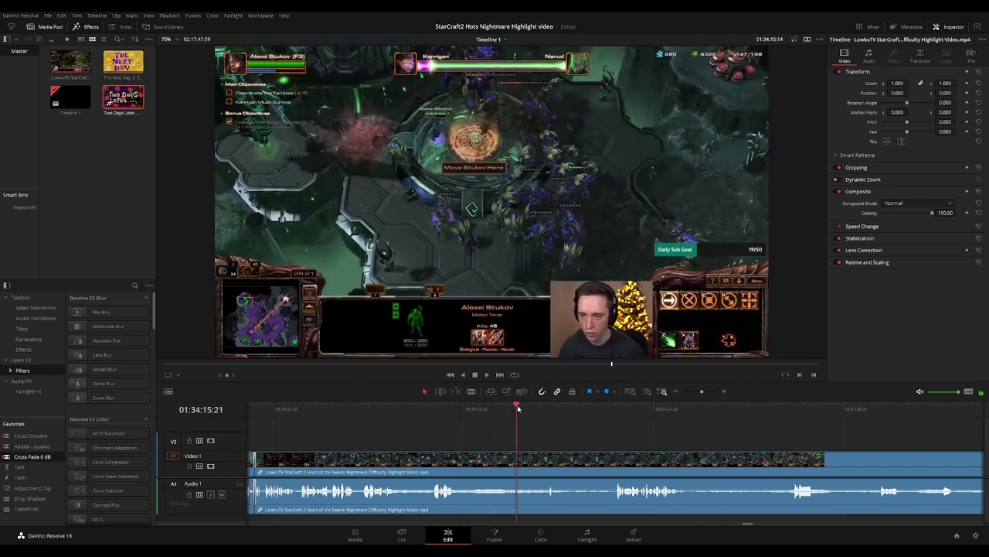
pyautogui.moveTo(517, 408); pyautogui.dragTo(540, 408)
pyautogui.hscroll(2, 508, 421)
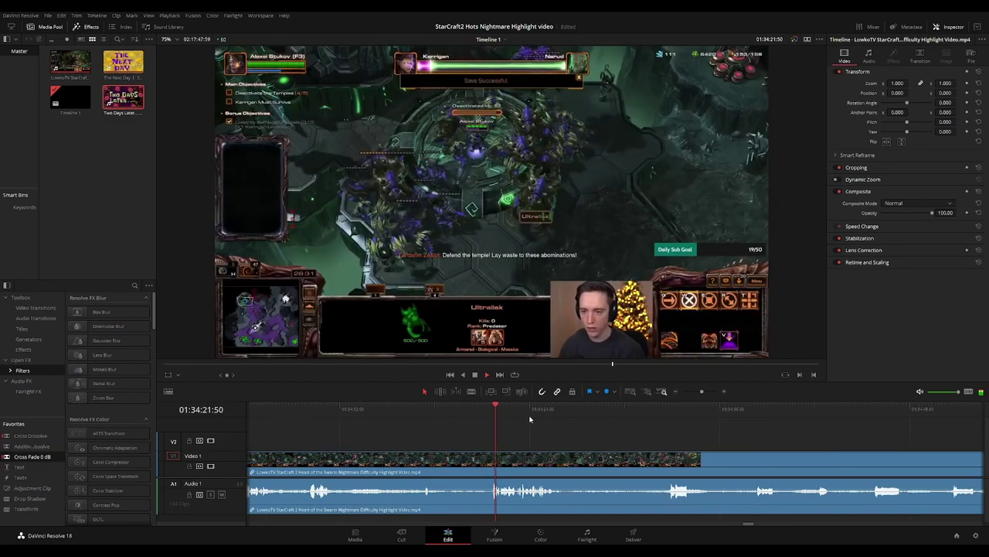
pyautogui.hscroll(3, 482, 433)
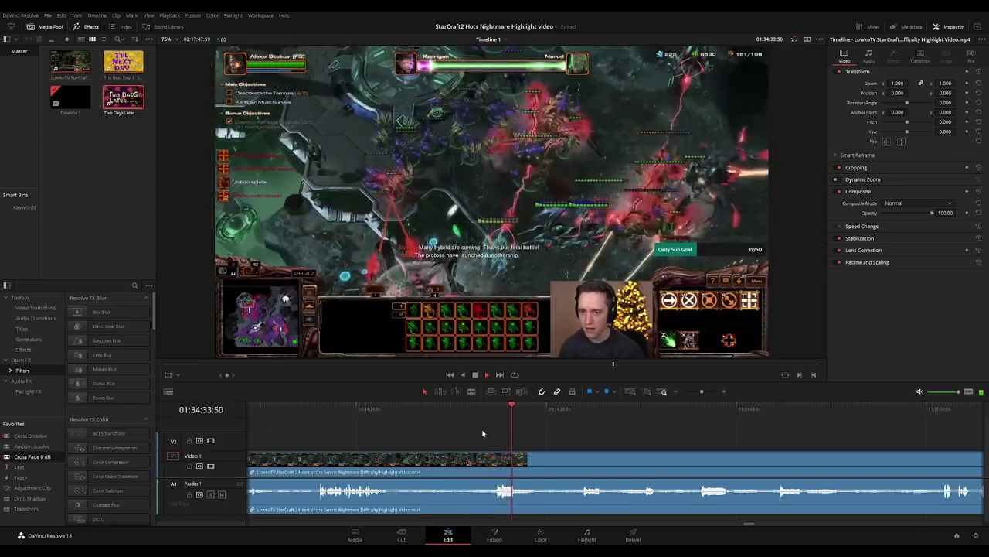
pyautogui.hscroll(1, 589, 438)
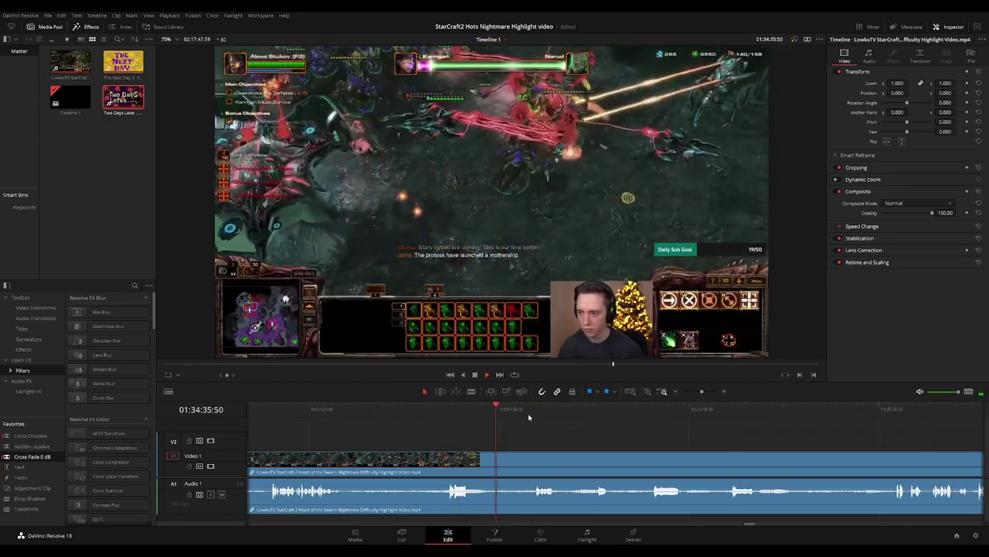
pyautogui.click(529, 413)
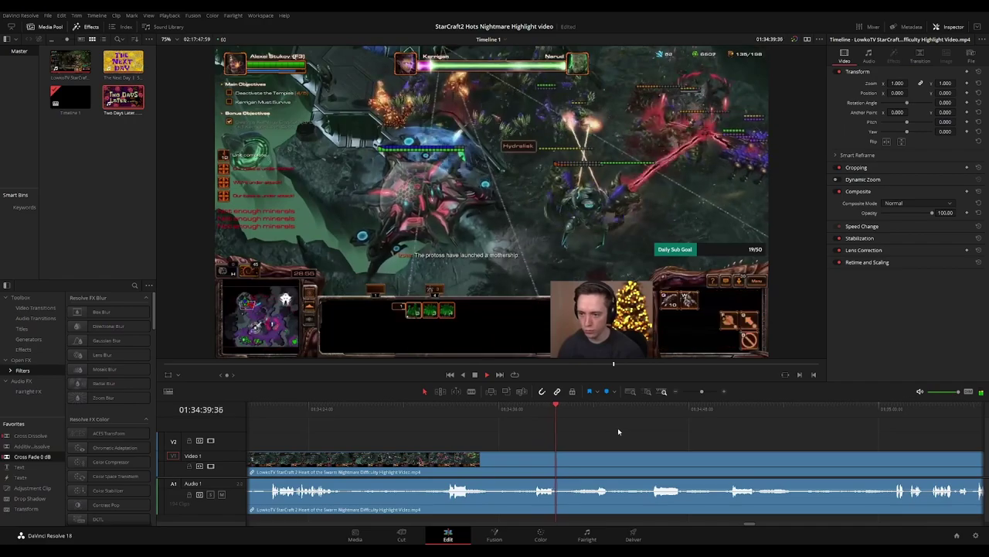
pyautogui.moveTo(671, 432); pyautogui.dragTo(548, 429)
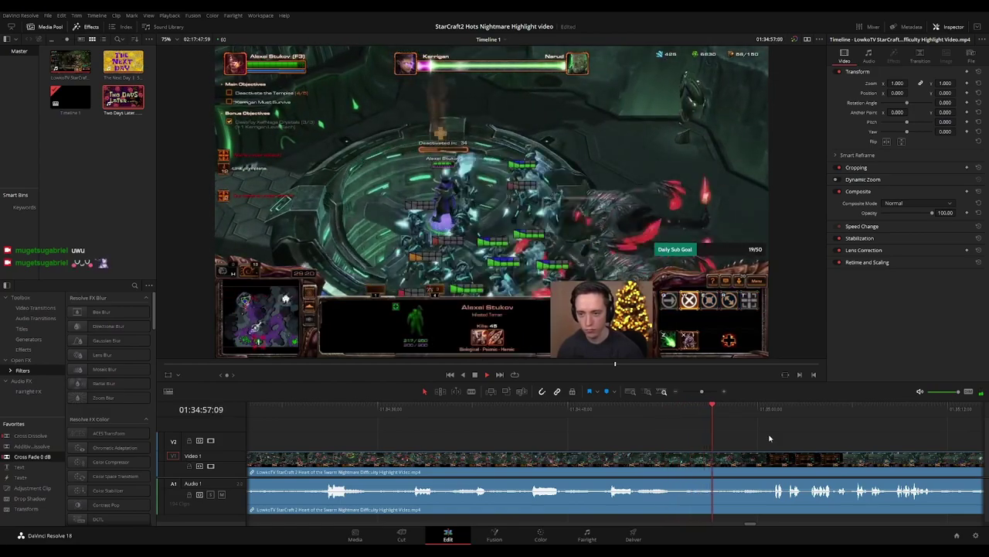
pyautogui.moveTo(775, 437); pyautogui.dragTo(575, 428)
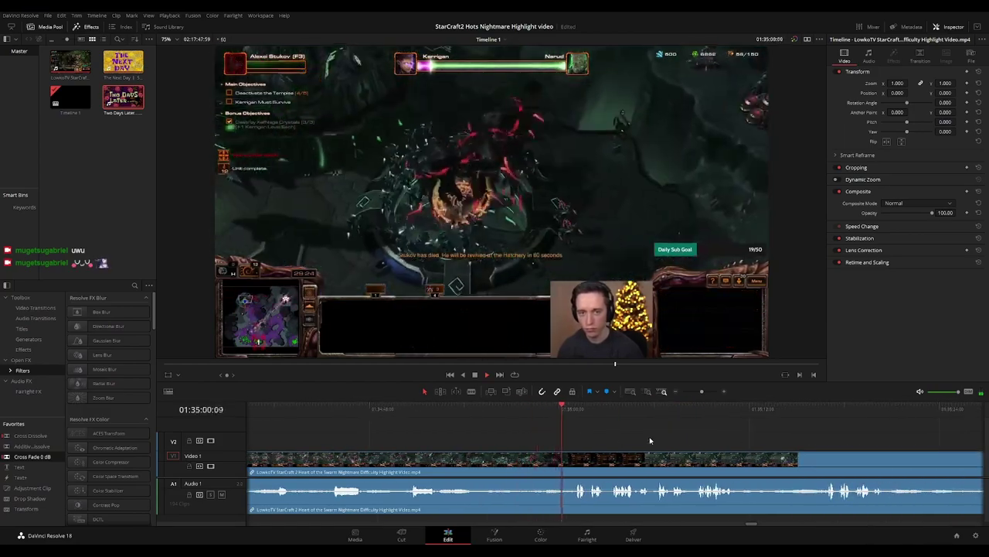
pyautogui.hscroll(2, 548, 435)
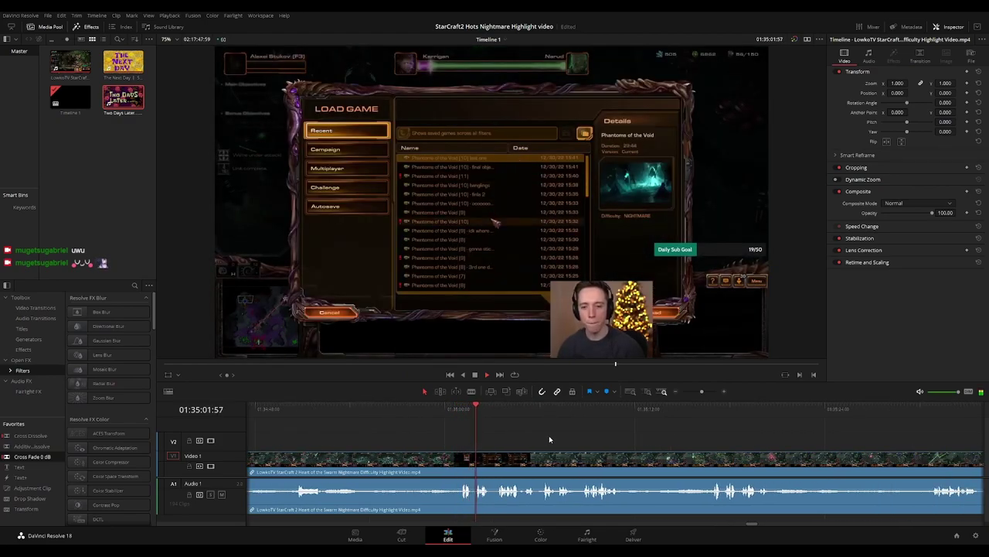
pyautogui.hscroll(2, 545, 434)
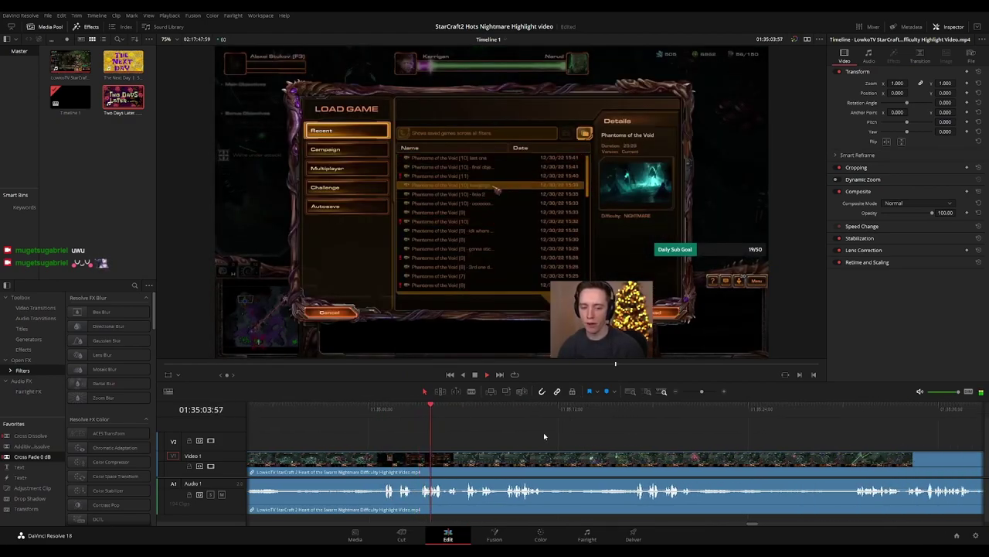
# Cut out the short piece near 01:35:05, right after the load game screen, and bridge the cut with the default transition
pyautogui.press('b')
pyautogui.click(461, 466)
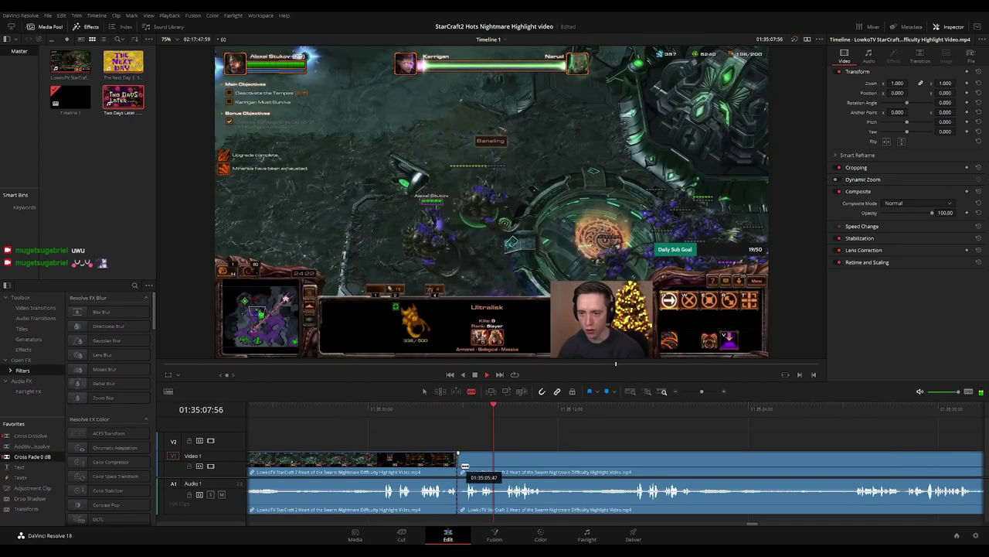
pyautogui.press('a')
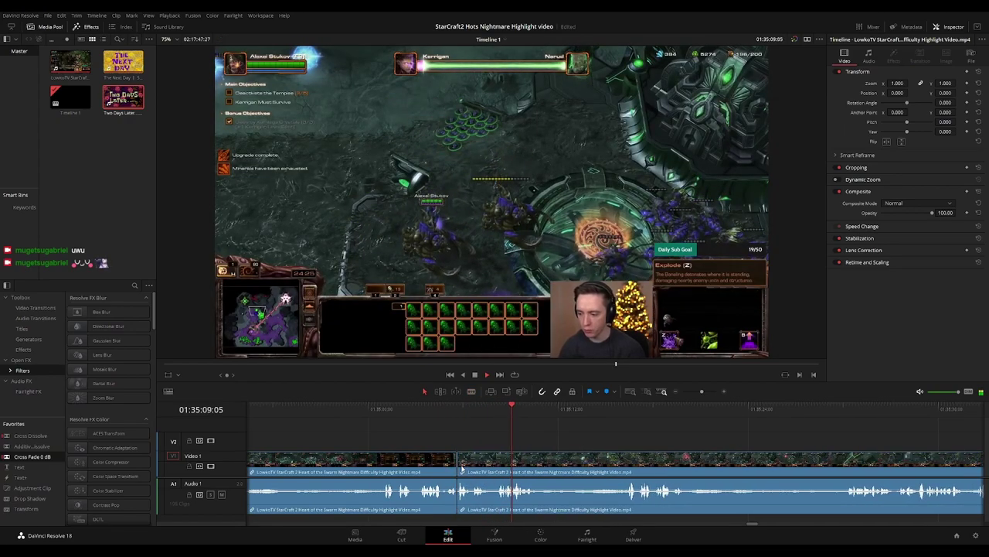
pyautogui.click(458, 465)
pyautogui.click(634, 435)
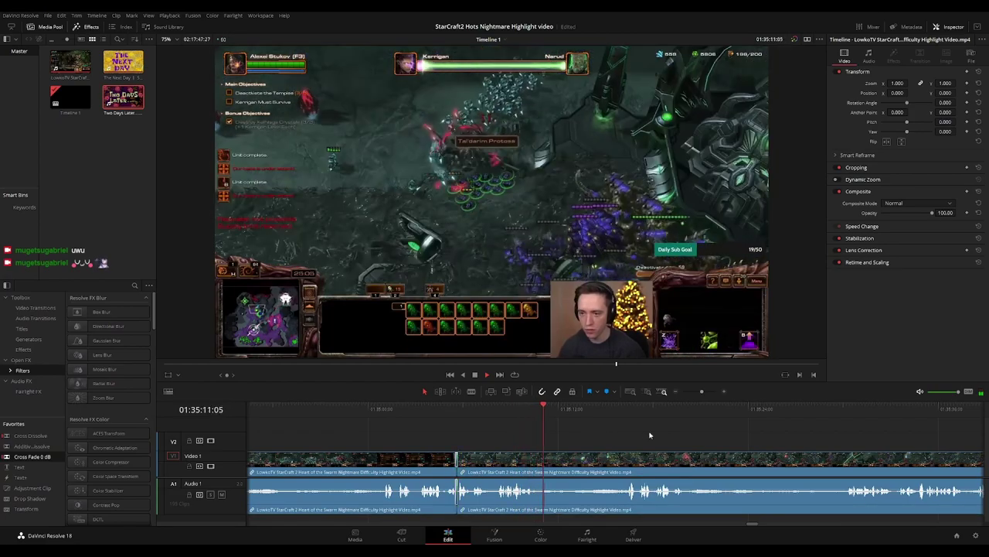
# Cut out the short piece near 01:35:38, just after the fourth temple falls, and close the gap
pyautogui.hscroll(1, 595, 423)
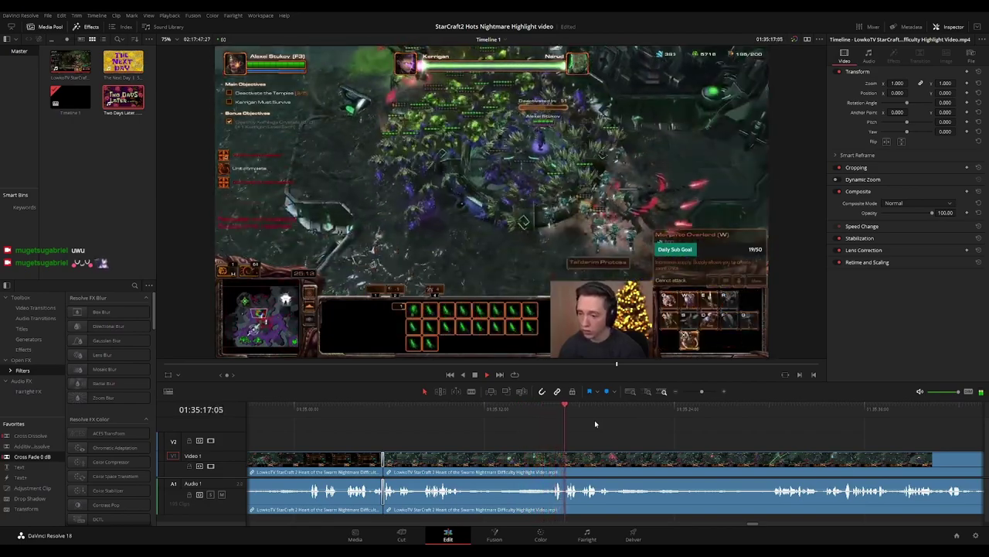
pyautogui.moveTo(687, 439); pyautogui.dragTo(524, 435)
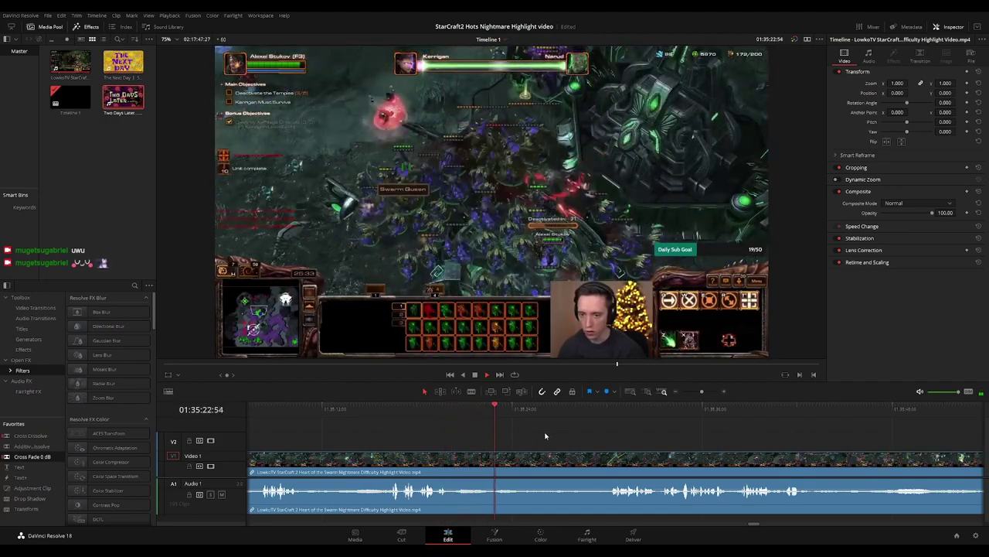
pyautogui.hscroll(1, 562, 430)
pyautogui.moveTo(502, 410); pyautogui.dragTo(526, 409)
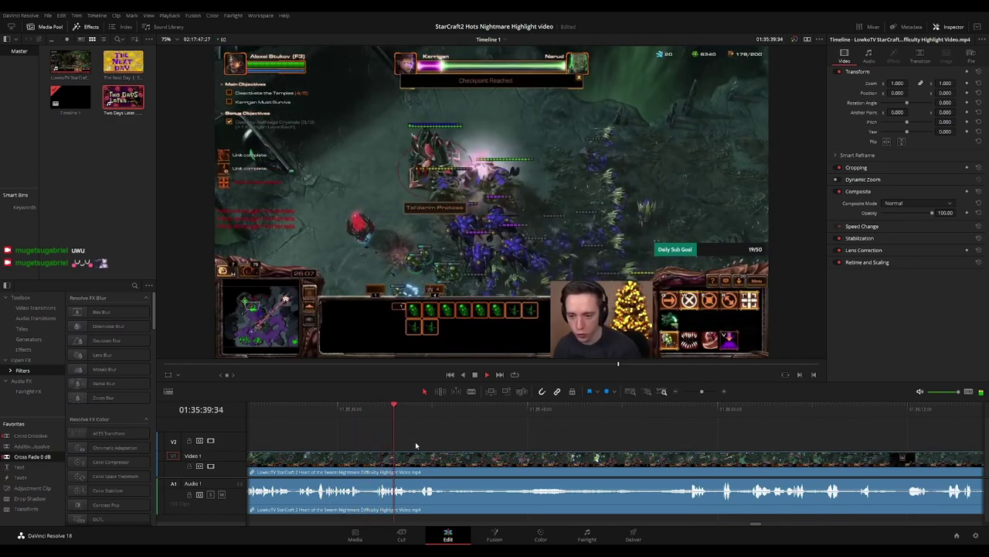
pyautogui.press('space')
pyautogui.press('b')
pyautogui.click(532, 462)
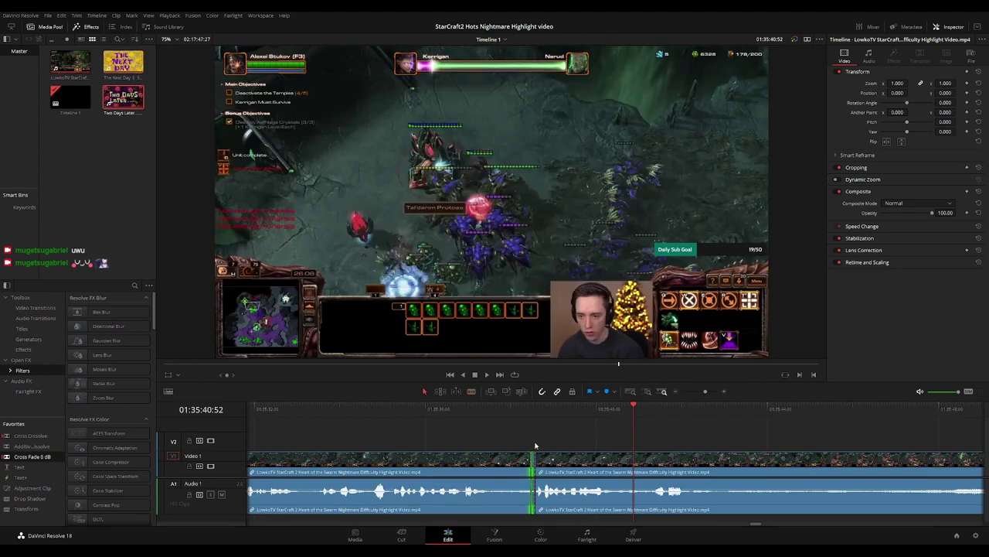
pyautogui.press('Delete')
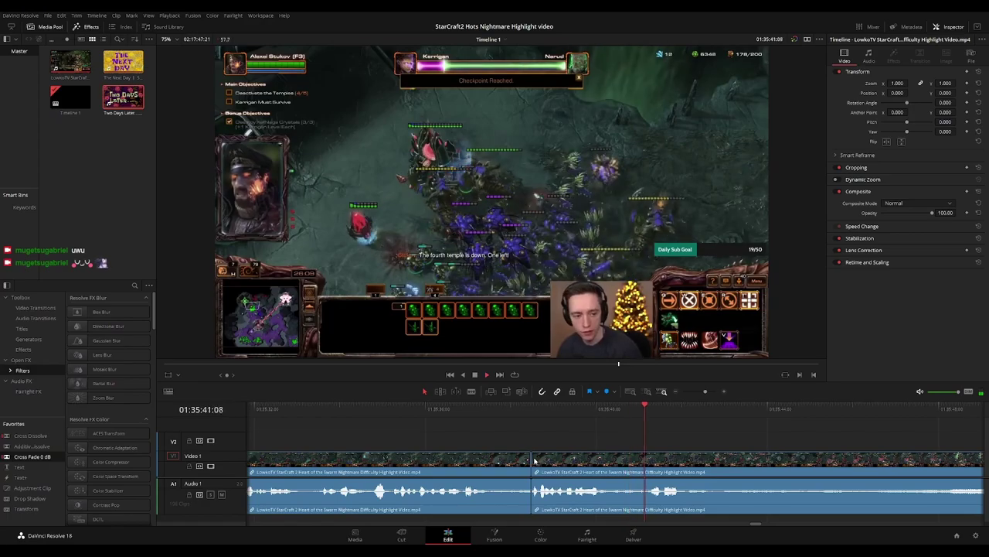
# Review the footage from about 01:35:41 to 01:36:13, checking for the next part to cut
pyautogui.hotkey('ctrl', '-')
pyautogui.hotkey('ctrl', '-')
pyautogui.hotkey('ctrl', '-')
pyautogui.moveTo(696, 444); pyautogui.dragTo(460, 412)
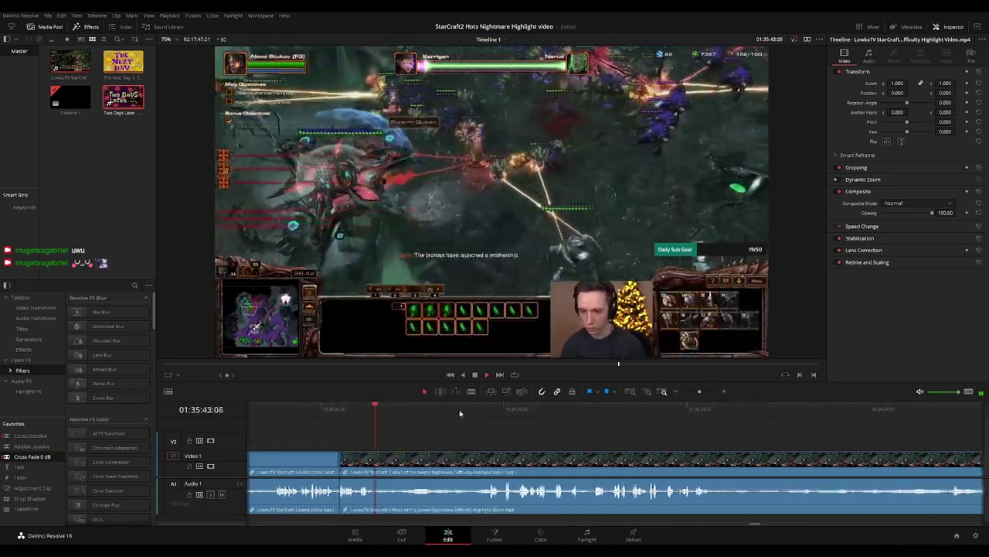
pyautogui.hotkey('ctrl', '=')
pyautogui.hotkey('ctrl', '=')
pyautogui.hotkey('ctrl', '=')
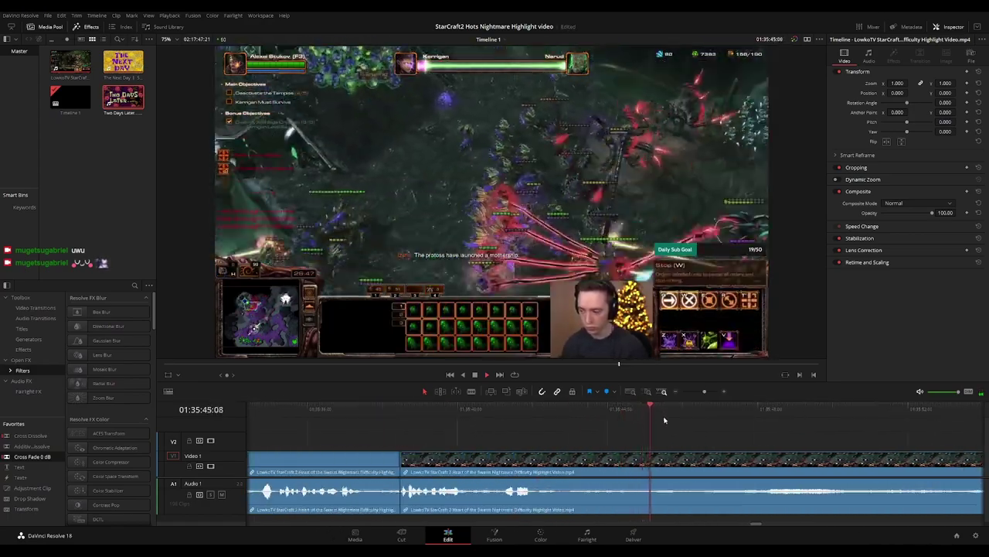
pyautogui.scroll(2, 664, 420)
pyautogui.scroll(-1, 579, 424)
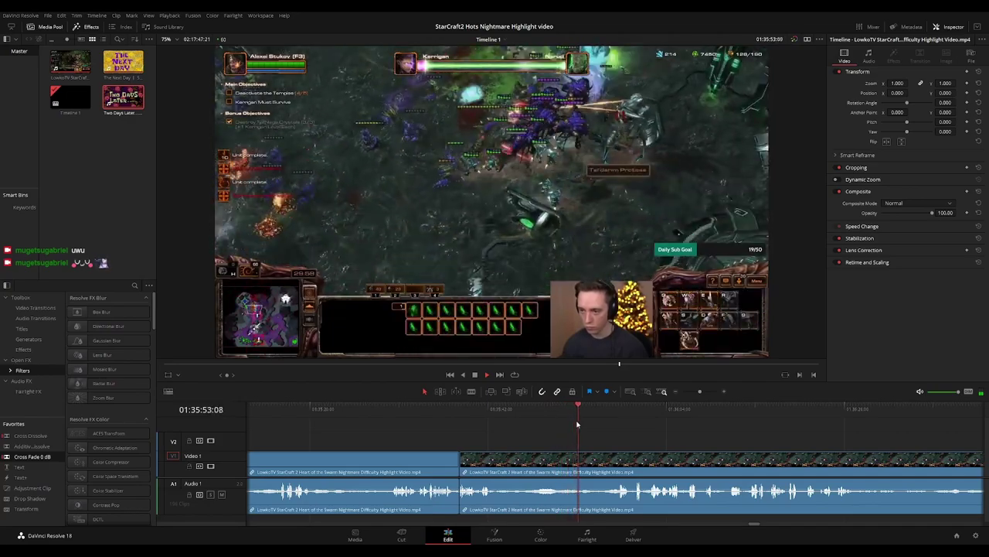
pyautogui.moveTo(653, 438); pyautogui.dragTo(550, 426)
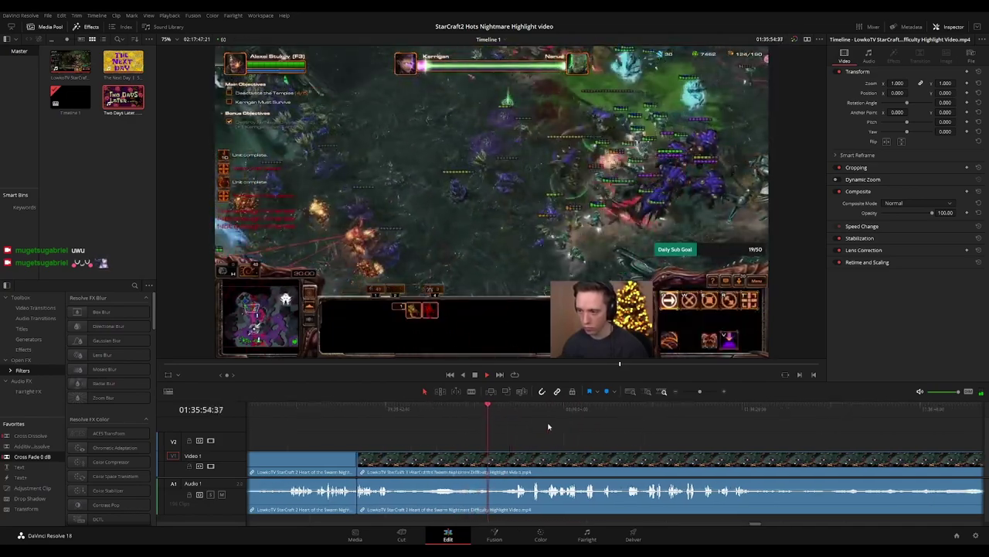
pyautogui.click(507, 410)
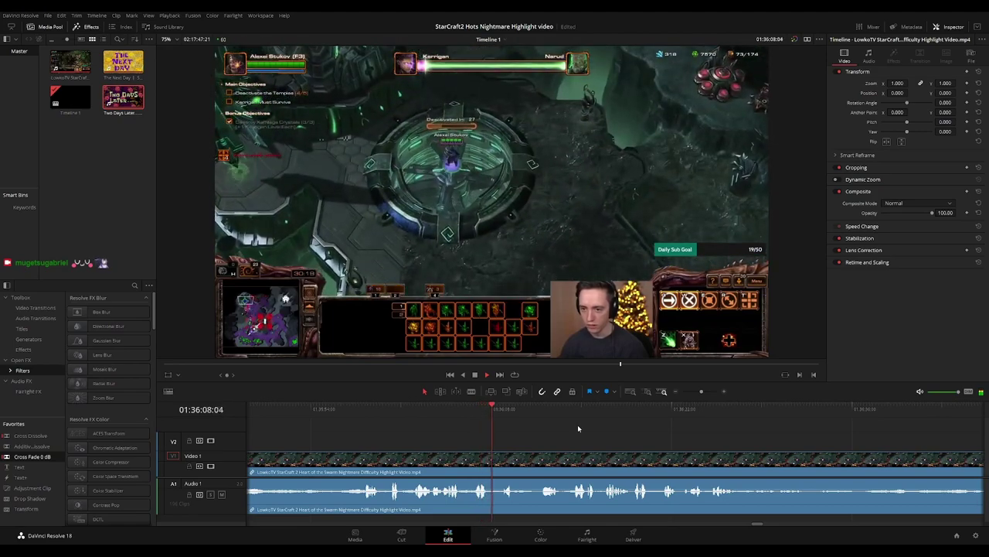
pyautogui.click(542, 409)
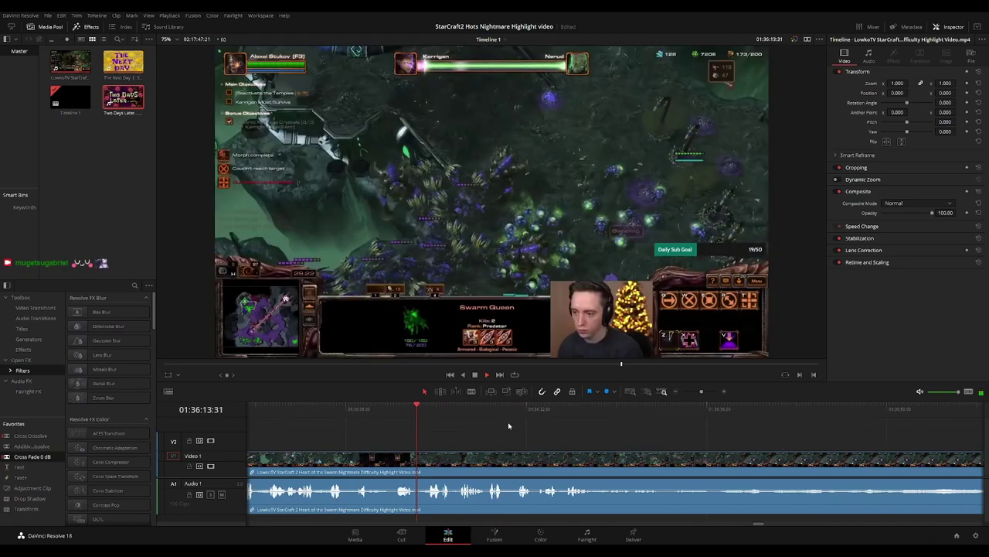
# Cut out the short piece near 01:36:13, right after the load game screen, and resume playback
pyautogui.click(409, 411)
pyautogui.press('b')
pyautogui.click(424, 456)
pyautogui.press('space')
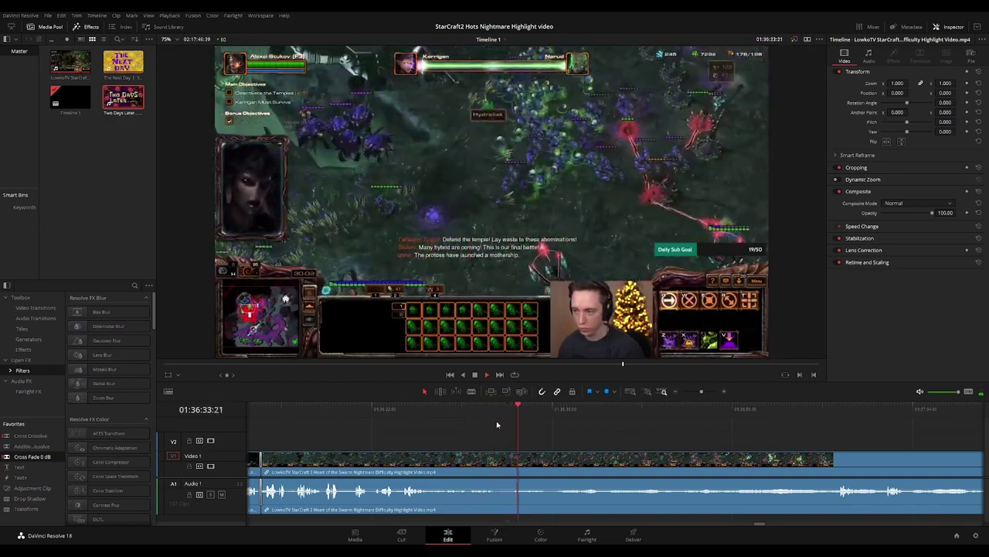
# Review the footage from about 01:36:33 to 01:37:56, up to the mission-ending cinematic, checking for the next part to cut
pyautogui.moveTo(661, 442); pyautogui.dragTo(460, 441)
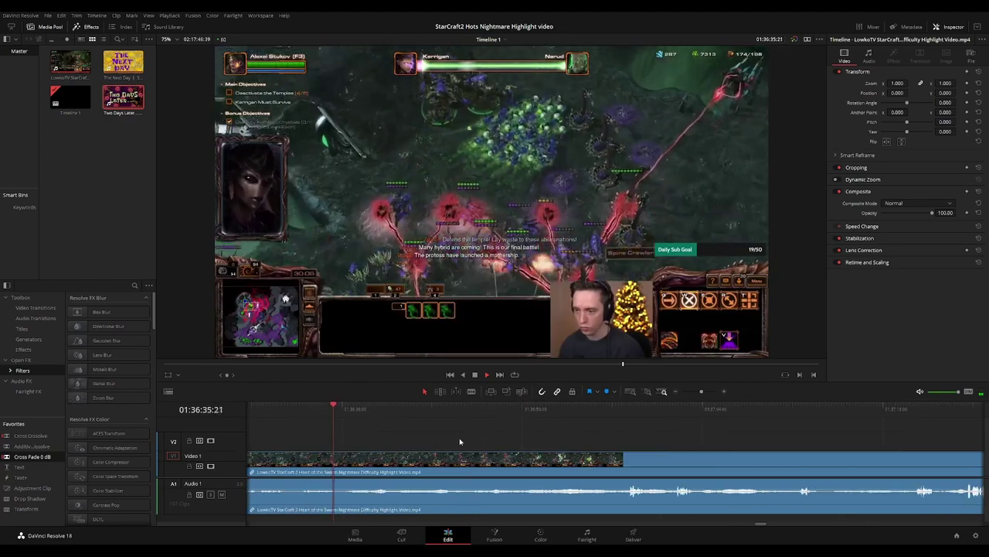
pyautogui.scroll(-2, 556, 433)
pyautogui.moveTo(623, 438); pyautogui.dragTo(384, 437)
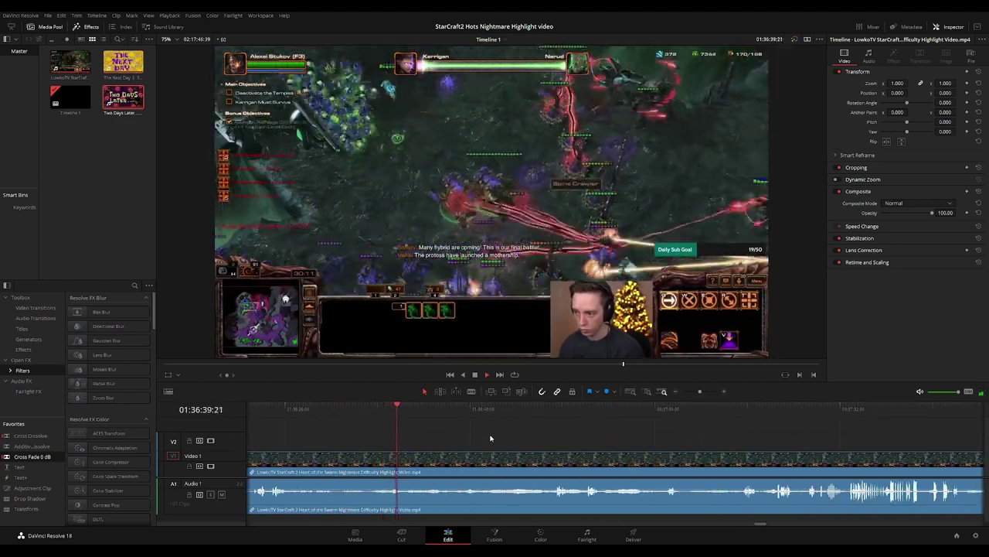
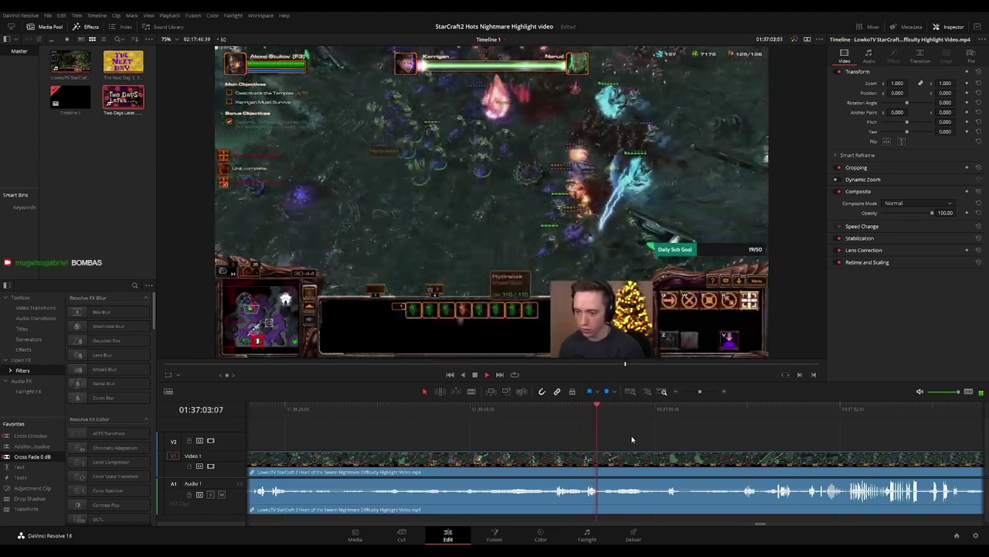
pyautogui.hscroll(3, 642, 431)
pyautogui.hscroll(2, 619, 435)
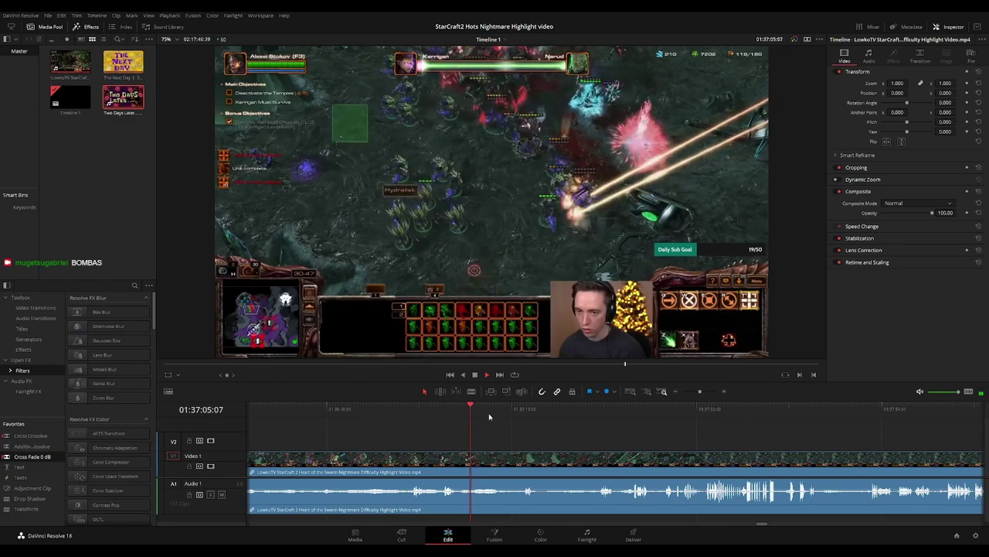
pyautogui.click(509, 411)
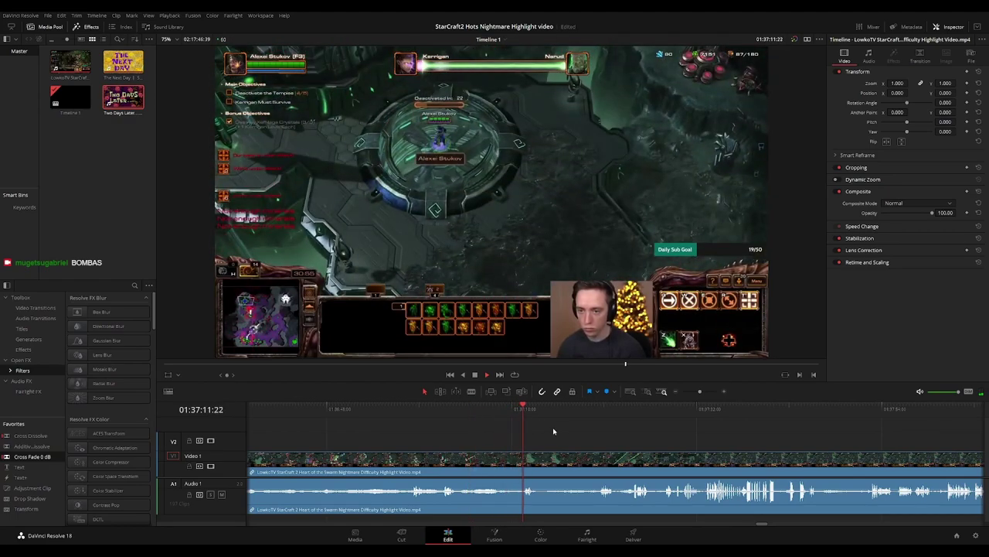
pyautogui.hscroll(2, 520, 430)
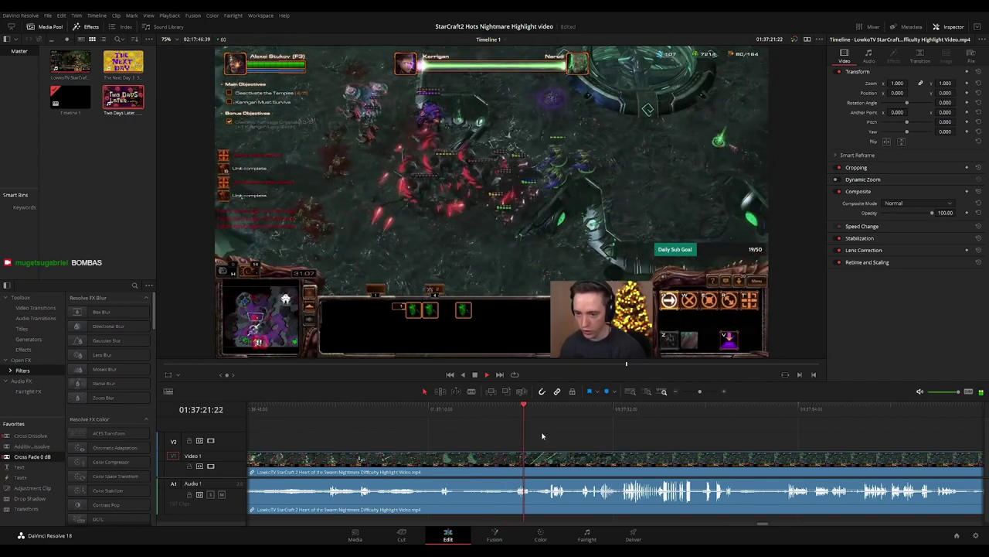
pyautogui.scroll(4, 570, 429)
pyautogui.moveTo(664, 429); pyautogui.dragTo(507, 429)
pyautogui.moveTo(658, 429); pyautogui.dragTo(517, 425)
pyautogui.scroll(-3, 591, 433)
pyautogui.click(545, 411)
pyautogui.moveTo(610, 430); pyautogui.dragTo(518, 428)
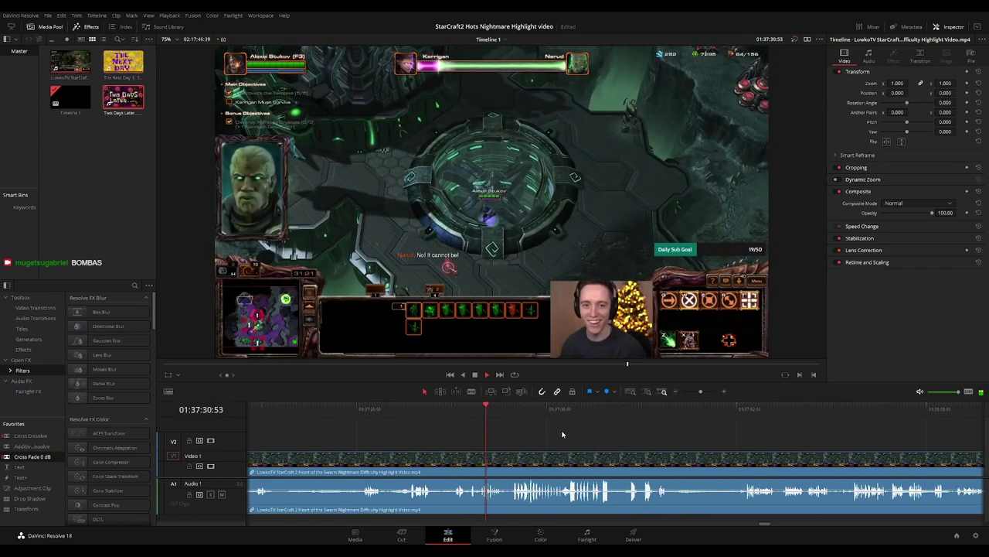
pyautogui.scroll(-2, 556, 433)
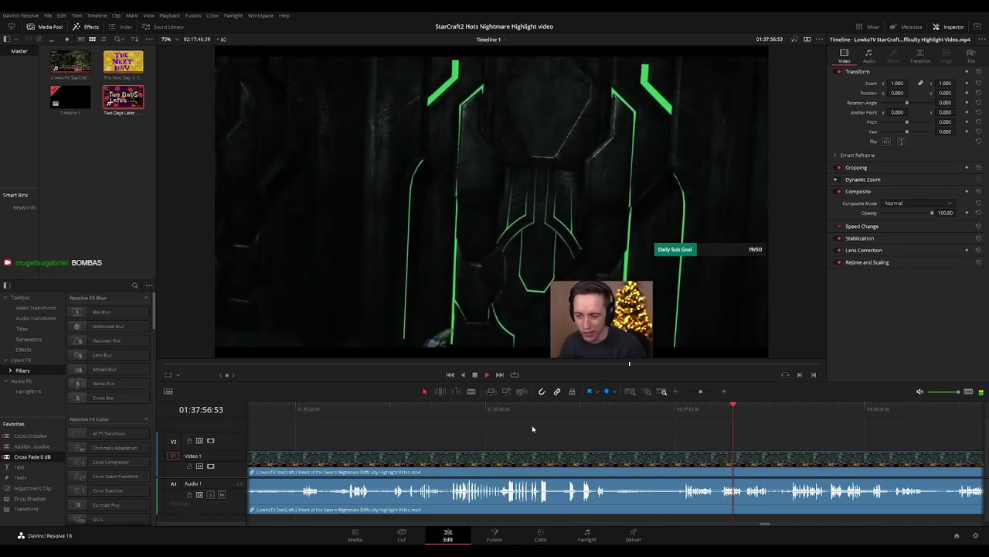
# Cut out the black-screen piece of about one second near 01:37:55, close the gap and play back across the cut
pyautogui.press('space')
pyautogui.scroll(3, 715, 446)
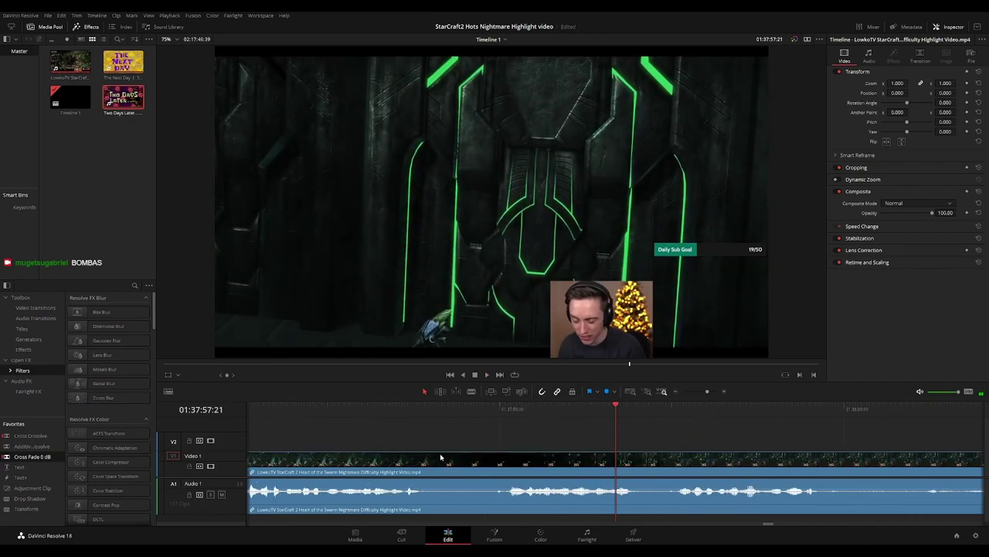
pyautogui.press('b')
pyautogui.click(432, 468)
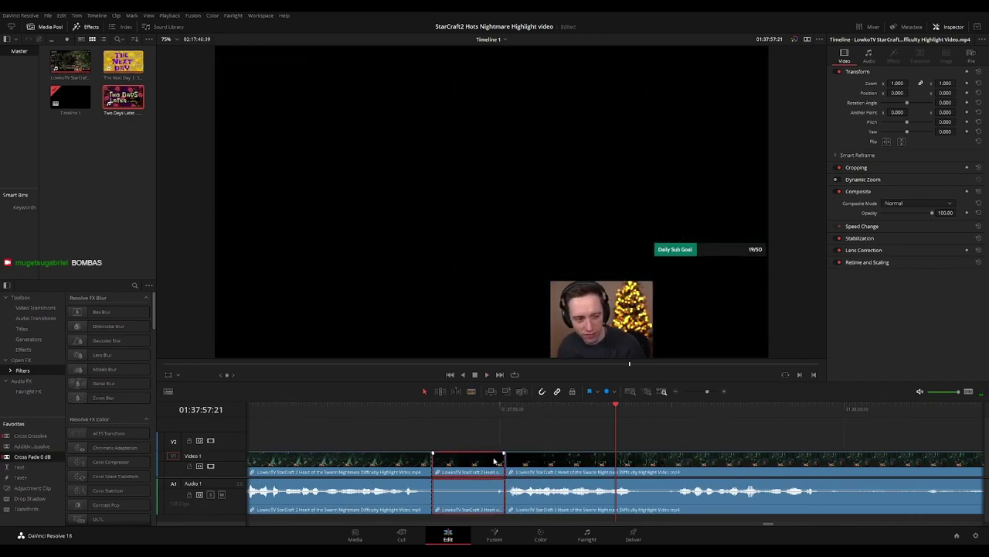
pyautogui.press('BackSpace')
pyautogui.click(381, 408)
pyautogui.press('space')
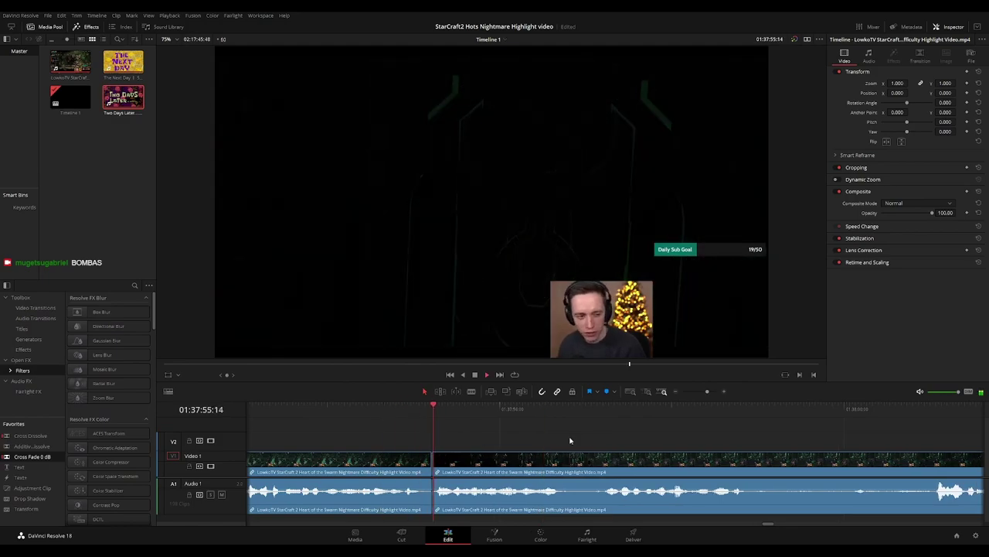
# Cut out the short piece from about 01:37:56:36 to 01:37:56:55, right after the black-screen section, and close the gap
pyautogui.scroll(-3, 607, 439)
pyautogui.moveTo(677, 437); pyautogui.dragTo(464, 442)
pyautogui.scroll(2, 494, 445)
pyautogui.press('b')
pyautogui.click(555, 466)
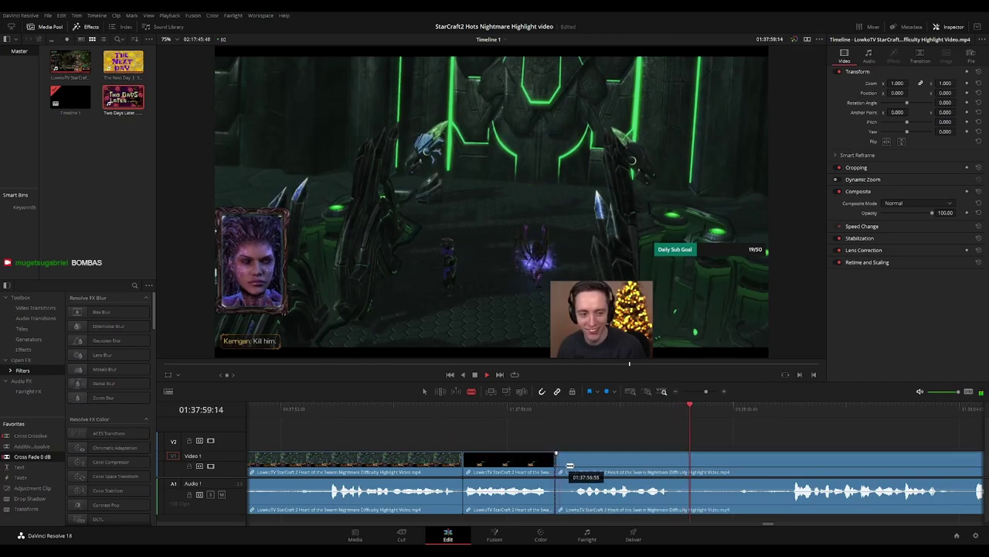
pyautogui.click(575, 467)
pyautogui.press('a')
pyautogui.click(568, 469)
pyautogui.press('Delete')
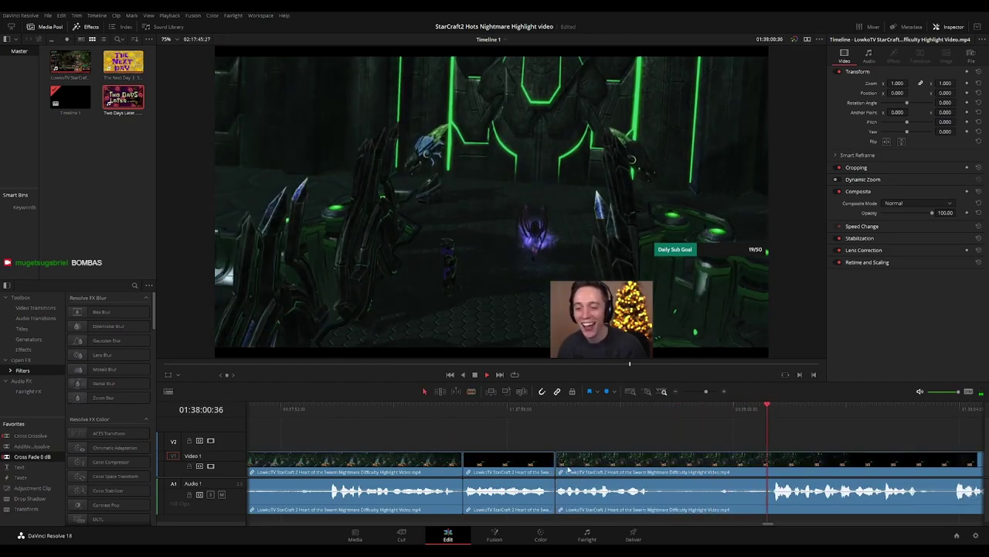
# Cut out the short piece right after 01:38:08:26, where the cinematic changes to gameplay, and bridge the cut with the default transition
pyautogui.scroll(-3, 691, 440)
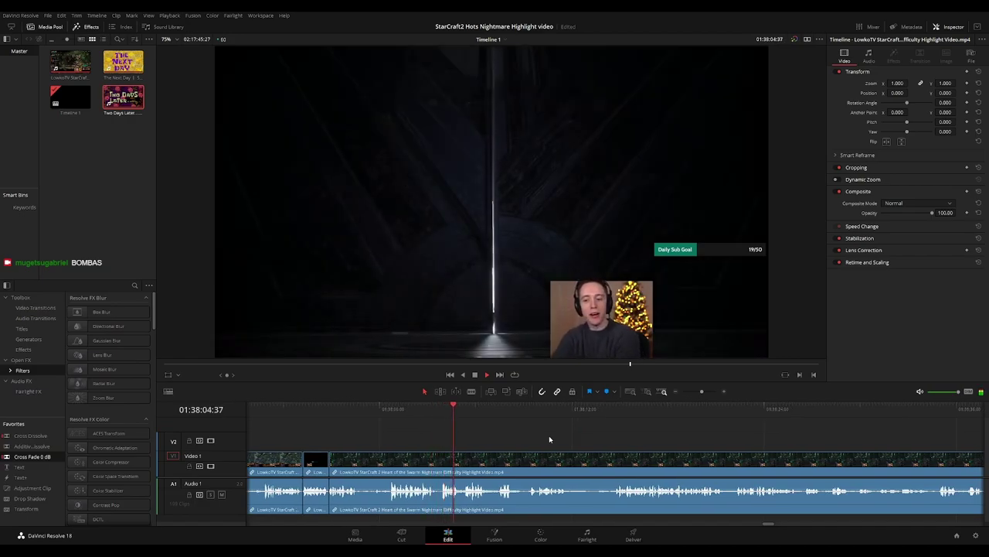
pyautogui.scroll(3, 541, 441)
pyautogui.hscroll(3, 507, 433)
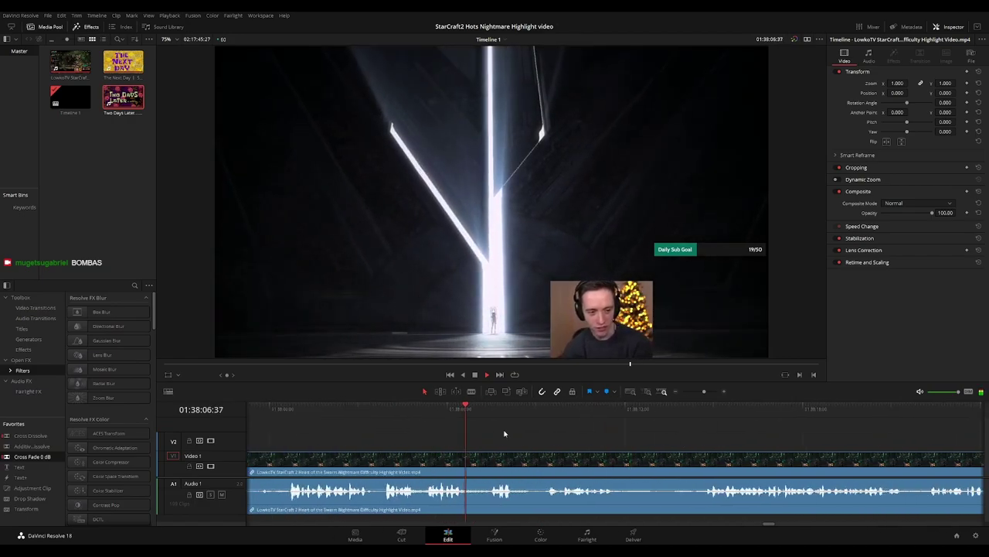
pyautogui.press('space')
pyautogui.press('b')
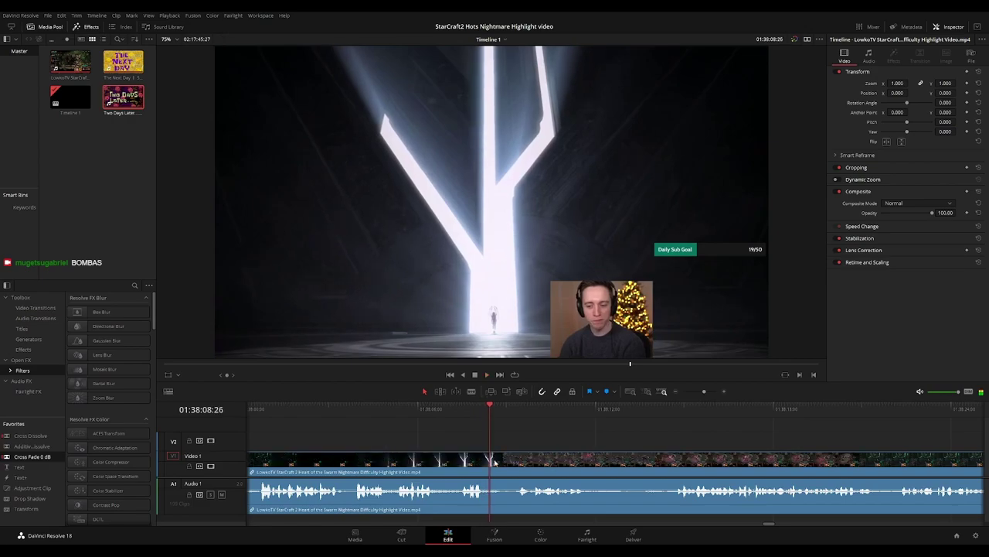
pyautogui.click(491, 460)
pyautogui.click(514, 461)
pyautogui.press('a')
pyautogui.click(507, 463)
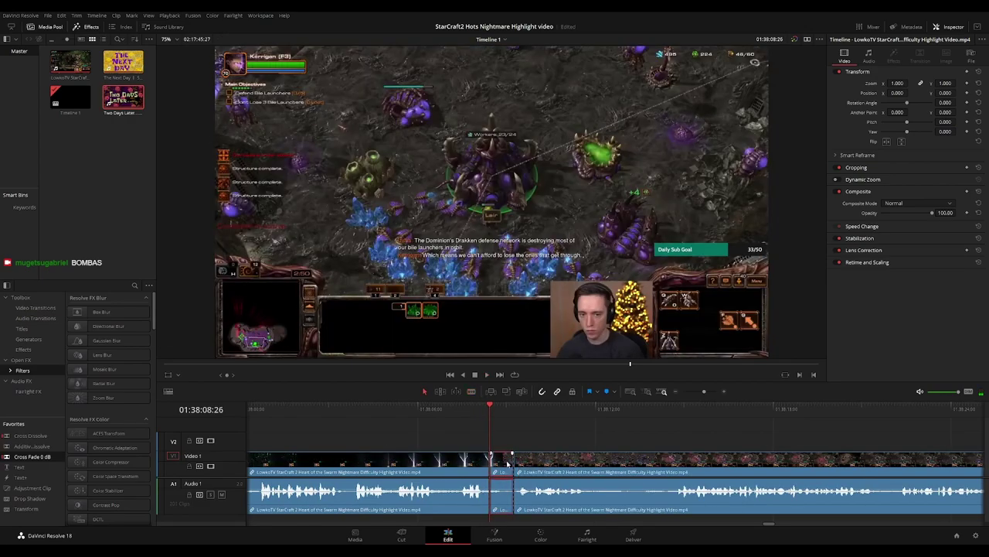
pyautogui.press('Delete')
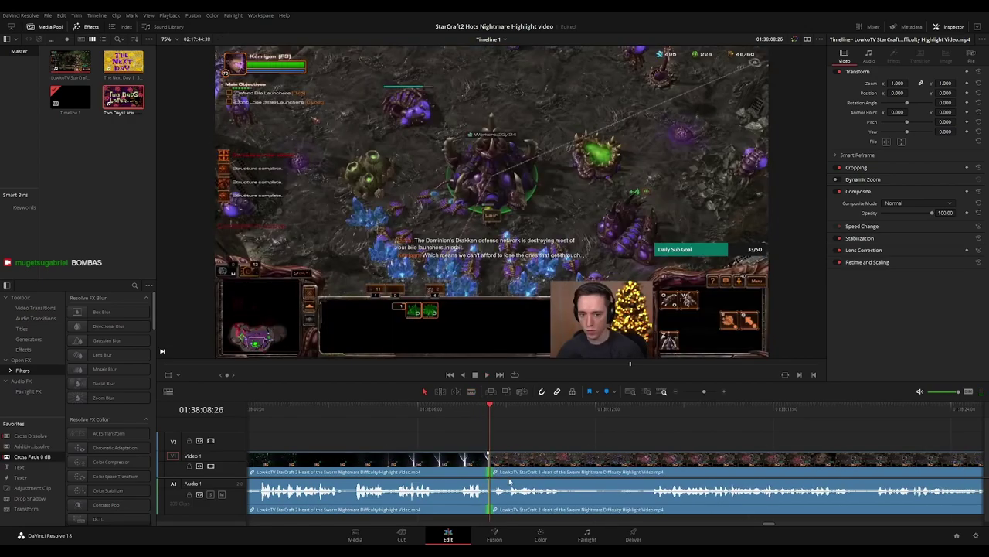
pyautogui.press('space')
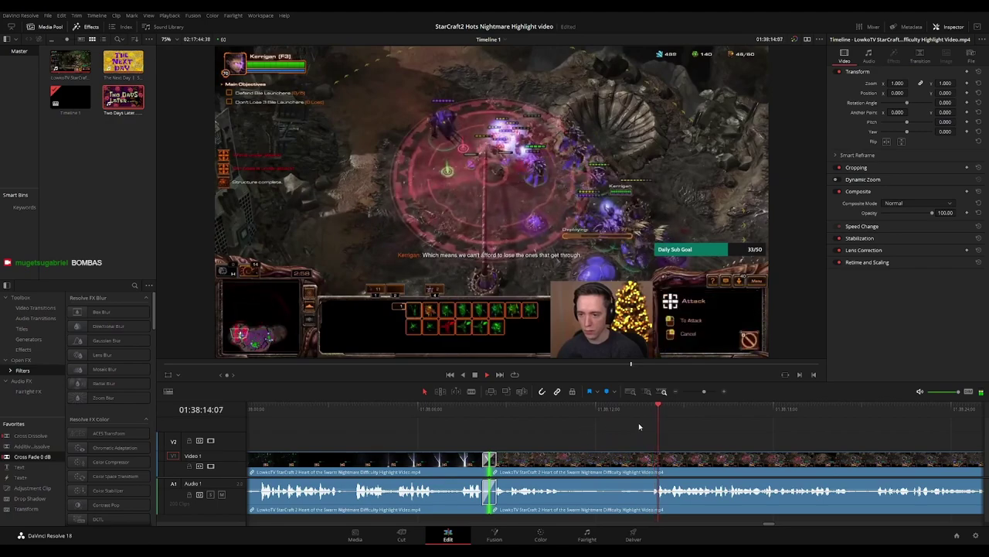
# Review the gameplay footage from about 01:38:14 to 01:38:58, checking for the next part to cut
pyautogui.moveTo(828, 434); pyautogui.dragTo(519, 428)
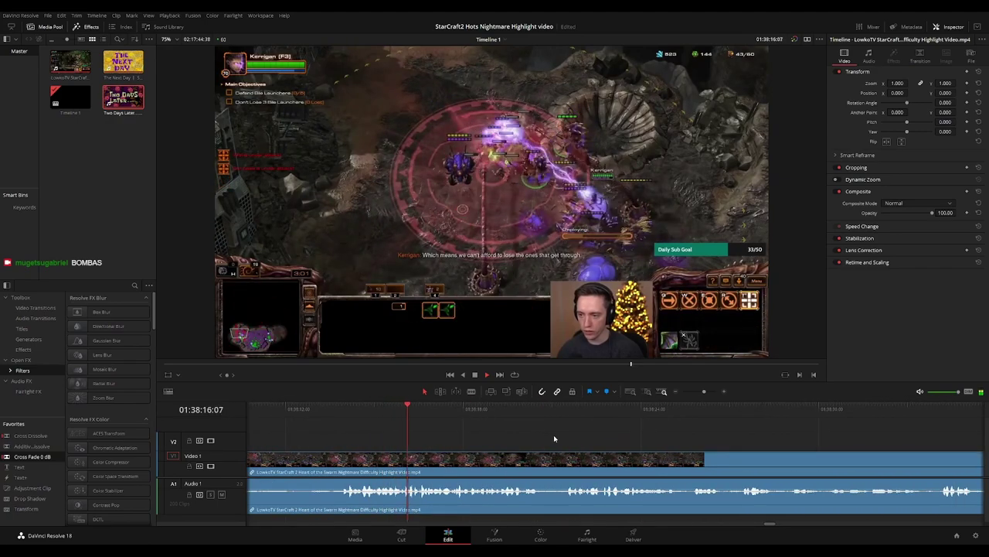
pyautogui.hscroll(2, 627, 434)
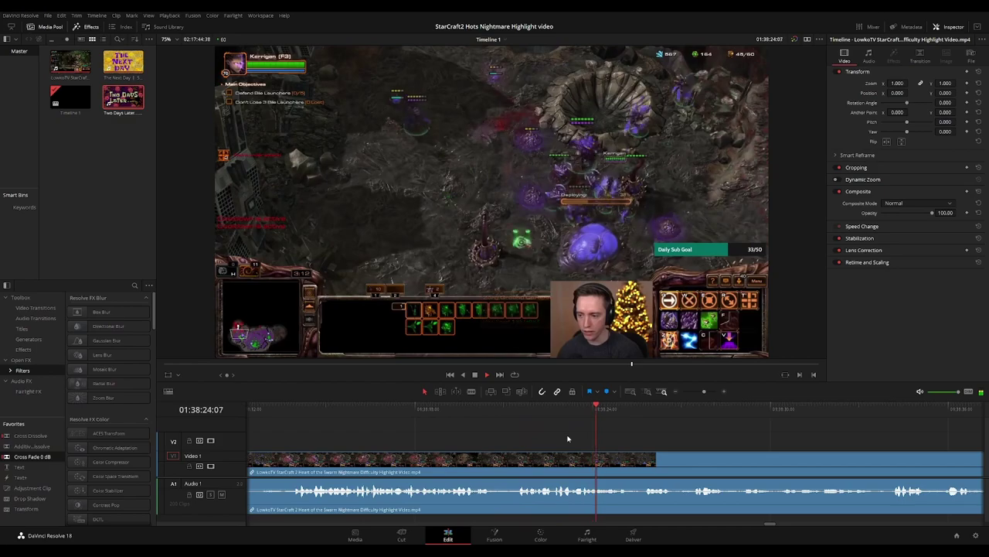
pyautogui.moveTo(796, 447); pyautogui.dragTo(529, 433)
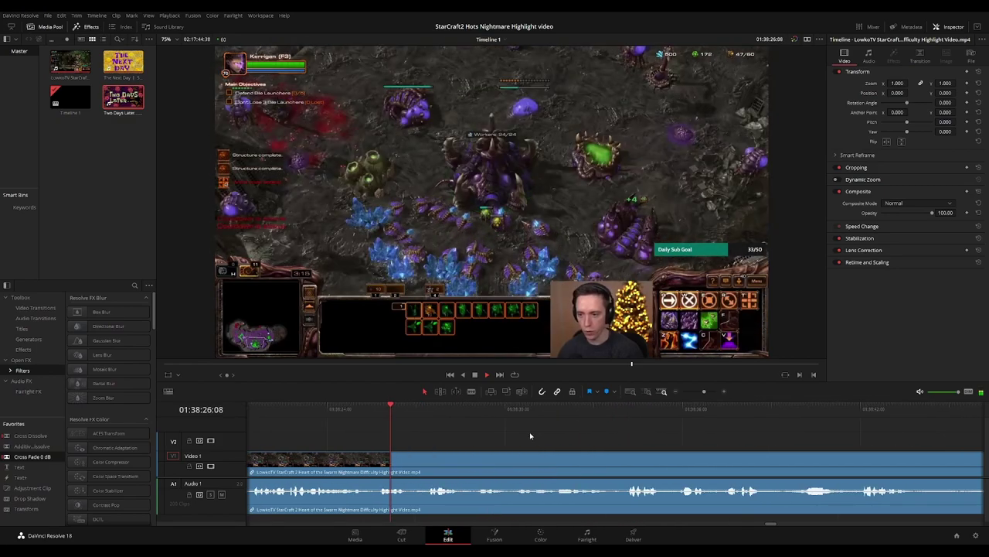
pyautogui.moveTo(609, 436); pyautogui.dragTo(561, 429)
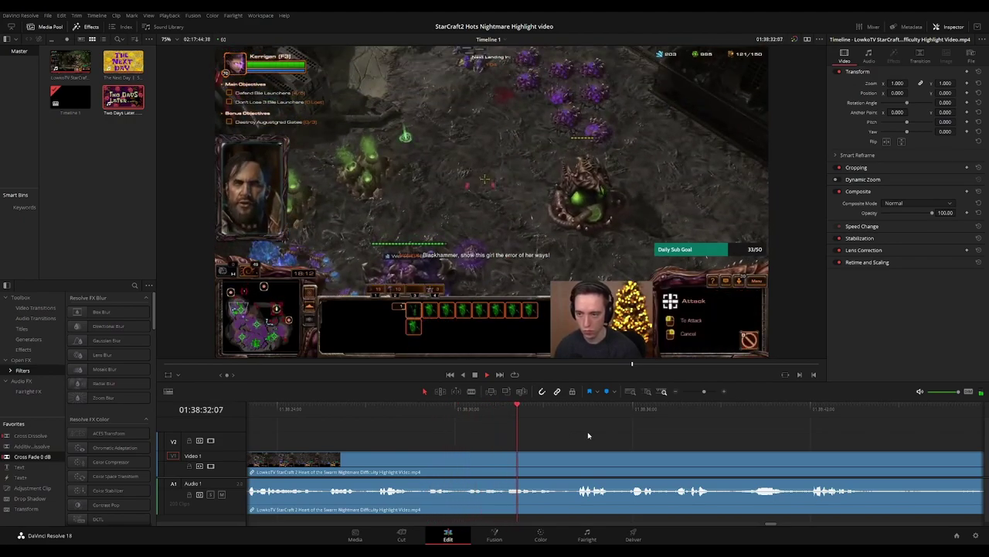
pyautogui.hscroll(2, 531, 435)
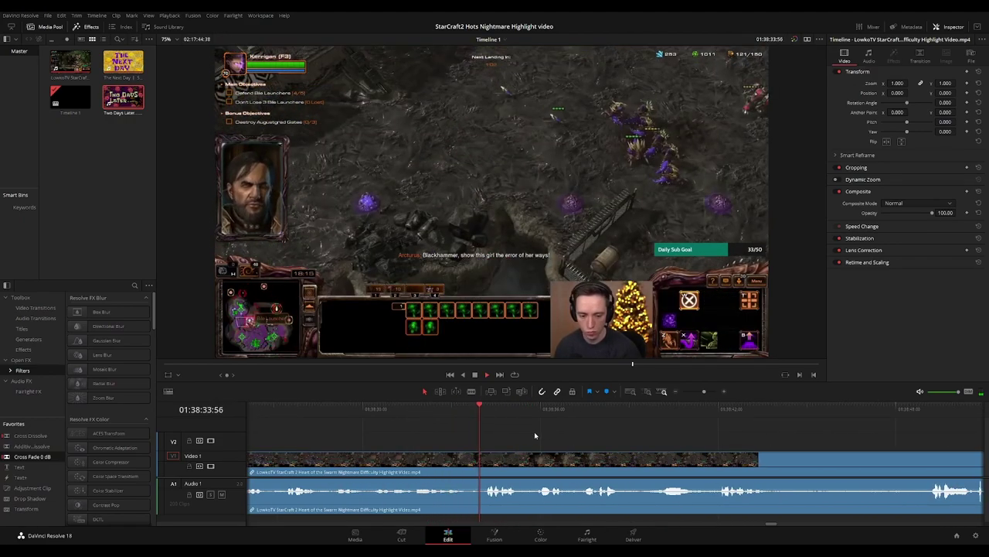
pyautogui.hscroll(3, 615, 440)
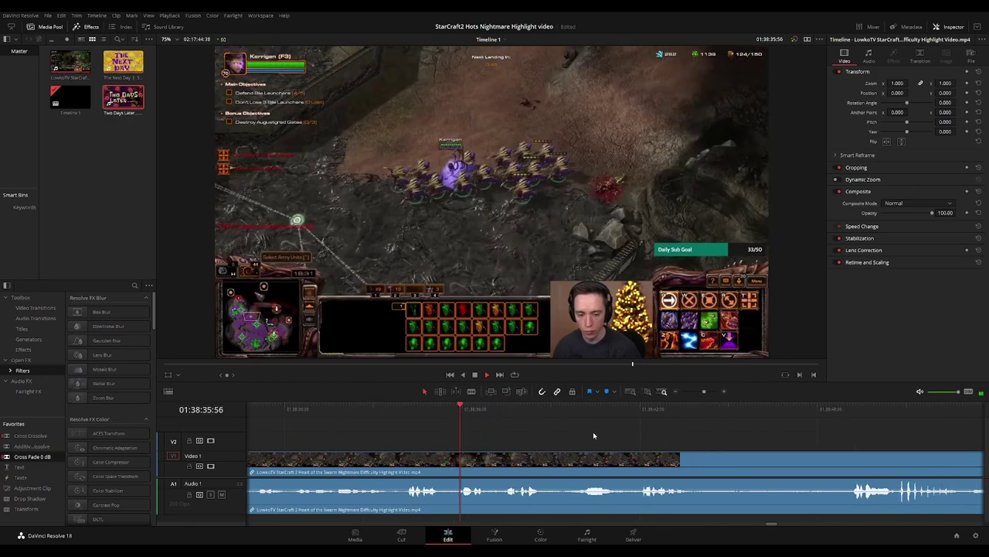
pyautogui.hscroll(1, 563, 436)
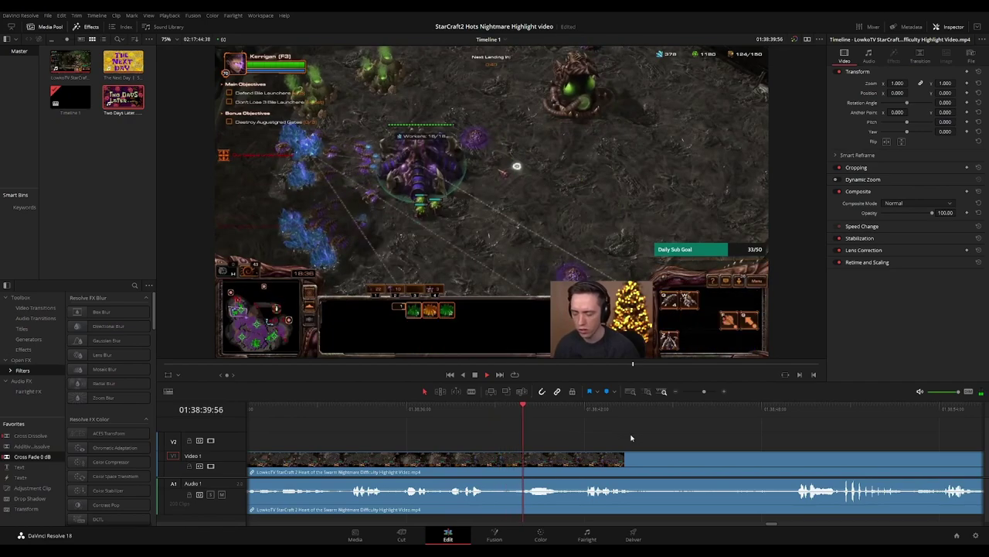
pyautogui.hscroll(3, 533, 434)
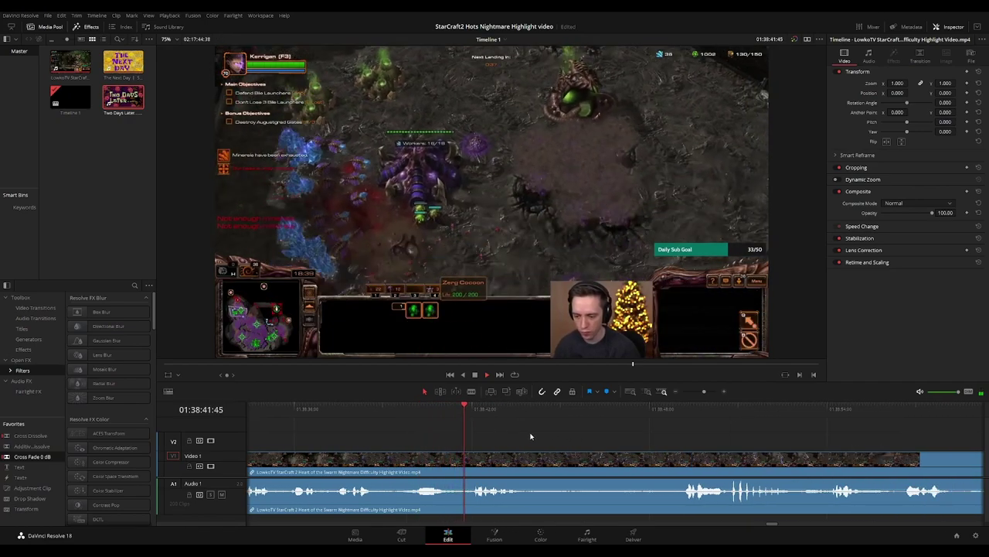
pyautogui.hscroll(3, 572, 436)
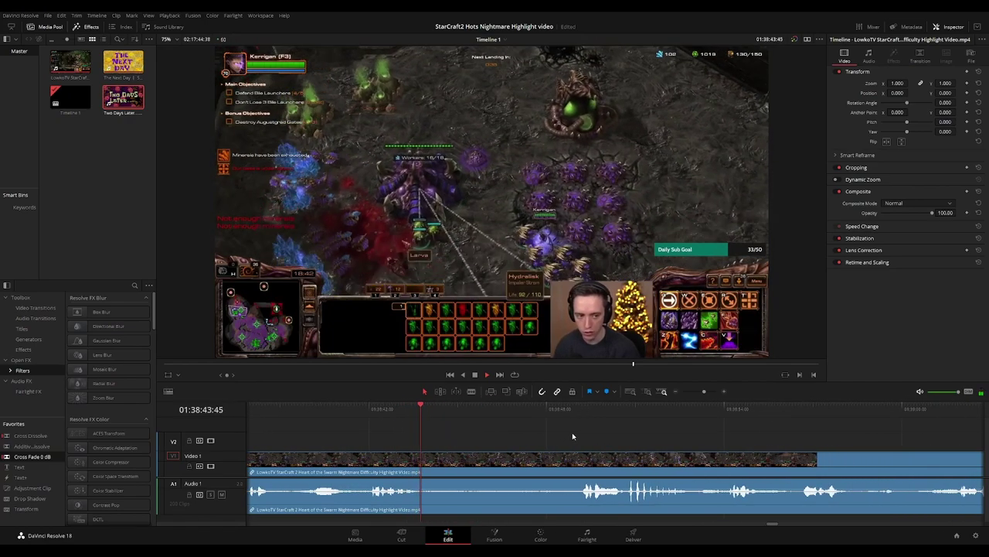
pyautogui.click(543, 408)
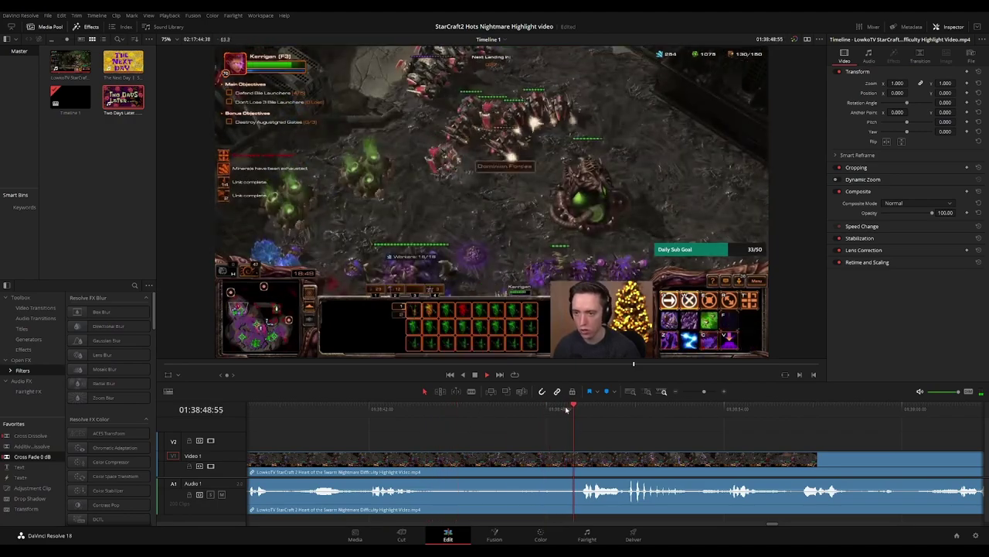
pyautogui.hscroll(3, 719, 437)
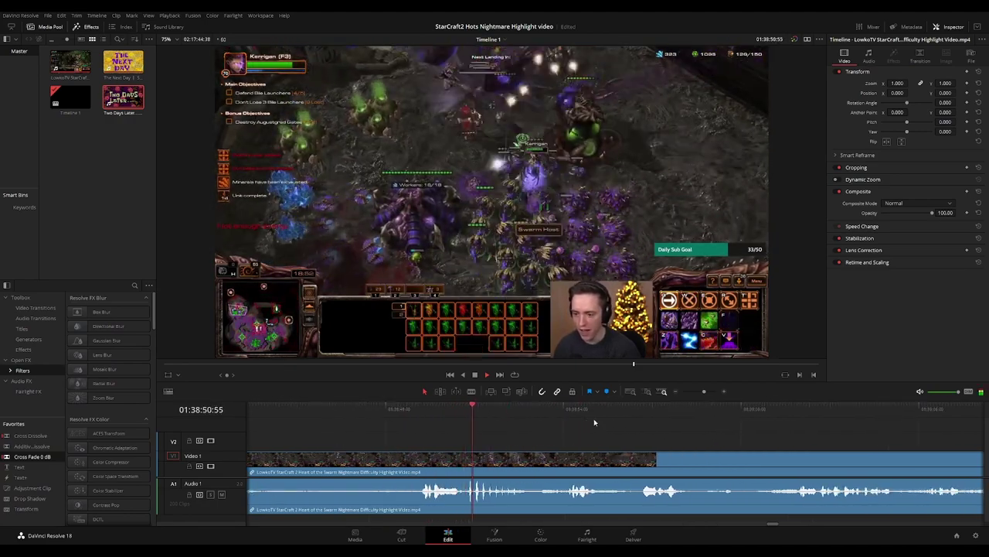
pyautogui.scroll(-3, 669, 435)
pyautogui.moveTo(699, 440); pyautogui.dragTo(508, 427)
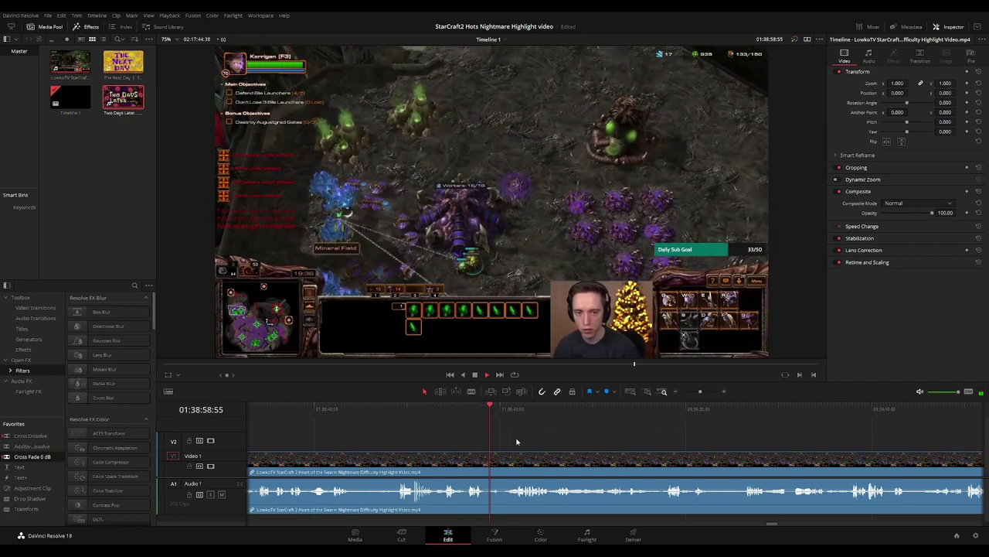
# Cut out the piece of under a second near 01:39:00, close the gap and bridge the cut with the default transition
pyautogui.hotkey('ctrl', '=')
pyautogui.press('b')
pyautogui.click(524, 462)
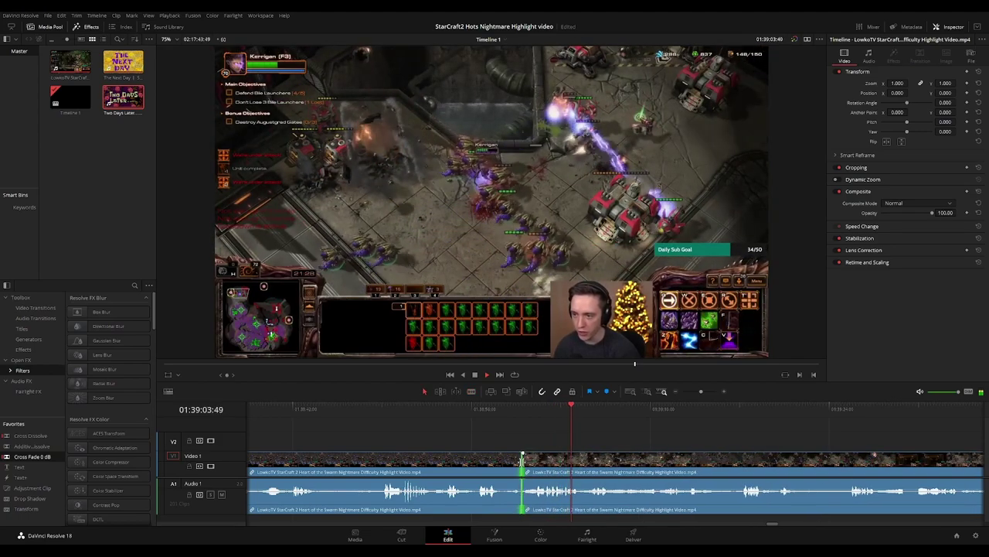
pyautogui.hotkey('ctrl', 't')
# Cut out the piece of about 1.7 seconds starting near 01:39:30, during the Save Game screen, and close the gap
pyautogui.moveTo(720, 432); pyautogui.dragTo(602, 420)
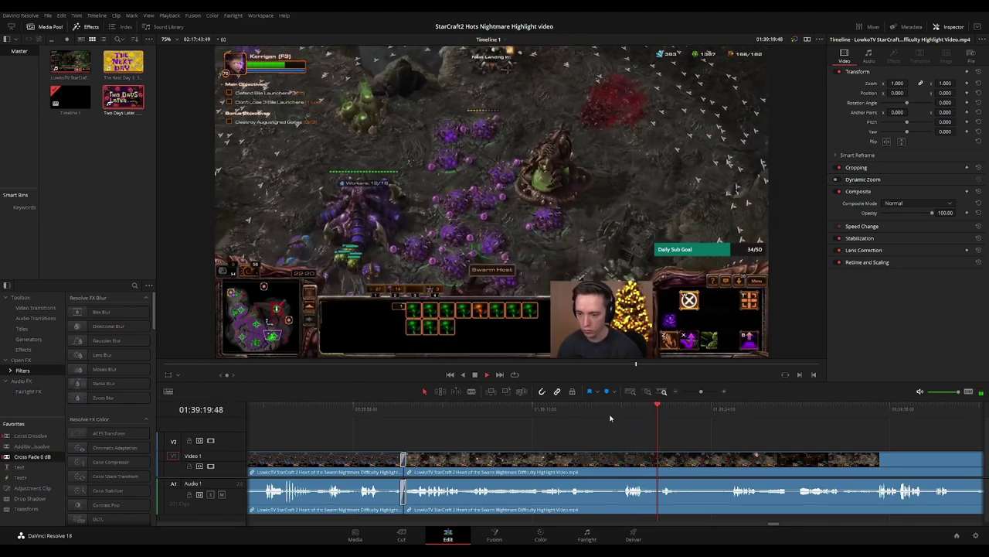
pyautogui.moveTo(699, 426); pyautogui.dragTo(558, 414)
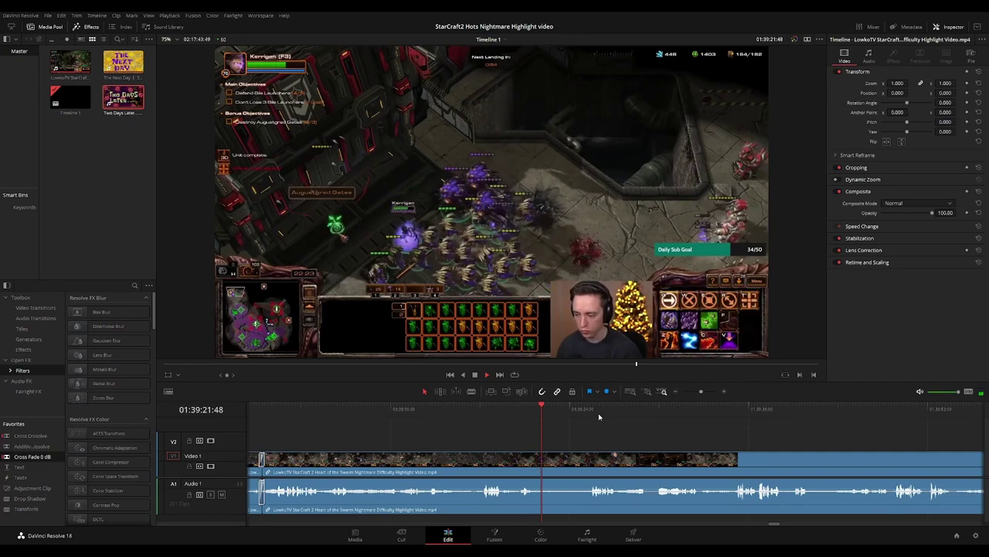
pyautogui.click(578, 412)
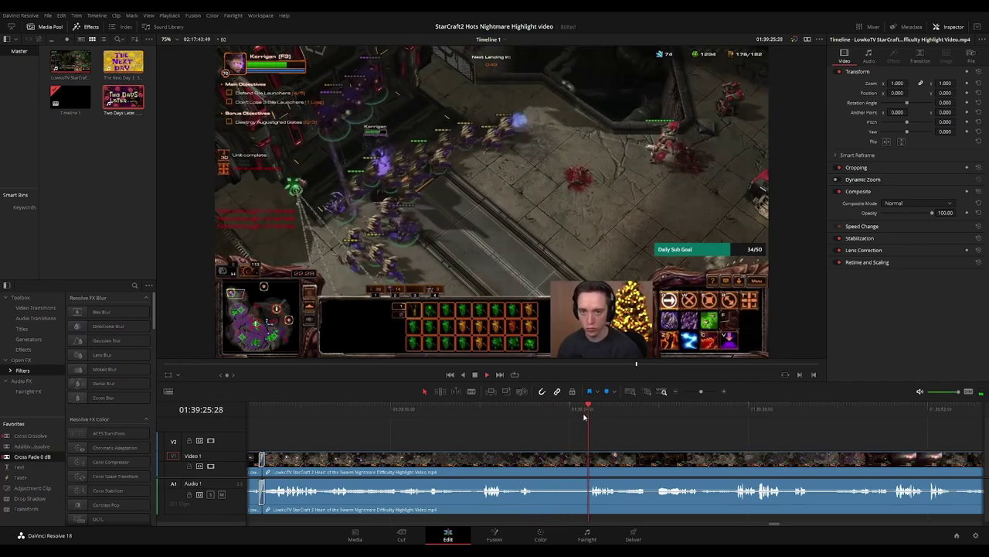
pyautogui.hscroll(3, 603, 430)
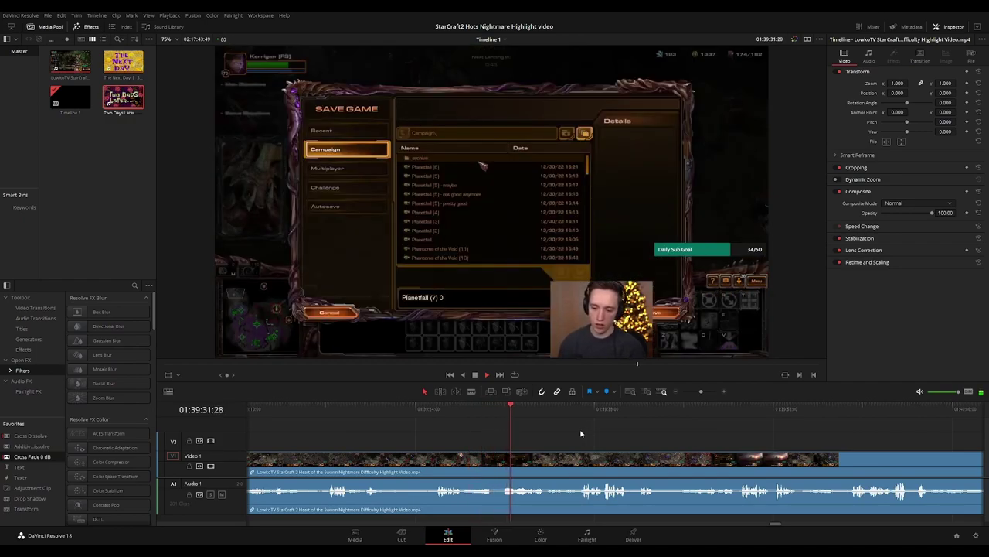
pyautogui.hotkey('ctrl', '=')
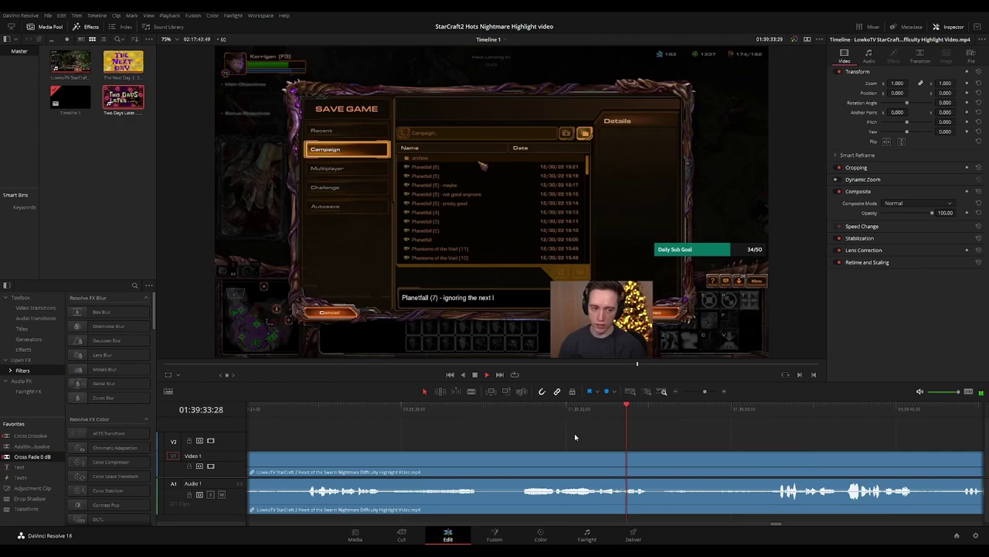
pyautogui.press('b')
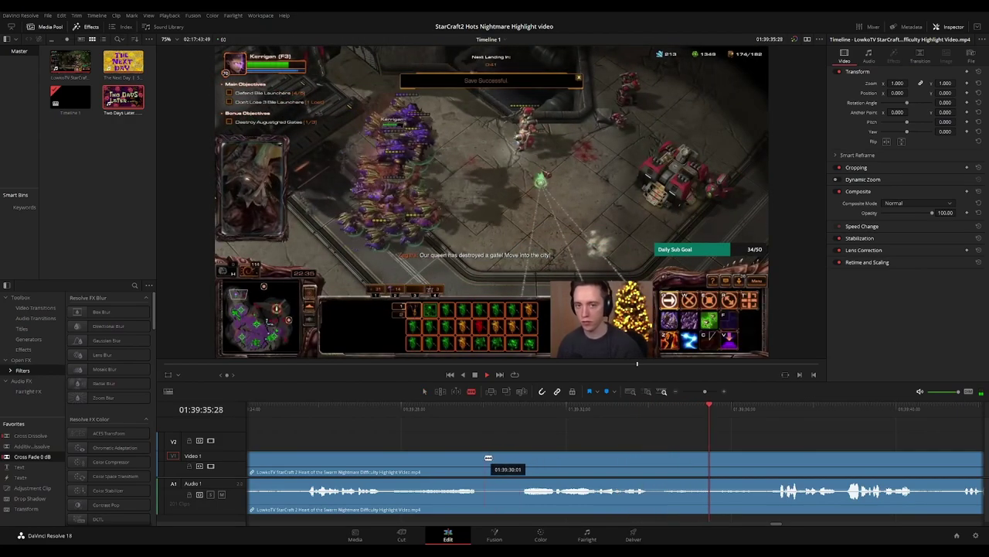
pyautogui.click(487, 457)
pyautogui.click(553, 459)
pyautogui.press('a')
pyautogui.click(539, 466)
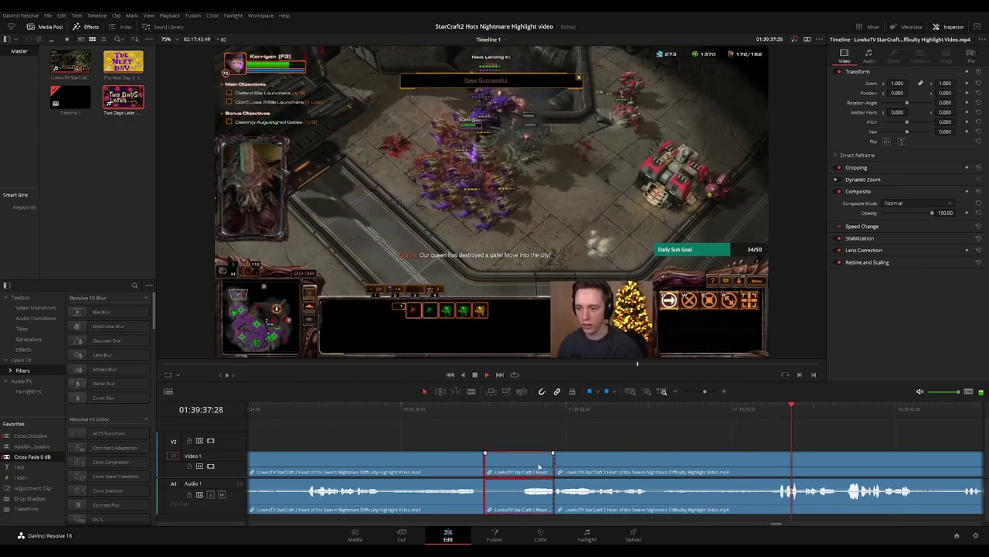
pyautogui.press('Delete')
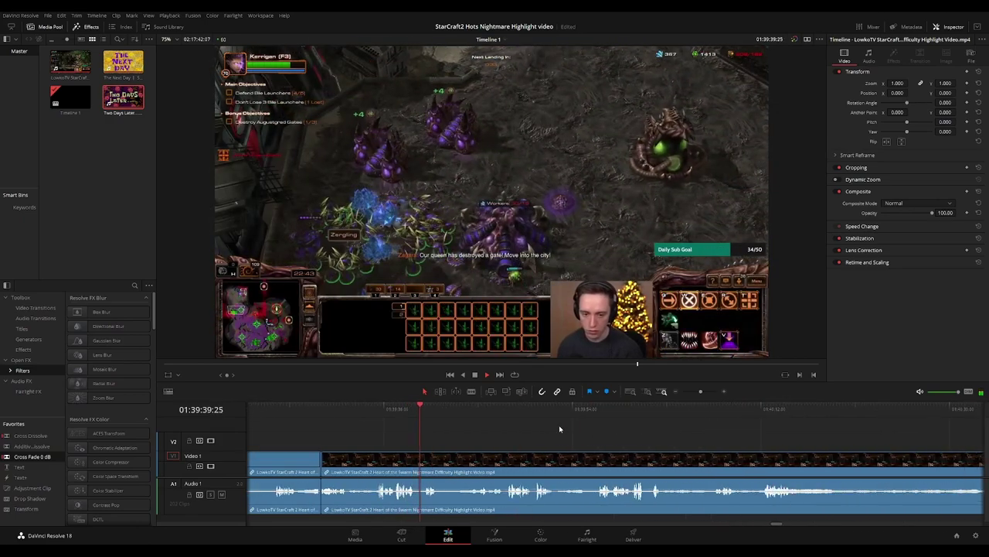
# Cut out the half-second piece starting near 01:39:47:10, before the loading screen, close the gap and play back across the cut
pyautogui.click(462, 410)
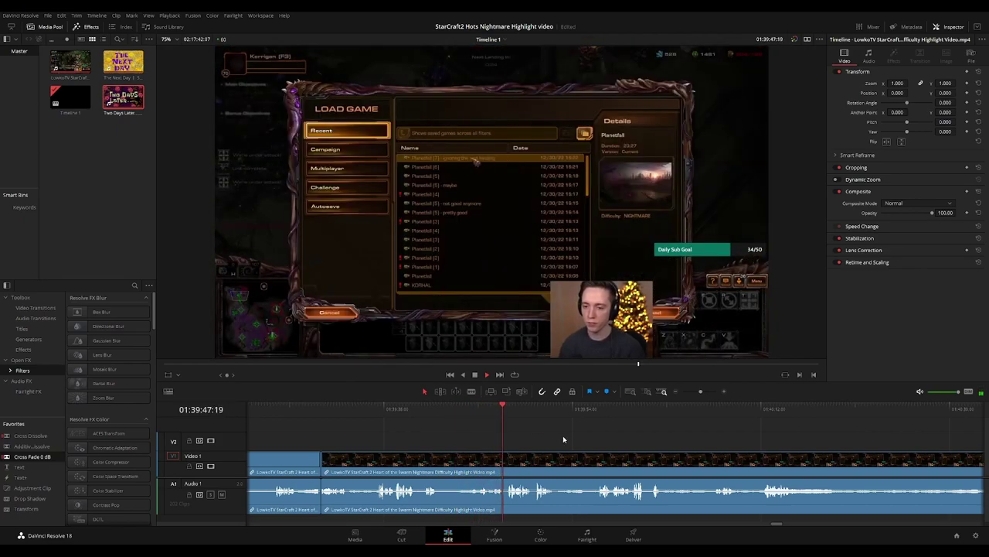
pyautogui.hotkey('ctrl', '=')
pyautogui.scroll(-1, 740, 439)
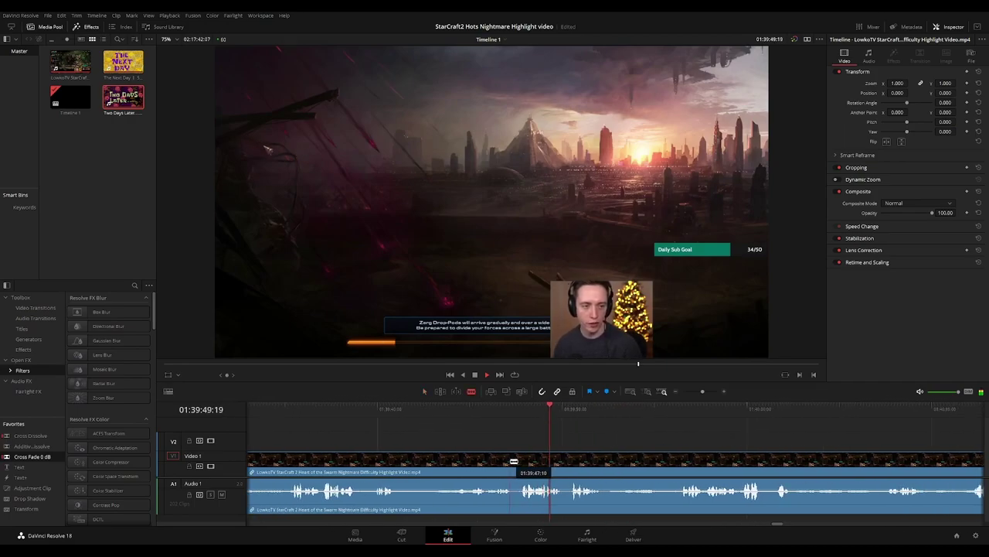
pyautogui.click(514, 462)
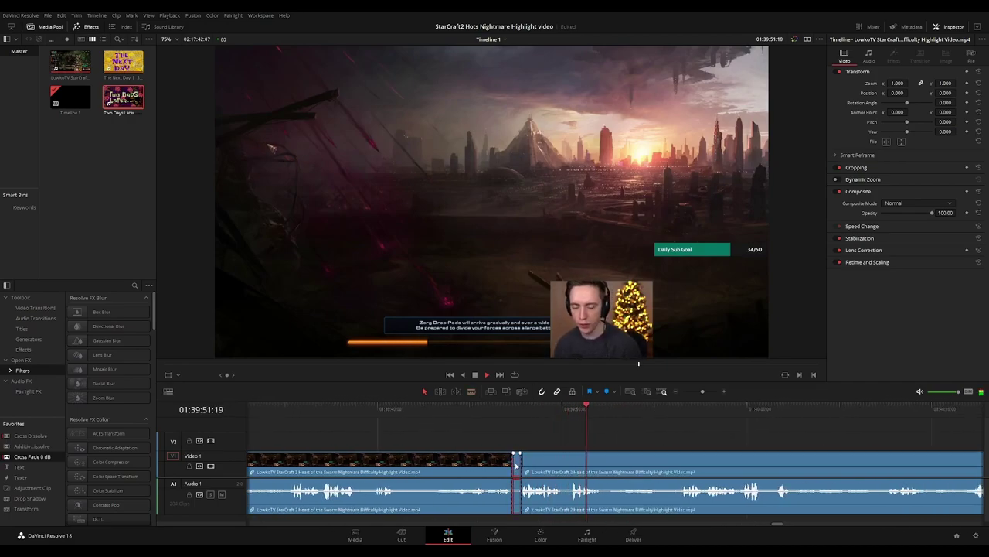
pyautogui.press('Delete')
pyautogui.click(502, 418)
pyautogui.press('space')
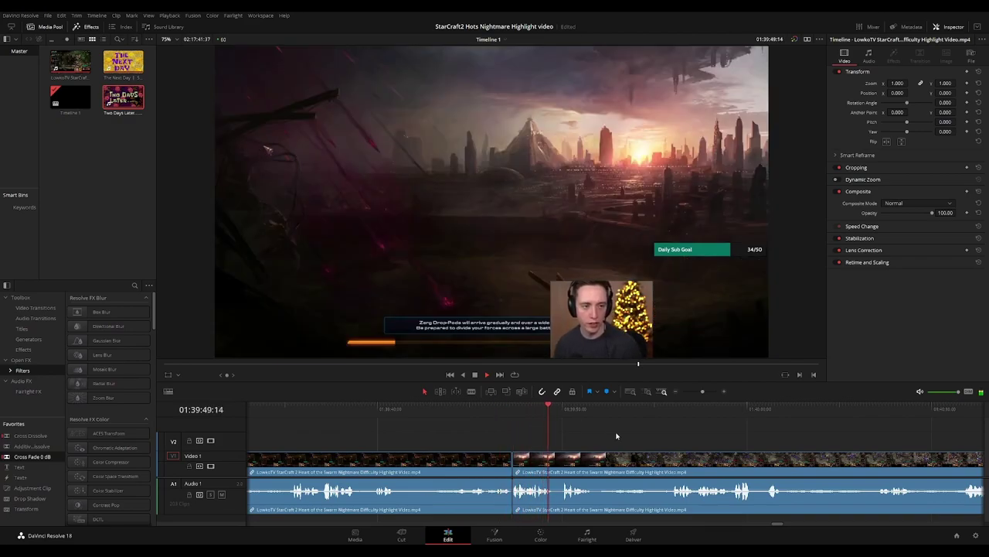
# Cut out the short piece starting at about 01:40:08:56, close the gap and bridge the cut with the default transition
pyautogui.moveTo(638, 437); pyautogui.dragTo(558, 431)
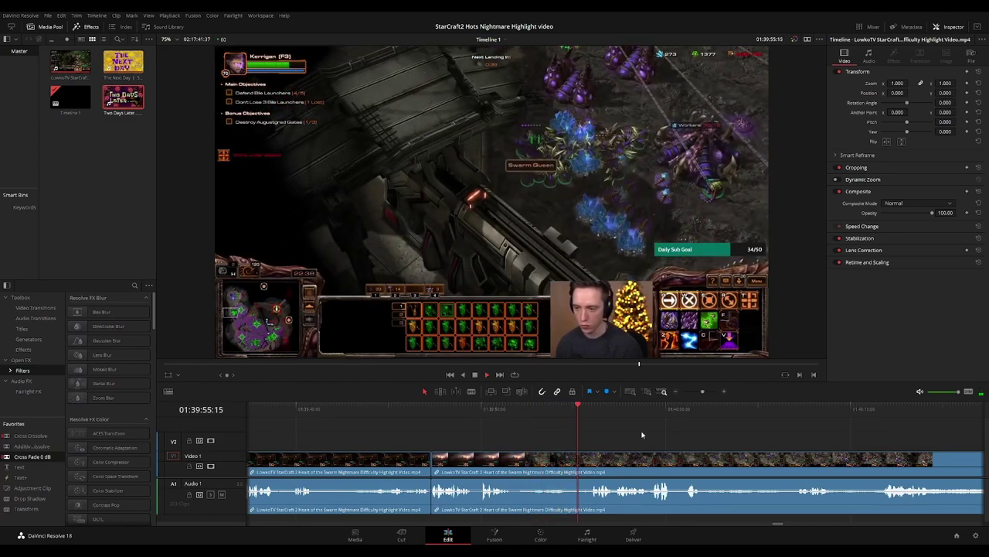
pyautogui.hscroll(3, 585, 430)
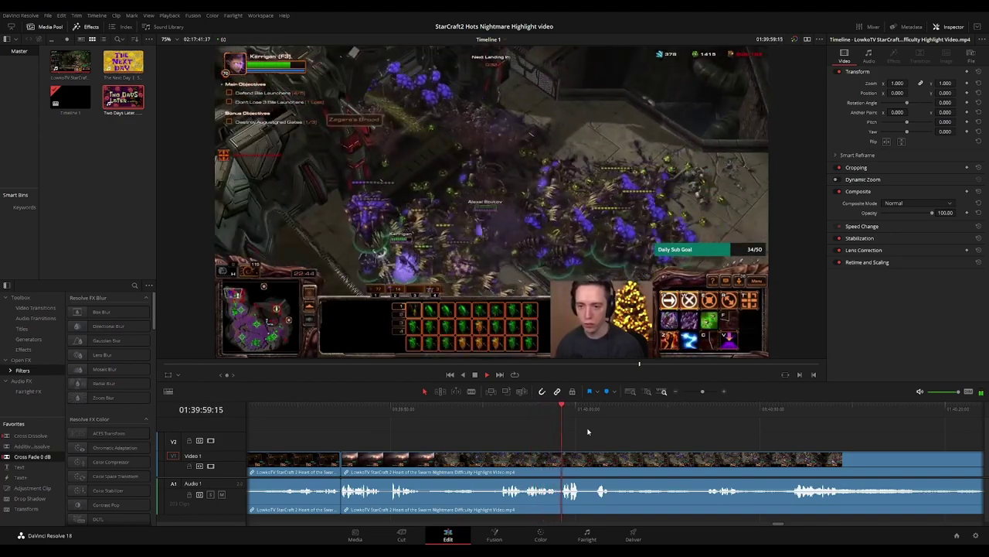
pyautogui.hscroll(3, 580, 421)
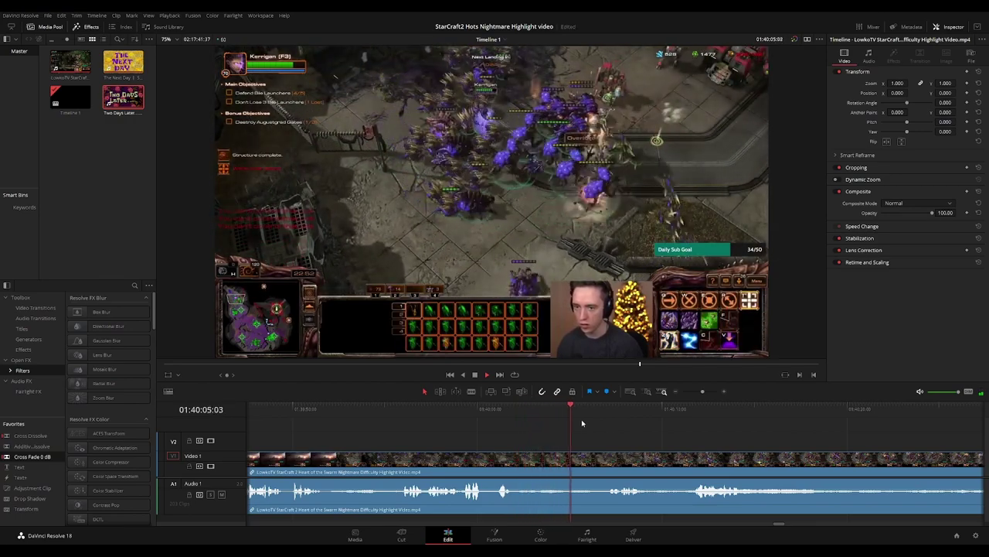
pyautogui.hscroll(3, 588, 425)
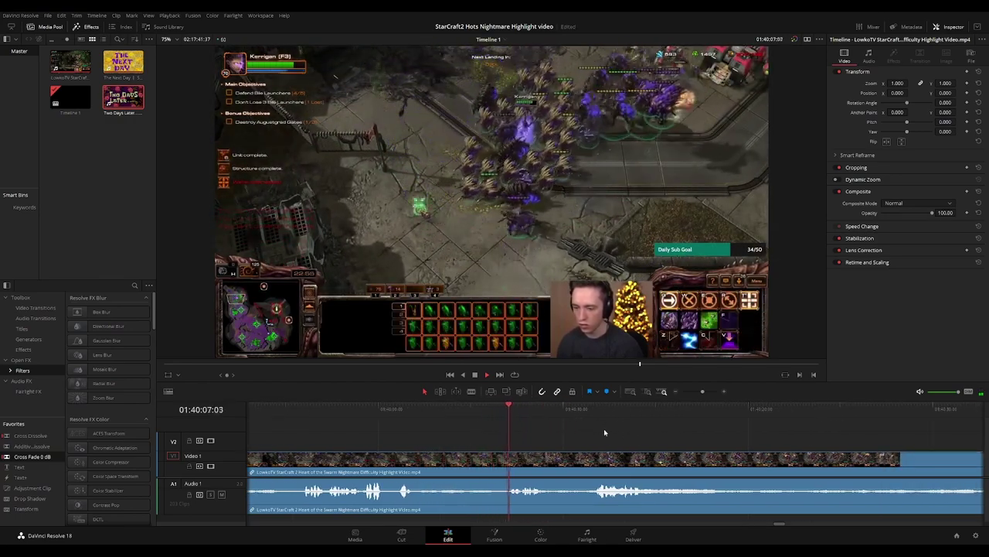
pyautogui.hscroll(3, 578, 433)
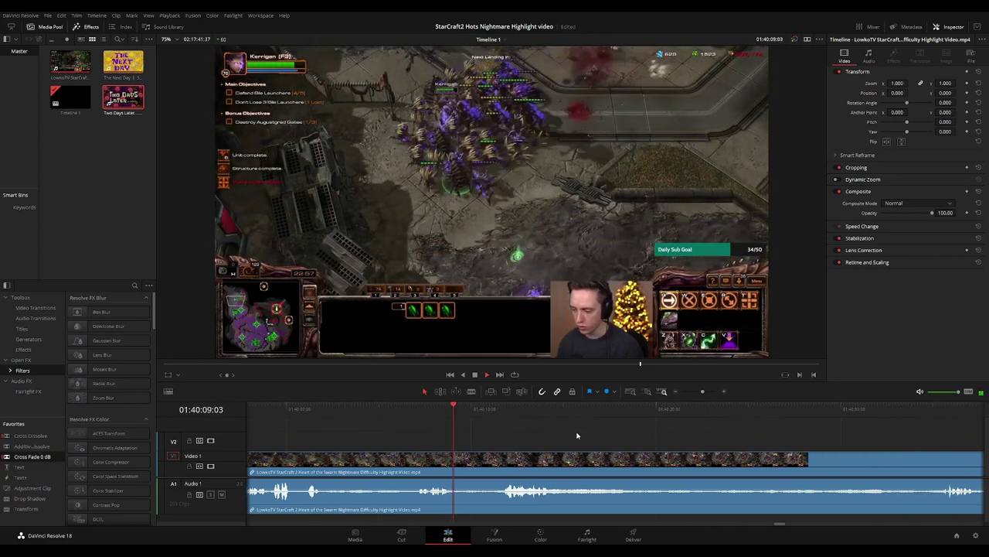
pyautogui.moveTo(489, 410); pyautogui.dragTo(455, 428)
pyautogui.press('b')
pyautogui.click(453, 418)
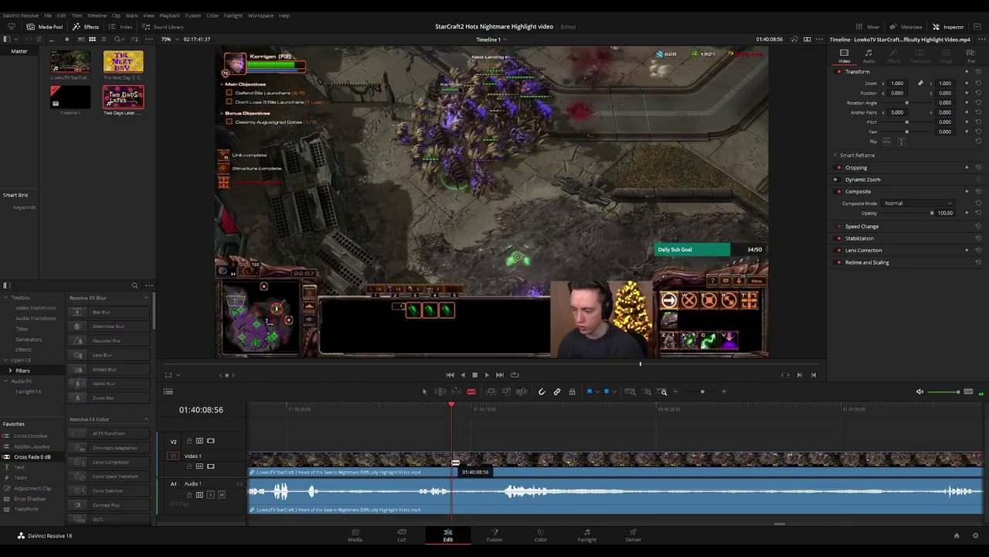
pyautogui.click(456, 460)
pyautogui.press('a')
pyautogui.click(455, 469)
pyautogui.press('Delete')
pyautogui.press('space')
pyautogui.click(450, 466)
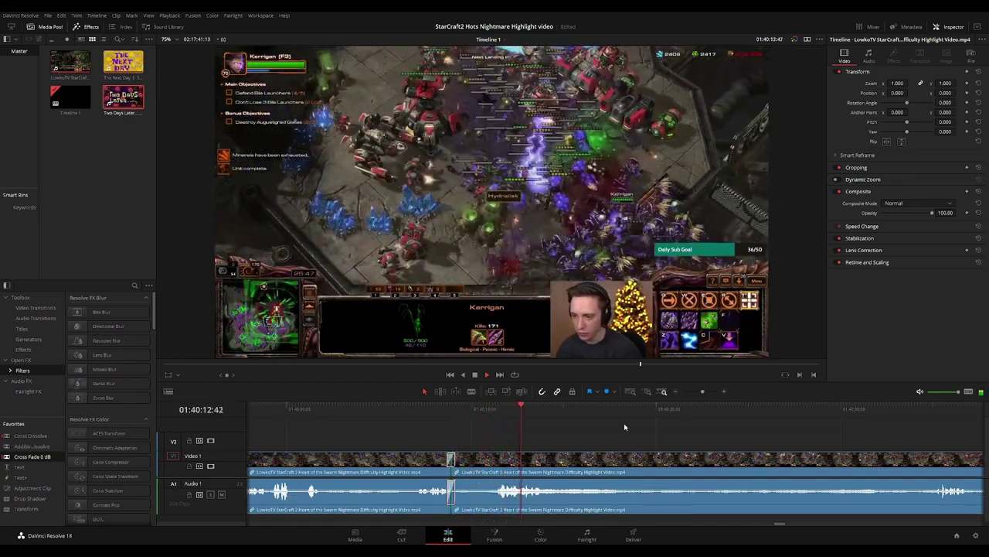
# Play and skip through the battle footage from about 01:40:12 to 01:40:47, looking for moments to cut
pyautogui.moveTo(696, 429); pyautogui.dragTo(543, 426)
pyautogui.scroll(-3, 598, 447)
pyautogui.scroll(-3, 691, 433)
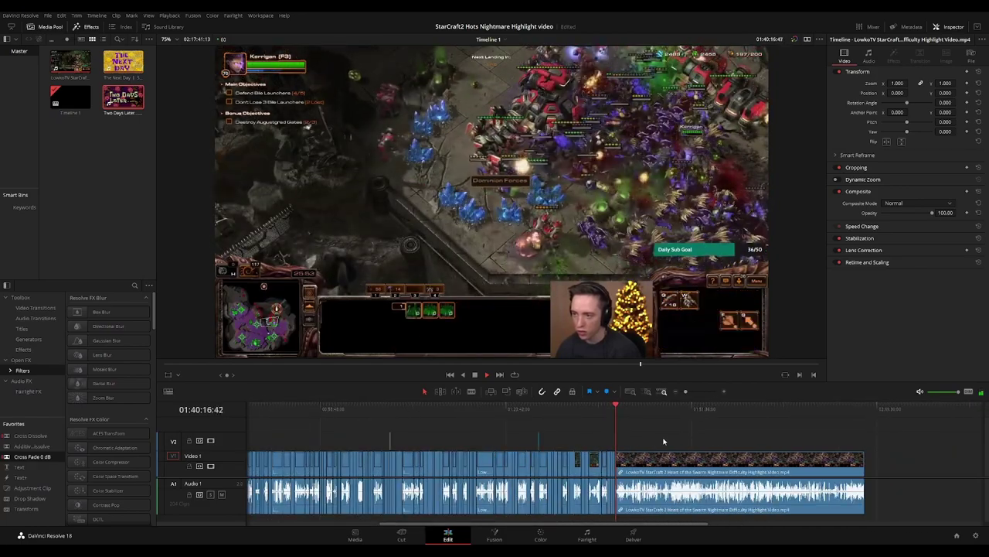
pyautogui.scroll(2, 663, 441)
pyautogui.scroll(2, 667, 441)
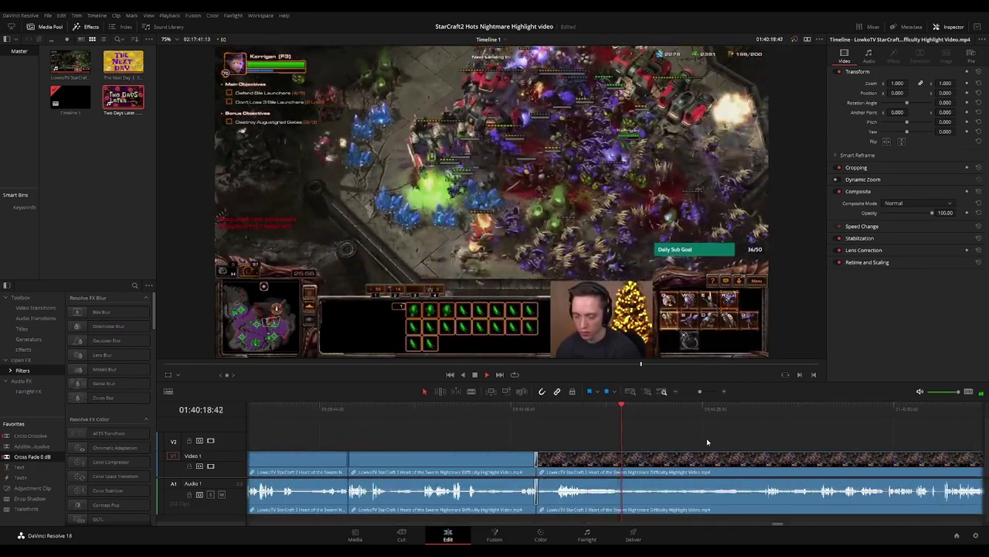
pyautogui.moveTo(701, 441); pyautogui.dragTo(424, 435)
pyautogui.moveTo(362, 410); pyautogui.dragTo(472, 412)
pyautogui.moveTo(556, 442); pyautogui.dragTo(439, 424)
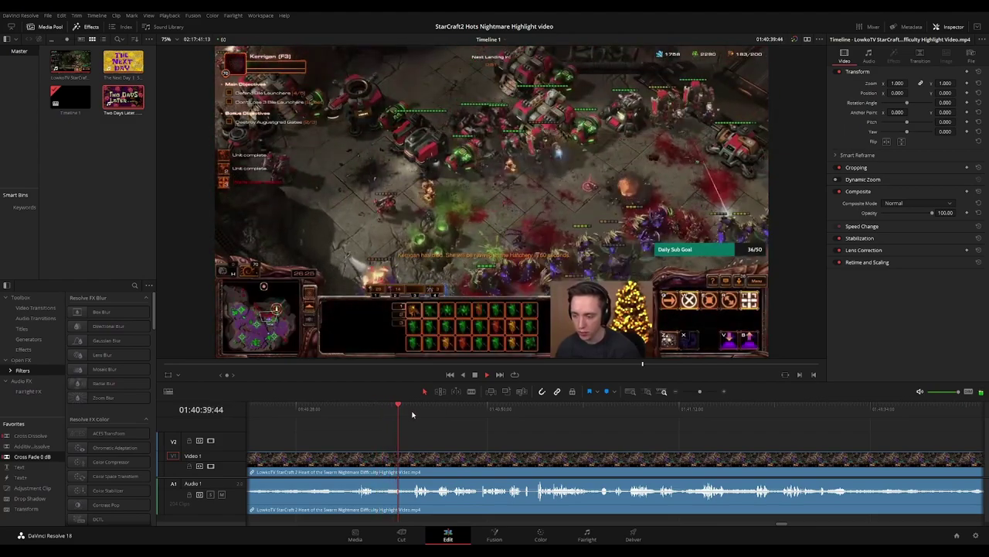
pyautogui.click(412, 410)
pyautogui.hscroll(2, 502, 435)
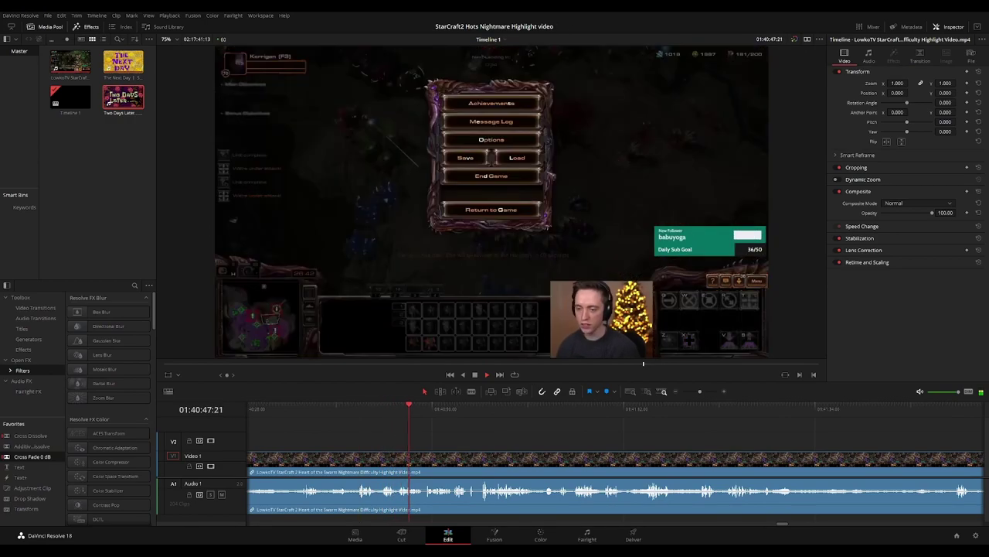
# Review the footage from the game menu near 01:40:47 to about 01:41:05, checking the audio waveform for quiet moments
pyautogui.scroll(1, 644, 428)
pyautogui.hscroll(4, 428, 426)
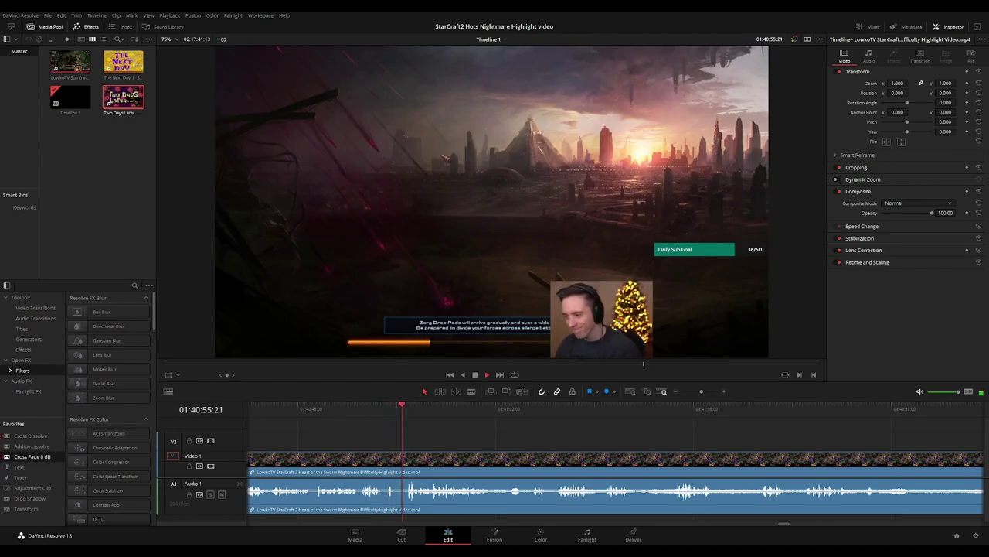
pyautogui.scroll(2, 649, 440)
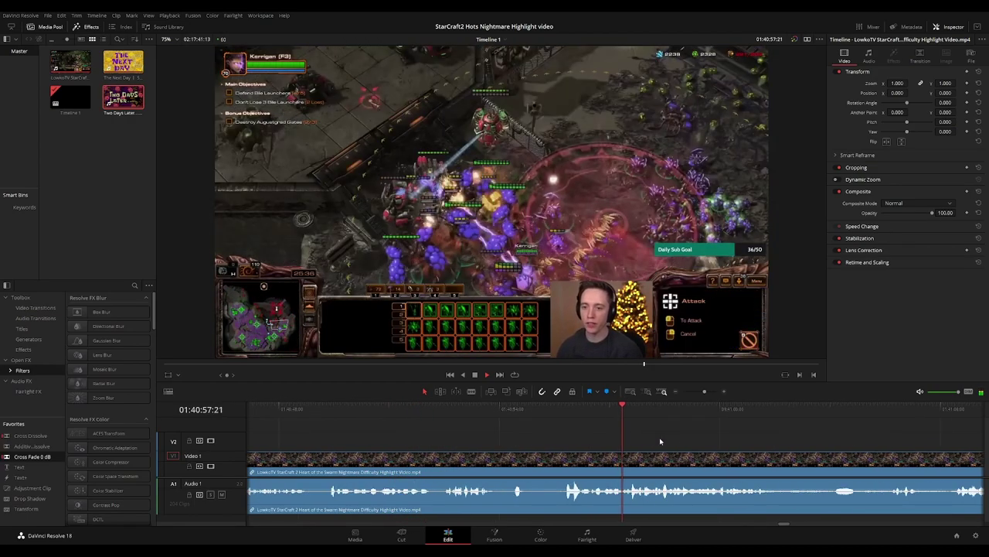
pyautogui.moveTo(666, 437); pyautogui.dragTo(464, 429)
pyautogui.moveTo(599, 433); pyautogui.dragTo(494, 433)
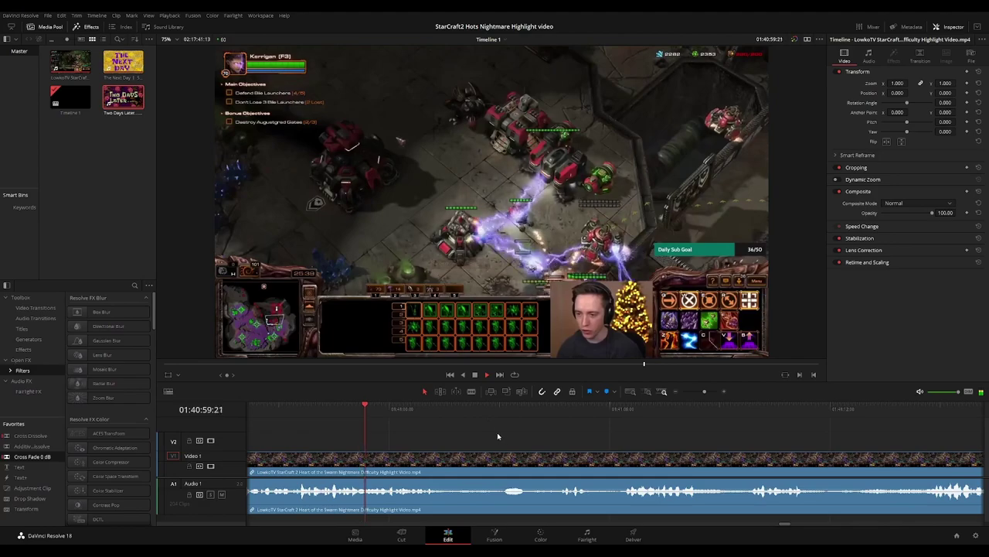
pyautogui.scroll(-2, 611, 438)
pyautogui.scroll(-3, 588, 438)
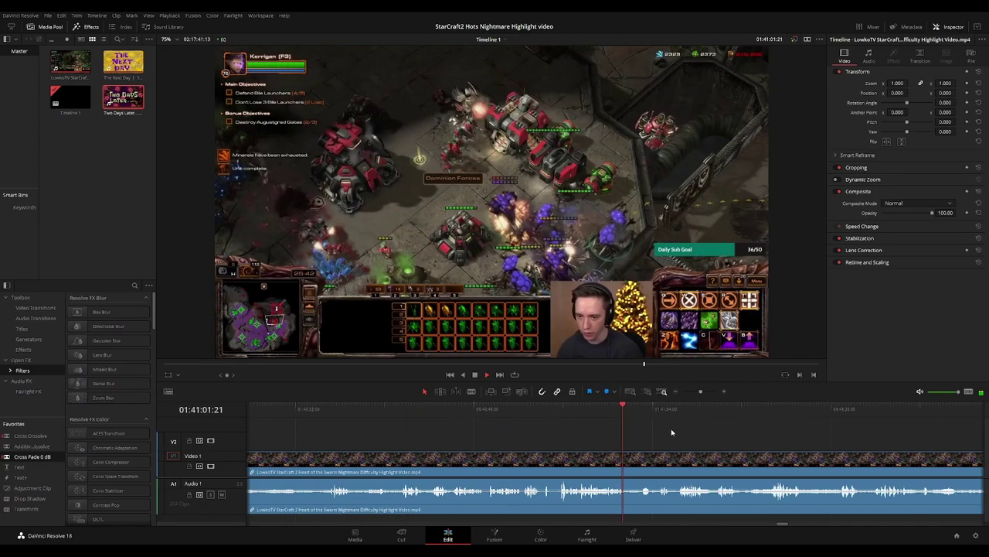
pyautogui.scroll(2, 573, 442)
pyautogui.moveTo(576, 441); pyautogui.dragTo(549, 430)
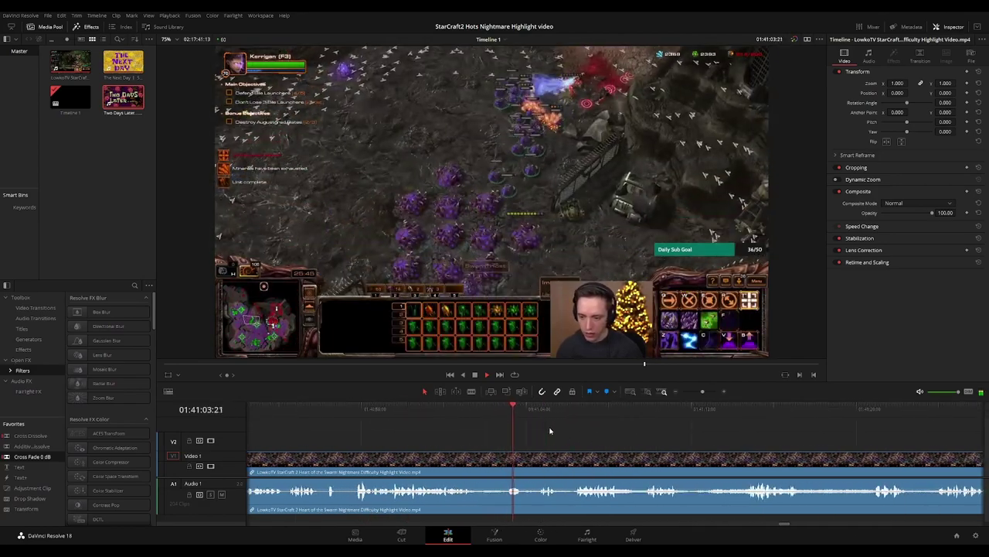
pyautogui.moveTo(660, 444); pyautogui.dragTo(485, 422)
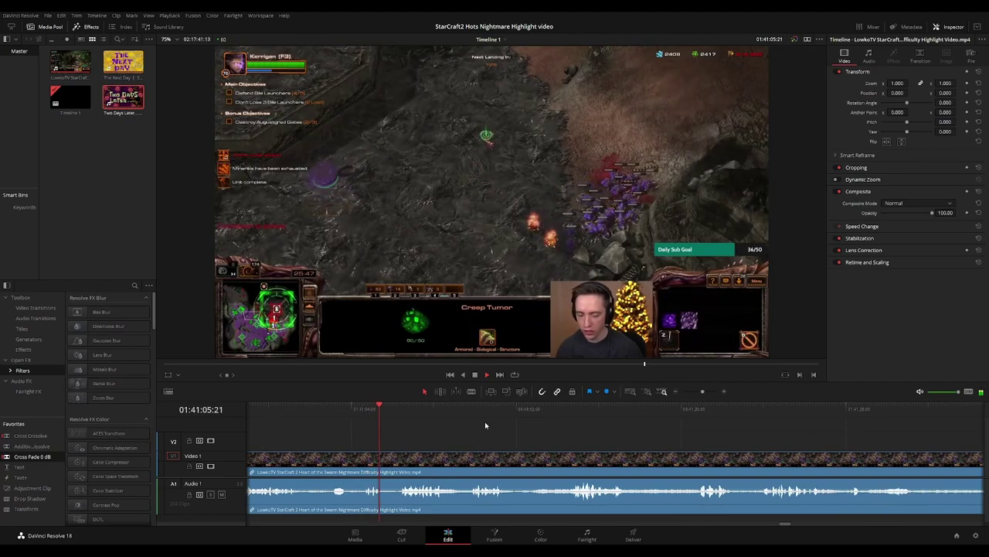
# Cut out the half-second piece starting near 01:41:05:44, close the gap and bridge the cut with the default transition
pyautogui.click(376, 408)
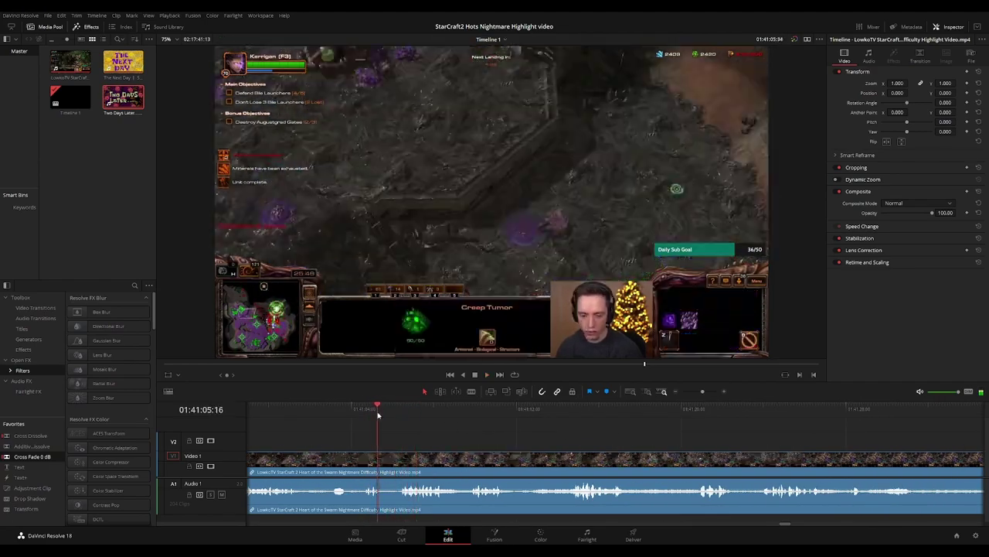
pyautogui.press('space')
pyautogui.hotkey('ctrl', 'b')
pyautogui.moveTo(389, 462); pyautogui.dragTo(399, 464)
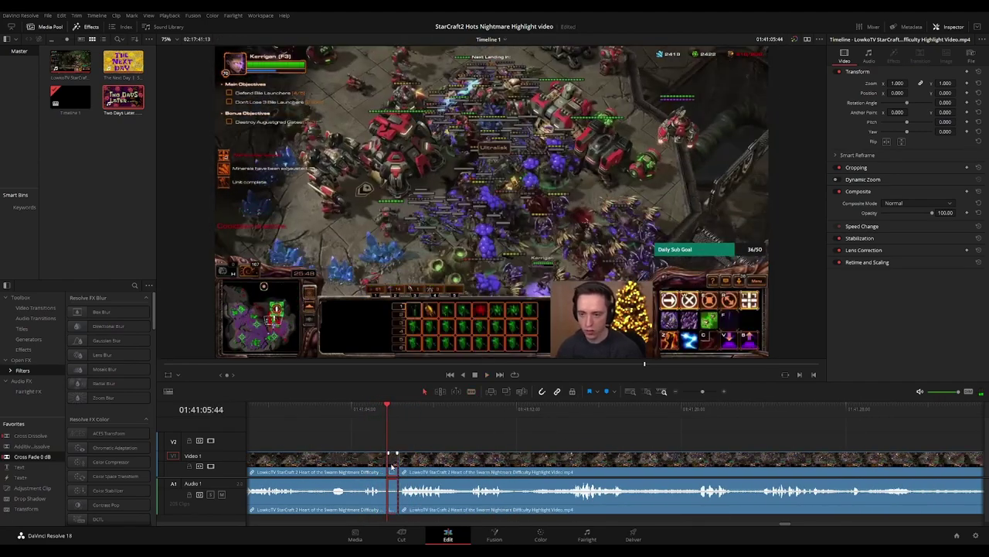
pyautogui.press('Delete')
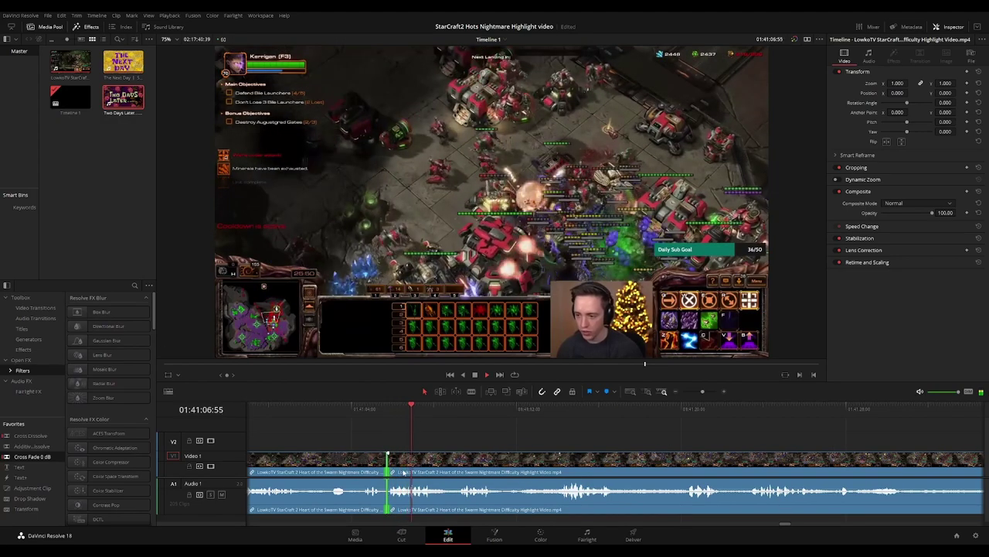
# Cut out the piece of about 1.2 seconds starting near 01:41:11, close the gap and bridge the cut with the default transition
pyautogui.click(462, 410)
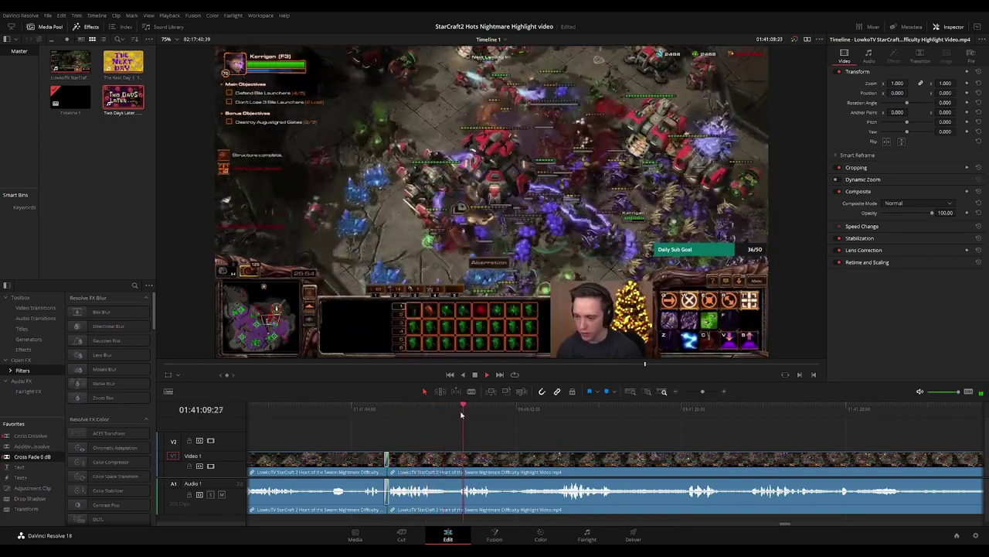
pyautogui.click(550, 409)
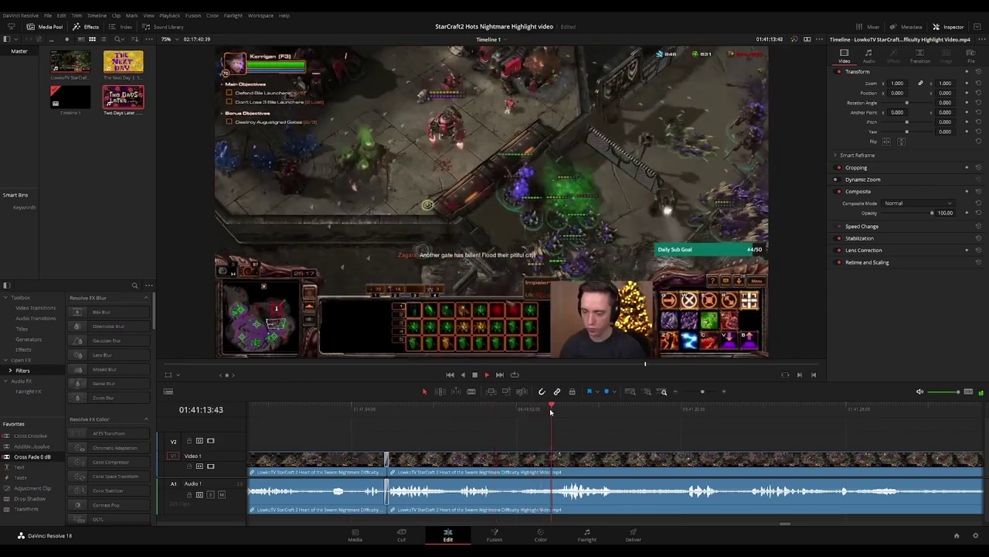
pyautogui.hscroll(3, 538, 439)
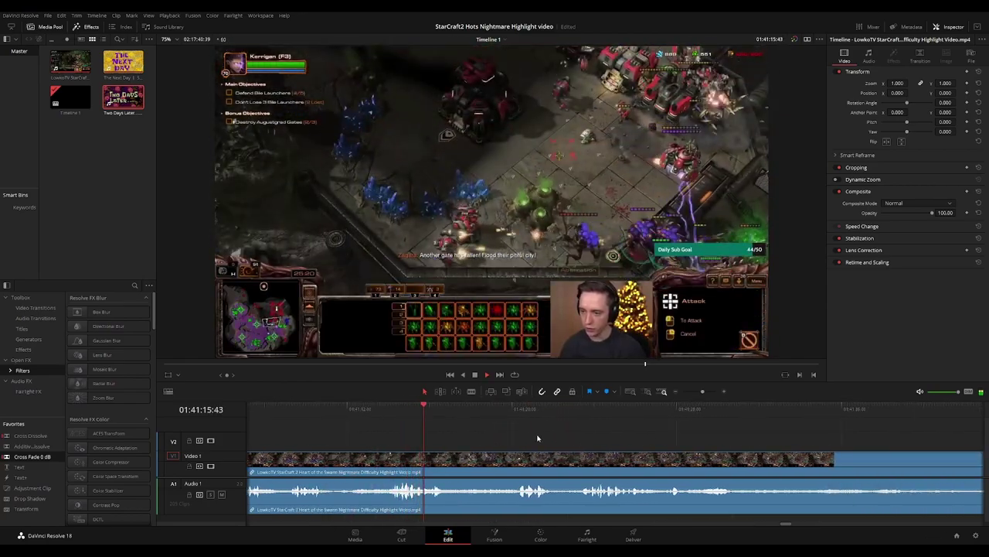
pyautogui.click(326, 410)
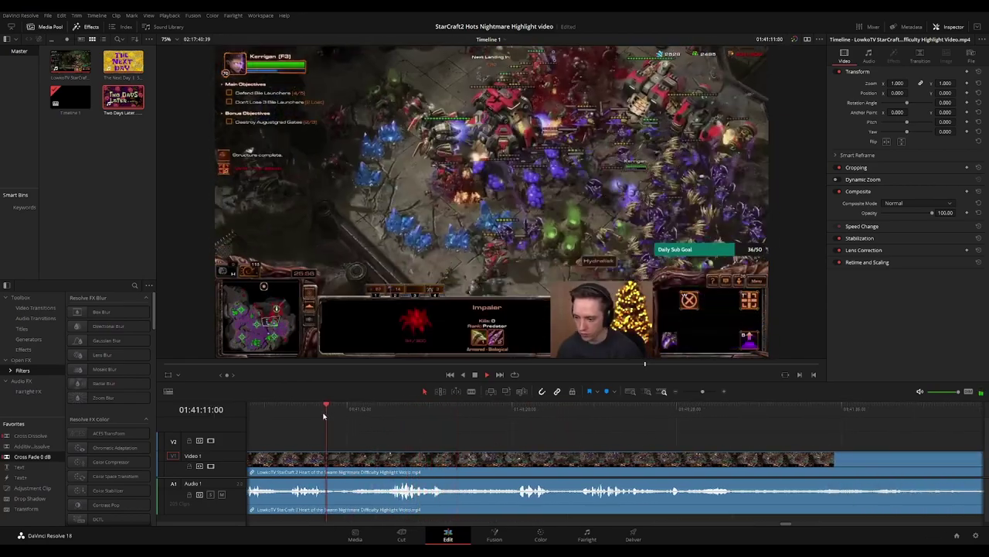
pyautogui.press('b')
pyautogui.click(331, 468)
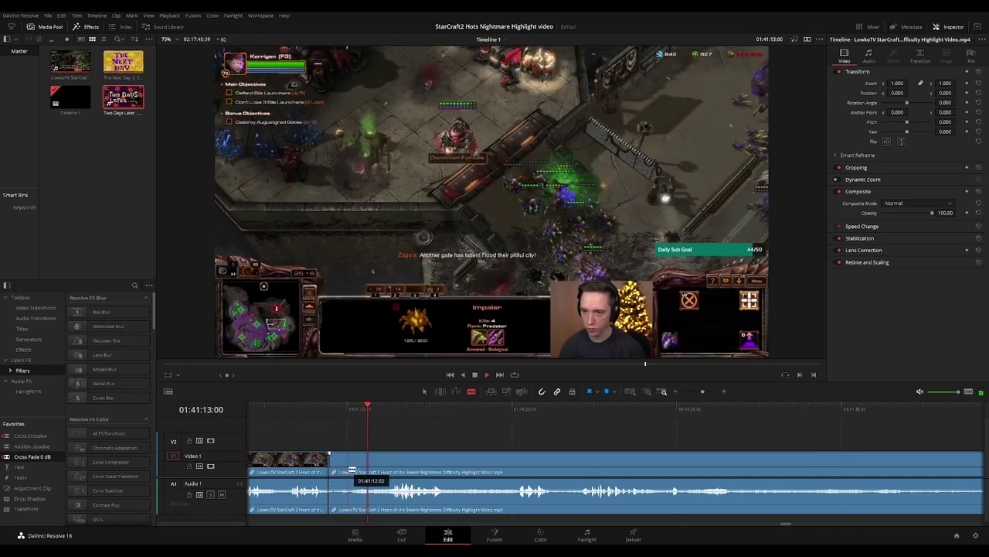
pyautogui.click(352, 469)
pyautogui.press('a')
pyautogui.click(343, 472)
pyautogui.press('Delete')
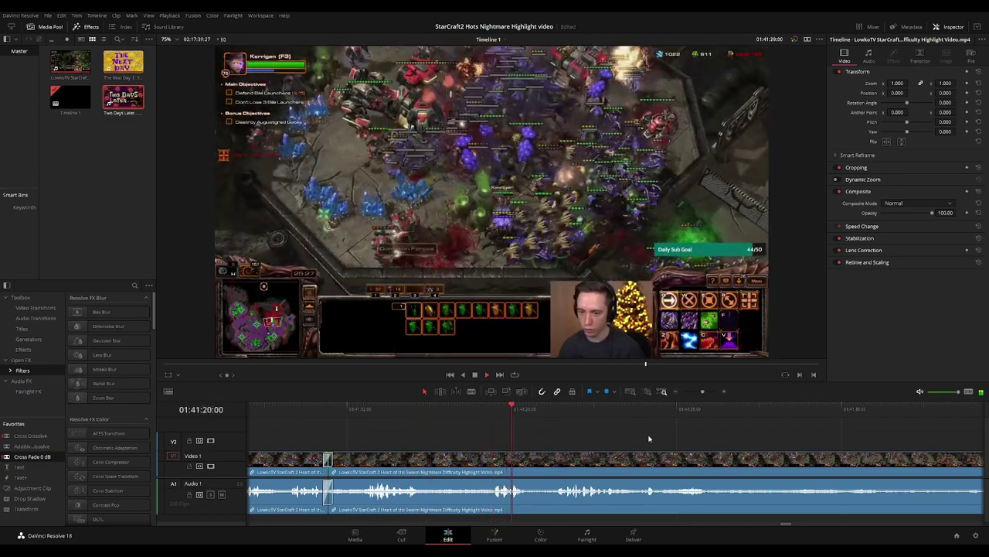
# Review the battle footage from about 01:41:20 to 01:42:01, looking for silent or uneventful passages
pyautogui.moveTo(647, 437); pyautogui.dragTo(526, 429)
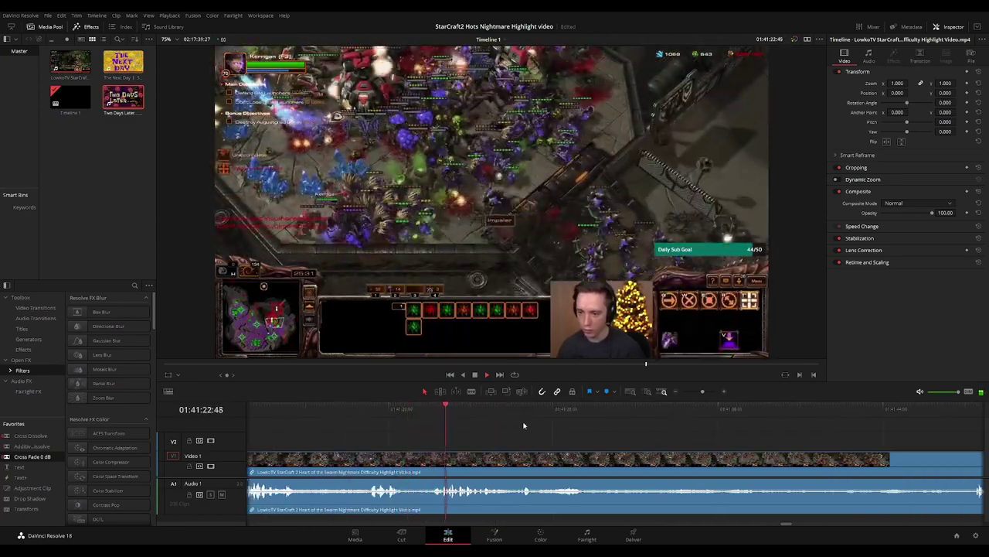
pyautogui.hscroll(3, 587, 435)
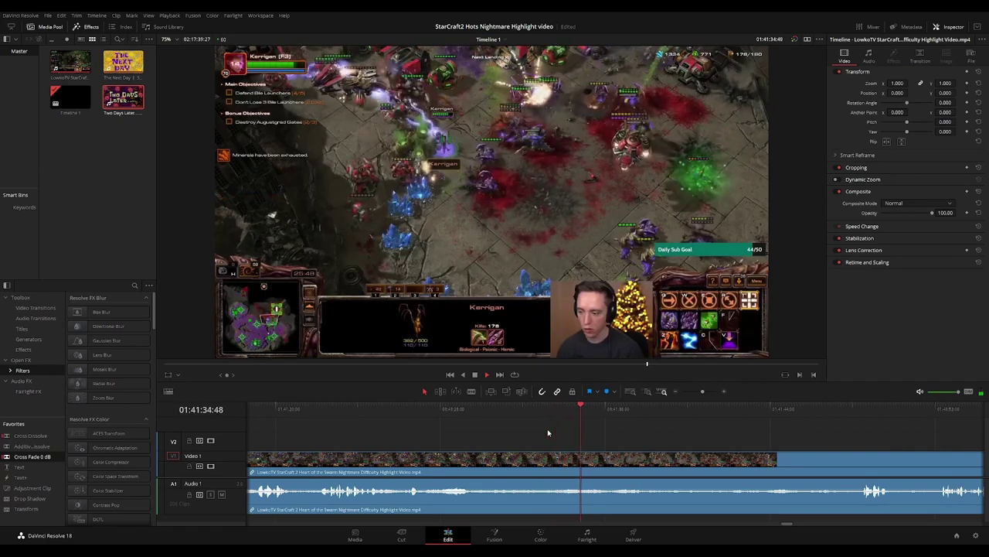
pyautogui.moveTo(681, 443); pyautogui.dragTo(618, 411)
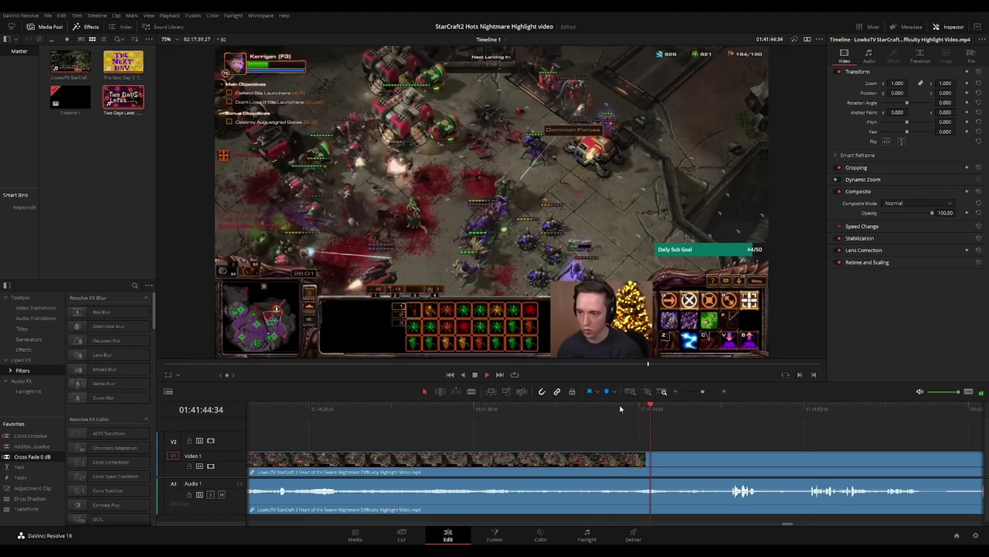
pyautogui.moveTo(755, 426); pyautogui.dragTo(646, 416)
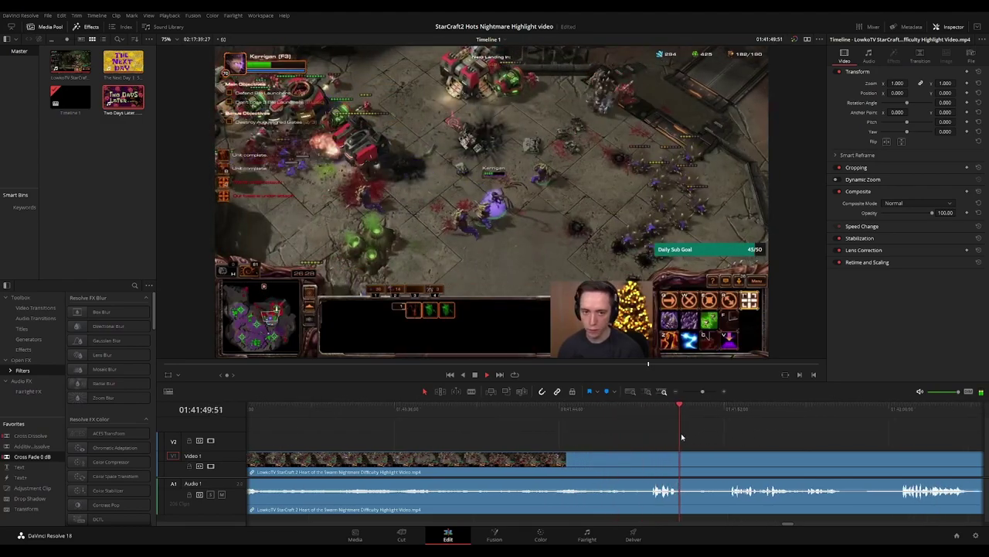
pyautogui.hscroll(2, 702, 434)
pyautogui.click(576, 411)
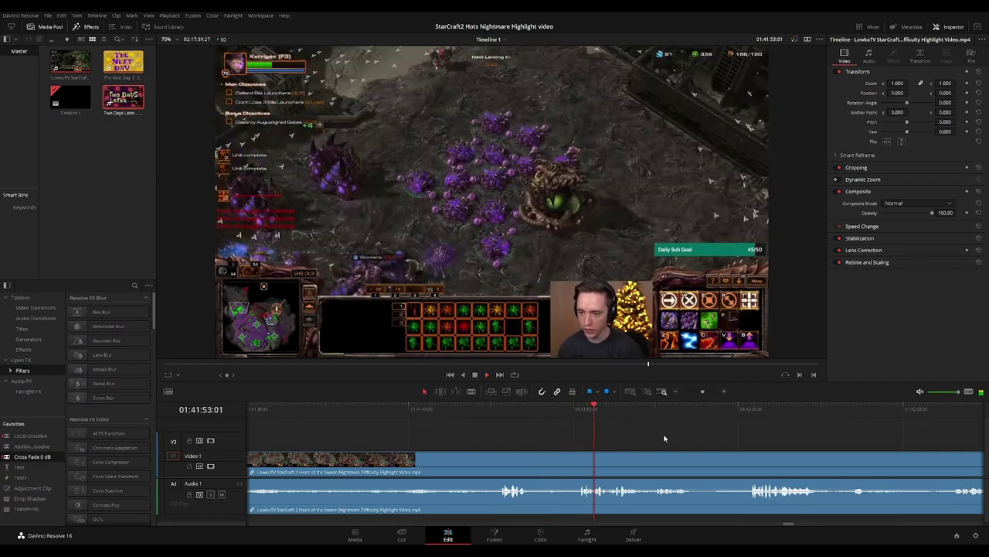
pyautogui.hscroll(2, 576, 420)
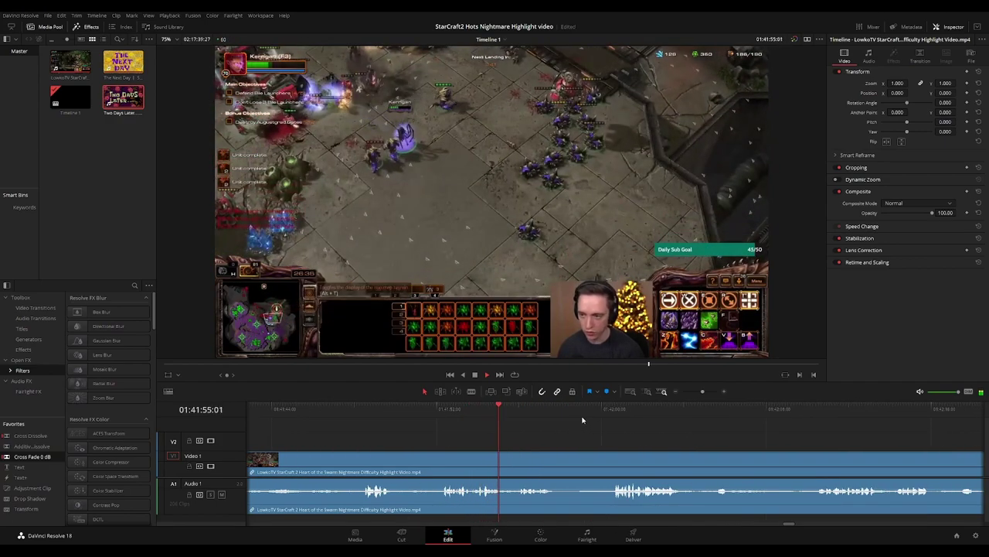
pyautogui.hscroll(2, 577, 420)
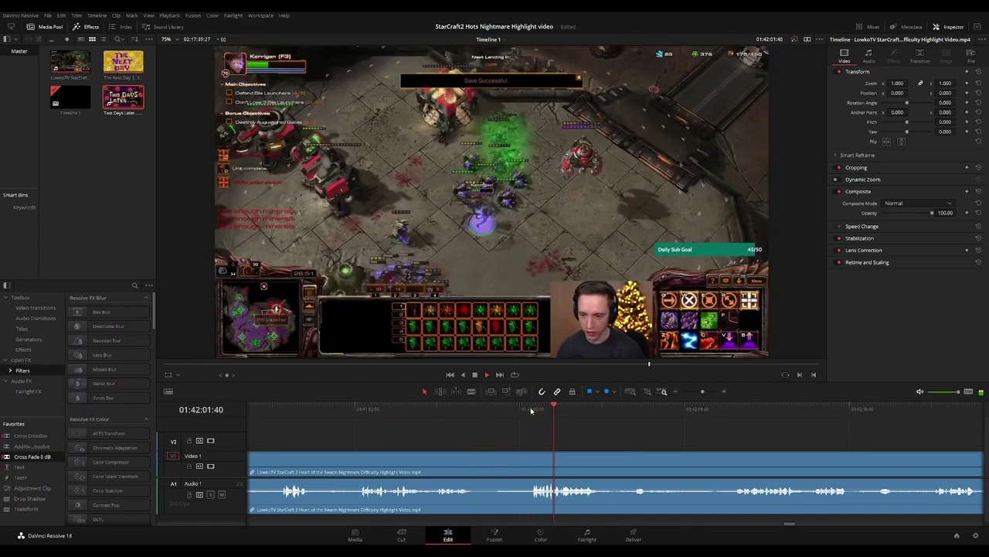
# Cut out the piece of about 2.6 seconds starting near 01:41:58, close the gap and bridge the cut with the default transition
pyautogui.click(476, 455)
pyautogui.click(527, 455)
pyautogui.press('a')
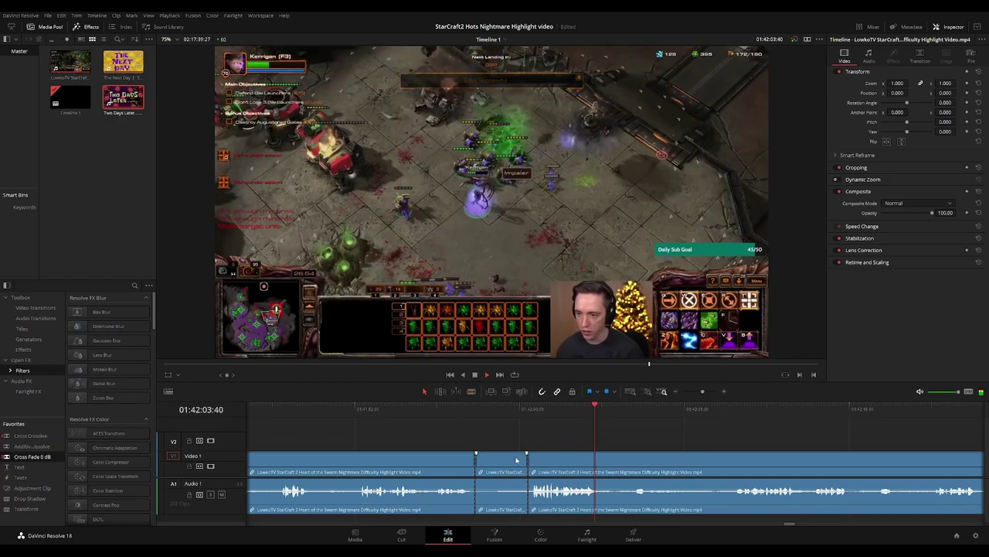
pyautogui.click(517, 460)
pyautogui.press('Delete')
pyautogui.press('space')
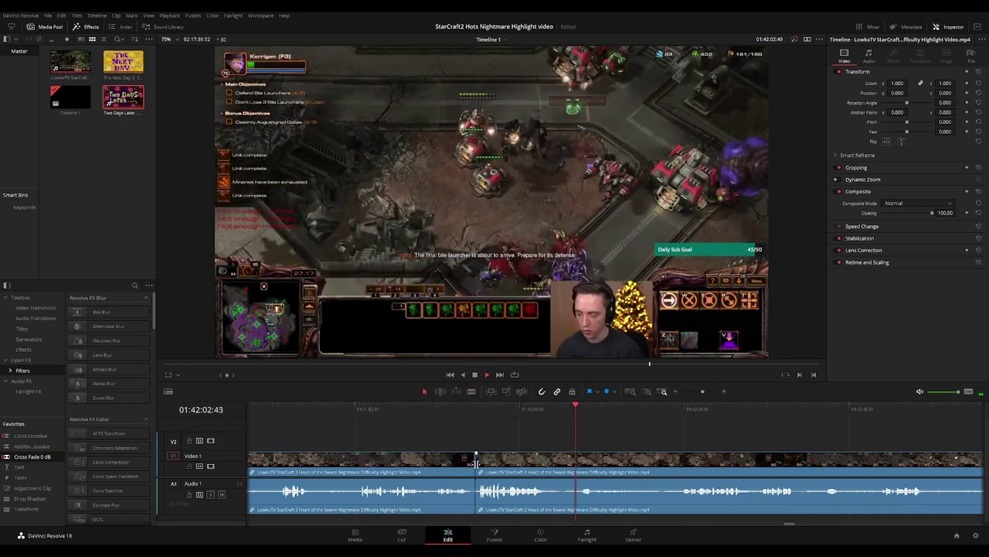
pyautogui.click(476, 464)
pyautogui.hotkey('ctrl', 't')
# Review the footage from about 01:42:03 through the failed mission to the loading screen near 01:42:44, looking for moments to cut
pyautogui.hscroll(2, 698, 430)
pyautogui.moveTo(500, 409); pyautogui.dragTo(531, 411)
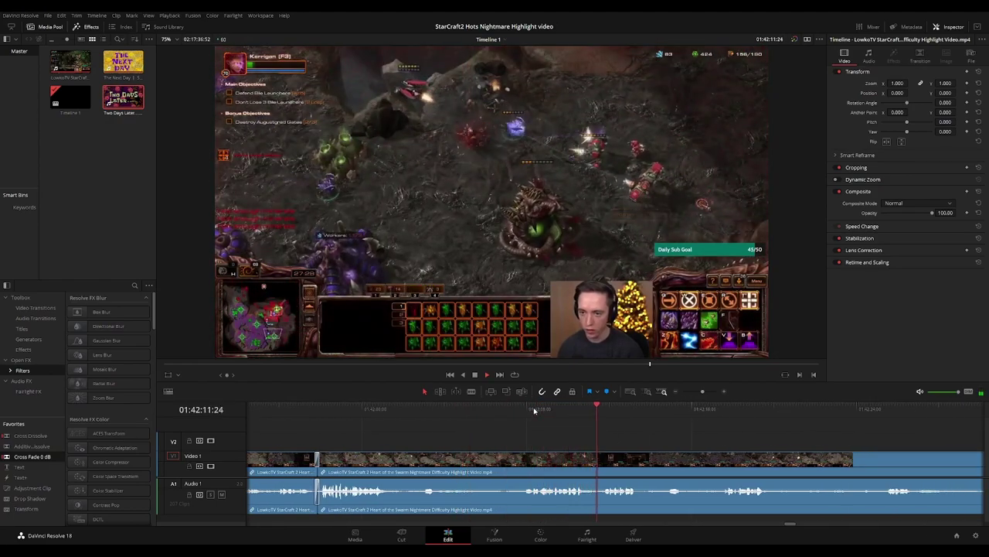
pyautogui.hscroll(3, 627, 426)
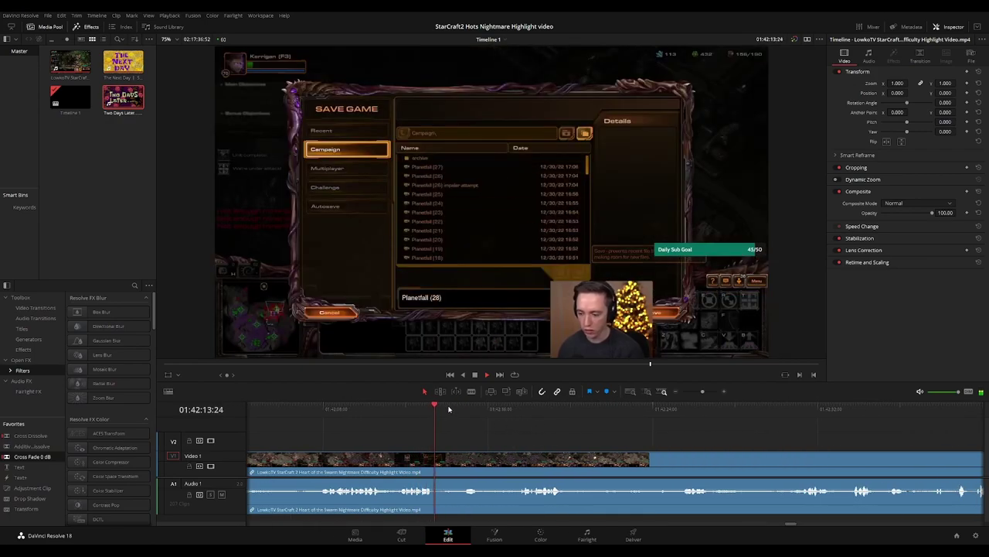
pyautogui.click(452, 409)
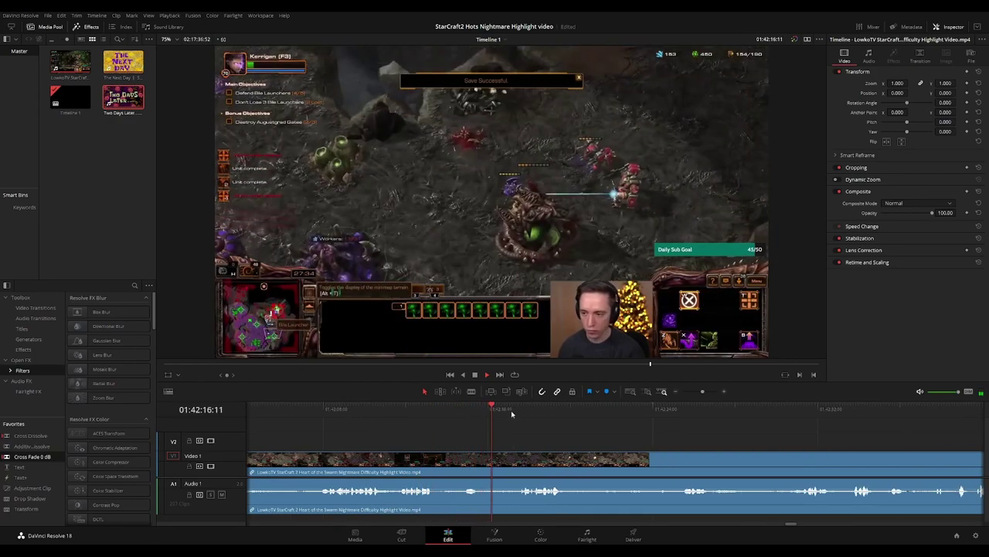
pyautogui.hscroll(2, 532, 423)
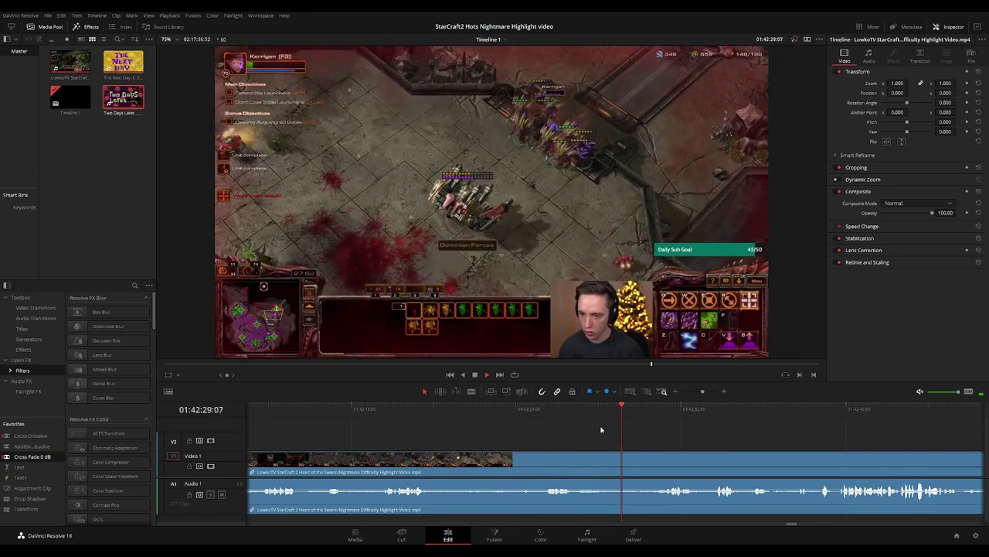
pyautogui.click(664, 407)
pyautogui.moveTo(736, 431); pyautogui.dragTo(551, 415)
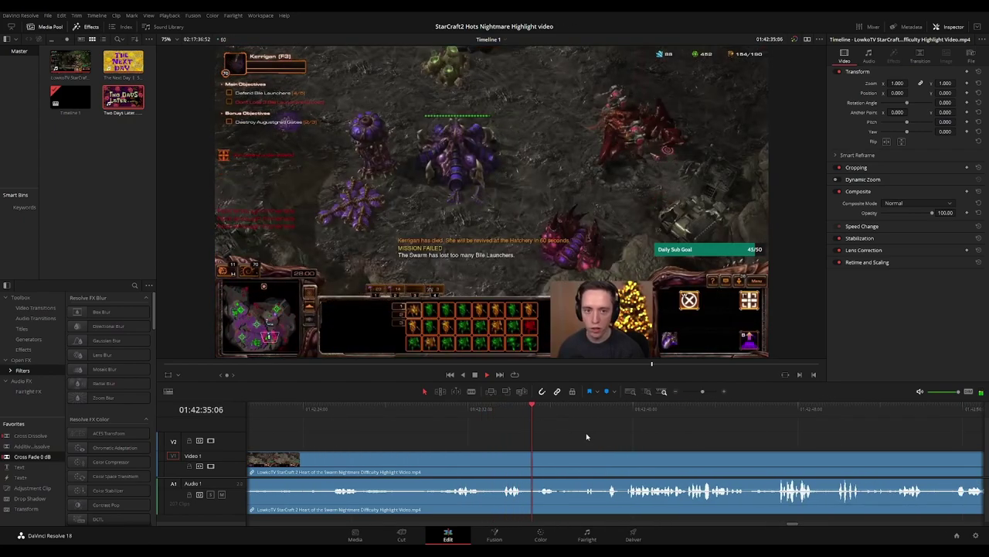
pyautogui.hscroll(2, 507, 435)
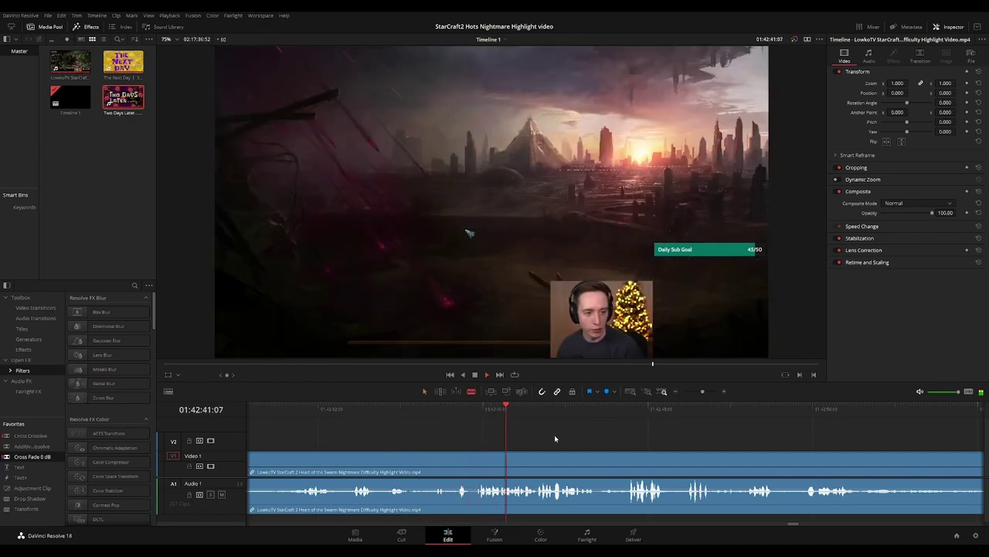
pyautogui.moveTo(643, 437); pyautogui.dragTo(499, 437)
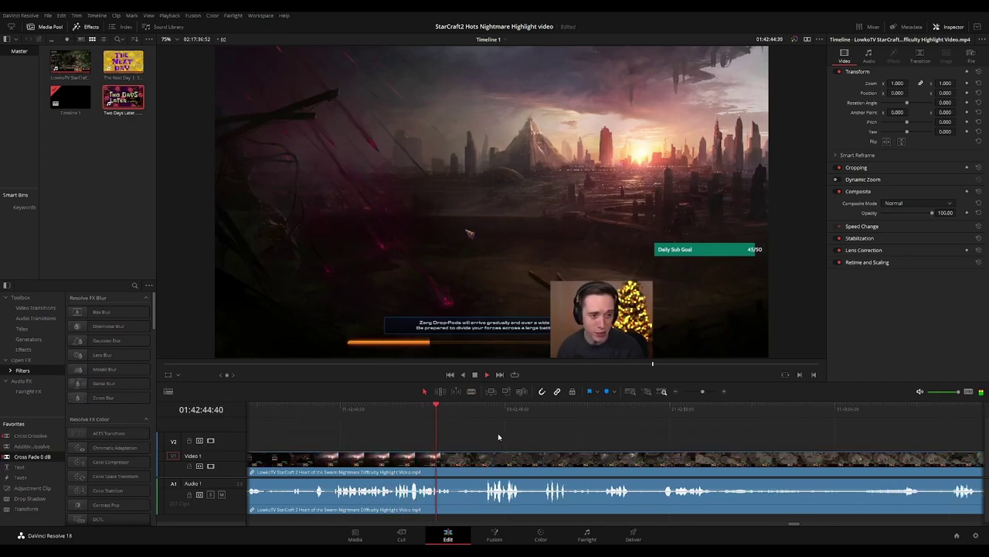
# Cut out the piece of about 0.5 seconds starting near 01:42:58, close the gap and bridge the cut with the default transition
pyautogui.hscroll(2, 488, 435)
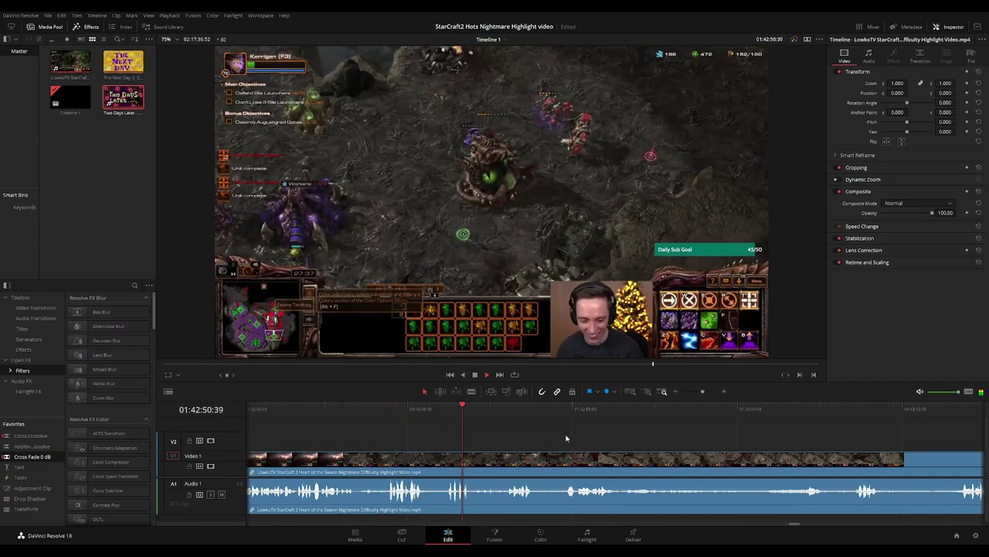
pyautogui.hscroll(2, 487, 435)
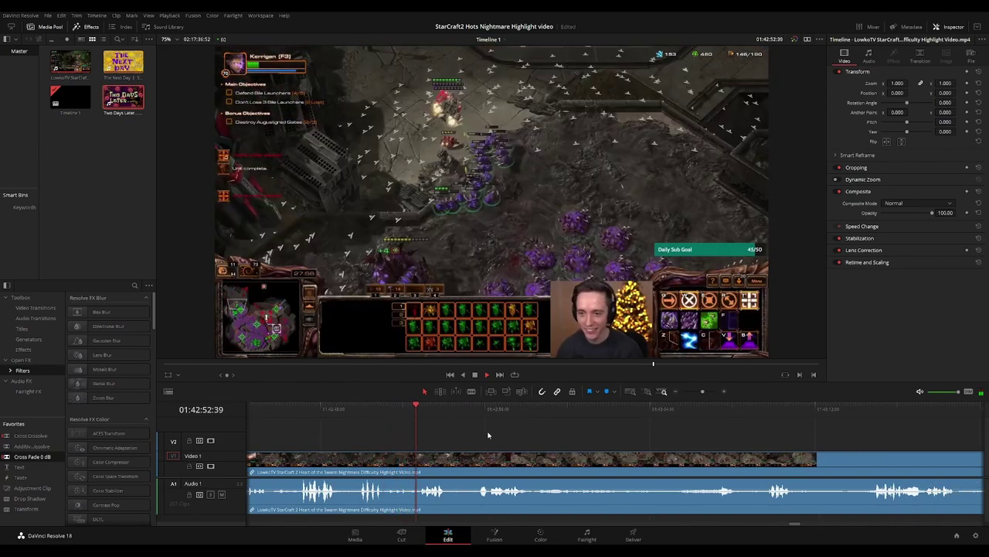
pyautogui.hscroll(1, 488, 434)
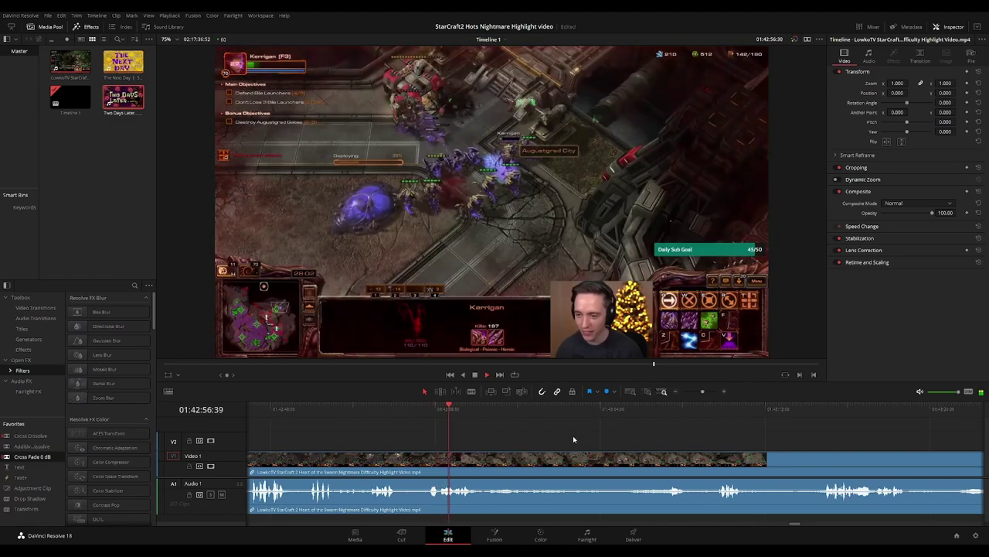
pyautogui.hscroll(2, 495, 430)
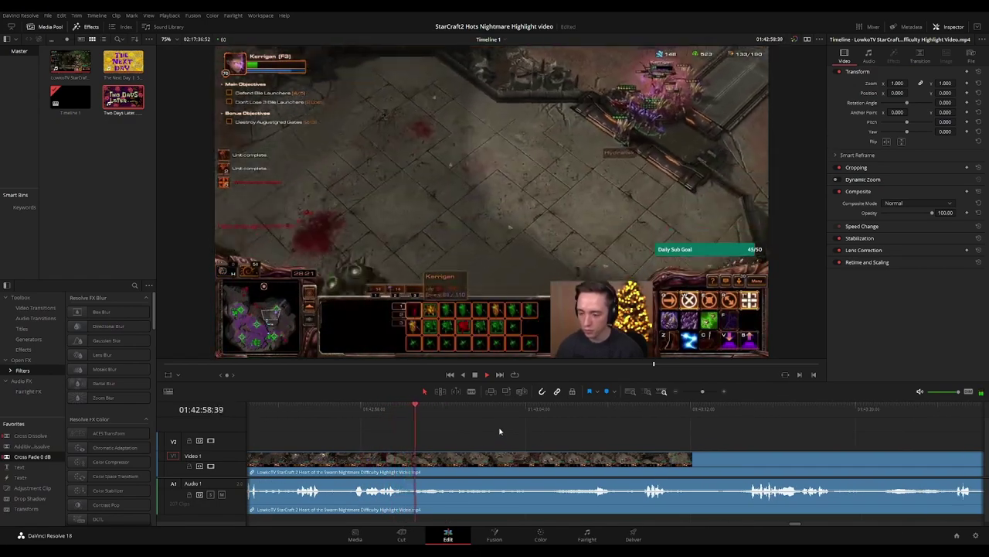
pyautogui.moveTo(402, 410); pyautogui.dragTo(404, 415)
pyautogui.press('b')
pyautogui.click(404, 460)
pyautogui.click(413, 460)
pyautogui.press('a')
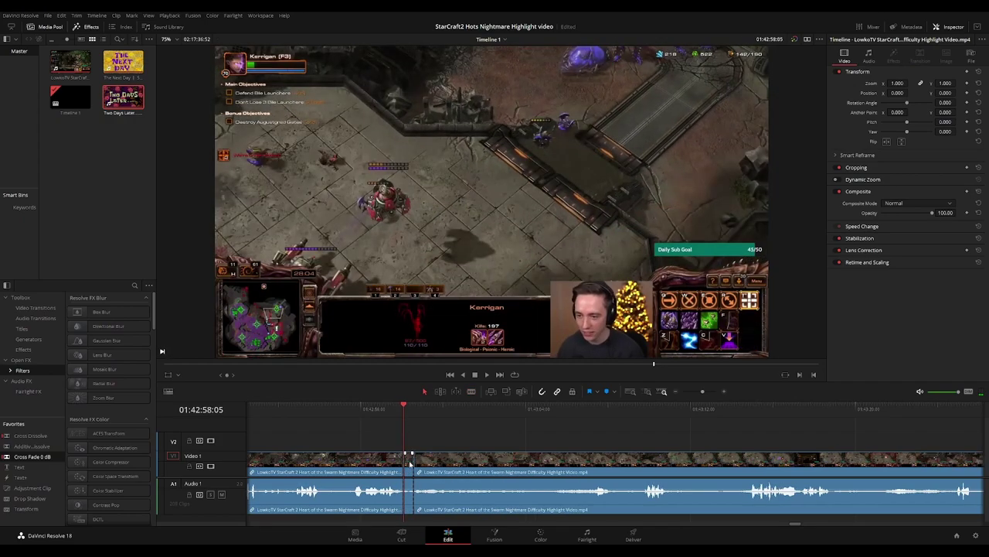
pyautogui.press('Delete')
pyautogui.press('space')
pyautogui.click(404, 460)
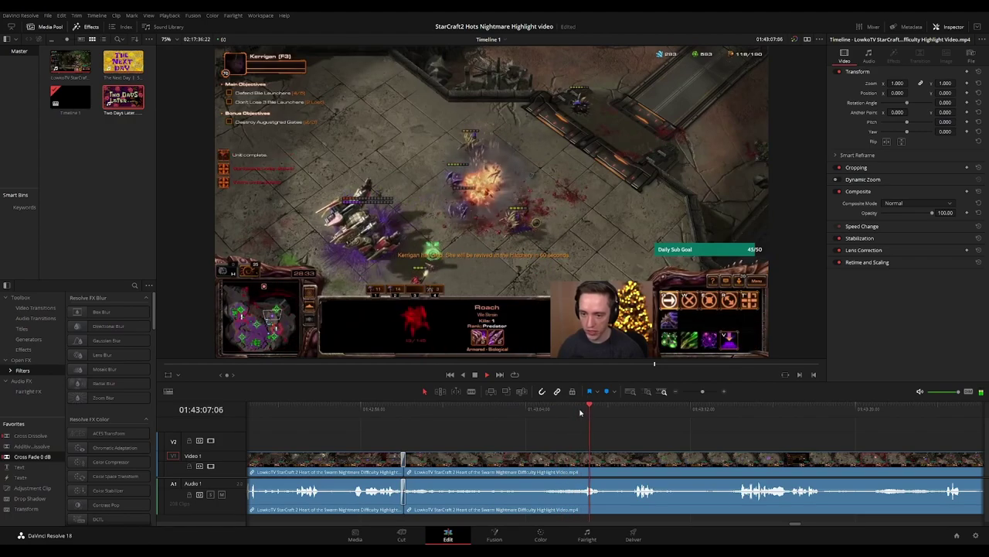
# Cut out the piece of about 3.4 seconds starting near 01:43:10, close the gap and crossfade the audio across the cut
pyautogui.moveTo(693, 439); pyautogui.dragTo(533, 422)
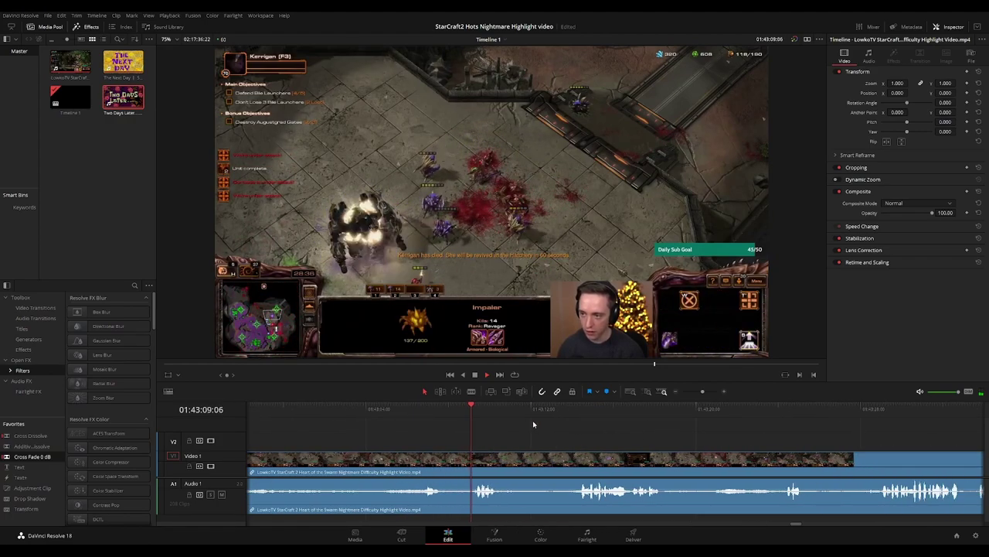
pyautogui.moveTo(525, 410); pyautogui.dragTo(583, 412)
pyautogui.press('b')
pyautogui.click(505, 459)
pyautogui.click(575, 459)
pyautogui.press('a')
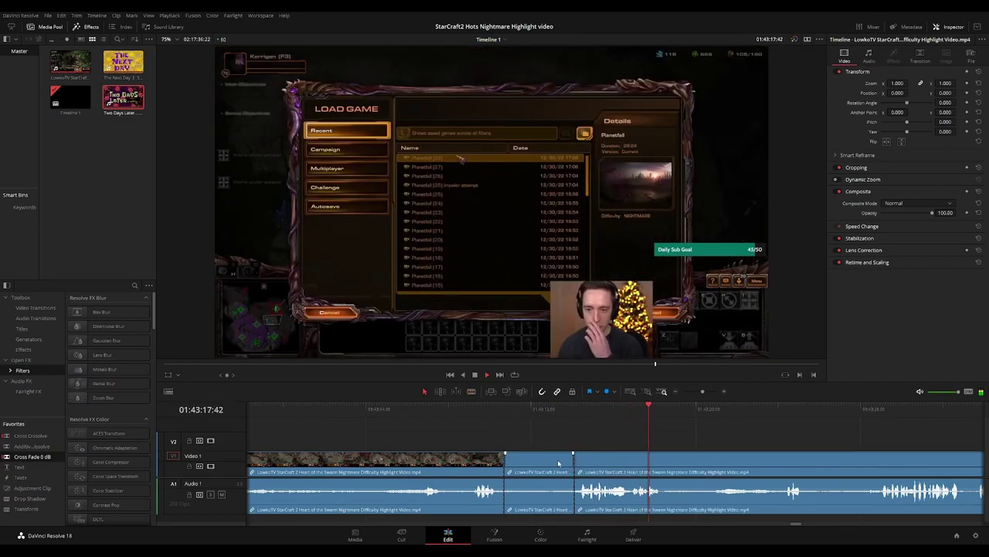
pyautogui.click(557, 460)
pyautogui.press('Delete')
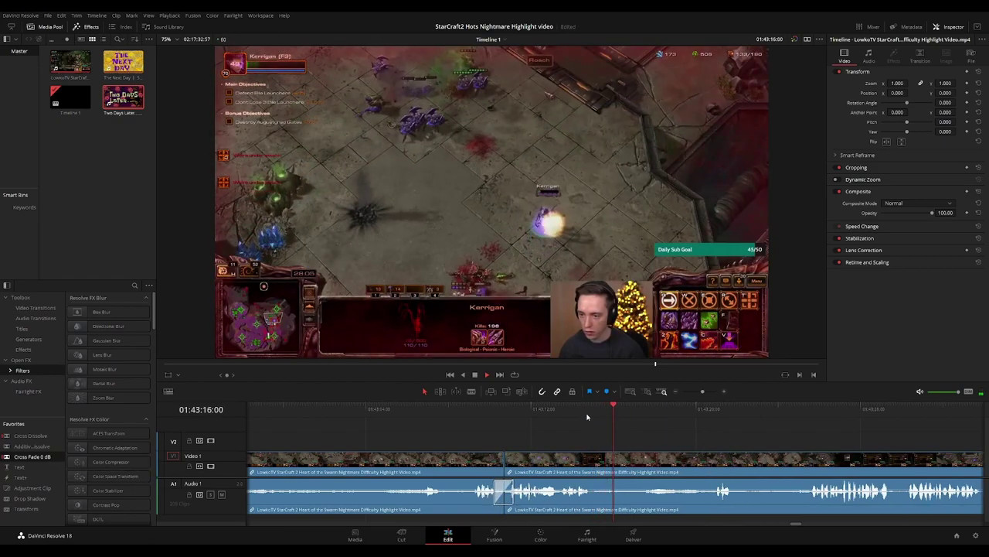
# Cut out the piece of about 0.5 seconds starting near 01:43:15 and close the gap
pyautogui.click(581, 415)
pyautogui.press('space')
pyautogui.press('b')
pyautogui.click(594, 460)
pyautogui.click(601, 460)
pyautogui.press('a')
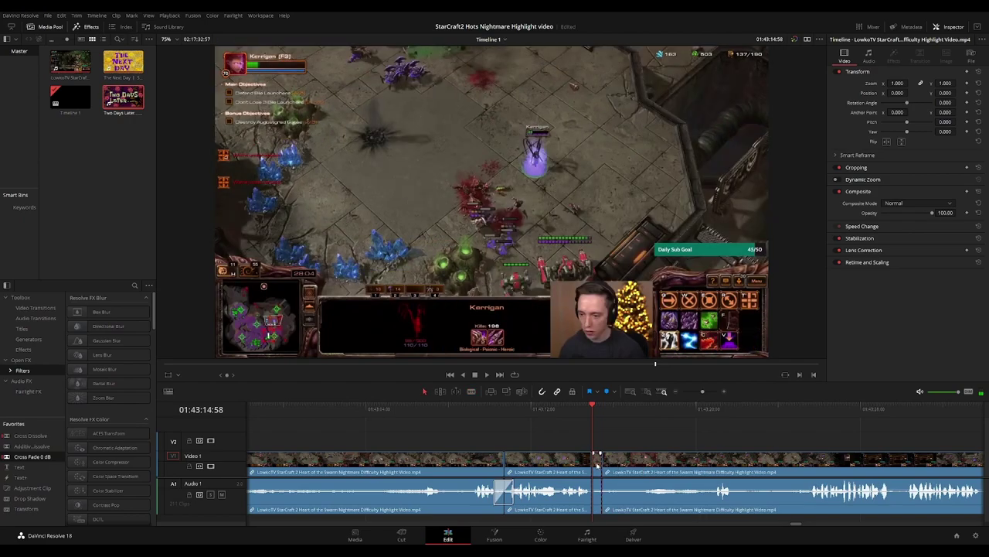
pyautogui.click(597, 461)
pyautogui.press('Delete')
pyautogui.press('space')
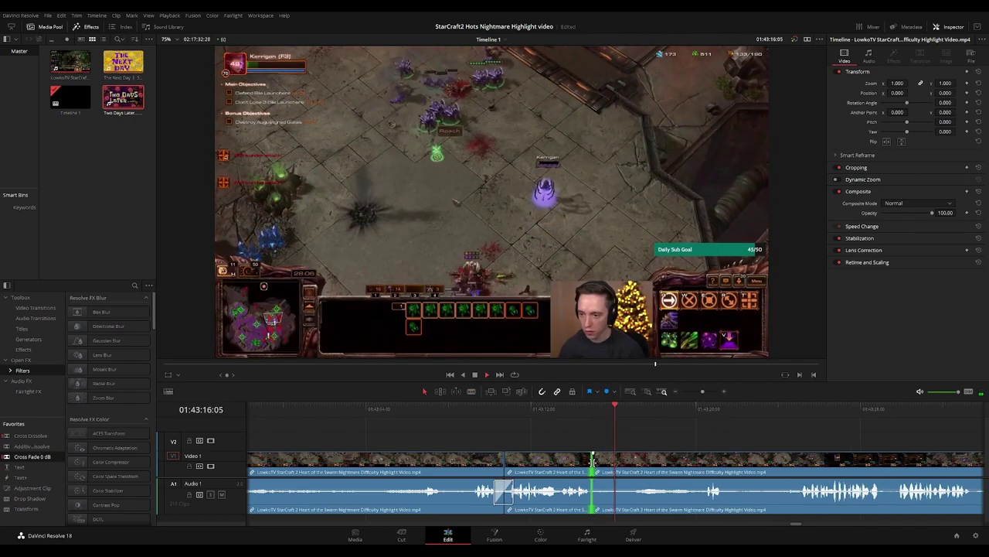
pyautogui.press('b')
pyautogui.click(625, 468)
pyautogui.press('a')
pyautogui.click(614, 459)
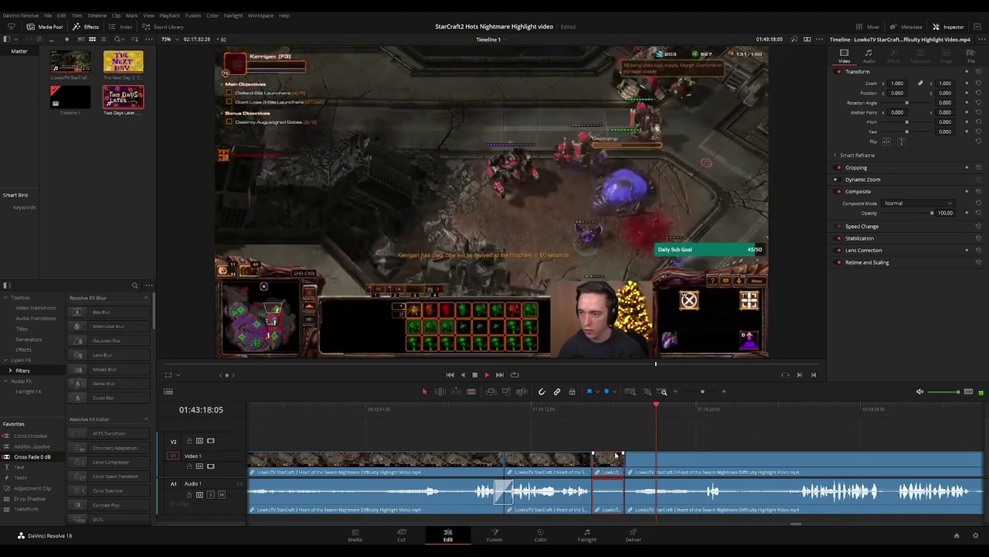
pyautogui.hotkey('ctrl', 'z')
# Bridge the cut near 01:43:15 with the default transition
pyautogui.click(593, 456)
pyautogui.hotkey('ctrl', 't')
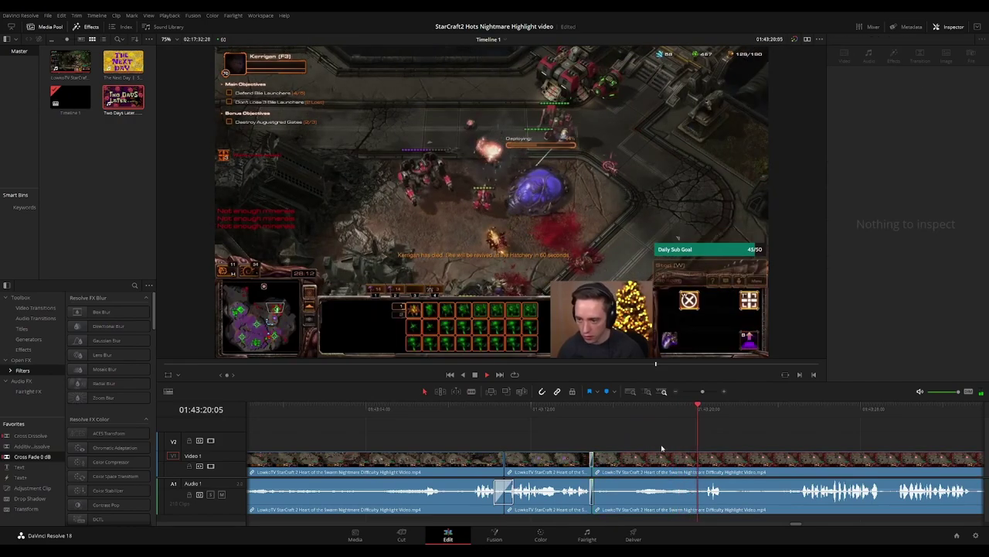
# Cut out the piece of about 0.7 seconds starting near 01:43:29, during the load game screen, and close the gap
pyautogui.hscroll(3, 568, 441)
pyautogui.click(548, 408)
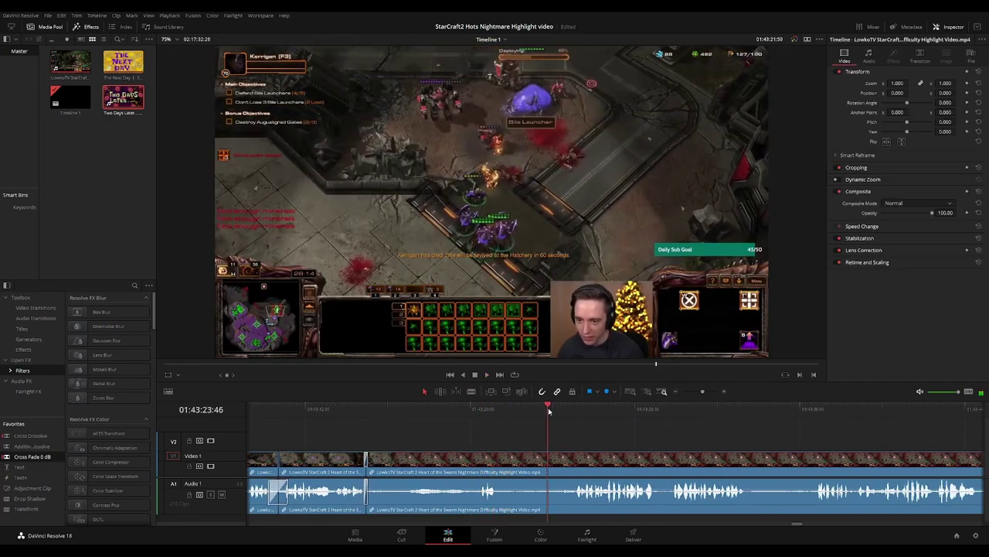
pyautogui.hscroll(3, 611, 441)
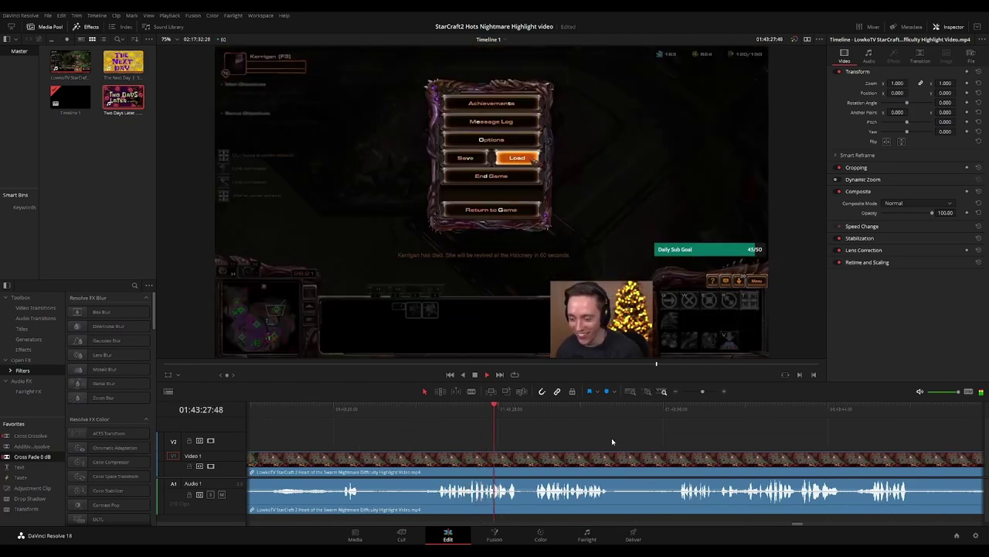
pyautogui.moveTo(658, 443); pyautogui.dragTo(533, 428)
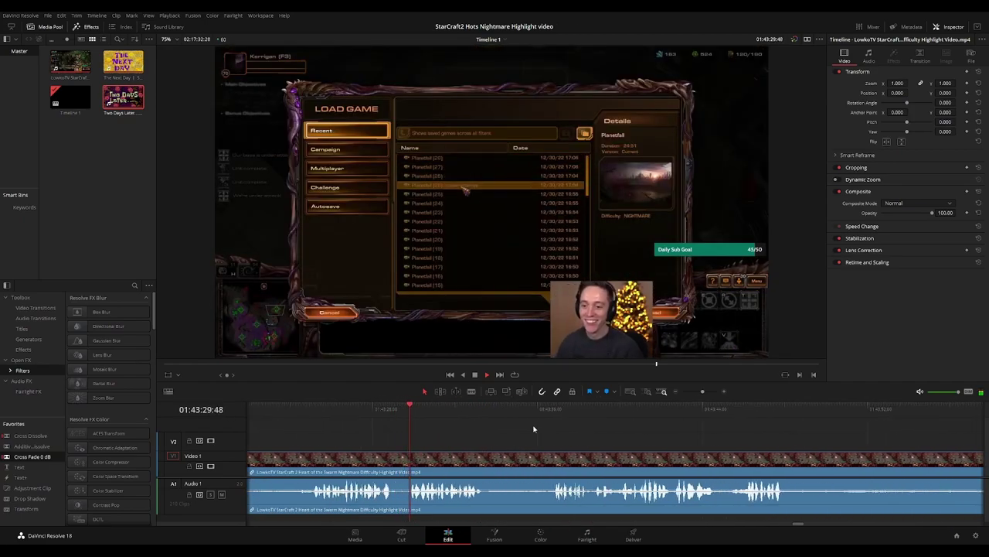
pyautogui.click(397, 464)
pyautogui.click(410, 465)
pyautogui.press('a')
pyautogui.click(404, 467)
pyautogui.press('Delete')
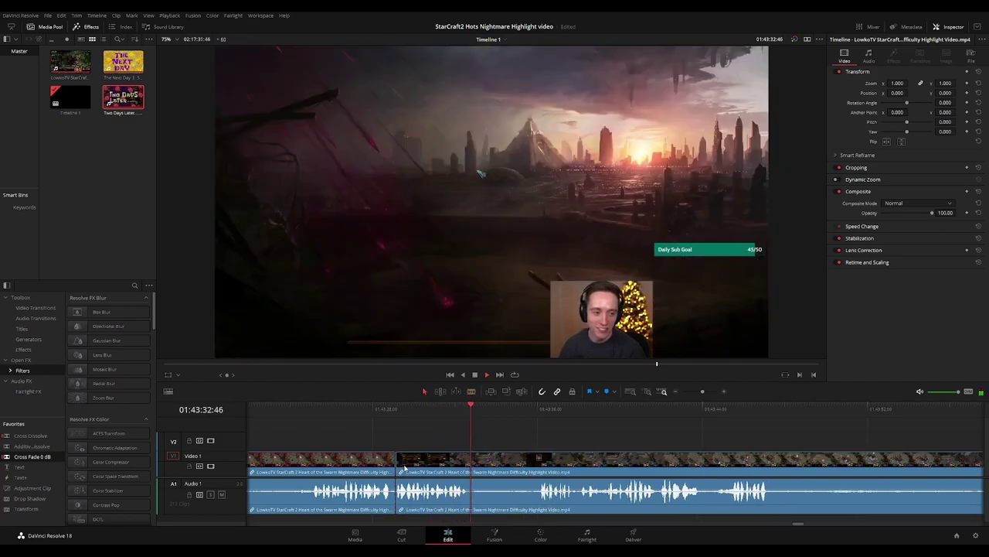
# Cut out the piece of about 0.3 seconds near 01:43:32, close the gap and bridge the cut with the default transition
pyautogui.click(470, 463)
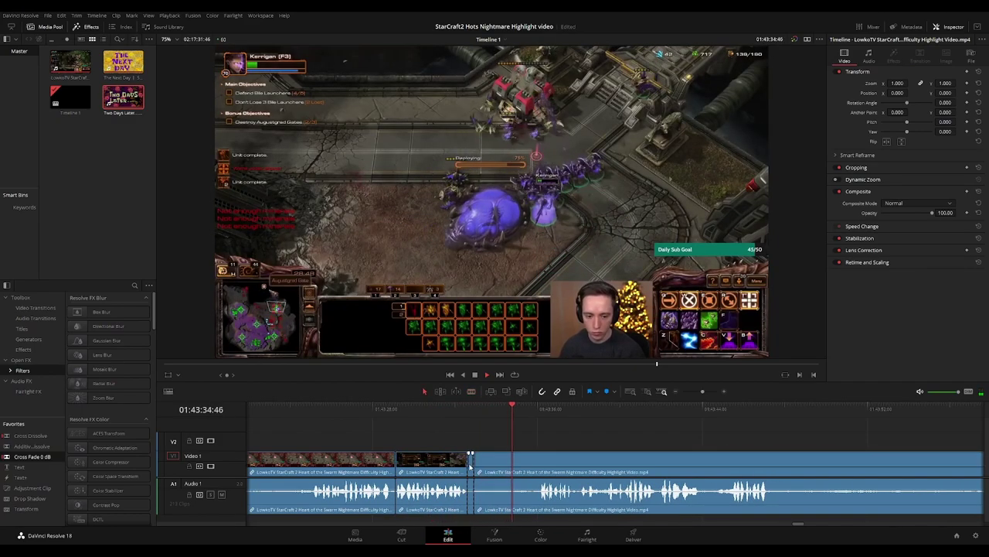
pyautogui.press('Delete')
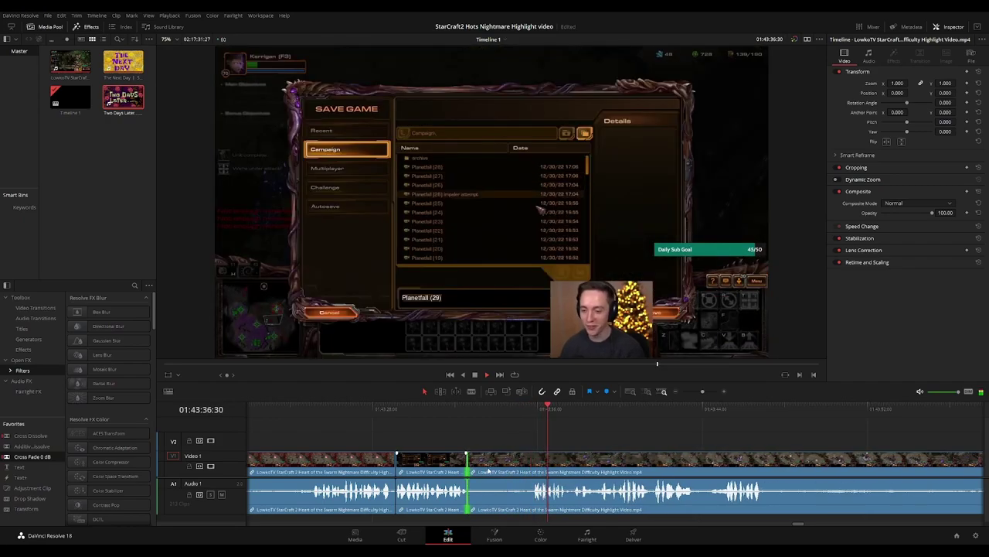
# Review the footage from about 01:43:36 through the cannon cutscene to about 01:44:32, looking for silent or uneventful passages
pyautogui.moveTo(664, 437); pyautogui.dragTo(535, 437)
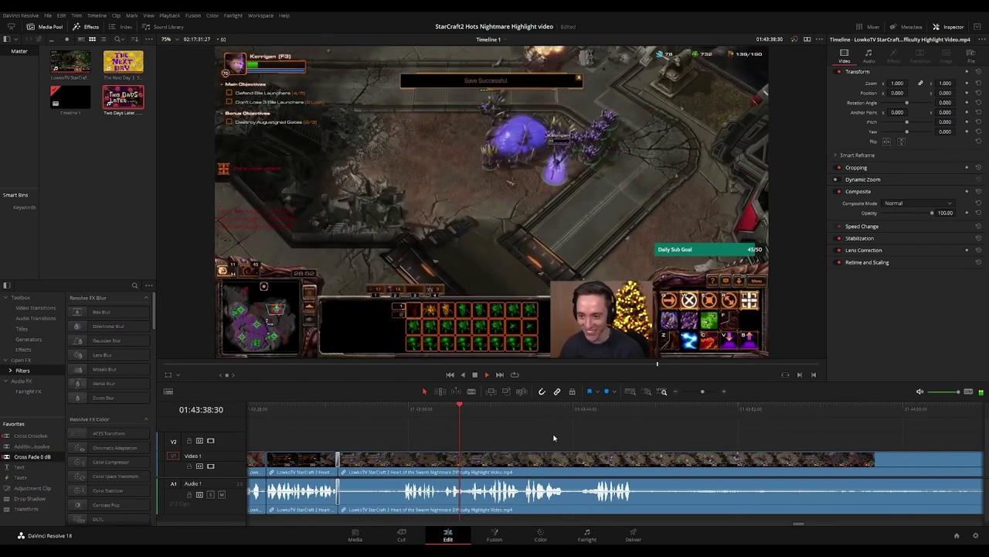
pyautogui.hscroll(3, 487, 426)
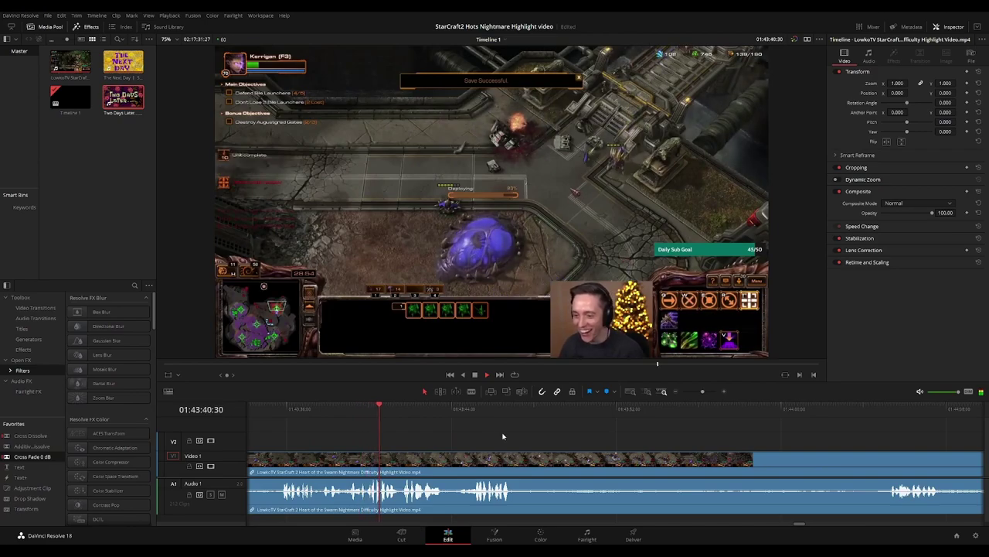
pyautogui.hscroll(2, 501, 438)
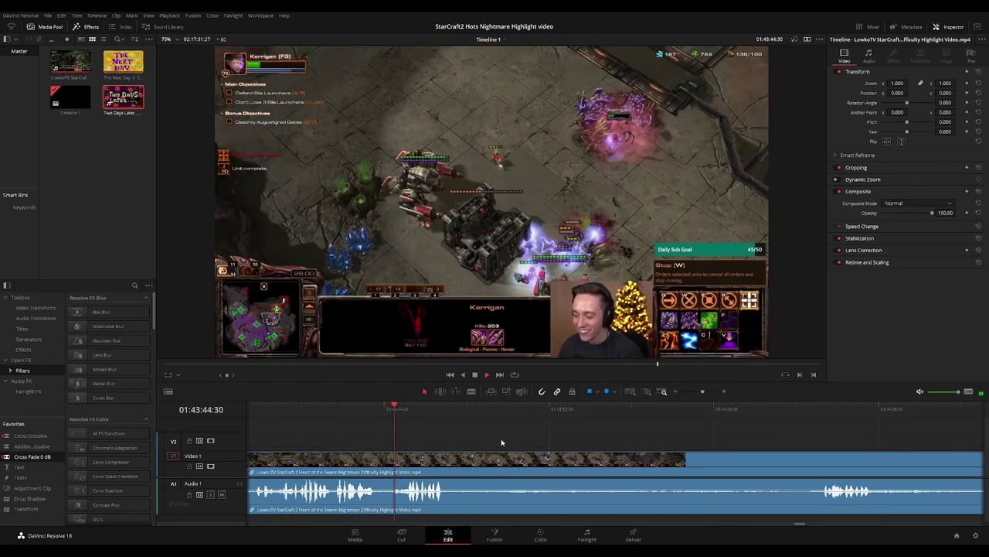
pyautogui.hscroll(2, 494, 433)
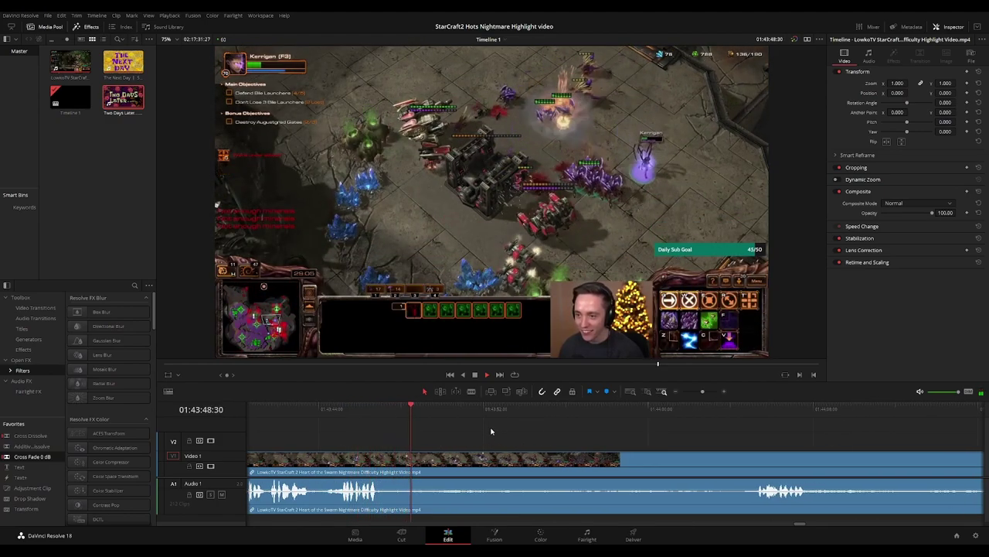
pyautogui.moveTo(461, 419); pyautogui.dragTo(717, 415)
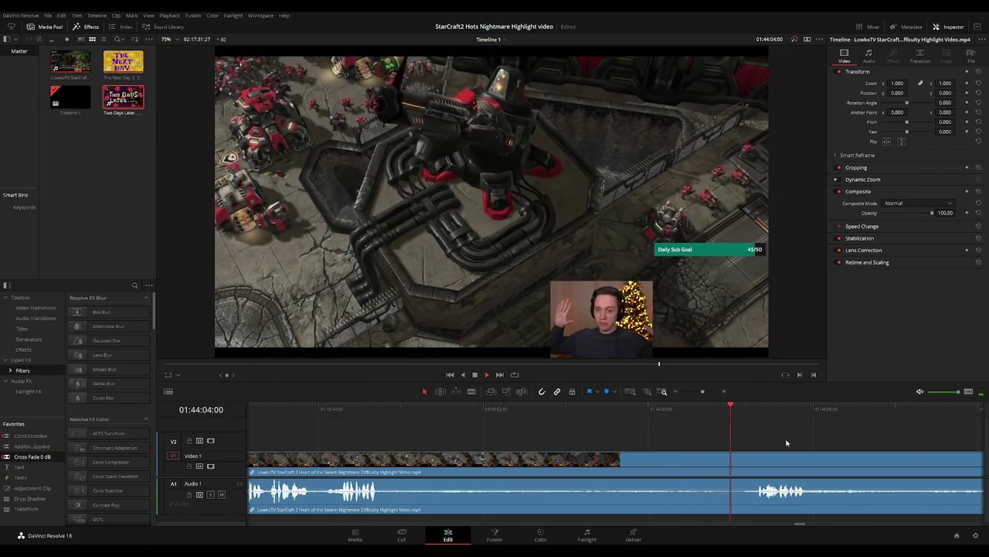
pyautogui.moveTo(786, 442); pyautogui.dragTo(530, 445)
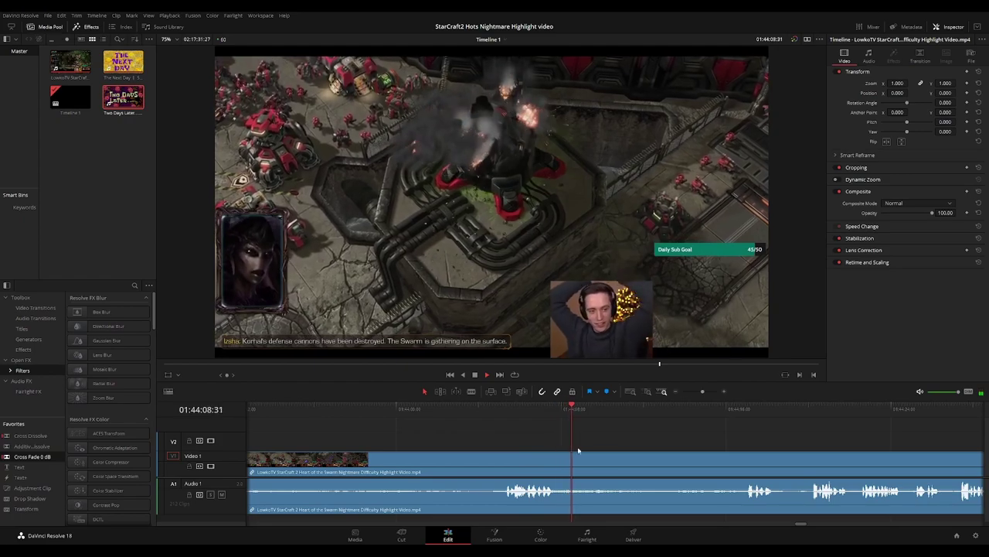
pyautogui.hscroll(2, 565, 437)
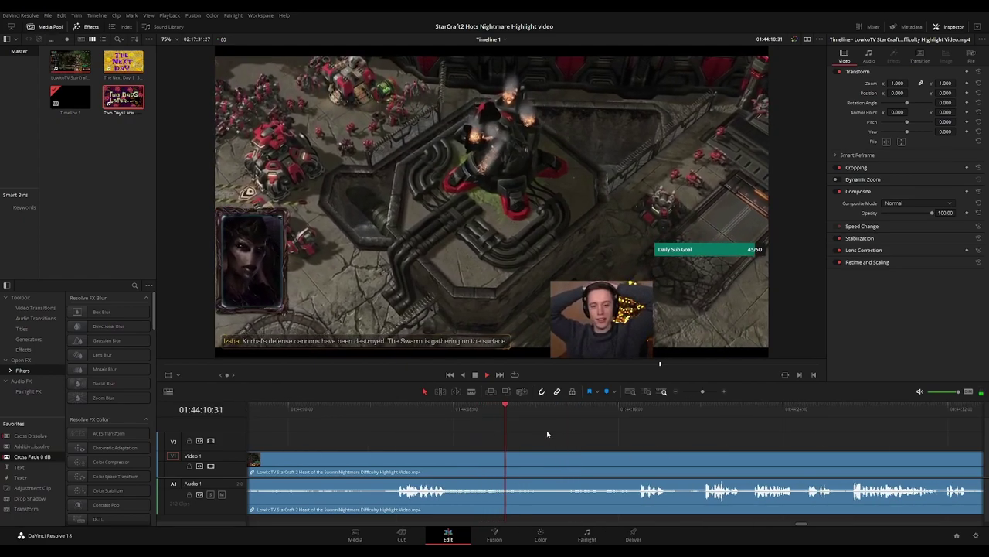
pyautogui.click(571, 416)
pyautogui.hscroll(4, 655, 431)
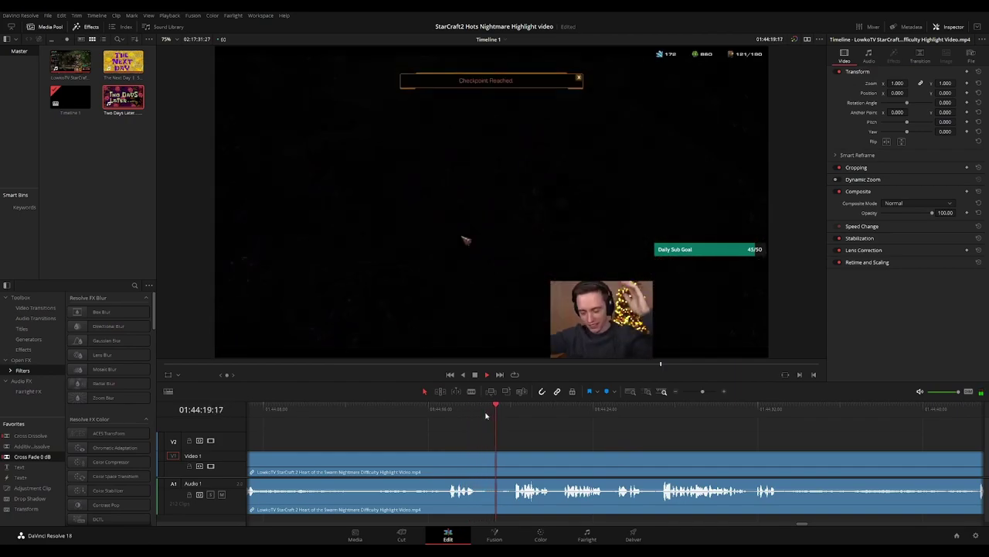
pyautogui.hscroll(2, 557, 432)
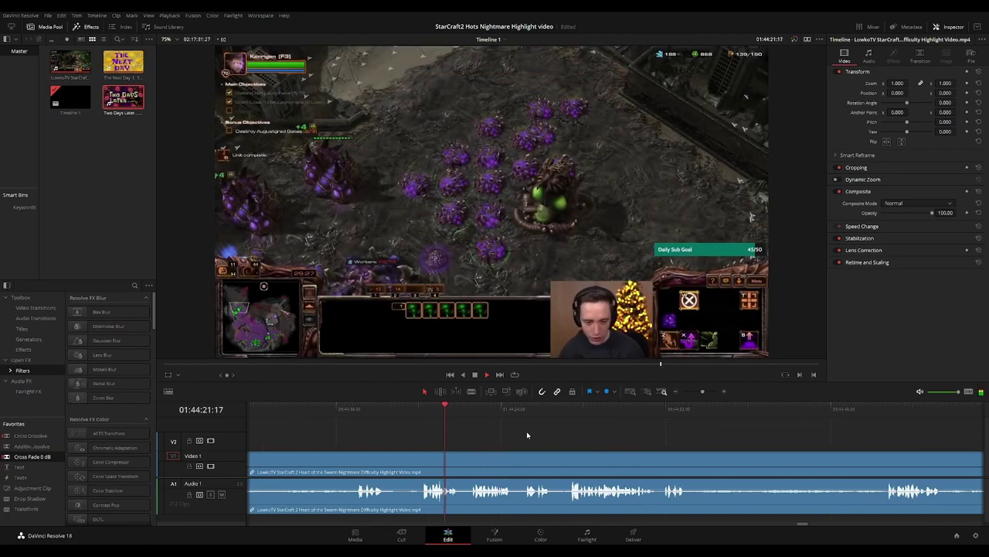
pyautogui.hscroll(1, 515, 431)
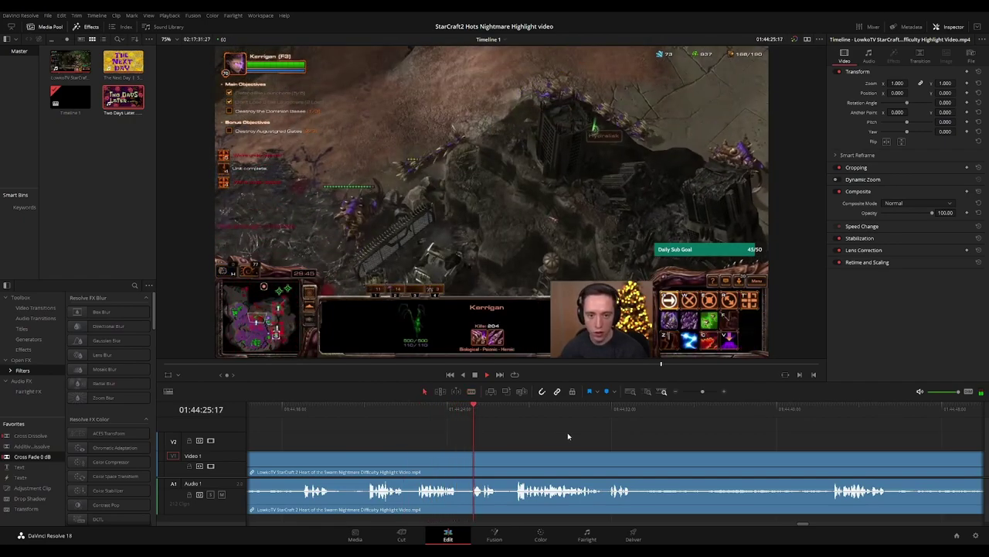
pyautogui.hscroll(1, 541, 433)
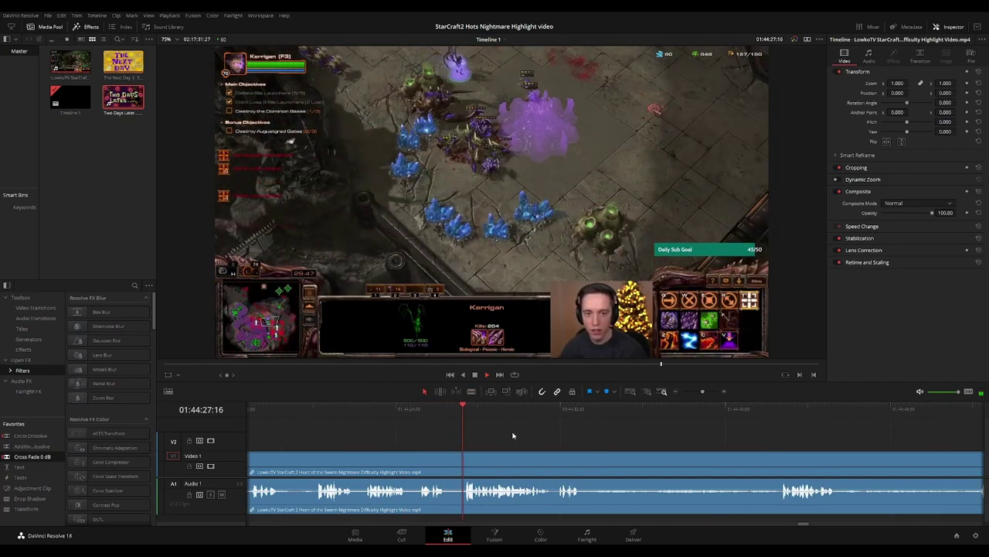
pyautogui.hscroll(2, 506, 432)
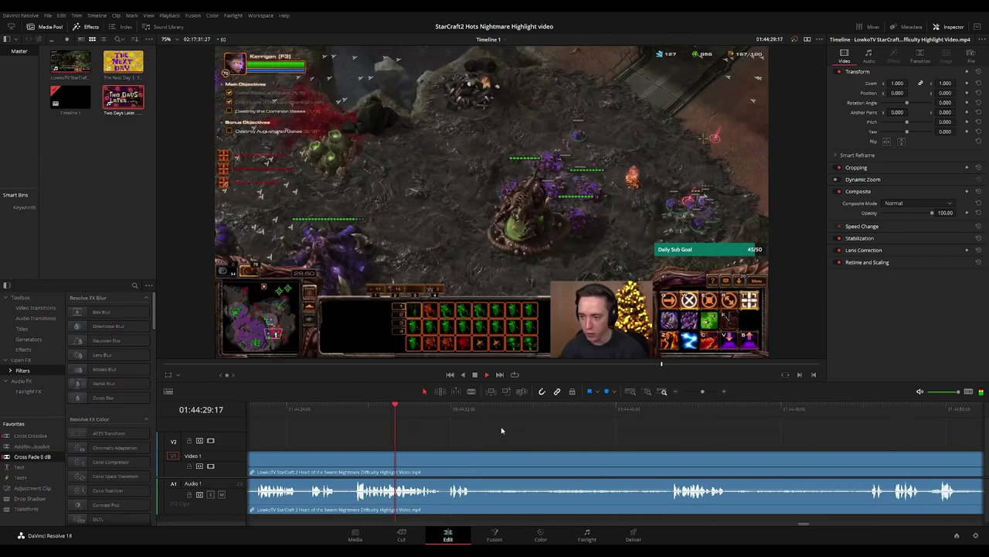
pyautogui.press('space')
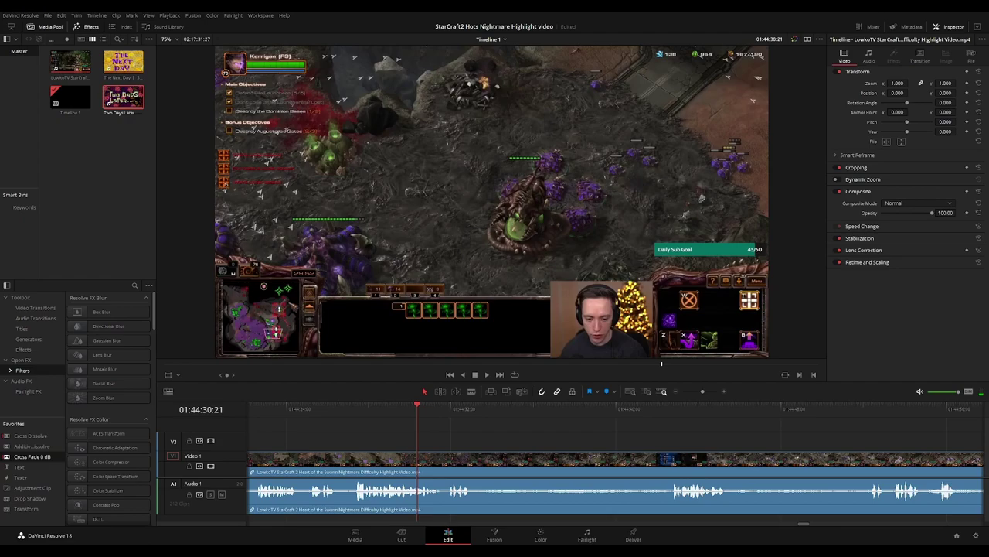
pyautogui.press('space')
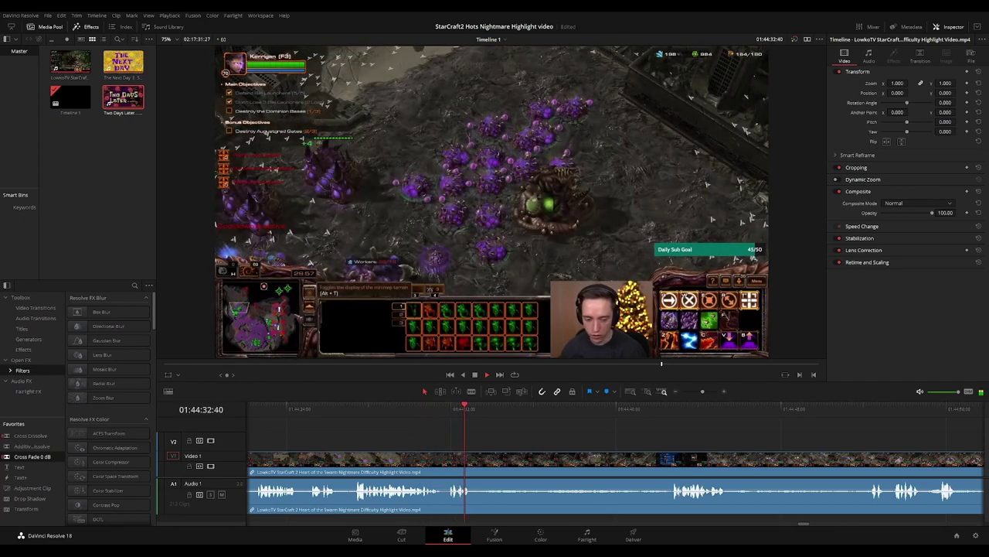
# Cut out the piece of about 0.6 seconds near 01:44:33, close the gap and bridge the cut with the default transition
pyautogui.hscroll(1, 486, 428)
pyautogui.press('space')
pyautogui.click(427, 415)
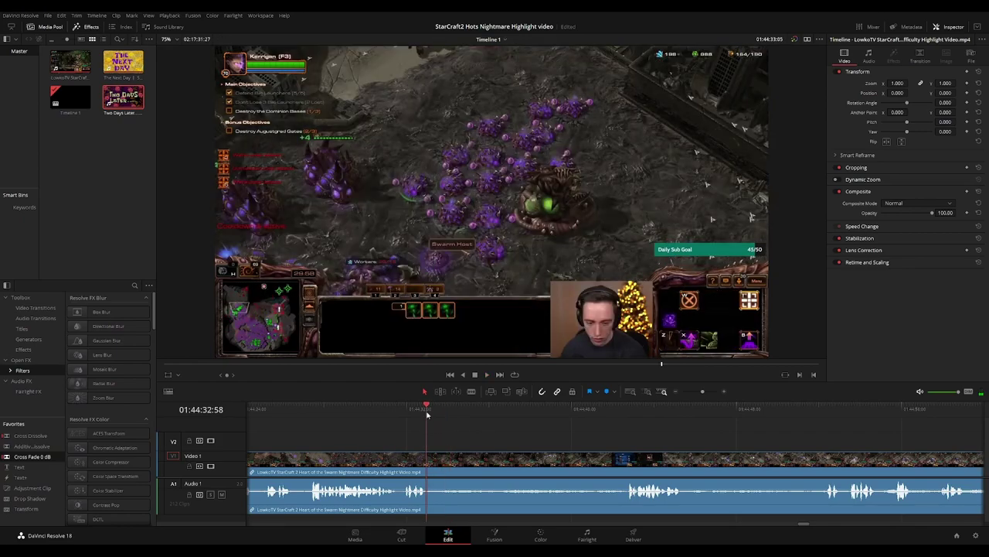
pyautogui.click(428, 456)
pyautogui.click(440, 458)
pyautogui.press('a')
pyautogui.click(434, 464)
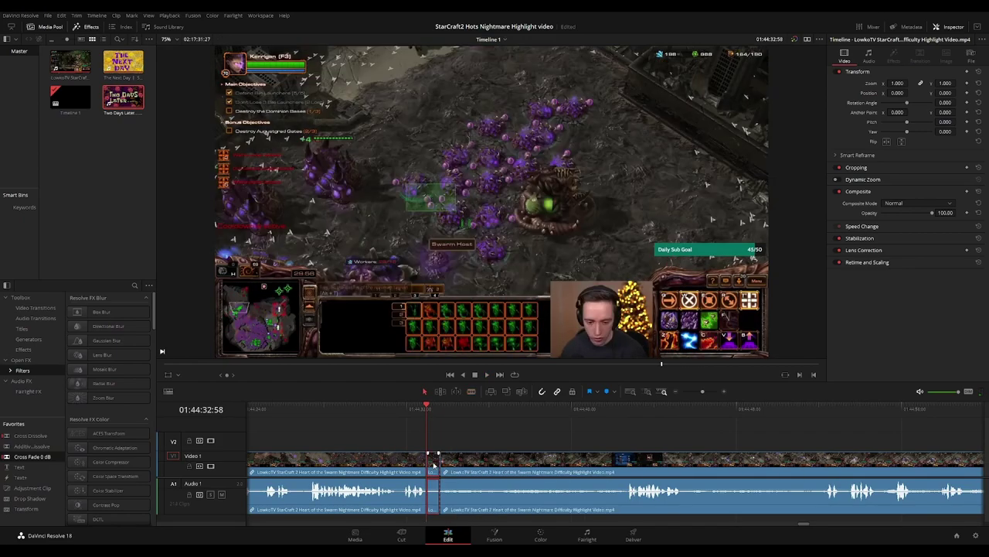
pyautogui.press('Delete')
pyautogui.press('space')
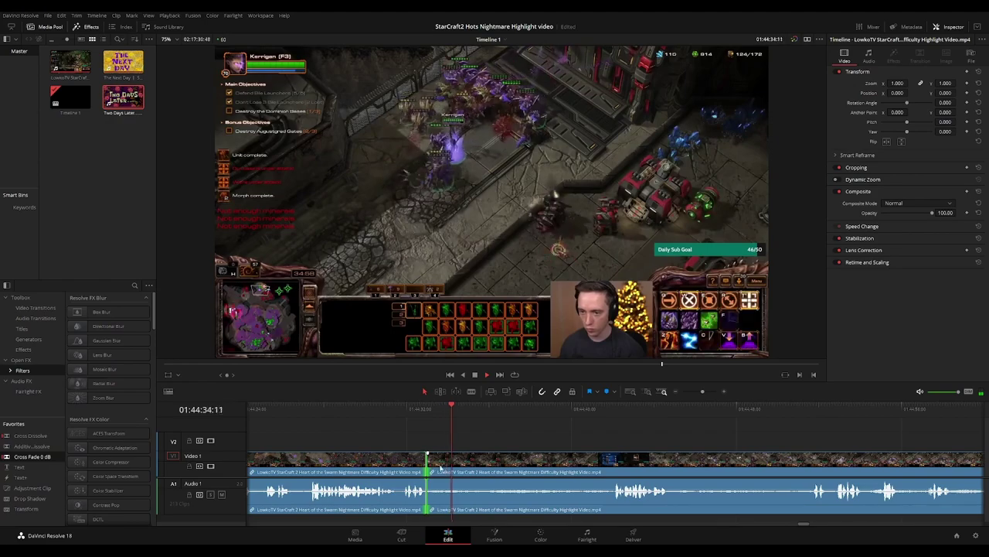
# Review the footage from about 01:44:34 through the base fights to about 01:45:46, looking for silent or uneventful passages
pyautogui.moveTo(588, 409); pyautogui.dragTo(615, 414)
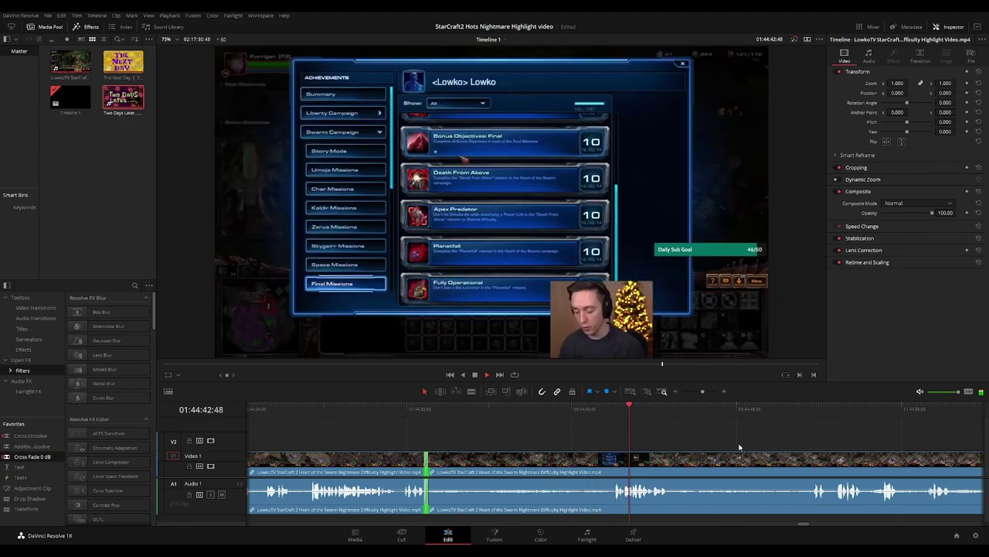
pyautogui.hscroll(3, 512, 438)
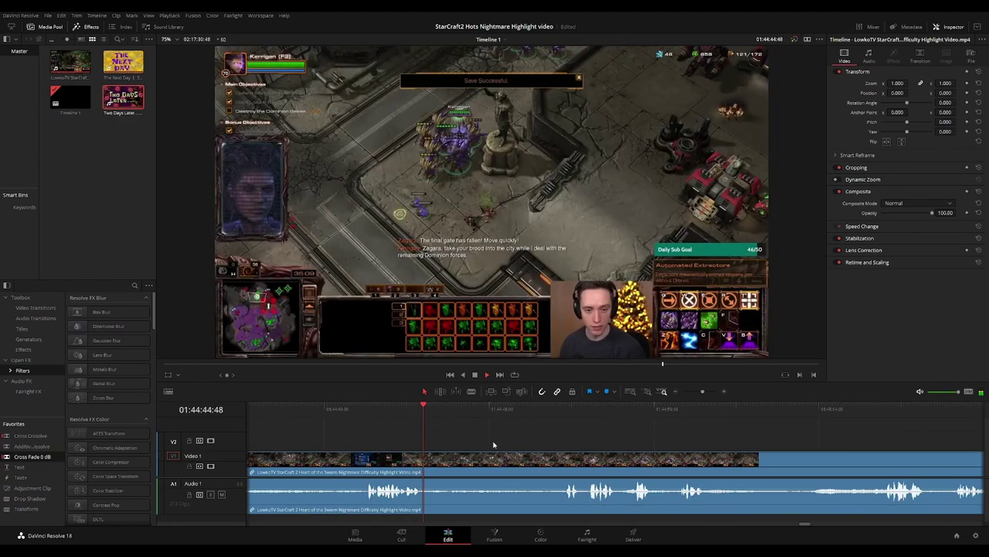
pyautogui.click(527, 410)
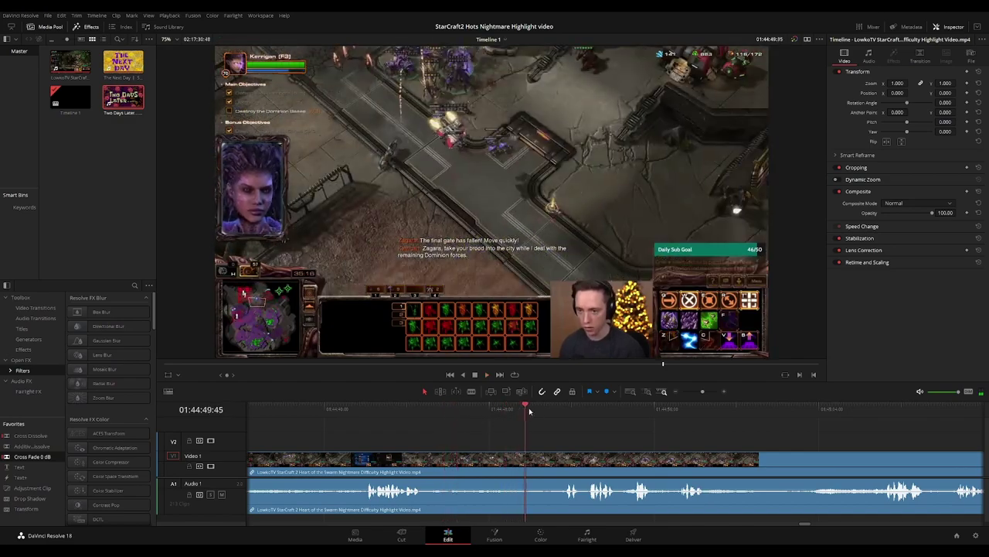
pyautogui.hscroll(2, 503, 418)
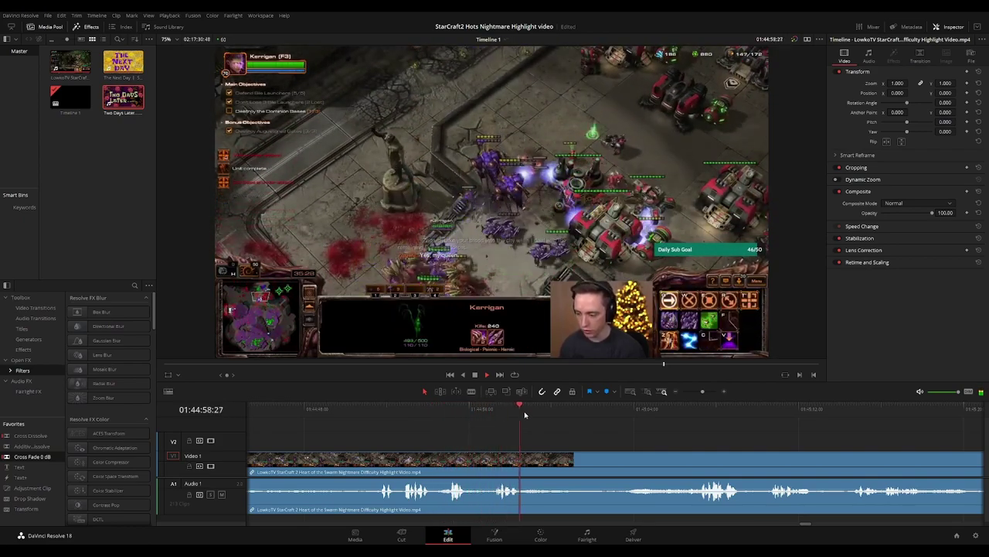
pyautogui.click(611, 411)
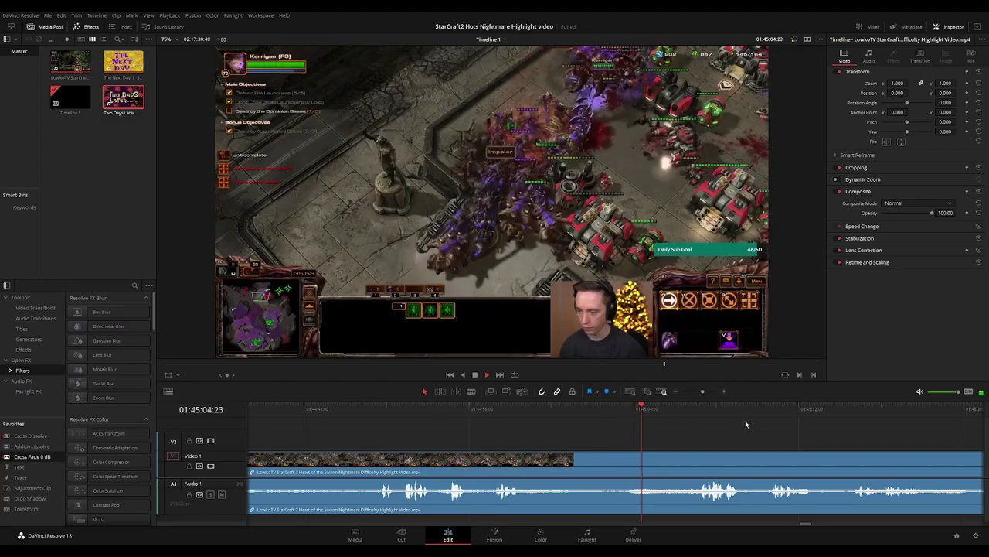
pyautogui.moveTo(752, 424); pyautogui.dragTo(547, 417)
pyautogui.hscroll(2, 605, 434)
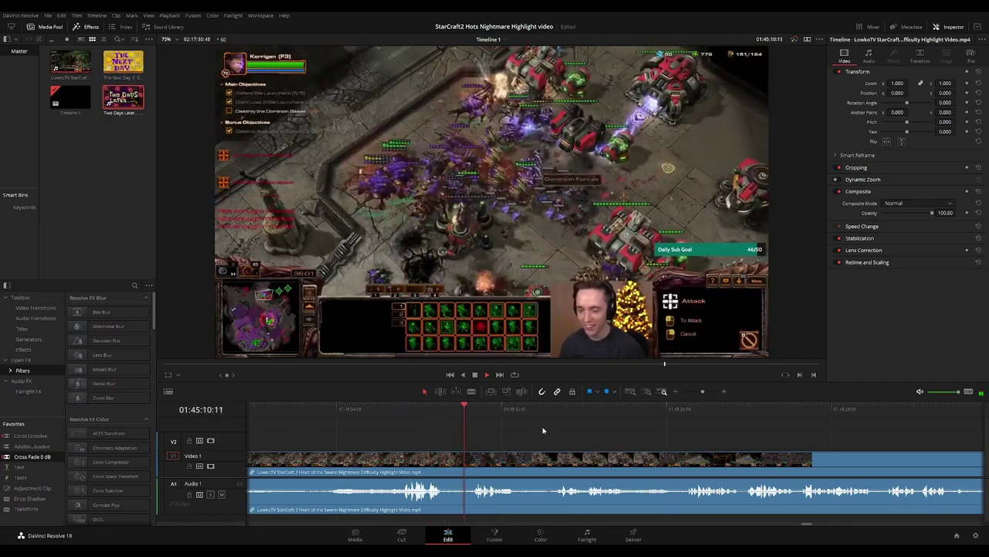
pyautogui.moveTo(632, 438); pyautogui.dragTo(544, 426)
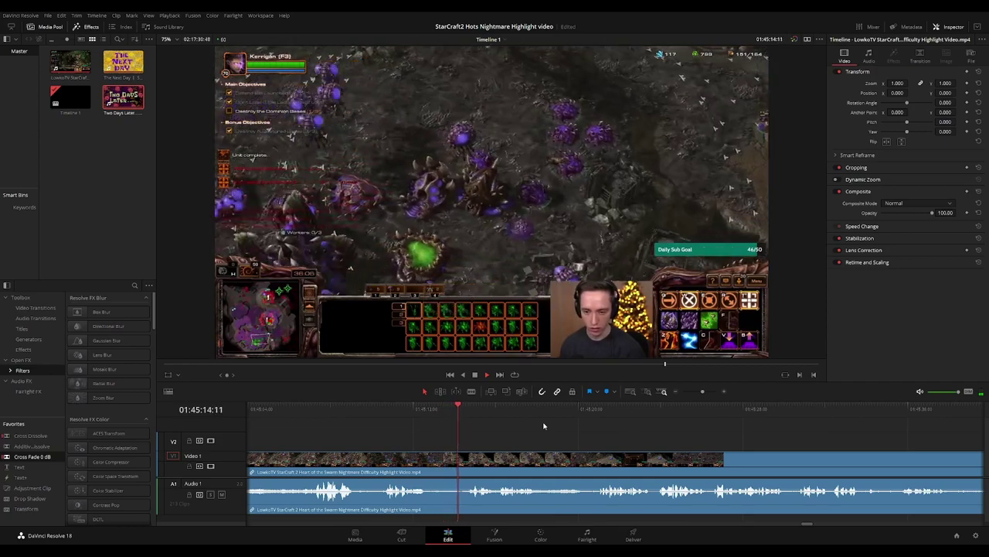
pyautogui.hscroll(1, 572, 429)
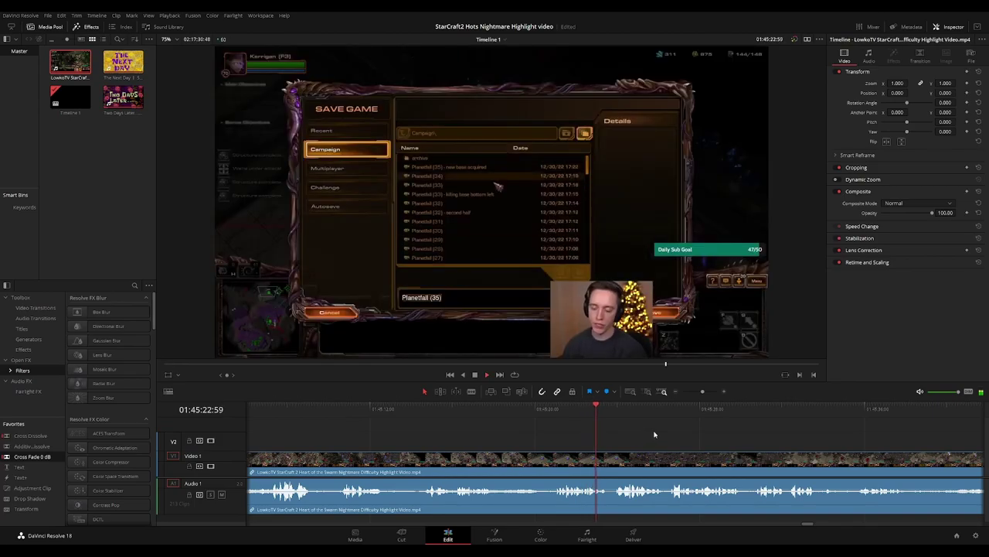
pyautogui.moveTo(790, 439); pyautogui.dragTo(601, 429)
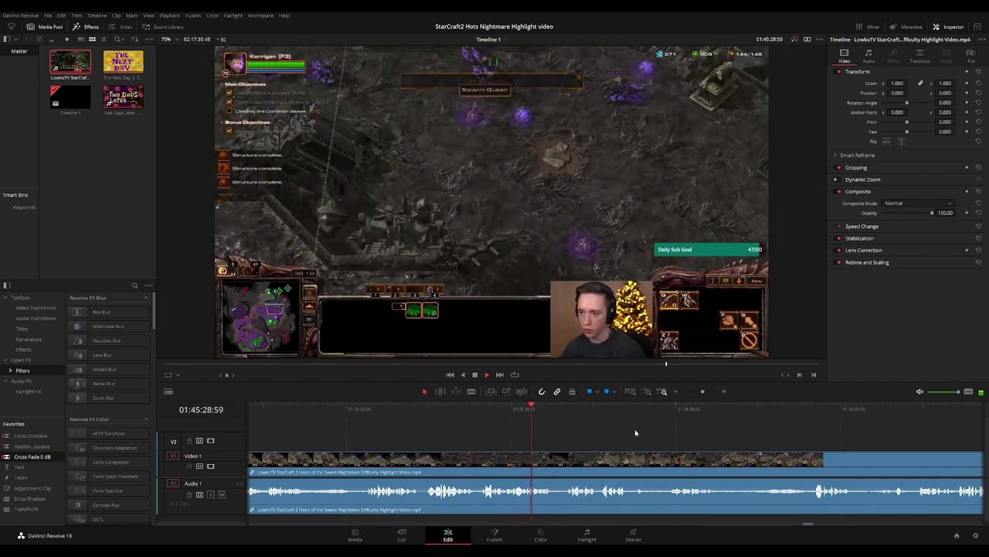
pyautogui.hscroll(1, 603, 429)
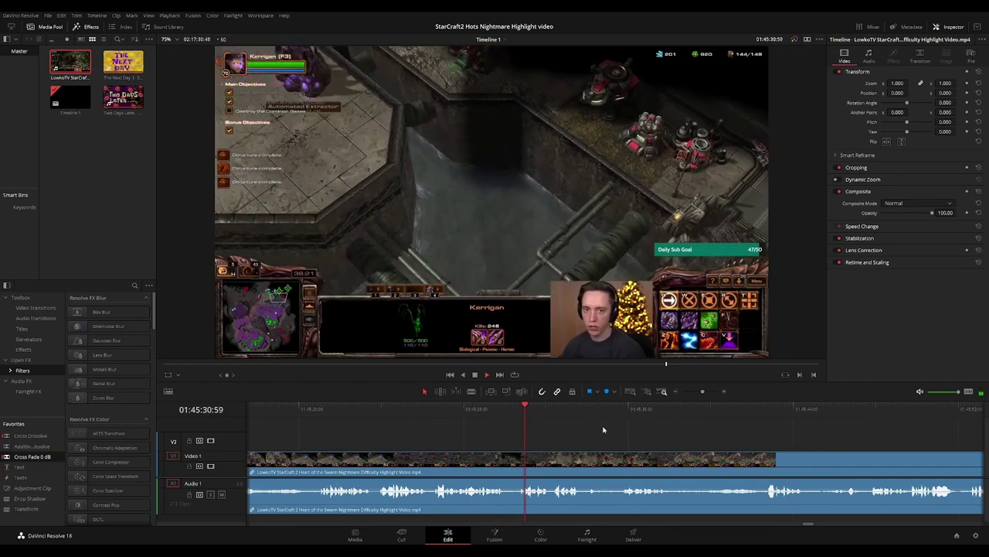
pyautogui.hscroll(1, 601, 428)
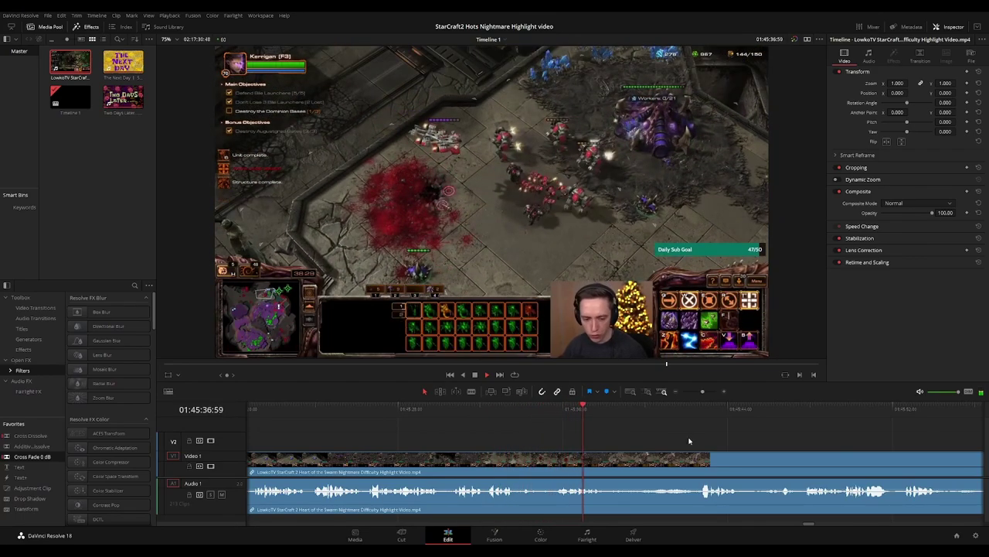
pyautogui.hscroll(1, 611, 426)
pyautogui.click(563, 410)
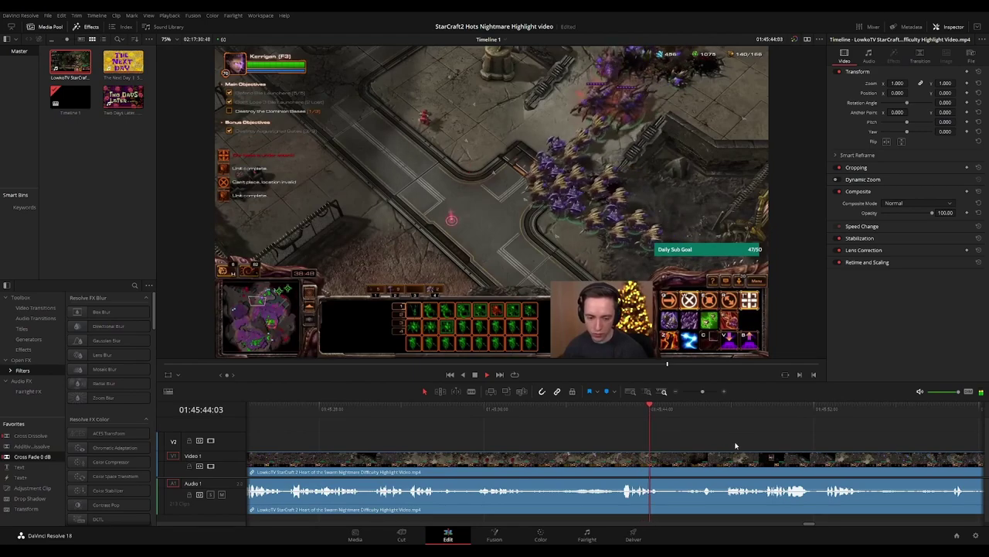
pyautogui.hscroll(2, 580, 425)
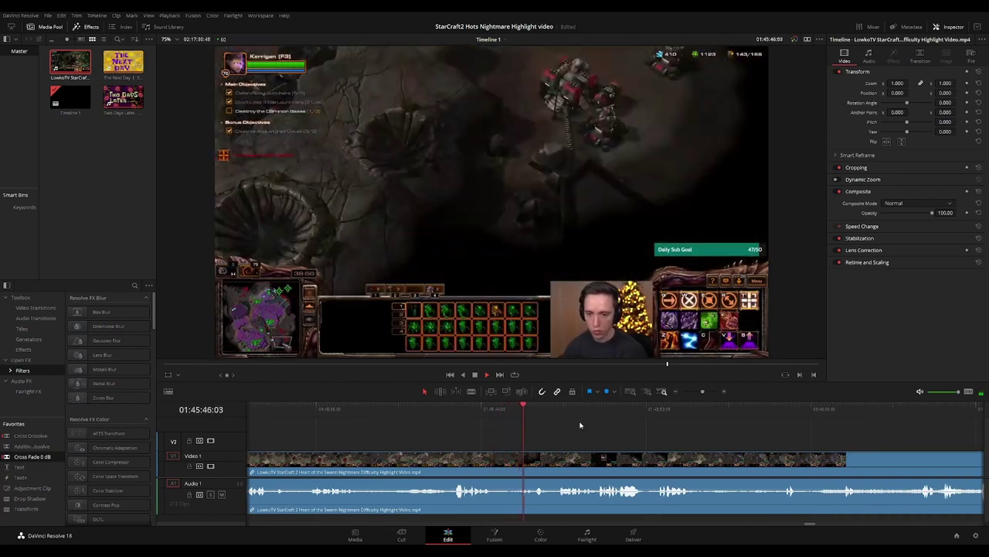
# Cut out the piece of about 2.9 seconds starting near 01:45:44, close the gap and bridge the cut with the default transition
pyautogui.click(490, 410)
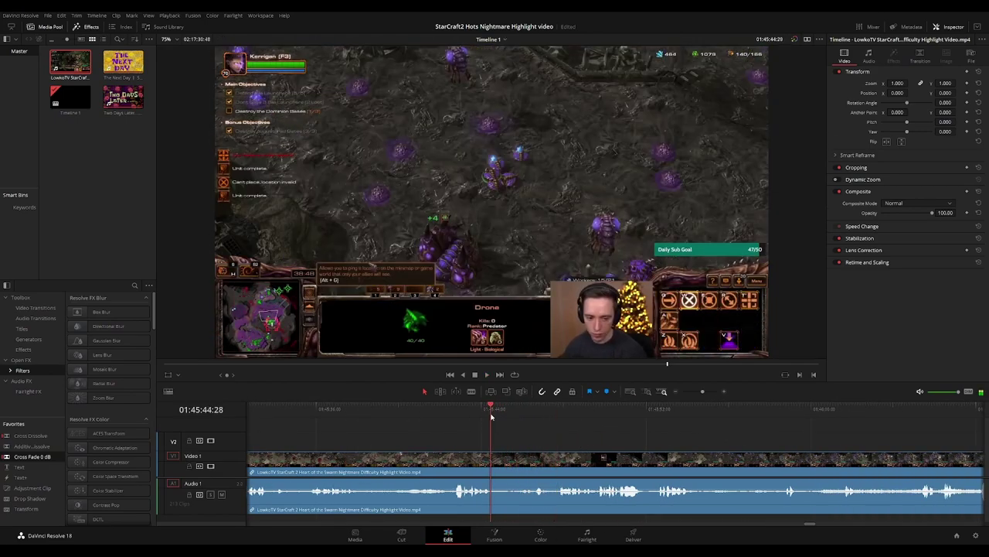
pyautogui.press('space')
pyautogui.press('b')
pyautogui.click(498, 457)
pyautogui.press('space')
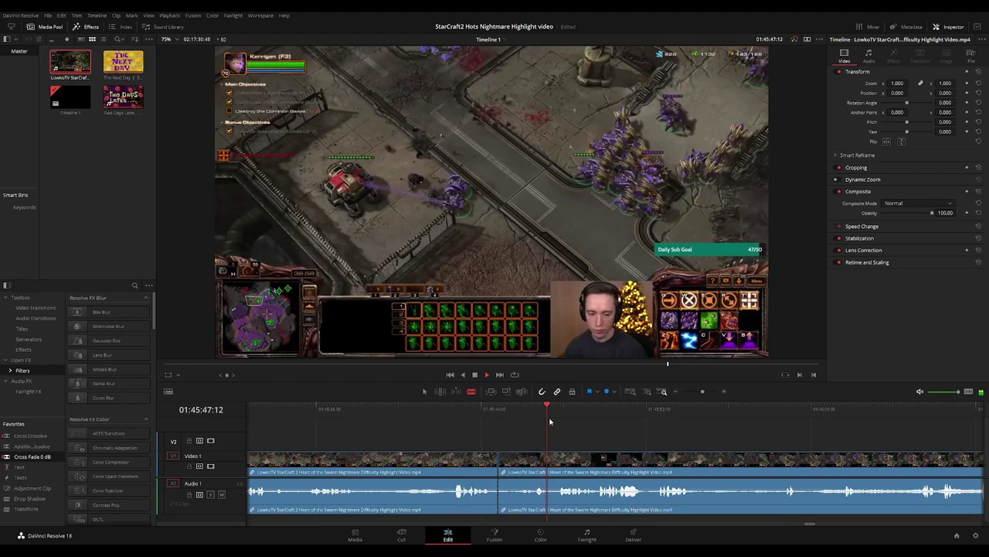
pyautogui.click(557, 456)
pyautogui.press('a')
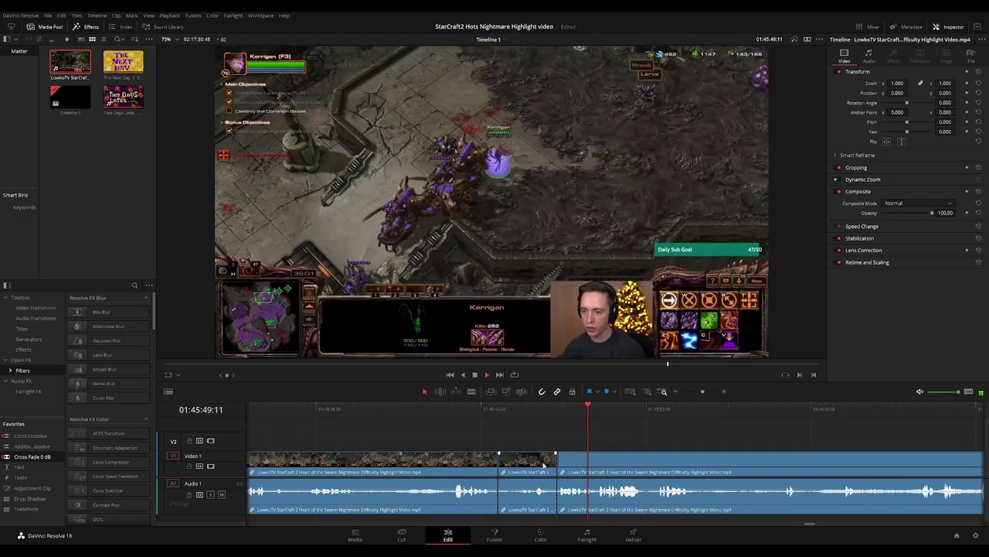
pyautogui.click(544, 465)
pyautogui.press('Delete')
pyautogui.press('space')
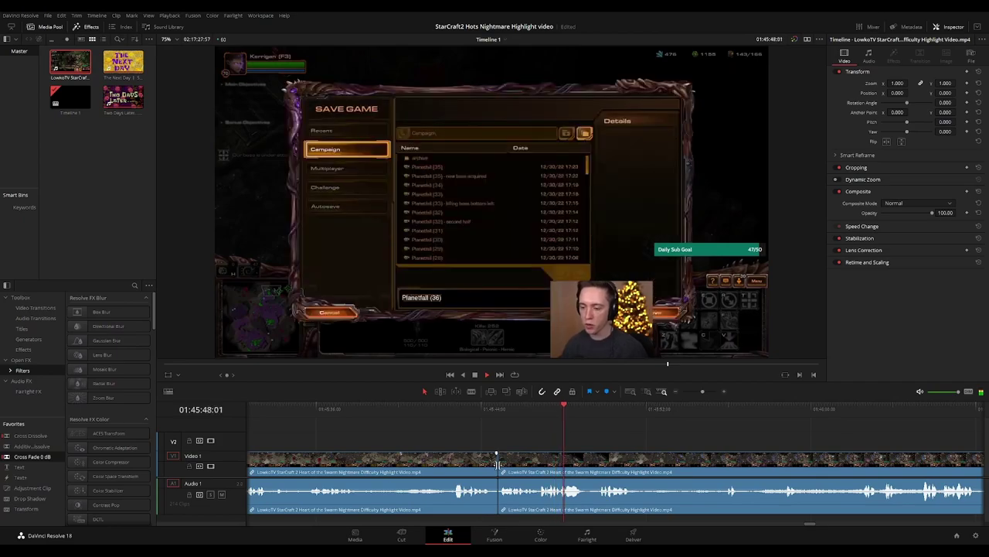
pyautogui.click(497, 465)
# Review the footage from about 01:45:48 through the attack on the Dominion base to about 01:46:13, looking for passages to trim
pyautogui.moveTo(750, 446); pyautogui.dragTo(620, 438)
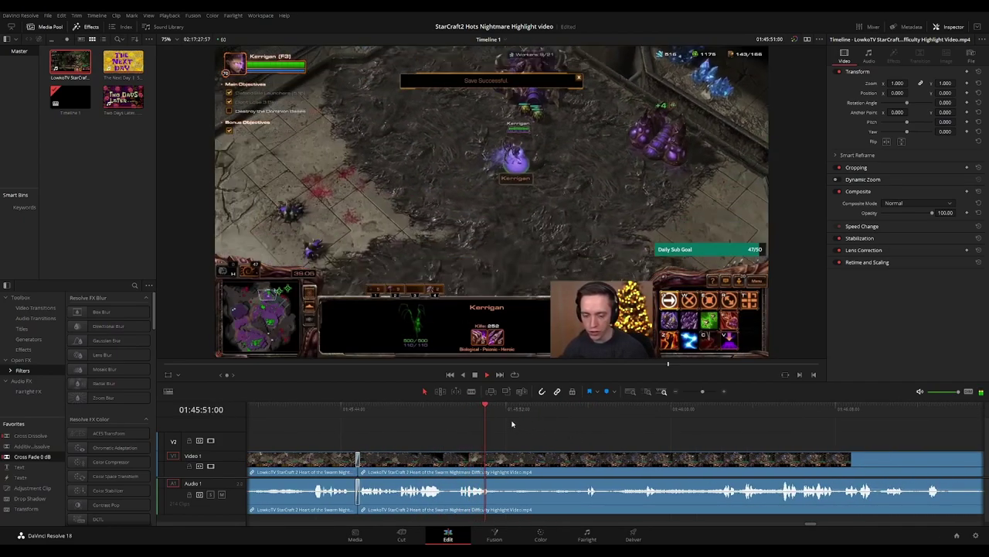
pyautogui.moveTo(495, 412); pyautogui.dragTo(574, 414)
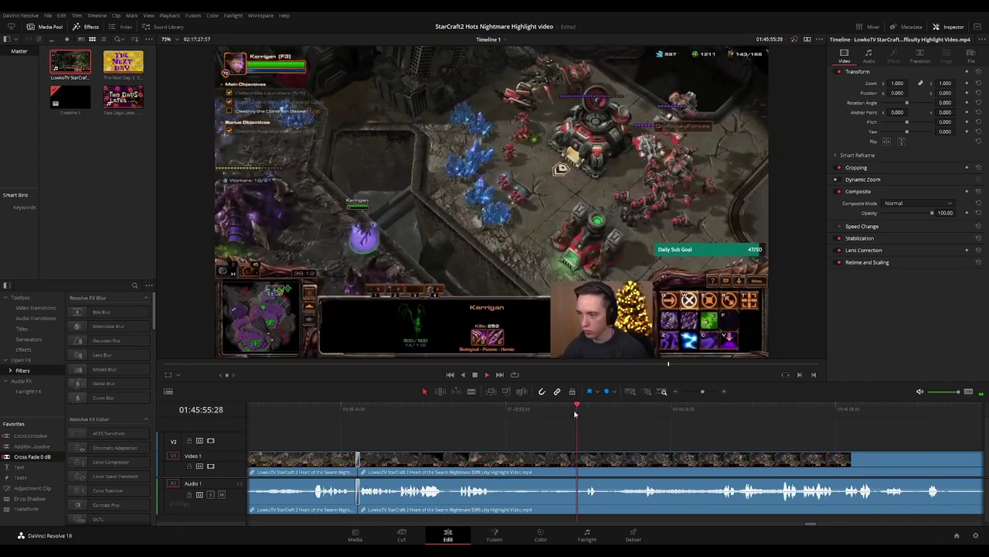
pyautogui.hscroll(3, 578, 429)
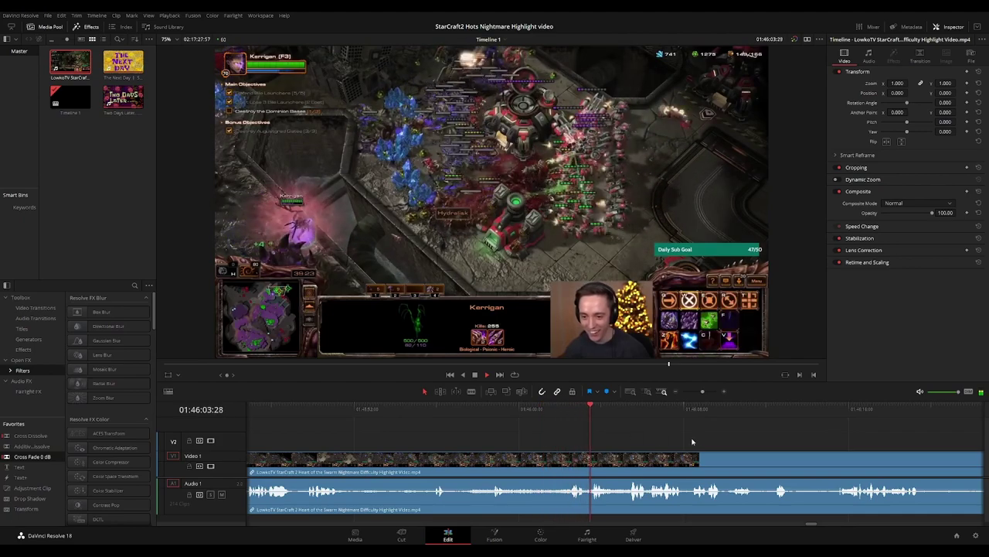
pyautogui.moveTo(688, 442); pyautogui.dragTo(541, 421)
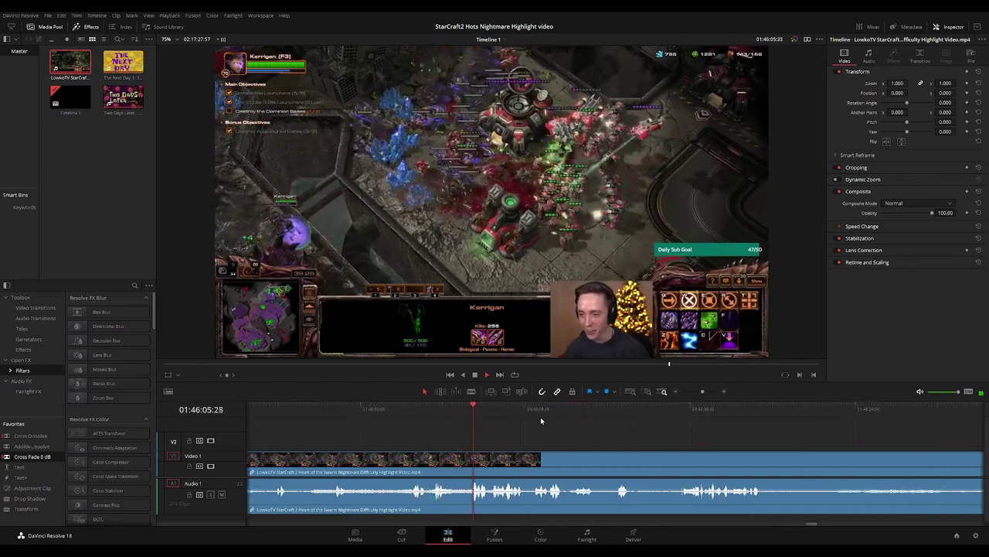
pyautogui.moveTo(635, 432); pyautogui.dragTo(608, 430)
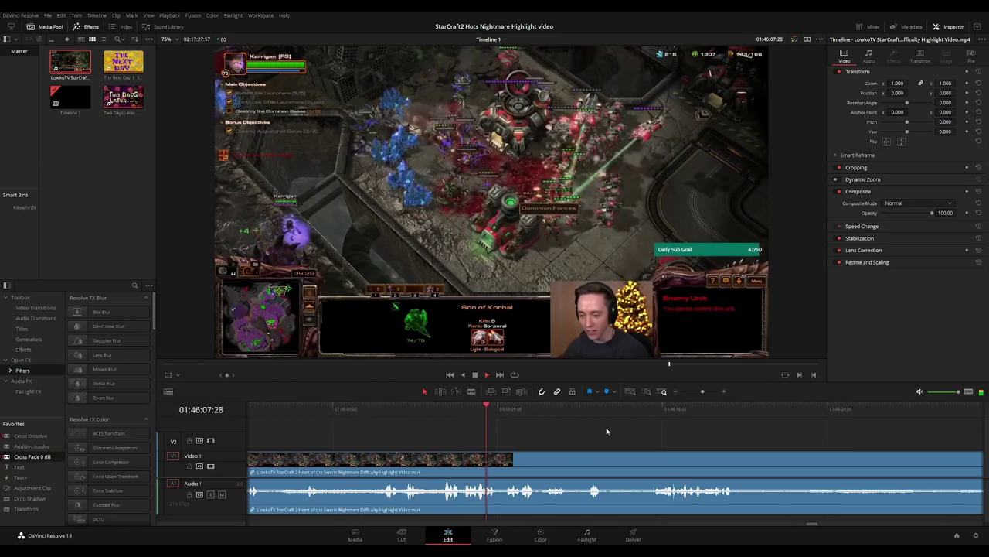
pyautogui.hscroll(1, 567, 431)
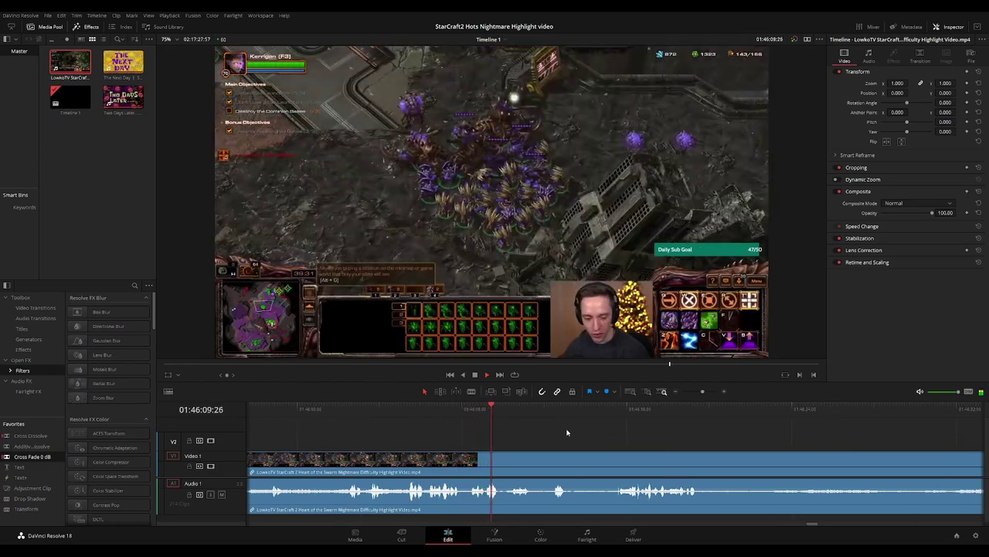
pyautogui.hscroll(2, 587, 434)
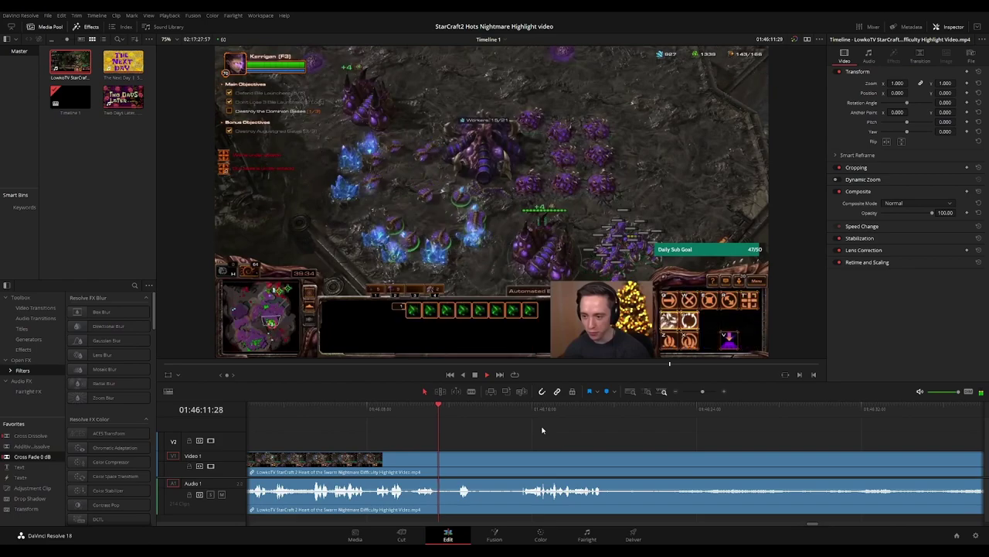
pyautogui.hscroll(1, 541, 430)
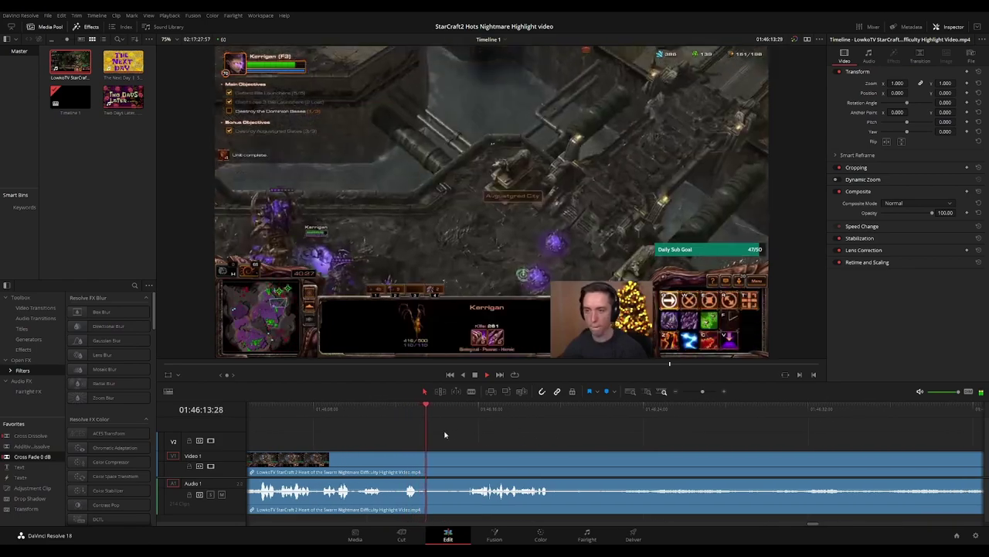
# Cut out the piece of about 0.2 seconds near 01:46:13, close the gap and bridge the cut with the default transition
pyautogui.press('b')
pyautogui.click(422, 457)
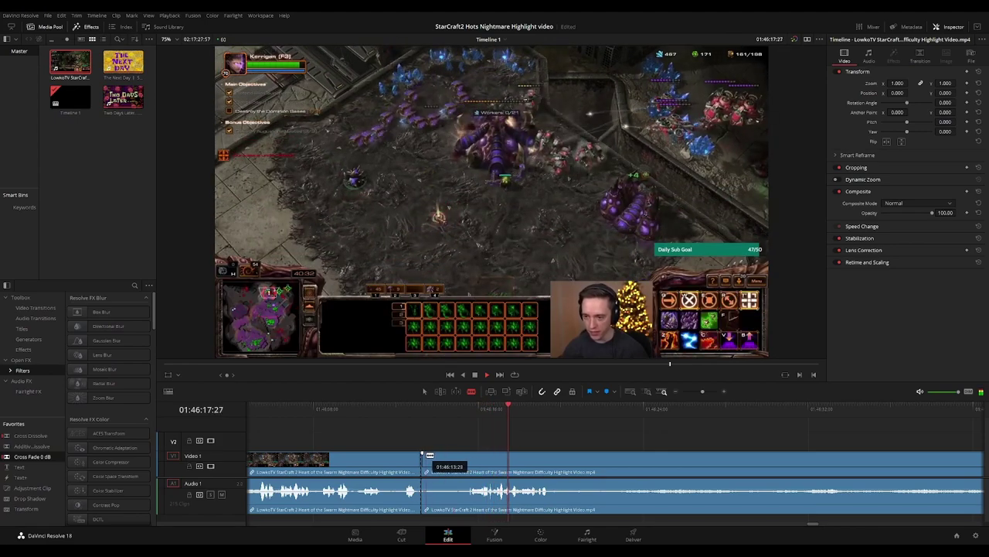
pyautogui.press('a')
pyautogui.click(423, 461)
pyautogui.press('Delete')
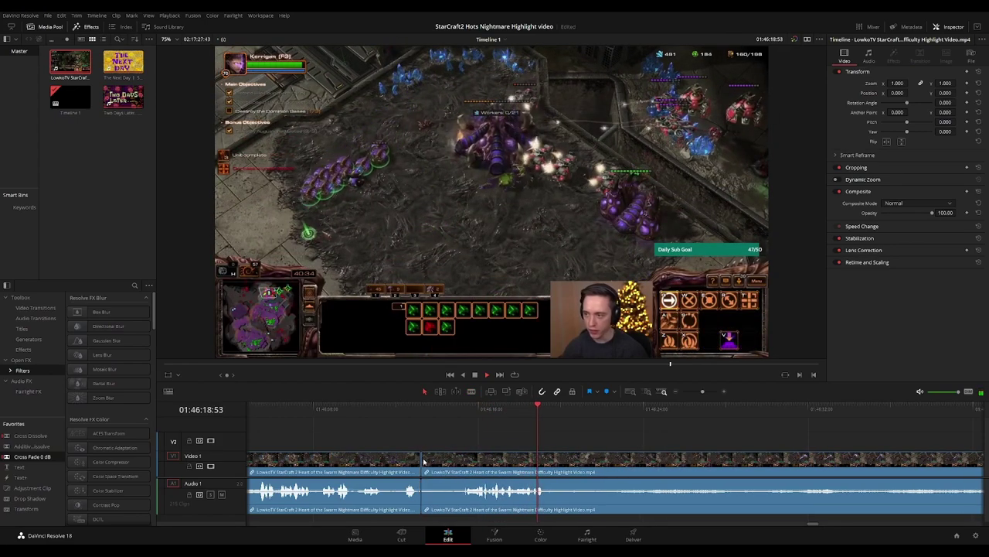
# Review the footage of the base defence from about 01:46:18 to about 01:46:44, looking for passages to trim
pyautogui.click(771, 412)
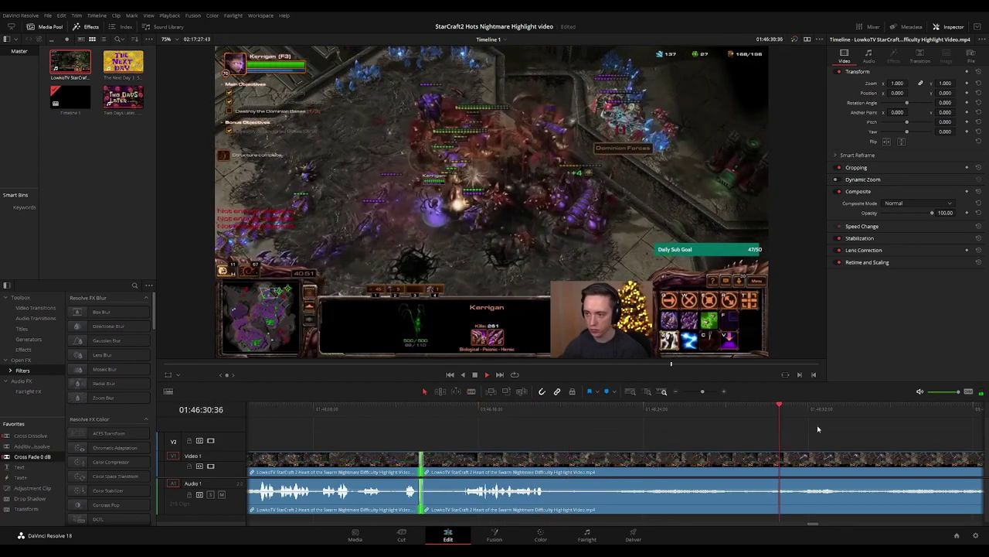
pyautogui.hscroll(3, 511, 412)
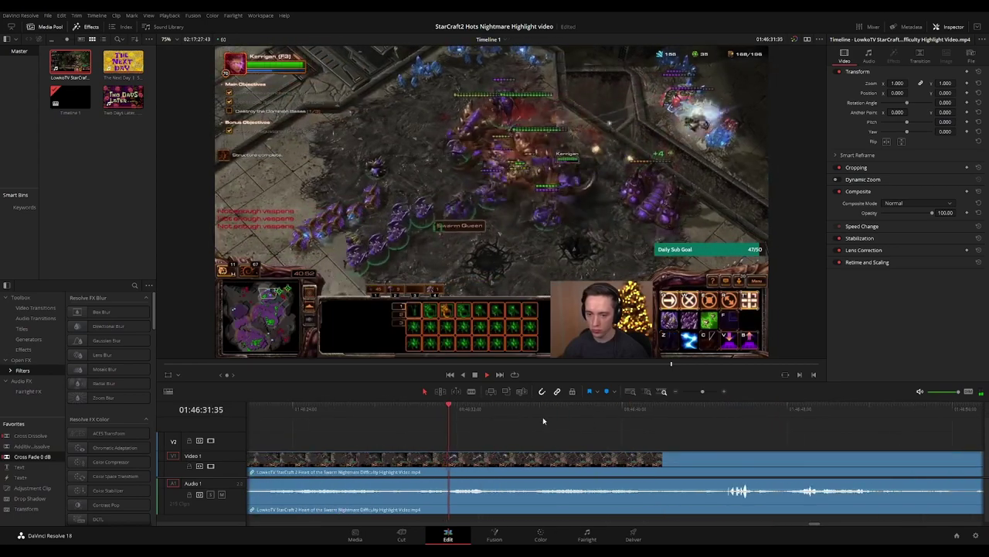
pyautogui.click(572, 411)
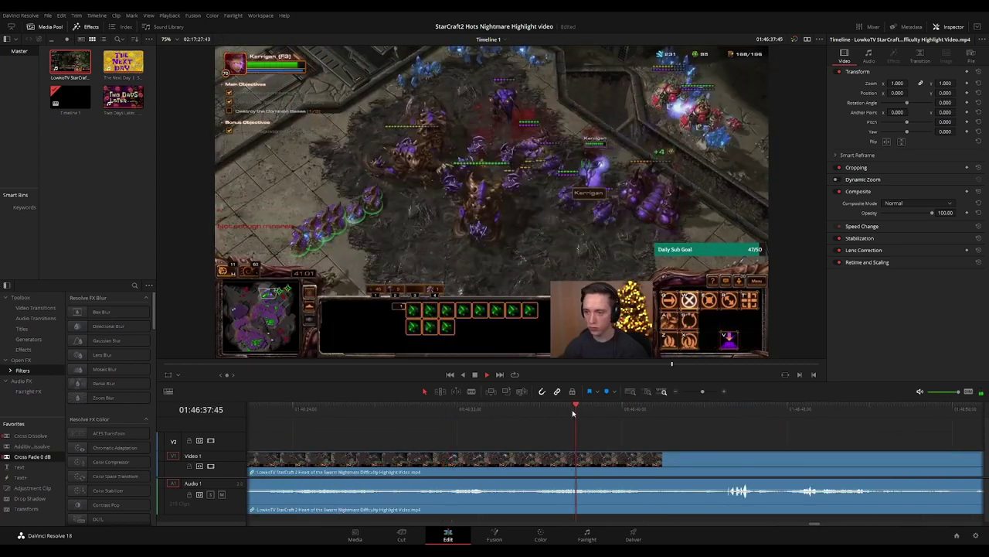
pyautogui.click(671, 411)
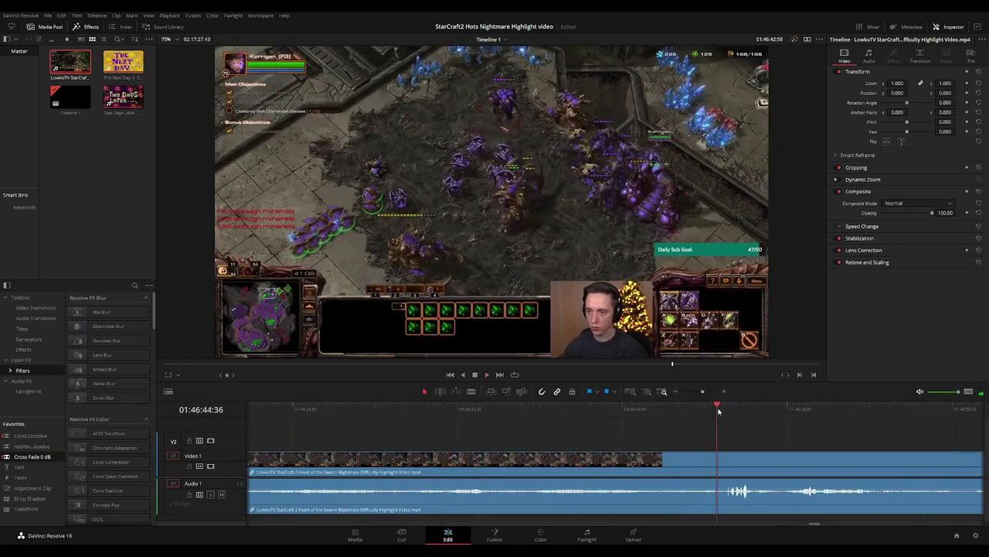
# Cut out the piece of about 0.1 seconds near 01:46:45, just before the speech resumes, and close the gap
pyautogui.hotkey('ctrl', '=')
pyautogui.hotkey('ctrl', '=')
pyautogui.hotkey('ctrl', '=')
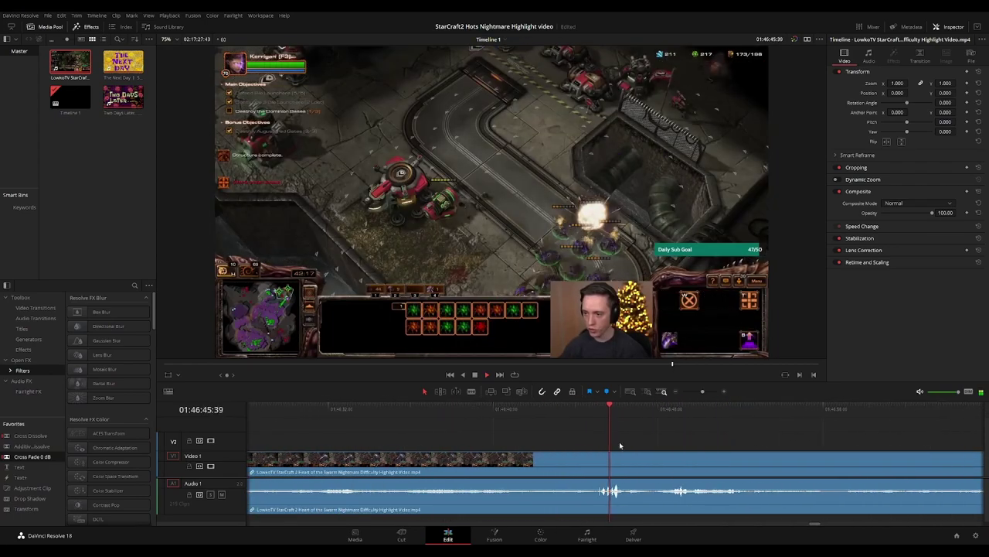
pyautogui.press('b')
pyautogui.click(553, 462)
pyautogui.click(562, 462)
pyautogui.press('a')
pyautogui.click(558, 465)
pyautogui.press('Delete')
# Remove another 0.2 seconds directly before the cut near 01:46:45, close the gap and bridge the cut with the default transition
pyautogui.click(381, 415)
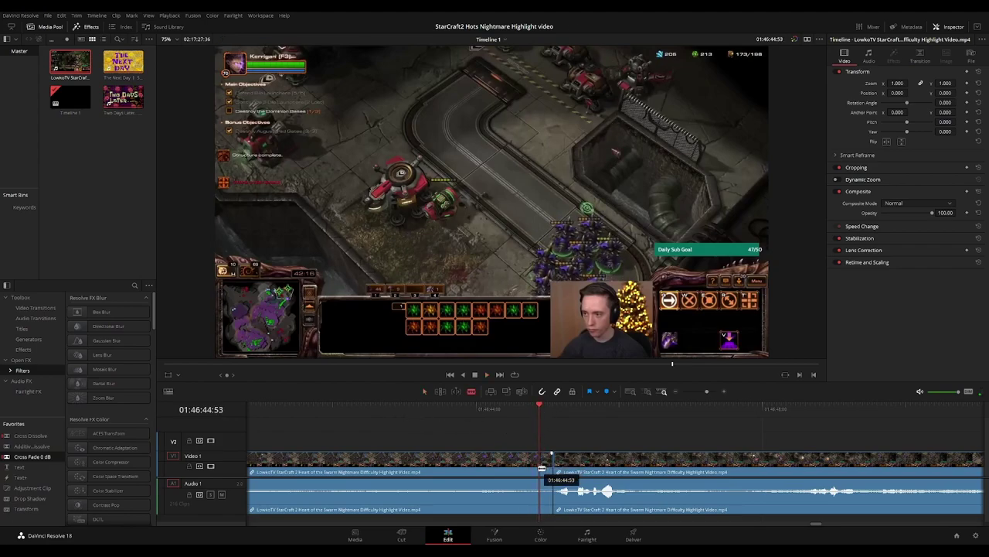
pyautogui.press('Delete')
pyautogui.press('space')
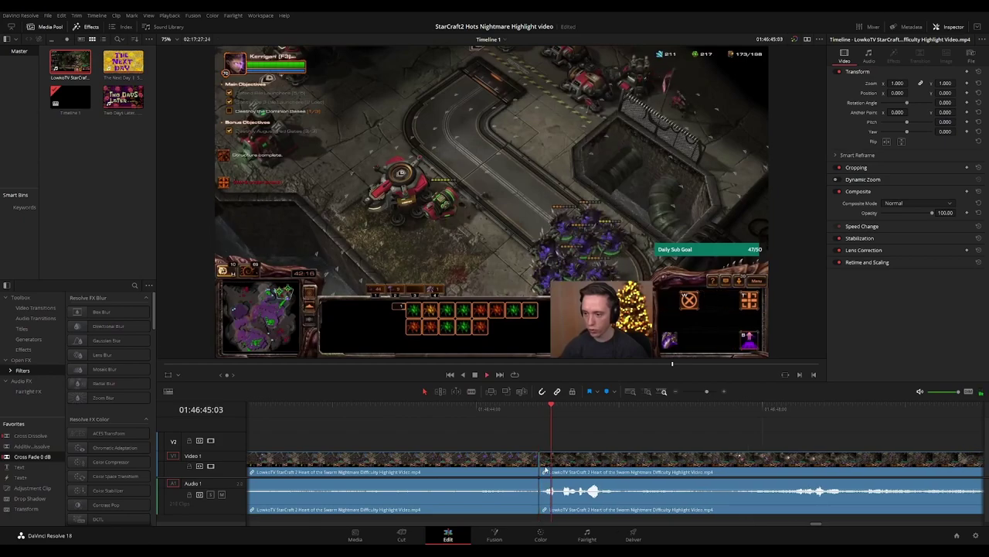
pyautogui.click(539, 464)
pyautogui.hotkey('ctrl', 't')
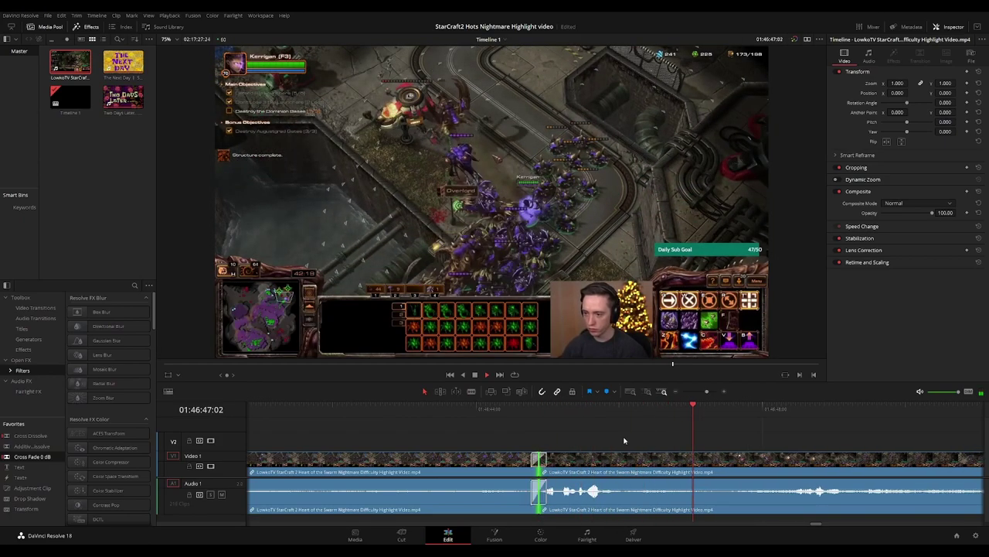
# Review the footage from about 01:46:47 through the assault on the Dominion bases to about 01:47:56, looking for passages to trim
pyautogui.click(625, 440)
pyautogui.scroll(-3, 643, 435)
pyautogui.scroll(-3, 559, 432)
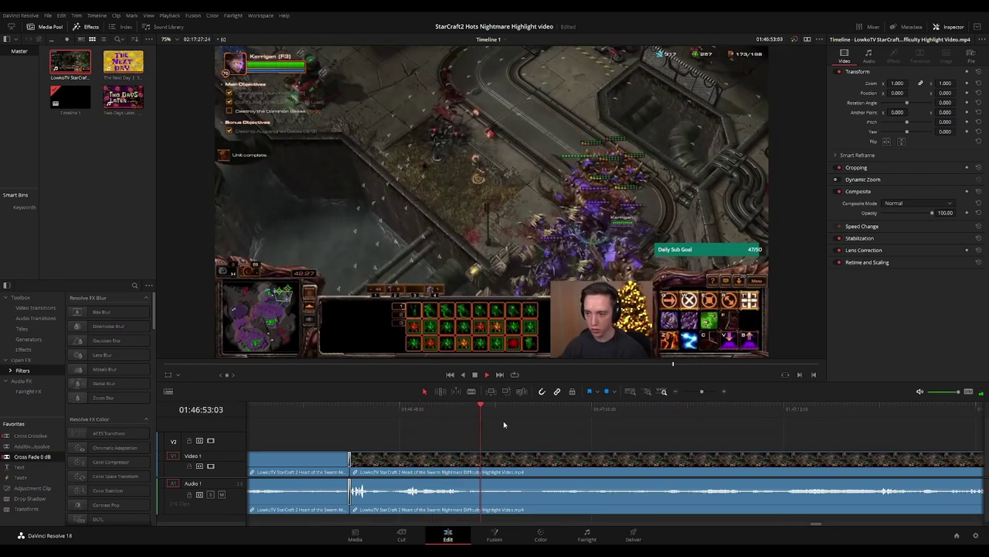
pyautogui.click(559, 409)
pyautogui.click(691, 409)
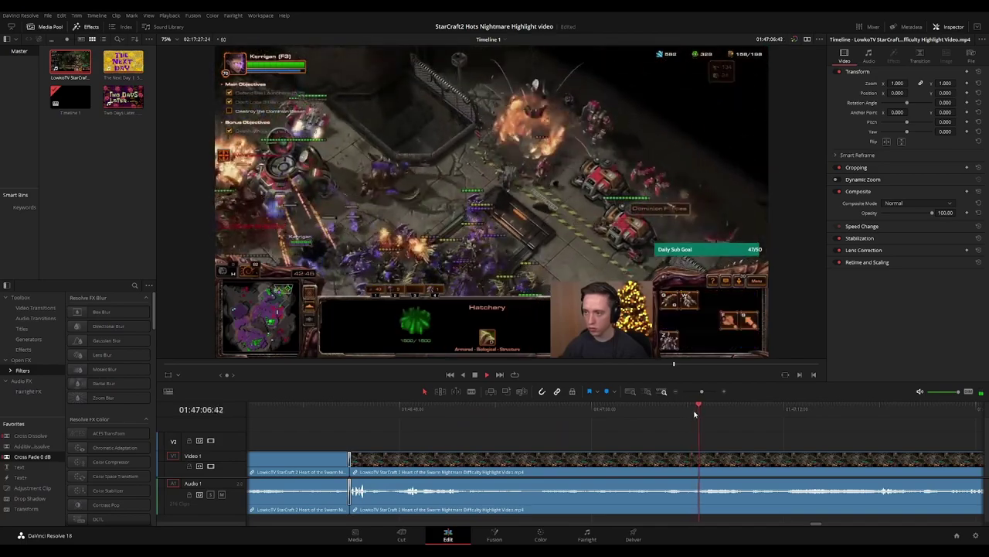
pyautogui.click(811, 409)
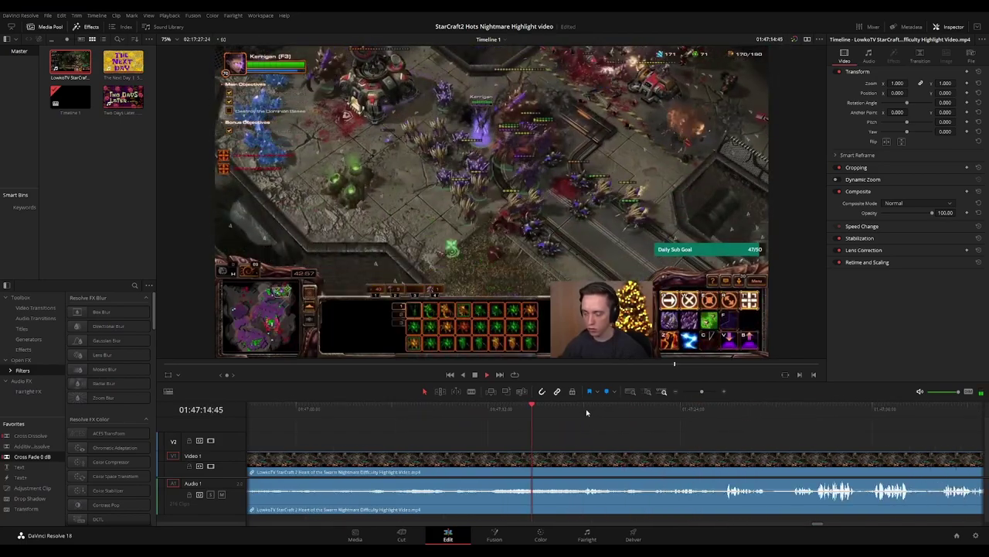
pyautogui.click(587, 409)
pyautogui.moveTo(711, 443); pyautogui.dragTo(604, 436)
pyautogui.click(544, 412)
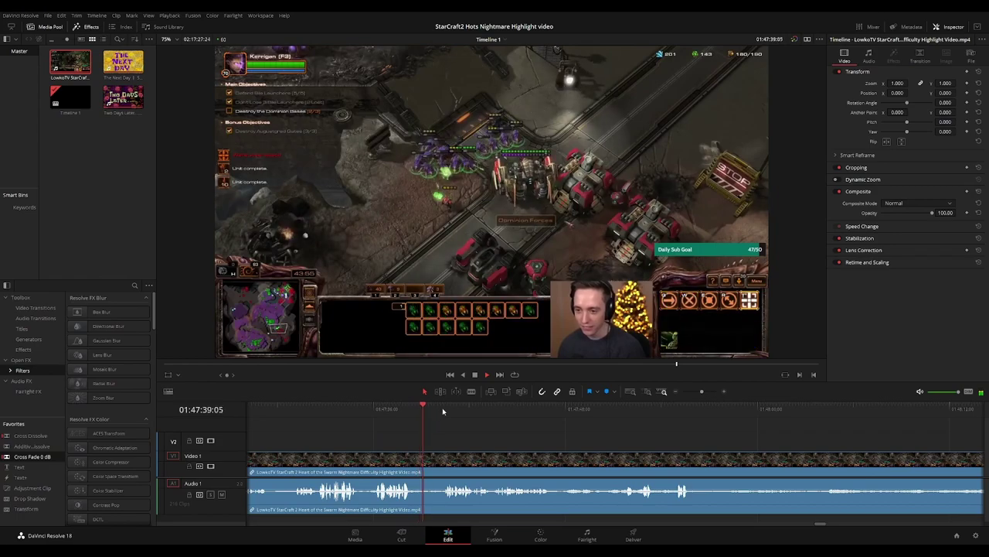
pyautogui.click(442, 409)
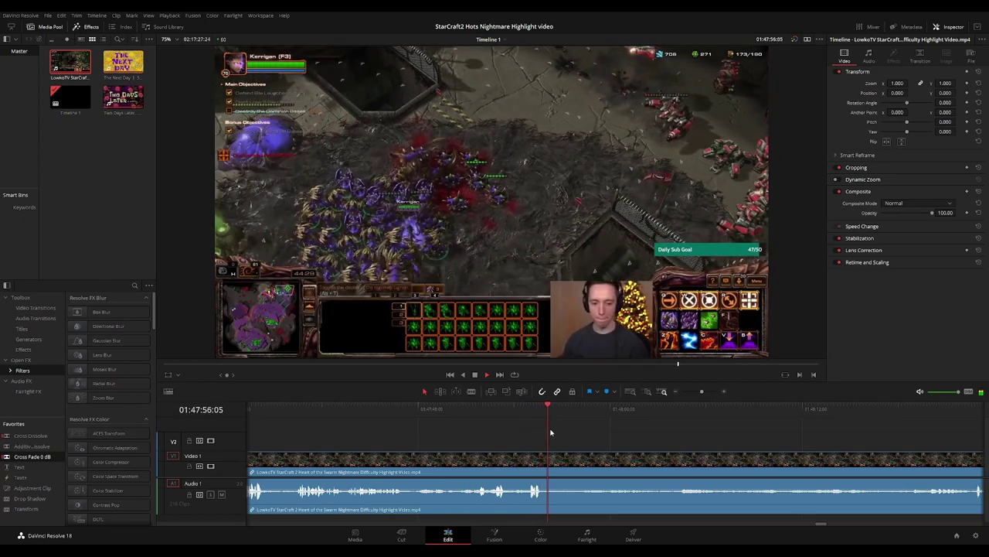
# Review the footage from about 01:47:56 through the end of the mission to the main chamber scene at about 01:48:40
pyautogui.moveTo(676, 435); pyautogui.dragTo(509, 429)
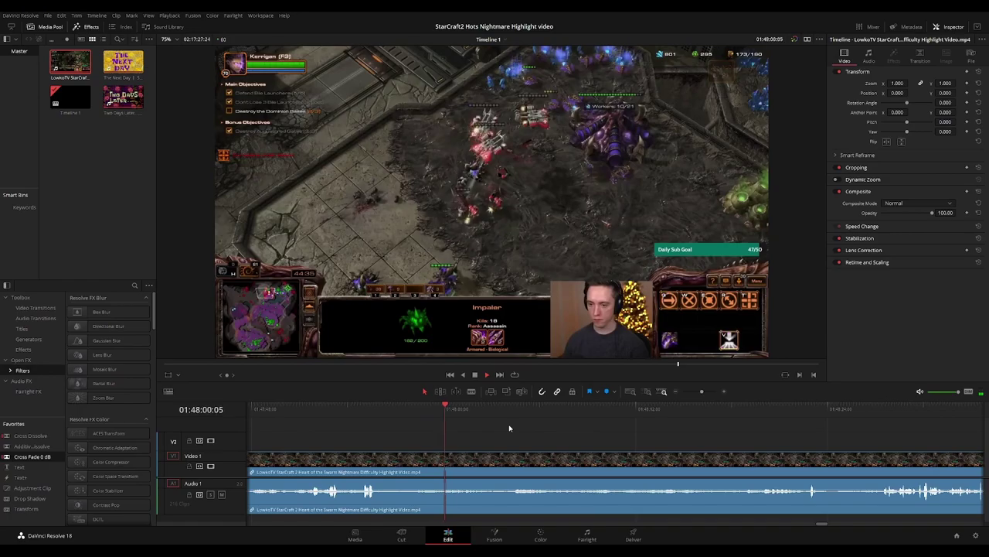
pyautogui.click(512, 409)
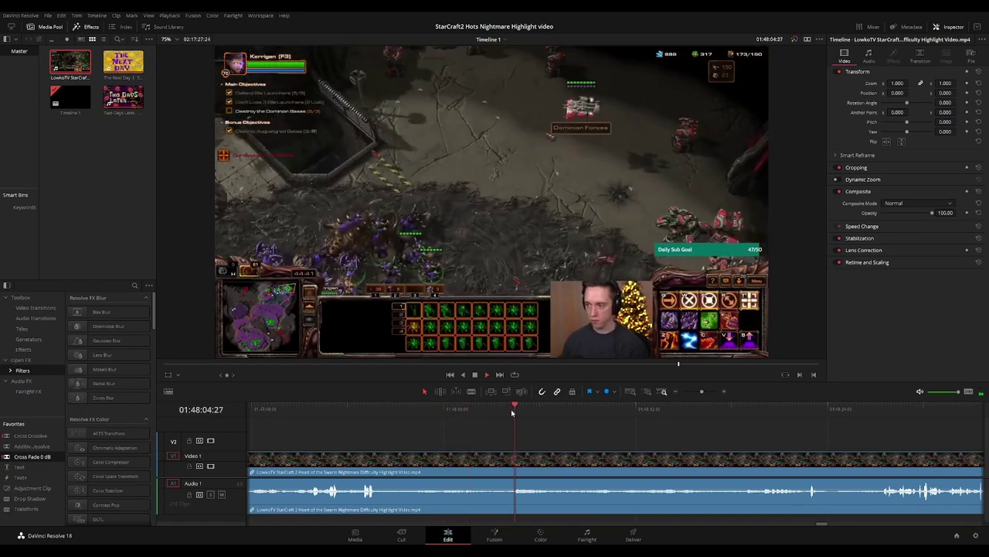
pyautogui.moveTo(641, 411); pyautogui.dragTo(734, 410)
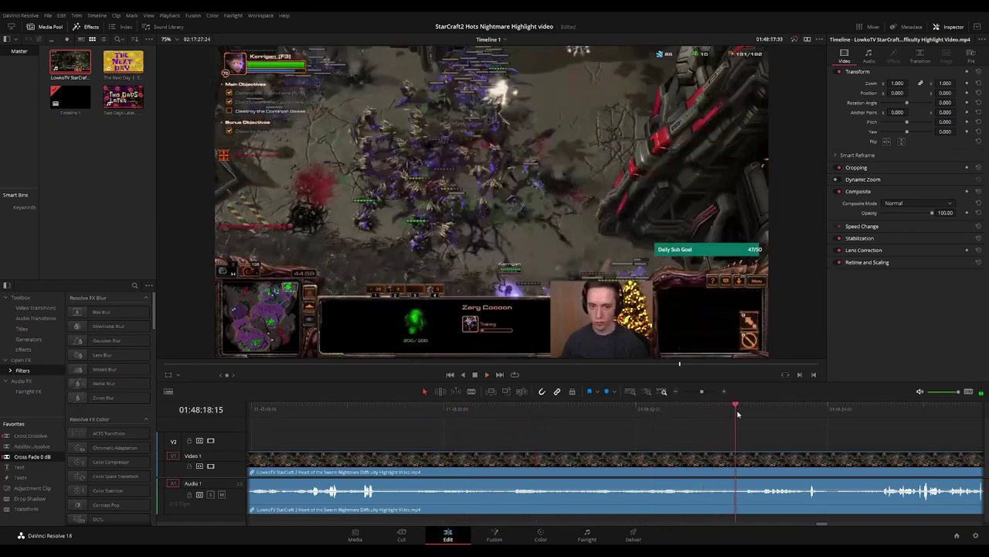
pyautogui.moveTo(807, 444); pyautogui.dragTo(569, 442)
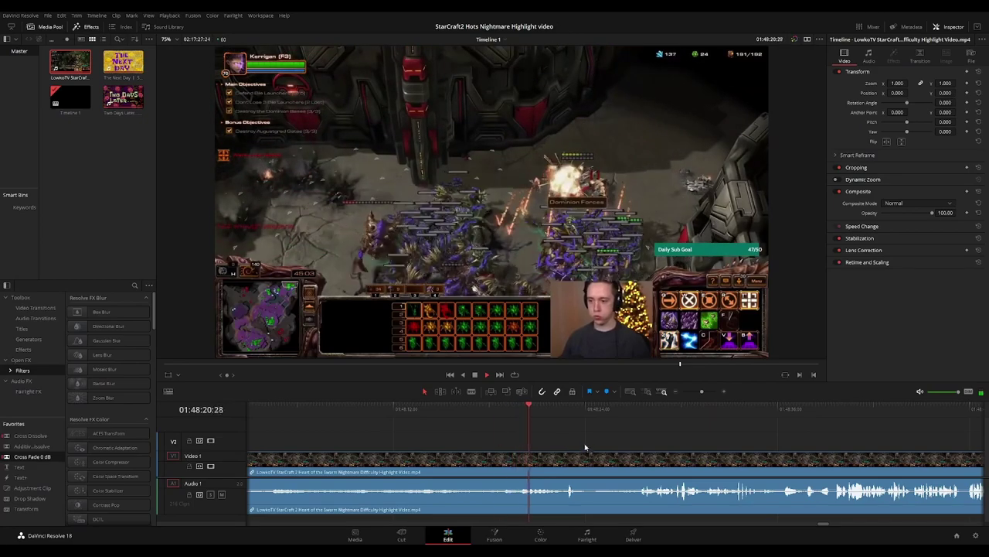
pyautogui.hscroll(1, 576, 441)
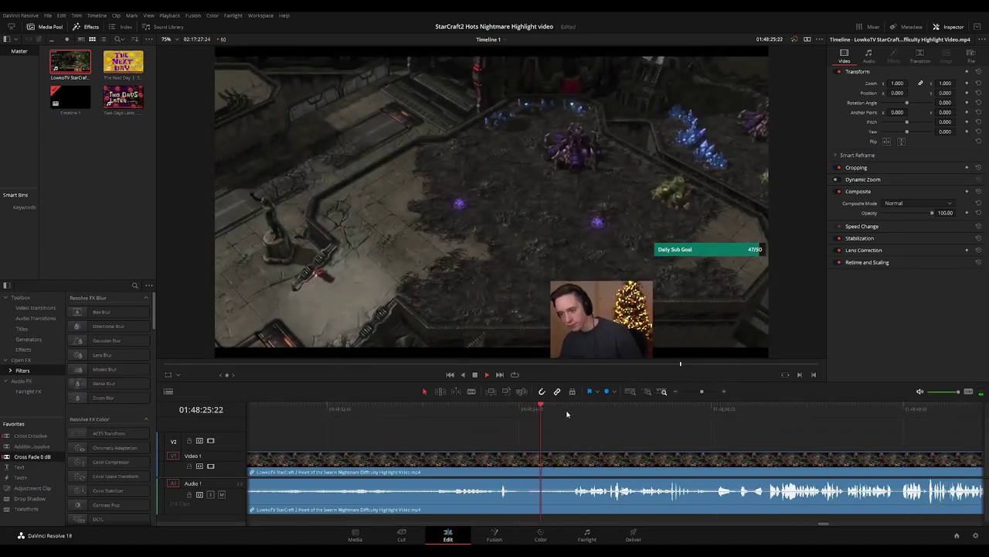
pyautogui.click(573, 413)
pyautogui.moveTo(694, 440); pyautogui.dragTo(510, 436)
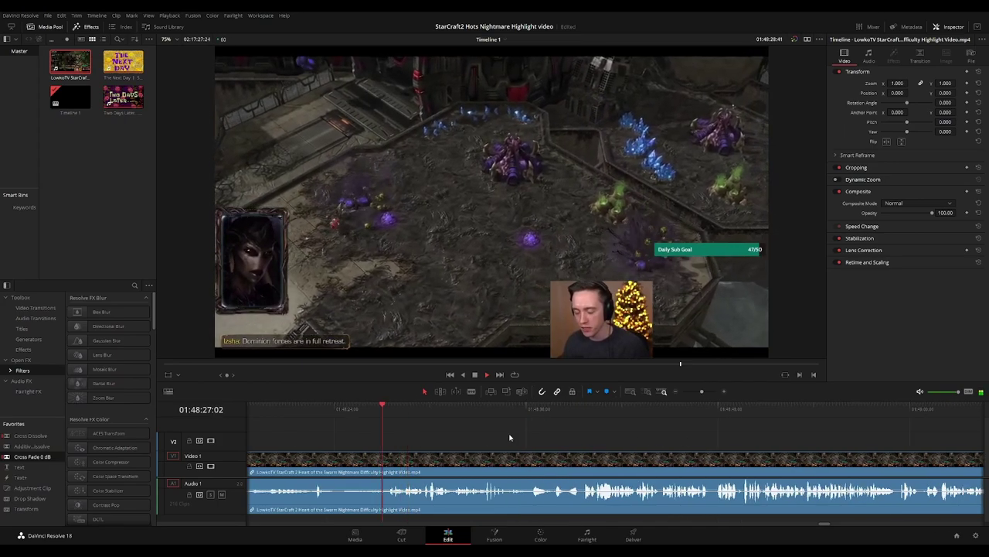
pyautogui.hscroll(1, 529, 442)
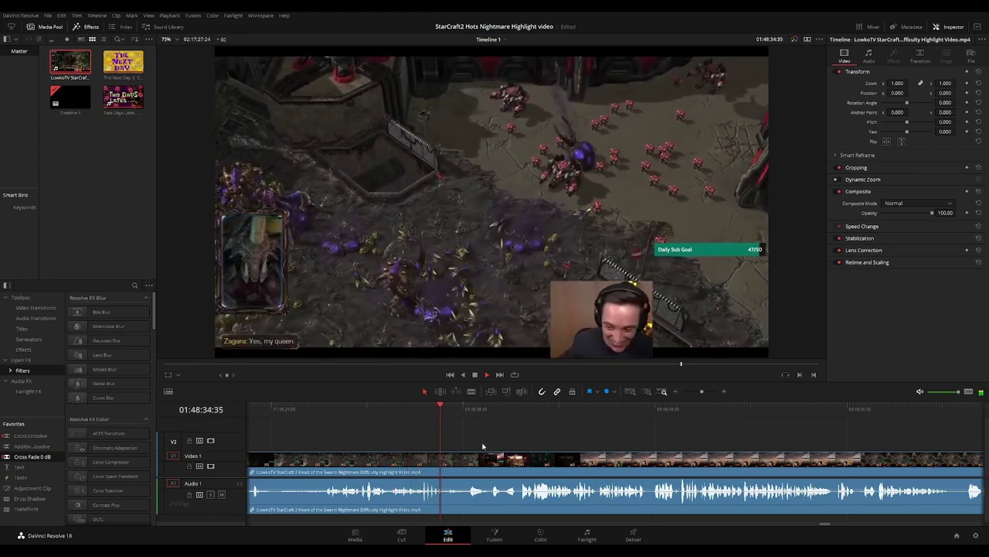
pyautogui.hscroll(1, 423, 439)
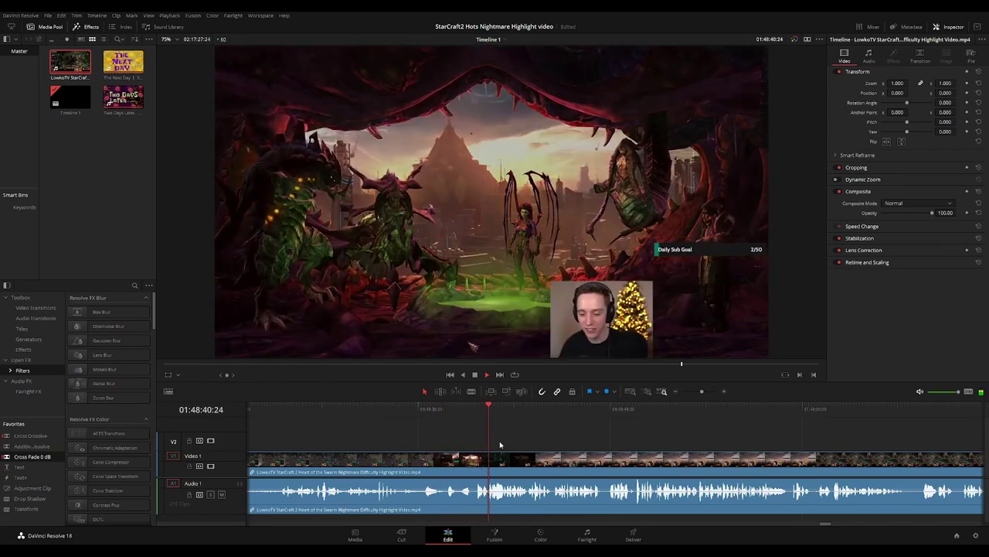
# Cut out the piece of about 0.4 seconds near 01:48:39, close the gap and bridge the cut with the default transition
pyautogui.press('space')
pyautogui.hotkey('ctrl', '=')
pyautogui.moveTo(558, 467); pyautogui.dragTo(559, 469)
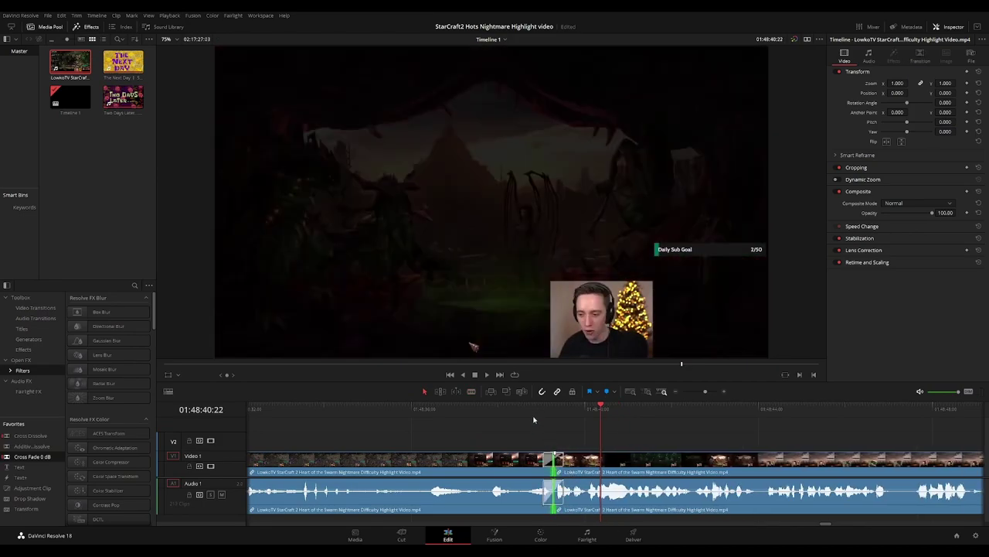
pyautogui.press('/')
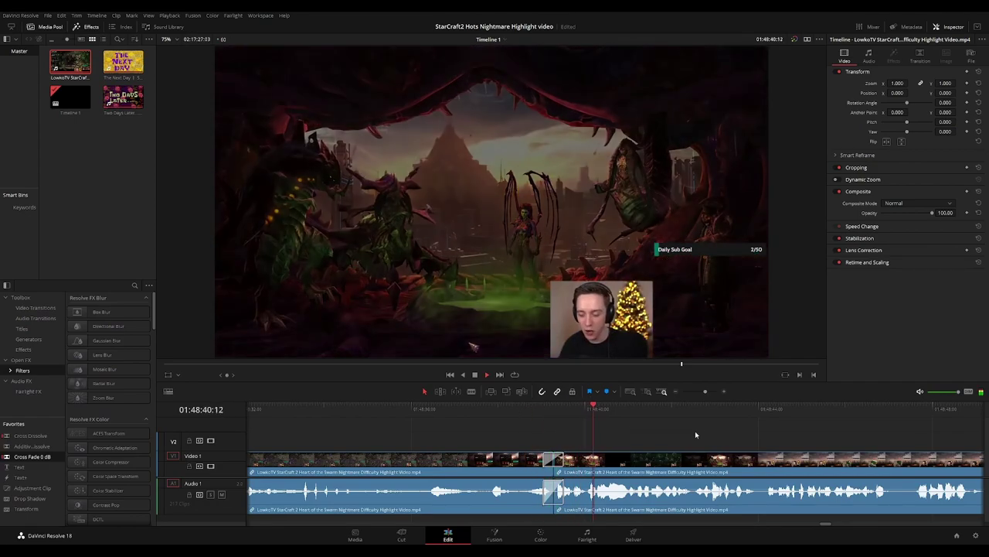
pyautogui.hotkey('ctrl', 'z')
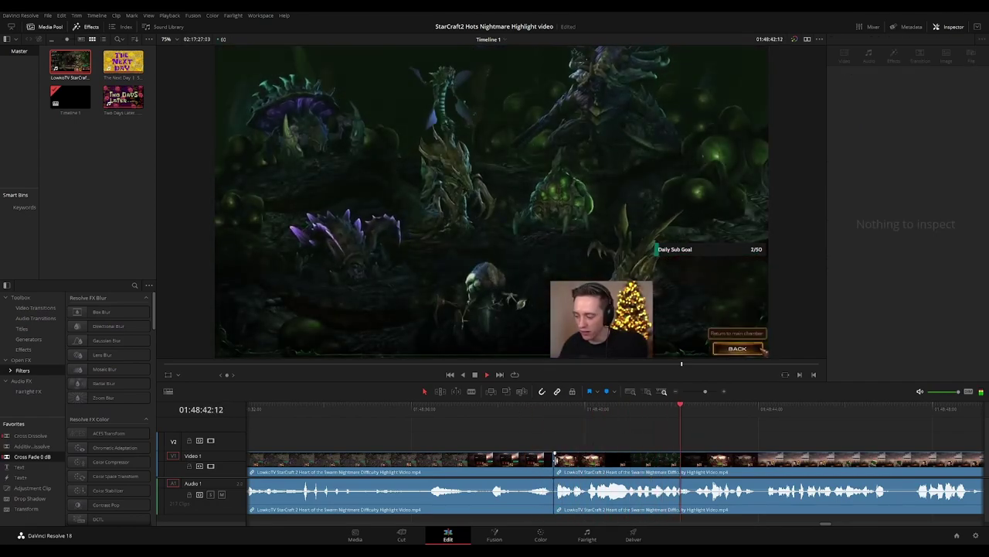
pyautogui.click(555, 458)
pyautogui.hotkey('ctrl', 't')
# Review the mission selection footage from about 01:48:42 to about 01:48:59, looking for passages to trim
pyautogui.hscroll(3, 806, 435)
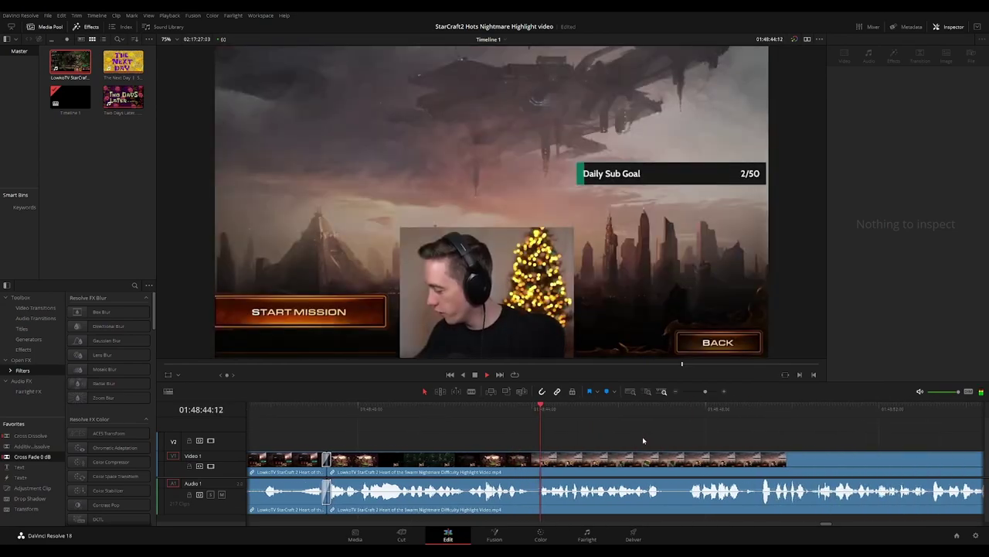
pyautogui.scroll(-3, 681, 454)
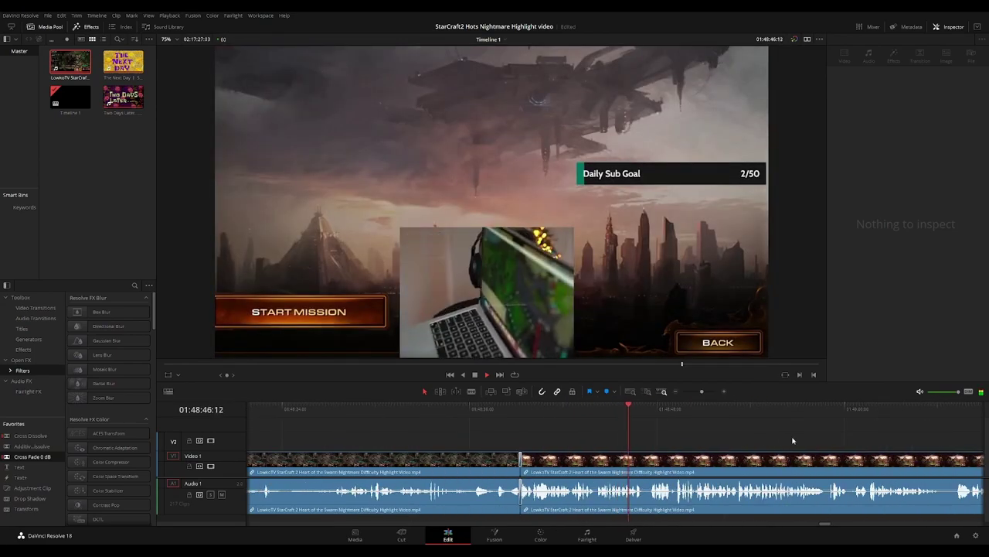
pyautogui.moveTo(793, 437); pyautogui.dragTo(639, 430)
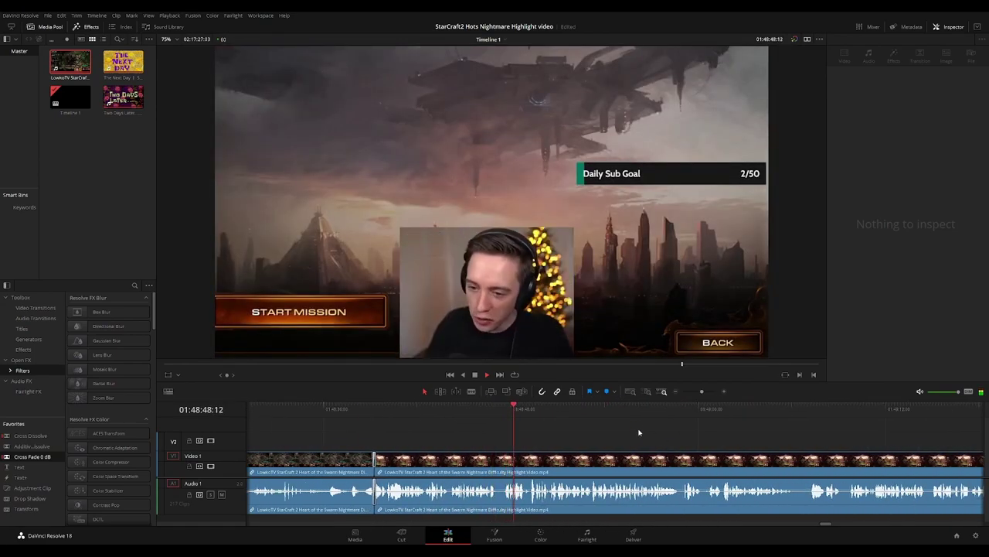
pyautogui.hscroll(2, 557, 426)
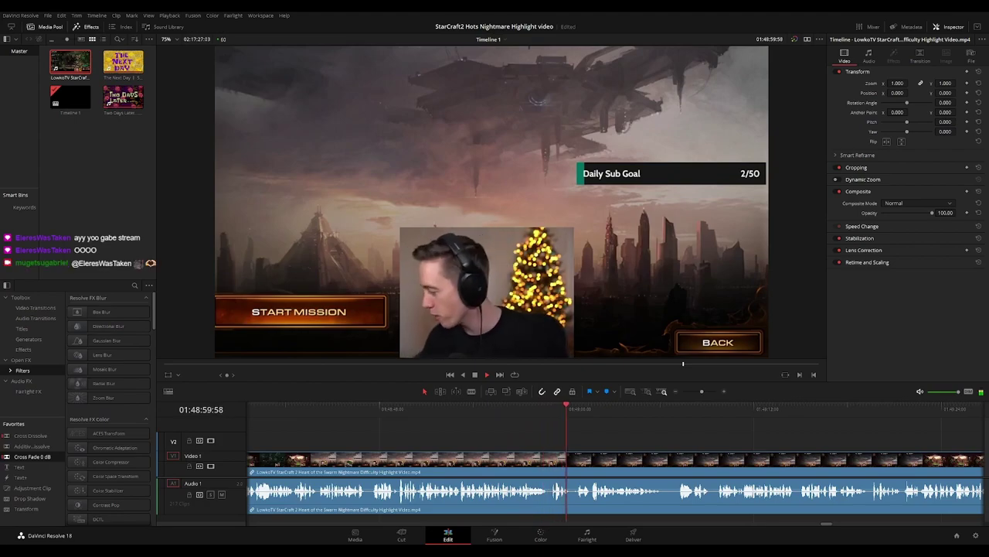
# Split off and select the quiet piece of about 1.1 seconds starting near 01:49:06 on the mission briefing screen
pyautogui.moveTo(591, 439); pyautogui.dragTo(459, 436)
pyautogui.hscroll(2, 459, 436)
pyautogui.hscroll(2, 491, 434)
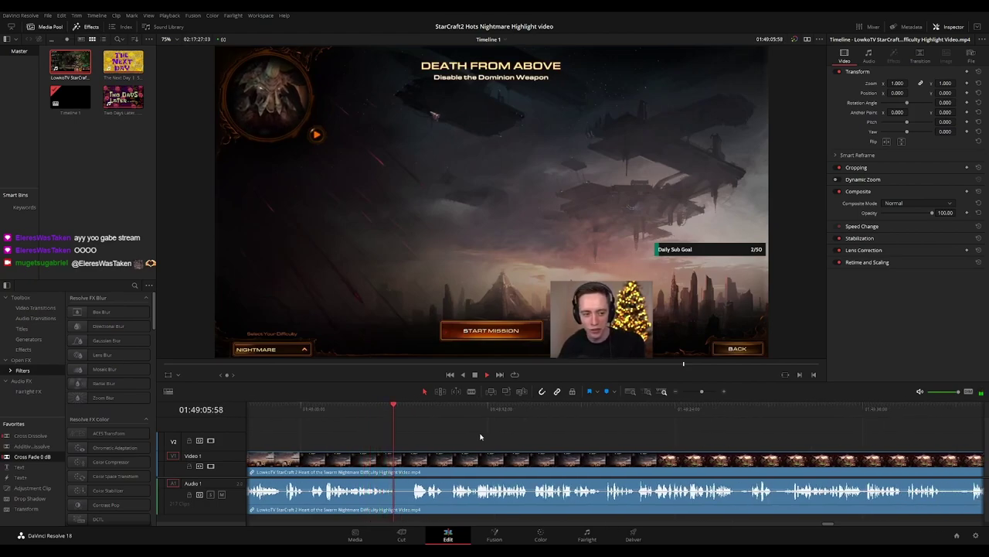
pyautogui.click(413, 461)
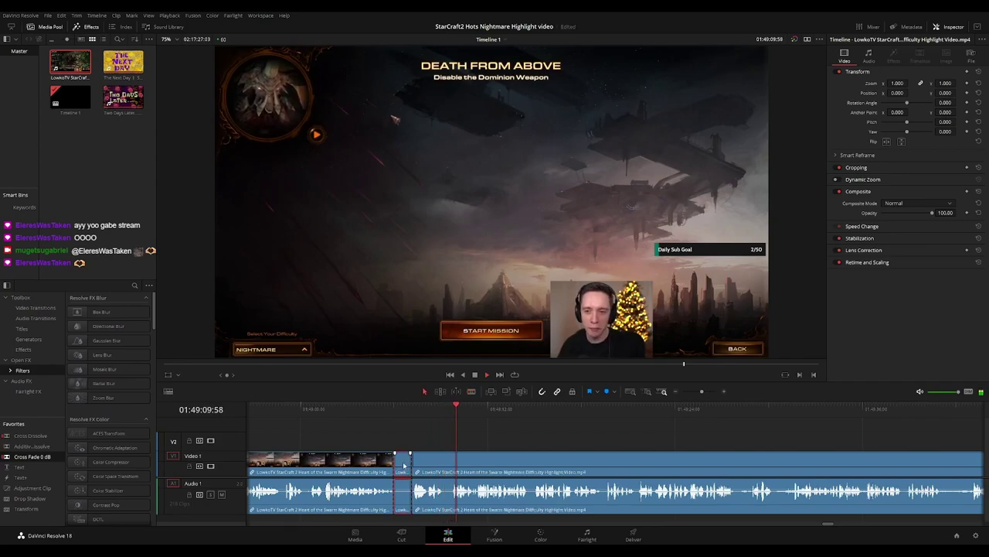
# Ripple-delete the selected short segment, and cut out the brief pause at about 01:49:08 on both tracks
pyautogui.press('BackSpace')
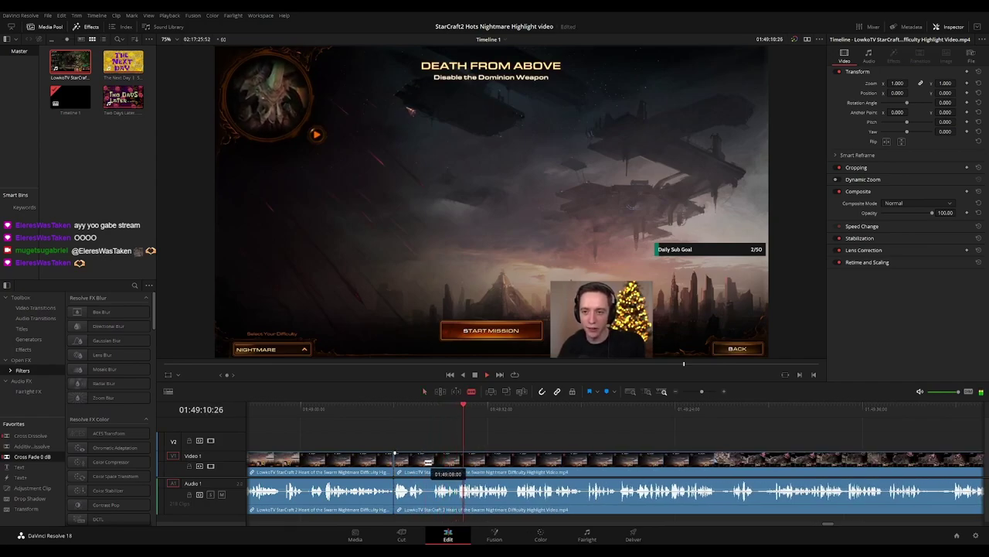
pyautogui.click(425, 462)
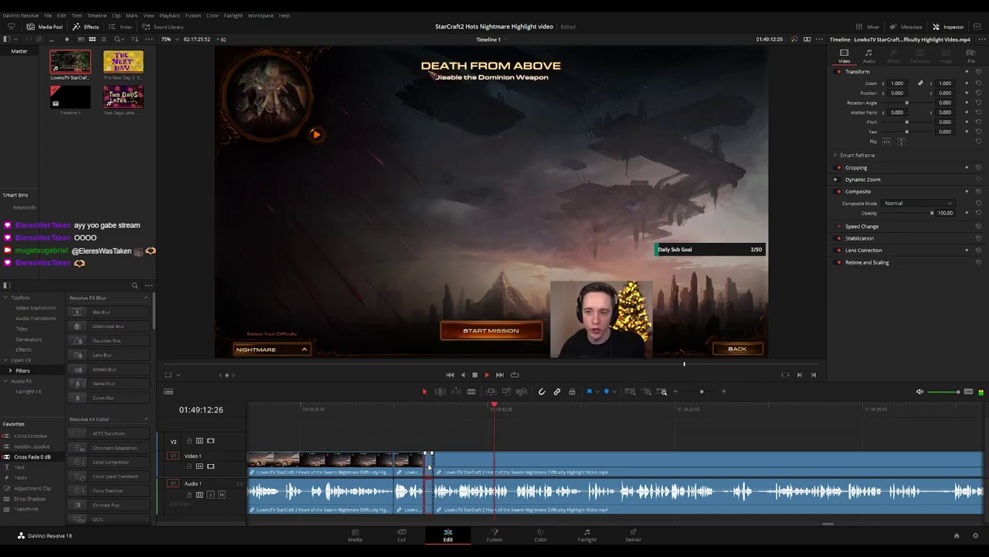
pyautogui.press('BackSpace')
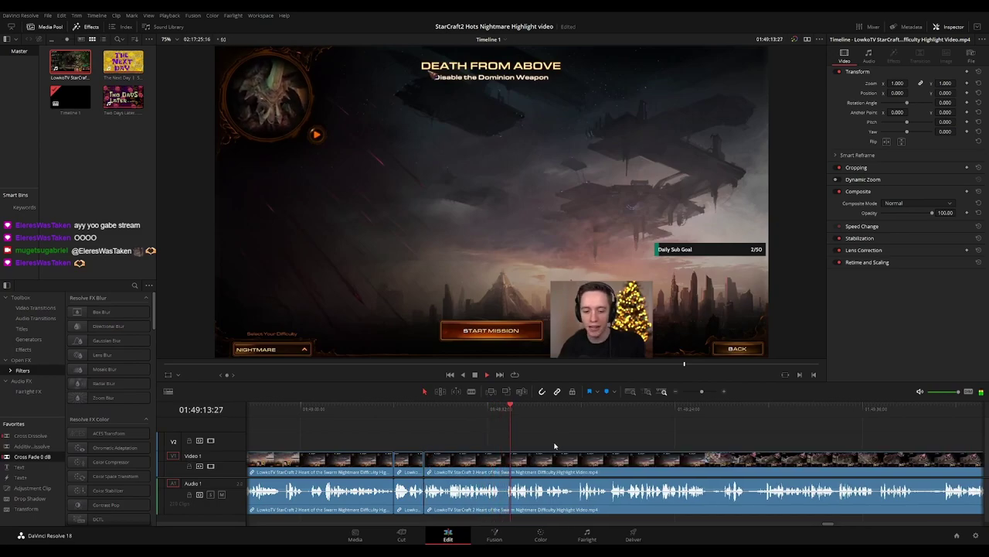
pyautogui.scroll(-8, 620, 446)
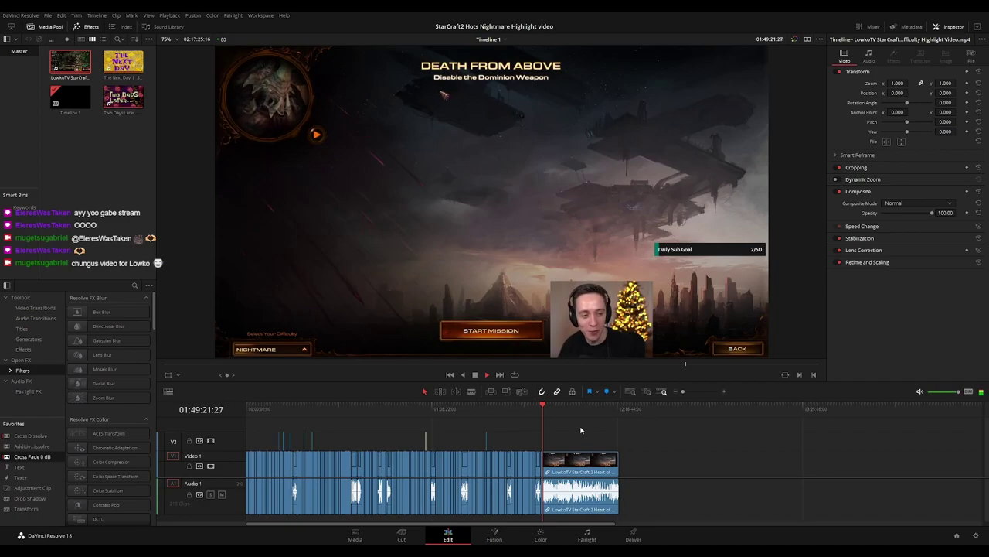
pyautogui.scroll(5, 567, 443)
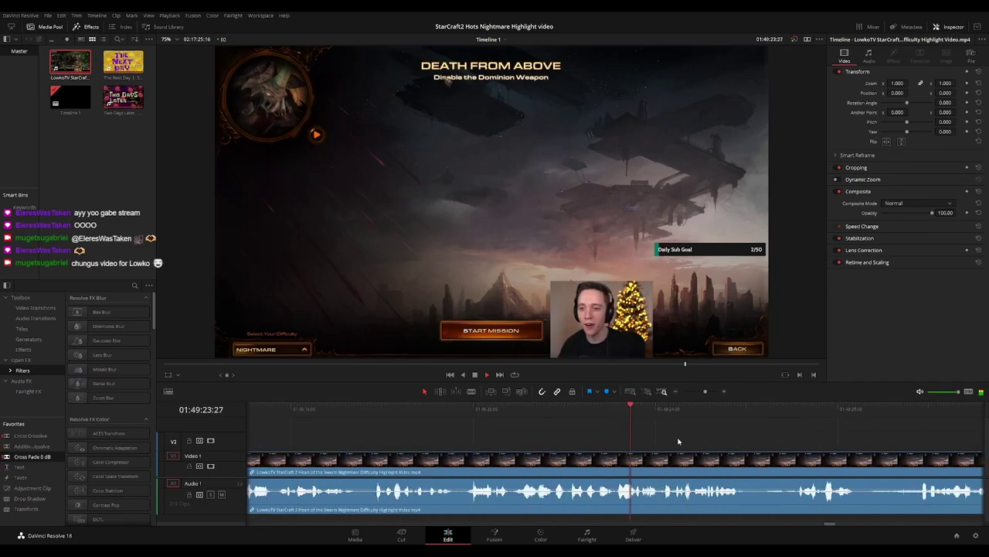
pyautogui.hscroll(3, 528, 438)
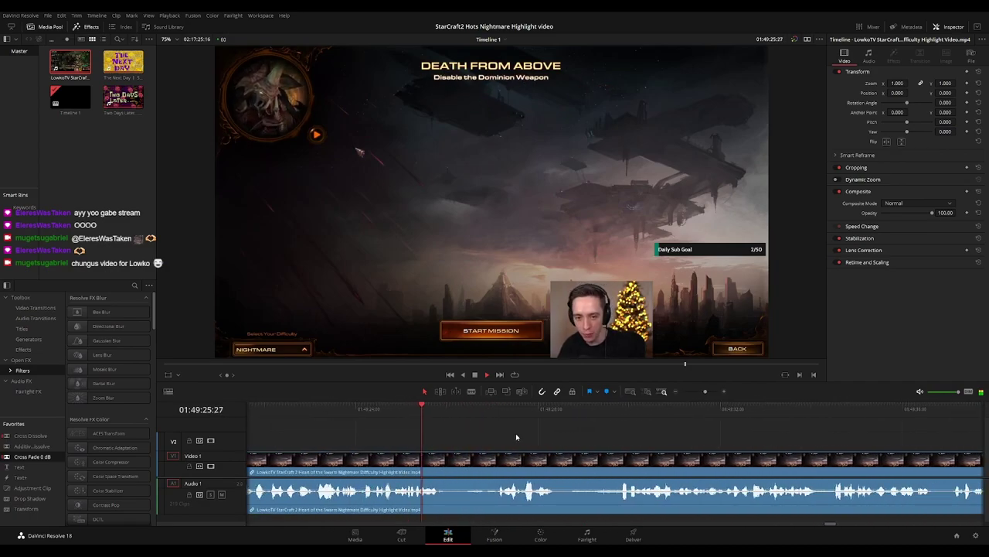
pyautogui.moveTo(457, 409); pyautogui.dragTo(446, 410)
pyautogui.press('b')
pyautogui.click(447, 459)
pyautogui.click(454, 410)
pyautogui.hotkey('ctrl', 'z')
# Cut out the short pause starting at 01:49:26:05, close the gap, and add a transition at the resulting cut
pyautogui.moveTo(455, 411); pyautogui.dragTo(452, 411)
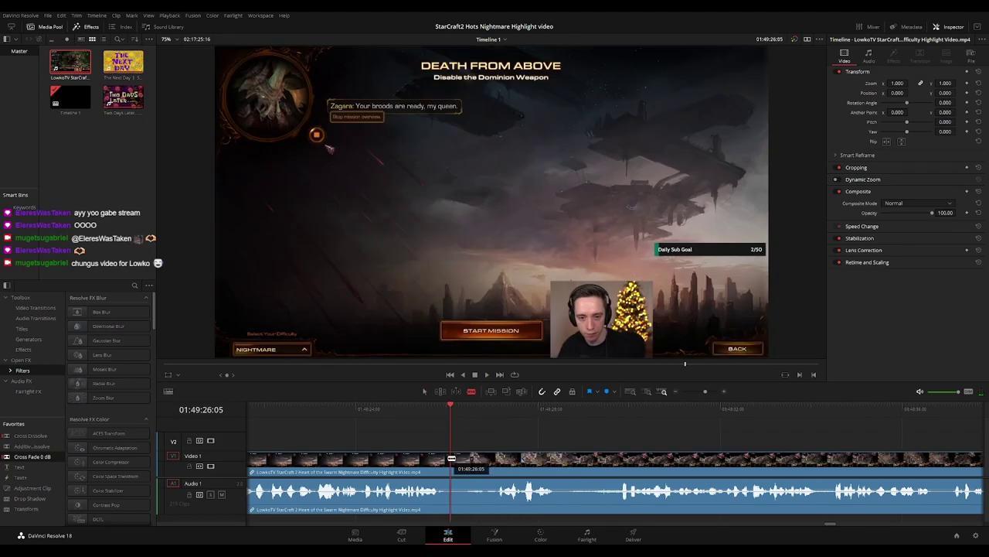
pyautogui.click(451, 457)
pyautogui.click(470, 459)
pyautogui.press('a')
pyautogui.click(461, 466)
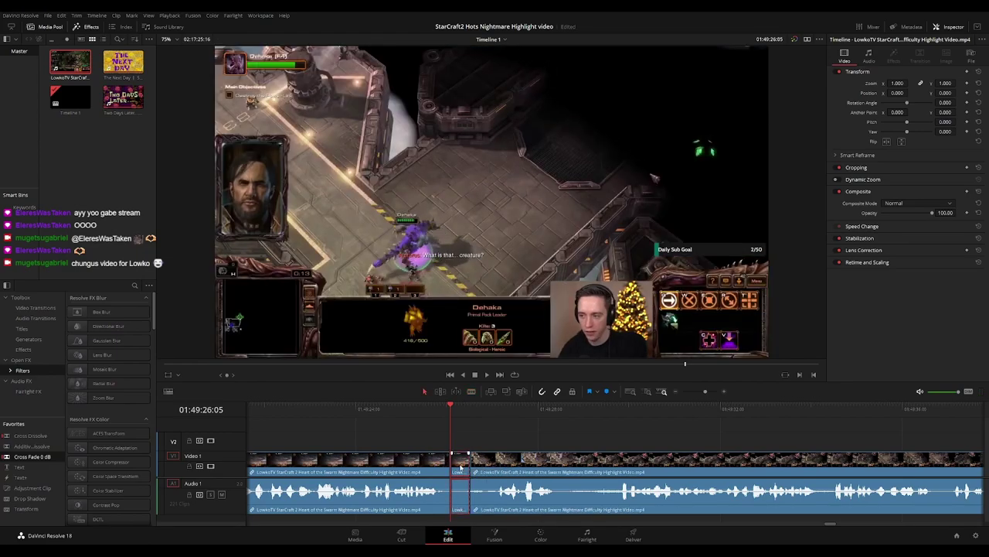
pyautogui.press('Delete')
pyautogui.press('space')
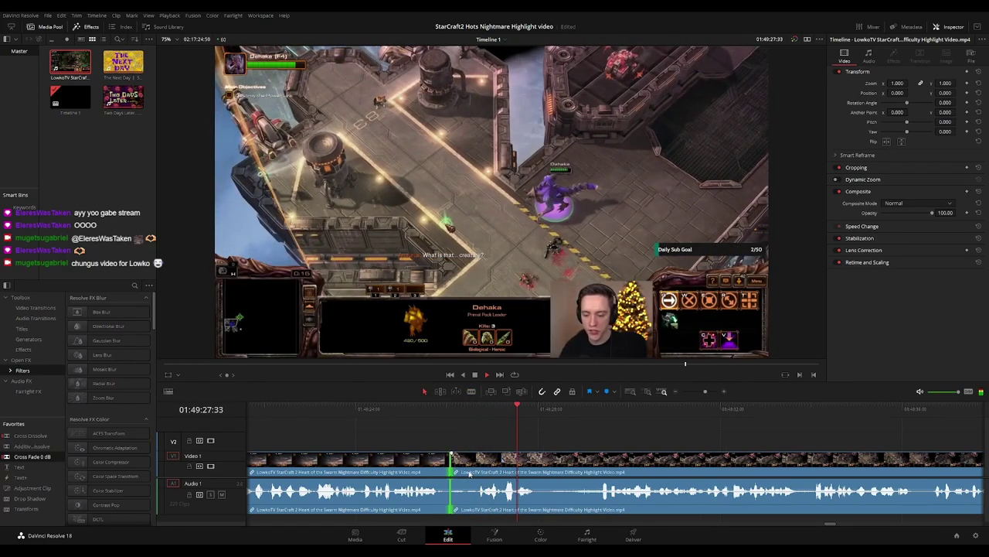
# Split the clip just before 01:49:29:05 and ripple-delete the few silent frames there
pyautogui.scroll(-4, 649, 437)
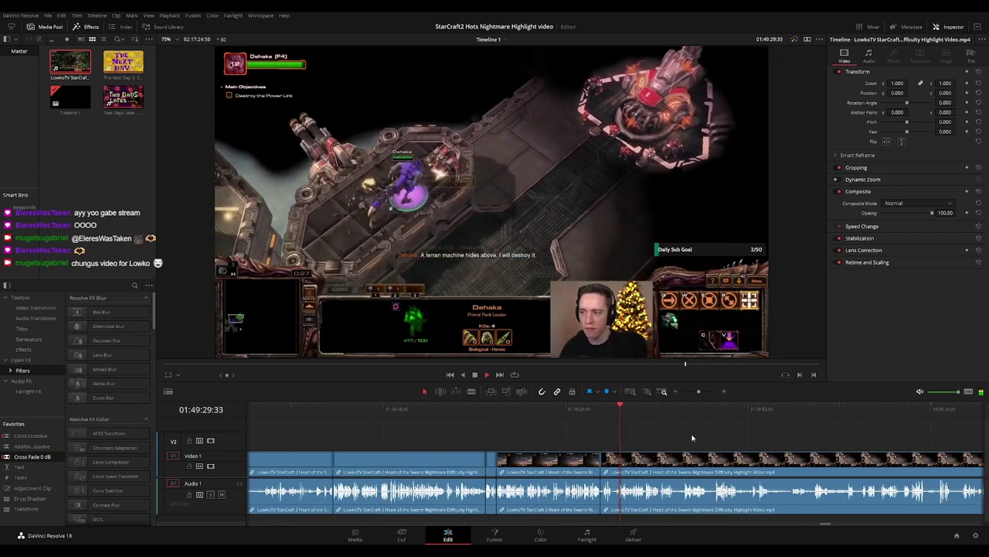
pyautogui.scroll(3, 543, 455)
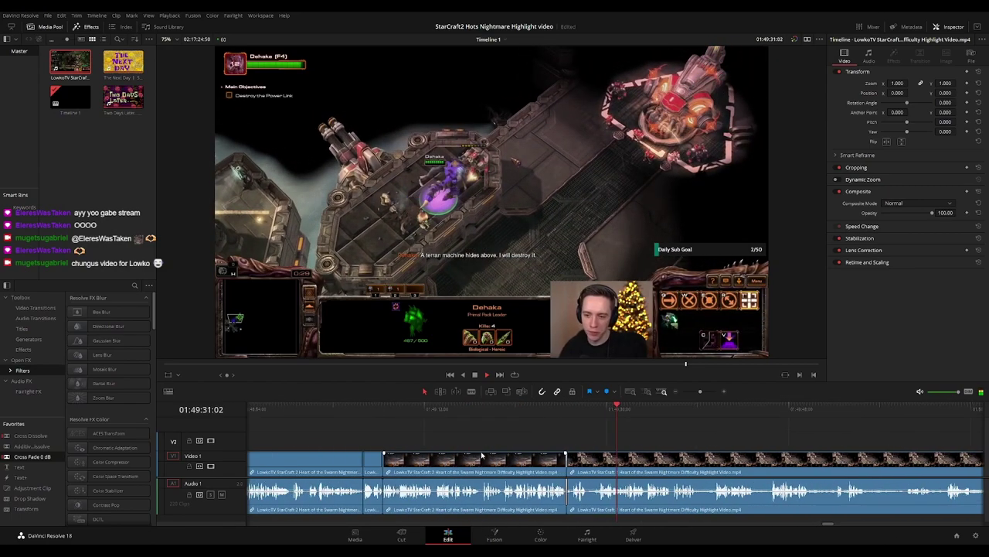
pyautogui.press('b')
pyautogui.click(532, 464)
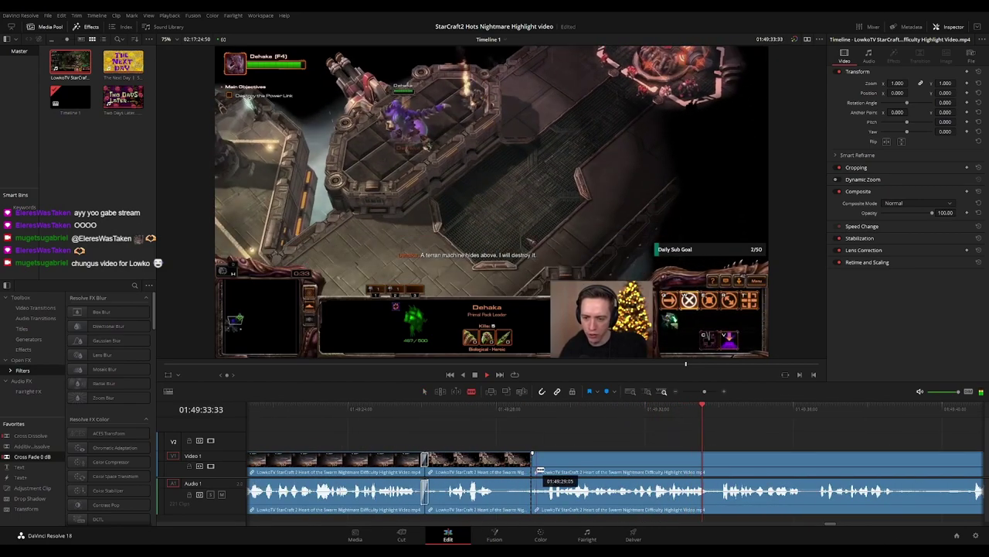
pyautogui.press('a')
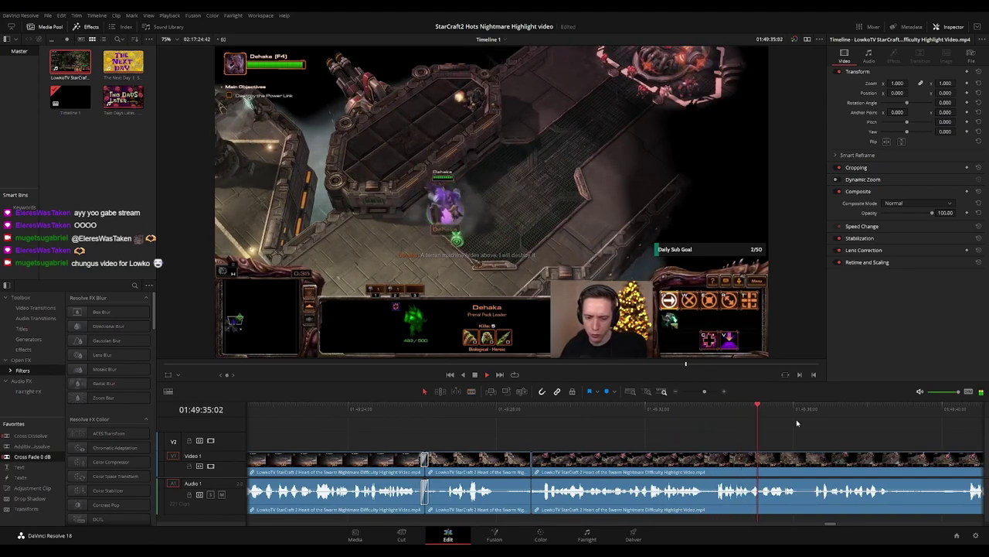
# Play through the Dehaka gameplay up to about 01:50:02, checking the audio waveform for pauses to cut
pyautogui.scroll(-3, 798, 436)
pyautogui.moveTo(746, 440); pyautogui.dragTo(562, 422)
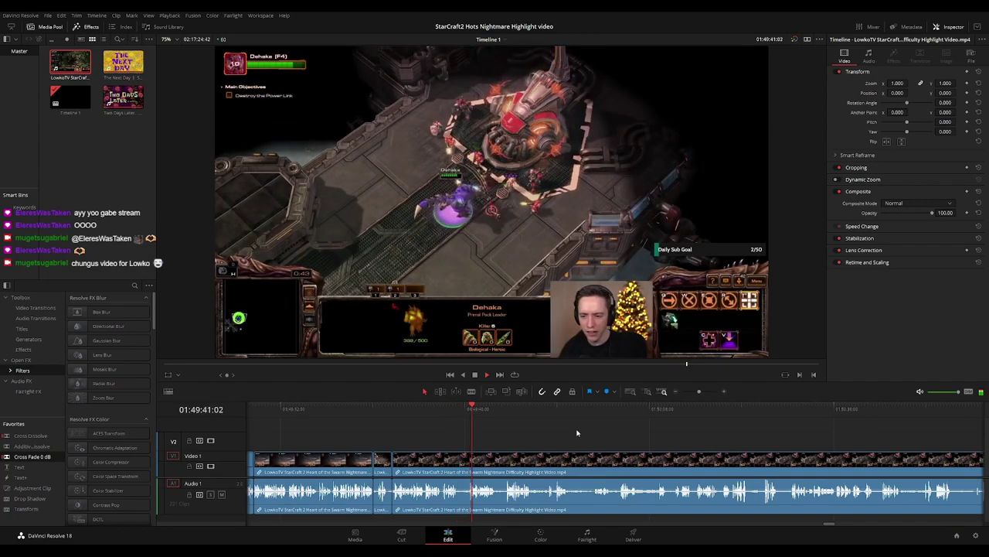
pyautogui.scroll(1, 679, 437)
pyautogui.moveTo(678, 437); pyautogui.dragTo(505, 436)
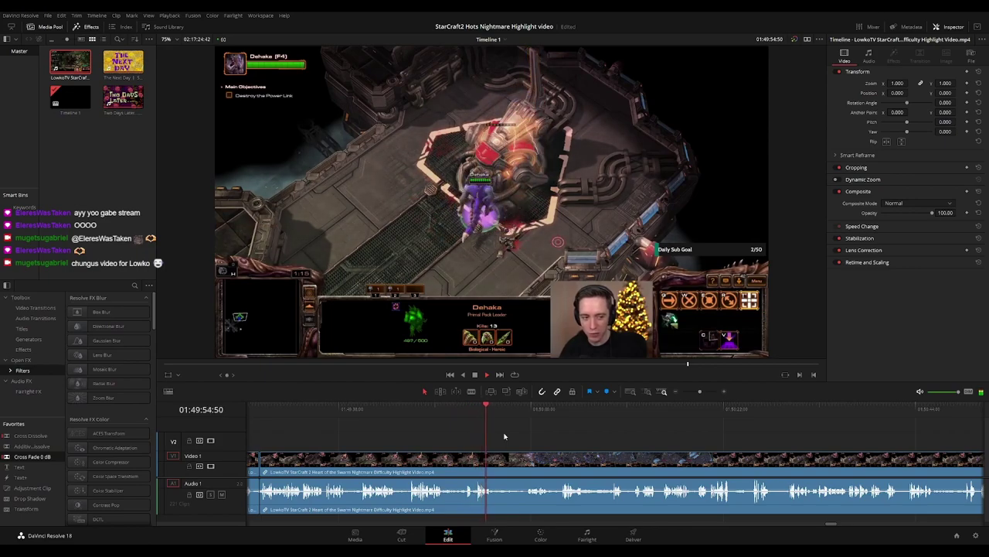
pyautogui.hscroll(2, 538, 437)
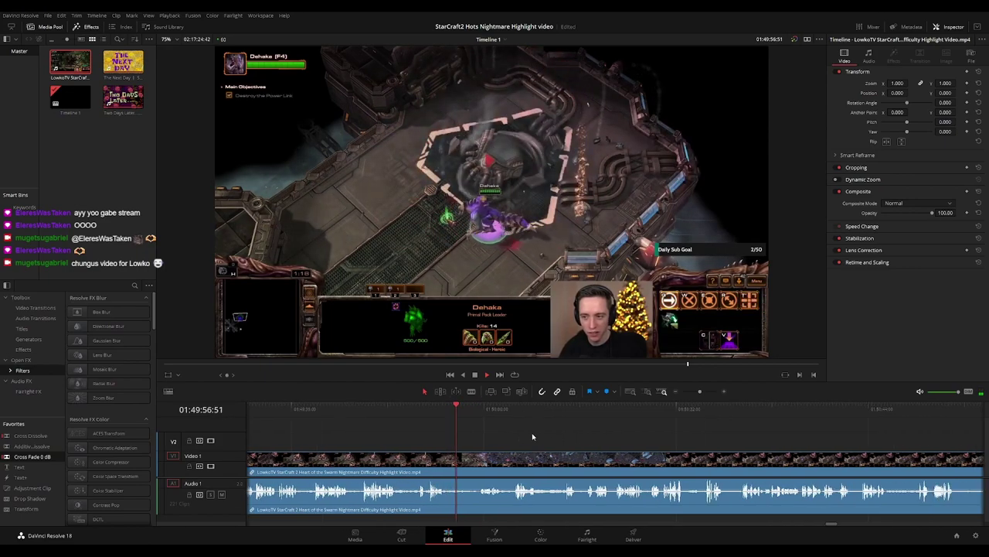
pyautogui.hotkey('ctrl', '=')
pyautogui.moveTo(665, 443); pyautogui.dragTo(585, 438)
pyautogui.hscroll(3, 544, 436)
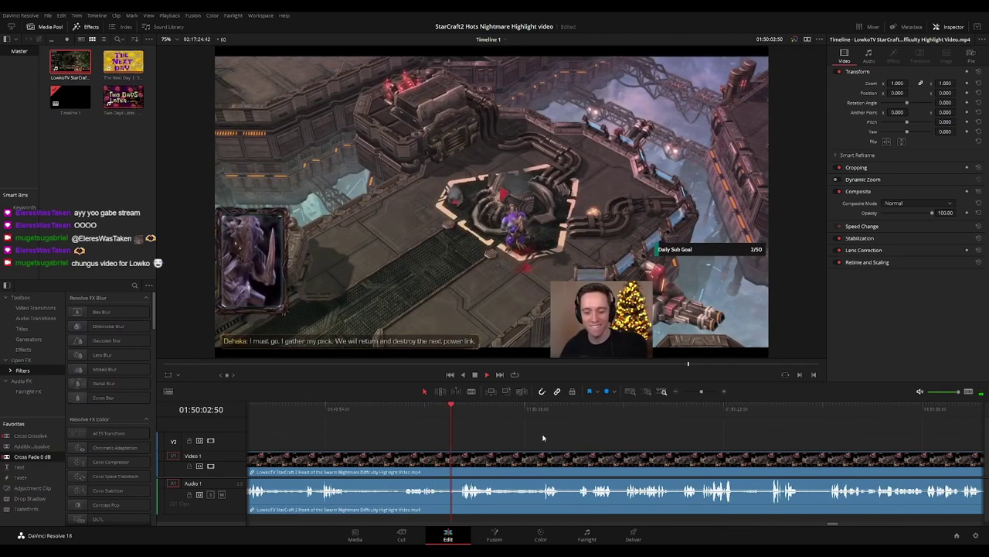
# Cut out the short section starting at 01:50:02:31, close the gap, and add a transition at the resulting cut
pyautogui.click(442, 411)
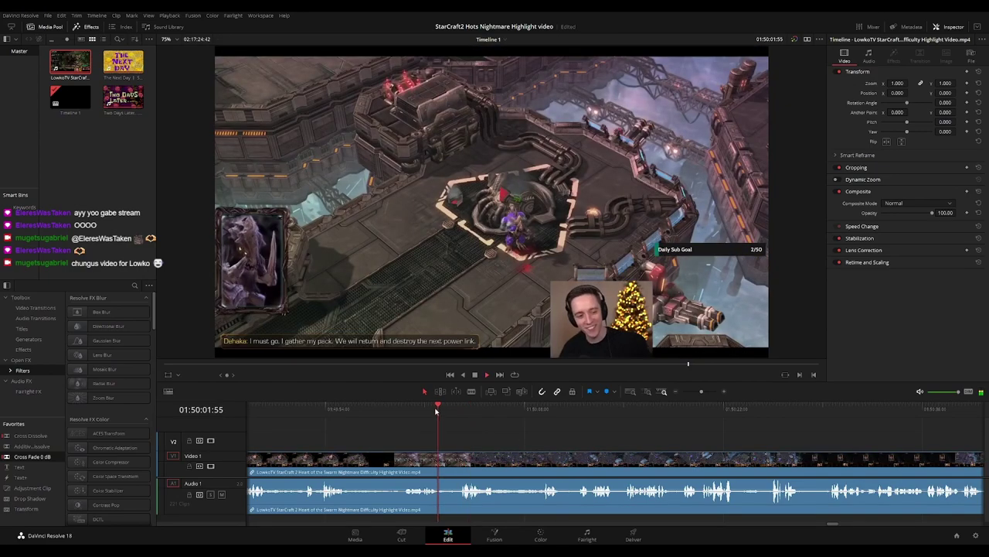
pyautogui.press('space')
pyautogui.press('b')
pyautogui.click(447, 462)
pyautogui.click(459, 462)
pyautogui.press('a')
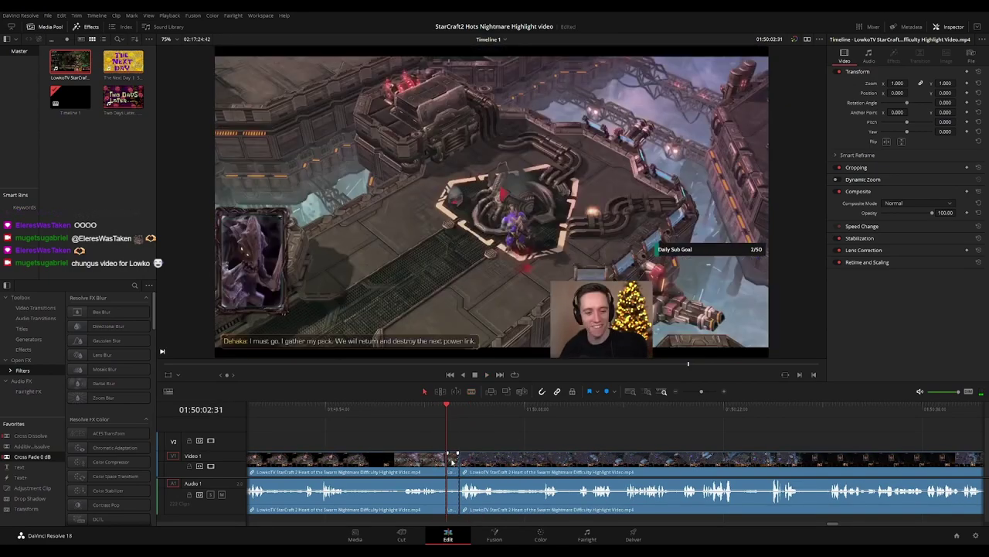
pyautogui.press('BackSpace')
pyautogui.press('space')
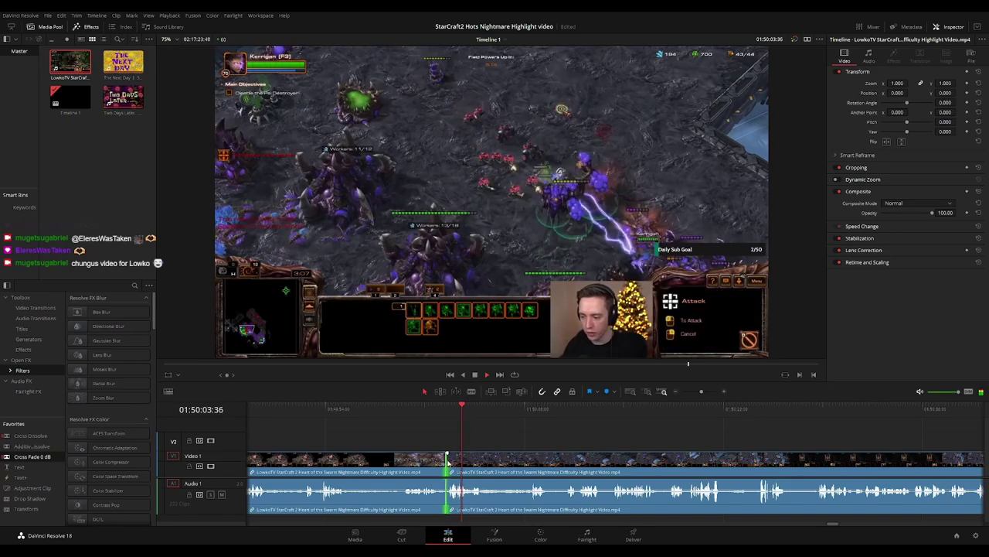
# Cut out the short section at about 01:50:22, close the gap, and add a transition at the resulting cut
pyautogui.hscroll(3, 530, 431)
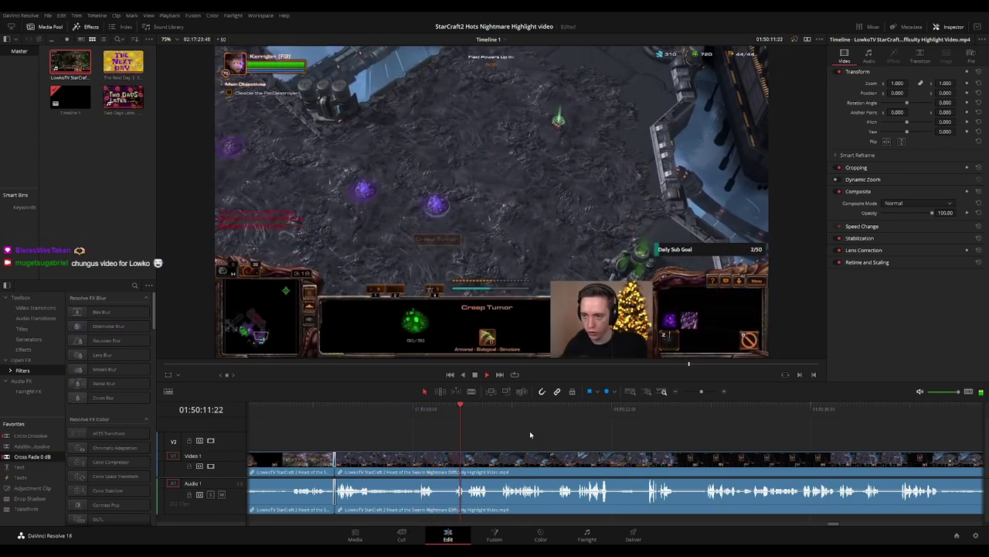
pyautogui.hscroll(3, 532, 432)
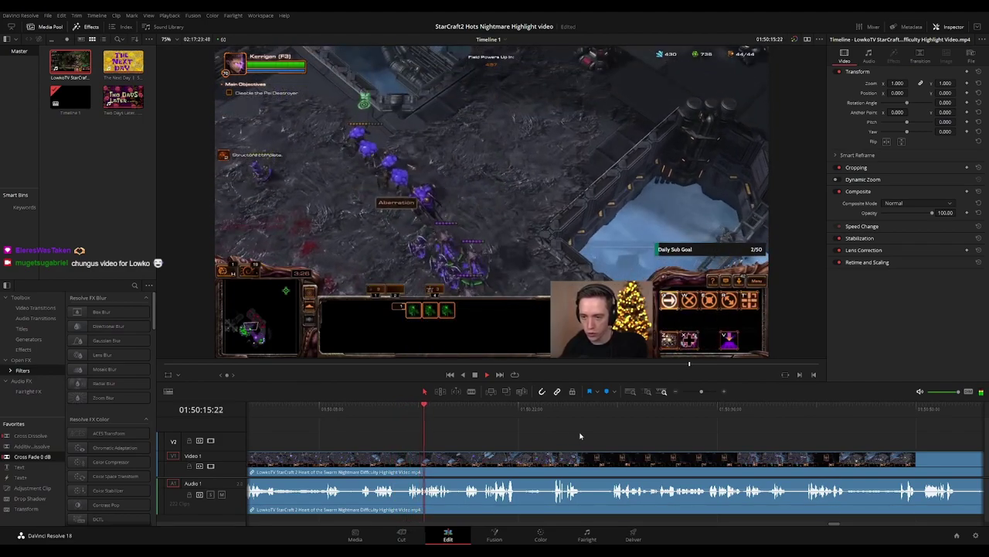
pyautogui.hscroll(2, 528, 433)
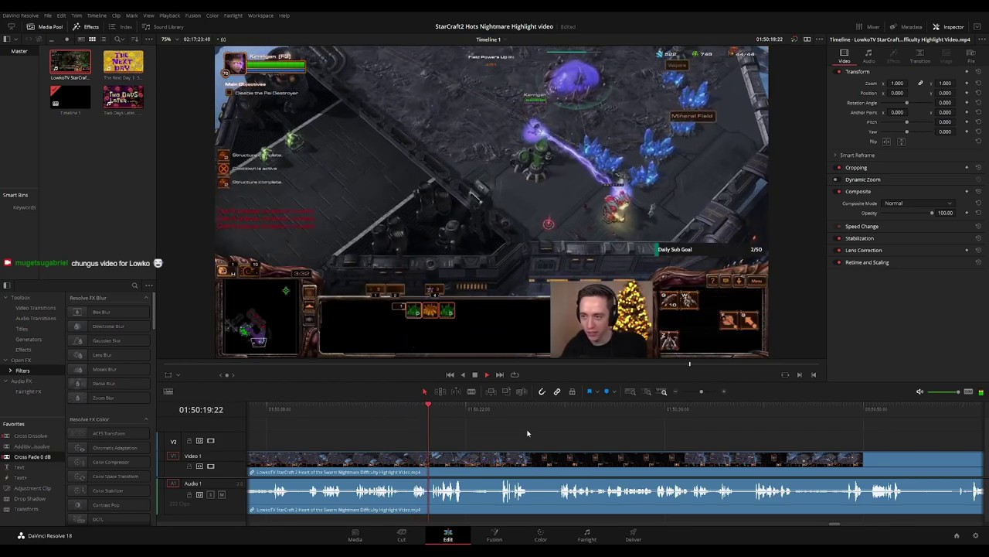
pyautogui.hscroll(3, 510, 432)
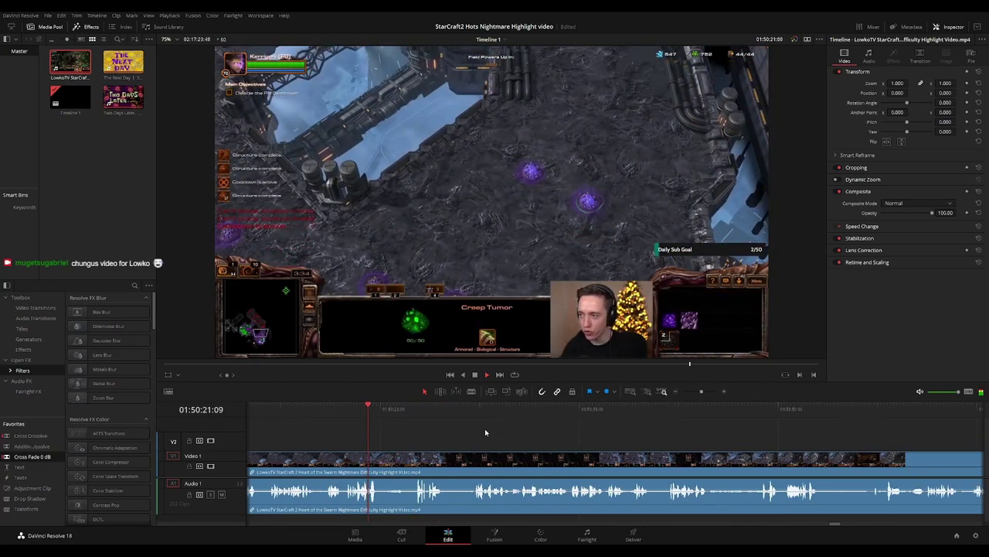
pyautogui.click(383, 459)
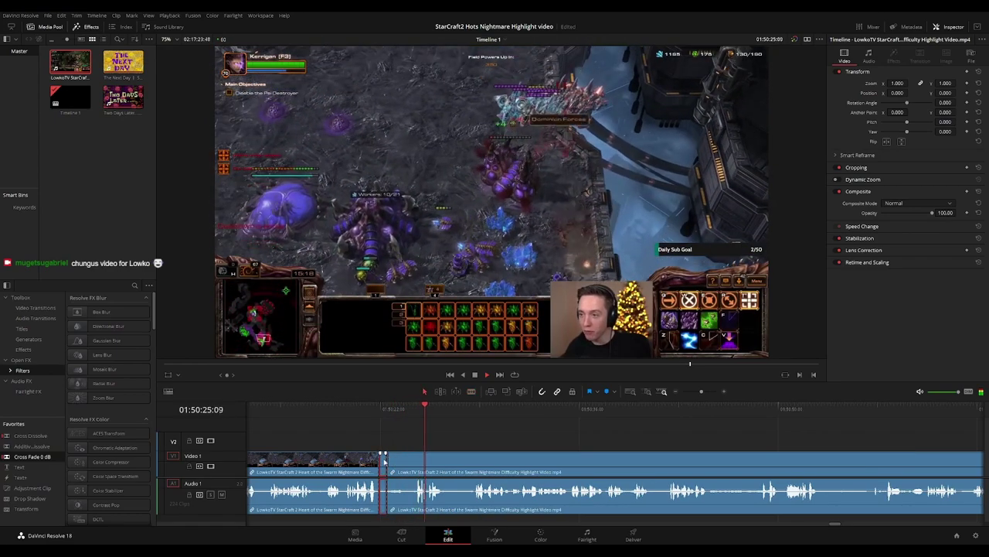
pyautogui.click(381, 409)
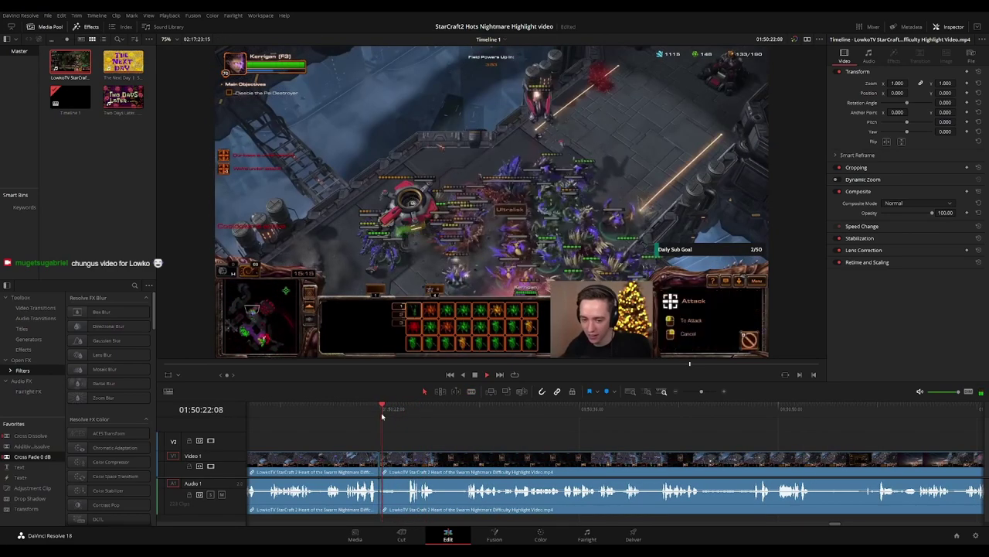
pyautogui.click(378, 461)
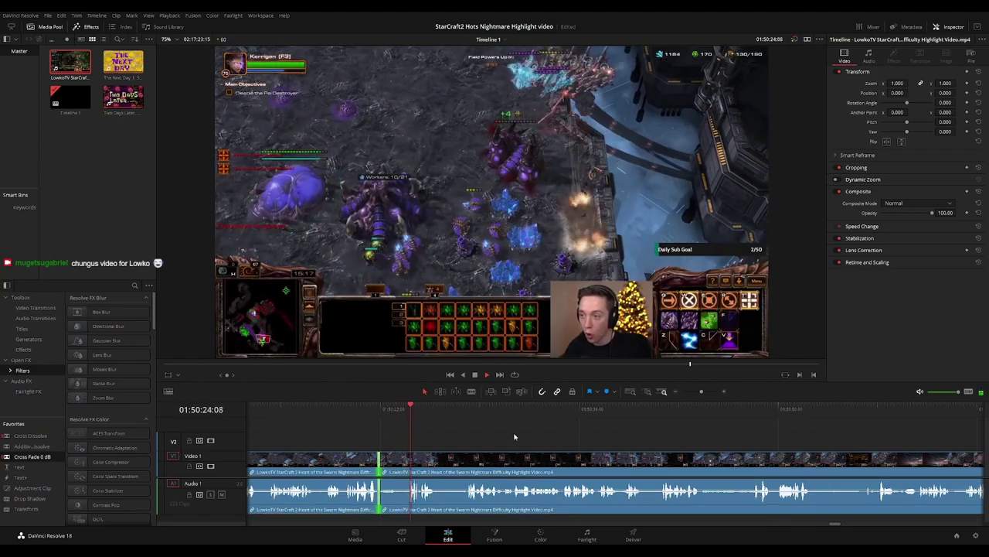
pyautogui.click(514, 436)
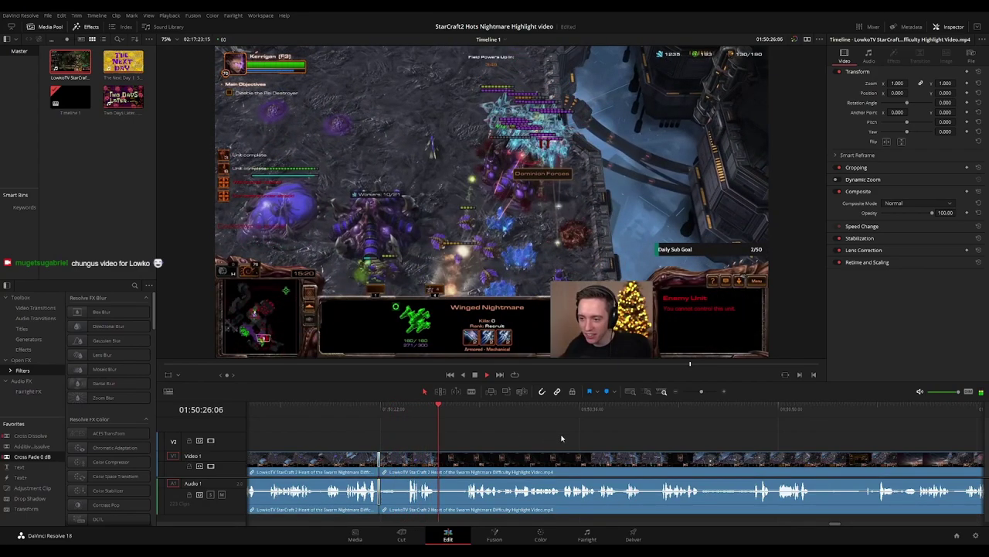
# Cut out the brief section at about 01:50:44, close the gap, and add a transition at the resulting cut
pyautogui.moveTo(589, 439); pyautogui.dragTo(532, 436)
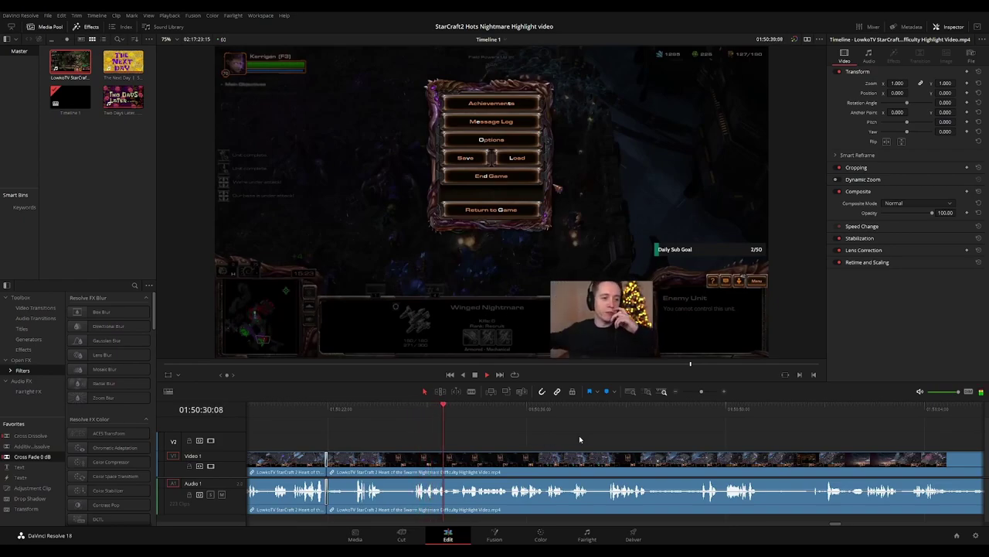
pyautogui.hscroll(3, 541, 435)
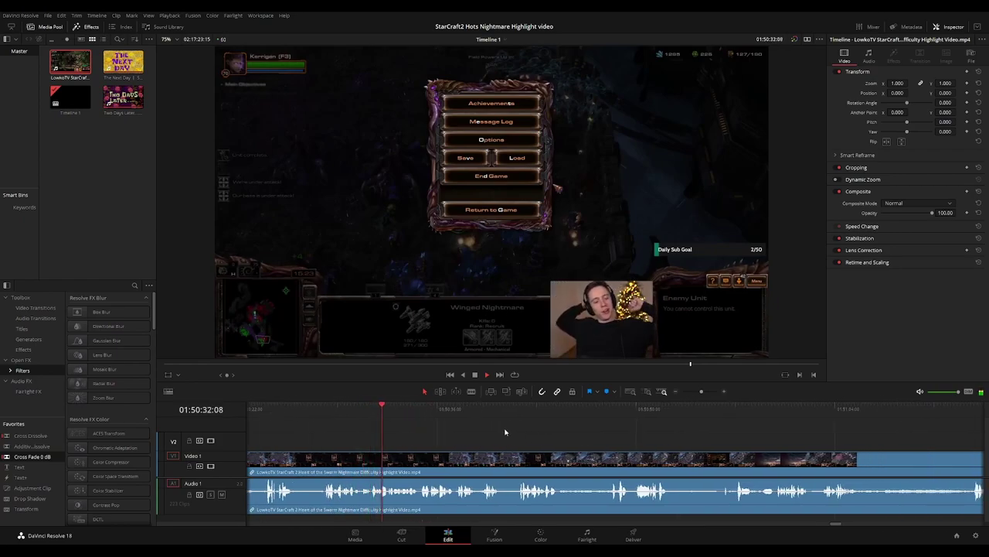
pyautogui.press('space')
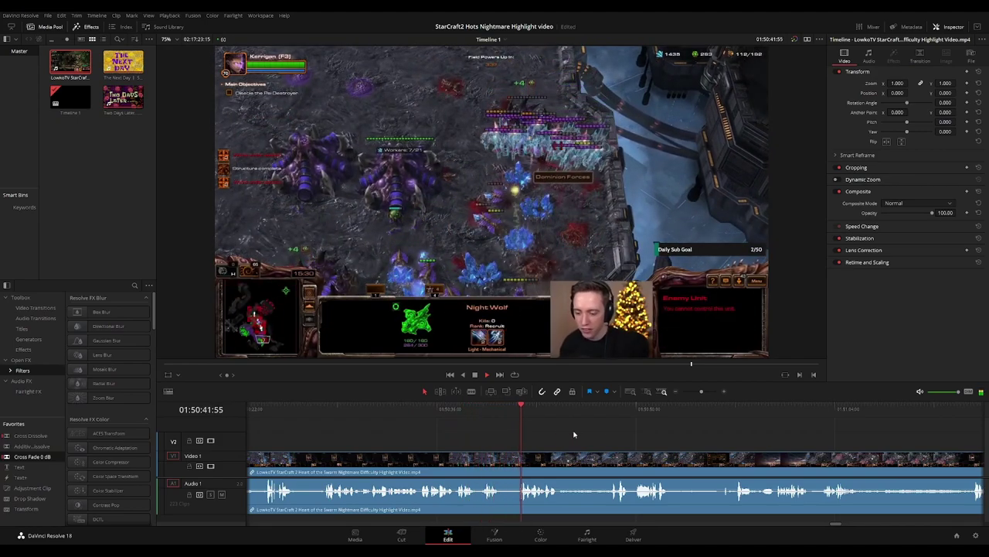
pyautogui.hscroll(1, 545, 434)
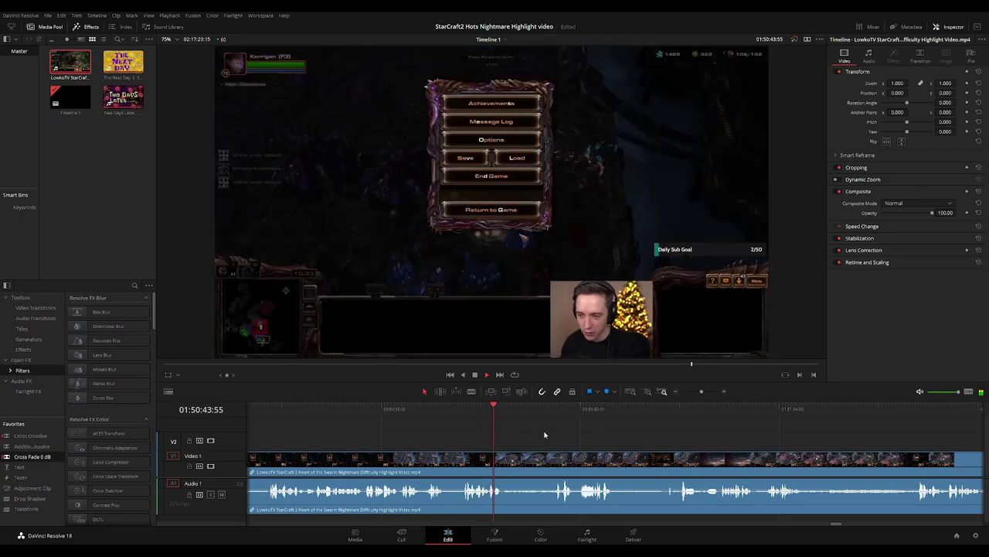
pyautogui.hscroll(2, 581, 438)
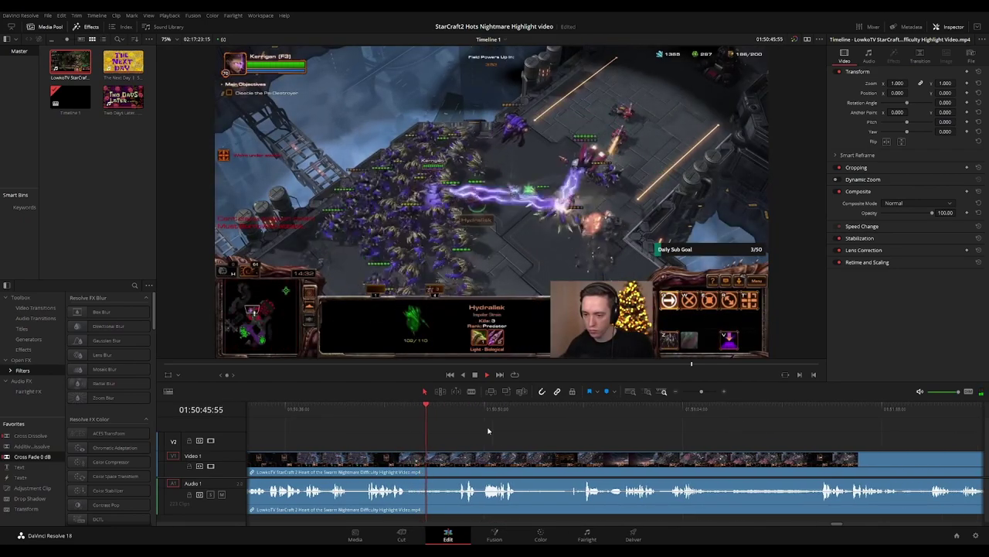
pyautogui.press('space')
pyautogui.click(400, 409)
pyautogui.press('space')
pyautogui.press('b')
pyautogui.click(409, 460)
pyautogui.press('space')
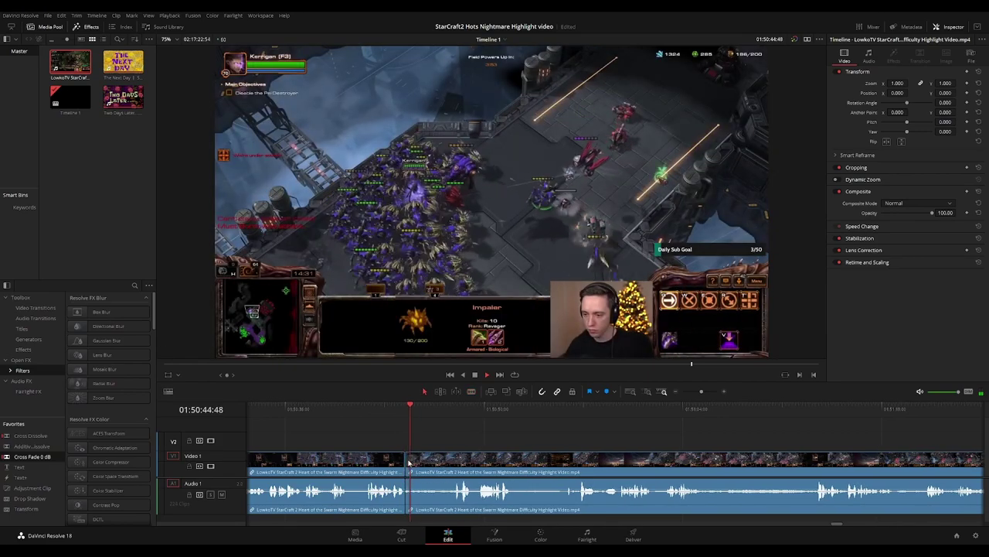
pyautogui.click(403, 460)
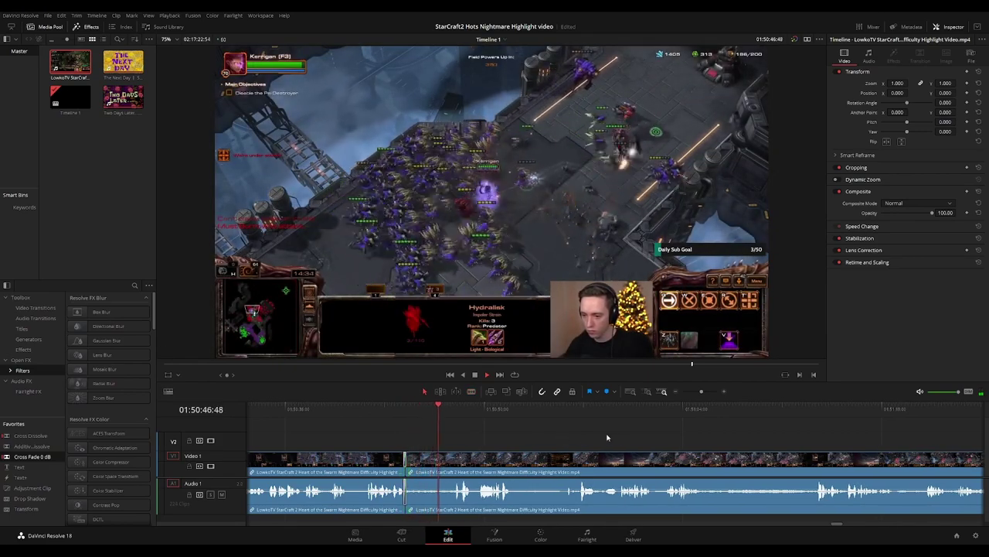
# Cut out the brief section at about 01:51:01, close the gap, and add a transition at the resulting cut
pyautogui.moveTo(621, 437); pyautogui.dragTo(563, 436)
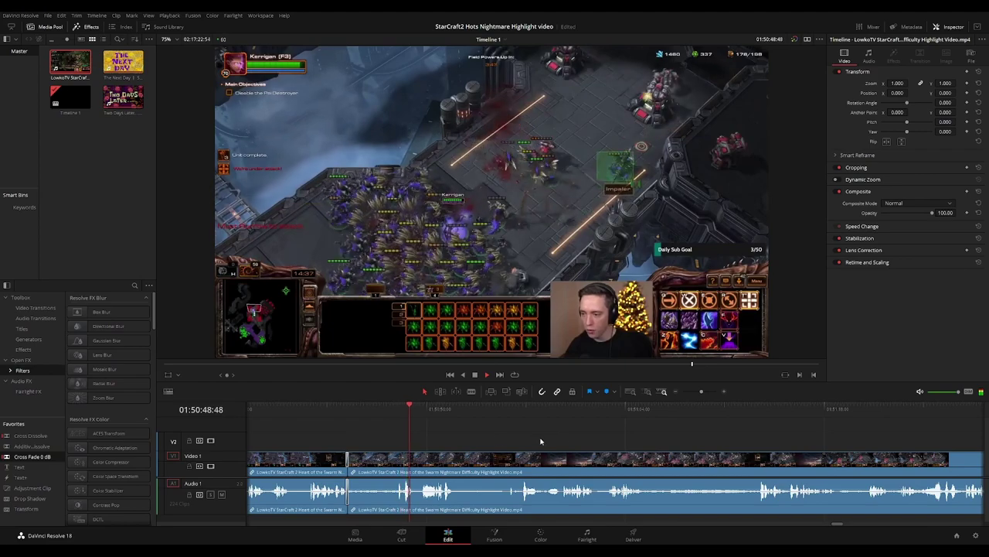
pyautogui.click(357, 409)
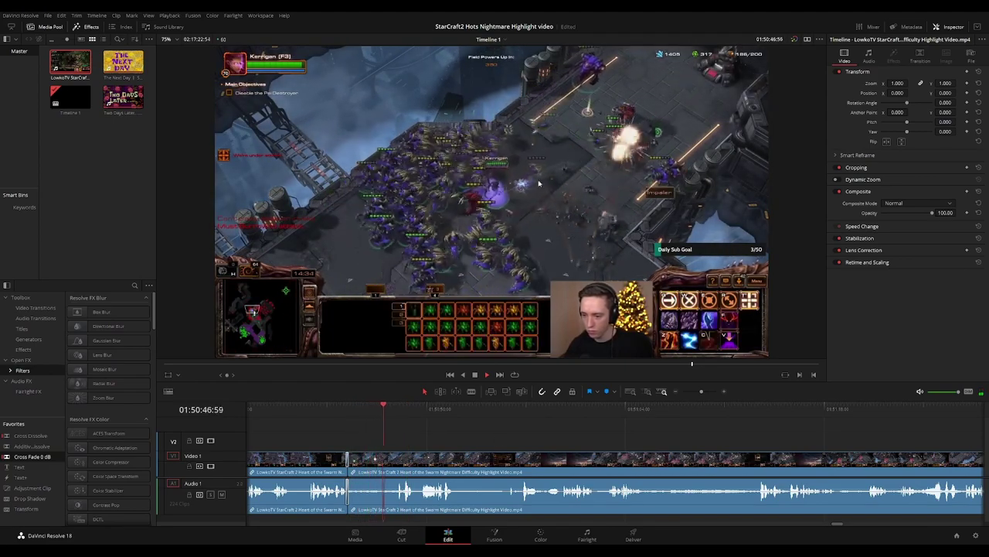
pyautogui.hscroll(1, 538, 433)
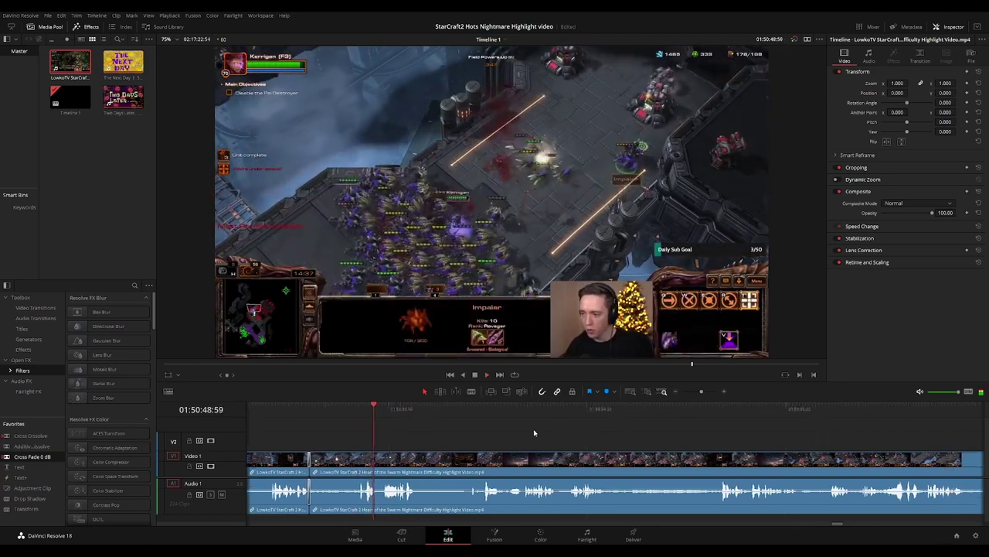
pyautogui.hscroll(1, 539, 433)
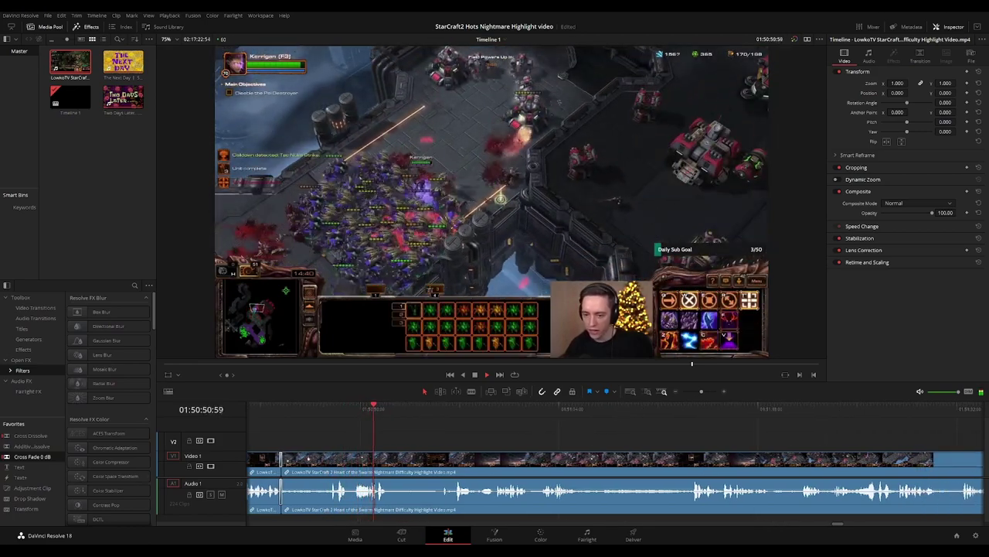
pyautogui.hscroll(2, 452, 432)
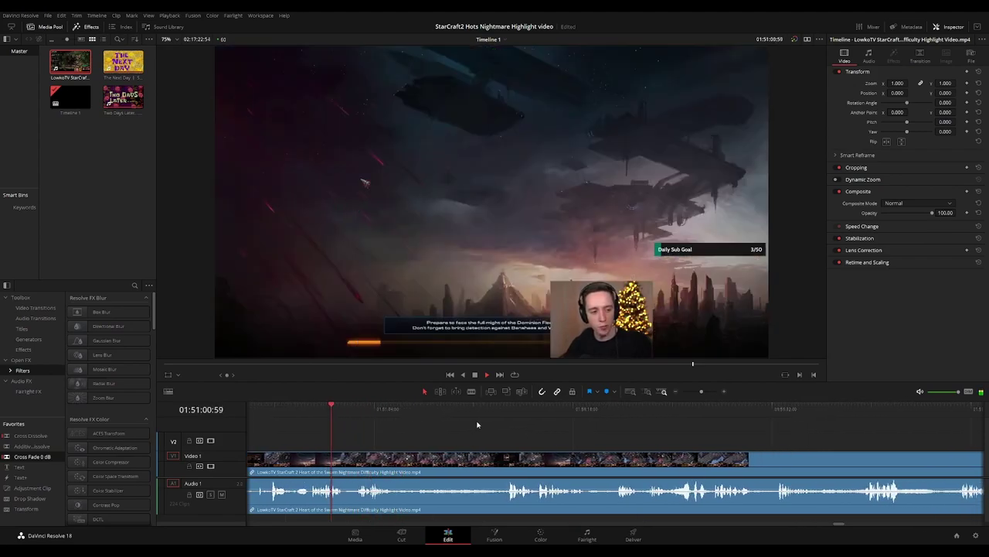
pyautogui.press('b')
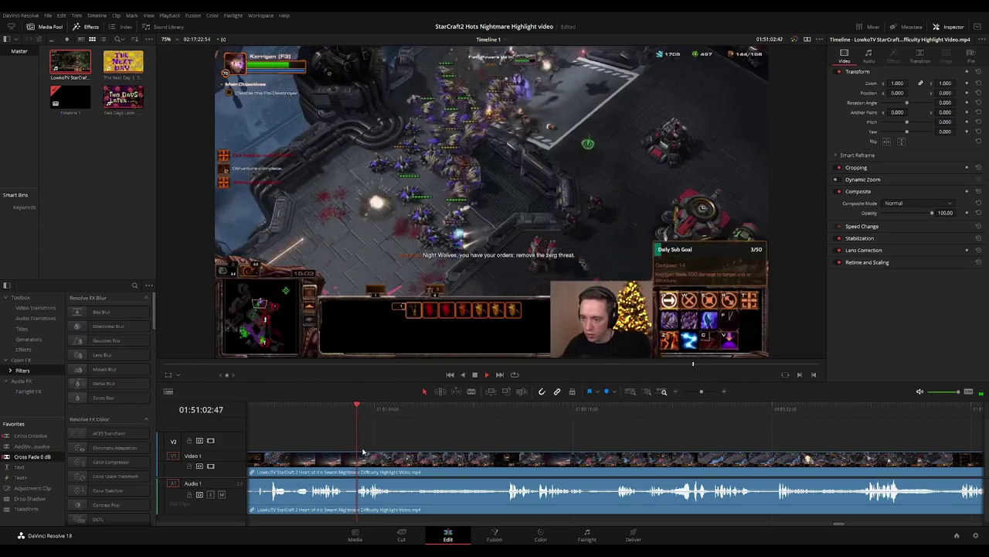
pyautogui.click(347, 457)
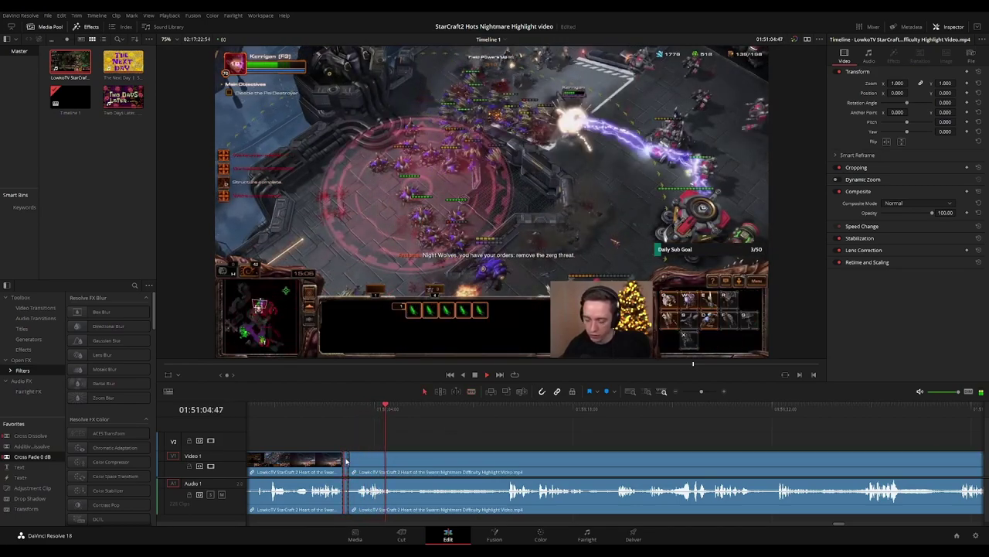
pyautogui.press('a')
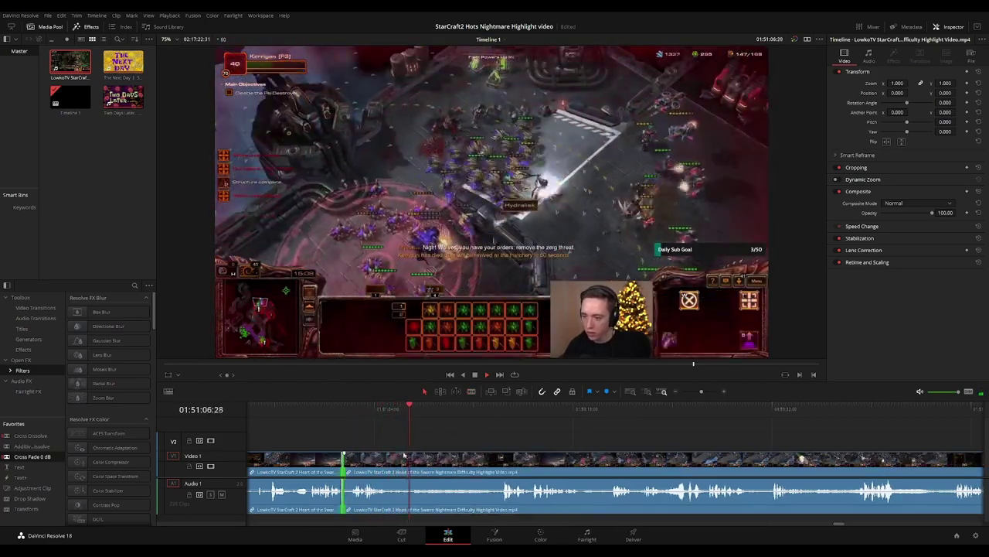
# Cut out the brief section starting at about 01:51:18, close the gap, and add a transition at the resulting cut
pyautogui.hscroll(1, 527, 437)
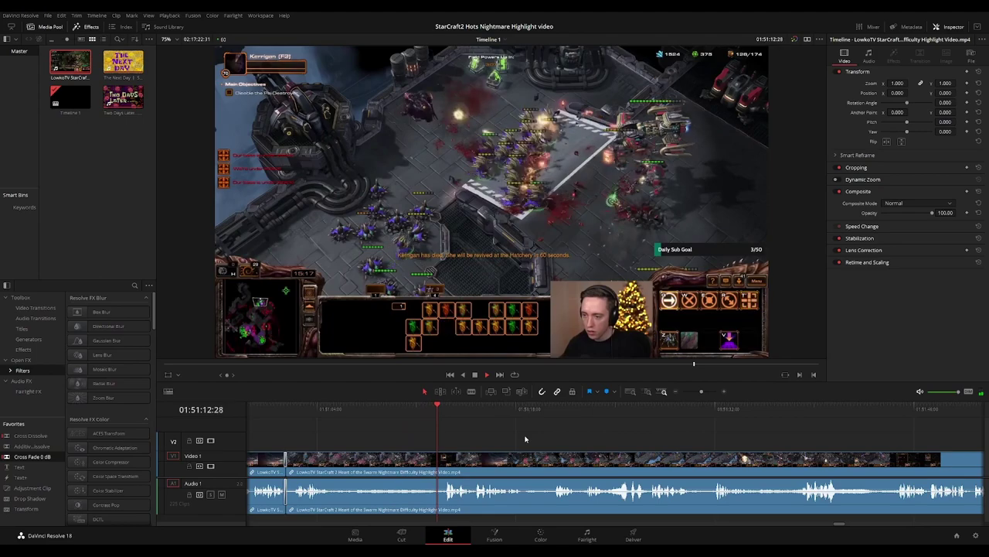
pyautogui.hscroll(1, 518, 435)
pyautogui.hscroll(1, 519, 436)
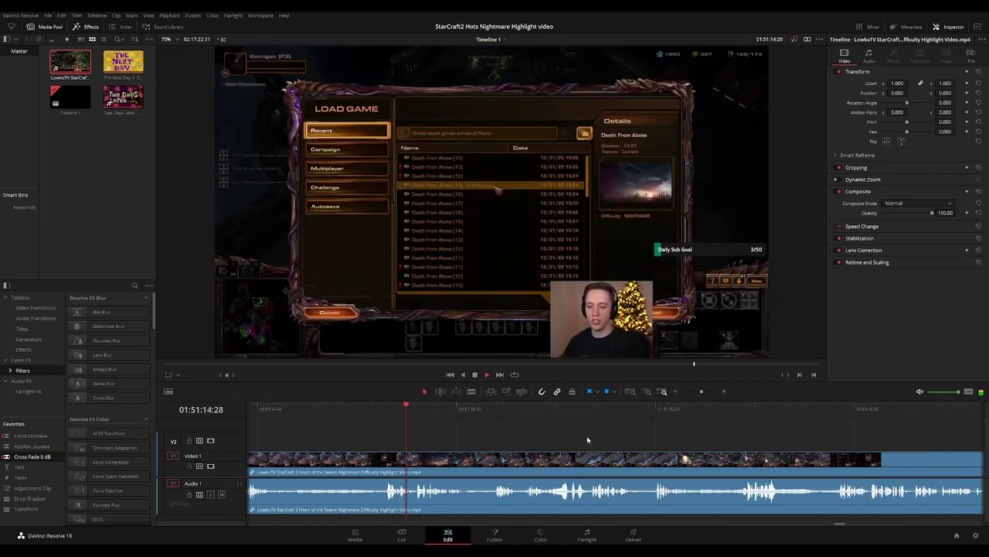
pyautogui.hscroll(2, 533, 439)
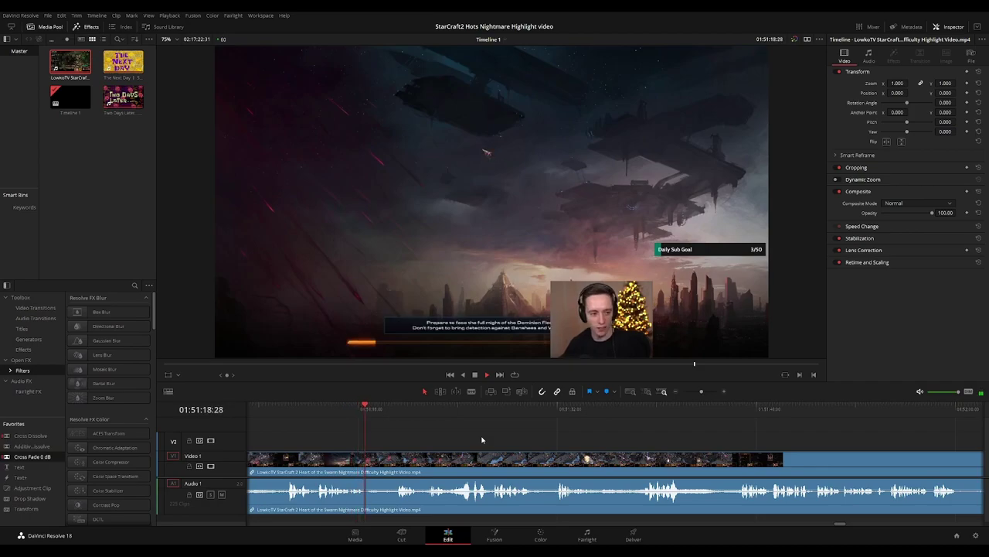
pyautogui.click(369, 456)
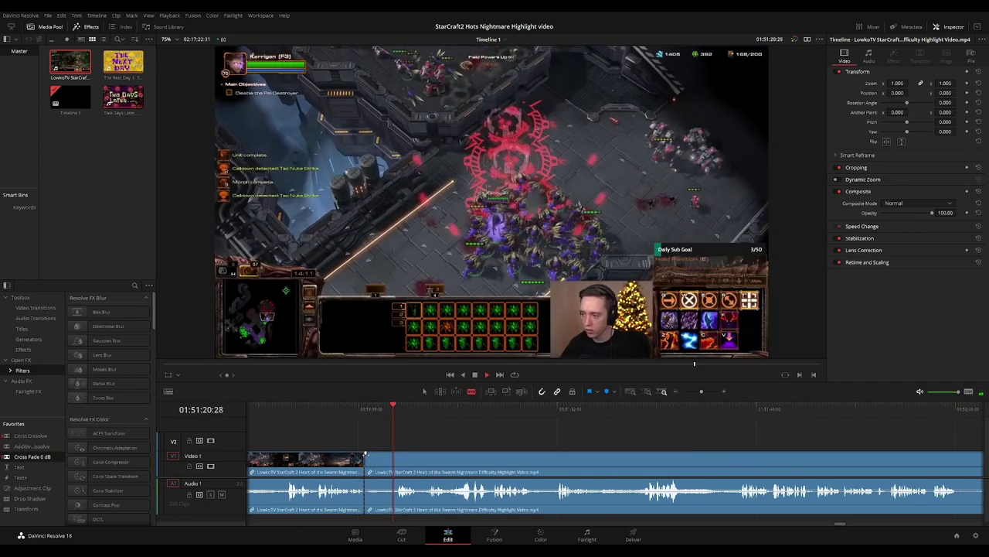
pyautogui.press('a')
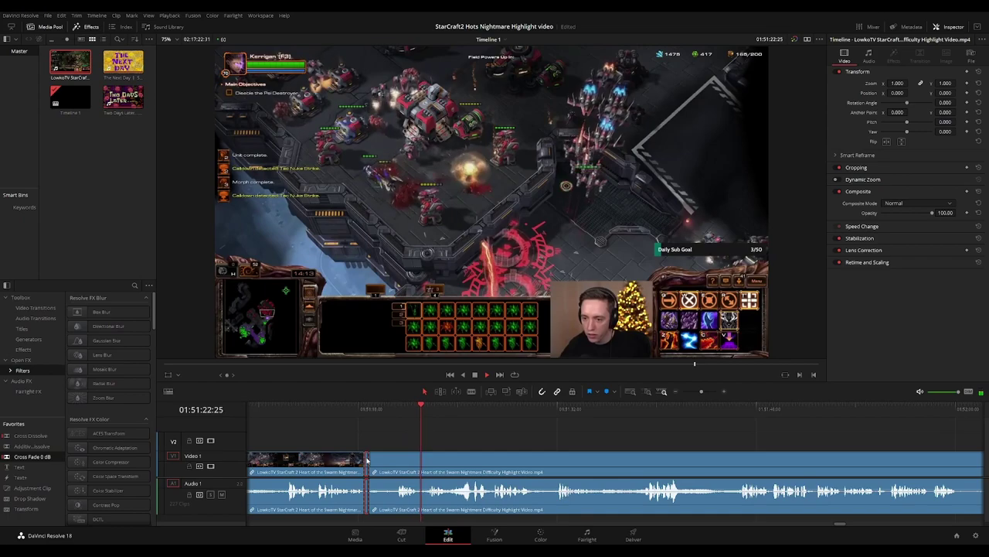
pyautogui.click(363, 459)
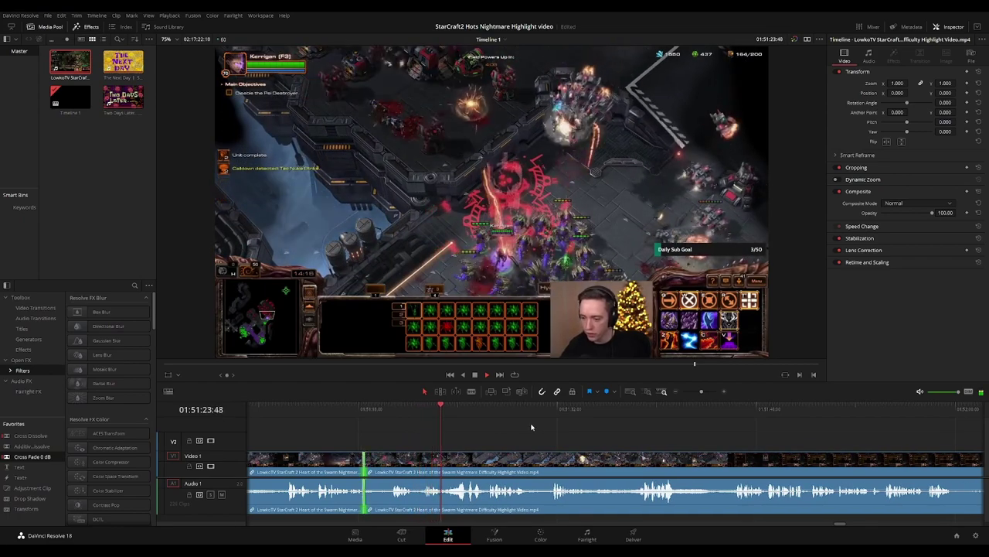
# Play through the gameplay and load-game scenes up to about 01:52:10, checking the audio waveform for pauses to cut
pyautogui.hscroll(3, 538, 432)
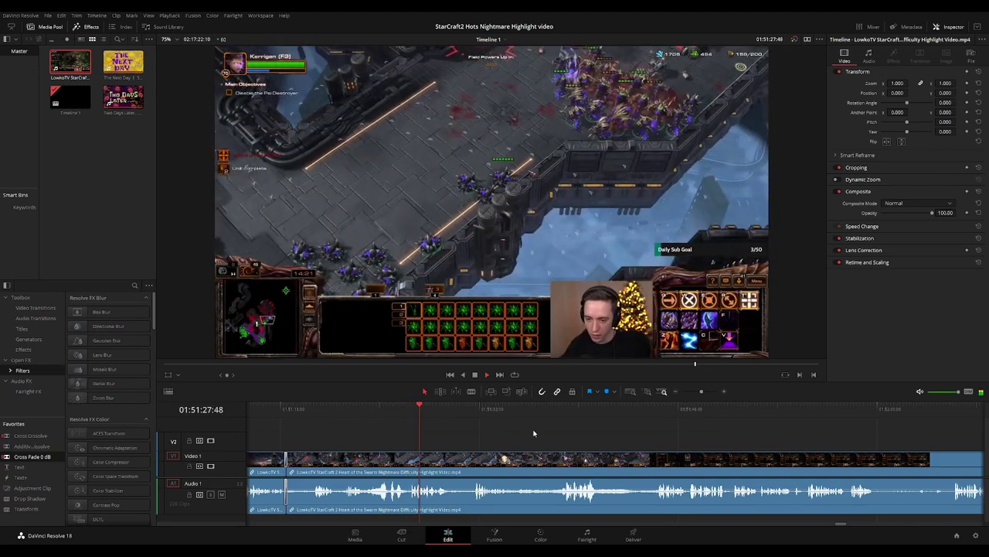
pyautogui.scroll(-2, 536, 426)
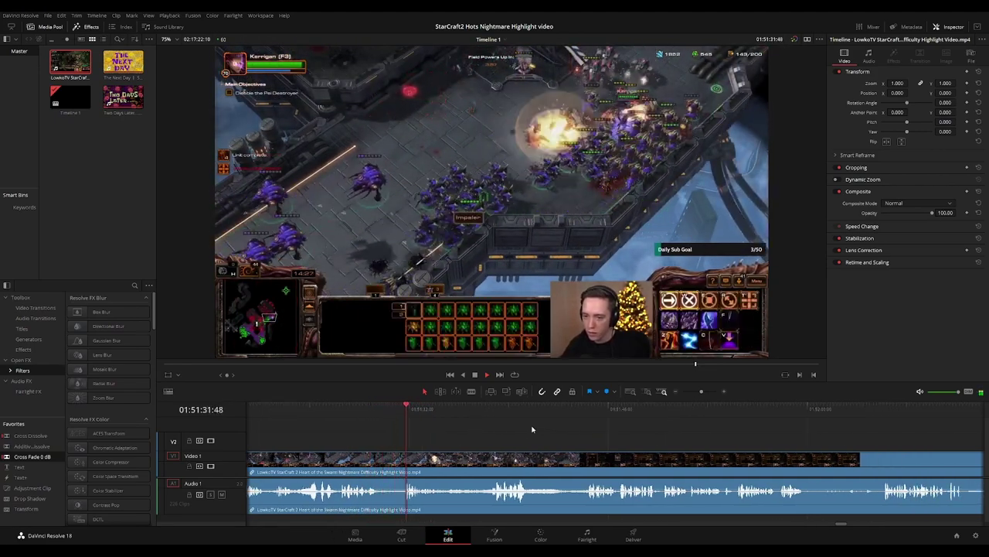
pyautogui.scroll(-2, 537, 431)
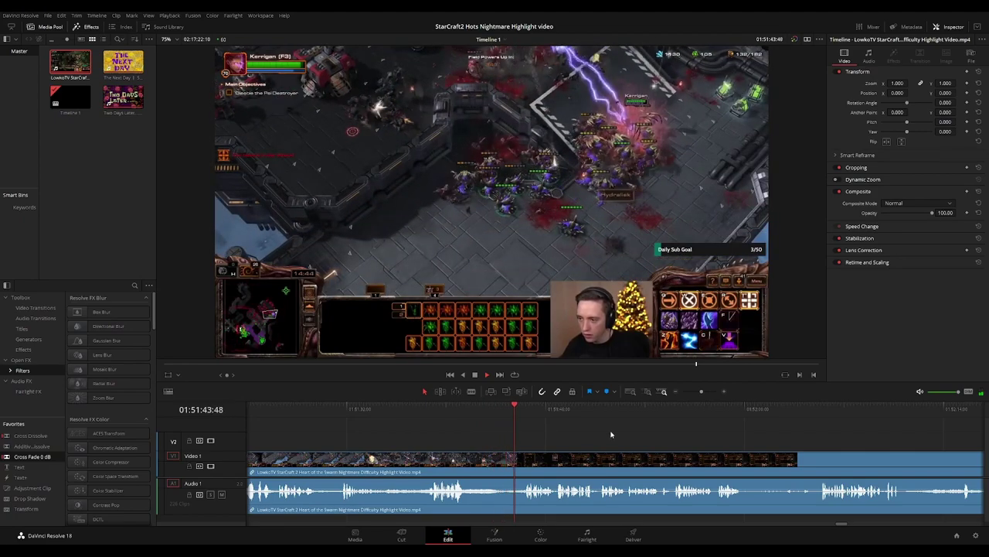
pyautogui.moveTo(611, 435); pyautogui.dragTo(527, 427)
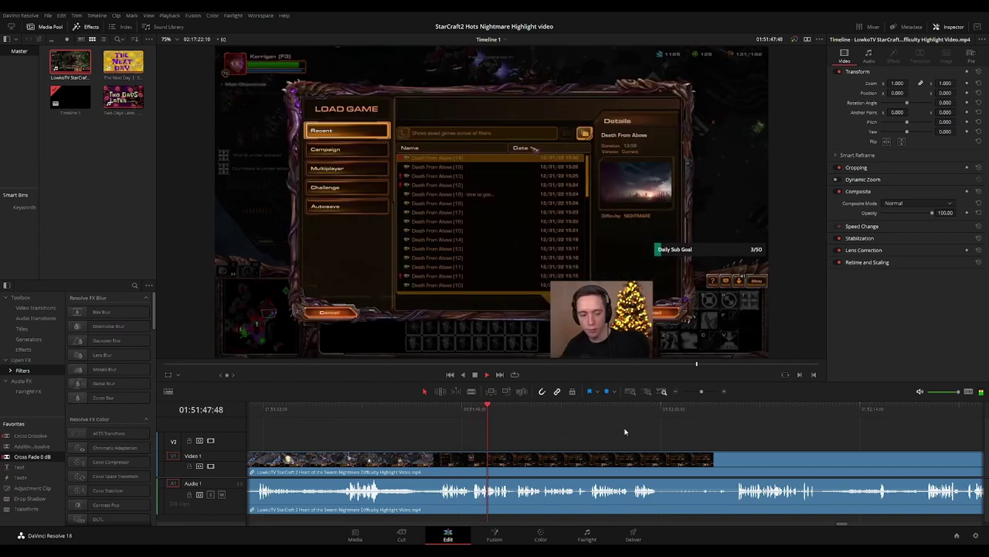
pyautogui.hscroll(3, 503, 419)
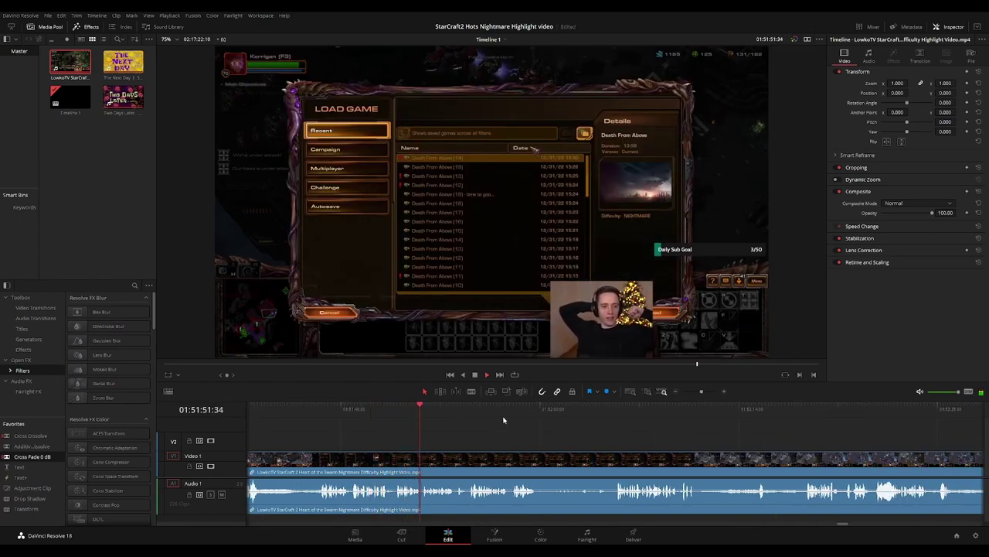
pyautogui.hscroll(3, 500, 423)
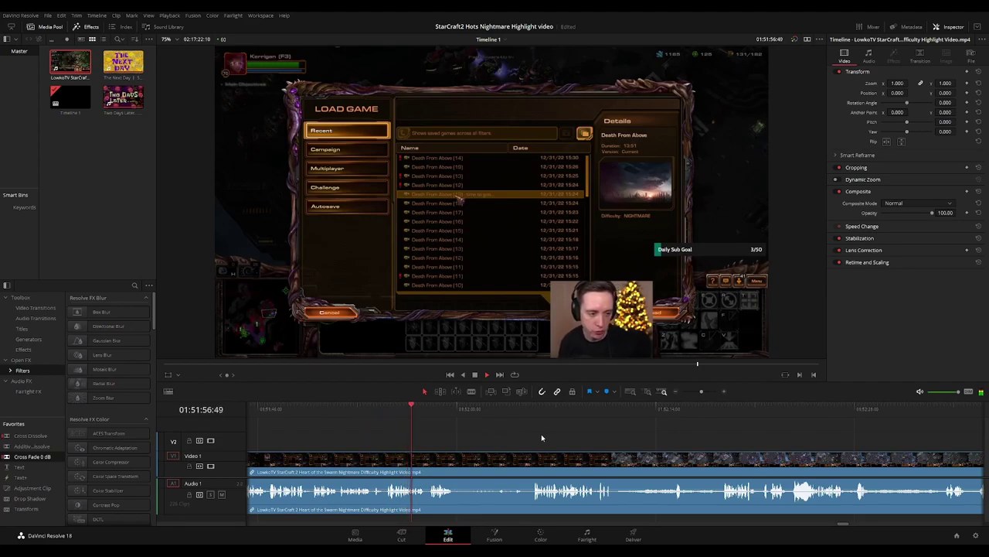
pyautogui.hscroll(2, 518, 438)
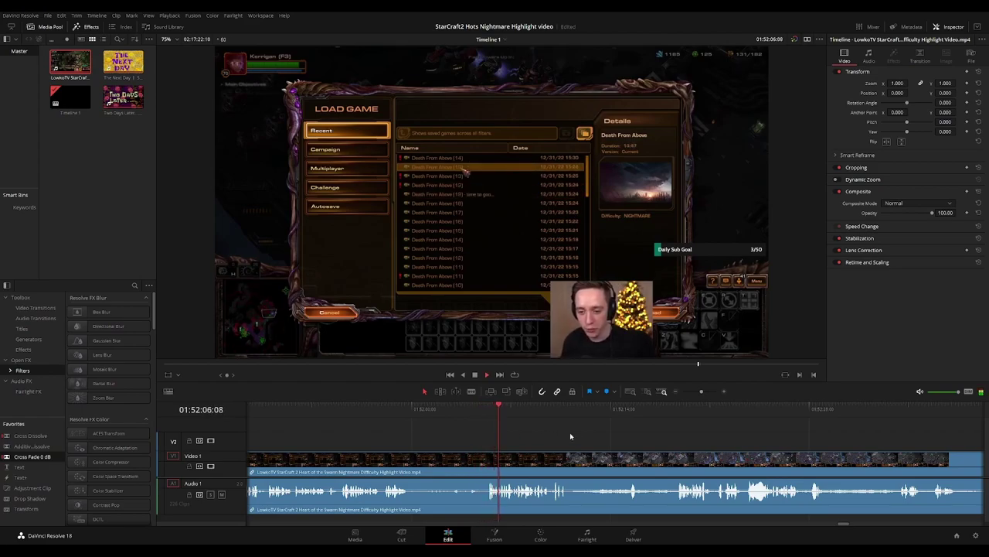
pyautogui.hscroll(5, 557, 437)
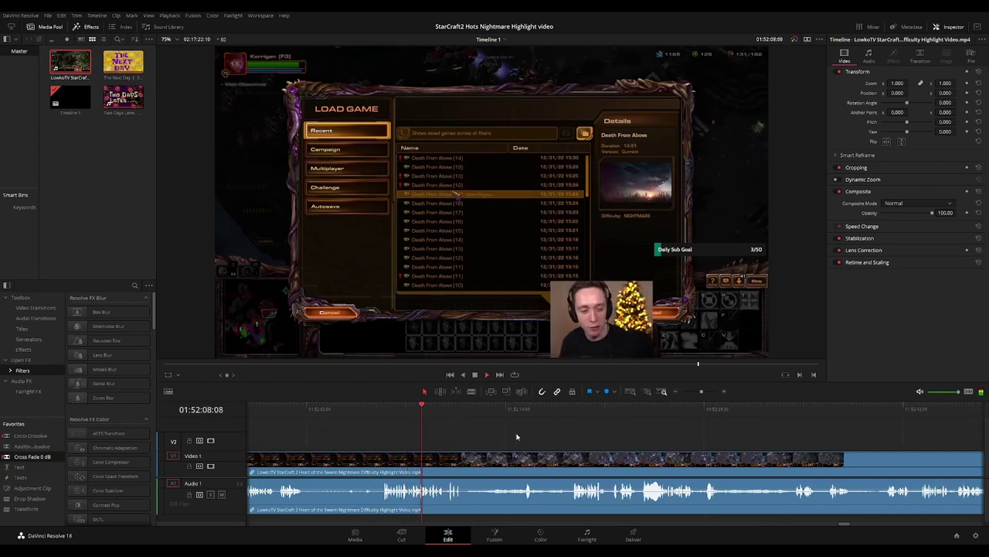
pyautogui.hscroll(3, 510, 433)
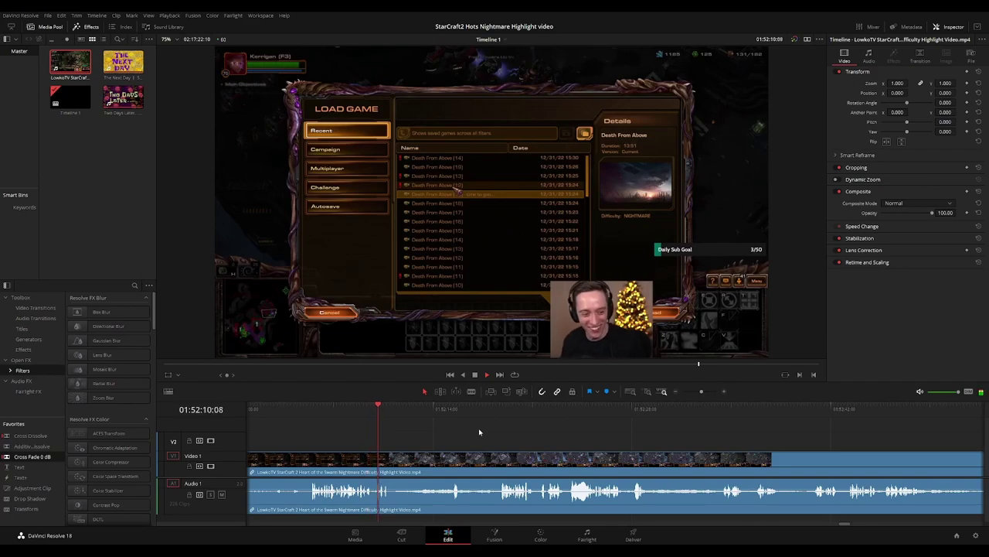
# Cut out the short section starting at 01:52:11:04, close the gap, and add a transition at the resulting cut
pyautogui.press('space')
pyautogui.hotkey('ctrl', 'b')
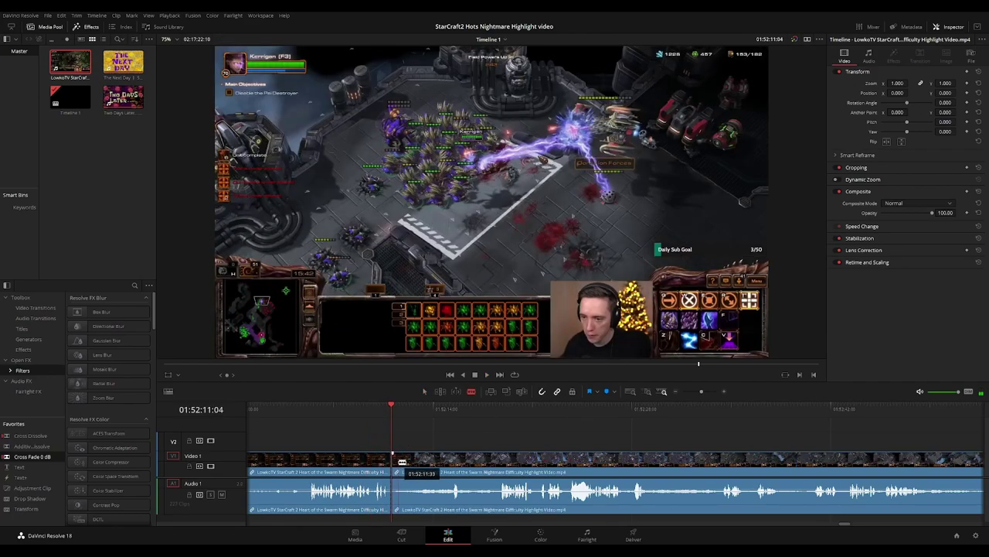
pyautogui.press('space')
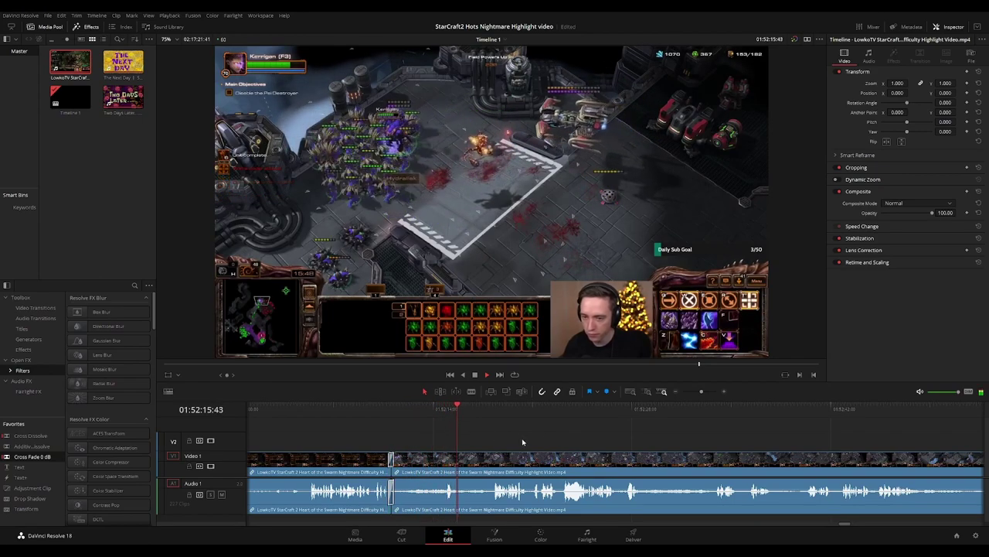
# Play through the following gameplay up to about 01:52:55, checking the audio waveform for pauses to cut
pyautogui.hscroll(2, 525, 434)
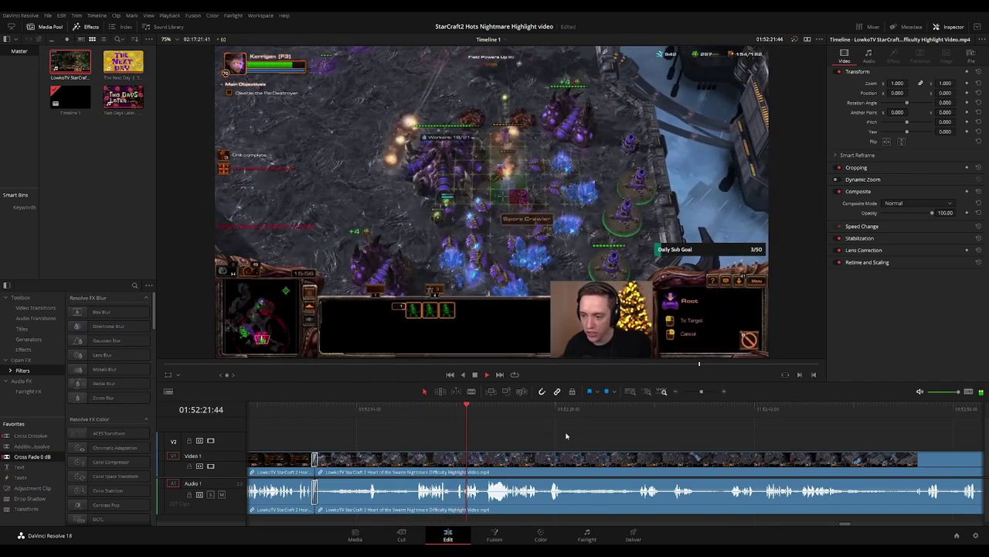
pyautogui.hscroll(4, 549, 430)
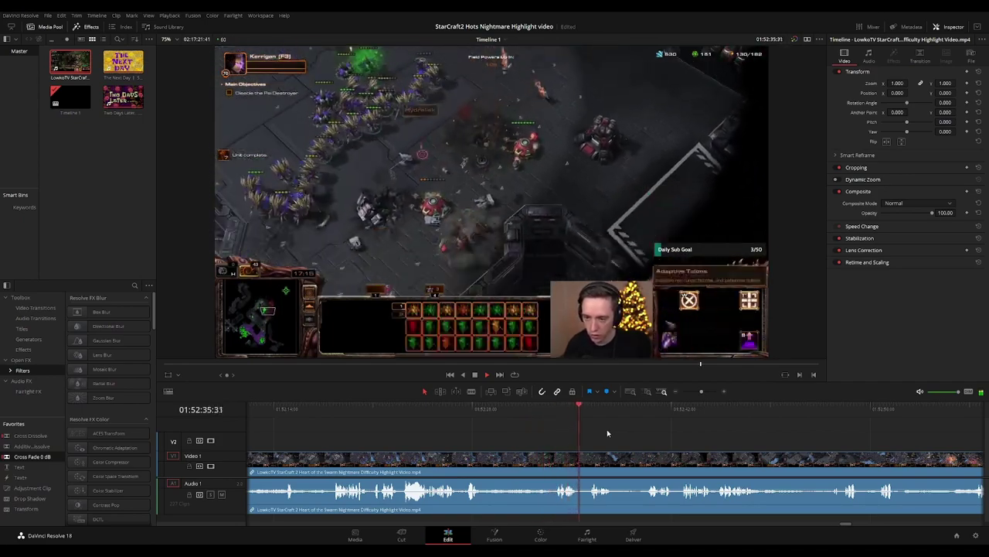
pyautogui.moveTo(678, 439); pyautogui.dragTo(506, 441)
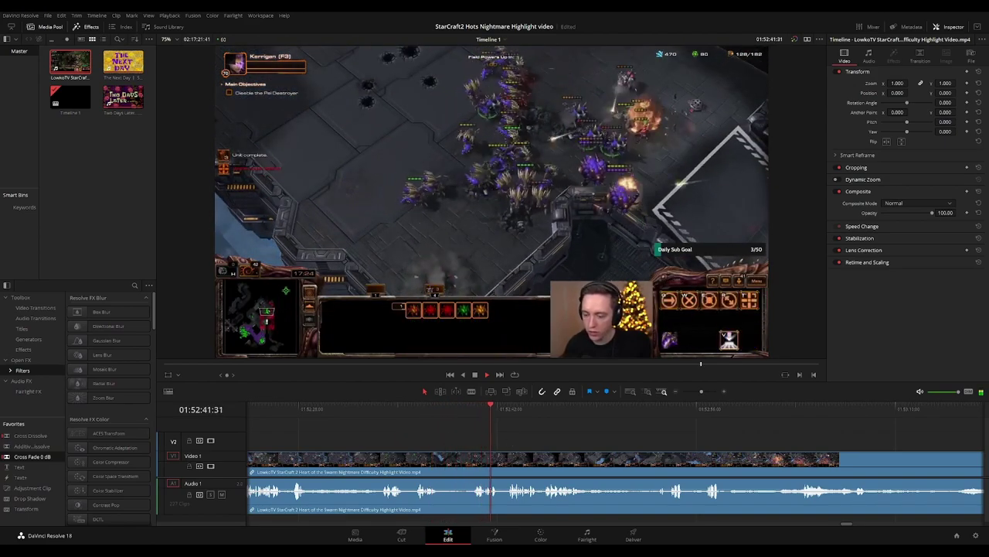
pyautogui.moveTo(619, 437); pyautogui.dragTo(514, 430)
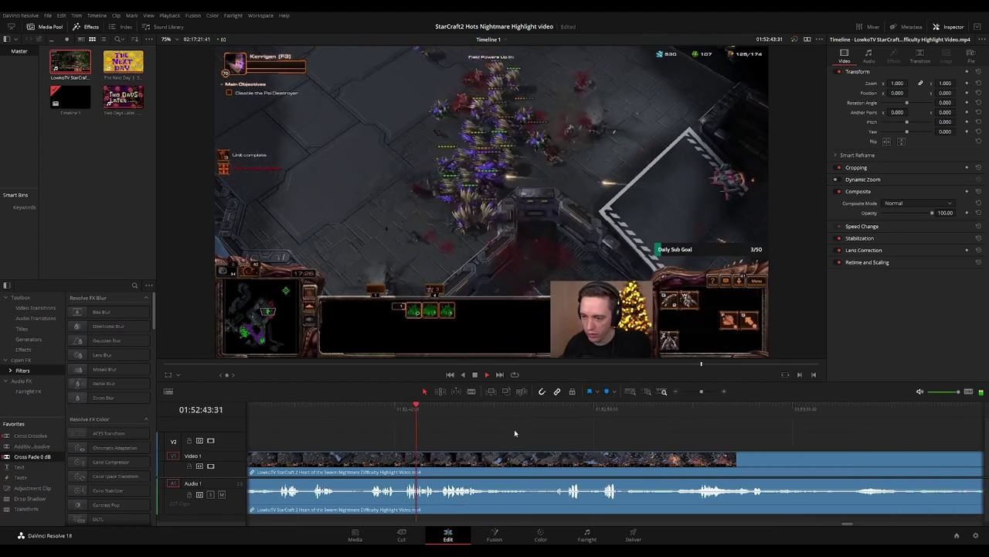
pyautogui.moveTo(584, 433); pyautogui.dragTo(502, 429)
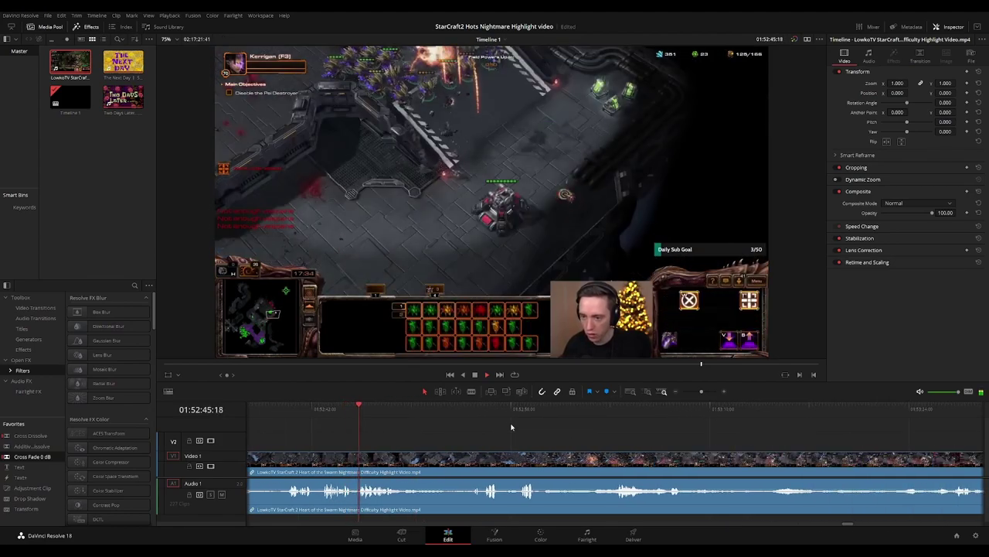
pyautogui.hscroll(3, 444, 424)
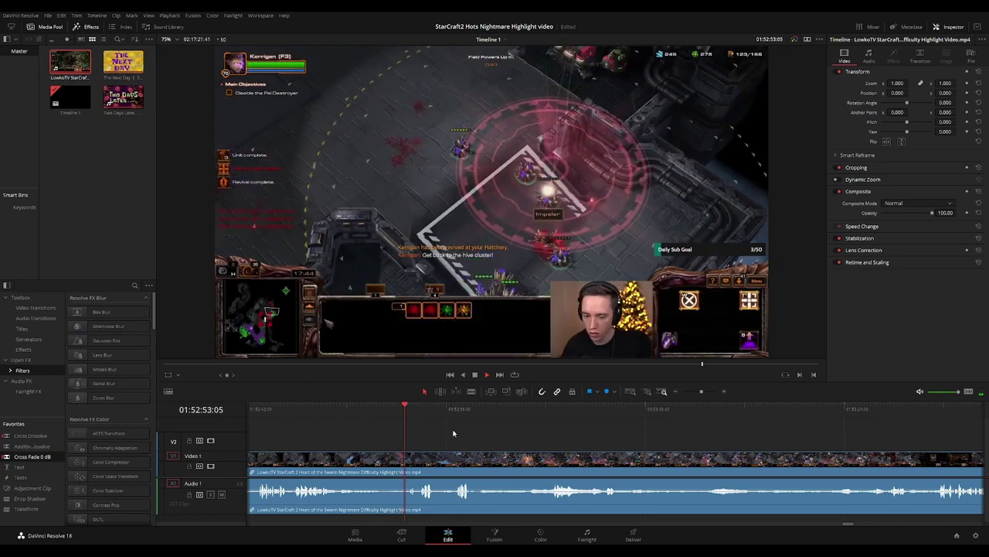
pyautogui.hscroll(3, 515, 434)
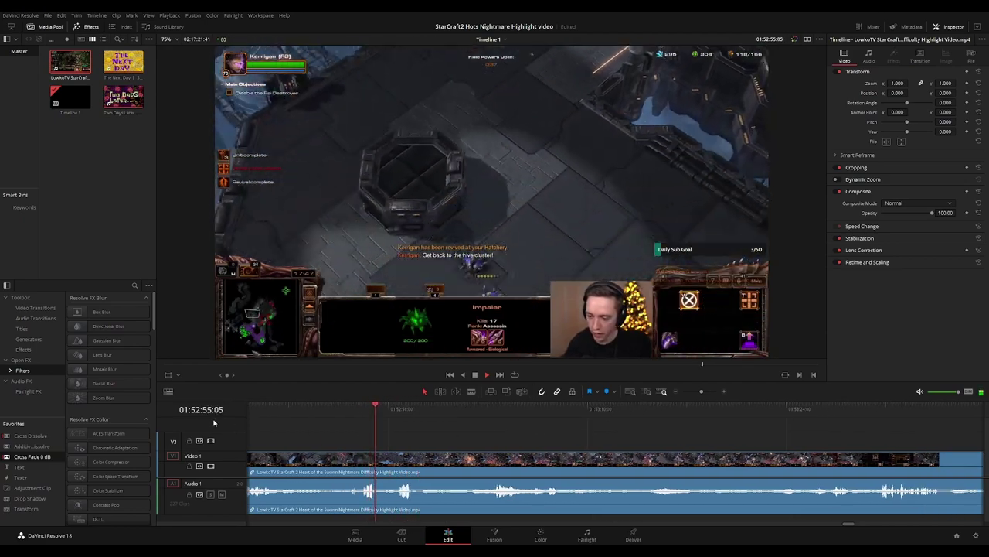
# Cut out the short section at about 01:52:57, close the gap, and select the resulting edit point
pyautogui.hotkey('ctrl', '-')
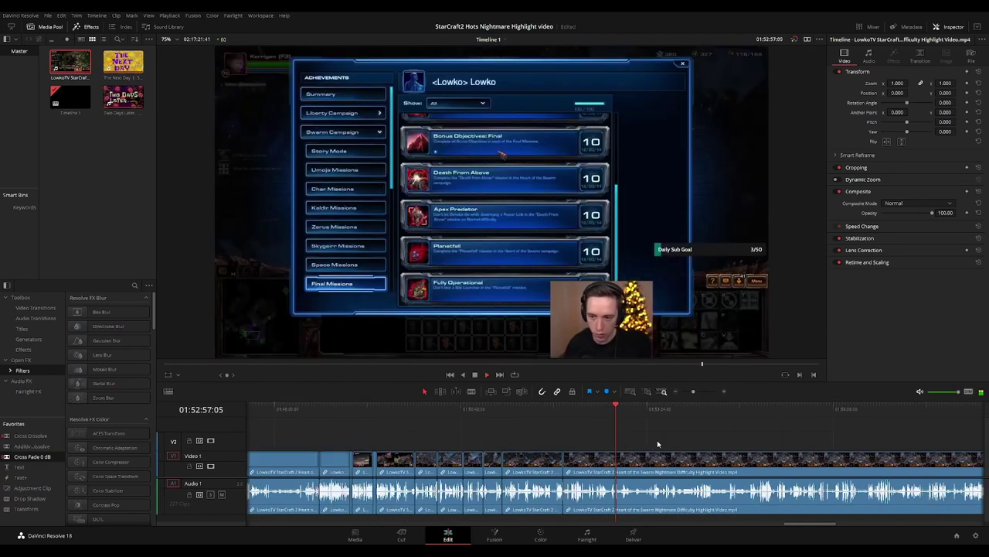
pyautogui.scroll(-3, 657, 440)
pyautogui.scroll(3, 587, 436)
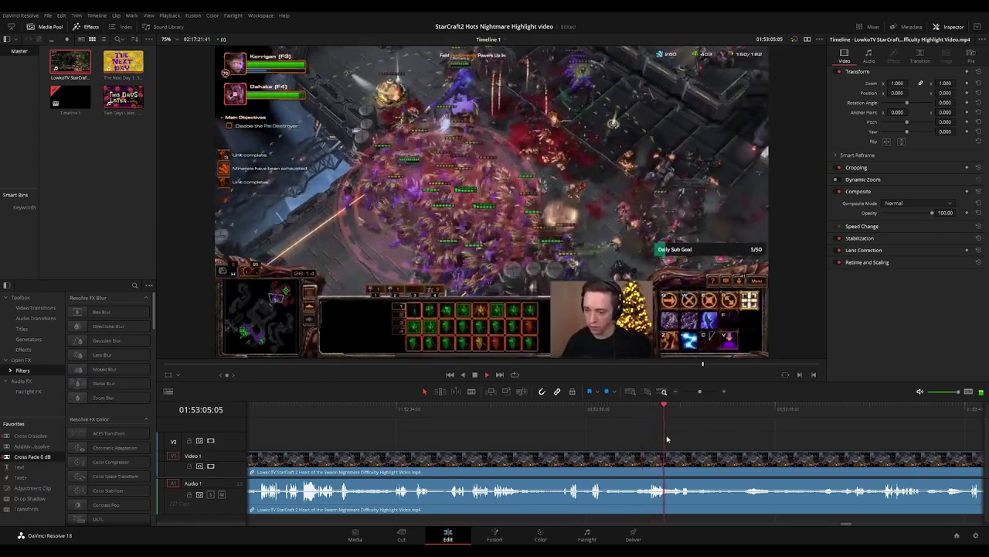
pyautogui.moveTo(719, 440); pyautogui.dragTo(399, 410)
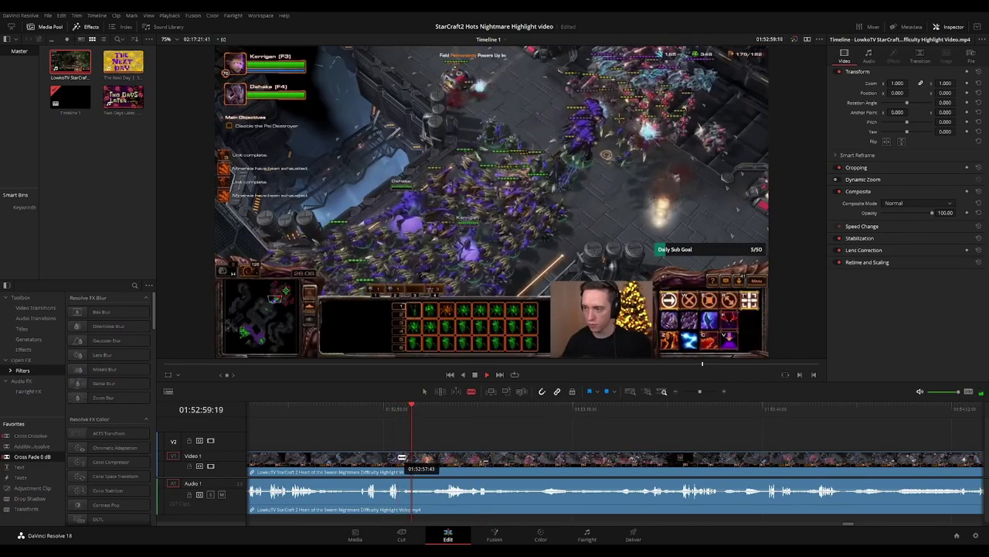
pyautogui.click(402, 458)
pyautogui.press('a')
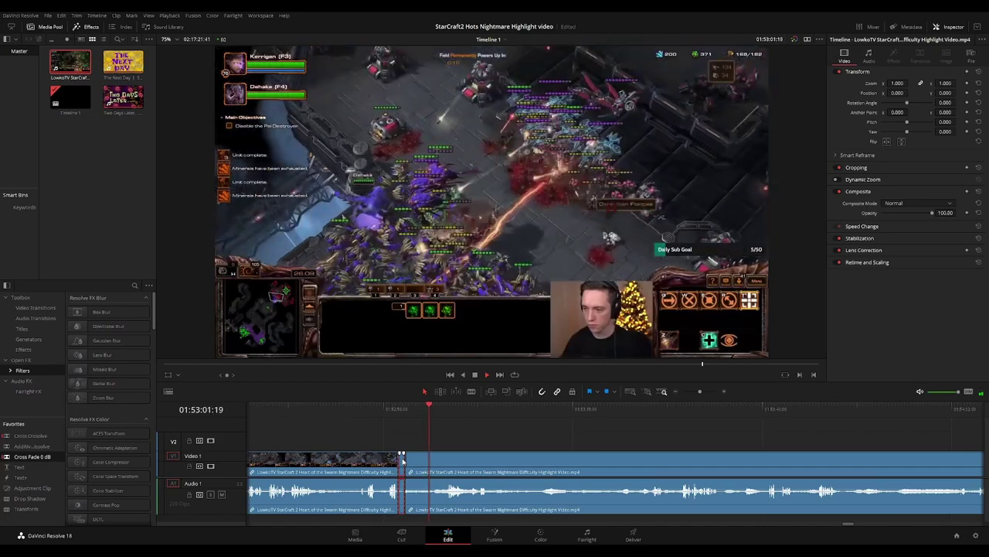
pyautogui.press('Delete')
pyautogui.click(399, 458)
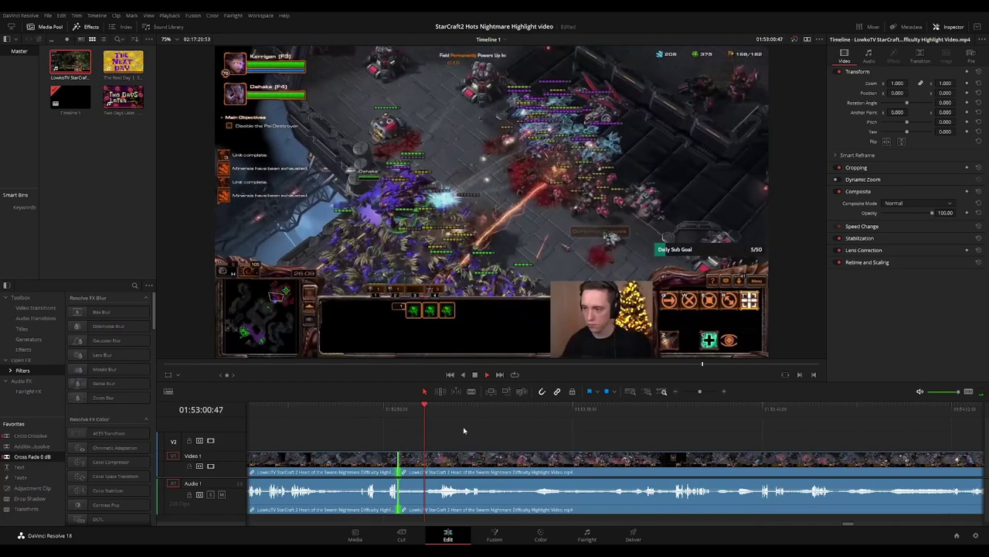
# Cut out the short section starting at about 01:53:34, close the gap, and select the resulting edit point
pyautogui.moveTo(504, 405); pyautogui.dragTo(517, 406)
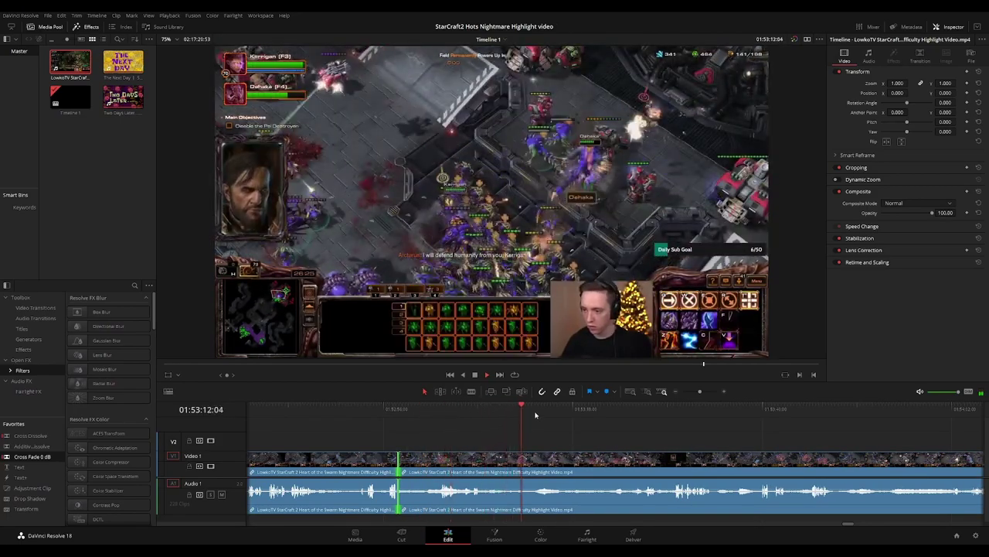
pyautogui.moveTo(601, 437); pyautogui.dragTo(563, 435)
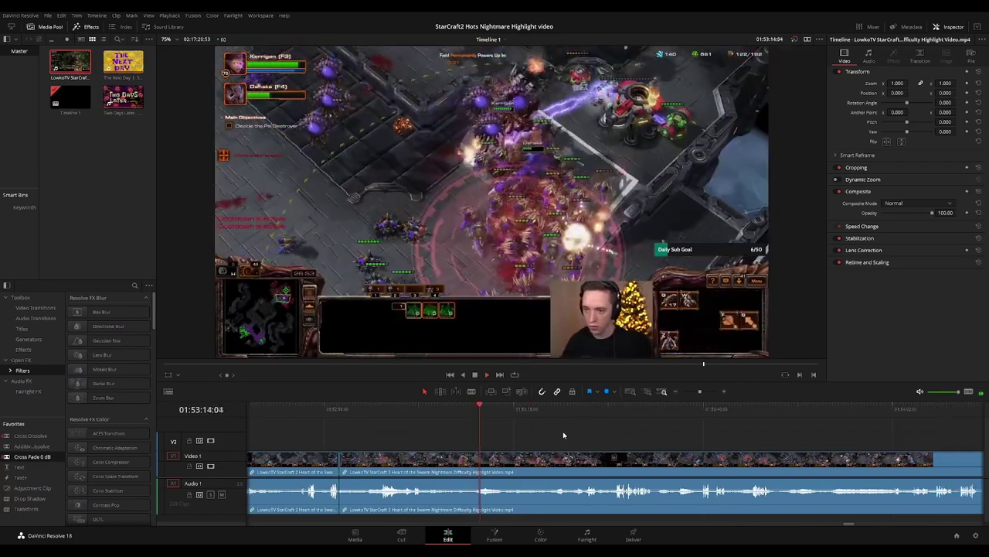
pyautogui.hscroll(2, 558, 434)
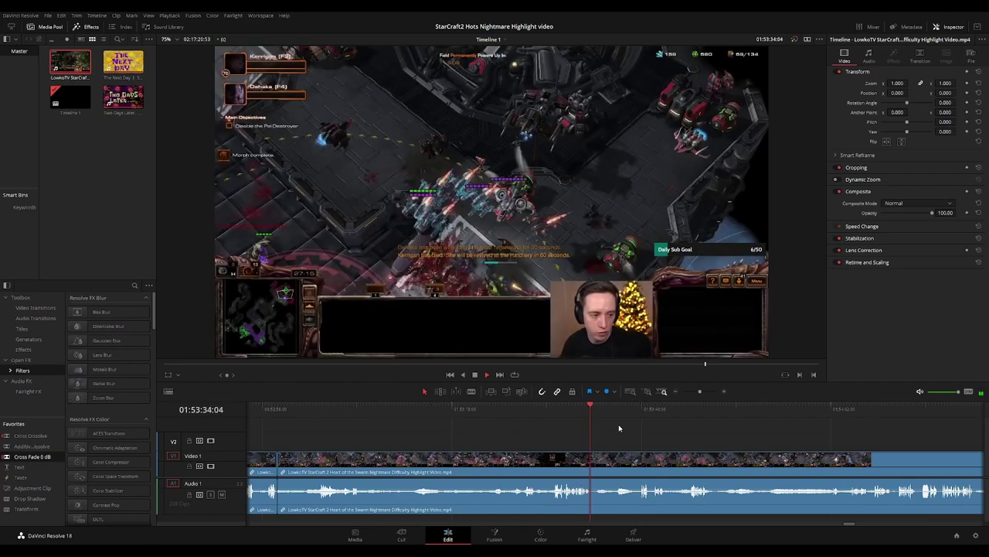
pyautogui.press('b')
pyautogui.click(605, 462)
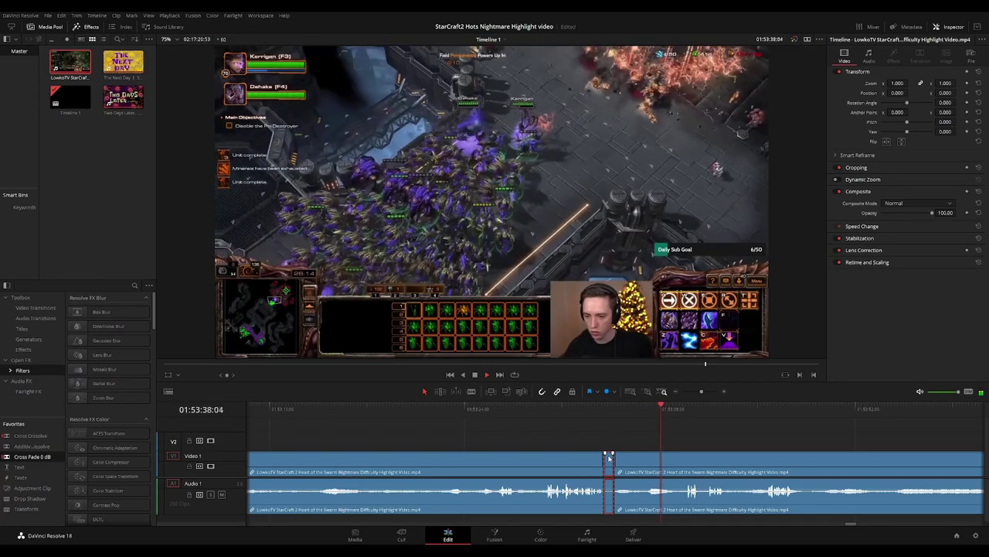
pyautogui.press('a')
pyautogui.click(608, 458)
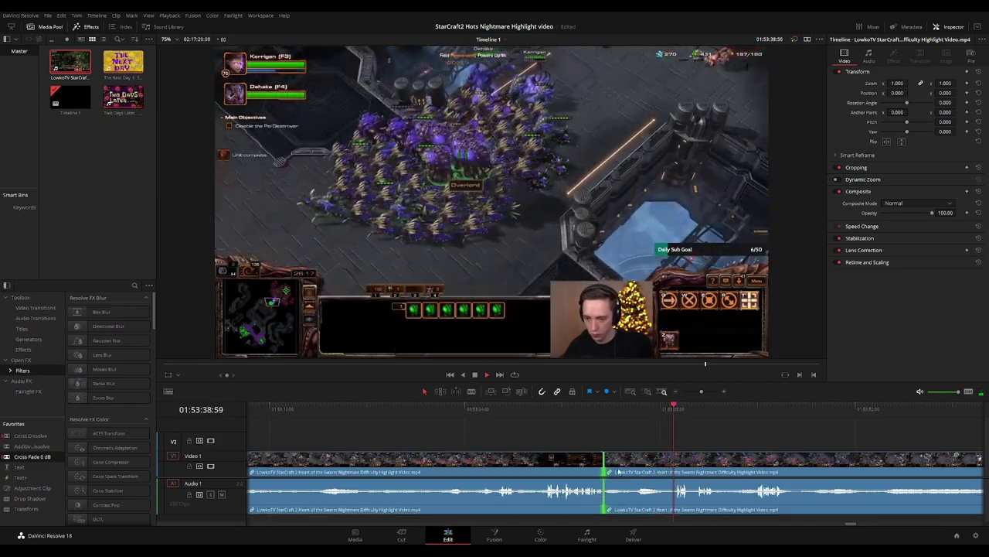
# Check the following gameplay for pauses, then cut out the brief section at about 01:54:01 and close the gap
pyautogui.hotkey('ctrl', '-')
pyautogui.moveTo(758, 438); pyautogui.dragTo(609, 437)
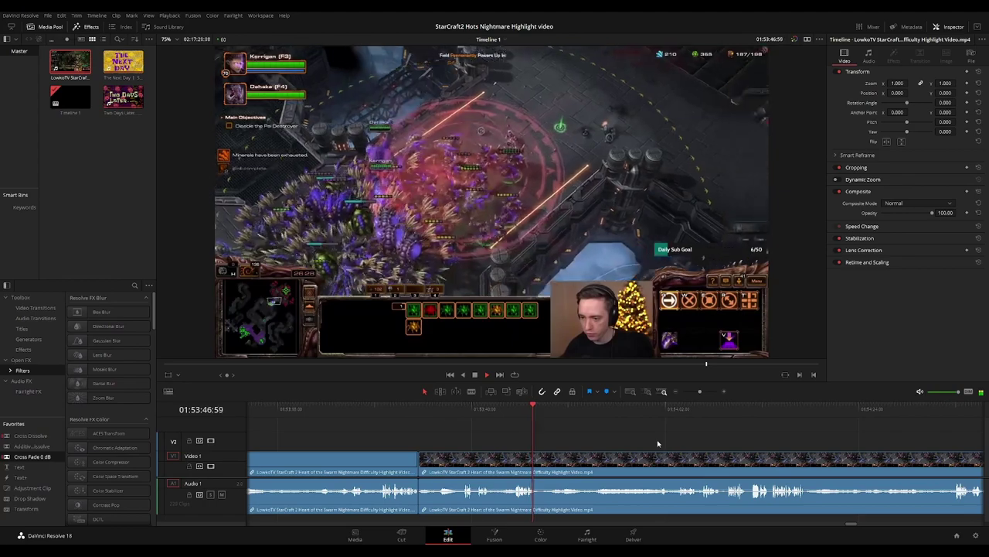
pyautogui.moveTo(657, 443); pyautogui.dragTo(585, 443)
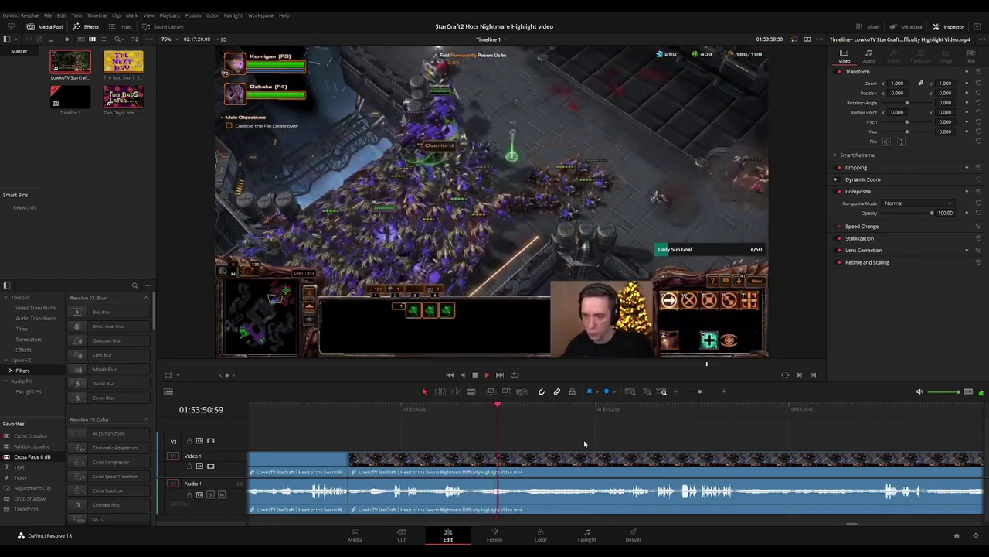
pyautogui.hscroll(1, 587, 444)
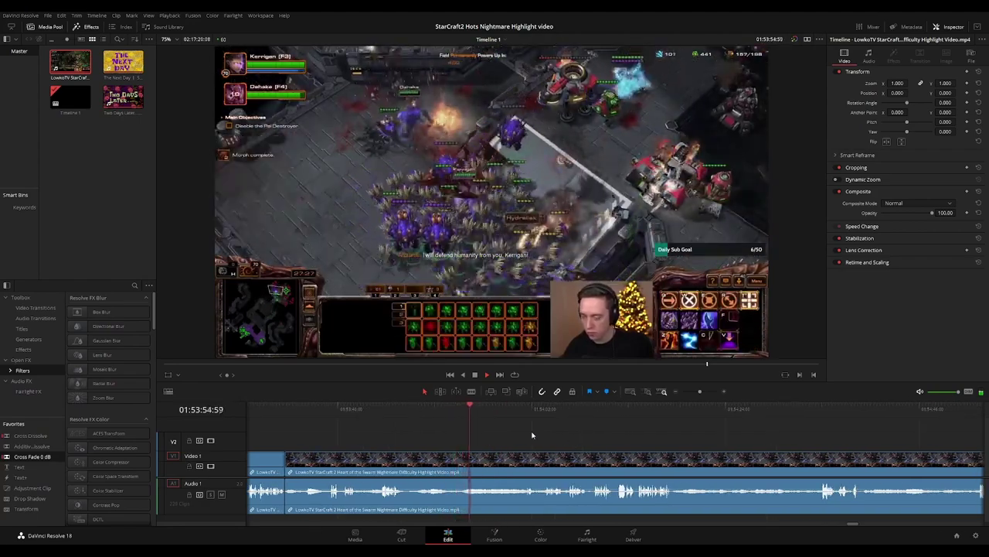
pyautogui.hscroll(1, 536, 435)
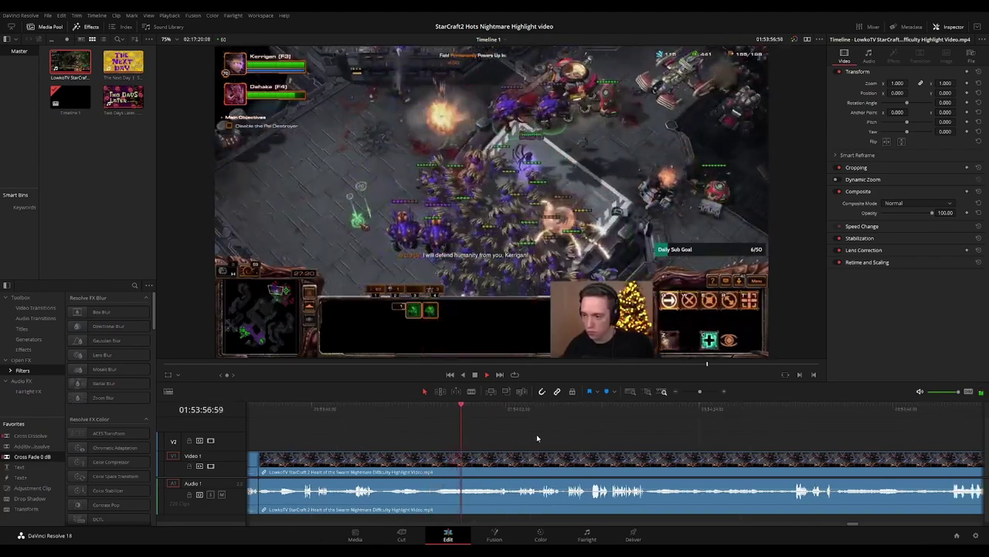
pyautogui.hscroll(1, 530, 436)
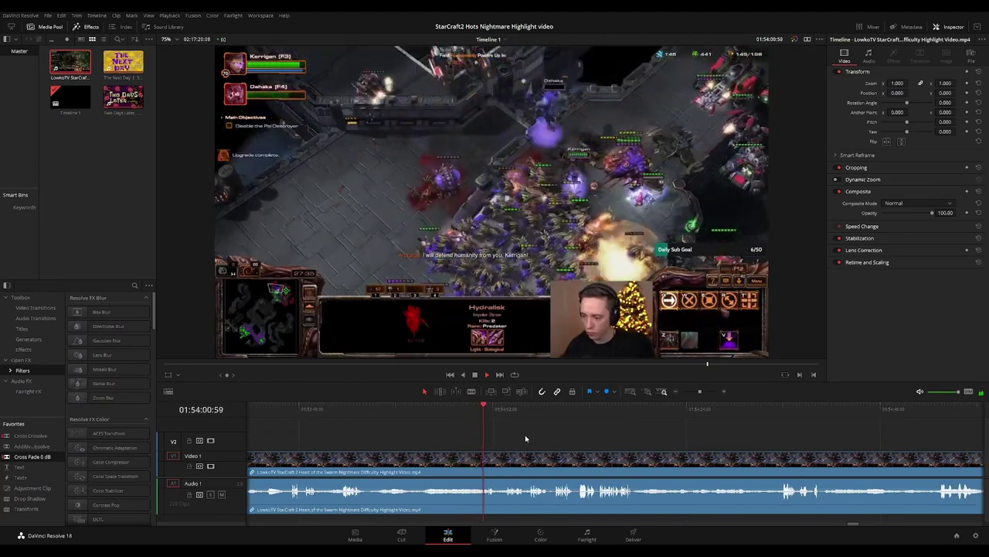
pyautogui.hotkey('ctrl', 'b')
pyautogui.scroll(3, 602, 435)
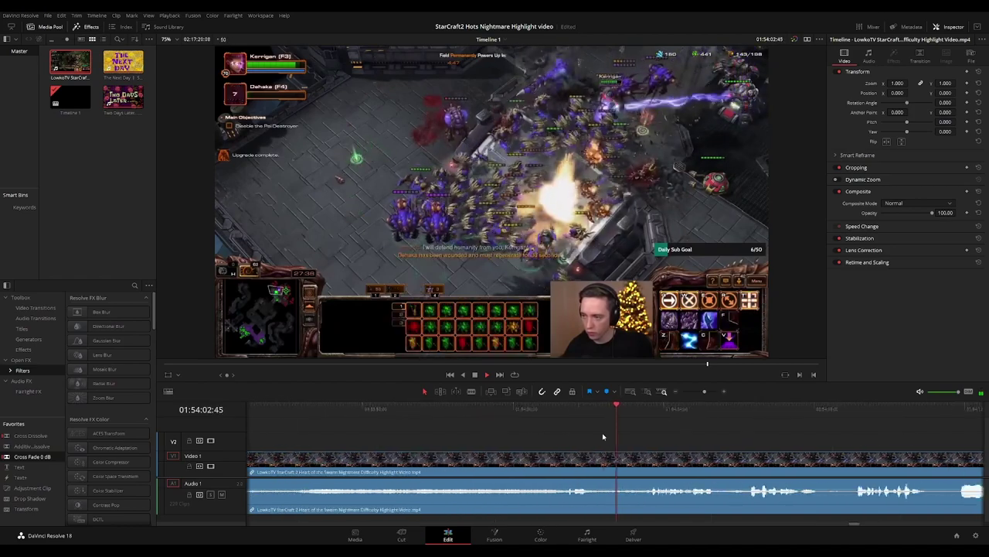
pyautogui.click(551, 462)
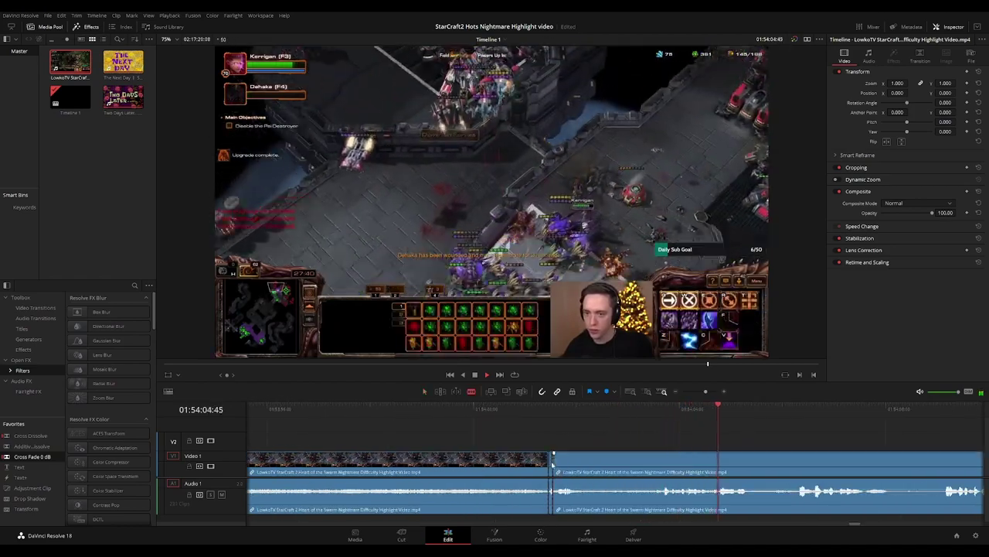
pyautogui.press('Delete')
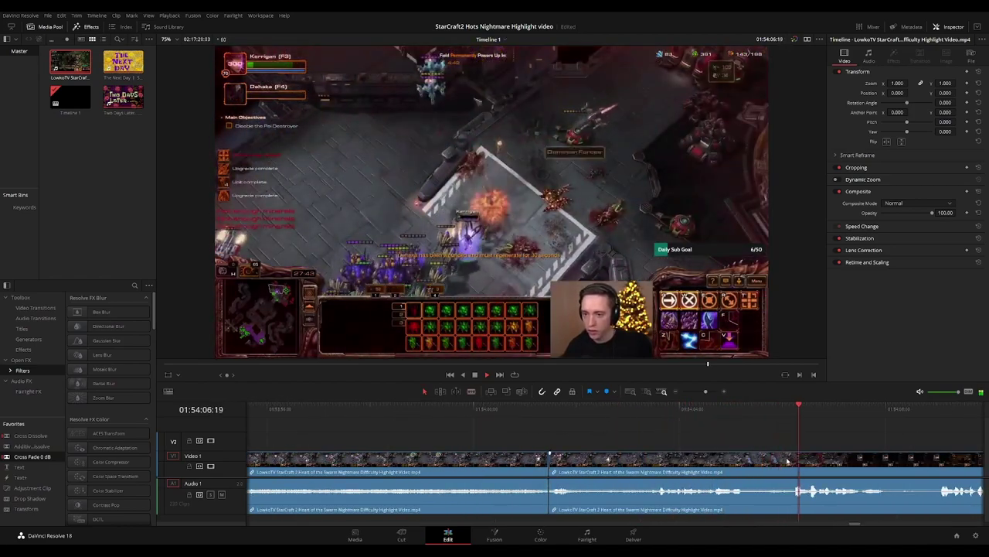
# Cut out the short section starting at 01:54:17:49 at the end of the loading screen, close the gap, and resume playback
pyautogui.scroll(-3, 768, 451)
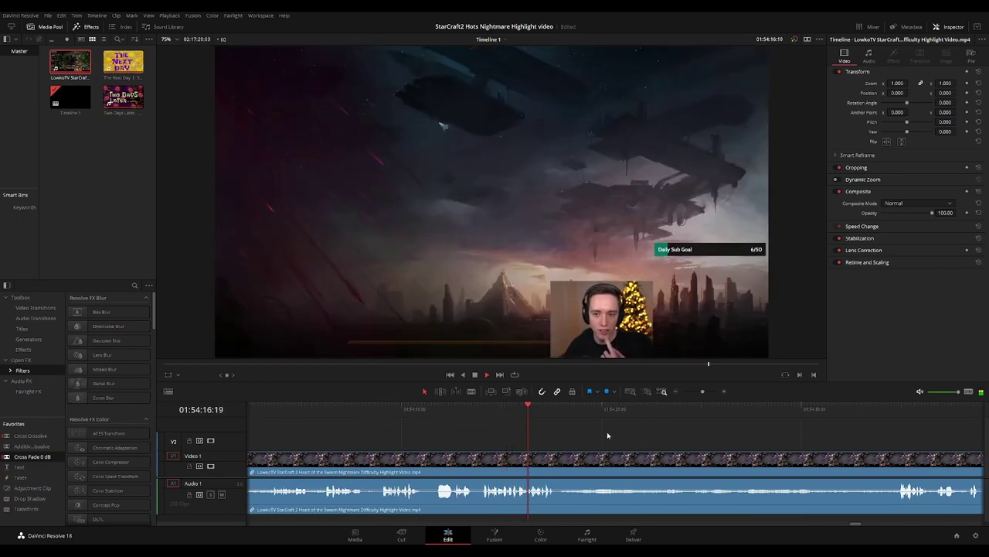
pyautogui.press('space')
pyautogui.hotkey('ctrl', 'b')
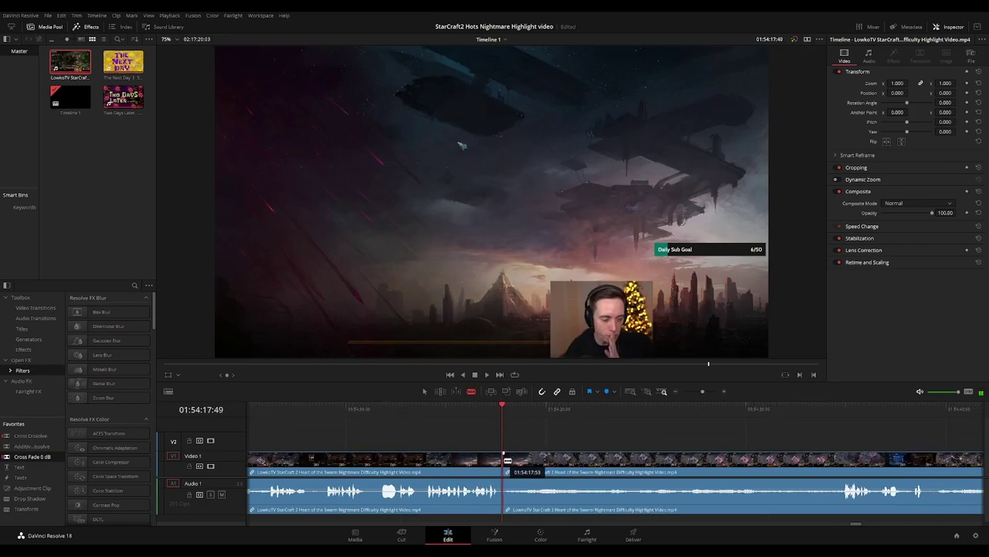
pyautogui.press('Delete')
pyautogui.press('space')
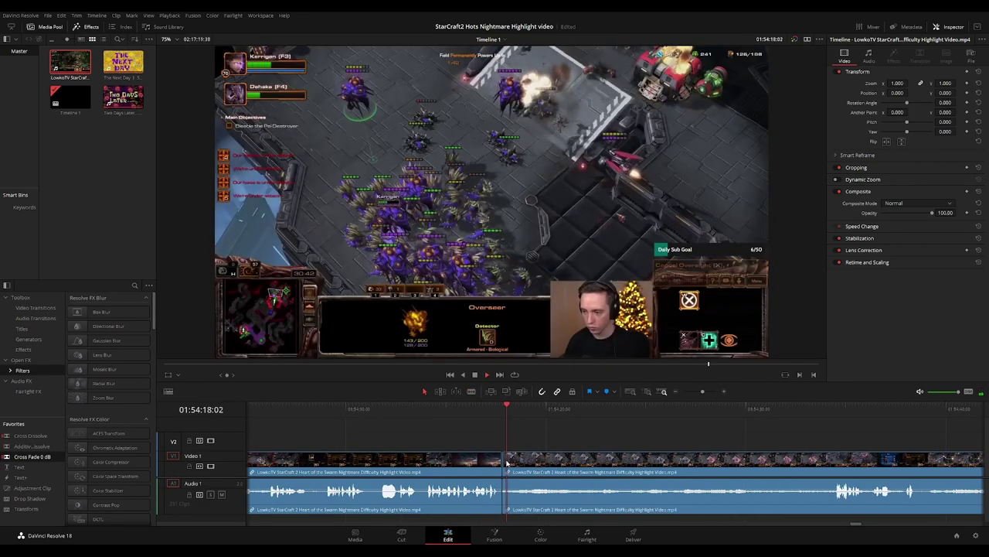
# View the layout of the whole timeline and return to a close view of the clips around 01:54:24
pyautogui.hotkey('ctrl', '-')
pyautogui.hotkey('ctrl', '-')
pyautogui.hotkey('ctrl', '-')
pyautogui.hotkey('ctrl', '-')
pyautogui.hotkey('ctrl', '-')
pyautogui.hotkey('ctrl', '-')
pyautogui.hotkey('ctrl', '-')
pyautogui.hotkey('ctrl', '-')
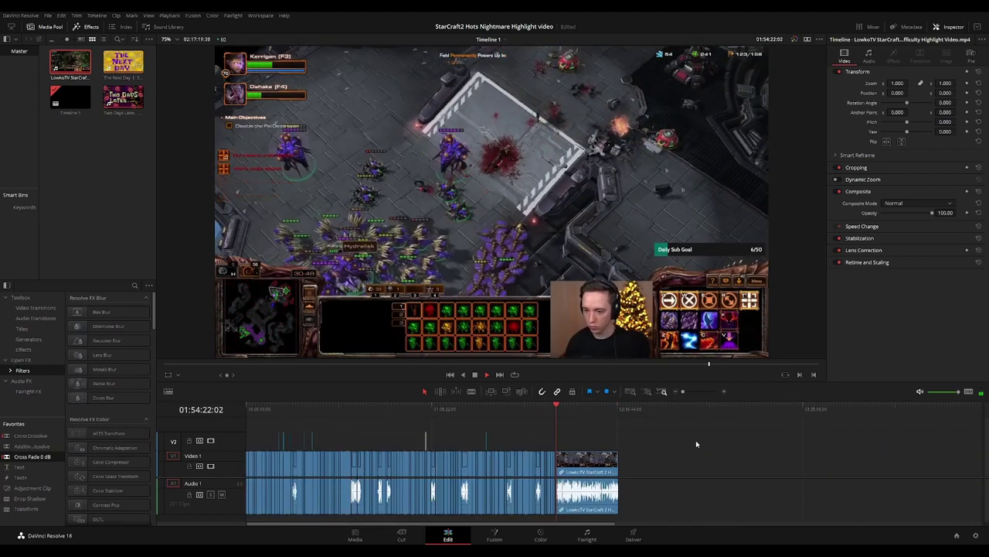
pyautogui.scroll(4, 695, 440)
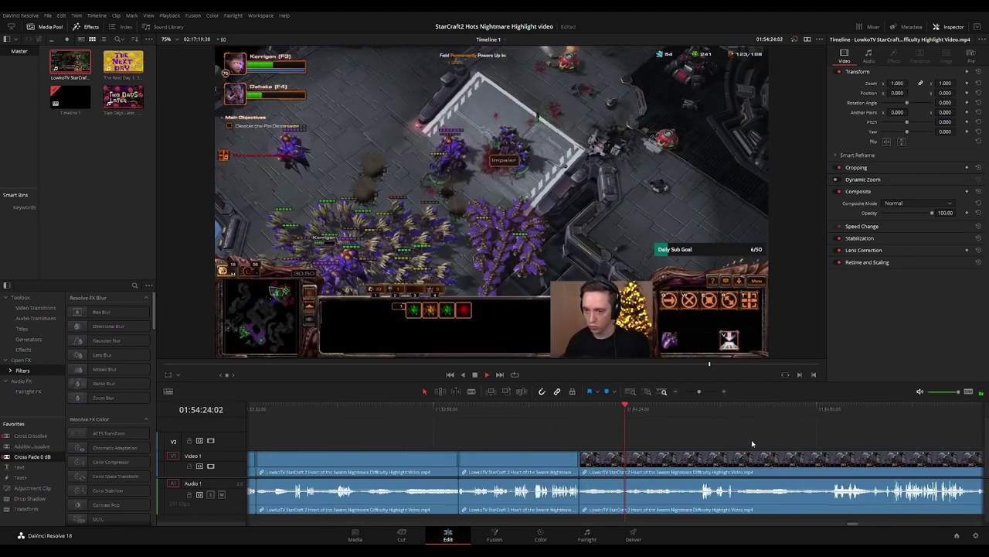
# Play through the final battle and mission-end dialogue up to about 01:55:11, checking the audio waveform for pauses to cut
pyautogui.moveTo(756, 441); pyautogui.dragTo(608, 442)
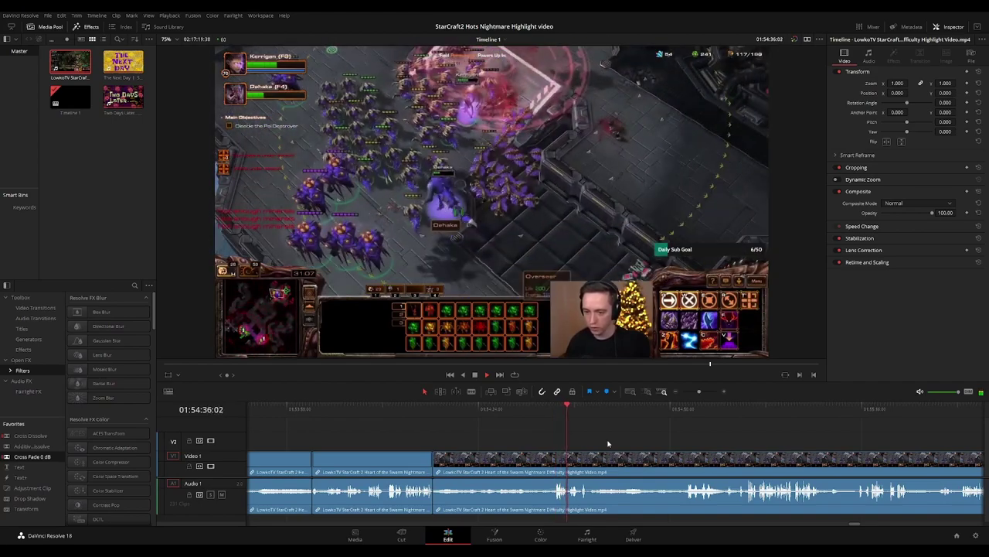
pyautogui.scroll(2, 625, 429)
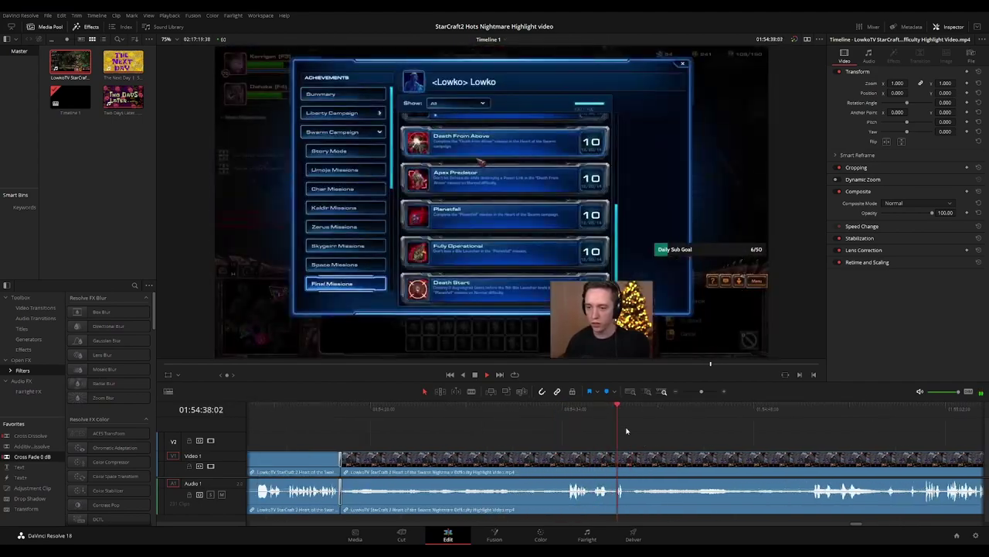
pyautogui.moveTo(704, 433); pyautogui.dragTo(579, 435)
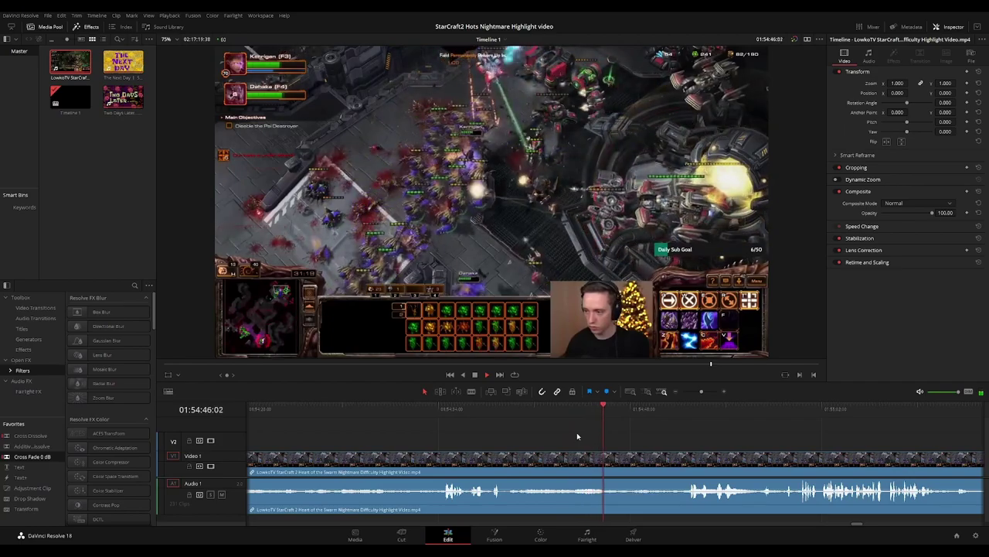
pyautogui.moveTo(725, 444); pyautogui.dragTo(597, 430)
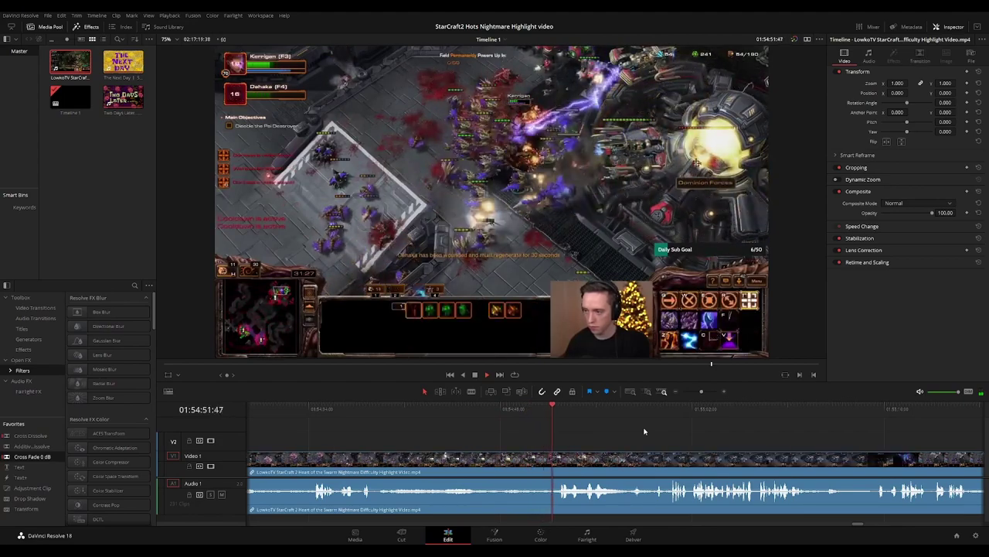
pyautogui.hscroll(2, 700, 437)
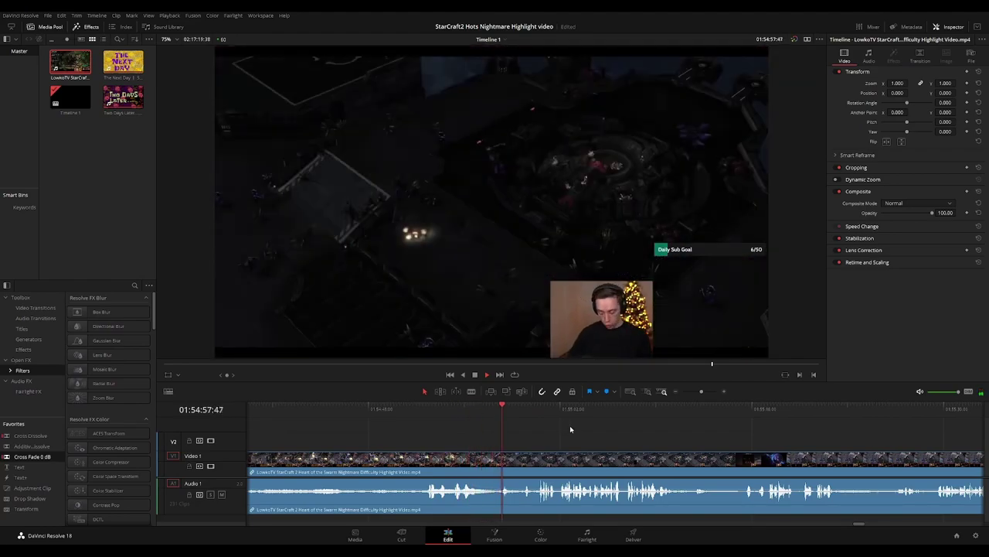
pyautogui.hscroll(1, 567, 431)
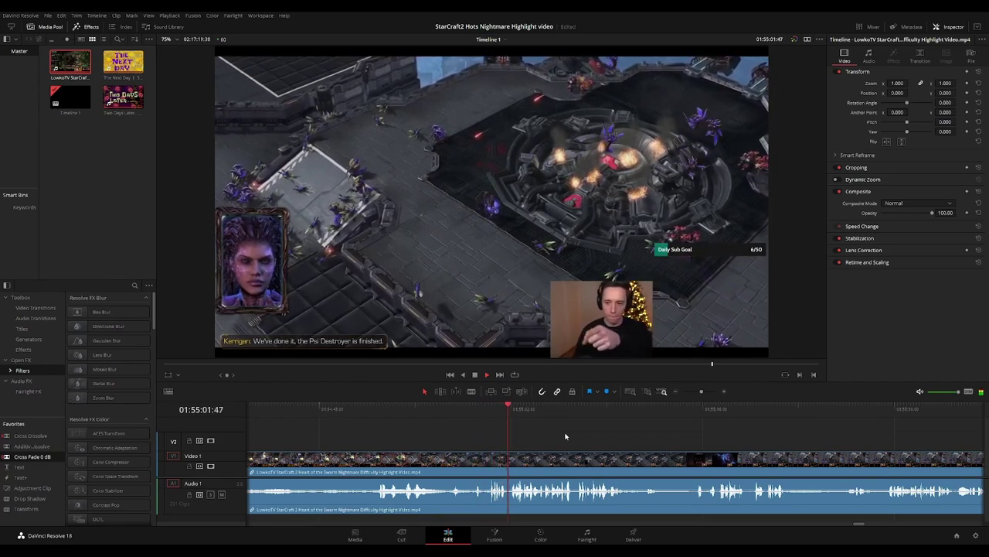
pyautogui.hscroll(2, 557, 431)
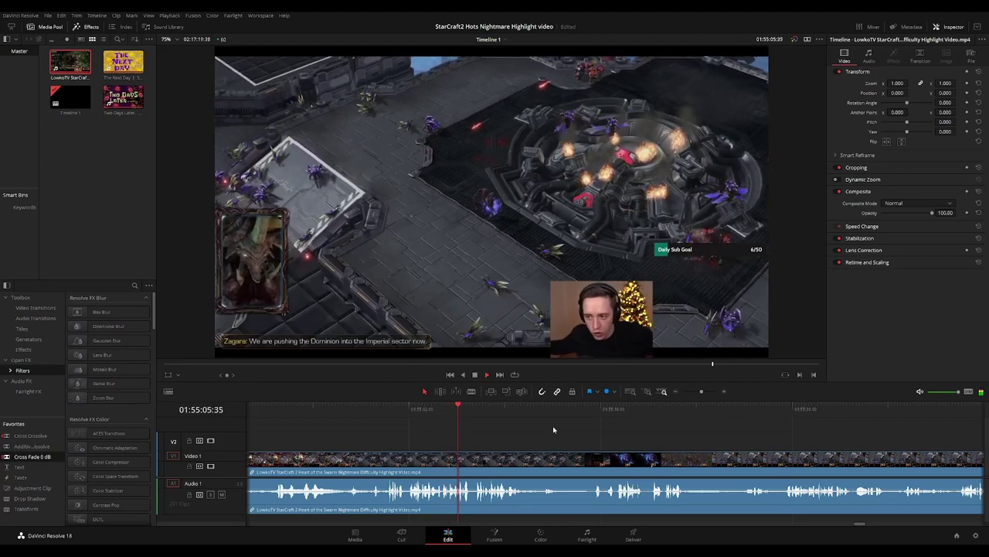
pyautogui.hscroll(2, 572, 436)
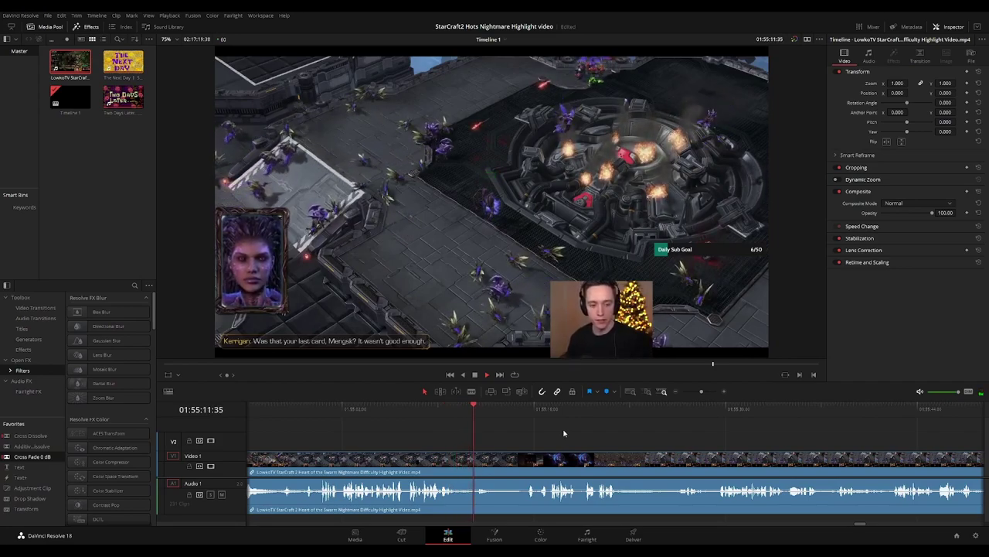
# Cut out the short fade-out section at about 01:55:14:20, close the gap, and play back across the cut
pyautogui.press('space')
pyautogui.hotkey('ctrl', 'b')
pyautogui.press('b')
pyautogui.click(525, 460)
pyautogui.press('Delete')
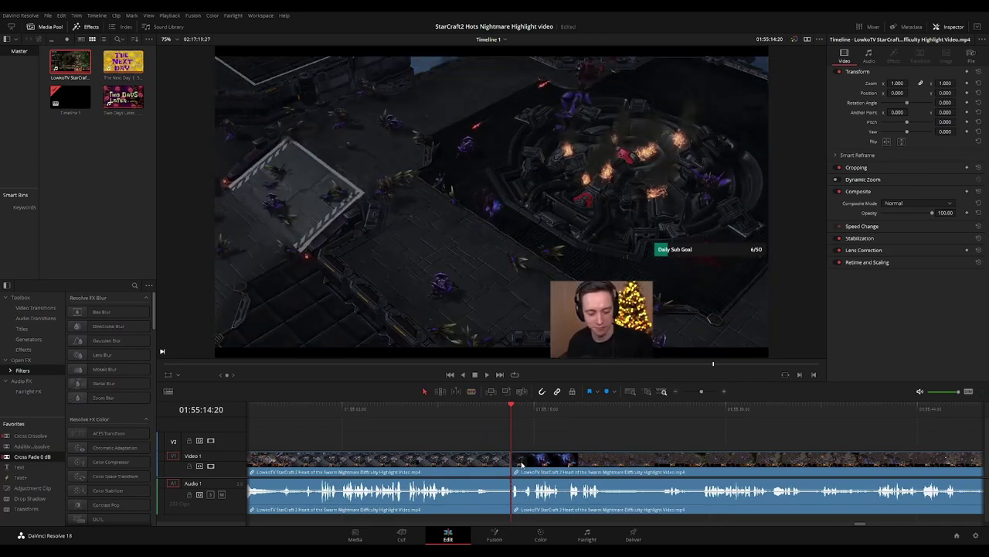
pyautogui.click(501, 410)
pyautogui.press('space')
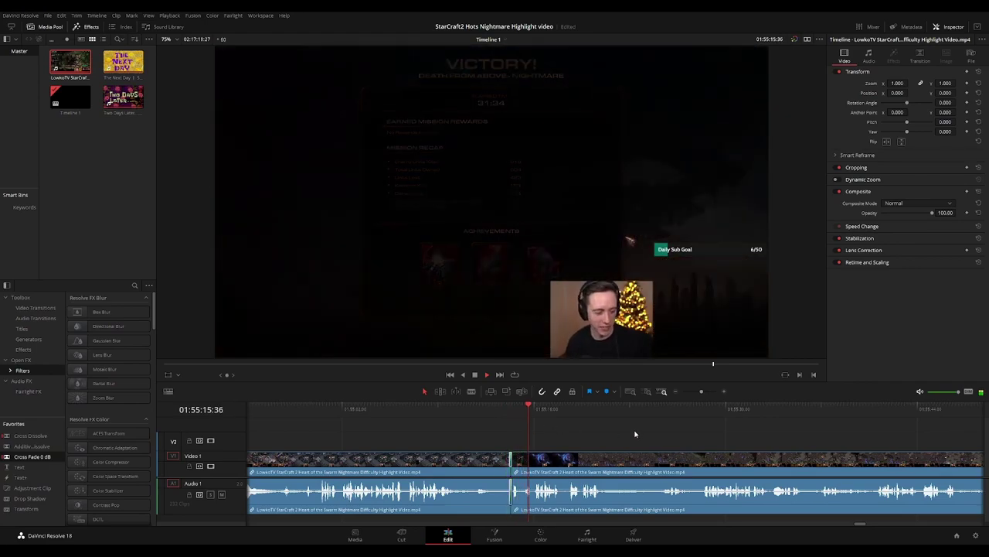
# Cut out the short pause at about 01:55:17:49 in the planet loading screen, close the gap, and replay the cut
pyautogui.hscroll(2, 640, 442)
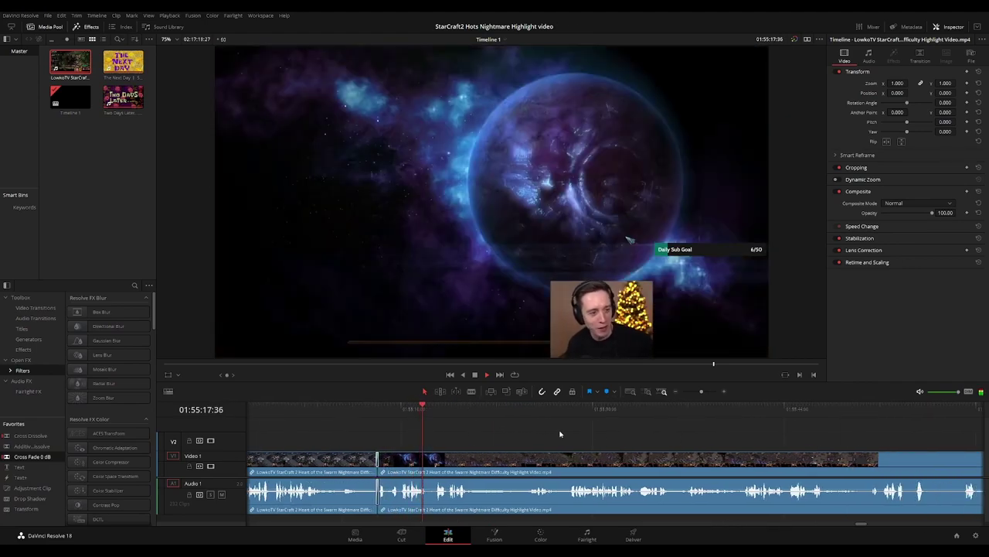
pyautogui.press('b')
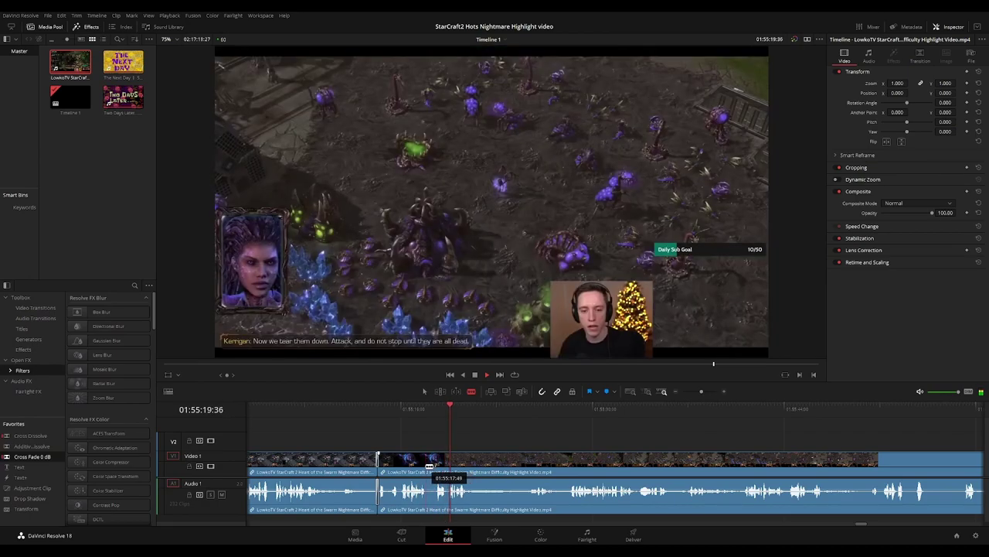
pyautogui.click(425, 465)
pyautogui.click(435, 467)
pyautogui.moveTo(438, 466); pyautogui.dragTo(437, 466)
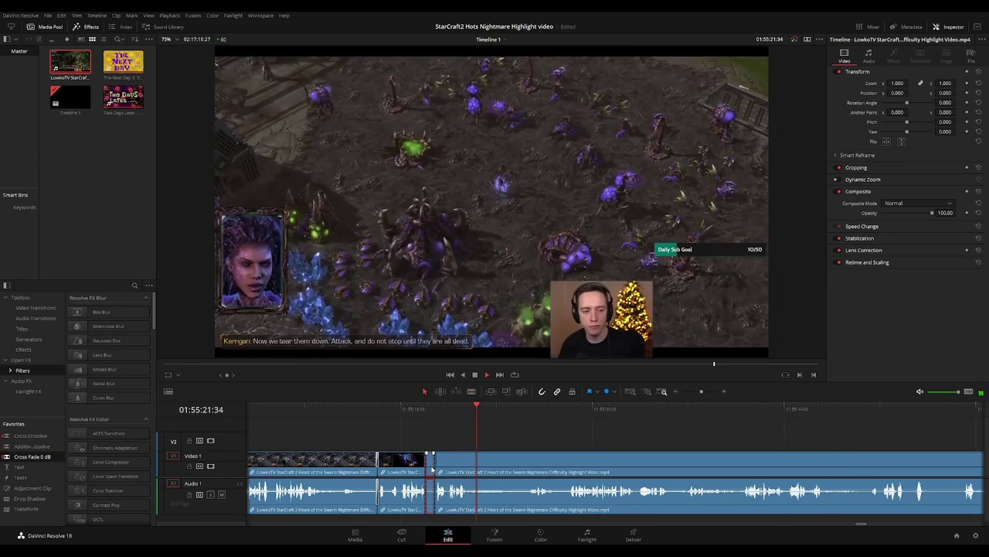
pyautogui.click(424, 415)
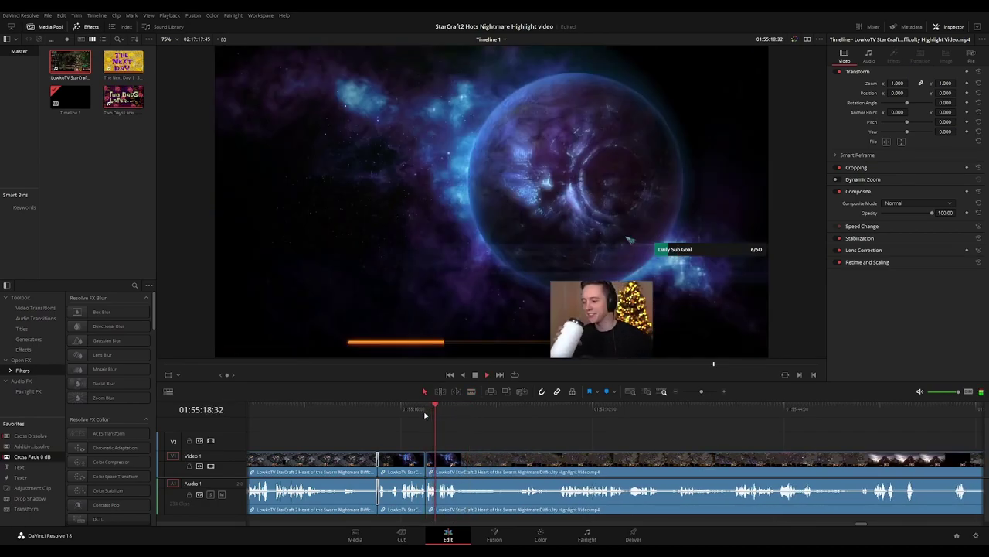
# Cut out the short remainder of the loading screen from 01:55:18:35, close the gap, and add the default video and audio transition at the cut
pyautogui.scroll(2, 627, 441)
pyautogui.scroll(1, 627, 441)
pyautogui.press('b')
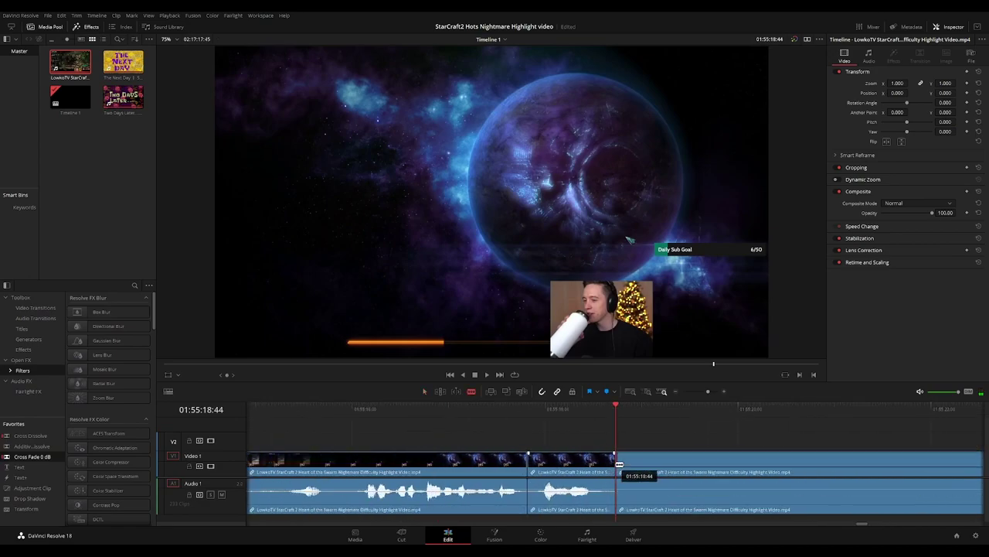
pyautogui.click(617, 462)
pyautogui.click(602, 409)
pyautogui.click(601, 460)
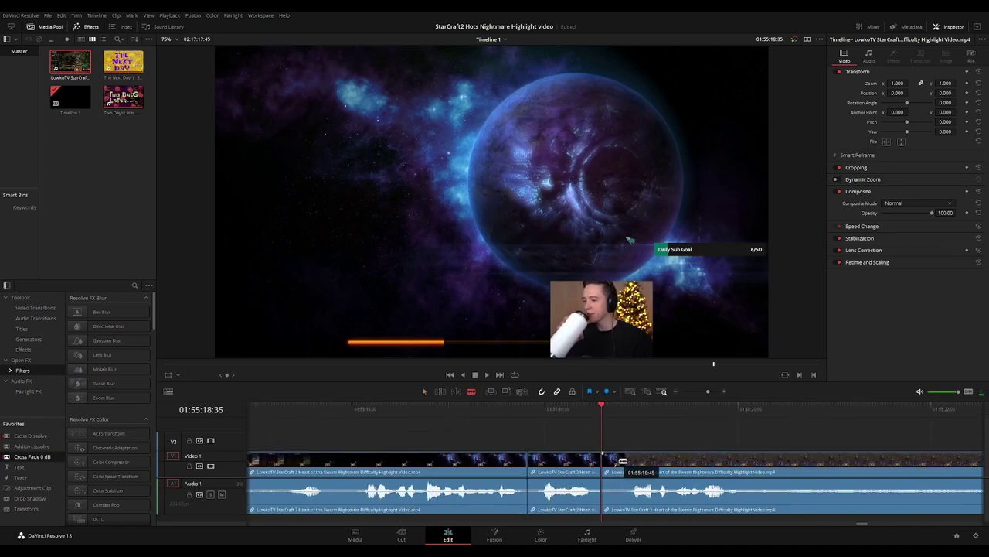
pyautogui.click(630, 462)
pyautogui.press('a')
pyautogui.click(620, 467)
pyautogui.press('Delete')
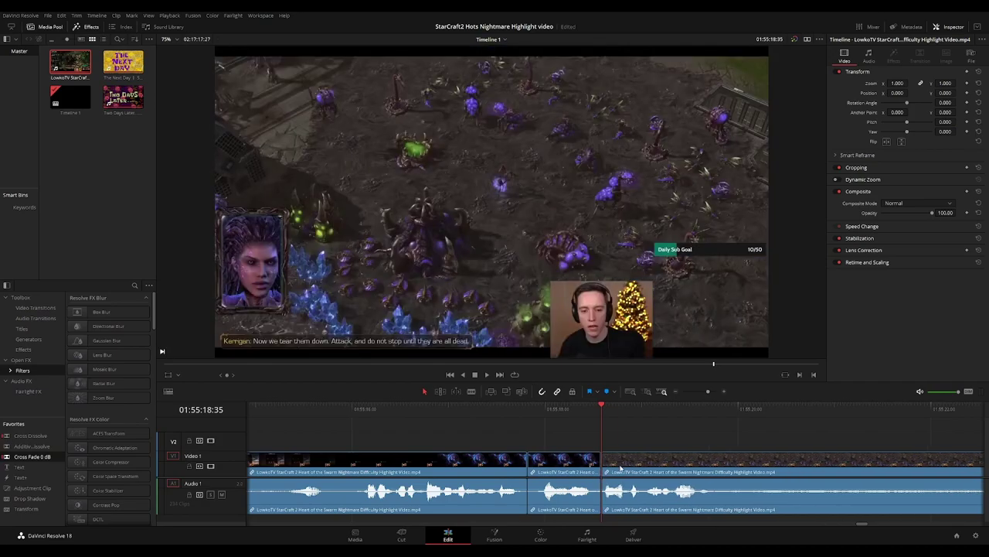
pyautogui.hotkey('ctrl', 't')
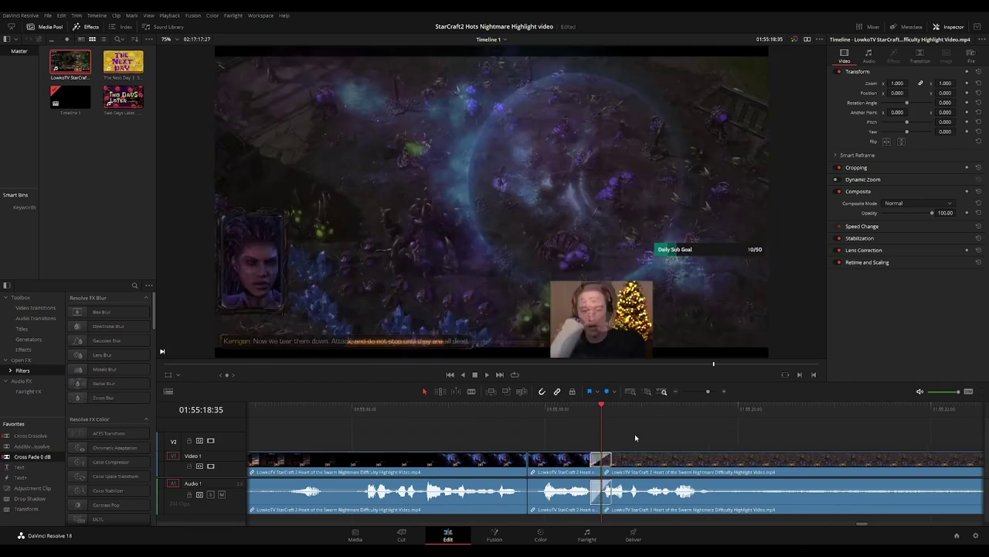
# View the whole timeline, check its last frame, and play on from 01:55:18:42 to about 01:55:52 in a close view
pyautogui.scroll(-6, 635, 438)
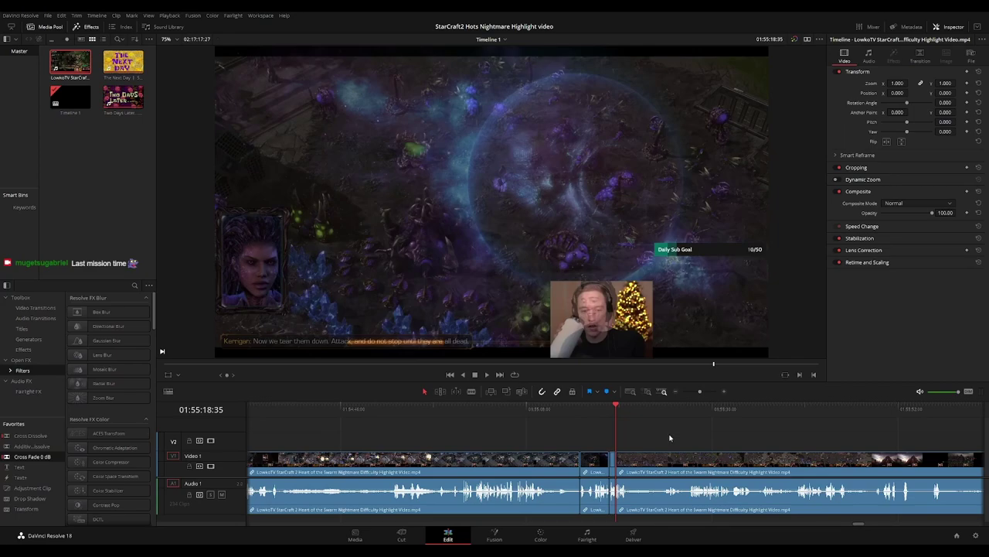
pyautogui.scroll(-4, 671, 439)
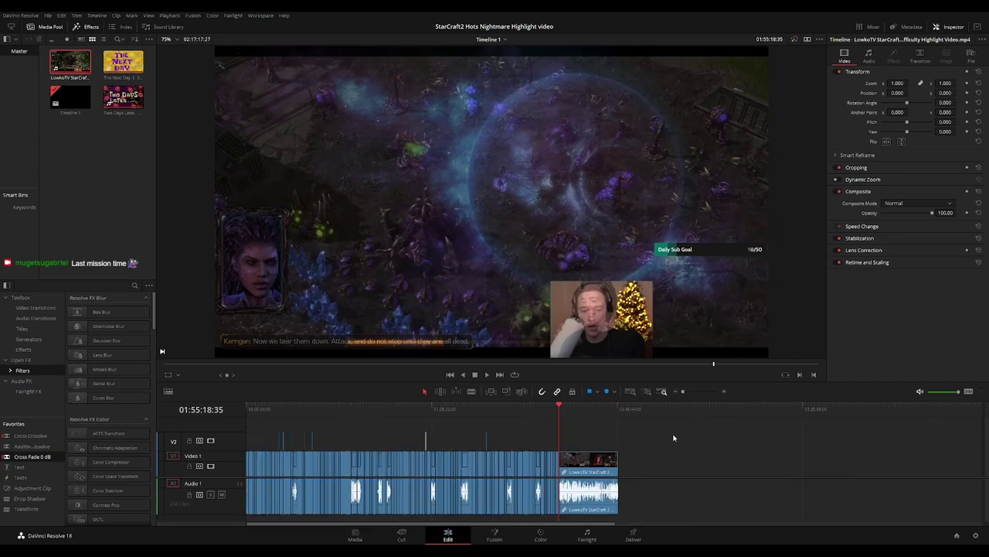
pyautogui.press('space')
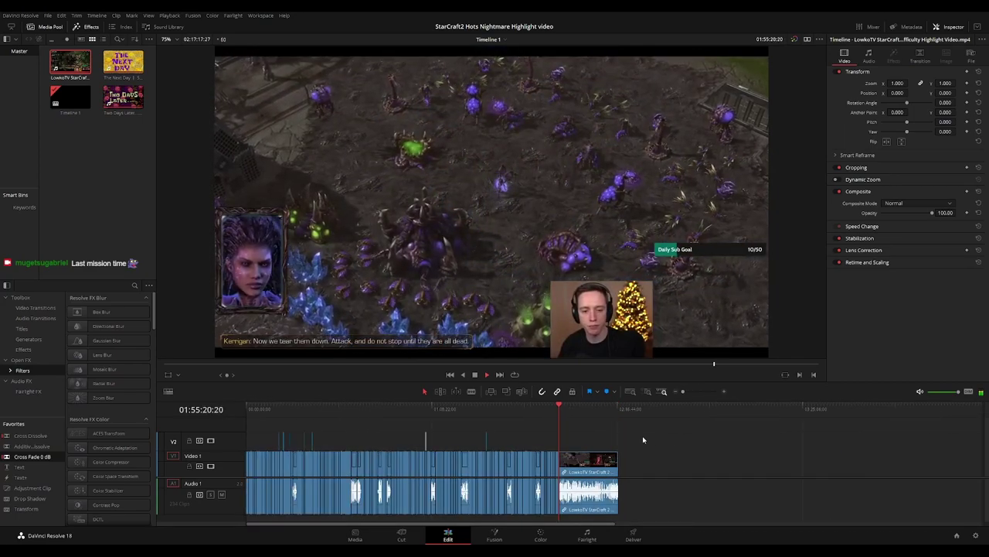
pyautogui.click(622, 410)
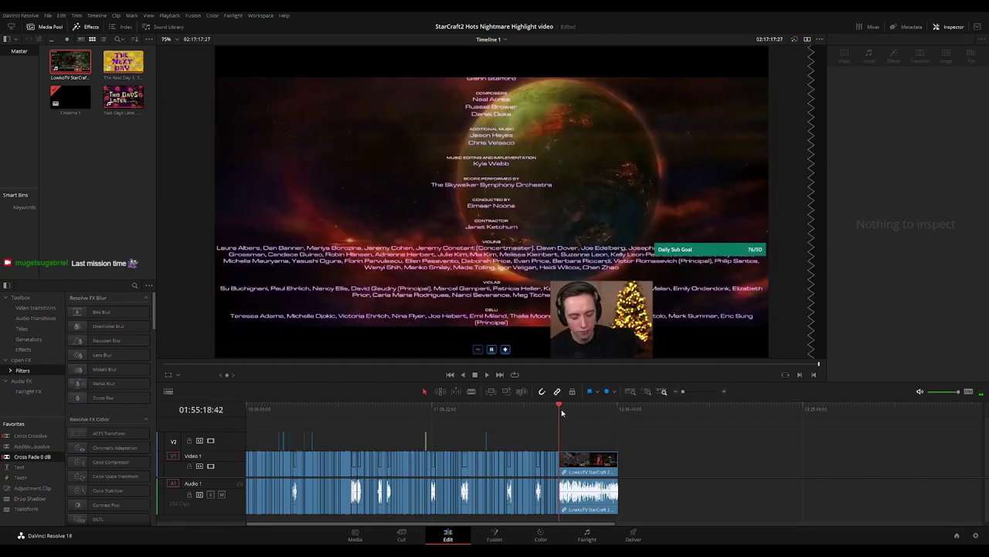
pyautogui.press('space')
pyautogui.scroll(4, 711, 446)
pyautogui.scroll(4, 711, 446)
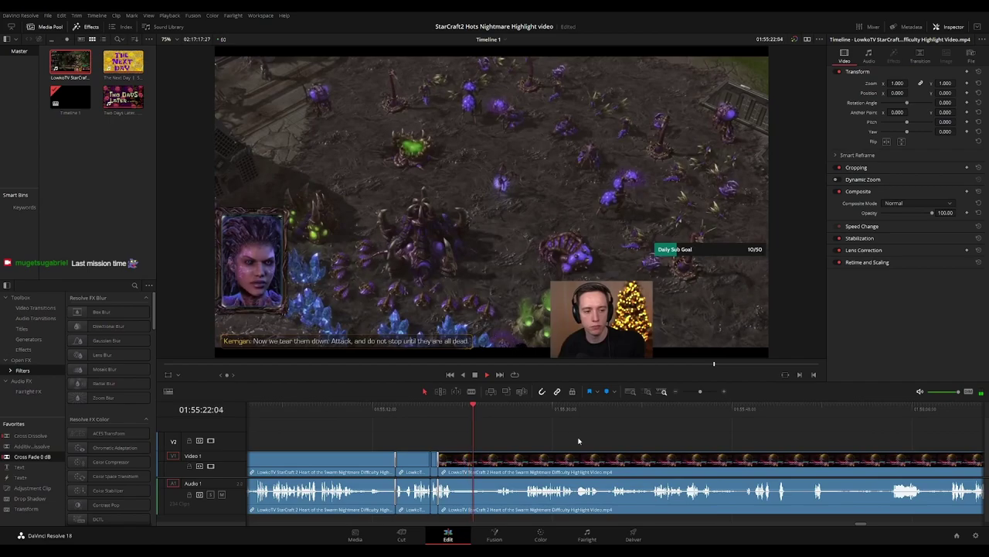
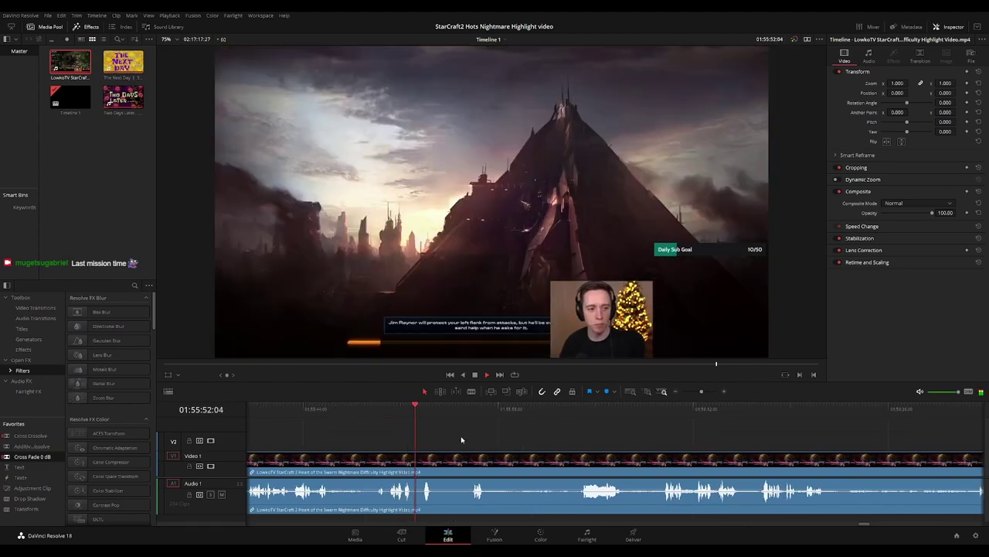
# Cut out the brief pause at about 01:55:52 in the mission loading screen and close the gap
pyautogui.click(415, 467)
pyautogui.click(421, 467)
pyautogui.press('Delete')
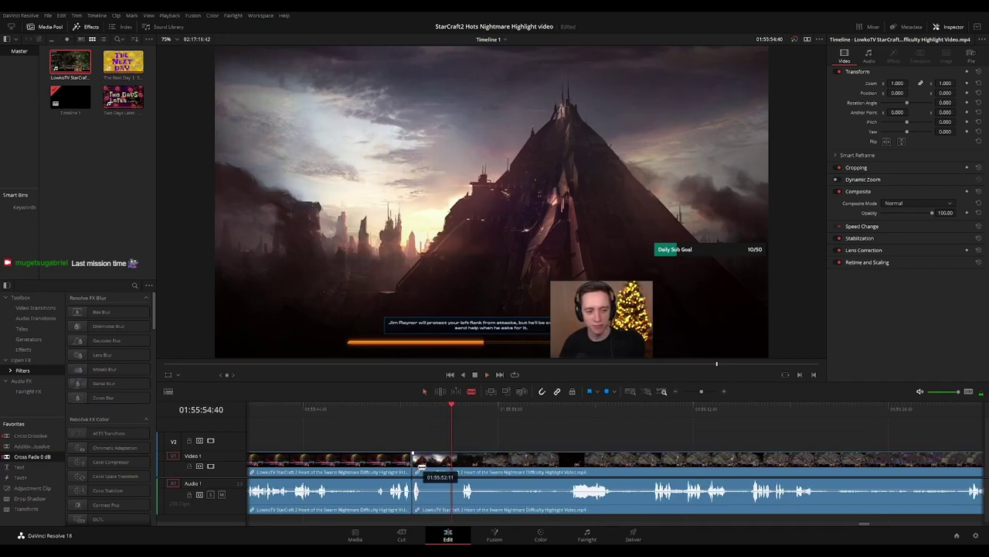
# Cut out the silent loading-screen stretch around 01:55:54, close the gap, and smooth both nearby cuts with audio crossfades
pyautogui.click(450, 466)
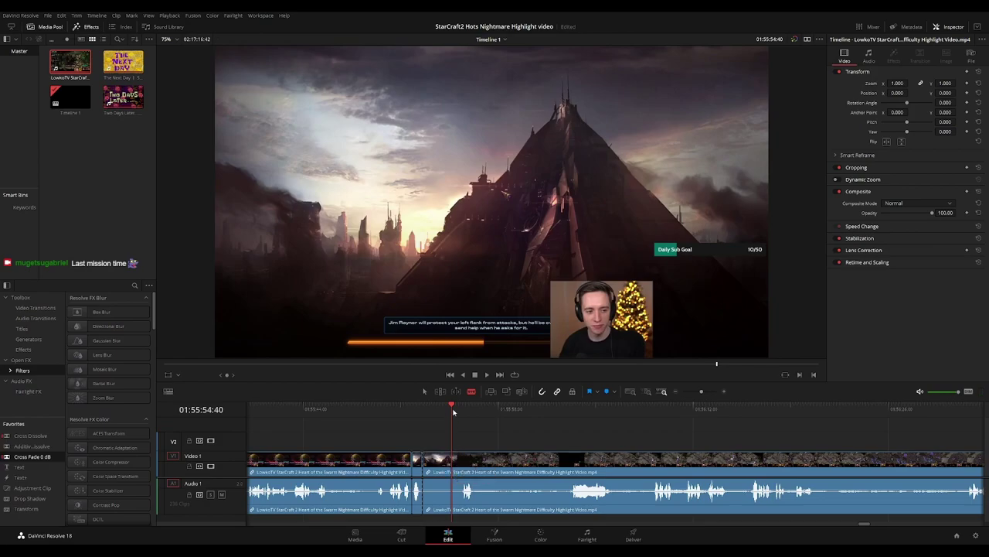
pyautogui.click(457, 461)
pyautogui.press('Delete')
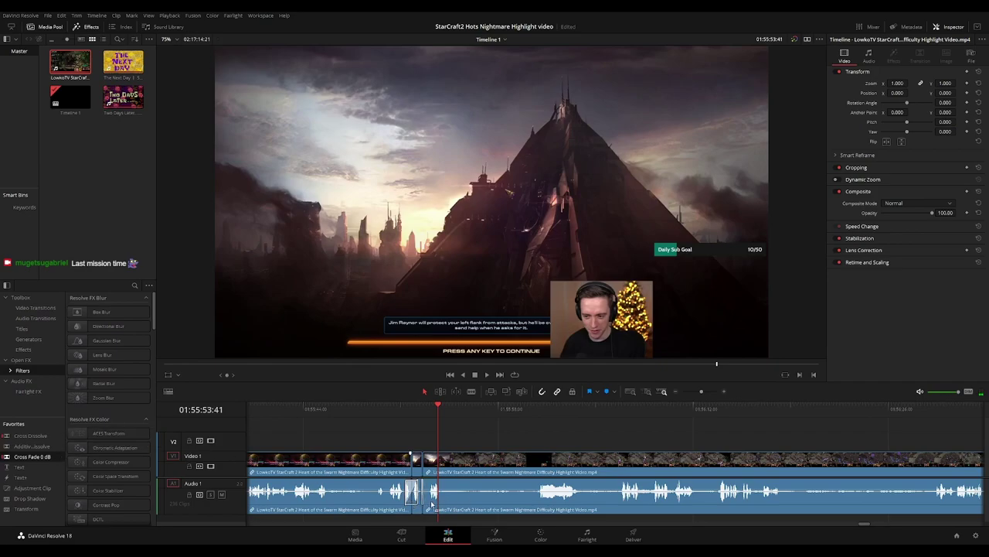
pyautogui.click(402, 412)
pyautogui.press('space')
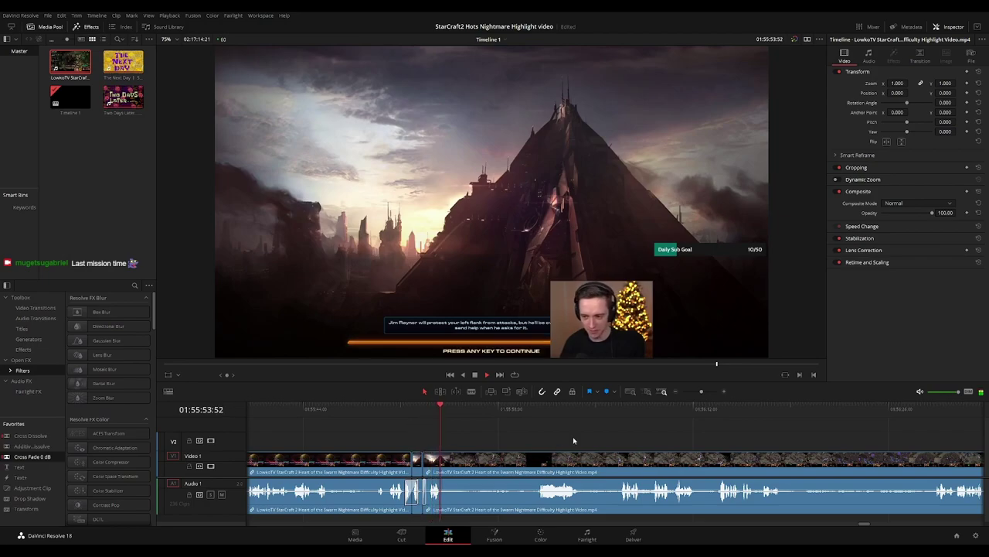
pyautogui.moveTo(616, 441); pyautogui.dragTo(519, 439)
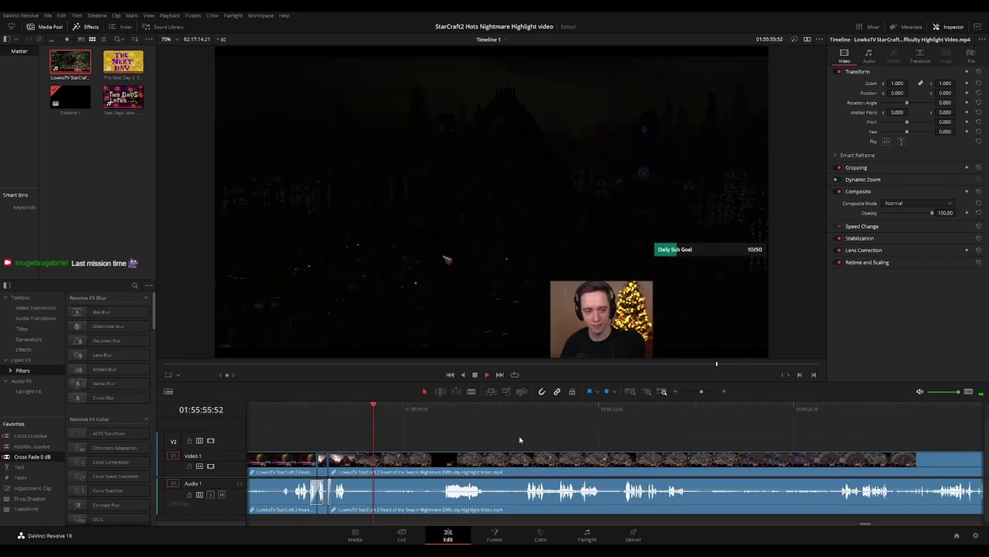
pyautogui.click(359, 408)
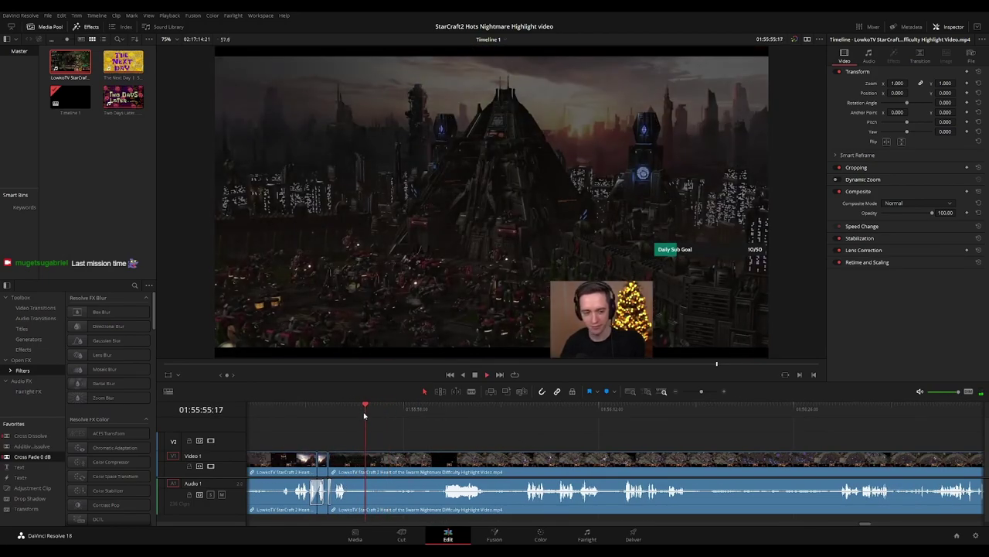
pyautogui.press('b')
pyautogui.click(375, 460)
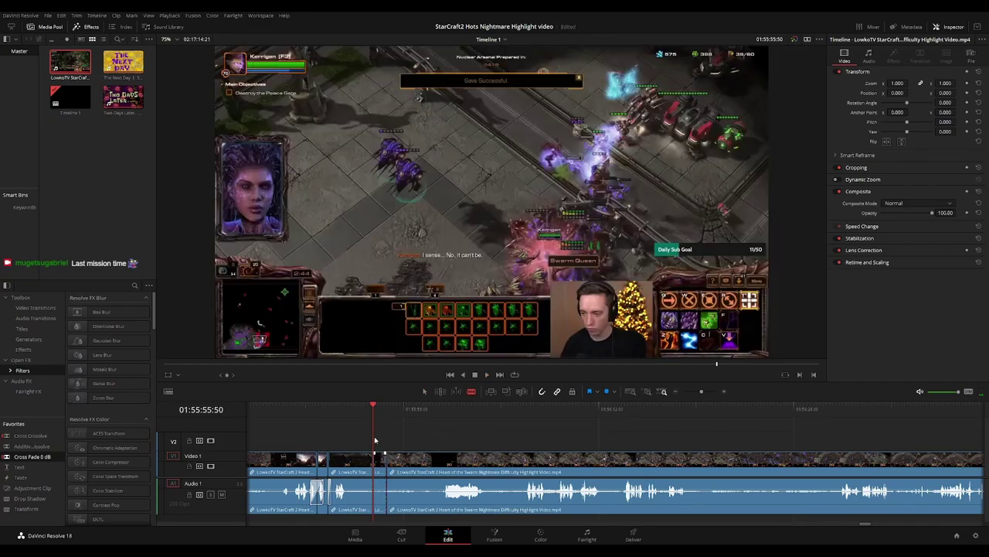
pyautogui.click(349, 415)
pyautogui.hotkey('ctrl', 'z')
# Cut out the section from 01:55:54:09 to 01:55:57:03, close the gap, and play across the cut
pyautogui.click(354, 464)
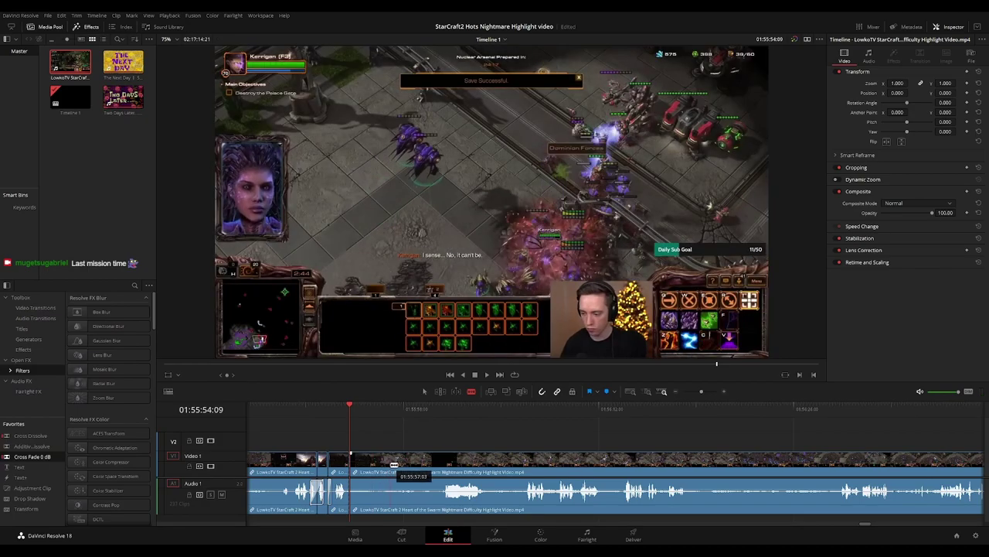
pyautogui.press('a')
pyautogui.press('space')
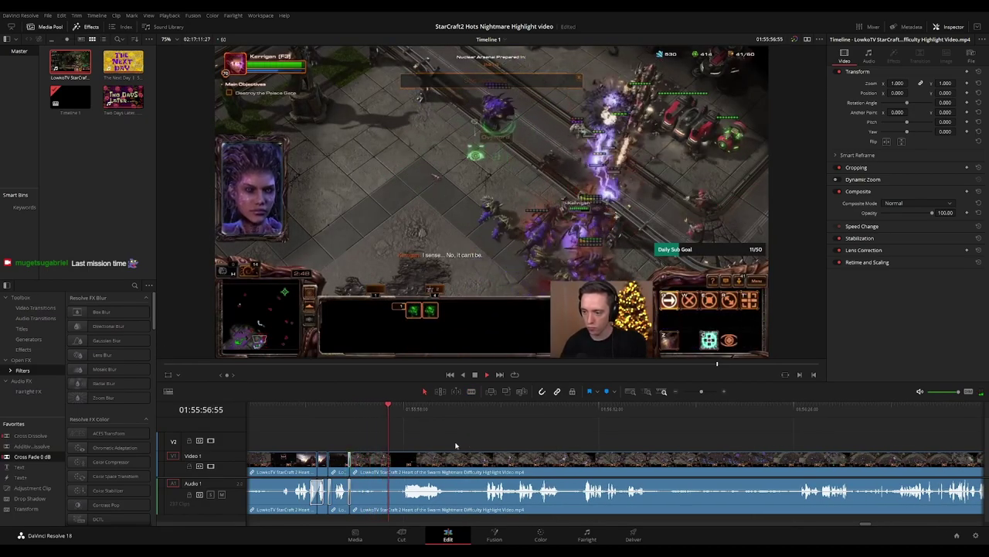
# Replay the cut at 01:55:54:09, then undo the section's removal and its end split at 01:55:57:03, keeping the start split
pyautogui.click(349, 411)
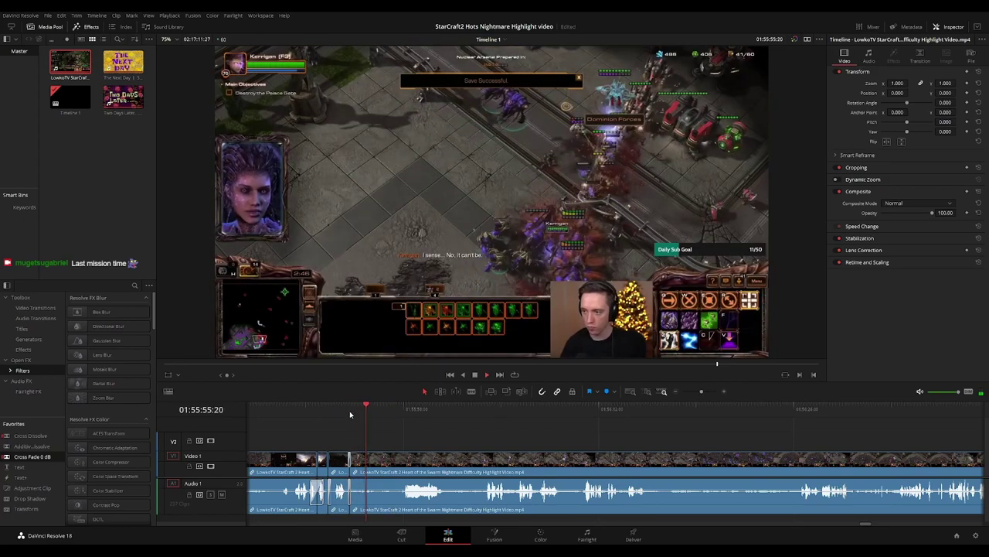
pyautogui.press('space')
pyautogui.hotkey('ctrl', 'z')
pyautogui.hotkey('ctrl', 'z')
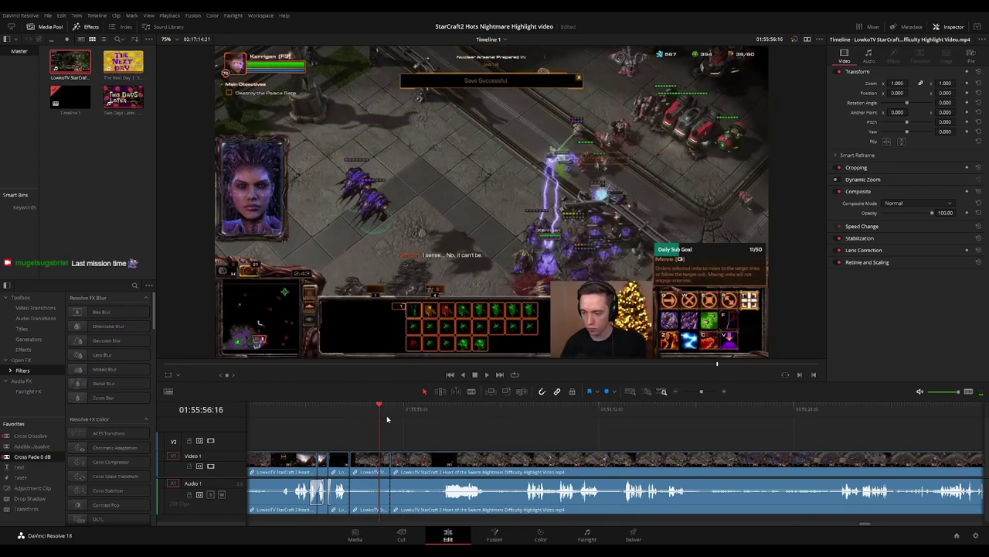
pyautogui.moveTo(381, 414); pyautogui.dragTo(380, 418)
pyautogui.hotkey('ctrl', 'z')
# Cut out the shorter section from 01:55:54:09 to about 01:55:56, close the gap, and play on across the cut
pyautogui.click(376, 414)
pyautogui.press('b')
pyautogui.click(380, 457)
pyautogui.press('a')
pyautogui.click(372, 466)
pyautogui.press('Delete')
pyautogui.press('space')
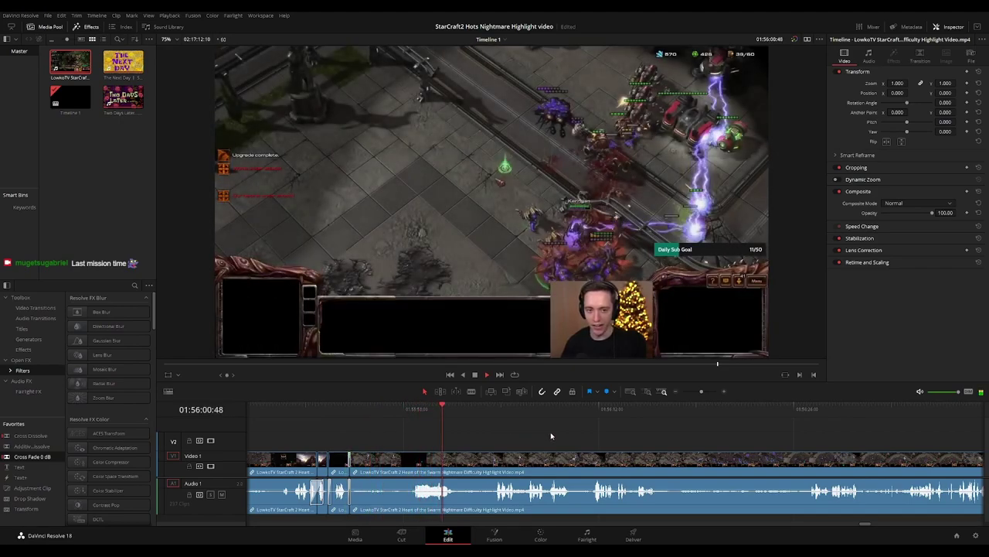
# Play through the opening battle of the final mission up to about 01:56:58, checking the footage and waveform for pauses to cut
pyautogui.moveTo(585, 442); pyautogui.dragTo(484, 426)
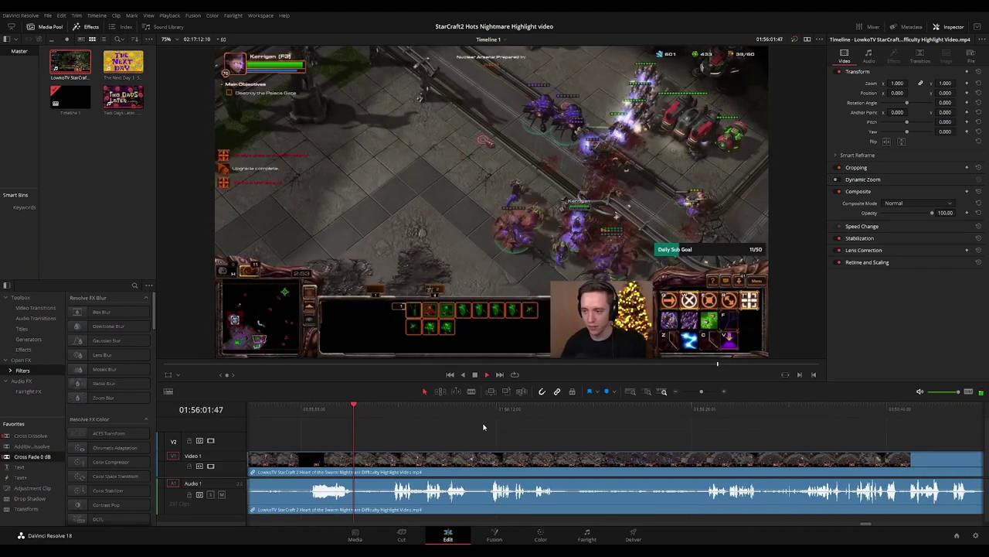
pyautogui.click(384, 414)
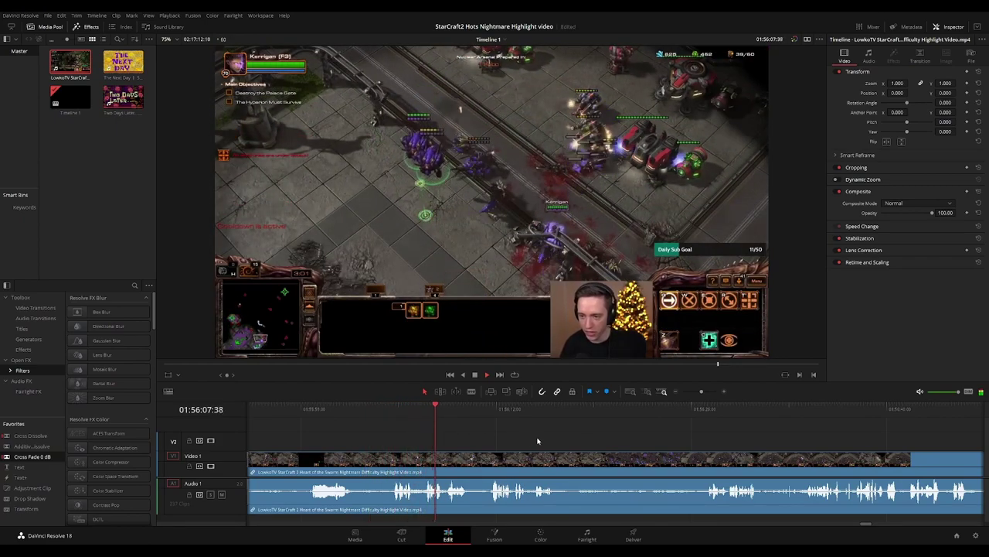
pyautogui.hscroll(3, 494, 443)
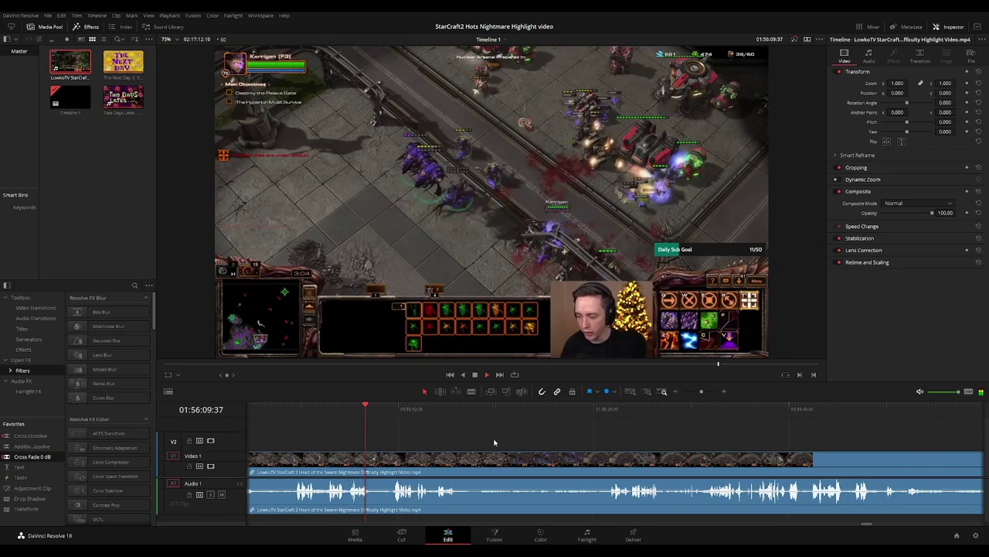
pyautogui.hscroll(2, 469, 441)
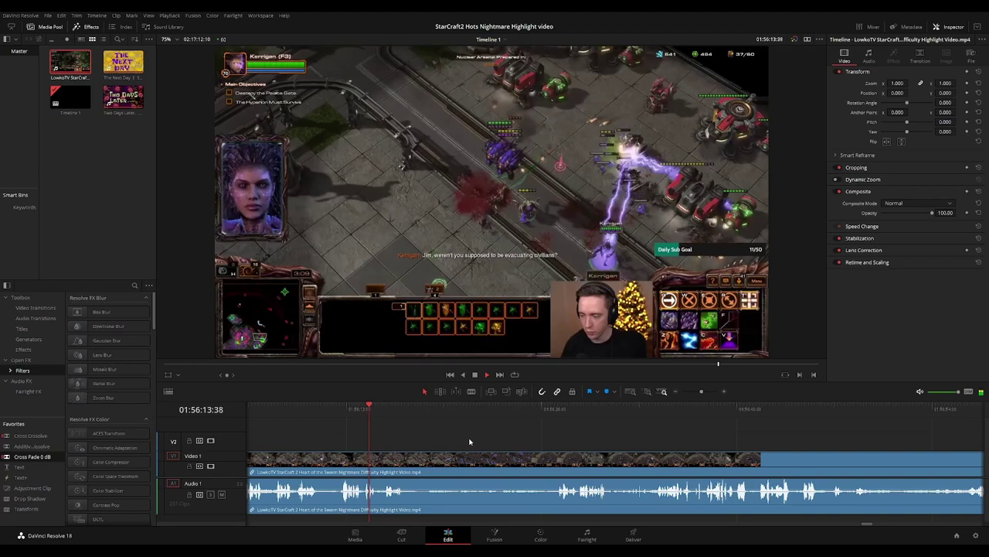
pyautogui.hscroll(2, 469, 442)
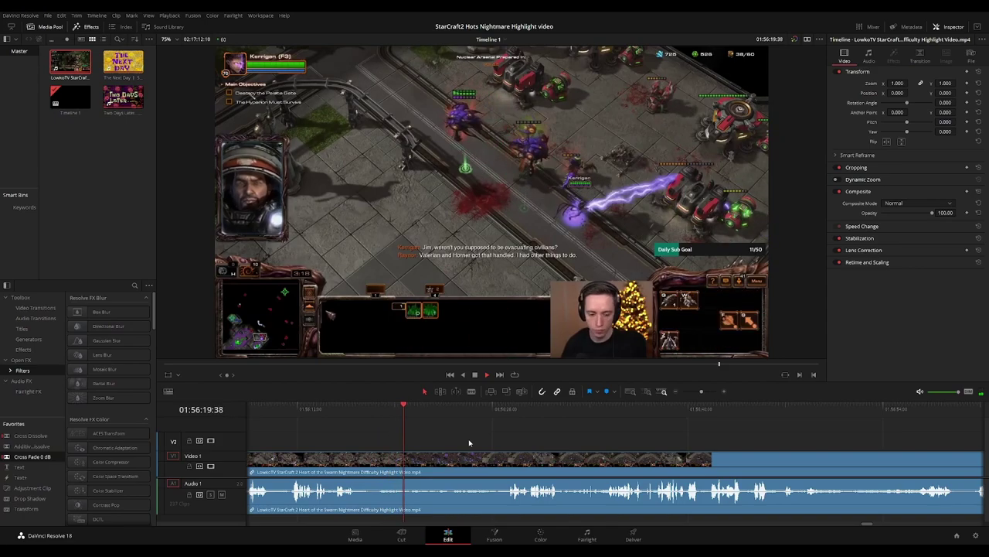
pyautogui.hscroll(4, 469, 438)
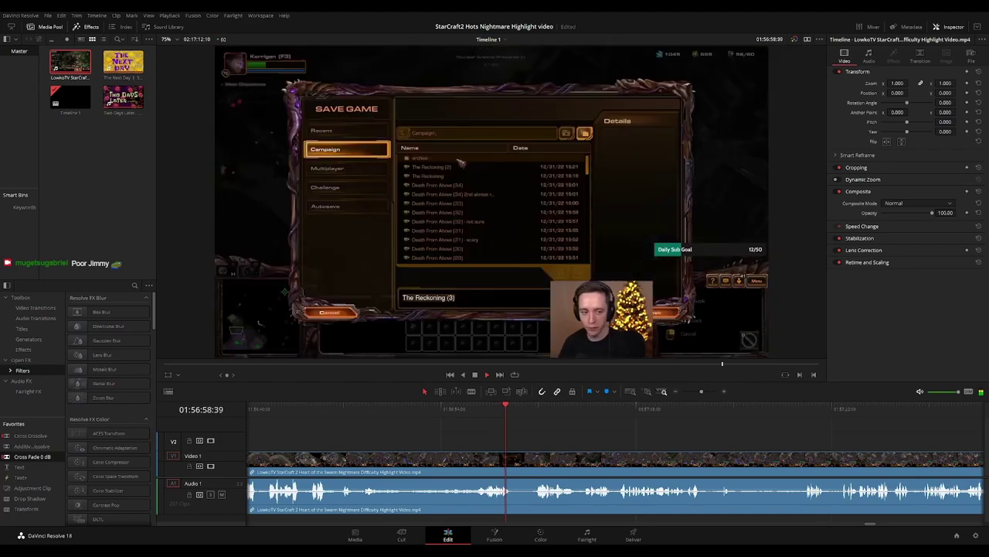
# Cut out the save-game interruption from about 01:56:59 to 01:57:00 and close the gap
pyautogui.press('b')
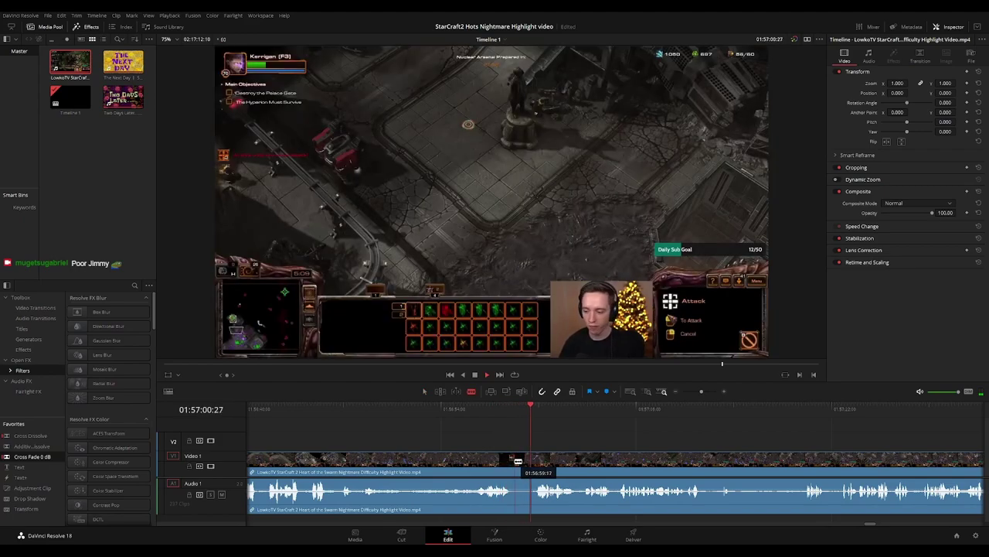
pyautogui.click(514, 461)
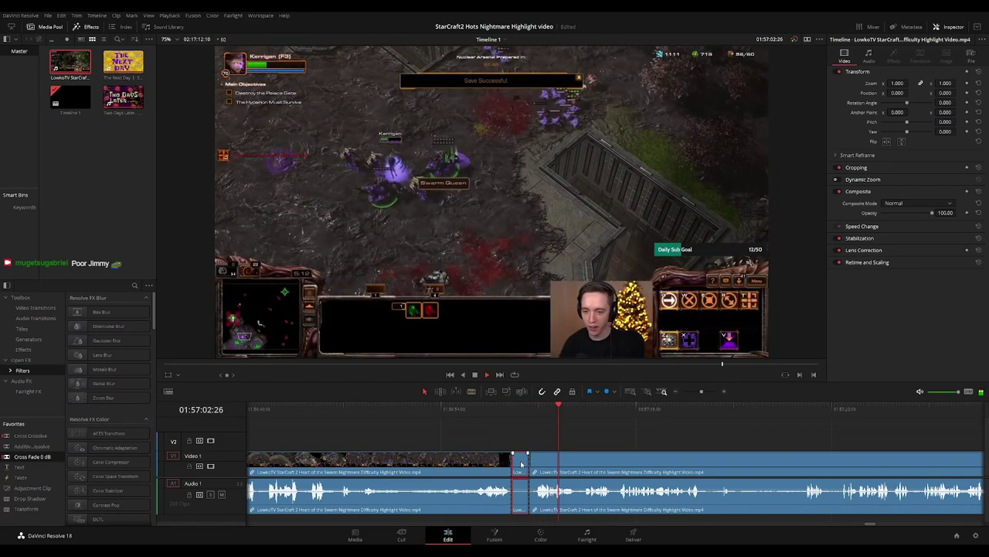
pyautogui.press('a')
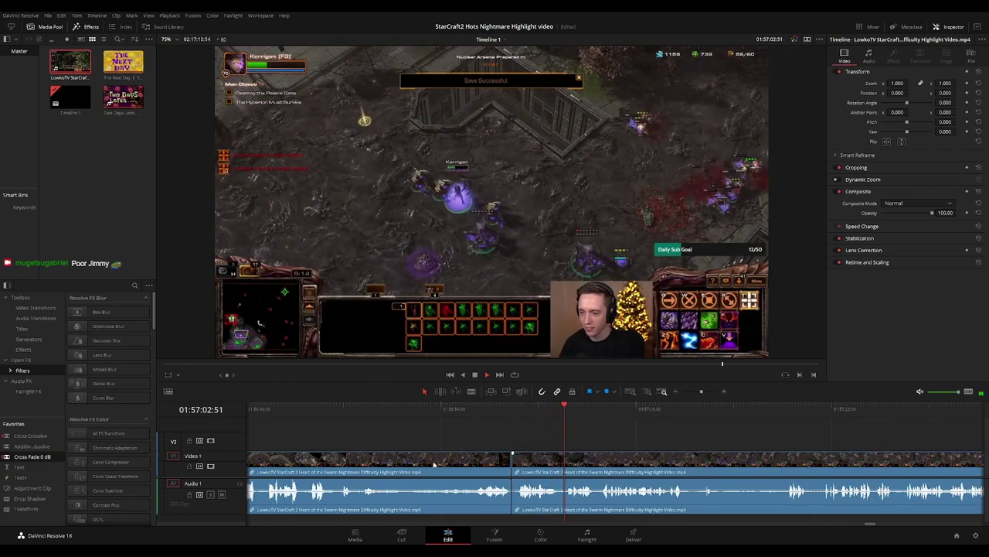
# Add a Cross Fade 0 dB audio transition at the cut near 01:56:59 and play on from about 01:57:03
pyautogui.moveTo(513, 507); pyautogui.dragTo(513, 502)
pyautogui.click(575, 408)
pyautogui.hscroll(2, 572, 429)
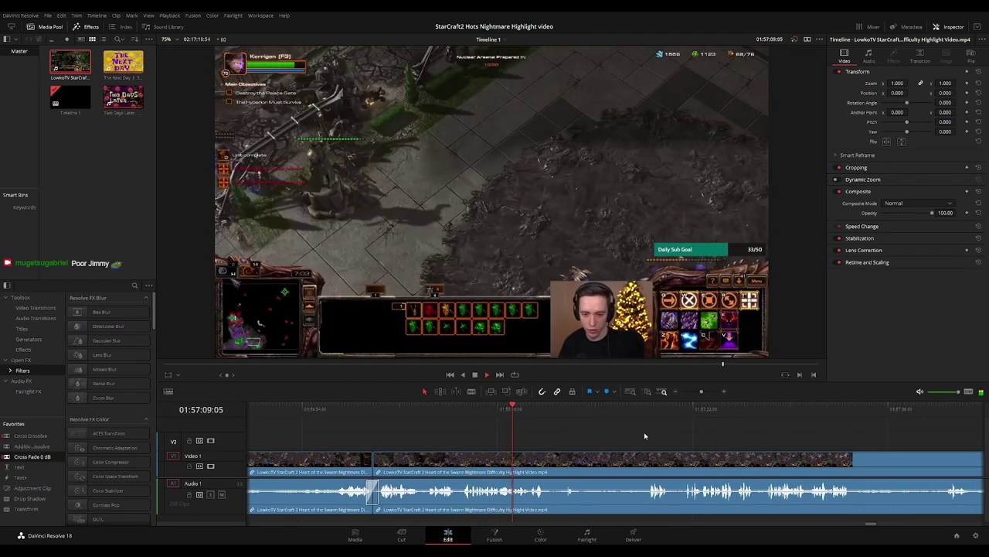
# Cut out the short section from 01:57:11:34 to about 01:57:12, close the gap, and resume playback
pyautogui.hscroll(2, 568, 431)
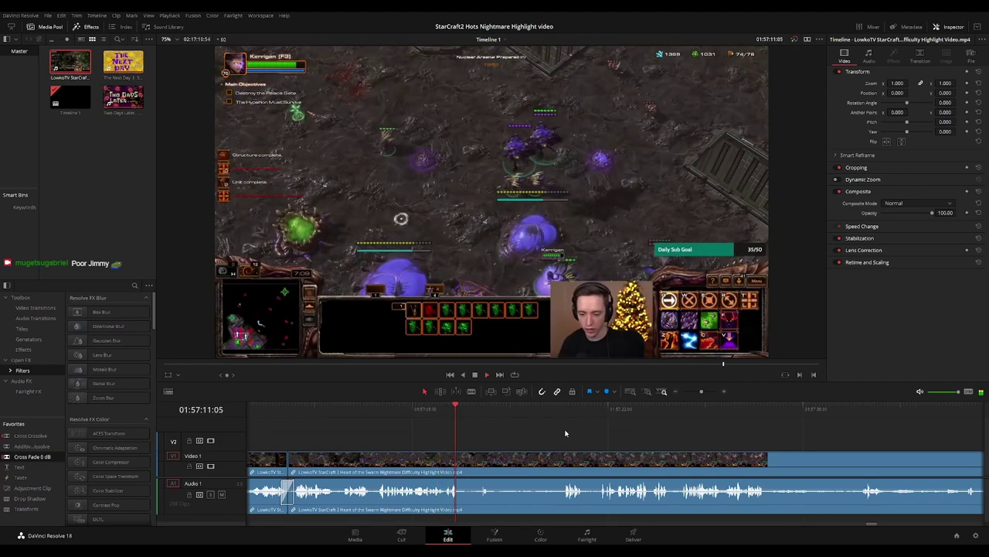
pyautogui.hscroll(2, 599, 435)
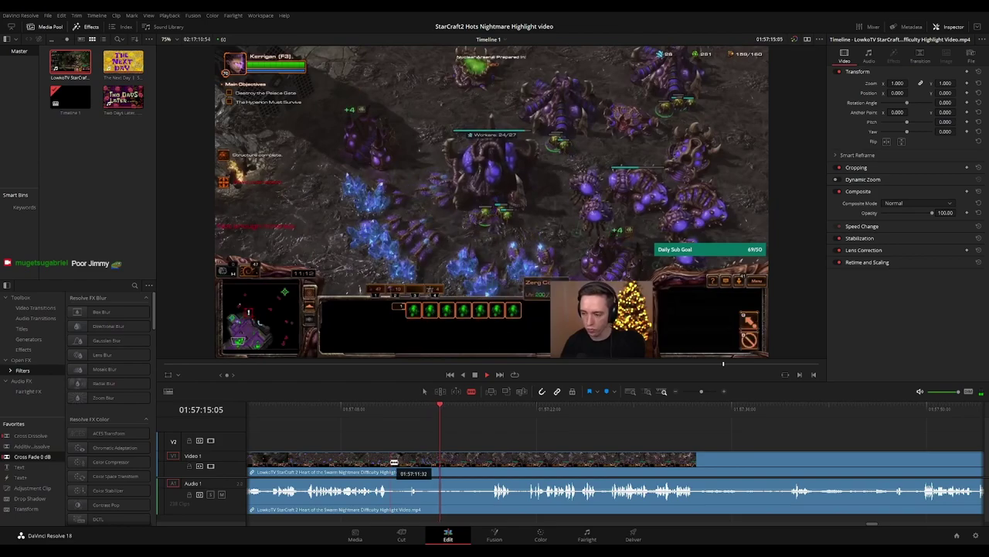
pyautogui.click(384, 409)
pyautogui.click(395, 453)
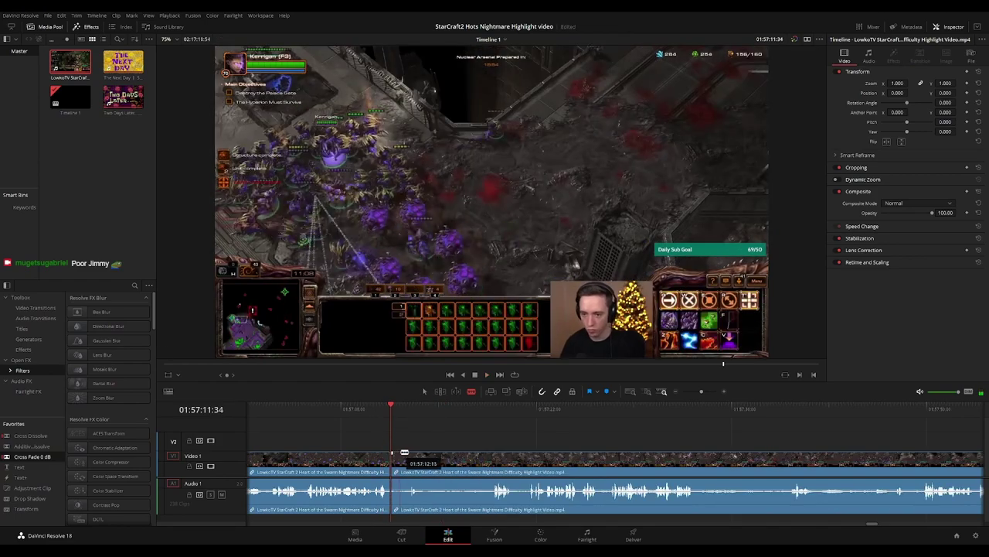
pyautogui.click(402, 452)
pyautogui.press('a')
pyautogui.press('space')
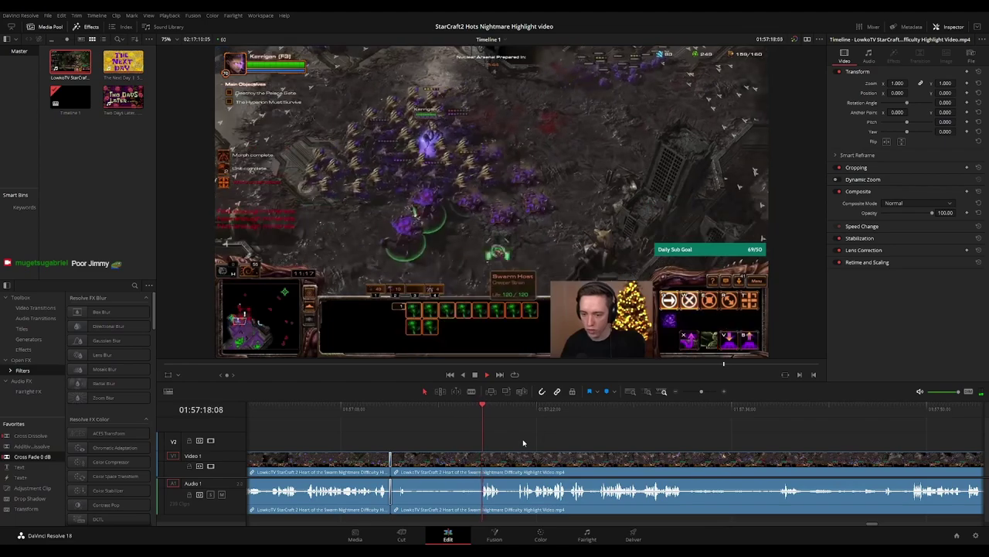
# Play on through the battle from about 01:57:18 to 01:58:07, checking the footage and waveform for pauses to cut
pyautogui.moveTo(600, 436); pyautogui.dragTo(526, 435)
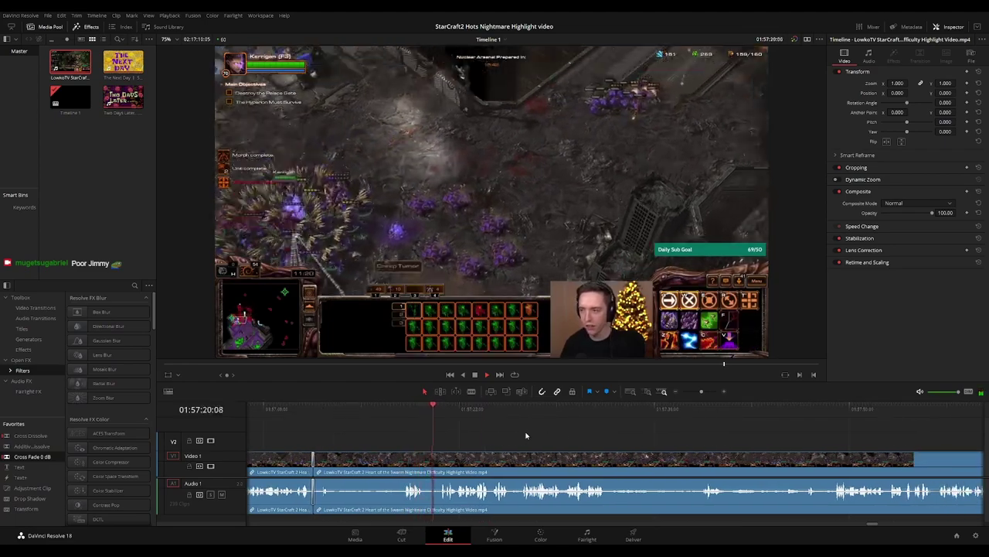
pyautogui.hscroll(2, 548, 438)
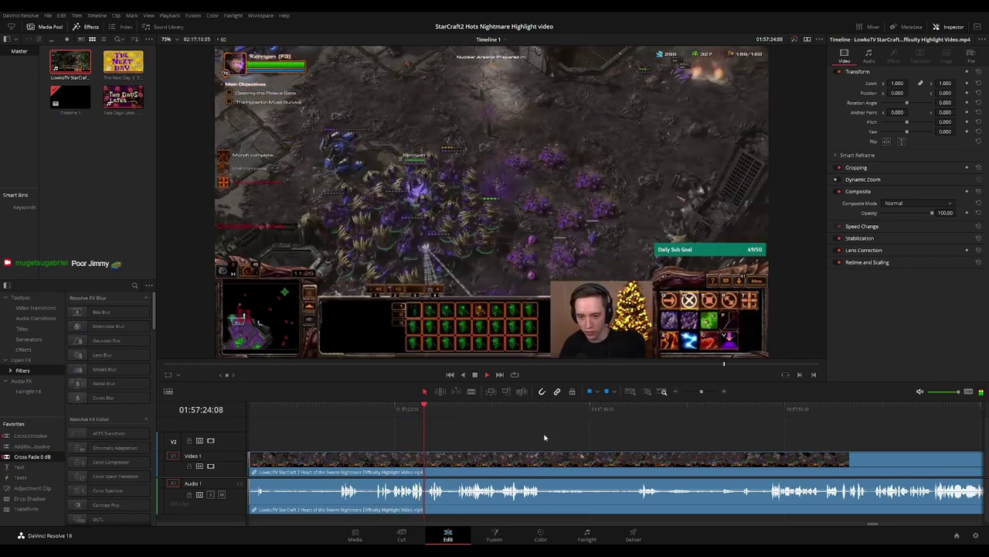
pyautogui.hscroll(2, 526, 437)
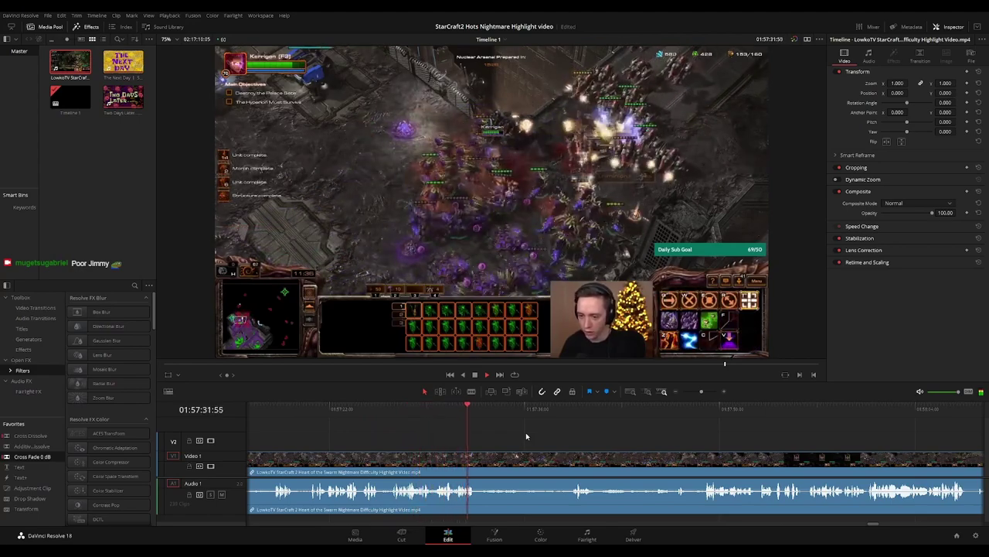
pyautogui.moveTo(577, 435); pyautogui.dragTo(488, 427)
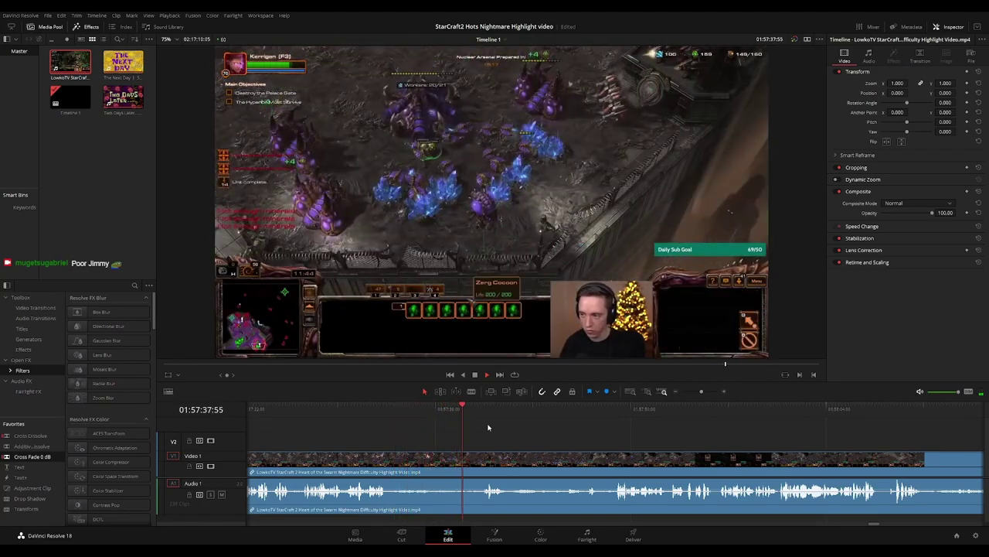
pyautogui.hscroll(1, 488, 437)
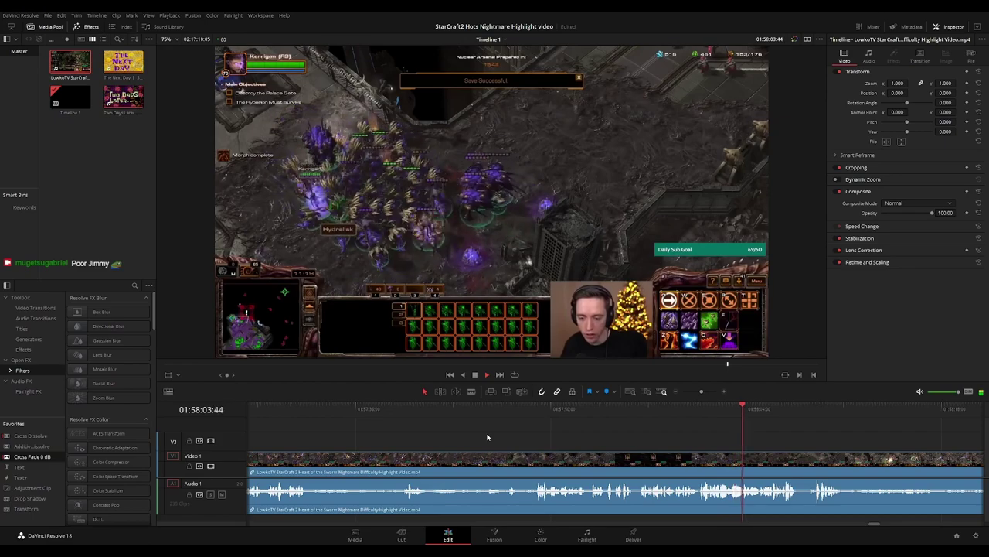
pyautogui.moveTo(801, 429); pyautogui.dragTo(601, 429)
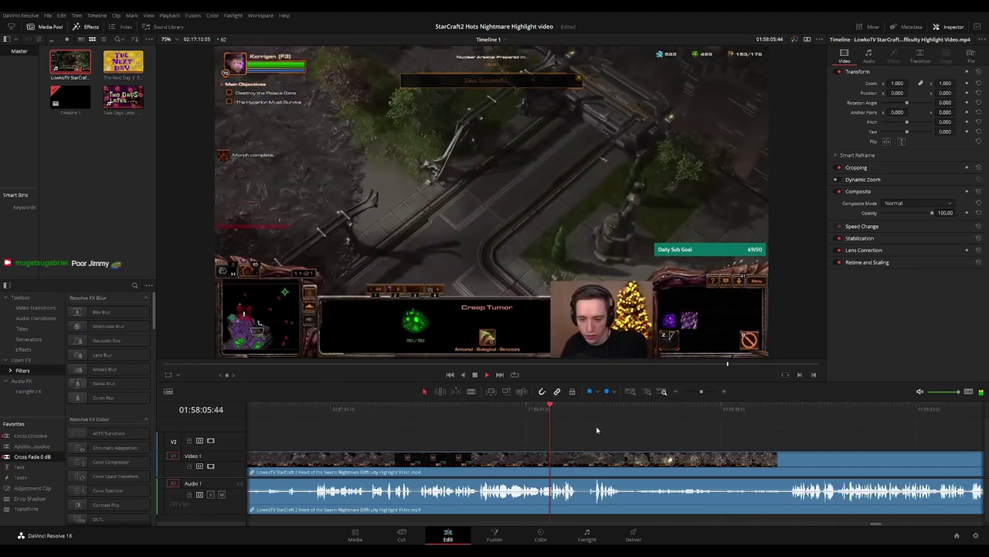
pyautogui.hscroll(5, 601, 428)
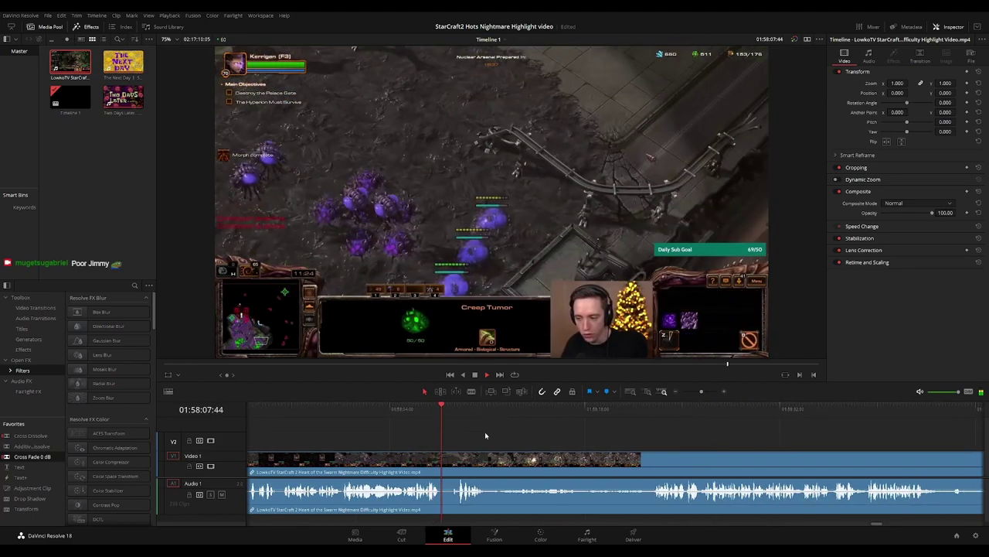
# Cut out the section from 01:58:07:44 to about 01:58:09, close the gap, and continue playing just past the cut
pyautogui.press('b')
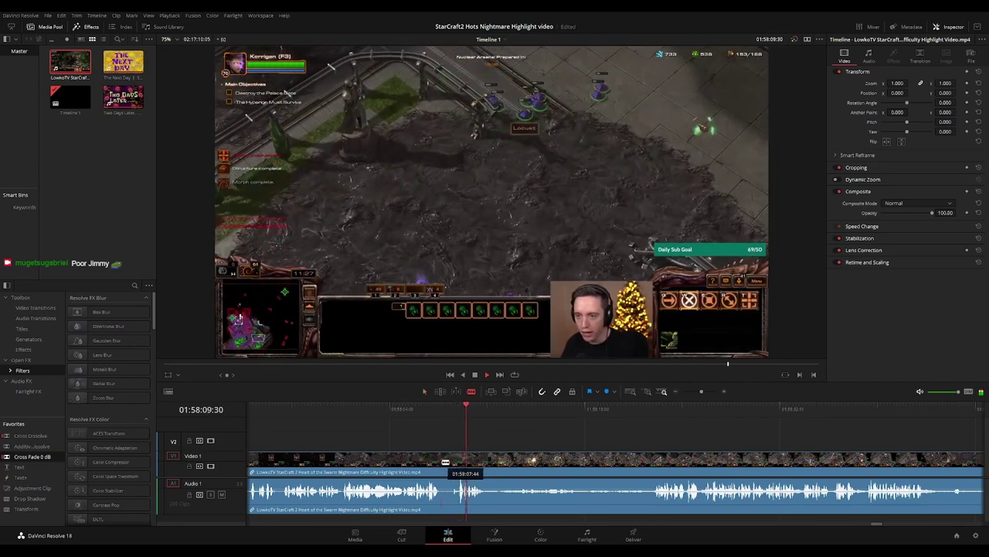
pyautogui.click(442, 461)
pyautogui.click(458, 462)
pyautogui.press('a')
pyautogui.click(447, 463)
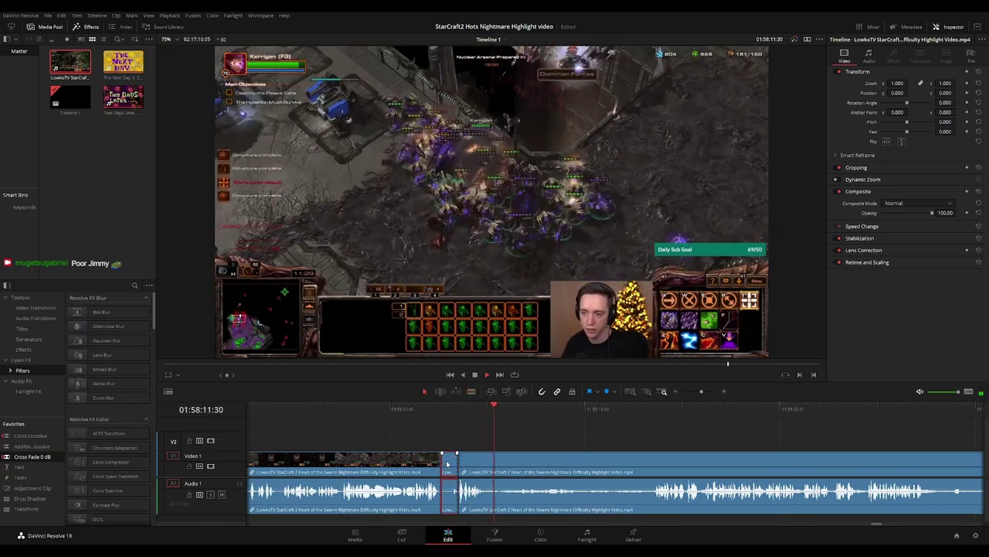
pyautogui.press('Delete')
pyautogui.click(456, 415)
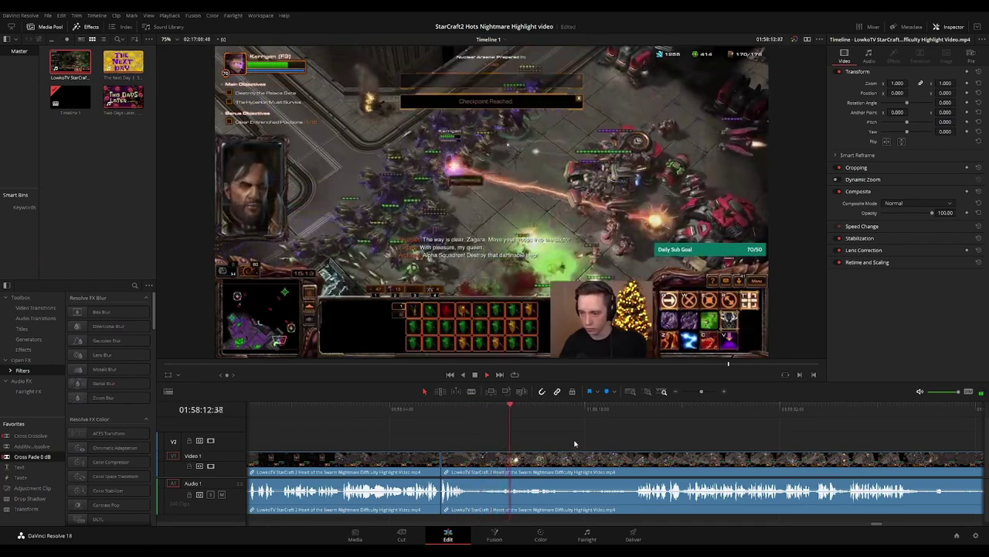
# Play on and cut out the section from about 01:58:41 to 01:58:45:42, closing the gap
pyautogui.moveTo(647, 445); pyautogui.dragTo(533, 429)
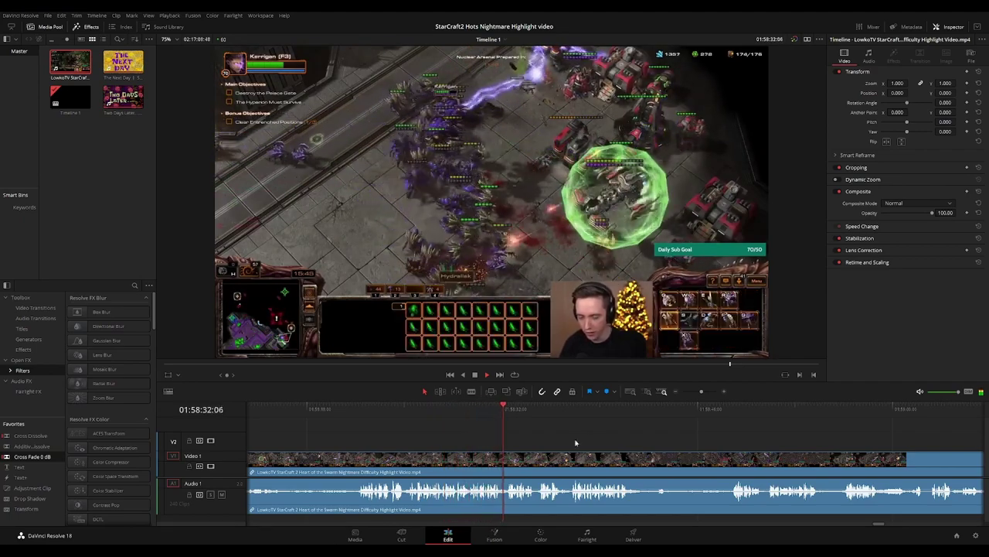
pyautogui.scroll(-2, 559, 413)
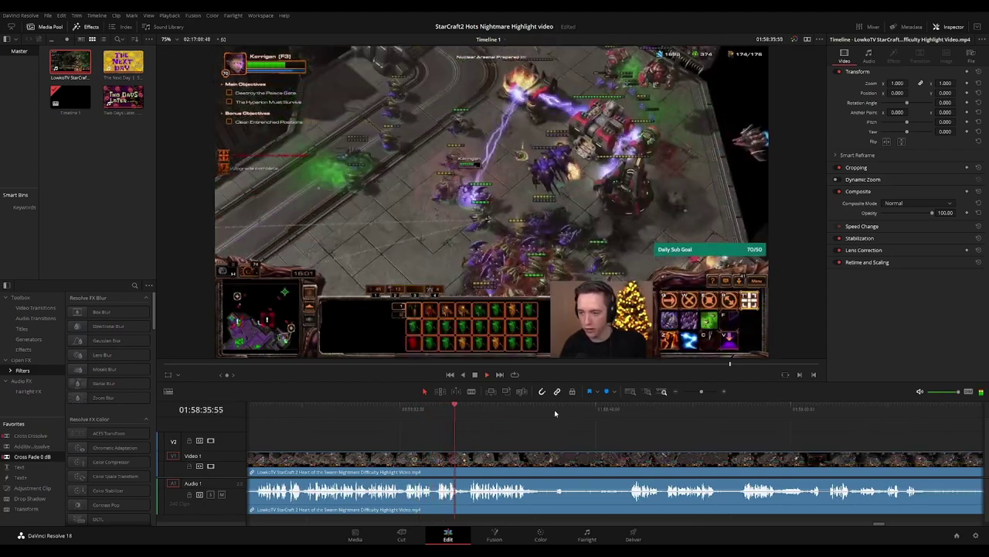
pyautogui.hscroll(3, 562, 425)
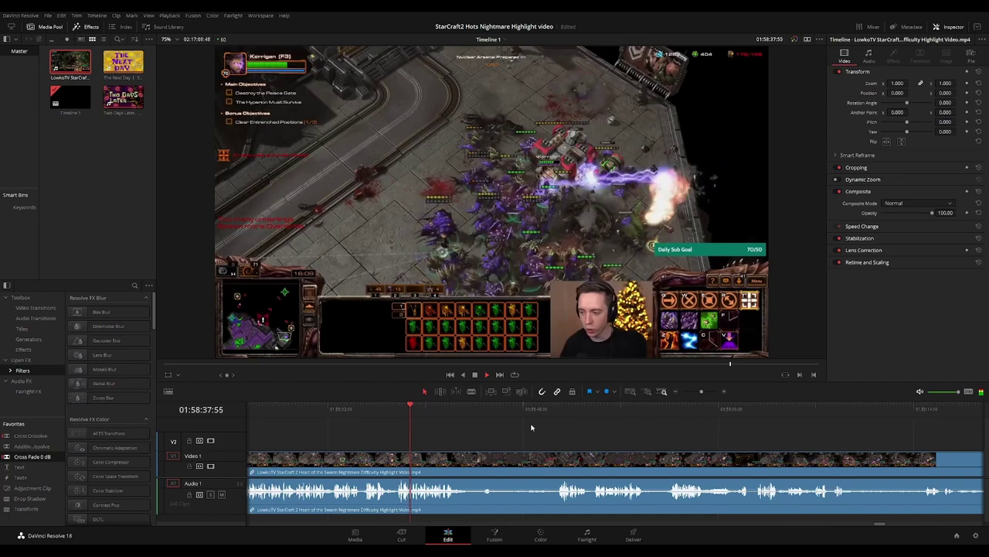
pyautogui.hscroll(3, 517, 432)
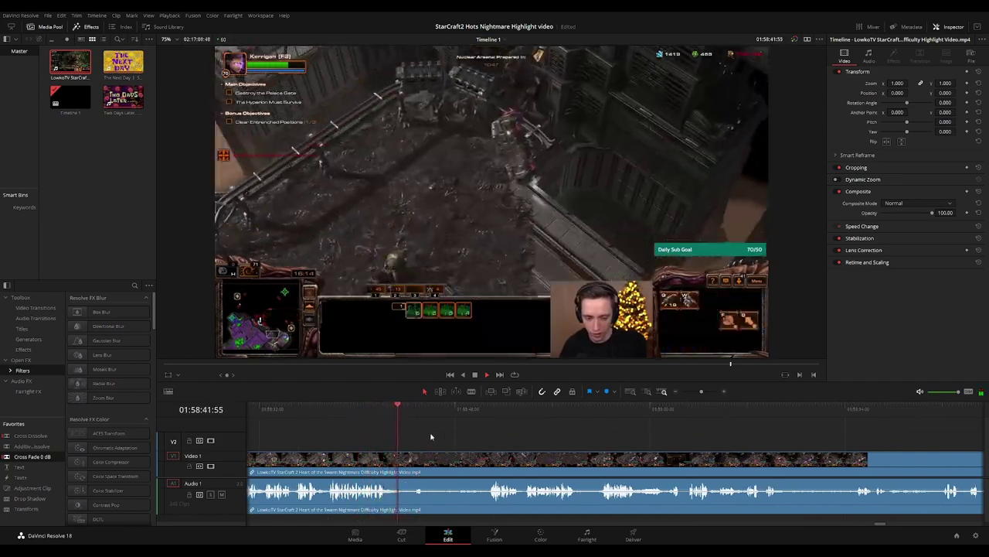
pyautogui.click(397, 457)
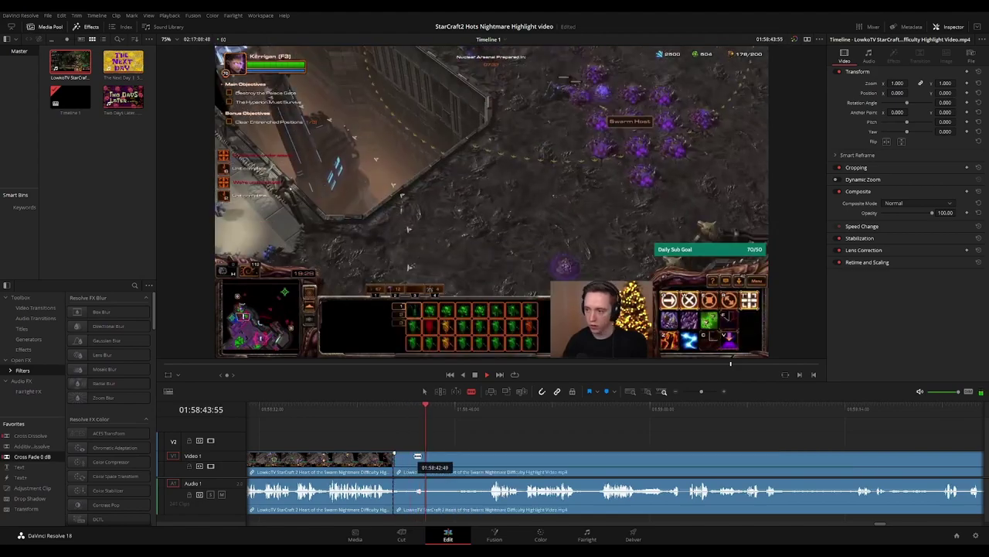
pyautogui.click(488, 408)
pyautogui.press('space')
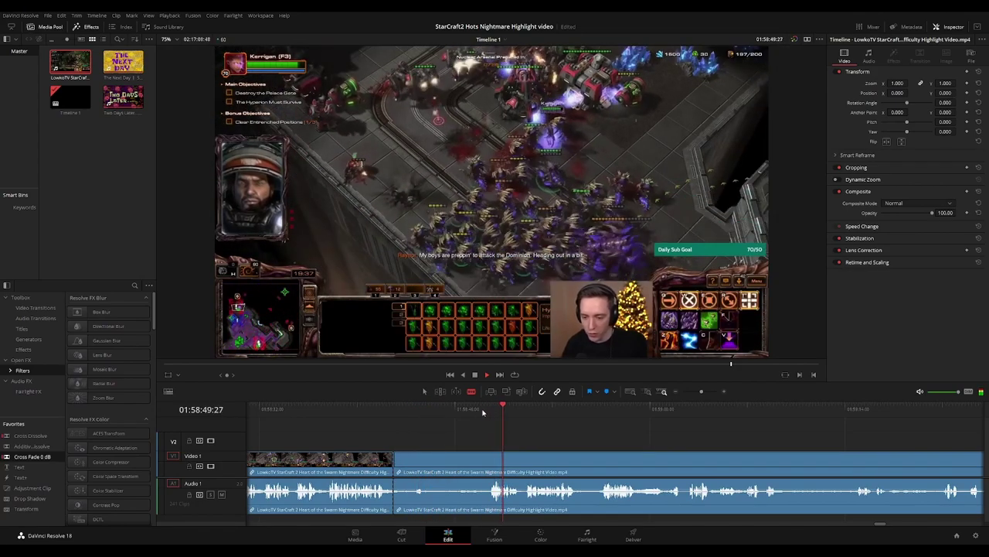
pyautogui.click(451, 408)
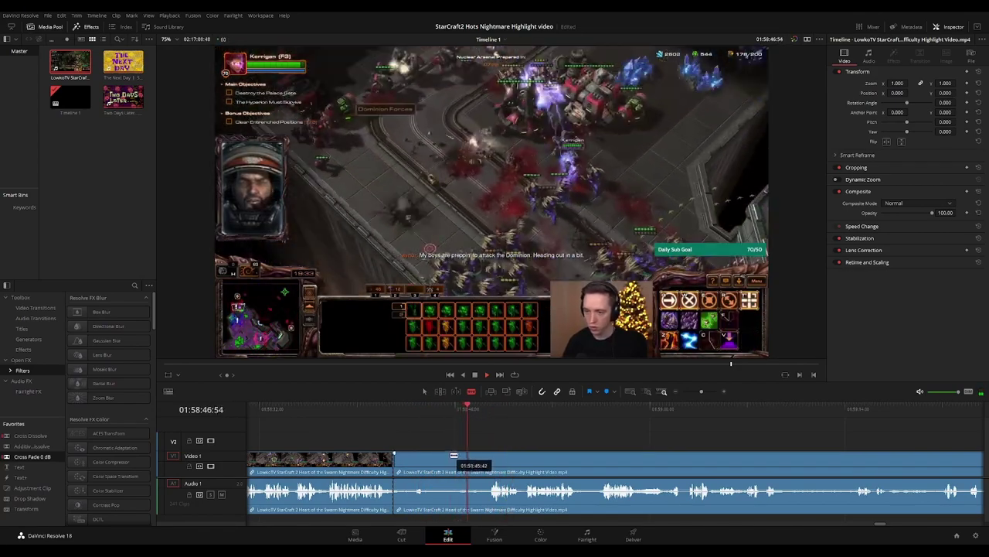
pyautogui.click(452, 457)
pyautogui.press('a')
pyautogui.click(439, 463)
pyautogui.press('Delete')
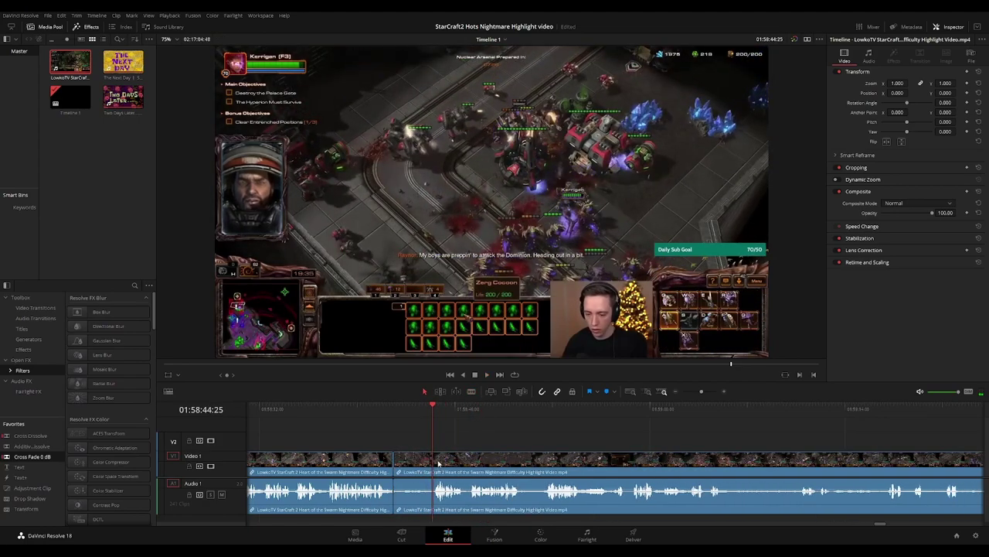
# Select the edit point near 01:58:41, replay across the cut, and play on through the following battle
pyautogui.click(394, 408)
pyautogui.click(394, 456)
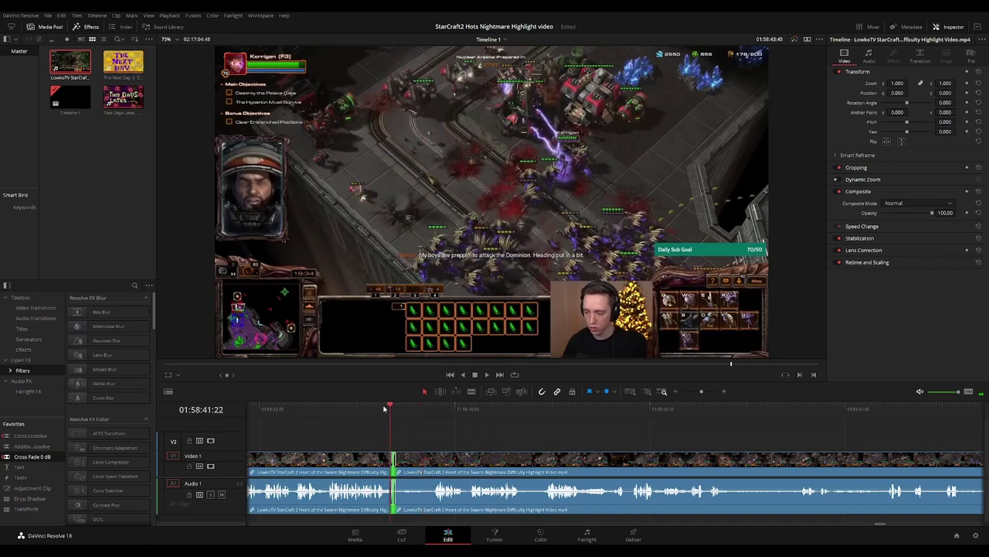
pyautogui.click(504, 432)
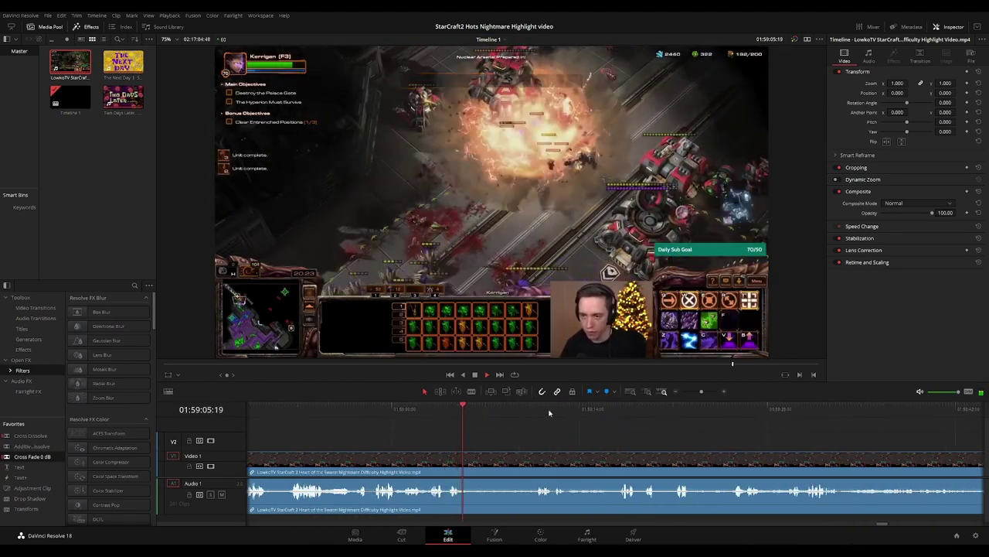
# Cut out the brief load-game screen at about 01:59:12:58, close the gap, and replay the footage after the cut
pyautogui.moveTo(512, 410); pyautogui.dragTo(535, 409)
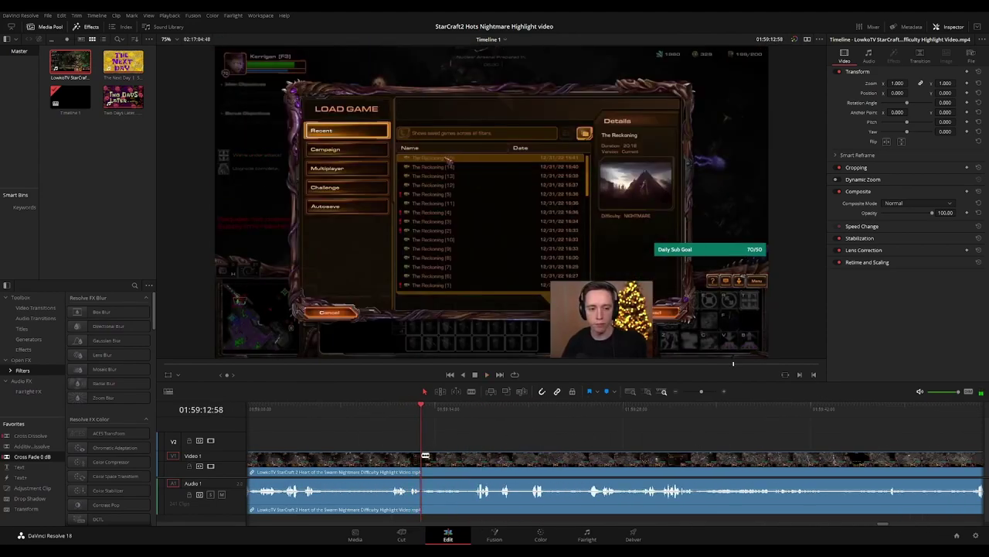
pyautogui.moveTo(426, 458); pyautogui.dragTo(429, 458)
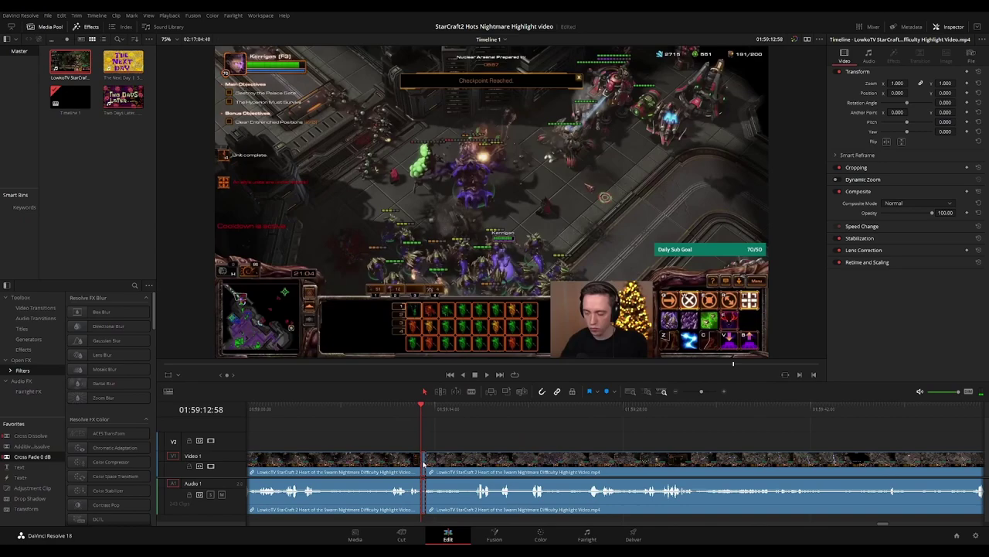
pyautogui.press('space')
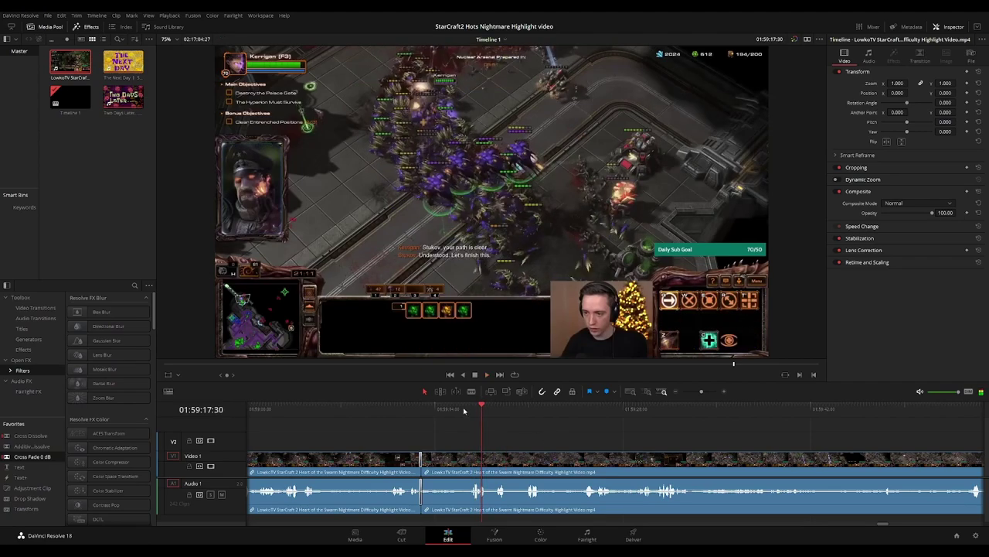
pyautogui.click(464, 410)
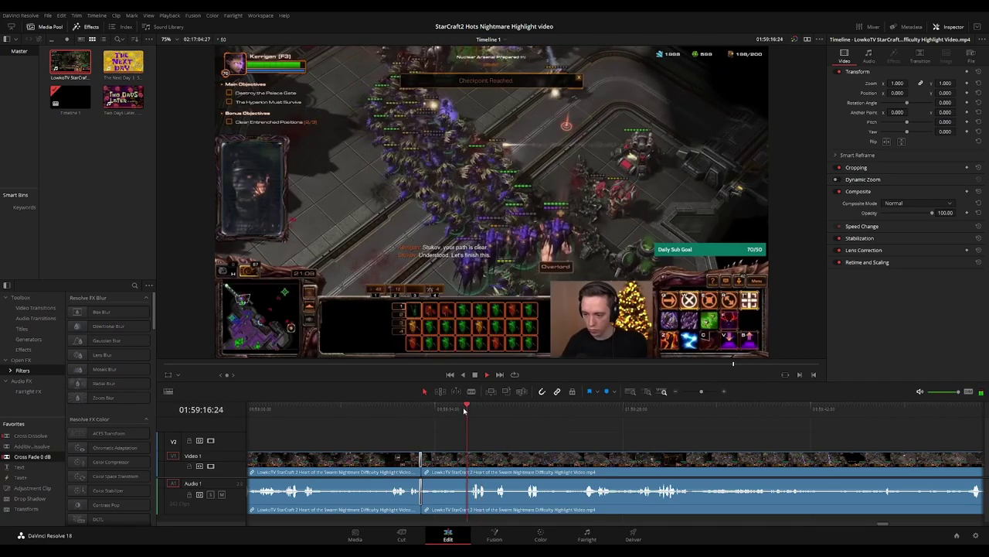
# Play on from 01:59:16 and cut out the save-game screen at about 01:59:32:42, closing the gap
pyautogui.hscroll(1, 564, 427)
pyautogui.hscroll(1, 564, 427)
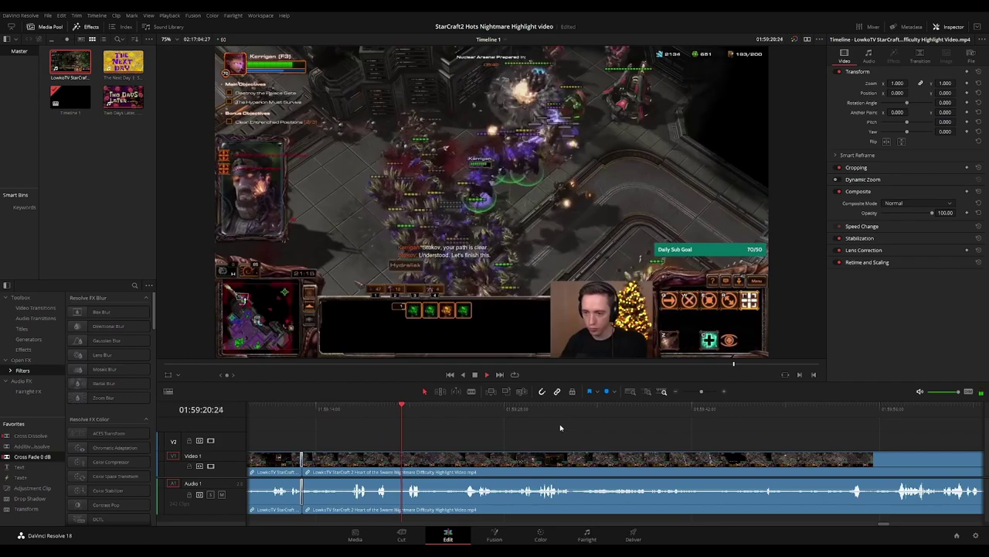
pyautogui.hscroll(2, 562, 430)
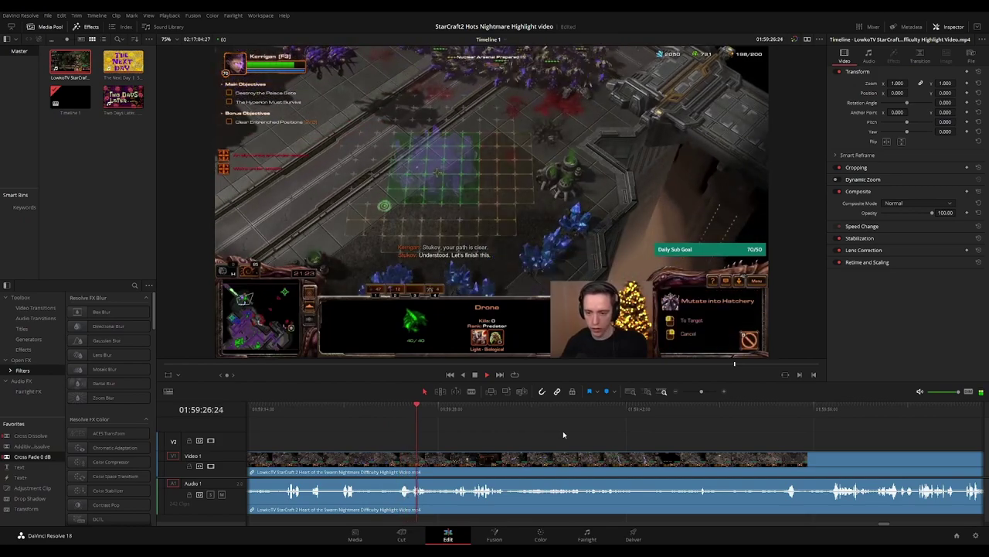
pyautogui.hscroll(3, 562, 430)
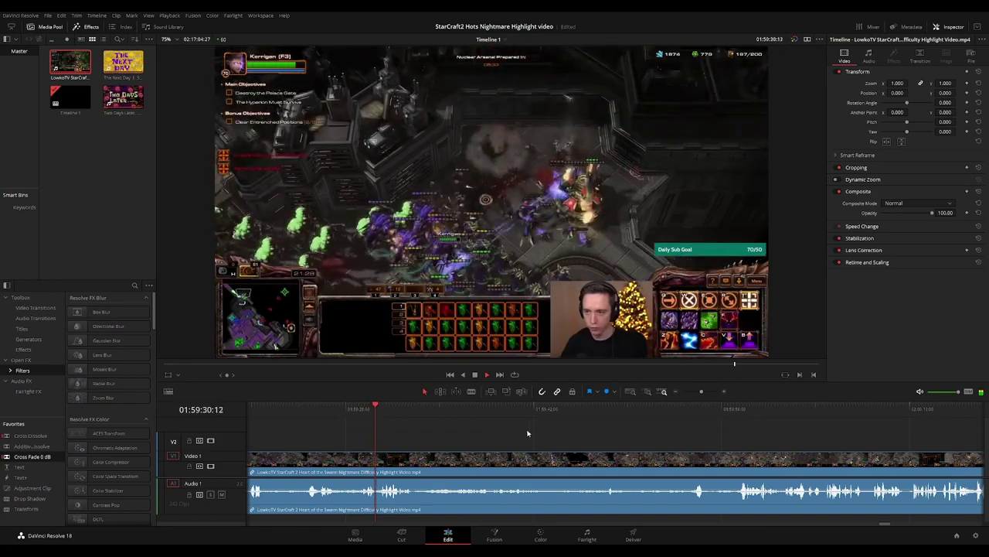
pyautogui.hscroll(1, 589, 442)
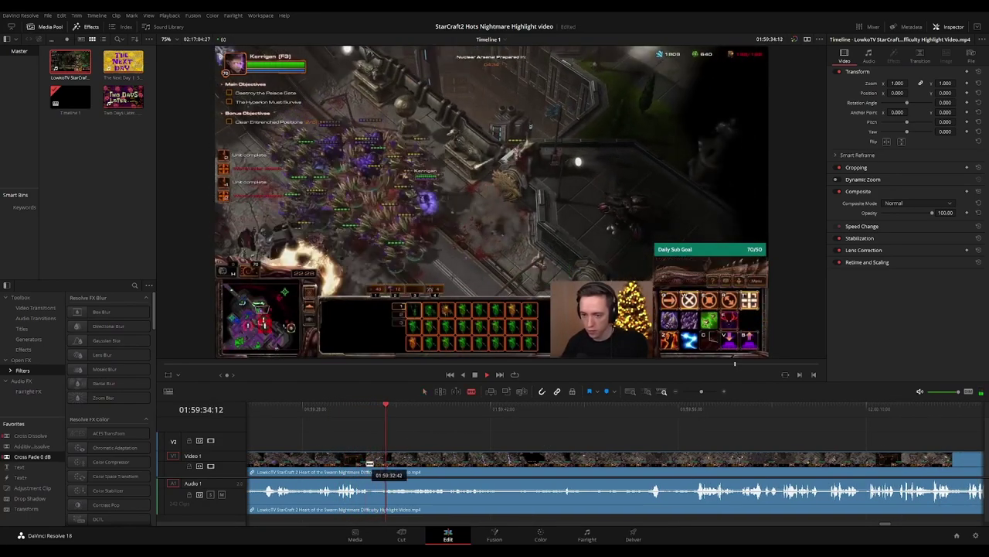
pyautogui.click(373, 465)
pyautogui.click(370, 411)
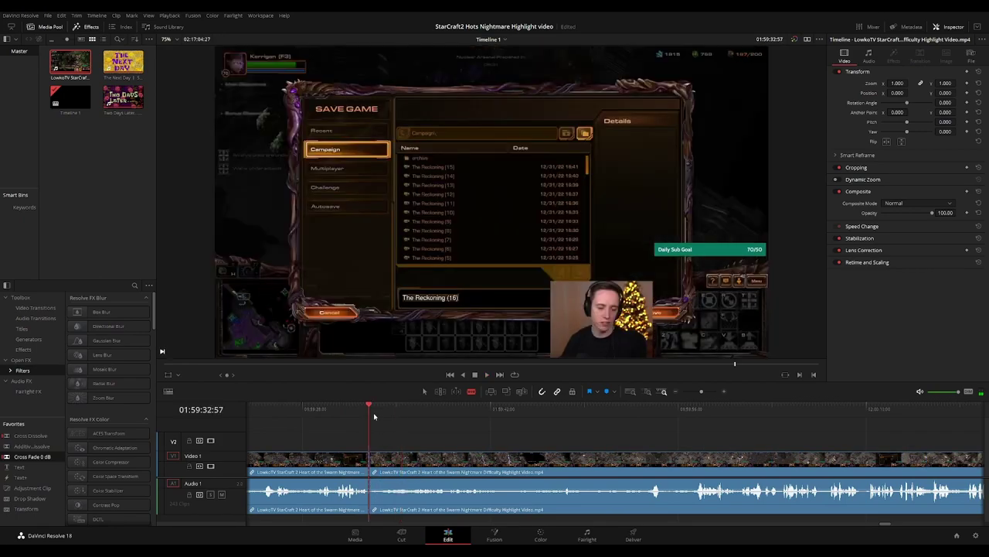
pyautogui.click(383, 454)
pyautogui.press('a')
pyautogui.click(371, 464)
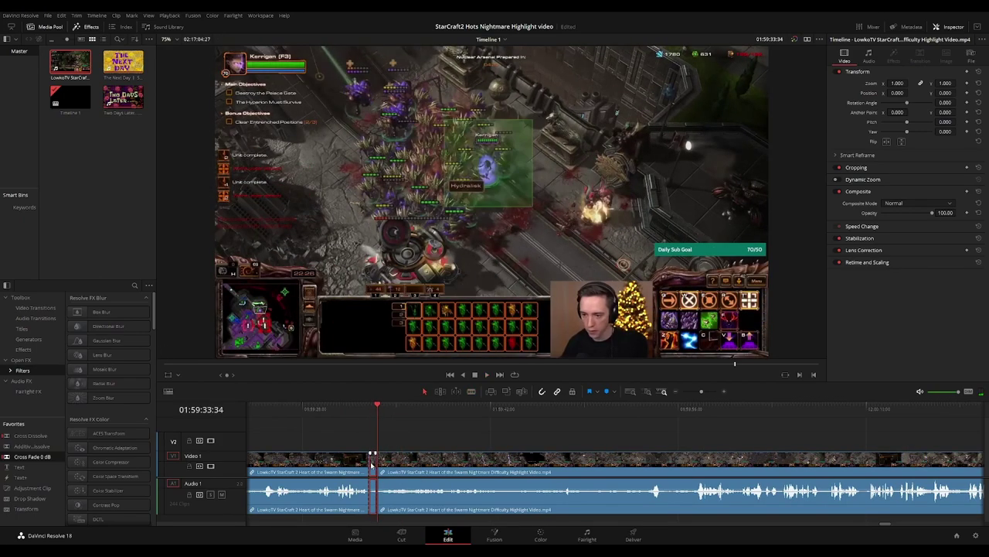
pyautogui.click(372, 464)
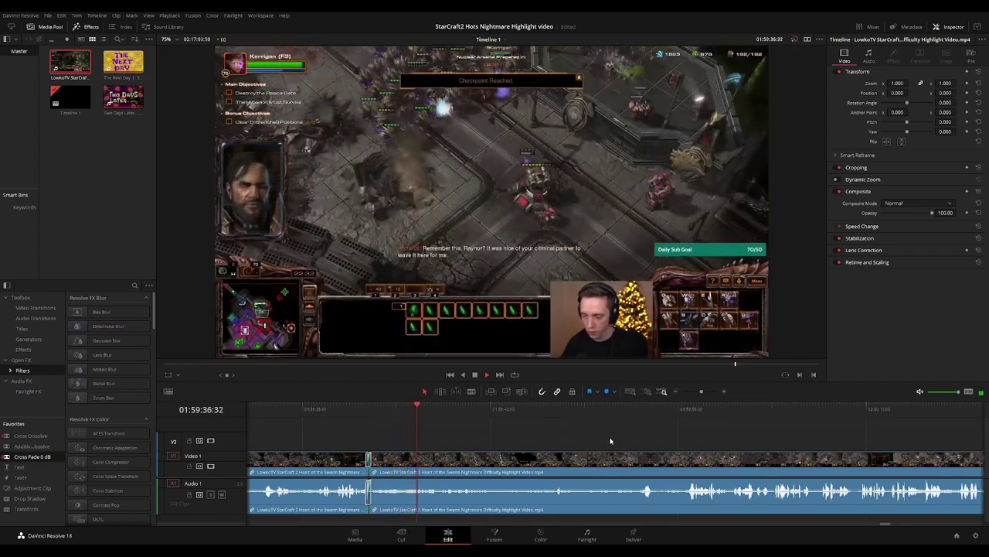
# Play on through the footage from about 01:59:36 to 02:00:26, checking it for interruptions to cut
pyautogui.moveTo(613, 441); pyautogui.dragTo(583, 438)
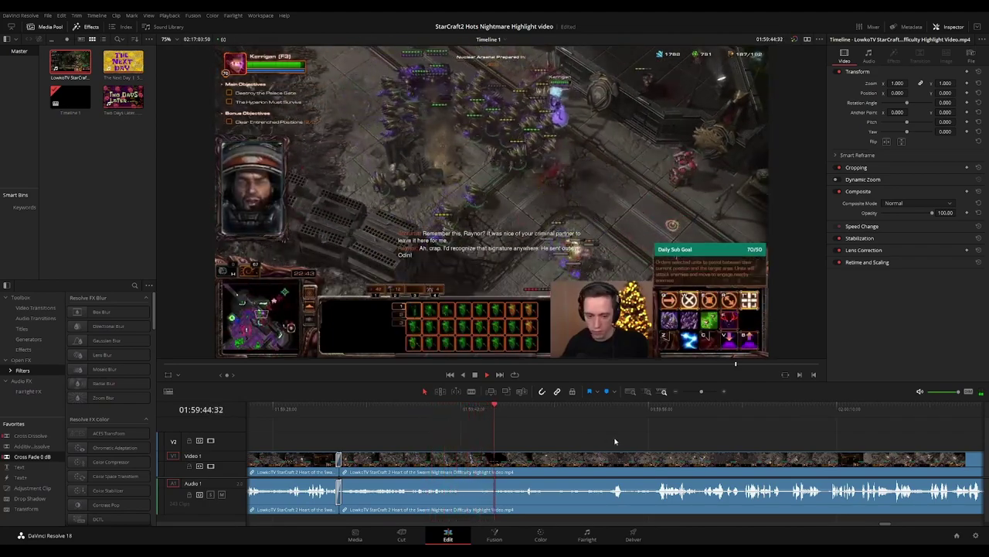
pyautogui.hscroll(3, 583, 438)
pyautogui.hscroll(2, 557, 435)
pyautogui.hscroll(1, 555, 432)
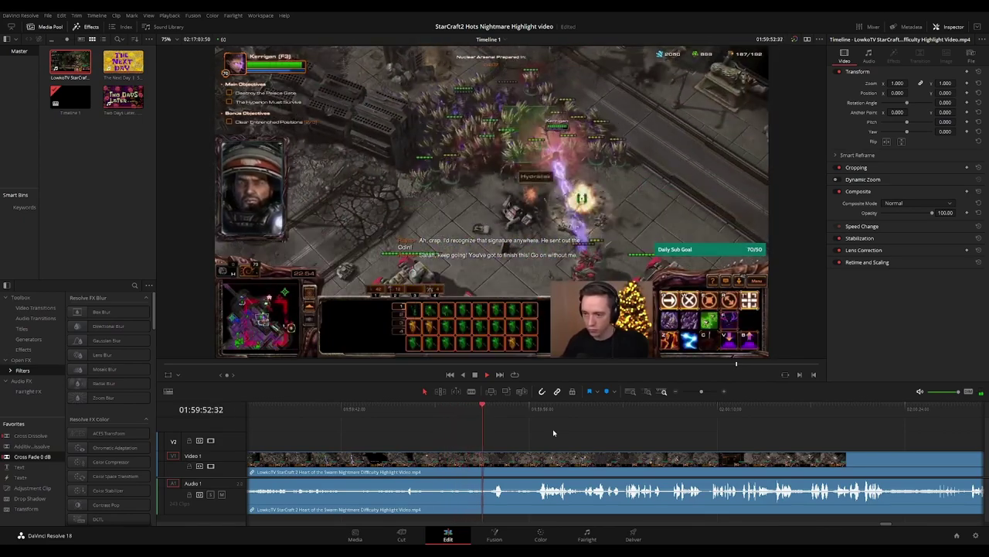
pyautogui.hscroll(3, 541, 428)
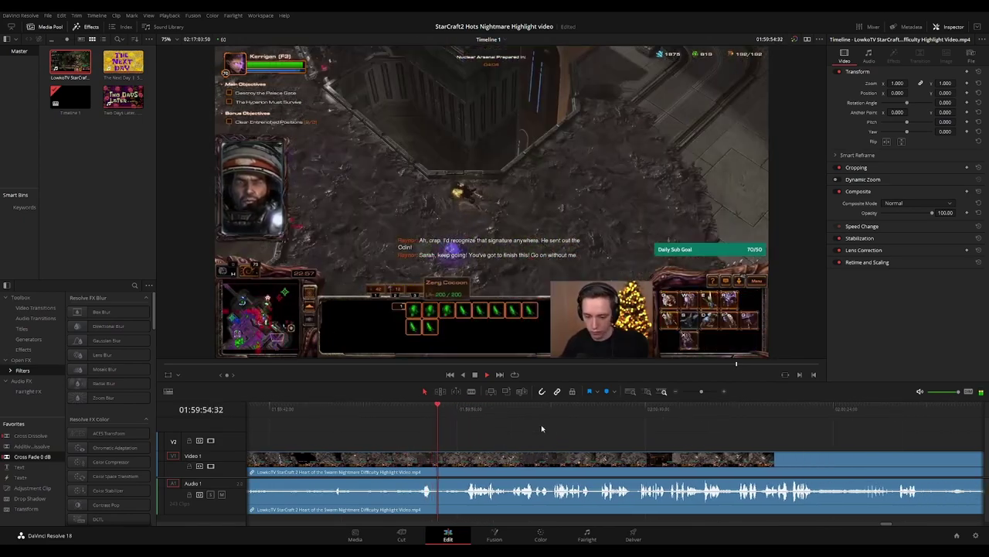
pyautogui.hscroll(2, 596, 435)
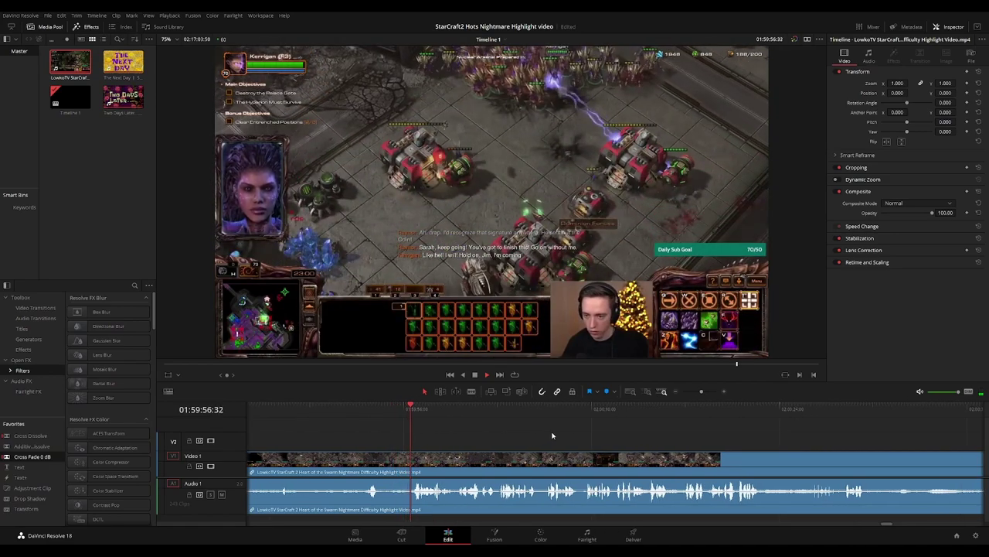
pyautogui.hscroll(2, 579, 434)
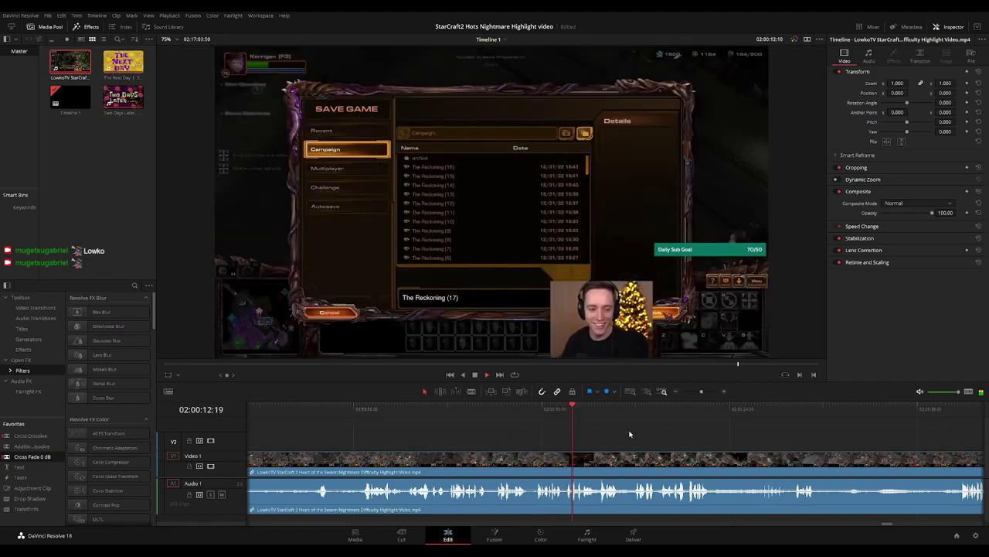
pyautogui.scroll(-2, 598, 431)
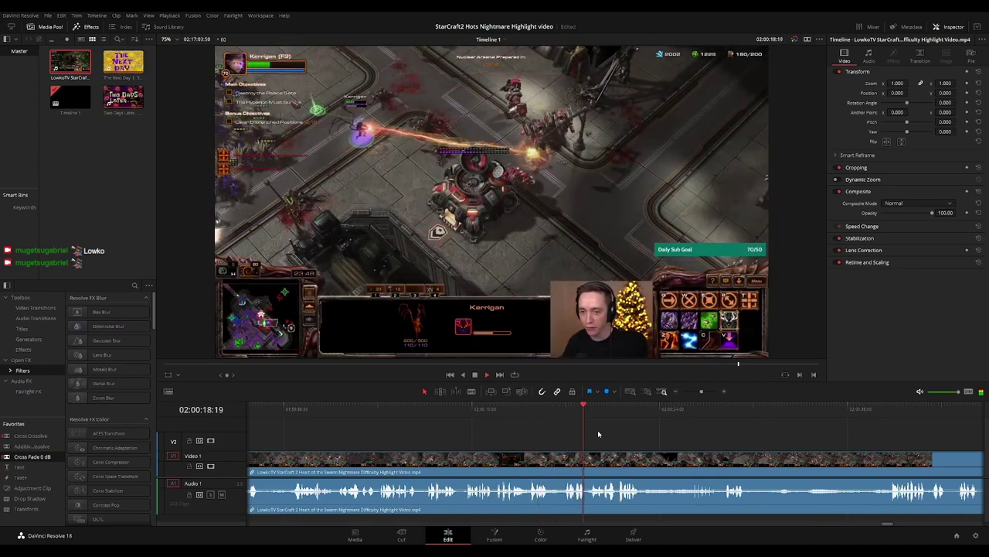
pyautogui.hscroll(1, 650, 437)
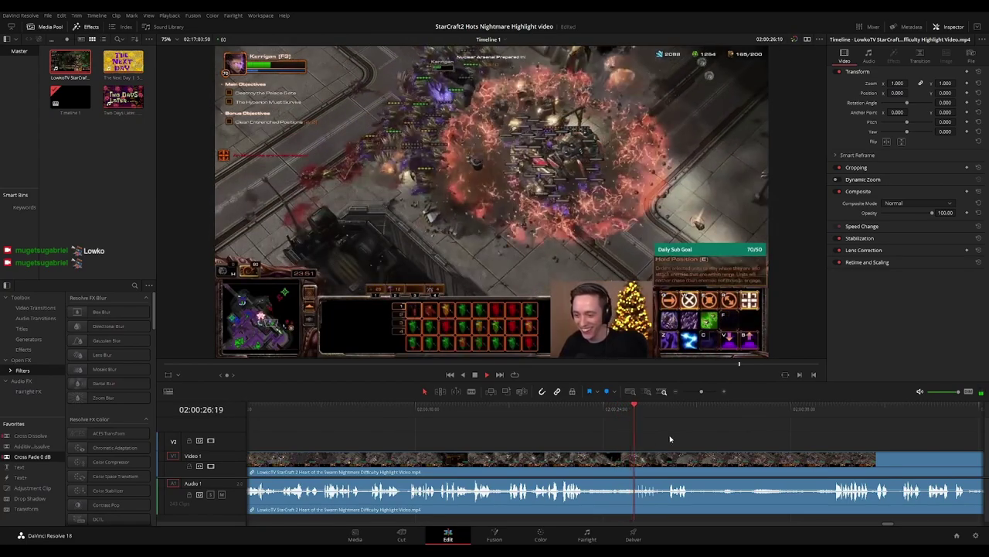
# Cut out the section from about 02:00:30:19 to 02:00:32:07 and close the gap
pyautogui.hscroll(4, 642, 436)
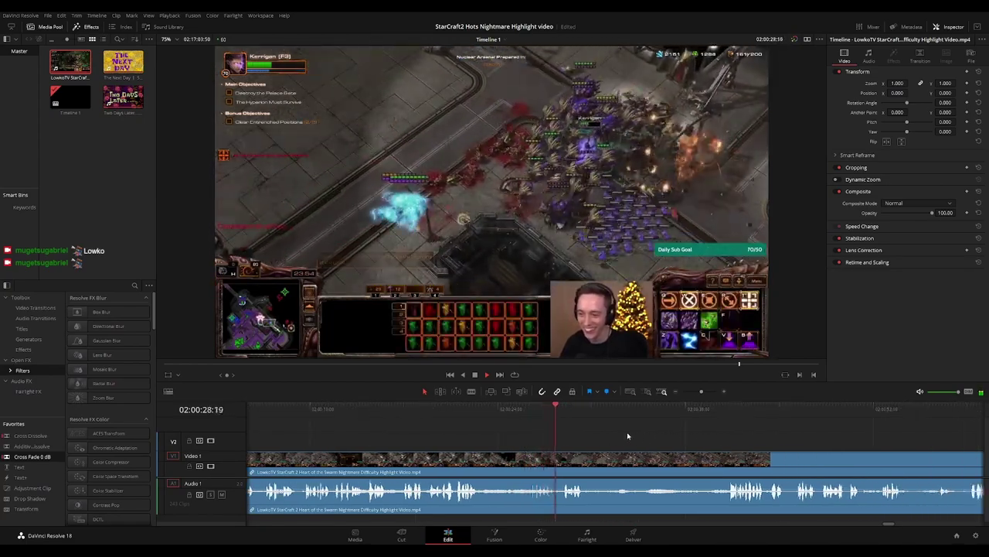
pyautogui.hscroll(3, 554, 437)
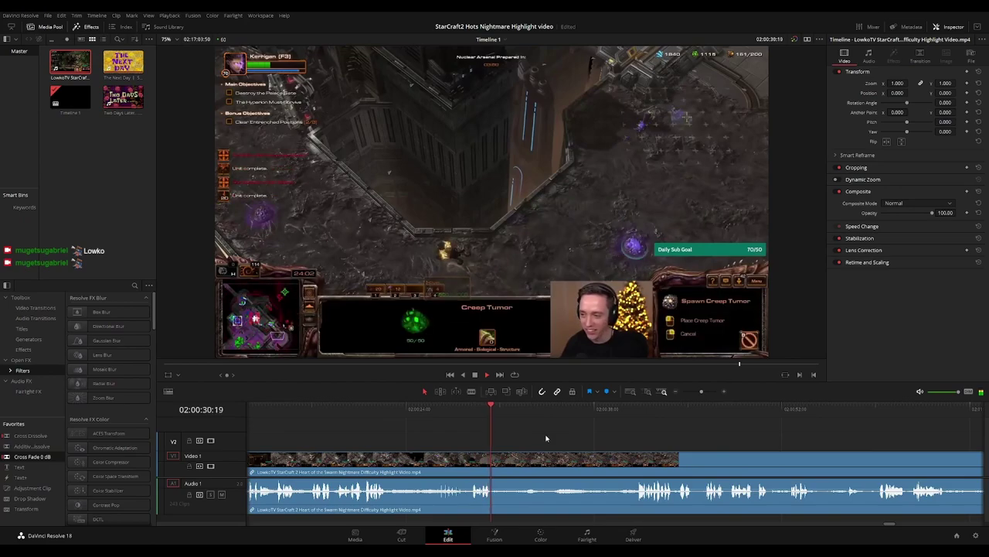
pyautogui.press('b')
pyautogui.click(494, 455)
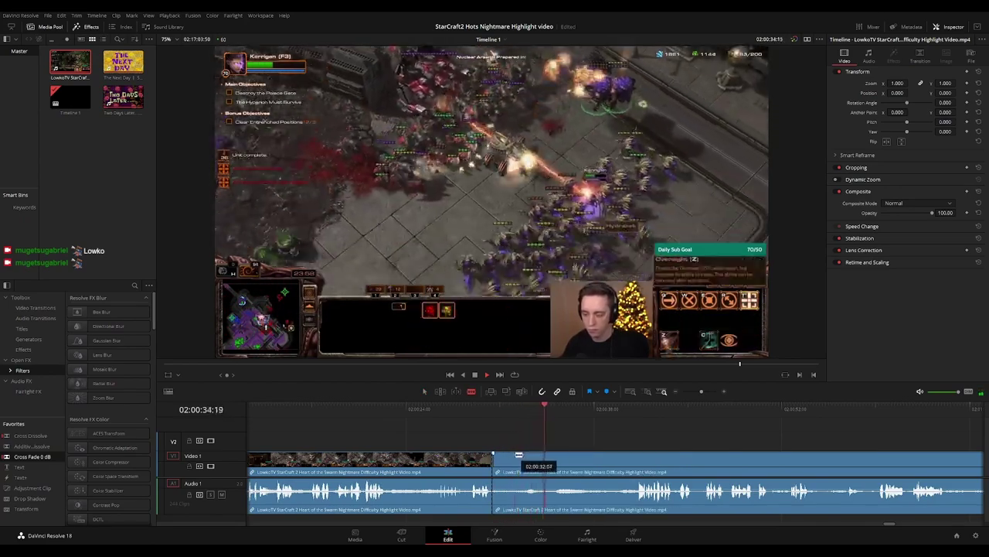
pyautogui.press('a')
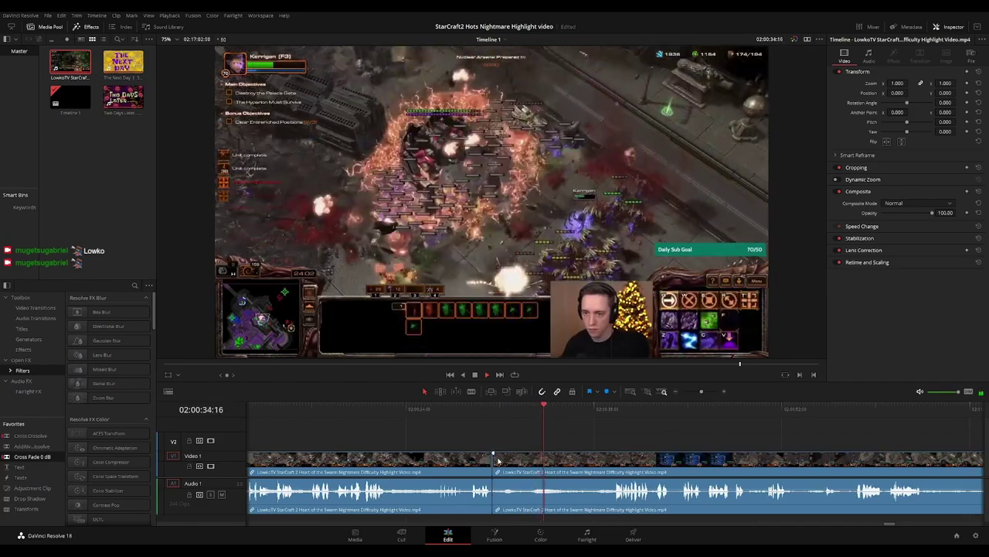
# Play on past the achievements screen, cut out the save-game screen at about 02:00:49:13, close the gap, and replay the cut
pyautogui.hscroll(3, 624, 440)
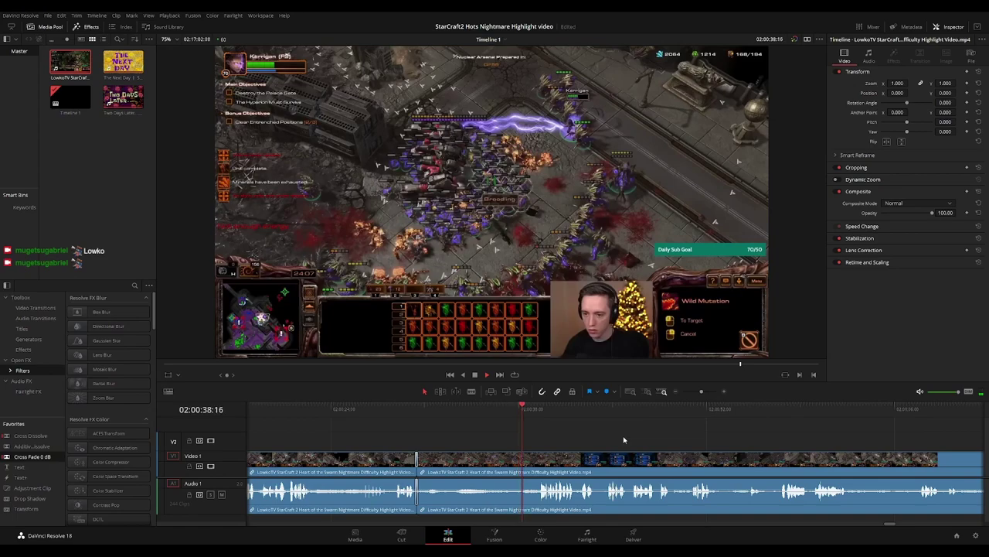
pyautogui.hscroll(3, 591, 445)
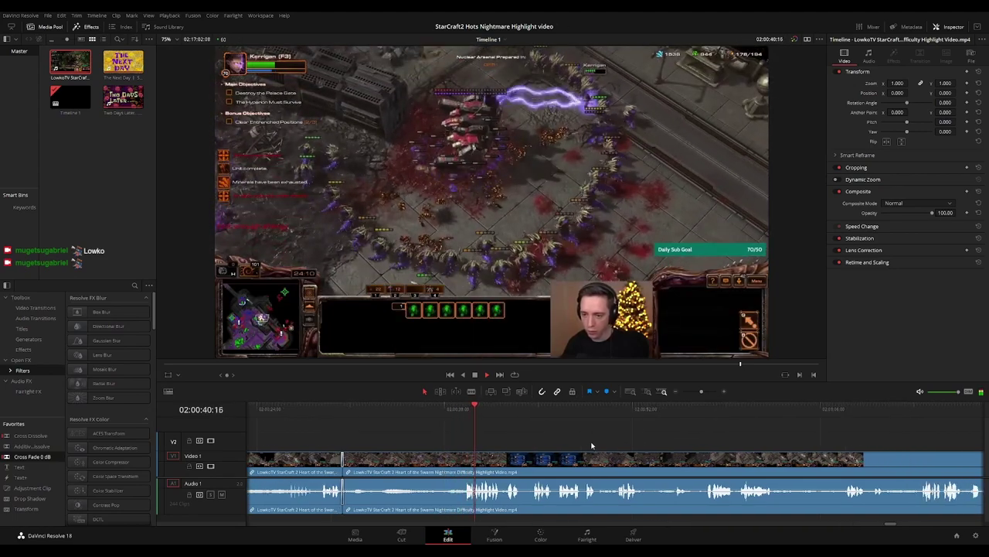
pyautogui.hscroll(1, 584, 444)
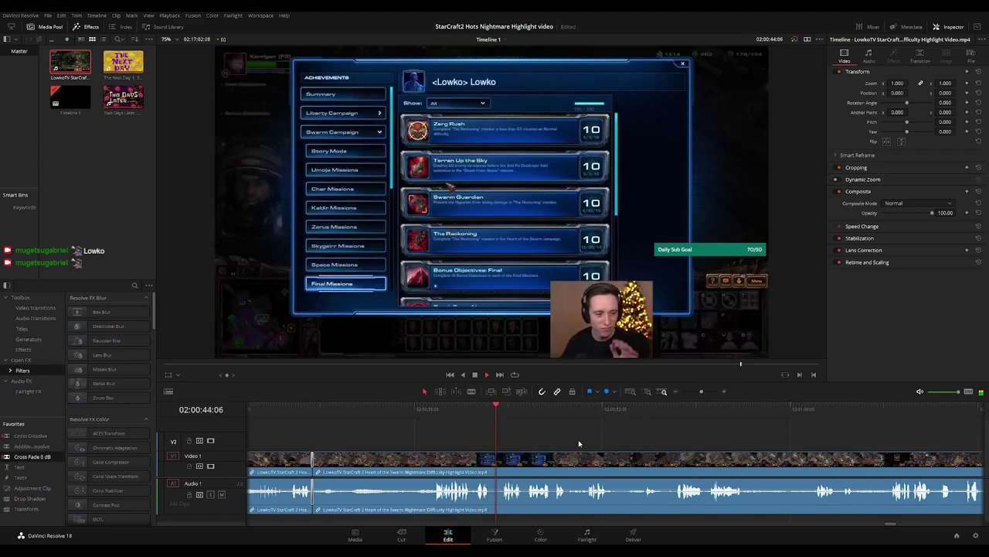
pyautogui.hscroll(2, 579, 444)
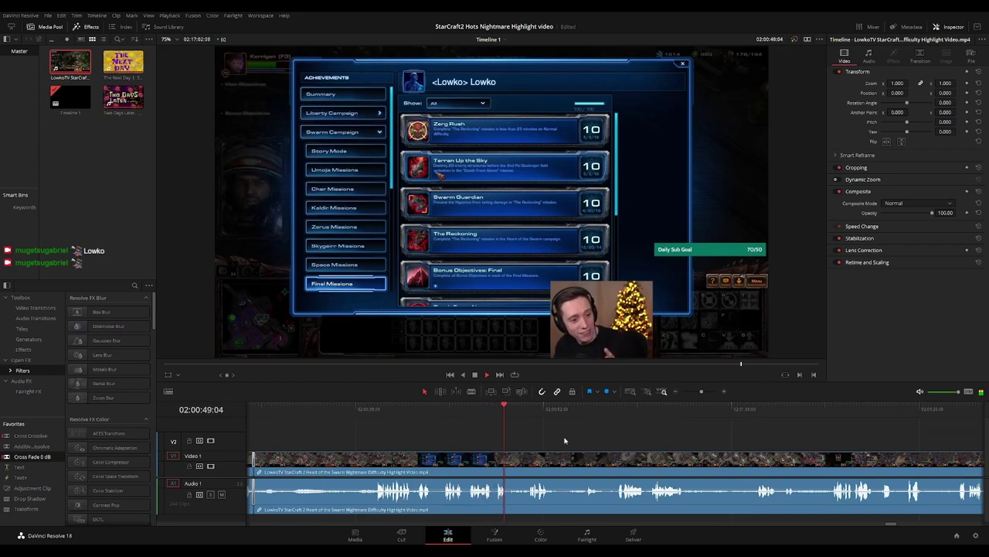
pyautogui.click(497, 412)
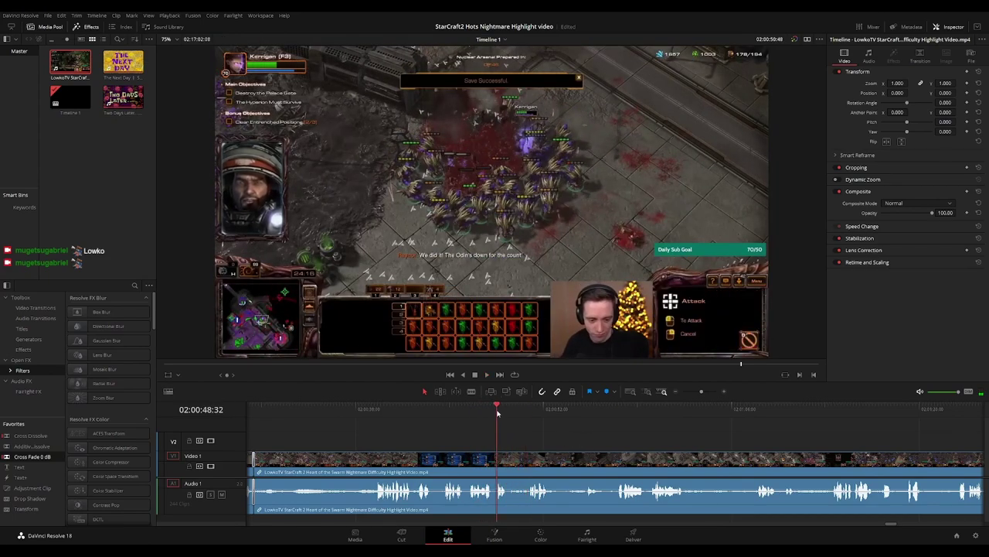
pyautogui.press('space')
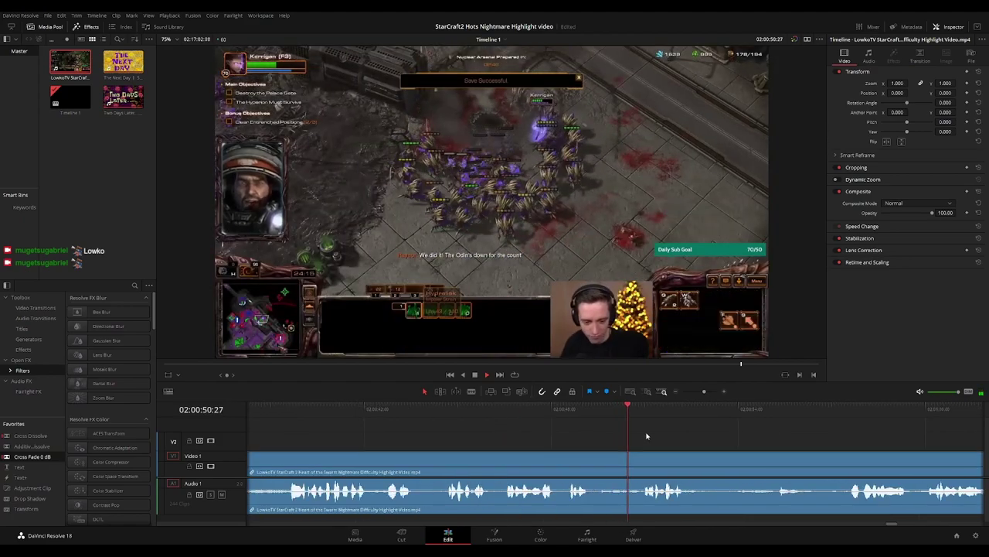
pyautogui.click(592, 407)
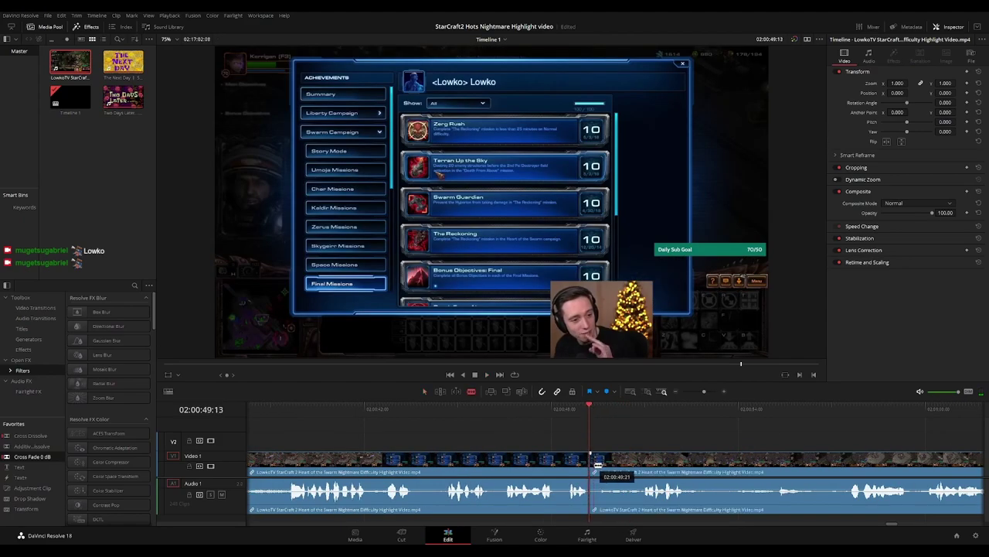
pyautogui.click(591, 465)
pyautogui.click(600, 464)
pyautogui.press('a')
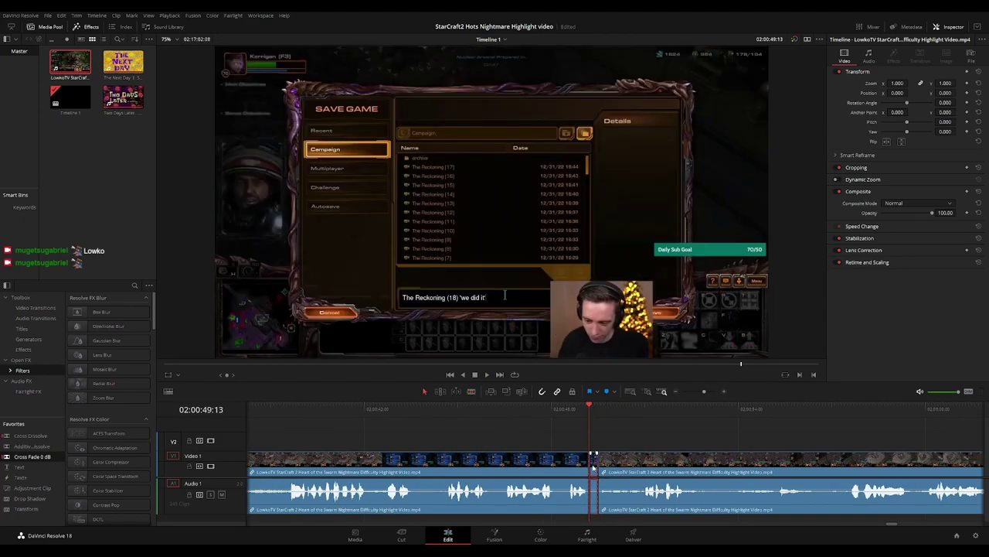
pyautogui.press('space')
pyautogui.click(568, 410)
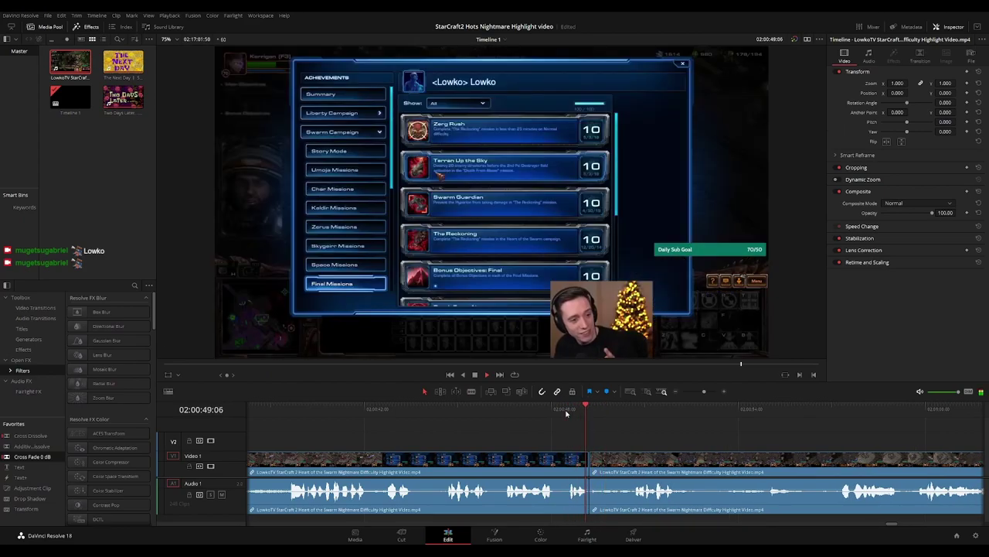
# Play on from 02:00:51 and cut out the brief section at about 02:01:50, closing the gap
pyautogui.scroll(-3, 712, 437)
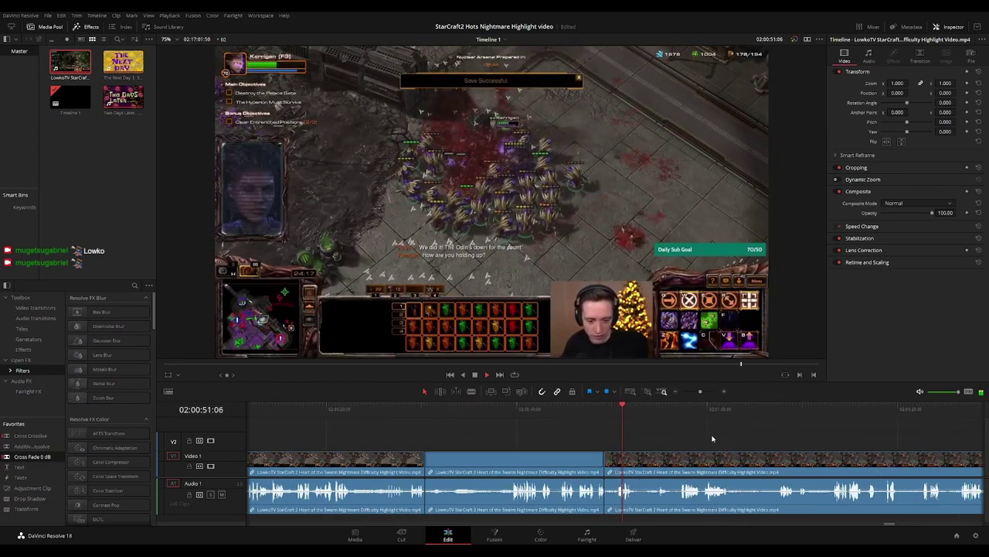
pyautogui.press('Delete')
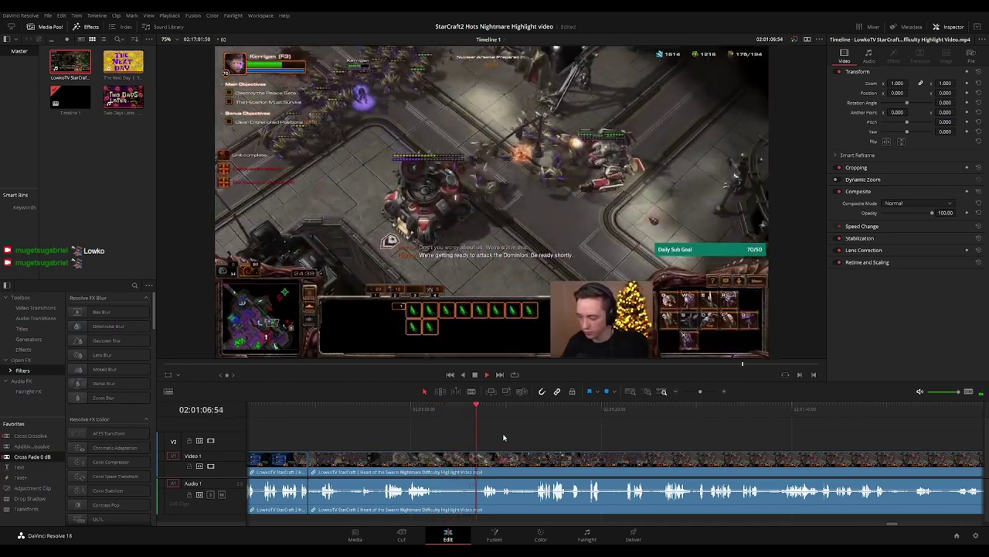
pyautogui.moveTo(570, 441); pyautogui.dragTo(506, 436)
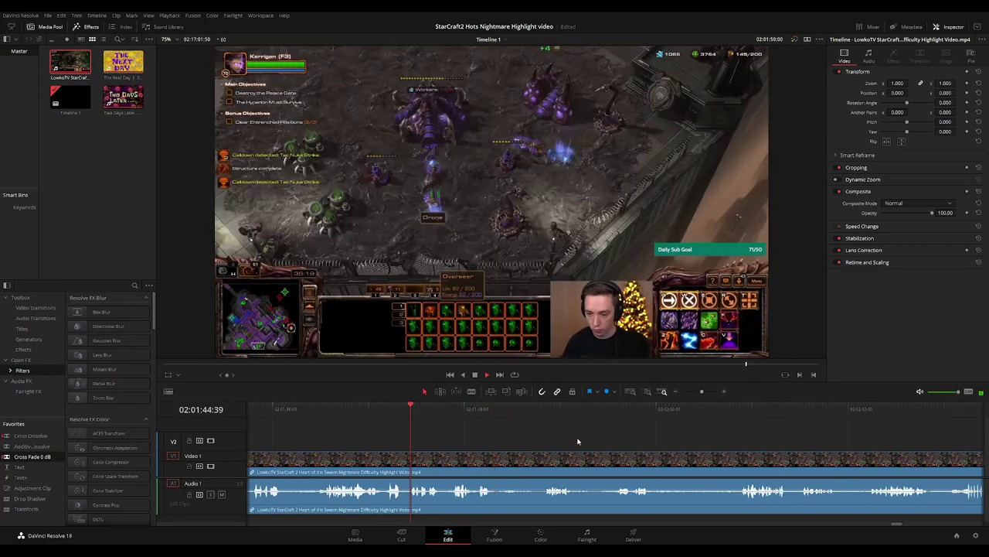
pyautogui.press('b')
pyautogui.click(495, 466)
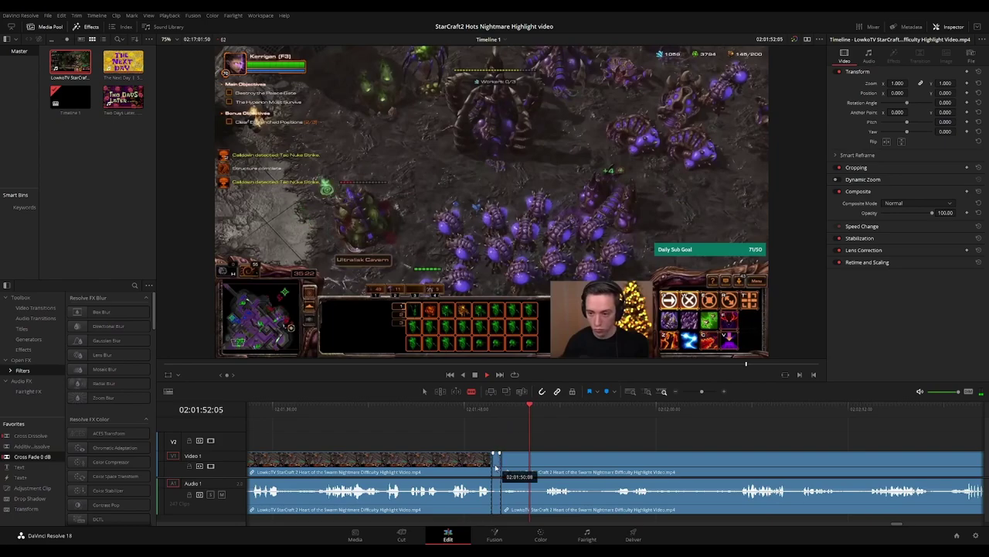
pyautogui.press('a')
pyautogui.click(492, 466)
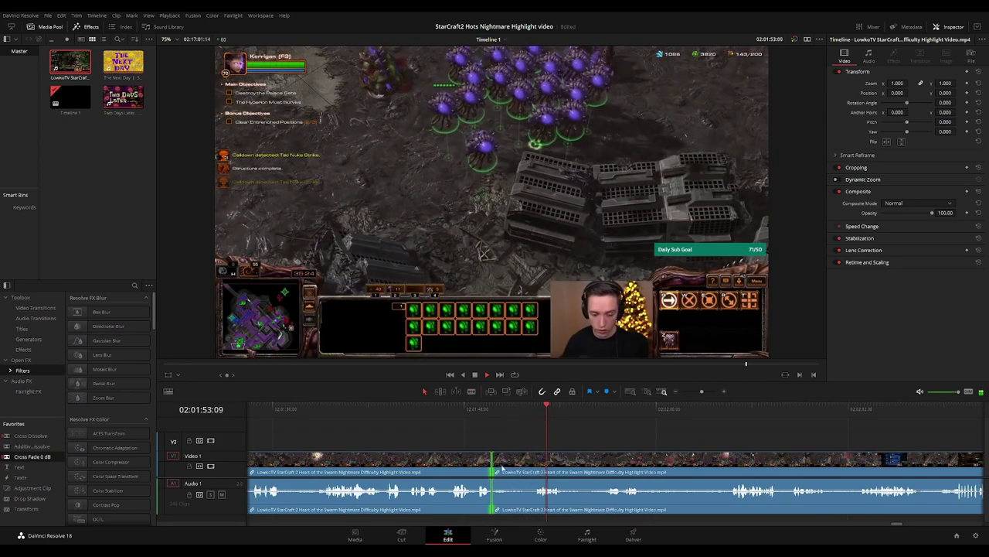
# Check the remaining length of the whole timeline and play on to about 02:02:05
pyautogui.scroll(-10, 634, 434)
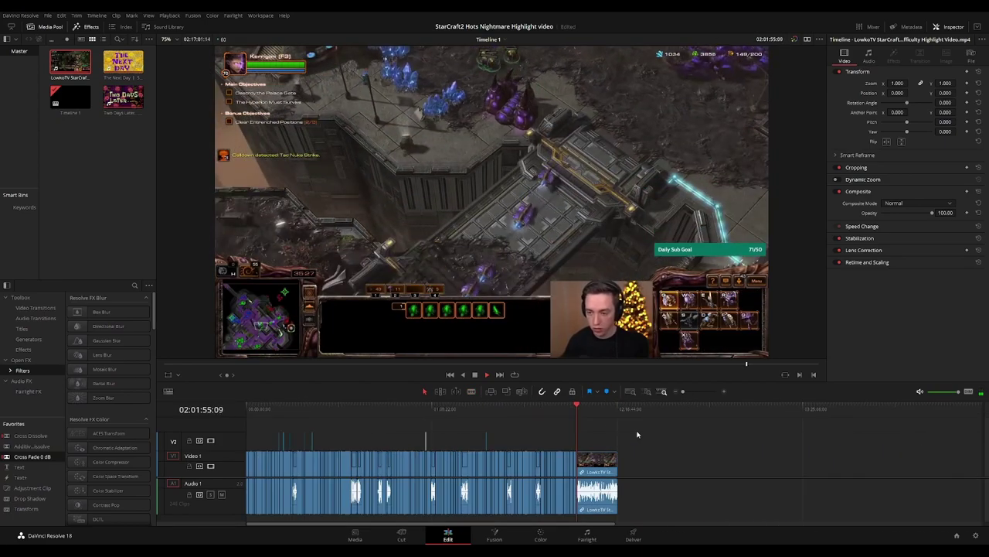
pyautogui.scroll(5, 634, 436)
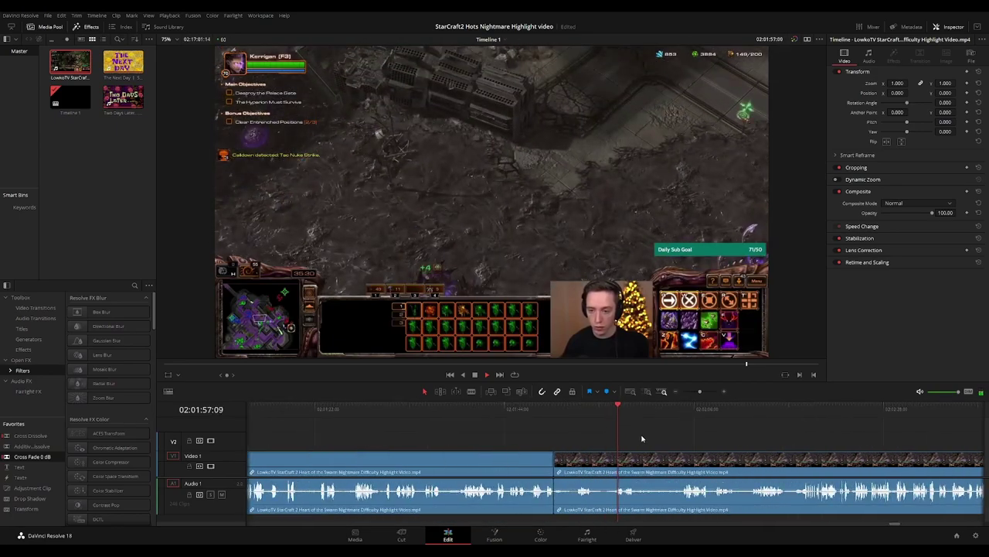
pyautogui.moveTo(732, 439); pyautogui.dragTo(542, 437)
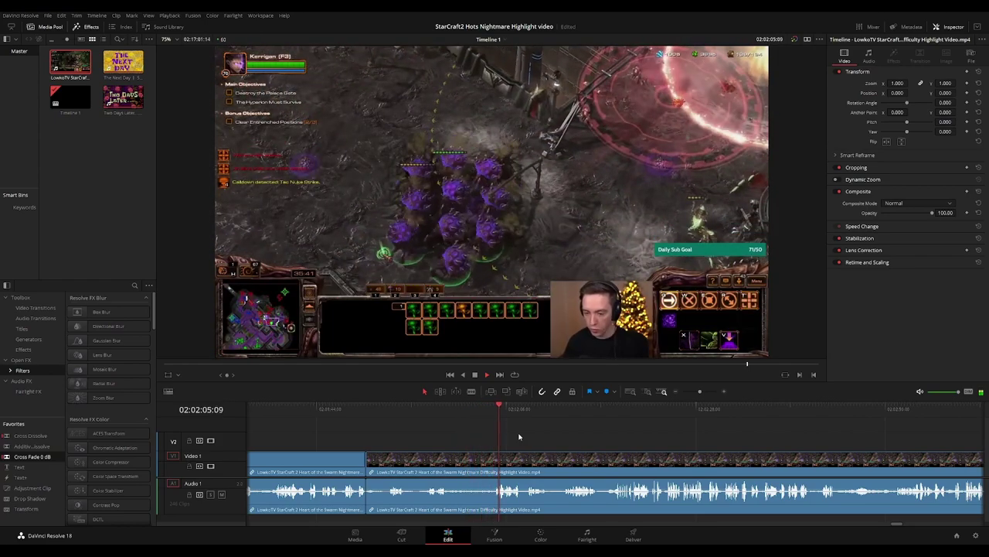
# Play on from 02:02:07, cut out the brief section at about 02:02:16, close the gap and resume playback
pyautogui.hotkey('ctrl', '=')
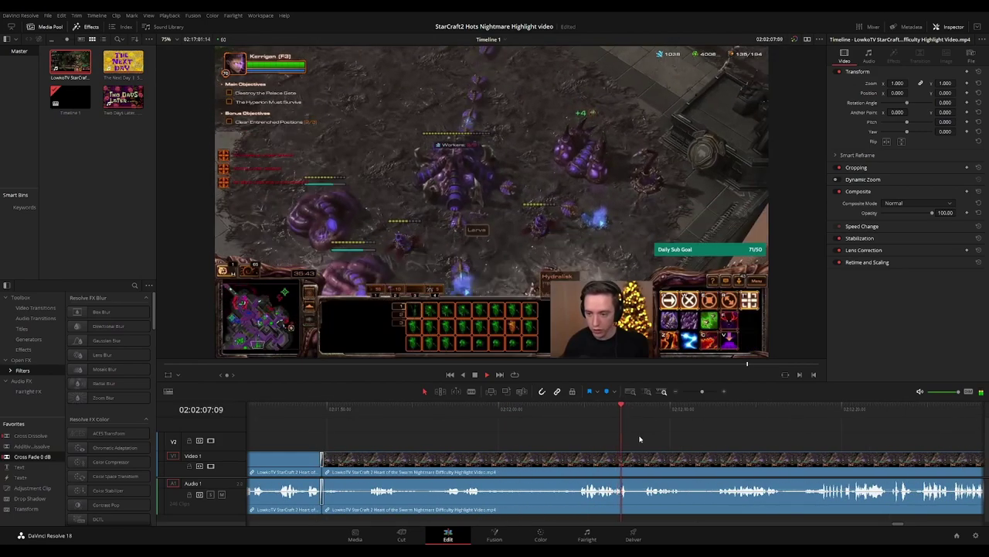
pyautogui.moveTo(689, 434); pyautogui.dragTo(575, 429)
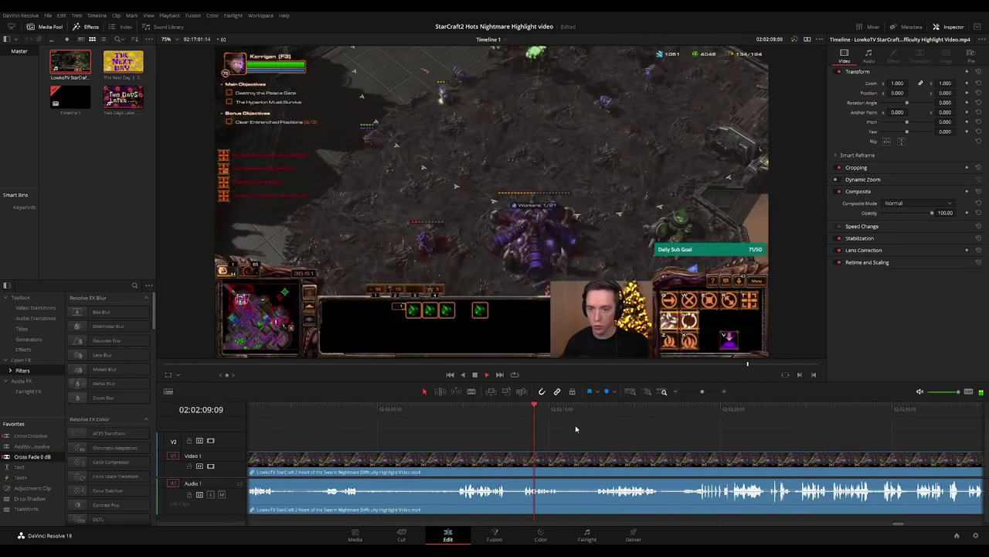
pyautogui.moveTo(641, 436); pyautogui.dragTo(557, 436)
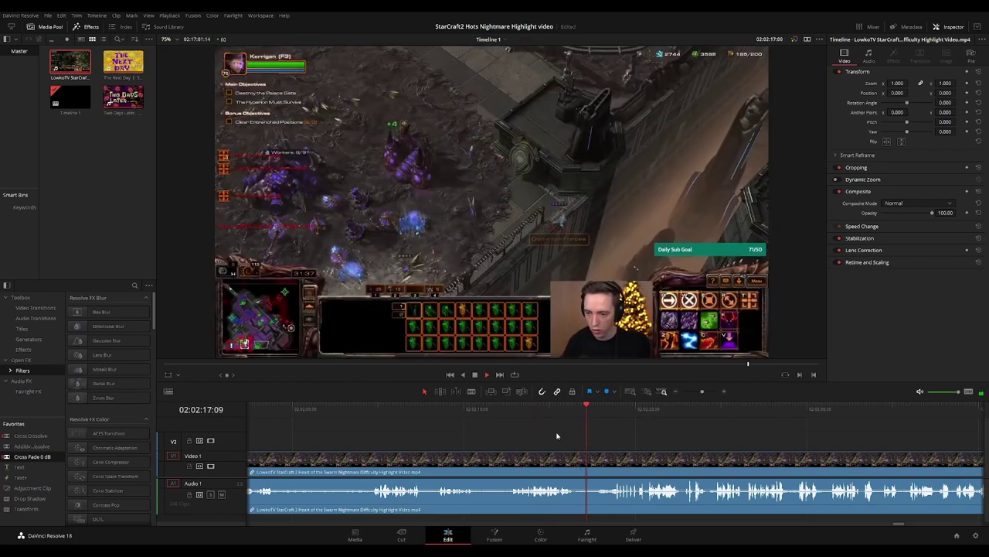
pyautogui.click(564, 410)
pyautogui.press('space')
pyautogui.hotkey('ctrl', 'b')
pyautogui.press('b')
pyautogui.click(584, 460)
pyautogui.press('a')
pyautogui.click(581, 462)
pyautogui.press('Delete')
pyautogui.press('space')
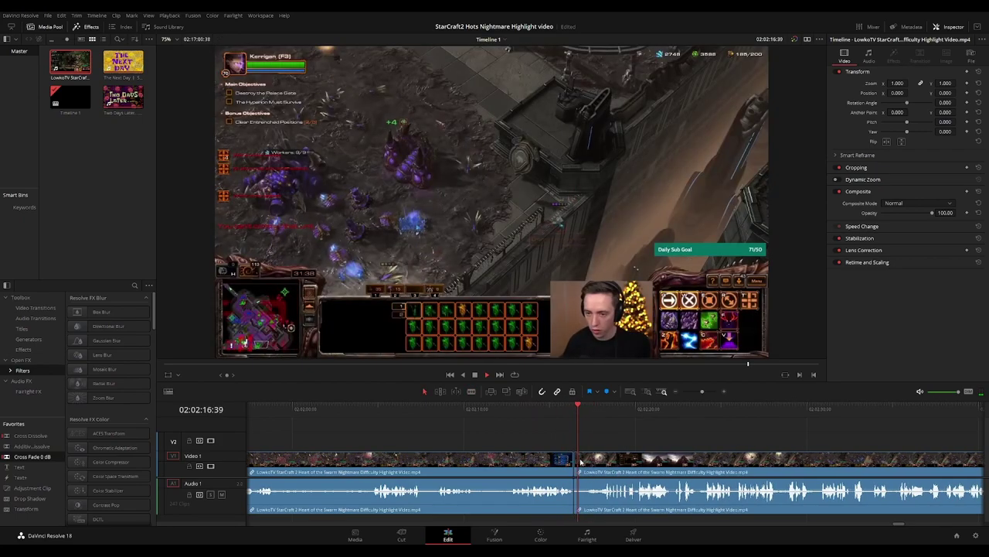
# Select the edit point at about 02:02:16 and review the footage after it, playing on to about 02:03:03
pyautogui.click(575, 462)
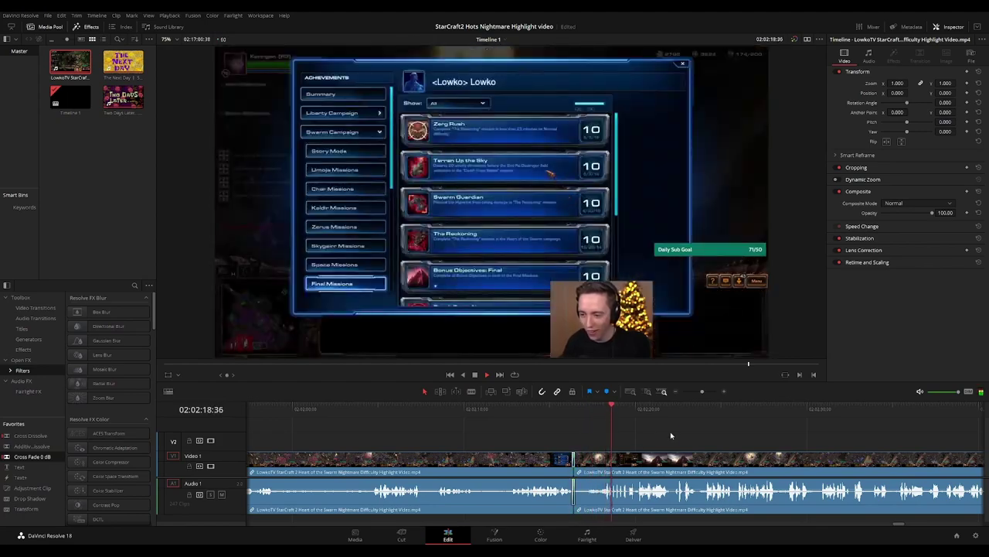
pyautogui.hotkey('ctrl', 't')
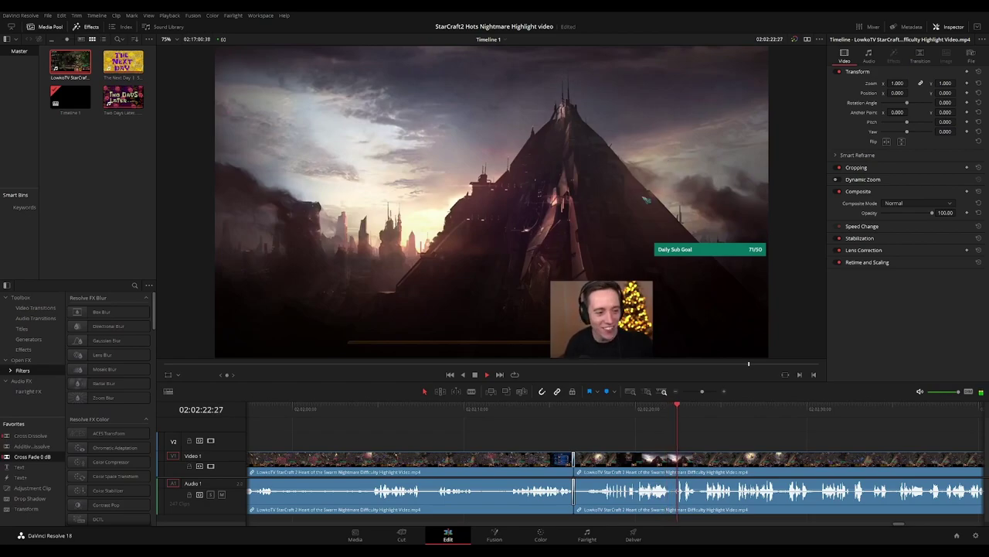
pyautogui.hscroll(5, 475, 427)
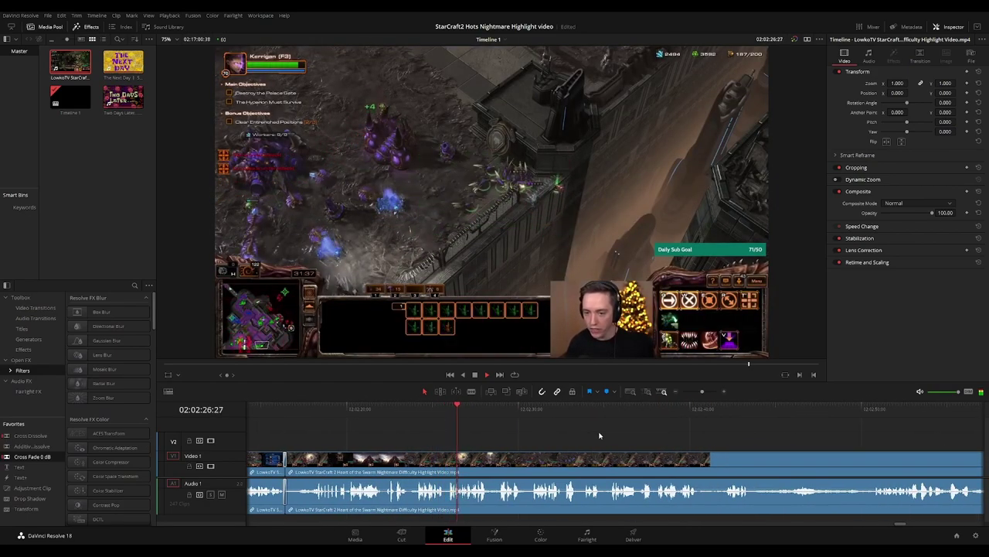
pyautogui.scroll(-4, 652, 438)
pyautogui.hscroll(3, 581, 426)
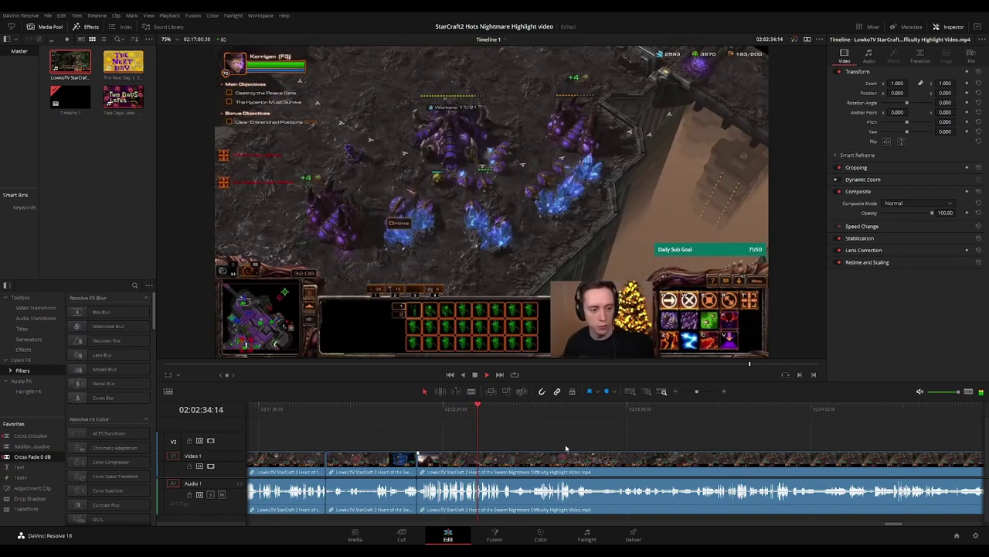
pyautogui.scroll(5, 670, 442)
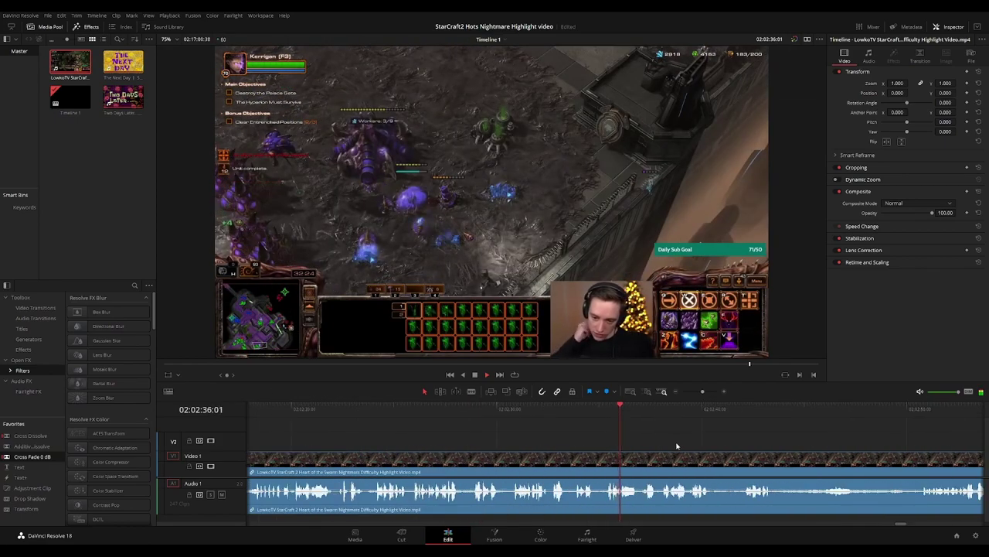
pyautogui.hscroll(1, 699, 436)
pyautogui.press('space')
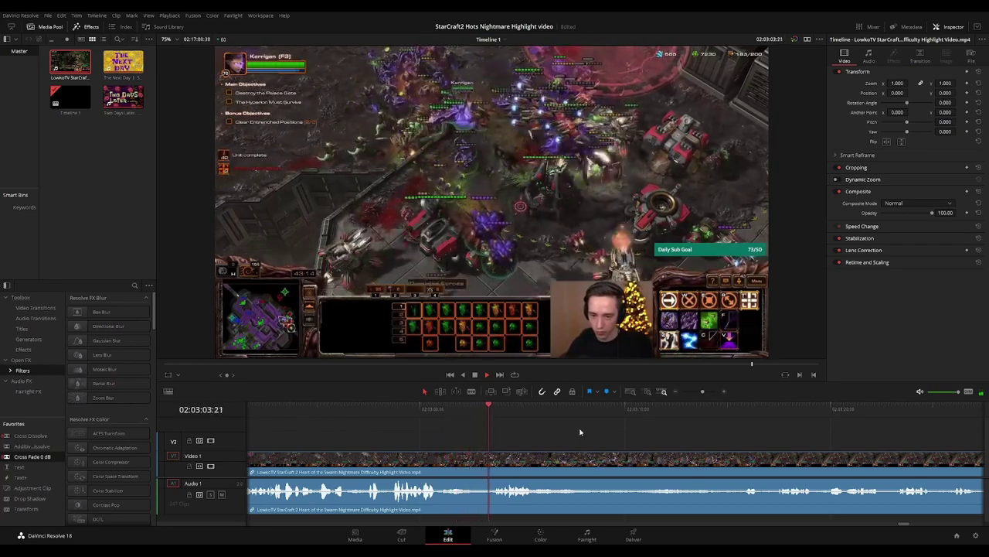
# Skip ahead, cut out the brief section starting at about 02:03:19:53, close the gap, and replay the cut
pyautogui.scroll(-5, 580, 428)
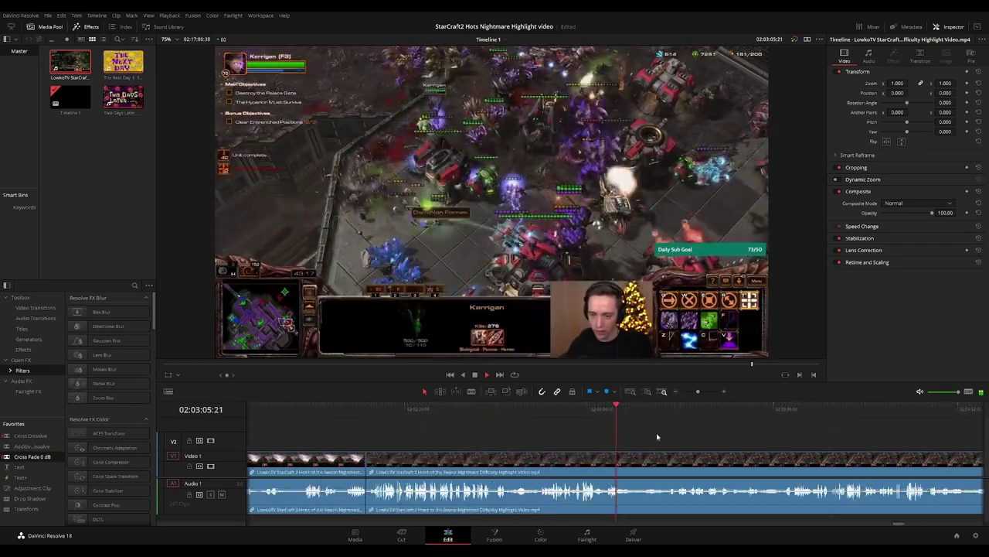
pyautogui.scroll(5, 705, 440)
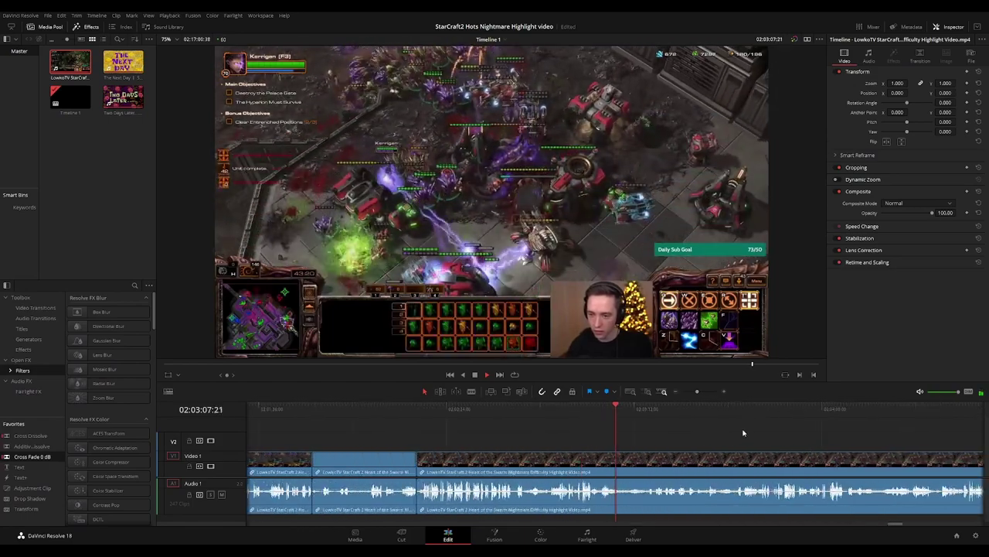
pyautogui.click(600, 407)
pyautogui.moveTo(712, 439); pyautogui.dragTo(553, 417)
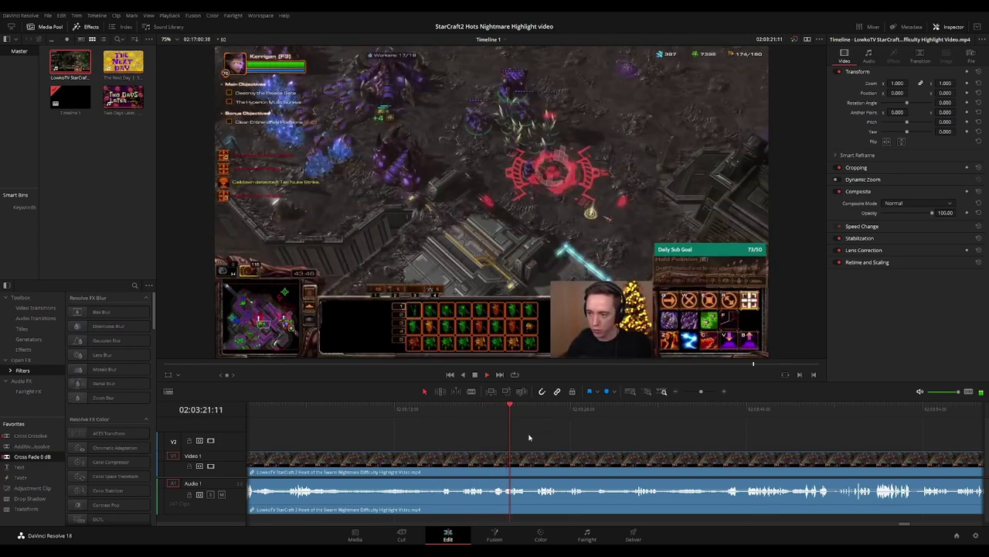
pyautogui.scroll(1, 533, 433)
pyautogui.click(507, 412)
pyautogui.press('b')
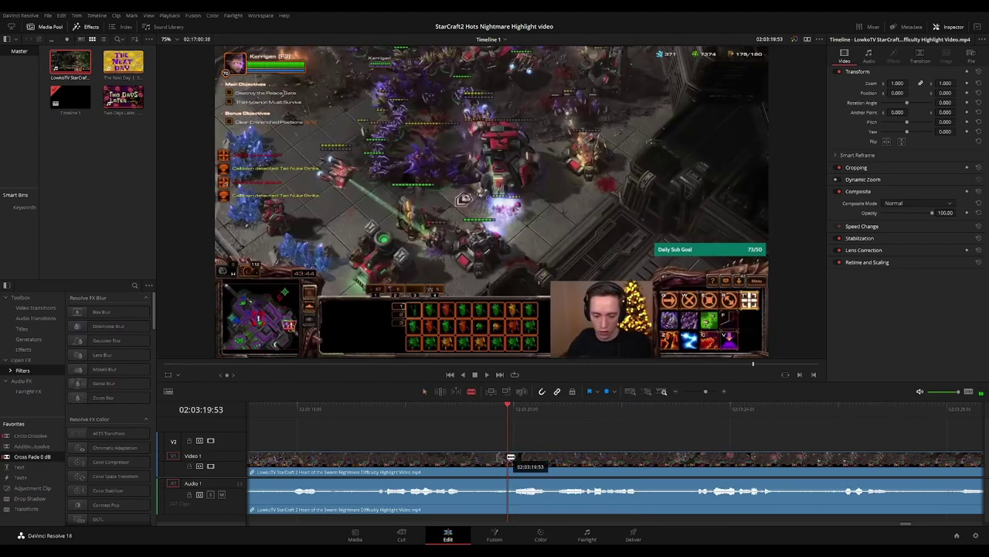
pyautogui.click(510, 459)
pyautogui.click(549, 464)
pyautogui.press('a')
pyautogui.press('Delete')
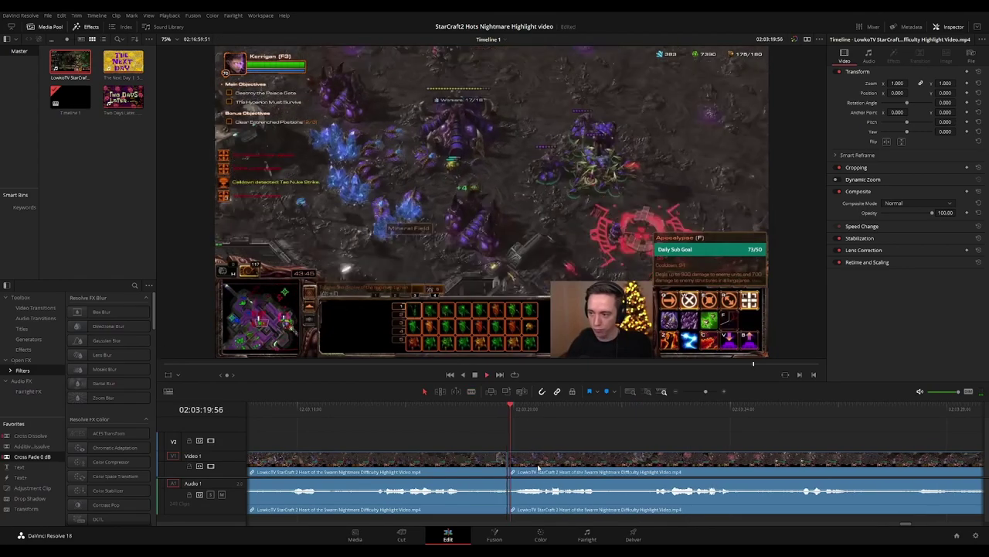
pyautogui.click(478, 411)
pyautogui.press('space')
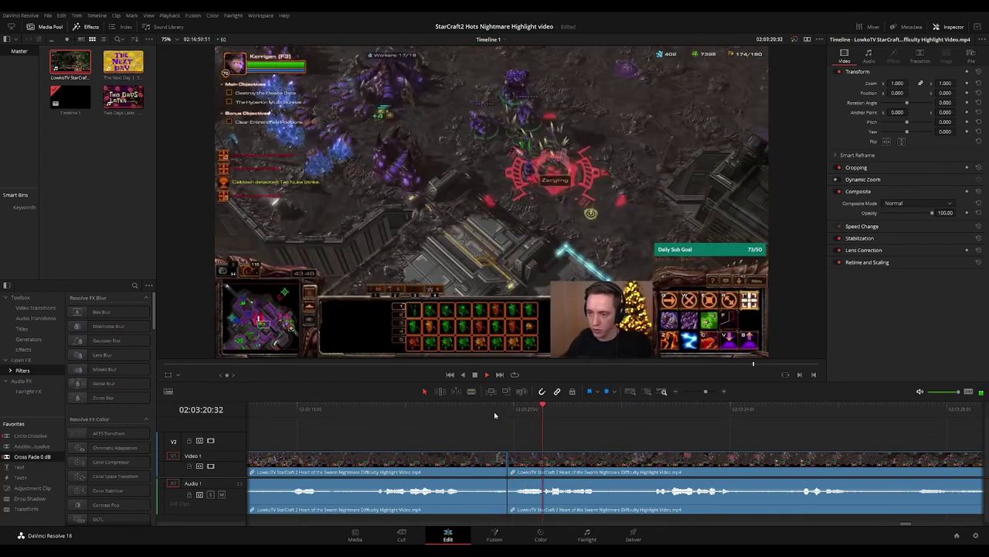
# Try a Cross Fade 0 dB on the audio at the 02:03:19 cut, preview it and undo it
pyautogui.press('space')
pyautogui.moveTo(27, 457); pyautogui.dragTo(506, 503)
pyautogui.click(472, 410)
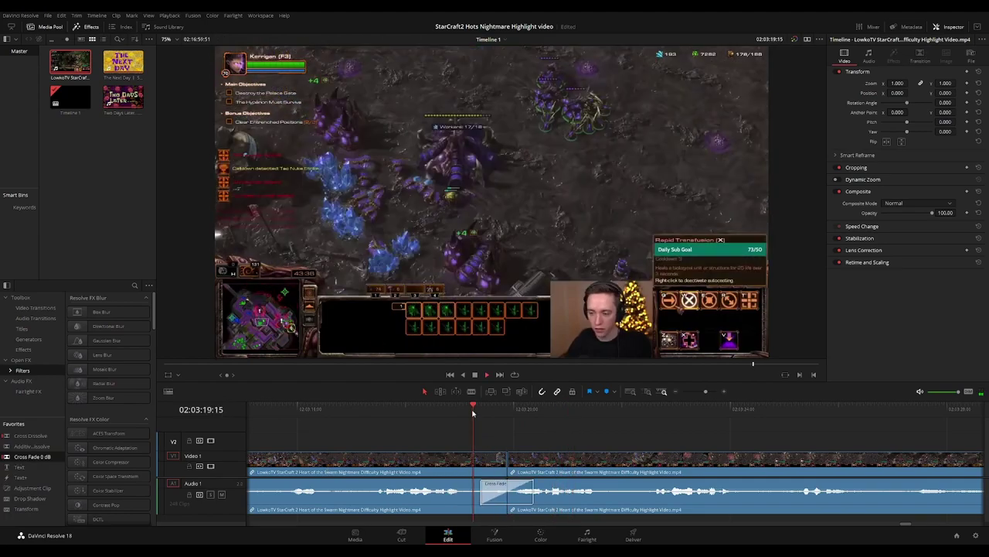
pyautogui.press('space')
pyautogui.hotkey('ctrl', 'z')
pyautogui.press('/')
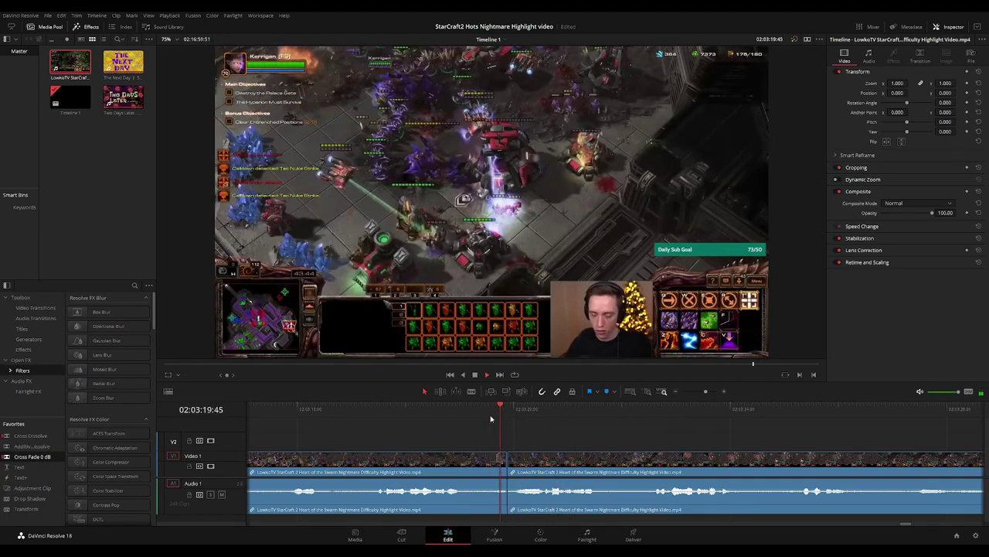
# Play on from the cut, skipping ahead through the battle footage, and review the moment at about 02:03:43
pyautogui.scroll(-3, 629, 435)
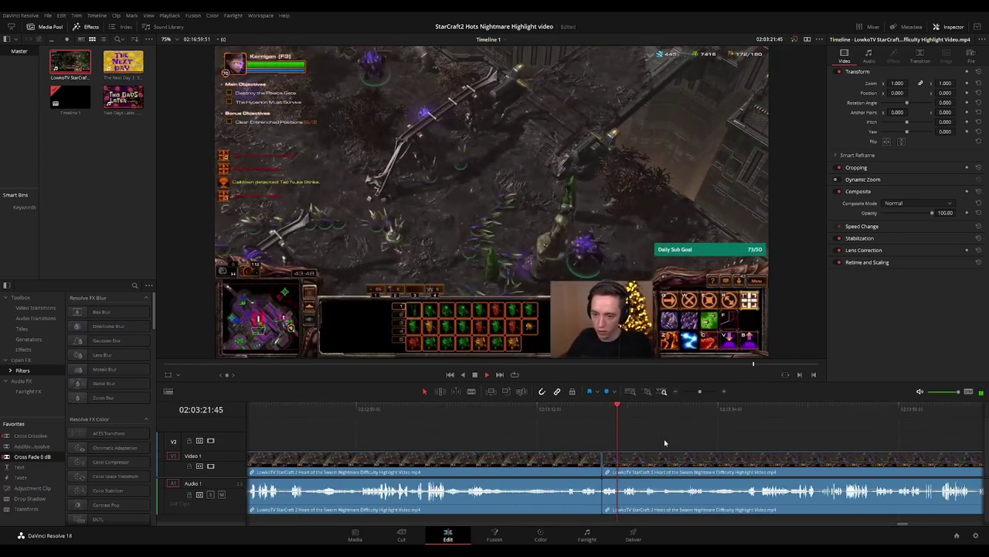
pyautogui.moveTo(718, 439); pyautogui.dragTo(546, 439)
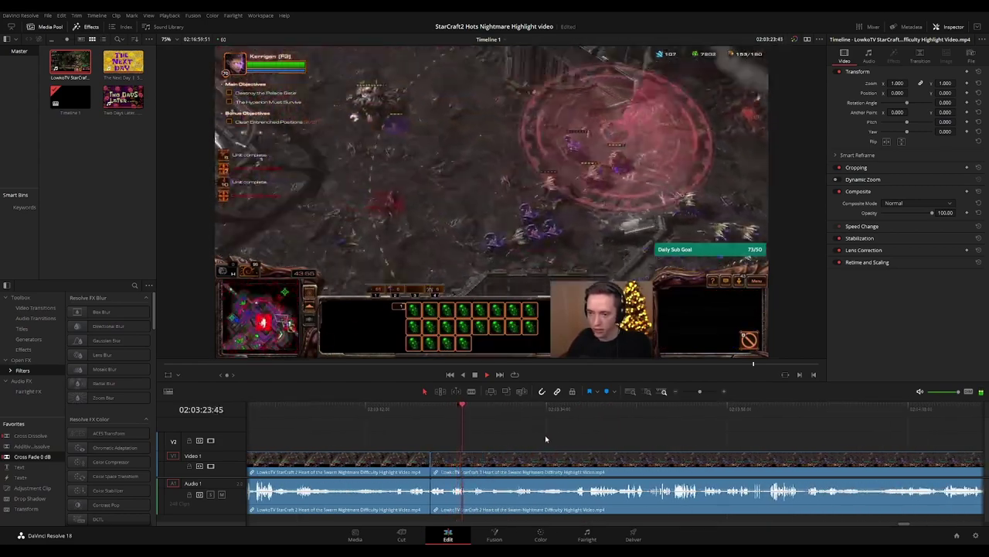
pyautogui.scroll(1, 551, 439)
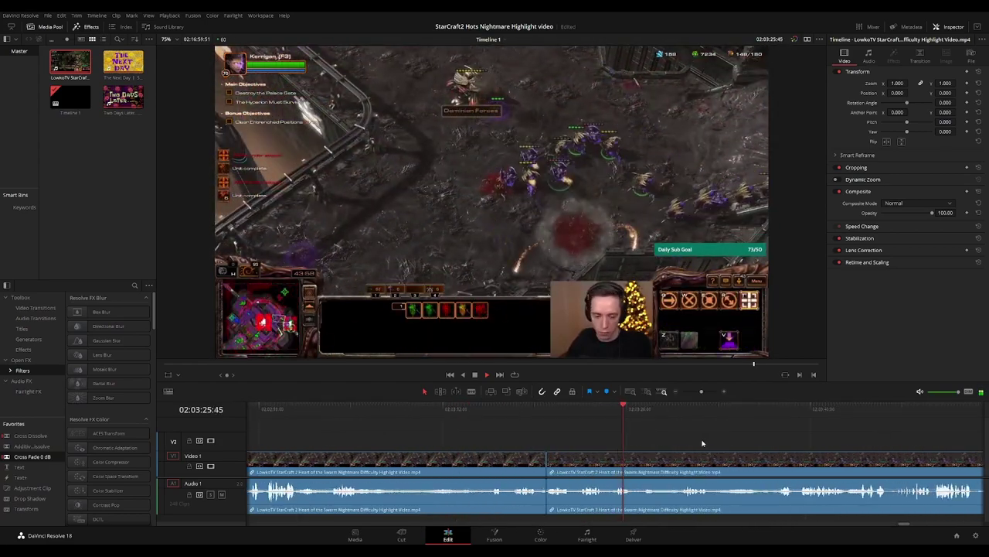
pyautogui.moveTo(704, 439); pyautogui.dragTo(595, 437)
pyautogui.click(540, 418)
pyautogui.click(531, 417)
pyautogui.click(572, 417)
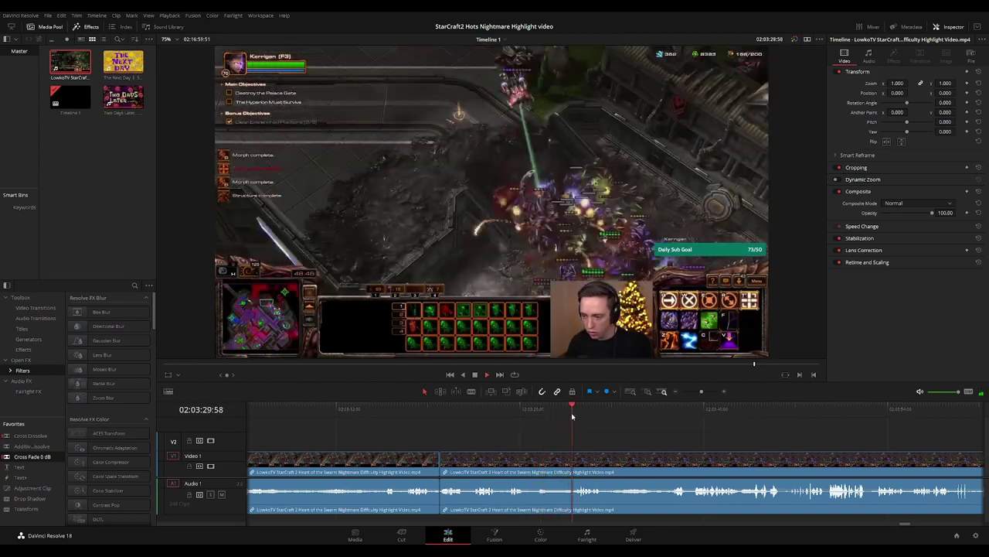
pyautogui.hscroll(2, 585, 435)
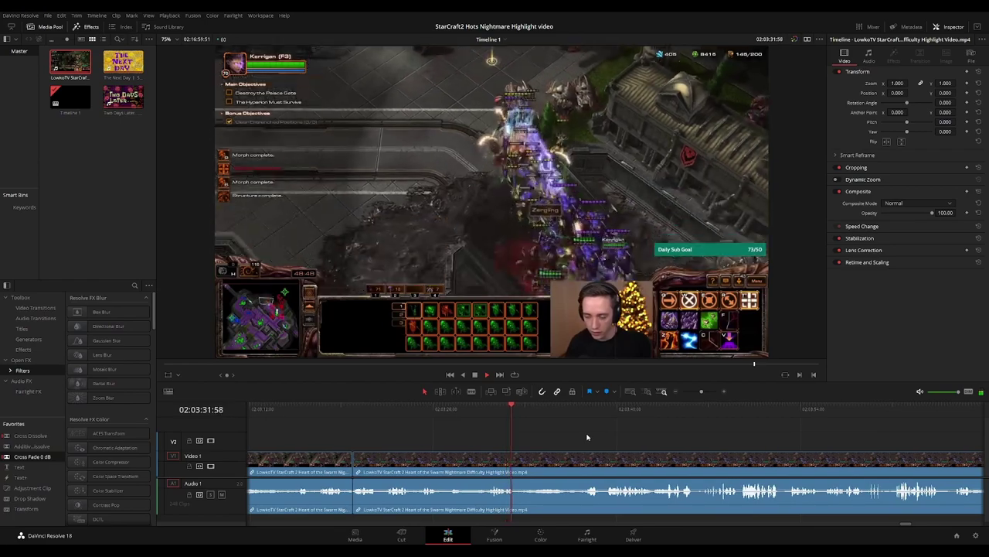
pyautogui.hscroll(2, 604, 440)
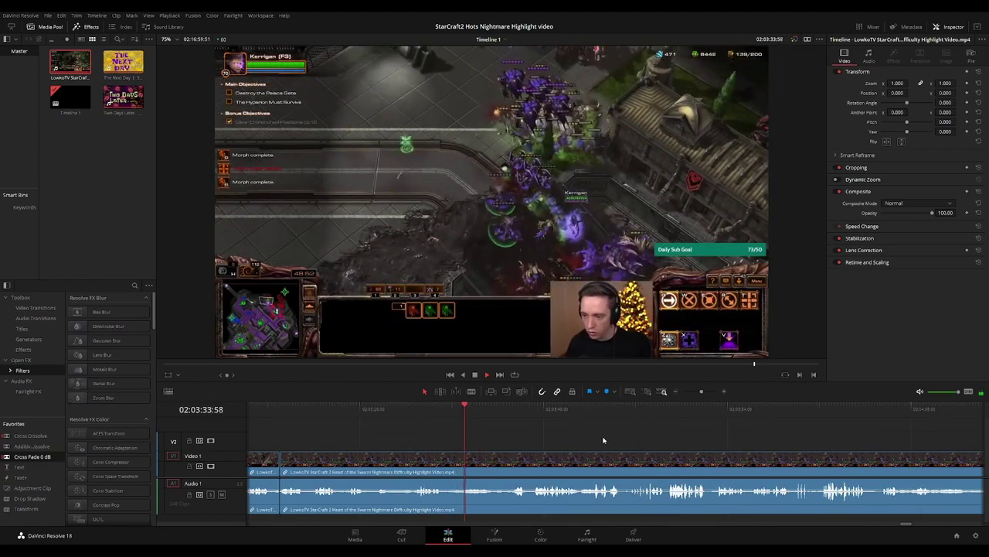
pyautogui.click(504, 408)
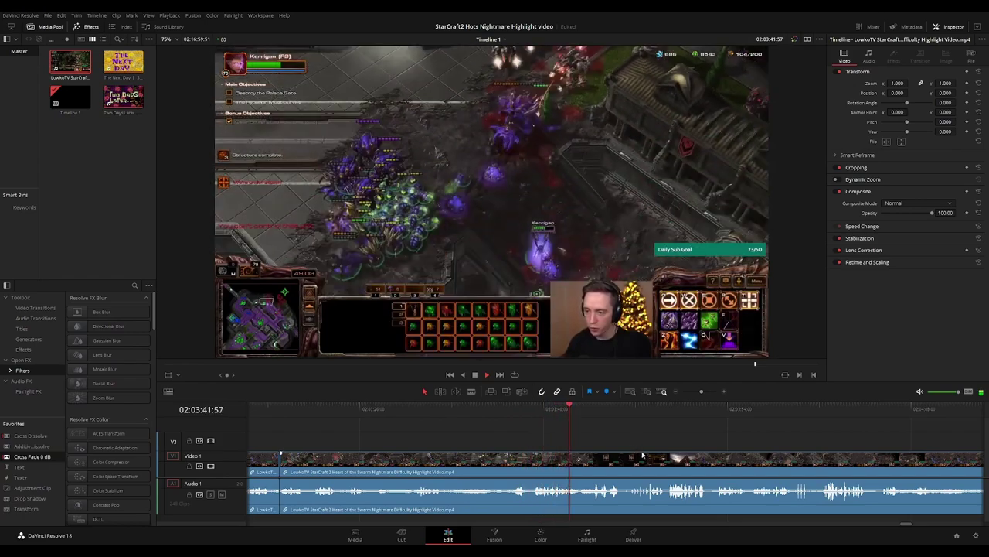
pyautogui.hscroll(3, 603, 429)
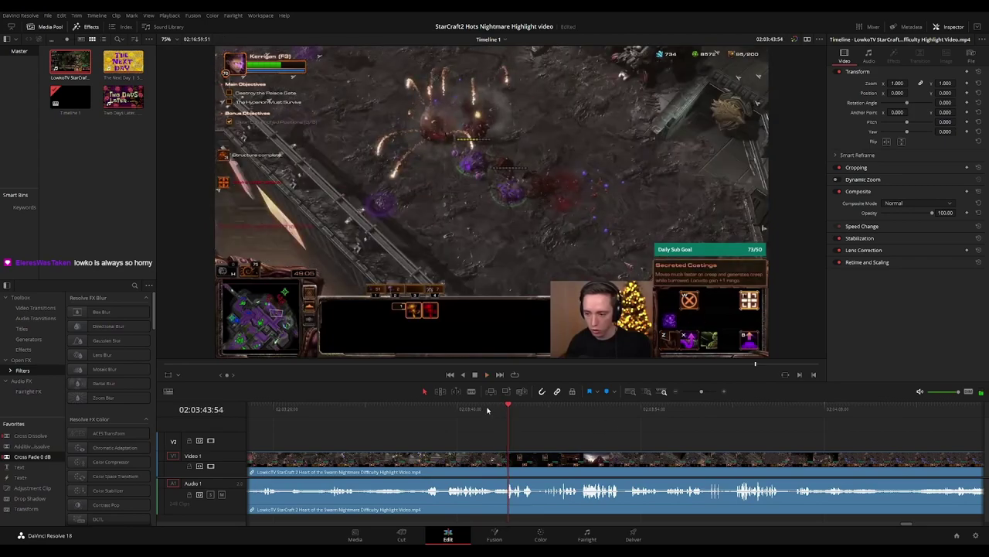
pyautogui.click(487, 410)
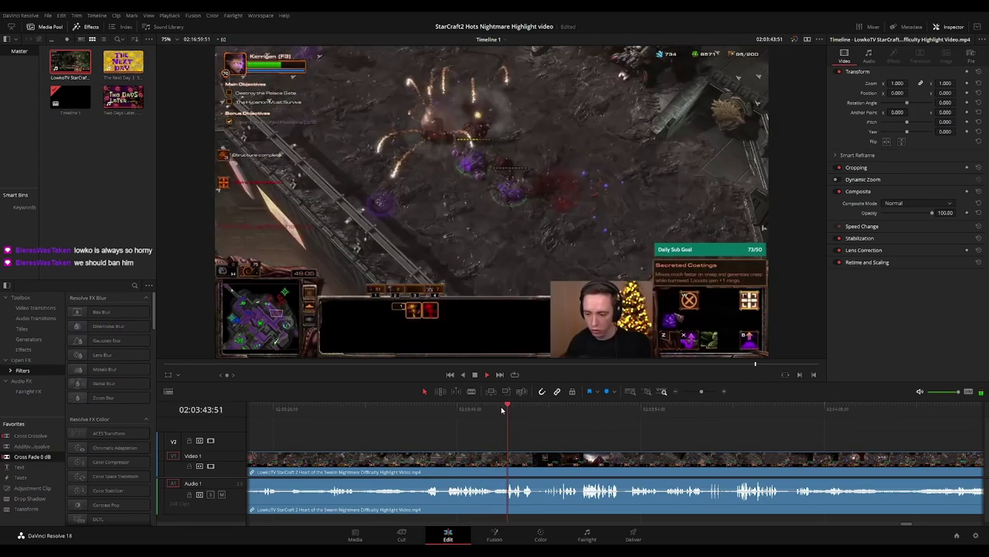
# Recheck the save-menu moment at about 02:04:05, skip to 02:04:17, and play on to about 02:04:29
pyautogui.hscroll(2, 590, 429)
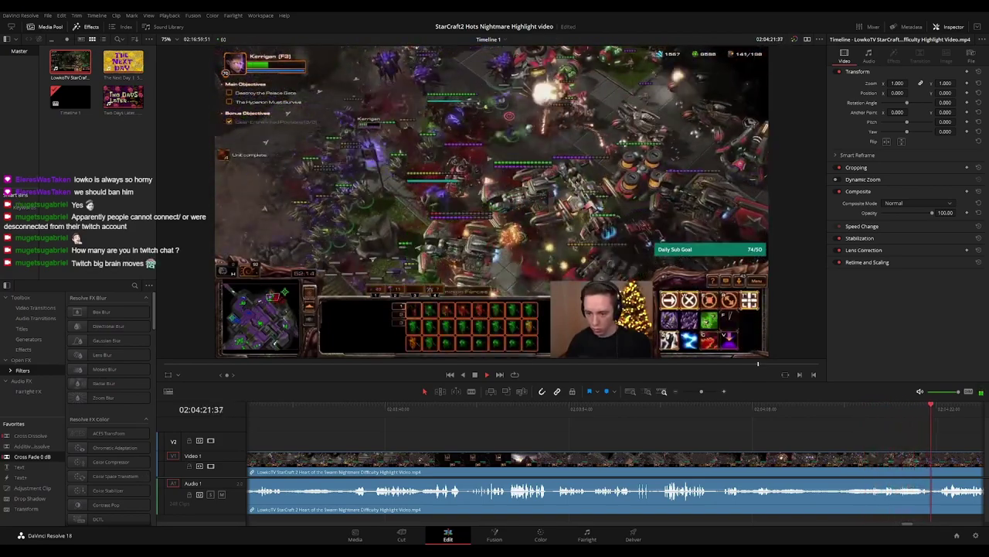
pyautogui.click(705, 416)
pyautogui.click(725, 418)
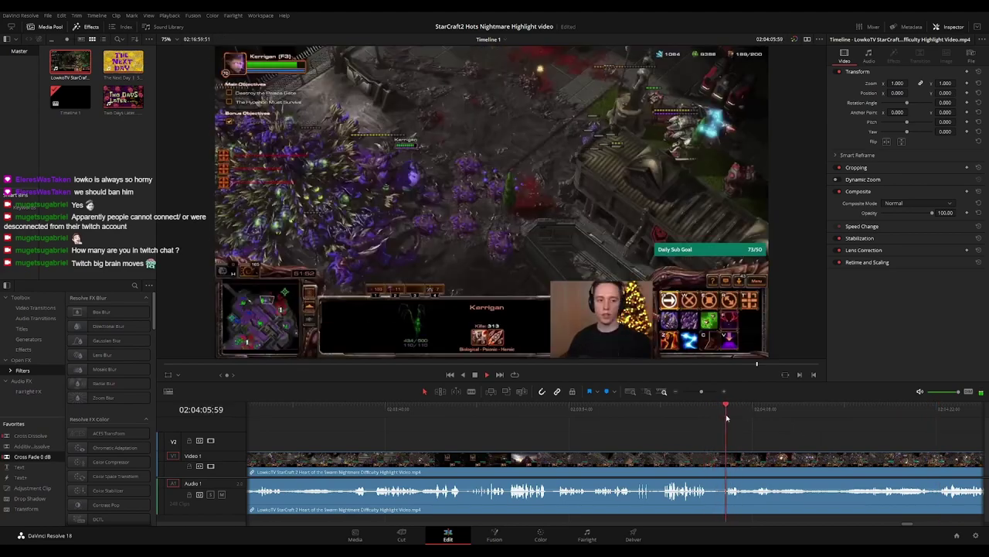
pyautogui.moveTo(797, 431); pyautogui.dragTo(574, 431)
pyautogui.press('space')
pyautogui.click(509, 415)
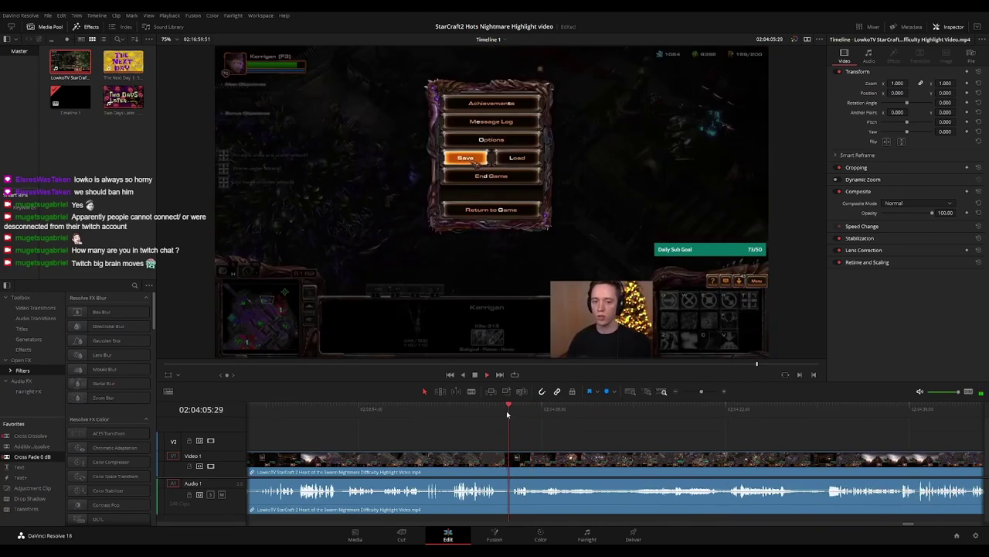
pyautogui.click(668, 412)
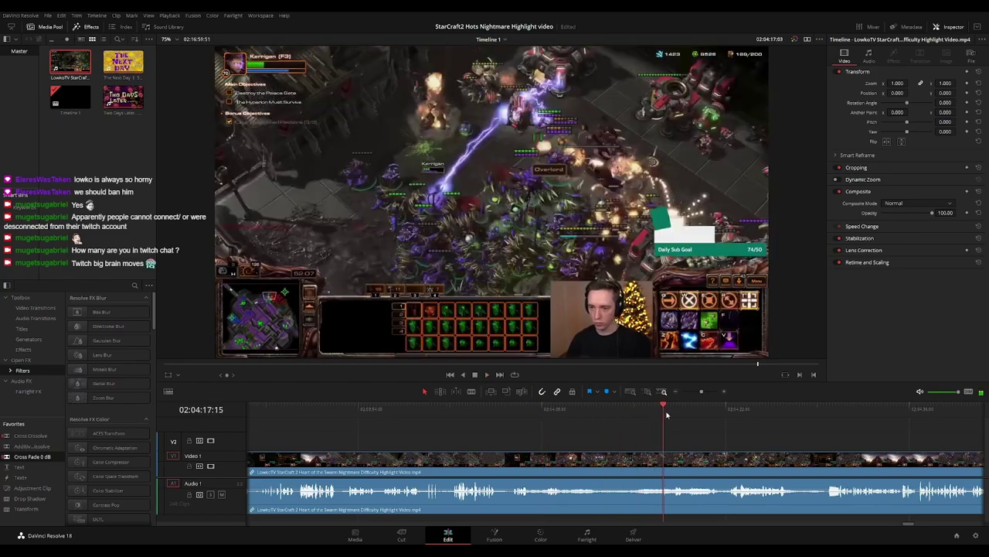
pyautogui.hscroll(1, 670, 432)
pyautogui.moveTo(667, 441); pyautogui.dragTo(617, 442)
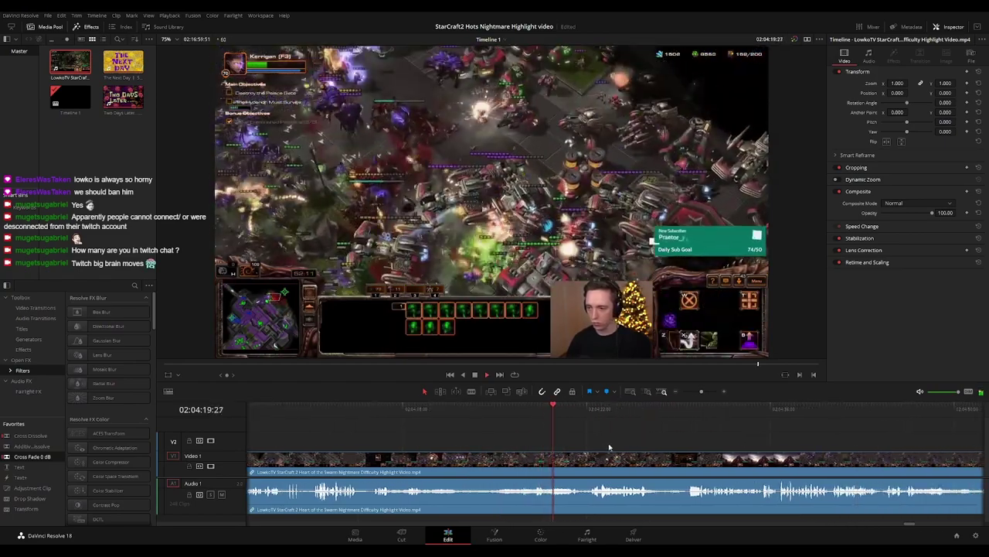
pyautogui.hscroll(1, 587, 445)
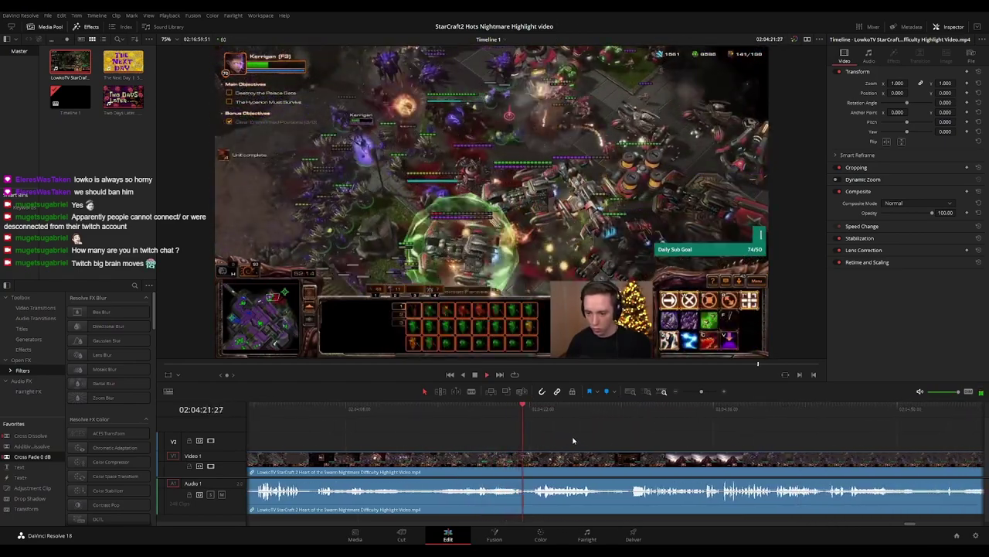
pyautogui.hscroll(1, 572, 441)
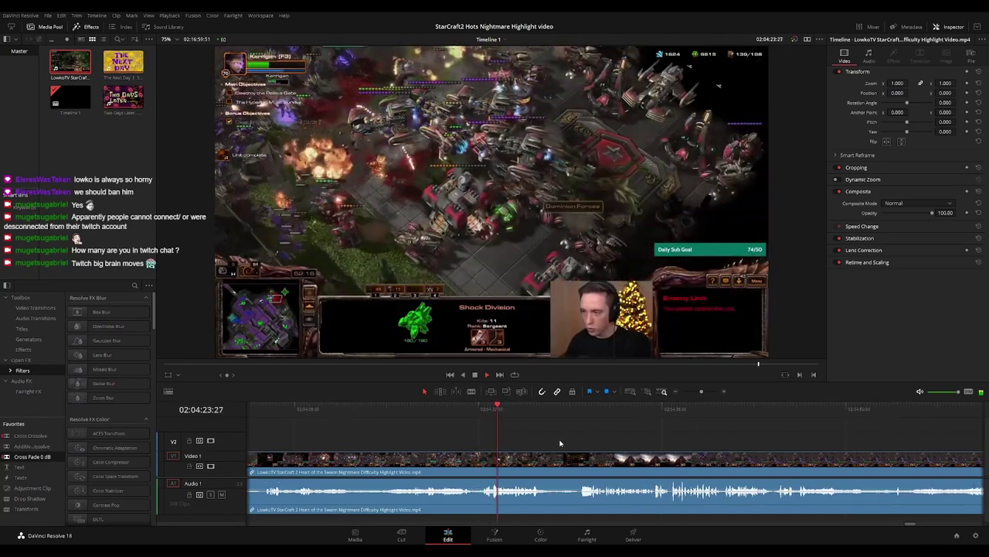
pyautogui.hscroll(1, 540, 437)
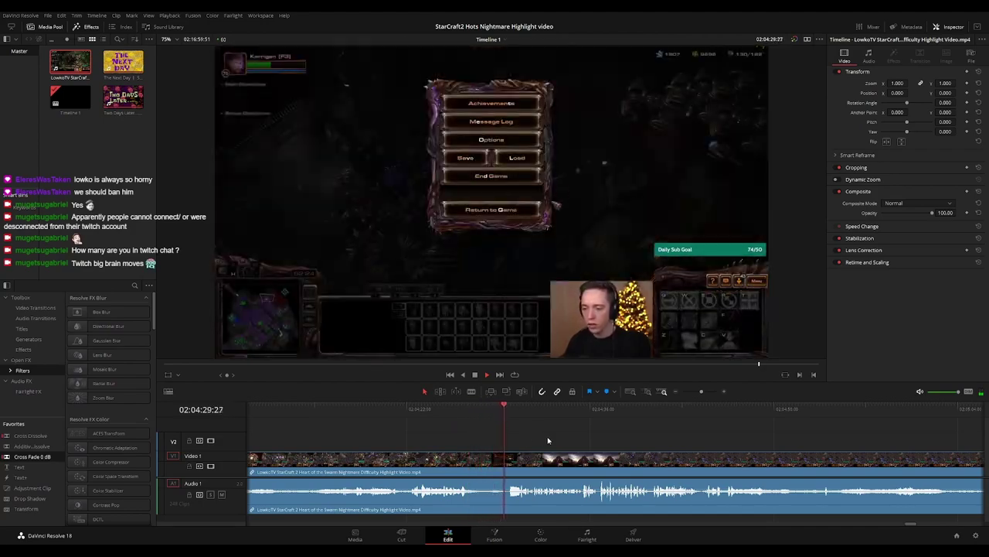
# Cut out the brief section starting at about 02:04:29:50, close the gap, and replay the cut
pyautogui.scroll(3, 525, 453)
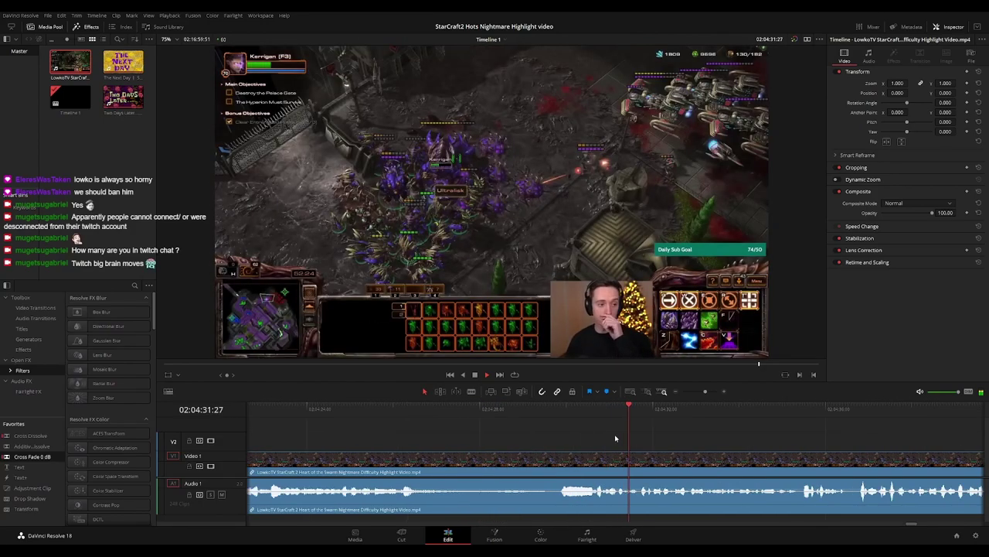
pyautogui.press('b')
pyautogui.click(559, 456)
pyautogui.click(595, 464)
pyautogui.press('a')
pyautogui.click(580, 468)
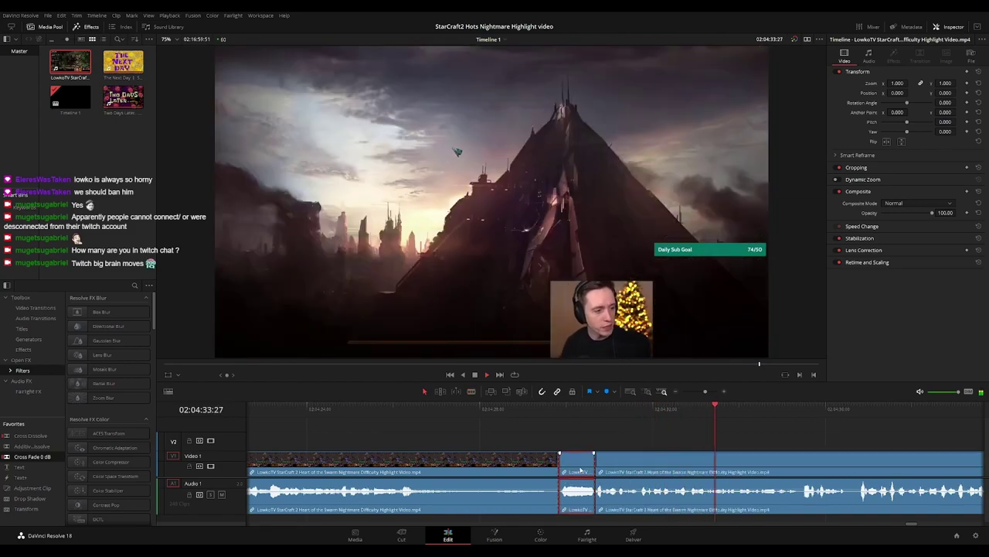
pyautogui.press('Delete')
pyautogui.click(537, 409)
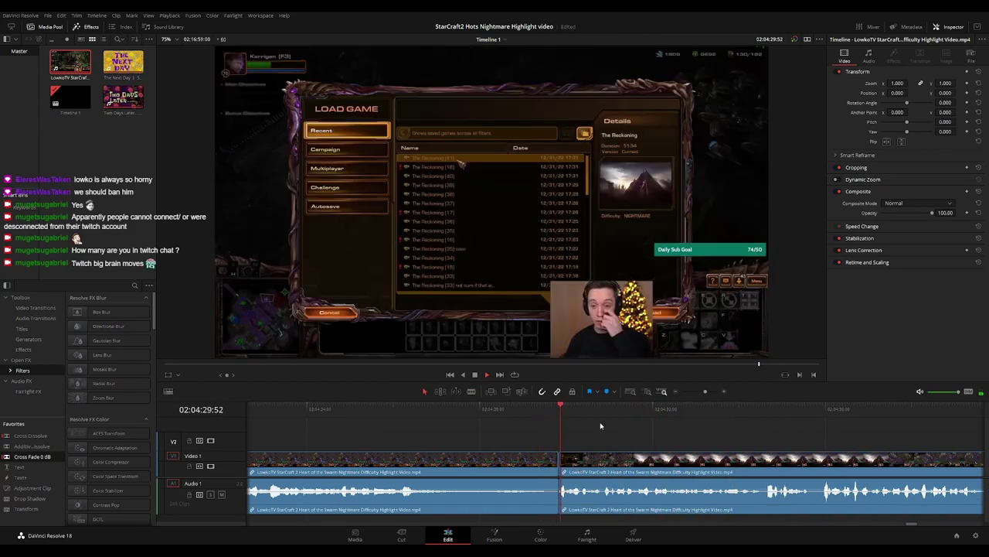
# Play on from the cut through the loading screen and review the battle footage up to about 02:04:43
pyautogui.scroll(-3, 674, 436)
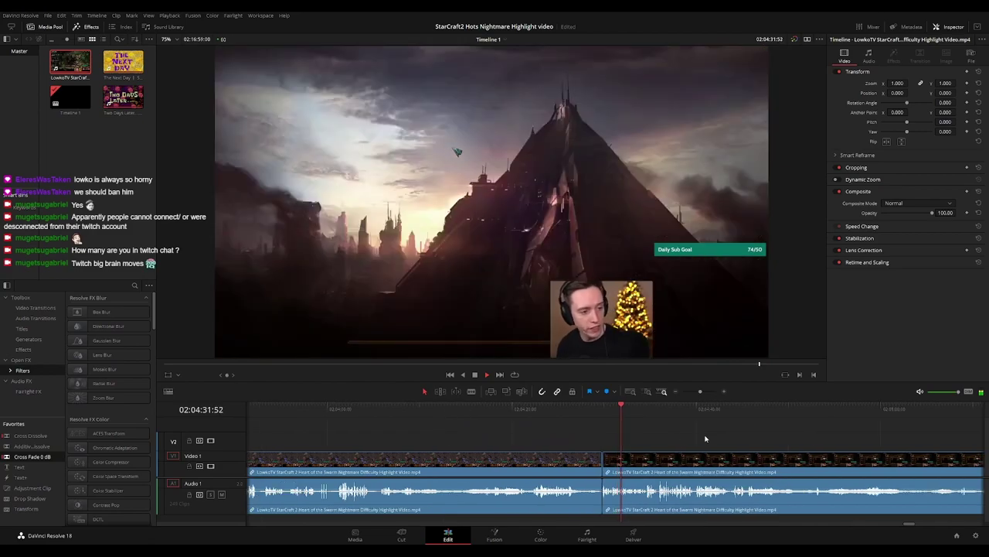
pyautogui.scroll(-8, 705, 439)
pyautogui.scroll(7, 704, 439)
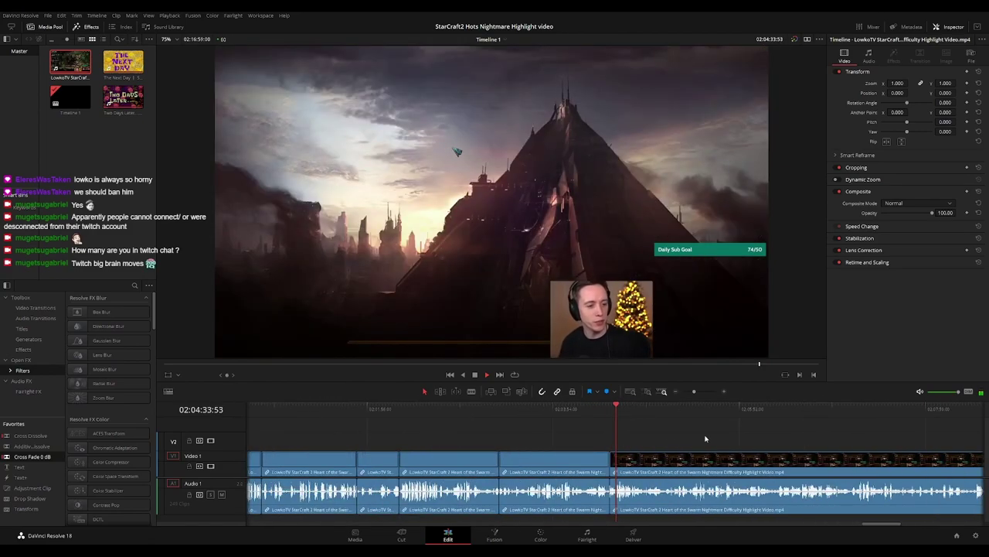
pyautogui.scroll(4, 705, 438)
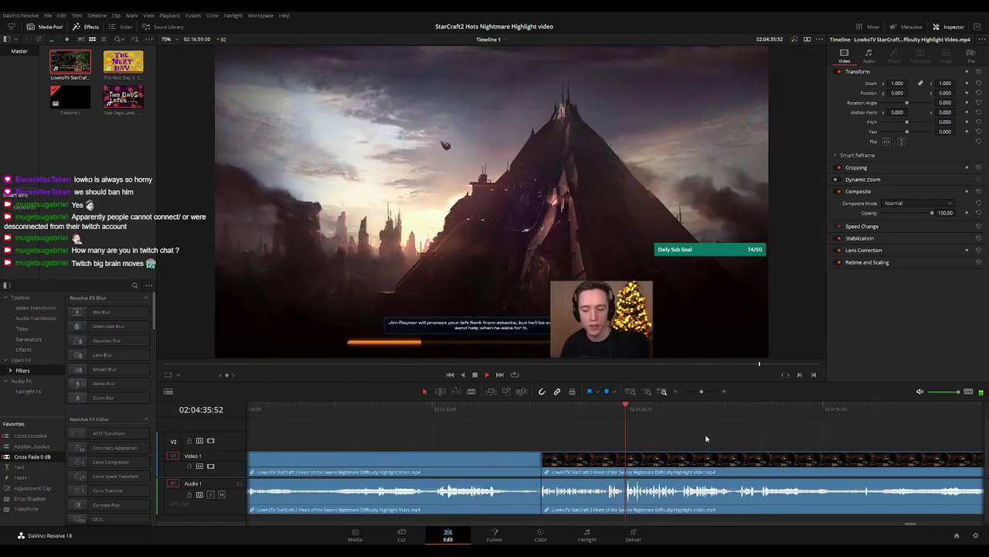
pyautogui.moveTo(775, 443); pyautogui.dragTo(618, 443)
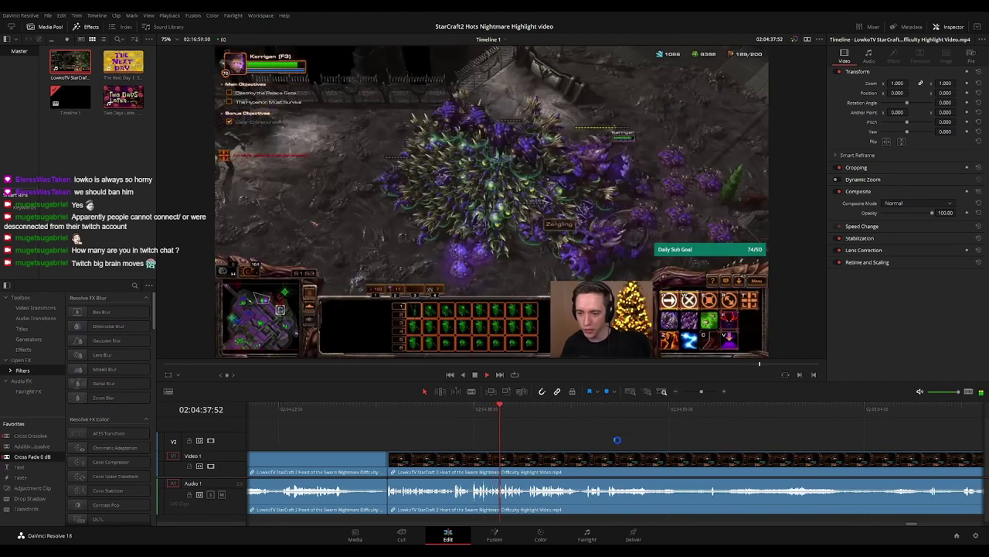
pyautogui.hscroll(2, 545, 441)
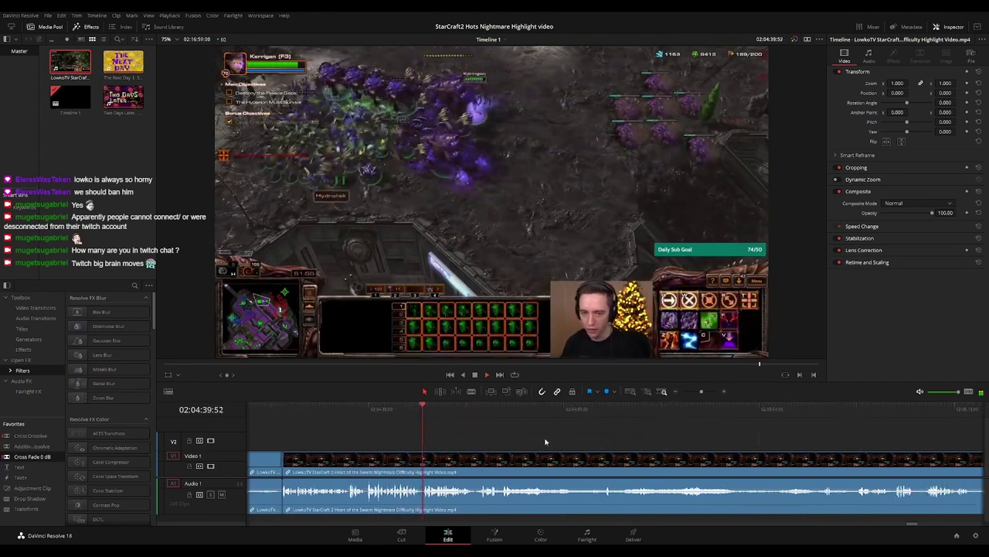
pyautogui.hscroll(1, 545, 441)
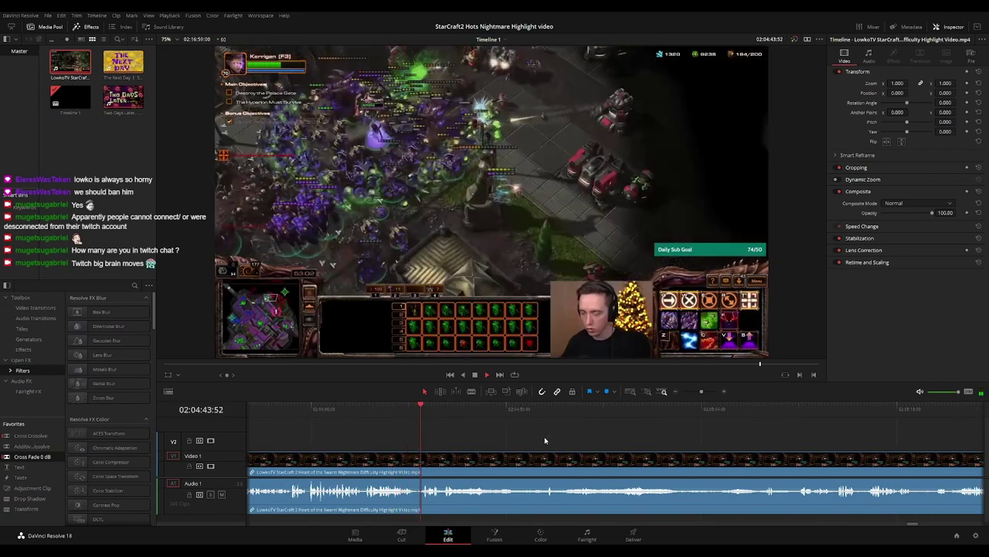
# Cut out the sliver at about 02:04:43:25, close the gap, and add a short transition to the video and audio at the cut
pyautogui.click(405, 407)
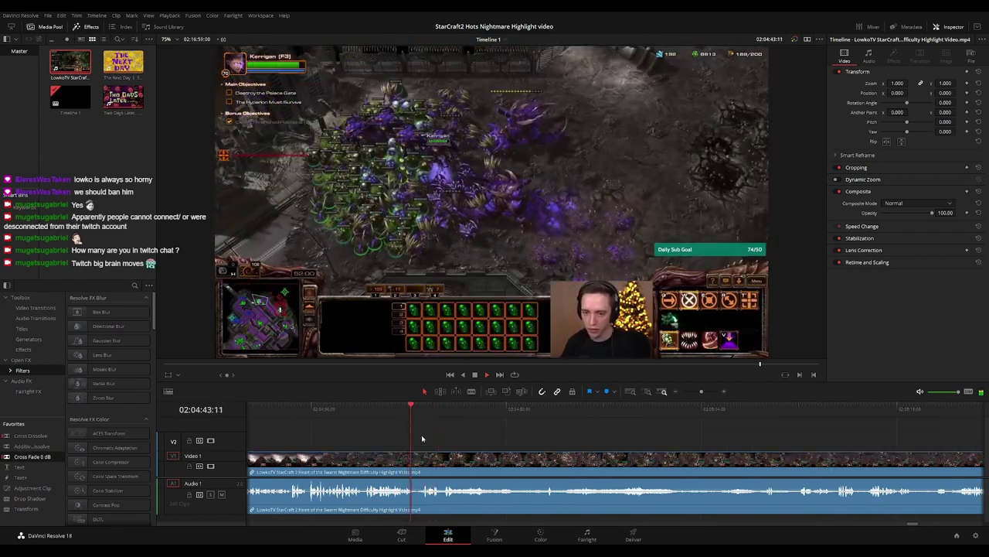
pyautogui.press('a')
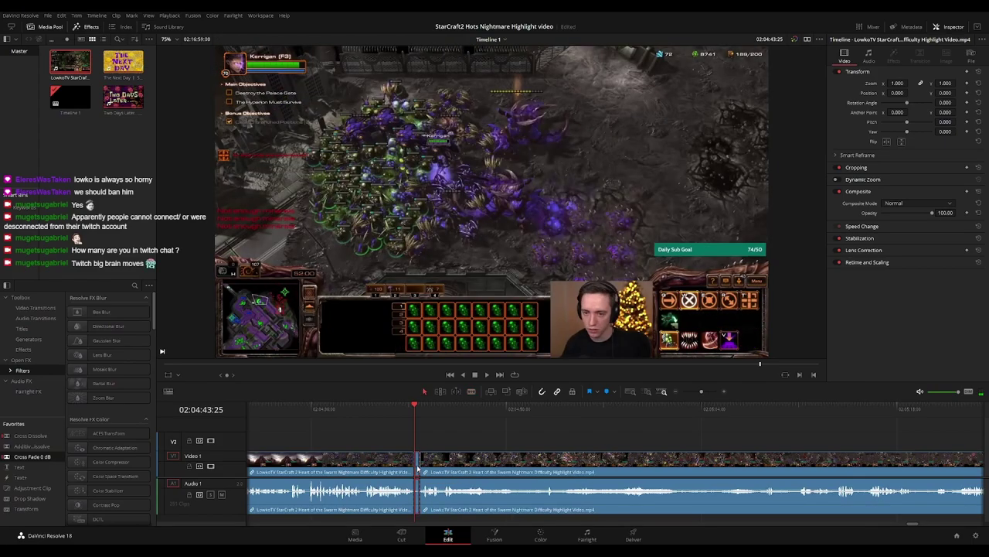
pyautogui.press('Delete')
pyautogui.press('space')
pyautogui.click(414, 460)
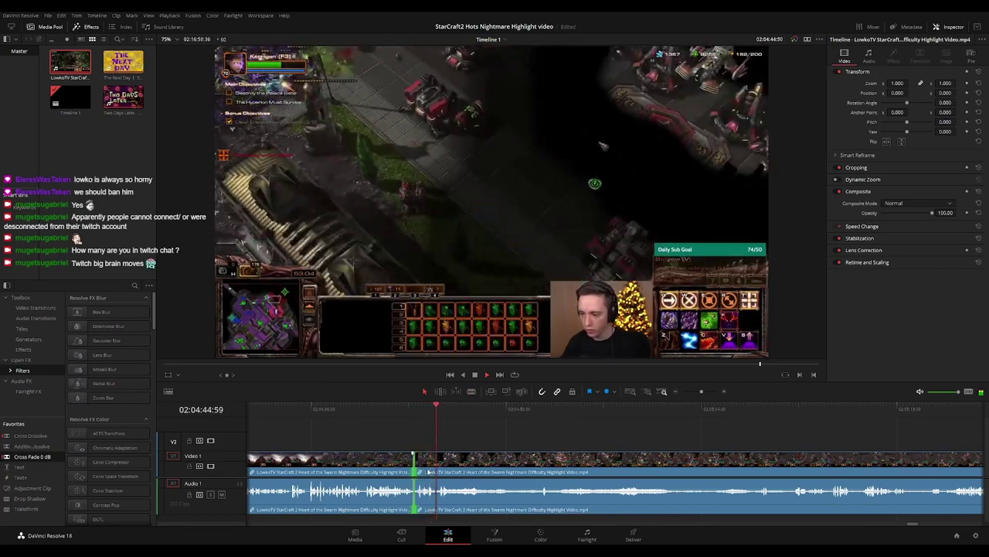
pyautogui.hotkey('ctrl', '-')
pyautogui.hotkey('ctrl', '-')
pyautogui.hotkey('ctrl', '-')
pyautogui.hotkey('ctrl', '-')
pyautogui.hotkey('ctrl', '-')
pyautogui.hotkey('ctrl', '-')
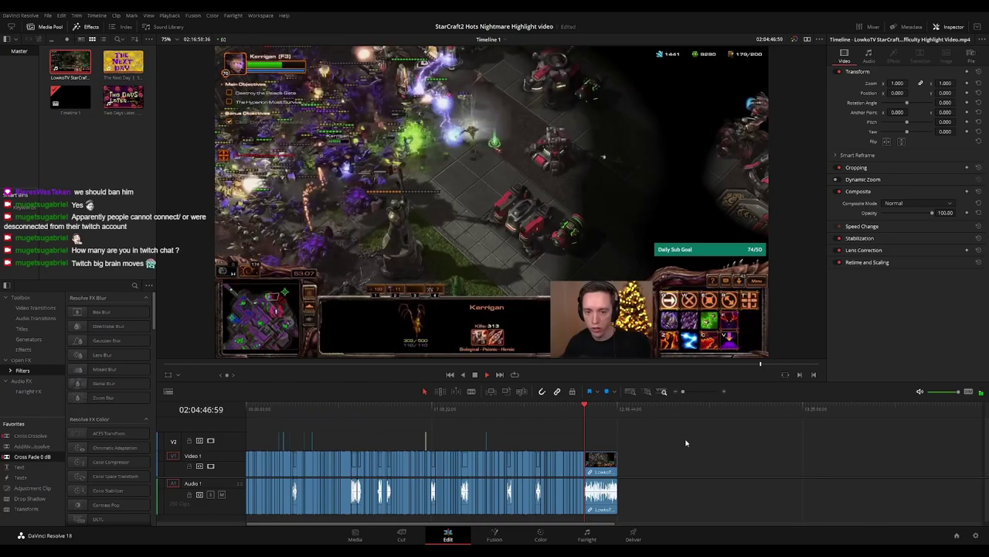
# Play on through the battle footage, skipping ahead in places, and review it up to about 02:05:22
pyautogui.scroll(4, 685, 443)
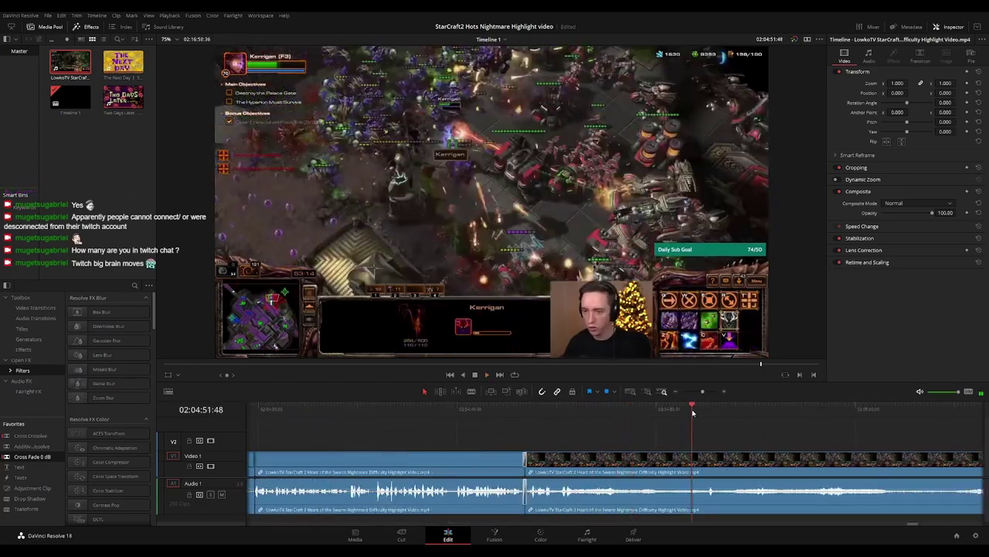
pyautogui.moveTo(776, 436); pyautogui.dragTo(630, 436)
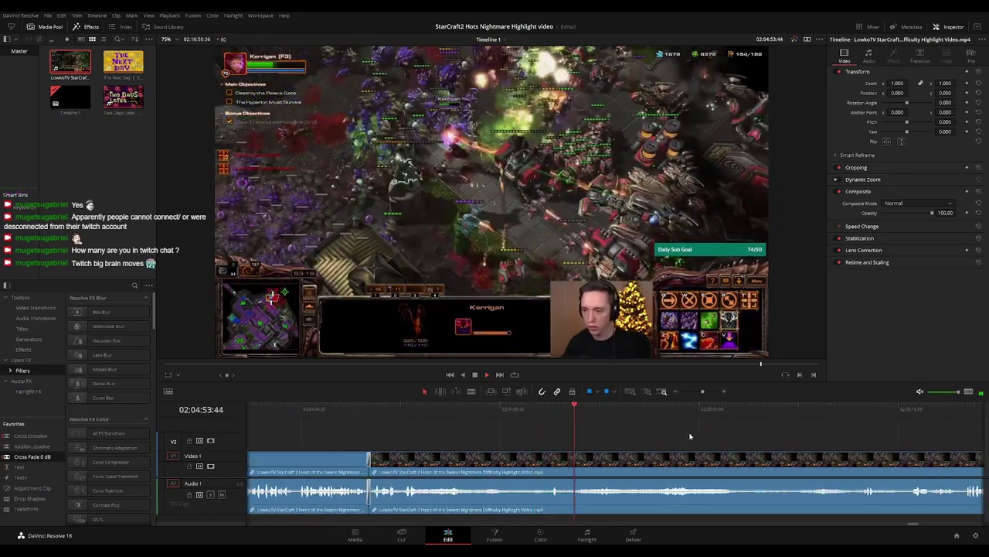
pyautogui.hscroll(2, 627, 434)
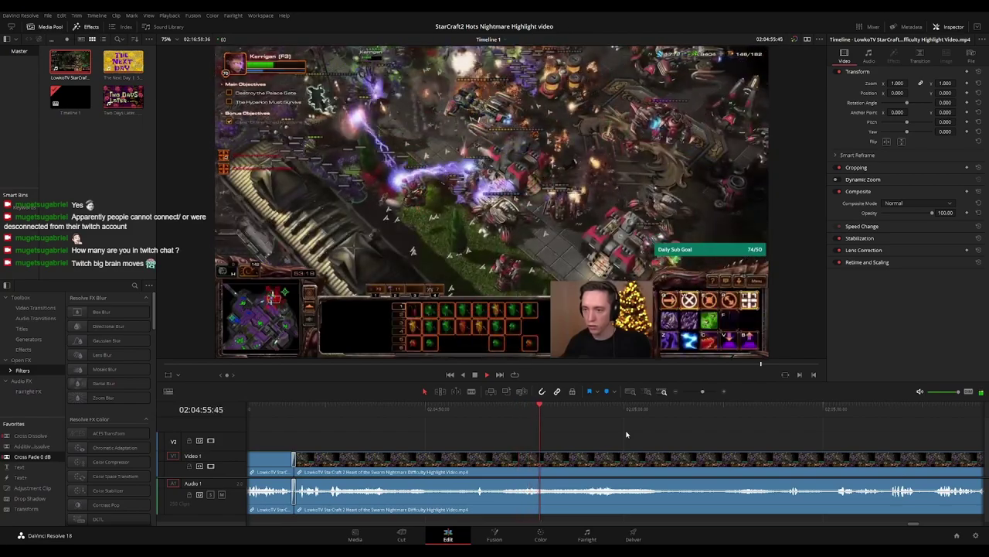
pyautogui.hscroll(3, 680, 445)
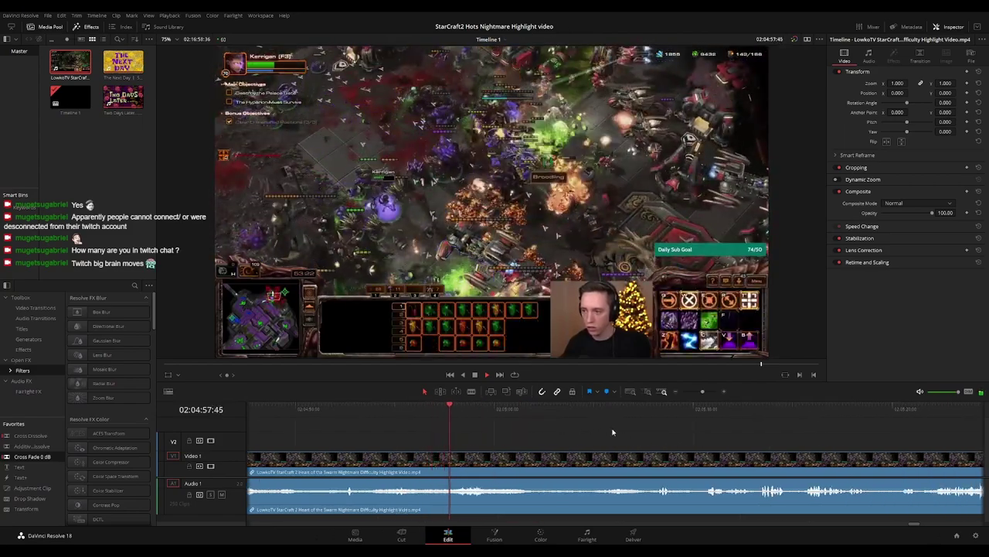
pyautogui.hscroll(2, 608, 431)
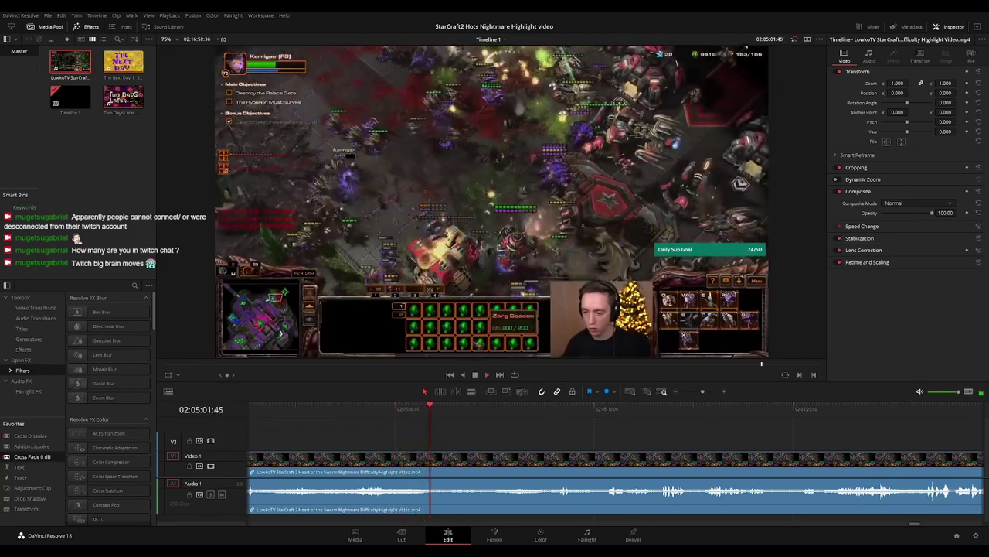
pyautogui.hscroll(1, 482, 434)
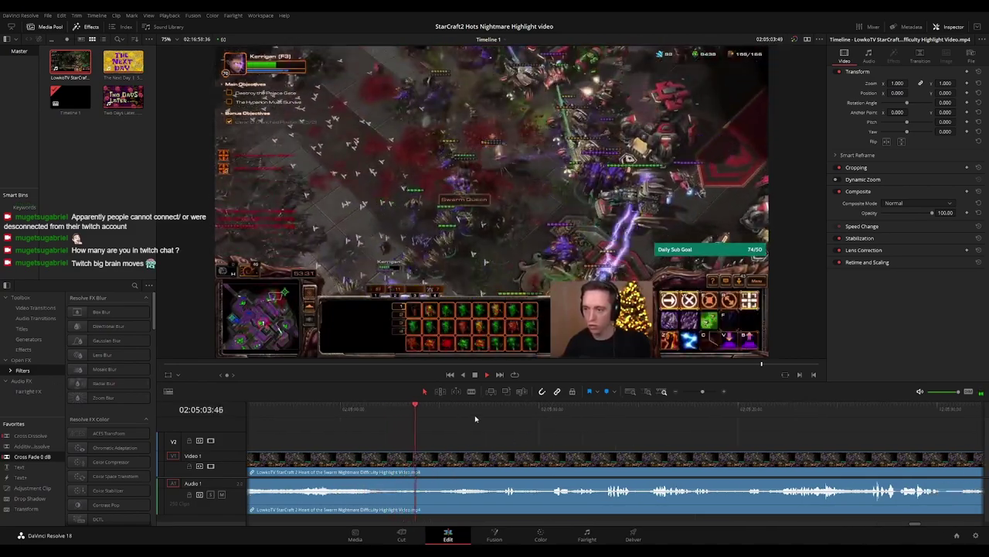
pyautogui.click(491, 408)
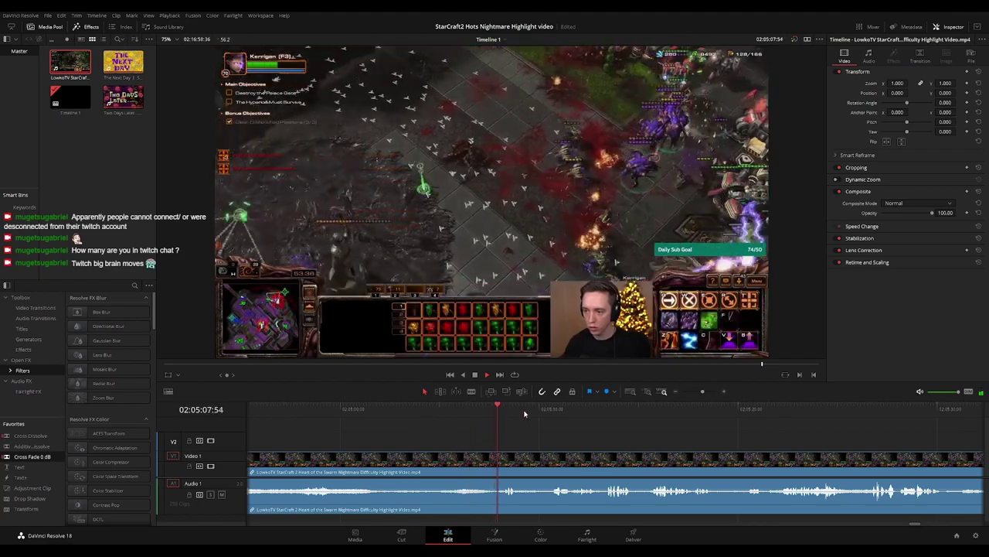
pyautogui.click(544, 408)
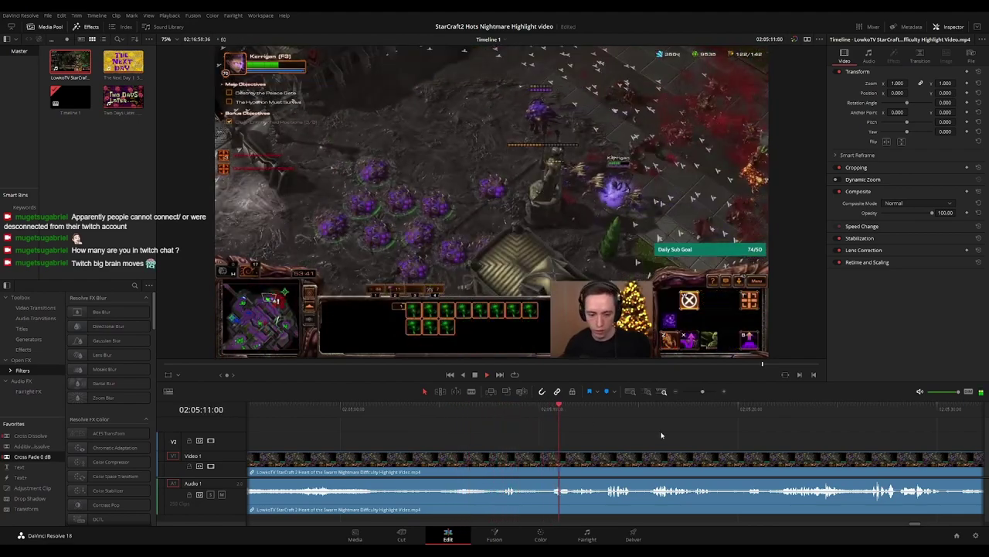
pyautogui.hscroll(1, 655, 435)
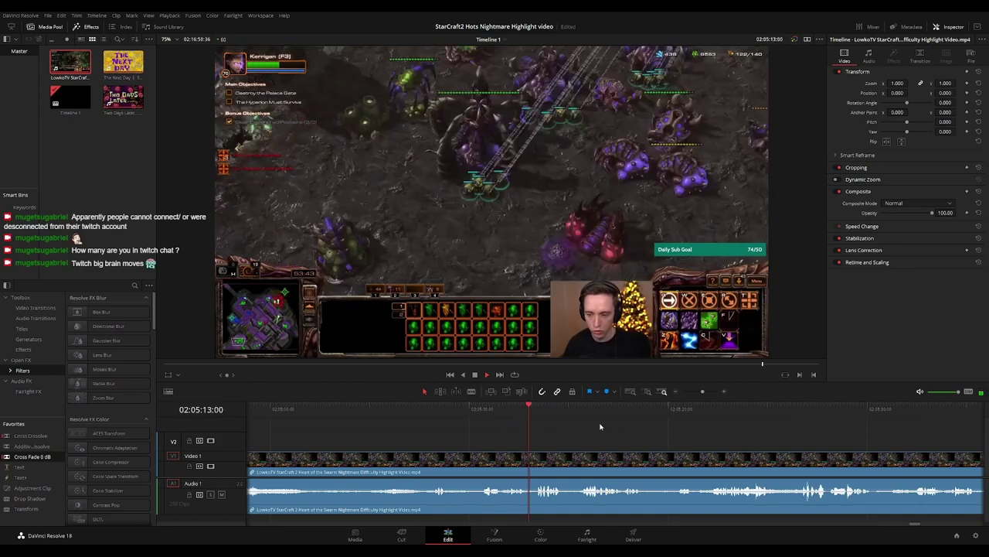
pyautogui.hscroll(3, 577, 435)
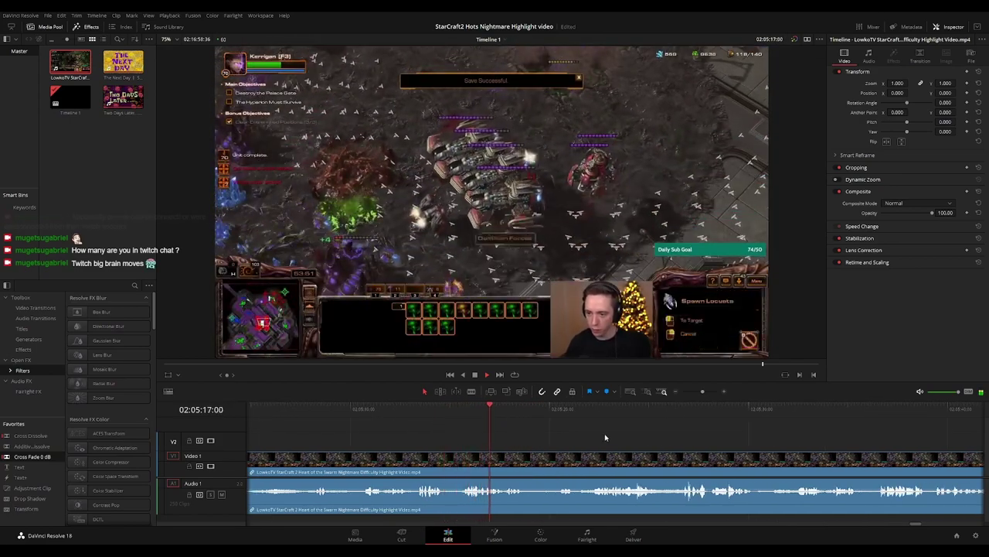
pyautogui.hscroll(2, 563, 435)
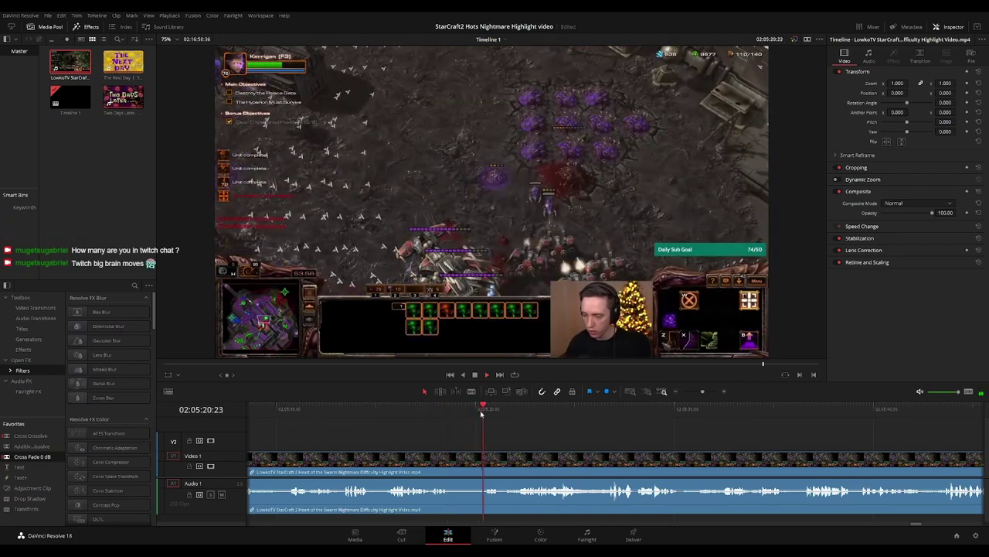
pyautogui.hscroll(3, 531, 426)
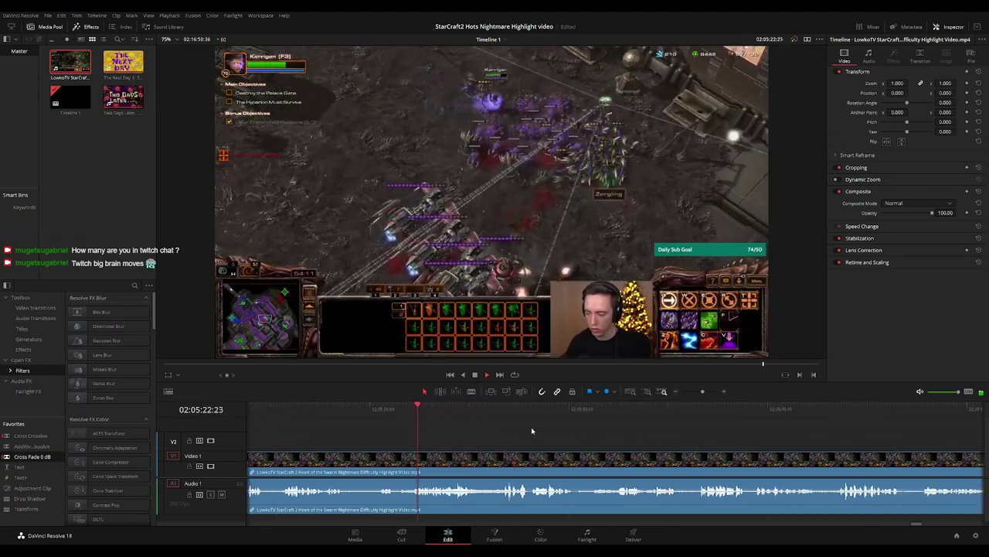
# Cut out the brief section starting at about 02:05:21, close the gap, and apply a Cross Fade 0 dB to the audio at the cut
pyautogui.click(396, 460)
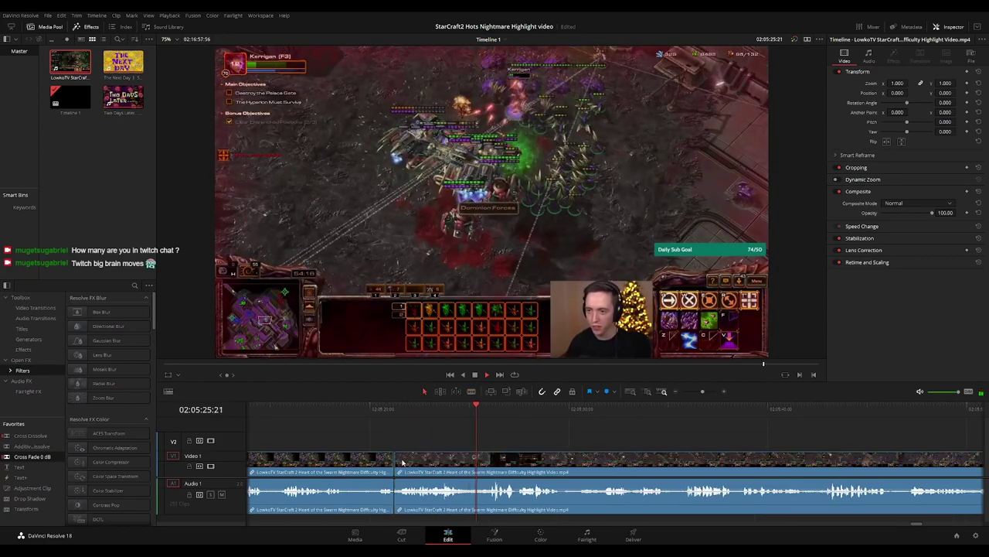
pyautogui.click(99, 461)
pyautogui.moveTo(394, 493); pyautogui.dragTo(395, 494)
pyautogui.press('space')
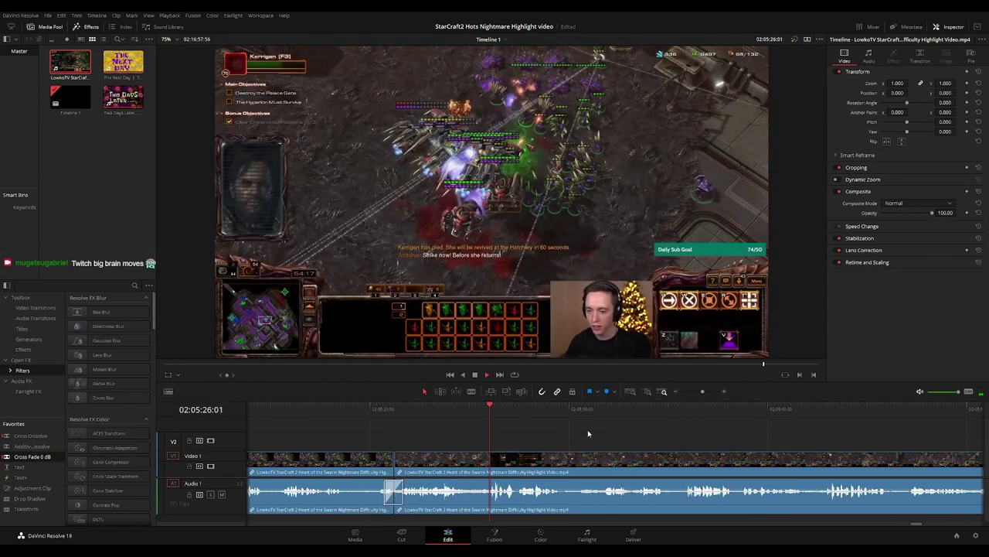
# Cut out the brief section starting at about 02:05:29:40, close the gap, and add a short transition to the video and audio
pyautogui.hscroll(3, 581, 430)
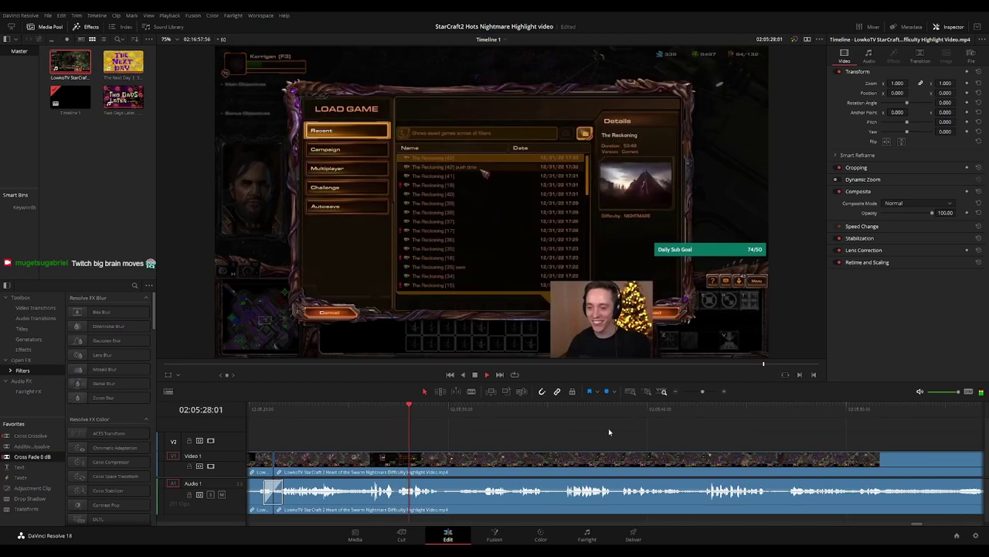
pyautogui.hscroll(2, 606, 432)
pyautogui.press('b')
pyautogui.click(388, 461)
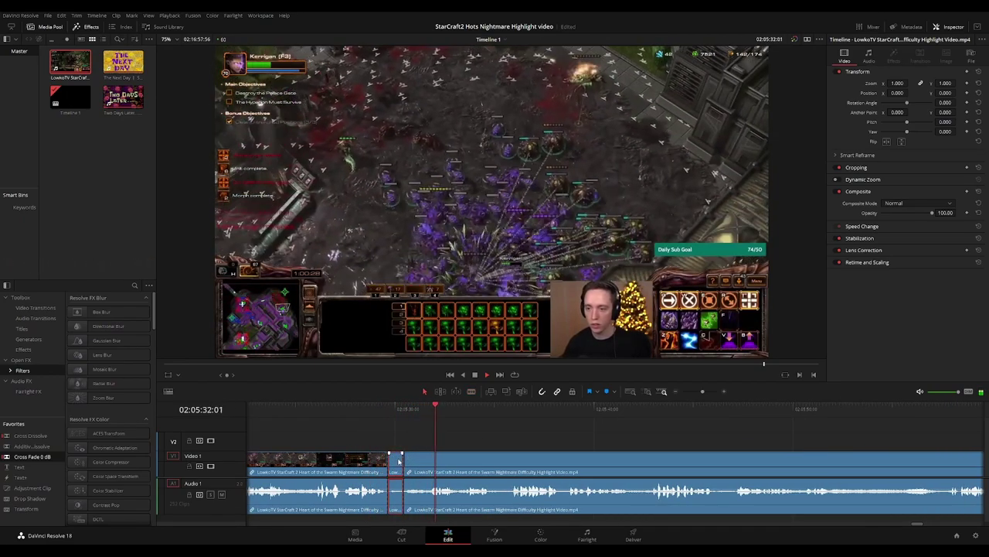
pyautogui.press('a')
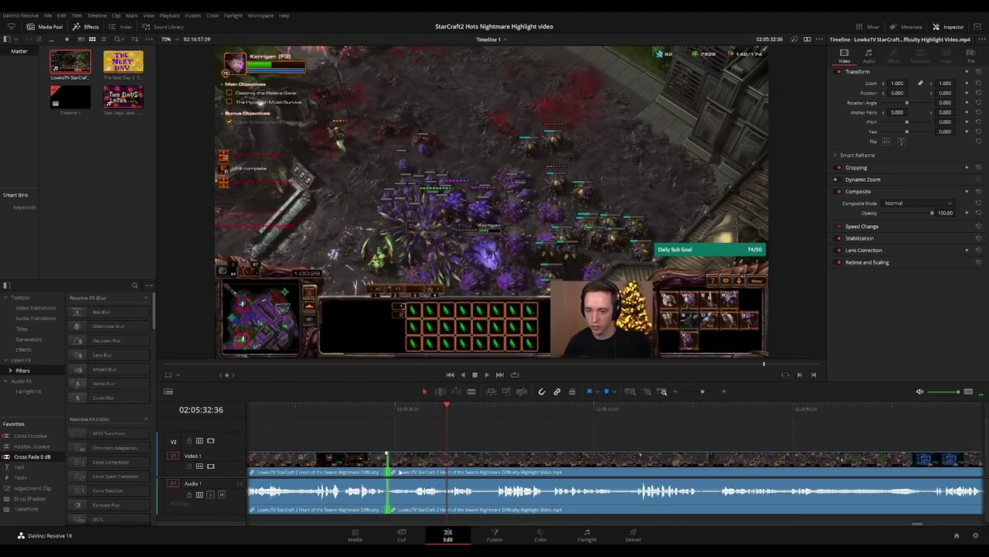
pyautogui.hotkey('ctrl', 't')
# Play on past the new transition, skipping ahead near 02:05:42, and review the footage up to about 02:05:51
pyautogui.moveTo(662, 433); pyautogui.dragTo(574, 429)
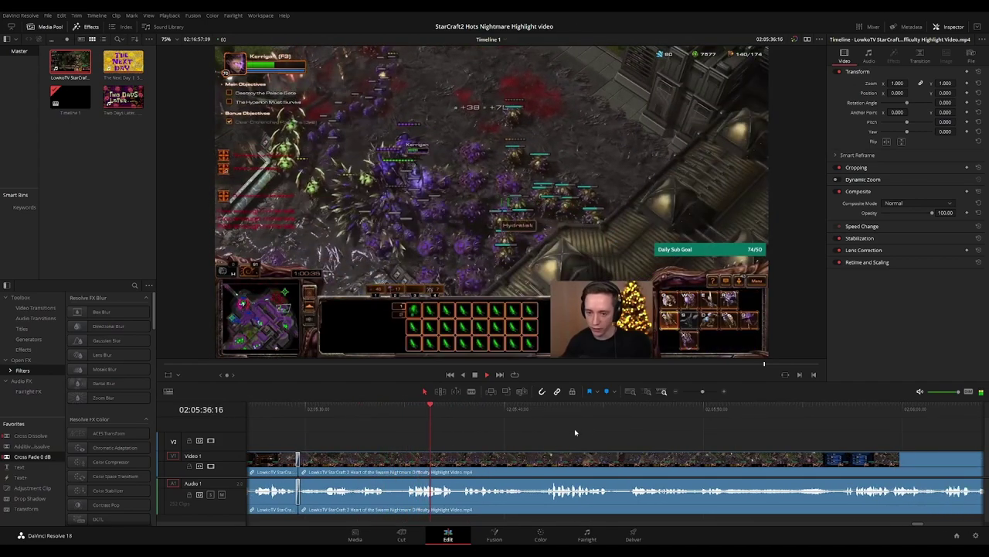
pyautogui.hscroll(3, 576, 433)
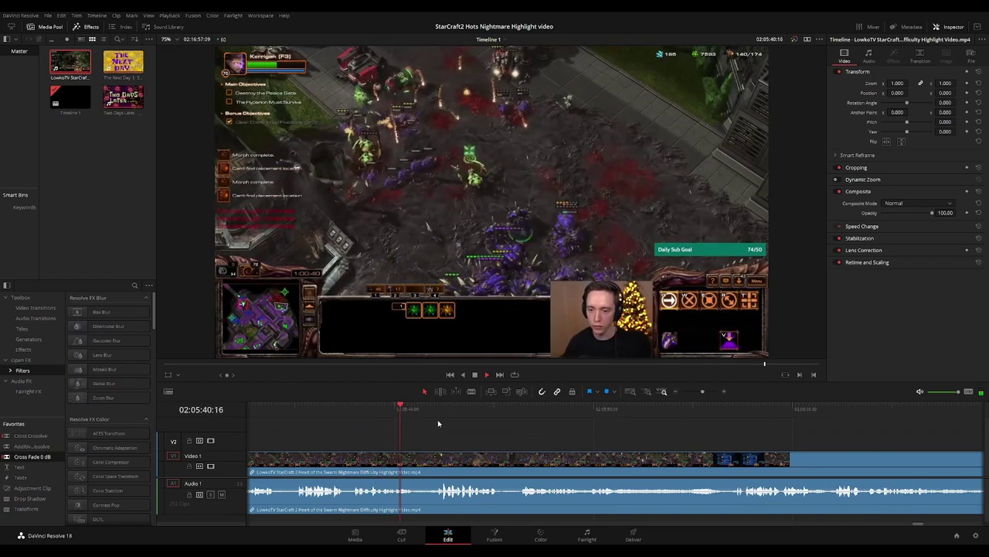
pyautogui.click(434, 414)
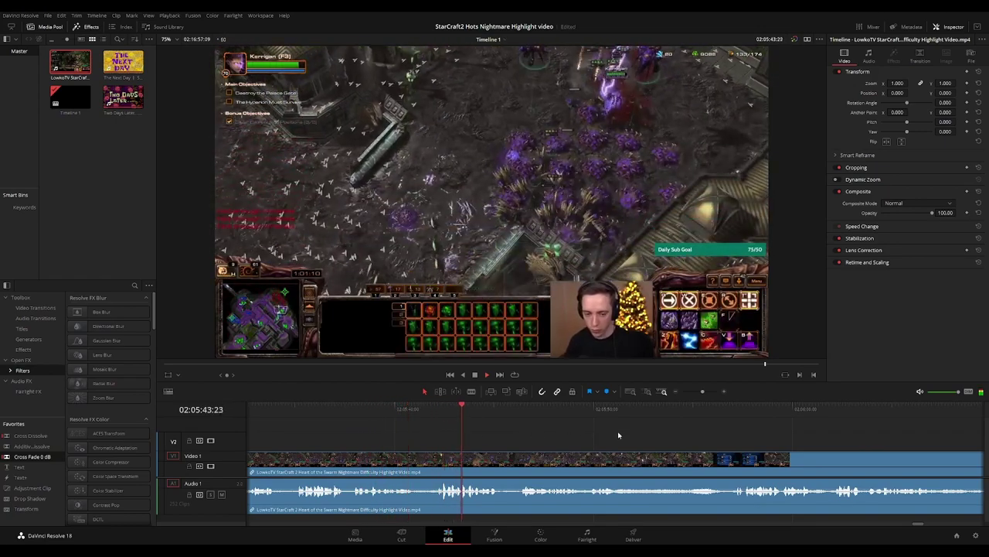
pyautogui.hscroll(2, 594, 438)
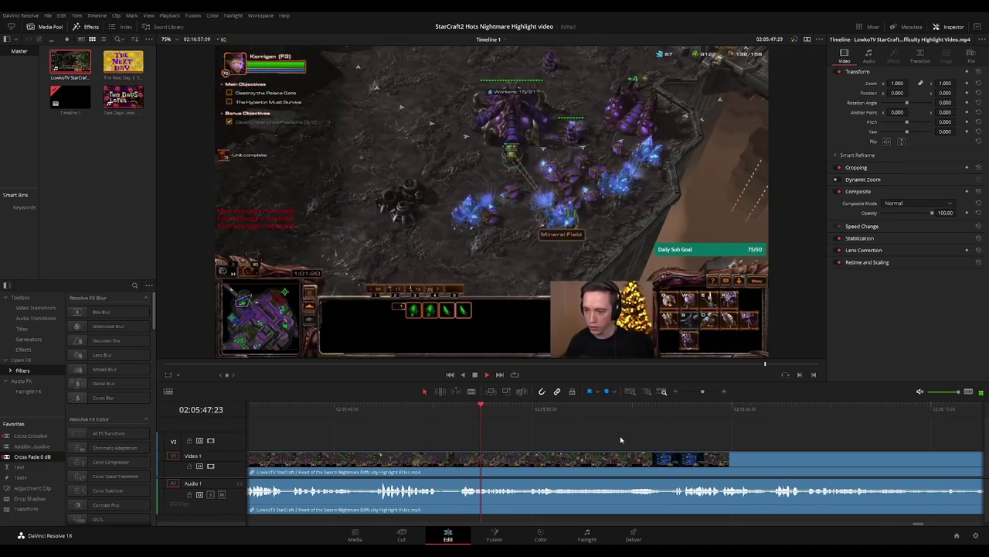
pyautogui.hscroll(2, 603, 438)
pyautogui.hscroll(1, 609, 437)
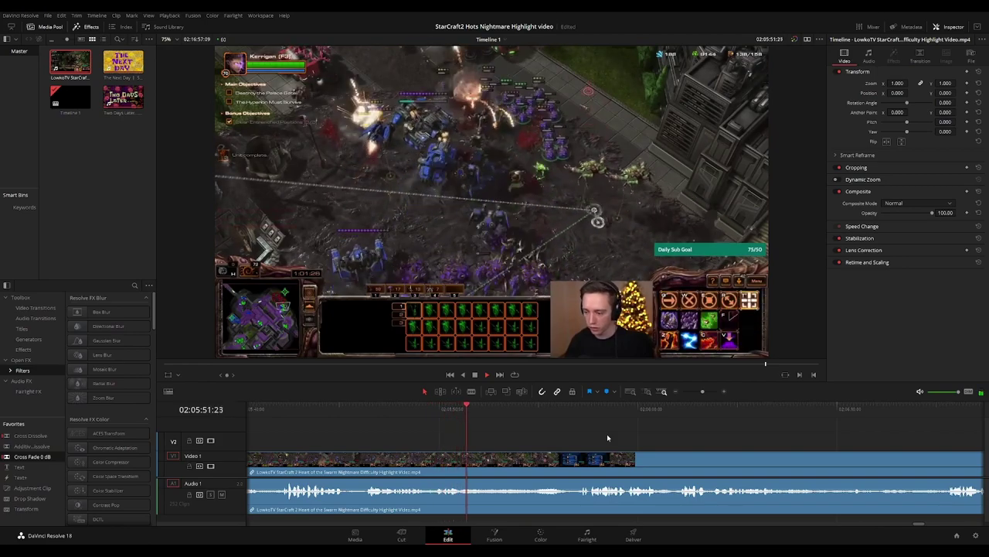
# Skip ahead to about 02:05:56 and review the battle footage past the save-game menu up to about 02:06:18
pyautogui.click(574, 412)
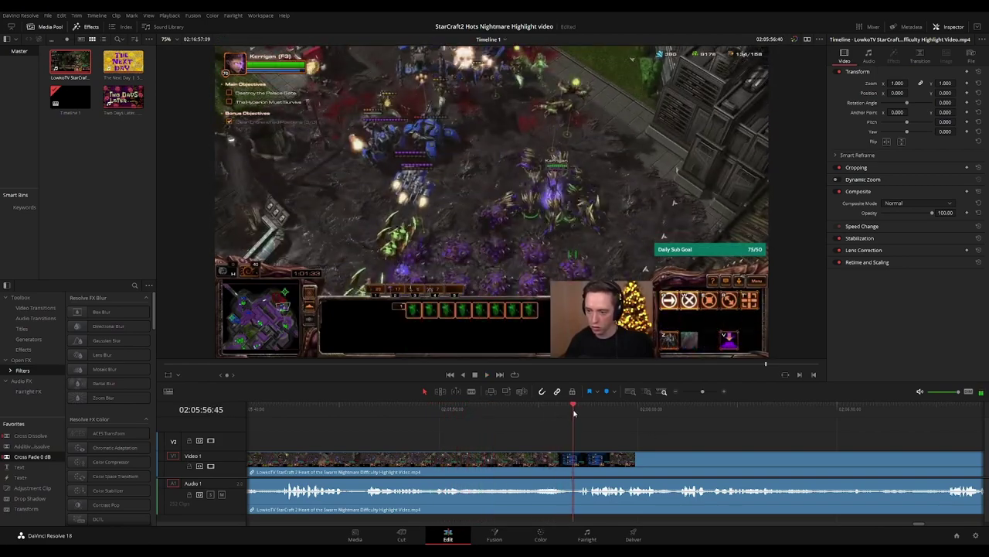
pyautogui.hscroll(10, 578, 438)
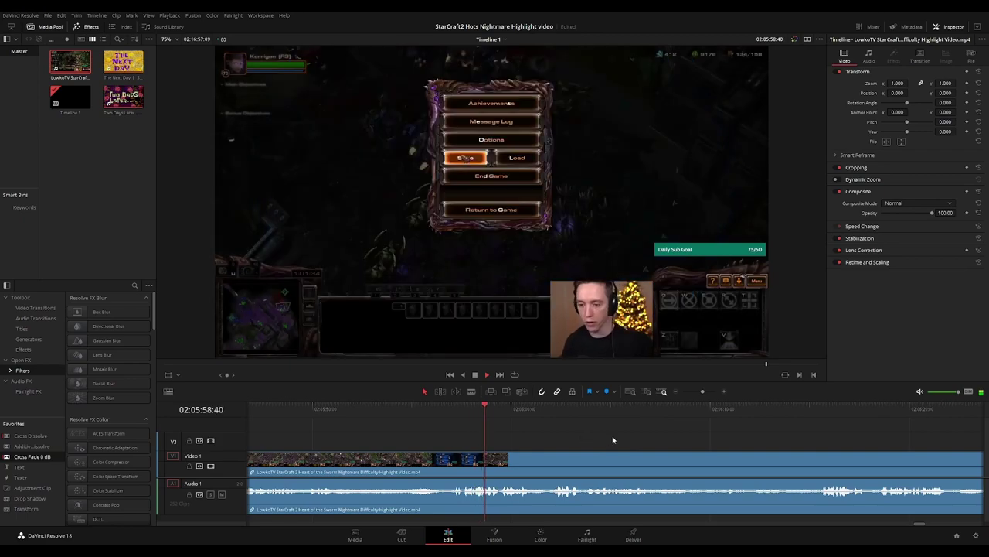
pyautogui.scroll(-5, 704, 439)
pyautogui.moveTo(848, 438); pyautogui.dragTo(539, 422)
pyautogui.scroll(-2, 607, 431)
pyautogui.moveTo(785, 430); pyautogui.dragTo(494, 431)
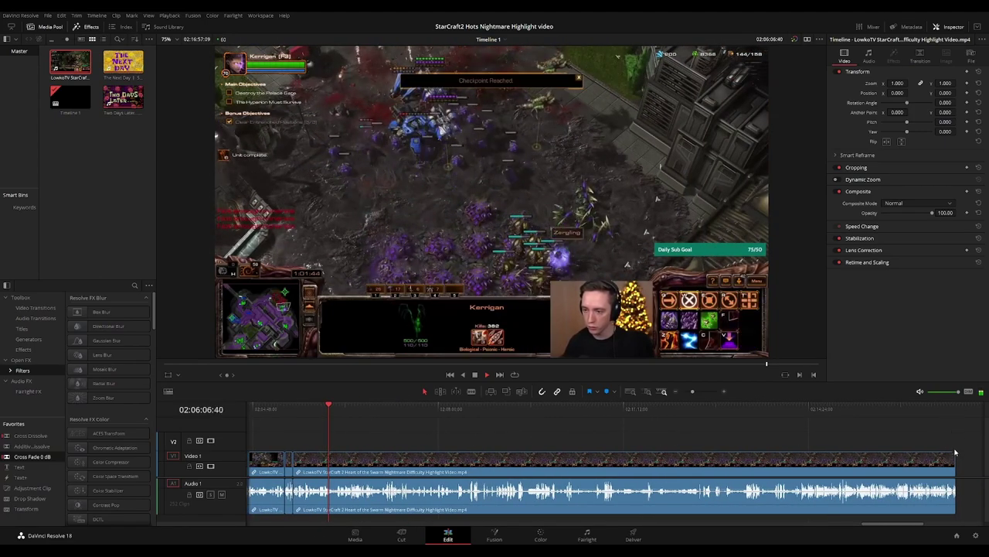
pyautogui.hotkey('ctrl', '=')
pyautogui.hotkey('ctrl', '=')
pyautogui.hotkey('ctrl', '=')
pyautogui.hotkey('ctrl', '=')
pyautogui.hotkey('ctrl', '=')
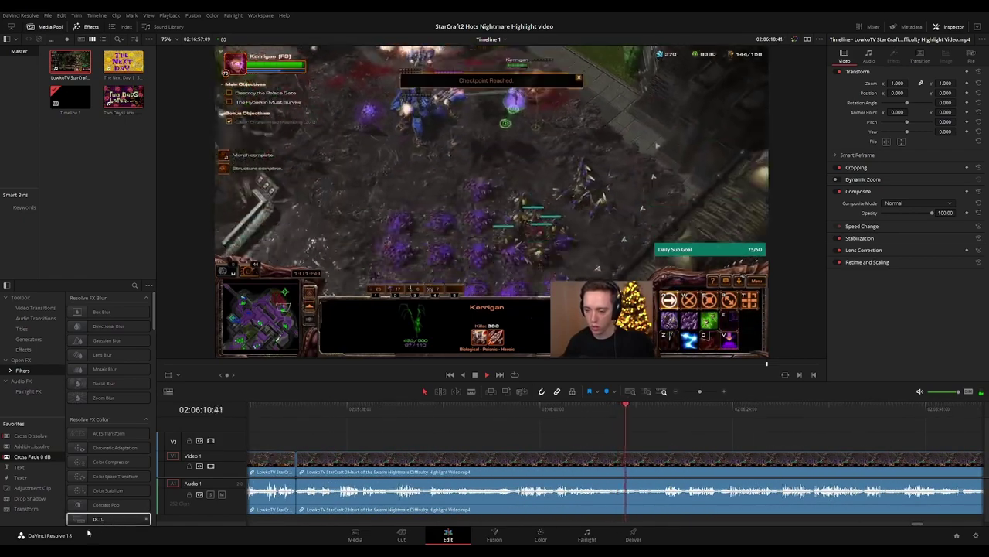
pyautogui.hscroll(1, 611, 433)
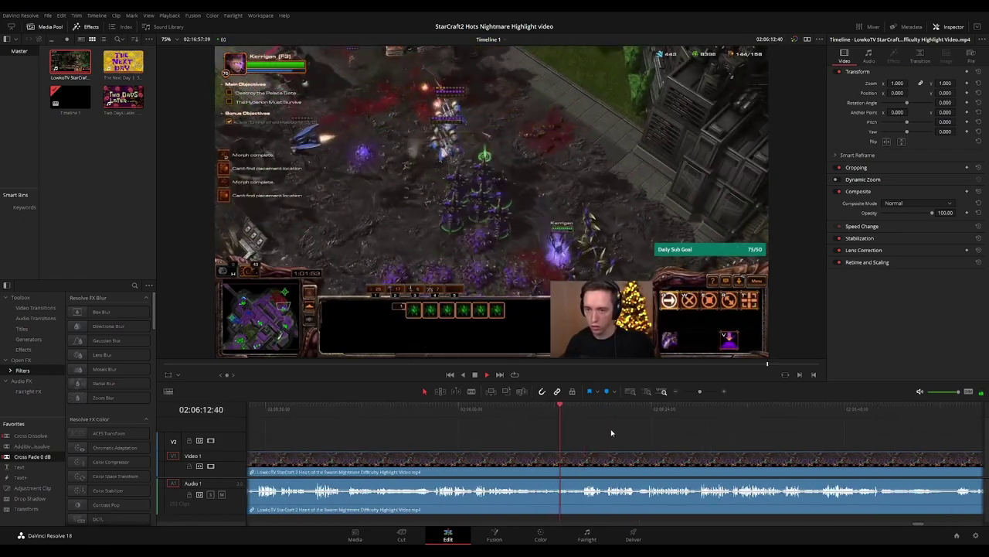
pyautogui.hotkey('ctrl', '=')
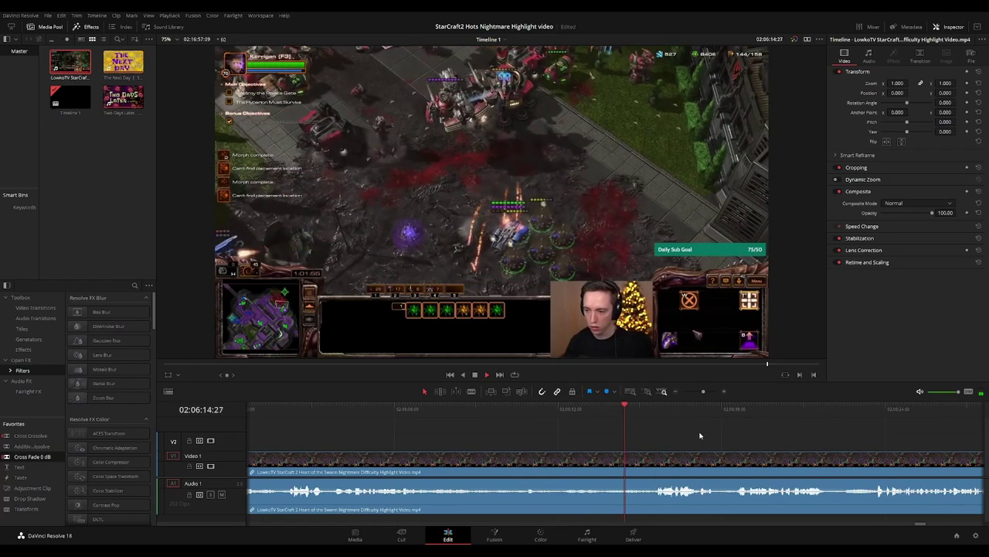
pyautogui.hscroll(3, 607, 434)
pyautogui.hotkey('ctrl', '=')
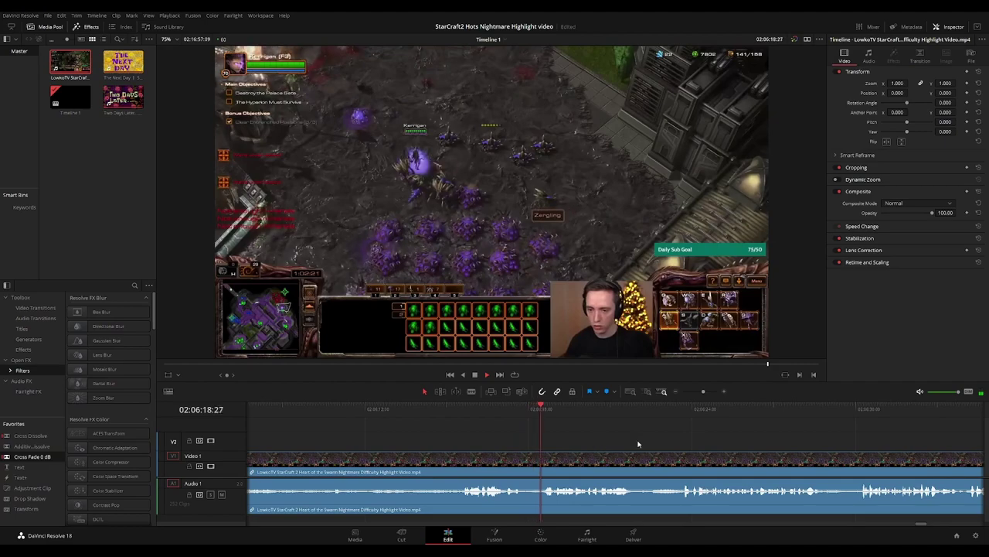
# Cut out the brief section just before 02:06:18, close the gap, add a short video and audio transition, and replay the cut
pyautogui.scroll(-1, 551, 437)
pyautogui.click(426, 418)
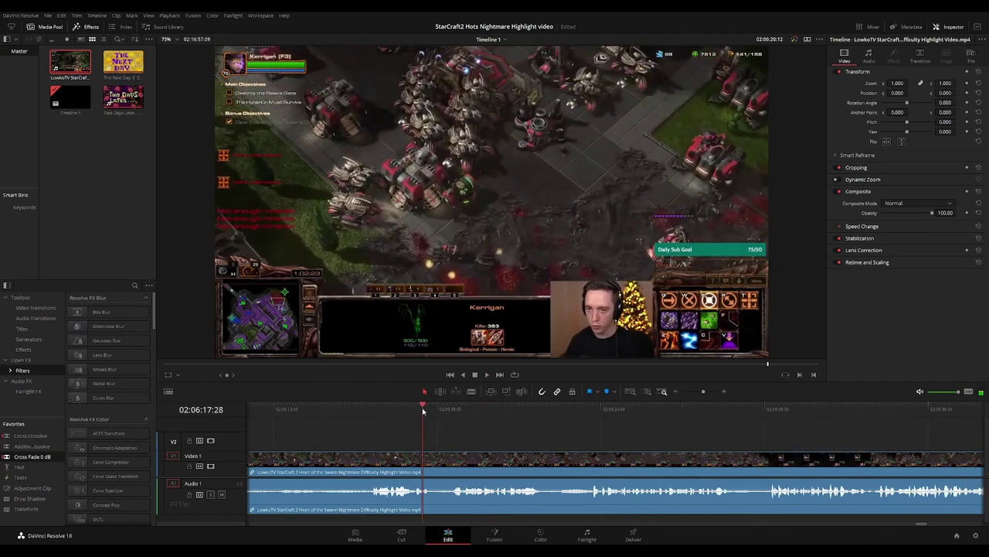
pyautogui.hotkey('ctrl', 'b')
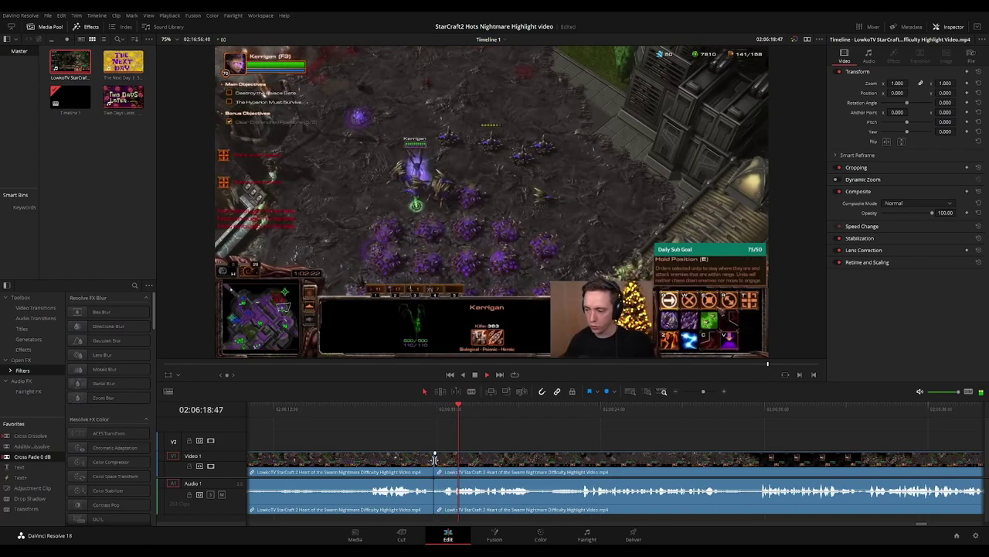
pyautogui.click(430, 416)
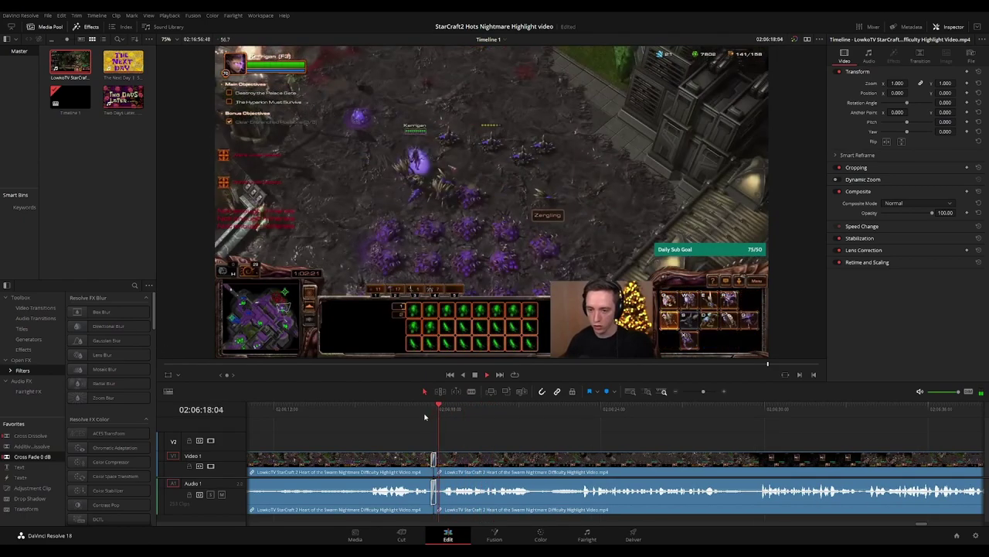
pyautogui.click(414, 407)
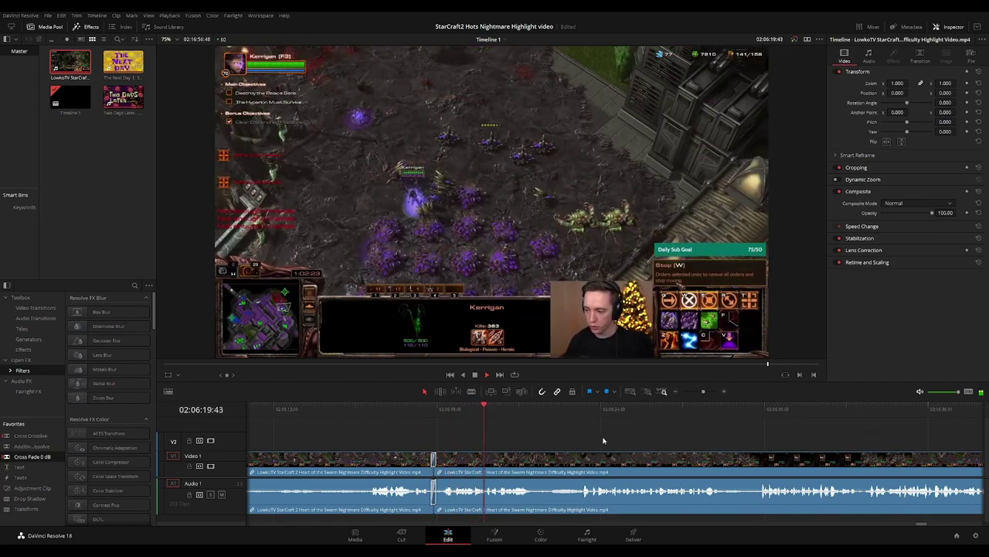
# Play on through the battle footage, skipping ahead in places, and review it up to about 02:07:12
pyautogui.hscroll(2, 585, 433)
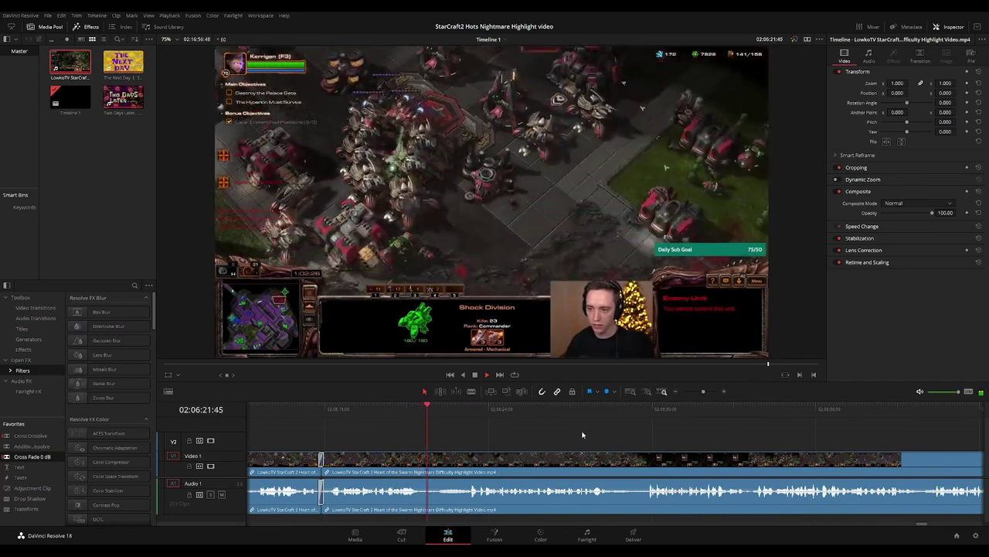
pyautogui.hscroll(2, 657, 437)
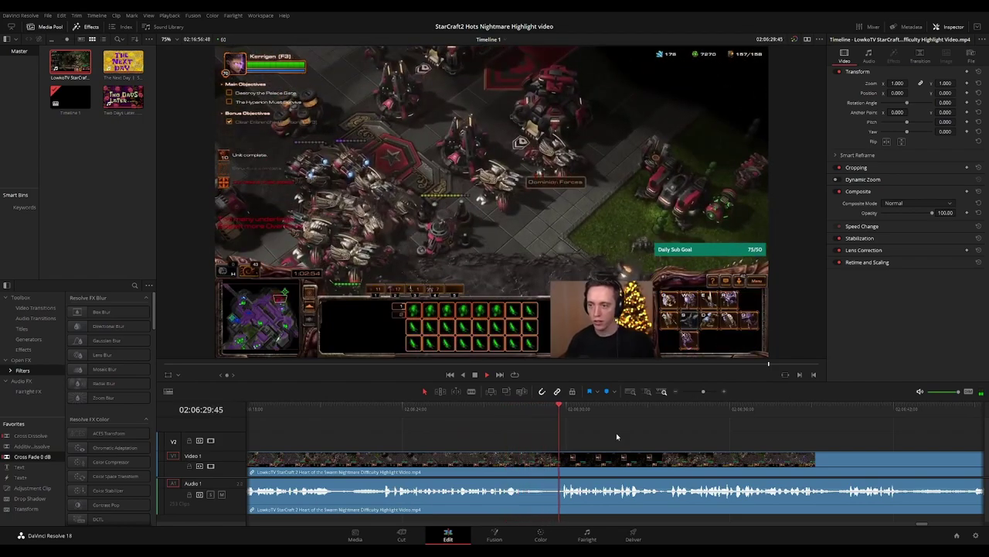
pyautogui.moveTo(802, 440); pyautogui.dragTo(620, 439)
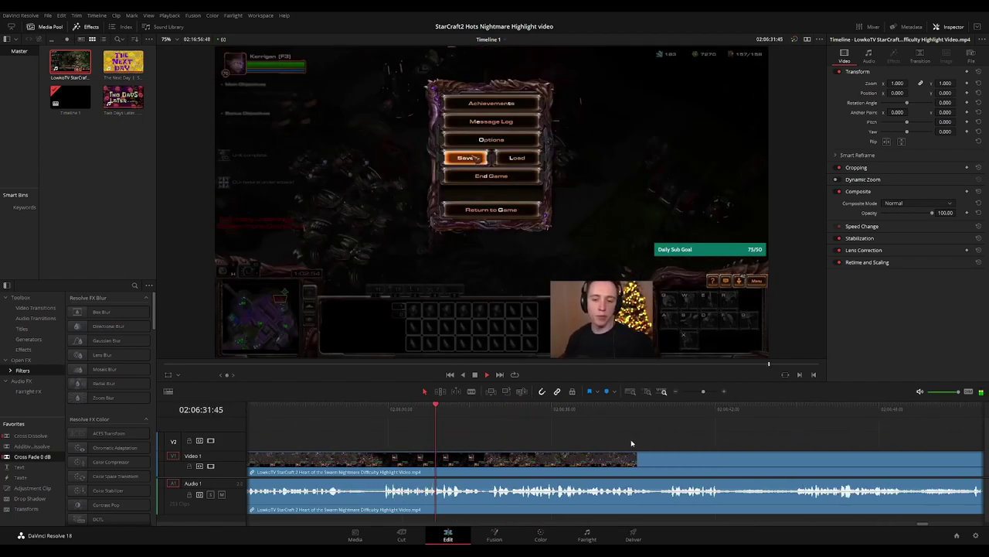
pyautogui.scroll(-5, 712, 440)
pyautogui.scroll(3, 712, 439)
pyautogui.hscroll(3, 542, 419)
pyautogui.hscroll(2, 543, 422)
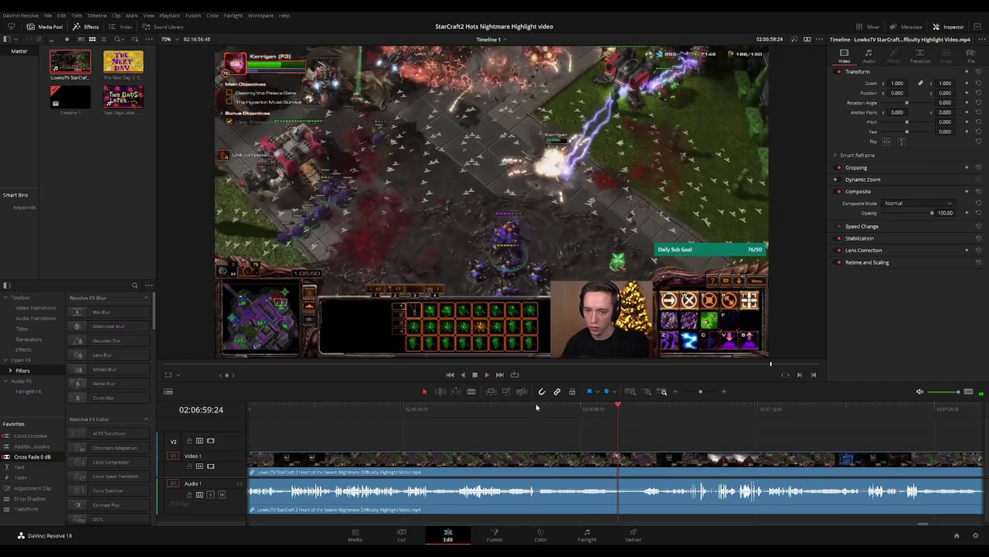
pyautogui.click(535, 408)
pyautogui.moveTo(618, 409); pyautogui.dragTo(645, 409)
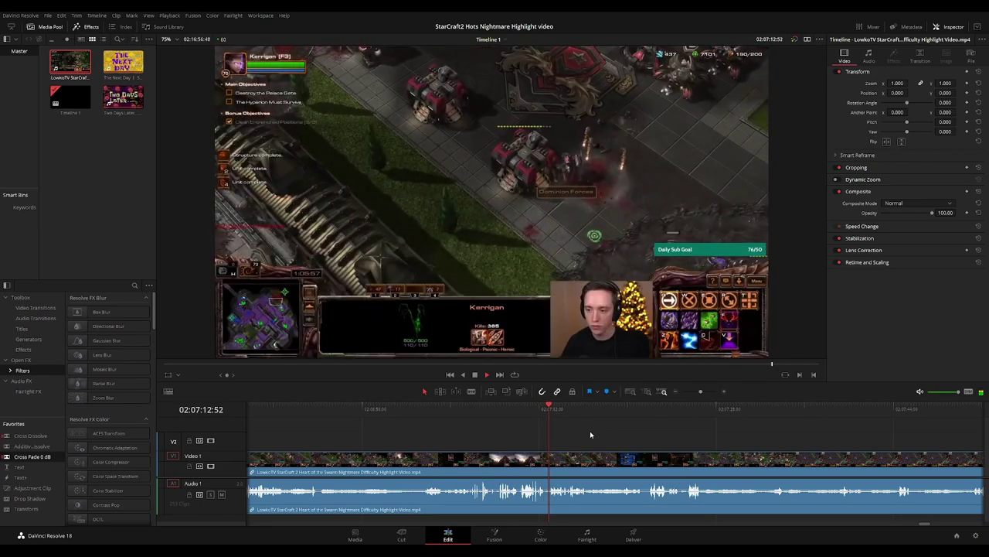
# Cut out the brief section starting at about 02:07:12, close the gap, and add a short transition to the video and audio
pyautogui.click(589, 456)
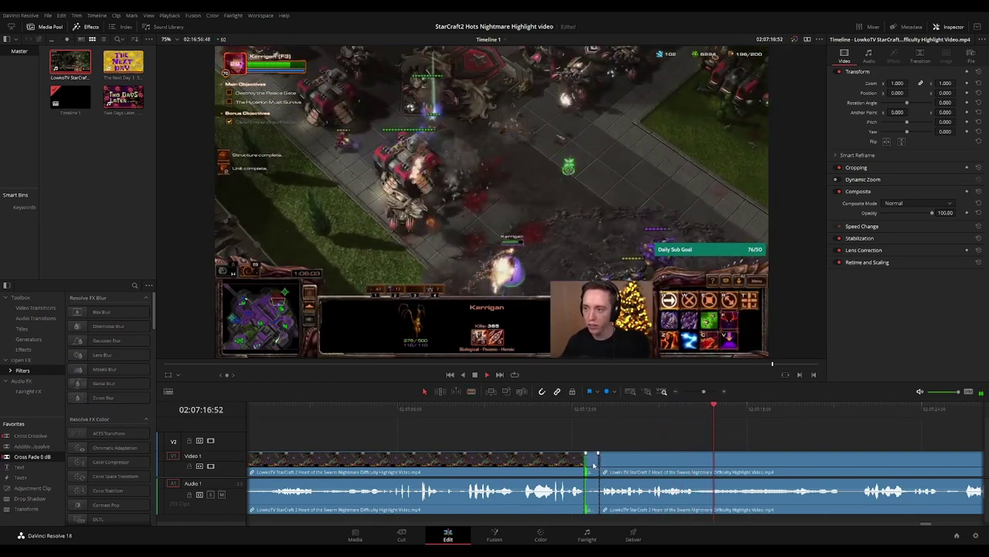
pyautogui.click(585, 459)
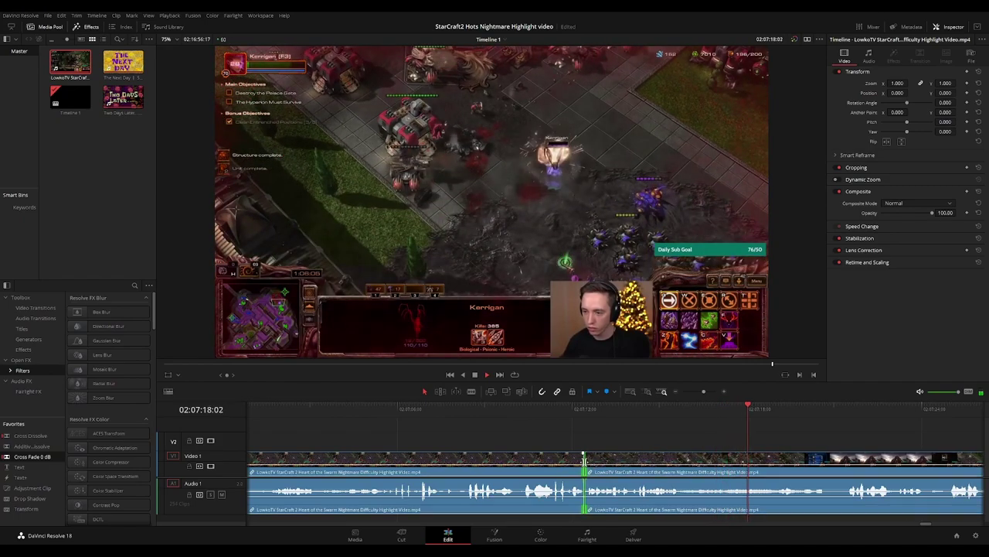
pyautogui.hotkey('ctrl', 't')
pyautogui.scroll(-3, 537, 431)
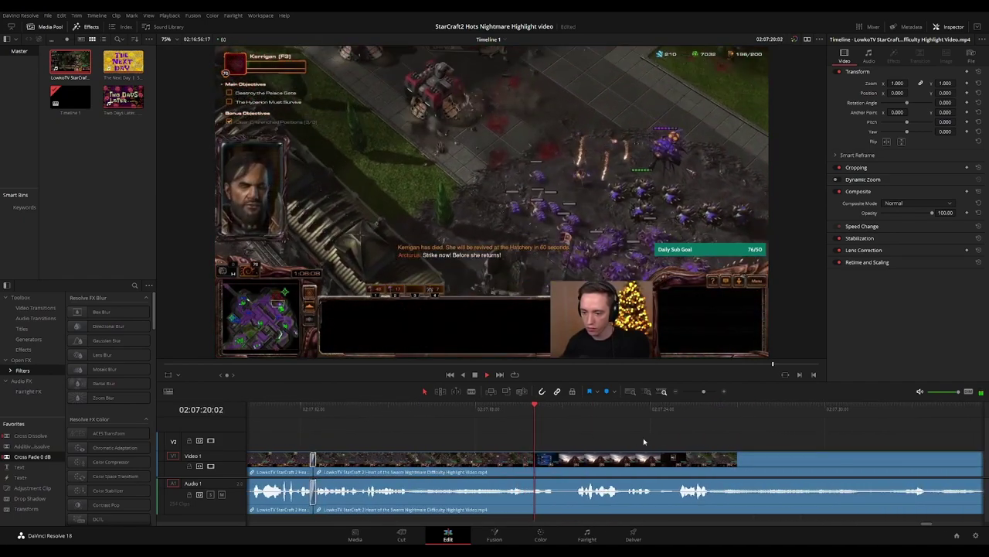
# Try to cut out the brief section starting at about 02:07:20:30, at the start of the loading screen, with a transition across the cut
pyautogui.moveTo(657, 441); pyautogui.dragTo(583, 443)
pyautogui.press('b')
pyautogui.click(477, 468)
pyautogui.click(501, 468)
pyautogui.press('a')
pyautogui.click(481, 473)
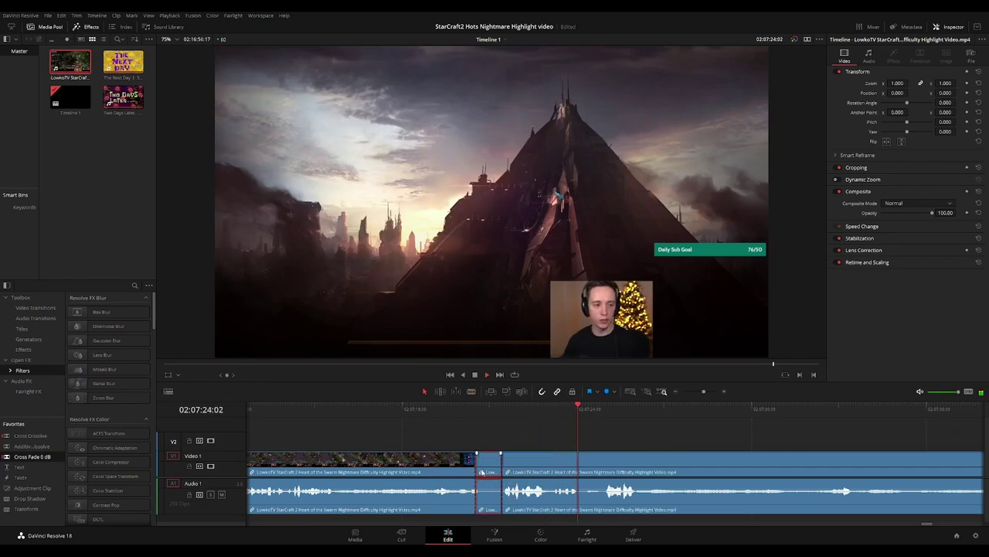
pyautogui.press('Delete')
pyautogui.click(476, 467)
pyautogui.hotkey('ctrl', 't')
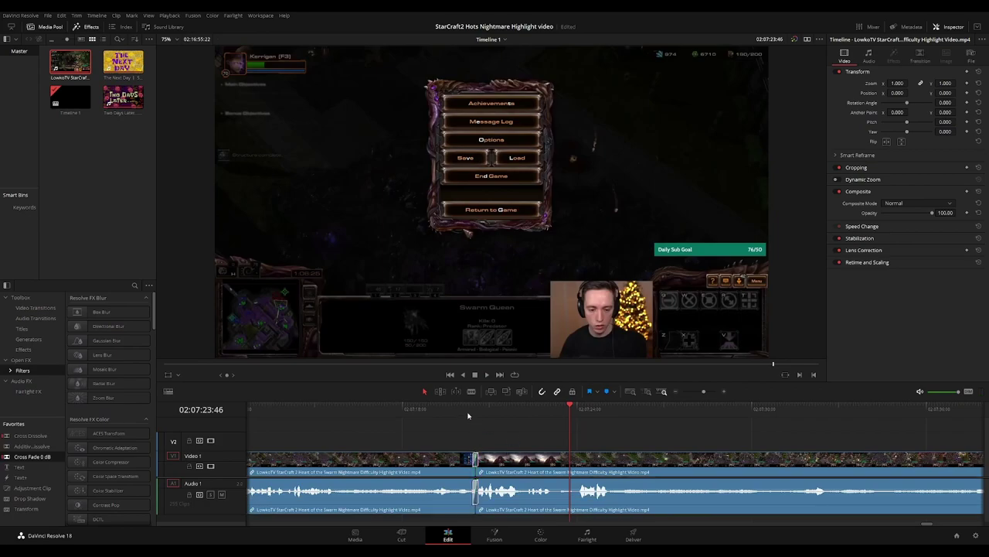
pyautogui.click(468, 416)
pyautogui.press('space')
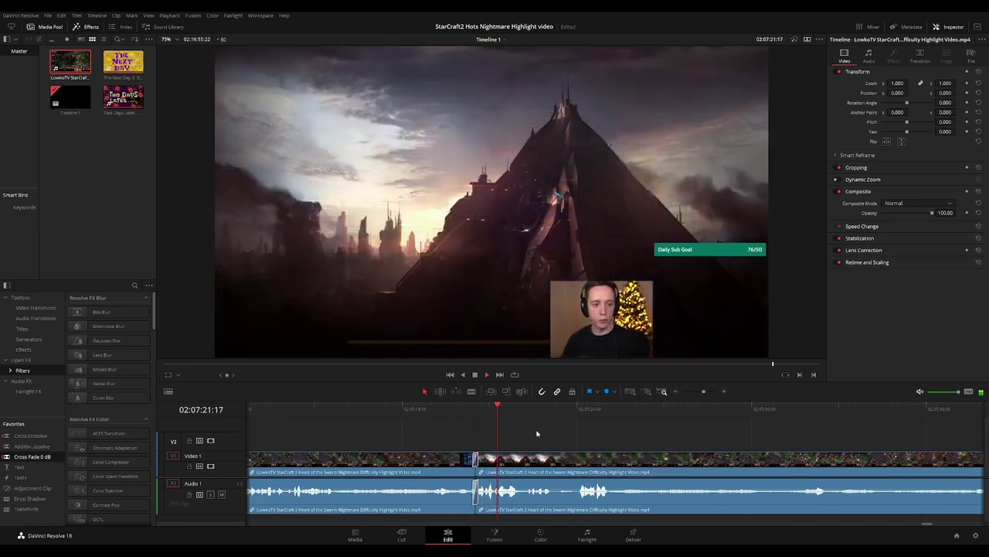
# Undo the cuts, deletion and transition at the start of the loading screen and replay the original section from about 02:07:20
pyautogui.hotkey('ctrl', 'z')
pyautogui.hotkey('ctrl', 'z')
pyautogui.hotkey('ctrl', 'z')
pyautogui.hotkey('ctrl', 'z')
pyautogui.click(475, 413)
pyautogui.press('space')
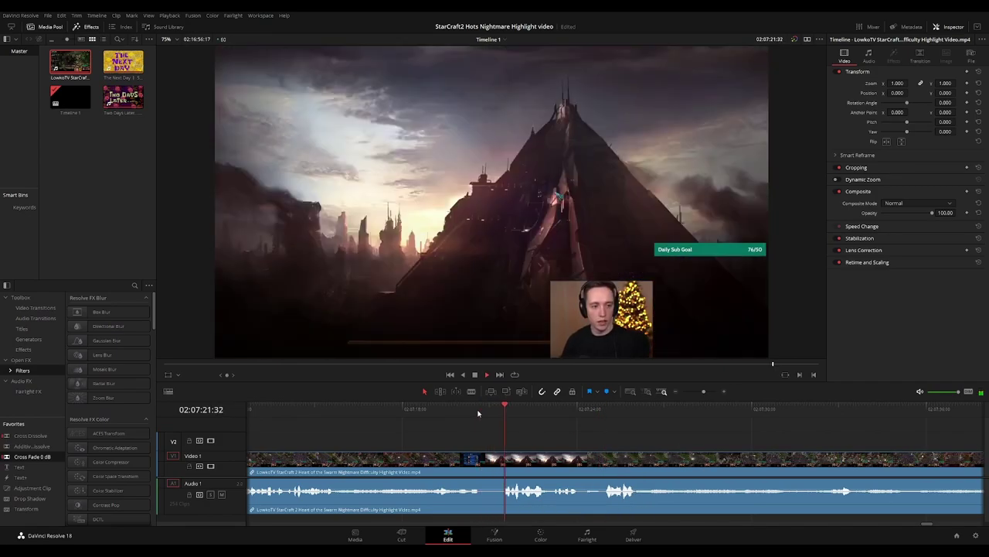
# Cut out the section from about 02:07:24:00 to 02:07:24:42, close the gap, and add a short transition to the video and audio
pyautogui.moveTo(674, 443); pyautogui.dragTo(516, 424)
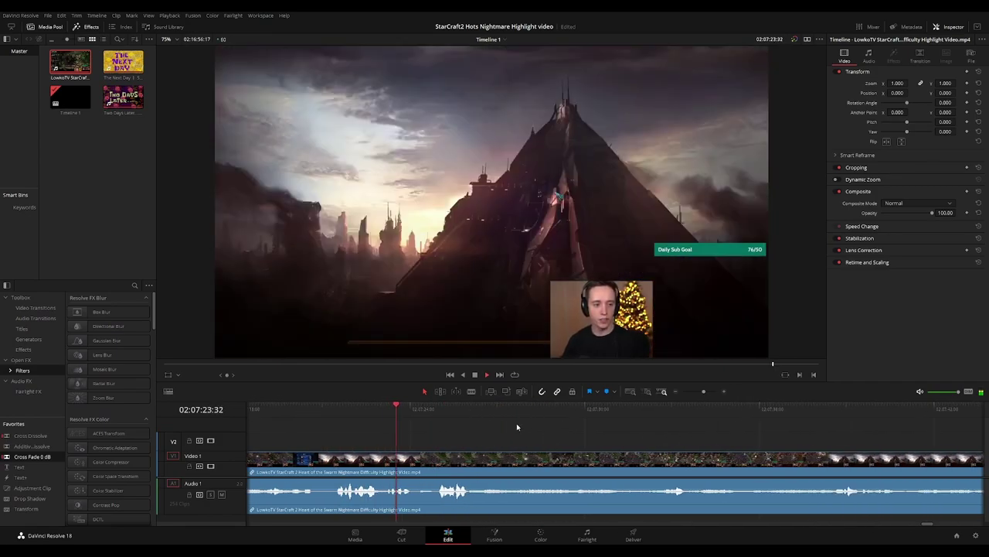
pyautogui.press('b')
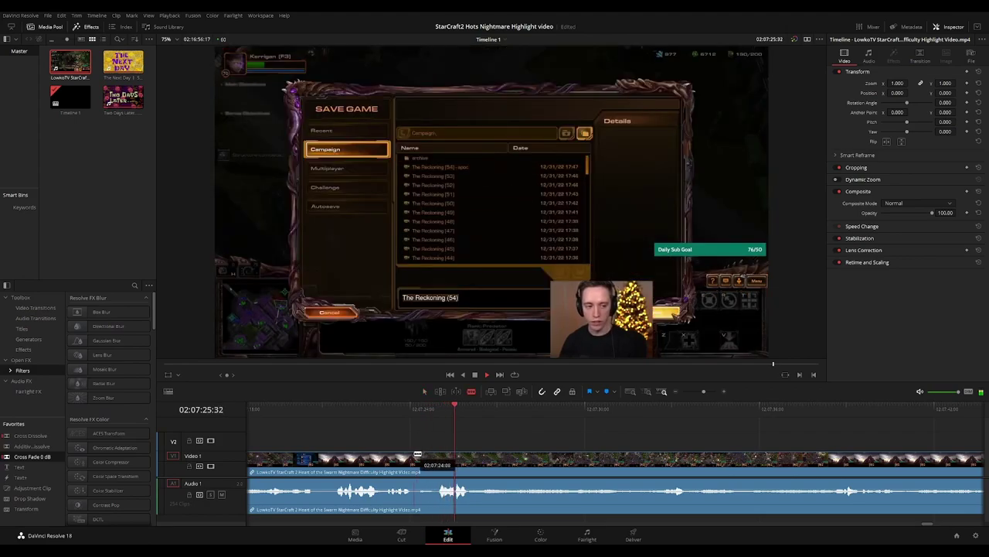
pyautogui.click(414, 456)
pyautogui.click(435, 456)
pyautogui.press('a')
pyautogui.press('Delete')
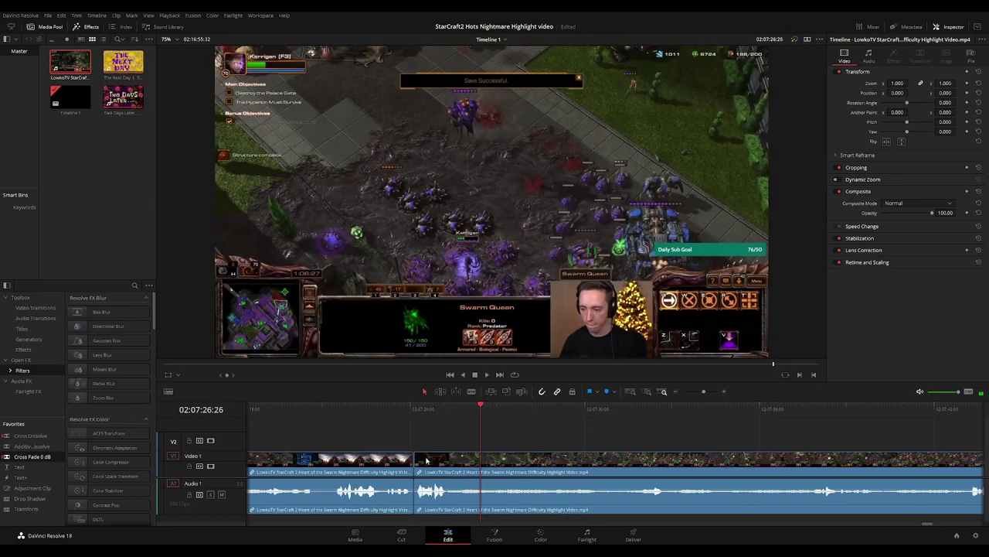
pyautogui.hotkey('ctrl', 't')
pyautogui.press('space')
pyautogui.click(625, 431)
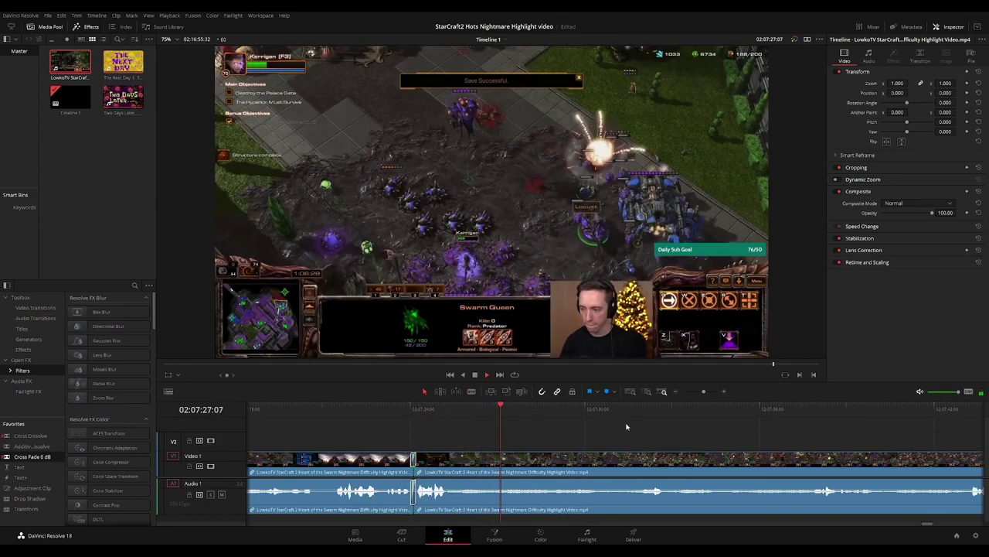
# Play on through the palace battle footage, skipping ahead in places, and review it up to about 02:08:34
pyautogui.click(642, 408)
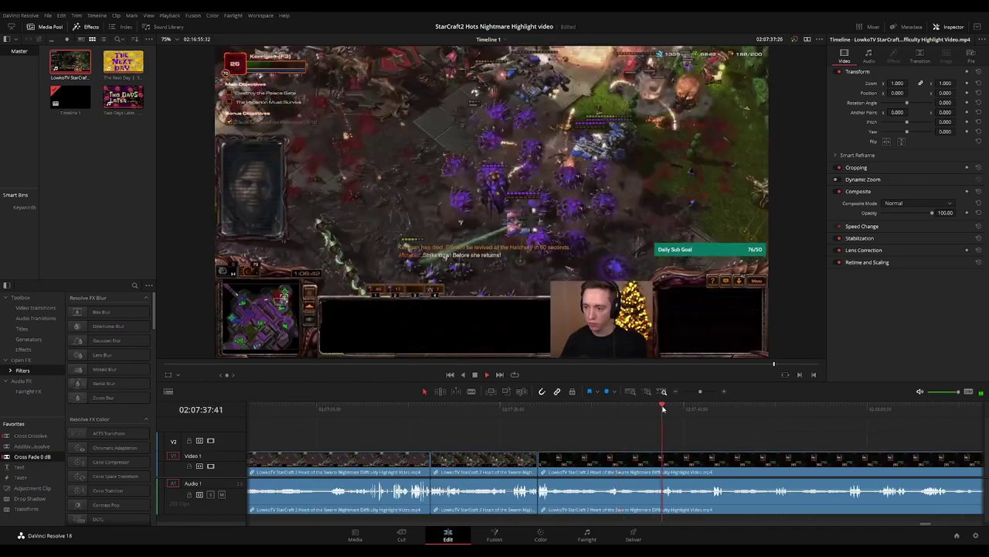
pyautogui.moveTo(631, 439); pyautogui.dragTo(519, 422)
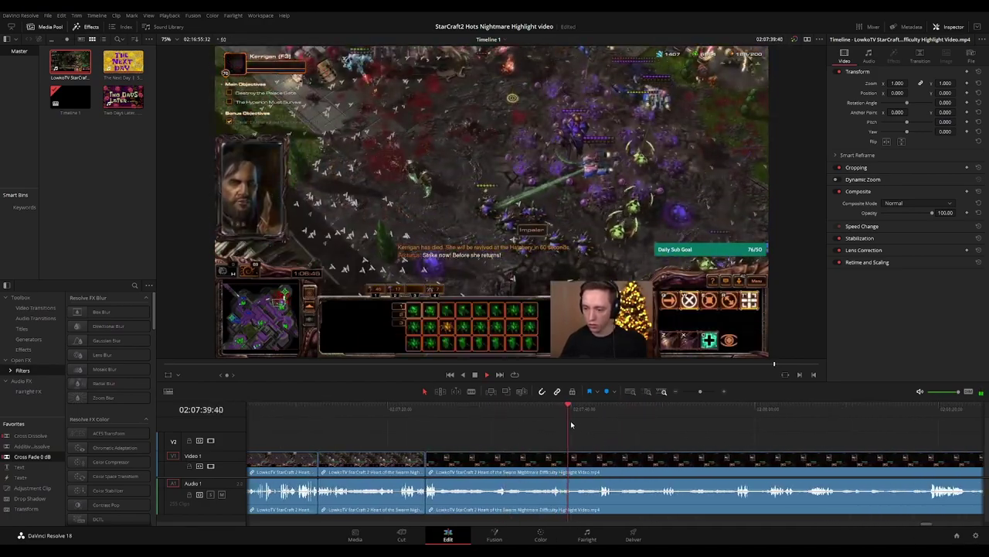
pyautogui.moveTo(622, 437); pyautogui.dragTo(563, 433)
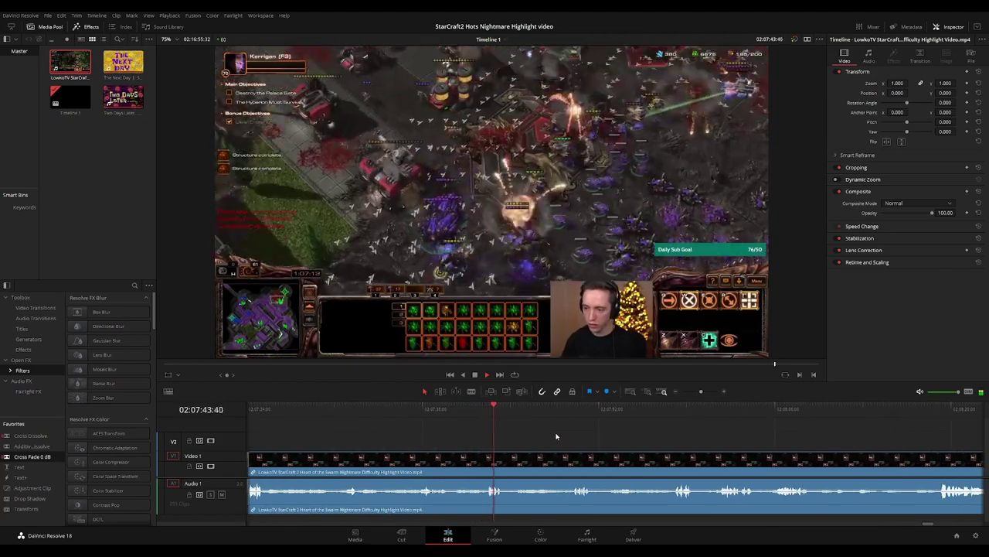
pyautogui.moveTo(561, 411); pyautogui.dragTo(569, 411)
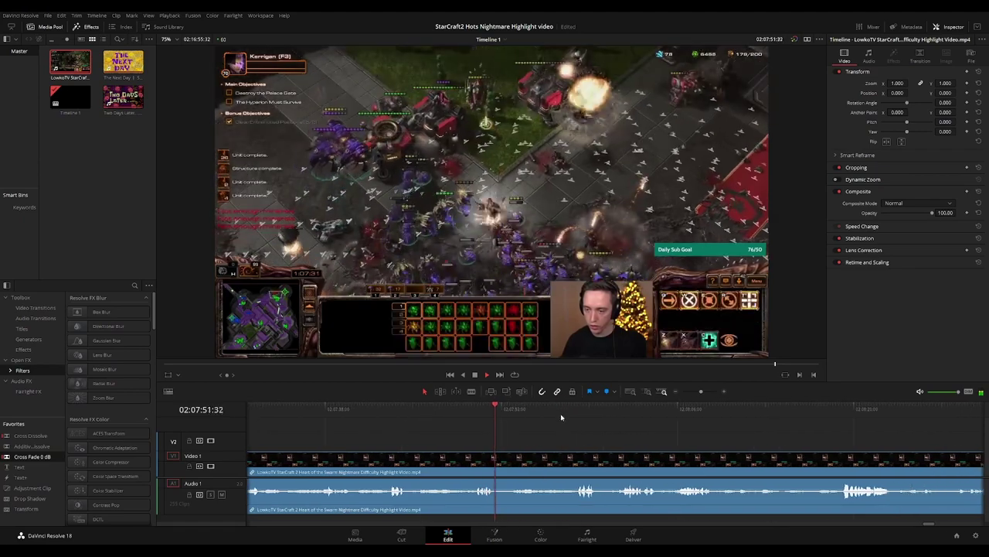
pyautogui.click(570, 411)
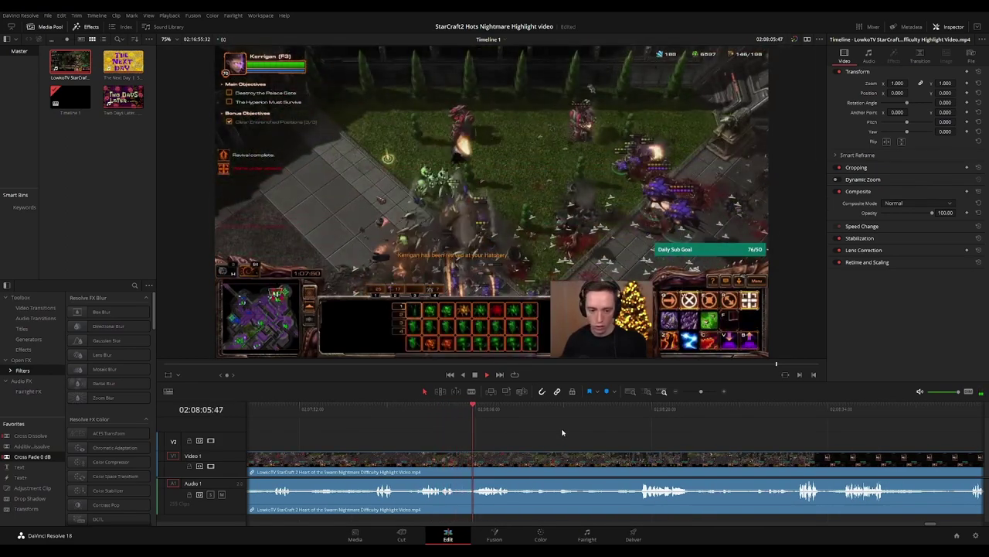
pyautogui.moveTo(531, 421); pyautogui.dragTo(621, 409)
pyautogui.moveTo(721, 432); pyautogui.dragTo(575, 431)
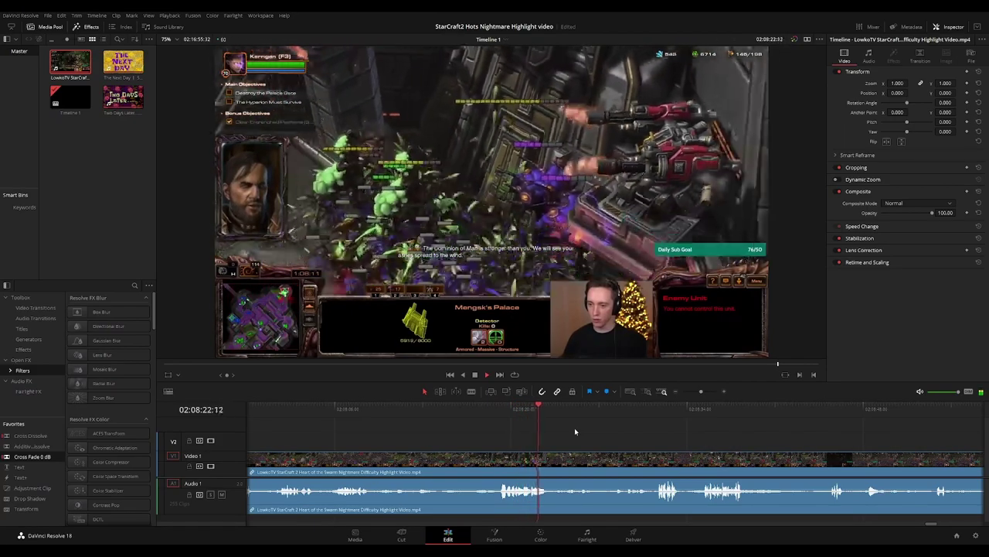
pyautogui.hscroll(3, 579, 429)
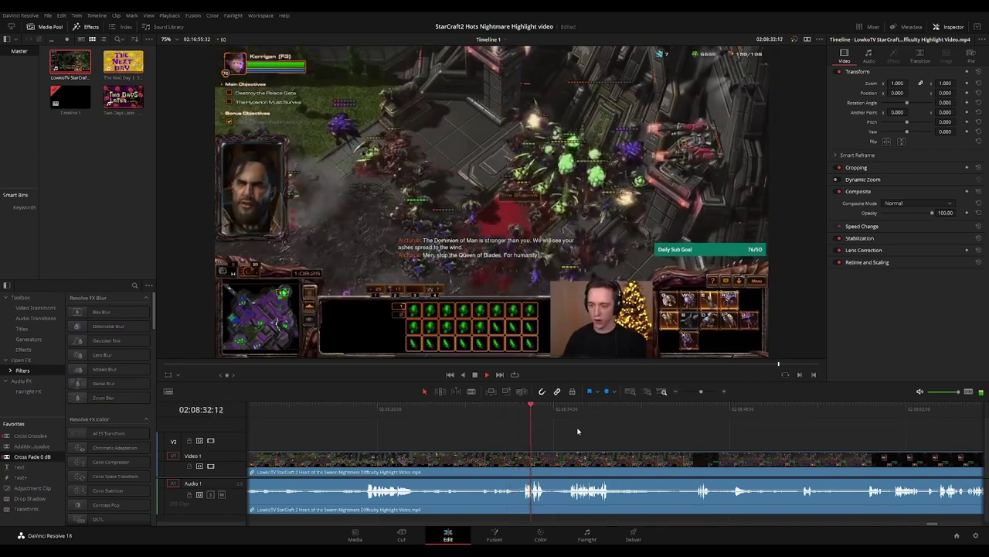
pyautogui.moveTo(633, 435); pyautogui.dragTo(491, 434)
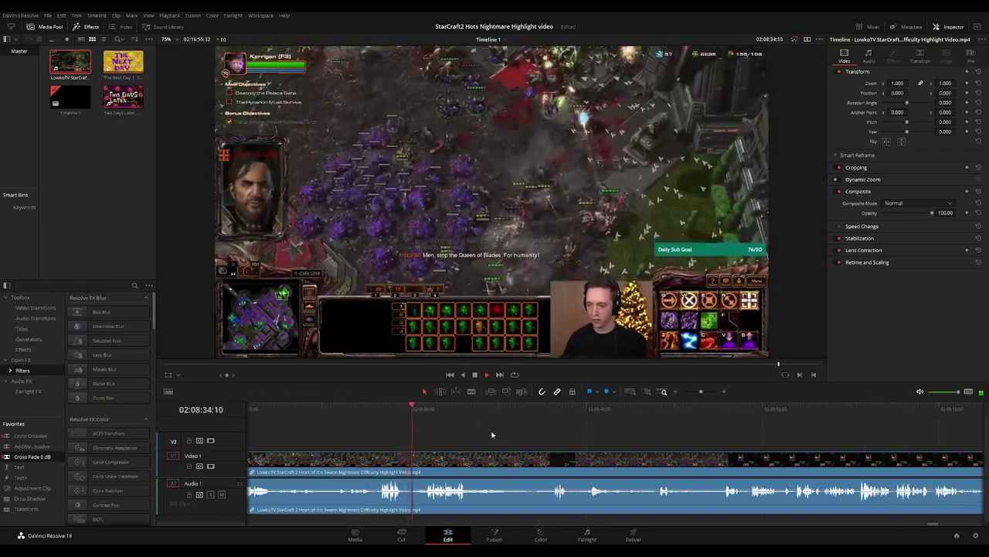
# Play through the end of the palace battle and the mission victory screen, reviewing the footage from about 02:08:34 to 02:09:21
pyautogui.hscroll(2, 509, 433)
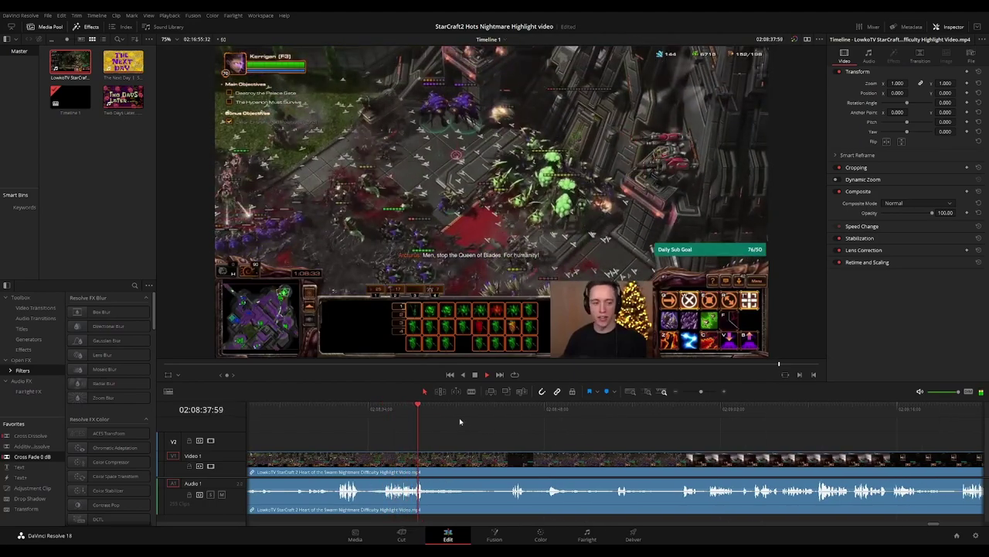
pyautogui.moveTo(476, 409); pyautogui.dragTo(489, 410)
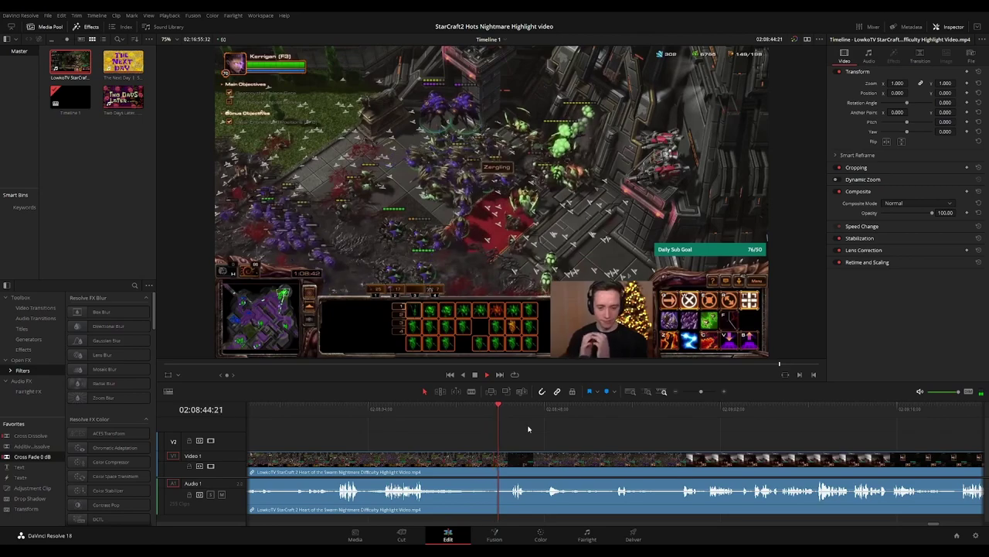
pyautogui.hscroll(2, 525, 433)
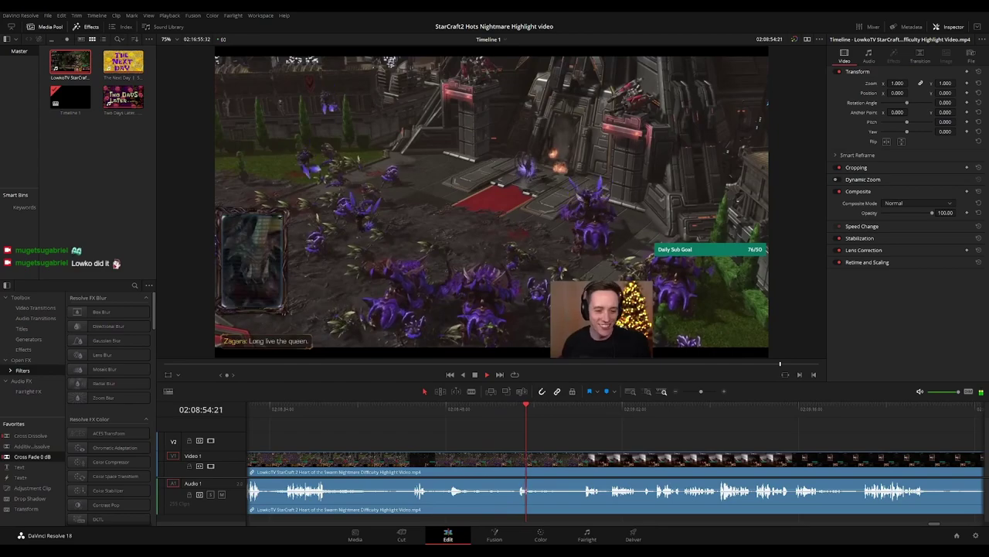
pyautogui.click(575, 409)
pyautogui.click(534, 410)
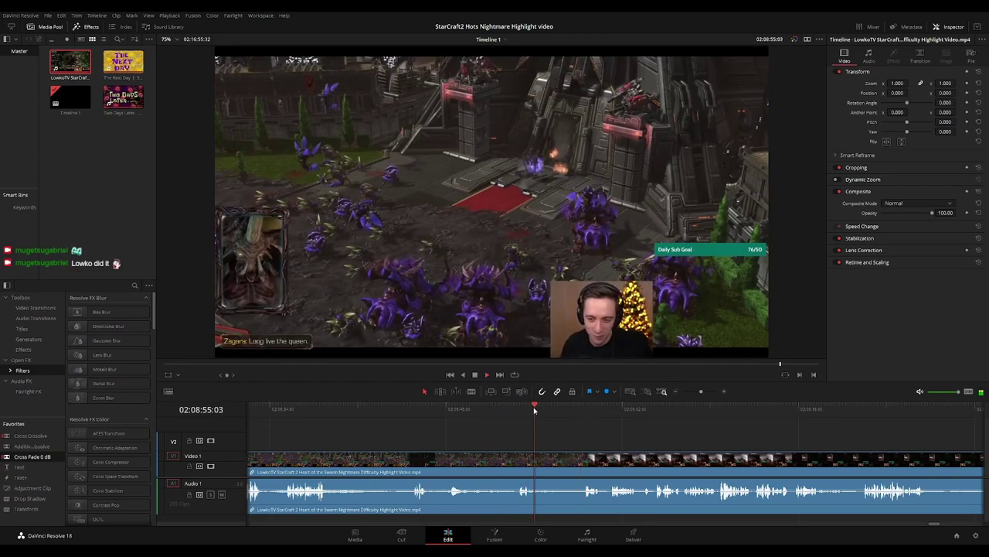
pyautogui.moveTo(676, 429); pyautogui.dragTo(573, 430)
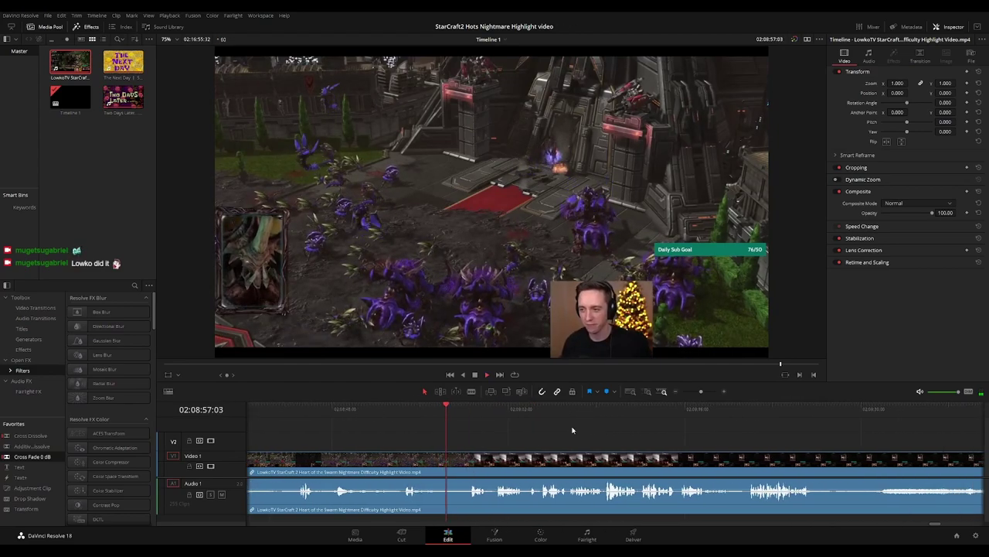
pyautogui.hscroll(4, 541, 431)
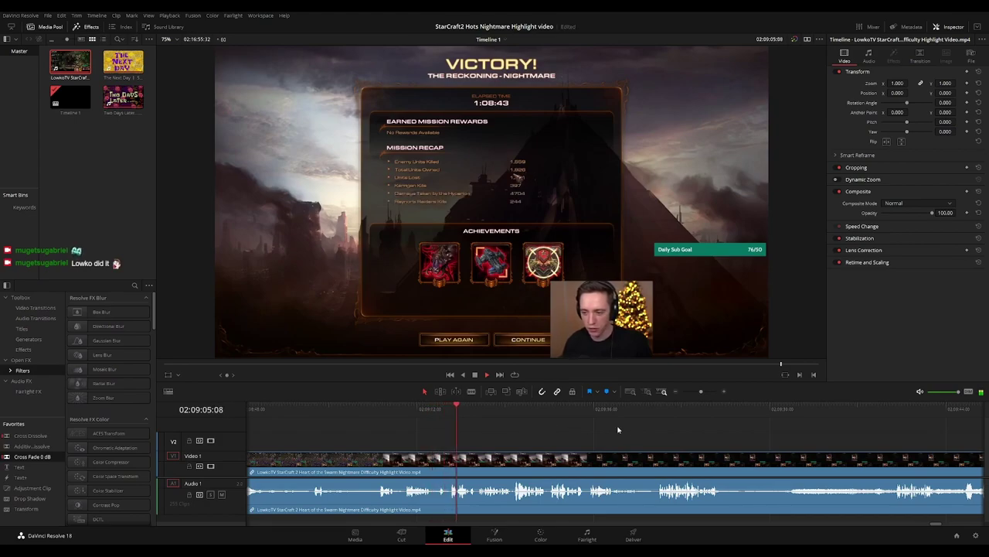
pyautogui.hscroll(4, 541, 425)
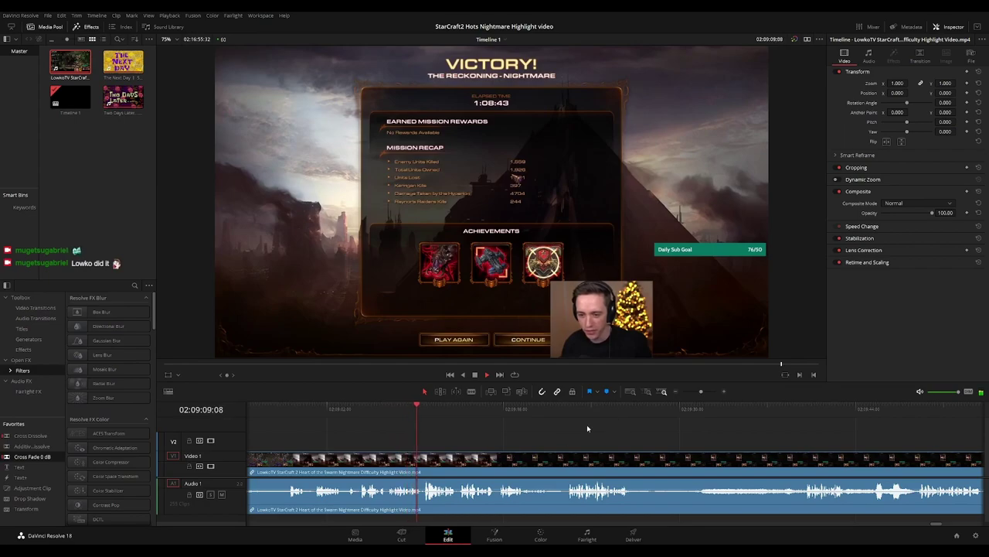
pyautogui.hscroll(3, 617, 423)
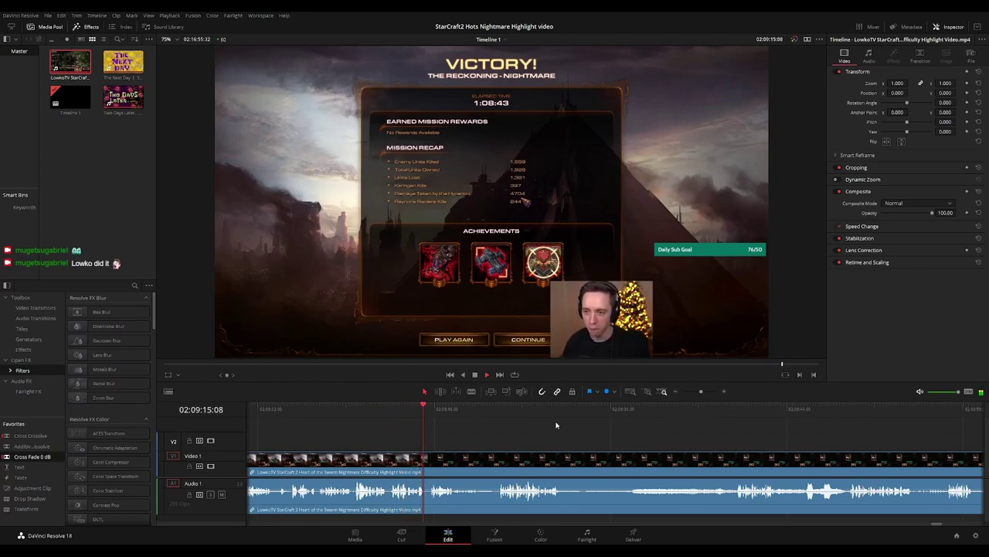
pyautogui.moveTo(555, 428); pyautogui.dragTo(526, 429)
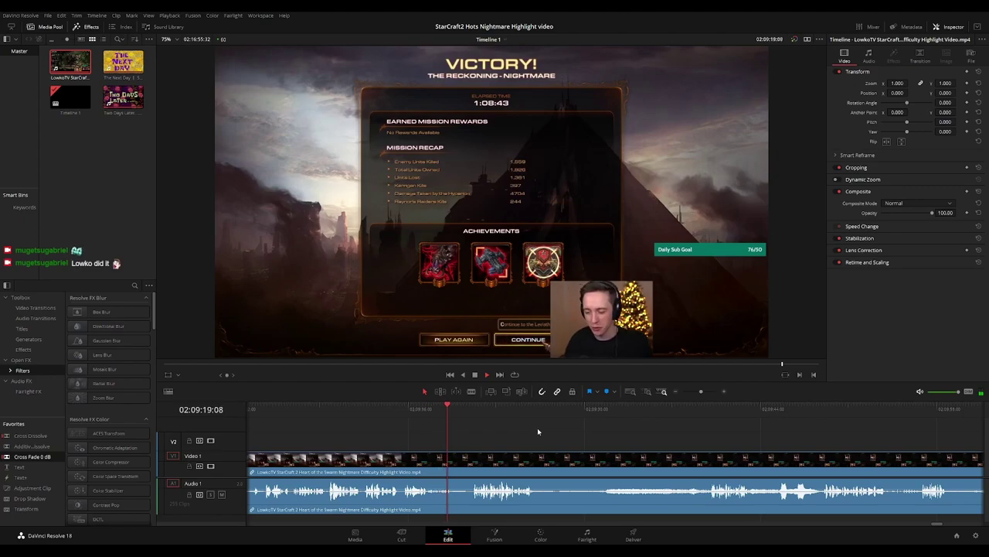
pyautogui.moveTo(564, 435); pyautogui.dragTo(524, 434)
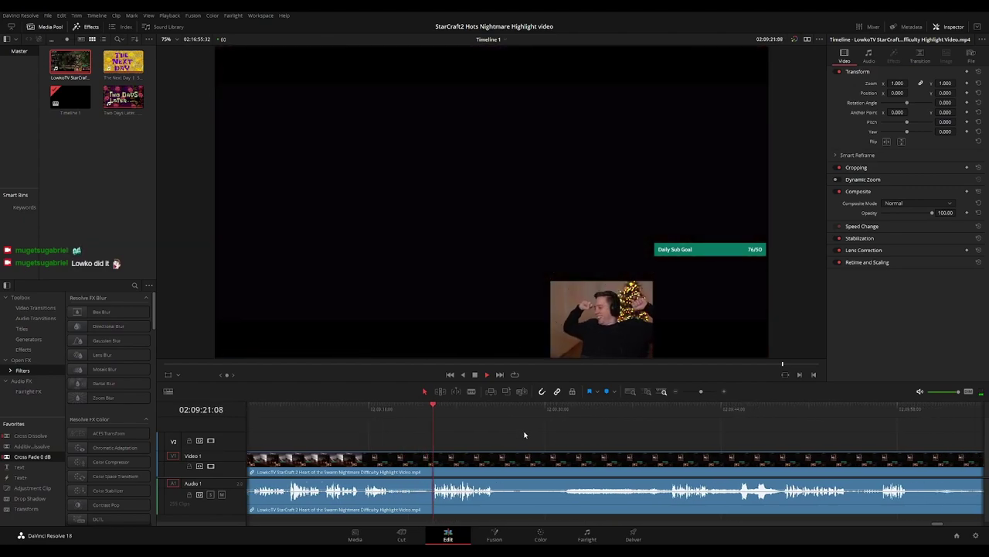
# Review the opening of the closing cinematic and its audio waveform from about 02:09:21 to 02:10:20
pyautogui.hscroll(2, 491, 435)
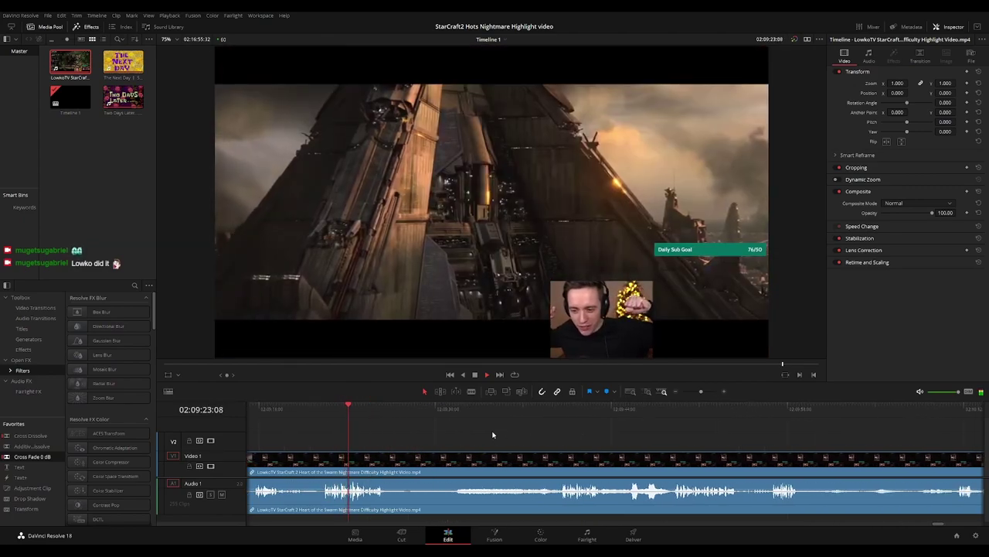
pyautogui.hotkey('ctrl', '-')
pyautogui.hotkey('ctrl', '-')
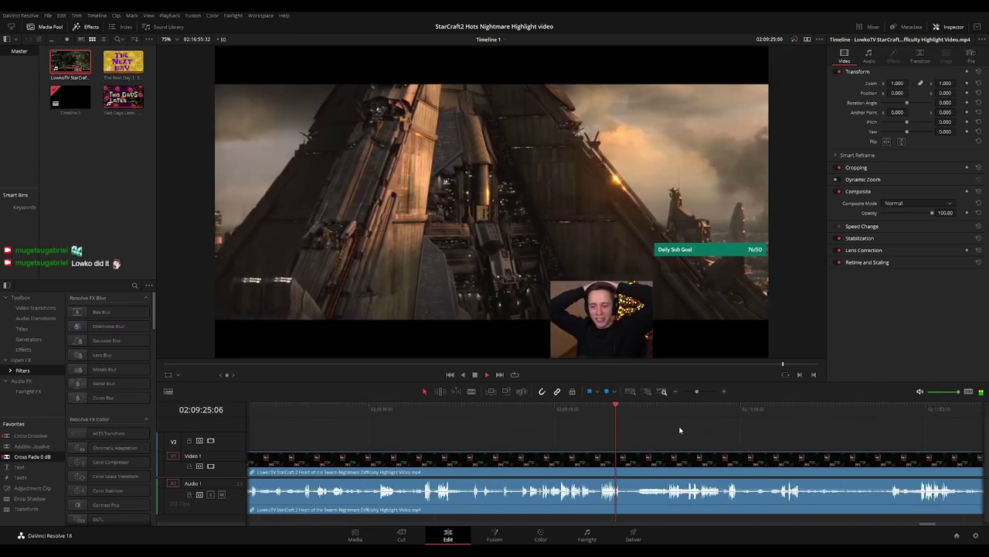
pyautogui.scroll(-1, 687, 429)
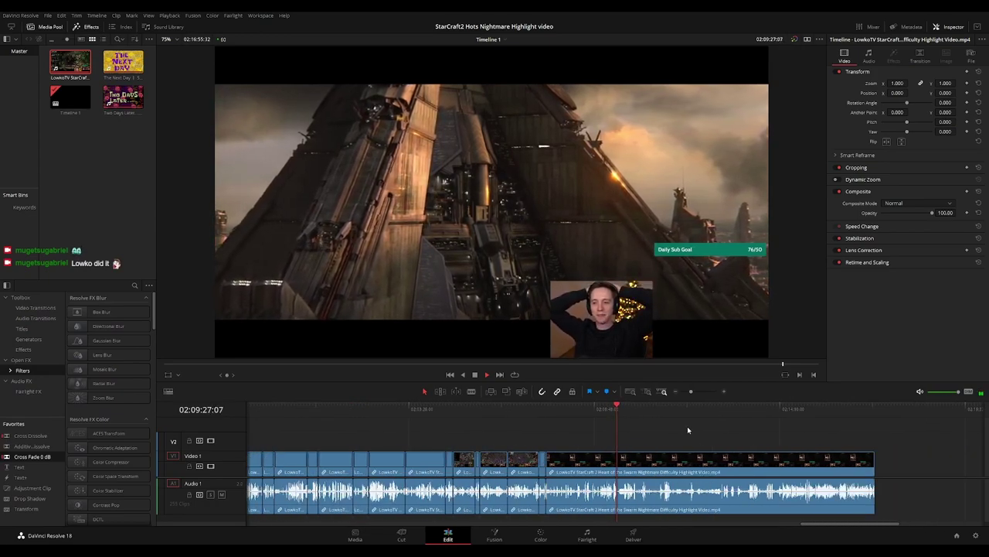
pyautogui.scroll(2, 687, 430)
pyautogui.hscroll(2, 684, 433)
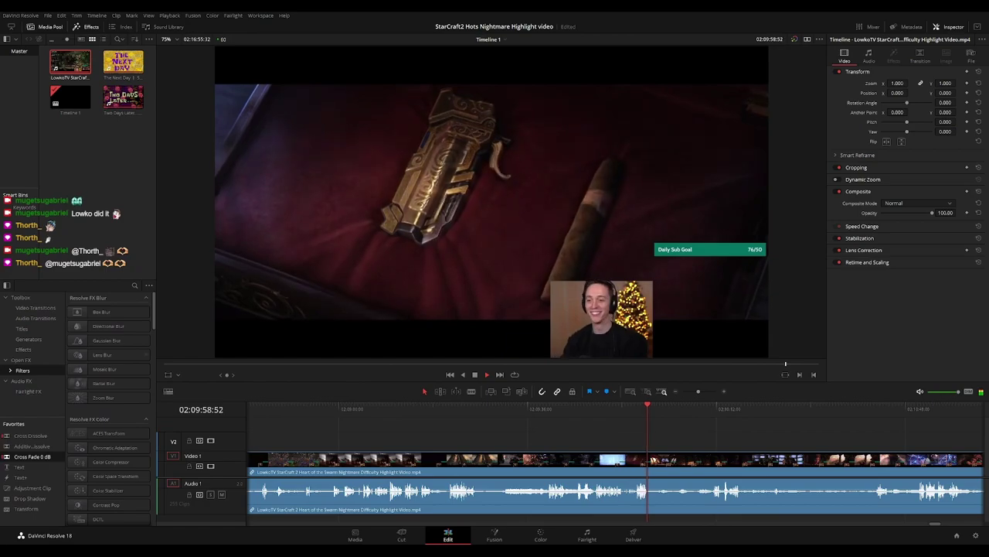
pyautogui.moveTo(767, 447); pyautogui.dragTo(513, 443)
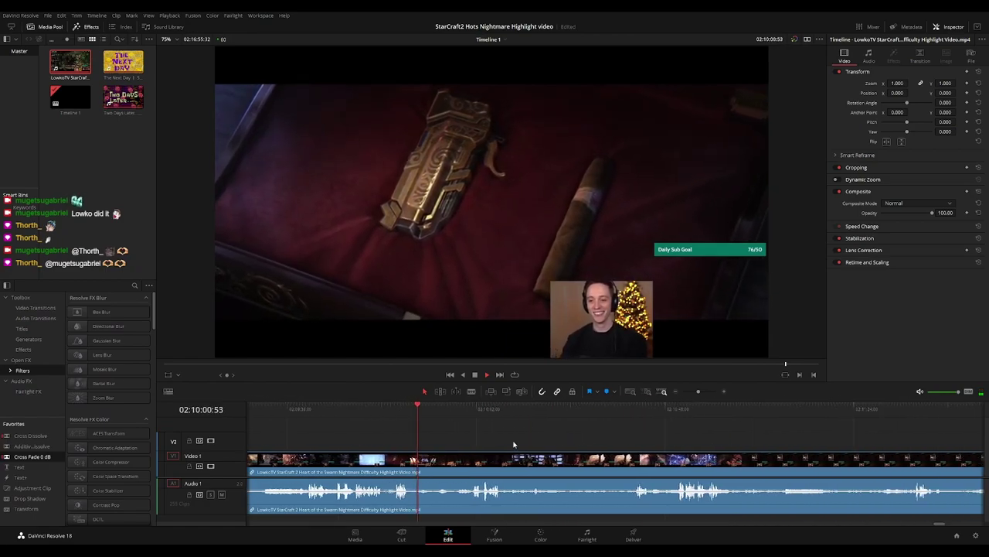
pyautogui.scroll(1, 529, 445)
pyautogui.hscroll(3, 690, 445)
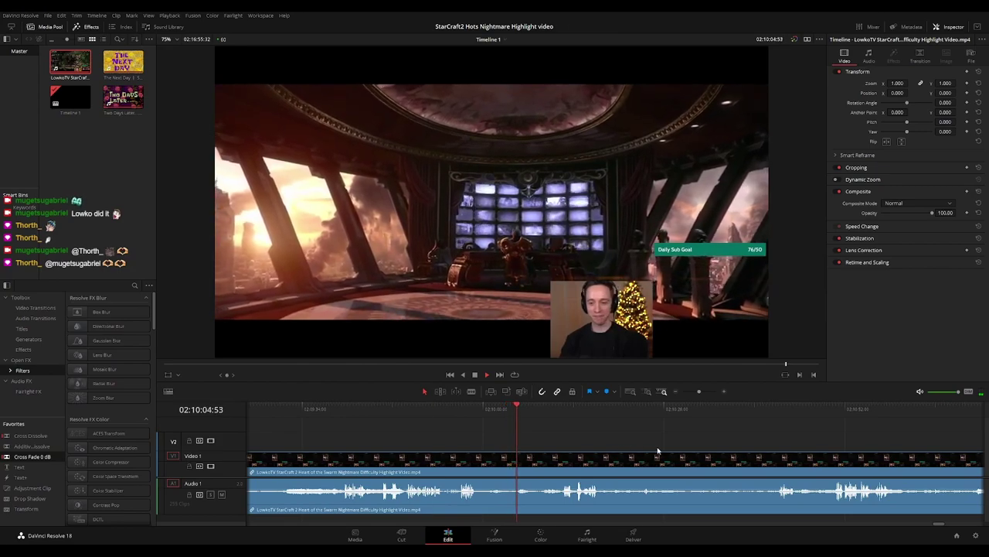
pyautogui.hscroll(3, 658, 450)
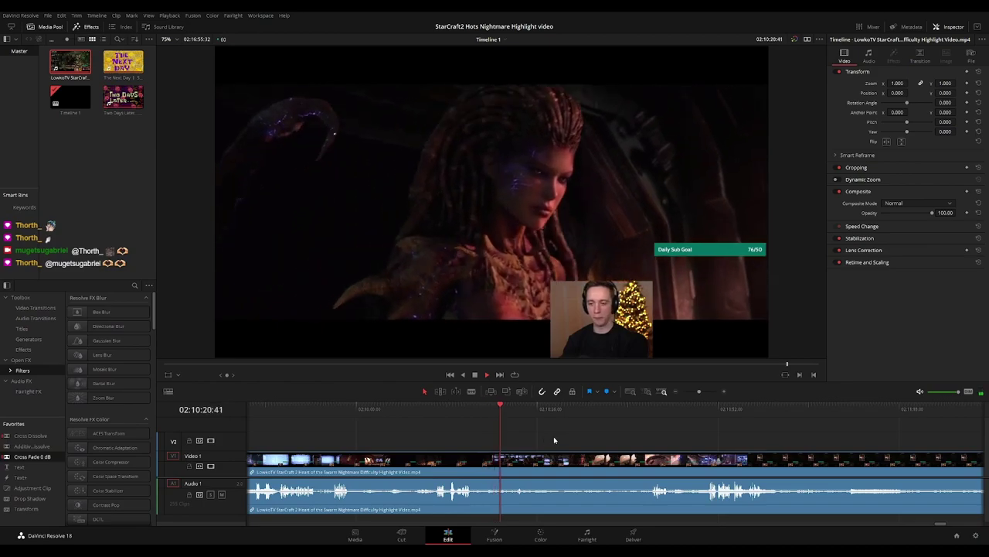
# Review the cinematic confrontation between Kerrigan and Arcturus for possible cuts, up to about 02:11:43
pyautogui.moveTo(622, 444); pyautogui.dragTo(544, 432)
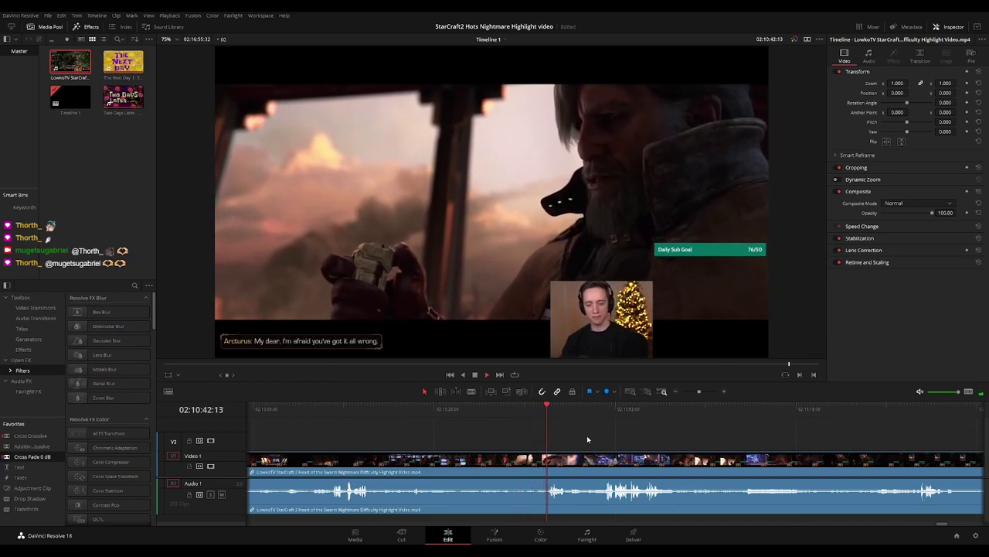
pyautogui.moveTo(675, 439); pyautogui.dragTo(606, 439)
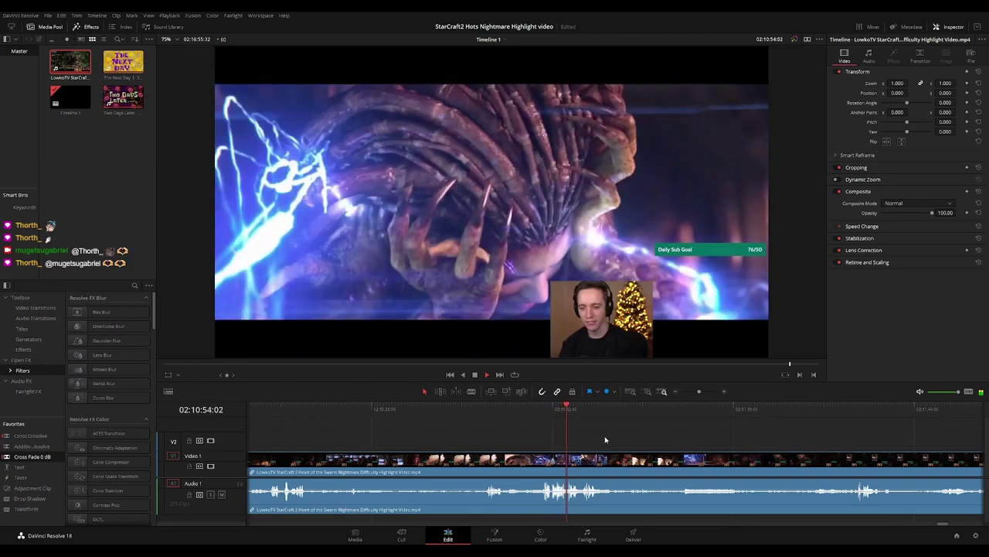
pyautogui.moveTo(681, 437); pyautogui.dragTo(618, 428)
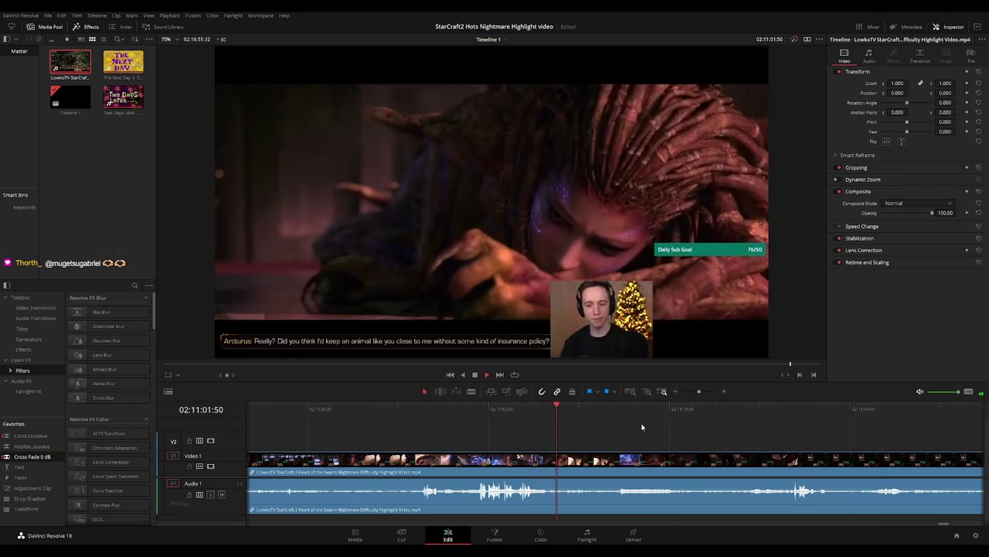
pyautogui.hscroll(4, 599, 428)
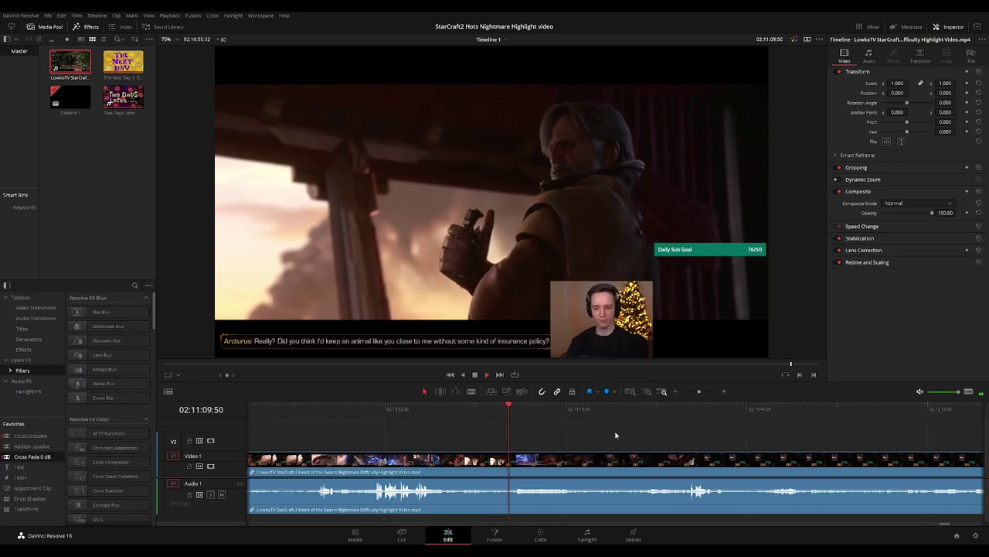
pyautogui.moveTo(626, 431); pyautogui.dragTo(500, 420)
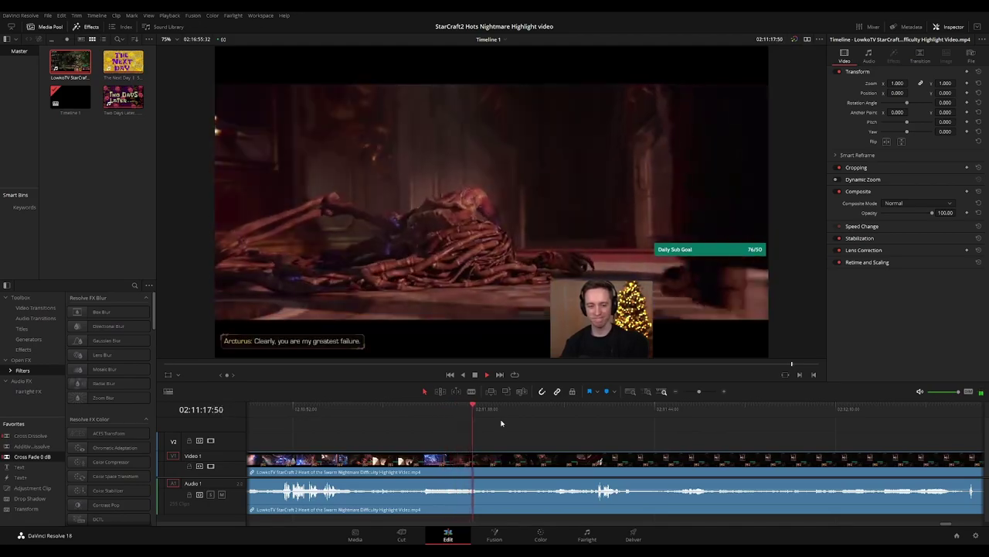
pyautogui.hscroll(2, 571, 425)
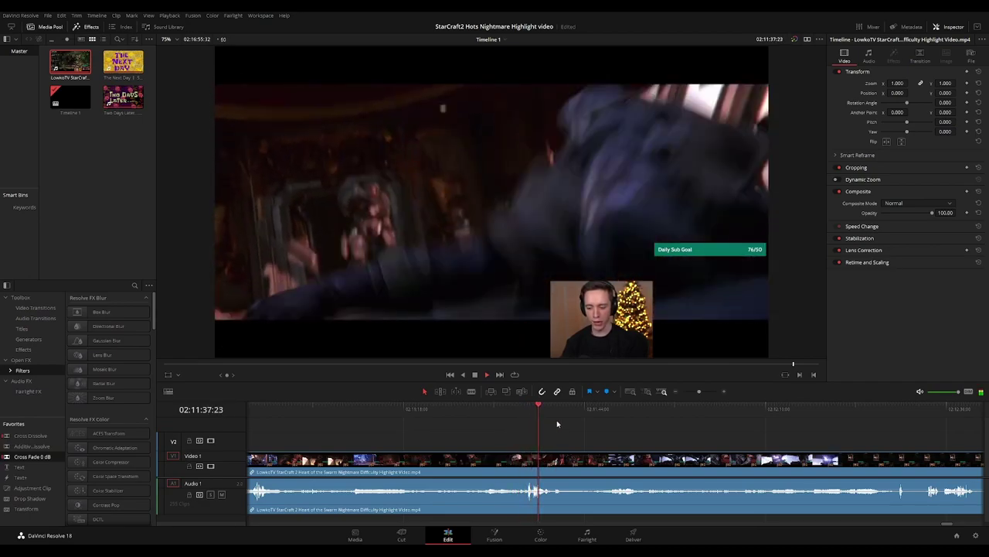
pyautogui.moveTo(605, 426); pyautogui.dragTo(556, 429)
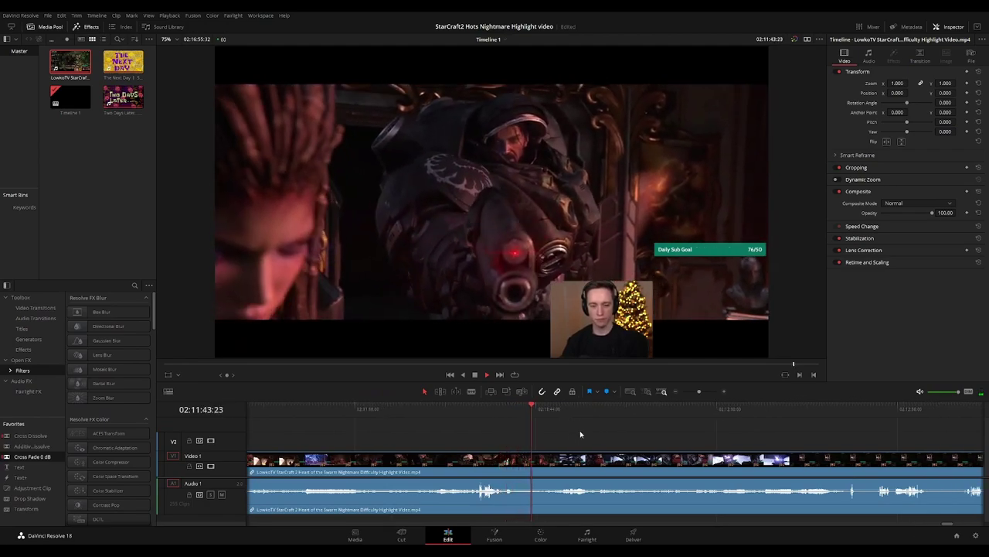
# Examine the remaining length of the final clip and review the cinematic through Arcturus's death and its aftermath, up to about 02:12:38
pyautogui.scroll(-5, 645, 433)
pyautogui.scroll(5, 648, 437)
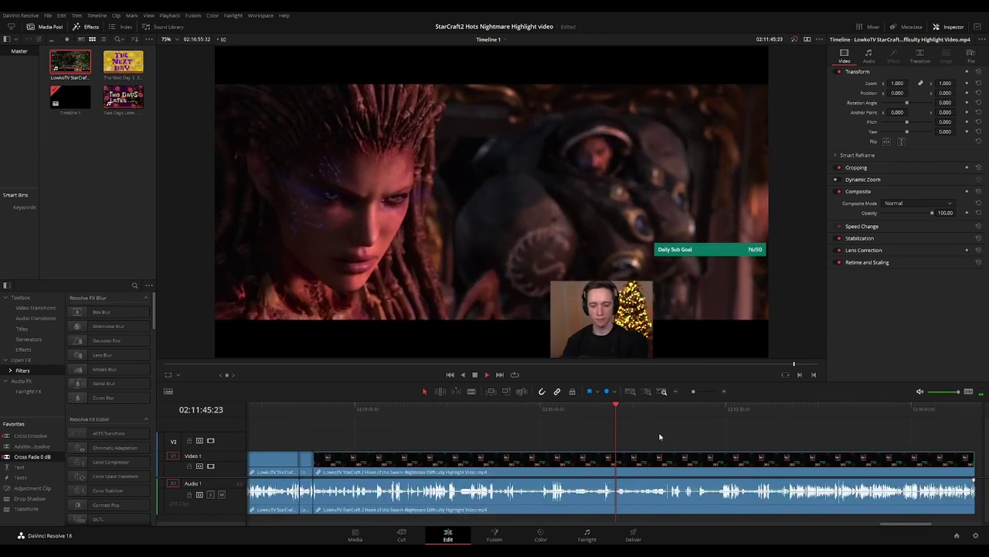
pyautogui.scroll(-2, 659, 437)
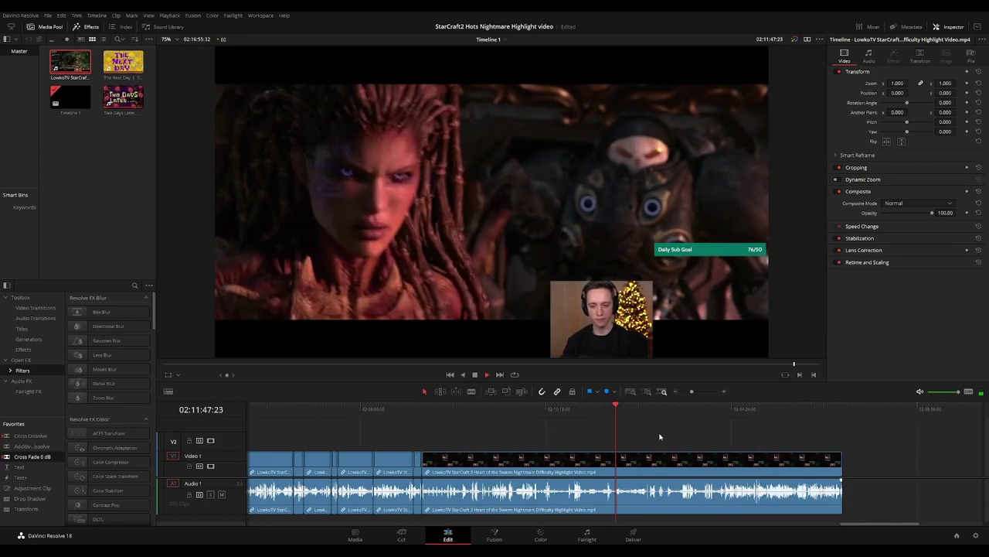
pyautogui.scroll(2, 659, 437)
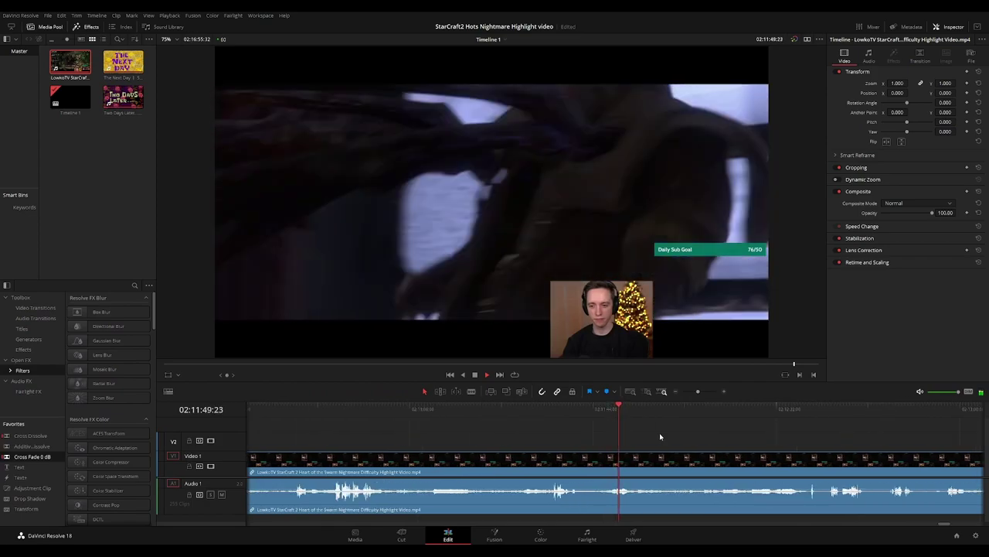
pyautogui.moveTo(713, 437); pyautogui.dragTo(669, 437)
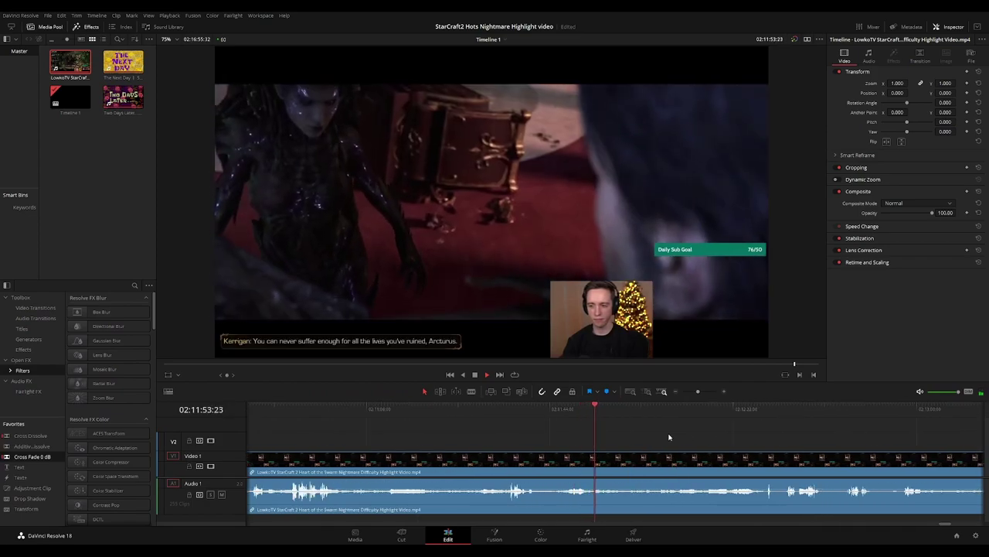
pyautogui.hscroll(3, 675, 437)
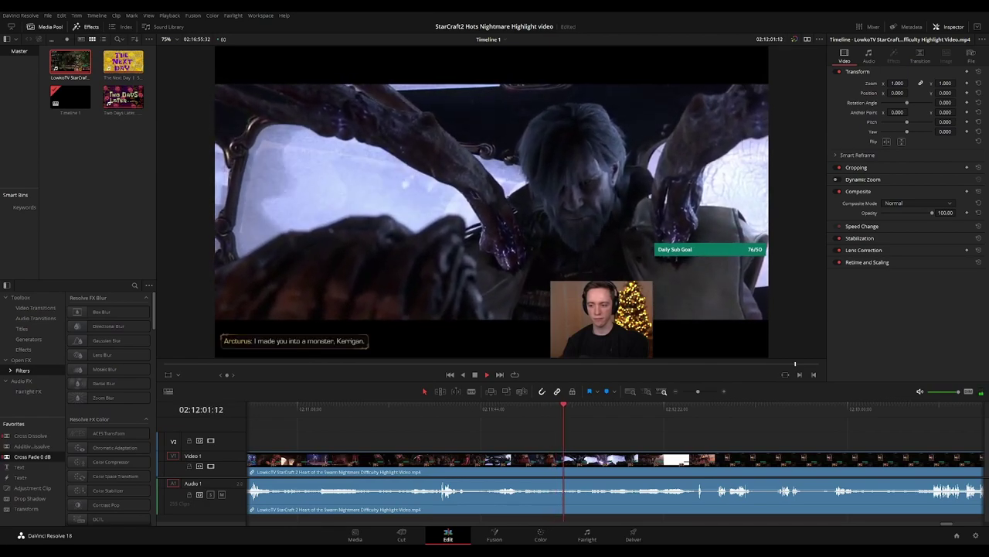
pyautogui.press('q')
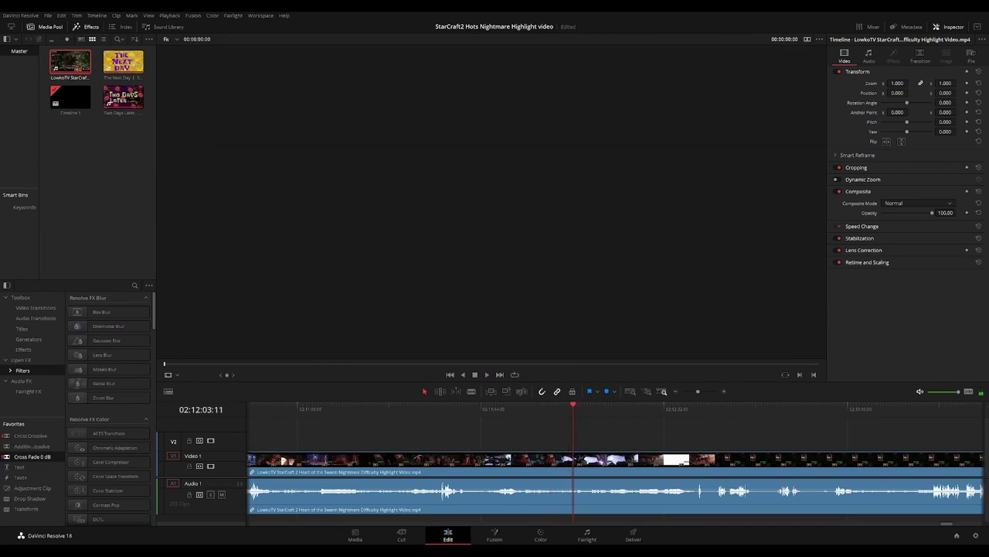
pyautogui.press('q')
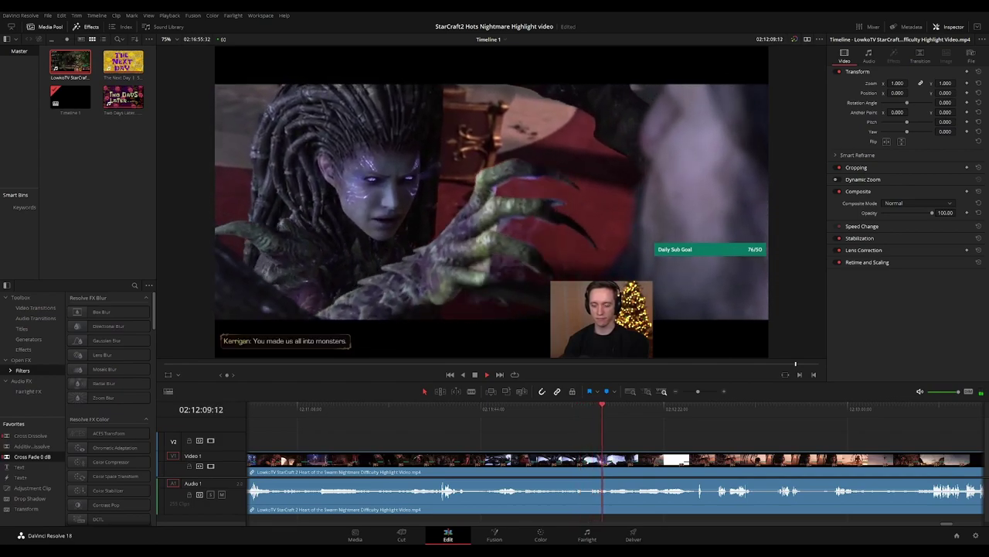
pyautogui.moveTo(702, 431); pyautogui.dragTo(617, 432)
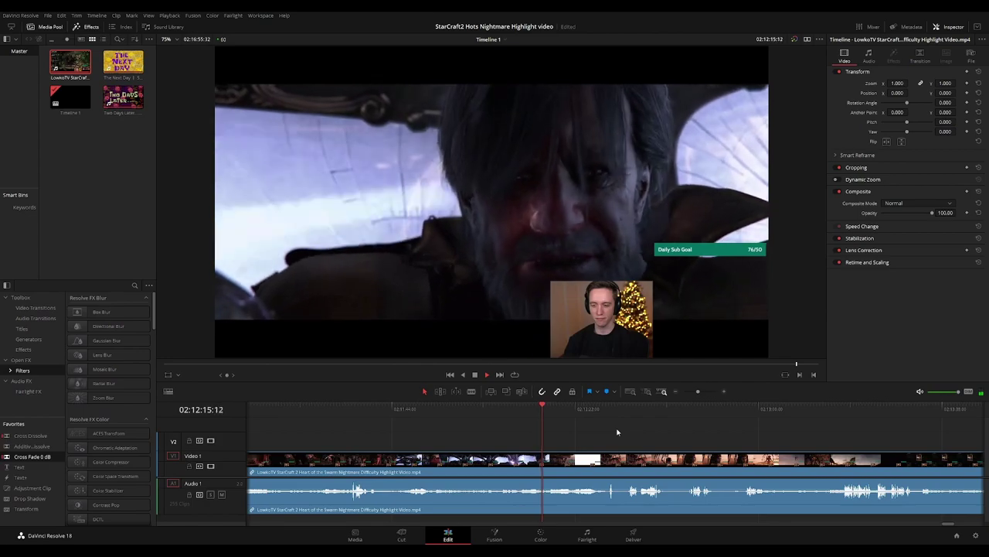
pyautogui.hscroll(2, 607, 438)
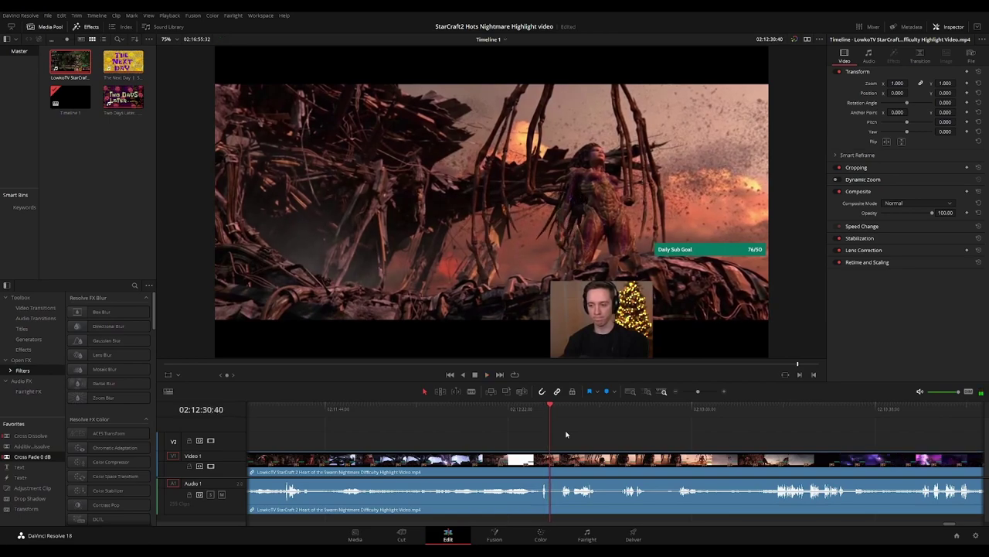
pyautogui.hotkey('ctrl', '=')
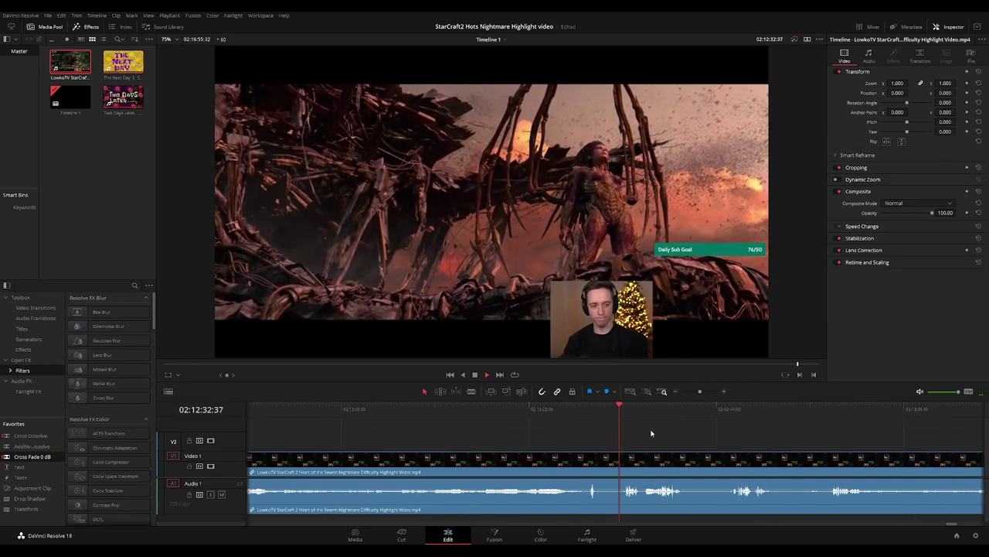
pyautogui.hscroll(2, 581, 421)
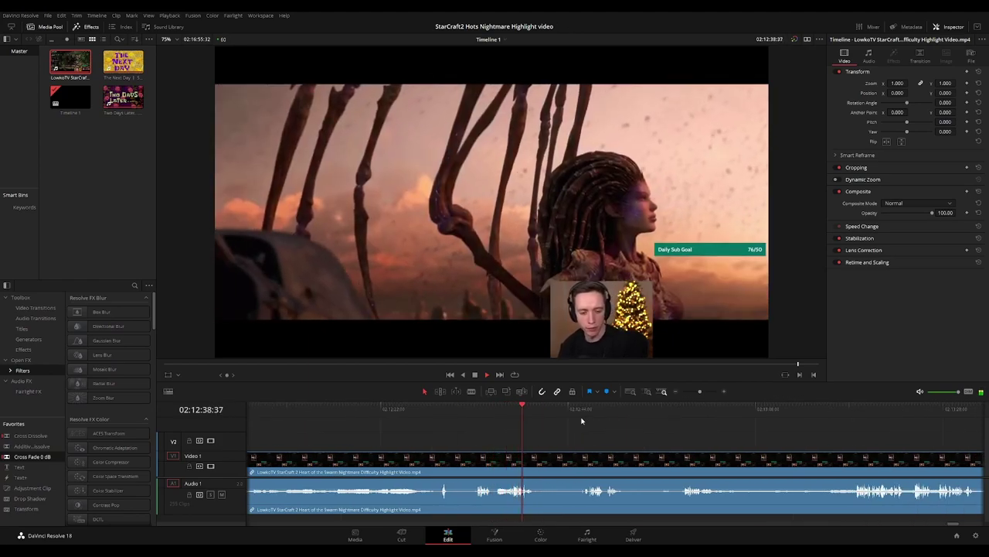
# Cut the silent stretch of about 4.6 seconds starting at 02:12:41:20 in the cinematic and play across the join
pyautogui.hscroll(2, 649, 421)
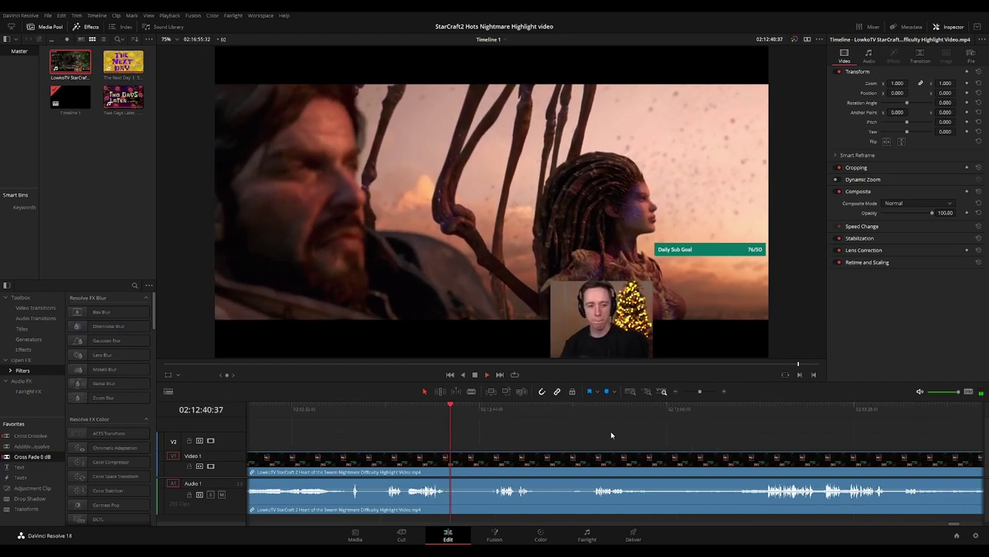
pyautogui.moveTo(471, 408); pyautogui.dragTo(485, 410)
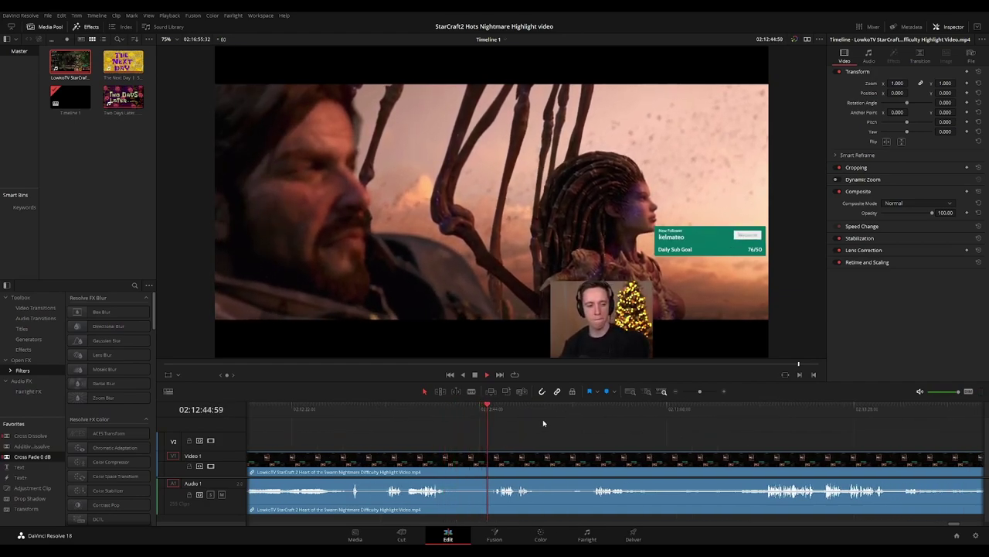
pyautogui.scroll(3, 588, 421)
pyautogui.moveTo(623, 414); pyautogui.dragTo(366, 415)
pyautogui.press('b')
pyautogui.click(366, 459)
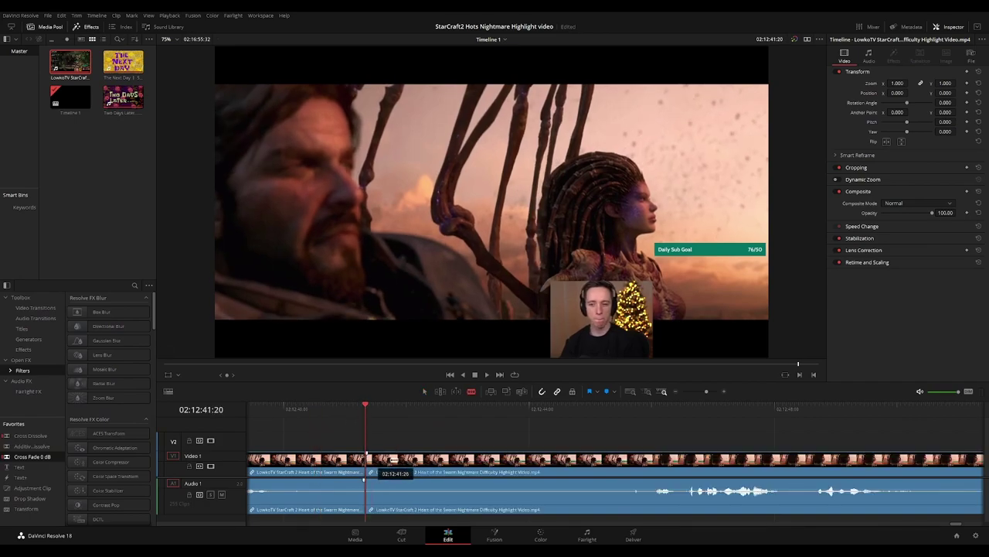
pyautogui.click(648, 460)
pyautogui.press('a')
pyautogui.click(627, 466)
pyautogui.press('Delete')
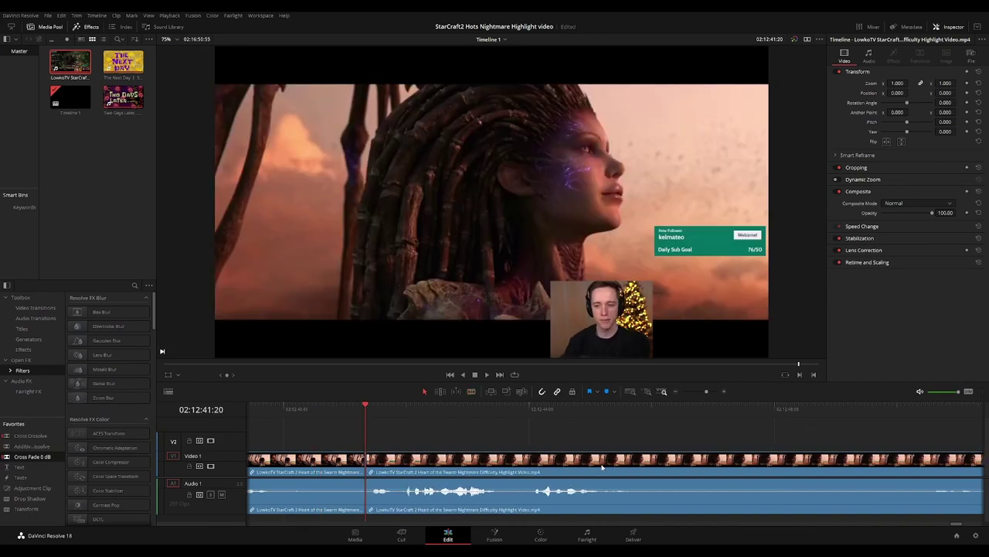
pyautogui.moveTo(355, 410); pyautogui.dragTo(309, 409)
pyautogui.press('space')
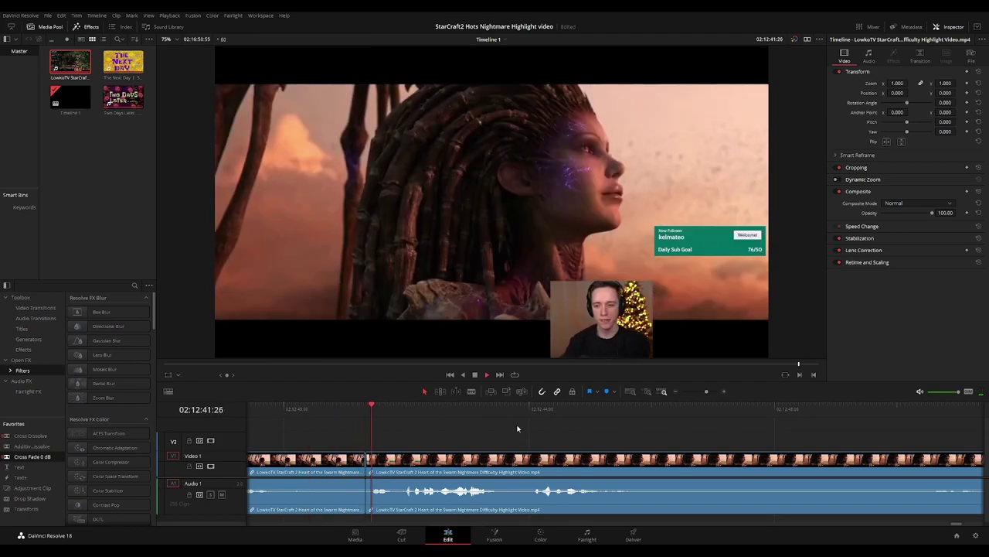
# Review Kerrigan's farewell and departure in the cinematic for possible cuts, from about 02:12:41 to 02:13:26
pyautogui.scroll(-4, 650, 441)
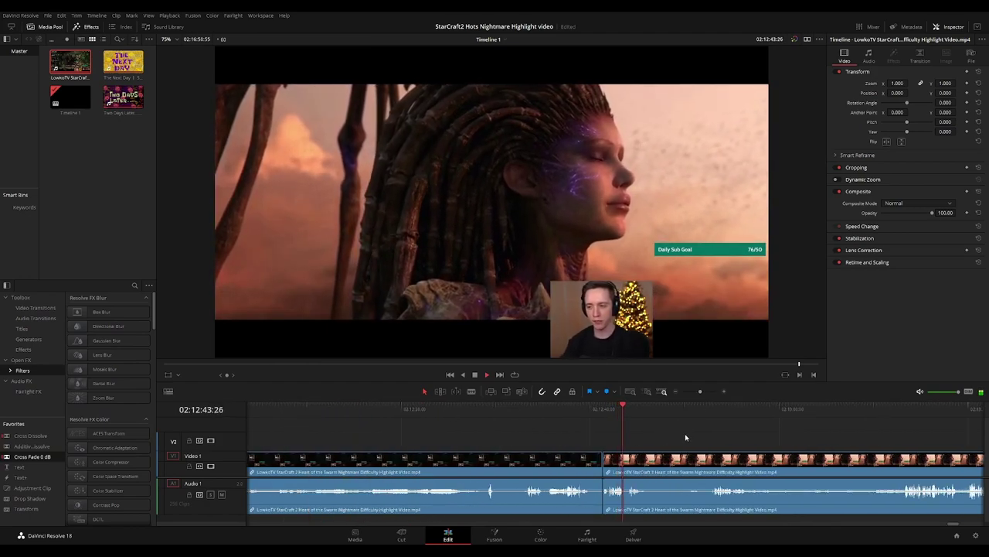
pyautogui.scroll(-3, 556, 440)
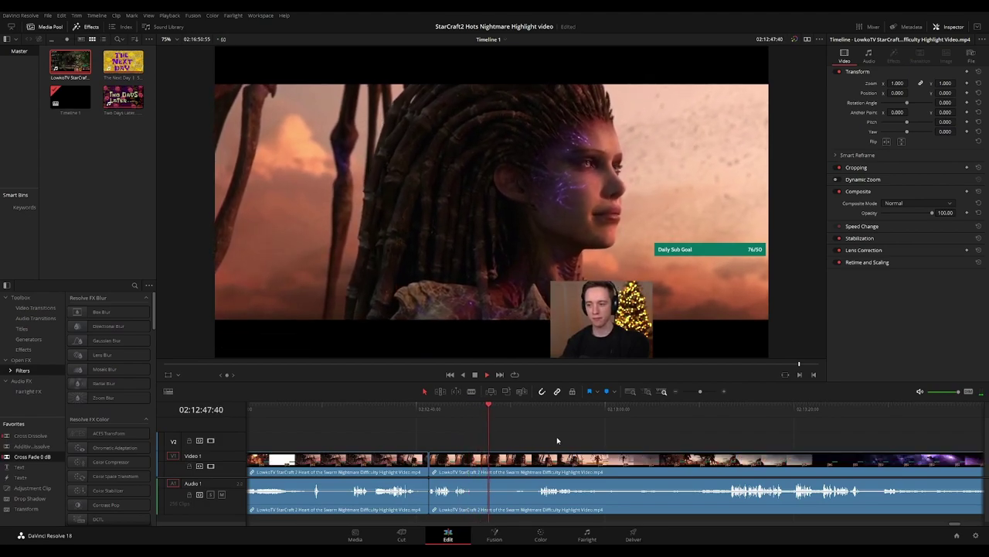
pyautogui.click(512, 408)
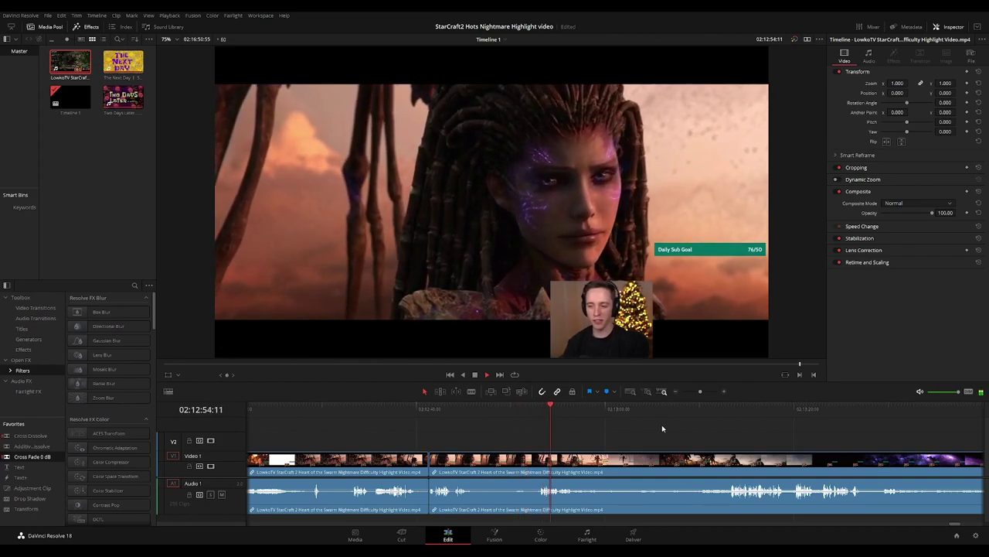
pyautogui.moveTo(716, 430); pyautogui.dragTo(627, 426)
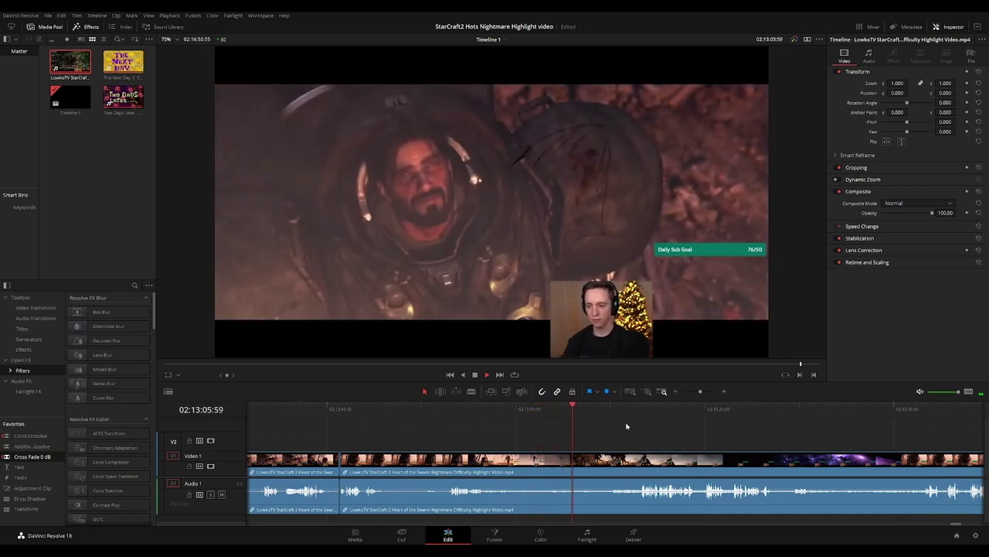
pyautogui.moveTo(605, 408); pyautogui.dragTo(621, 407)
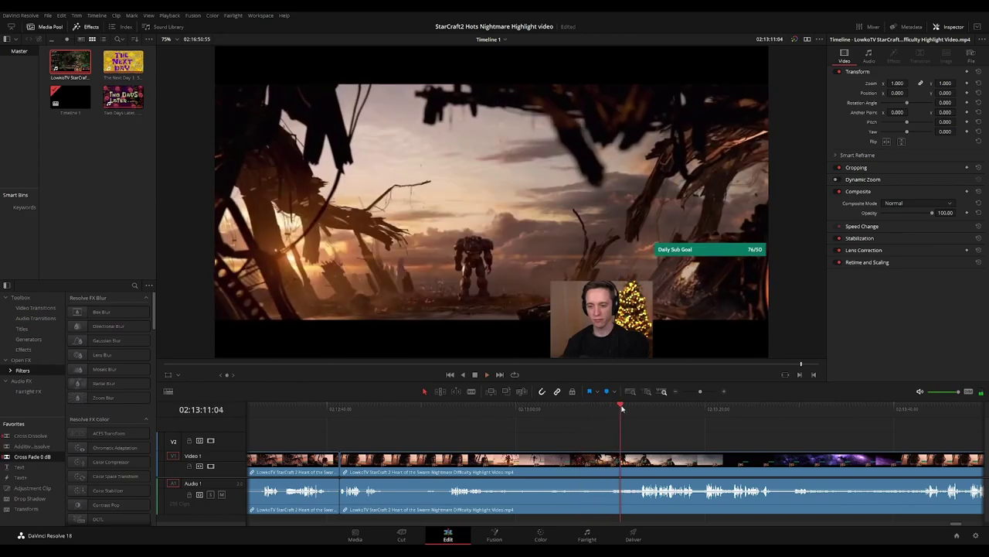
pyautogui.moveTo(670, 435); pyautogui.dragTo(602, 435)
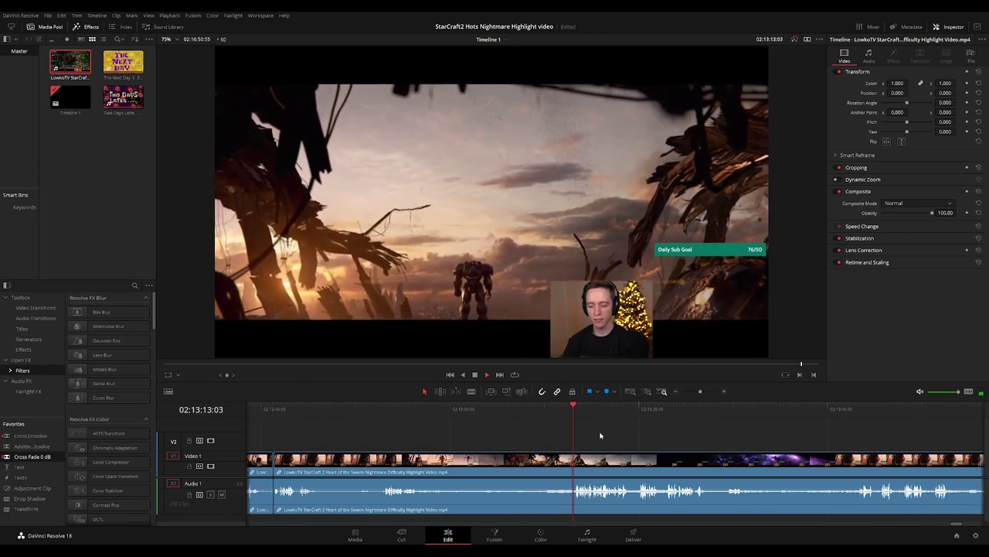
pyautogui.hscroll(3, 602, 437)
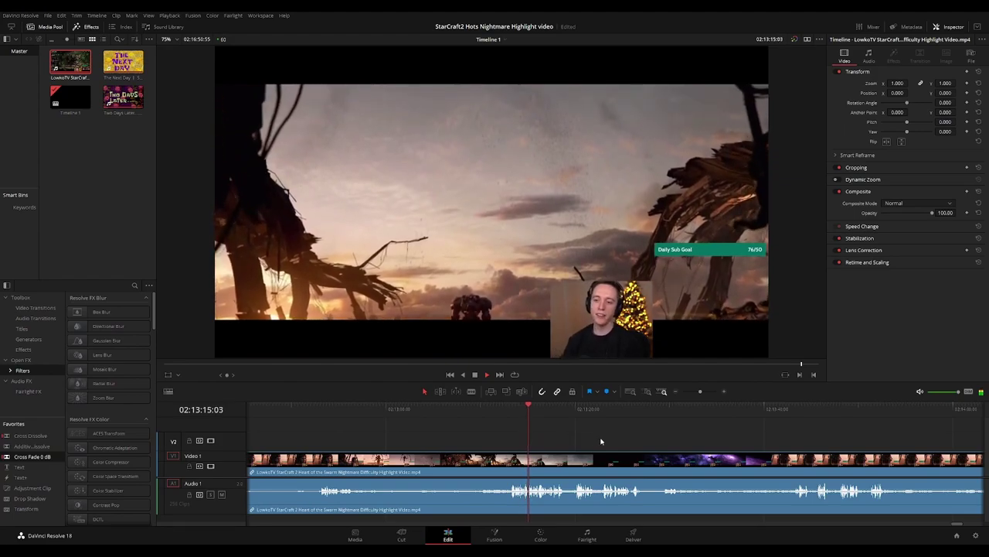
pyautogui.hscroll(4, 616, 432)
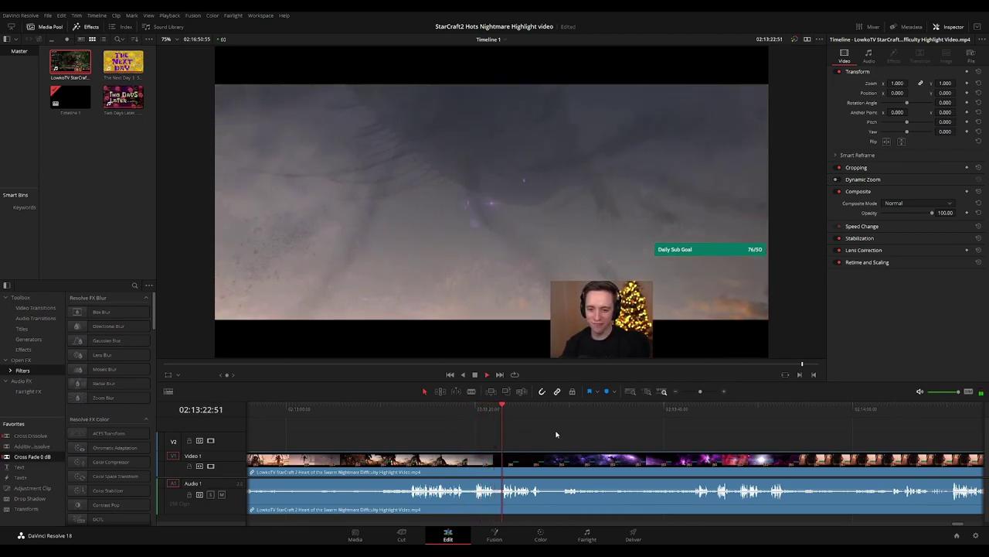
pyautogui.moveTo(678, 437); pyautogui.dragTo(557, 431)
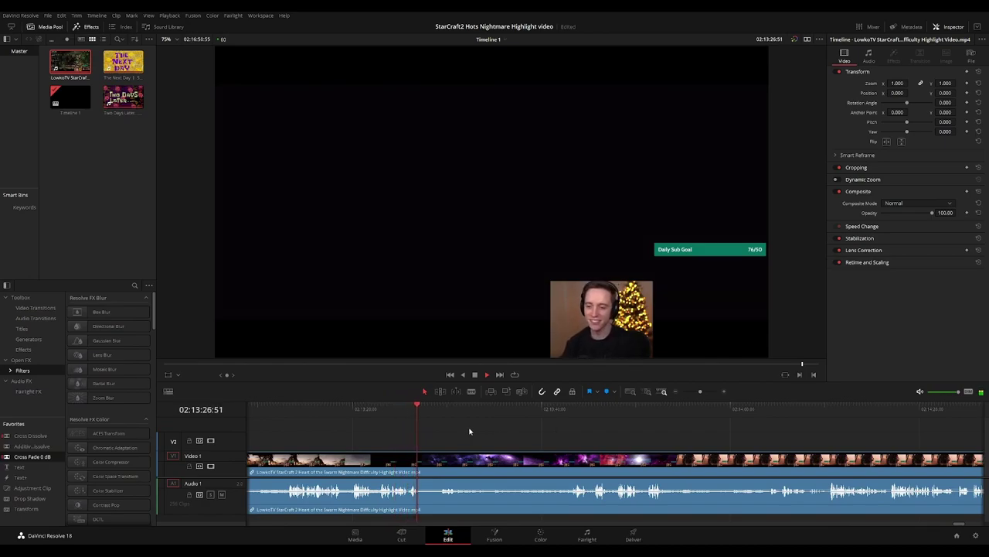
# Review Kerrigan's closing narration over the space scenes and the start of the credits, from about 02:13:30 to 02:14:11
pyautogui.click(441, 412)
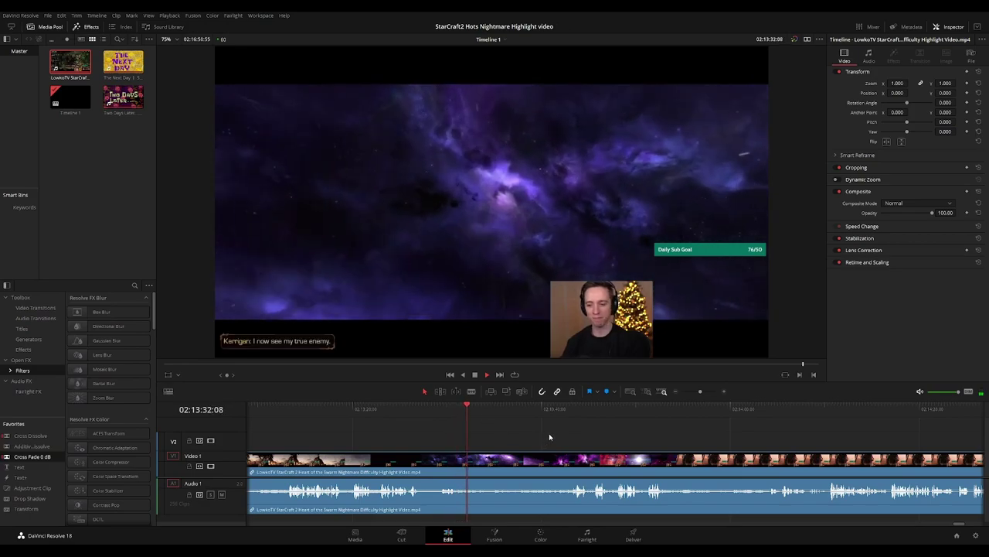
pyautogui.hotkey('ctrl', '-')
pyautogui.hotkey('ctrl', '-')
pyautogui.hotkey('ctrl', '-')
pyautogui.hotkey('ctrl', '-')
pyautogui.hotkey('ctrl', '-')
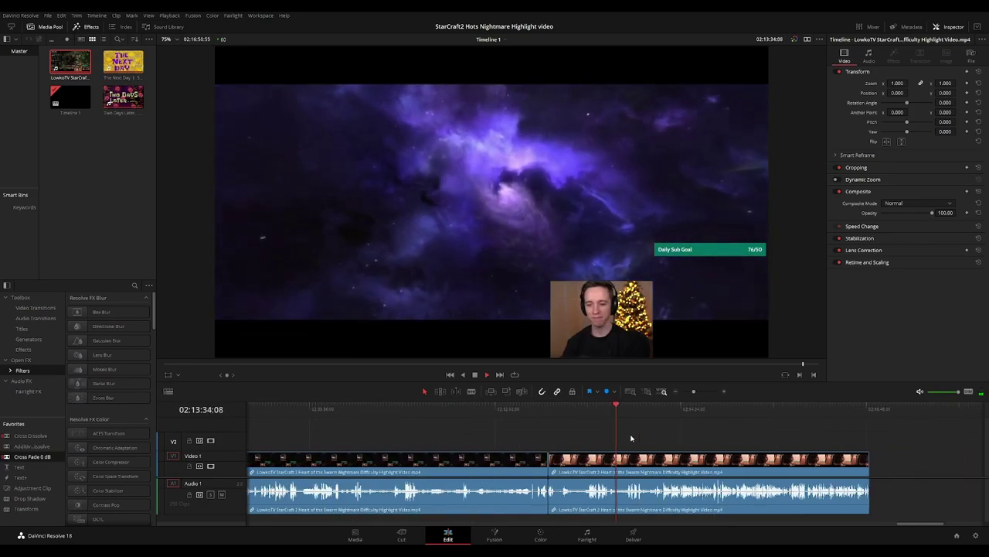
pyautogui.hscroll(2, 609, 432)
pyautogui.hotkey('ctrl', '=')
pyautogui.hotkey('ctrl', '=')
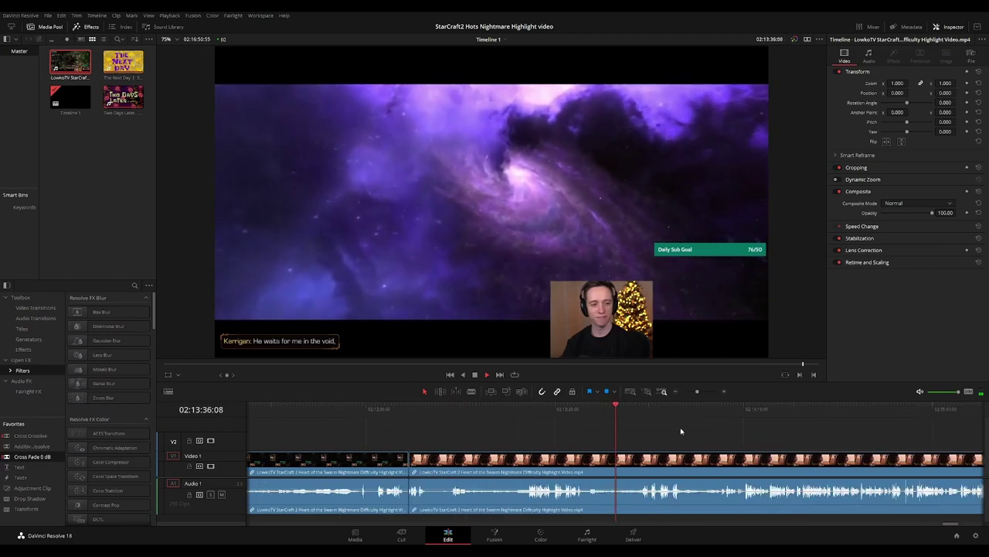
pyautogui.moveTo(742, 435); pyautogui.dragTo(554, 439)
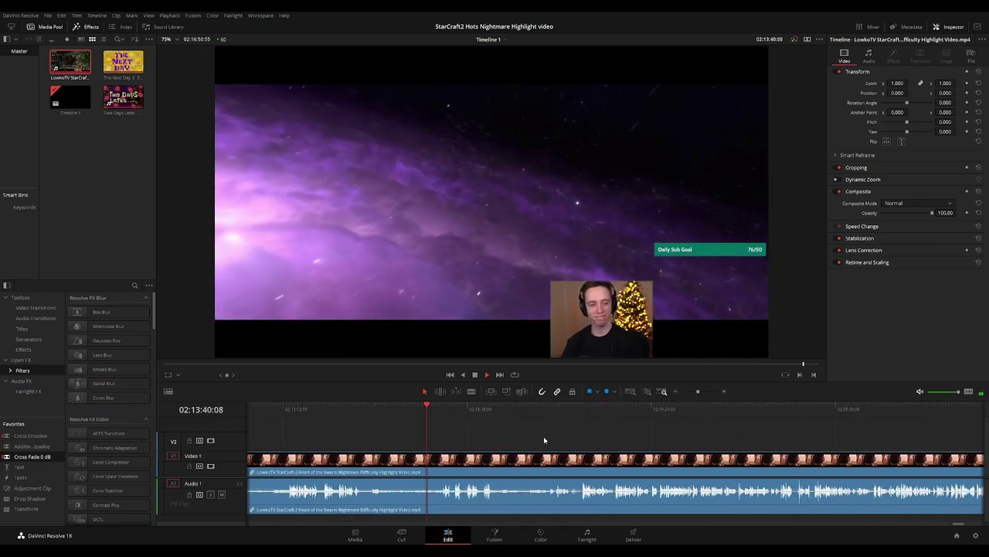
pyautogui.hscroll(3, 552, 439)
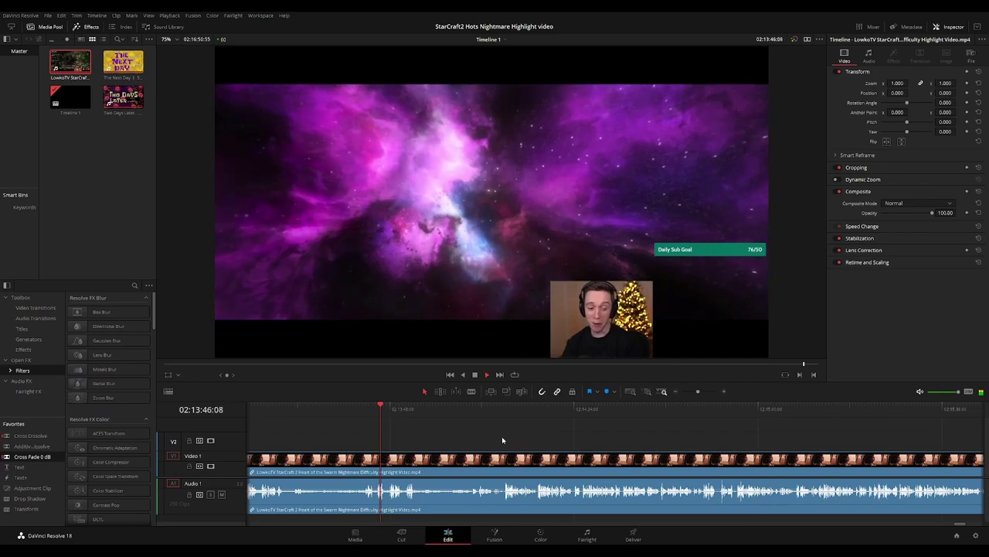
pyautogui.hscroll(2, 487, 446)
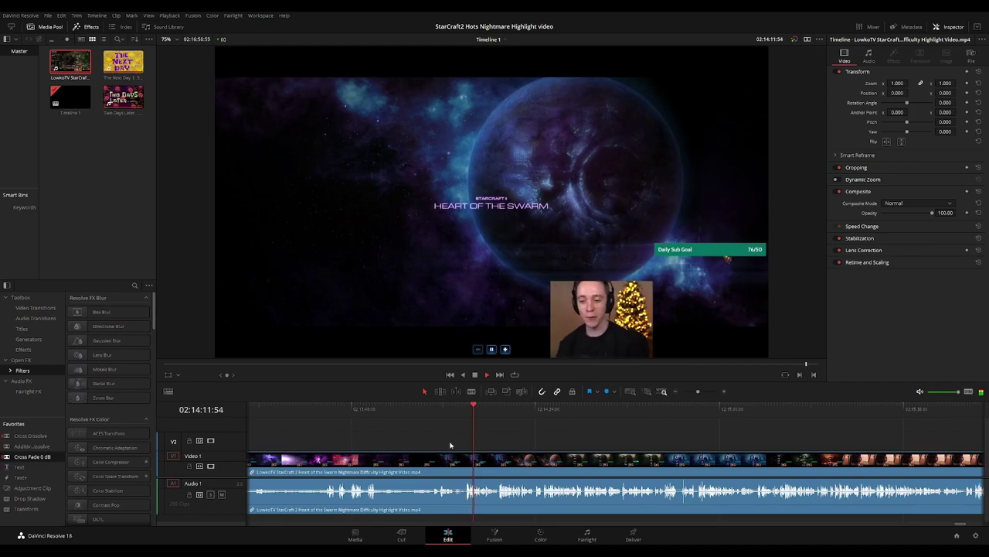
# Cut the pause of about 36 frames near 02:14:16, just before the streamer speaks over the opening credits
pyautogui.scroll(-10, 572, 436)
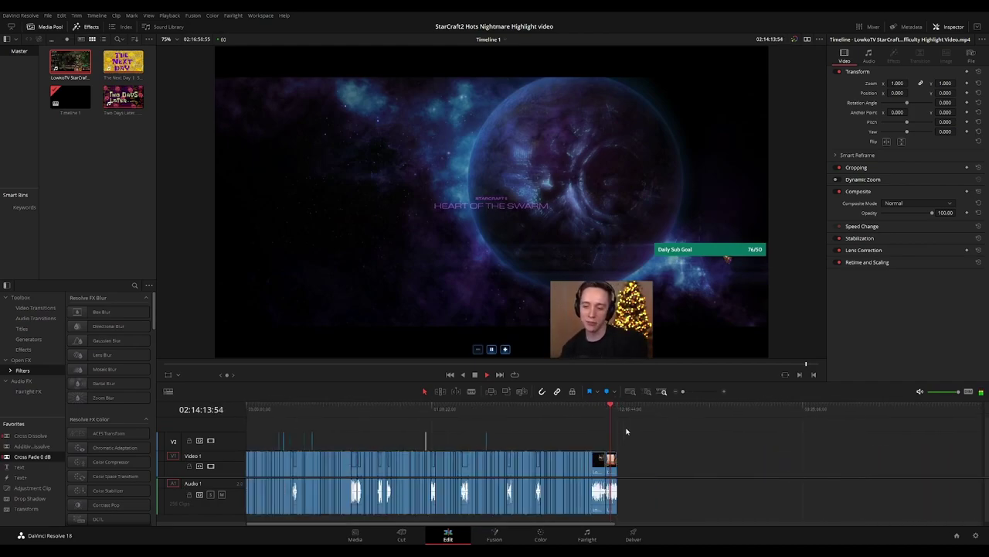
pyautogui.scroll(10, 642, 433)
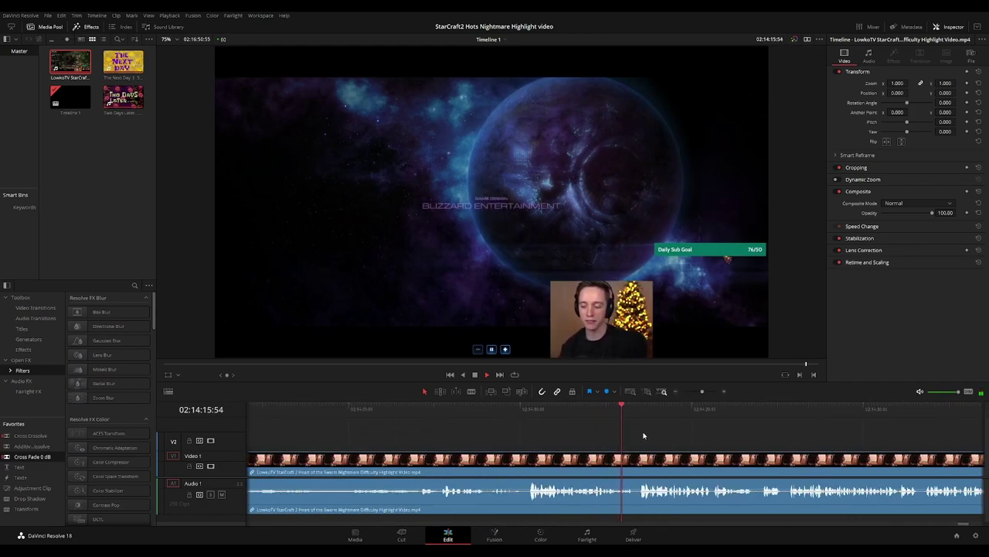
pyautogui.moveTo(776, 435); pyautogui.dragTo(537, 435)
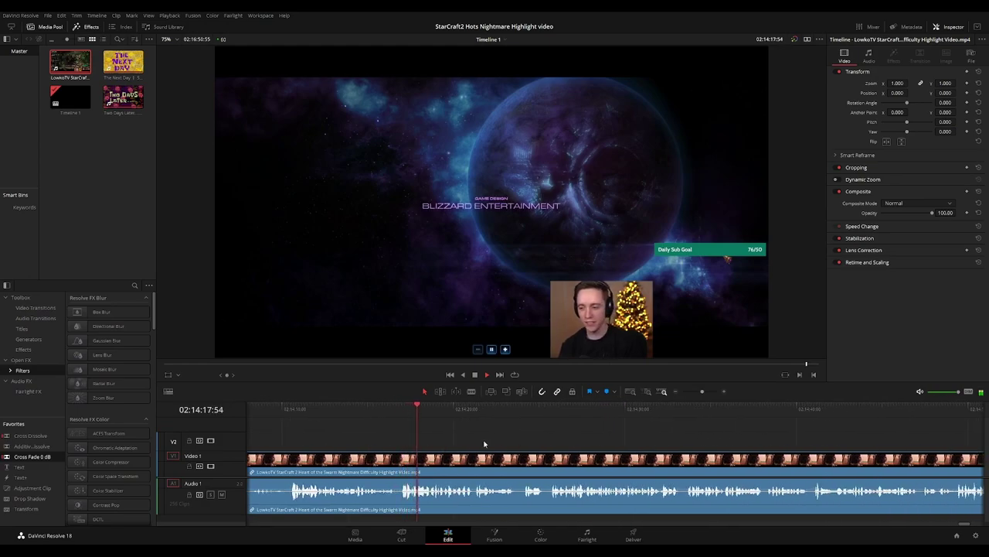
pyautogui.click(395, 412)
pyautogui.scroll(4, 536, 469)
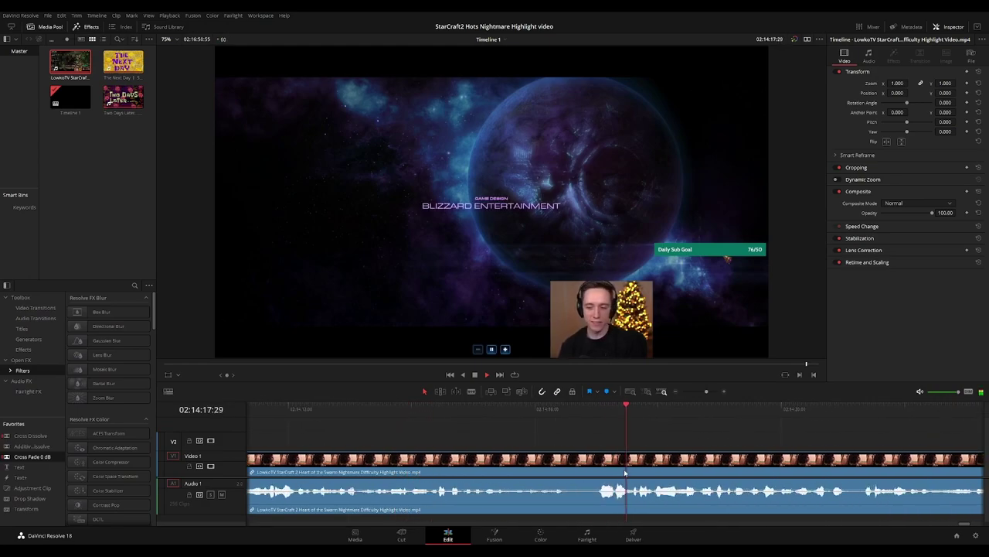
pyautogui.press('b')
pyautogui.click(532, 470)
pyautogui.click(576, 469)
pyautogui.press('a')
pyautogui.click(565, 467)
pyautogui.press('Delete')
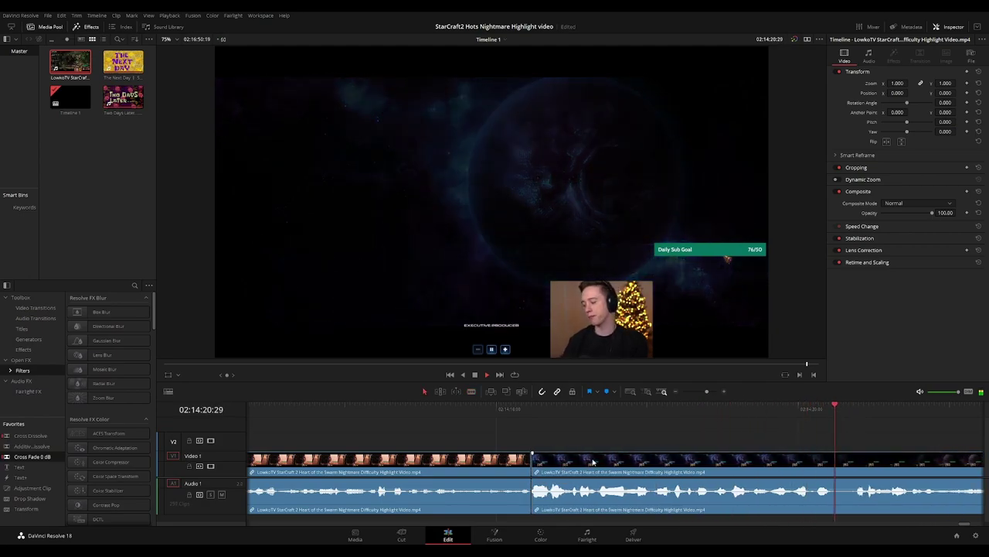
# Review the streamer's commentary over the scrolling credits and the remaining clip length, from about 02:14:20 to 02:15:15
pyautogui.scroll(-4, 687, 444)
pyautogui.moveTo(778, 446); pyautogui.dragTo(574, 420)
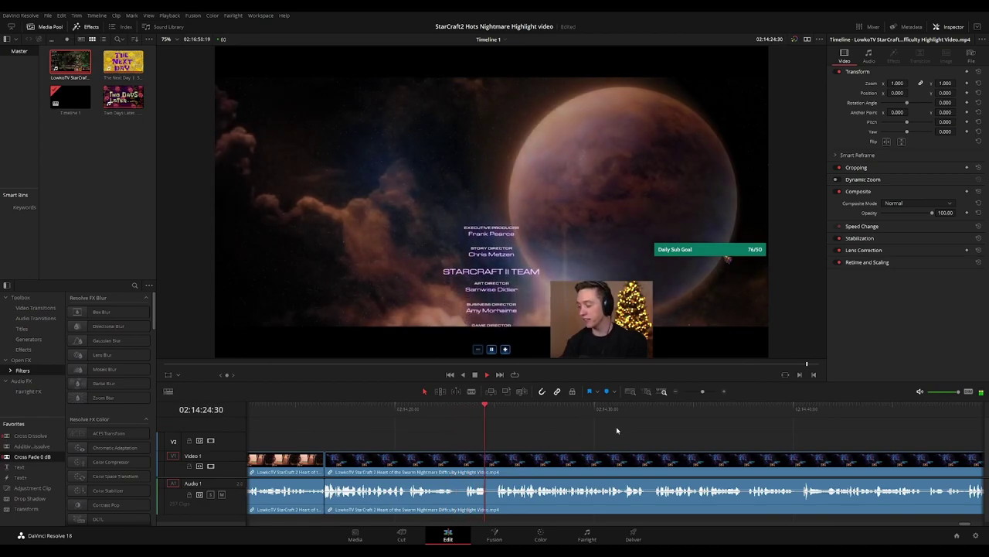
pyautogui.scroll(-1, 618, 430)
pyautogui.scroll(-1, 623, 432)
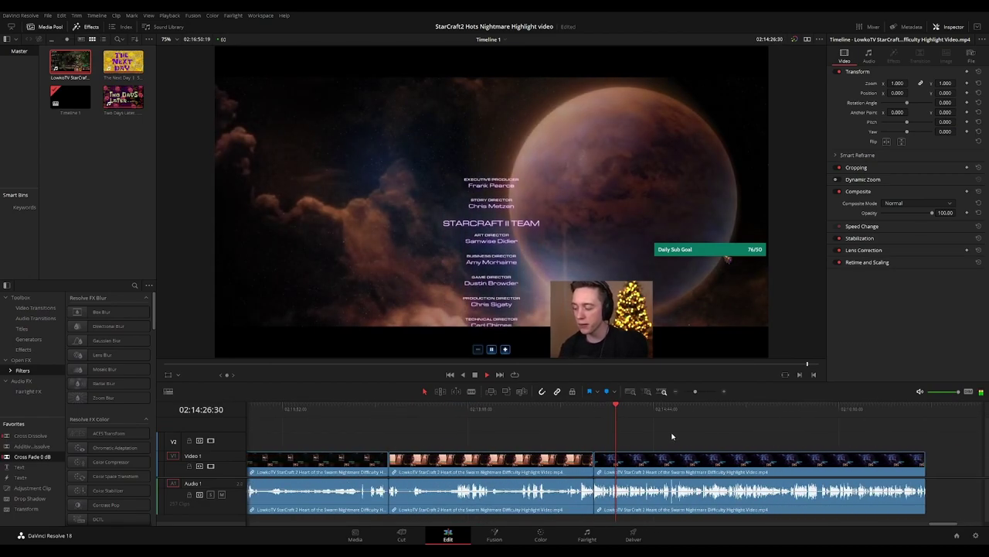
pyautogui.hscroll(3, 570, 437)
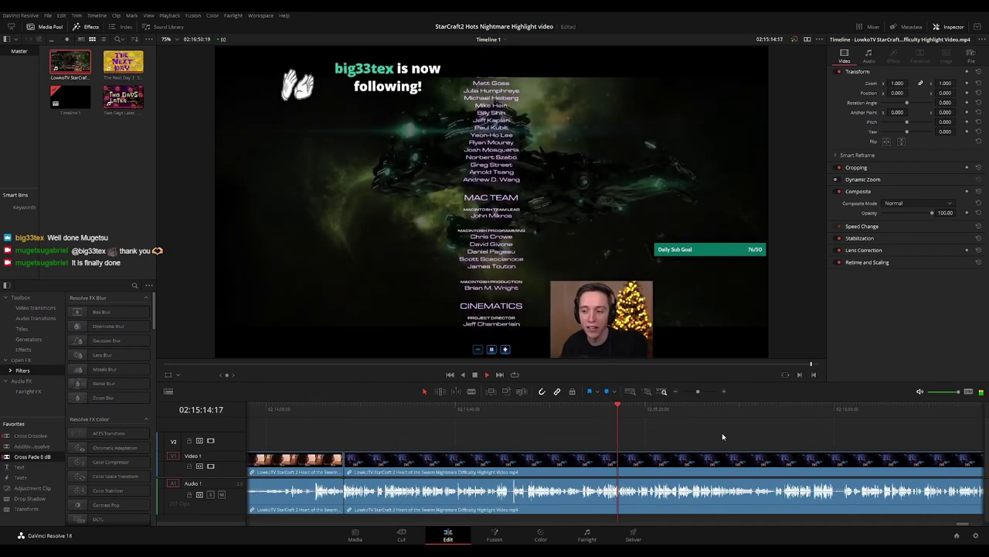
pyautogui.hscroll(3, 613, 422)
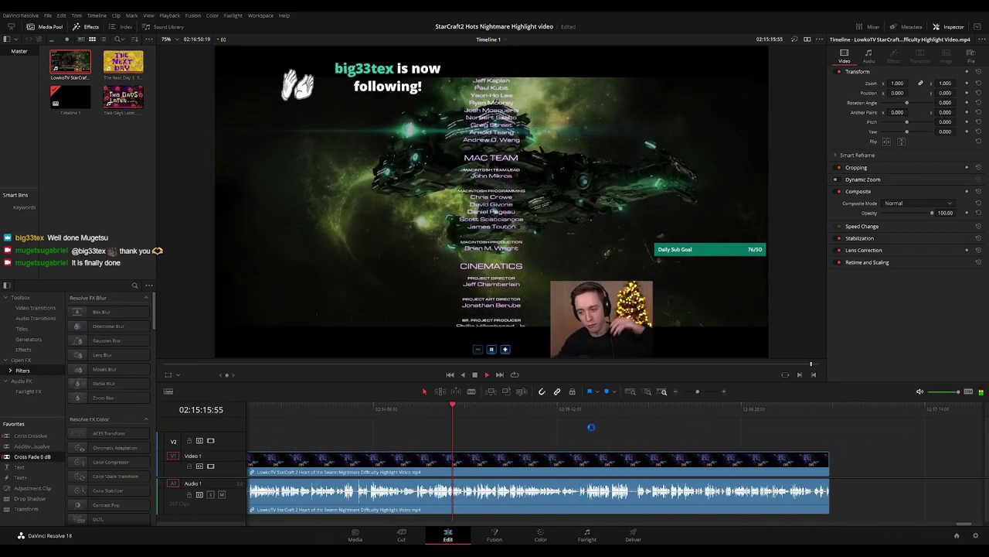
# Review the credits footage and its audio waveform for pauses, from about 02:15:15 to 02:16:03
pyautogui.click(453, 408)
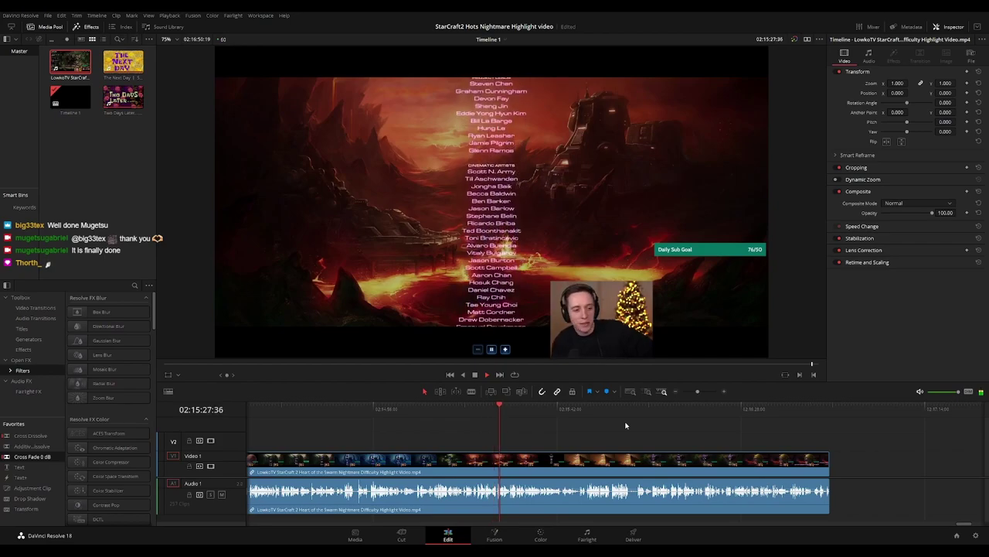
pyautogui.hotkey('ctrl', '=')
pyautogui.hotkey('ctrl', '=')
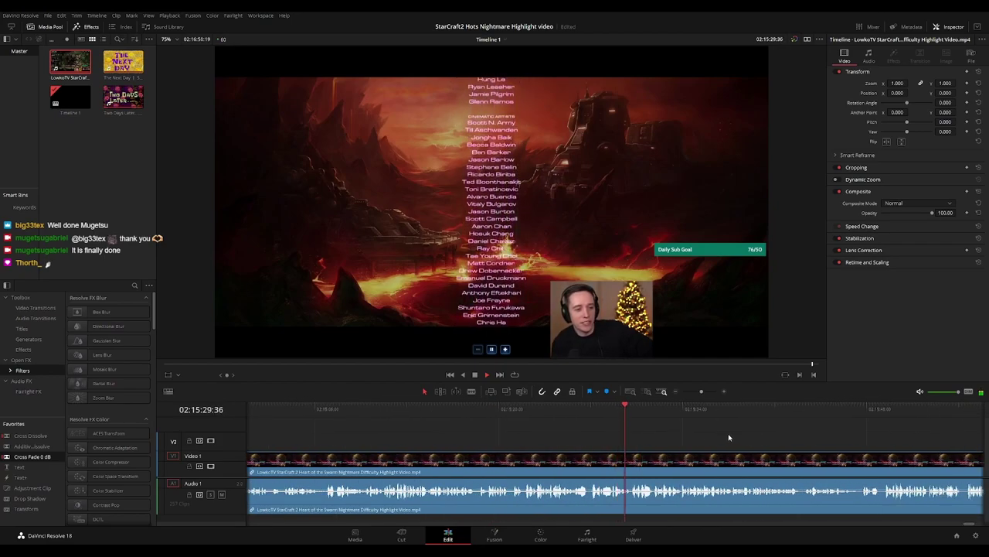
pyautogui.moveTo(760, 438); pyautogui.dragTo(559, 436)
pyautogui.moveTo(644, 440); pyautogui.dragTo(635, 440)
pyautogui.hscroll(2, 636, 440)
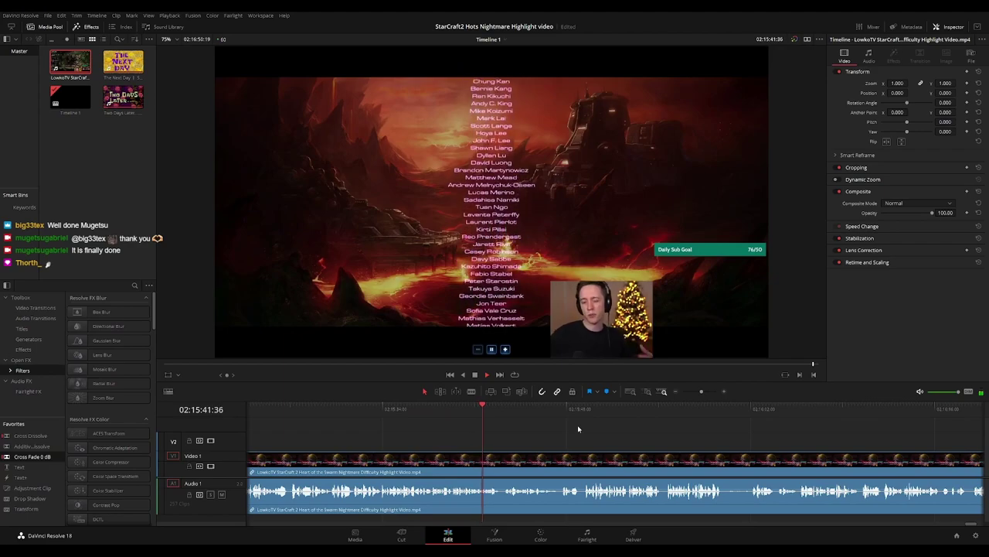
pyautogui.moveTo(624, 435); pyautogui.dragTo(542, 436)
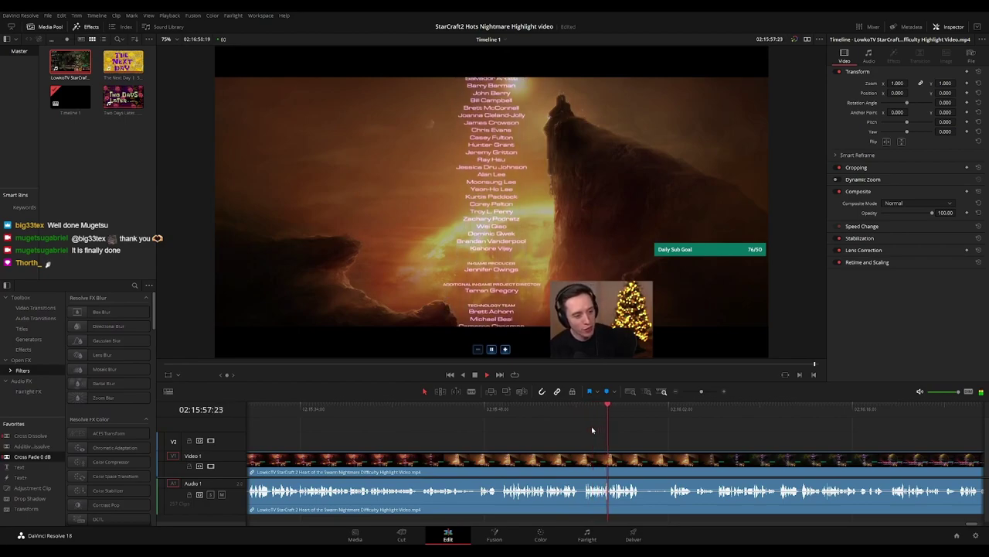
pyautogui.moveTo(713, 441); pyautogui.dragTo(515, 420)
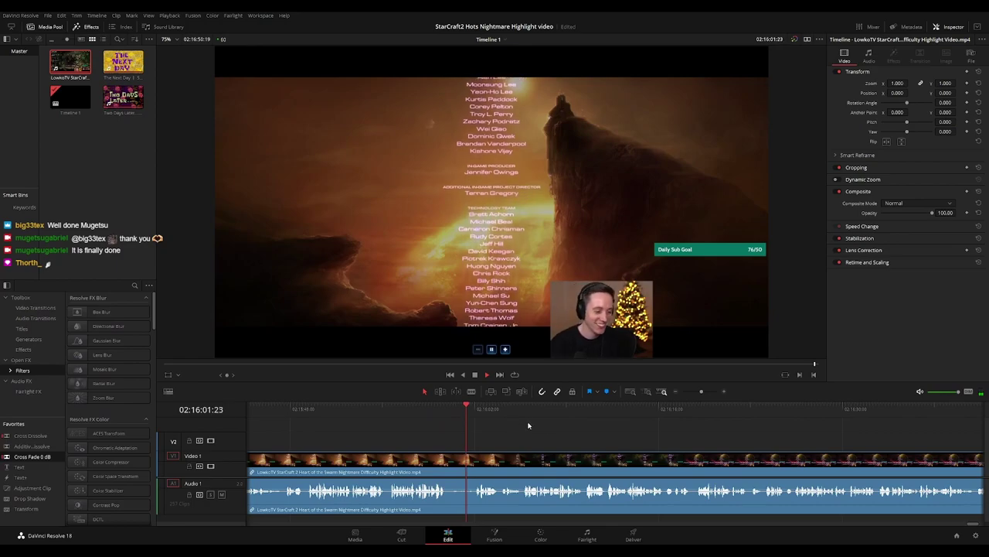
pyautogui.hscroll(1, 619, 437)
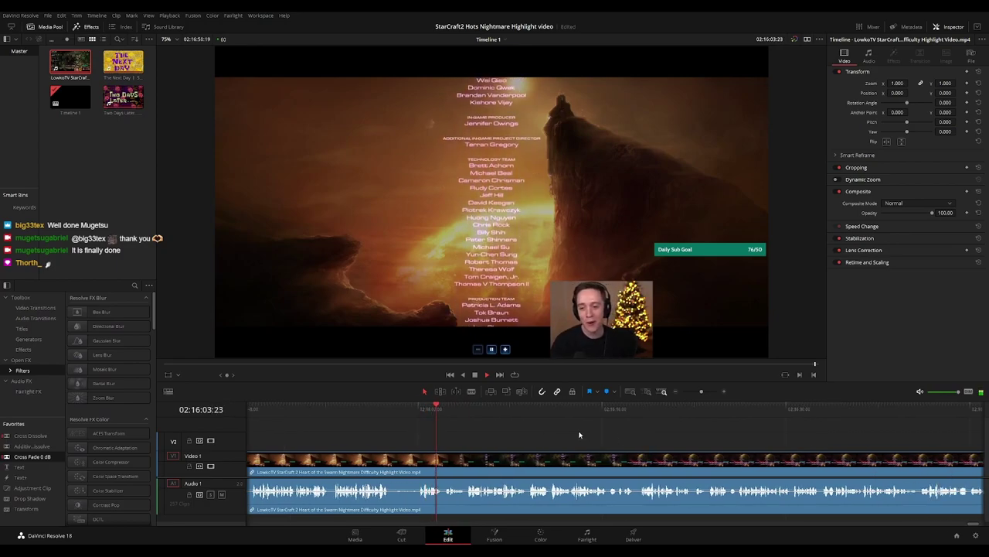
# Review the remaining credits footage and its audio waveform for pauses, from about 02:16:03 to the end of the timeline
pyautogui.scroll(2, 520, 430)
pyautogui.press('b')
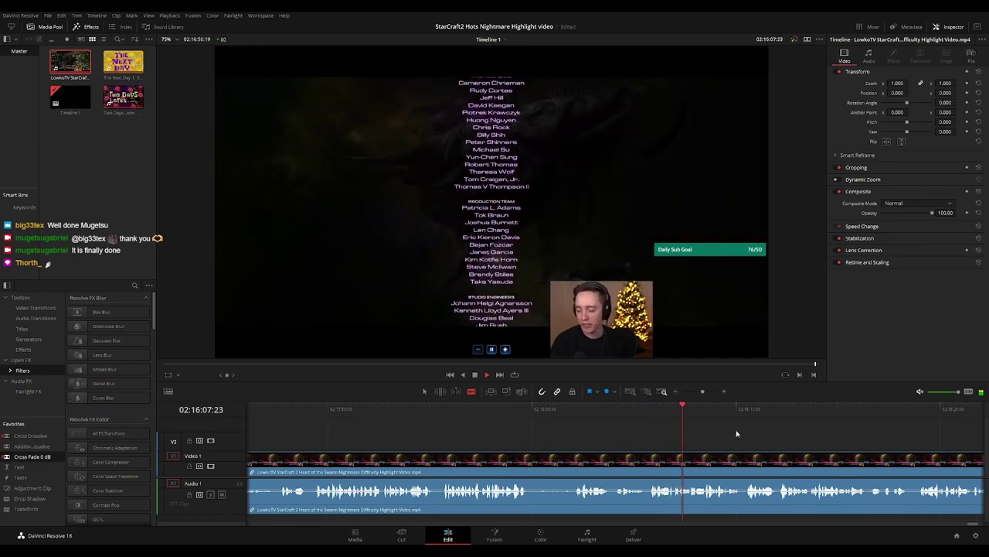
pyautogui.press('a')
pyautogui.scroll(-2, 609, 435)
pyautogui.scroll(-4, 703, 449)
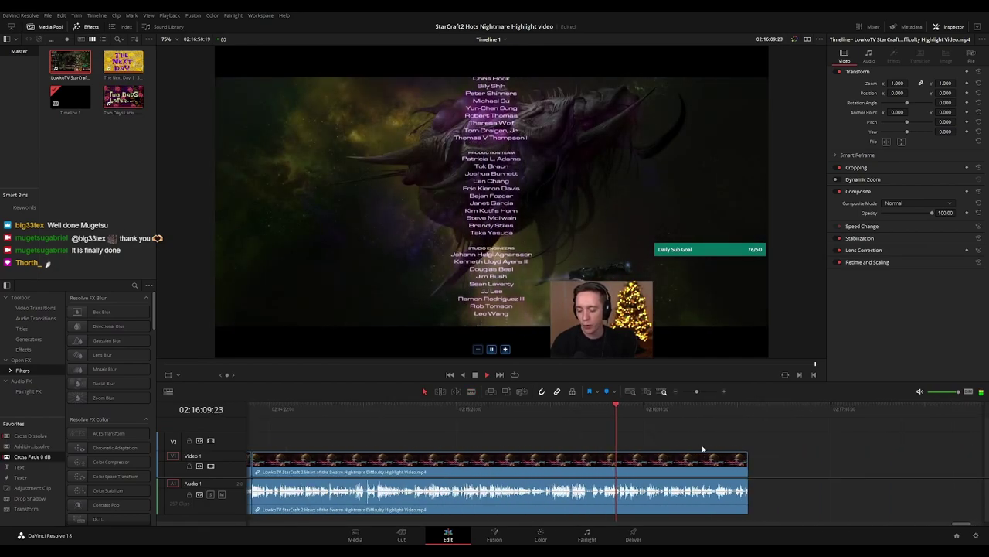
pyautogui.scroll(4, 700, 441)
pyautogui.scroll(-2, 621, 438)
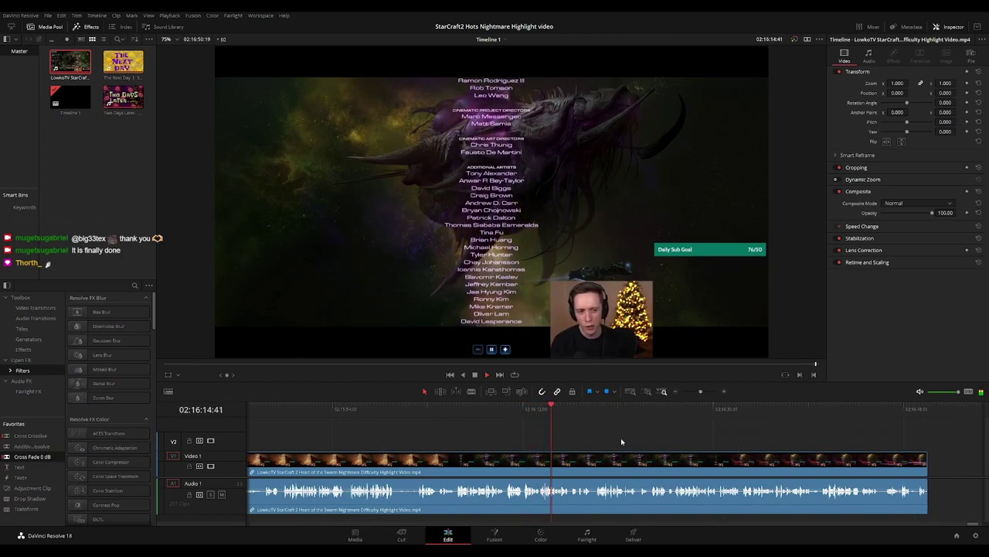
pyautogui.scroll(-1, 582, 431)
pyautogui.scroll(-1, 582, 431)
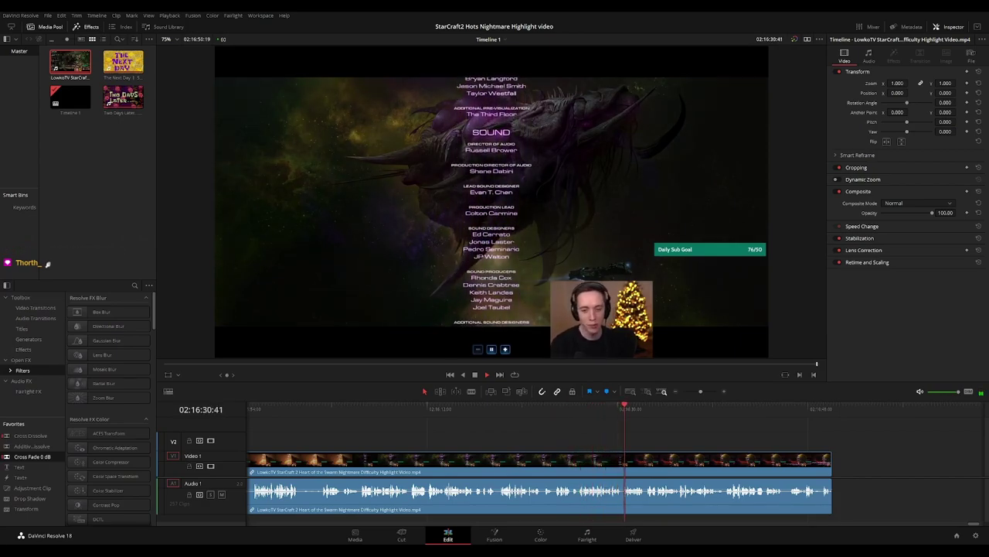
pyautogui.scroll(-1, 773, 440)
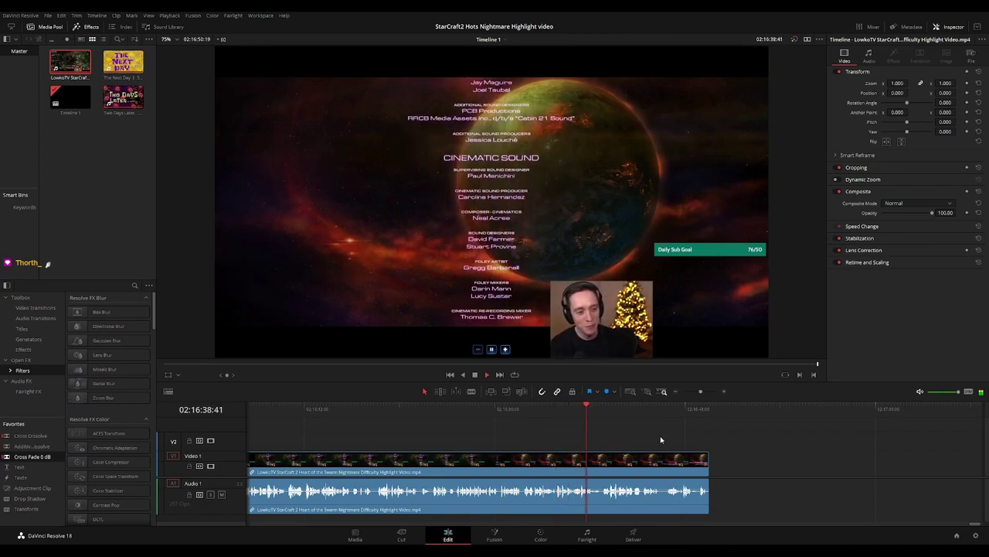
pyautogui.hotkey('ctrl', '=')
pyautogui.moveTo(709, 439); pyautogui.dragTo(647, 440)
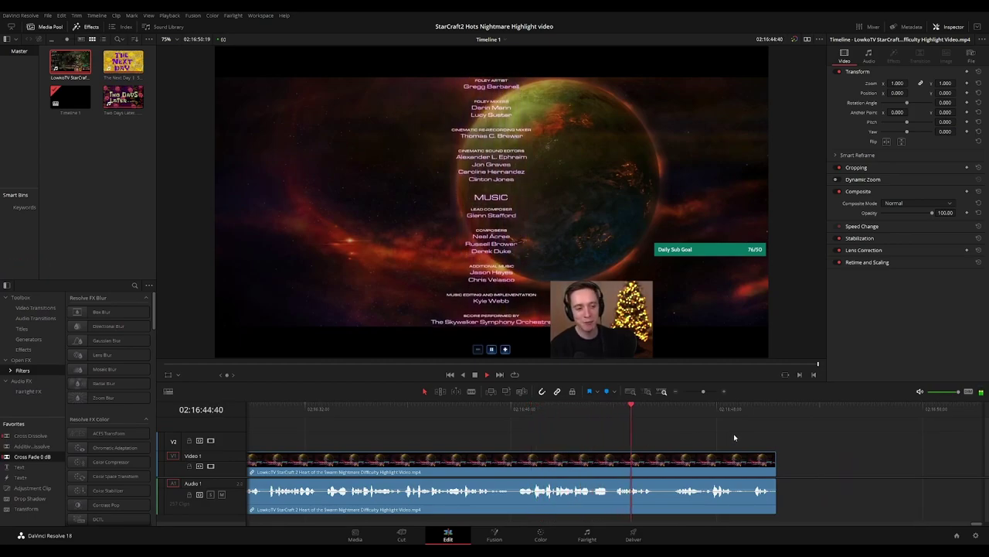
pyautogui.hotkey('ctrl', '-')
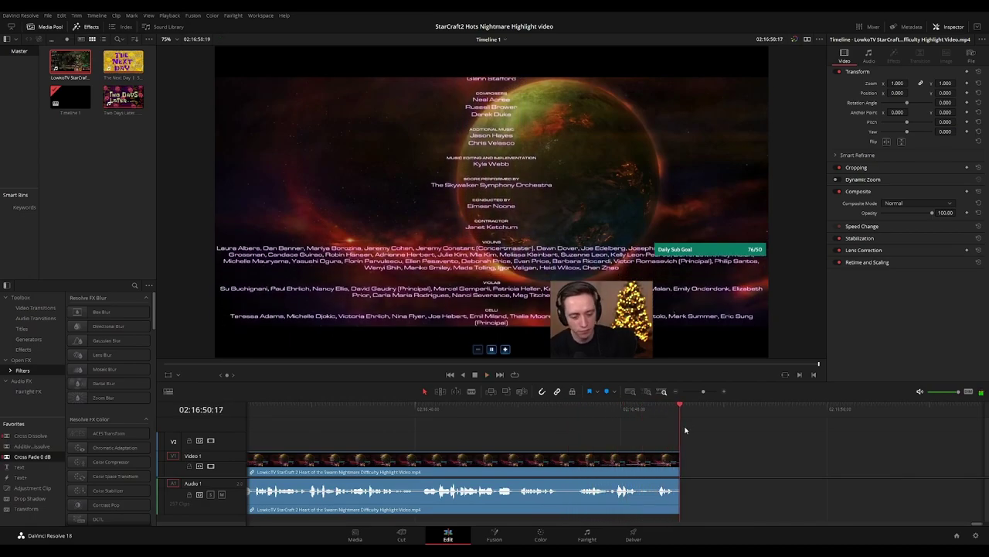
# Add fade-outs of about one second to the video and audio at the end of the final clip and play them back
pyautogui.hotkey('ctrl', '=')
pyautogui.hotkey('ctrl', '=')
pyautogui.hotkey('ctrl', '=')
pyautogui.moveTo(619, 454); pyautogui.dragTo(495, 461)
pyautogui.click(495, 411)
pyautogui.press('space')
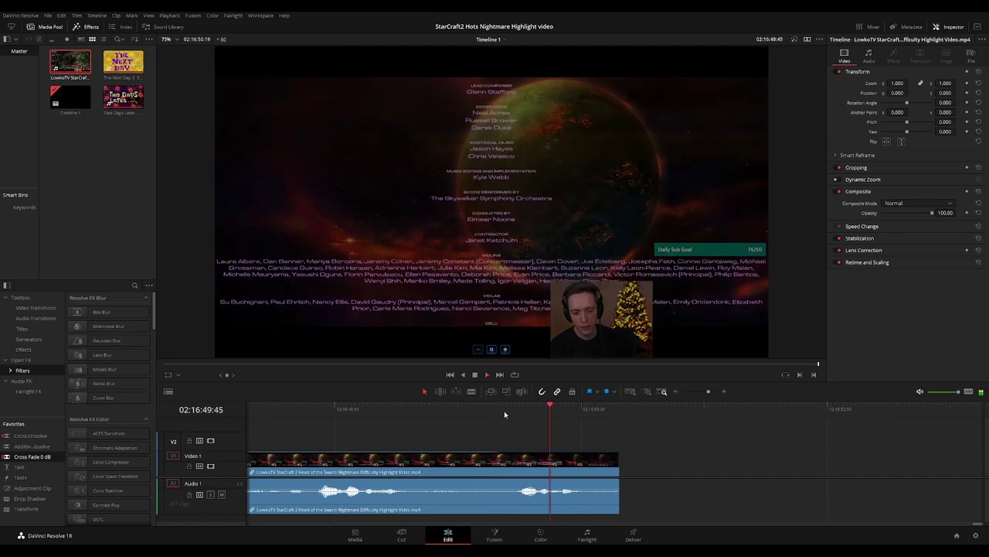
pyautogui.moveTo(618, 480); pyautogui.dragTo(504, 481)
pyautogui.click(464, 416)
pyautogui.press('space')
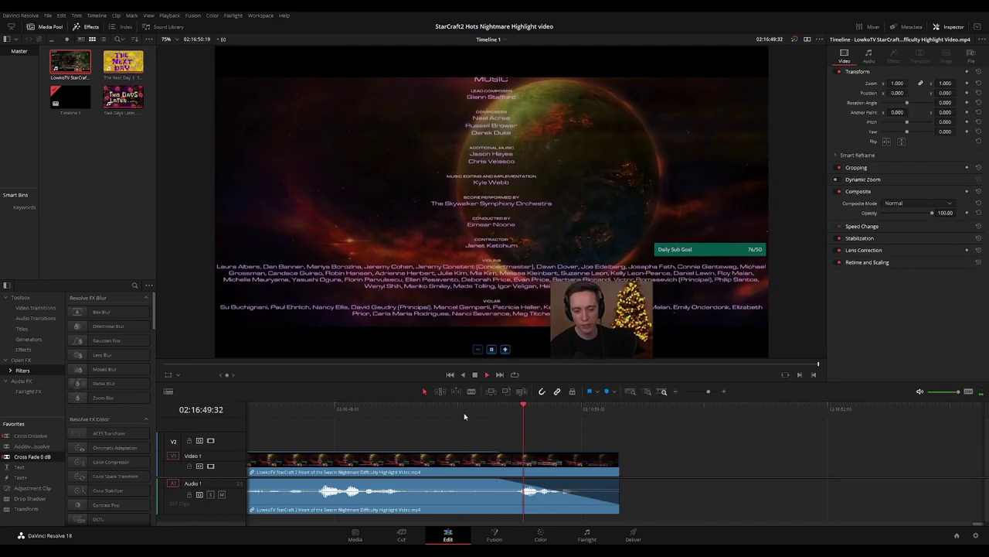
# Shorten the final clip's fade-outs to about 32 frames for the video and 42 for the audio, and replay the ending
pyautogui.moveTo(493, 452); pyautogui.dragTo(553, 454)
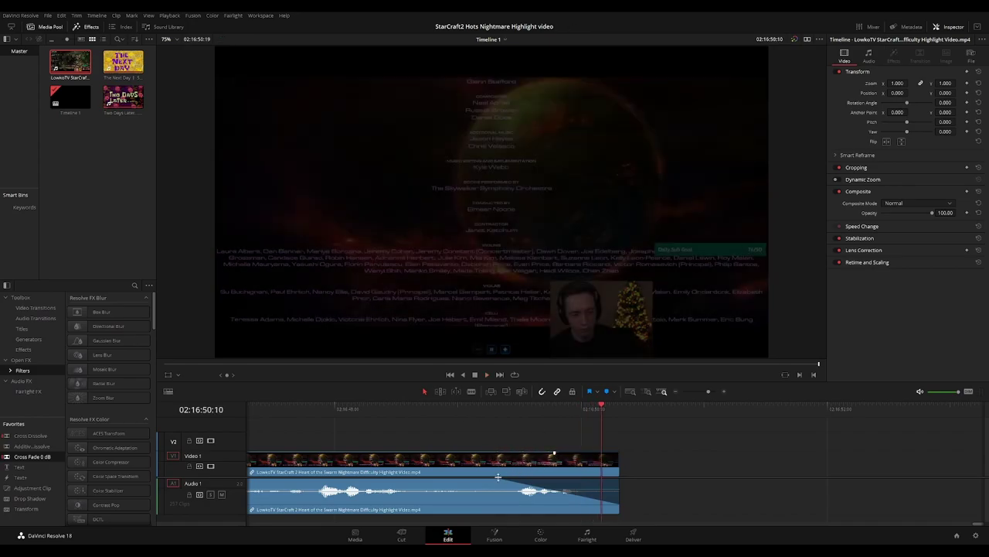
pyautogui.moveTo(501, 480); pyautogui.dragTo(533, 480)
pyautogui.click(488, 413)
pyautogui.press('space')
# Examine the faded ending frame by frame, working backwards from the last frame at 02:16:50:19 to about 02:16:49:29
pyautogui.scroll(-8, 649, 436)
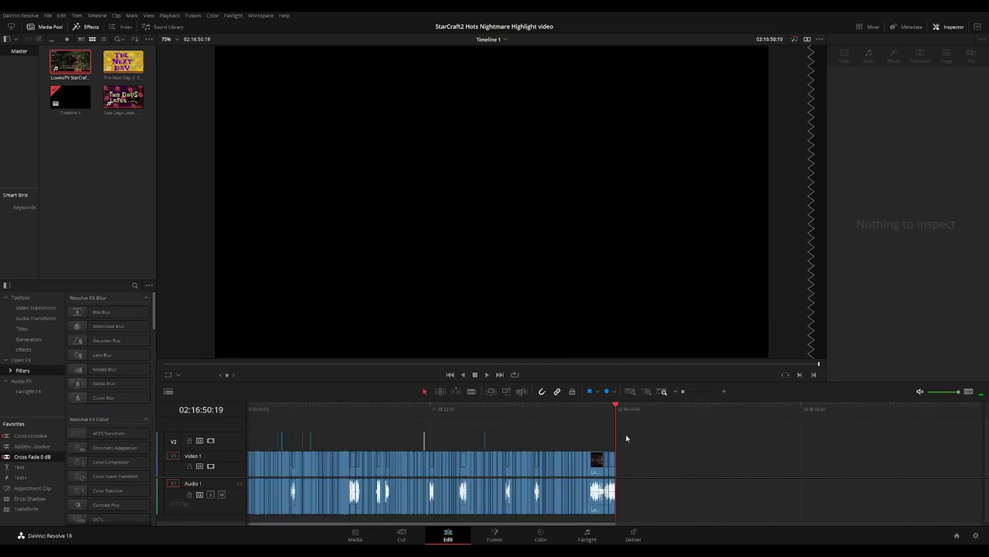
pyautogui.press('Left')
pyautogui.press('Left')
pyautogui.press('Left')
pyautogui.press('Left')
pyautogui.press('Left')
pyautogui.press('Left')
pyautogui.press('Left')
pyautogui.press('Left')
pyautogui.press('Left')
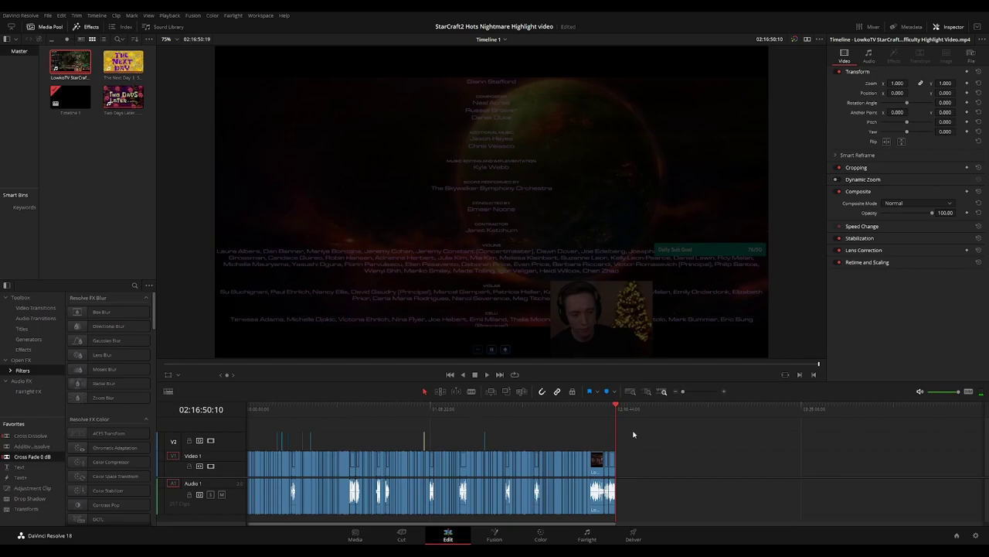
pyautogui.press('Left')
pyautogui.press('Left')
pyautogui.press('Left')
pyautogui.press('Left')
pyautogui.press('Left')
pyautogui.press('Left')
pyautogui.press('Left')
pyautogui.press('Left')
pyautogui.press('Left')
pyautogui.press('Left')
pyautogui.press('Left')
pyautogui.press('Left')
pyautogui.press('Left')
pyautogui.press('Left')
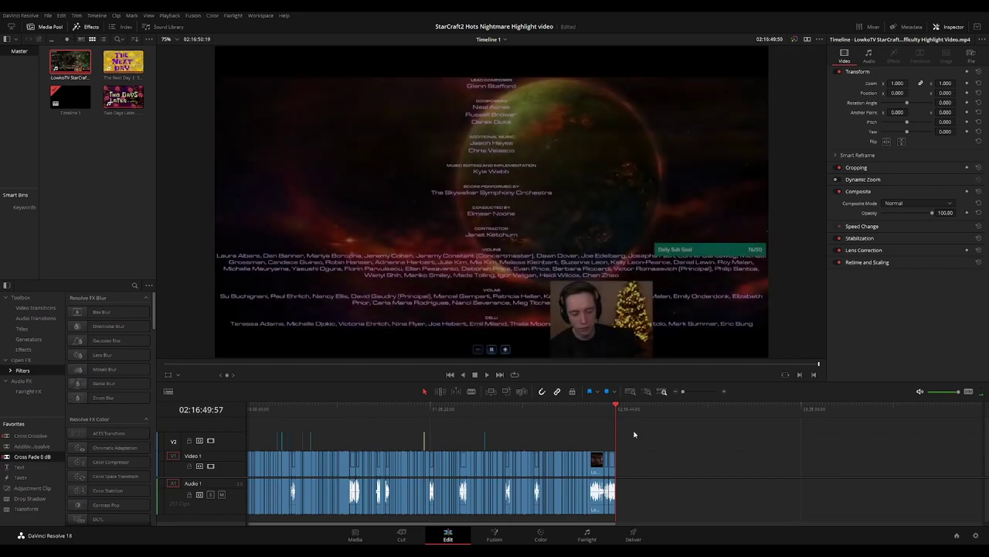
pyautogui.press('Left')
pyautogui.press('Left')
pyautogui.press('Left')
pyautogui.press('Left')
pyautogui.press('Left')
pyautogui.press('Left')
pyautogui.press('Left')
pyautogui.press('Left')
pyautogui.press('Left')
pyautogui.press('Left')
pyautogui.press('Left')
pyautogui.press('Left')
pyautogui.press('Left')
pyautogui.press('Left')
pyautogui.press('Left')
pyautogui.press('Left')
pyautogui.press('Left')
pyautogui.press('Left')
pyautogui.press('Left')
pyautogui.press('Left')
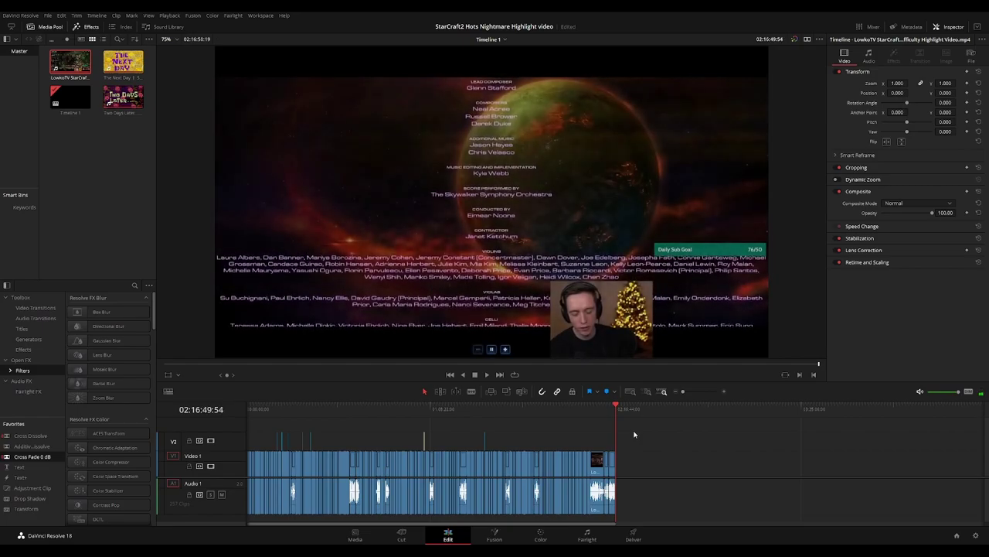
pyautogui.press('Right')
pyautogui.press('Right')
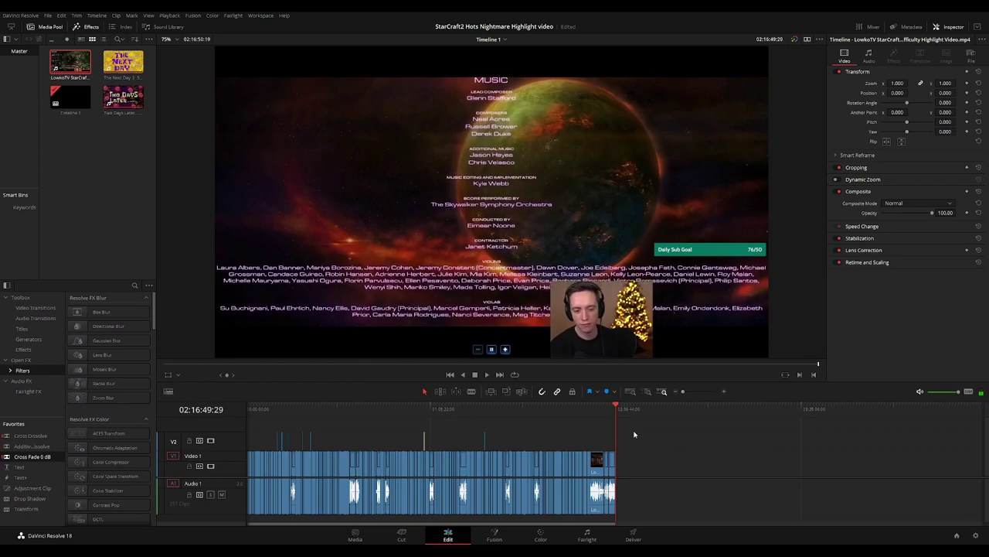
# Save the project and place a marker named "End of the highlight video" at 02:16:50:19, the end of the timeline
pyautogui.hotkey('ctrl', 's')
pyautogui.press('m')
pyautogui.moveTo(624, 413); pyautogui.dragTo(619, 413)
pyautogui.scroll(8, 663, 428)
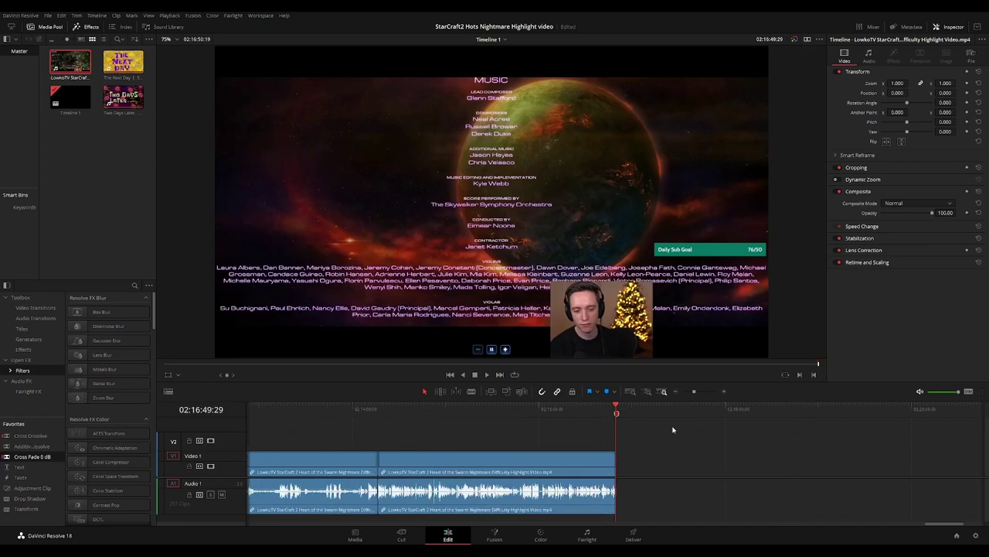
pyautogui.click(623, 414)
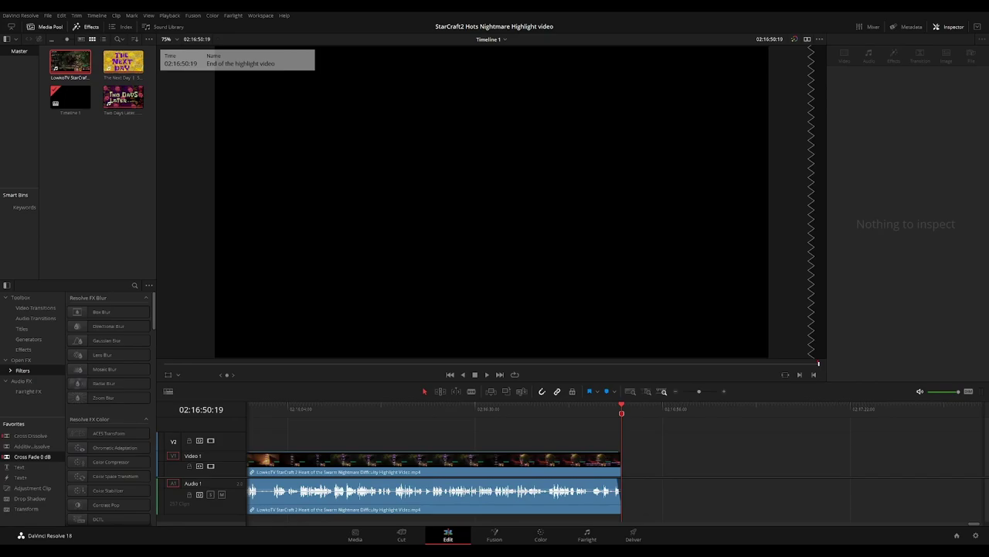
pyautogui.click(616, 411)
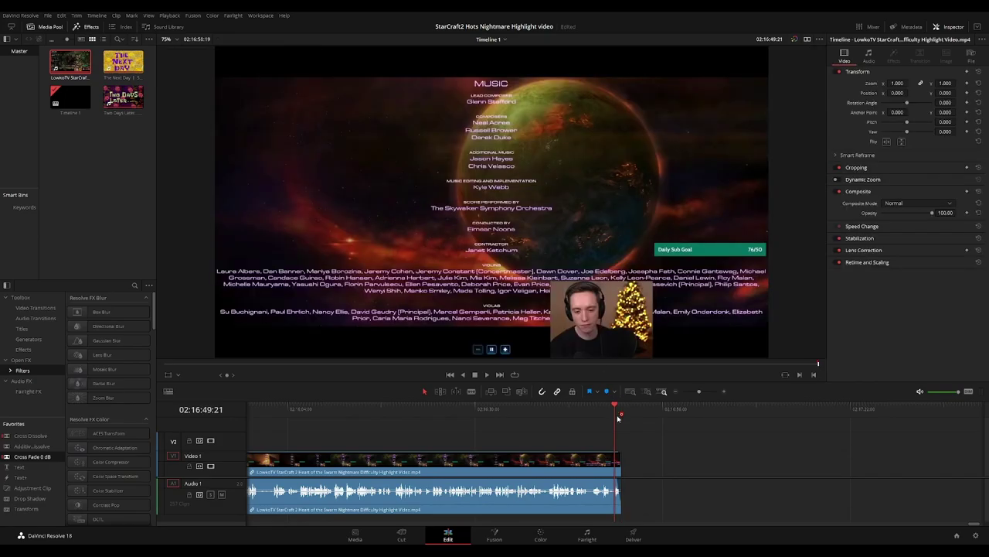
# Enlarge the timeline area slightly by shrinking the viewer and shift the divider between the video and audio tracks up a little
pyautogui.scroll(-3, 663, 436)
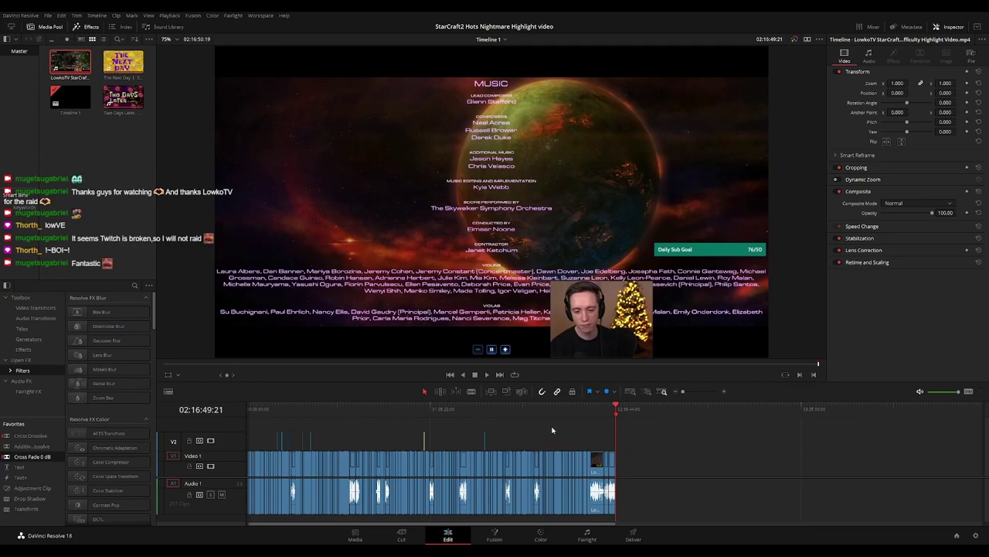
pyautogui.moveTo(328, 384); pyautogui.dragTo(328, 369)
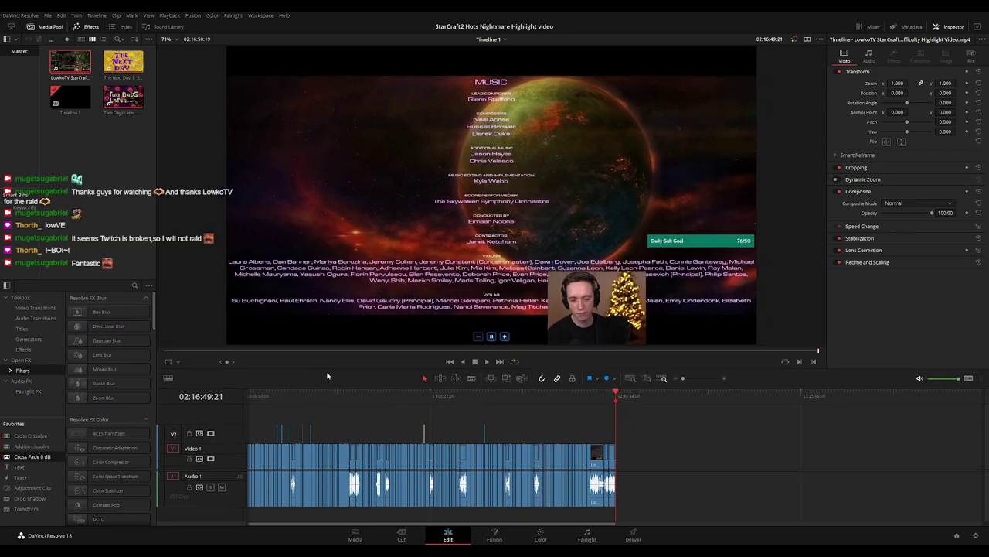
pyautogui.moveTo(229, 469); pyautogui.dragTo(229, 466)
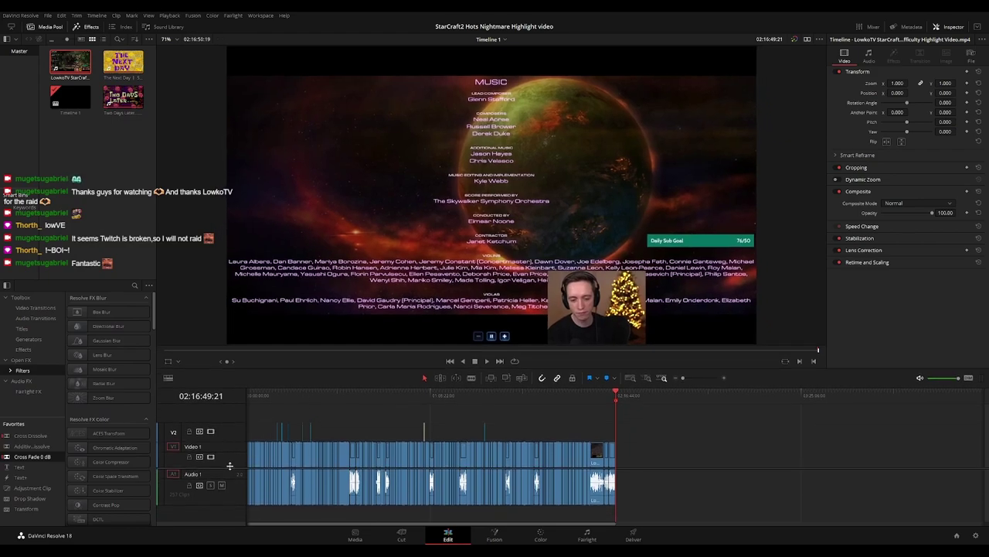
pyautogui.hscroll(-1, 533, 412)
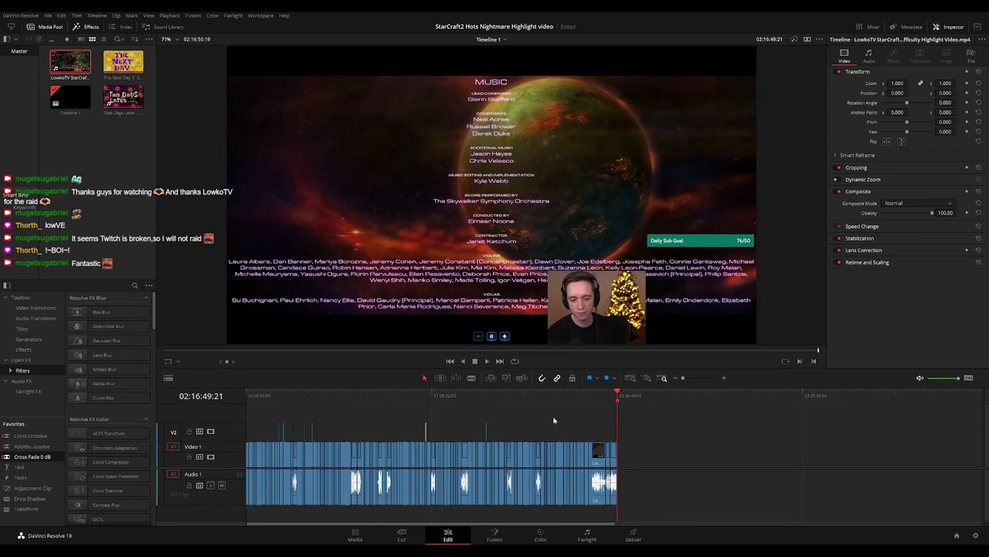